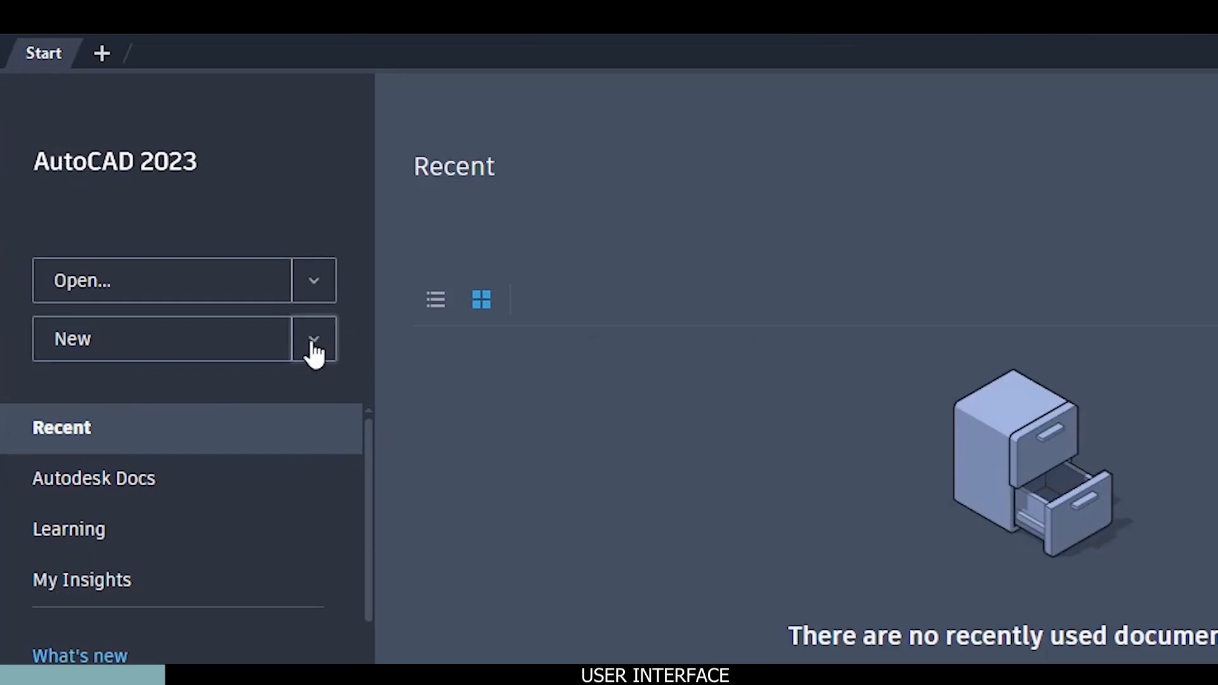
pyautogui.click(314, 342)
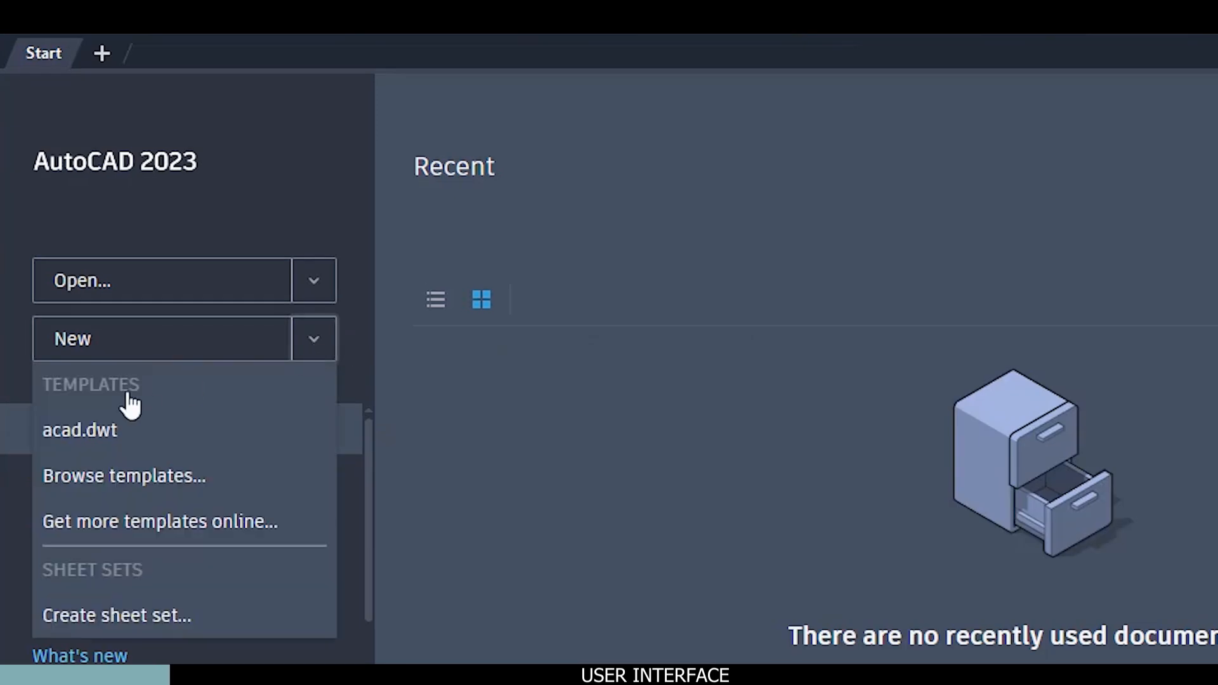
pyautogui.click(101, 476)
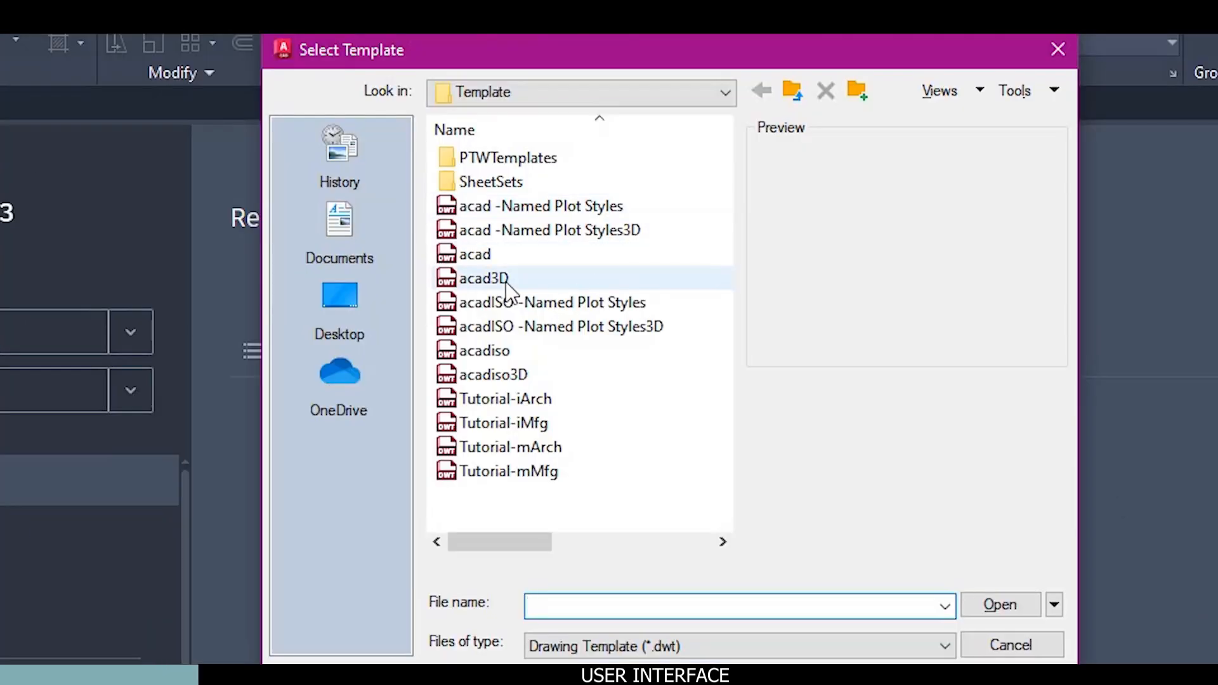
pyautogui.click(482, 254)
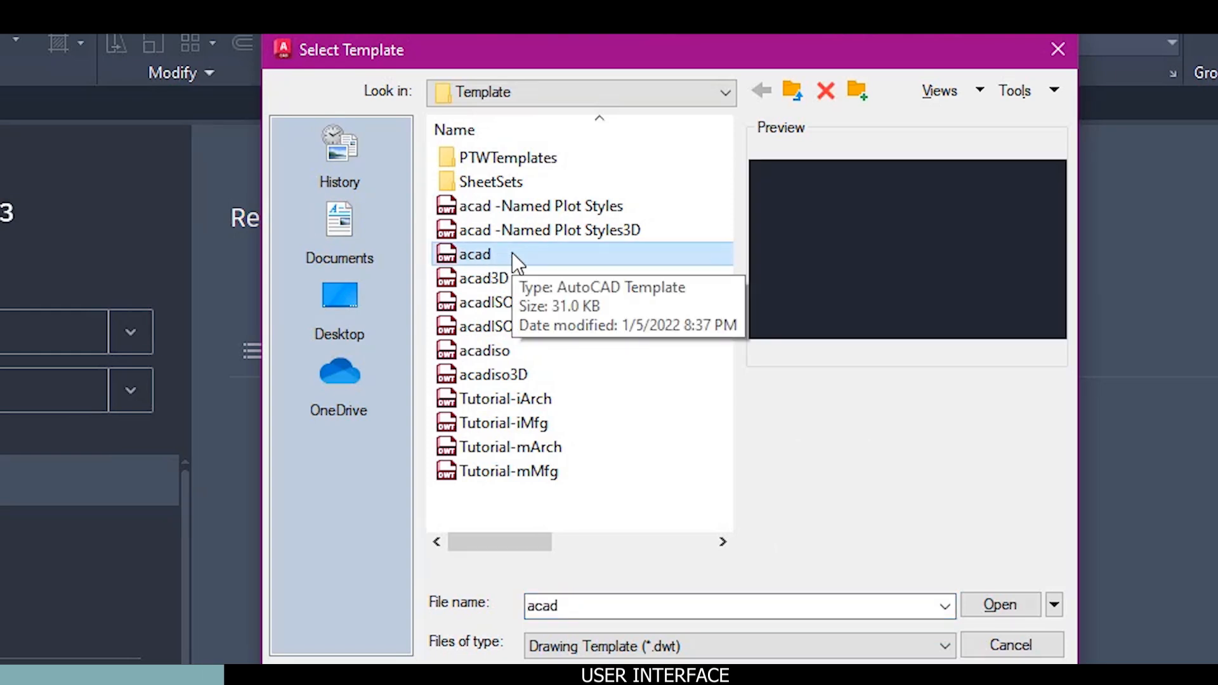
pyautogui.click(1007, 644)
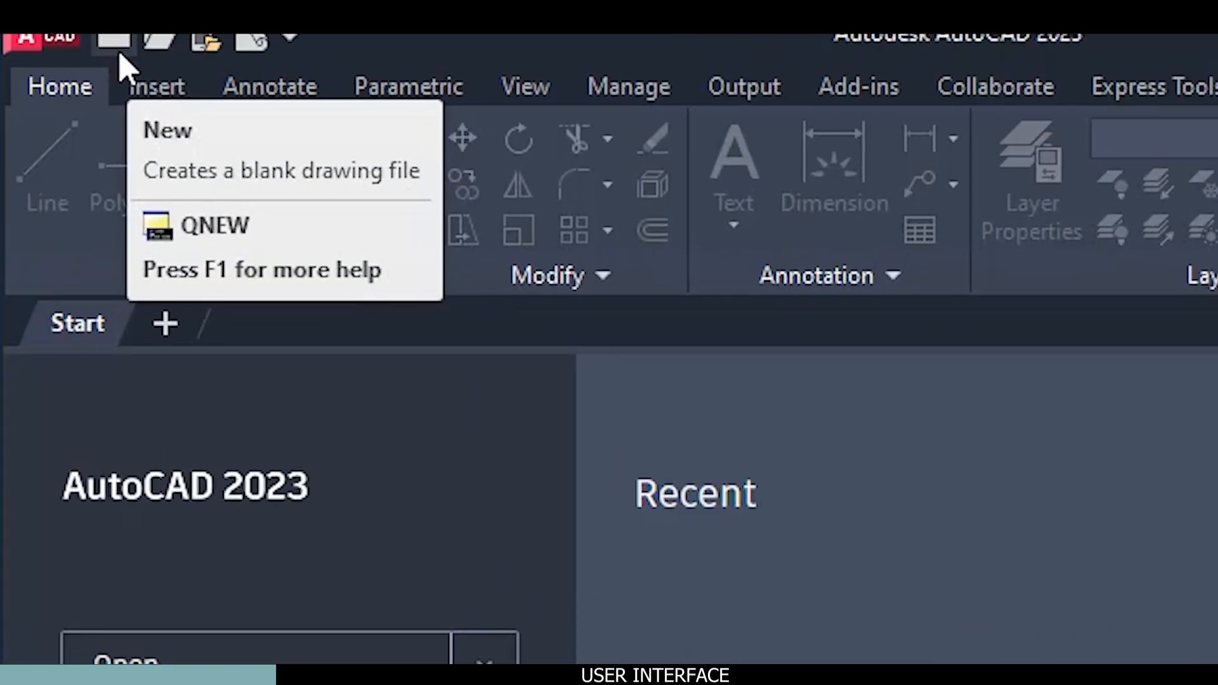
# Create a new drawing from the acad template
pyautogui.click(119, 53)
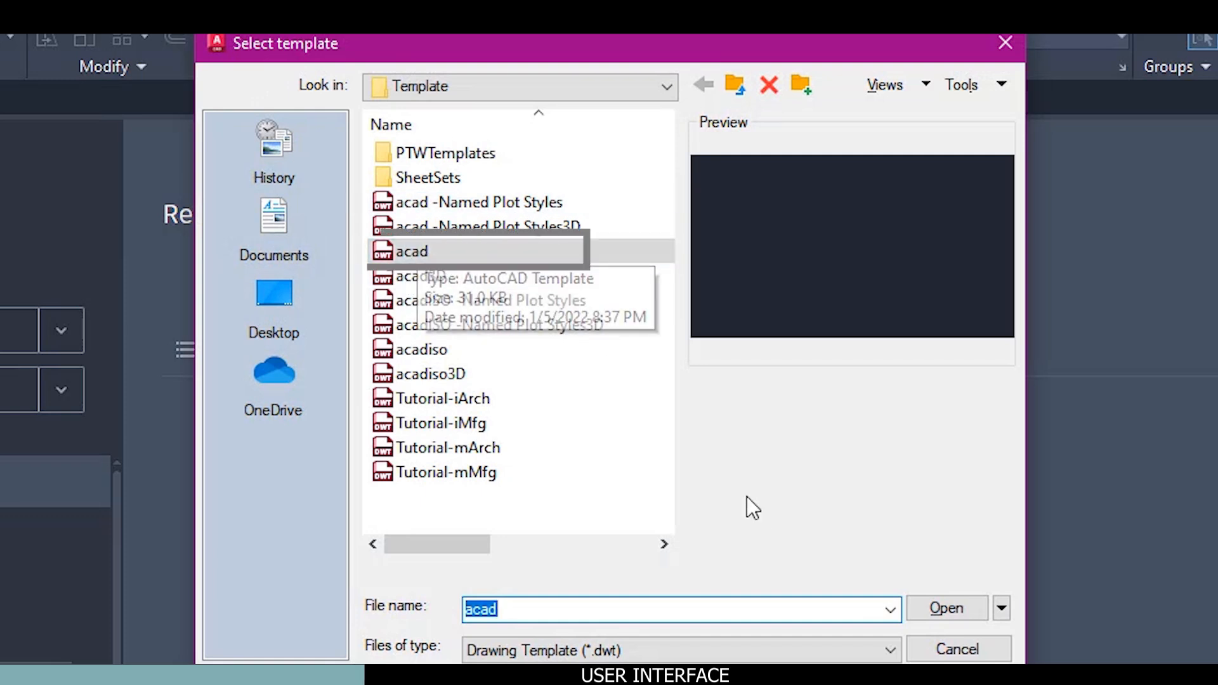
pyautogui.click(983, 611)
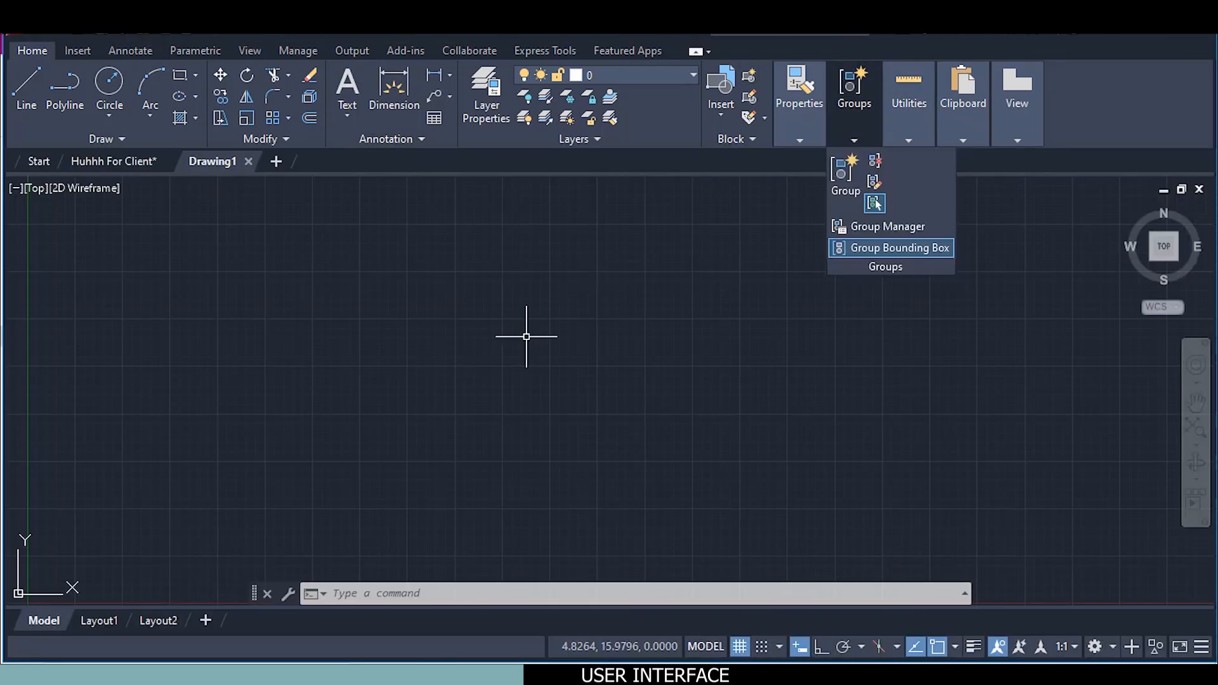
# Look through the Insert, Annotate, Parametric, View, Manage, Output and Home tool sets and the status bar customization options
pyautogui.click(75, 52)
pyautogui.click(120, 47)
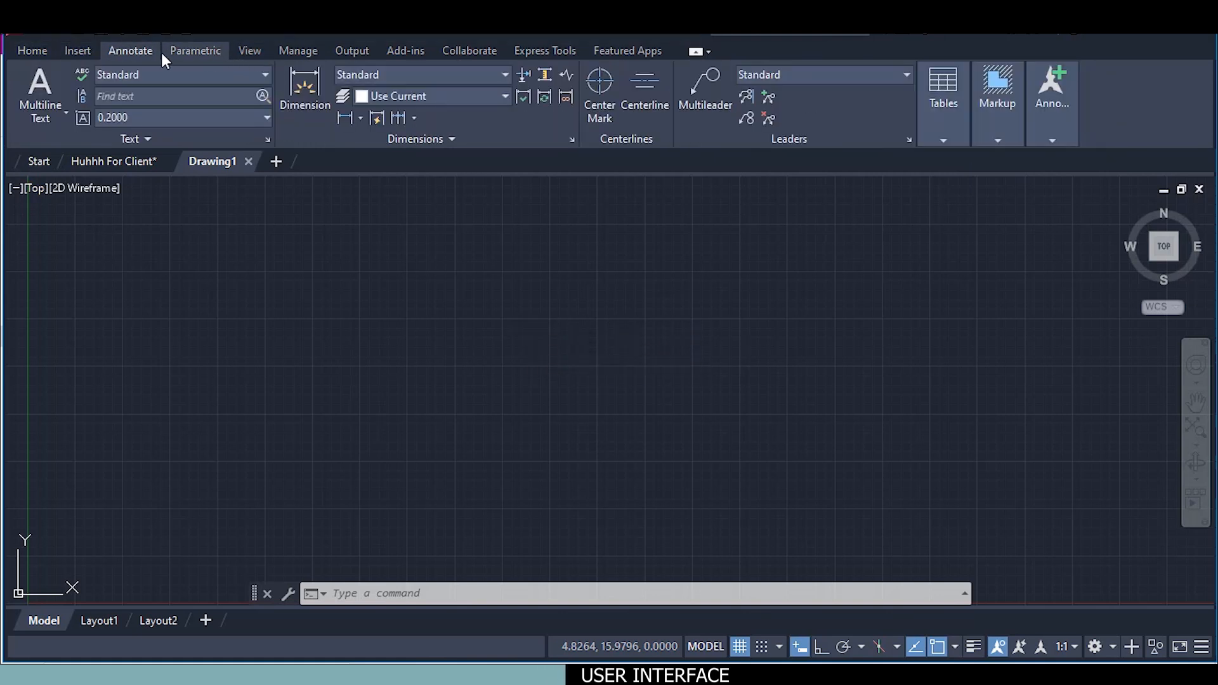
pyautogui.click(49, 48)
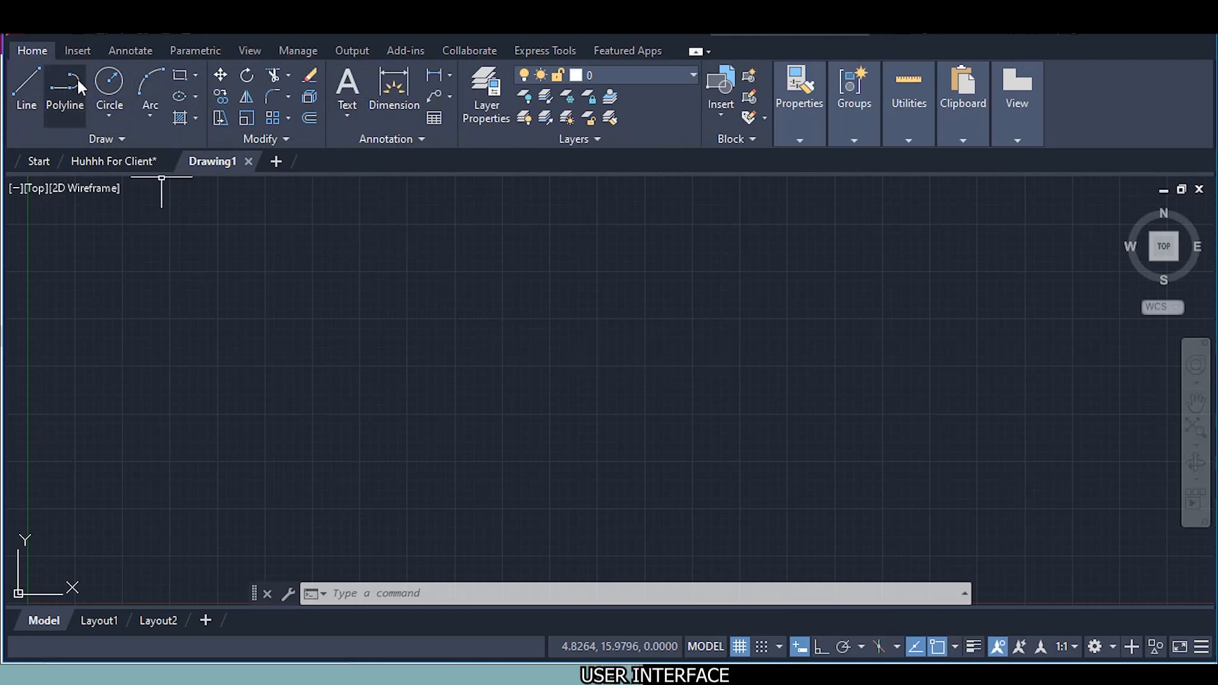
pyautogui.click(195, 50)
pyautogui.click(261, 53)
pyautogui.click(299, 53)
pyautogui.click(339, 52)
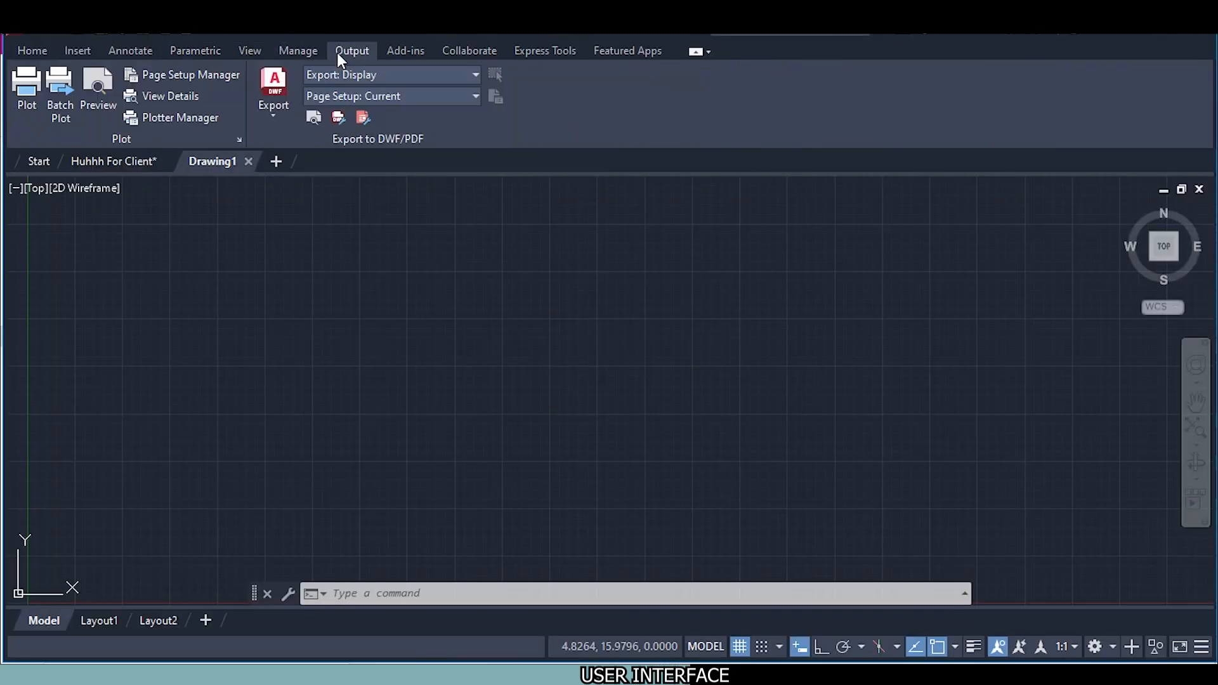
pyautogui.click(79, 52)
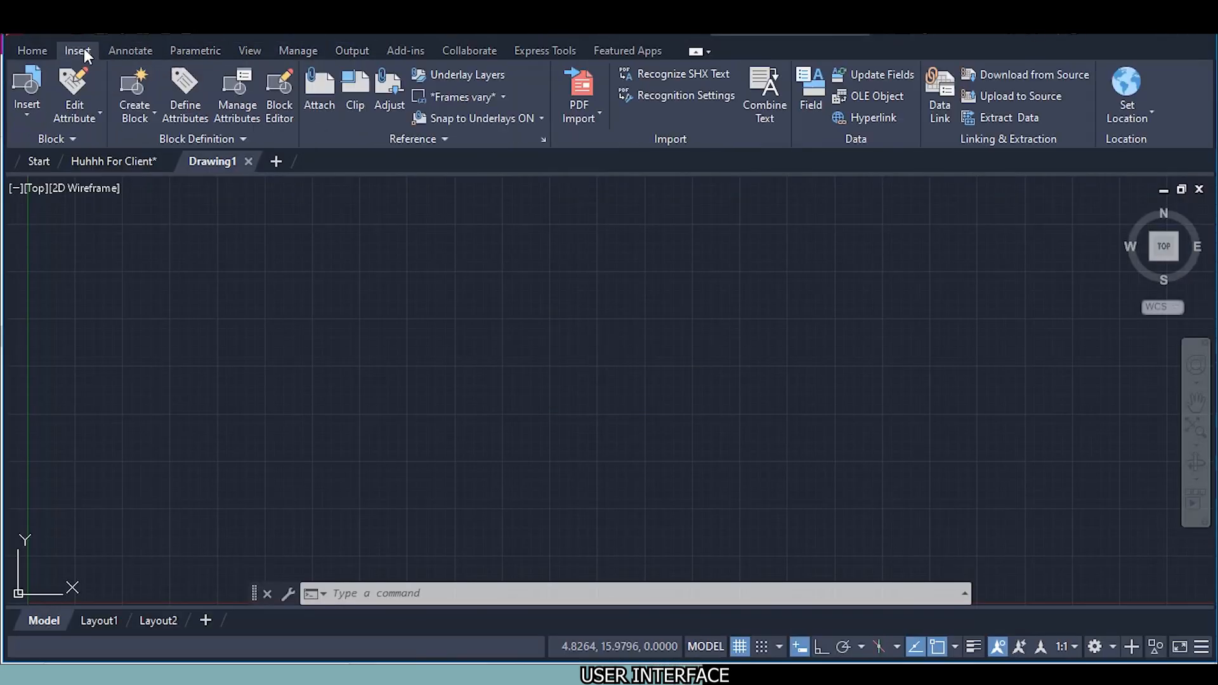
pyautogui.click(35, 50)
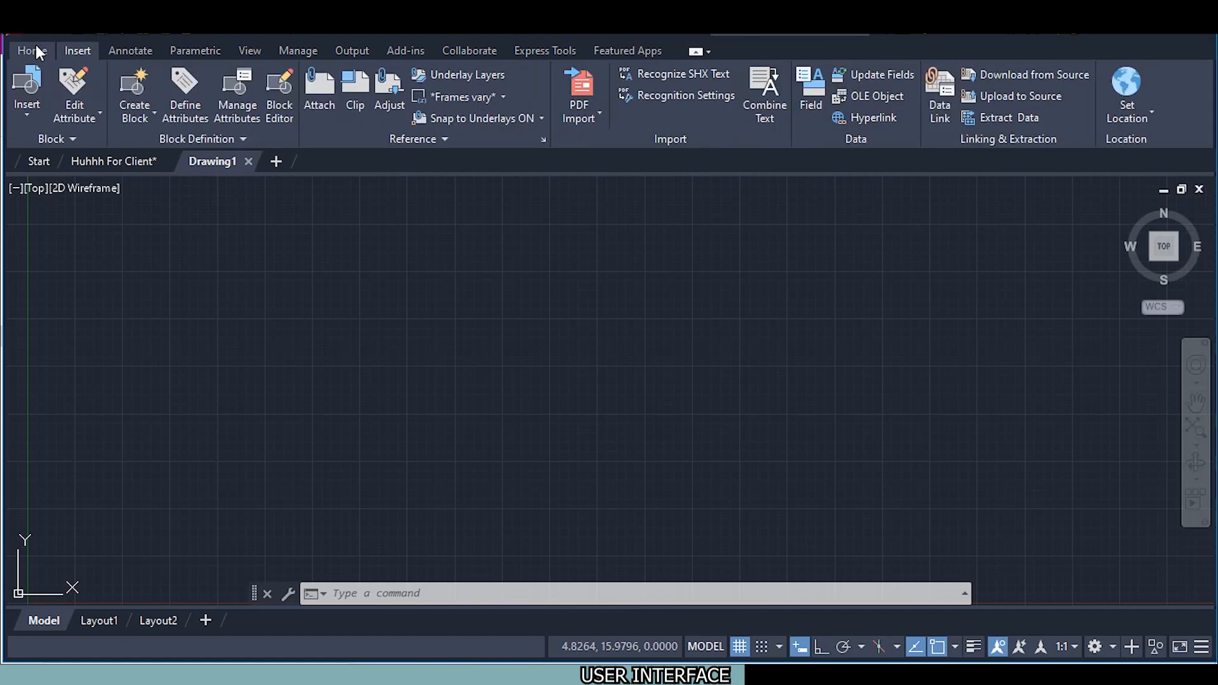
pyautogui.click(36, 50)
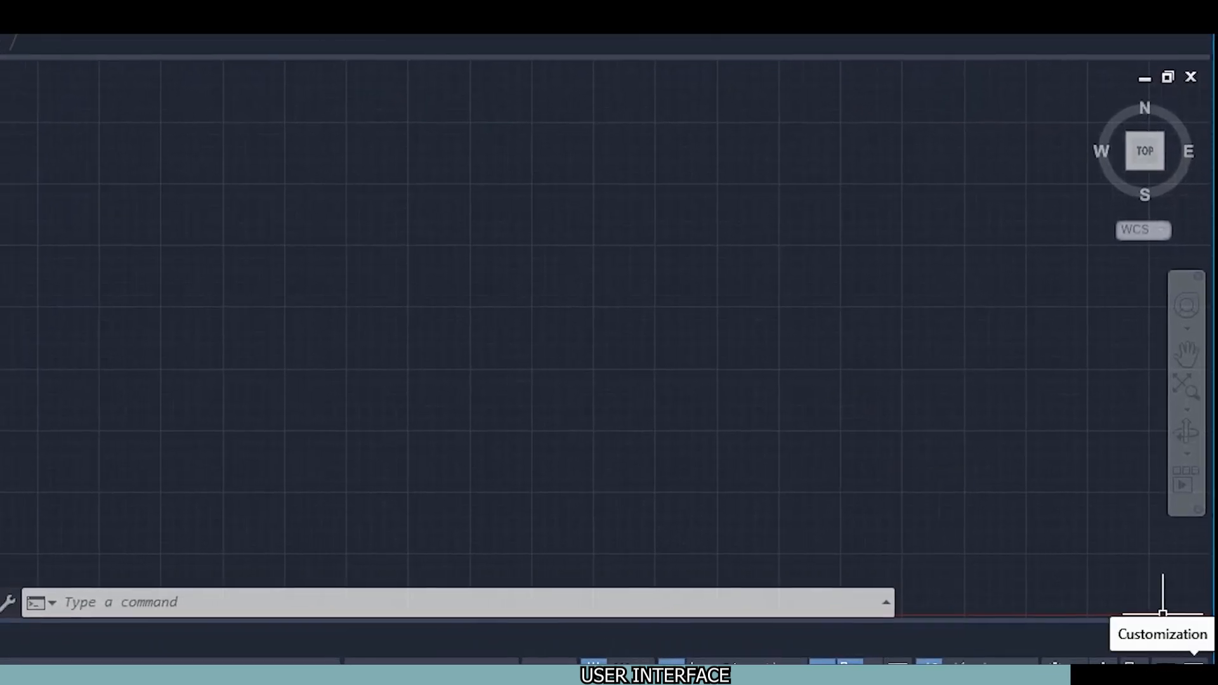
pyautogui.click(1194, 661)
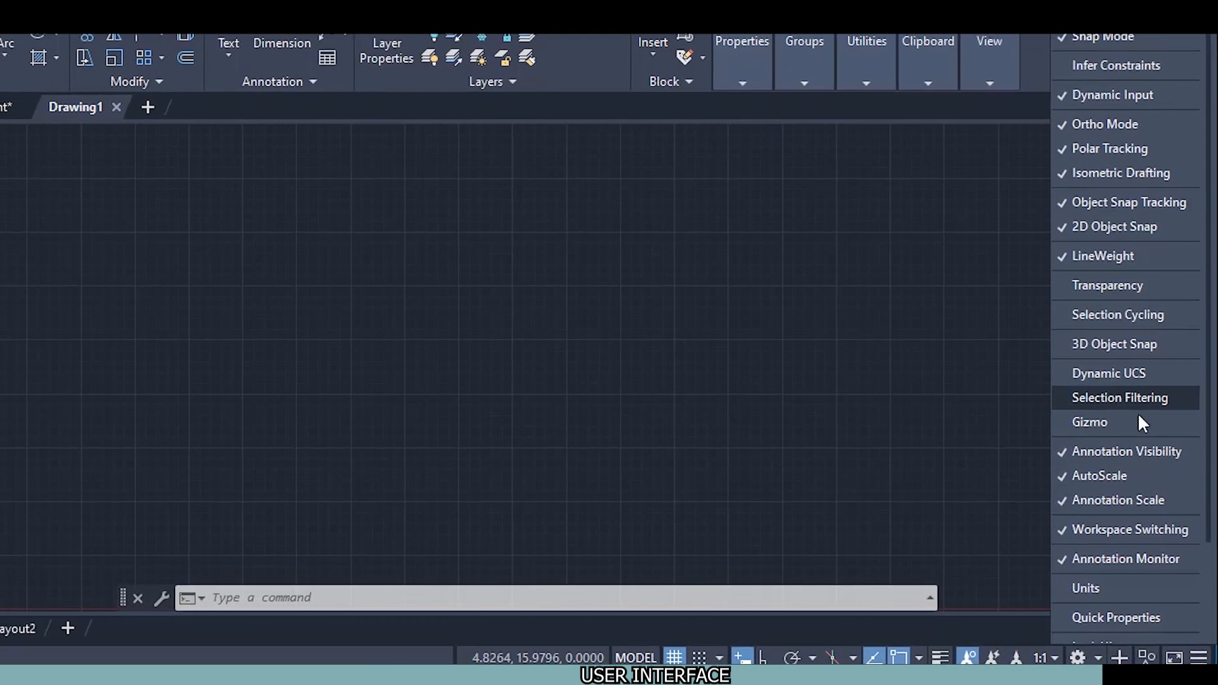
pyautogui.click(1200, 654)
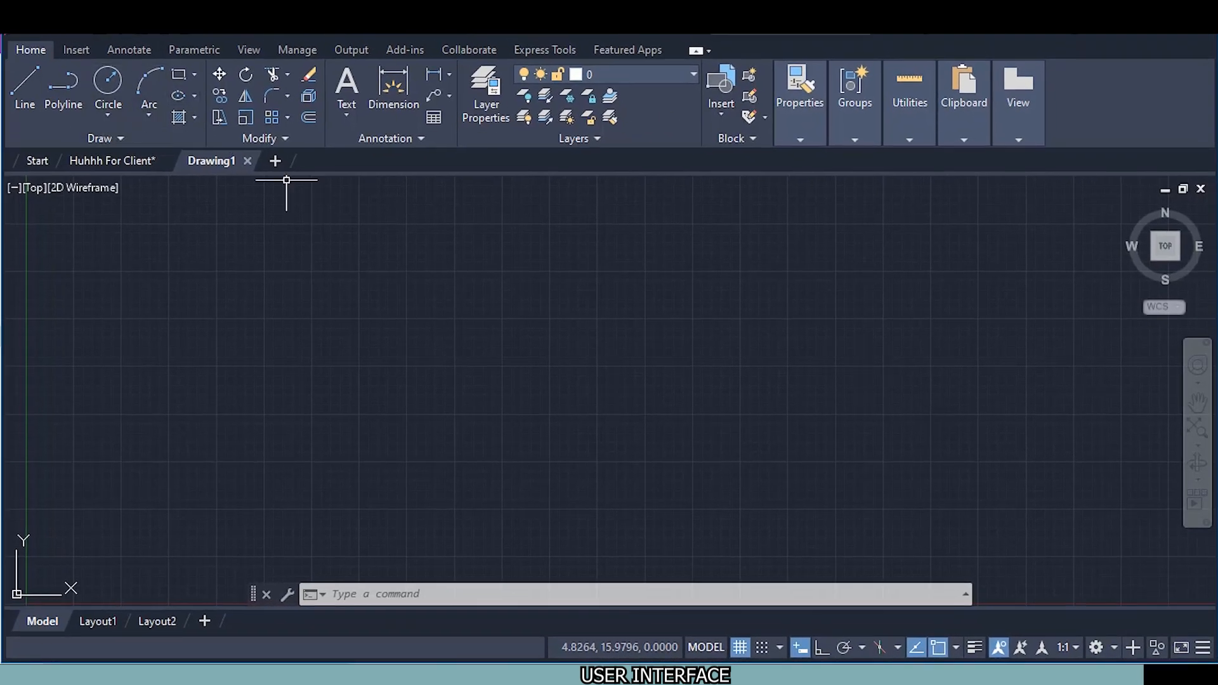
# Try the 3D Modeling workspace and return to Drafting & Annotation
pyautogui.click(1110, 653)
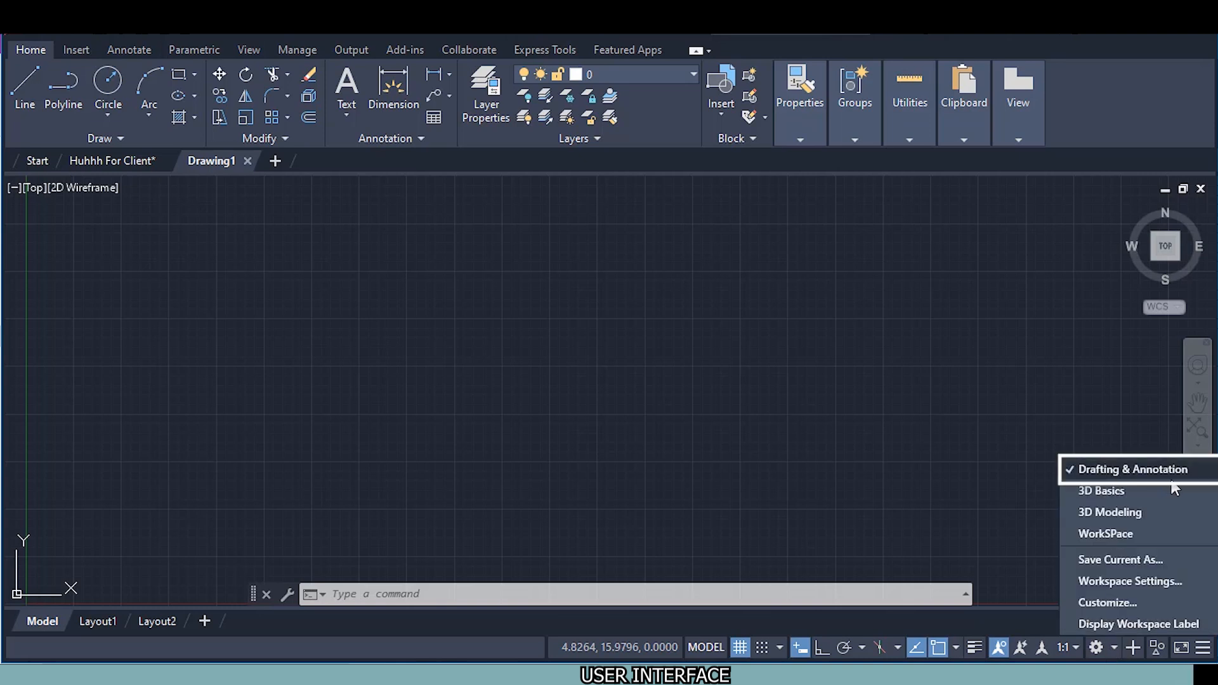
pyautogui.click(1122, 516)
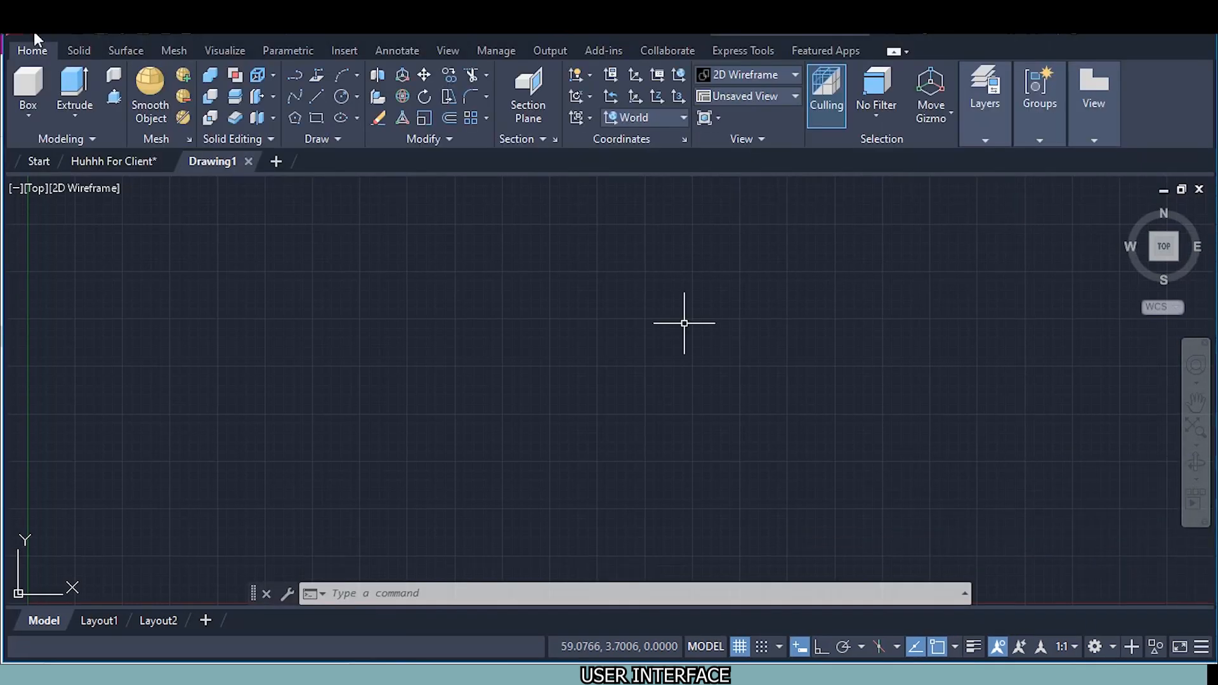
pyautogui.click(1093, 642)
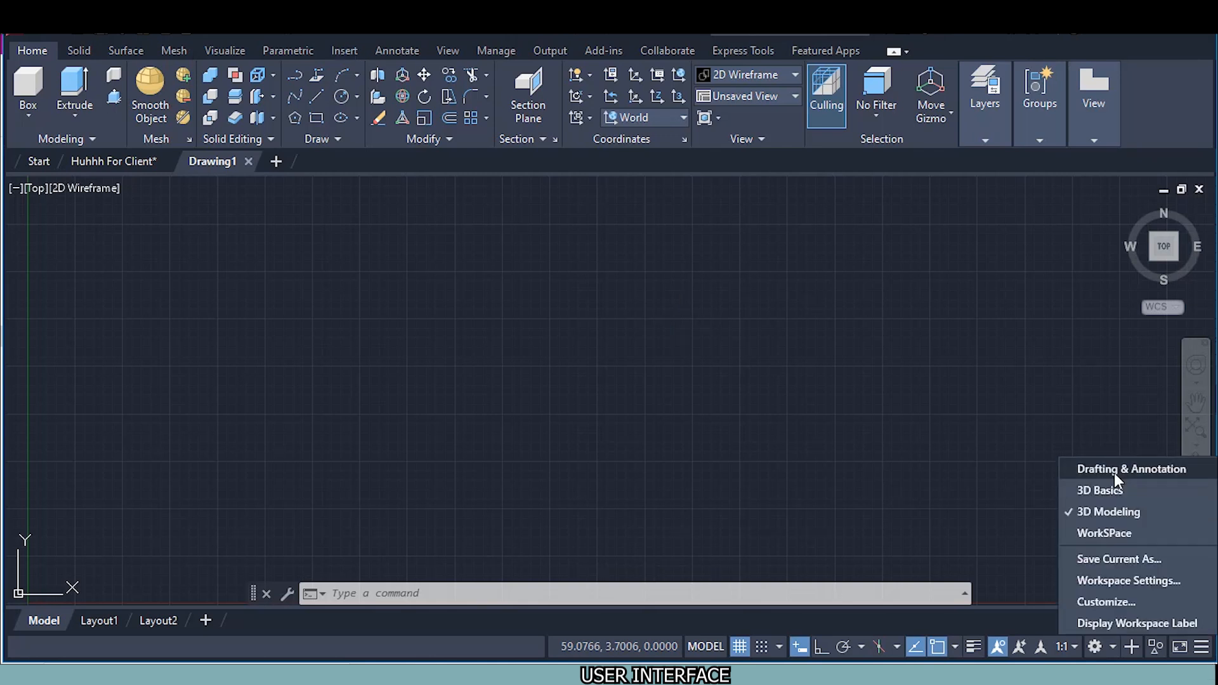
pyautogui.click(1115, 474)
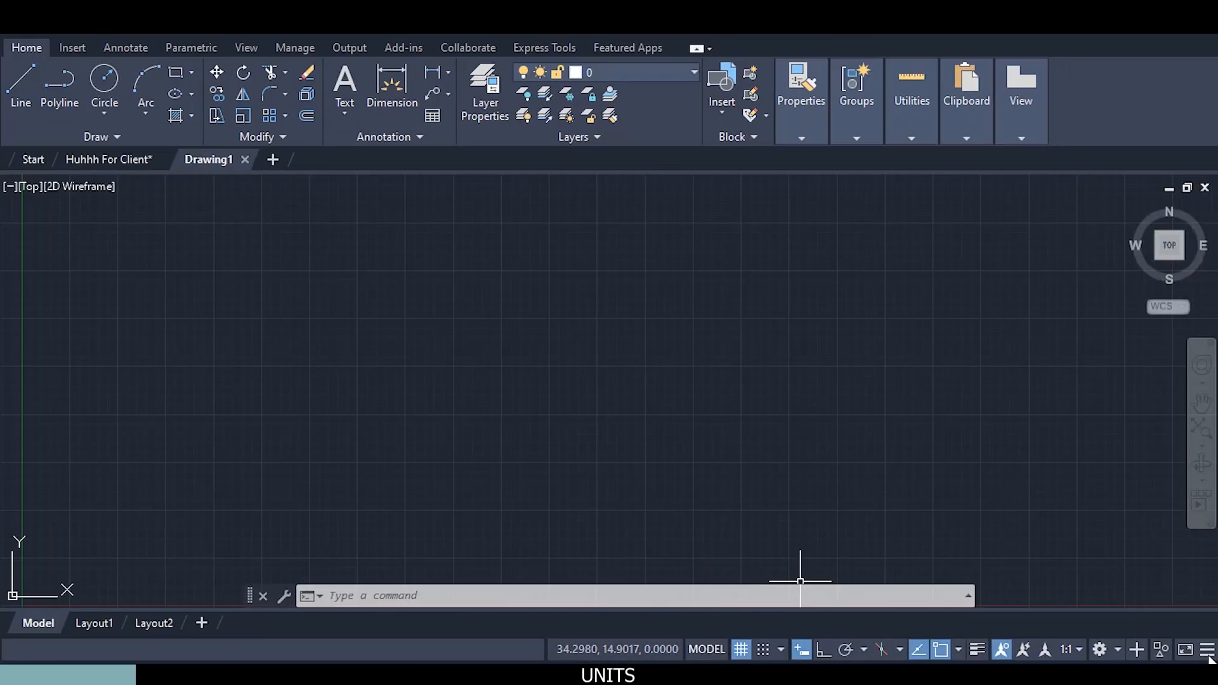
# Check that Dynamic Input is enabled for the status bar and open the drawing unit settings with the UNITS command
pyautogui.click(1209, 655)
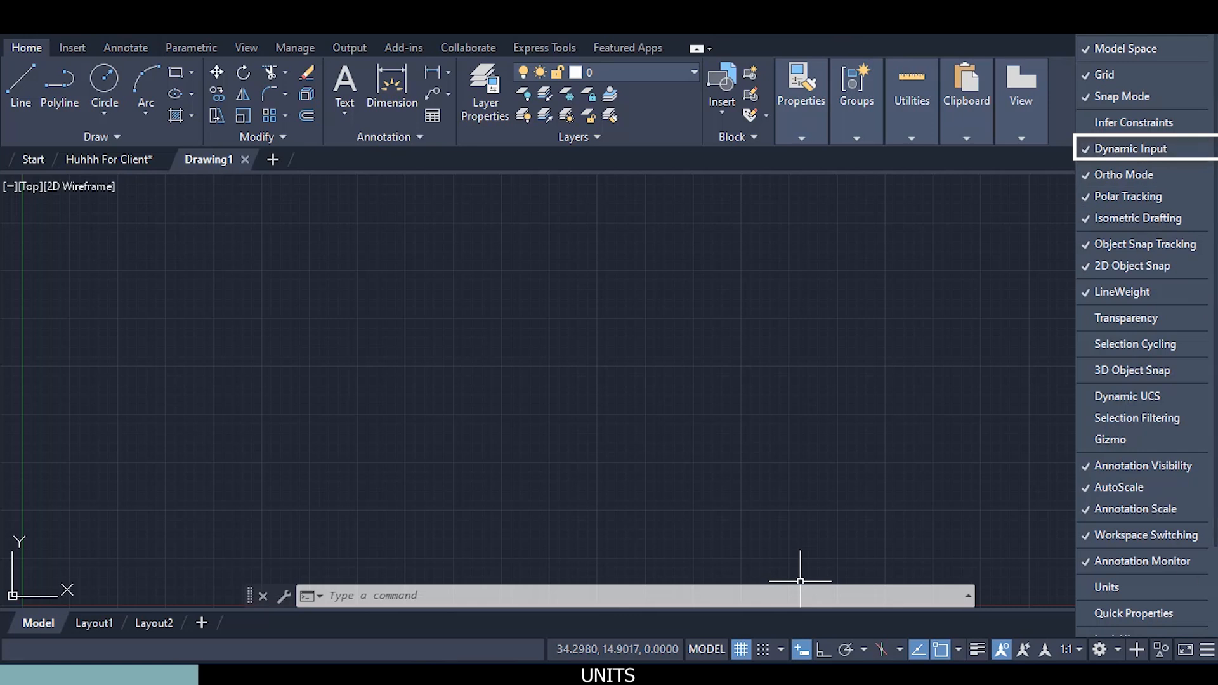
pyautogui.click(1210, 657)
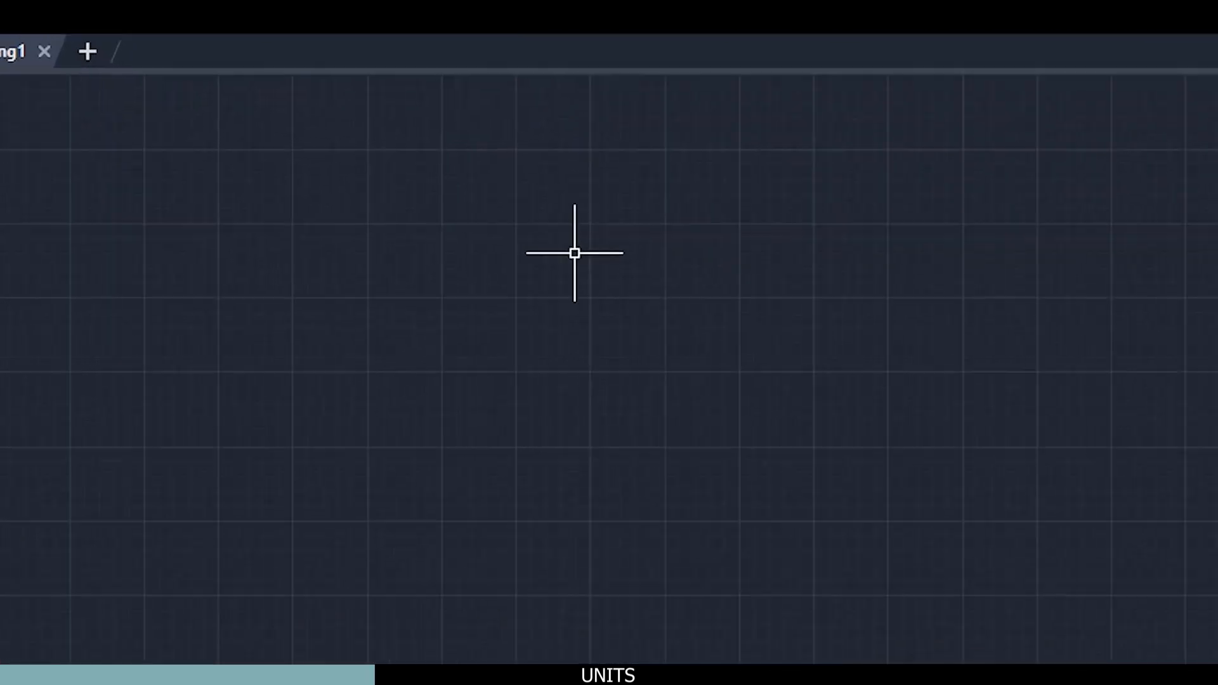
pyautogui.write('un')
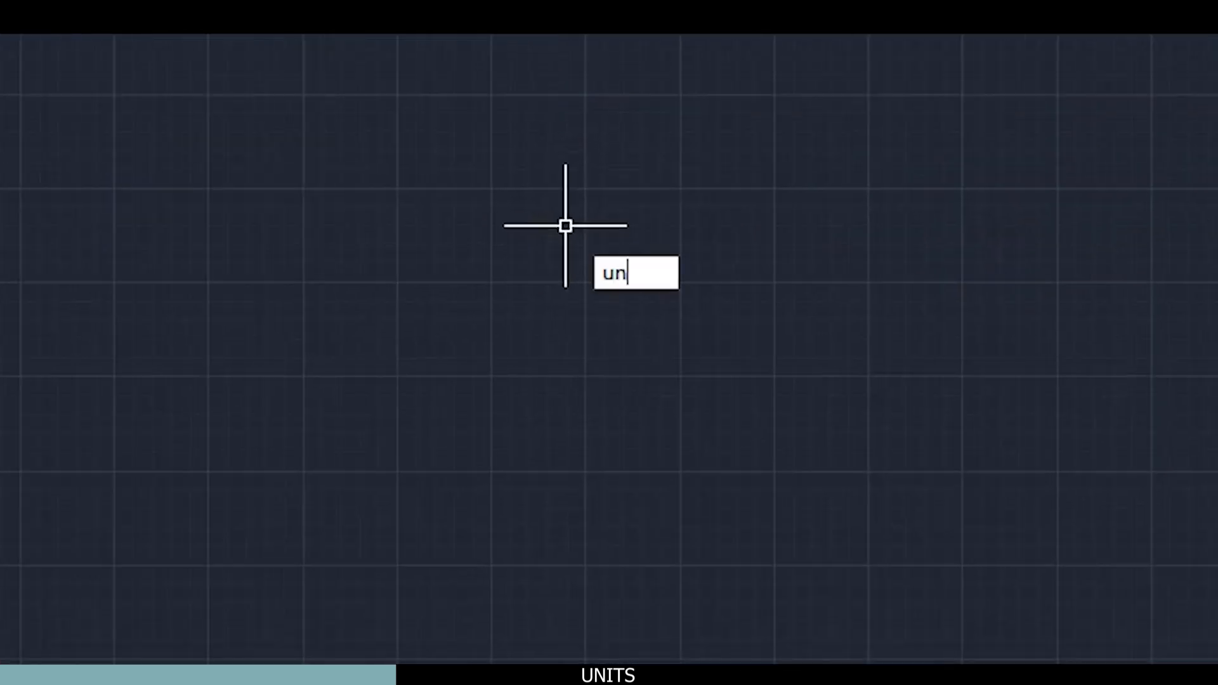
pyautogui.write('its')
pyautogui.press('Return')
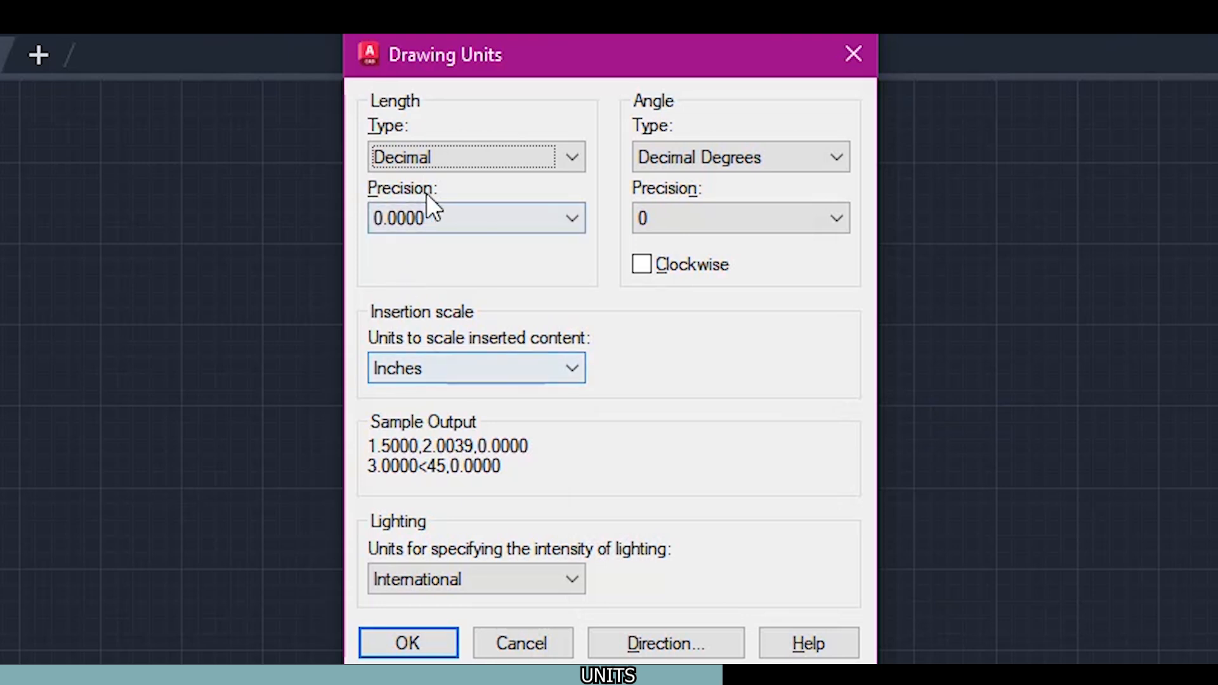
# Set the length type to Architectural with 0'-0" precision and the insertion scale to Inches
pyautogui.click(486, 152)
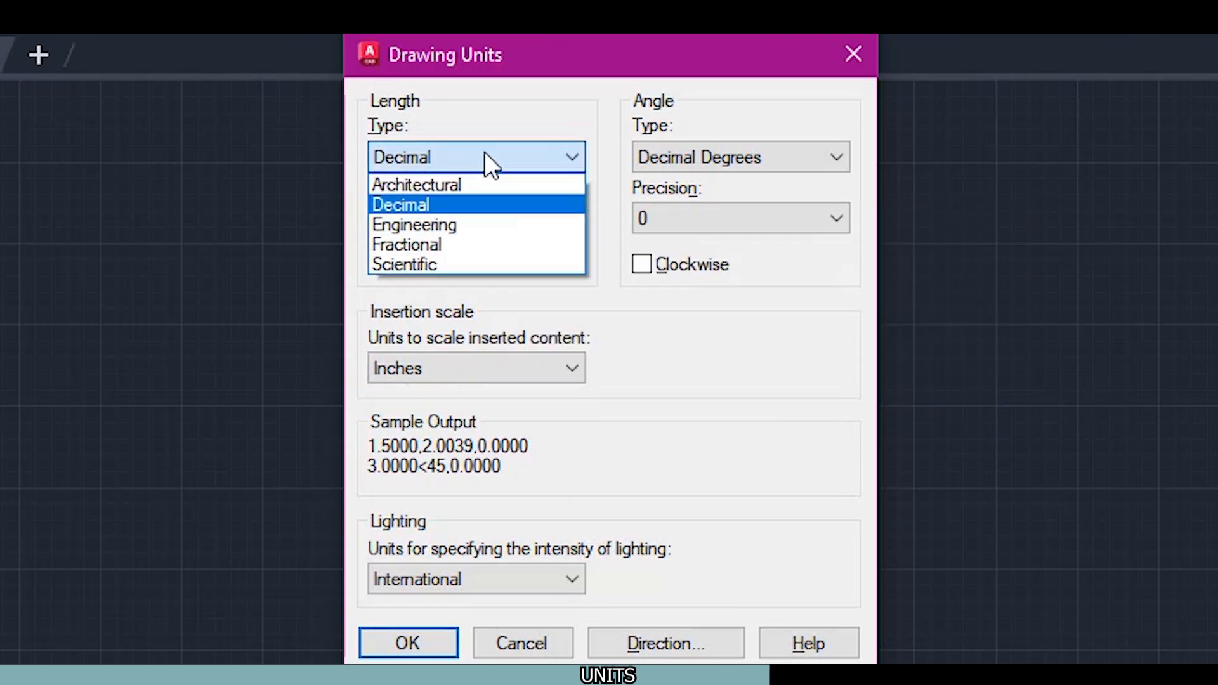
pyautogui.click(444, 184)
pyautogui.click(442, 218)
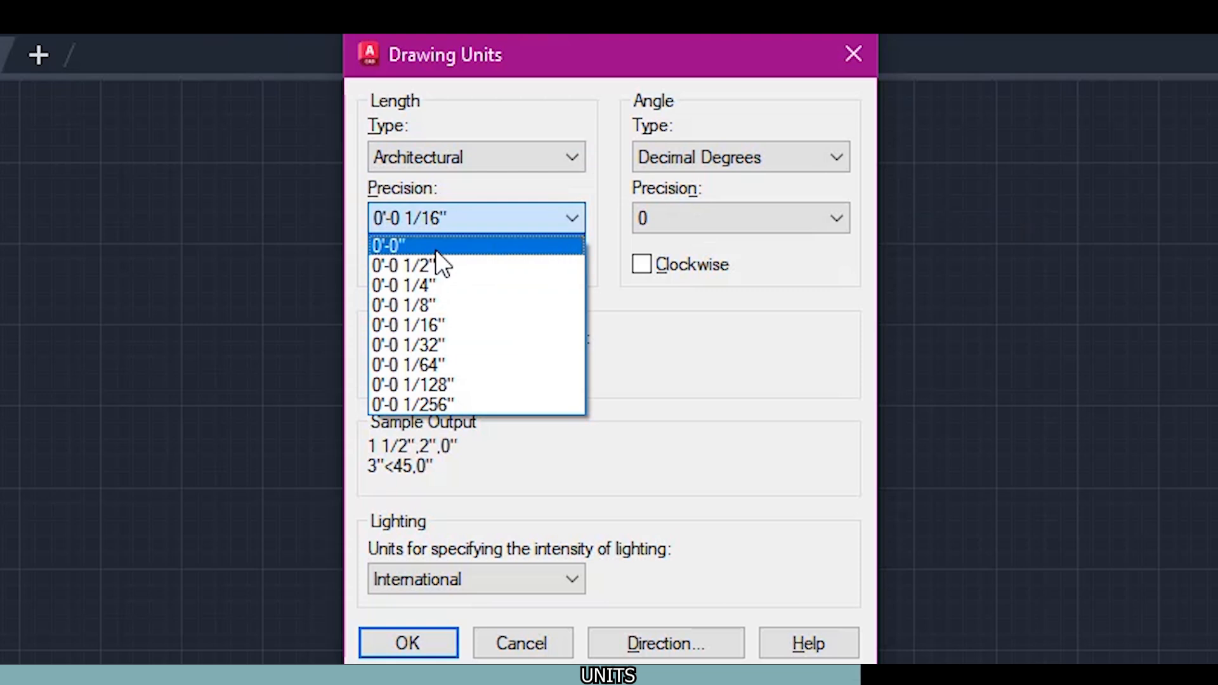
pyautogui.click(436, 246)
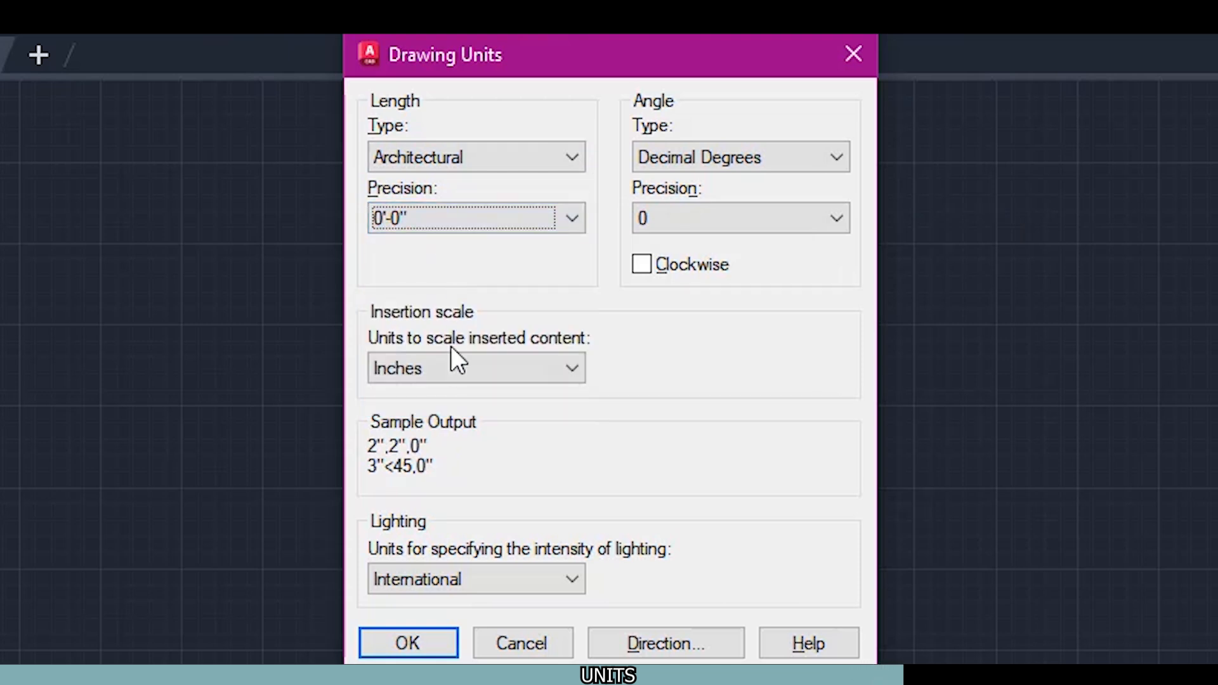
pyautogui.click(500, 369)
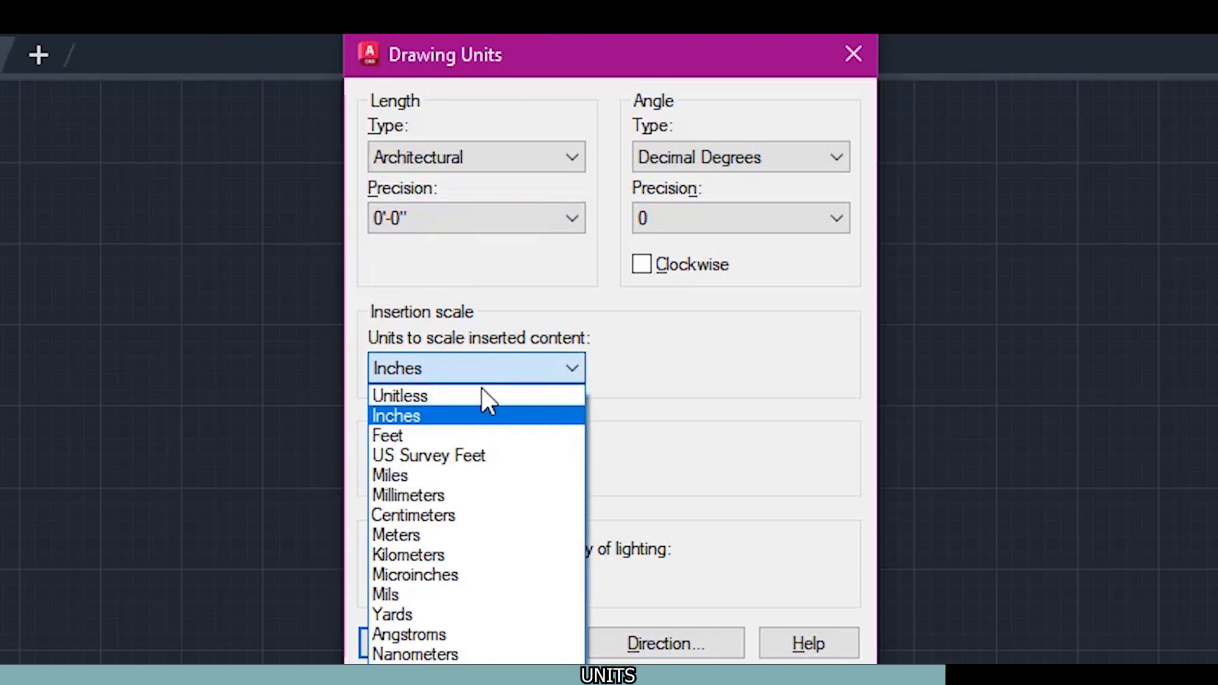
pyautogui.click(447, 416)
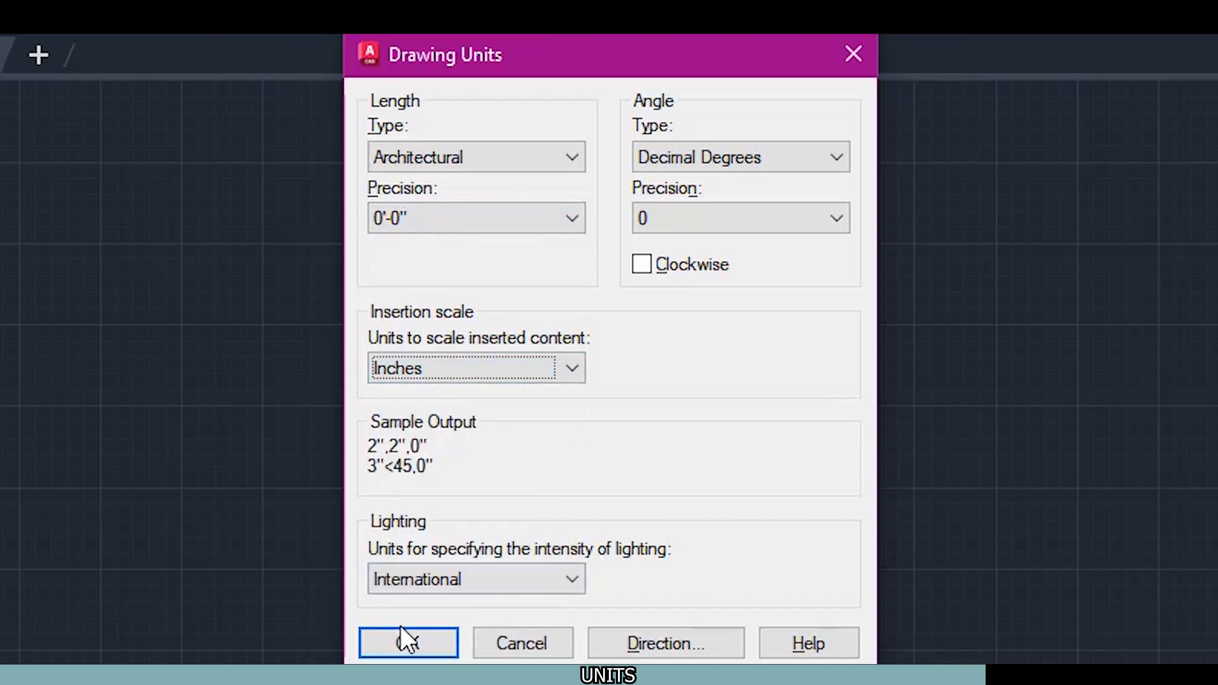
# Set the length type to Decimal and the insertion scale to Millimeters, and apply the drawing units
pyautogui.click(504, 168)
pyautogui.click(469, 207)
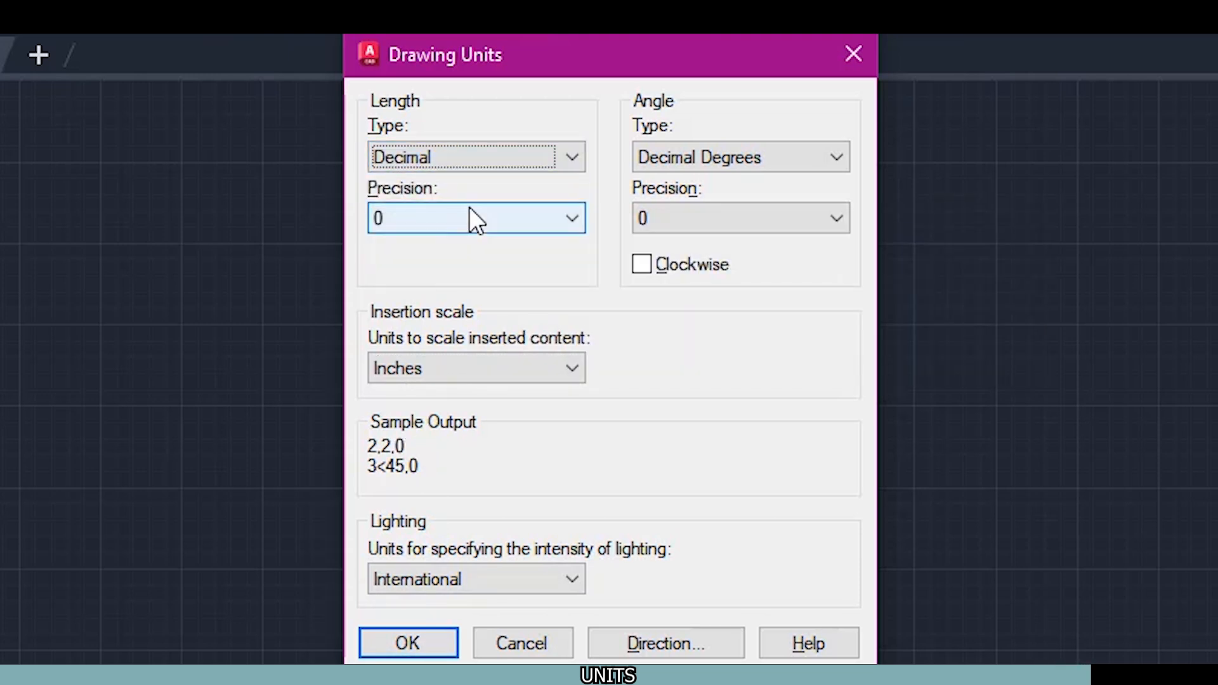
pyautogui.click(561, 368)
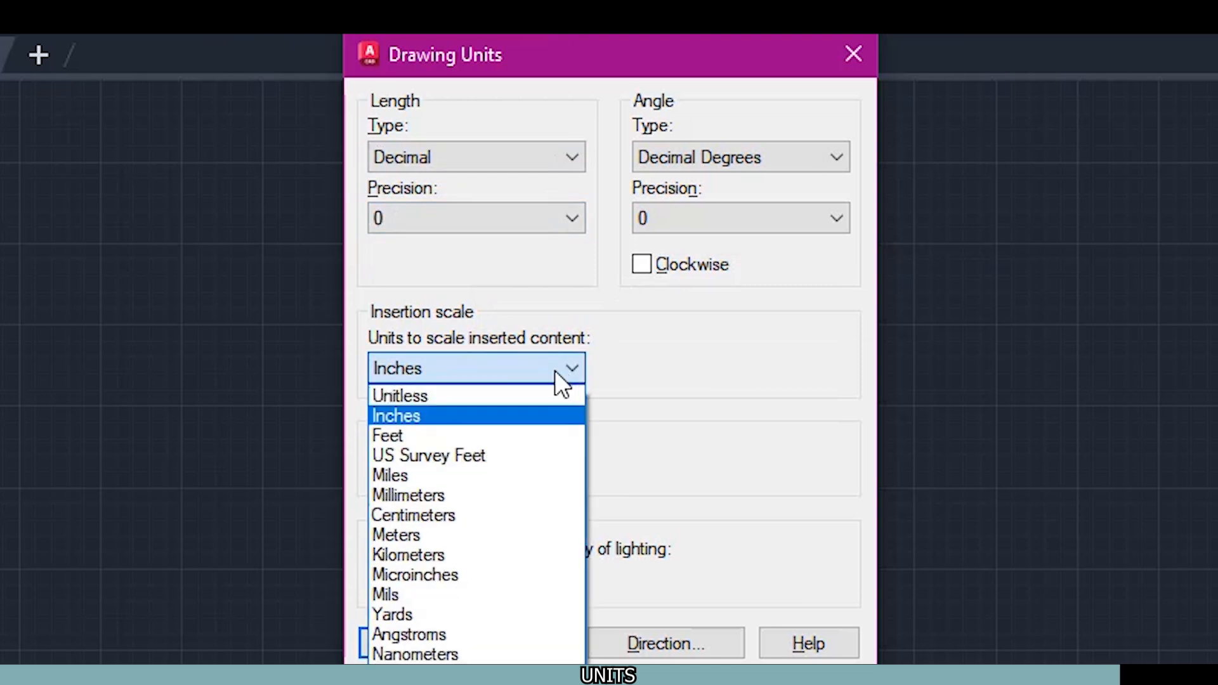
pyautogui.press('Escape')
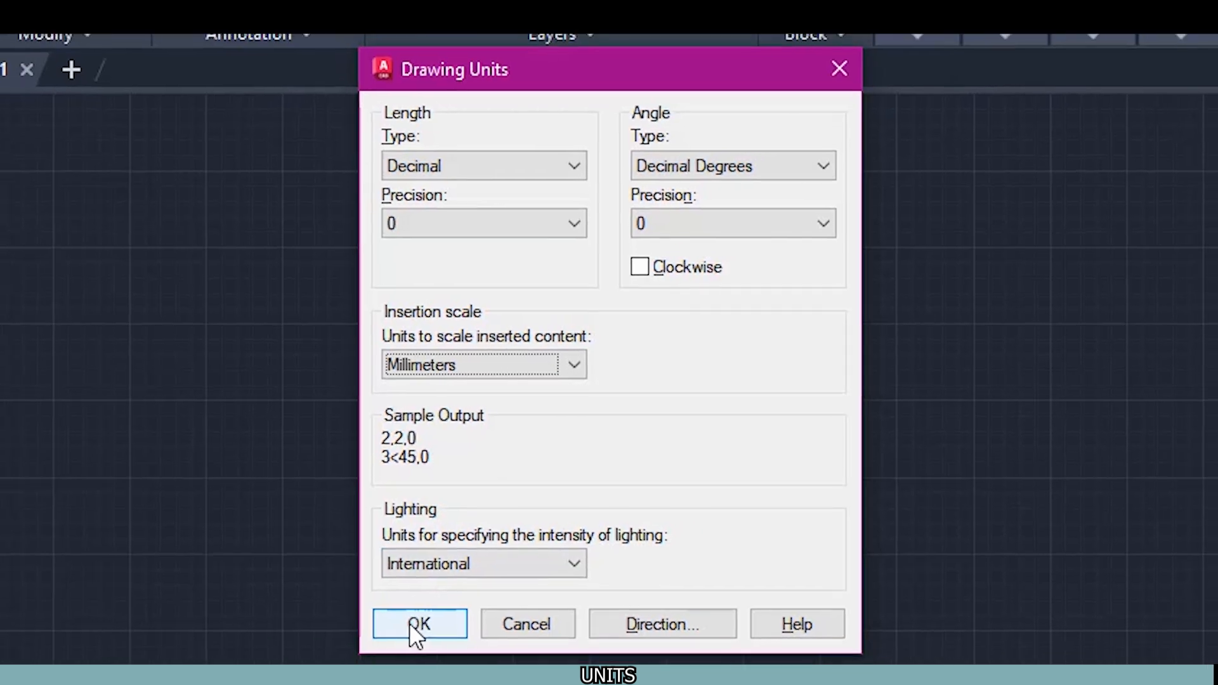
pyautogui.click(415, 626)
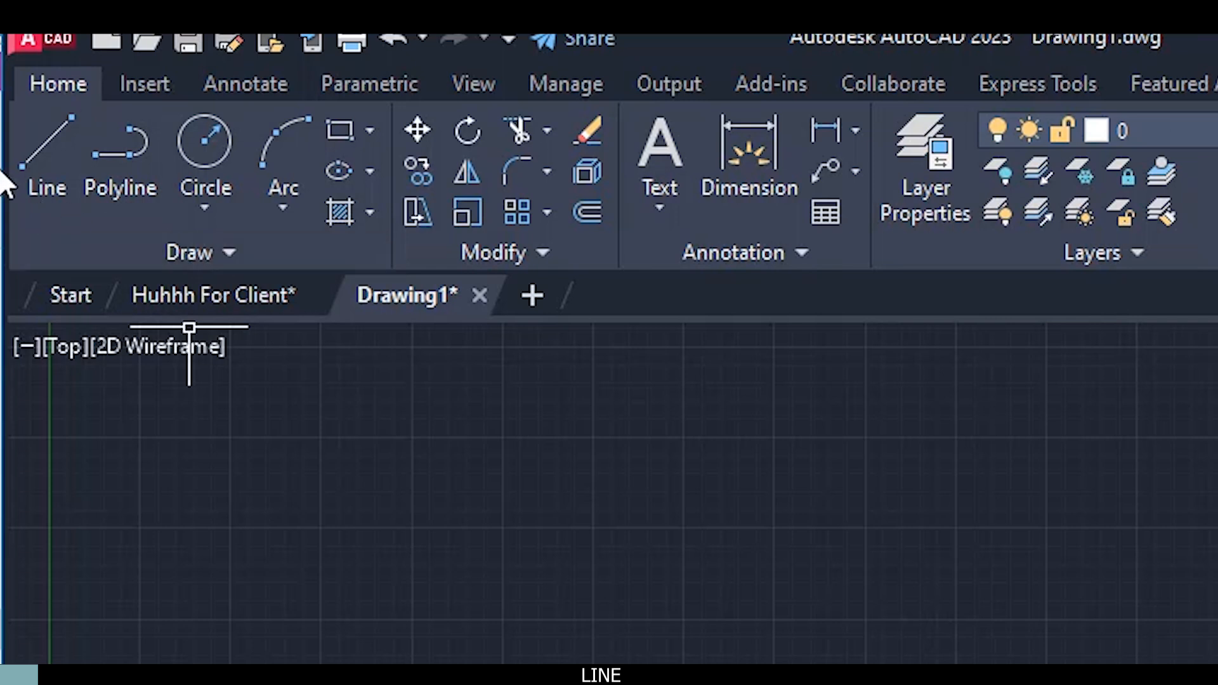
# Start a line at about 10,18, try Ortho mode and polar tracking, and leave Ortho mode on
pyautogui.click(52, 158)
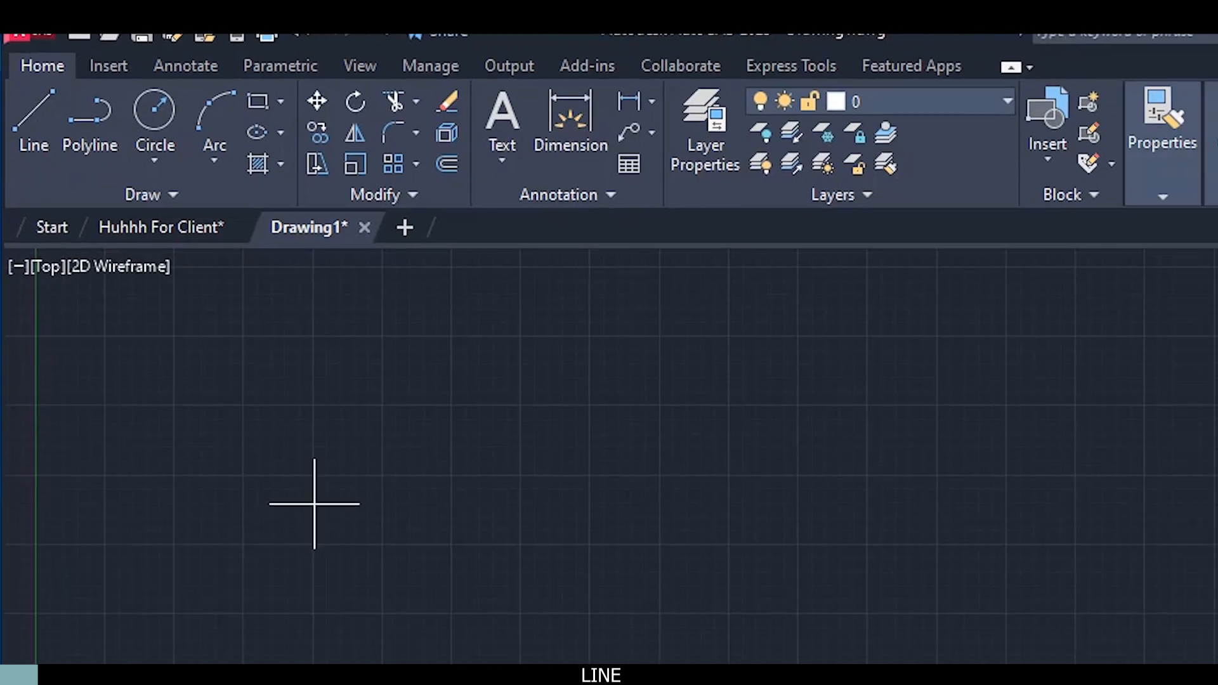
pyautogui.click(208, 273)
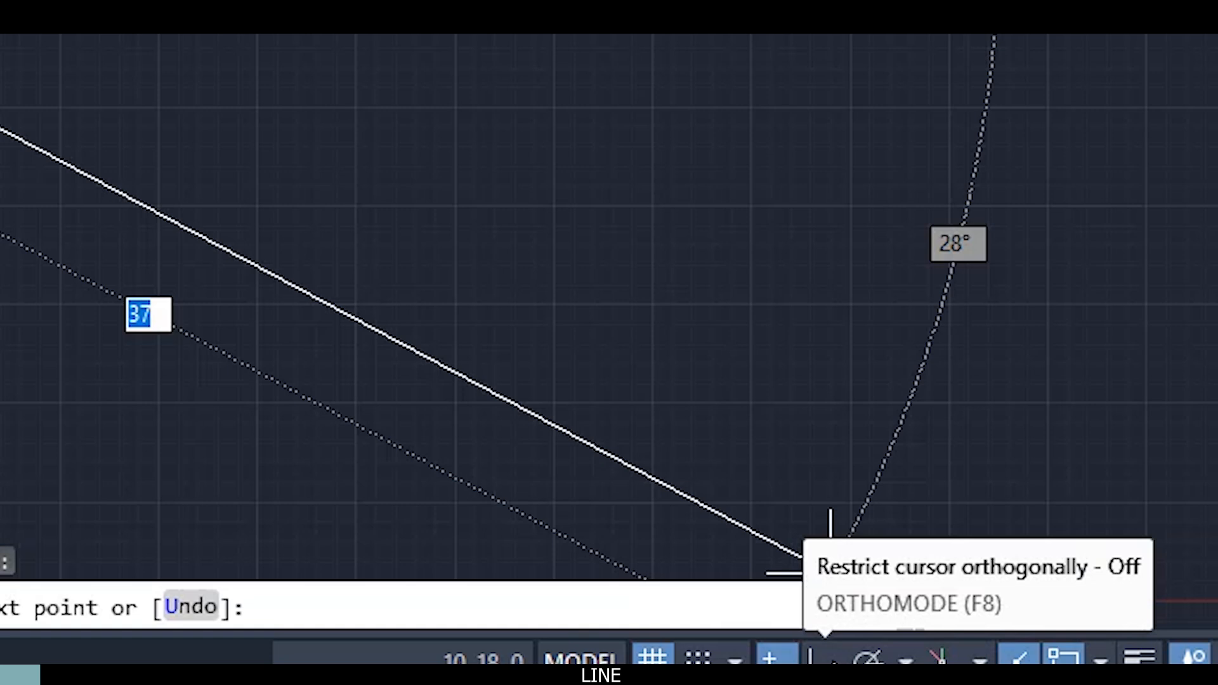
pyautogui.click(823, 657)
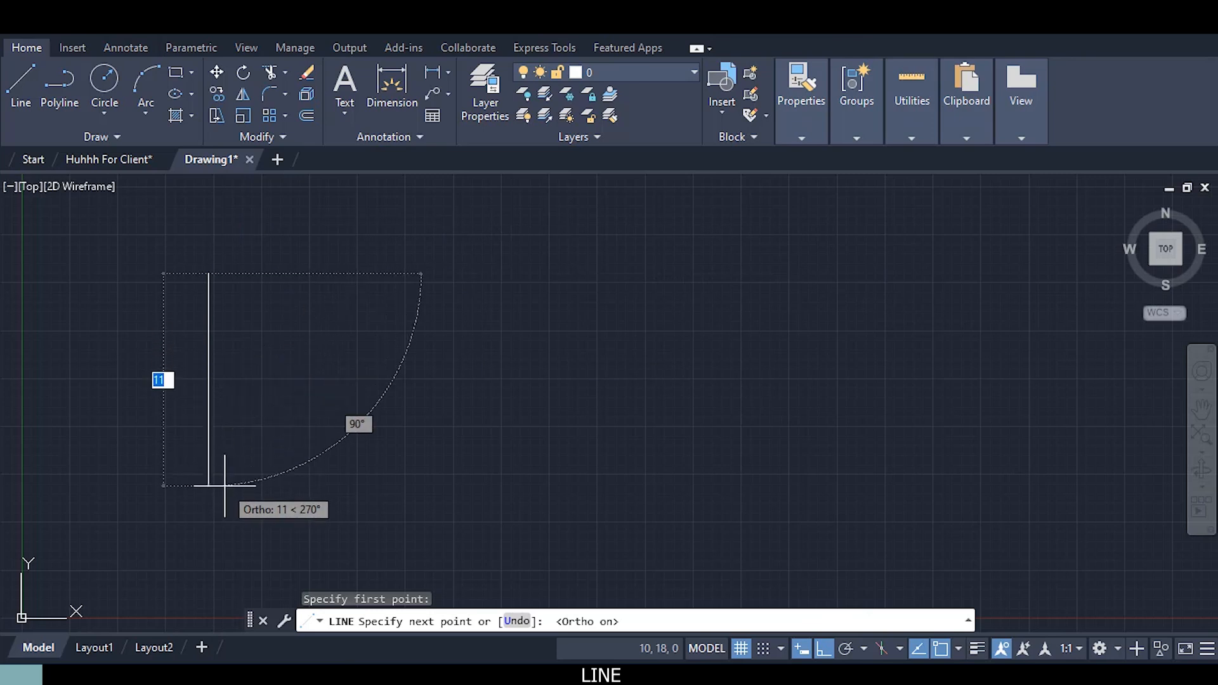
pyautogui.click(845, 648)
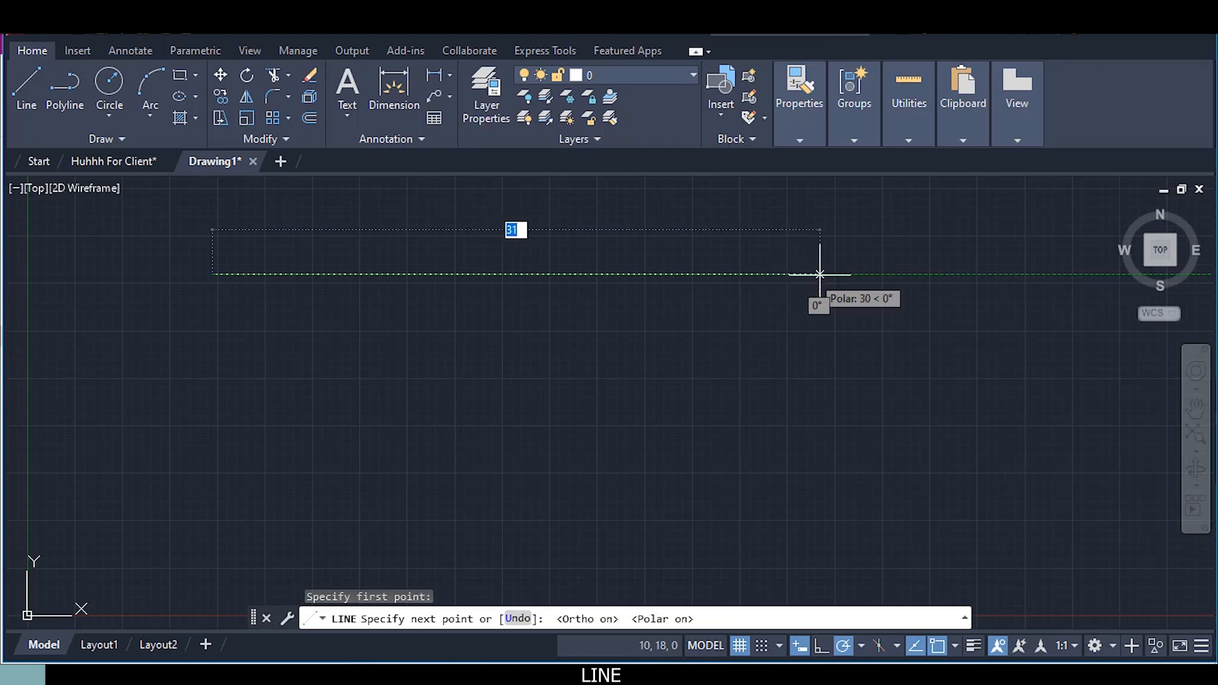
pyautogui.click(824, 646)
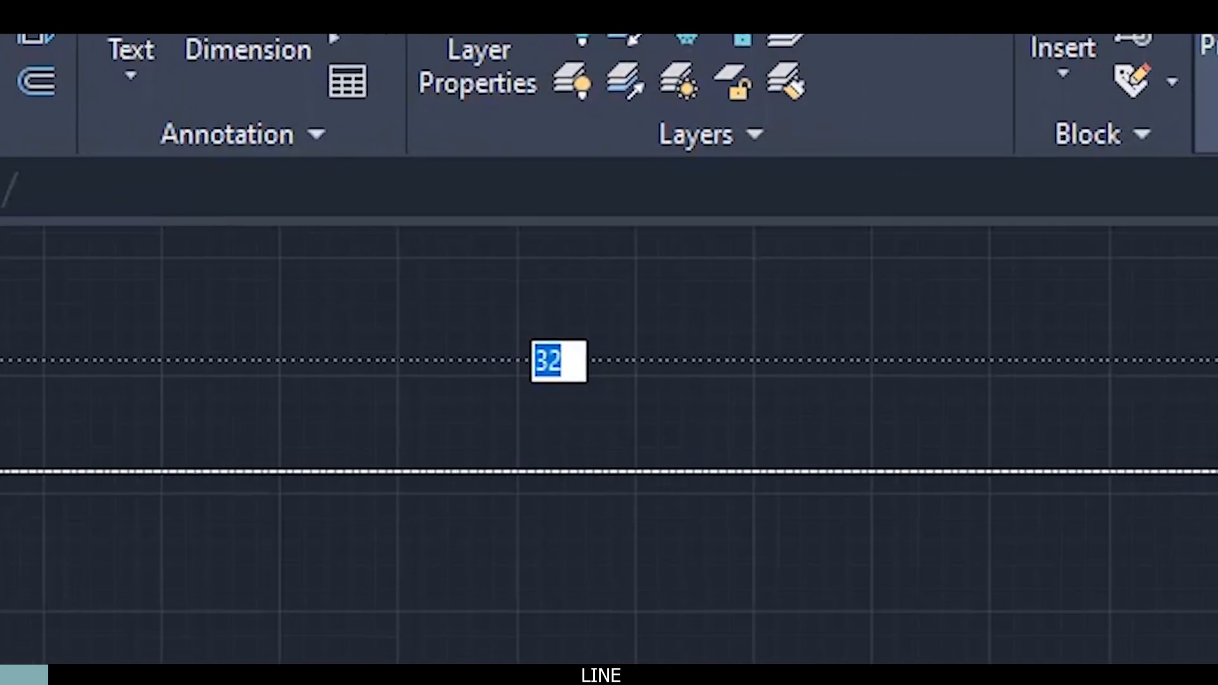
# Draw the line 3600 mm horizontally to the right of its start point and finish the Line command
pyautogui.write('36')
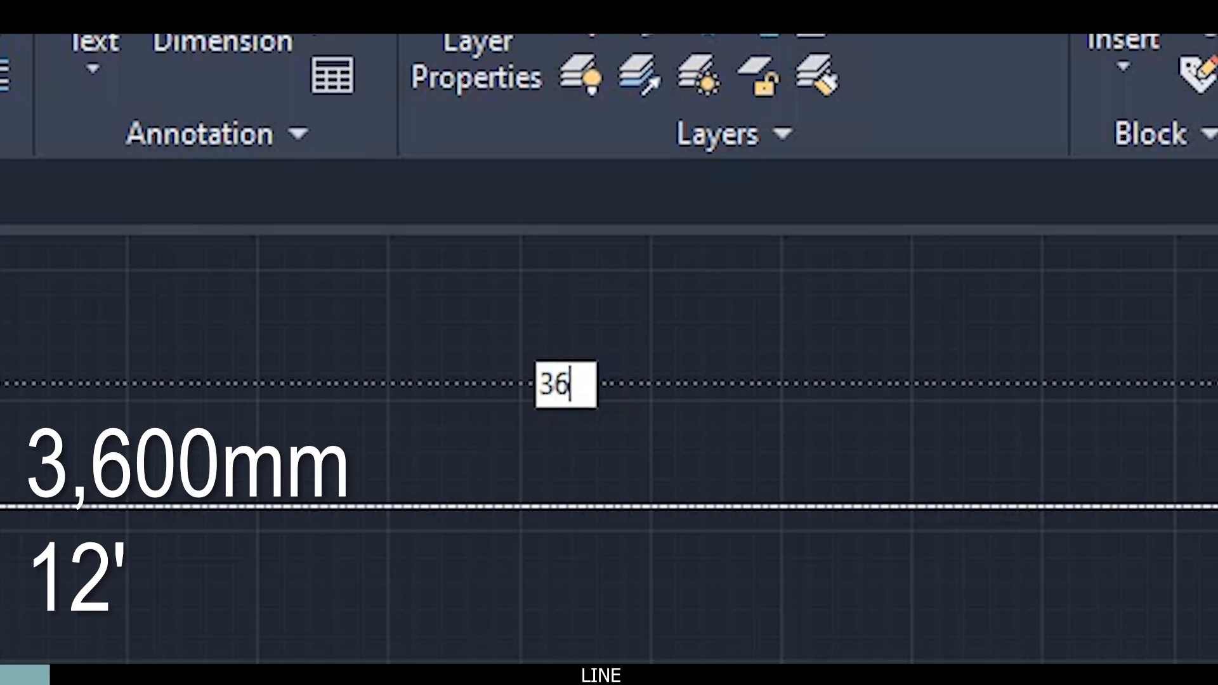
pyautogui.write('00')
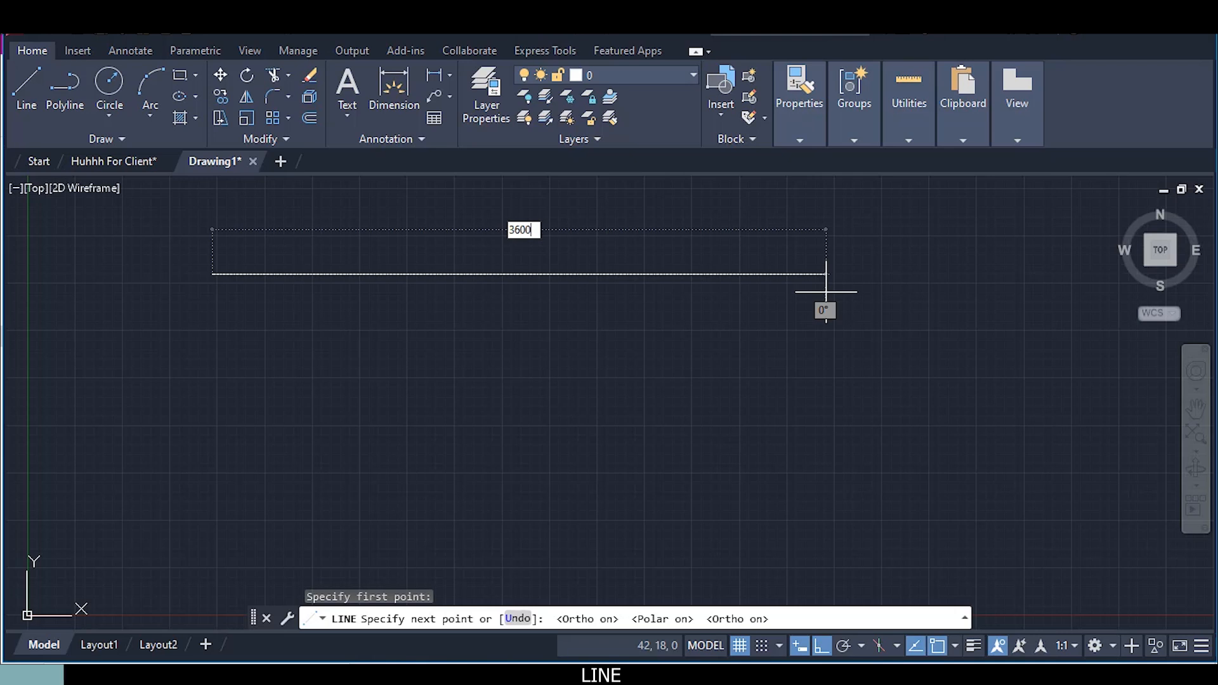
pyautogui.press('Return')
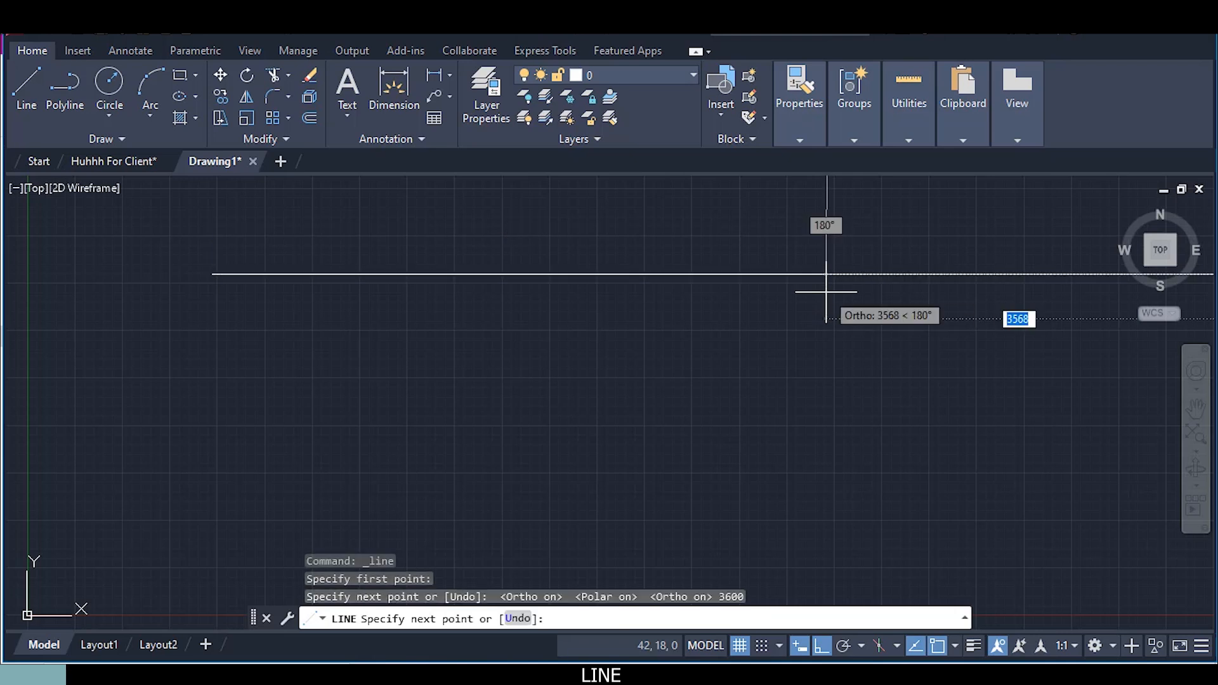
pyautogui.press('Return')
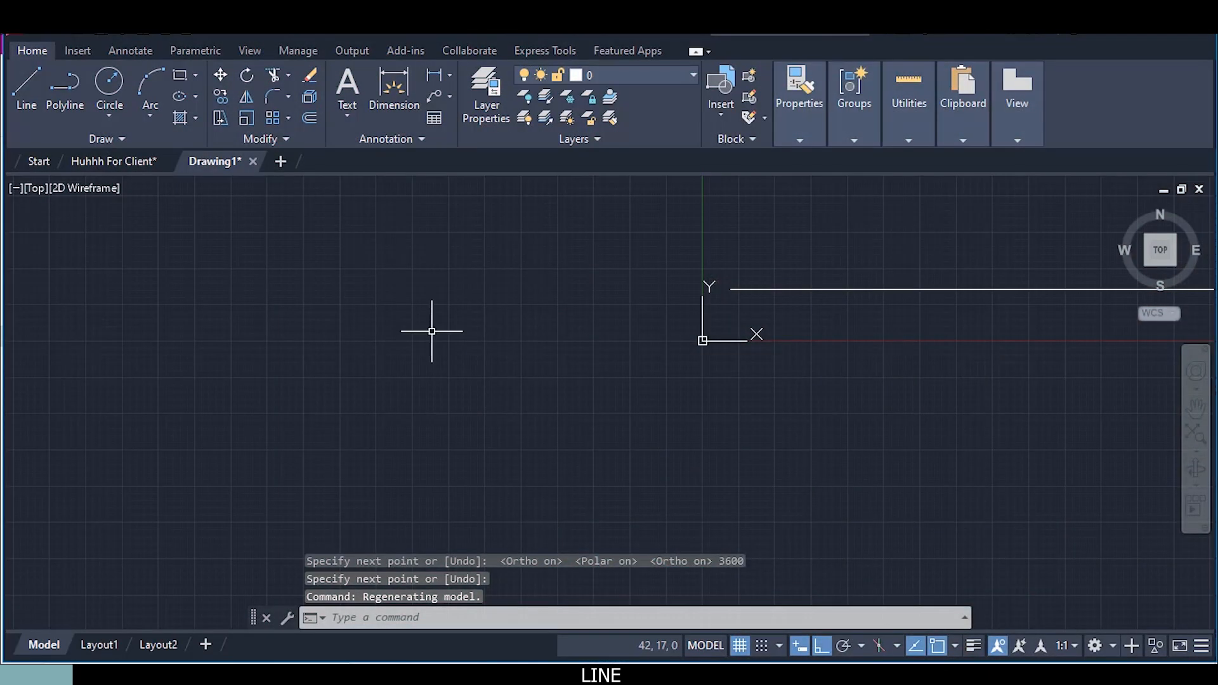
# Zoom out and reposition the view until the entire horizontal line can be seen
pyautogui.moveTo(836, 325); pyautogui.dragTo(374, 342, button='middle')
pyautogui.scroll(-8, 729, 331)
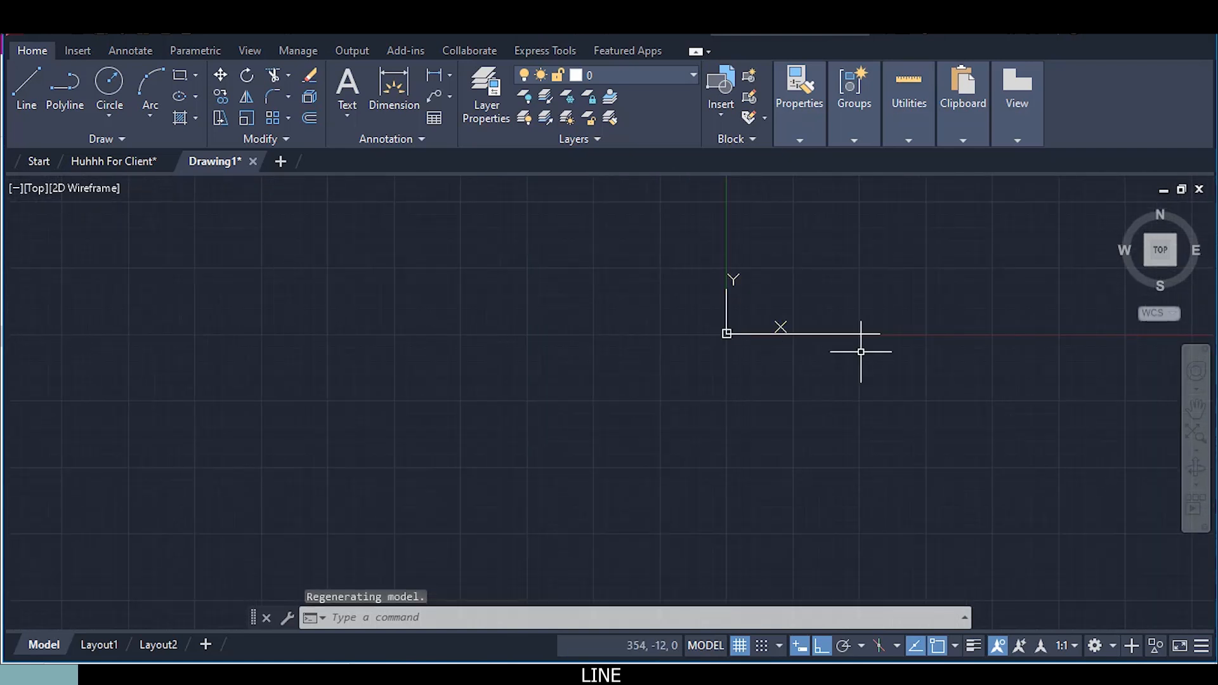
pyautogui.scroll(4, 888, 337)
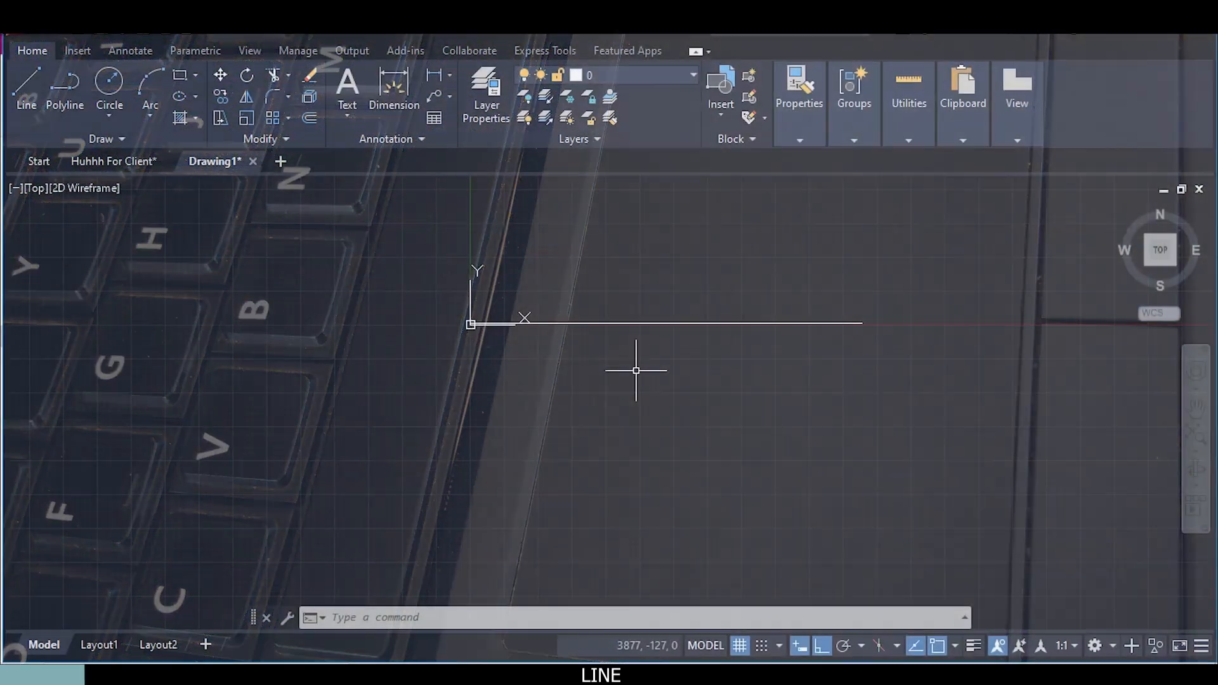
# Practise moving and scaling the view around the horizontal line with the real-time Pan and Zoom commands
pyautogui.rightClick(636, 368)
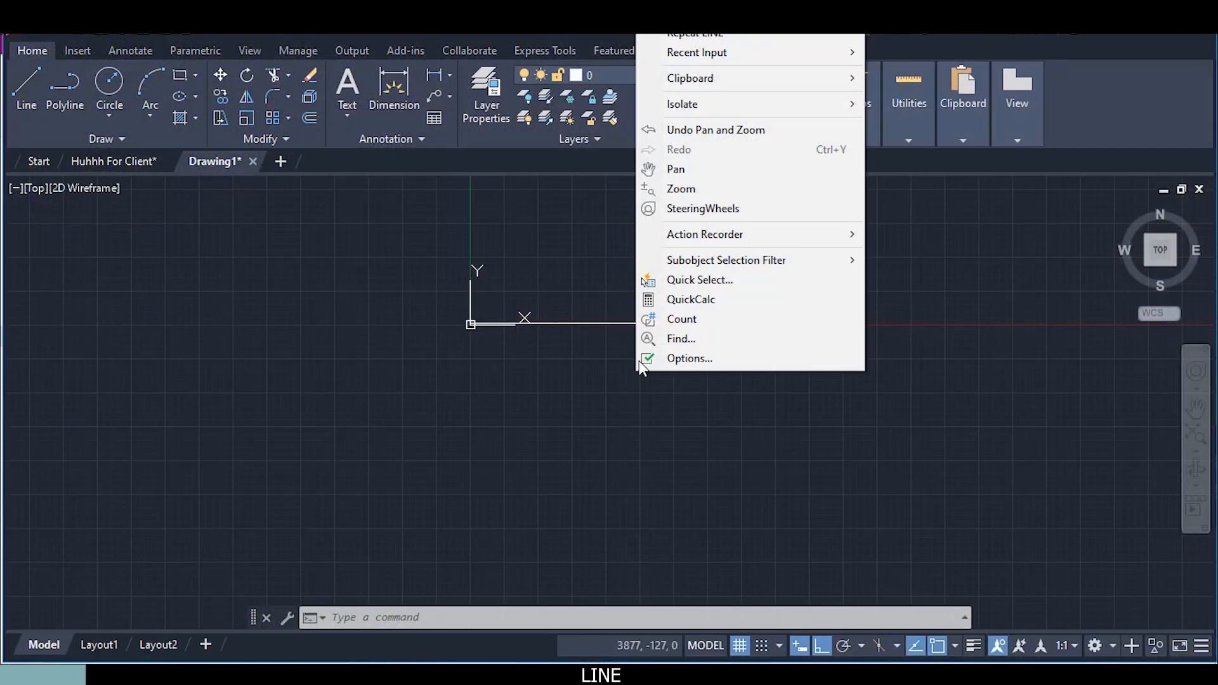
pyautogui.click(709, 168)
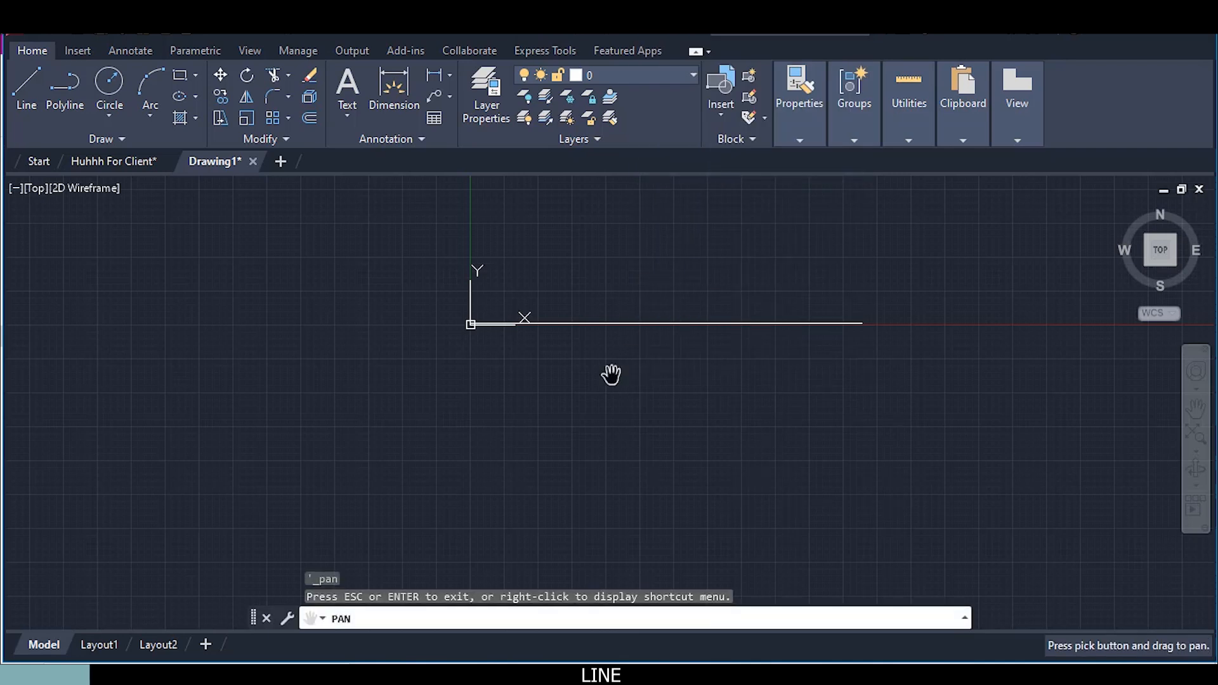
pyautogui.moveTo(611, 374)
pyautogui.mouseDown()
pyautogui.moveTo(331, 394)
pyautogui.moveTo(653, 448)
pyautogui.moveTo(405, 381)
pyautogui.moveTo(543, 412)
pyautogui.mouseUp()
pyautogui.rightClick(543, 412)
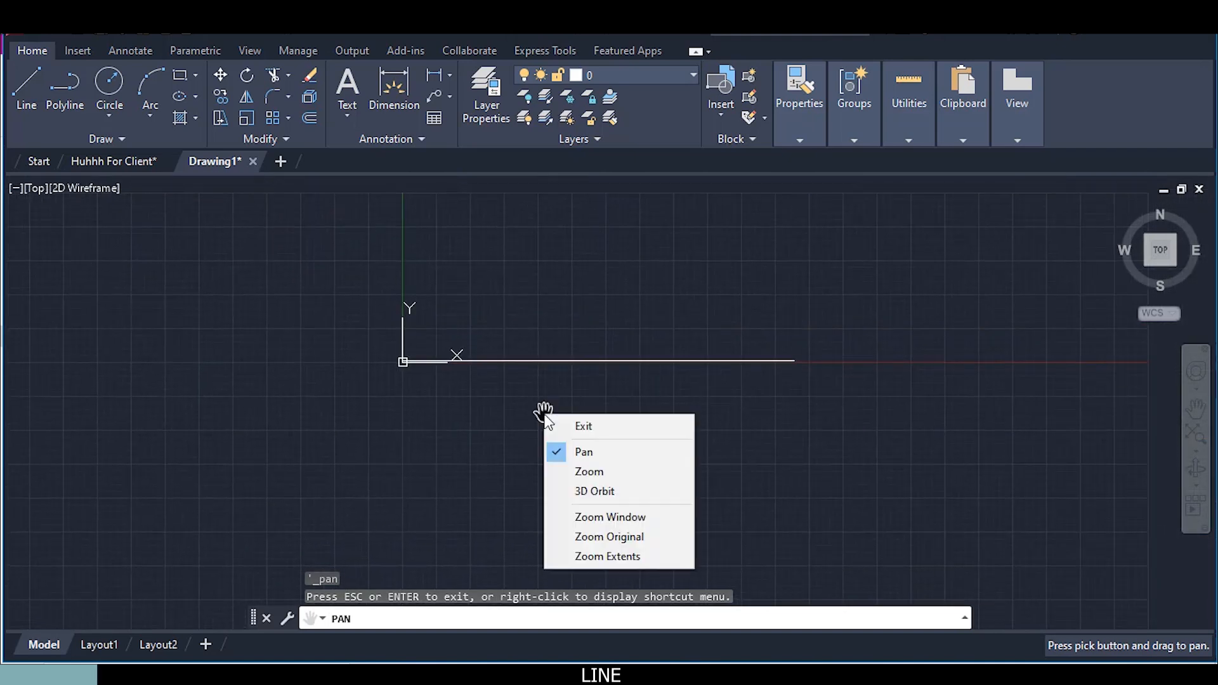
pyautogui.click(592, 472)
pyautogui.moveTo(587, 468)
pyautogui.mouseDown()
pyautogui.moveTo(626, 313)
pyautogui.moveTo(587, 552)
pyautogui.moveTo(626, 437)
pyautogui.moveTo(619, 476)
pyautogui.mouseUp()
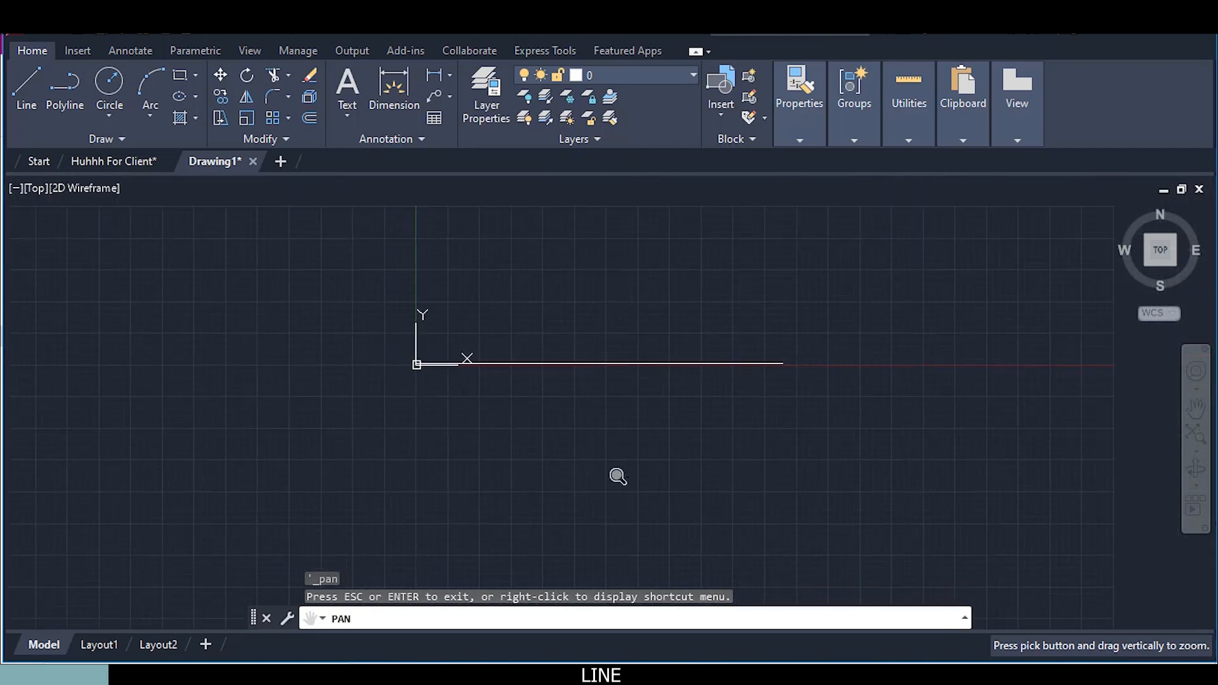
pyautogui.rightClick(618, 477)
pyautogui.click(646, 491)
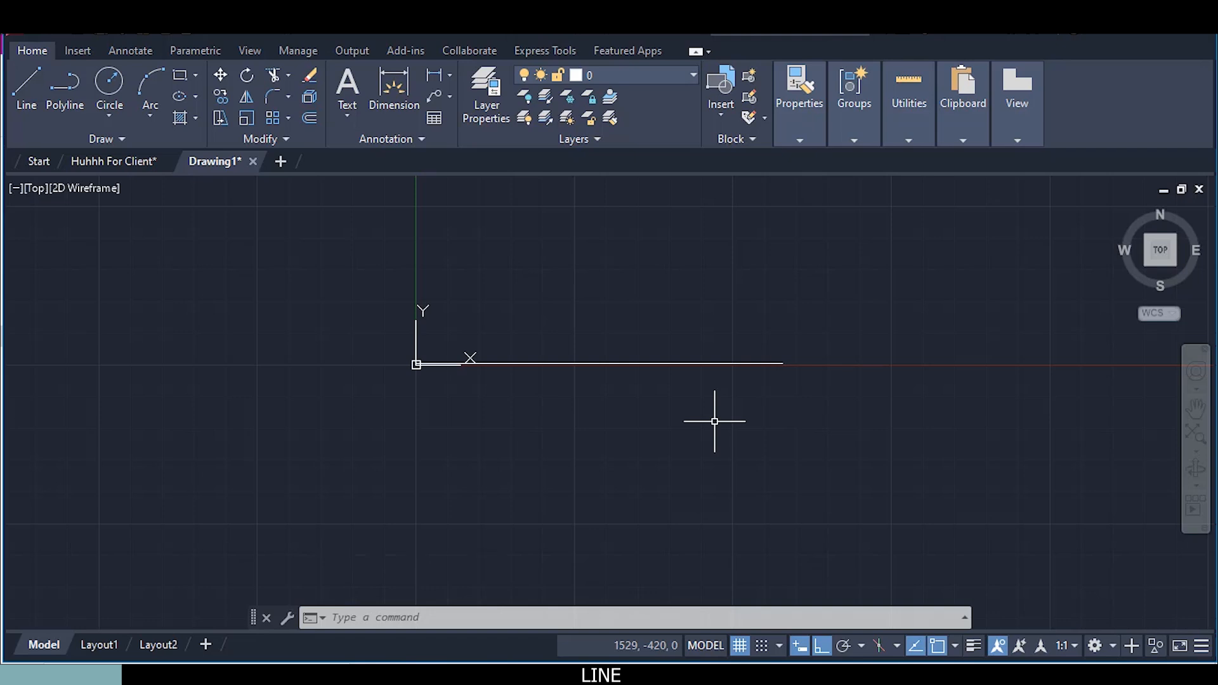
pyautogui.moveTo(714, 421); pyautogui.dragTo(569, 390, button='middle')
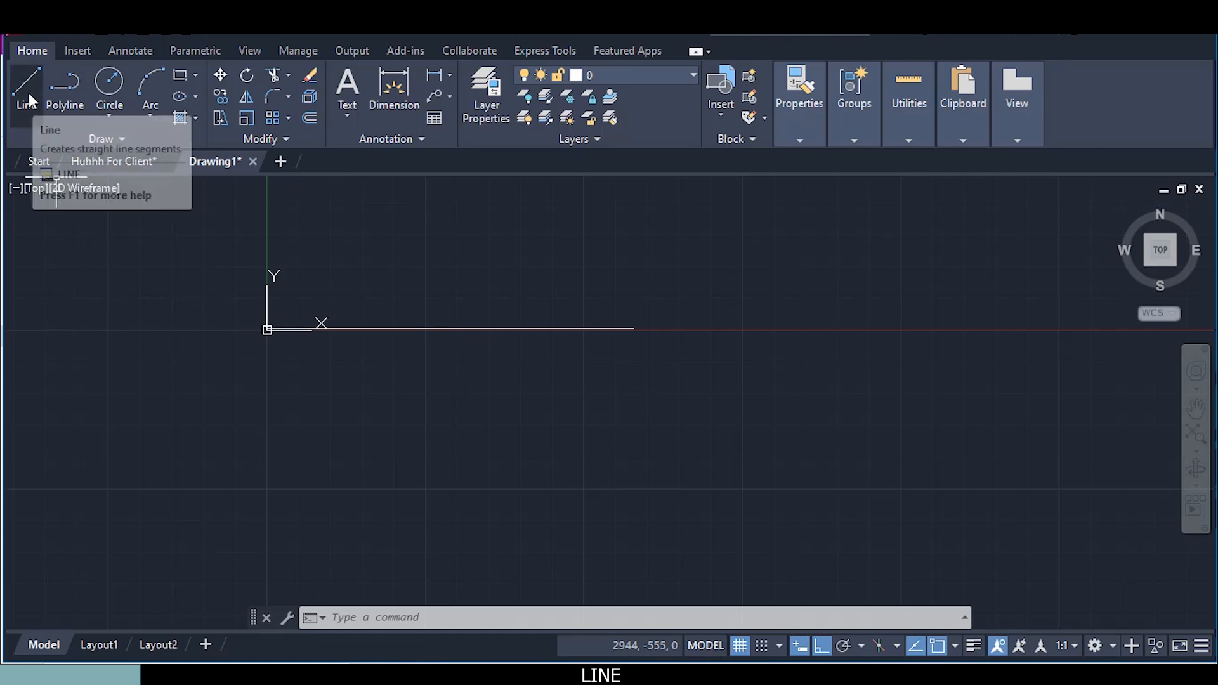
# Restart the Line command from the recent commands and toggle Object Snap off and back on
pyautogui.rightClick(717, 441)
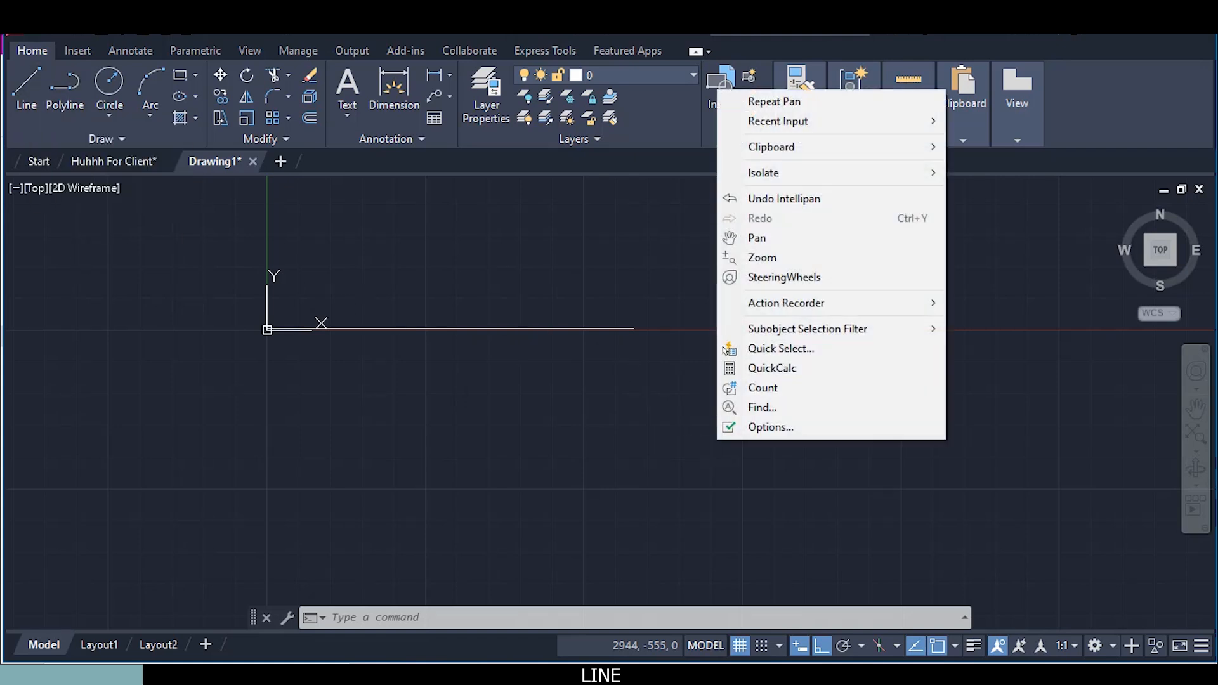
pyautogui.moveTo(841, 121)
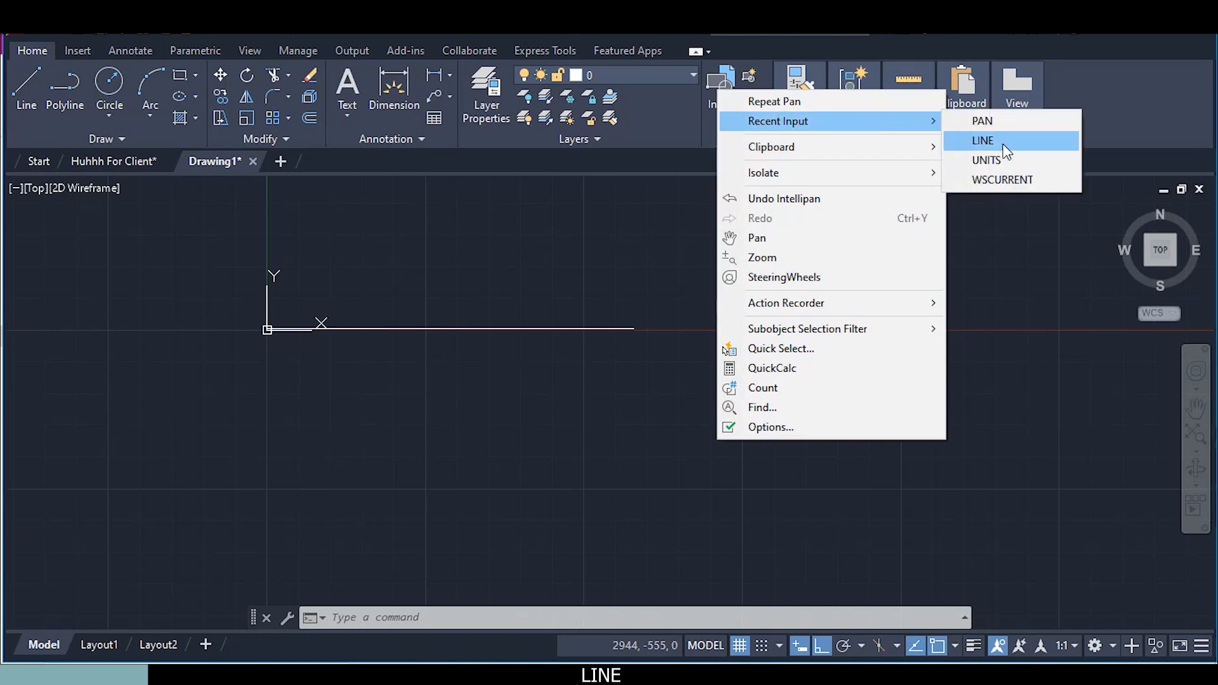
pyautogui.click(1002, 142)
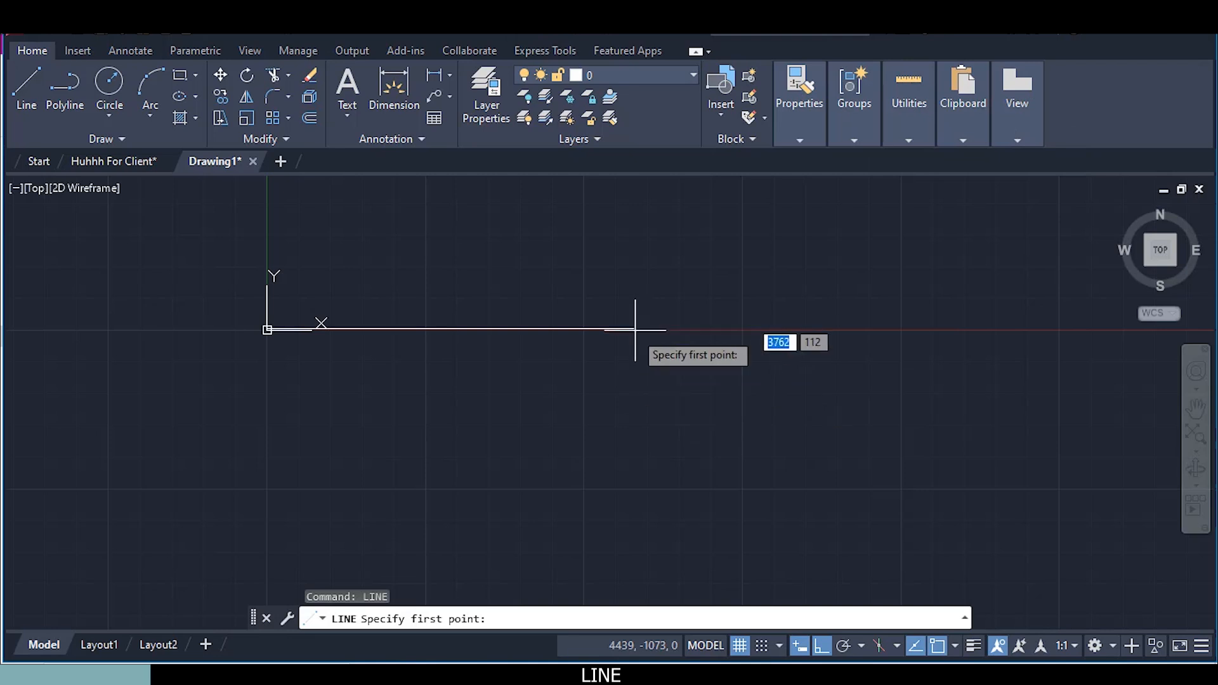
pyautogui.scroll(3, 638, 321)
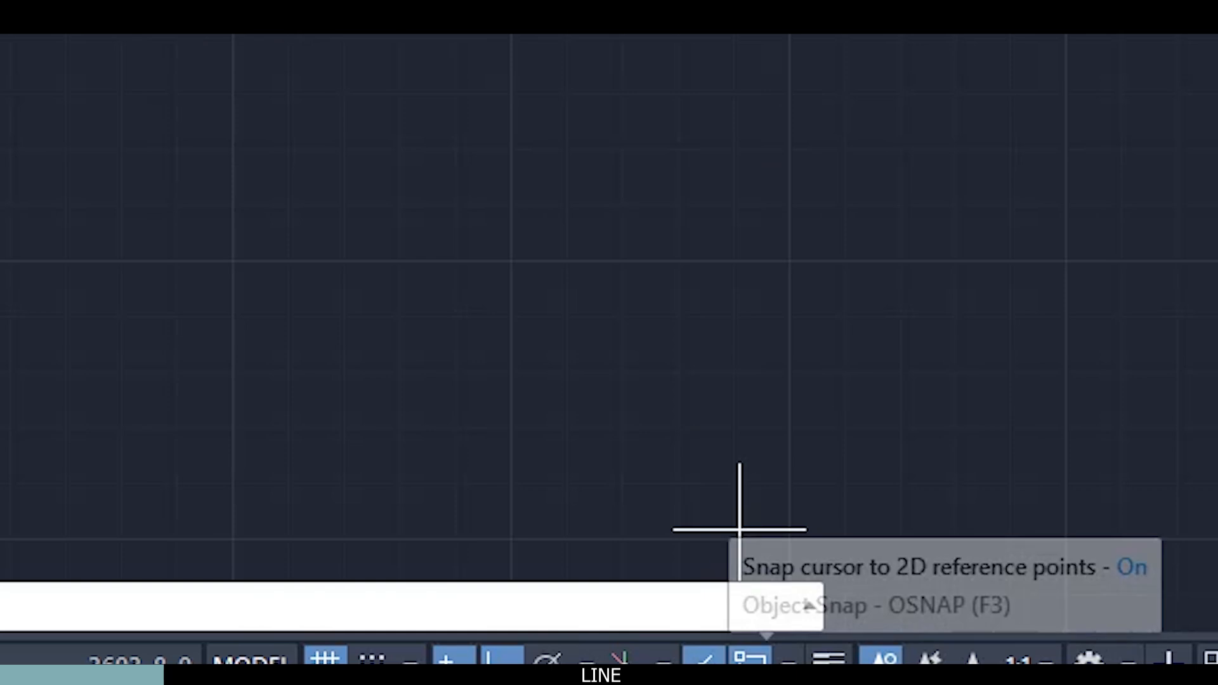
pyautogui.click(751, 658)
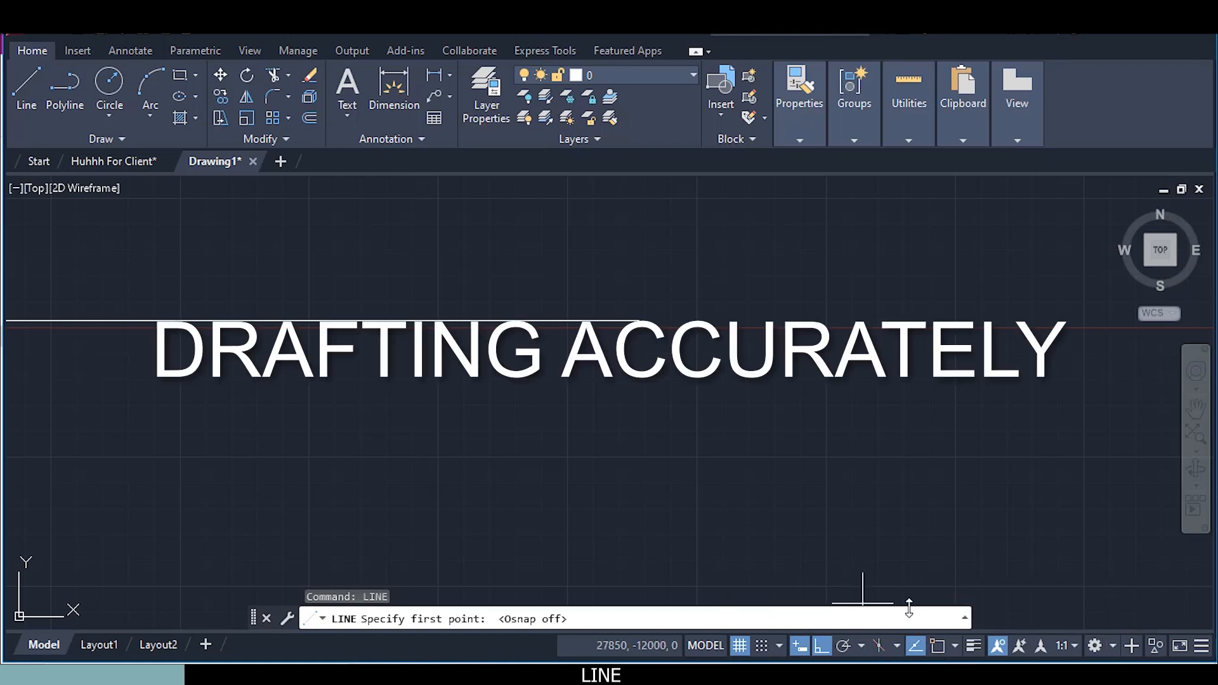
pyautogui.click(938, 648)
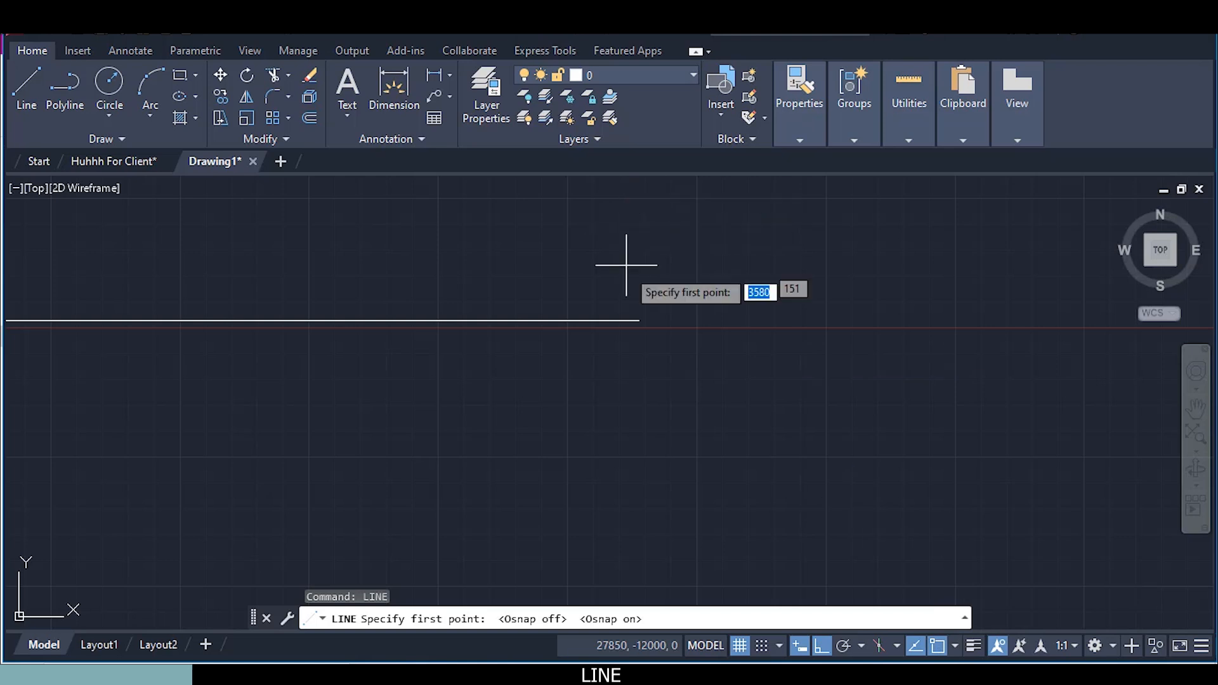
# Draw a 3600 mm horizontal segment to the right, starting from the right endpoint of the existing line
pyautogui.click(638, 321)
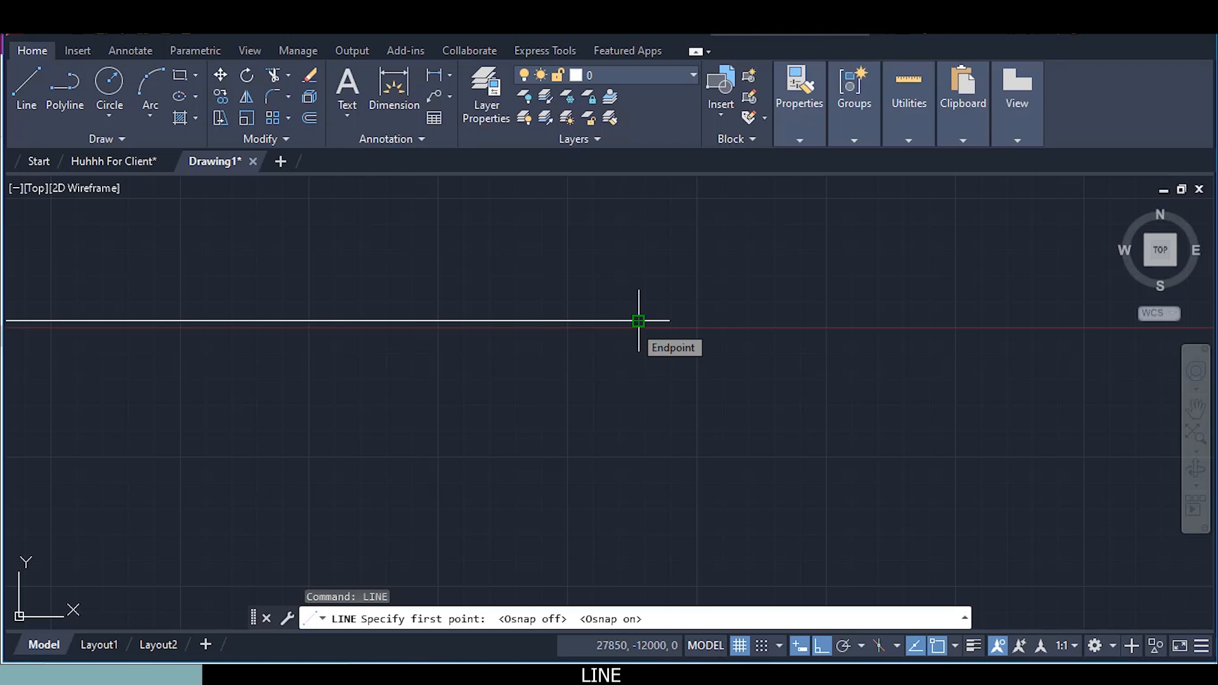
pyautogui.click(638, 321)
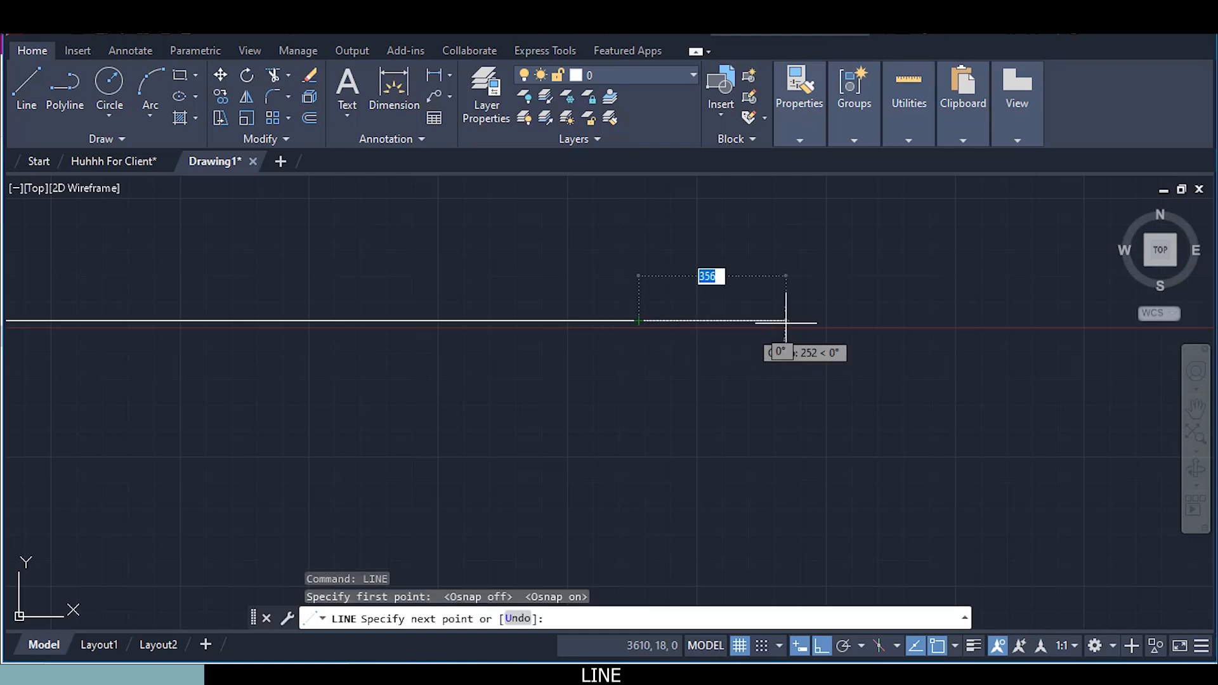
pyautogui.scroll(-2, 934, 292)
pyautogui.scroll(-4, 933, 298)
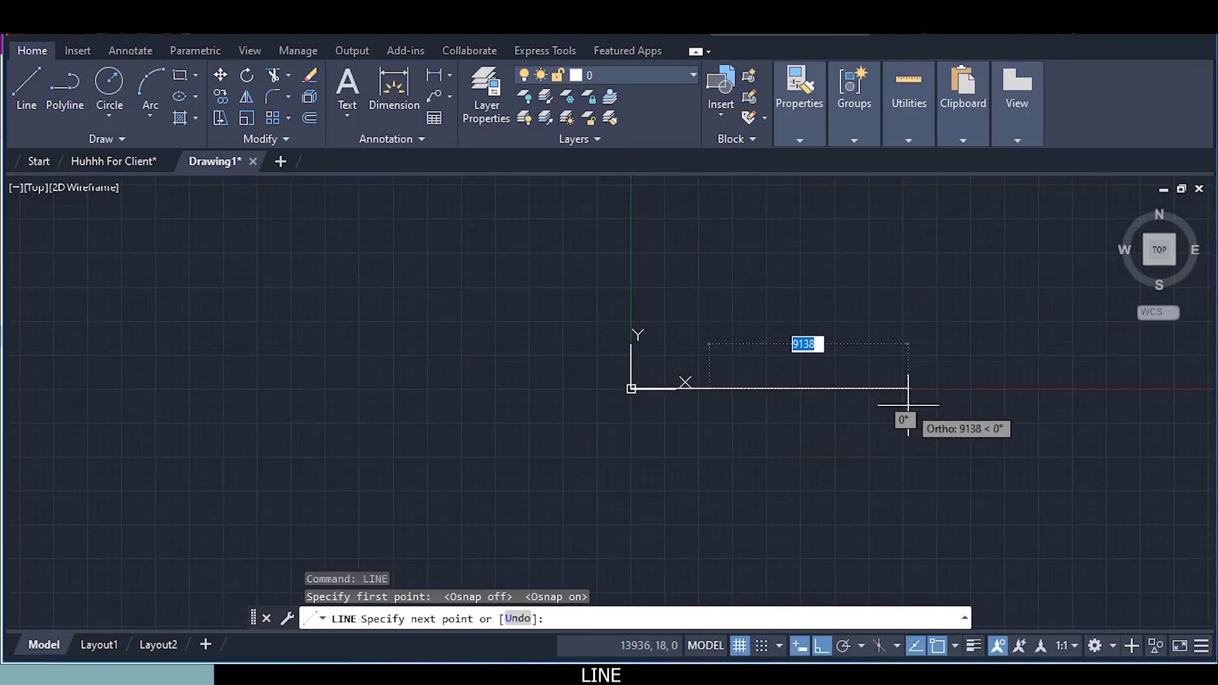
pyautogui.click(709, 384)
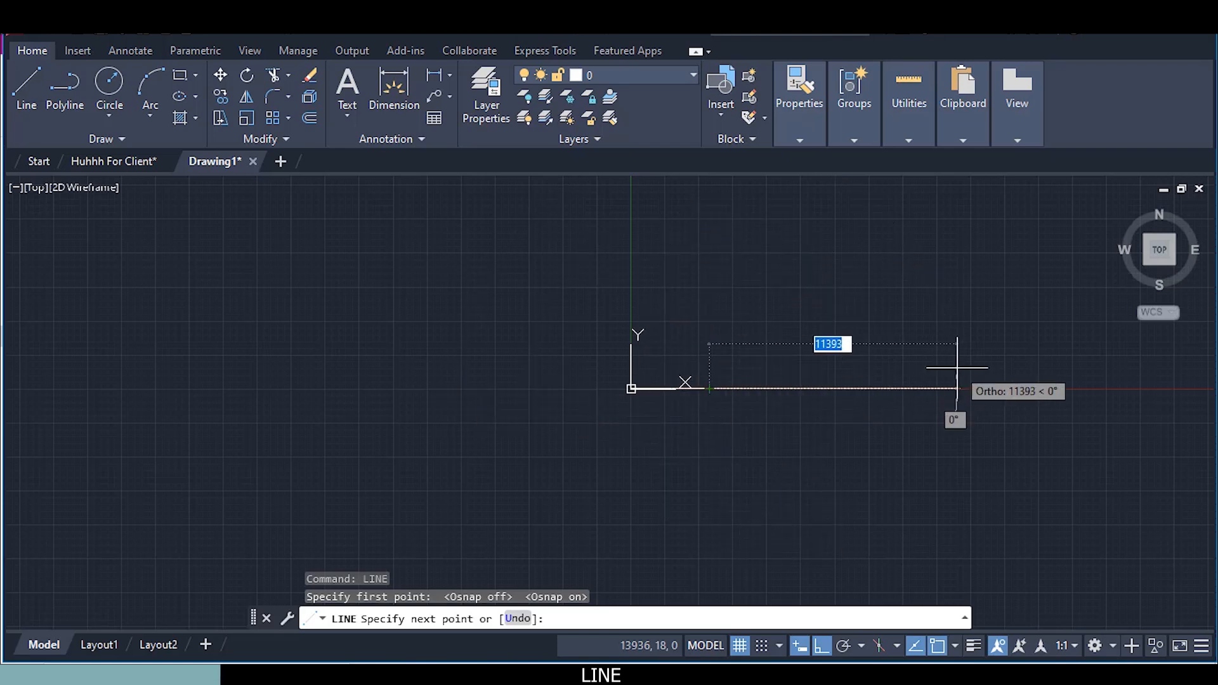
pyautogui.write('360')
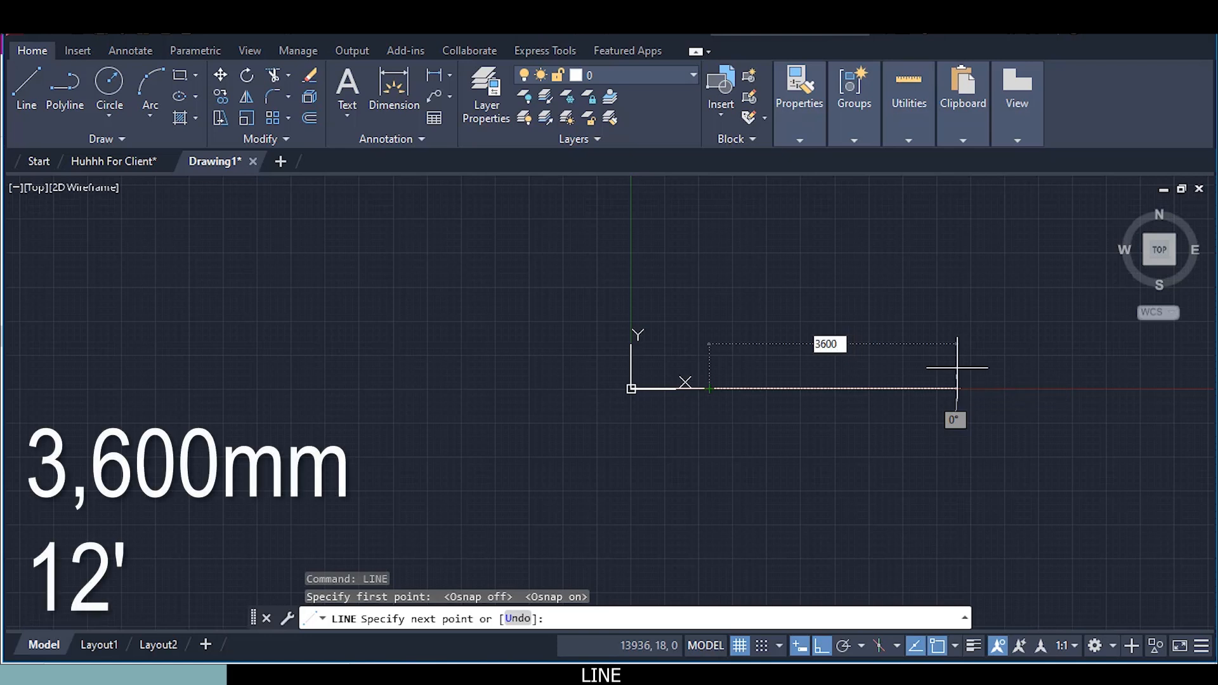
pyautogui.write('0')
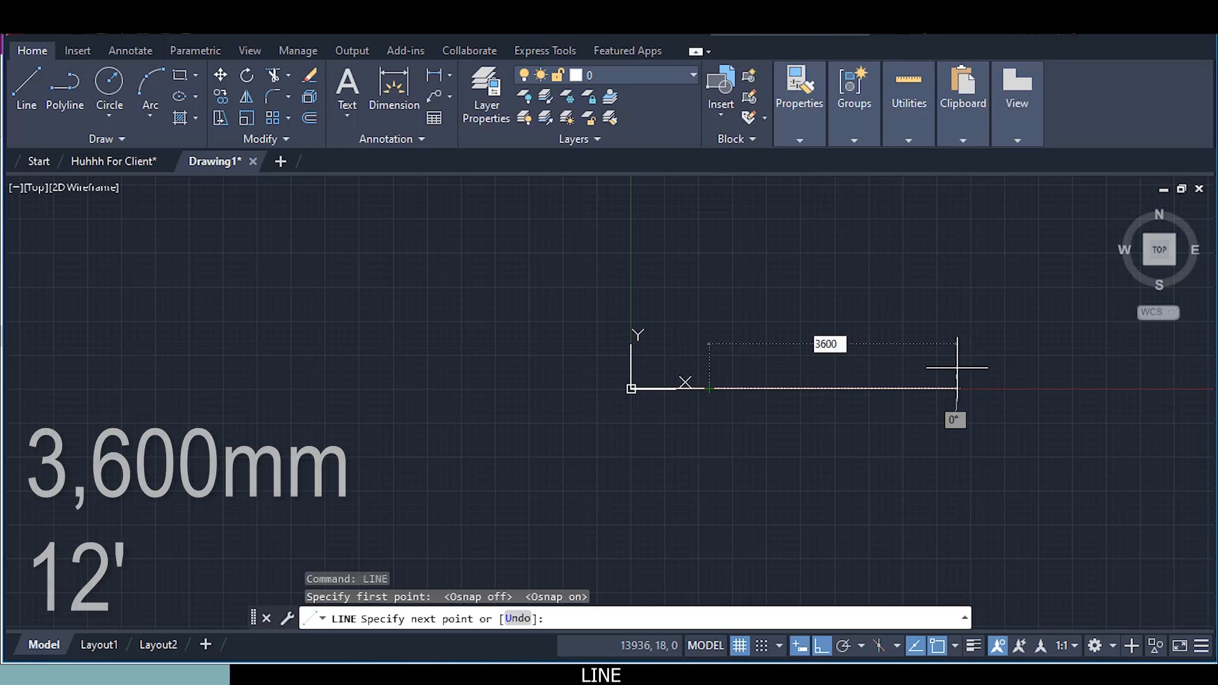
pyautogui.press('Return')
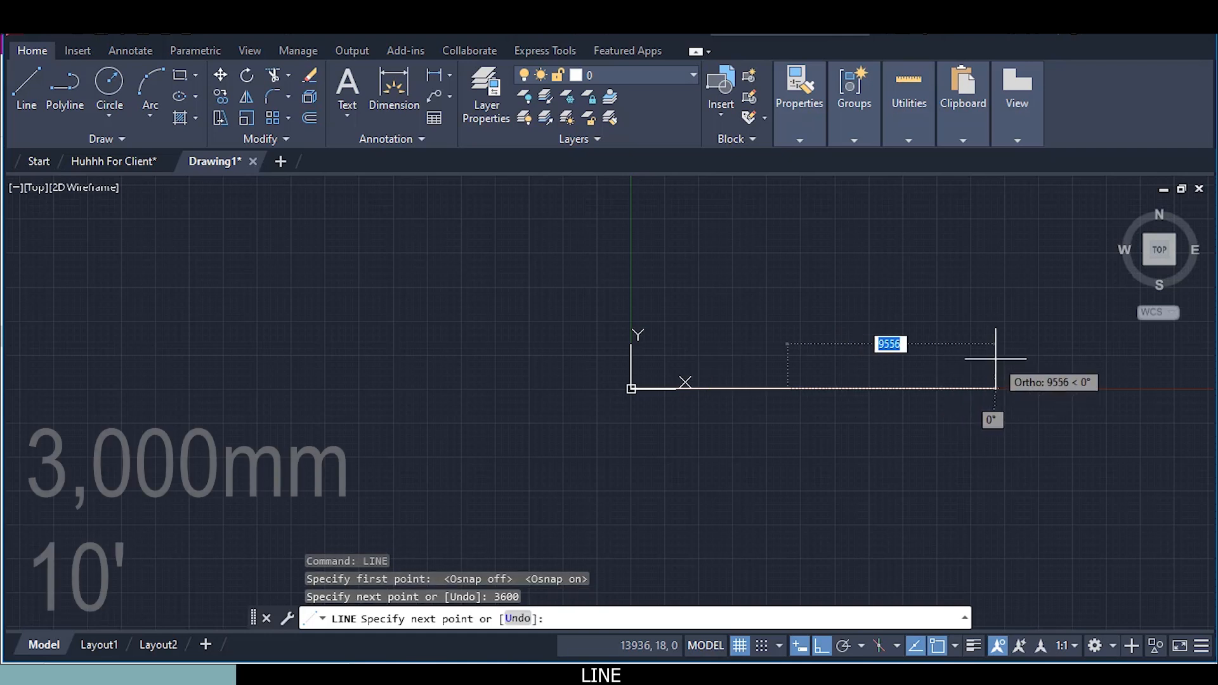
# Continue the line horizontally to the right with a 3000 mm segment followed by a 3900 mm segment
pyautogui.write('300')
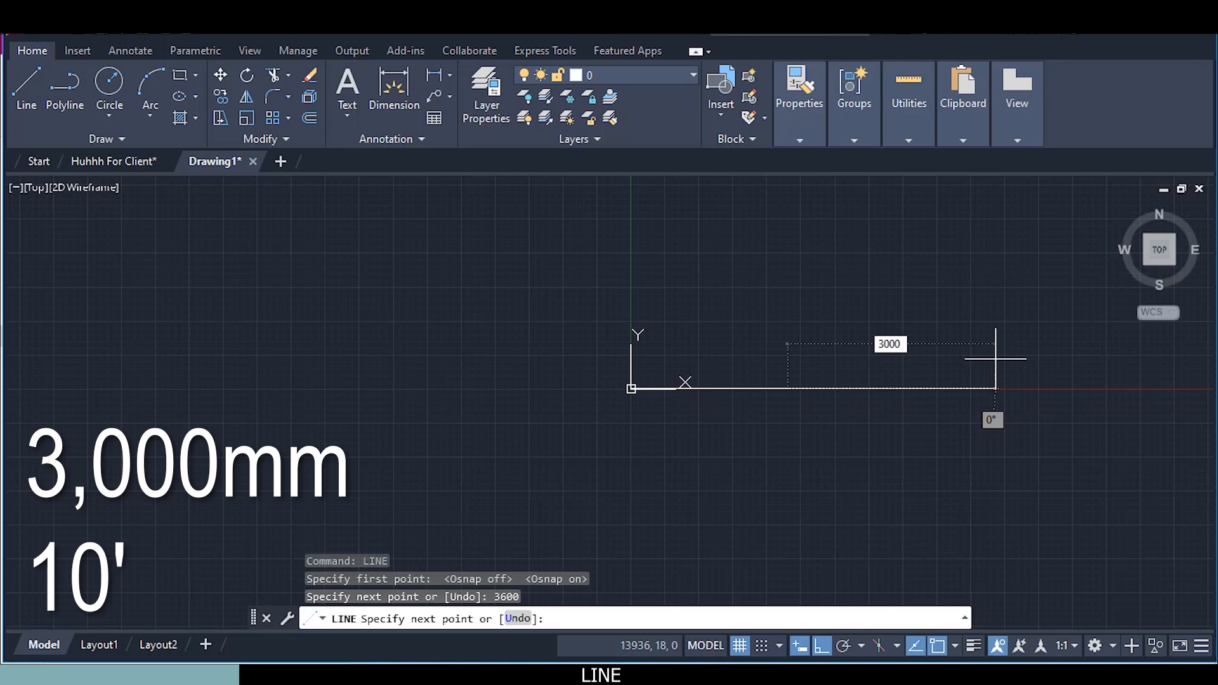
pyautogui.write('0')
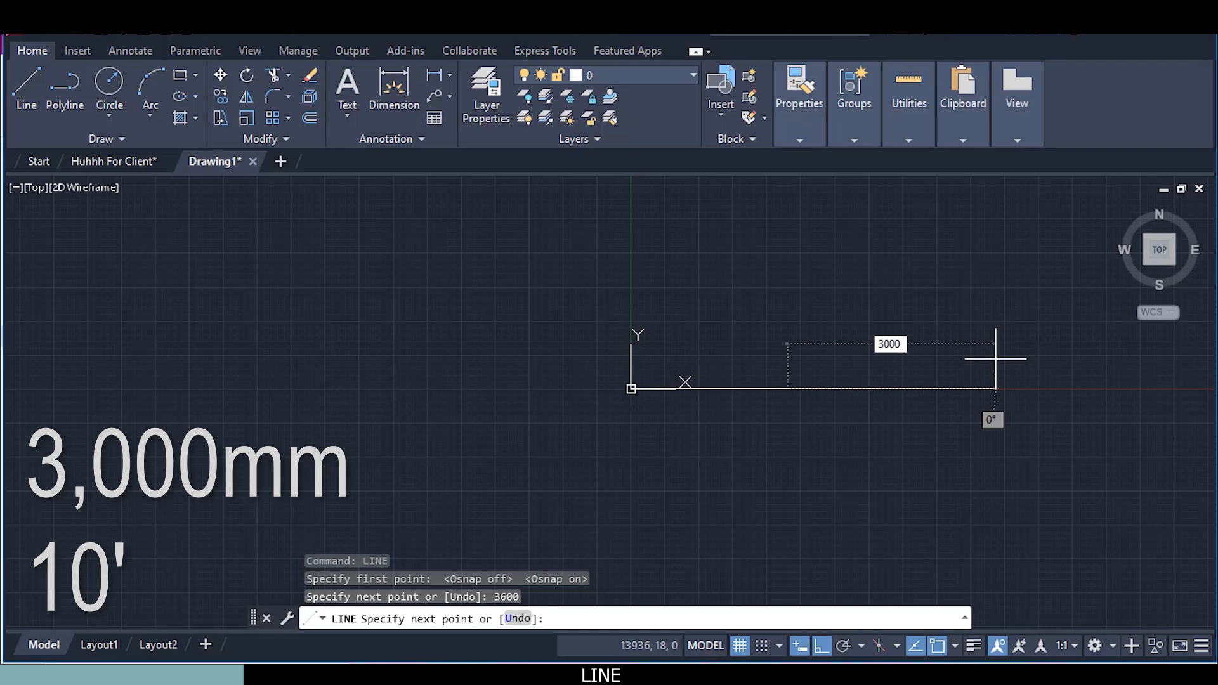
pyautogui.press('Return')
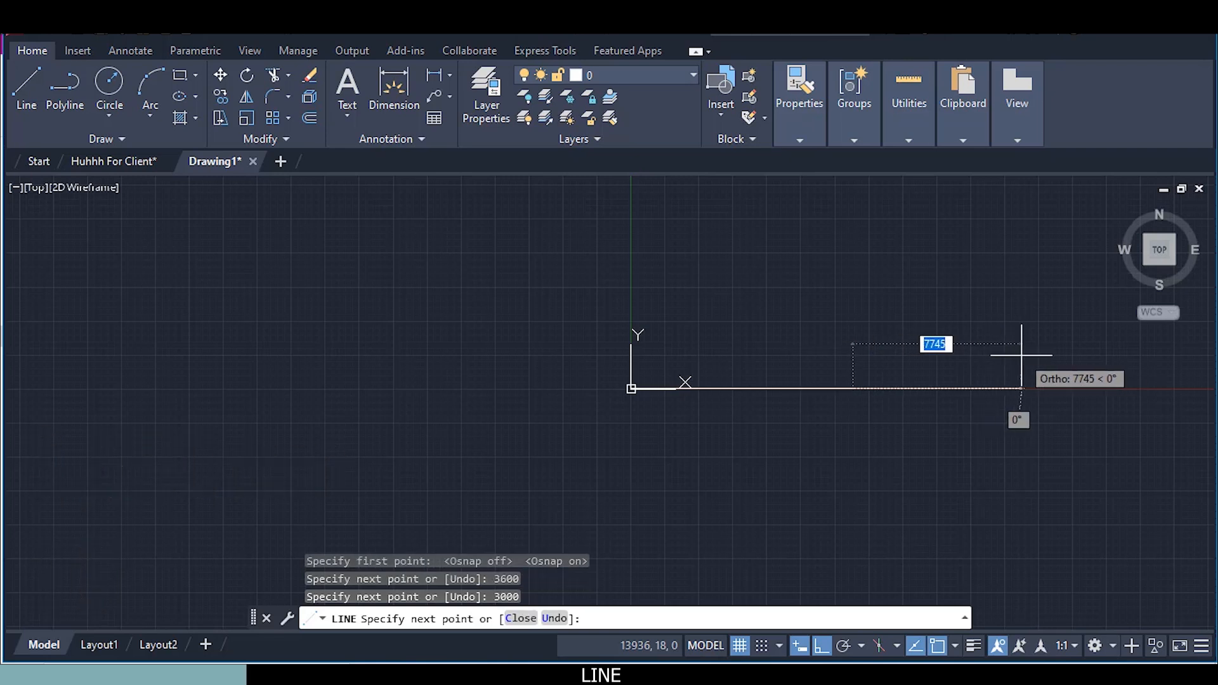
pyautogui.write('3900')
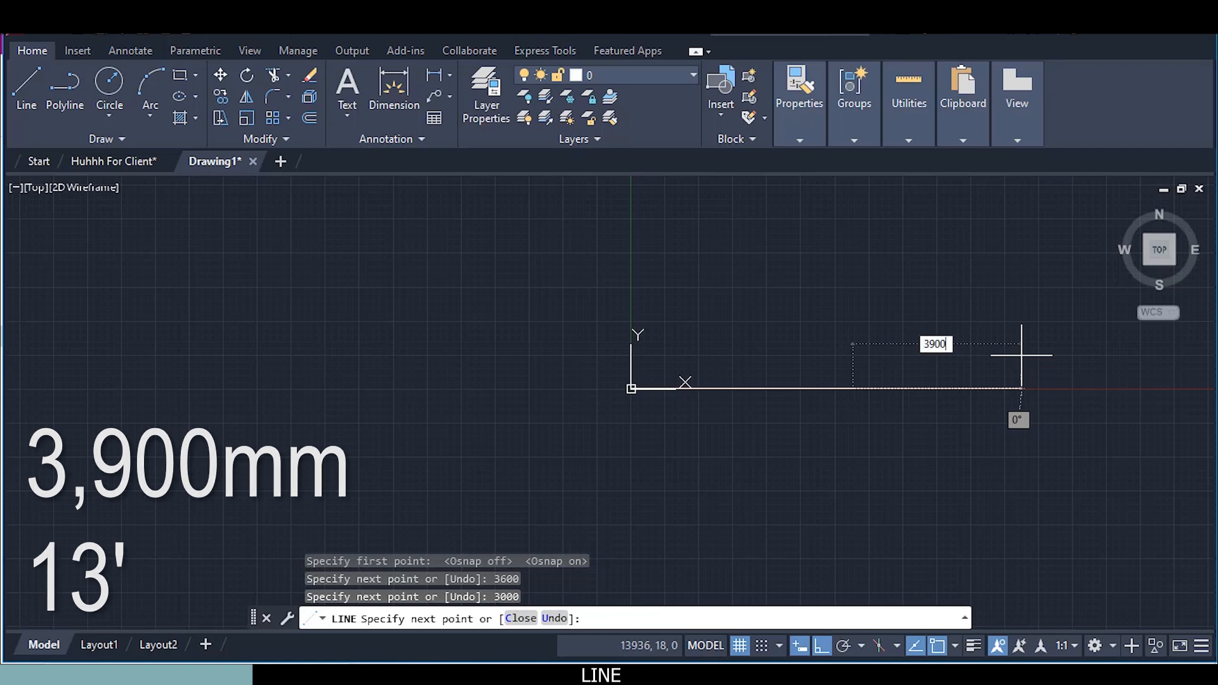
pyautogui.press('Return')
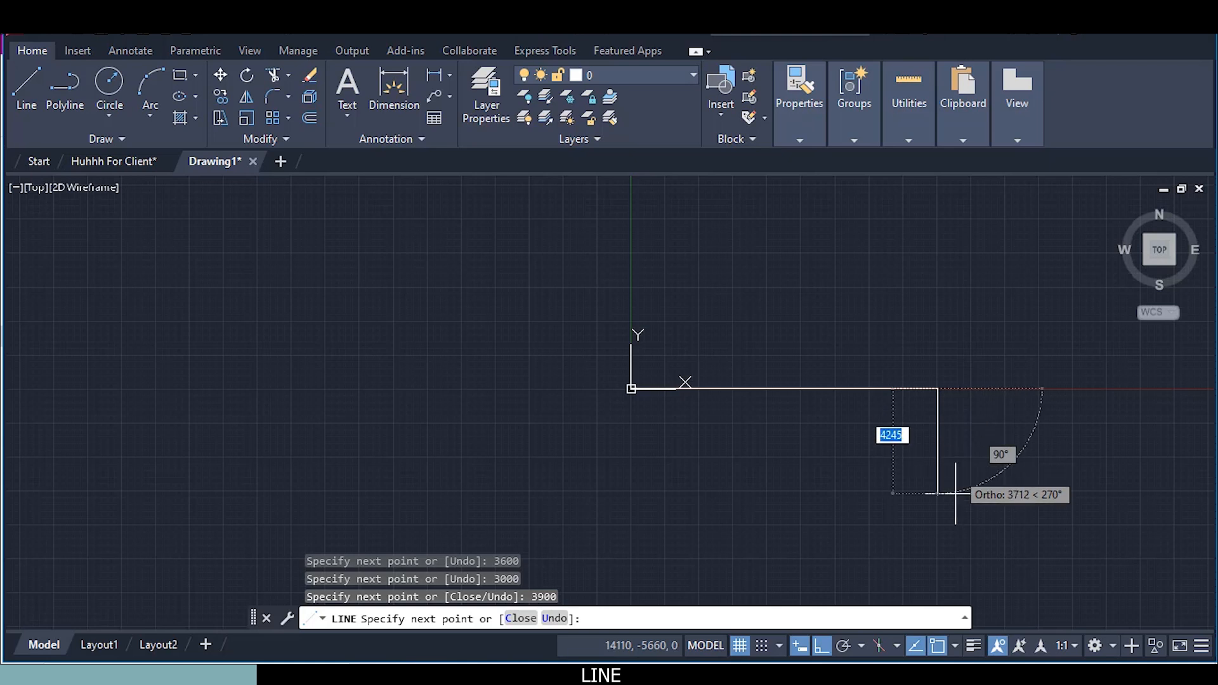
# Continue the line with a 6600 mm segment downward and a 3900 mm segment to the left, and end the Line command
pyautogui.write('6600')
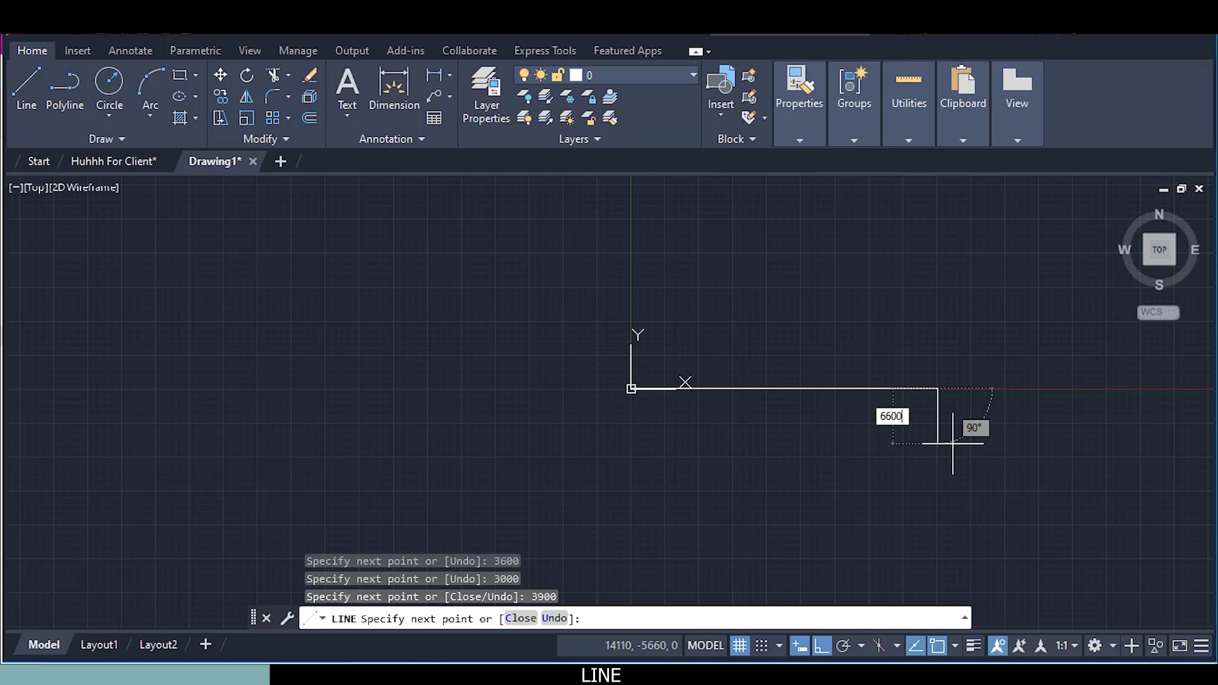
pyautogui.press('Return')
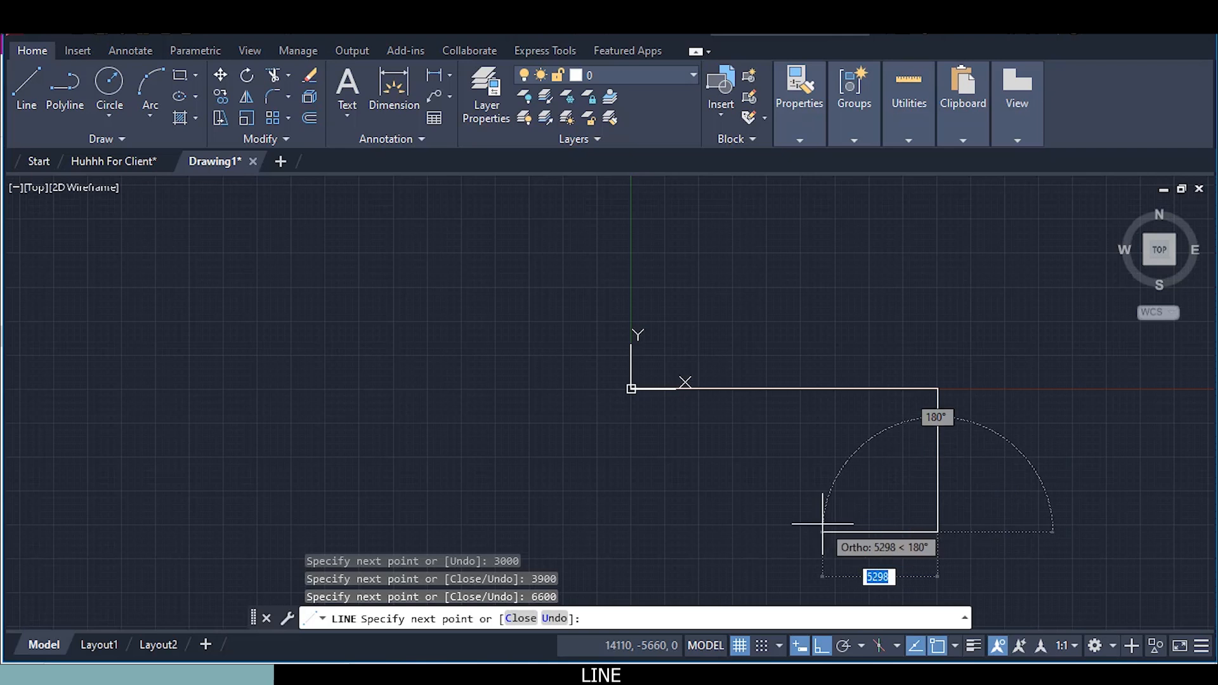
pyautogui.write('33900')
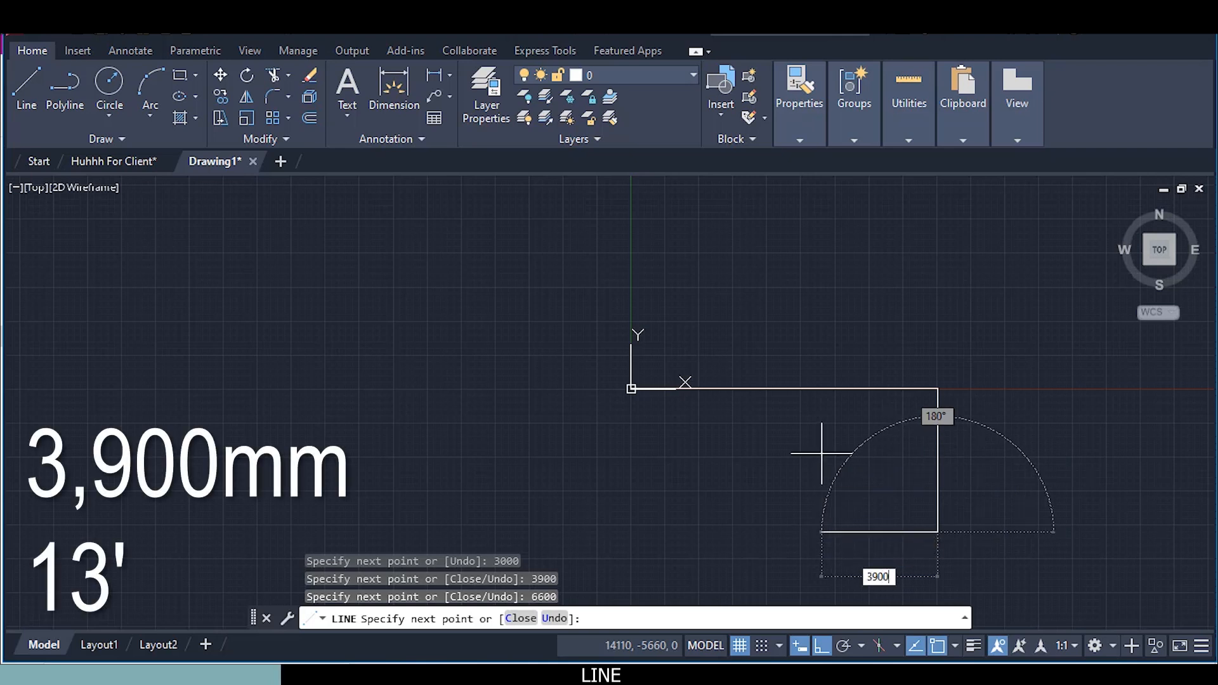
pyautogui.press('Return')
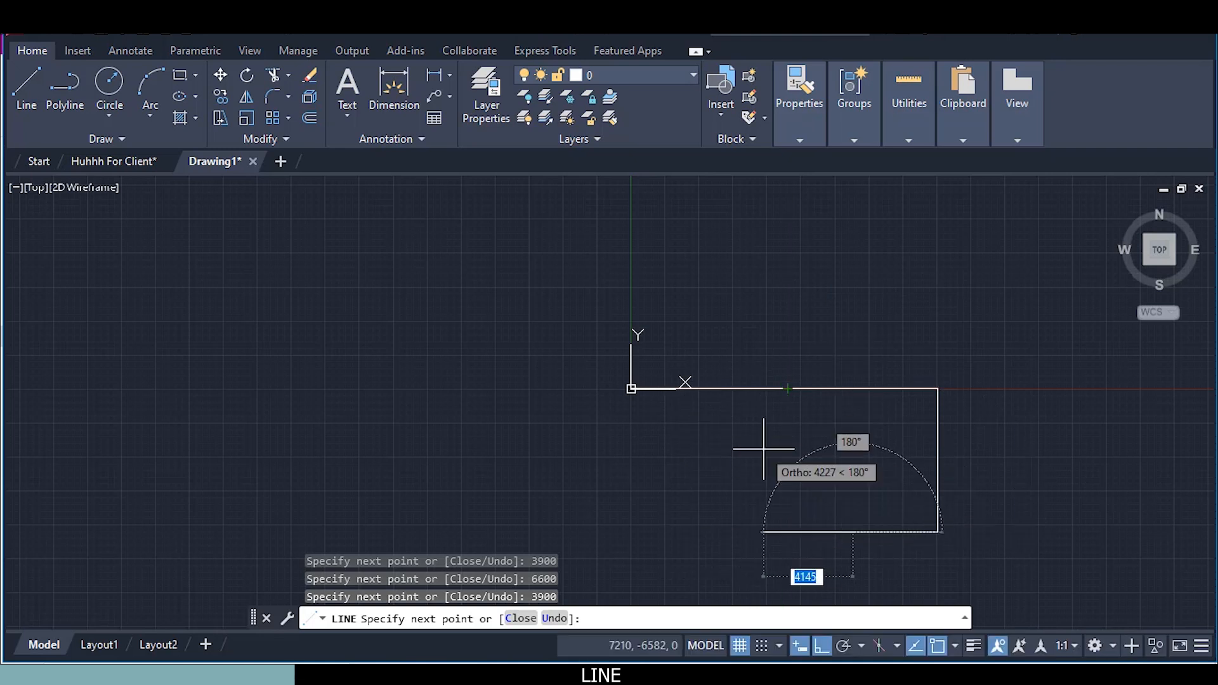
pyautogui.moveTo(764, 451); pyautogui.dragTo(767, 461, button='middle')
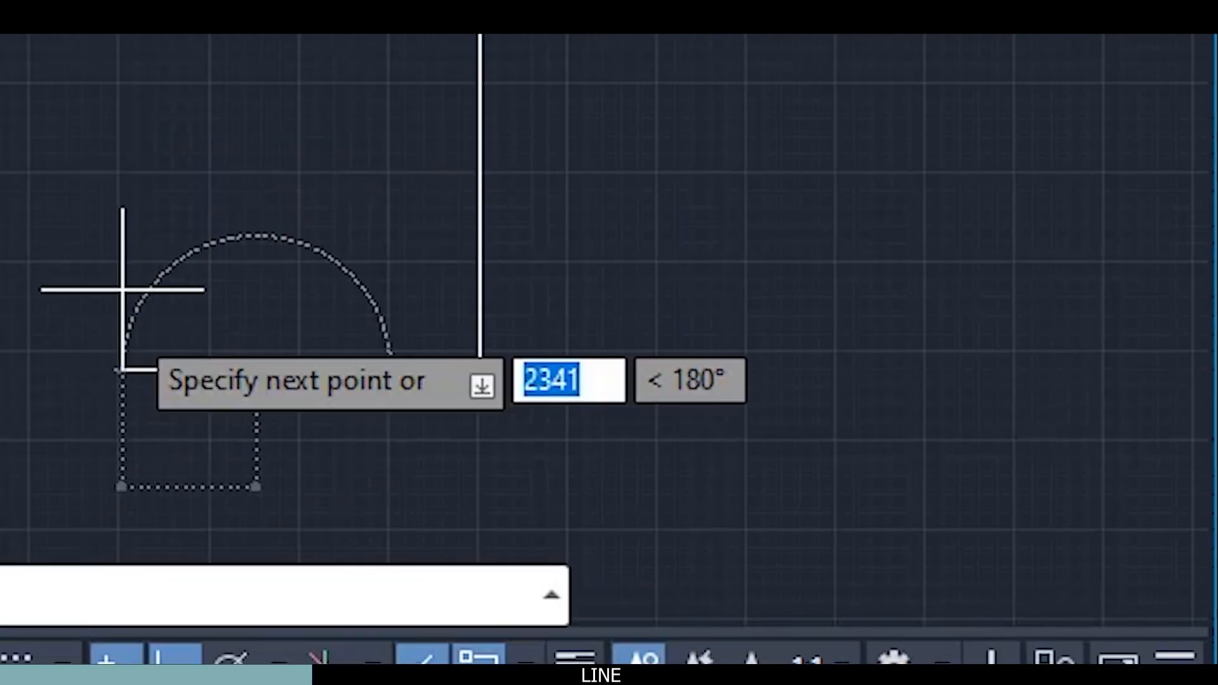
pyautogui.click(253, 374)
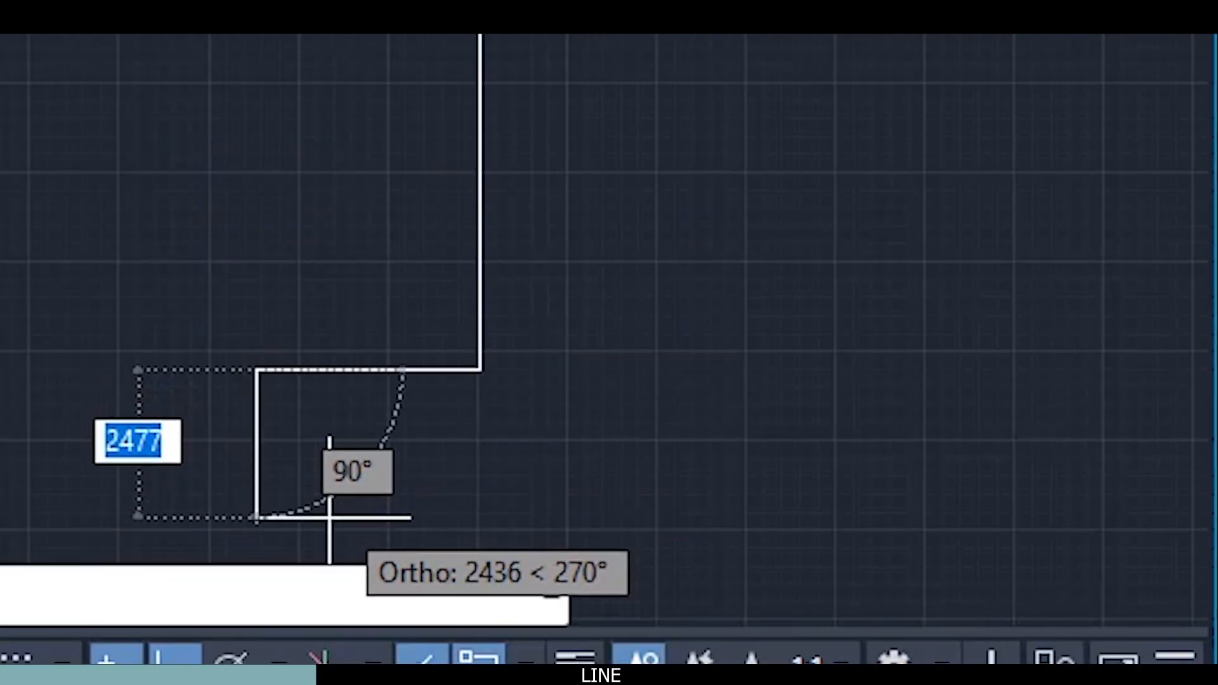
pyautogui.scroll(6, 341, 489)
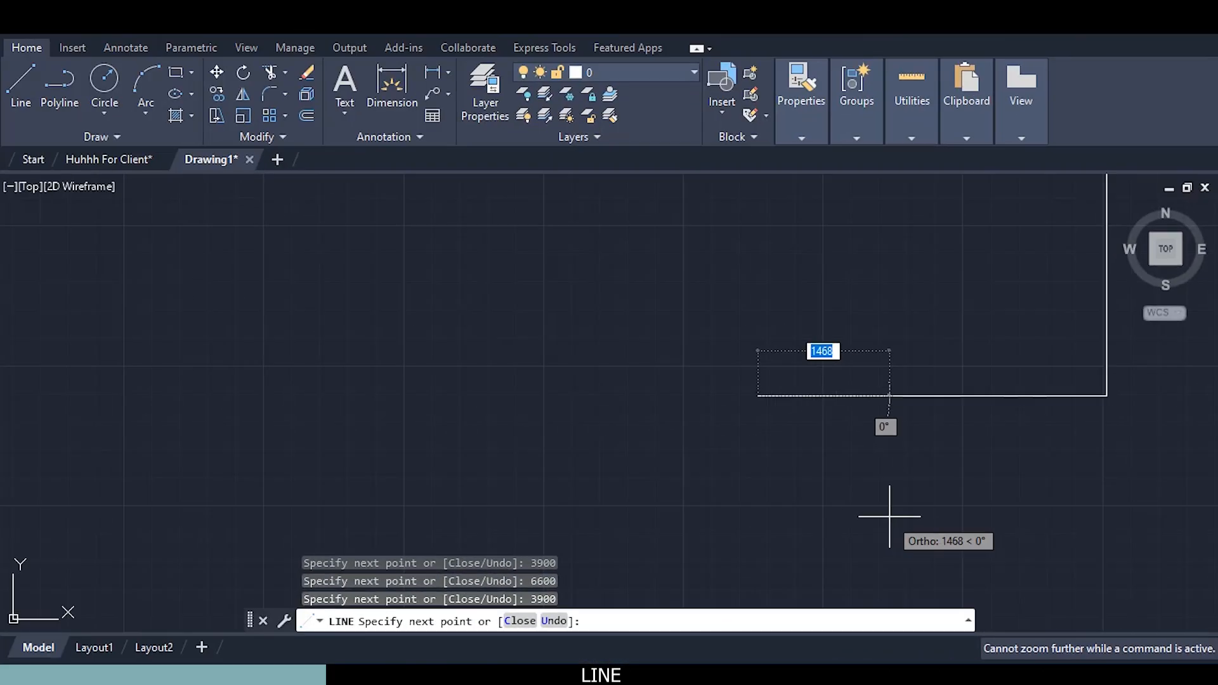
pyautogui.press('Escape')
# Restart the Line command at the open end of the 3900 mm segment and draw a 5100 mm segment downward
pyautogui.scroll(-4, 889, 516)
pyautogui.scroll(-2, 883, 519)
pyautogui.scroll(5, 830, 448)
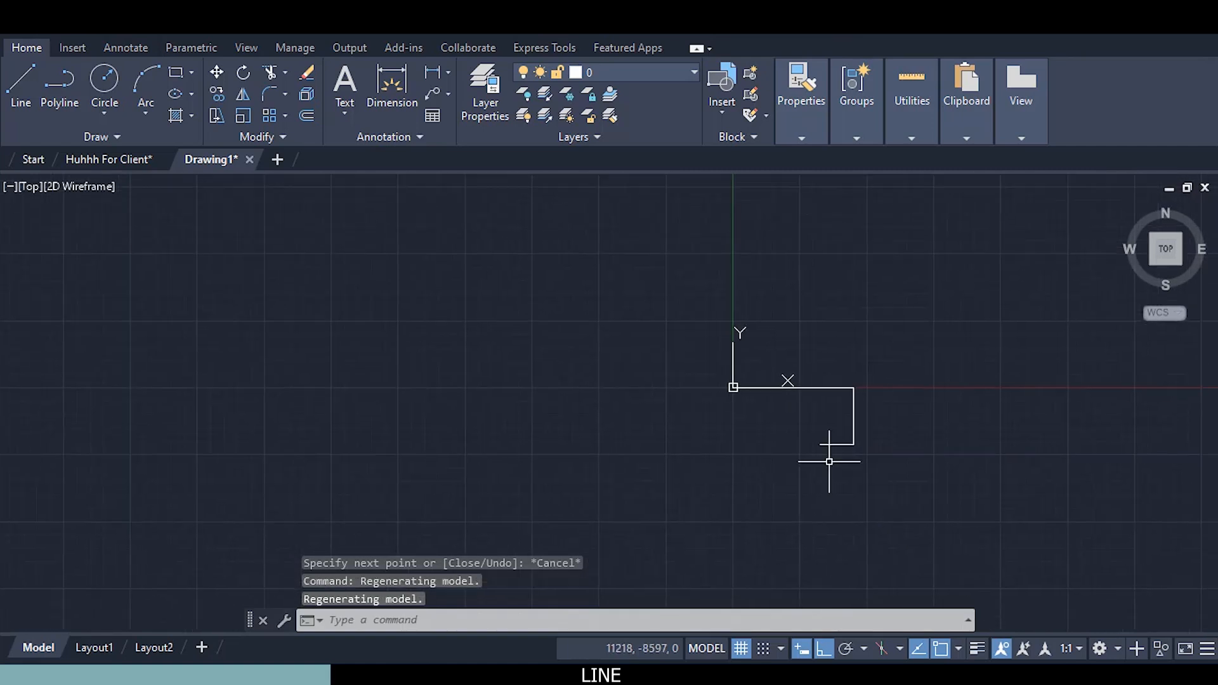
pyautogui.scroll(2, 830, 443)
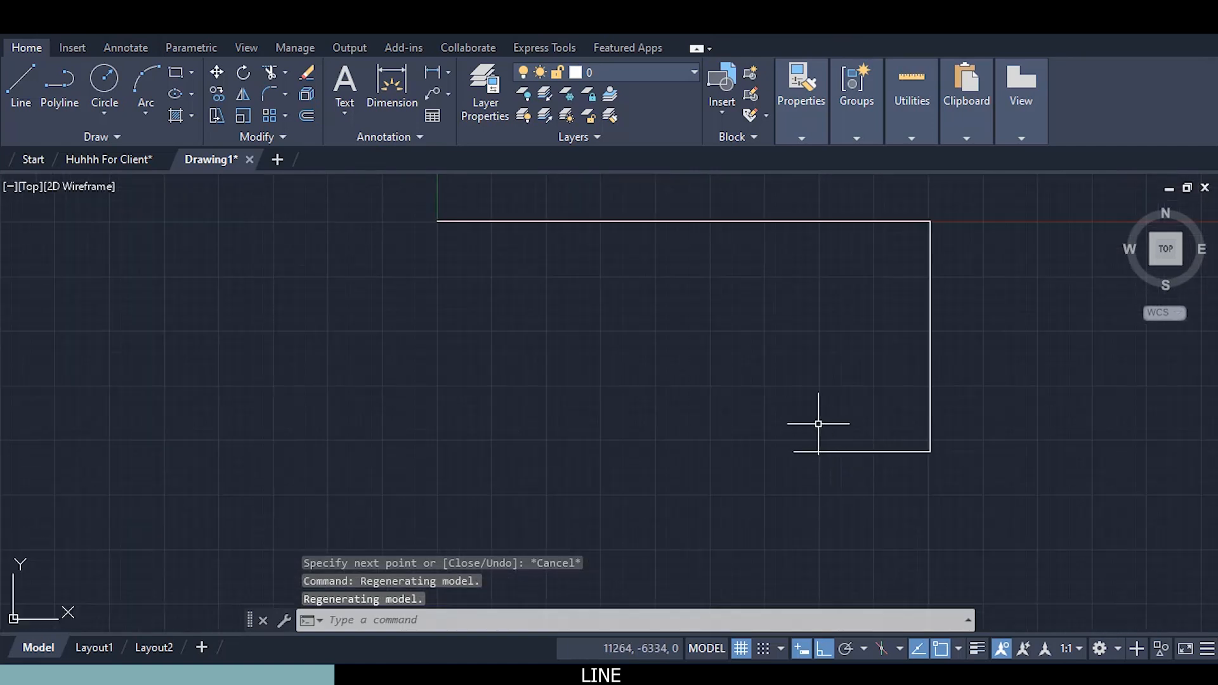
pyautogui.rightClick(755, 366)
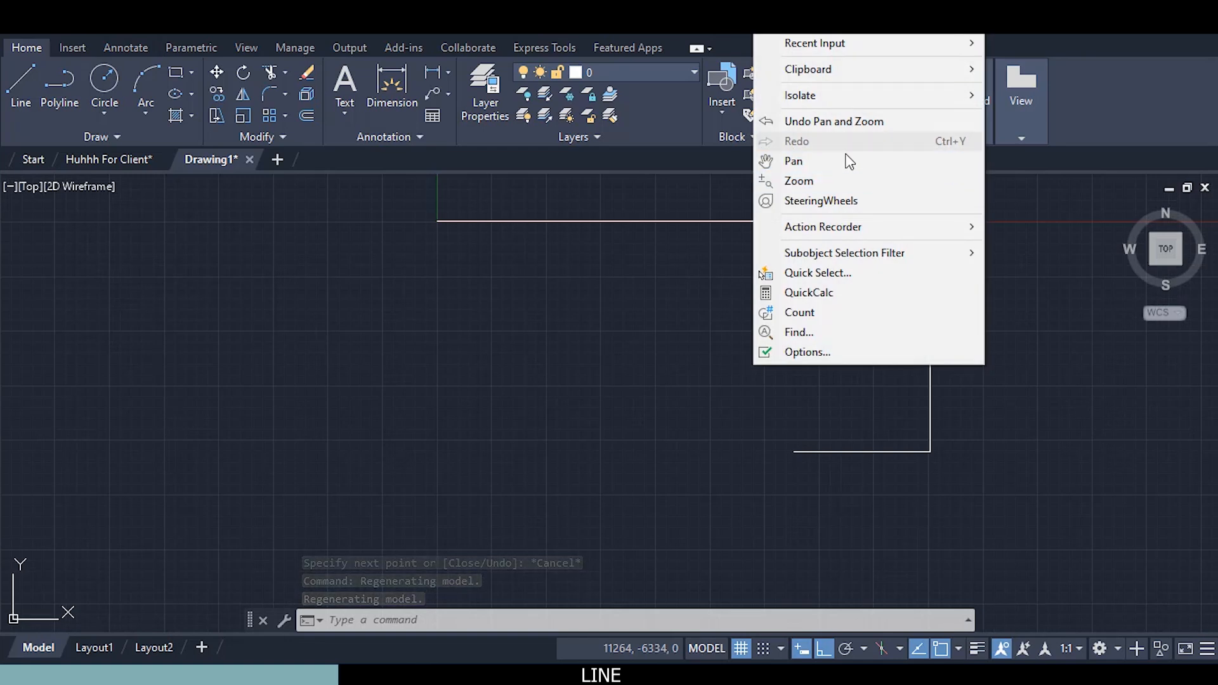
pyautogui.click(854, 26)
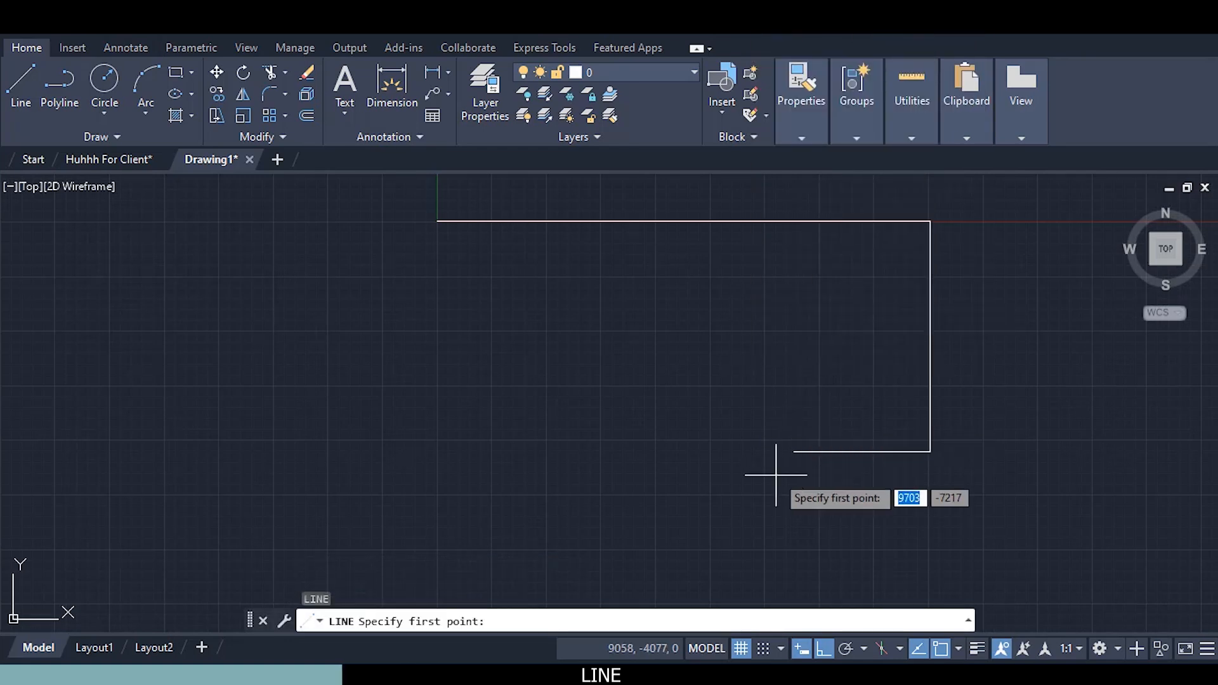
pyautogui.click(793, 452)
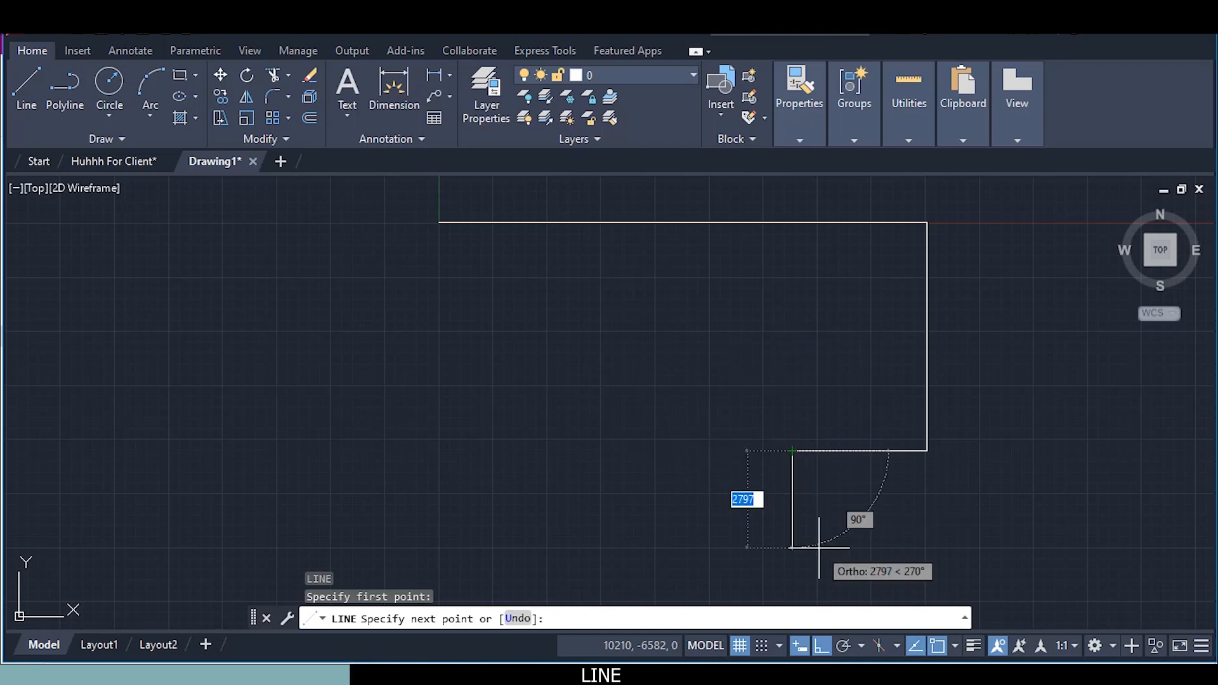
pyautogui.scroll(-2, 818, 547)
pyautogui.moveTo(815, 546); pyautogui.dragTo(782, 416, button='middle')
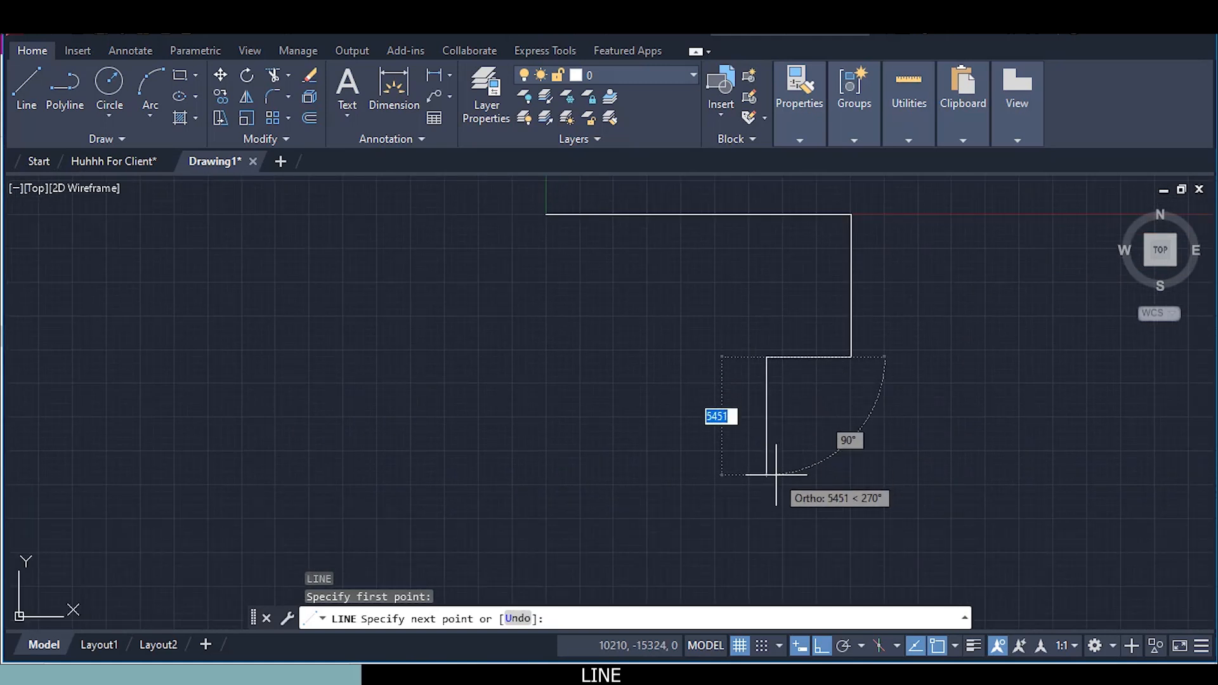
pyautogui.write('51')
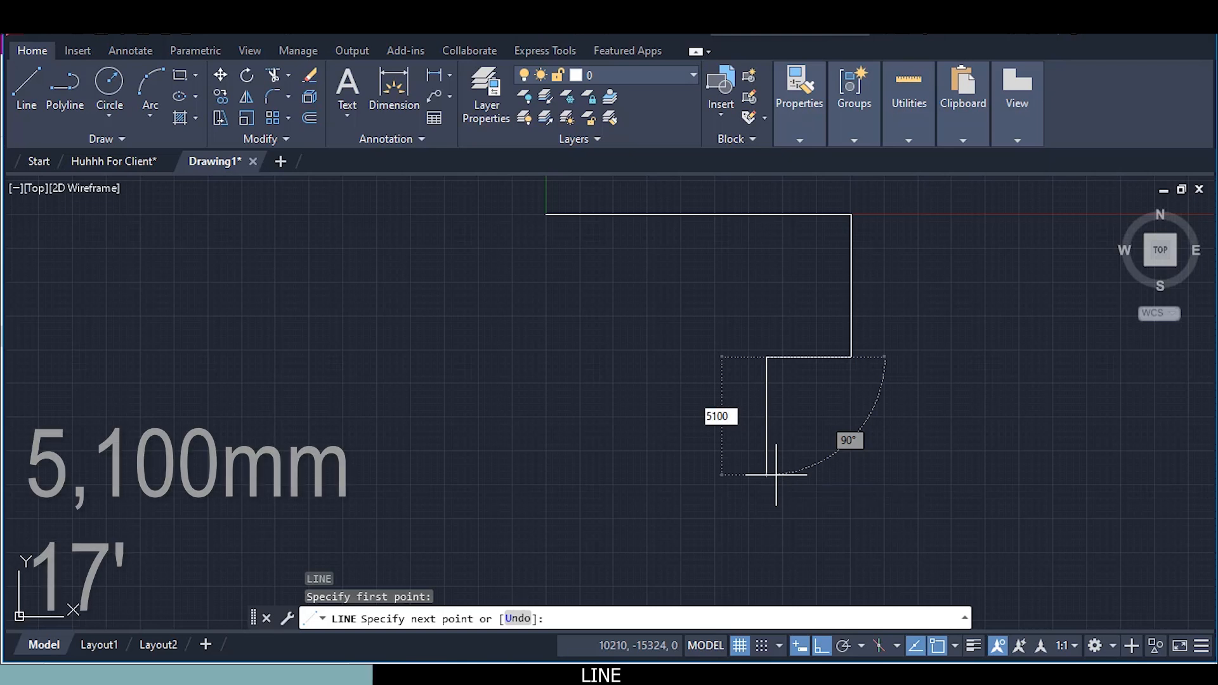
pyautogui.press('Return')
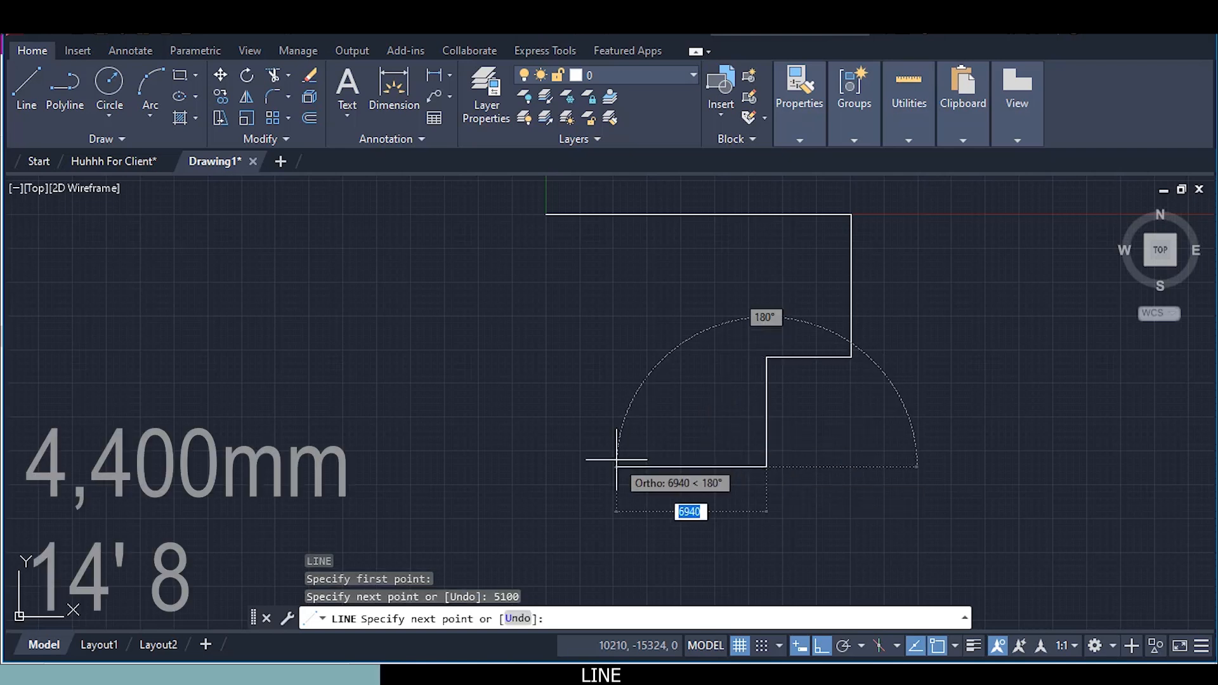
# Continue the line to the left with a 4400 mm segment followed by a 2200 mm segment
pyautogui.write('44')
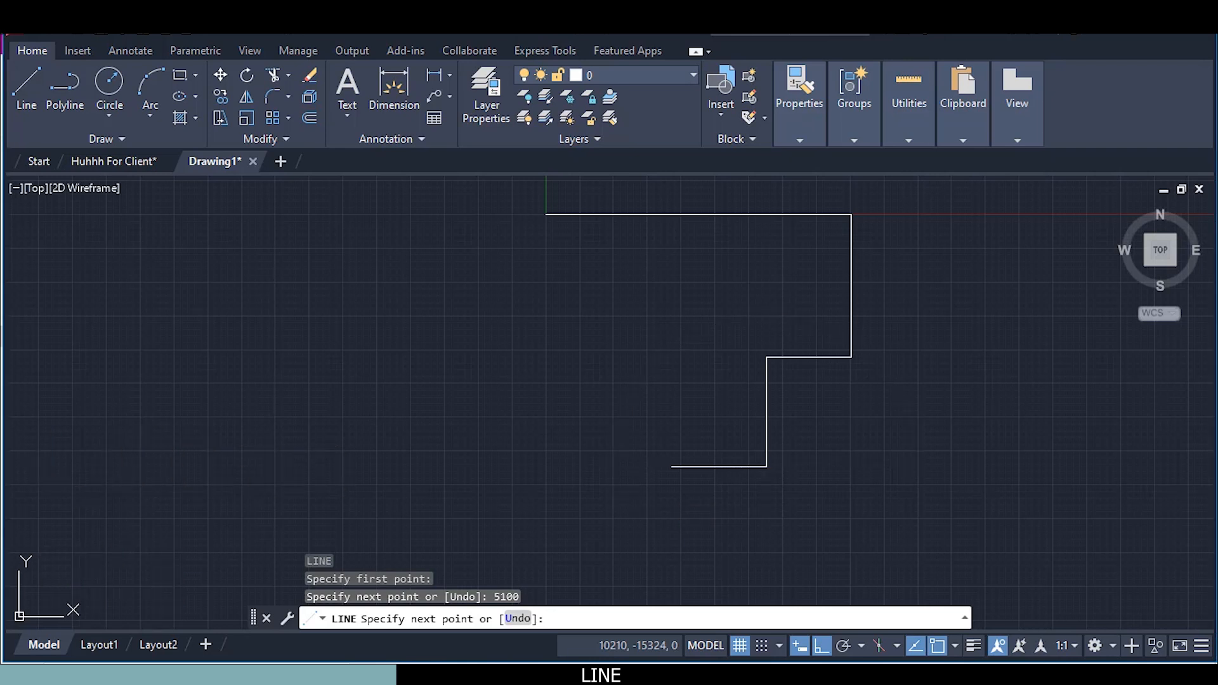
pyautogui.press('Return')
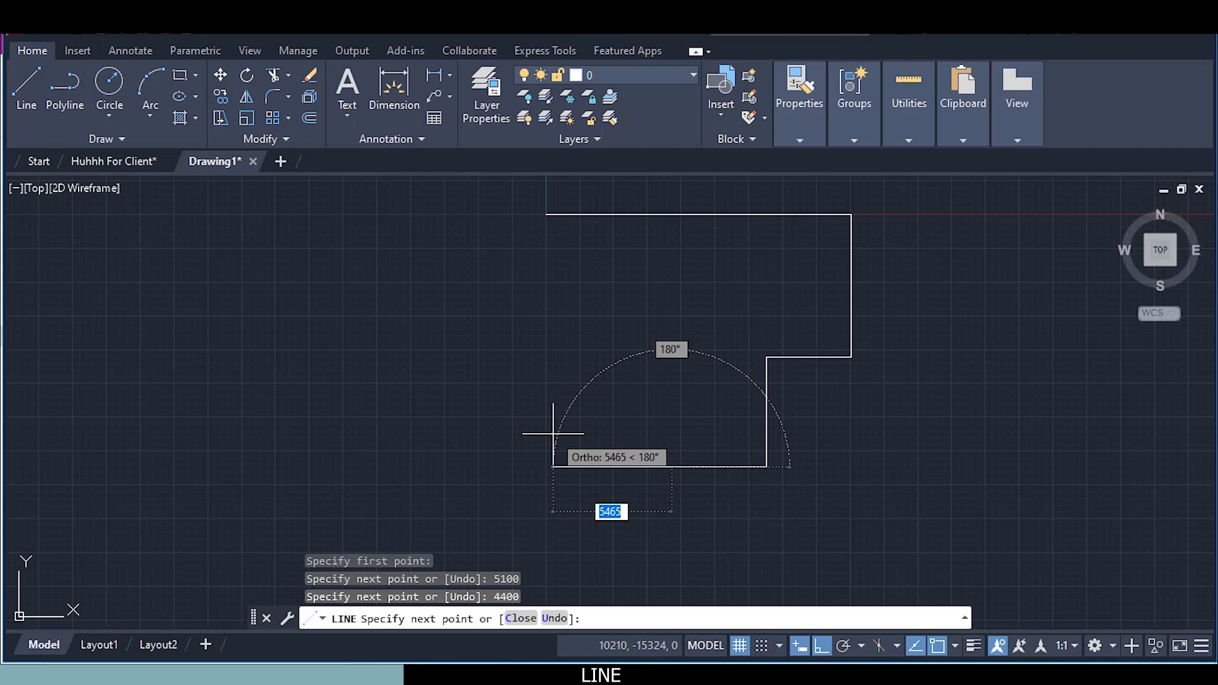
pyautogui.write('220')
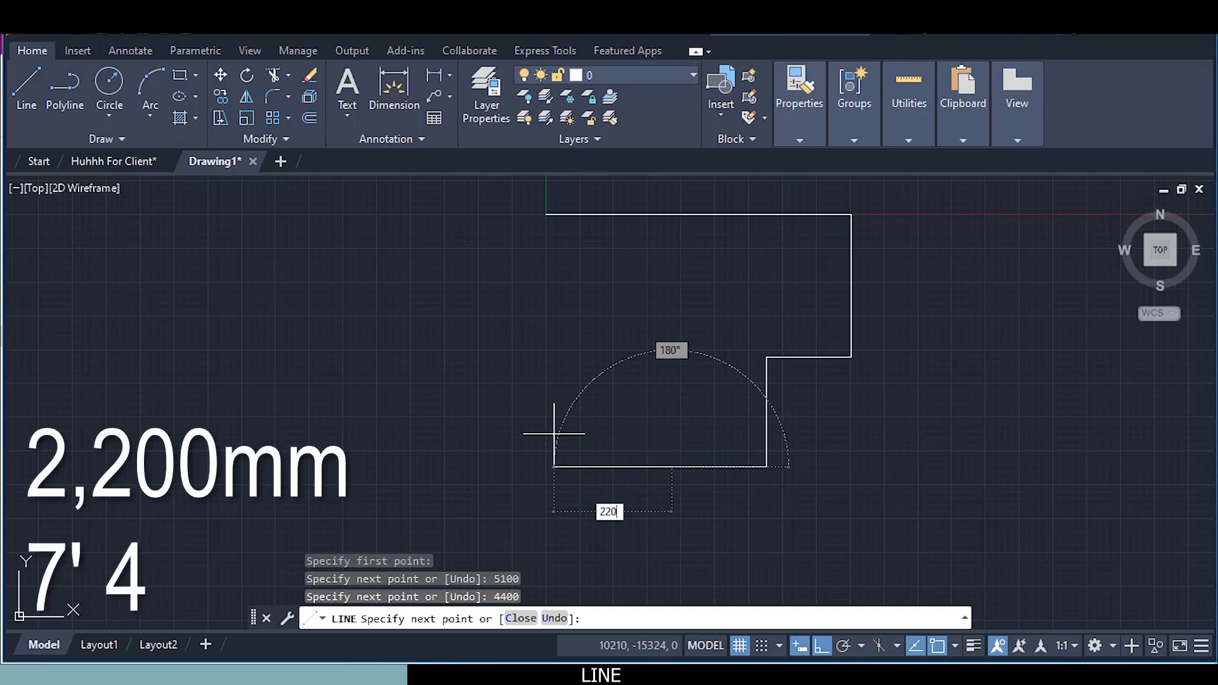
pyautogui.write('0')
pyautogui.press('Return')
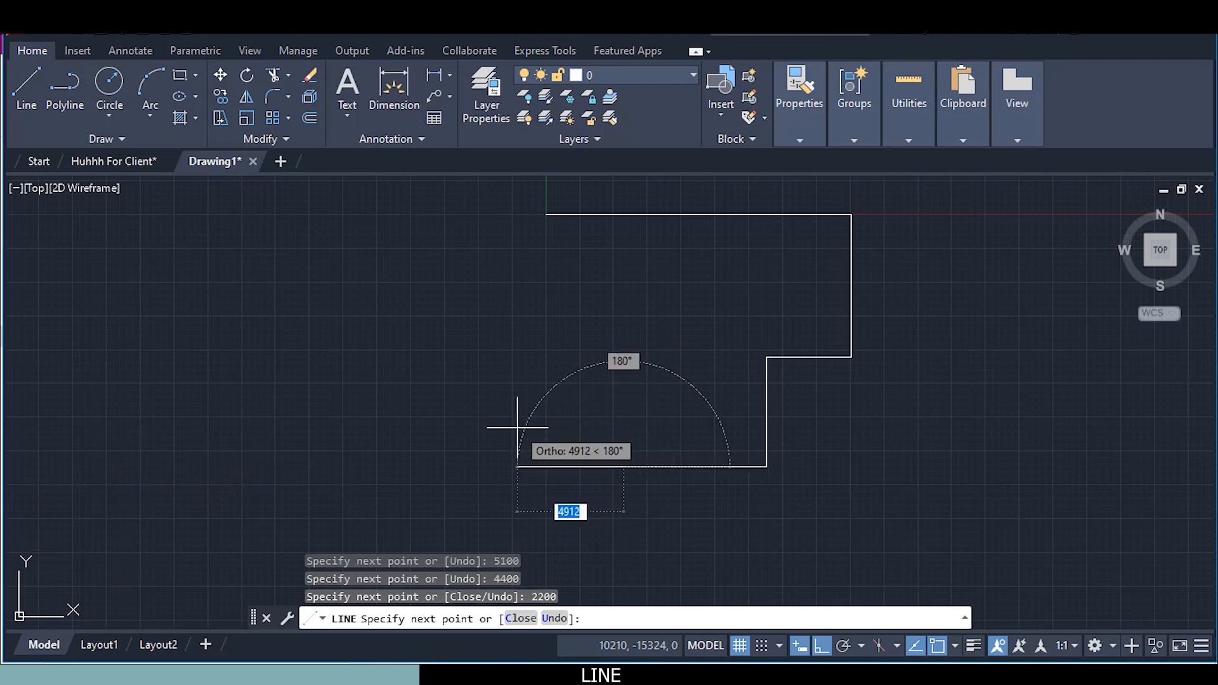
# Extend the line 1500 mm further to the left and add a 1500 mm segment upward
pyautogui.write('1500')
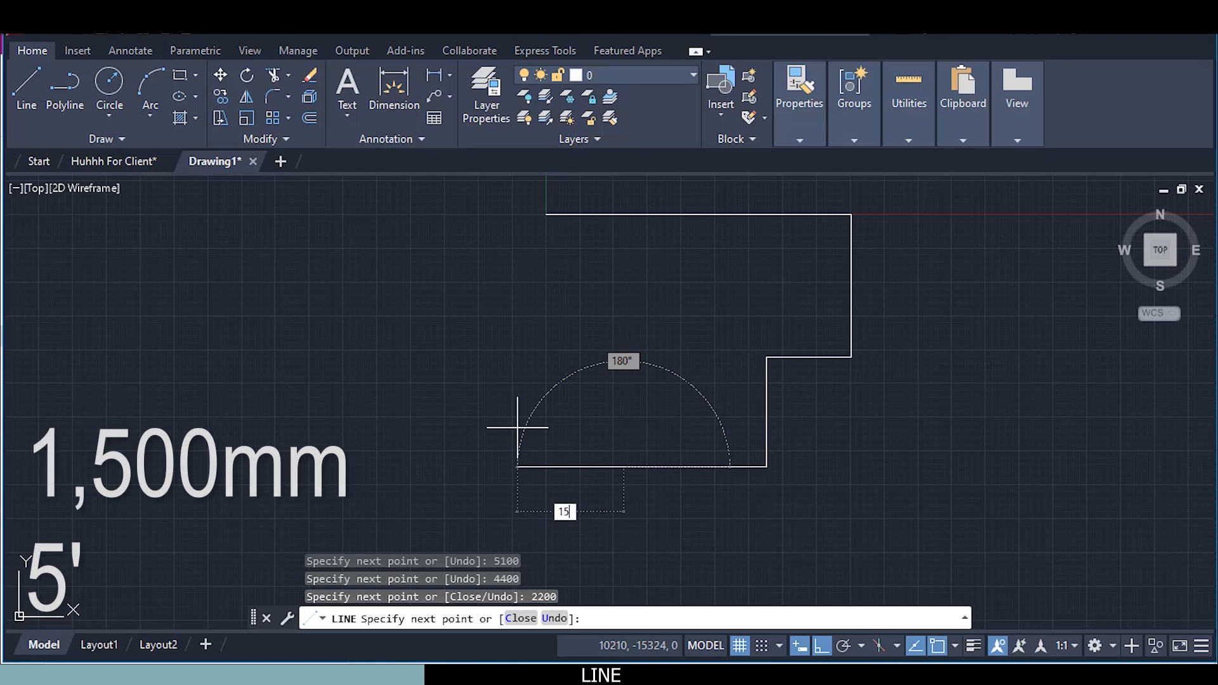
pyautogui.press('Return')
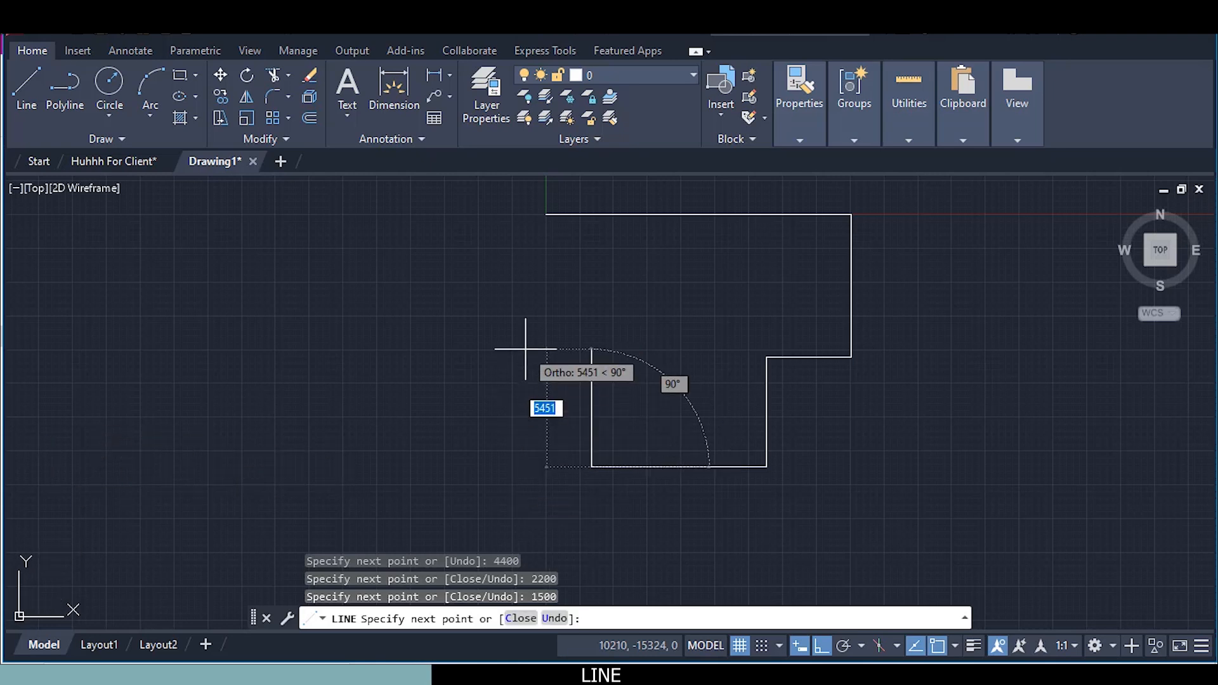
pyautogui.write('1500')
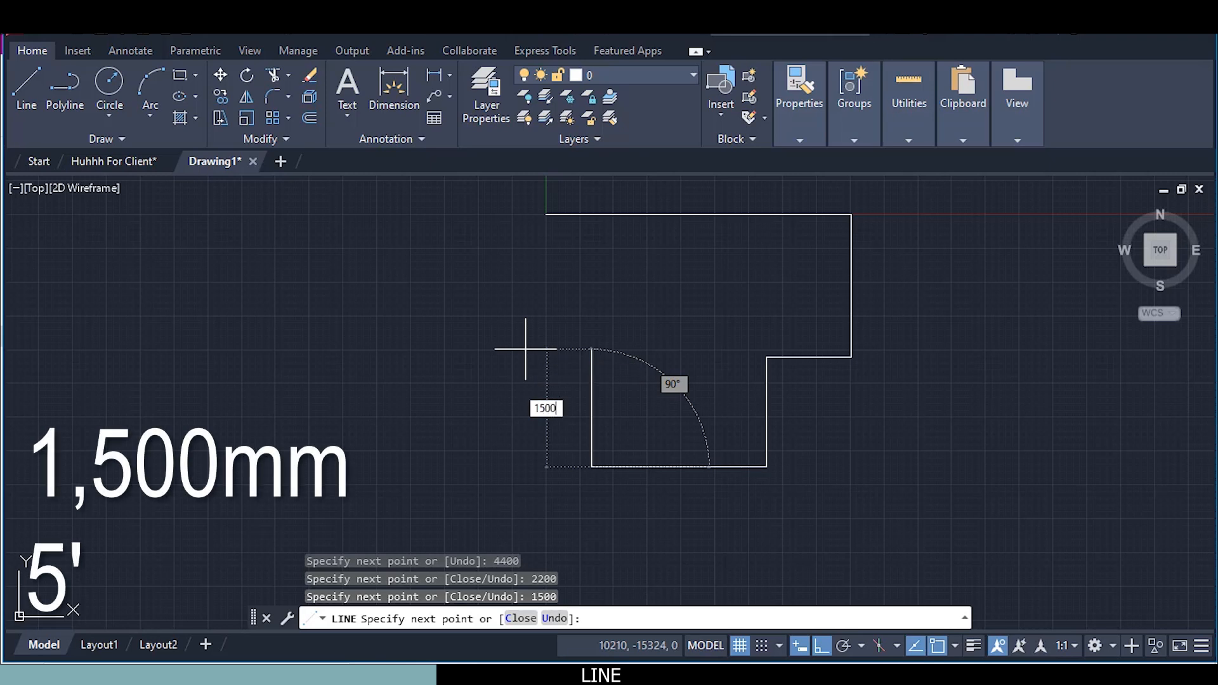
pyautogui.press('Return')
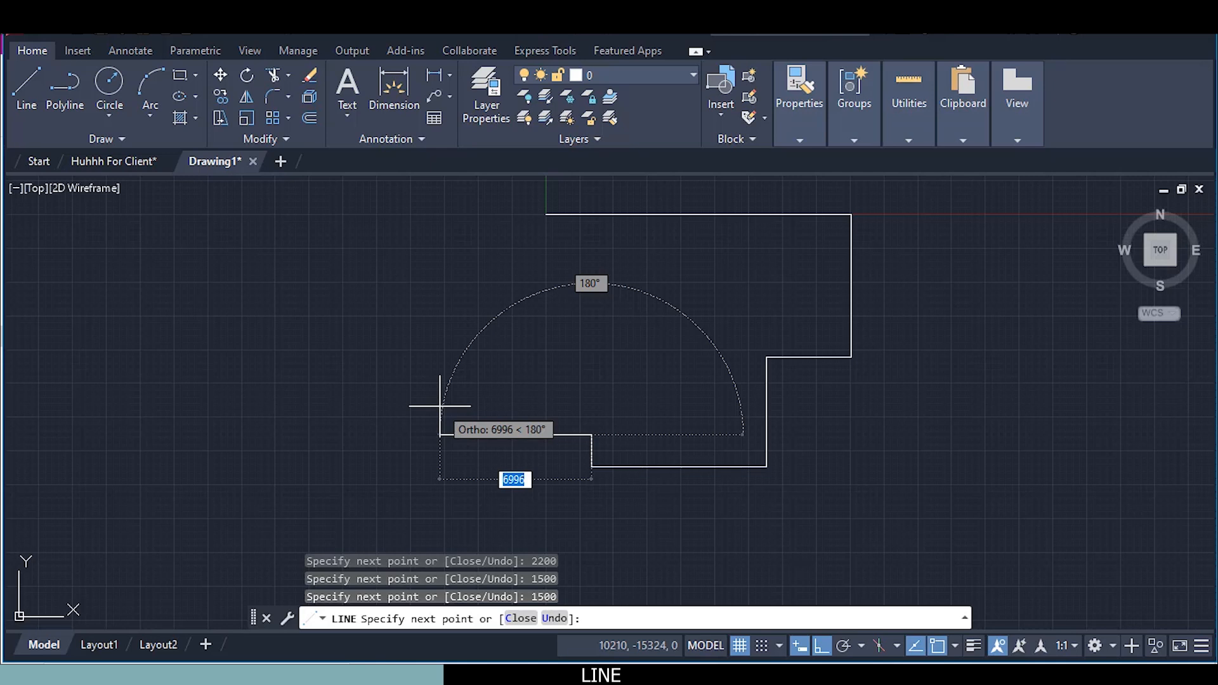
# Continue the outline with a 2100 mm segment to the left and a 3600 mm segment upward
pyautogui.write('2100')
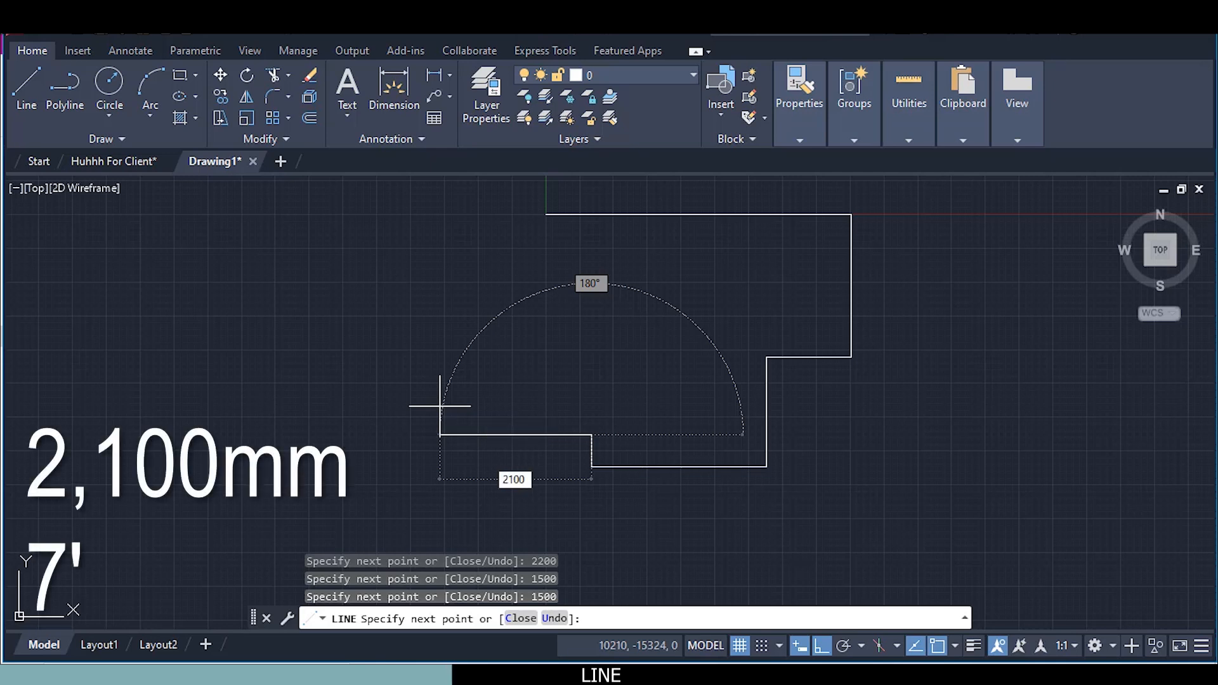
pyautogui.press('Return')
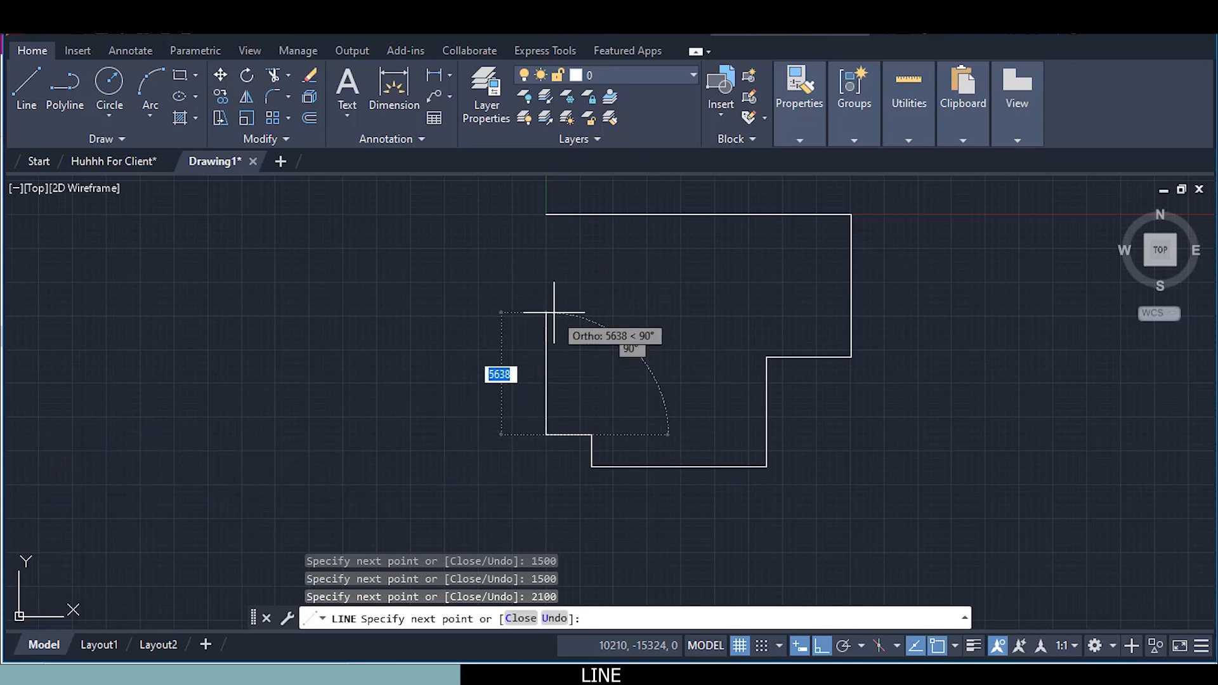
pyautogui.write('36')
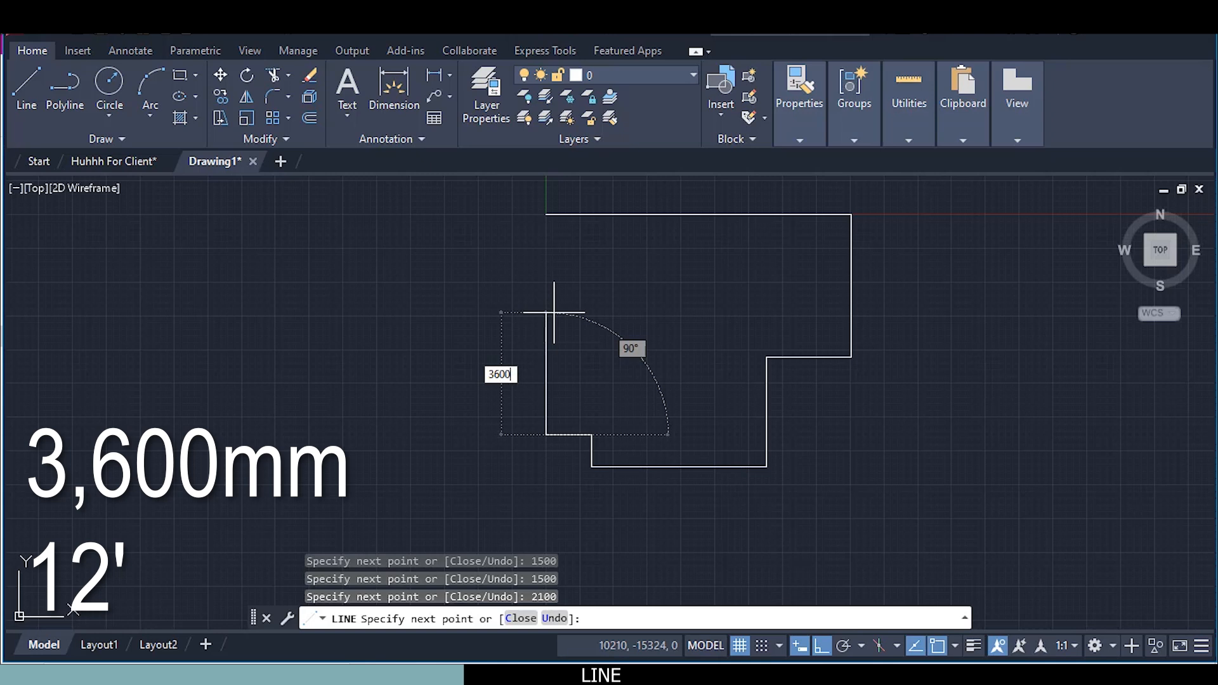
pyautogui.write('00')
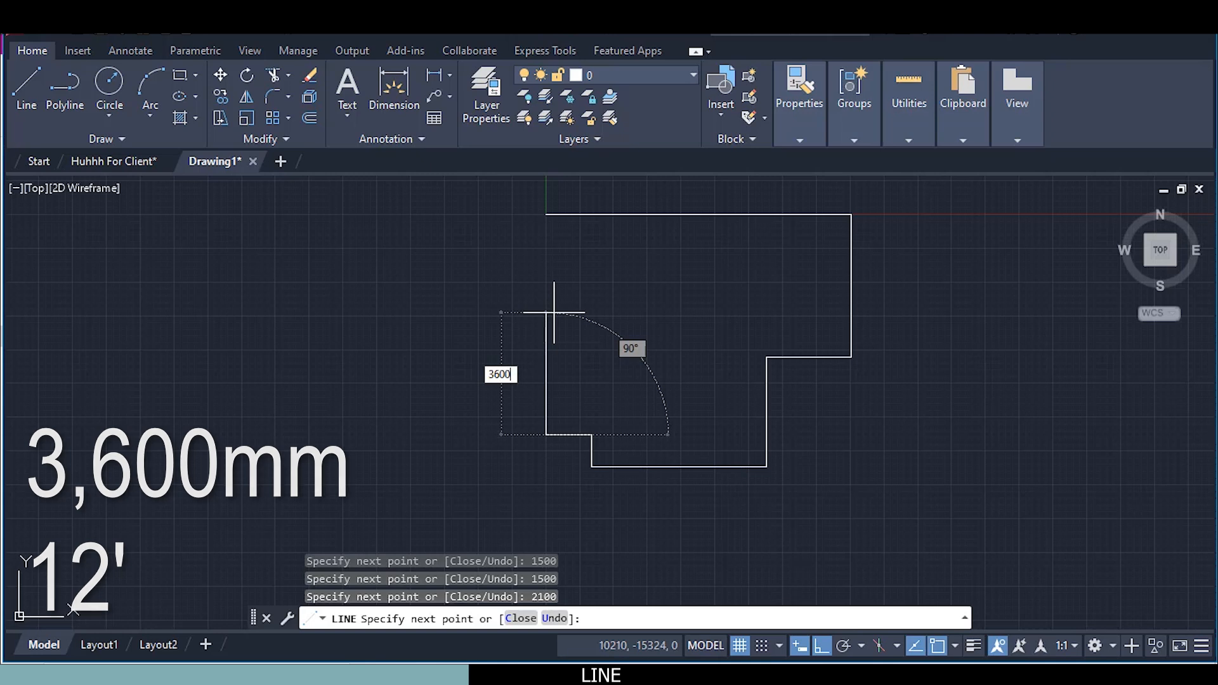
pyautogui.press('Return')
# Extend the left side of the outline upward with two consecutive 1500 mm segments
pyautogui.write('1500')
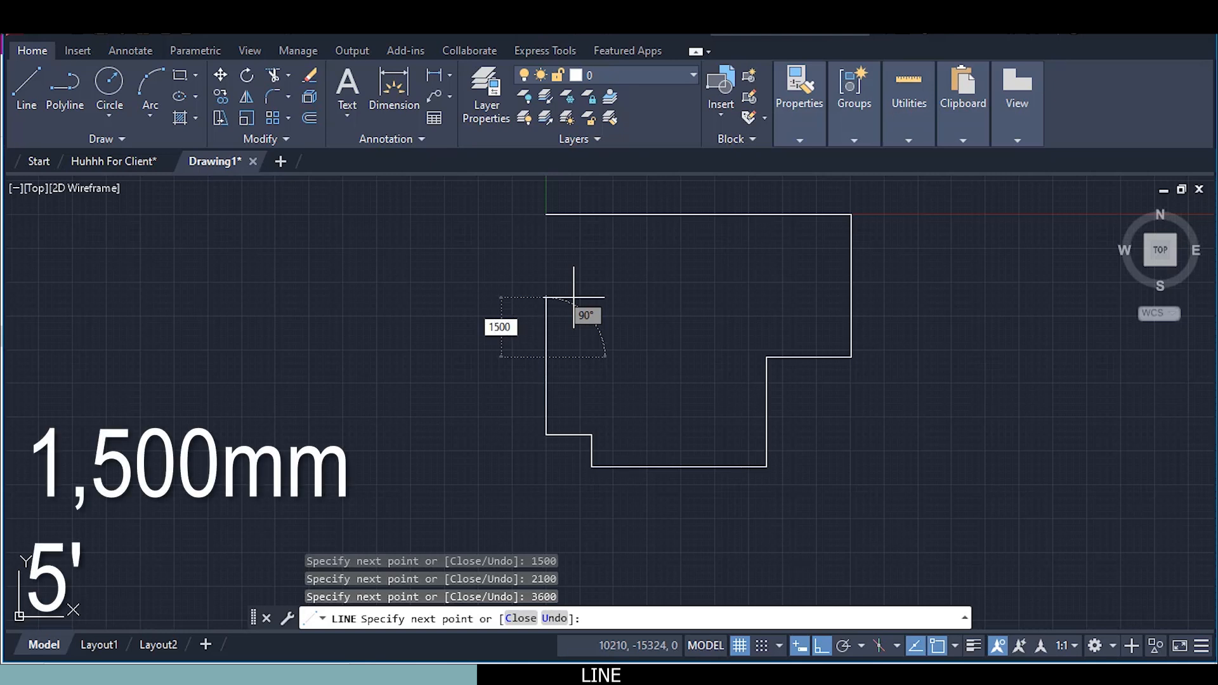
pyautogui.press('Return')
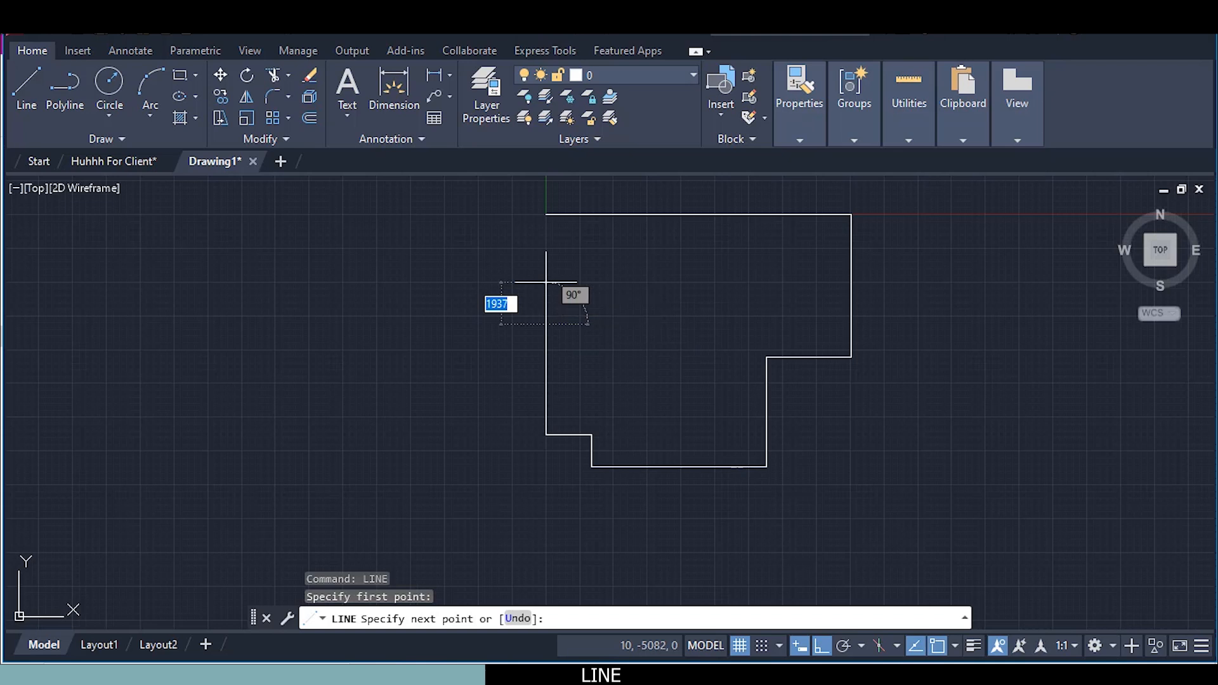
pyautogui.write('5')
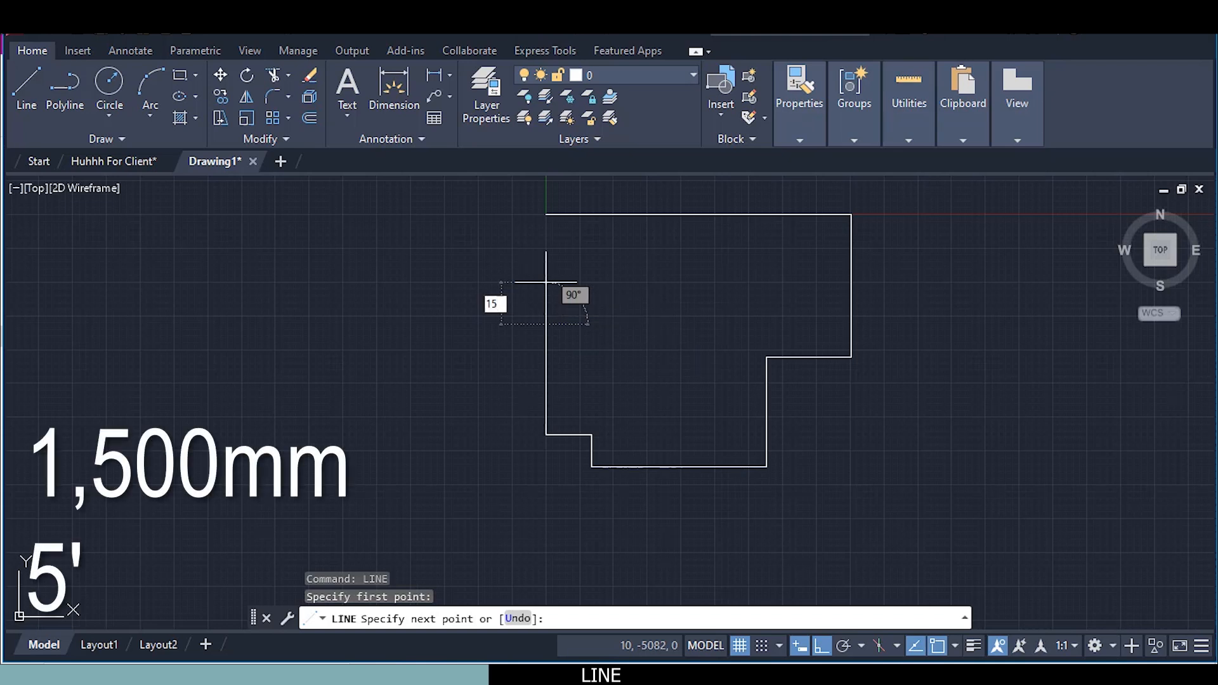
pyautogui.press('Return')
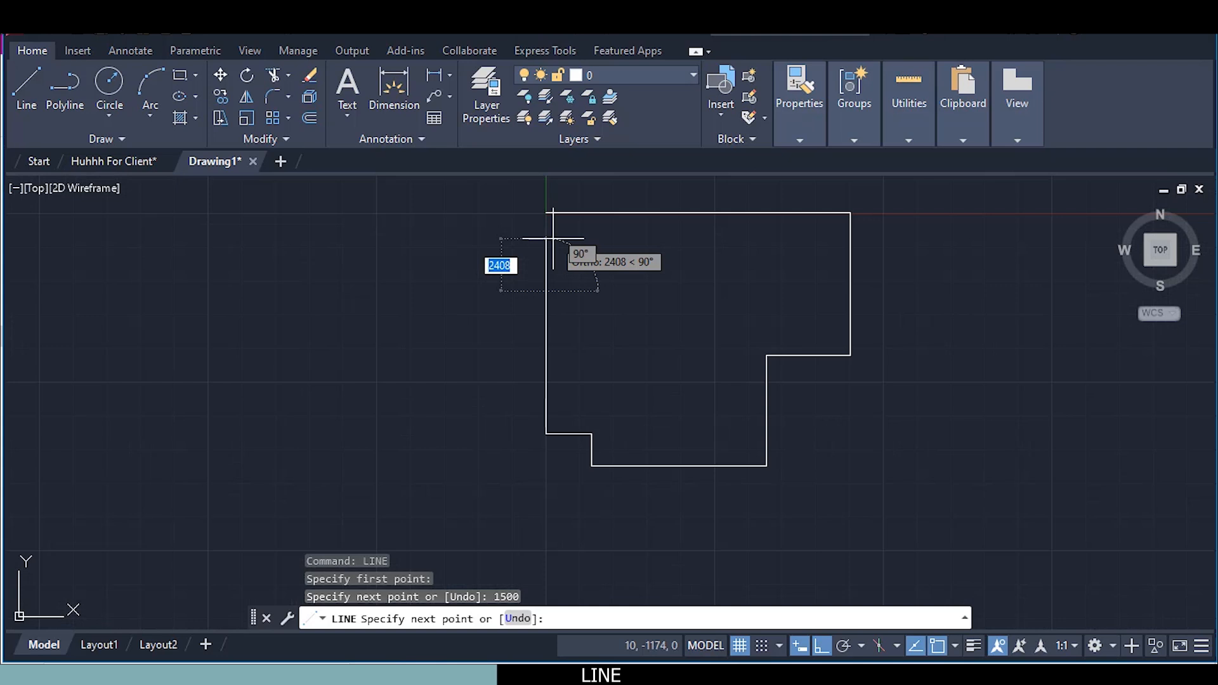
# Close the floor plan outline by ending the line at its upper-left corner endpoint, and finish the Line command
pyautogui.scroll(2, 553, 239)
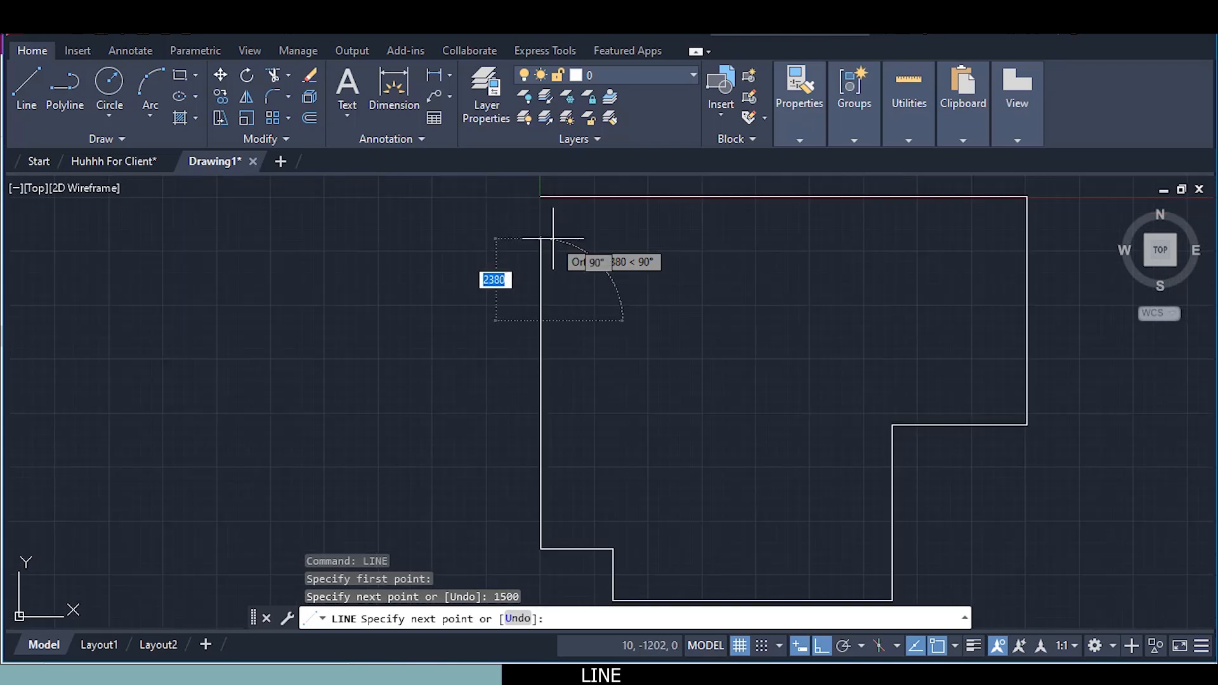
pyautogui.moveTo(553, 229); pyautogui.dragTo(546, 308, button='middle')
pyautogui.scroll(2, 545, 306)
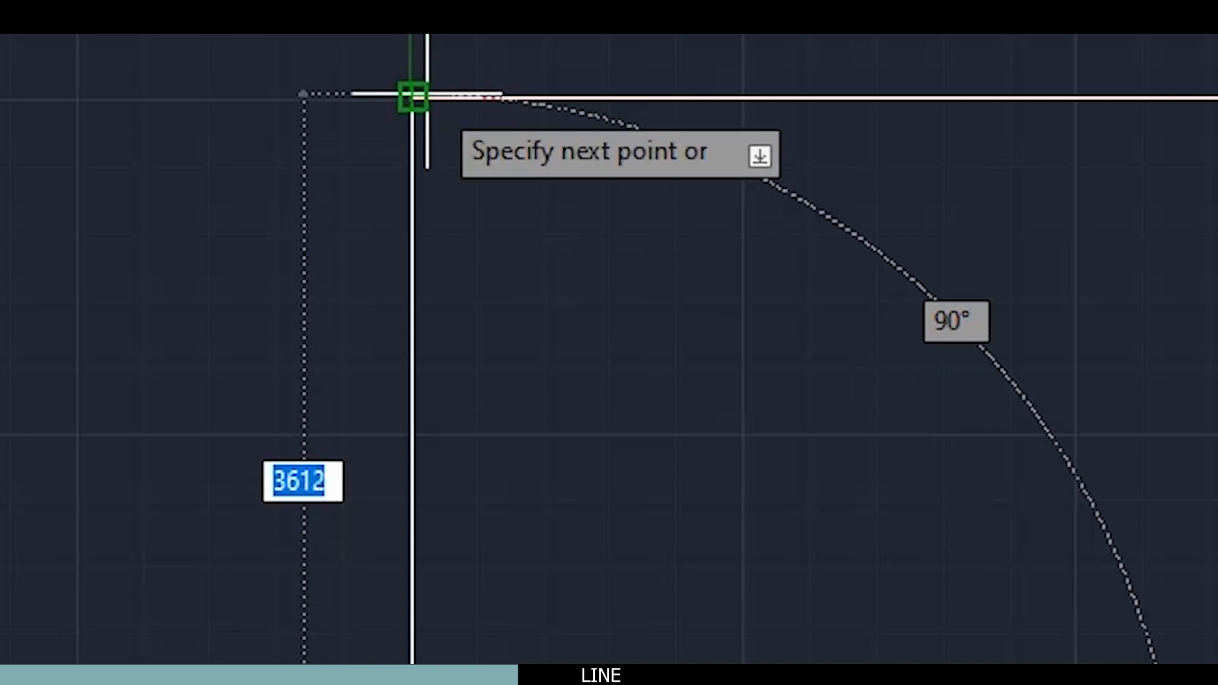
pyautogui.click(412, 98)
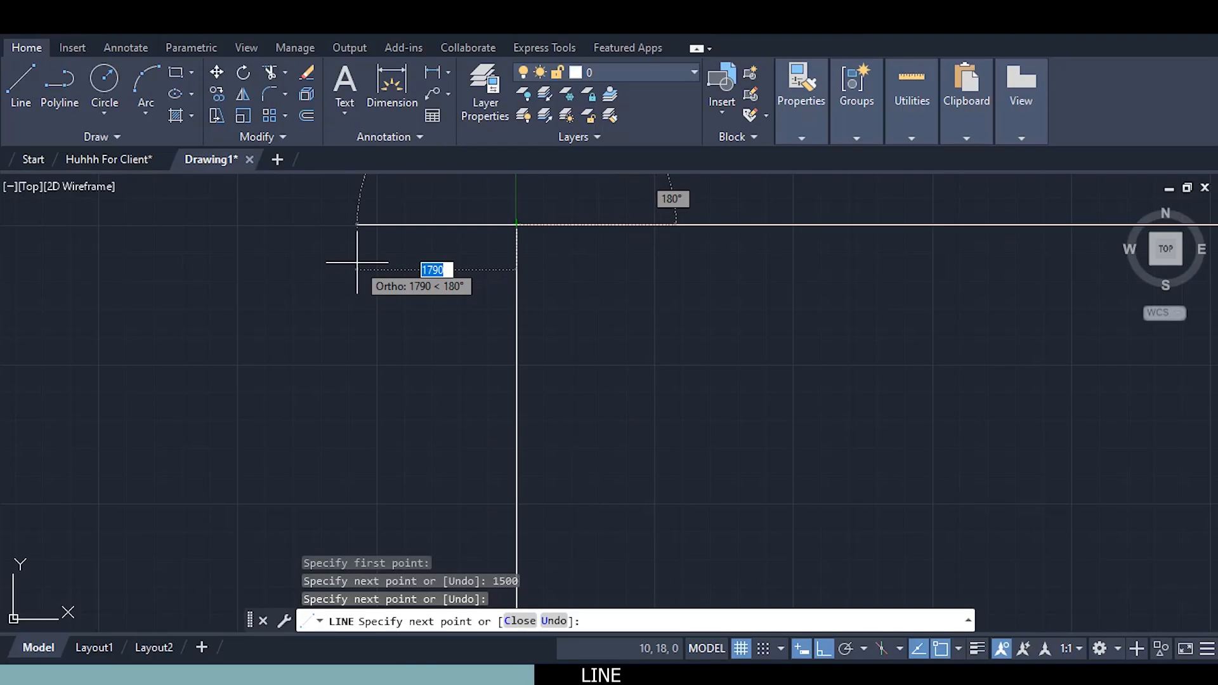
pyautogui.rightClick(357, 262)
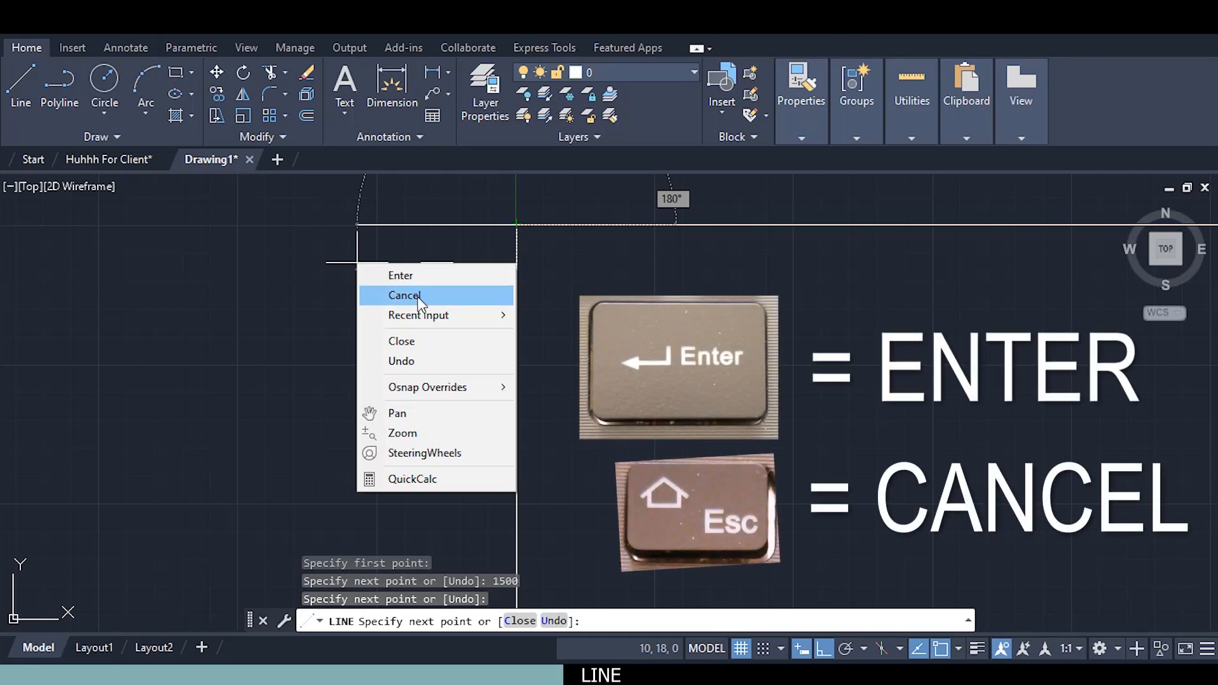
pyautogui.click(418, 296)
# Draw a vertical wall line from the inner corner of the outline's right-hand step straight up to the top edge
pyautogui.scroll(-3, 419, 296)
pyautogui.scroll(-5, 419, 298)
pyautogui.scroll(4, 482, 327)
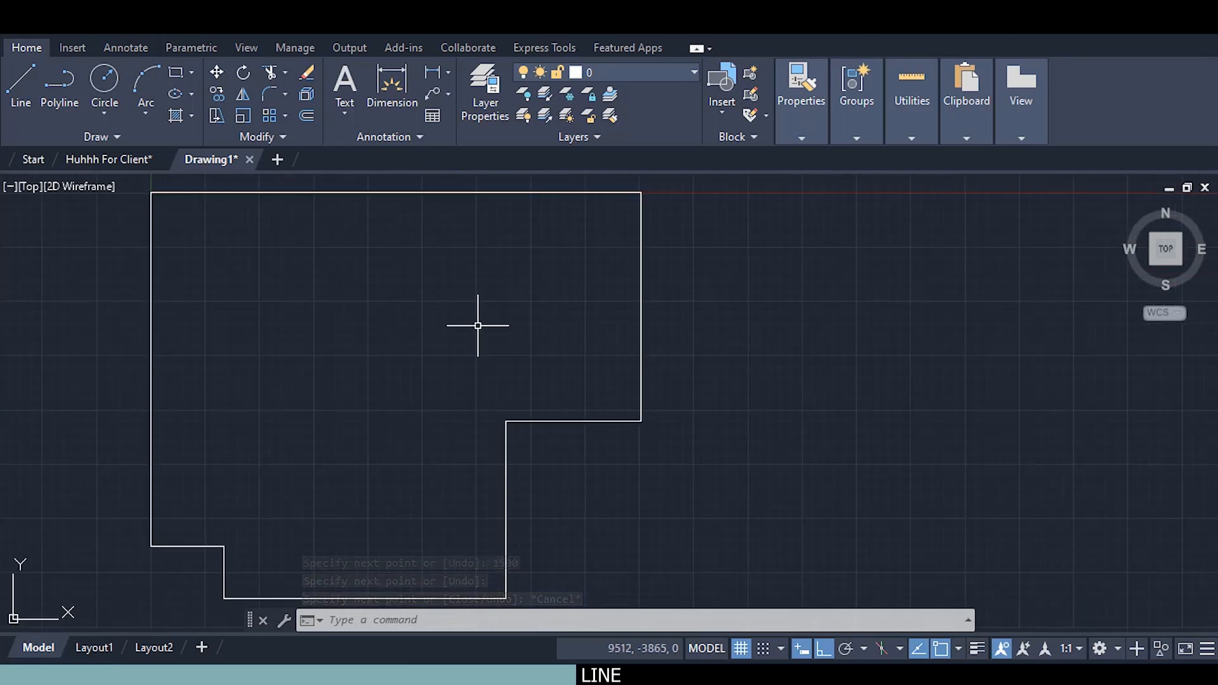
pyautogui.click(21, 82)
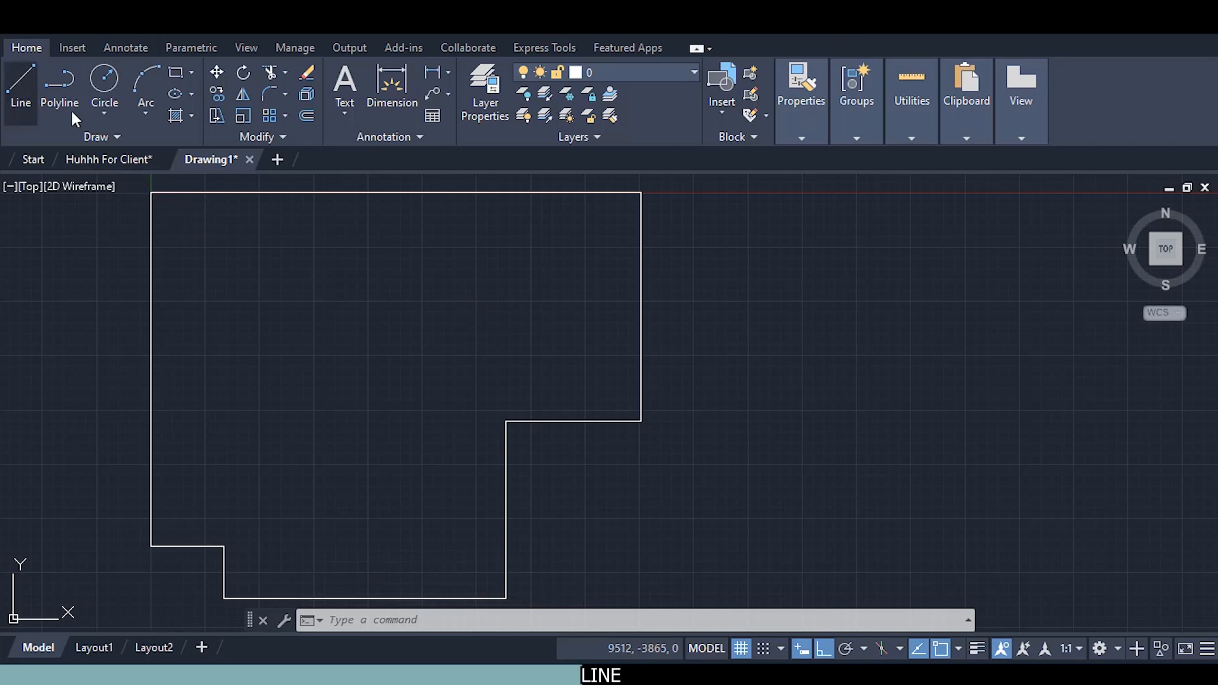
pyautogui.click(506, 420)
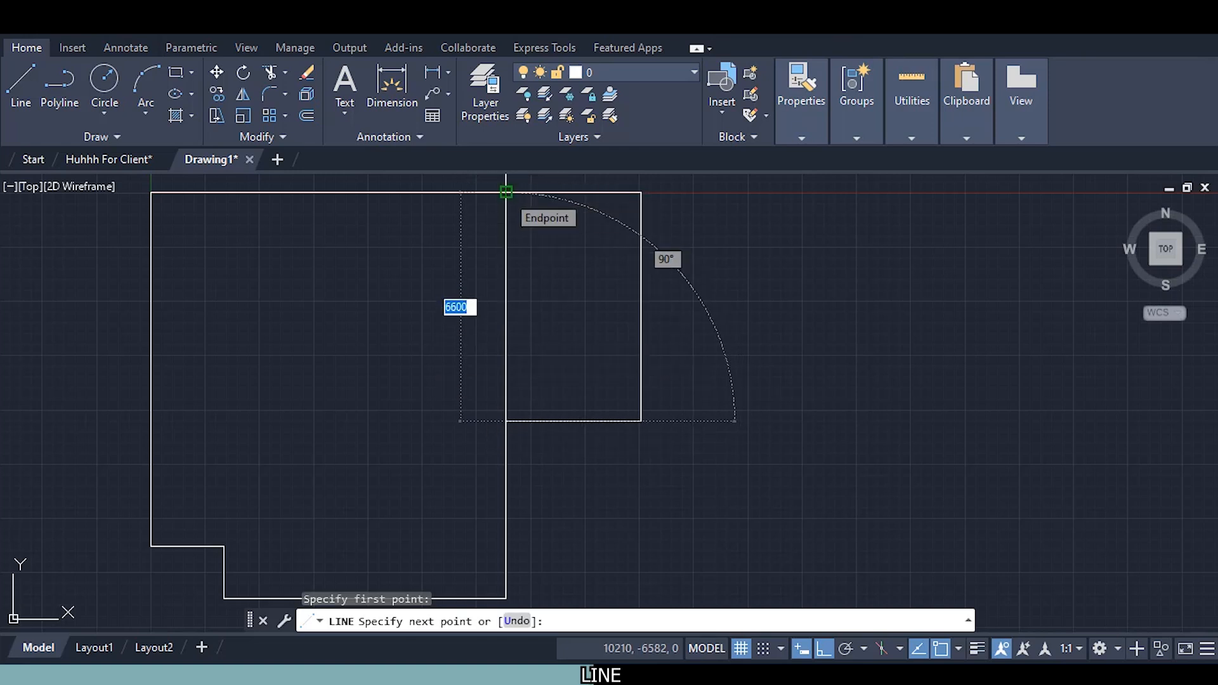
pyautogui.click(506, 191)
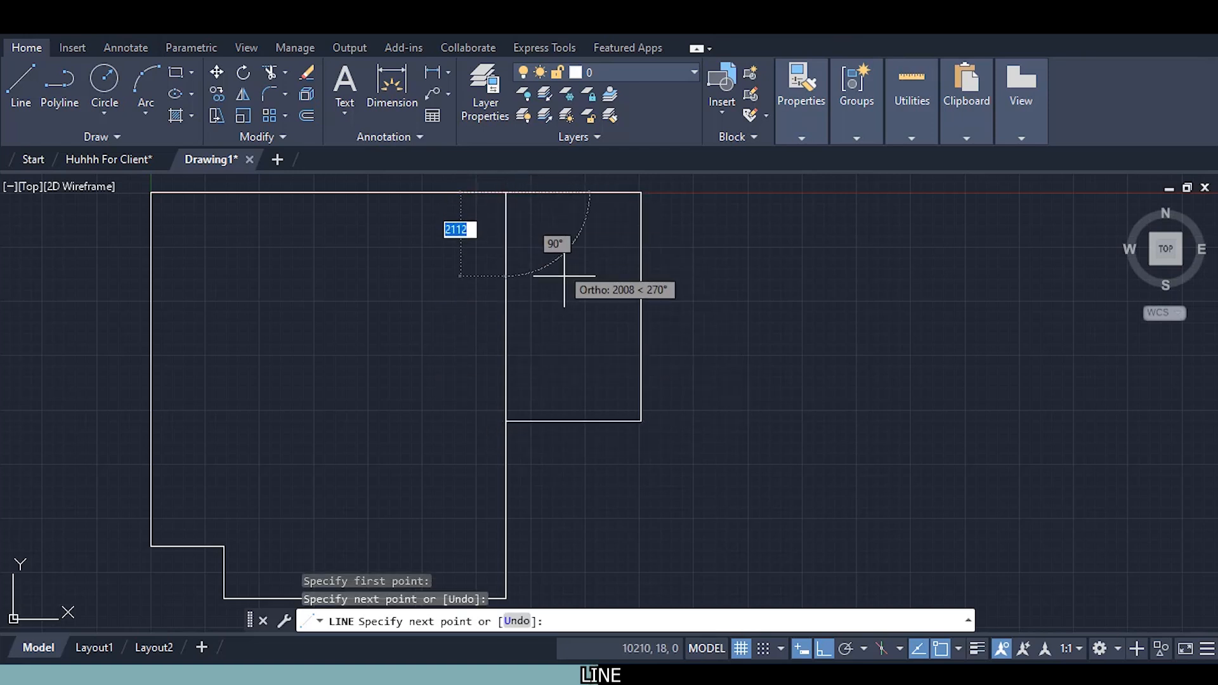
pyautogui.moveTo(593, 295); pyautogui.dragTo(582, 419, button='middle')
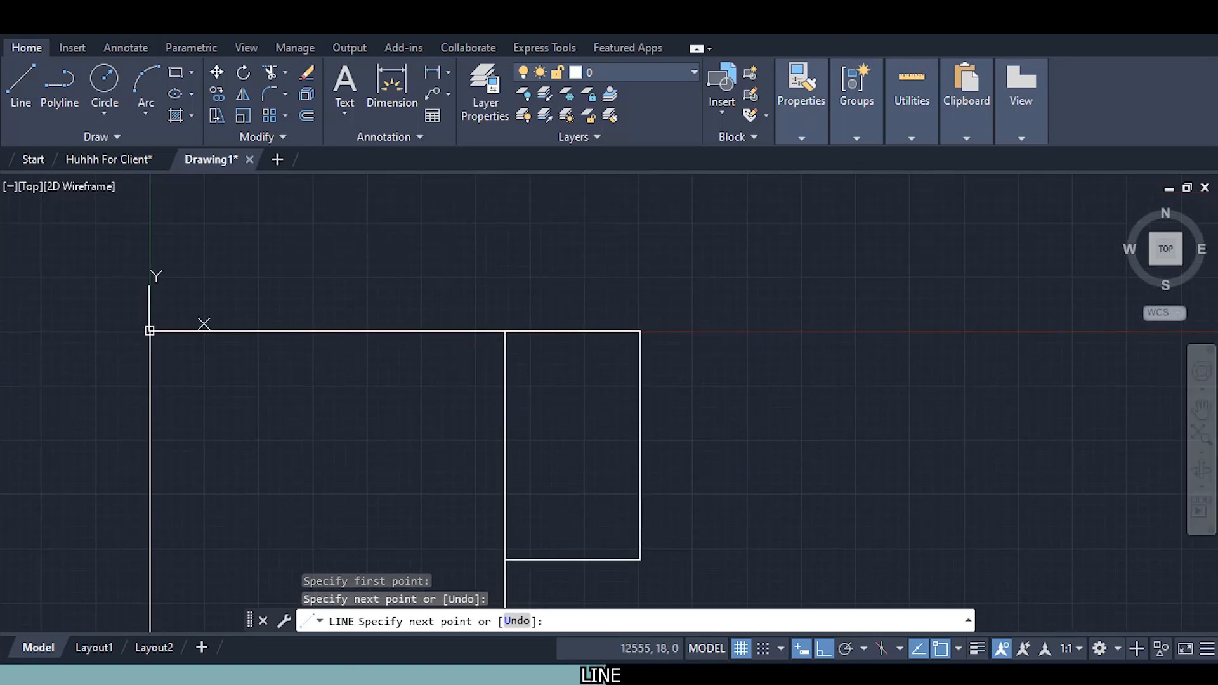
pyautogui.press('Escape')
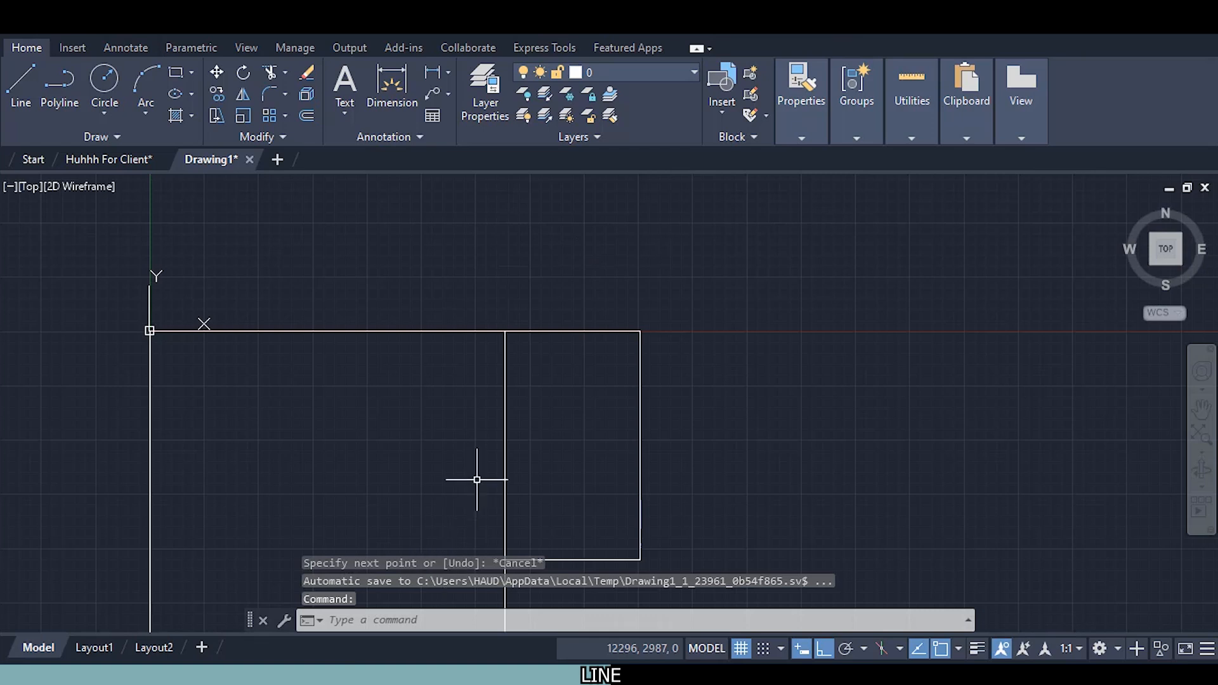
# Draw a 5100 mm vertical line downward from the top-edge endpoint nearest to the left of the new full-height wall
pyautogui.moveTo(480, 469)
pyautogui.mouseDown(button='middle')
pyautogui.moveTo(516, 340)
pyautogui.moveTo(517, 368)
pyautogui.mouseUp(button='middle')
pyautogui.moveTo(469, 399)
pyautogui.mouseDown(button='middle')
pyautogui.moveTo(473, 331)
pyautogui.moveTo(462, 361)
pyautogui.mouseUp(button='middle')
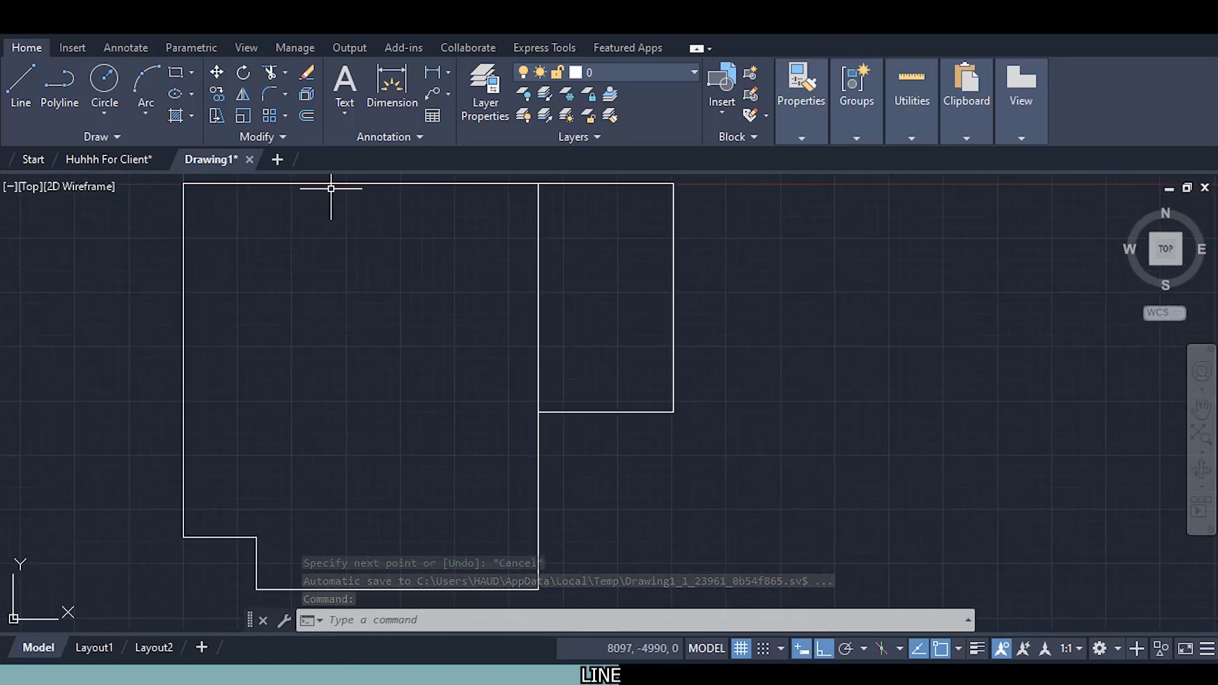
pyautogui.moveTo(497, 217); pyautogui.dragTo(482, 275, button='middle')
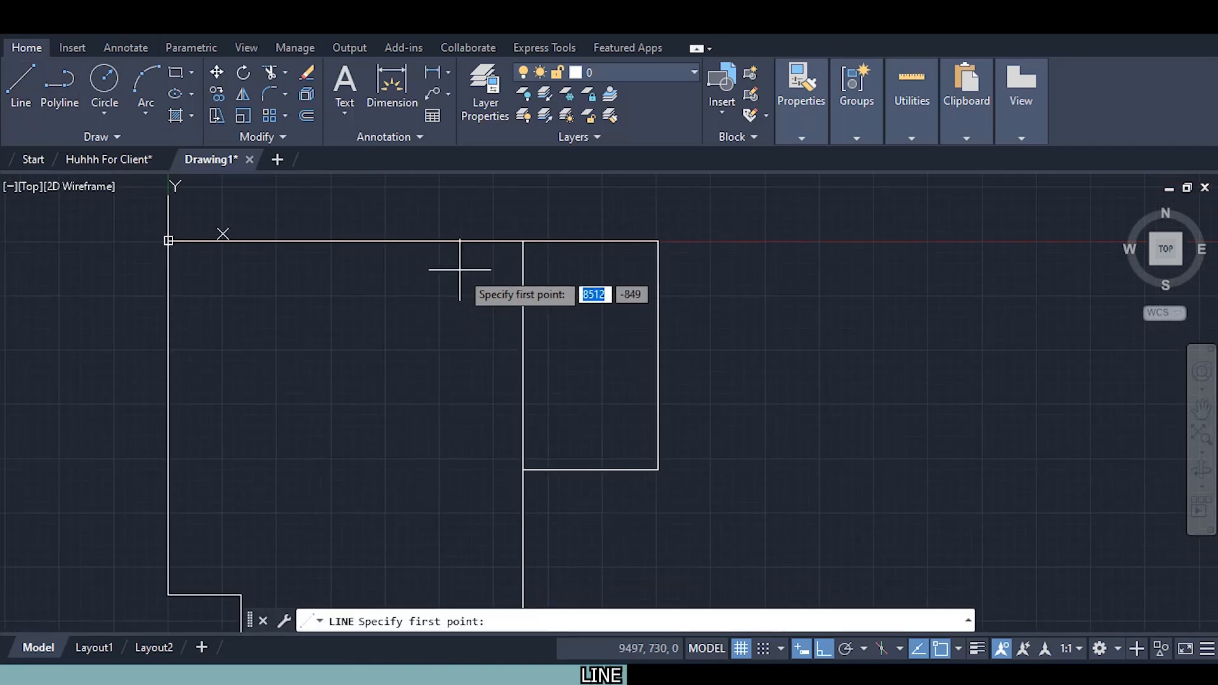
pyautogui.click(419, 241)
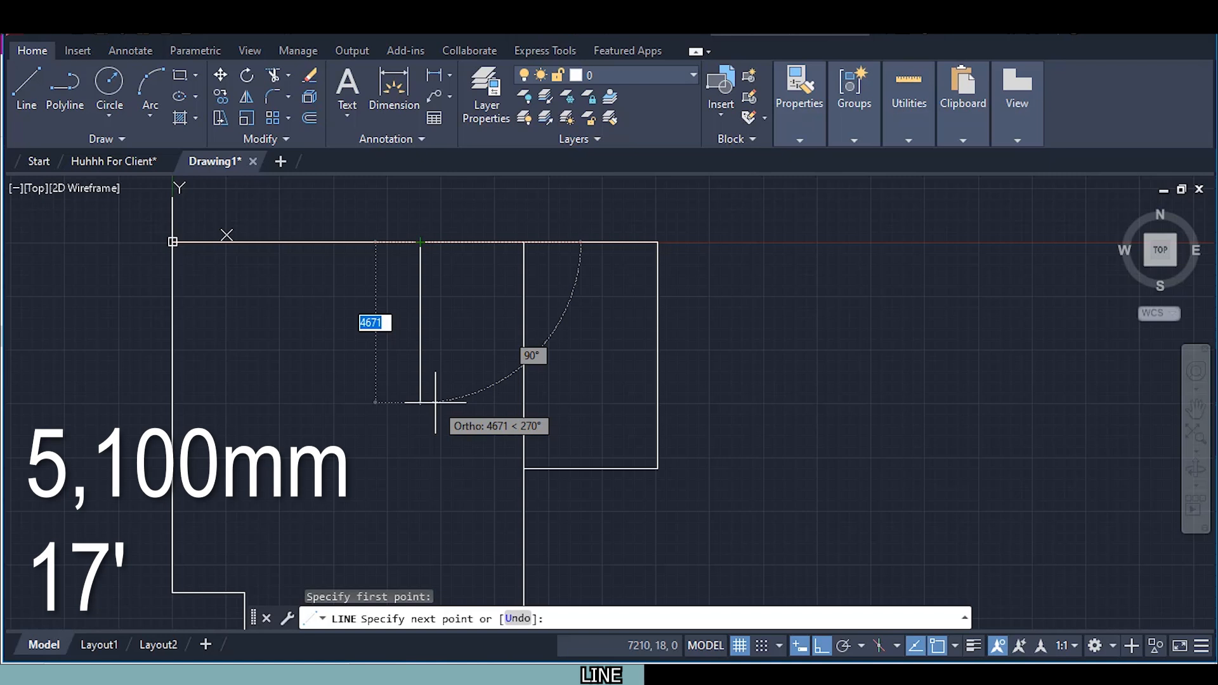
pyautogui.write('5100')
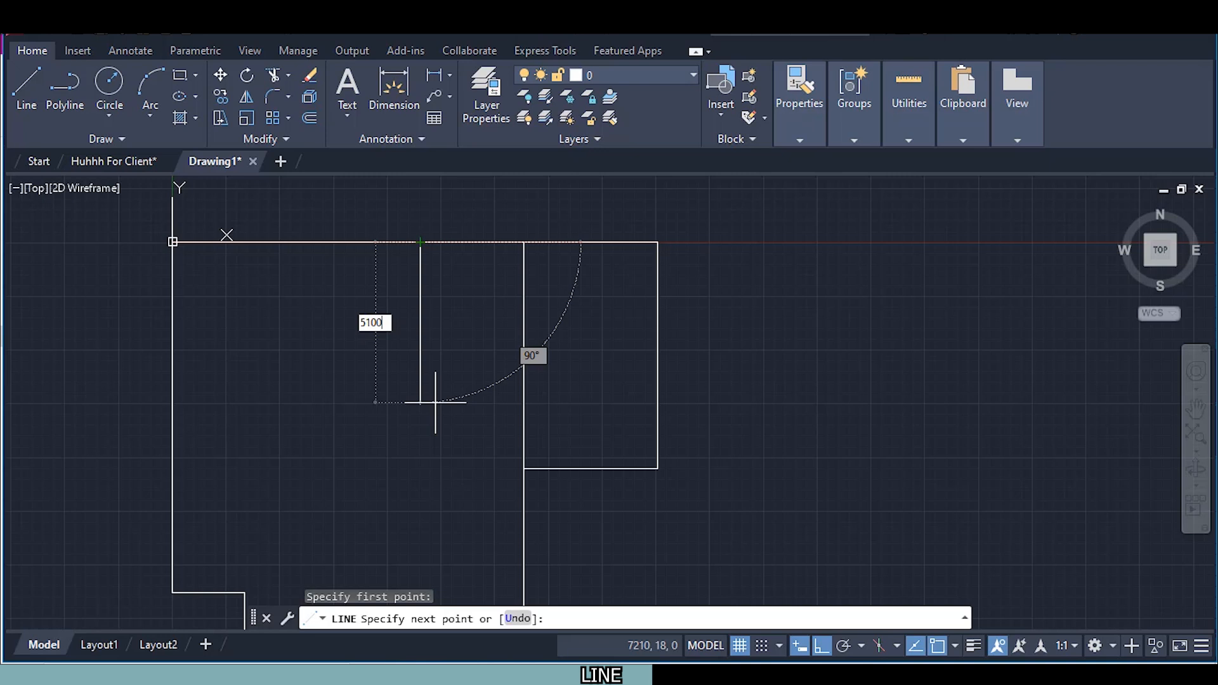
pyautogui.press('Return')
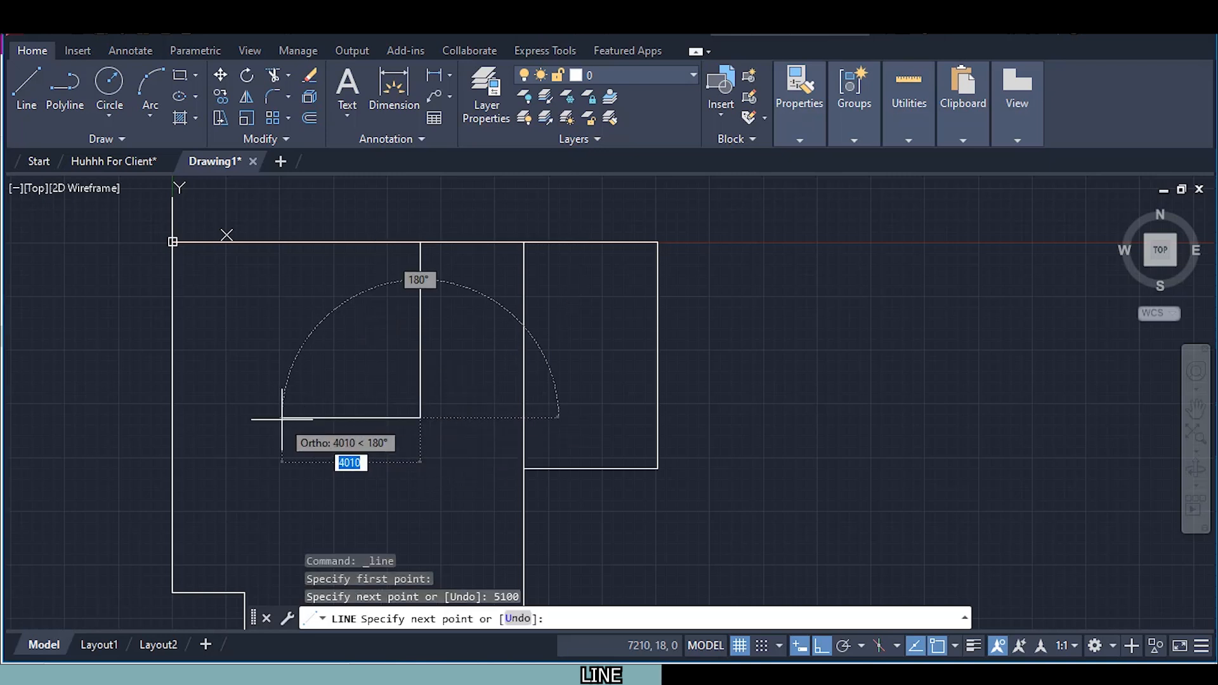
pyautogui.press('Escape')
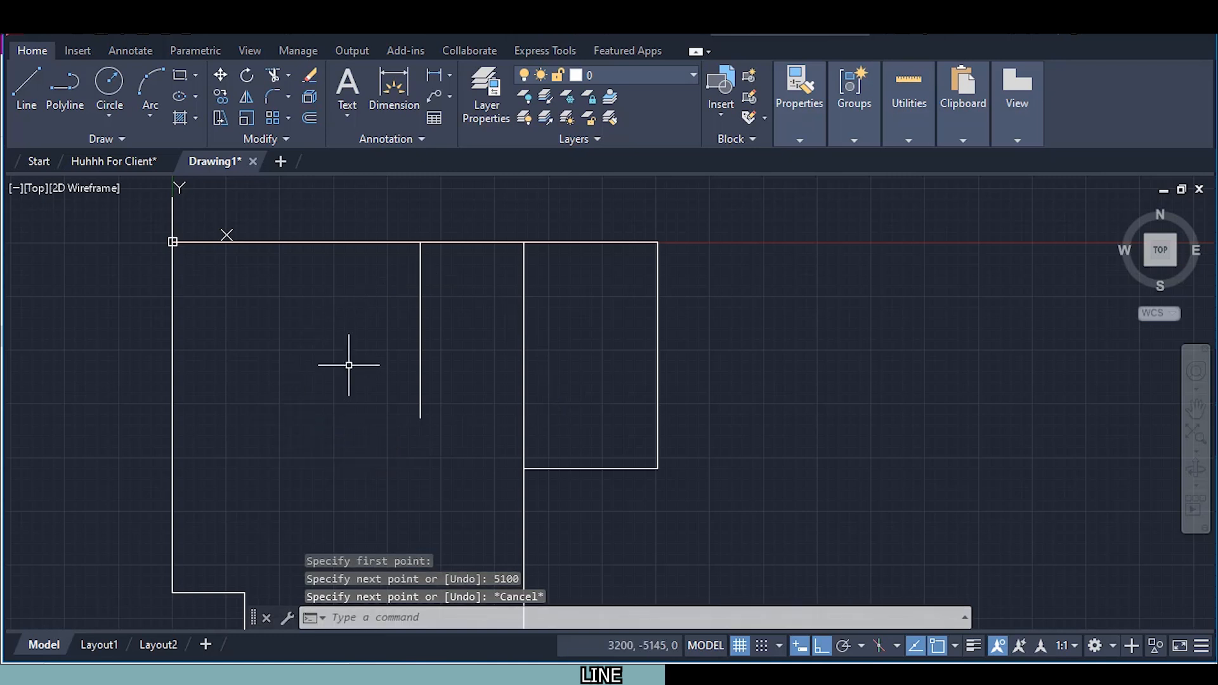
# Draw a vertical line from the top-edge endpoint 3600 mm left of the 5100 mm line down to the bottom edge of the outline
pyautogui.click(33, 105)
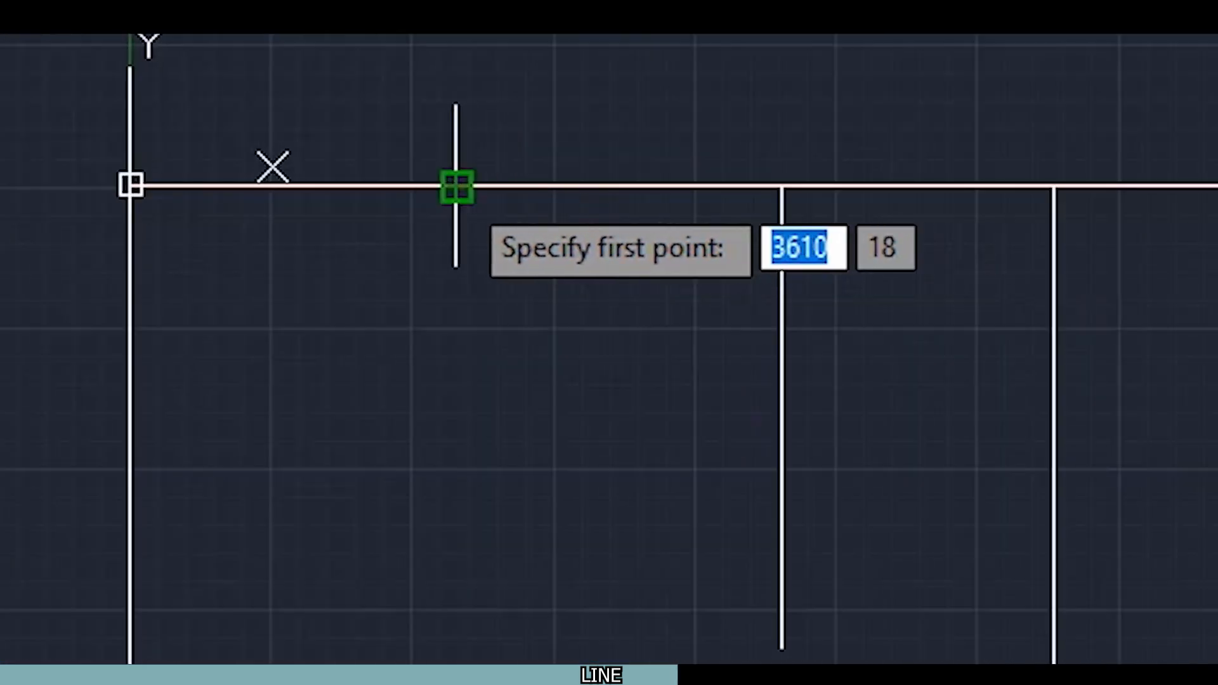
pyautogui.click(456, 185)
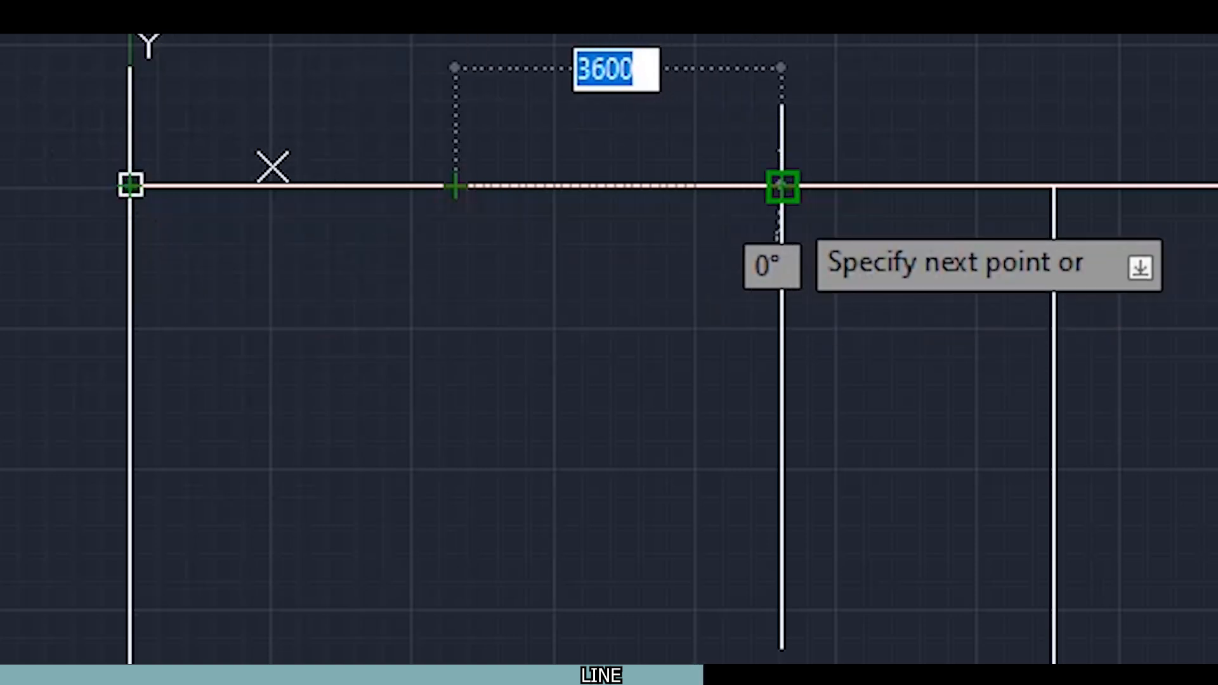
pyautogui.moveTo(290, 462); pyautogui.dragTo(281, 353, button='middle')
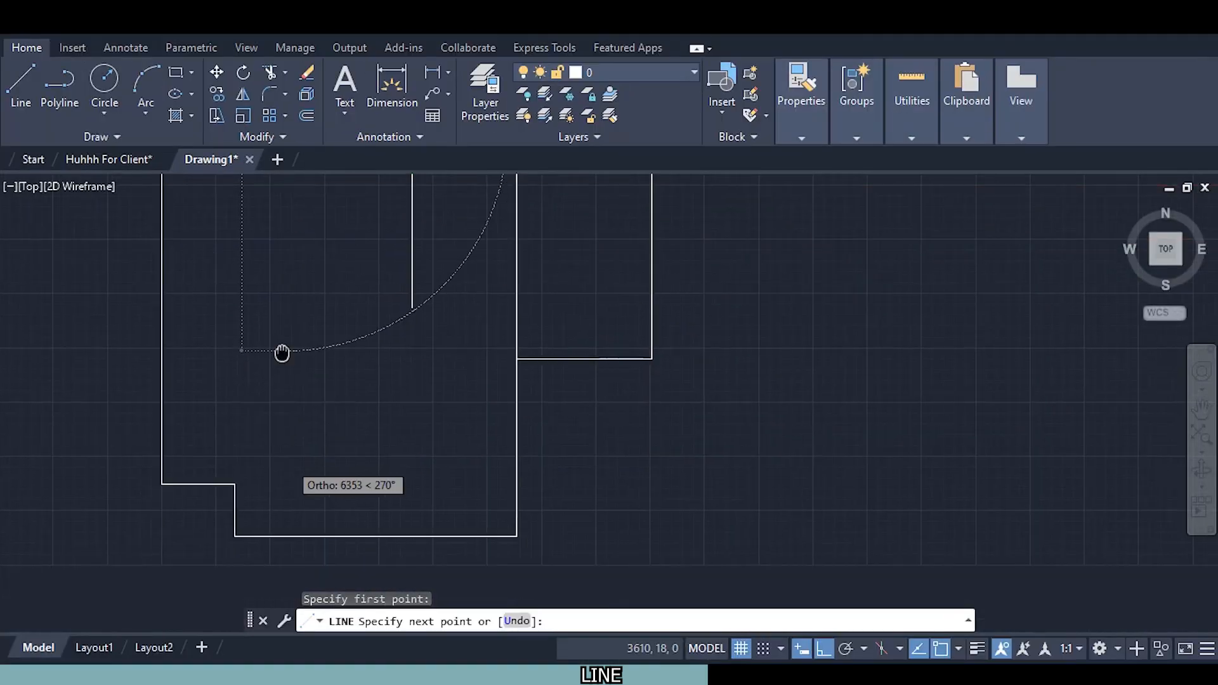
pyautogui.click(287, 535)
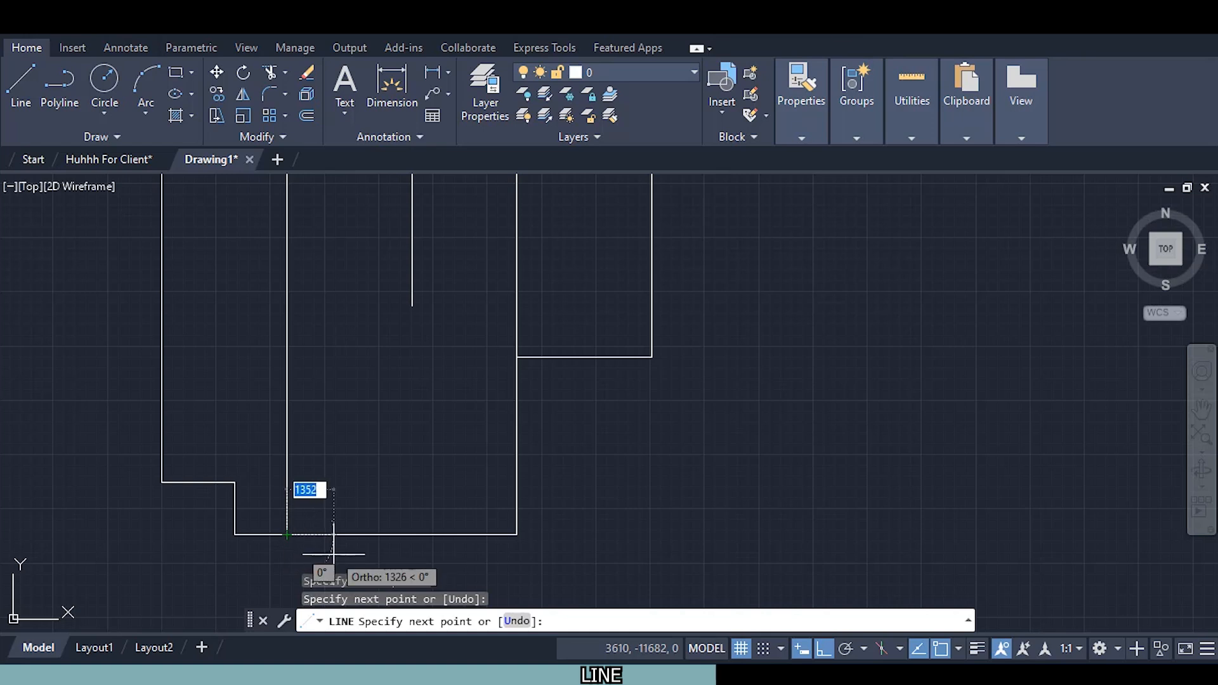
pyautogui.press('Escape')
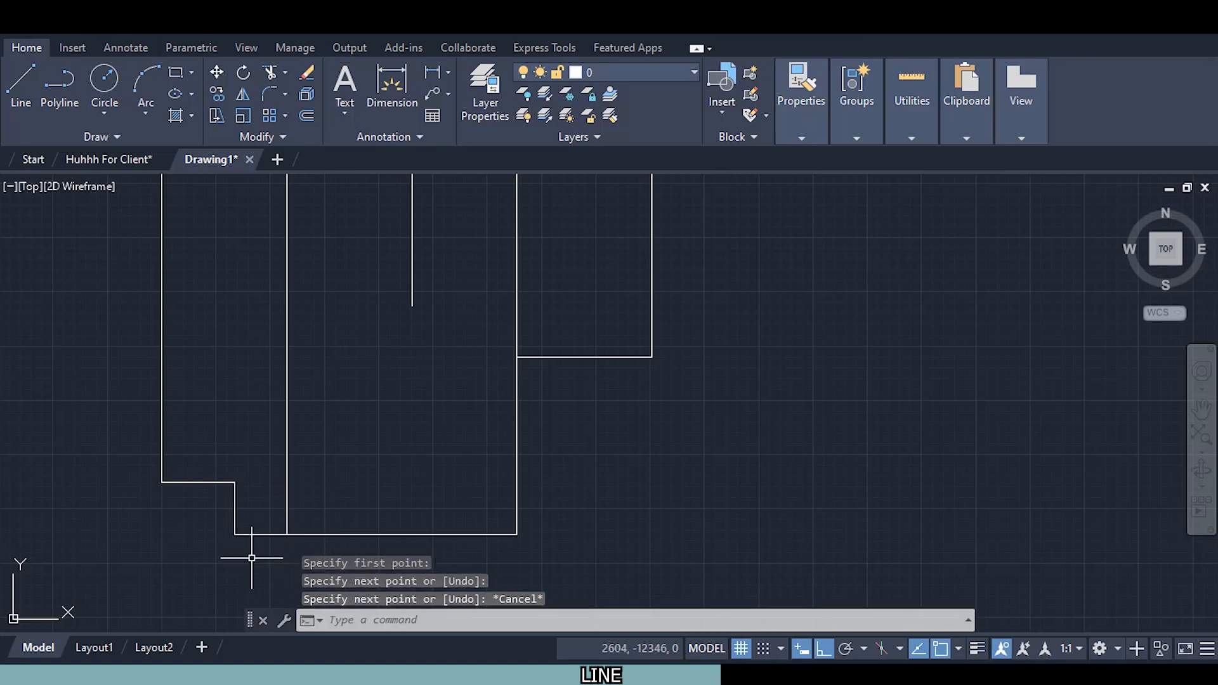
# Draw a 3000 mm line upward from the right room's bottom edge, starting 1200 mm to the right of its lower-left corner
pyautogui.scroll(-1, 257, 439)
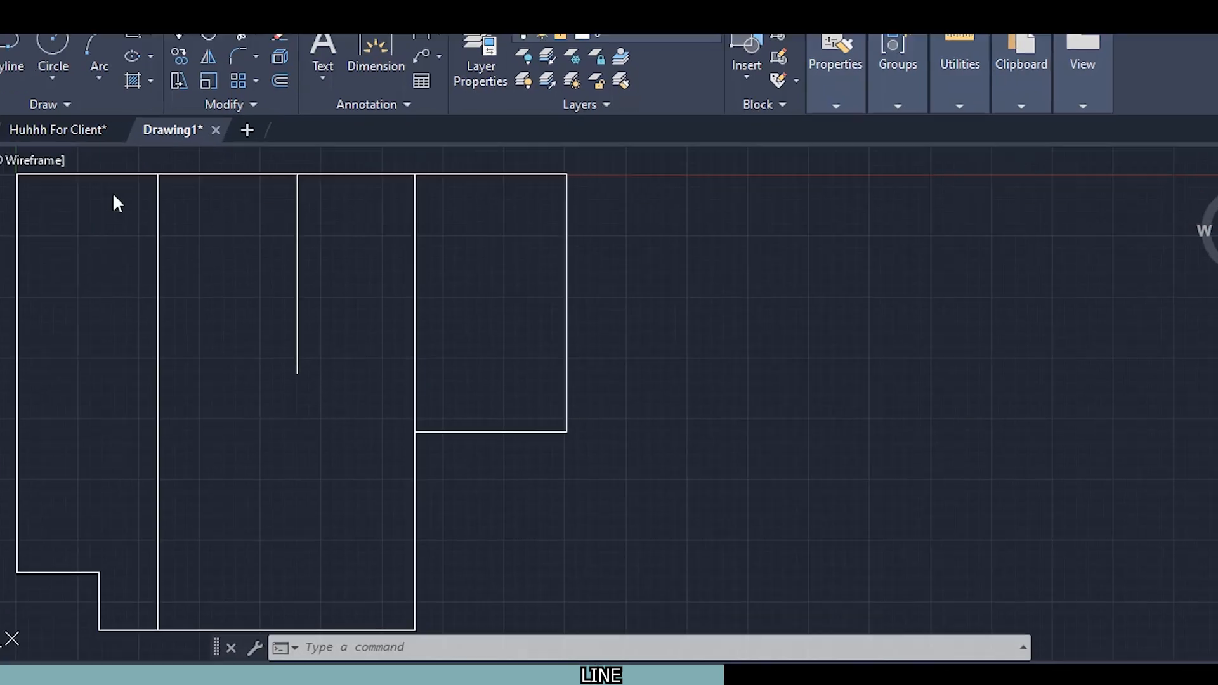
pyautogui.click(20, 87)
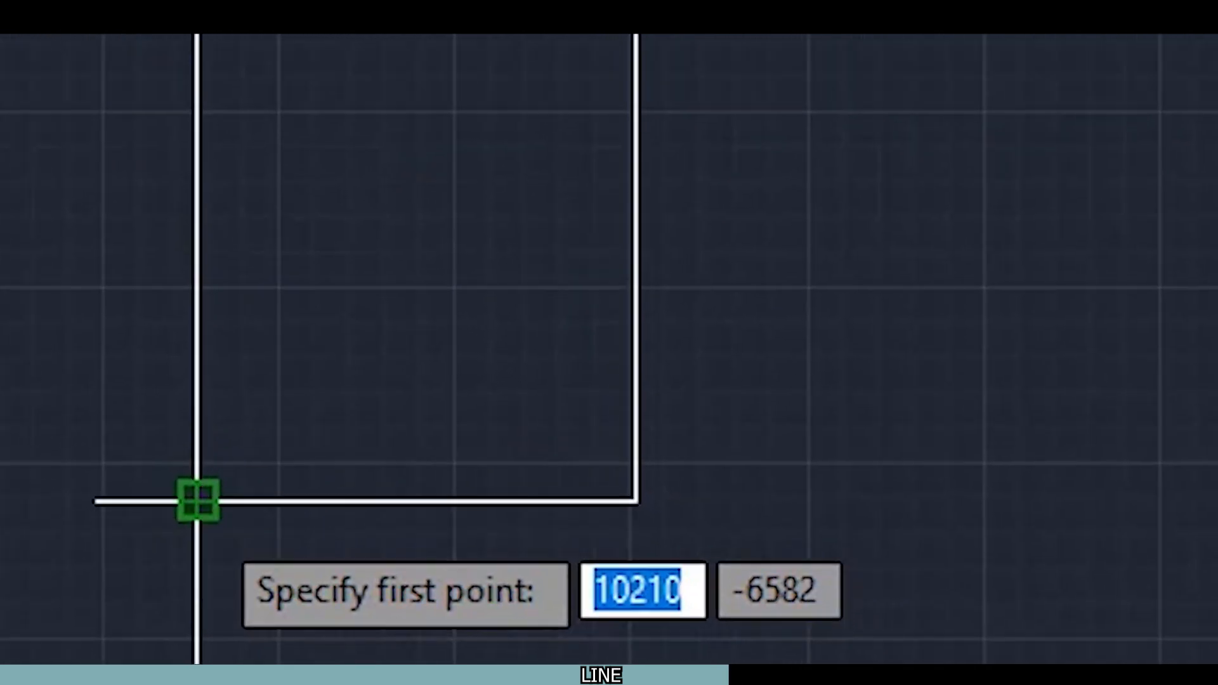
pyautogui.scroll(1, 245, 486)
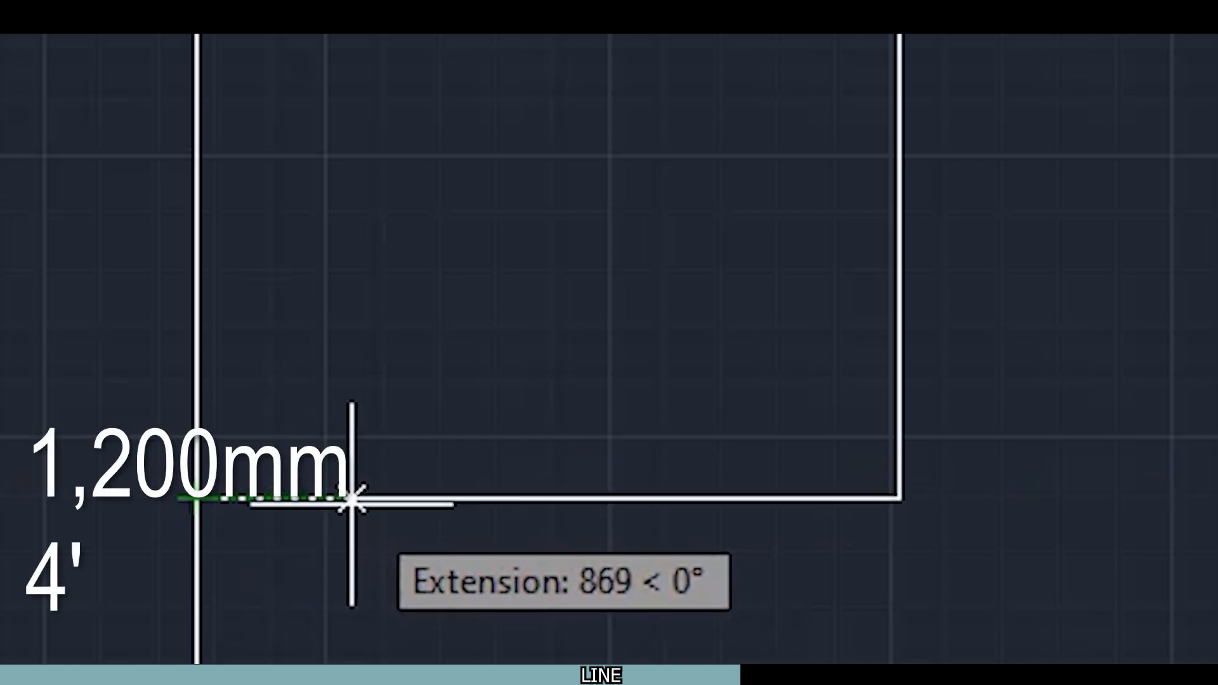
pyautogui.write('12')
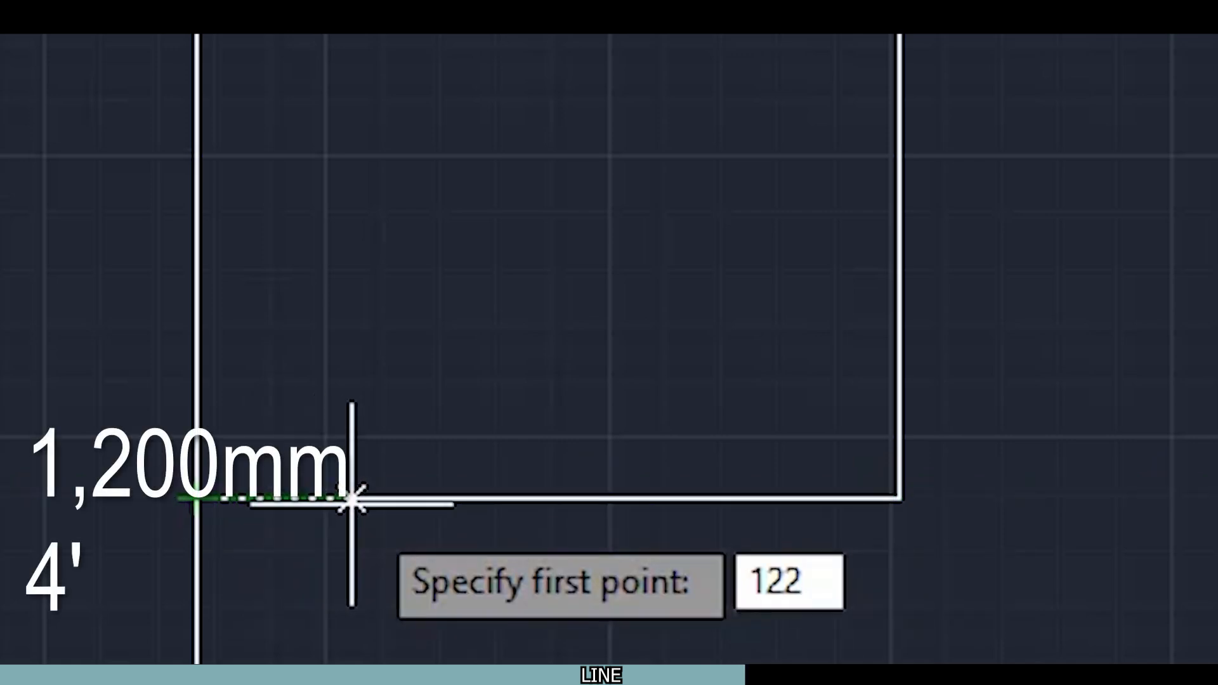
pyautogui.write('00')
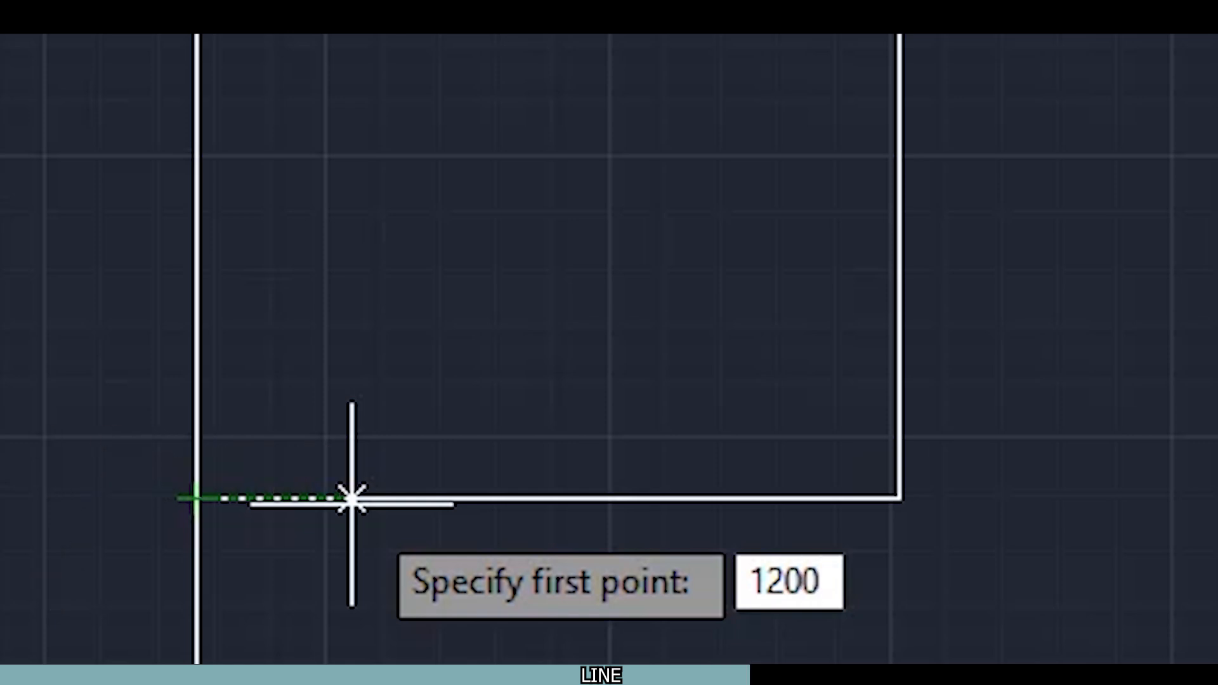
pyautogui.press('Return')
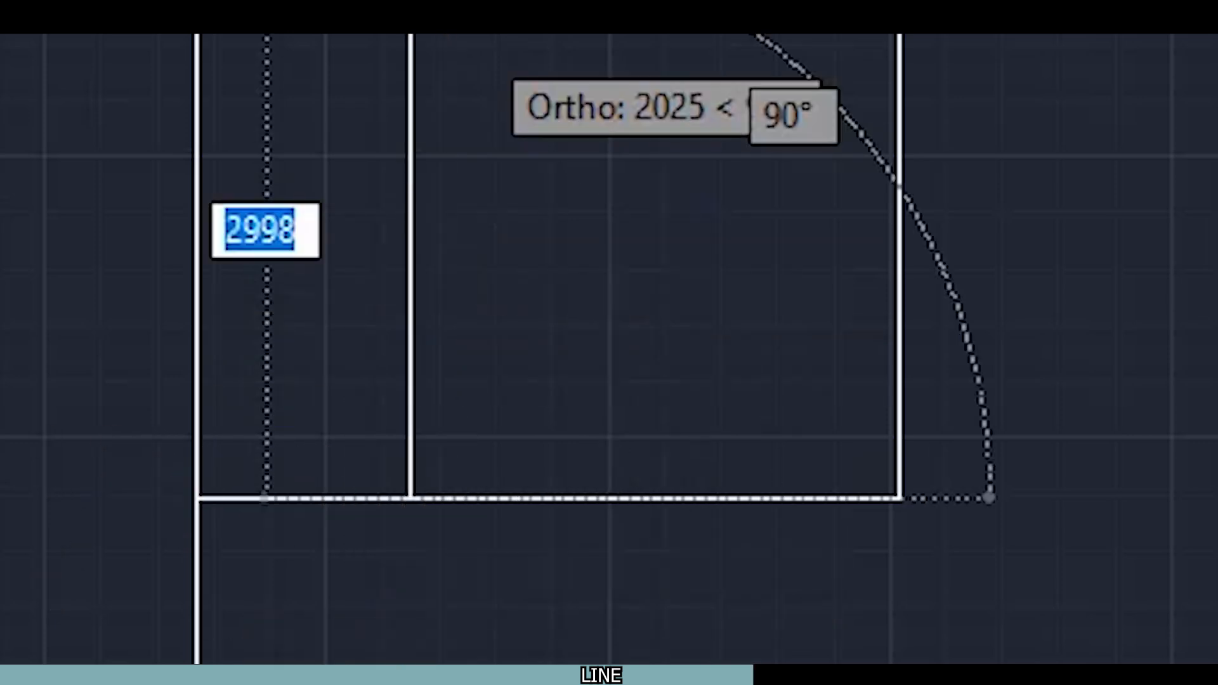
pyautogui.moveTo(501, 0); pyautogui.dragTo(456, 177, button='middle')
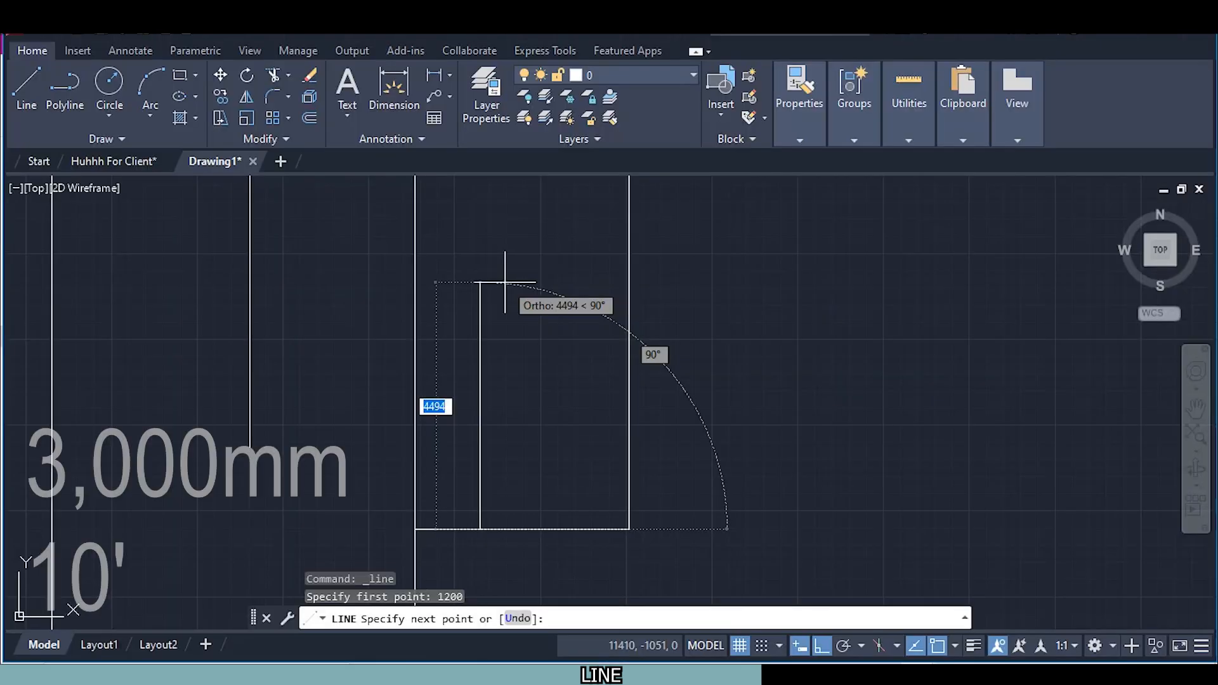
pyautogui.write('3000')
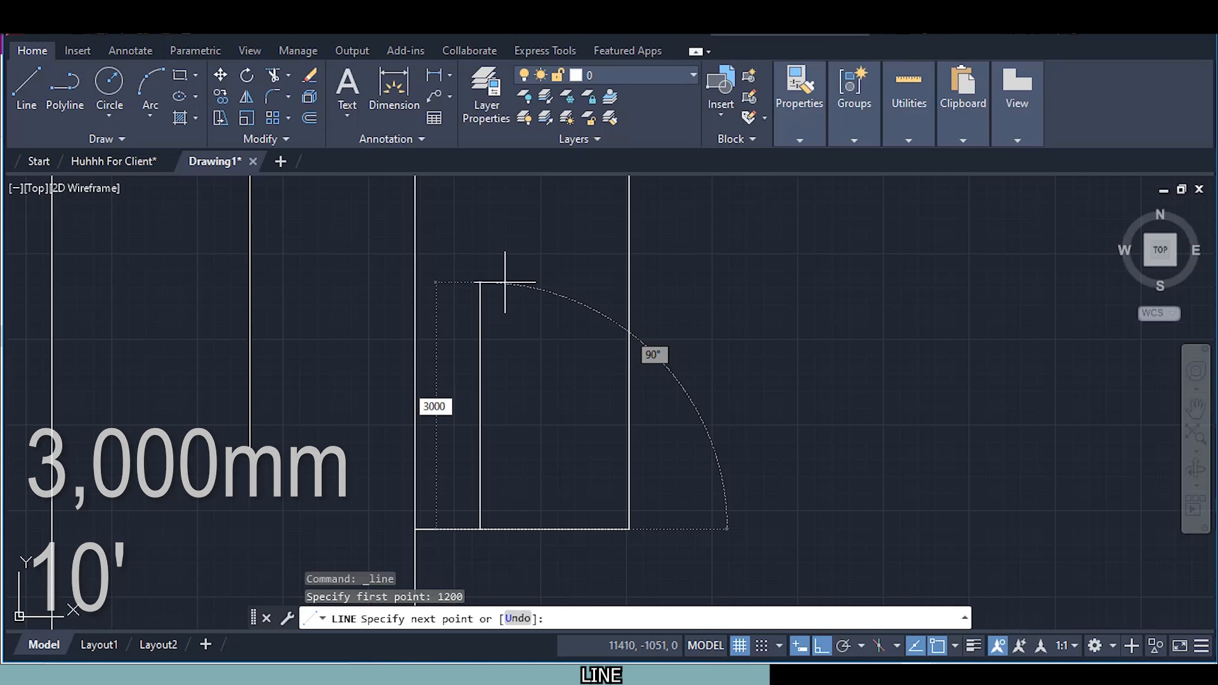
pyautogui.press('Return')
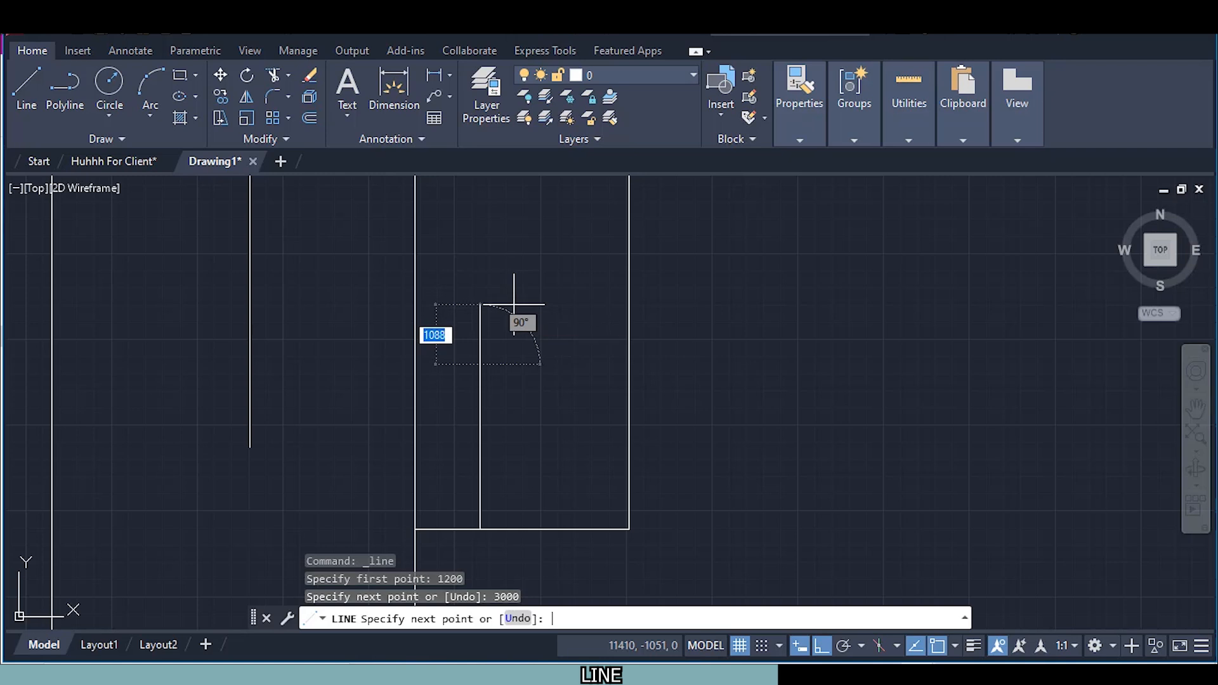
pyautogui.press('Return')
# Draw a horizontal line starting 1500 mm below the top edge on the right full-height wall, leftward to the 5100 mm partition
pyautogui.scroll(-2, 481, 355)
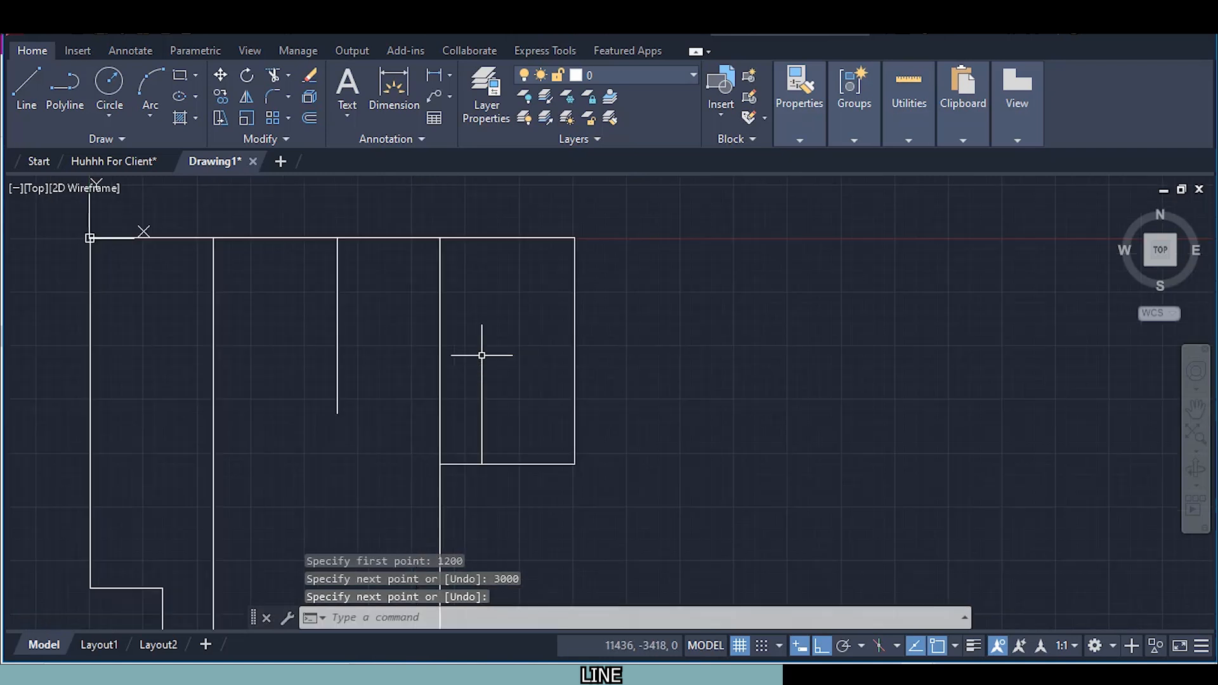
pyautogui.moveTo(289, 449); pyautogui.dragTo(286, 453, button='middle')
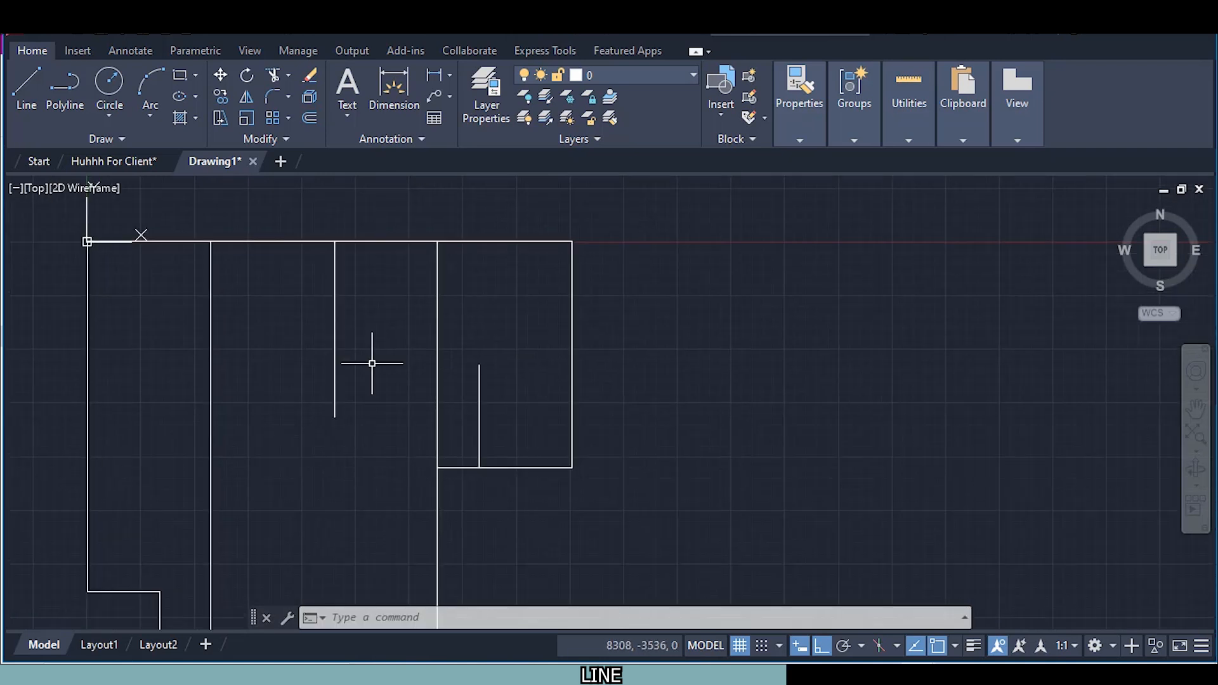
pyautogui.click(25, 116)
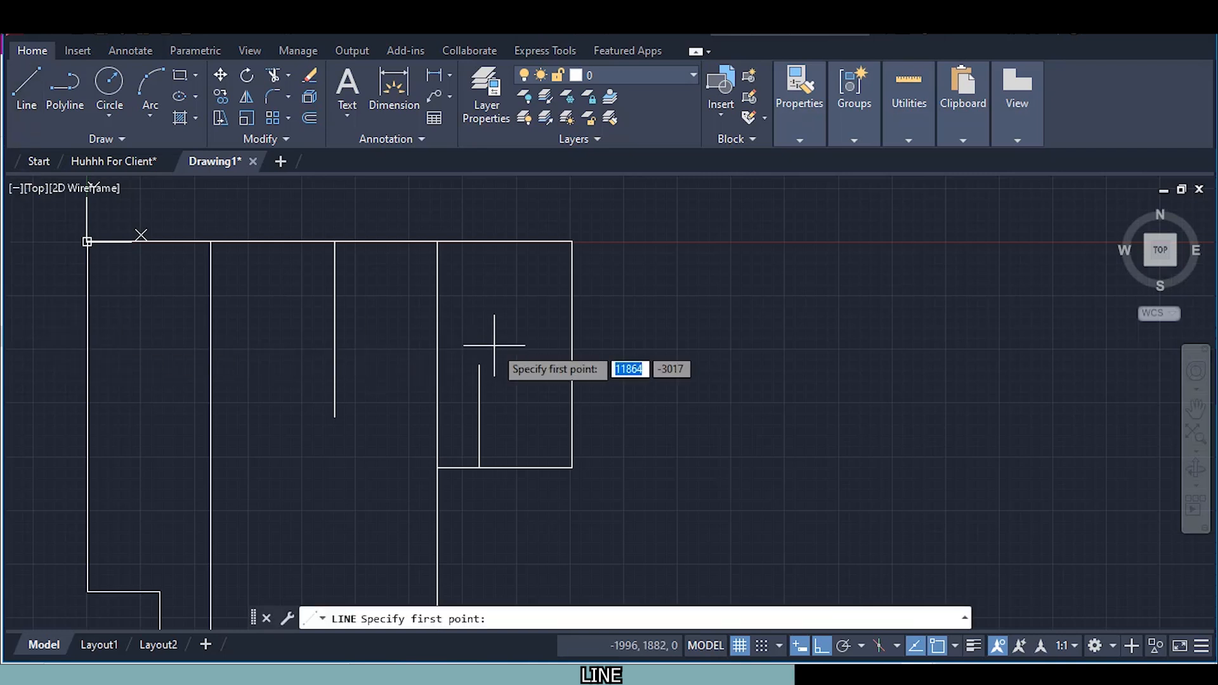
pyautogui.scroll(4, 463, 260)
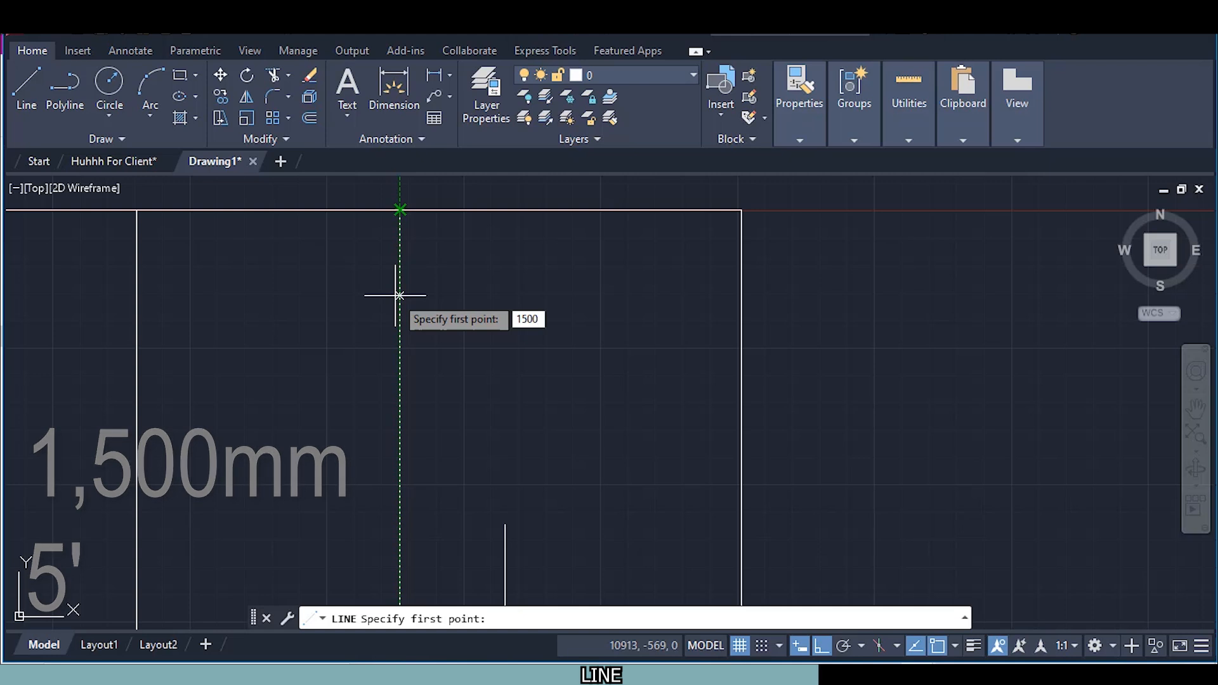
pyautogui.press('Return')
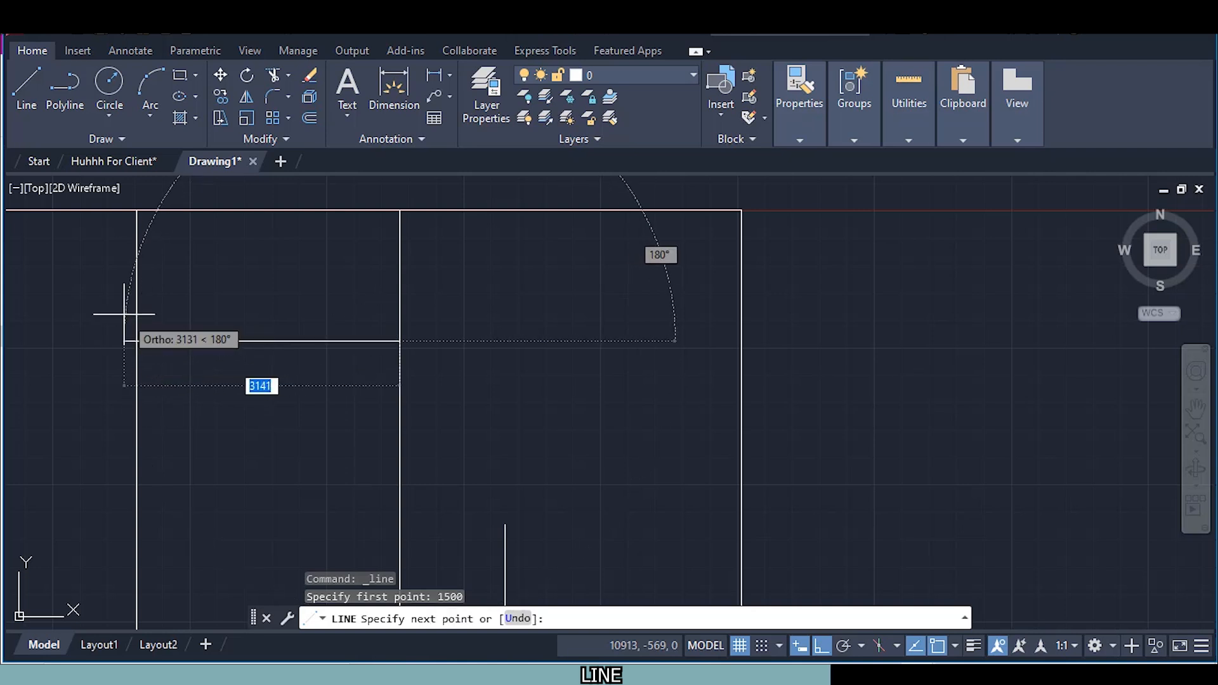
pyautogui.click(139, 402)
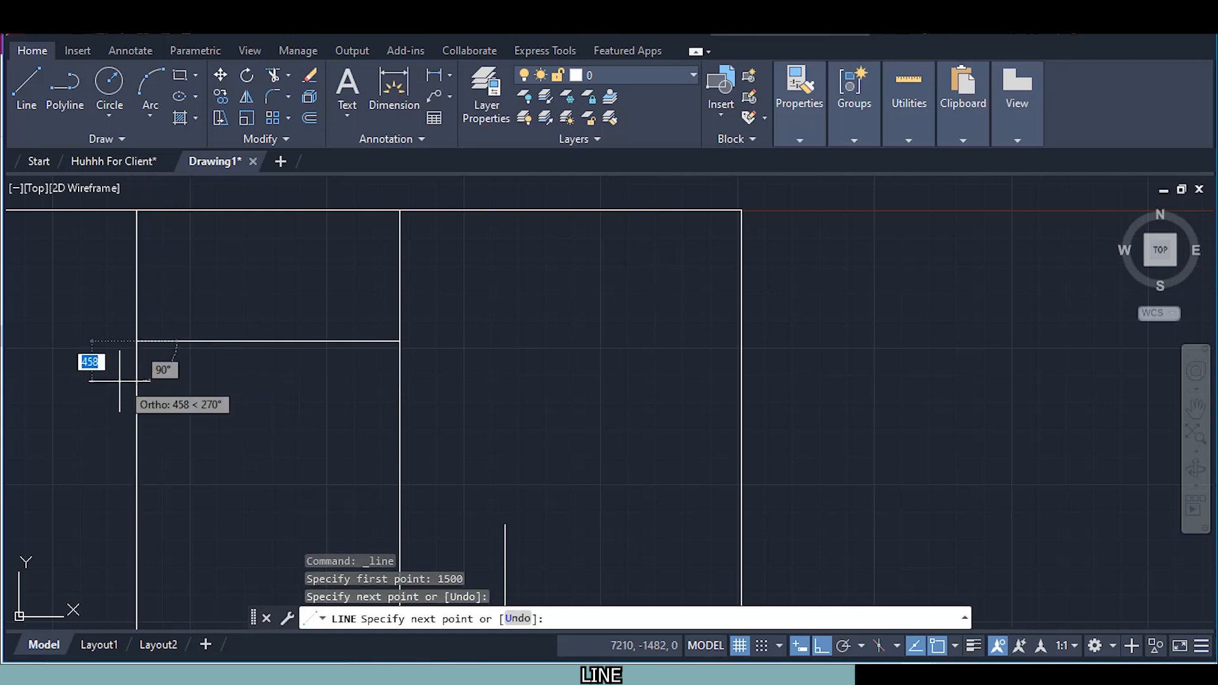
pyautogui.press('Escape')
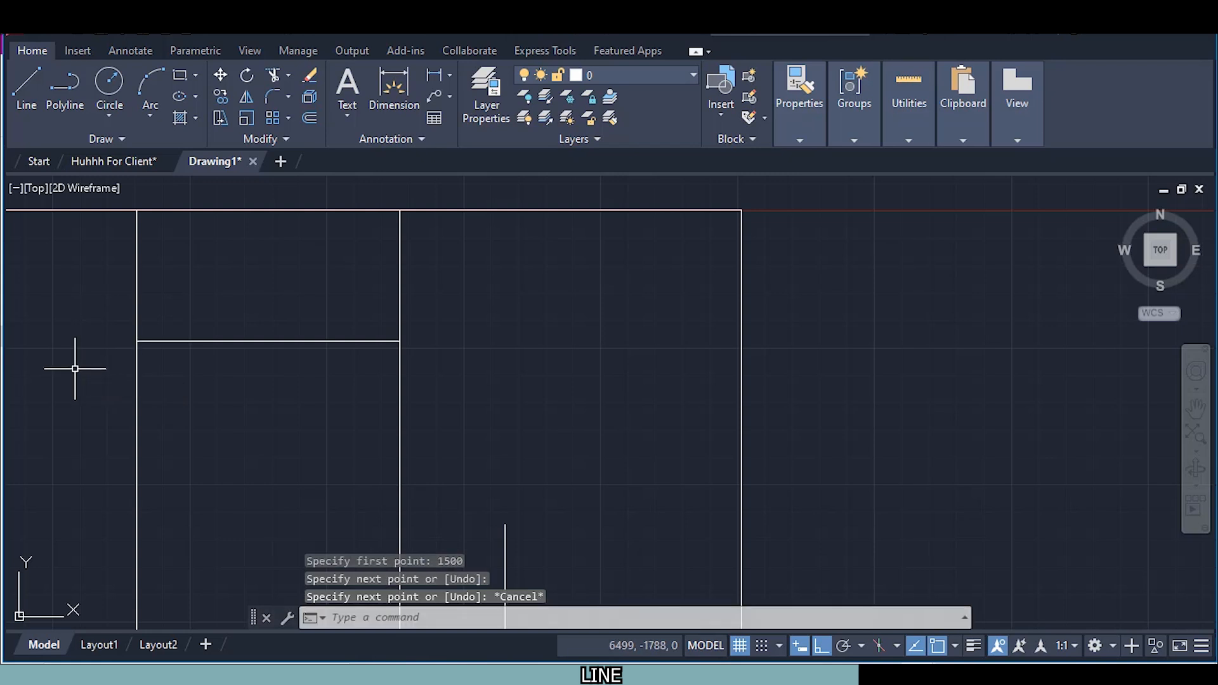
# Draw an 1800 mm horizontal line to the right from the endpoint on the outer left wall below the outline's top-left corner
pyautogui.scroll(-2, 88, 367)
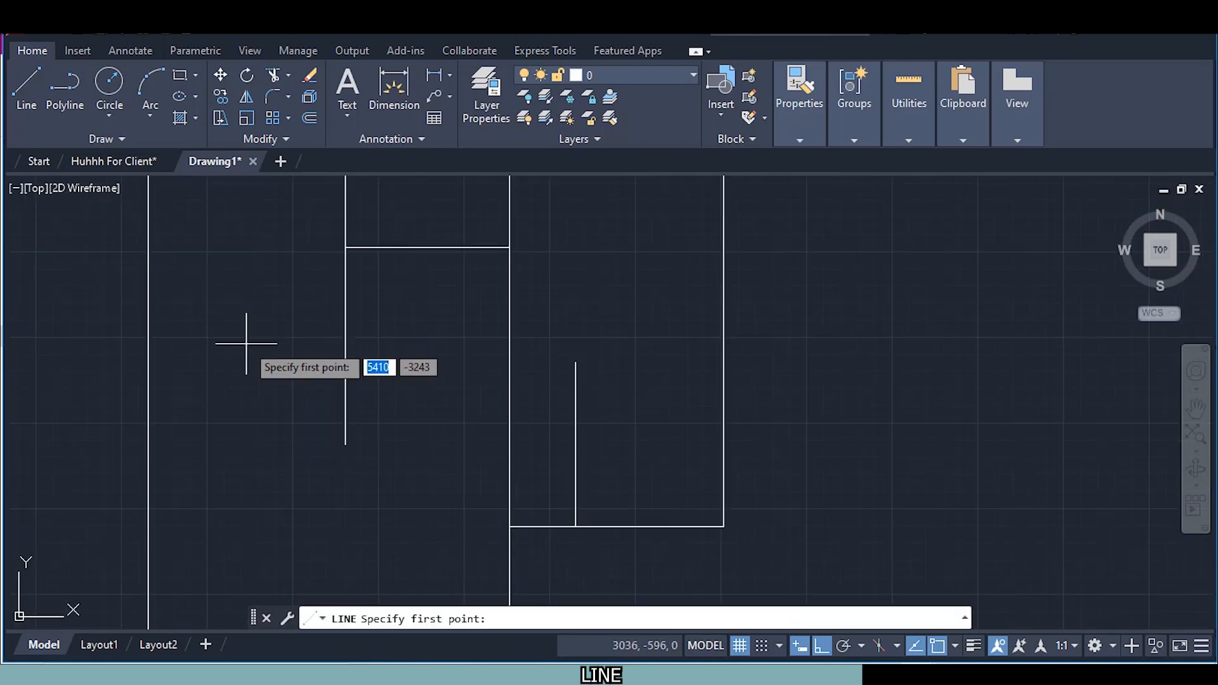
pyautogui.press('Escape')
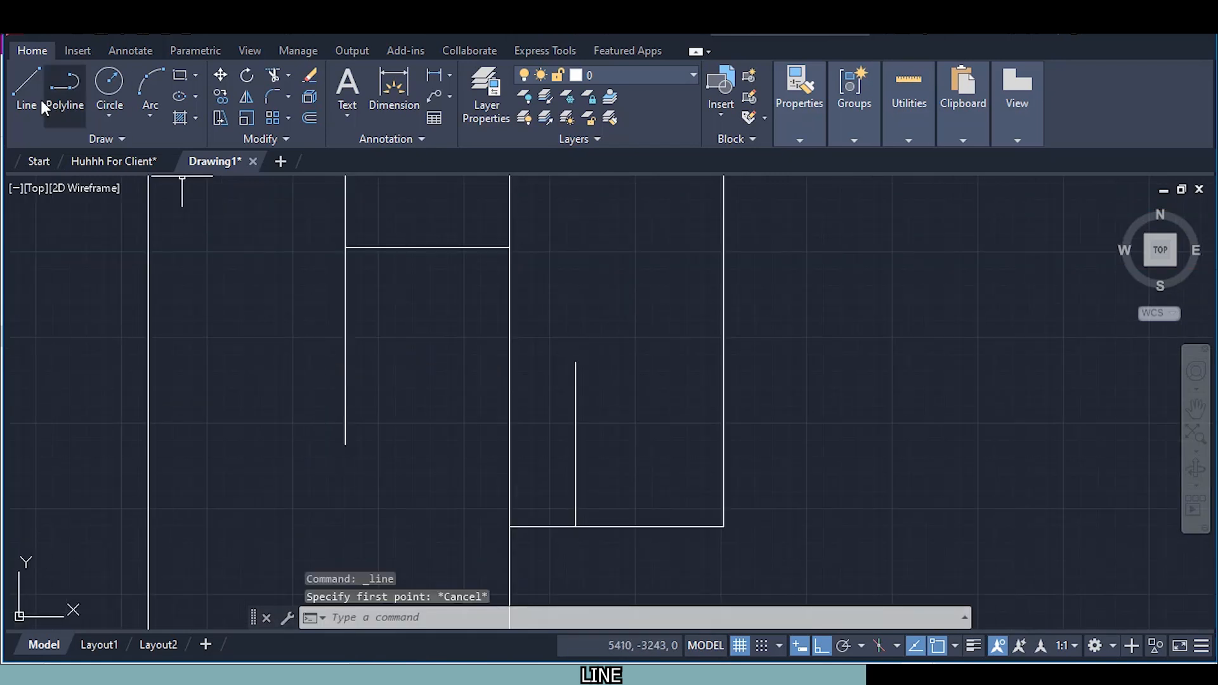
pyautogui.click(26, 89)
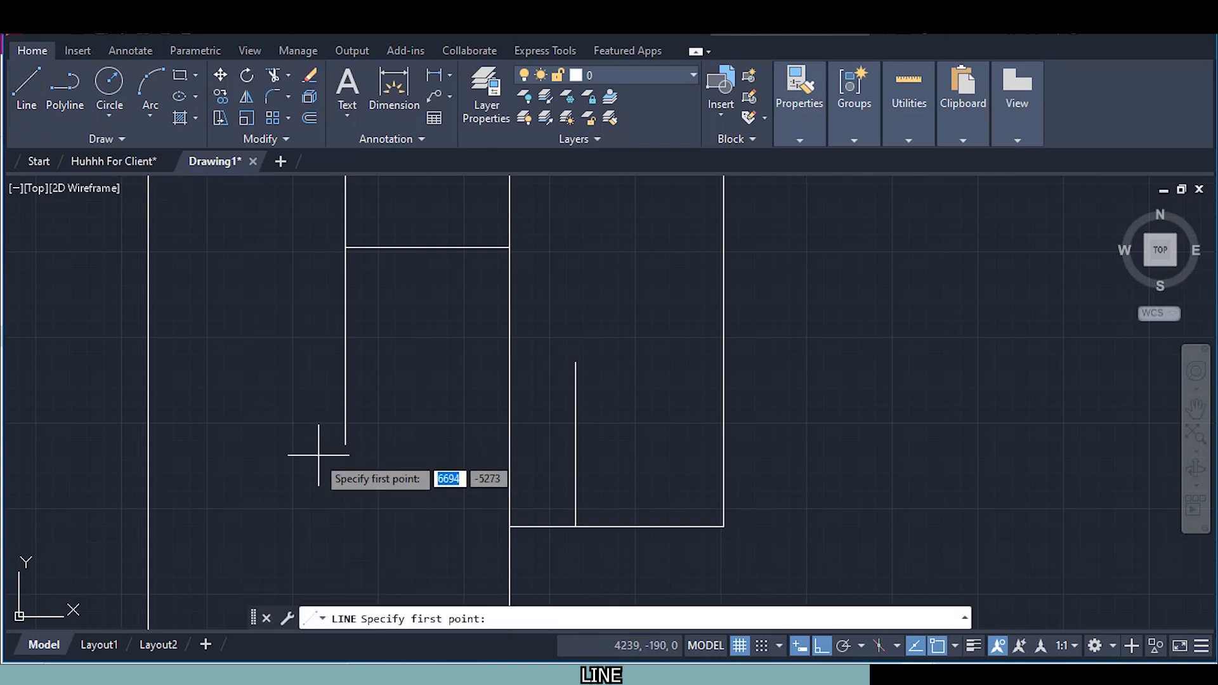
pyautogui.scroll(-2, 253, 453)
pyautogui.moveTo(248, 453)
pyautogui.mouseDown(button='middle')
pyautogui.moveTo(552, 500)
pyautogui.moveTo(534, 440)
pyautogui.mouseUp(button='middle')
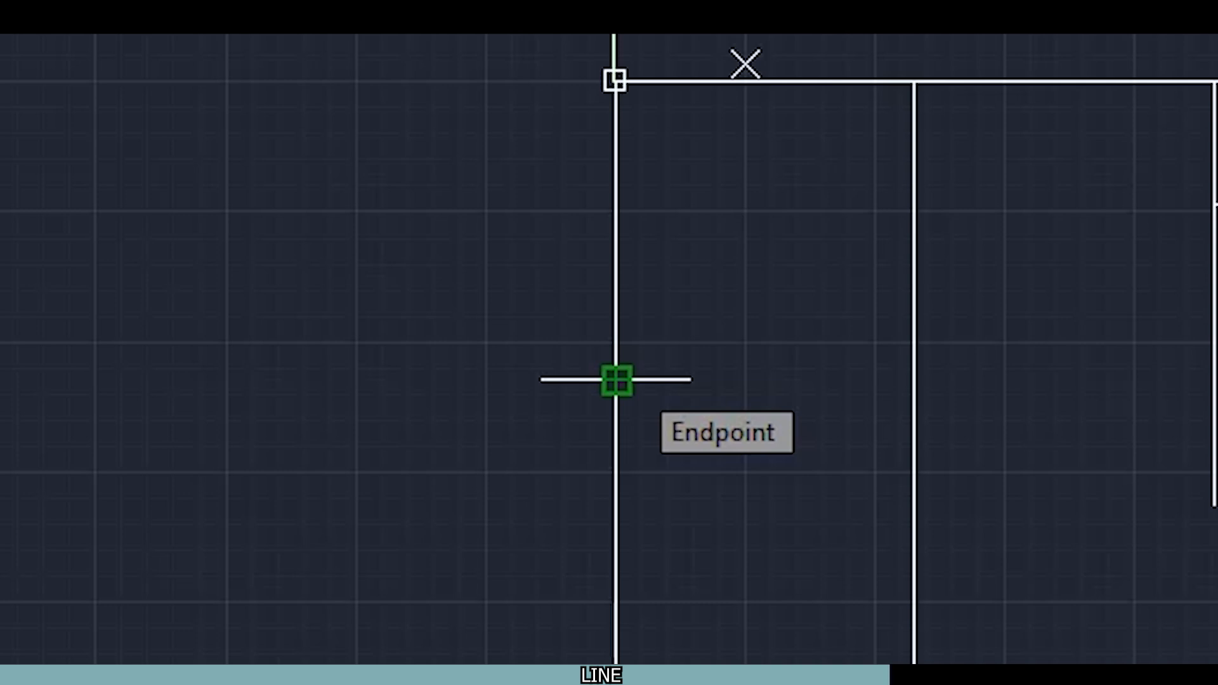
pyautogui.click(616, 380)
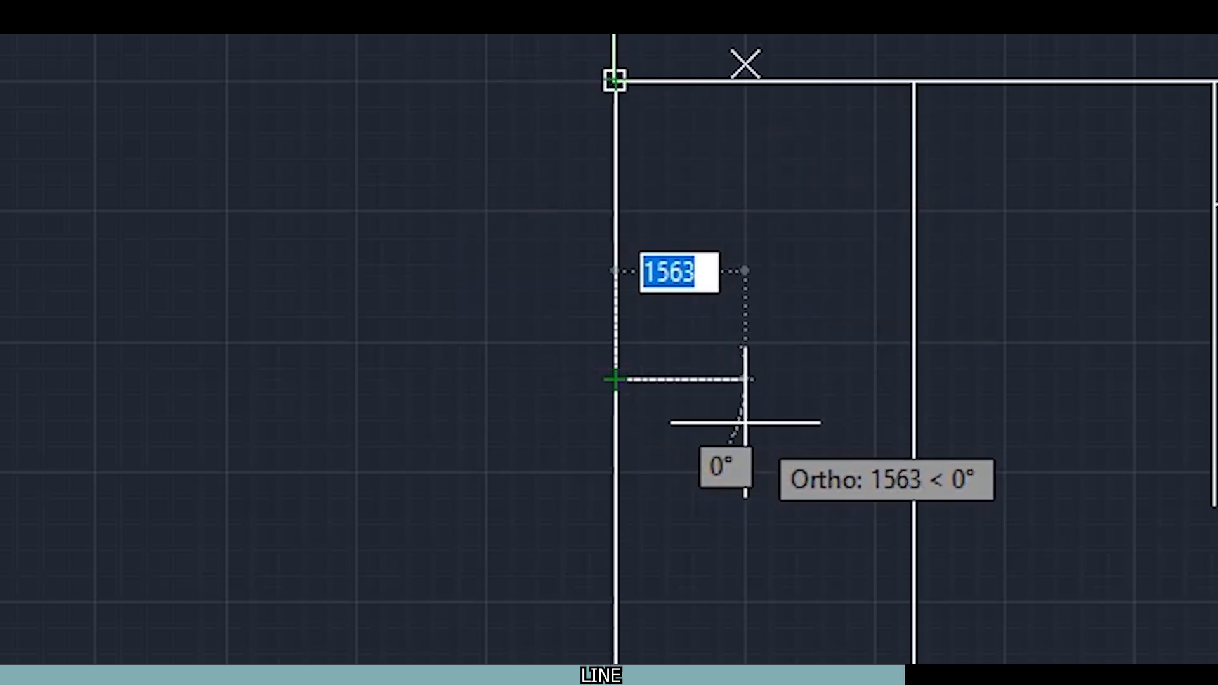
pyautogui.write('1800')
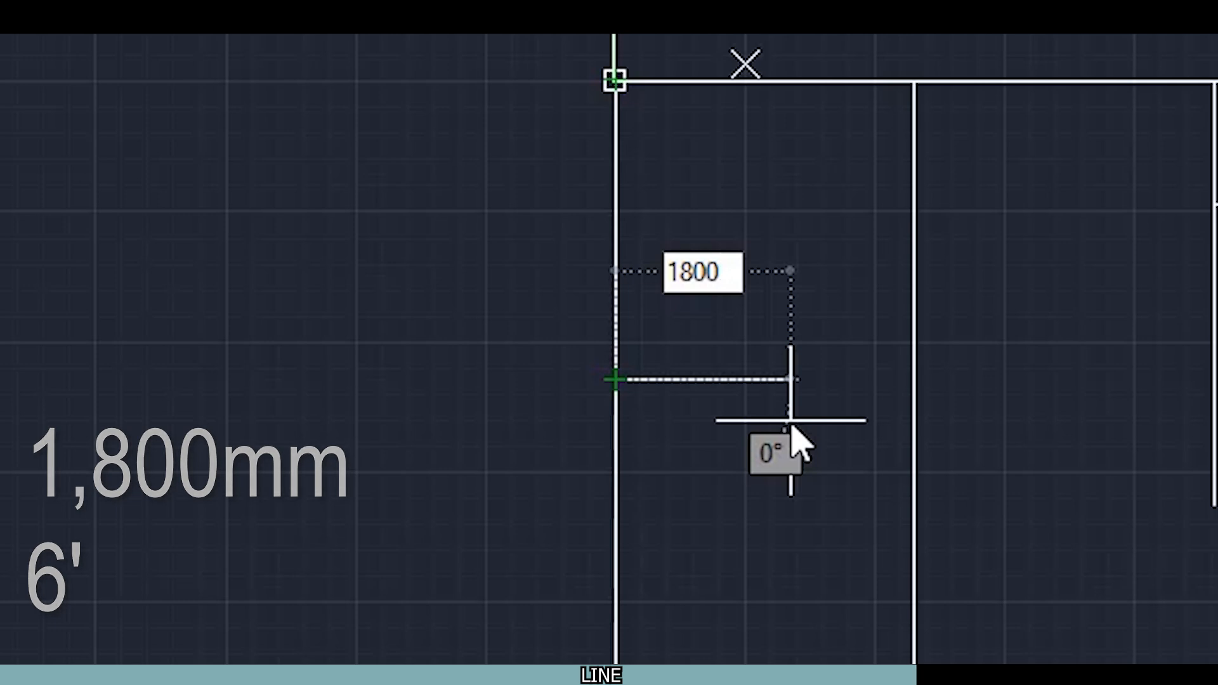
pyautogui.press('Return')
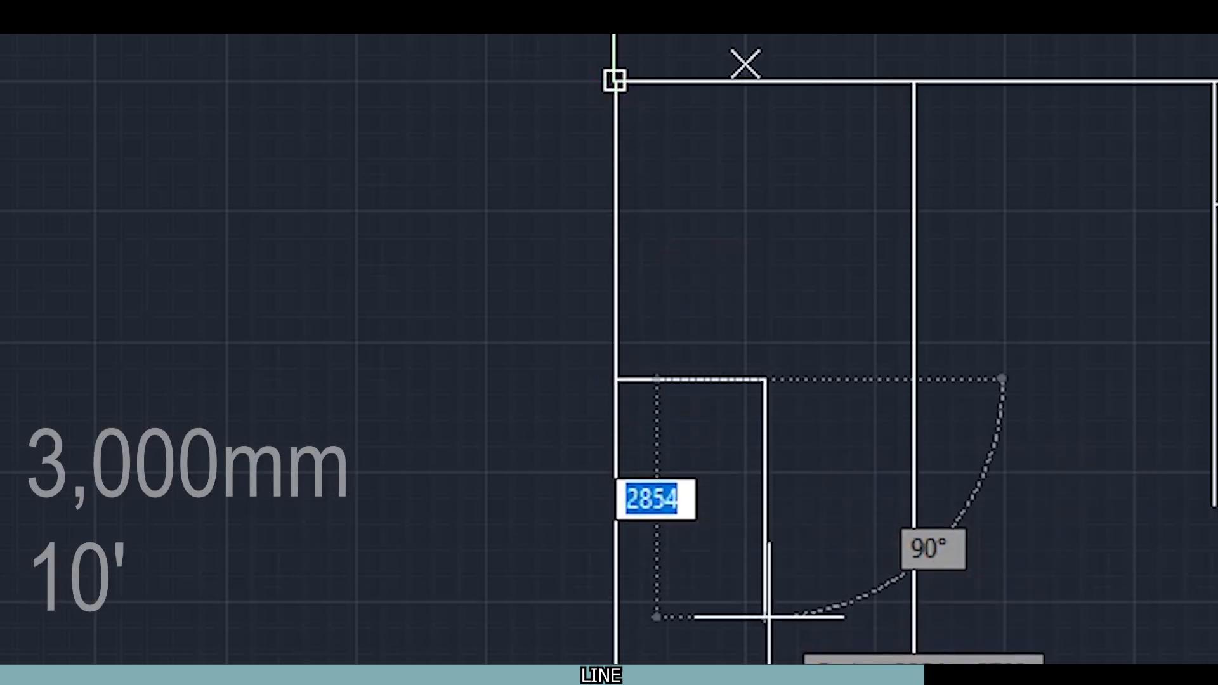
# Continue the line 3000 mm downward and straight back to the outer left wall to close the small room
pyautogui.write('4')
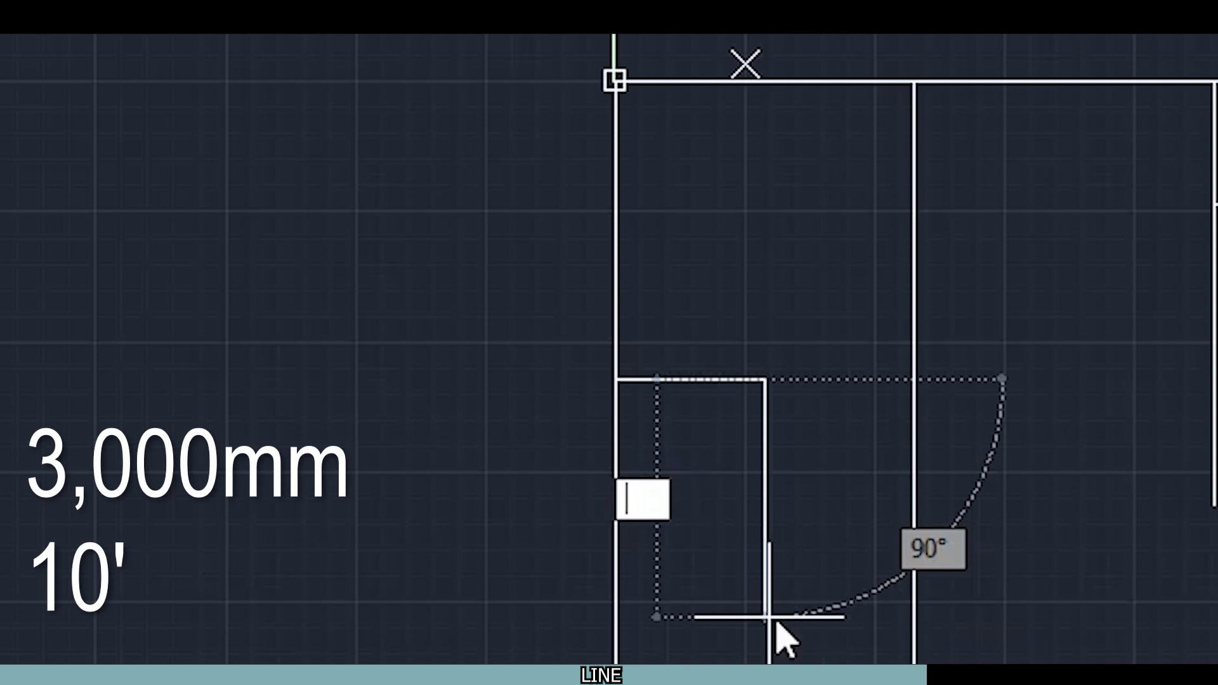
pyautogui.write('3000')
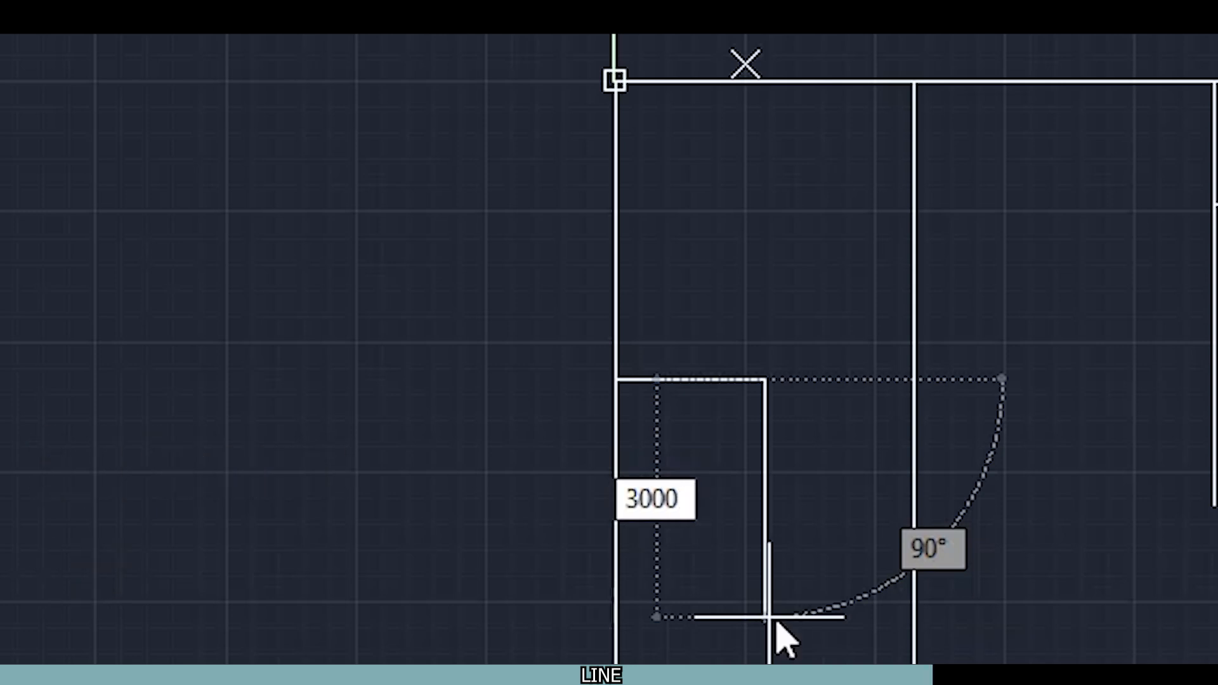
pyautogui.press('Return')
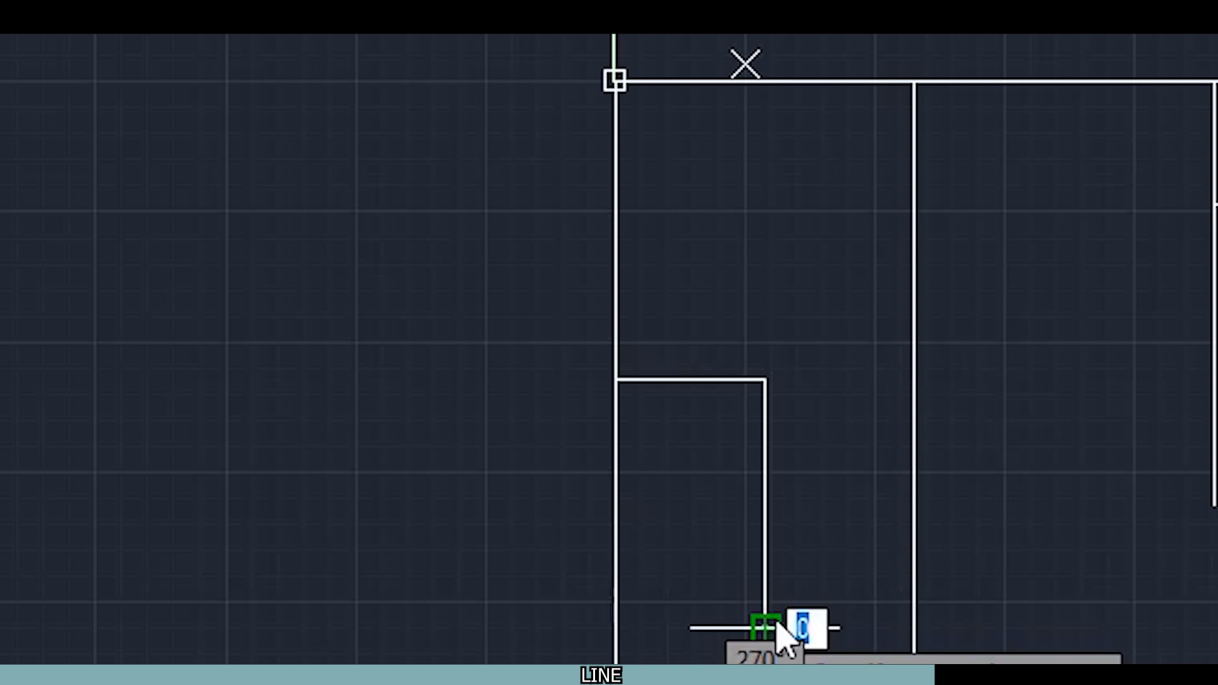
pyautogui.click(616, 628)
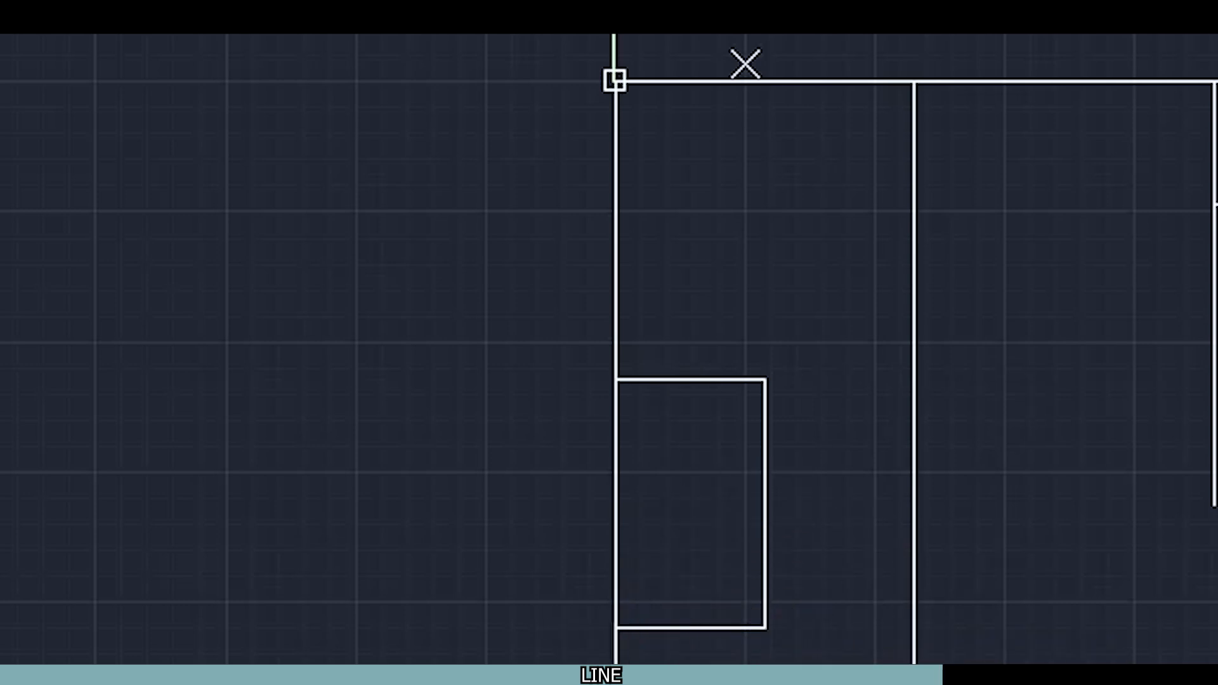
pyautogui.press('Return')
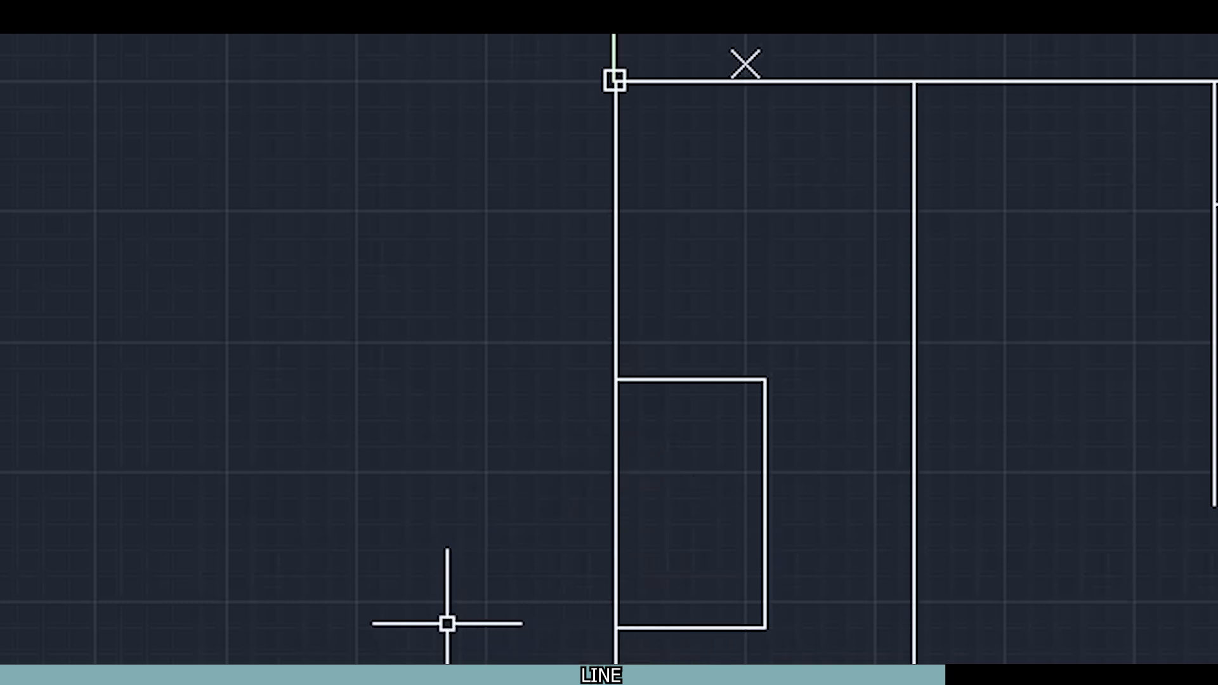
# Draw a horizontal line from the midpoint of the small room's left wall across the plan to the midpoint of the 3000 mm partition
pyautogui.moveTo(433, 616)
pyautogui.mouseDown(button='middle')
pyautogui.moveTo(264, 465)
pyautogui.moveTo(166, 558)
pyautogui.mouseUp(button='middle')
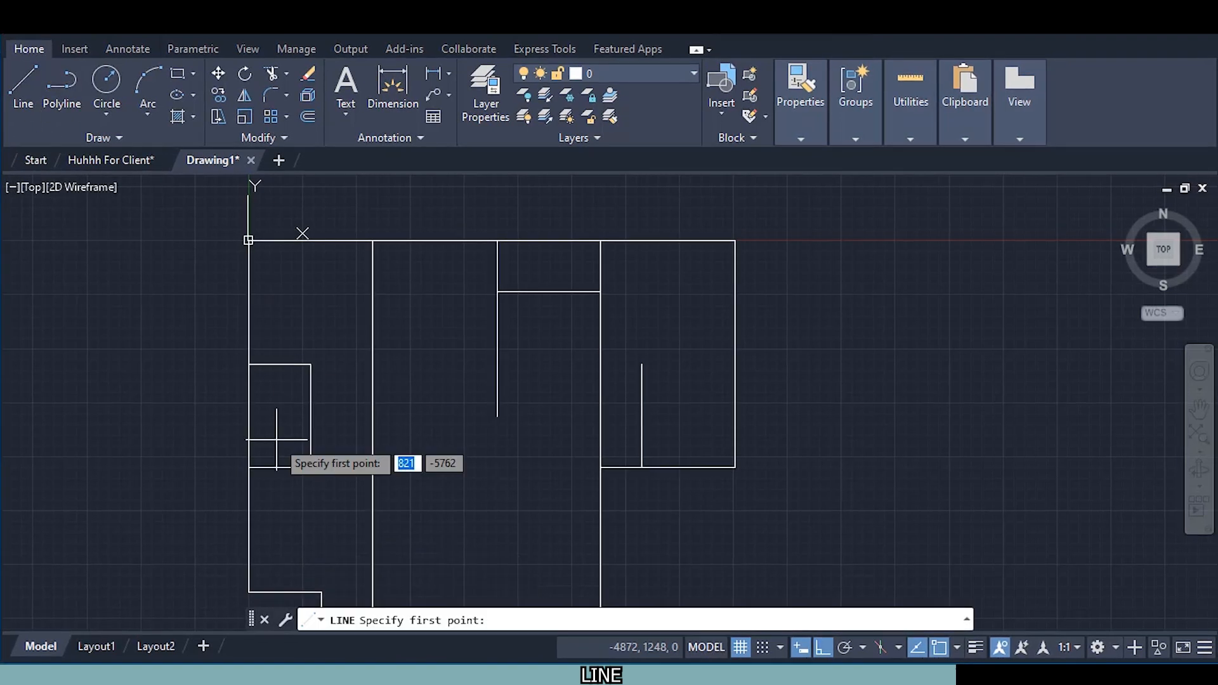
pyautogui.click(249, 416)
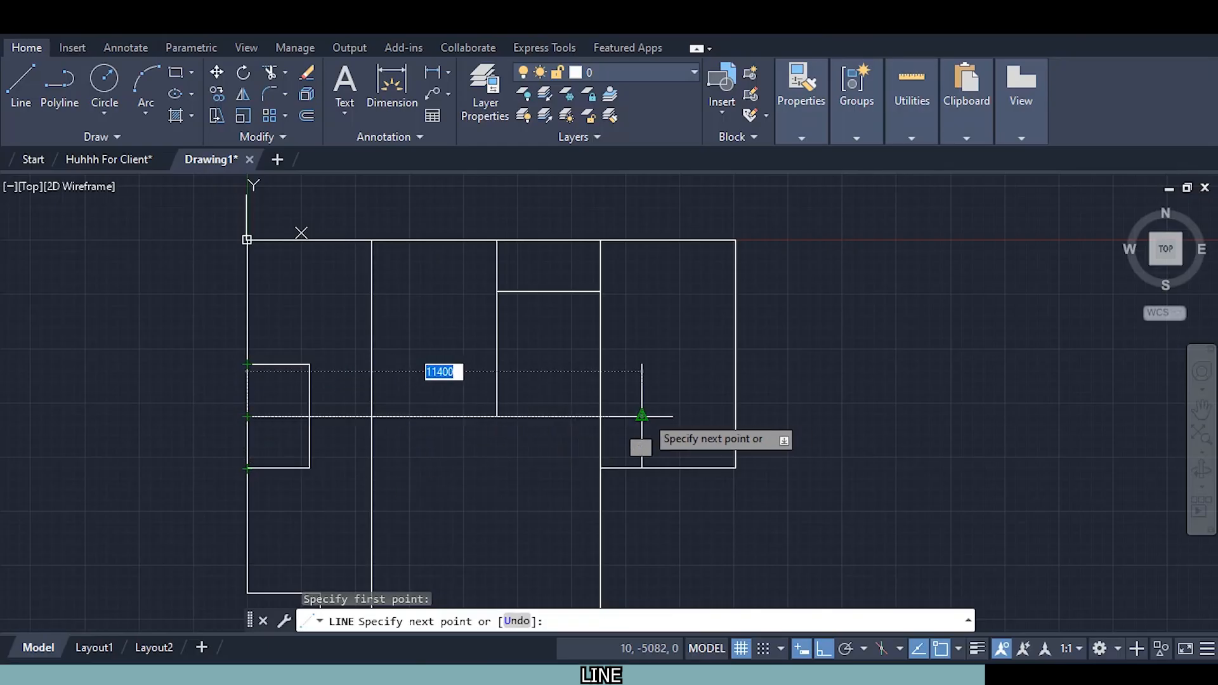
pyautogui.scroll(4, 642, 415)
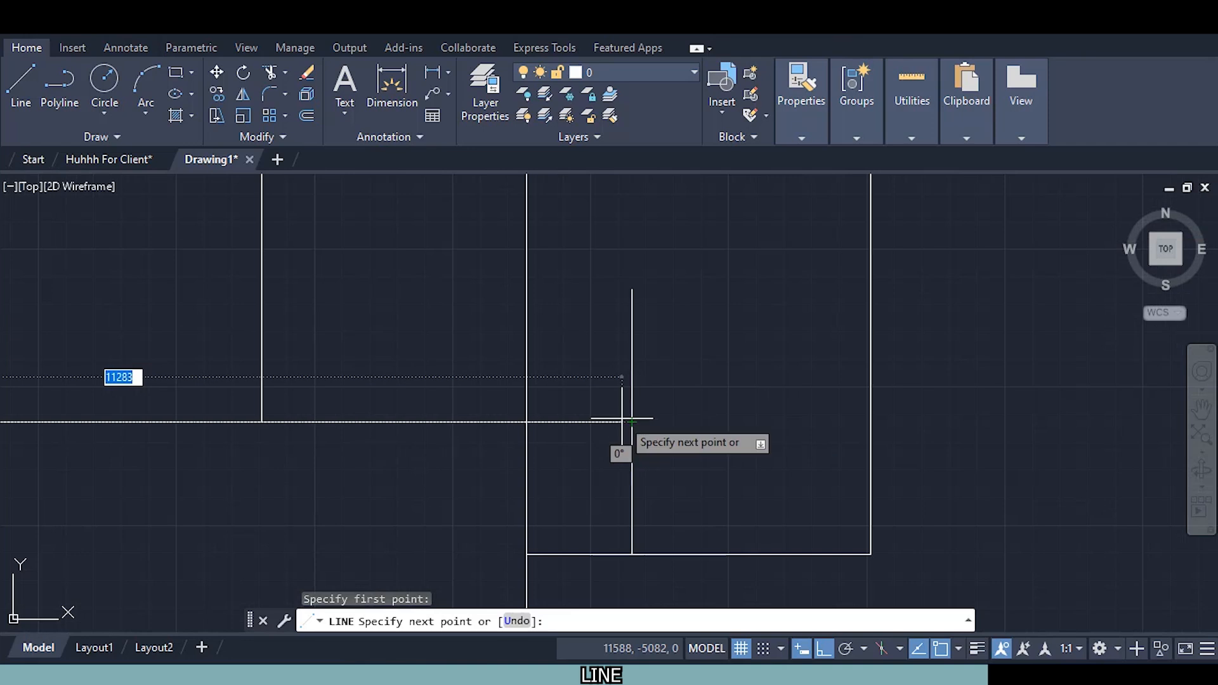
pyautogui.click(632, 421)
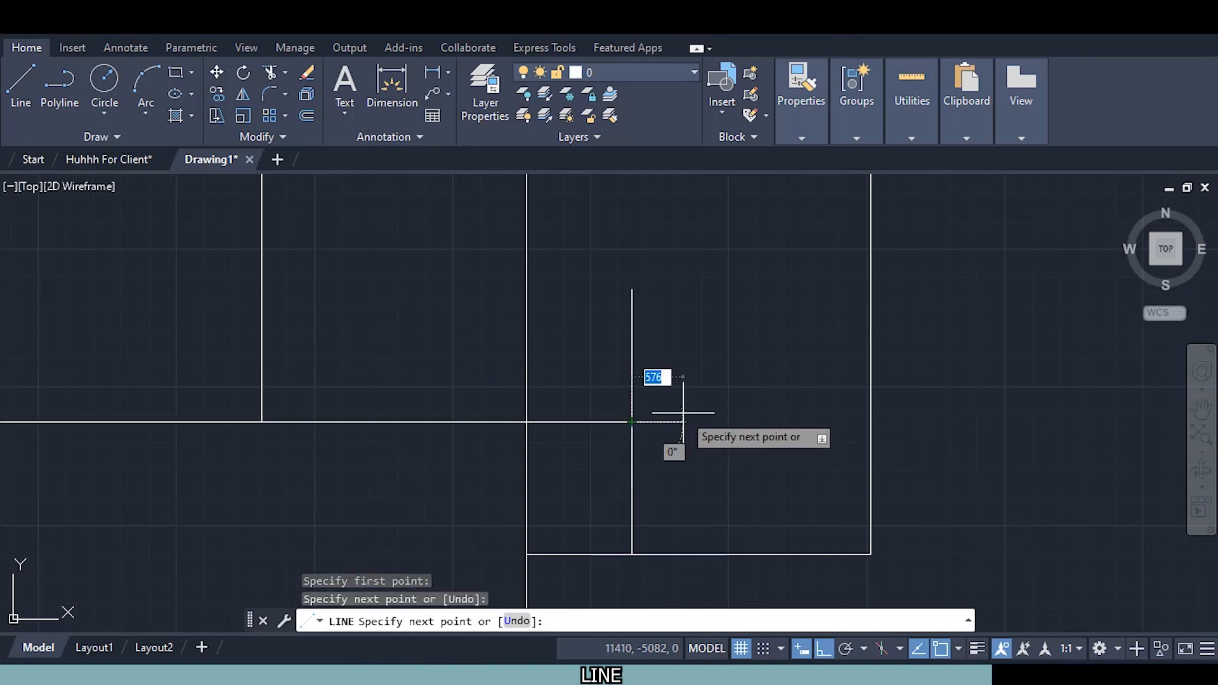
pyautogui.rightClick(691, 411)
pyautogui.click(729, 420)
pyautogui.scroll(-2, 718, 442)
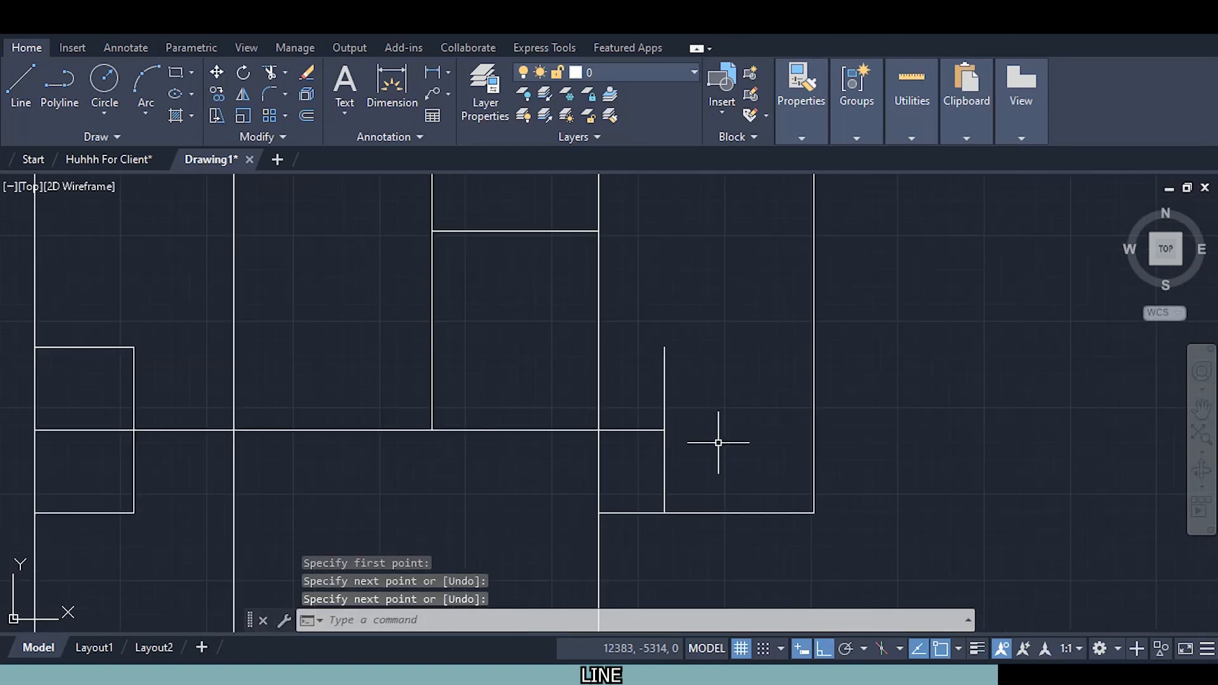
pyautogui.scroll(-2, 718, 442)
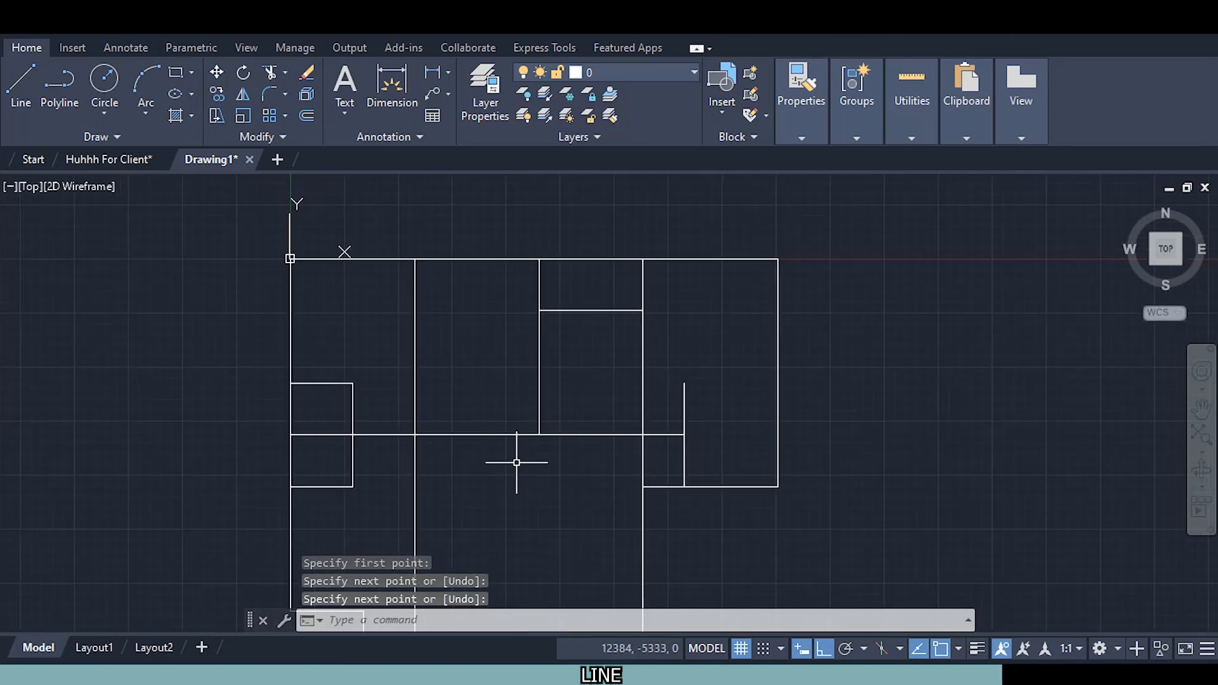
# Try to draw a horizontal line from the 3000 mm partition's upper end across to the outer right wall
pyautogui.click(28, 105)
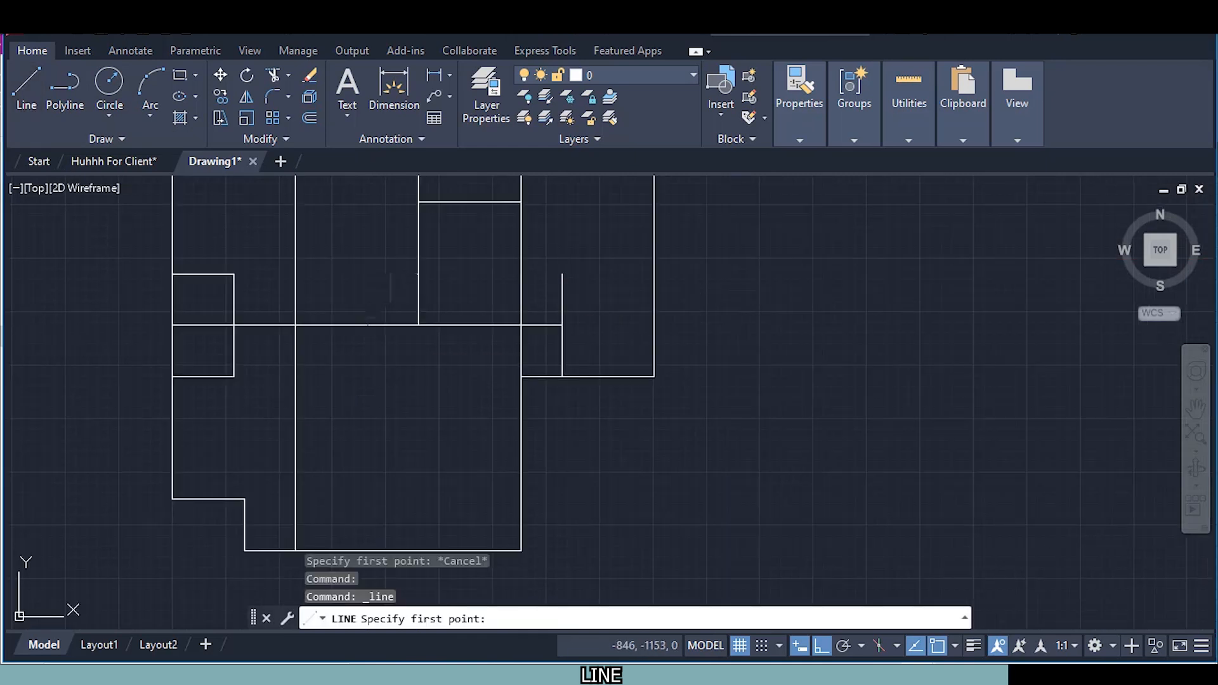
pyautogui.click(562, 274)
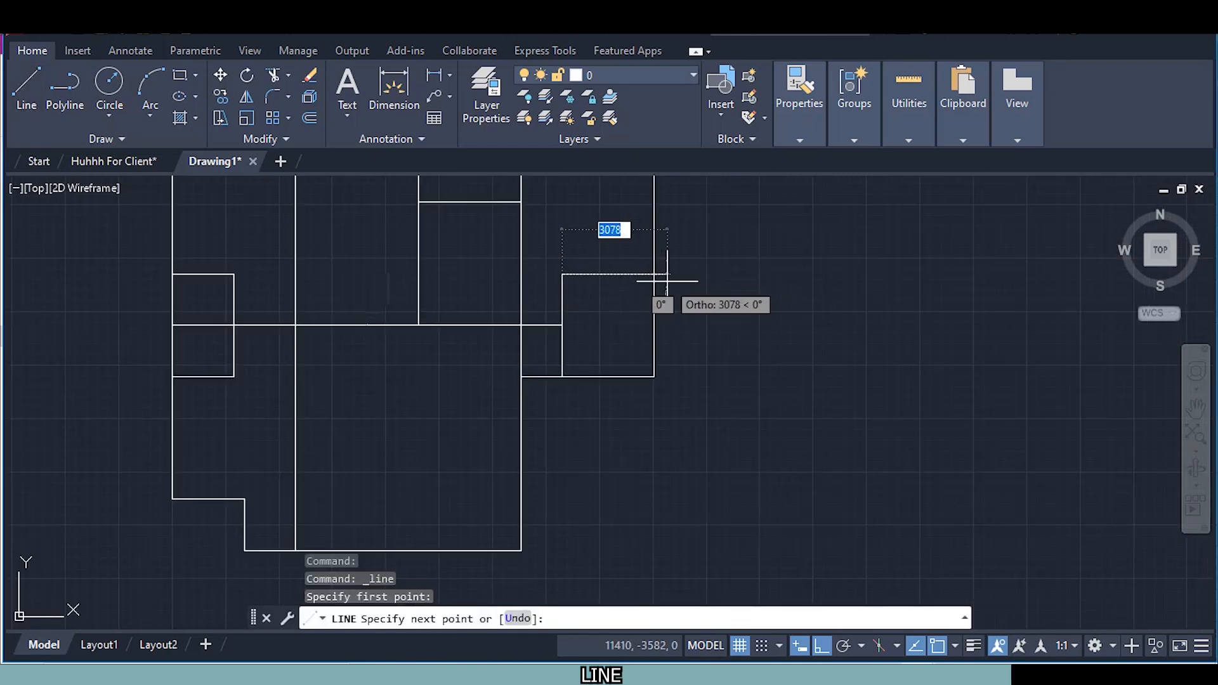
pyautogui.scroll(4, 664, 280)
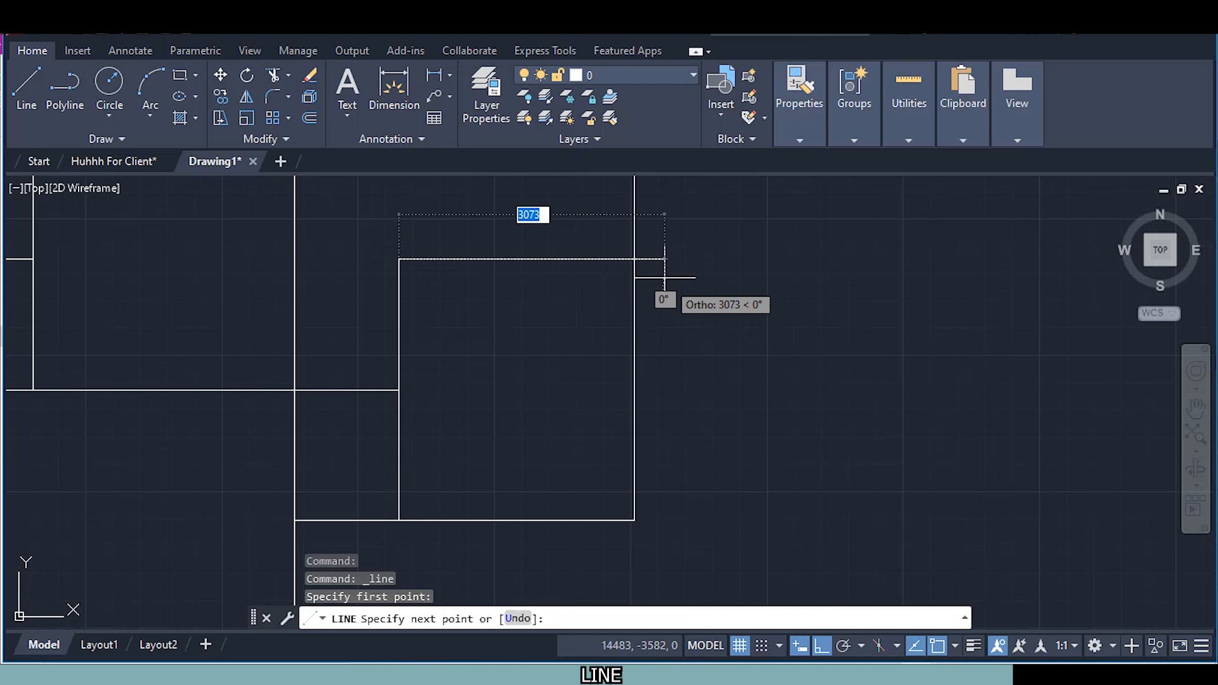
pyautogui.click(634, 233)
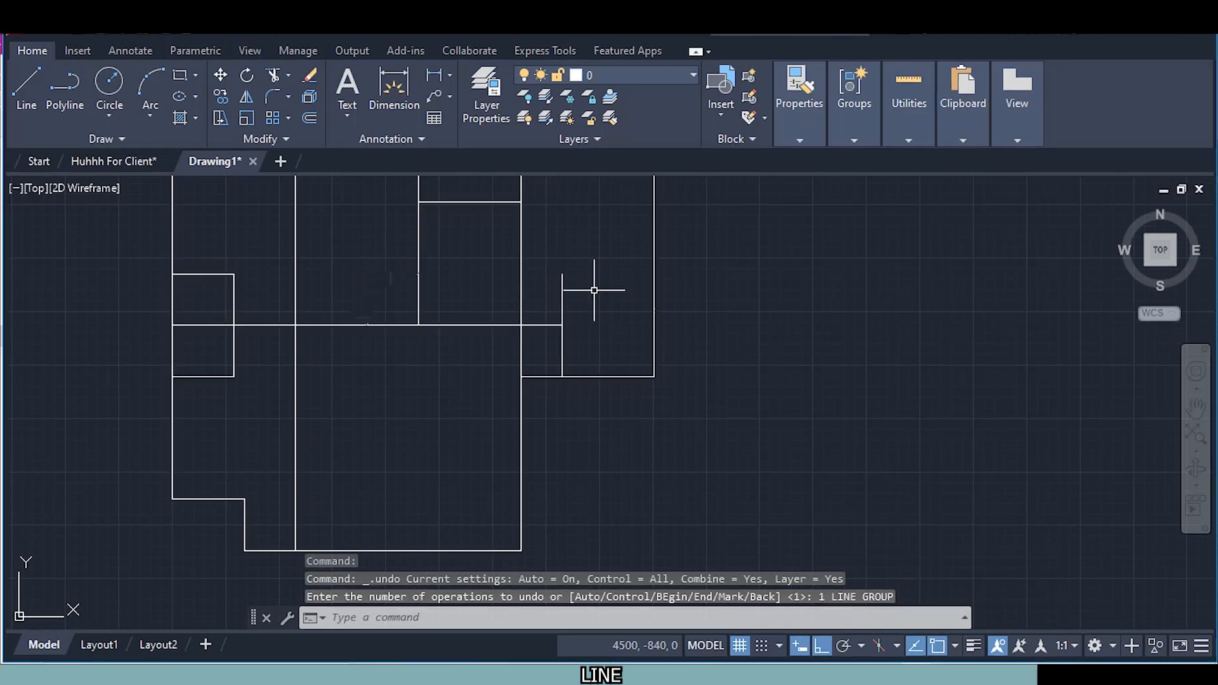
# Draw a horizontal line from the 3000 mm partition's upper end to the outer right wall, undoing and re-placing its endpoint
pyautogui.scroll(2, 589, 271)
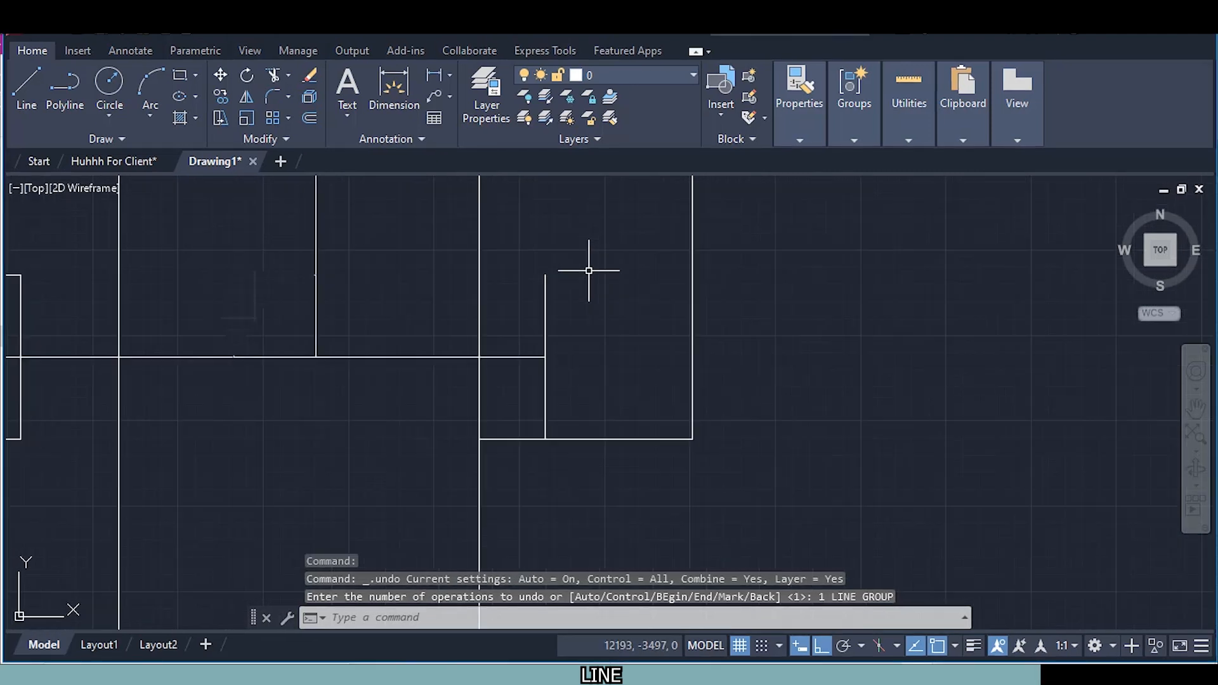
pyautogui.click(26, 89)
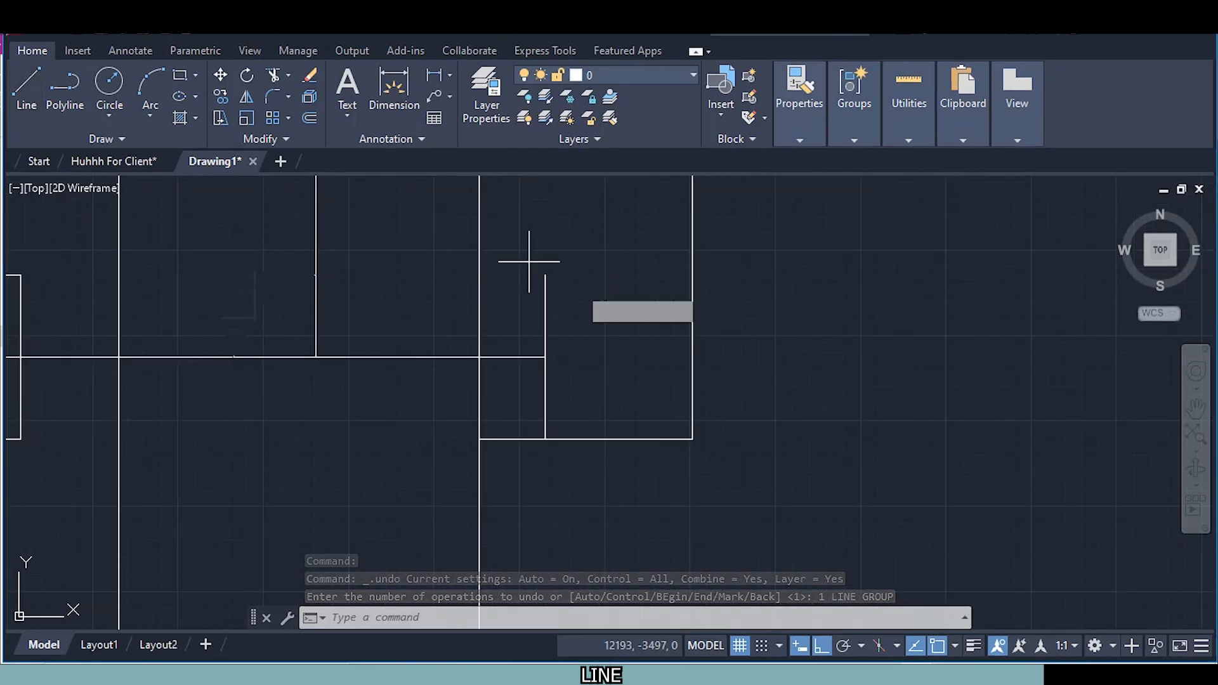
pyautogui.click(545, 276)
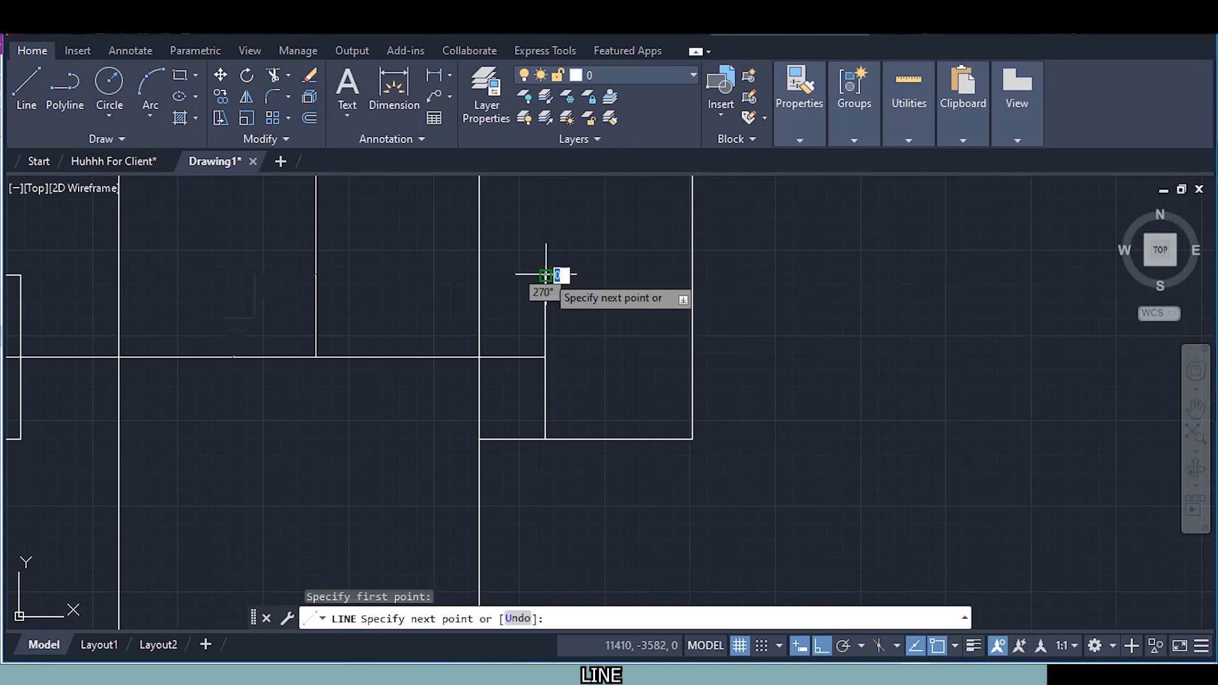
pyautogui.moveTo(644, 304); pyautogui.dragTo(586, 327, button='middle')
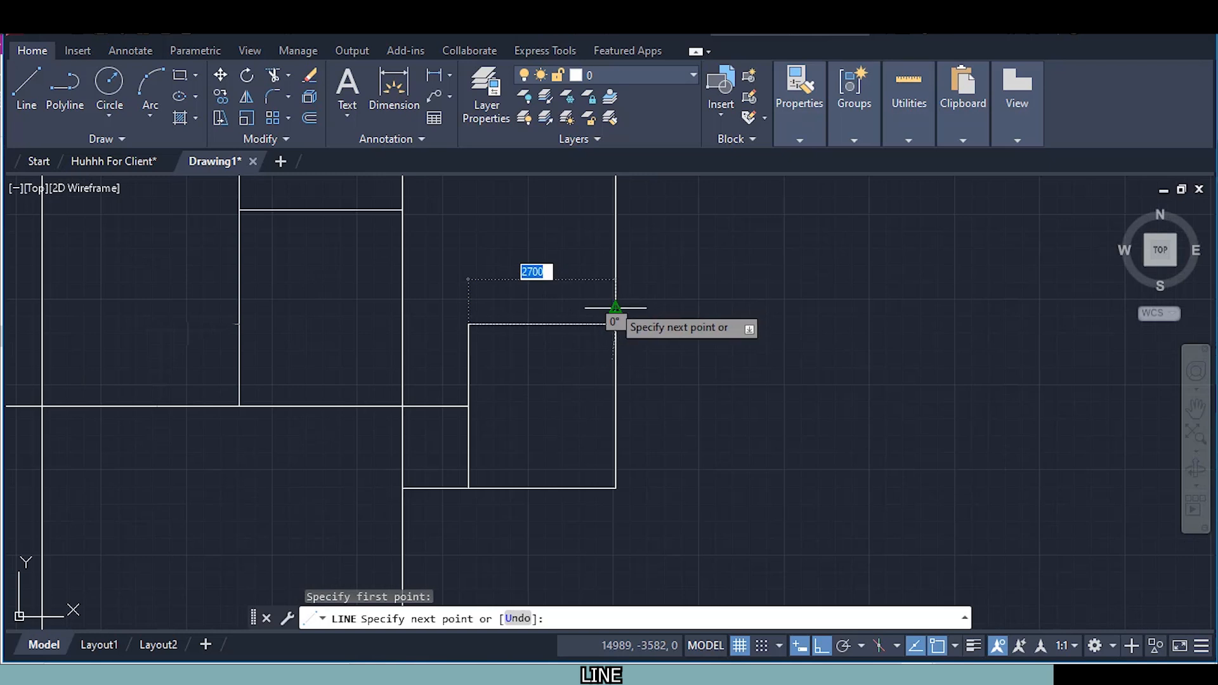
pyautogui.click(612, 308)
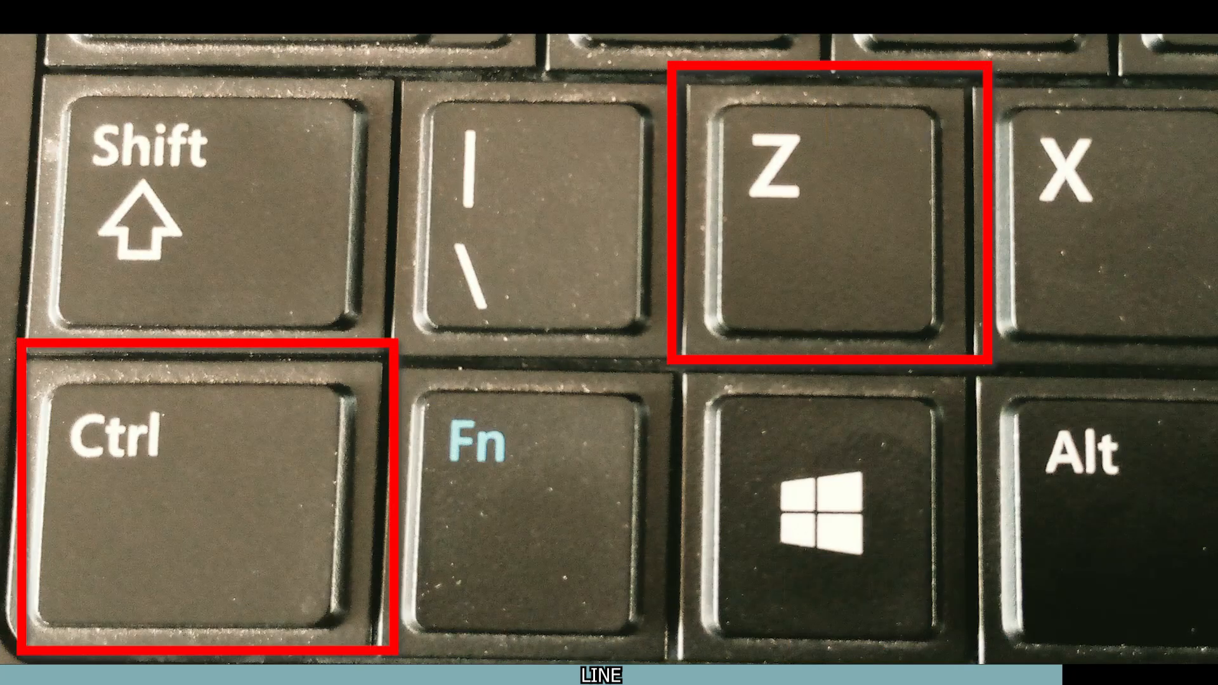
pyautogui.hotkey('ctrl', 'z')
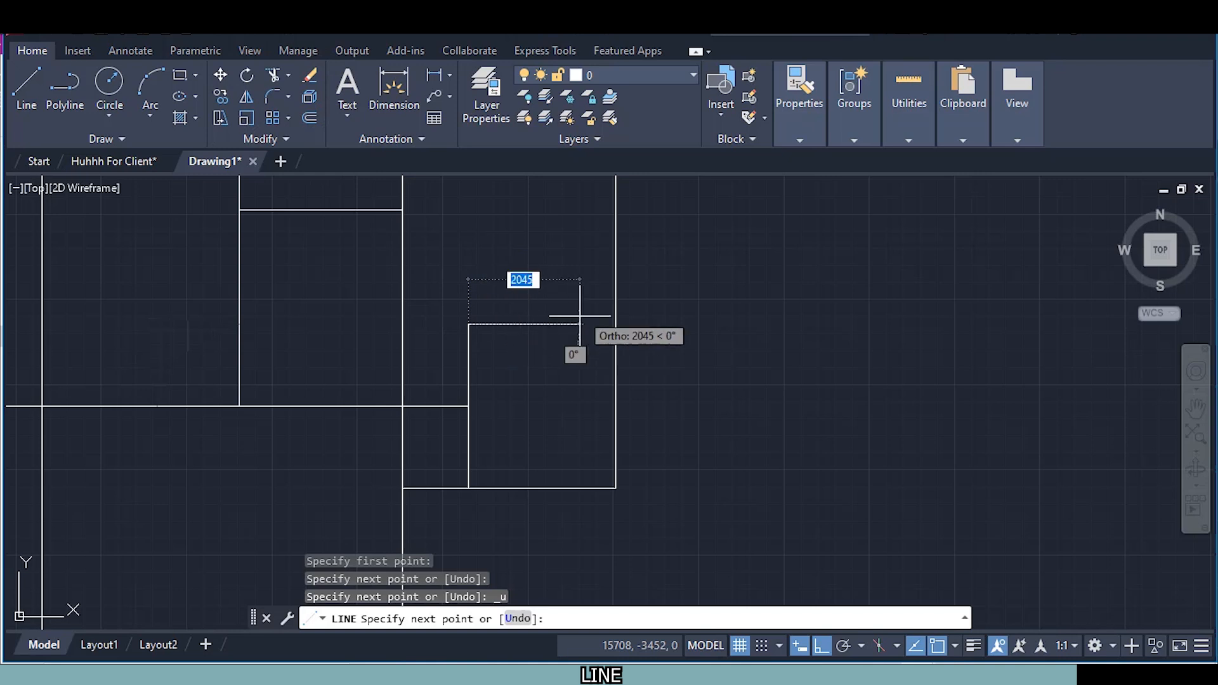
pyautogui.scroll(4, 590, 317)
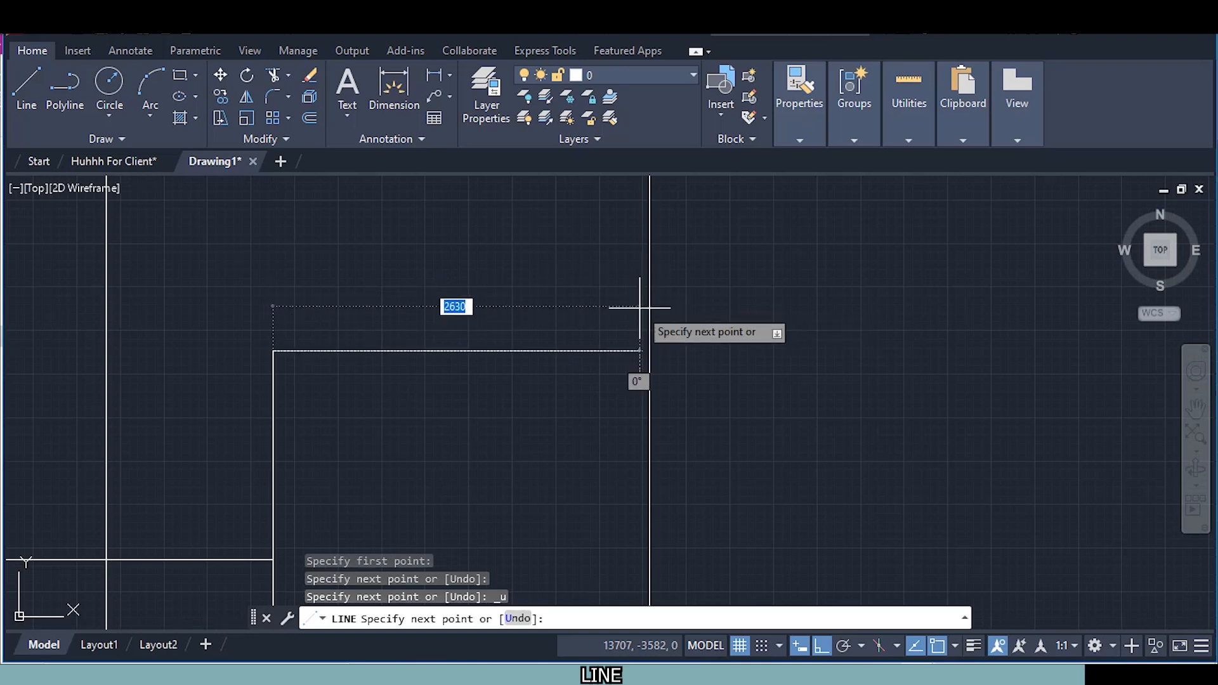
pyautogui.click(649, 350)
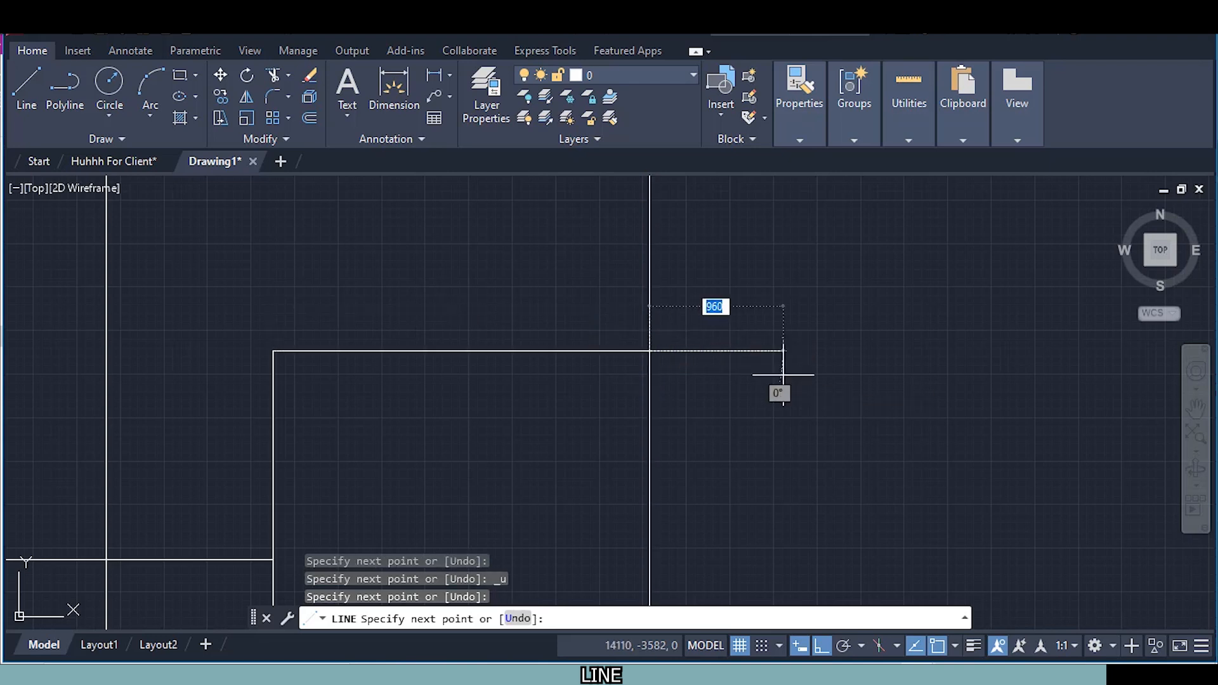
pyautogui.press('Escape')
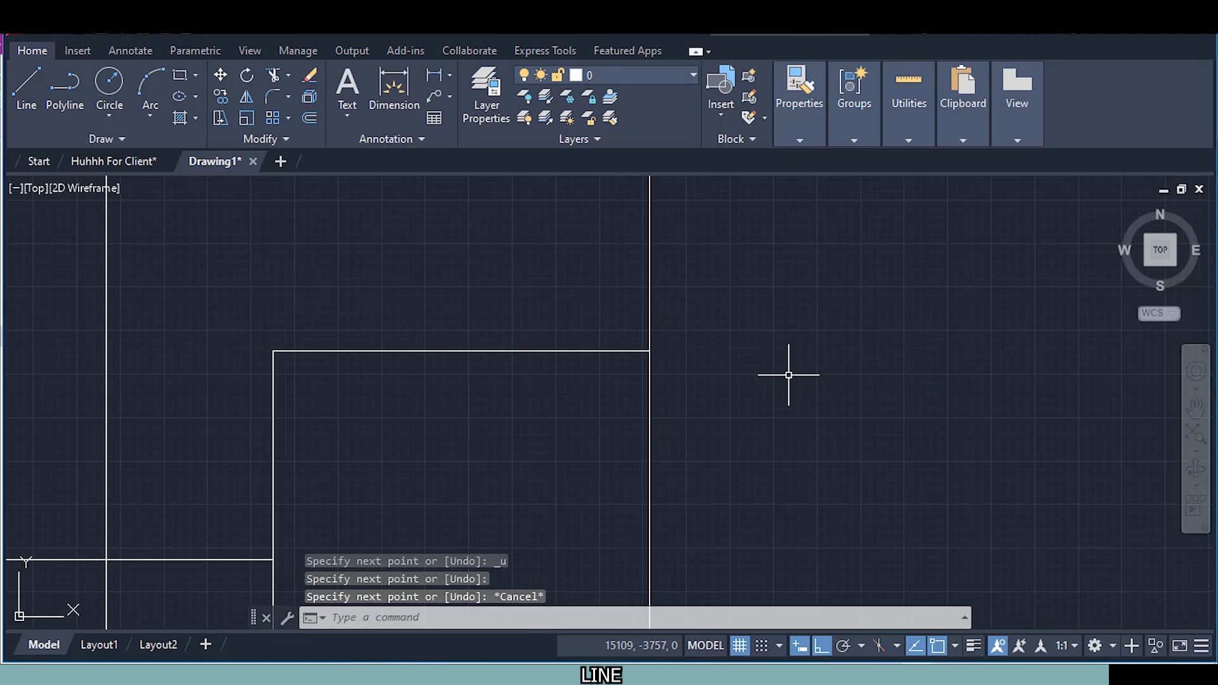
# Draw an 8100 mm vertical line upward from the bottom wall, starting at X 5810 between the long partition and the right wall
pyautogui.scroll(-4, 789, 375)
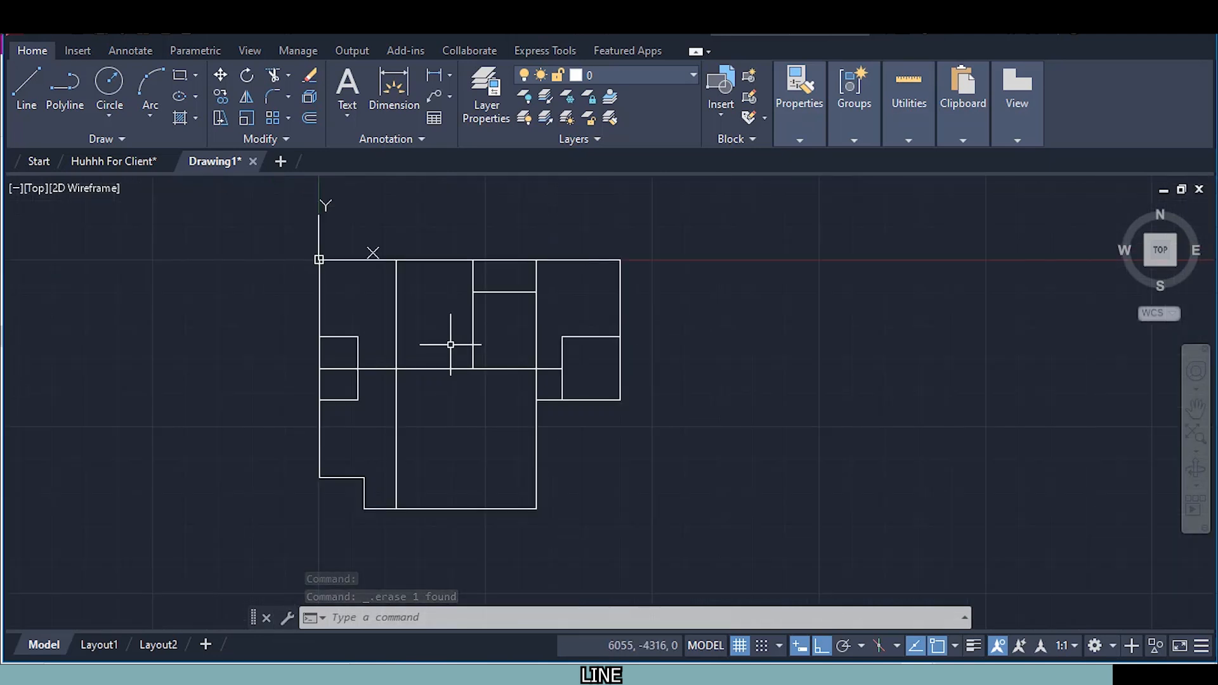
pyautogui.click(26, 86)
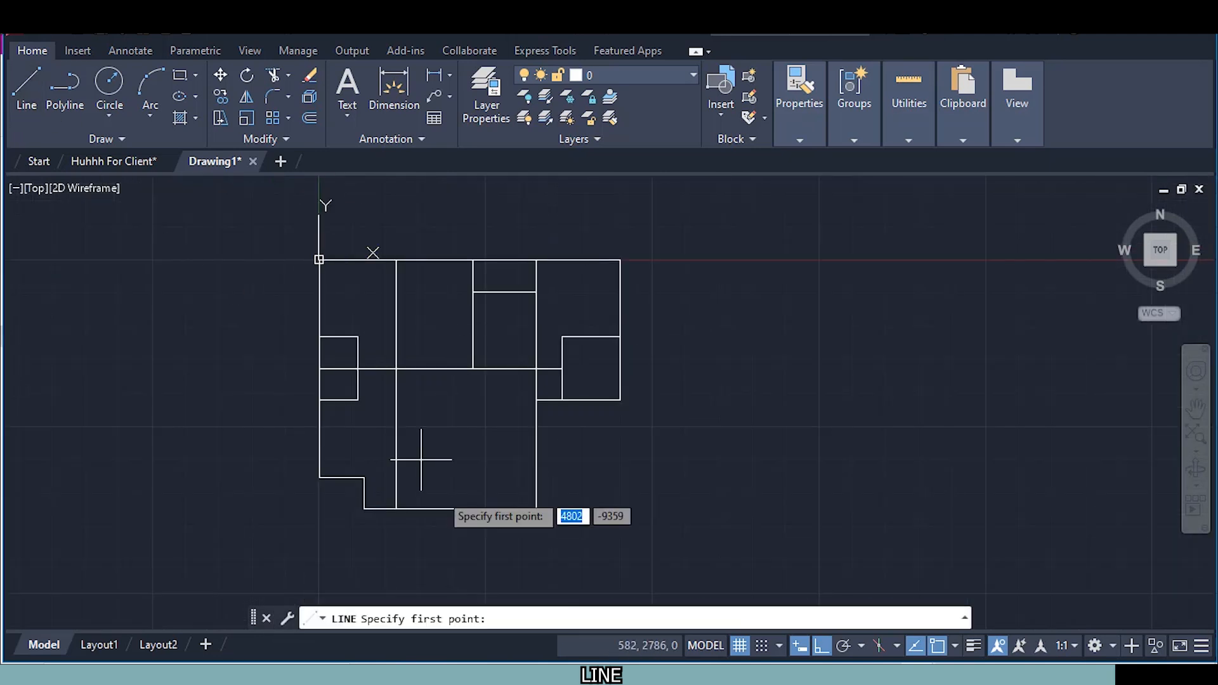
pyautogui.click(443, 509)
pyautogui.scroll(2, 442, 509)
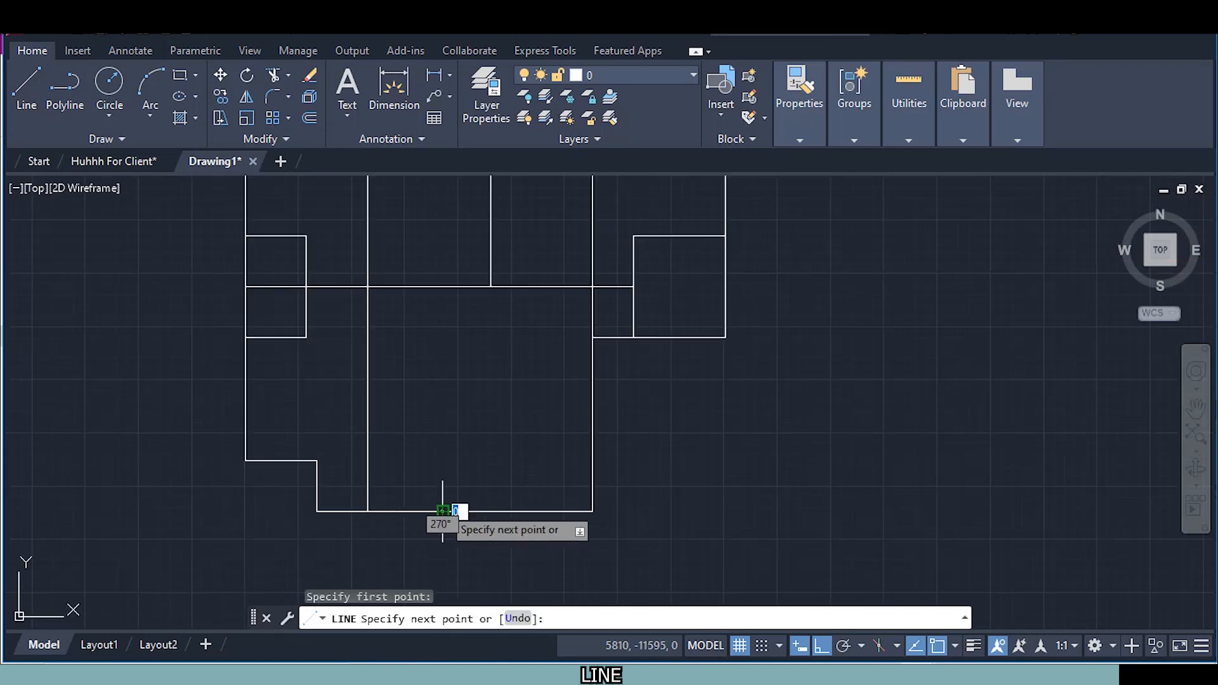
pyautogui.scroll(4, 443, 509)
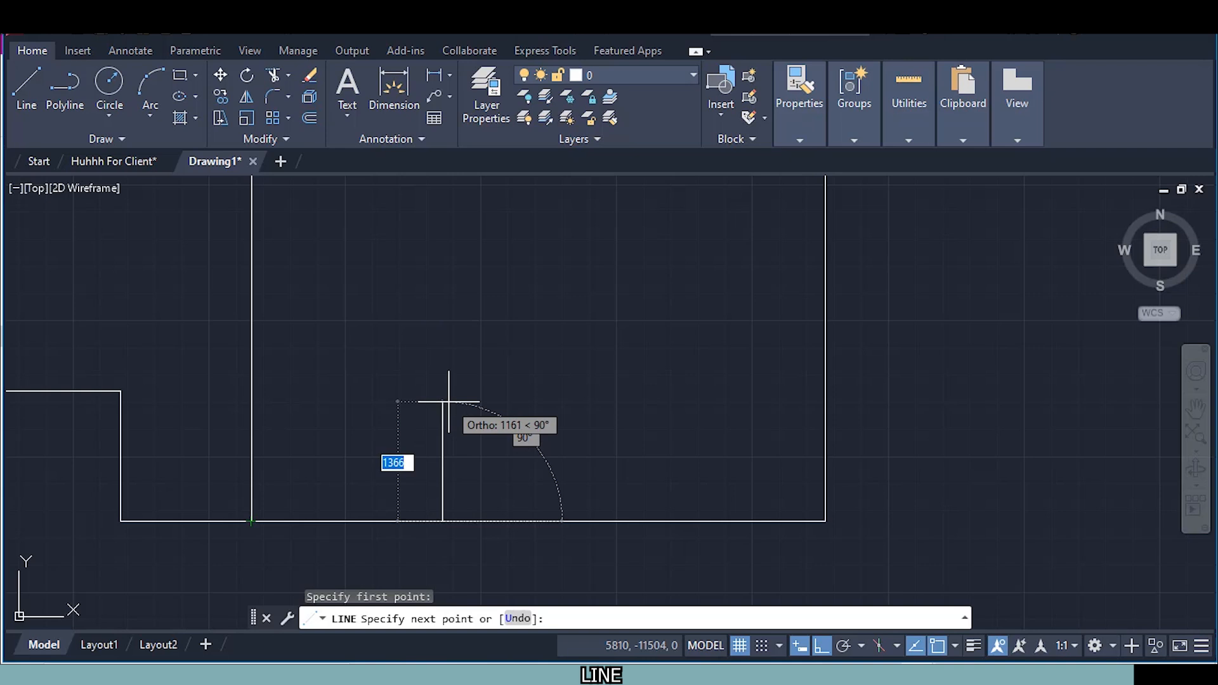
pyautogui.scroll(-4, 459, 361)
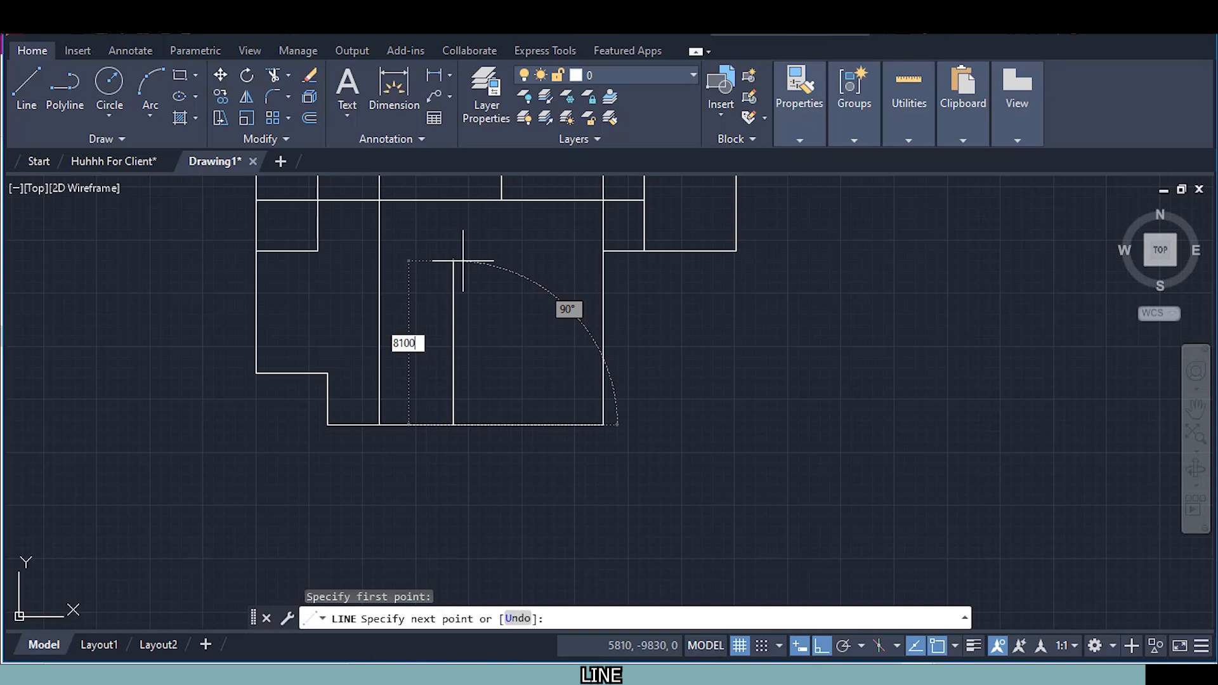
pyautogui.press('Return')
# Continue the 8100 mm line 1400 mm to the right until it meets the nearby vertical partition, and end the line
pyautogui.moveTo(465, 261); pyautogui.dragTo(413, 484, button='middle')
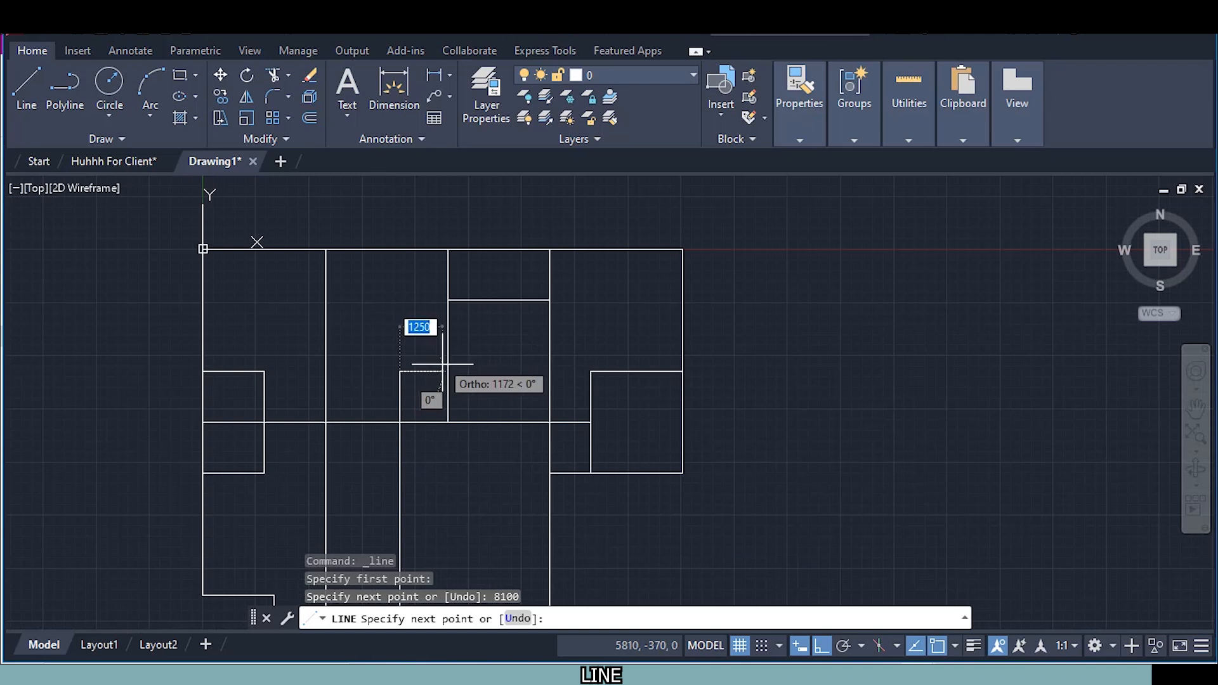
pyautogui.scroll(4, 444, 359)
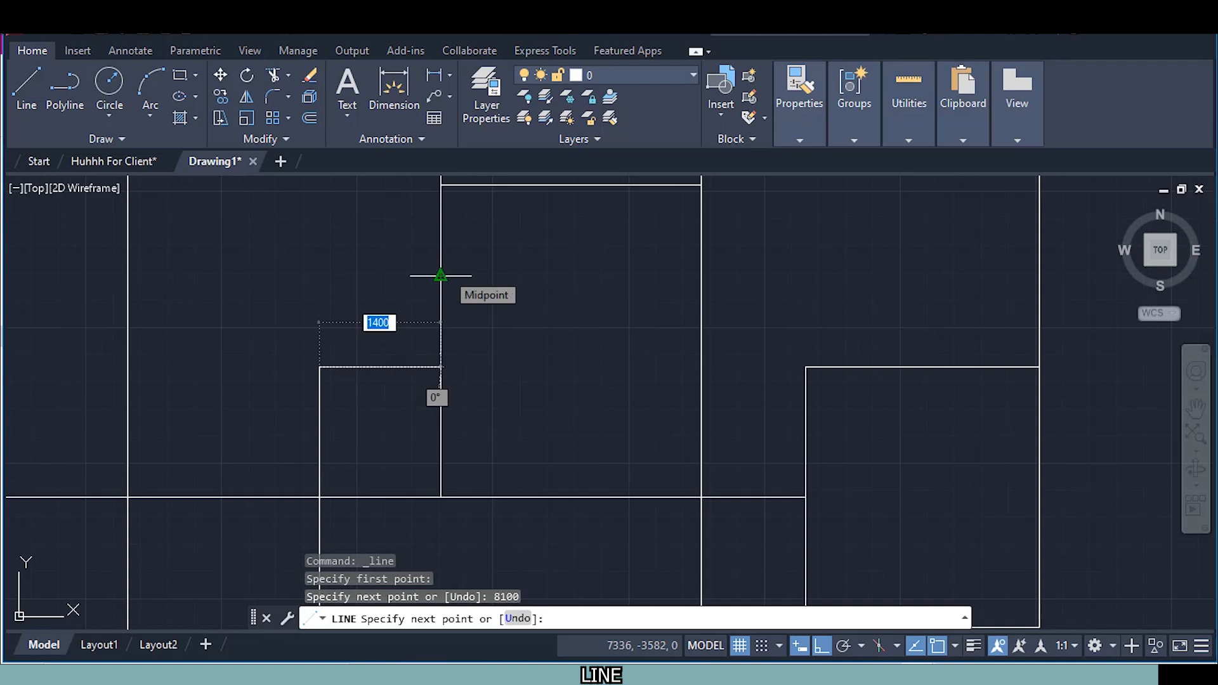
pyautogui.click(441, 367)
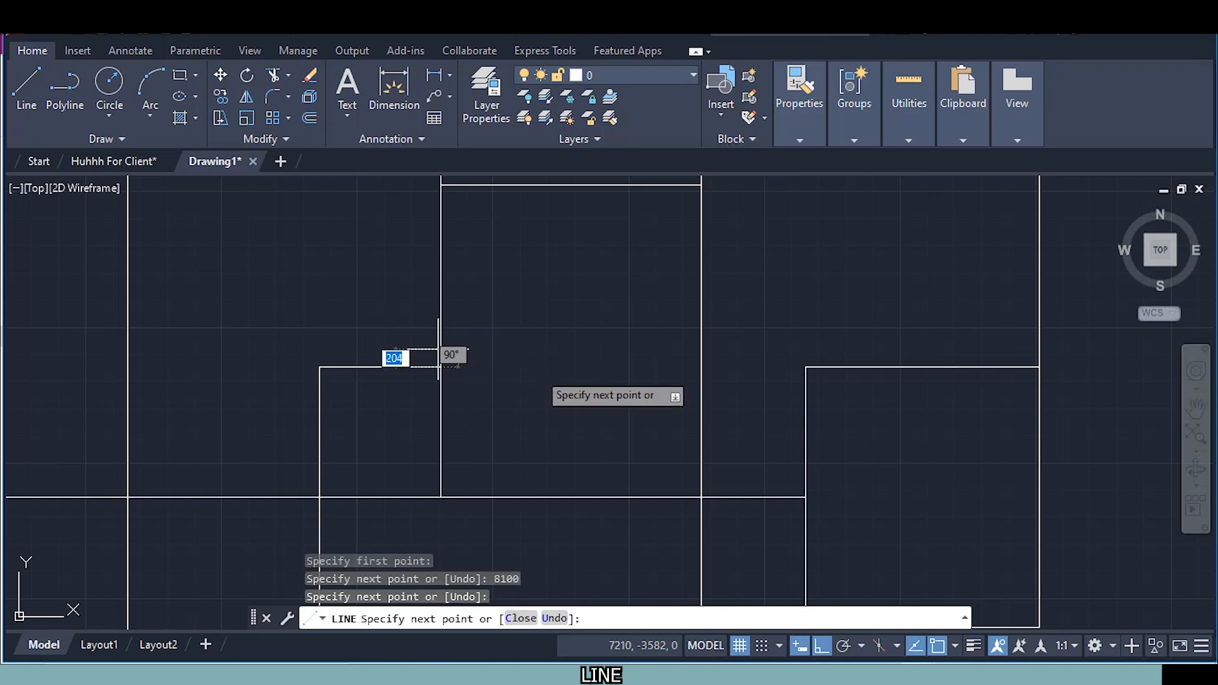
pyautogui.rightClick(550, 369)
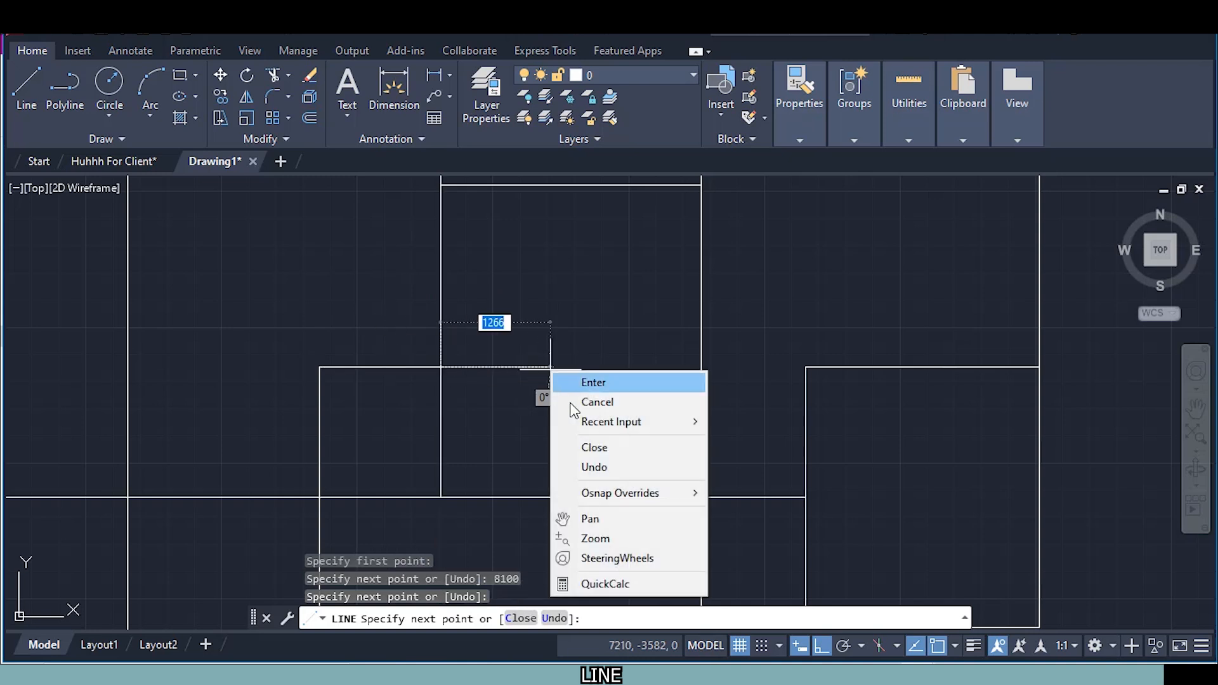
pyautogui.click(581, 402)
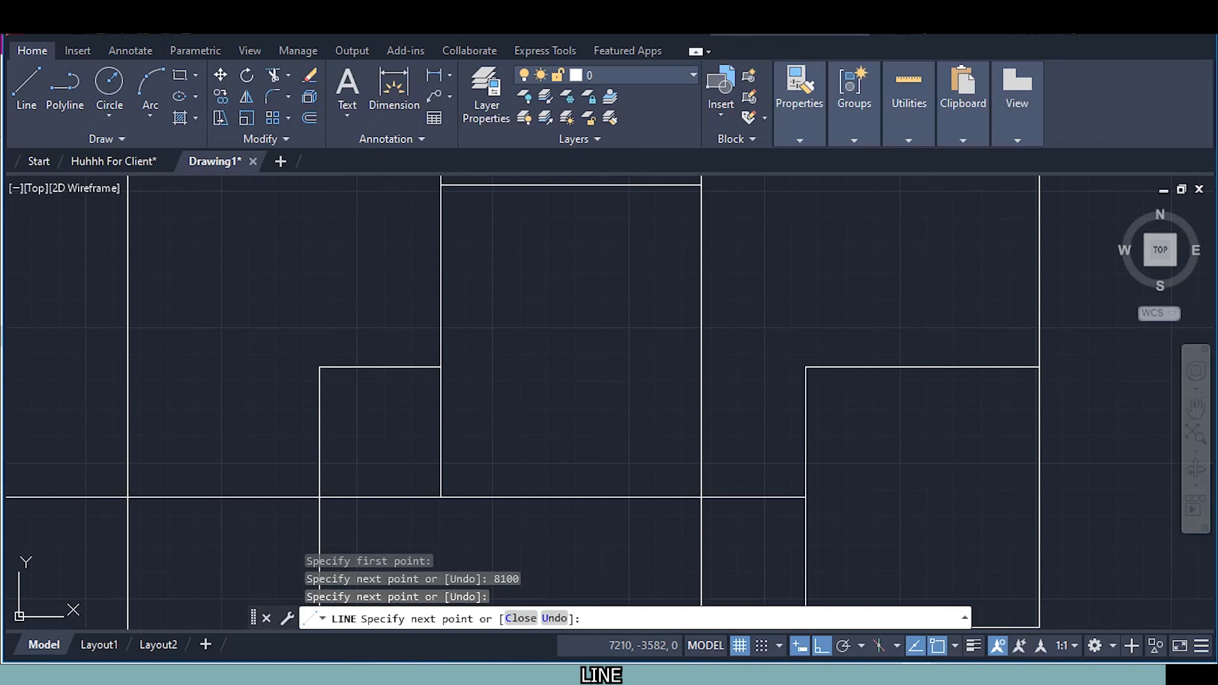
# Draw a 1500 mm horizontal line from the outline's inner corner at the lower-left notch to the long vertical partition
pyautogui.scroll(-5, 413, 408)
pyautogui.moveTo(397, 449); pyautogui.dragTo(409, 357, button='middle')
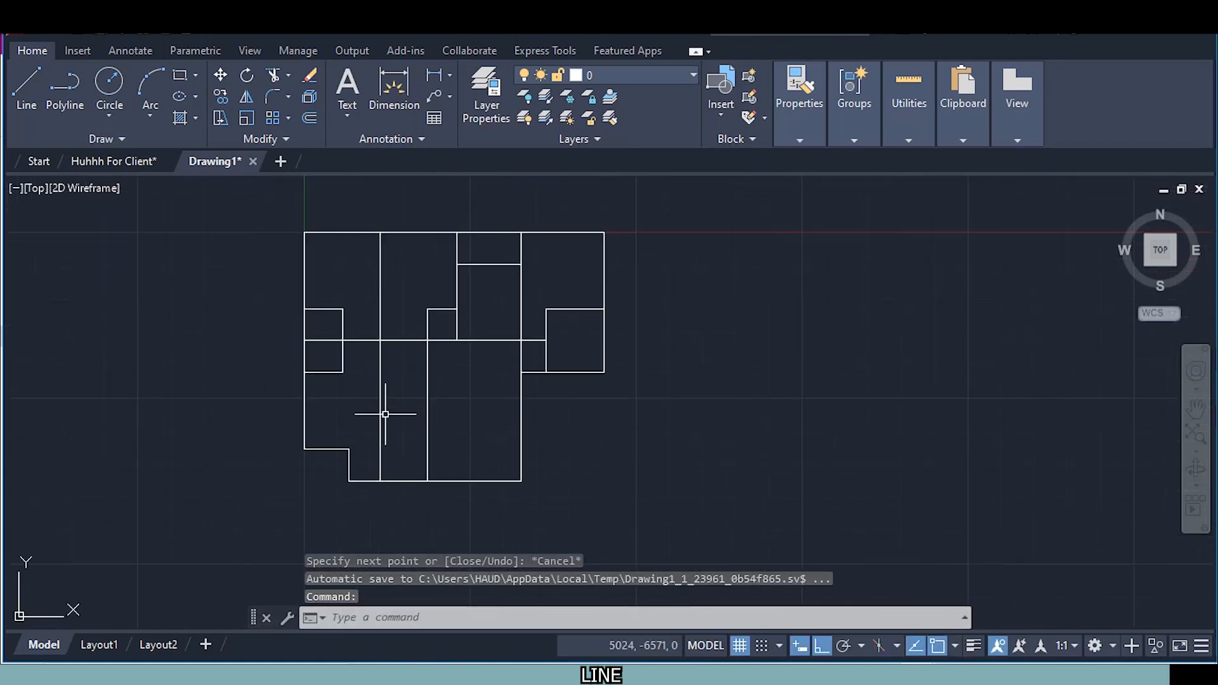
pyautogui.scroll(2, 348, 451)
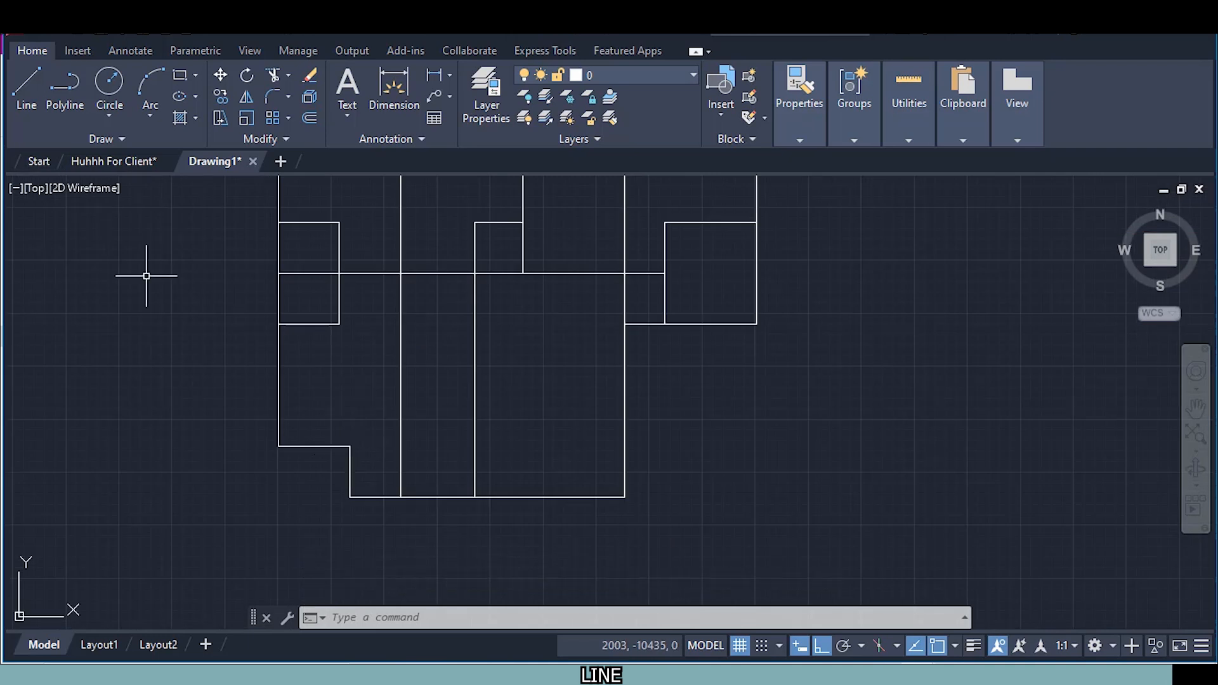
pyautogui.rightClick(192, 430)
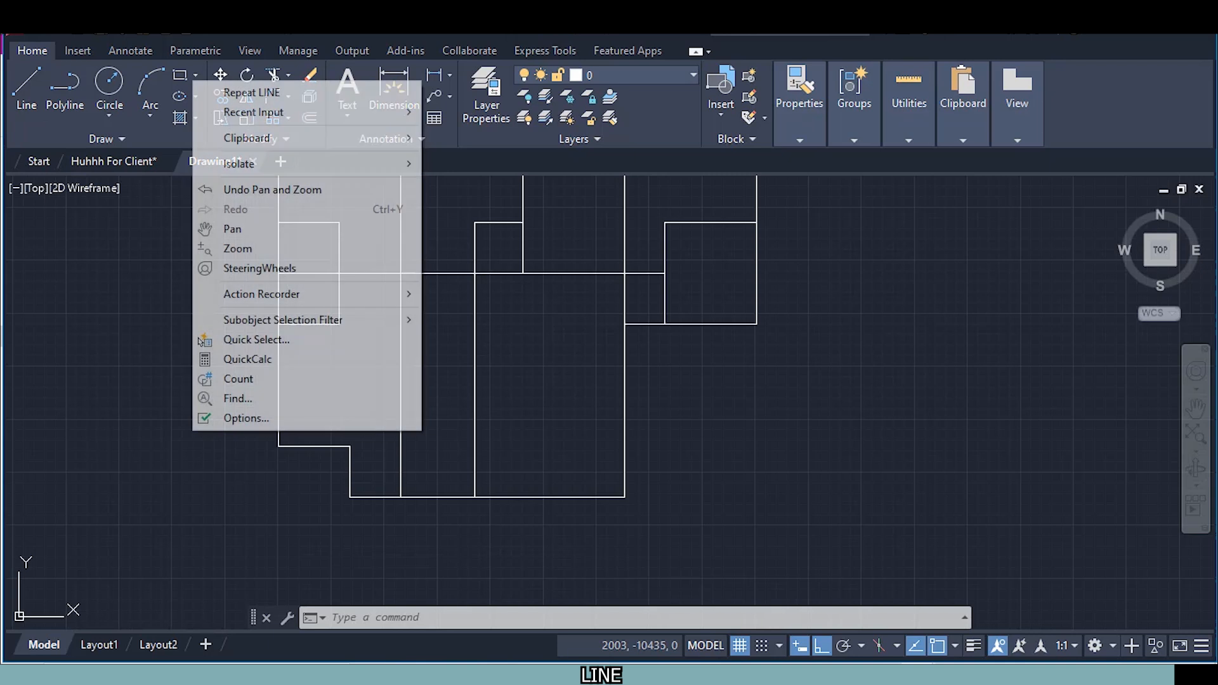
pyautogui.click(321, 87)
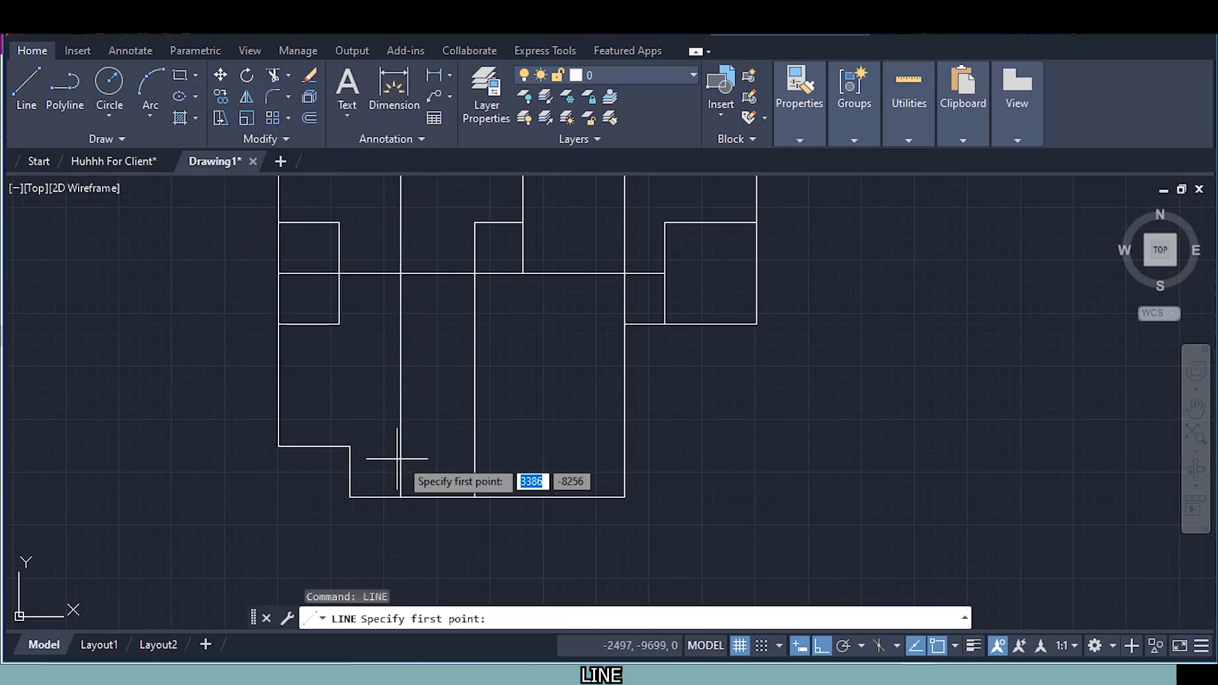
pyautogui.scroll(2, 374, 467)
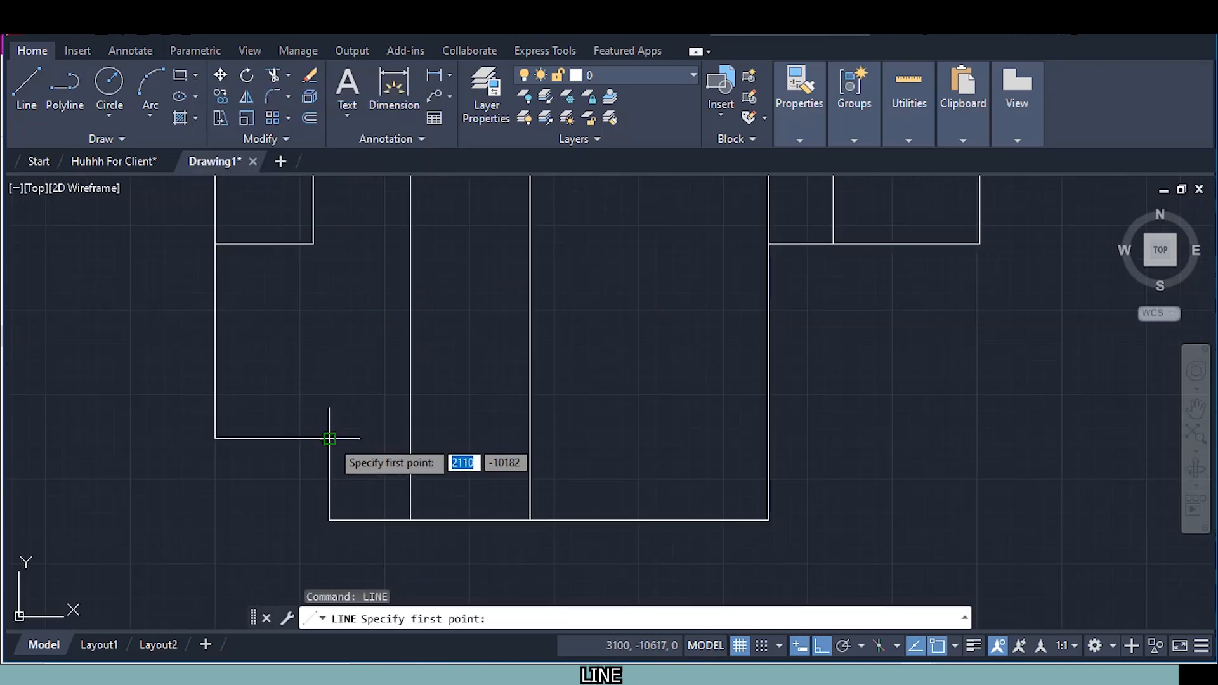
pyautogui.click(331, 438)
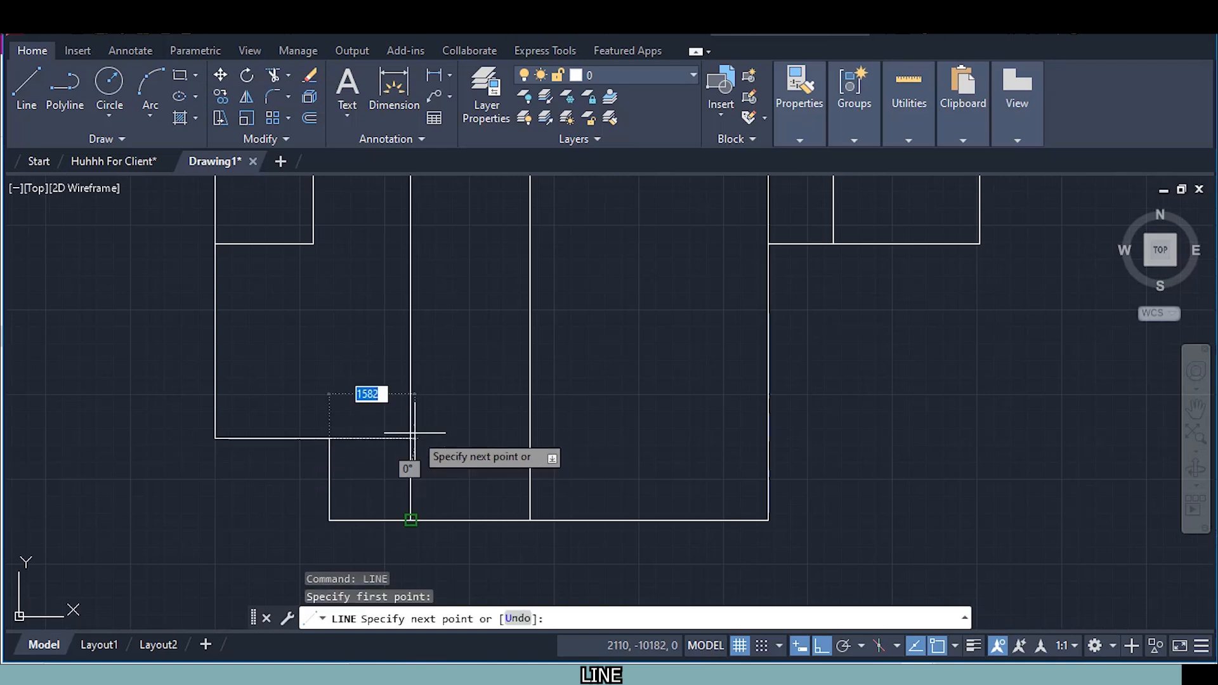
pyautogui.scroll(5, 406, 471)
pyautogui.moveTo(409, 475); pyautogui.dragTo(429, 352, button='middle')
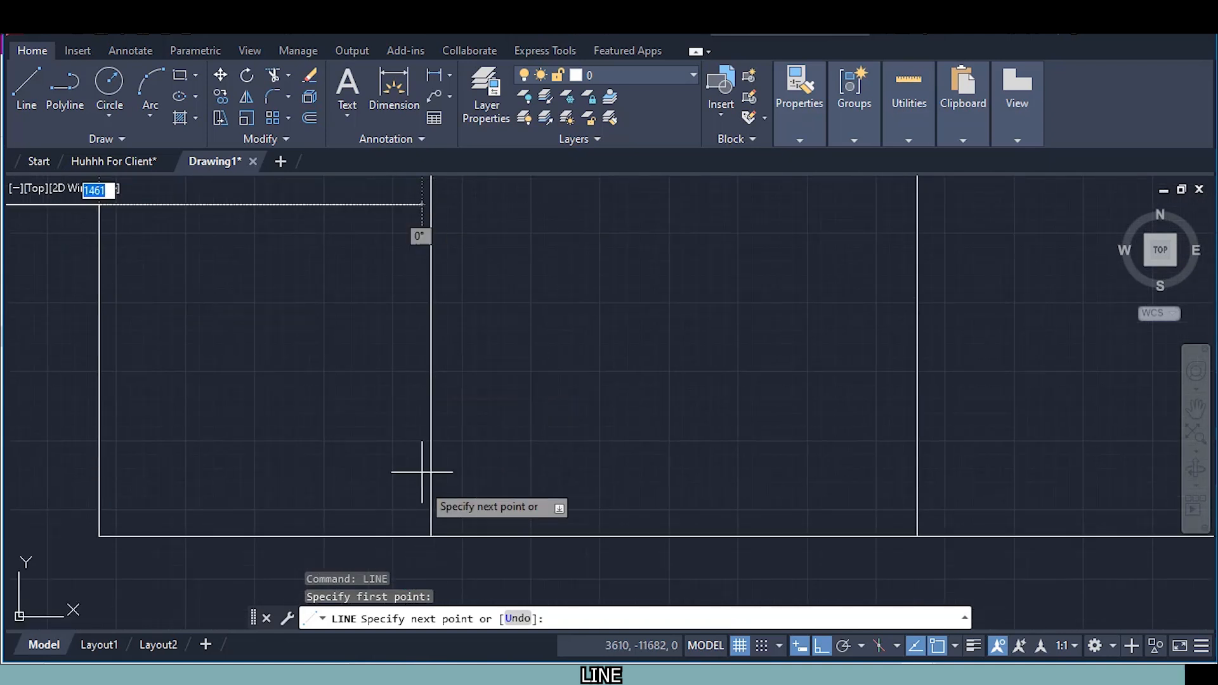
pyautogui.click(431, 535)
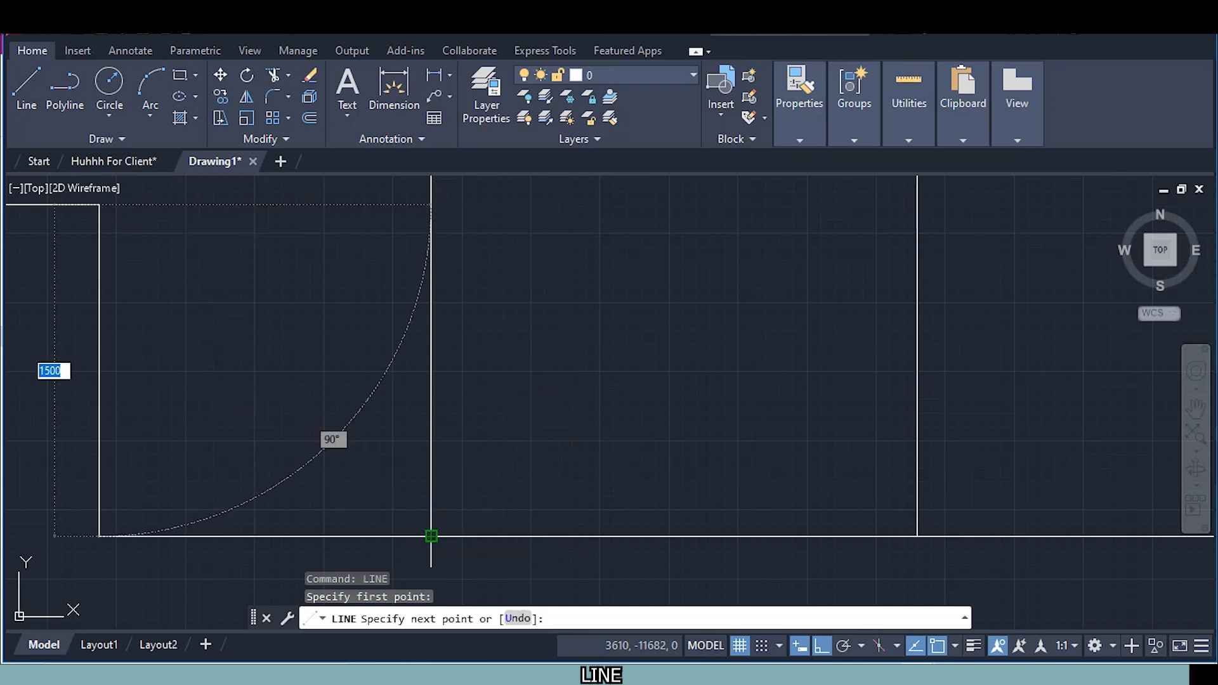
pyautogui.click(431, 317)
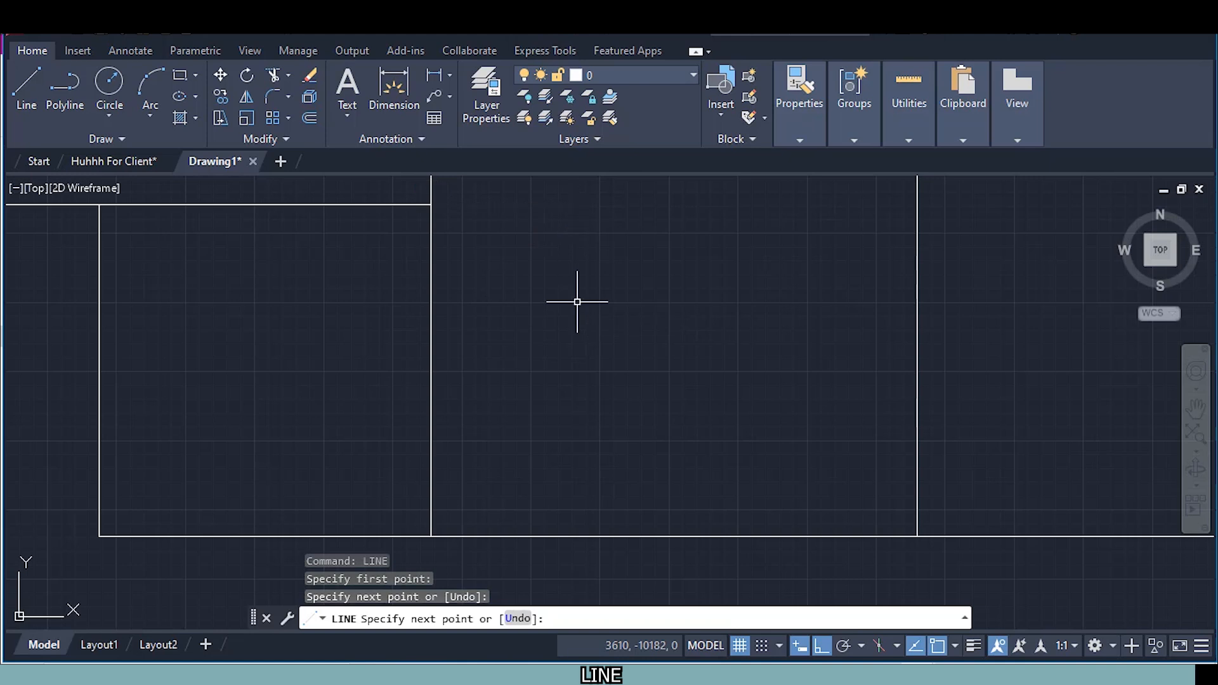
pyautogui.press('Return')
# Draw a horizontal line from the small room's lower-left corner on the outer left wall to the 8100 mm vertical partition
pyautogui.scroll(-4, 588, 291)
pyautogui.moveTo(595, 290); pyautogui.dragTo(501, 581, button='middle')
pyautogui.scroll(-4, 508, 253)
pyautogui.scroll(1, 503, 283)
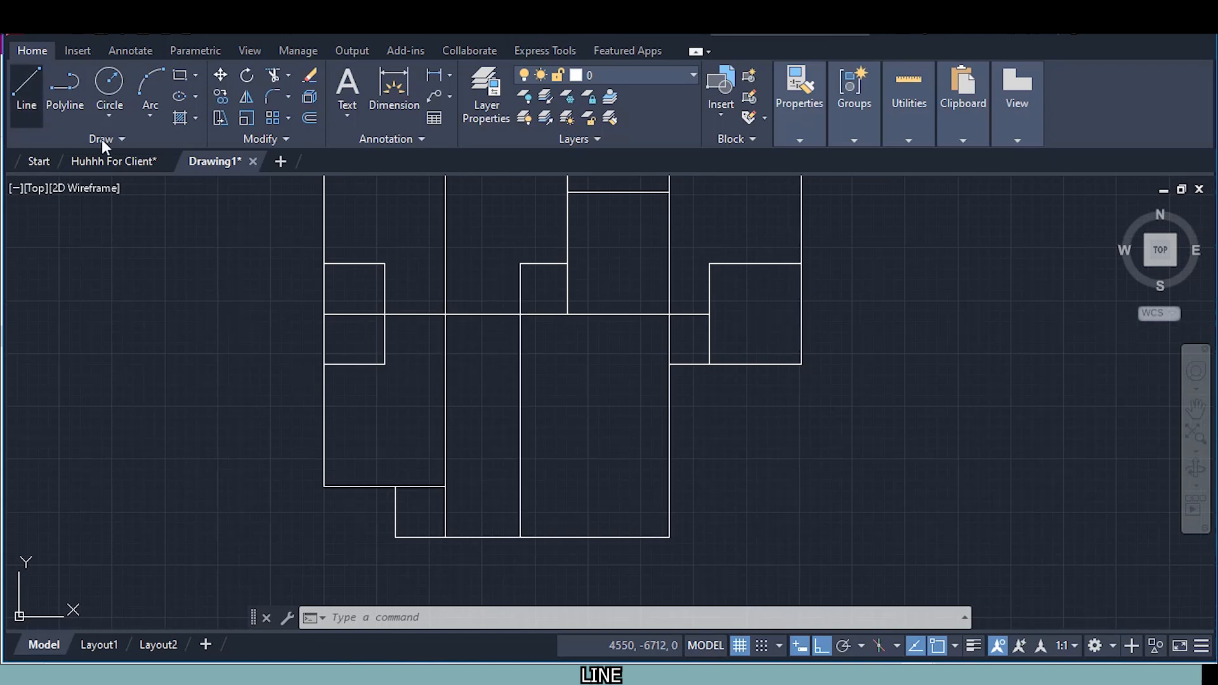
pyautogui.press('Return')
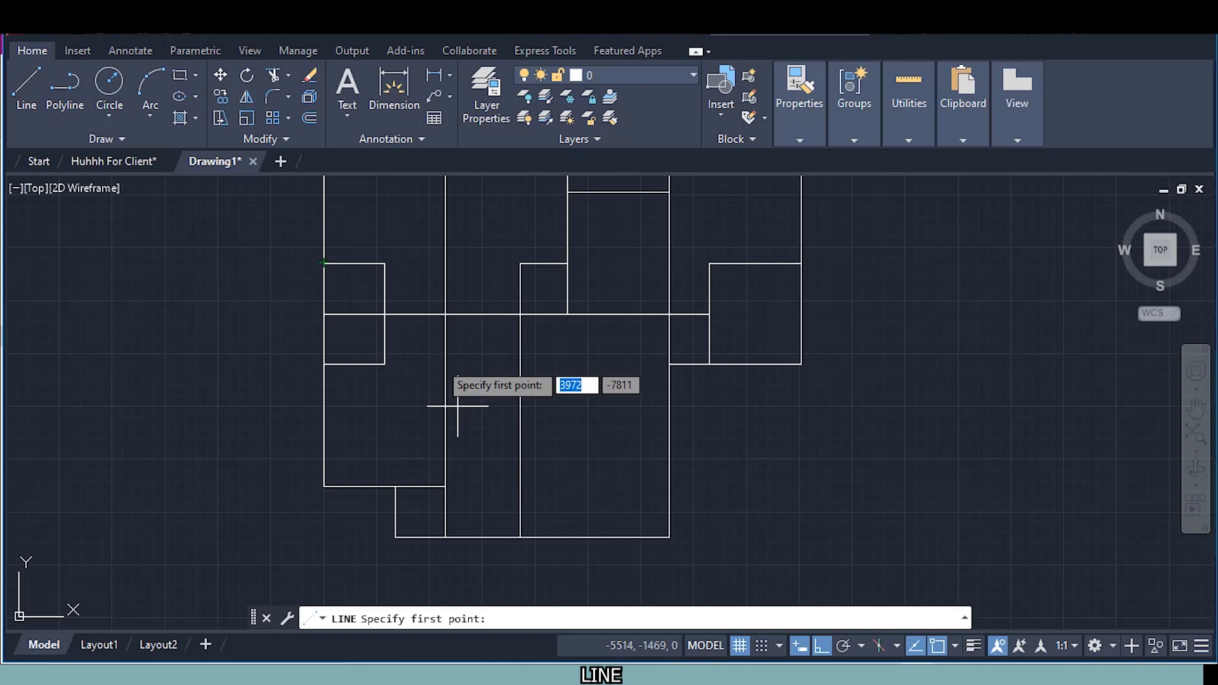
pyautogui.scroll(2, 425, 357)
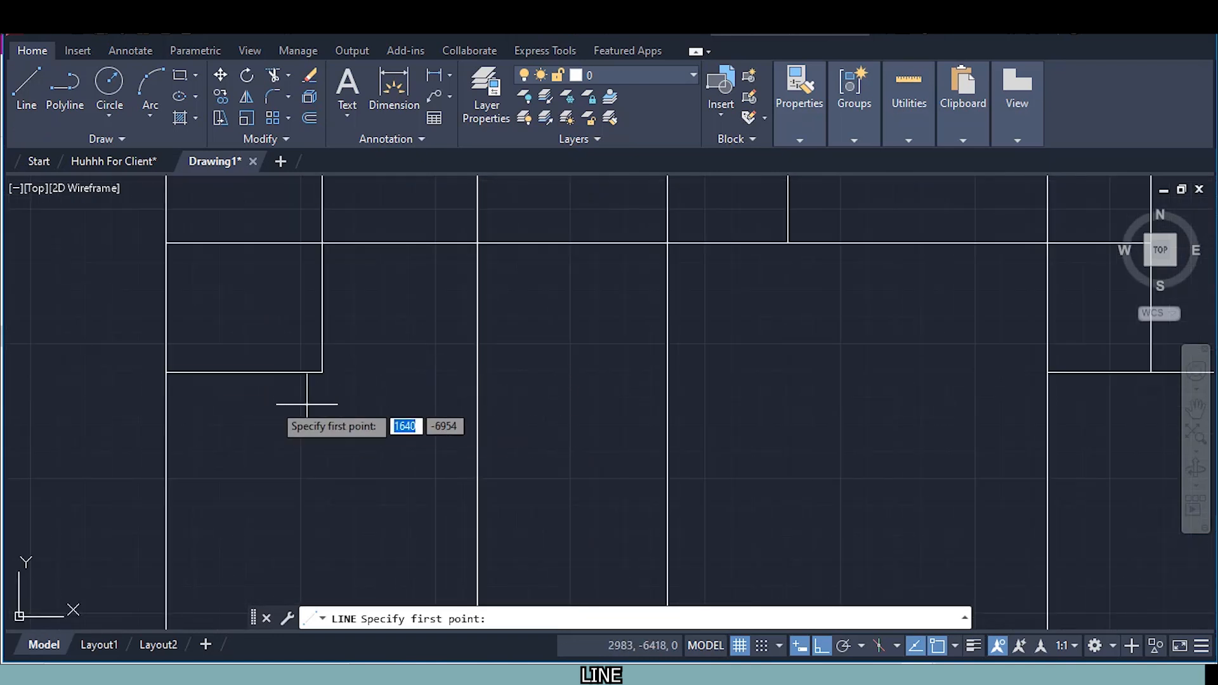
pyautogui.click(167, 373)
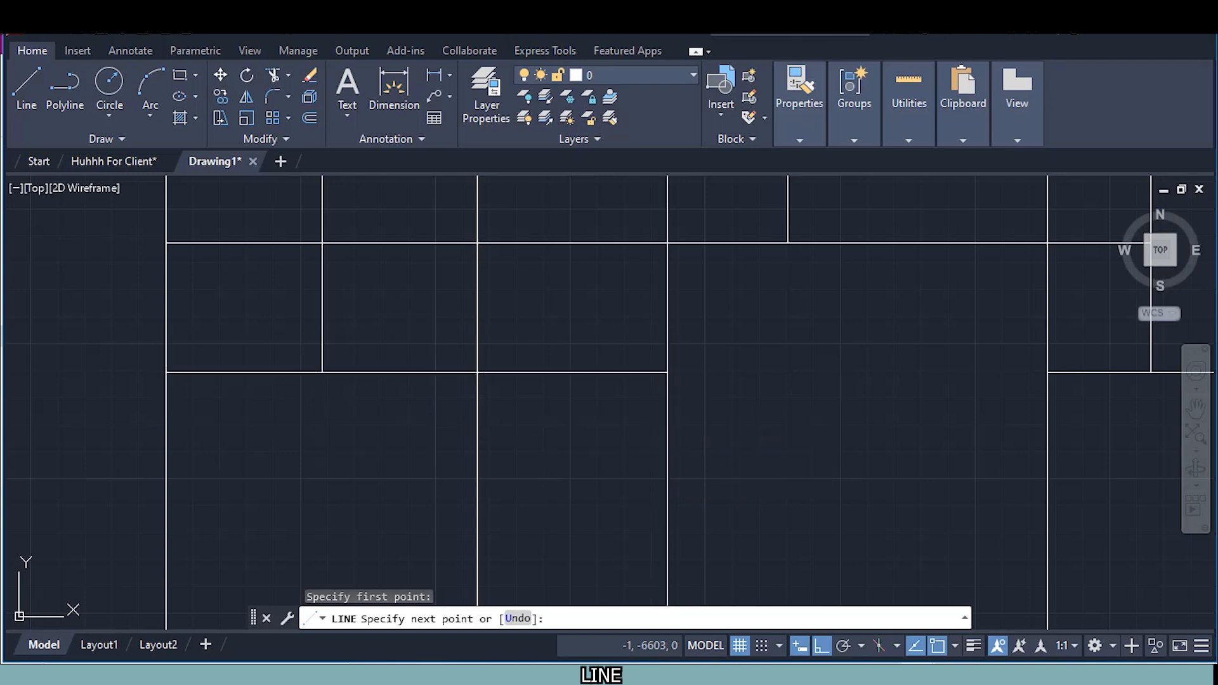
pyautogui.click(666, 400)
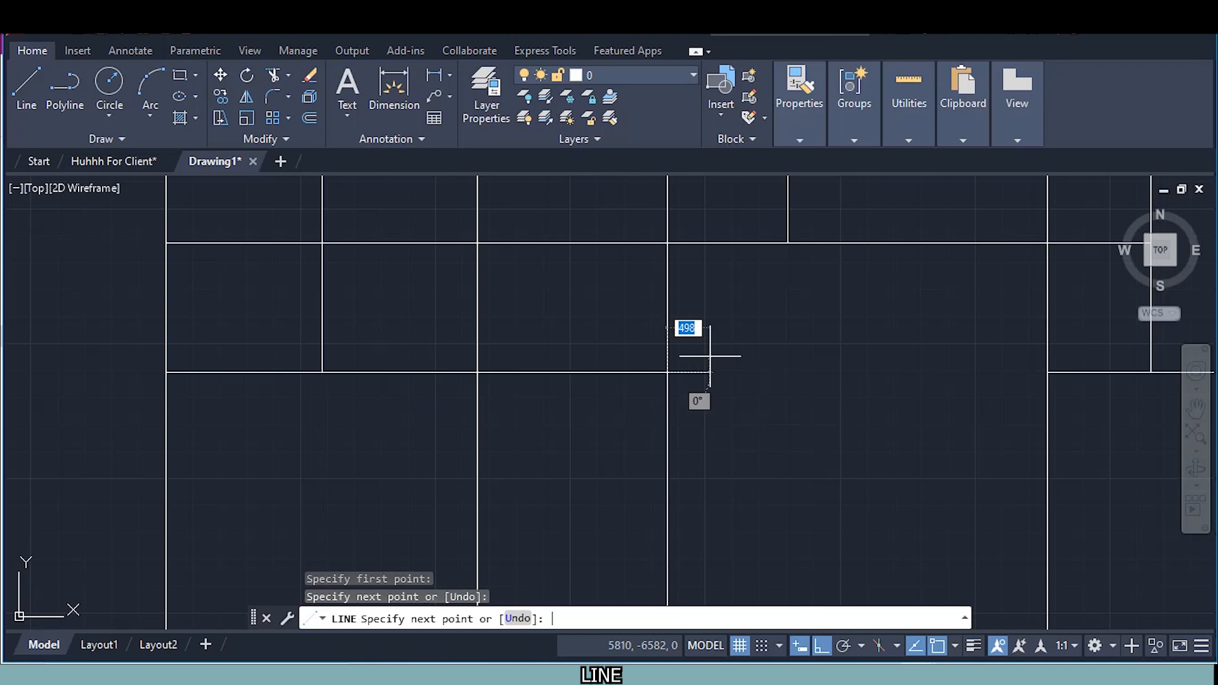
pyautogui.press('Return')
pyautogui.scroll(-3, 718, 347)
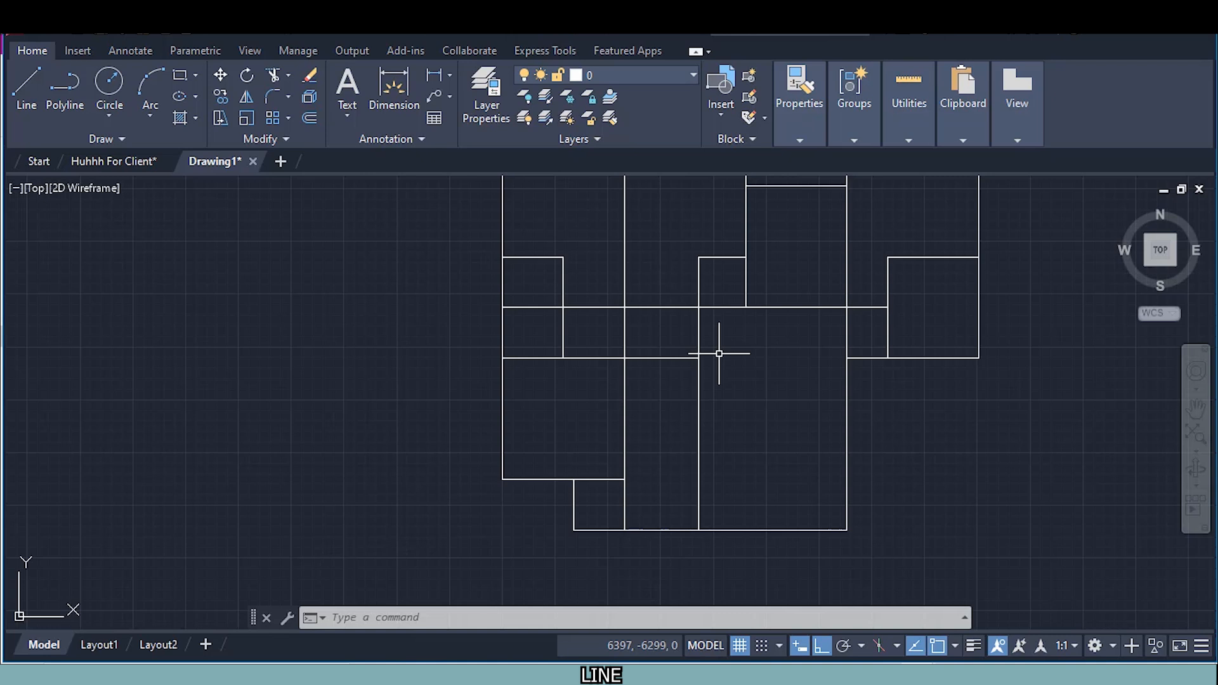
pyautogui.middleClick(718, 353)
pyautogui.middleClick(719, 353)
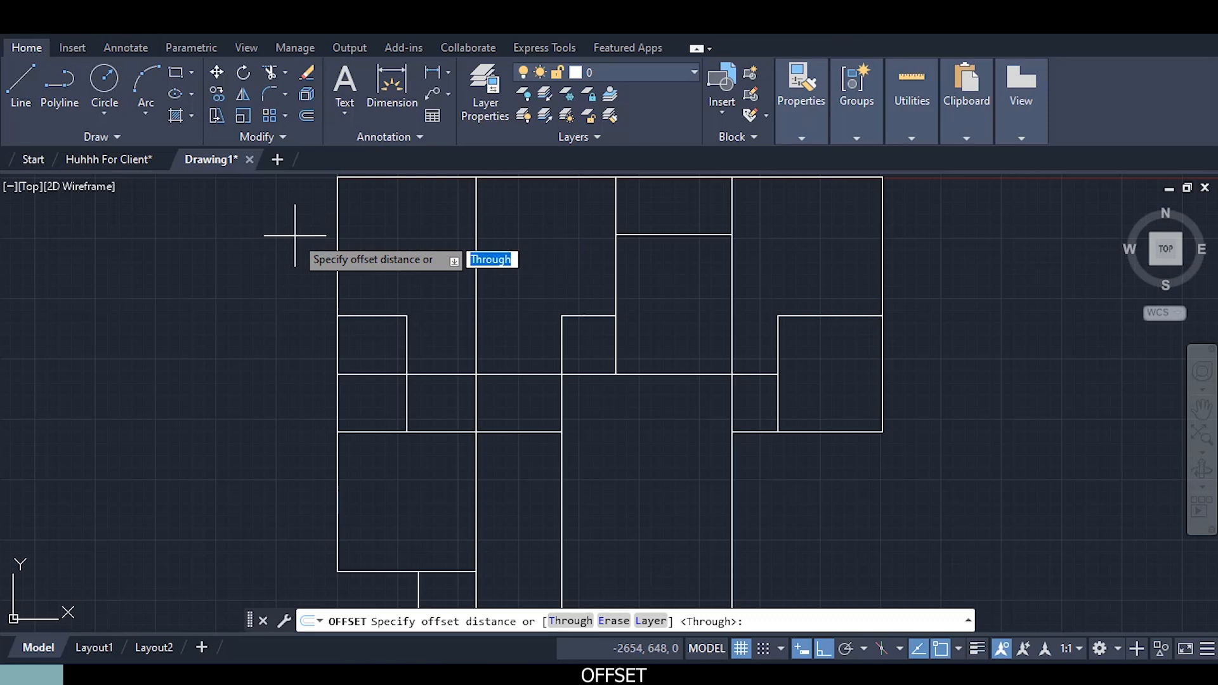
# Set the offset distance to 115 mm and offset the uppermost segment of the outer left wall to both sides
pyautogui.write('115')
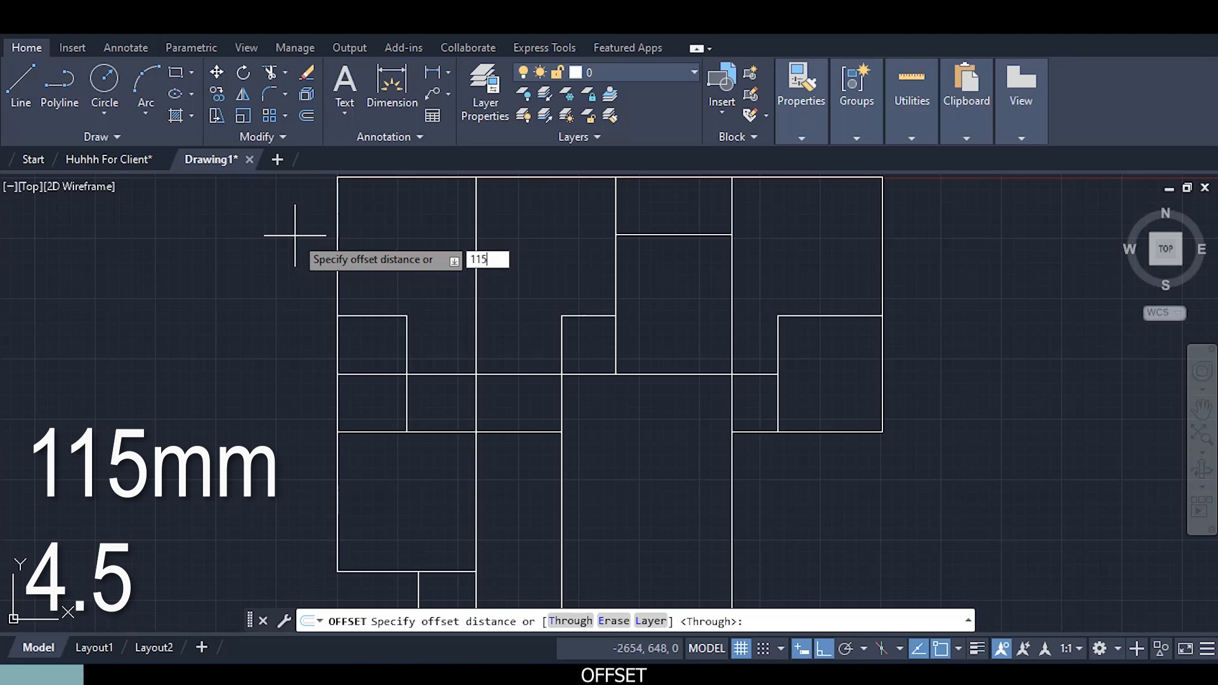
pyautogui.press('Return')
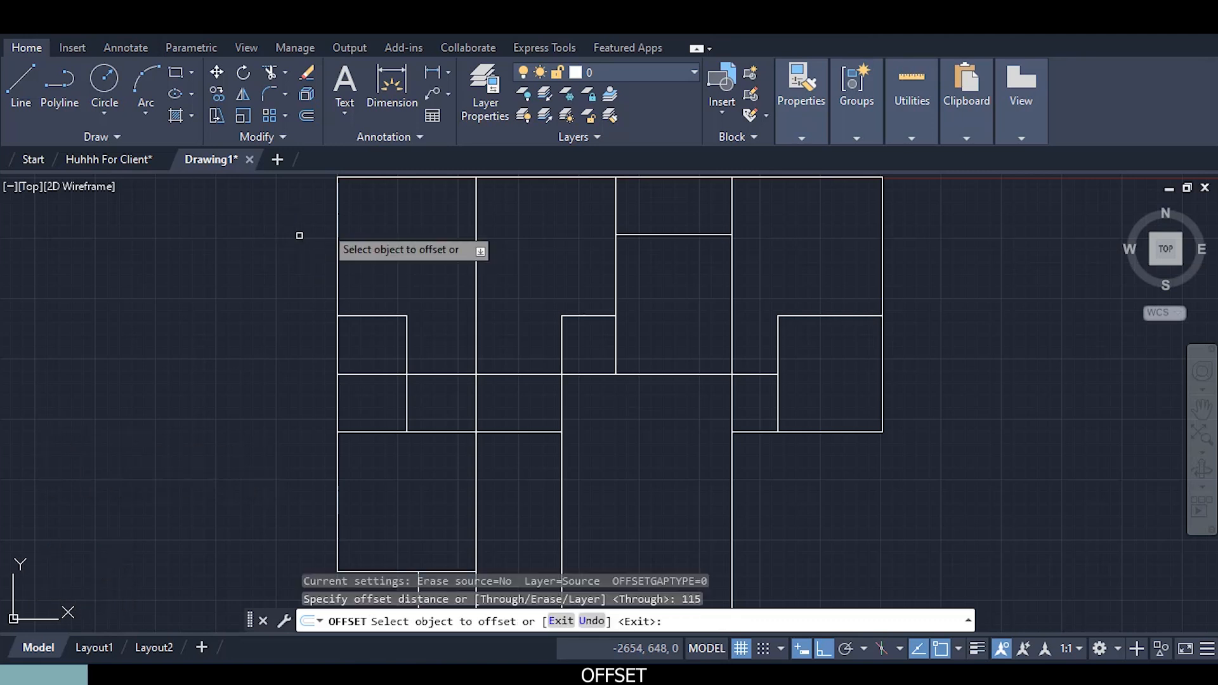
pyautogui.moveTo(353, 262); pyautogui.dragTo(342, 388, button='middle')
pyautogui.scroll(2, 338, 361)
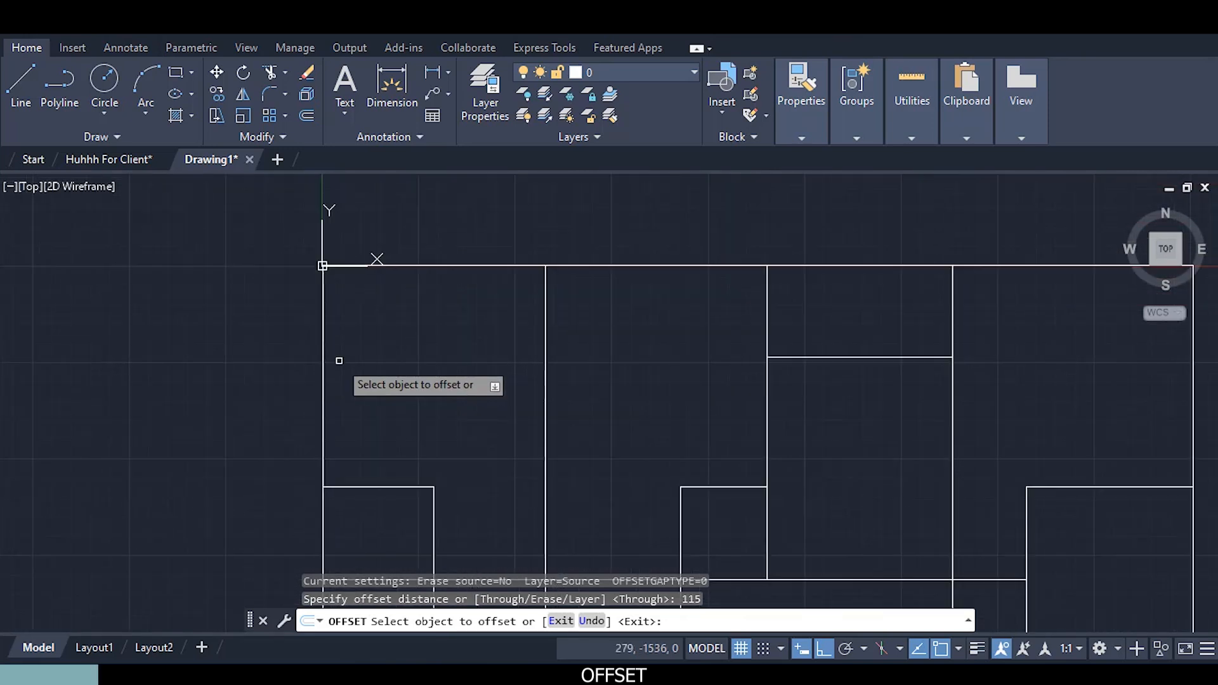
pyautogui.click(323, 366)
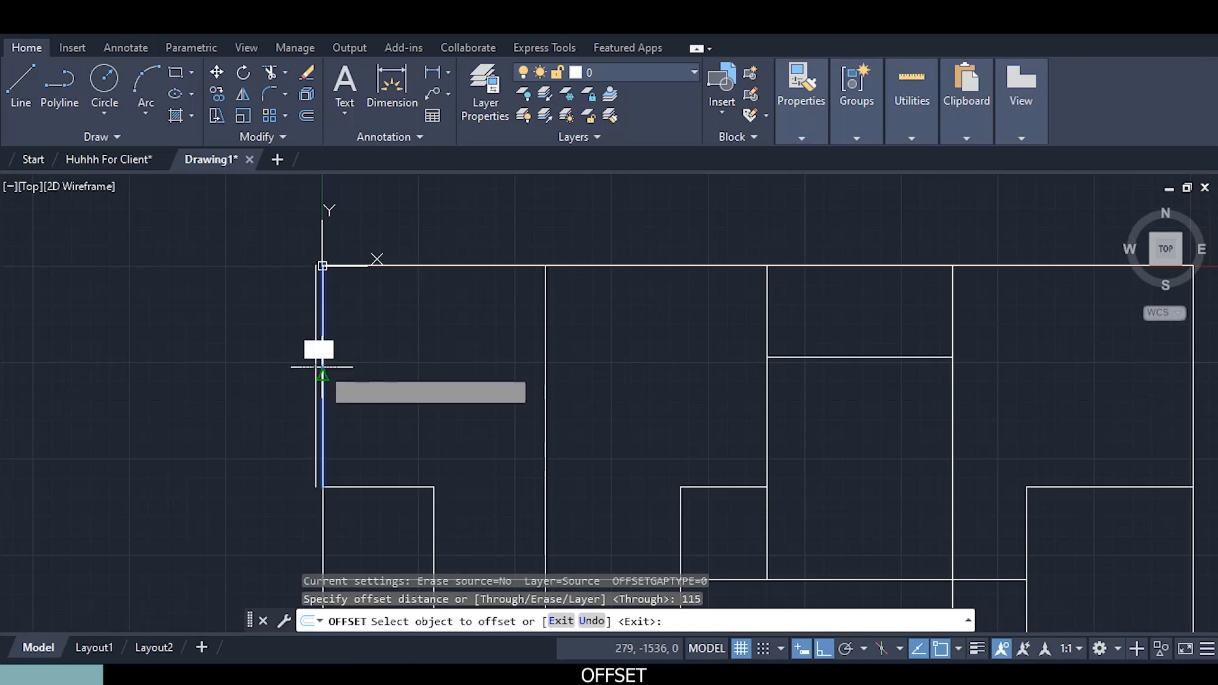
pyautogui.click(226, 362)
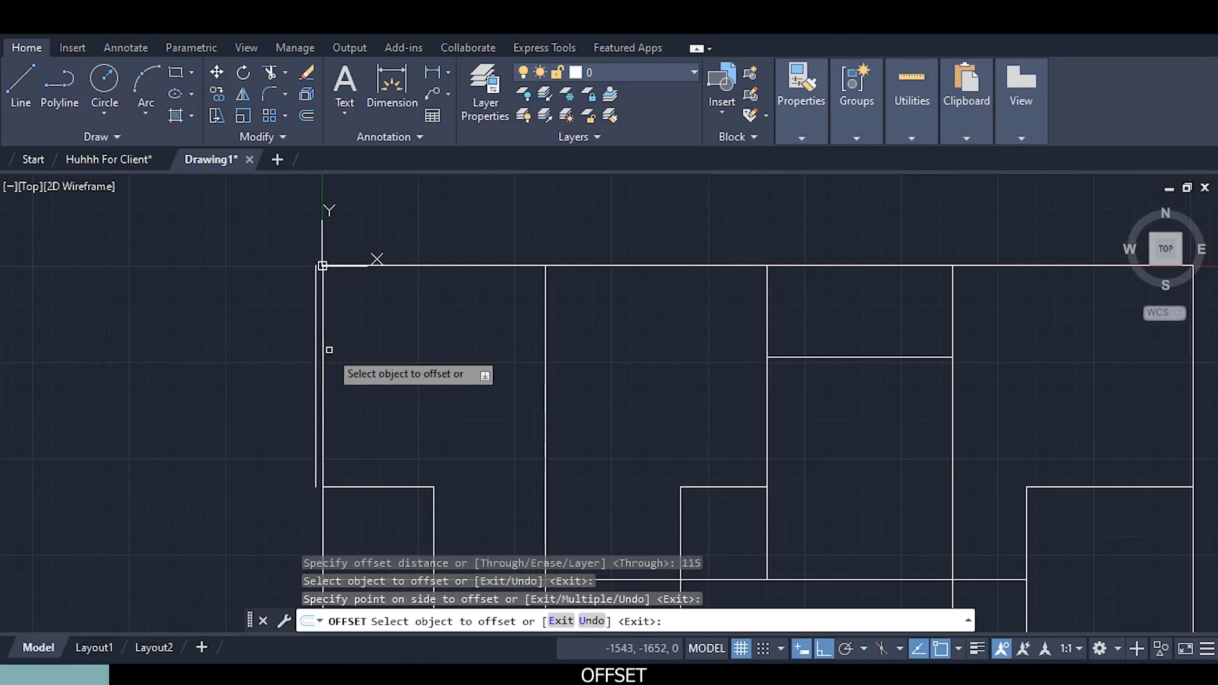
pyautogui.click(323, 350)
pyautogui.click(392, 351)
# Offset the two outer left wall segments bordering the small left room 115 mm to both sides
pyautogui.moveTo(376, 452); pyautogui.dragTo(347, 282, button='middle')
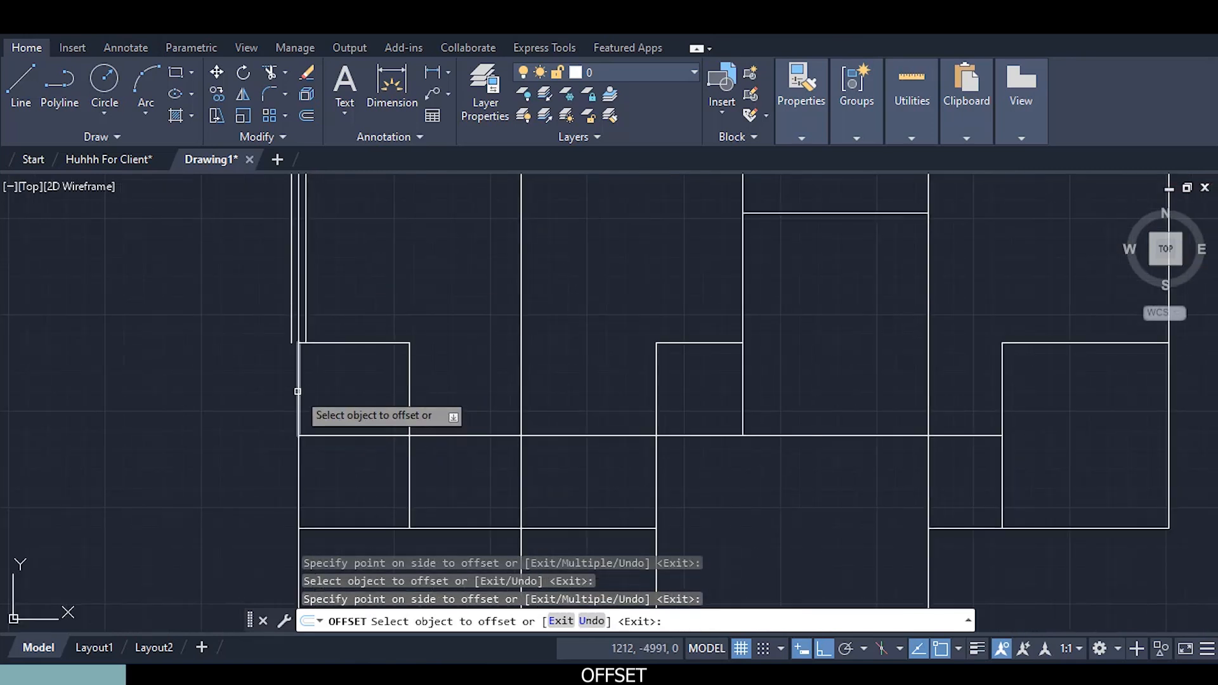
pyautogui.click(298, 391)
pyautogui.click(256, 387)
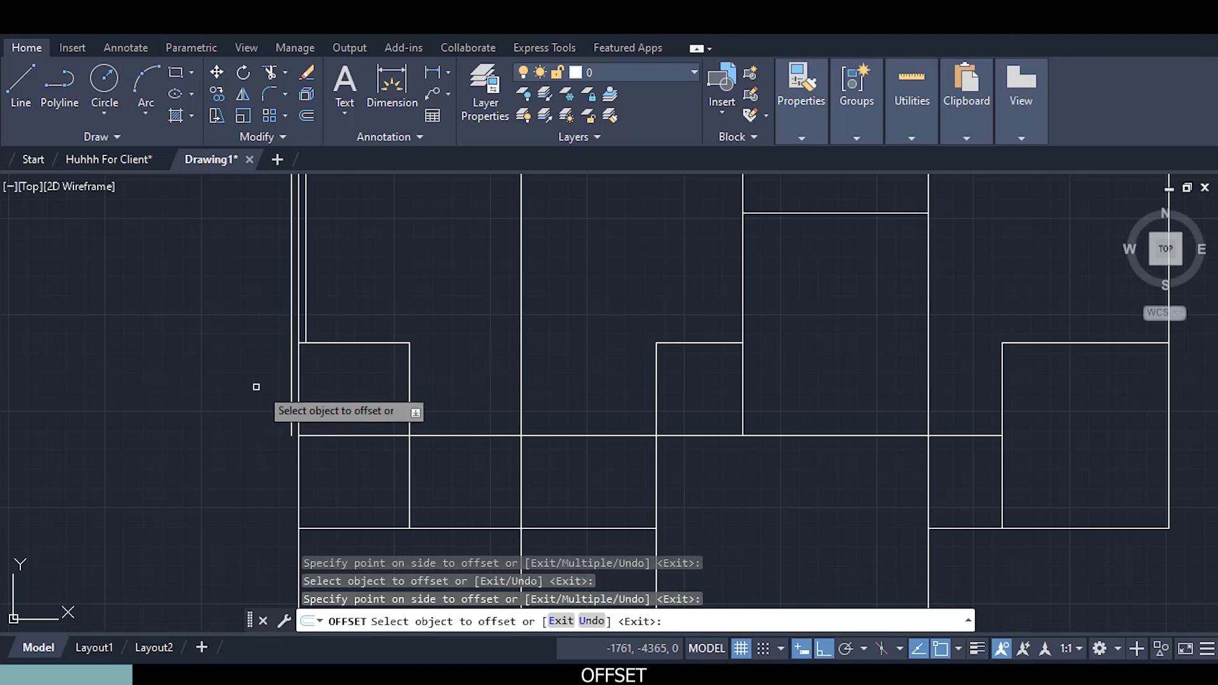
pyautogui.click(295, 380)
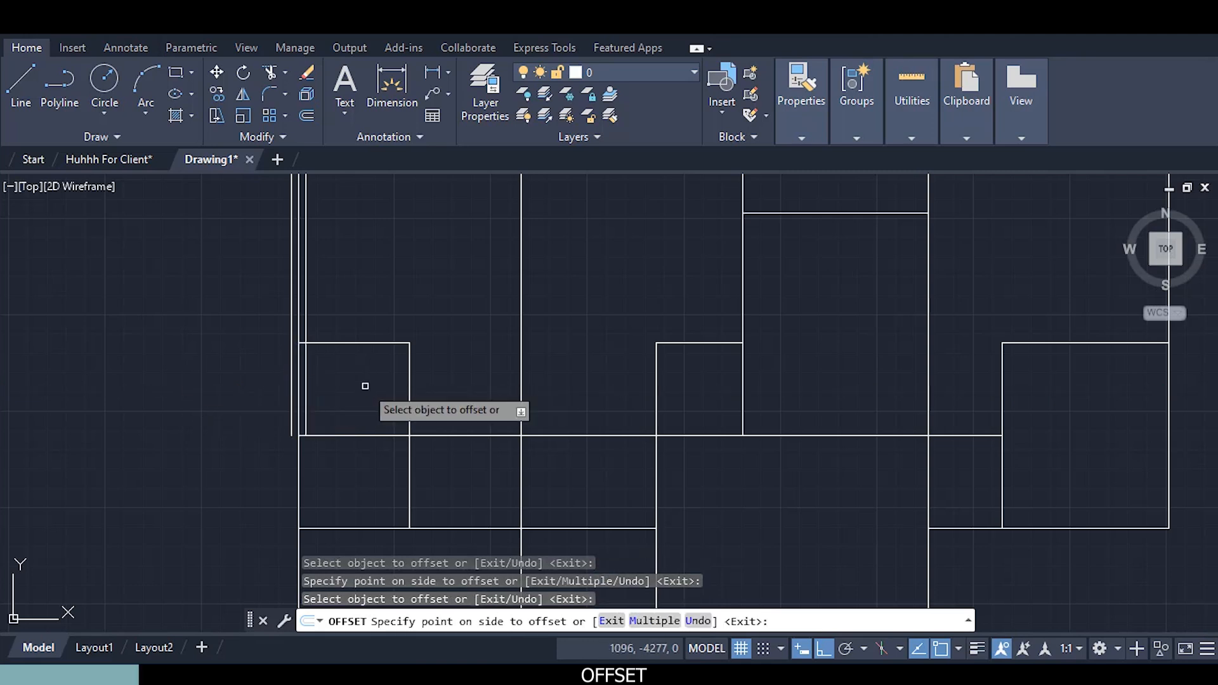
pyautogui.click(298, 458)
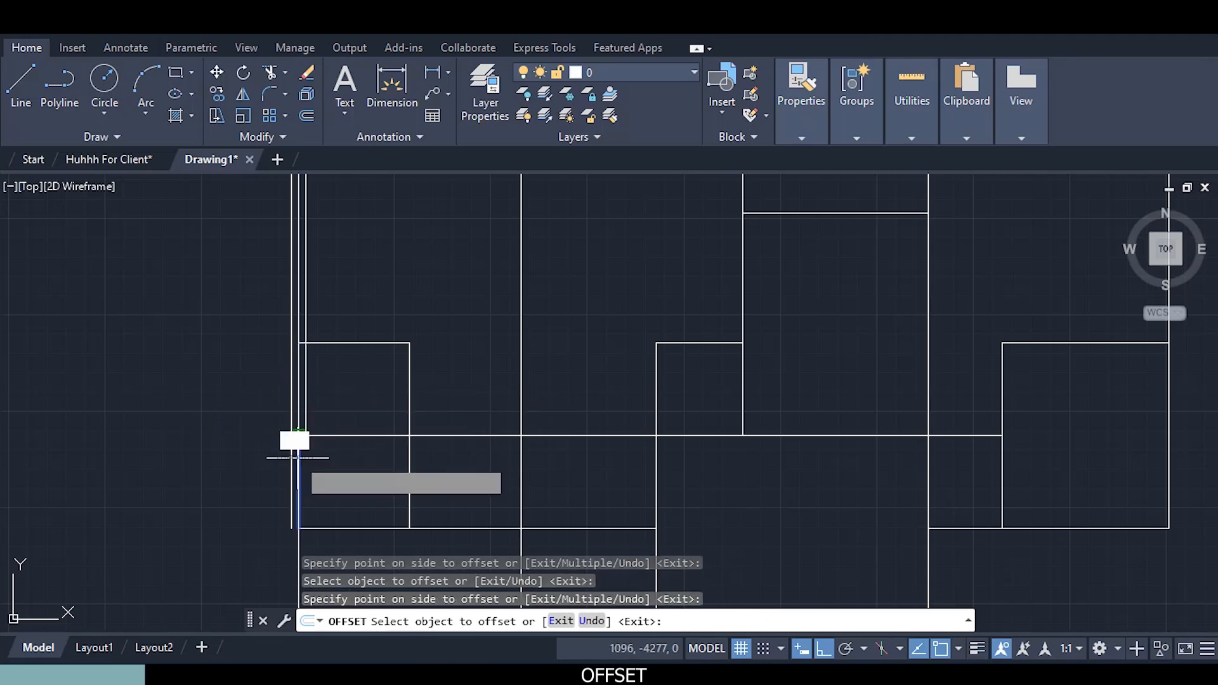
pyautogui.click(241, 462)
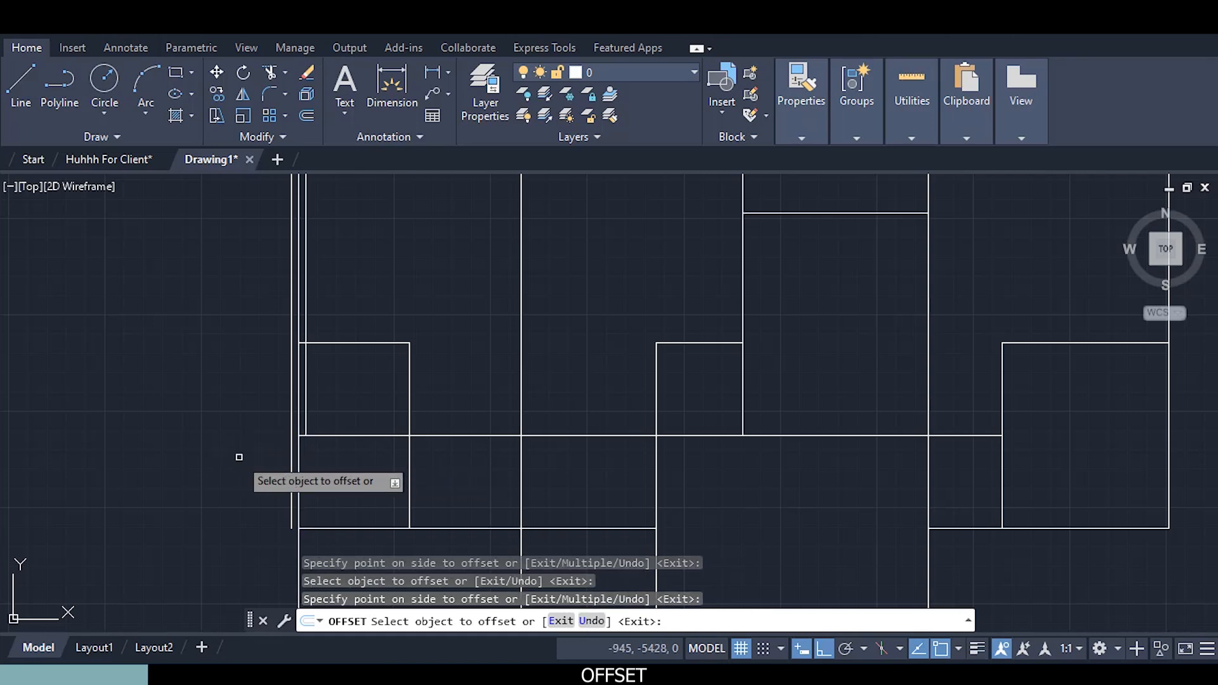
pyautogui.click(300, 461)
pyautogui.click(340, 465)
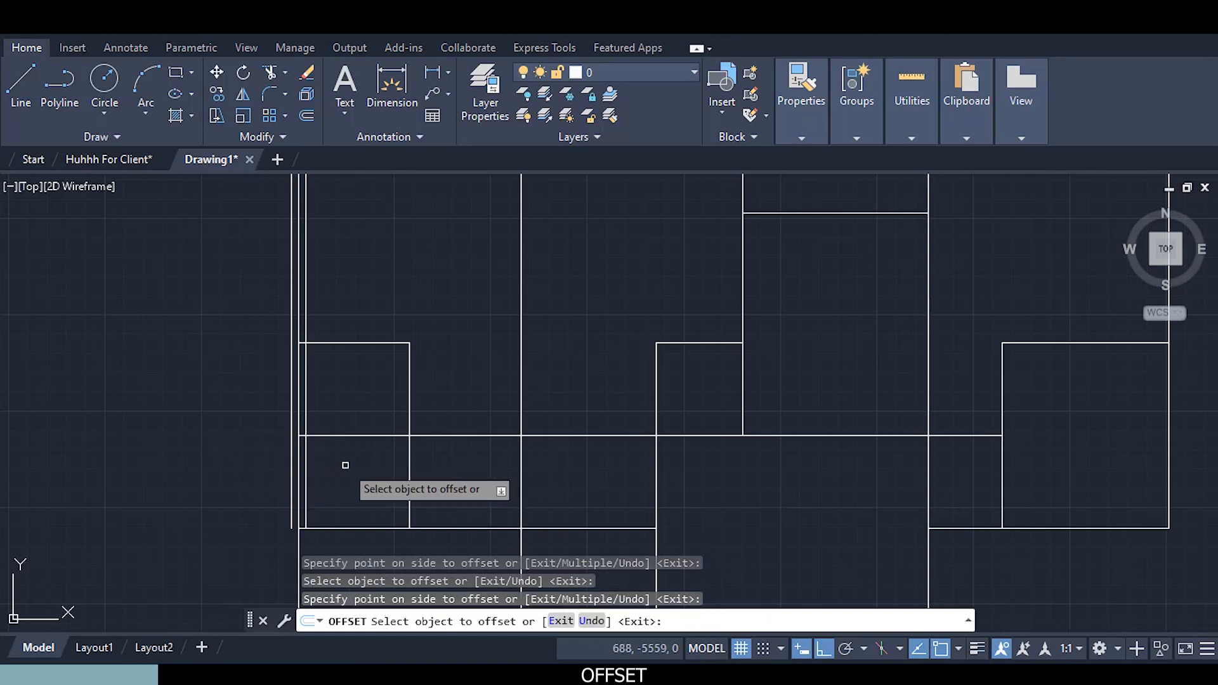
# Offset the lowest segment of the outer left wall, below the small room, 115 mm to both sides
pyautogui.scroll(-2, 345, 465)
pyautogui.moveTo(345, 465); pyautogui.dragTo(324, 372, button='middle')
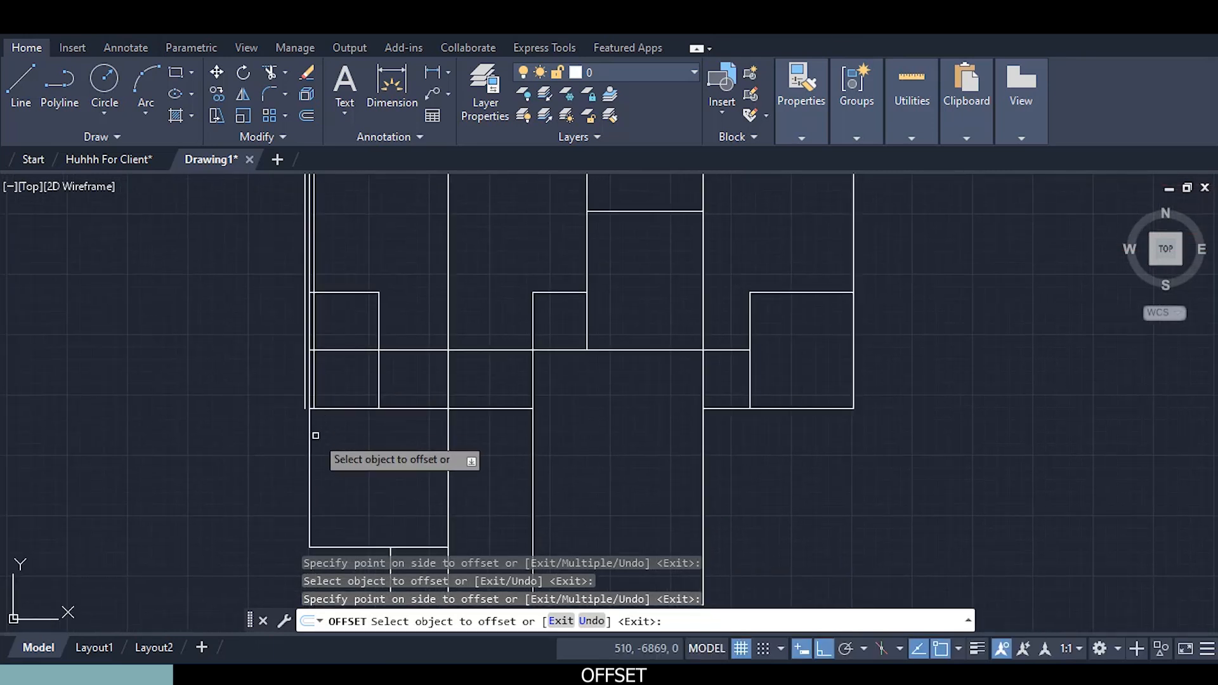
pyautogui.scroll(2, 315, 435)
pyautogui.click(304, 419)
pyautogui.click(287, 411)
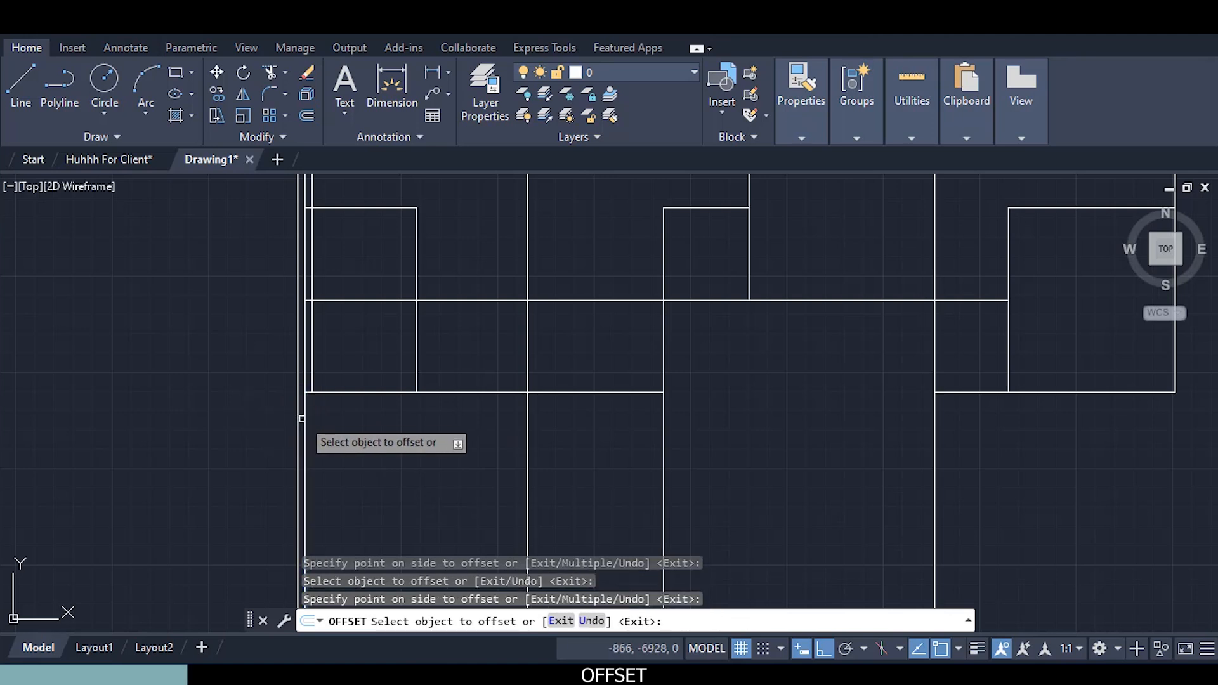
pyautogui.click(306, 401)
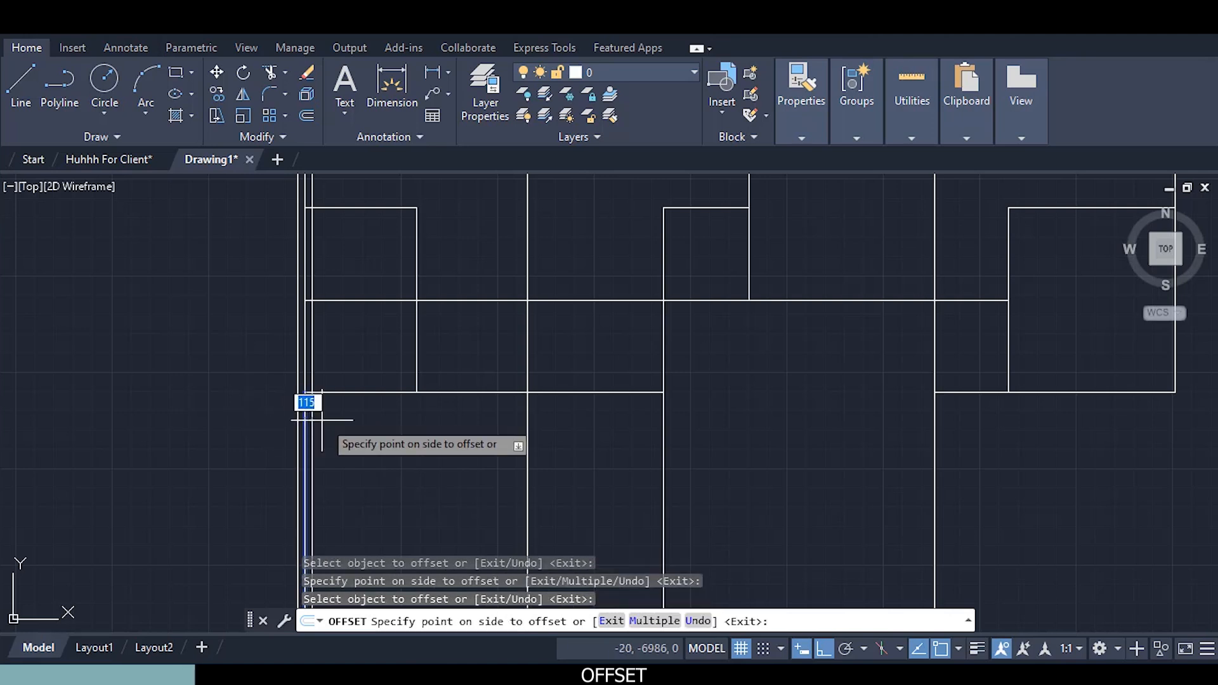
pyautogui.click(333, 416)
# Offset the short vertical wall at the plan's lower-left notch 115 mm to both sides
pyautogui.scroll(-2, 342, 428)
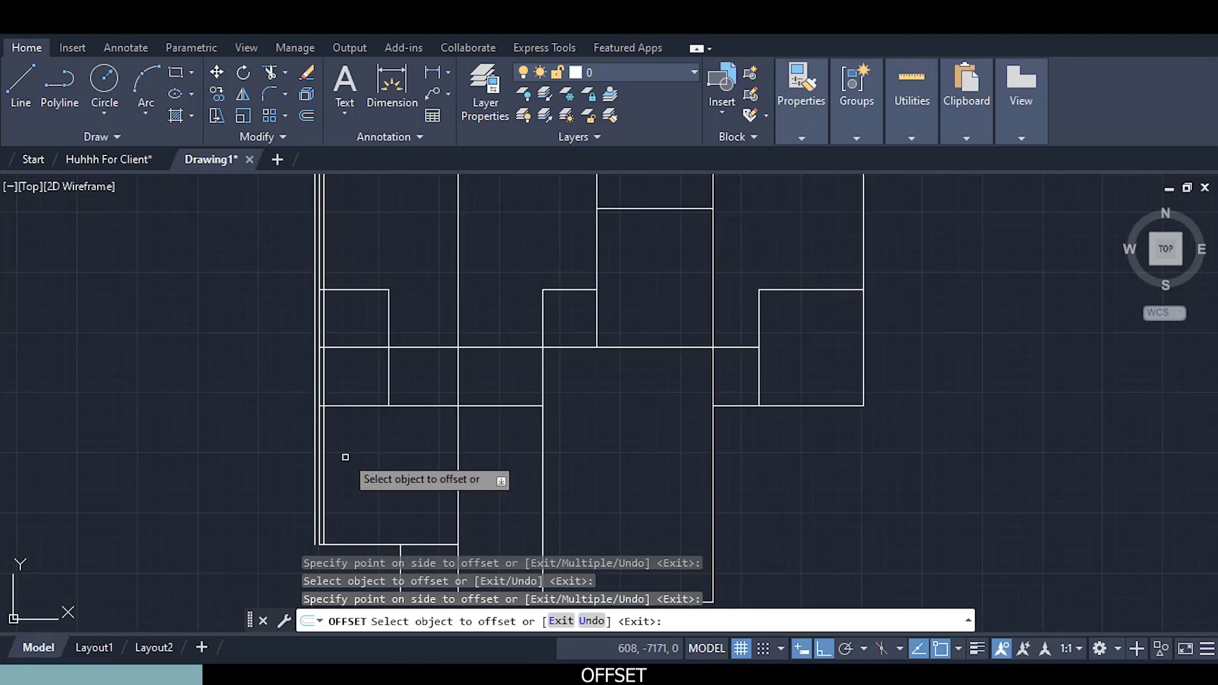
pyautogui.moveTo(345, 462); pyautogui.dragTo(280, 318, button='middle')
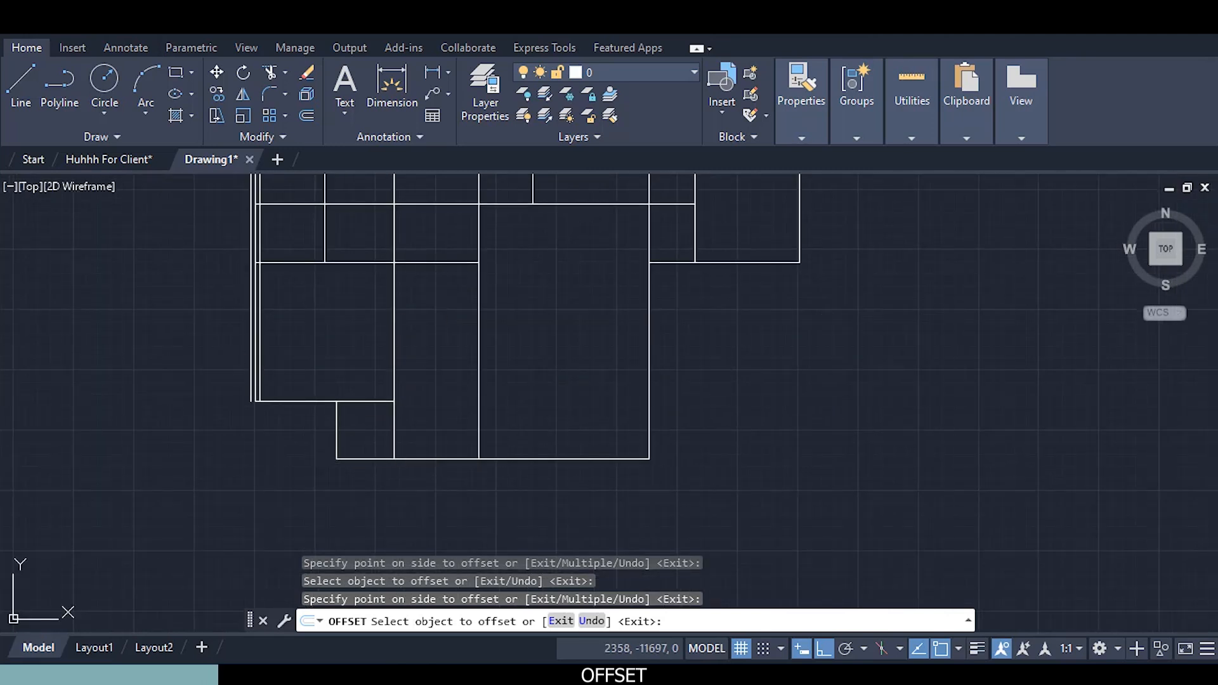
pyautogui.click(338, 437)
pyautogui.click(289, 431)
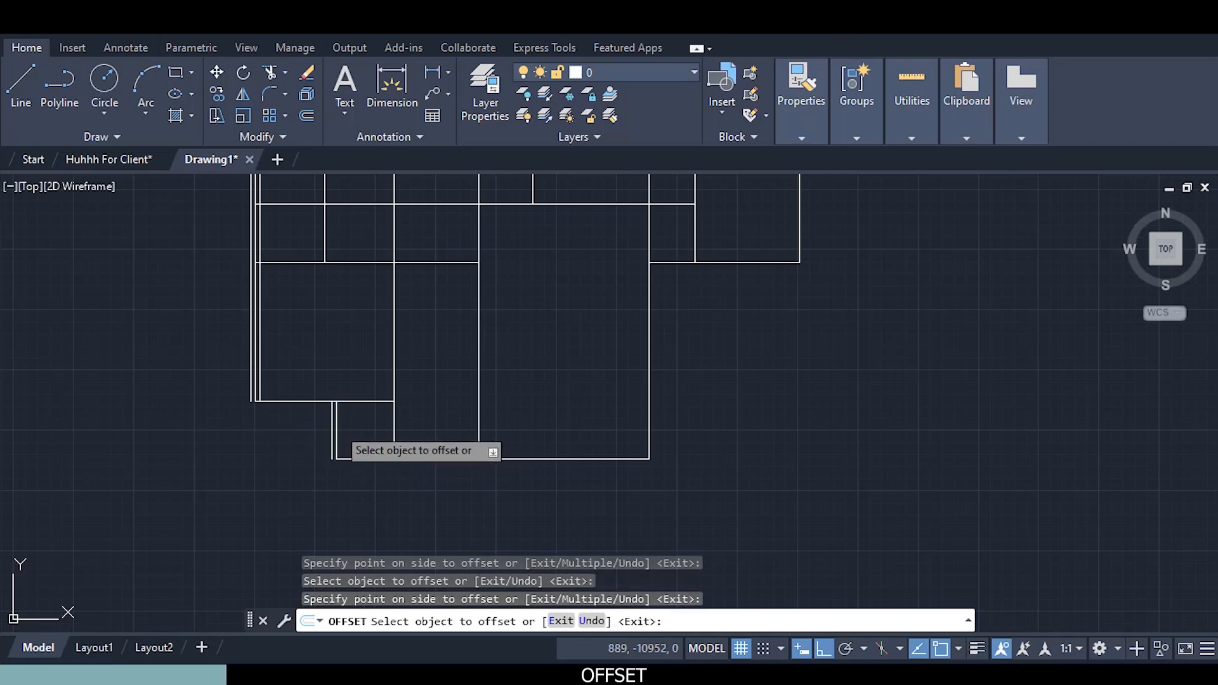
pyautogui.click(336, 427)
pyautogui.click(347, 426)
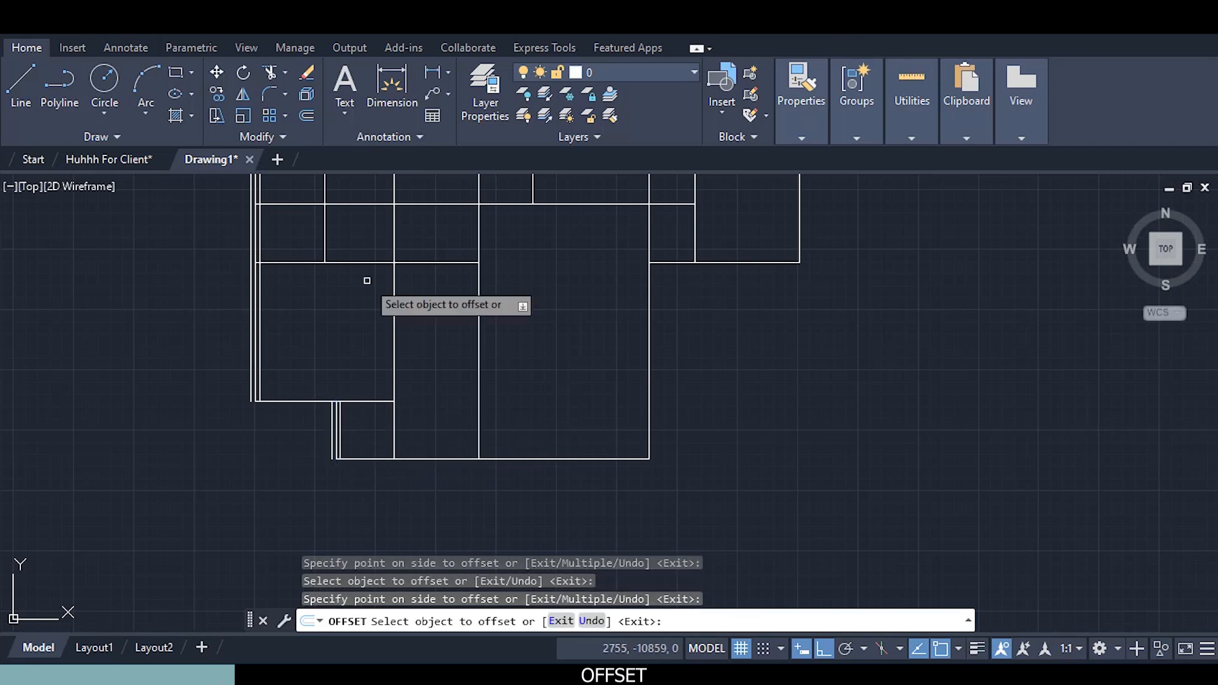
# Offset the right-hand wall of the small left room 115 mm to both sides
pyautogui.moveTo(352, 278); pyautogui.dragTo(347, 407, button='middle')
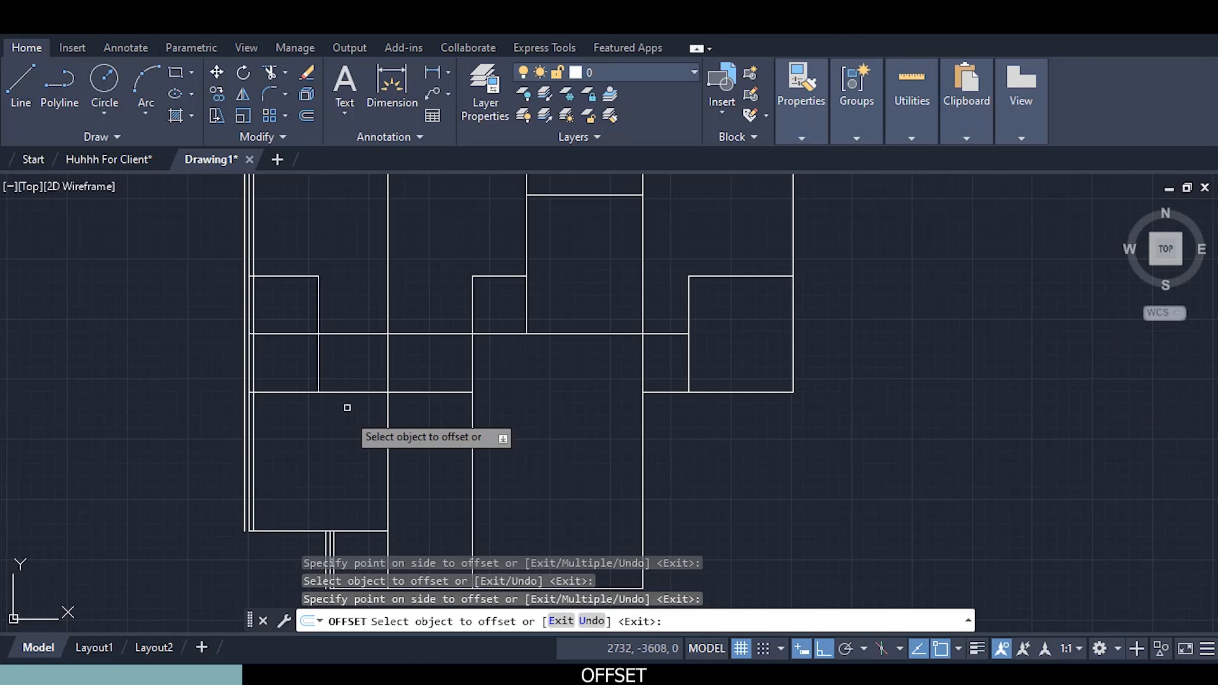
pyautogui.click(319, 358)
pyautogui.click(289, 359)
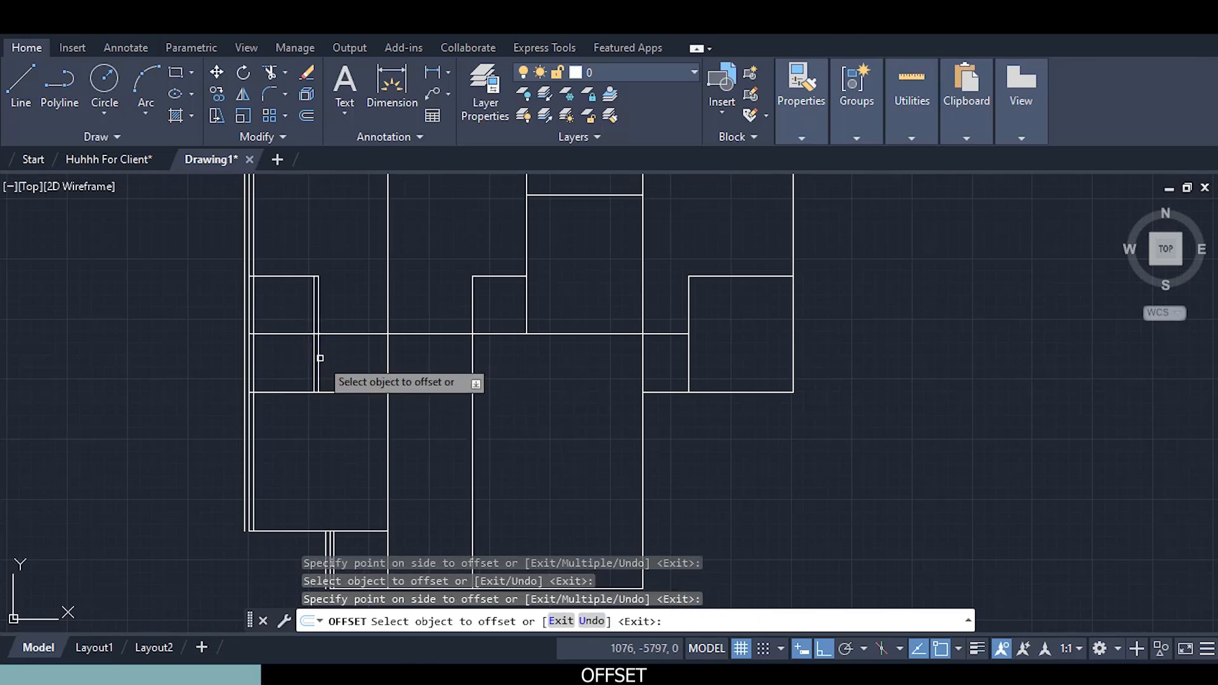
pyautogui.scroll(2, 320, 358)
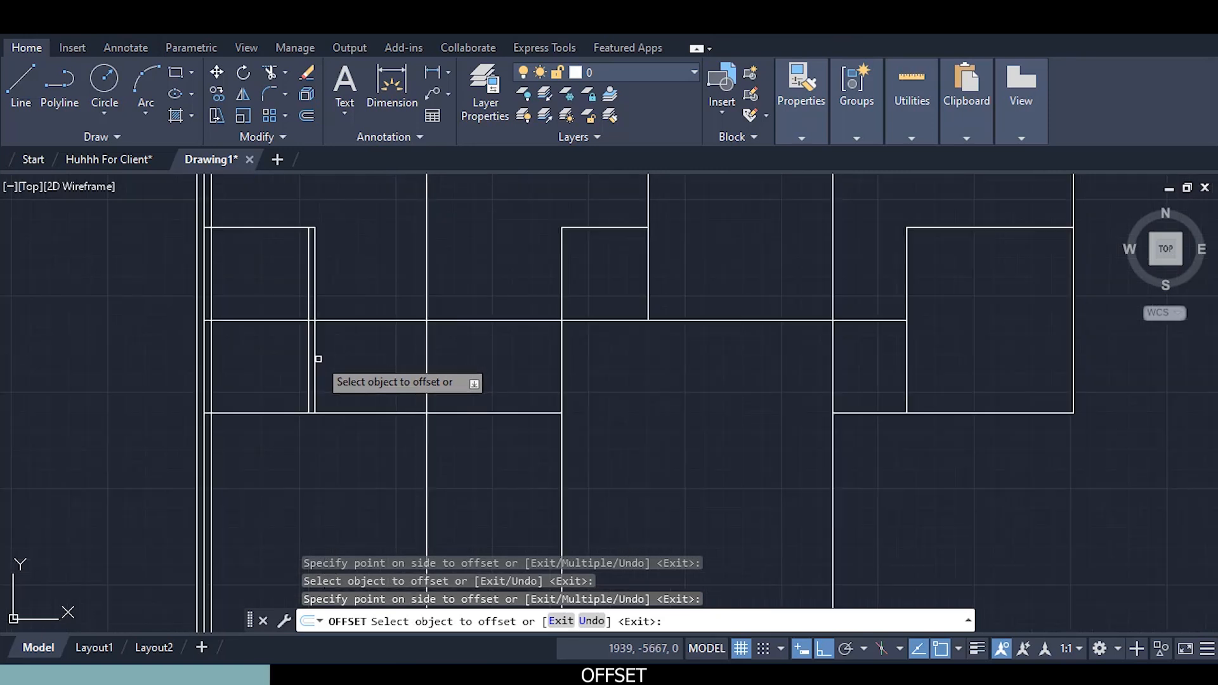
pyautogui.click(315, 359)
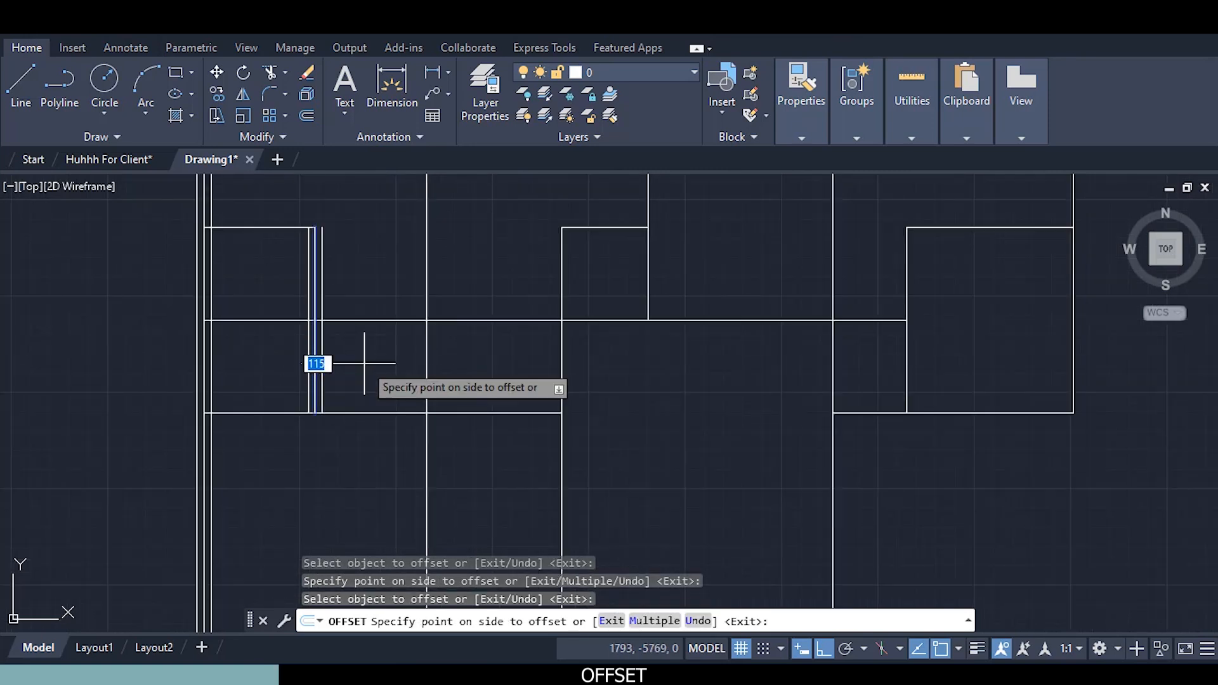
pyautogui.click(366, 360)
# Offset the long vertical partition running from the top wall to the bottom wall 115 mm to both sides
pyautogui.scroll(-2, 371, 359)
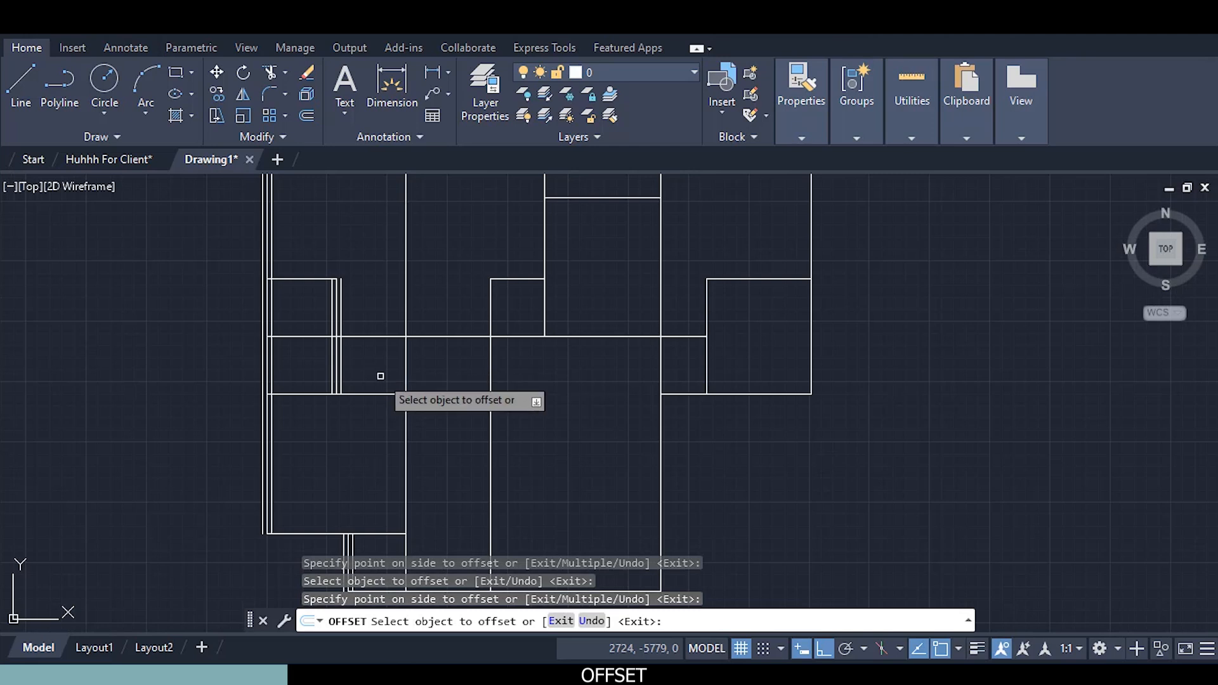
pyautogui.moveTo(408, 462); pyautogui.dragTo(381, 394, button='middle')
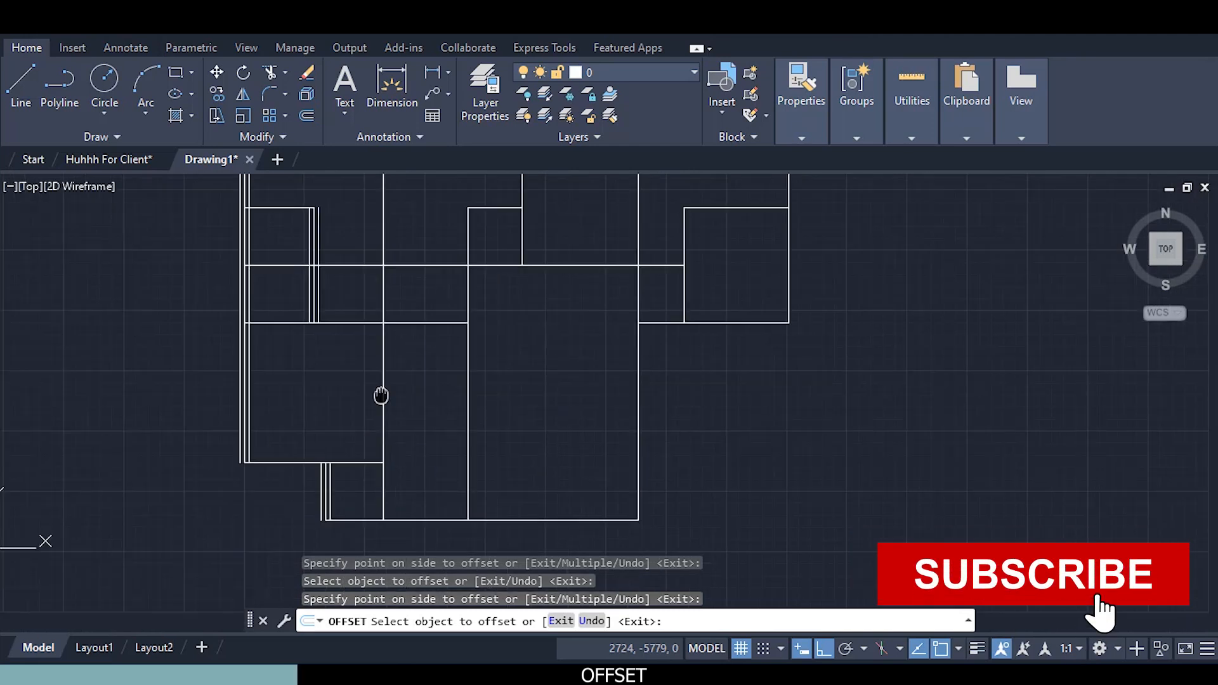
pyautogui.click(380, 383)
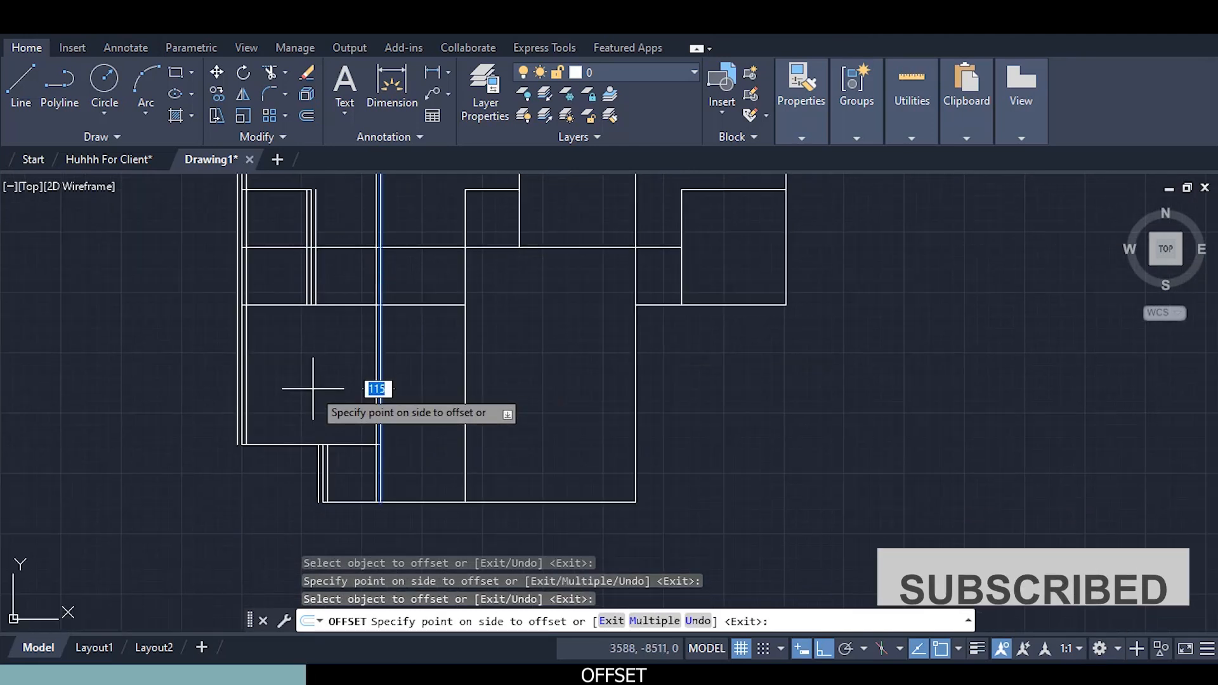
pyautogui.click(375, 388)
pyautogui.click(381, 373)
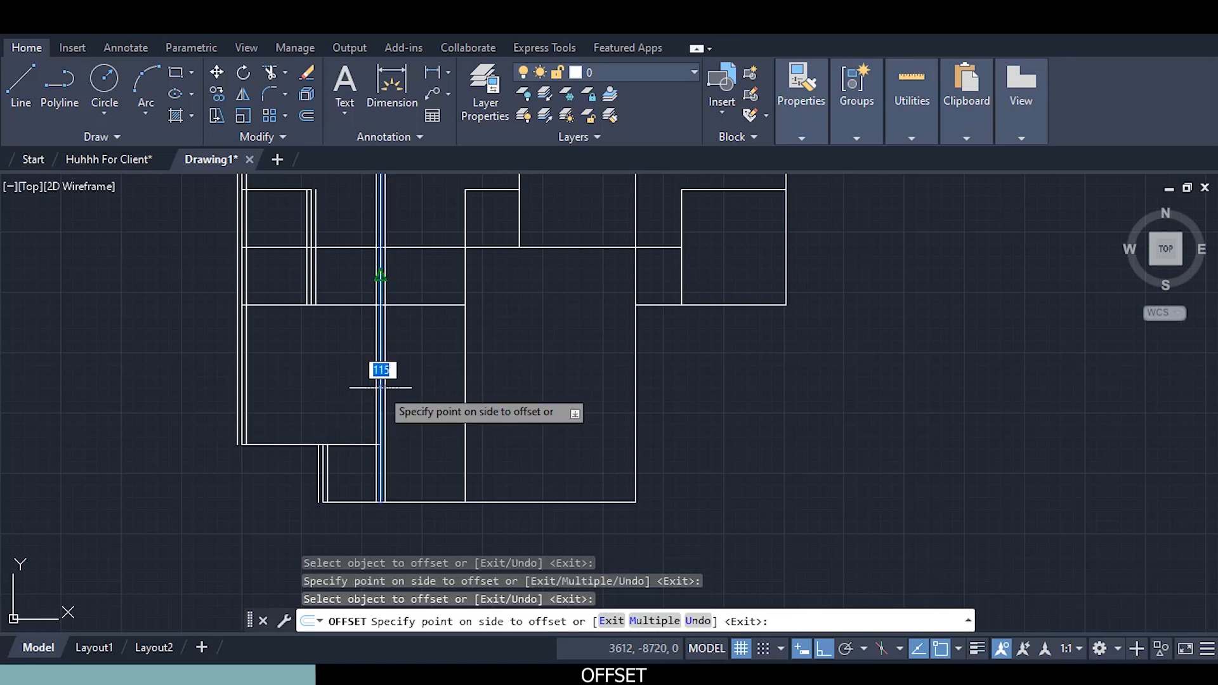
pyautogui.click(410, 385)
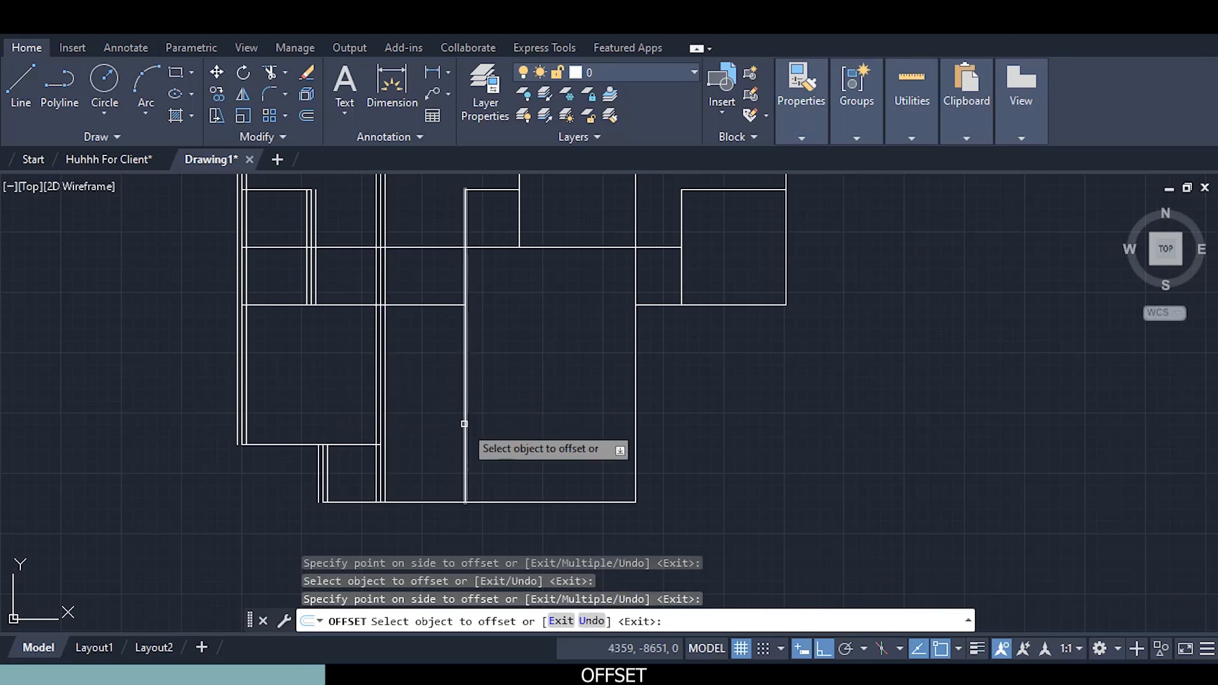
# Offset the 8100 mm vertical partition rising from the bottom wall 115 mm to both sides
pyautogui.click(464, 427)
pyautogui.click(421, 427)
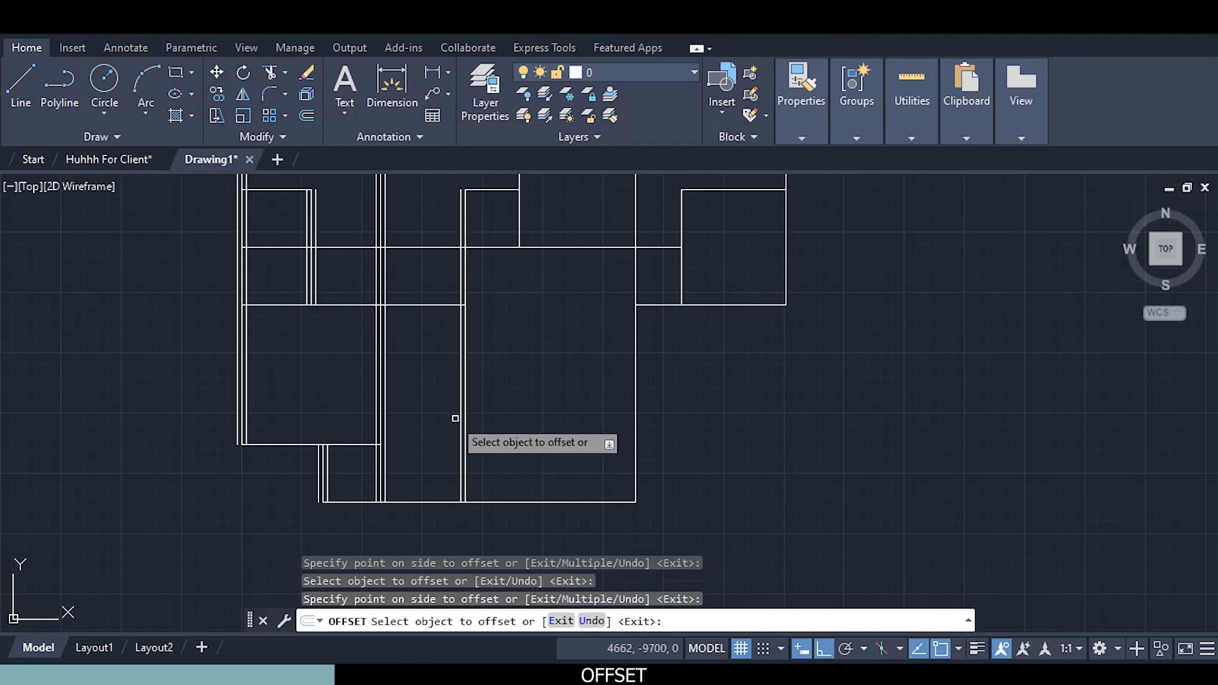
pyautogui.scroll(7, 463, 414)
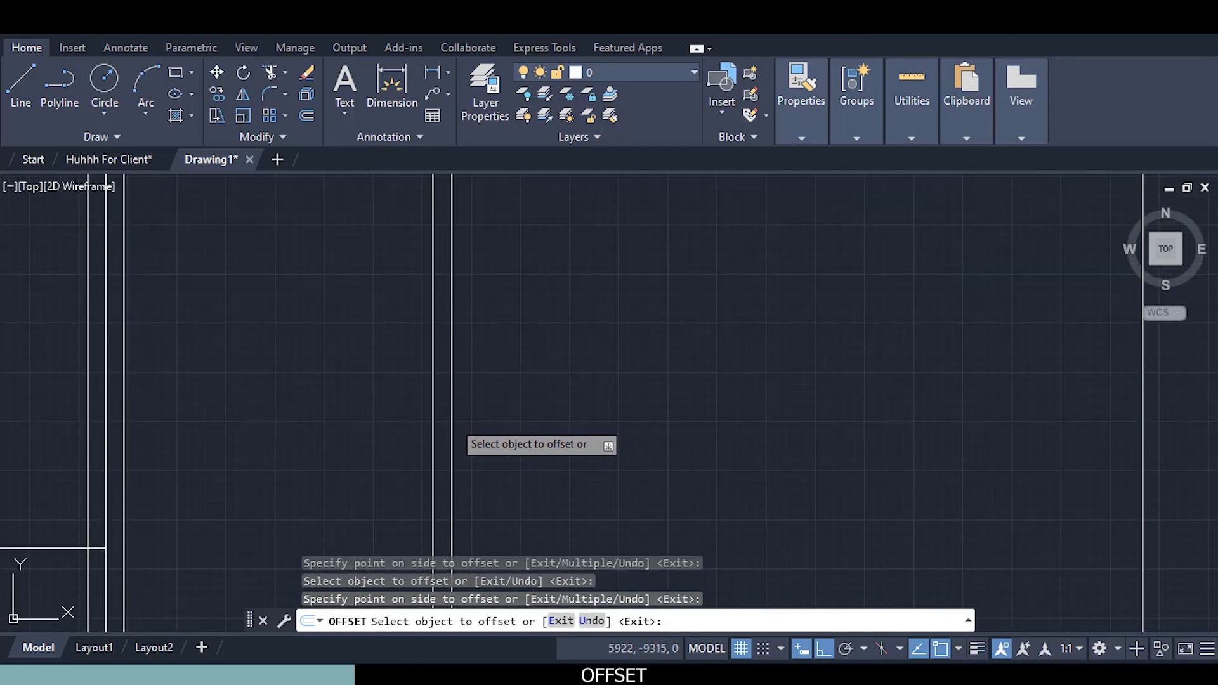
pyautogui.click(453, 420)
pyautogui.click(565, 413)
# Offset the vertical partition between the top wall and the long horizontal partition, joined by the 1400 mm line, 115 mm to both sides
pyautogui.scroll(-4, 567, 416)
pyautogui.scroll(-6, 569, 416)
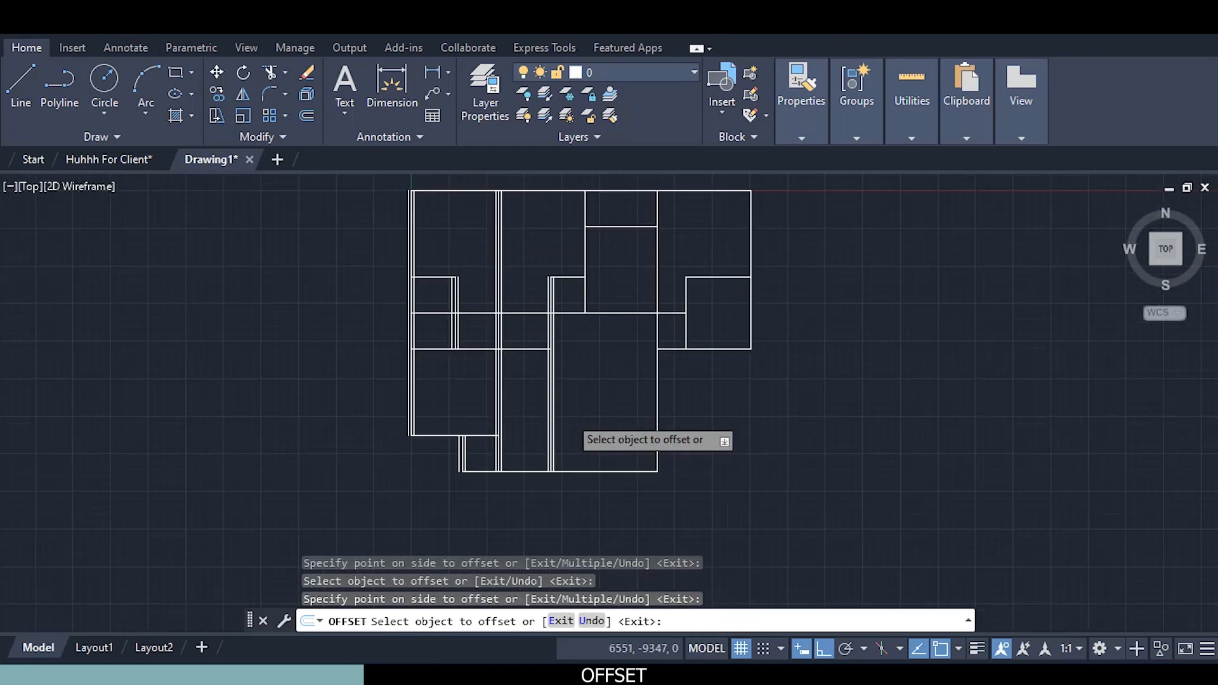
pyautogui.scroll(8, 578, 350)
pyautogui.scroll(2, 580, 343)
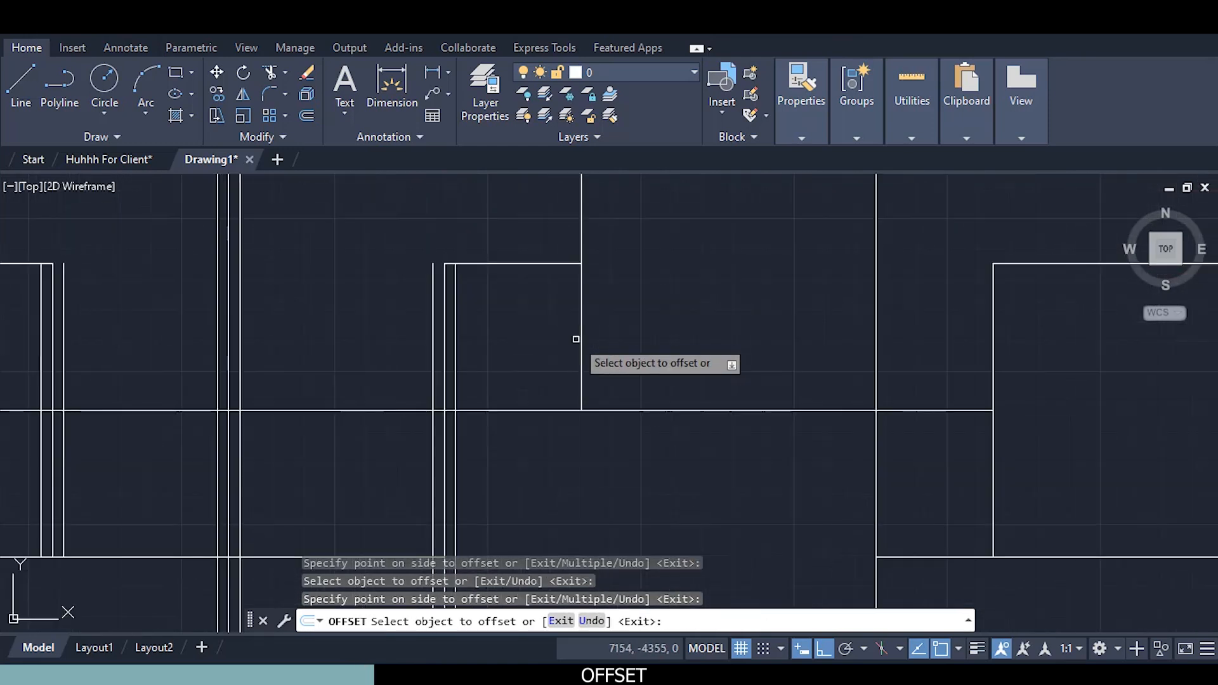
pyautogui.click(580, 336)
pyautogui.click(540, 343)
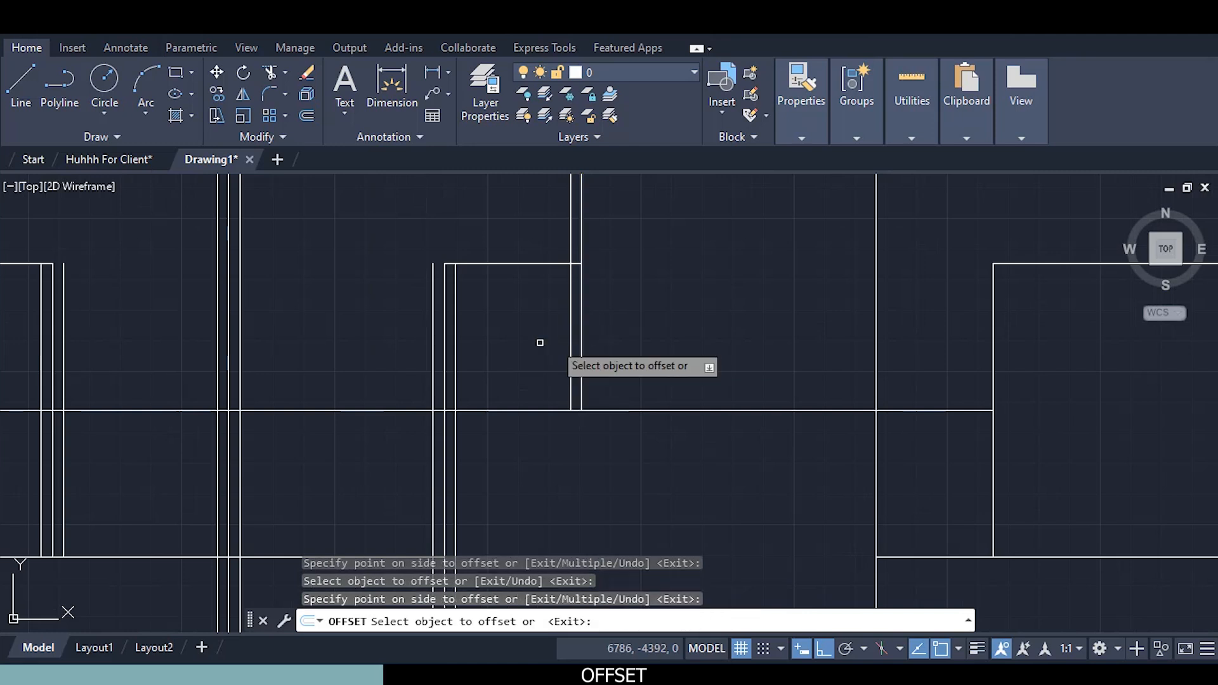
pyautogui.click(580, 331)
pyautogui.click(642, 323)
# Offset the upper segment of the long vertical partition left of the small right-hand room 115 mm to both sides
pyautogui.scroll(-5, 638, 323)
pyautogui.moveTo(645, 377); pyautogui.dragTo(484, 353, button='middle')
pyautogui.scroll(2, 522, 340)
pyautogui.scroll(2, 516, 338)
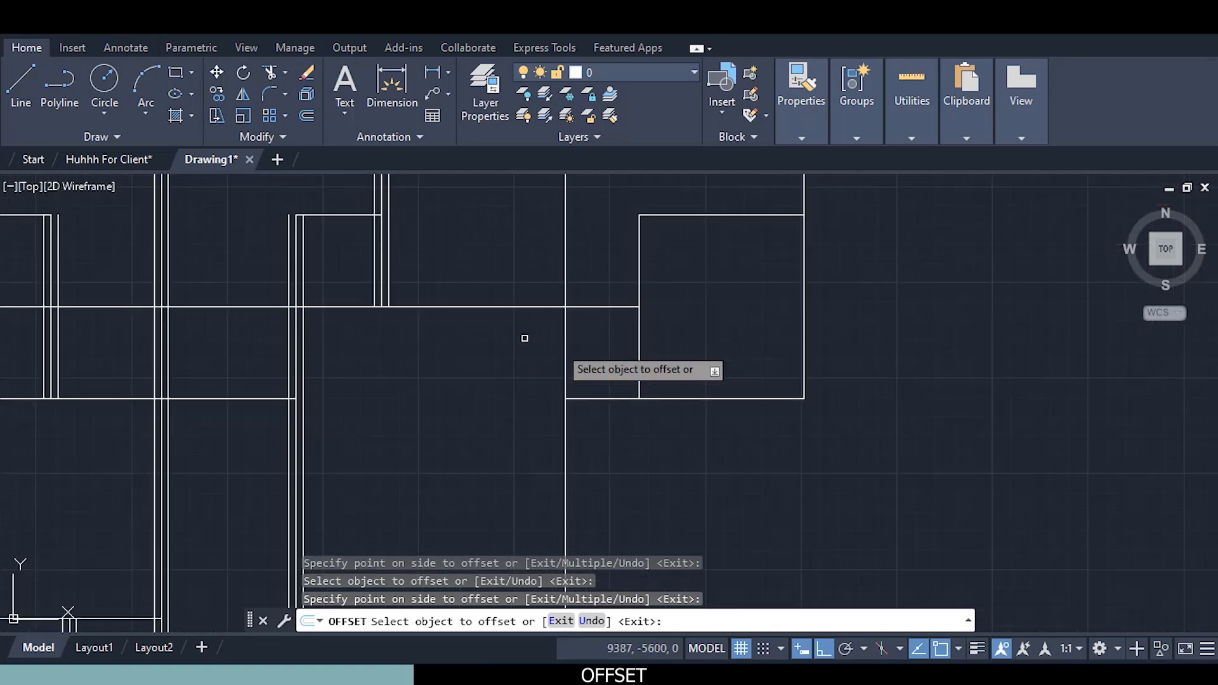
pyautogui.click(565, 350)
pyautogui.click(484, 368)
pyautogui.click(483, 368)
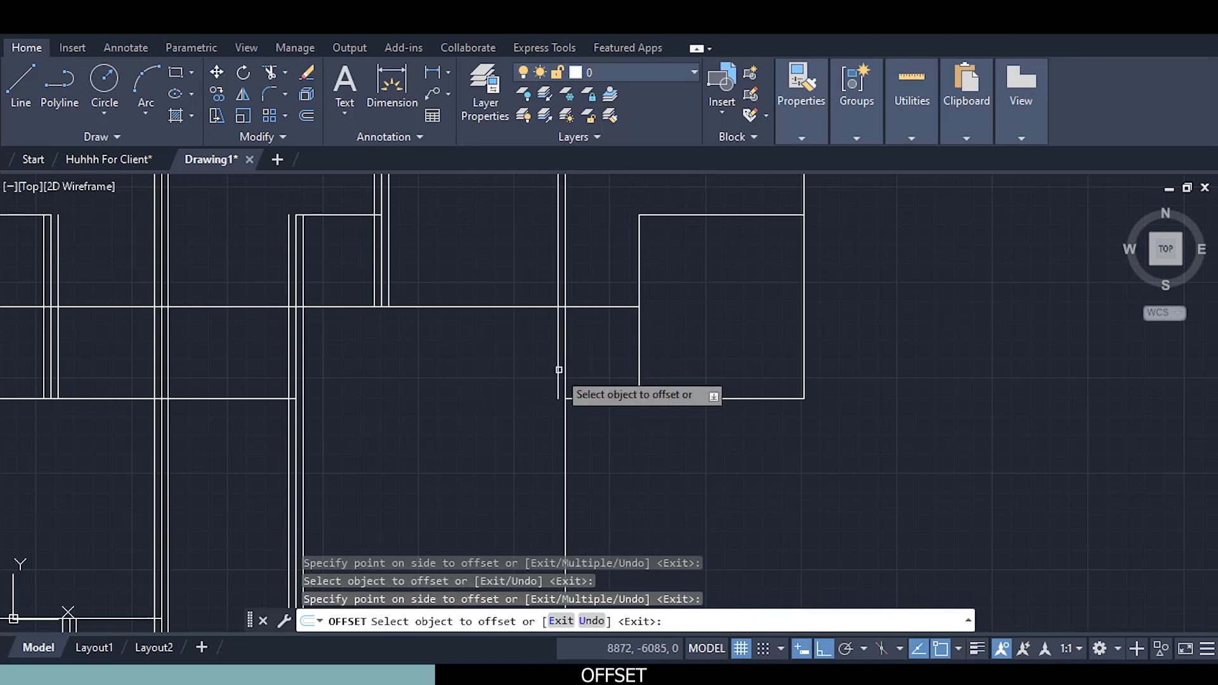
pyautogui.click(567, 355)
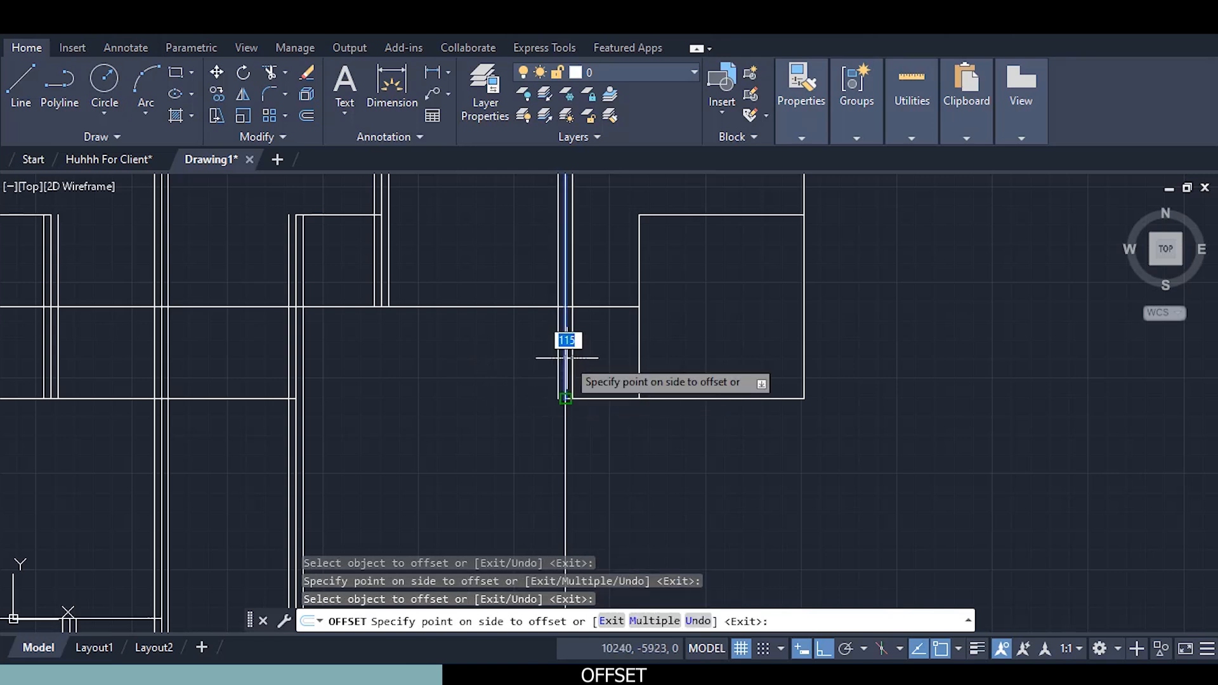
pyautogui.click(599, 348)
# Offset the lower segment of that same vertical partition, below the small right-hand room, 115 mm to both sides
pyautogui.click(565, 453)
pyautogui.click(486, 452)
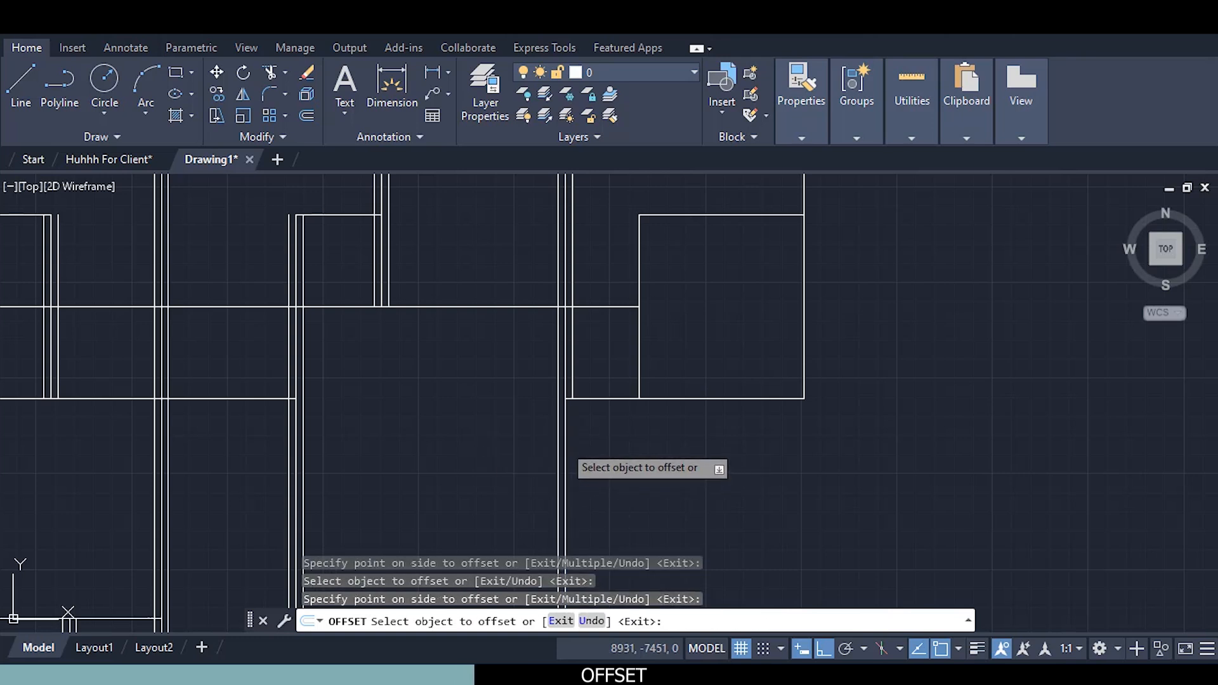
pyautogui.click(564, 436)
pyautogui.click(598, 439)
# Offset the left wall of the small right-hand room 115 mm to both sides
pyautogui.scroll(-2, 597, 439)
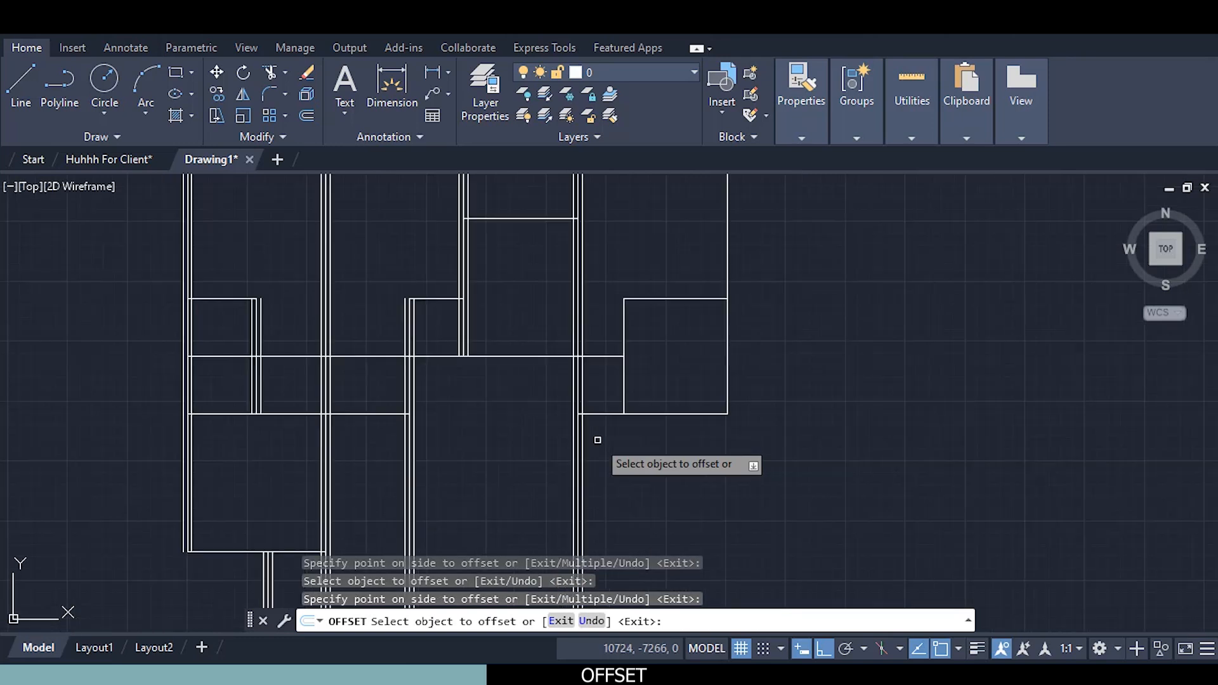
pyautogui.click(622, 363)
pyautogui.click(603, 389)
pyautogui.click(624, 381)
pyautogui.click(661, 380)
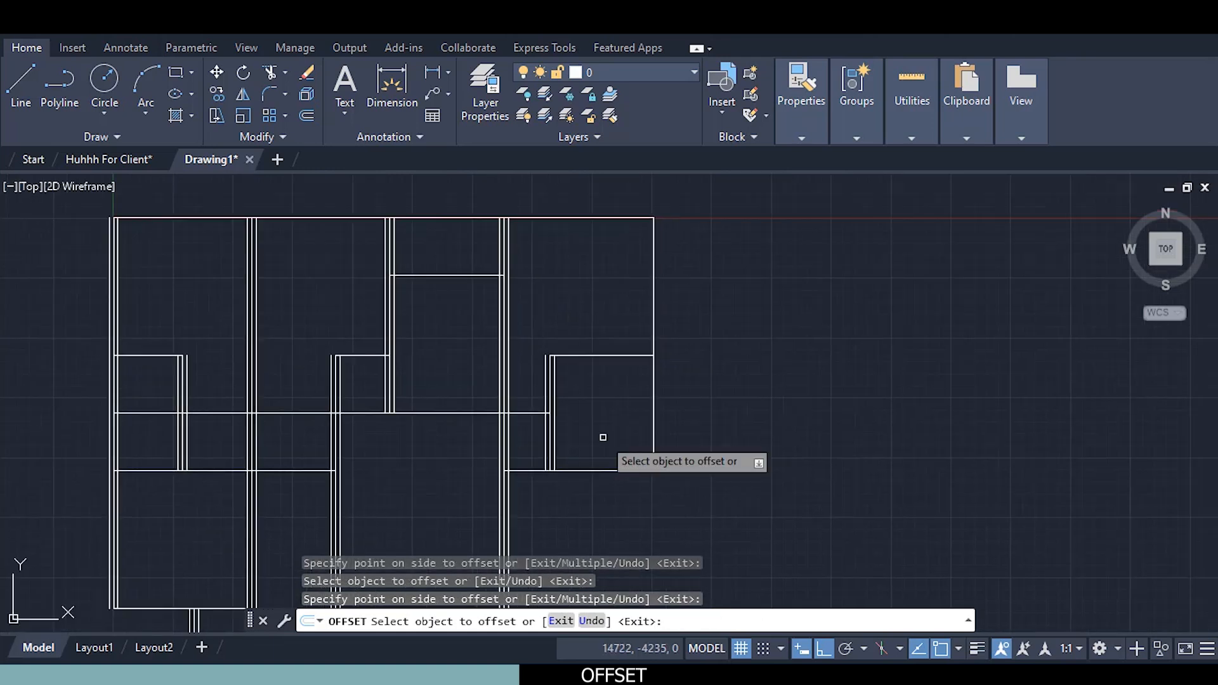
# Offset the plan's outer right-hand wall 115 mm to the inside and to the outside
pyautogui.click(653, 384)
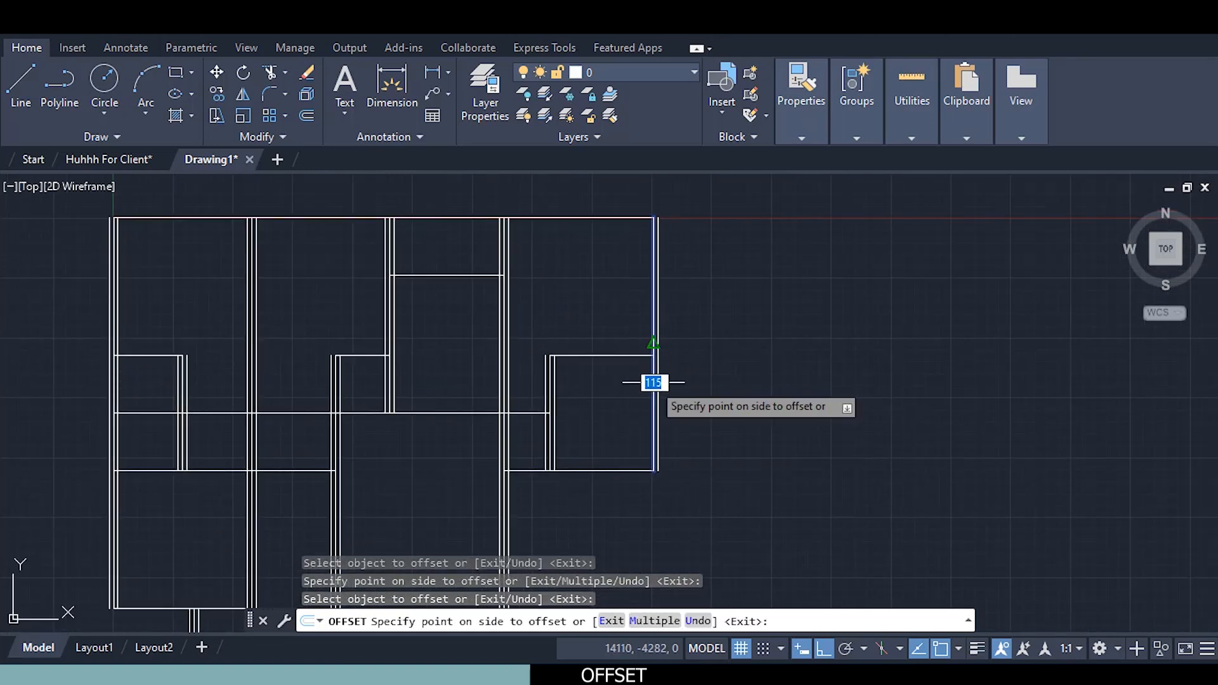
pyautogui.click(625, 397)
pyautogui.scroll(5, 658, 374)
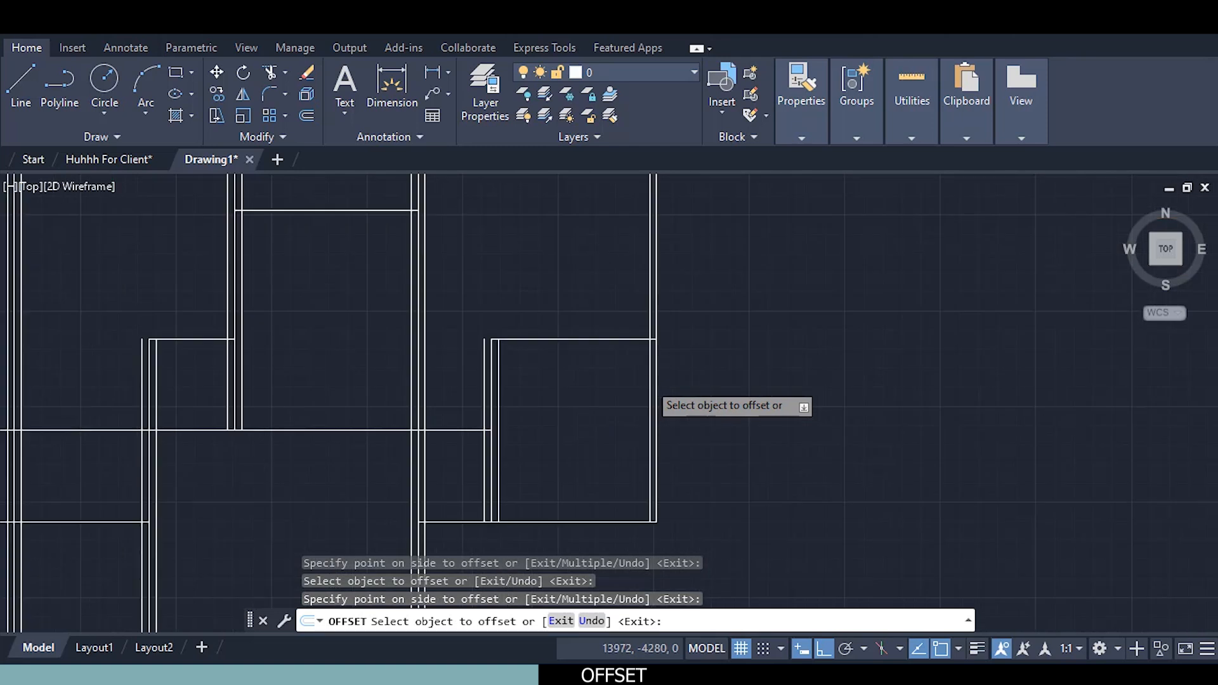
pyautogui.click(661, 361)
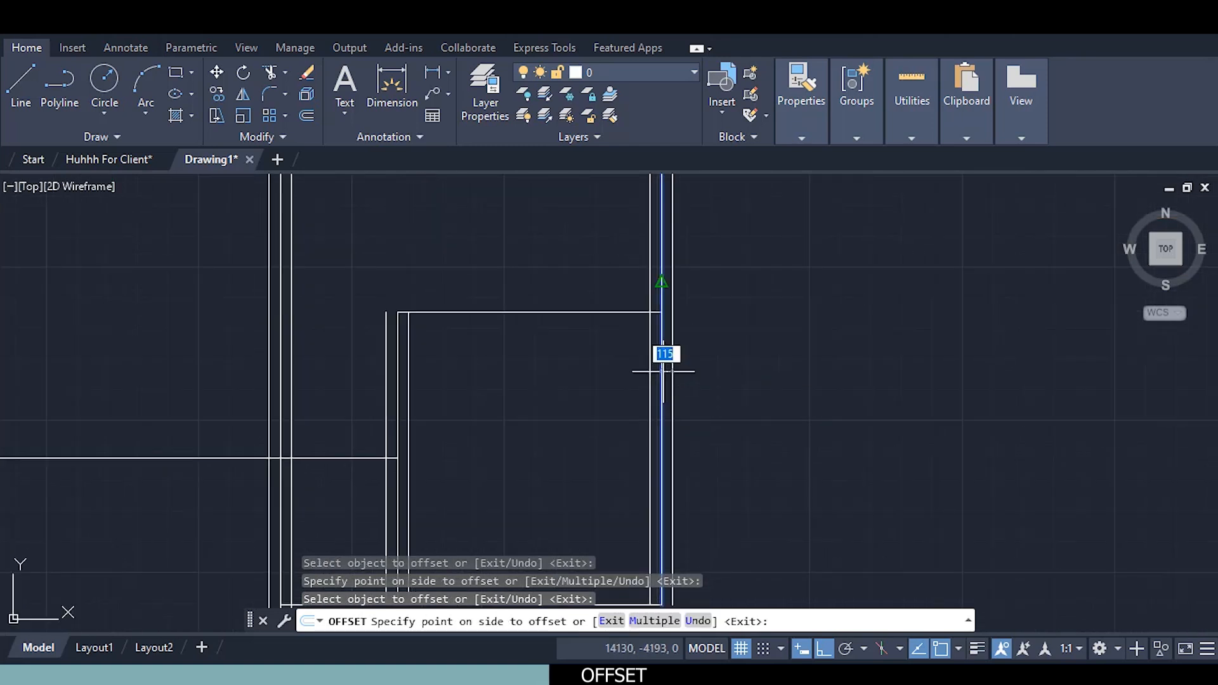
pyautogui.click(780, 371)
# Offset the first segment of the top exterior wall, starting at the upper-left corner, 115 mm to both sides
pyautogui.scroll(-5, 777, 374)
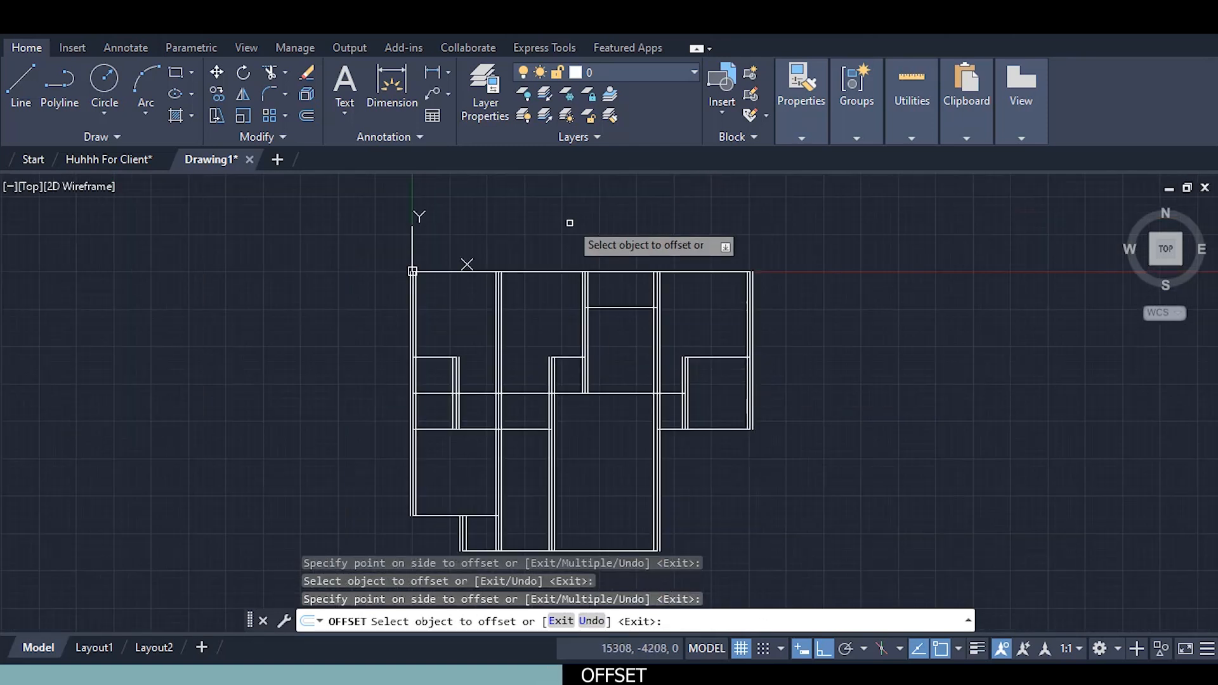
pyautogui.scroll(5, 536, 252)
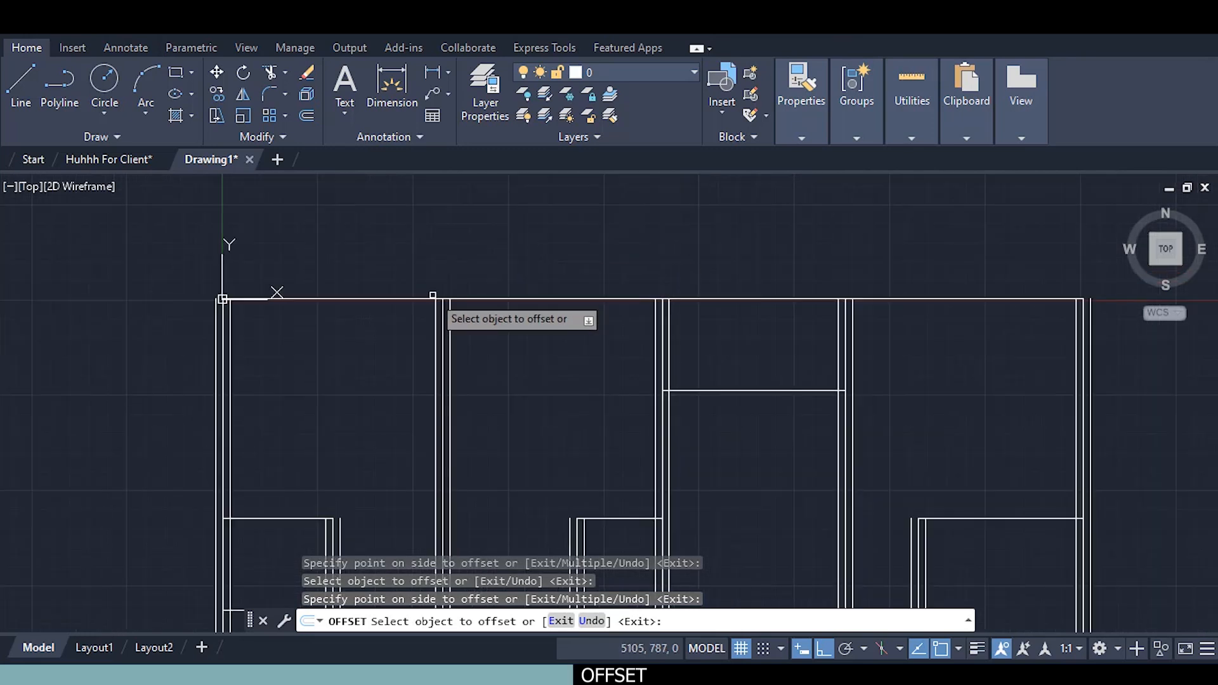
pyautogui.click(434, 295)
pyautogui.click(437, 249)
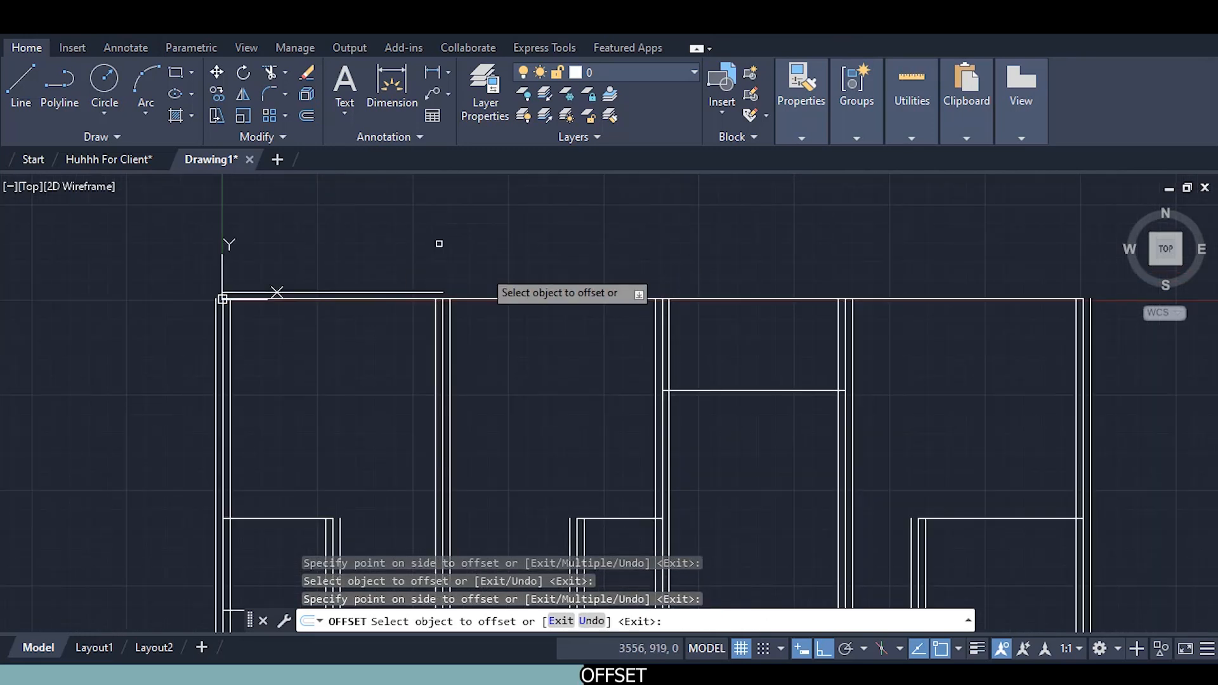
pyautogui.click(396, 293)
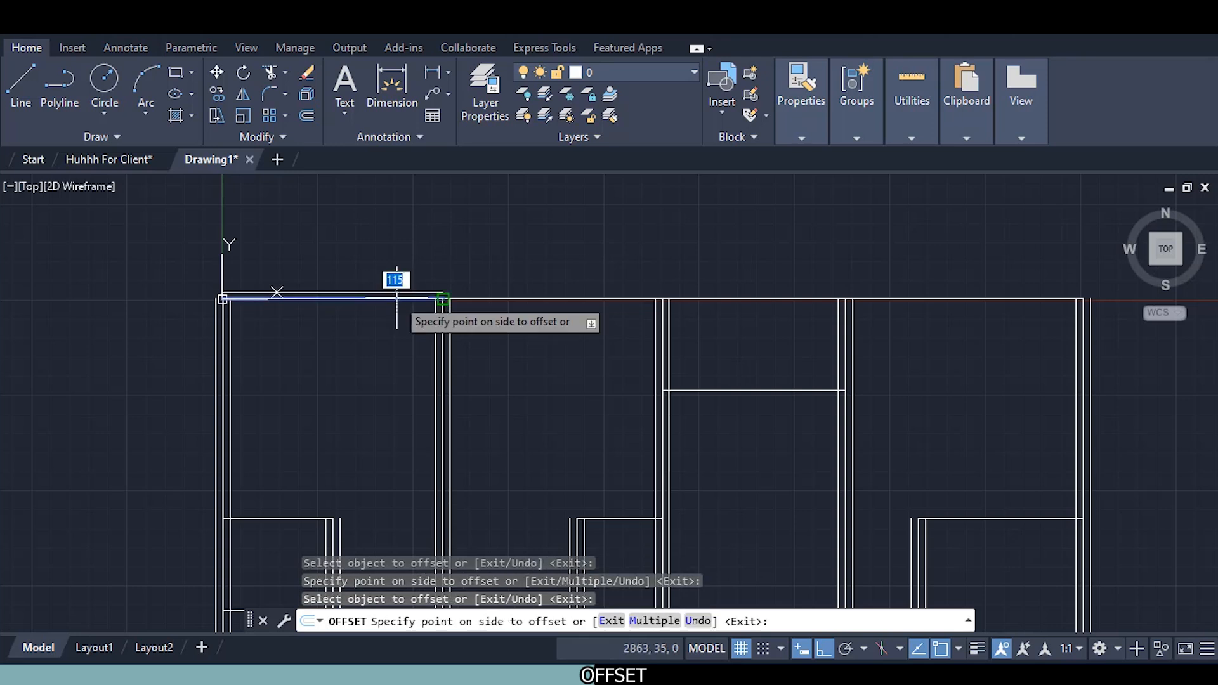
pyautogui.click(444, 336)
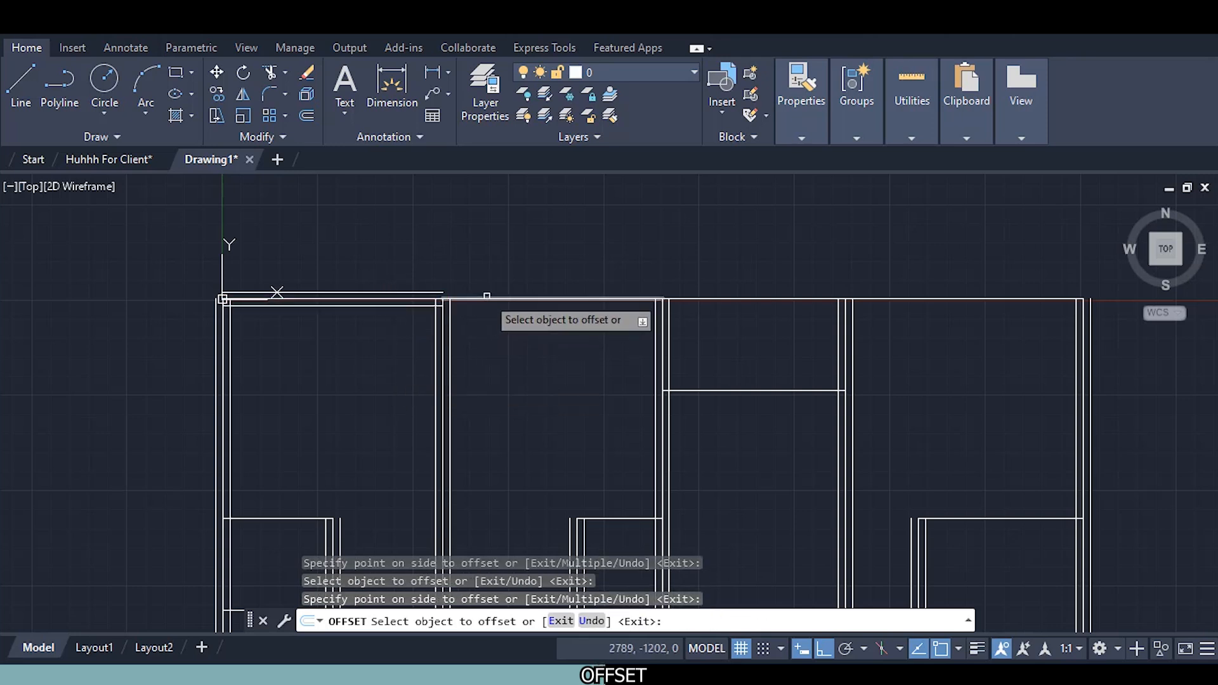
# Offset the second segment from the left of the top exterior wall 115 mm to both sides
pyautogui.click(488, 298)
pyautogui.click(492, 289)
pyautogui.scroll(2, 491, 293)
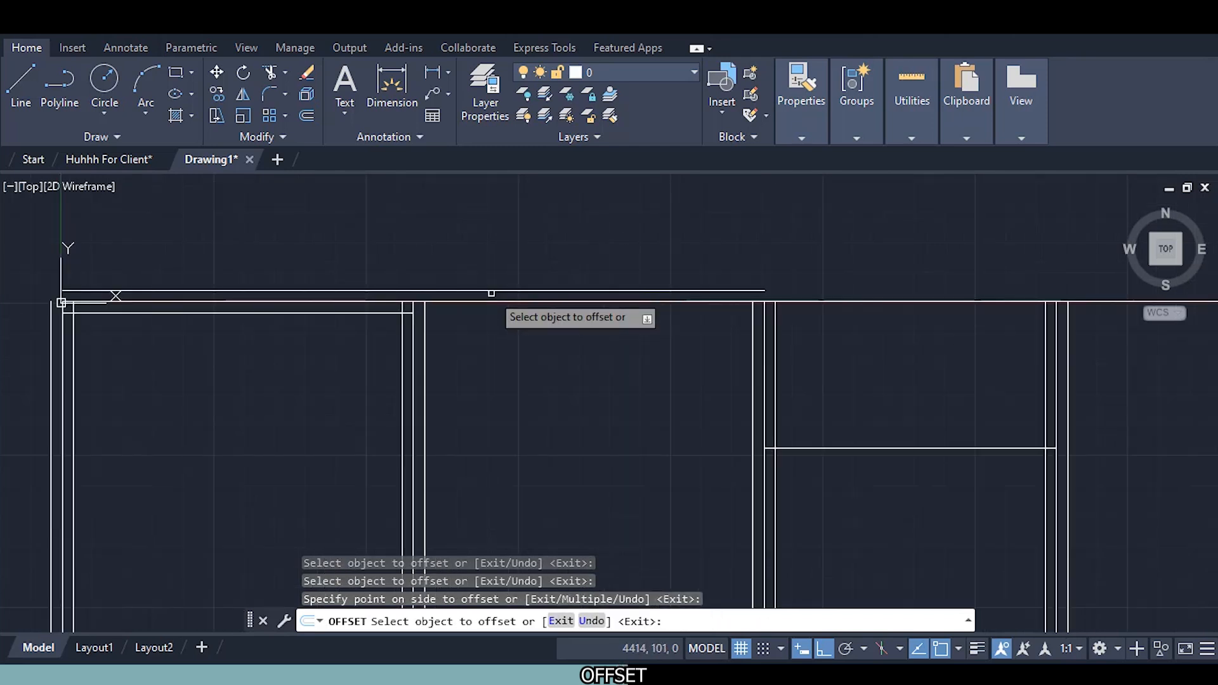
pyautogui.click(491, 302)
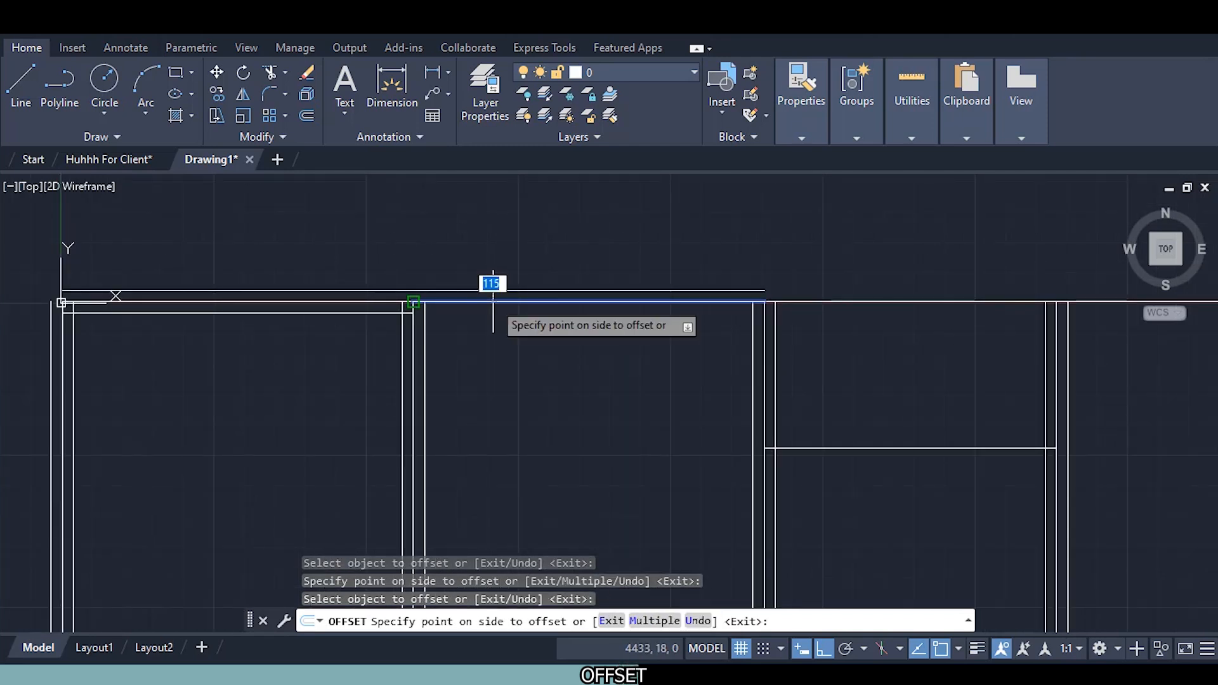
pyautogui.click(482, 379)
# Offset the third segment of the top exterior wall, above the short horizontal partition, 115 mm to both sides
pyautogui.moveTo(776, 371)
pyautogui.mouseDown(button='middle')
pyautogui.moveTo(786, 375)
pyautogui.moveTo(609, 400)
pyautogui.mouseUp(button='middle')
pyautogui.click(654, 338)
pyautogui.click(662, 299)
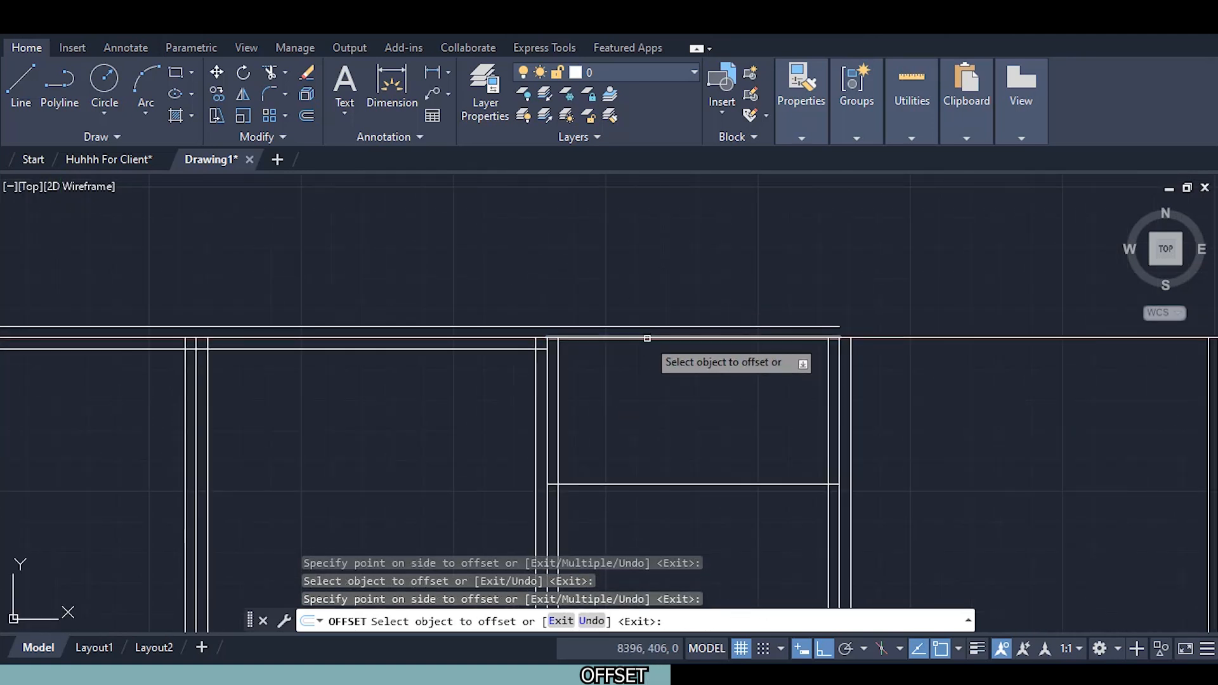
pyautogui.click(647, 338)
pyautogui.click(726, 432)
# Offset the last segment of the top exterior wall, ending at the upper-right corner, 115 mm to both sides
pyautogui.moveTo(726, 432); pyautogui.dragTo(428, 451, button='middle')
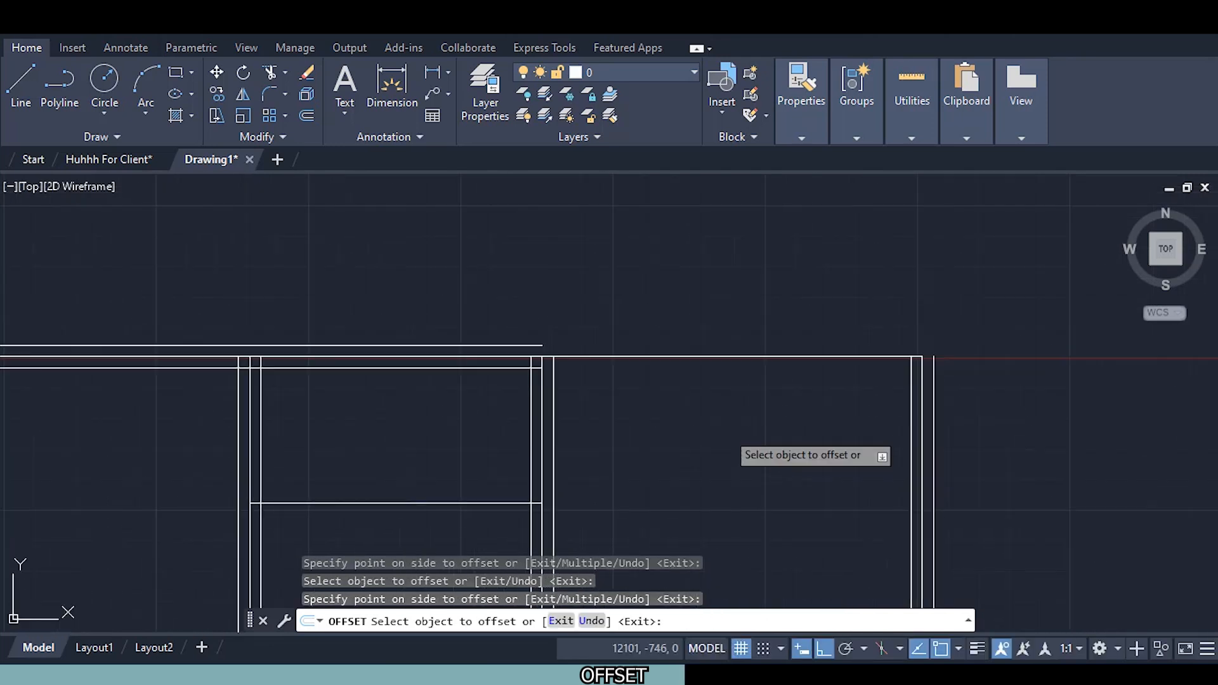
pyautogui.click(639, 357)
pyautogui.click(650, 280)
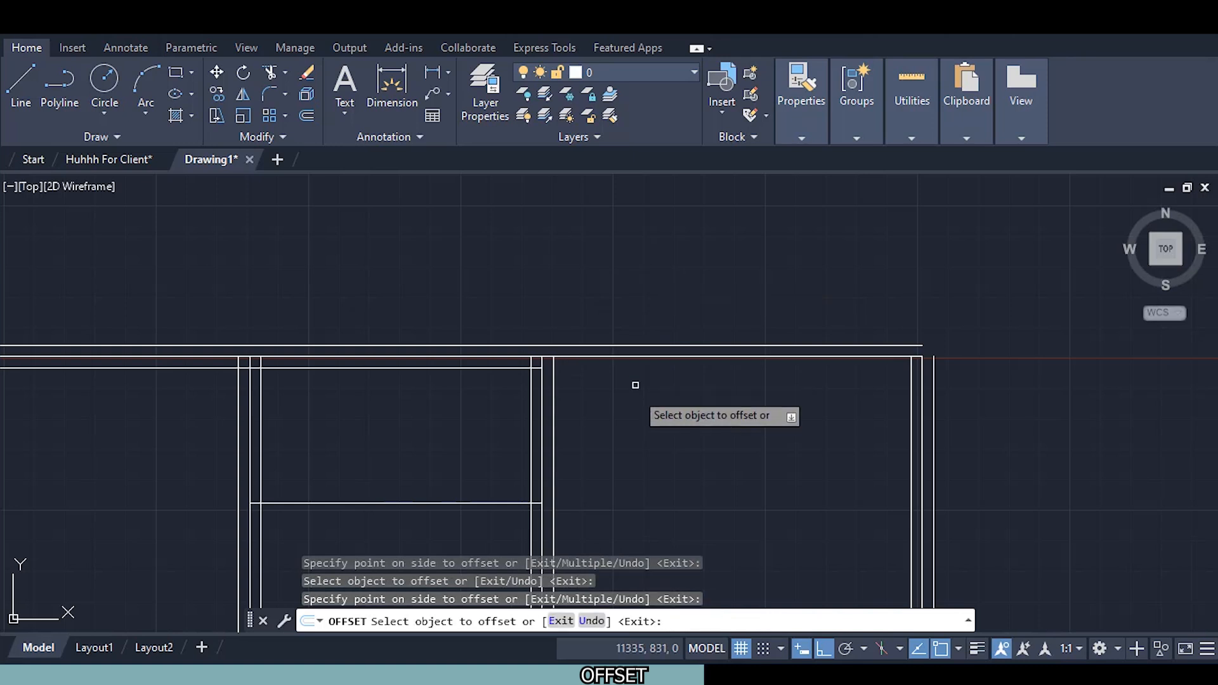
pyautogui.click(640, 357)
pyautogui.click(639, 353)
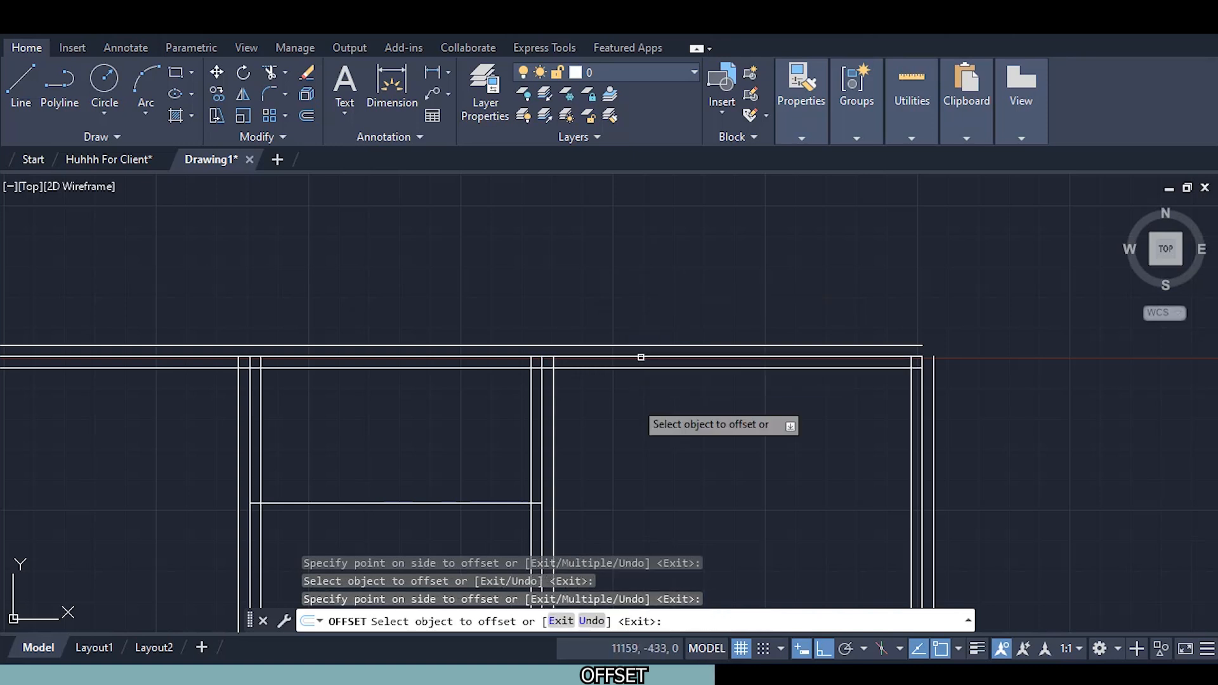
# Offset the short horizontal partition below the third top-wall segment 115 mm upward and downward
pyautogui.moveTo(454, 454); pyautogui.dragTo(501, 355, button='middle')
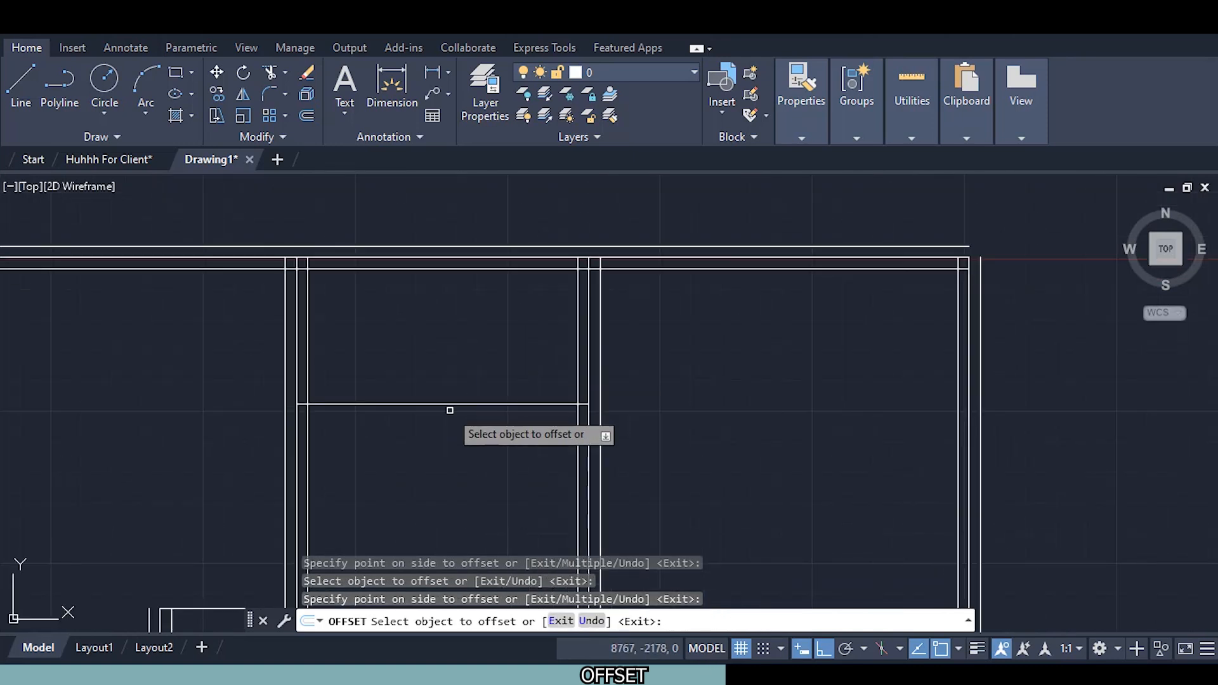
pyautogui.click(458, 402)
pyautogui.click(484, 330)
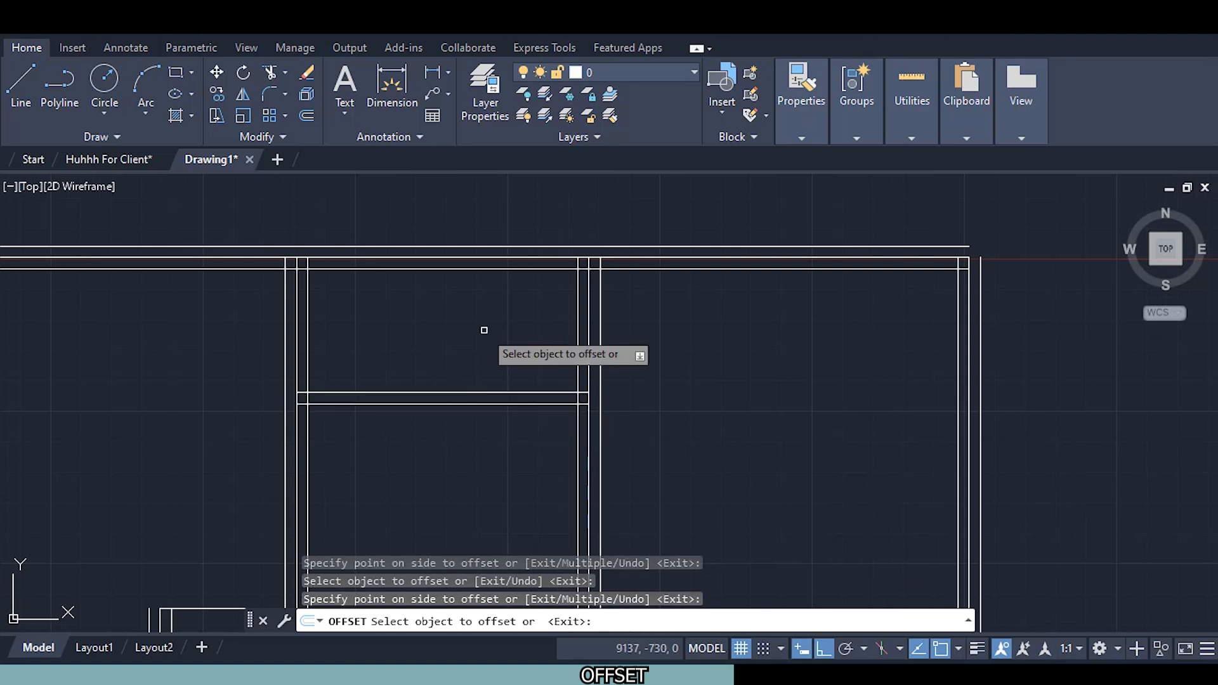
pyautogui.click(437, 403)
pyautogui.click(422, 461)
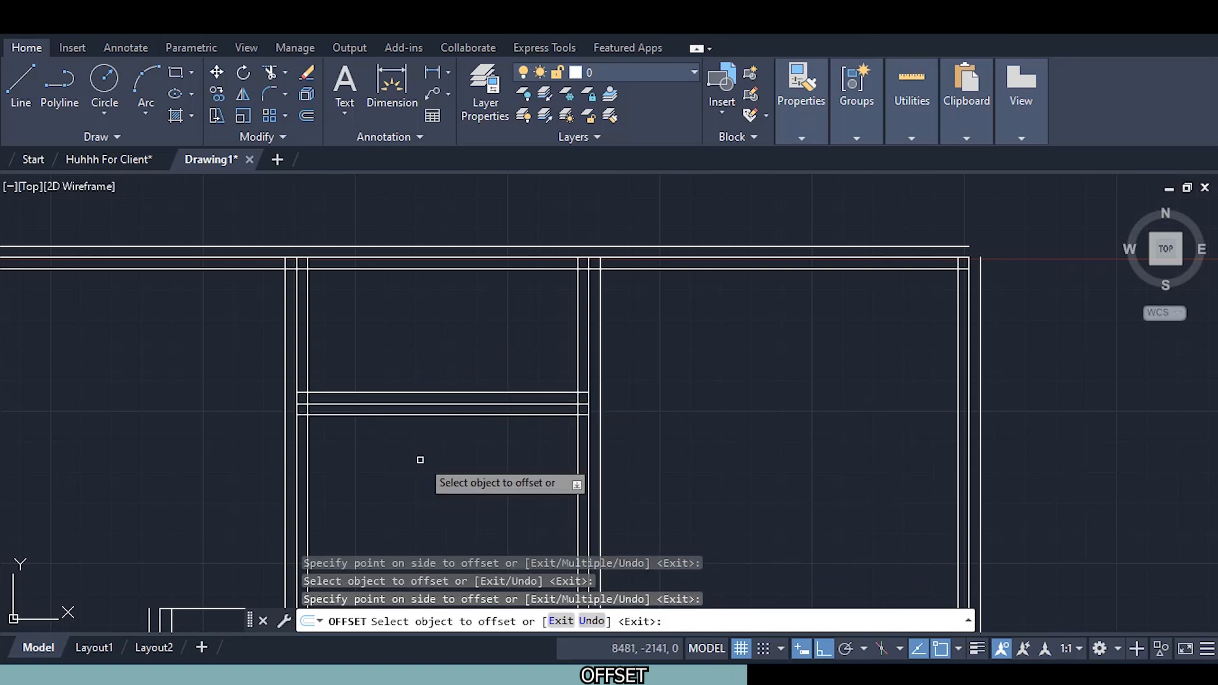
# Offset the top wall of the small right-hand room 115 mm upward and downward
pyautogui.scroll(-3, 421, 461)
pyautogui.moveTo(421, 462); pyautogui.dragTo(440, 345, button='middle')
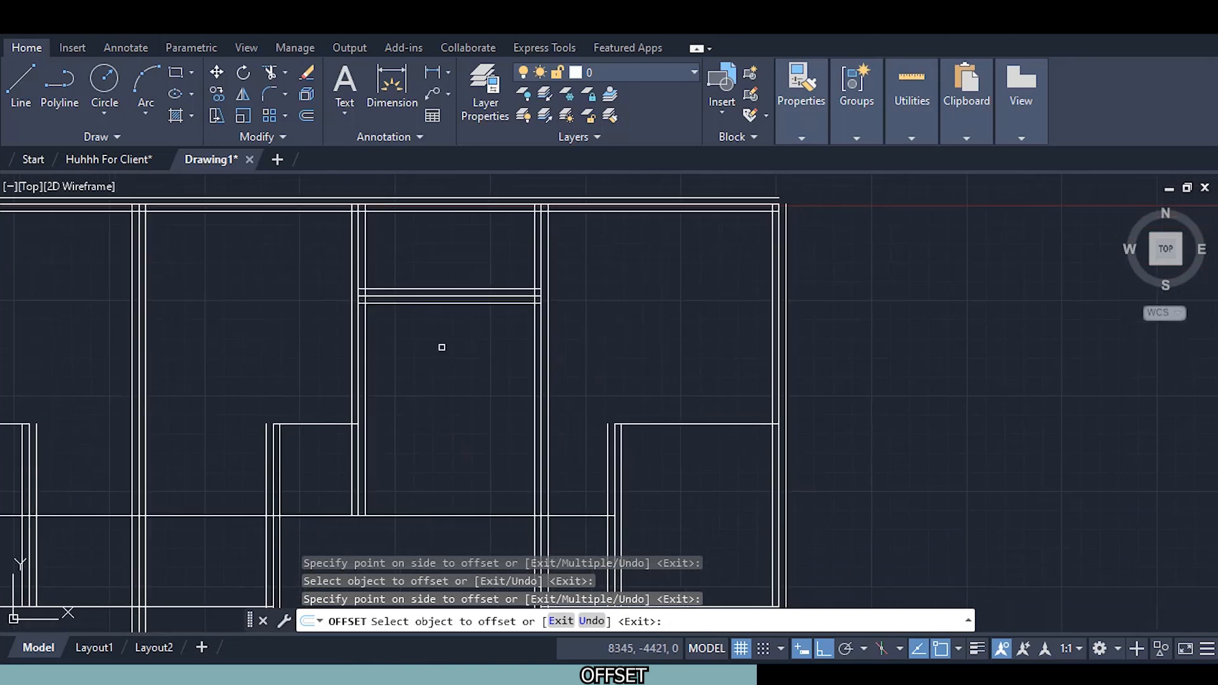
pyautogui.scroll(2, 706, 424)
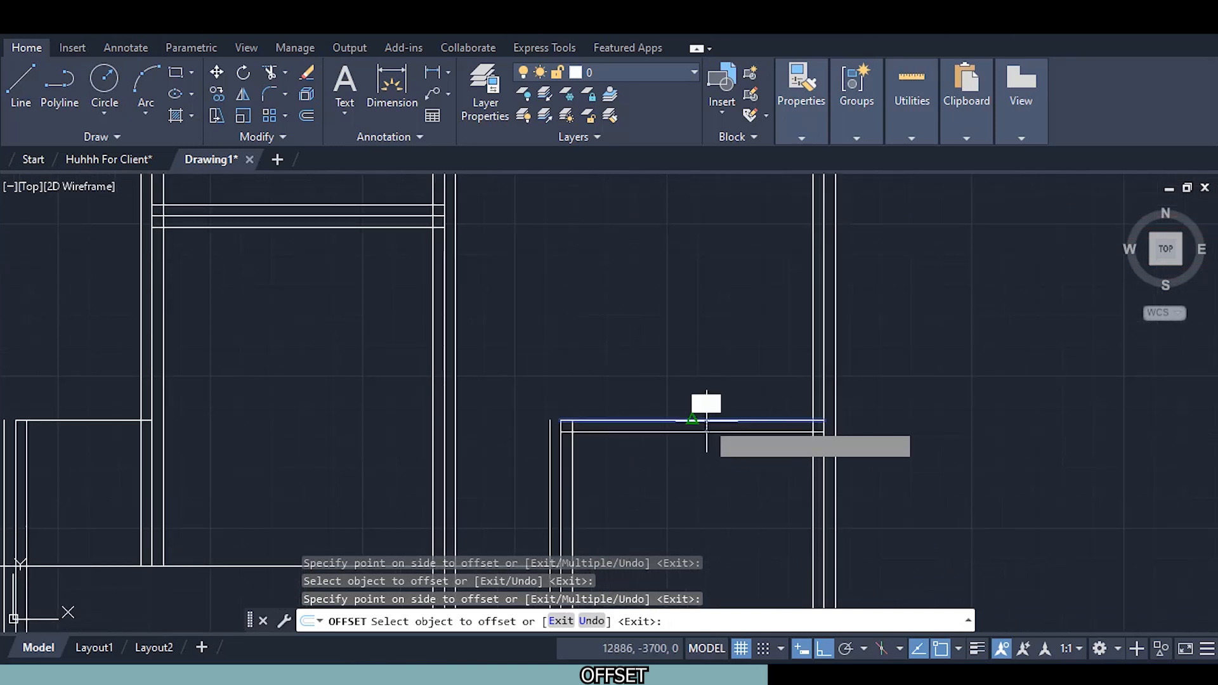
pyautogui.click(705, 420)
pyautogui.click(704, 327)
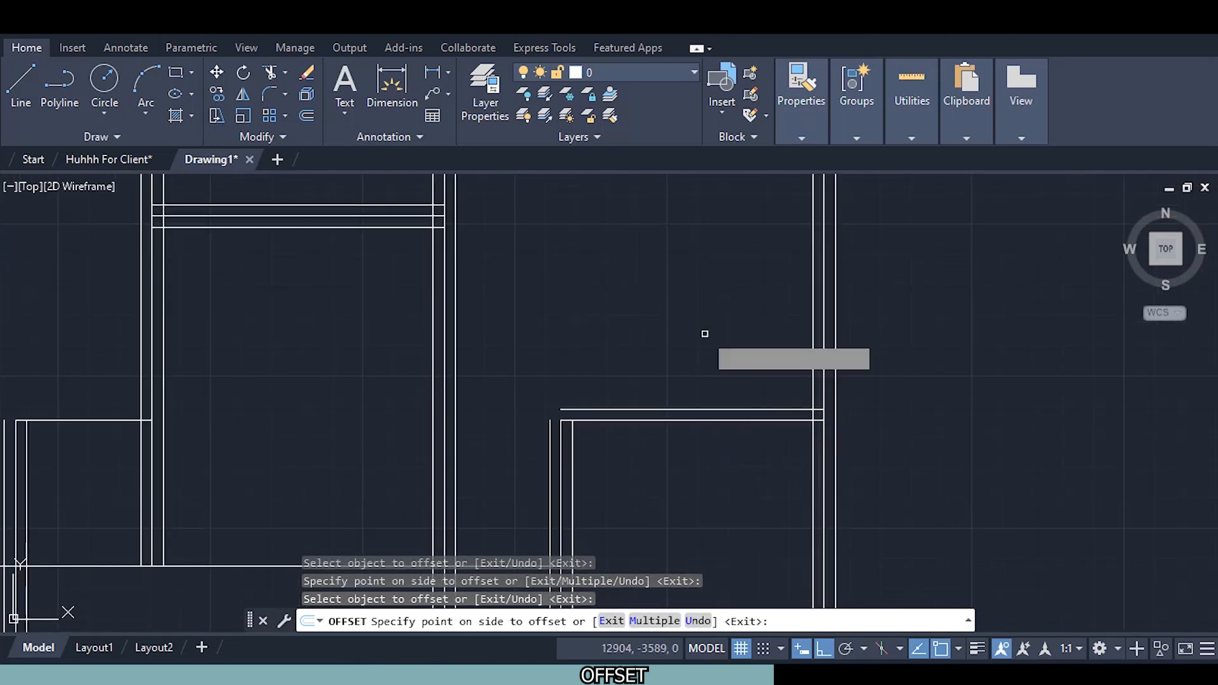
pyautogui.click(678, 420)
pyautogui.click(665, 472)
# Offset the short horizontal wall at the top of the small middle room 115 mm upward and downward
pyautogui.scroll(-1, 663, 470)
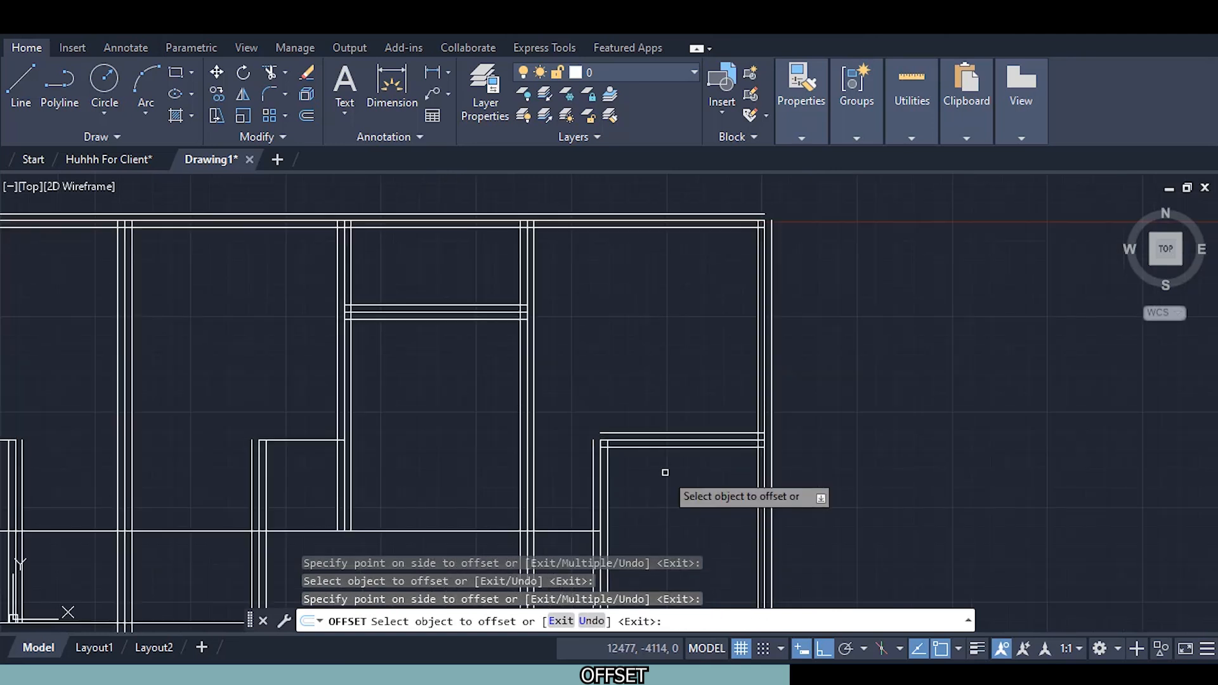
pyautogui.scroll(1, 277, 444)
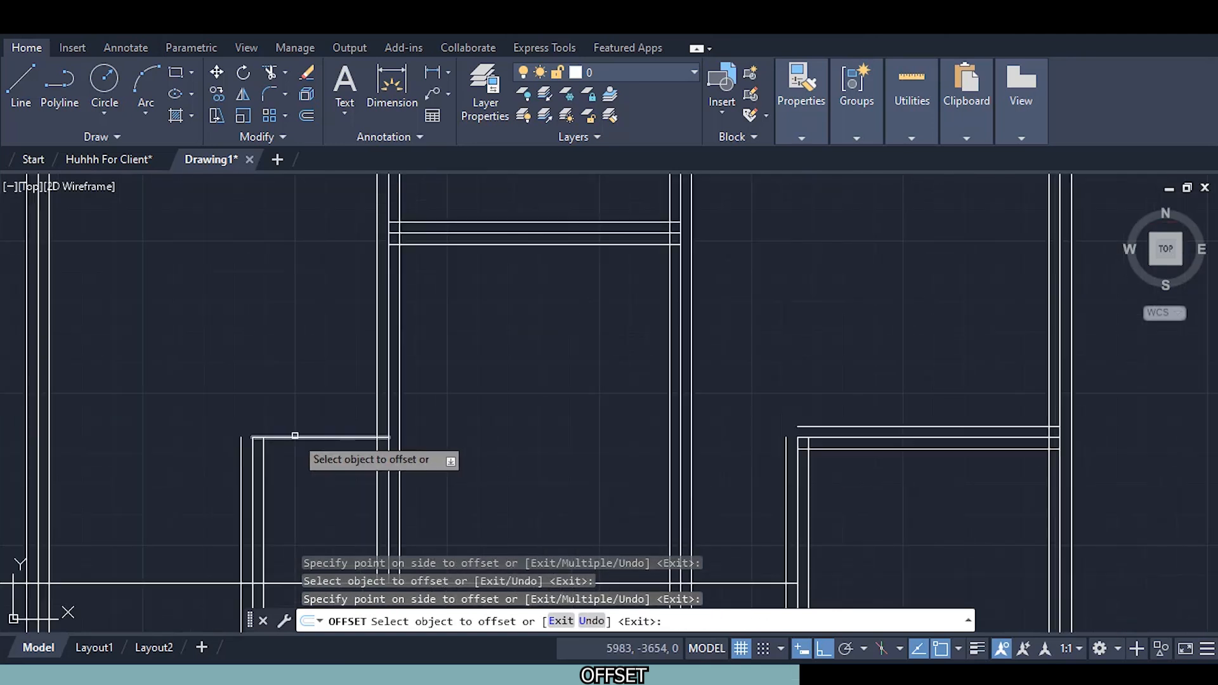
pyautogui.click(295, 437)
pyautogui.click(340, 341)
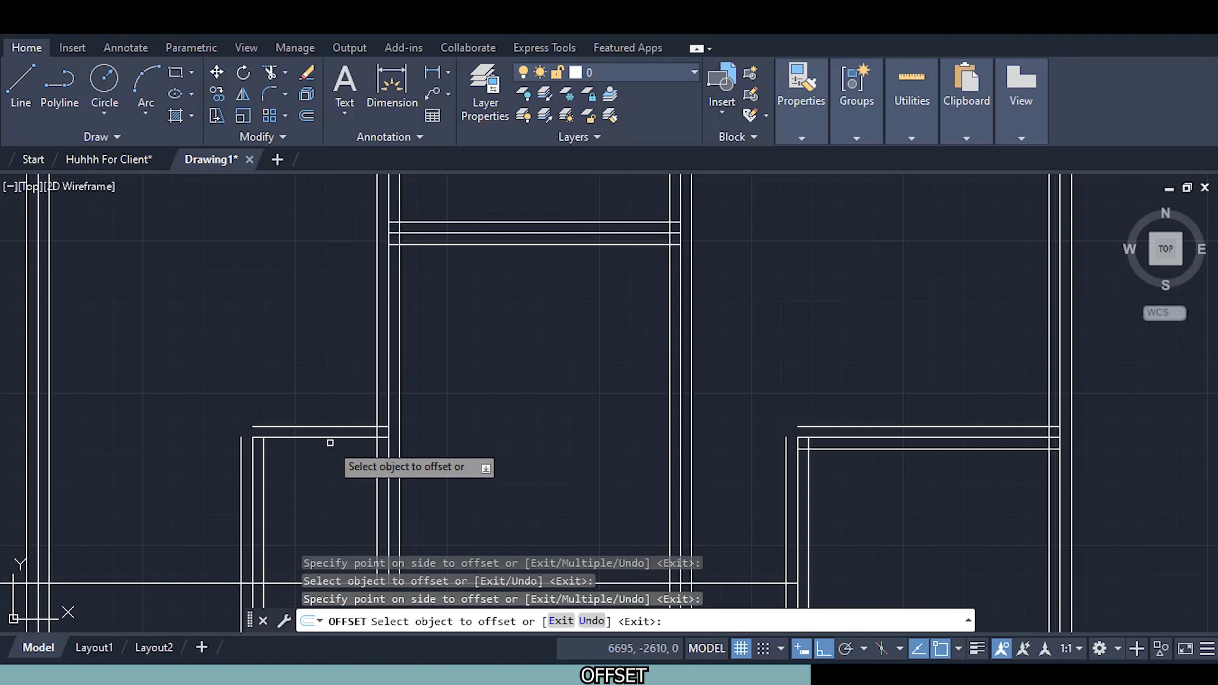
pyautogui.click(332, 425)
pyautogui.click(327, 494)
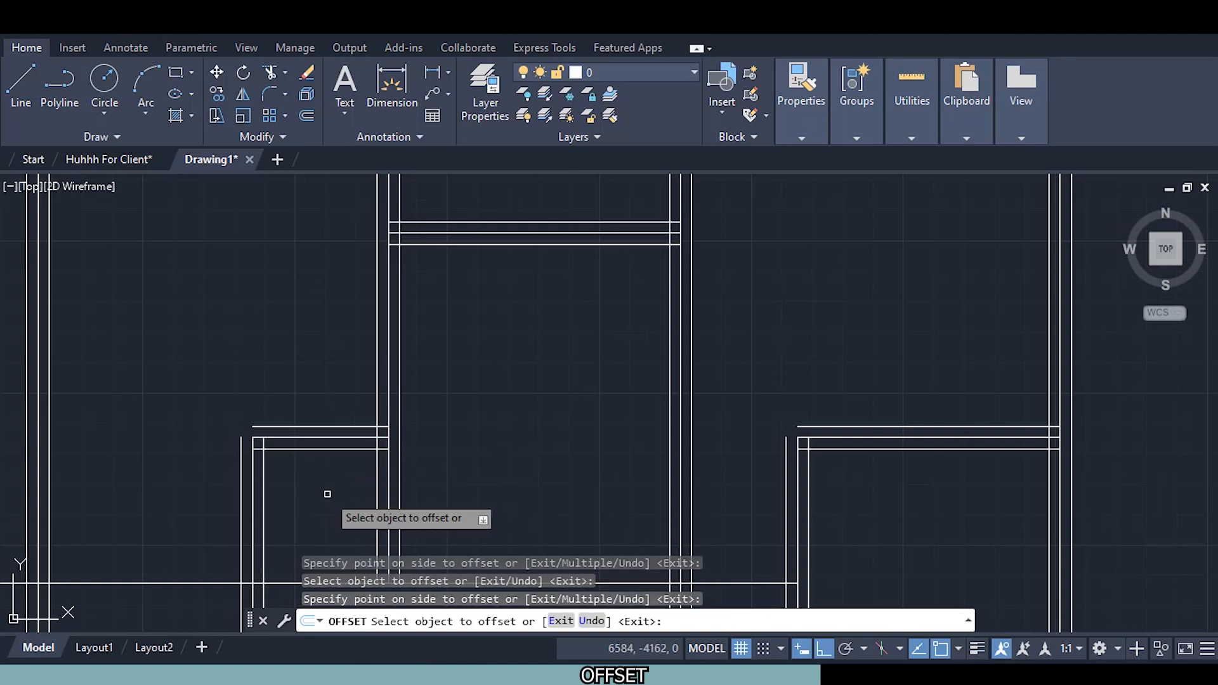
# Offset the top wall of the small left room 115 mm upward and downward
pyautogui.scroll(-2, 327, 494)
pyautogui.moveTo(288, 478); pyautogui.dragTo(519, 432, button='middle')
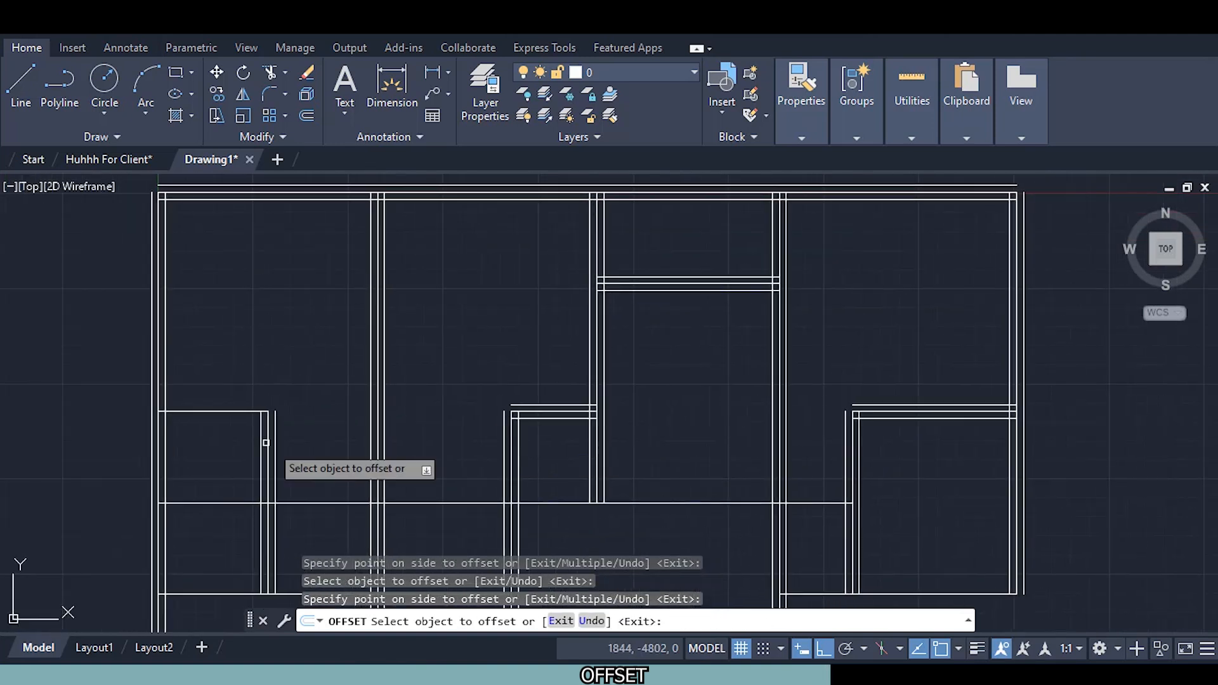
pyautogui.click(224, 411)
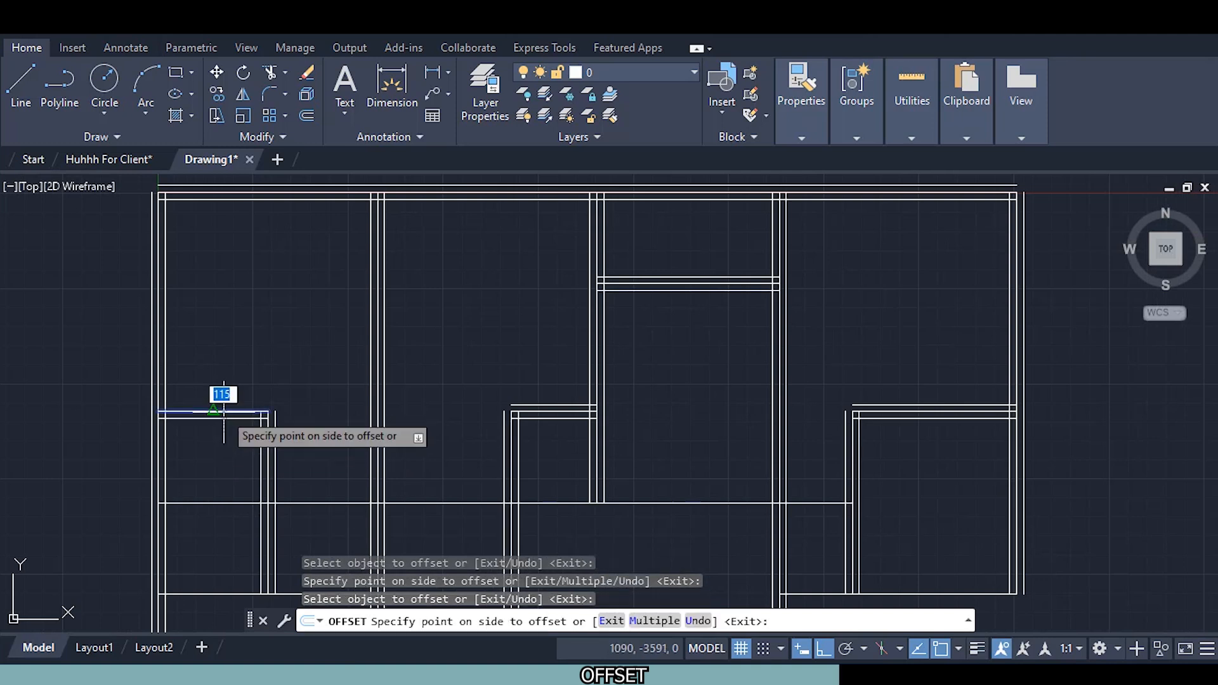
pyautogui.click(253, 318)
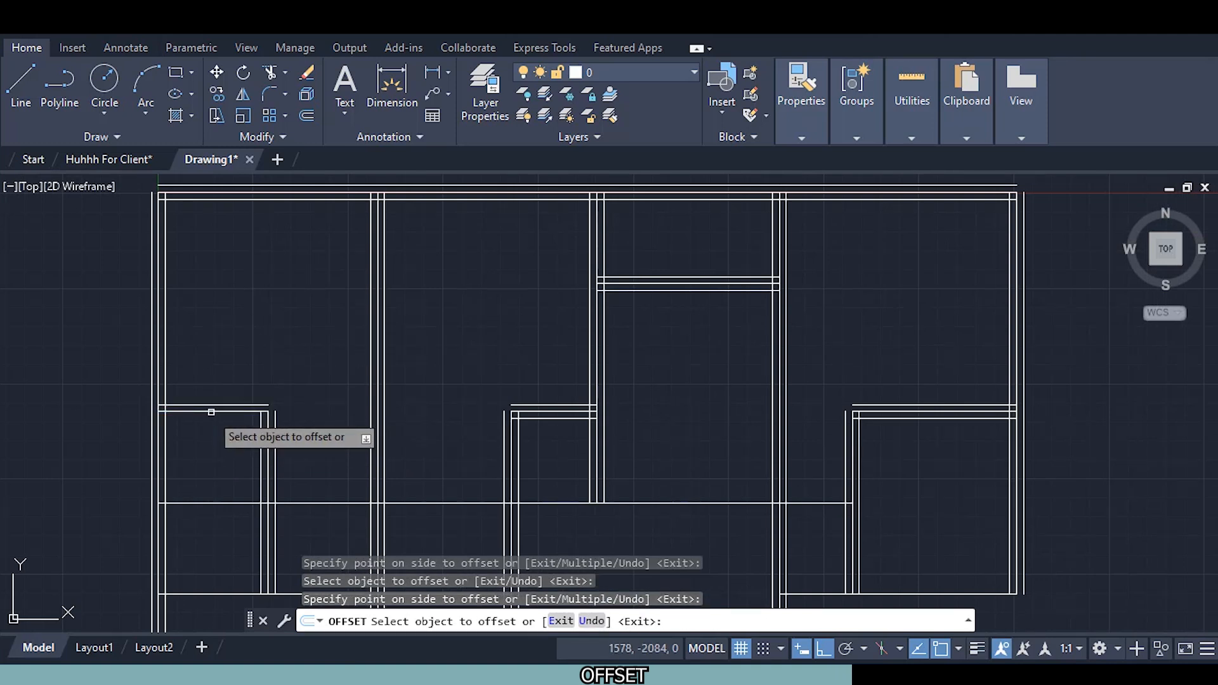
pyautogui.click(213, 411)
pyautogui.click(209, 472)
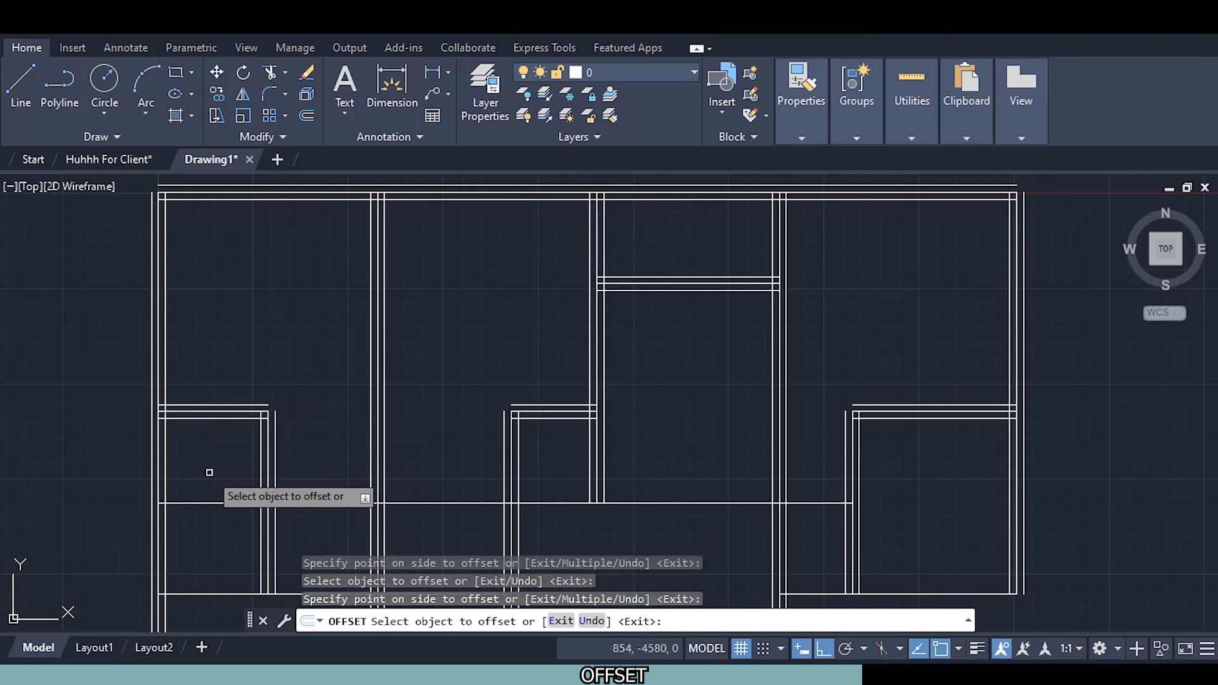
pyautogui.scroll(-2, 209, 472)
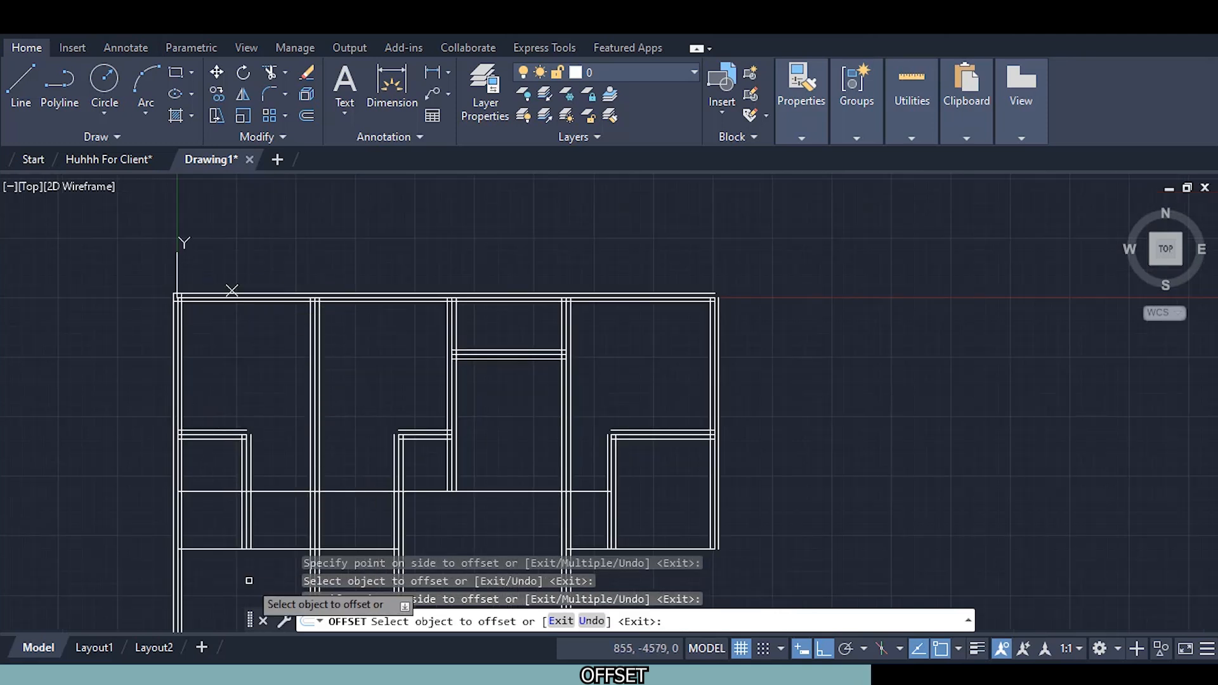
# Offset the long horizontal wall running across the middle of the plan 115 mm upward and downward
pyautogui.scroll(2, 225, 489)
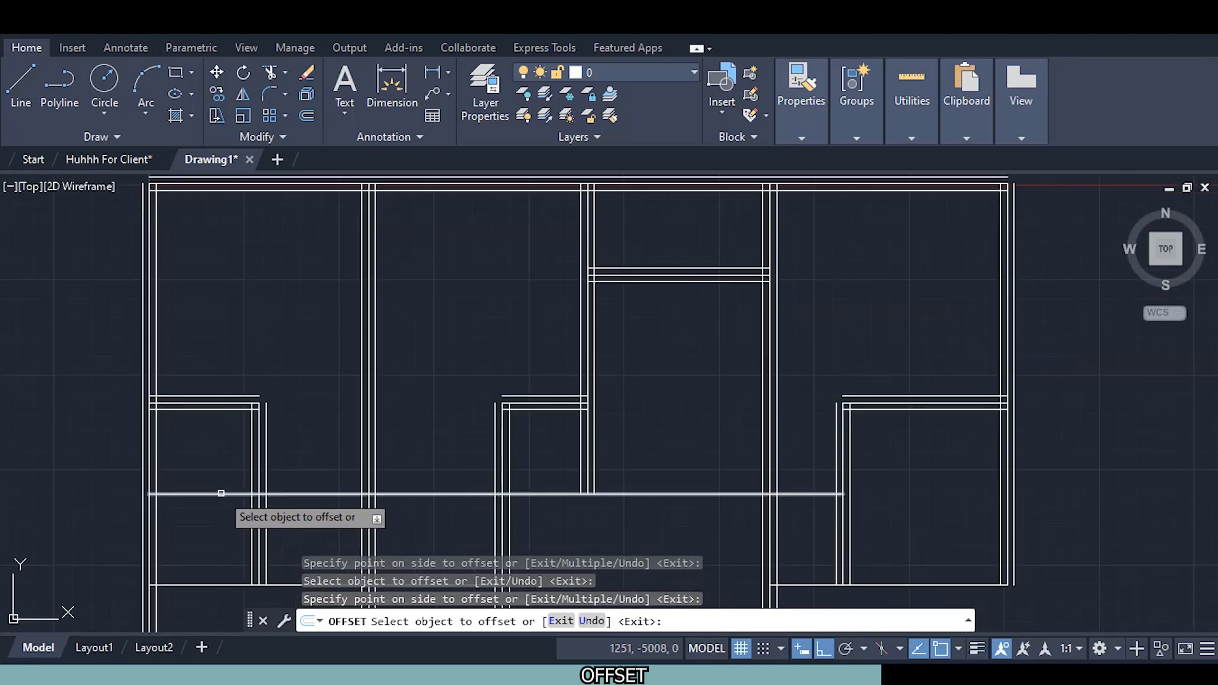
pyautogui.click(221, 492)
pyautogui.click(209, 428)
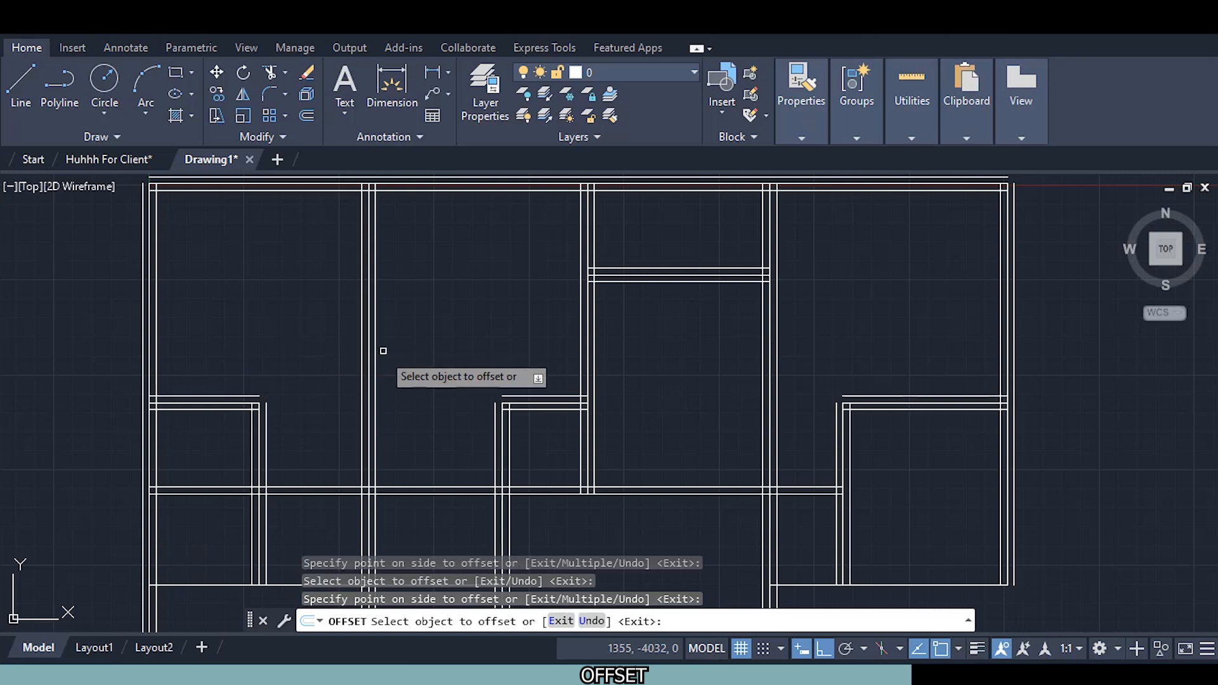
pyautogui.click(290, 495)
pyautogui.click(281, 517)
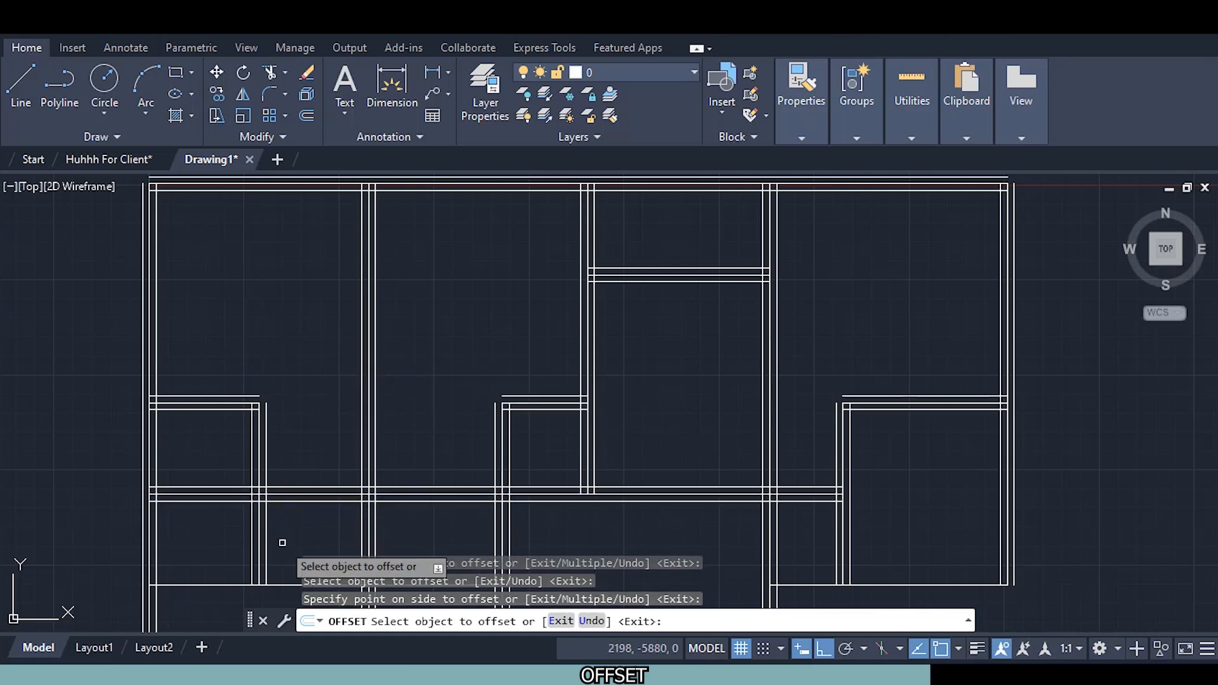
# Offset the horizontal wall along the bottom of the small left room 115 mm upward and downward
pyautogui.moveTo(299, 508); pyautogui.dragTo(272, 330, button='middle')
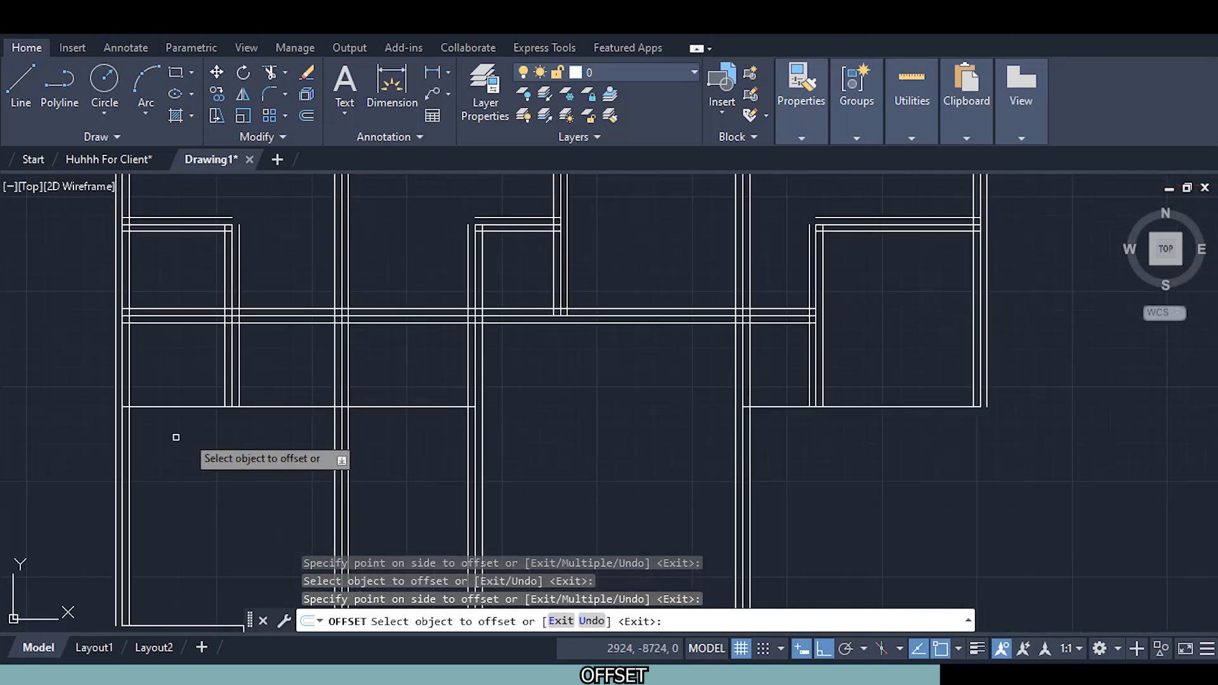
pyautogui.click(176, 406)
pyautogui.click(181, 358)
pyautogui.click(170, 406)
pyautogui.click(166, 451)
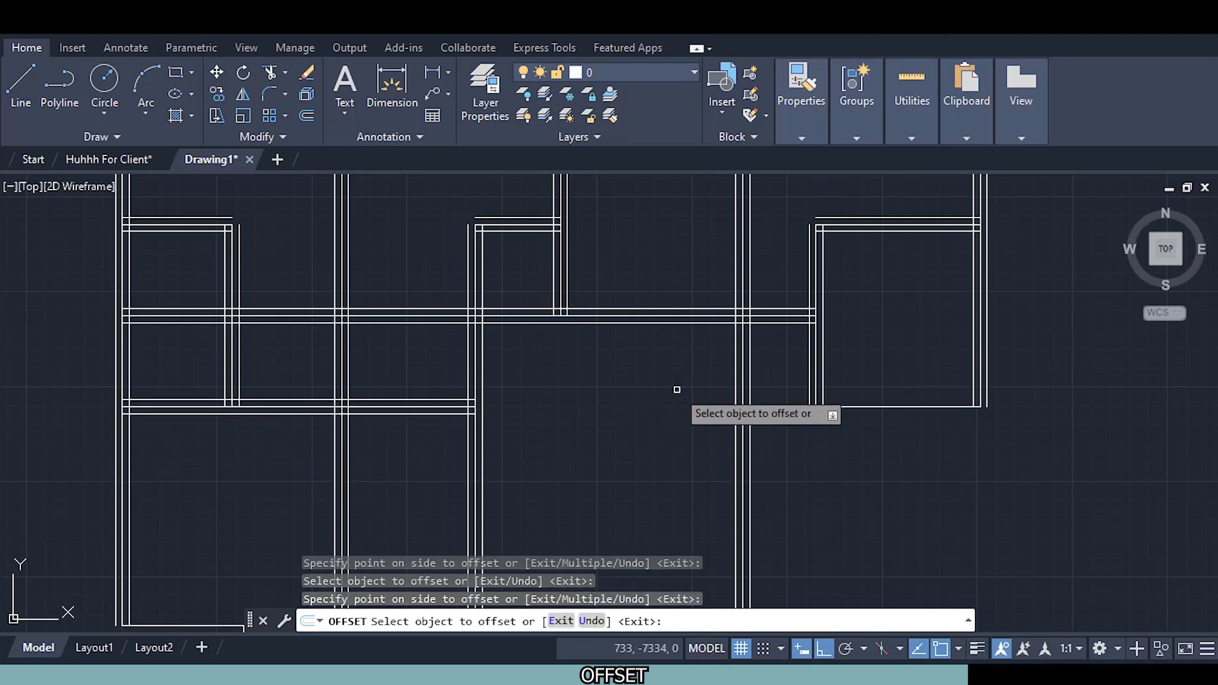
# Offset the bottom wall of the small right-hand room 115 mm upward and downward
pyautogui.click(849, 403)
pyautogui.click(854, 404)
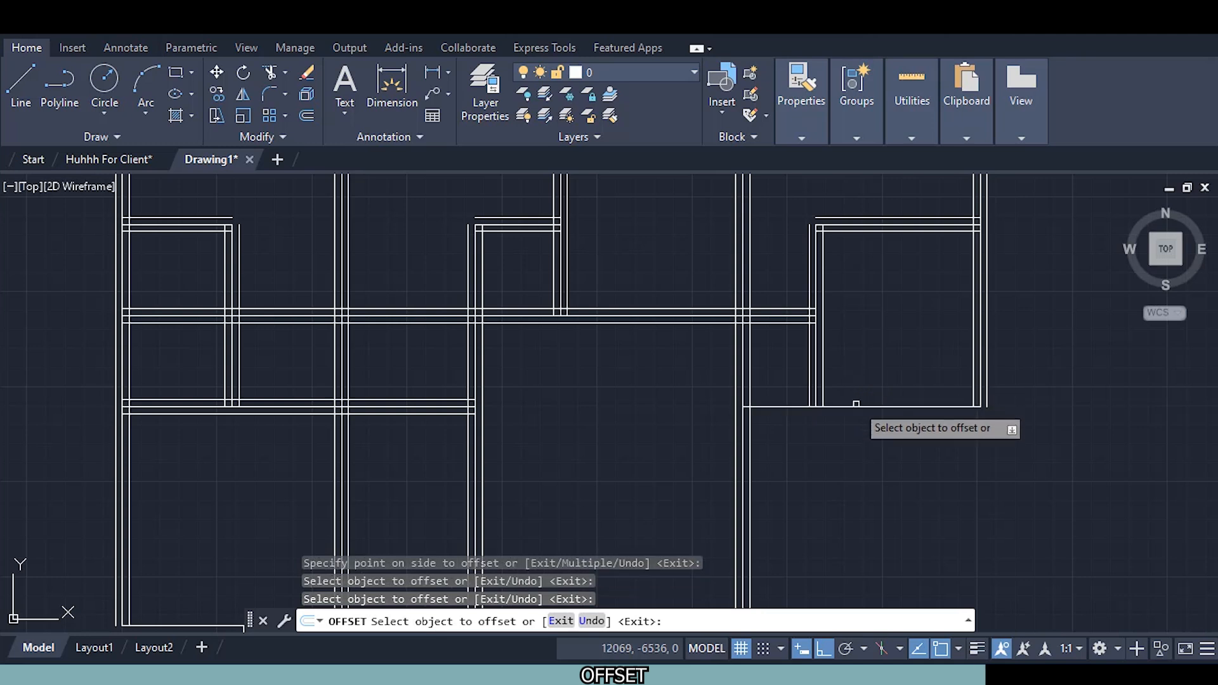
pyautogui.click(853, 406)
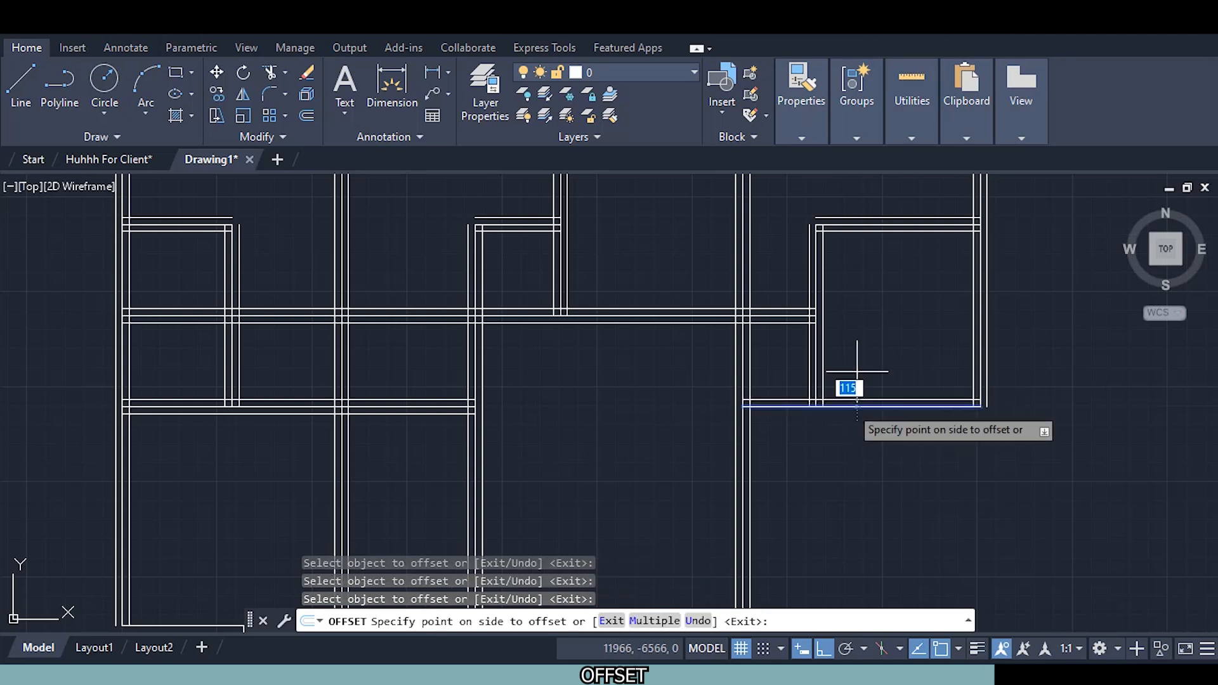
pyautogui.click(845, 392)
pyautogui.scroll(1, 846, 395)
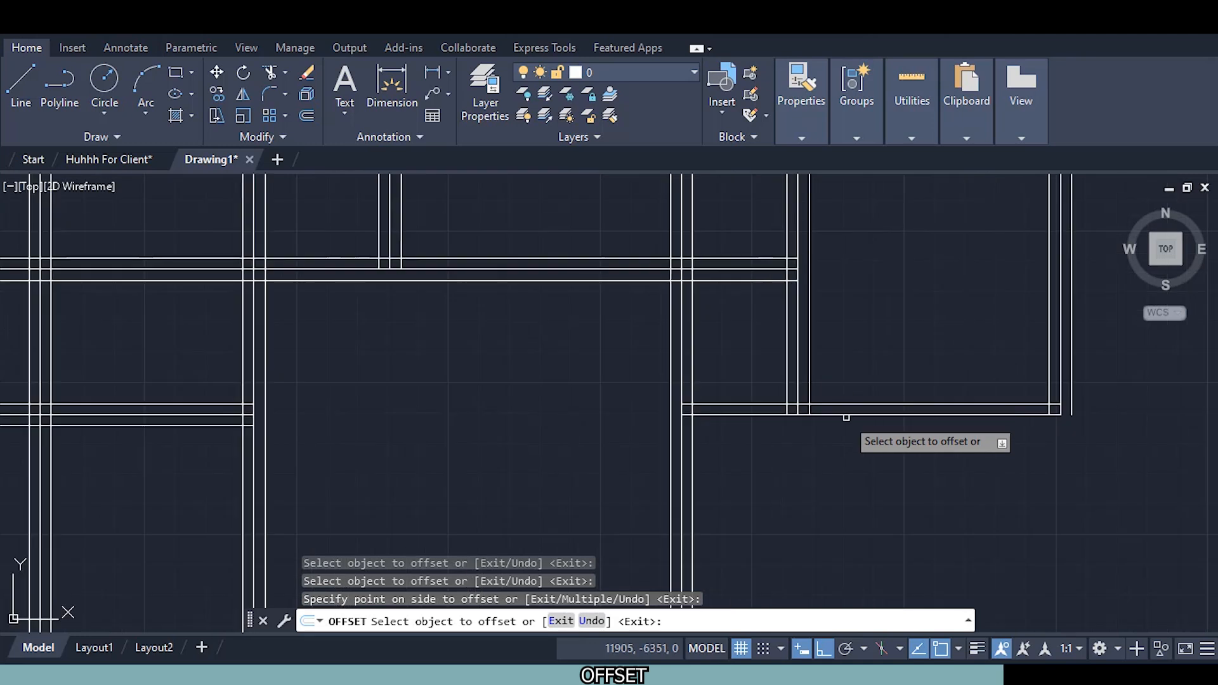
pyautogui.click(846, 413)
pyautogui.click(834, 481)
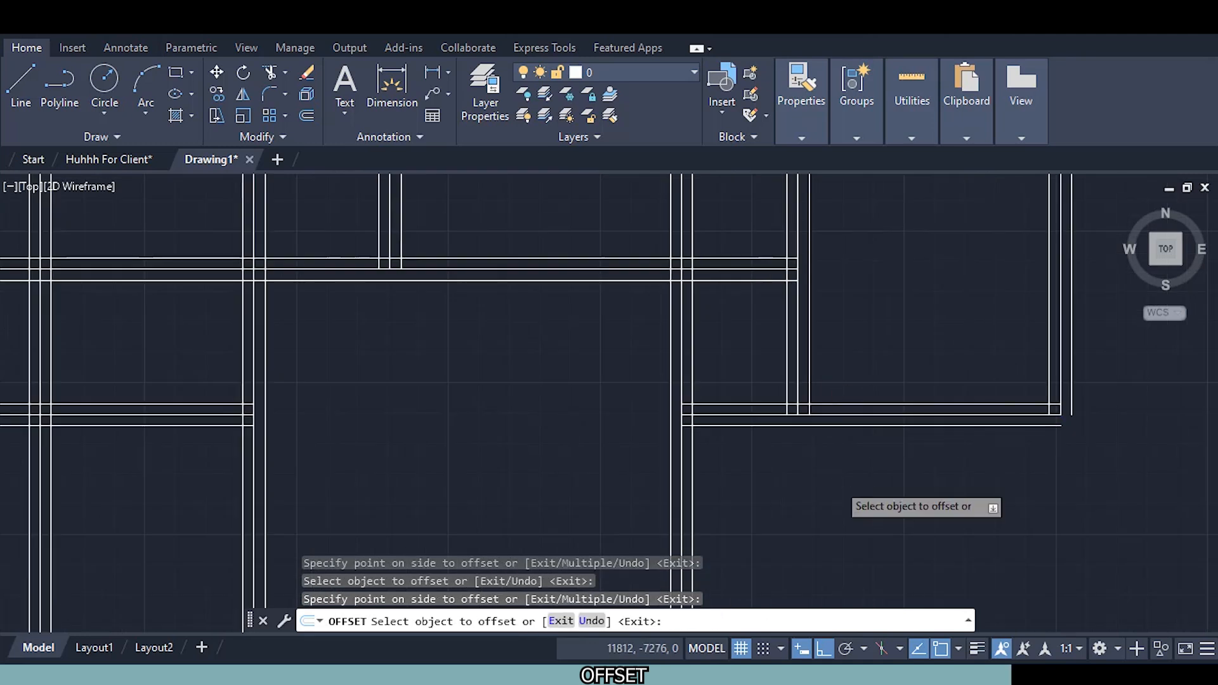
# Offset both segments of the lower-left room's bottom wall 115 mm upward and downward
pyautogui.scroll(-5, 835, 481)
pyautogui.moveTo(700, 509); pyautogui.dragTo(662, 395, button='middle')
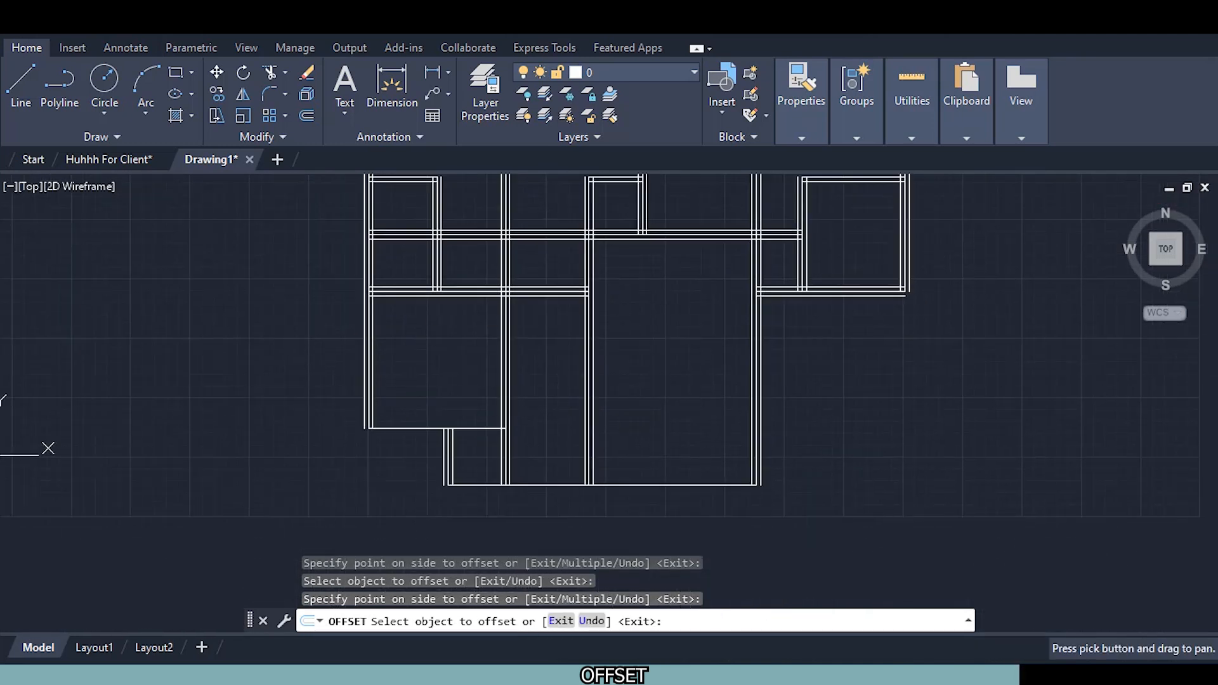
pyautogui.scroll(3, 409, 425)
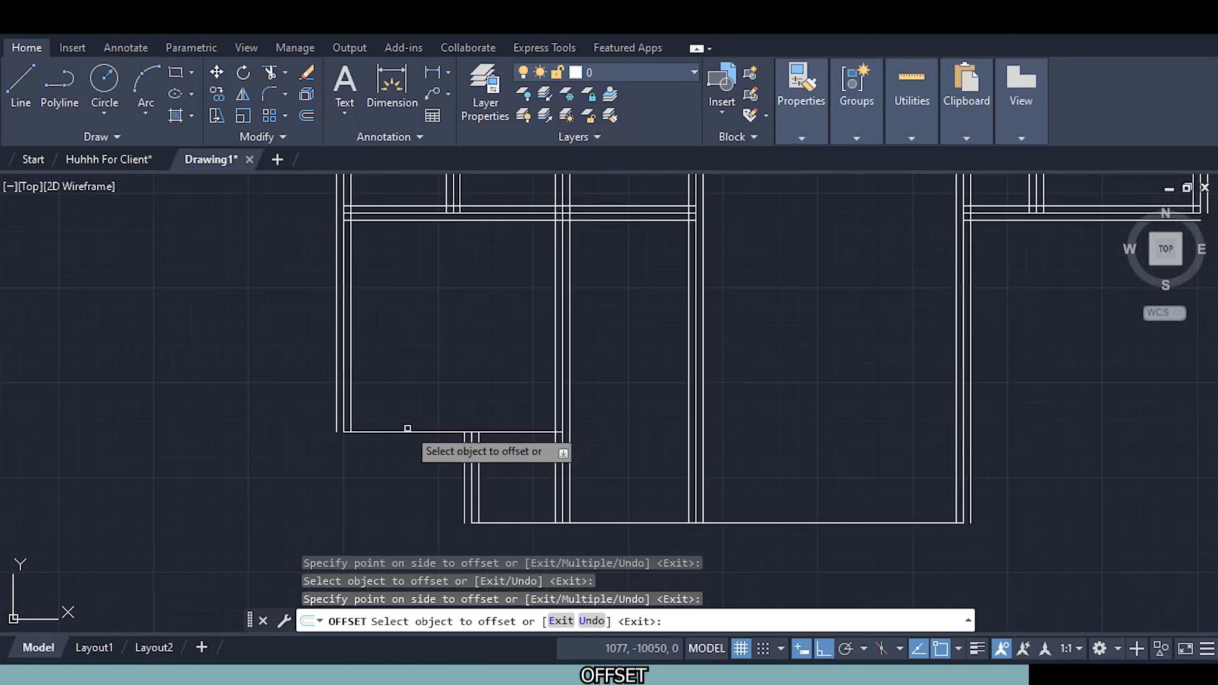
pyautogui.click(407, 431)
pyautogui.click(435, 363)
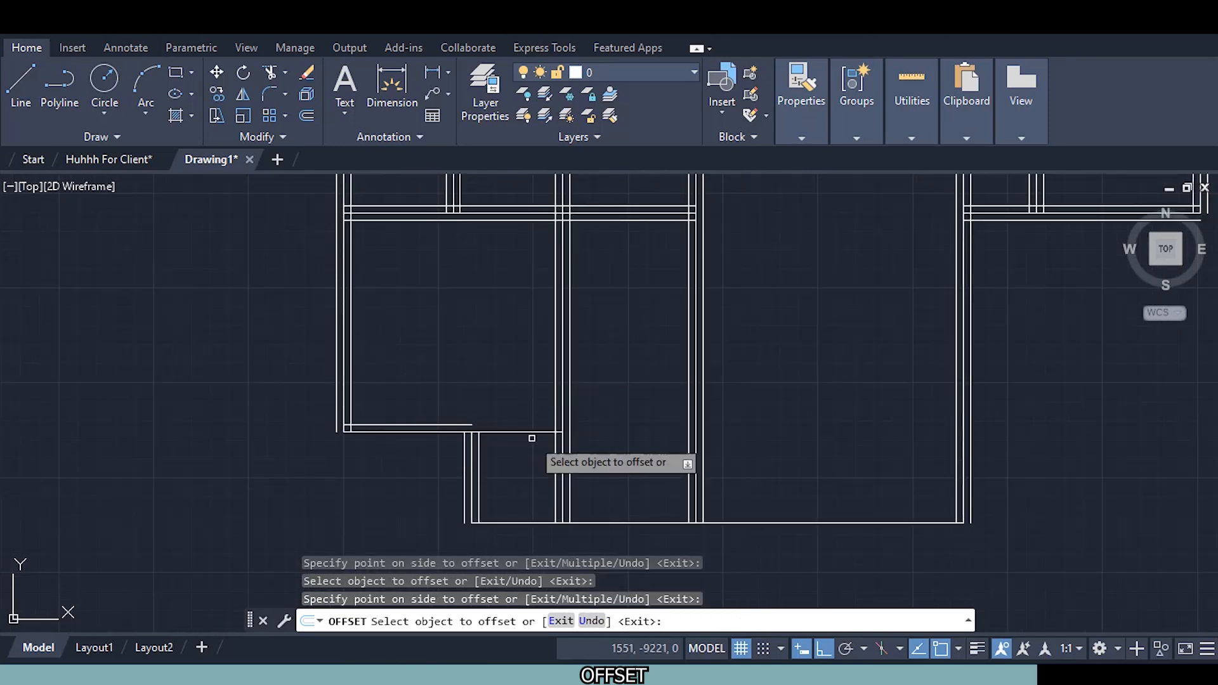
pyautogui.click(530, 430)
pyautogui.click(527, 409)
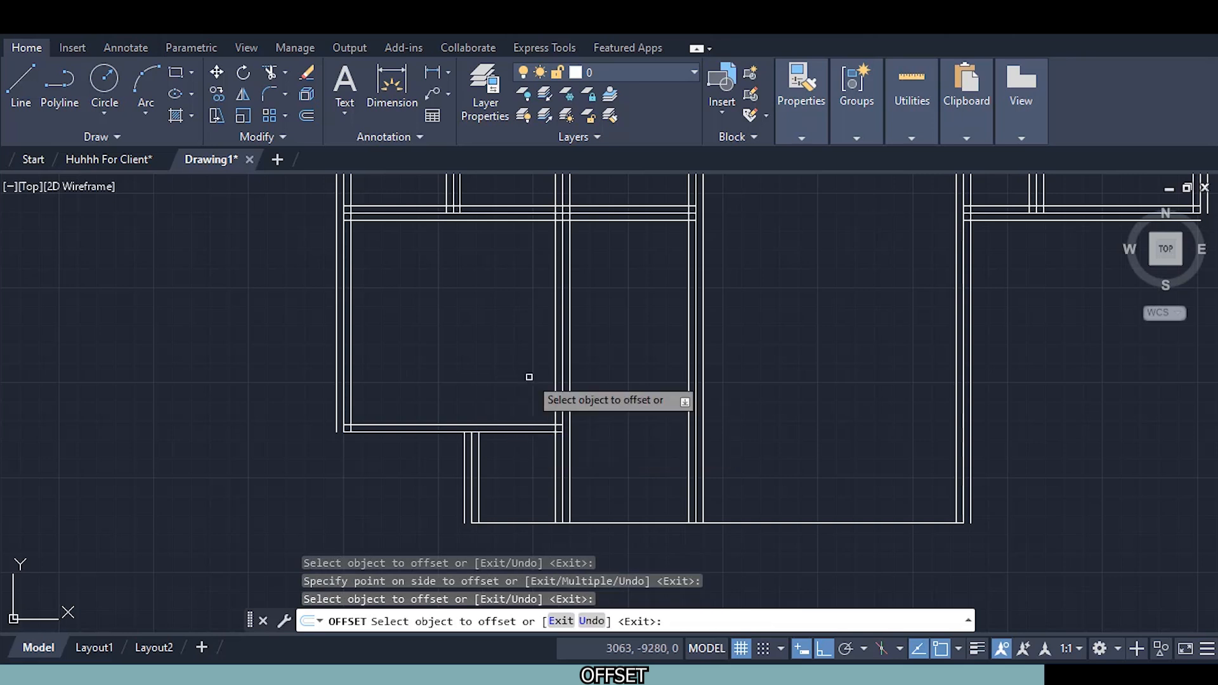
pyautogui.click(398, 432)
pyautogui.click(384, 477)
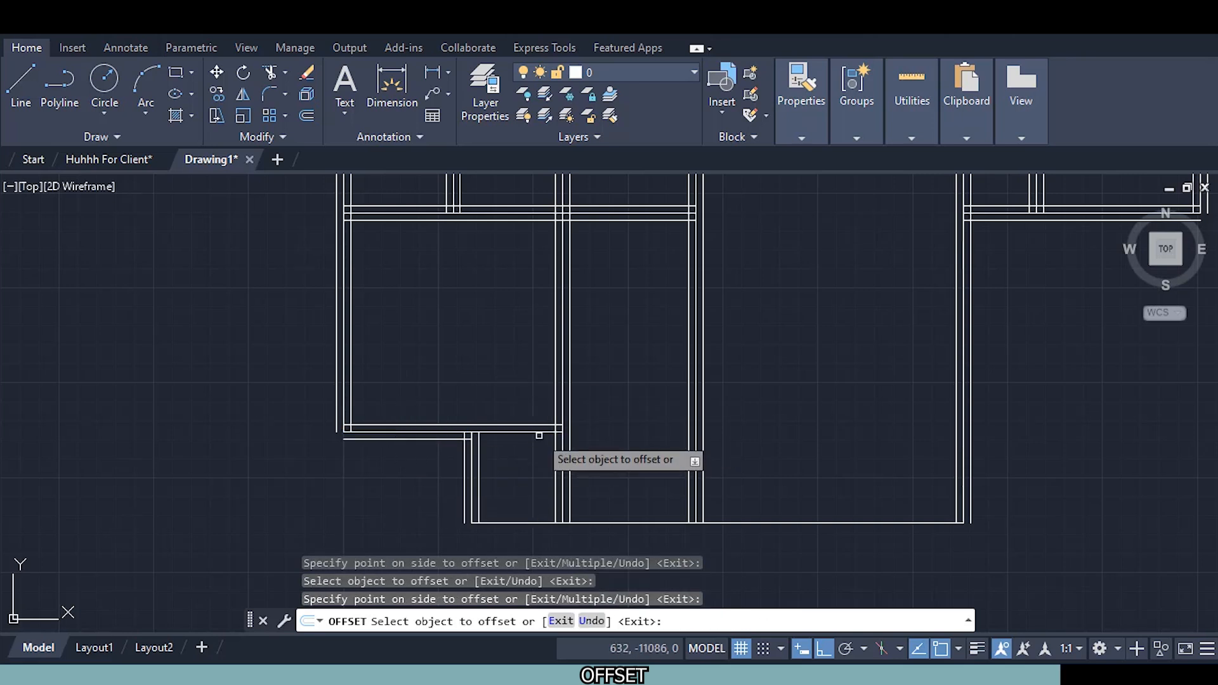
pyautogui.click(539, 433)
pyautogui.click(505, 508)
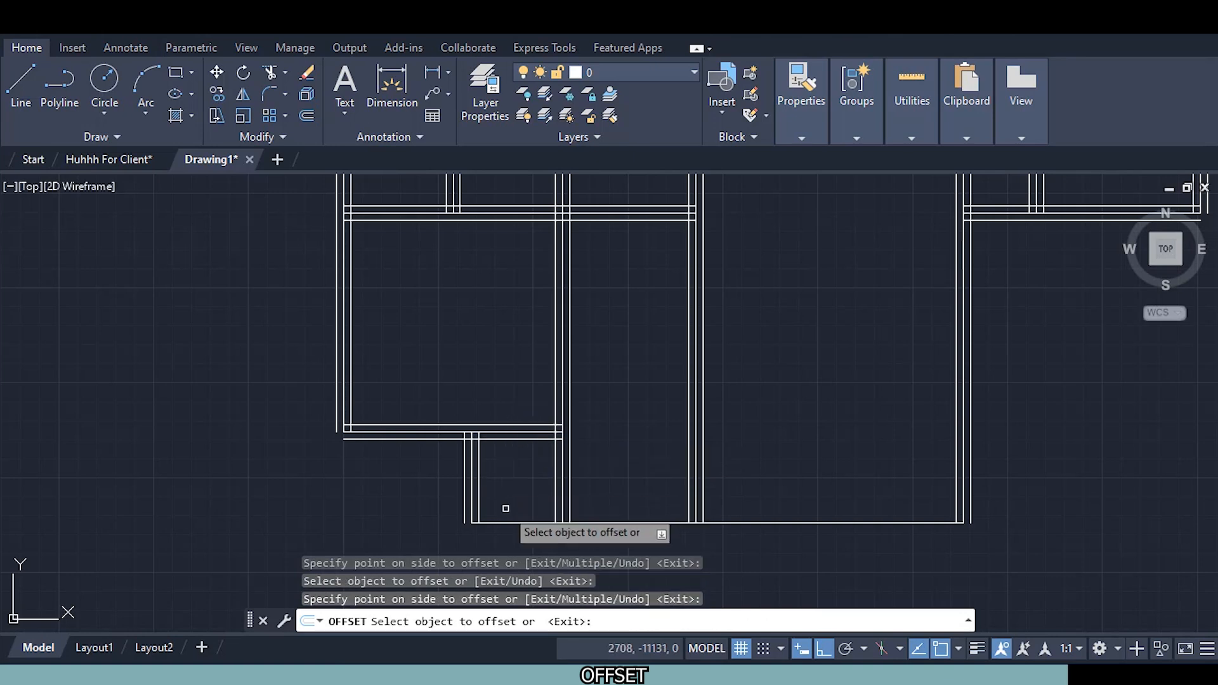
# Offset the three segments of the plan's lowest outer wall 115 mm upward
pyautogui.click(505, 523)
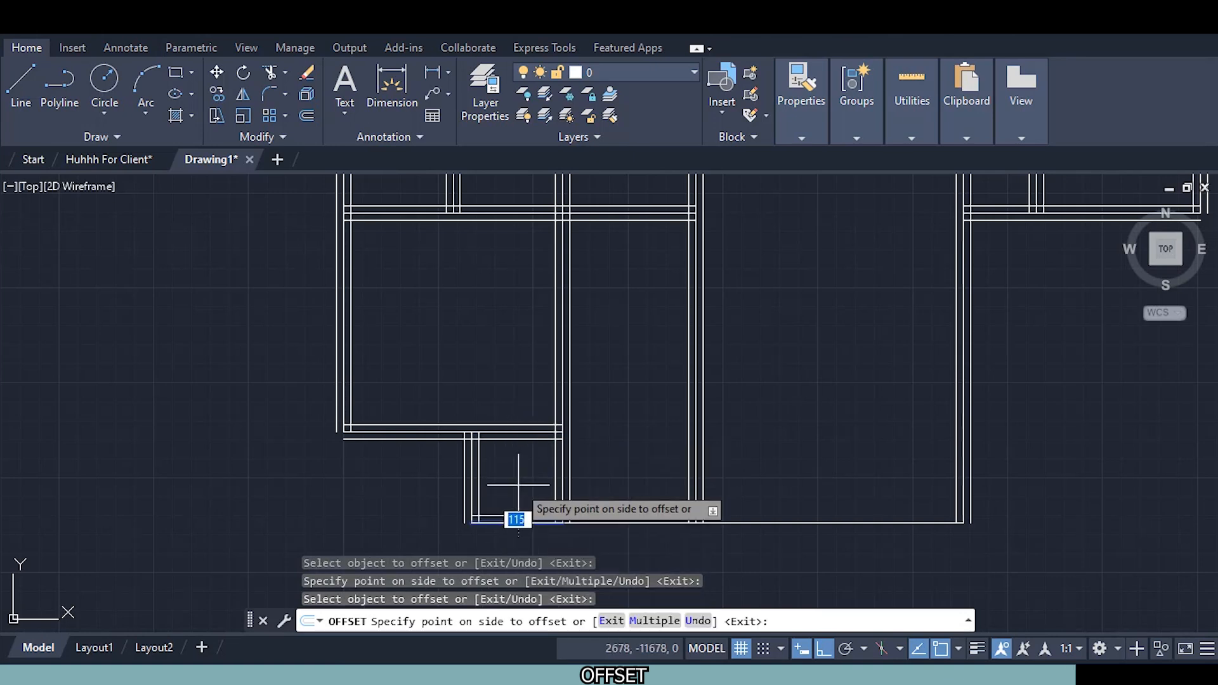
pyautogui.click(517, 487)
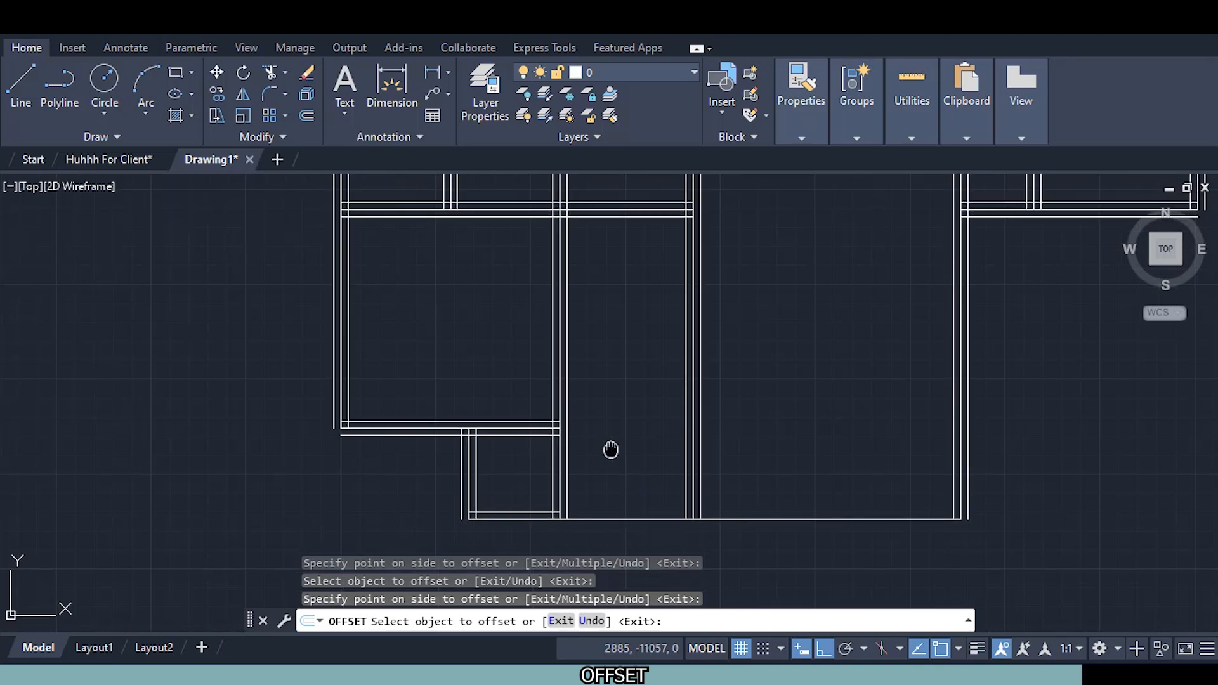
pyautogui.moveTo(613, 490); pyautogui.dragTo(561, 361, button='middle')
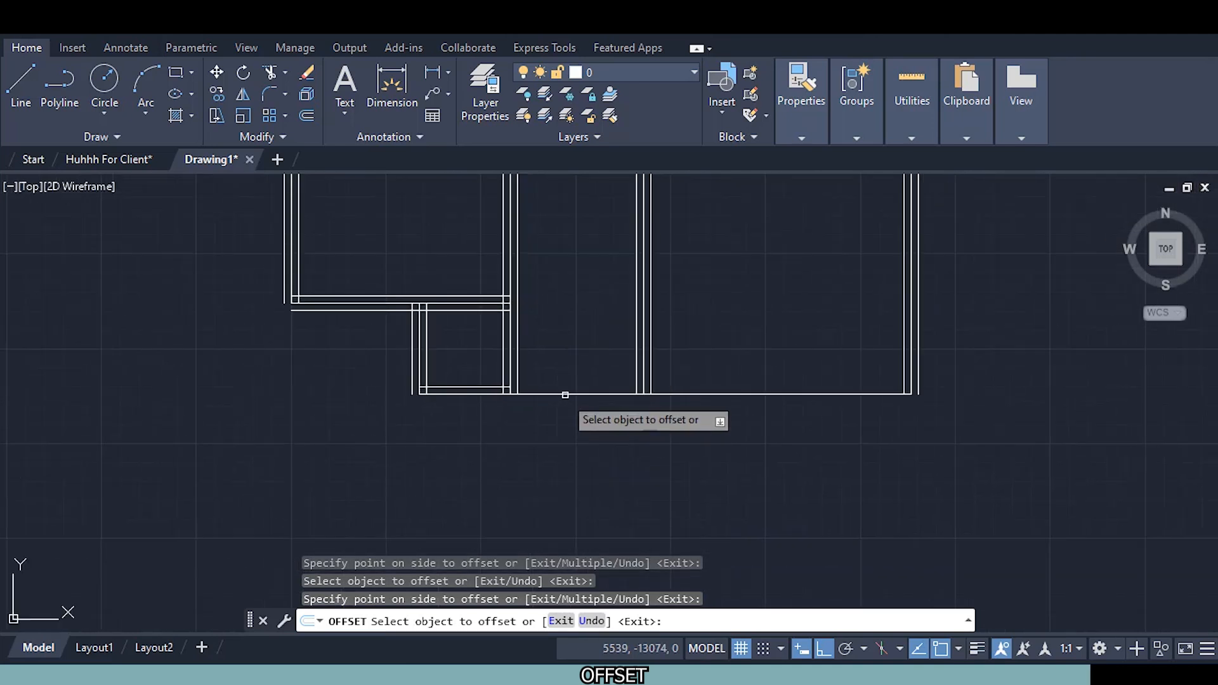
pyautogui.click(565, 394)
pyautogui.click(586, 305)
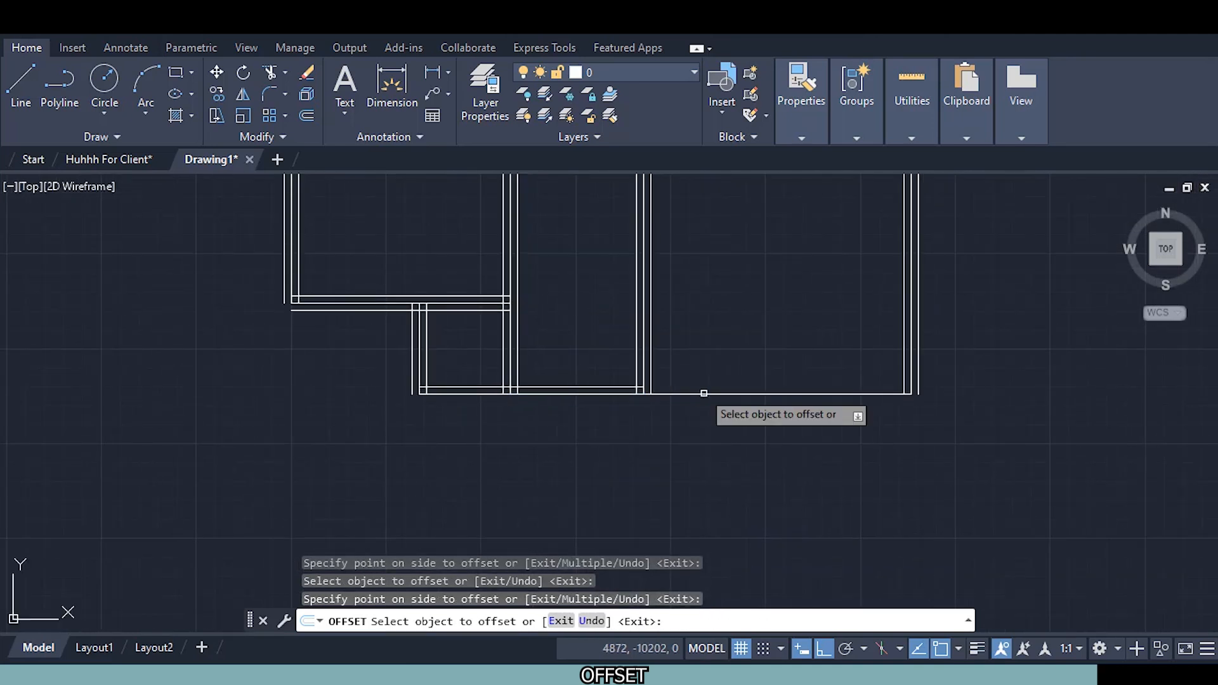
pyautogui.click(704, 393)
pyautogui.click(719, 317)
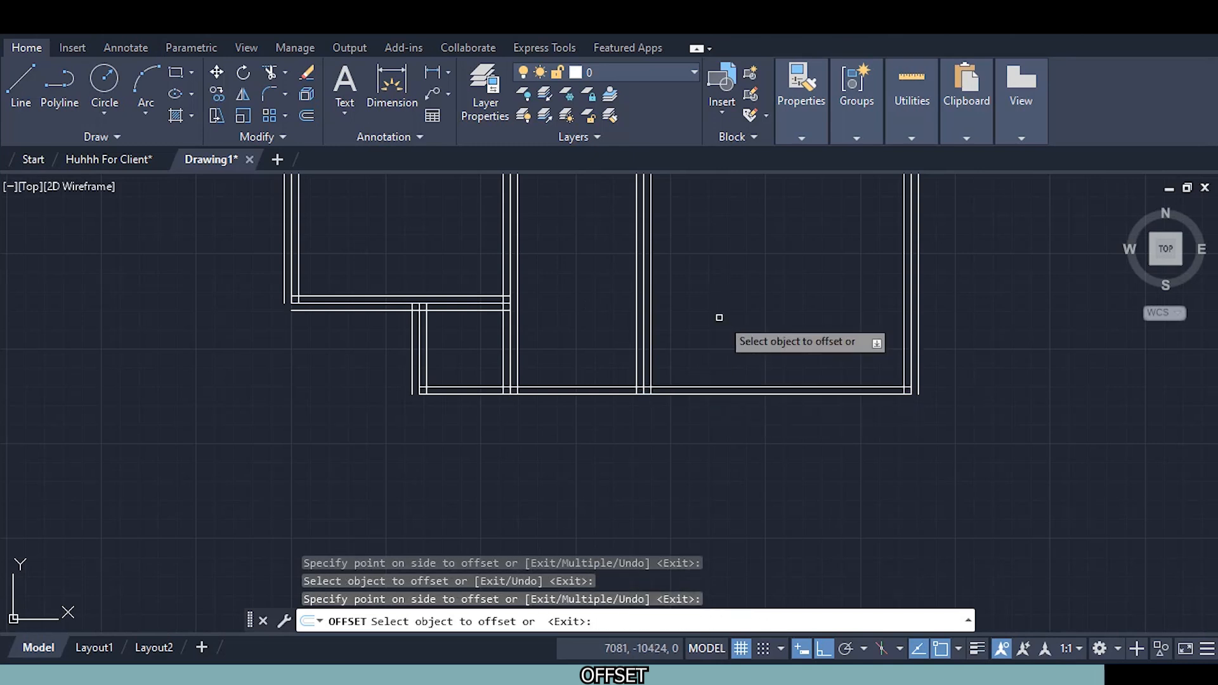
# Offset the three segments of the plan's lowest outer wall 115 mm downward and end the Offset command
pyautogui.click(484, 396)
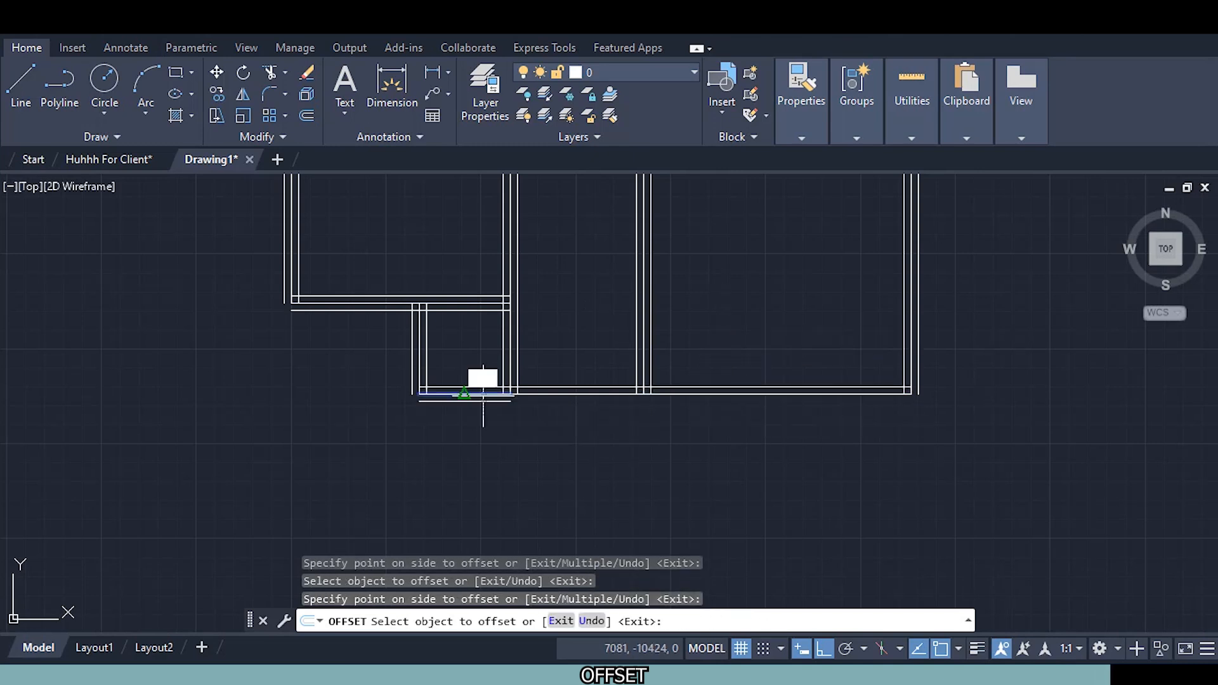
pyautogui.click(470, 401)
pyautogui.click(574, 395)
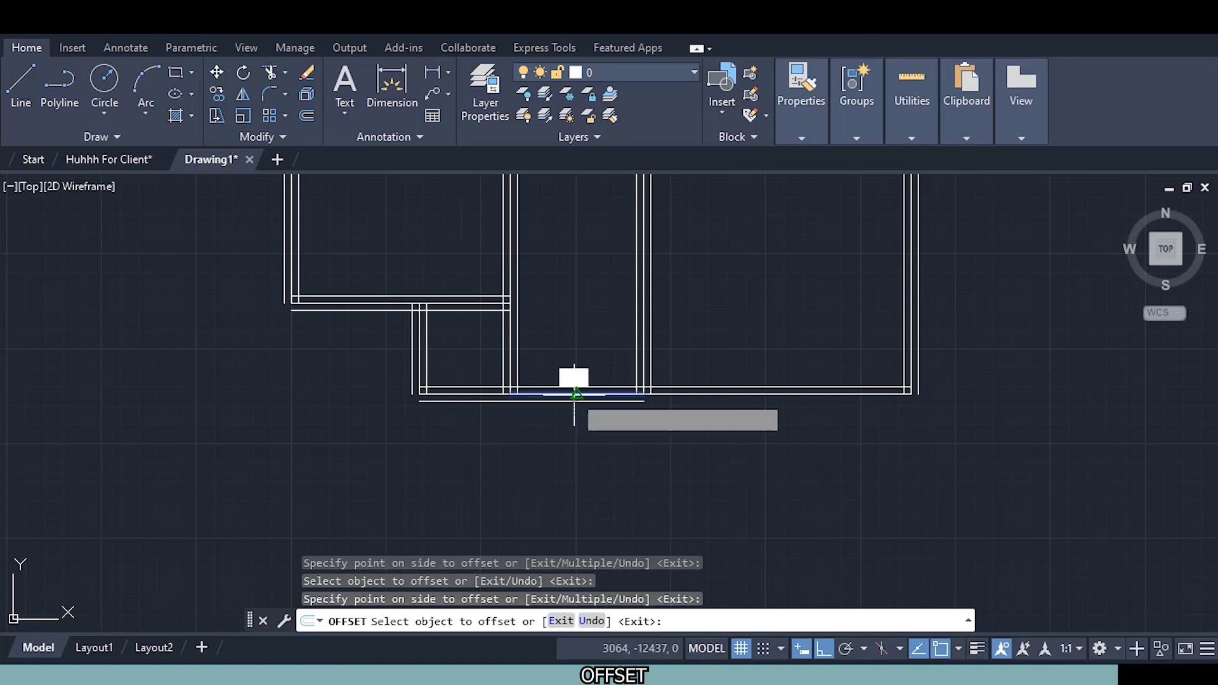
pyautogui.click(565, 425)
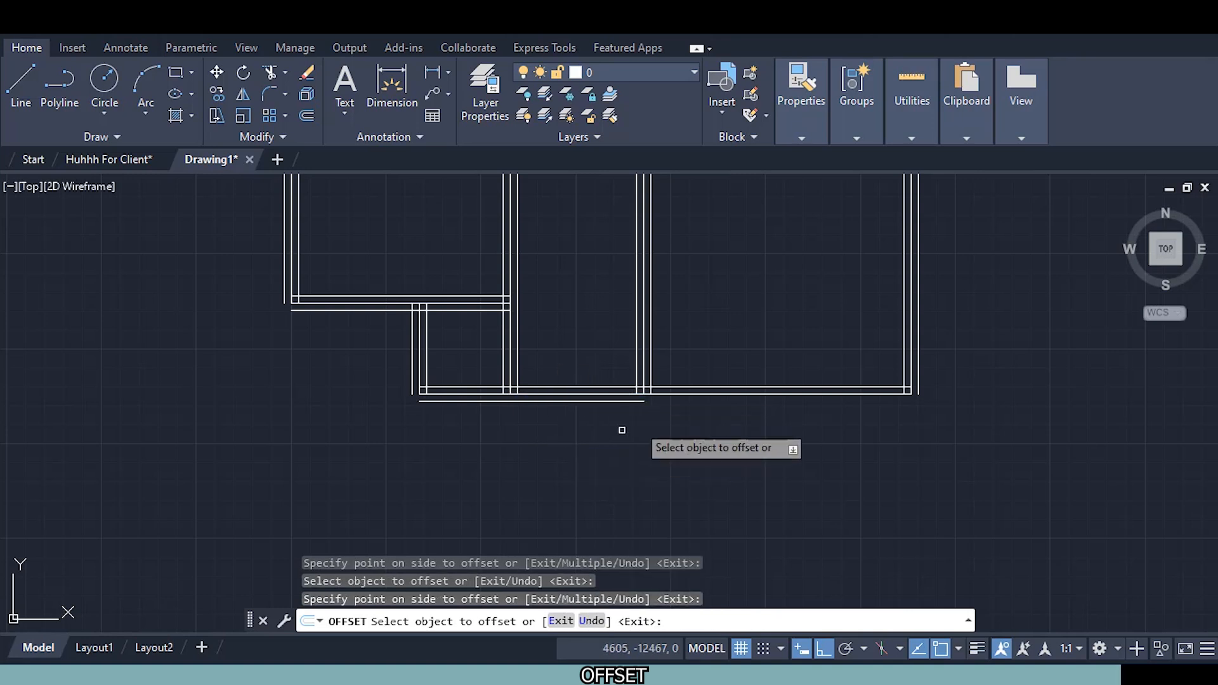
pyautogui.click(681, 396)
pyautogui.click(682, 437)
pyautogui.scroll(-2, 681, 440)
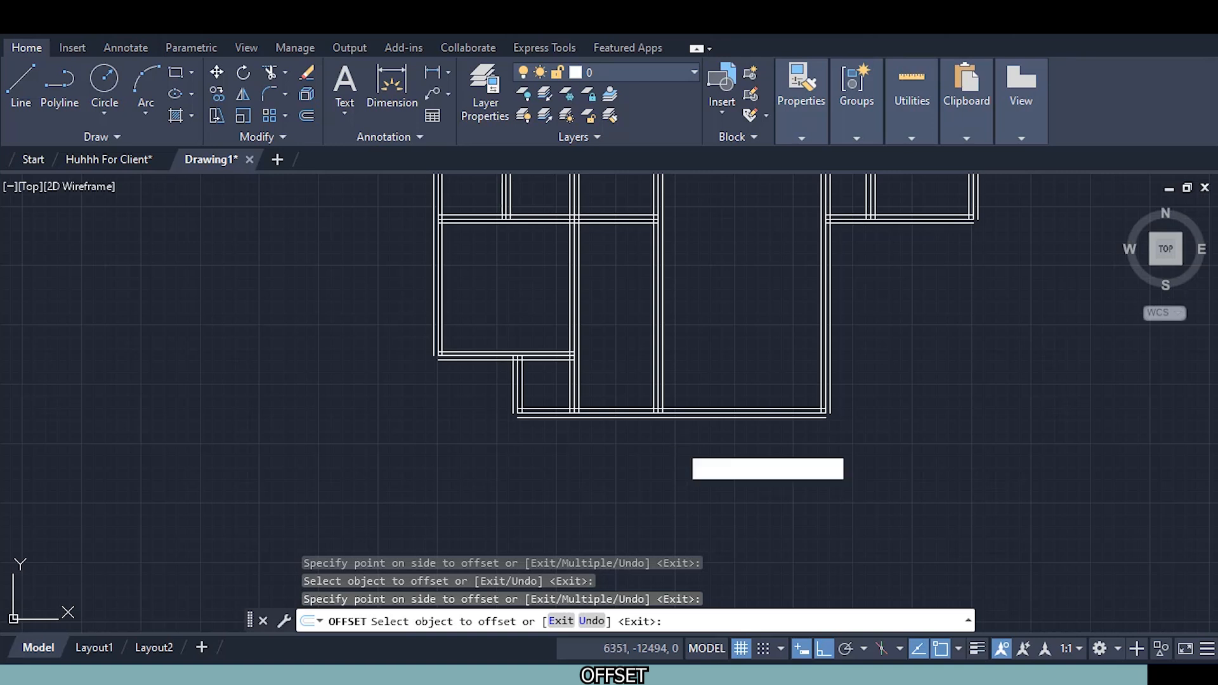
pyautogui.middleClick(679, 443)
pyautogui.middleClick(678, 443)
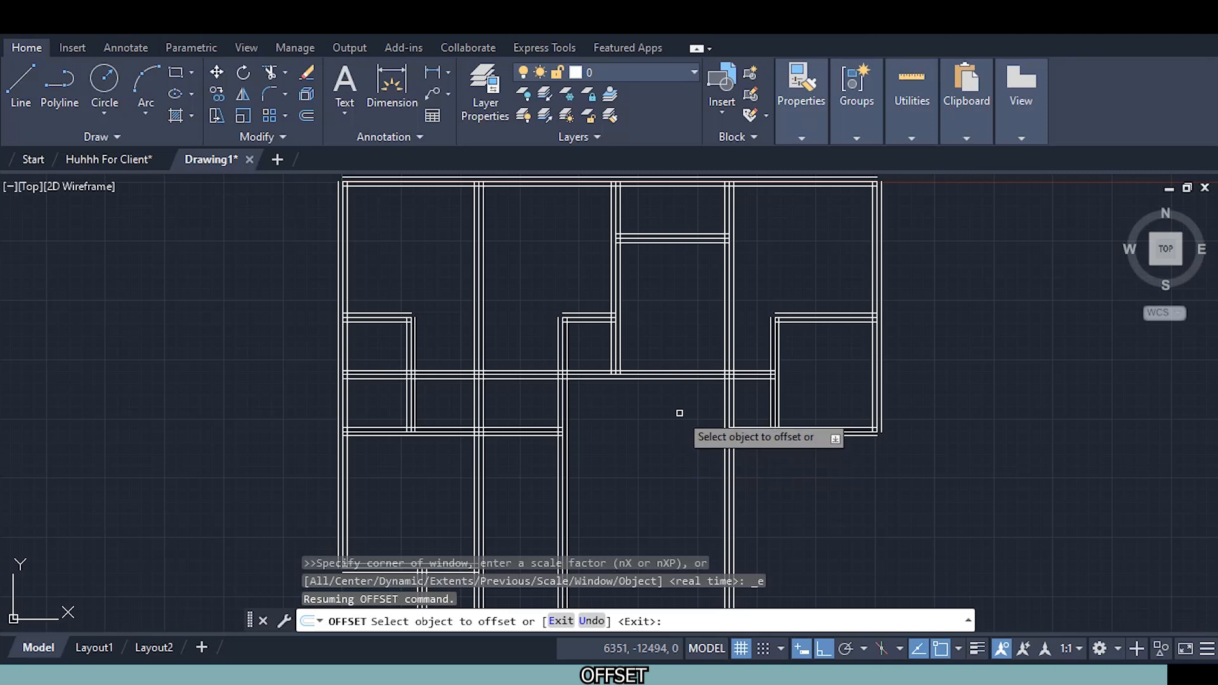
pyautogui.press('Escape')
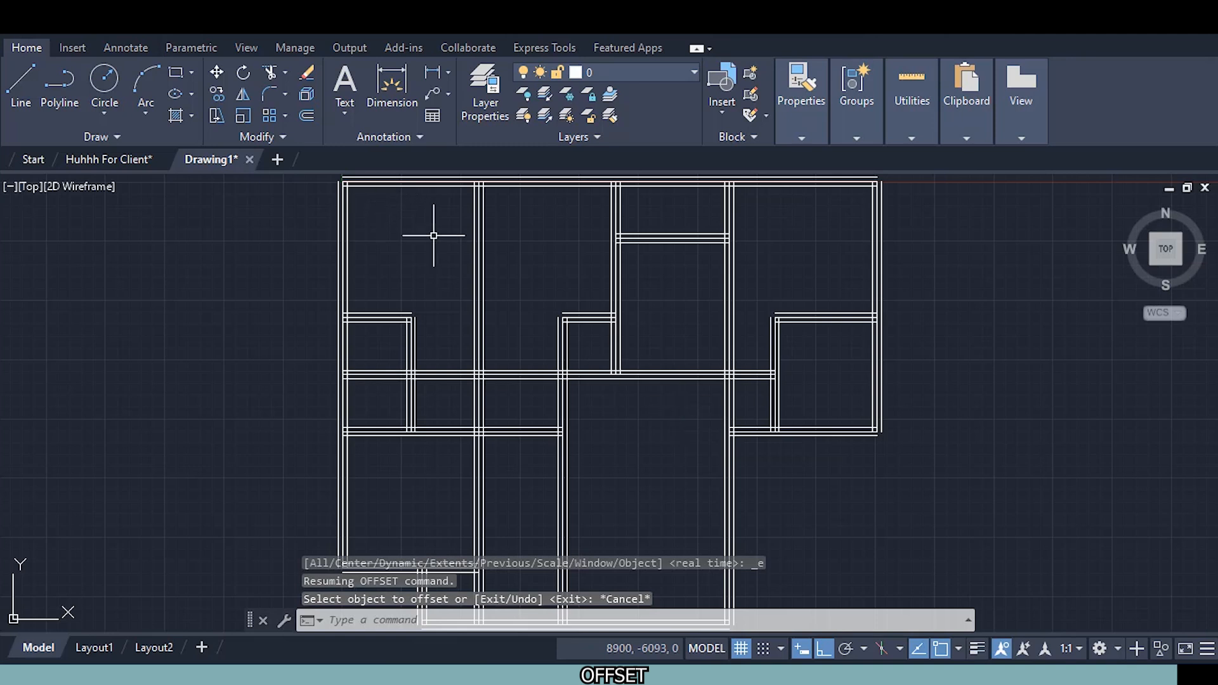
# Try to erase the inner offset line of the top wall in the upper-right room, and undo it
pyautogui.moveTo(861, 233); pyautogui.dragTo(745, 331, button='middle')
pyautogui.scroll(4, 651, 315)
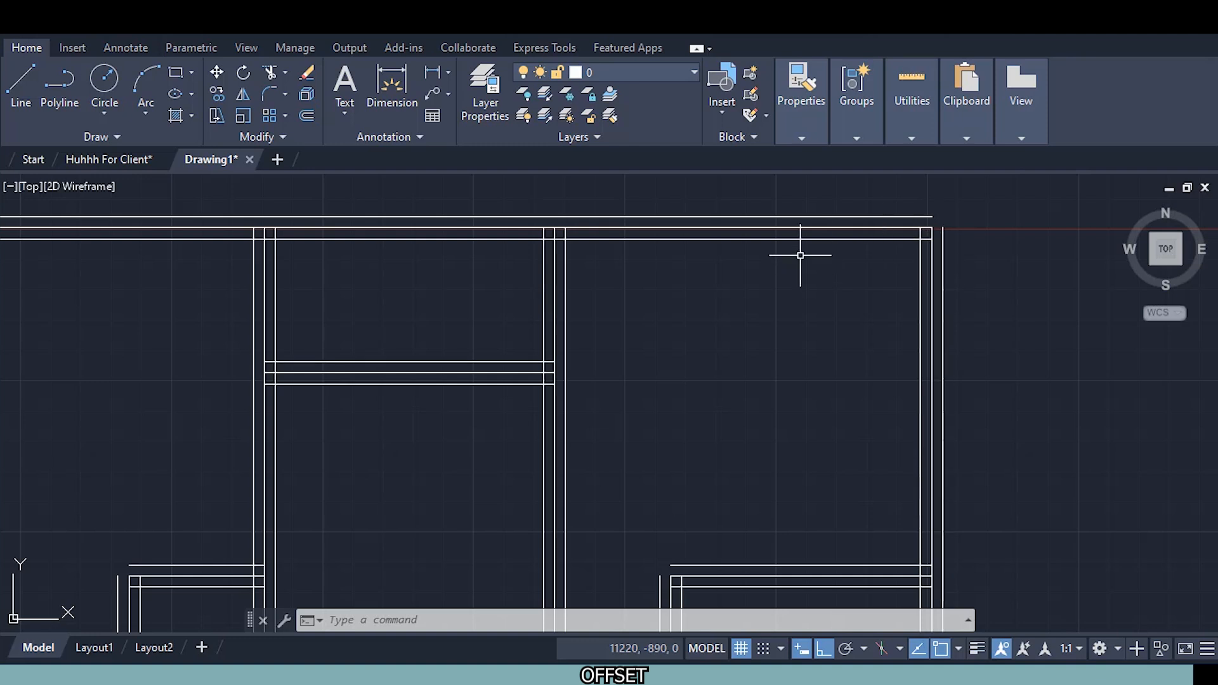
pyautogui.scroll(2, 941, 238)
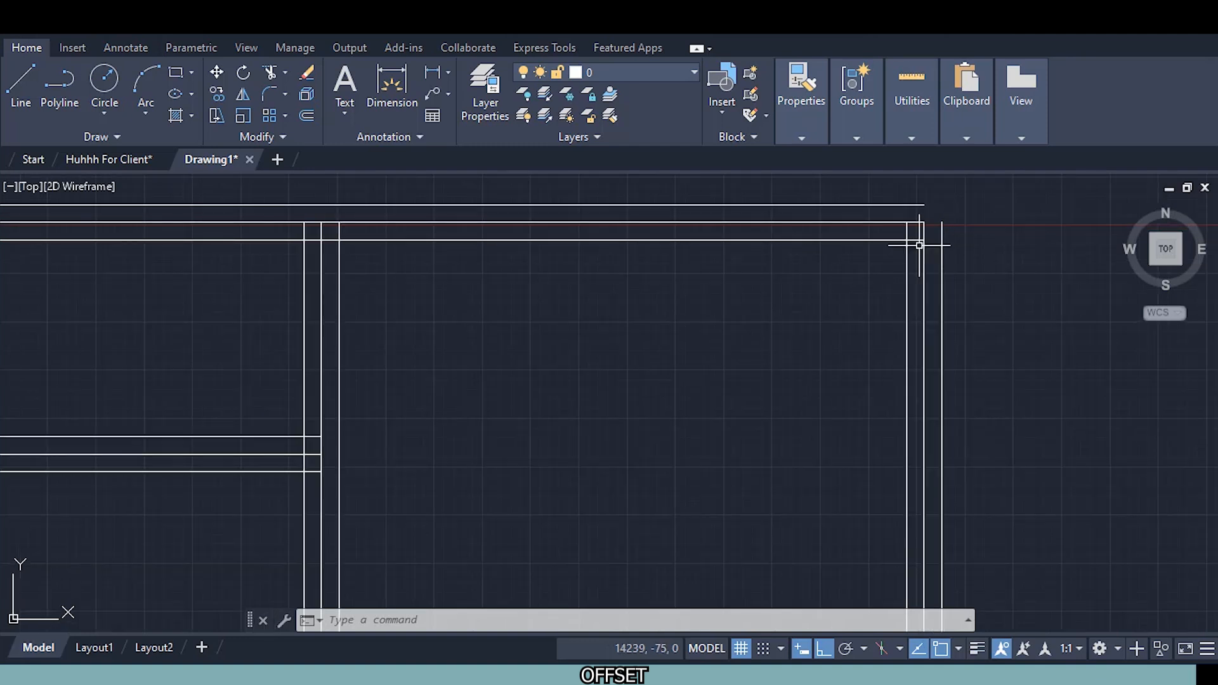
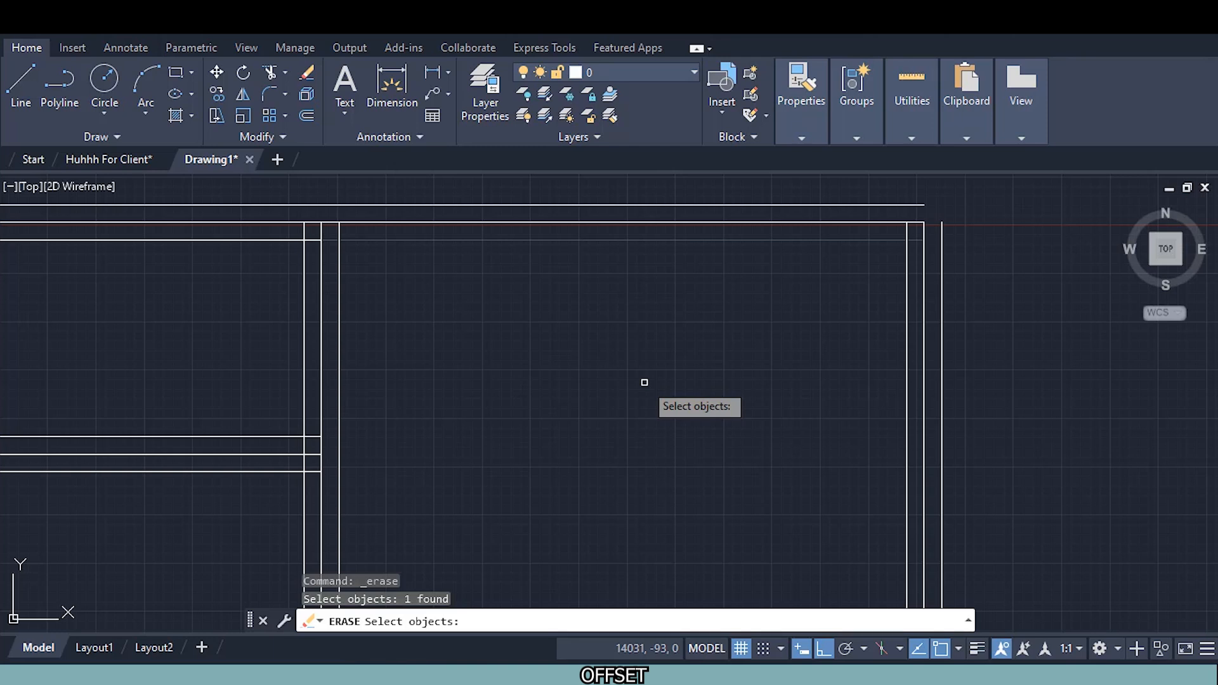
pyautogui.hotkey('ctrl', 'z')
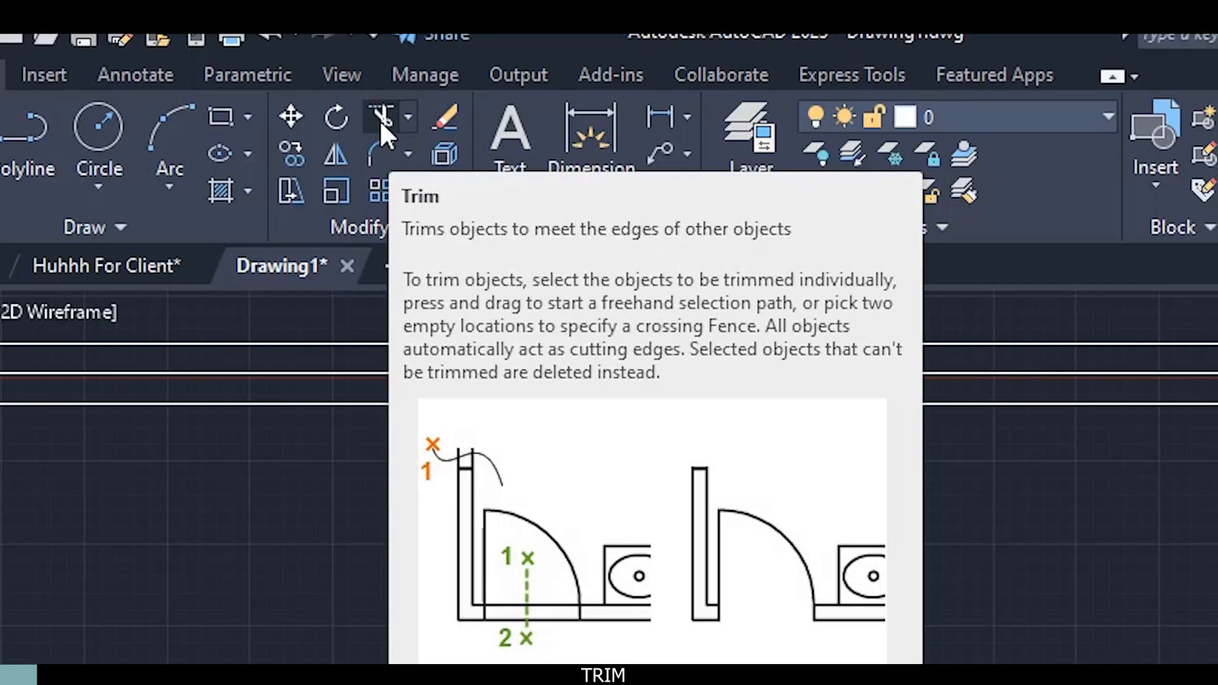
# Trim the overlapping inner offset lines at the plan's upper-right outer corner
pyautogui.click(381, 121)
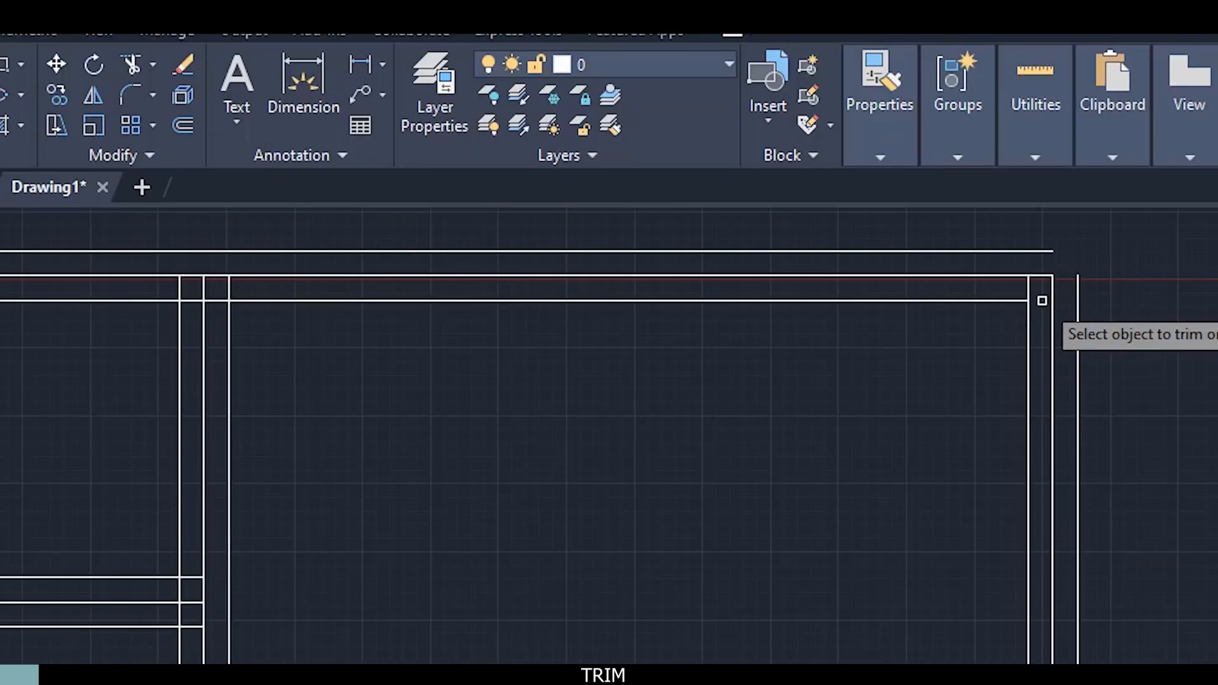
pyautogui.moveTo(1031, 287); pyautogui.dragTo(1024, 291)
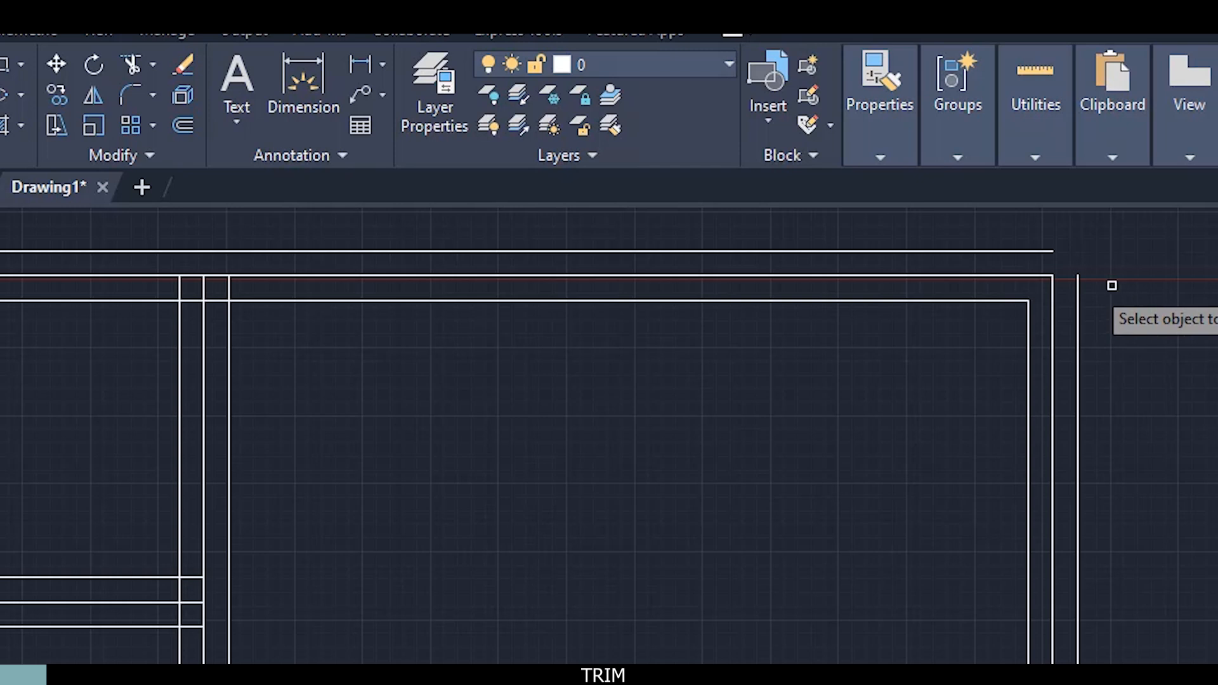
pyautogui.scroll(2, 1065, 250)
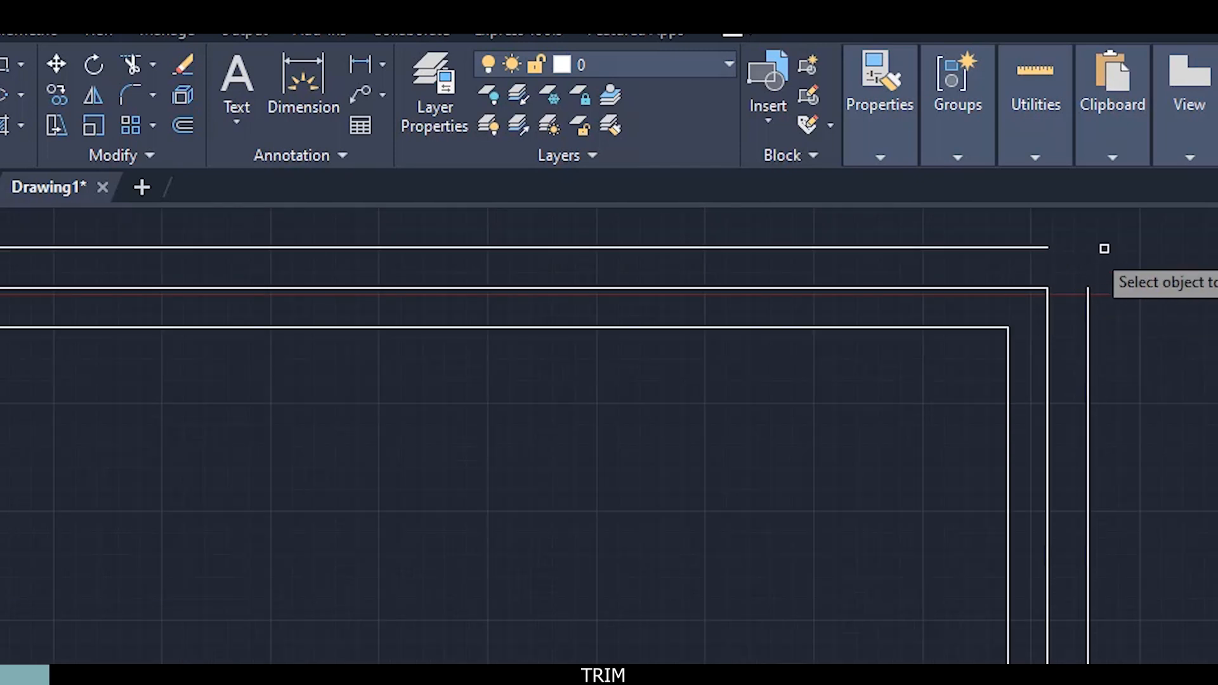
pyautogui.scroll(-4, 674, 484)
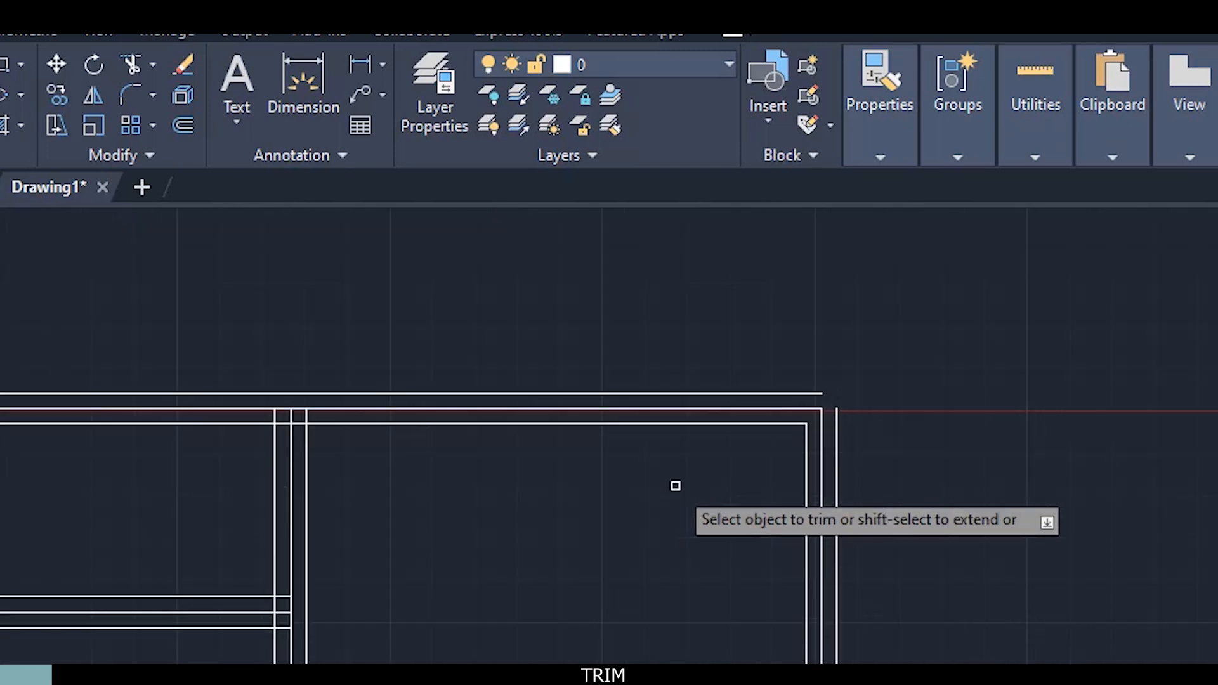
# Trim the overlapping offset lines where both side walls of the small upper room meet the top outer wall
pyautogui.scroll(5, 291, 447)
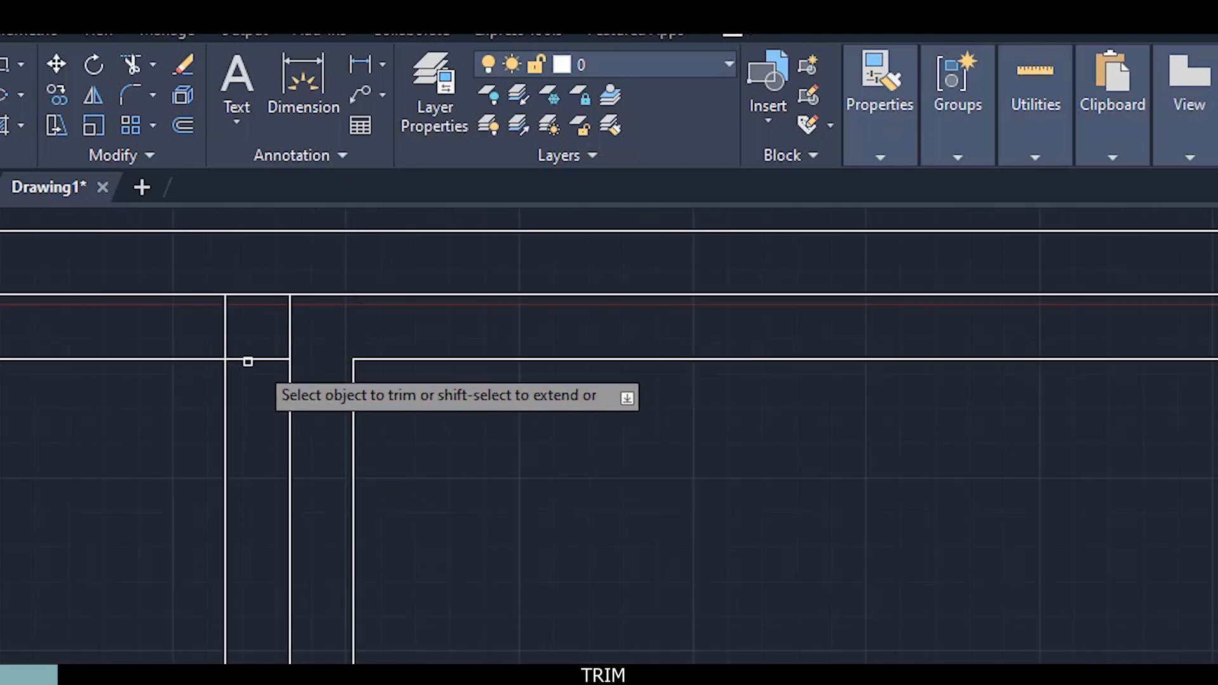
pyautogui.scroll(-4, 229, 329)
pyautogui.moveTo(64, 421); pyautogui.dragTo(468, 427, button='middle')
pyautogui.moveTo(143, 413); pyautogui.dragTo(382, 418, button='middle')
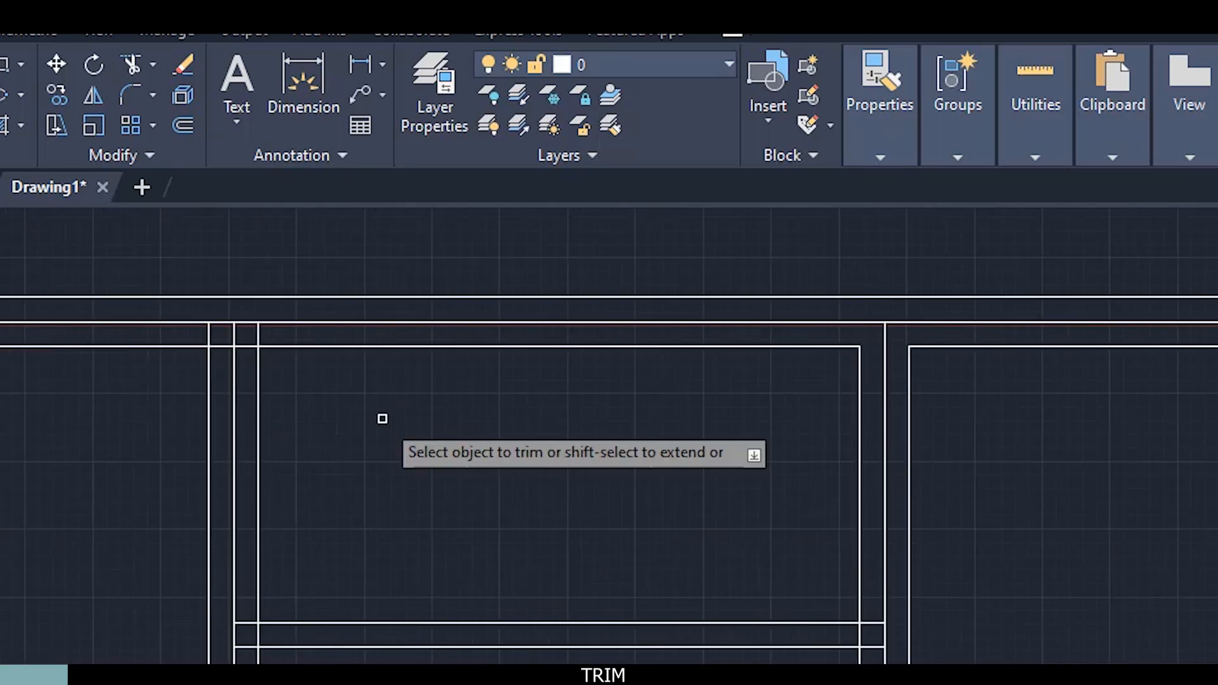
pyautogui.scroll(4, 234, 348)
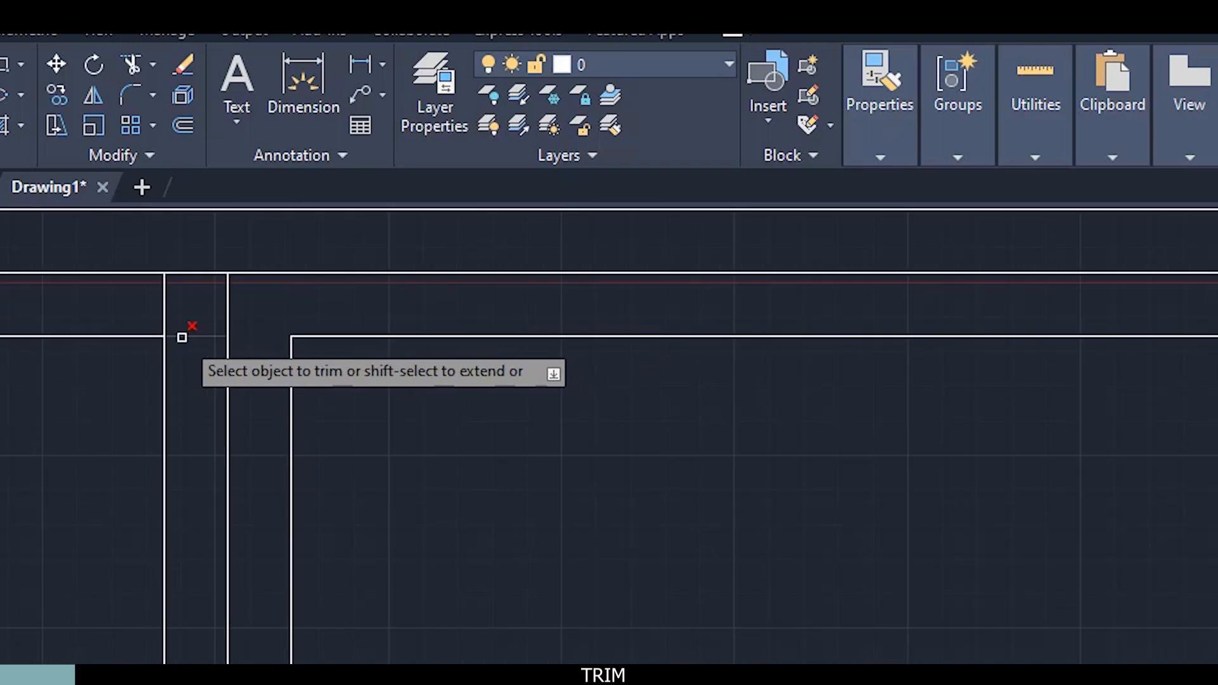
pyautogui.click(189, 337)
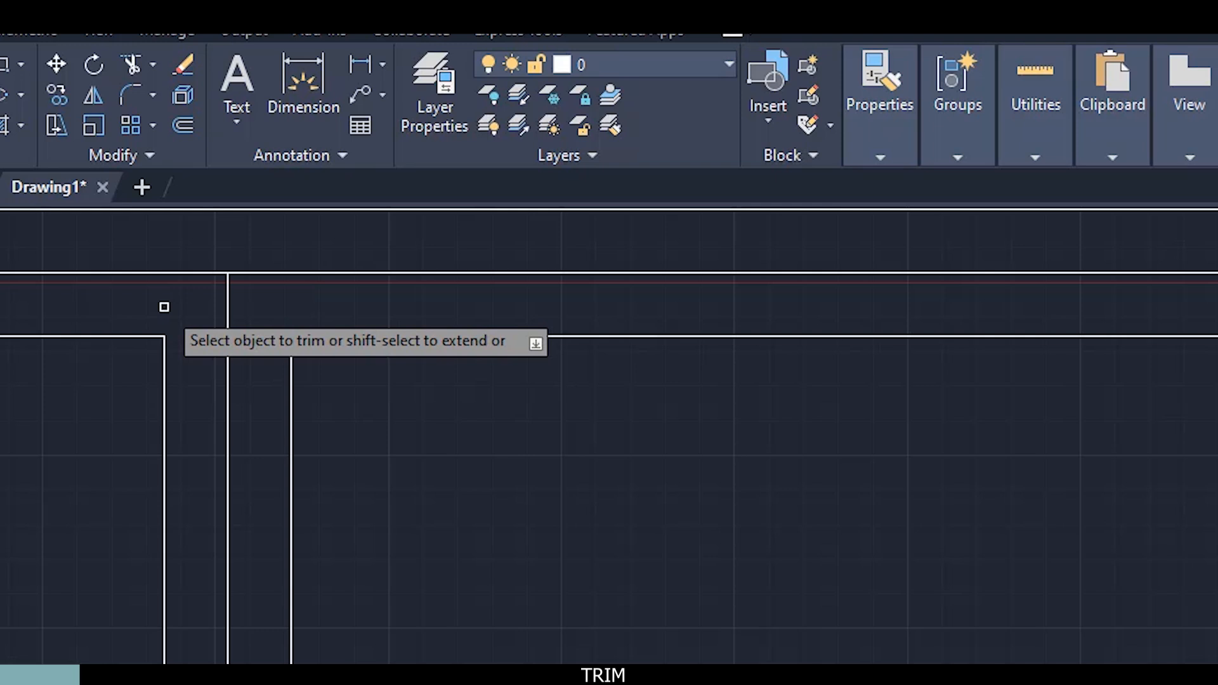
pyautogui.scroll(-5, 165, 307)
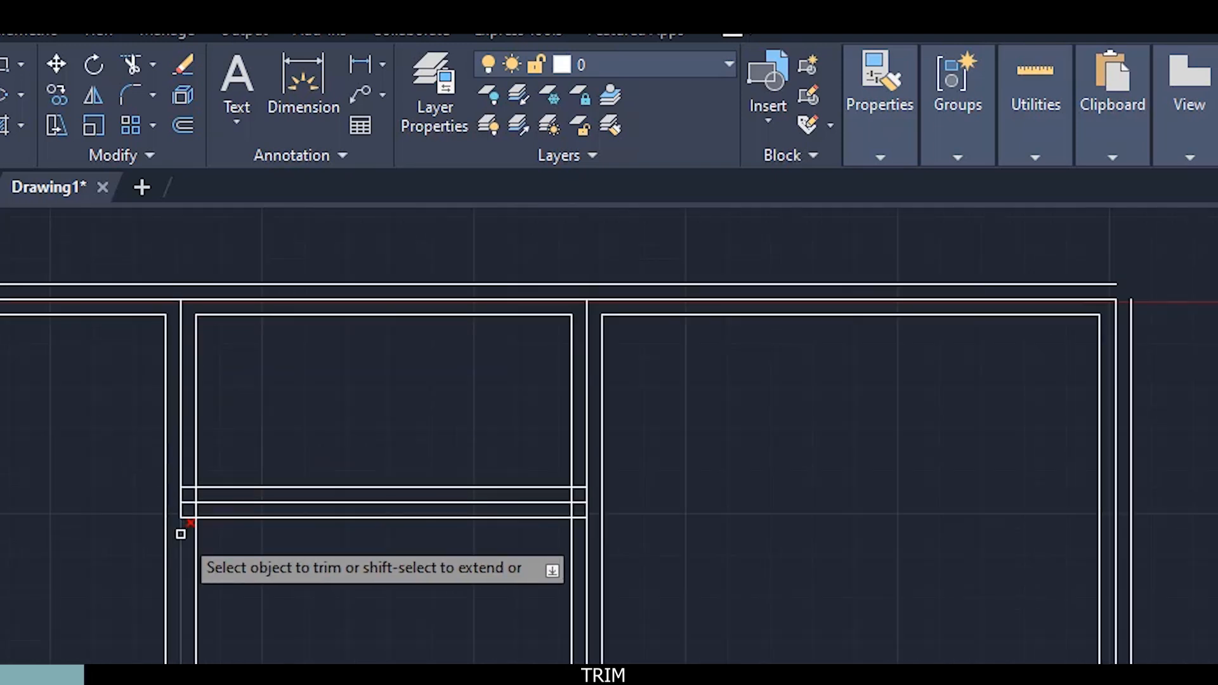
# Trim the overlapping offset lines where the small upper room's bottom wall meets its left wall
pyautogui.scroll(5, 181, 534)
pyautogui.click(198, 482)
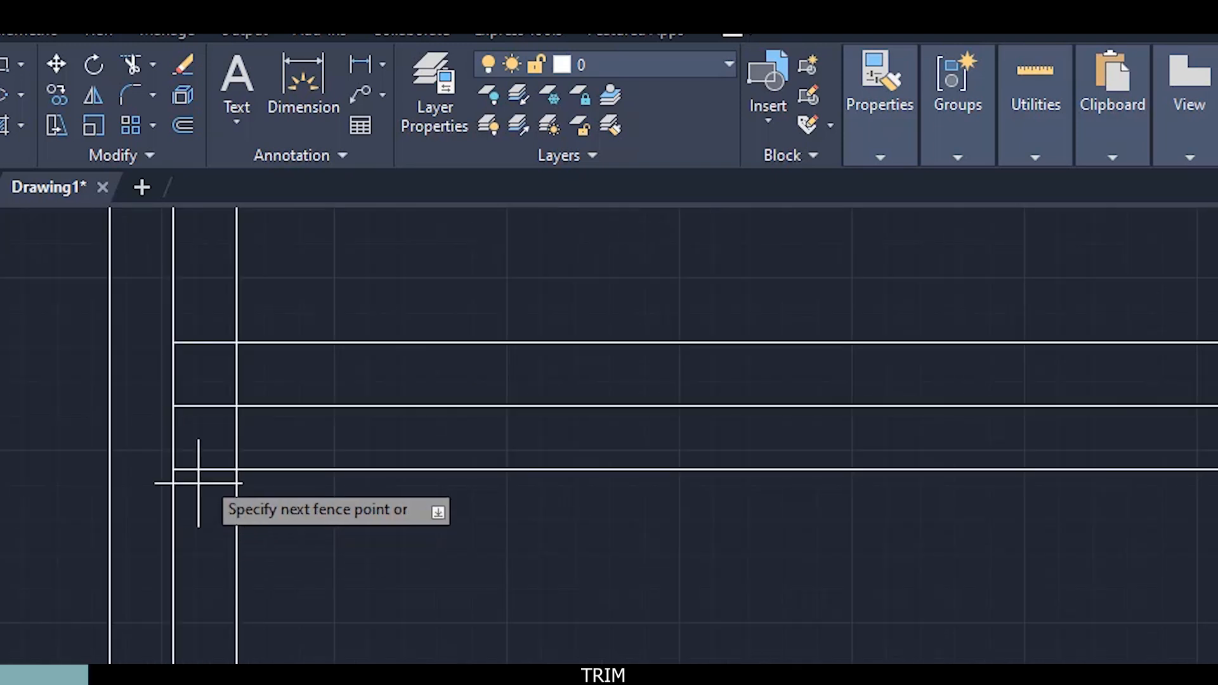
pyautogui.click(240, 381)
pyautogui.press('Return')
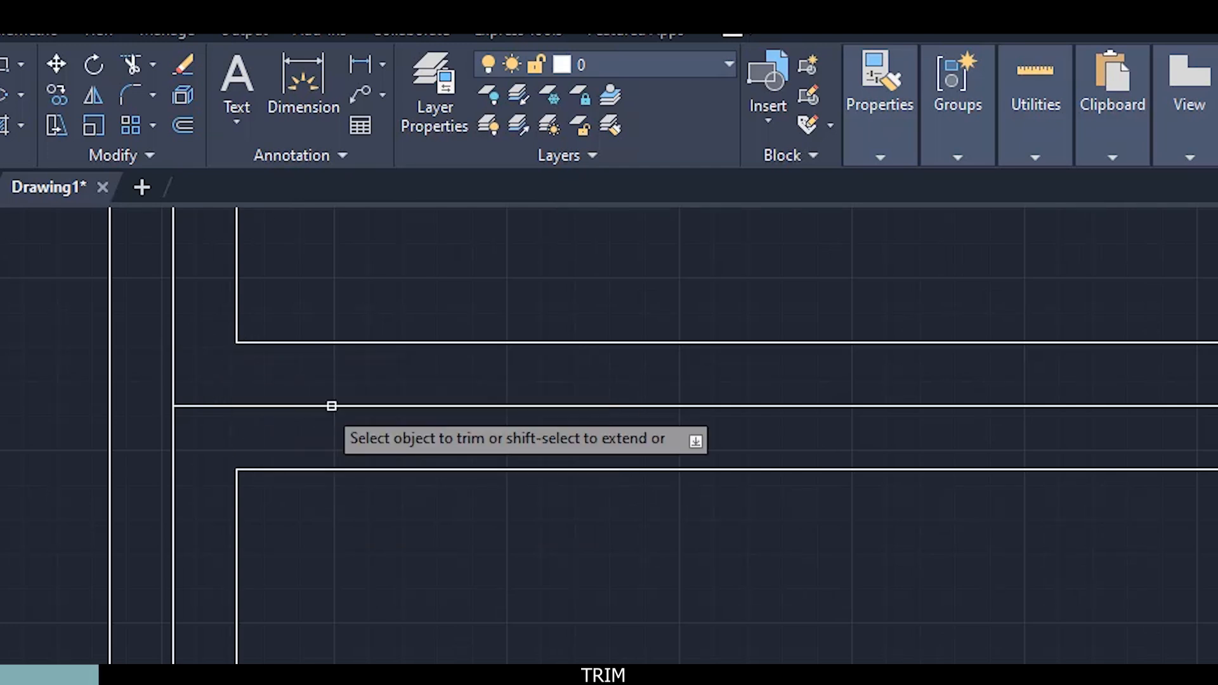
pyautogui.scroll(-5, 330, 405)
# Trim the overlapping offset lines where the small upper room's bottom wall meets its right wall
pyautogui.scroll(4, 726, 408)
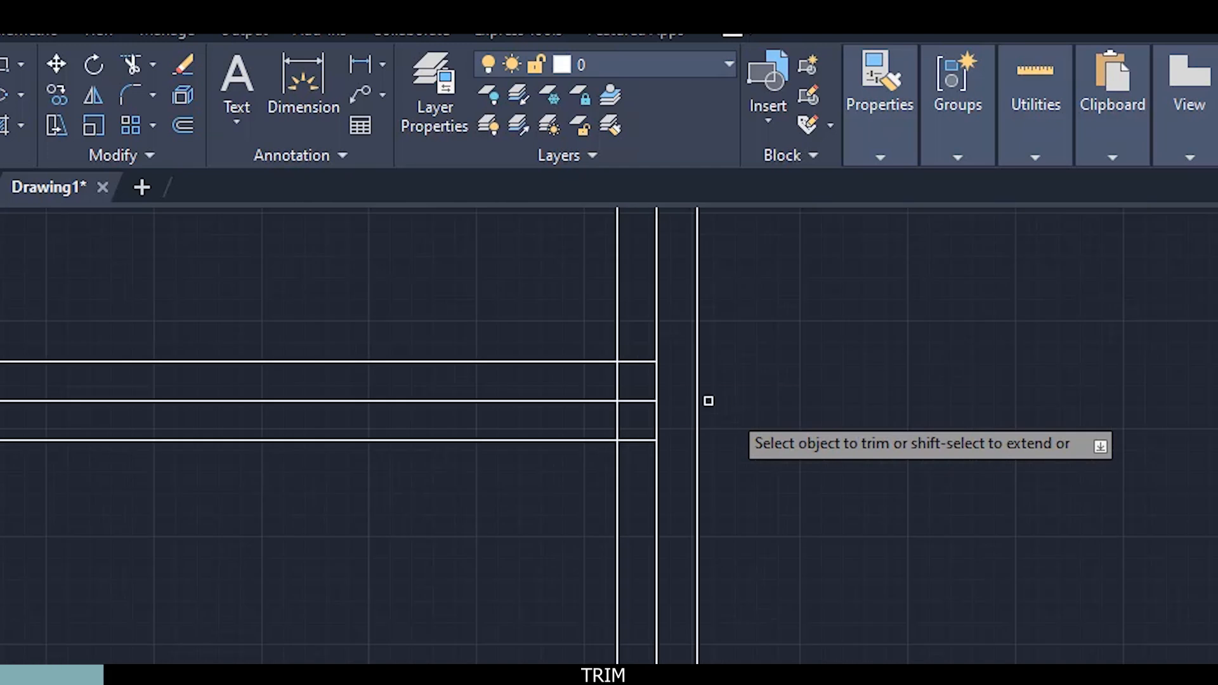
pyautogui.click(641, 352)
pyautogui.press('Return')
pyautogui.scroll(3, 634, 438)
pyautogui.click(661, 449)
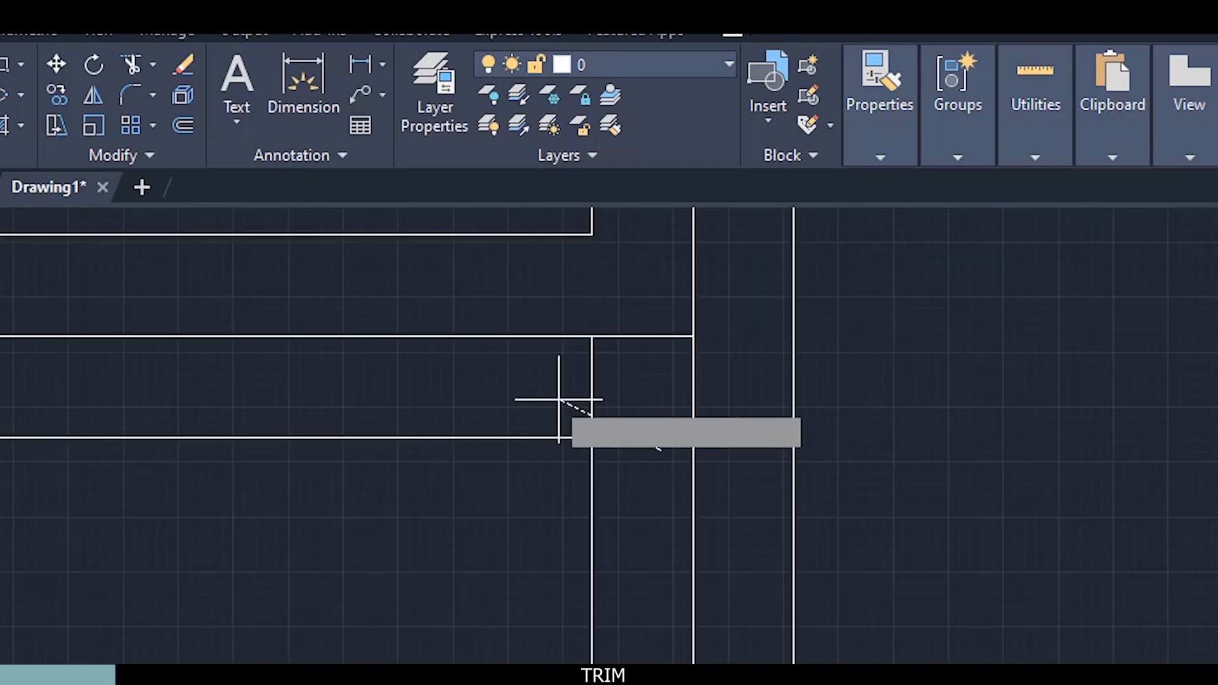
pyautogui.scroll(-5, 556, 382)
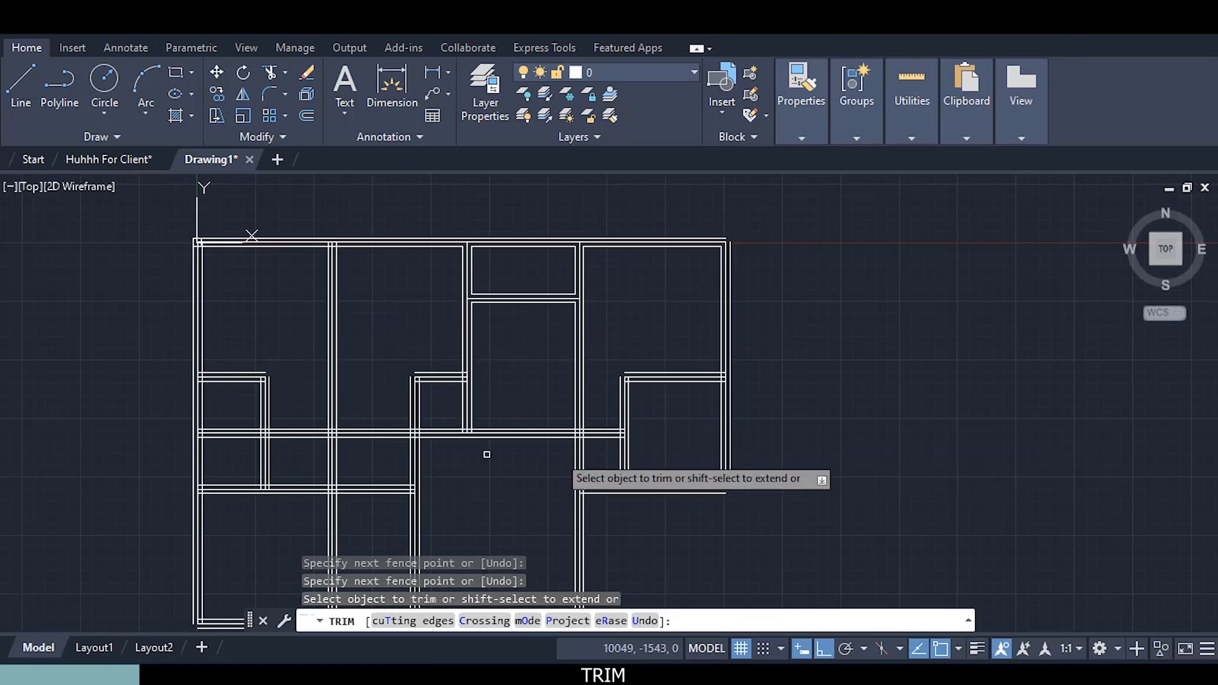
# Trim the overlapping offset lines where the wall between the two upper-left rooms meets the top outer wall
pyautogui.scroll(5, 260, 247)
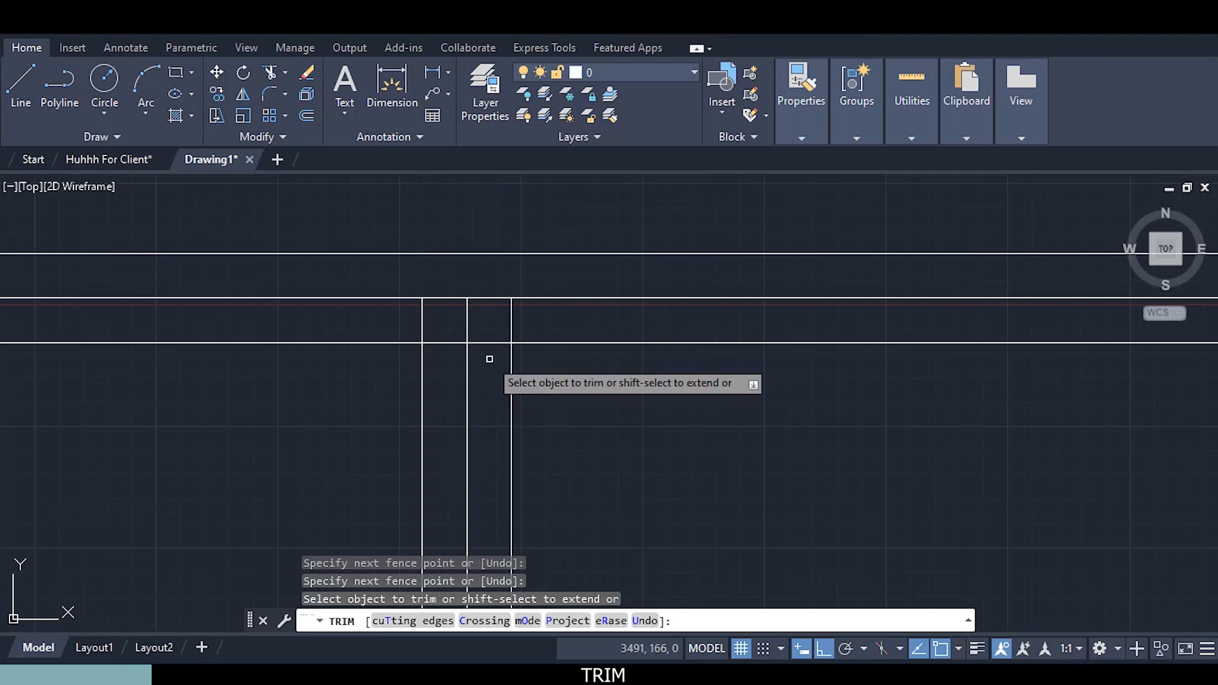
pyautogui.moveTo(489, 361); pyautogui.dragTo(492, 334)
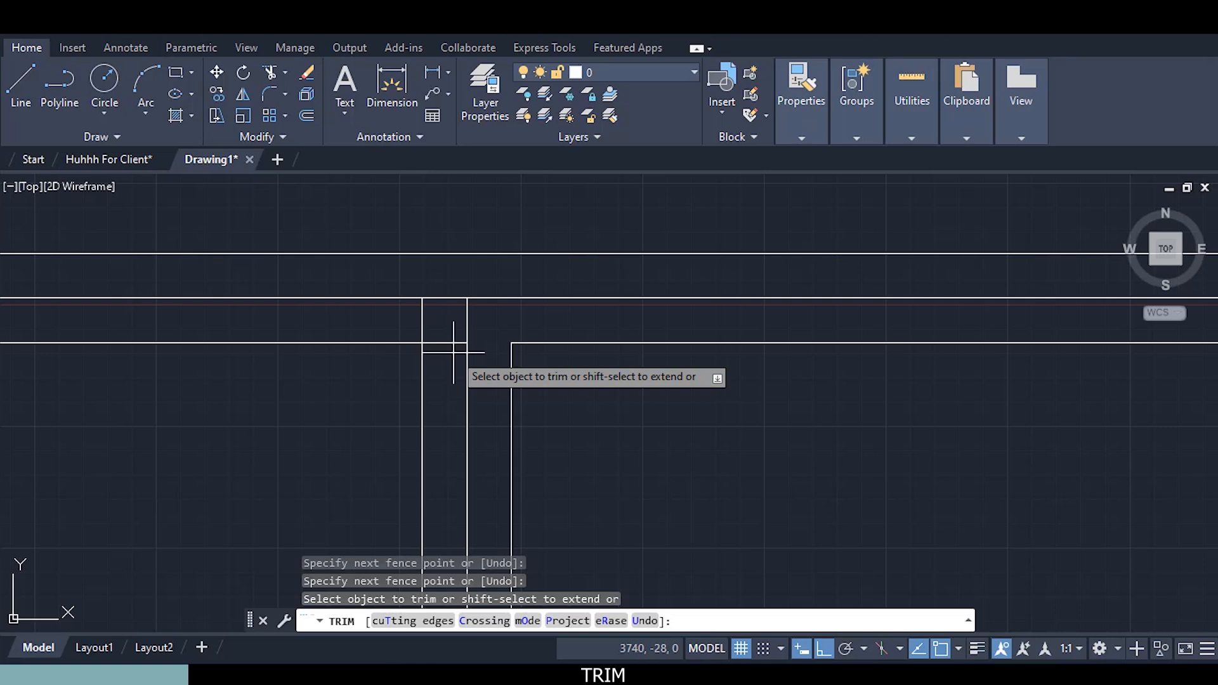
pyautogui.click(453, 351)
pyautogui.press('Return')
pyautogui.scroll(-5, 410, 323)
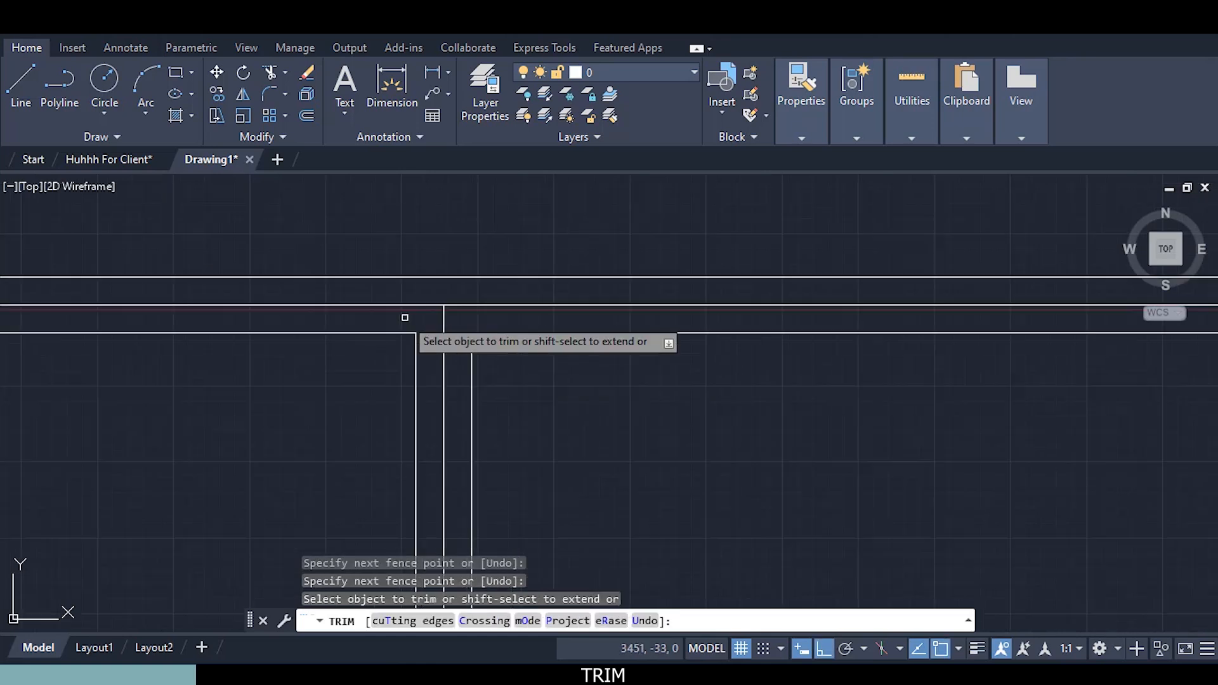
# Trim the overlapping inner offset lines at the plan's upper-left outer corner
pyautogui.scroll(5, 254, 307)
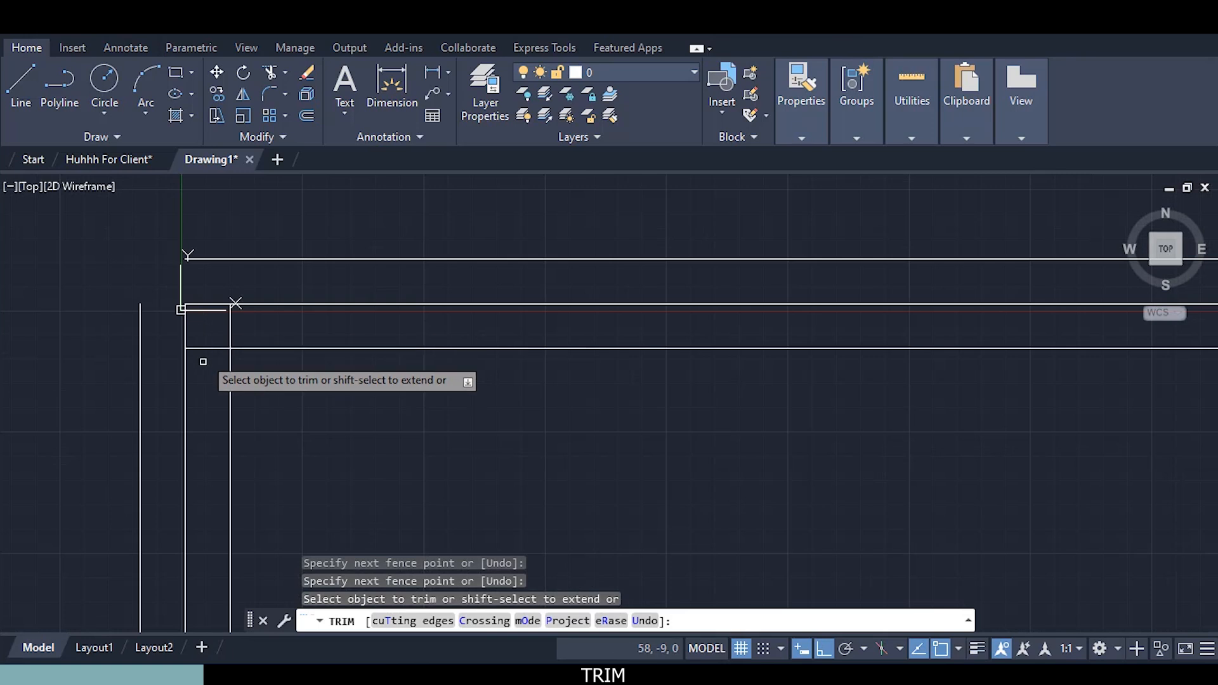
pyautogui.click(201, 362)
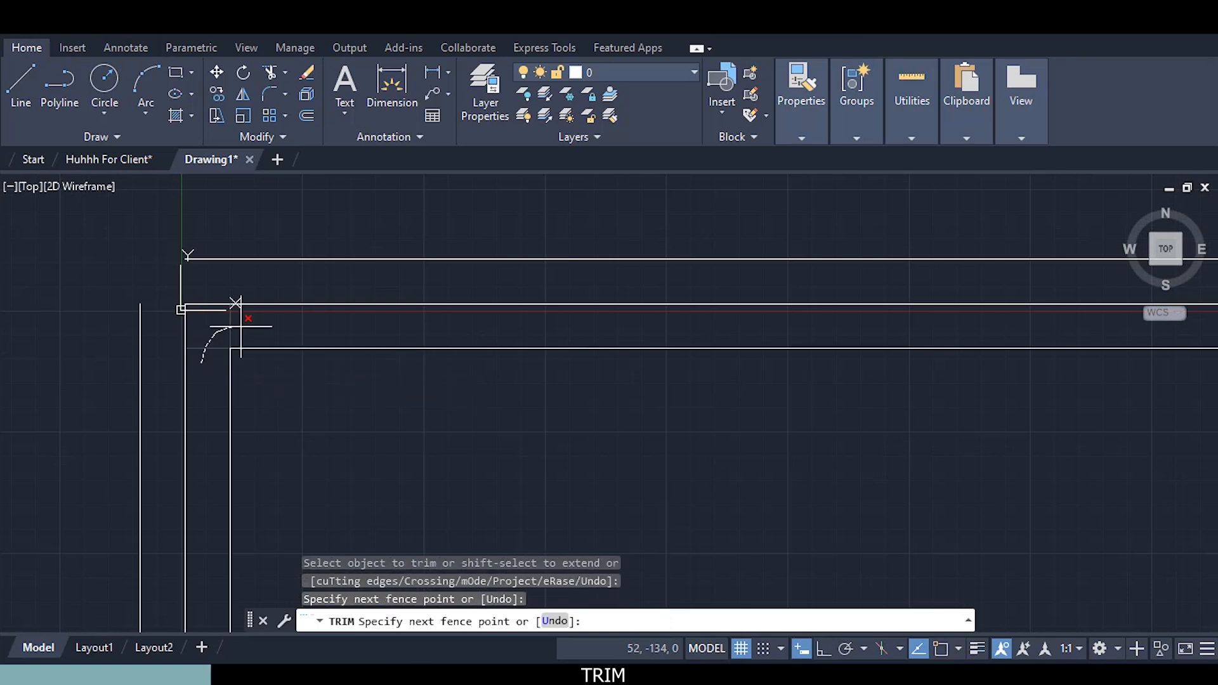
pyautogui.press('Return')
pyautogui.scroll(-4, 241, 326)
# Trim the overlapping offset lines where the upper-left room's lower wall meets the left outer wall
pyautogui.scroll(6, 239, 385)
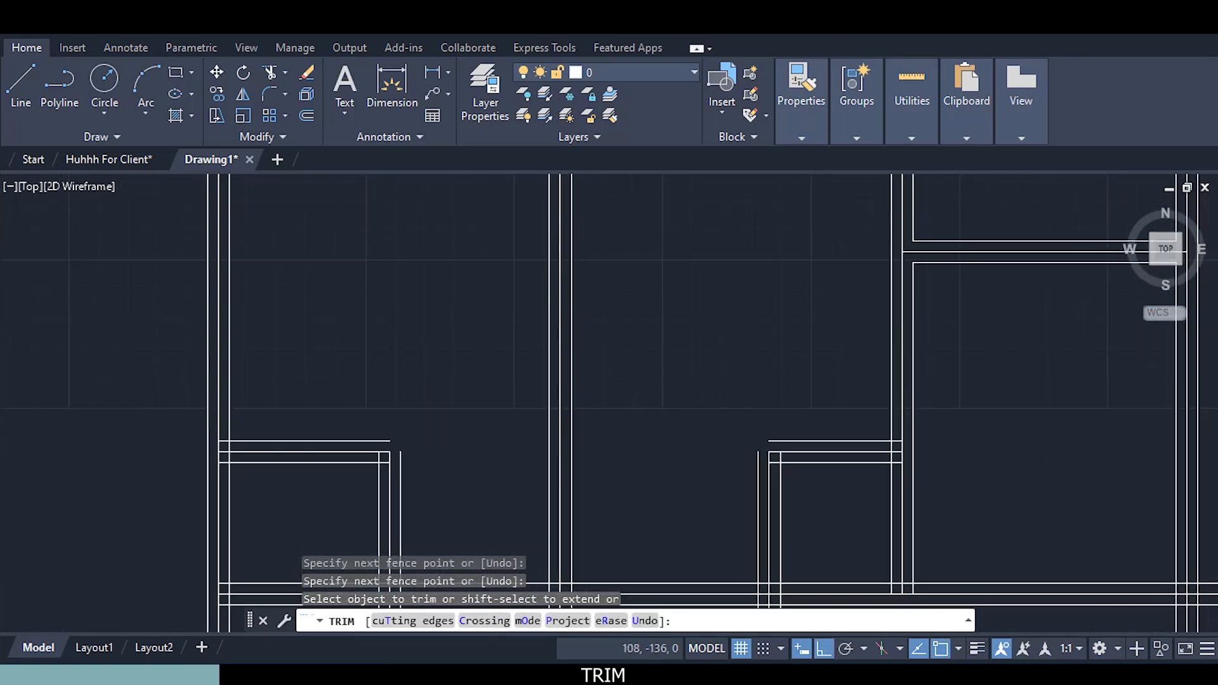
pyautogui.moveTo(234, 464); pyautogui.dragTo(253, 356, button='middle')
pyautogui.scroll(4, 246, 353)
pyautogui.moveTo(219, 371); pyautogui.dragTo(284, 325)
pyautogui.click(289, 237)
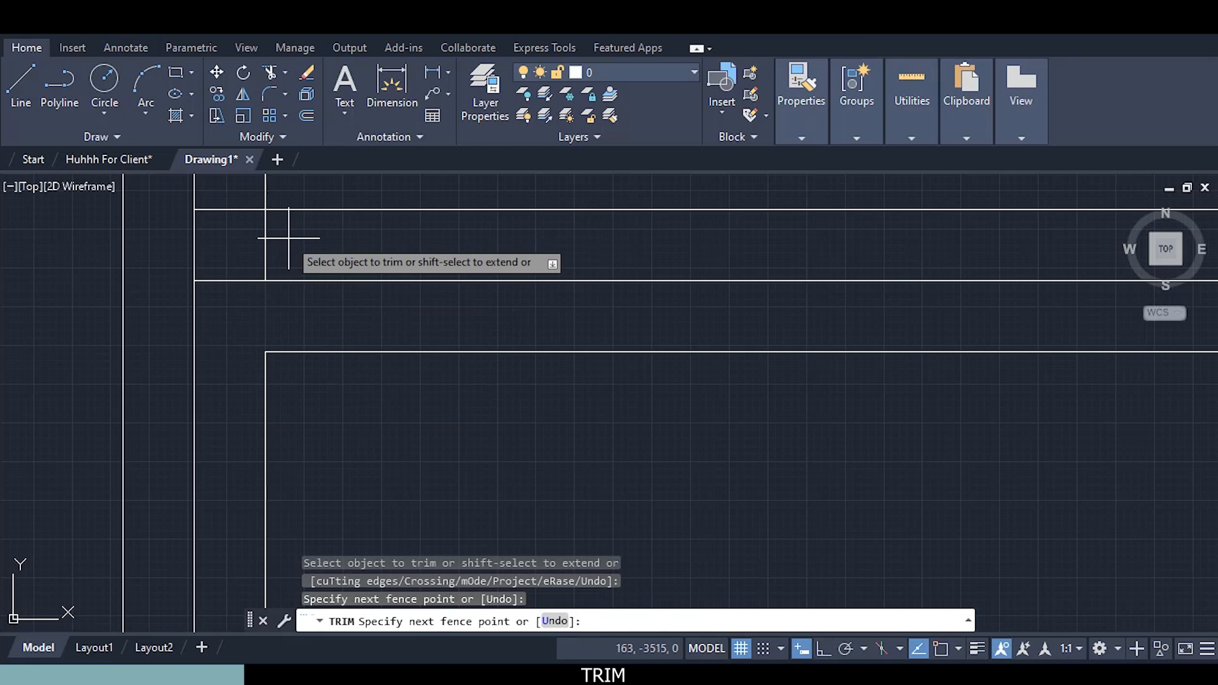
pyautogui.scroll(-4, 232, 272)
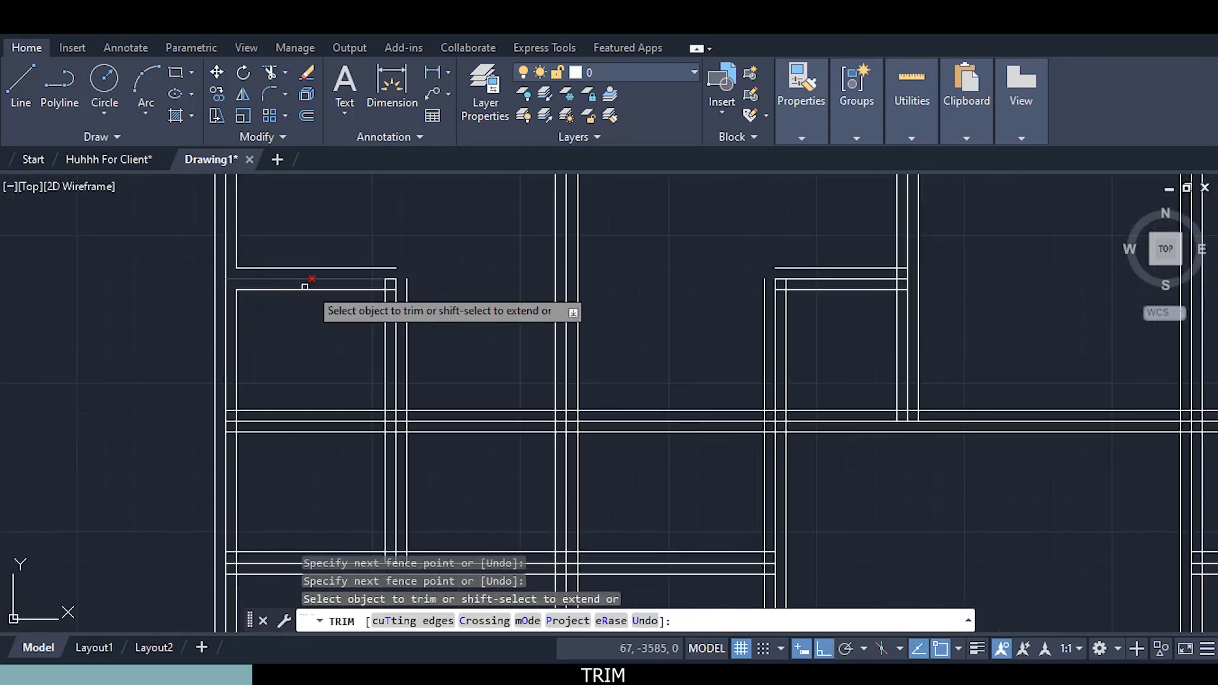
# Trim the overlapping inner offset lines at the upper-right corner of the small room along the left outer wall
pyautogui.scroll(5, 357, 279)
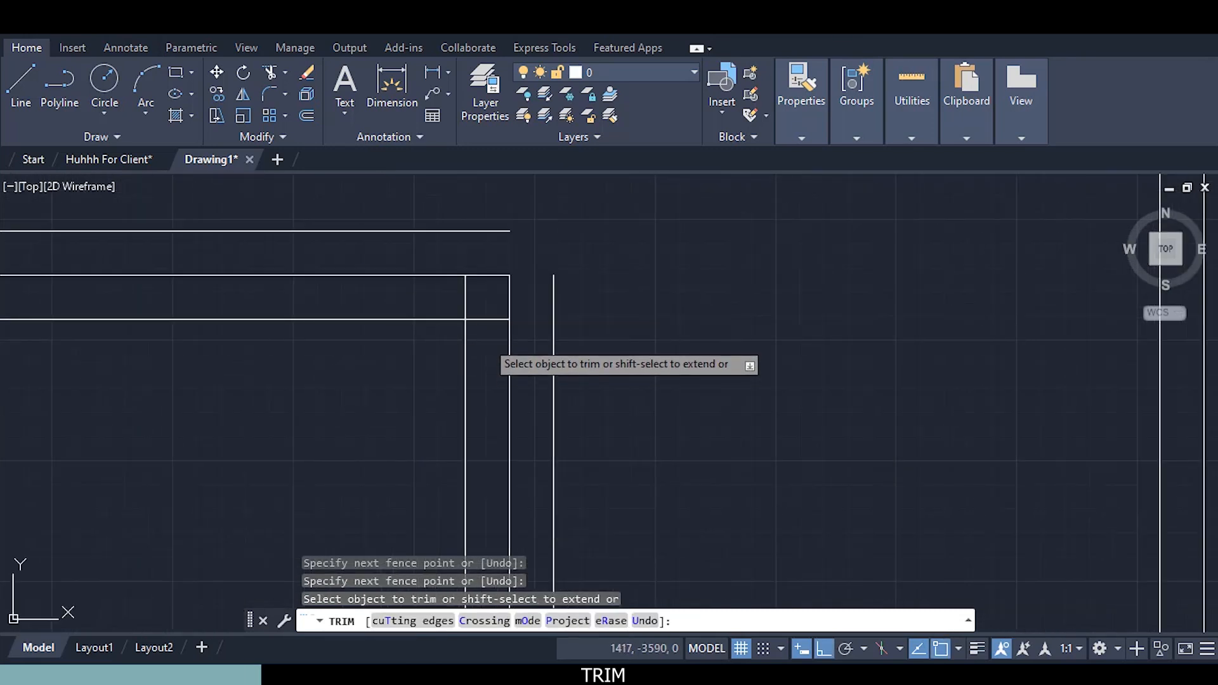
pyautogui.moveTo(486, 340); pyautogui.dragTo(460, 290)
pyautogui.scroll(-3, 470, 374)
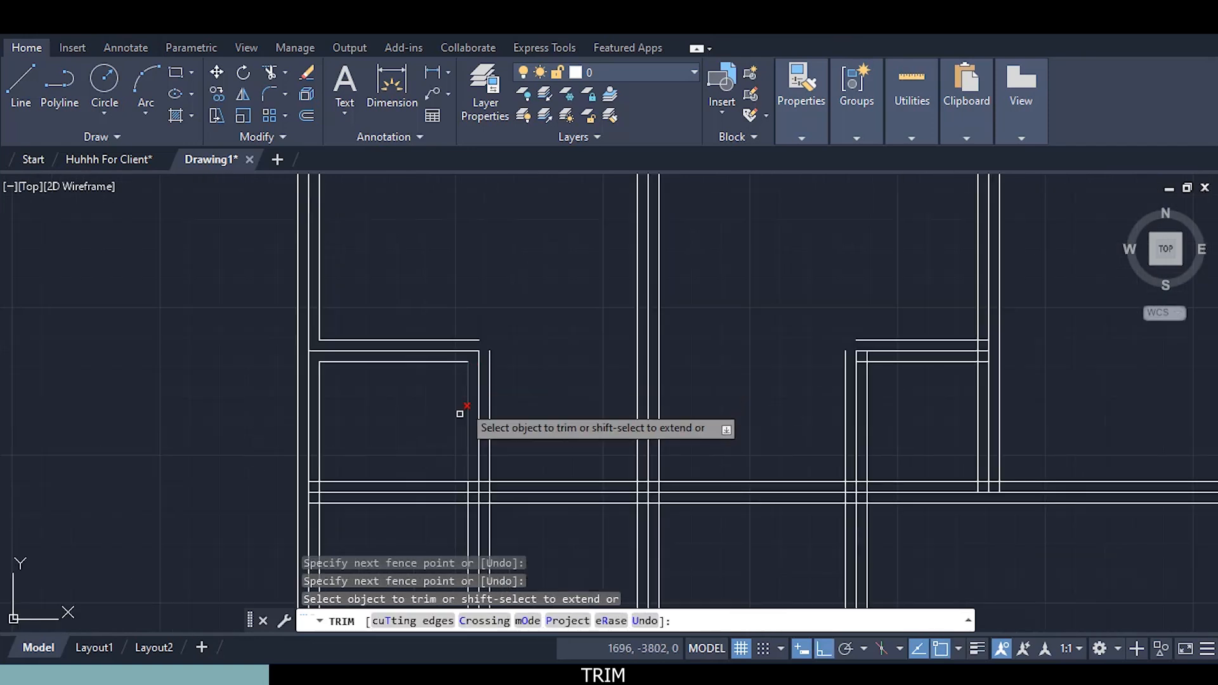
# Trim the overlapping offset lines at both ends of the top wall of the small central room
pyautogui.scroll(4, 955, 334)
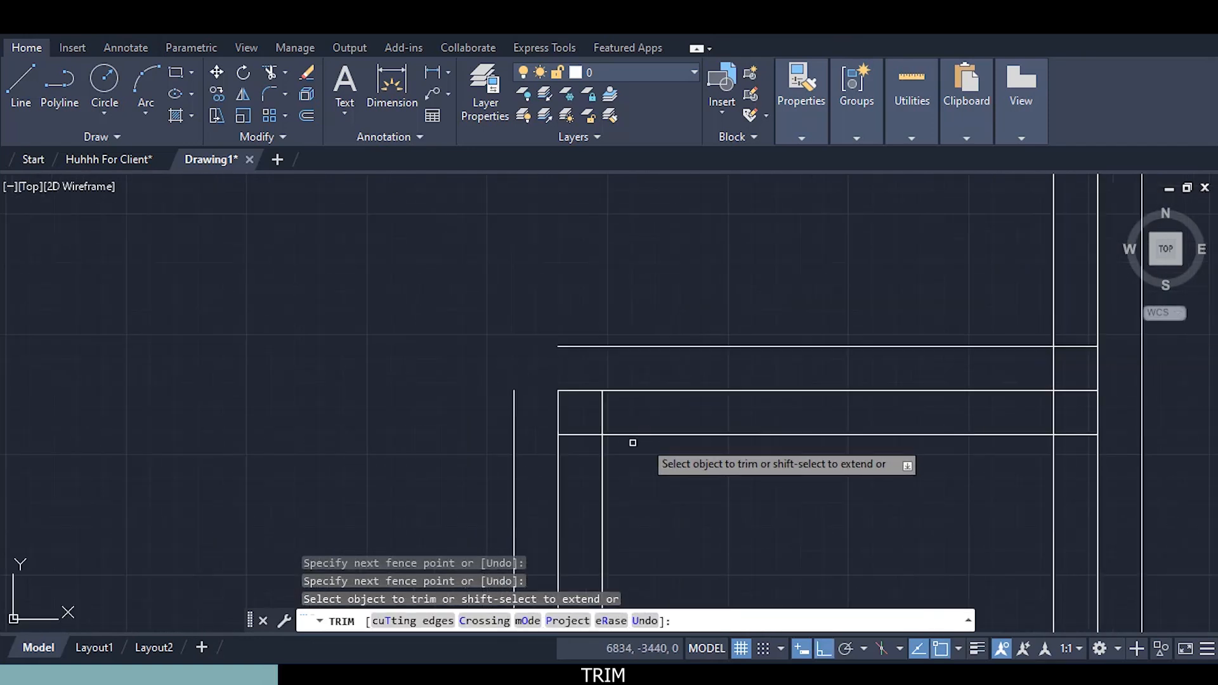
pyautogui.moveTo(582, 447); pyautogui.dragTo(623, 402)
pyautogui.scroll(-2, 650, 419)
pyautogui.scroll(2, 843, 424)
pyautogui.moveTo(785, 448)
pyautogui.mouseDown()
pyautogui.moveTo(729, 394)
pyautogui.moveTo(721, 365)
pyautogui.mouseUp()
pyautogui.click(785, 331)
pyautogui.scroll(-3, 721, 366)
# Trim the overlapping offset lines where the lower-right room's top wall meets the right outer wall
pyautogui.moveTo(935, 394)
pyautogui.mouseDown(button='middle')
pyautogui.moveTo(822, 413)
pyautogui.moveTo(448, 342)
pyautogui.mouseUp(button='middle')
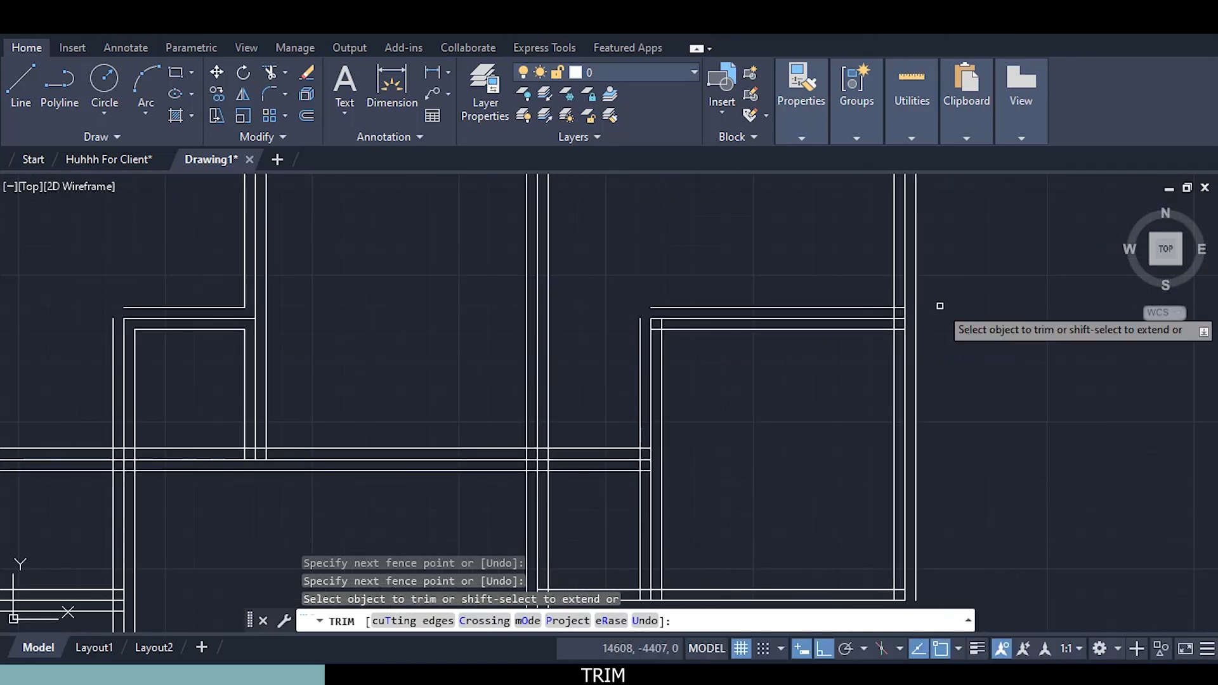
pyautogui.scroll(3, 940, 305)
pyautogui.scroll(2, 891, 313)
pyautogui.moveTo(824, 285)
pyautogui.mouseDown()
pyautogui.moveTo(818, 313)
pyautogui.moveTo(769, 326)
pyautogui.mouseUp()
pyautogui.moveTo(826, 404)
pyautogui.mouseDown()
pyautogui.moveTo(789, 372)
pyautogui.moveTo(769, 373)
pyautogui.mouseUp()
pyautogui.scroll(-2, 761, 375)
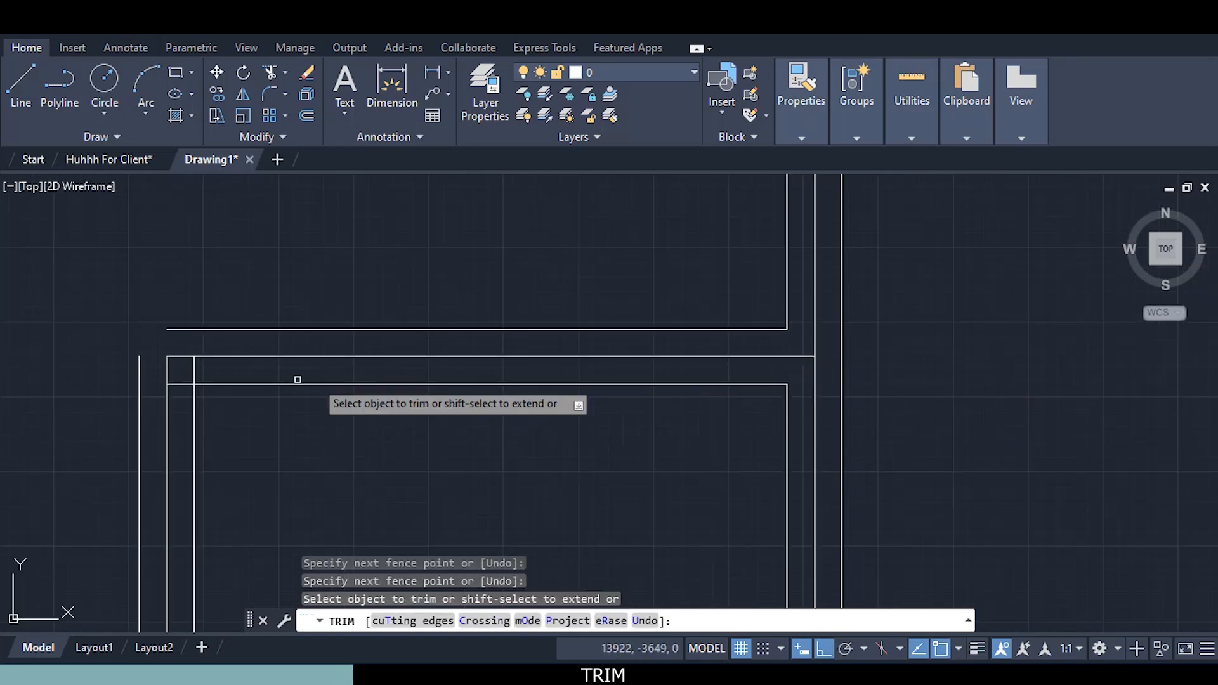
# Trim the overlapping inner offset lines at the upper-left corner of the lower-right room
pyautogui.scroll(4, 170, 391)
pyautogui.moveTo(179, 393); pyautogui.dragTo(179, 364)
pyautogui.moveTo(244, 335); pyautogui.dragTo(244, 335)
pyautogui.scroll(-4, 245, 335)
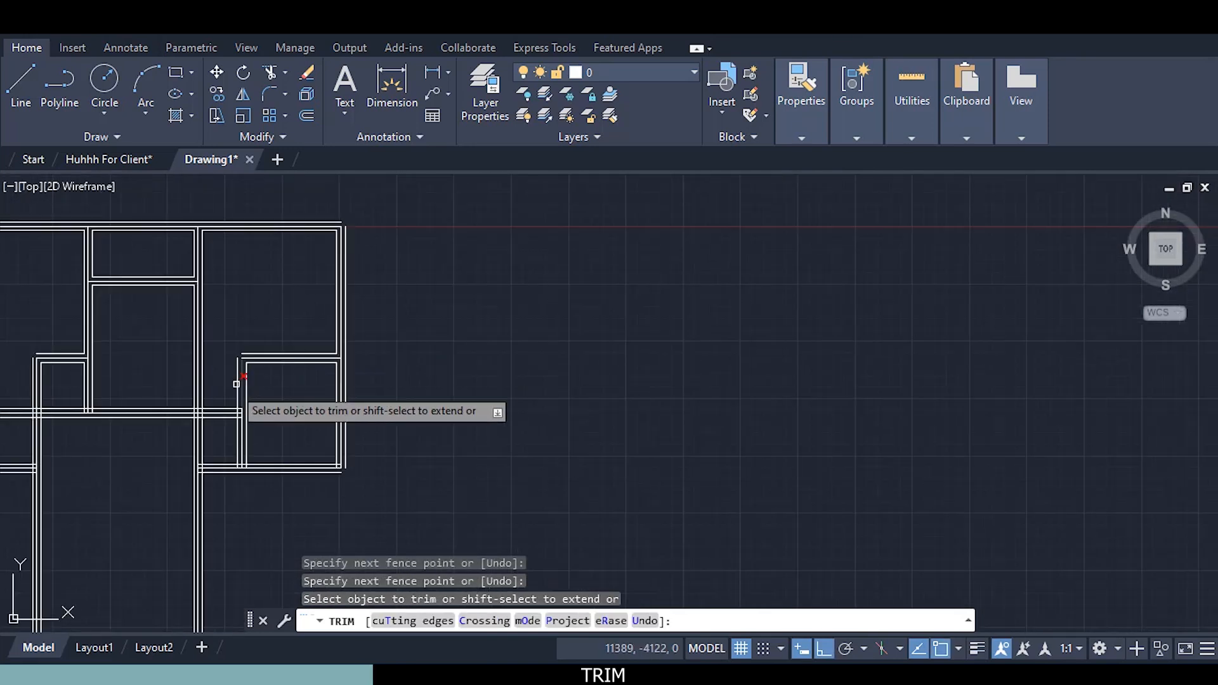
# Trim the offset lines crossing inside the four-way junction of the long horizontal wall and the vertical wall right of centre
pyautogui.moveTo(144, 463)
pyautogui.mouseDown(button='middle')
pyautogui.moveTo(413, 404)
pyautogui.moveTo(440, 413)
pyautogui.mouseUp(button='middle')
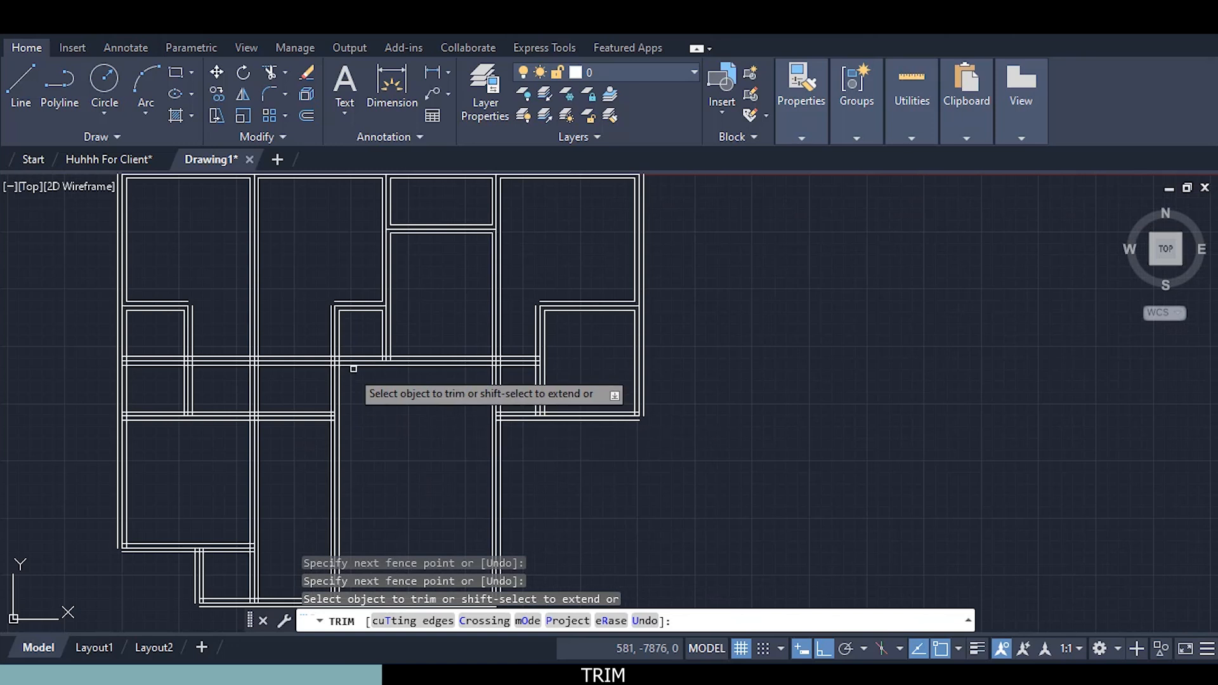
pyautogui.scroll(7, 486, 357)
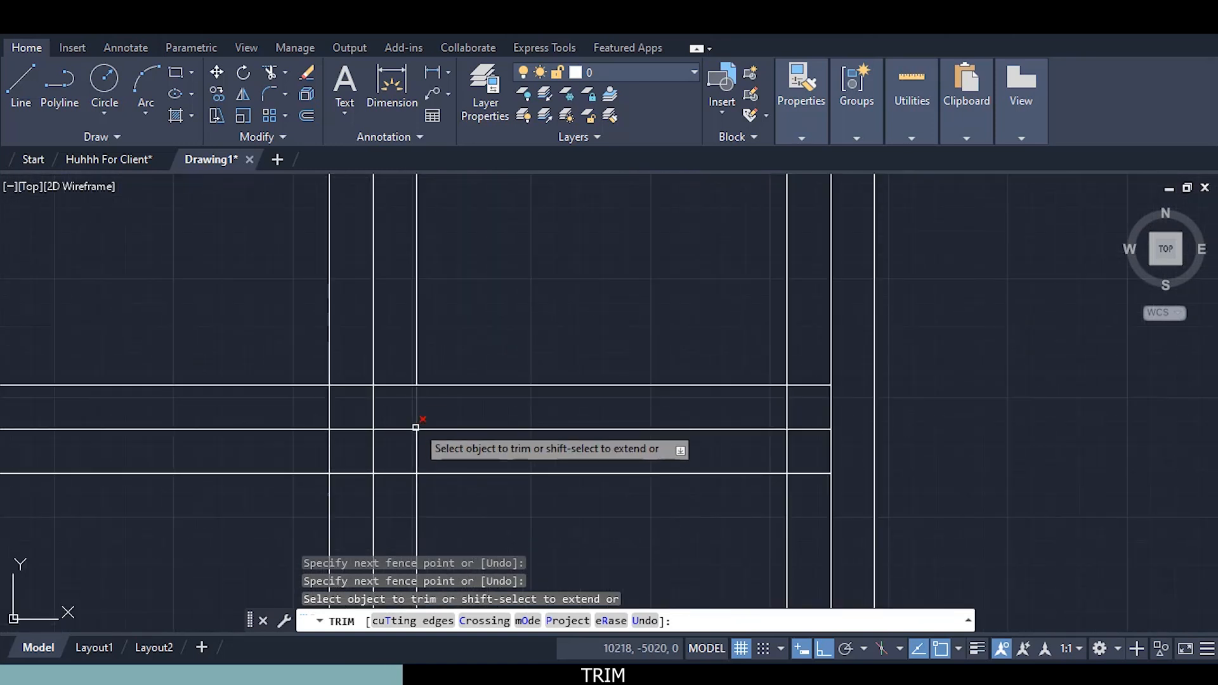
pyautogui.scroll(4, 413, 426)
pyautogui.click(451, 404)
pyautogui.moveTo(385, 320); pyautogui.dragTo(384, 315)
pyautogui.moveTo(325, 347)
pyautogui.mouseDown()
pyautogui.moveTo(303, 405)
pyautogui.moveTo(249, 413)
pyautogui.mouseUp()
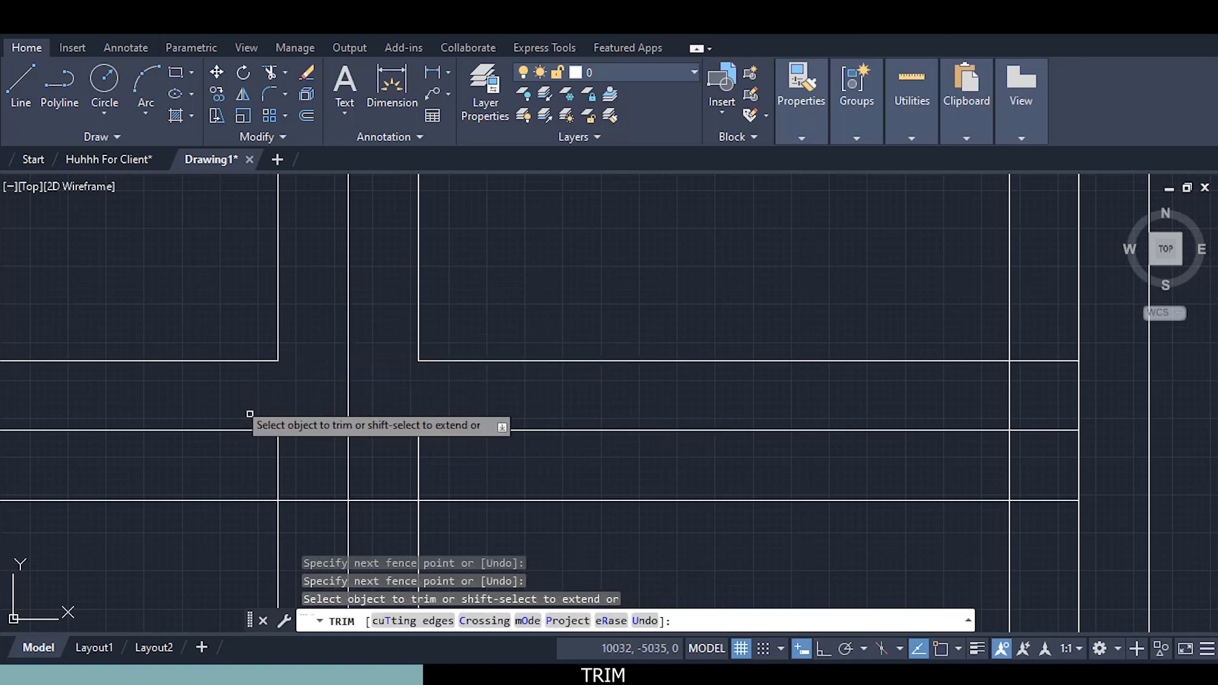
pyautogui.moveTo(317, 513)
pyautogui.mouseDown()
pyautogui.moveTo(320, 503)
pyautogui.moveTo(242, 469)
pyautogui.mouseUp()
pyautogui.moveTo(377, 511); pyautogui.dragTo(382, 487)
pyautogui.moveTo(481, 457); pyautogui.dragTo(488, 458)
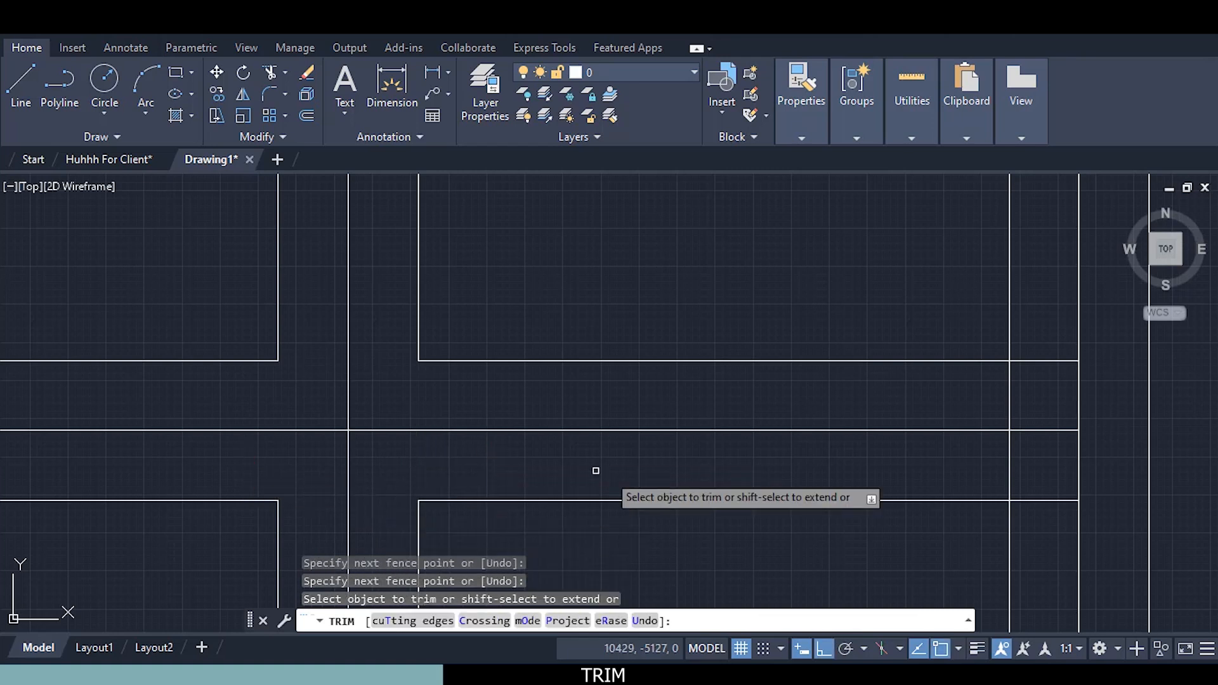
# Trim the overlapping offset lines where the long horizontal wall's right end meets the lower-right room's left wall
pyautogui.scroll(-2, 595, 470)
pyautogui.scroll(2, 853, 488)
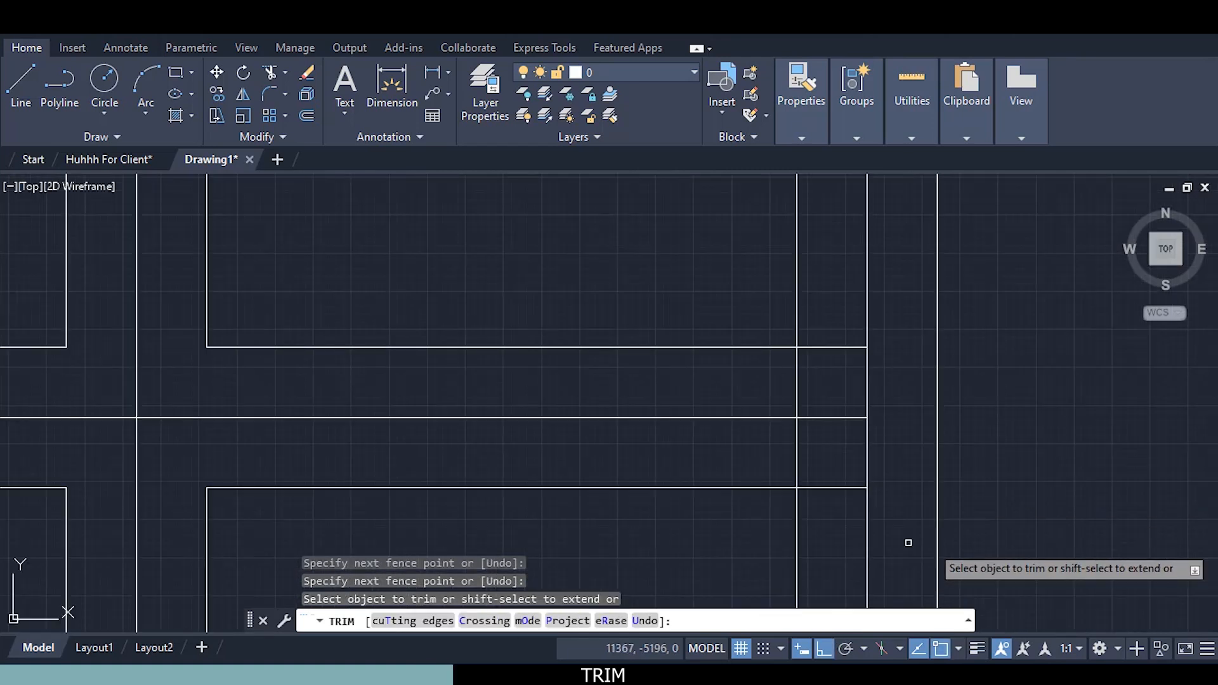
pyautogui.moveTo(841, 508)
pyautogui.mouseDown()
pyautogui.moveTo(765, 447)
pyautogui.moveTo(820, 340)
pyautogui.moveTo(774, 389)
pyautogui.moveTo(783, 398)
pyautogui.mouseUp()
pyautogui.scroll(-2, 741, 381)
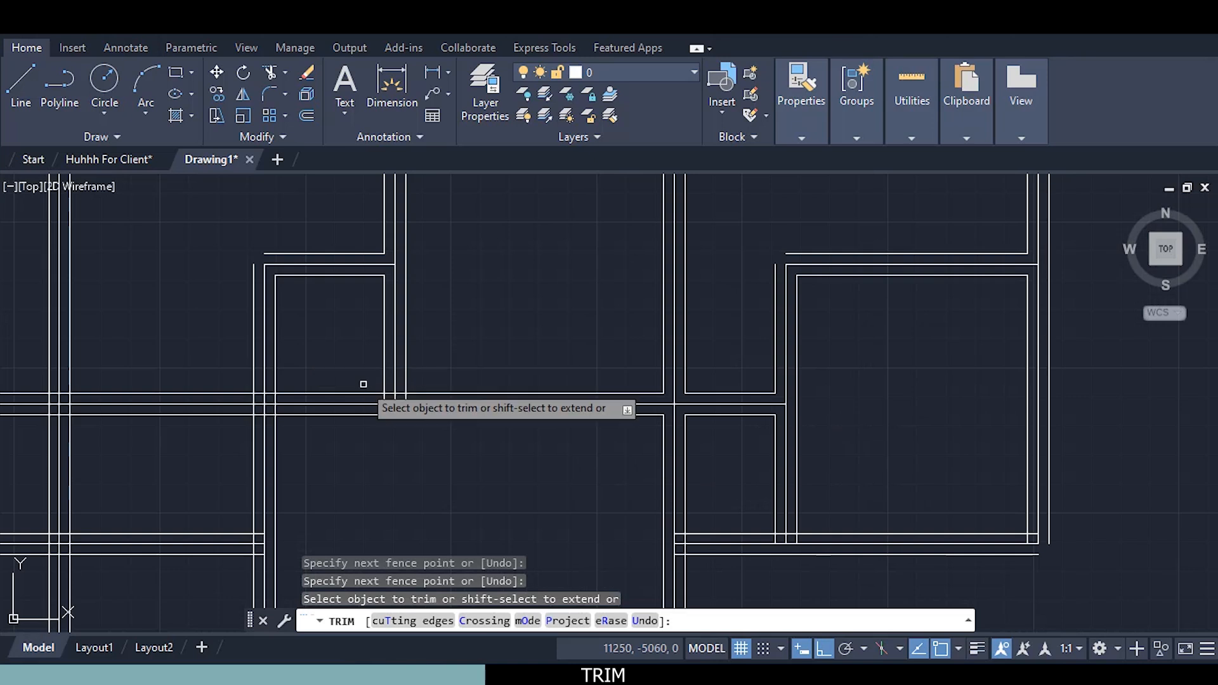
# Trim the overlapping offset lines where the small central room's right wall meets the long horizontal wall
pyautogui.scroll(5, 364, 387)
pyautogui.moveTo(532, 421); pyautogui.dragTo(444, 520)
pyautogui.moveTo(652, 474); pyautogui.dragTo(583, 420)
pyautogui.scroll(-3, 583, 419)
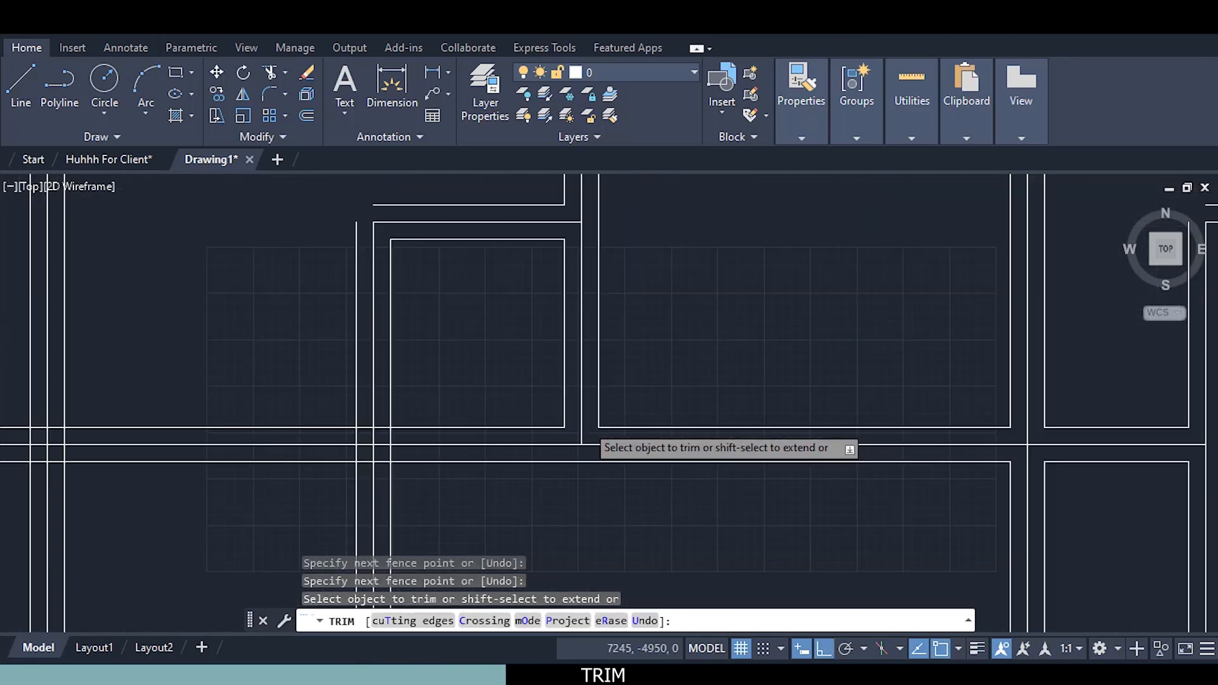
# Trim the overlapping offset lines where the small central room's left wall crosses the long horizontal wall
pyautogui.scroll(3, 387, 445)
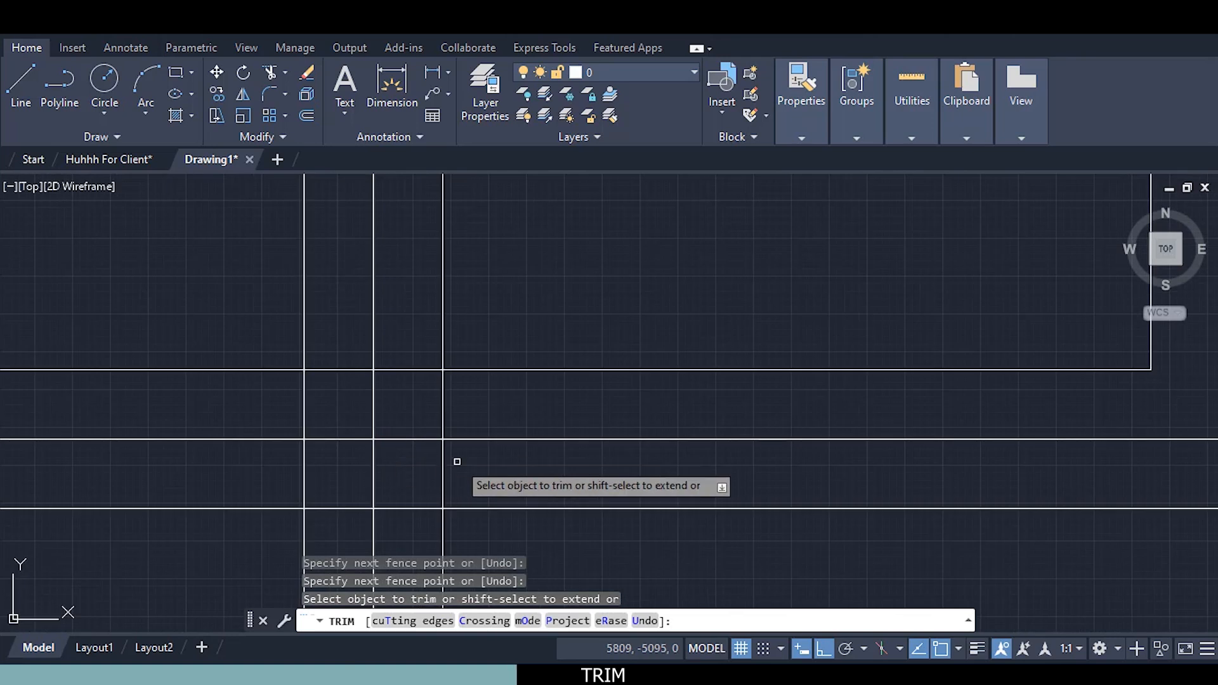
pyautogui.moveTo(456, 462); pyautogui.dragTo(391, 538)
pyautogui.moveTo(483, 404)
pyautogui.mouseDown()
pyautogui.moveTo(431, 390)
pyautogui.moveTo(428, 359)
pyautogui.mouseUp()
pyautogui.moveTo(340, 355); pyautogui.dragTo(260, 397)
pyautogui.moveTo(321, 519); pyautogui.dragTo(294, 485)
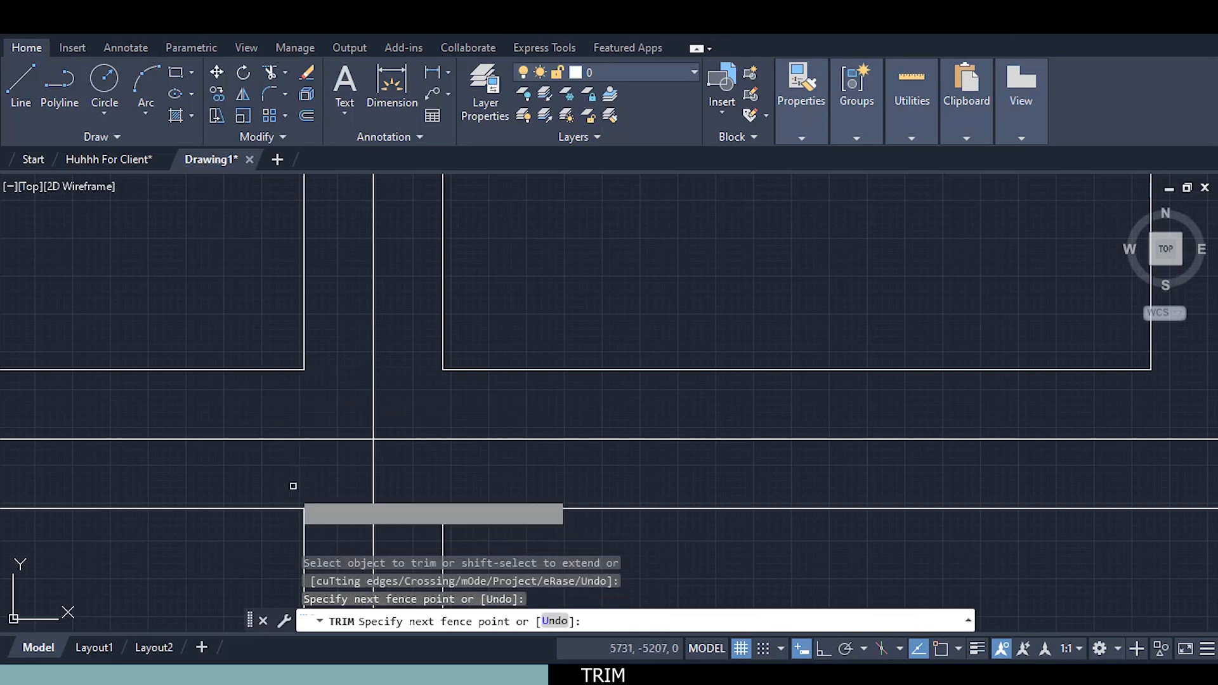
# Trim the two right-hand corners where the vertical wall left of the small central room crosses the long horizontal wall
pyautogui.scroll(-3, 293, 486)
pyautogui.moveTo(211, 484); pyautogui.dragTo(688, 478, button='middle')
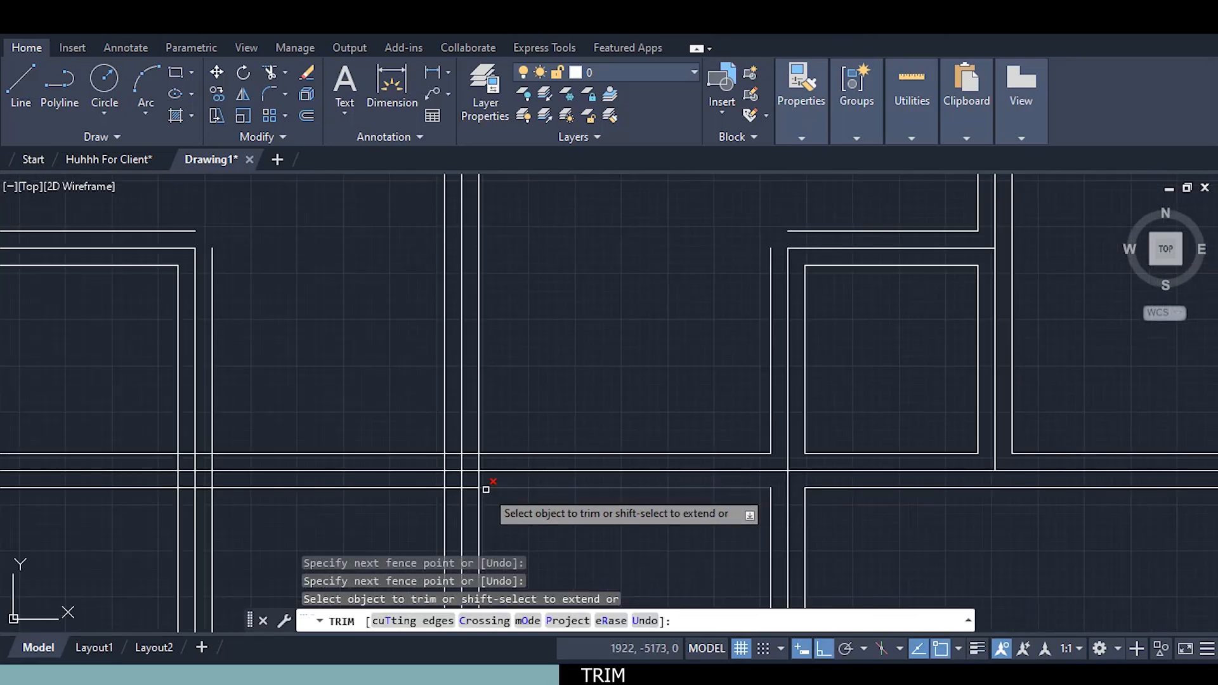
pyautogui.scroll(4, 486, 489)
pyautogui.click(482, 459)
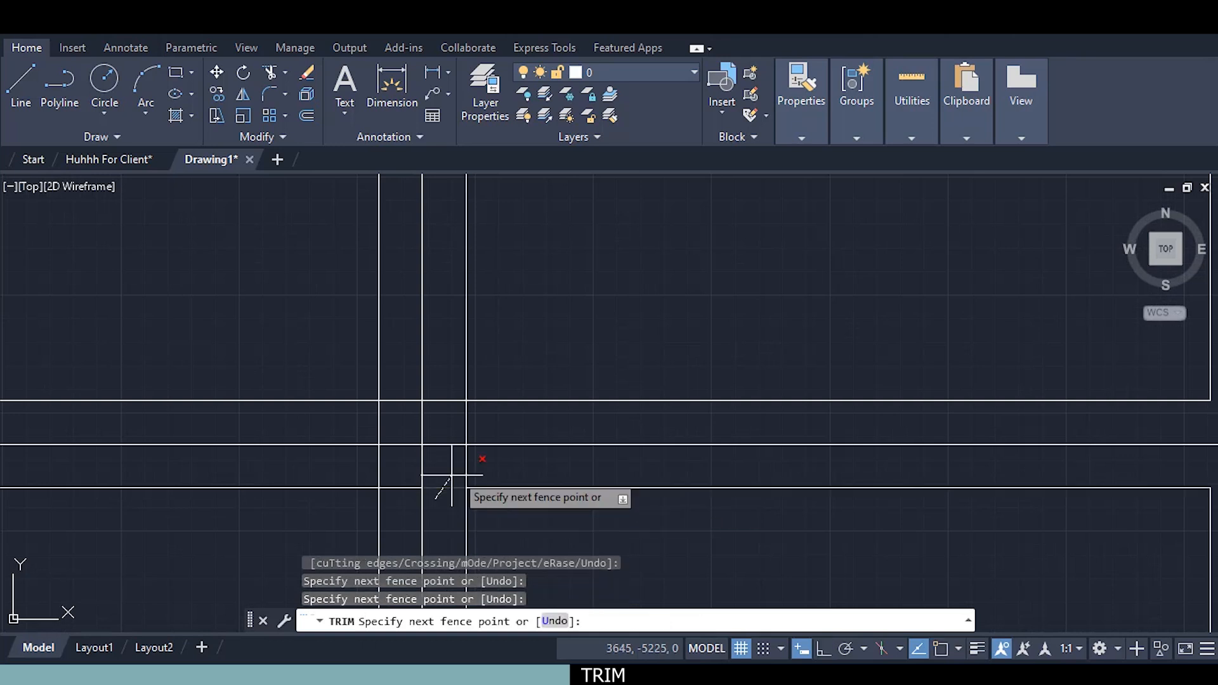
pyautogui.click(479, 421)
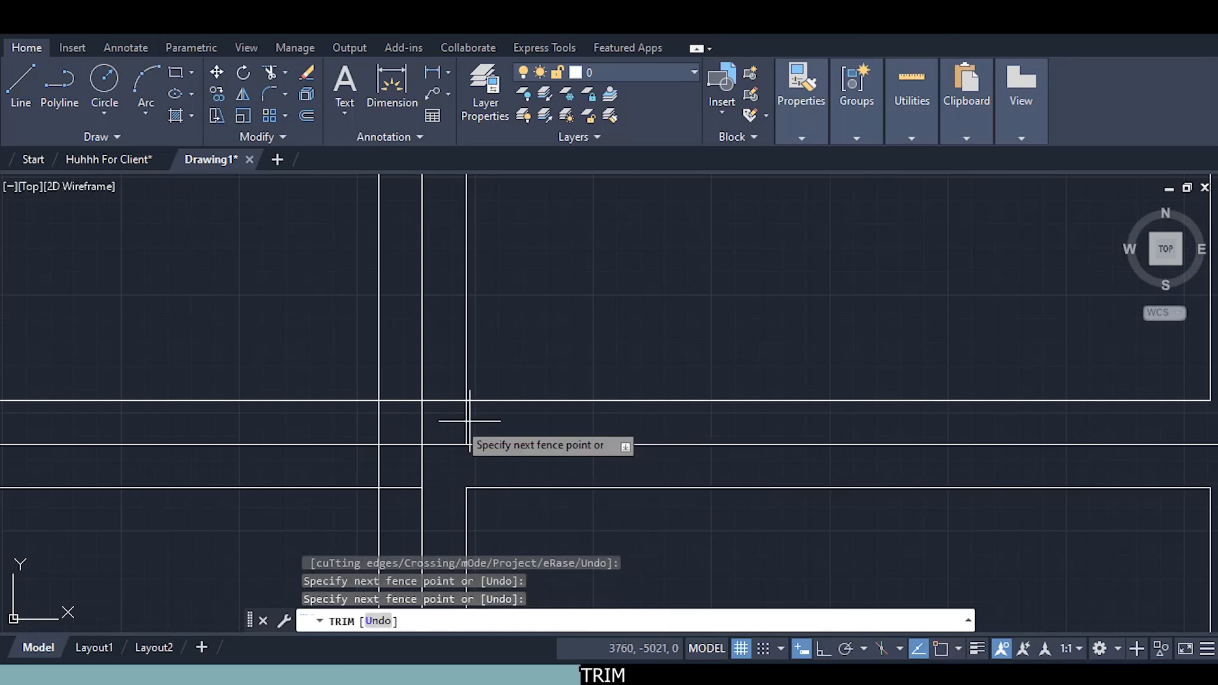
pyautogui.click(446, 387)
pyautogui.press('Return')
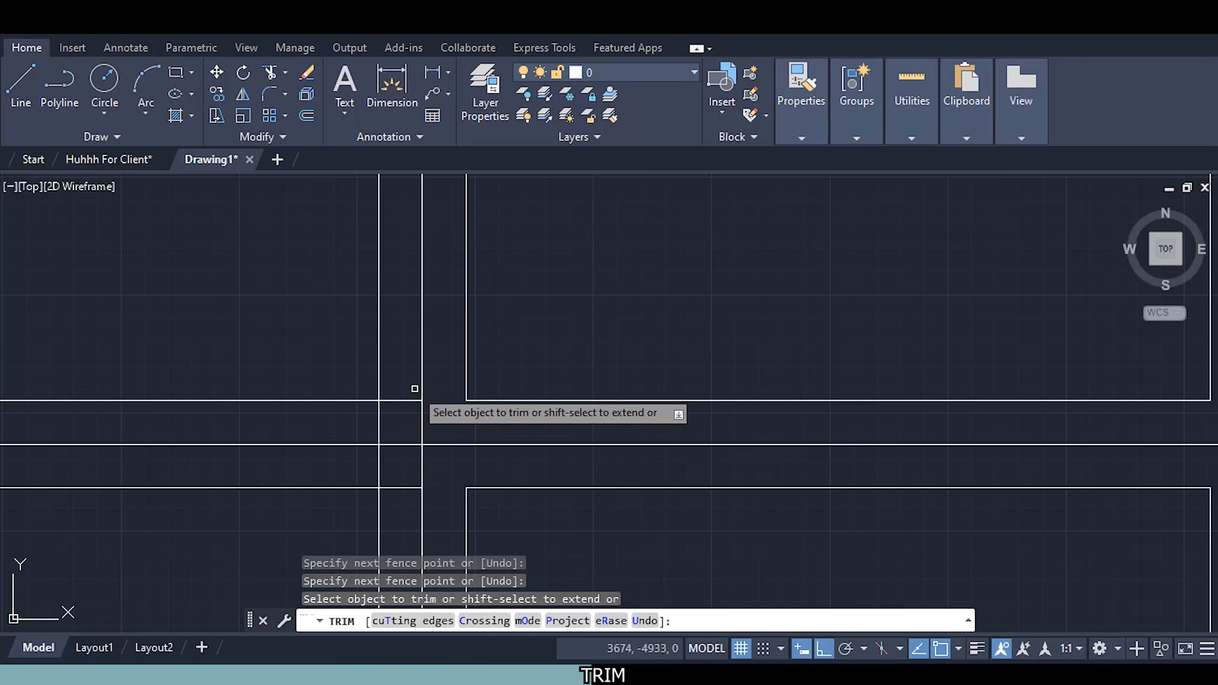
# Trim the two left-hand corners of the same junction between the long horizontal wall and the vertical wall left of the small central room
pyautogui.click(414, 388)
pyautogui.click(367, 427)
pyautogui.press('Return')
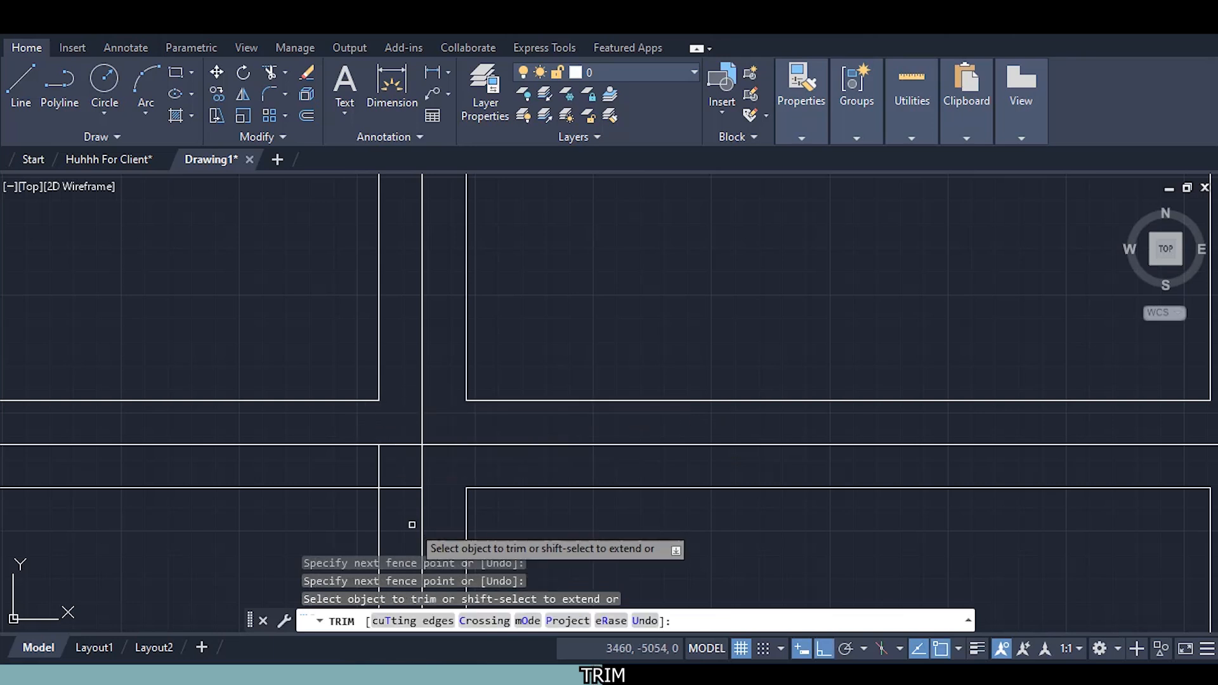
pyautogui.click(400, 498)
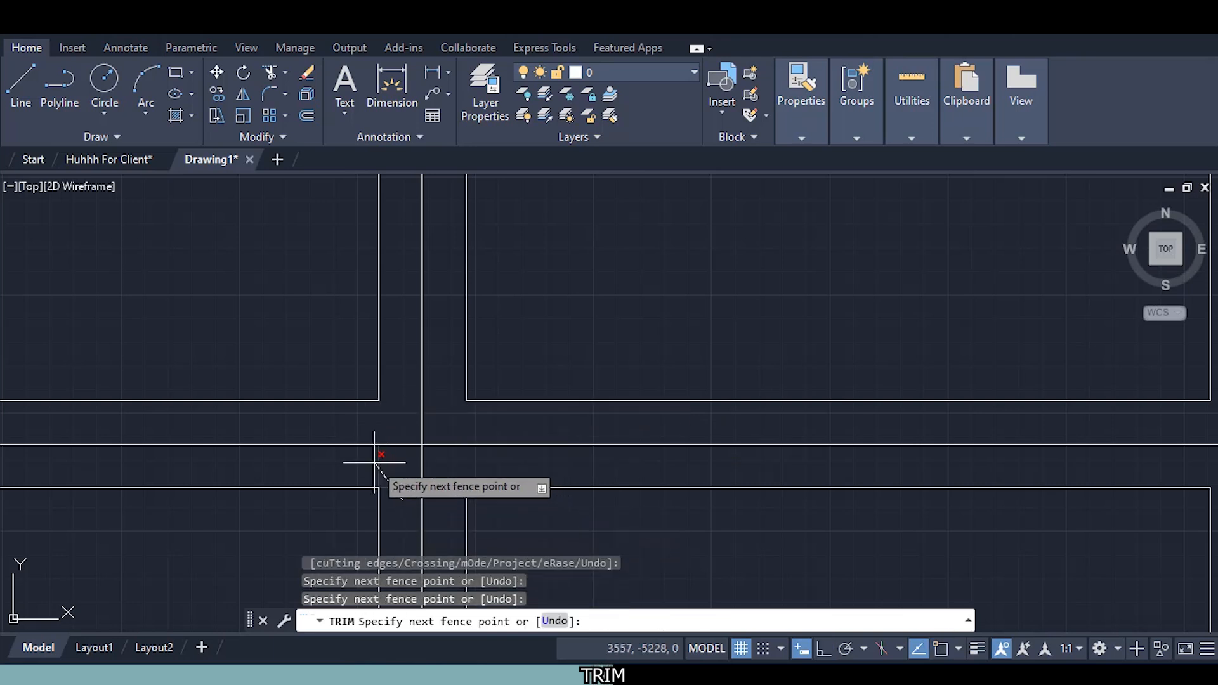
pyautogui.click(374, 463)
pyautogui.press('Return')
# Trim the two right-hand corners where the small left room's right wall crosses the long horizontal wall
pyautogui.scroll(-4, 365, 469)
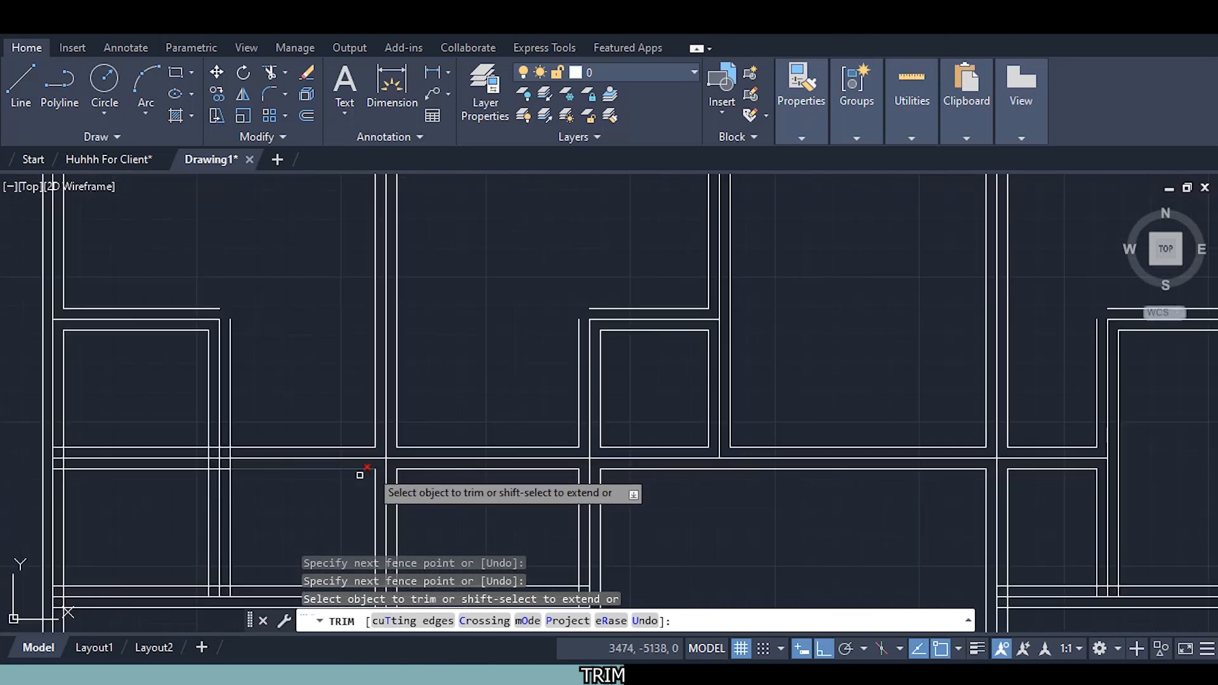
pyautogui.scroll(4, 201, 472)
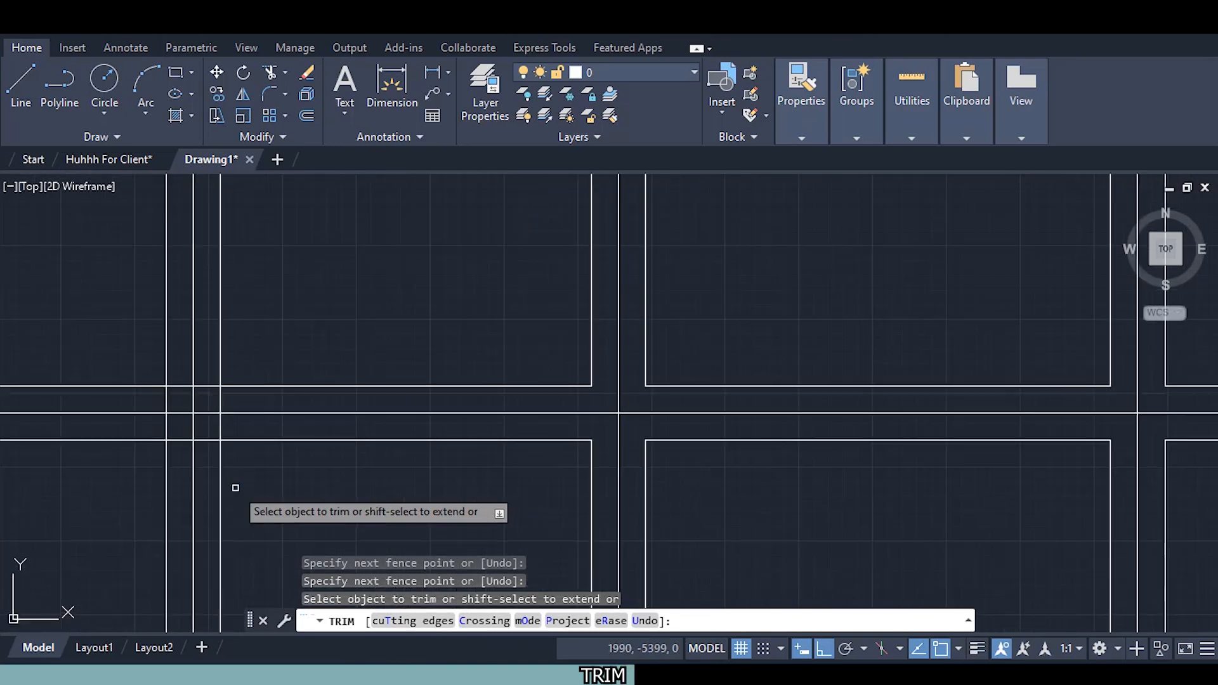
pyautogui.moveTo(205, 451); pyautogui.dragTo(327, 430, button='middle')
pyautogui.scroll(4, 327, 430)
pyautogui.click(317, 419)
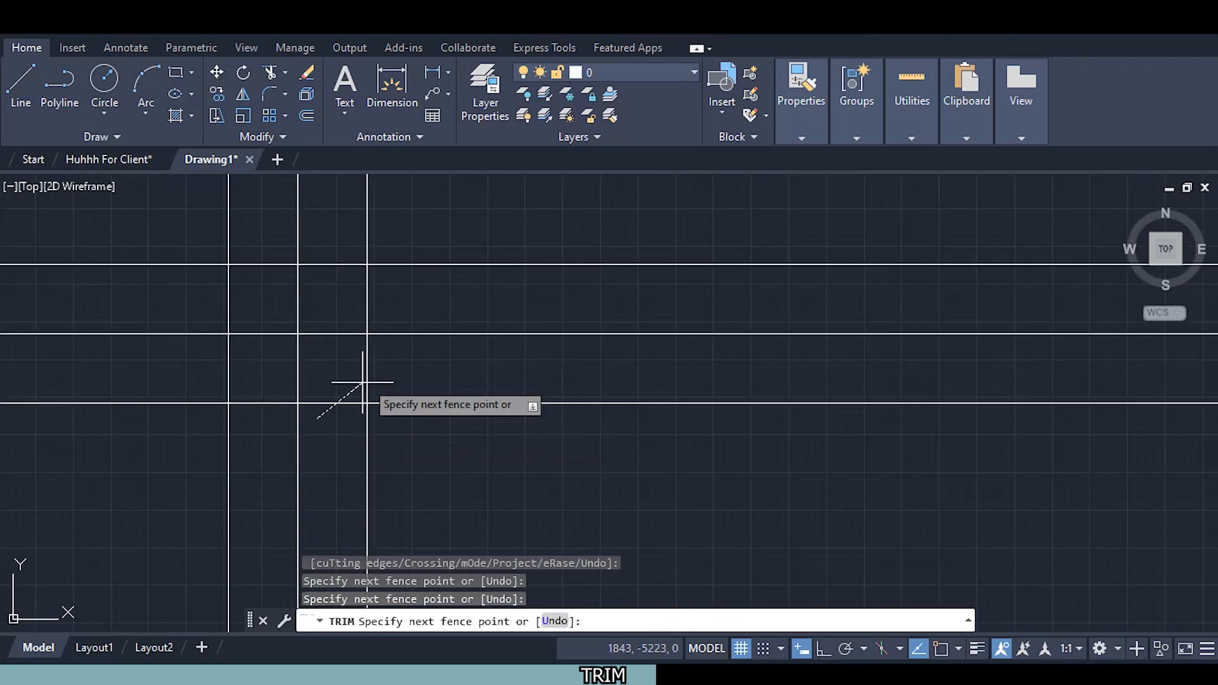
pyautogui.press('Return')
pyautogui.click(383, 318)
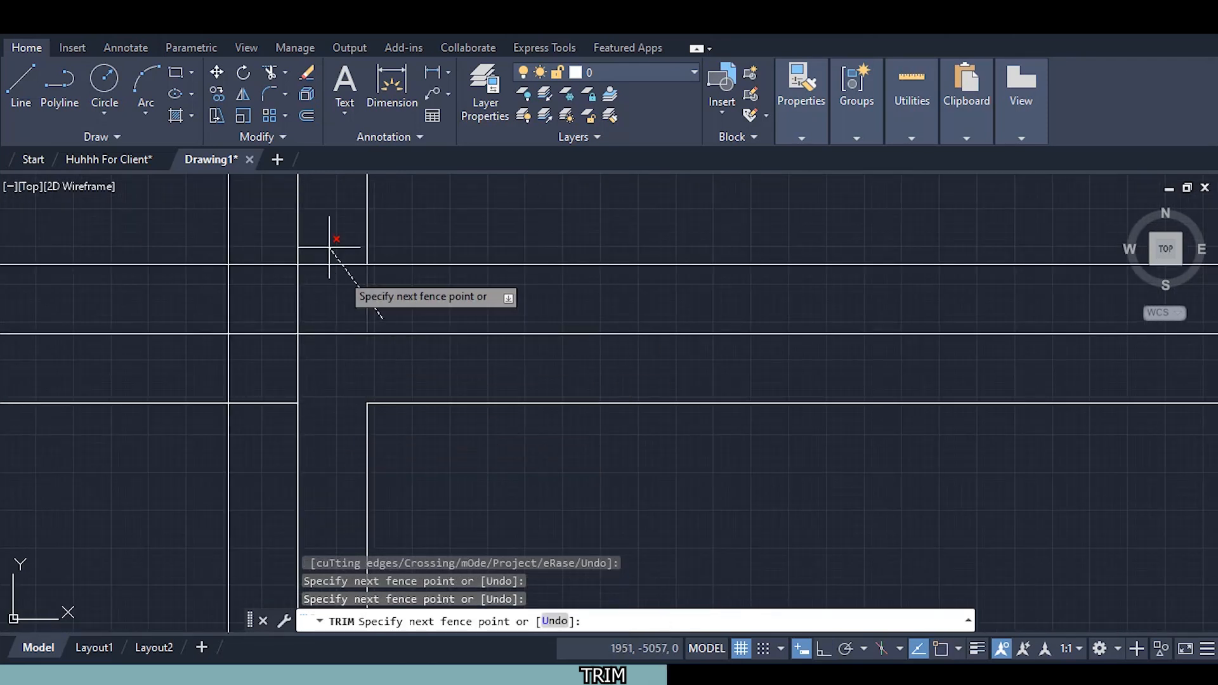
pyautogui.press('Return')
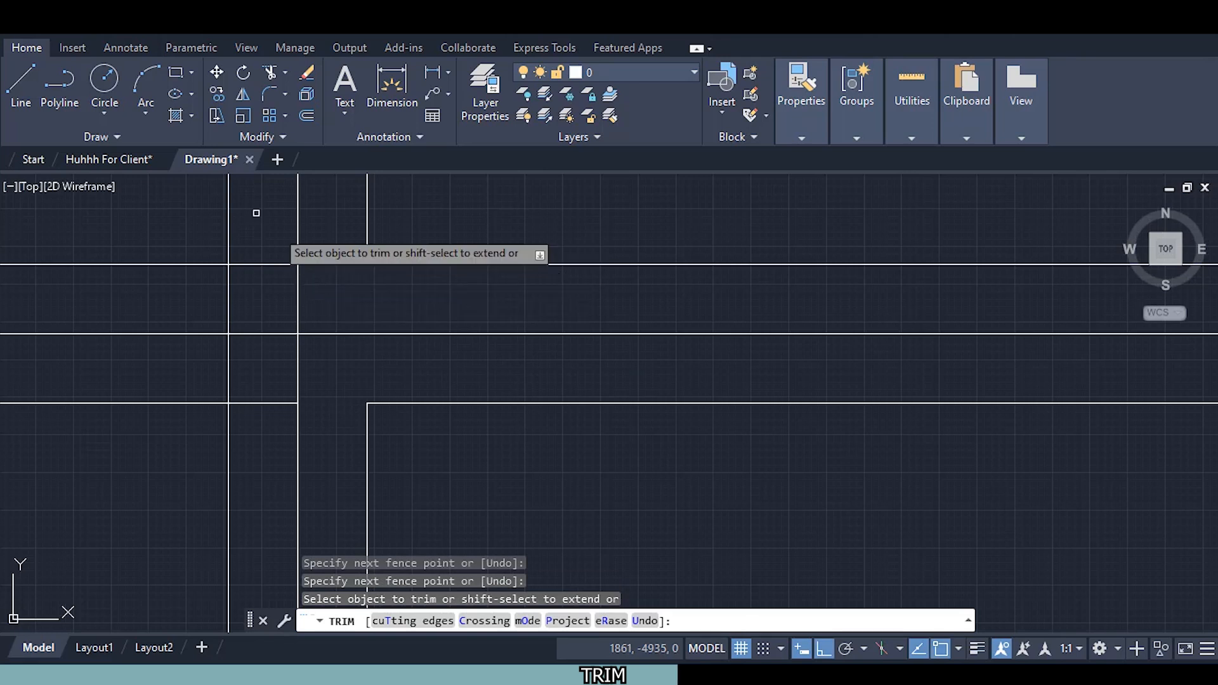
# Trim the two left-hand corners where the small left room's right wall crosses the long horizontal wall
pyautogui.click(265, 253)
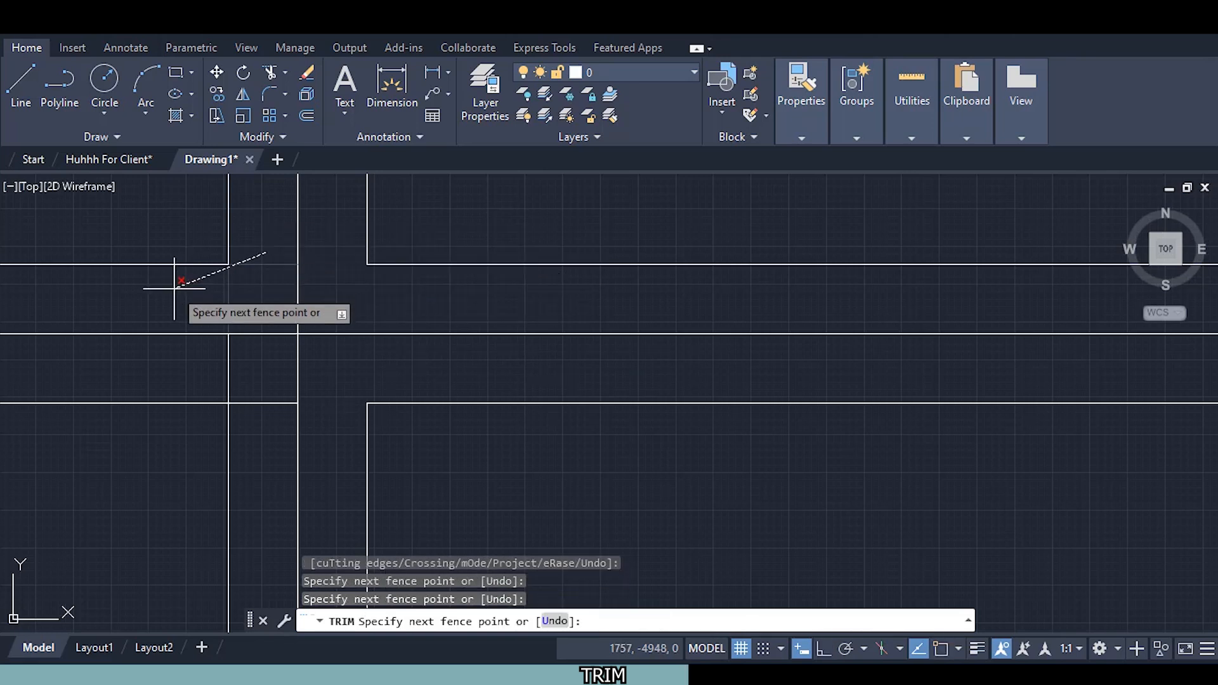
pyautogui.press('Return')
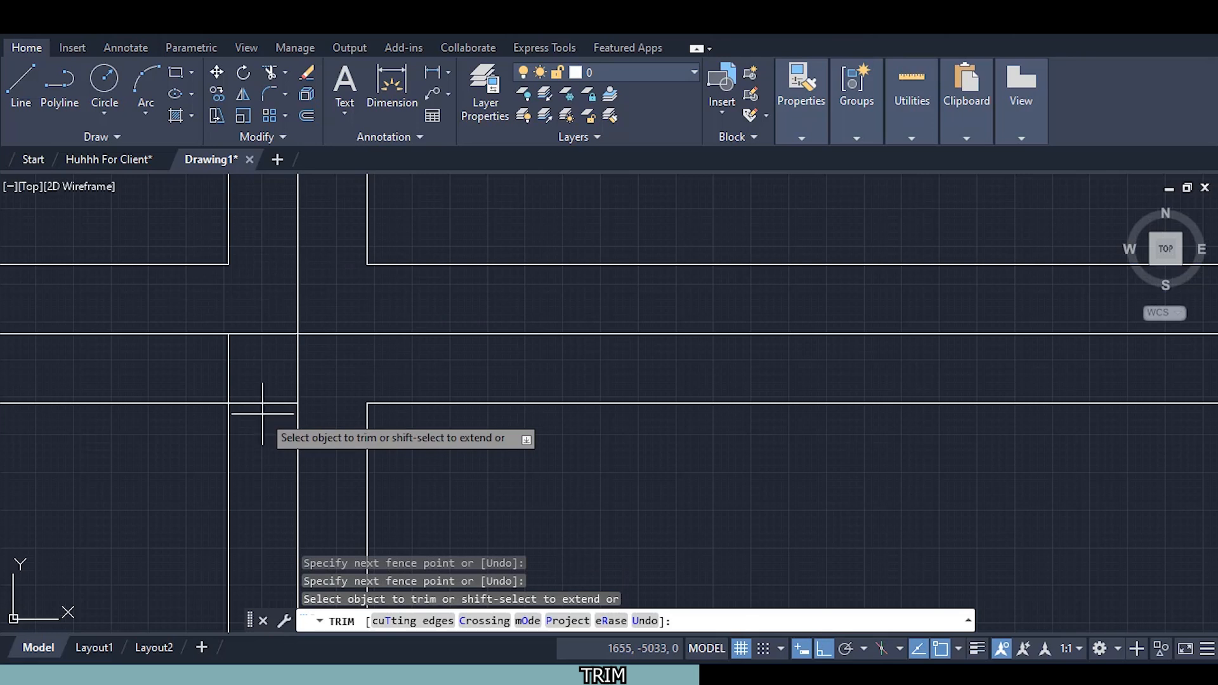
pyautogui.click(262, 414)
pyautogui.press('Return')
# Trim the overlapping inner offset lines where the long horizontal wall meets the left exterior wall
pyautogui.scroll(-3, 227, 369)
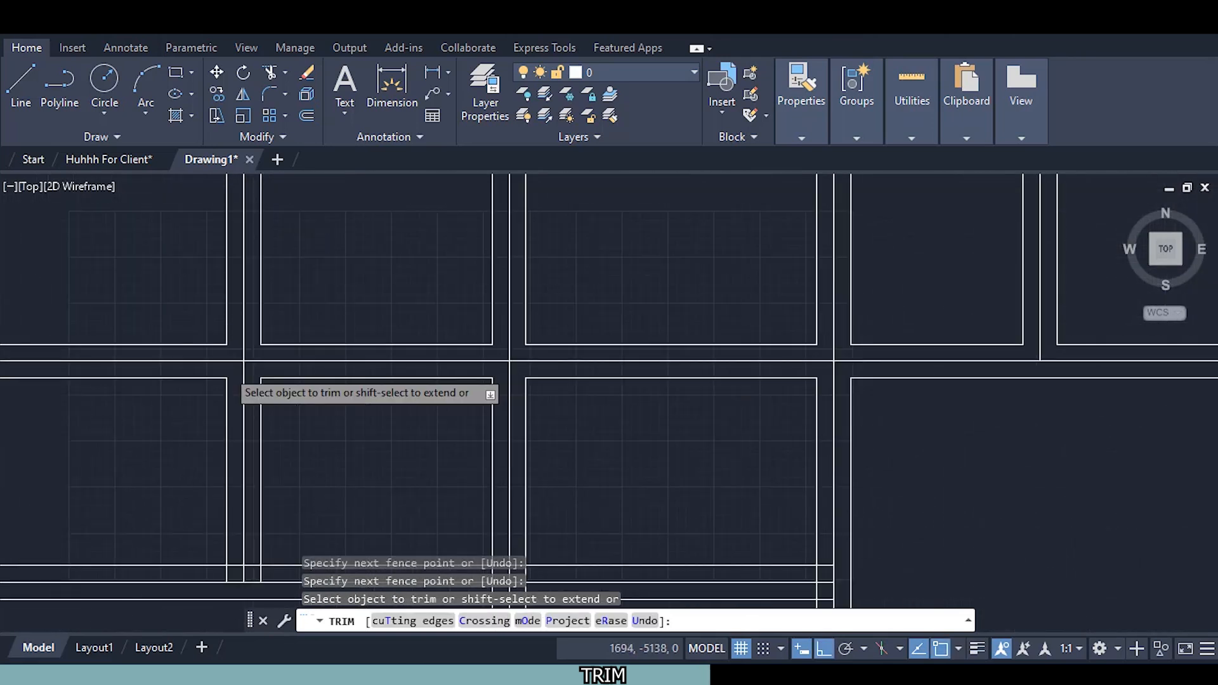
pyautogui.moveTo(160, 422); pyautogui.dragTo(426, 401, button='middle')
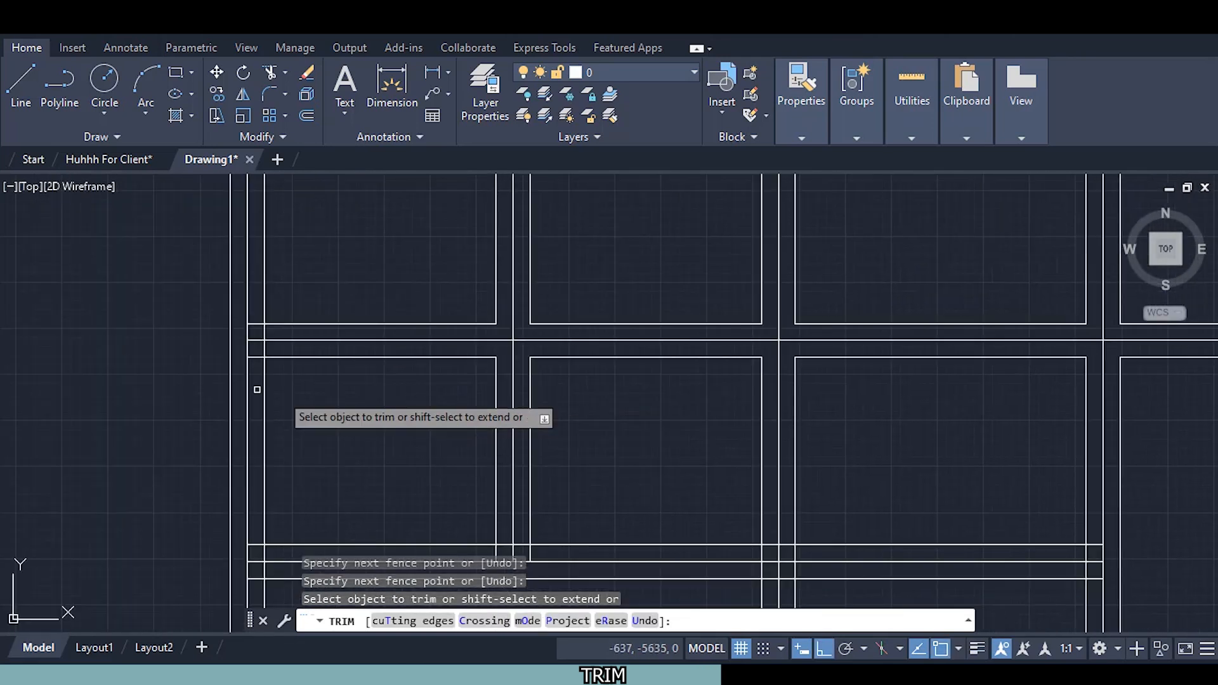
pyautogui.scroll(2, 262, 362)
pyautogui.scroll(2, 261, 362)
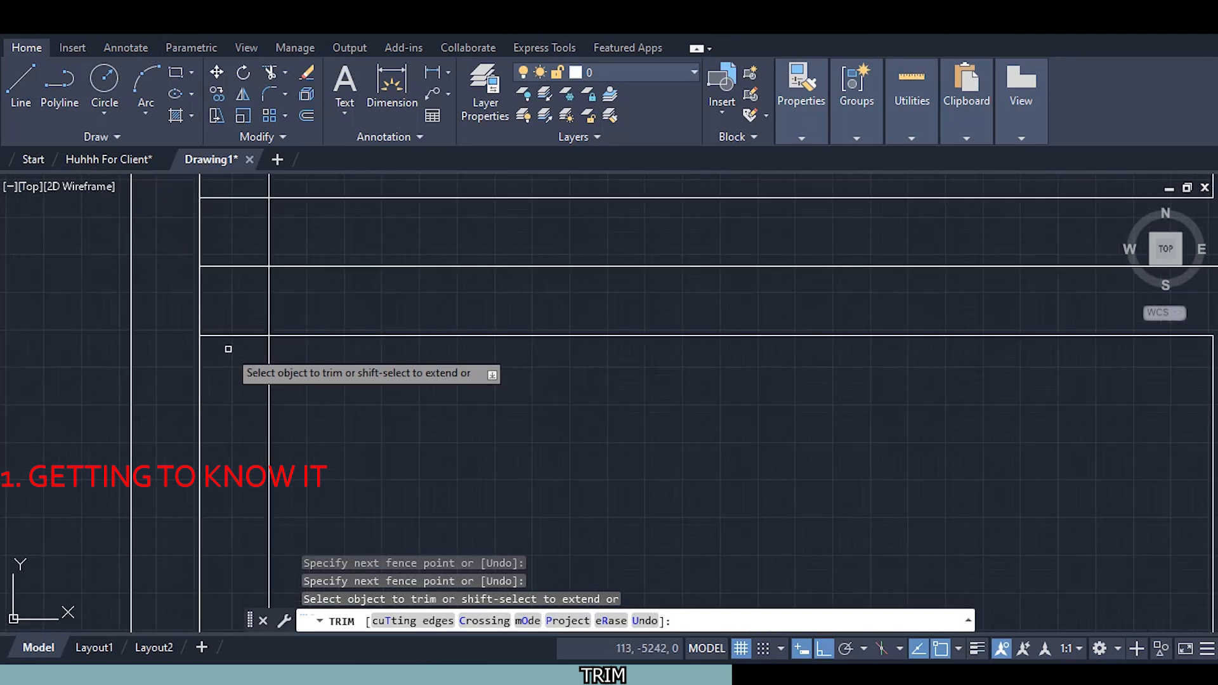
pyautogui.click(229, 348)
pyautogui.press('Return')
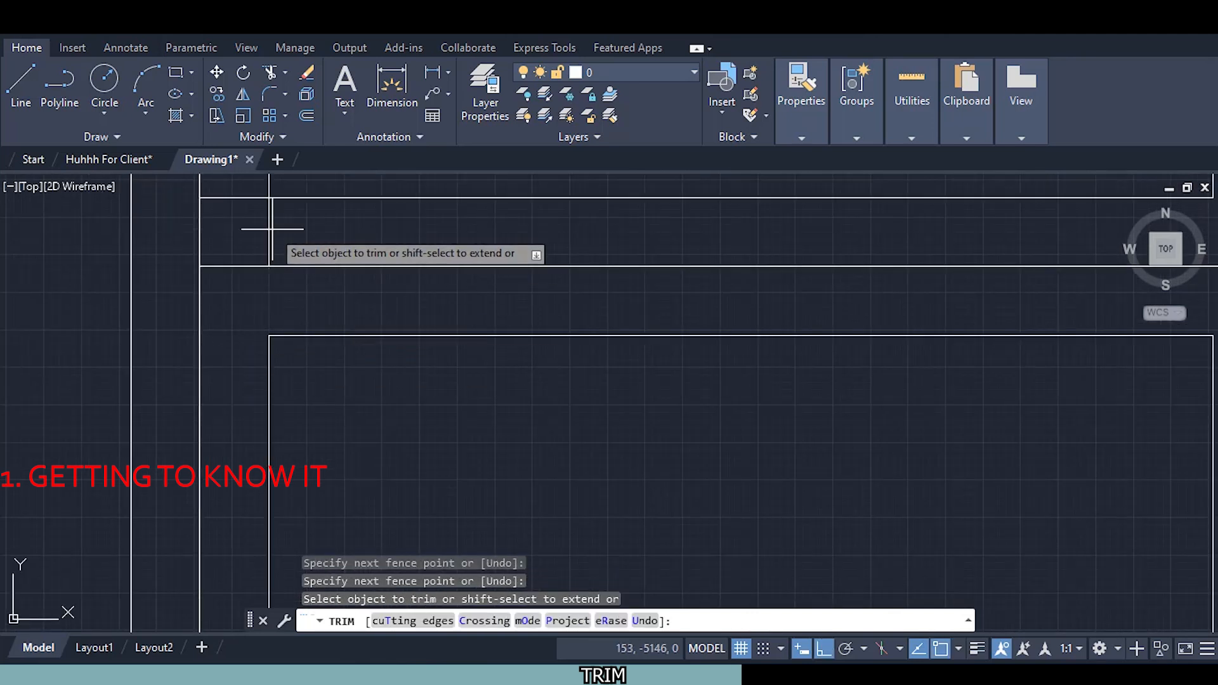
pyautogui.click(241, 189)
pyautogui.press('Return')
# Trim the overlapping inner offset lines where the lower horizontal wall meets the left exterior wall
pyautogui.scroll(-3, 260, 249)
pyautogui.scroll(-3, 345, 393)
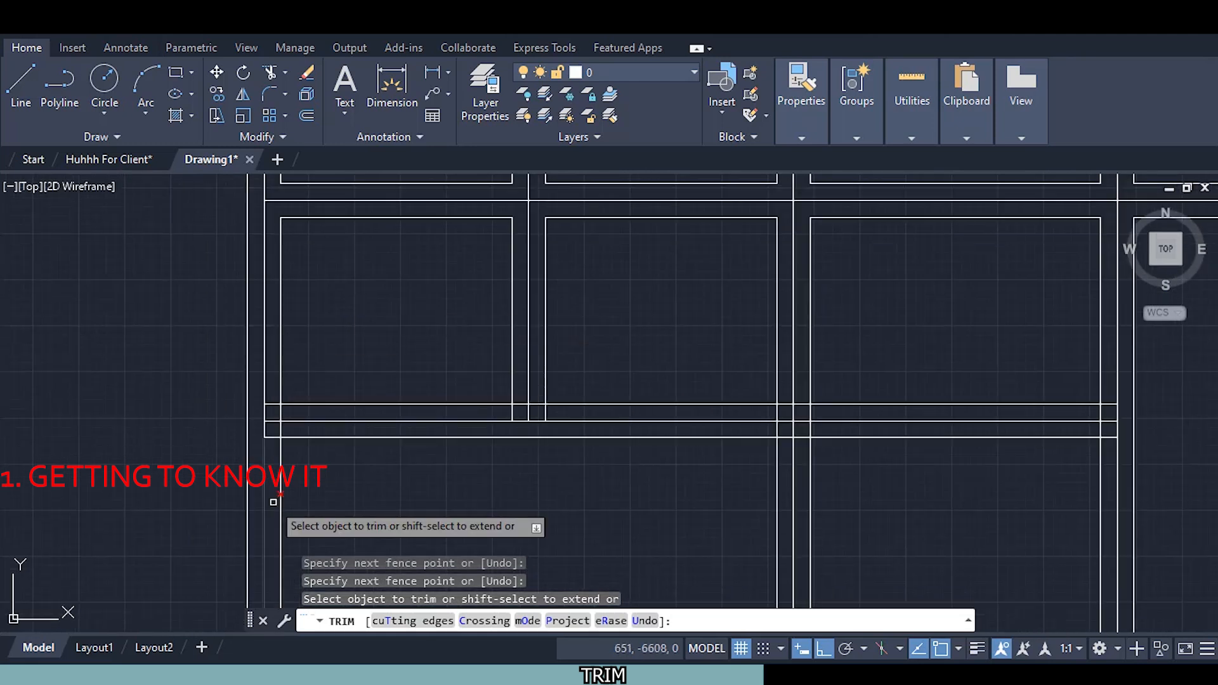
pyautogui.scroll(4, 254, 439)
pyautogui.click(212, 440)
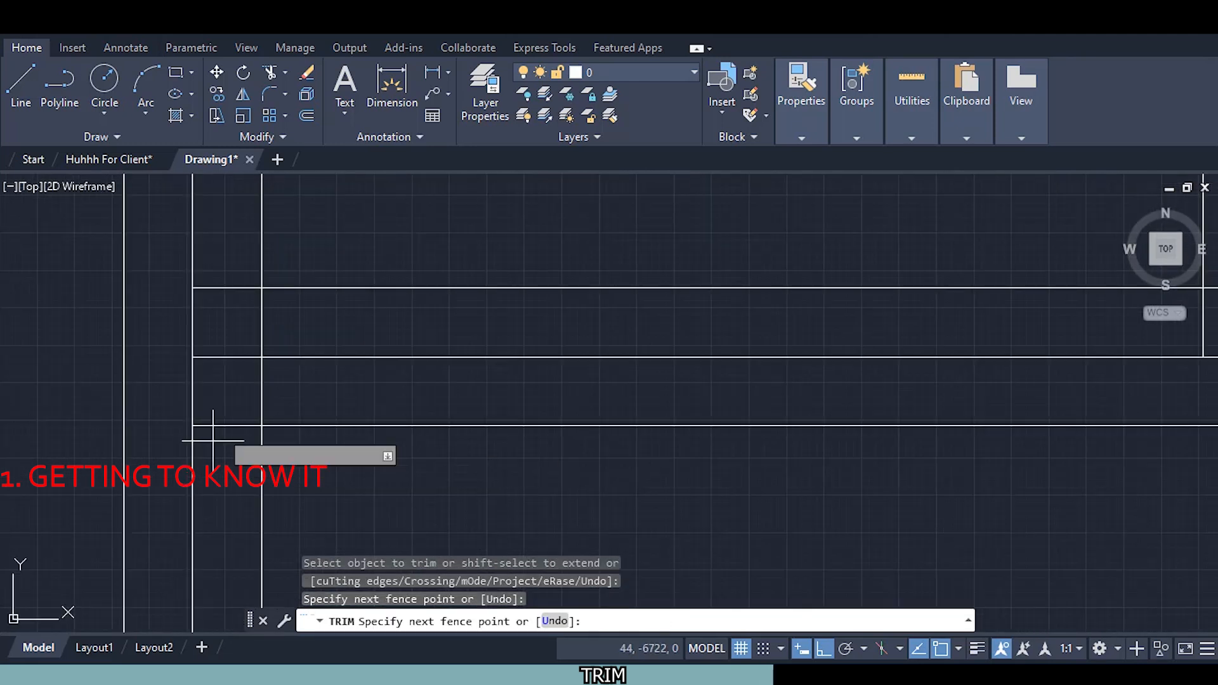
pyautogui.click(282, 379)
pyautogui.press('Return')
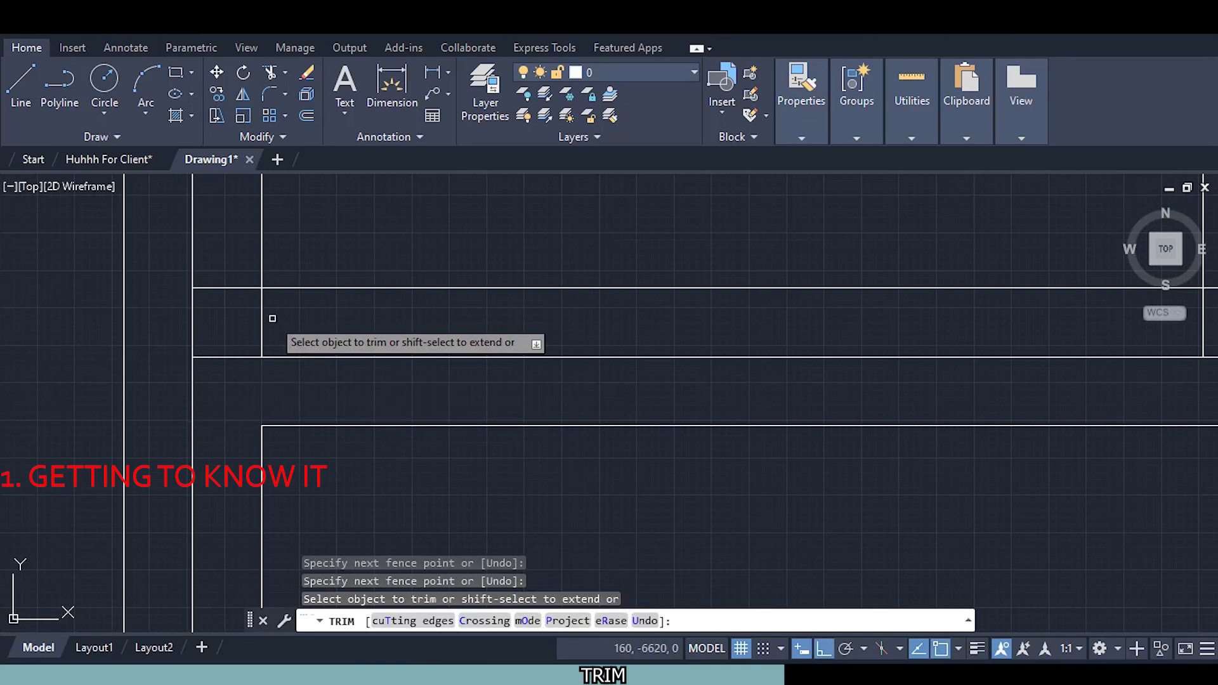
pyautogui.click(271, 317)
pyautogui.press('Return')
# Trim the overlapping offset lines where the short vertical wall between the two lower-left rooms meets the lower horizontal wall
pyautogui.scroll(-4, 221, 274)
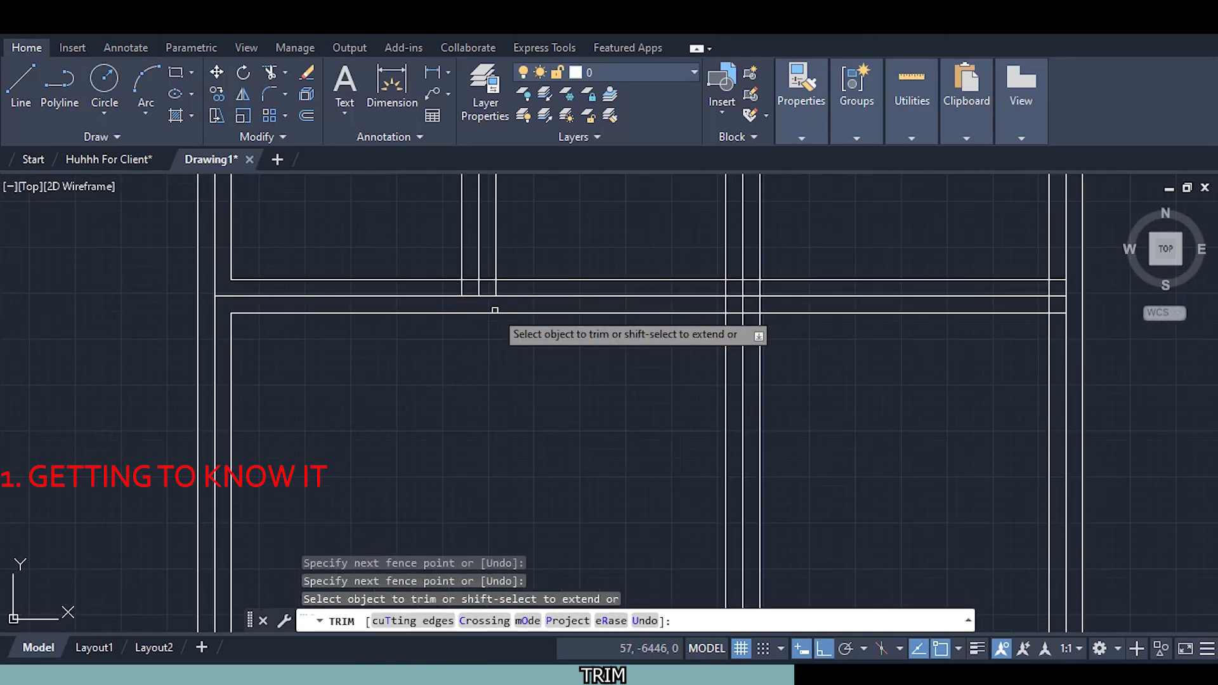
pyautogui.scroll(5, 496, 298)
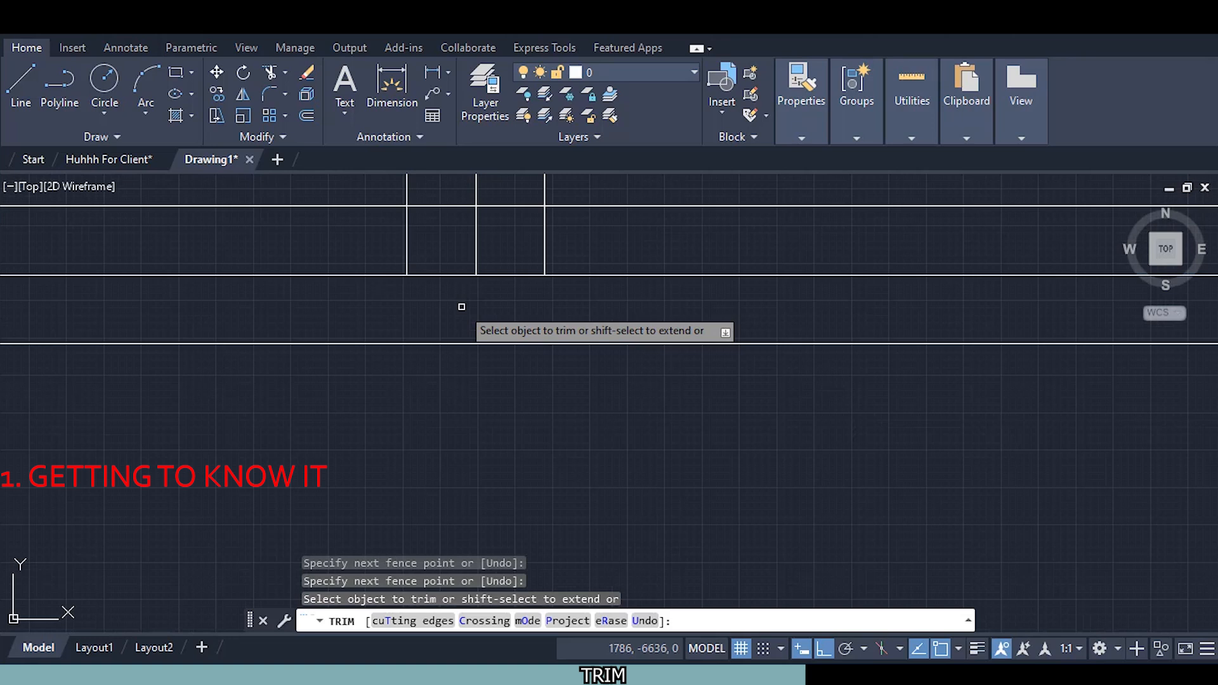
pyautogui.moveTo(527, 277)
pyautogui.mouseDown(button='middle')
pyautogui.moveTo(500, 335)
pyautogui.moveTo(471, 337)
pyautogui.mouseUp(button='middle')
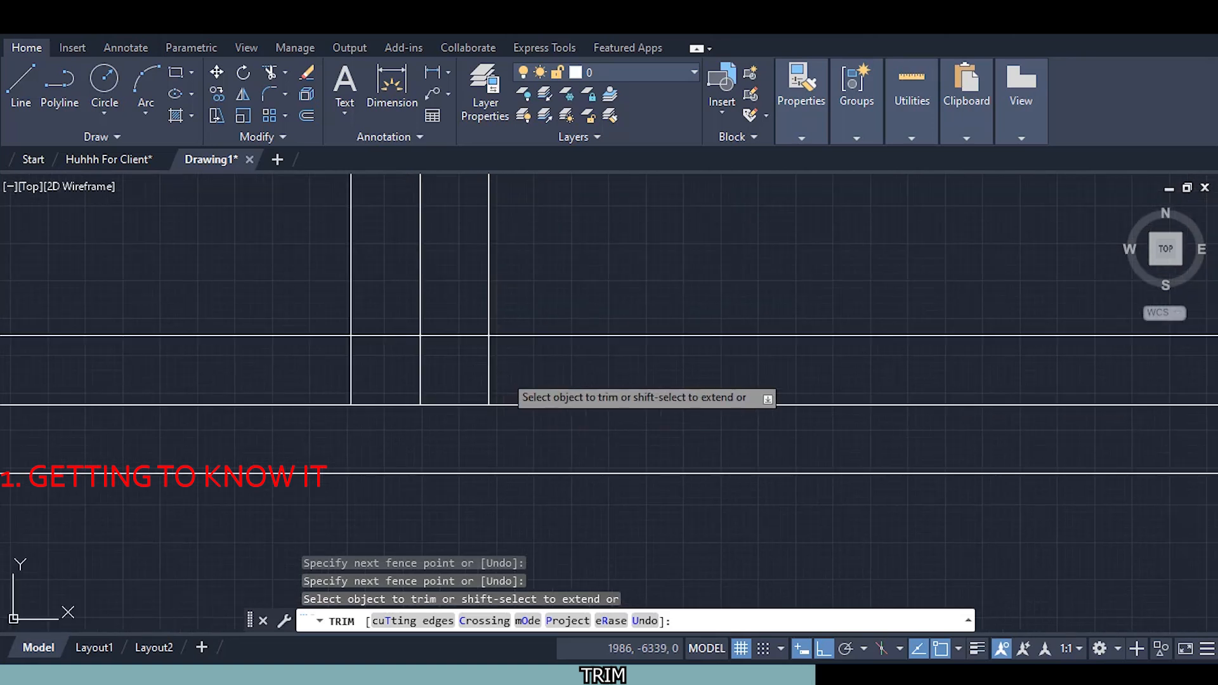
pyautogui.click(504, 374)
pyautogui.press('Return')
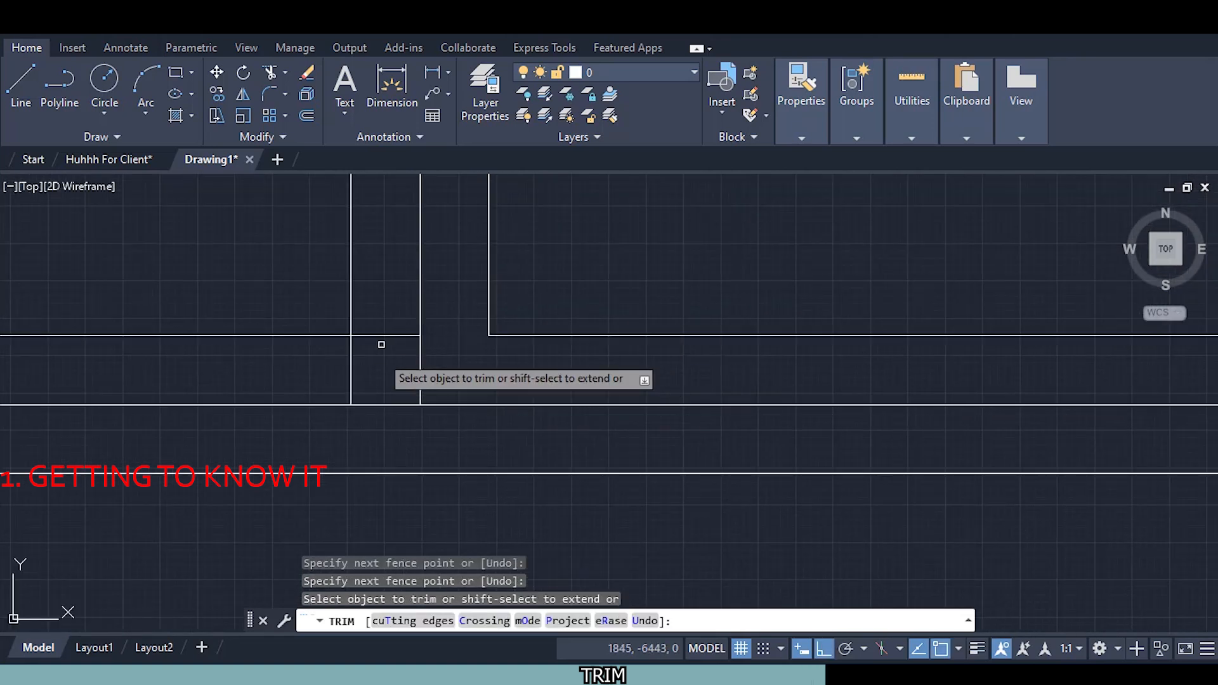
pyautogui.click(399, 316)
pyautogui.click(319, 379)
pyautogui.press('Return')
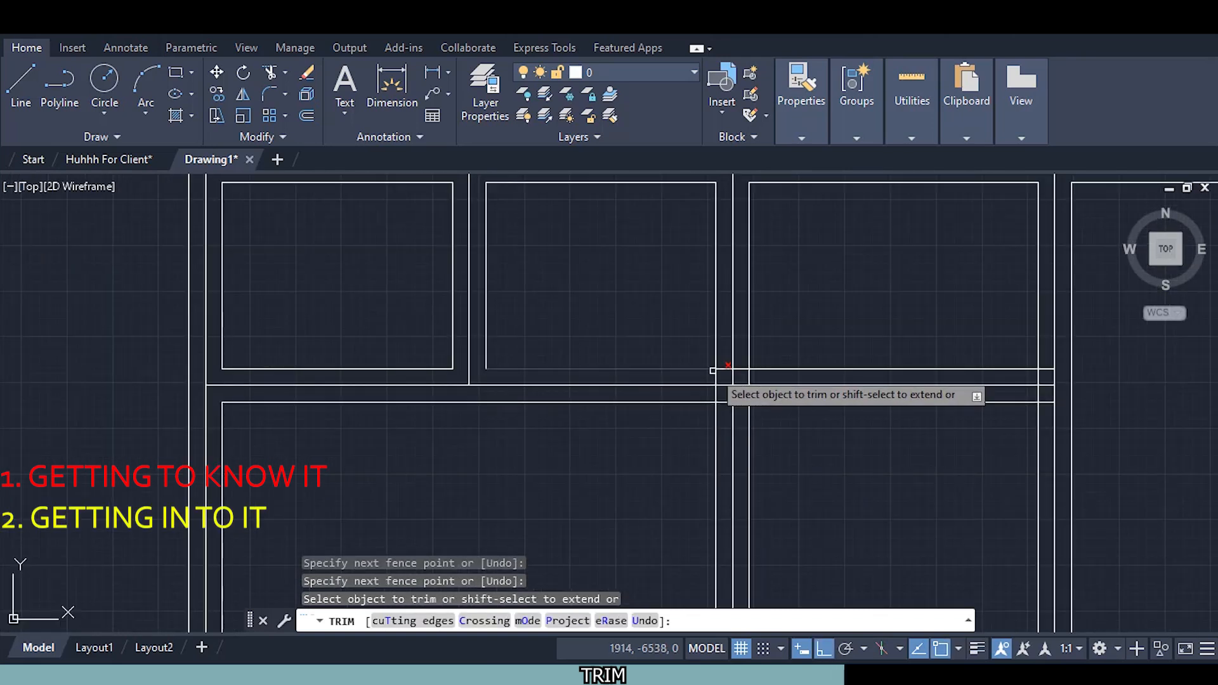
# Trim the offset lines crossing inside the four-way junction of the lower horizontal wall and the long vertical wall
pyautogui.scroll(5, 712, 371)
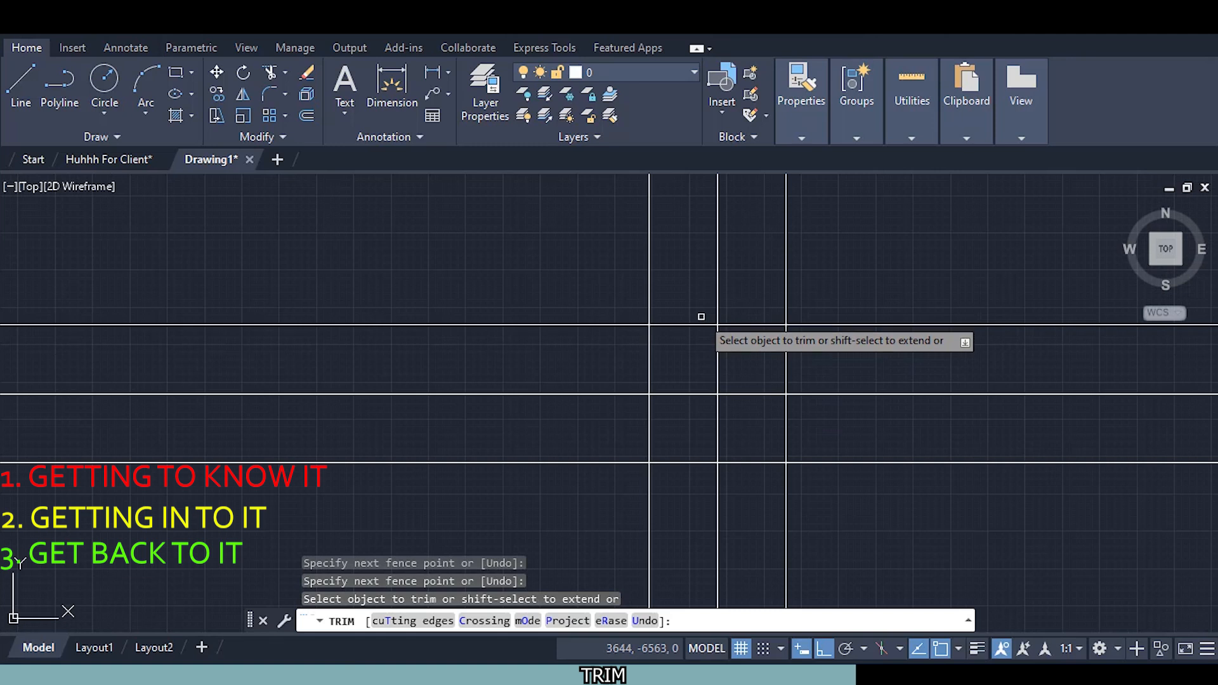
pyautogui.click(700, 317)
pyautogui.click(628, 364)
pyautogui.press('Return')
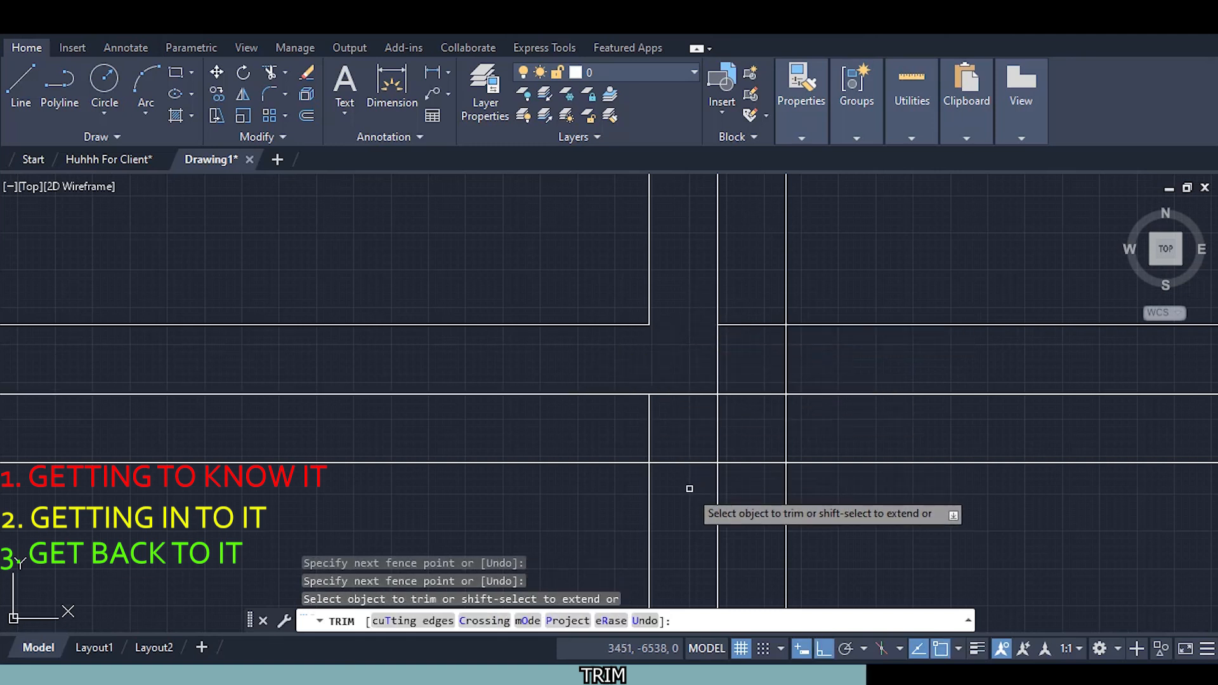
pyautogui.click(692, 479)
pyautogui.click(644, 412)
pyautogui.press('Return')
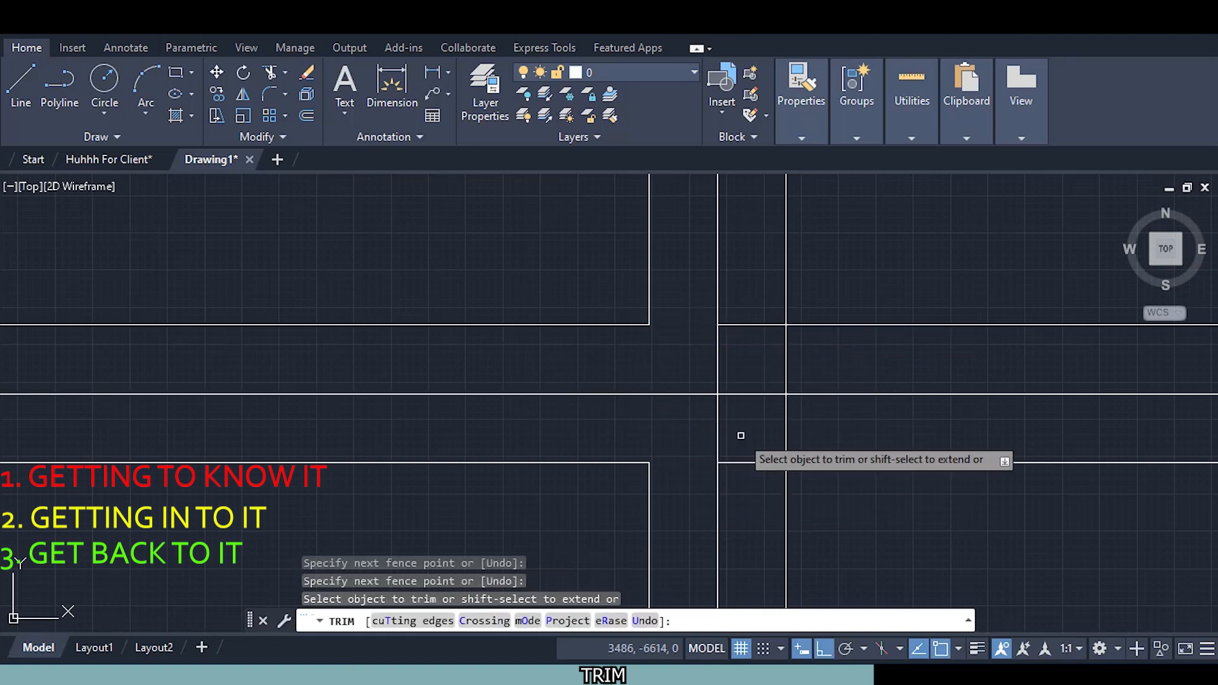
pyautogui.click(736, 485)
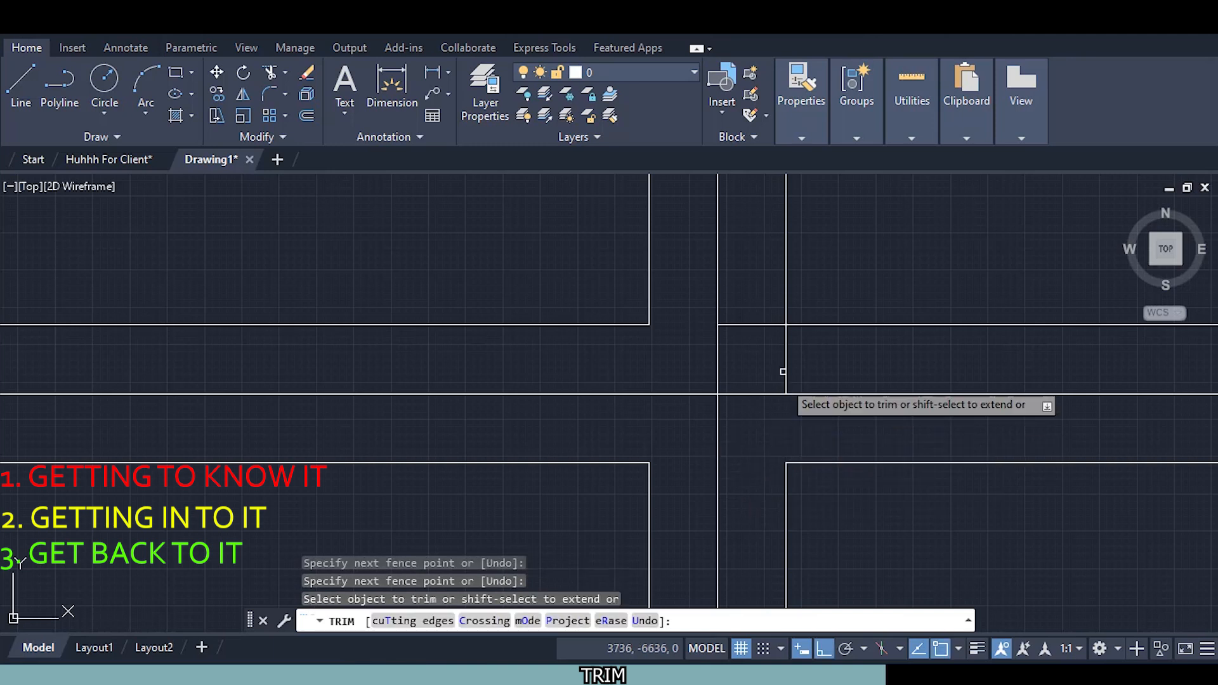
pyautogui.press('Return')
# Trim the overlapping offset lines where the lower horizontal wall ends at the next long vertical wall to the east
pyautogui.scroll(-5, 764, 314)
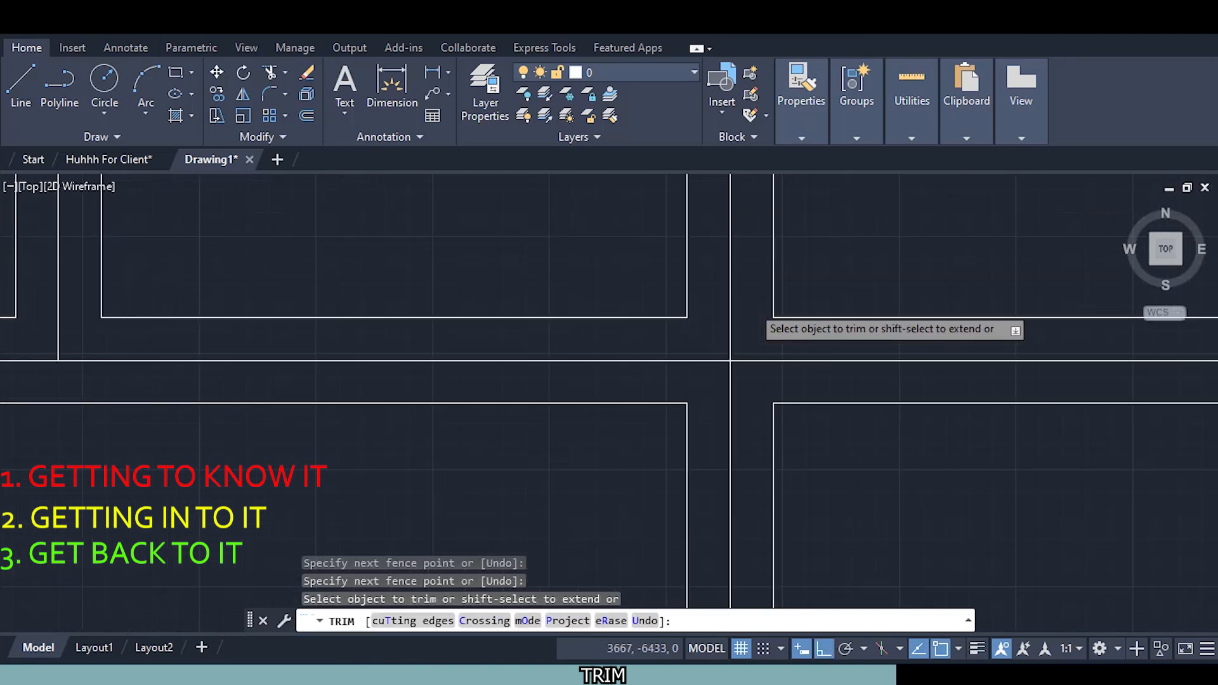
pyautogui.moveTo(927, 354); pyautogui.dragTo(813, 359, button='middle')
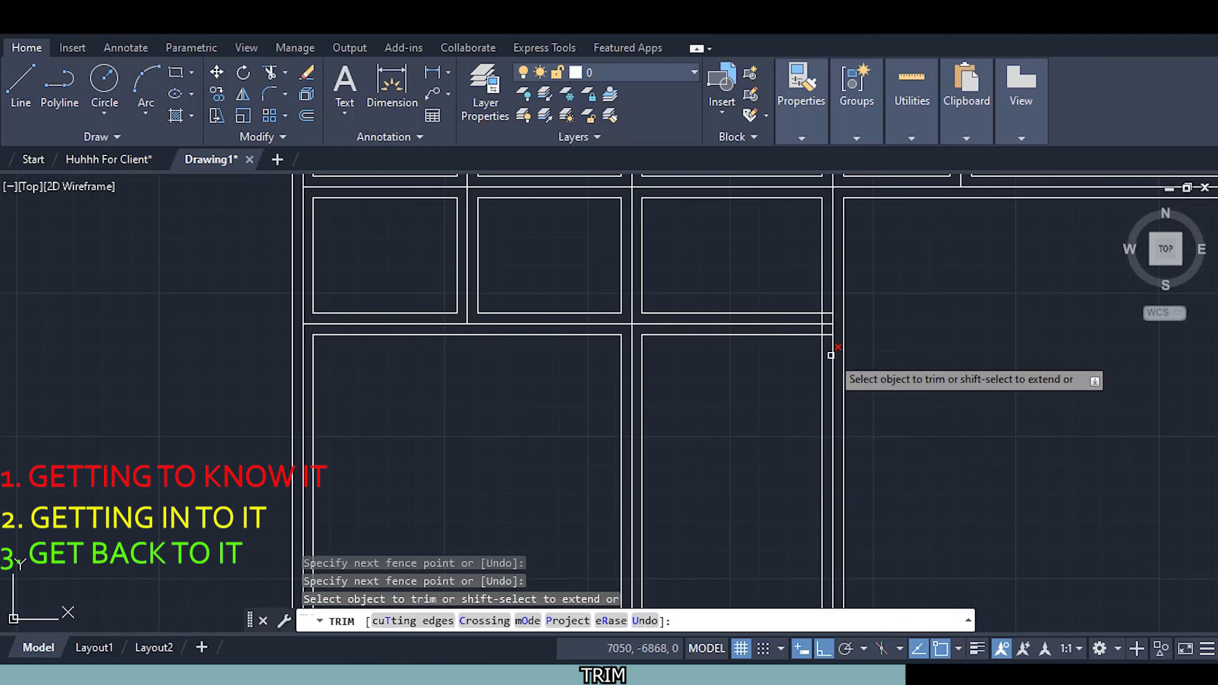
pyautogui.scroll(6, 836, 313)
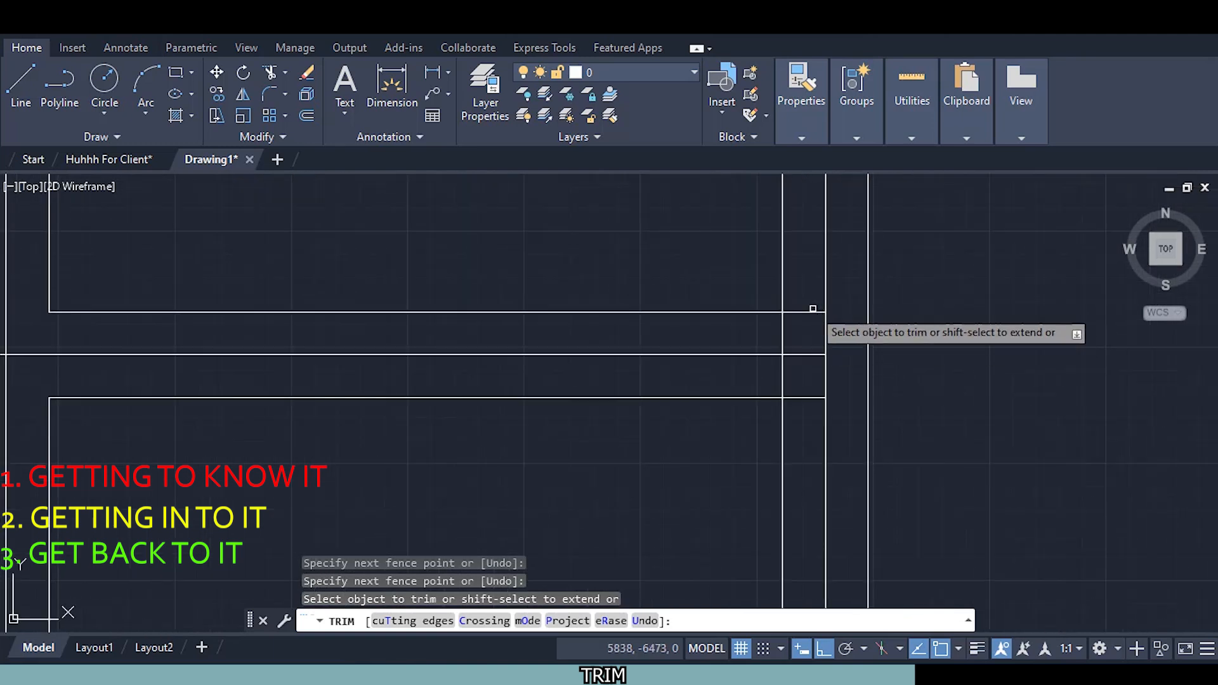
pyautogui.click(812, 309)
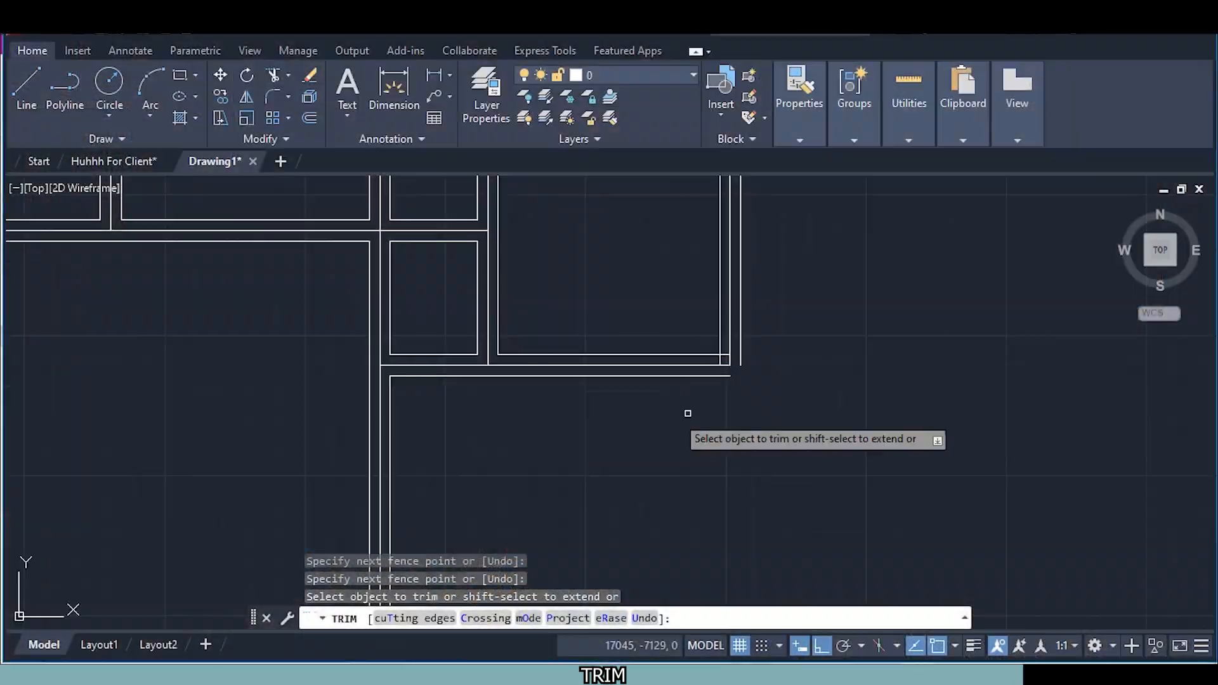
# Trim the overlapping inner offset lines at the lower-right corner of the room beside the right exterior wall
pyautogui.scroll(6, 748, 366)
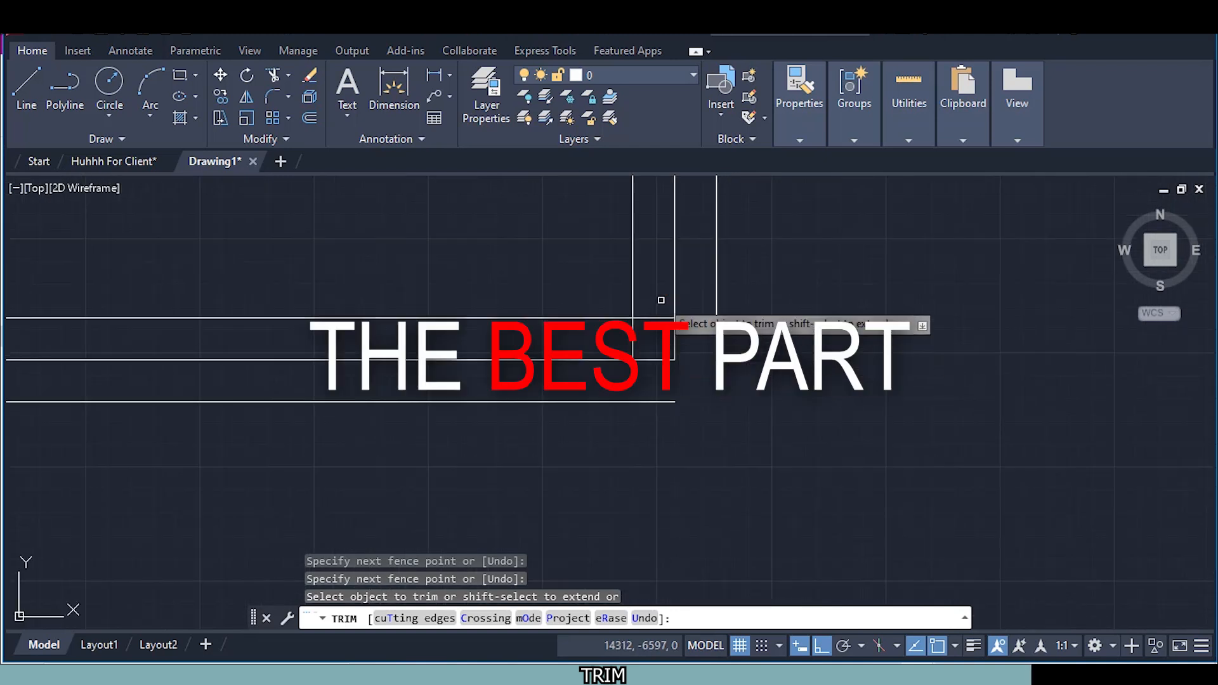
pyautogui.scroll(-6, 625, 348)
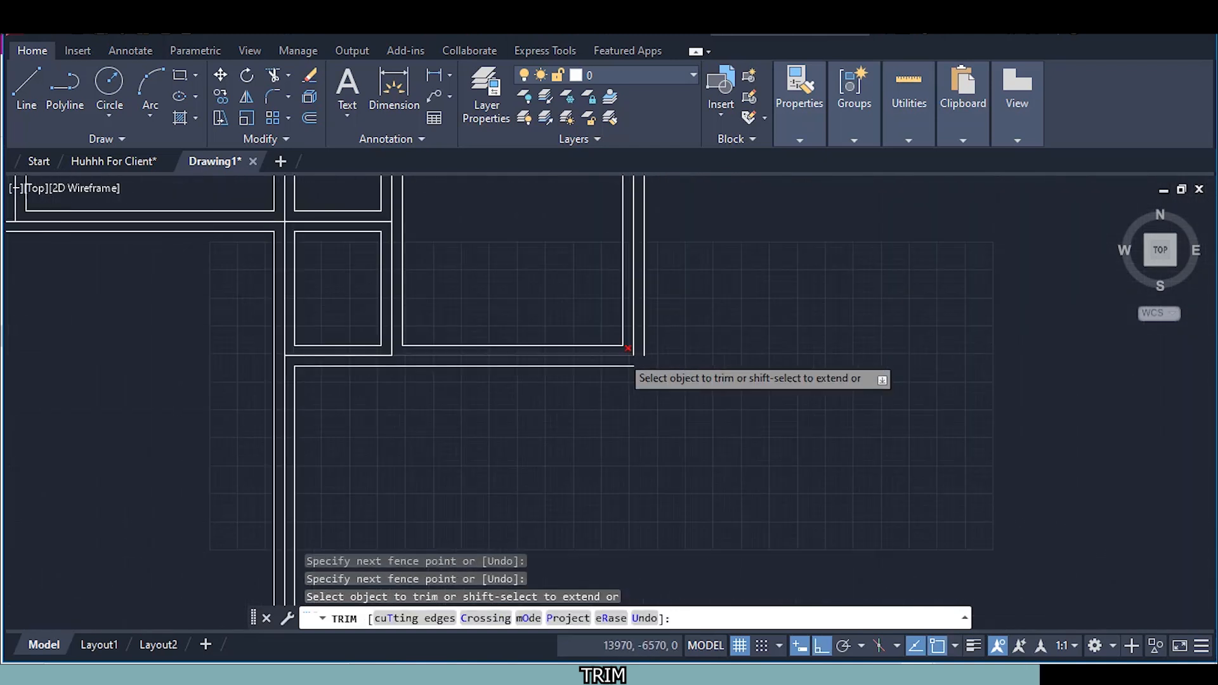
# Trim the overlapping inner offset lines at the lower-left exterior corner, above the stepped-in small room
pyautogui.moveTo(415, 430); pyautogui.dragTo(617, 346, button='middle')
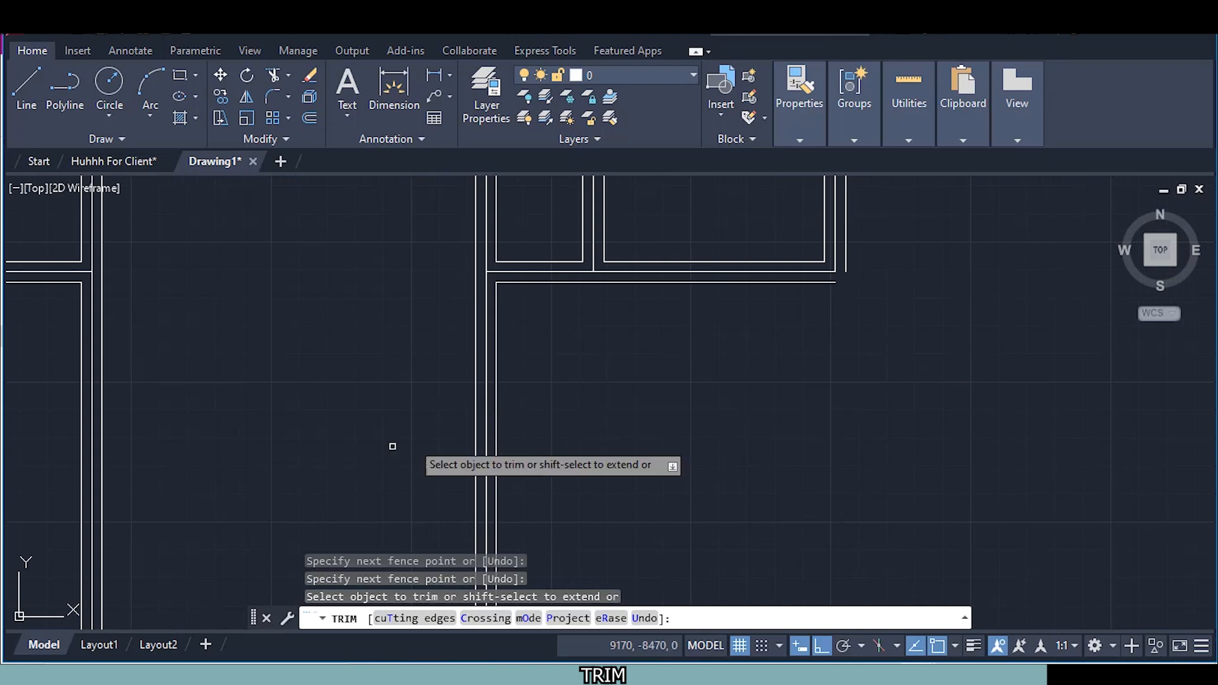
pyautogui.scroll(-4, 384, 447)
pyautogui.moveTo(170, 524)
pyautogui.mouseDown(button='middle')
pyautogui.moveTo(244, 484)
pyautogui.moveTo(459, 429)
pyautogui.mouseUp(button='middle')
pyautogui.scroll(7, 356, 430)
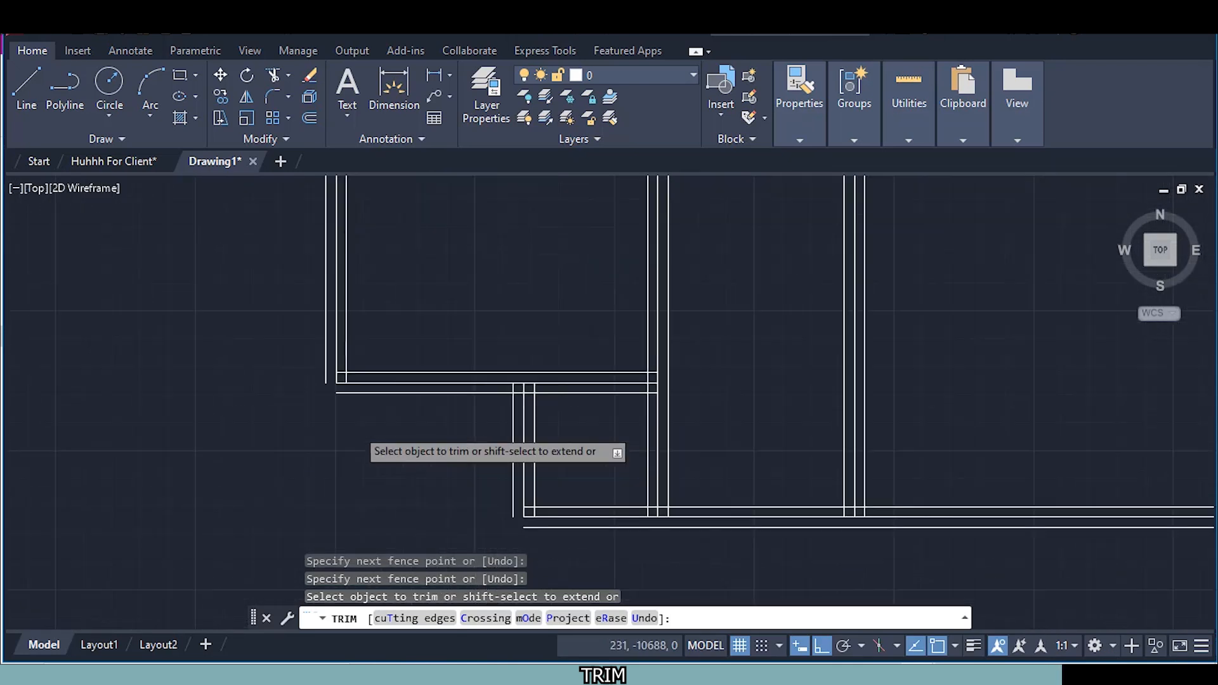
pyautogui.scroll(6, 338, 348)
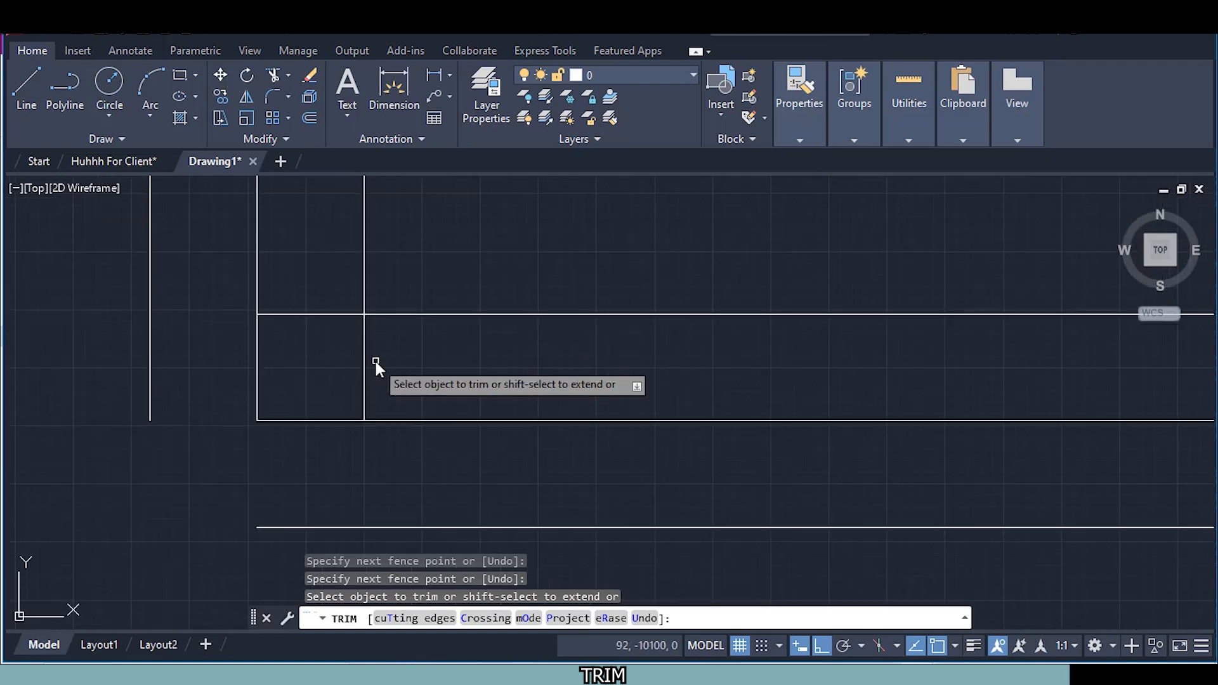
pyautogui.click(380, 377)
pyautogui.press('Return')
# Trim the overlapping offset lines where the small room's left wall meets the horizontal wall above it
pyautogui.scroll(-6, 318, 304)
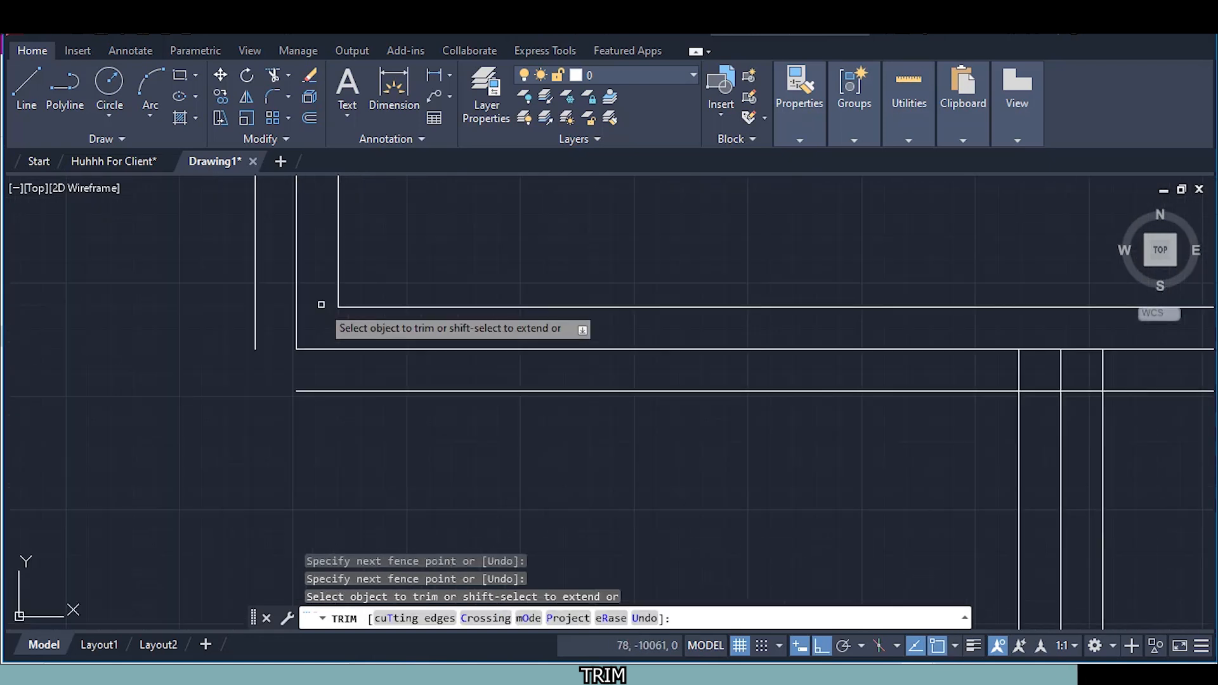
pyautogui.scroll(2, 810, 372)
pyautogui.scroll(2, 796, 374)
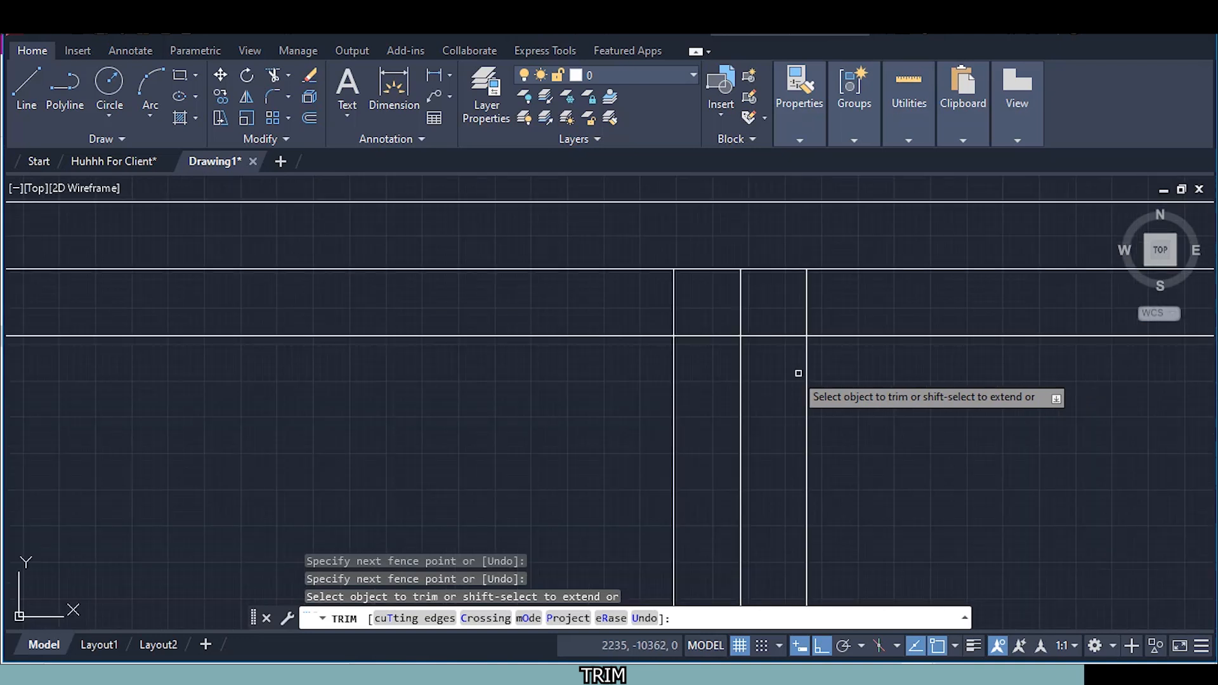
pyautogui.click(783, 360)
pyautogui.press('Return')
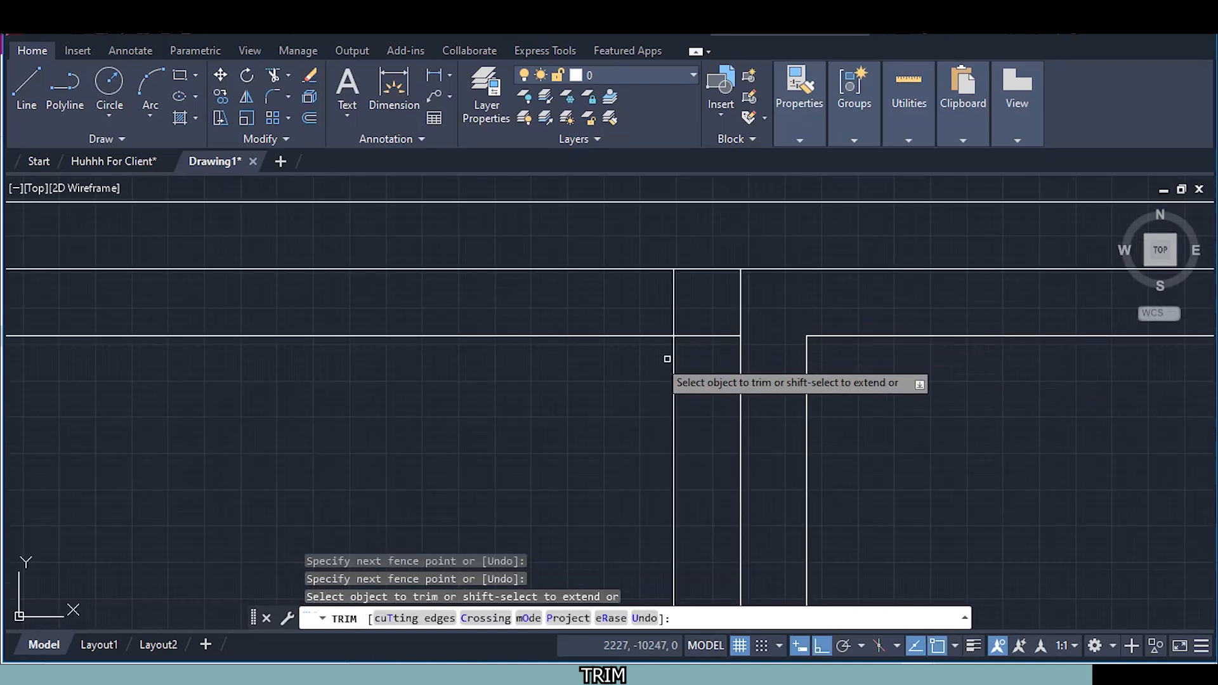
pyautogui.click(706, 342)
pyautogui.click(643, 296)
# Trim the overlapping offset lines where the horizontal wall above the small room meets the long vertical wall on its right
pyautogui.scroll(-4, 654, 313)
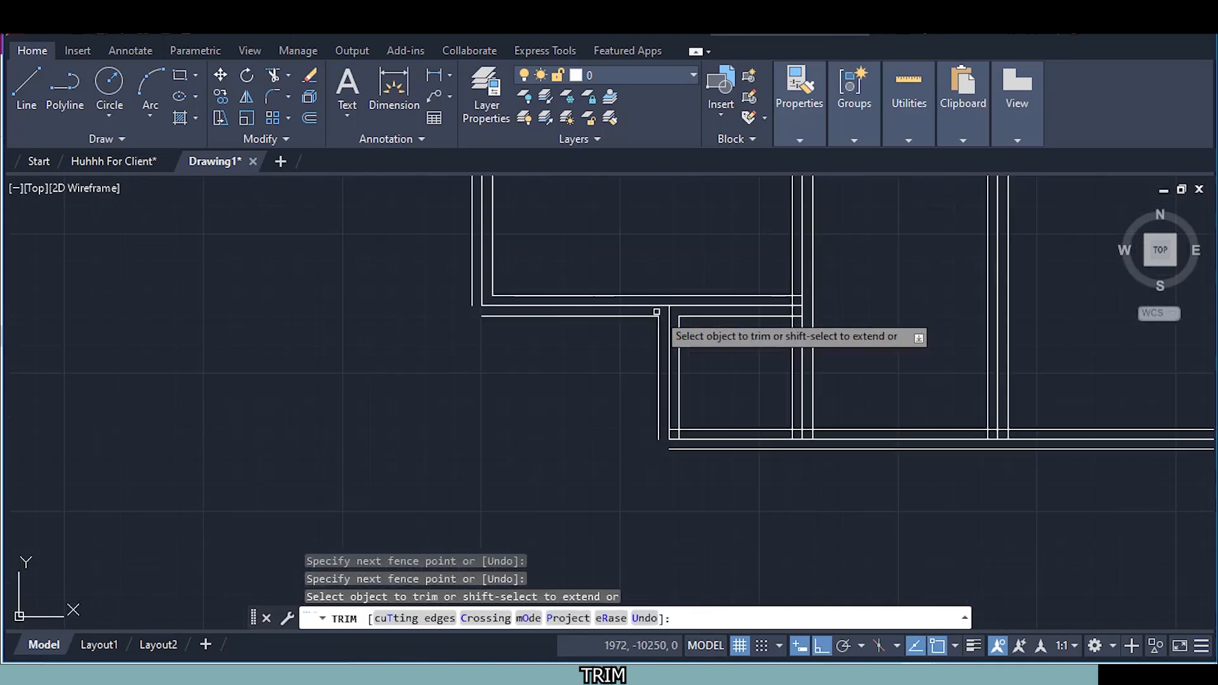
pyautogui.scroll(3, 845, 310)
pyautogui.click(652, 250)
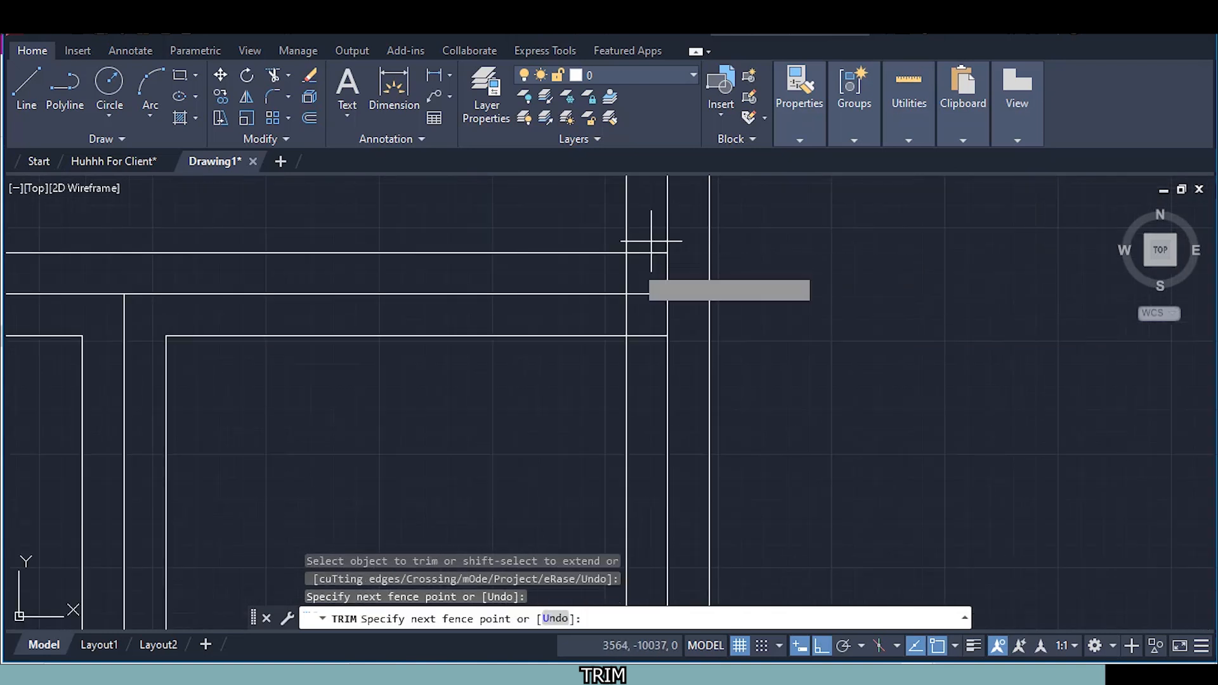
pyautogui.click(620, 273)
pyautogui.press('Return')
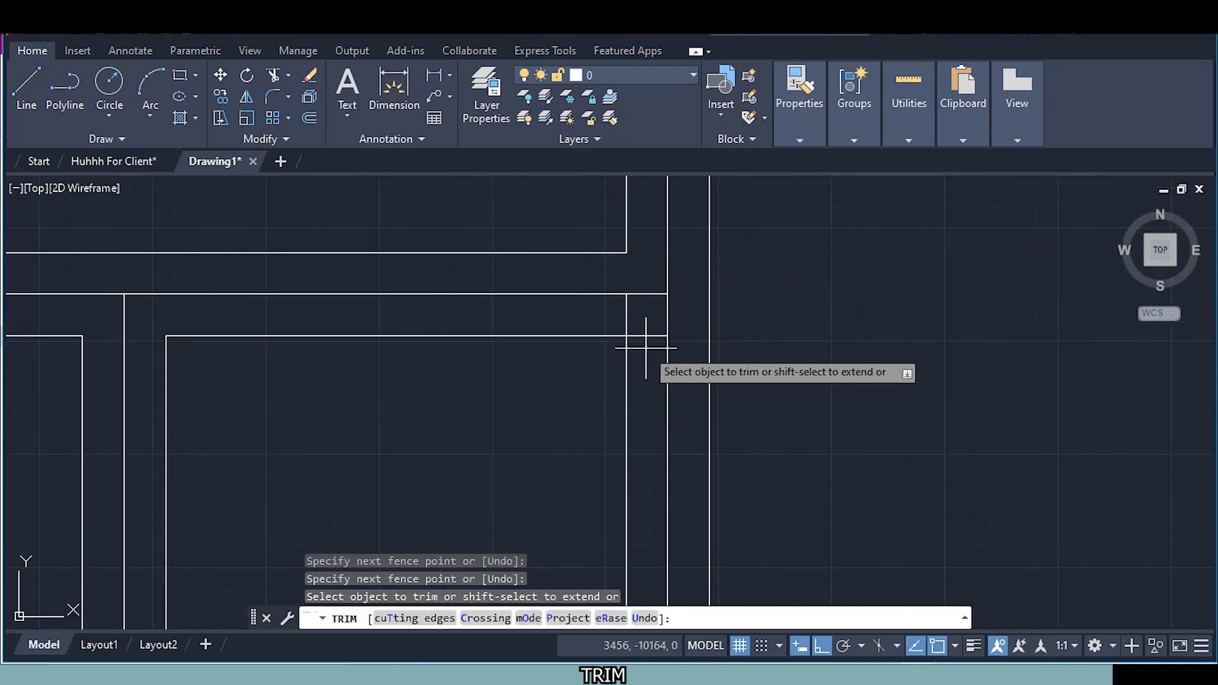
pyautogui.click(645, 346)
pyautogui.press('Return')
# Trim the overlapping inner offset lines at the small room's lower-left corner, where its left wall meets the bottom exterior wall
pyautogui.scroll(-2, 628, 343)
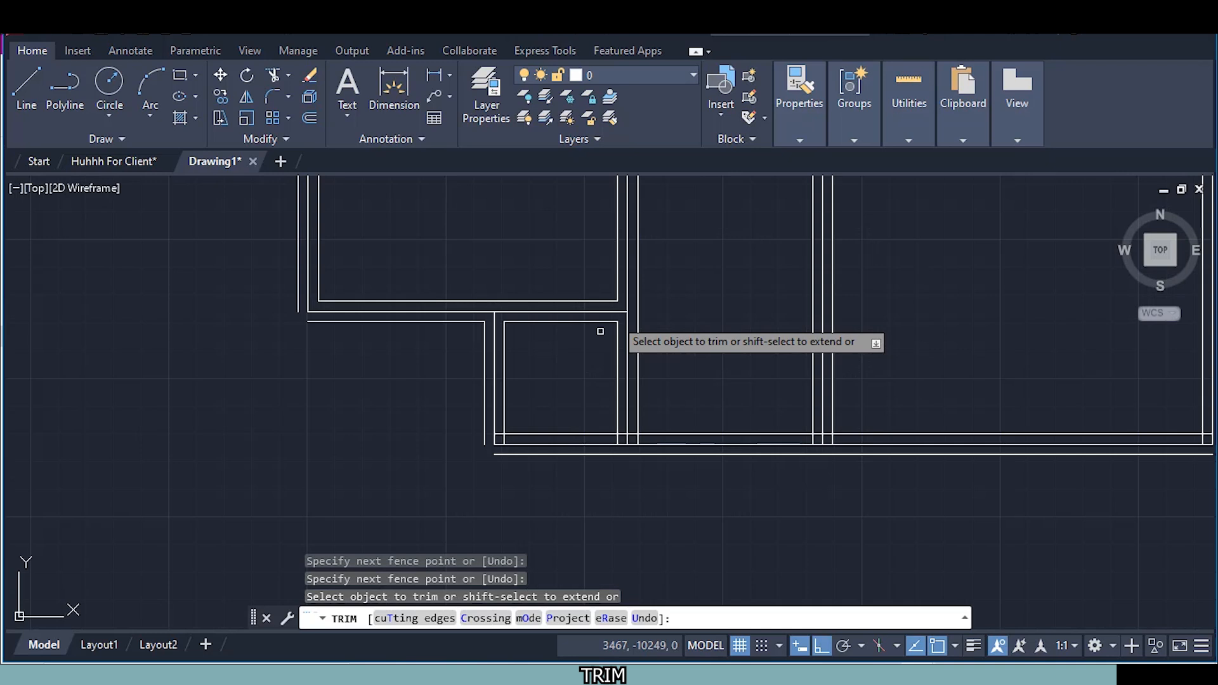
pyautogui.scroll(4, 508, 435)
pyautogui.click(512, 432)
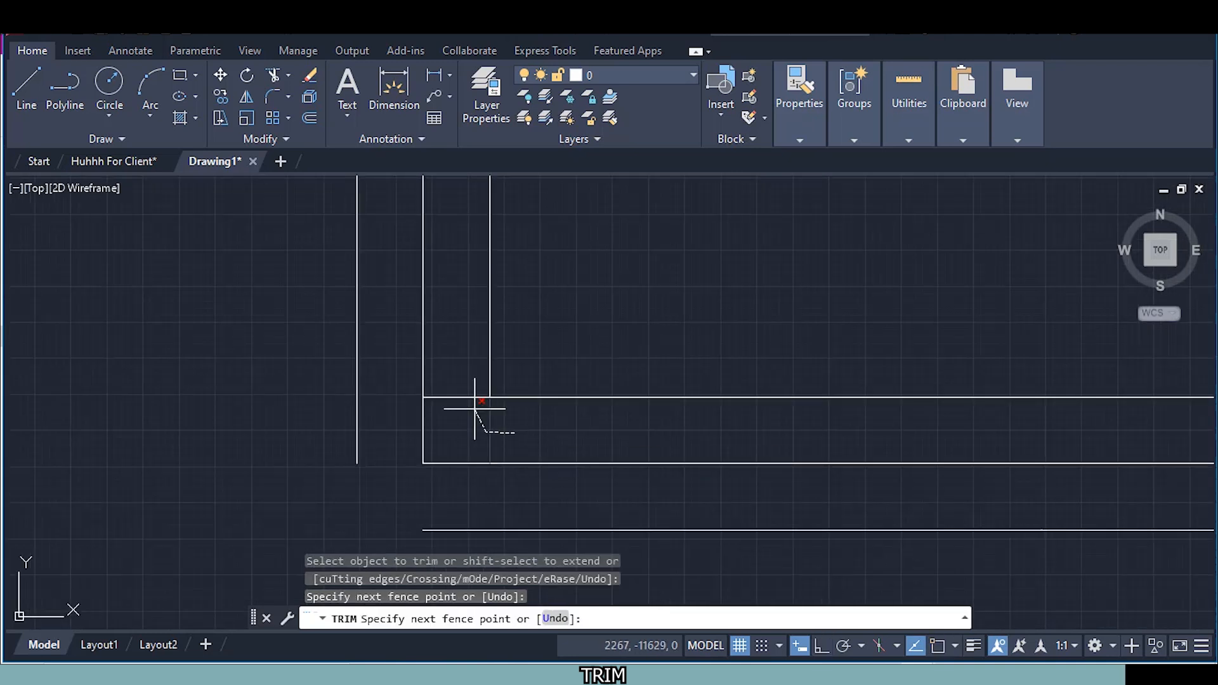
pyautogui.press('Return')
pyautogui.scroll(-2, 475, 367)
pyautogui.scroll(2, 638, 379)
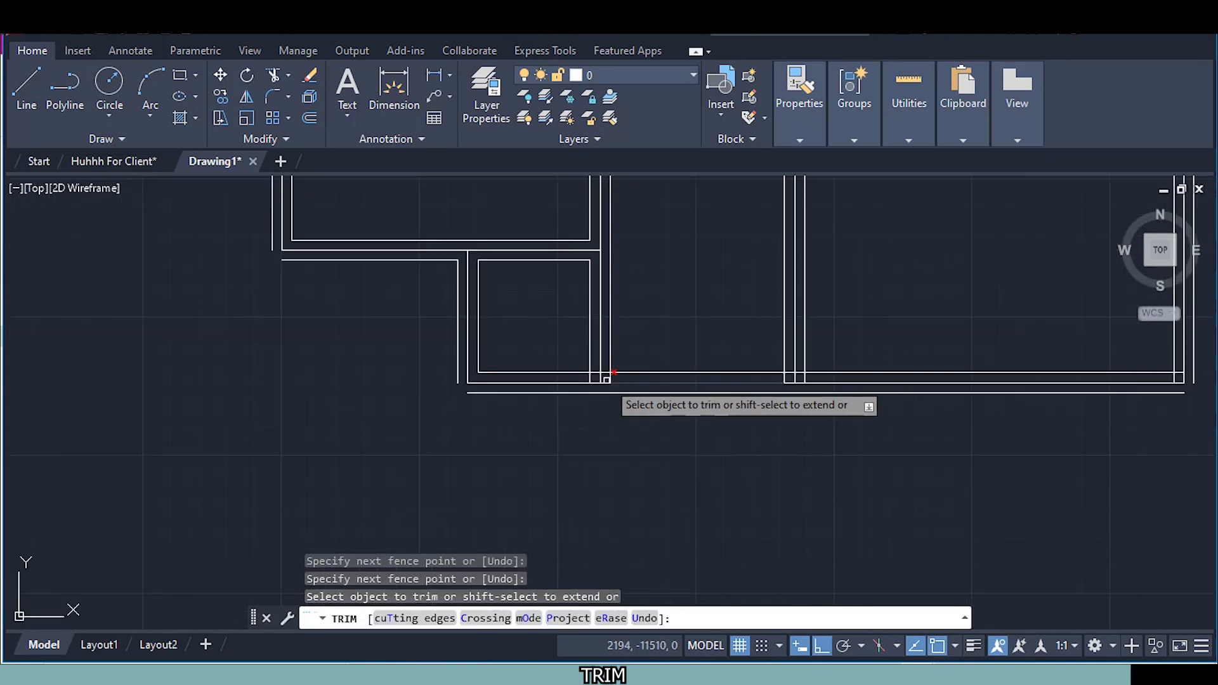
# Trim the overlapping wall lines where the small lower room's right partition meets the bottom wall
pyautogui.scroll(2, 603, 380)
pyautogui.scroll(2, 596, 380)
pyautogui.click(575, 328)
pyautogui.click(522, 371)
pyautogui.moveTo(489, 370); pyautogui.dragTo(490, 366)
pyautogui.moveTo(679, 379)
pyautogui.mouseDown()
pyautogui.moveTo(629, 331)
pyautogui.moveTo(636, 322)
pyautogui.mouseUp()
# Trim the crossing wall lines where the partition left of the large lower room meets the bottom wall
pyautogui.scroll(-2, 636, 322)
pyautogui.scroll(-2, 818, 327)
pyautogui.scroll(4, 827, 330)
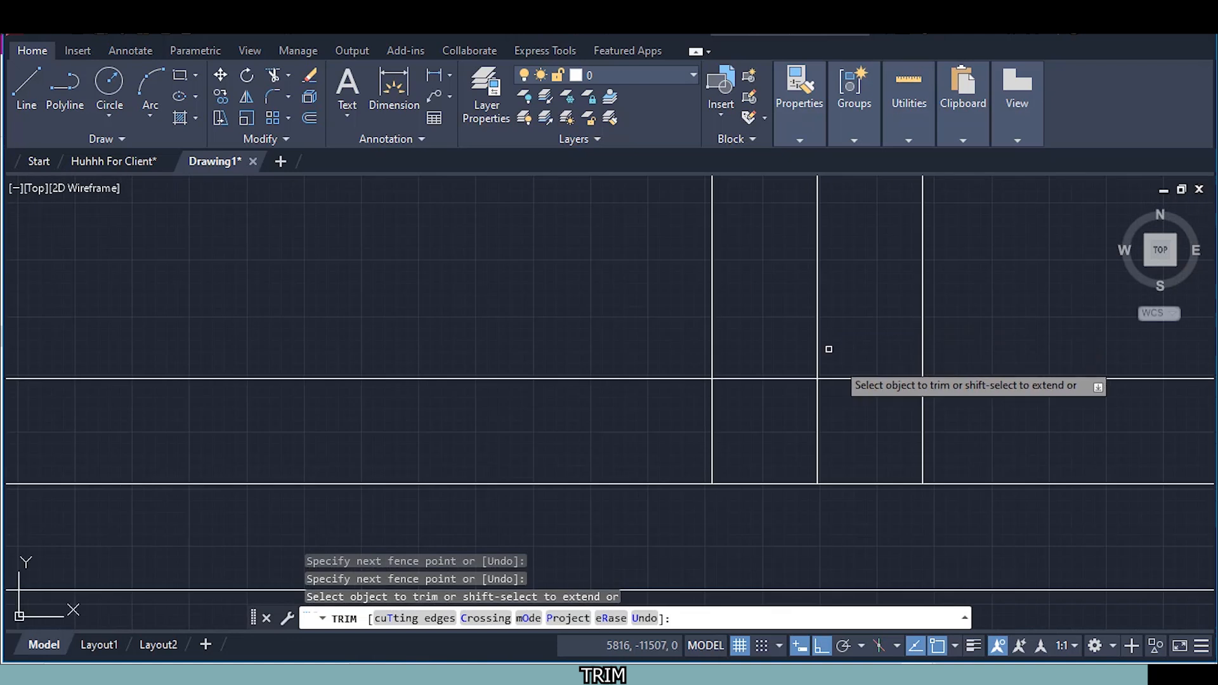
pyautogui.click(947, 441)
pyautogui.press('Return')
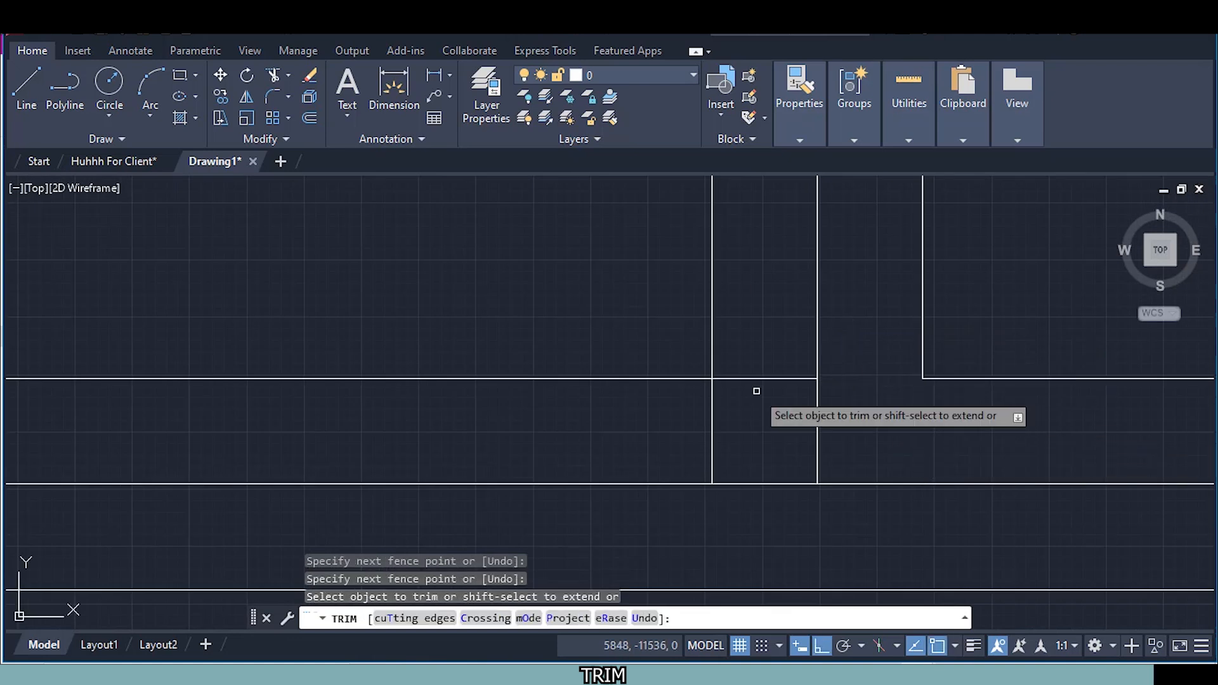
pyautogui.click(765, 364)
pyautogui.click(674, 407)
# Trim the overlapping inner wall lines at the plan's lower-right corner and end the Trim command
pyautogui.scroll(-6, 701, 409)
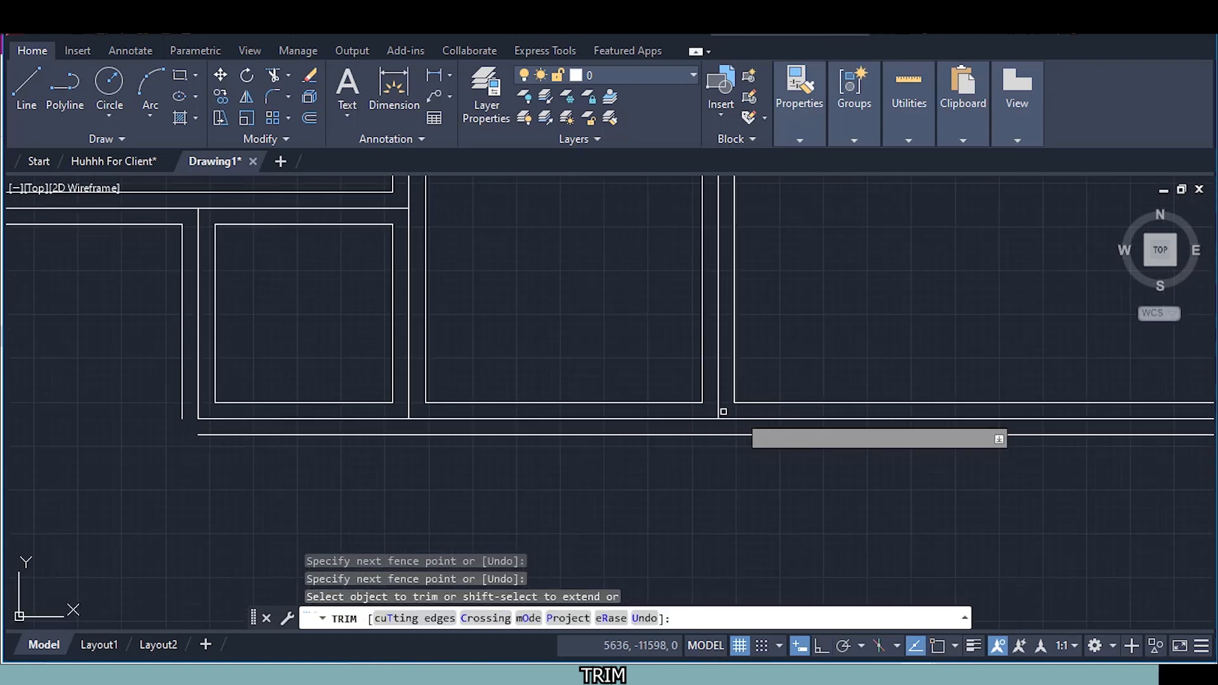
pyautogui.scroll(3, 976, 409)
pyautogui.scroll(2, 1085, 413)
pyautogui.click(1011, 382)
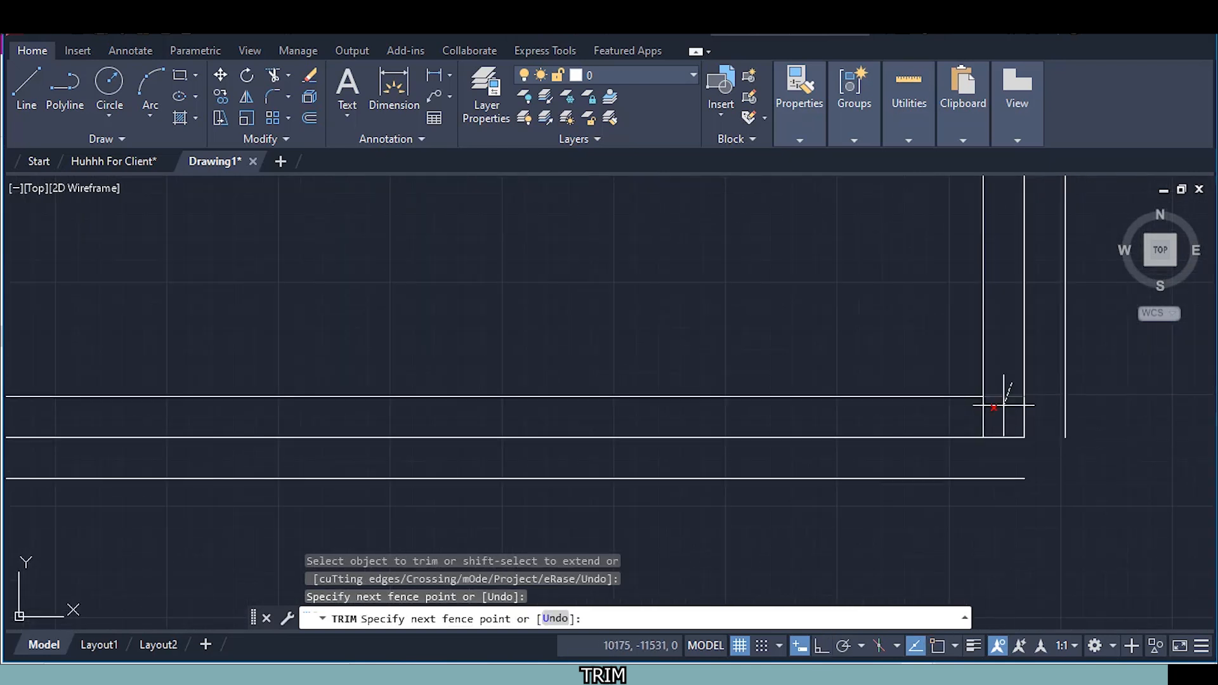
pyautogui.click(961, 419)
pyautogui.press('Return')
pyautogui.scroll(-6, 962, 418)
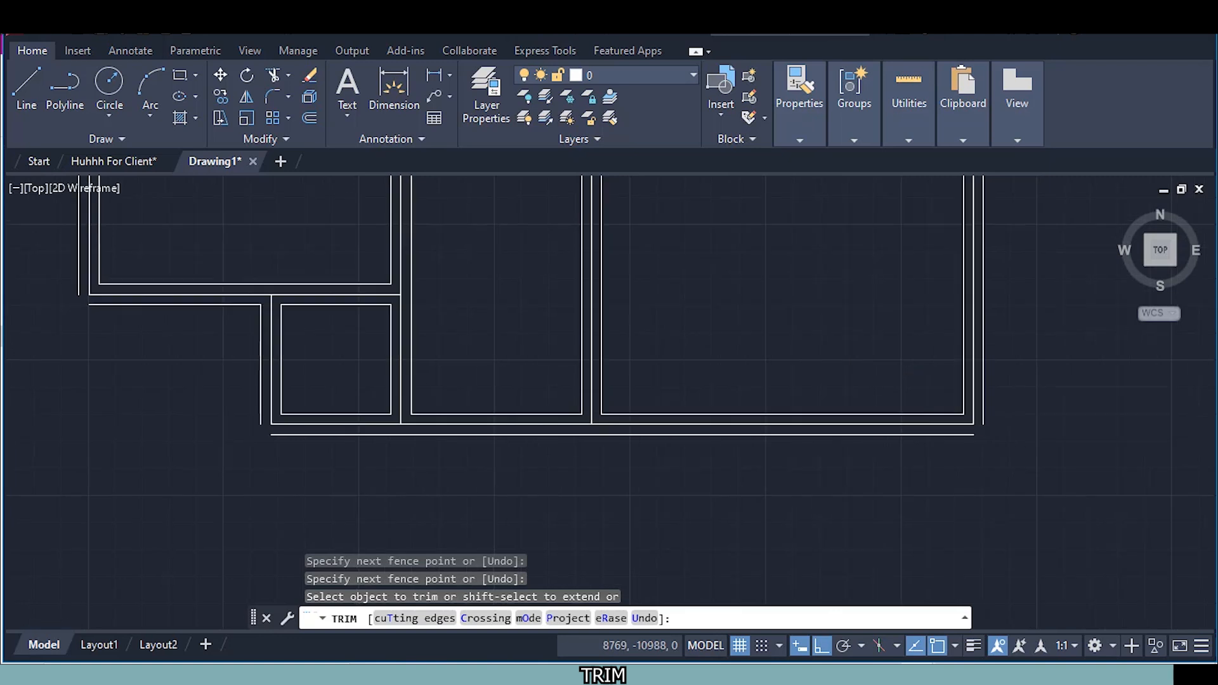
pyautogui.middleClick(850, 356)
pyautogui.middleClick(851, 356)
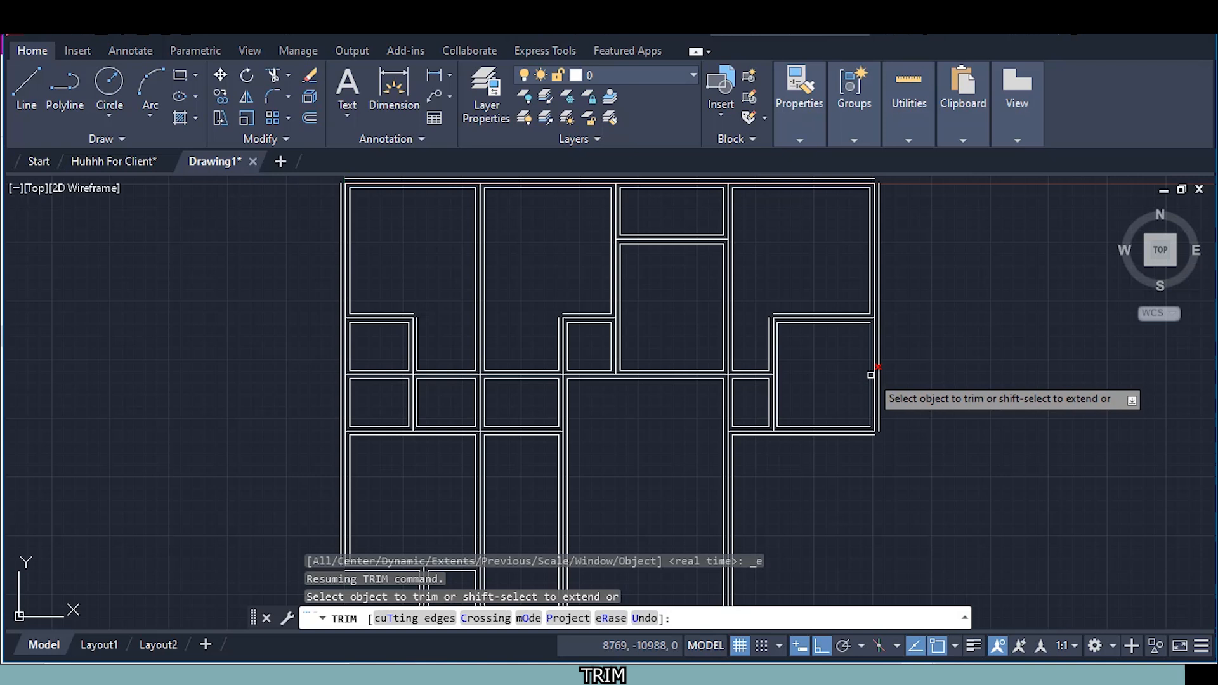
pyautogui.press('Escape')
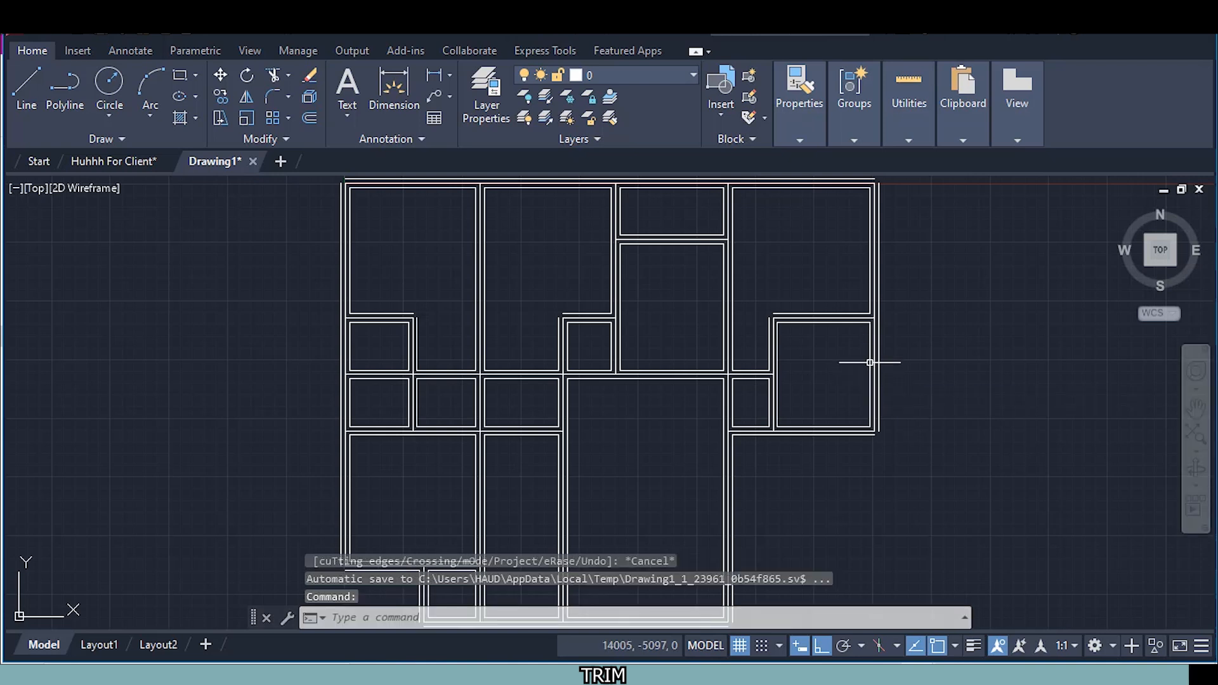
pyautogui.moveTo(867, 263); pyautogui.dragTo(816, 379, button='middle')
pyautogui.scroll(6, 818, 303)
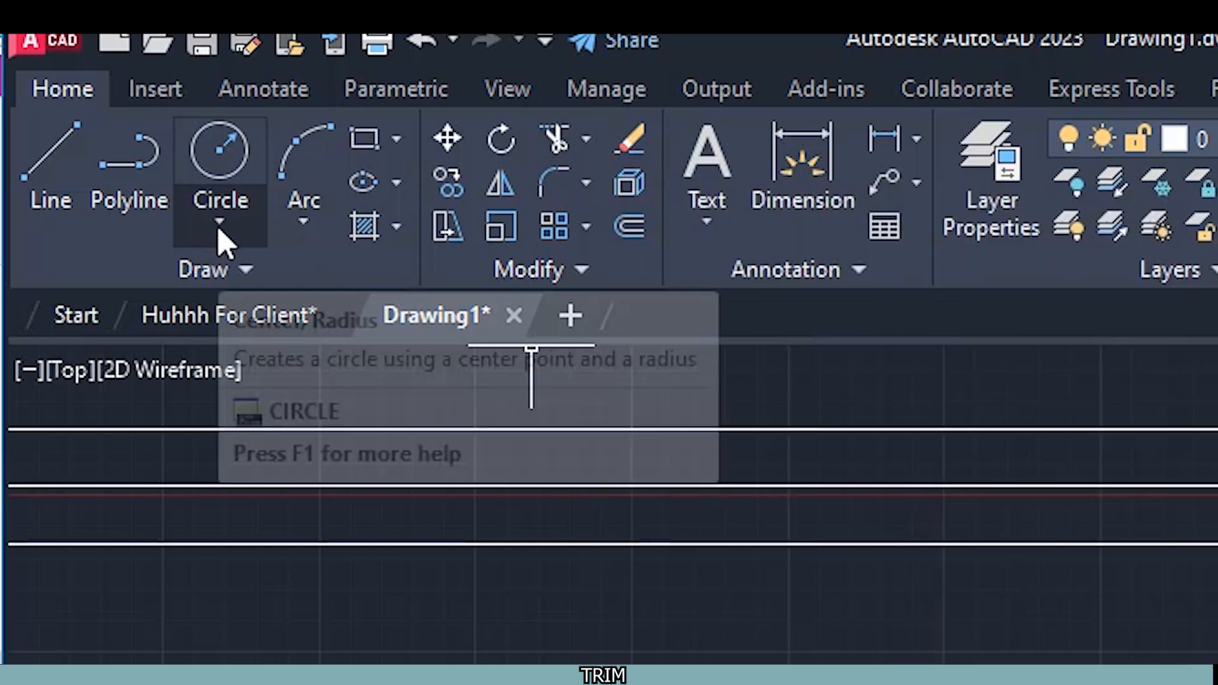
pyautogui.click(218, 224)
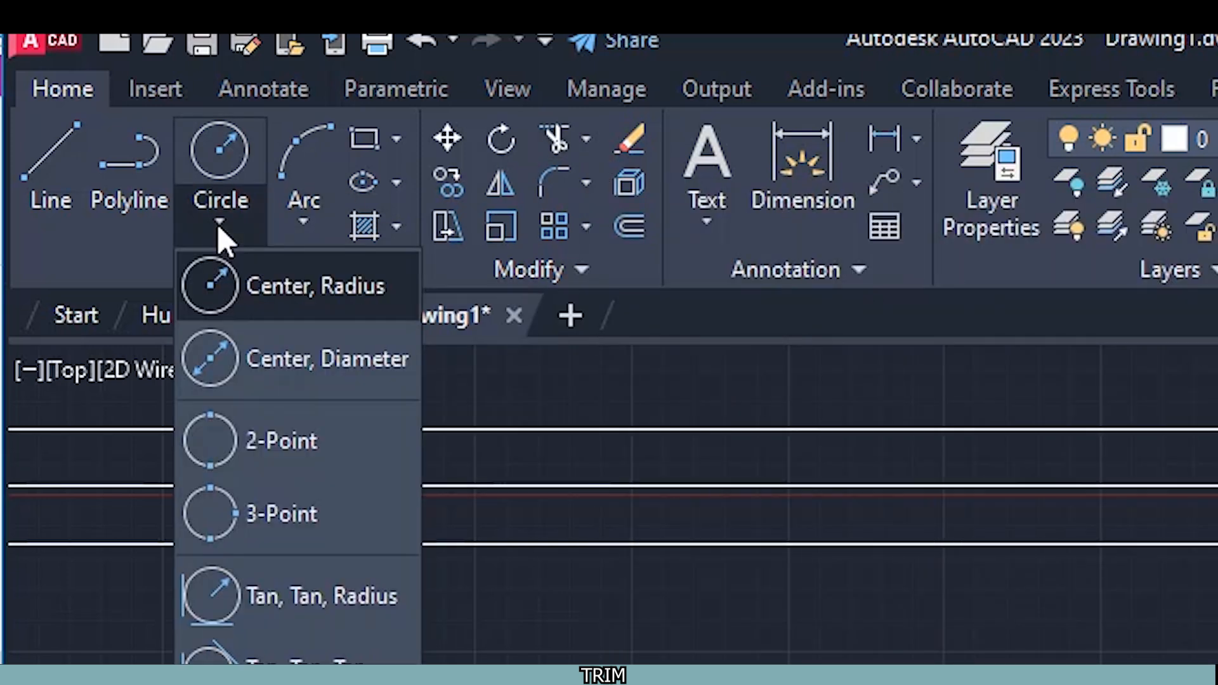
pyautogui.click(218, 223)
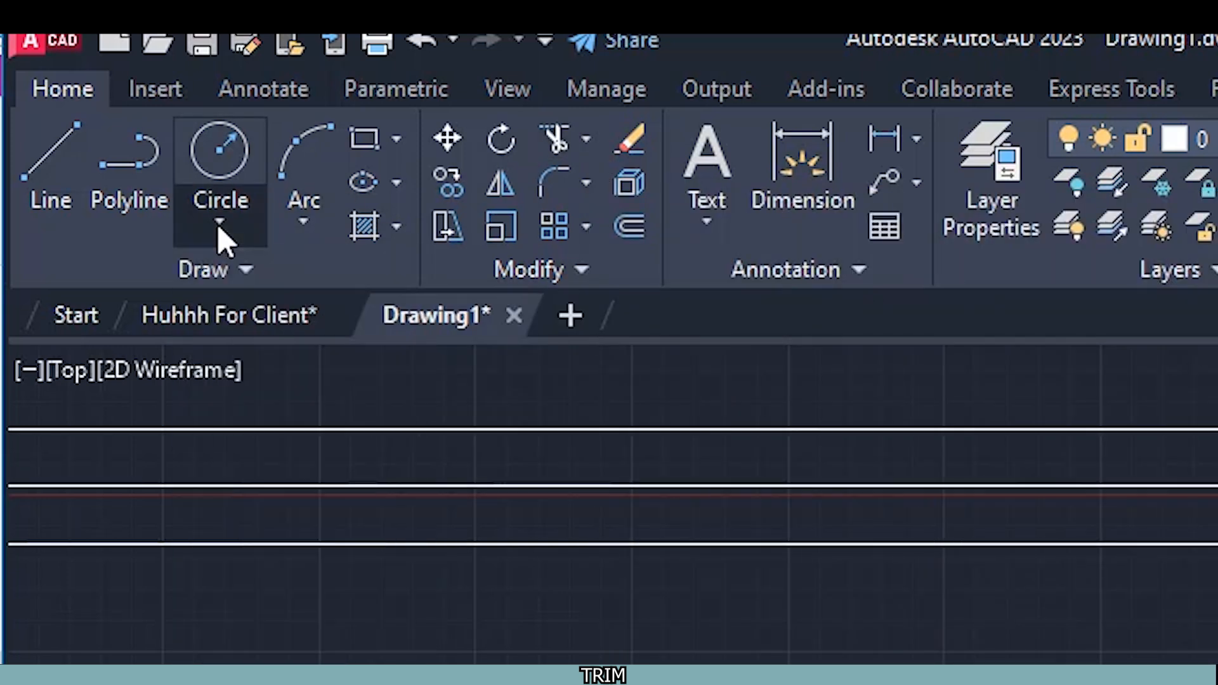
pyautogui.click(304, 222)
pyautogui.click(308, 222)
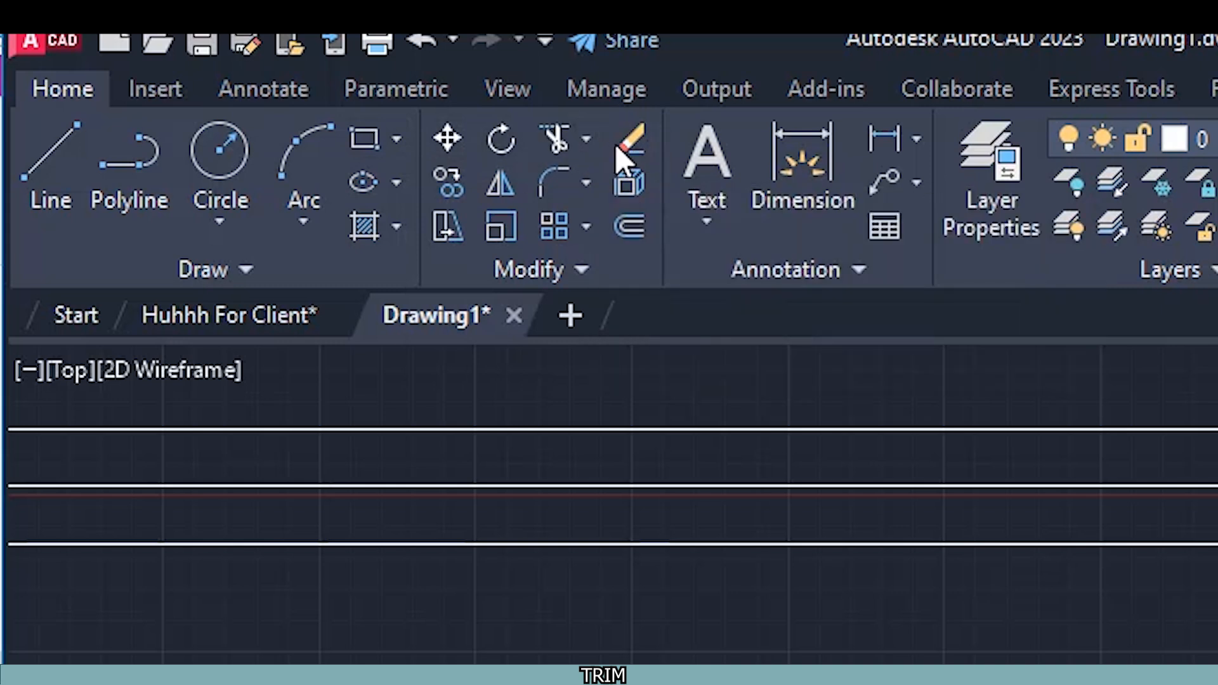
pyautogui.click(584, 147)
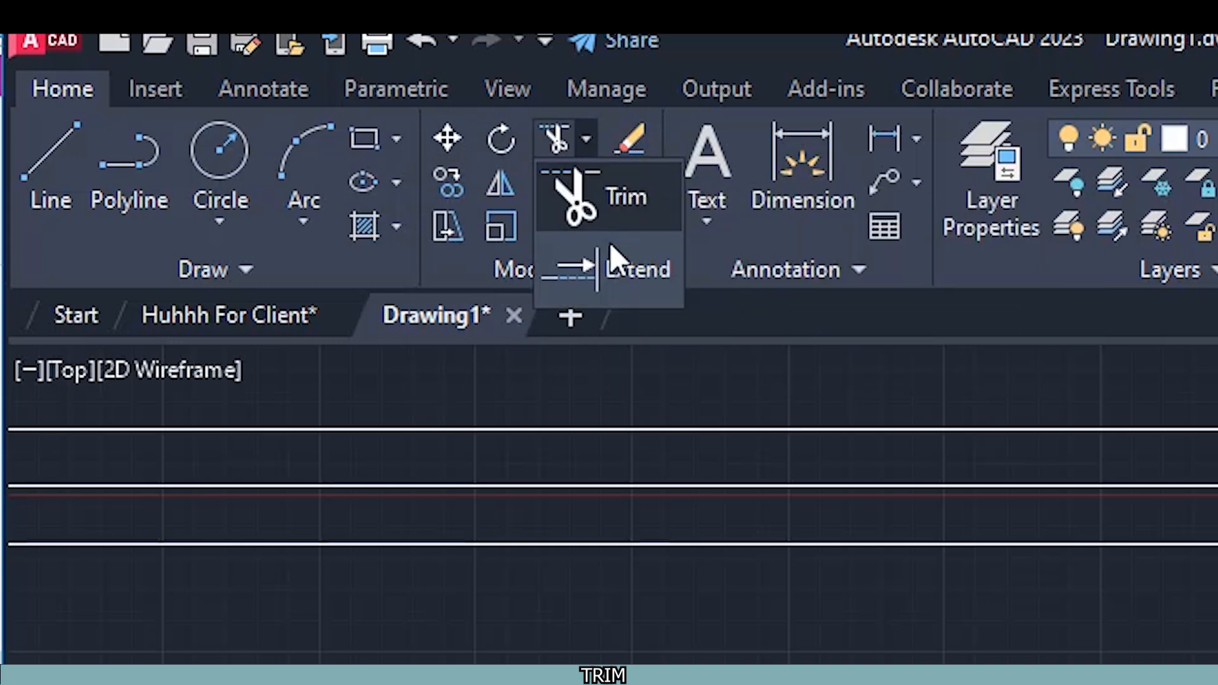
pyautogui.click(614, 263)
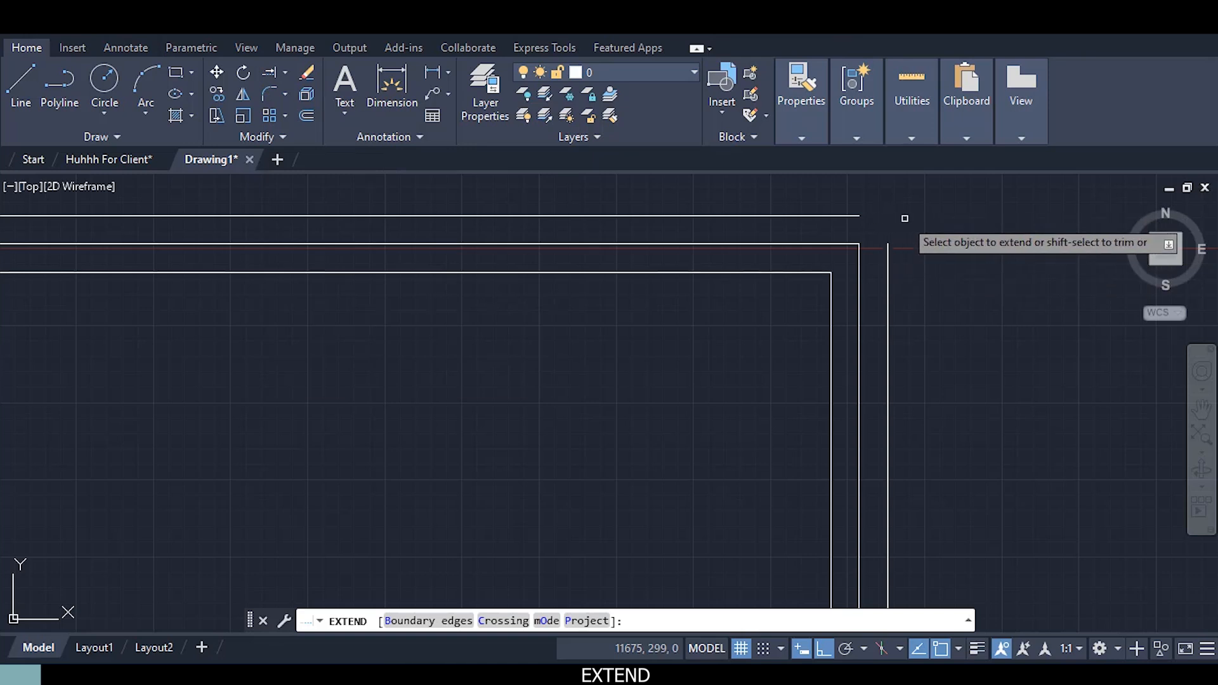
pyautogui.press('Escape')
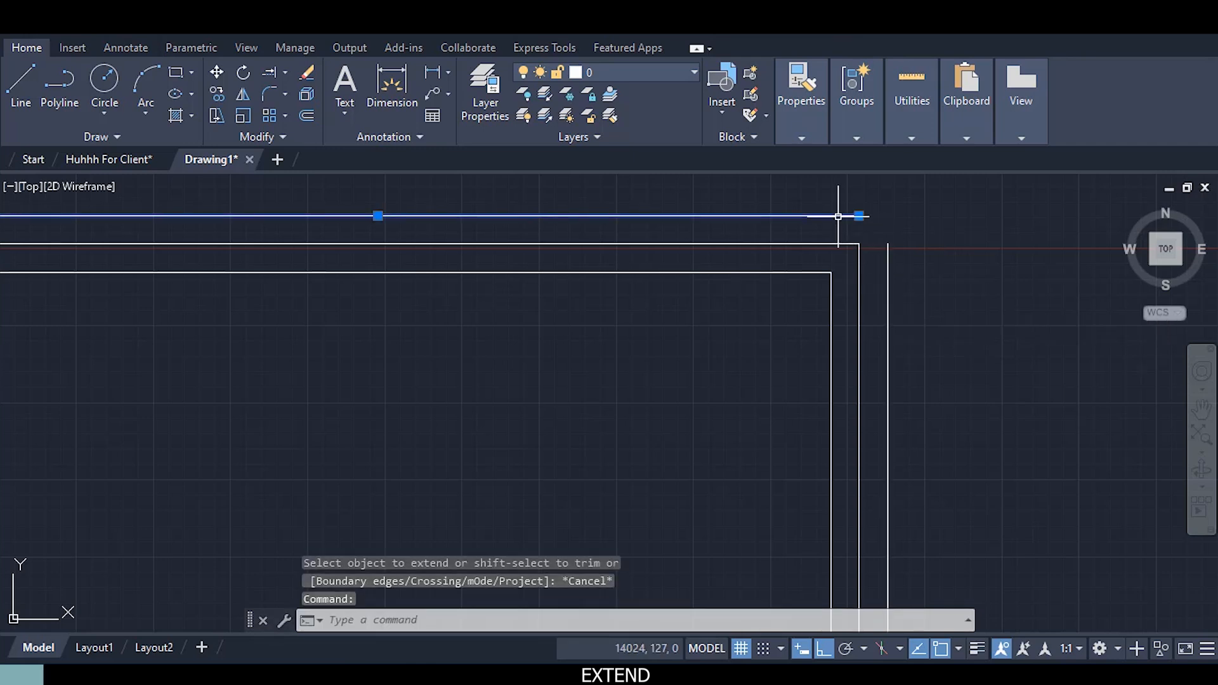
# Stretch the right end of the outer top wall line horizontally past the outer right wall line
pyautogui.click(859, 216)
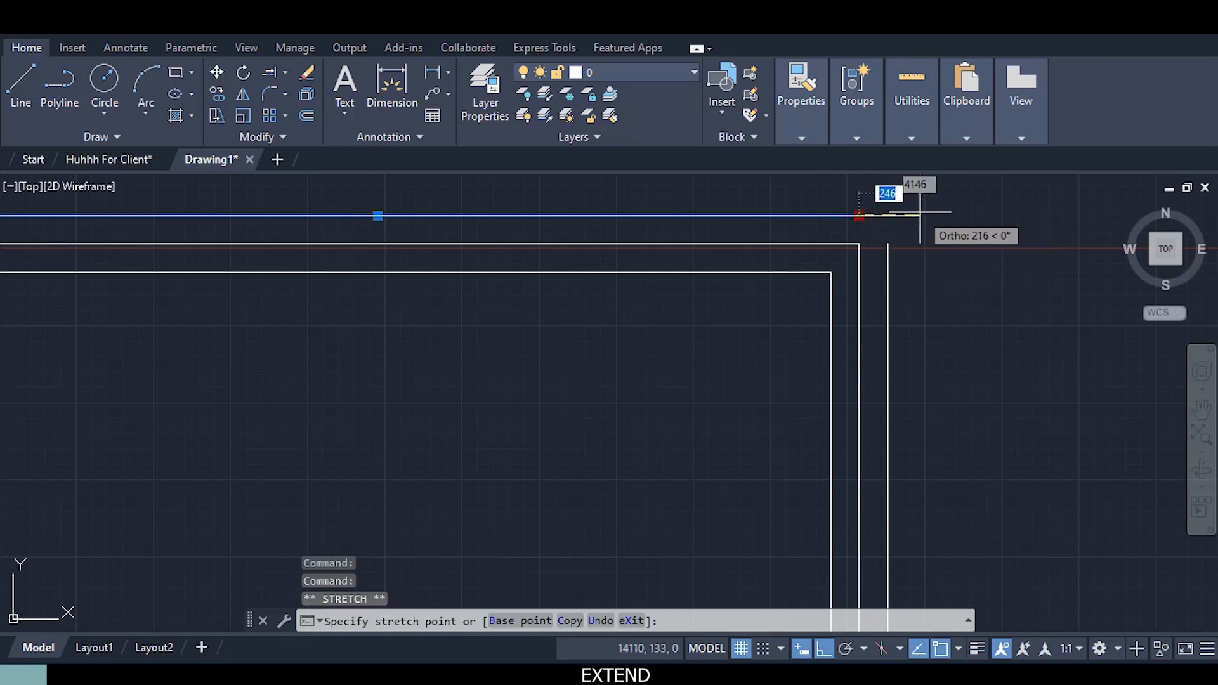
pyautogui.click(926, 216)
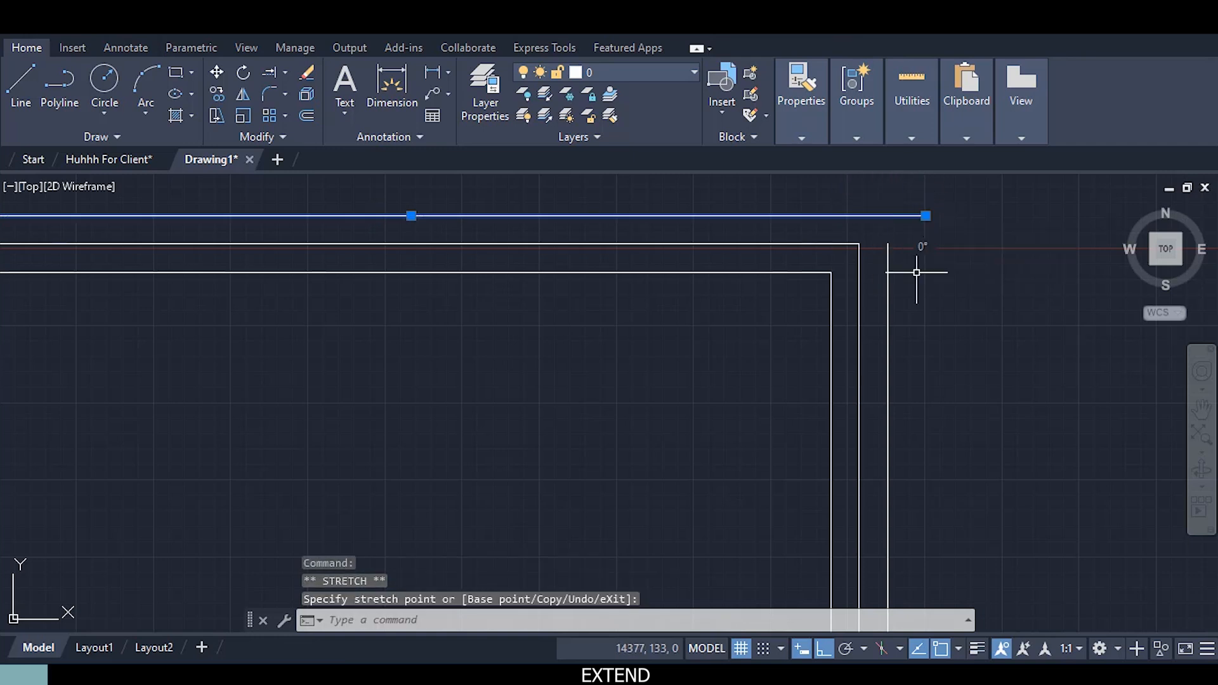
pyautogui.press('Escape')
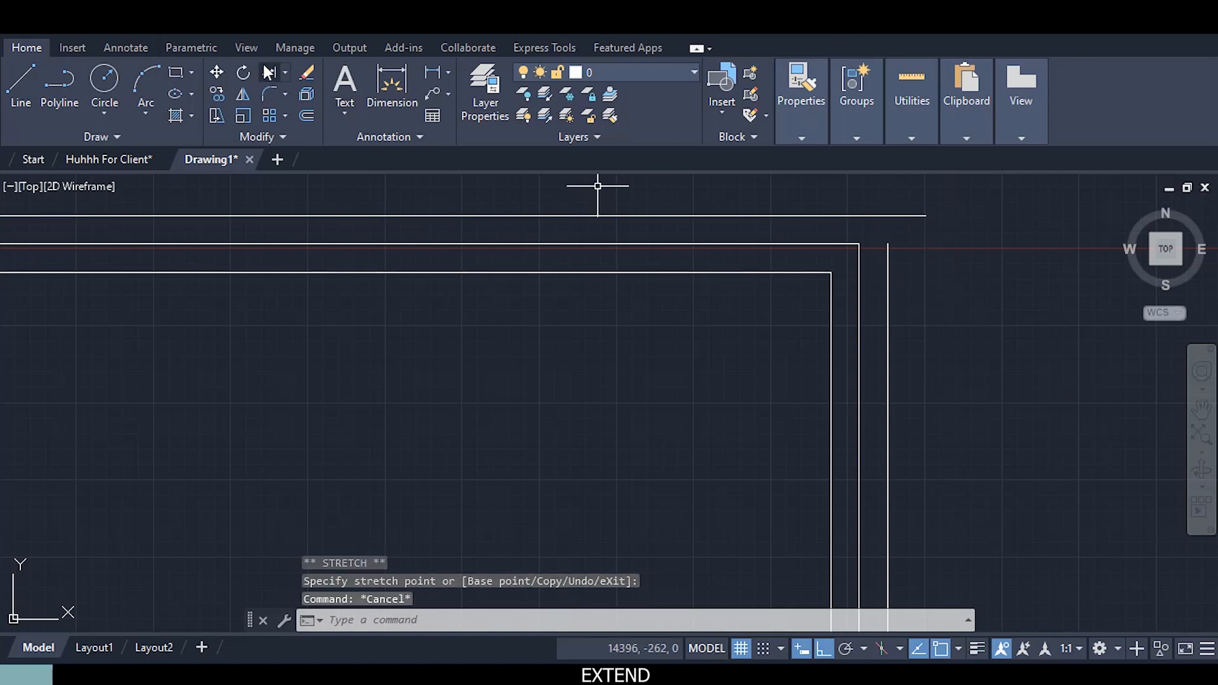
# Extend the outer right wall line up to the outer top wall line and end the Extend command
pyautogui.rightClick(947, 310)
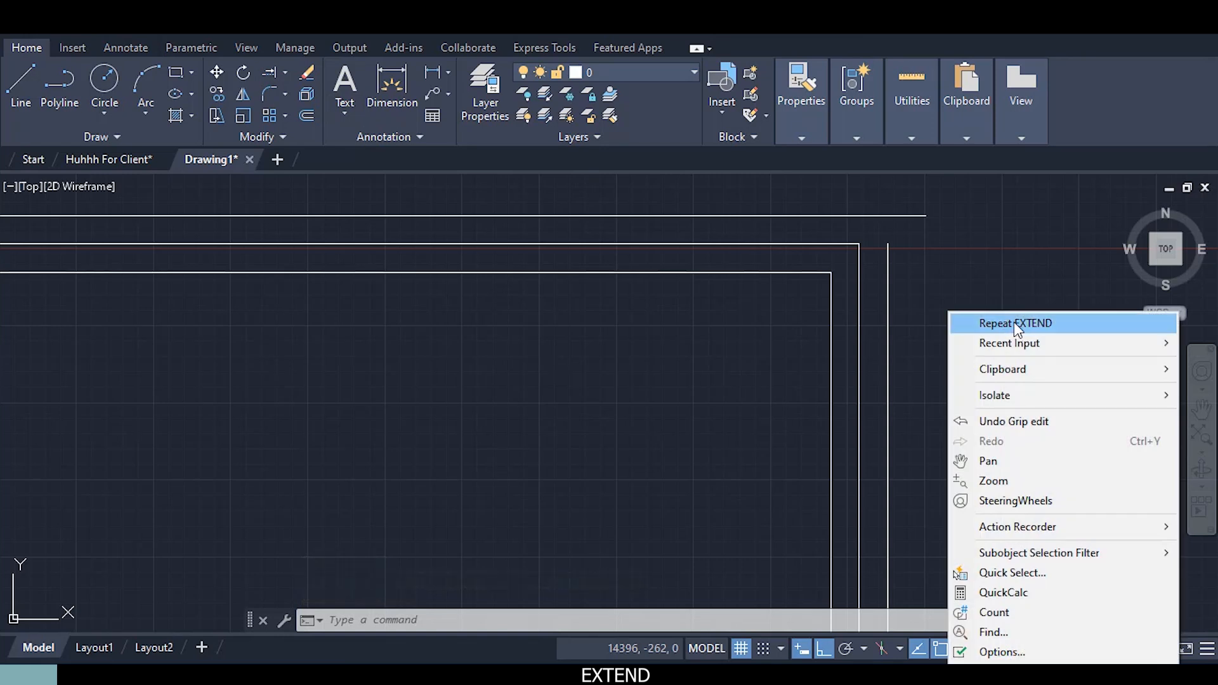
pyautogui.moveTo(1011, 341)
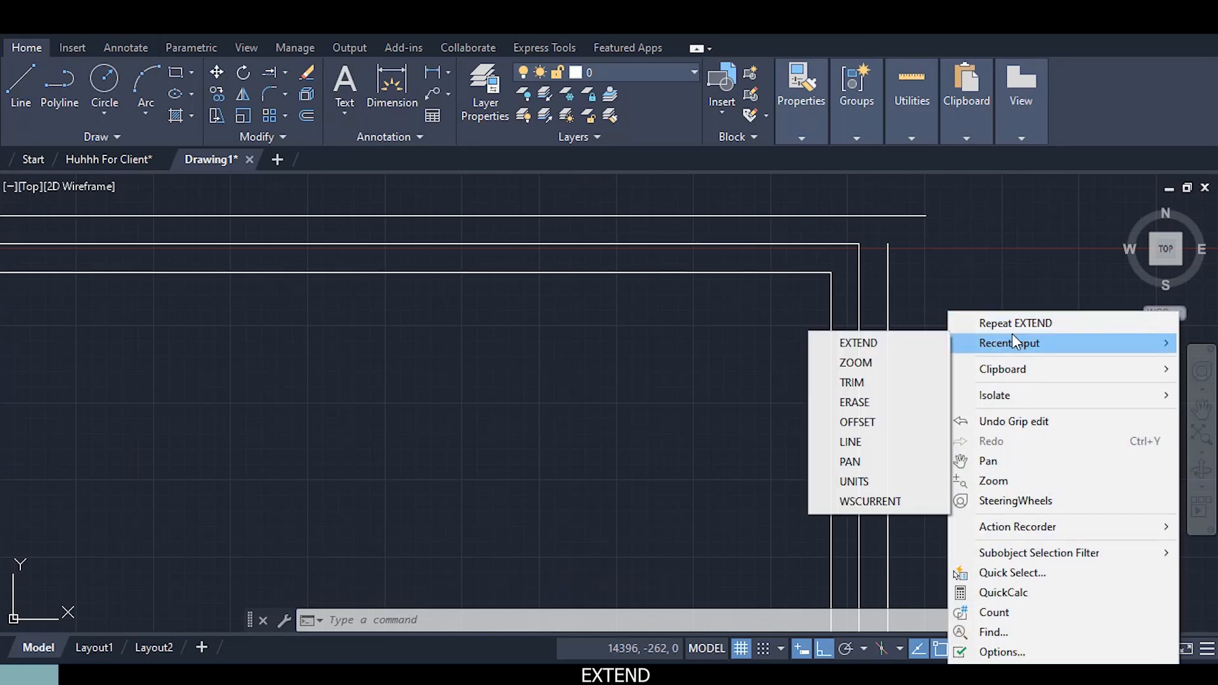
pyautogui.click(912, 344)
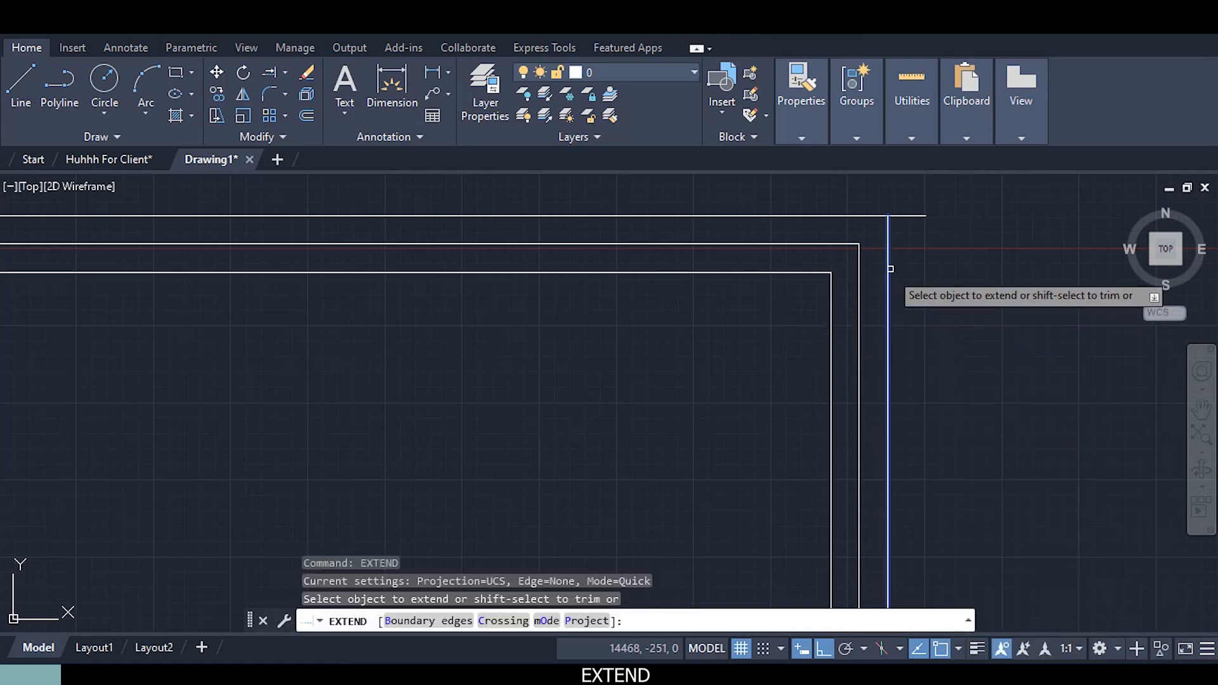
pyautogui.click(889, 256)
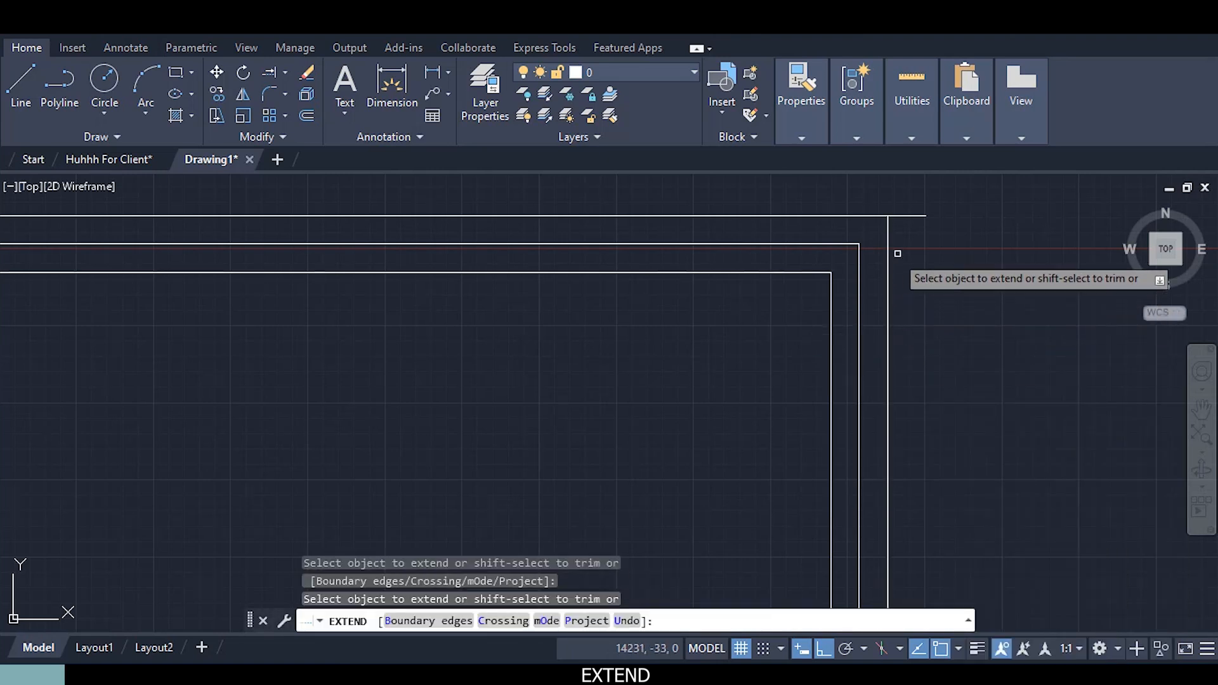
pyautogui.moveTo(911, 269); pyautogui.dragTo(872, 310, button='middle')
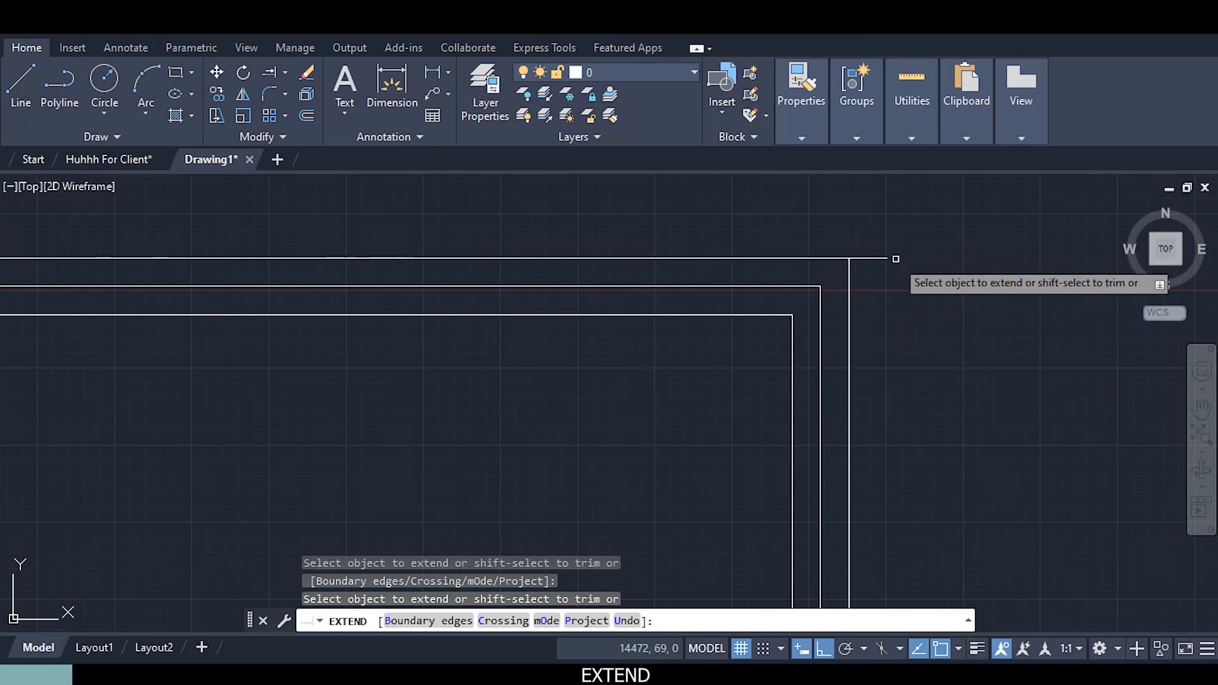
pyautogui.press('Escape')
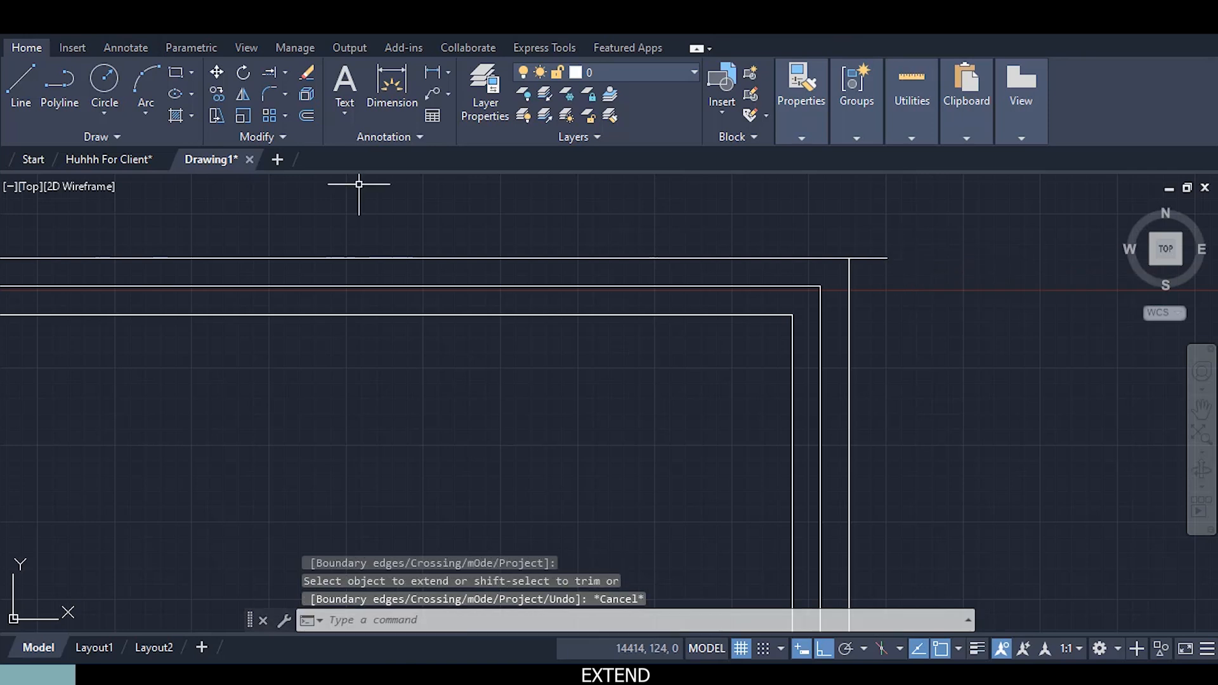
# Try to erase the overhanging end of the outer top wall line
pyautogui.click(309, 74)
pyautogui.click(858, 259)
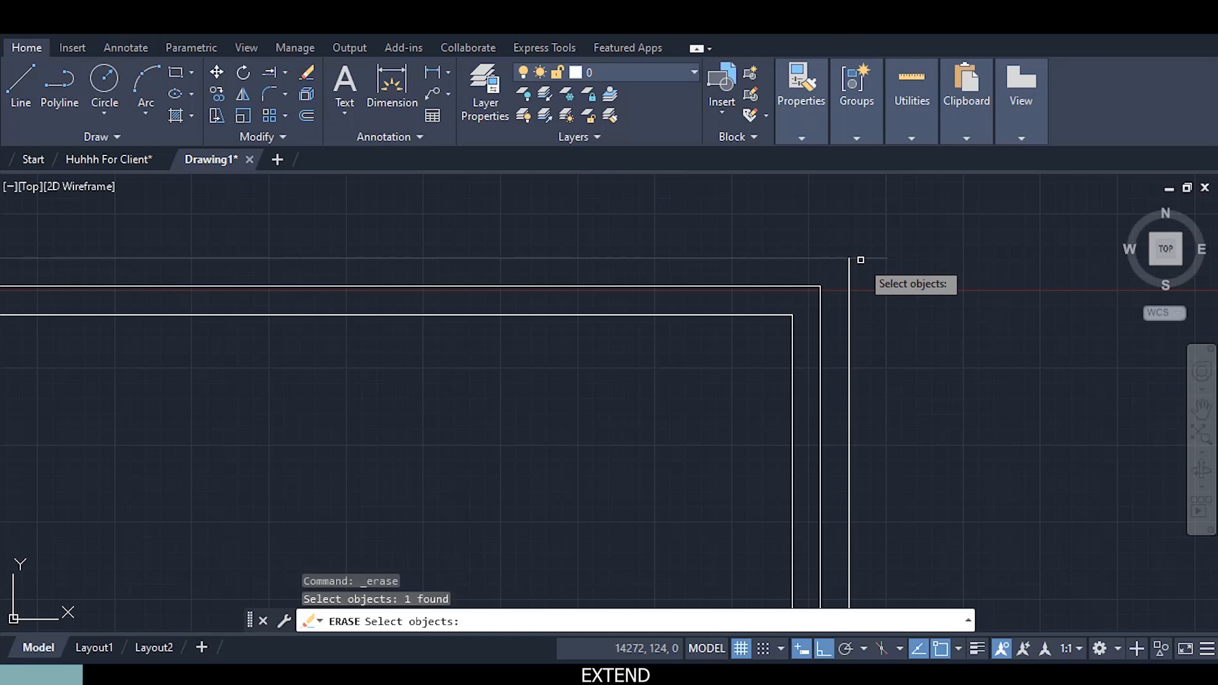
pyautogui.scroll(-4, 866, 262)
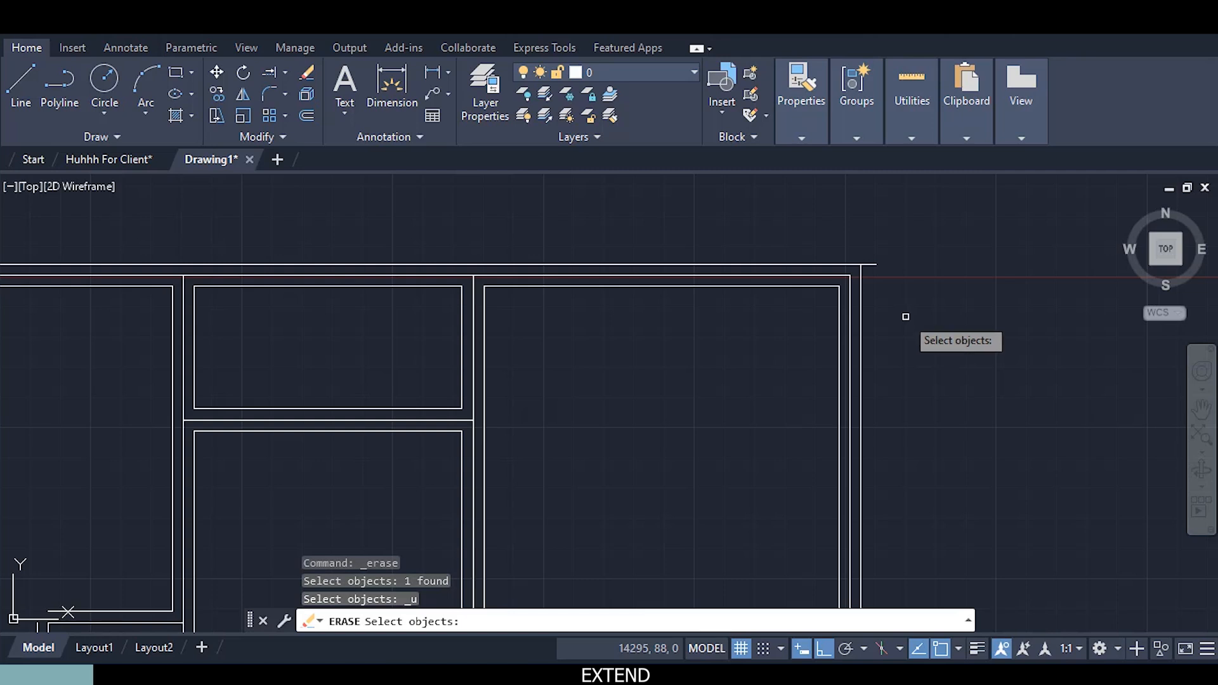
pyautogui.scroll(2, 905, 317)
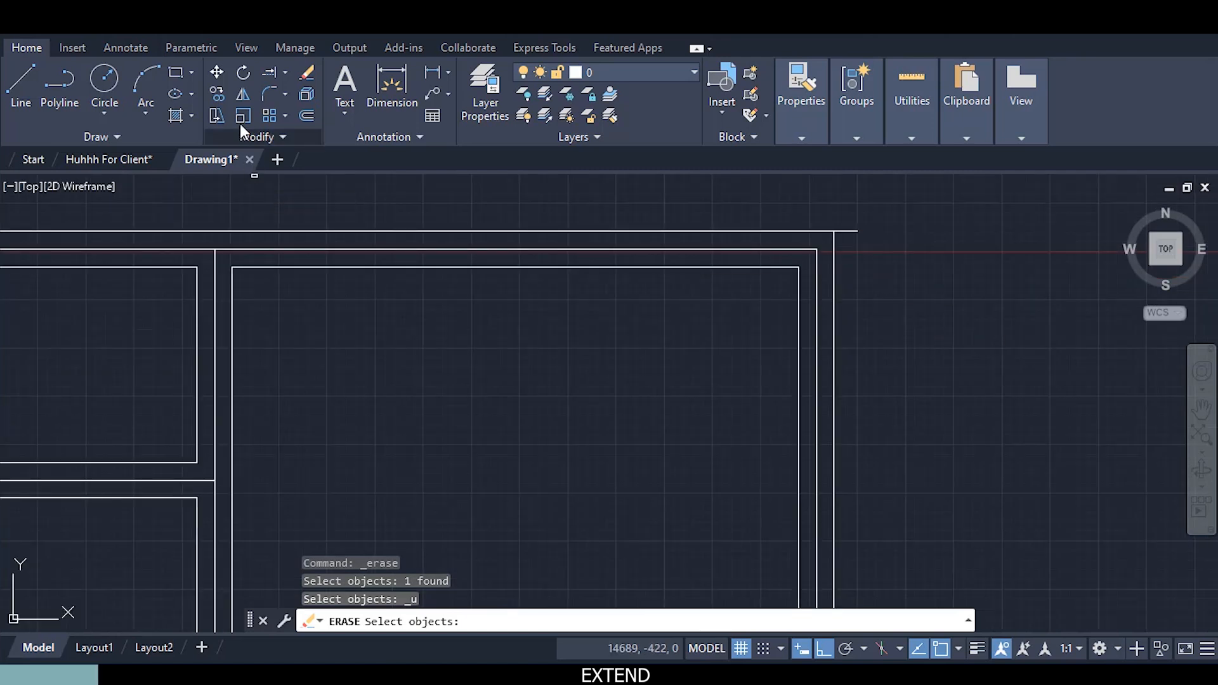
# Using the Extend command, trim the outer top wall line's overhang to close the plan's upper-right outer corner
pyautogui.click(284, 73)
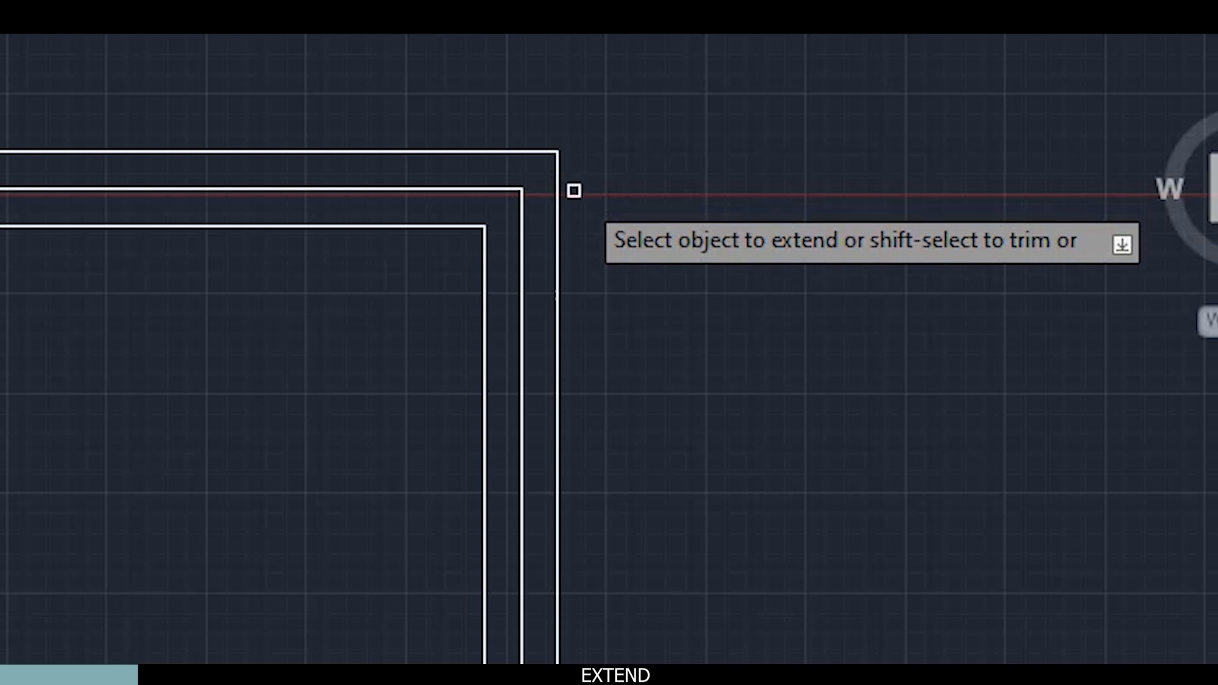
pyautogui.scroll(-5, 842, 261)
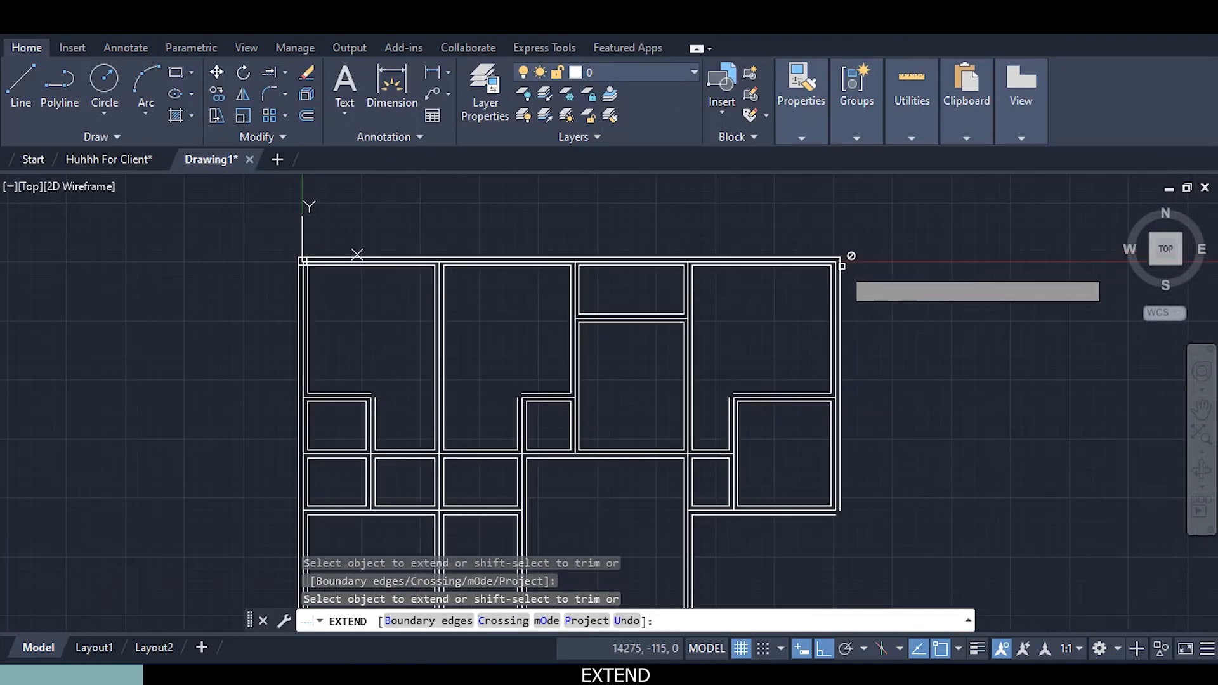
pyautogui.scroll(5, 775, 471)
# Extend the wall lines at the upper-left corner of the right-hand inner room until they meet, trimming the excess
pyautogui.moveTo(810, 505); pyautogui.dragTo(715, 455, button='middle')
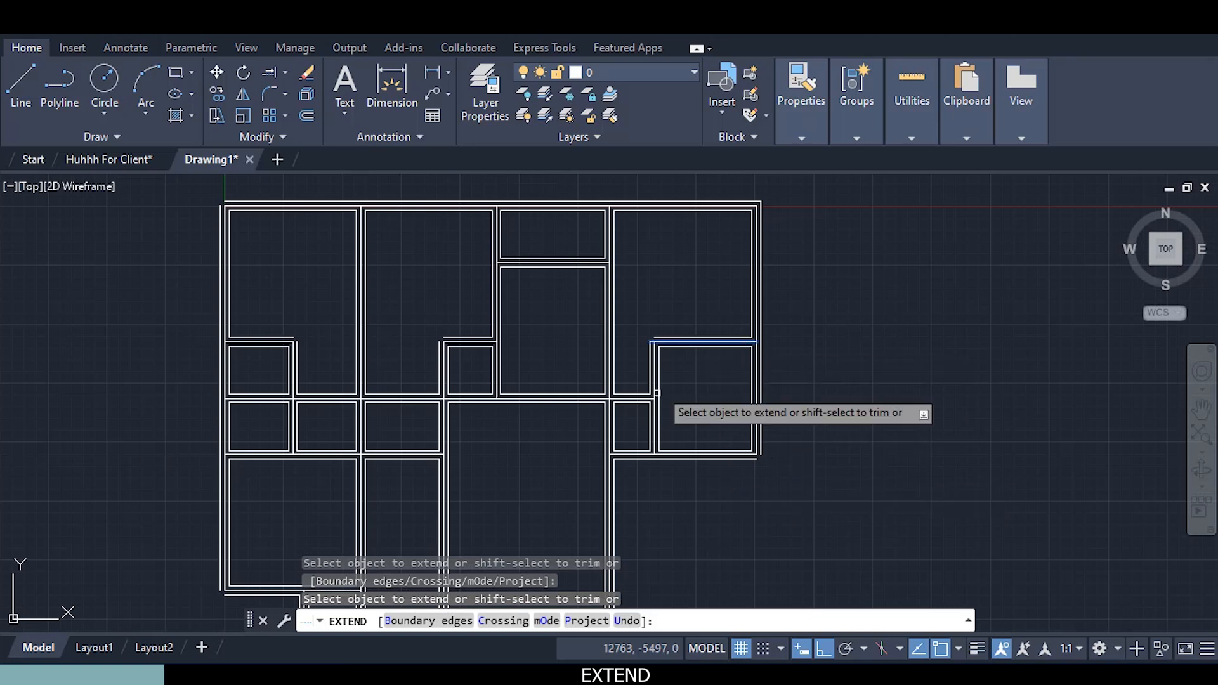
pyautogui.scroll(4, 633, 342)
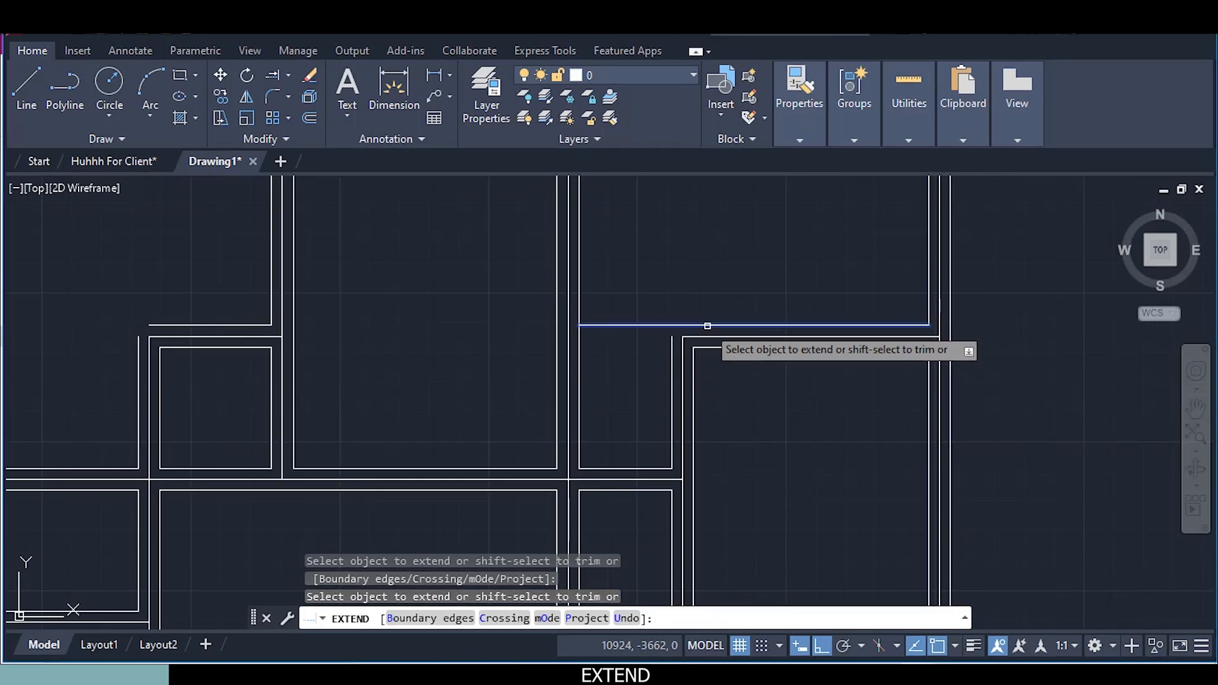
pyautogui.click(671, 339)
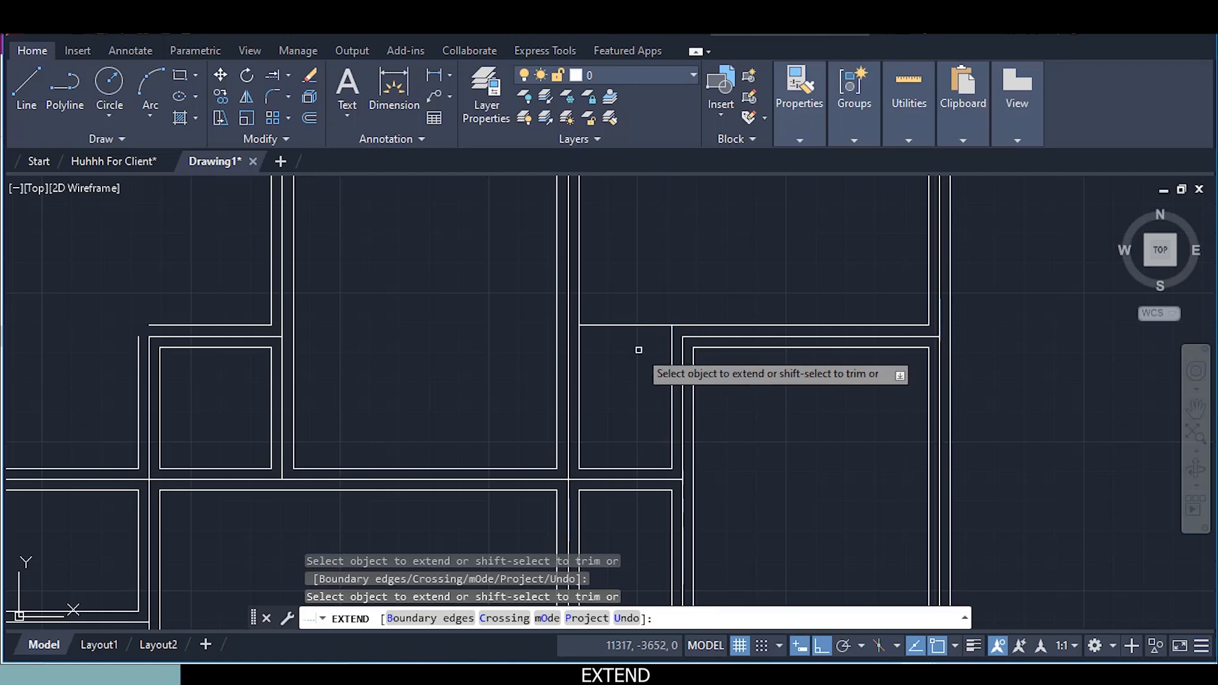
pyautogui.scroll(-5, 644, 324)
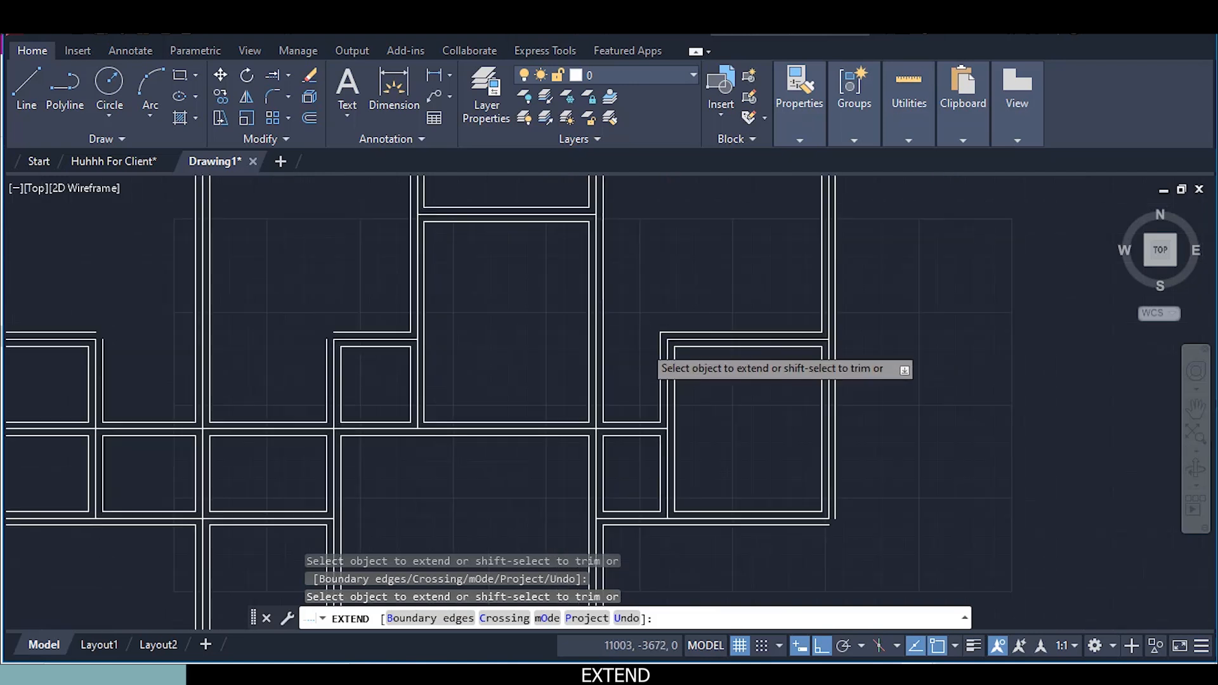
# Extend the small middle room's outer left wall line up to the horizontal wall line and trim the excess beyond the corner
pyautogui.scroll(5, 536, 342)
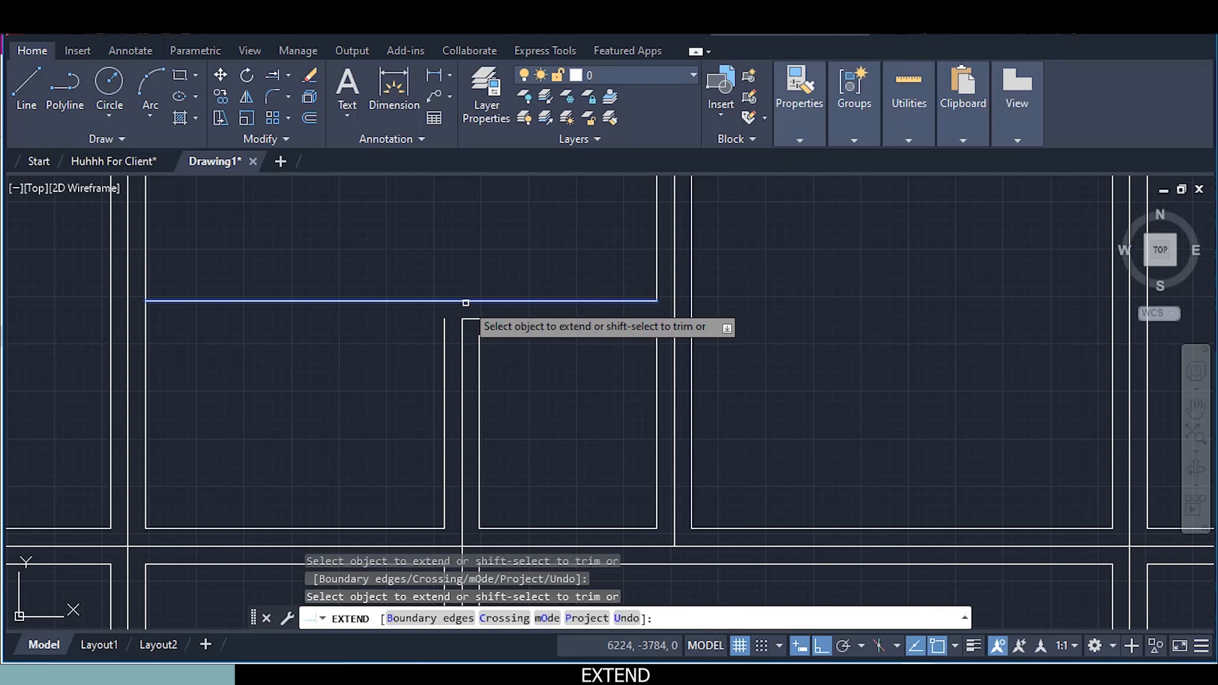
pyautogui.click(453, 307)
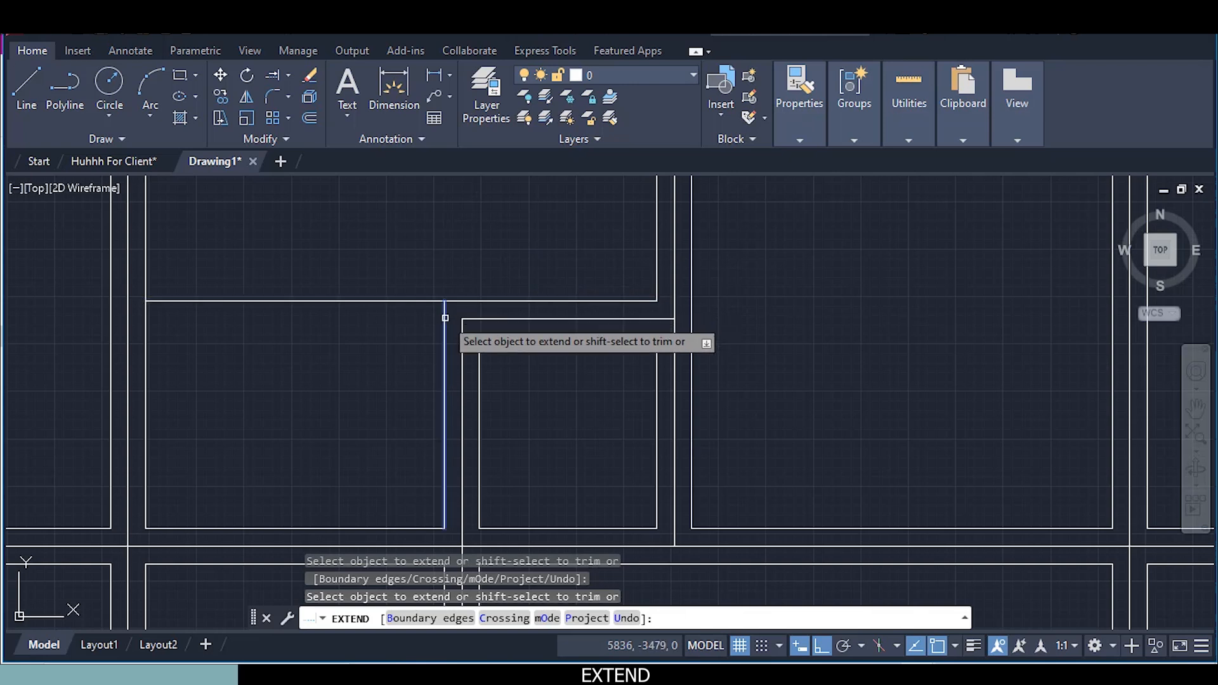
pyautogui.keyDown('shift'); pyautogui.click(379, 302); pyautogui.keyUp('shift')
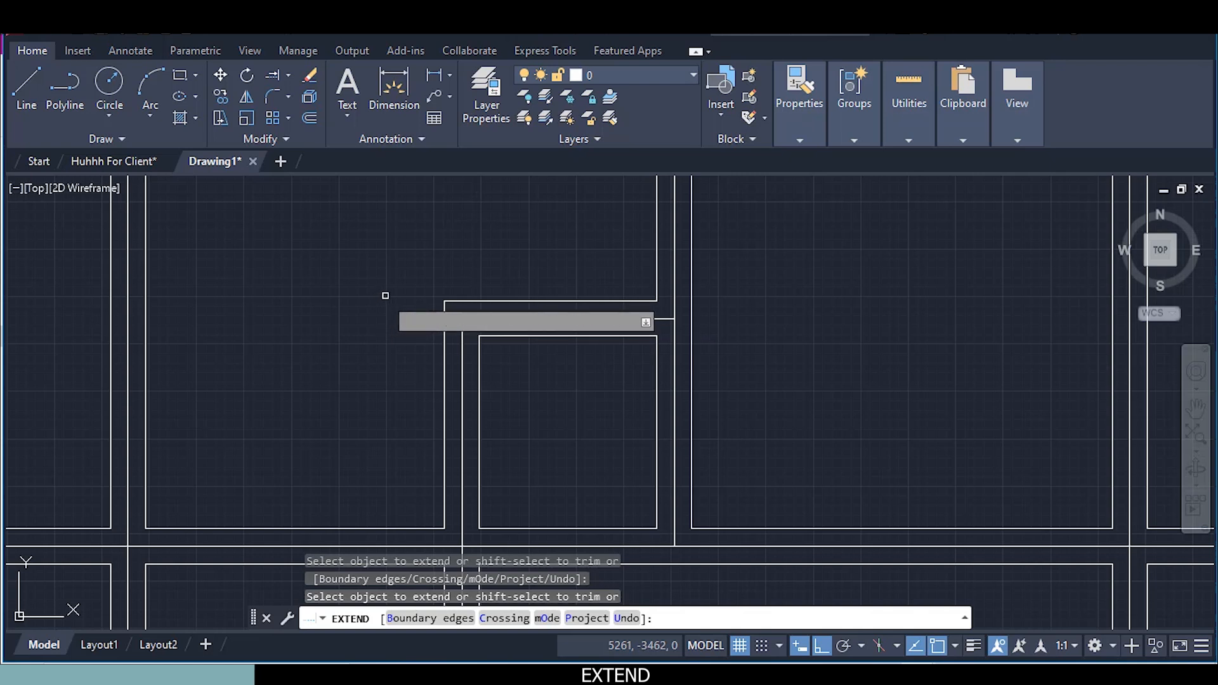
# Extend the wall lines at the upper-right corner of the small left-hand room until they meet, trimming the excess beyond the corner
pyautogui.scroll(-3, 384, 295)
pyautogui.scroll(2, 260, 302)
pyautogui.scroll(2, 260, 301)
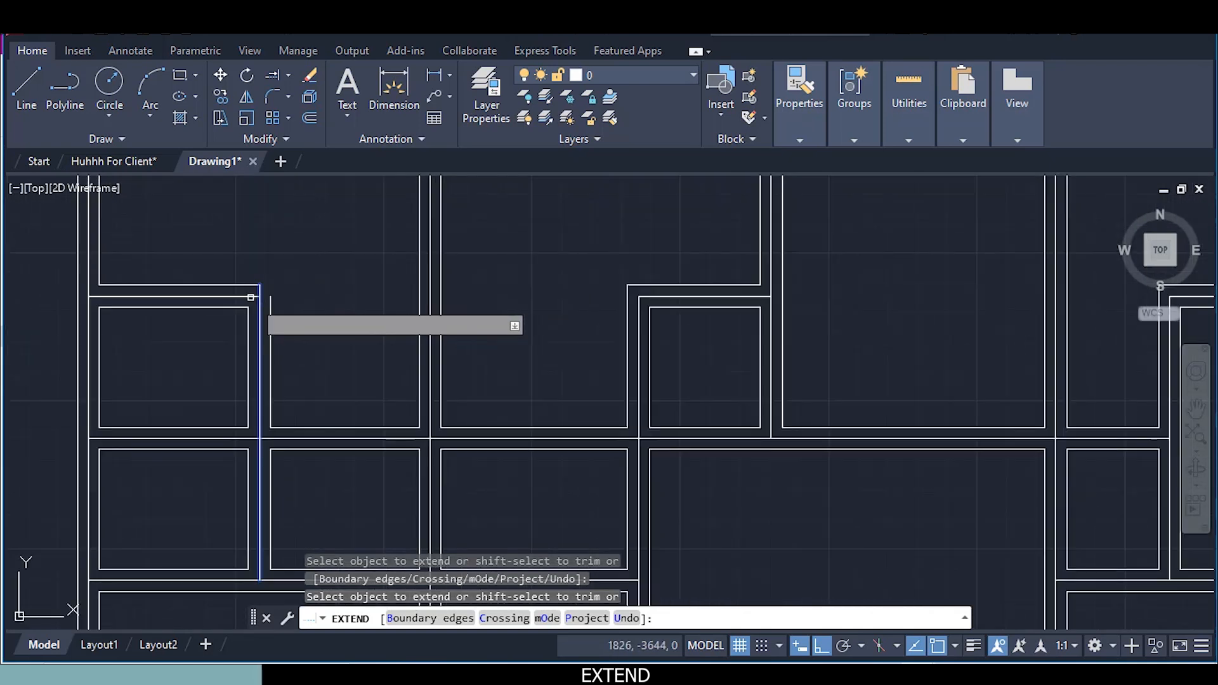
pyautogui.click(260, 286)
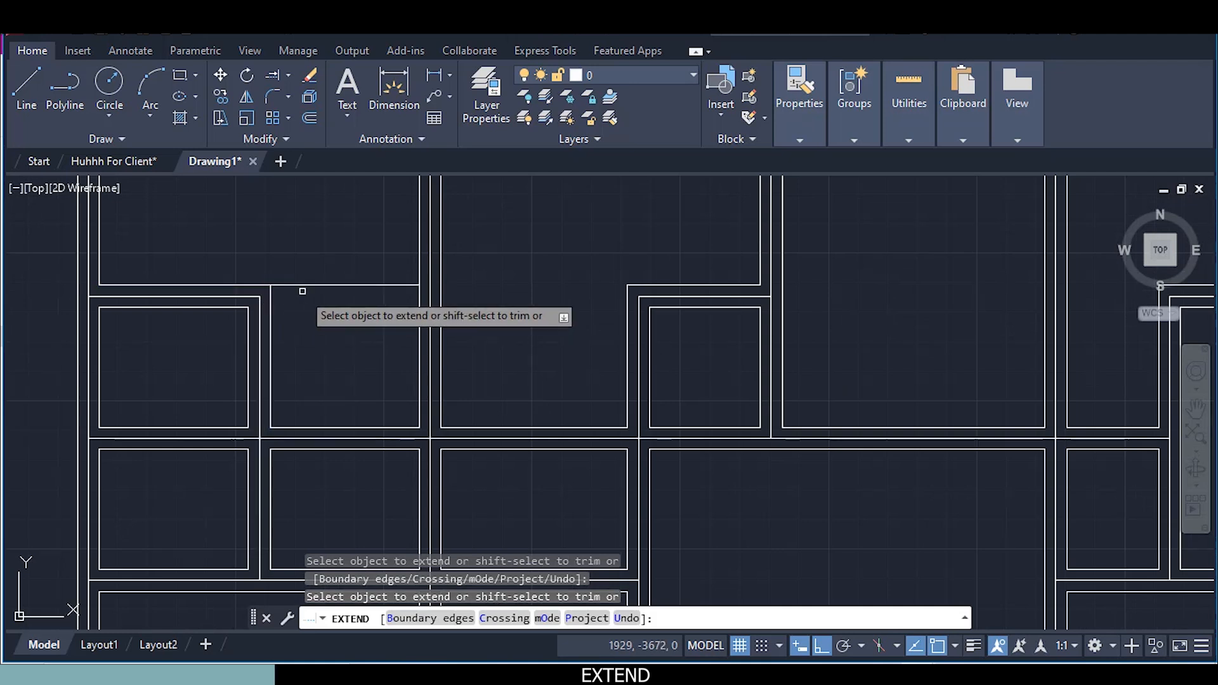
pyautogui.scroll(-3, 330, 282)
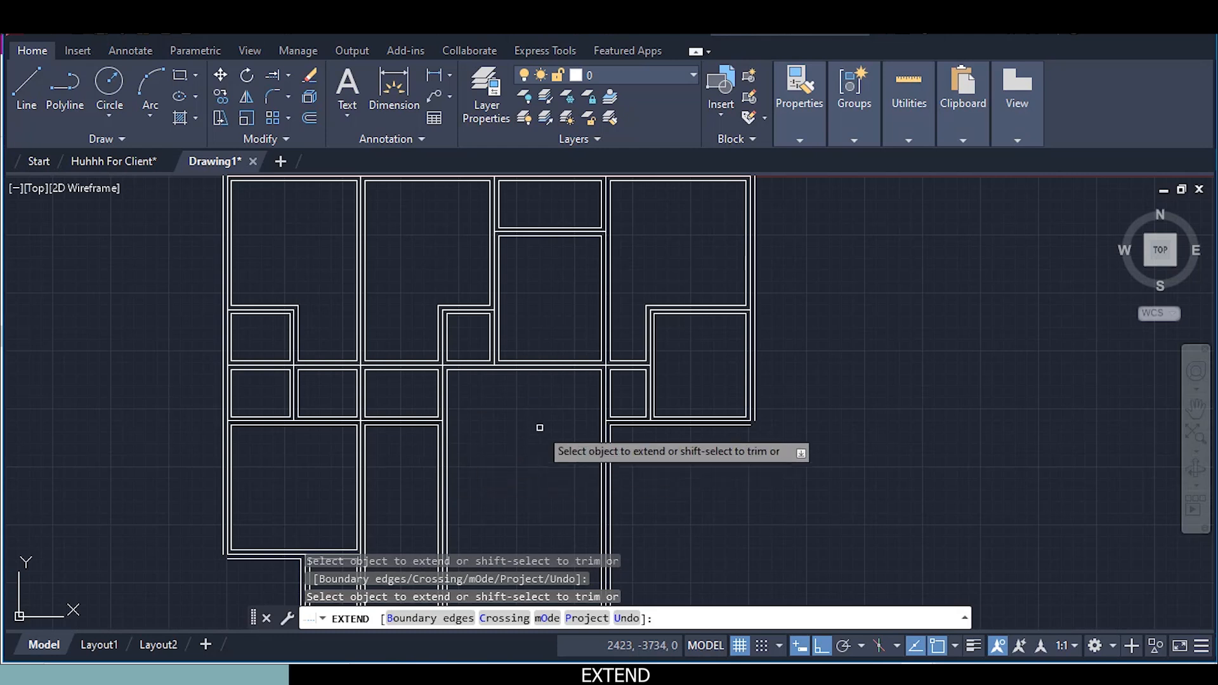
# Stretch the right-hand room's outer right wall line below its lower corner and extend the lower outer wall line to meet it
pyautogui.moveTo(538, 457); pyautogui.dragTo(394, 394, button='middle')
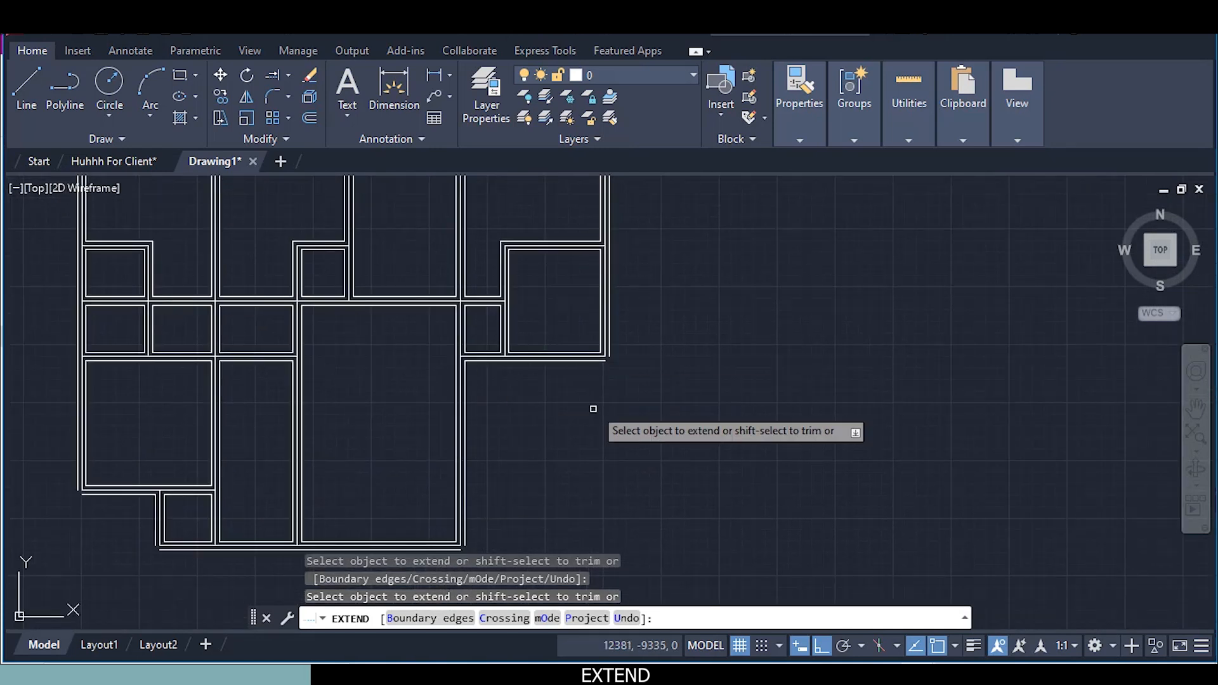
pyautogui.scroll(5, 604, 366)
pyautogui.press('Escape')
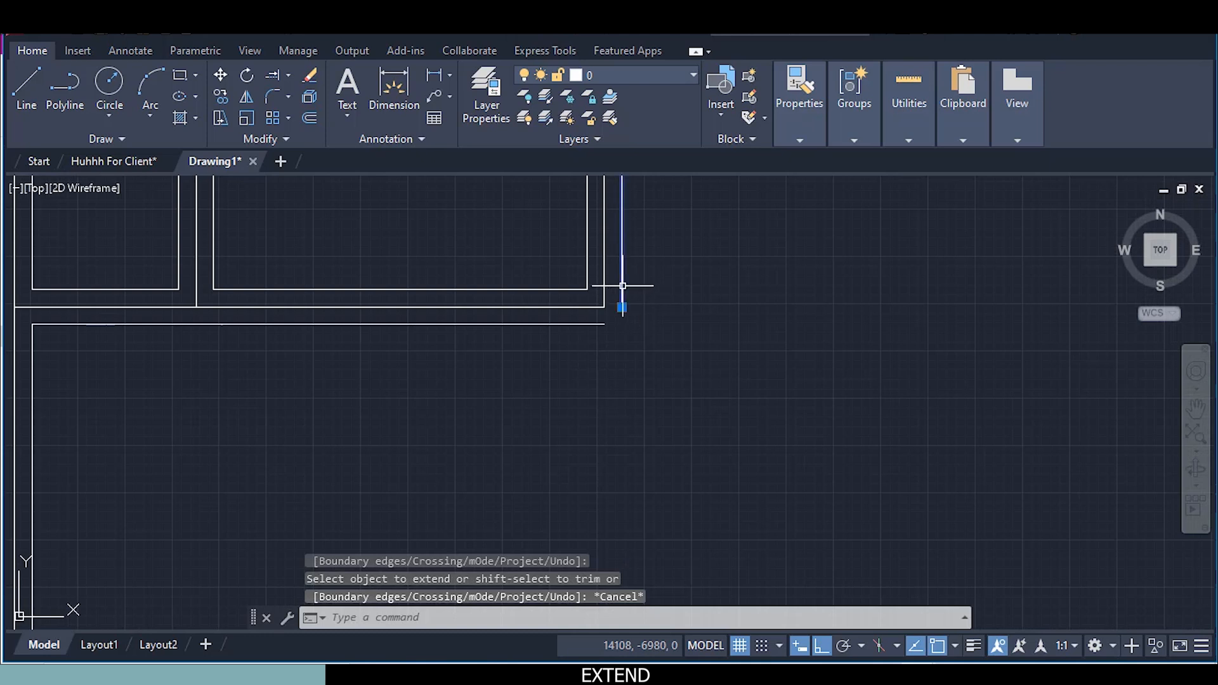
pyautogui.click(622, 307)
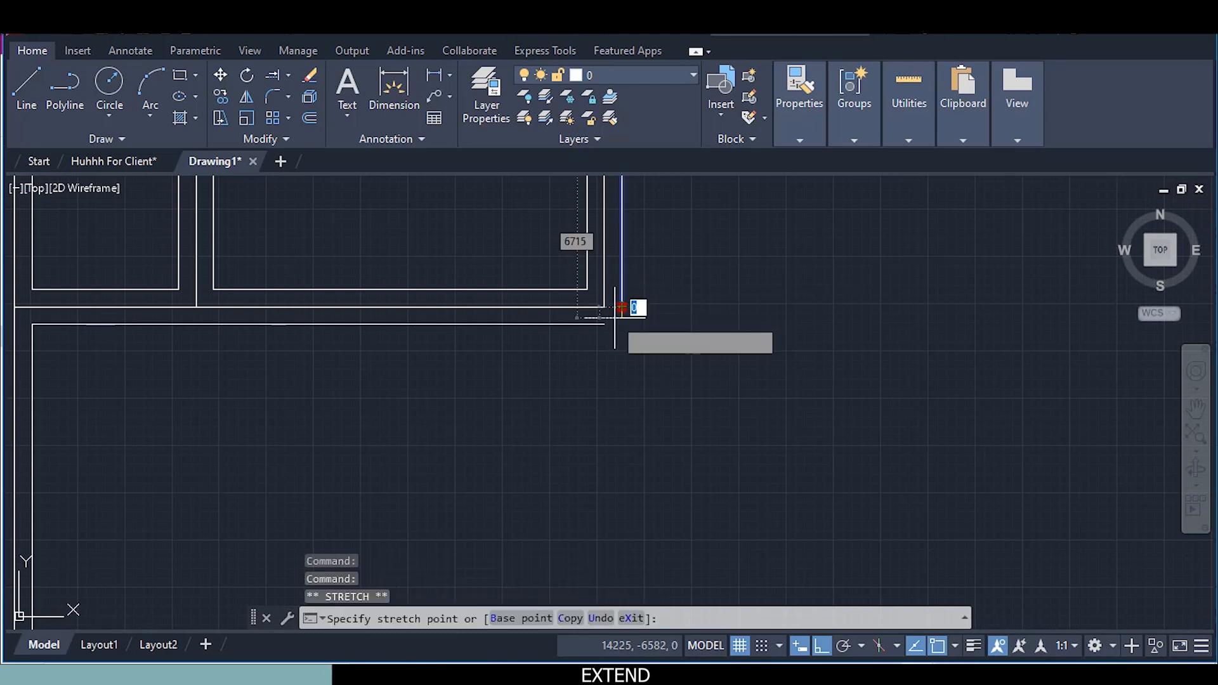
pyautogui.press('Escape')
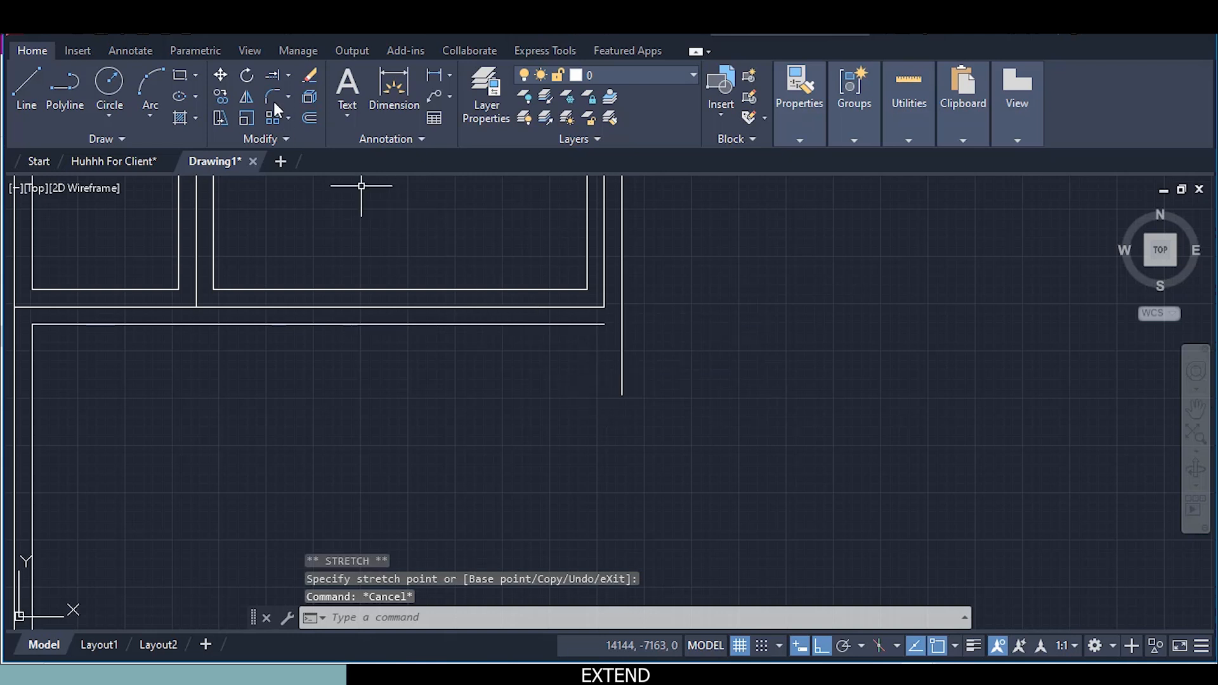
pyautogui.click(274, 76)
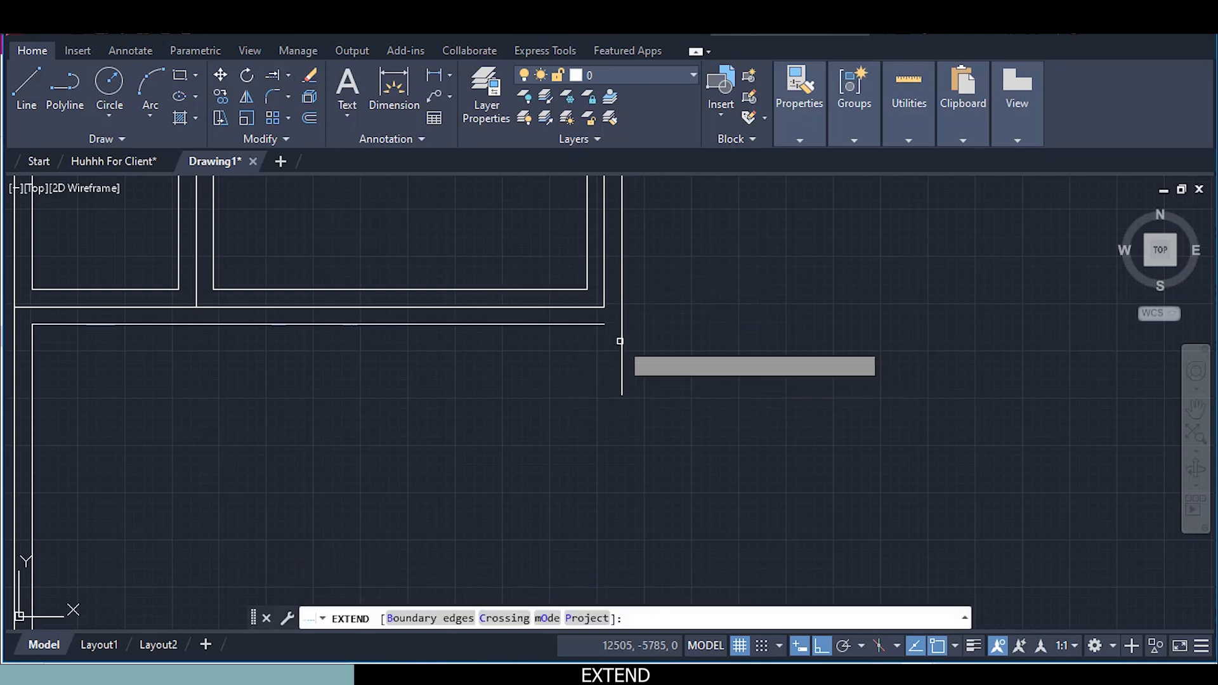
pyautogui.click(598, 327)
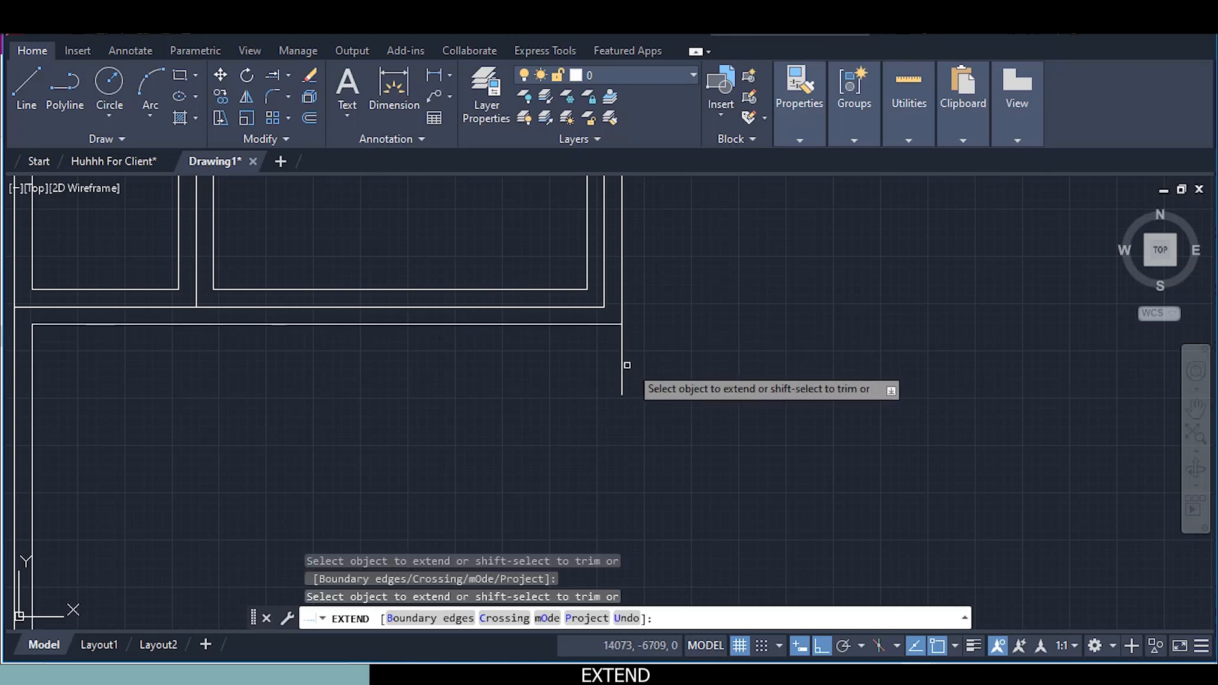
# Stretch the plan's outer bottom wall line past the lower-right corner and extend the outer right wall line down to it
pyautogui.scroll(-5, 590, 380)
pyautogui.scroll(6, 492, 507)
pyautogui.moveTo(491, 499); pyautogui.dragTo(540, 369, button='middle')
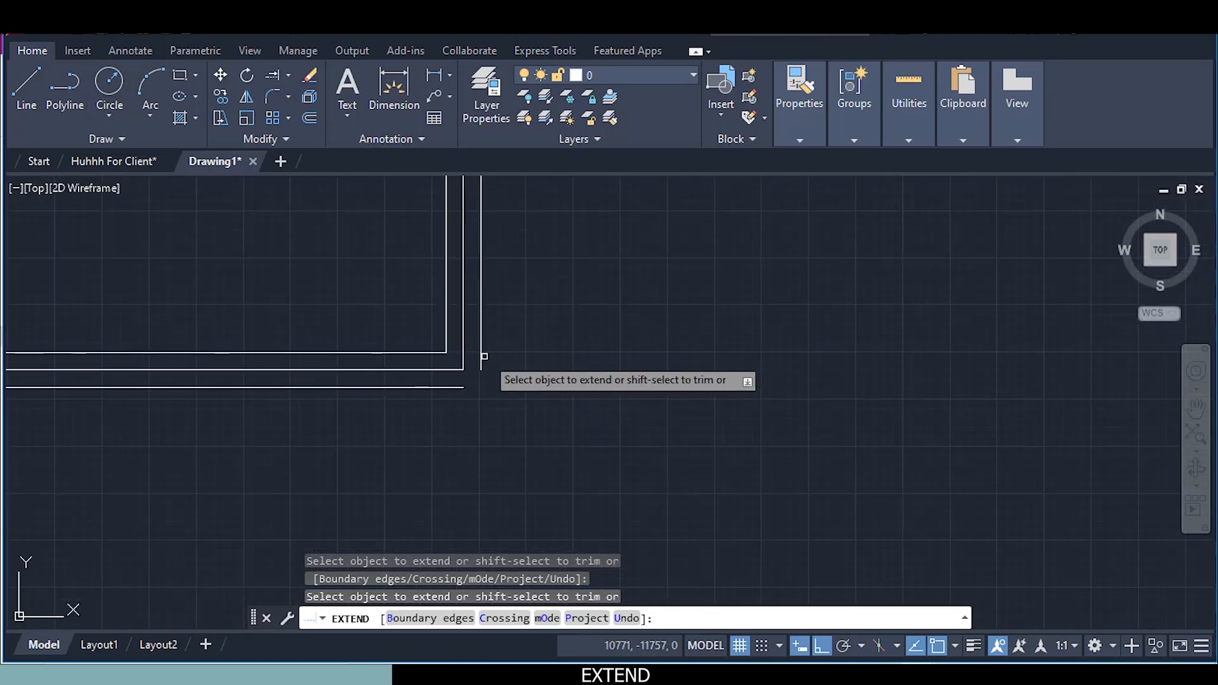
pyautogui.press('Escape')
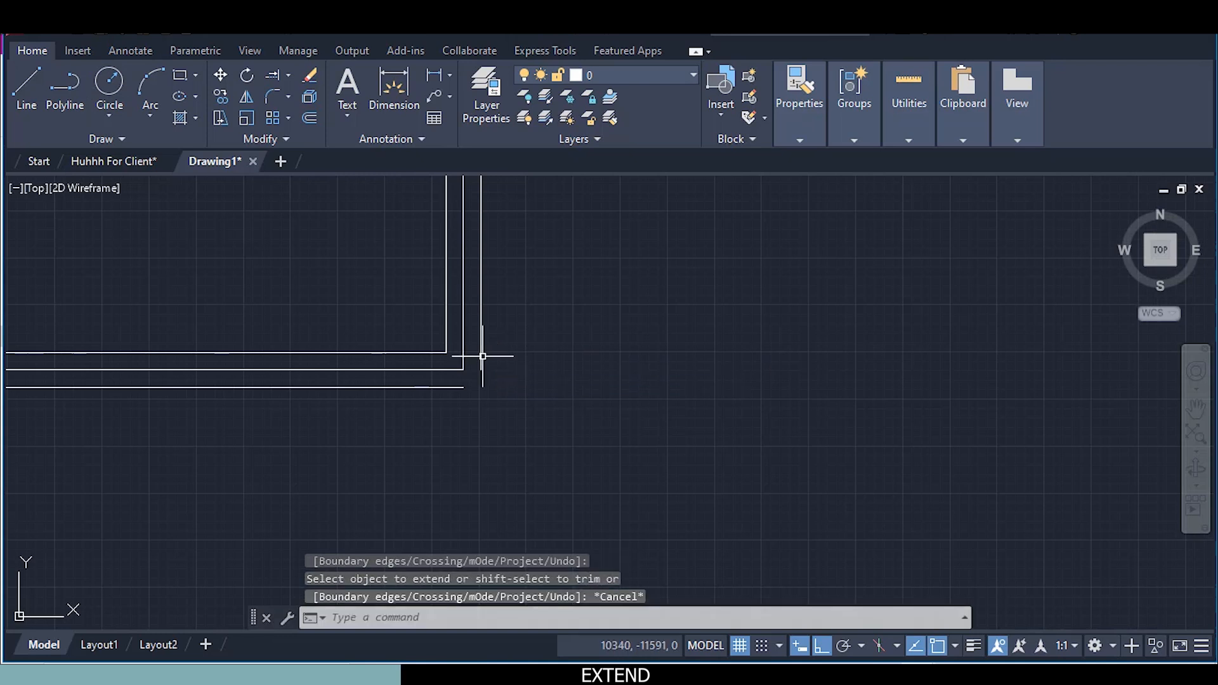
pyautogui.click(447, 387)
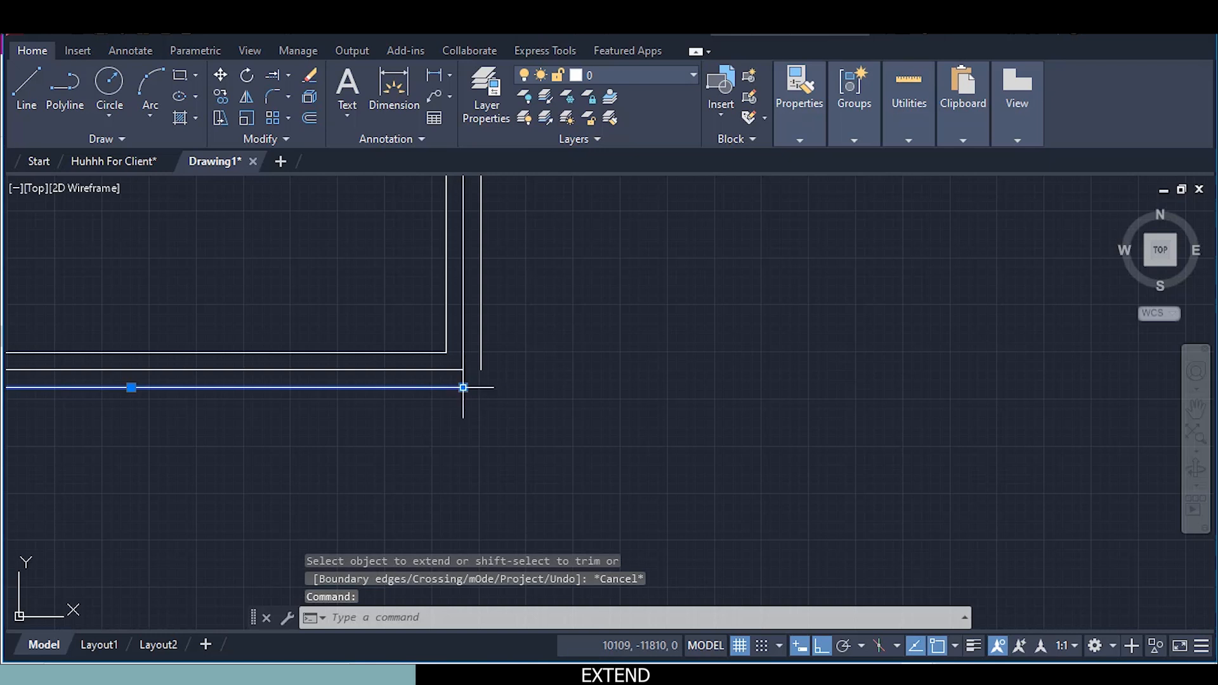
pyautogui.click(463, 388)
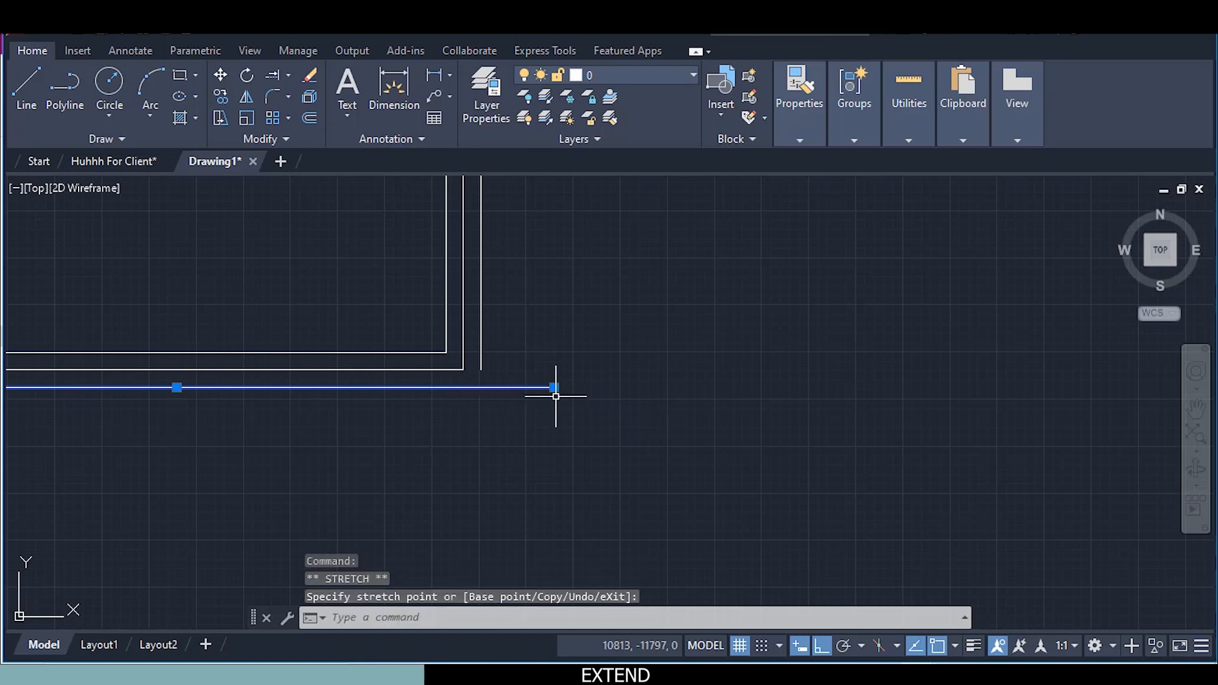
pyautogui.click(556, 396)
pyautogui.press('Escape')
pyautogui.rightClick(531, 305)
pyautogui.click(539, 314)
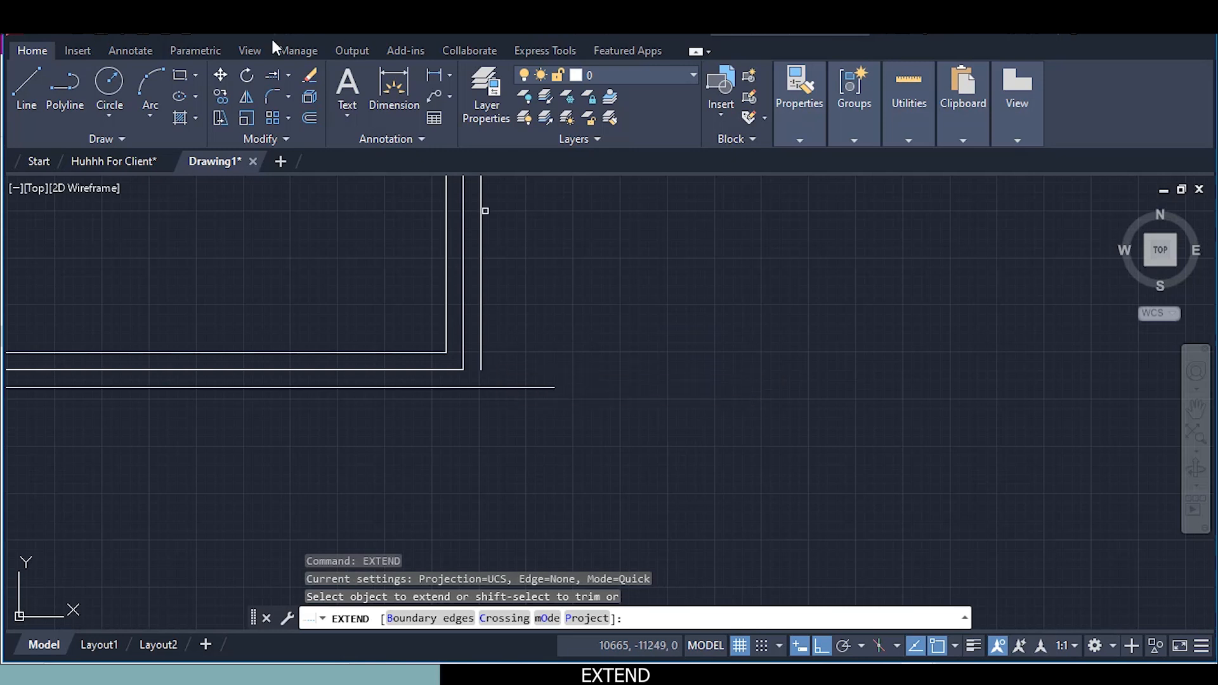
pyautogui.click(481, 382)
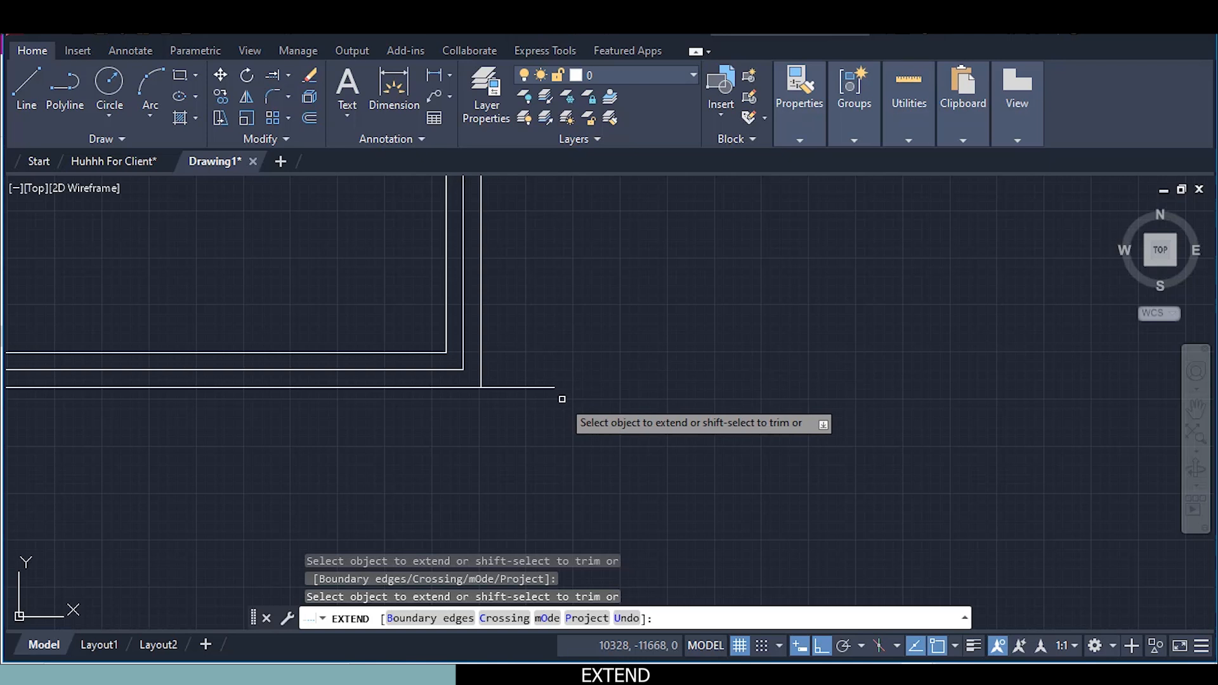
# At the plan's lower left, stretch the outer left wall line downward and the outer bottom wall line leftward past their corners
pyautogui.scroll(-5, 527, 387)
pyautogui.scroll(5, 394, 386)
pyautogui.press('Escape')
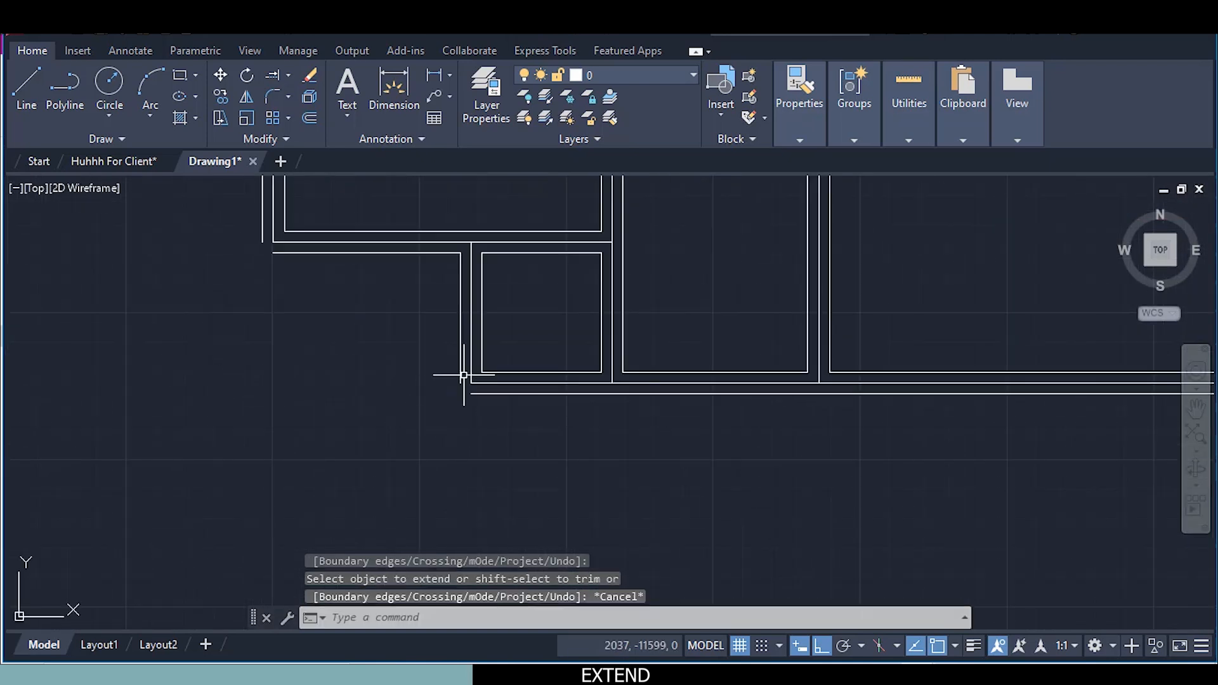
pyautogui.click(260, 226)
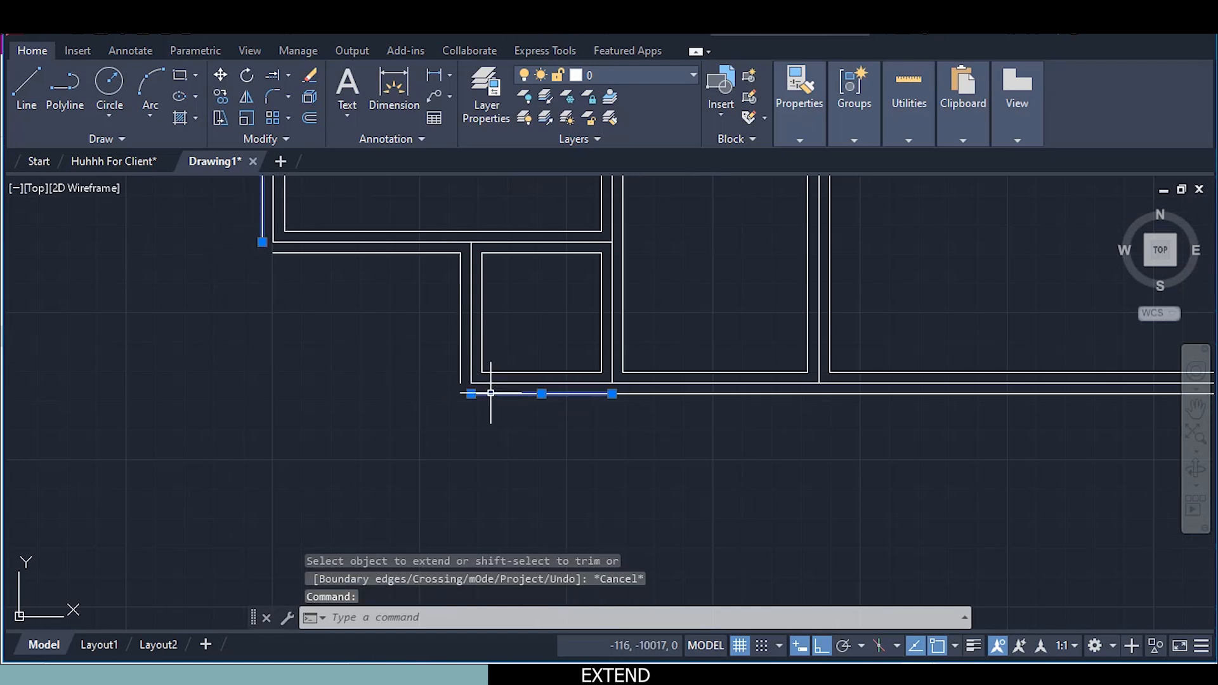
pyautogui.click(262, 242)
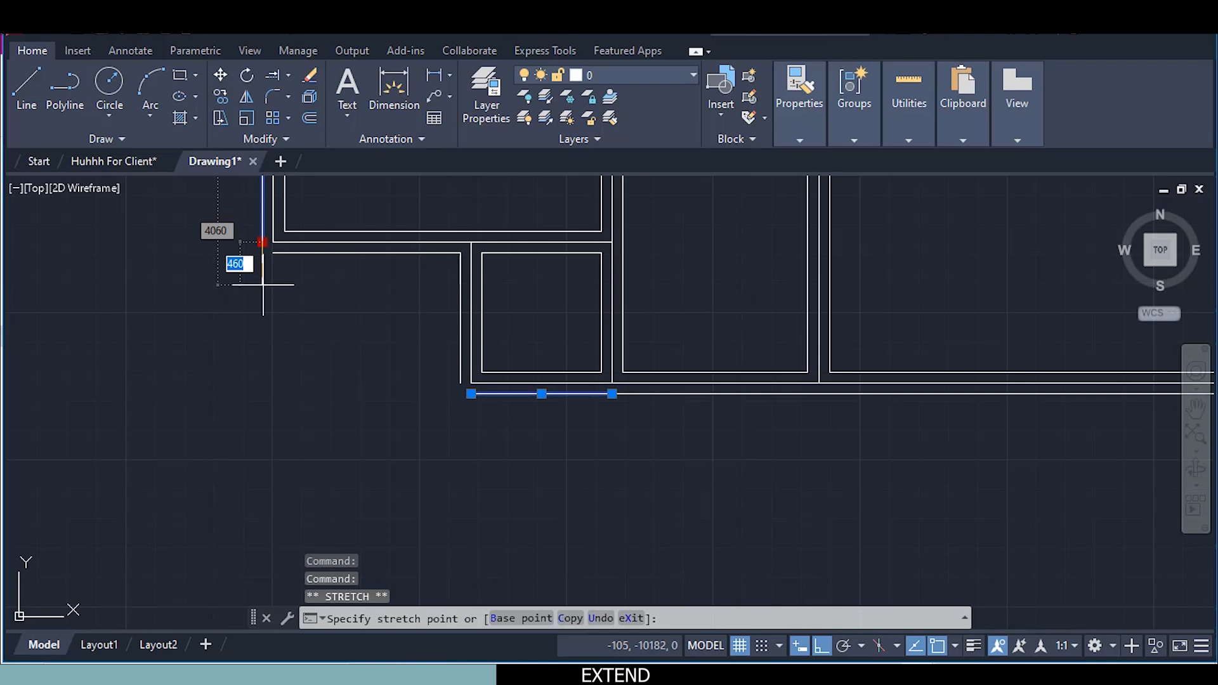
pyautogui.click(471, 394)
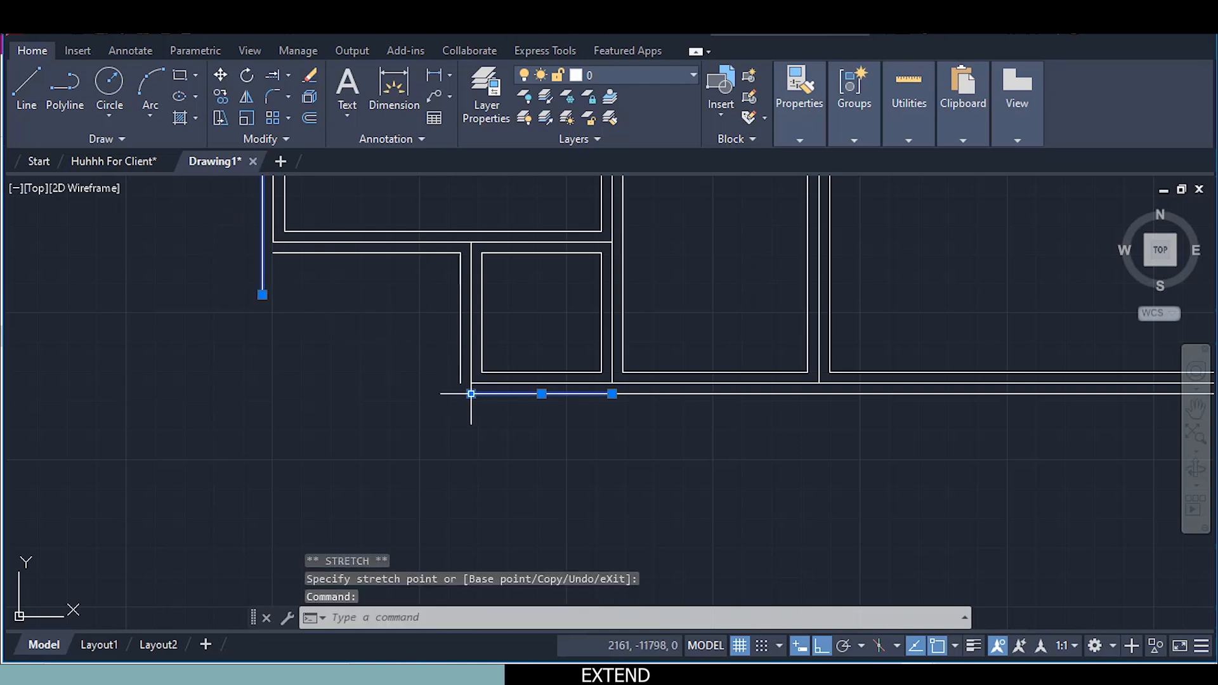
pyautogui.click(471, 394)
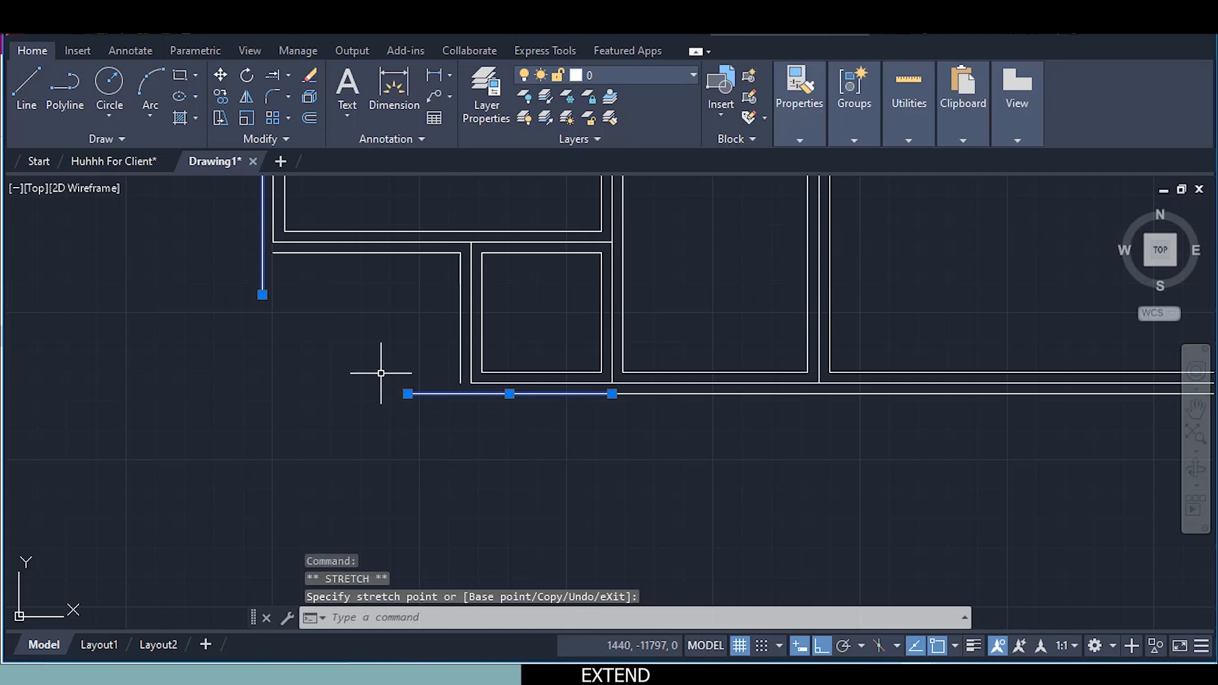
pyautogui.press('Escape')
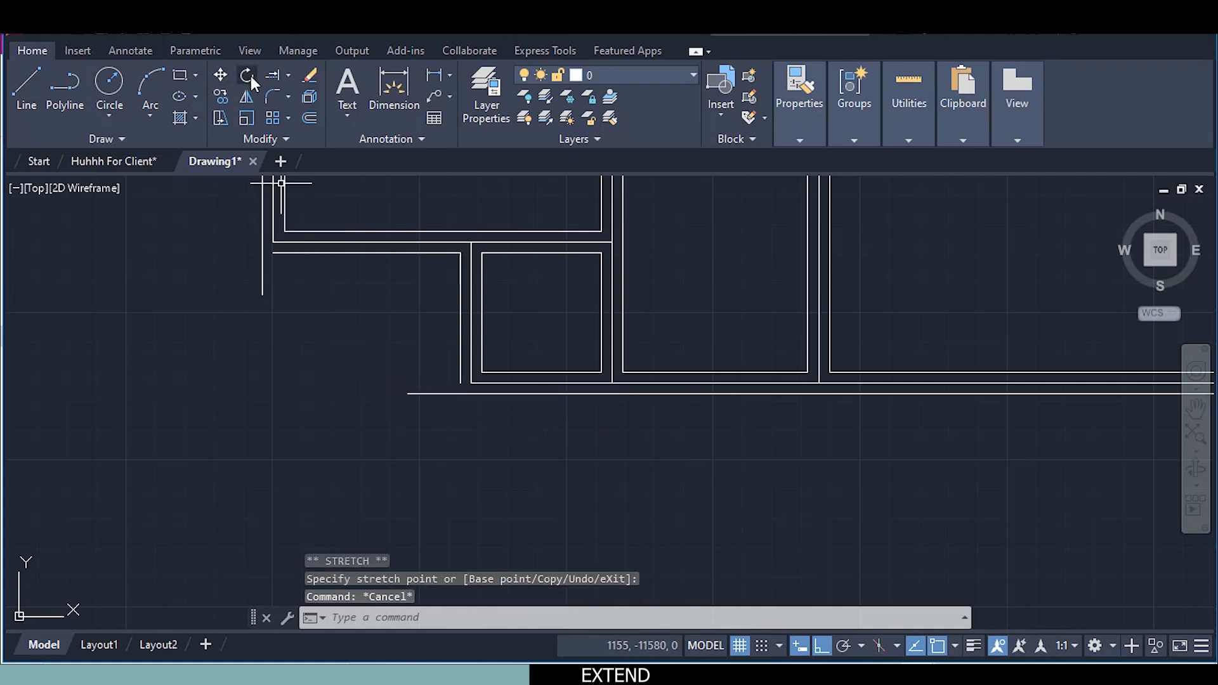
# Extend the stepped outer wall lines at the plan's lower left to meet the stretched lines, and trim the overhanging ends
pyautogui.click(272, 76)
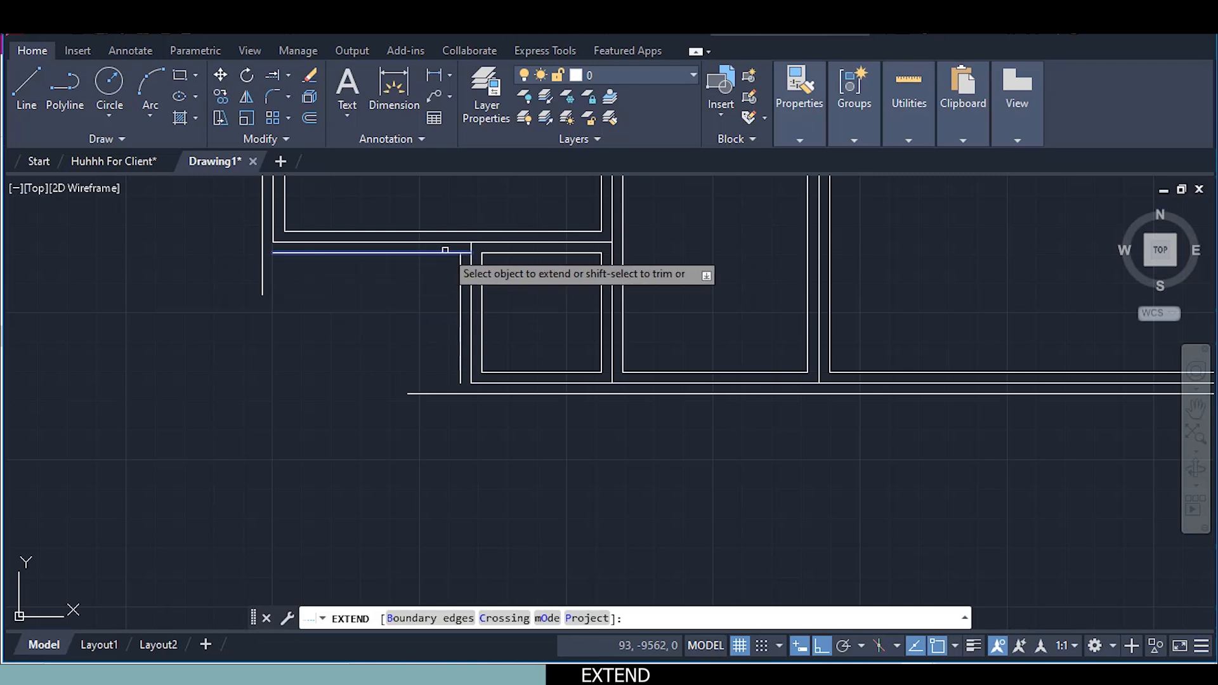
pyautogui.click(269, 253)
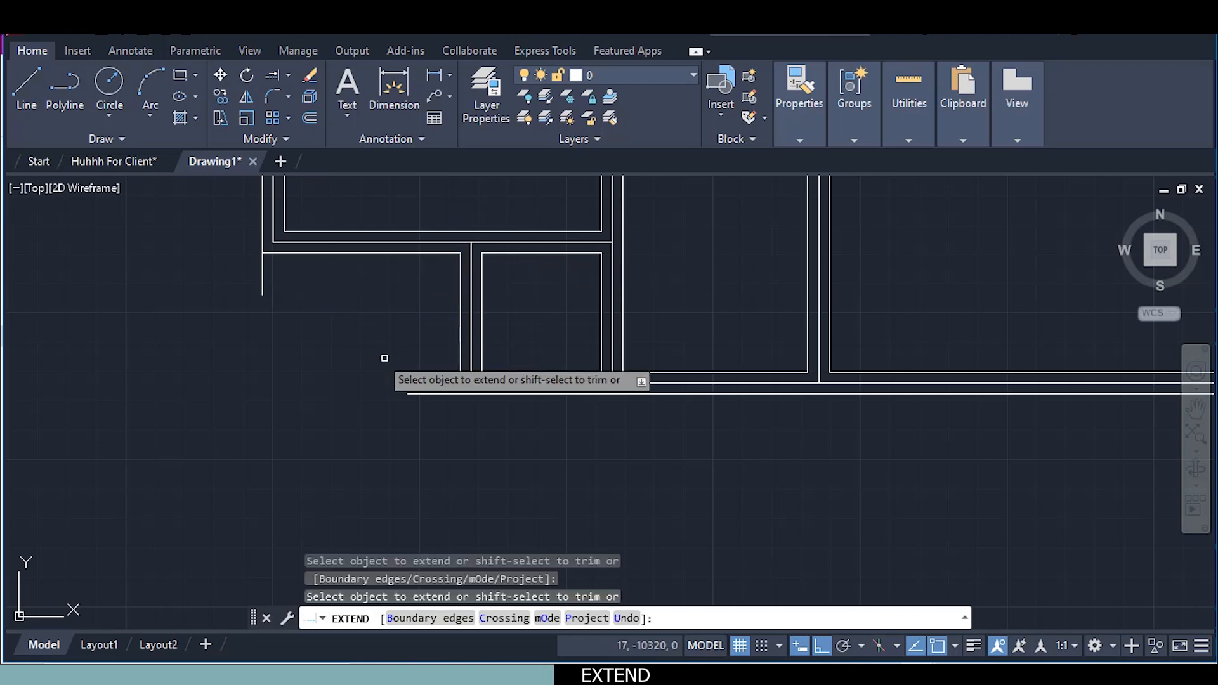
pyautogui.click(460, 381)
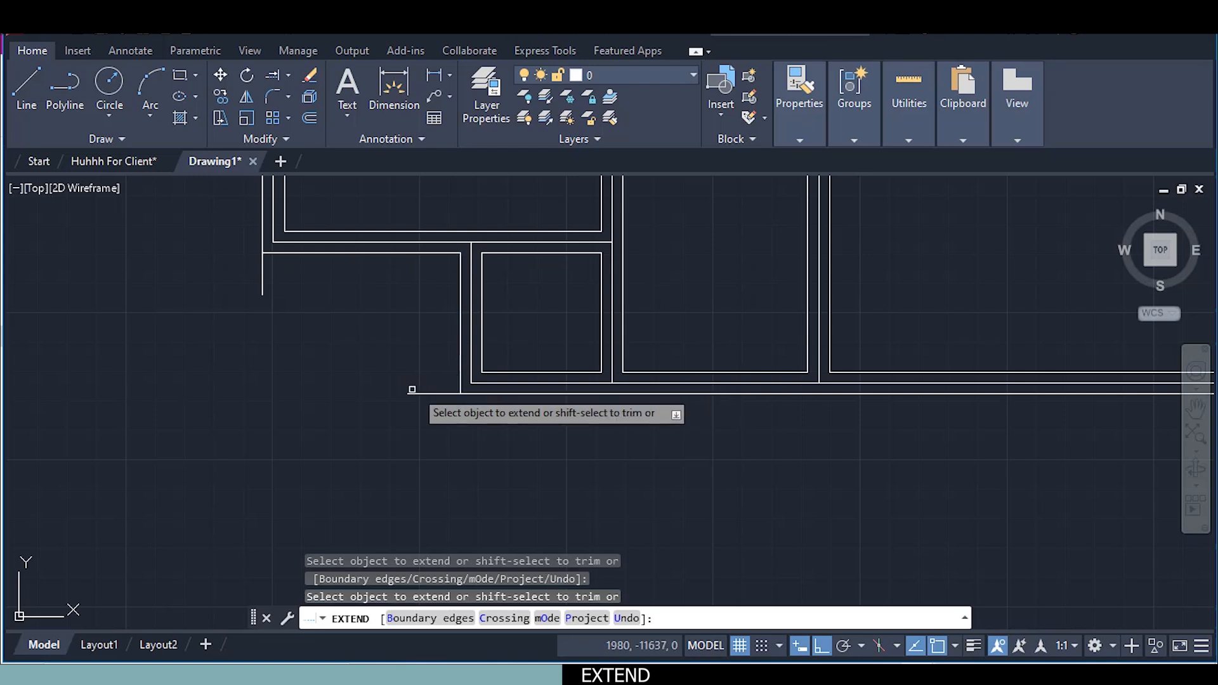
pyautogui.click(434, 395)
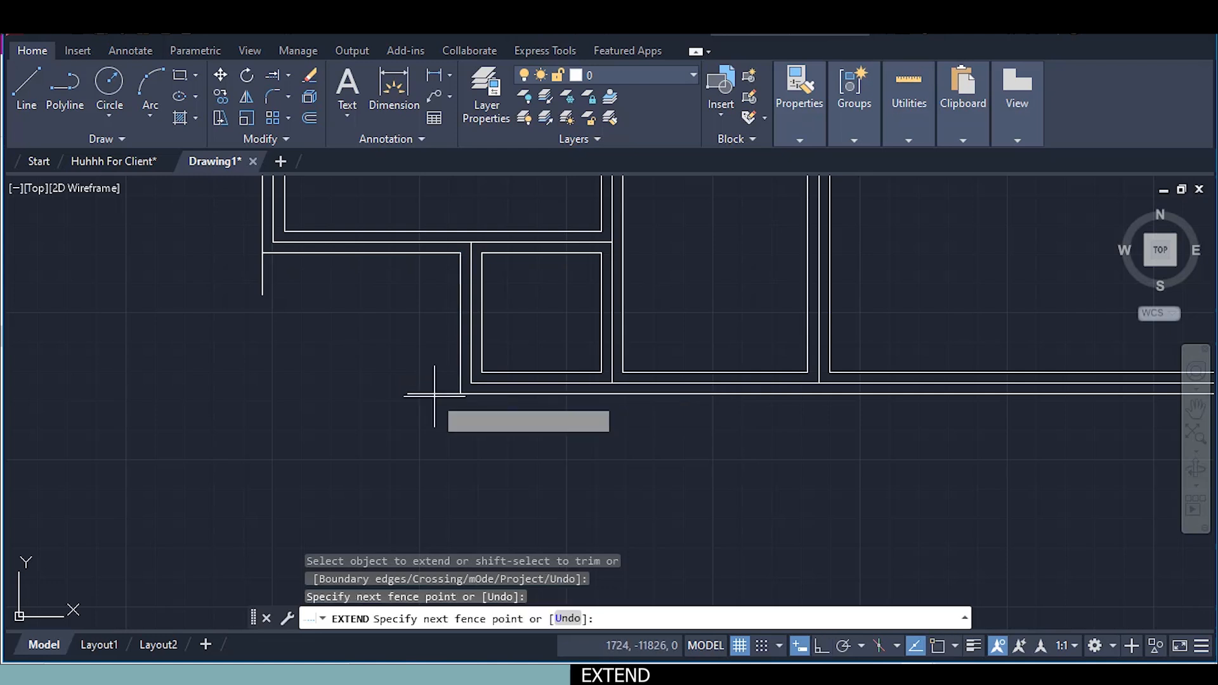
pyautogui.click(429, 381)
pyautogui.press('Return')
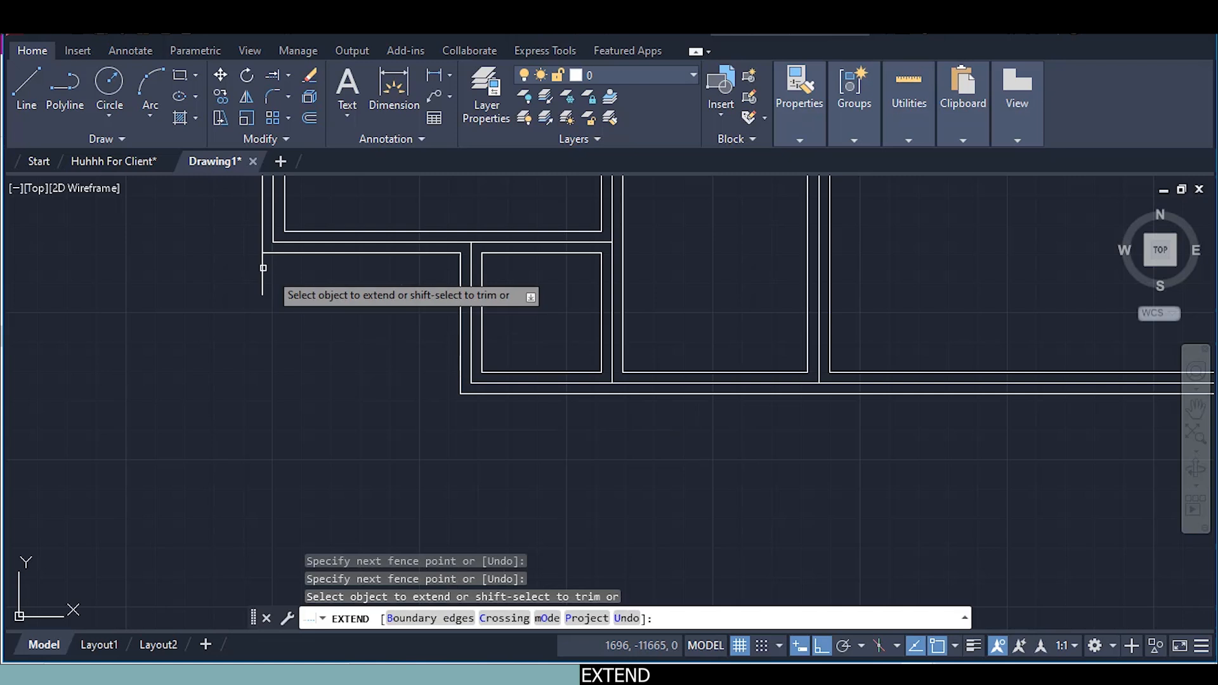
pyautogui.keyDown('shift'); pyautogui.click(261, 267); pyautogui.keyUp('shift')
# At the plan's upper-left outer corner, toggle the UCS icon's display off and back on
pyautogui.scroll(-3, 259, 265)
pyautogui.moveTo(300, 266); pyautogui.dragTo(322, 514, button='middle')
pyautogui.scroll(5, 304, 299)
pyautogui.moveTo(297, 350); pyautogui.dragTo(280, 264, button='middle')
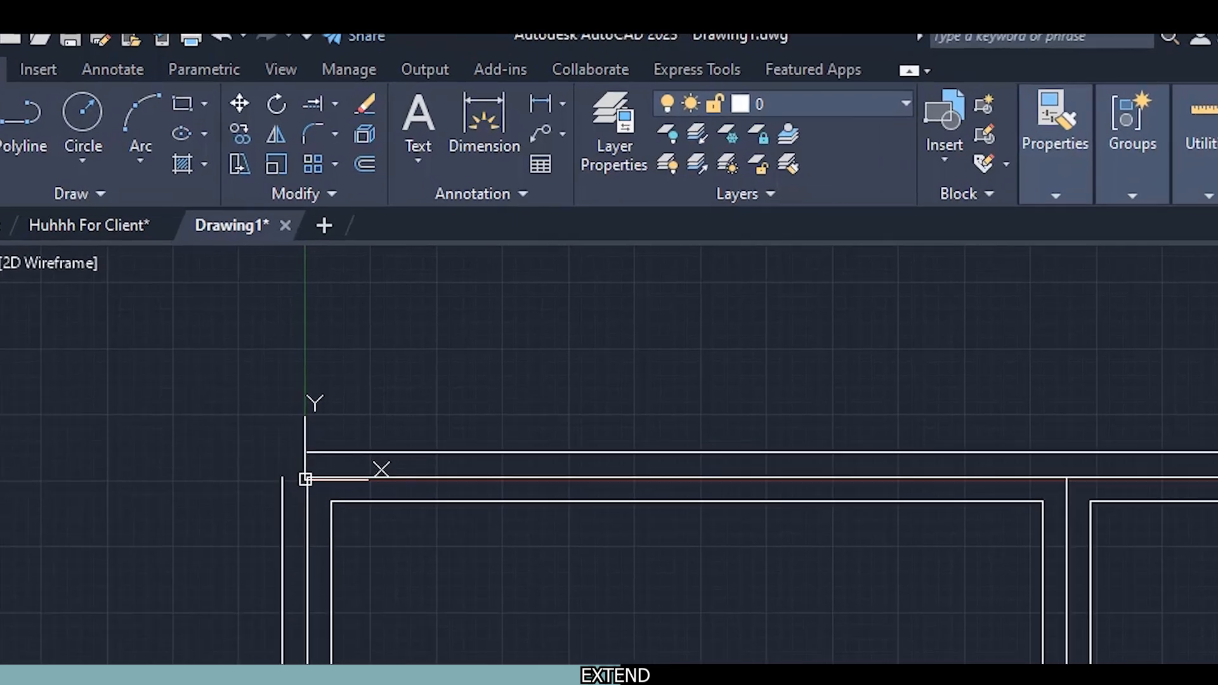
pyautogui.click(281, 70)
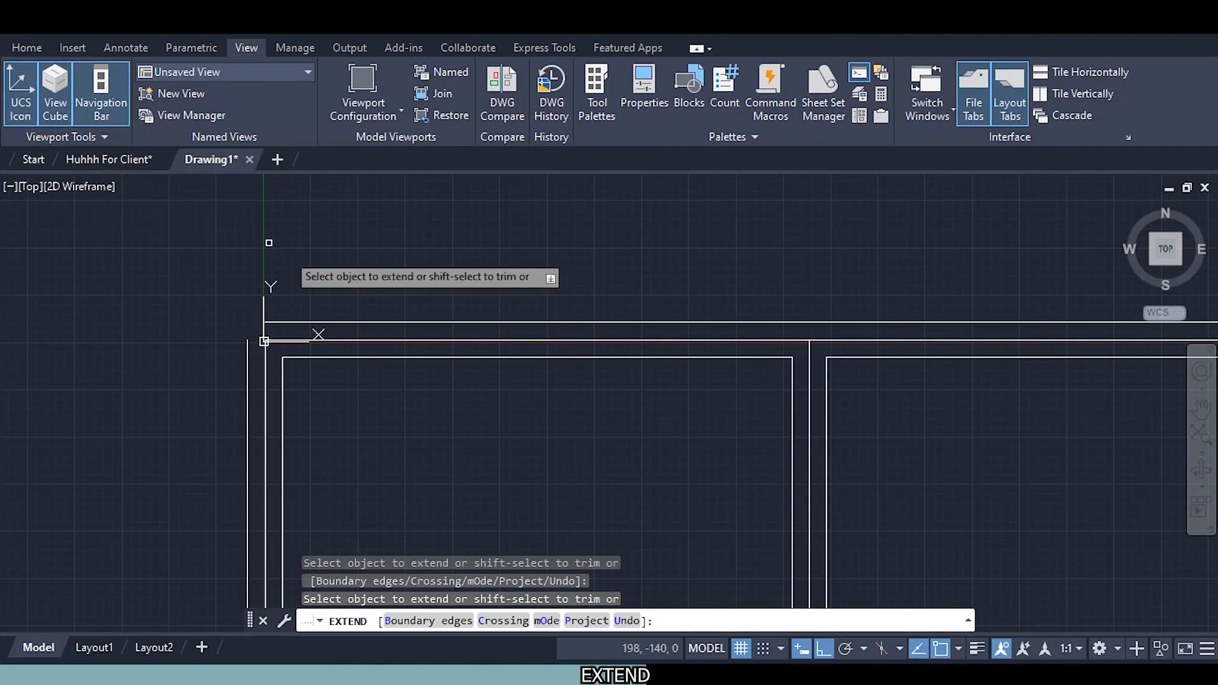
pyautogui.click(19, 105)
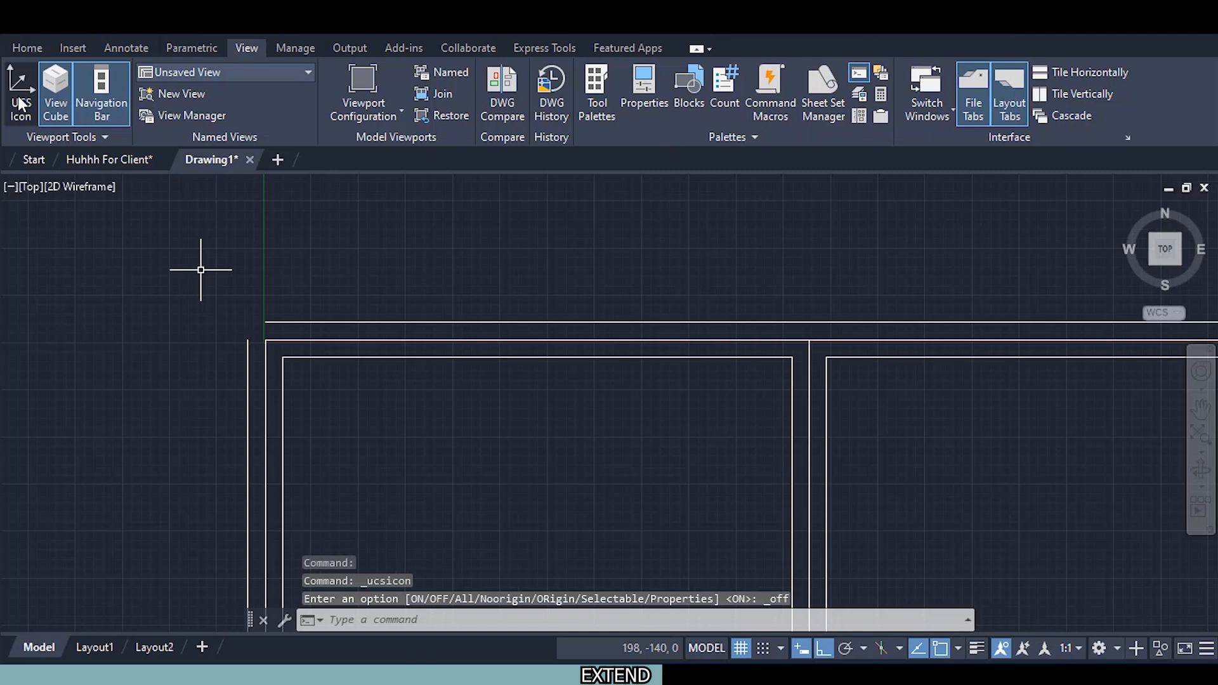
pyautogui.click(21, 103)
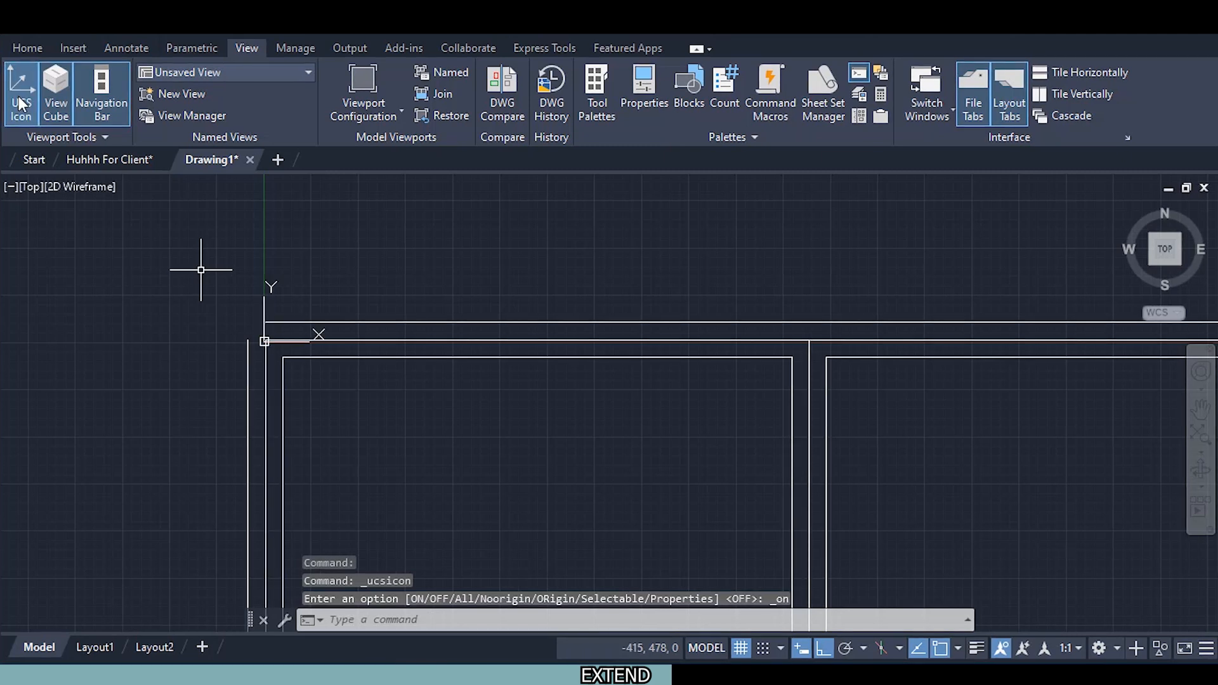
pyautogui.click(21, 103)
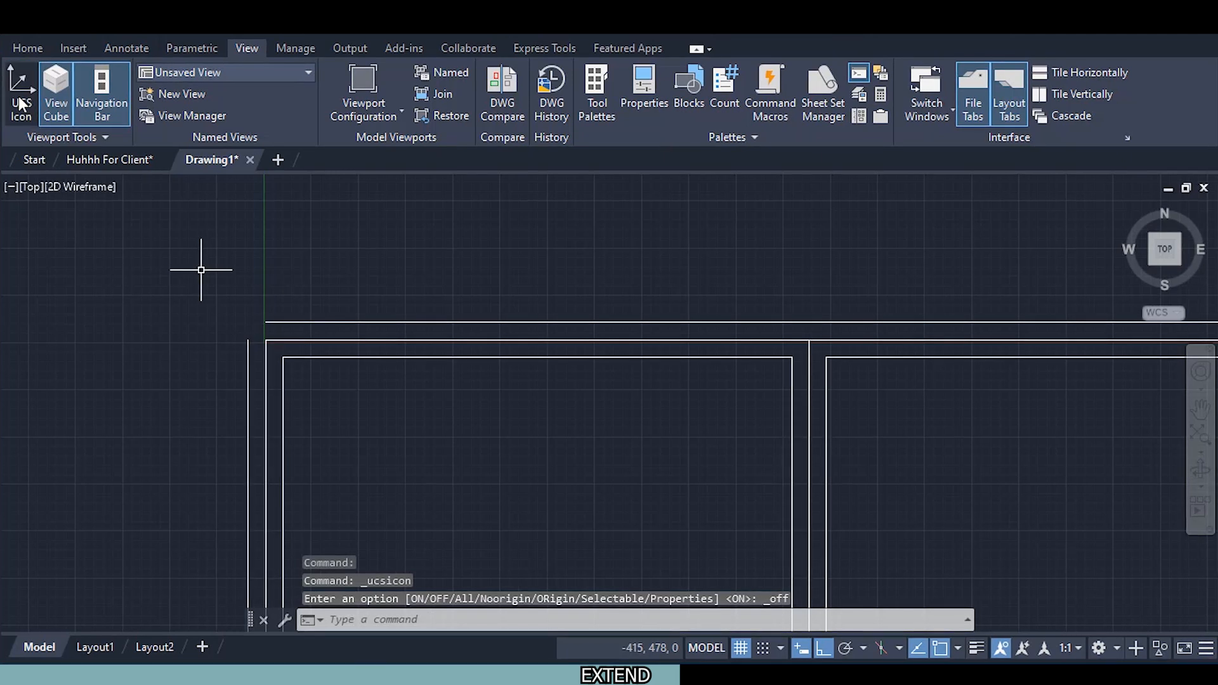
pyautogui.click(21, 104)
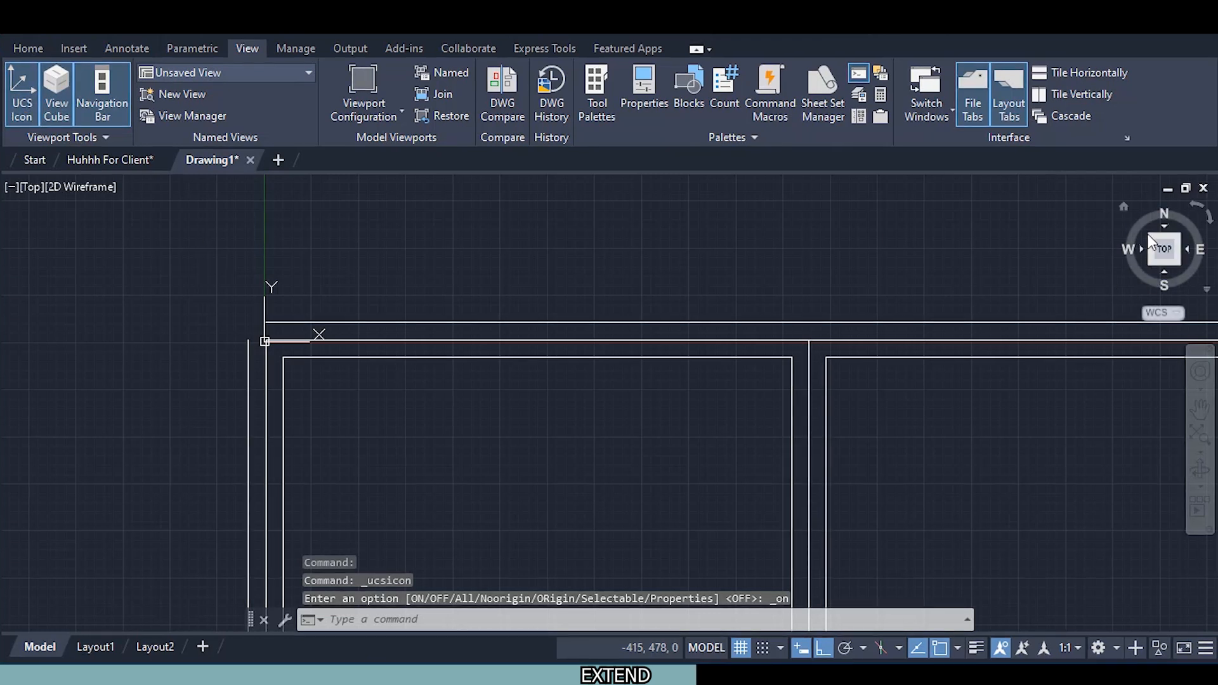
# Toggle the ViewCube's display off and back on, and hide the navigation bar
pyautogui.click(49, 91)
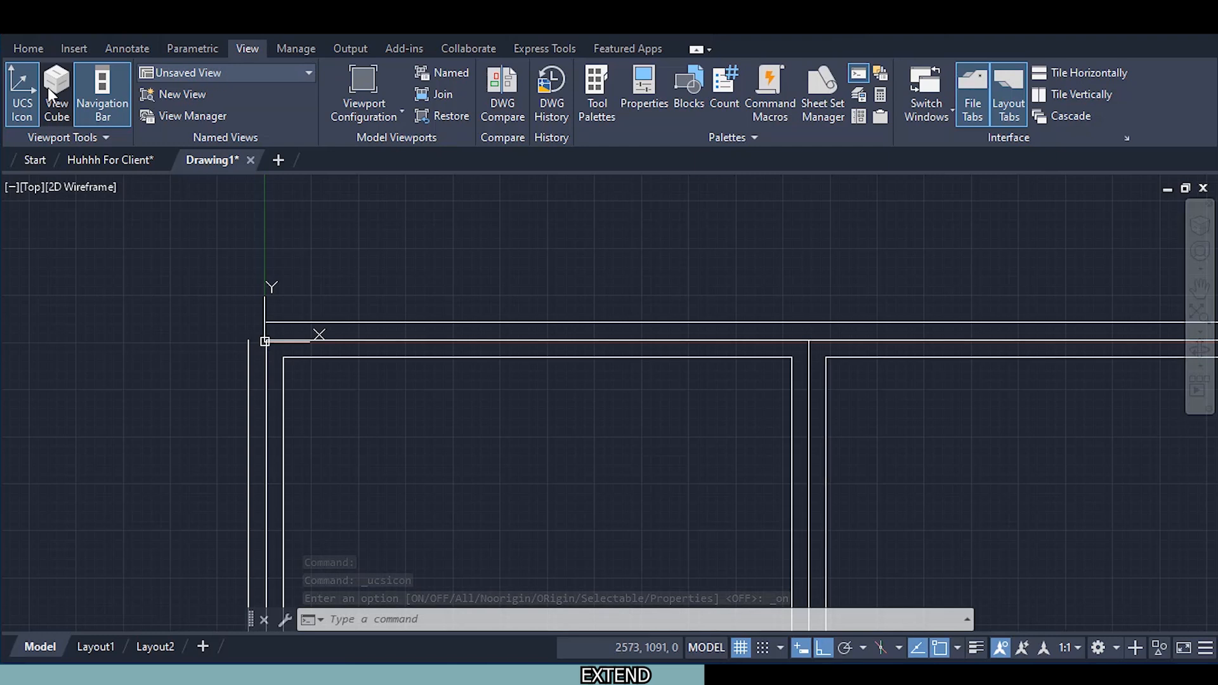
pyautogui.click(47, 89)
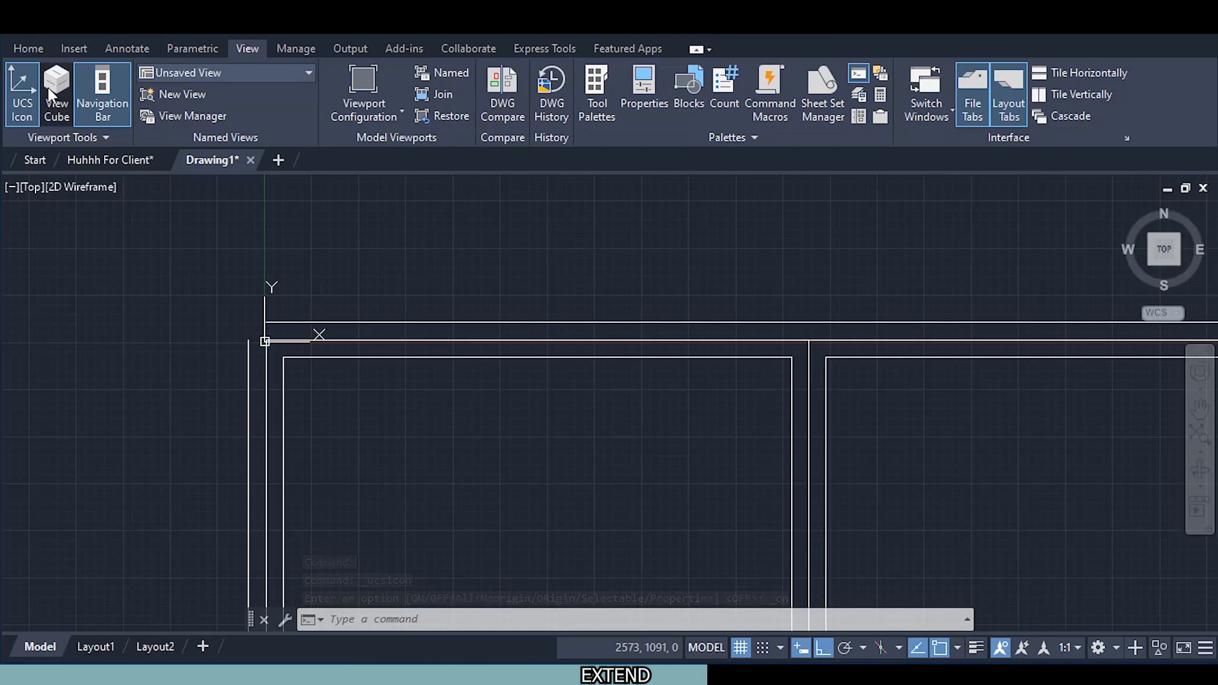
pyautogui.click(118, 94)
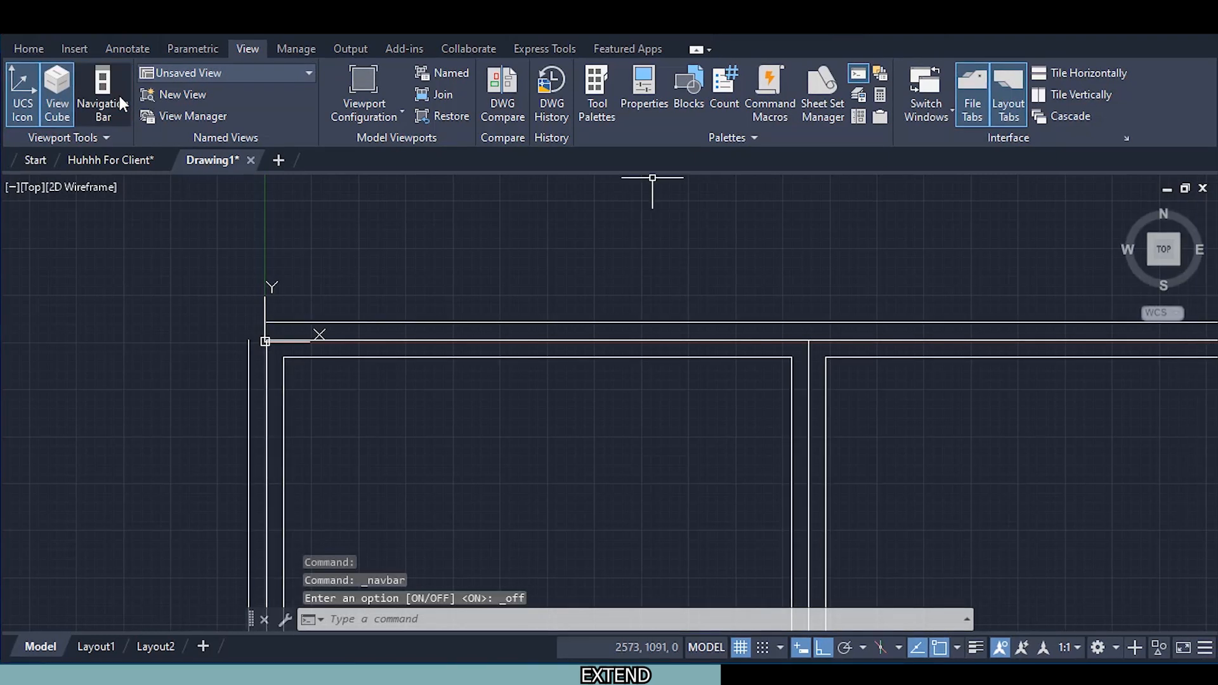
# Show the navigation bar again, and toggle the file tabs' display off and back on
pyautogui.click(119, 97)
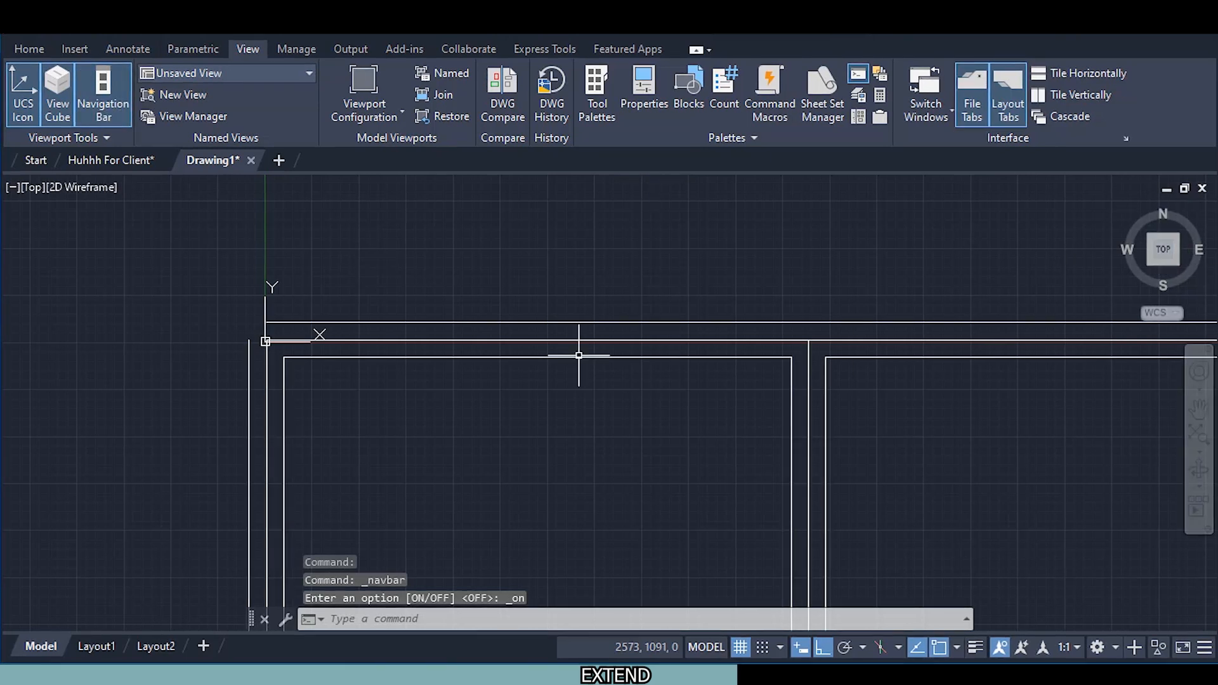
pyautogui.click(973, 90)
pyautogui.click(973, 90)
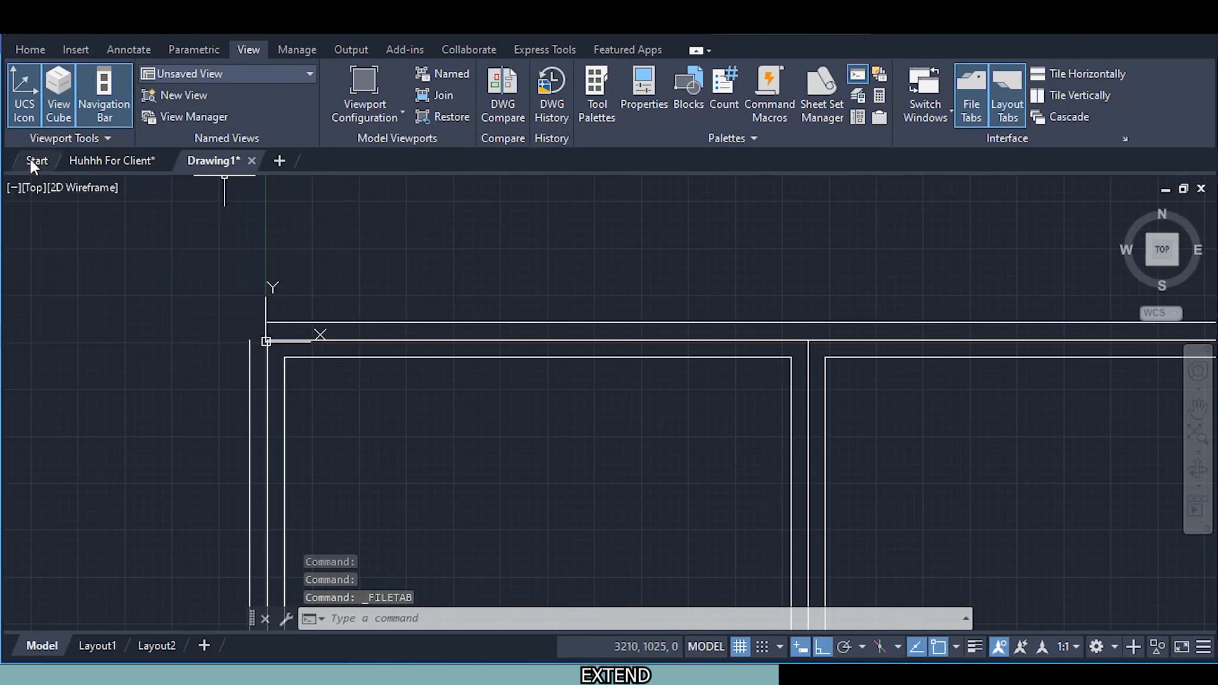
# Look at the Start page and return to the Drawing1 floor plan
pyautogui.moveTo(227, 166)
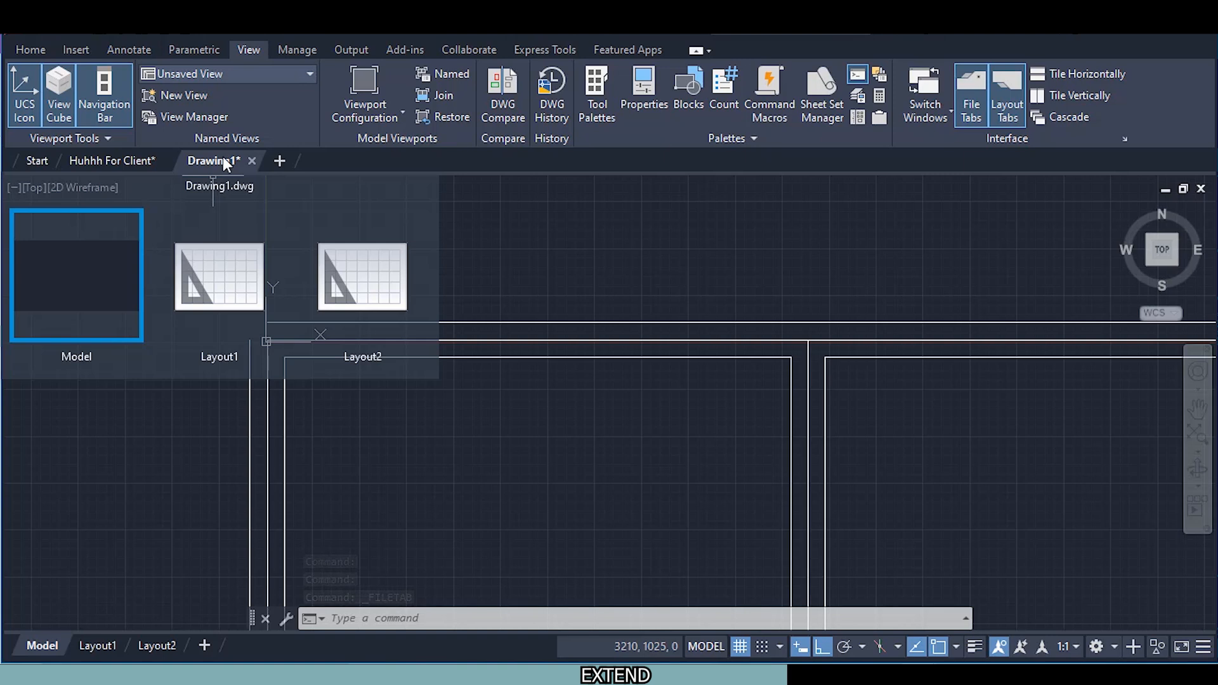
pyautogui.click(41, 156)
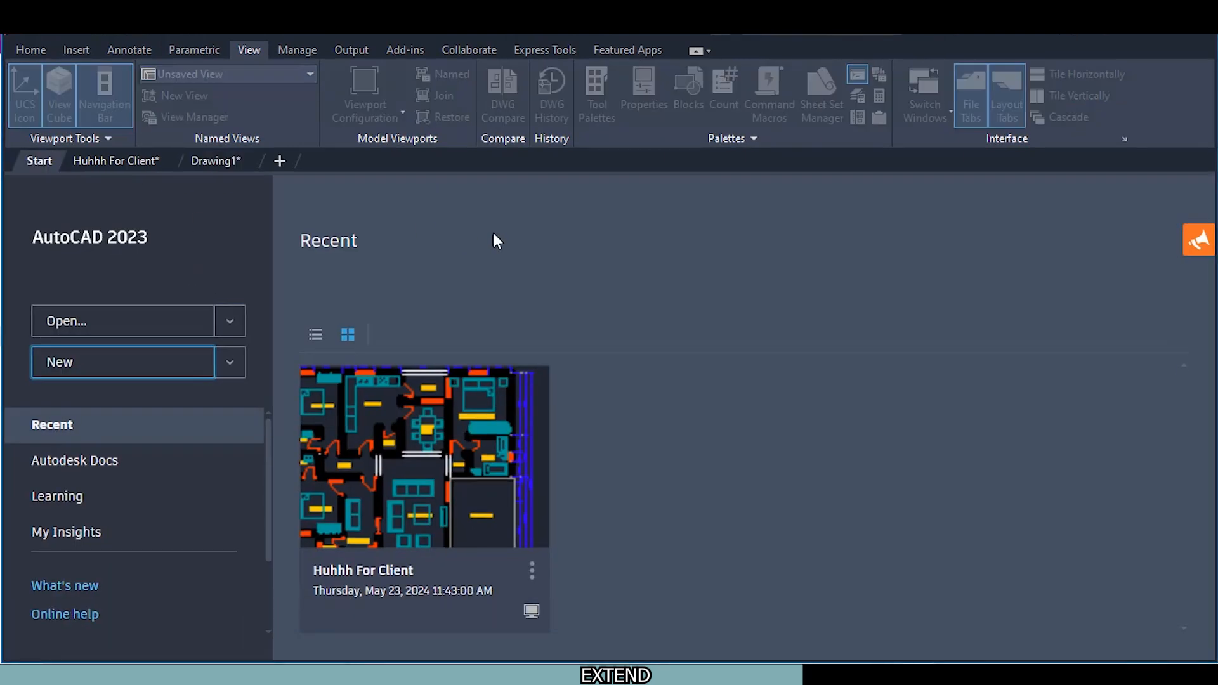
pyautogui.click(215, 161)
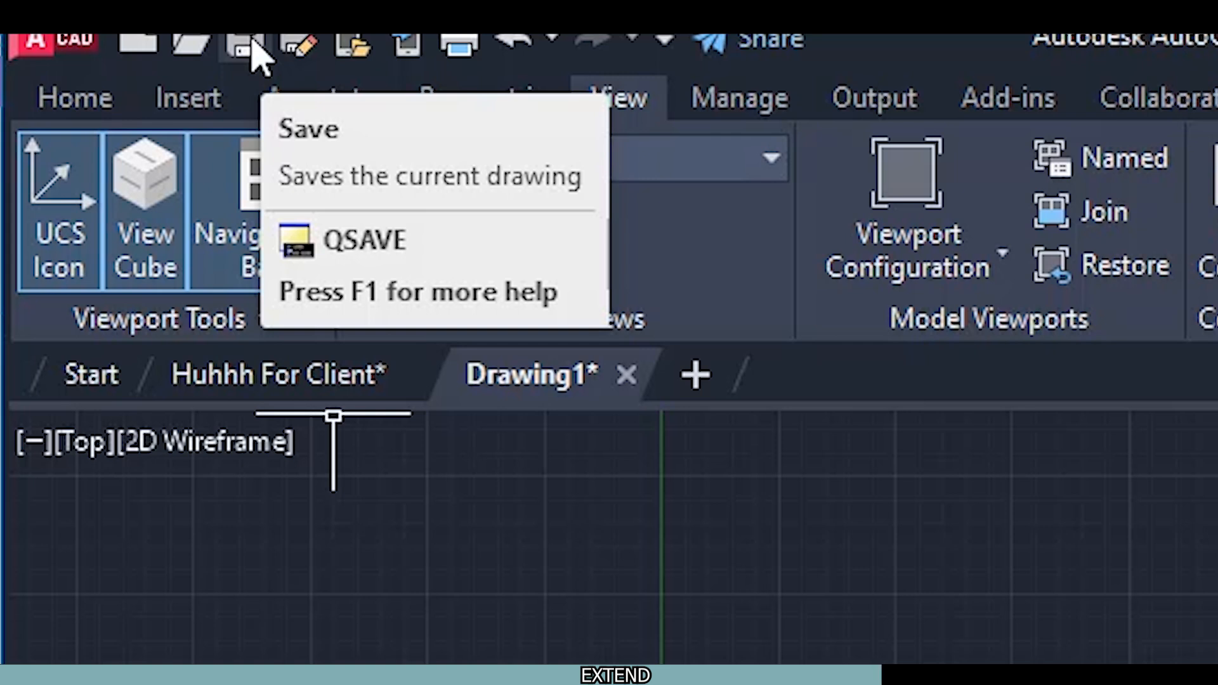
# Save the drawing in the Documents folder as "3 bedroom for client"
pyautogui.click(253, 40)
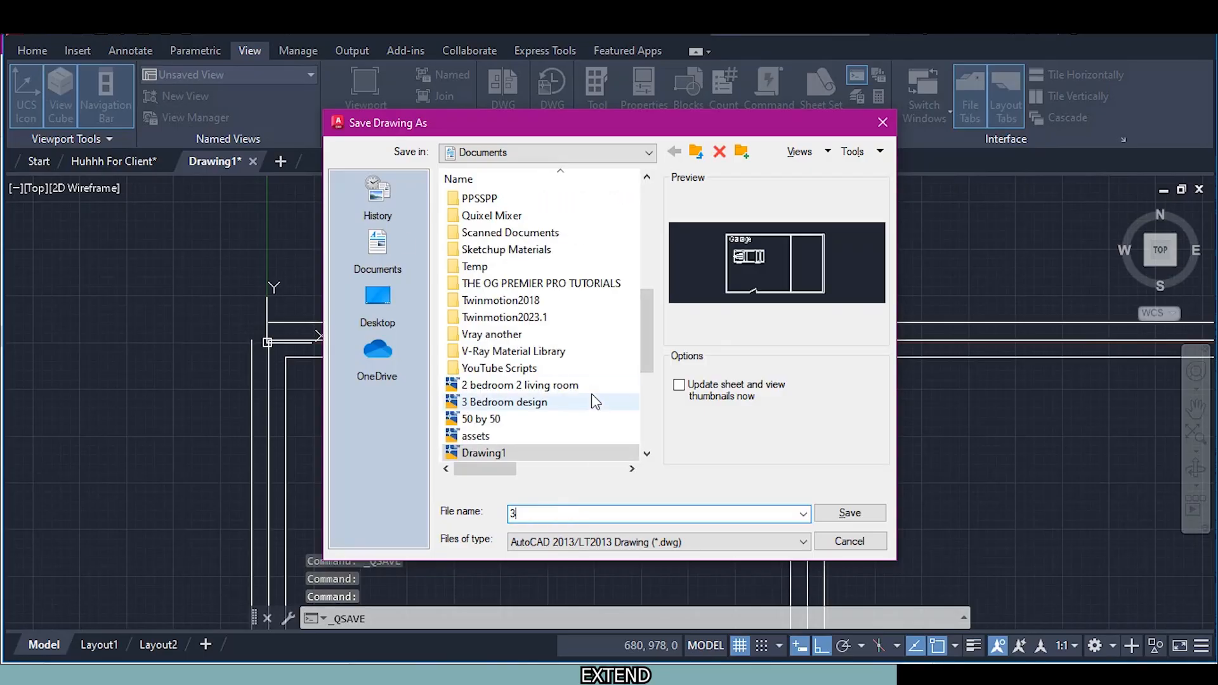
pyautogui.write('3 bed')
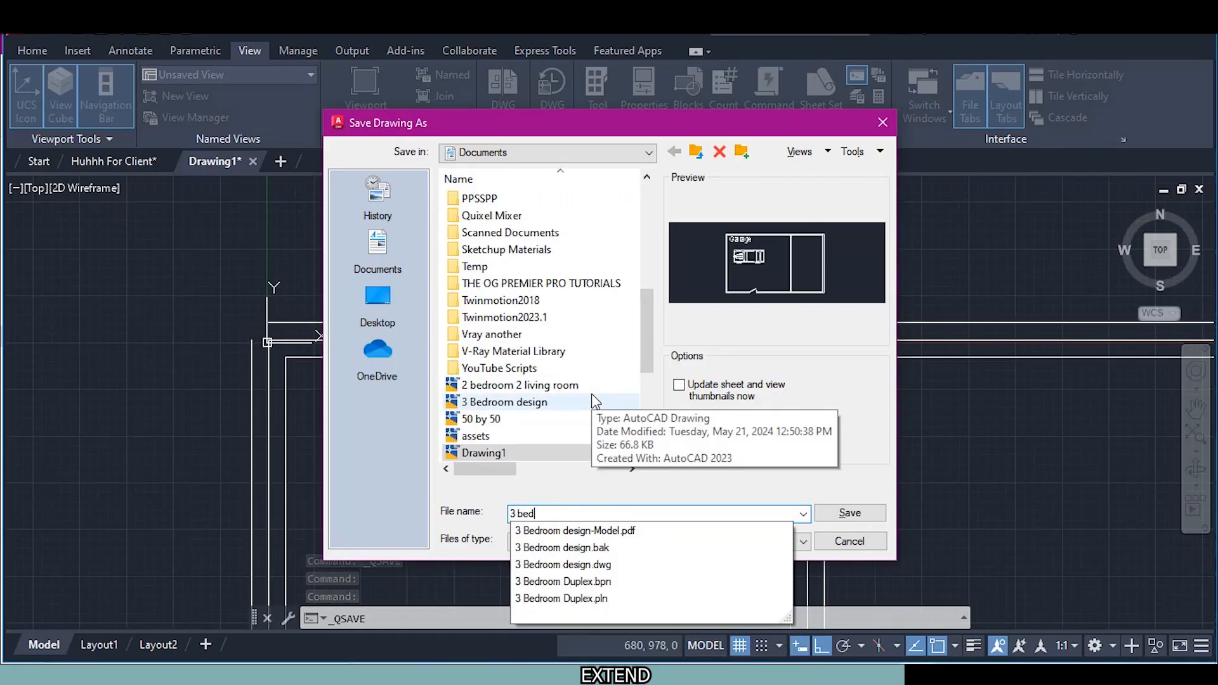
pyautogui.write('room f')
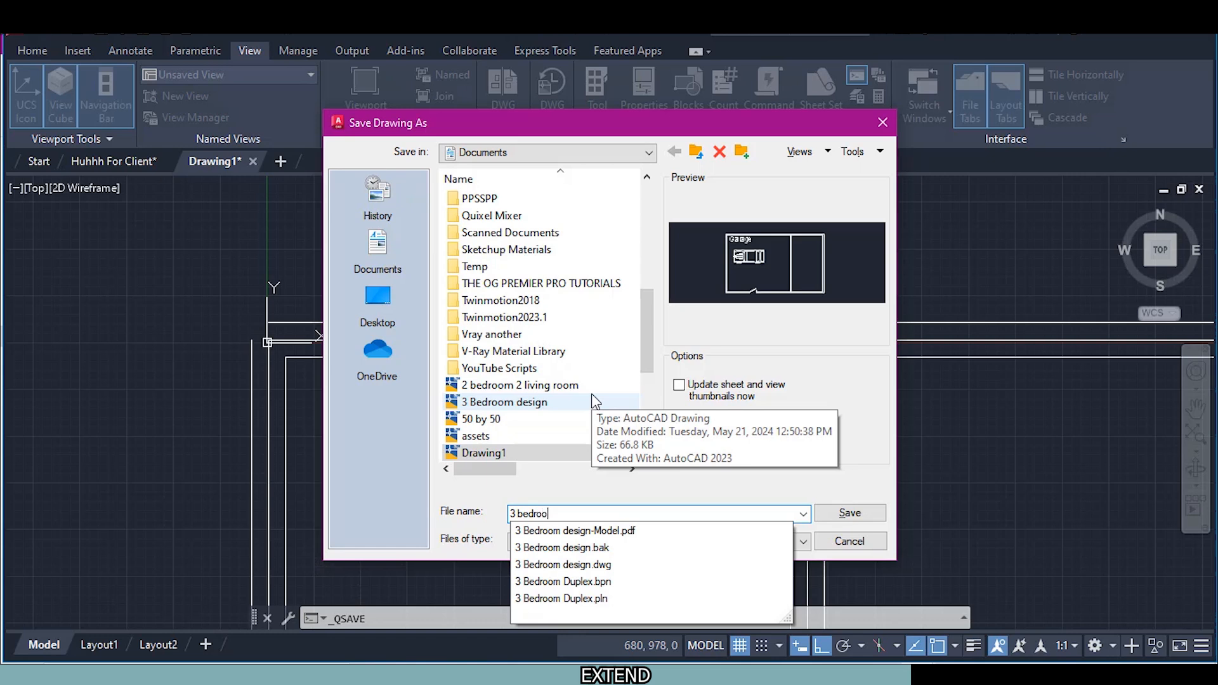
pyautogui.write('or client')
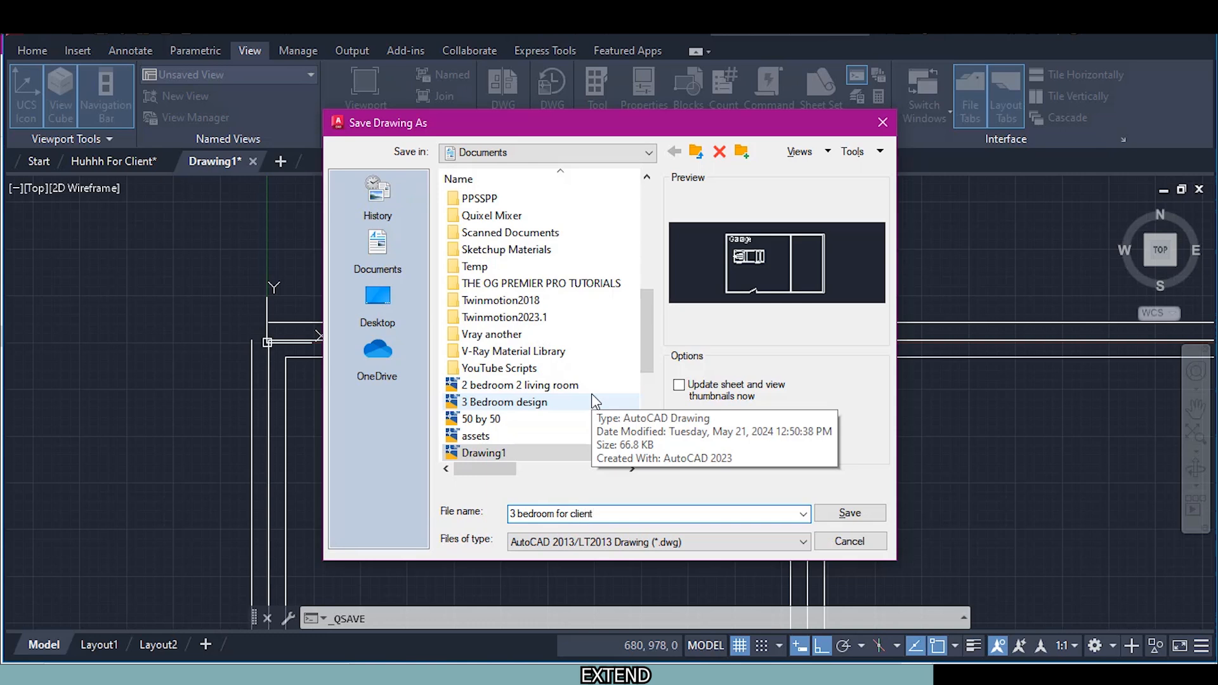
pyautogui.click(850, 513)
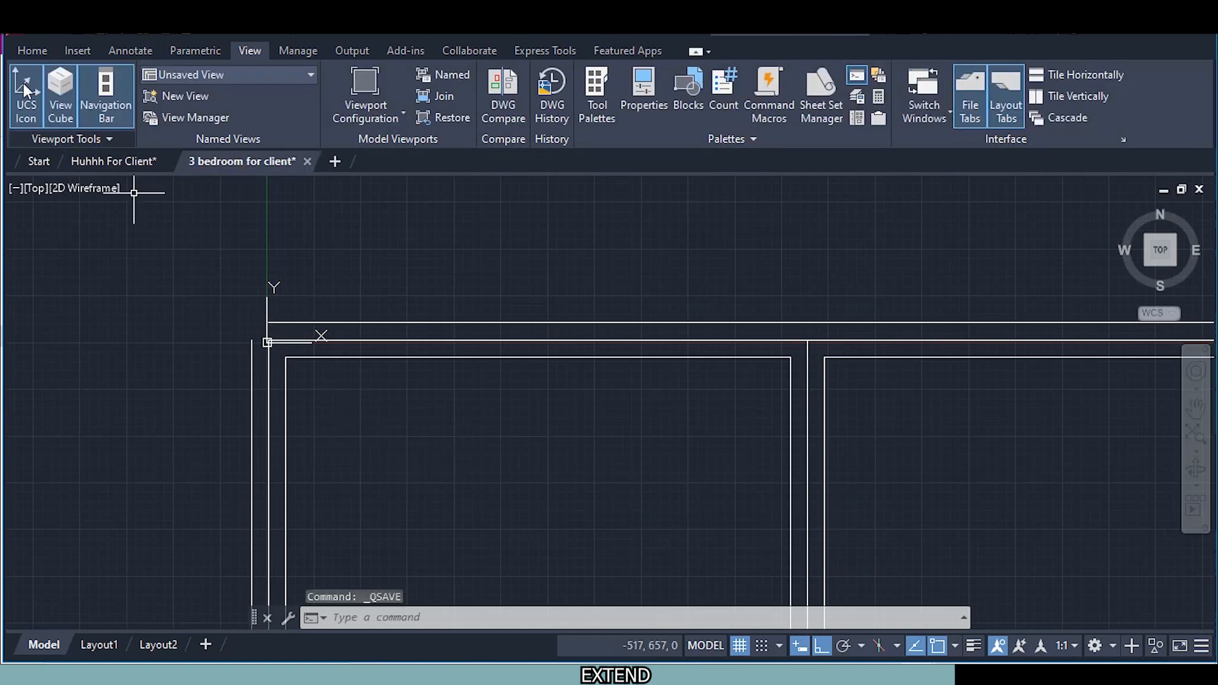
# Detach the Draw tool group from the ribbon and float it over the drawing area
pyautogui.click(31, 50)
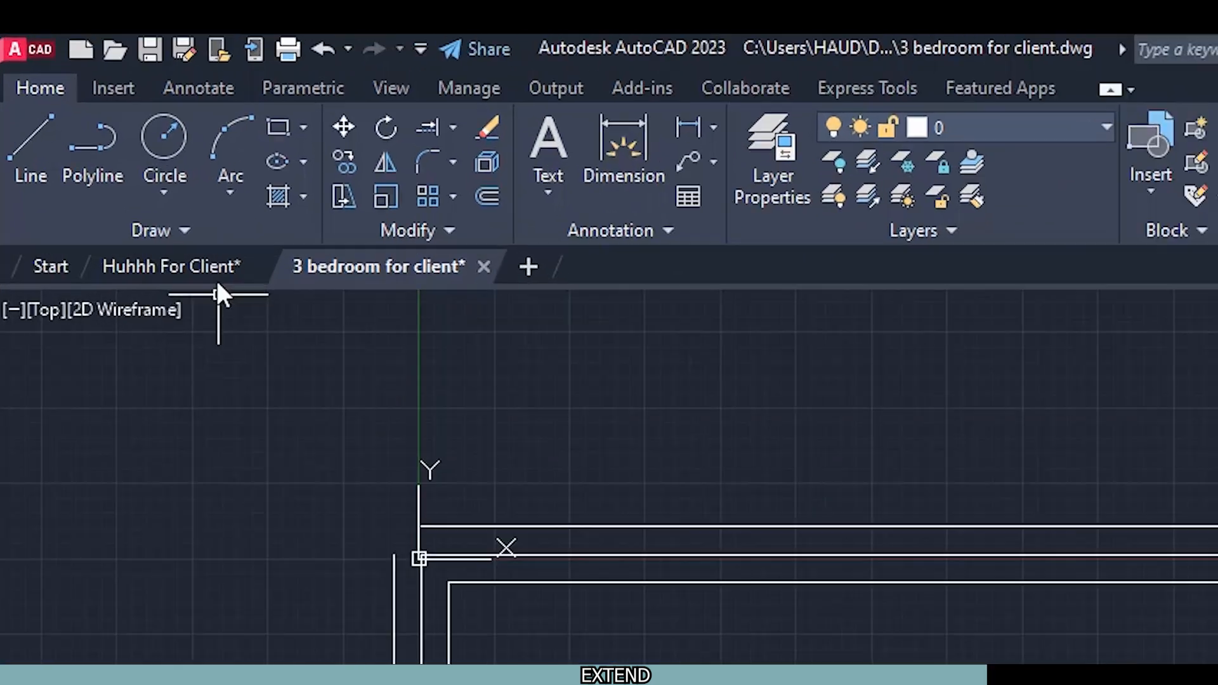
pyautogui.moveTo(286, 236); pyautogui.dragTo(206, 684)
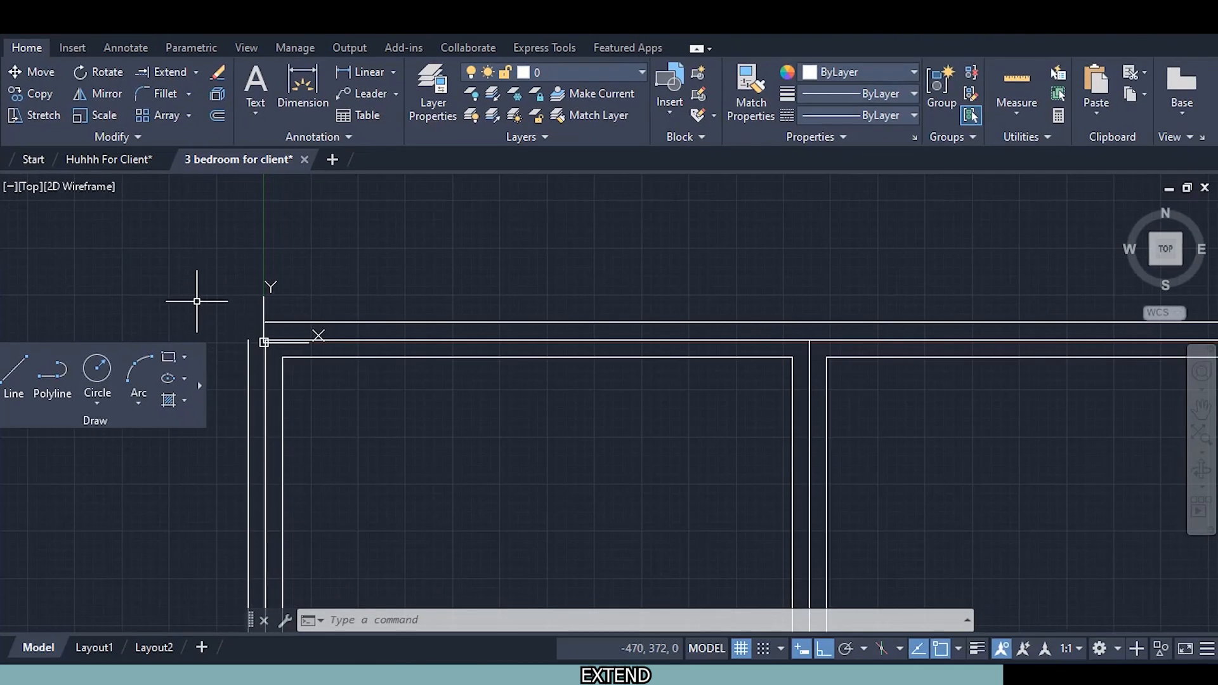
# Stretch the upper end of the outer left wall line upward past the plan's upper-left corner
pyautogui.click(249, 352)
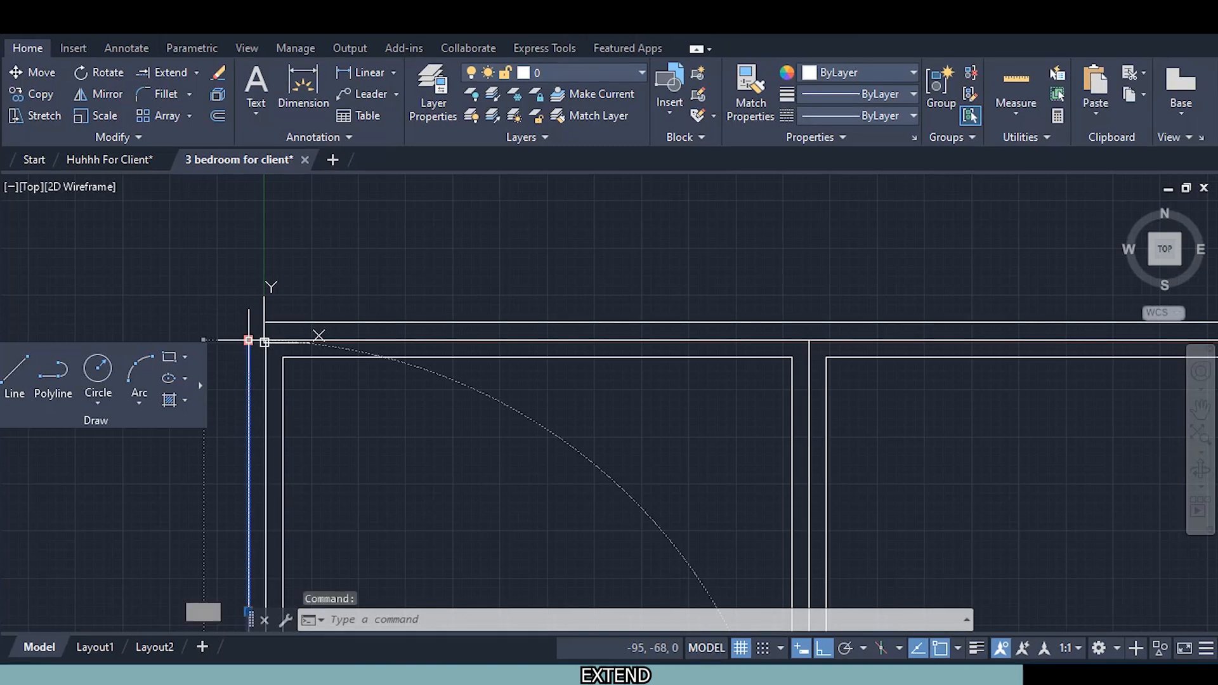
pyautogui.click(248, 341)
pyautogui.click(257, 256)
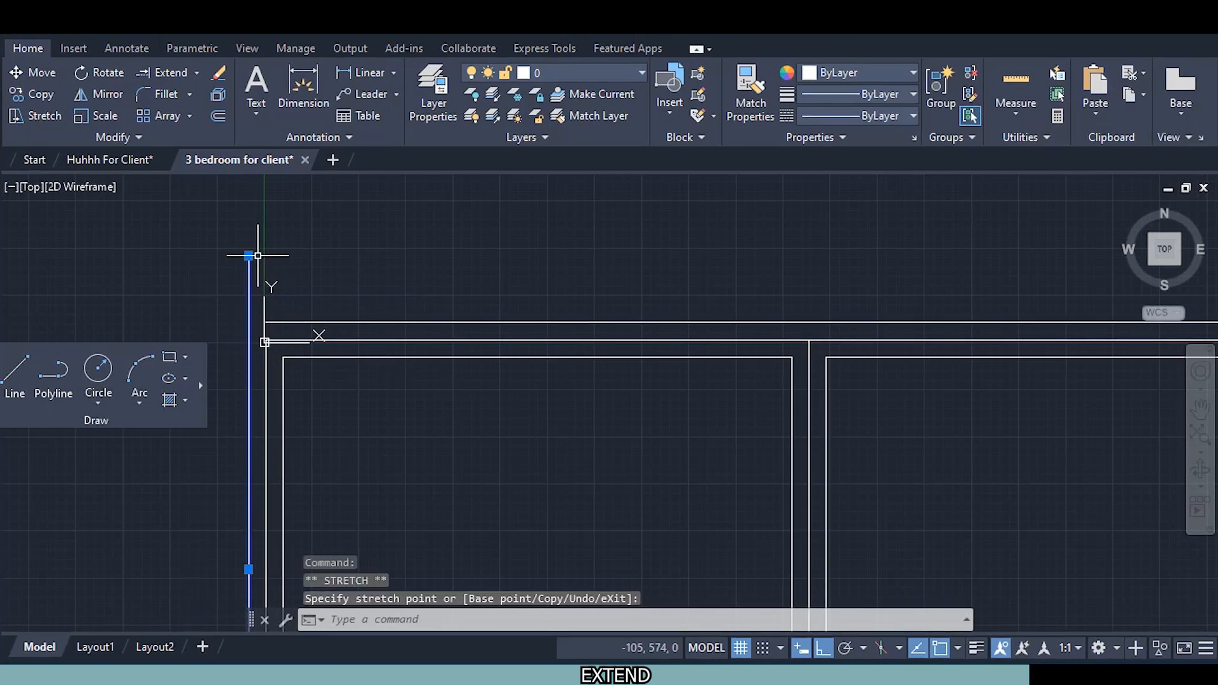
pyautogui.press('Escape')
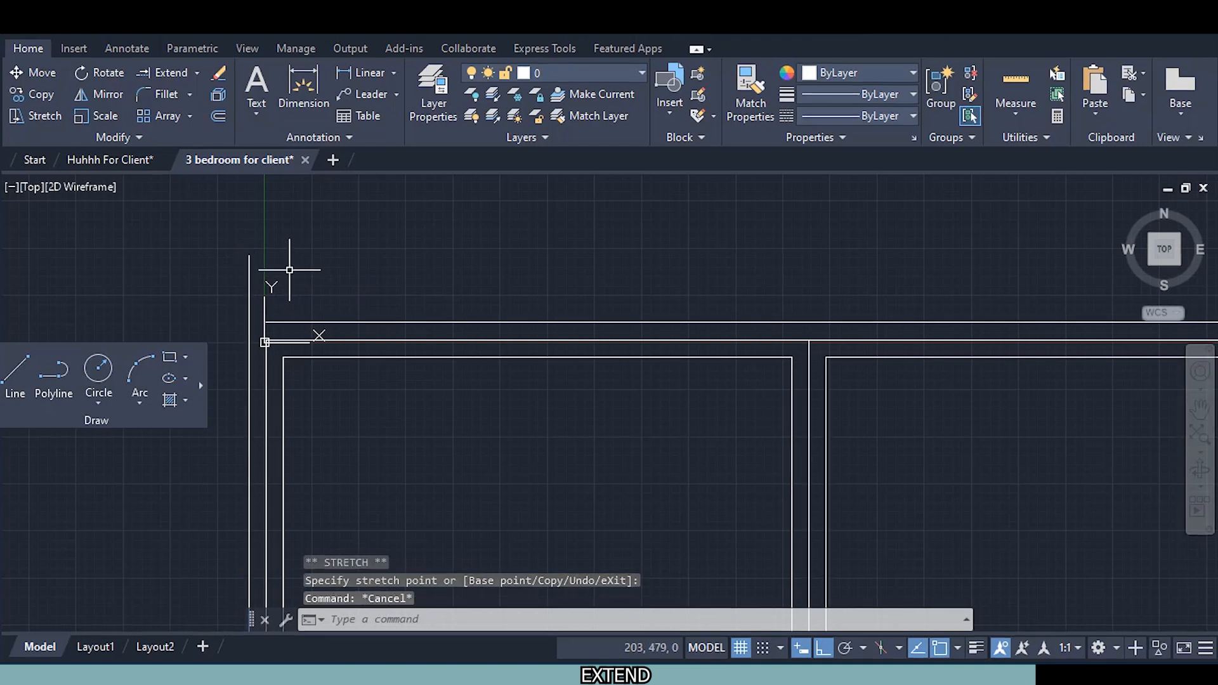
# Detach the Modify tool group from the ribbon and float it above the Draw tools
pyautogui.scroll(1, 326, 295)
pyautogui.moveTo(319, 299)
pyautogui.mouseDown(button='middle')
pyautogui.moveTo(598, 292)
pyautogui.moveTo(547, 277)
pyautogui.mouseUp(button='middle')
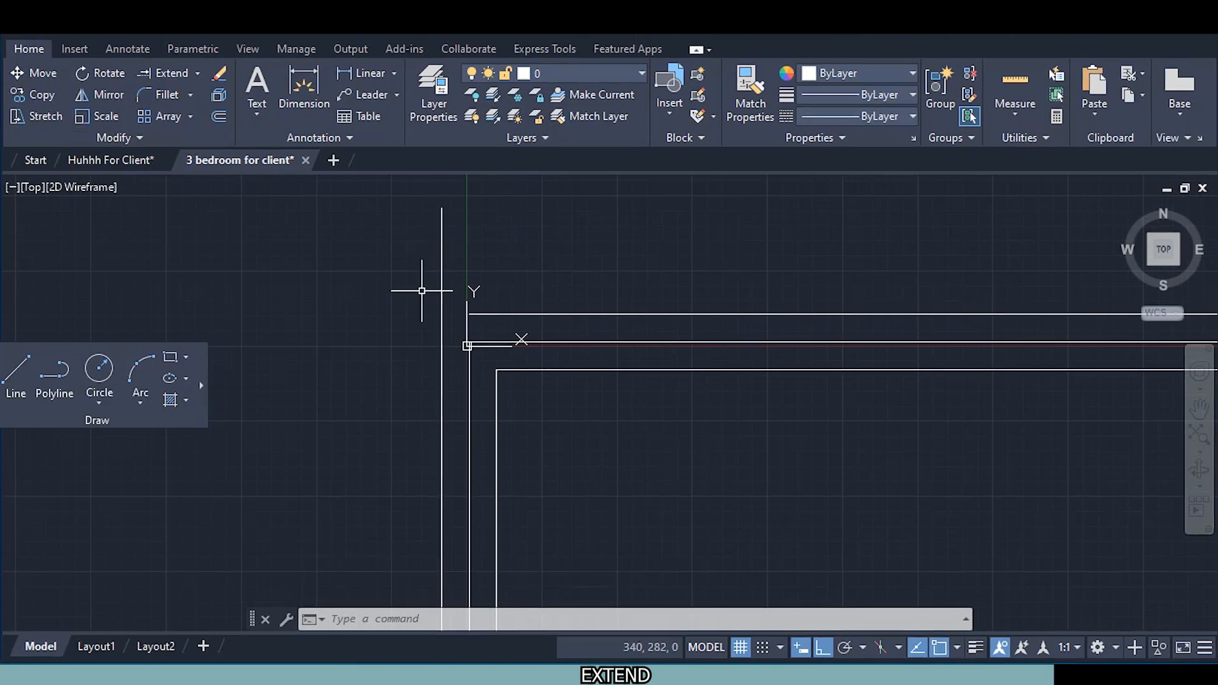
pyautogui.moveTo(211, 159); pyautogui.dragTo(205, 252)
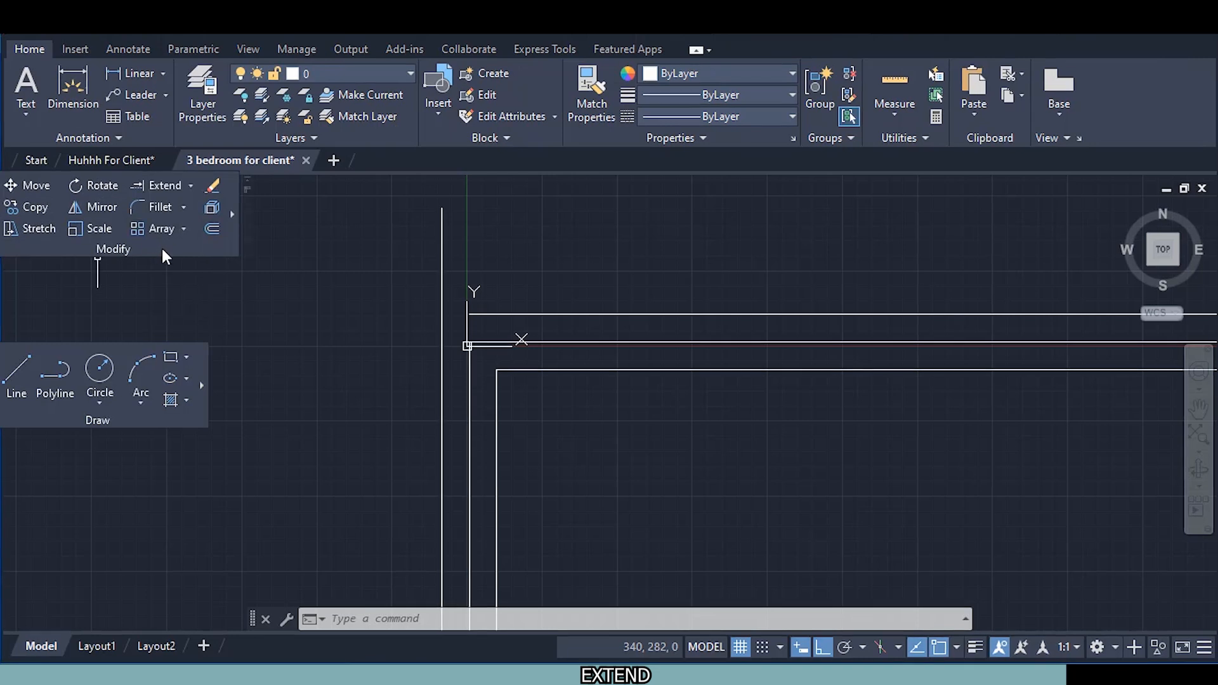
pyautogui.moveTo(249, 241); pyautogui.dragTo(249, 293)
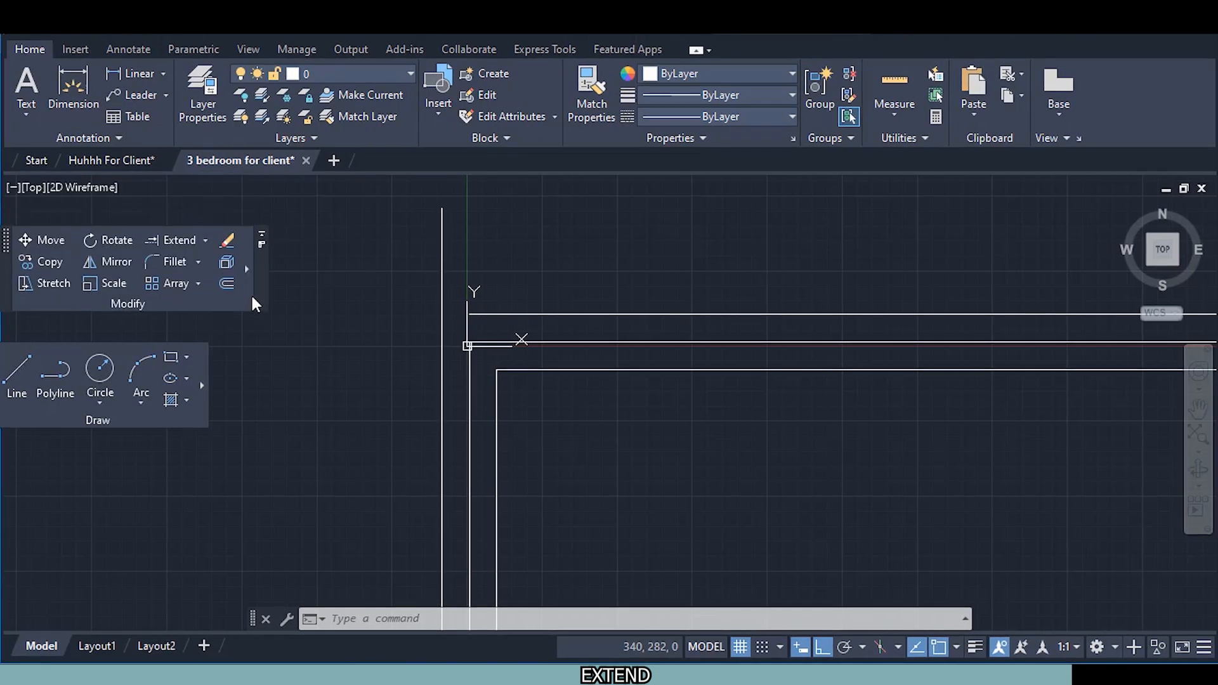
# Extend the outer top wall line to the outer left wall line, and trim the overhanging end at the upper-left corner
pyautogui.click(181, 243)
pyautogui.click(501, 315)
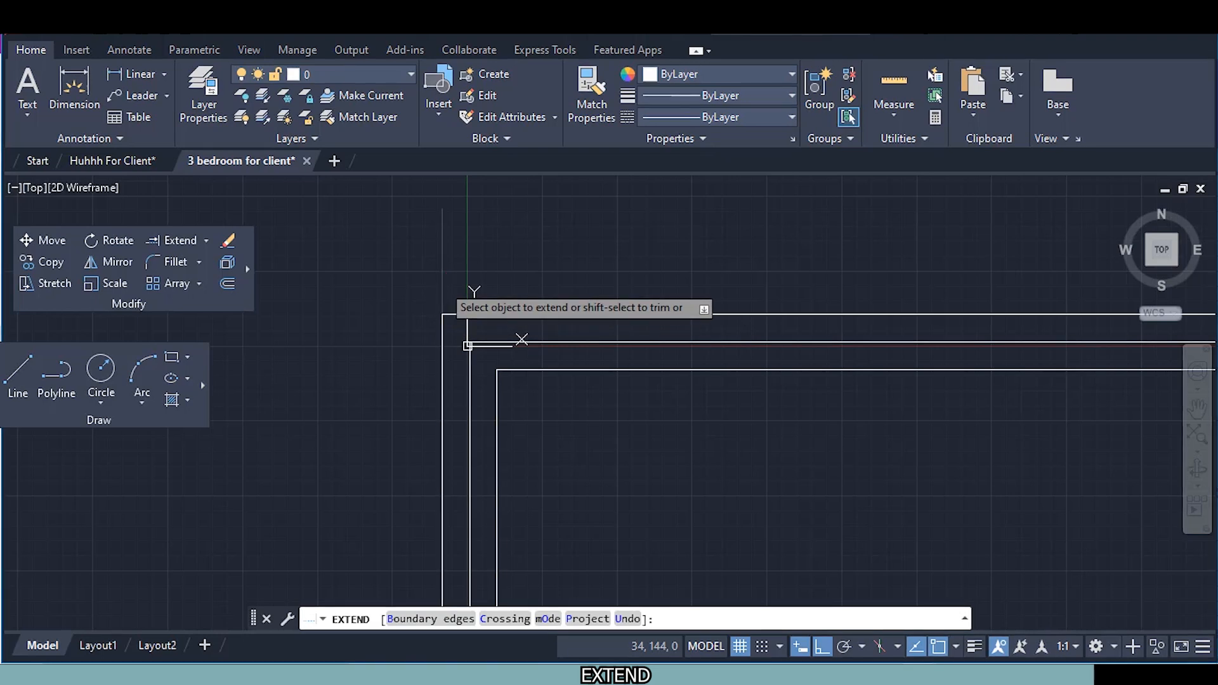
pyautogui.click(440, 322)
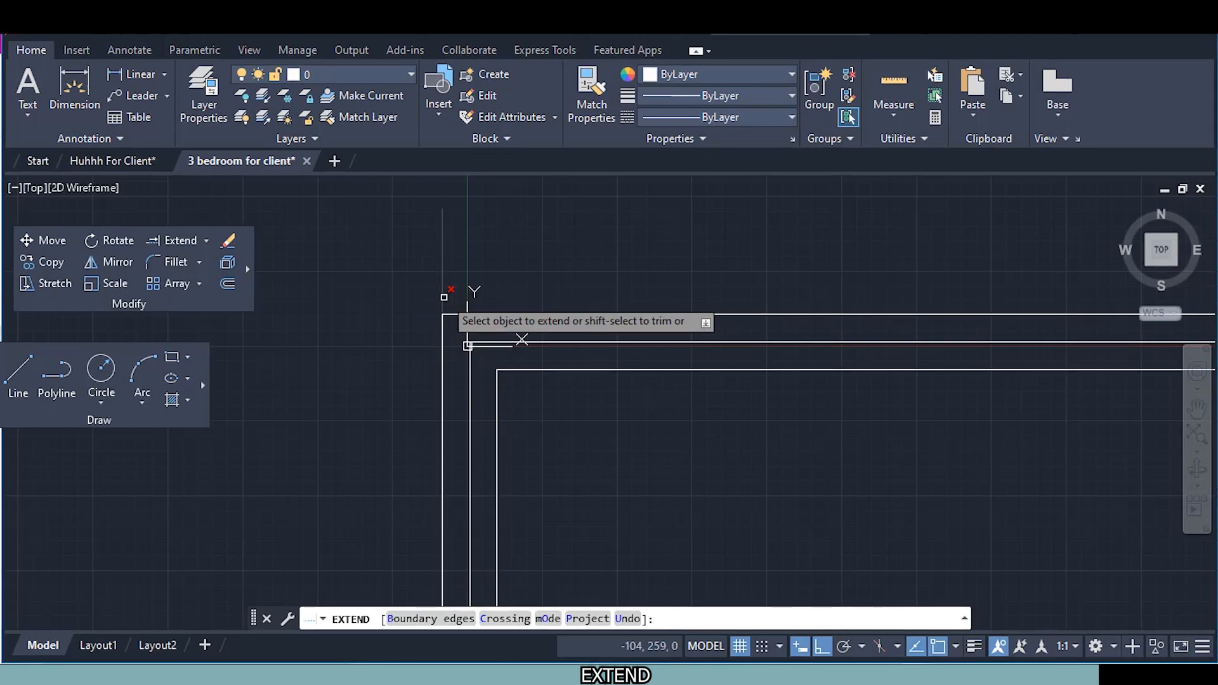
pyautogui.click(444, 296)
pyautogui.click(414, 326)
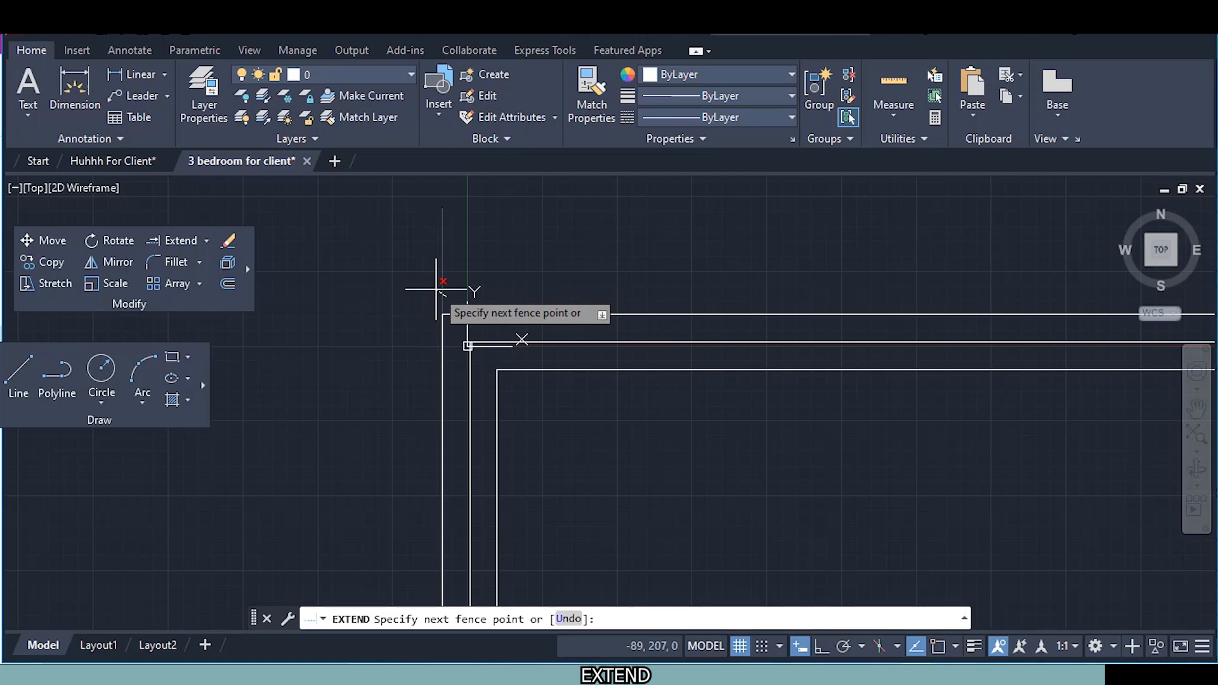
pyautogui.press('Return')
pyautogui.scroll(-5, 436, 289)
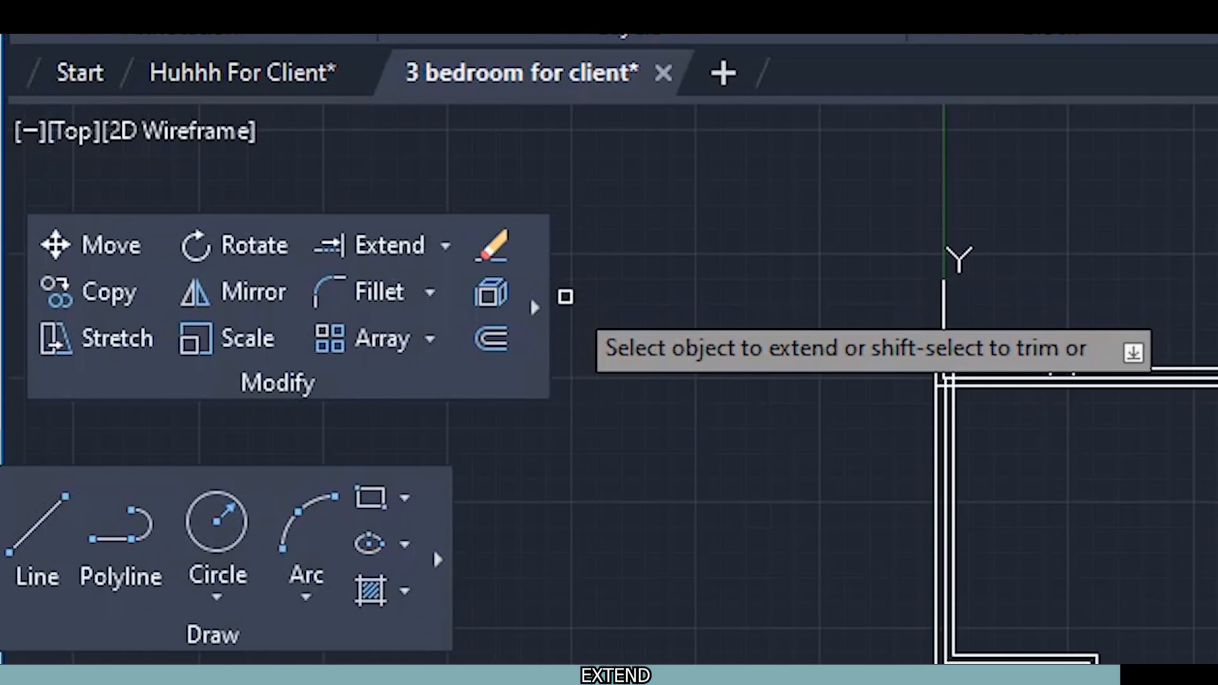
pyautogui.press('Escape')
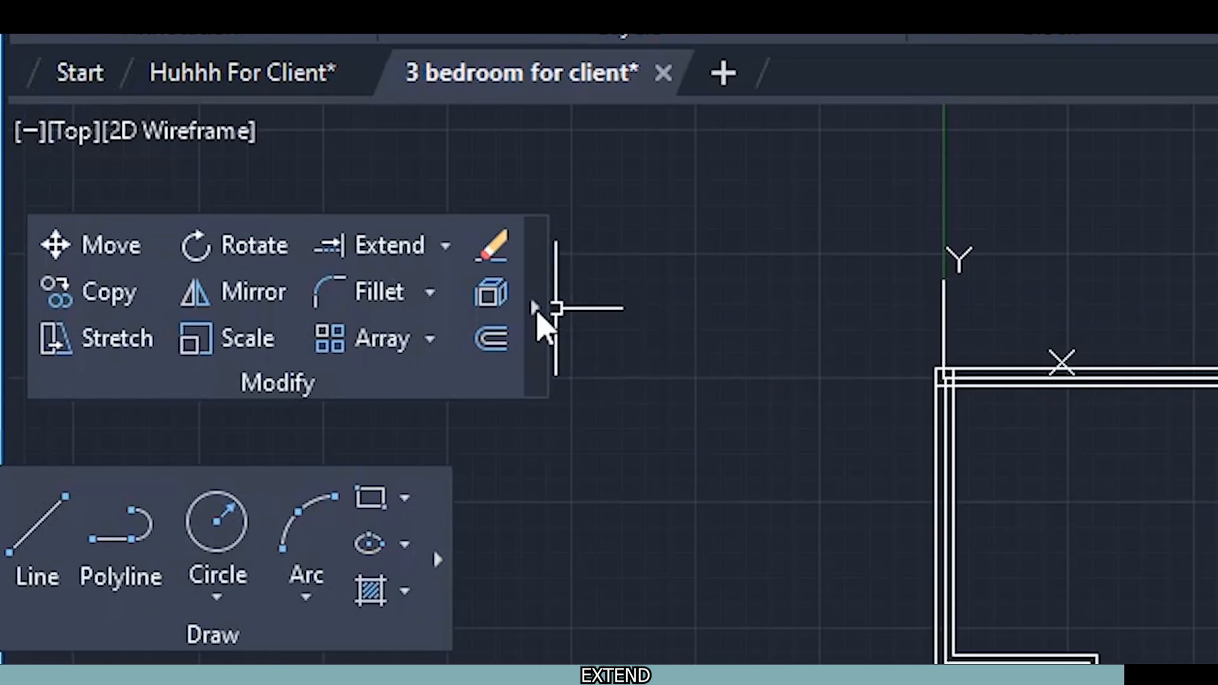
# Return the floating Modify and Draw tool groups to the ribbon
pyautogui.moveTo(542, 317)
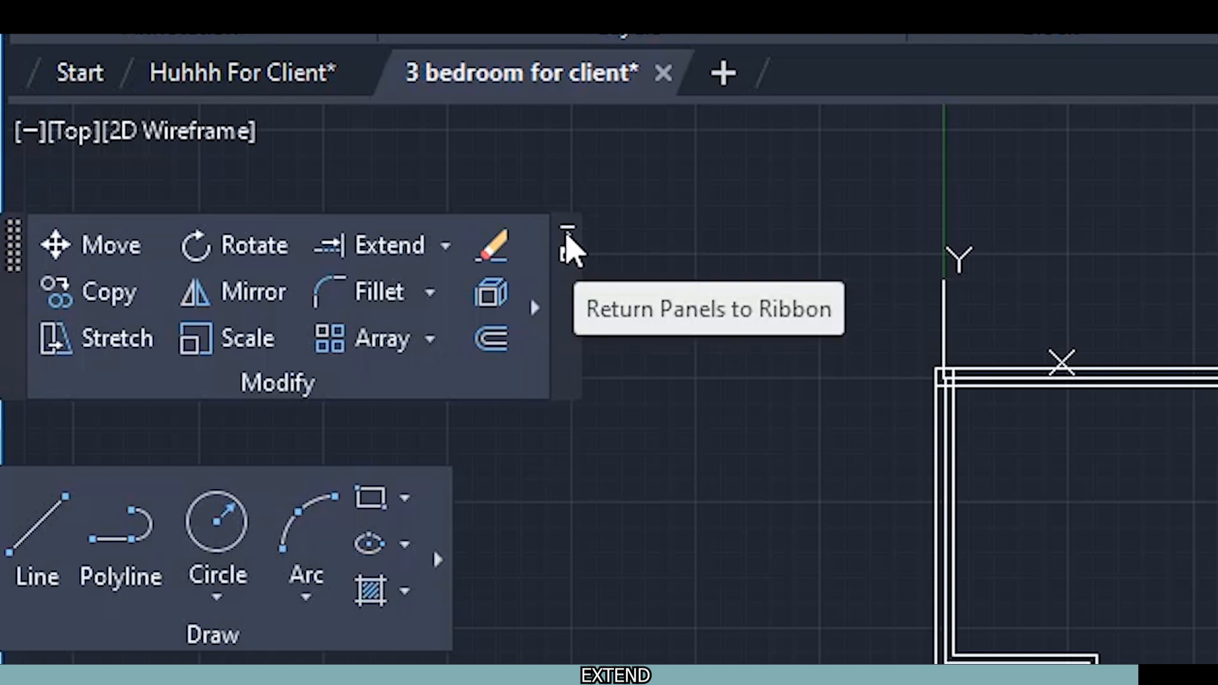
pyautogui.click(568, 239)
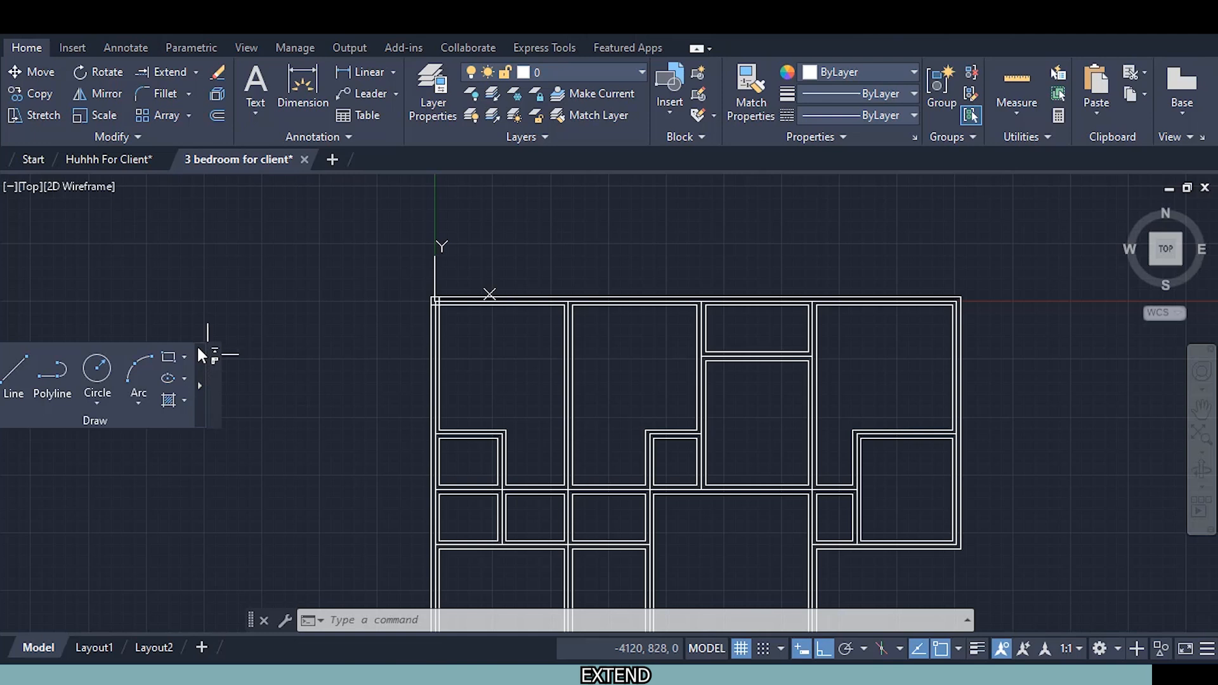
pyautogui.click(212, 348)
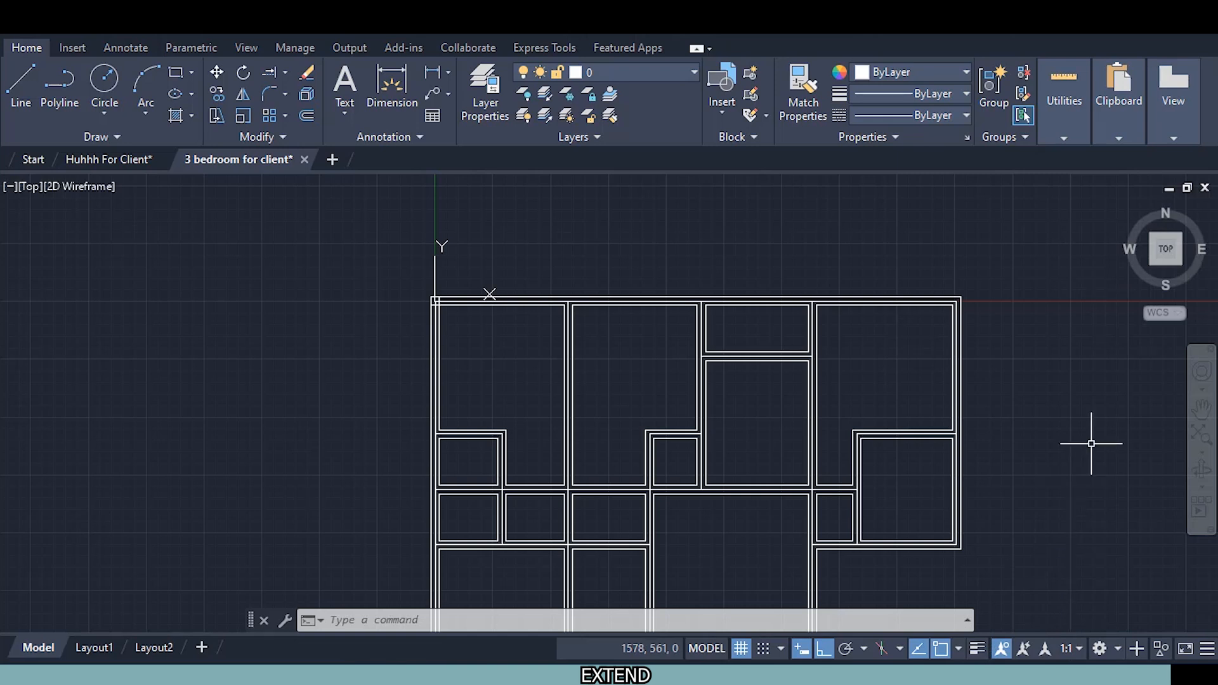
# Set the annotation scale to 1:100
pyautogui.click(1070, 653)
pyautogui.click(1078, 328)
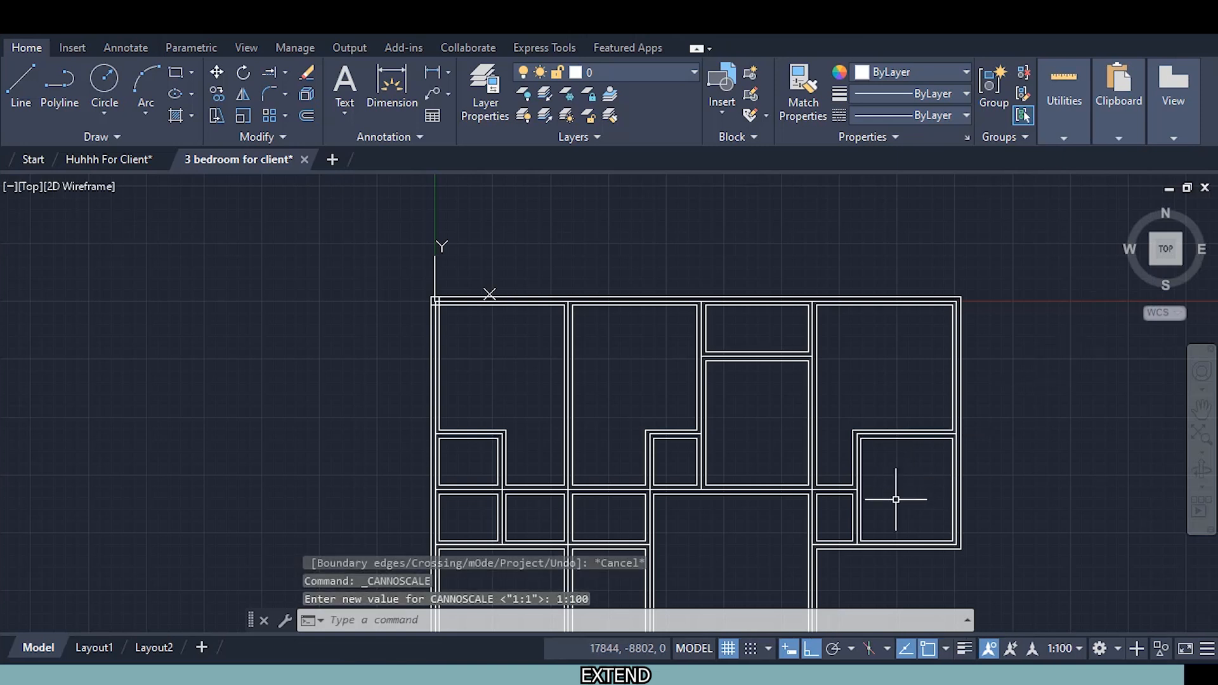
# Trim away the wall between the two adjacent small rooms left of the plan's centre, and extend their inner horizontal lines across the gap
pyautogui.scroll(-4, 895, 499)
pyautogui.middleClick(698, 390)
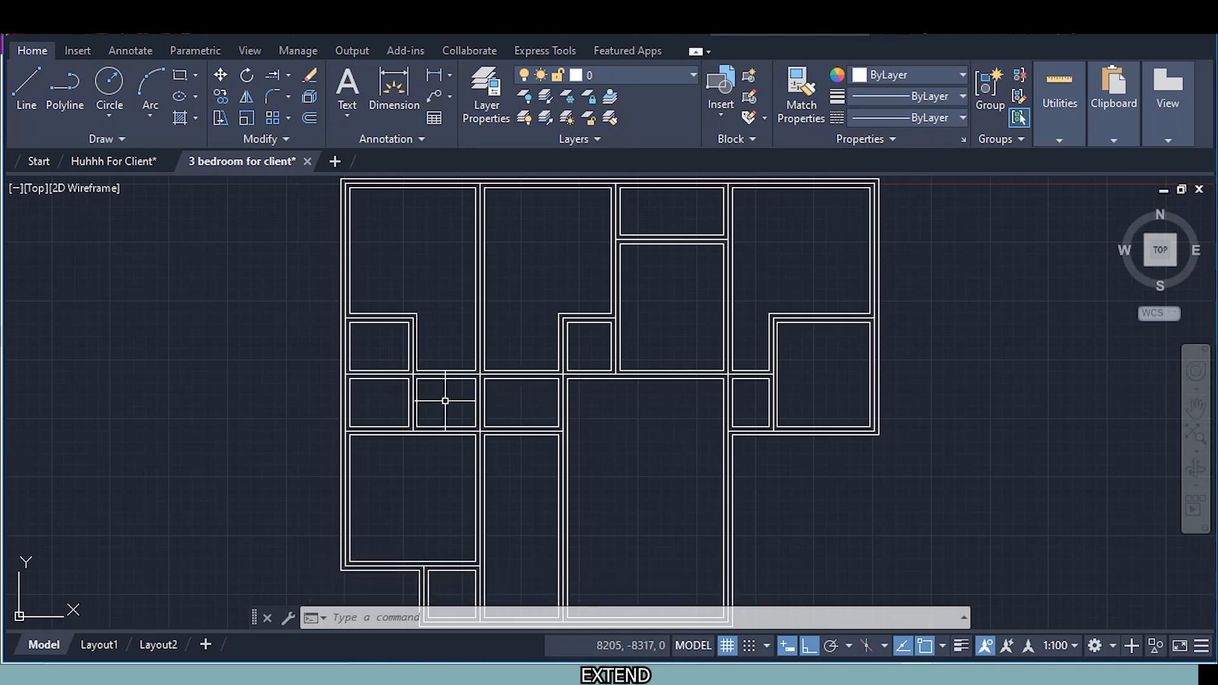
pyautogui.scroll(5, 494, 401)
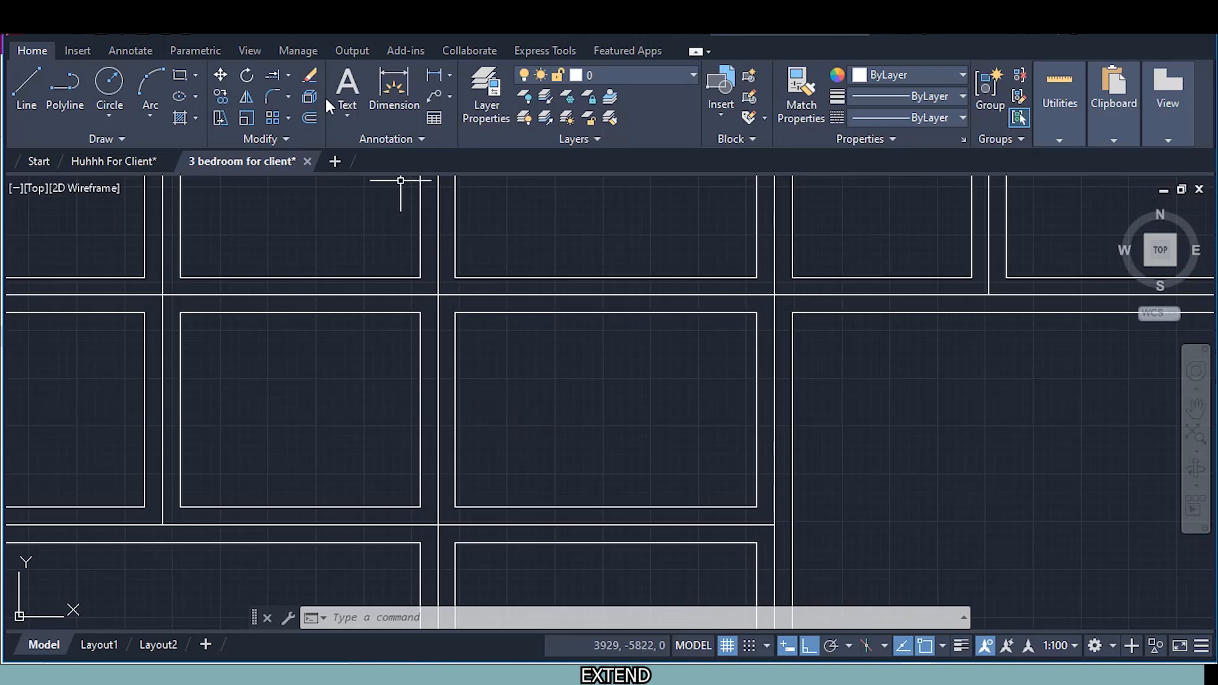
pyautogui.click(288, 77)
pyautogui.click(287, 111)
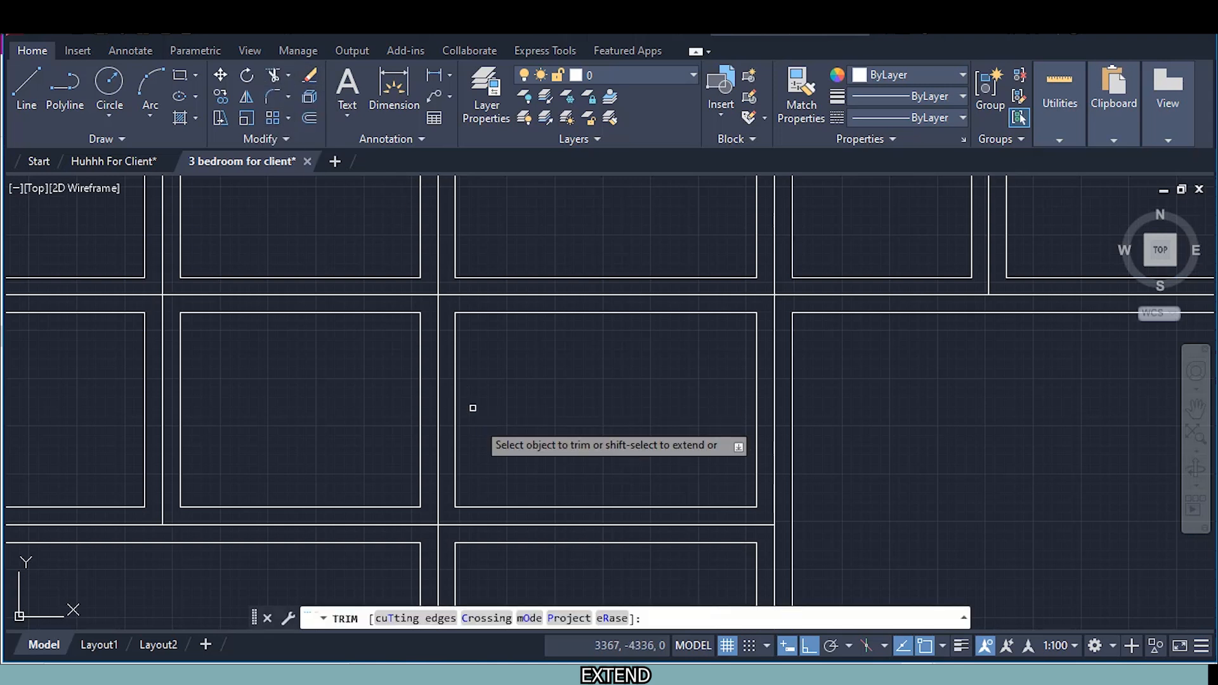
pyautogui.moveTo(492, 419); pyautogui.dragTo(356, 402)
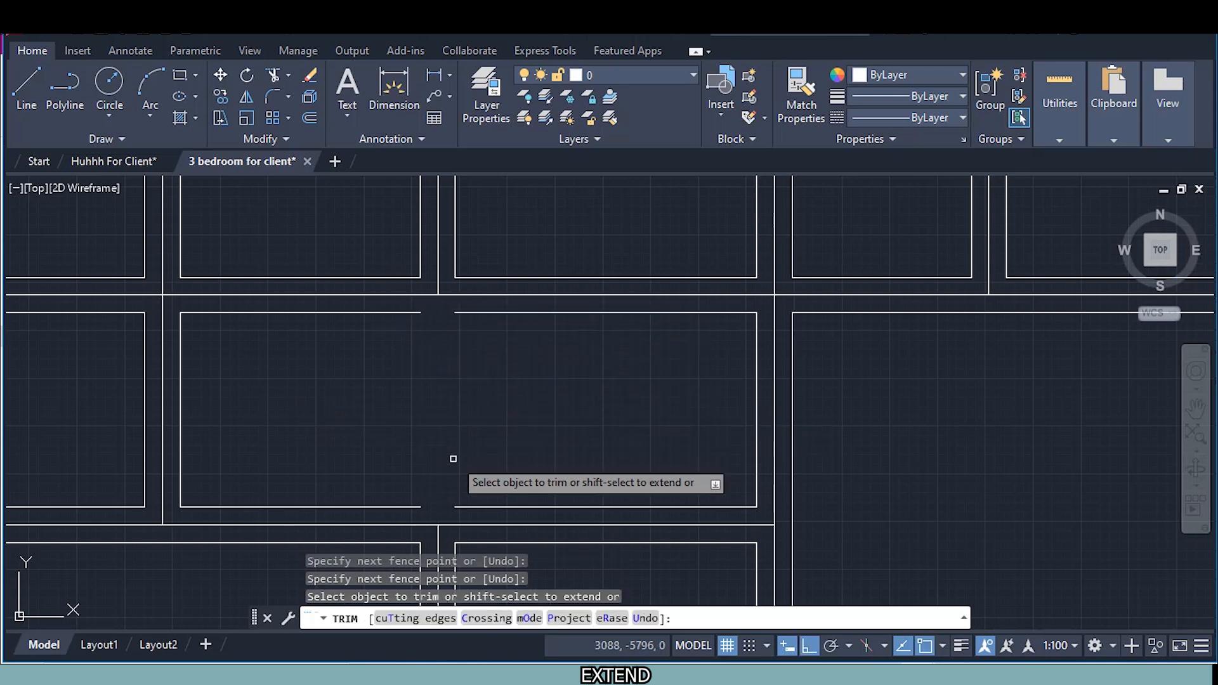
pyautogui.keyDown('shift'); pyautogui.click(464, 507); pyautogui.keyUp('shift')
pyautogui.keyDown('shift'); pyautogui.click(461, 314); pyautogui.keyUp('shift')
pyautogui.scroll(-5, 550, 369)
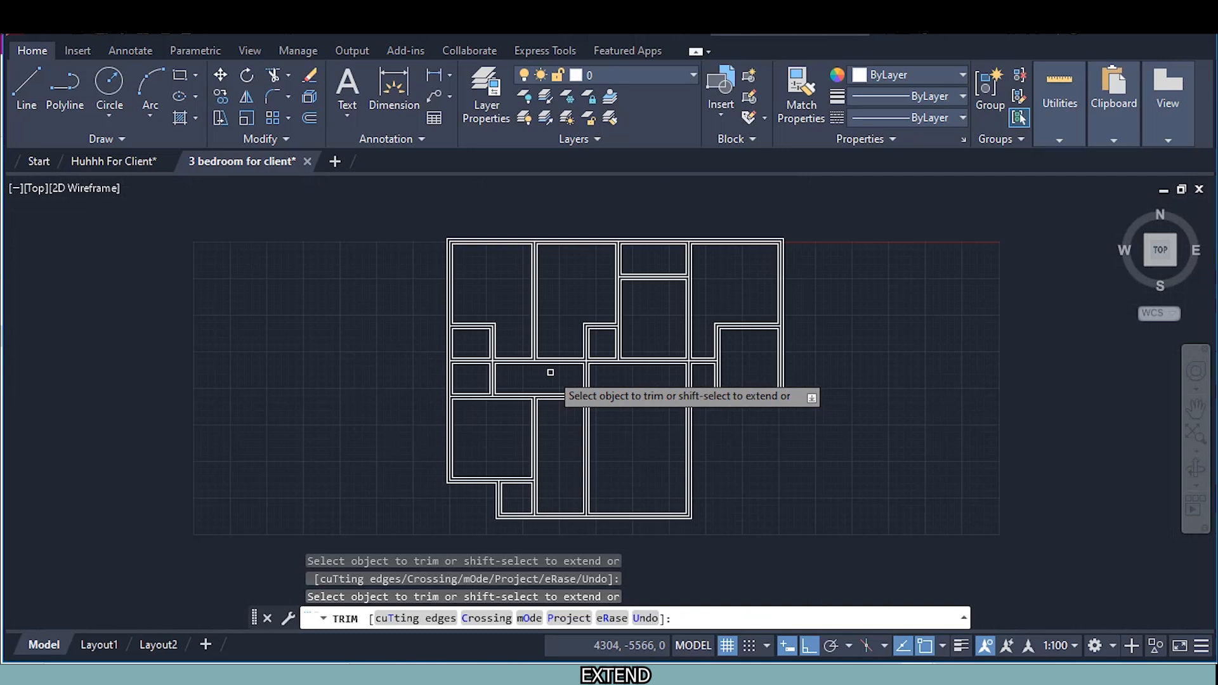
pyautogui.press('Escape')
pyautogui.middleClick(639, 417)
pyautogui.middleClick(639, 417)
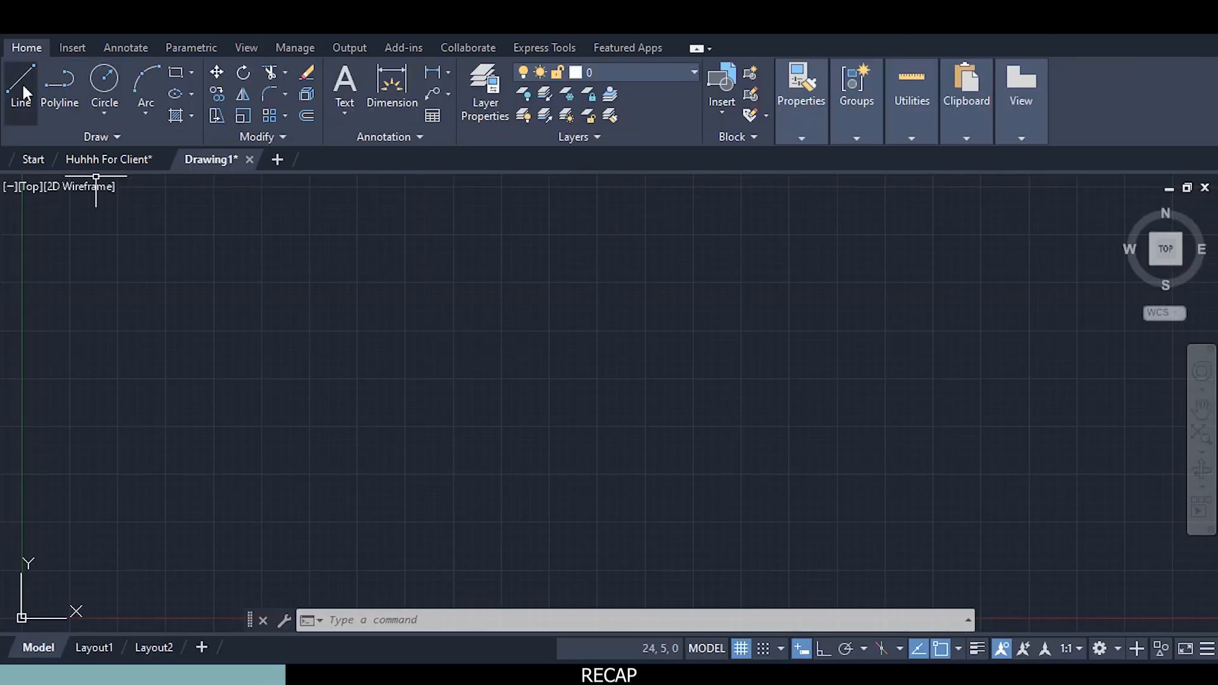
# Start a wall line in the empty drawing, and select the small left room's right wall line for offsetting
pyautogui.click(27, 93)
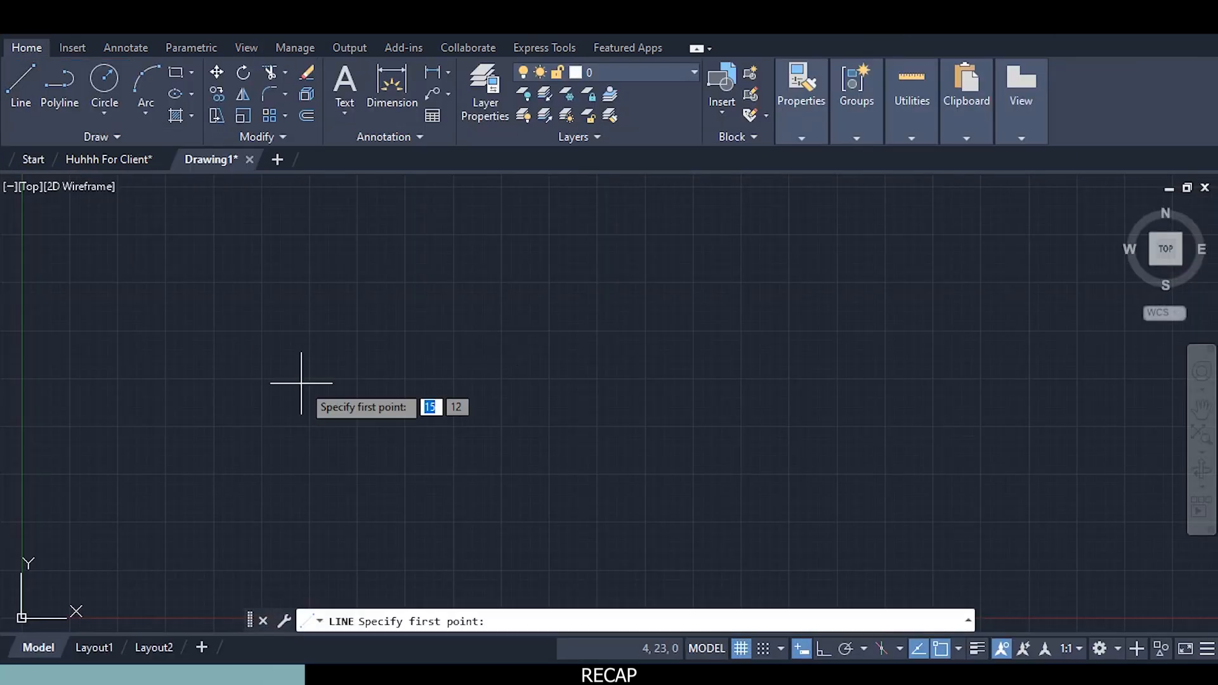
pyautogui.click(208, 273)
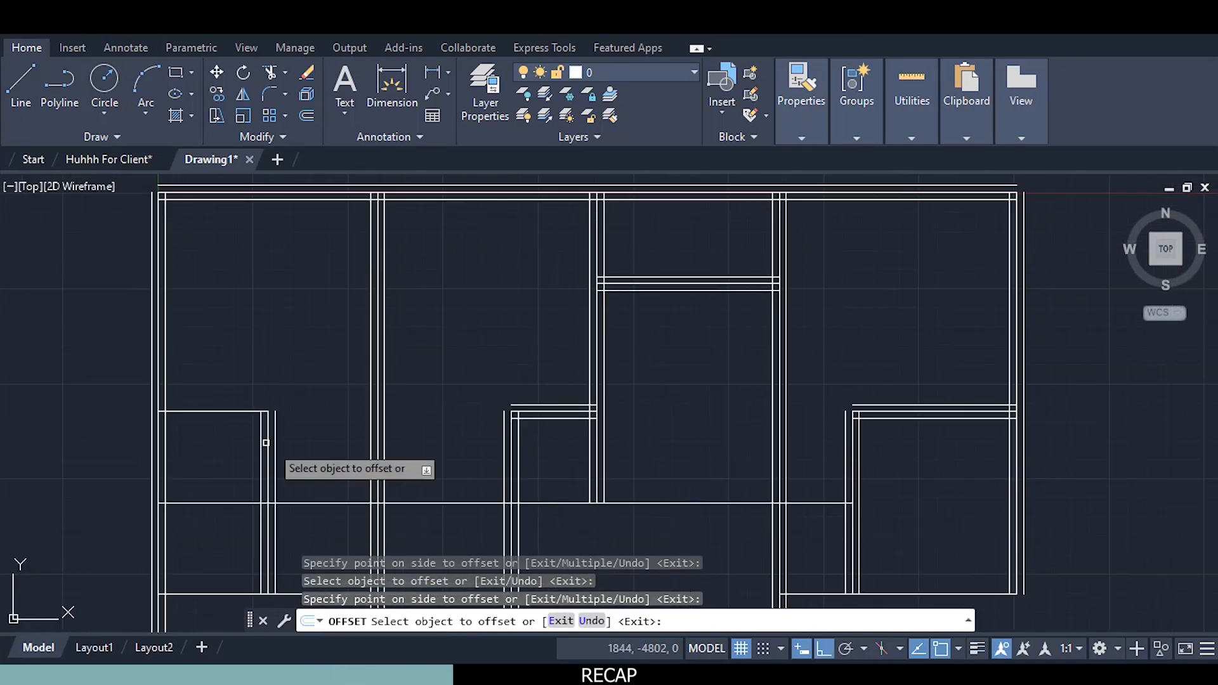
pyautogui.click(266, 443)
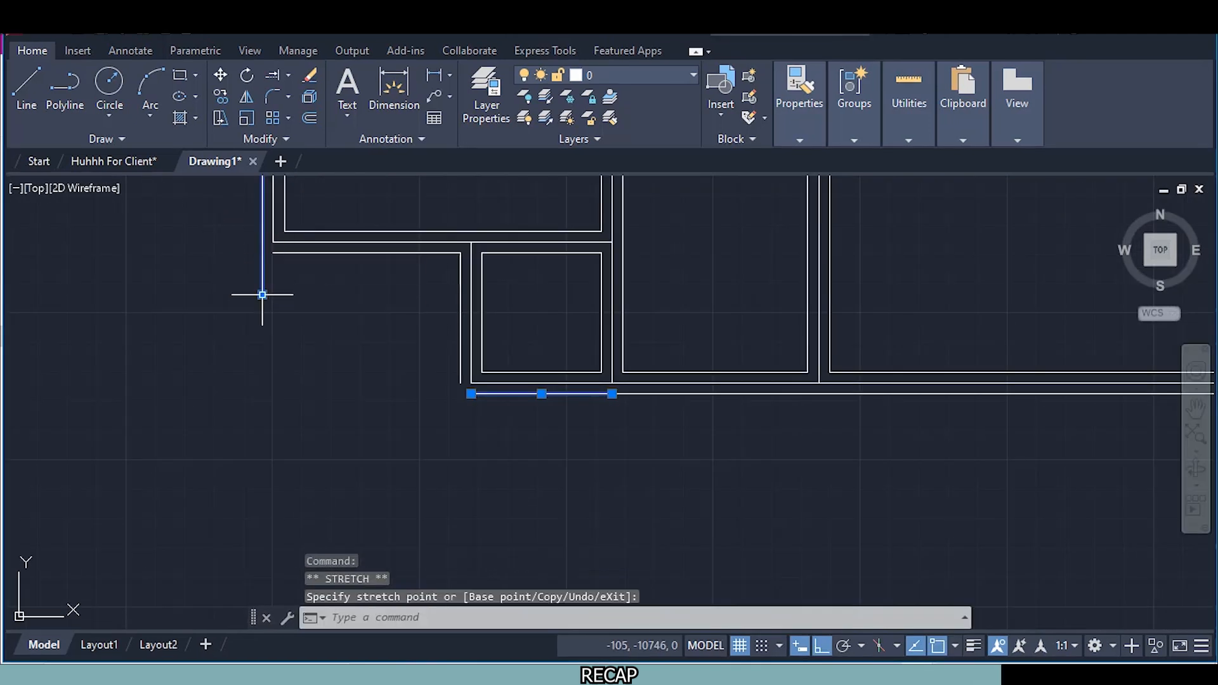
# Stretch the outer bottom wall line past the plan's lower-left corner, and extend the nearby outer wall lines to meet their neighbours
pyautogui.click(407, 393)
pyautogui.press('Escape')
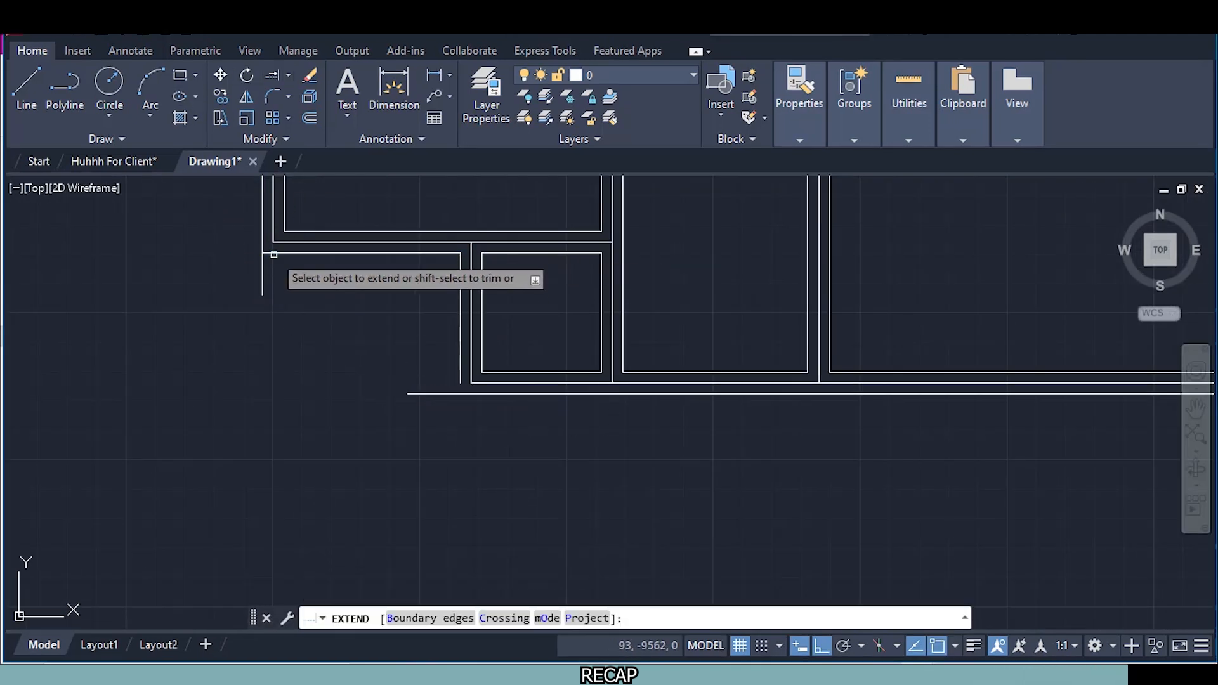
pyautogui.click(272, 253)
pyautogui.click(421, 384)
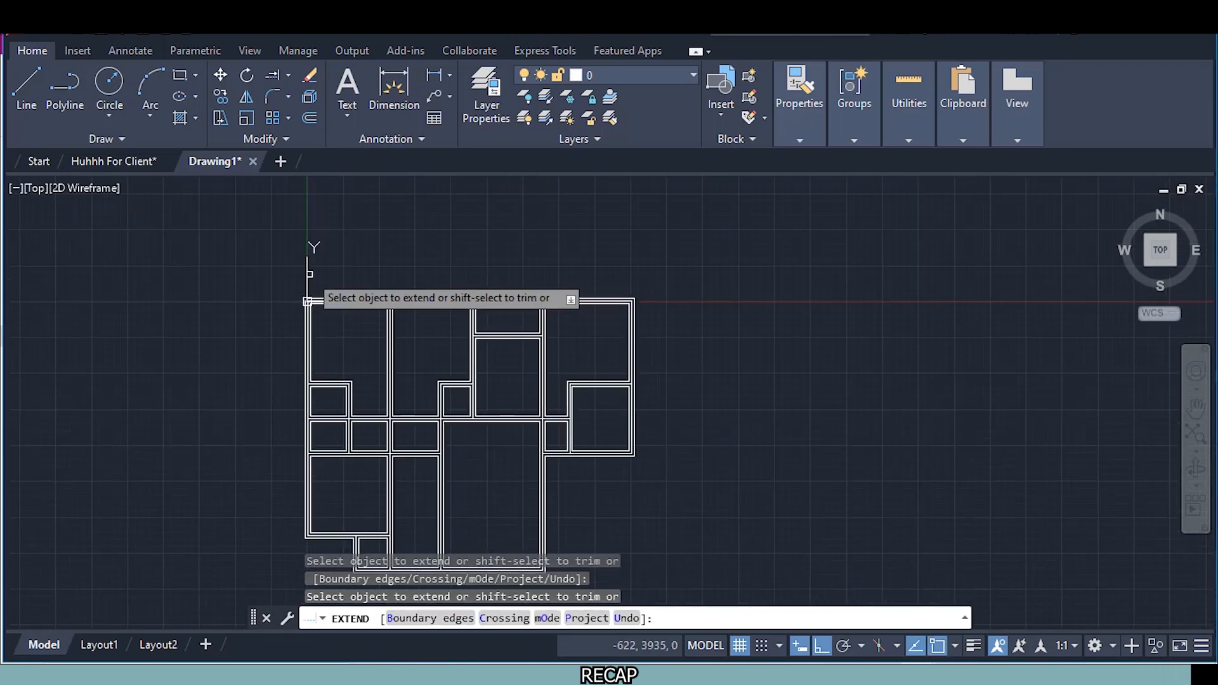
pyautogui.scroll(5, 271, 267)
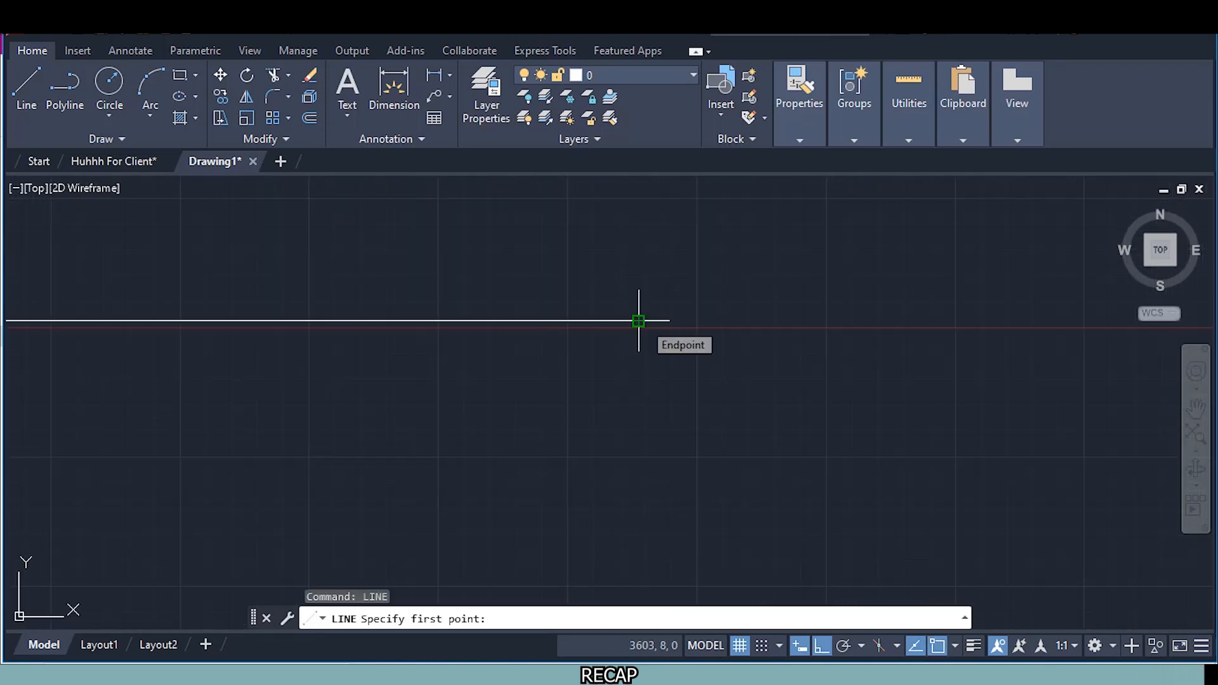
pyautogui.press('F3')
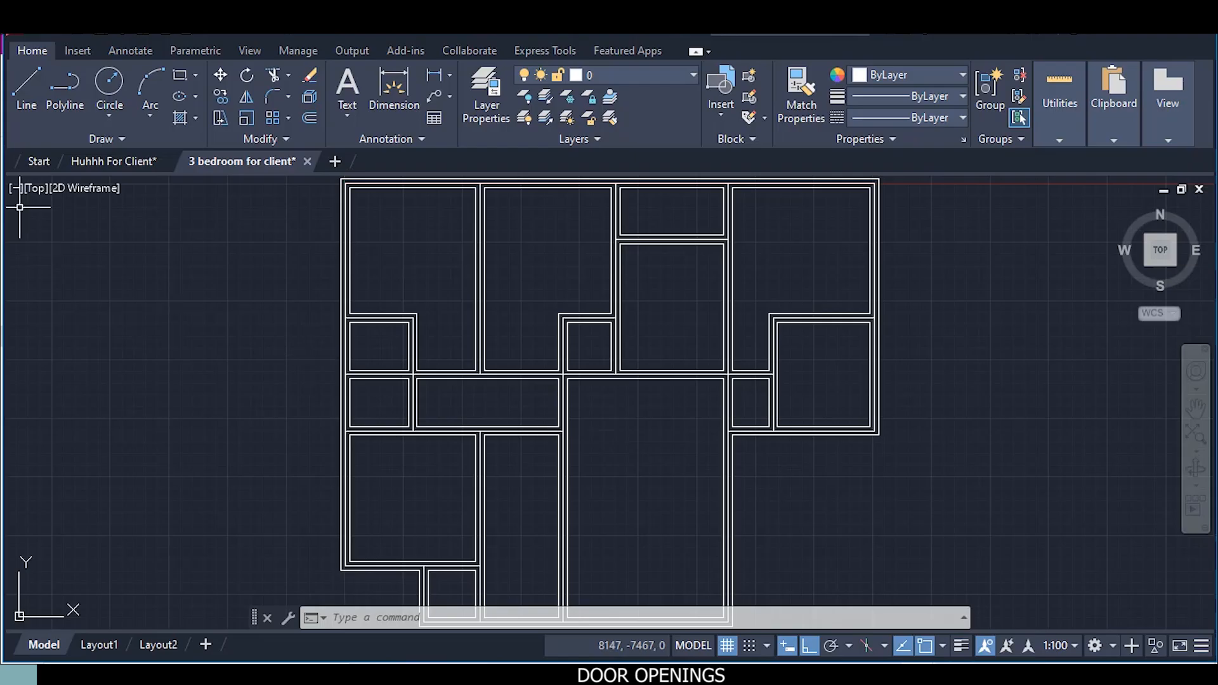
# Draw a line 300 mm left from the room's lower-right inner corner along the wall, continuing straight across the wall as a door jamb
pyautogui.click(14, 100)
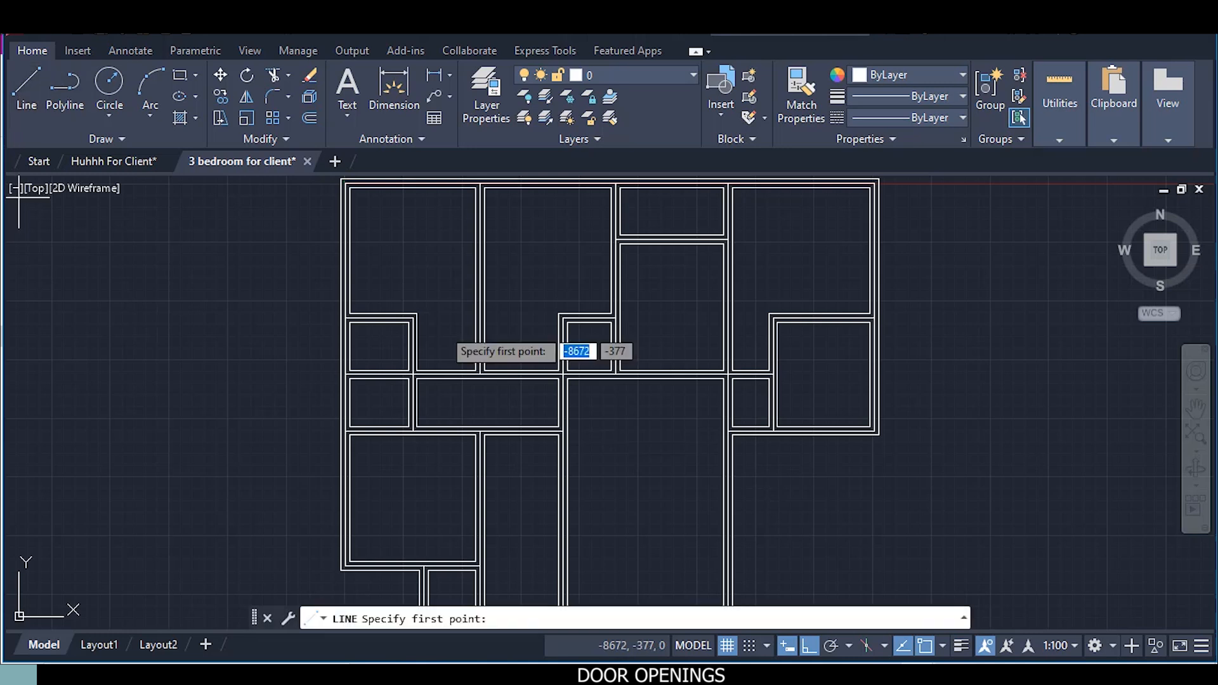
pyautogui.scroll(5, 468, 391)
pyautogui.moveTo(468, 390); pyautogui.dragTo(467, 484, button='middle')
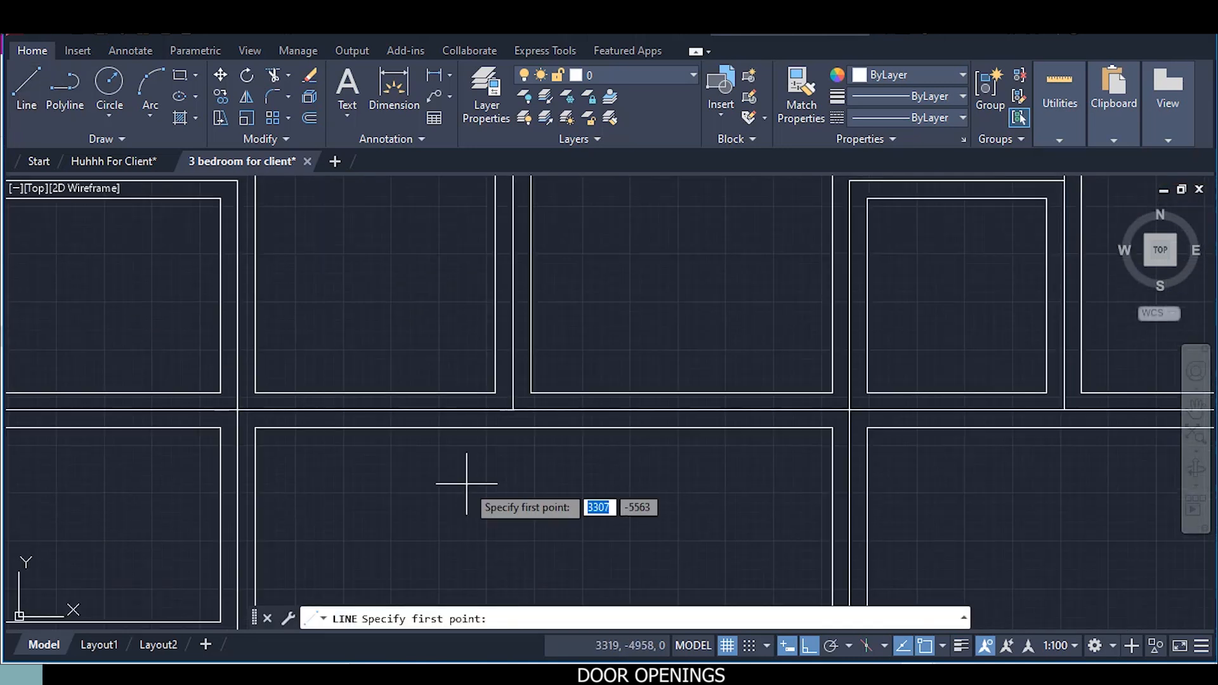
pyautogui.click(495, 393)
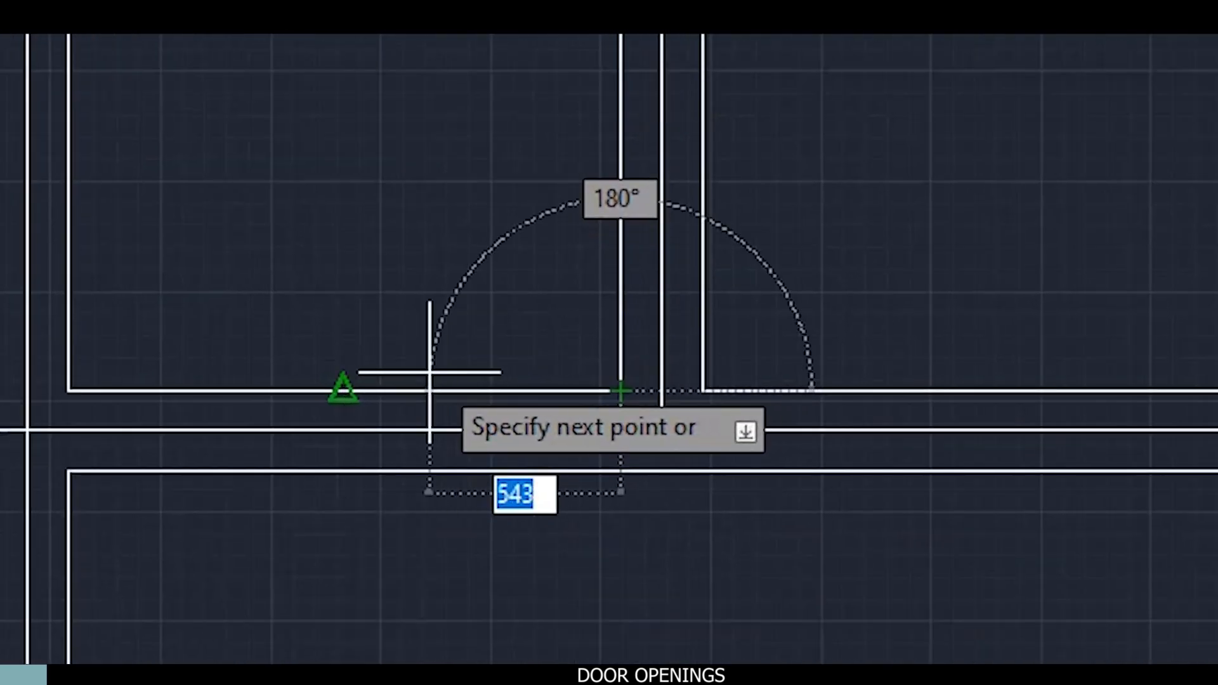
pyautogui.write('300')
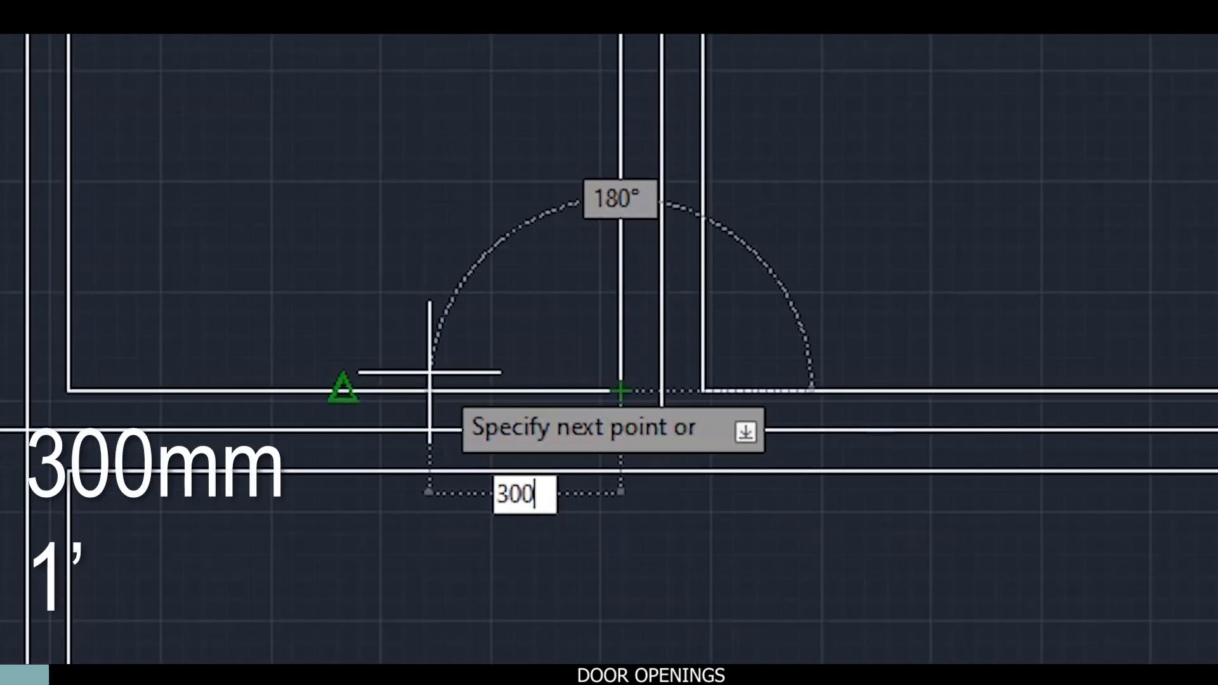
pyautogui.press('Return')
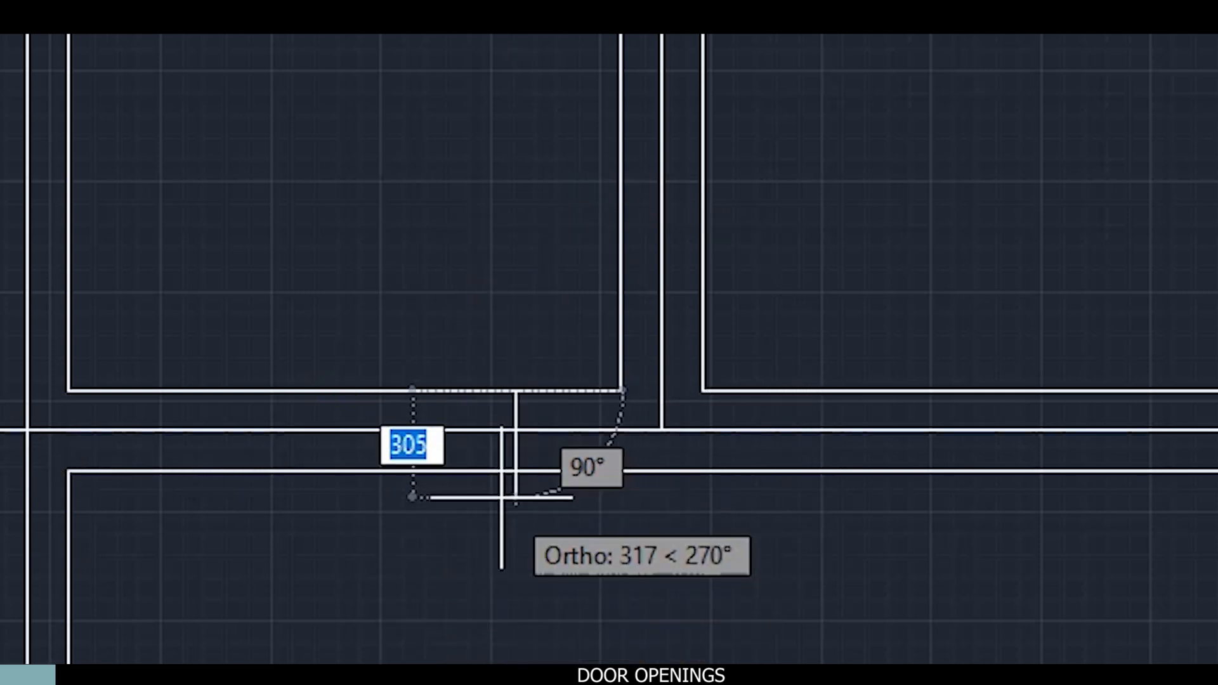
pyautogui.scroll(2, 511, 467)
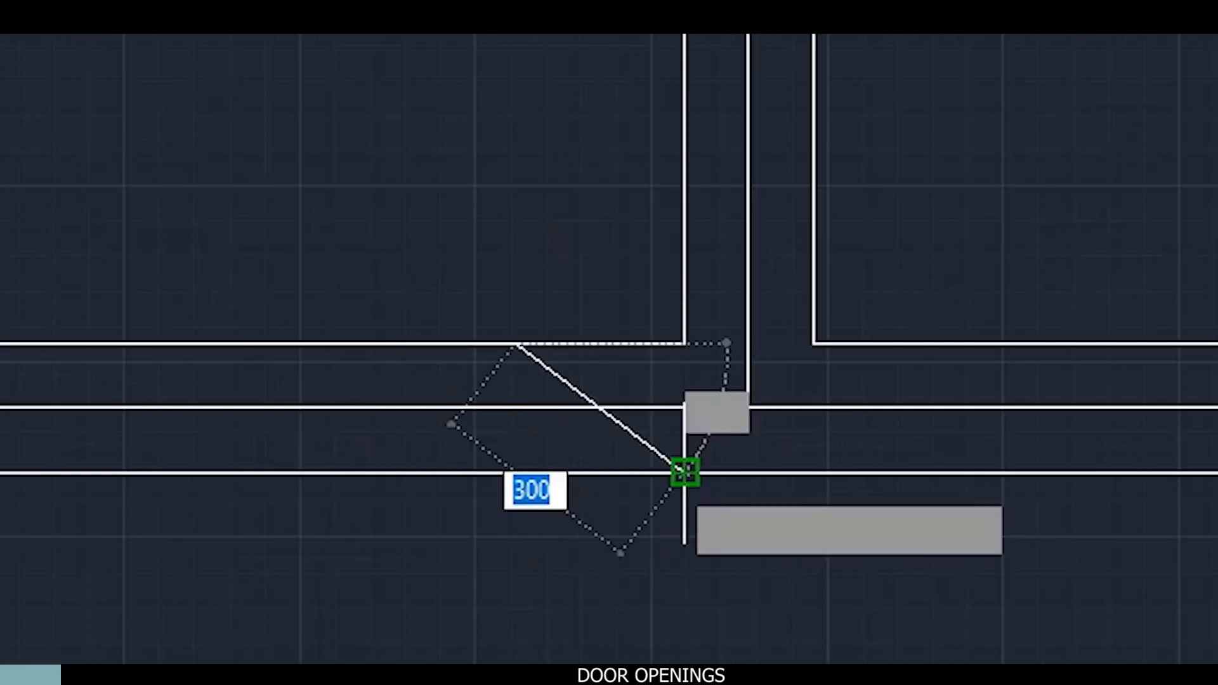
pyautogui.click(513, 472)
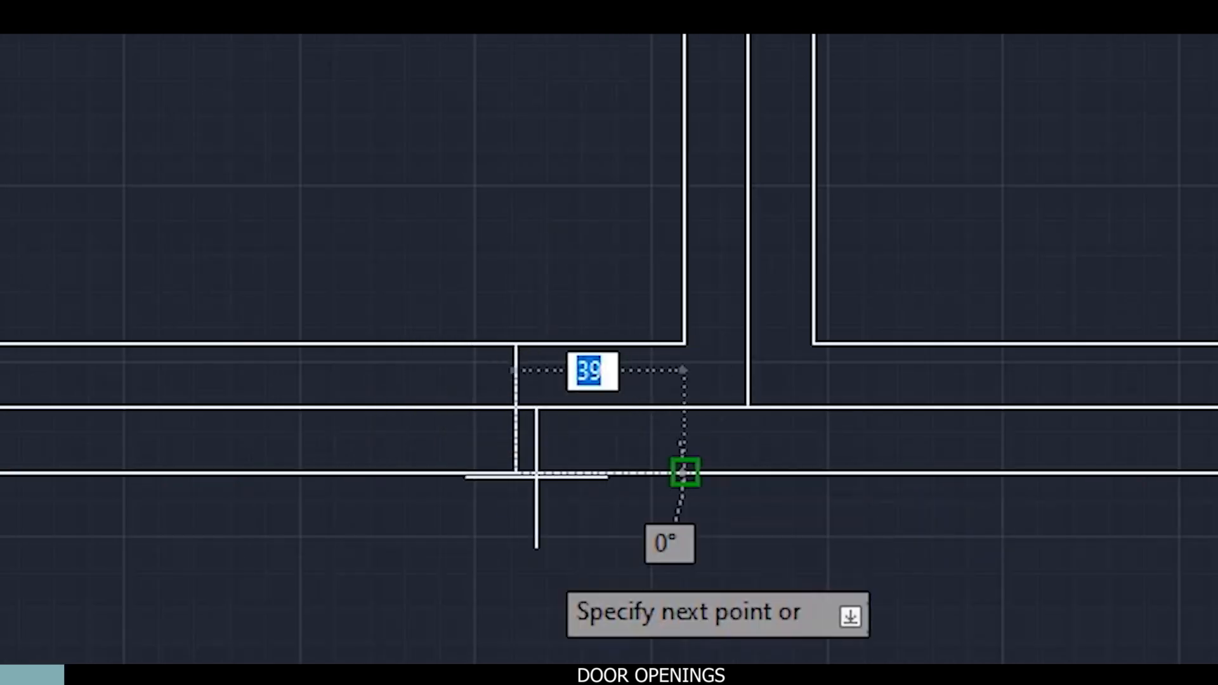
pyautogui.press('Escape')
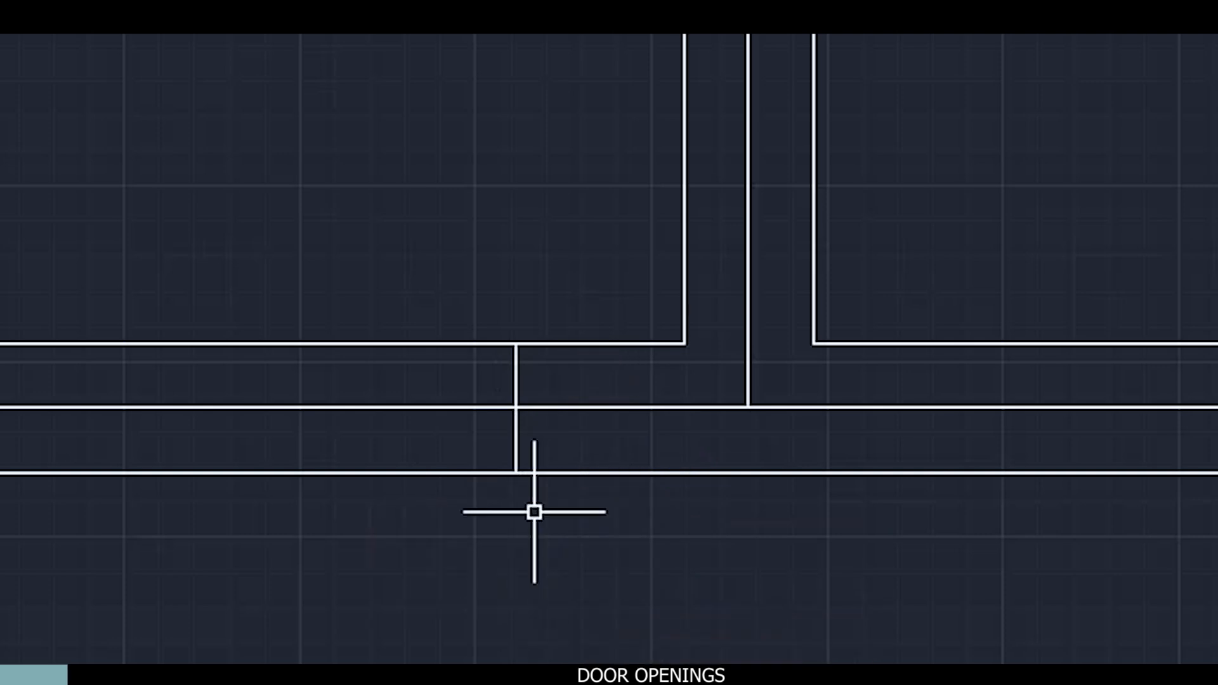
pyautogui.scroll(-2, 517, 368)
pyautogui.click(492, 368)
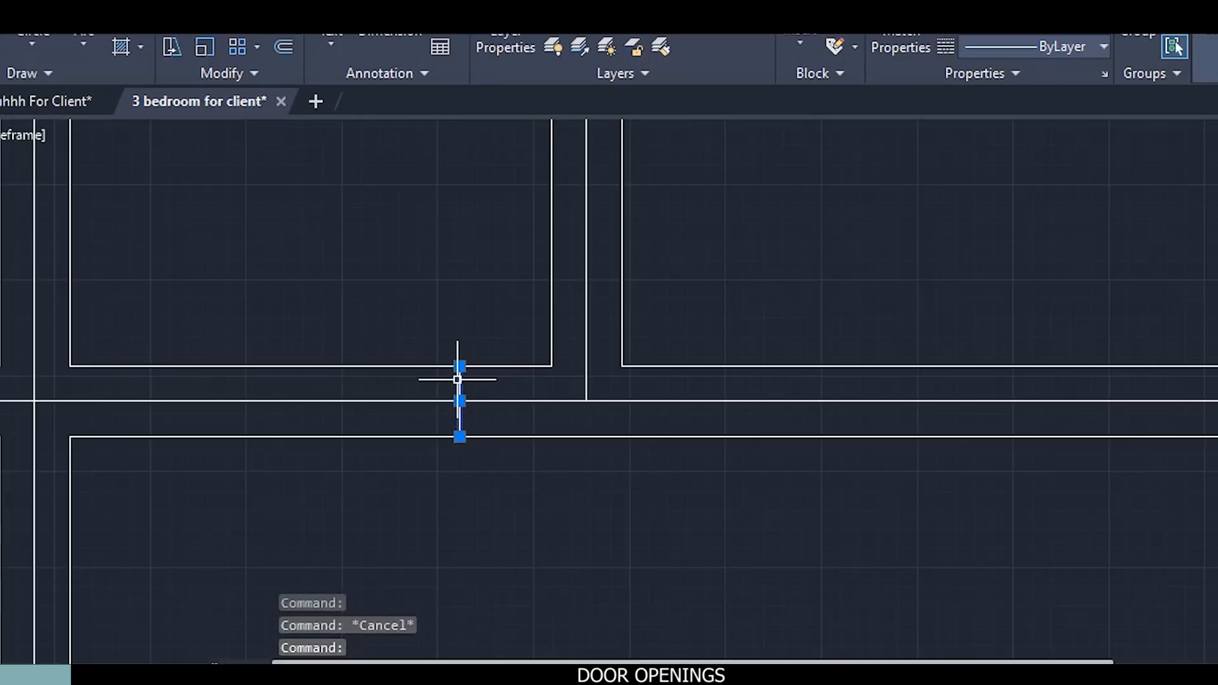
pyautogui.rightClick(471, 279)
pyautogui.click(521, 357)
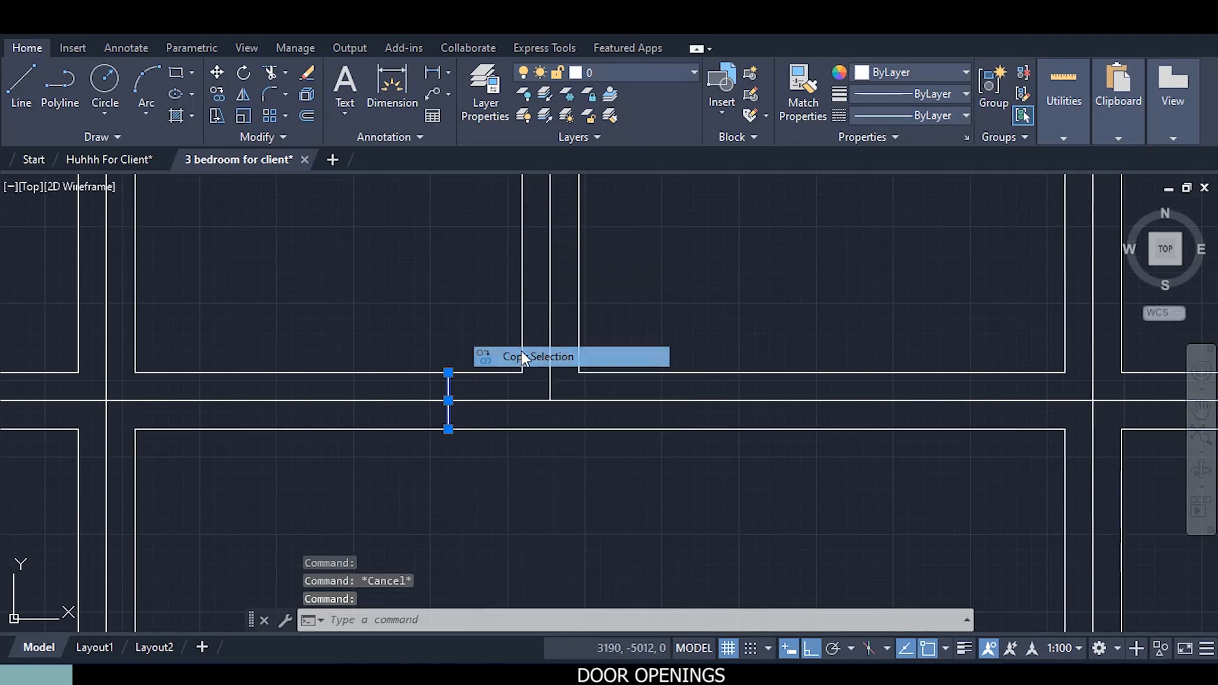
pyautogui.click(521, 357)
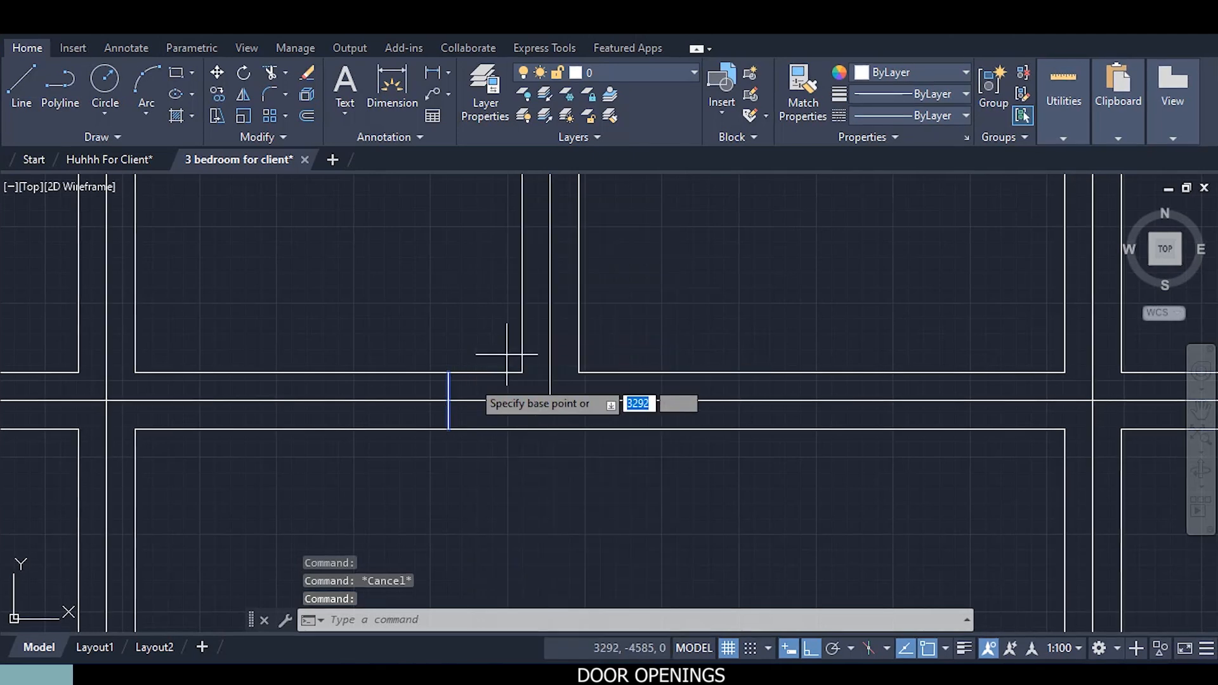
pyautogui.click(447, 429)
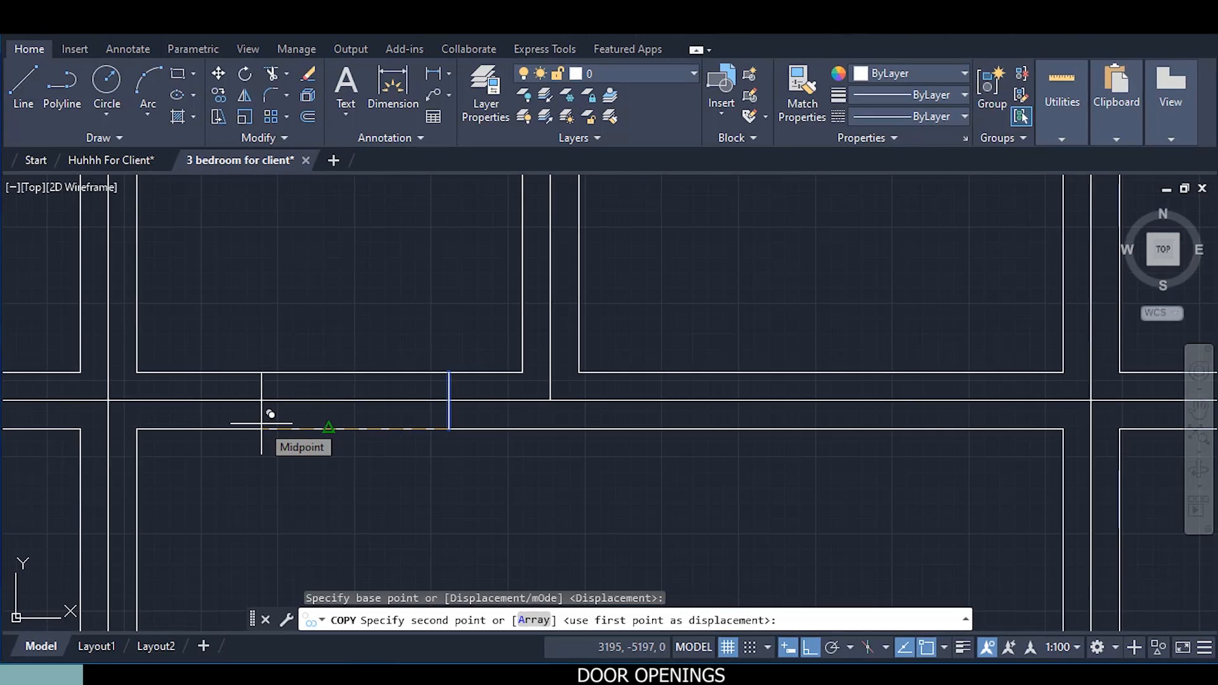
pyautogui.write('900')
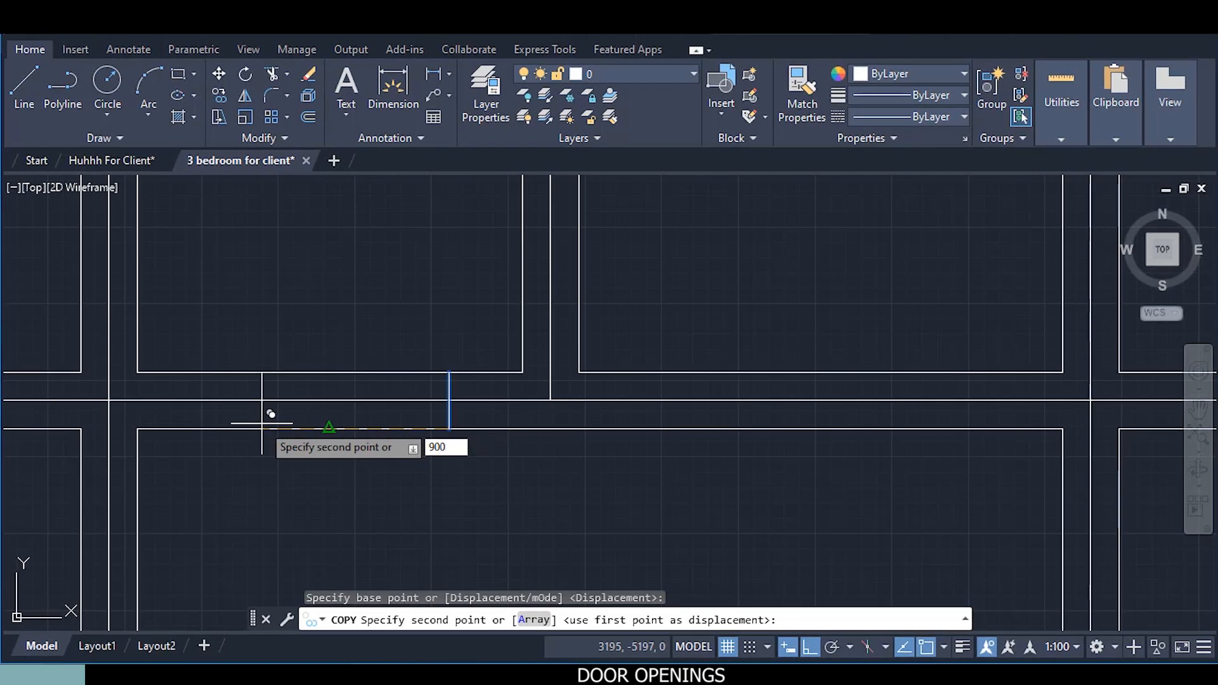
pyautogui.press('Escape')
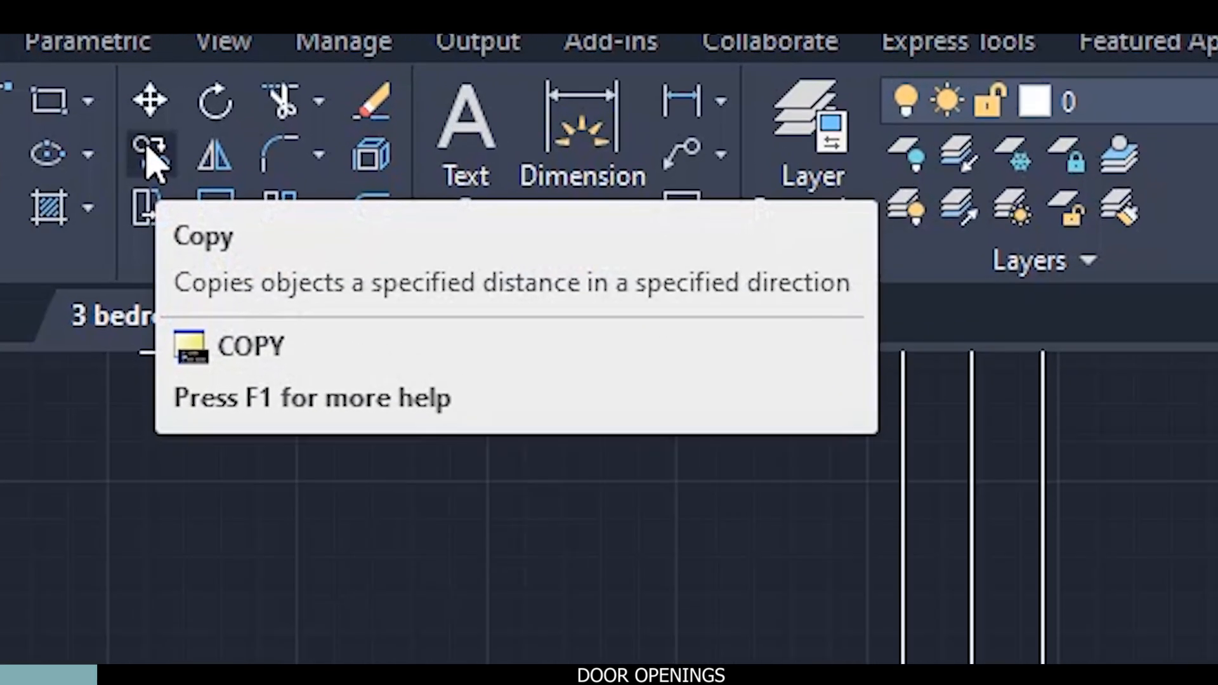
# Copy the door jamb line 900 mm to the left along the same wall
pyautogui.click(148, 152)
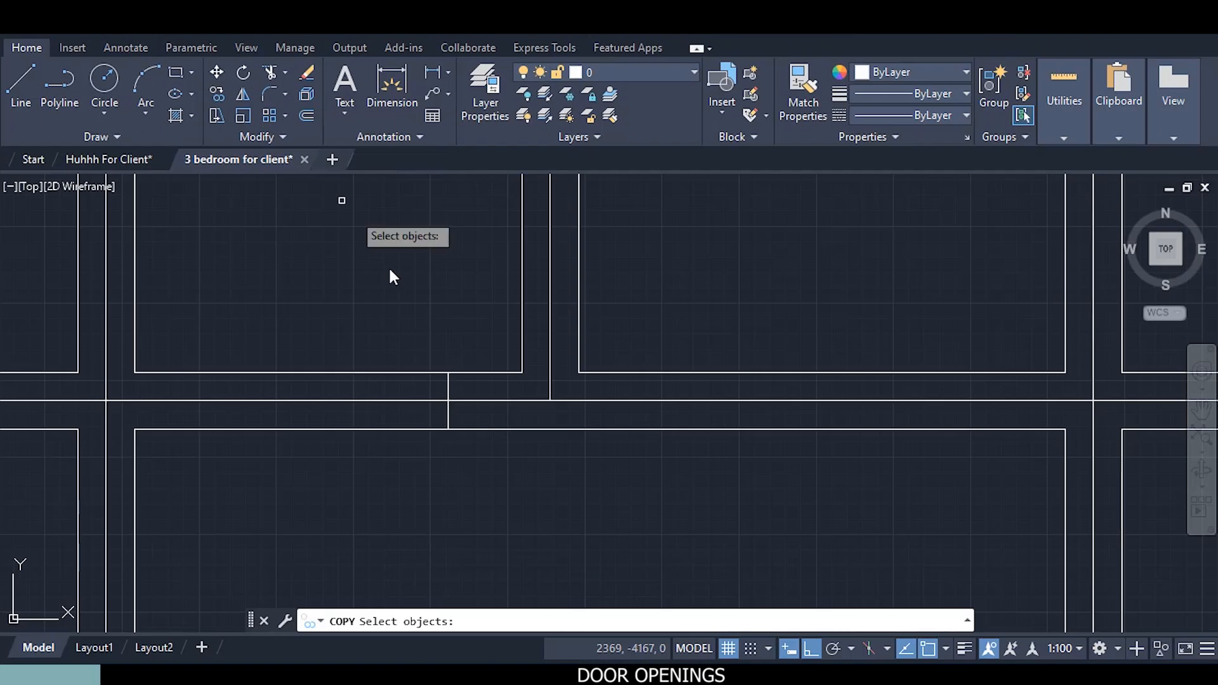
pyautogui.click(449, 378)
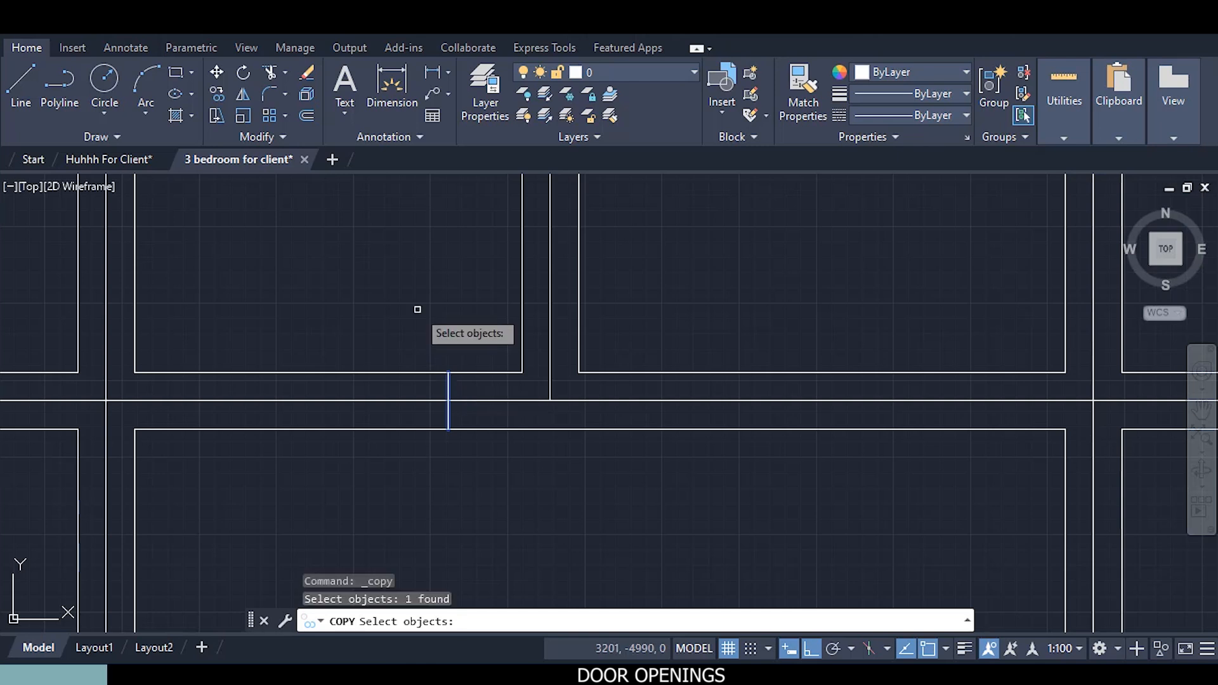
pyautogui.press('Return')
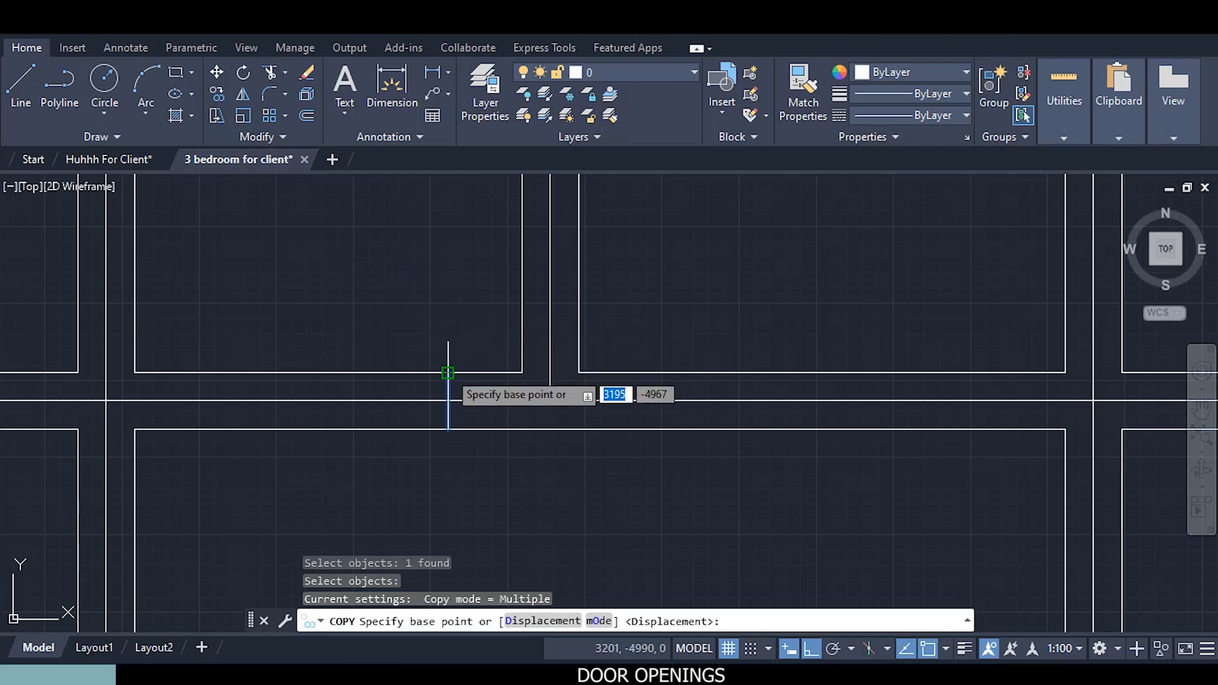
pyautogui.click(447, 373)
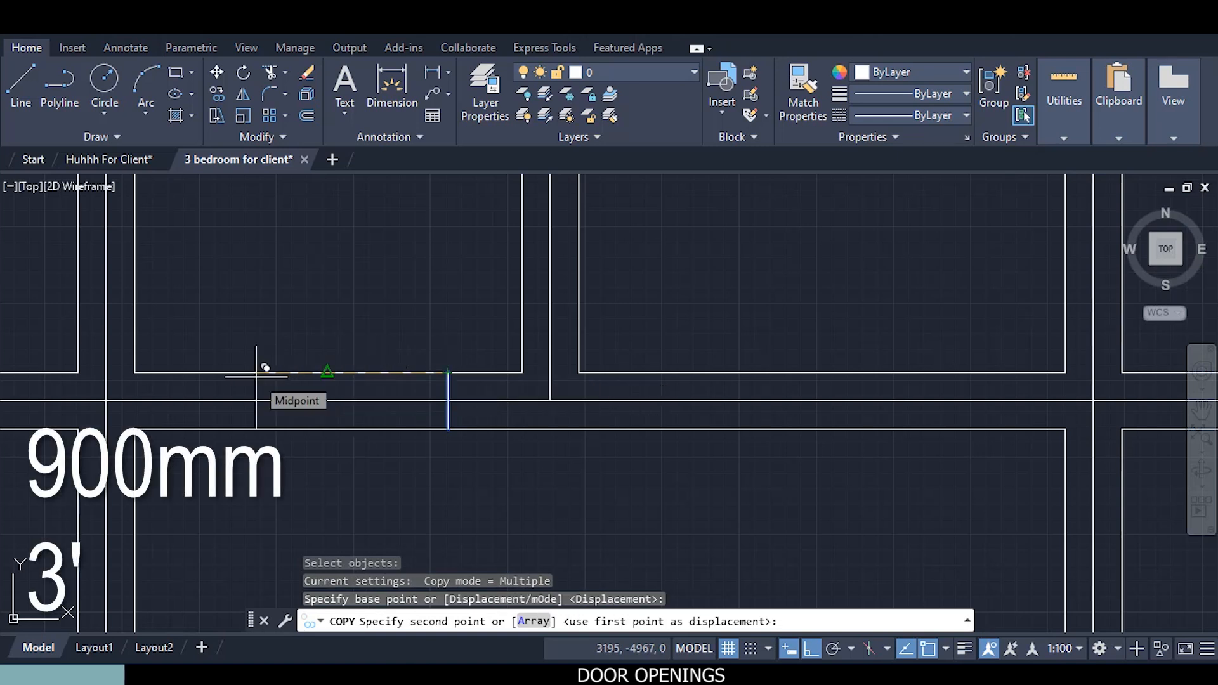
pyautogui.write('900')
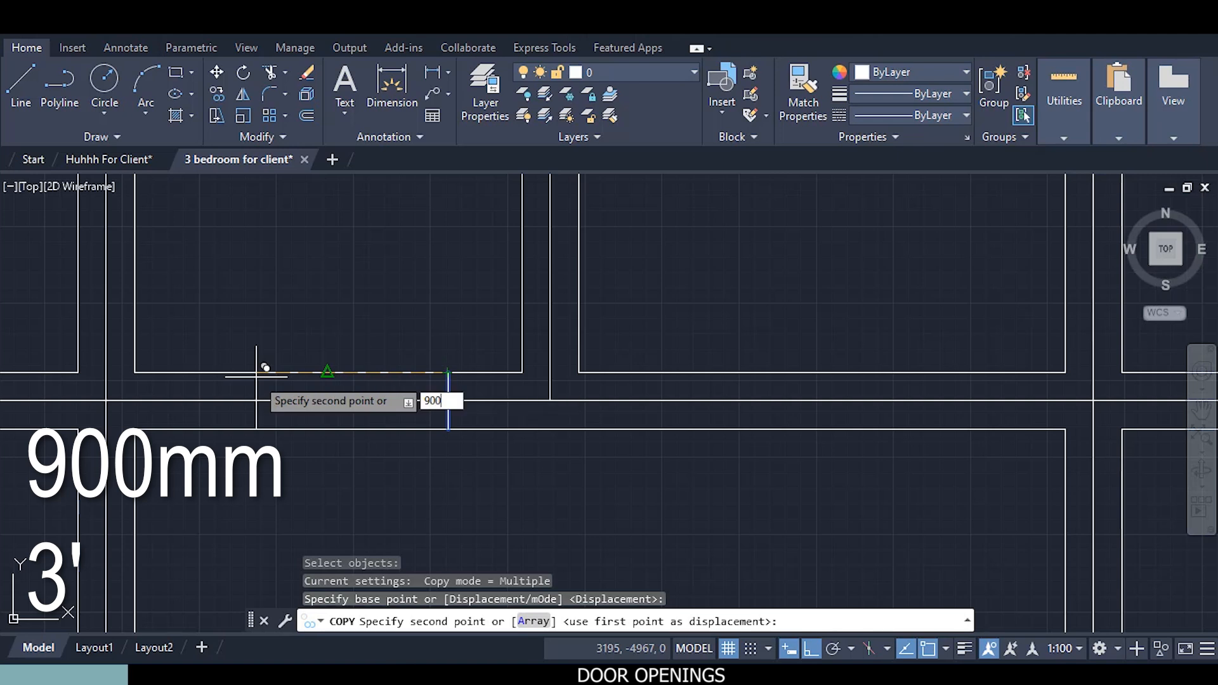
pyautogui.press('Return')
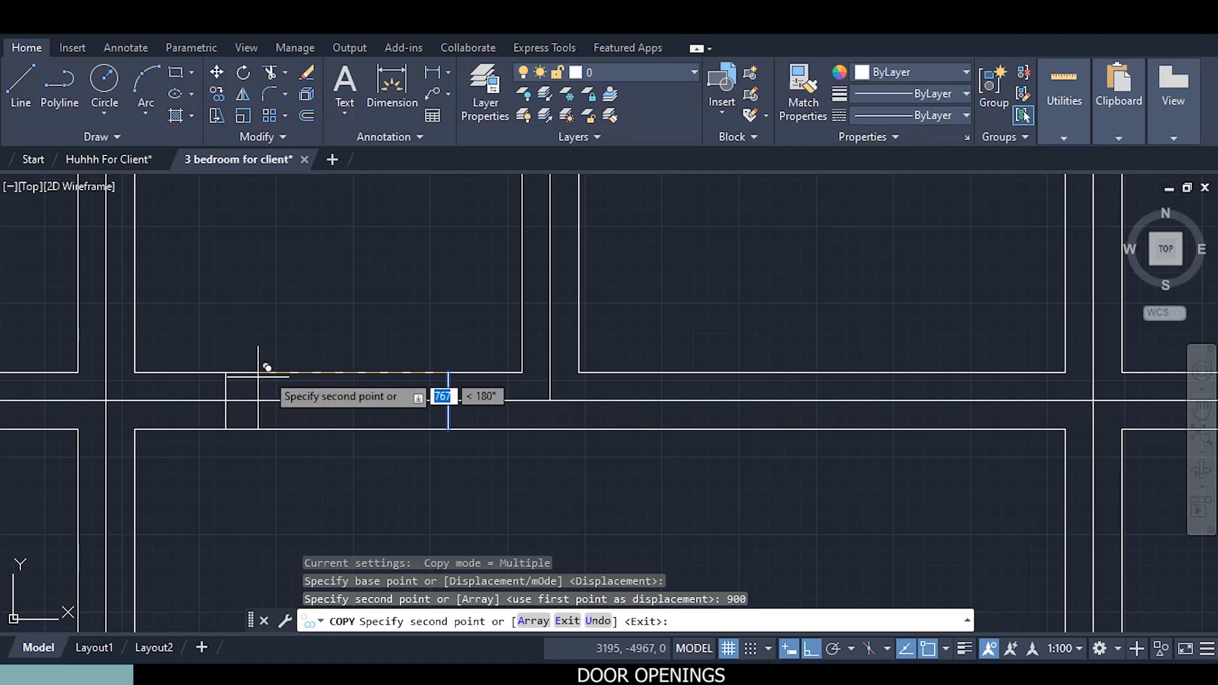
pyautogui.press('Escape')
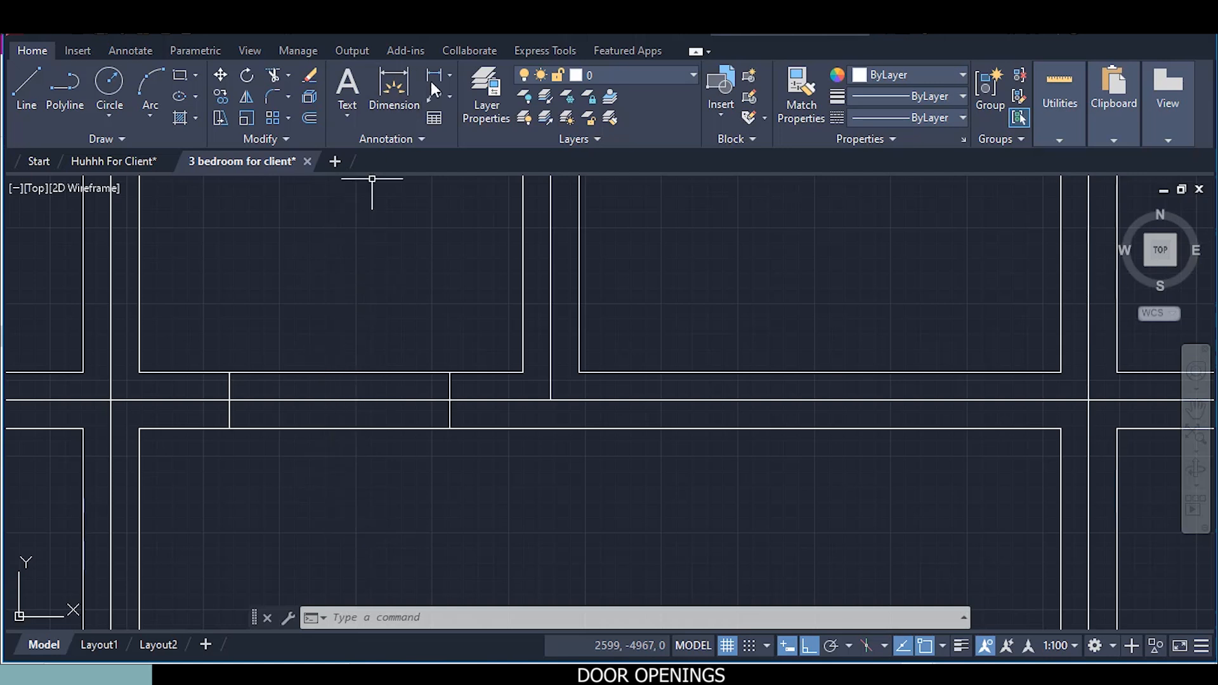
# Trim all three wall lines between the two jamb lines to open the doorway
pyautogui.click(304, 75)
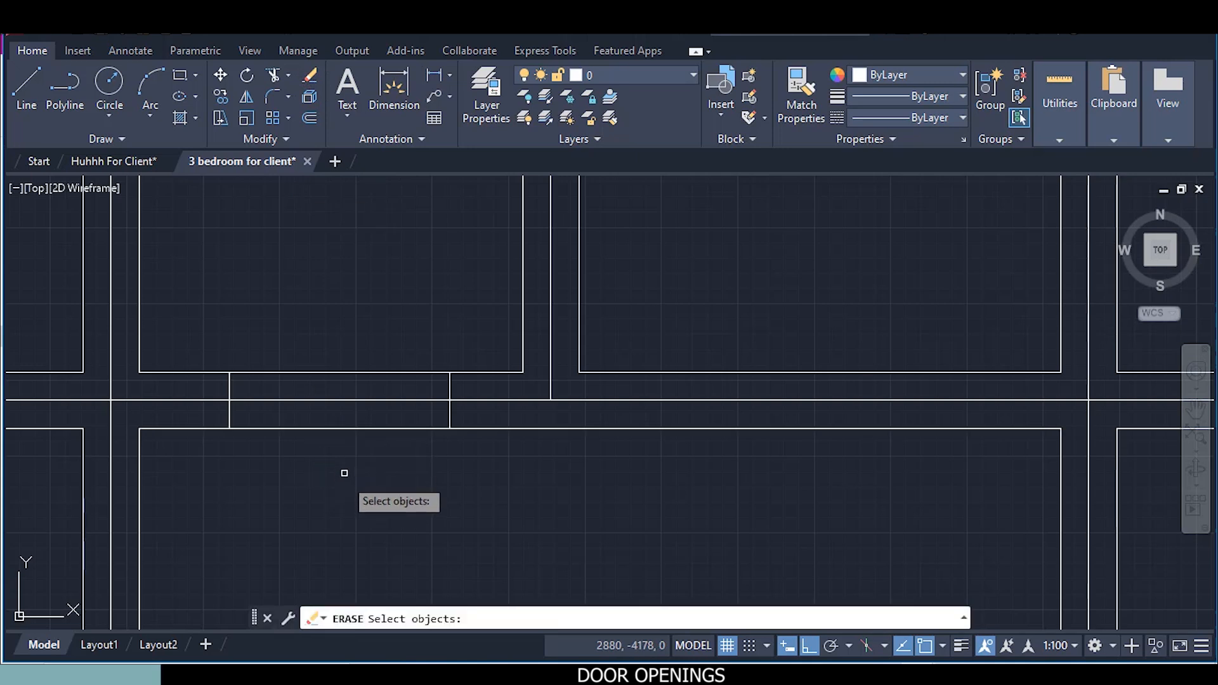
pyautogui.press('Escape')
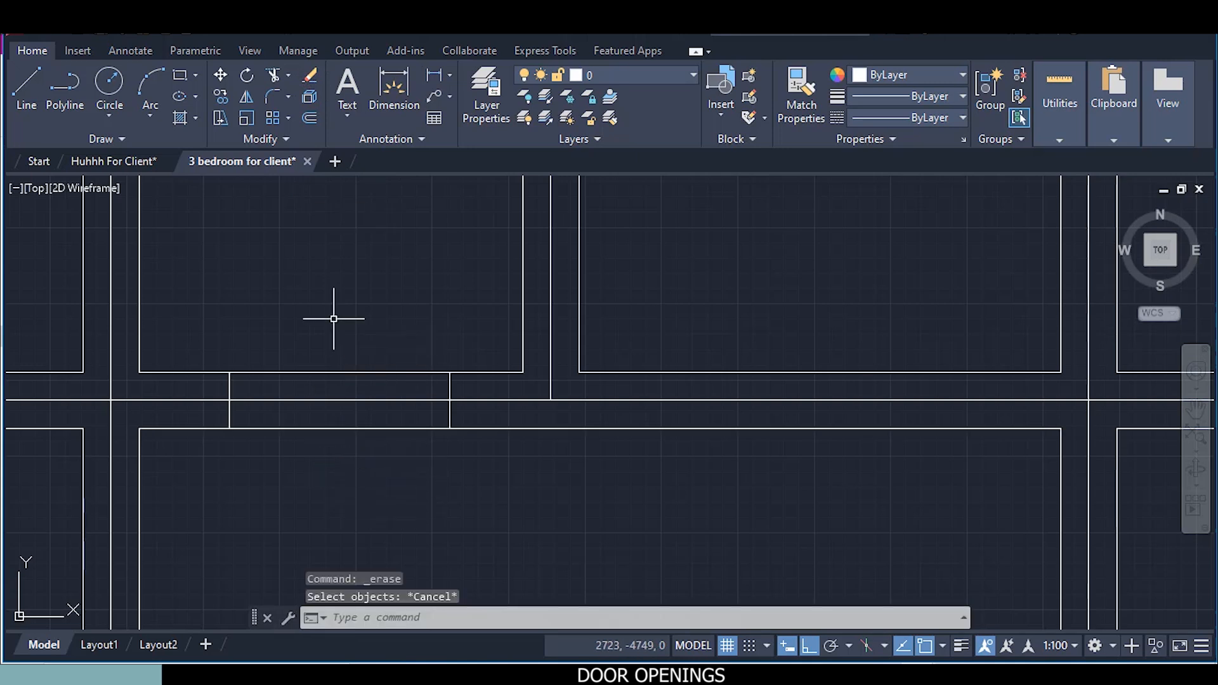
pyautogui.click(273, 72)
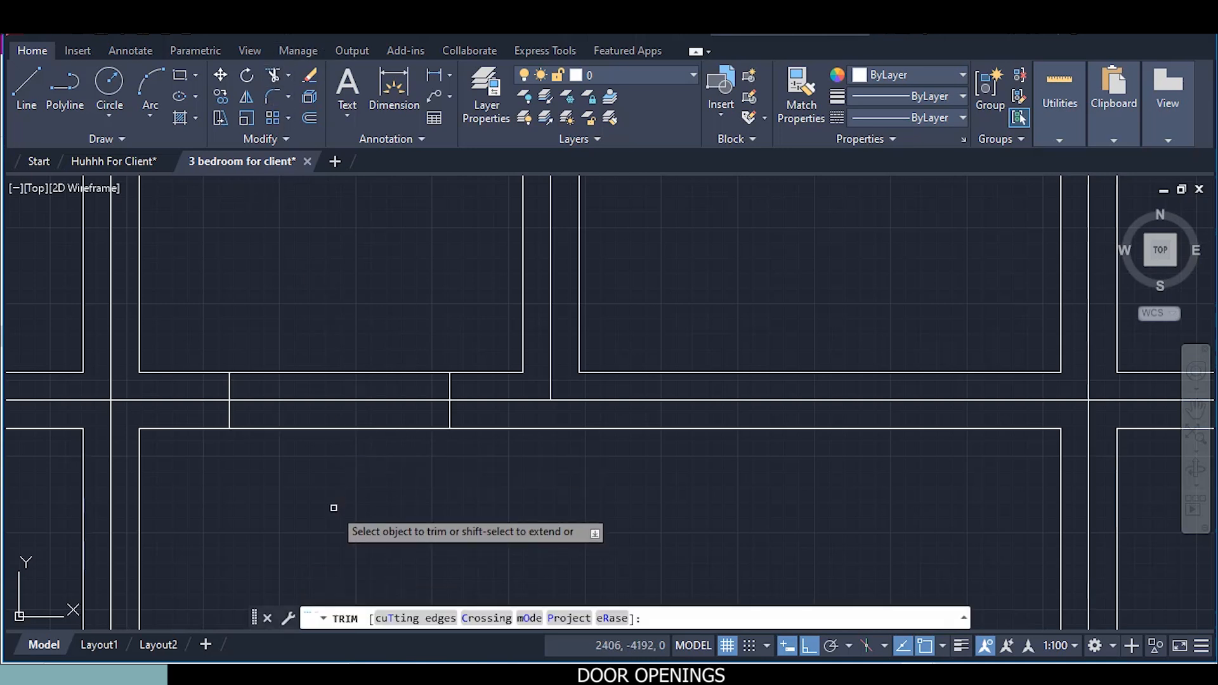
pyautogui.click(323, 482)
pyautogui.press('Return')
pyautogui.scroll(-5, 336, 342)
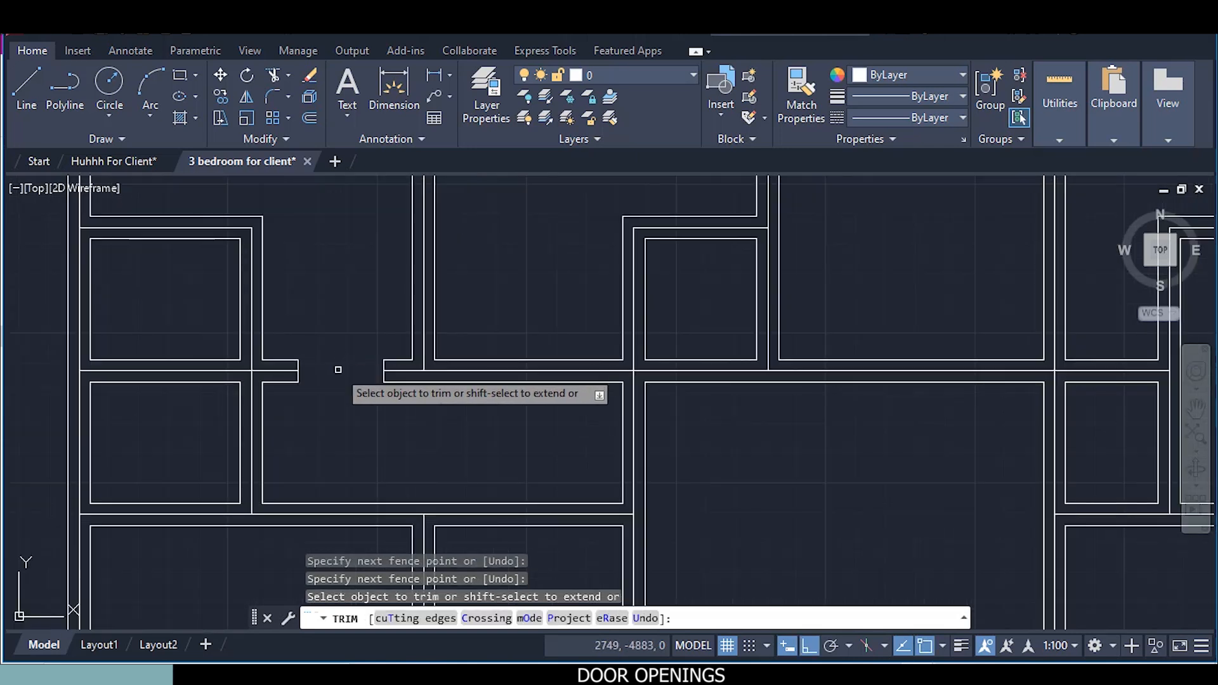
pyautogui.press('Escape')
pyautogui.moveTo(337, 426); pyautogui.dragTo(331, 409, button='middle')
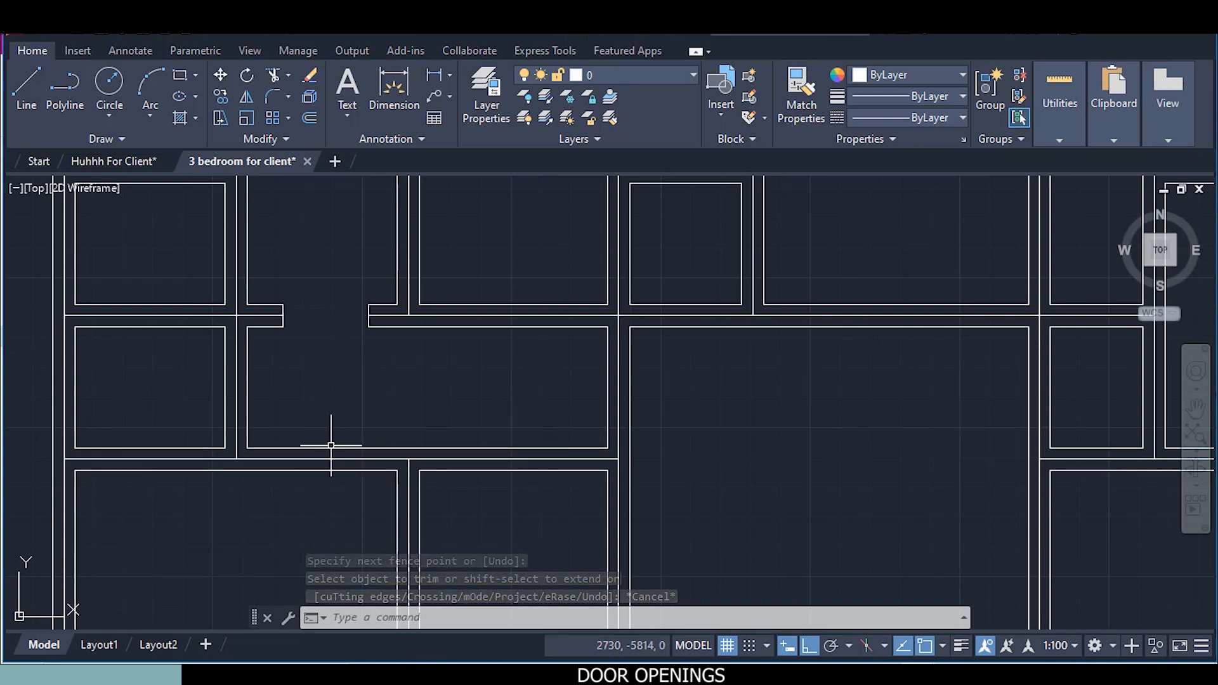
# Copy both door jamb lines straight down onto the parallel wall below, using the wall centreline intersection as base point
pyautogui.click(367, 315)
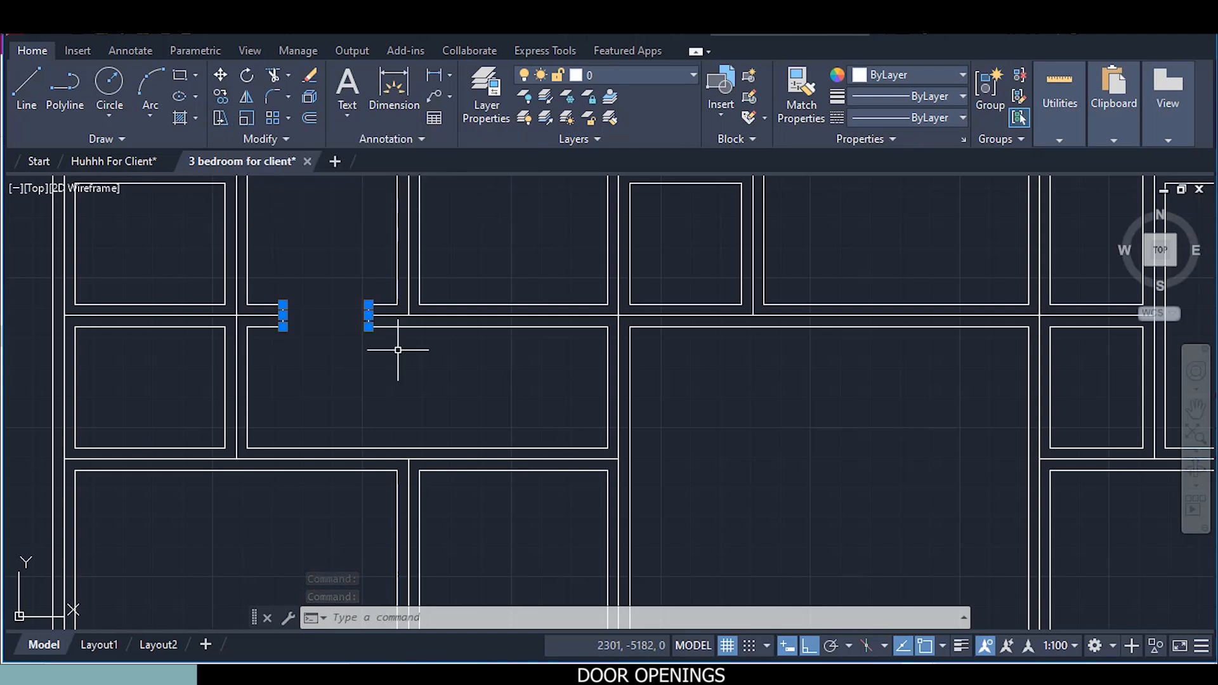
pyautogui.rightClick(427, 235)
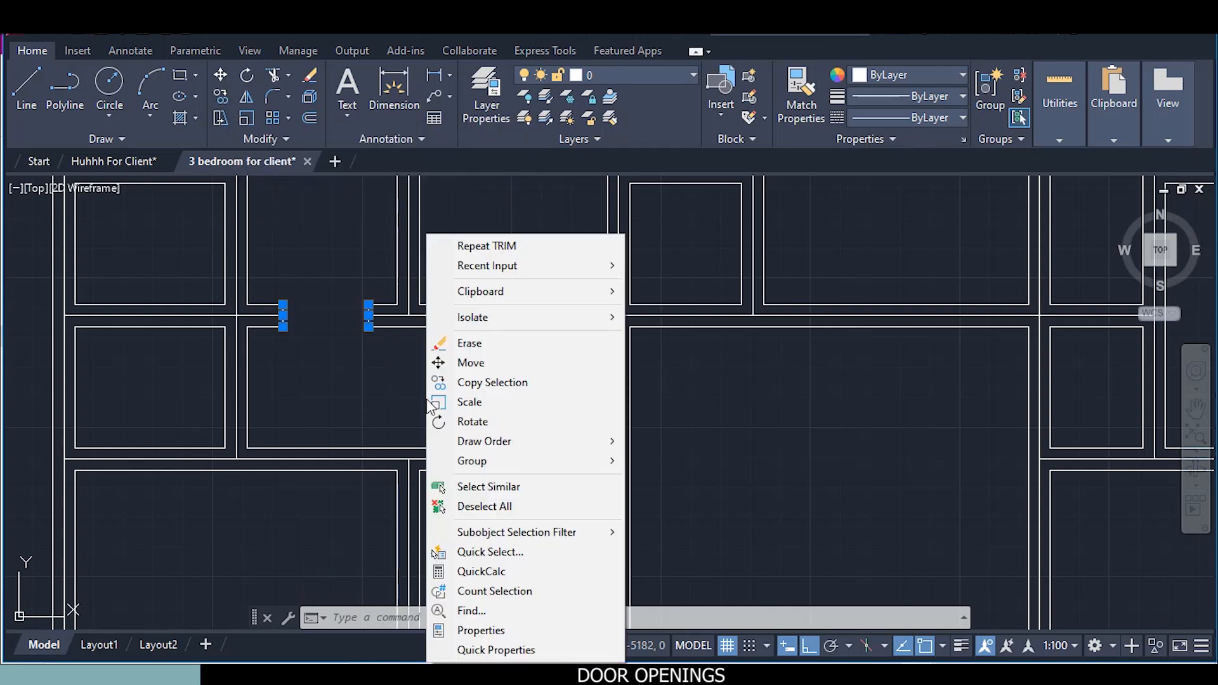
pyautogui.click(478, 383)
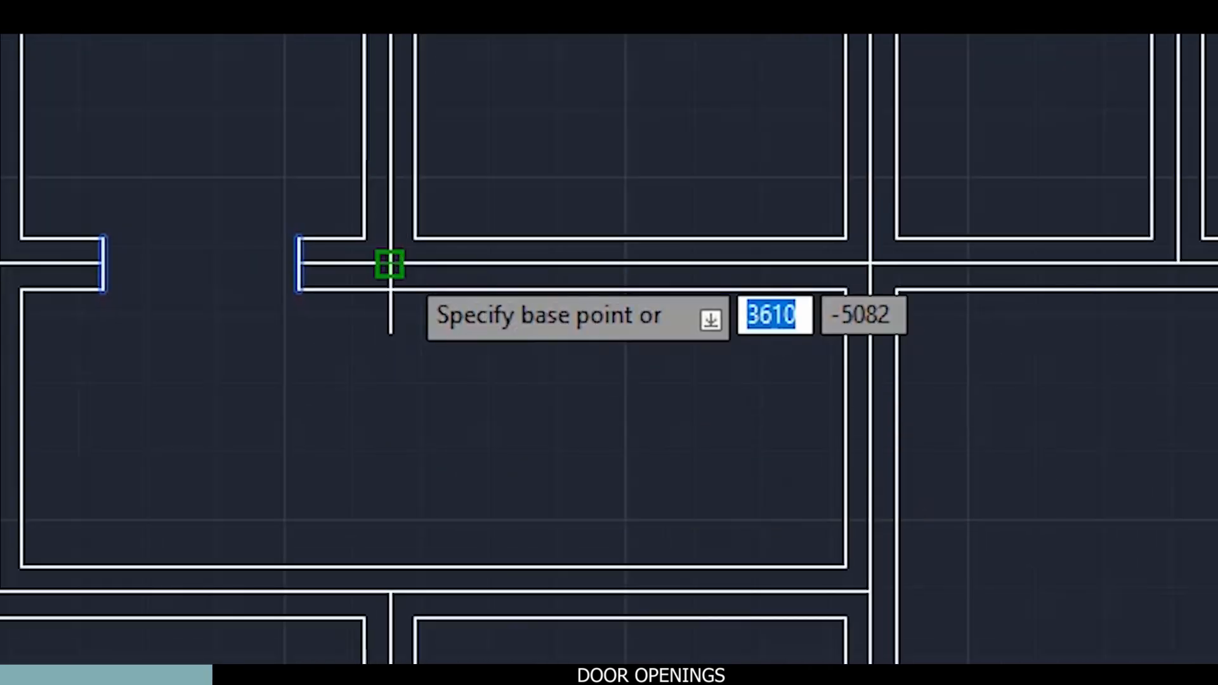
pyautogui.click(389, 264)
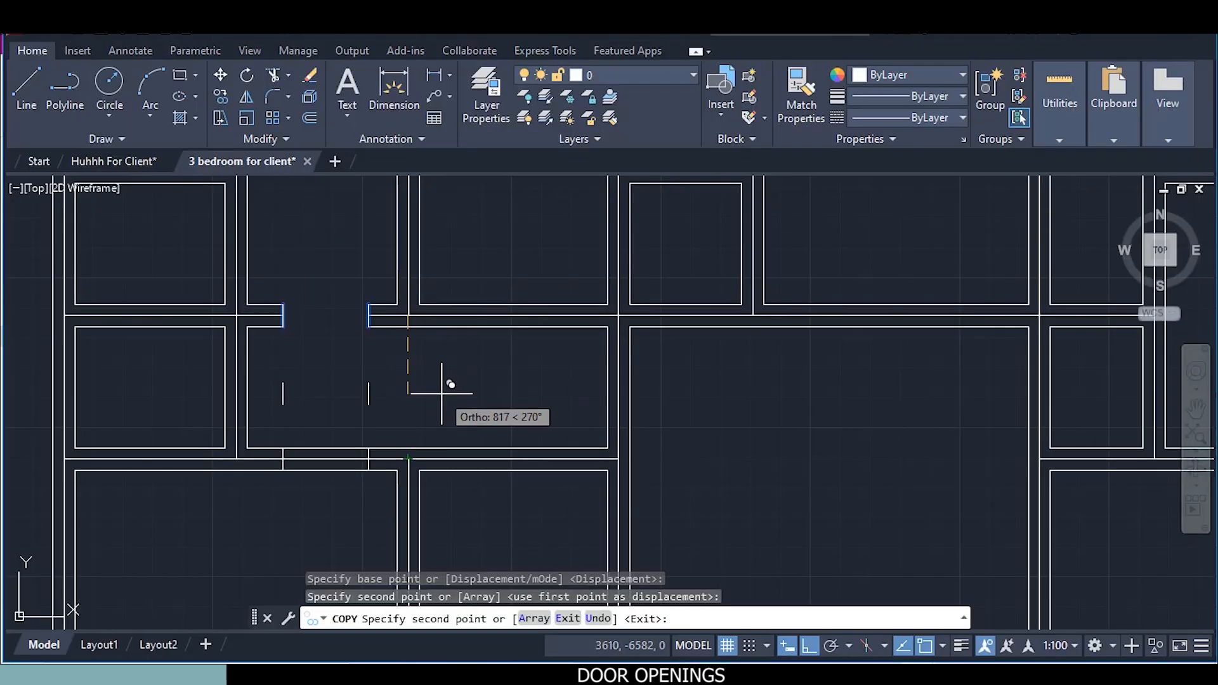
pyautogui.press('Escape')
# Trim the three wall lines between the two copied jambs to open the lower doorway
pyautogui.moveTo(332, 451); pyautogui.dragTo(332, 413, button='middle')
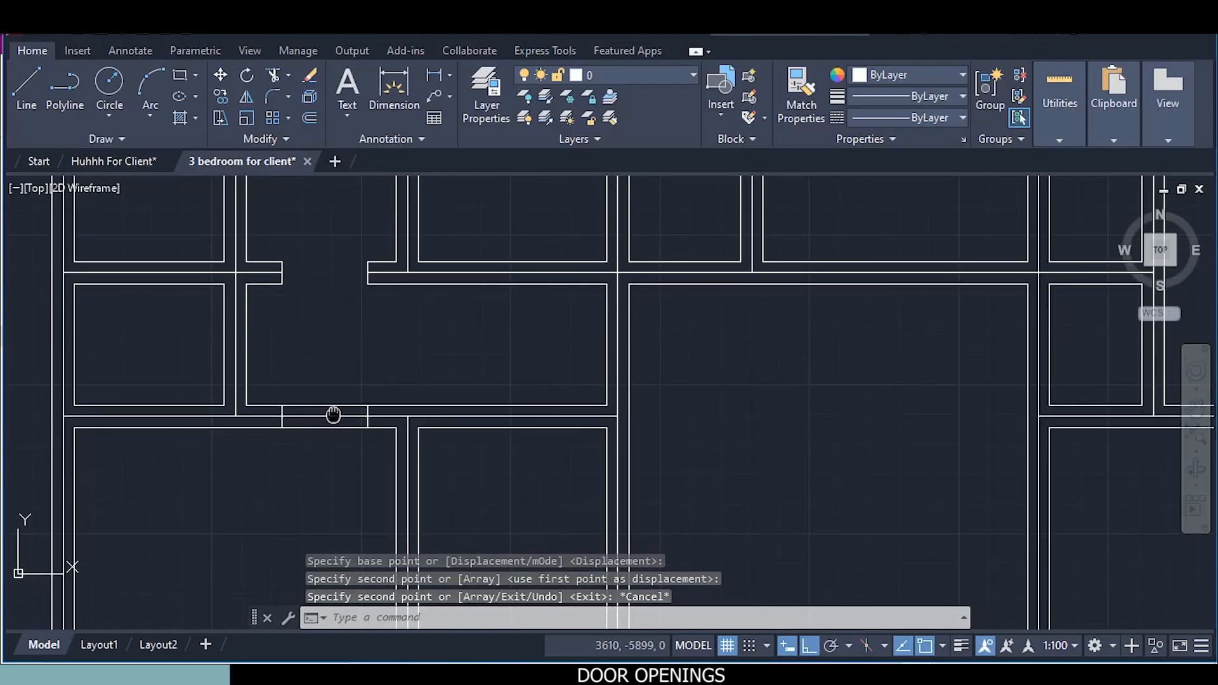
pyautogui.scroll(4, 312, 441)
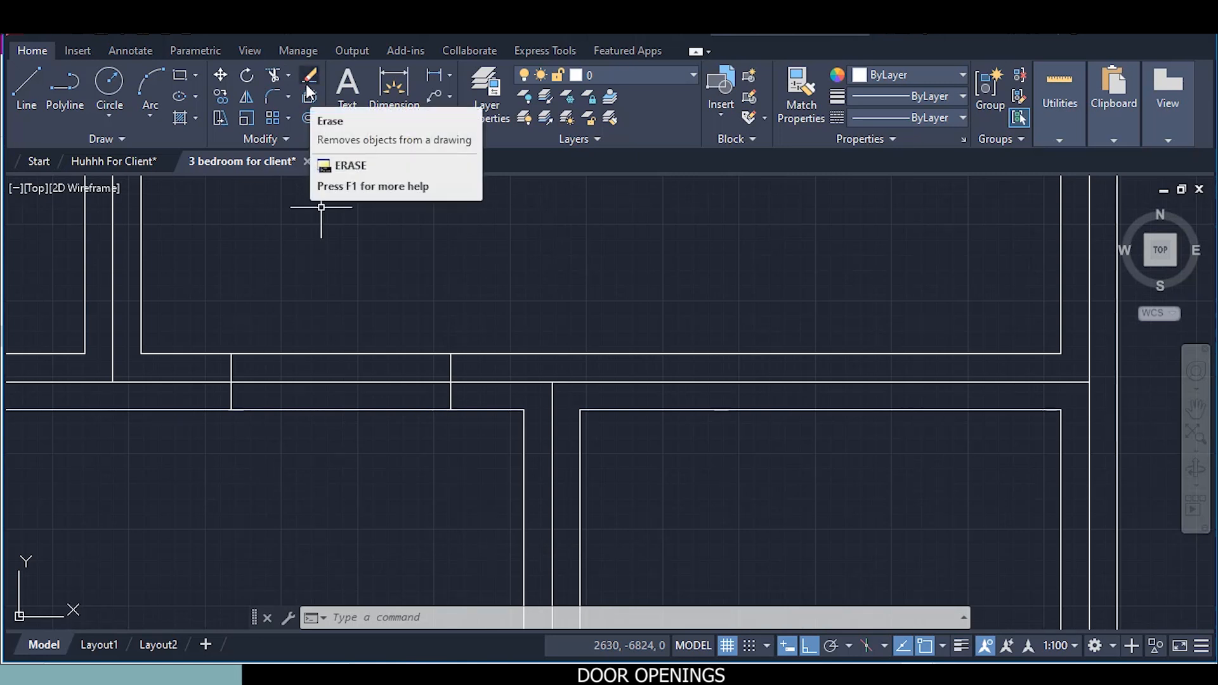
pyautogui.click(268, 75)
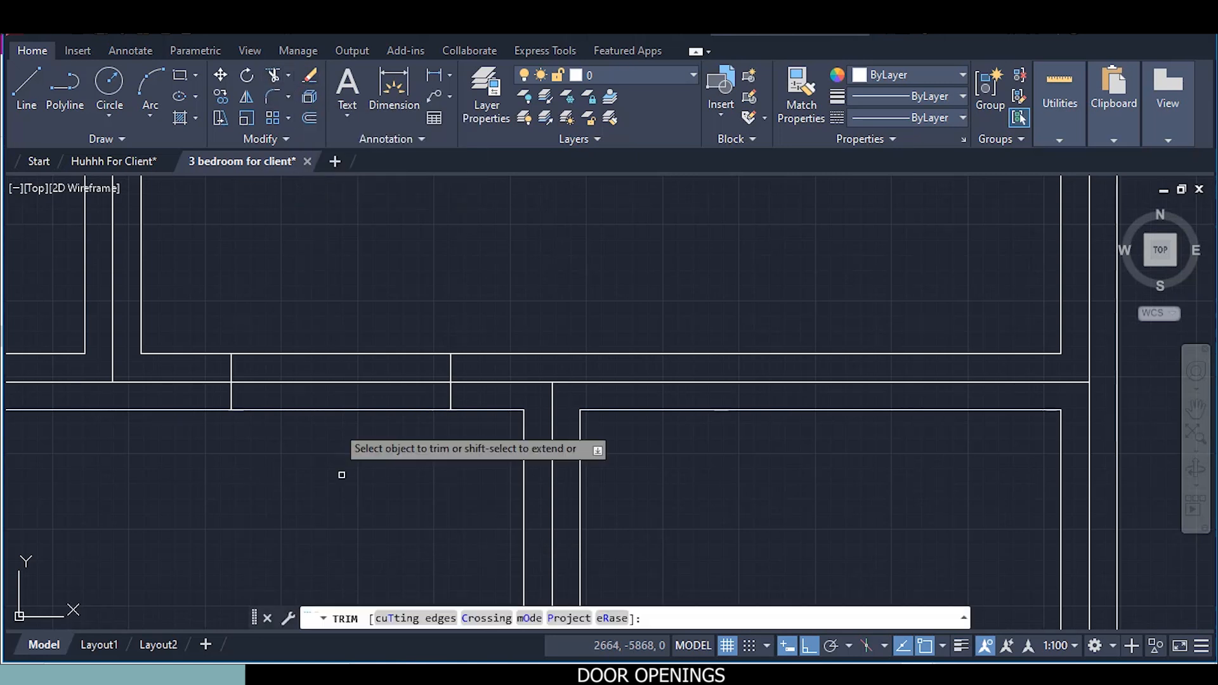
pyautogui.moveTo(342, 480); pyautogui.dragTo(367, 279)
pyautogui.scroll(-3, 367, 279)
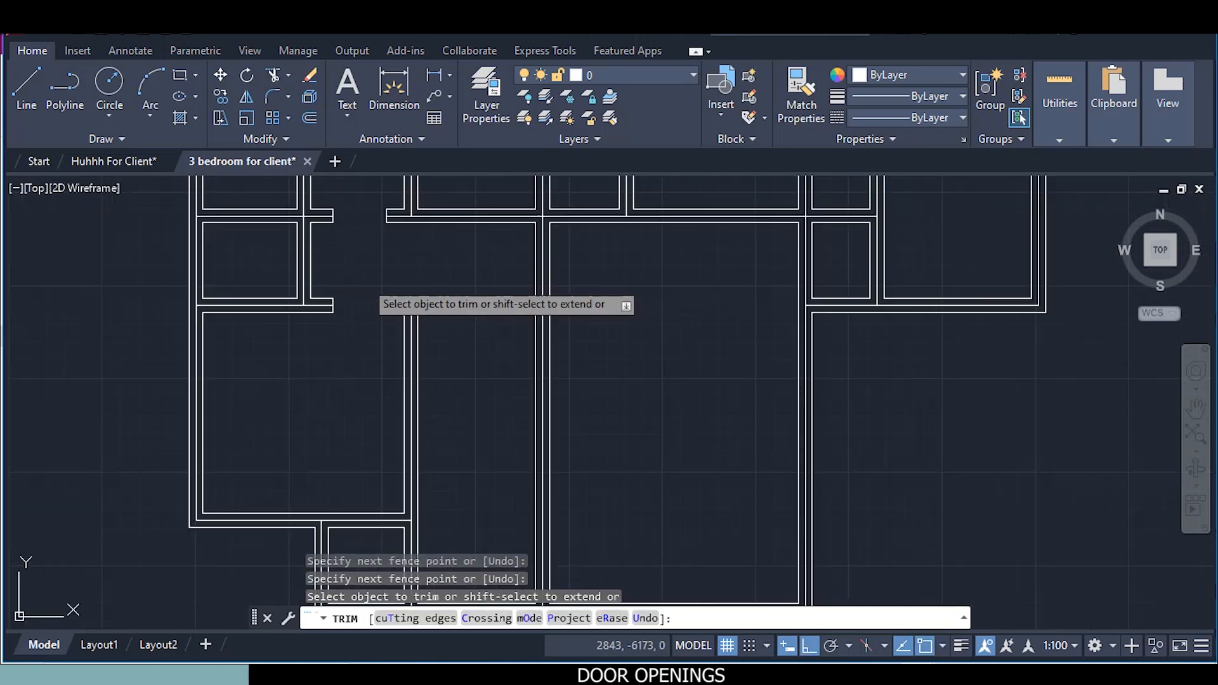
# Draw a line 100 mm up from the upper small room's lower-right inner corner, continuing about 780 mm right across the wall as a jamb
pyautogui.moveTo(368, 264)
pyautogui.mouseDown(button='middle')
pyautogui.moveTo(332, 435)
pyautogui.moveTo(327, 415)
pyautogui.mouseUp(button='middle')
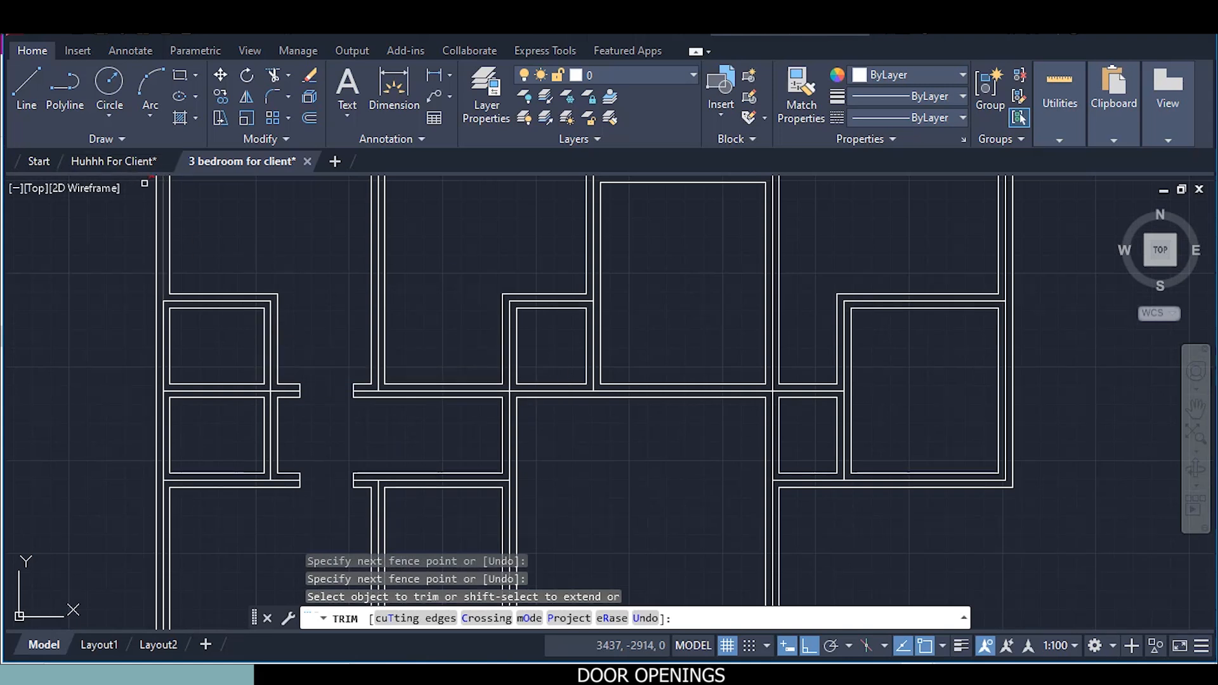
pyautogui.scroll(2, 303, 351)
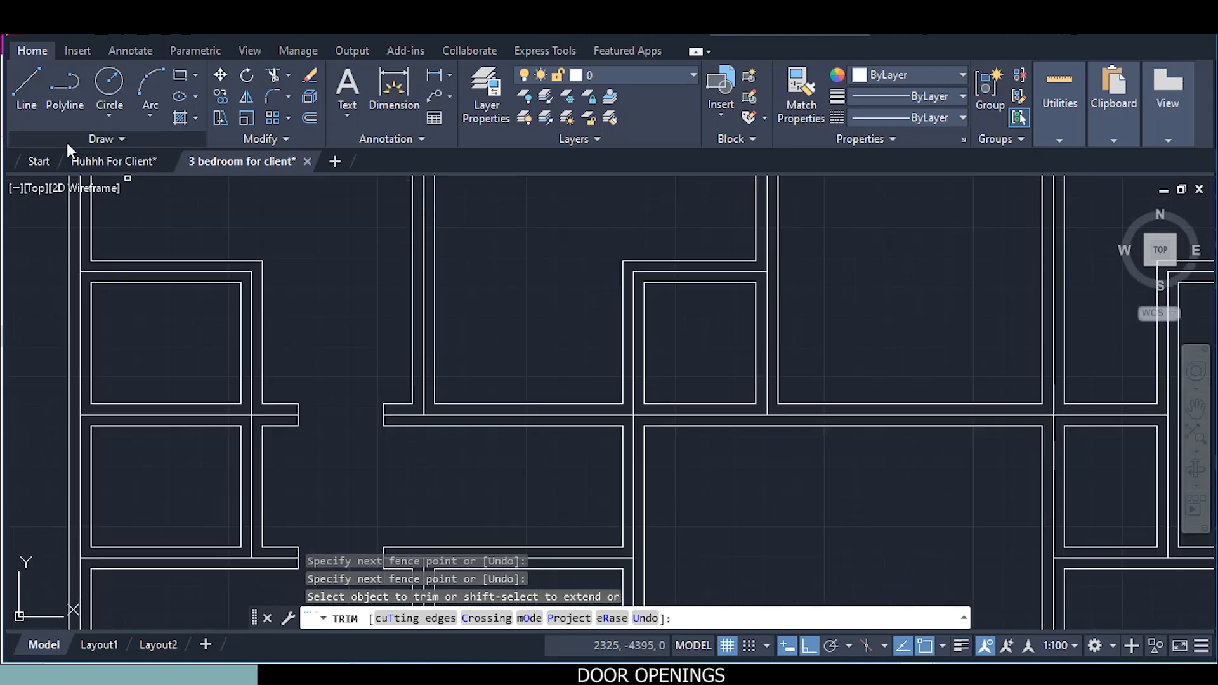
pyautogui.click(12, 86)
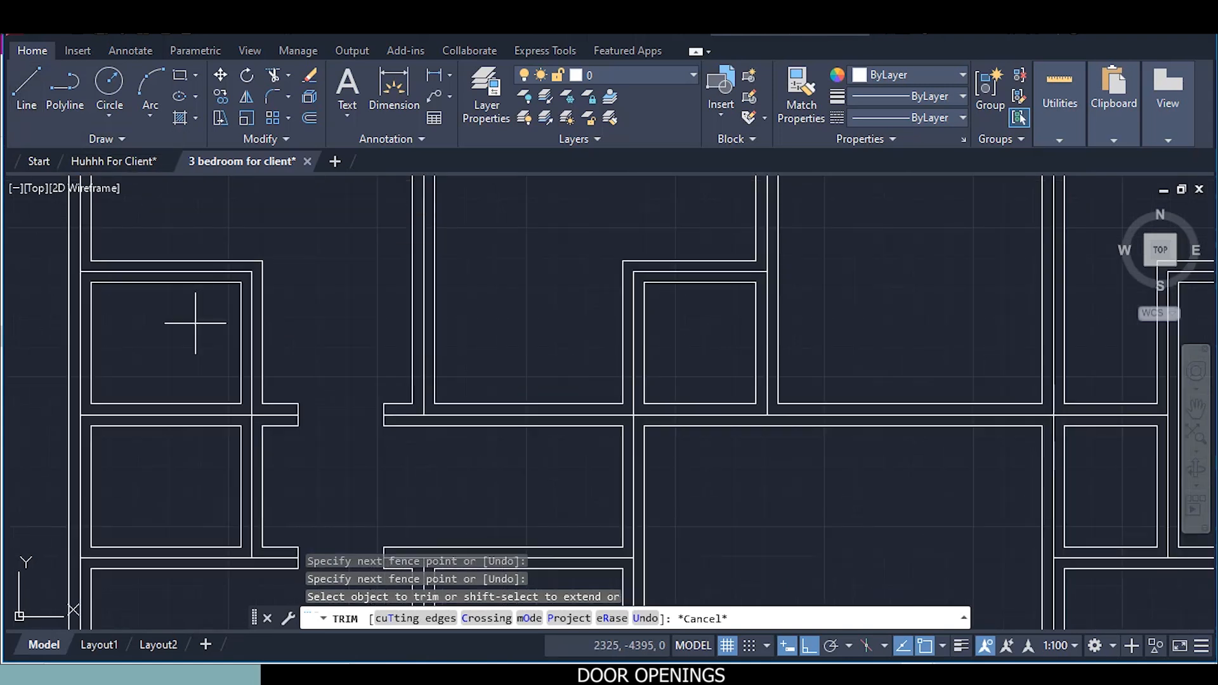
pyautogui.scroll(2, 213, 375)
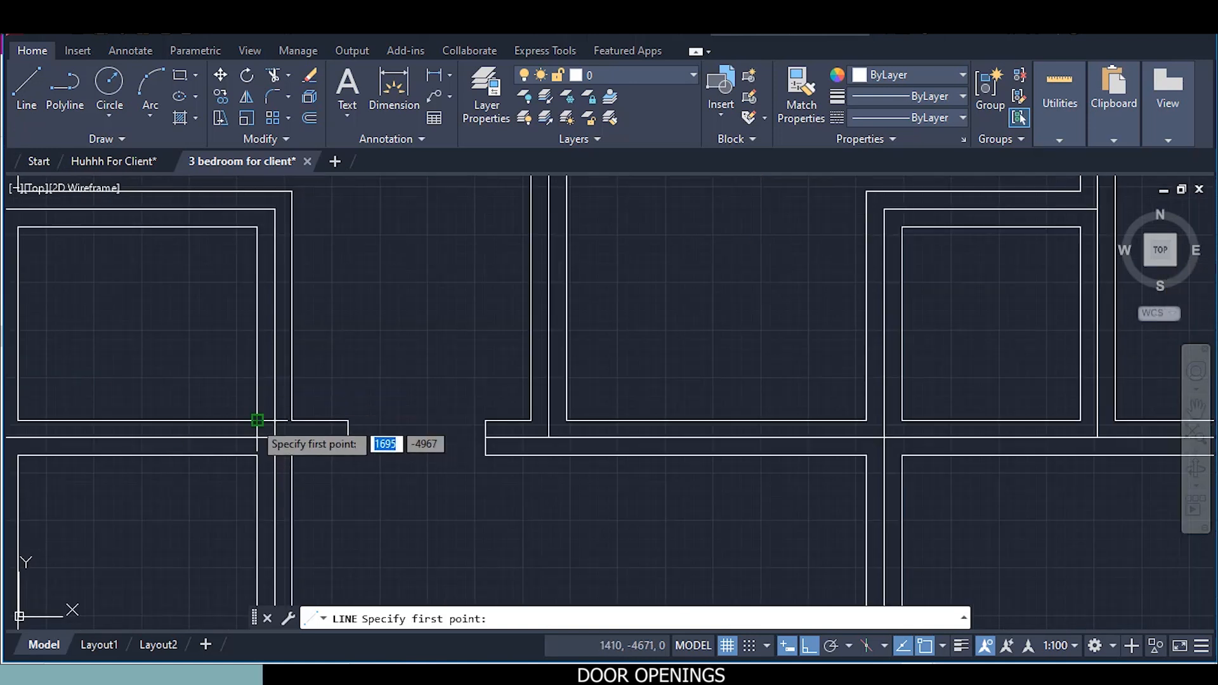
pyautogui.click(257, 418)
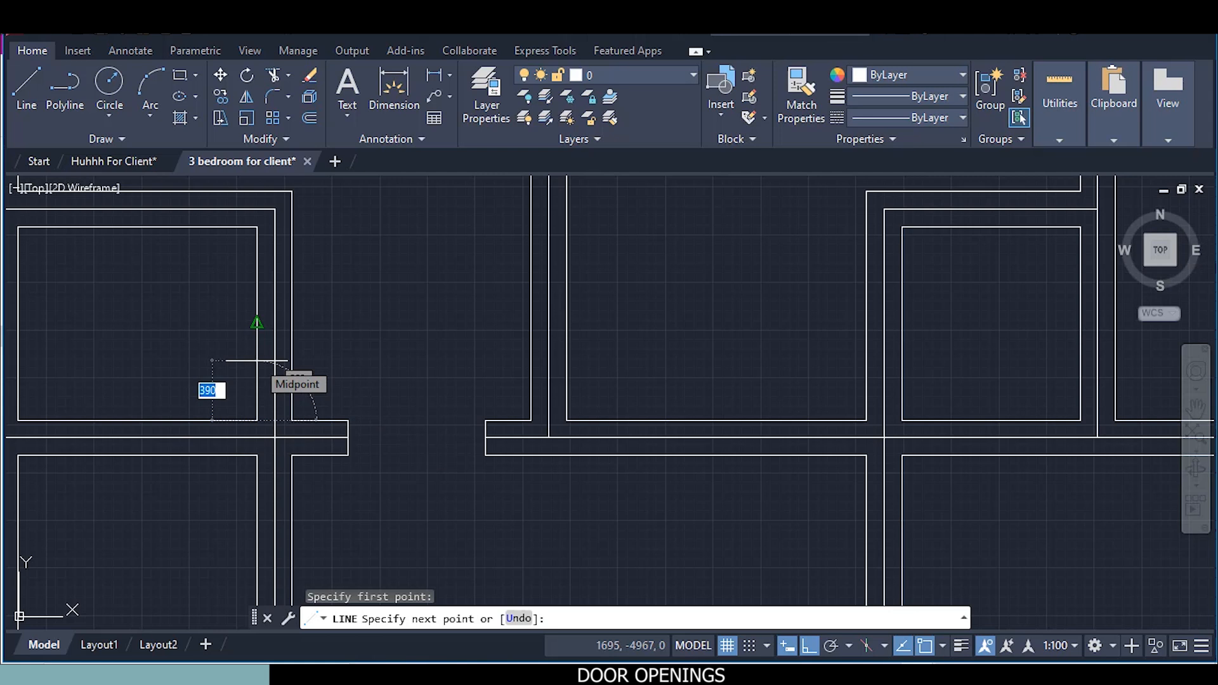
pyautogui.write('10')
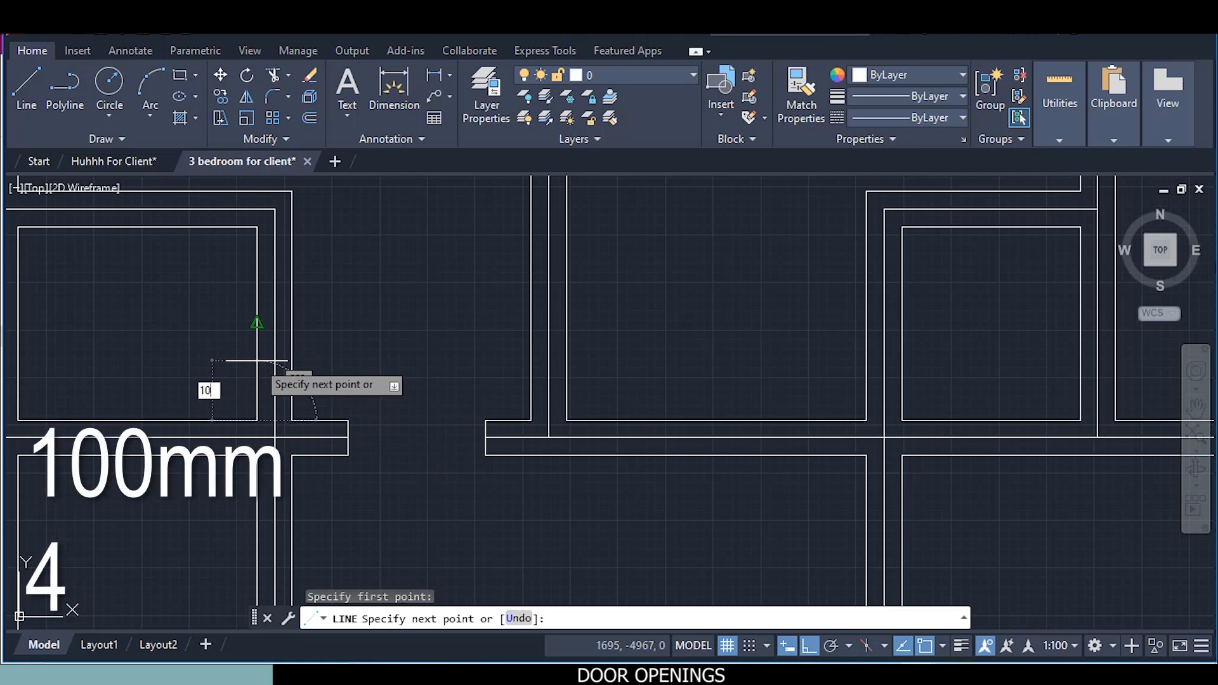
pyautogui.write('0')
pyautogui.press('Return')
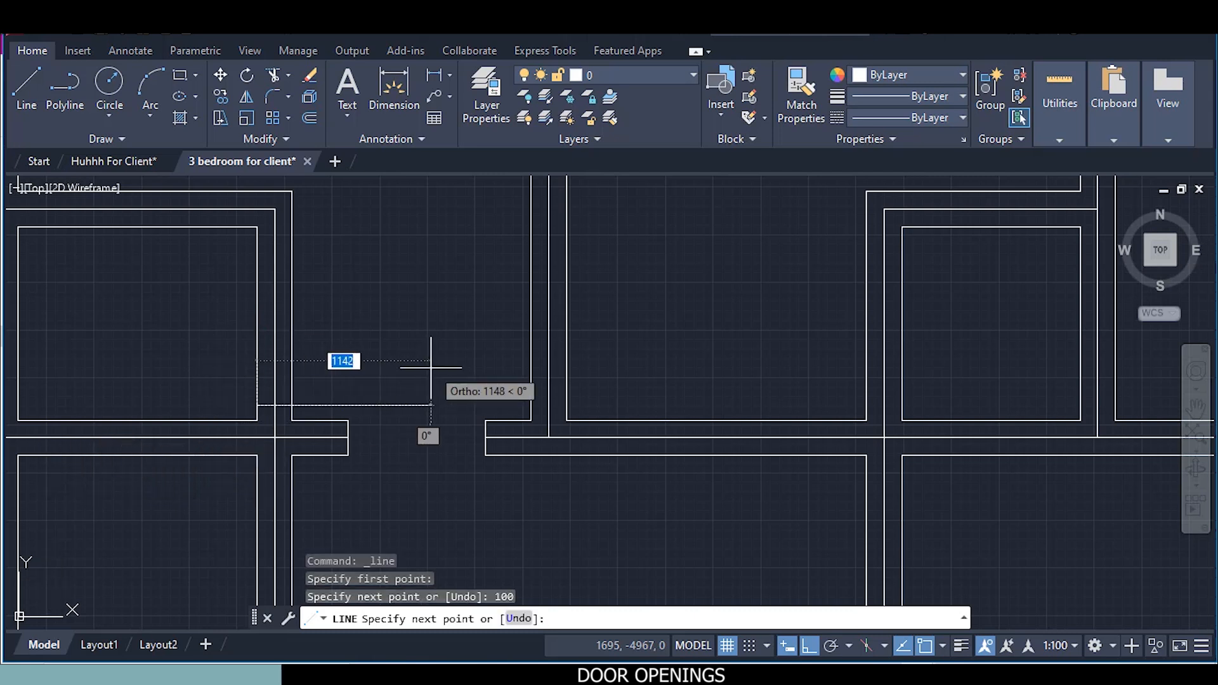
pyautogui.click(376, 366)
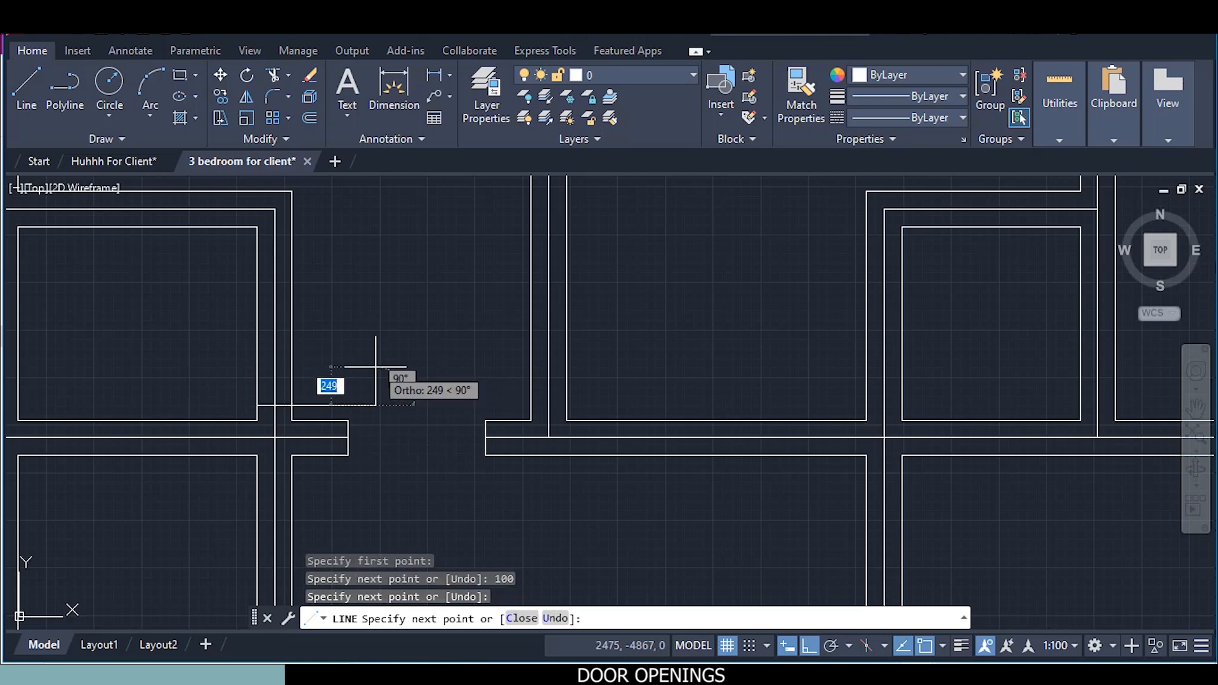
pyautogui.press('Escape')
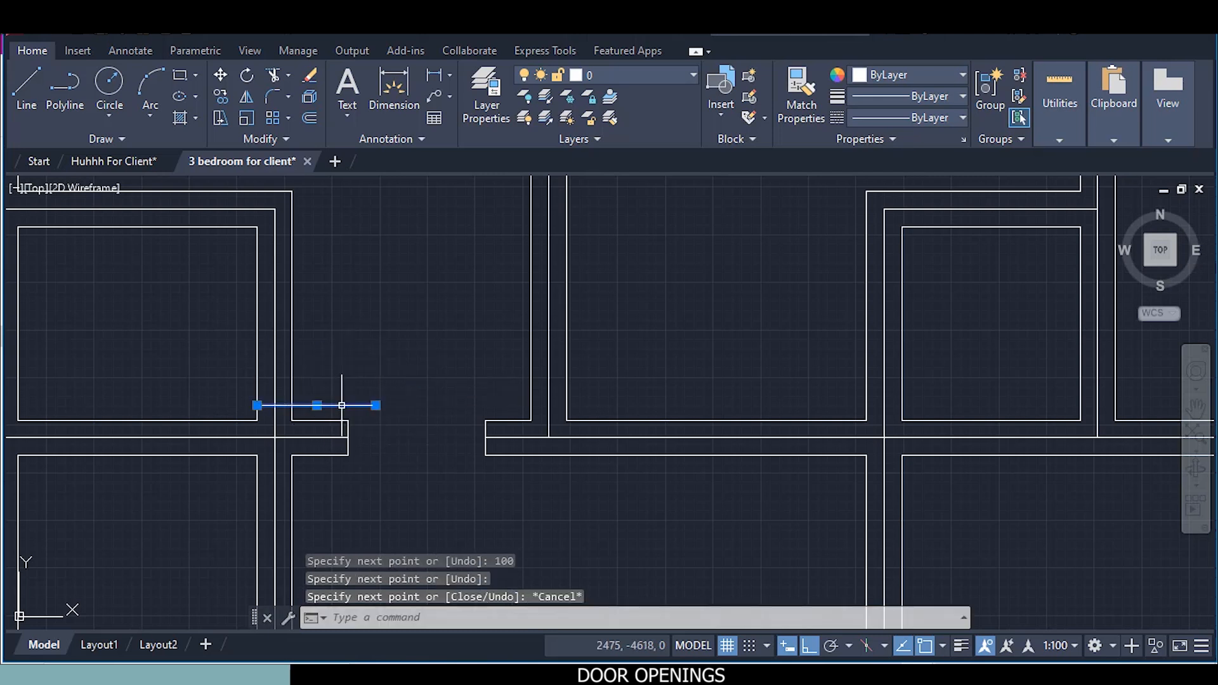
# Copy the horizontal jamb line 750 mm up along the small room's right wall
pyautogui.rightClick(360, 304)
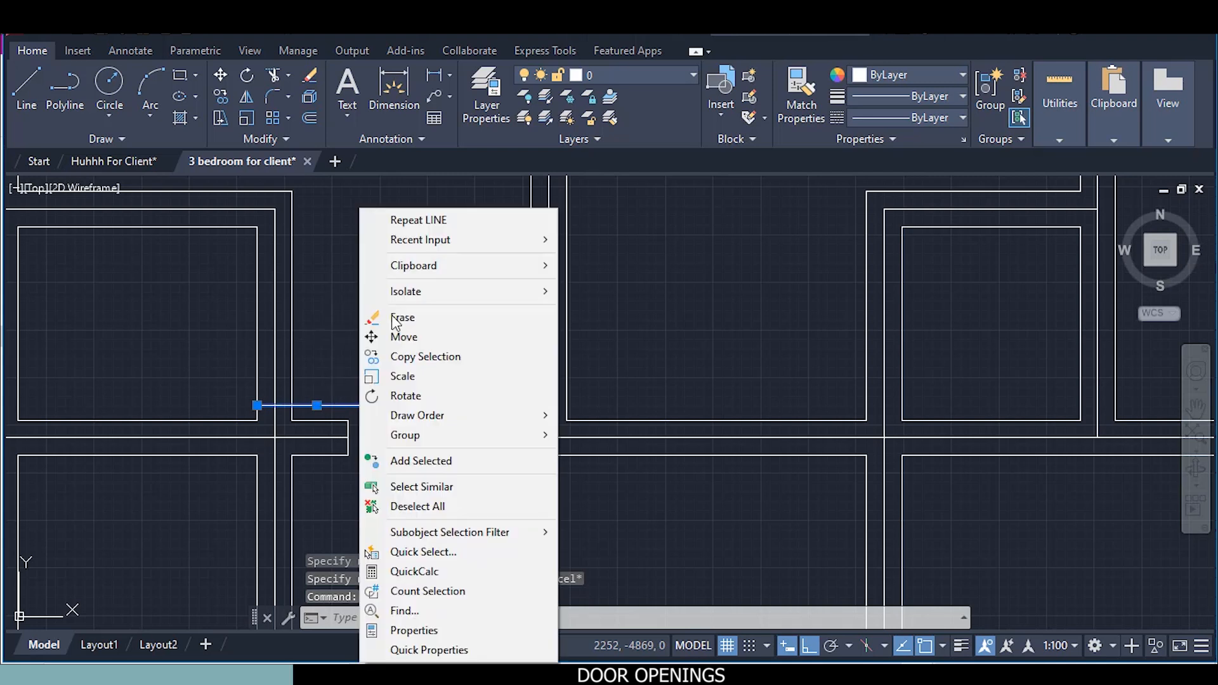
pyautogui.click(475, 353)
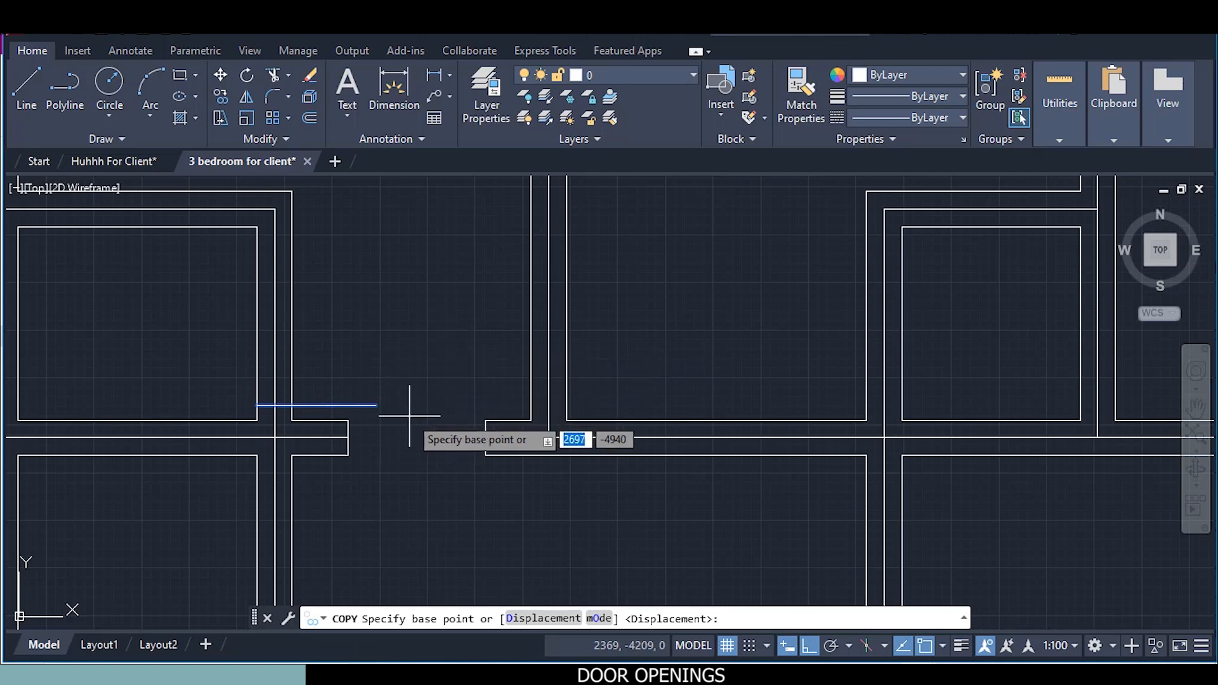
pyautogui.click(1038, 576)
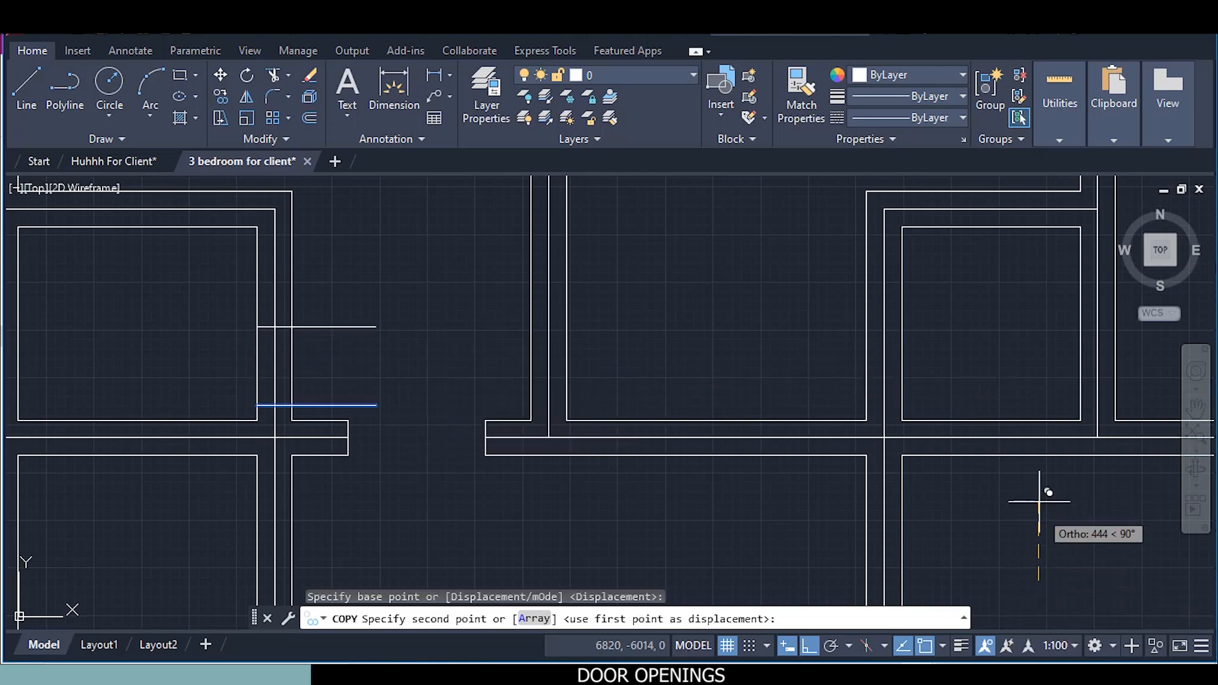
pyautogui.write('750')
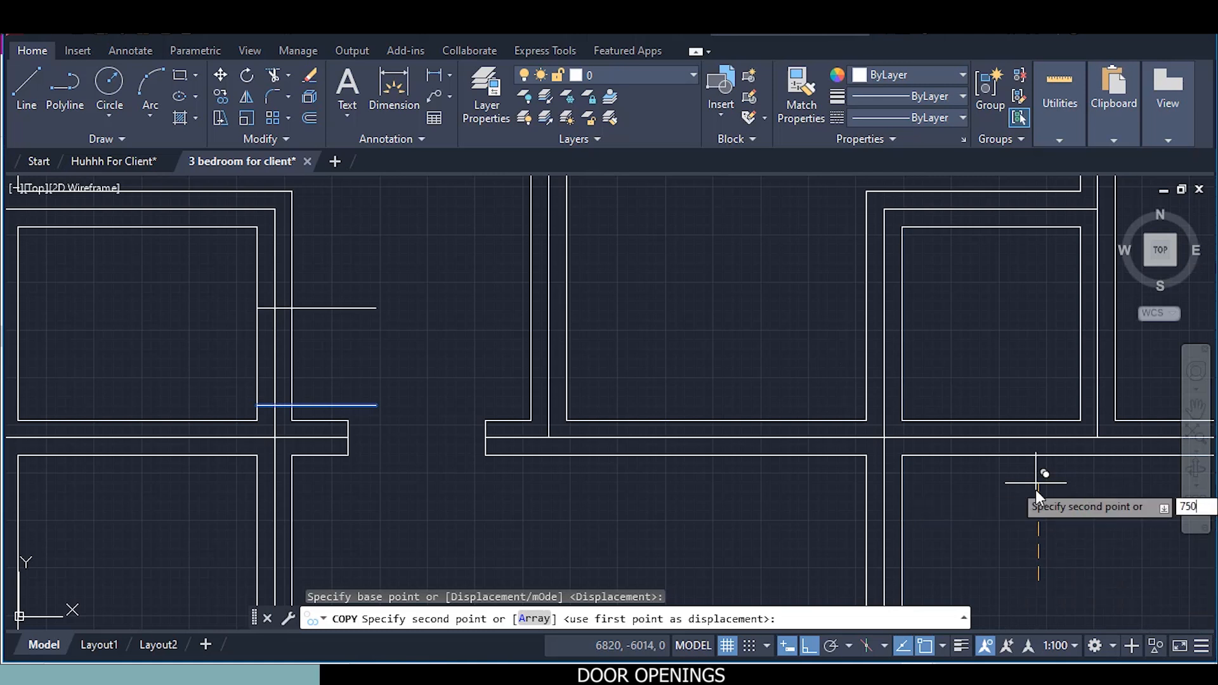
pyautogui.press('Return')
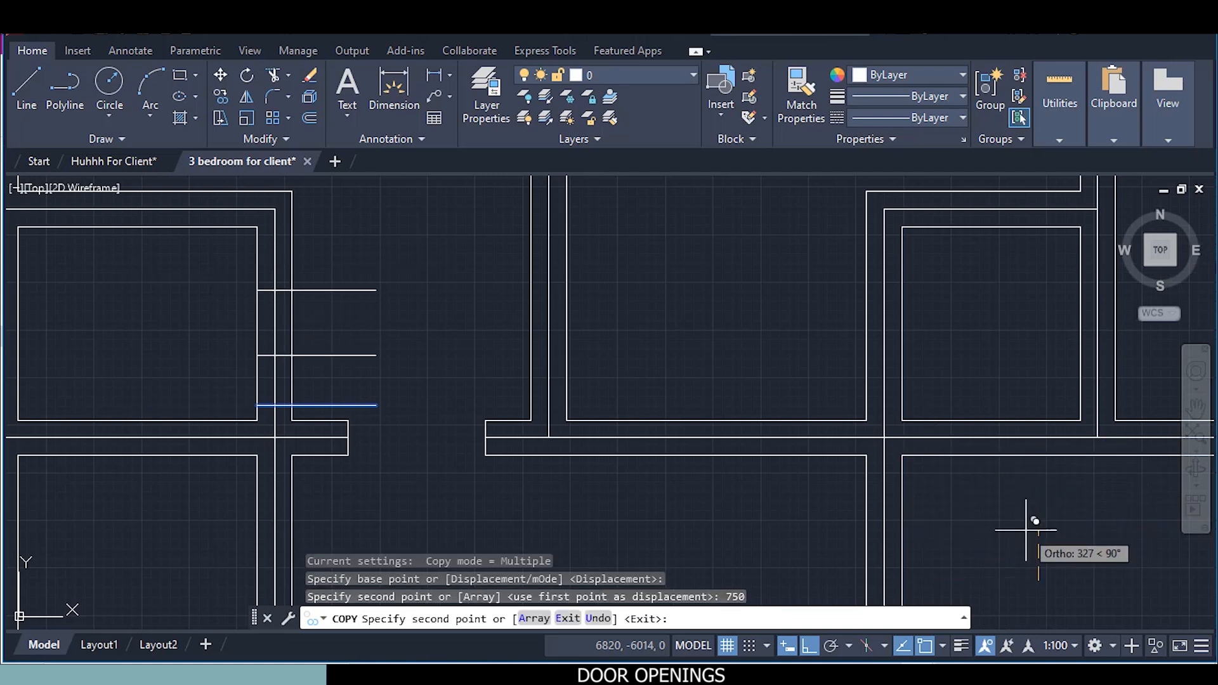
pyautogui.press('Escape')
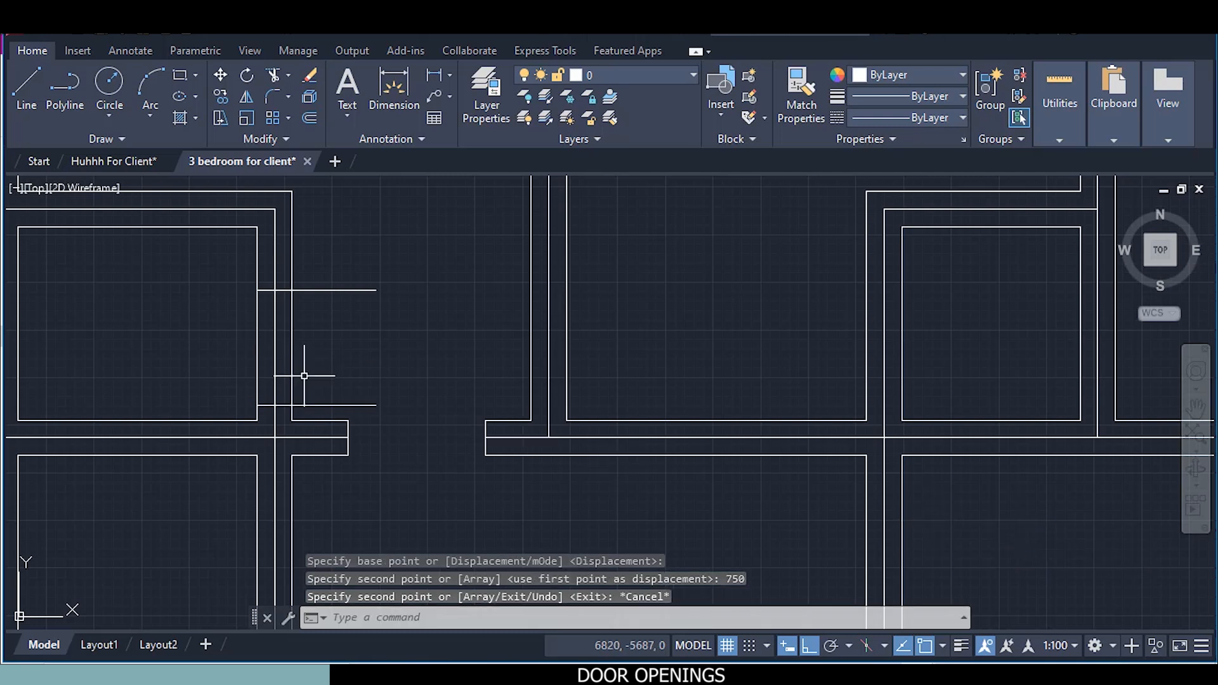
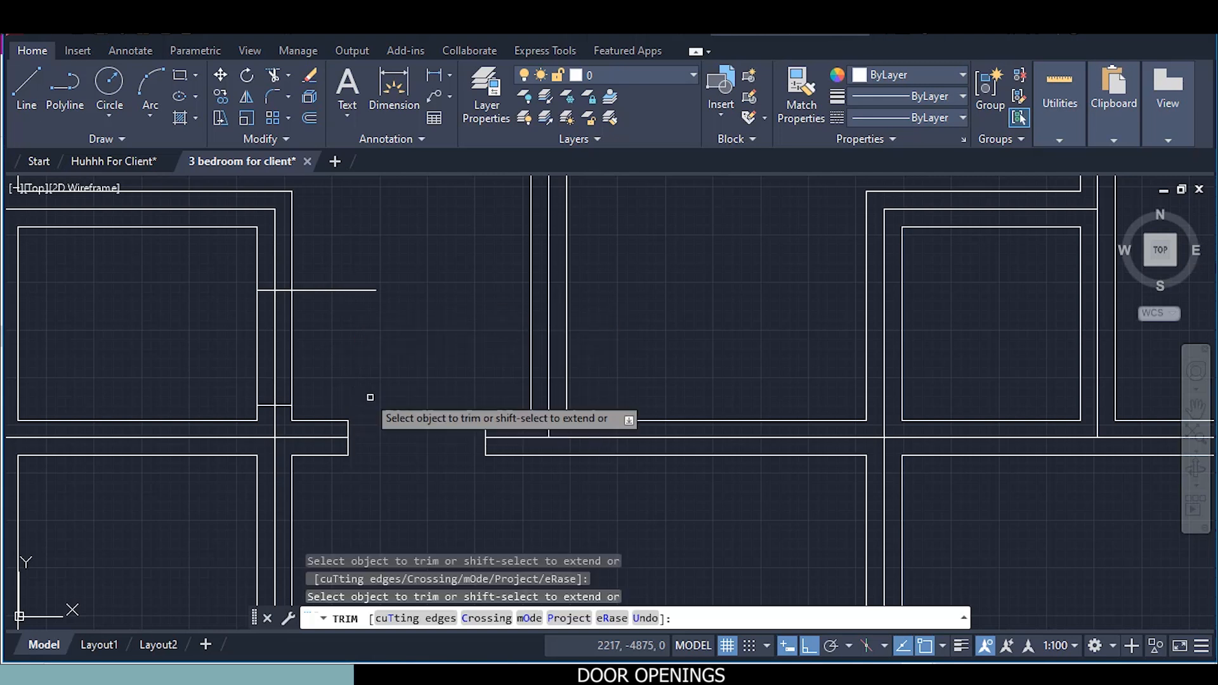
# Trim the wall lines between the two horizontal jambs and the upper jamb's overhang to open the small room's doorway
pyautogui.click(412, 267)
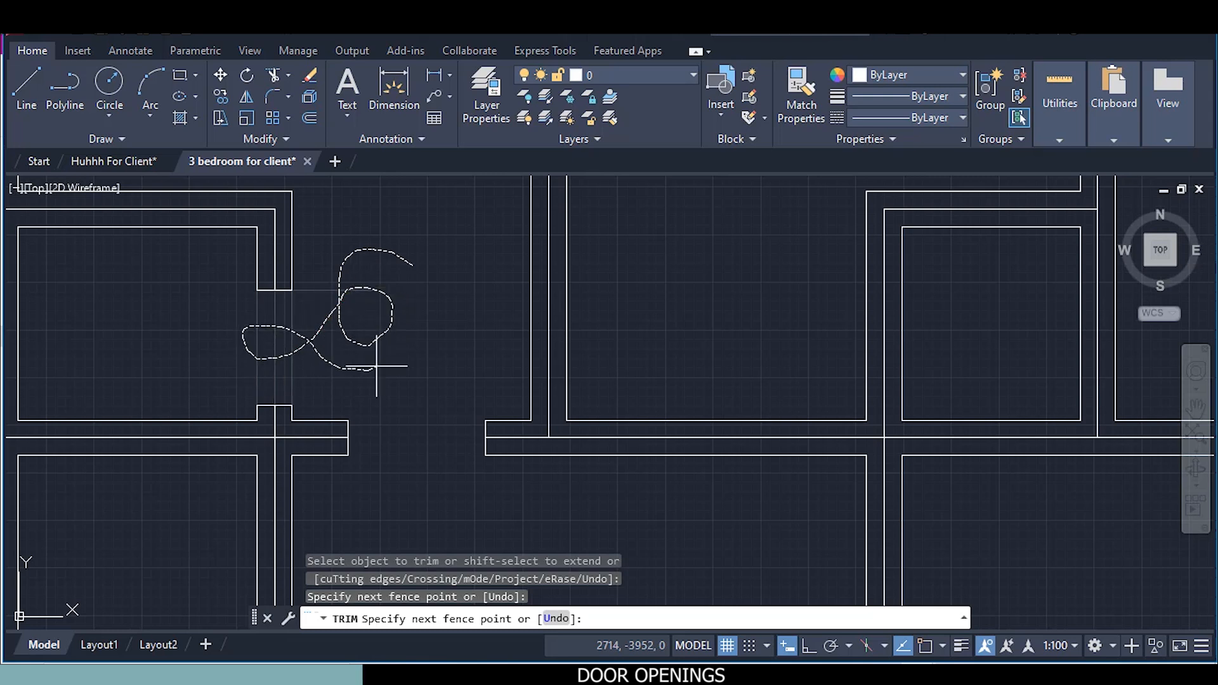
pyautogui.moveTo(392, 293); pyautogui.dragTo(392, 293)
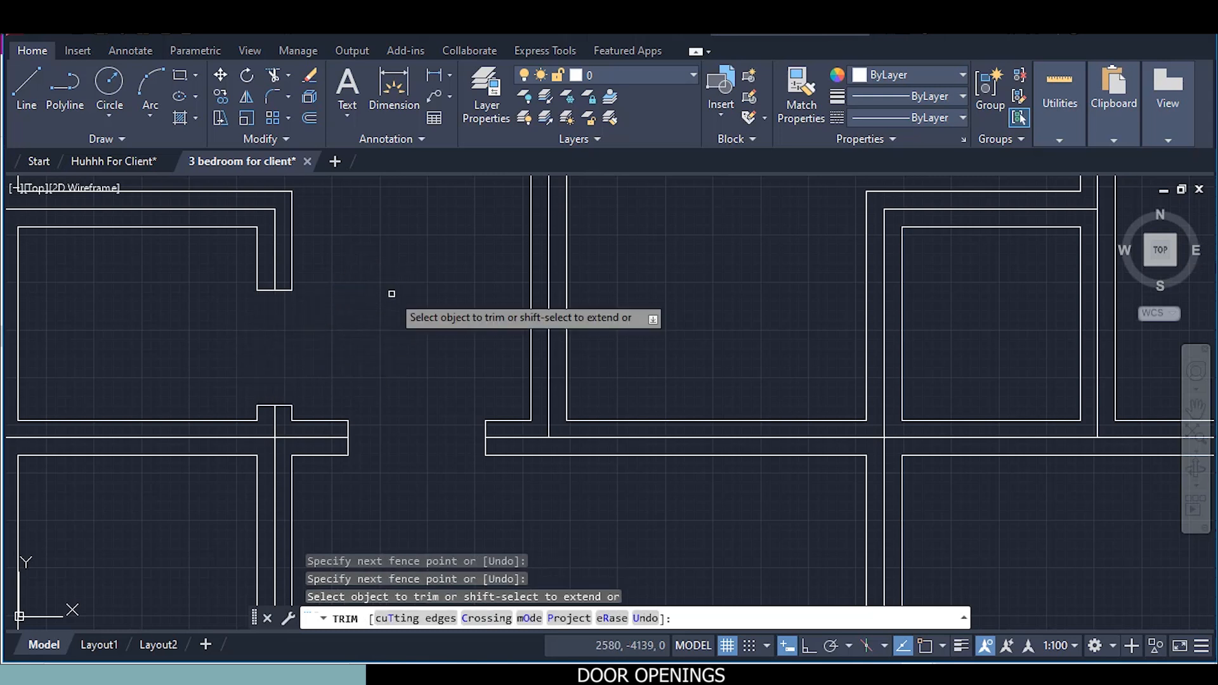
pyautogui.scroll(-4, 453, 371)
# Draw a line 100 mm left from the lower small room's lower-right inner corner, continuing about 520 mm down across the wall as a jamb
pyautogui.moveTo(431, 433); pyautogui.dragTo(410, 366, button='middle')
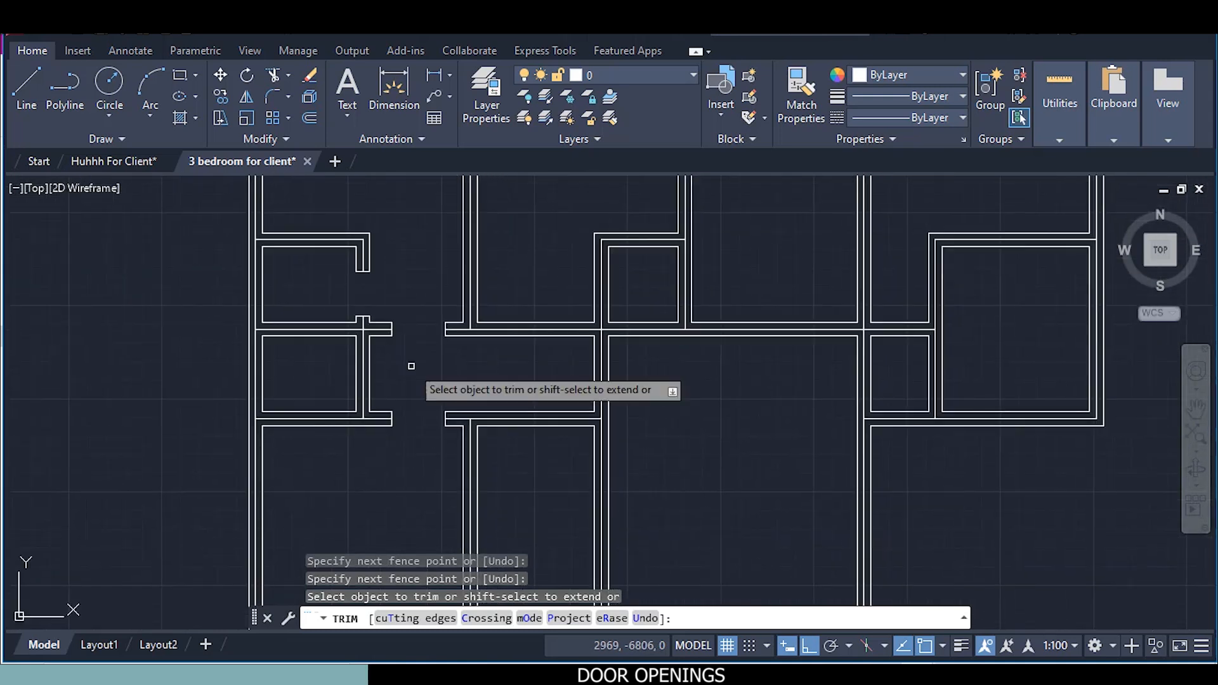
pyautogui.scroll(2, 338, 443)
pyautogui.click(27, 95)
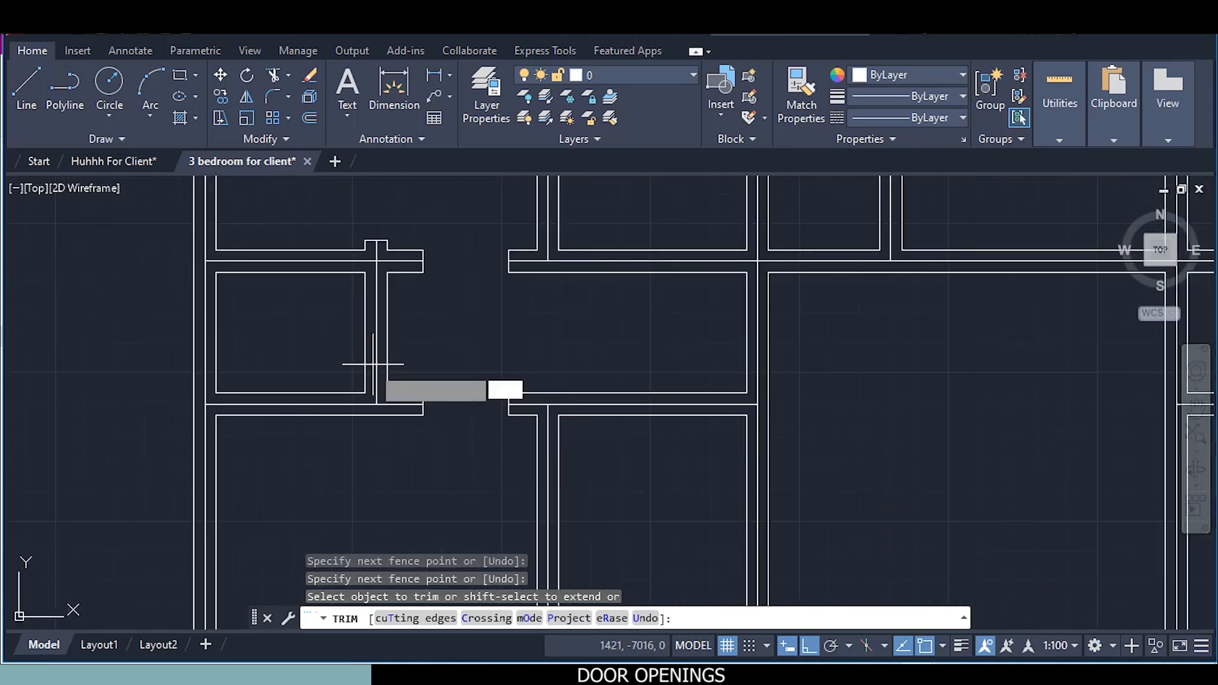
pyautogui.scroll(2, 362, 398)
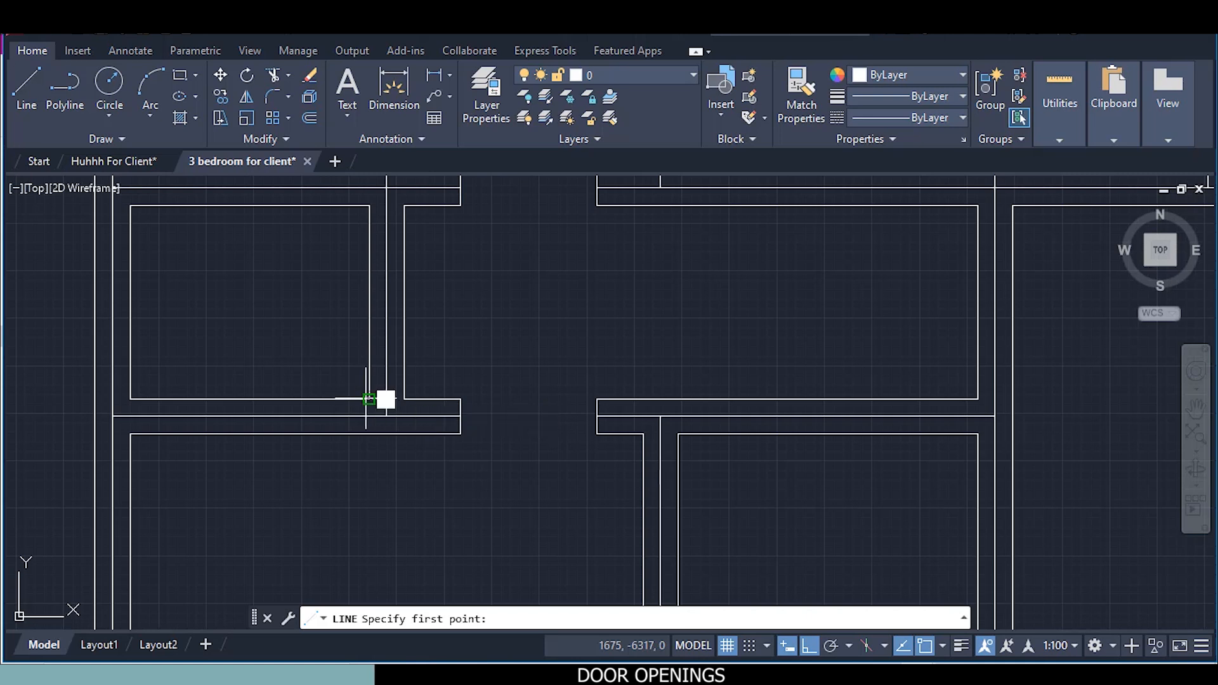
pyautogui.click(369, 399)
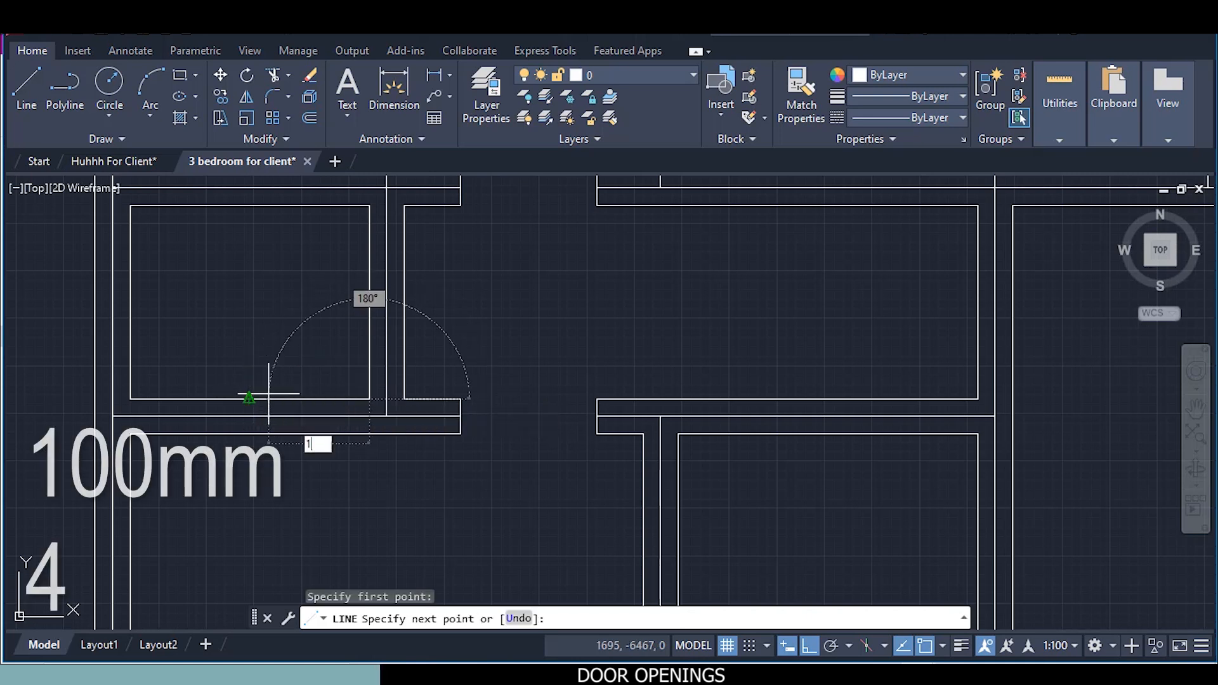
pyautogui.write('100')
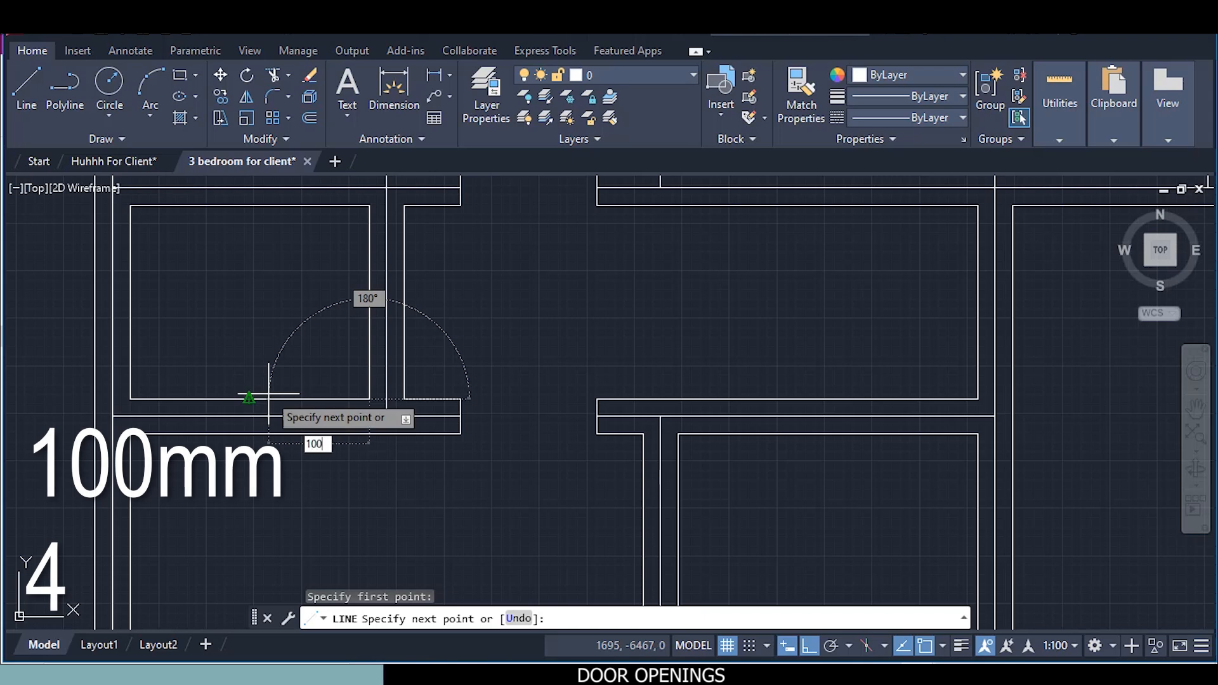
pyautogui.press('Return')
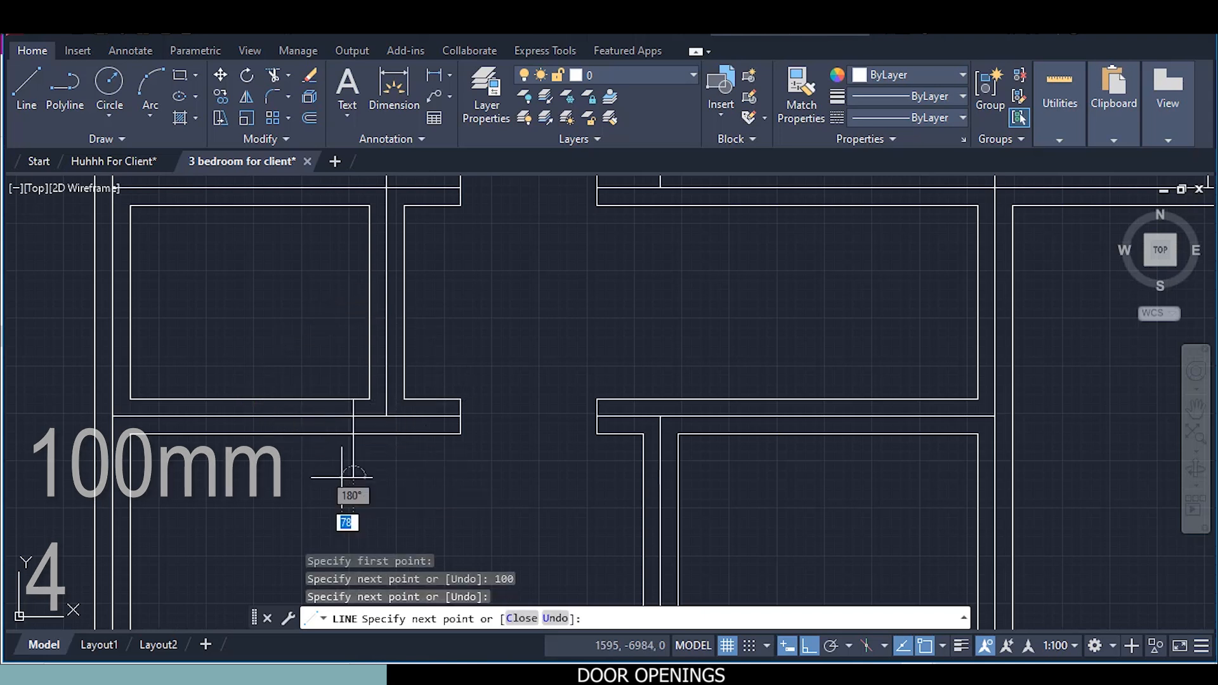
pyautogui.press('Escape')
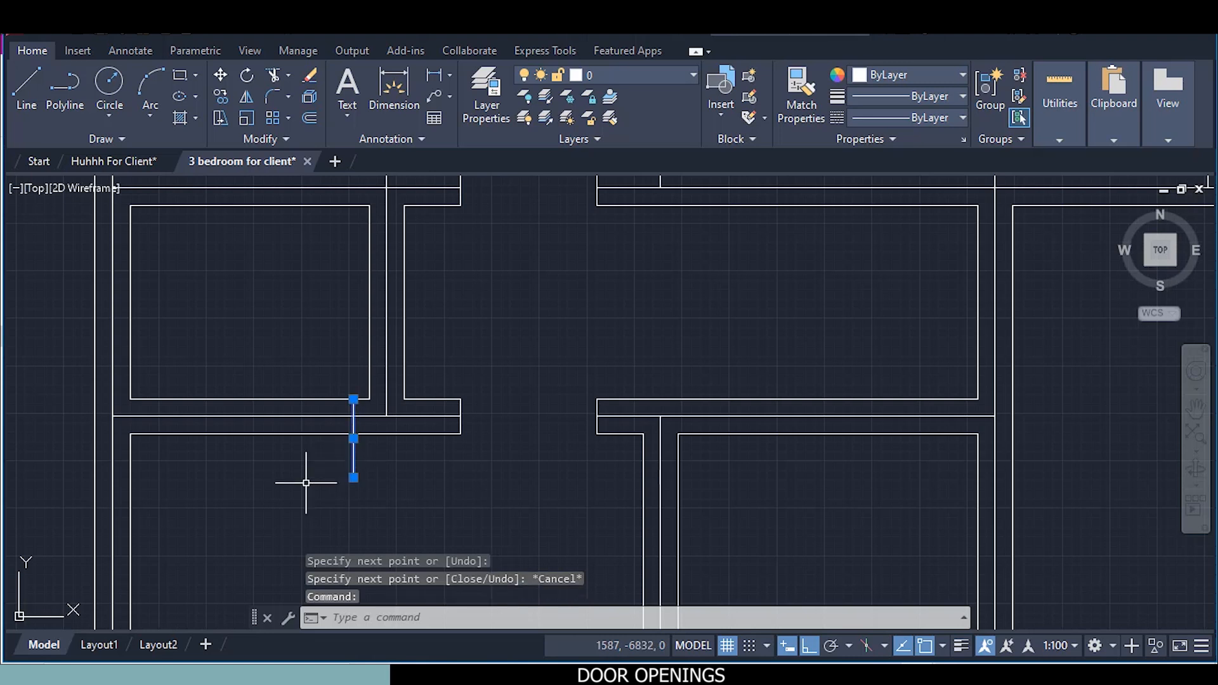
# Copy the vertical jamb line 750 mm to the left along the lower small room's bottom wall
pyautogui.rightClick(307, 482)
pyautogui.click(401, 180)
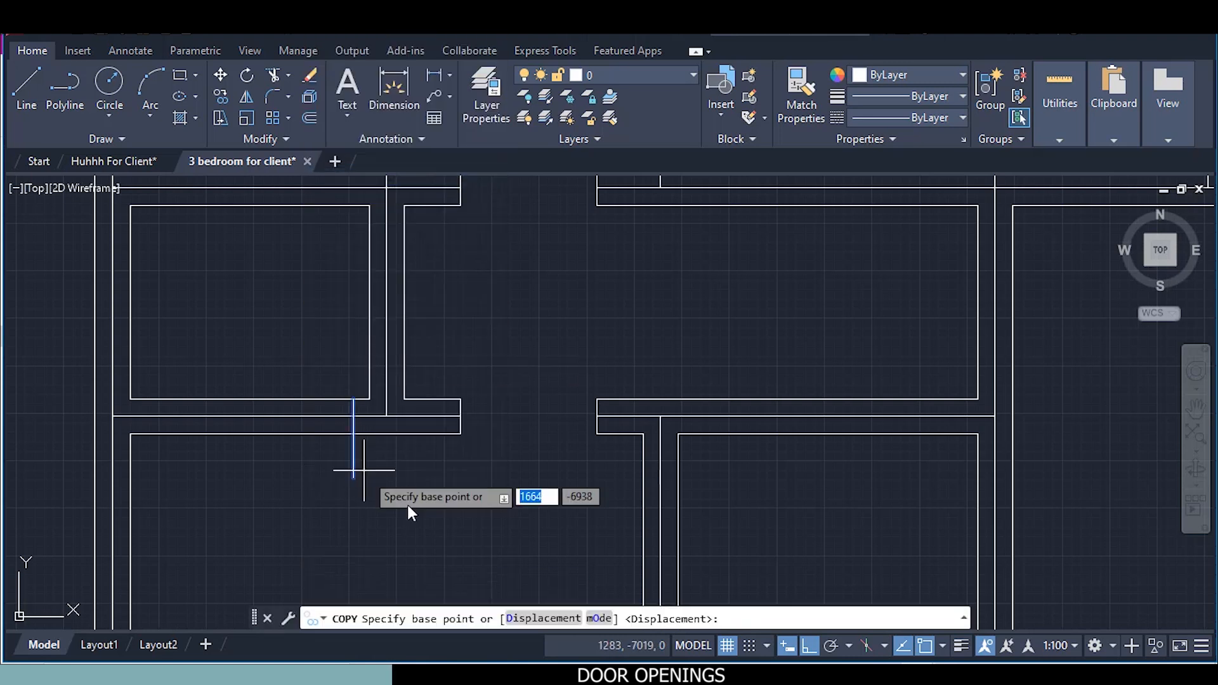
pyautogui.click(430, 535)
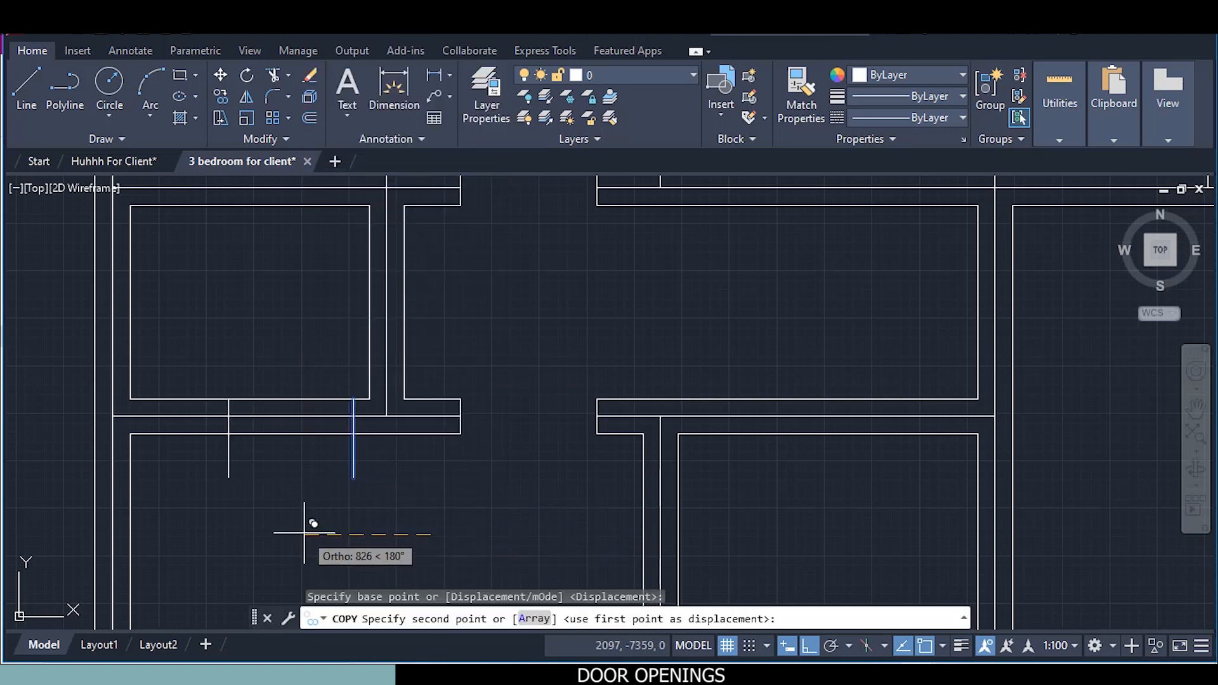
pyautogui.write('750')
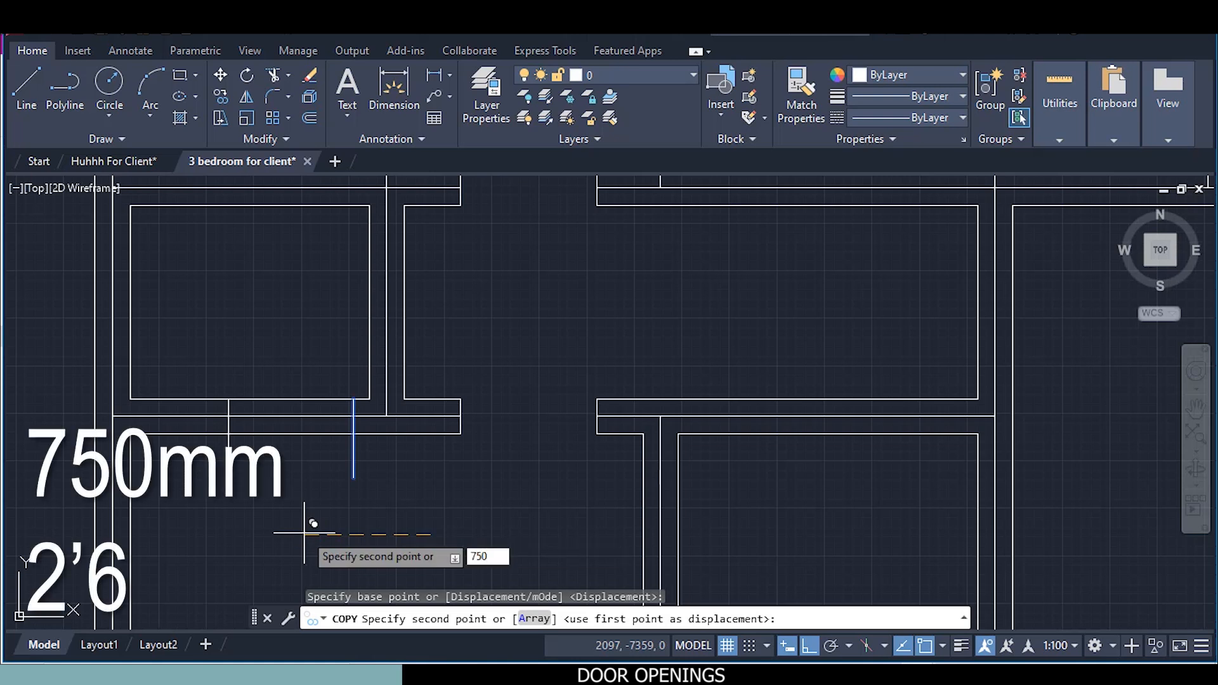
pyautogui.press('Return')
pyautogui.press('Escape')
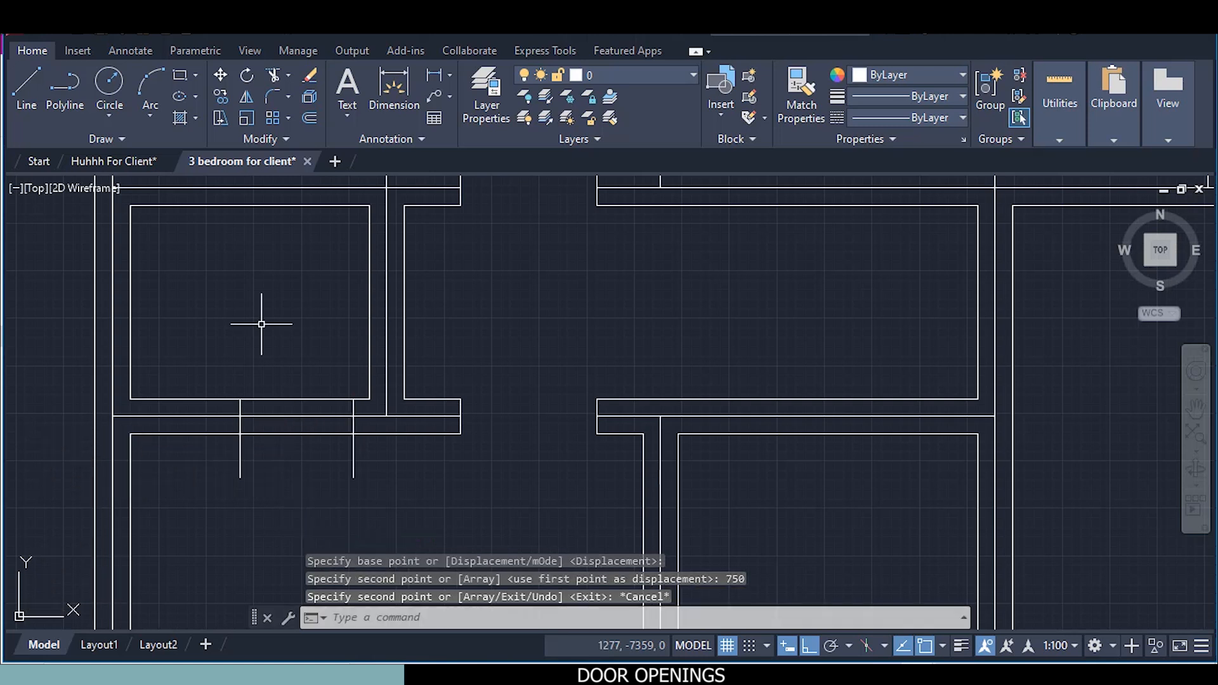
# Trim the wall lines between the two vertical jambs and the jambs' overhangs below the wall to open the lower small room's doorway
pyautogui.write('tr')
pyautogui.press('Return')
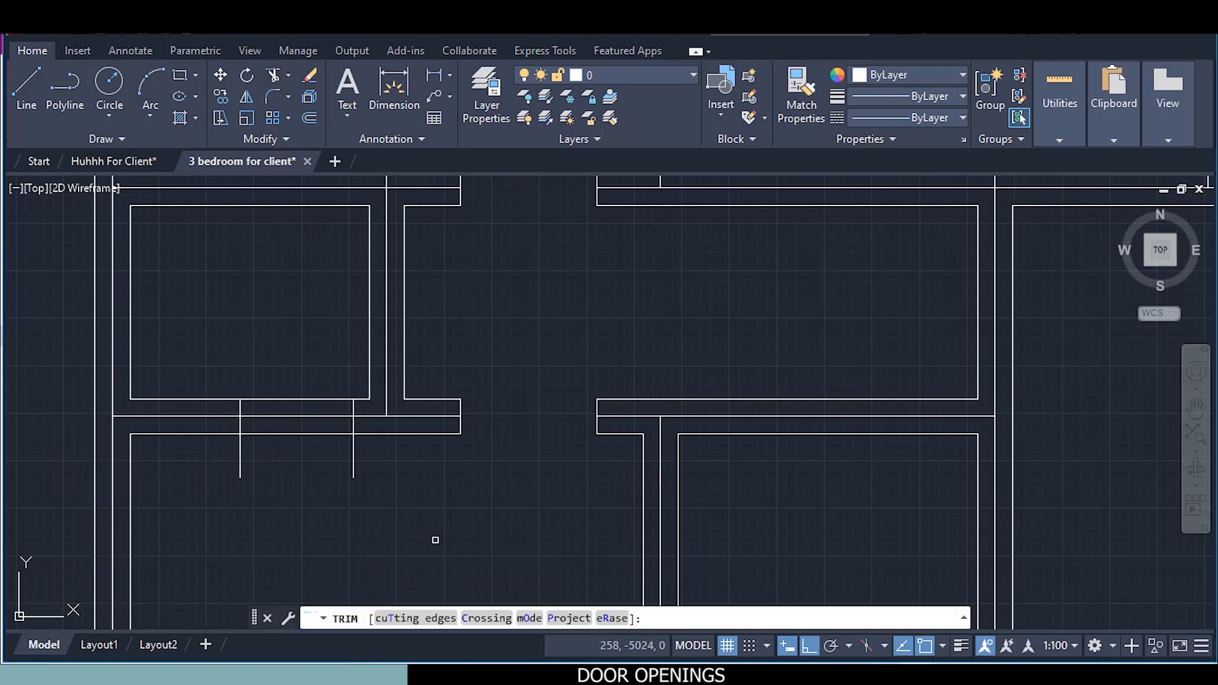
pyautogui.click(401, 472)
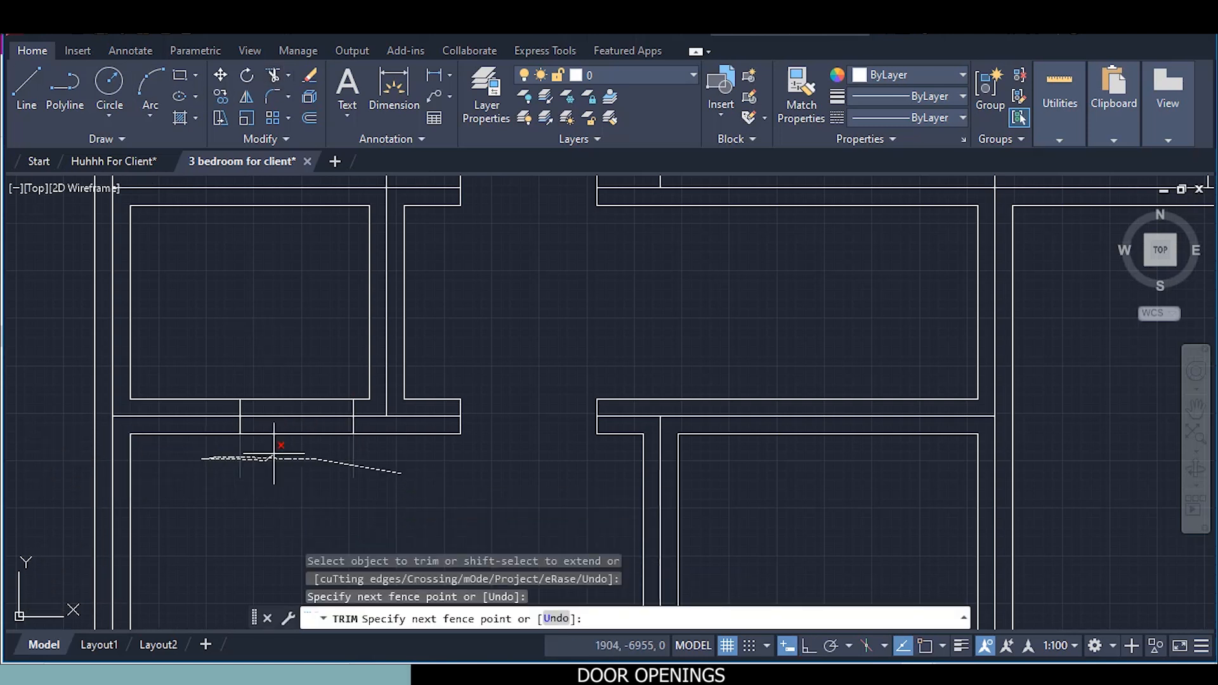
pyautogui.press('Return')
pyautogui.scroll(-3, 460, 466)
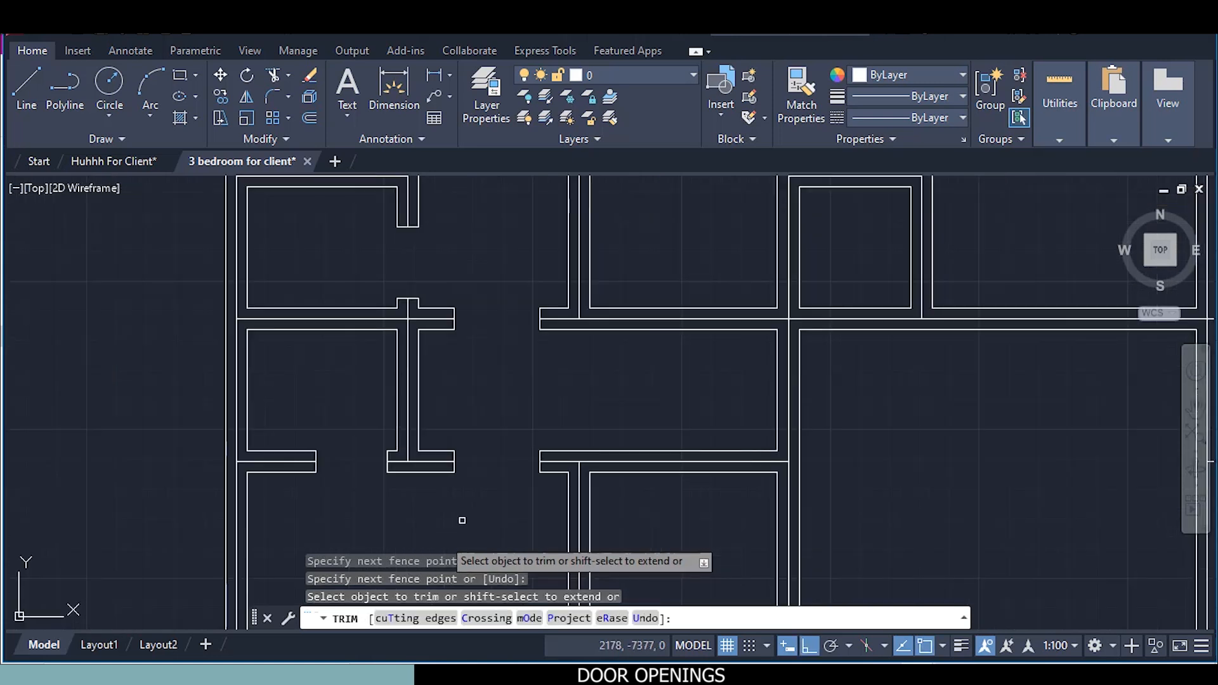
pyautogui.moveTo(495, 412); pyautogui.dragTo(389, 378, button='middle')
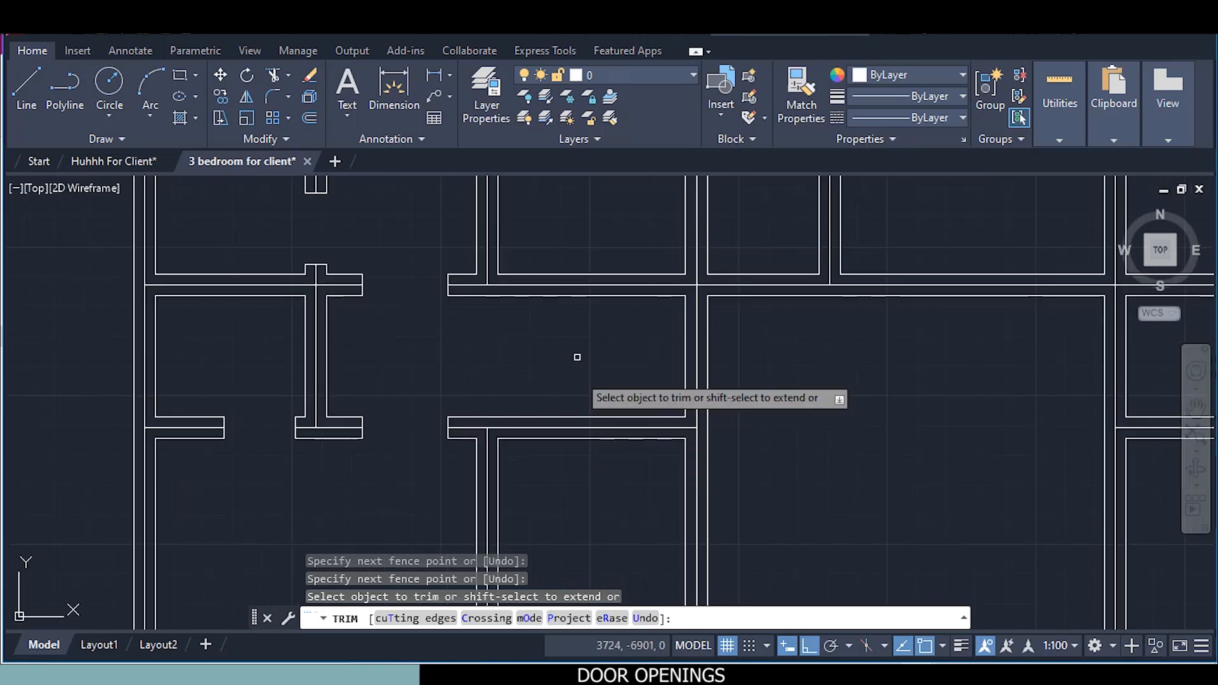
pyautogui.moveTo(576, 355); pyautogui.dragTo(399, 464, button='middle')
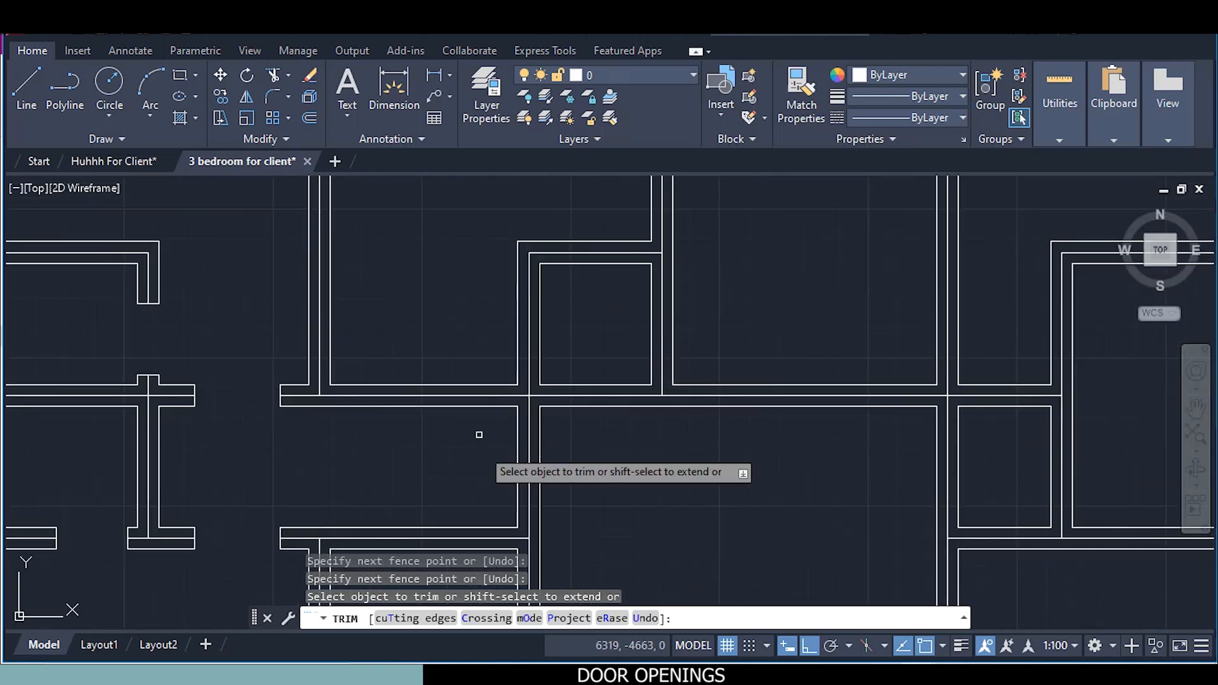
pyautogui.moveTo(475, 446); pyautogui.dragTo(449, 364, button='middle')
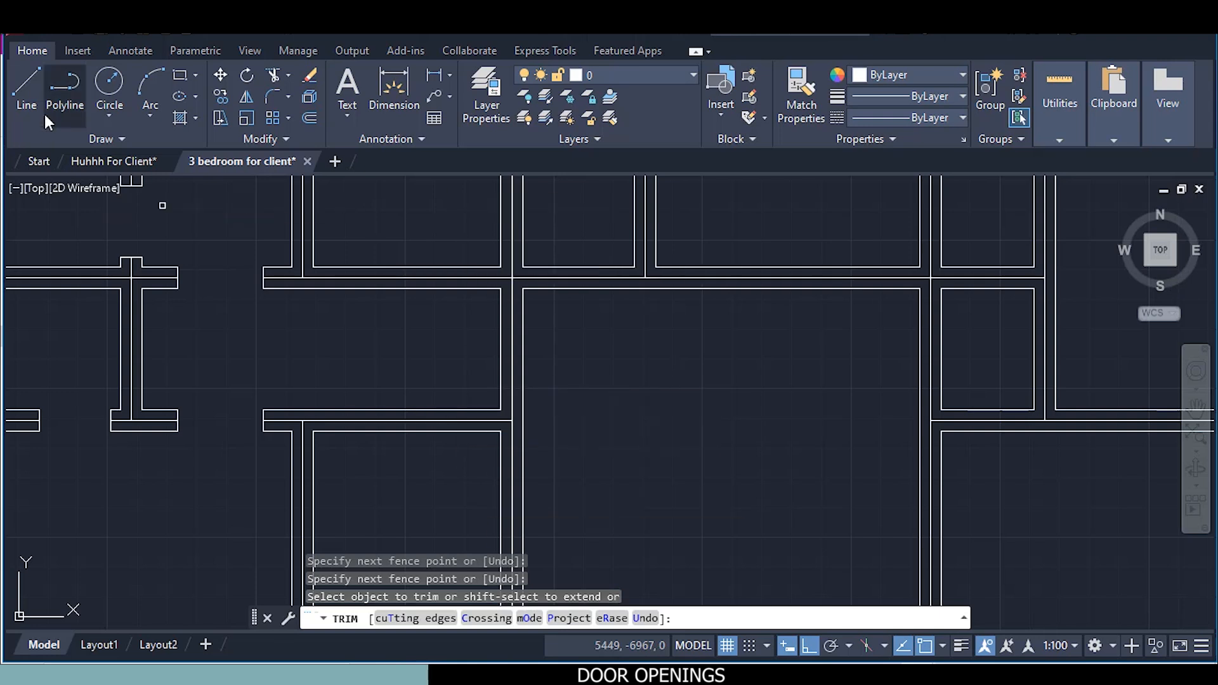
pyautogui.click(27, 82)
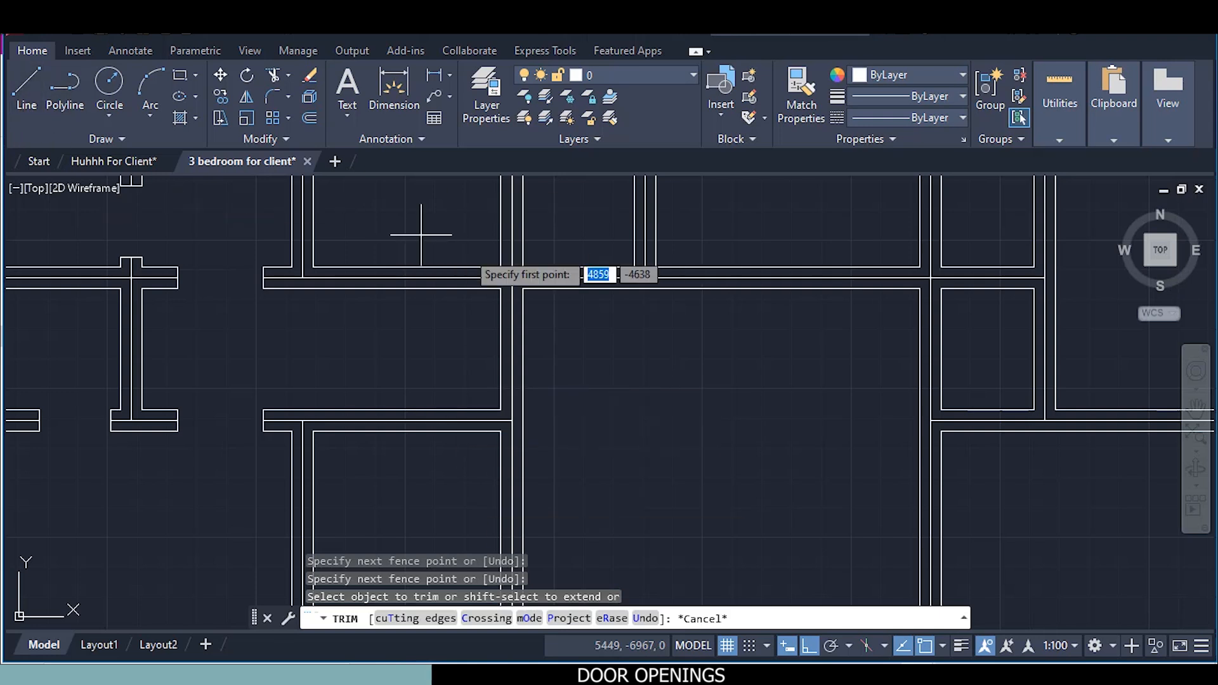
pyautogui.scroll(3, 531, 279)
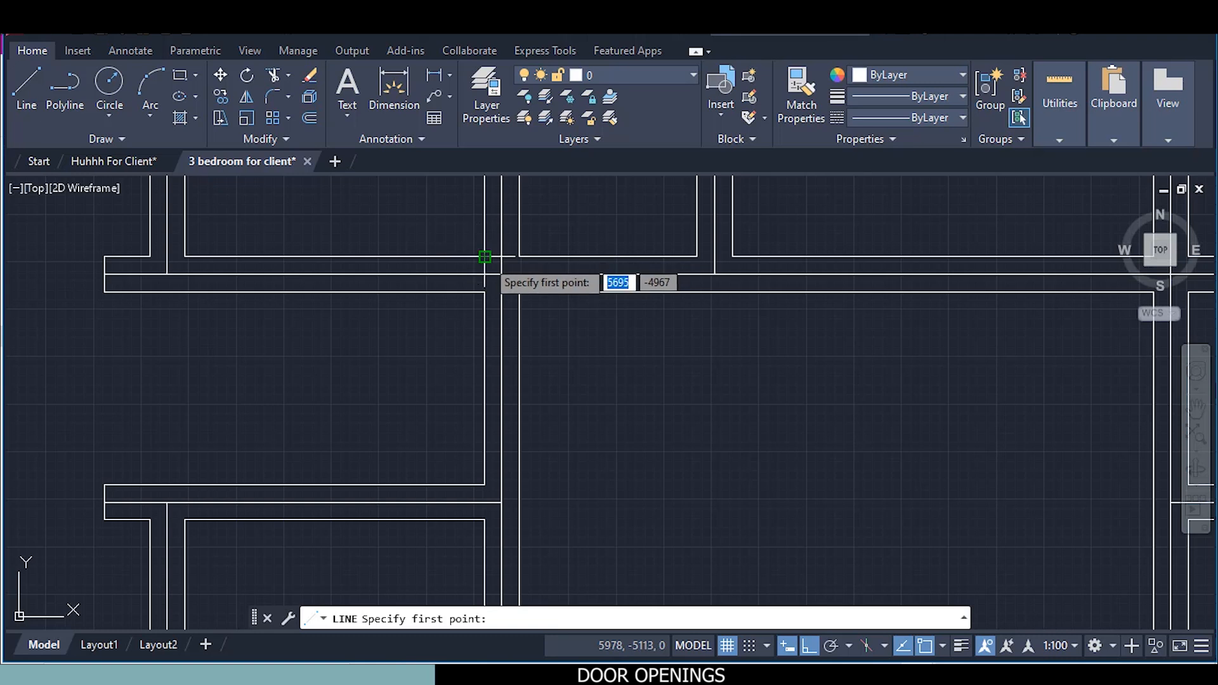
pyautogui.click(484, 257)
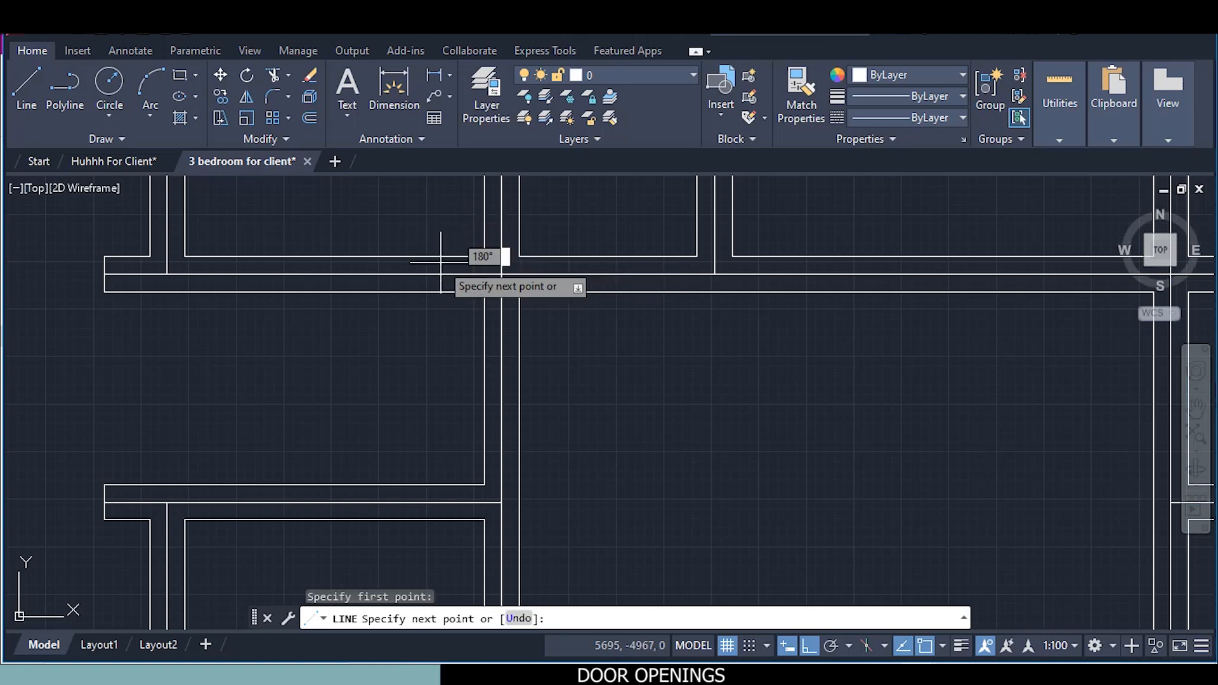
pyautogui.press('Escape')
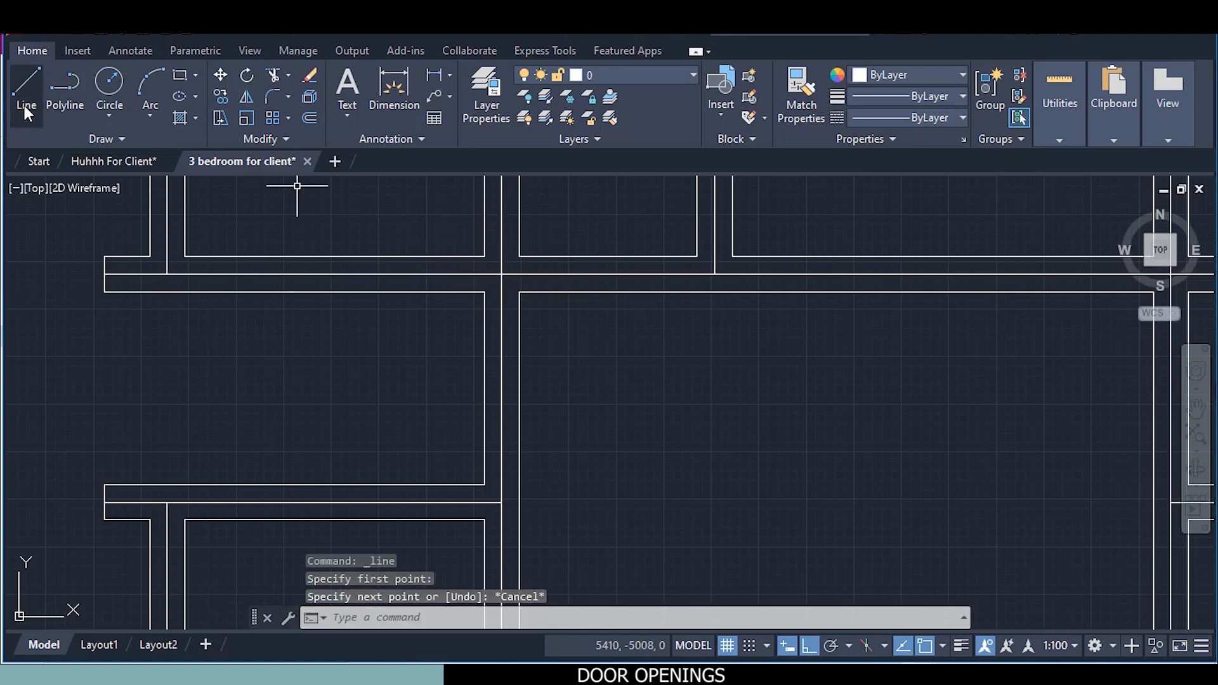
# Draw a jamb line starting 100 mm left of the upper middle room's lower-right inner corner, straight down to the wall's lower face
pyautogui.click(26, 82)
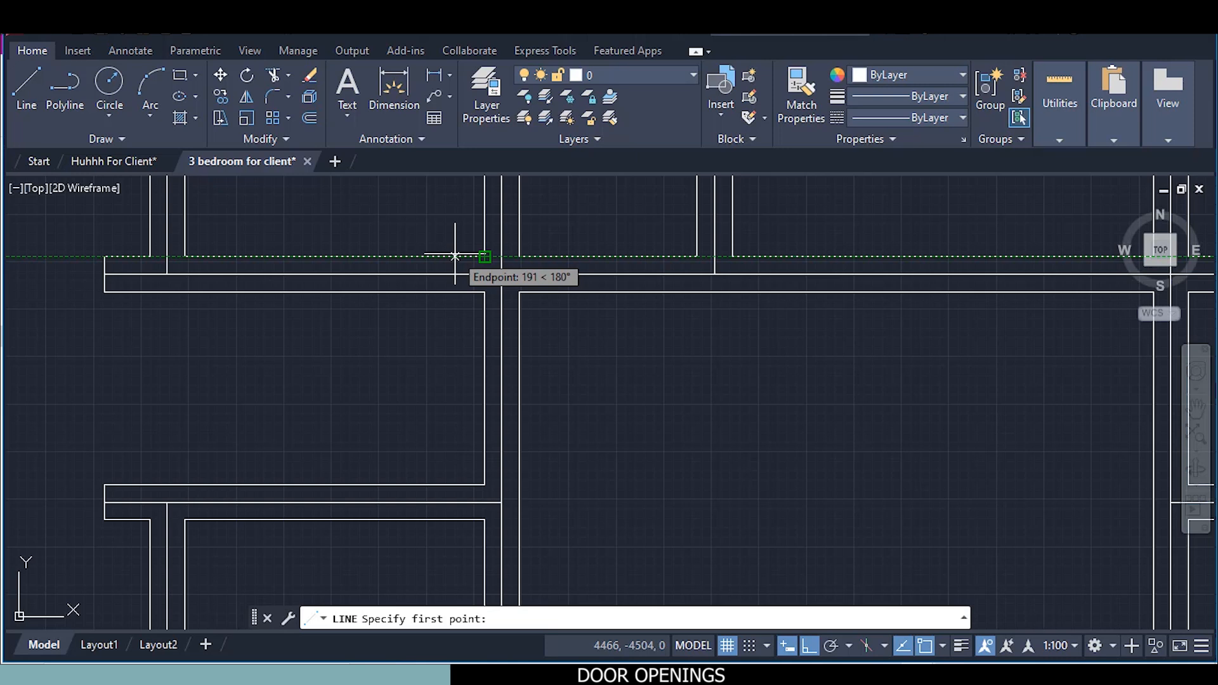
pyautogui.write('100')
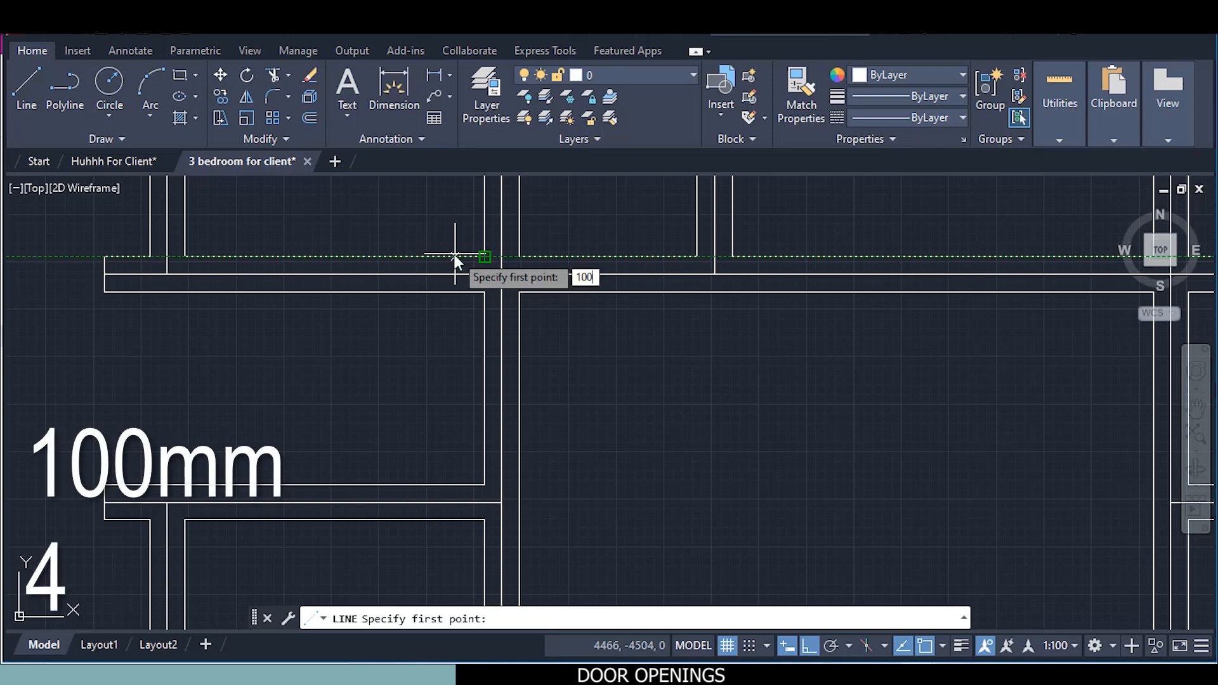
pyautogui.press('Return')
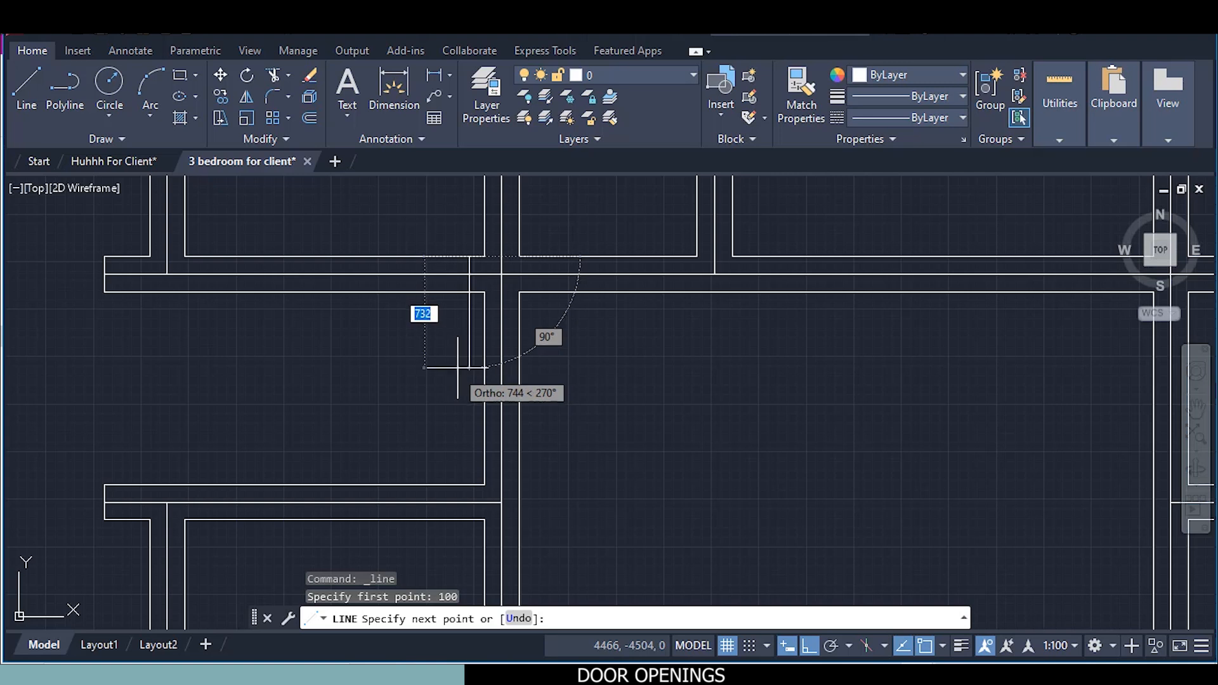
pyautogui.scroll(4, 461, 312)
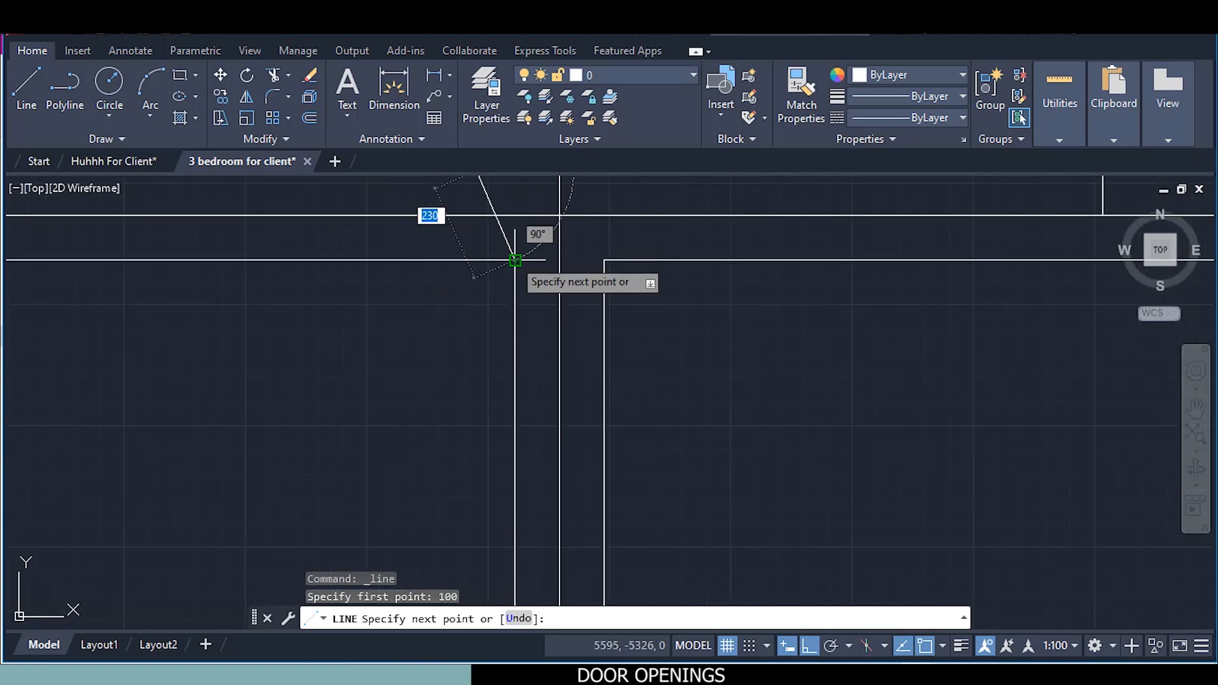
pyautogui.click(476, 259)
pyautogui.press('Escape')
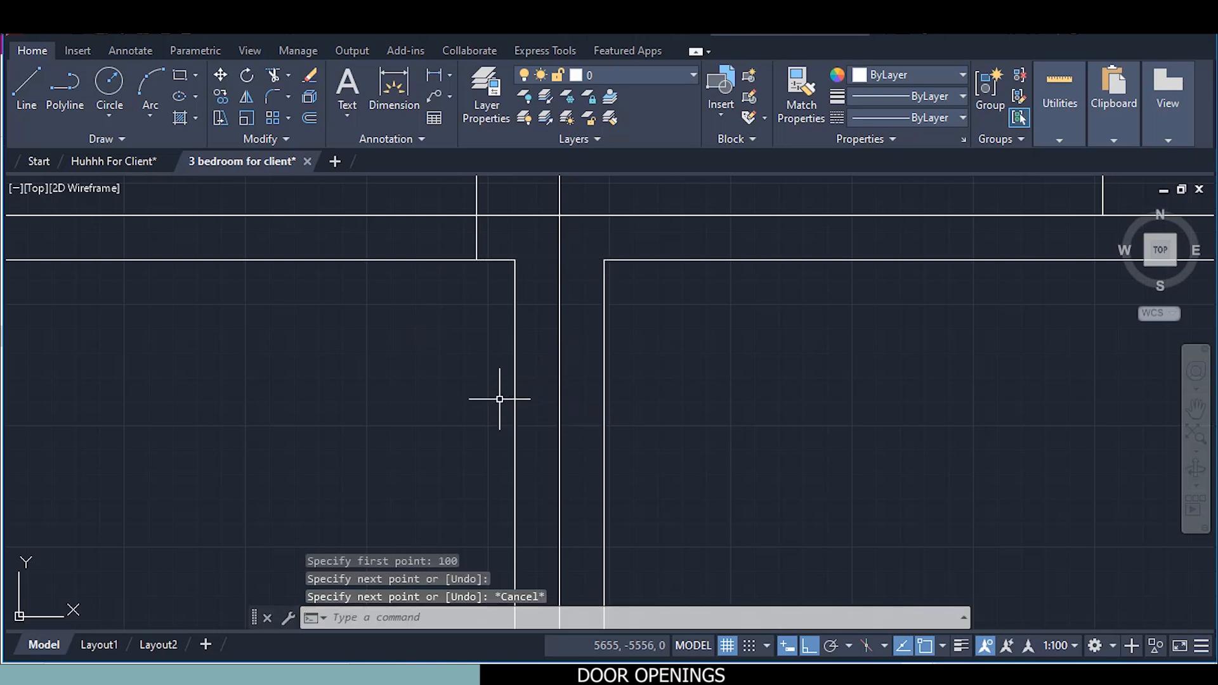
# Copy the new jamb line 900 mm to the left along the upper middle room's bottom wall
pyautogui.scroll(-2, 503, 390)
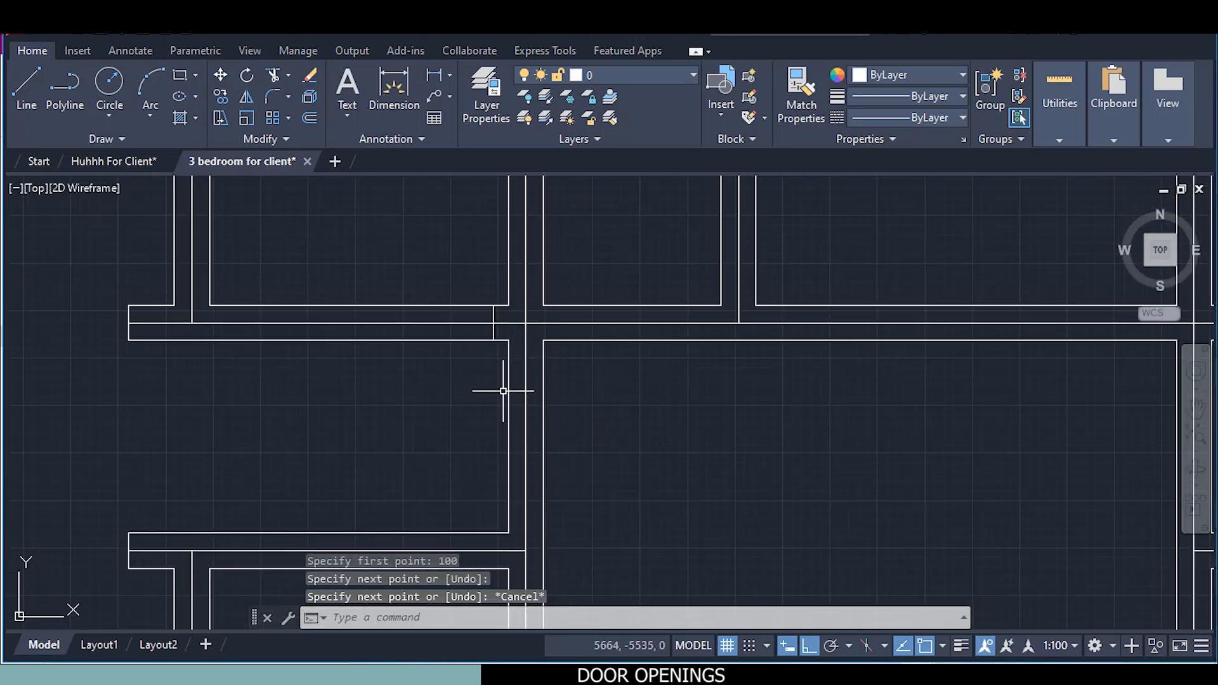
pyautogui.click(493, 320)
pyautogui.rightClick(486, 346)
pyautogui.click(549, 354)
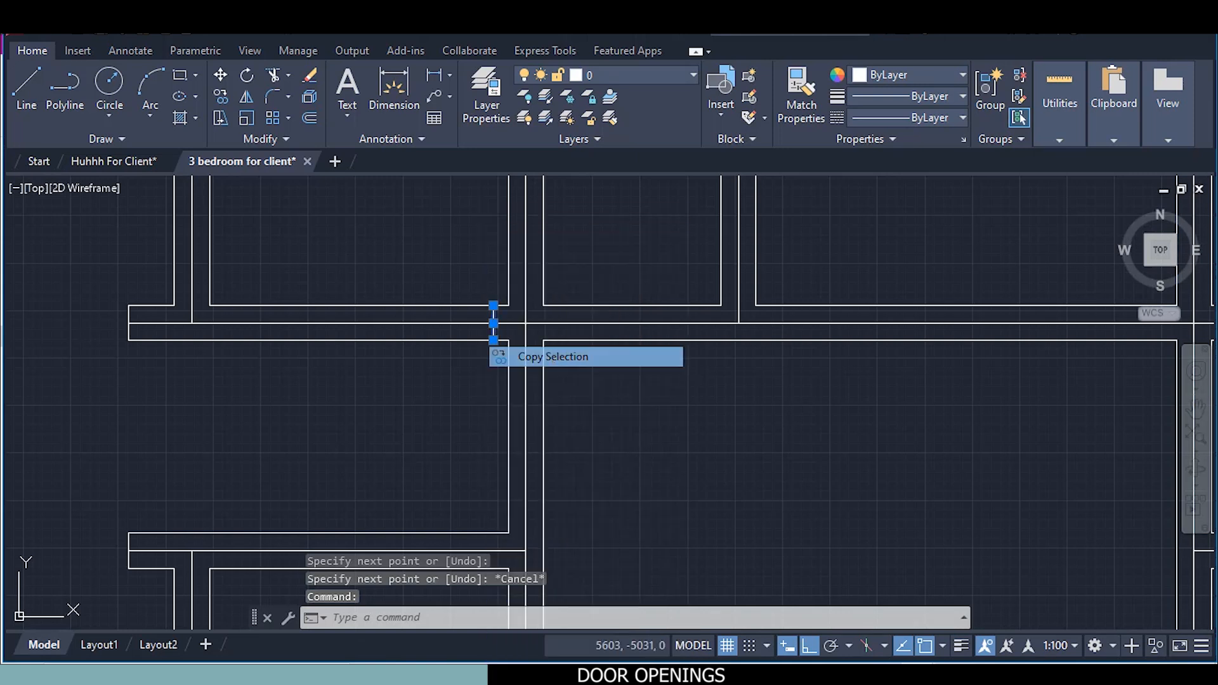
pyautogui.click(493, 340)
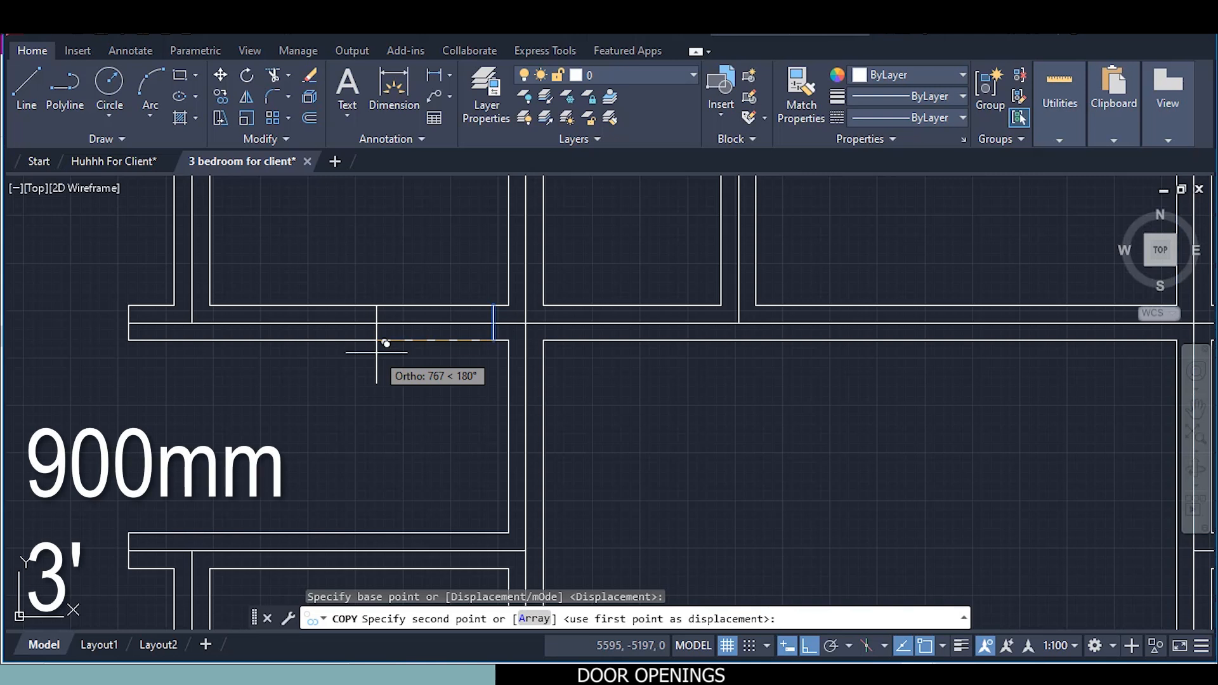
pyautogui.write('900')
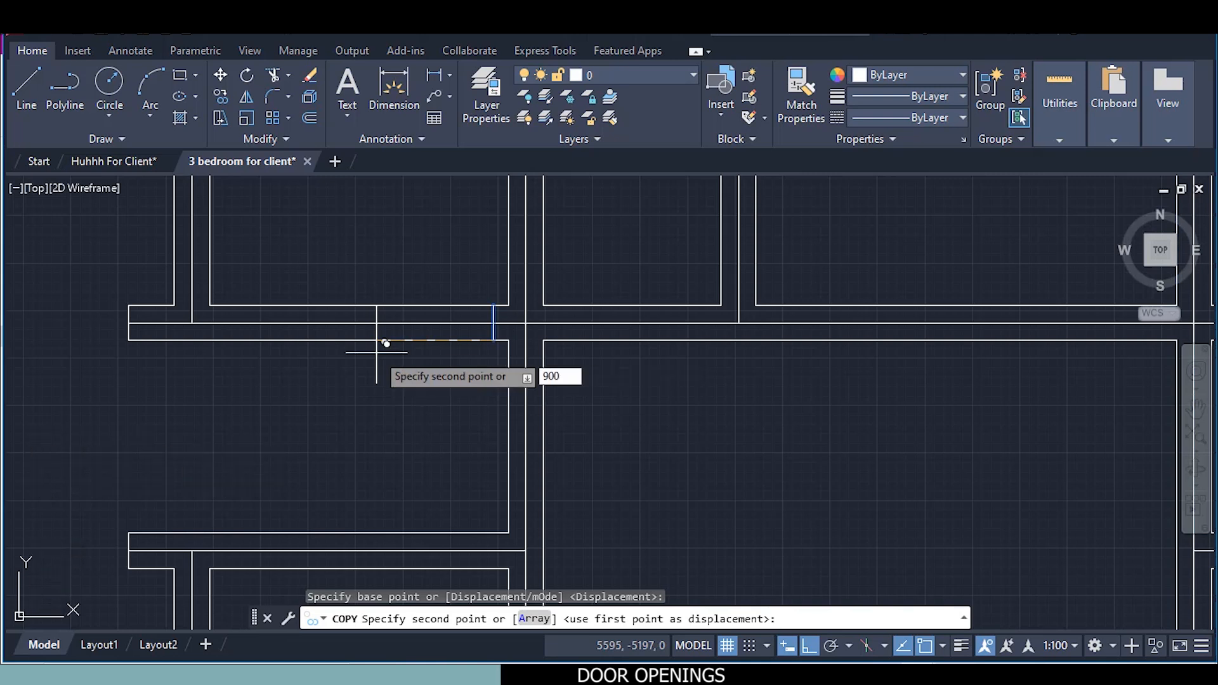
pyautogui.press('Return')
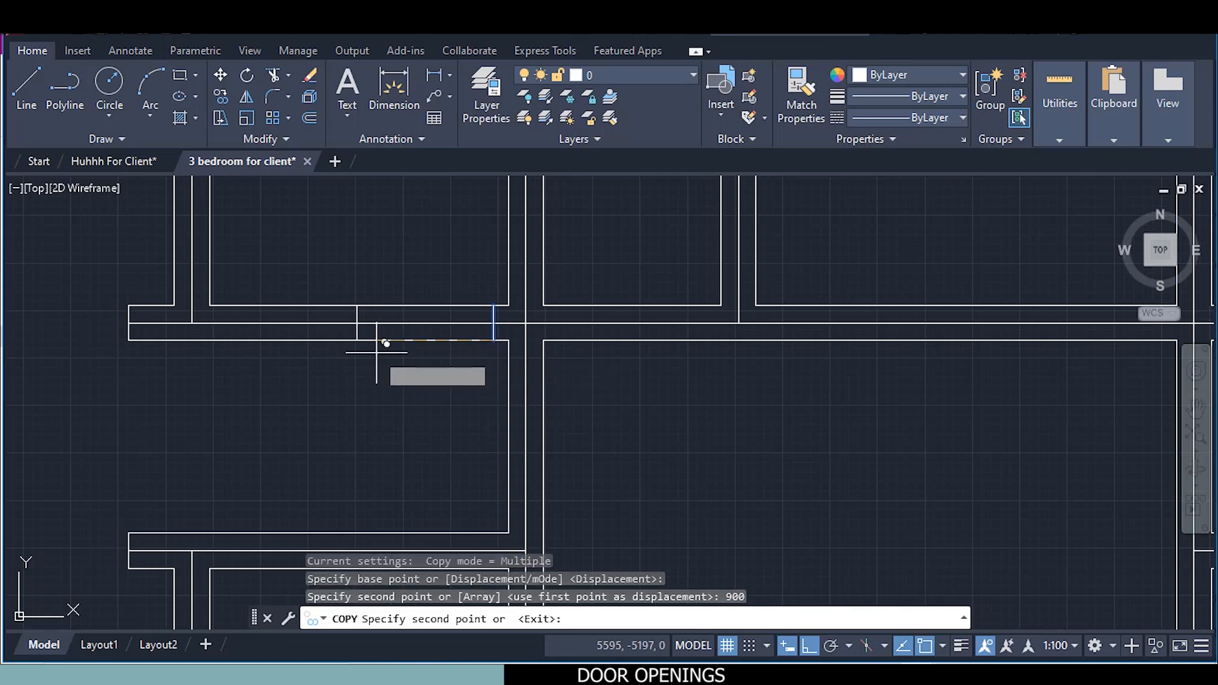
pyautogui.press('Escape')
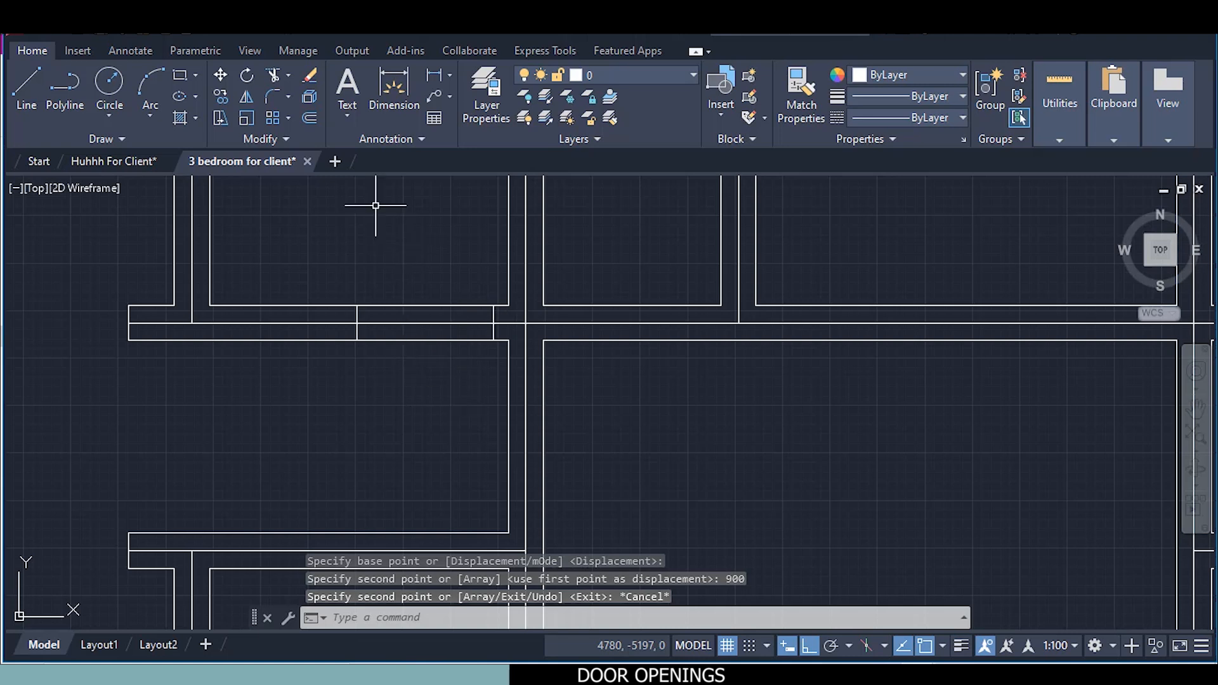
# Trim the wall lines between the two jambs to open the upper middle room's doorway
pyautogui.click(406, 346)
pyautogui.click(422, 275)
pyautogui.press('Return')
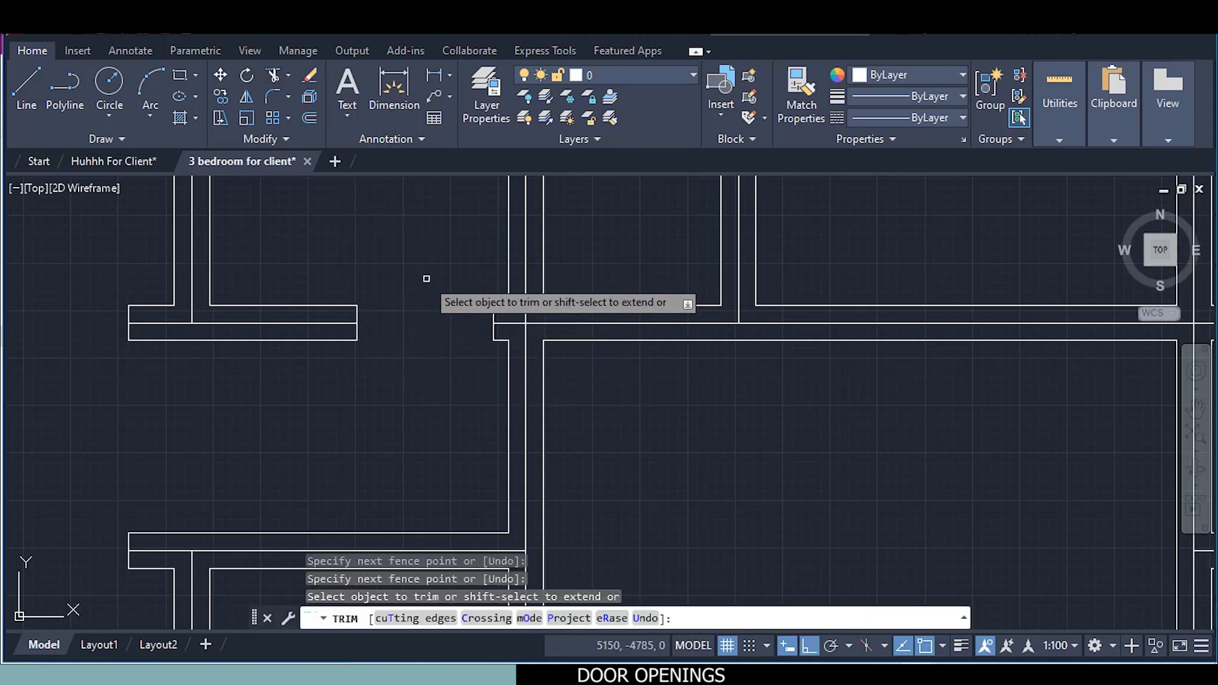
pyautogui.press('Escape')
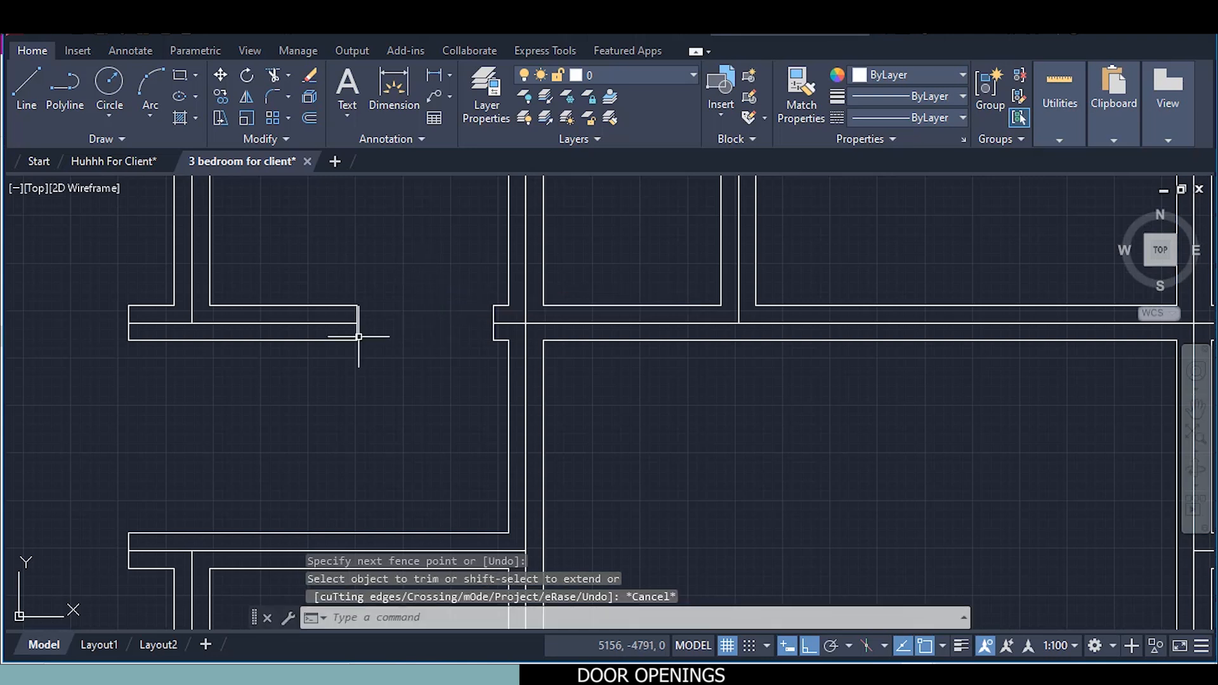
# Copy both jambs of the upper middle room's doorway straight down onto the passage's opposite wall, matching the corner where its upper face ends
pyautogui.moveTo(435, 435); pyautogui.dragTo(421, 392, button='middle')
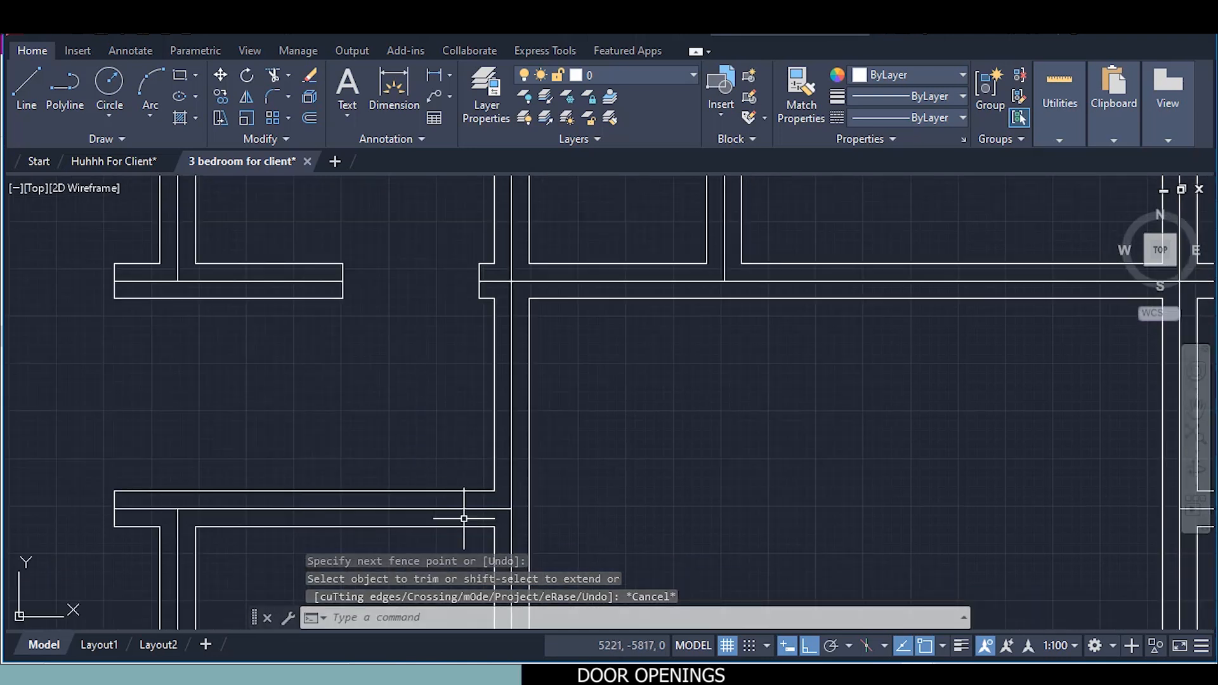
pyautogui.click(342, 290)
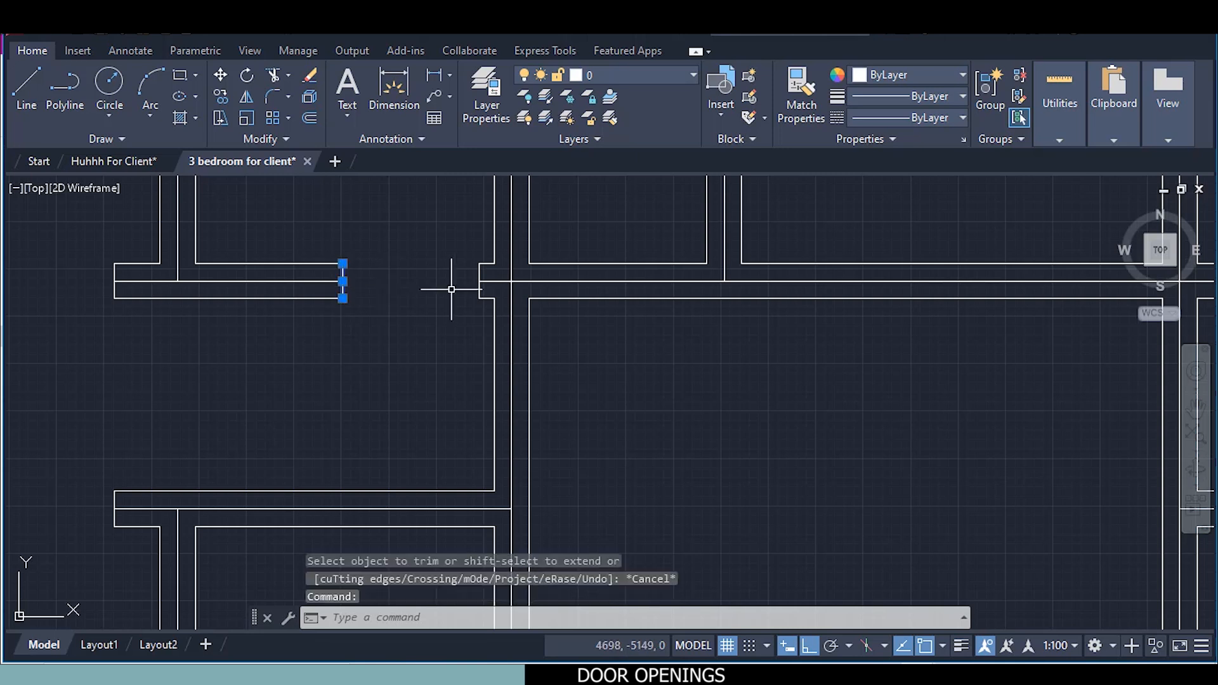
pyautogui.click(478, 291)
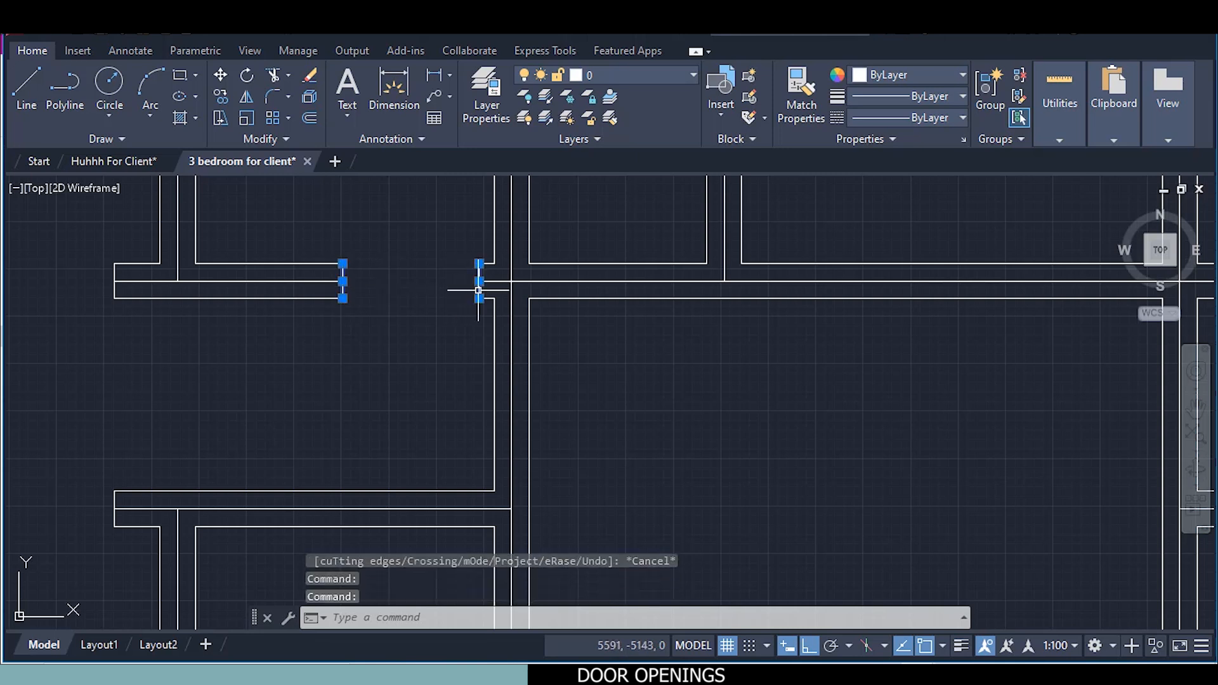
pyautogui.rightClick(417, 373)
pyautogui.click(474, 378)
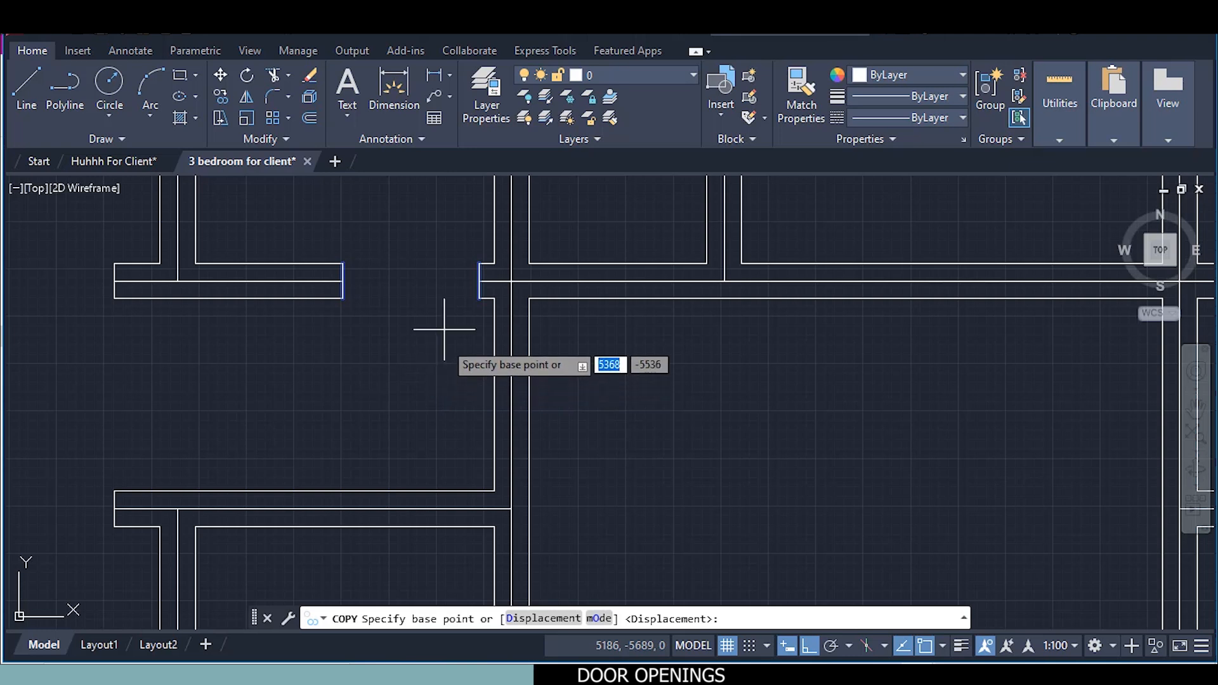
pyautogui.click(495, 263)
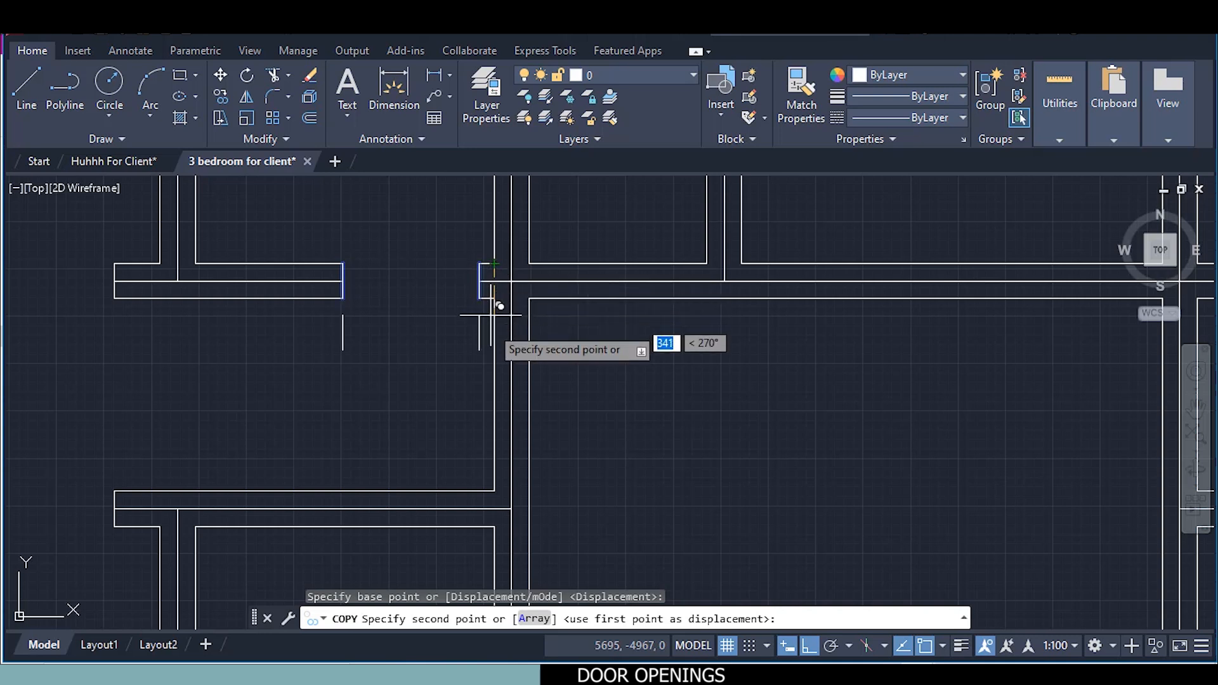
pyautogui.click(495, 490)
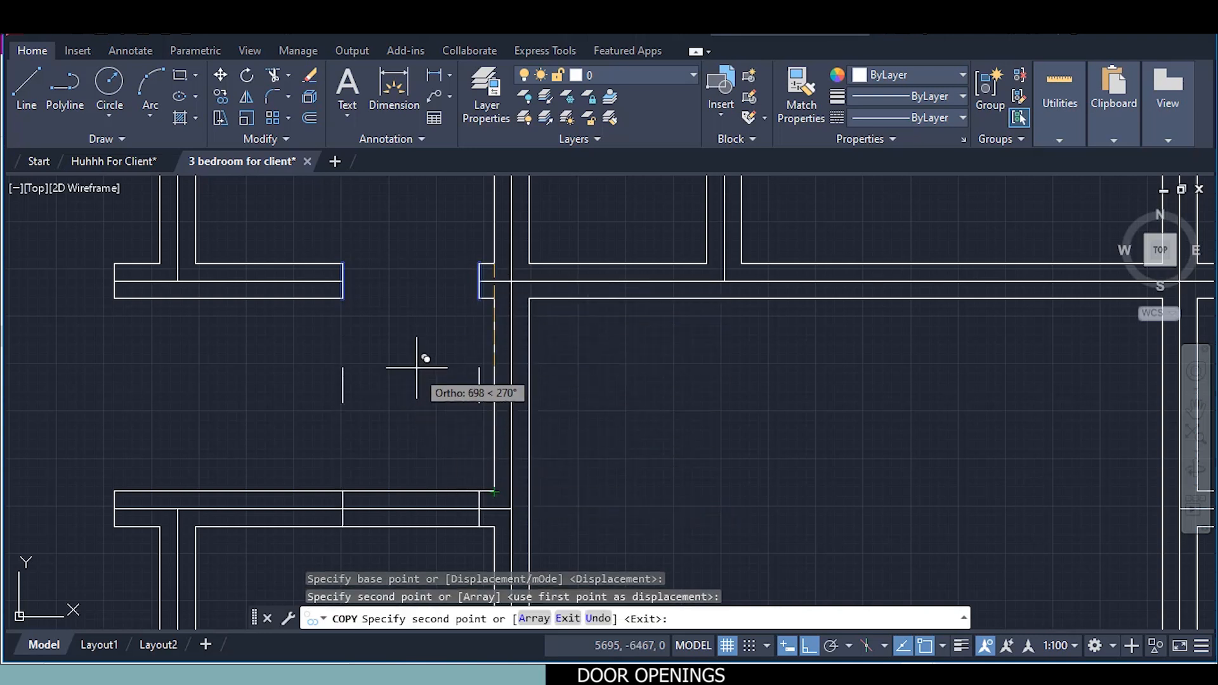
pyautogui.press('Escape')
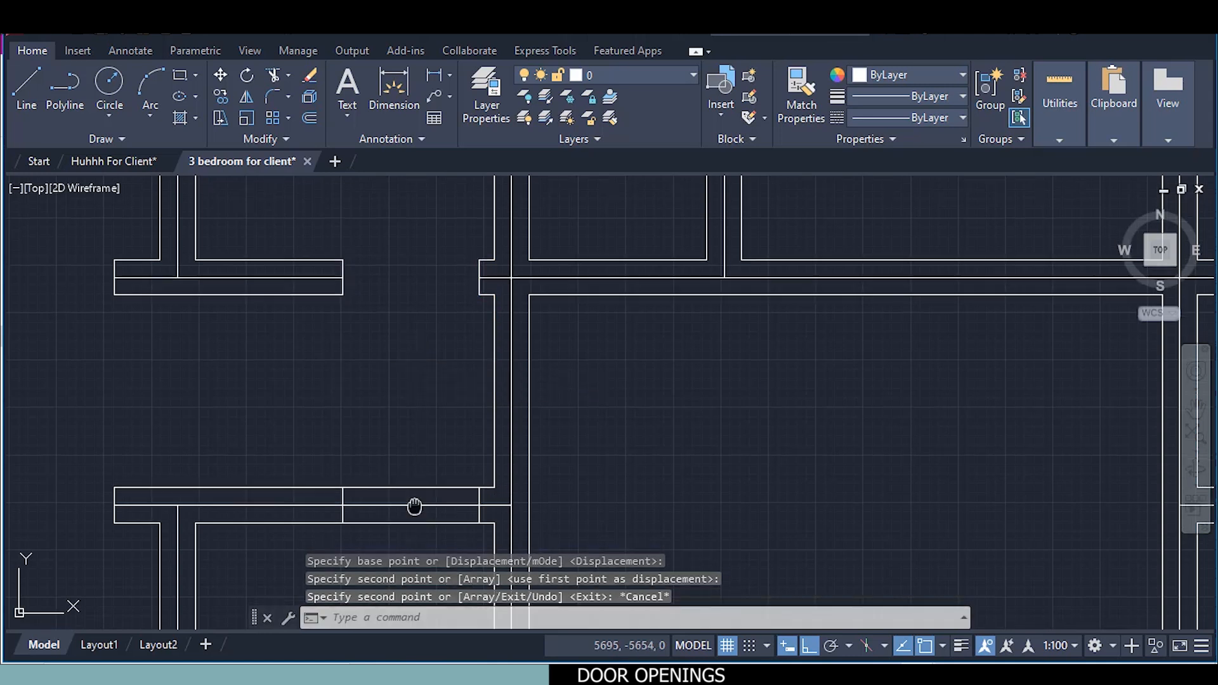
pyautogui.moveTo(413, 505); pyautogui.dragTo(406, 415, button='middle')
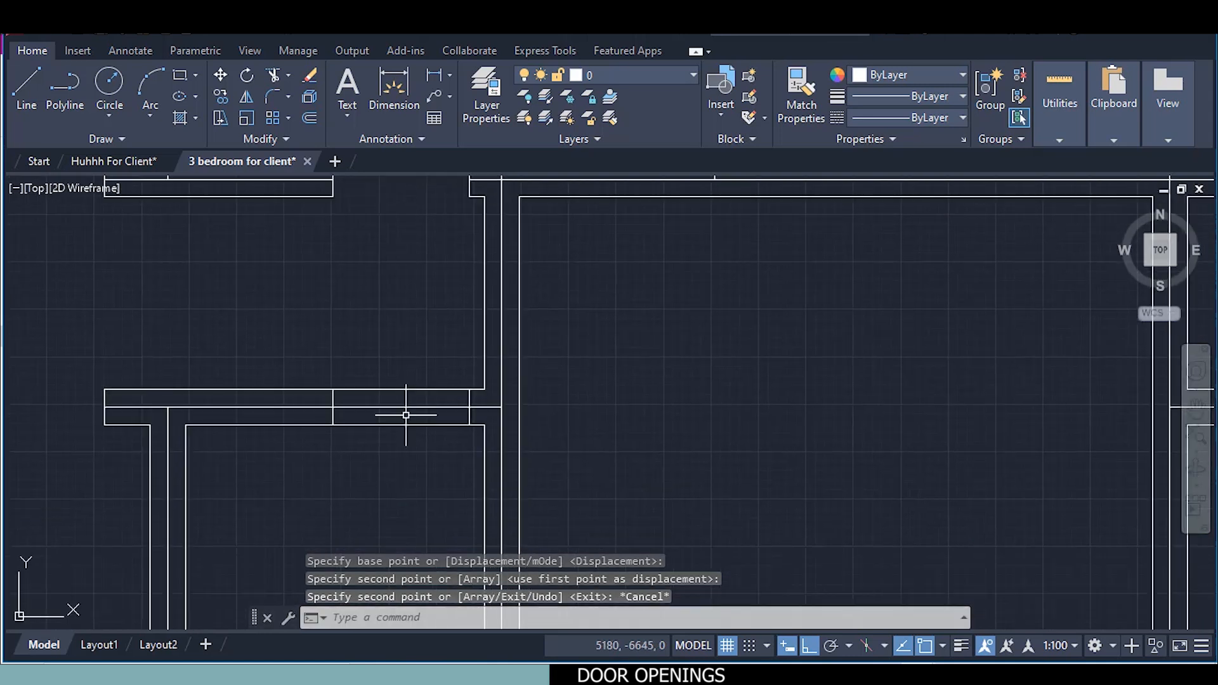
# Trim the wall lines between the two copied jambs to open the doorway in the passage's lower wall
pyautogui.click(271, 74)
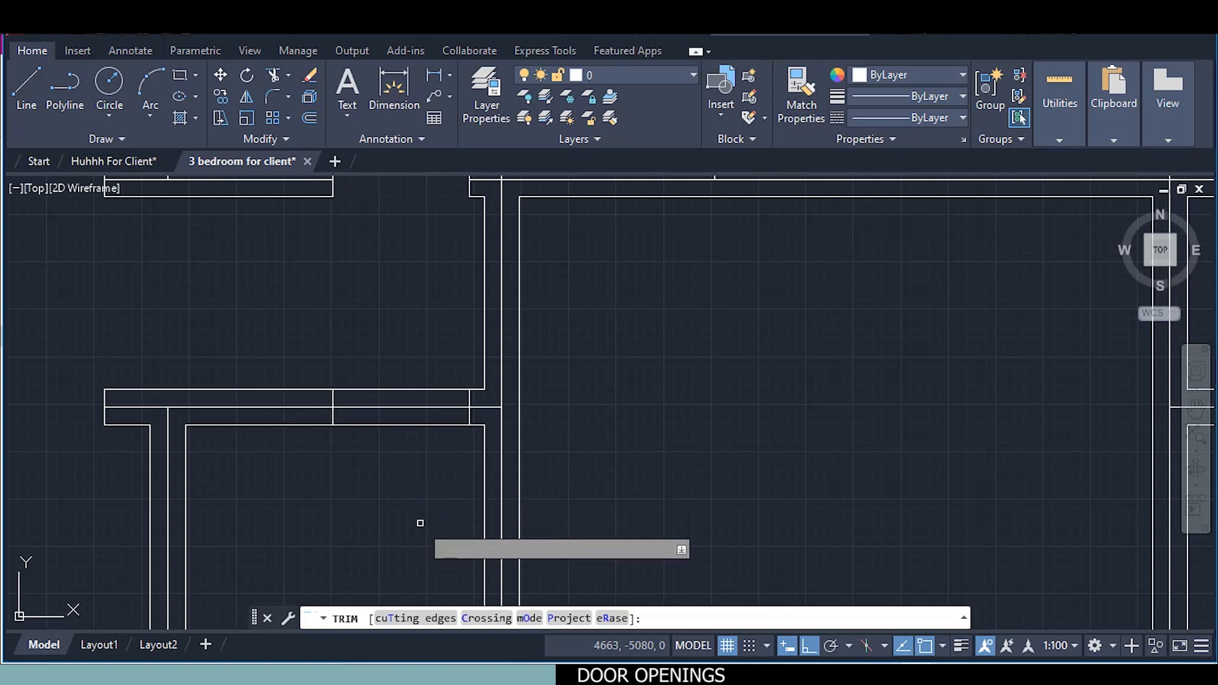
pyautogui.moveTo(408, 443); pyautogui.dragTo(414, 341)
pyautogui.scroll(-5, 419, 330)
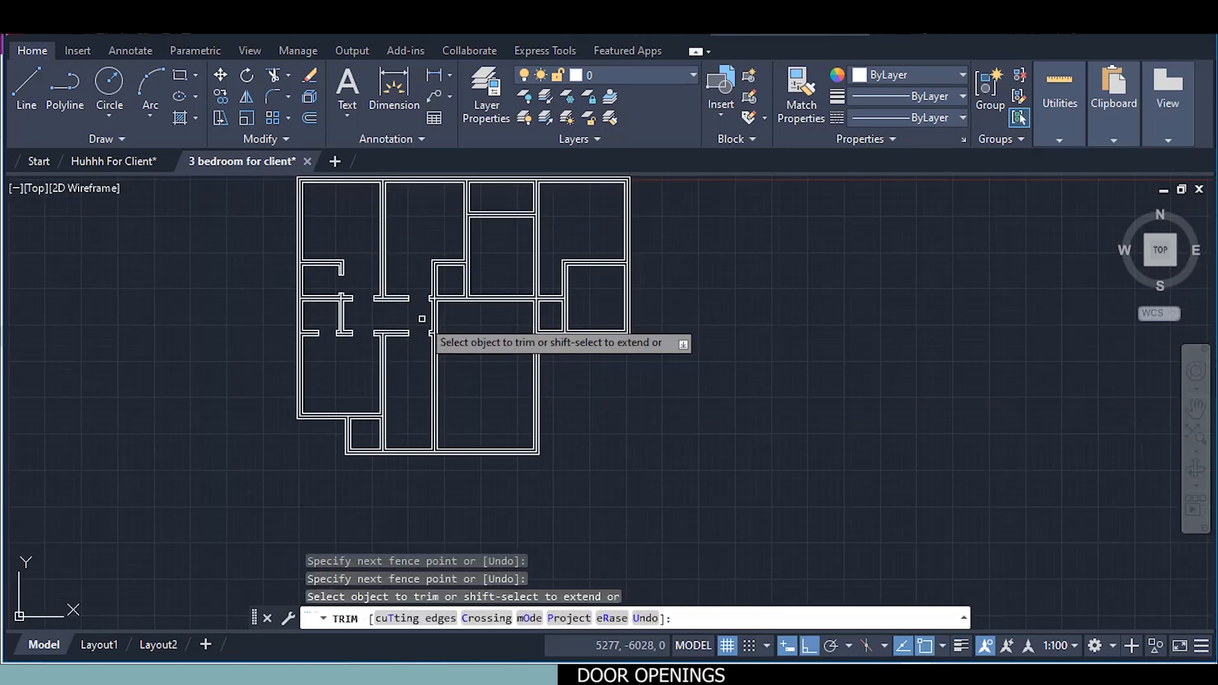
# Draw a jamb line from 300 mm below the upper-left inner corner of the room beneath the narrow top room, straight left across its wall
pyautogui.scroll(3, 422, 318)
pyautogui.moveTo(422, 321); pyautogui.dragTo(585, 429, button='middle')
pyautogui.scroll(-2, 585, 430)
pyautogui.moveTo(294, 397); pyautogui.dragTo(288, 410, button='middle')
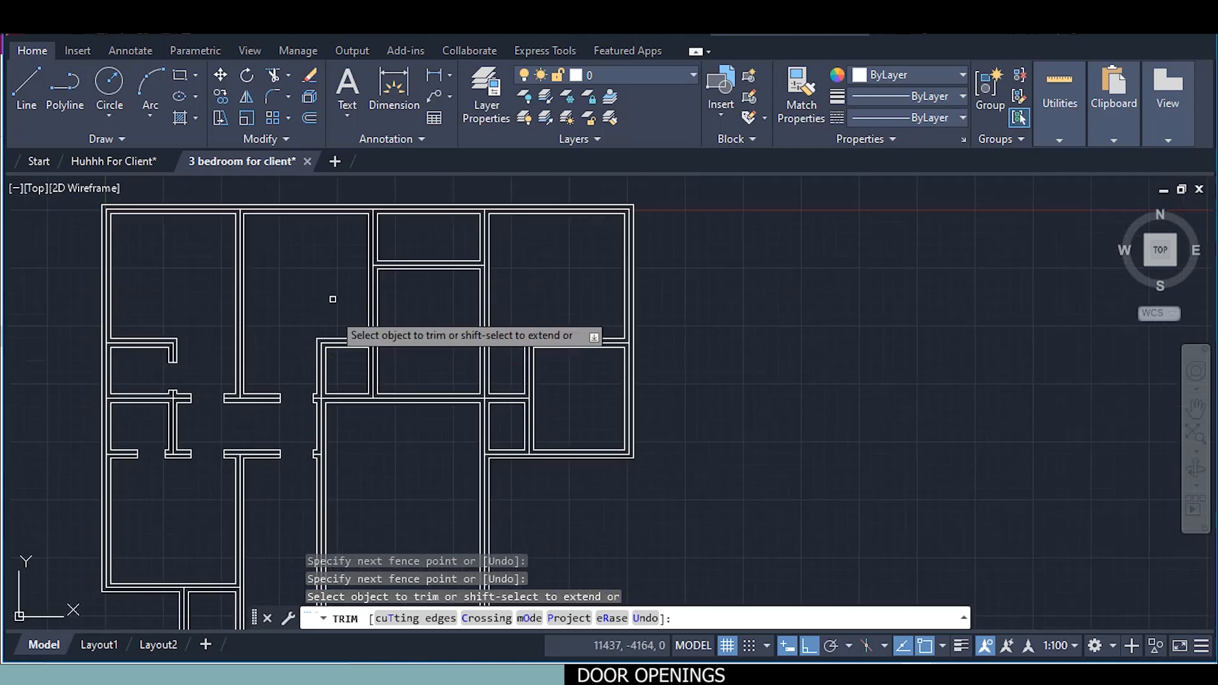
pyautogui.click(26, 83)
pyautogui.scroll(3, 355, 251)
pyautogui.scroll(2, 380, 279)
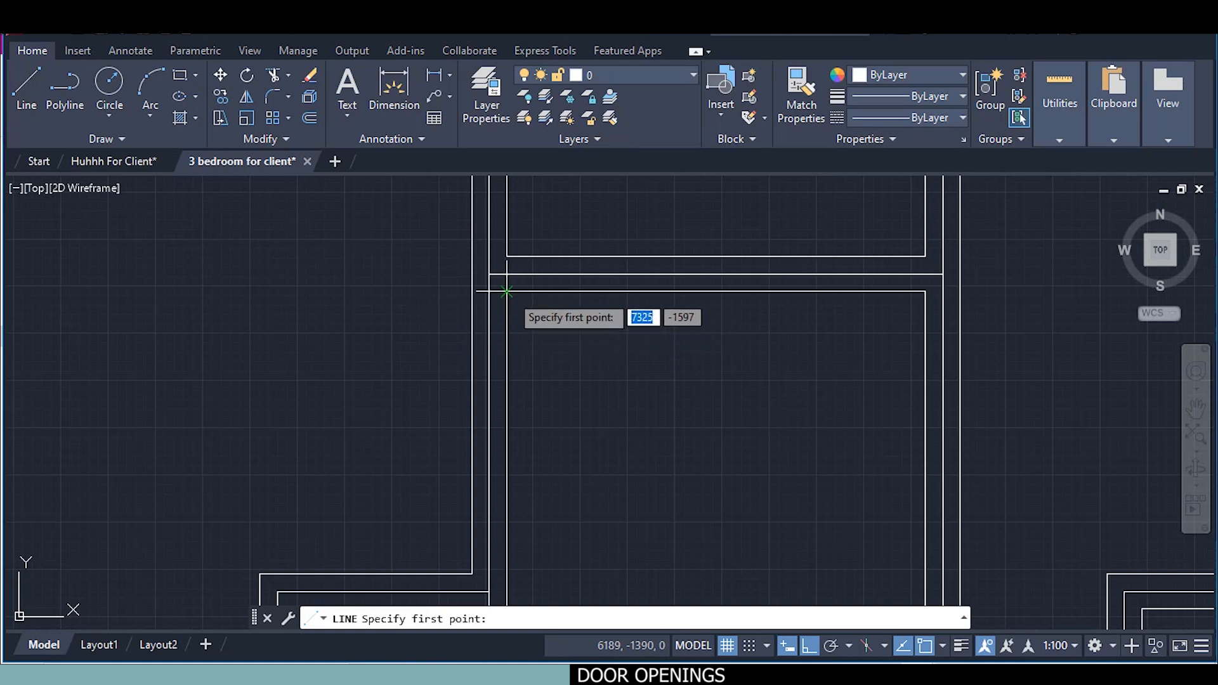
pyautogui.click(506, 291)
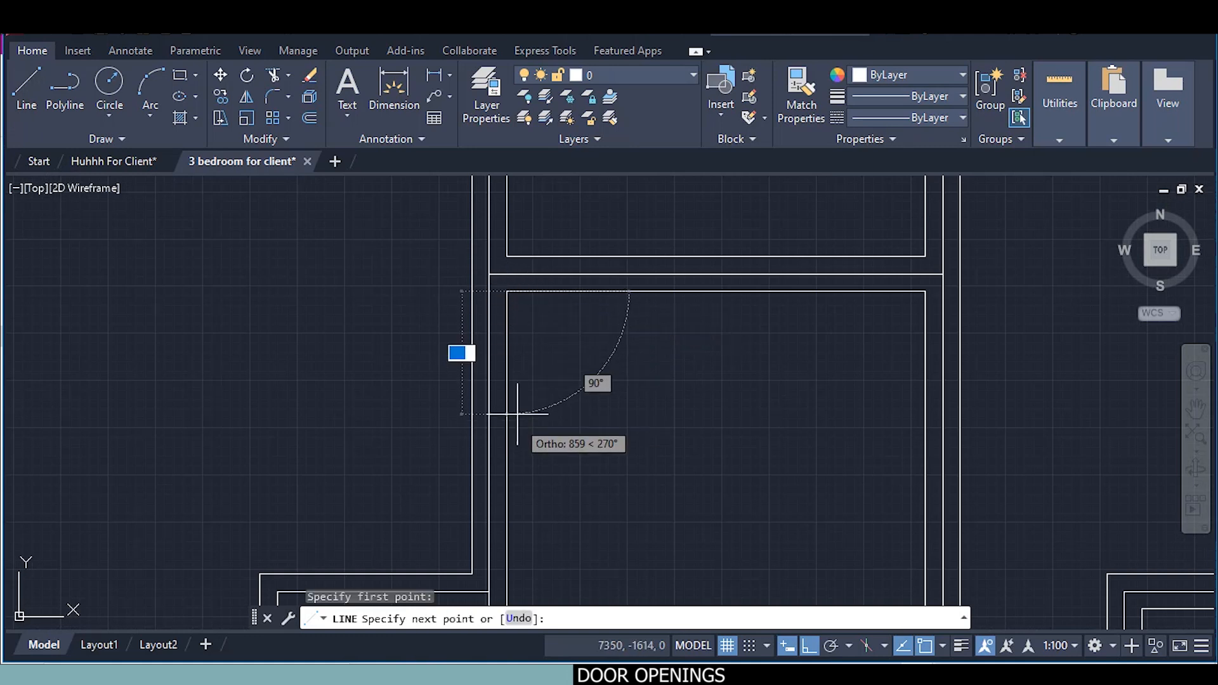
pyautogui.write('300')
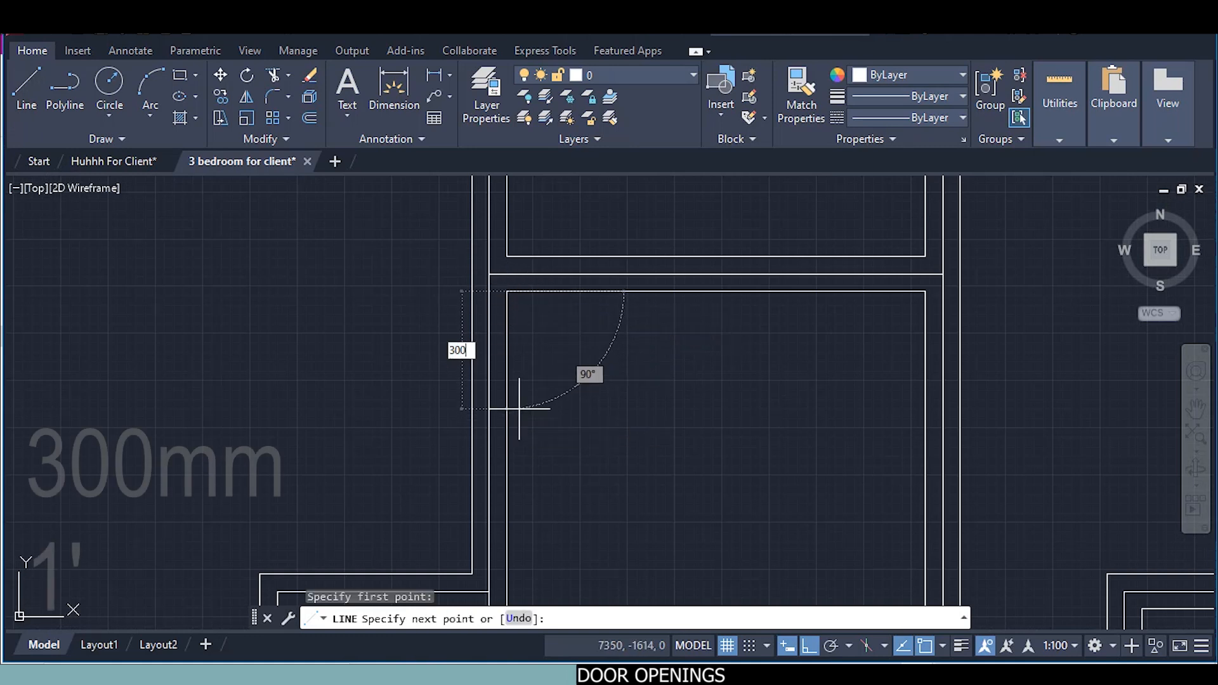
pyautogui.press('Return')
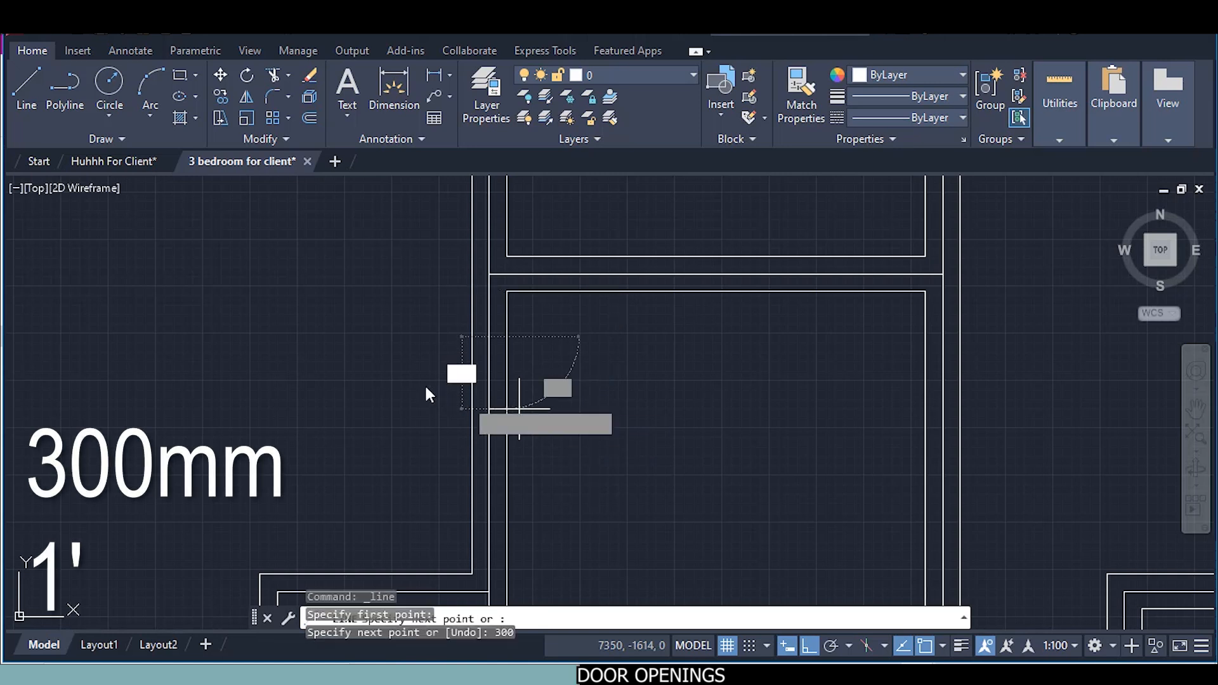
pyautogui.press('Escape')
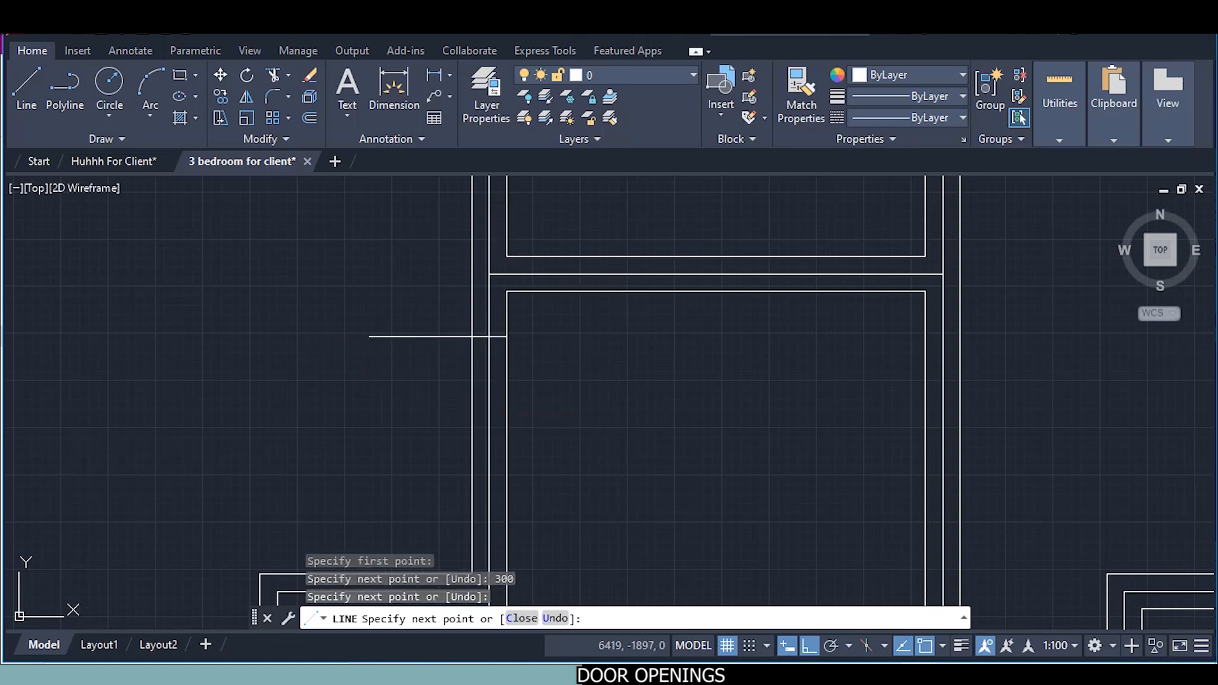
# Copy the new jamb line 900 mm straight down along the room's left wall
pyautogui.rightClick(410, 389)
pyautogui.click(507, 357)
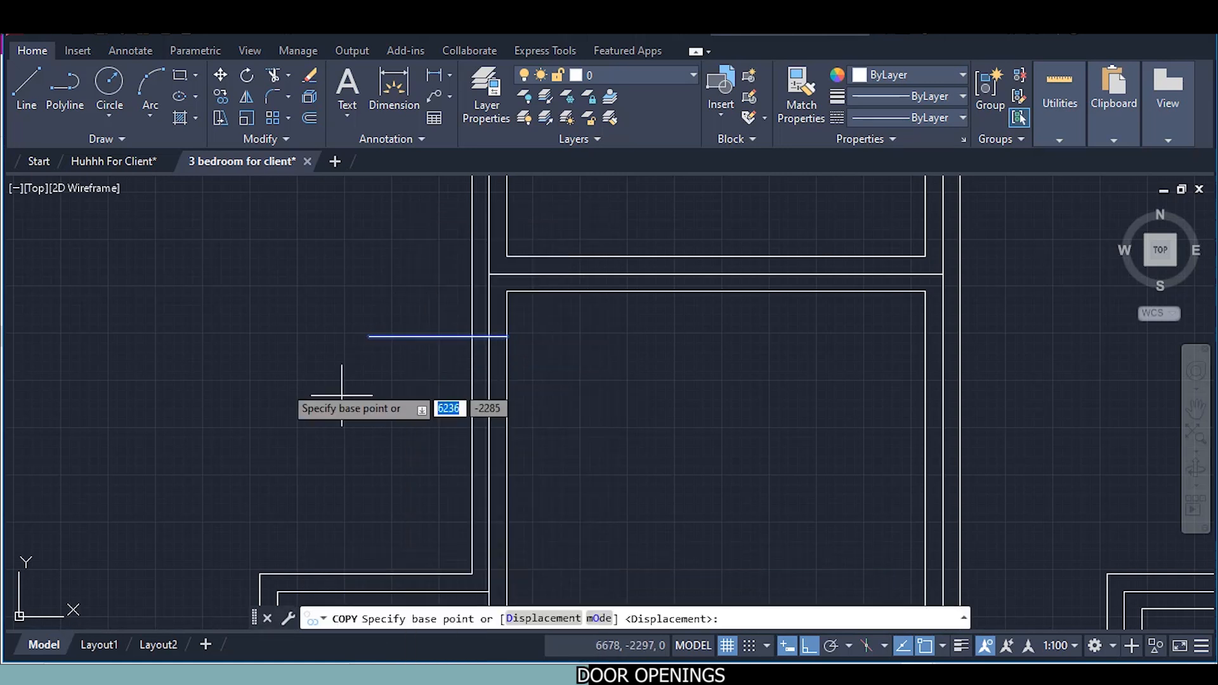
pyautogui.click(262, 313)
pyautogui.write('900')
pyautogui.press('Return')
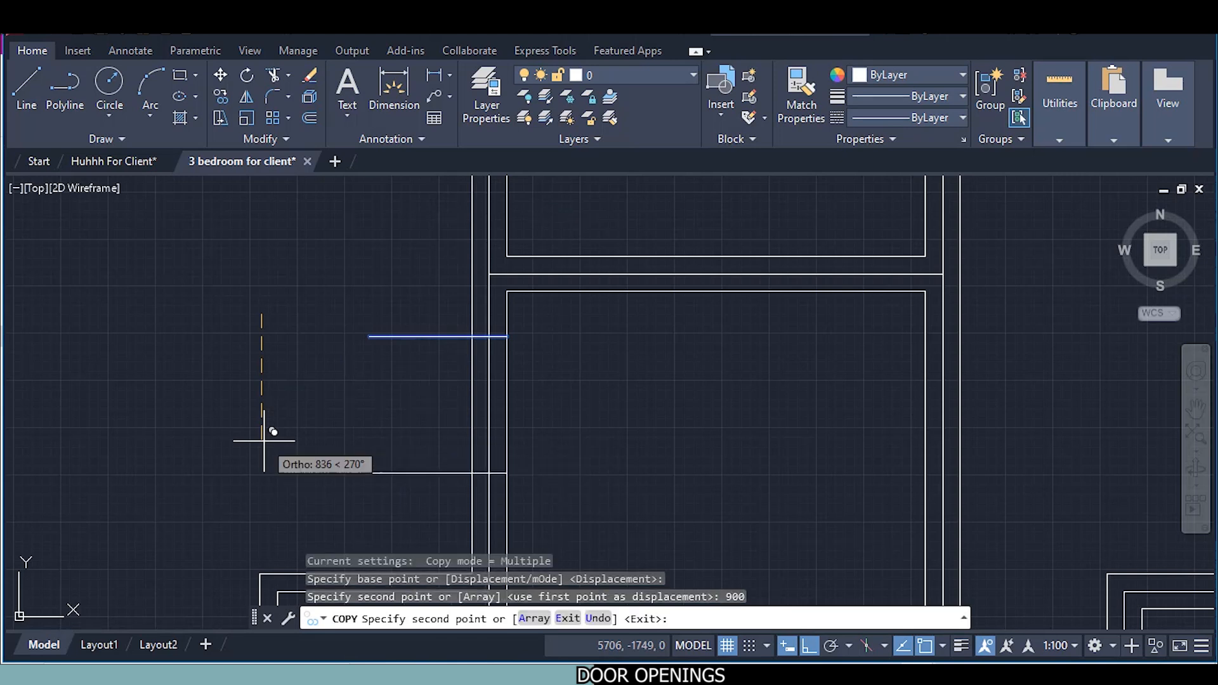
pyautogui.press('Escape')
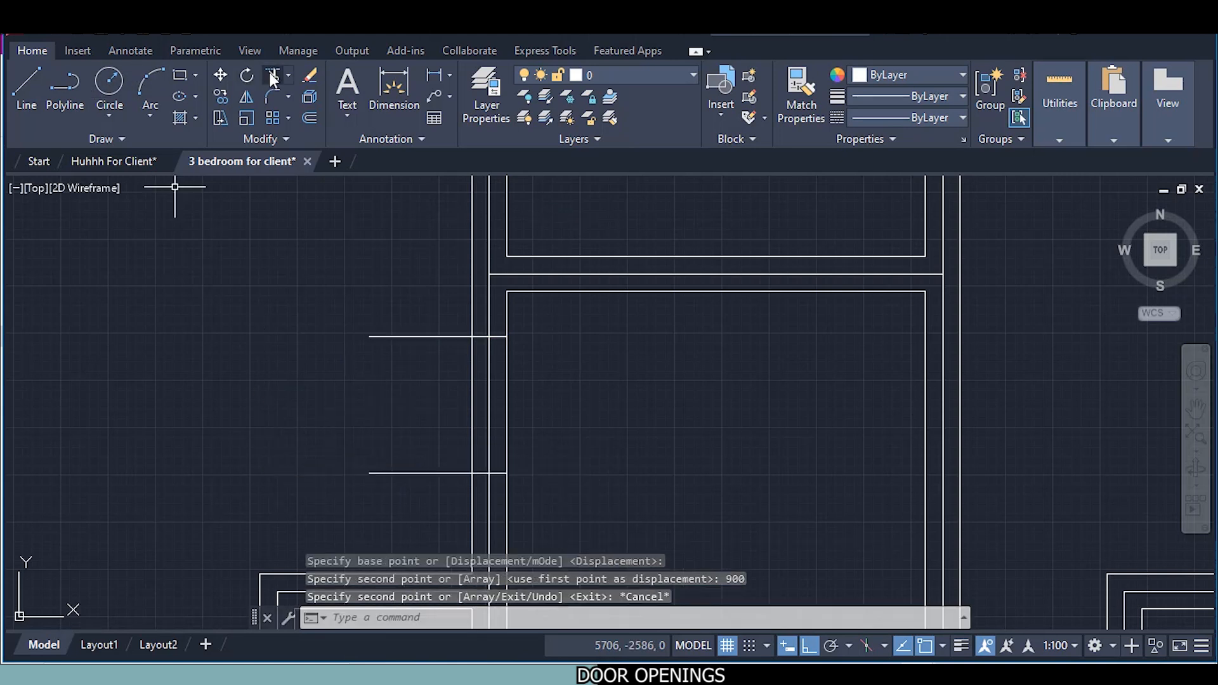
# Trim the wall lines between the two jambs and the jamb ends sticking out left of the wall to open this doorway
pyautogui.moveTo(396, 496); pyautogui.dragTo(551, 388)
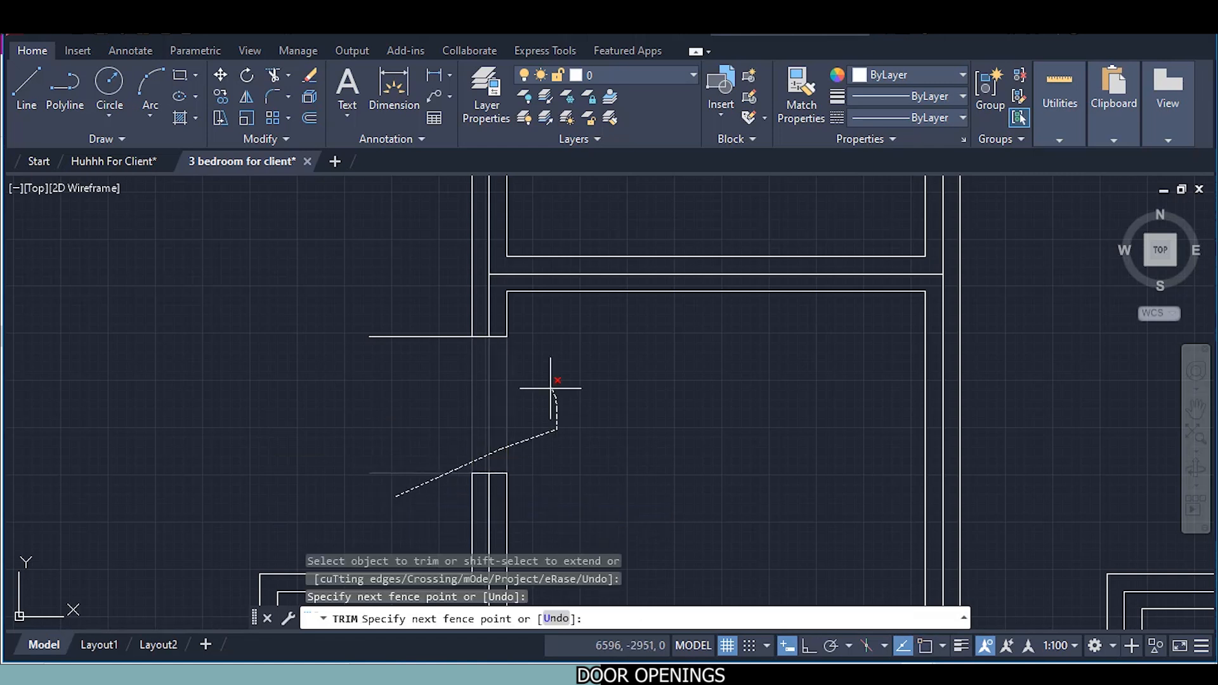
pyautogui.moveTo(426, 394); pyautogui.dragTo(424, 391)
pyautogui.scroll(-2, 418, 381)
pyautogui.moveTo(411, 366); pyautogui.dragTo(360, 526, button='middle')
pyautogui.rightClick(365, 455)
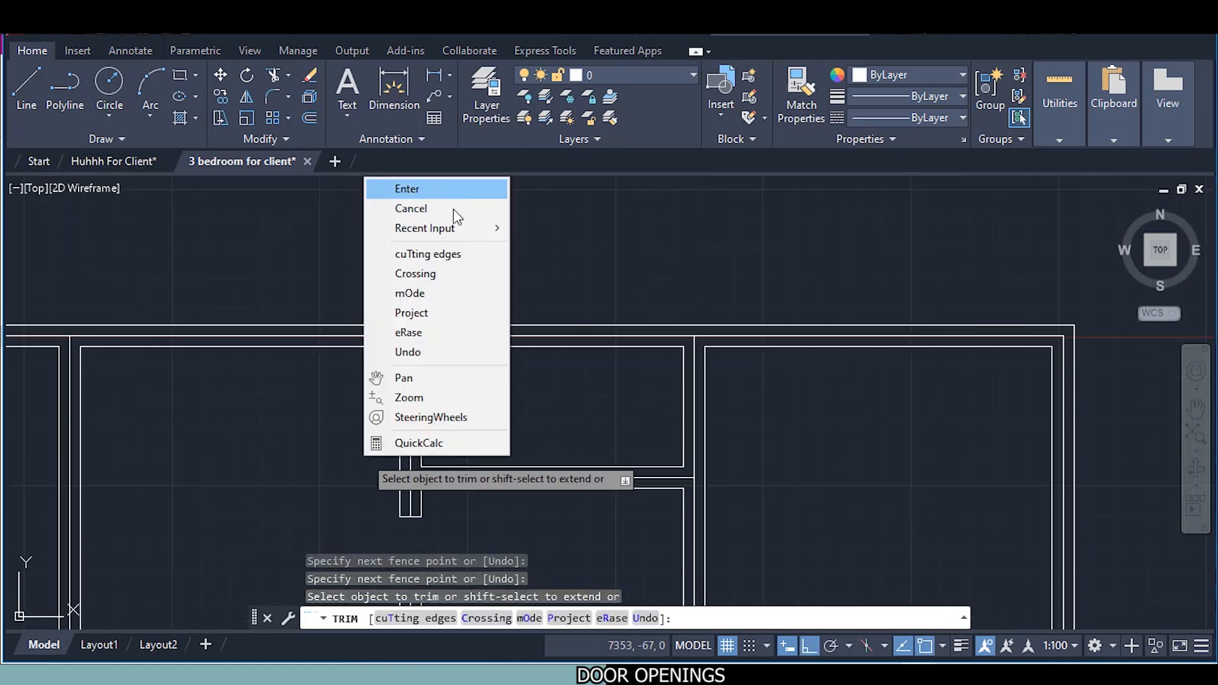
pyautogui.click(444, 208)
# Draw a jamb line from 300 mm above the narrow top room's lower-left inner corner, straight left across its wall
pyautogui.rightClick(374, 447)
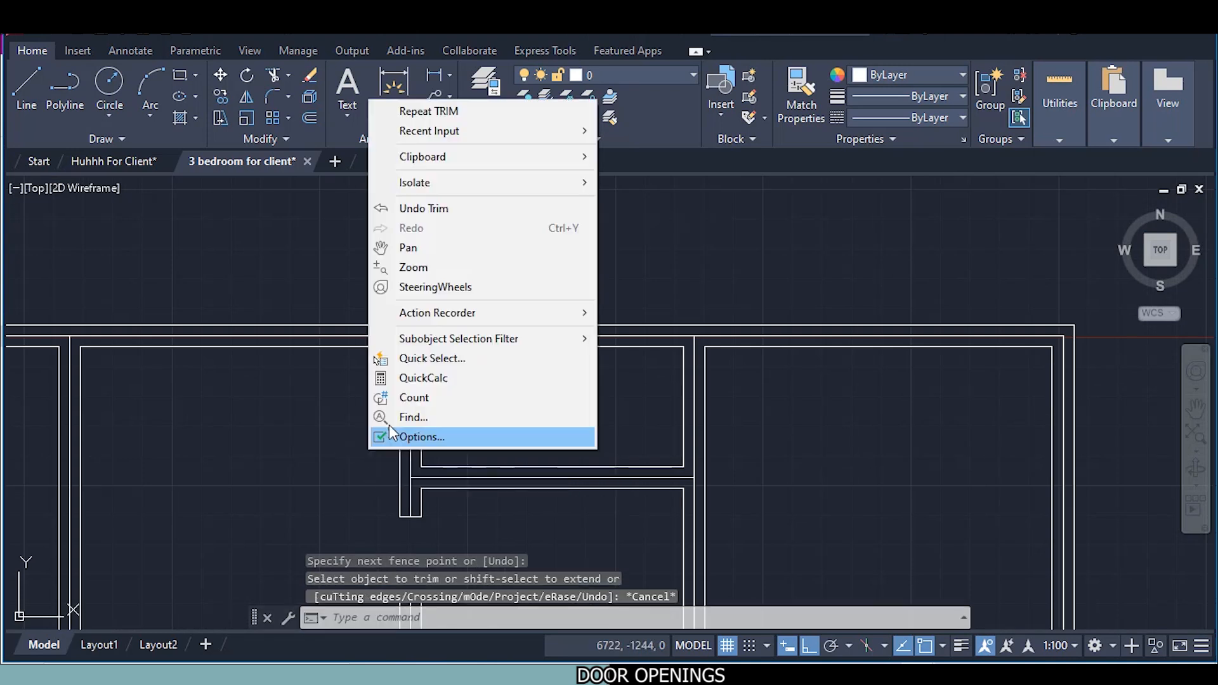
pyautogui.moveTo(486, 130)
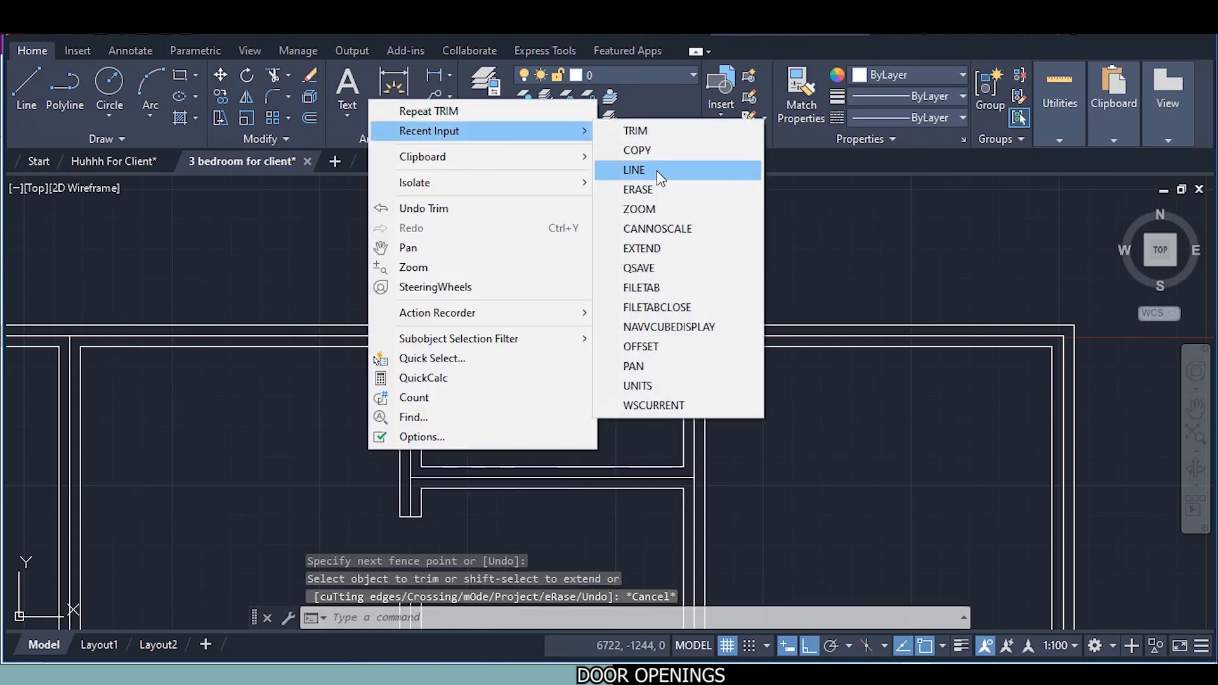
pyautogui.click(634, 170)
pyautogui.click(421, 467)
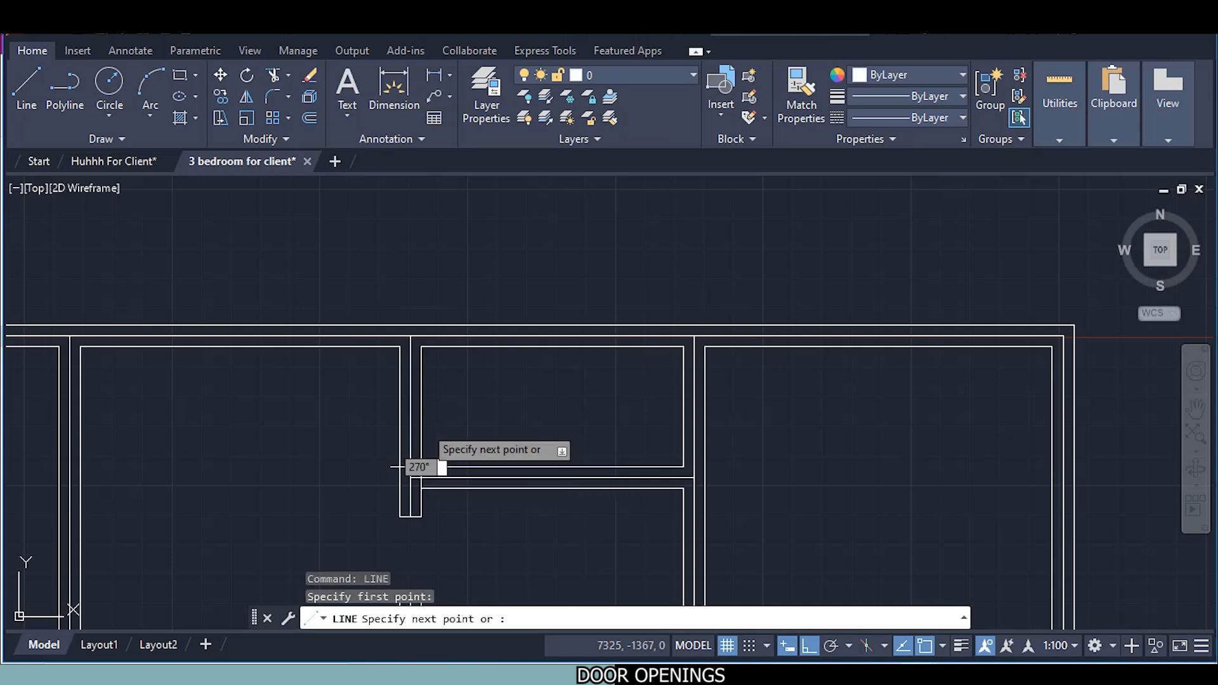
pyautogui.write('3')
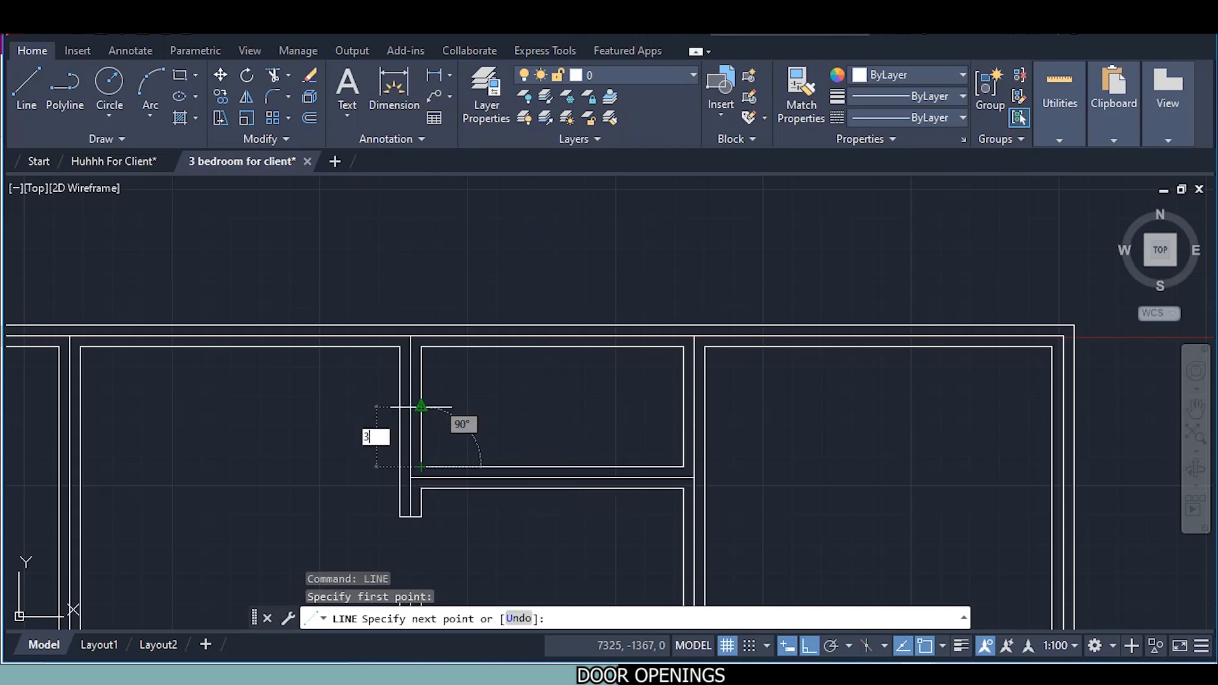
pyautogui.write('00')
pyautogui.press('Return')
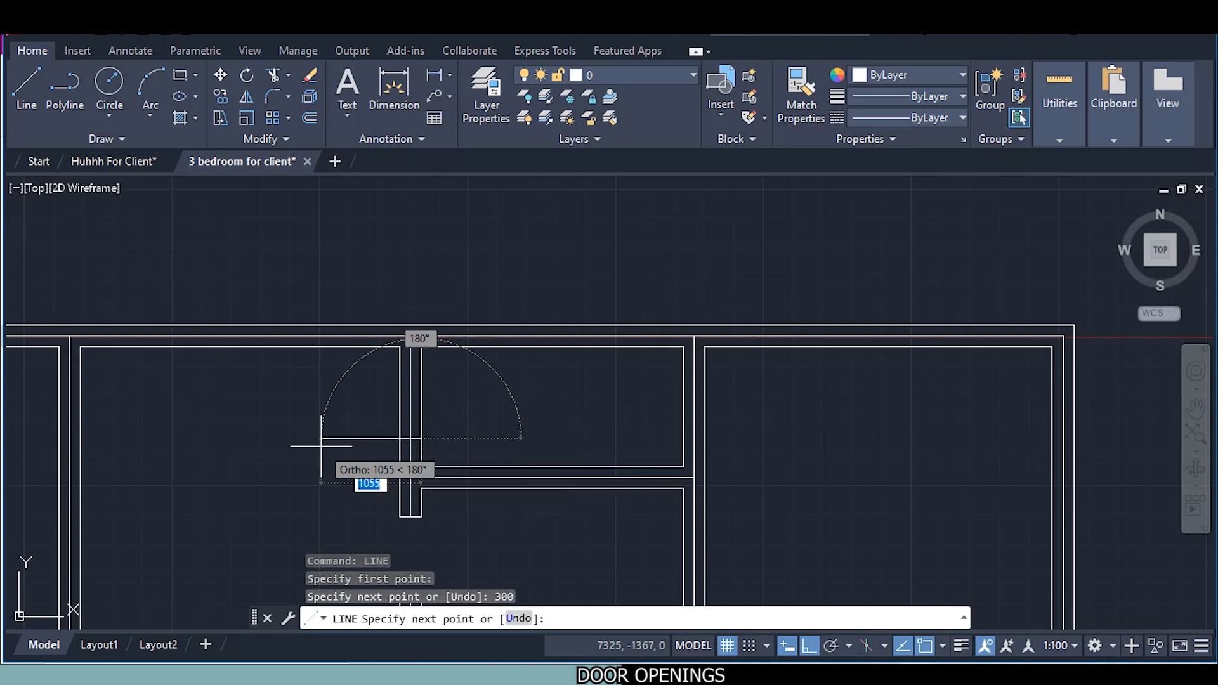
pyautogui.click(321, 438)
pyautogui.press('Escape')
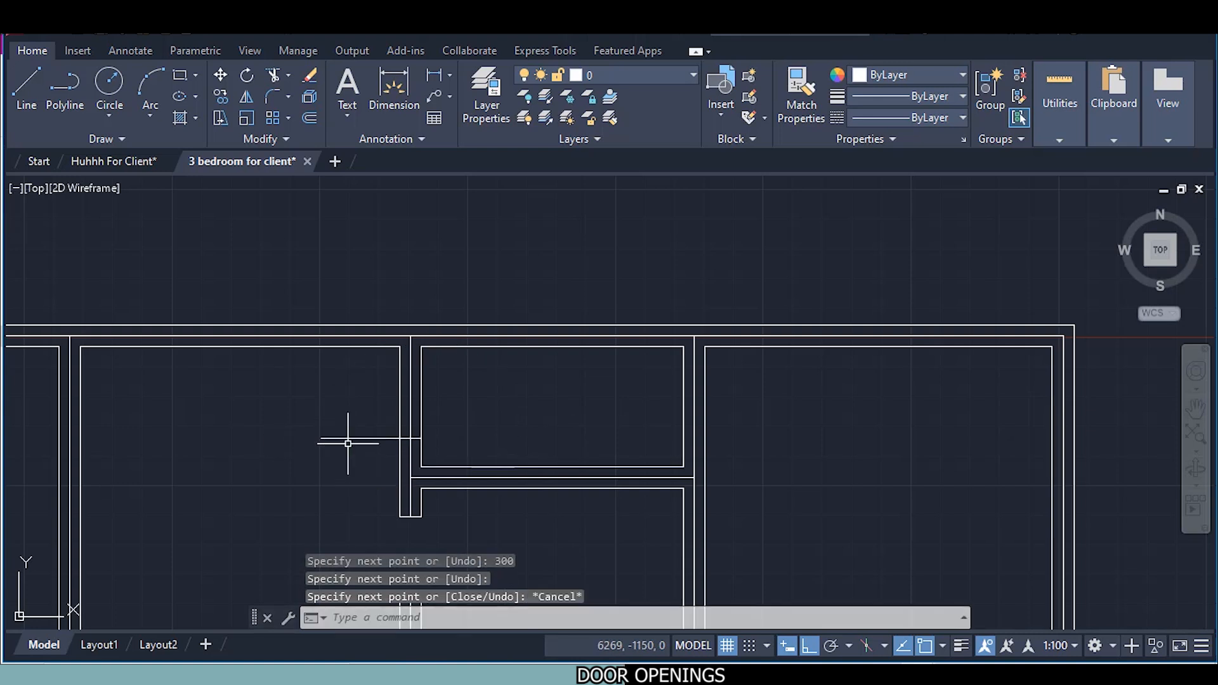
# Erase the jamb line just drawn across the narrow top room's left wall
pyautogui.scroll(2, 382, 419)
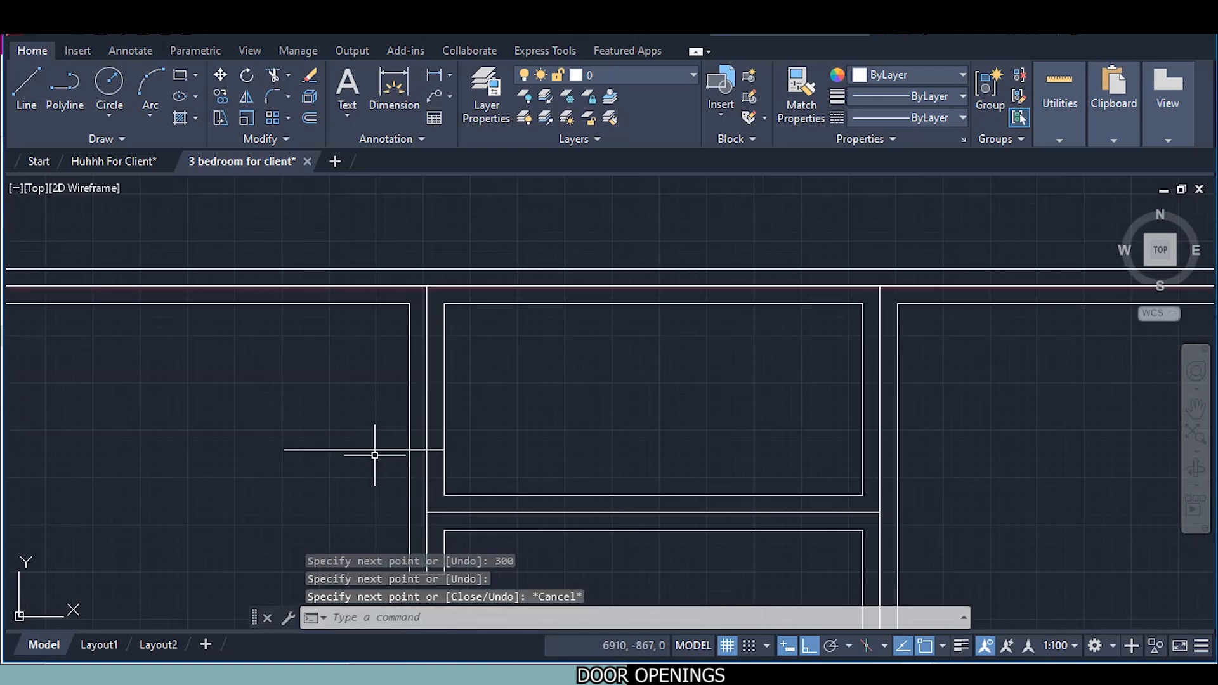
pyautogui.click(295, 449)
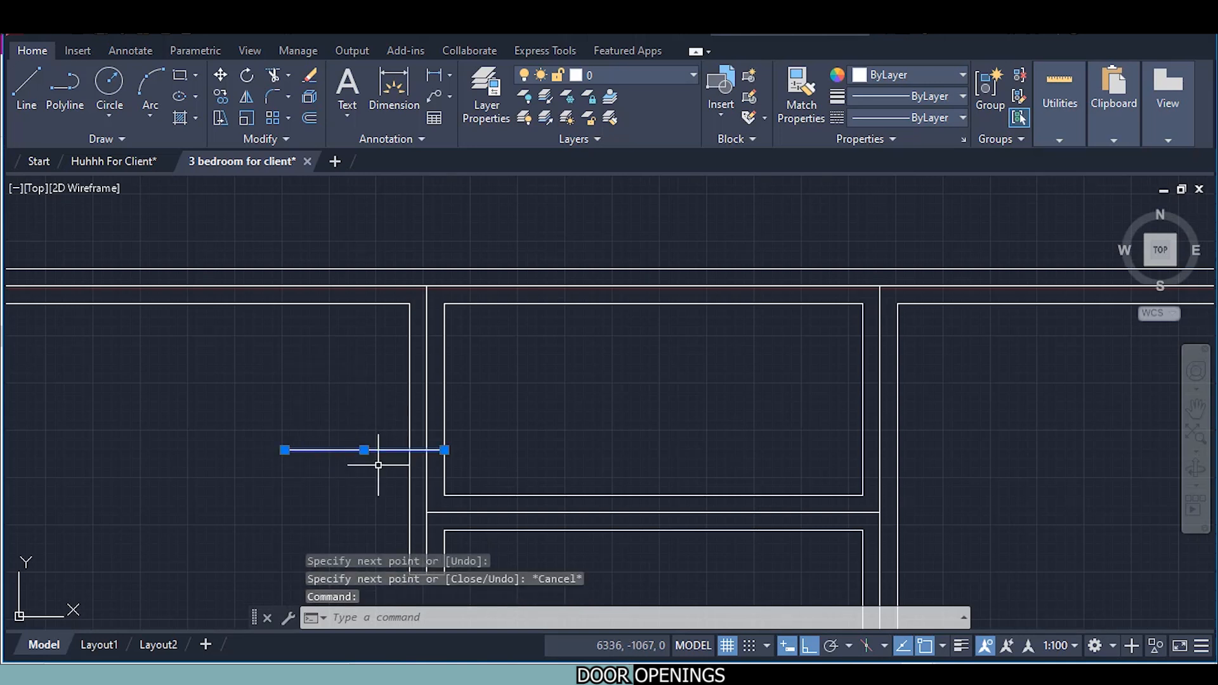
pyautogui.press('Delete')
pyautogui.moveTo(340, 466); pyautogui.dragTo(325, 442, button='middle')
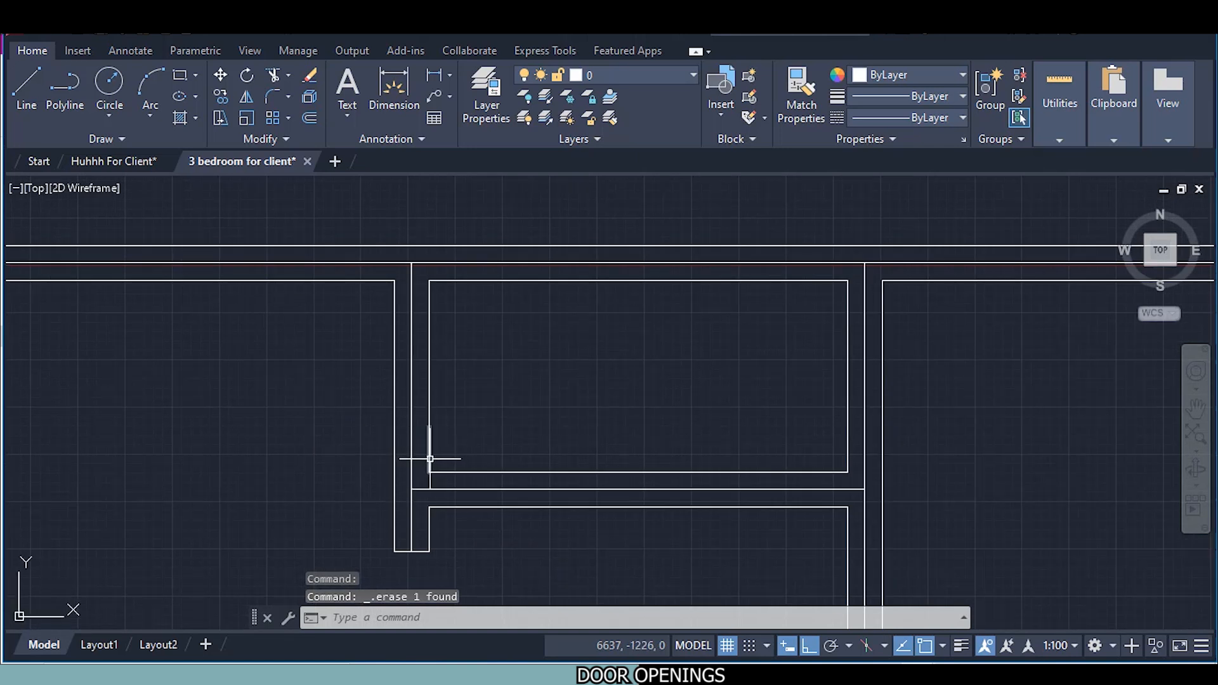
pyautogui.press('Escape')
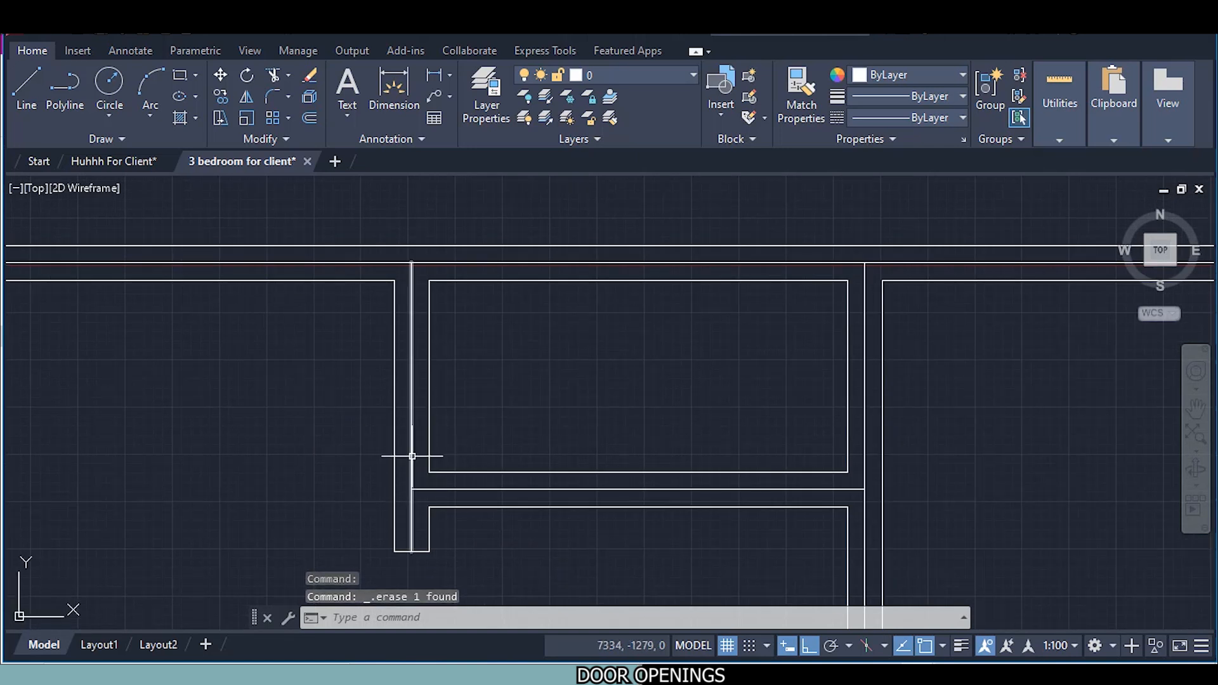
# Draw a jamb line from 100 mm above the narrow top room's lower-left inner corner, straight left across its wall
pyautogui.click(26, 87)
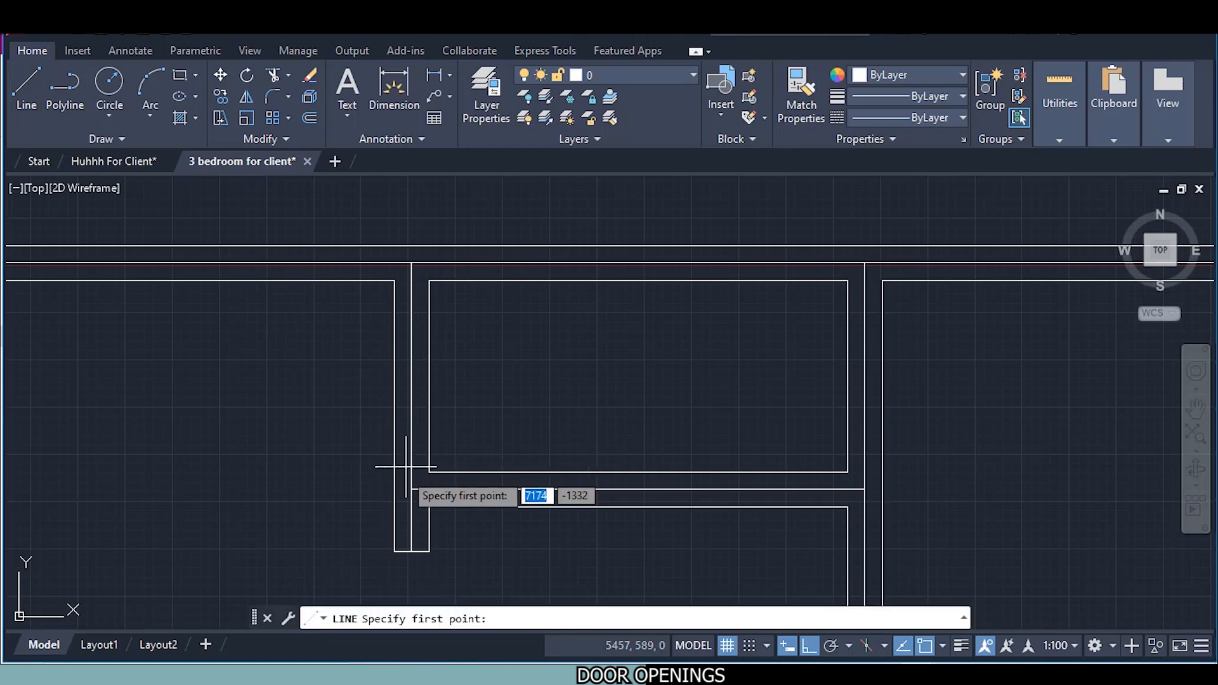
pyautogui.click(429, 470)
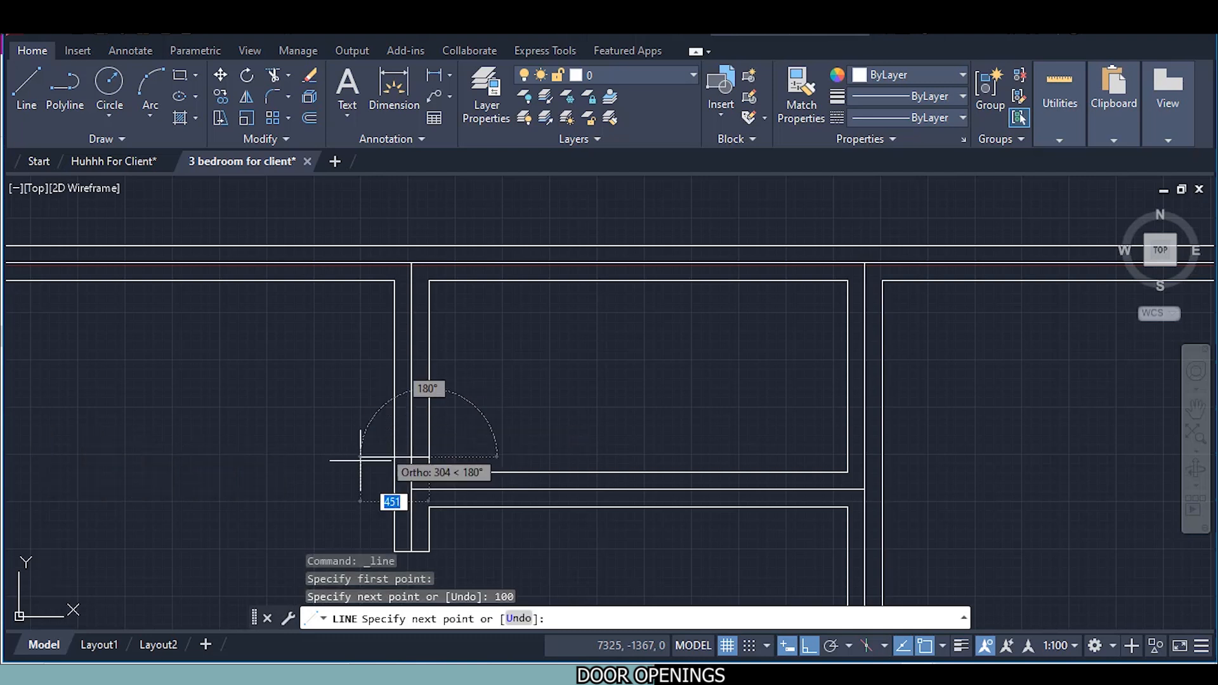
pyautogui.click(320, 456)
pyautogui.press('Escape')
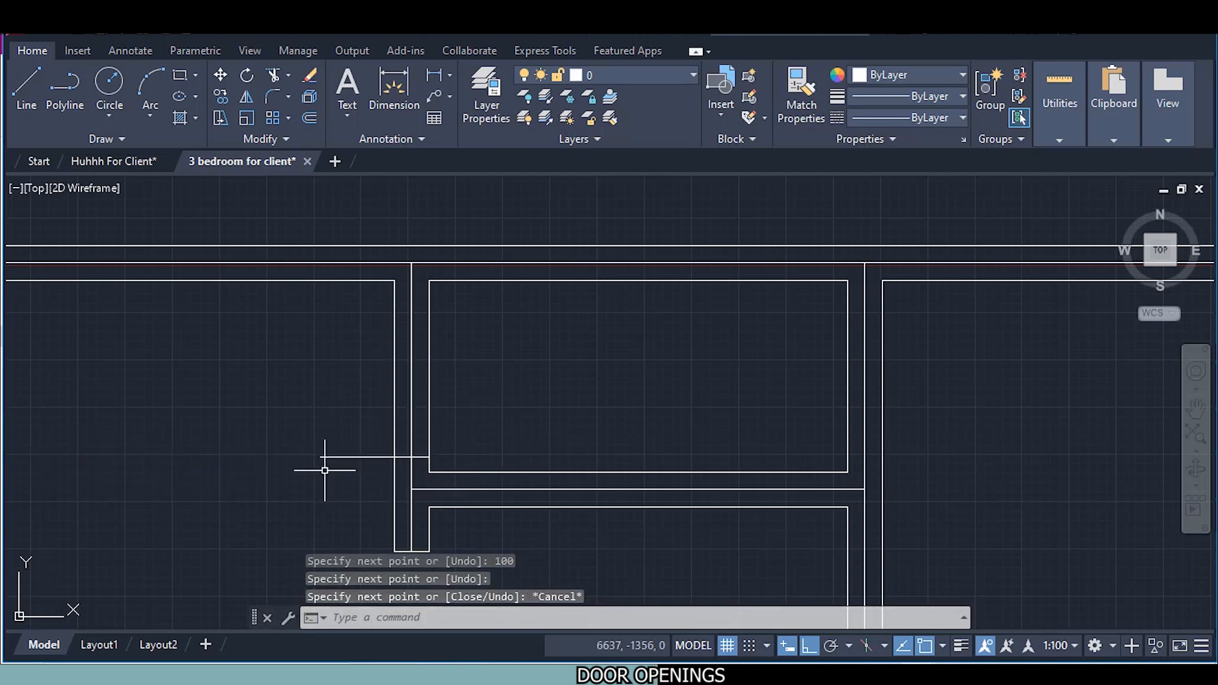
# Copy the jamb line 900 mm straight up along the narrow top room's left wall
pyautogui.rightClick(342, 455)
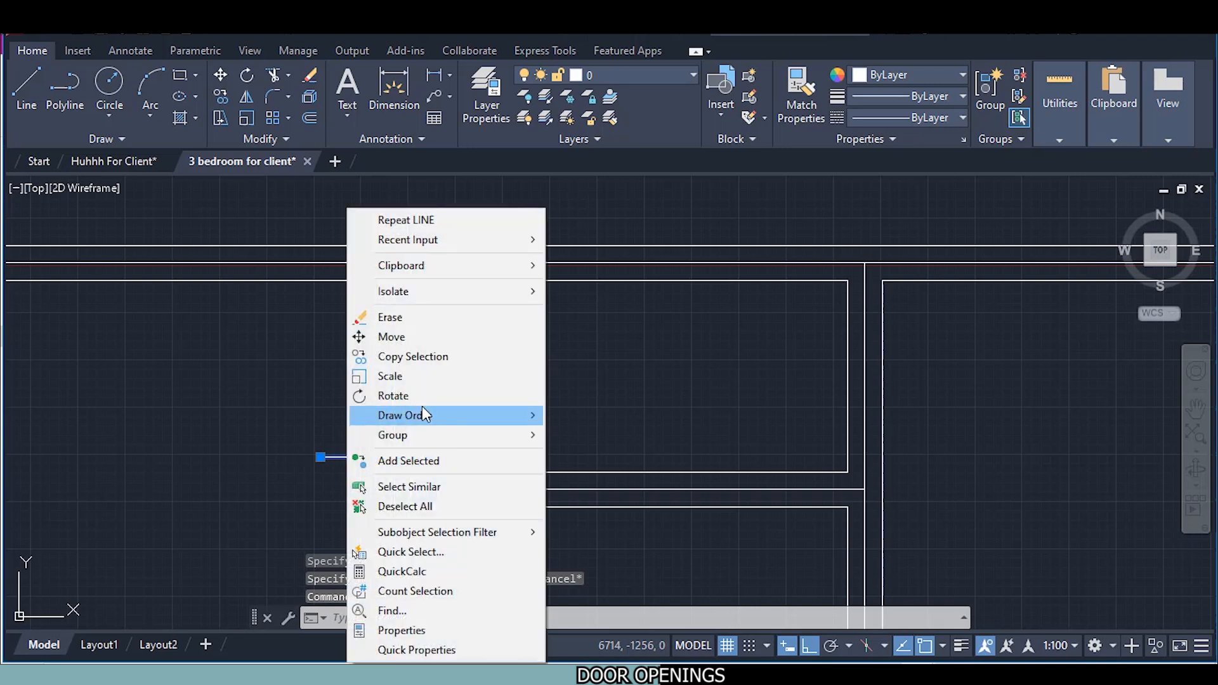
pyautogui.click(418, 356)
pyautogui.click(579, 429)
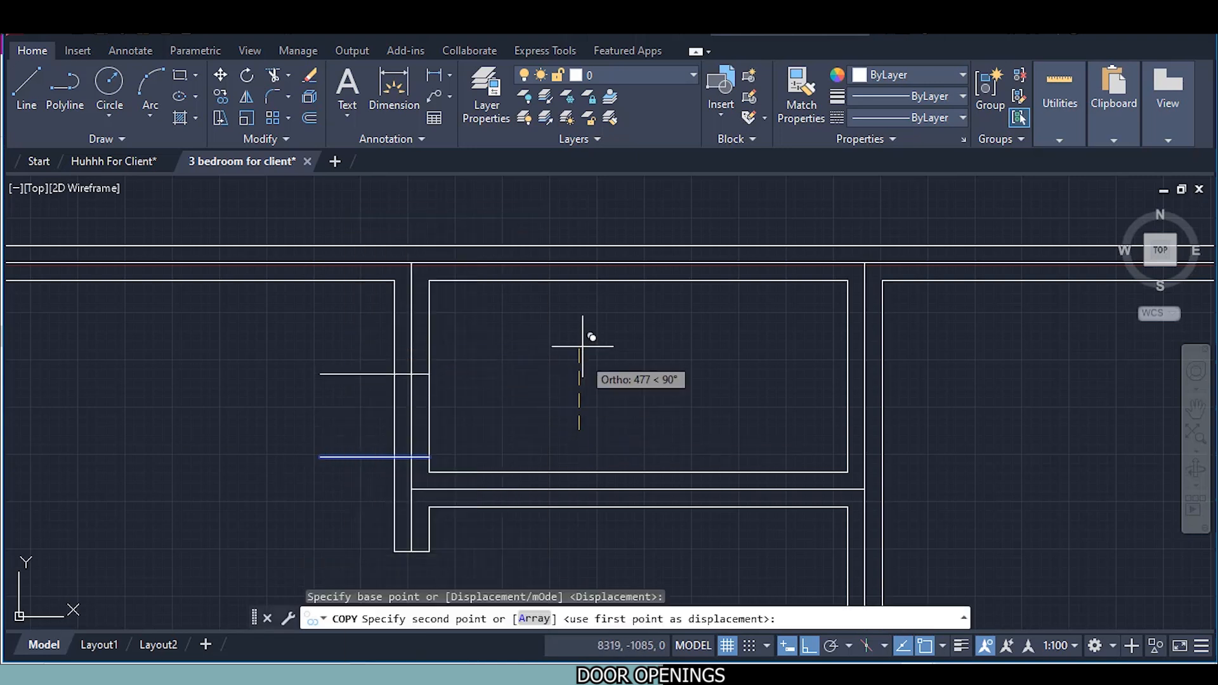
pyautogui.write('900')
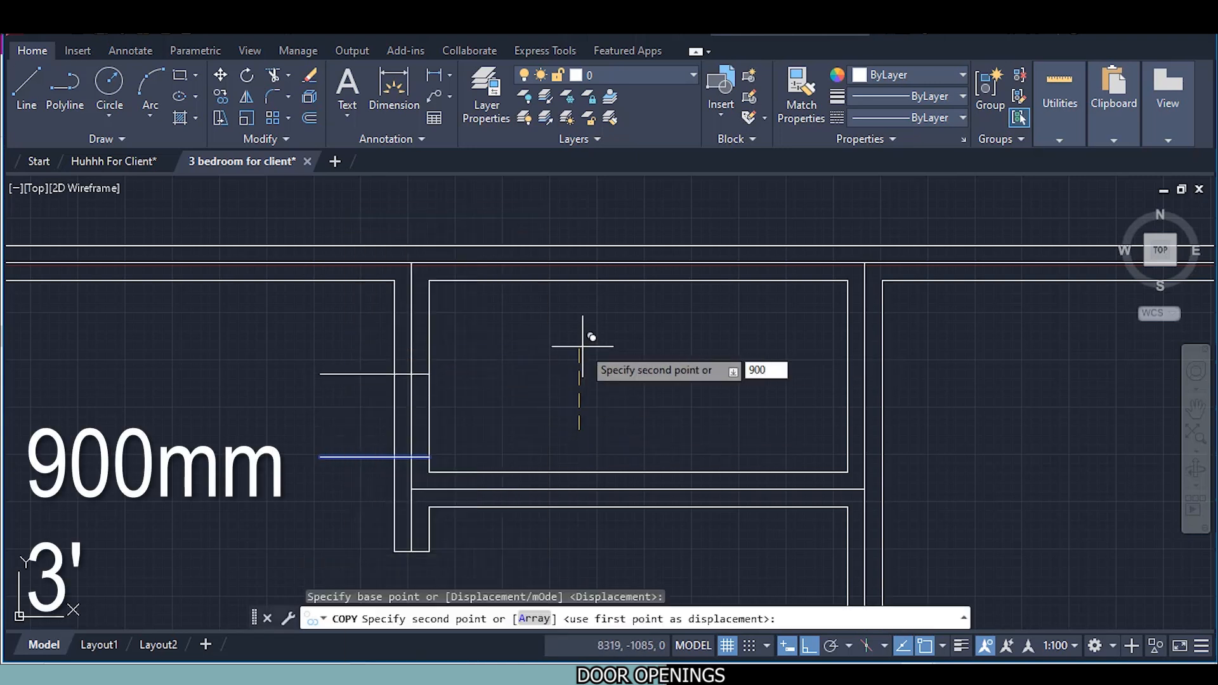
pyautogui.press('Return')
pyautogui.press('Escape')
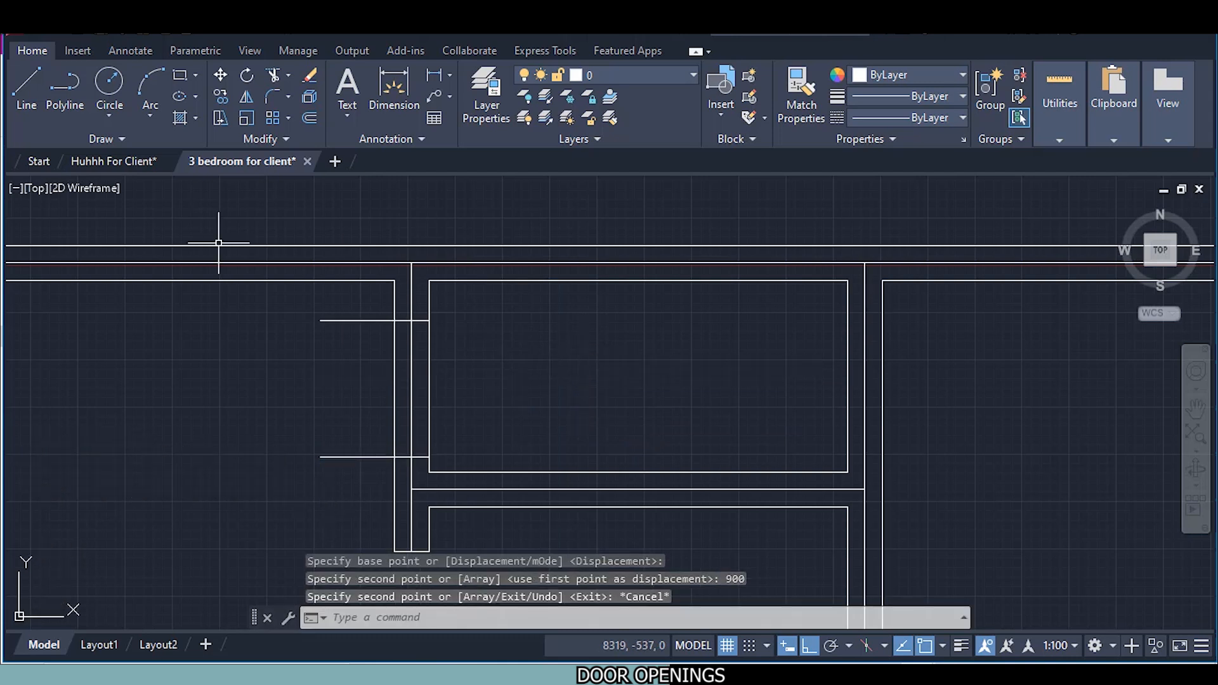
# Trim the wall lines between the jambs and their protruding ends to open the narrow top room's doorway
pyautogui.click(274, 75)
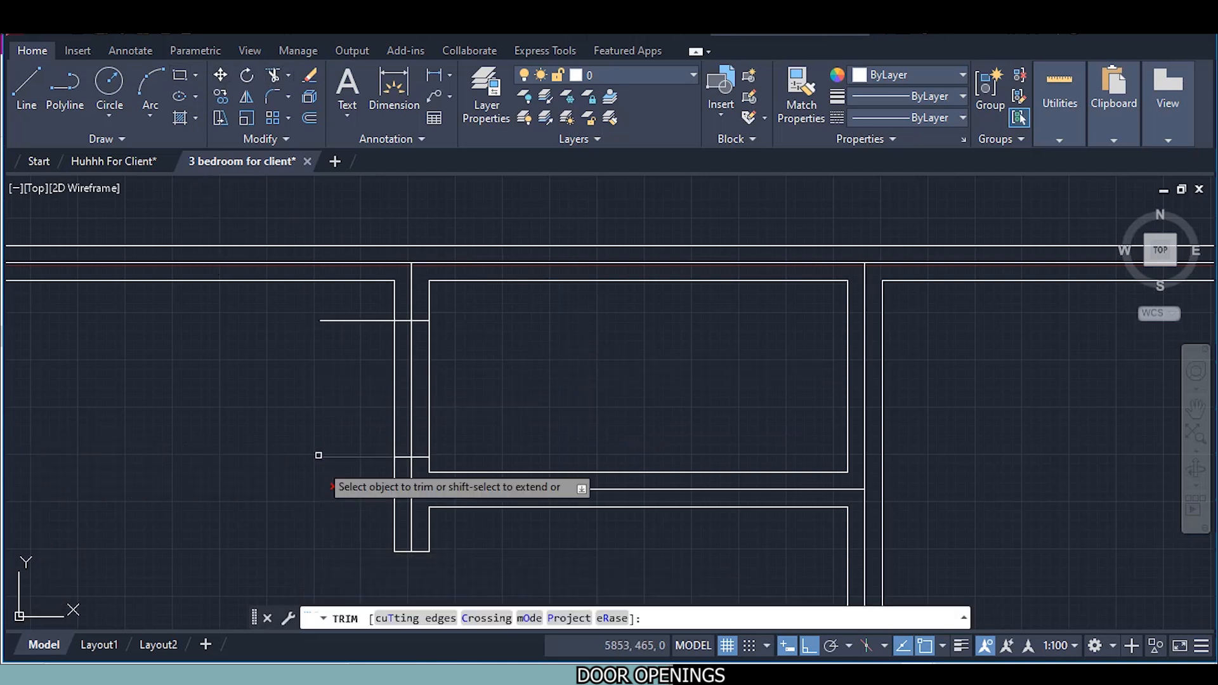
pyautogui.click(338, 488)
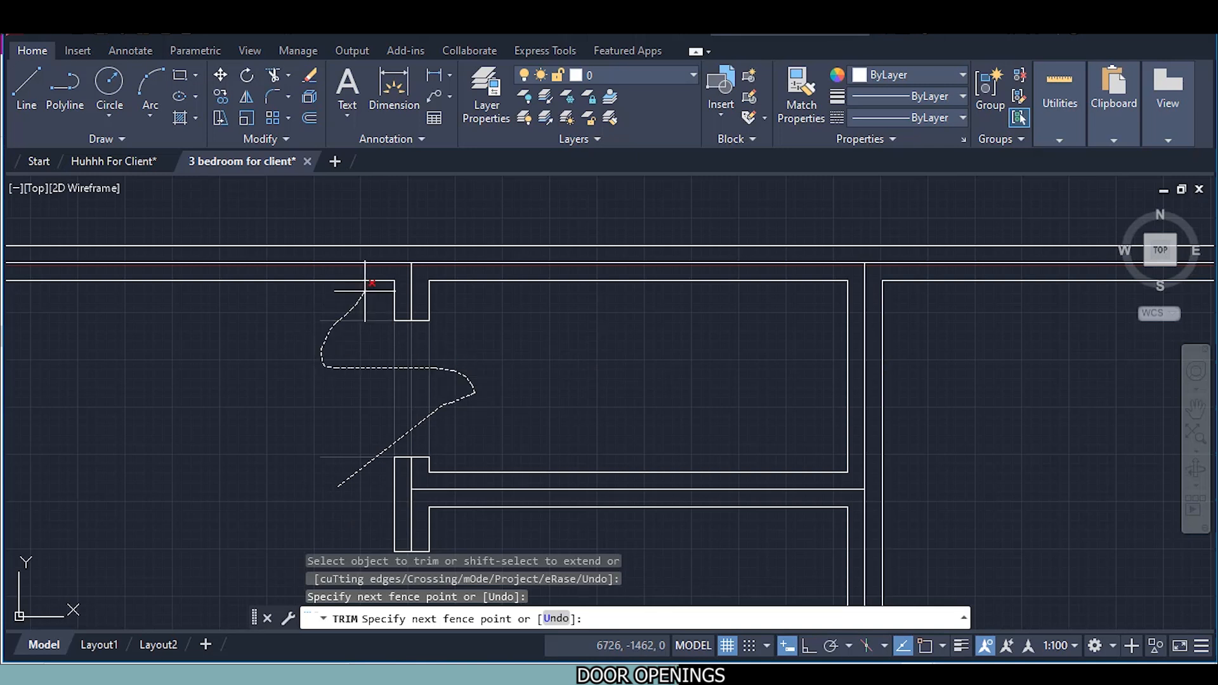
pyautogui.moveTo(364, 291); pyautogui.dragTo(359, 294)
# Draw a jamb line from the small central room's upper-left inner corner straight up across its top wall
pyautogui.scroll(-3, 375, 347)
pyautogui.moveTo(407, 451)
pyautogui.mouseDown(button='middle')
pyautogui.moveTo(367, 275)
pyautogui.moveTo(327, 399)
pyautogui.mouseUp(button='middle')
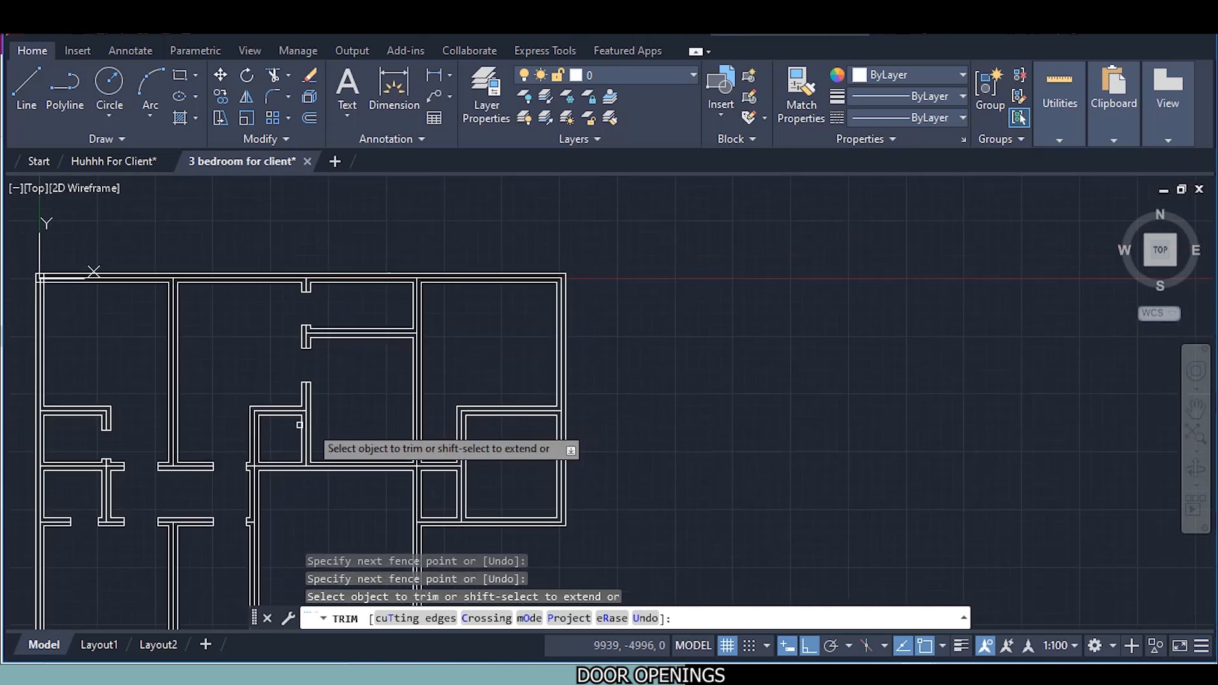
pyautogui.scroll(4, 299, 425)
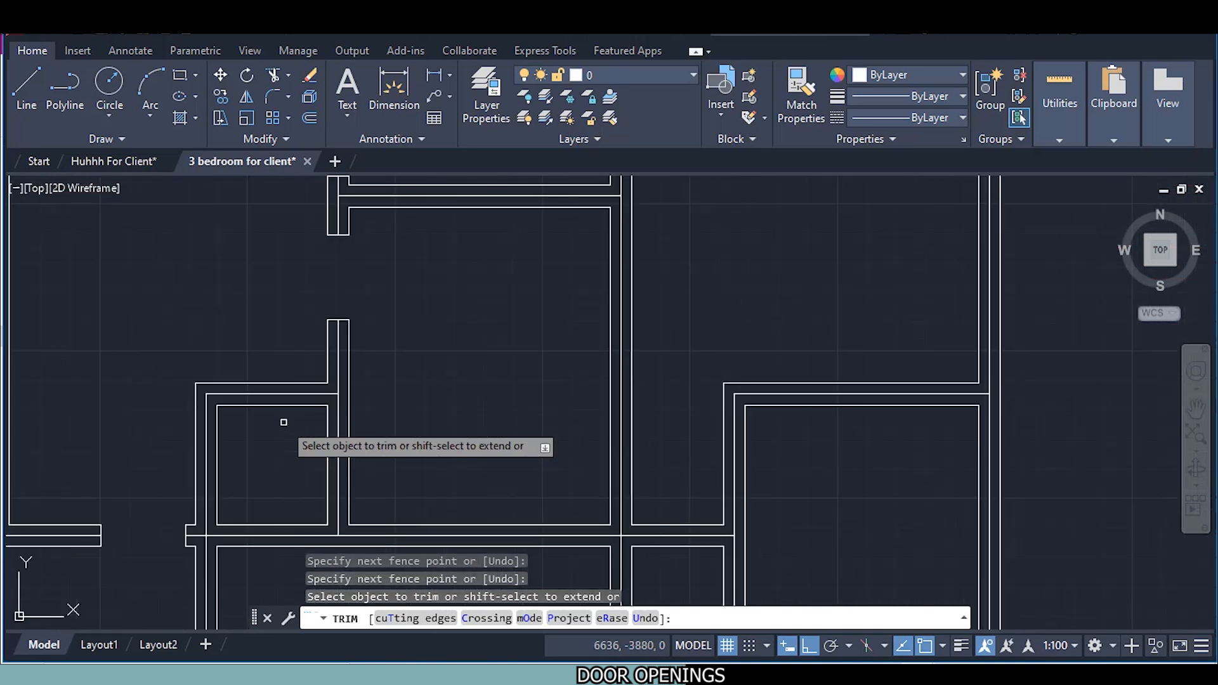
pyautogui.click(25, 89)
pyautogui.scroll(3, 209, 388)
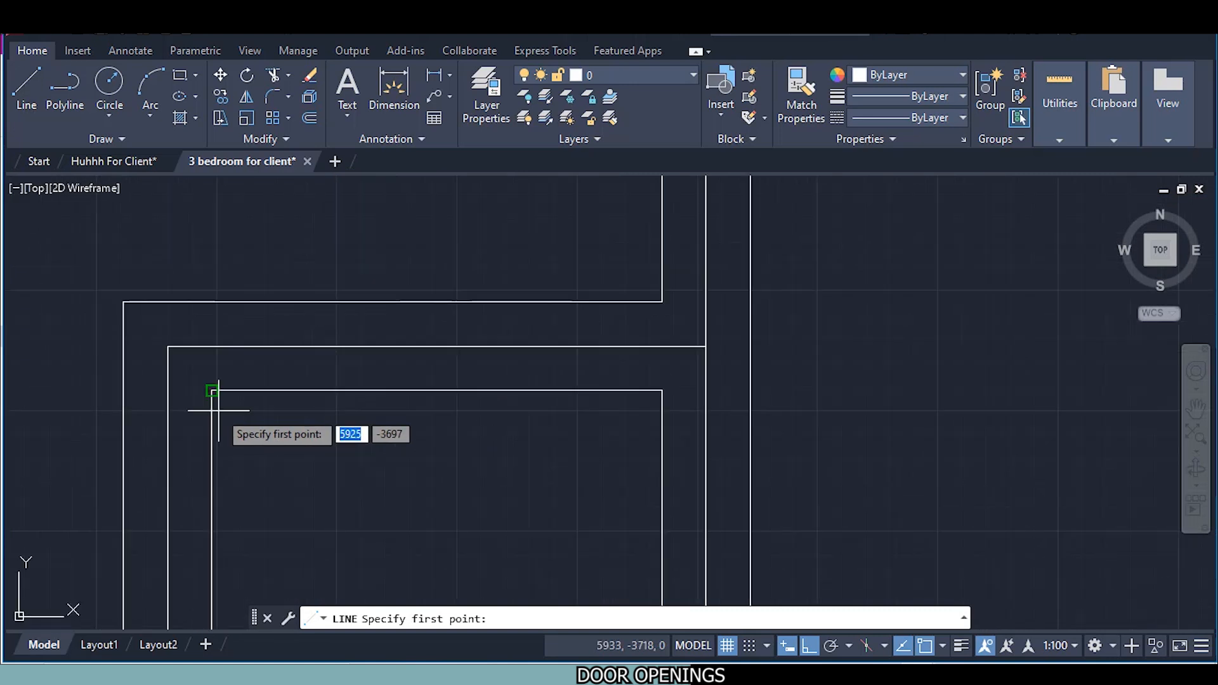
pyautogui.click(213, 391)
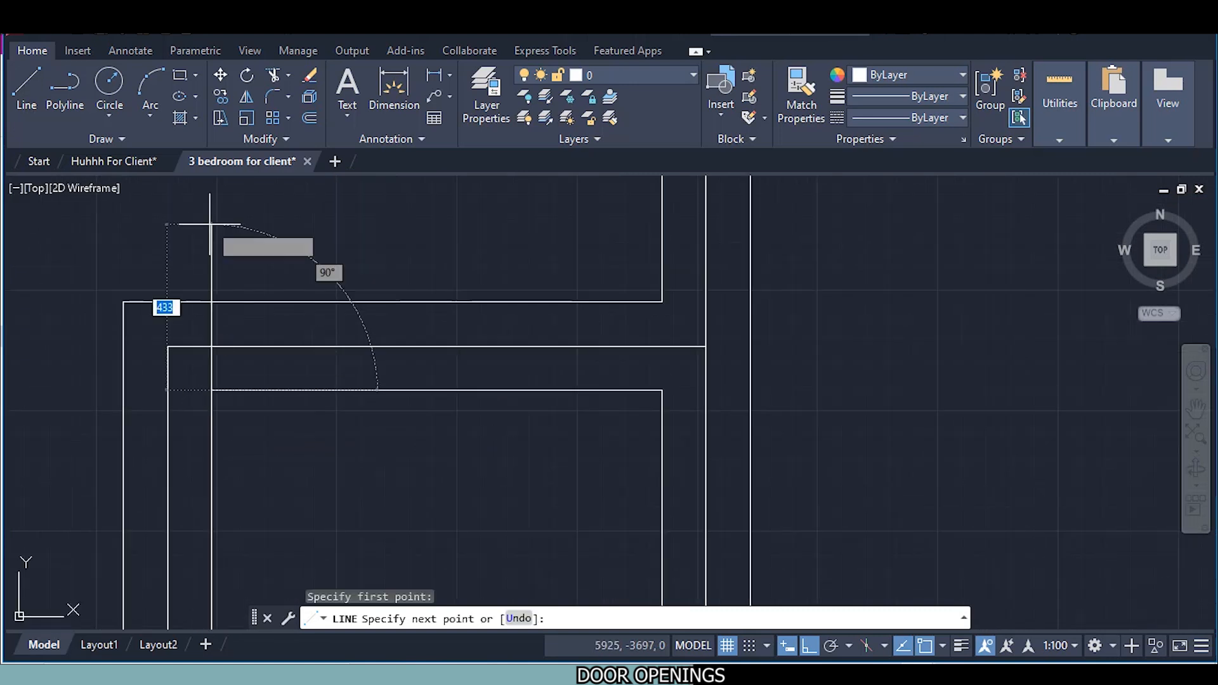
pyautogui.click(211, 303)
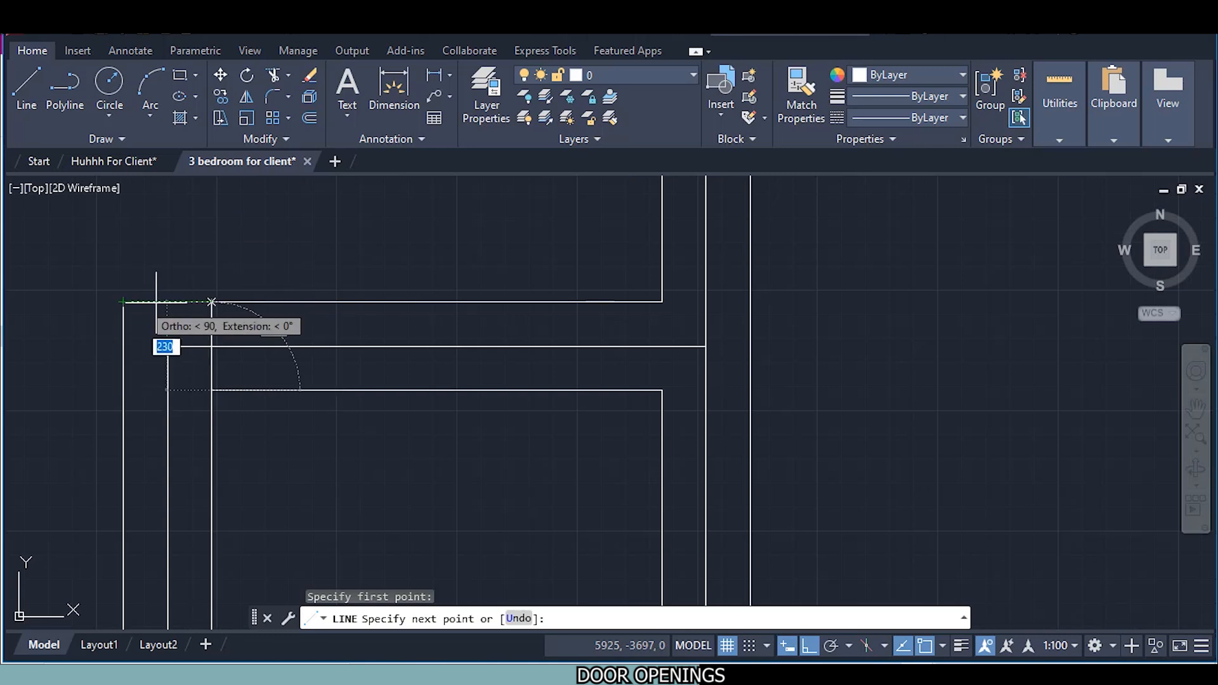
pyautogui.click(179, 303)
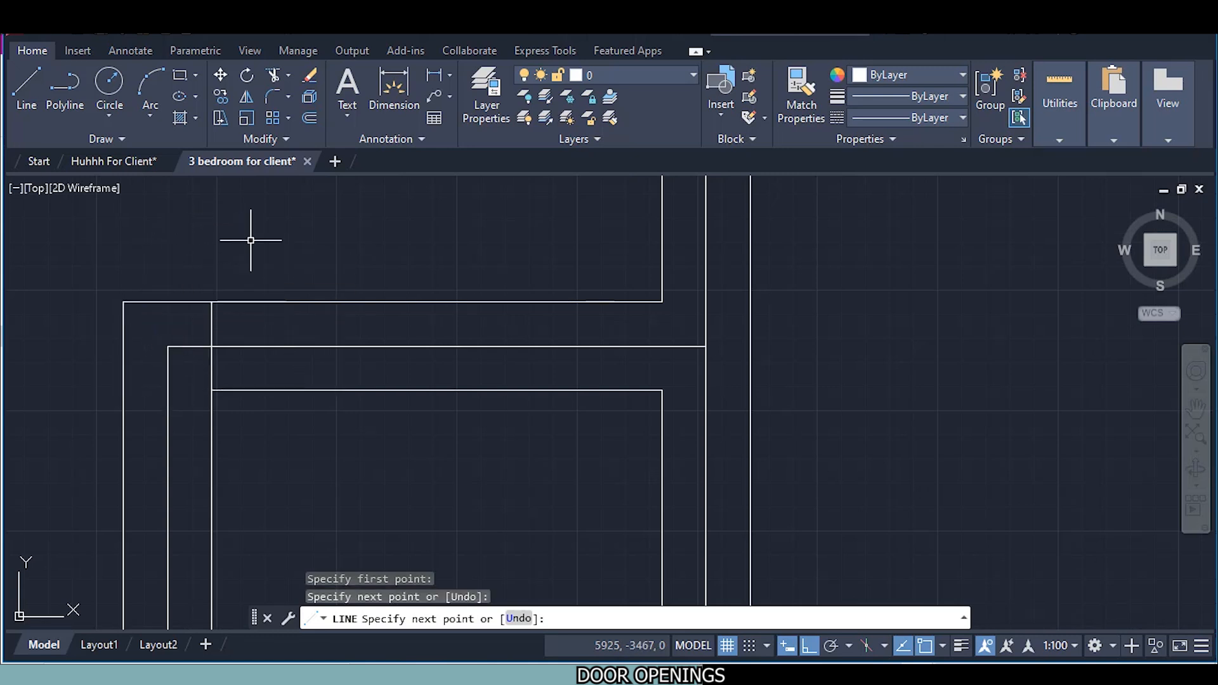
pyautogui.press('Escape')
# Copy the jamb line 750 mm to the right along the small central room's top wall
pyautogui.click(212, 311)
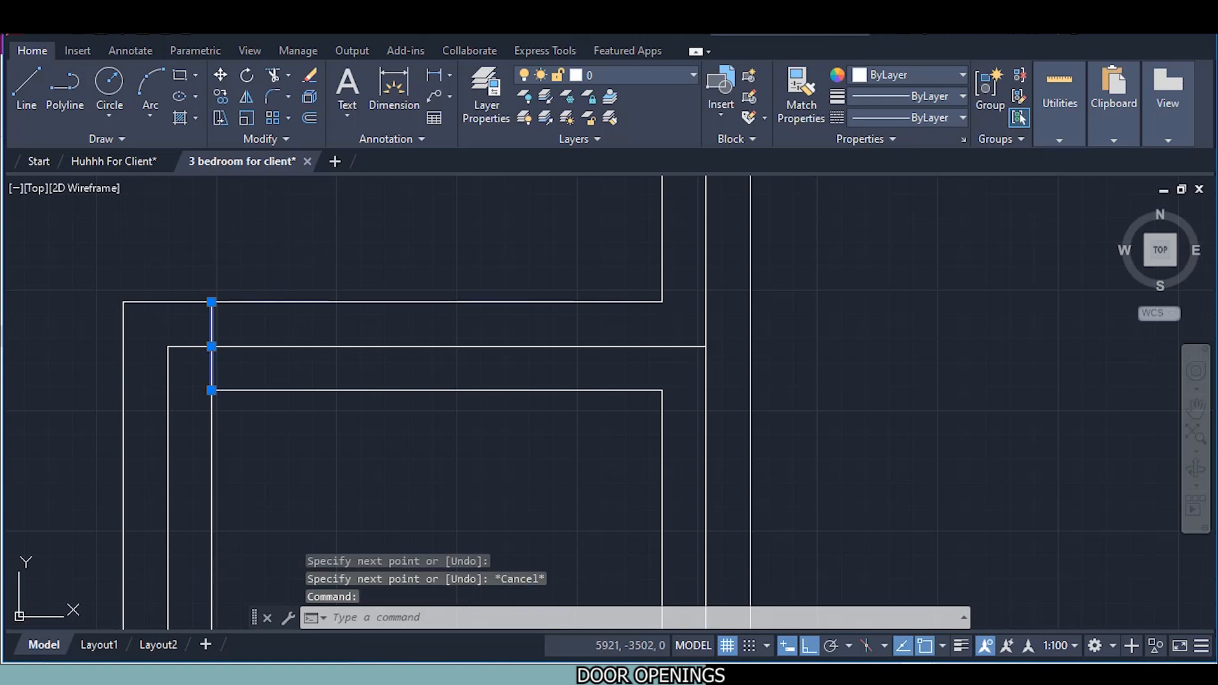
pyautogui.rightClick(336, 209)
pyautogui.click(429, 369)
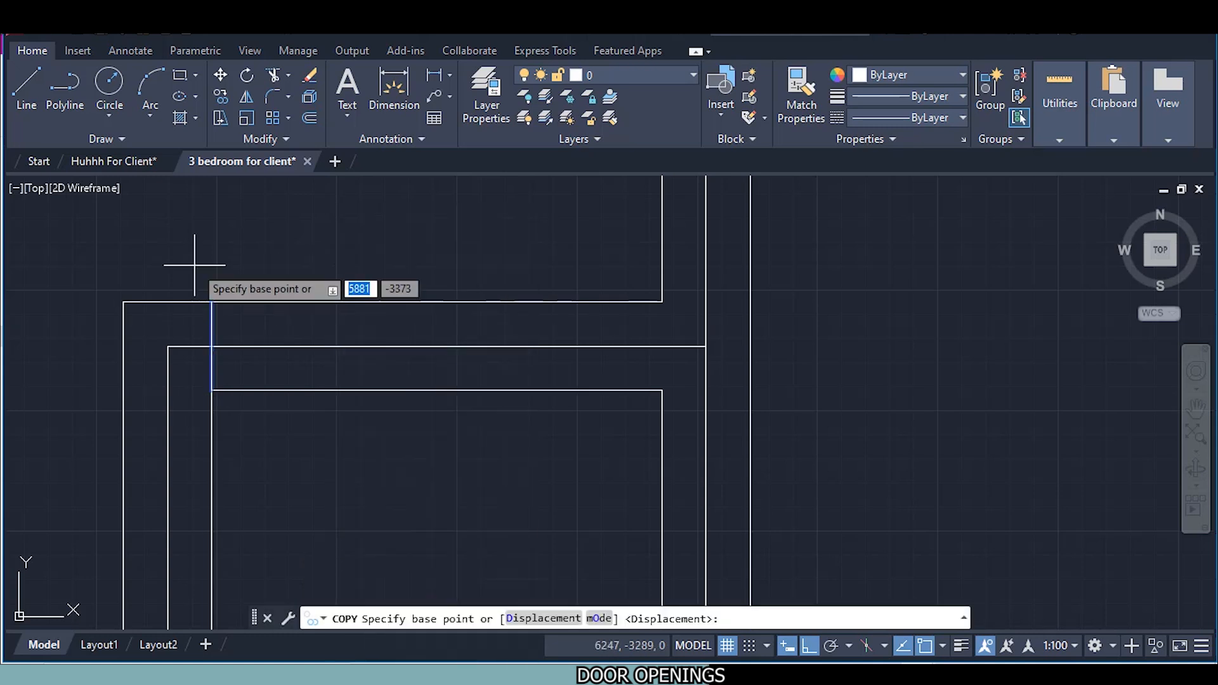
pyautogui.click(238, 245)
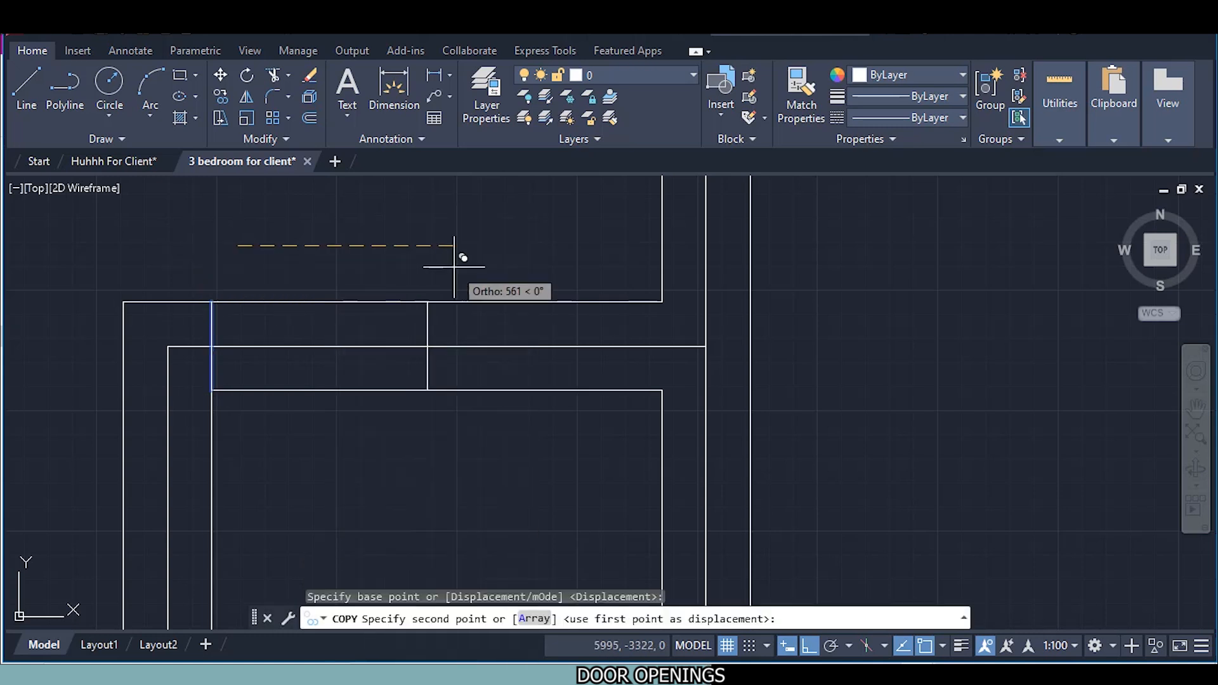
pyautogui.write('750')
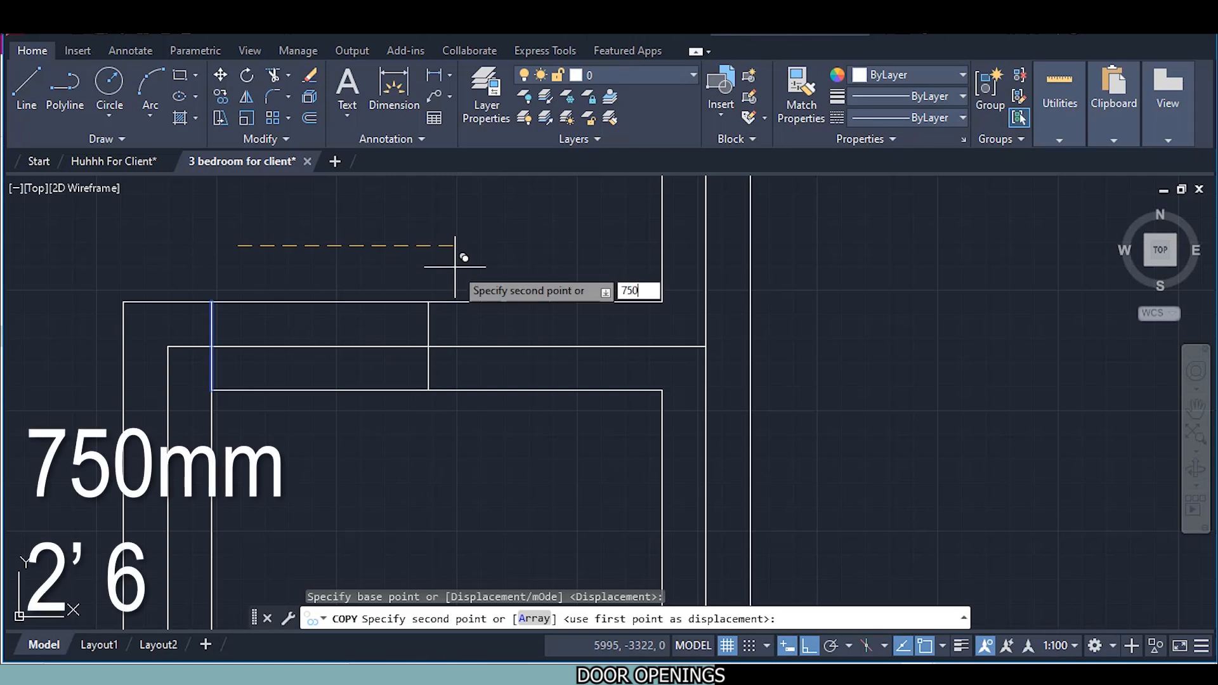
pyautogui.press('Return')
pyautogui.press('Escape')
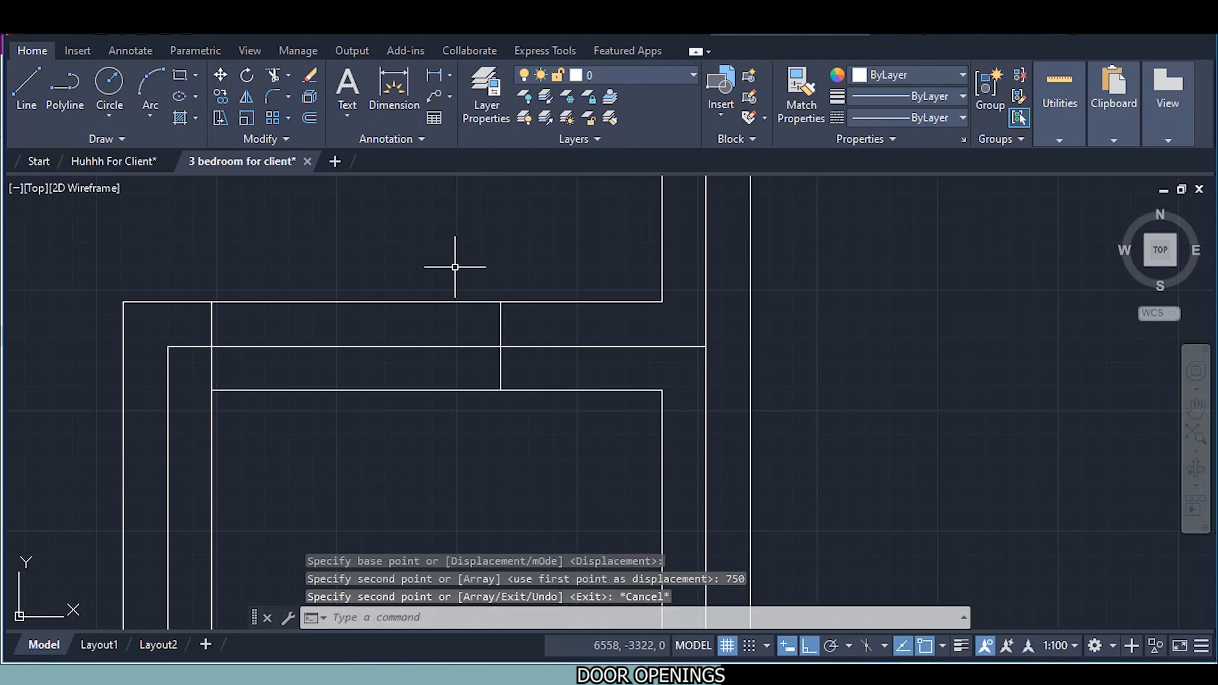
# Trim the wall lines between the two jambs to open the small central room's doorway
pyautogui.rightClick(403, 505)
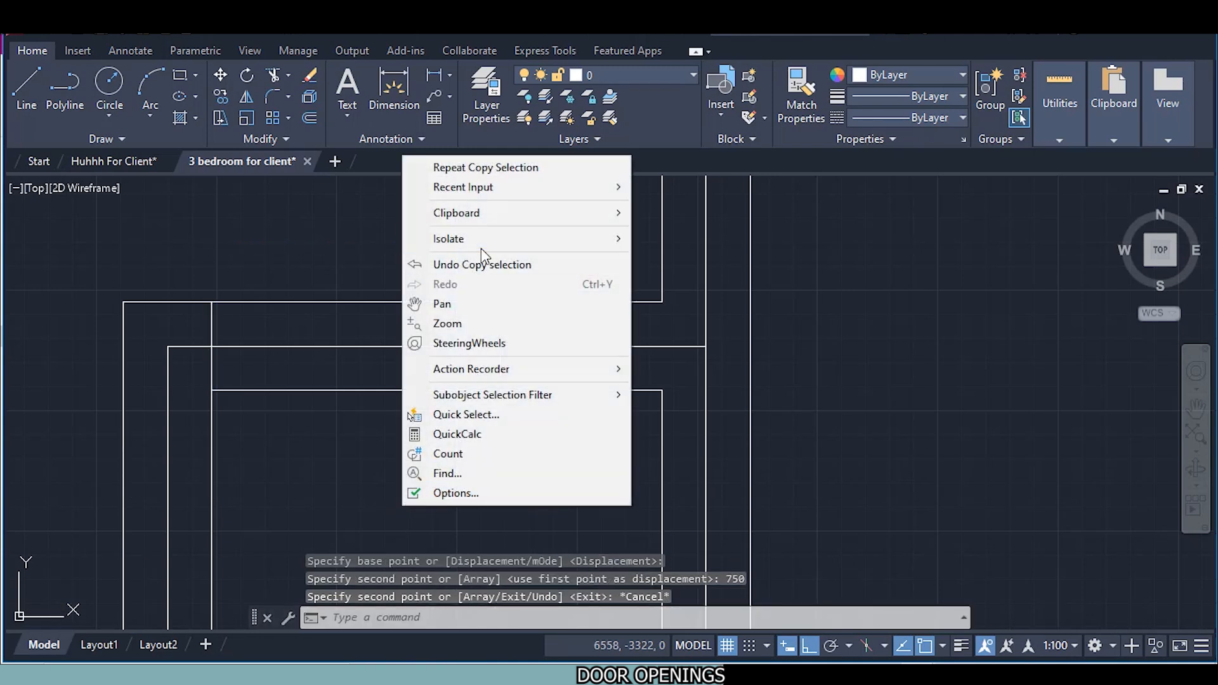
pyautogui.moveTo(532, 188)
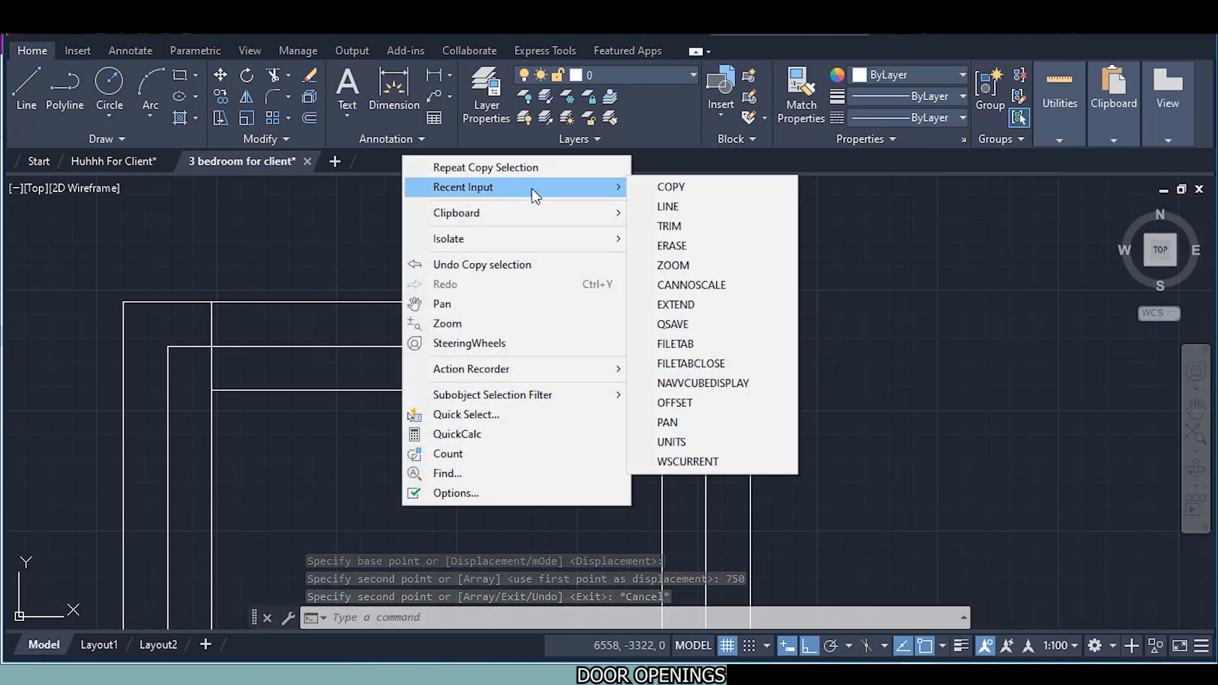
pyautogui.click(702, 226)
pyautogui.moveTo(430, 437); pyautogui.dragTo(427, 272)
pyautogui.scroll(-4, 428, 269)
pyautogui.moveTo(522, 403); pyautogui.dragTo(329, 448, button='middle')
pyautogui.press('Escape')
# Draw a jamb line across the short horizontal wall left of the lower-right room, at that wall's left inner corner
pyautogui.scroll(-5, 394, 413)
pyautogui.scroll(3, 435, 435)
pyautogui.scroll(4, 440, 448)
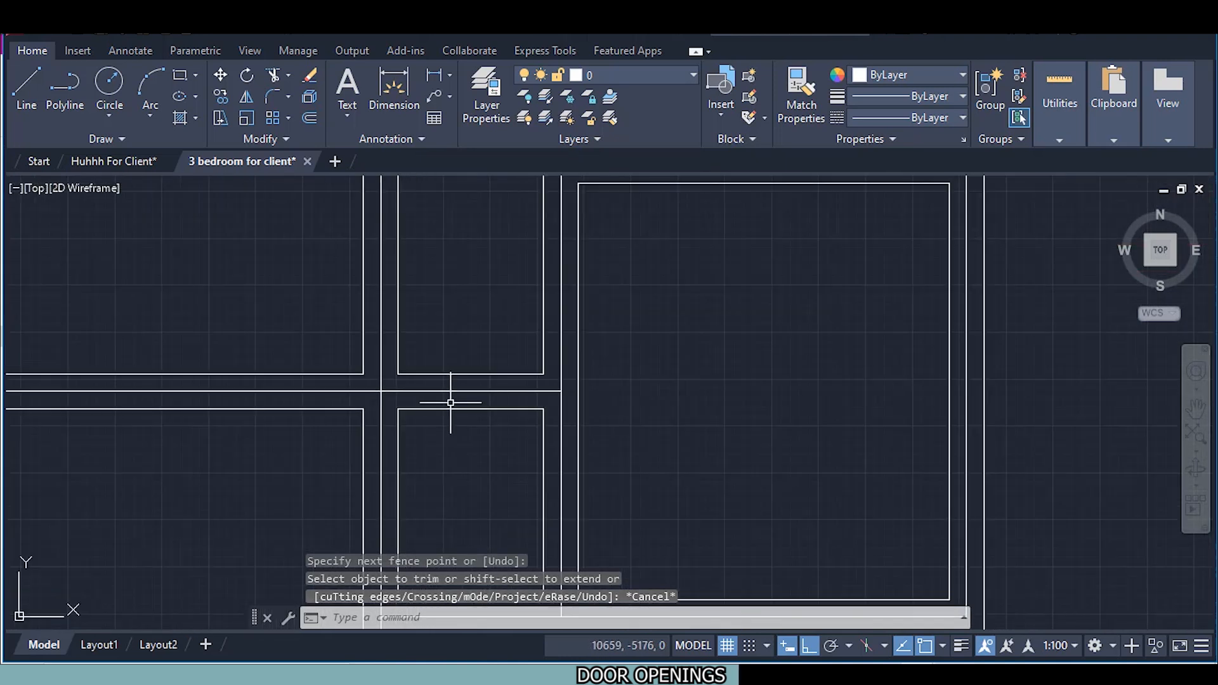
pyautogui.scroll(2, 500, 376)
pyautogui.click(15, 112)
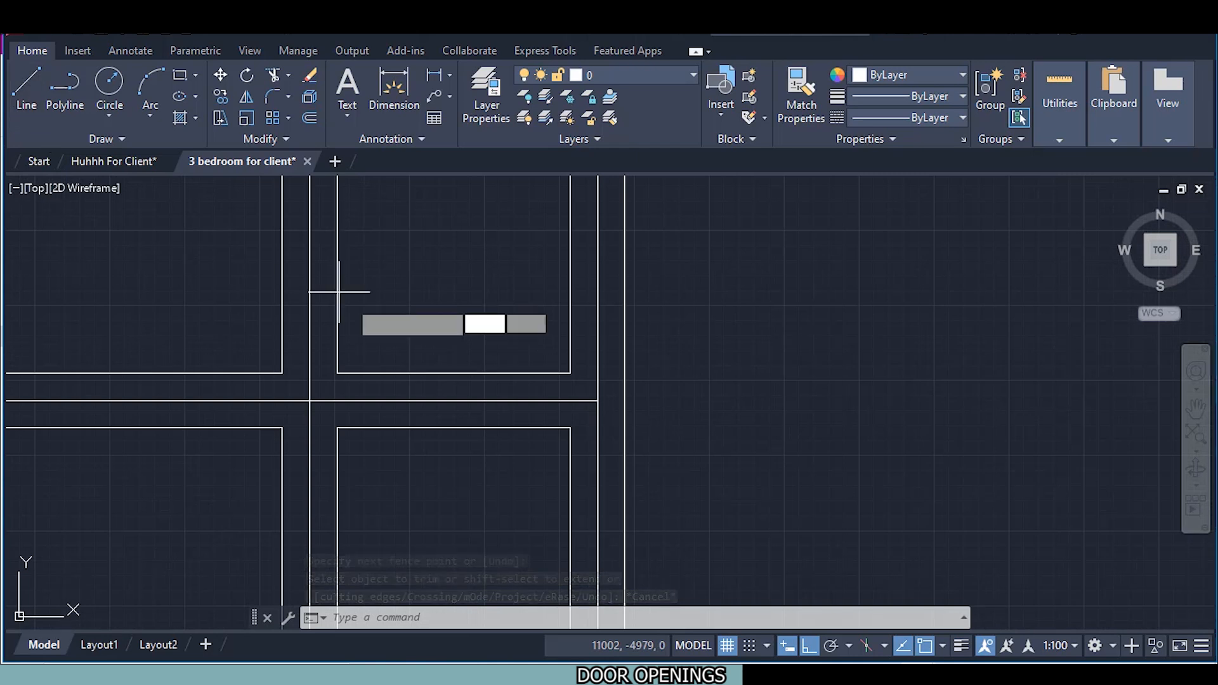
pyautogui.click(338, 374)
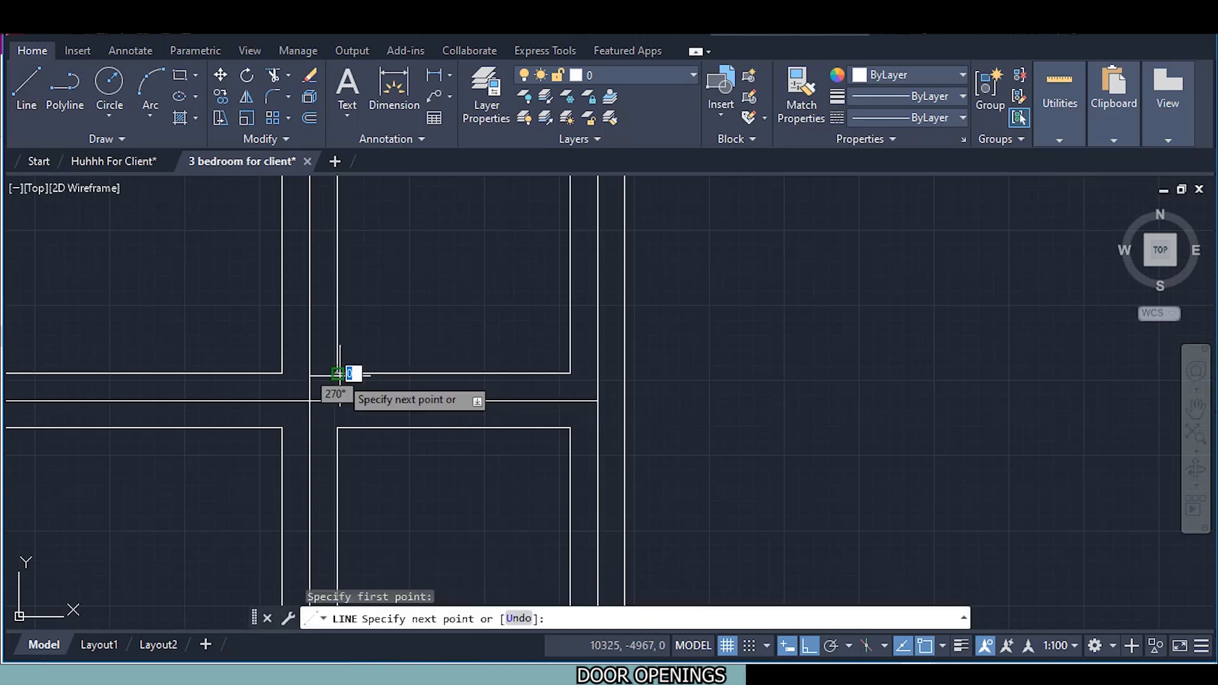
pyautogui.click(570, 374)
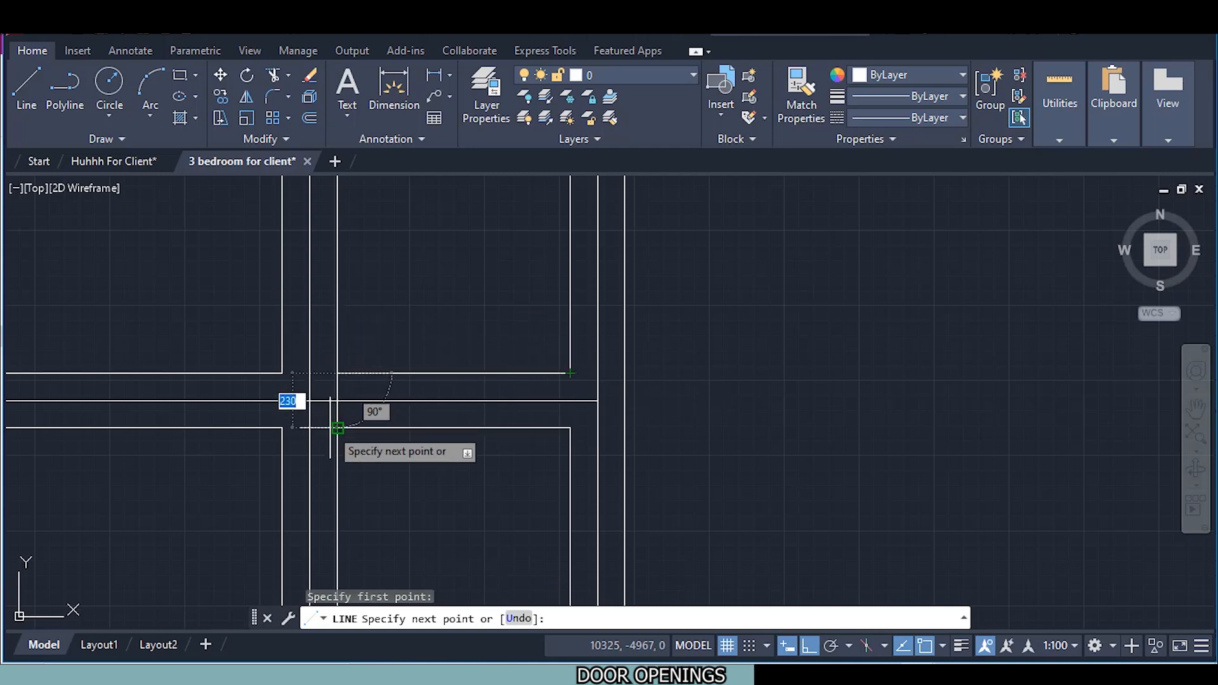
pyautogui.click(337, 428)
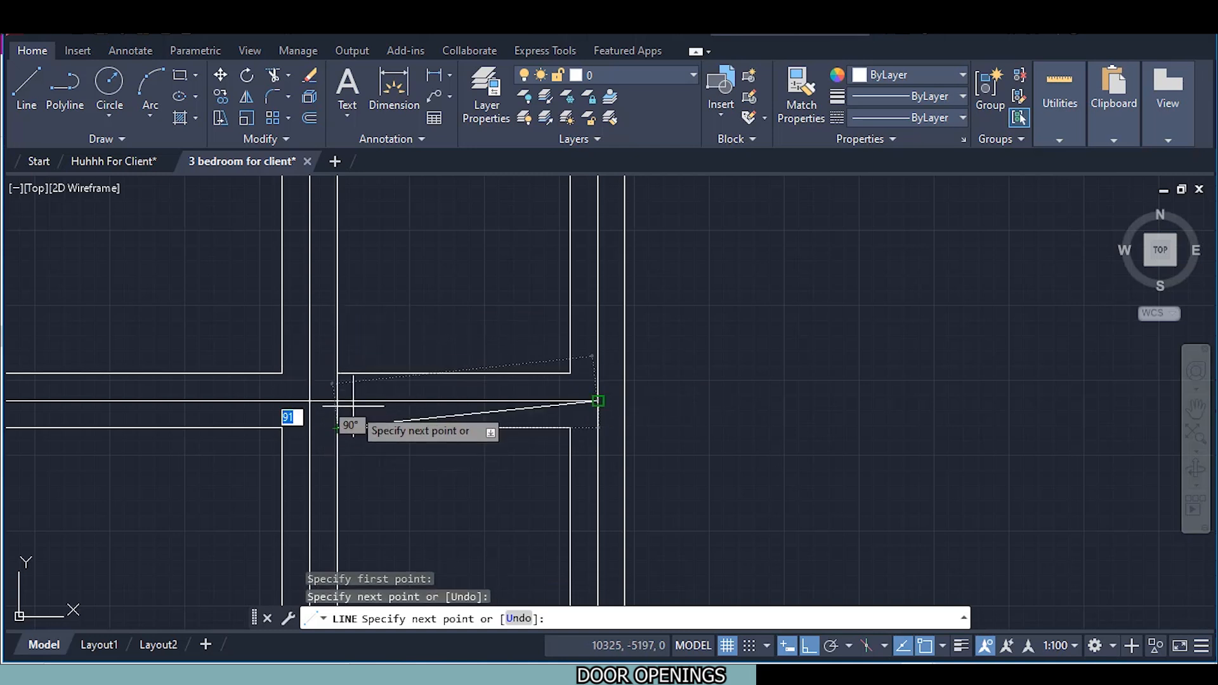
pyautogui.press('Escape')
# Copy the jamb line 900 mm to the right along the short wall left of the lower-right room
pyautogui.click(337, 380)
pyautogui.rightClick(435, 208)
pyautogui.click(523, 357)
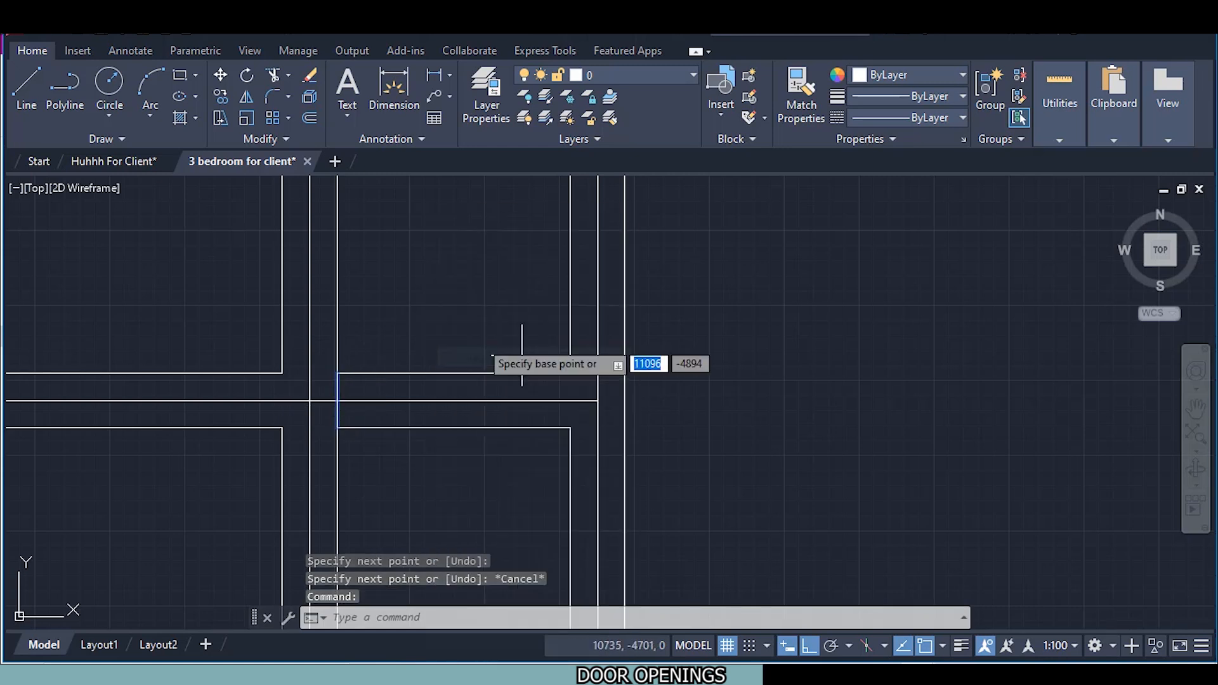
pyautogui.click(374, 351)
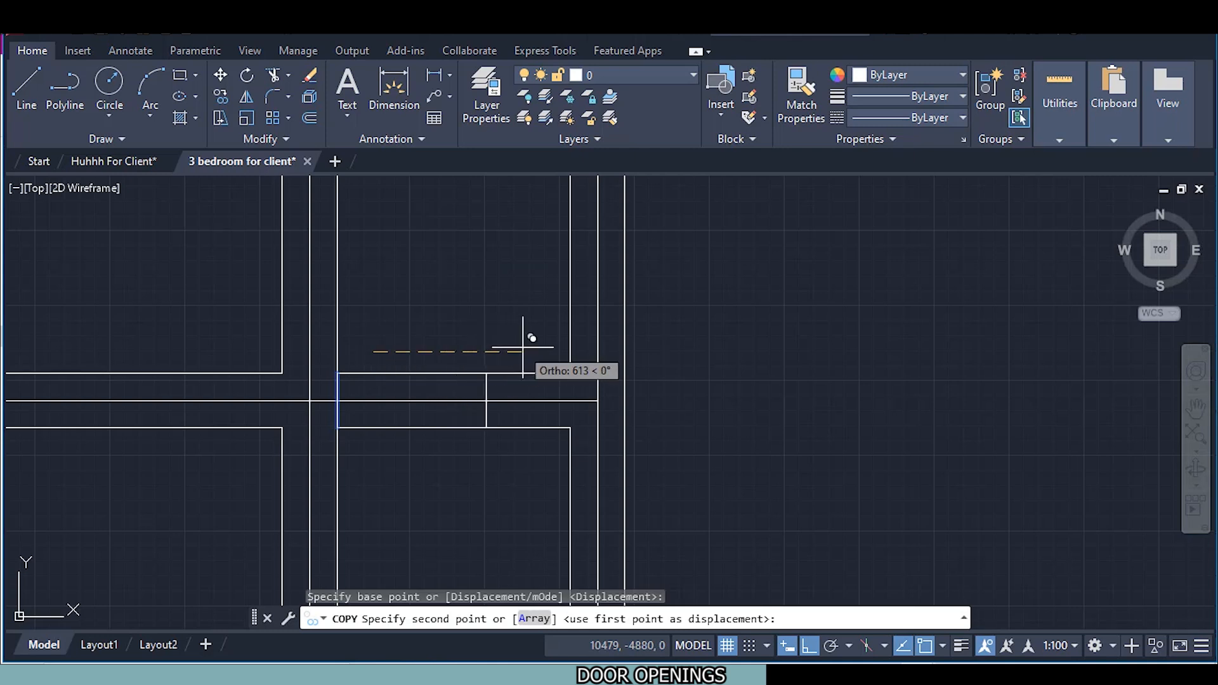
pyautogui.write('9')
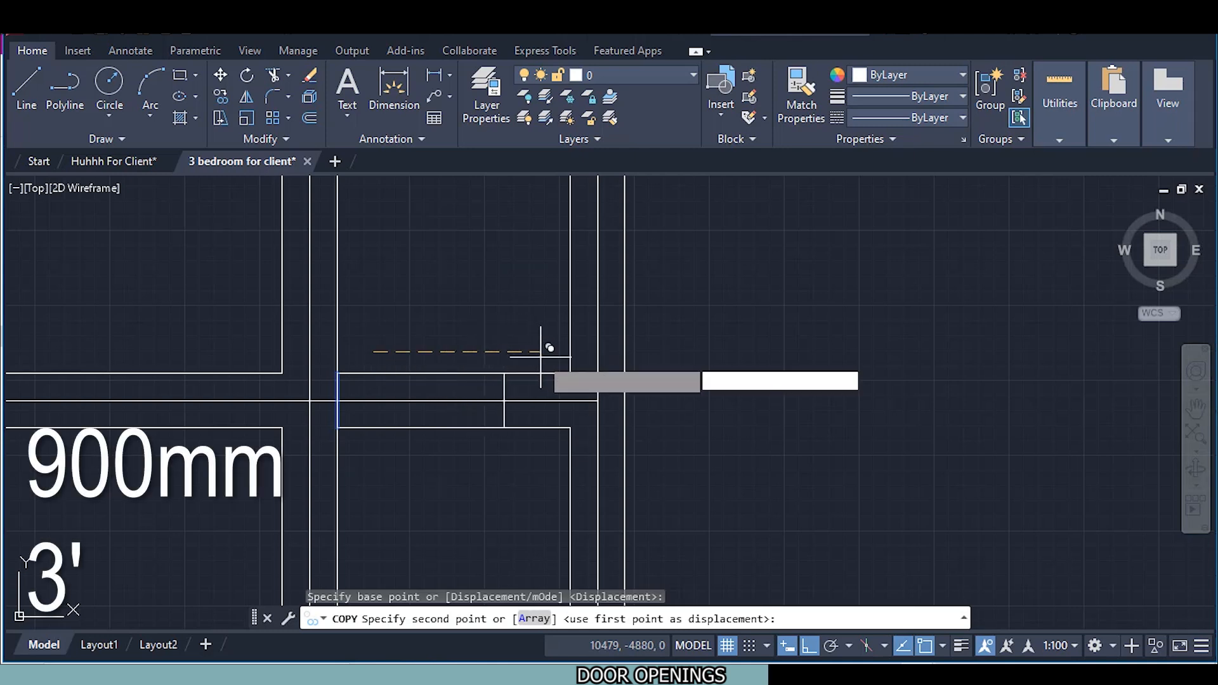
pyautogui.write('00')
pyautogui.press('Return')
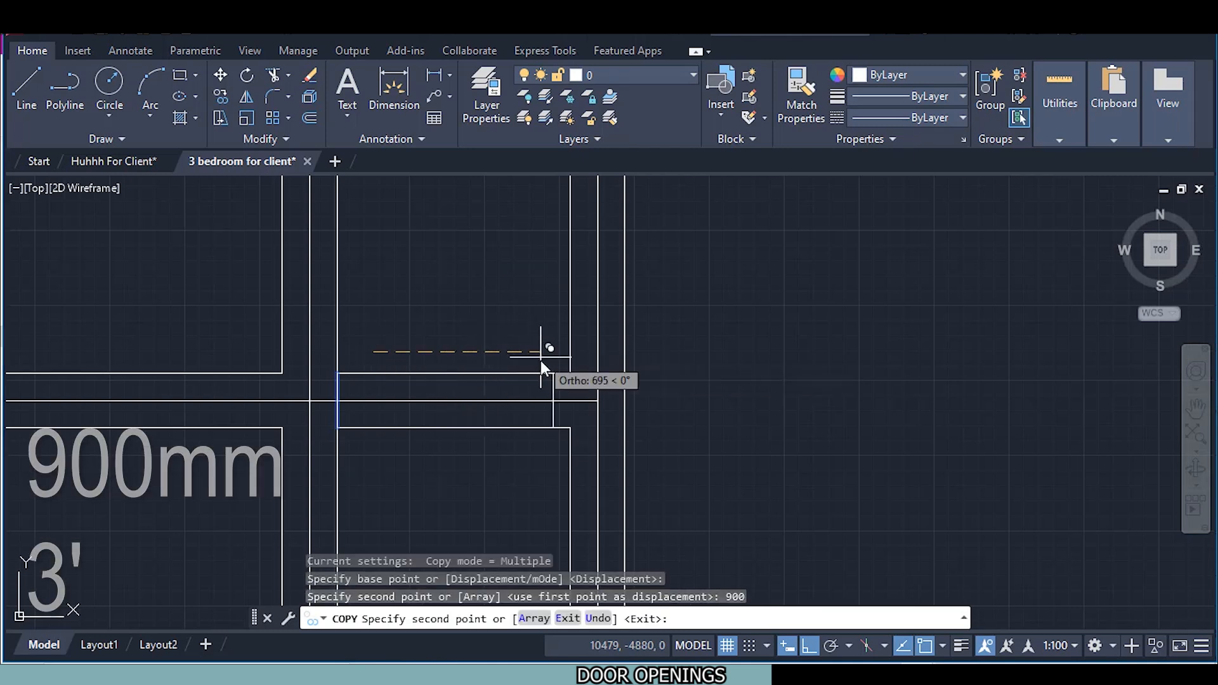
pyautogui.press('Escape')
# Trim the short wall's lines between the two jambs to open the doorway left of the lower-right room
pyautogui.rightClick(468, 469)
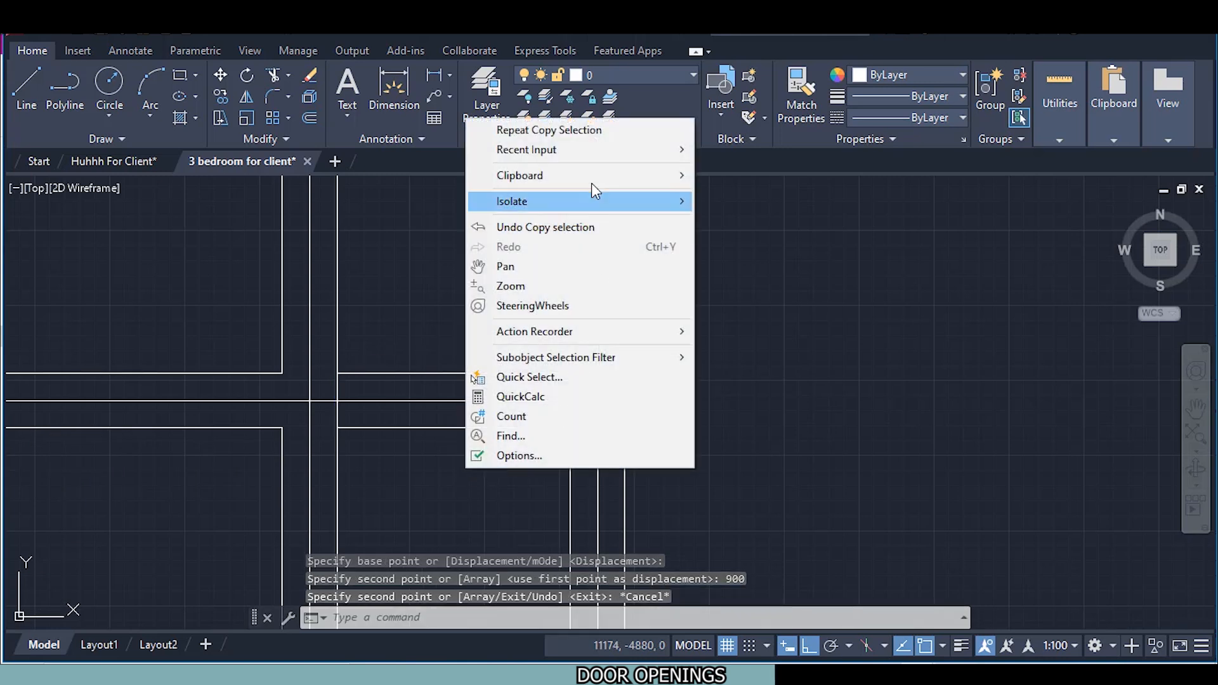
pyautogui.moveTo(622, 152)
pyautogui.click(763, 185)
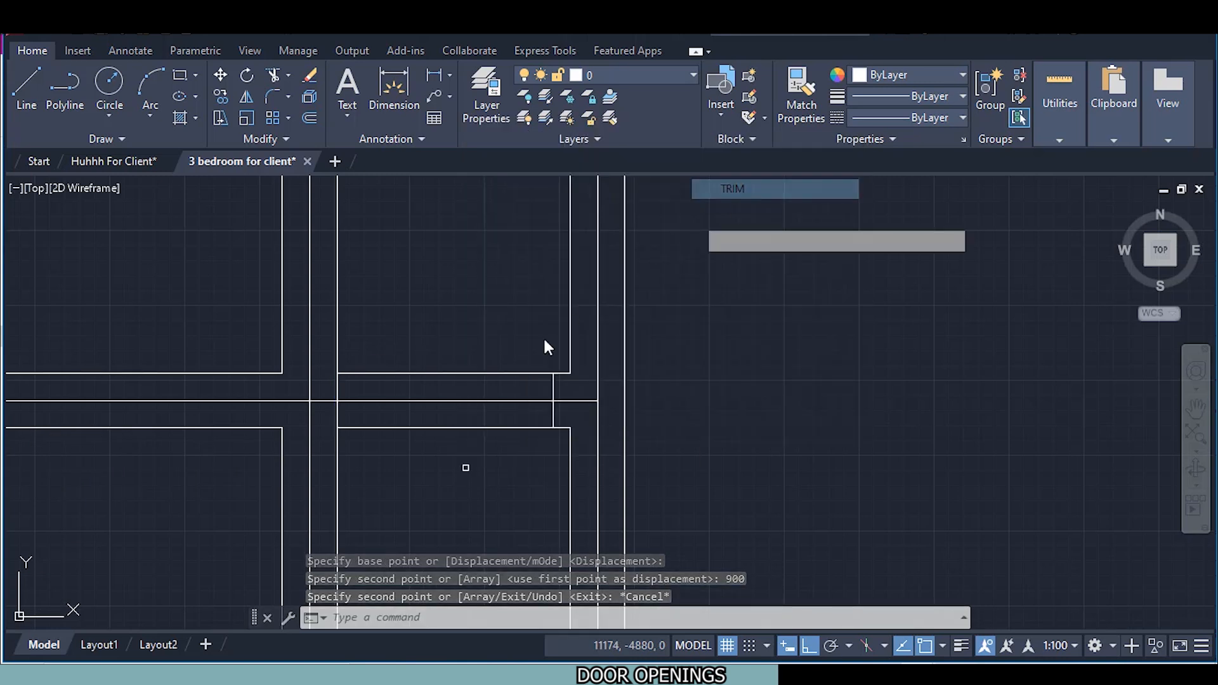
pyautogui.click(469, 435)
pyautogui.click(489, 276)
pyautogui.scroll(-3, 489, 276)
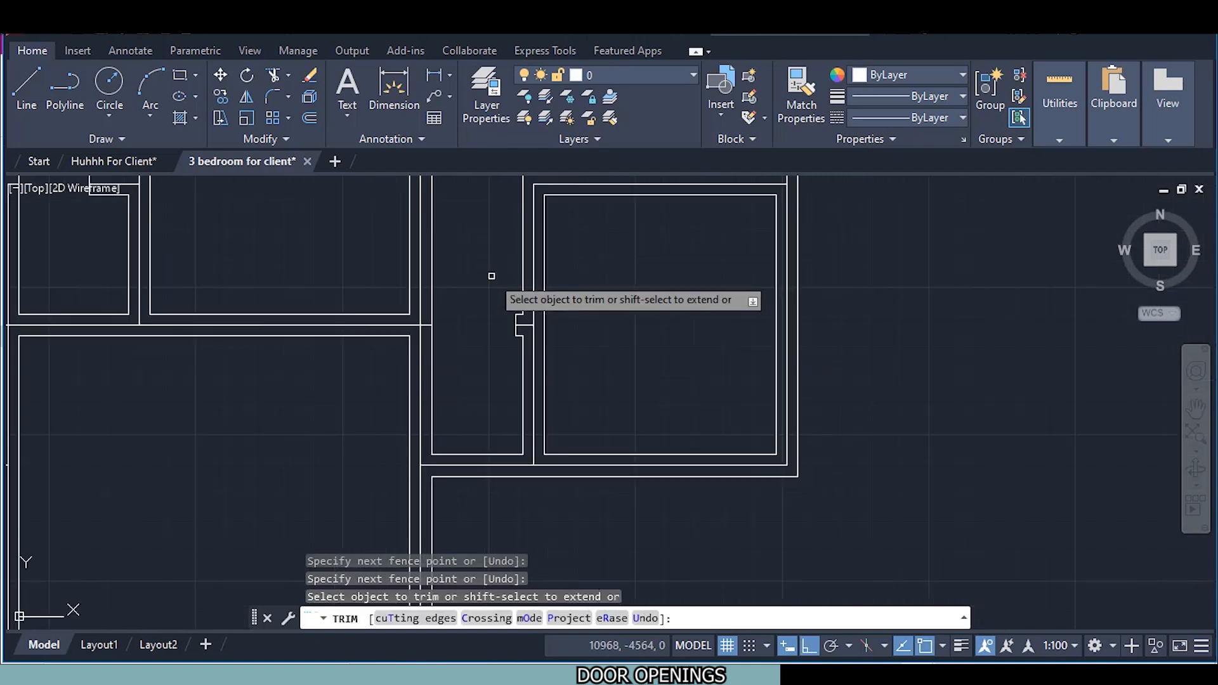
# Draw a line 300 mm down from the lower-right room's upper-left inner corner, continuing about 756 mm straight left across its wall
pyautogui.moveTo(489, 276); pyautogui.dragTo(425, 476, button='middle')
pyautogui.moveTo(481, 421); pyautogui.dragTo(444, 358, button='middle')
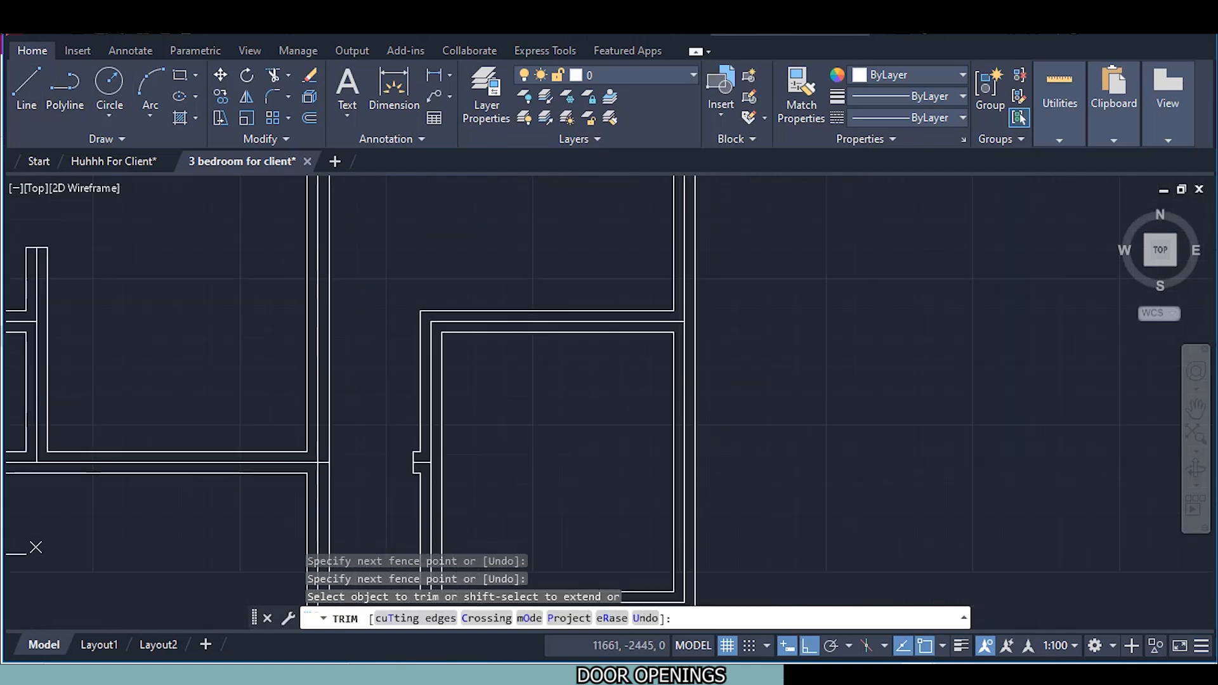
pyautogui.click(27, 95)
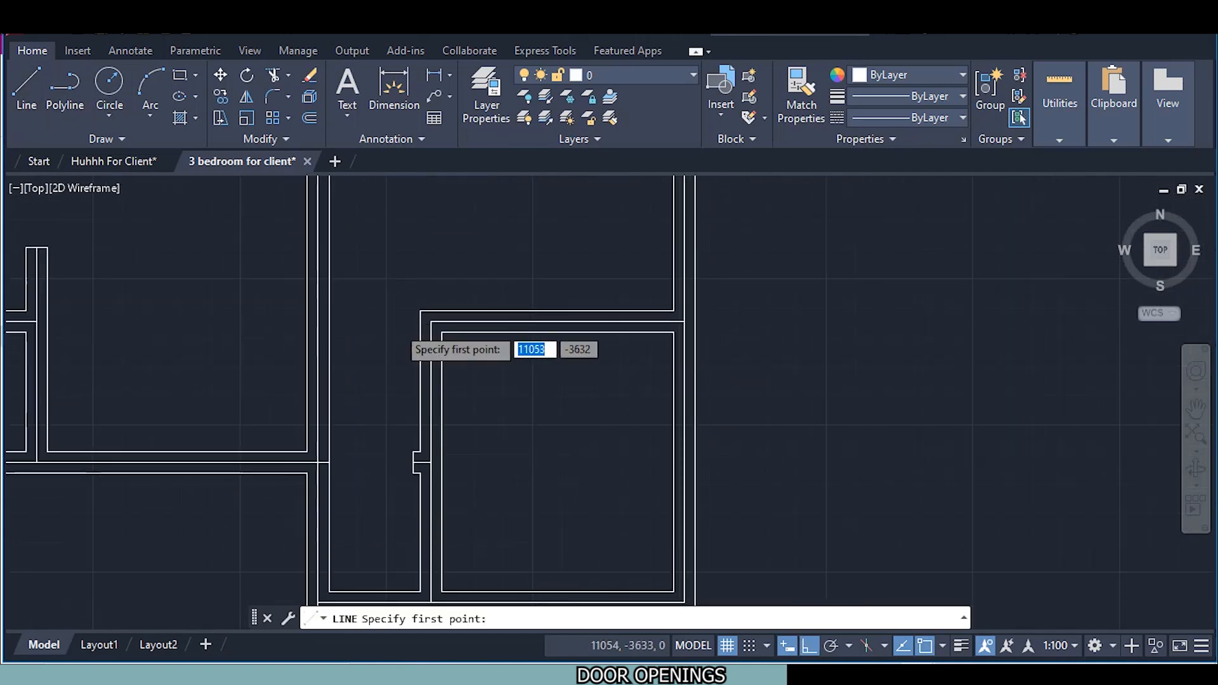
pyautogui.scroll(2, 398, 326)
pyautogui.click(467, 336)
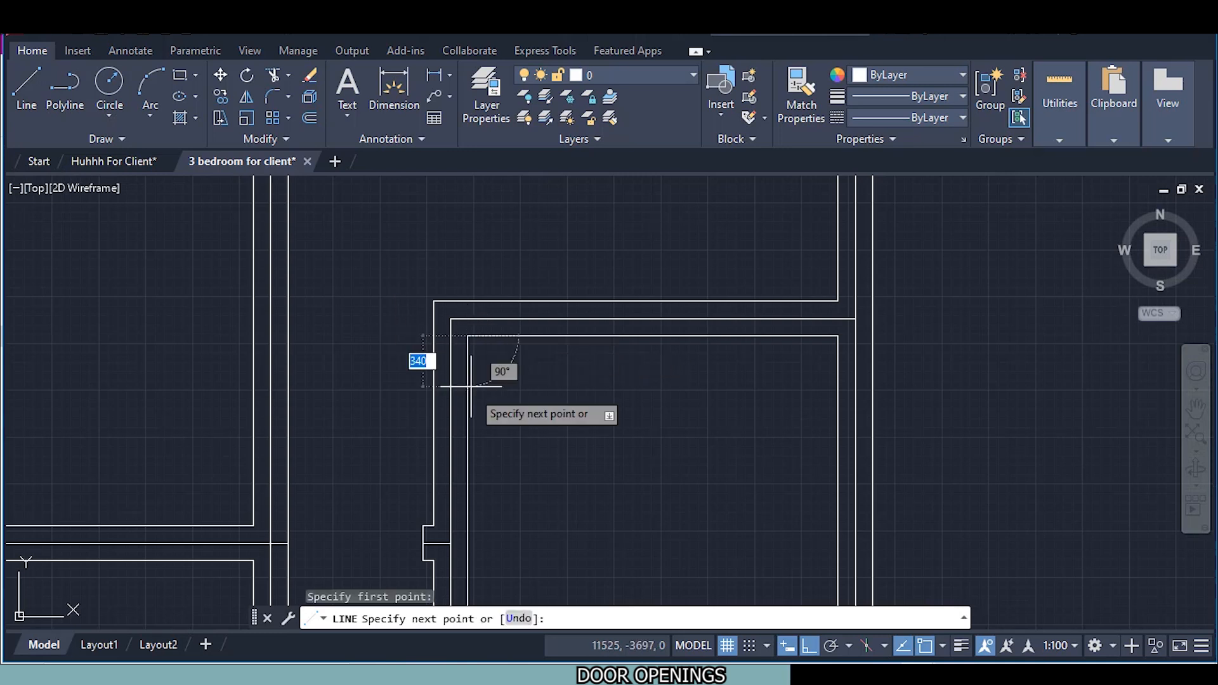
pyautogui.write('30')
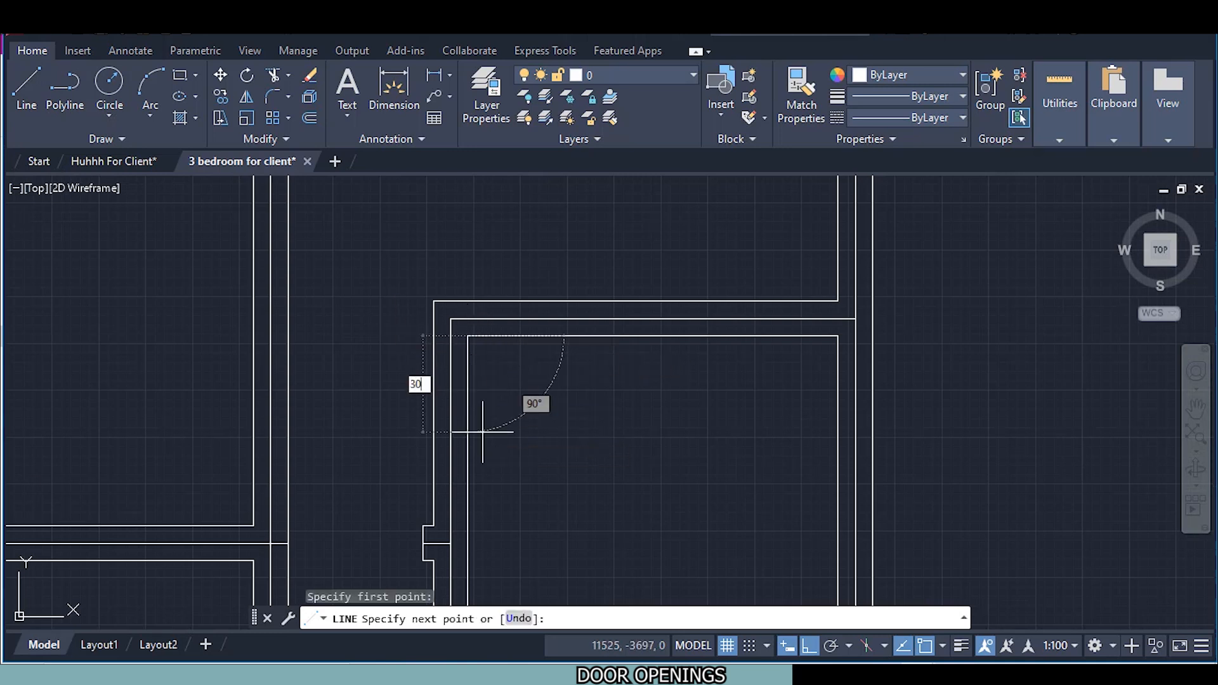
pyautogui.write('0')
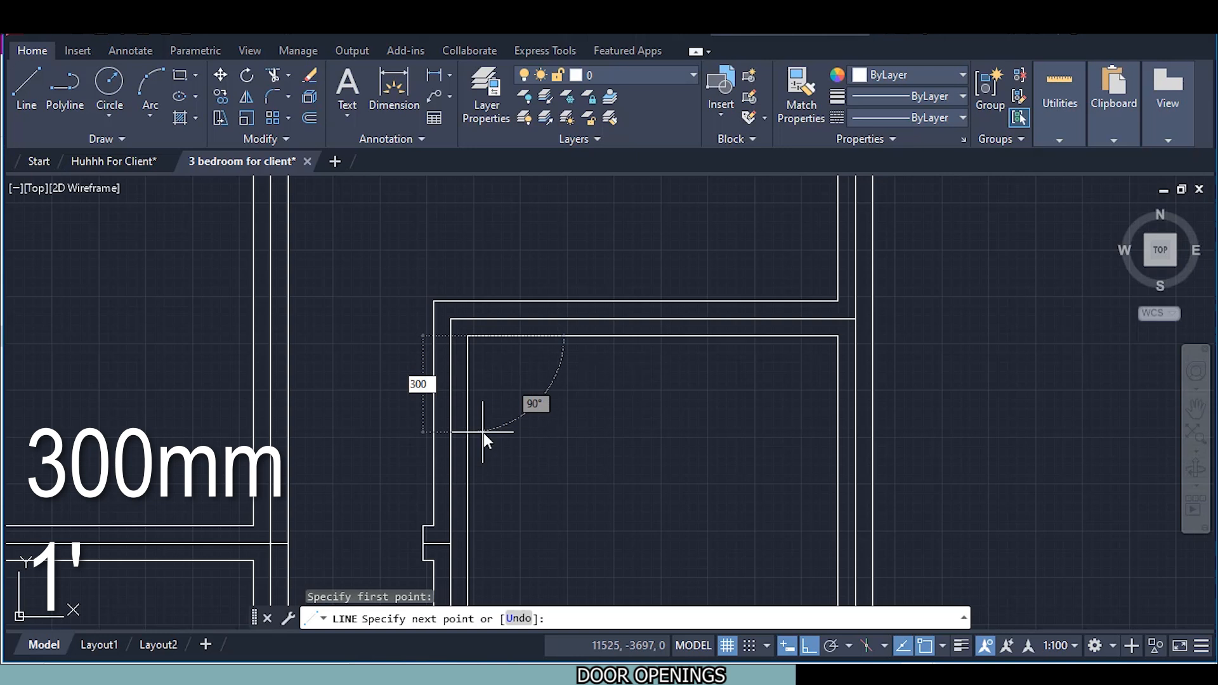
pyautogui.press('Return')
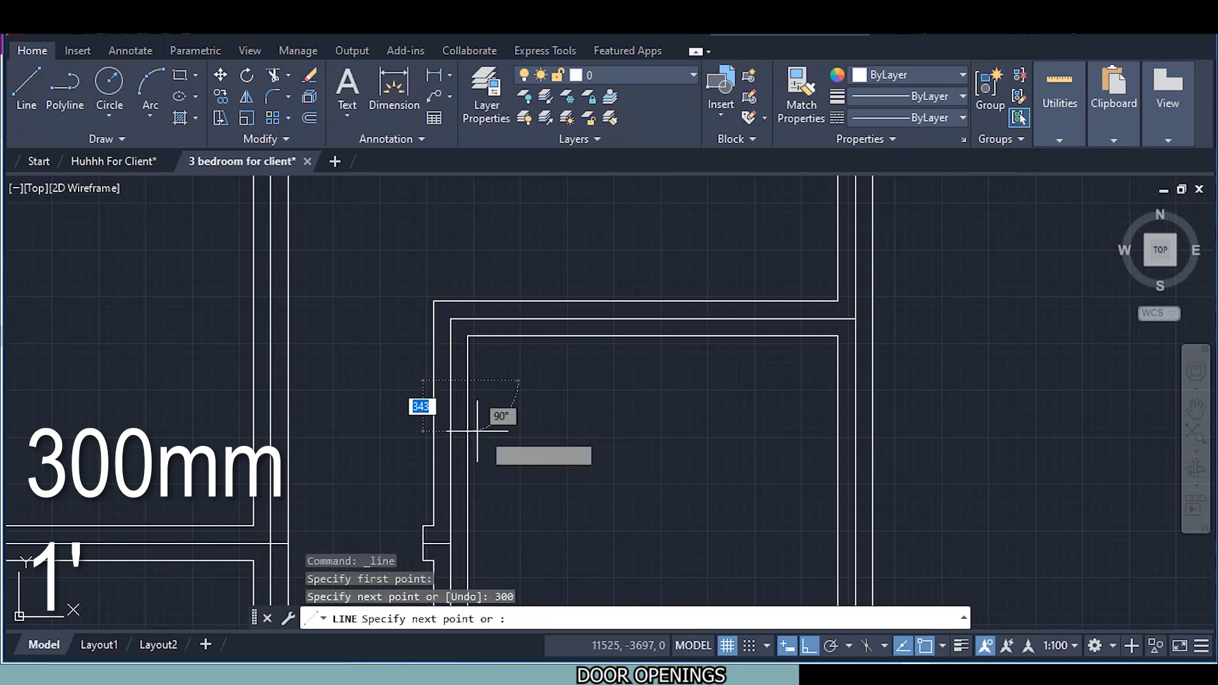
pyautogui.click(354, 429)
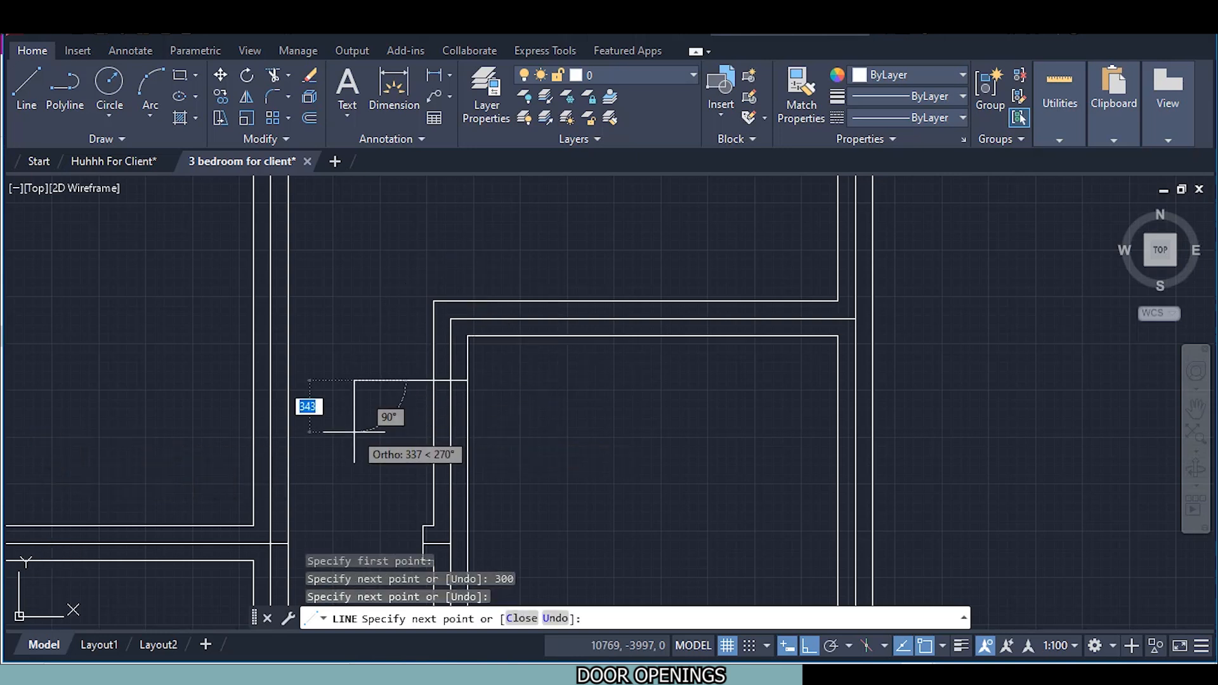
pyautogui.press('Escape')
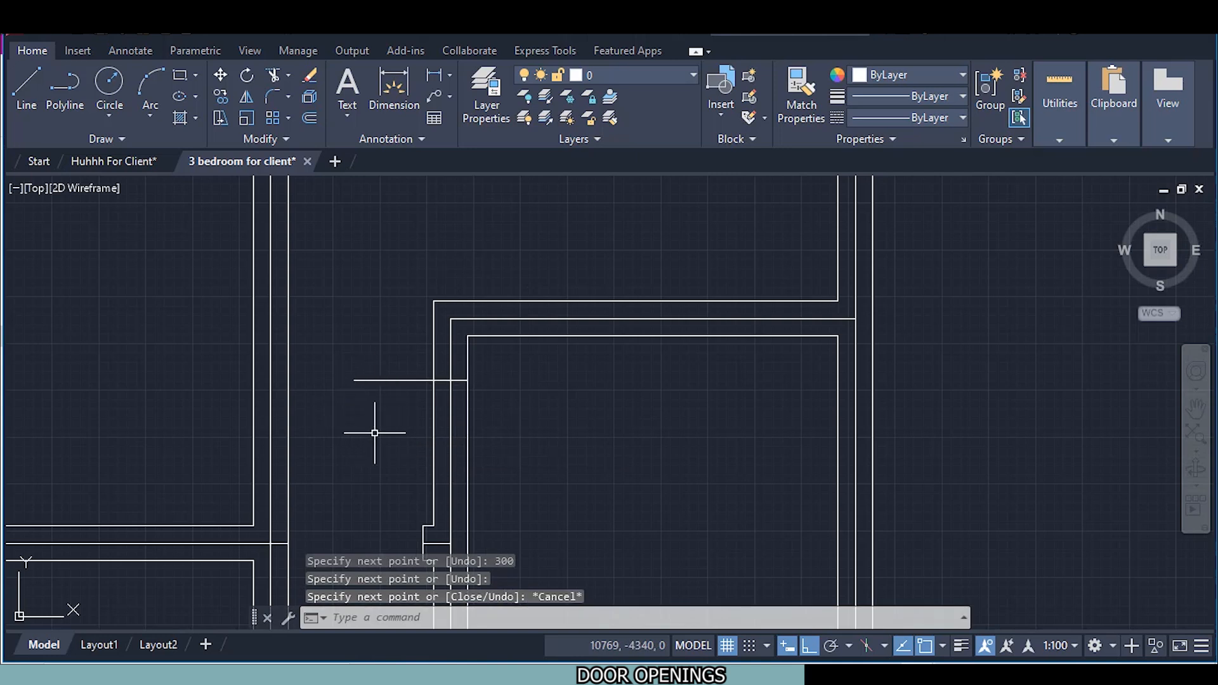
# Draw a line 750 mm down from the jamb line's left end, continuing about 1368 mm straight right across the lower-right room's left wall
pyautogui.click(26, 93)
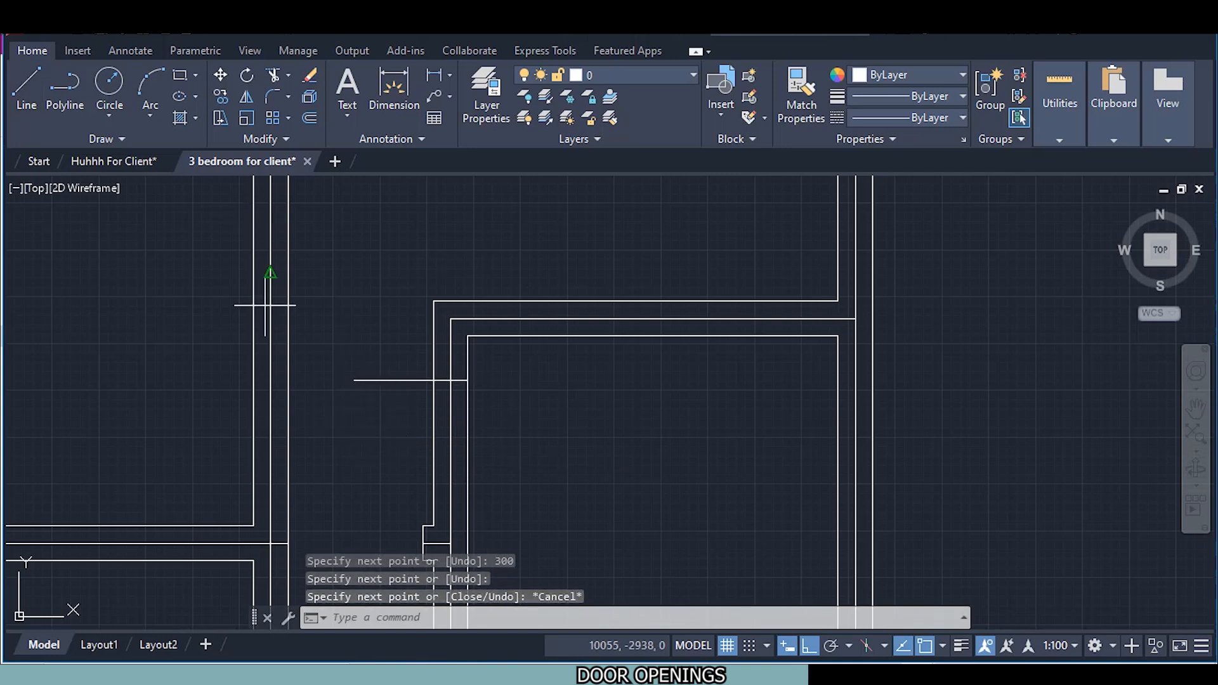
pyautogui.click(354, 380)
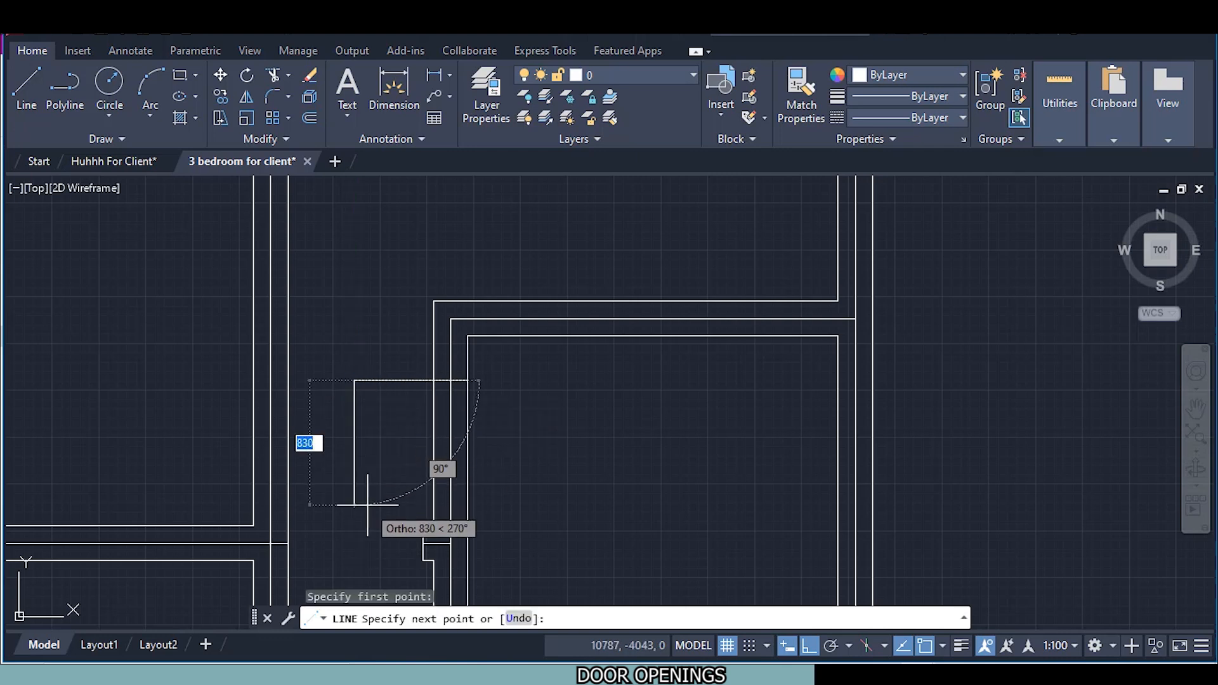
pyautogui.write('70')
pyautogui.press('BackSpace')
pyautogui.write('50')
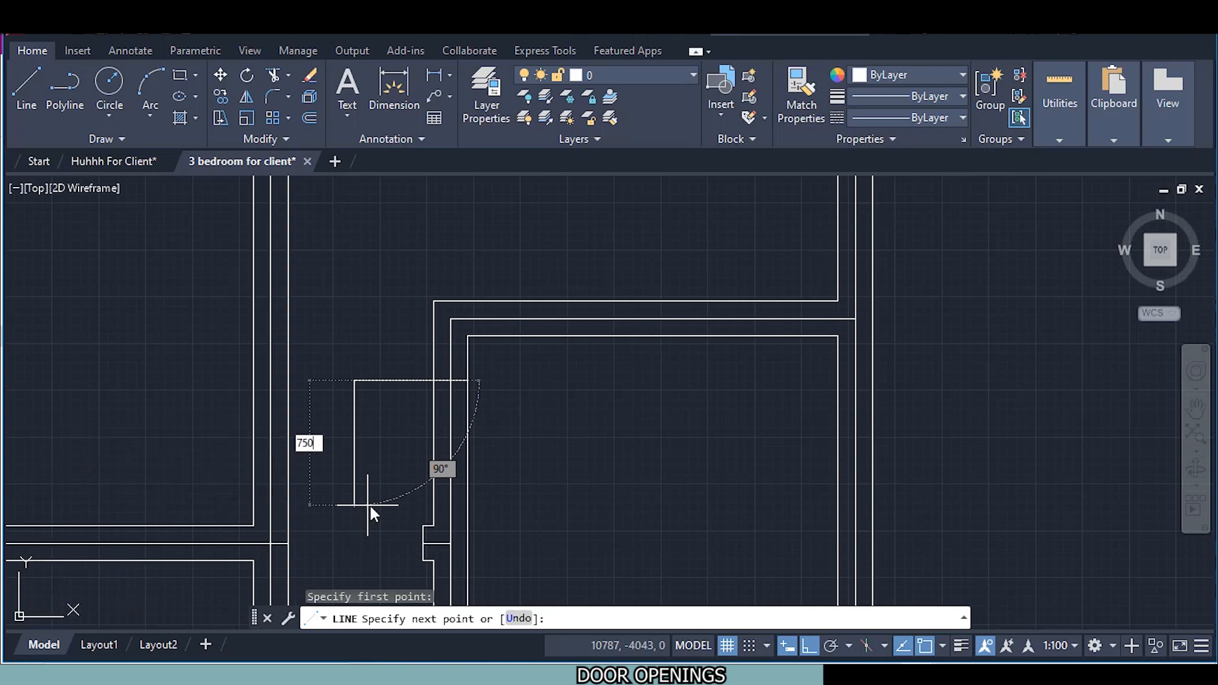
pyautogui.press('Return')
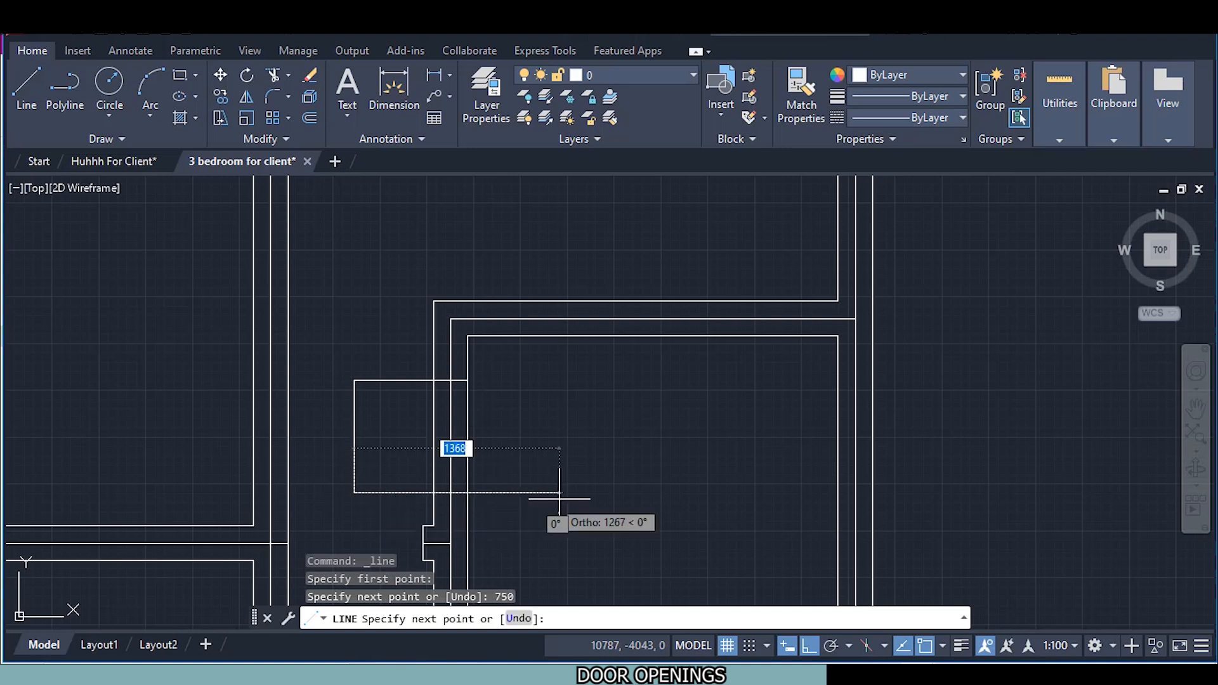
pyautogui.click(559, 493)
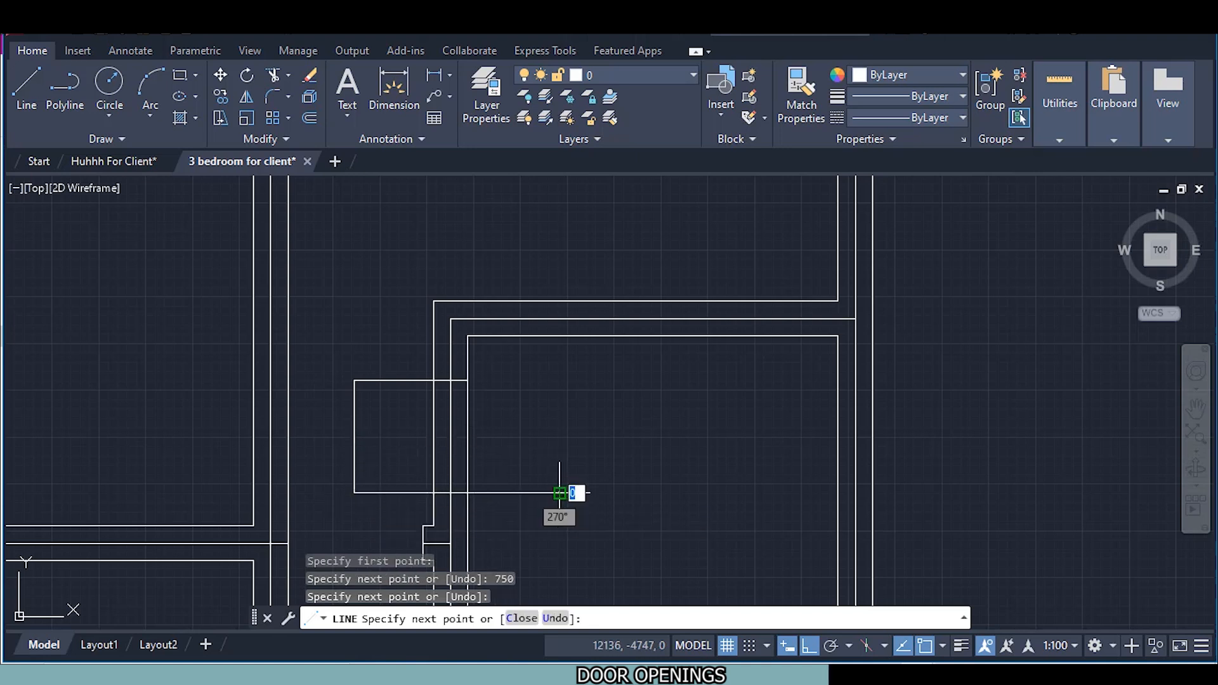
pyautogui.press('Return')
# Trim the wall lines between the two jambs and the excess construction lines to open the lower-right room's 750 mm doorway
pyautogui.click(273, 75)
pyautogui.click(521, 526)
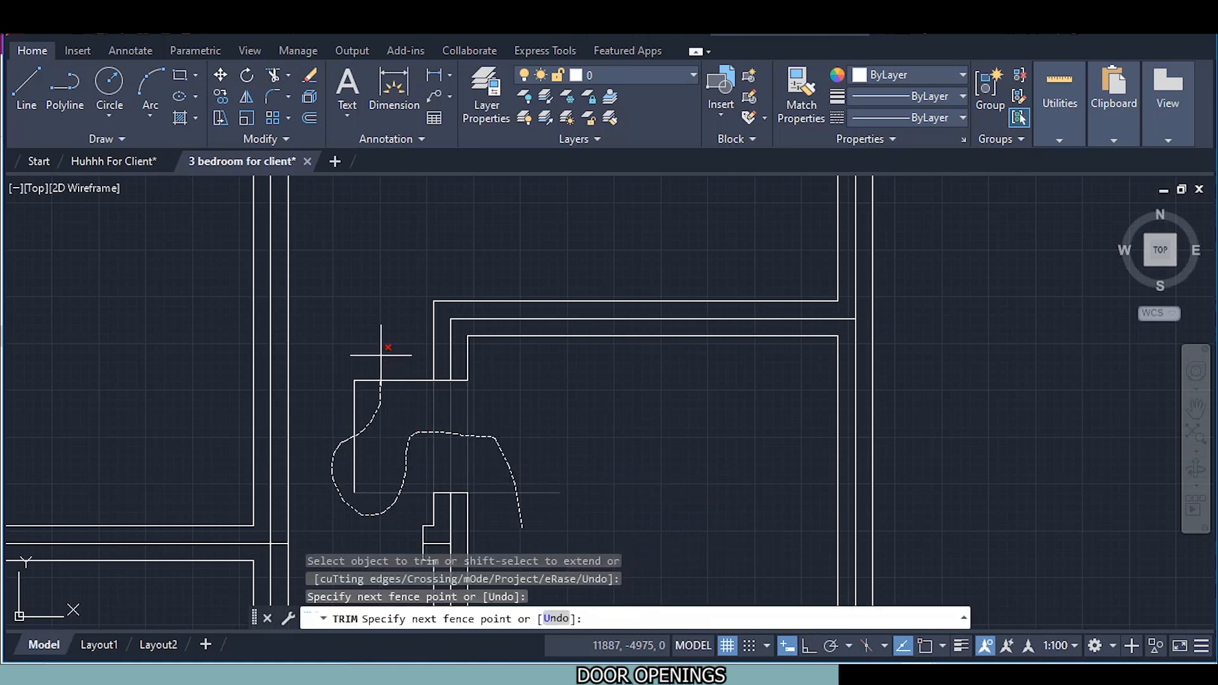
pyautogui.moveTo(380, 355); pyautogui.dragTo(390, 364)
# Draw a line 100 mm down from the small bottom room's upper-right inner corner, continuing about 600 mm straight right across its wall
pyautogui.scroll(-2, 498, 447)
pyautogui.scroll(-5, 498, 447)
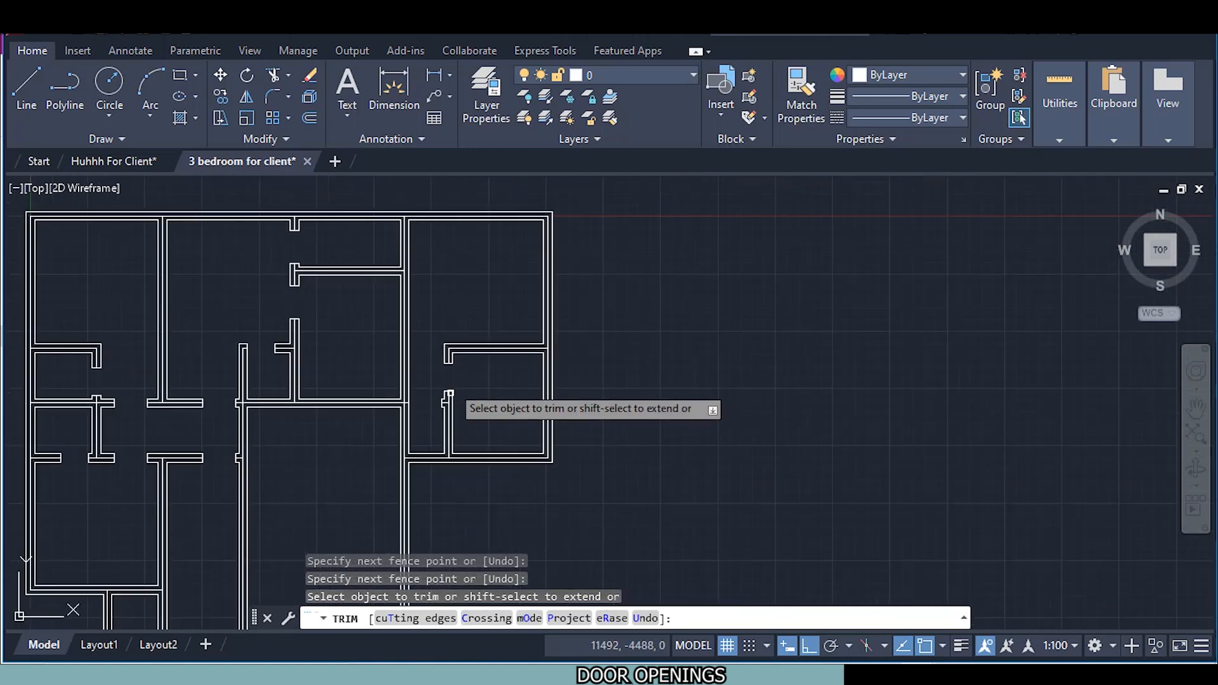
pyautogui.moveTo(331, 488); pyautogui.dragTo(332, 449, button='middle')
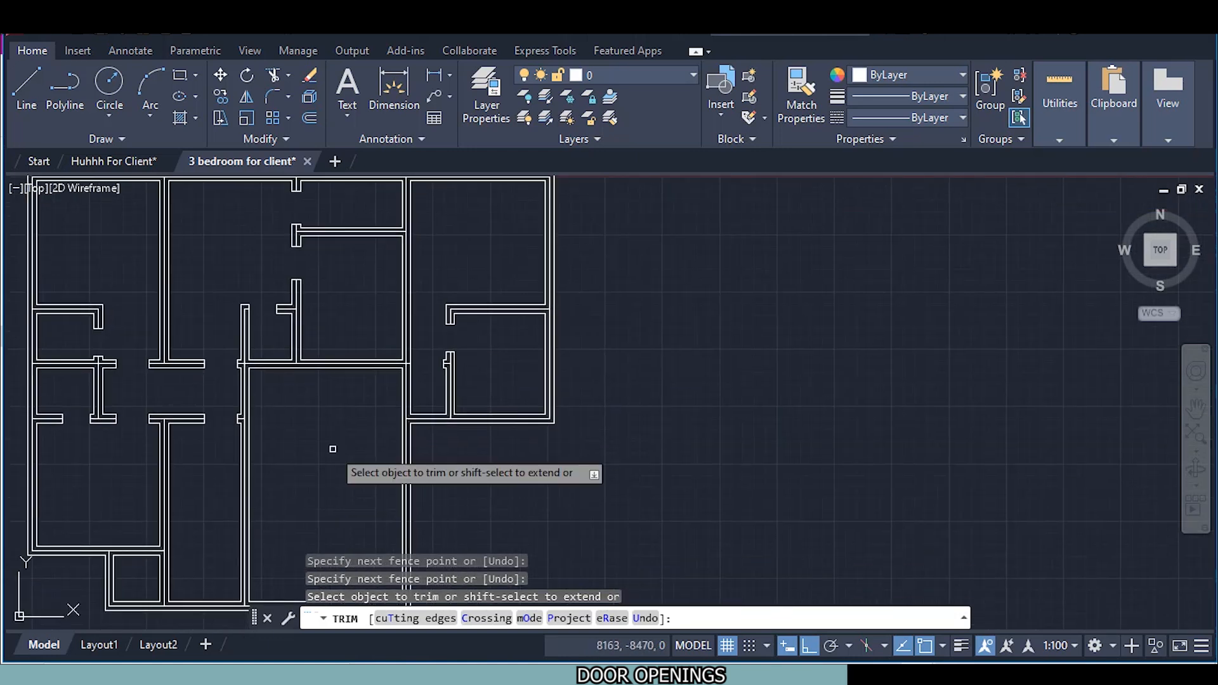
pyautogui.scroll(3, 372, 396)
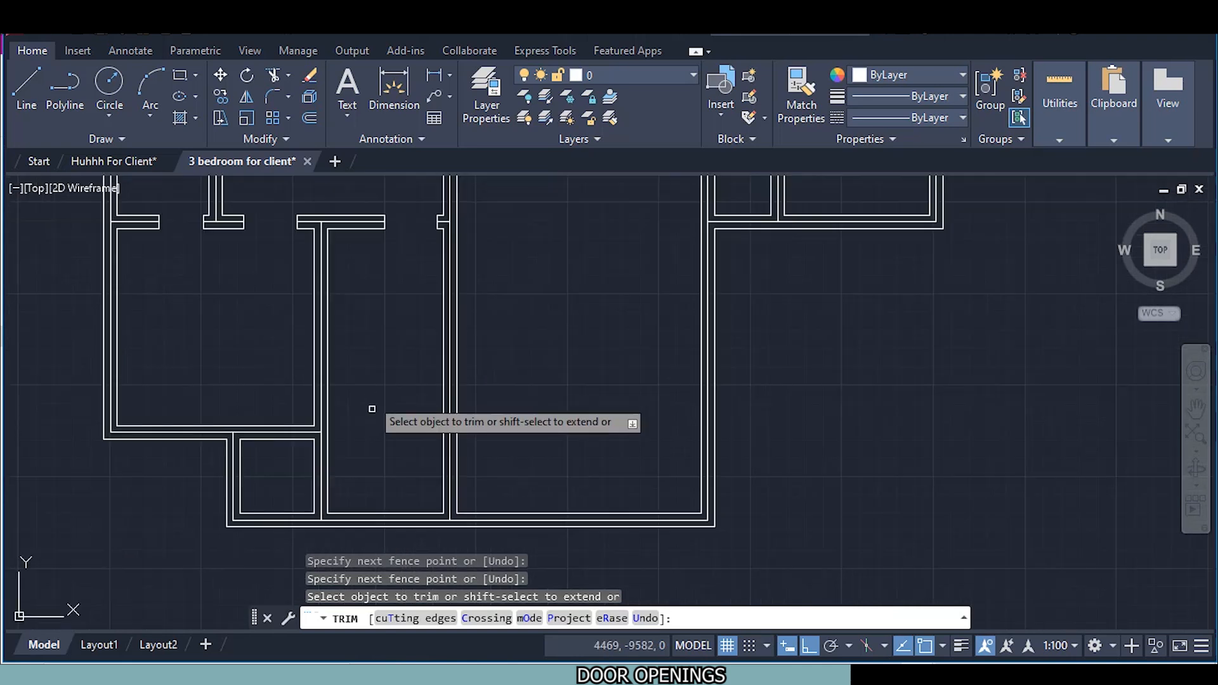
pyautogui.moveTo(372, 446); pyautogui.dragTo(337, 430, button='middle')
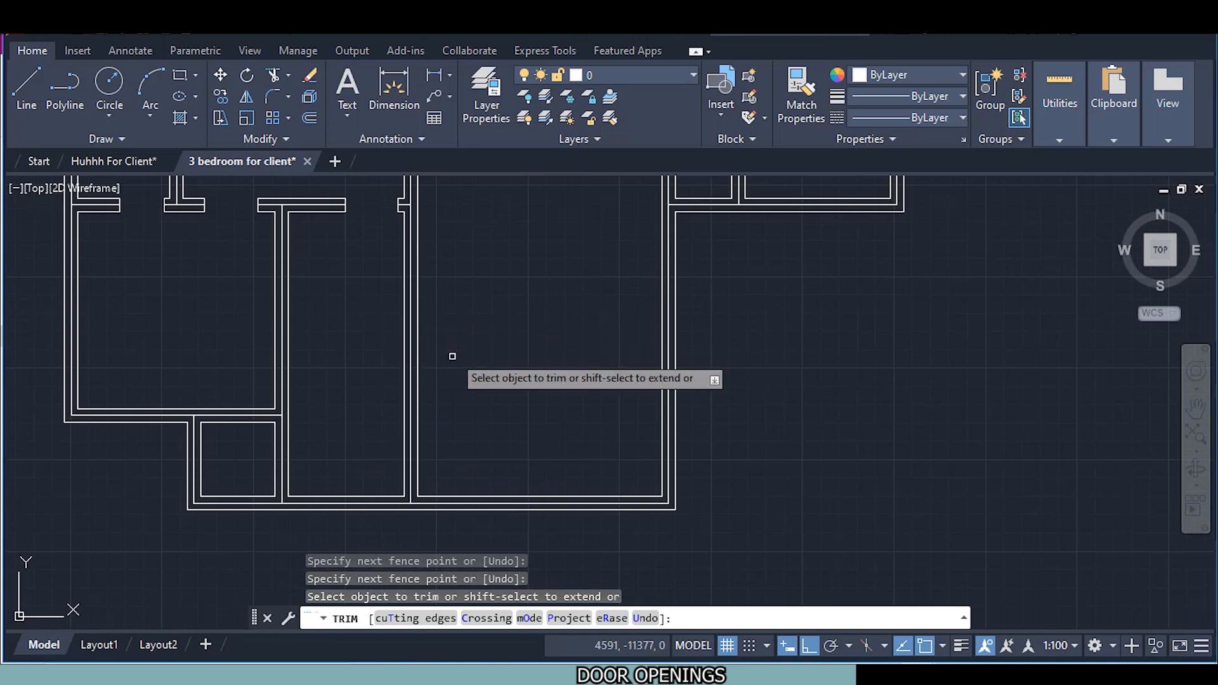
pyautogui.click(14, 111)
pyautogui.scroll(2, 287, 501)
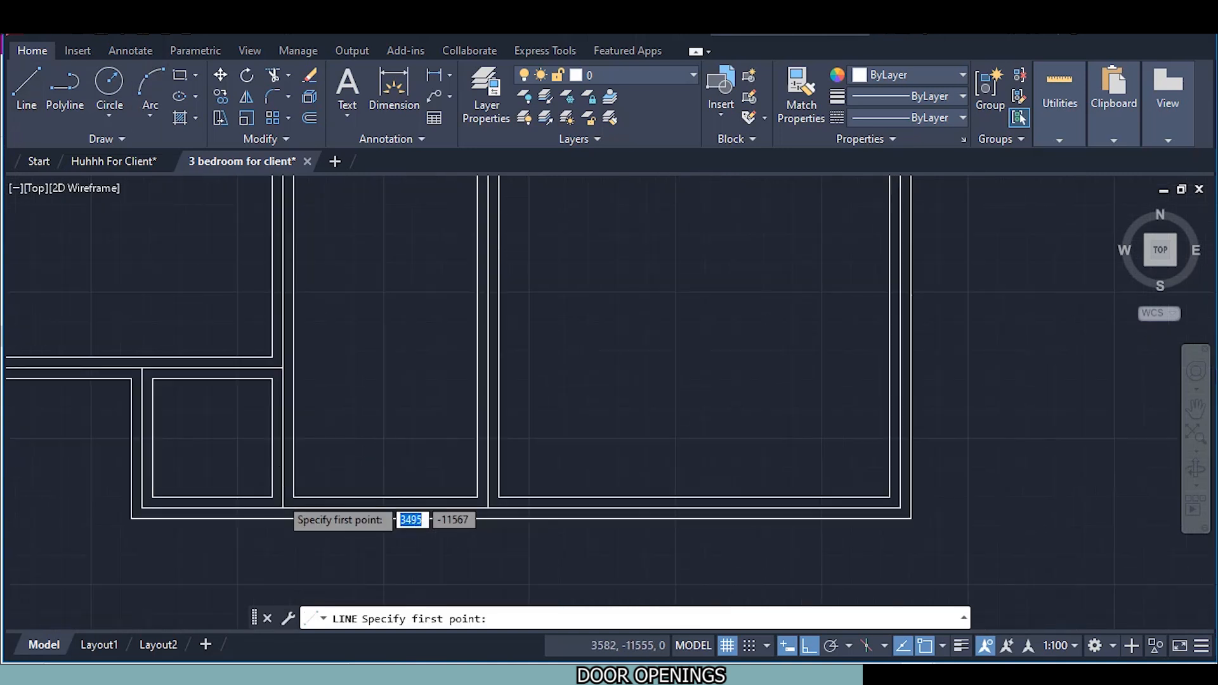
pyautogui.scroll(2, 286, 495)
pyautogui.click(267, 308)
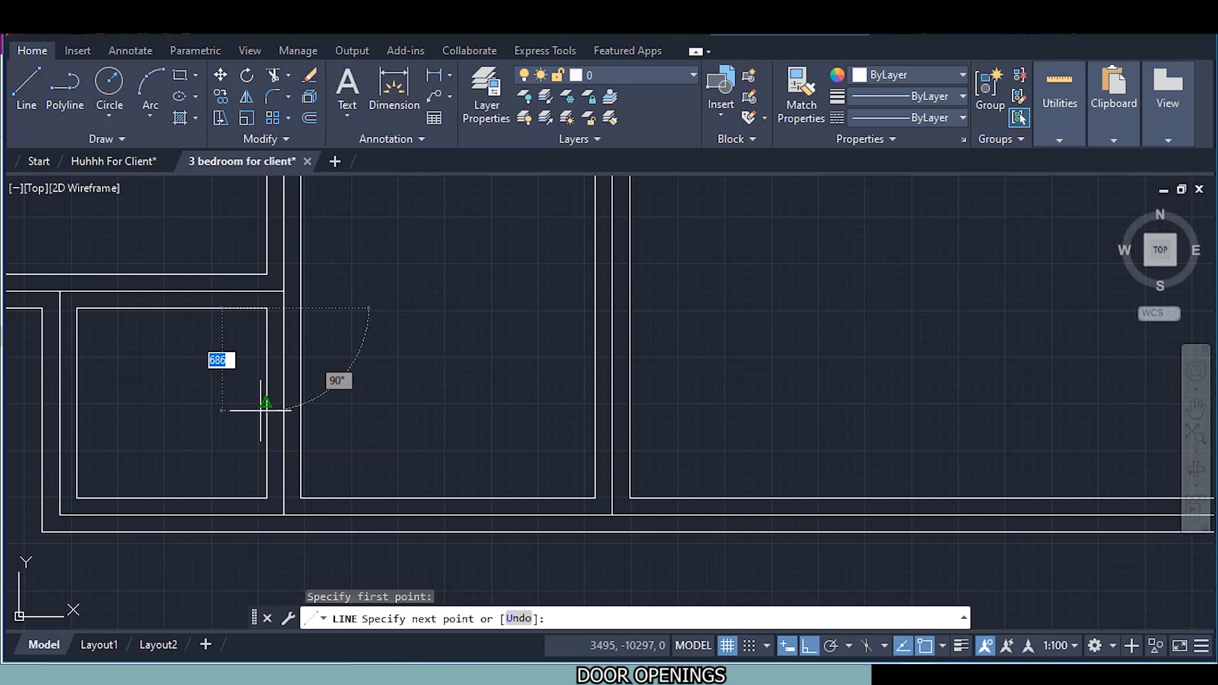
pyautogui.write('100')
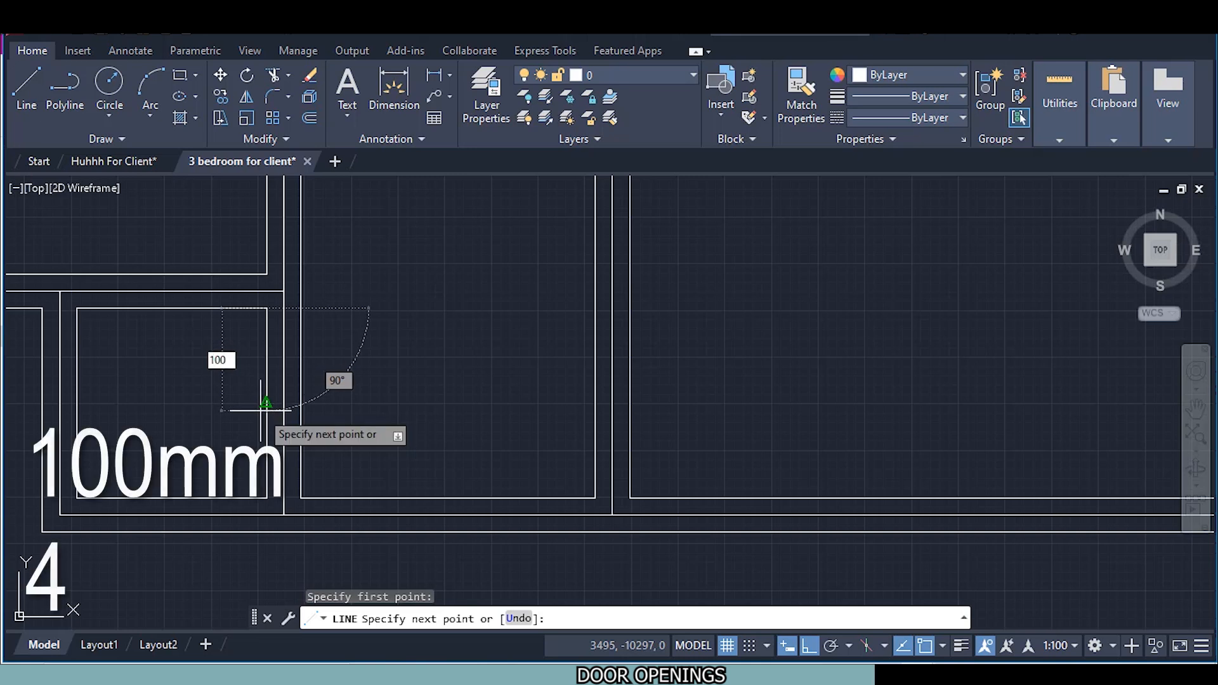
pyautogui.press('Return')
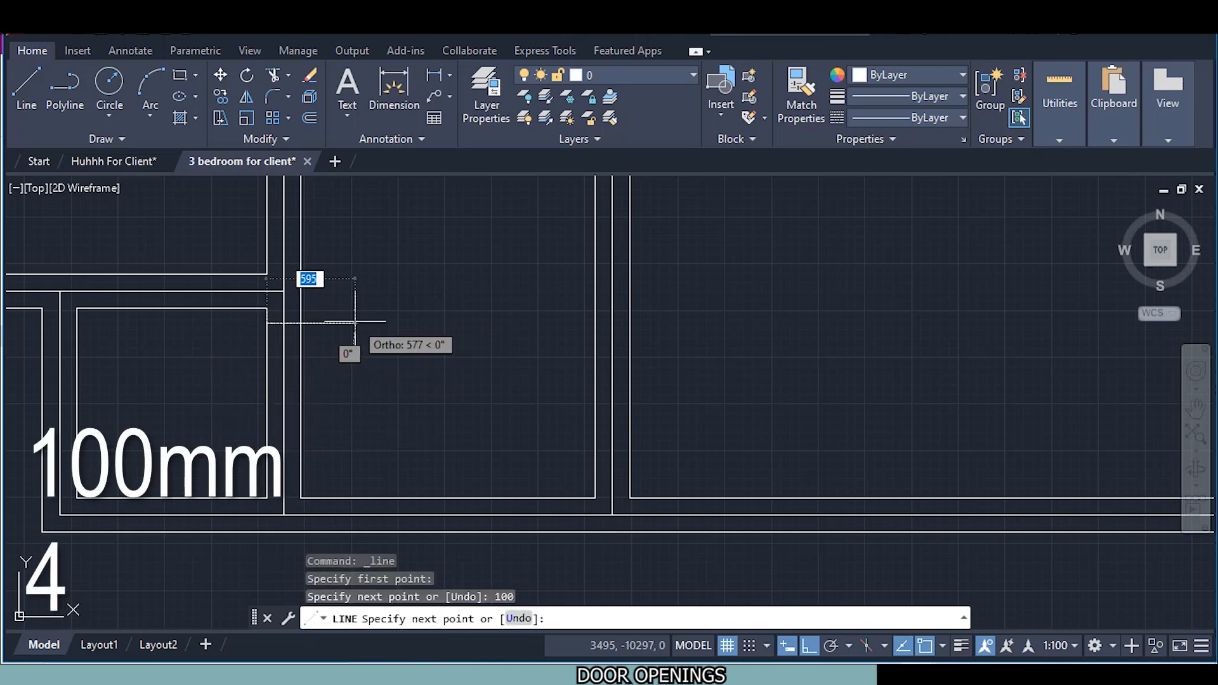
pyautogui.click(355, 323)
pyautogui.press('Escape')
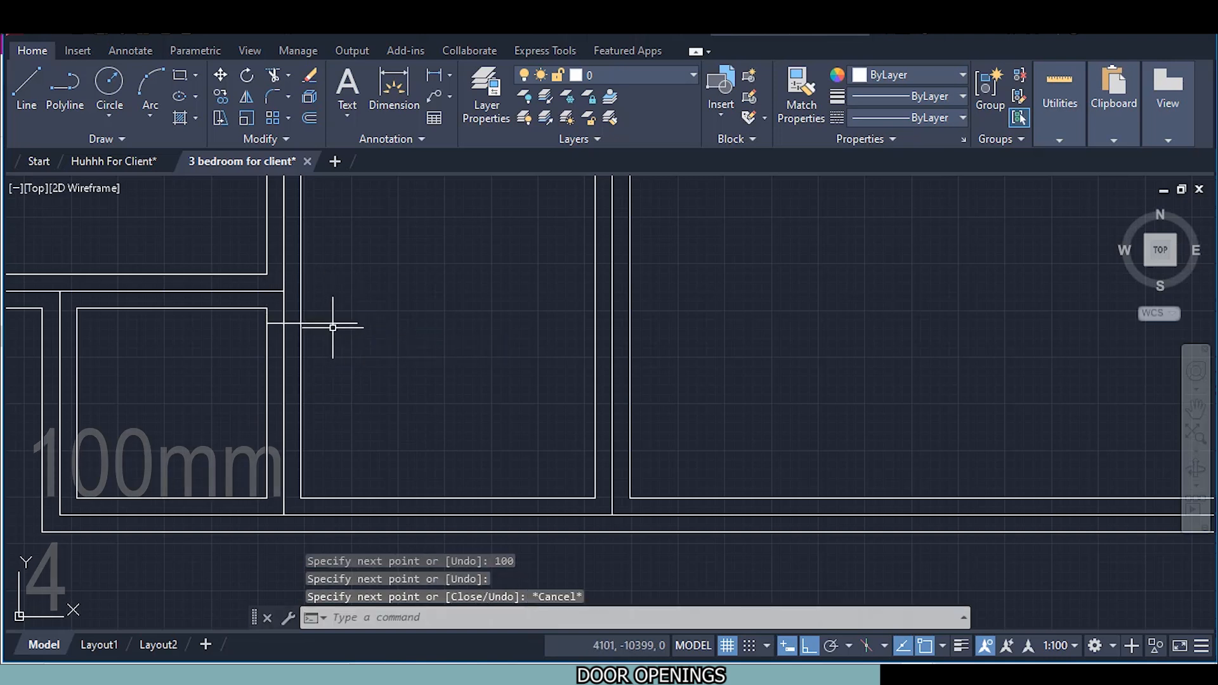
# Copy the jamb line 750 mm straight down along the small bottom room's right wall
pyautogui.click(337, 323)
pyautogui.rightClick(435, 274)
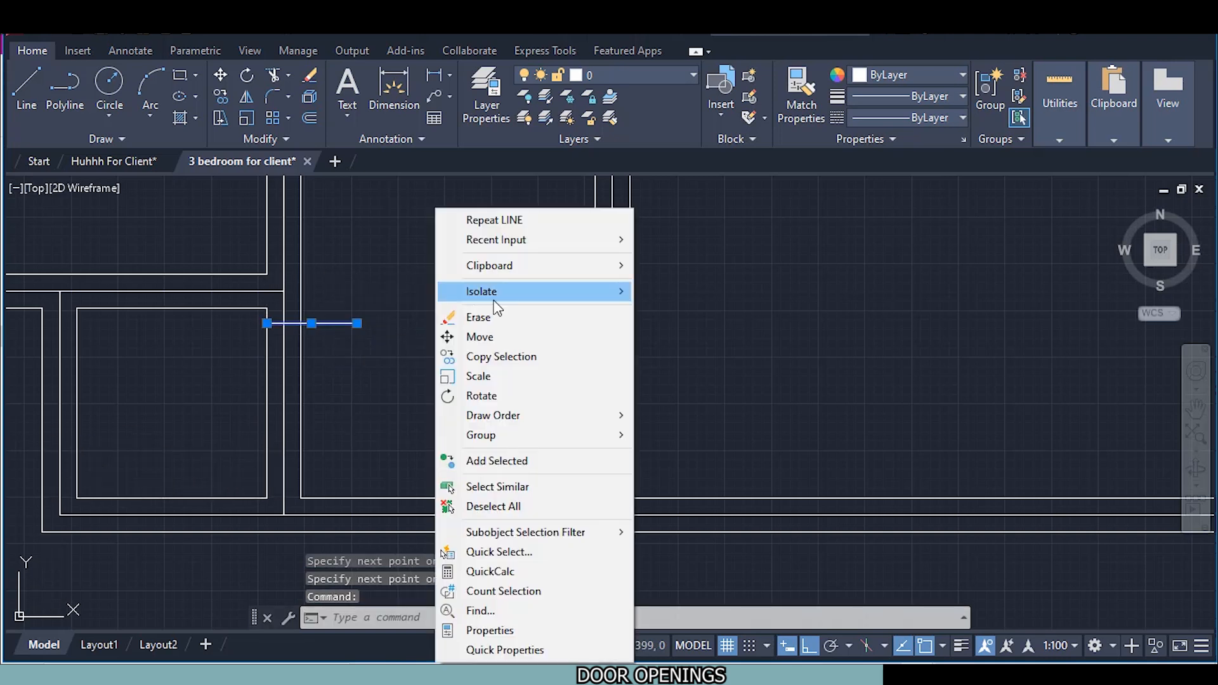
pyautogui.click(525, 356)
pyautogui.click(470, 310)
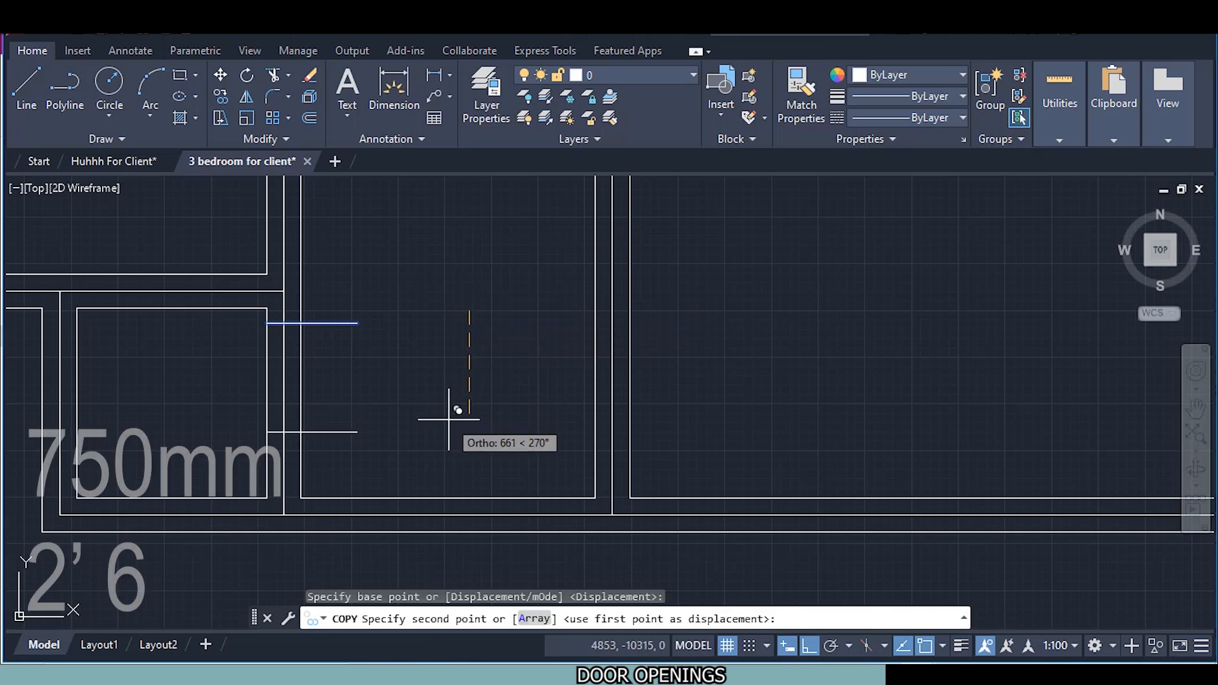
pyautogui.write('750')
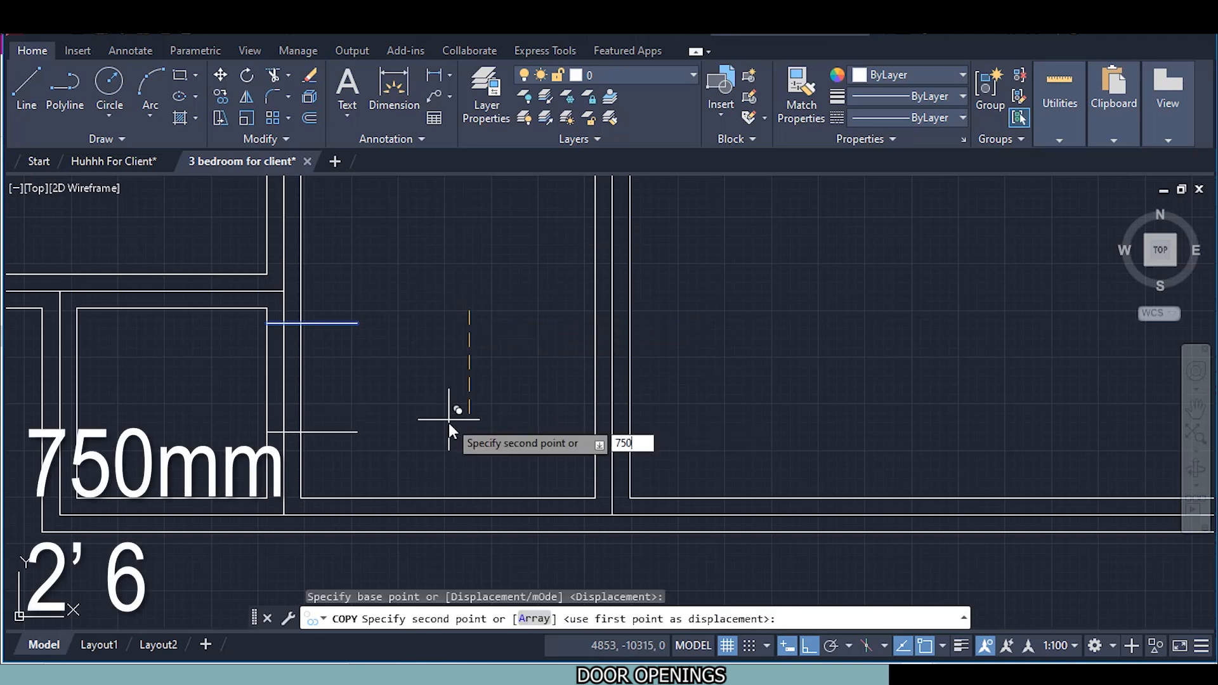
pyautogui.press('Return')
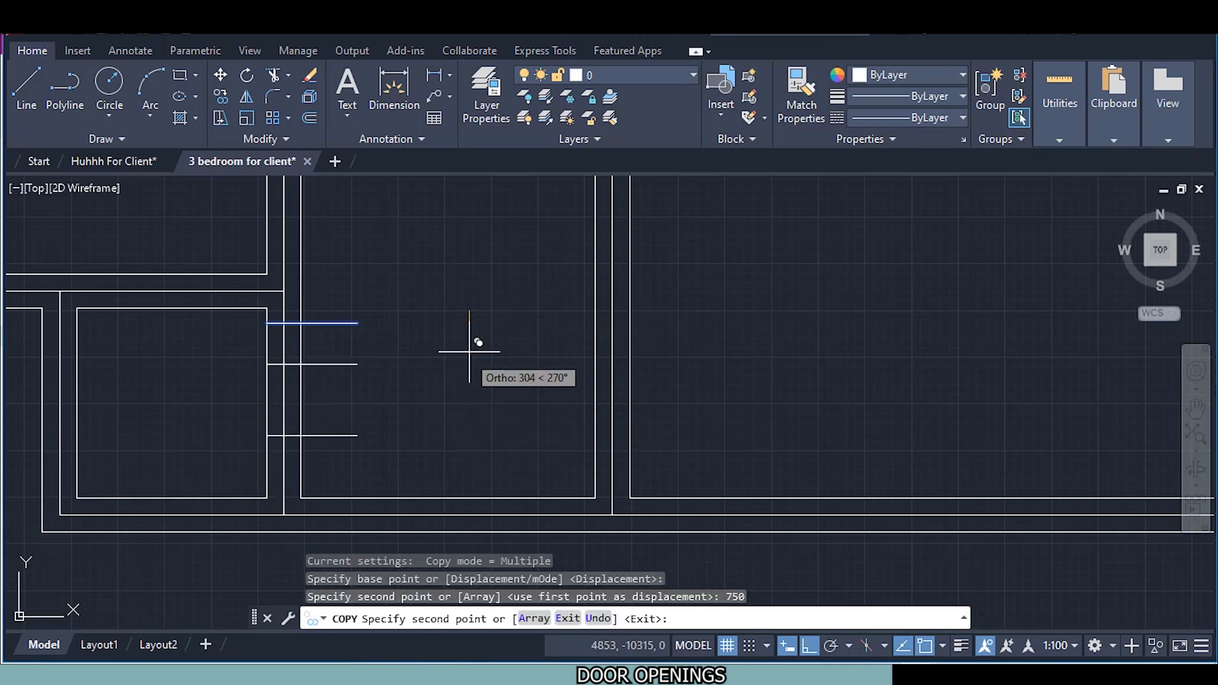
pyautogui.press('Escape')
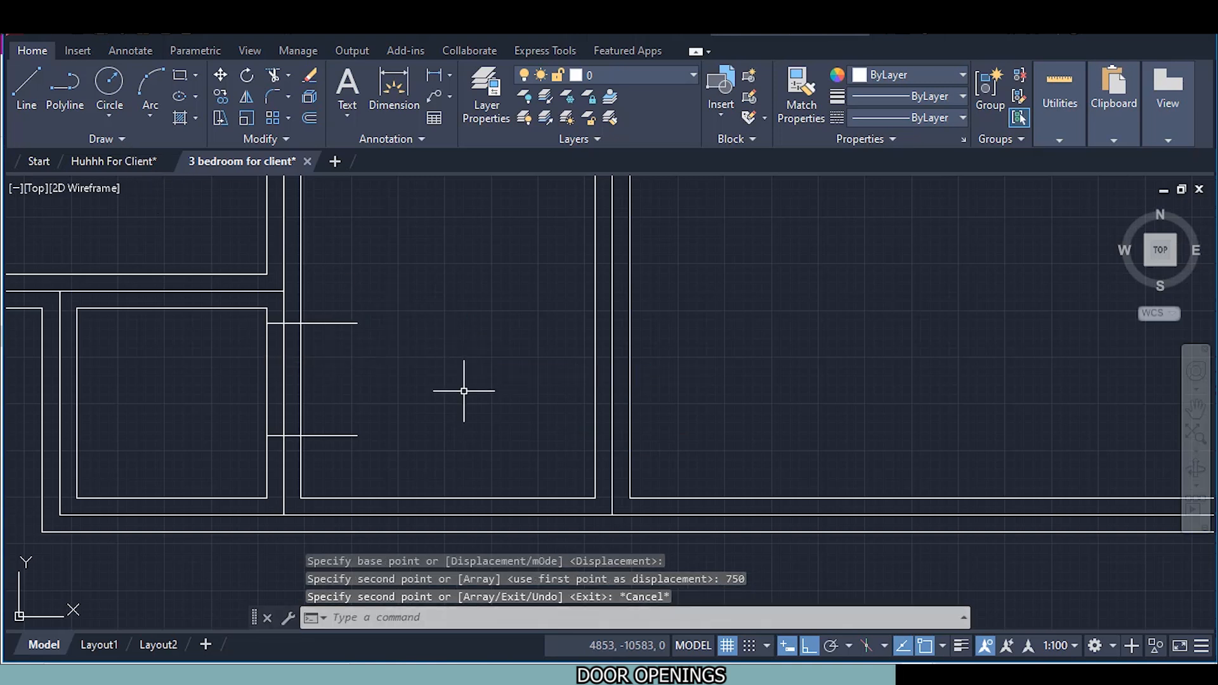
# Trim the wall between the two jambs and both overhanging jamb ends to open the small bottom room's doorway
pyautogui.click(273, 75)
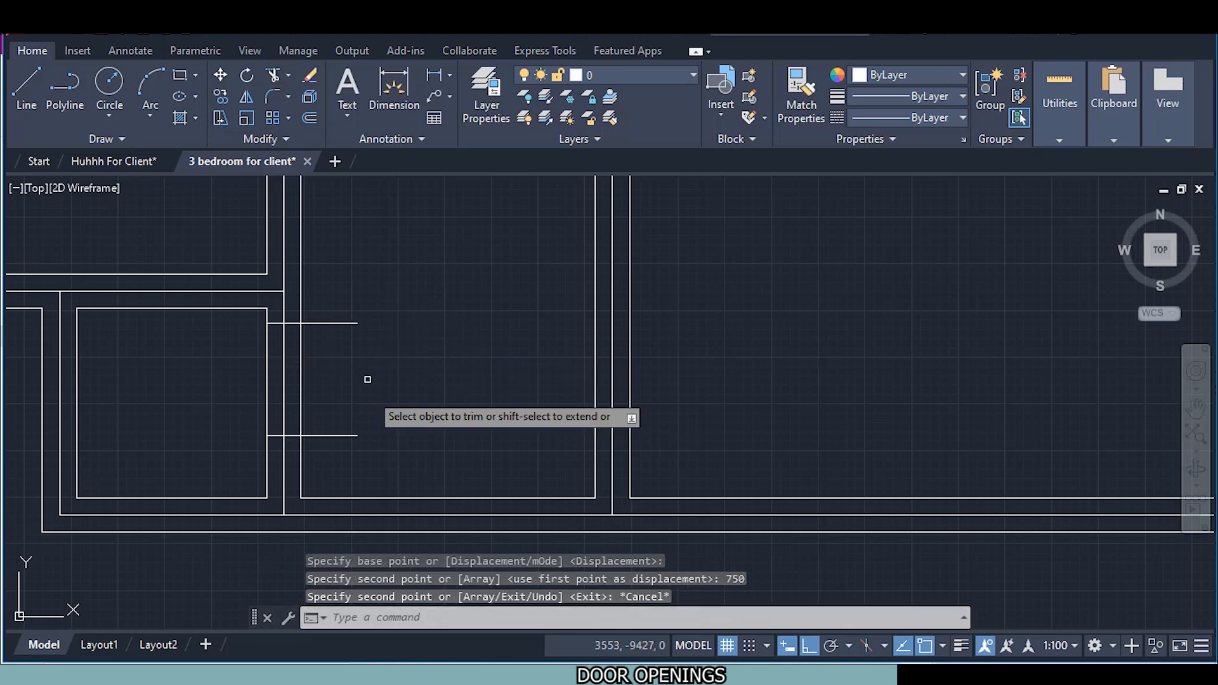
pyautogui.click(351, 457)
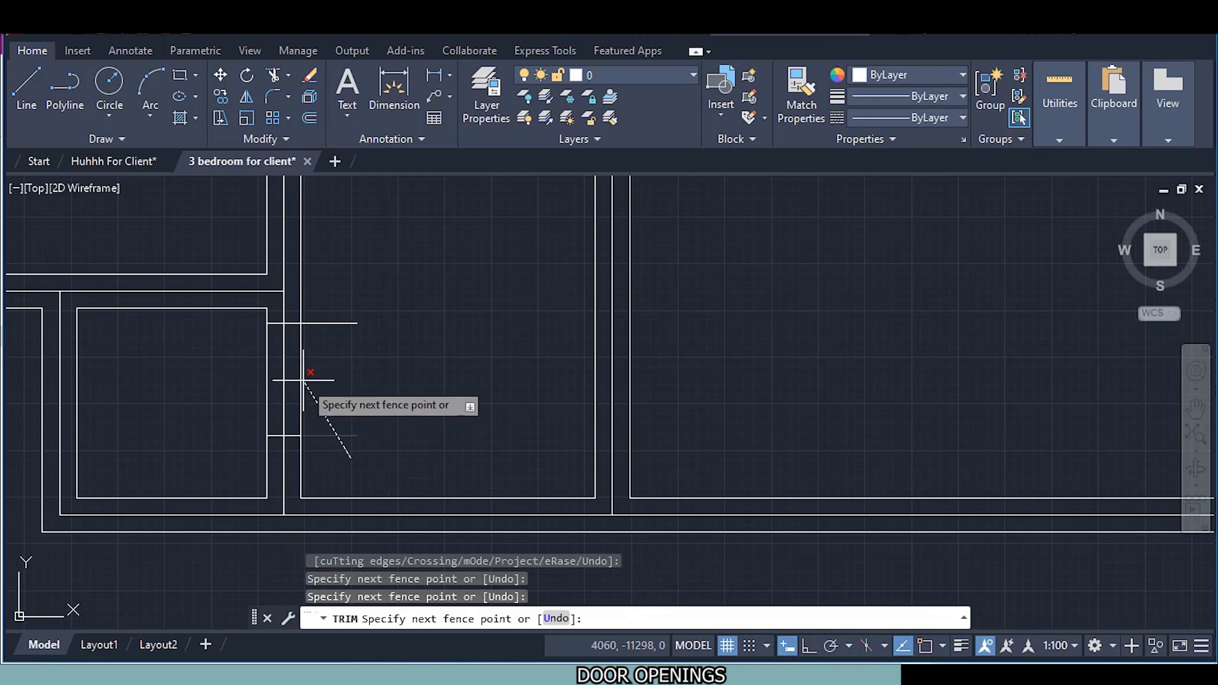
pyautogui.press('Return')
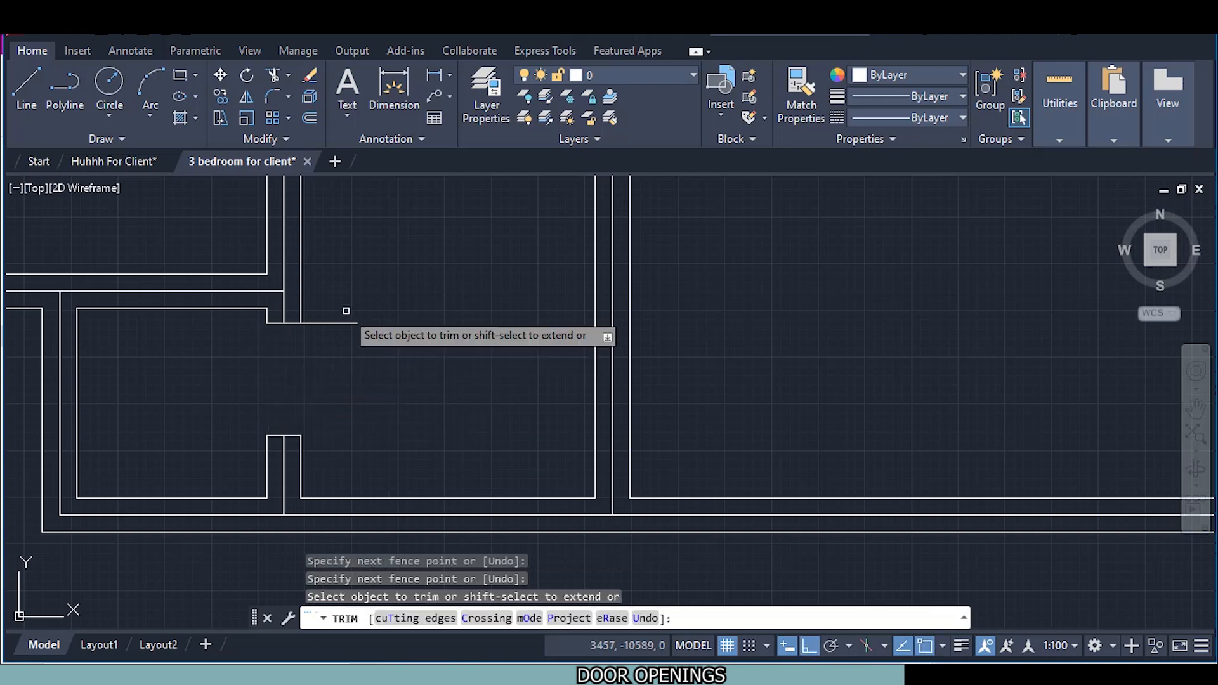
pyautogui.click(334, 322)
# Draw a line 100 mm left from the narrow middle room's lower-right inner corner, continuing about 500 mm straight down across the exterior wall
pyautogui.scroll(-2, 401, 359)
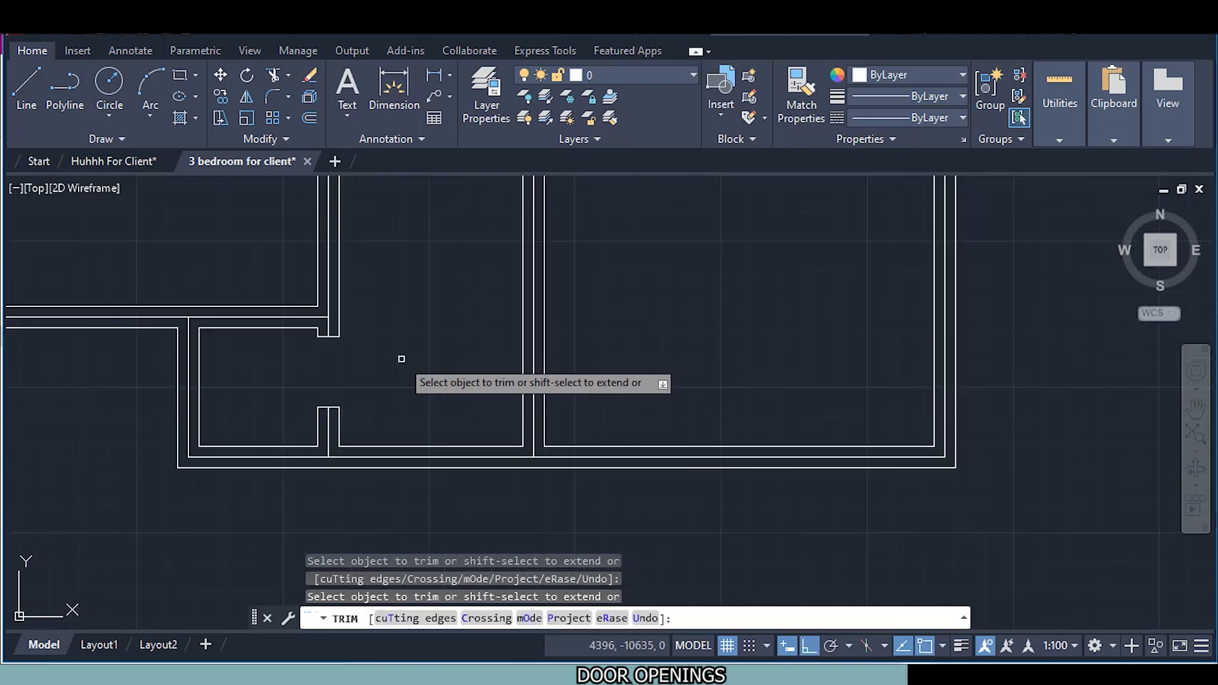
pyautogui.scroll(-1, 400, 365)
pyautogui.moveTo(408, 378); pyautogui.dragTo(274, 411, button='middle')
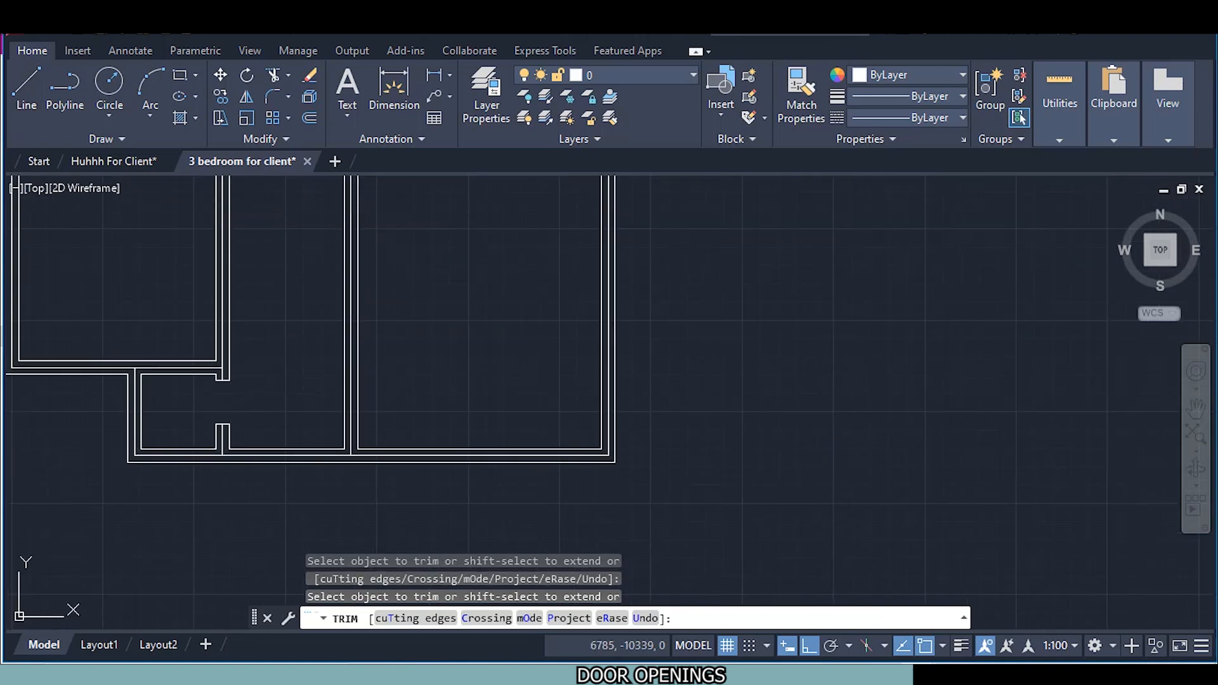
pyautogui.click(26, 86)
pyautogui.scroll(2, 343, 489)
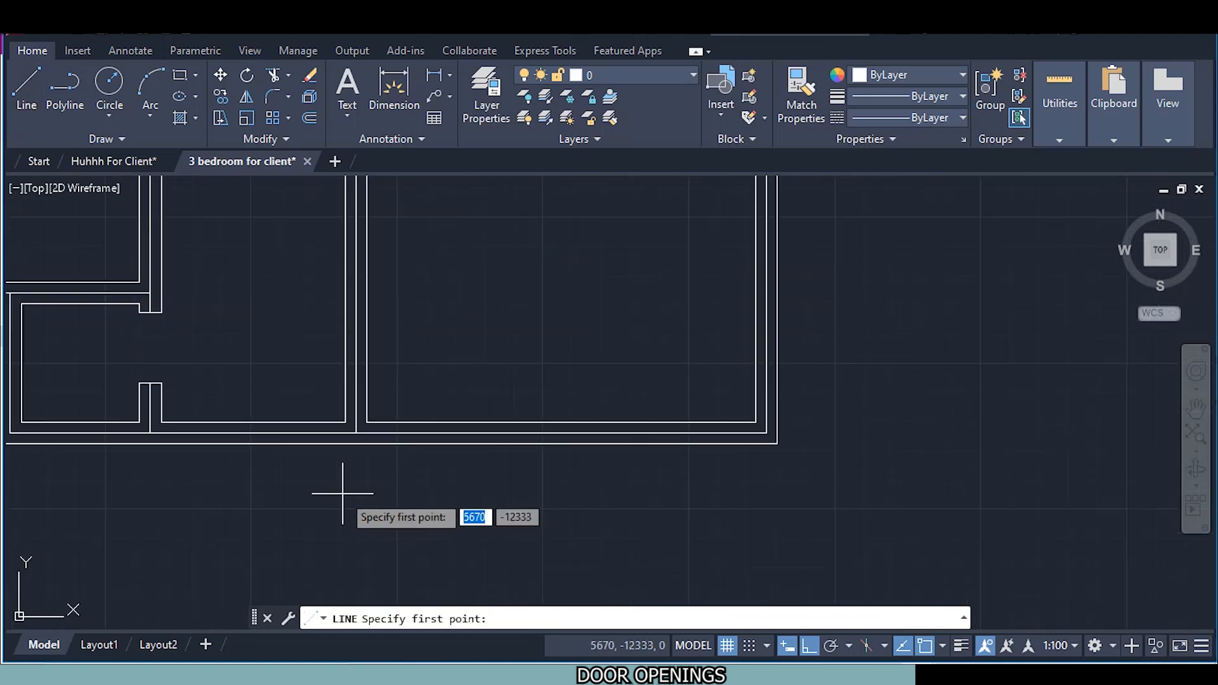
pyautogui.click(346, 422)
pyautogui.write('1')
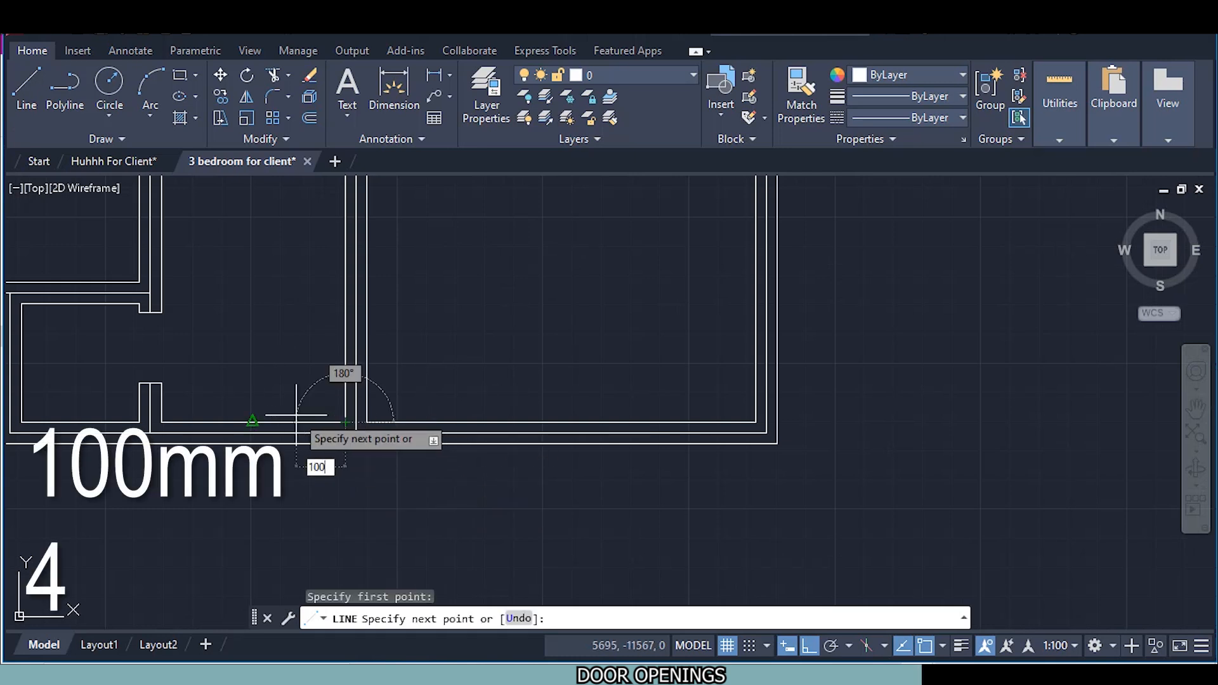
pyautogui.write('00')
pyautogui.press('Return')
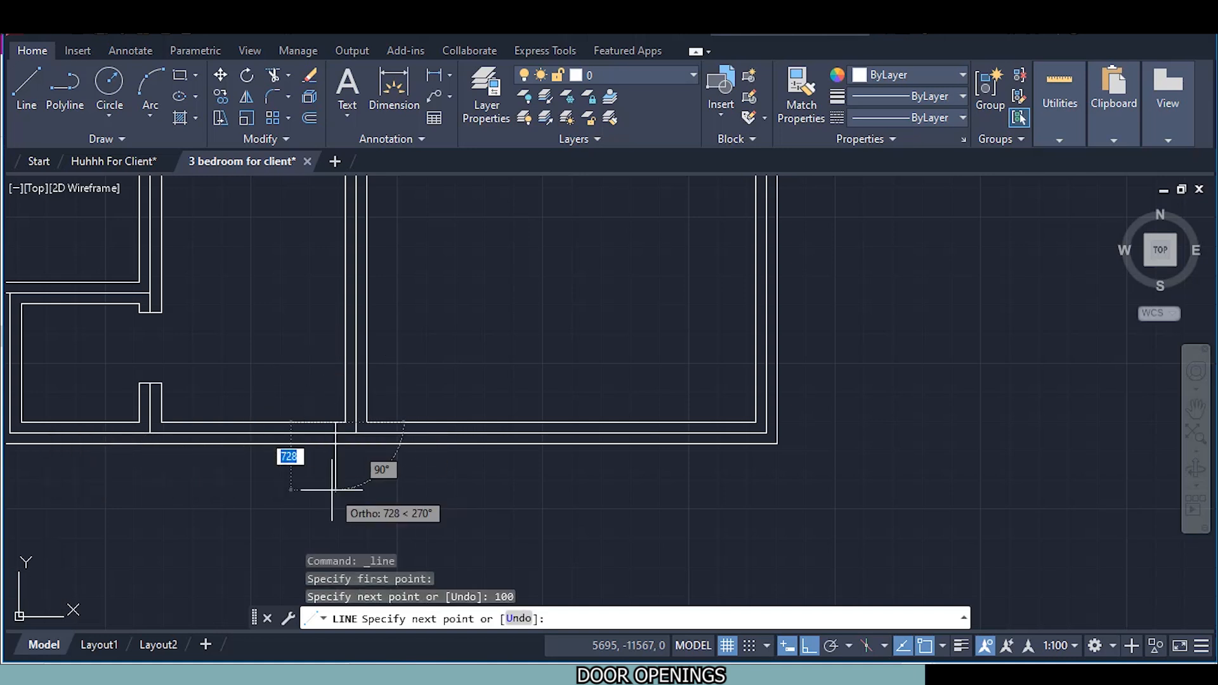
pyautogui.scroll(3, 329, 472)
pyautogui.click(340, 461)
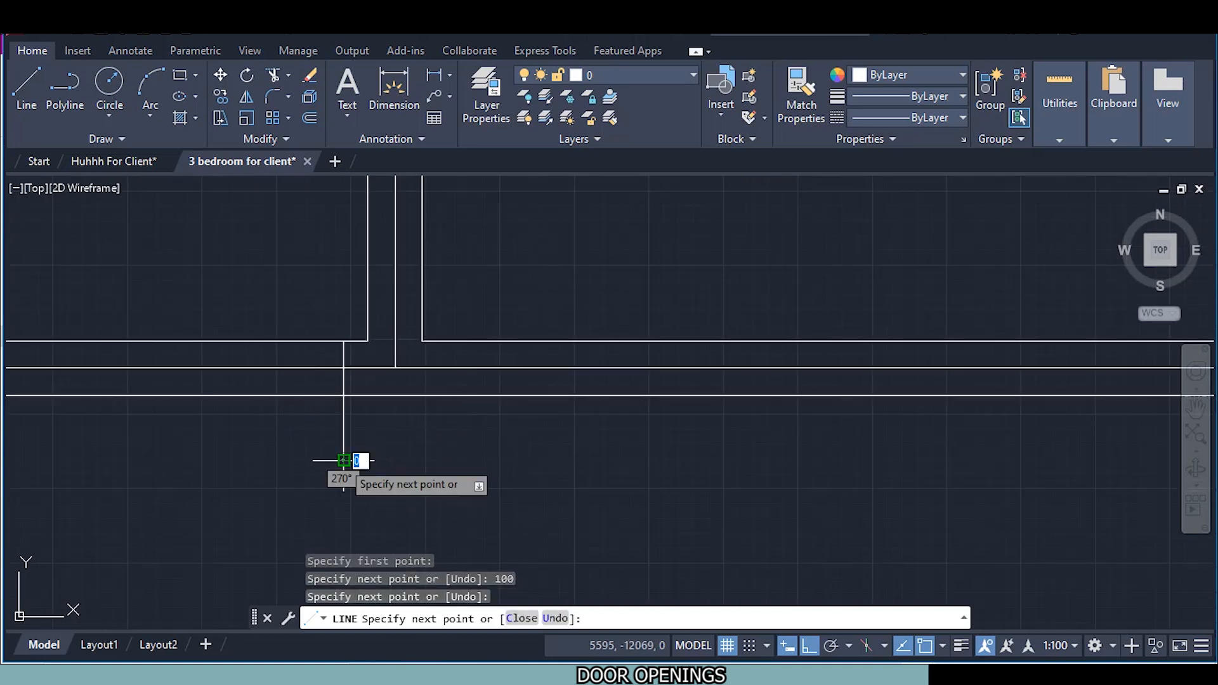
pyautogui.press('Escape')
# Copy the jamb line 1000 mm to the left along the narrow middle room's bottom exterior wall
pyautogui.click(340, 446)
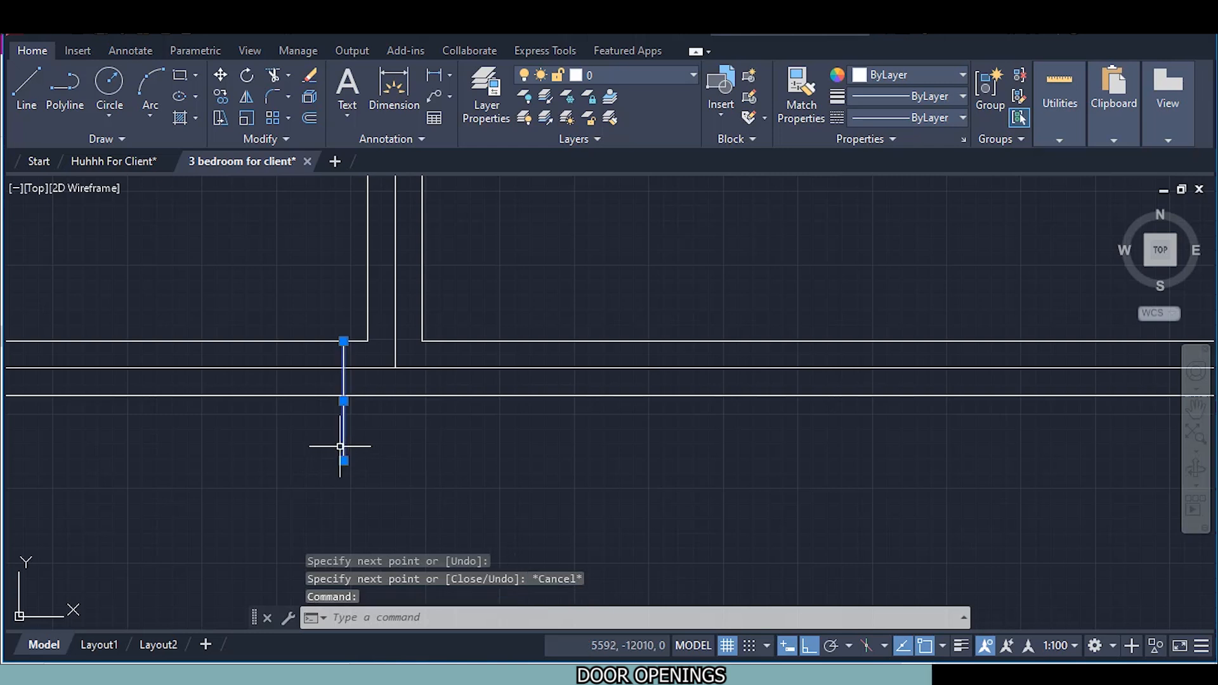
pyautogui.rightClick(241, 476)
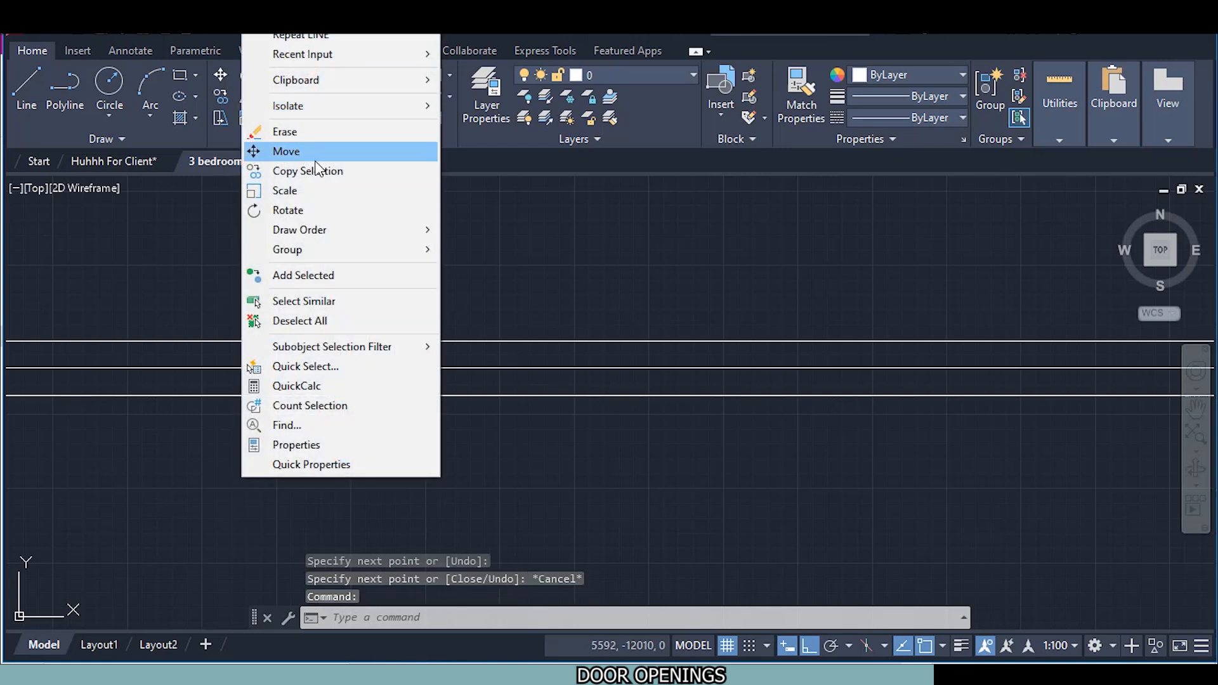
pyautogui.click(329, 178)
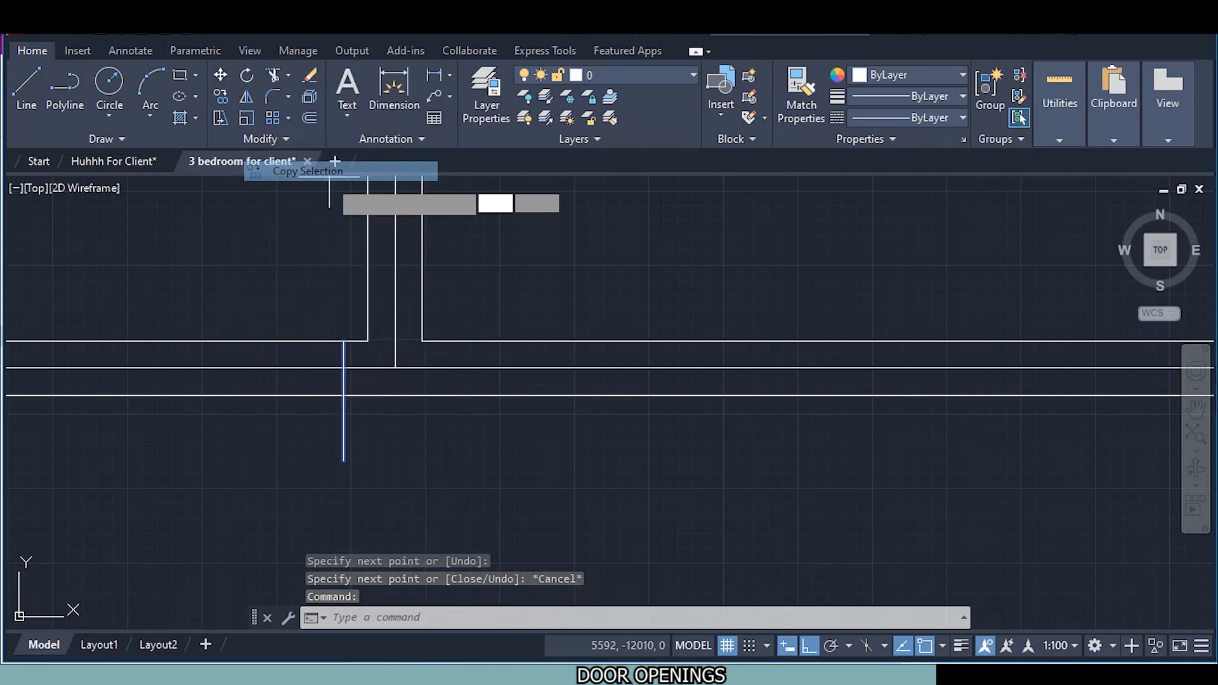
pyautogui.click(408, 512)
pyautogui.scroll(-2, 271, 516)
pyautogui.scroll(-3, 272, 511)
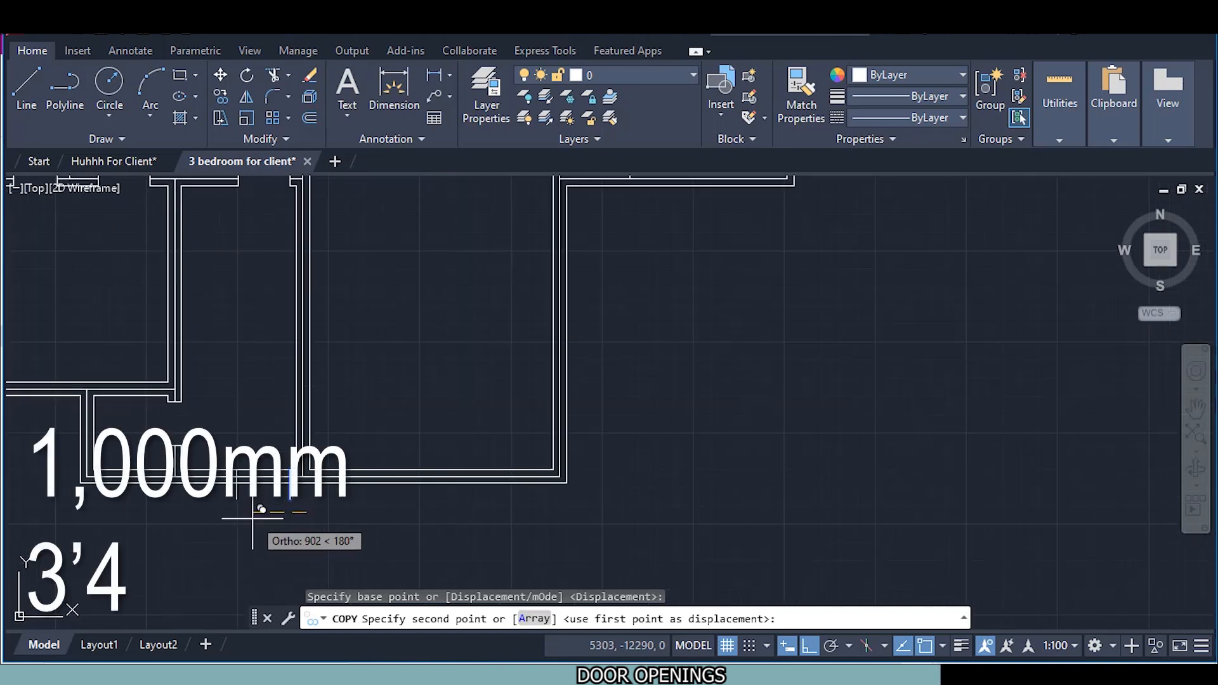
pyautogui.write('1000')
pyautogui.press('Return')
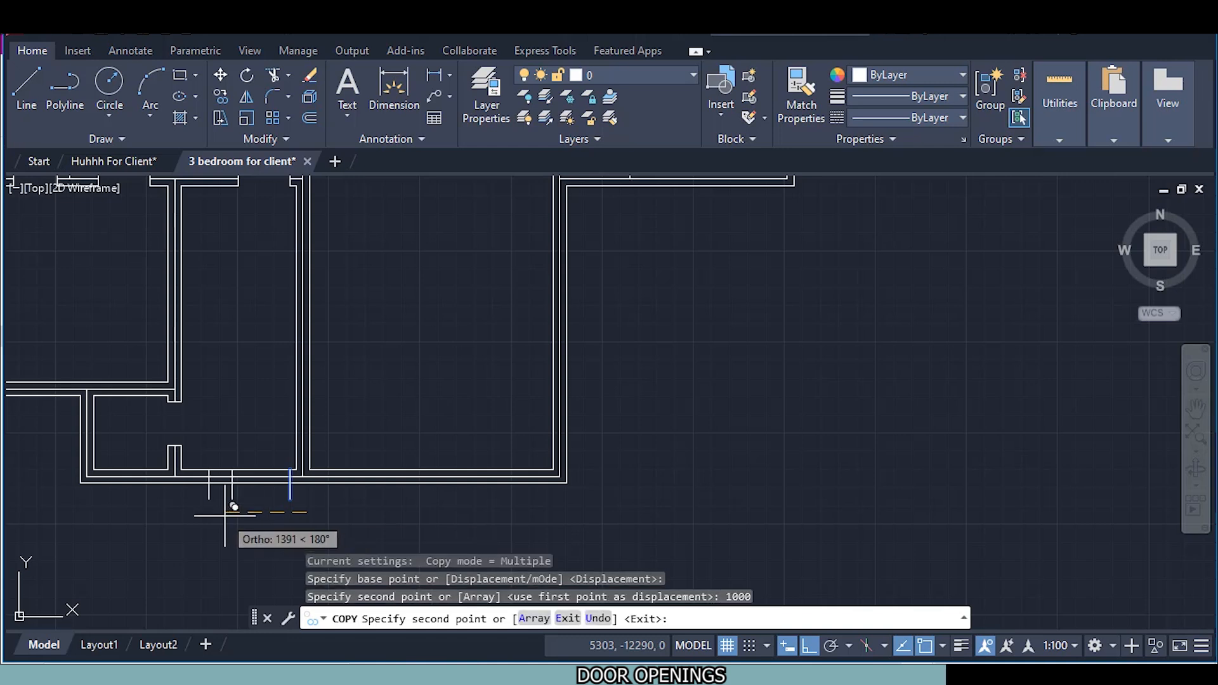
pyautogui.press('Escape')
pyautogui.scroll(2, 257, 502)
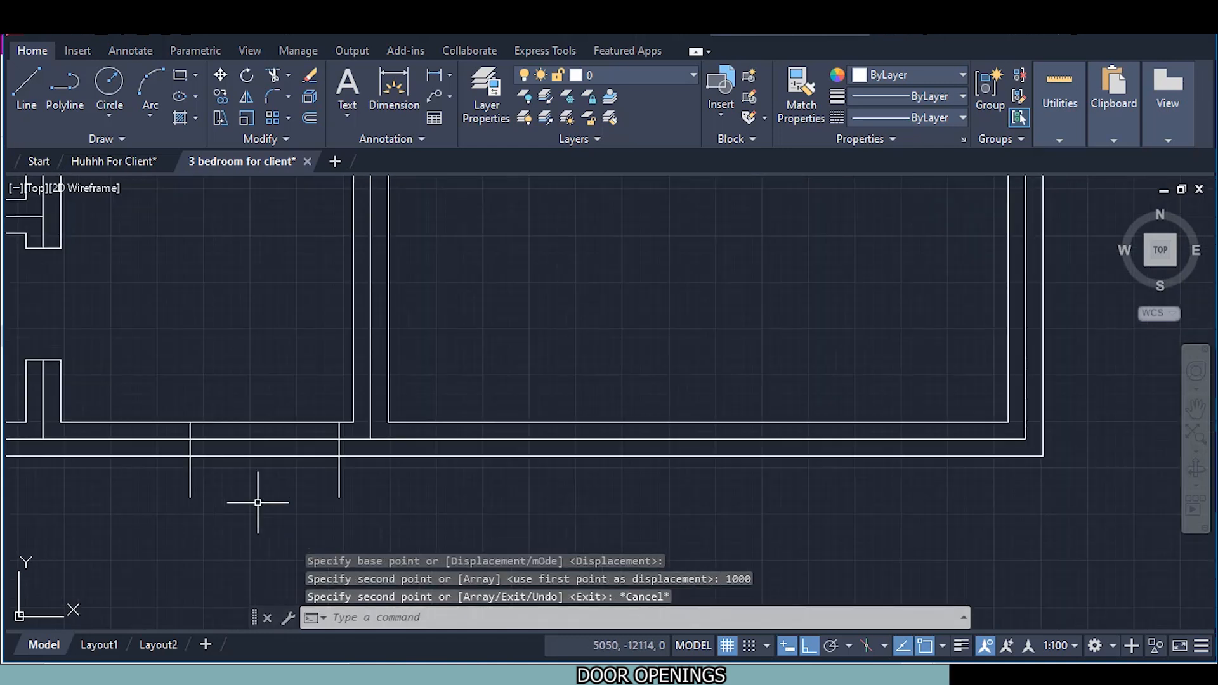
# Trim the wall between the two jambs and both overhanging jamb ends to open the narrow middle room's bottom exterior doorway
pyautogui.click(276, 76)
pyautogui.moveTo(369, 482)
pyautogui.mouseDown()
pyautogui.moveTo(272, 412)
pyautogui.moveTo(247, 457)
pyautogui.mouseUp()
pyautogui.moveTo(184, 479); pyautogui.dragTo(183, 479)
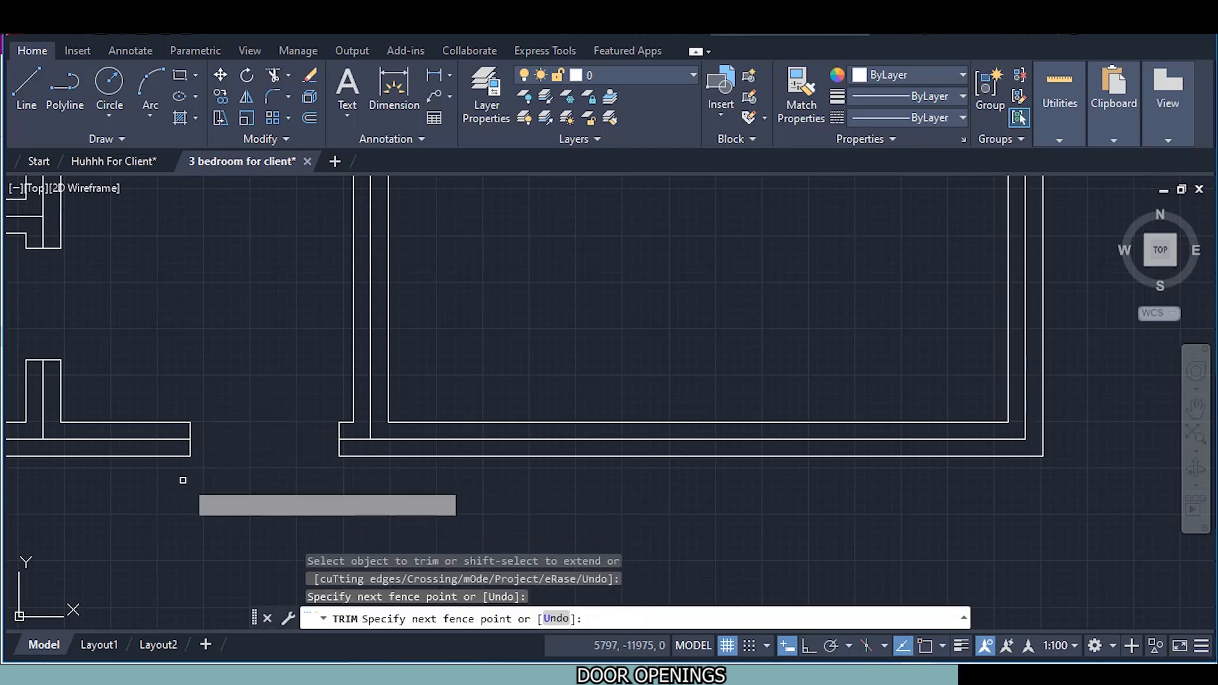
# Draw a horizontal jamb line across the narrow middle room's right wall, aligned with the centre line of the lower-left room's bottom wall
pyautogui.scroll(-1, 247, 479)
pyautogui.moveTo(246, 395); pyautogui.dragTo(241, 487, button='middle')
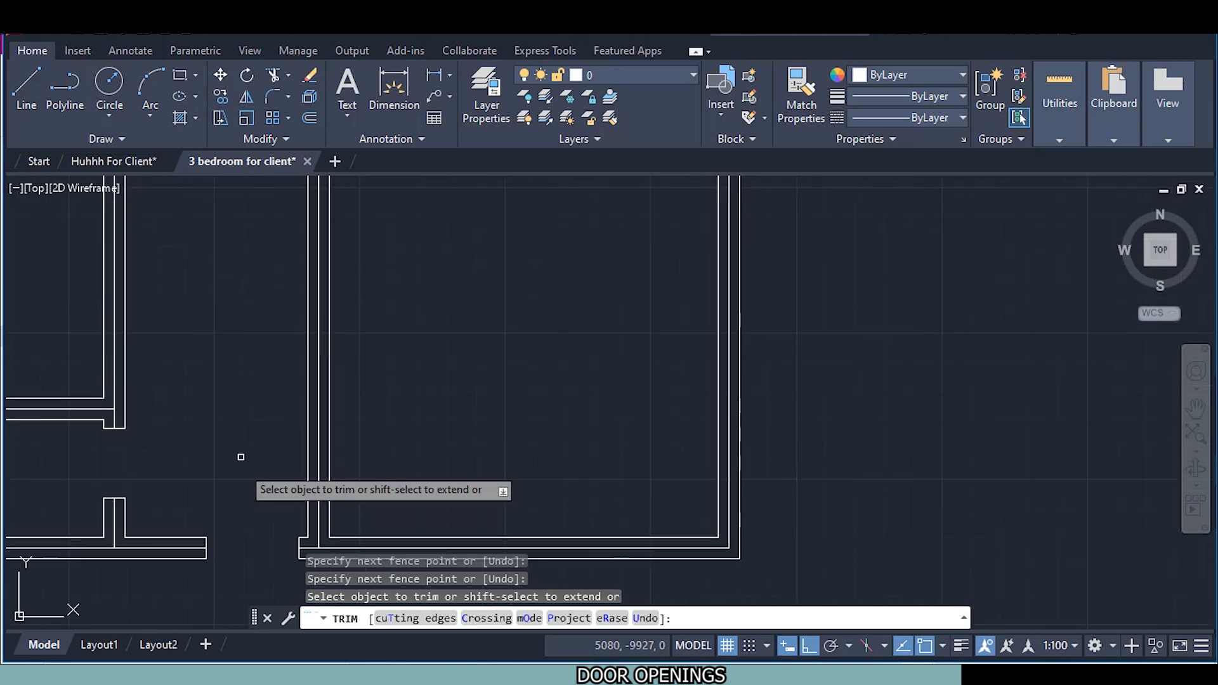
pyautogui.click(24, 100)
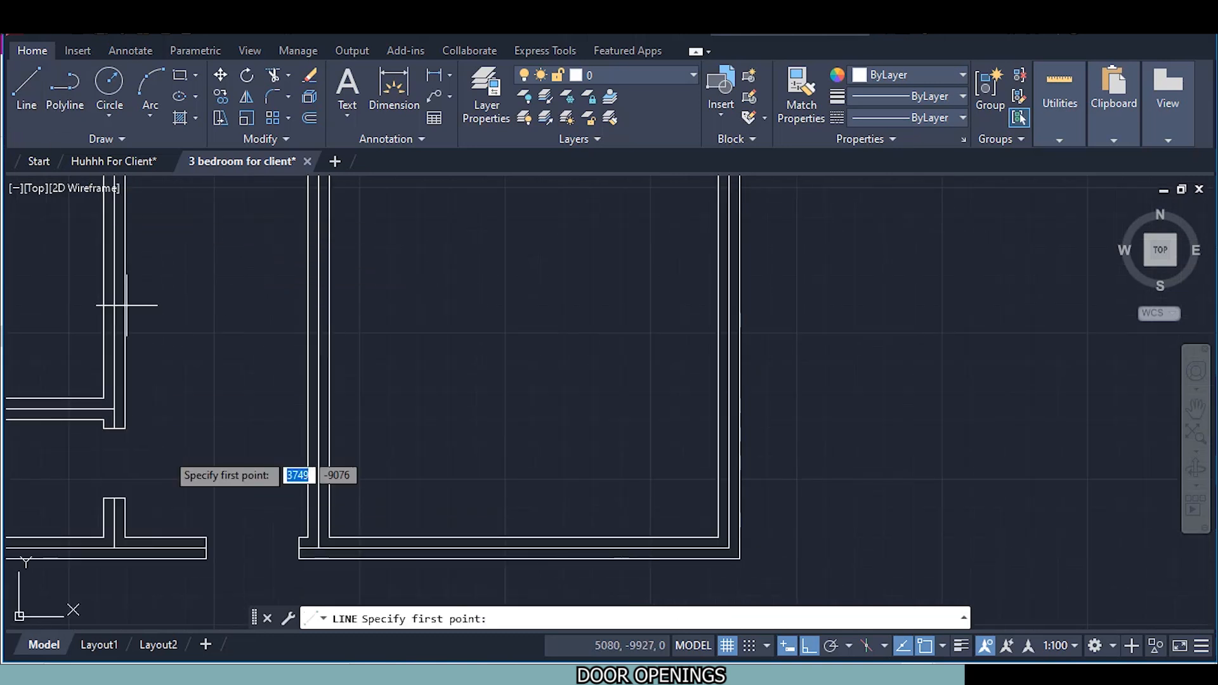
pyautogui.scroll(2, 115, 419)
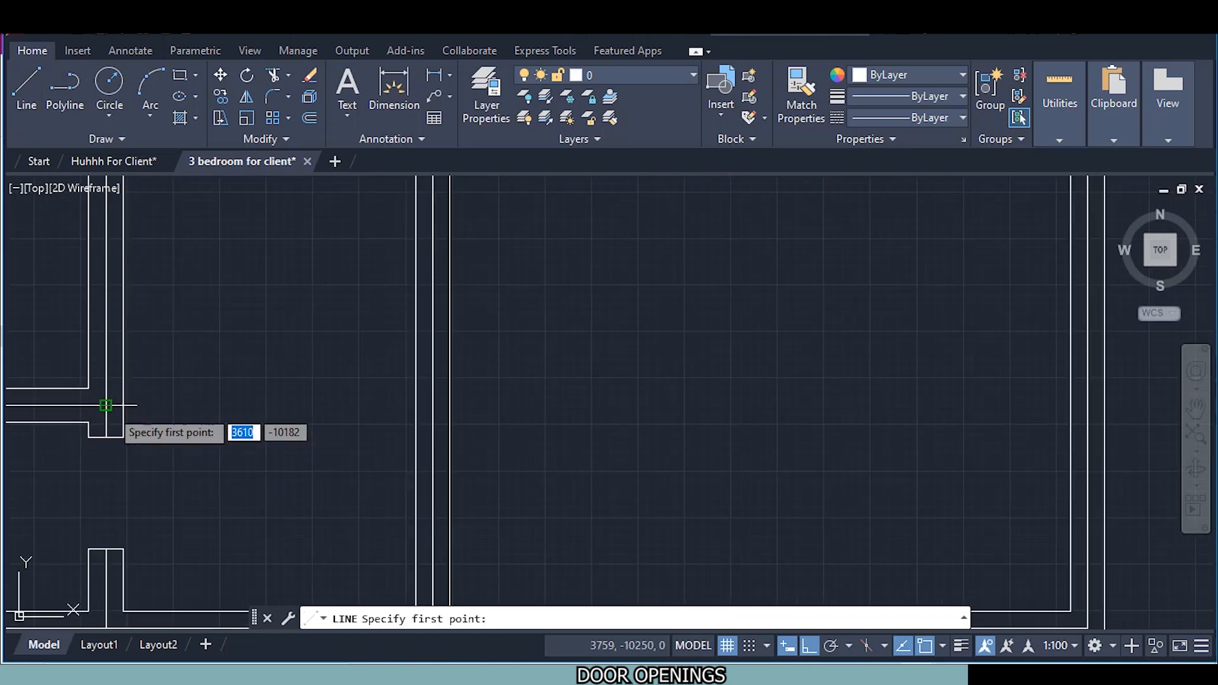
pyautogui.click(416, 404)
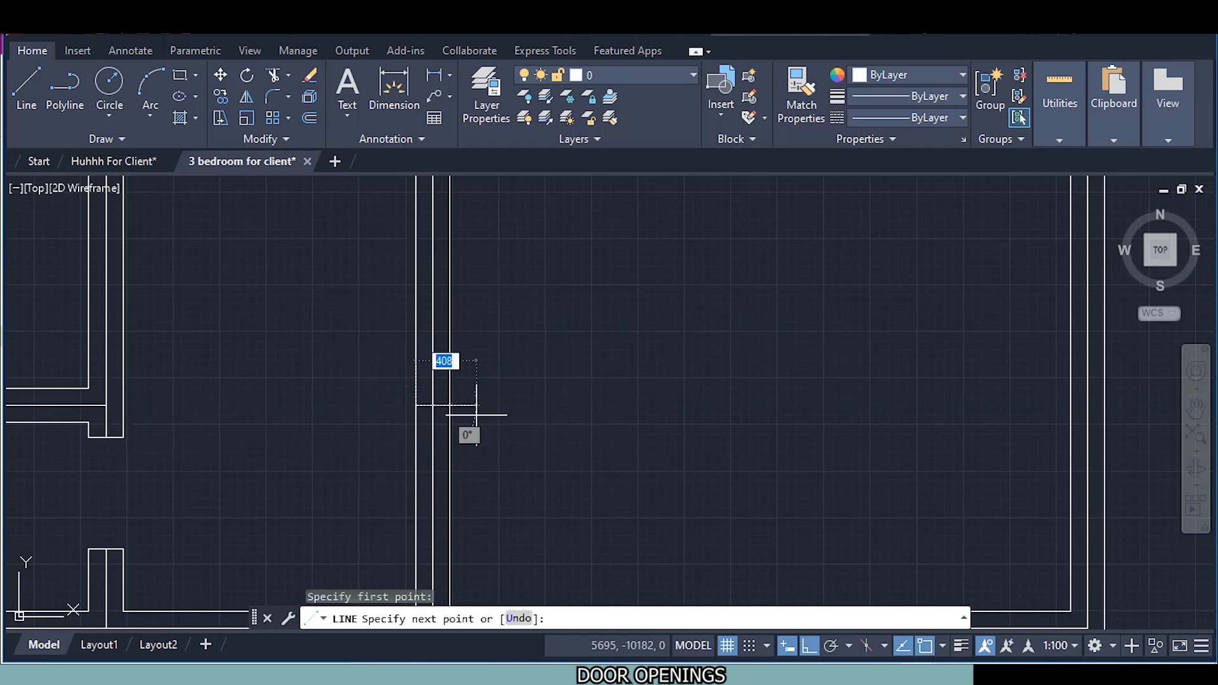
pyautogui.click(449, 406)
pyautogui.press('Escape')
pyautogui.scroll(-2, 496, 404)
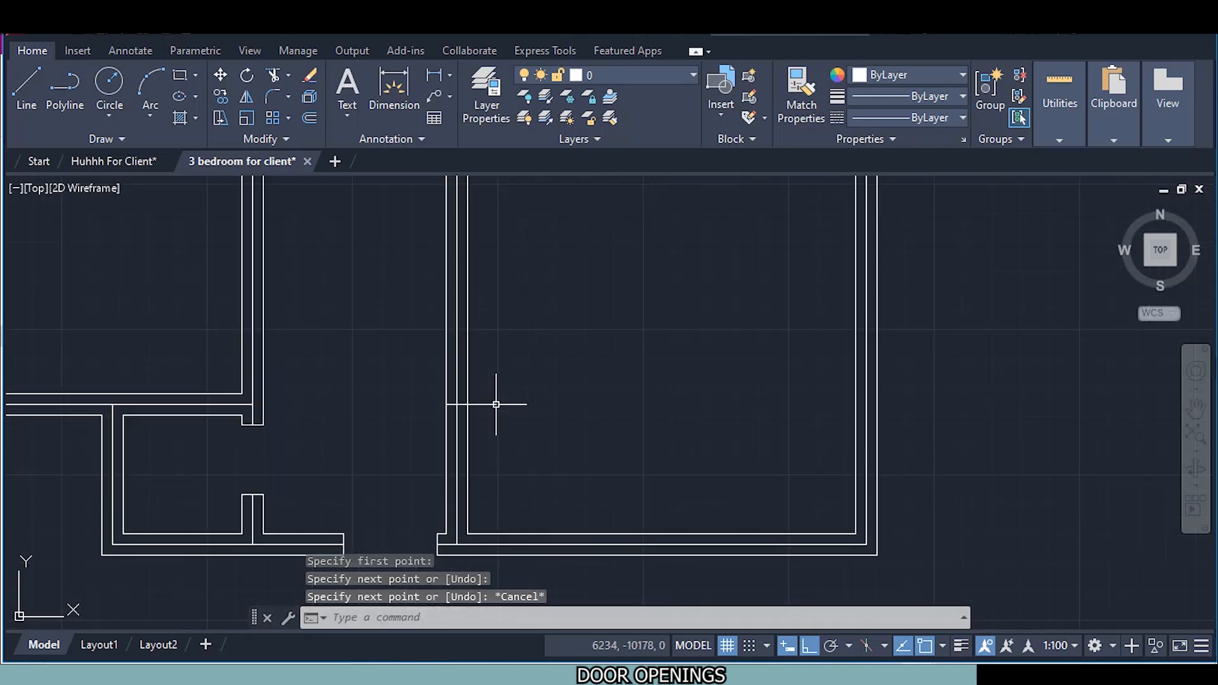
# Copy the new jamb line 1800 mm straight up along the narrow middle room's right wall
pyautogui.moveTo(490, 358); pyautogui.dragTo(478, 432, button='middle')
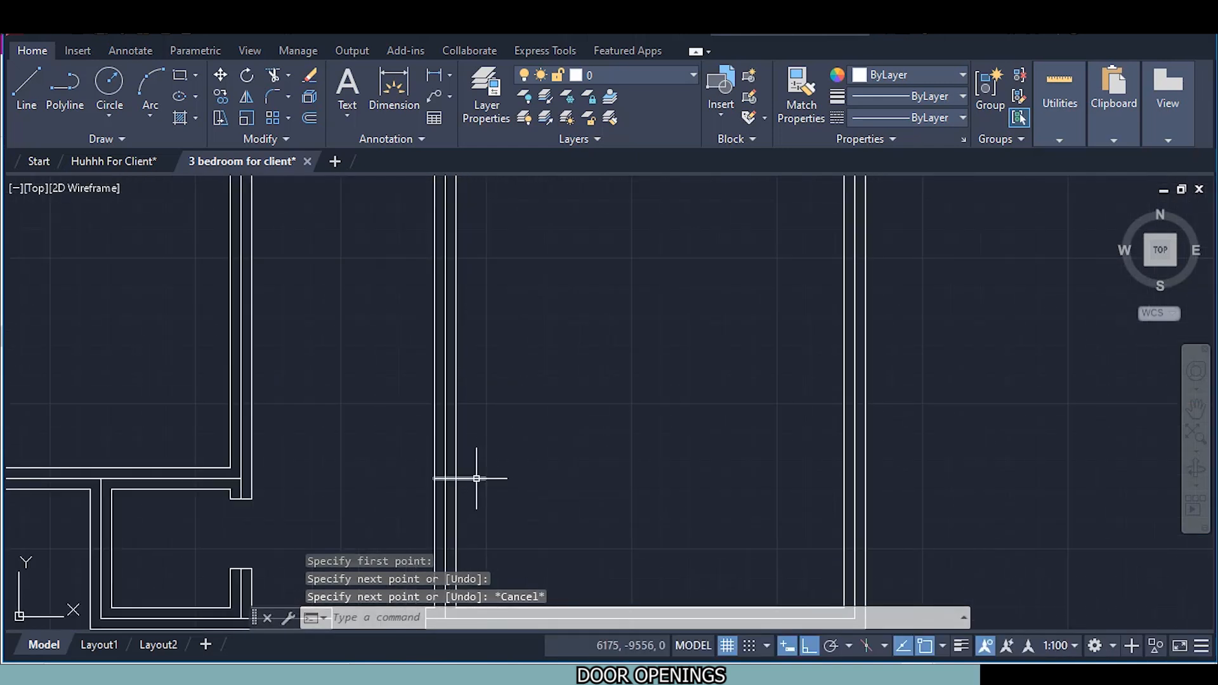
pyautogui.click(477, 478)
pyautogui.rightClick(590, 409)
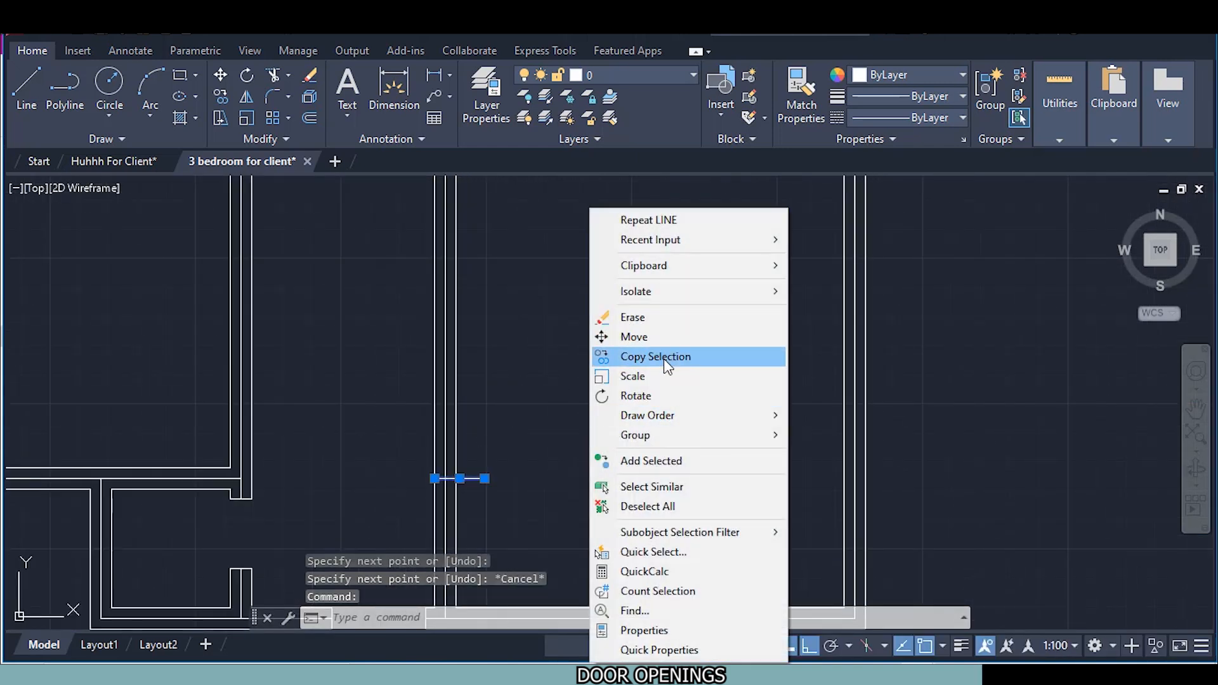
pyautogui.click(665, 365)
pyautogui.click(532, 489)
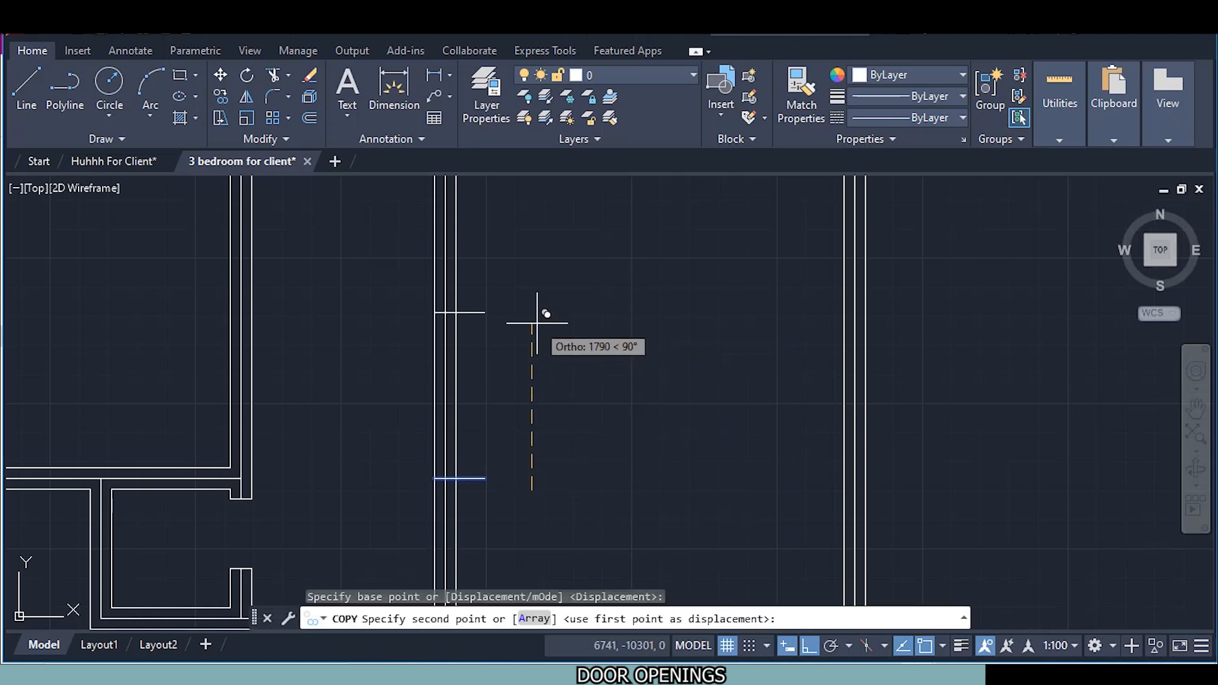
pyautogui.write('1800')
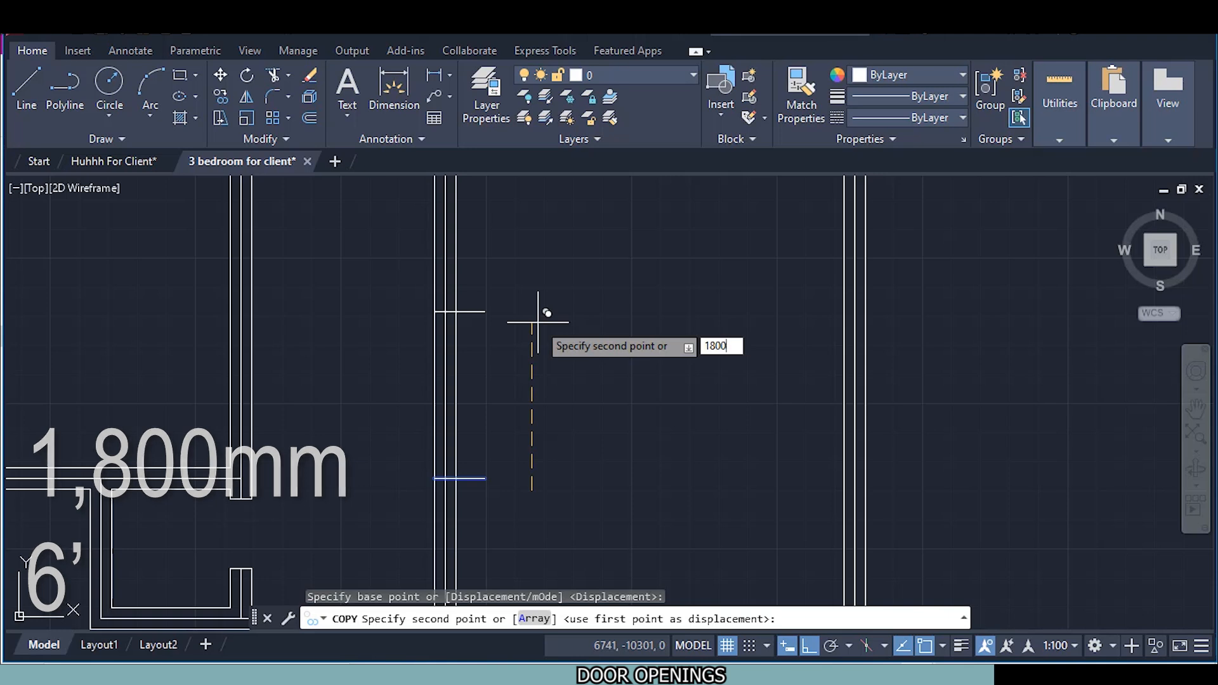
pyautogui.press('Return')
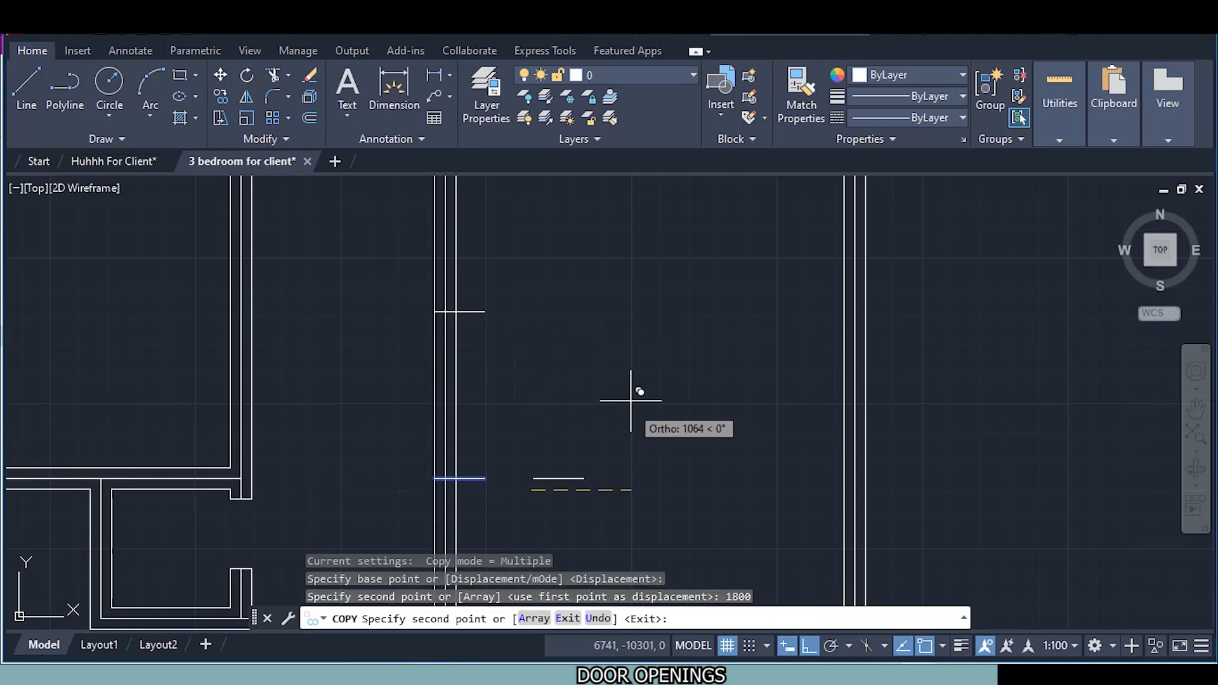
pyautogui.press('Escape')
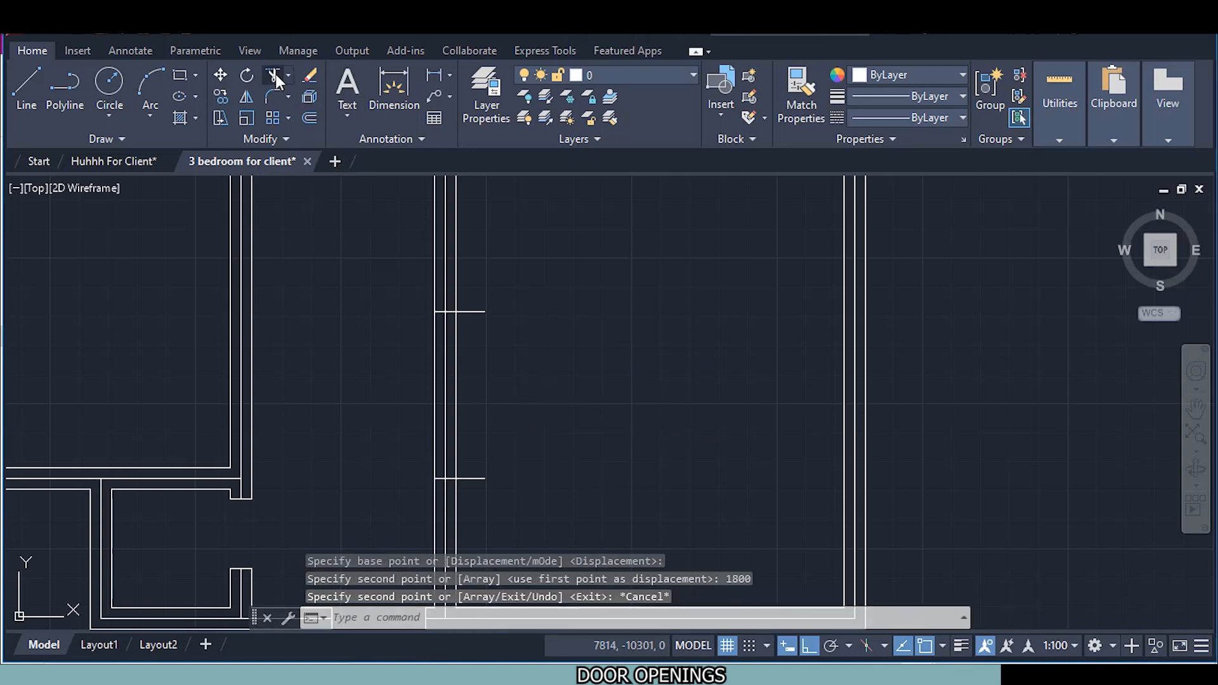
# Trim the wall between the two 1800 mm-spaced jambs and both overhanging jamb ends to open the large lower room
pyautogui.write('tr')
pyautogui.press('Return')
pyautogui.moveTo(472, 499)
pyautogui.mouseDown()
pyautogui.moveTo(421, 394)
pyautogui.moveTo(342, 365)
pyautogui.mouseUp()
pyautogui.moveTo(478, 299); pyautogui.dragTo(482, 293)
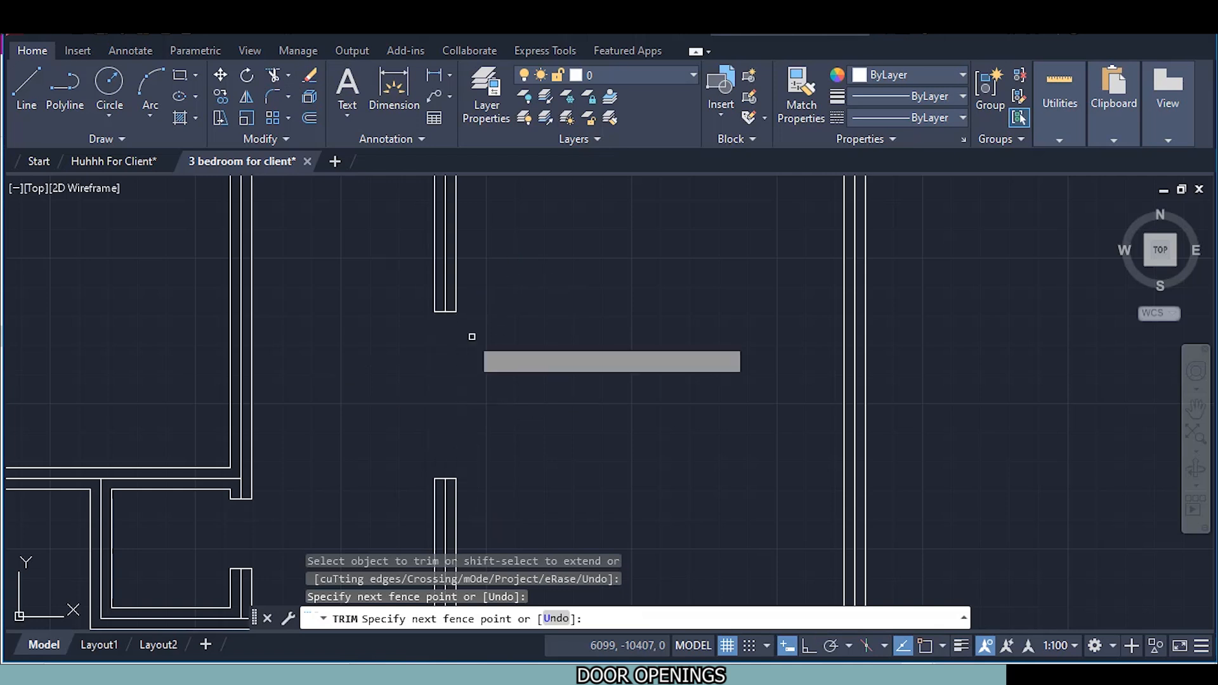
pyautogui.scroll(-5, 504, 412)
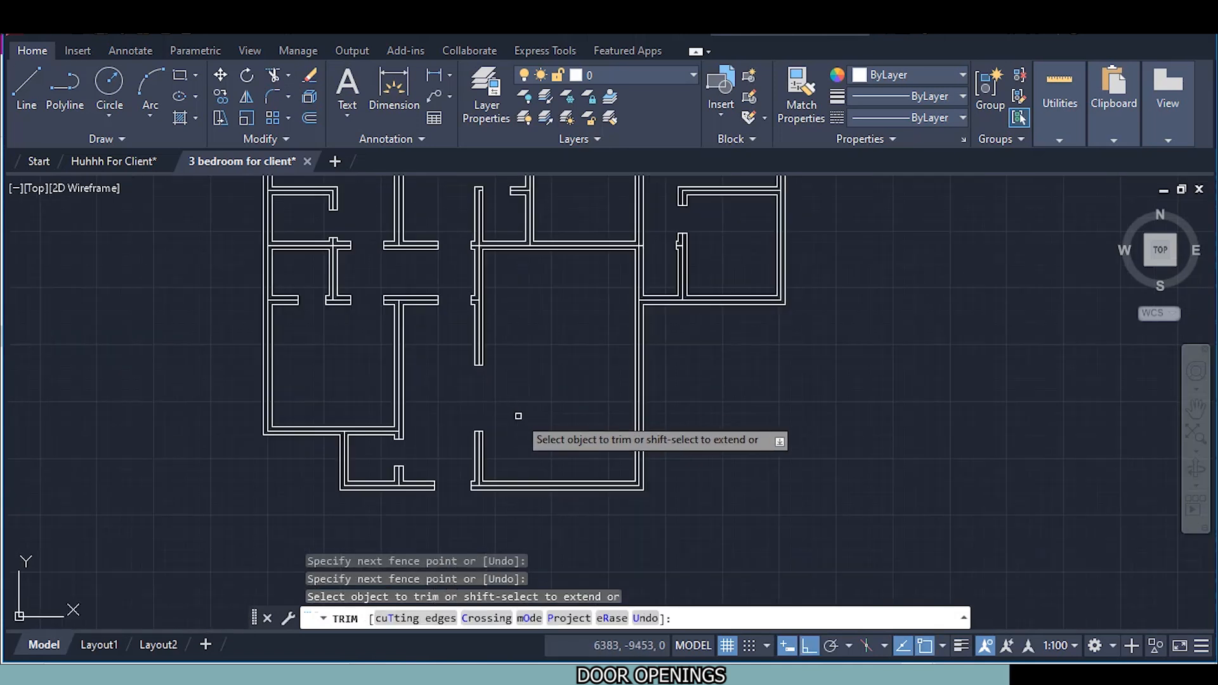
pyautogui.press('Escape')
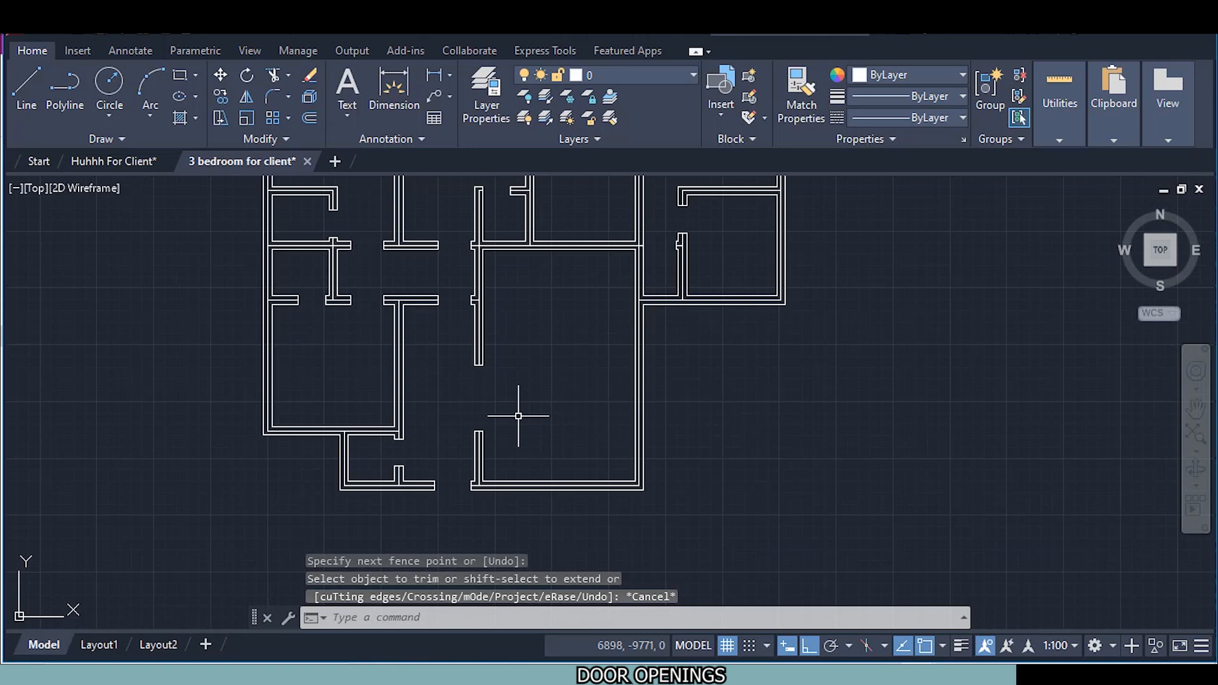
# Extend the corridor's upper and lower wall faces across the large lower room's left wall
pyautogui.middleClick(540, 393)
pyautogui.middleClick(540, 394)
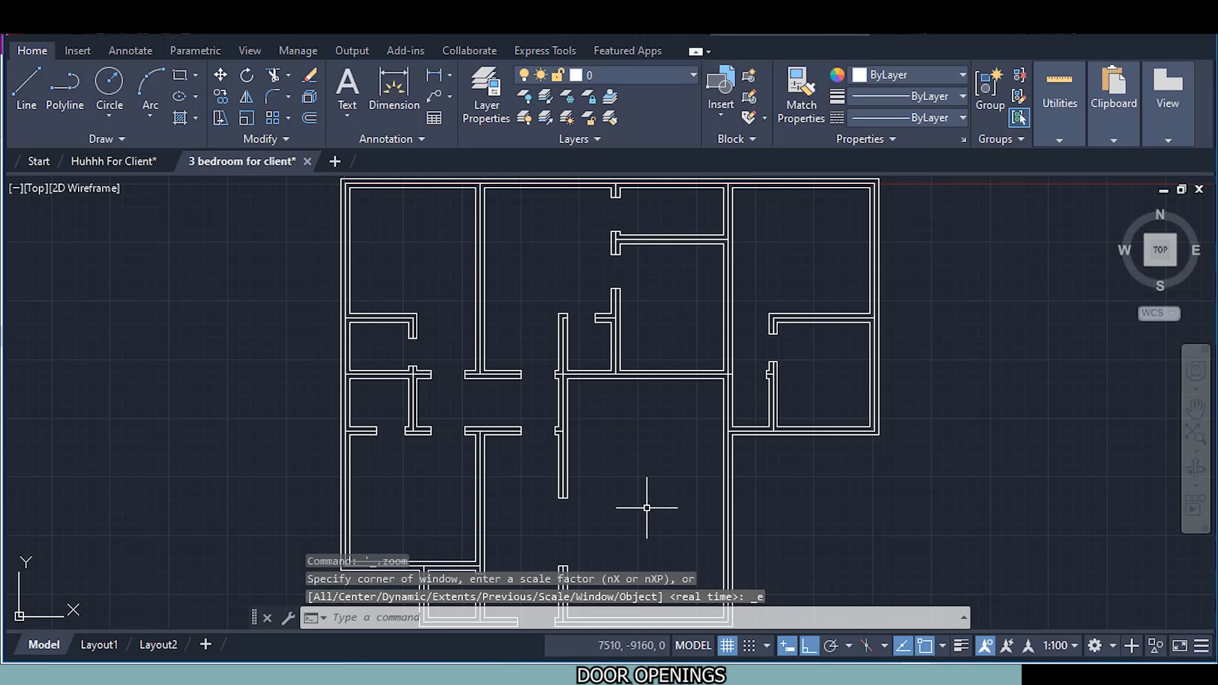
pyautogui.scroll(2, 584, 435)
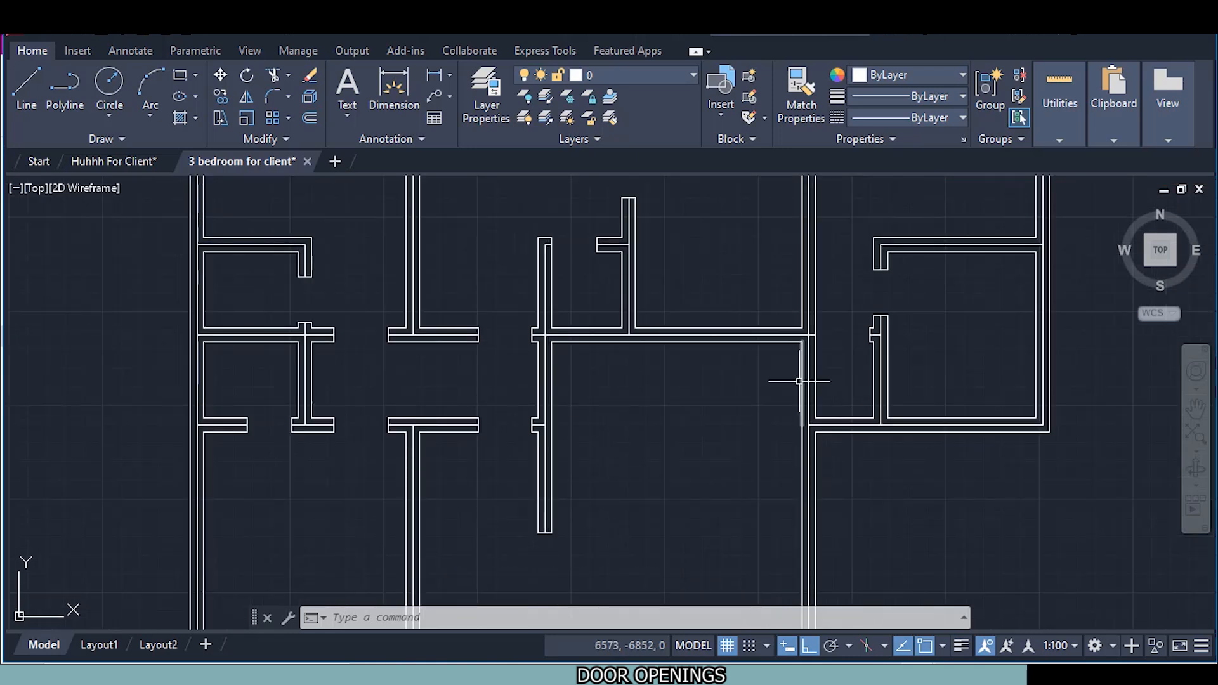
pyautogui.scroll(3, 565, 414)
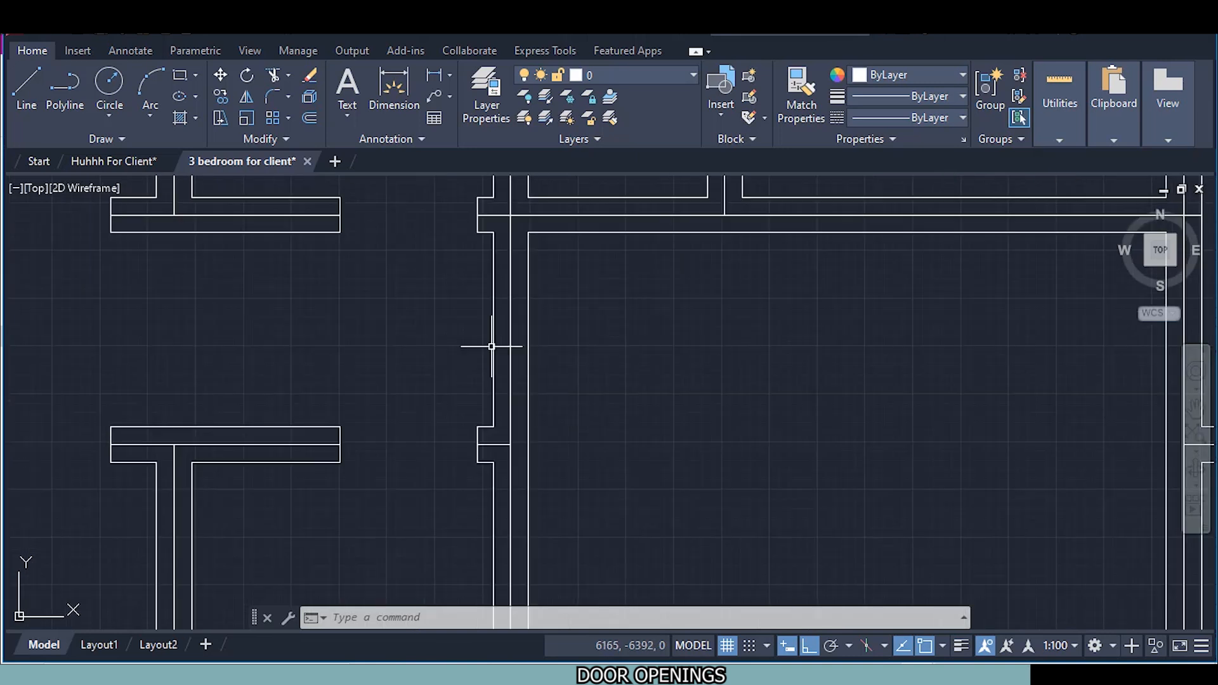
pyautogui.click(286, 74)
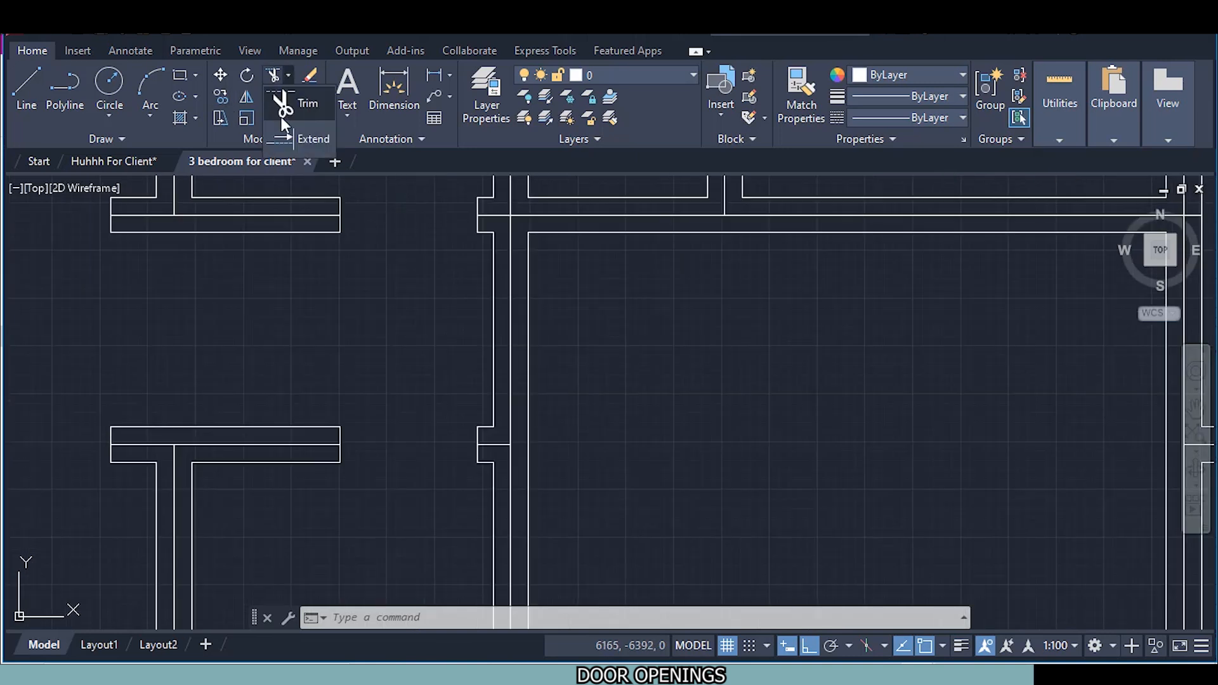
pyautogui.click(291, 139)
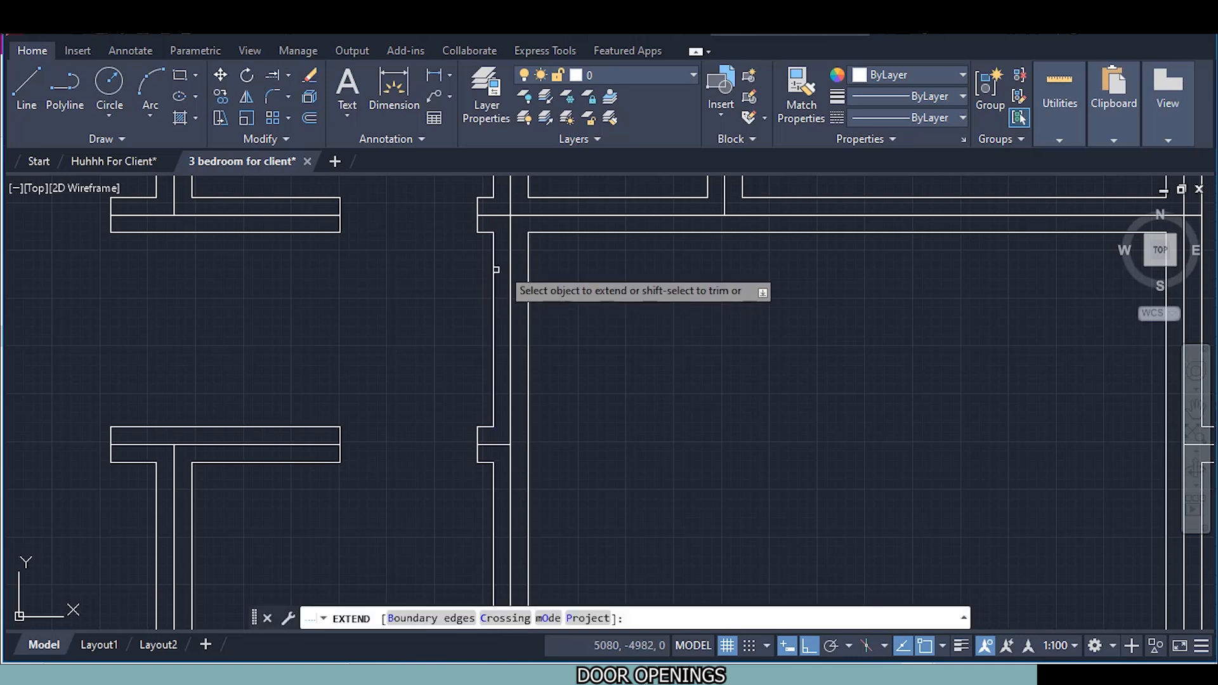
pyautogui.click(487, 234)
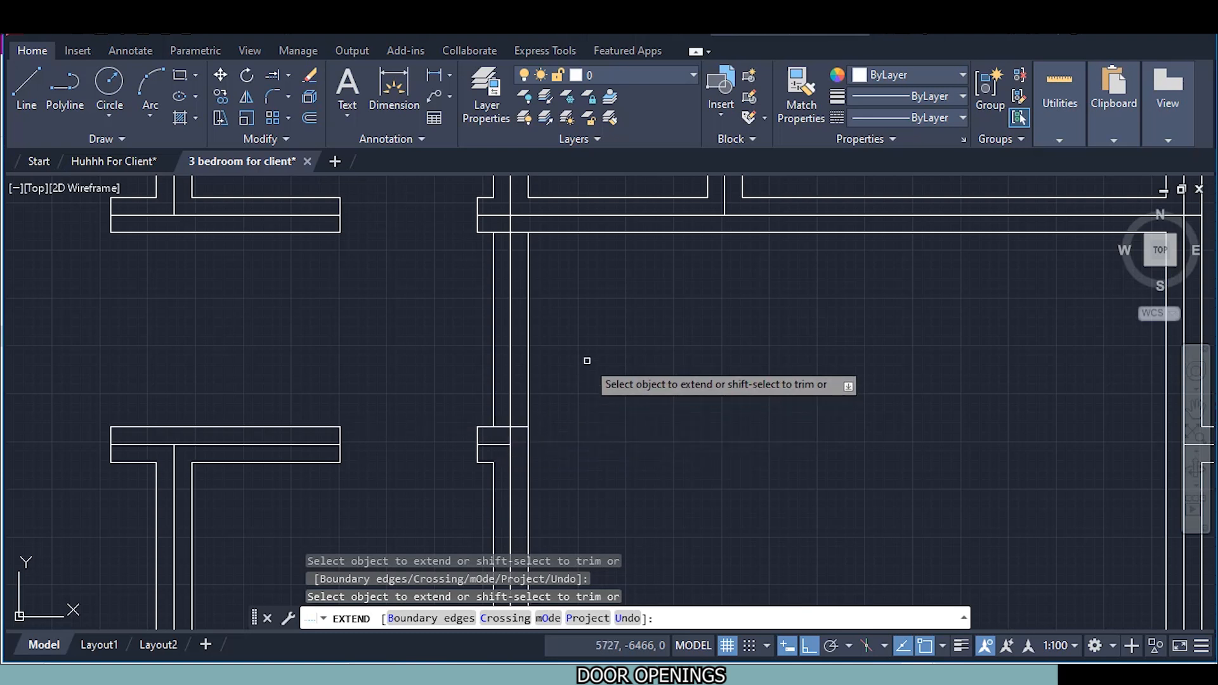
# Trim the large lower room's left wall between the corridor faces and clear the leftover centre-line stubs at the upper junction
pyautogui.keyDown('shift'); pyautogui.moveTo(587, 360); pyautogui.dragTo(402, 346); pyautogui.keyUp('shift')
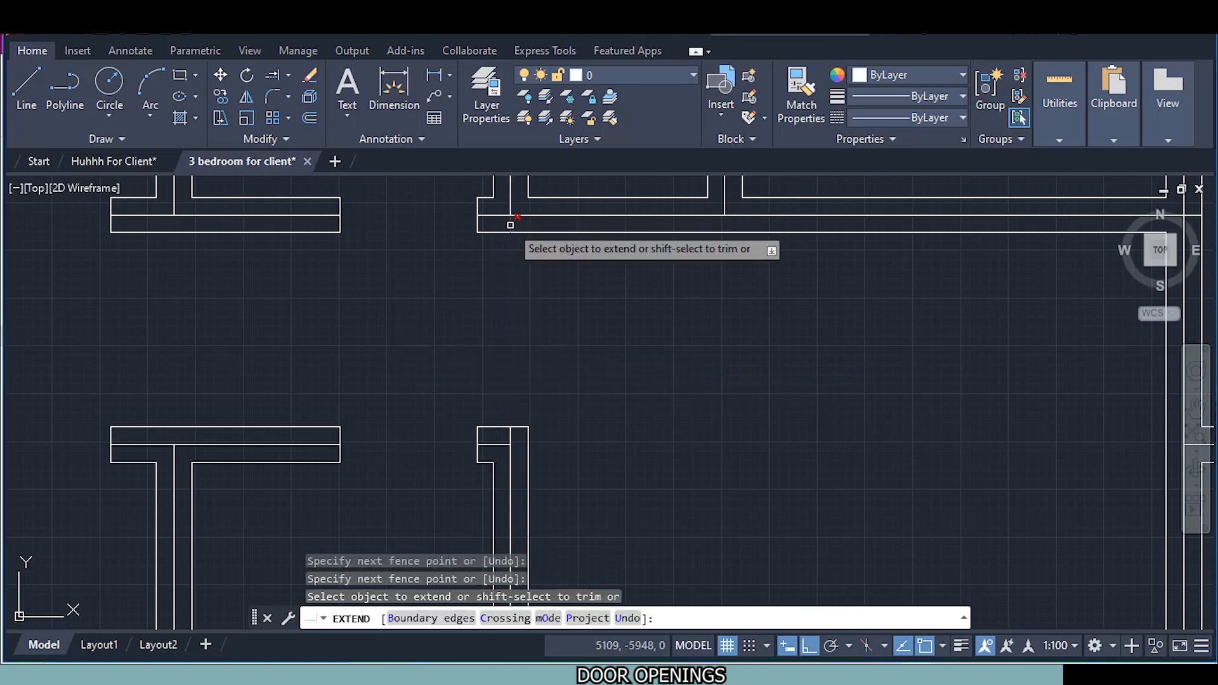
pyautogui.hotkey('ctrl', 'z')
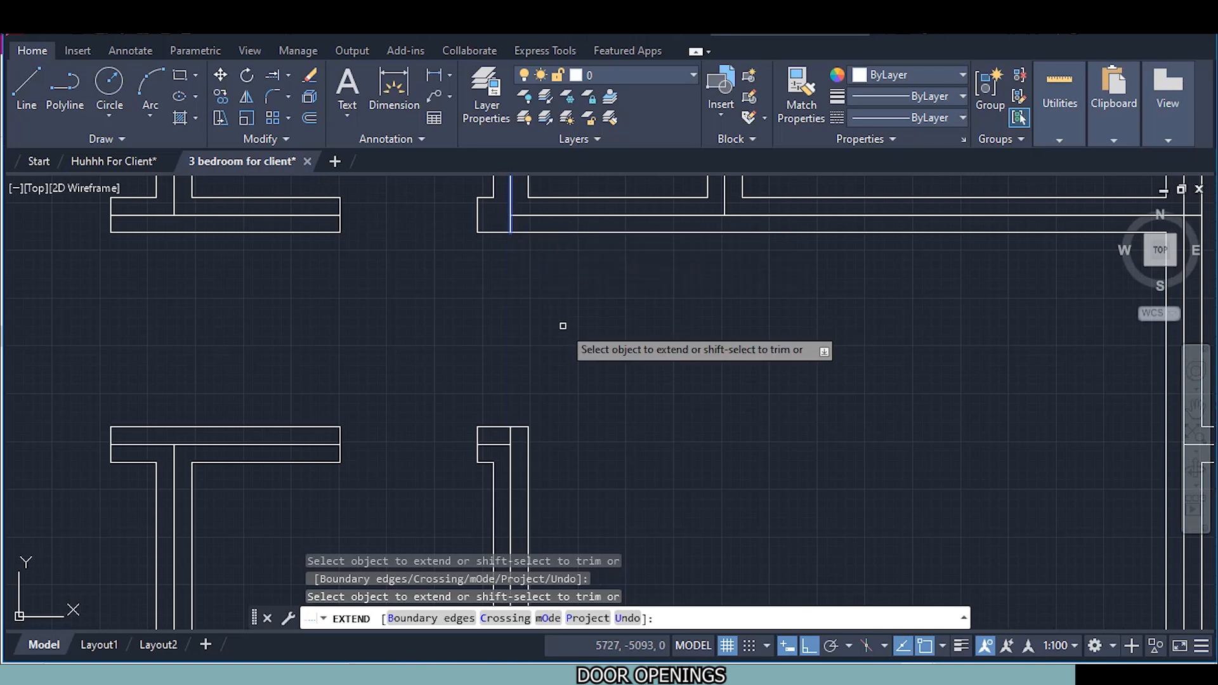
pyautogui.keyDown('shift'); pyautogui.click(511, 225); pyautogui.keyUp('shift')
pyautogui.scroll(-3, 530, 336)
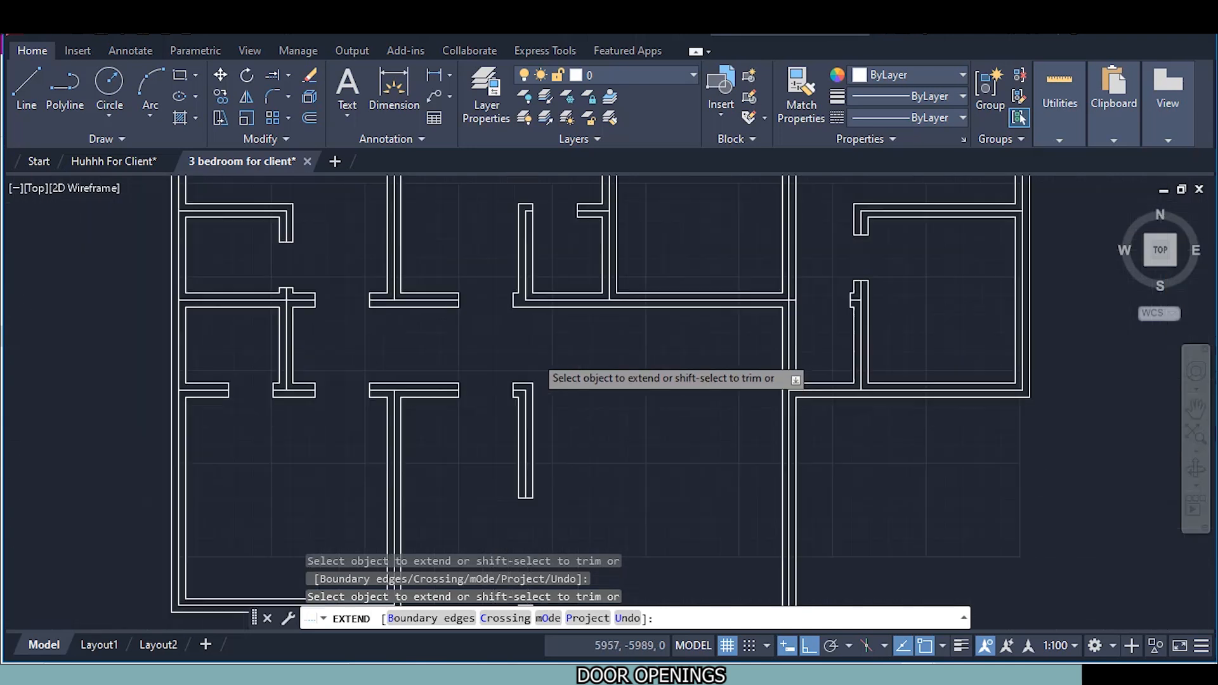
pyautogui.scroll(3, 527, 311)
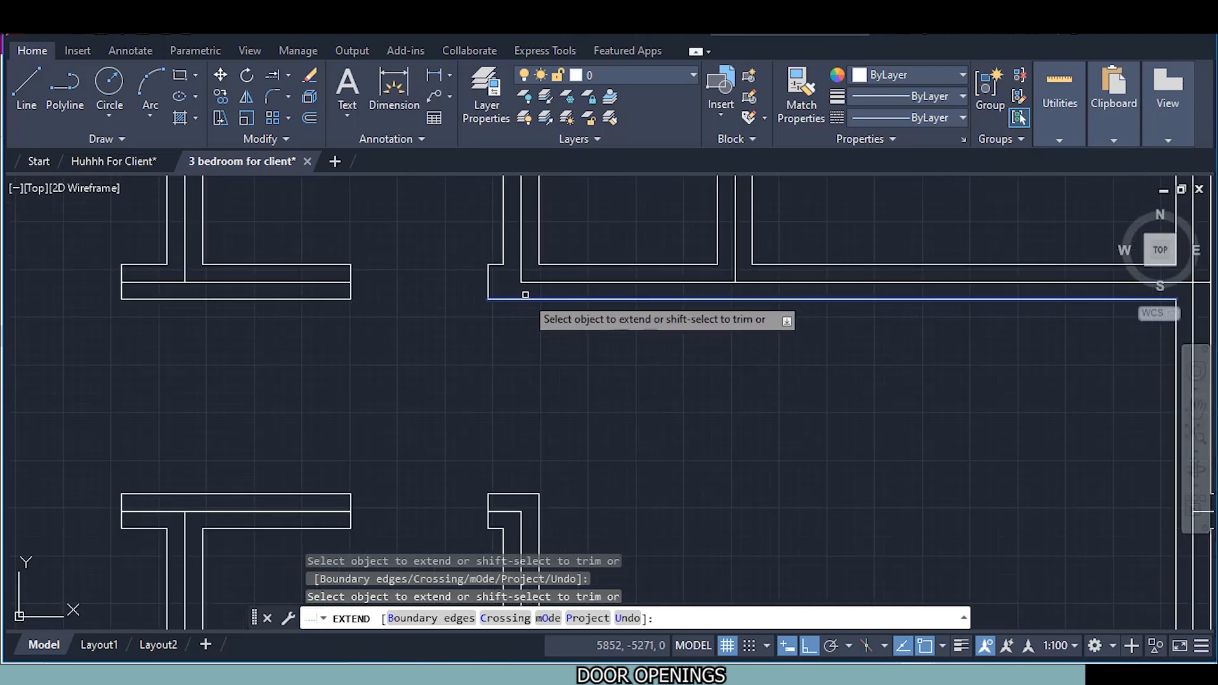
pyautogui.click(532, 282)
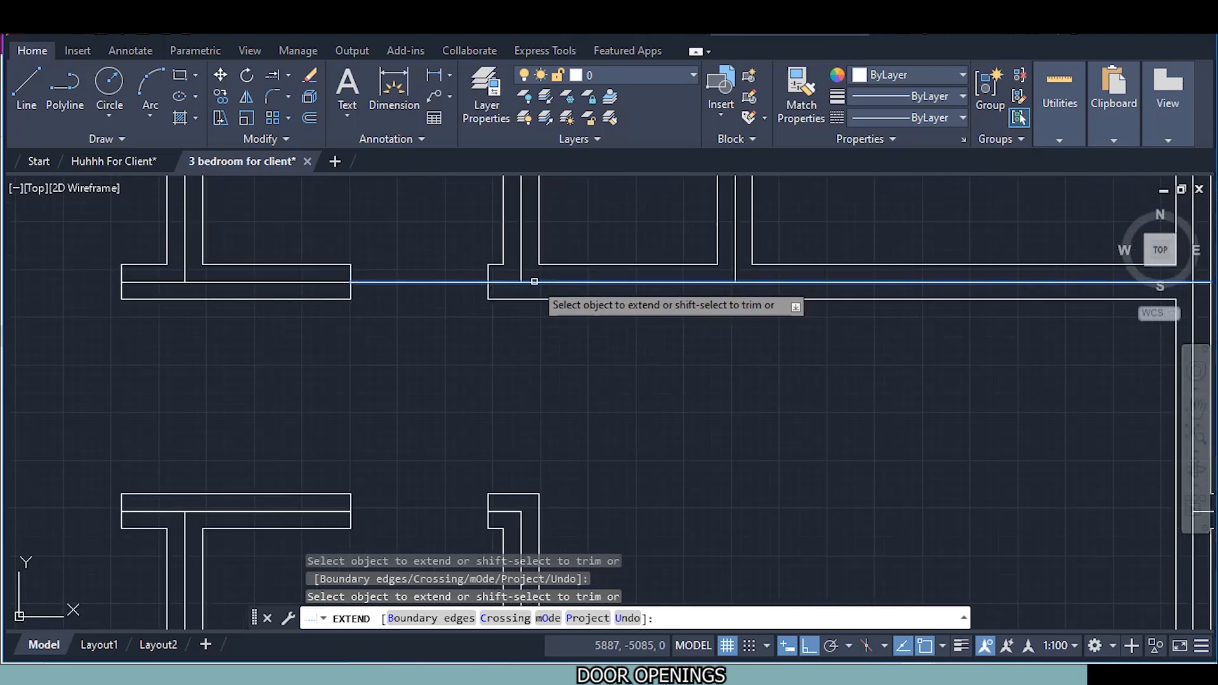
# Extend the corridor's upper wall face and the right passage's lower inner wall face across the large lower room's right wall
pyautogui.scroll(-3, 704, 389)
pyautogui.moveTo(761, 415); pyautogui.dragTo(283, 371, button='middle')
pyautogui.scroll(1, 528, 276)
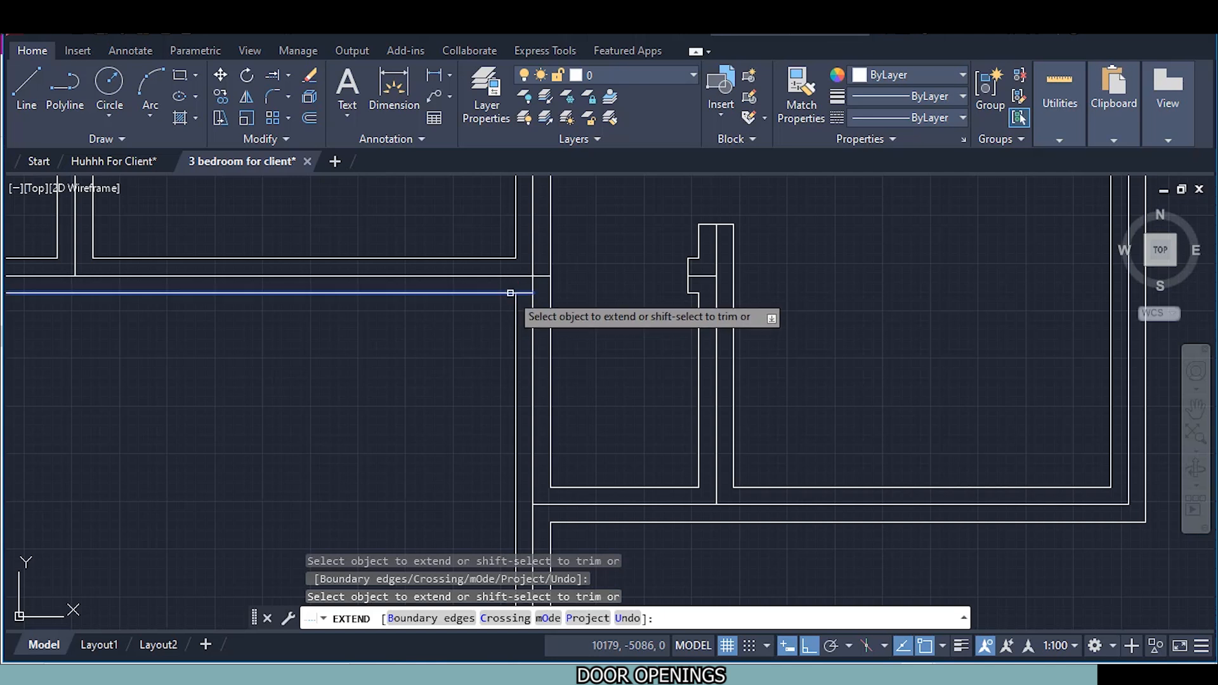
pyautogui.click(519, 293)
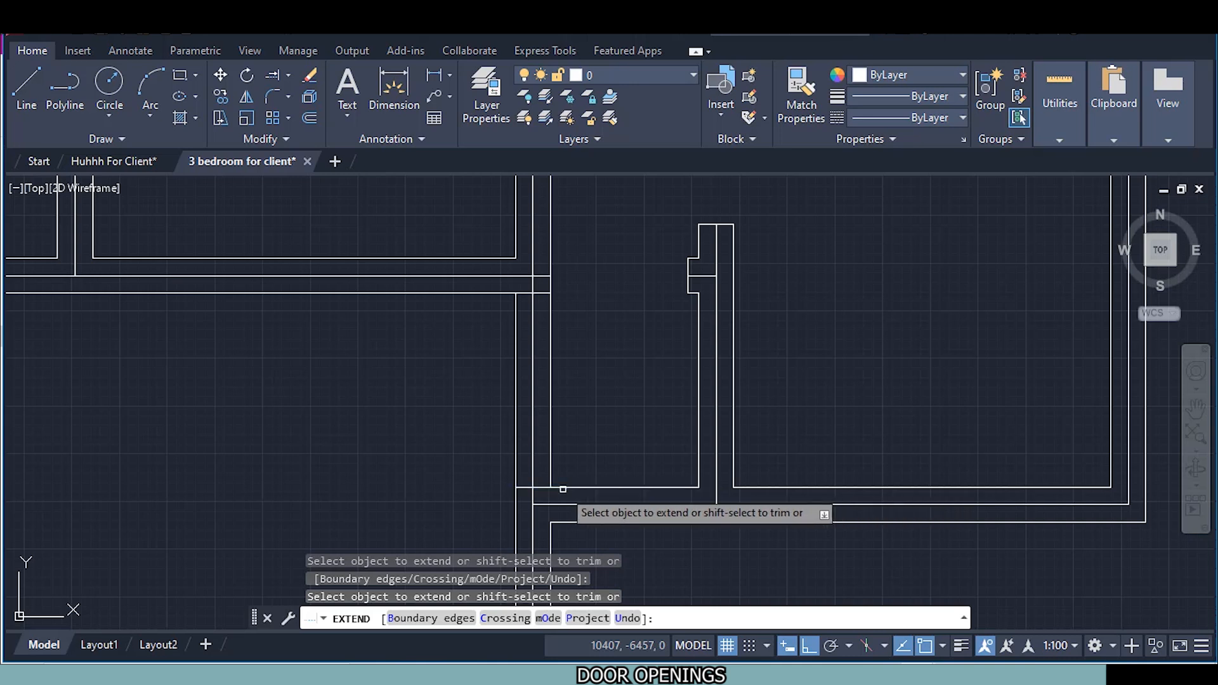
pyautogui.click(567, 487)
# Trim the large lower room's right wall between the extended faces and remove the horizontal centre-line stub at the upper corner
pyautogui.keyDown('shift'); pyautogui.click(585, 383); pyautogui.keyUp('shift')
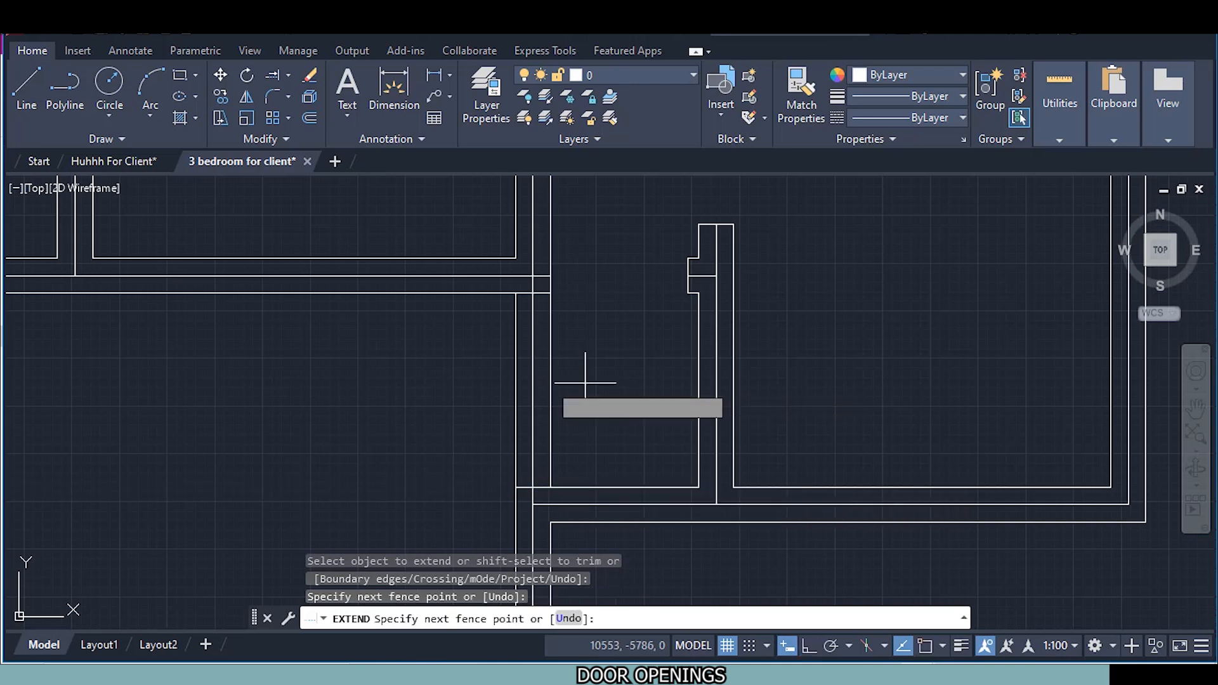
pyautogui.keyDown('shift'); pyautogui.click(405, 382); pyautogui.keyUp('shift')
pyautogui.scroll(-6, 403, 383)
pyautogui.scroll(8, 409, 381)
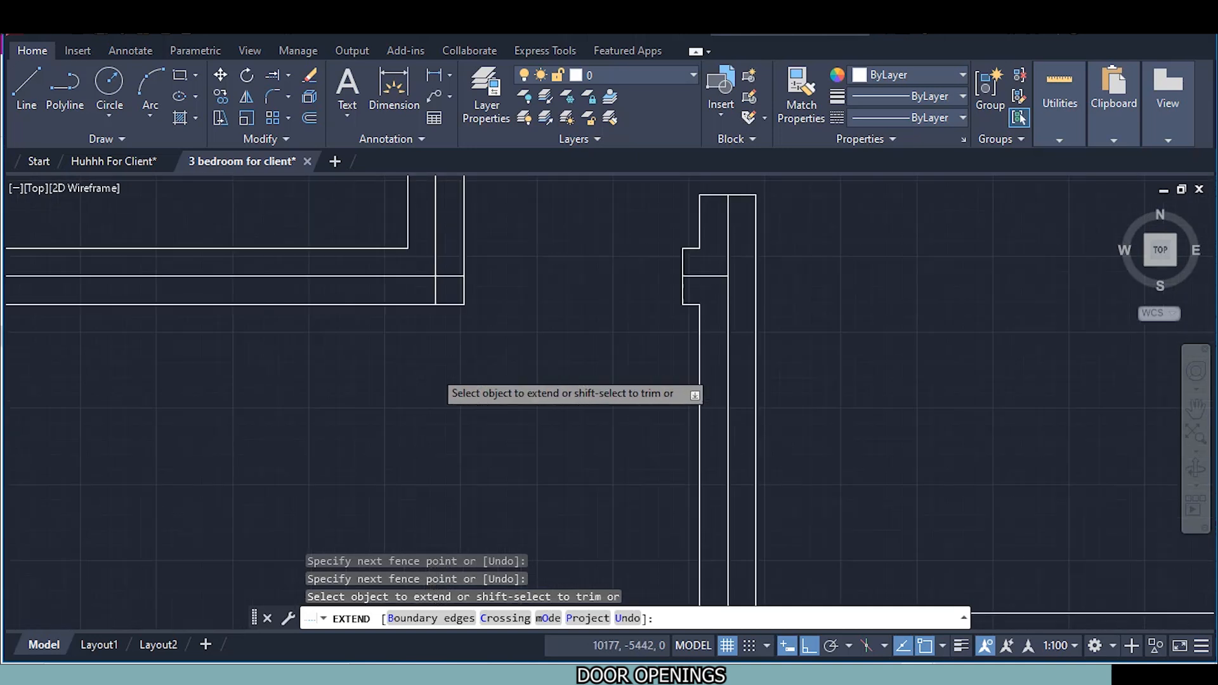
pyautogui.keyDown('shift'); pyautogui.click(449, 276); pyautogui.keyUp('shift')
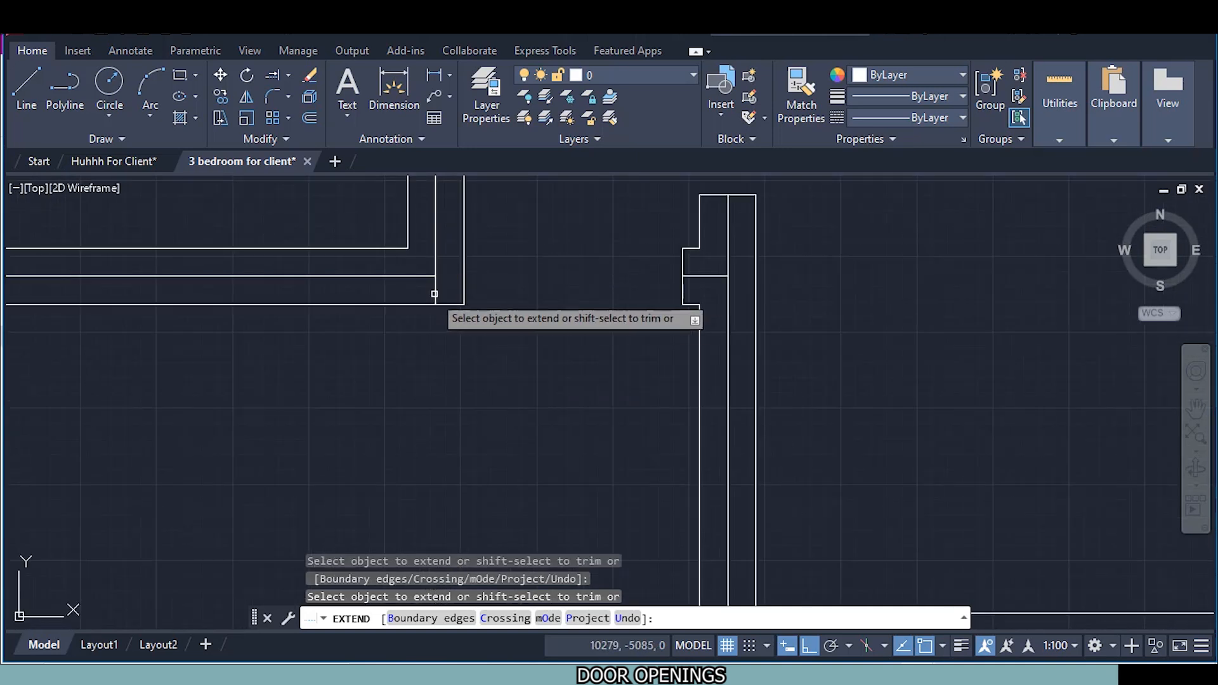
# Extend the side wall faces of the upper middle recess up to the outer line of the plan's top wall
pyautogui.scroll(-5, 435, 314)
pyautogui.scroll(-5, 380, 419)
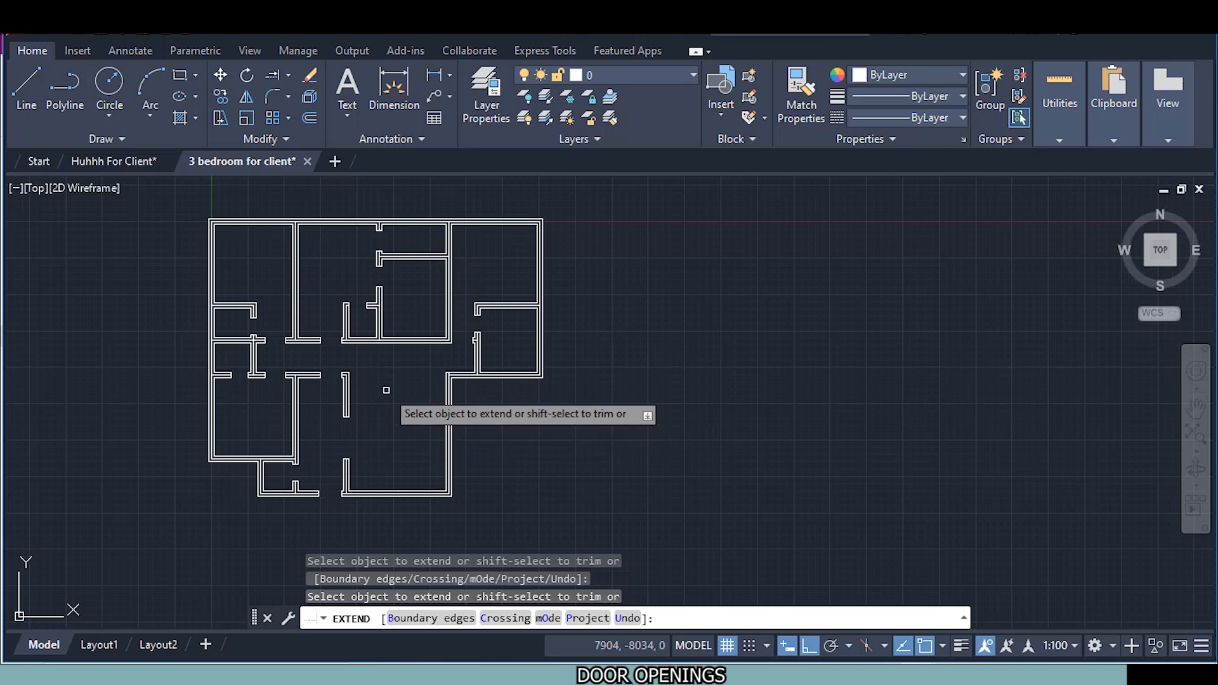
pyautogui.scroll(5, 404, 237)
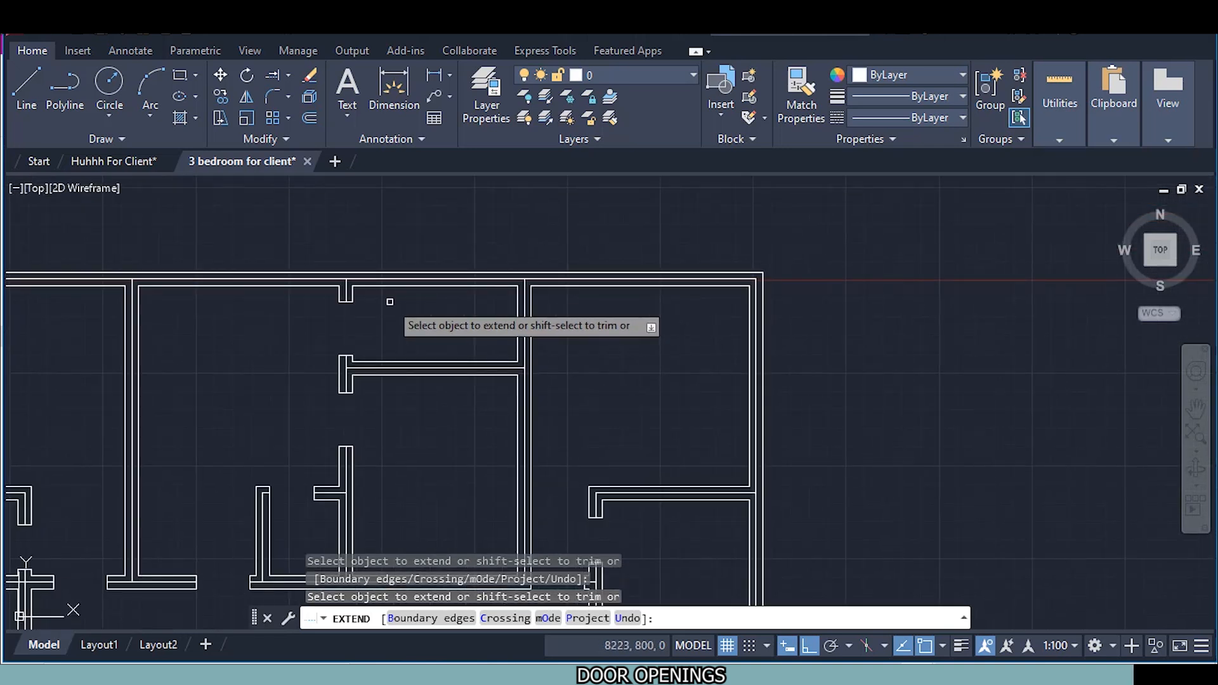
pyautogui.scroll(2, 389, 300)
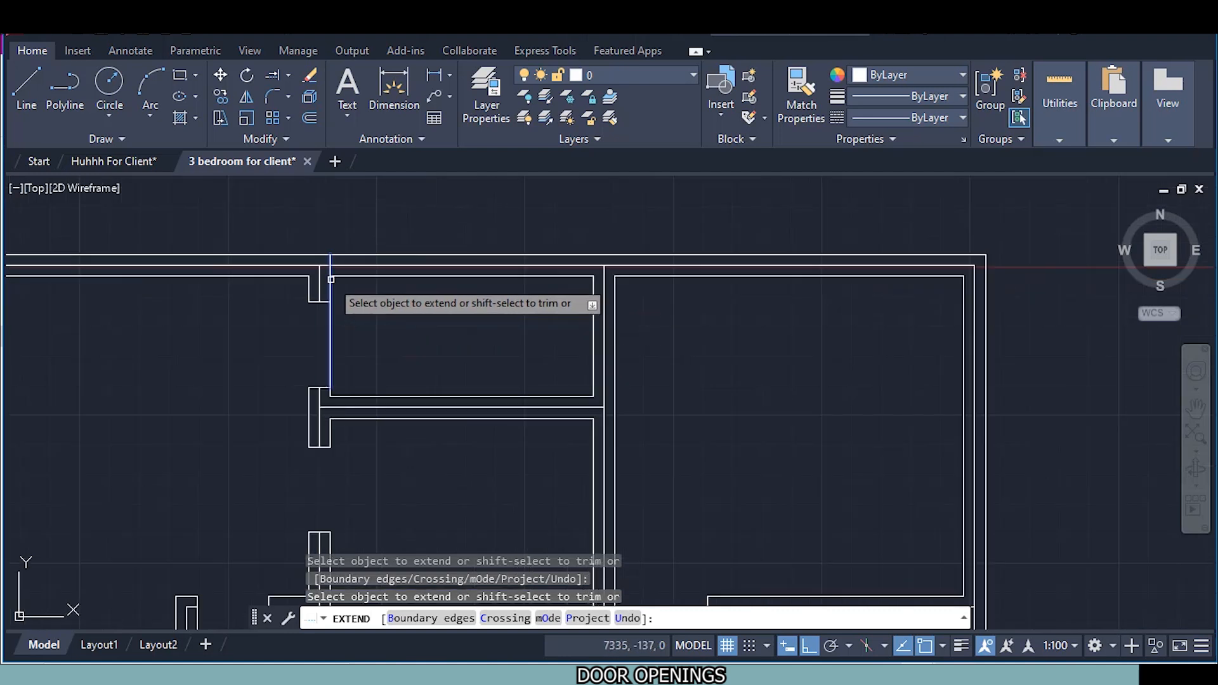
pyautogui.click(331, 279)
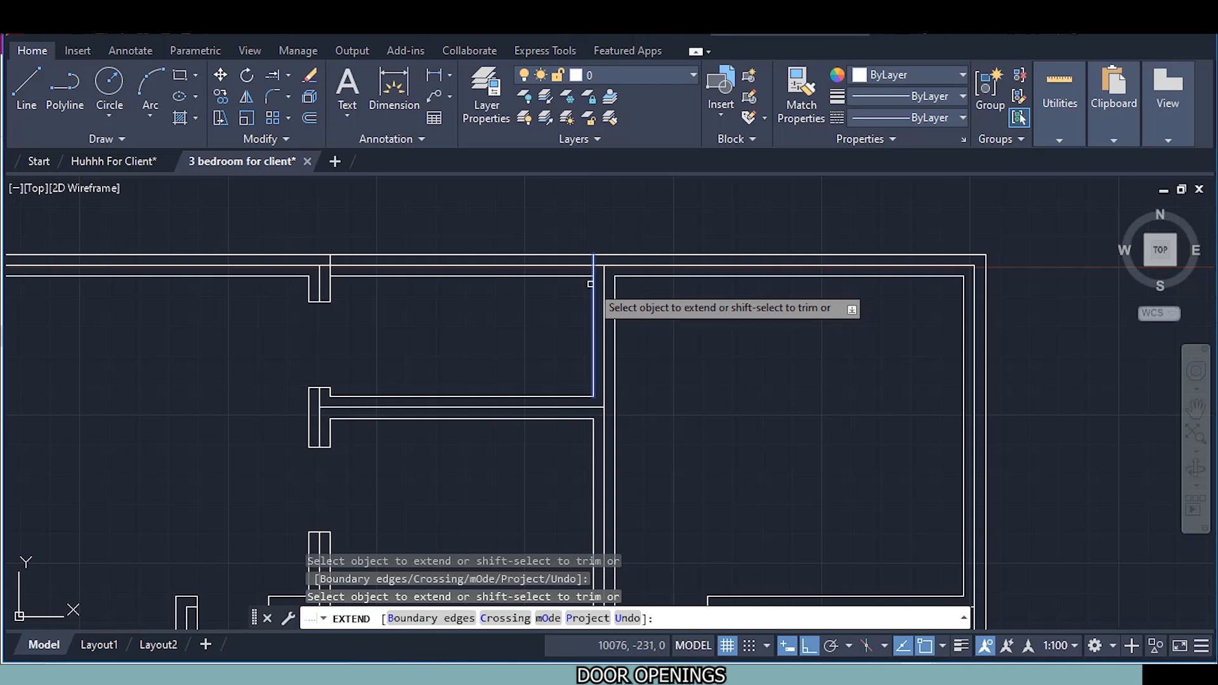
# Trim the top wall between the extended faces and remove the leftover centre-line stub at the opening's left corner
pyautogui.moveTo(421, 307)
pyautogui.keyDown('shift'); pyautogui.mouseDown()
pyautogui.moveTo(443, 219)
pyautogui.moveTo(436, 251)
pyautogui.mouseUp(); pyautogui.keyUp('shift')
pyautogui.scroll(-2, 421, 253)
pyautogui.scroll(6, 415, 257)
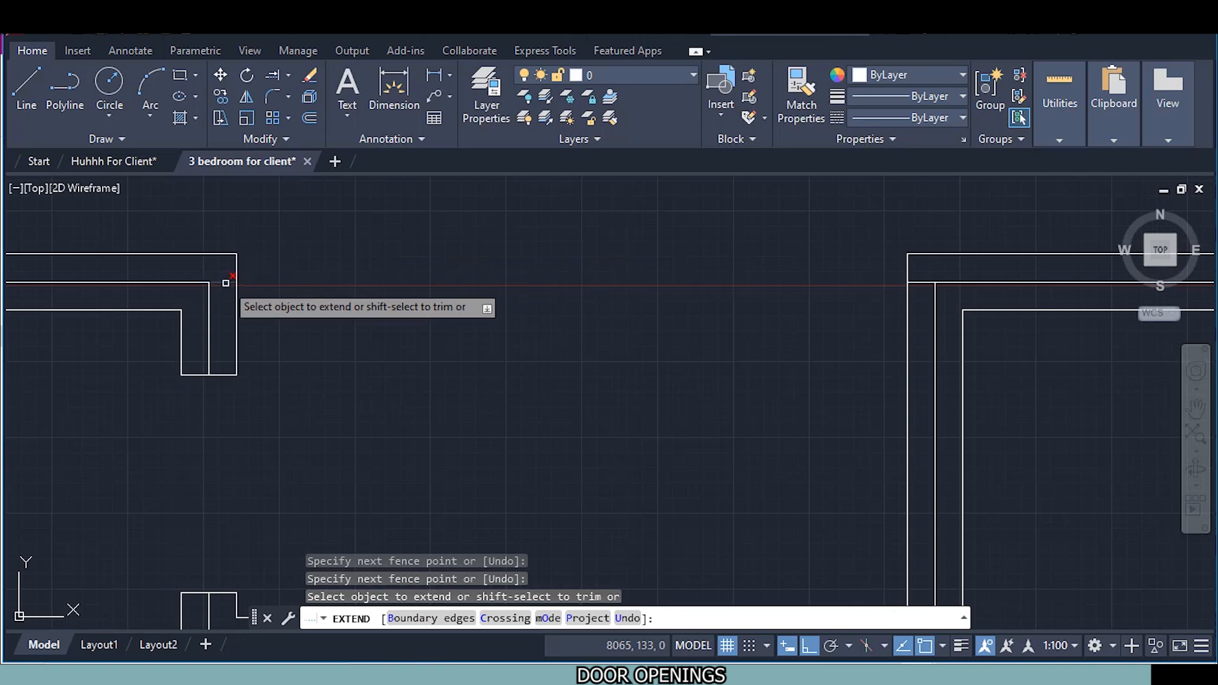
pyautogui.click(226, 283)
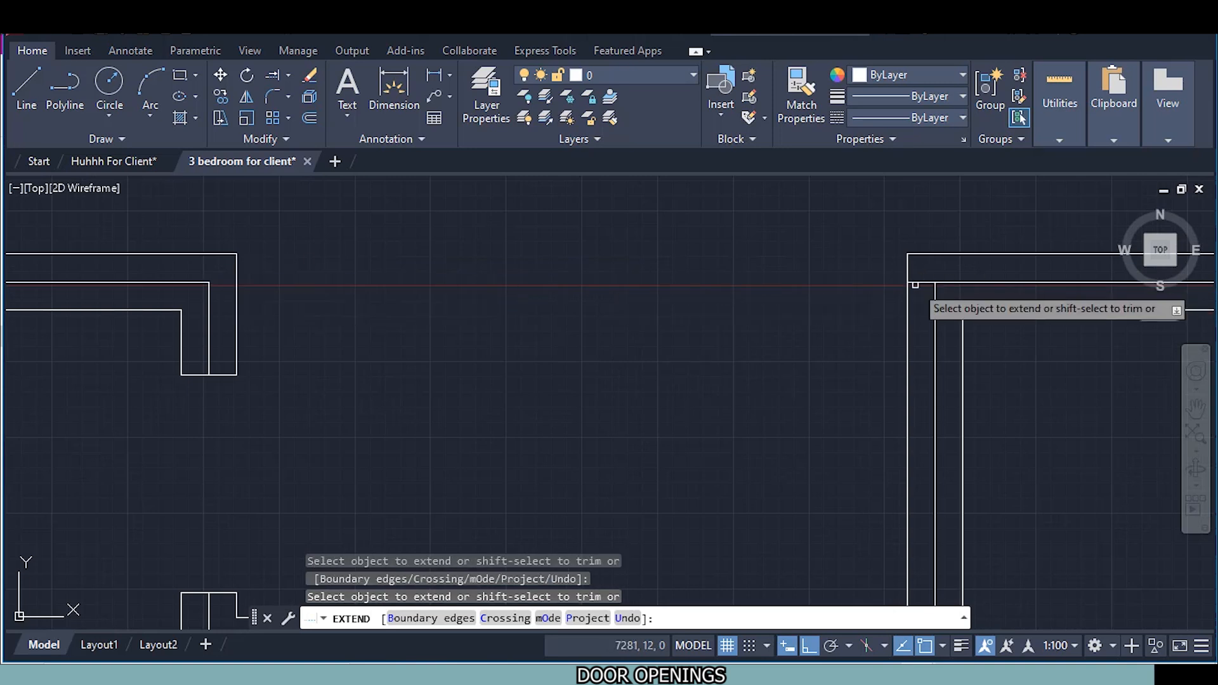
pyautogui.scroll(-4, 717, 399)
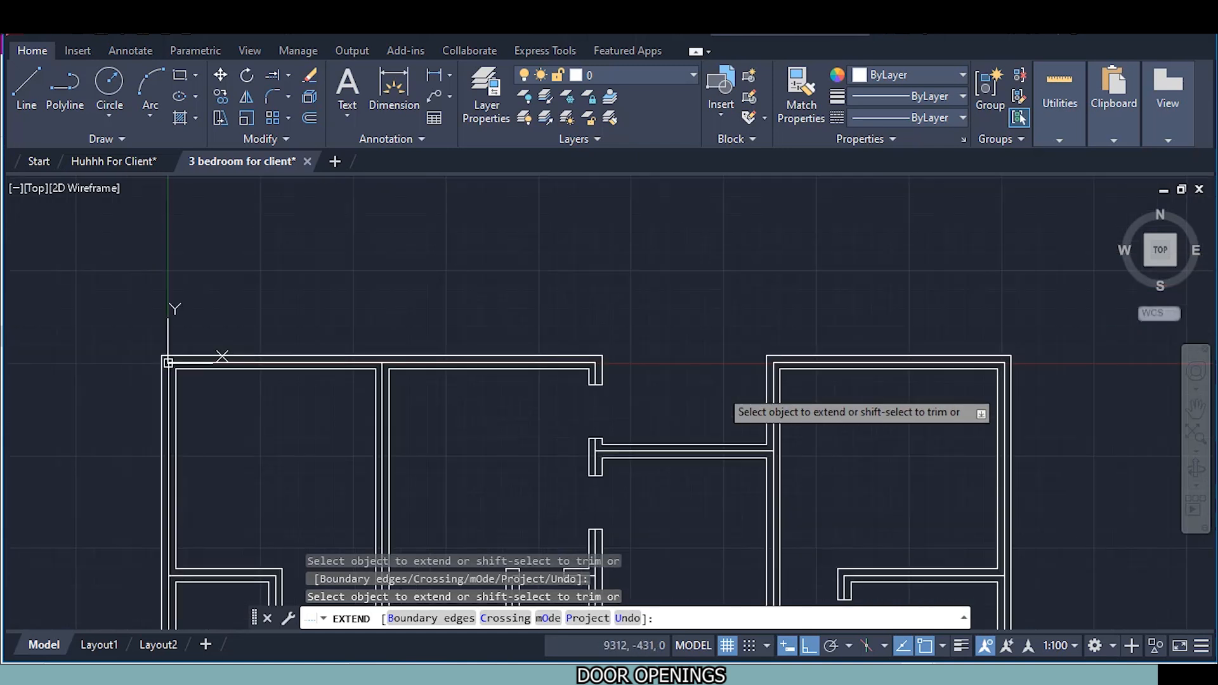
pyautogui.moveTo(668, 432); pyautogui.dragTo(651, 286, button='middle')
pyautogui.moveTo(635, 443); pyautogui.dragTo(644, 315, button='middle')
pyautogui.moveTo(654, 375); pyautogui.dragTo(648, 401, button='middle')
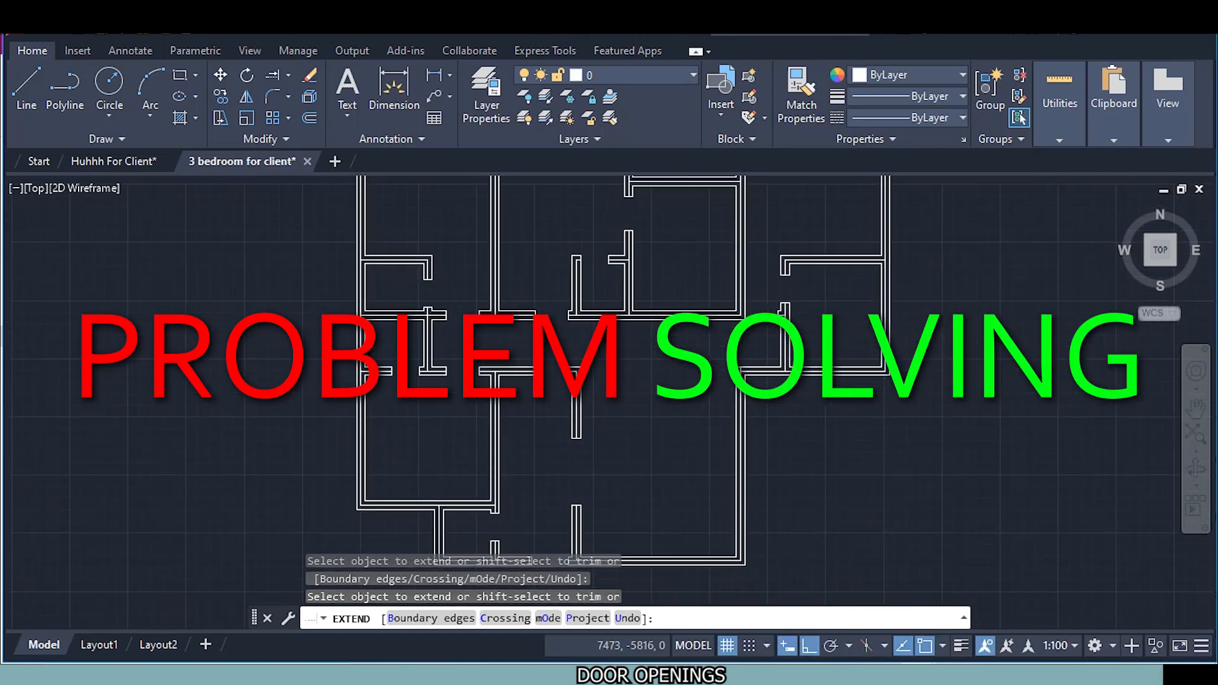
pyautogui.middleClick(648, 400)
pyautogui.middleClick(648, 400)
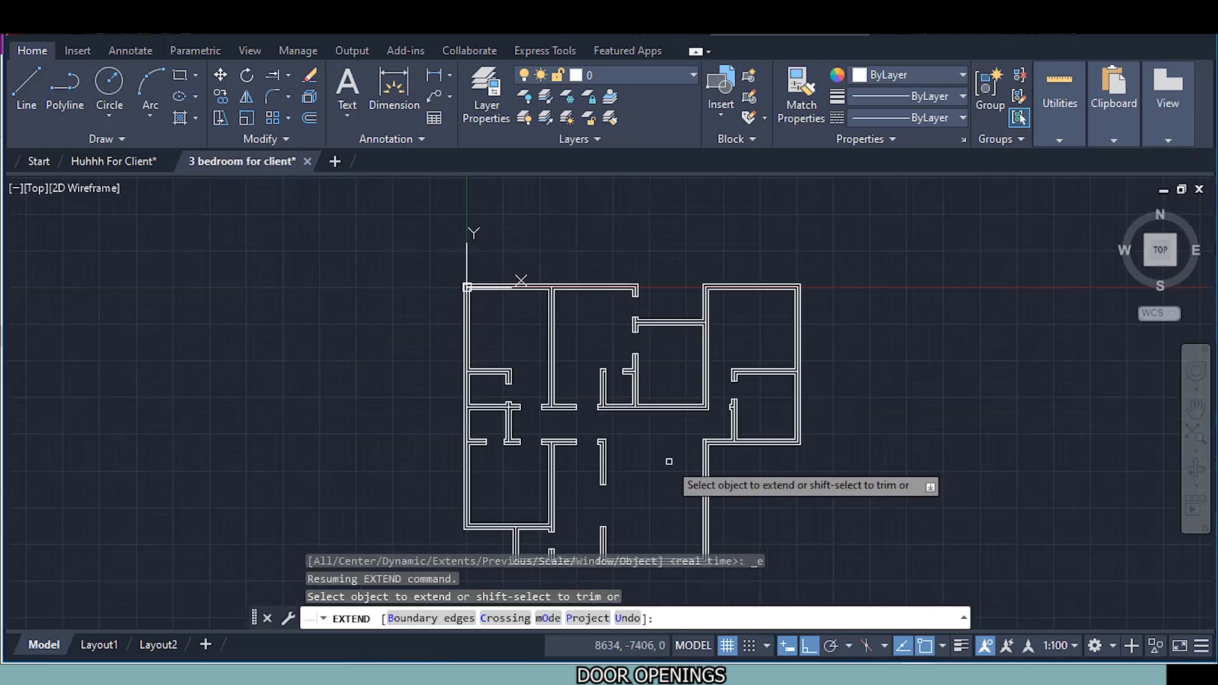
pyautogui.press('Escape')
pyautogui.moveTo(663, 474); pyautogui.dragTo(520, 457, button='middle')
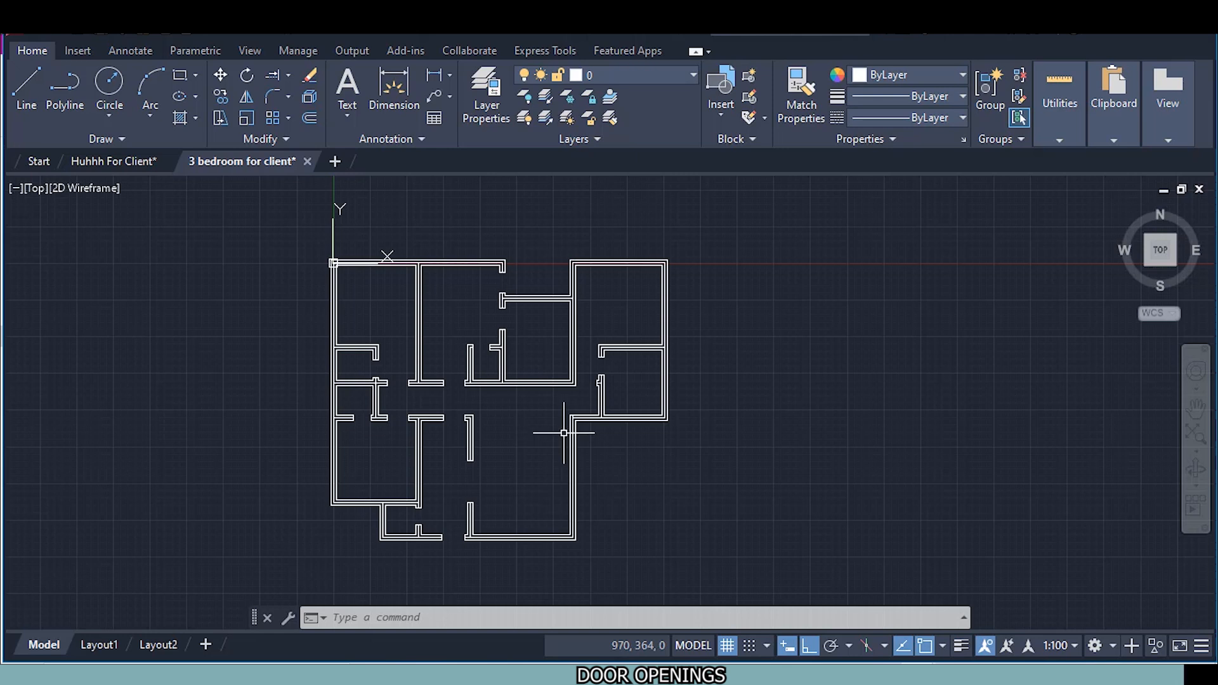
# Review the layer list in the Huhhh For Client drawing and return to the 3 bedroom for client drawing
pyautogui.click(104, 161)
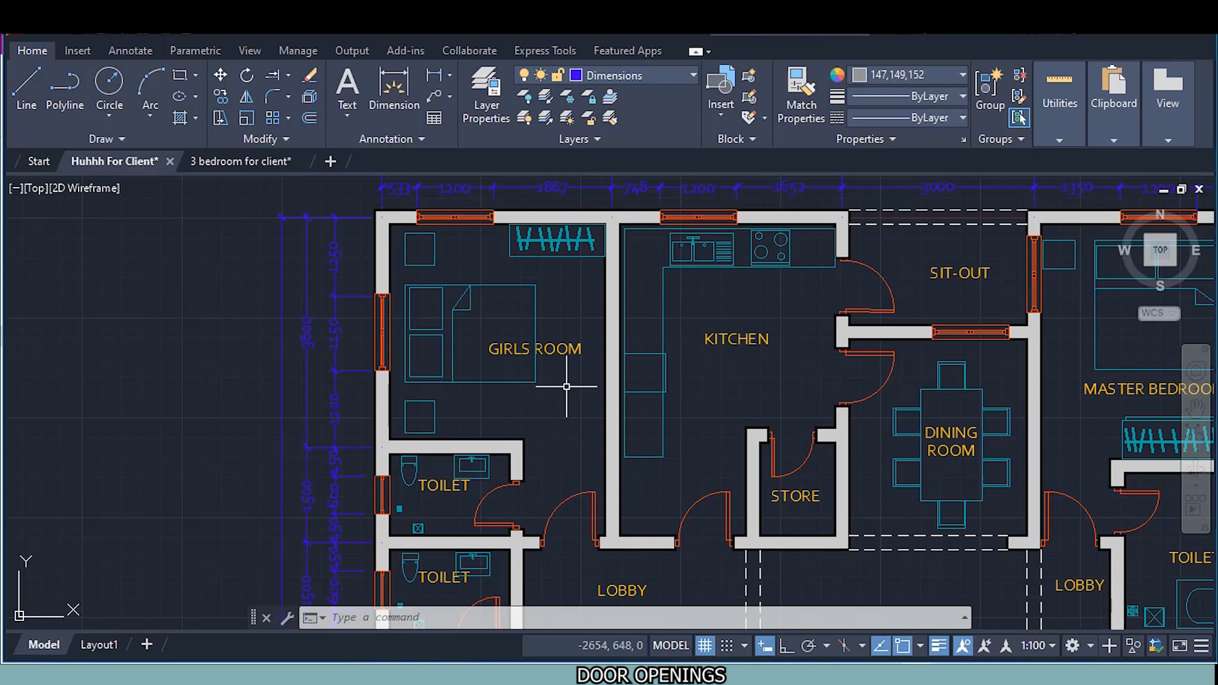
pyautogui.click(626, 74)
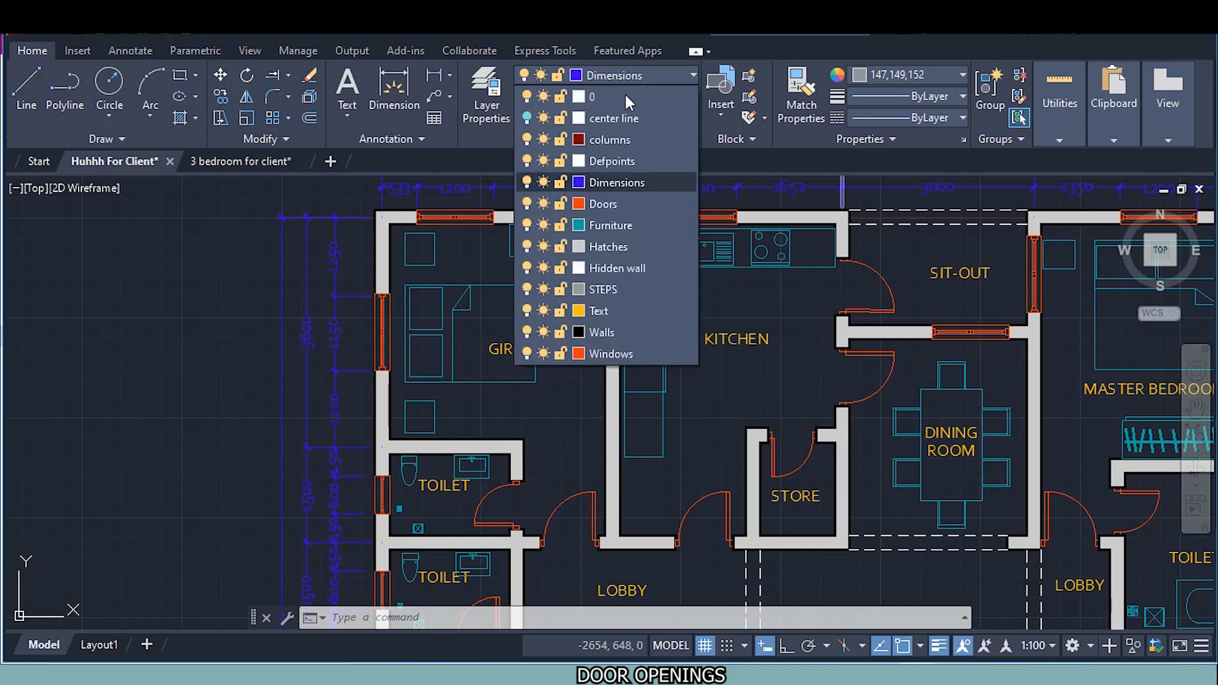
pyautogui.click(686, 416)
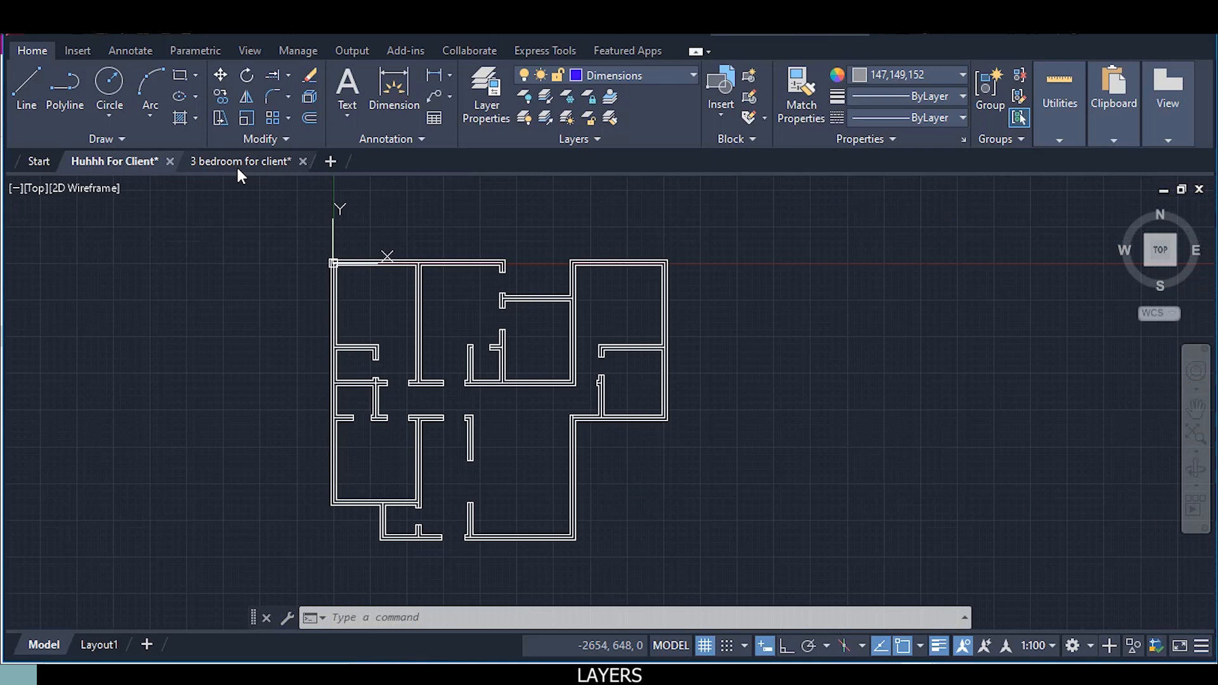
pyautogui.click(238, 166)
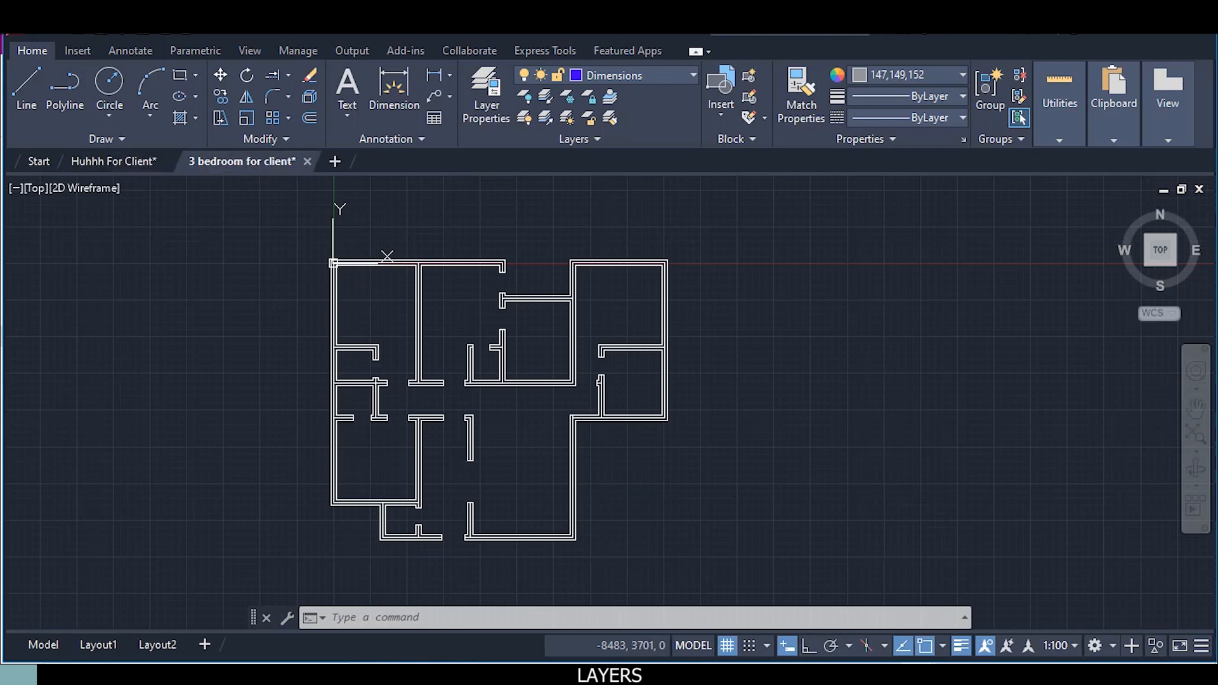
# Create a new layer named Wall and close the layer manager
pyautogui.scroll(4, 356, 284)
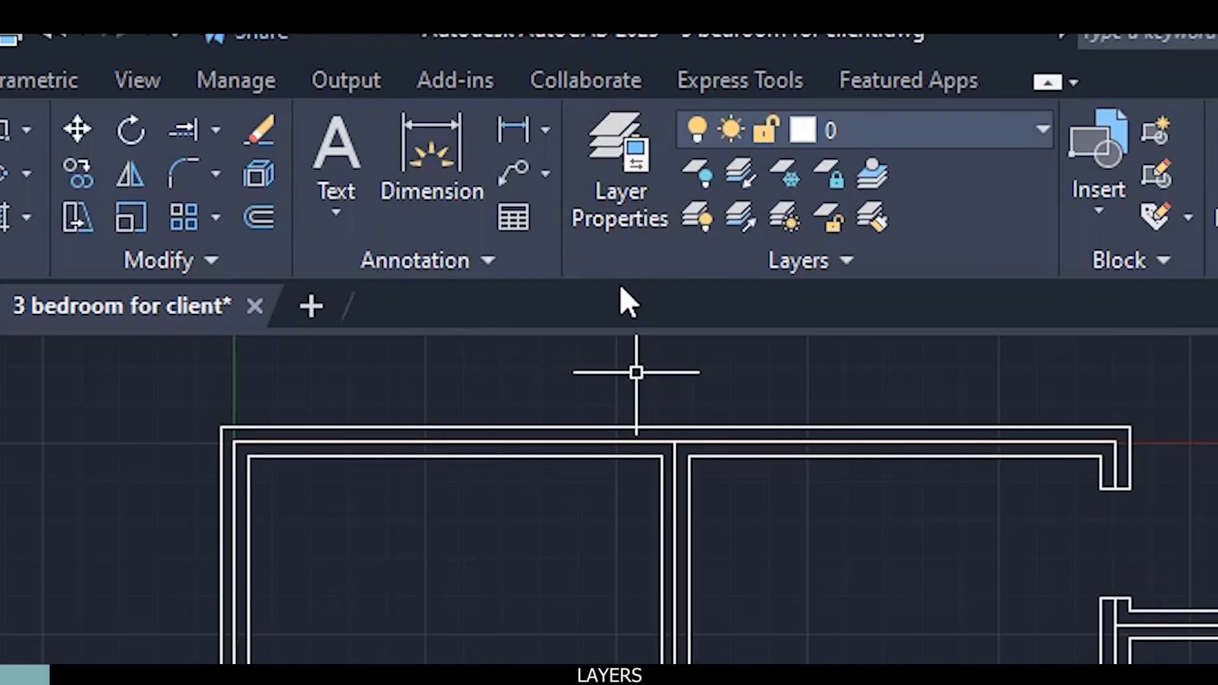
pyautogui.click(624, 219)
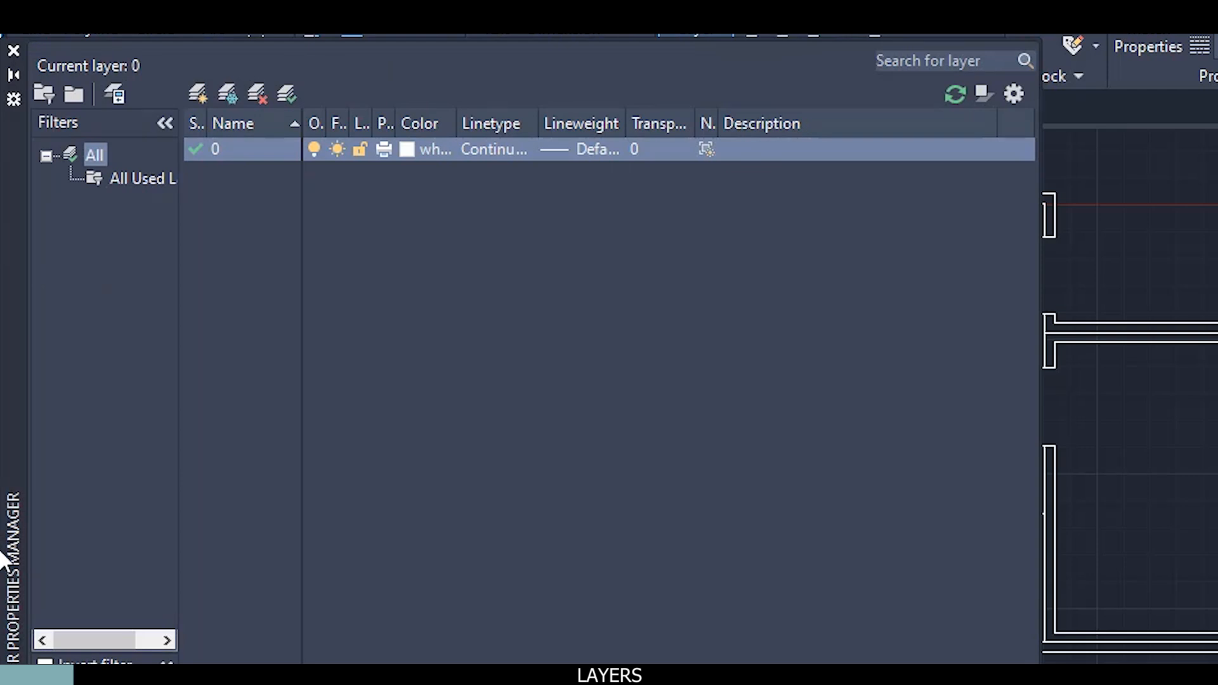
pyautogui.click(206, 94)
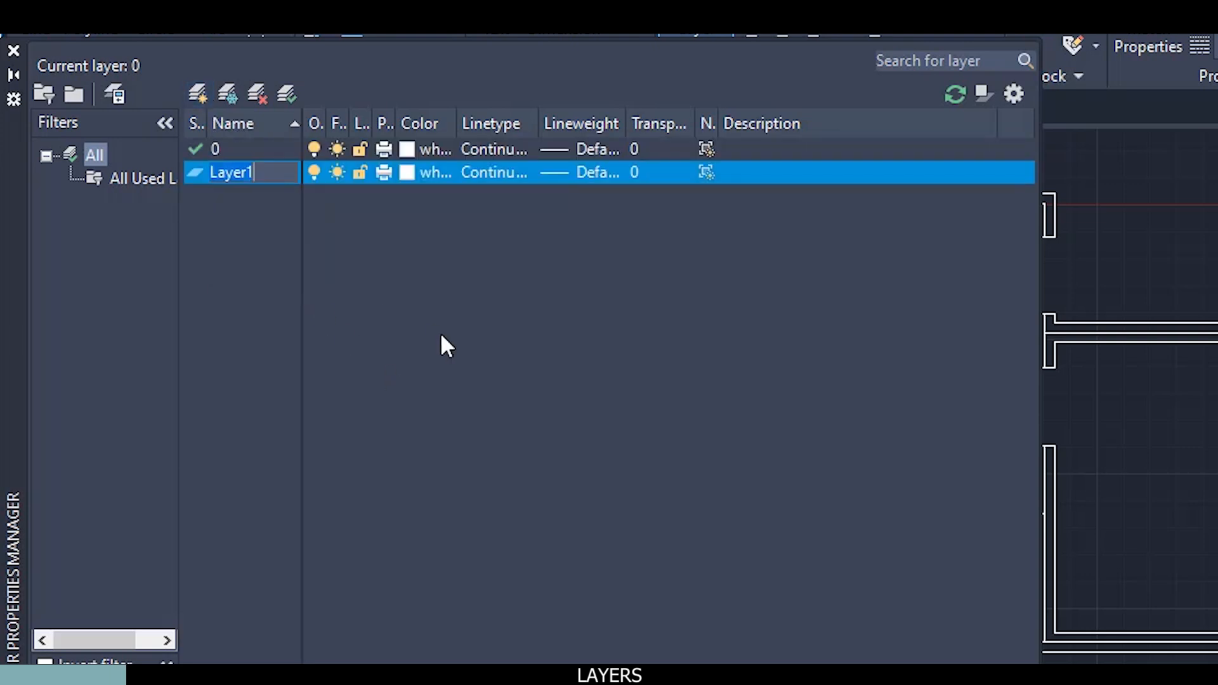
pyautogui.write('Wall')
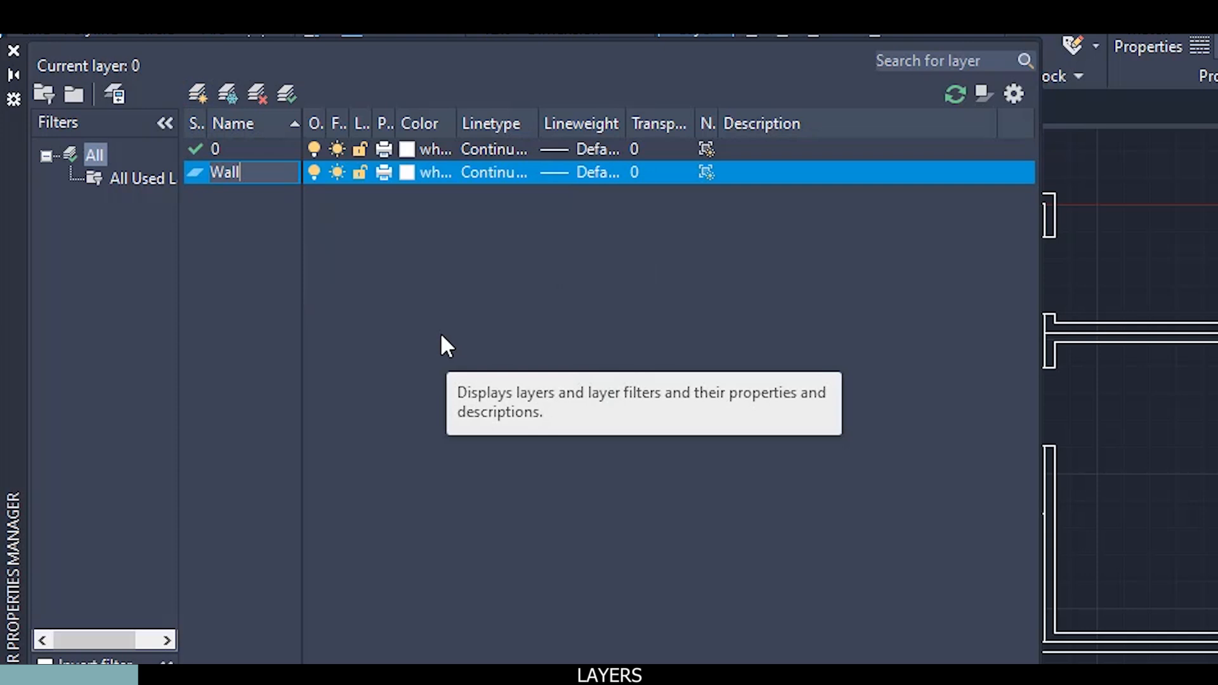
pyautogui.press('Return')
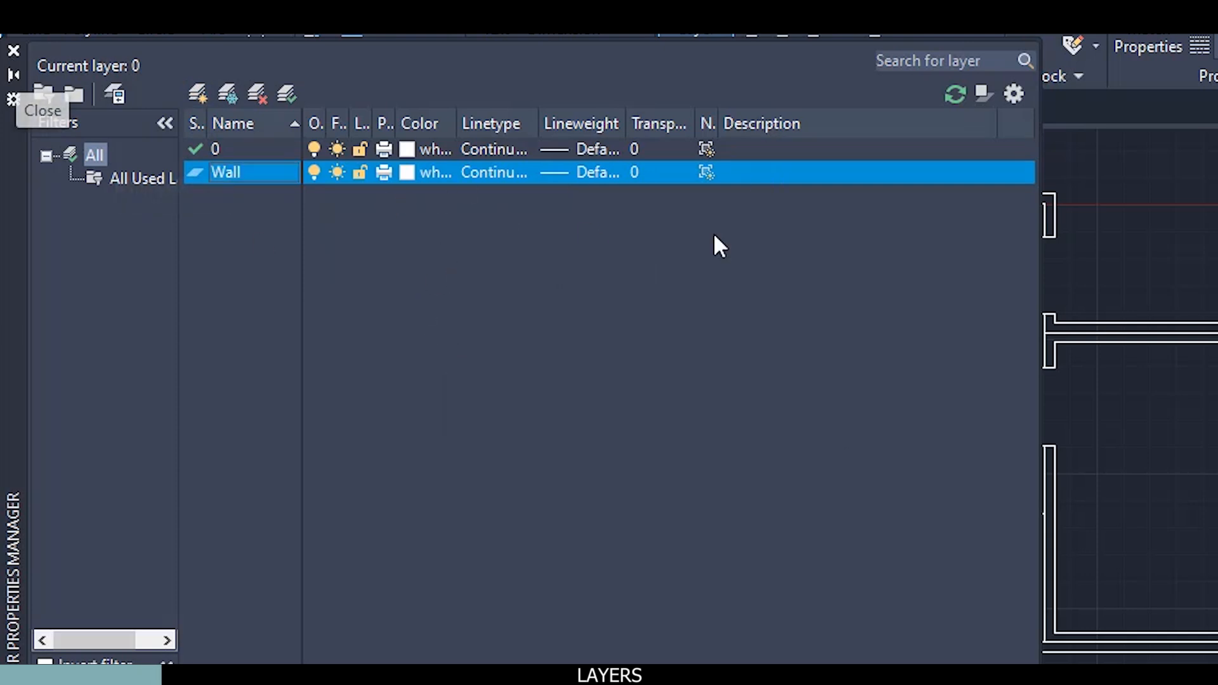
pyautogui.click(13, 51)
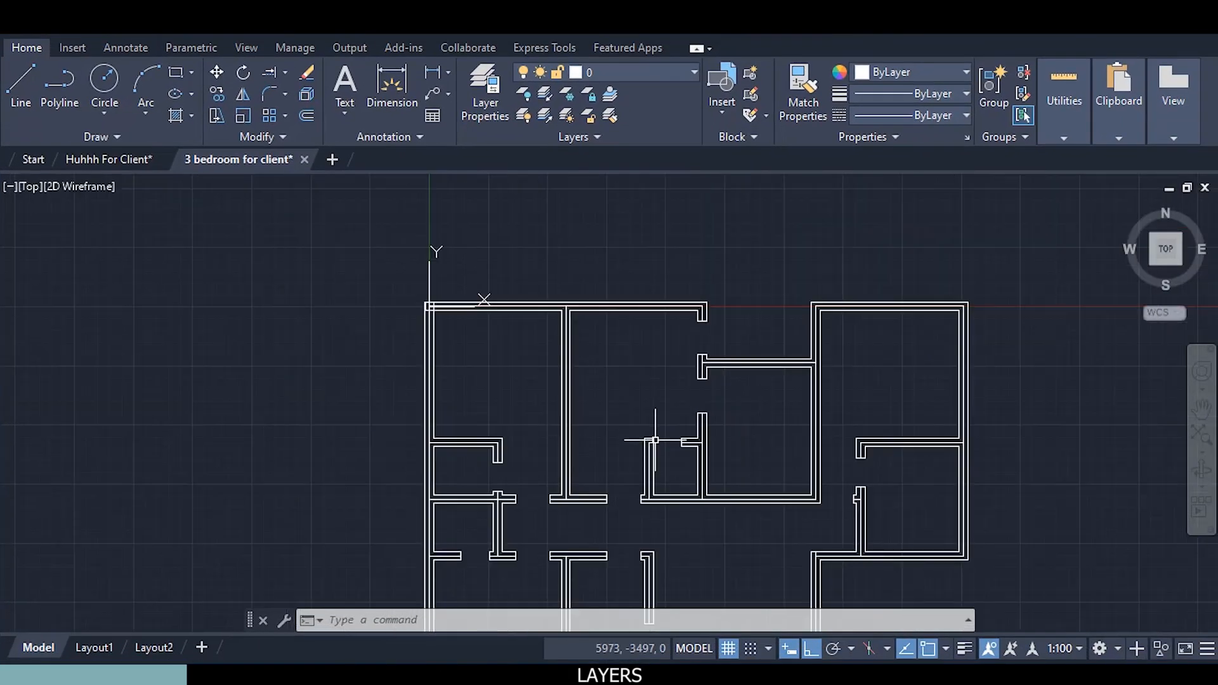
# Select four individual wall lines around the lower rooms one by one, and clear the selection
pyautogui.moveTo(710, 565); pyautogui.dragTo(647, 476, button='middle')
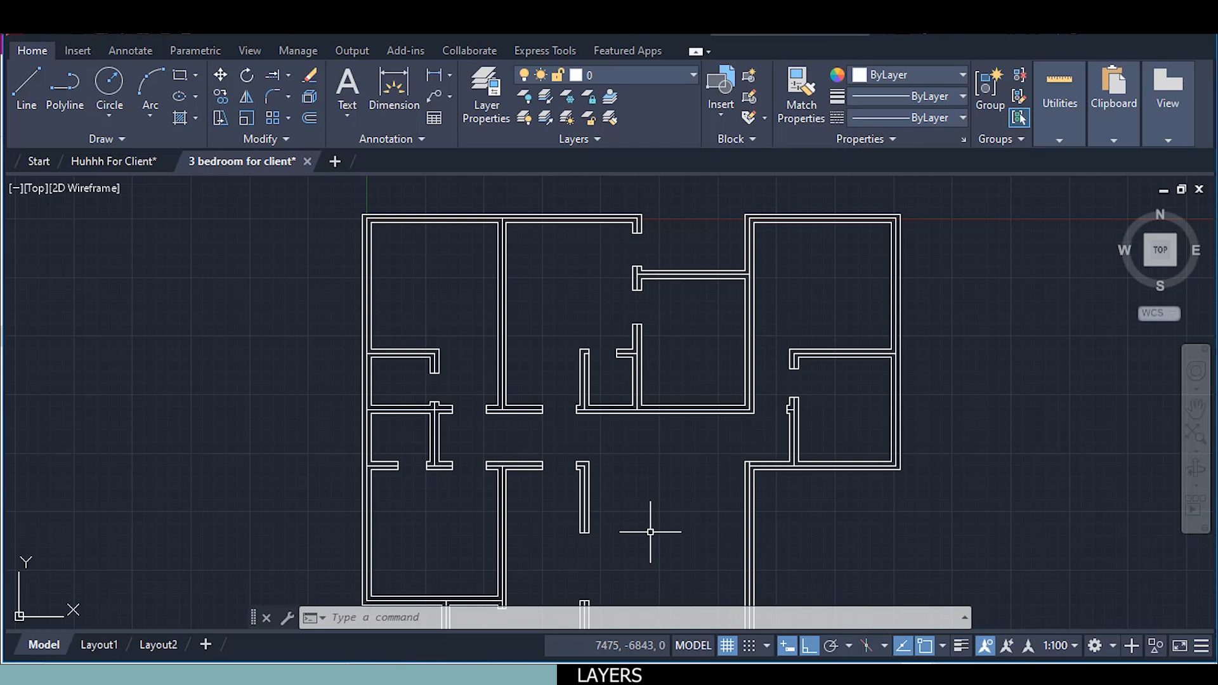
pyautogui.scroll(-2, 647, 535)
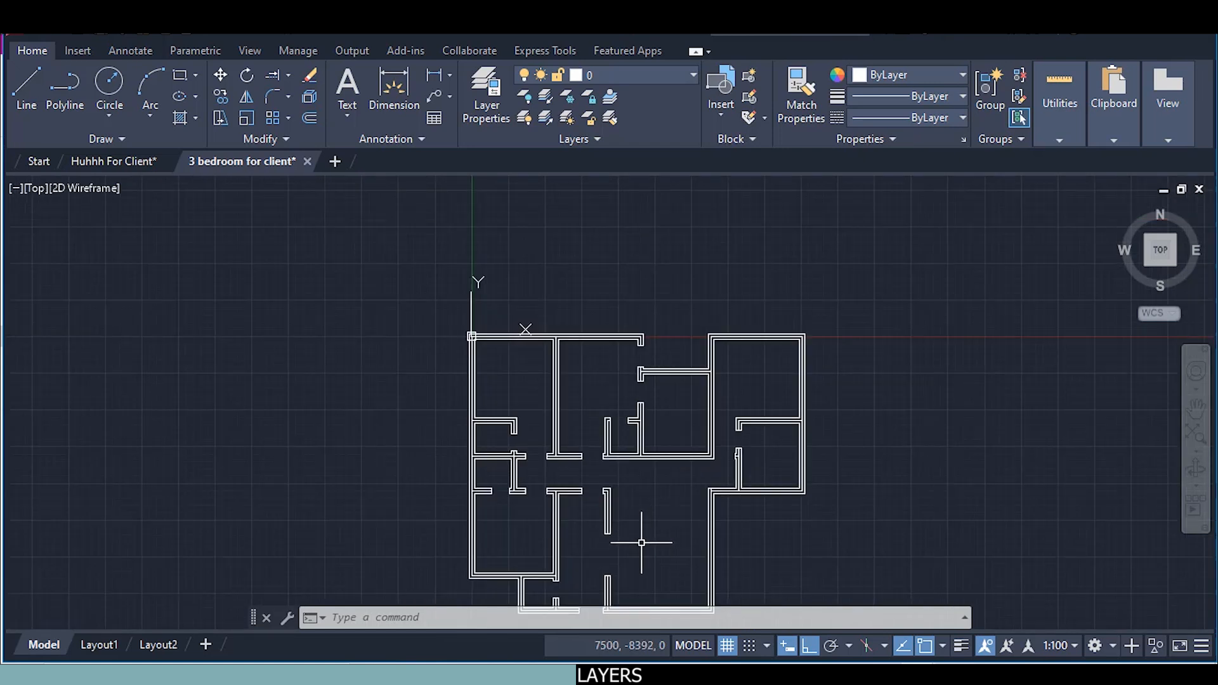
pyautogui.moveTo(641, 542); pyautogui.dragTo(614, 460, button='middle')
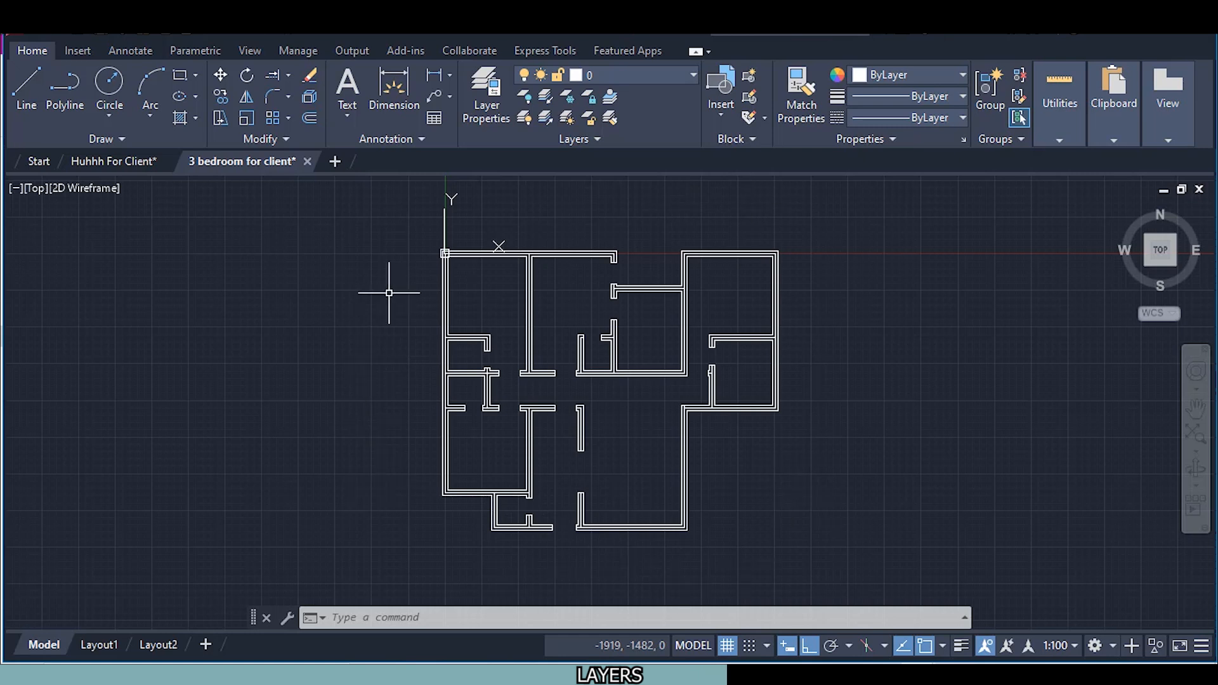
pyautogui.scroll(4, 467, 448)
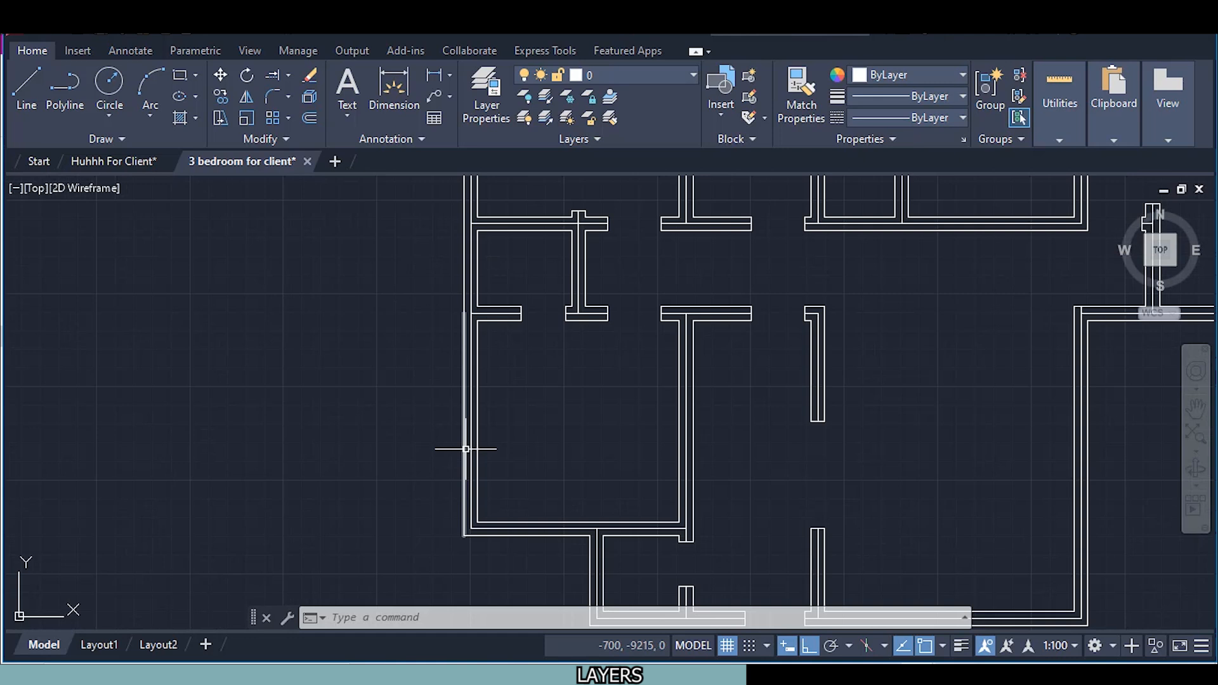
pyautogui.click(465, 449)
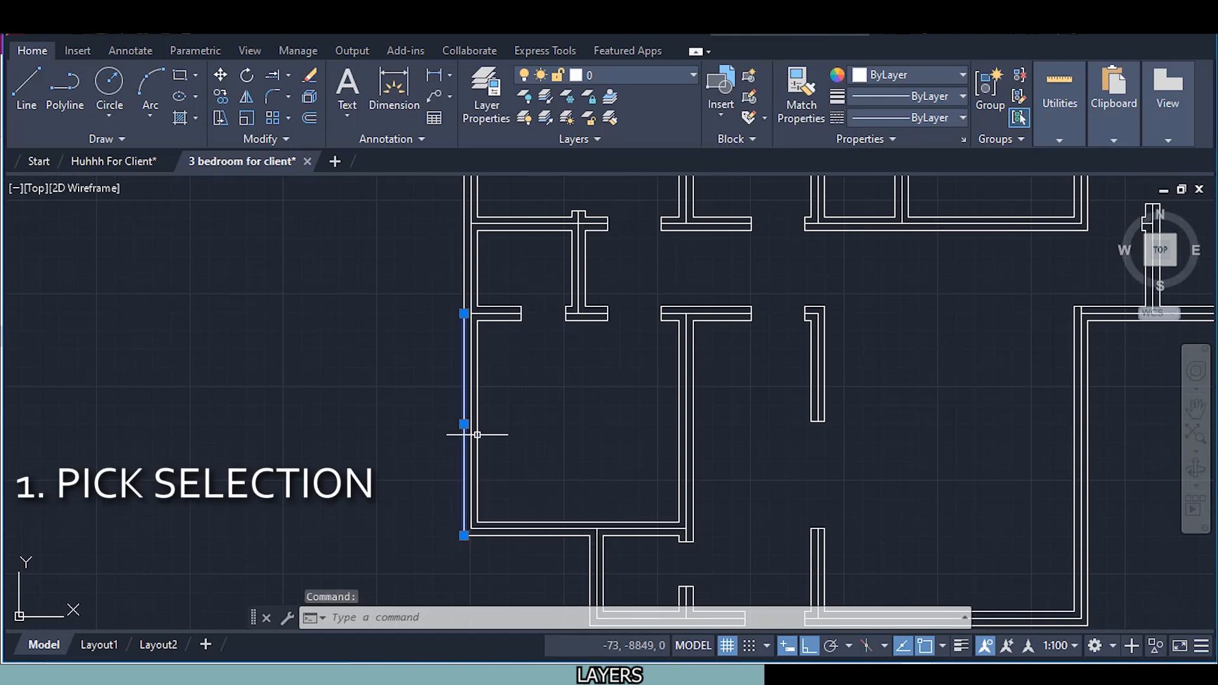
pyautogui.click(580, 313)
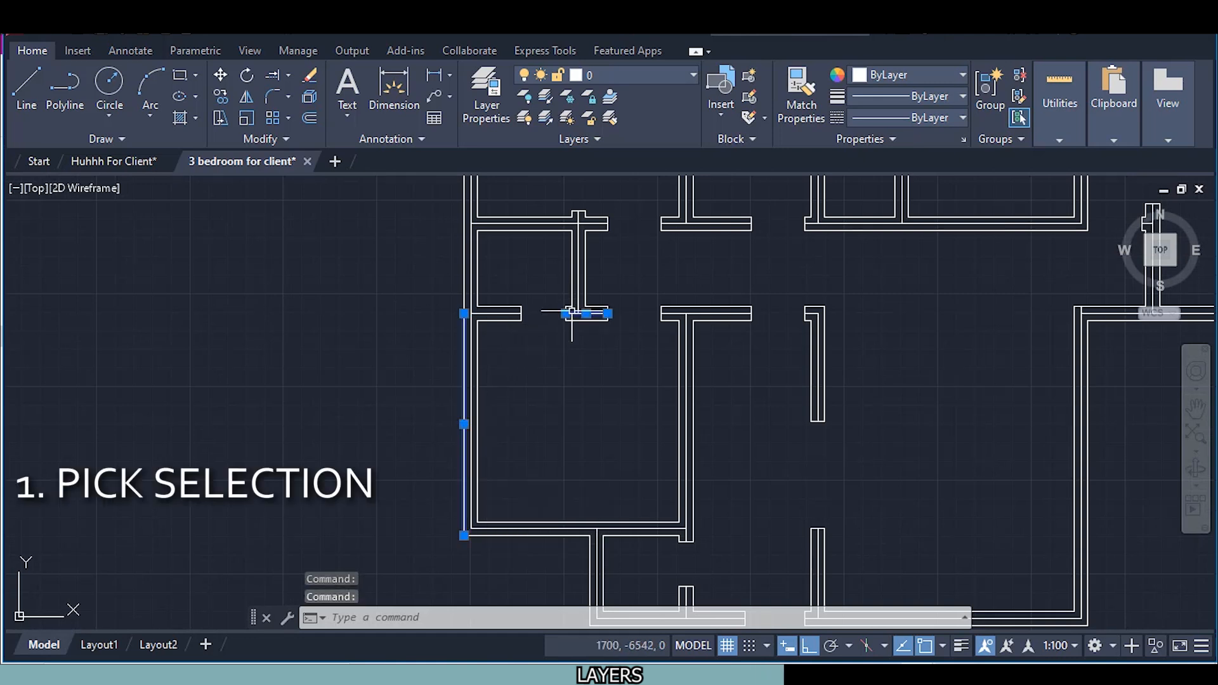
pyautogui.click(692, 374)
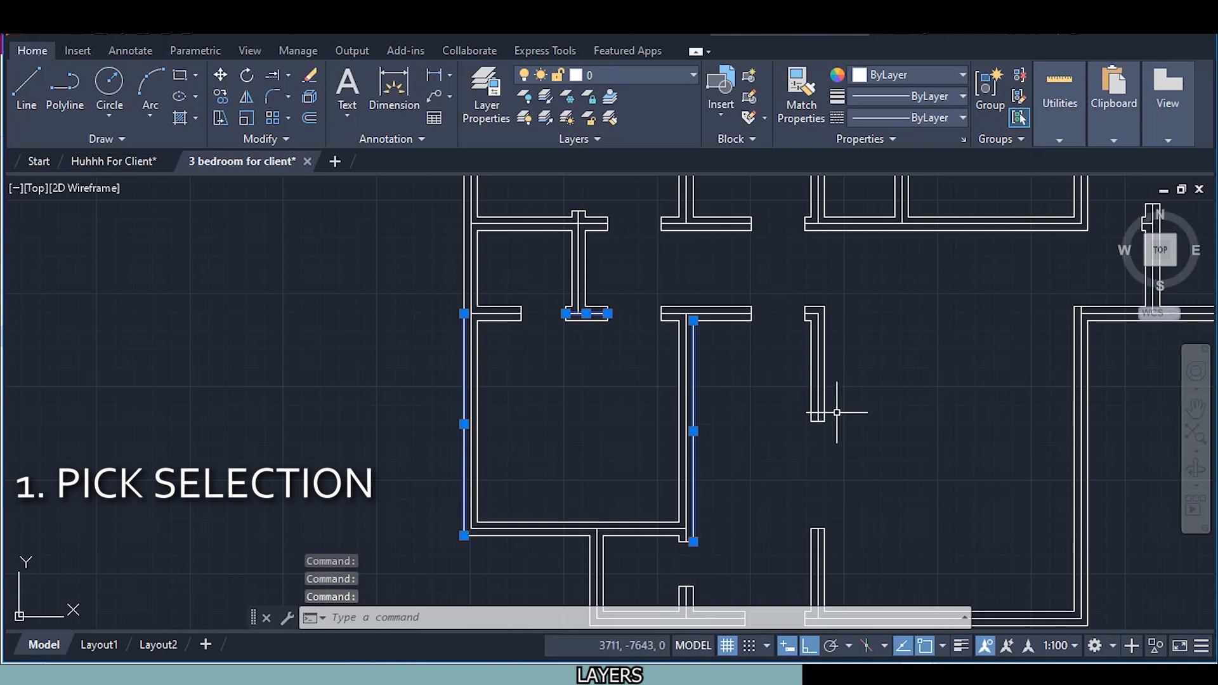
pyautogui.click(824, 380)
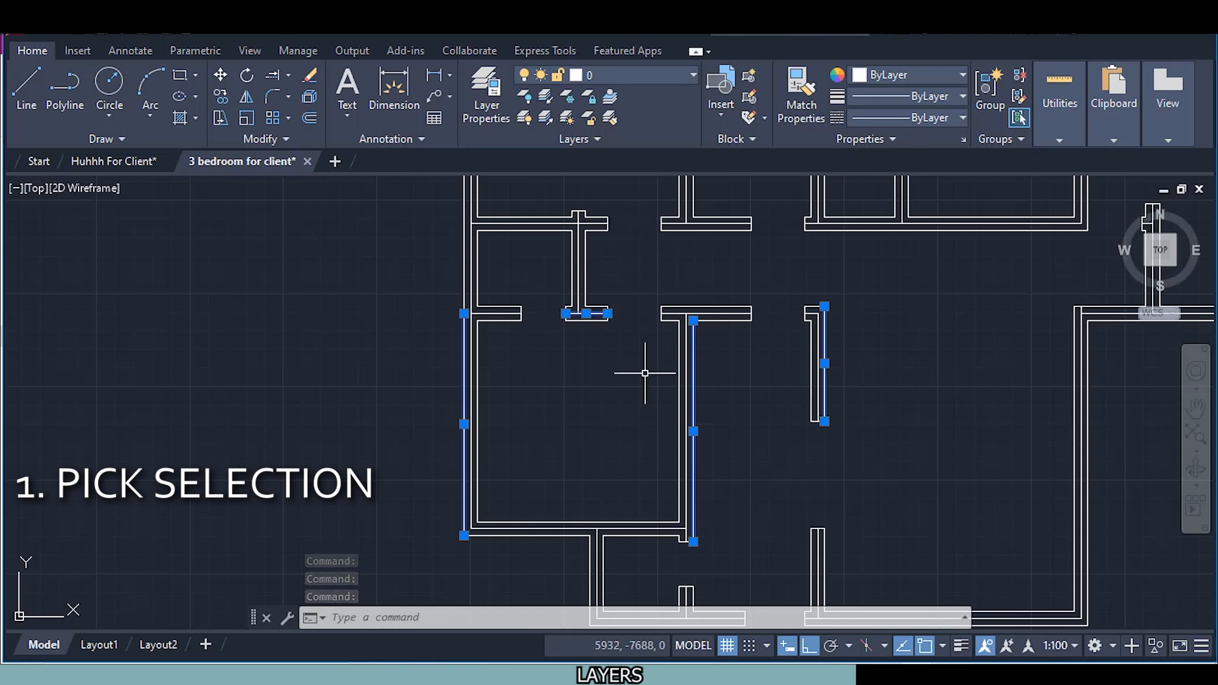
pyautogui.press('Escape')
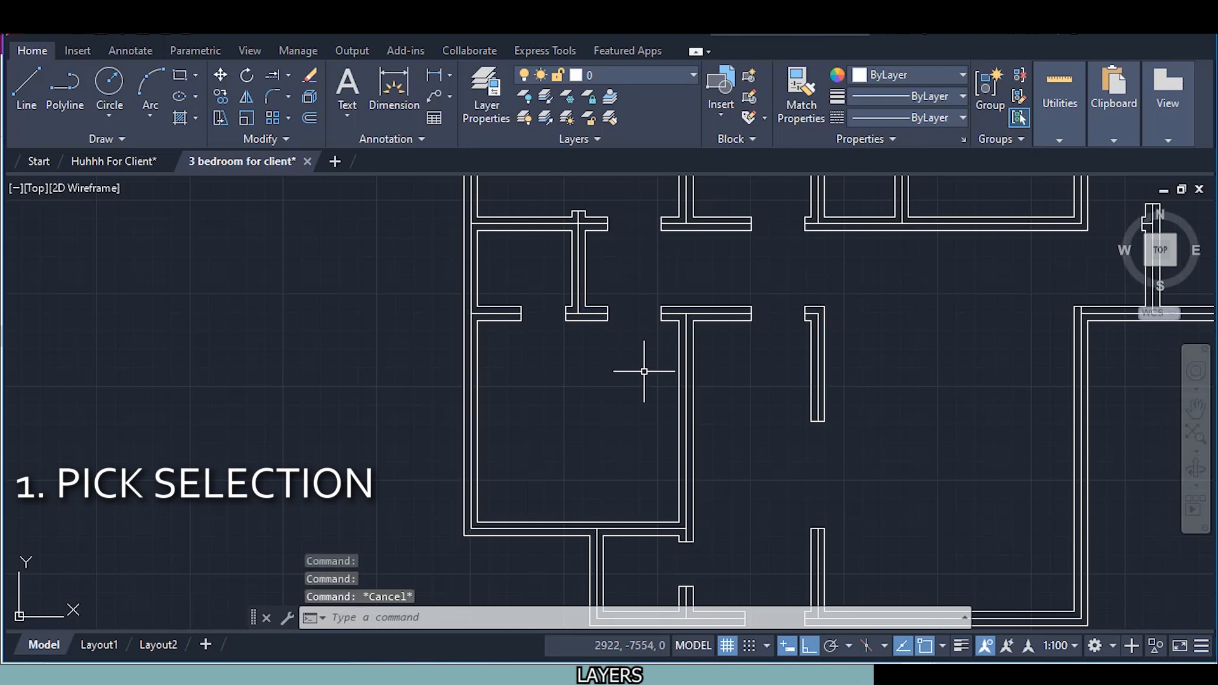
# Select the entire floor plan with an enclosing window, and clear the selection
pyautogui.scroll(-5, 644, 371)
pyautogui.scroll(2, 653, 250)
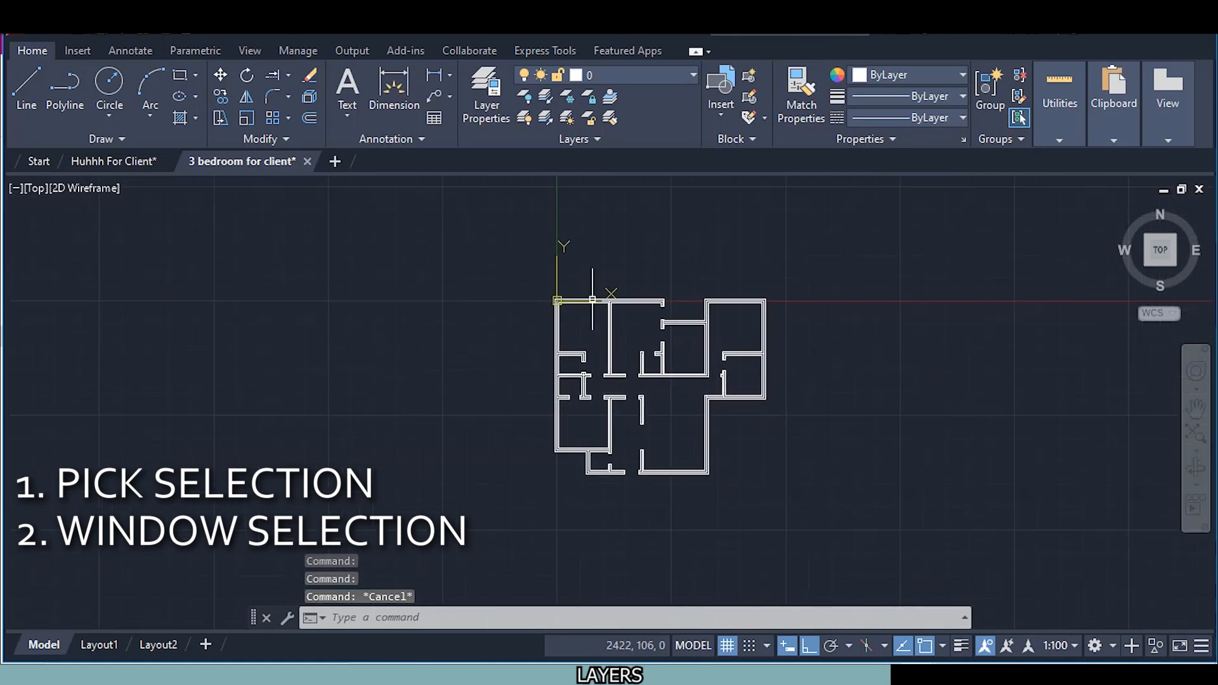
pyautogui.click(517, 280)
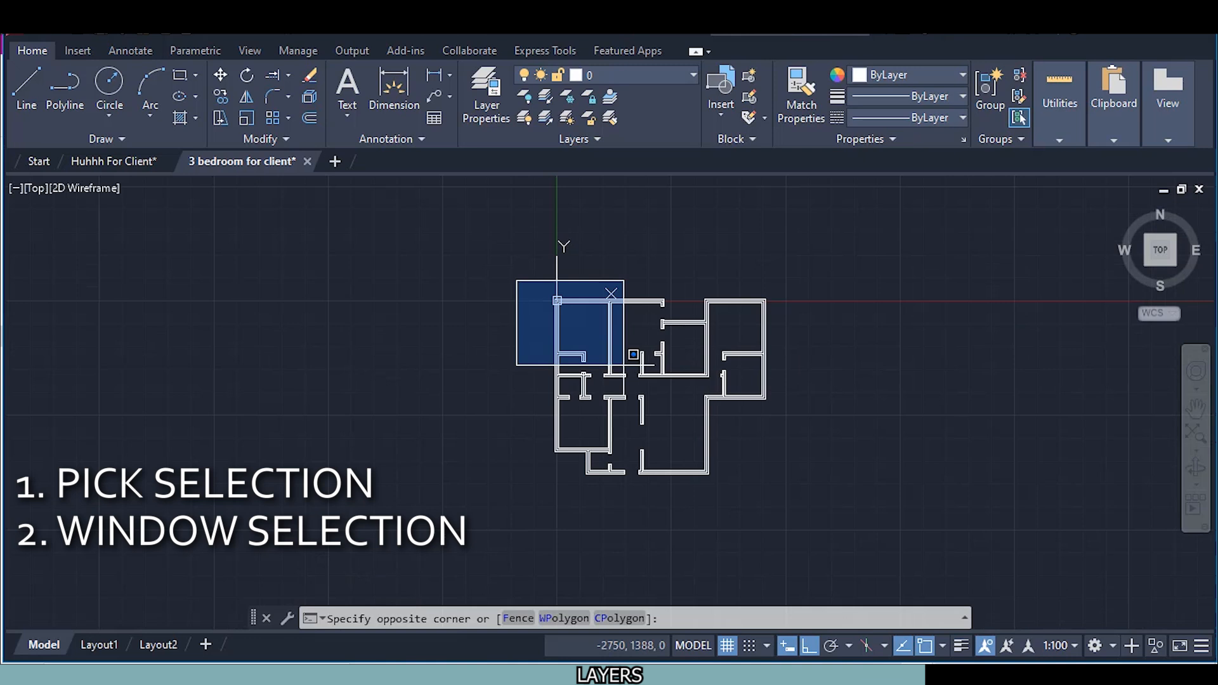
pyautogui.click(820, 530)
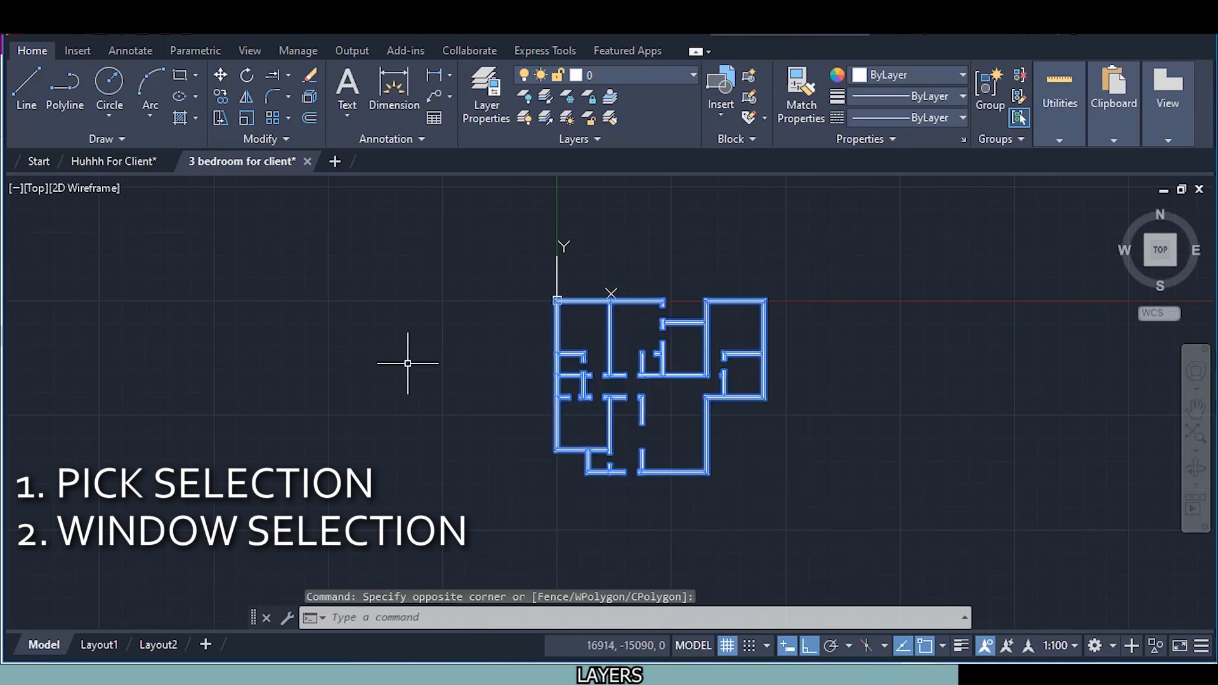
pyautogui.press('Escape')
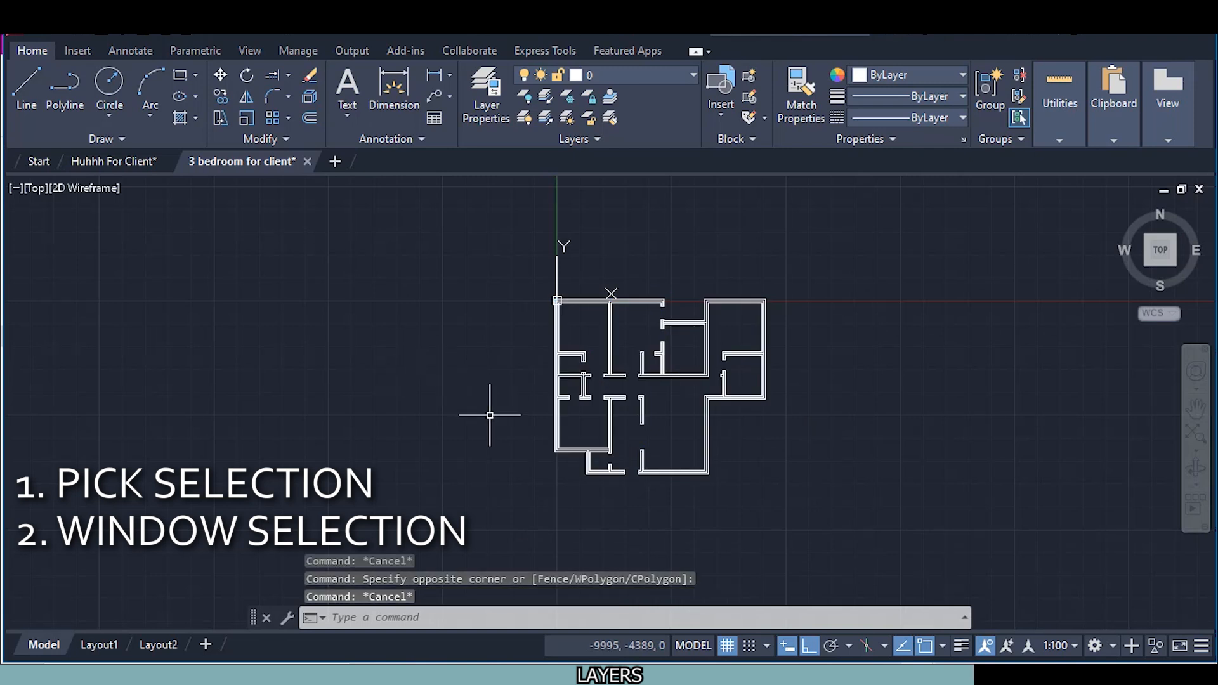
# Select the entire floor plan with a crossing window
pyautogui.click(787, 486)
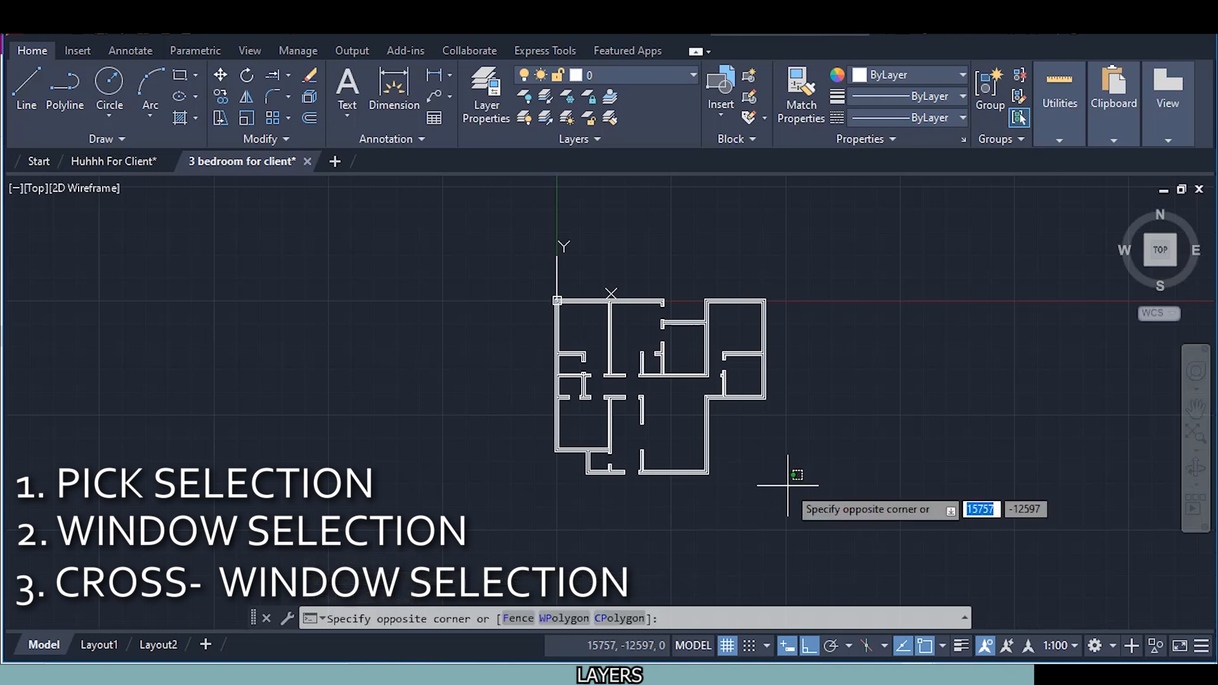
pyautogui.click(487, 229)
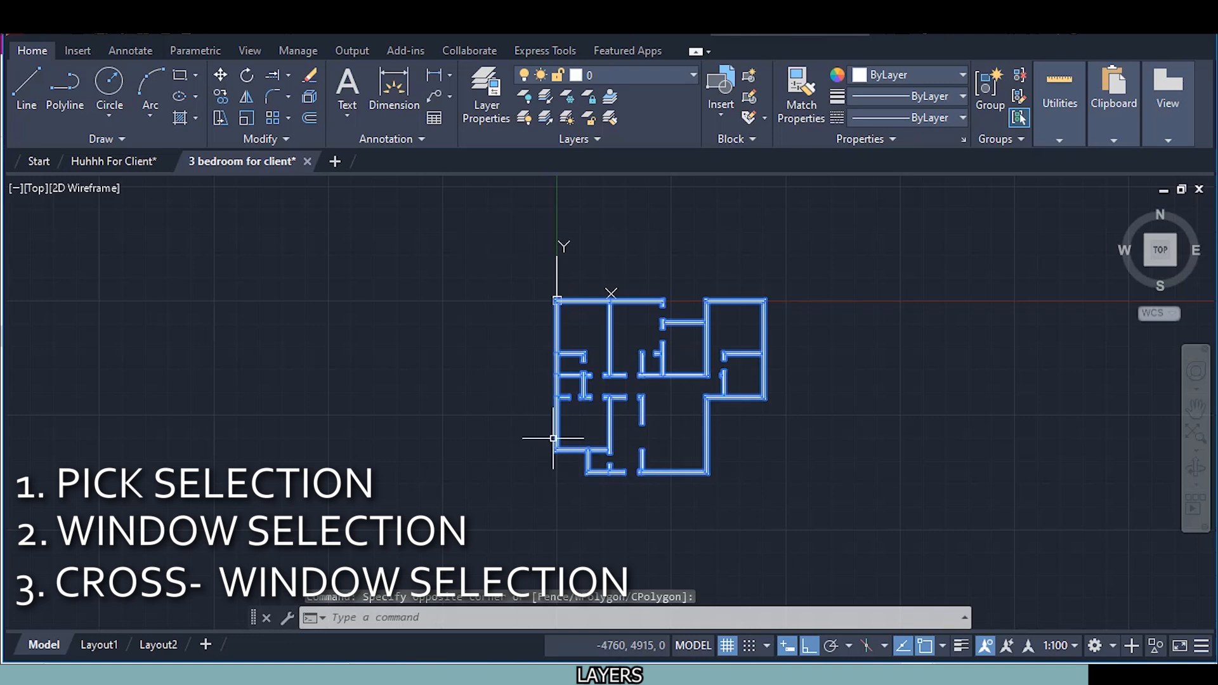
pyautogui.scroll(2, 551, 439)
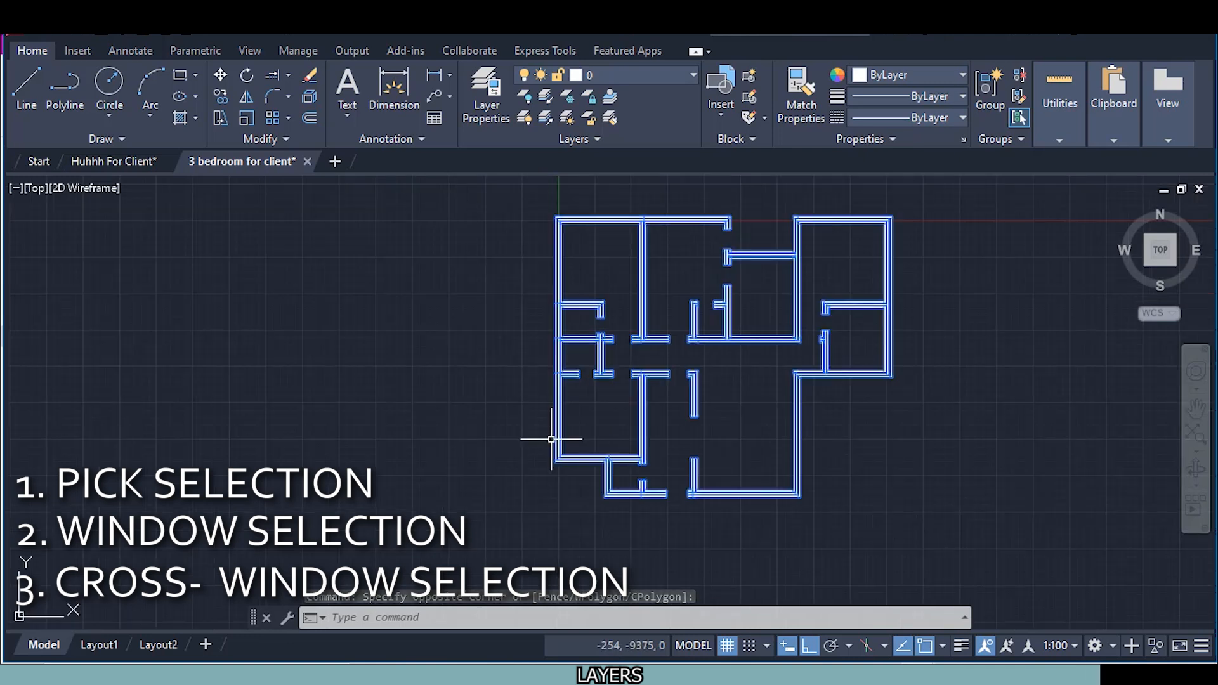
pyautogui.moveTo(533, 468); pyautogui.dragTo(504, 487, button='middle')
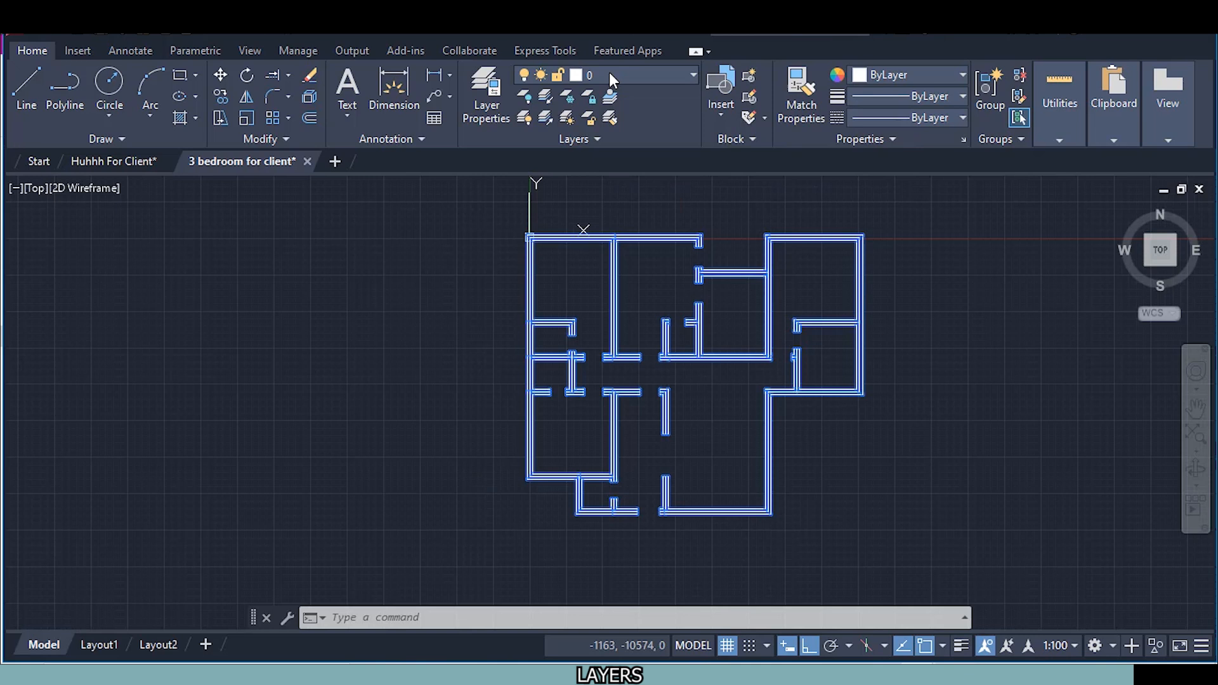
# Assign all the selected floor plan walls to the Wall layer and clear the selection
pyautogui.click(608, 77)
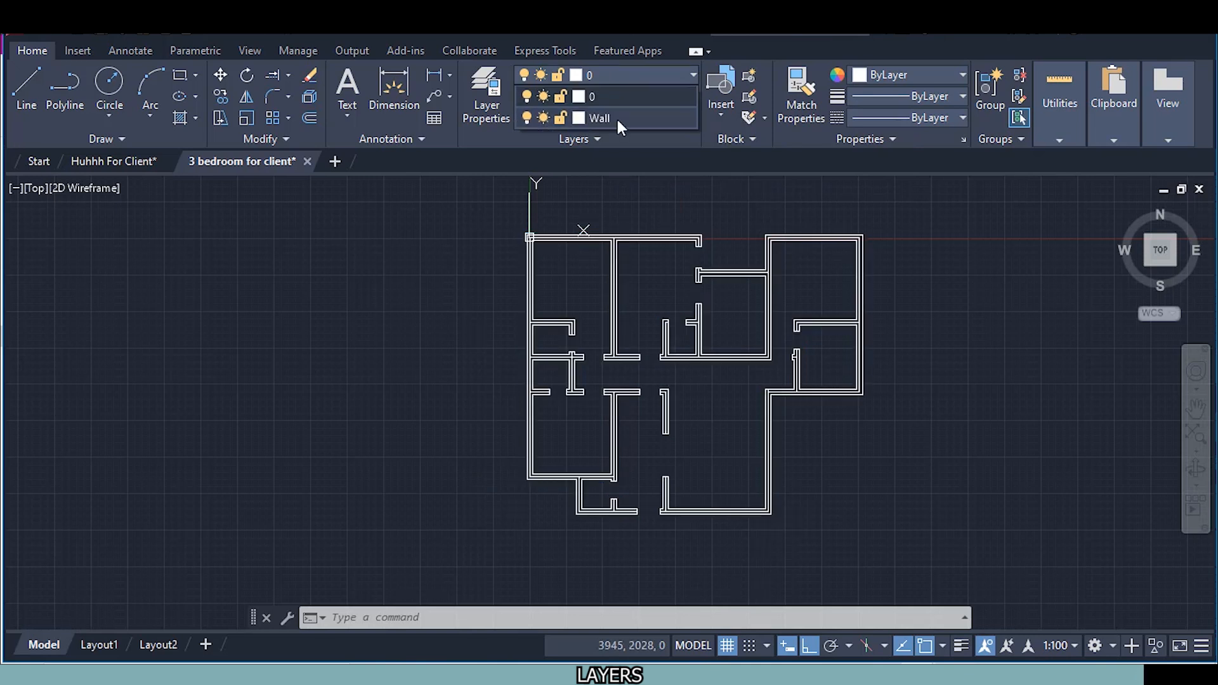
pyautogui.click(600, 117)
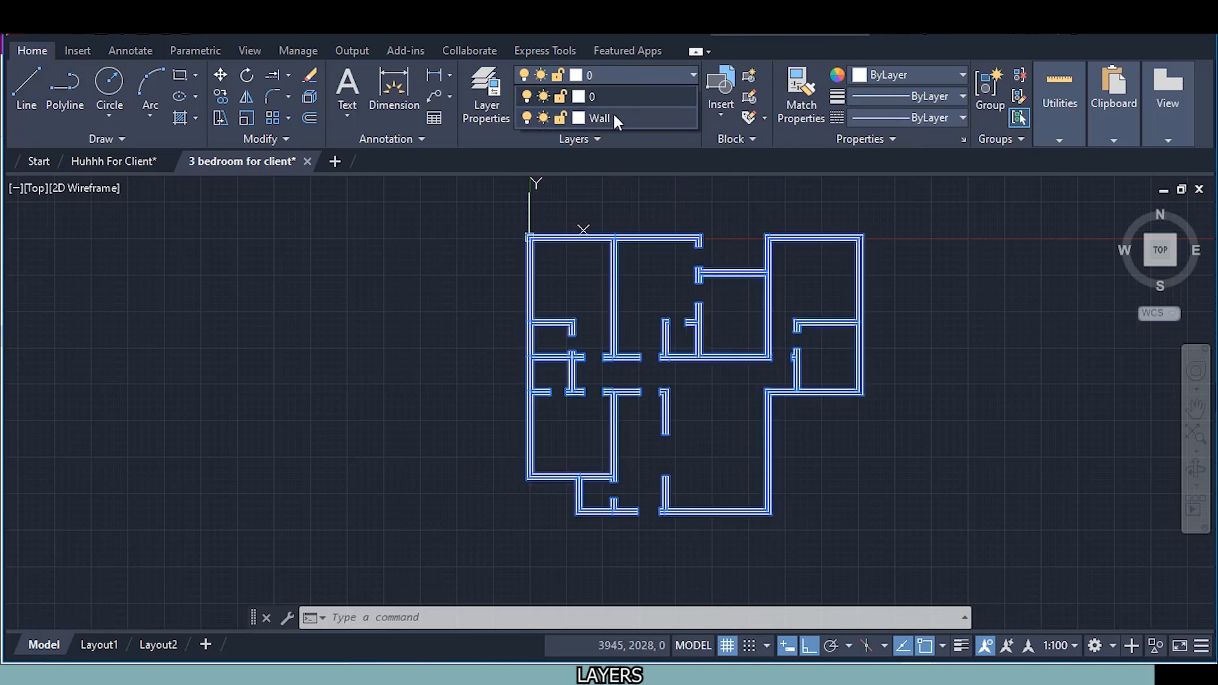
pyautogui.press('Escape')
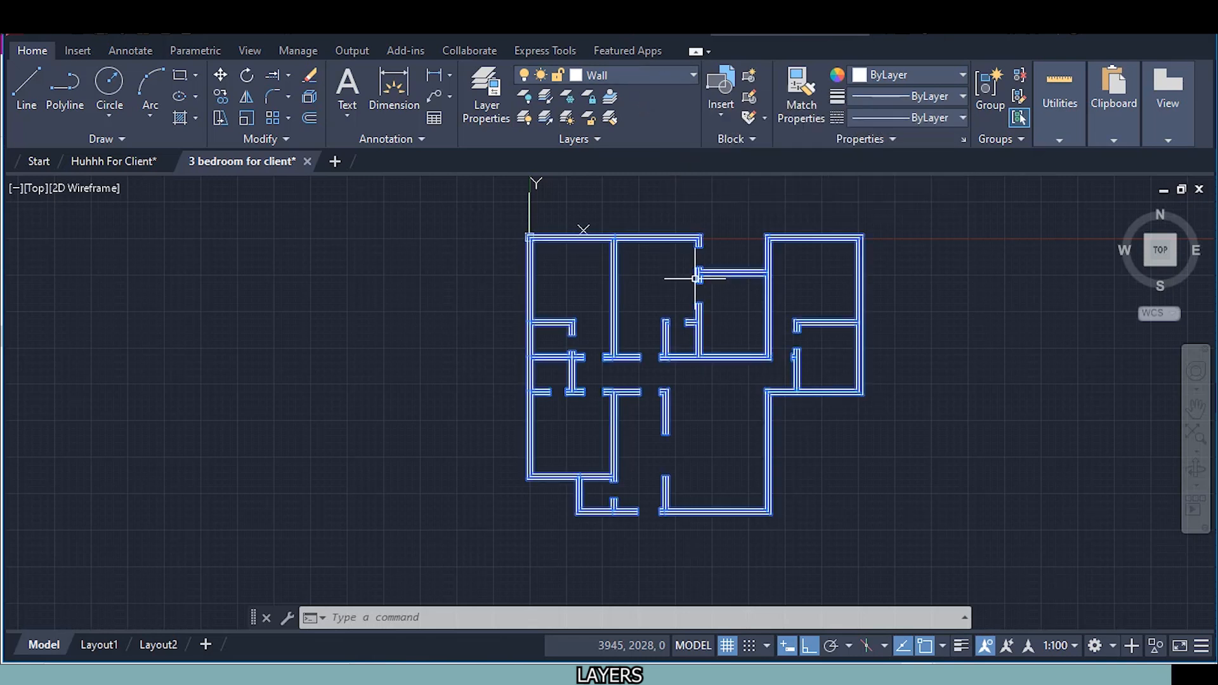
pyautogui.click(723, 358)
pyautogui.press('Escape')
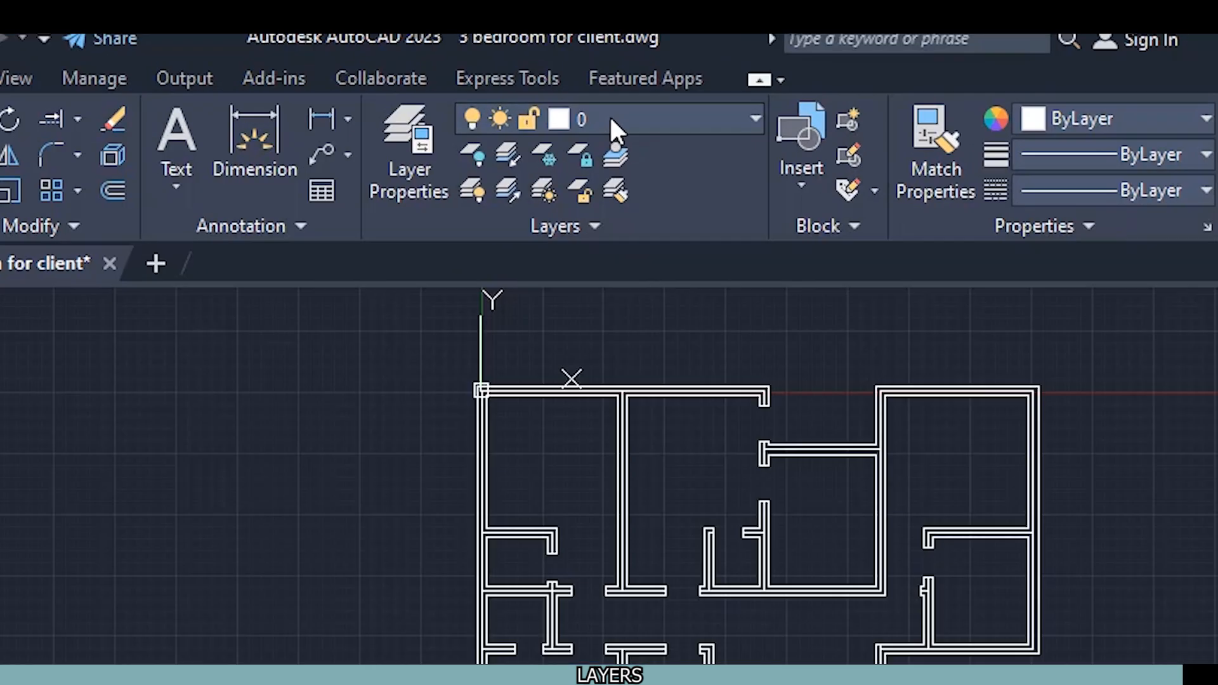
# Turn the Wall layer off and back on to check which objects it controls
pyautogui.click(606, 74)
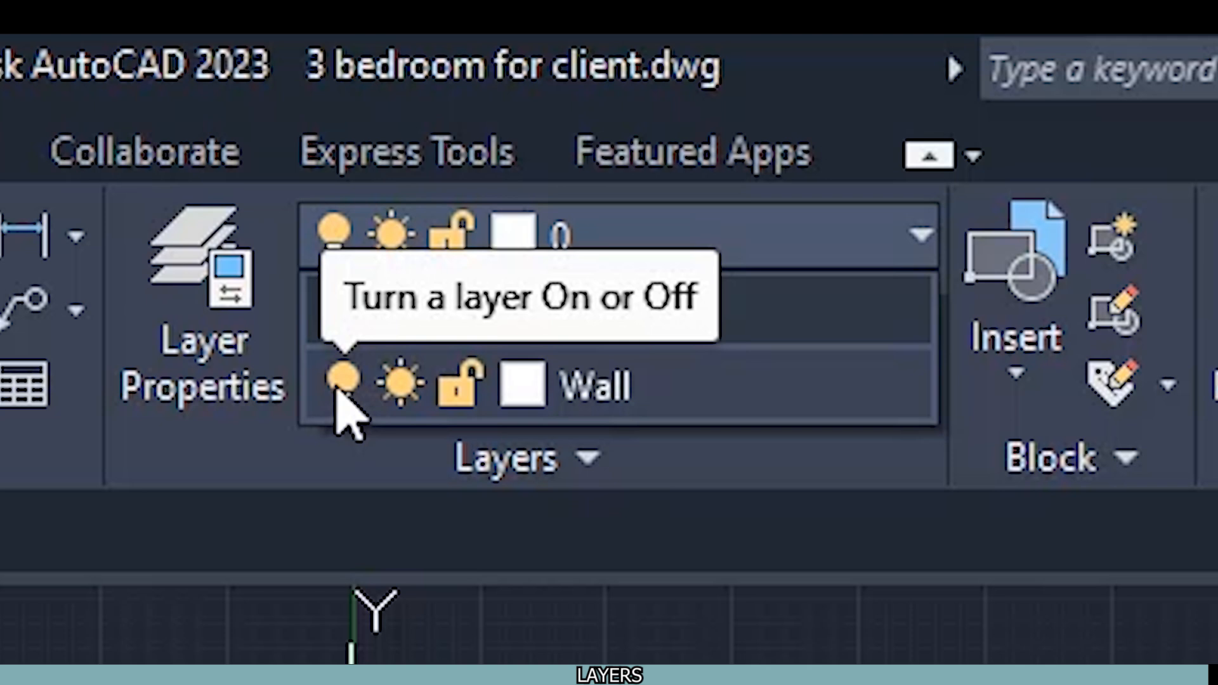
pyautogui.click(338, 388)
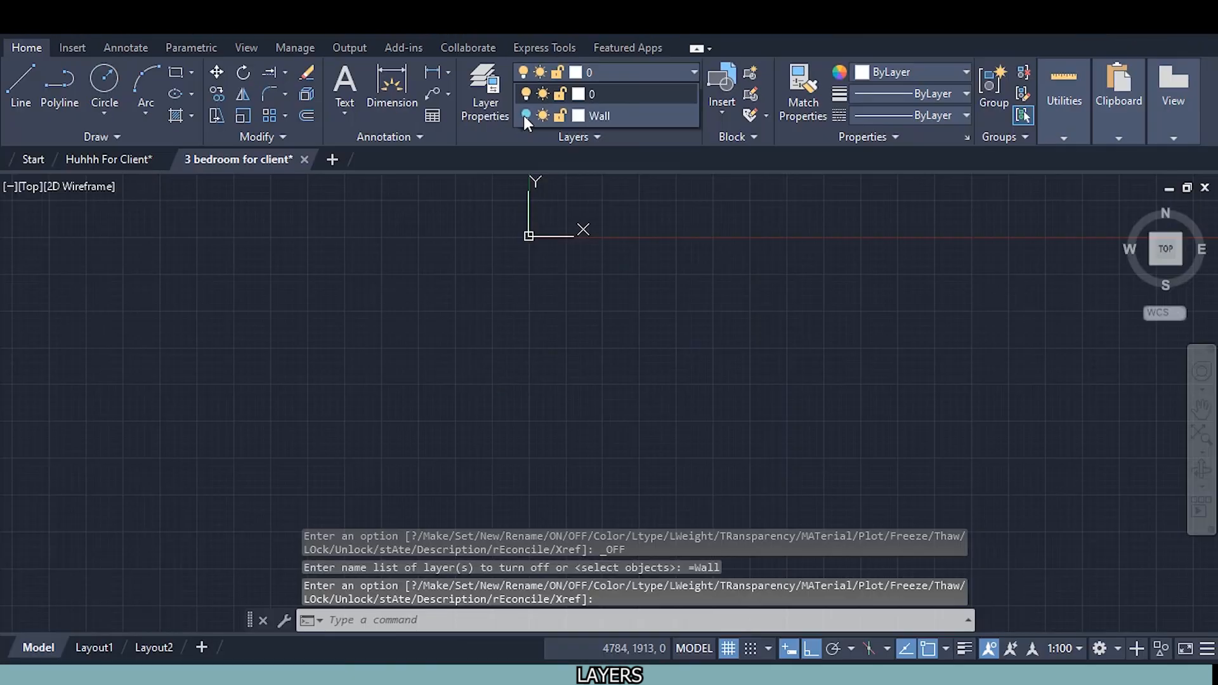
pyautogui.click(525, 115)
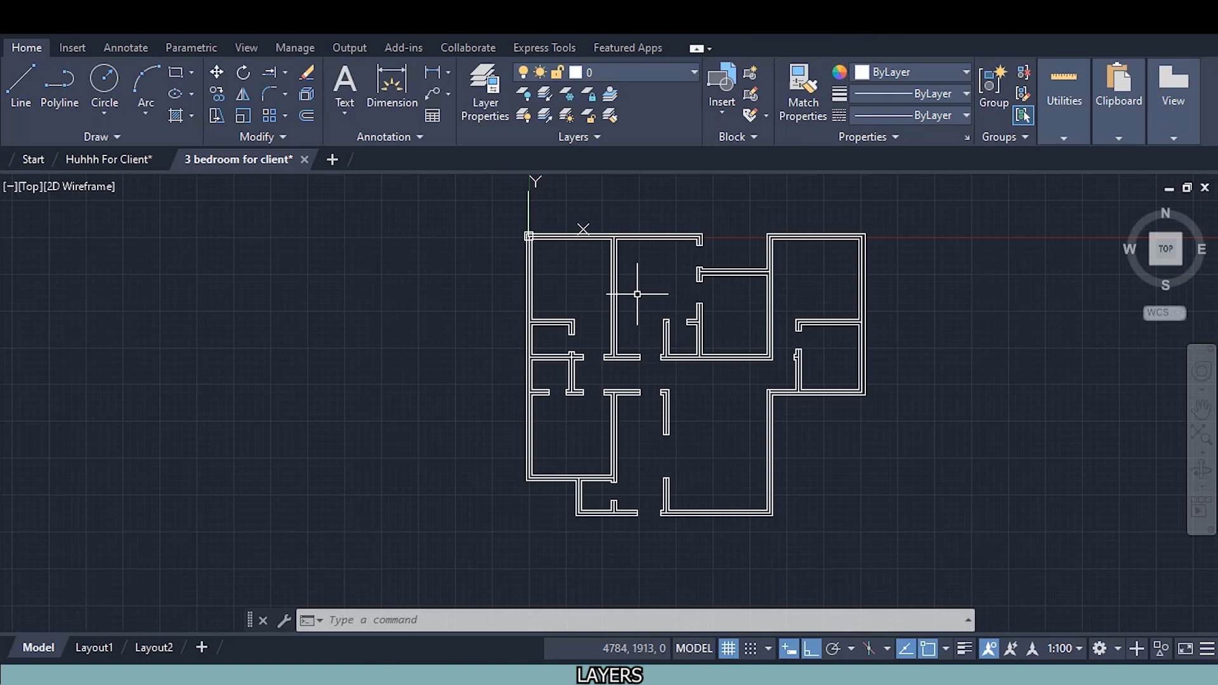
# Create a new layer named Door and close the layer manager
pyautogui.moveTo(706, 327); pyautogui.dragTo(545, 320, button='middle')
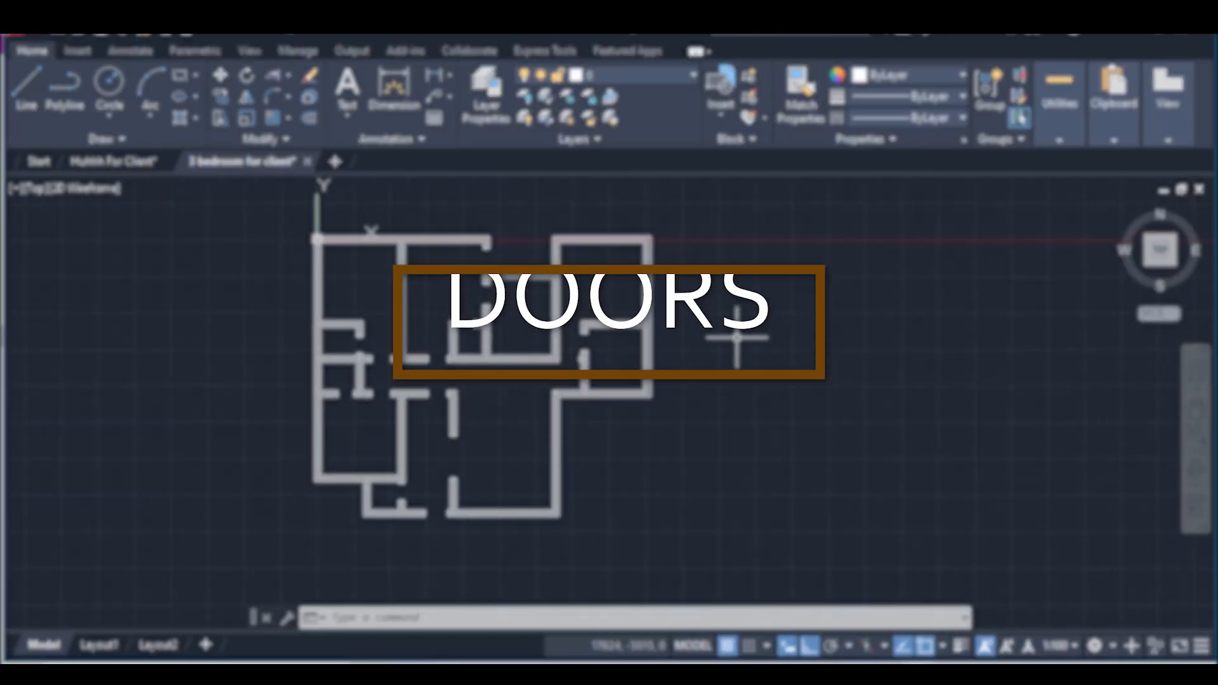
pyautogui.scroll(2, 735, 336)
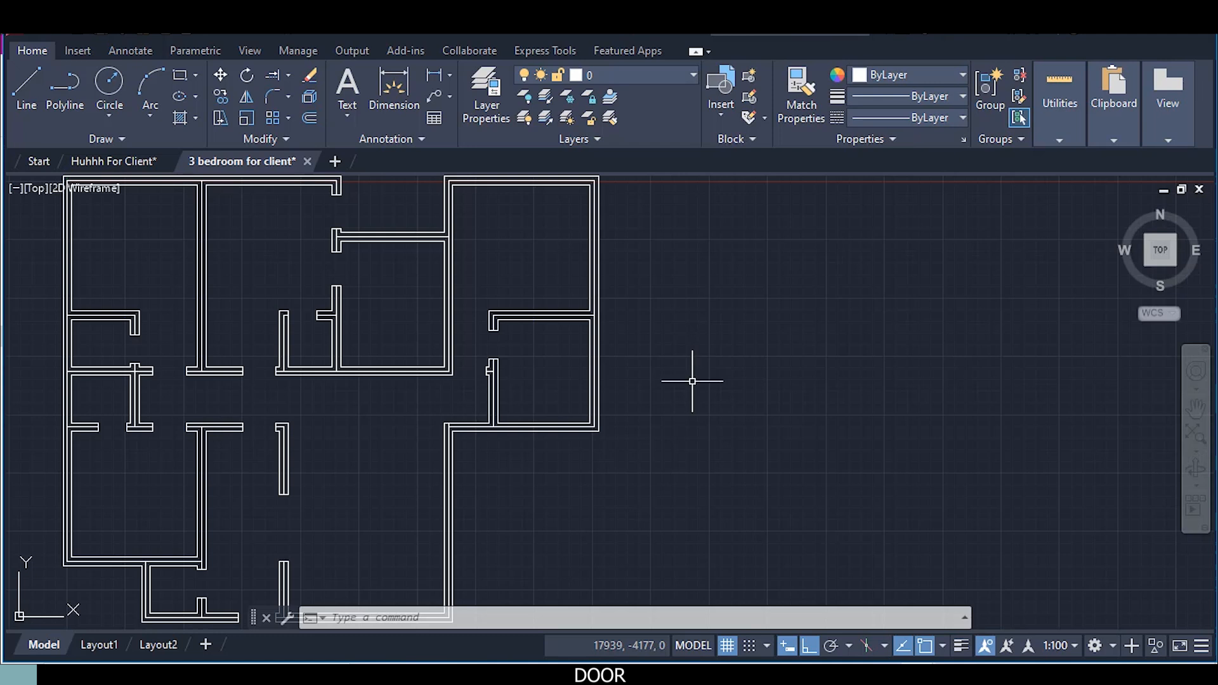
pyautogui.click(512, 105)
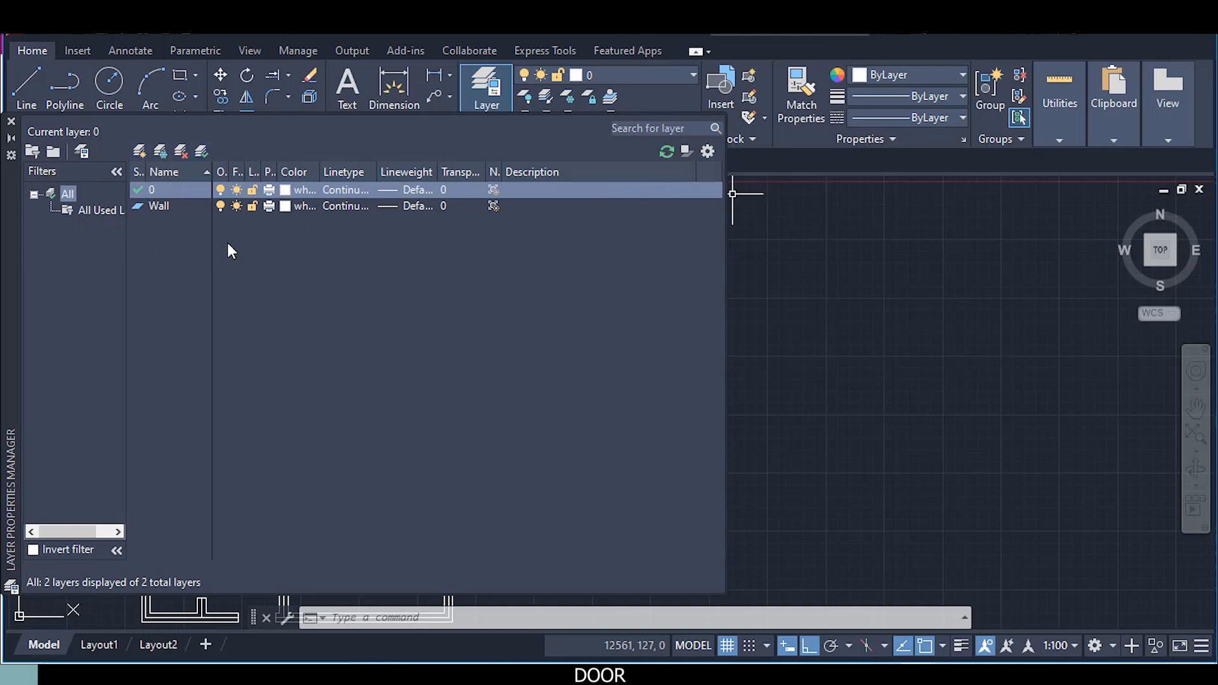
pyautogui.click(140, 154)
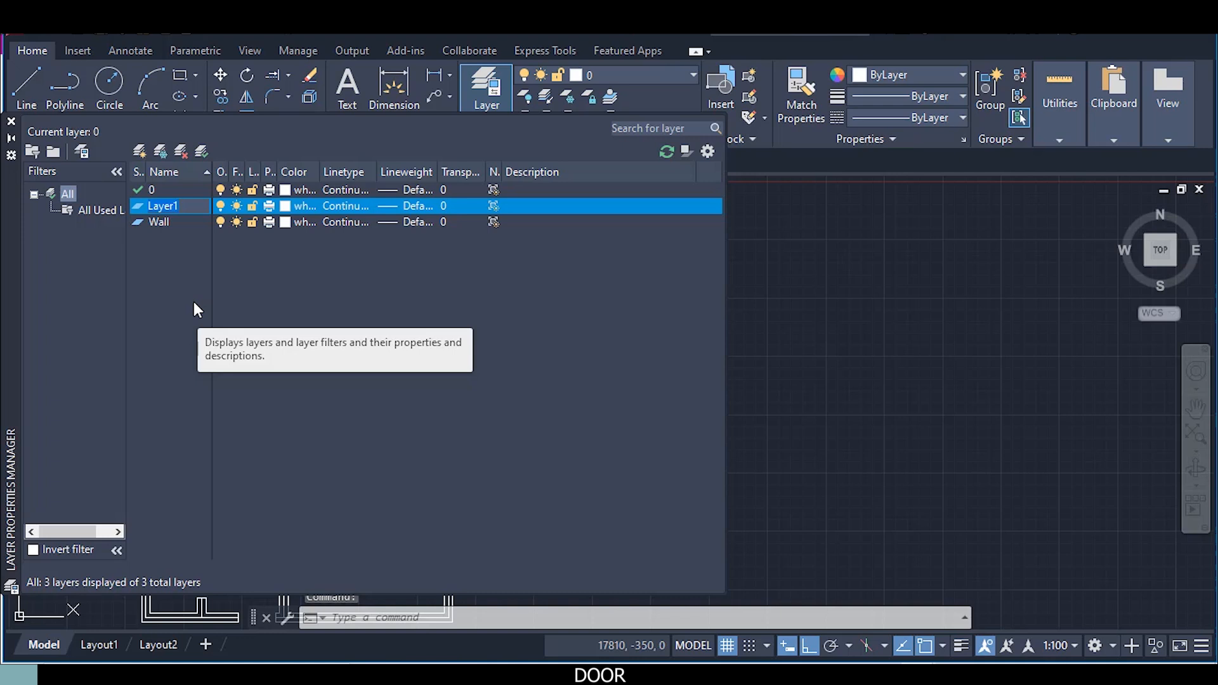
pyautogui.write('Door')
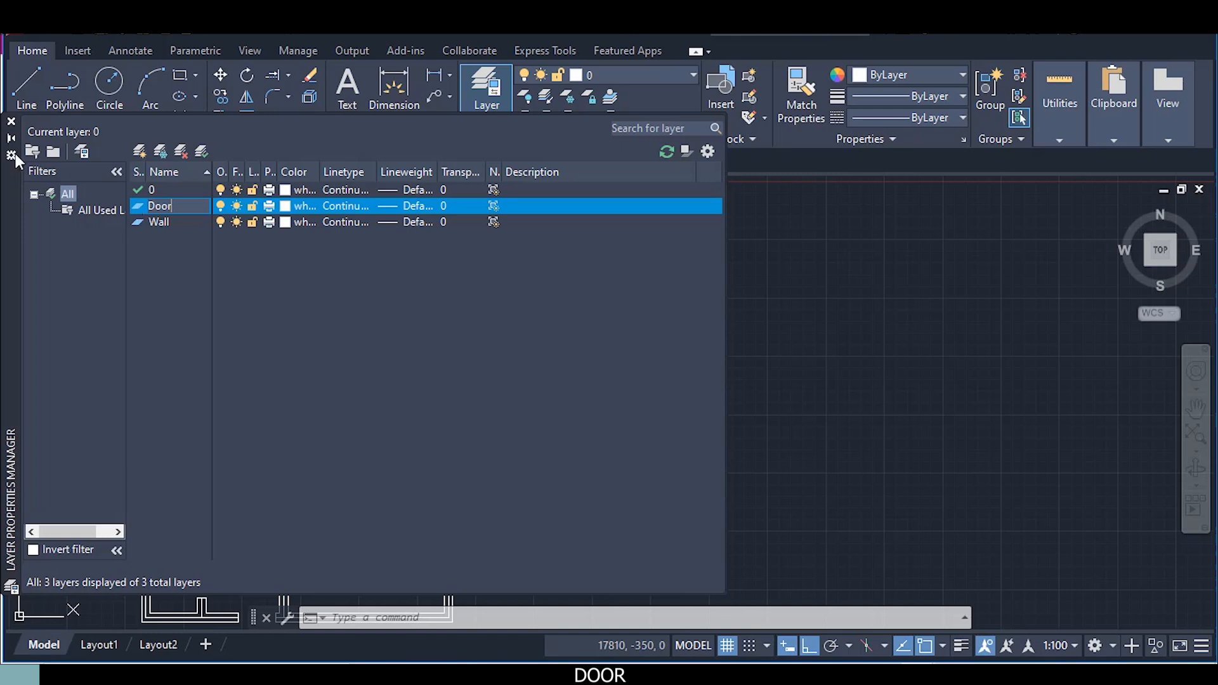
pyautogui.click(10, 121)
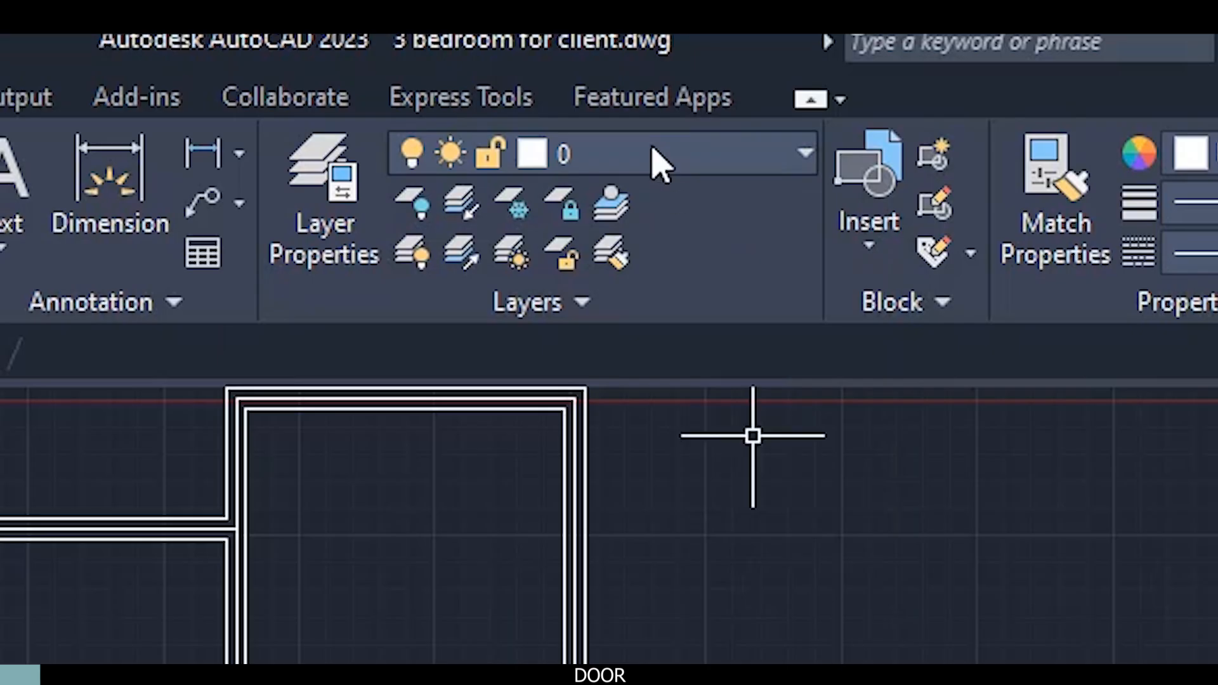
# Make Door the current layer
pyautogui.click(653, 150)
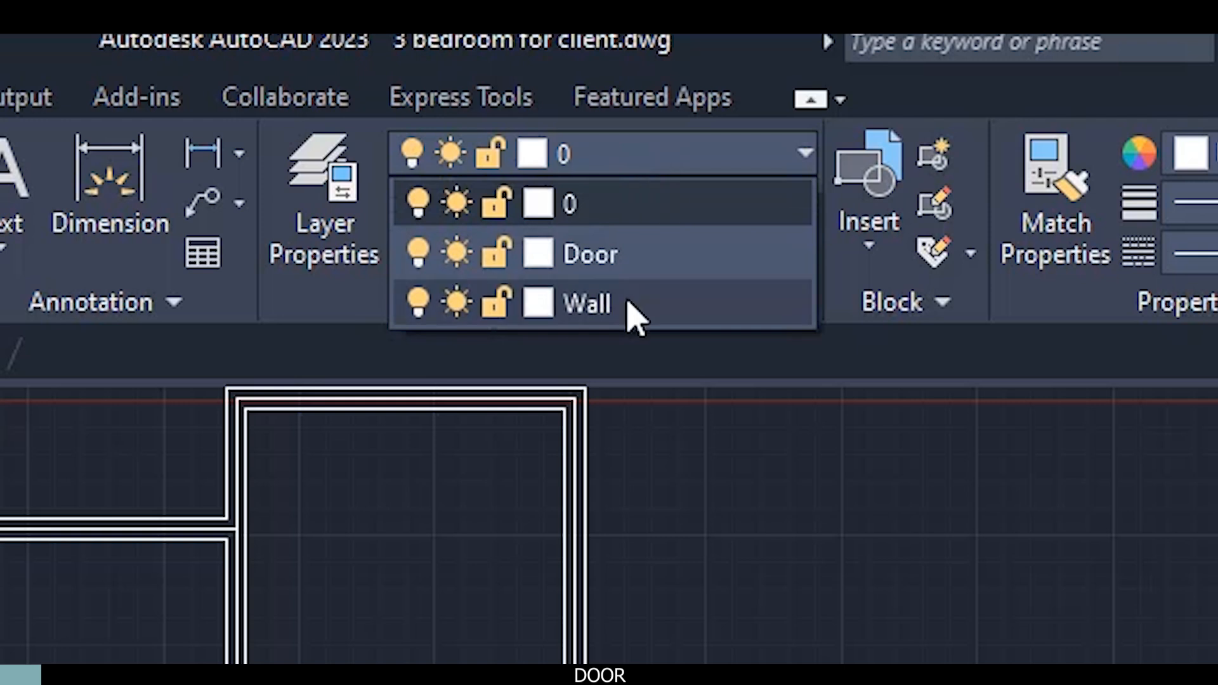
pyautogui.click(634, 305)
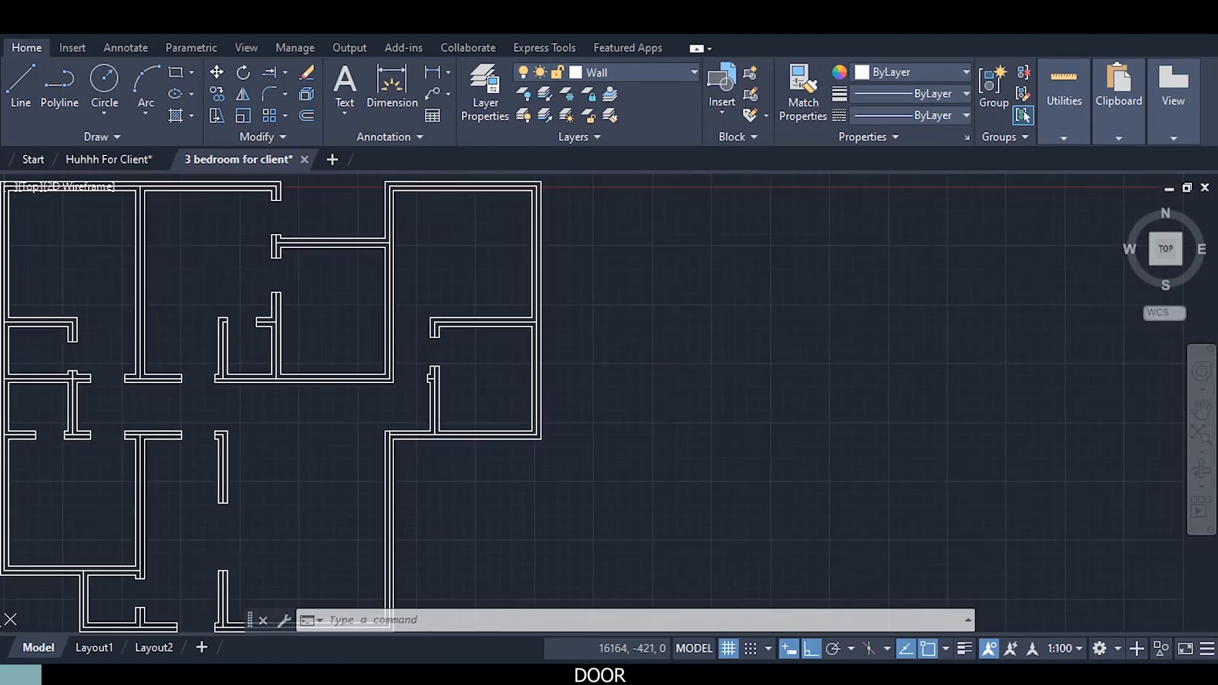
pyautogui.click(600, 74)
pyautogui.click(587, 123)
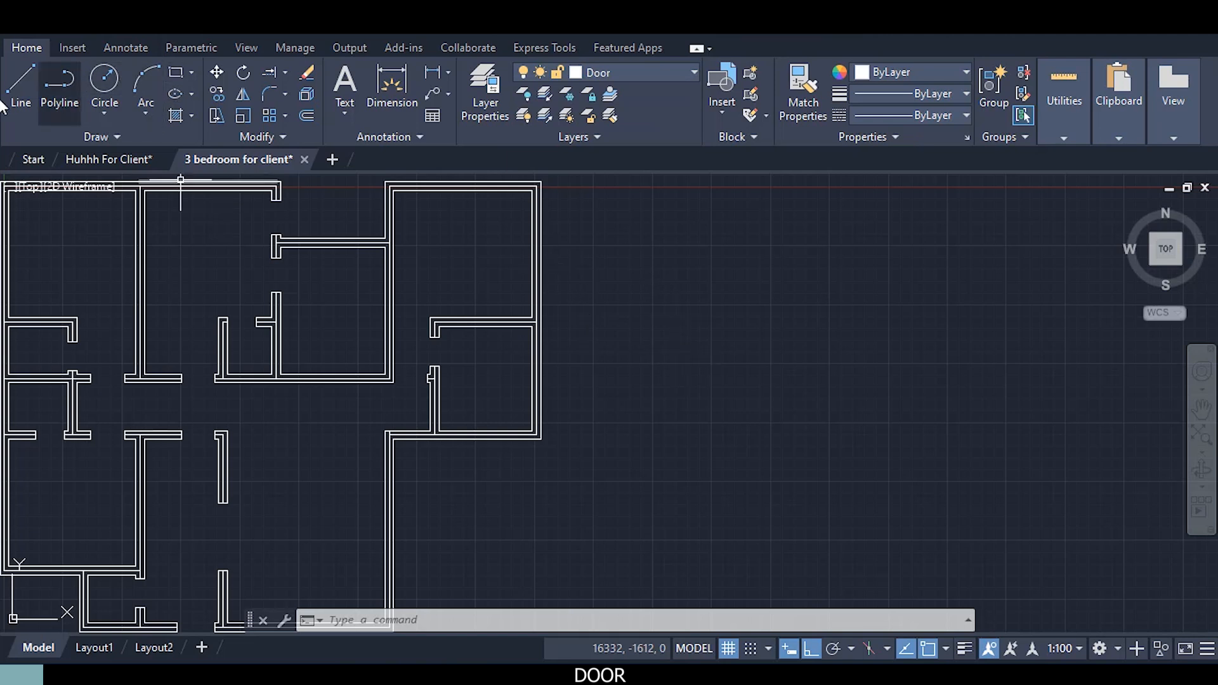
# Draw a 900 mm horizontal line in the empty area east of the floor plan
pyautogui.click(23, 102)
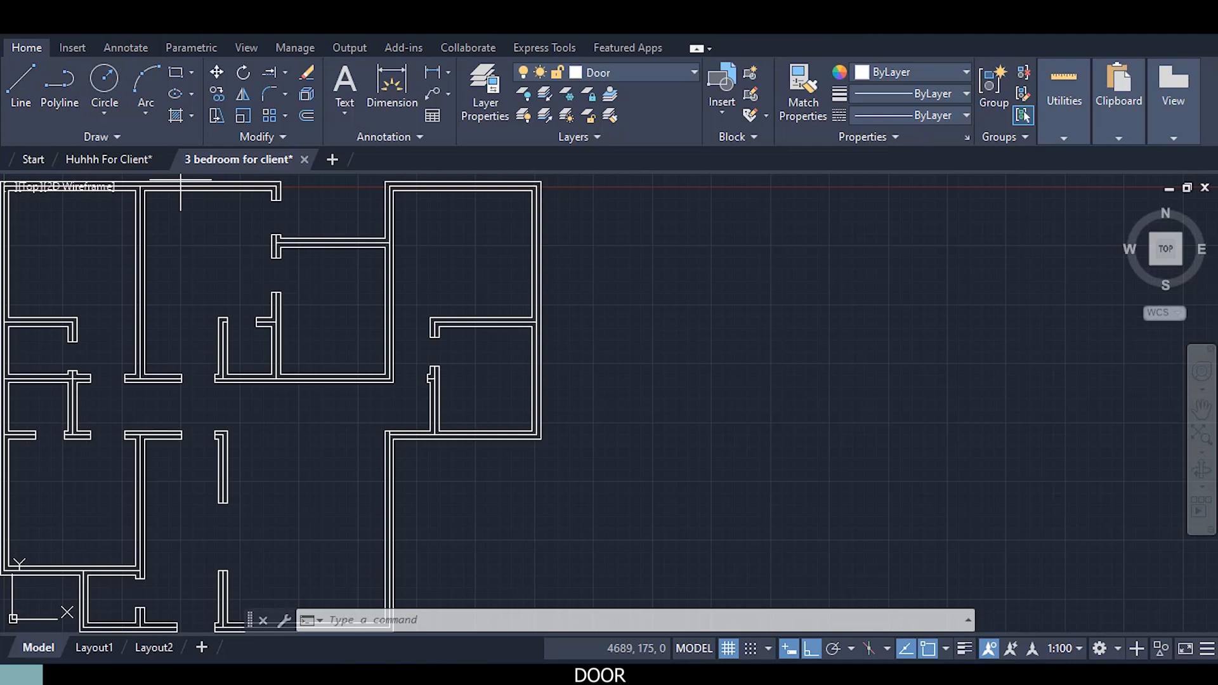
pyautogui.scroll(3, 637, 376)
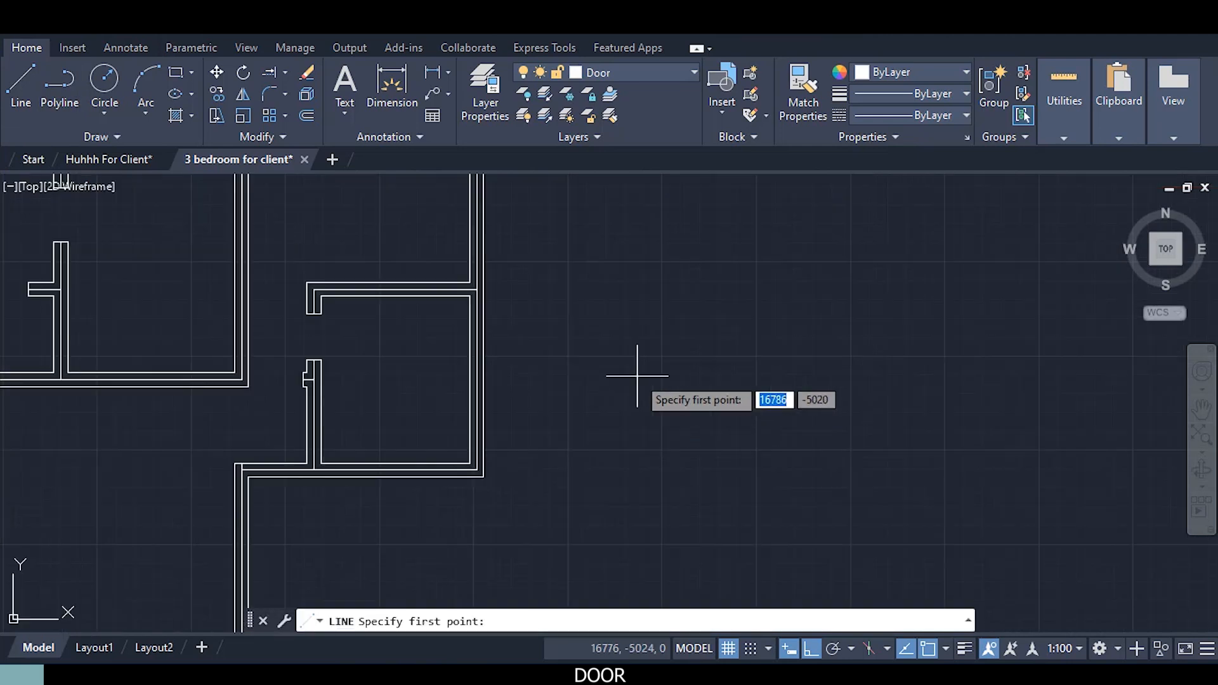
pyautogui.click(624, 321)
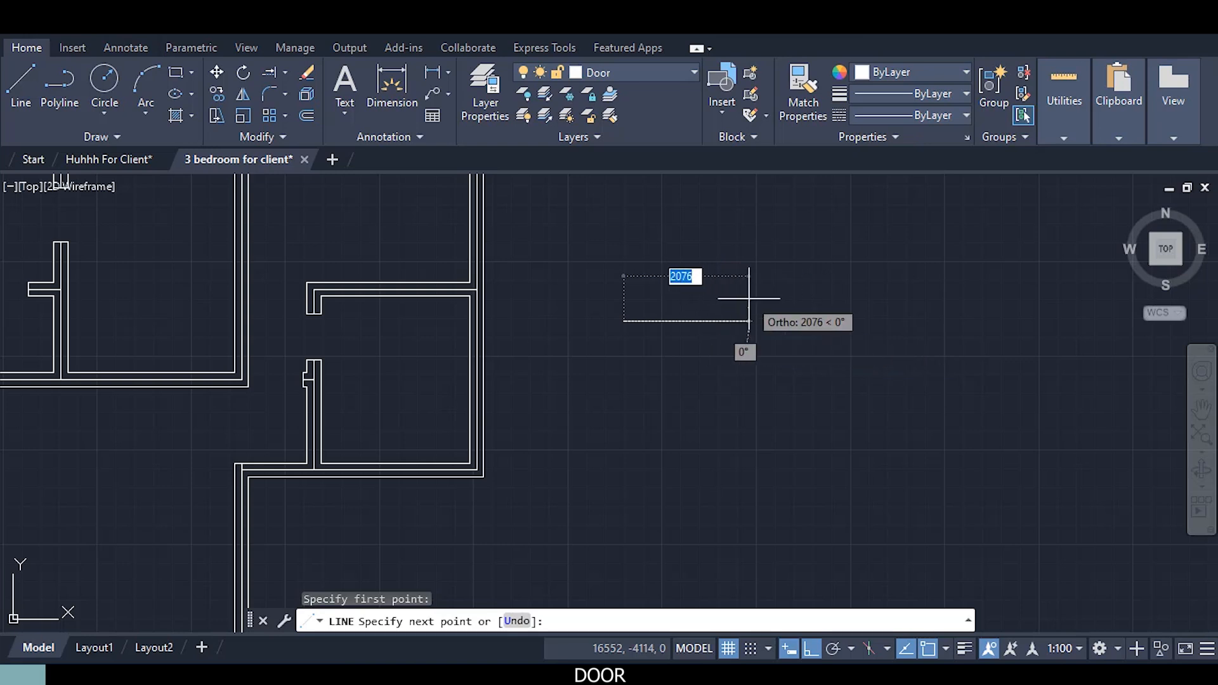
pyautogui.write('900')
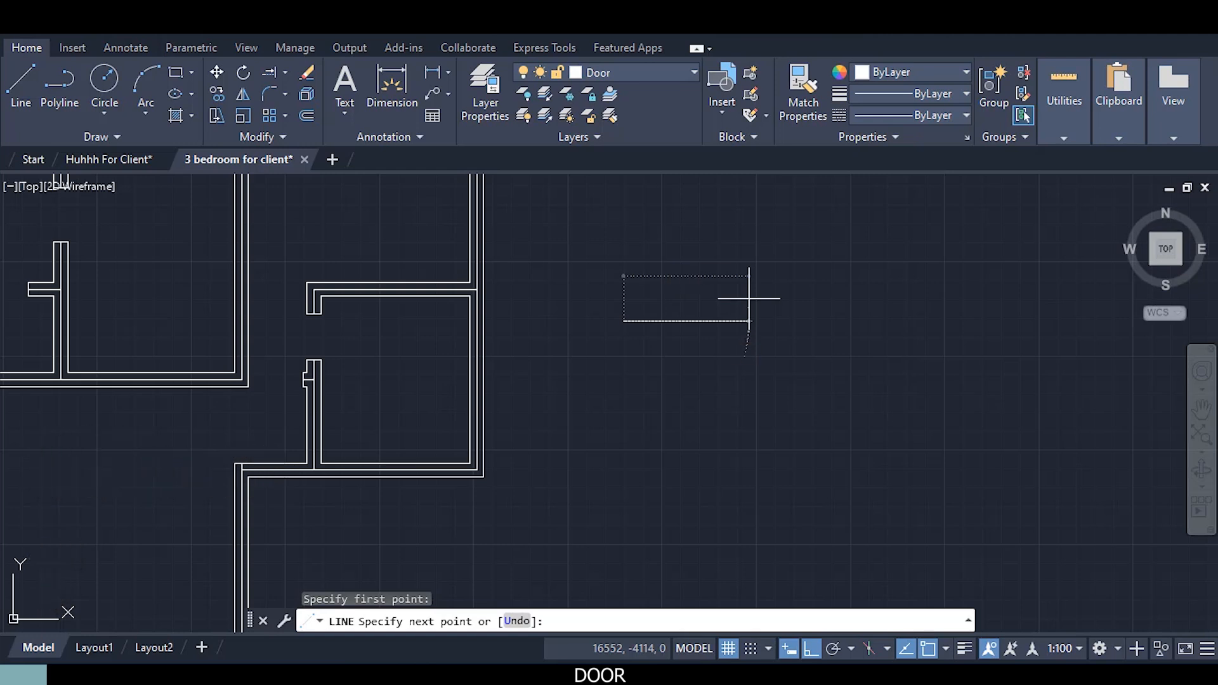
pyautogui.press('Return')
pyautogui.press('Return')
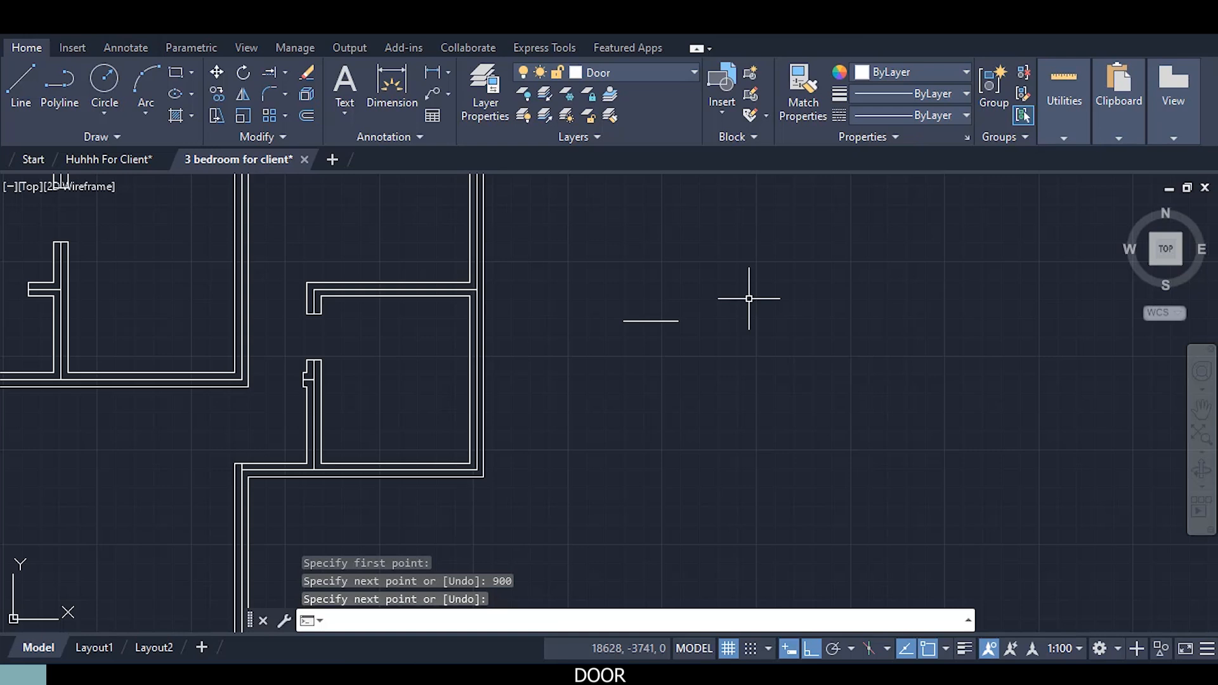
# Draw a rectangle 50 mm wide and 100 mm high upward from the west endpoint of the 900 mm line
pyautogui.scroll(2, 704, 305)
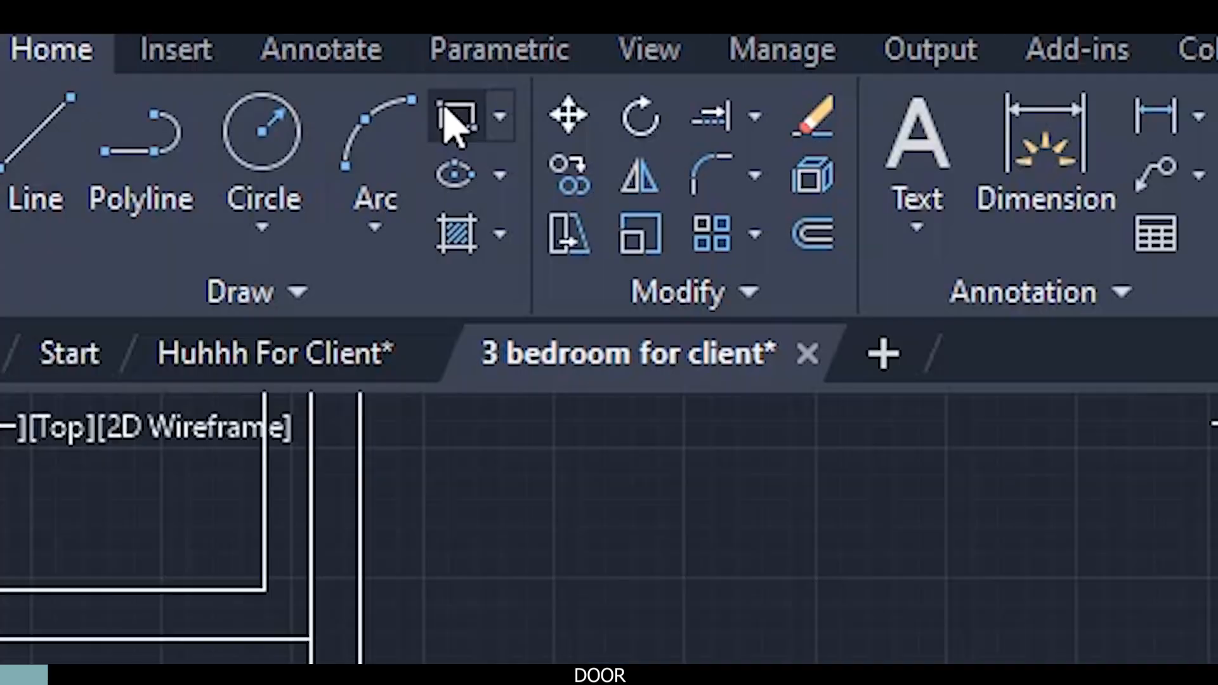
pyautogui.click(455, 121)
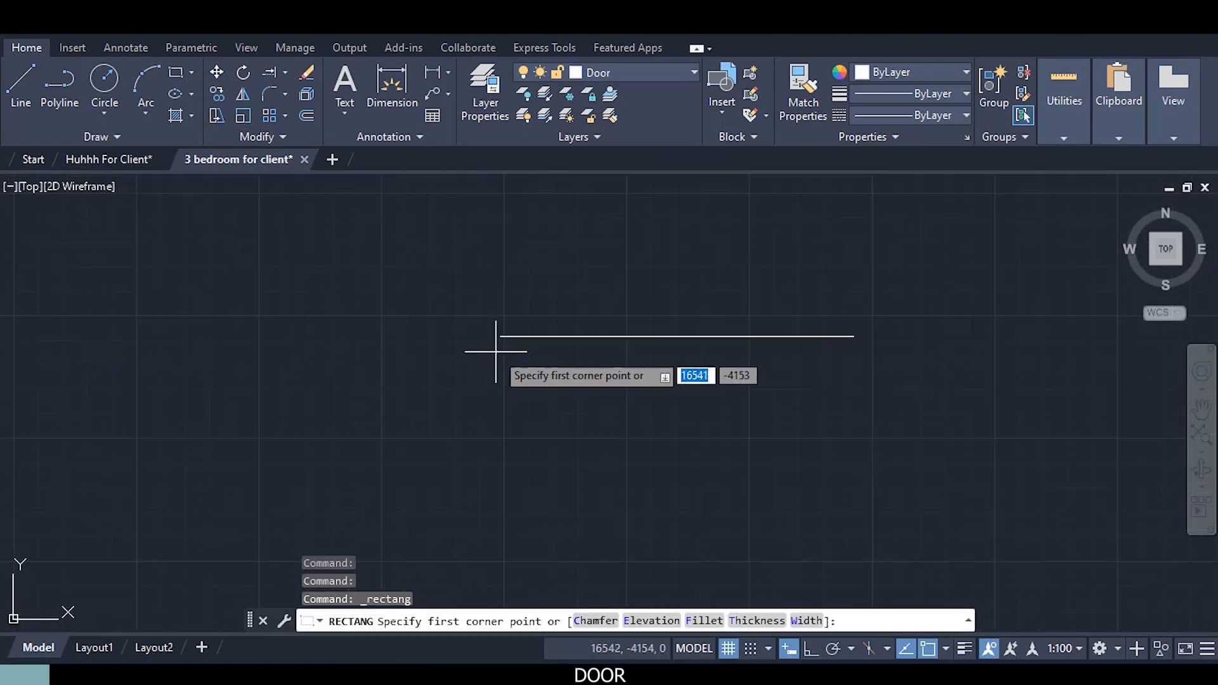
pyautogui.scroll(6, 501, 330)
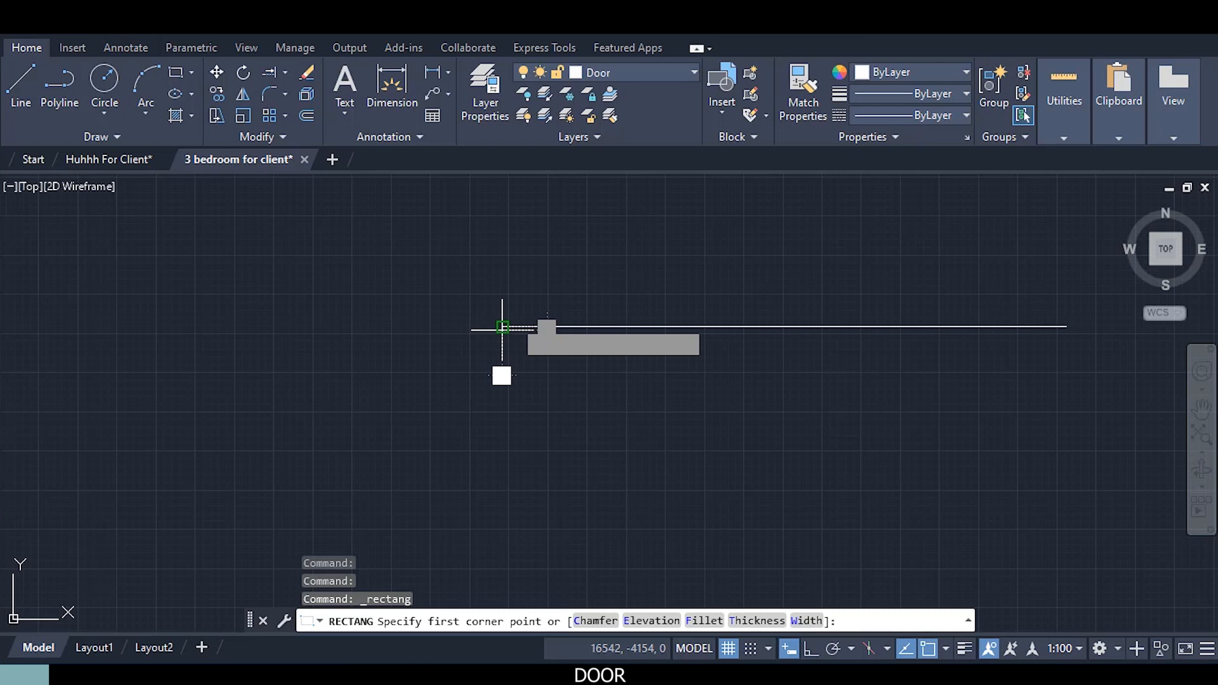
pyautogui.click(501, 327)
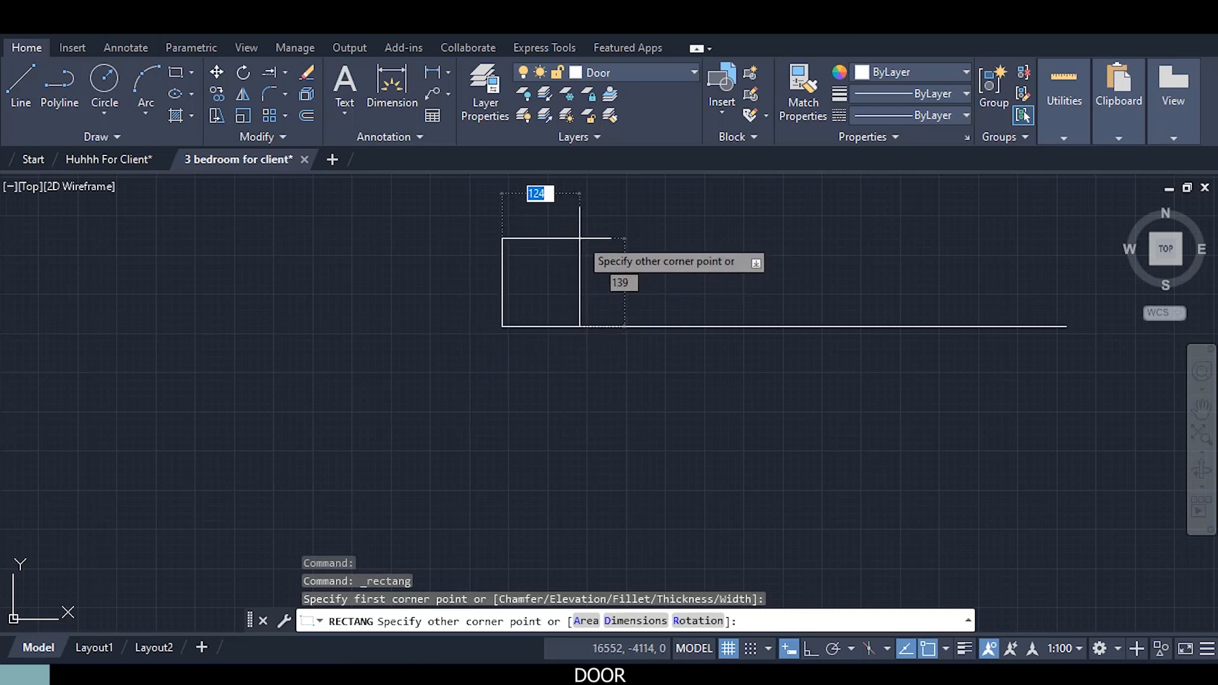
pyautogui.moveTo(566, 217); pyautogui.dragTo(553, 298, button='middle')
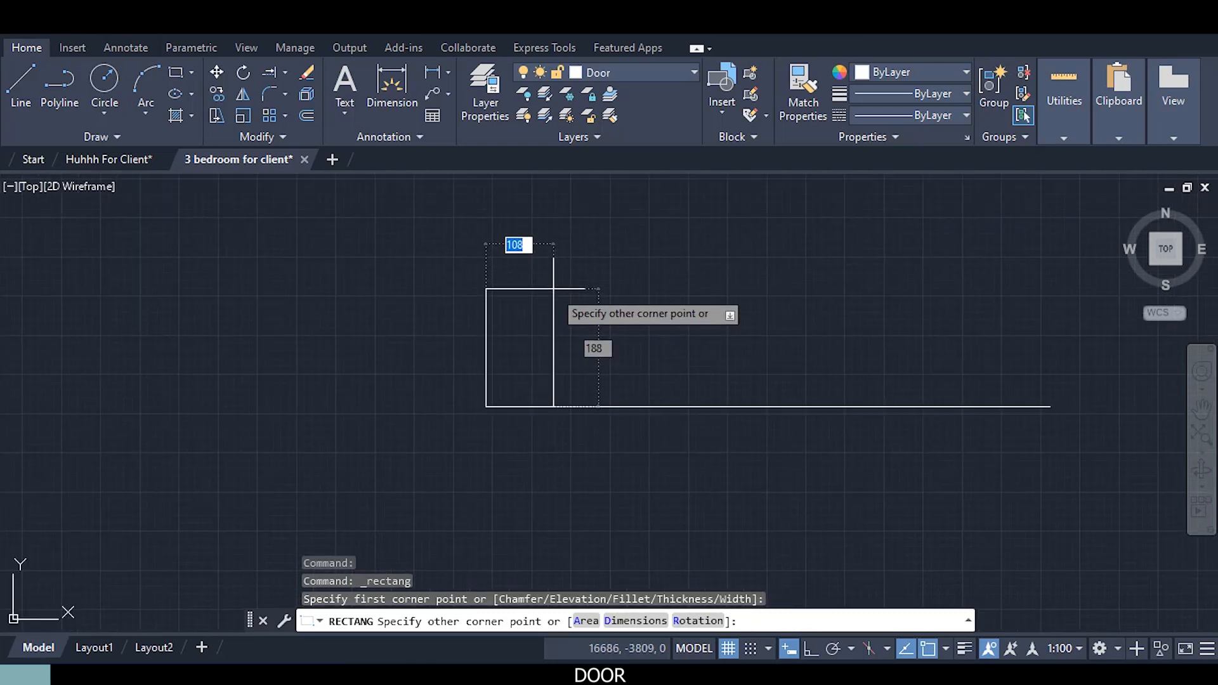
pyautogui.write('50')
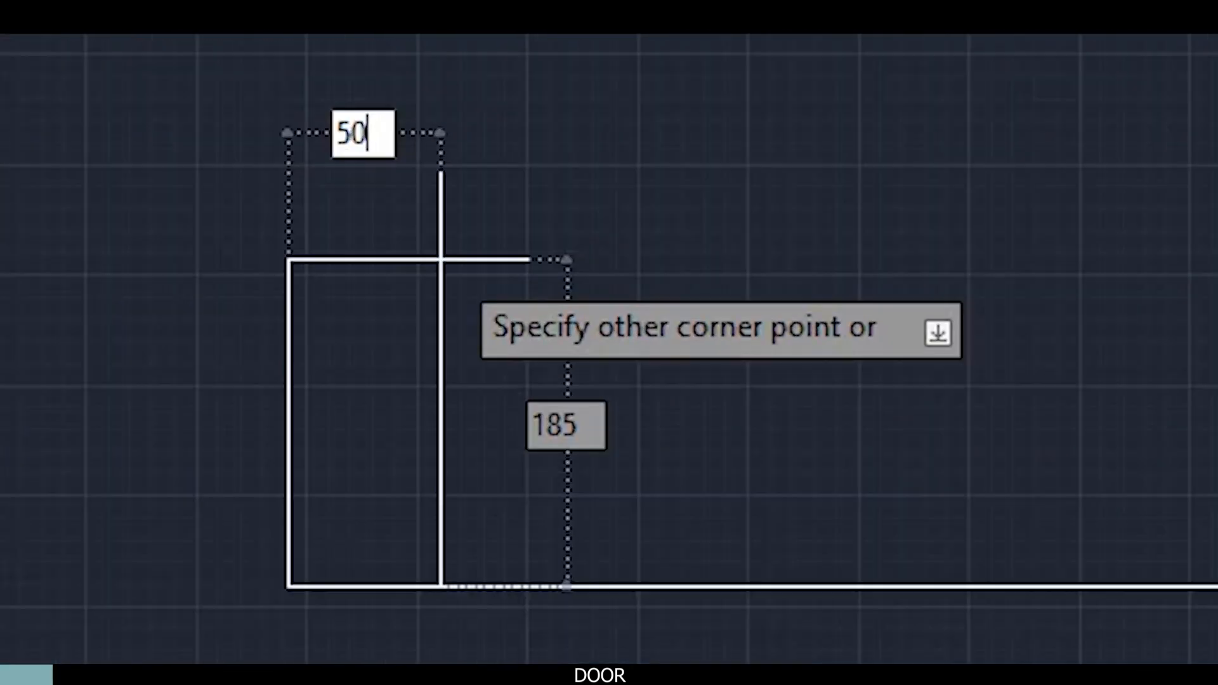
pyautogui.press('Tab')
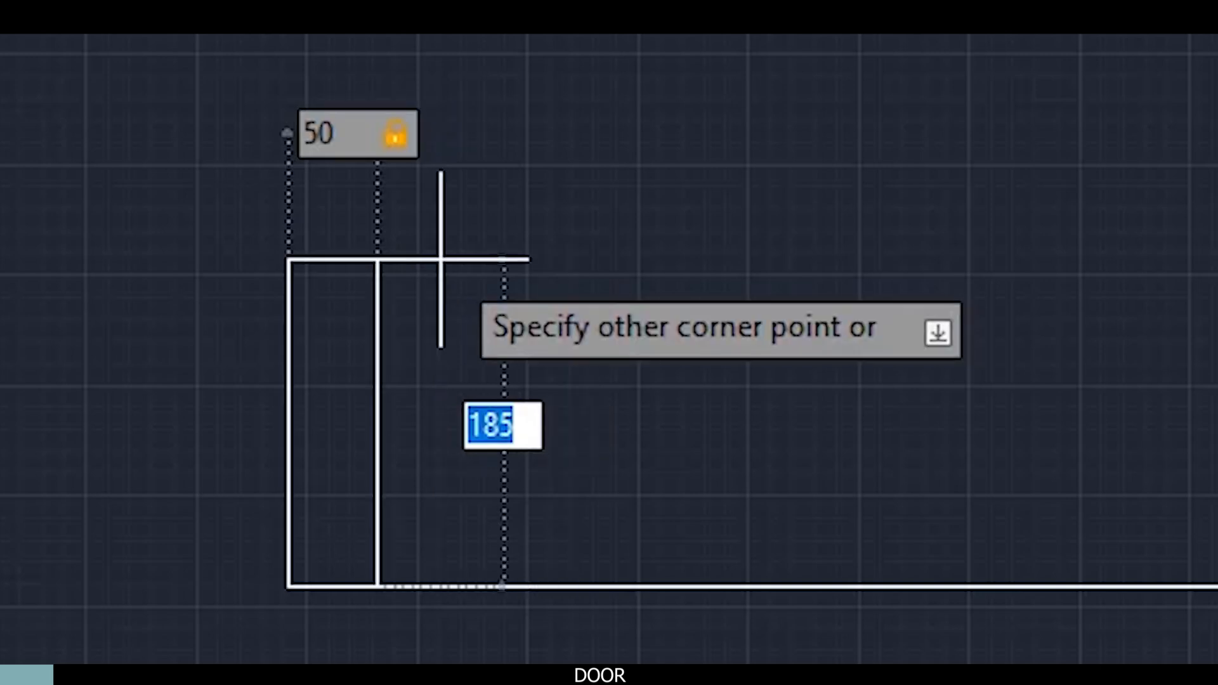
pyautogui.press('BackSpace')
pyautogui.write('1')
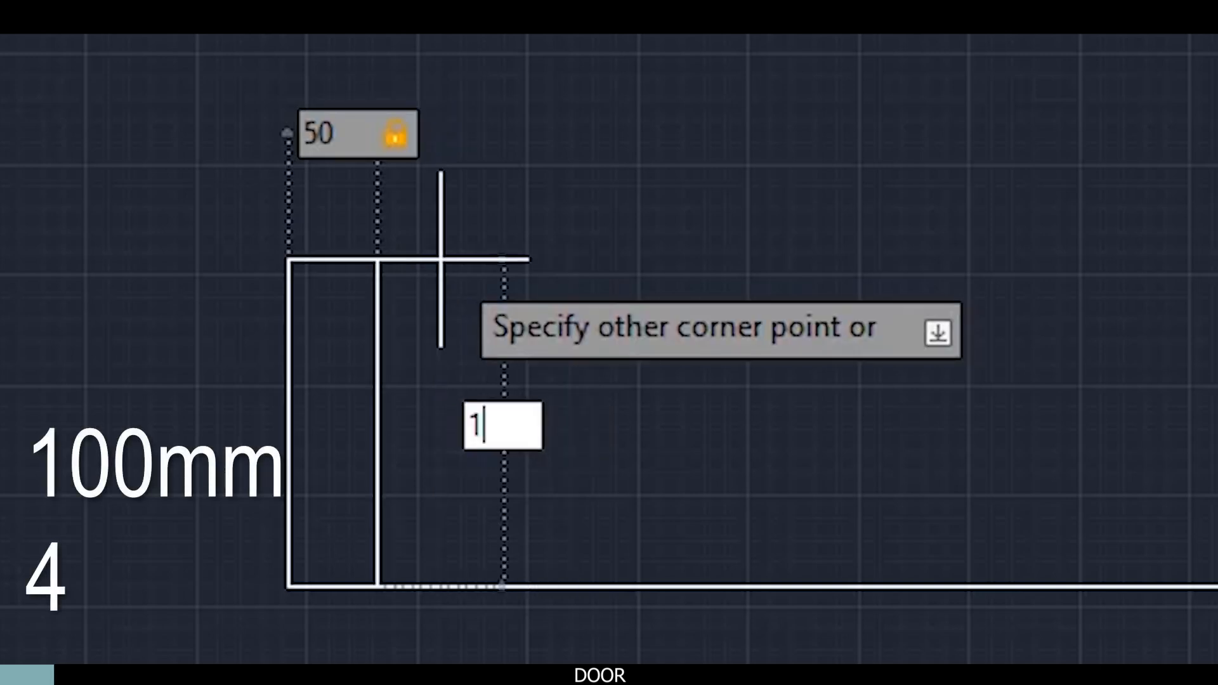
pyautogui.write('00')
pyautogui.press('Return')
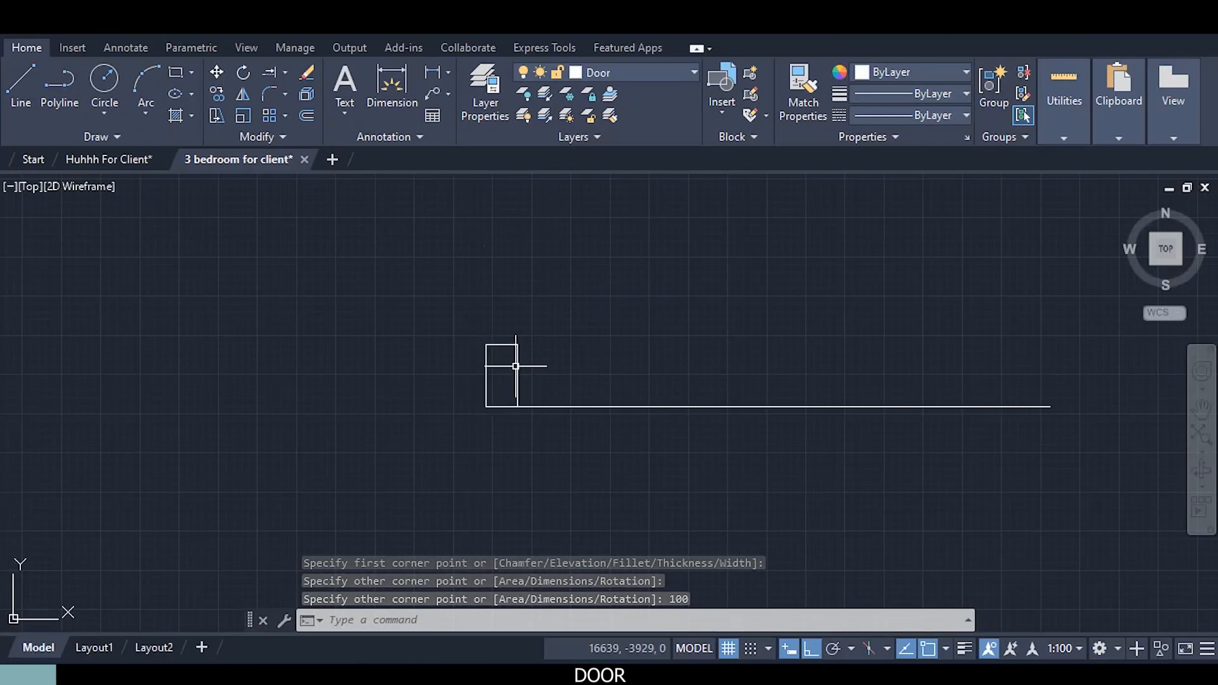
# Copy the 50 by 100 mm frame rectangle from its lower east corner to the east endpoint of the 900 mm line
pyautogui.click(516, 366)
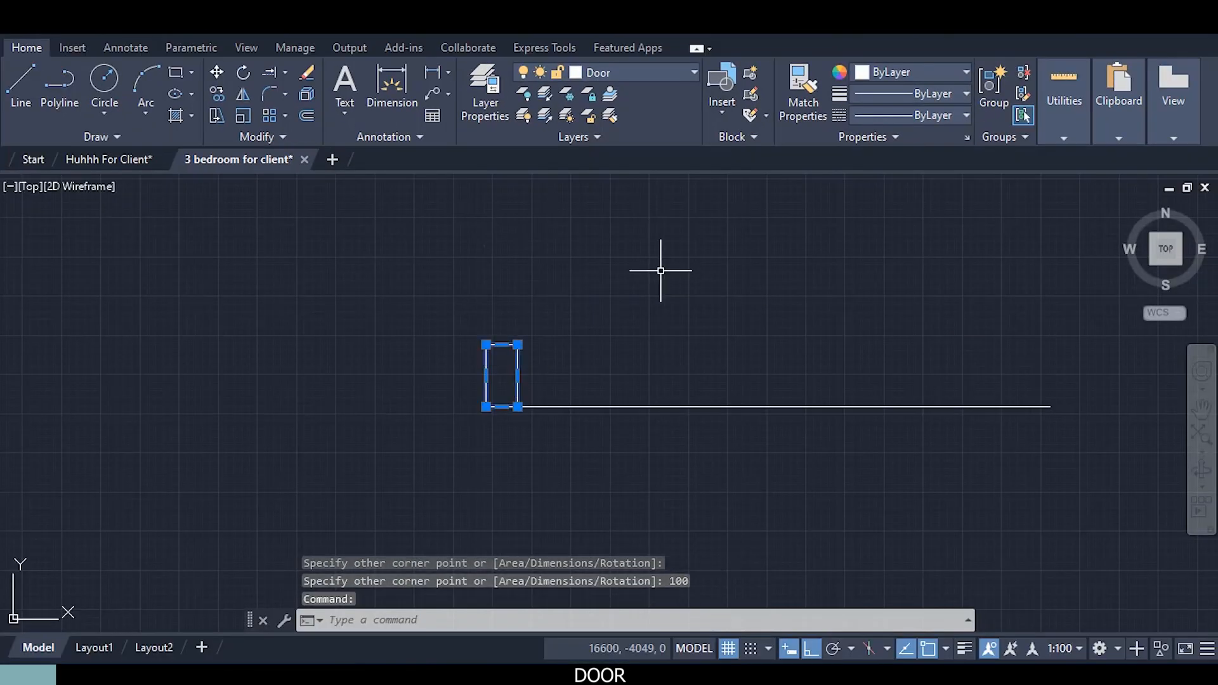
pyautogui.rightClick(660, 264)
pyautogui.click(727, 359)
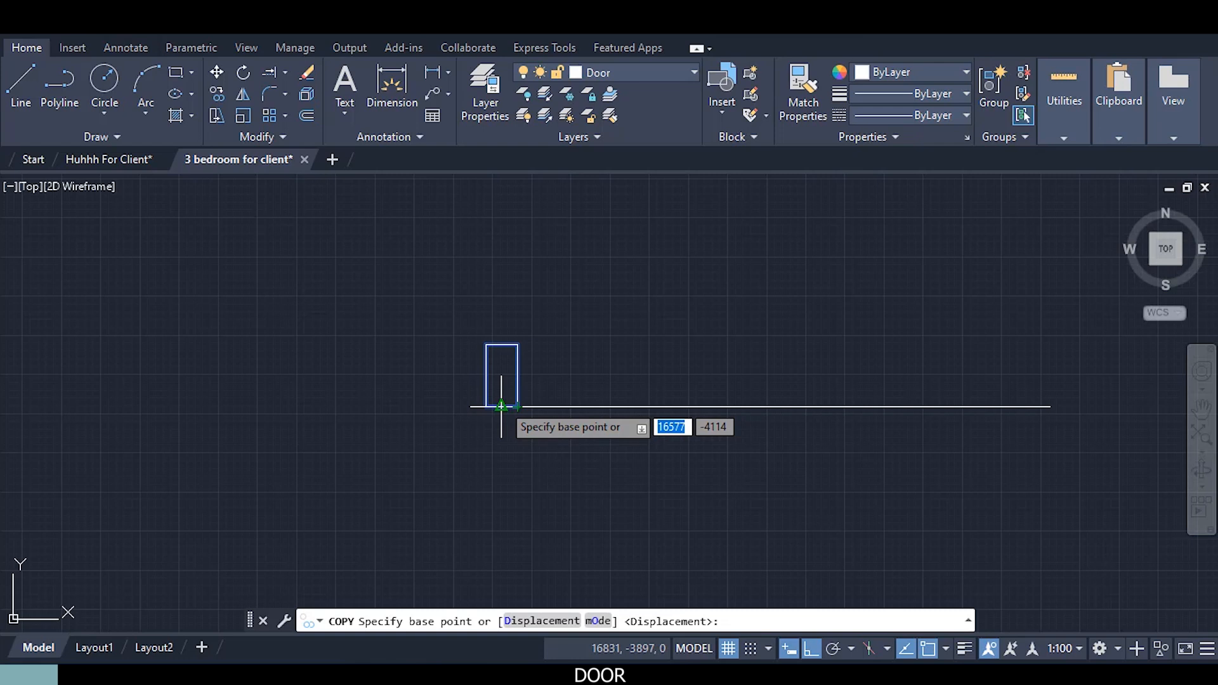
pyautogui.scroll(4, 501, 406)
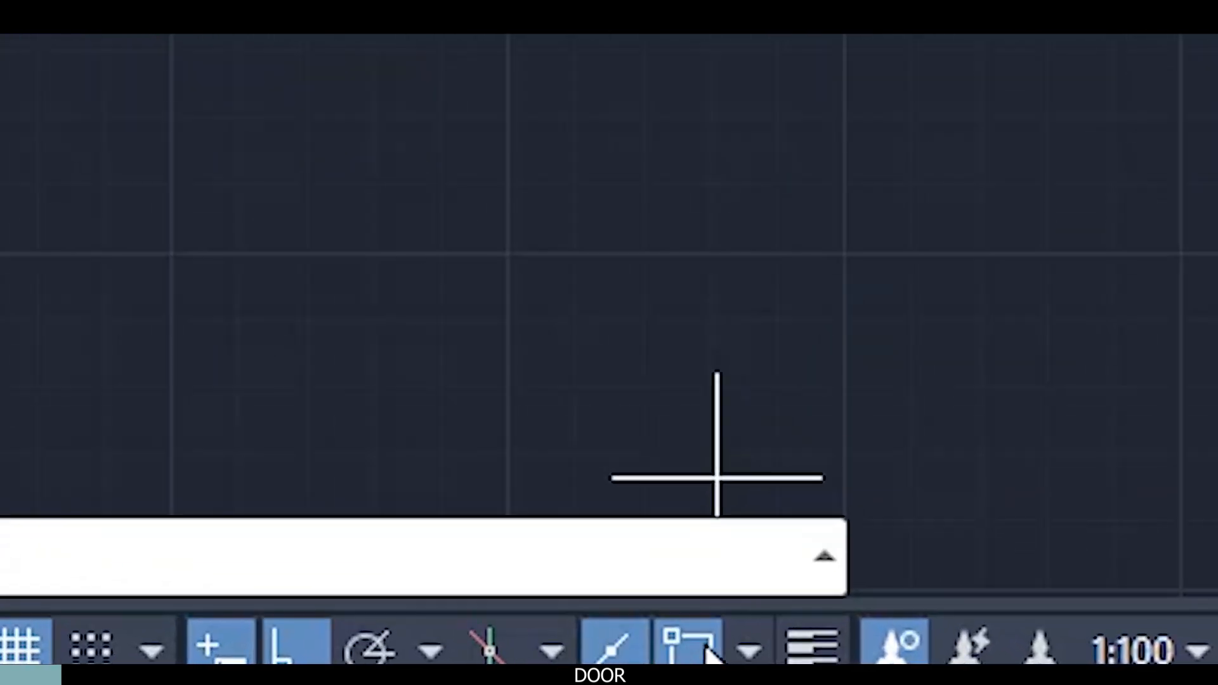
pyautogui.click(750, 650)
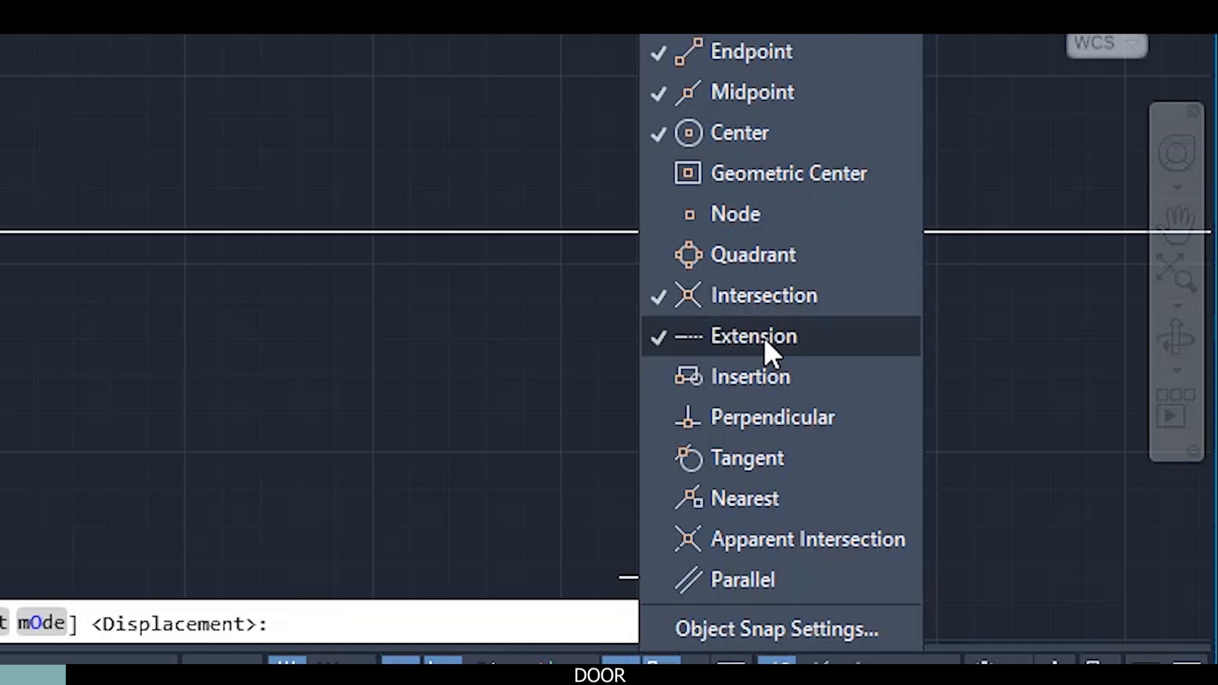
pyautogui.click(694, 661)
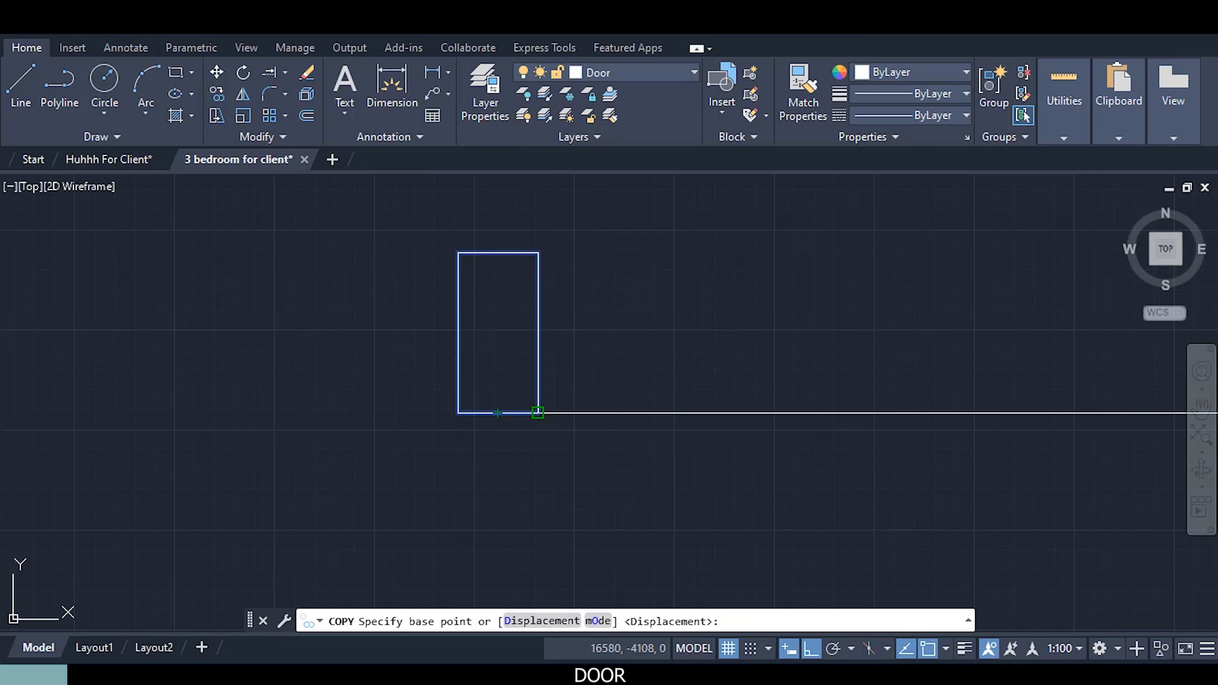
pyautogui.click(537, 412)
pyautogui.scroll(-8, 719, 406)
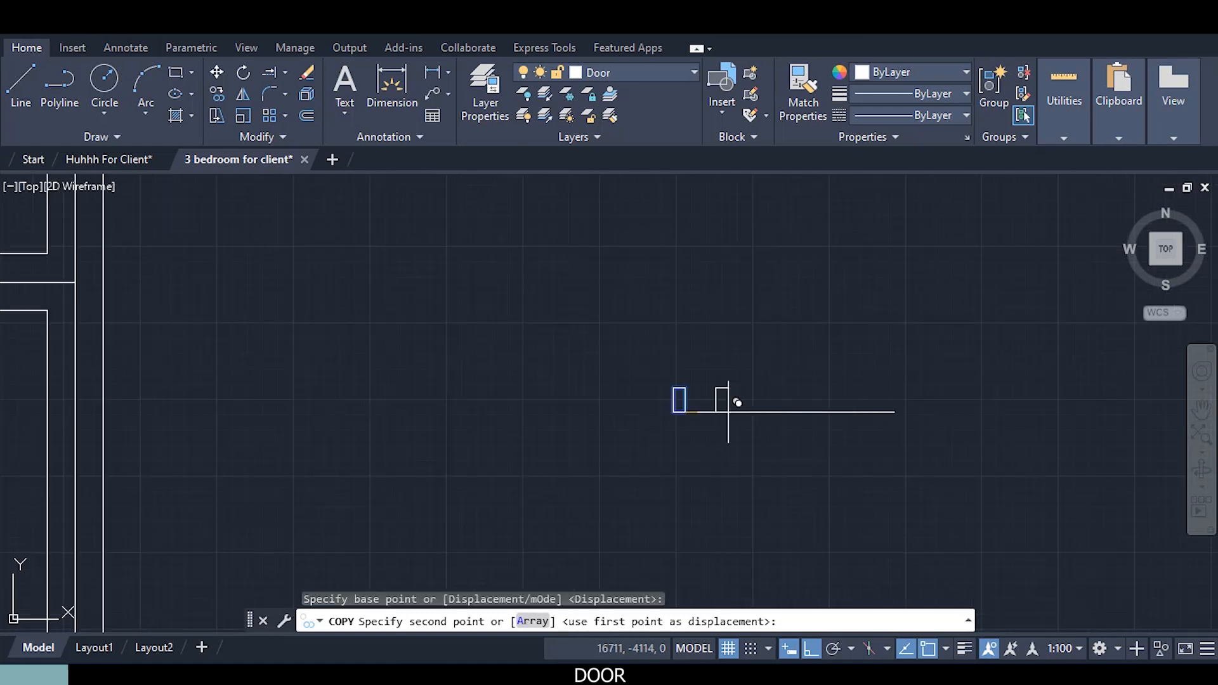
pyautogui.click(893, 411)
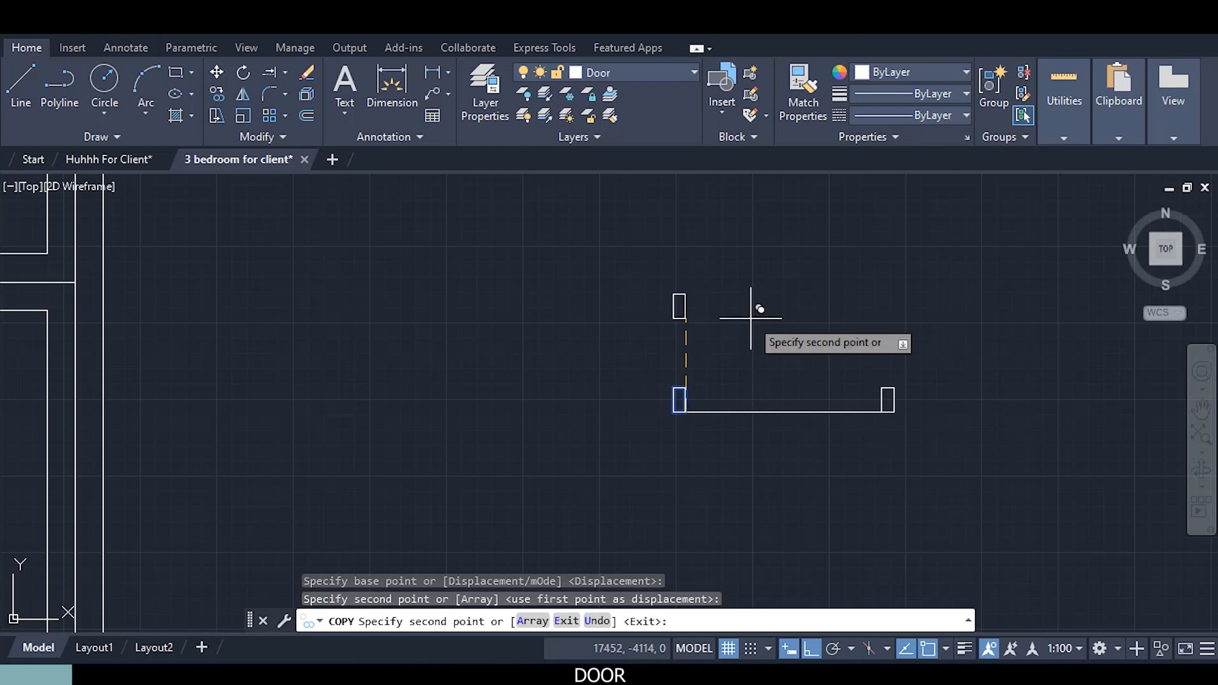
pyautogui.press('Escape')
# Draw a quarter-circle swing arc with Start, Center, End from the west frame's inner upper corner, centred on the east frame's inner upper corner
pyautogui.moveTo(799, 359); pyautogui.dragTo(600, 423, button='middle')
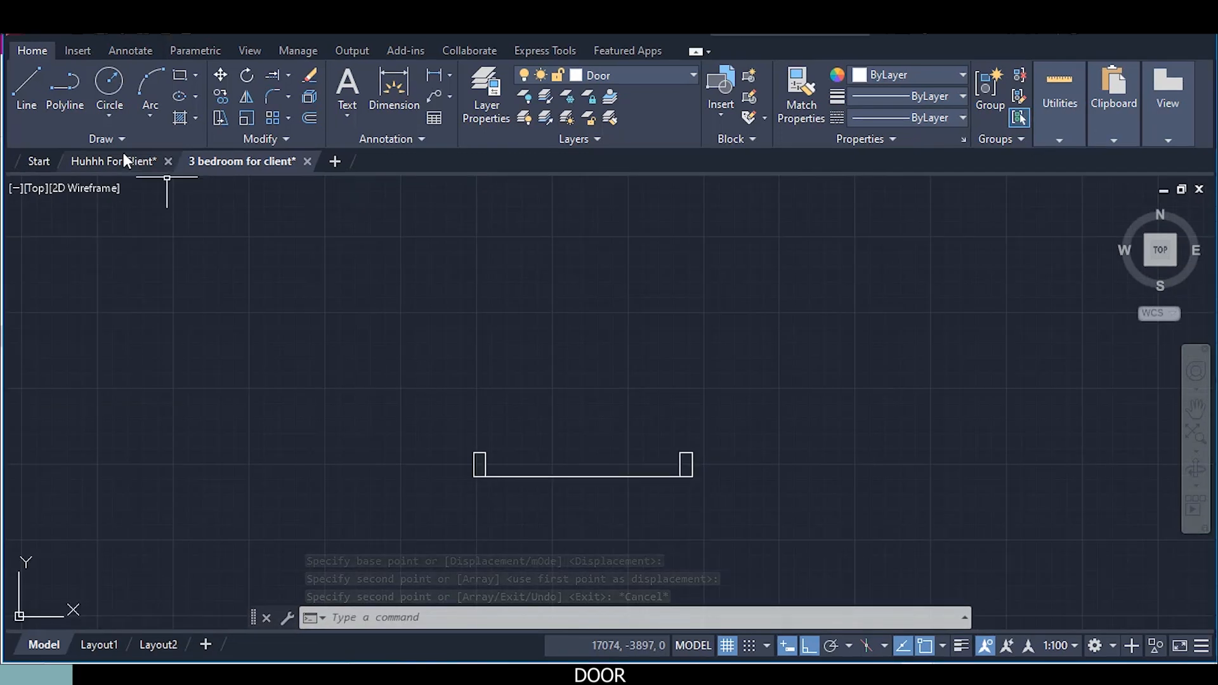
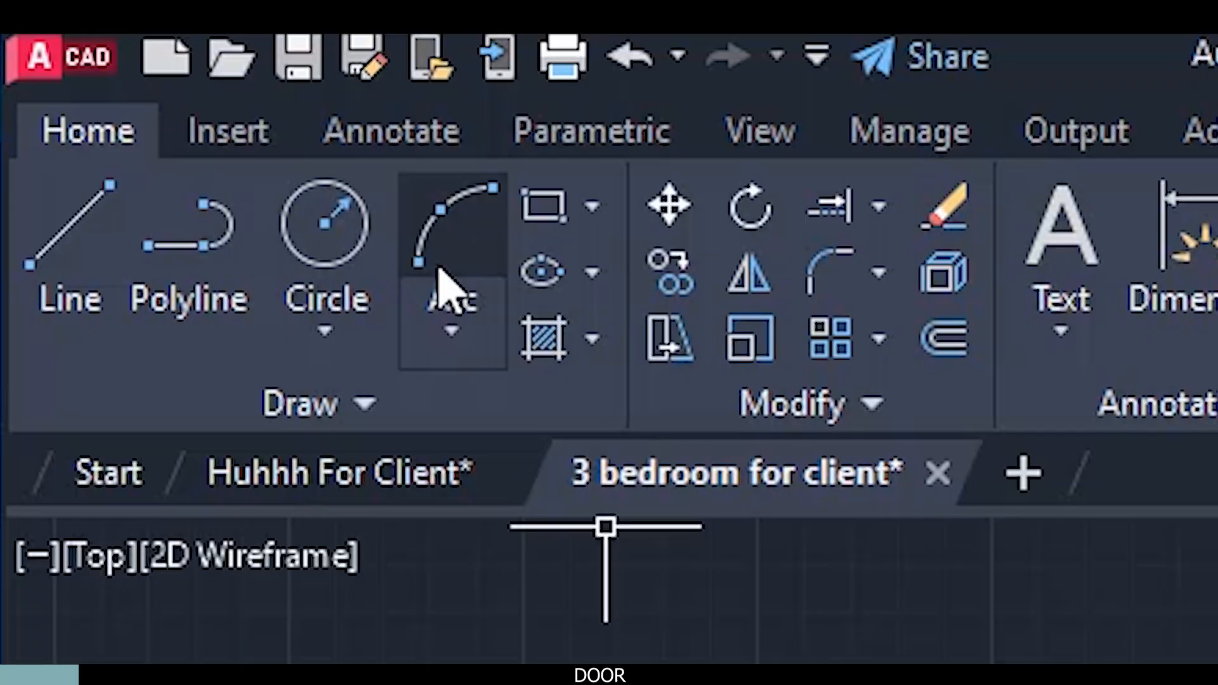
pyautogui.click(450, 333)
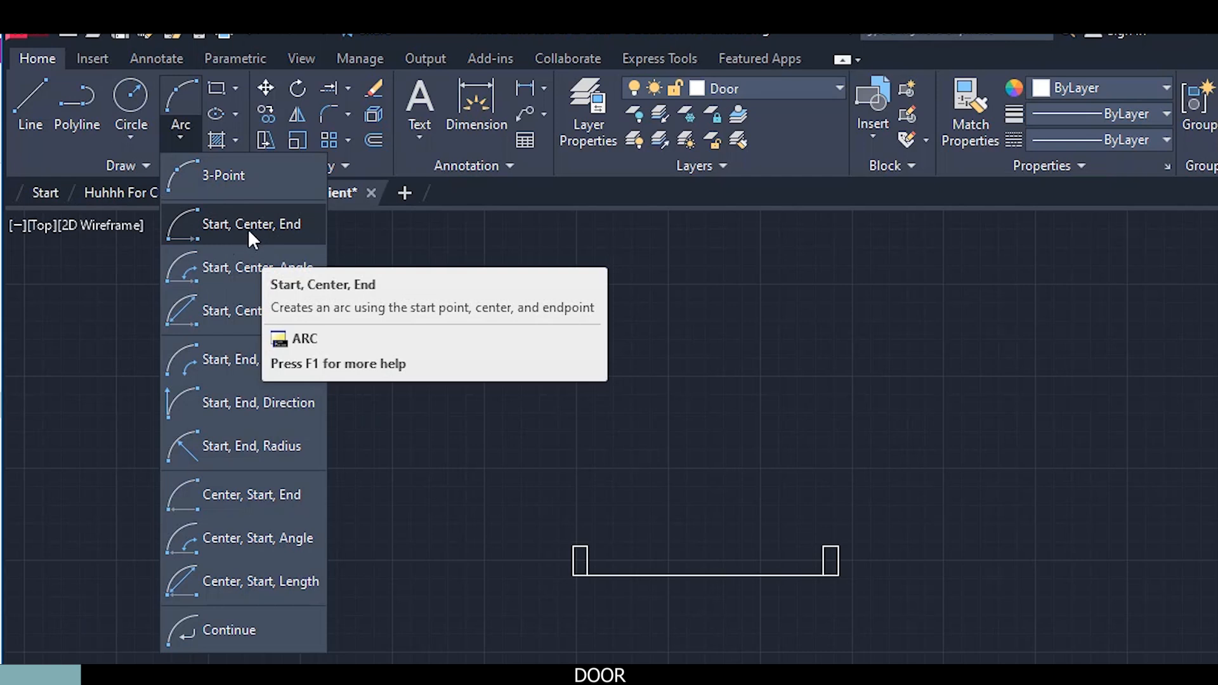
pyautogui.click(269, 229)
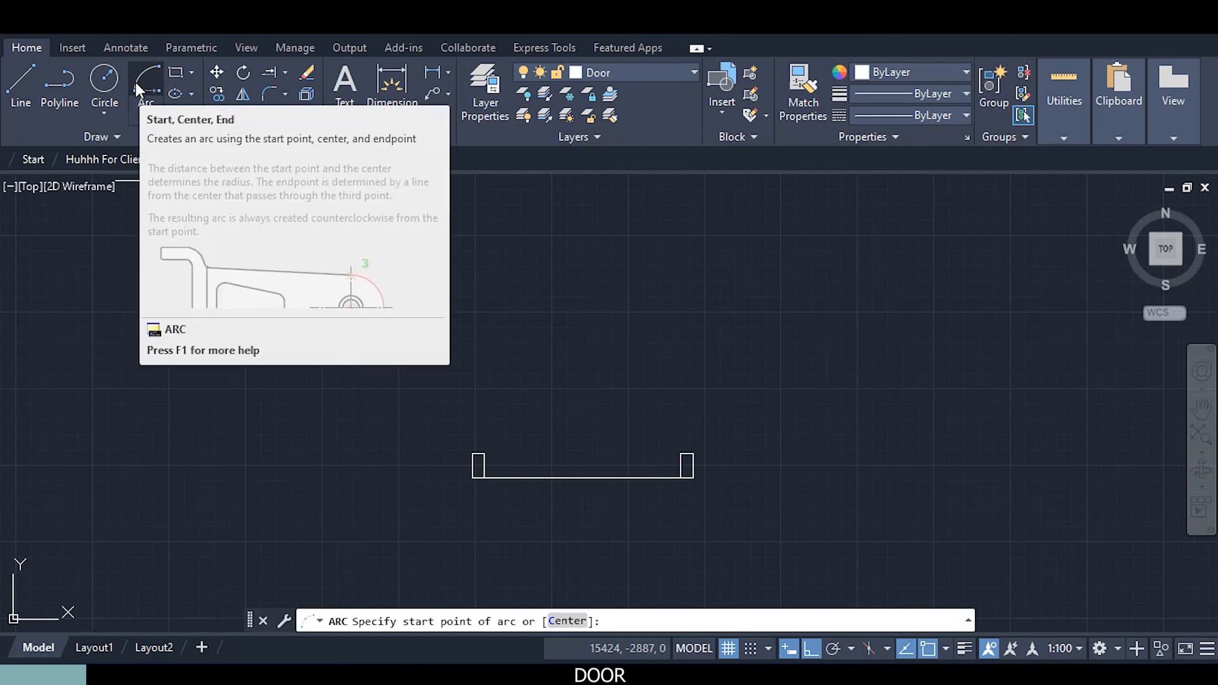
pyautogui.scroll(2, 537, 434)
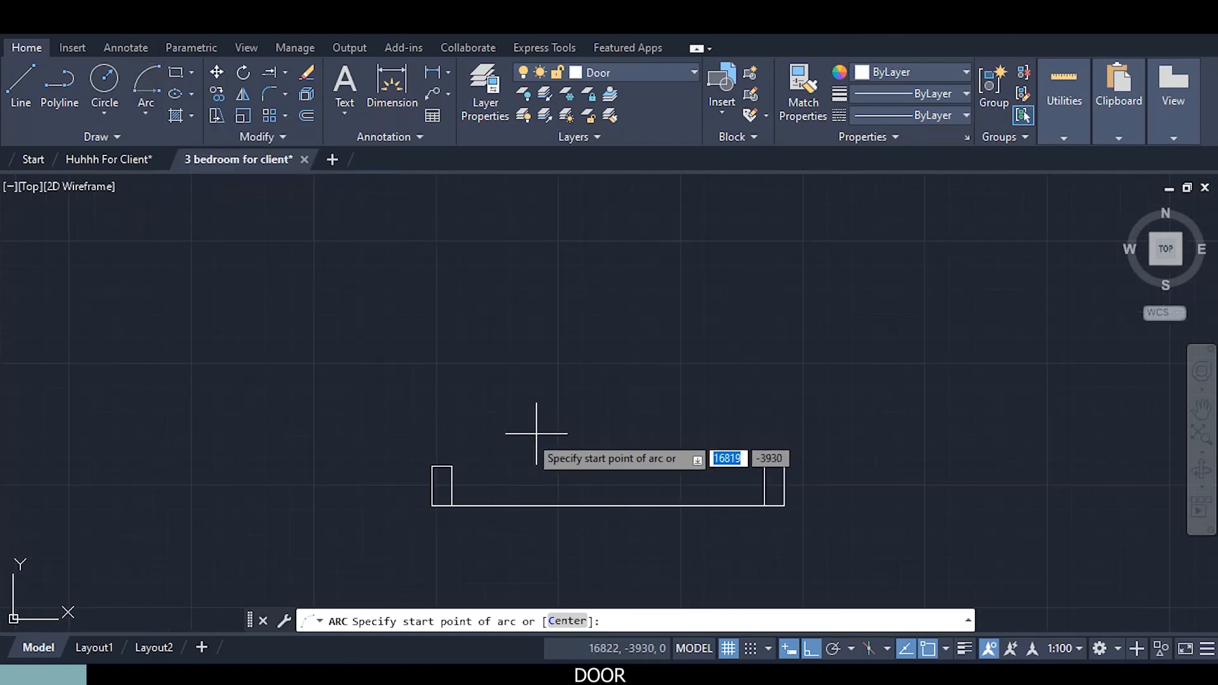
pyautogui.click(451, 466)
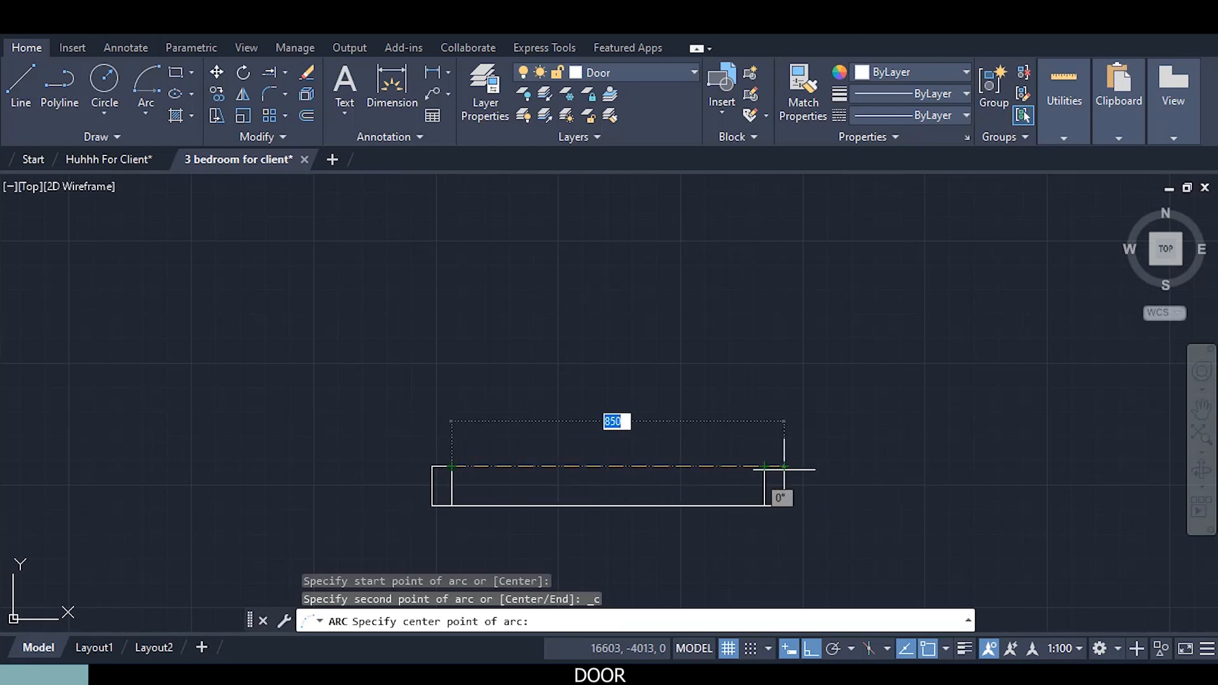
pyautogui.click(764, 466)
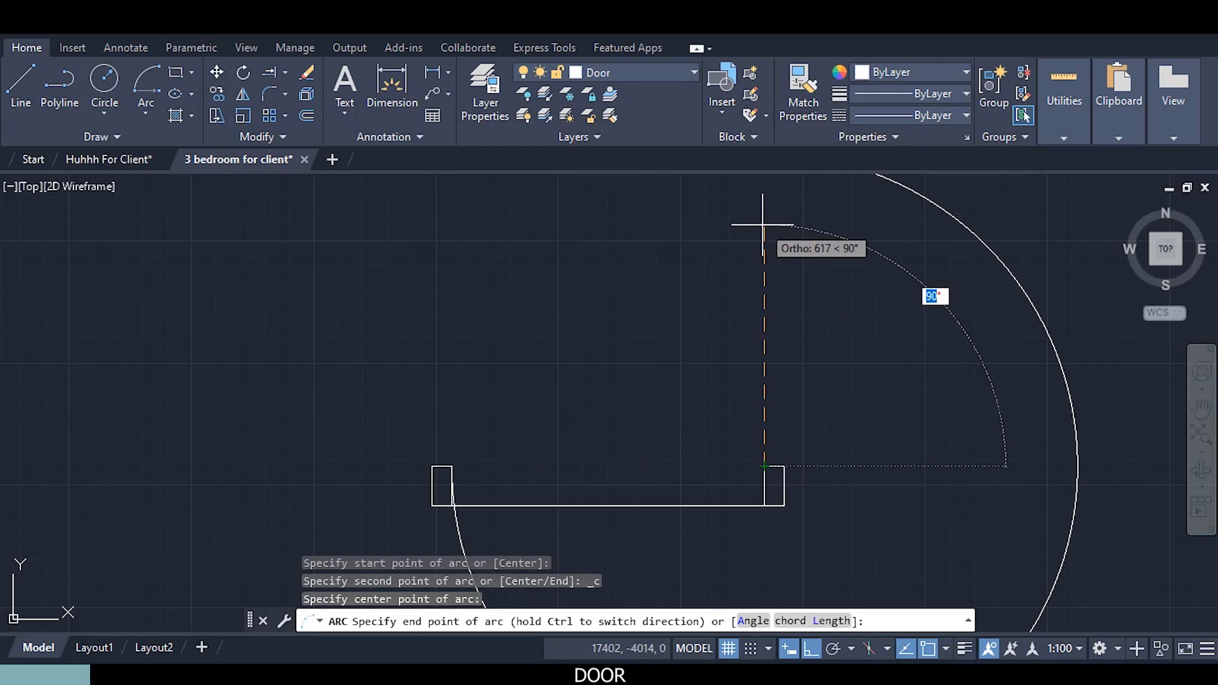
pyautogui.scroll(-2, 762, 224)
pyautogui.moveTo(763, 225); pyautogui.dragTo(751, 292, button='middle')
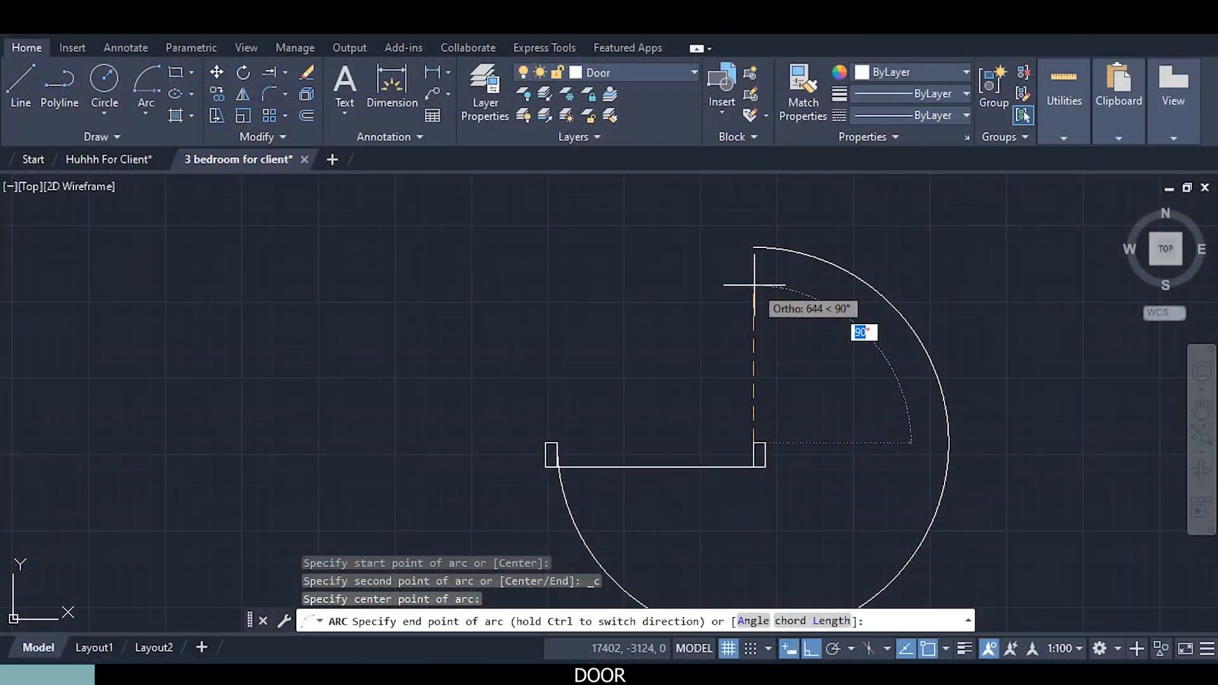
pyautogui.press('ctrl')
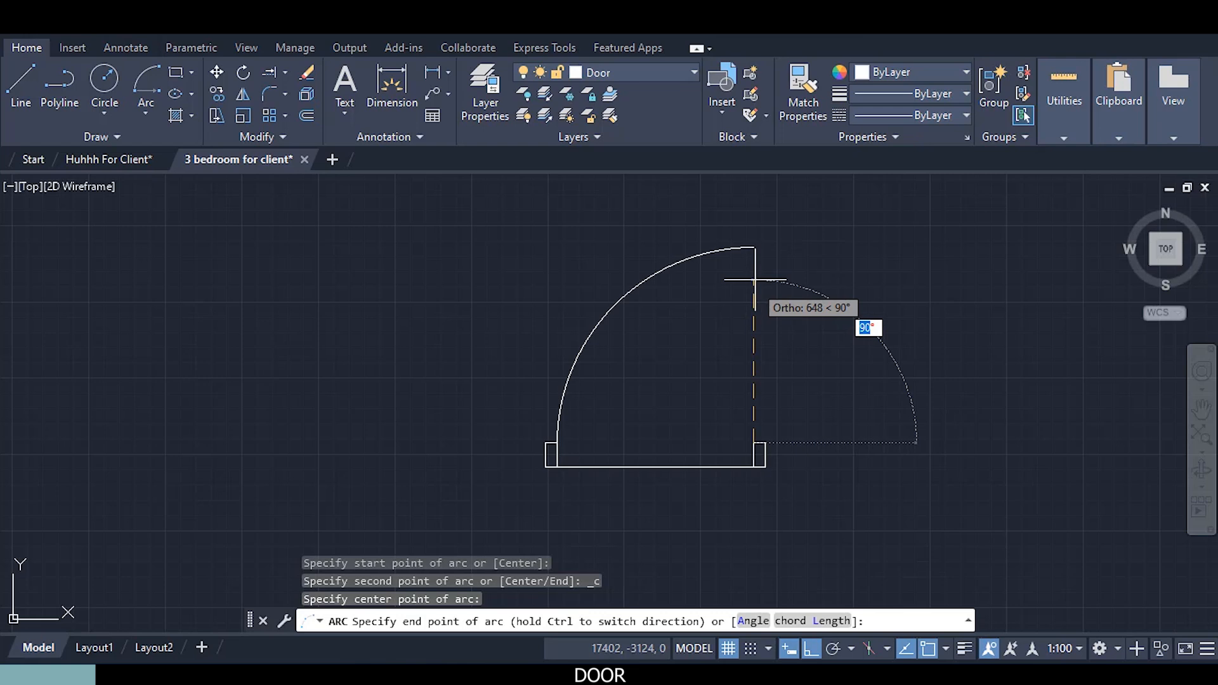
pyautogui.click(767, 222)
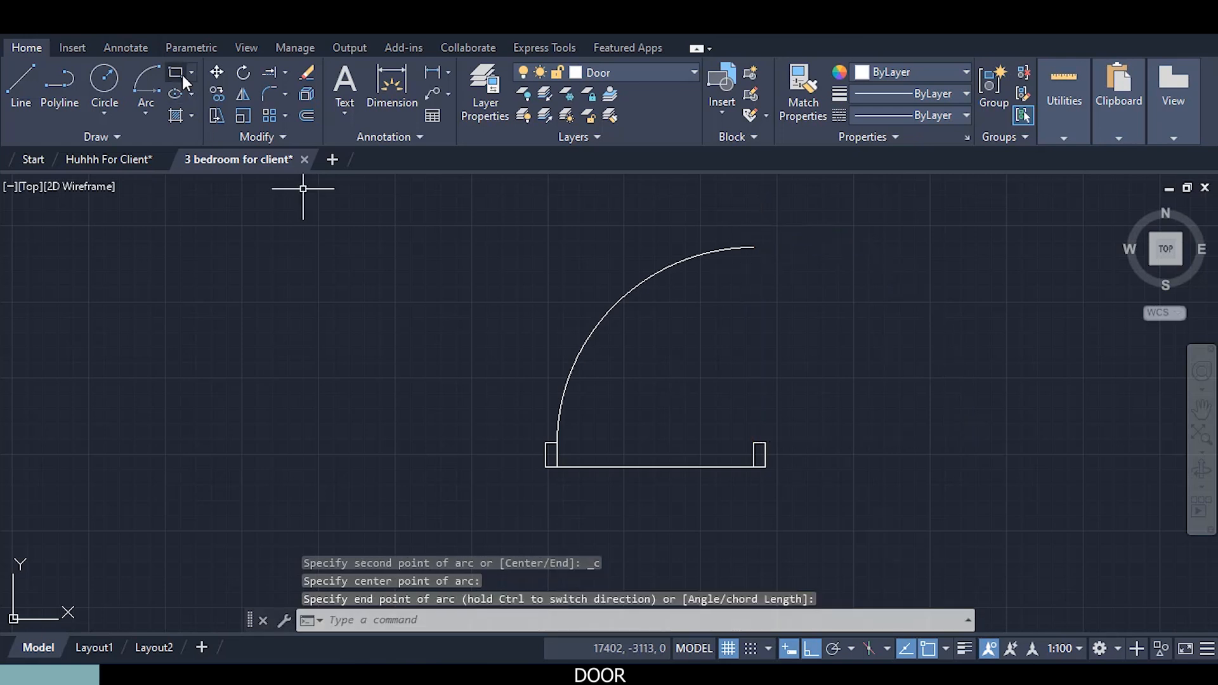
# Draw the door leaf as a rectangle from the arc's upper end, 50 mm wide toward the west and 800 mm down to the east frame
pyautogui.write('rec')
pyautogui.press('Return')
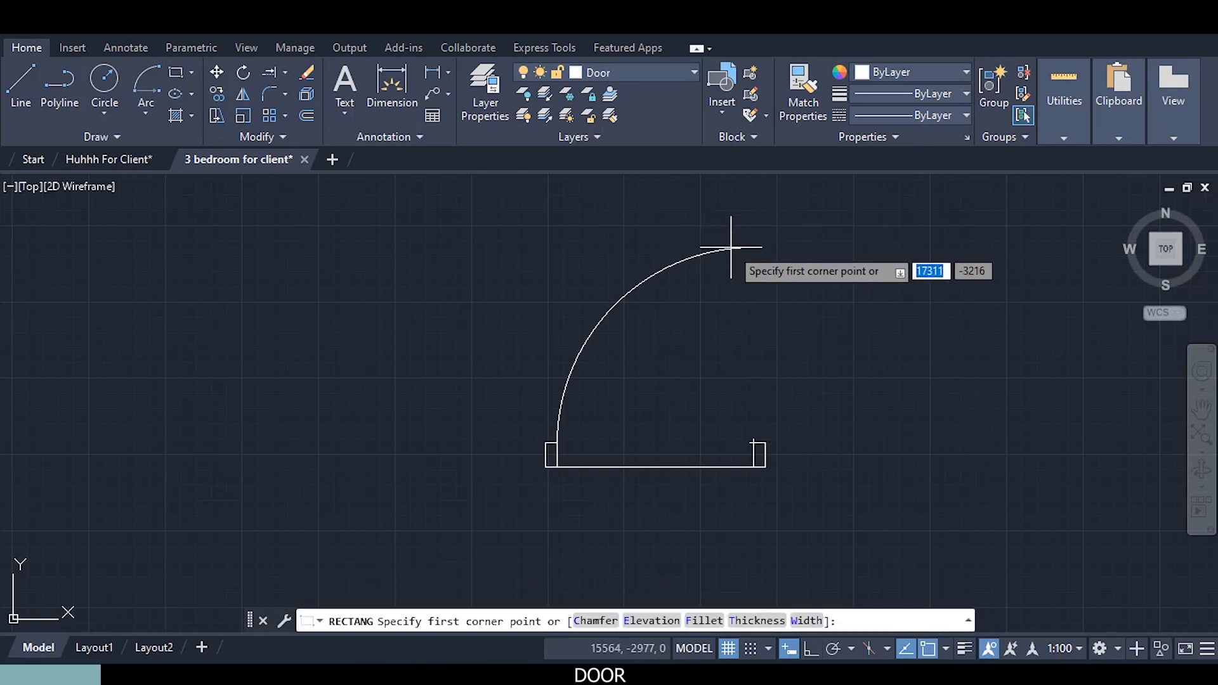
pyautogui.click(753, 247)
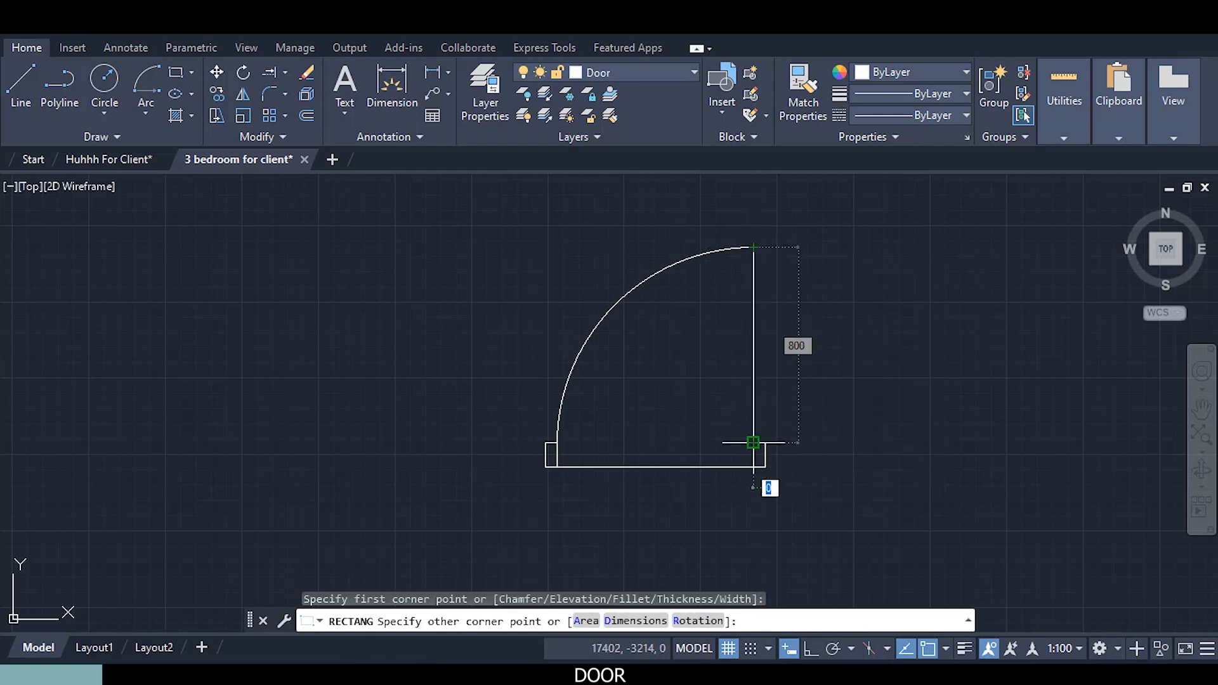
pyautogui.scroll(4, 753, 442)
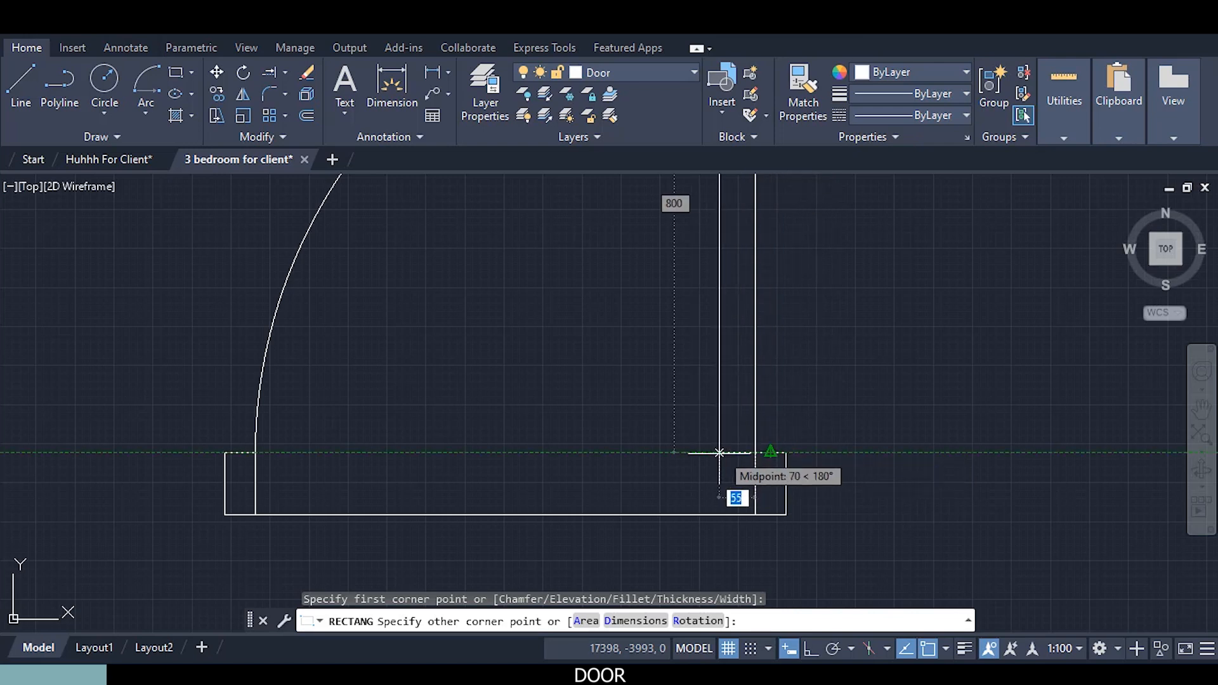
pyautogui.write('50')
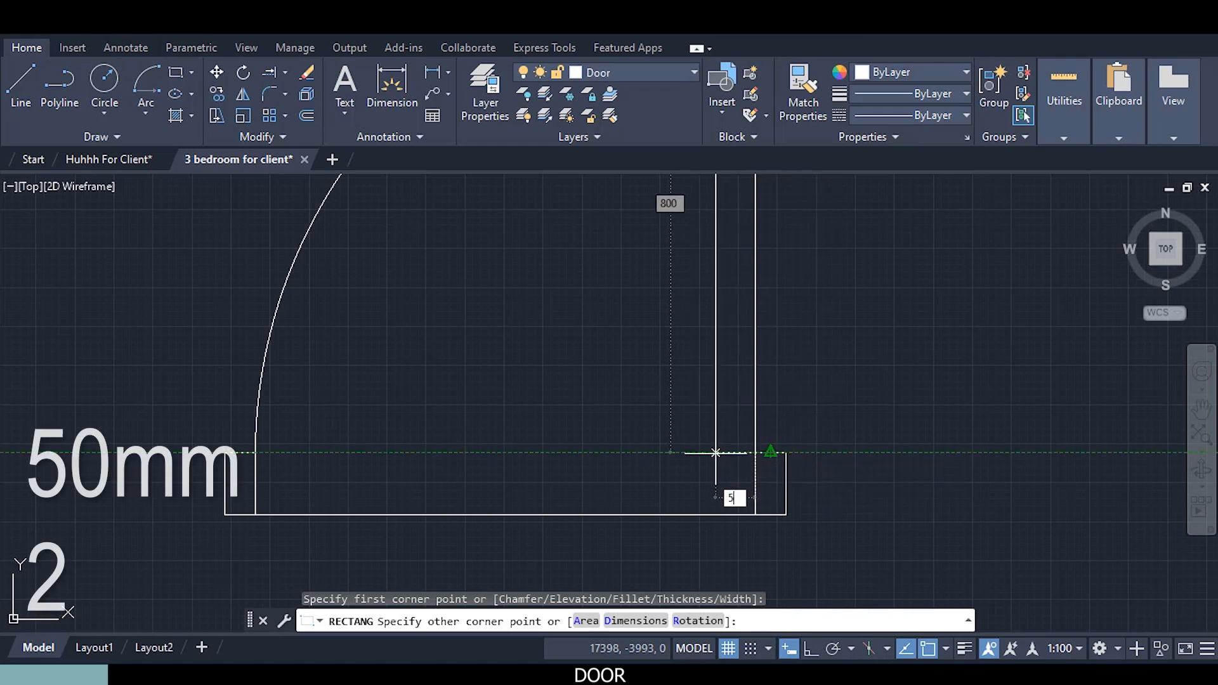
pyautogui.press('Return')
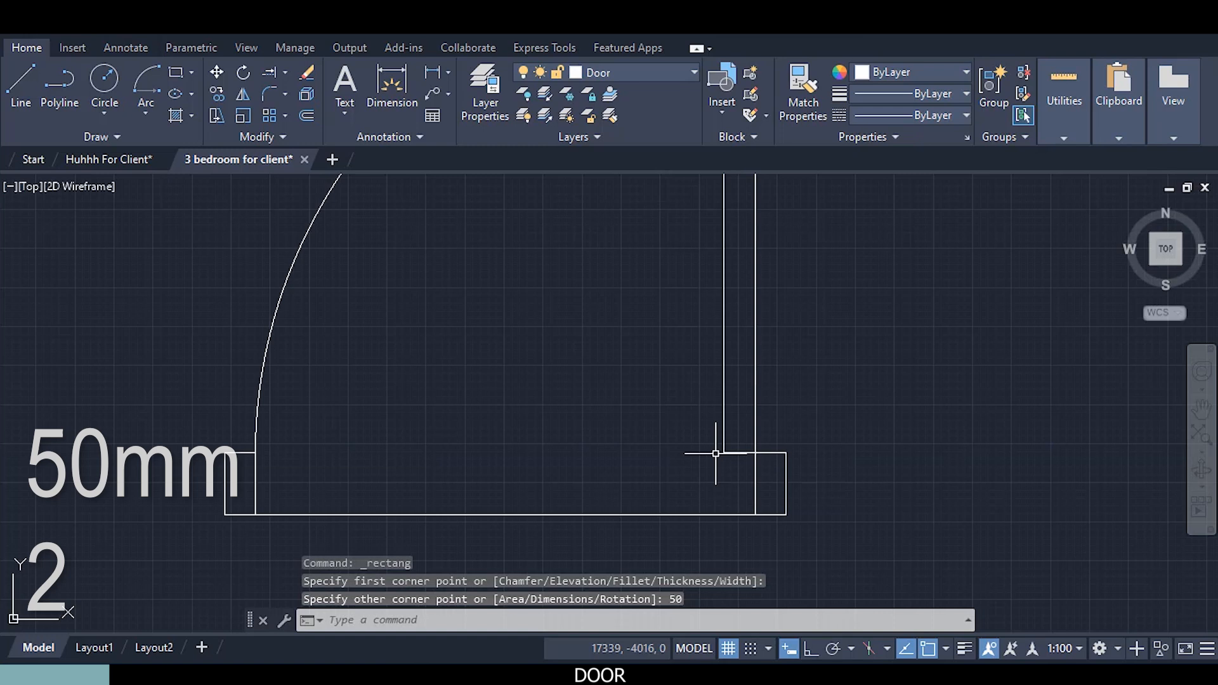
# Delete the 900 mm horizontal line between the two door frame rectangles
pyautogui.scroll(-4, 704, 436)
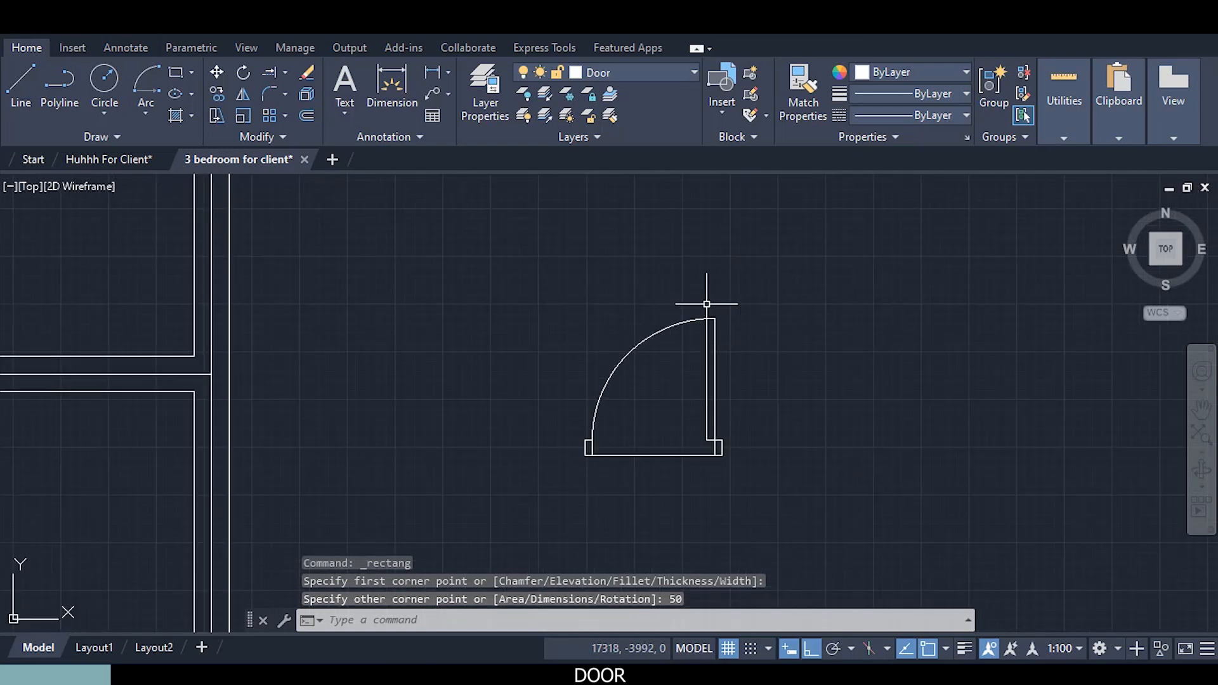
pyautogui.scroll(7, 715, 317)
pyautogui.scroll(5, 715, 316)
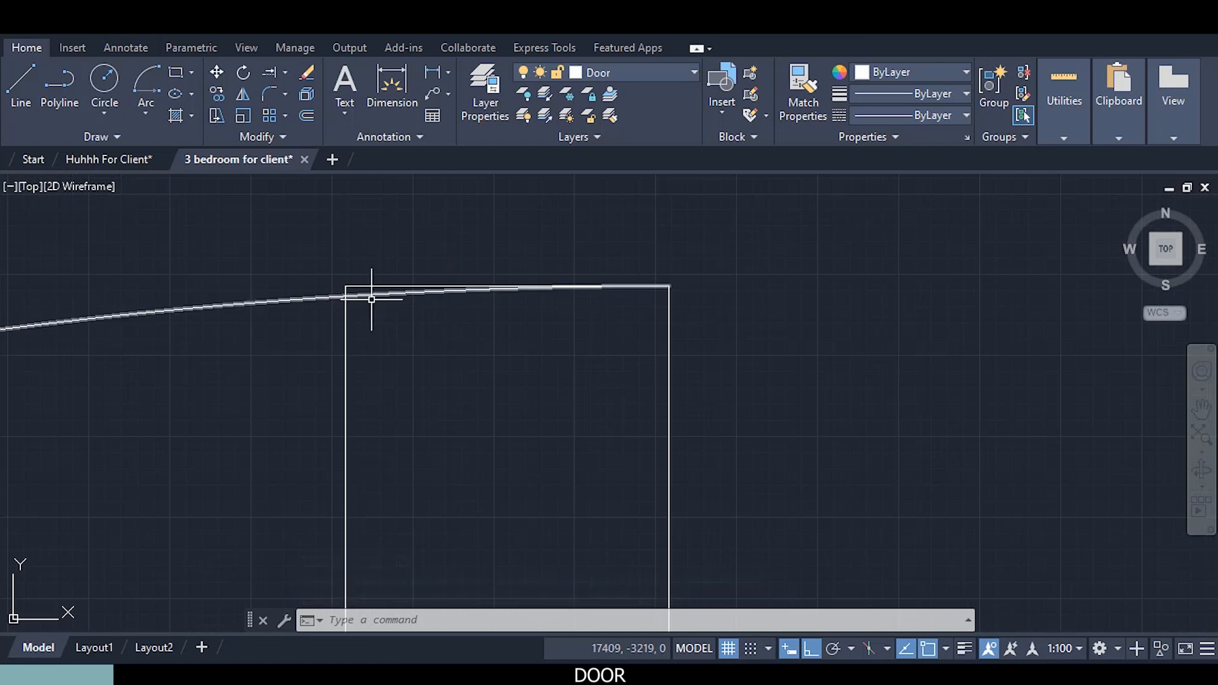
pyautogui.scroll(-6, 449, 298)
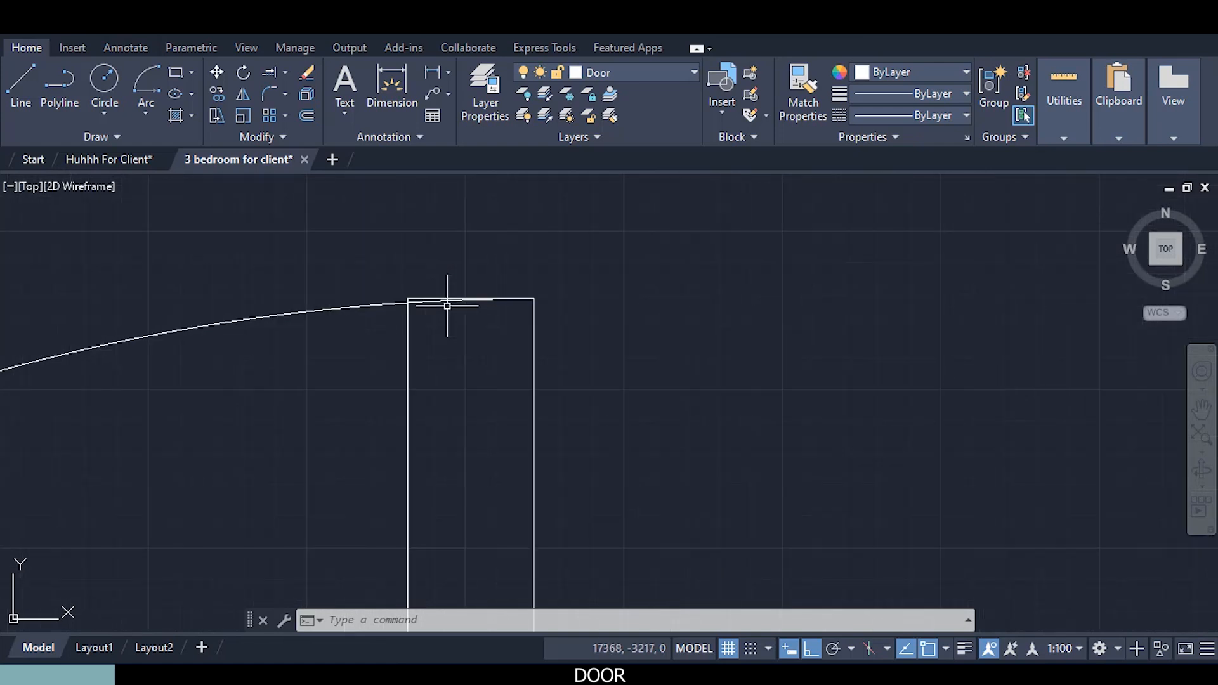
pyautogui.scroll(-6, 450, 406)
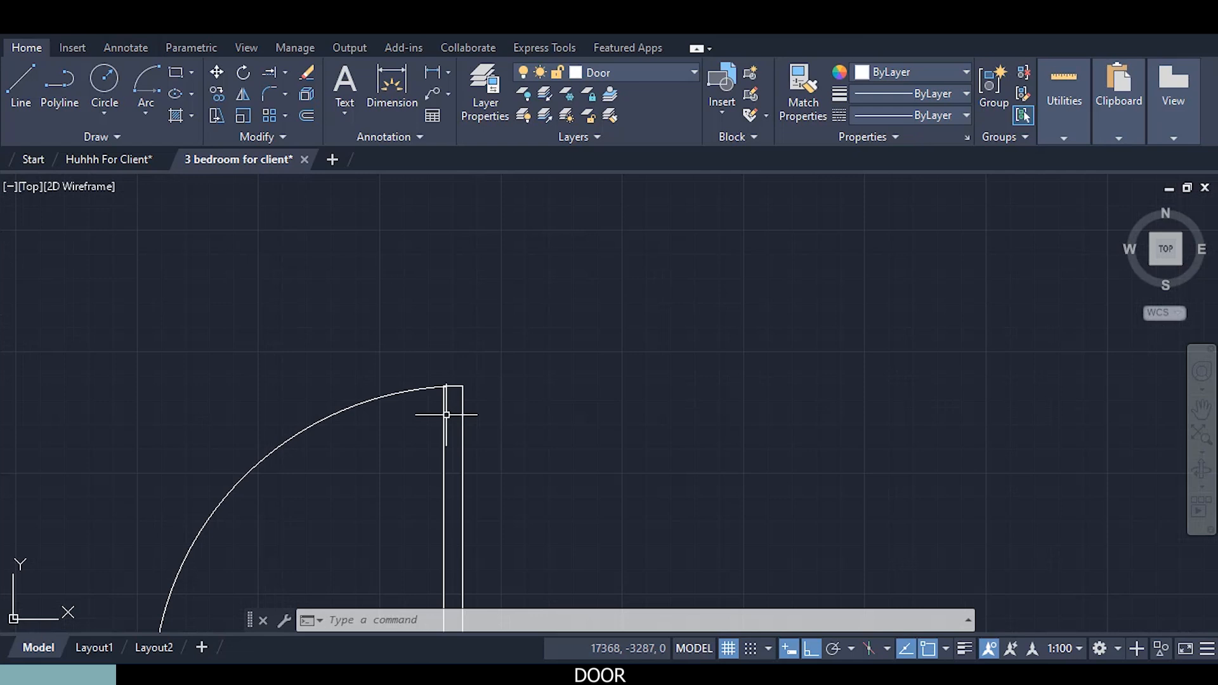
pyautogui.moveTo(398, 427); pyautogui.dragTo(408, 289, button='middle')
pyautogui.scroll(-2, 409, 291)
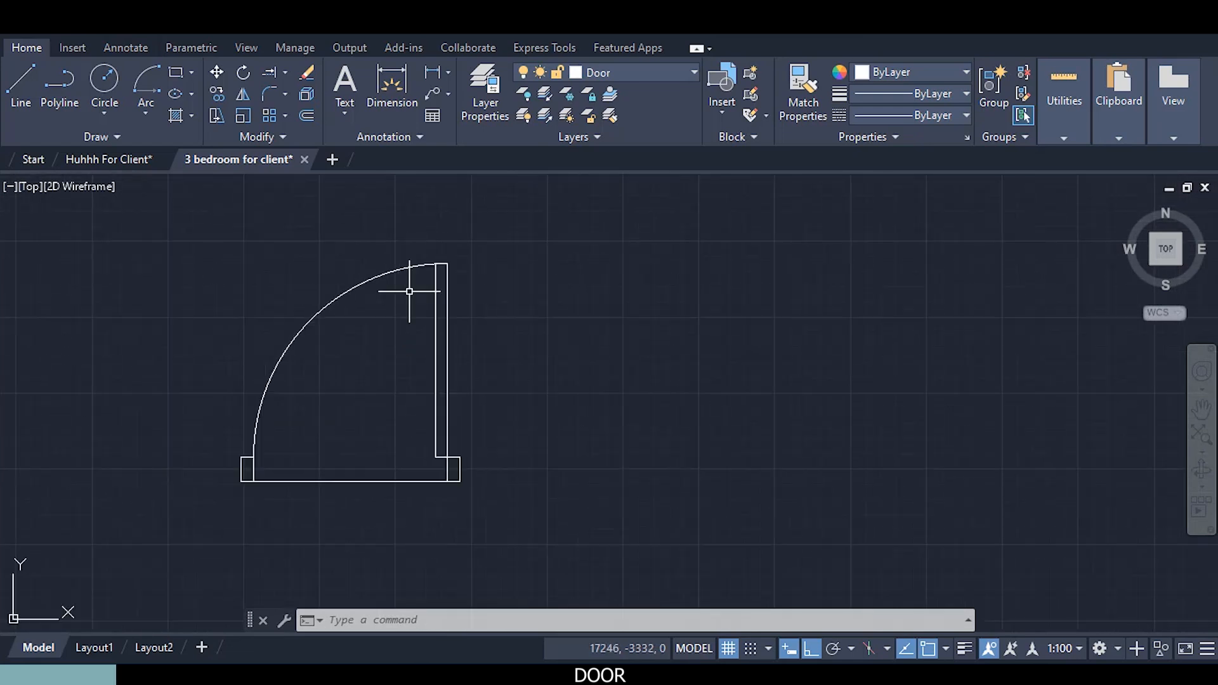
pyautogui.click(350, 482)
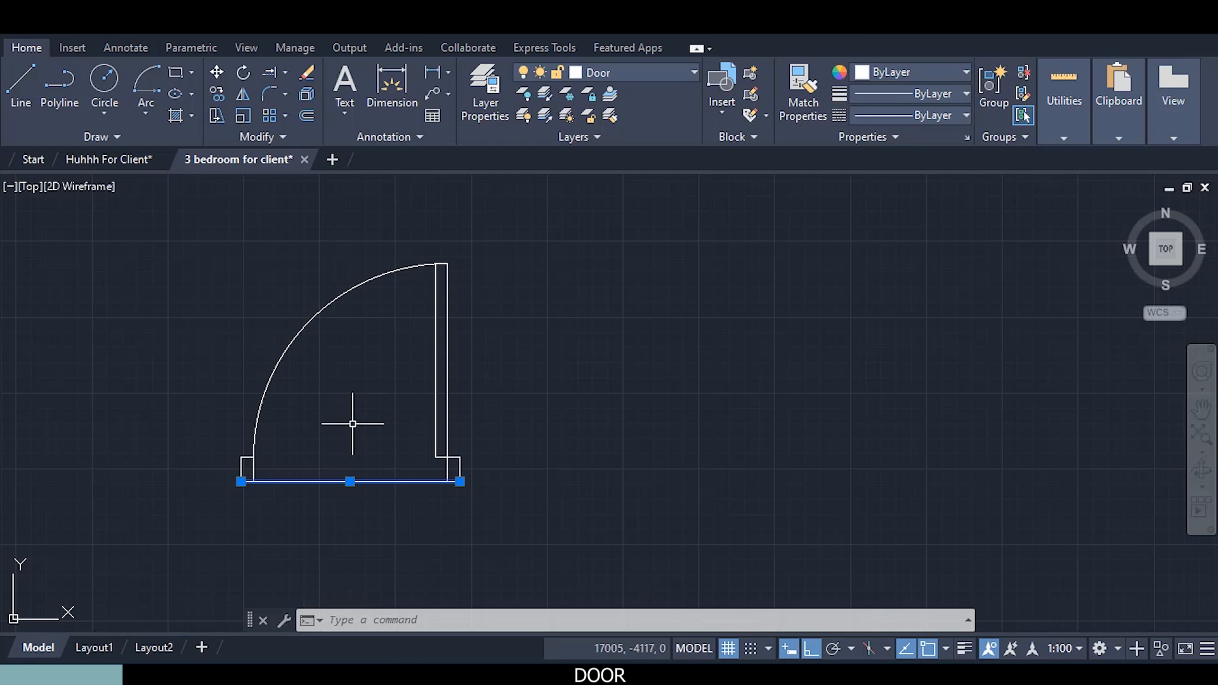
pyautogui.press('Delete')
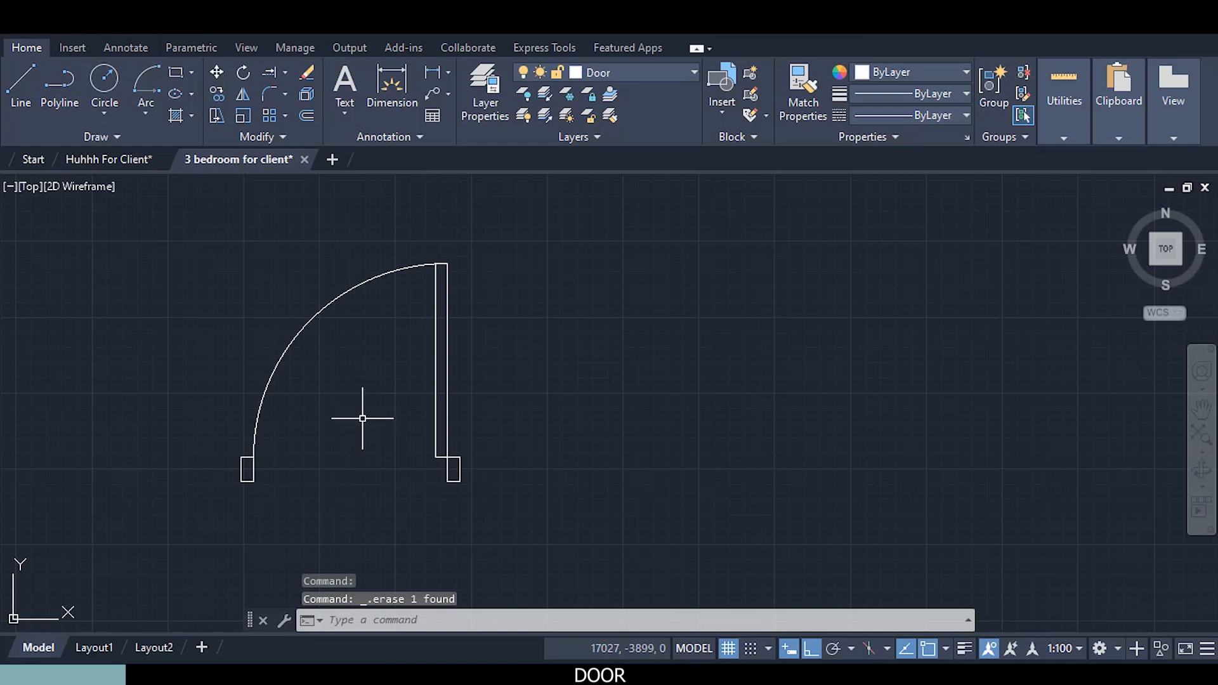
# Measure the overall door width between the outer lower corners of the east and west frames
pyautogui.moveTo(371, 420); pyautogui.dragTo(436, 394, button='middle')
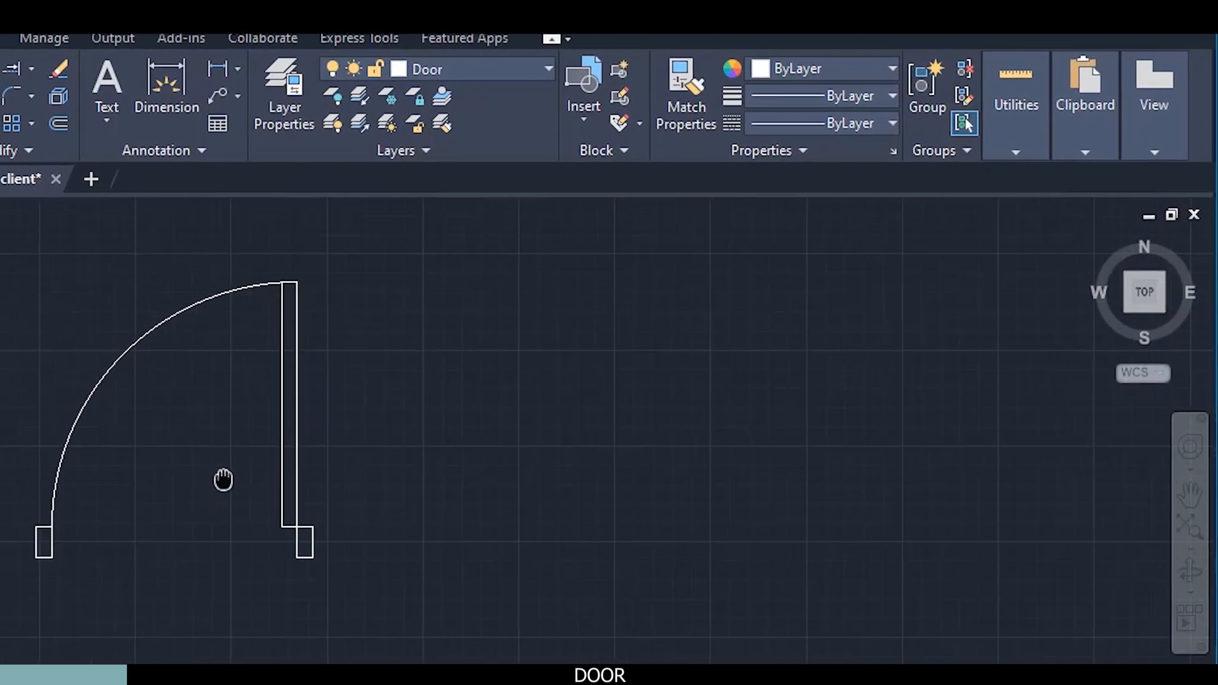
pyautogui.moveTo(223, 479); pyautogui.dragTo(269, 475, button='middle')
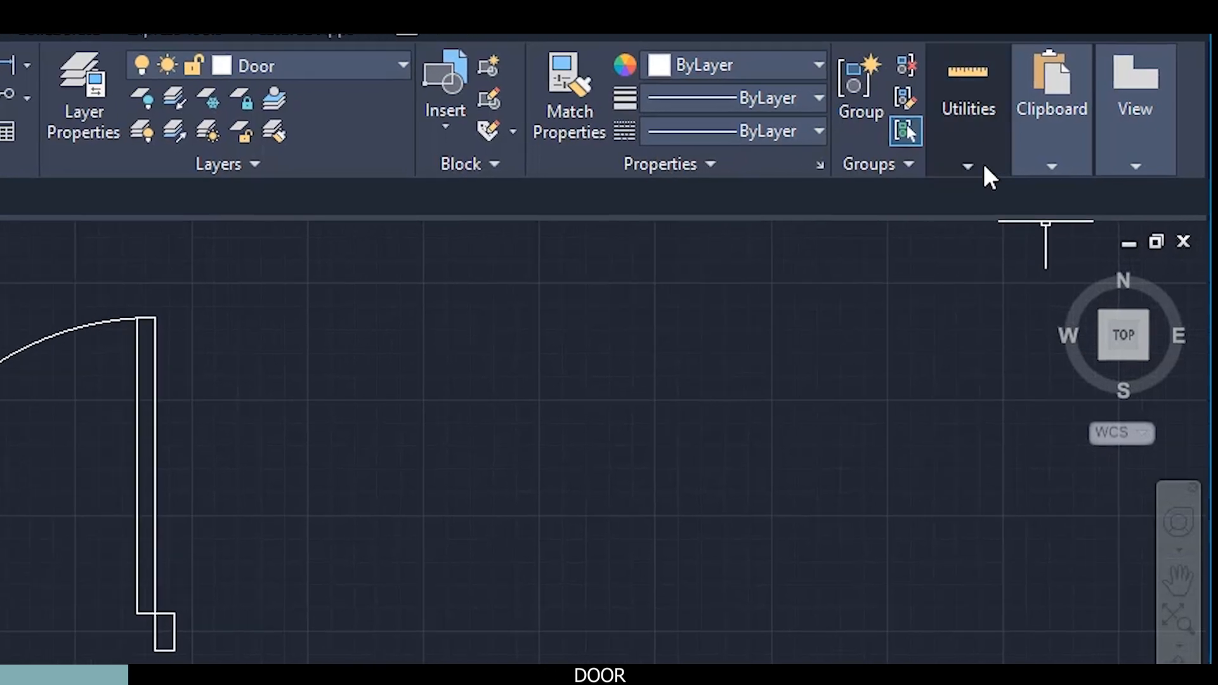
pyautogui.click(983, 168)
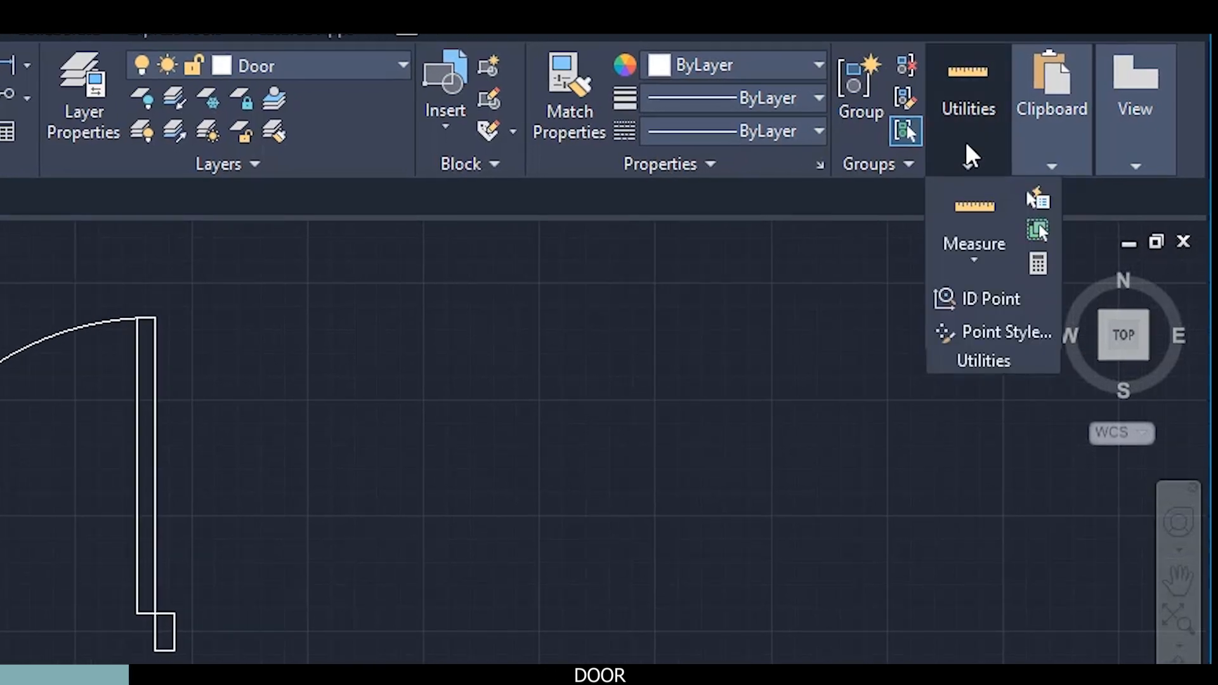
pyautogui.click(965, 264)
pyautogui.click(966, 364)
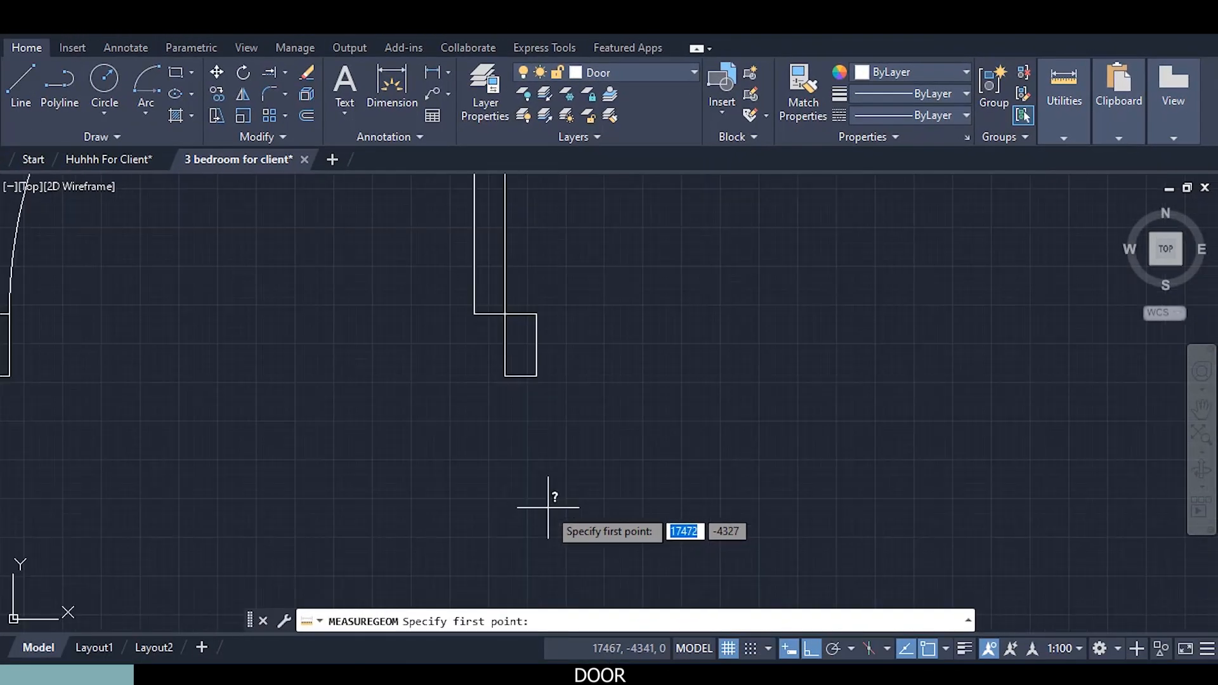
pyautogui.scroll(-2, 544, 415)
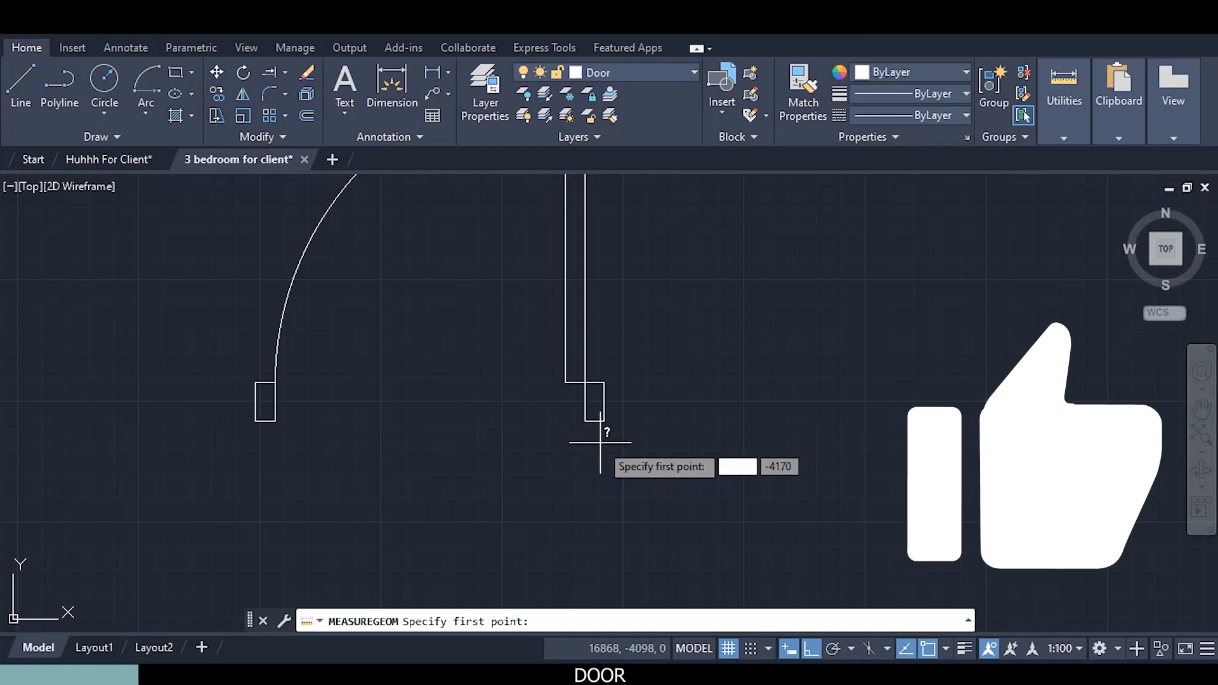
pyautogui.scroll(2, 600, 428)
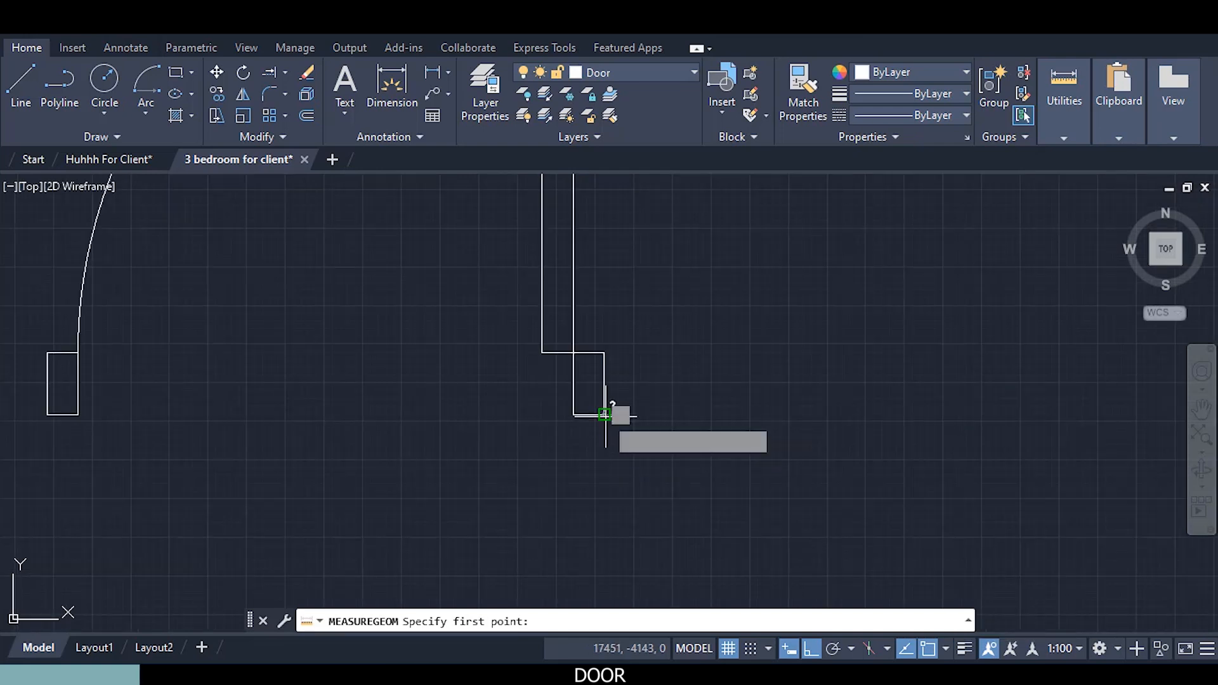
pyautogui.click(605, 415)
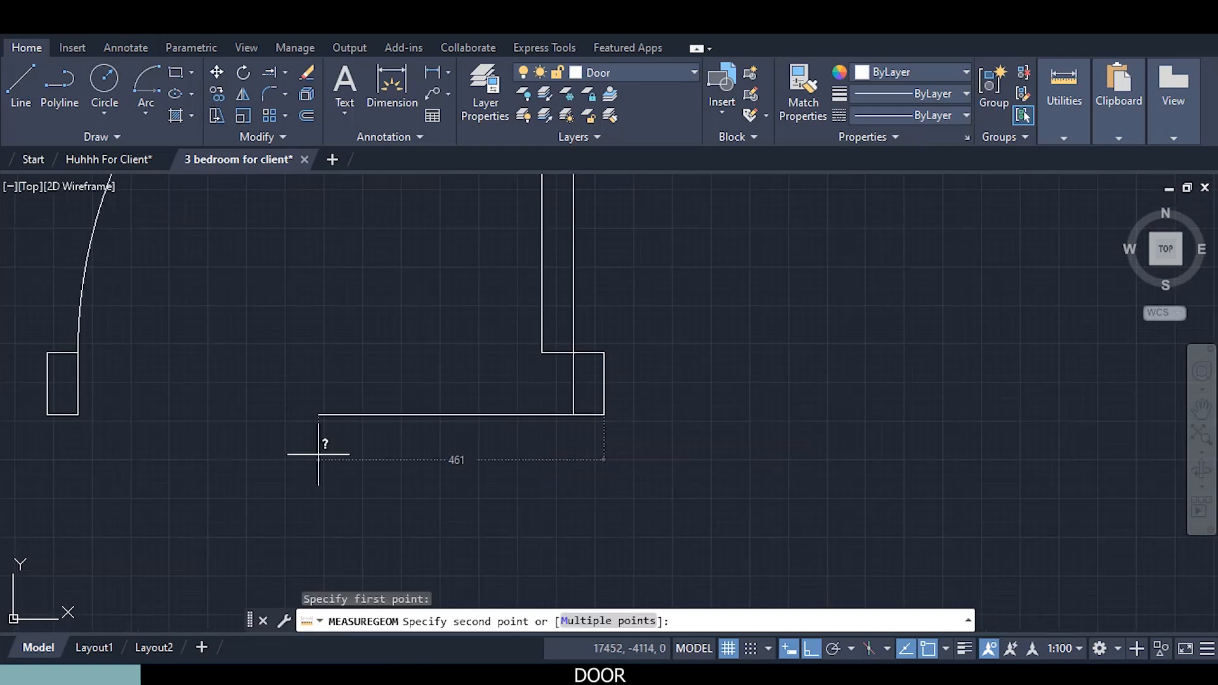
pyautogui.click(47, 415)
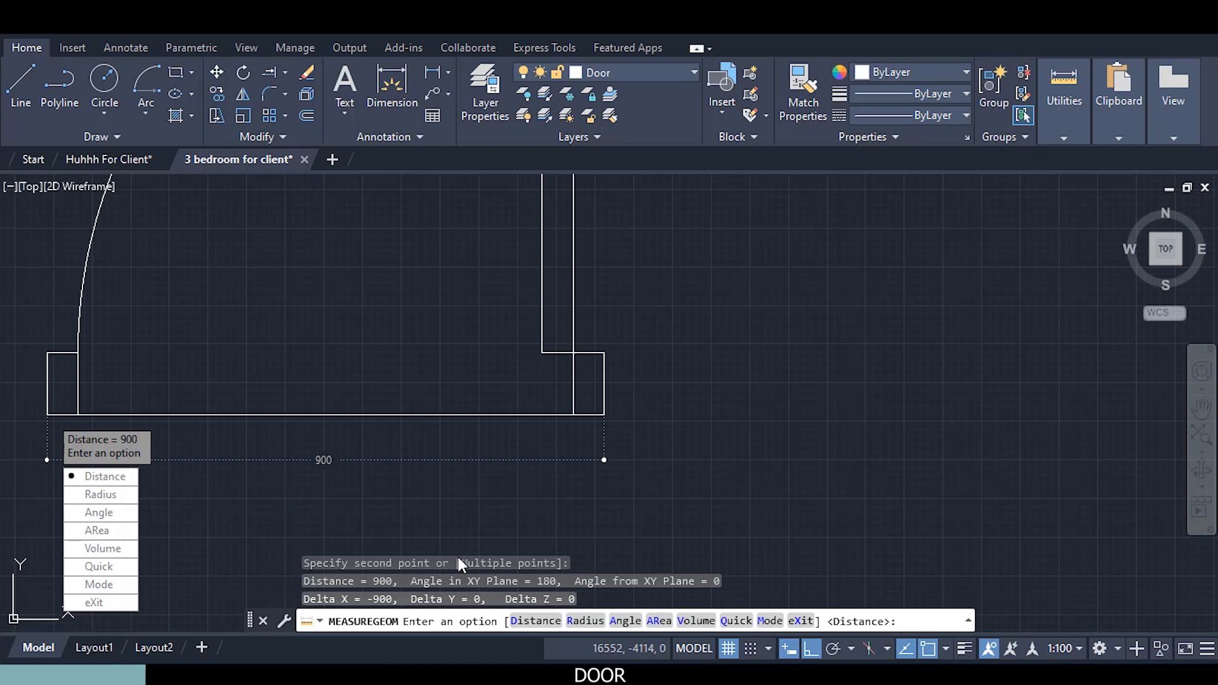
pyautogui.press('Escape')
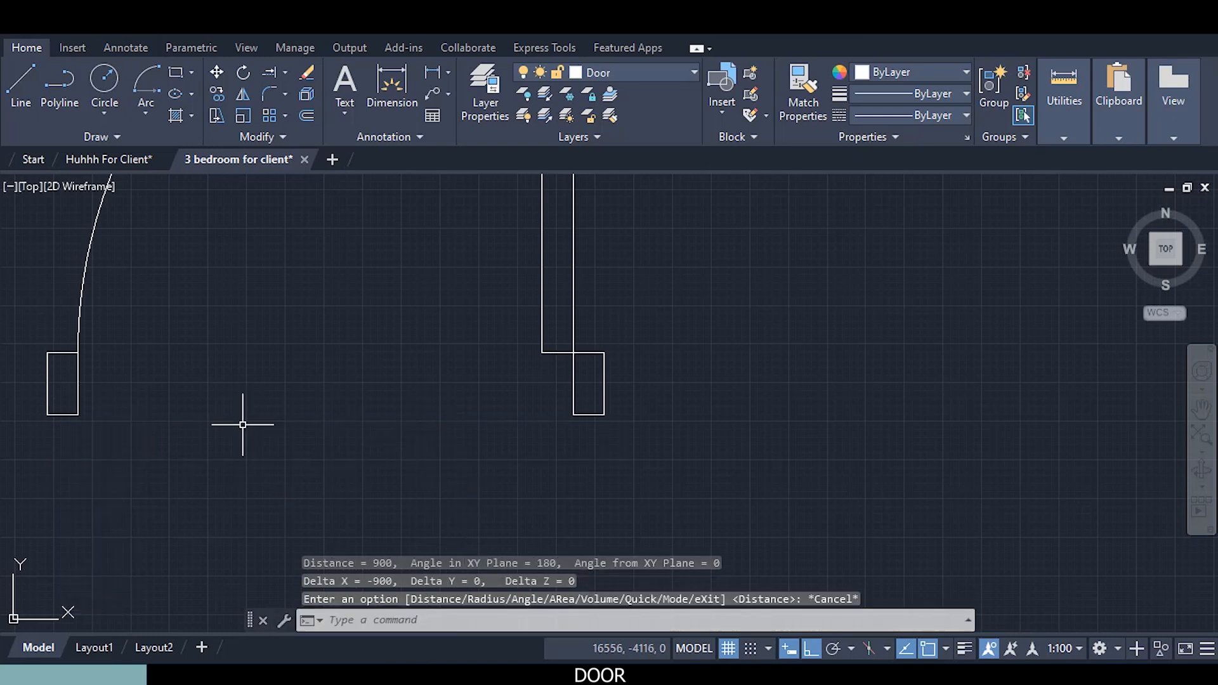
# Check the door width with a temporary line from the west frame's outer lower corner to the east frame's outer lower corner
pyautogui.scroll(-2, 254, 418)
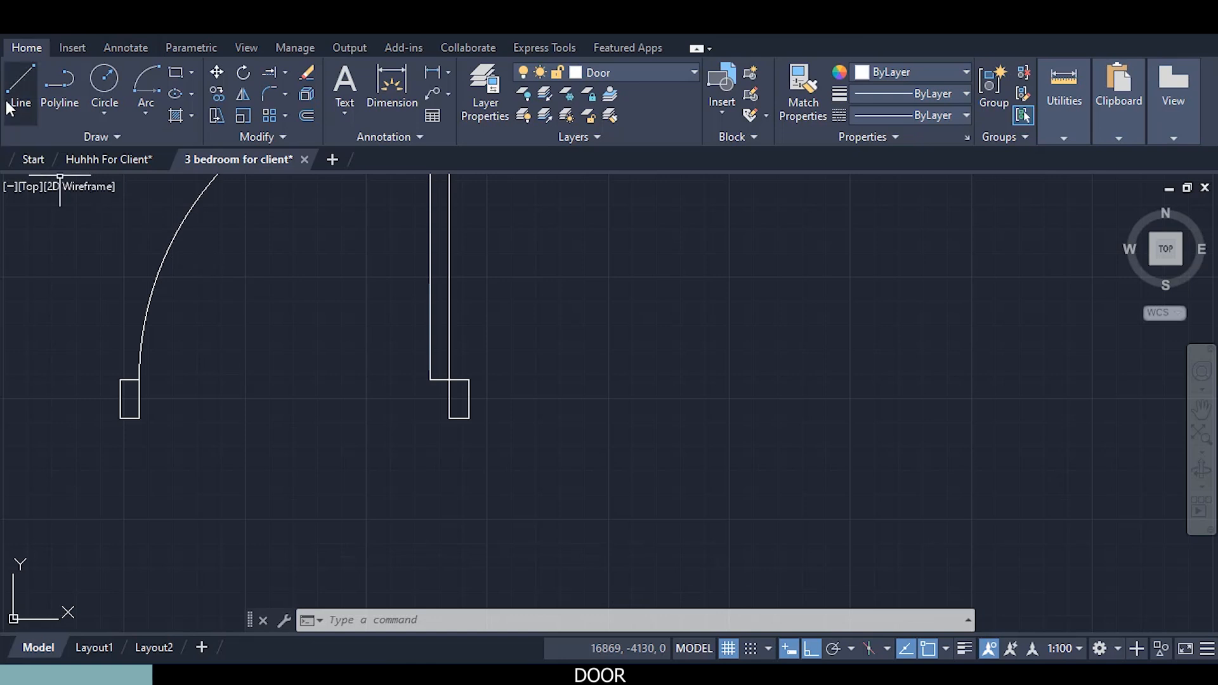
pyautogui.click(20, 86)
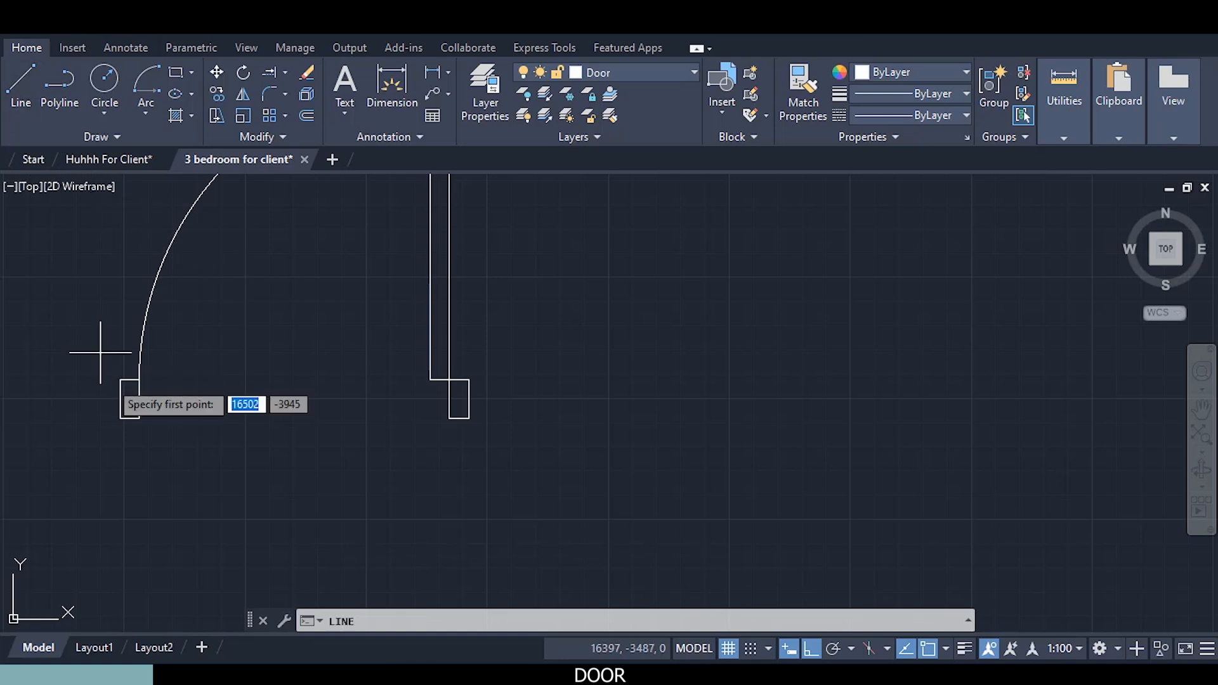
pyautogui.click(120, 419)
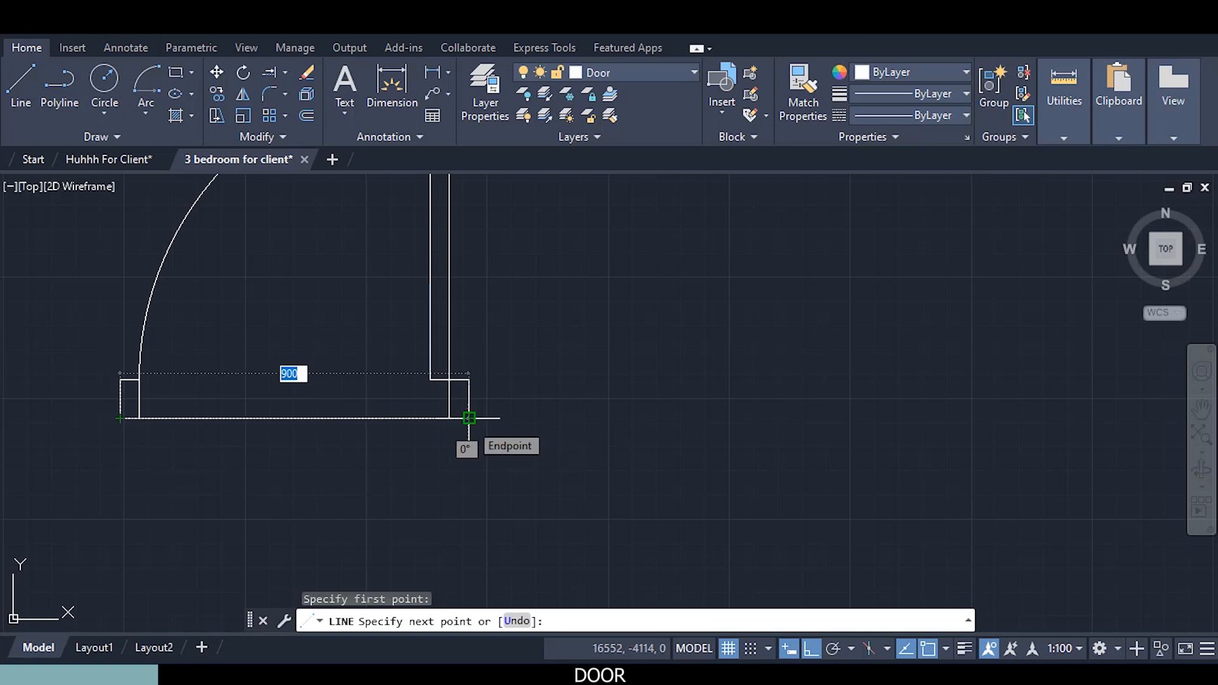
pyautogui.press('Escape')
pyautogui.scroll(-2, 378, 419)
pyautogui.moveTo(358, 437); pyautogui.dragTo(376, 475, button='middle')
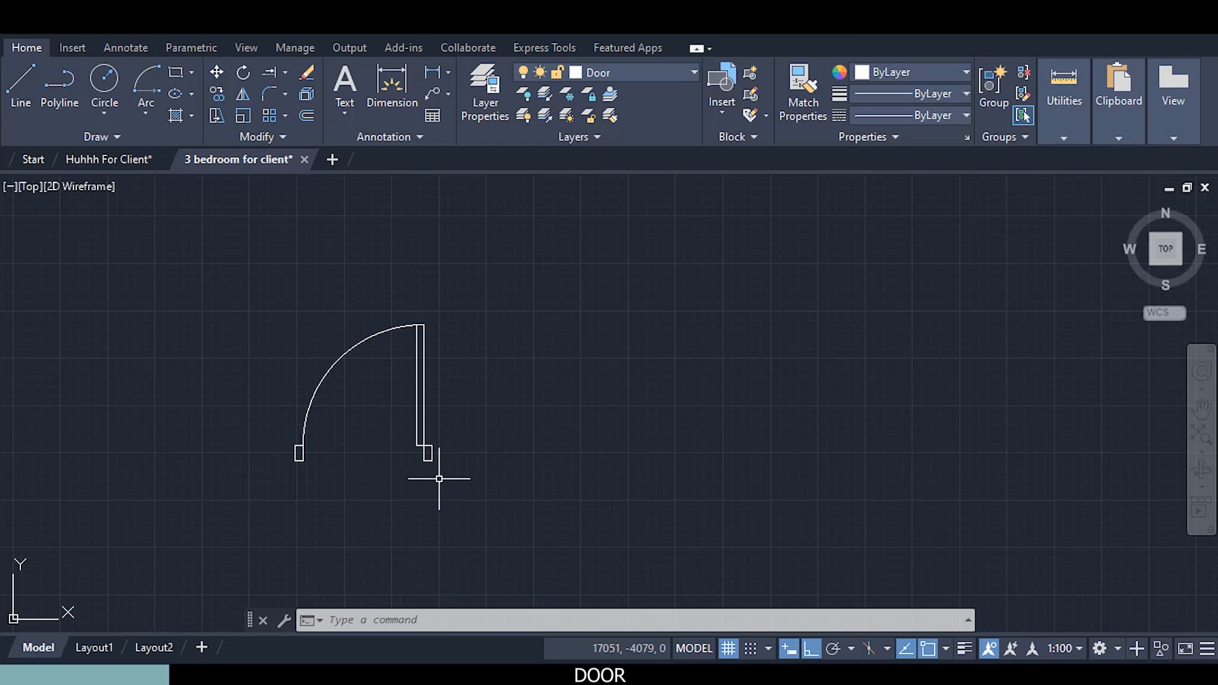
pyautogui.click(432, 445)
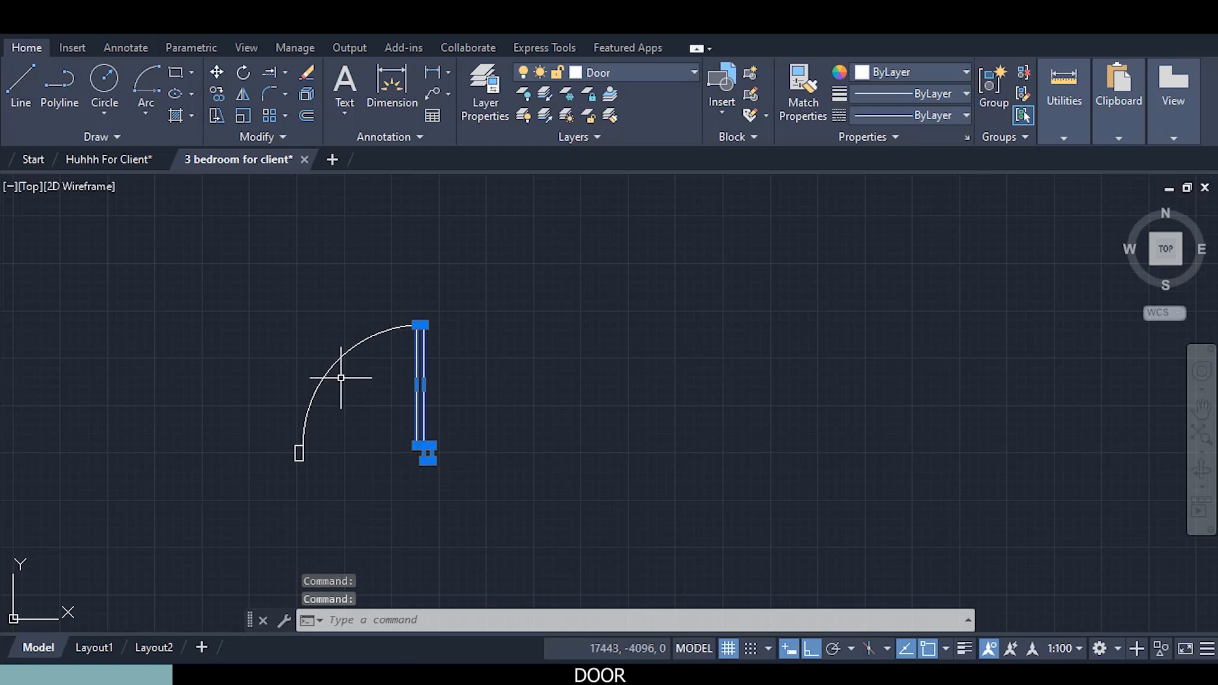
pyautogui.scroll(-5, 212, 379)
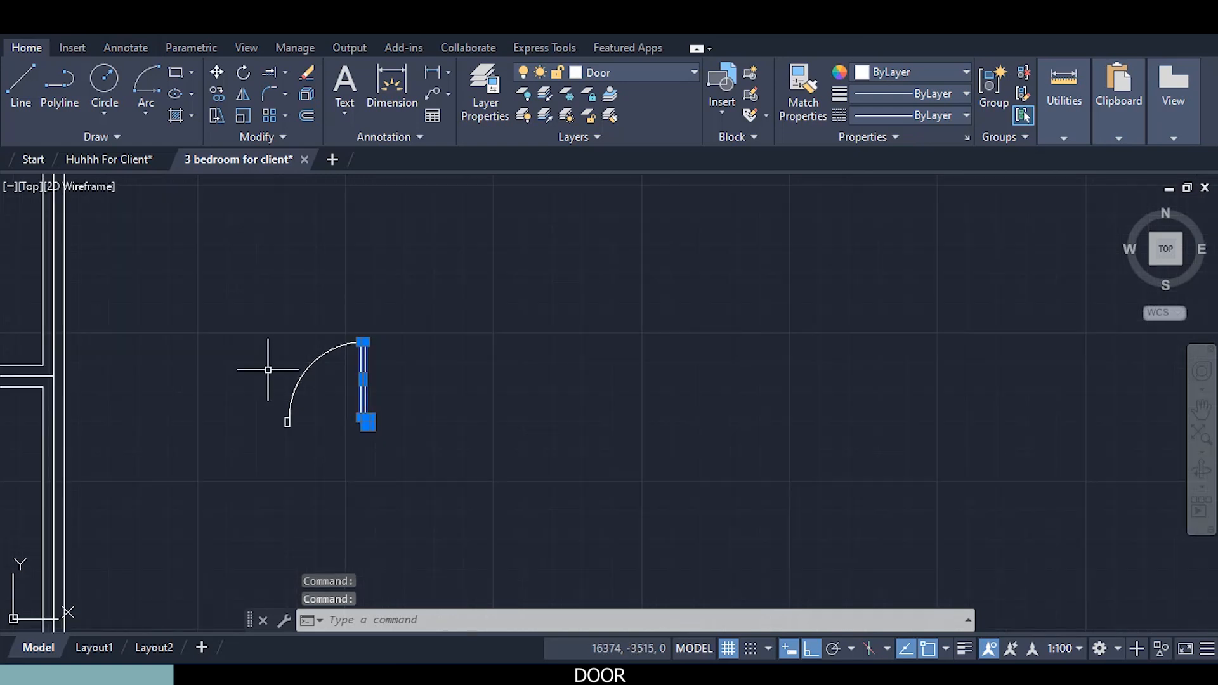
pyautogui.press('Escape')
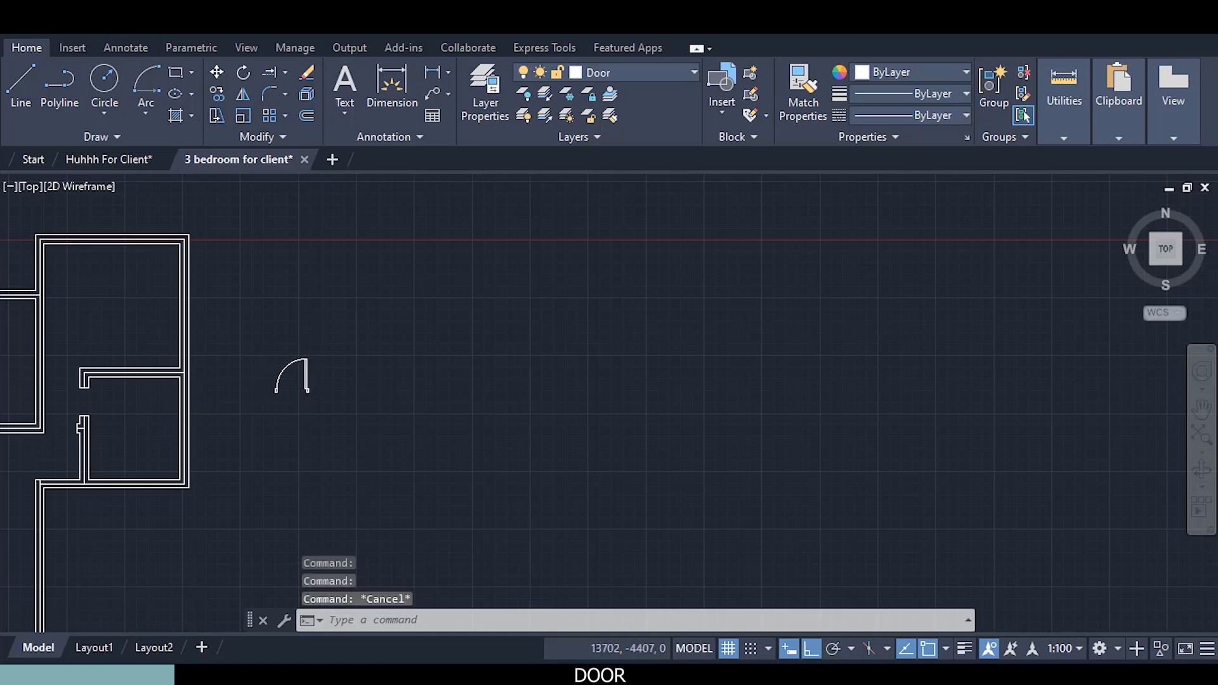
pyautogui.scroll(6, 266, 377)
pyautogui.scroll(4, 263, 377)
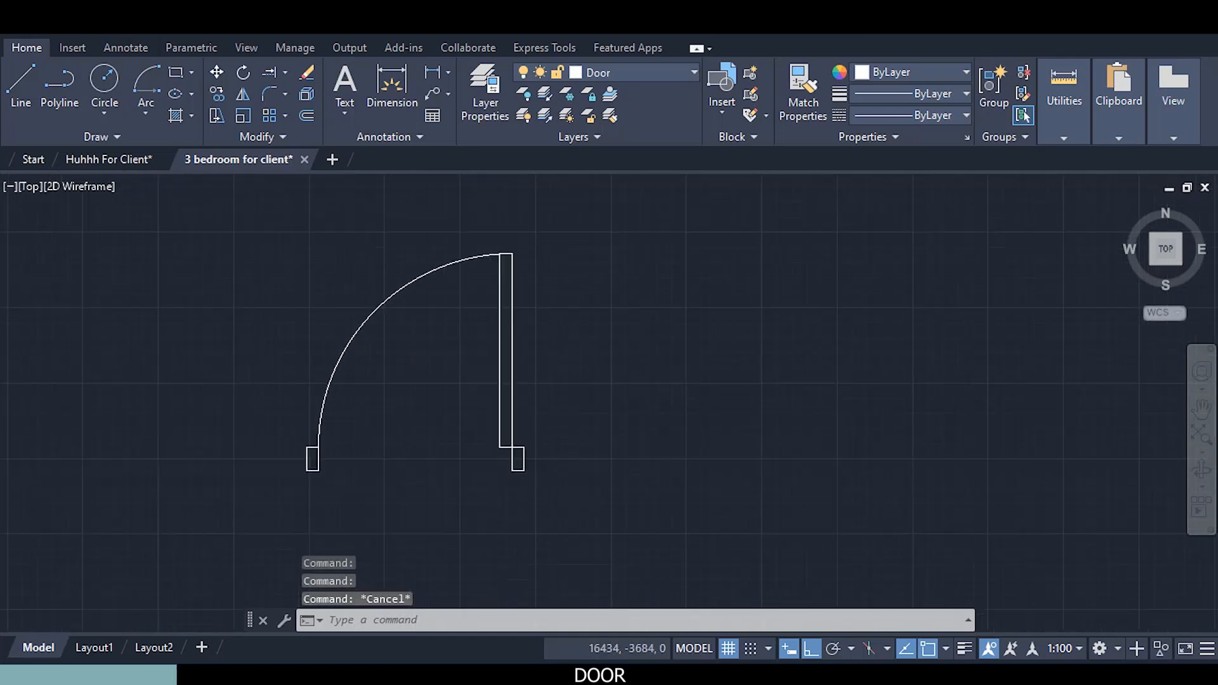
pyautogui.scroll(-2, 525, 368)
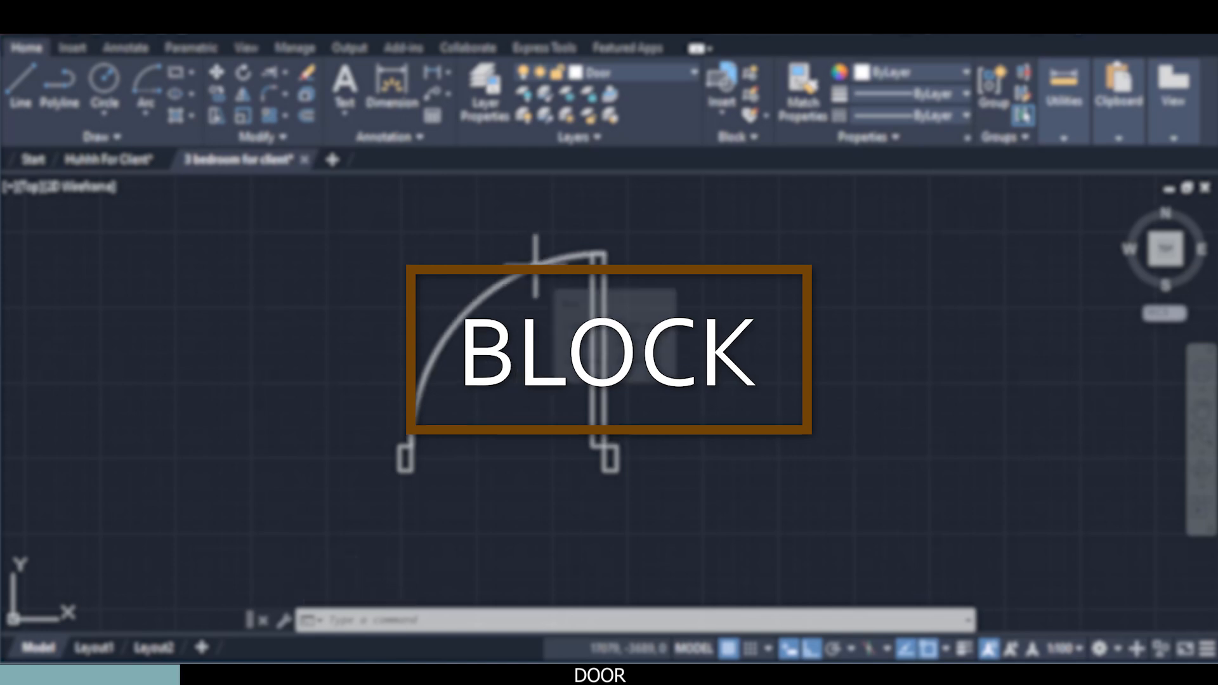
pyautogui.click(590, 292)
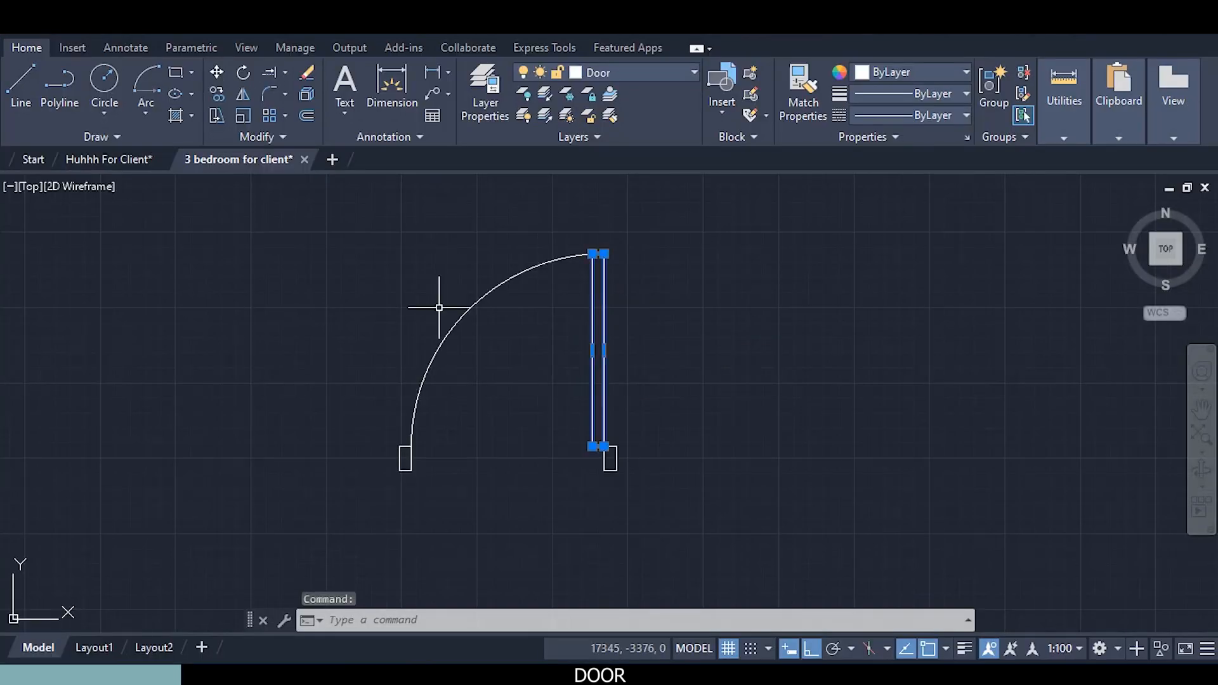
pyautogui.click(432, 352)
pyautogui.press('Escape')
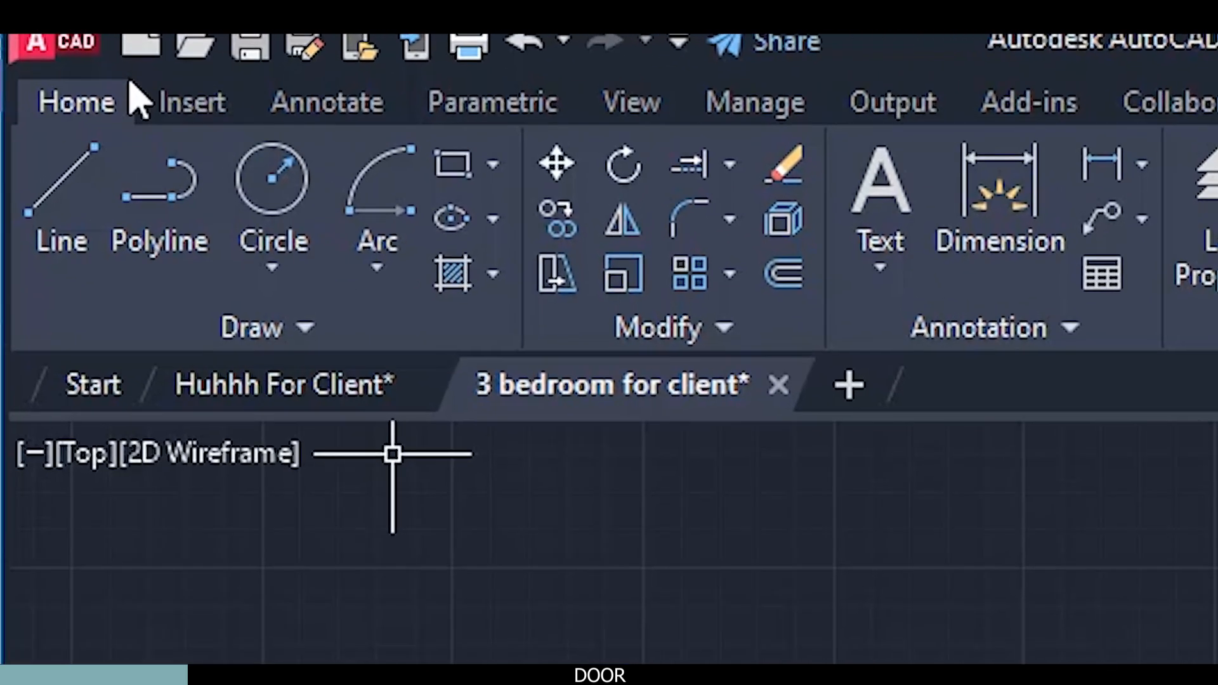
# Start a block definition named "Door 900mm" with its base point at the midpoint of the east frame's outer edge
pyautogui.click(187, 104)
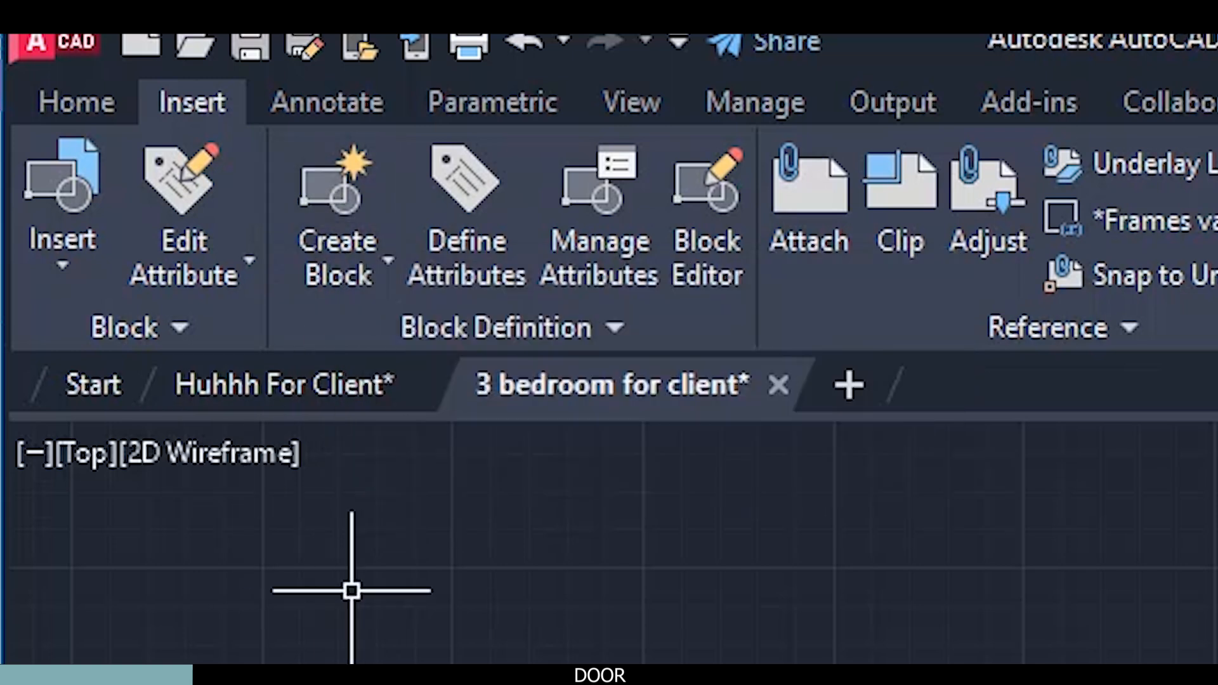
pyautogui.click(397, 272)
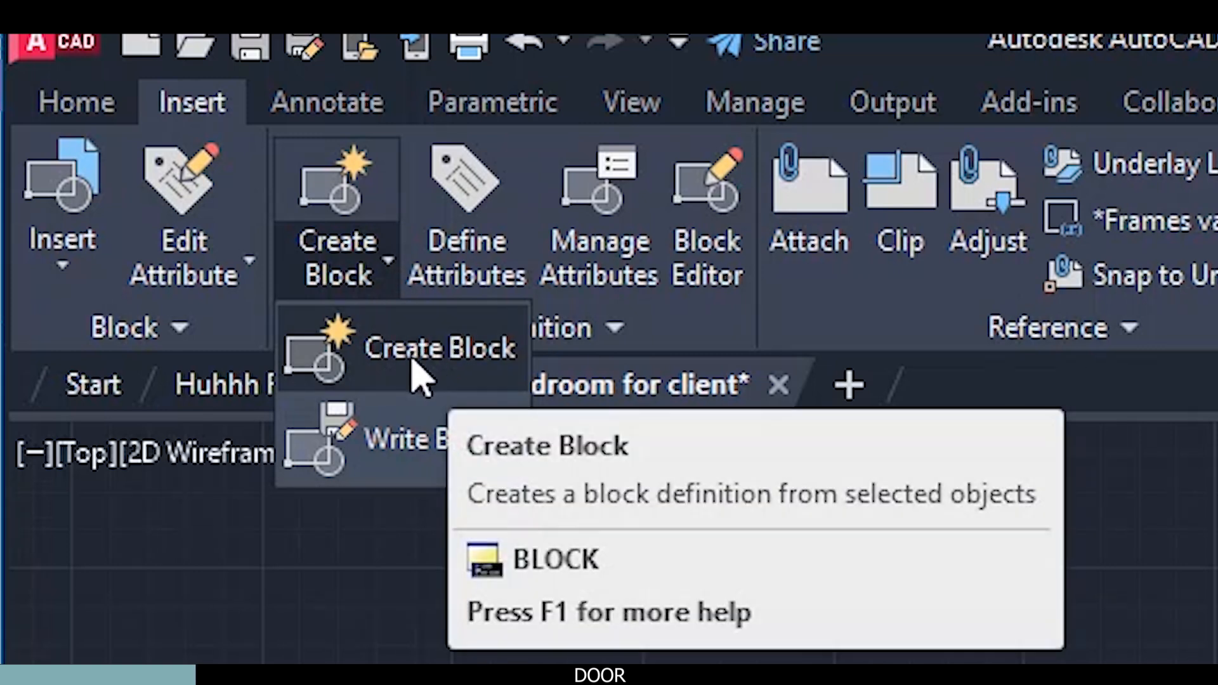
pyautogui.click(420, 376)
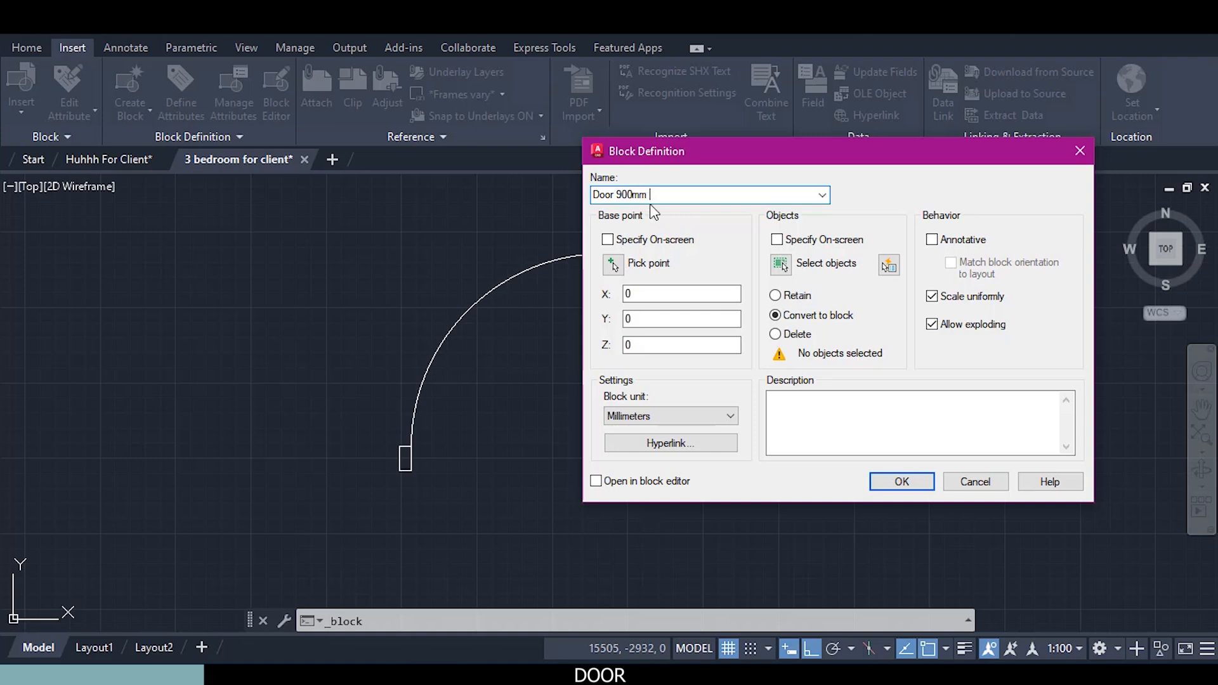
pyautogui.click(612, 266)
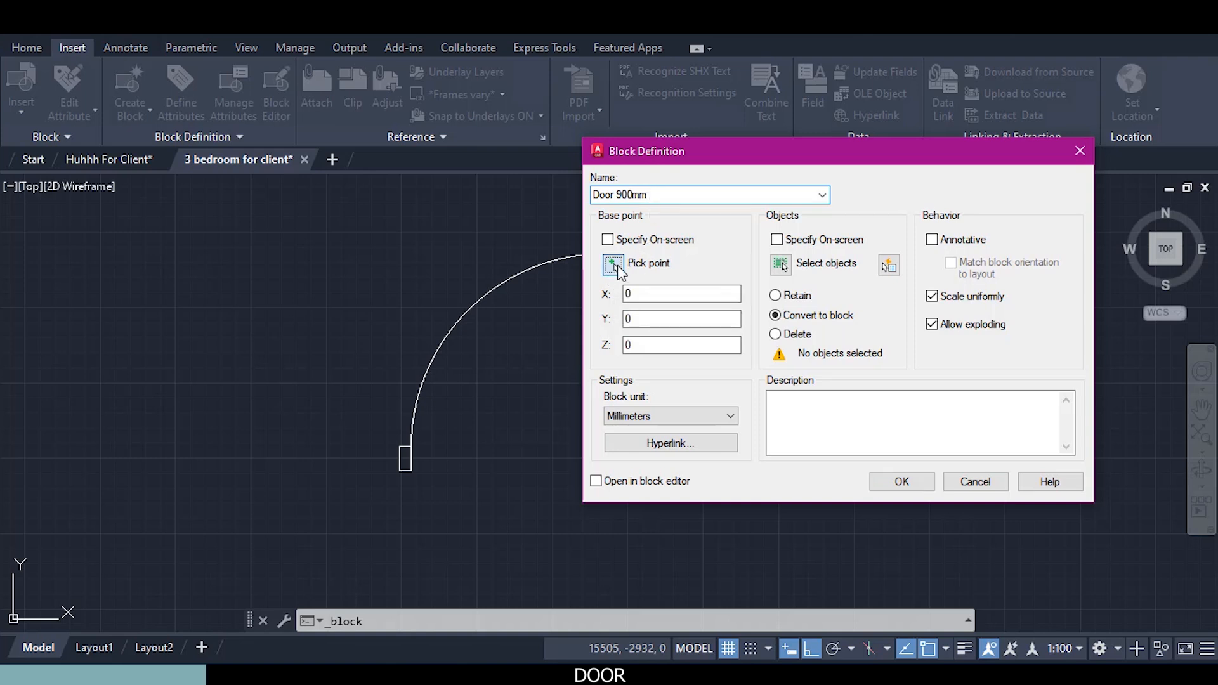
pyautogui.scroll(5, 606, 477)
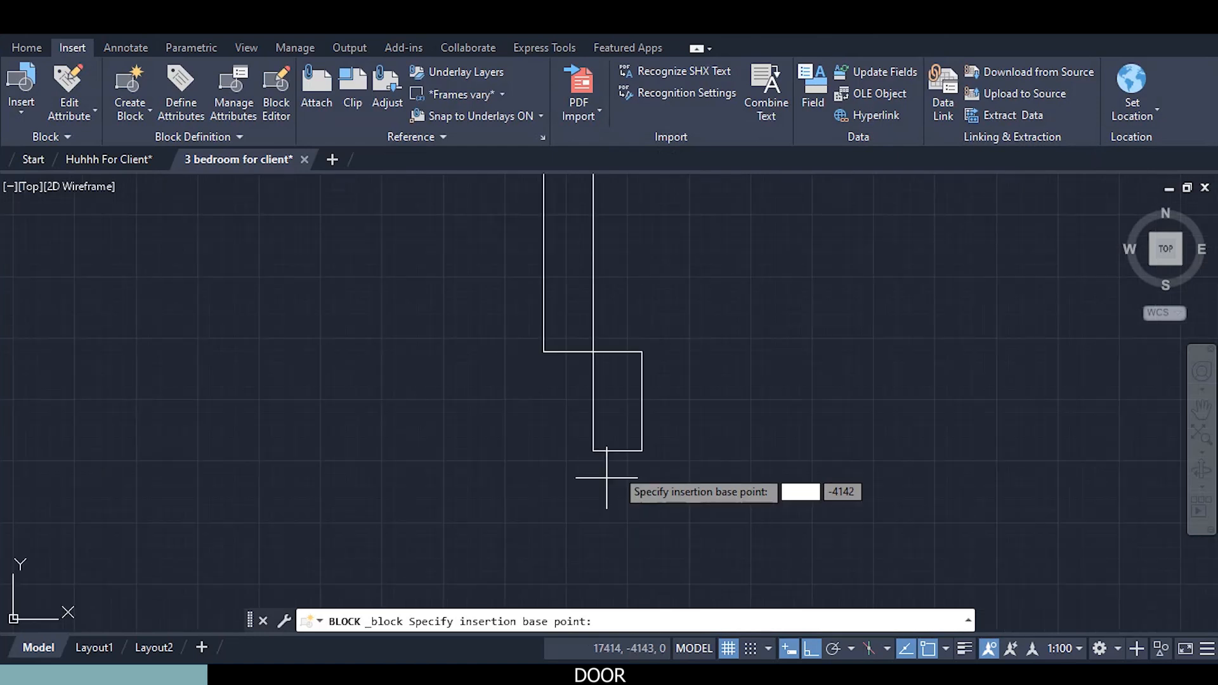
pyautogui.click(642, 400)
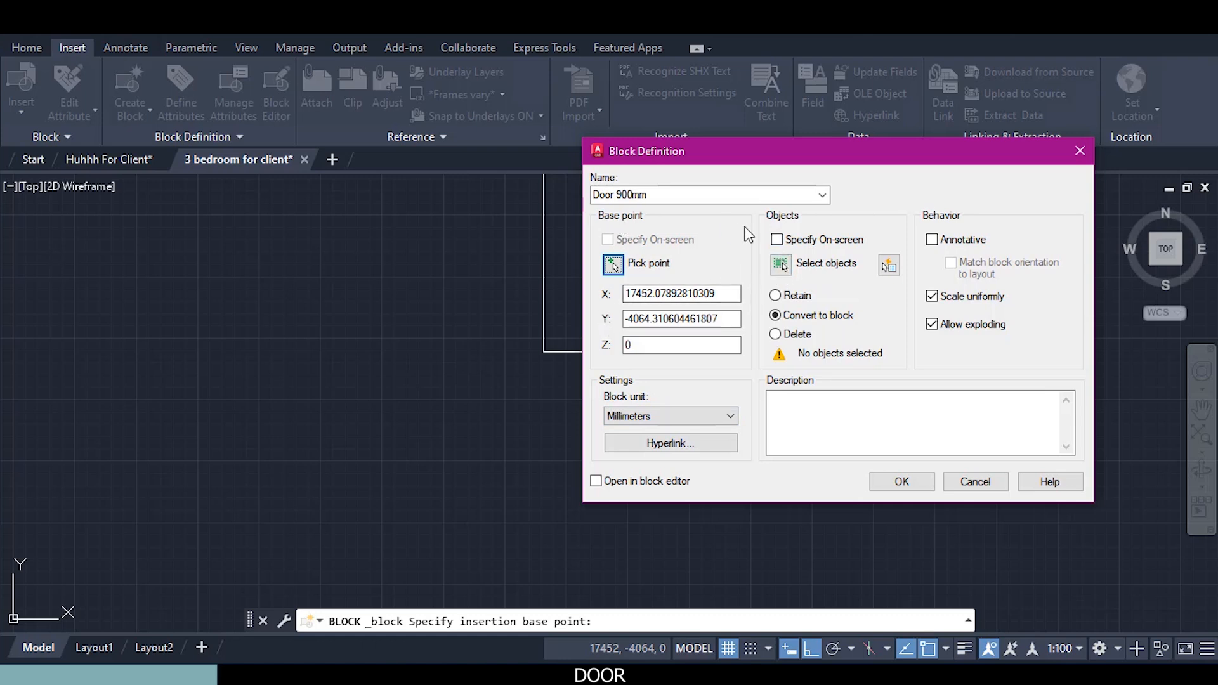
pyautogui.click(782, 267)
pyautogui.scroll(-3, 713, 489)
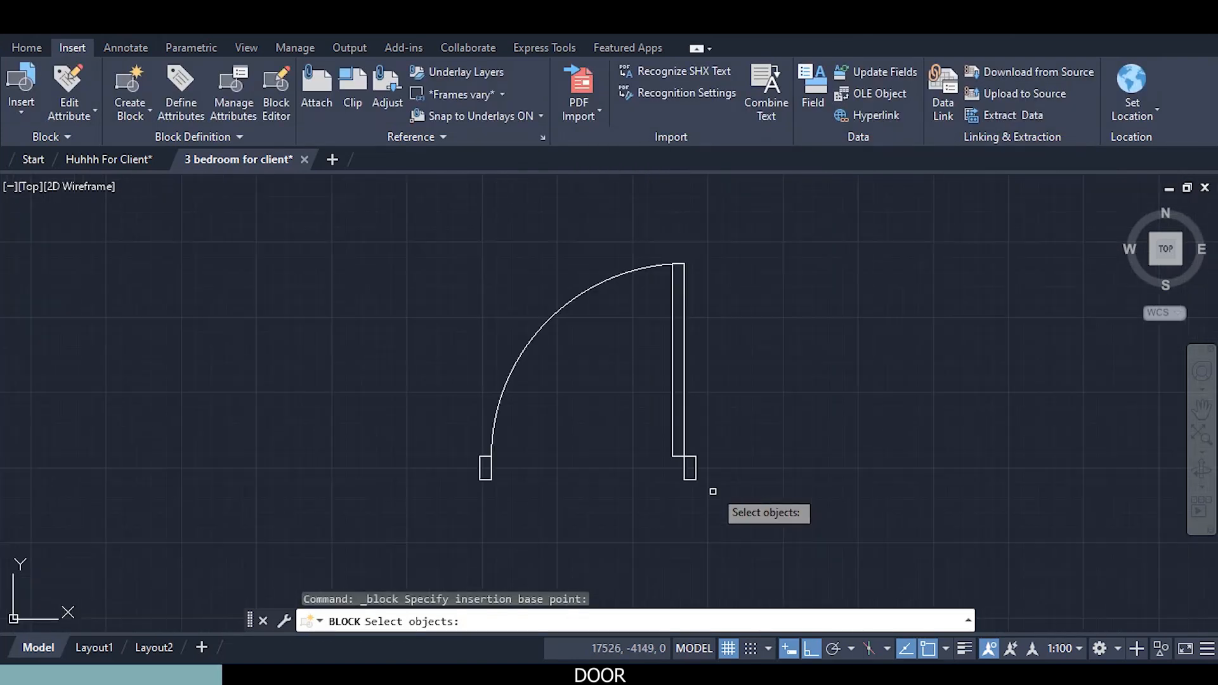
pyautogui.click(716, 504)
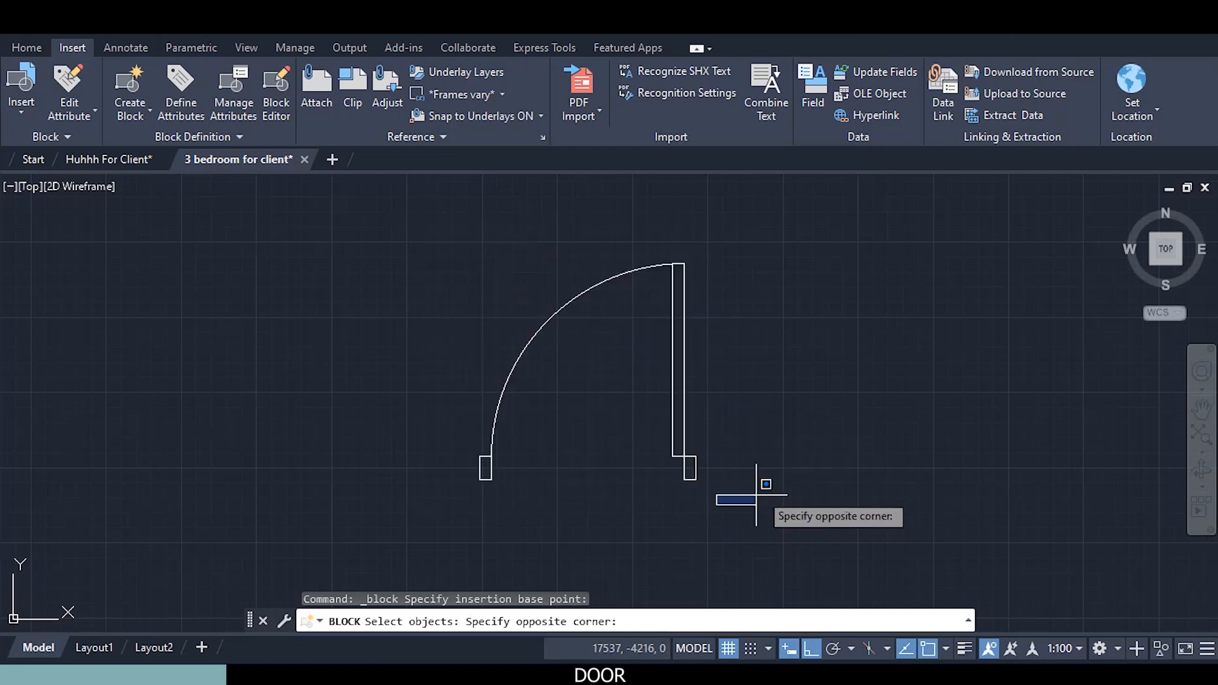
pyautogui.click(723, 507)
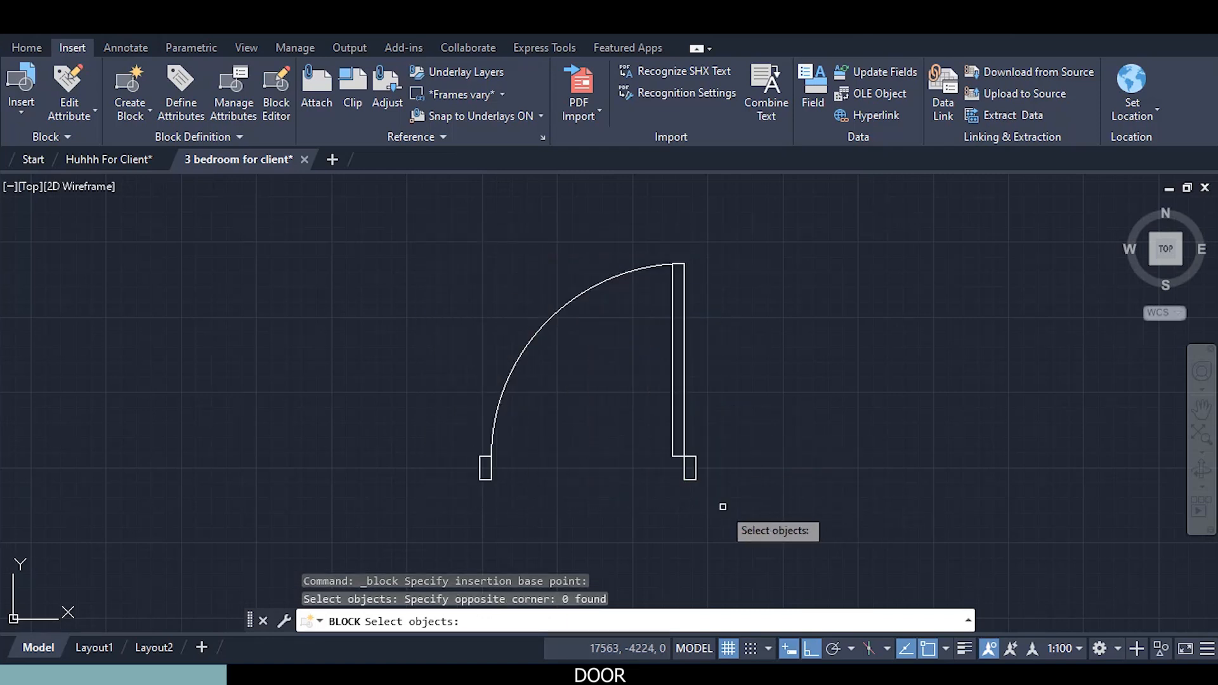
pyautogui.click(491, 471)
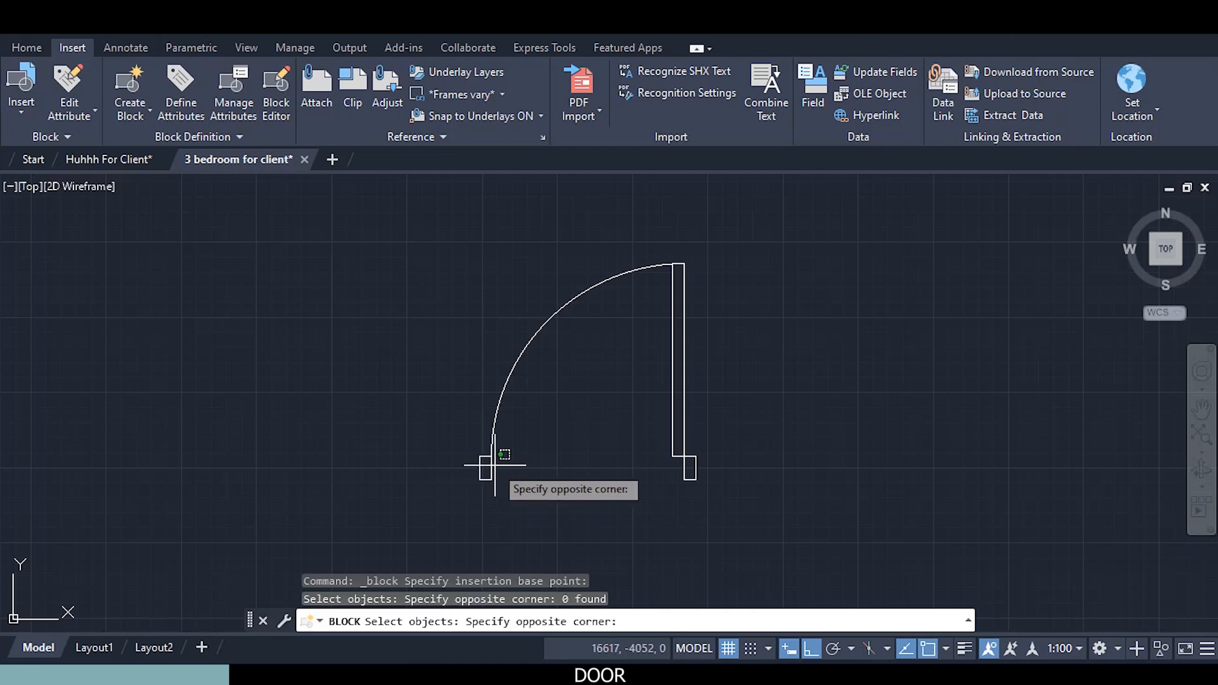
pyautogui.click(493, 469)
pyautogui.click(493, 469)
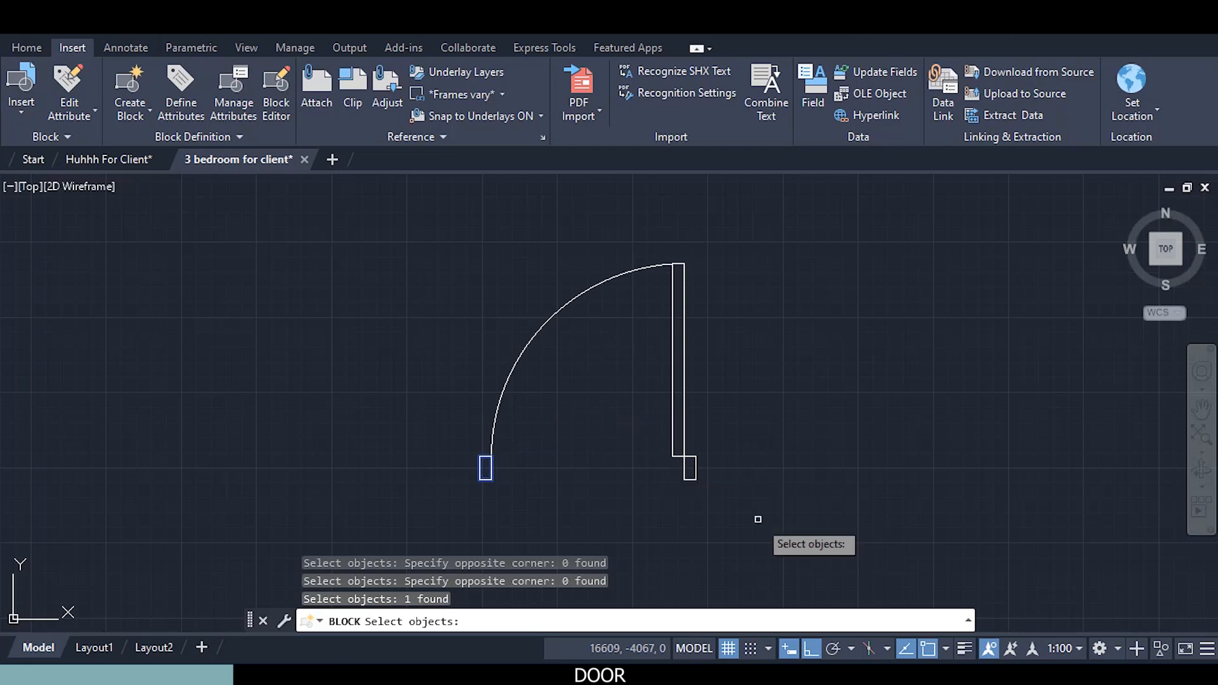
pyautogui.click(713, 513)
pyautogui.click(439, 258)
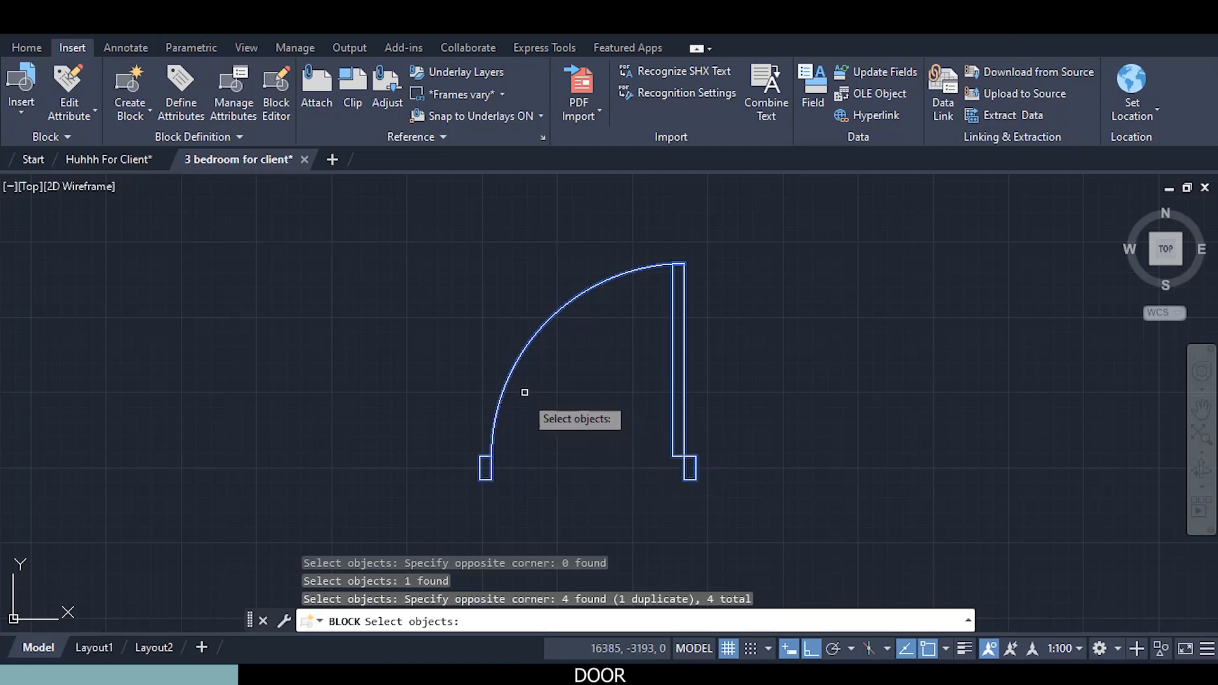
pyautogui.click(438, 255)
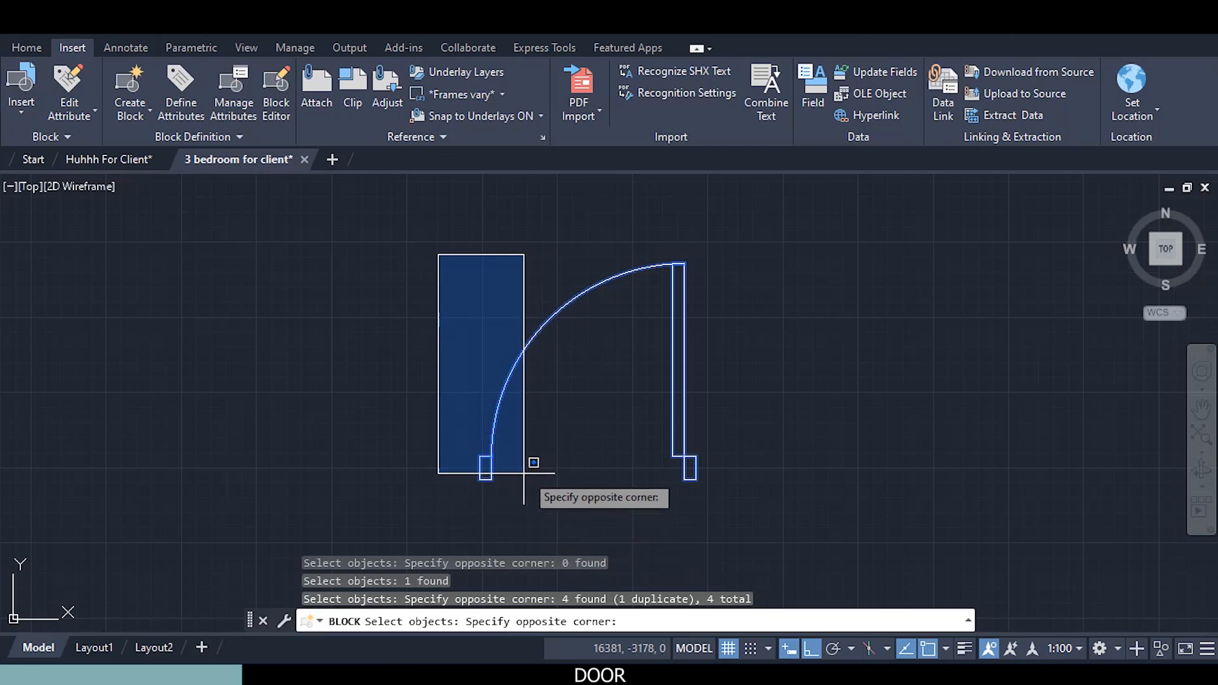
pyautogui.press('Escape')
pyautogui.press('Escape')
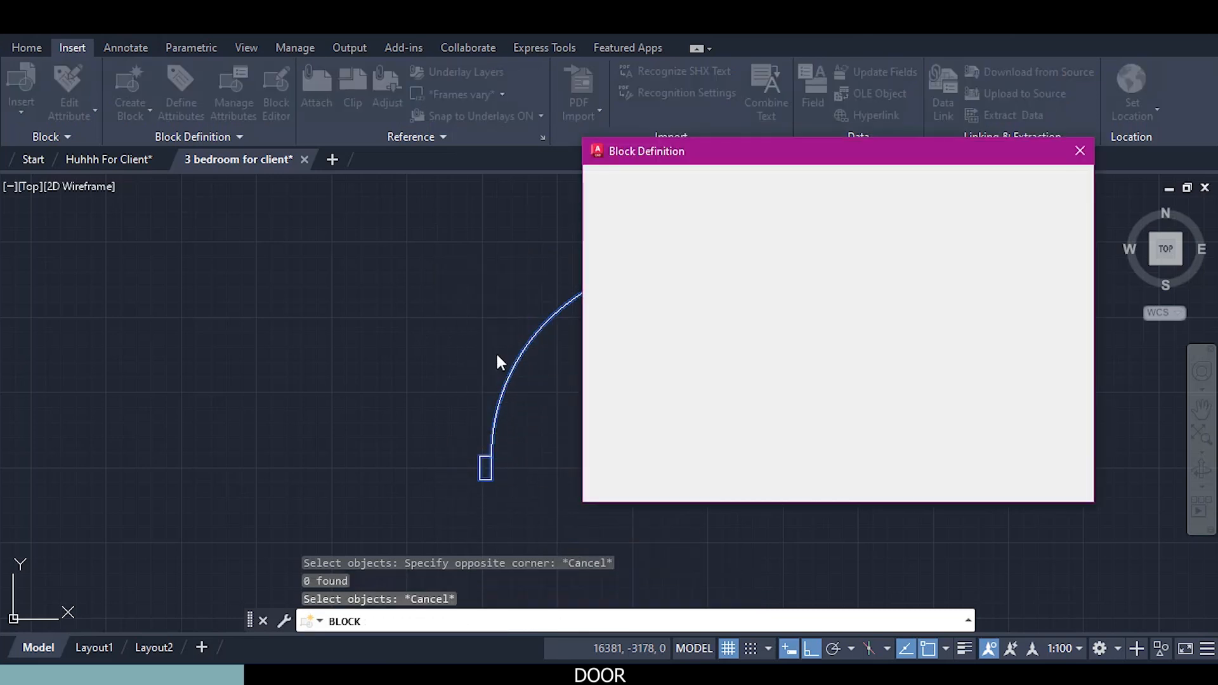
# Select both door frames, the door leaf and the swing arc as the objects of the block
pyautogui.click(781, 264)
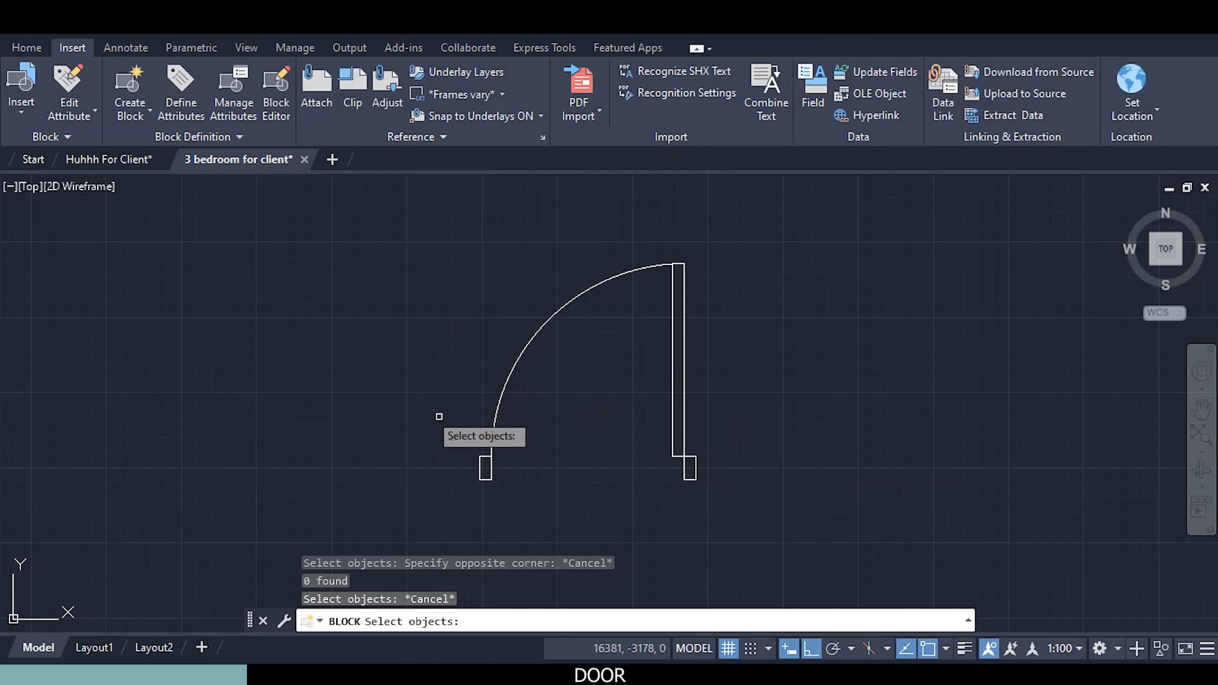
pyautogui.click(485, 325)
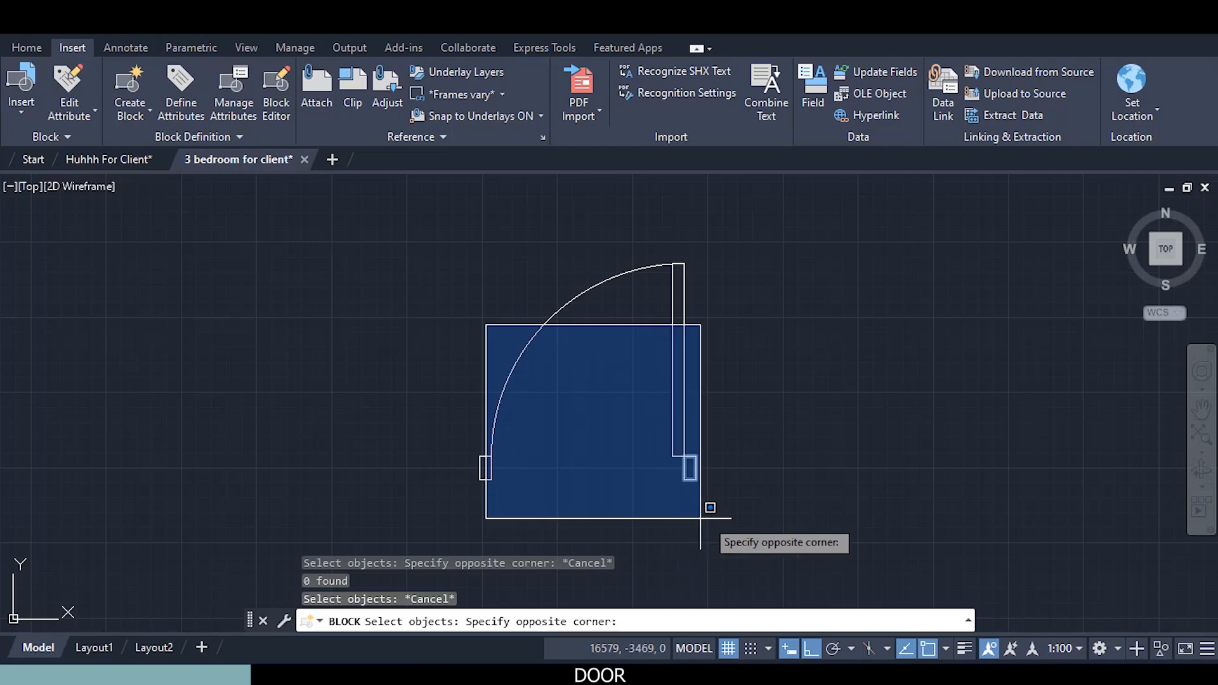
pyautogui.click(729, 519)
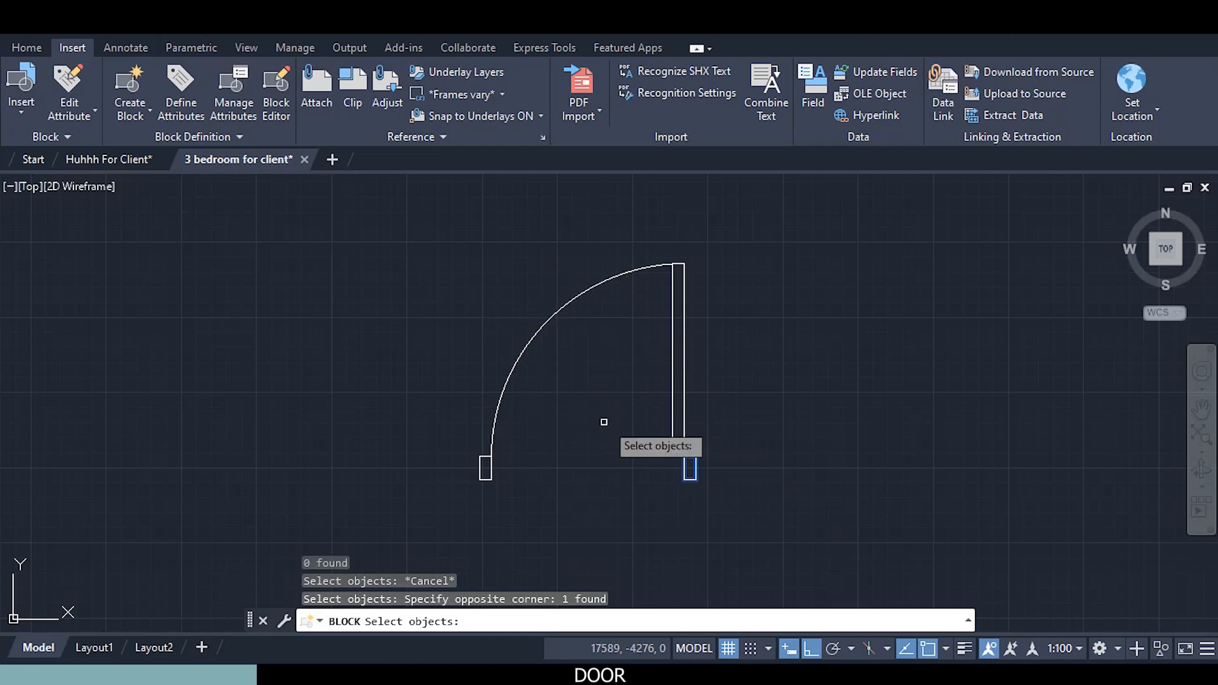
pyautogui.click(572, 401)
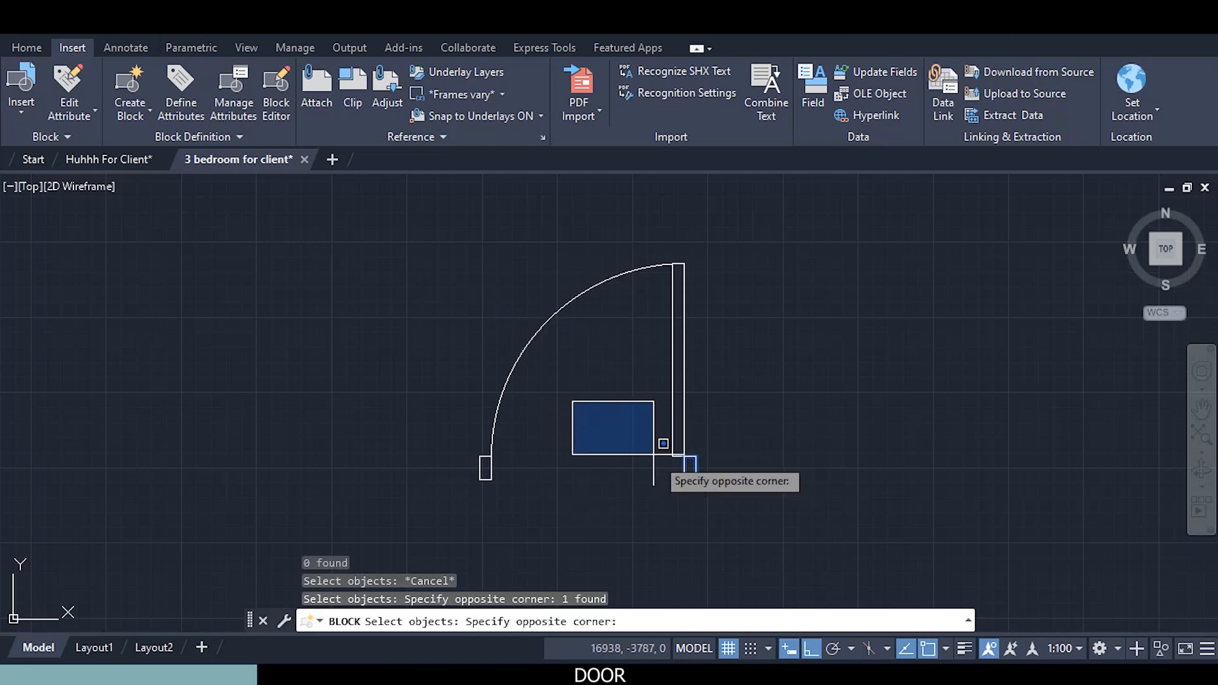
pyautogui.click(790, 531)
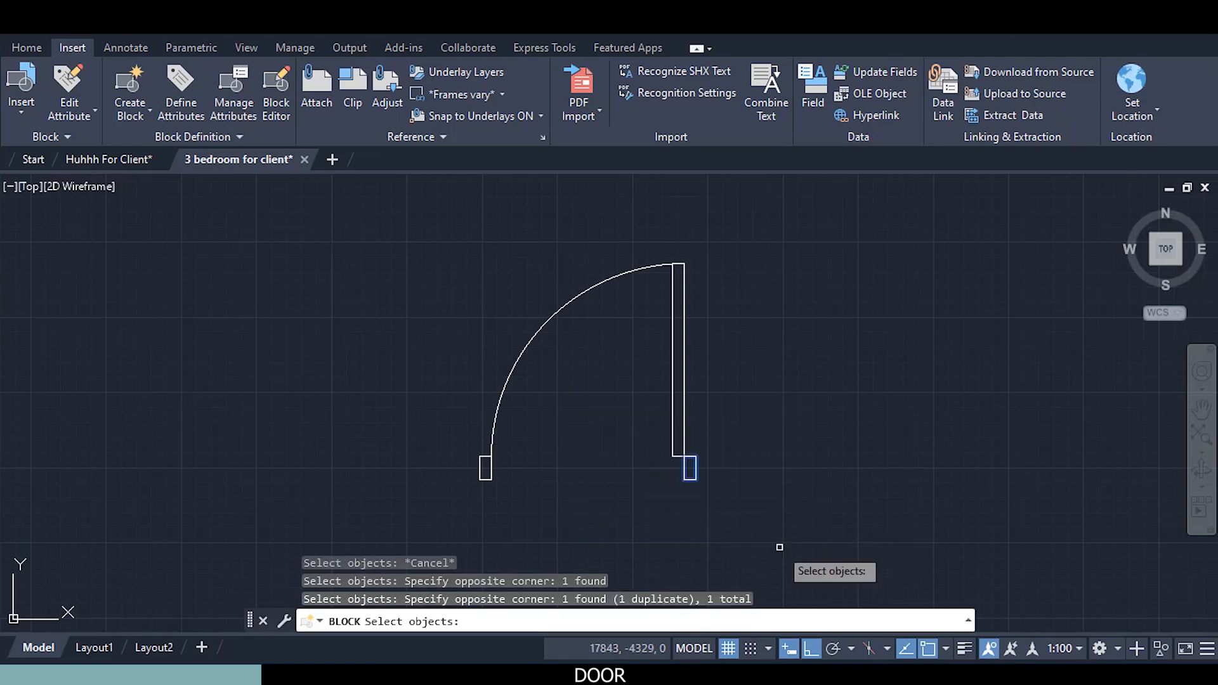
pyautogui.click(779, 546)
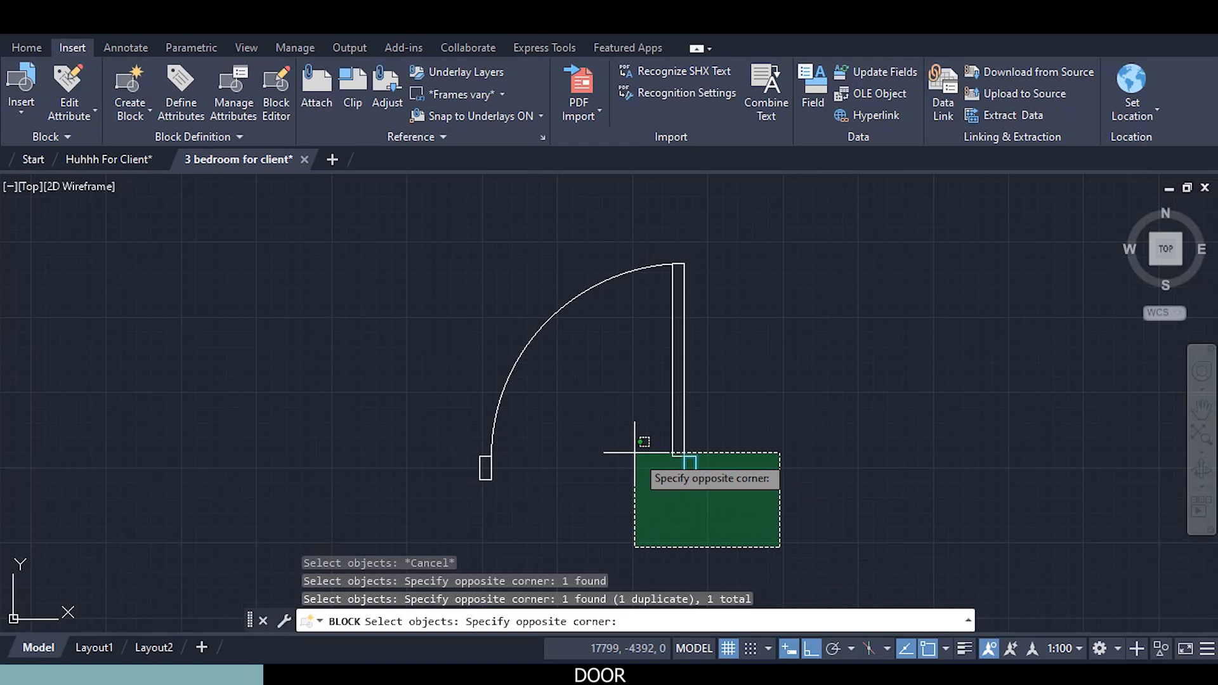
pyautogui.click(489, 364)
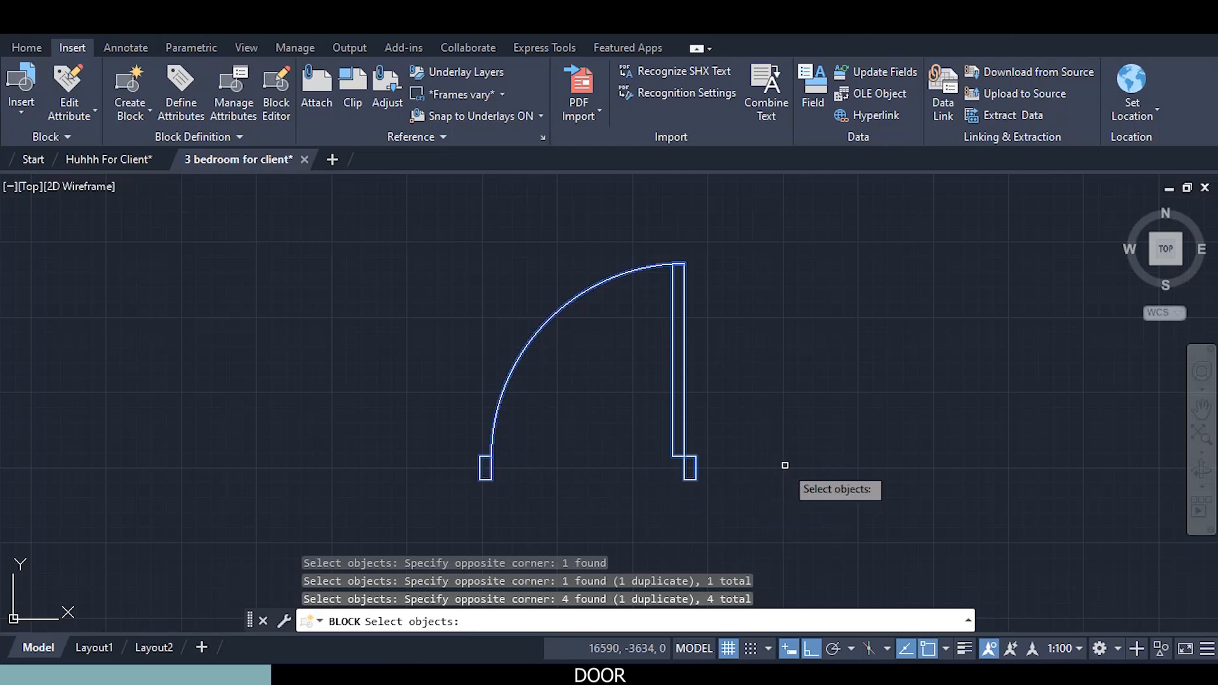
pyautogui.press('Return')
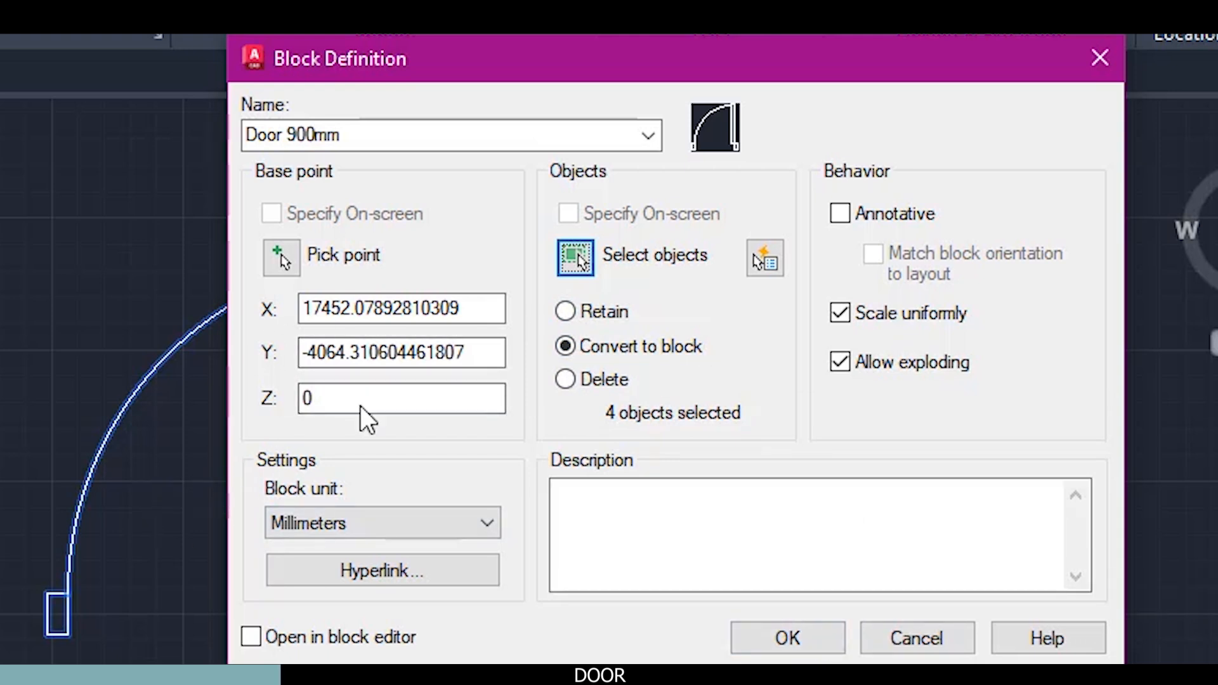
# Create the "Door 900mm" block in Millimeters with the source objects set to Delete
pyautogui.click(570, 379)
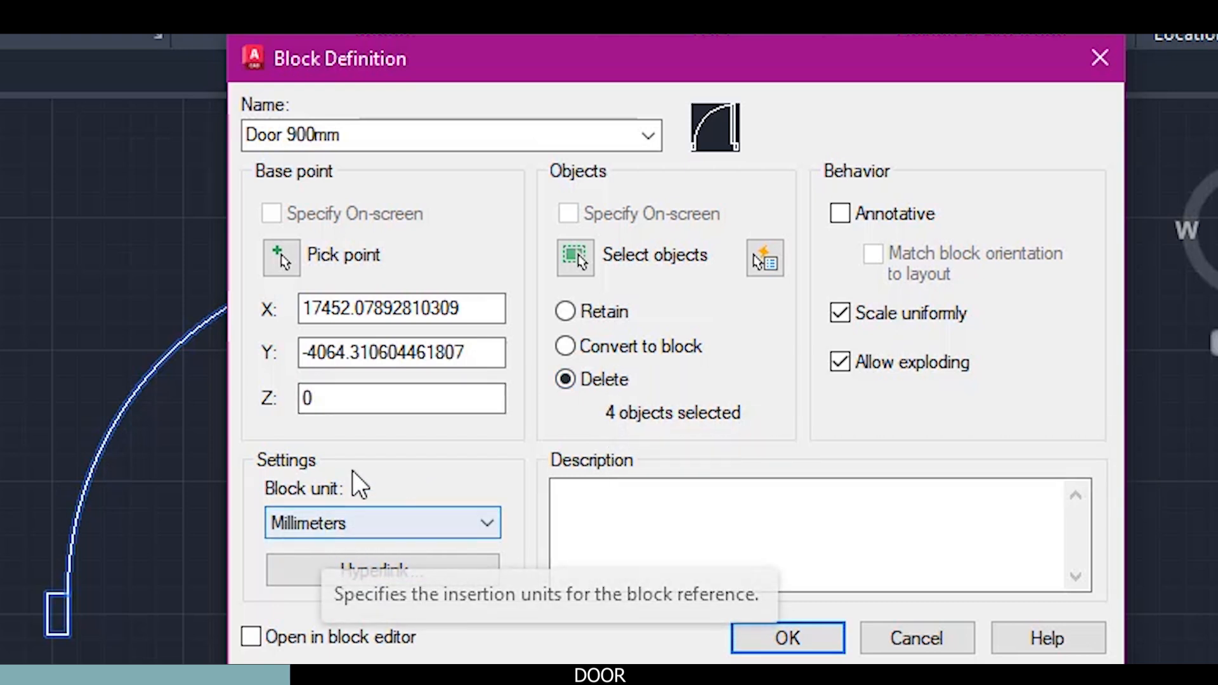
pyautogui.click(325, 522)
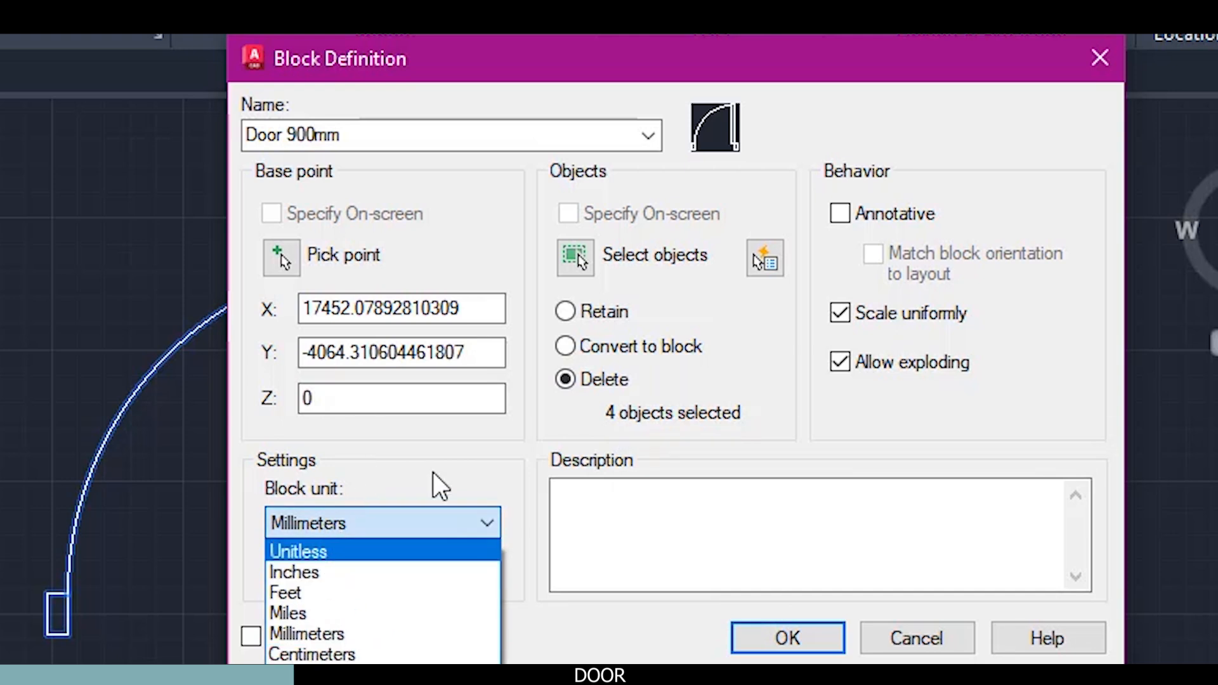
pyautogui.click(443, 453)
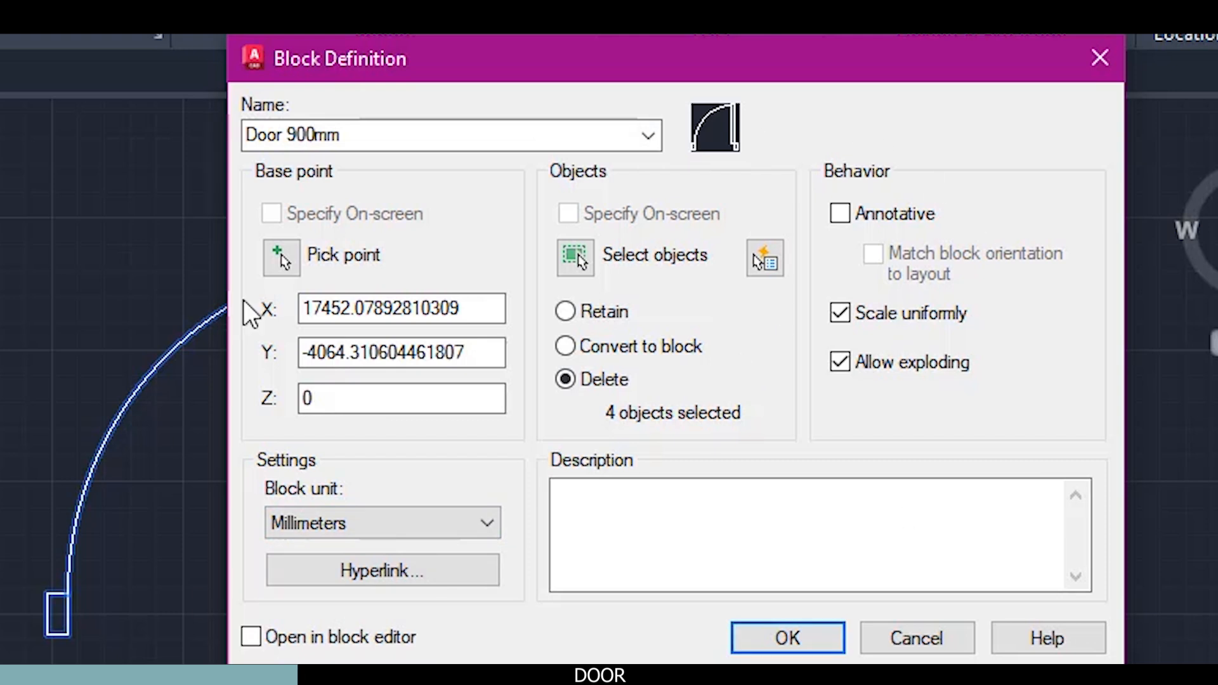
pyautogui.click(251, 637)
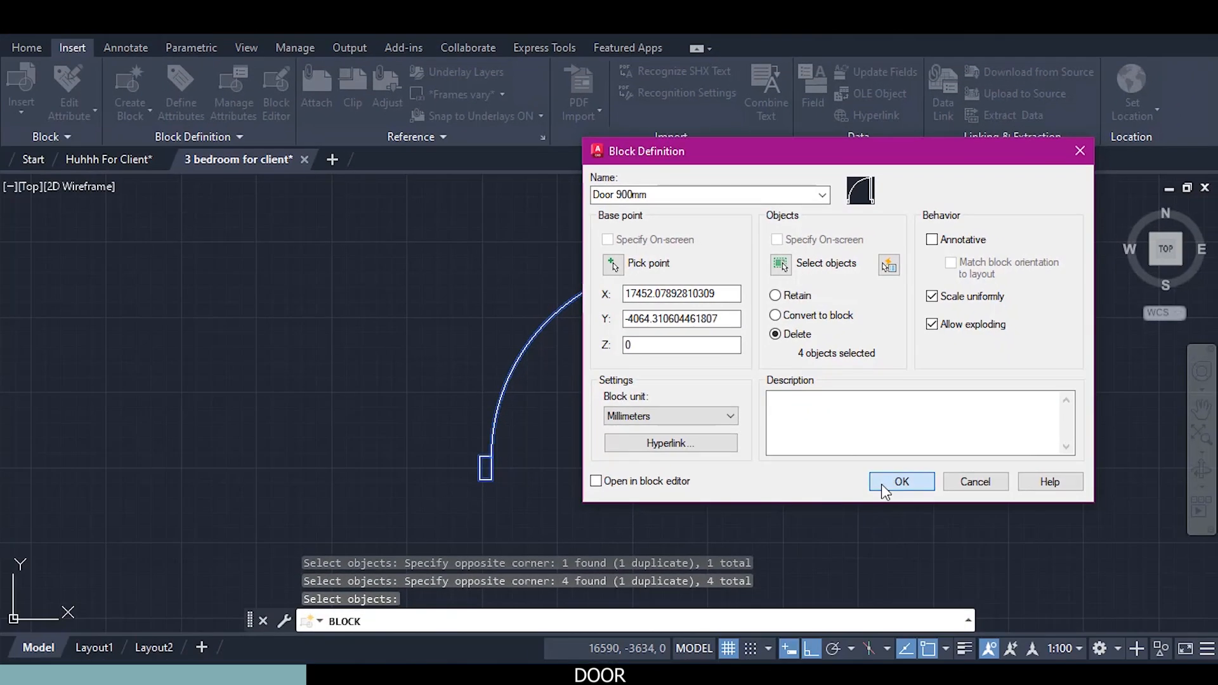
pyautogui.click(860, 512)
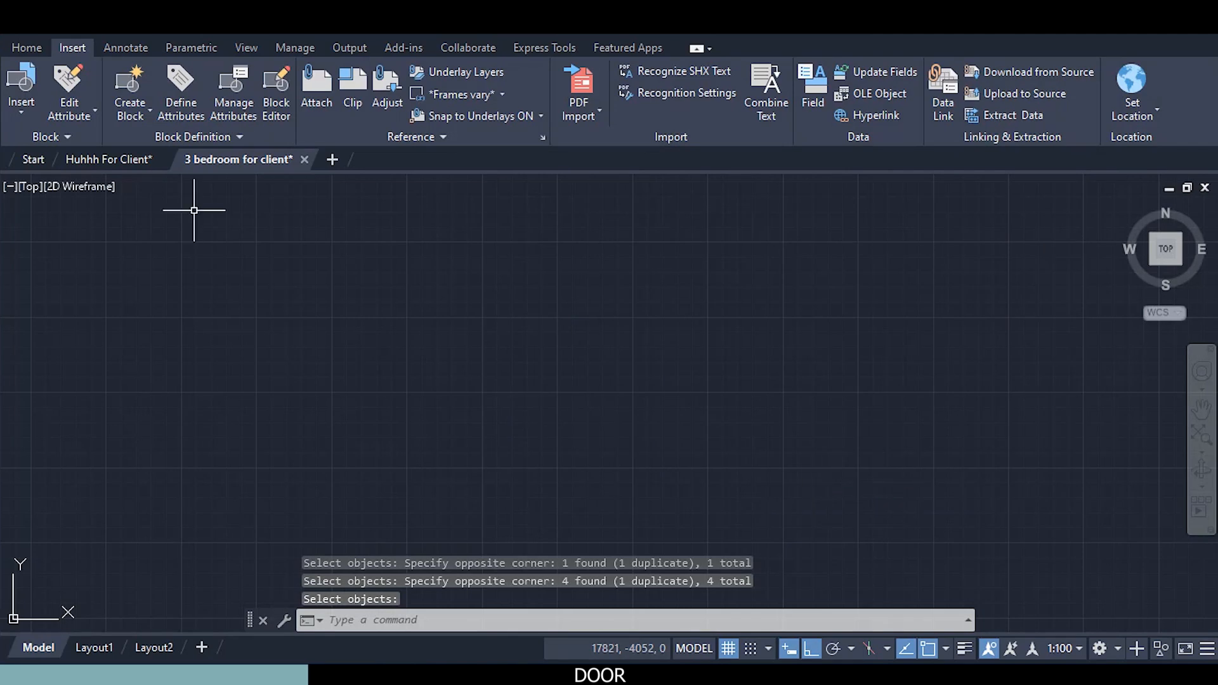
# Insert the "Door 900mm" block in the empty space just east of the floor plan
pyautogui.click(37, 46)
pyautogui.scroll(-3, 180, 321)
pyautogui.scroll(-2, 180, 358)
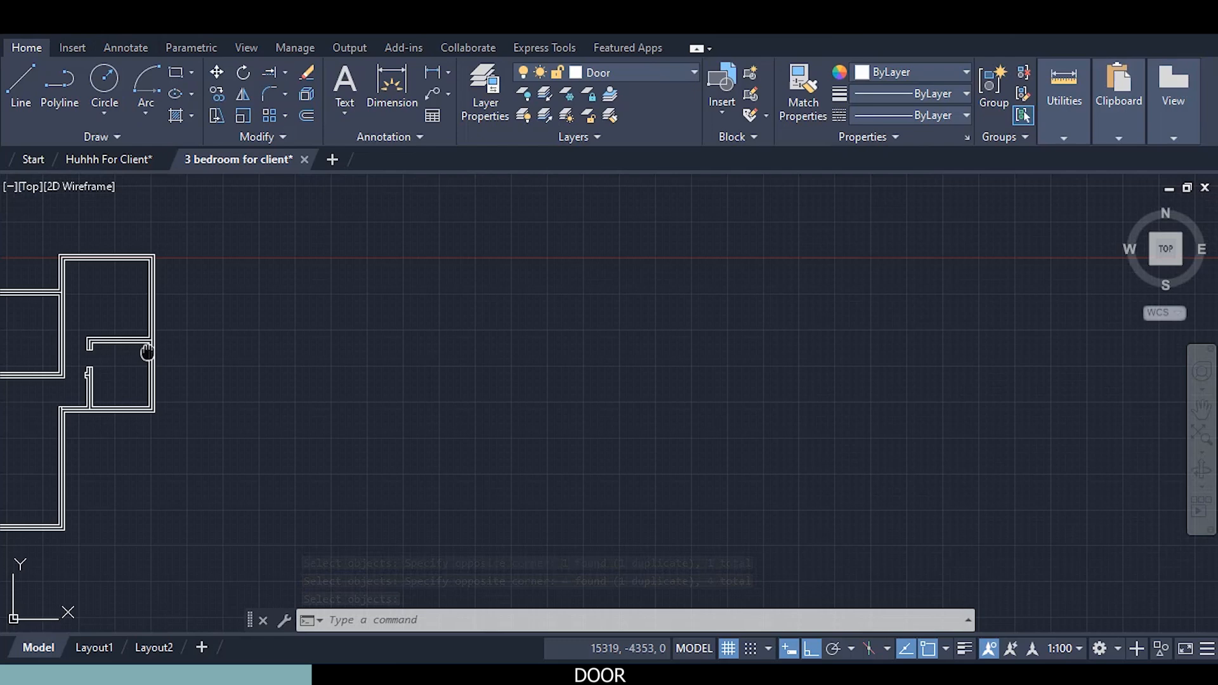
pyautogui.moveTo(147, 352); pyautogui.dragTo(439, 308, button='middle')
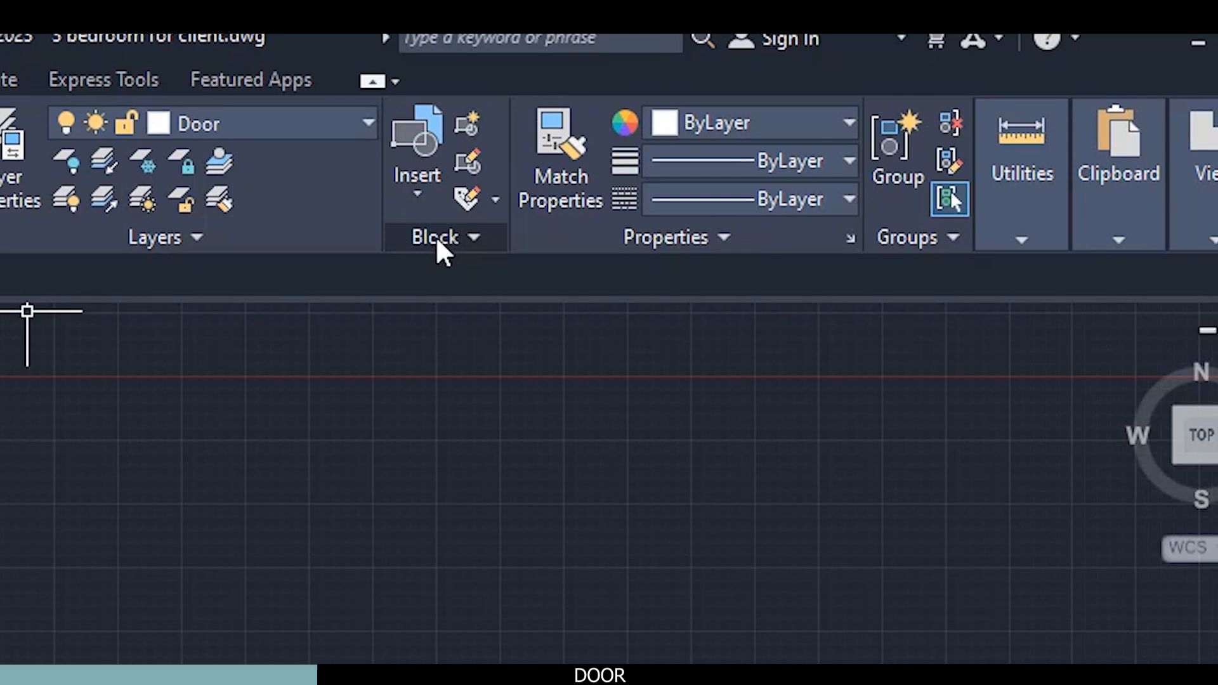
pyautogui.click(417, 190)
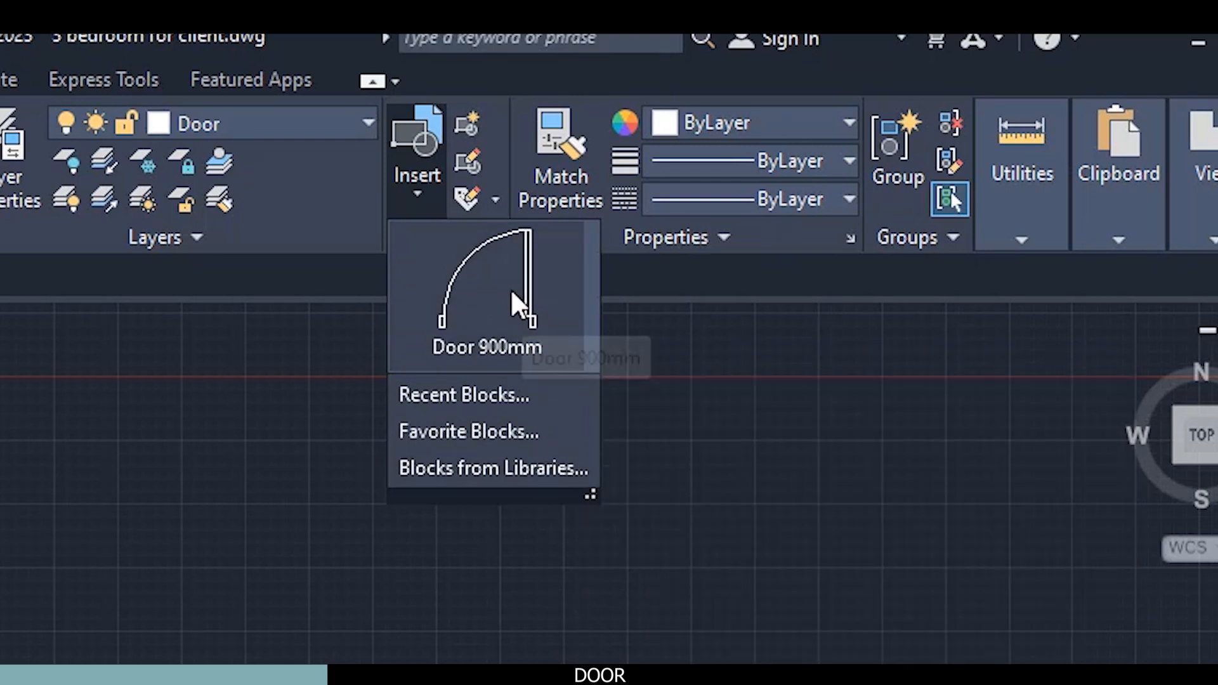
pyautogui.click(519, 307)
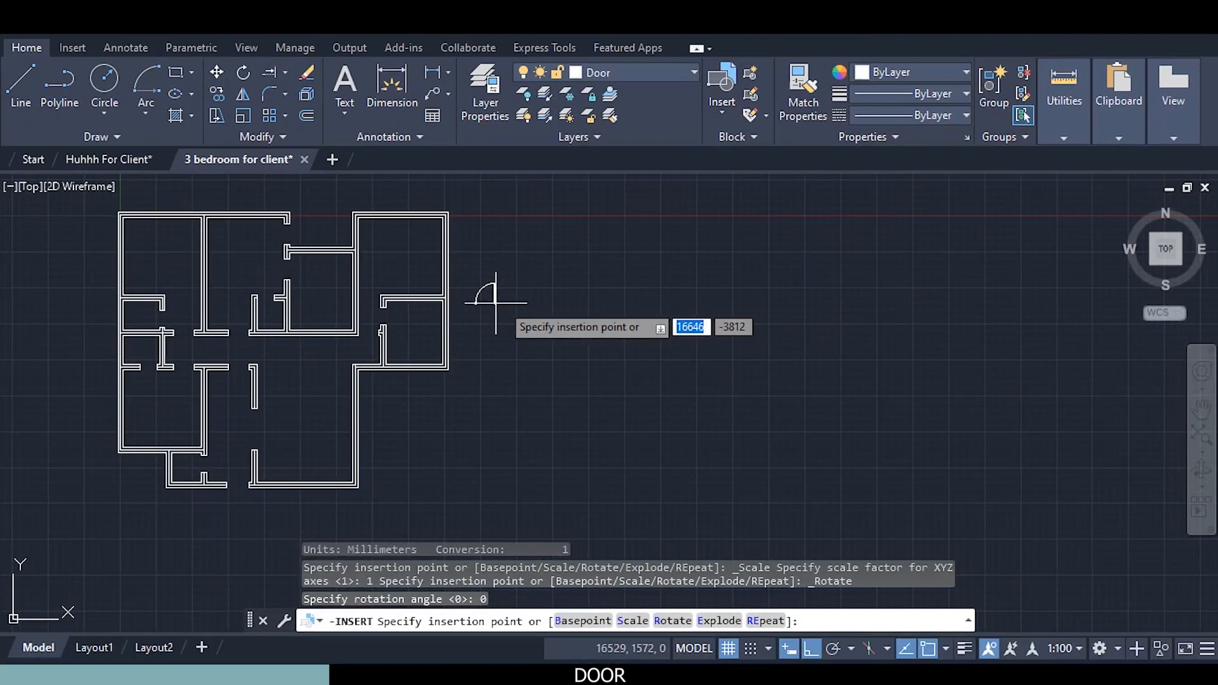
pyautogui.click(495, 302)
pyautogui.scroll(8, 498, 264)
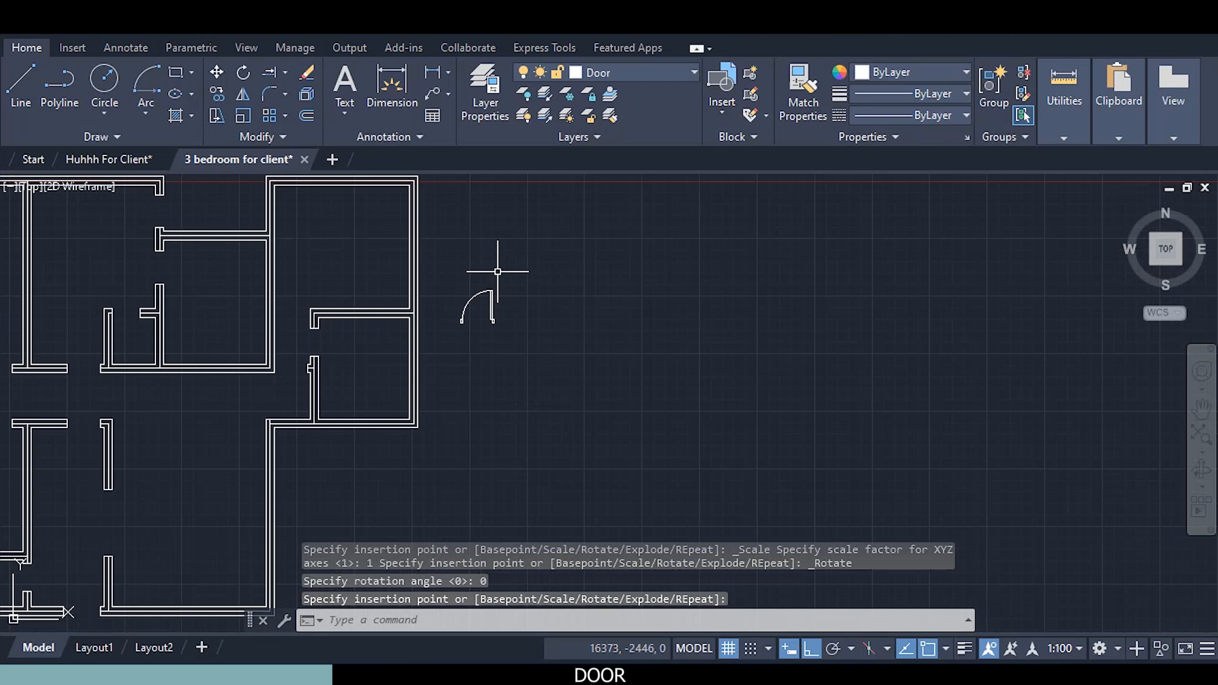
pyautogui.moveTo(497, 291)
pyautogui.mouseDown(button='middle')
pyautogui.moveTo(465, 389)
pyautogui.moveTo(483, 346)
pyautogui.mouseUp(button='middle')
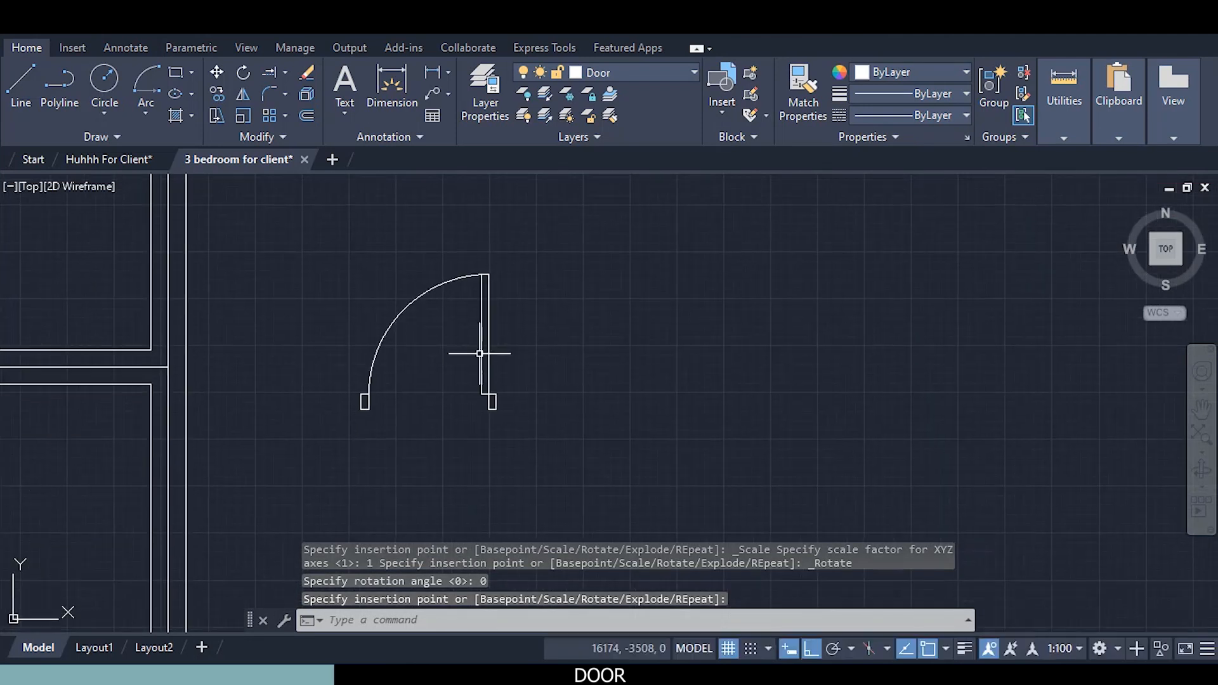
# Copy the door block by its east frame's outer midpoint, with ortho off, into the west opening of the corridor's north wall
pyautogui.rightClick(578, 342)
pyautogui.click(624, 357)
pyautogui.scroll(5, 524, 398)
pyautogui.click(413, 413)
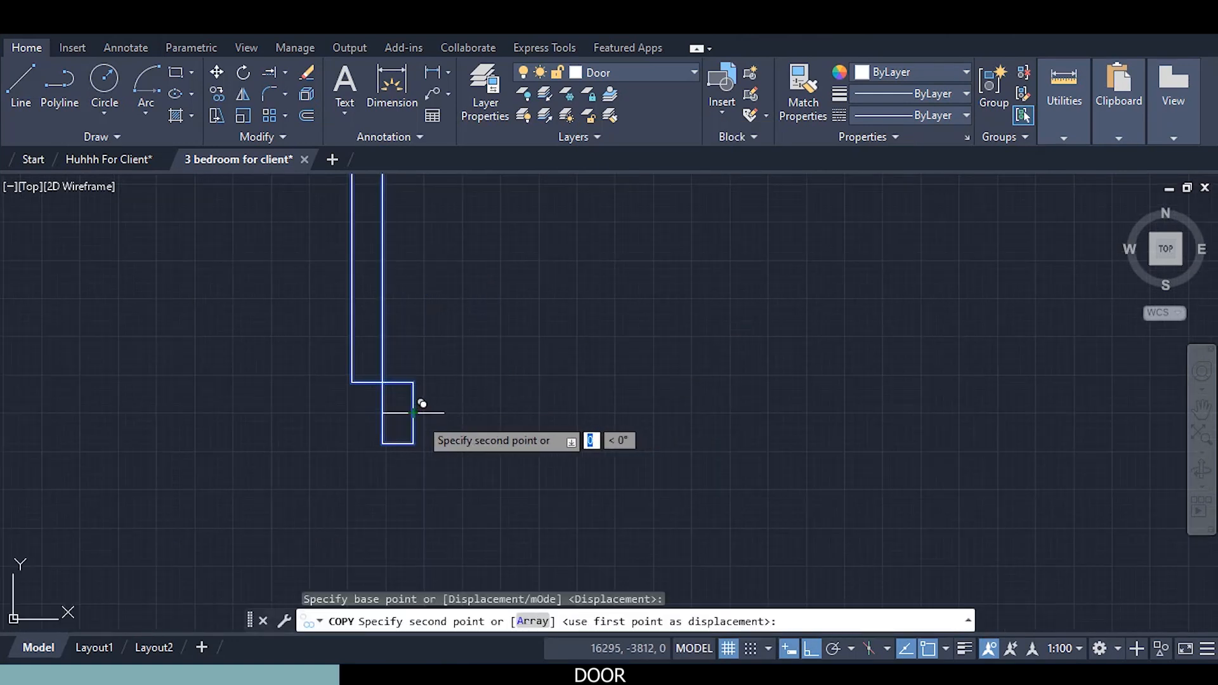
pyautogui.scroll(-5, 405, 419)
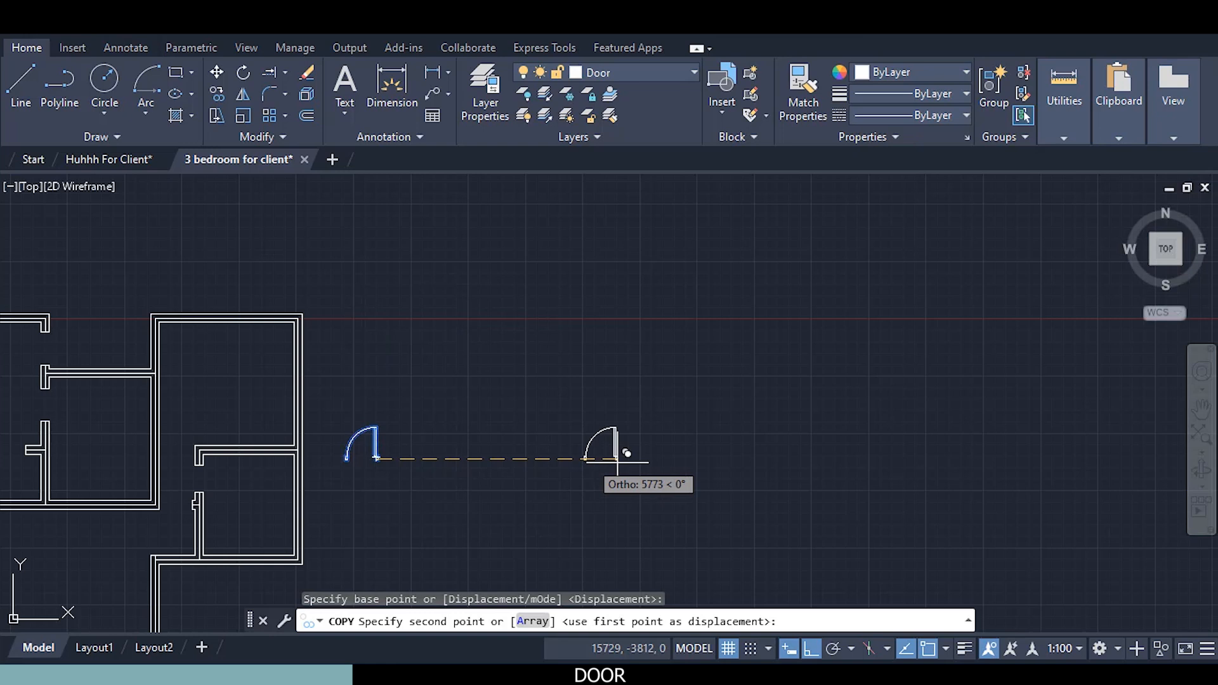
pyautogui.click(812, 653)
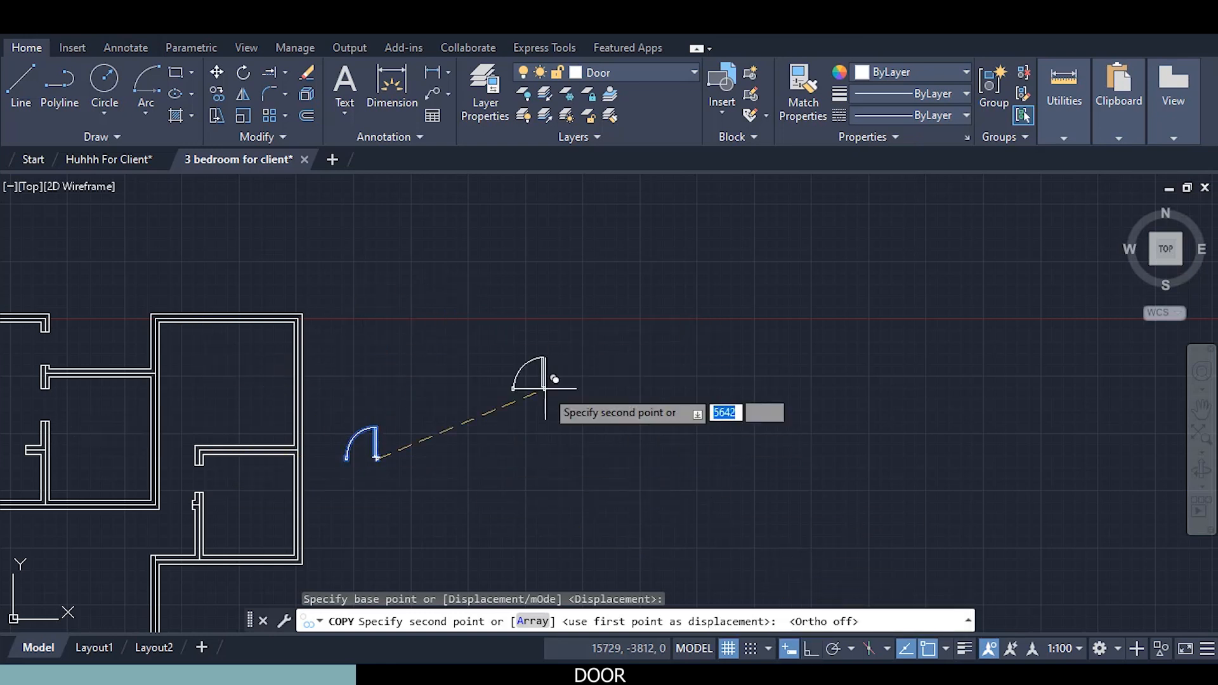
pyautogui.moveTo(203, 476)
pyautogui.mouseDown(button='middle')
pyautogui.moveTo(929, 384)
pyautogui.moveTo(941, 367)
pyautogui.mouseUp(button='middle')
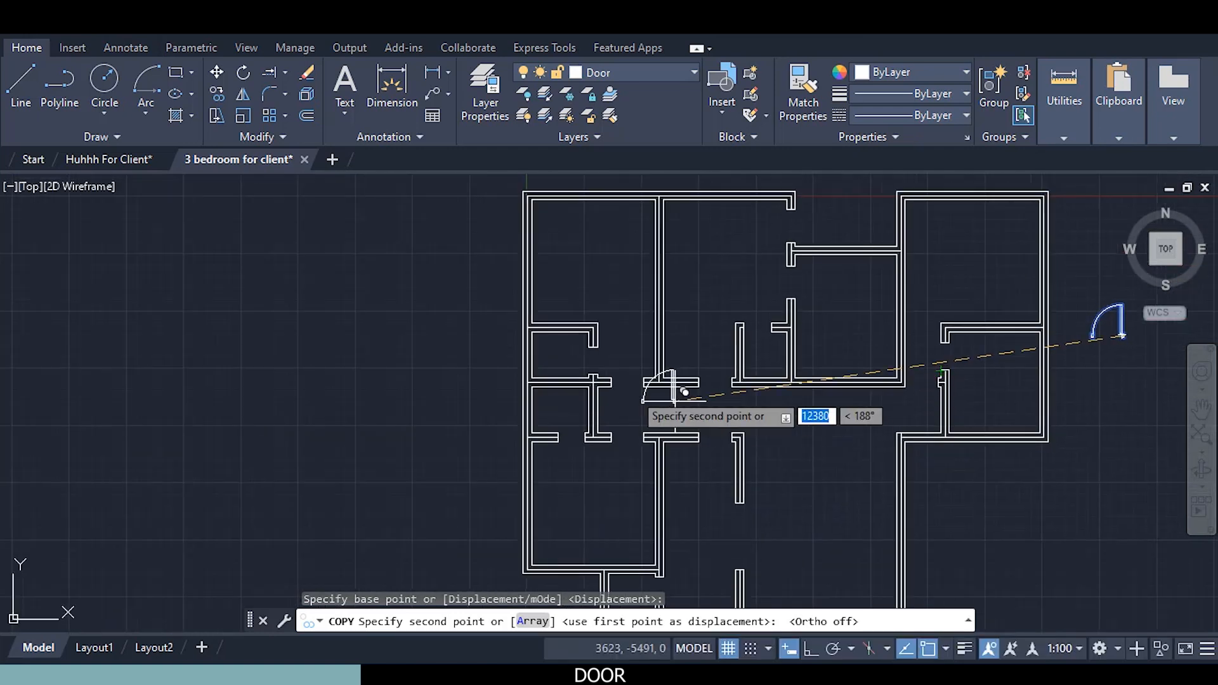
pyautogui.scroll(5, 663, 387)
pyautogui.scroll(5, 671, 356)
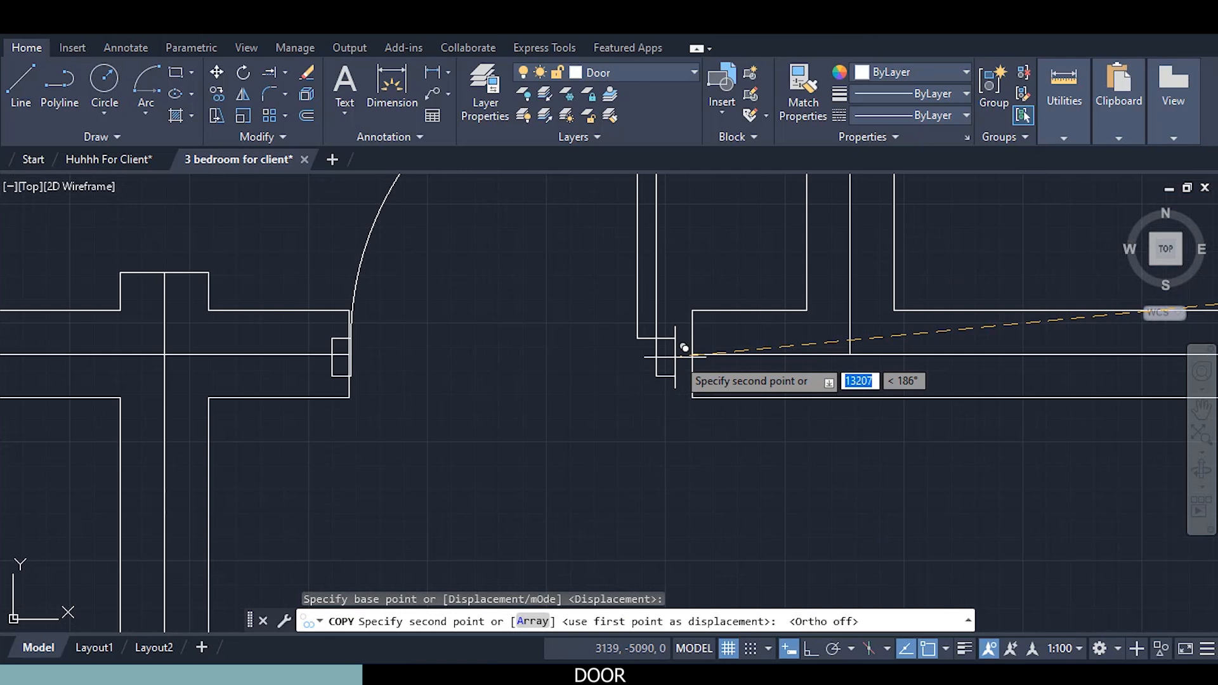
pyautogui.click(692, 354)
# Place another door copy in the east opening of the corridor's north wall
pyautogui.scroll(-8, 642, 409)
pyautogui.scroll(-2, 634, 412)
pyautogui.scroll(5, 818, 422)
pyautogui.click(674, 331)
# Place door copies in the two openings of the corridor's south wall, at the midpoints of their east wall ends
pyautogui.scroll(-5, 691, 375)
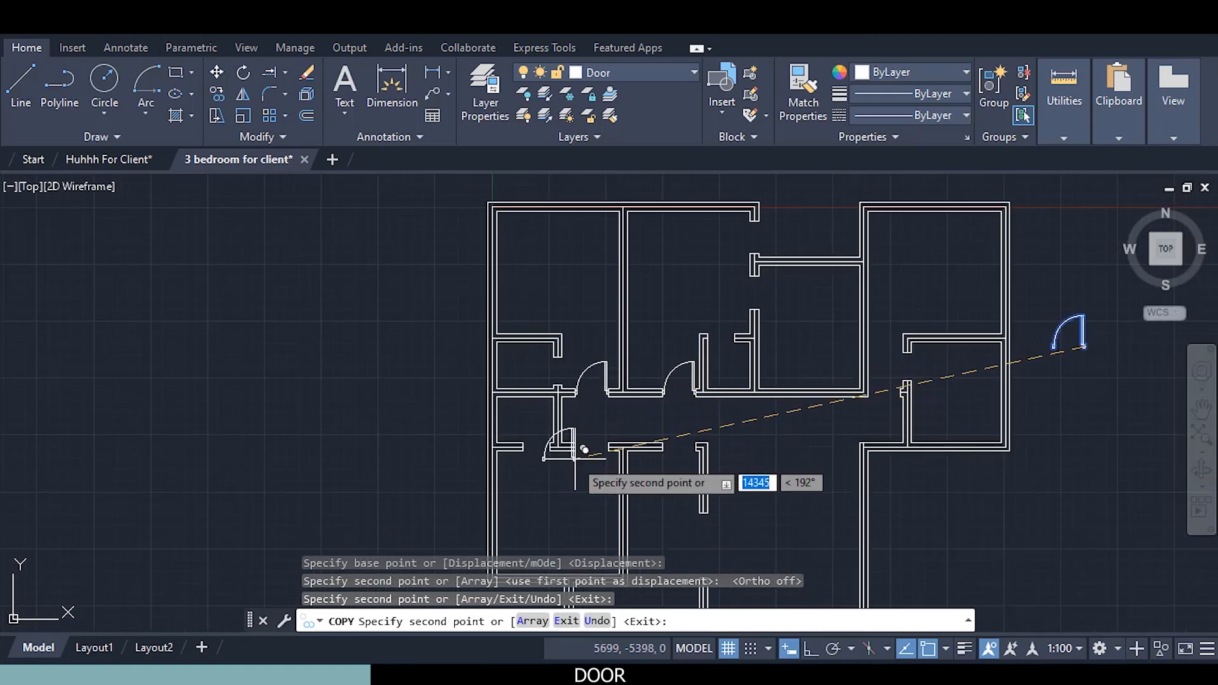
pyautogui.scroll(8, 620, 487)
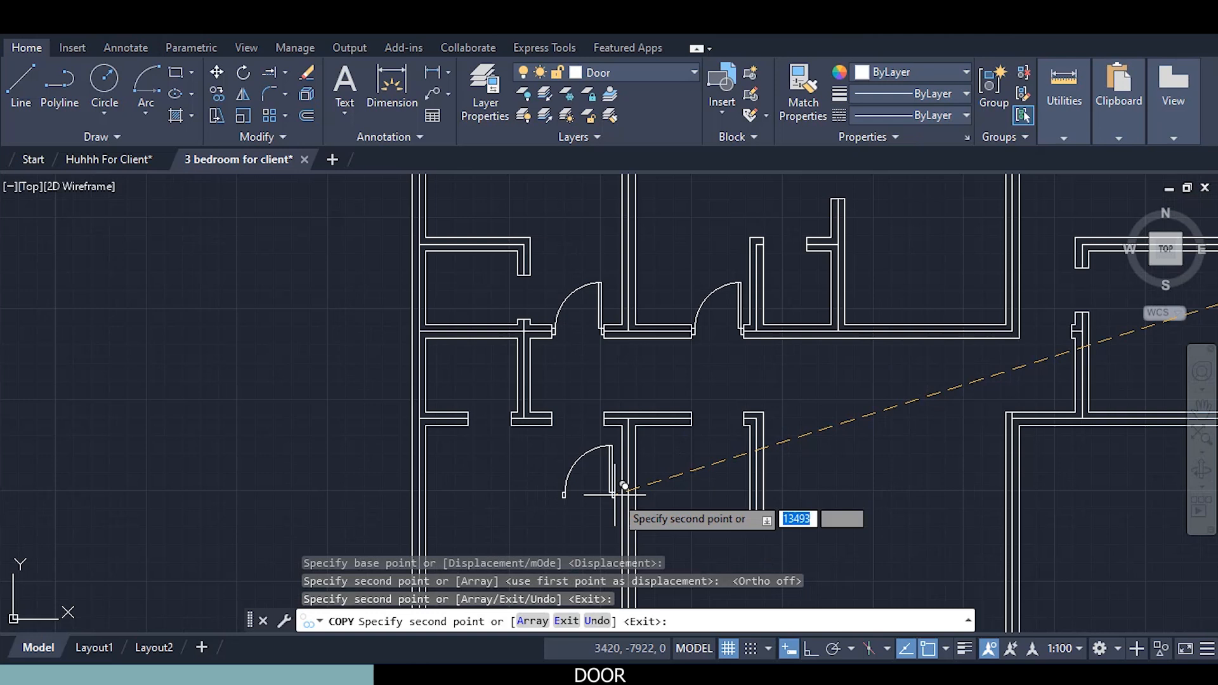
pyautogui.moveTo(579, 337); pyautogui.dragTo(535, 500, button='middle')
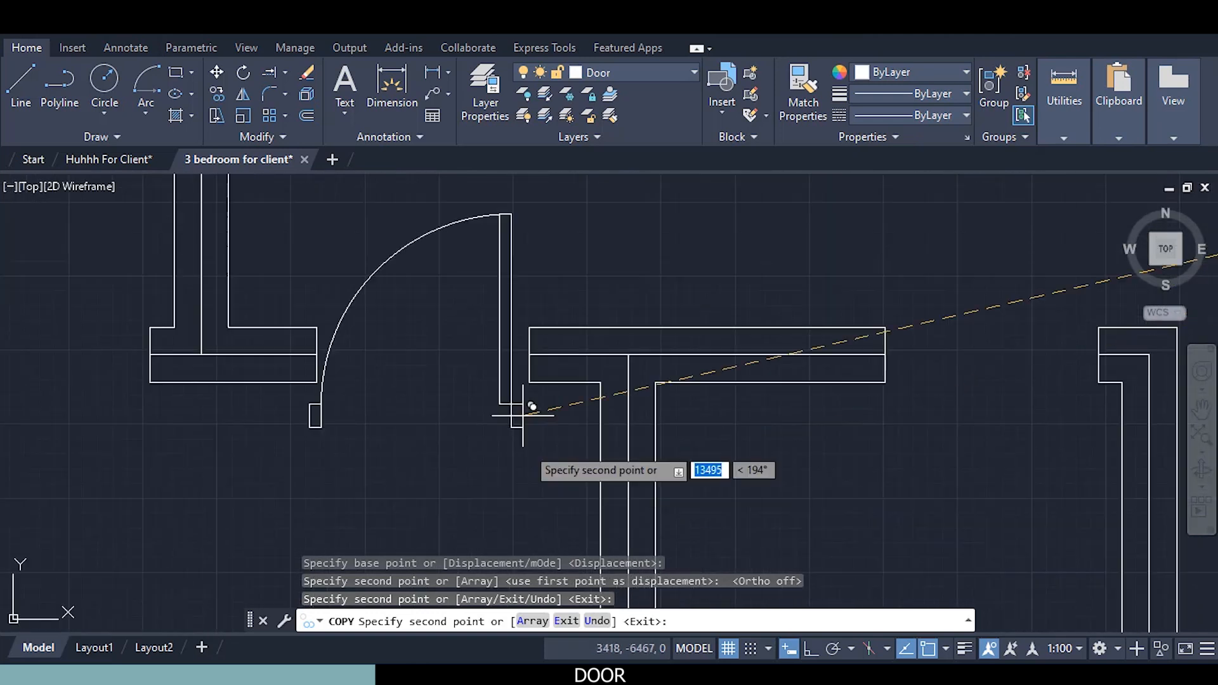
pyautogui.click(526, 347)
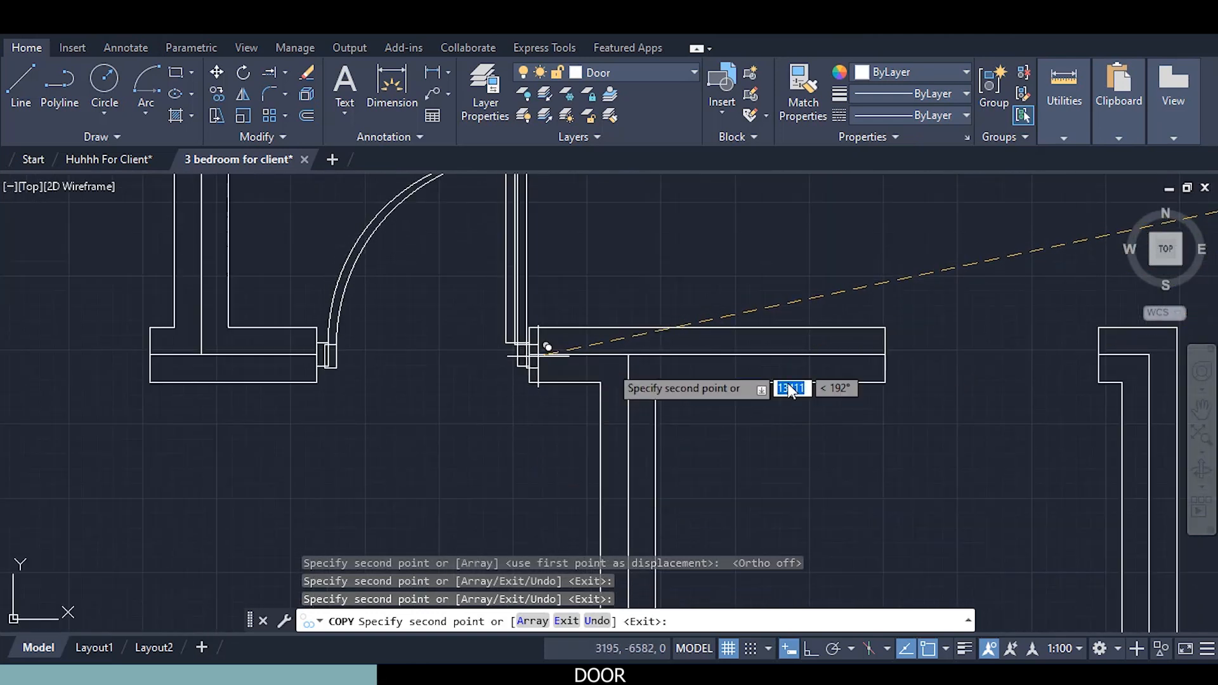
pyautogui.click(1087, 359)
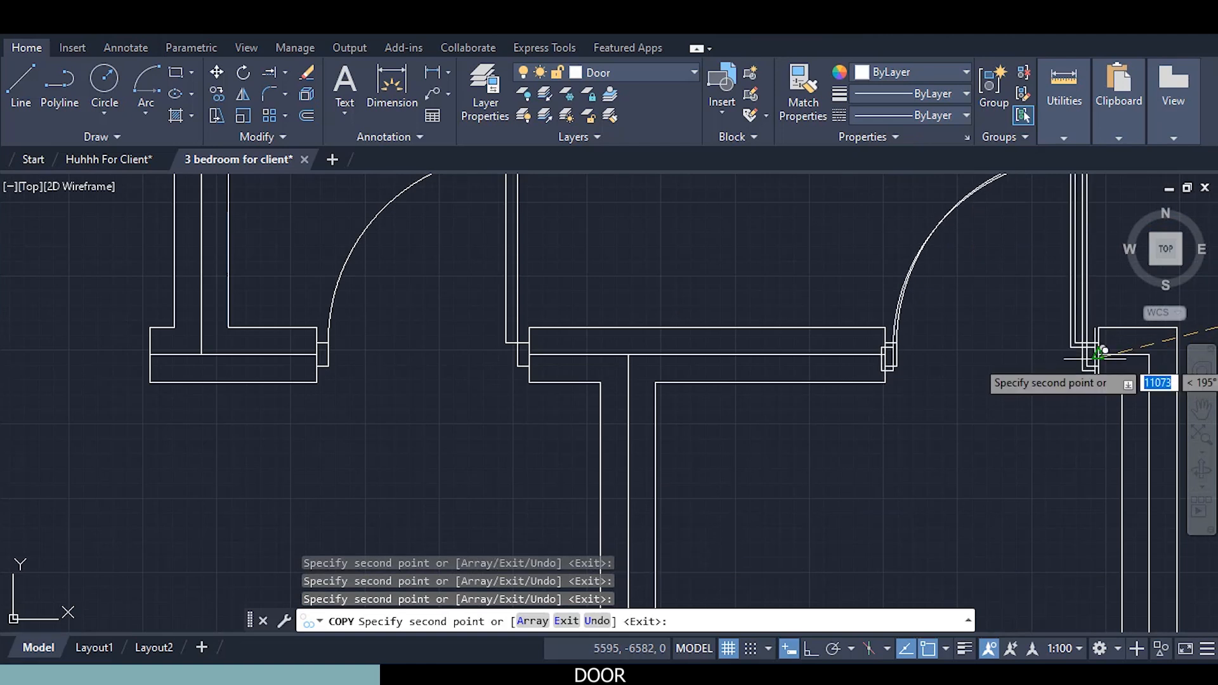
# Place a door copy across the corridor's east end, against the short wall stub of the eastern small room
pyautogui.scroll(-8, 1017, 405)
pyautogui.scroll(-3, 1002, 431)
pyautogui.moveTo(992, 448); pyautogui.dragTo(685, 462, button='middle')
pyautogui.scroll(3, 818, 339)
pyautogui.scroll(6, 974, 363)
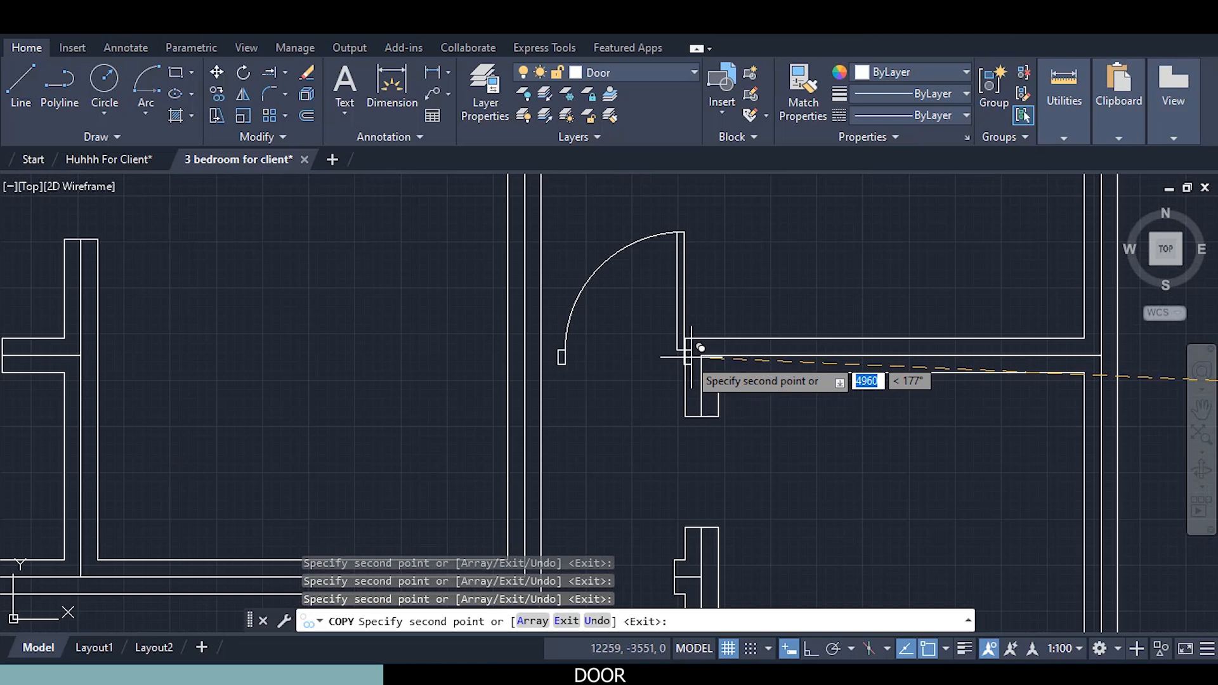
pyautogui.moveTo(662, 479); pyautogui.dragTo(672, 294, button='middle')
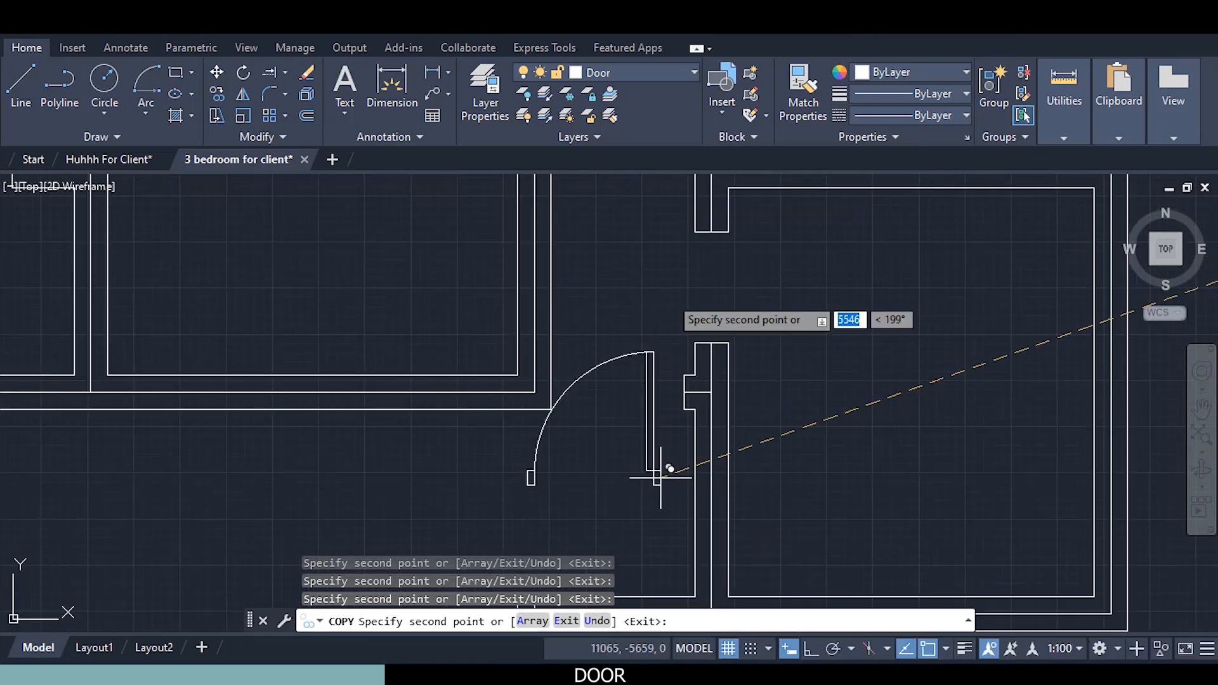
pyautogui.click(679, 396)
# Place door copies at the lower and upper end midpoints of the short wall piece between the two openings north of the corridor
pyautogui.scroll(-4, 495, 403)
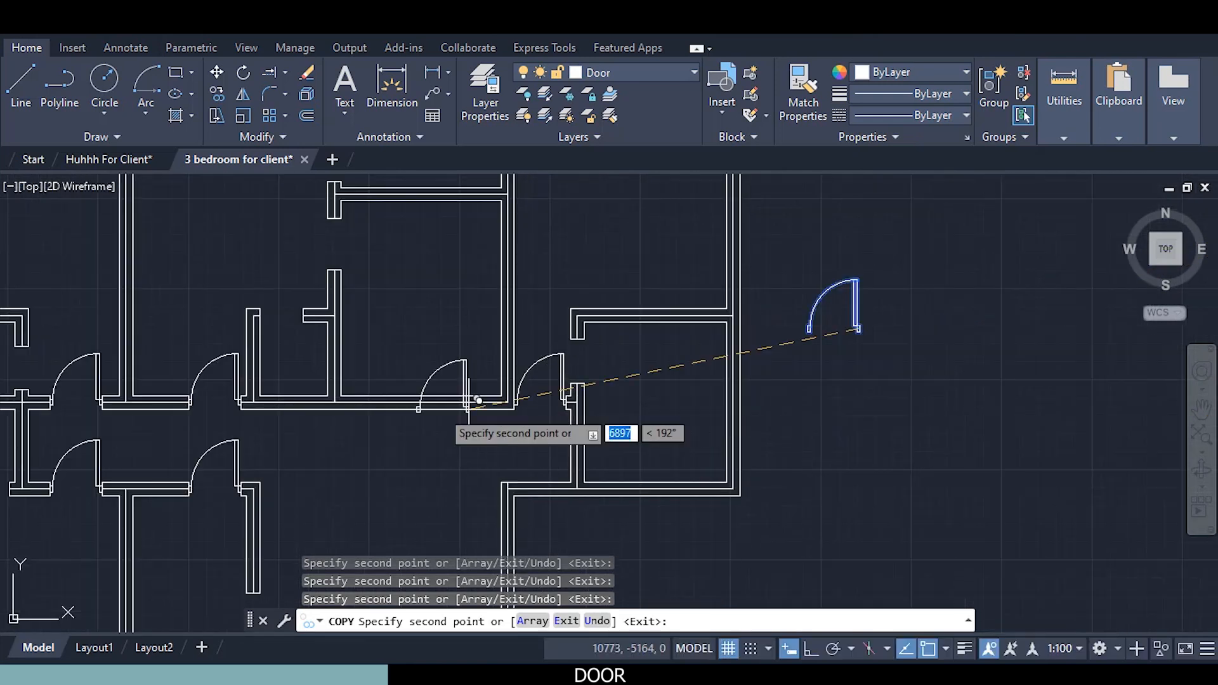
pyautogui.scroll(2, 289, 292)
pyautogui.moveTo(338, 242); pyautogui.dragTo(277, 448, button='middle')
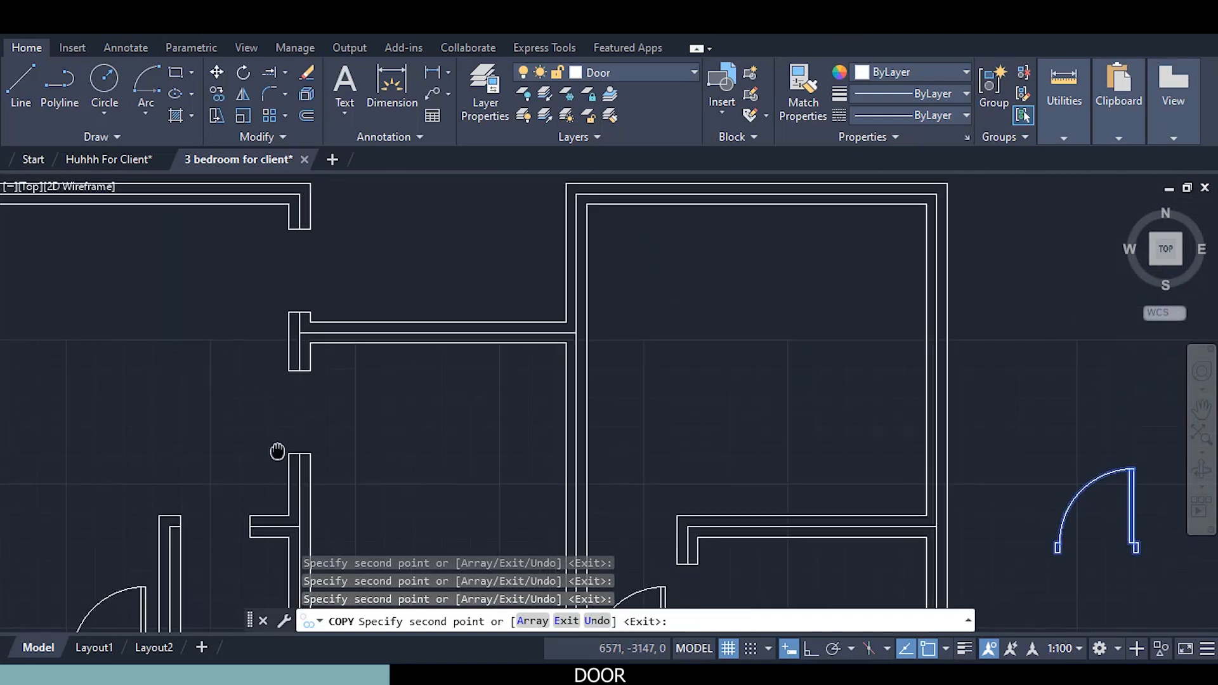
pyautogui.scroll(3, 268, 393)
pyautogui.click(389, 301)
pyautogui.scroll(-1, 477, 268)
pyautogui.moveTo(474, 275); pyautogui.dragTo(432, 493, button='middle')
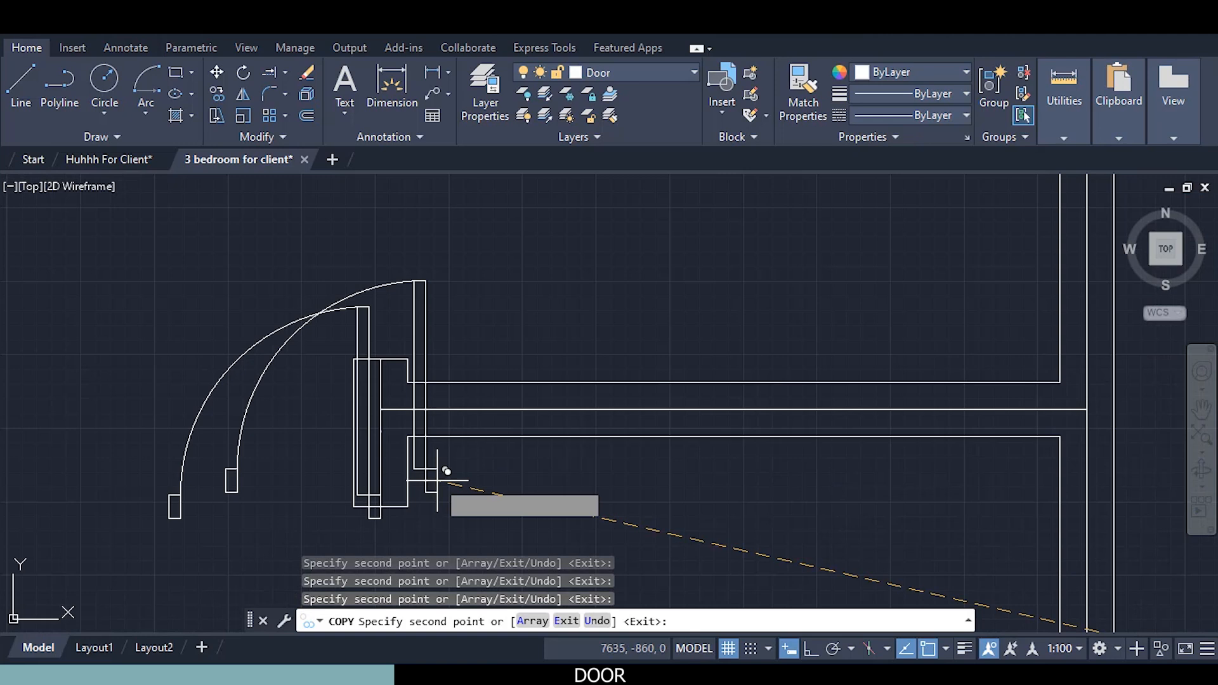
pyautogui.scroll(-3, 503, 340)
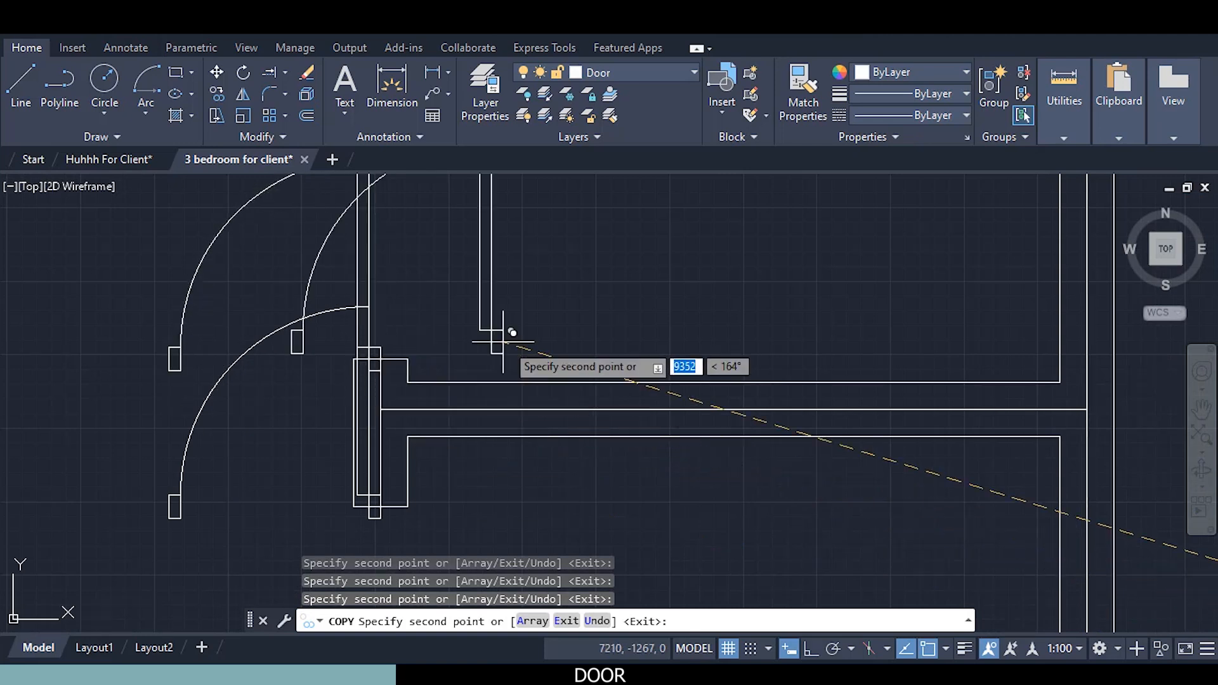
# Finish copying doors and examine the placed copies around the corridor and at the short wall piece north of it
pyautogui.scroll(-5, 522, 358)
pyautogui.scroll(6, 516, 435)
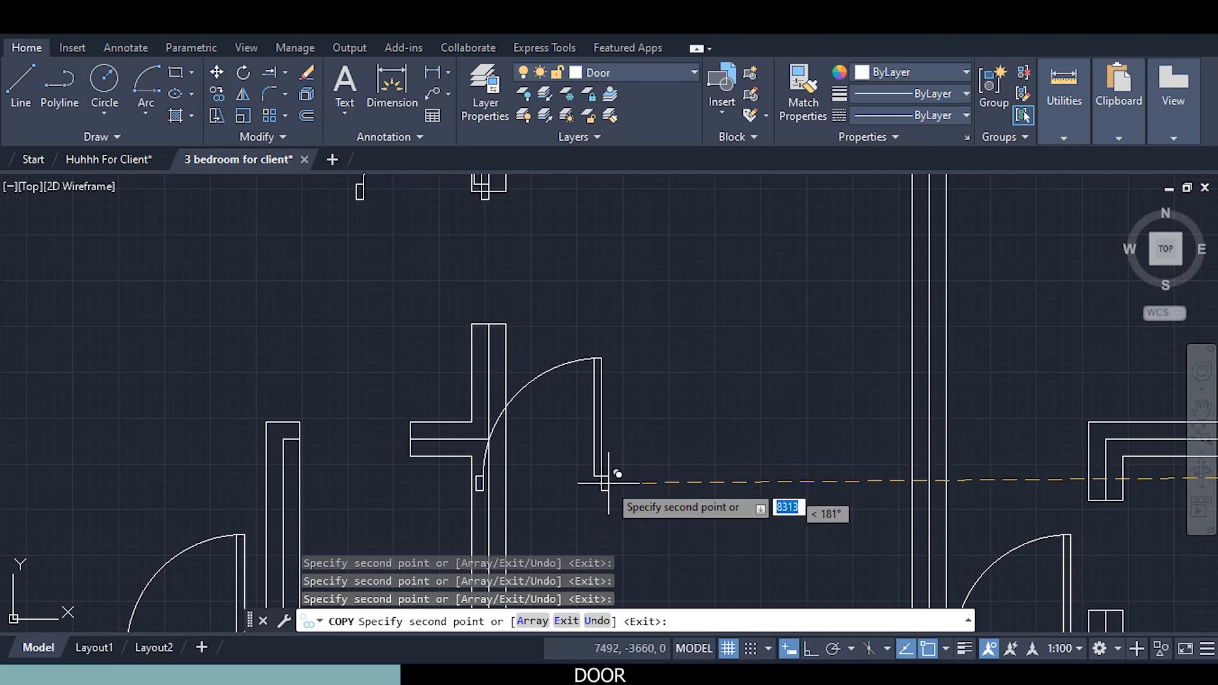
pyautogui.scroll(-5, 602, 482)
pyautogui.press('Escape')
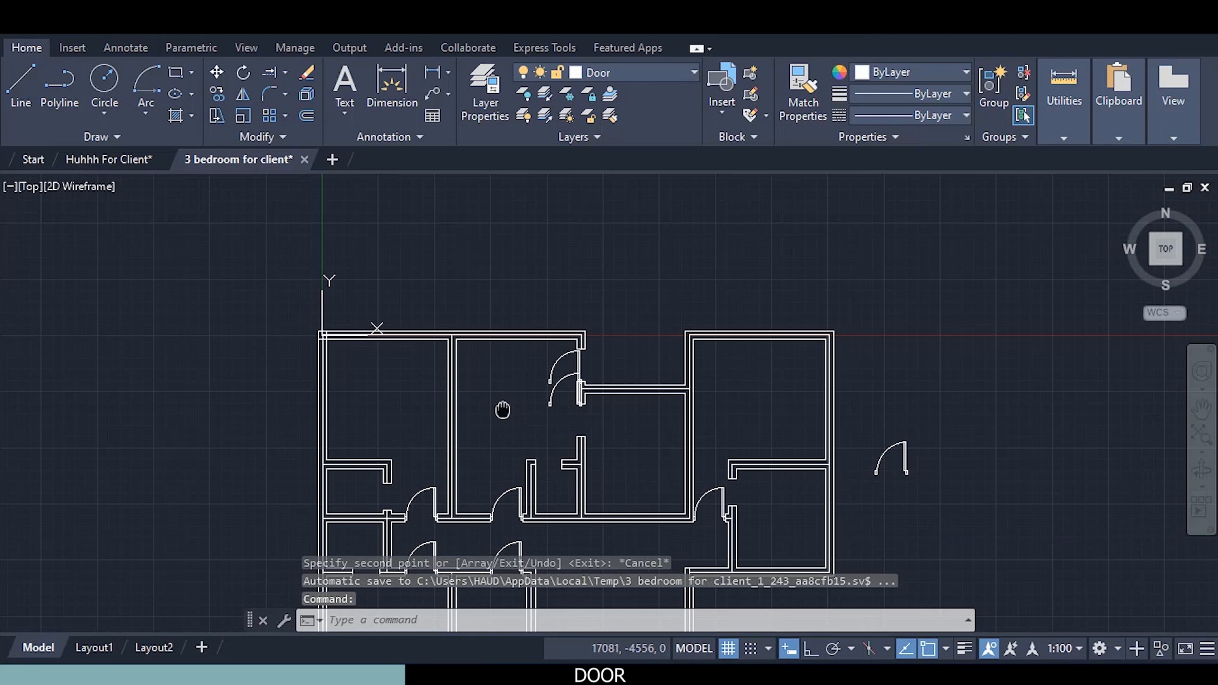
pyautogui.moveTo(502, 411); pyautogui.dragTo(488, 351, button='middle')
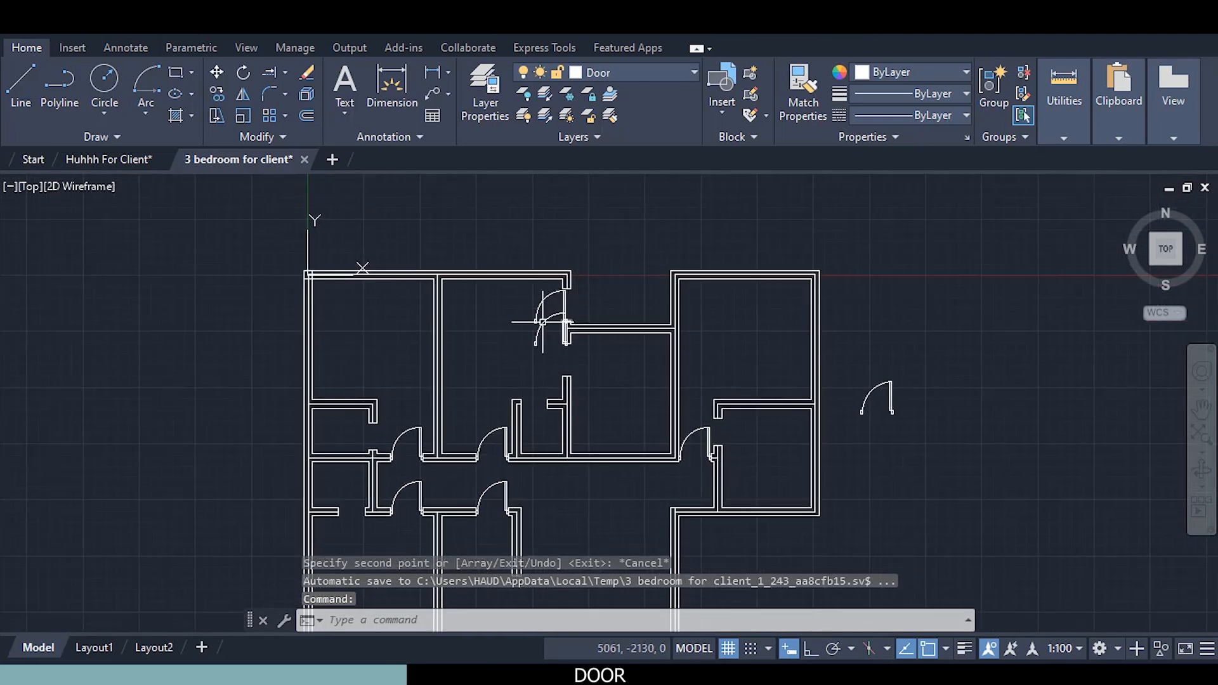
pyautogui.scroll(7, 569, 328)
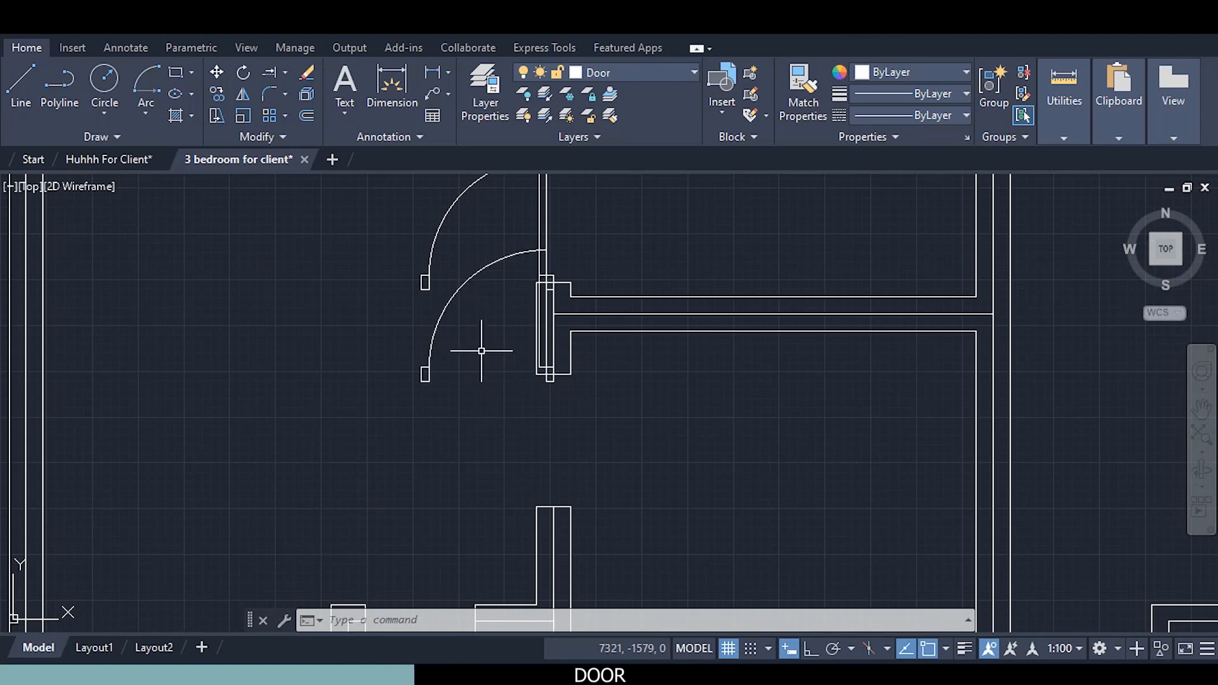
pyautogui.scroll(-4, 621, 355)
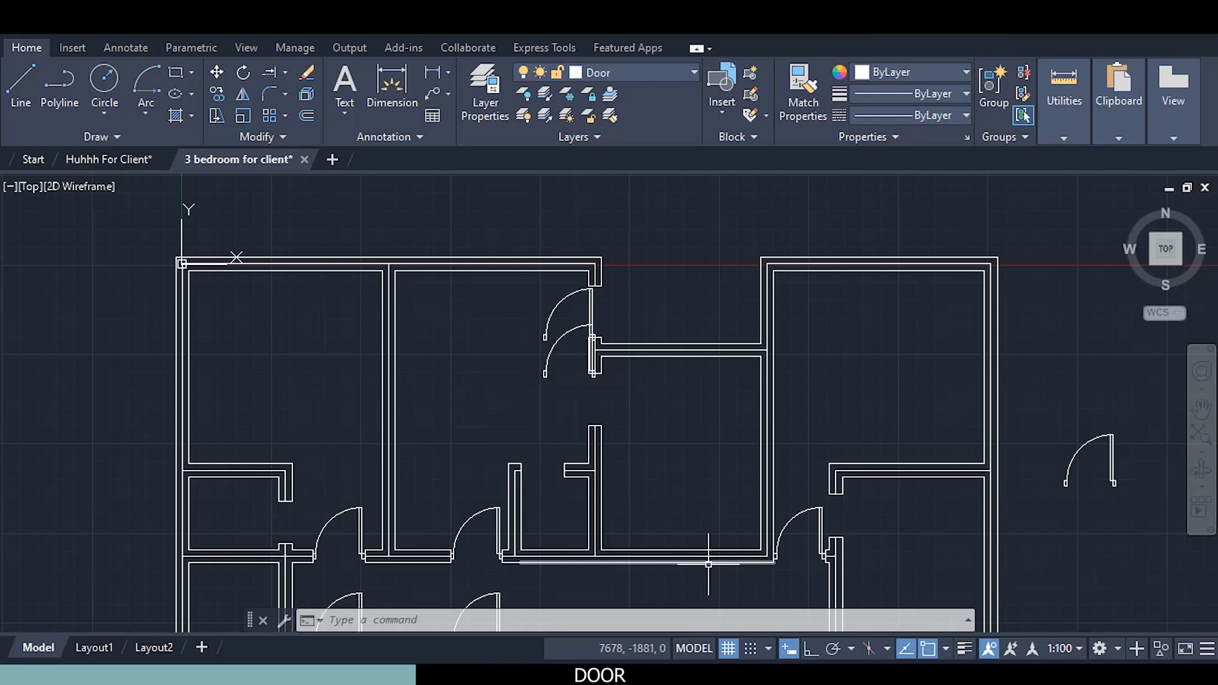
pyautogui.moveTo(706, 556); pyautogui.dragTo(685, 467, button='middle')
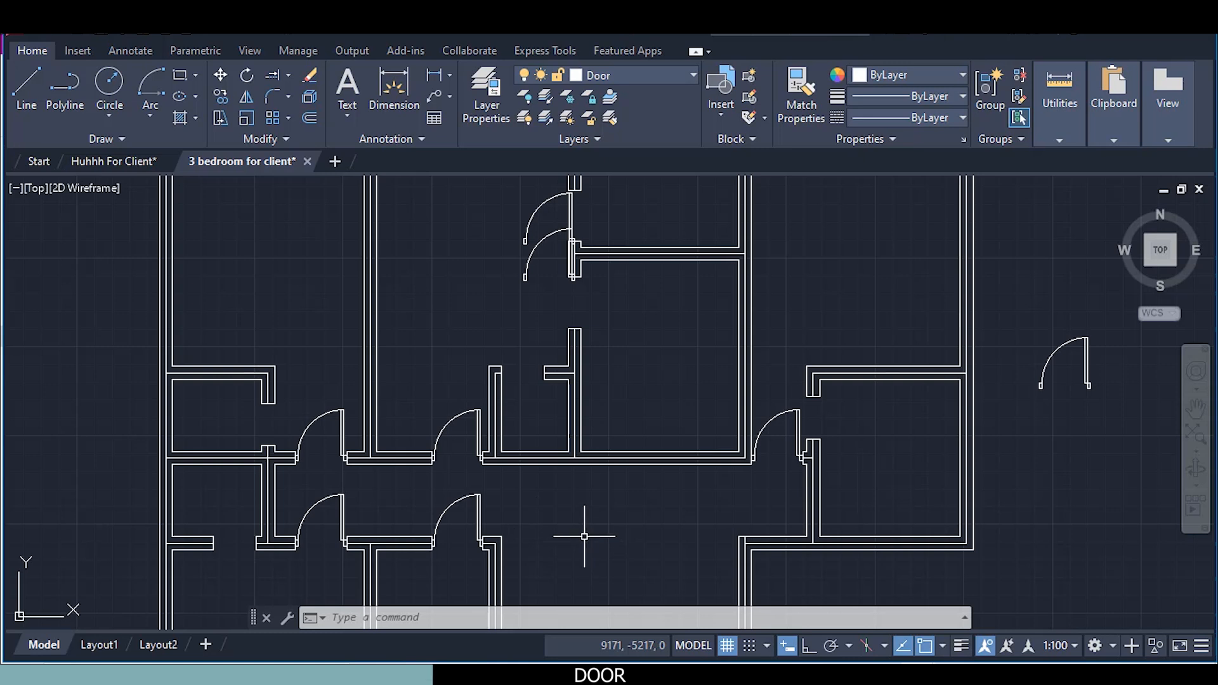
pyautogui.moveTo(568, 535); pyautogui.dragTo(566, 505, button='middle')
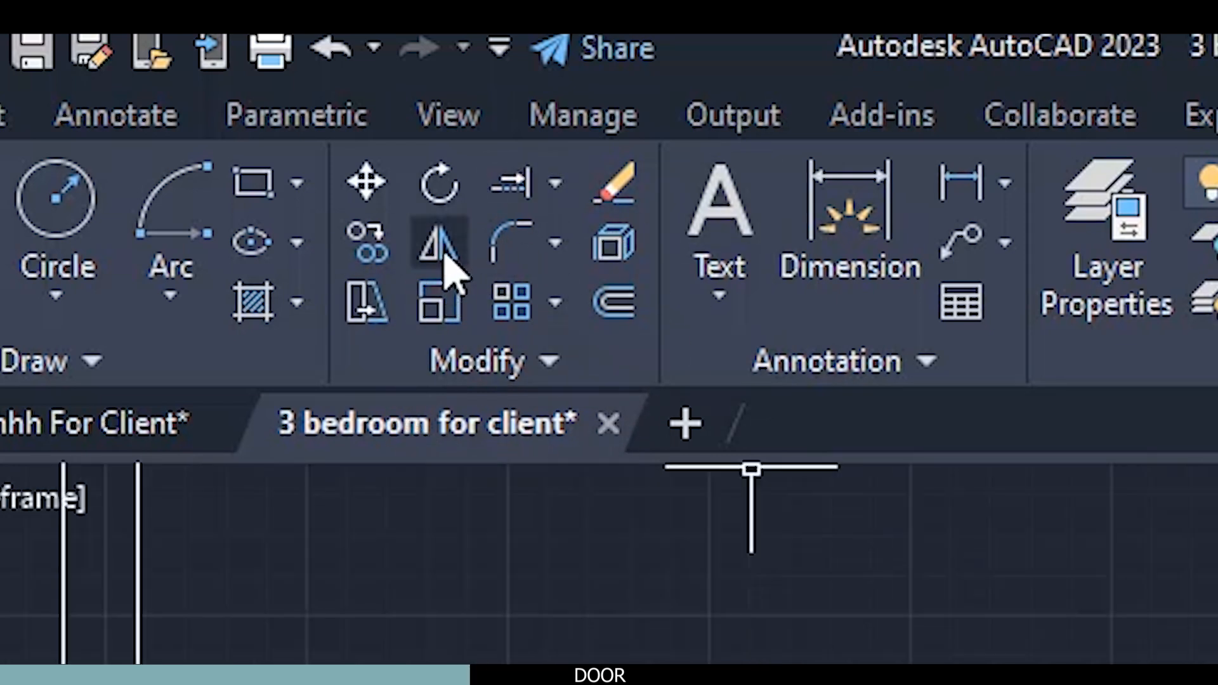
# Mirror the western door of the corridor's south wall about a horizontal line from its east wall-end midpoint, with Ortho on, keeping the source
pyautogui.click(444, 250)
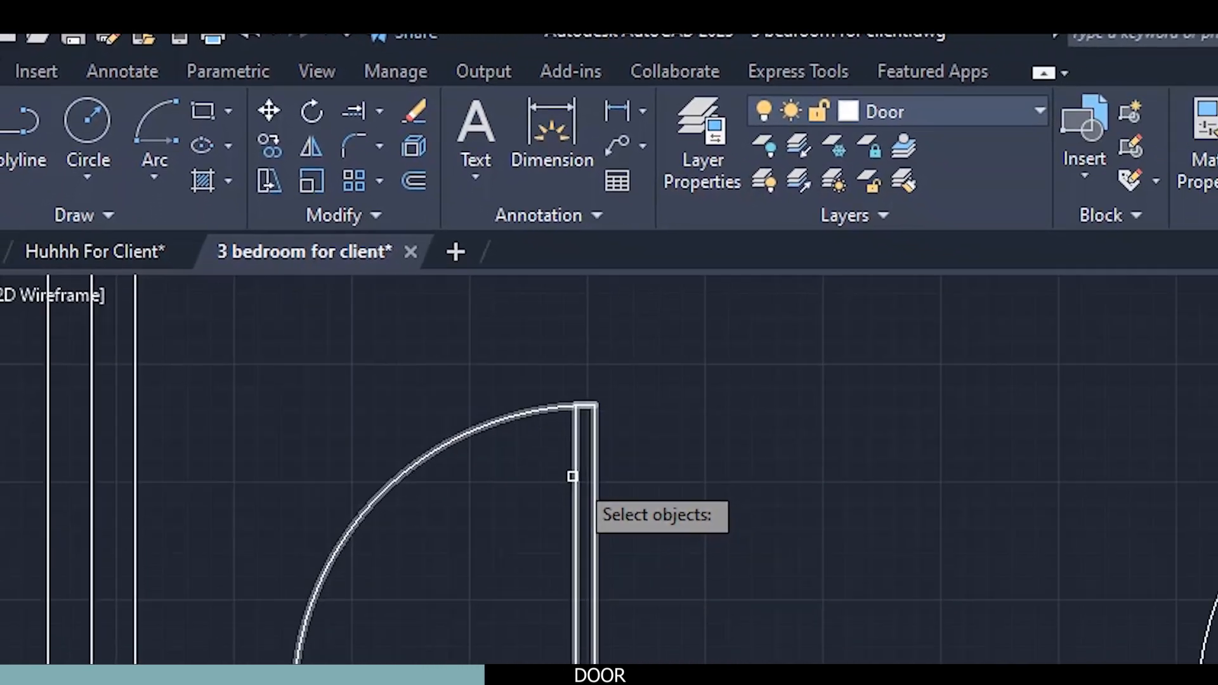
pyautogui.click(574, 508)
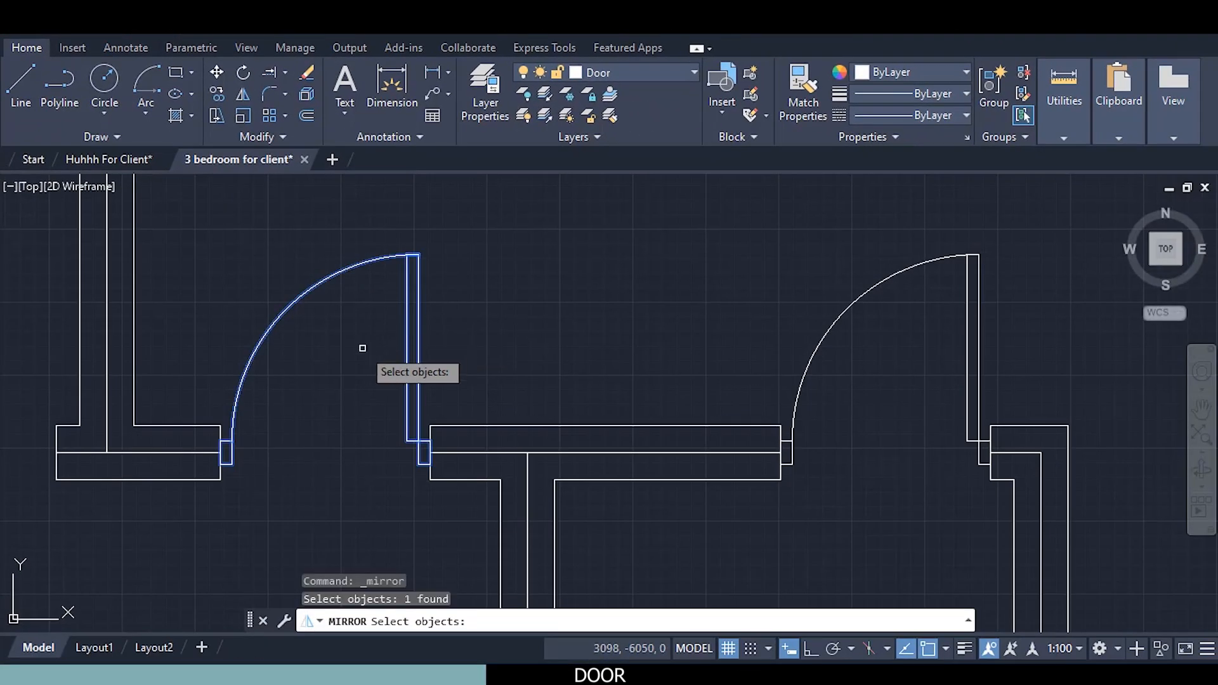
pyautogui.press('Return')
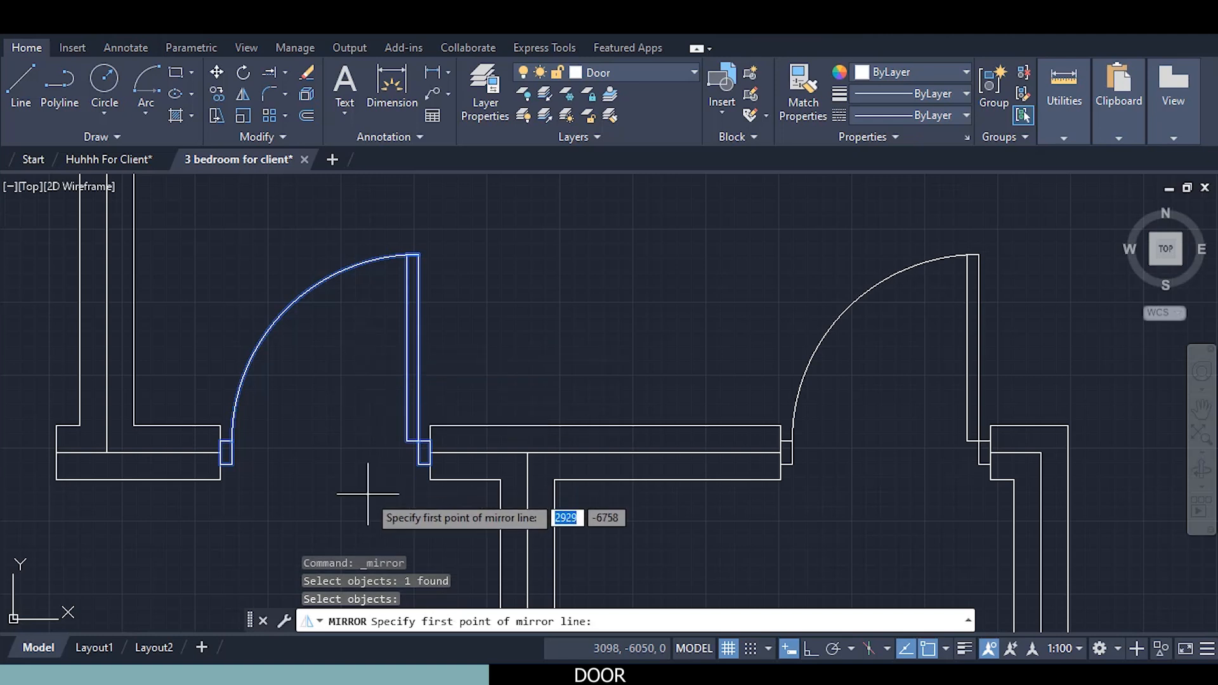
pyautogui.scroll(2, 383, 489)
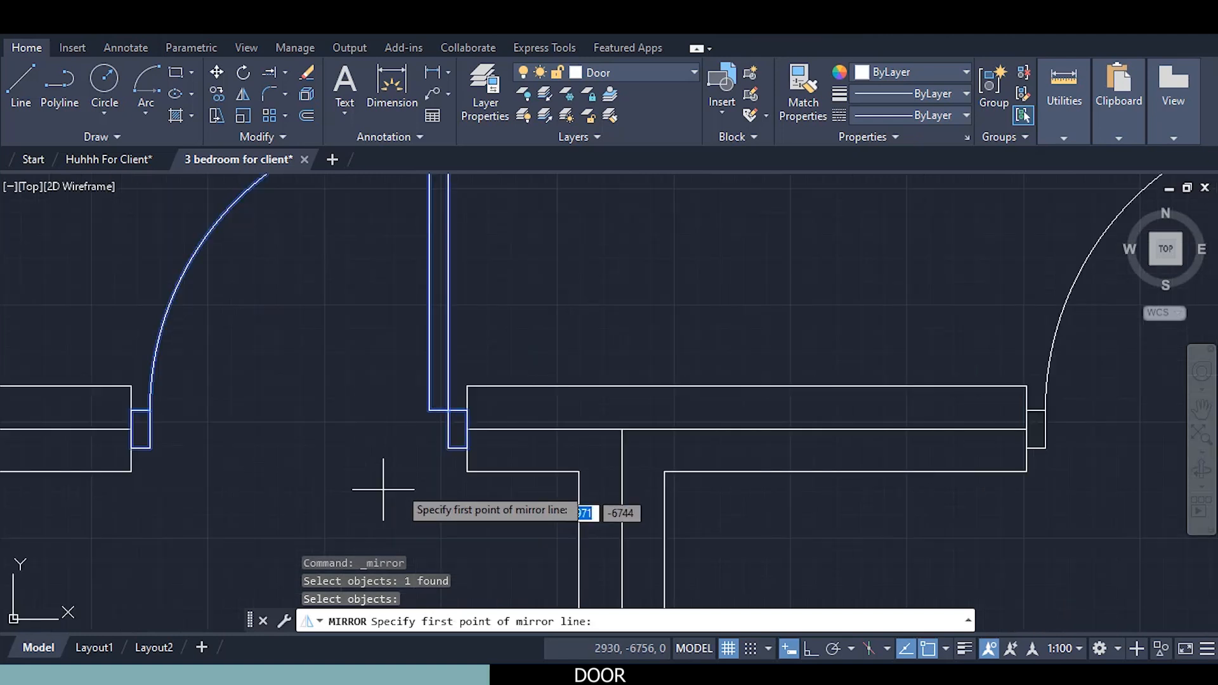
pyautogui.scroll(-2, 468, 429)
pyautogui.click(468, 429)
pyautogui.scroll(-3, 472, 437)
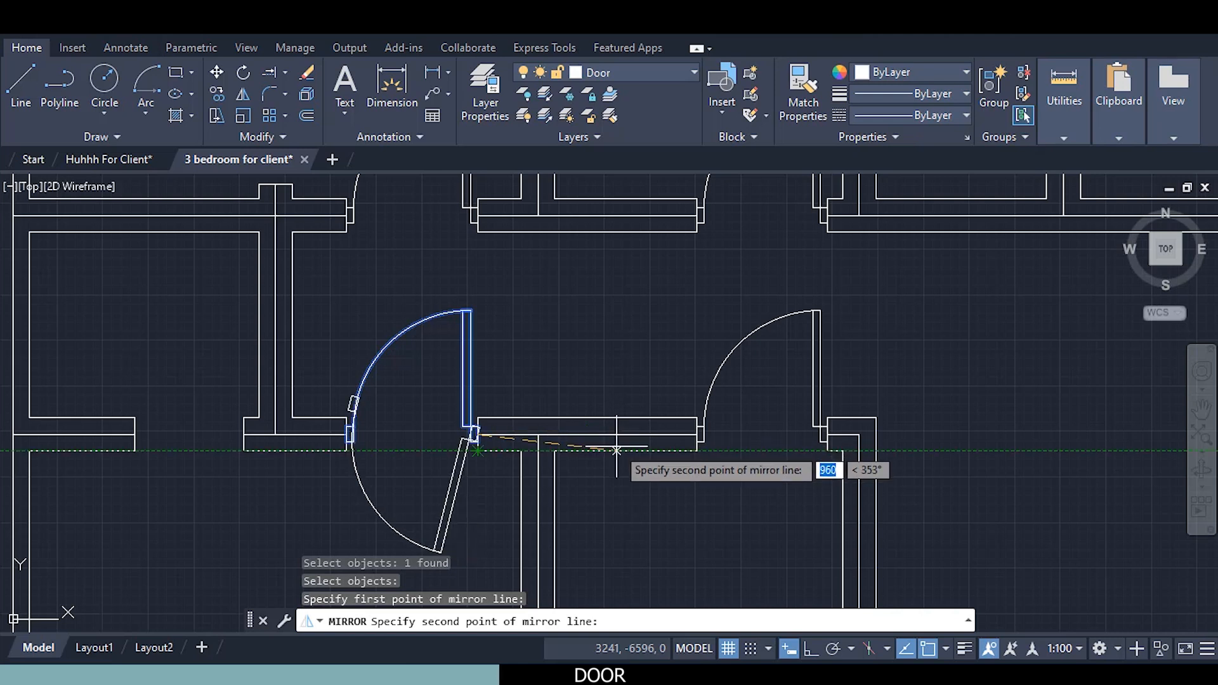
pyautogui.moveTo(631, 444); pyautogui.dragTo(638, 380, button='middle')
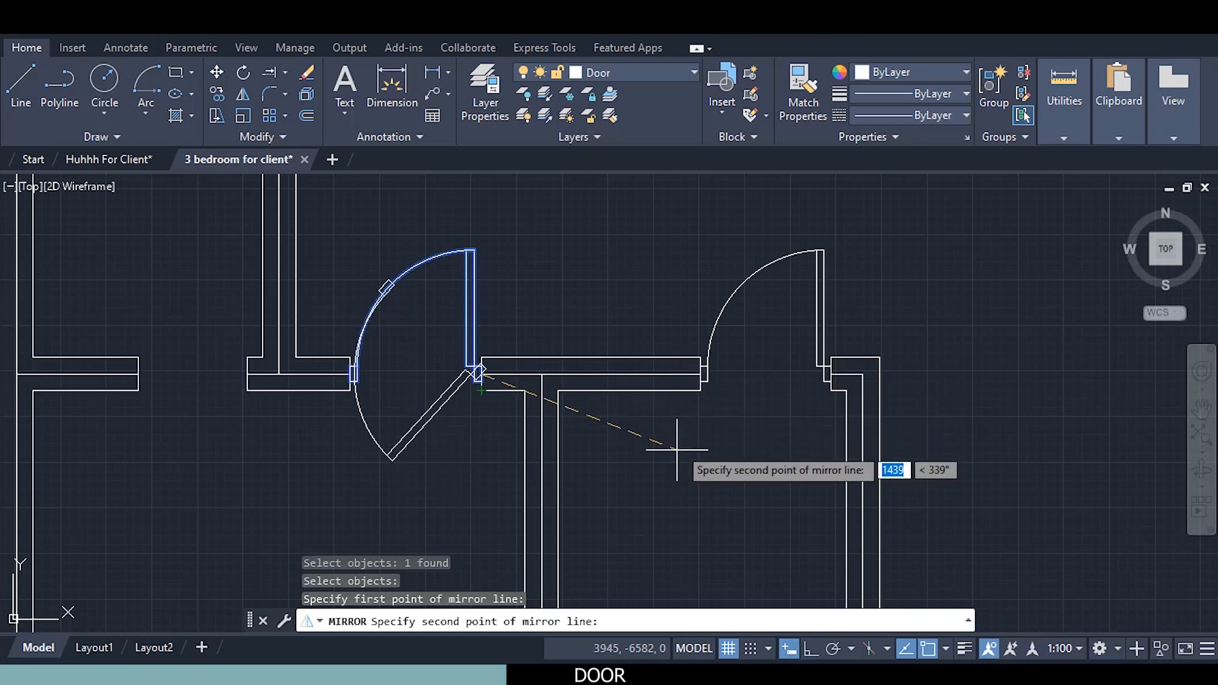
pyautogui.click(811, 648)
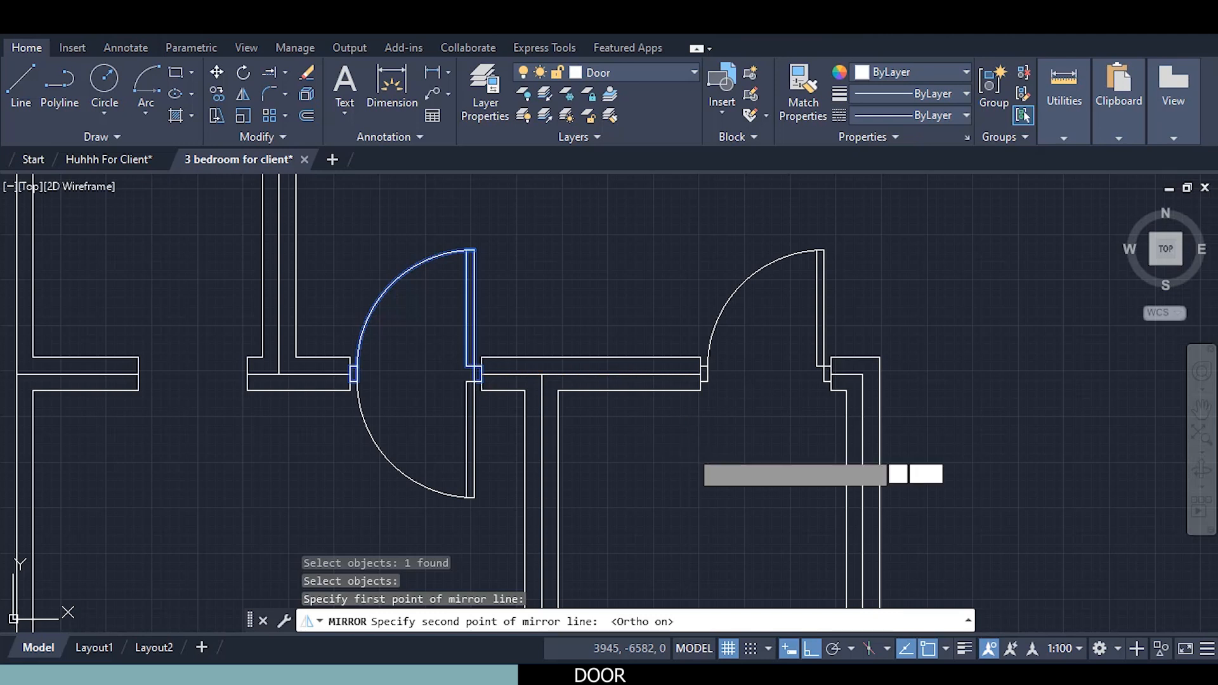
pyautogui.click(690, 450)
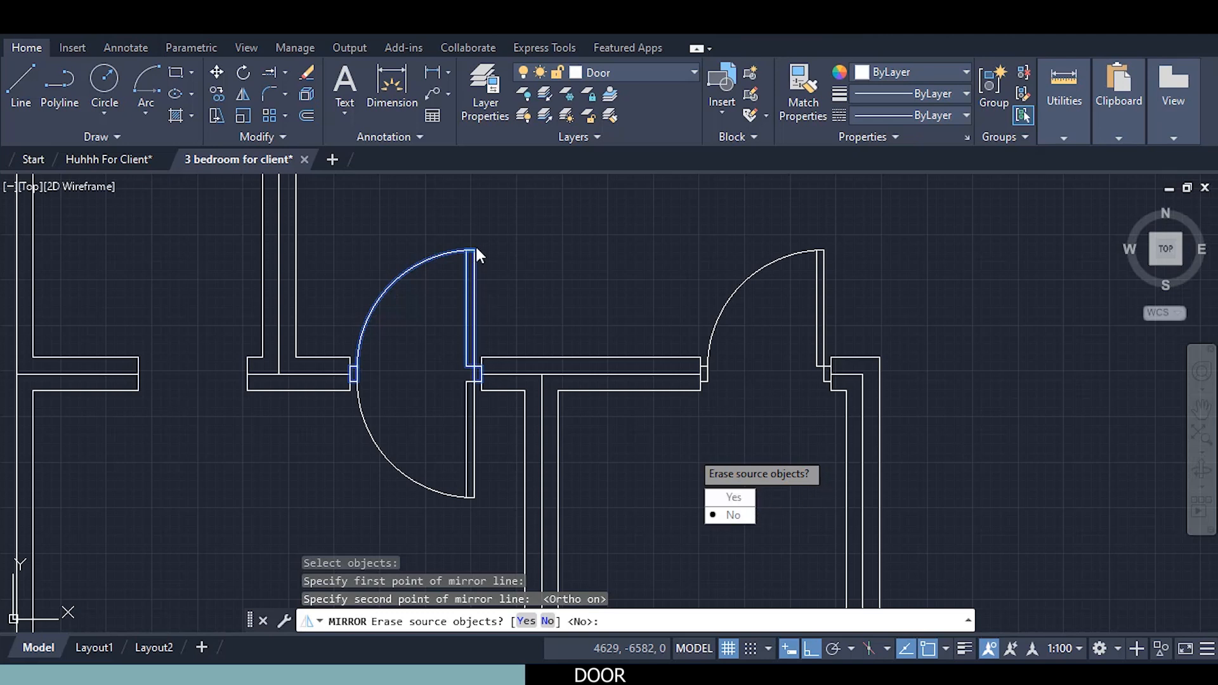
pyautogui.click(727, 514)
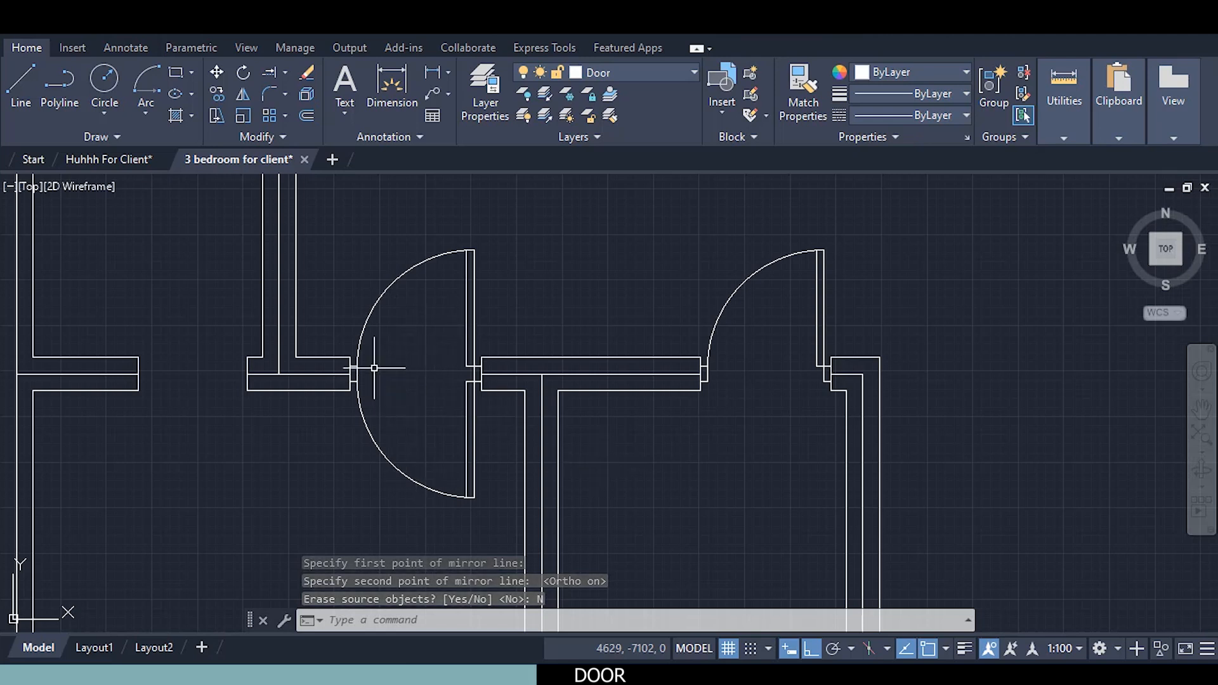
# Erase the original door that swings north into the corridor at the western south-wall opening
pyautogui.click(473, 313)
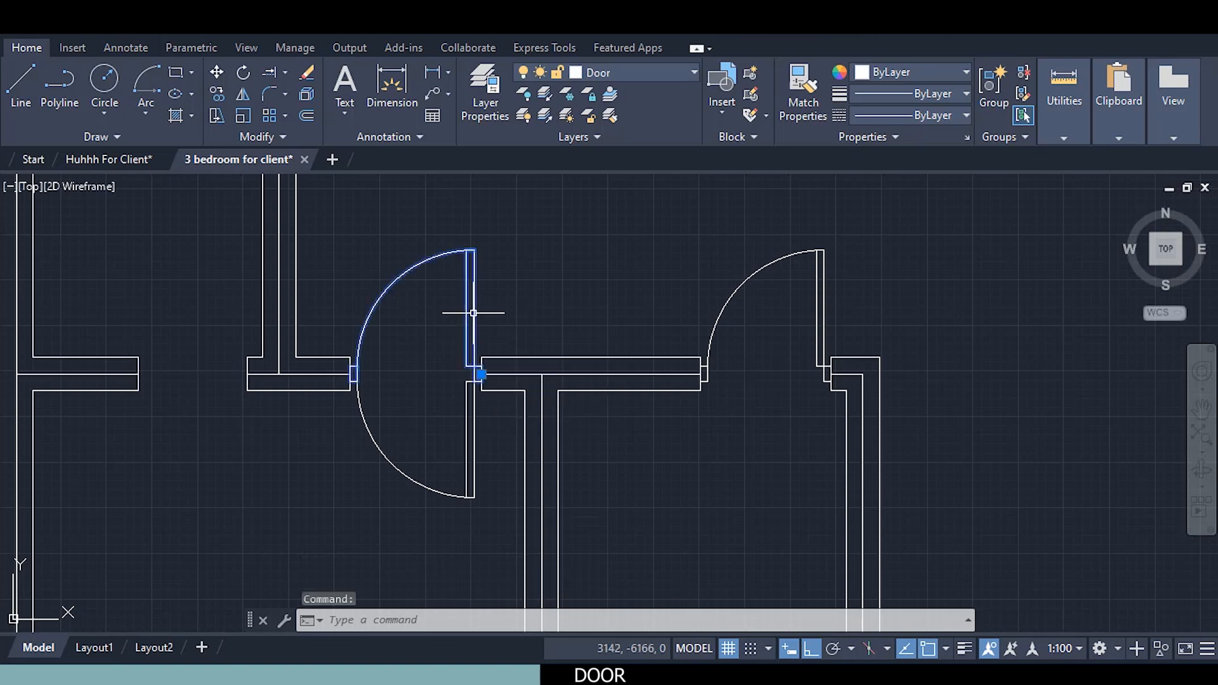
pyautogui.rightClick(521, 284)
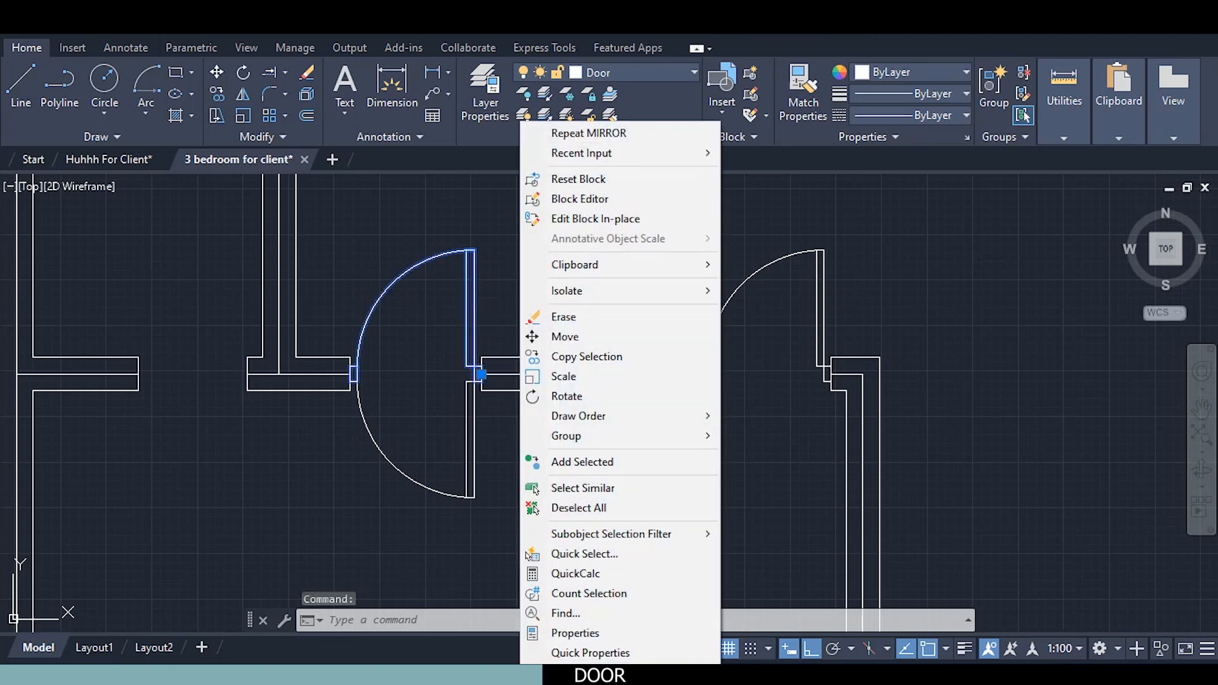
pyautogui.click(575, 315)
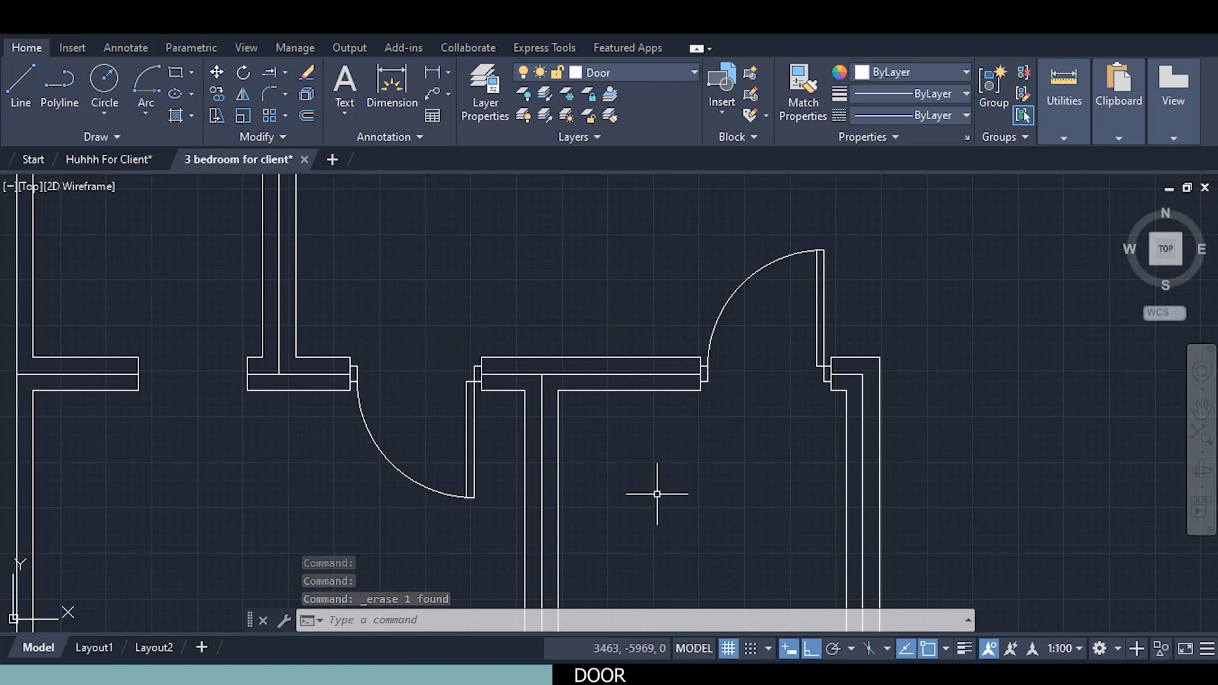
# Mirror the eastern door of the corridor's south wall about a horizontal line through its insertion grip so it swings south, without keeping a copy
pyautogui.scroll(-2, 400, 339)
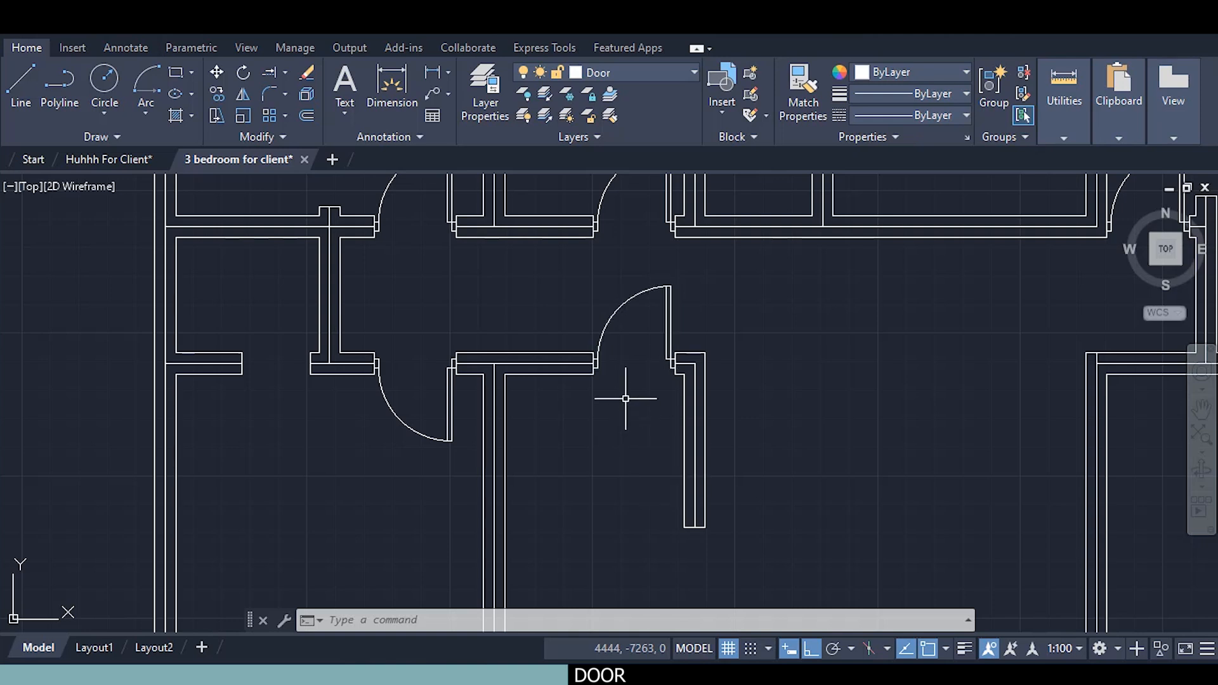
pyautogui.scroll(2, 644, 411)
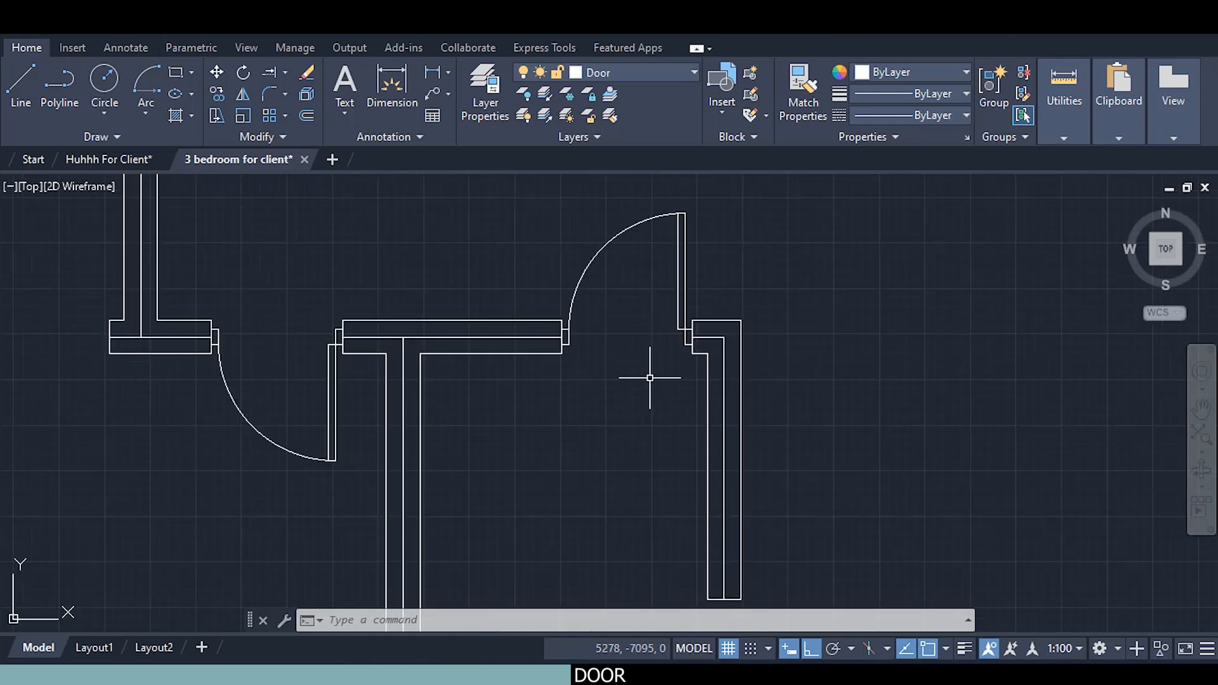
pyautogui.moveTo(647, 379); pyautogui.dragTo(622, 401, button='middle')
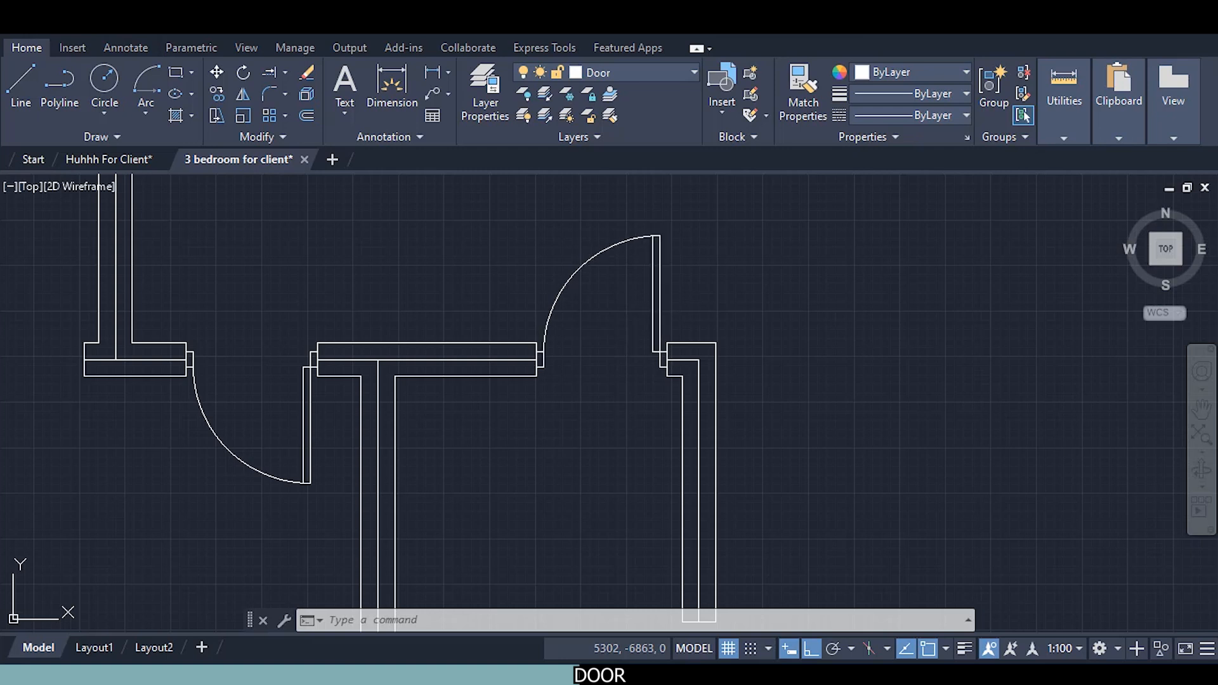
pyautogui.click(662, 302)
pyautogui.rightClick(783, 253)
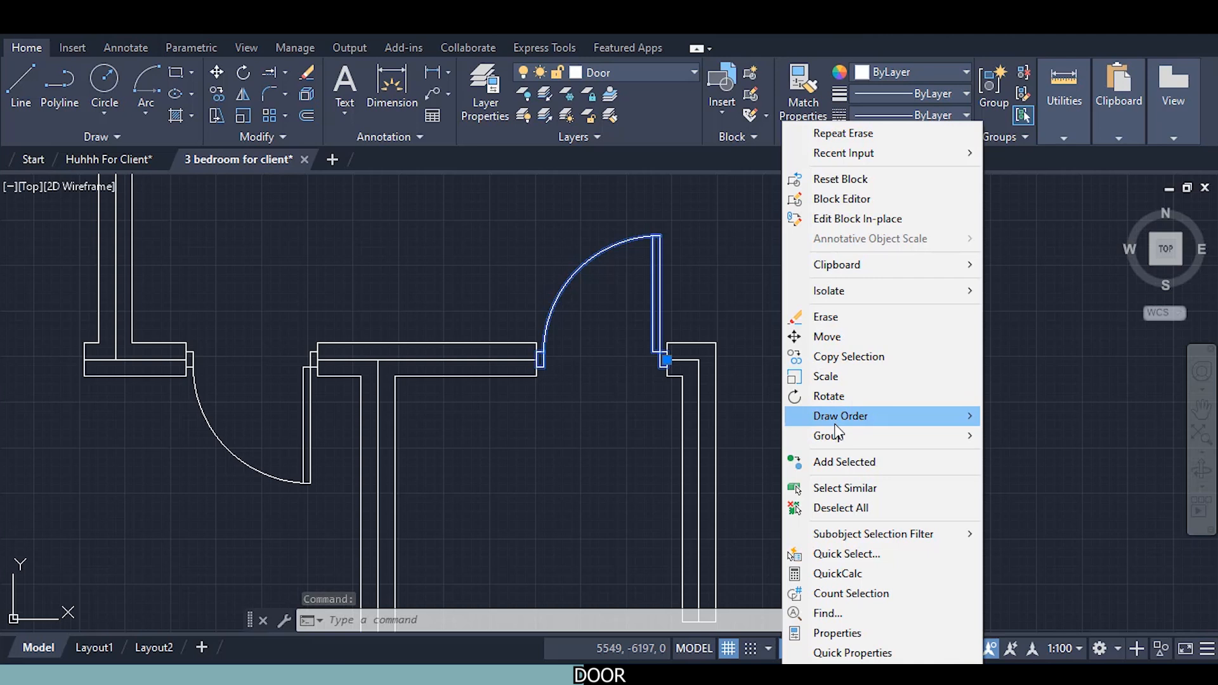
pyautogui.click(729, 291)
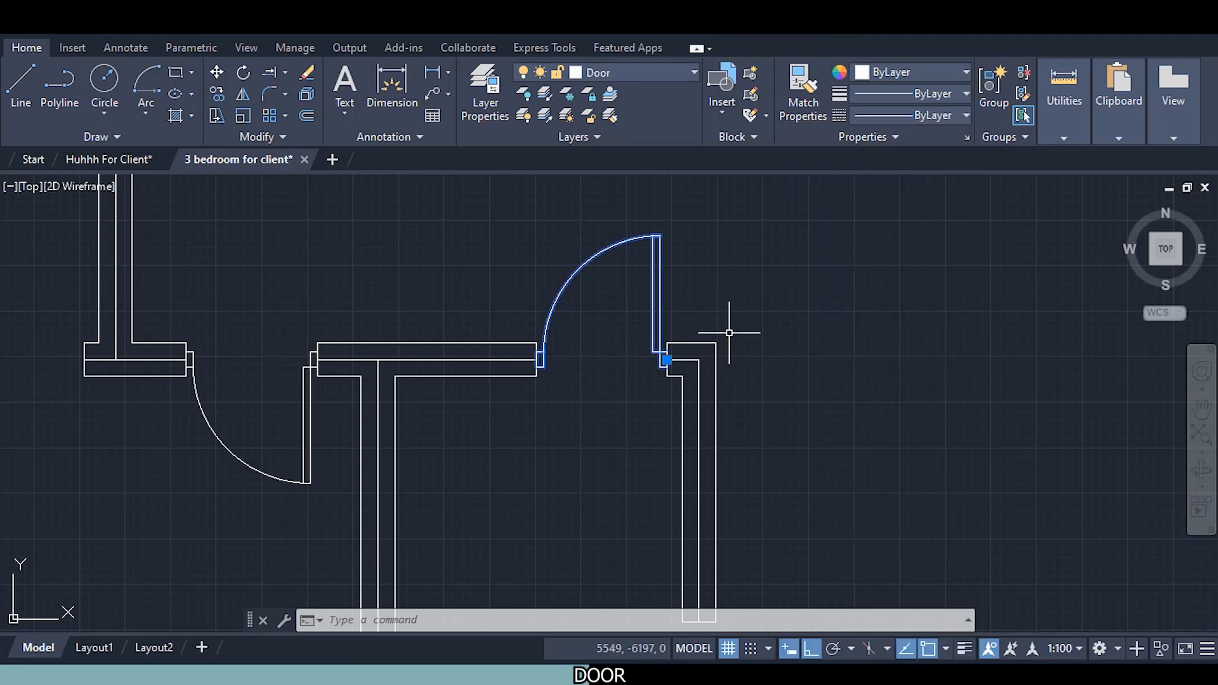
pyautogui.scroll(4, 730, 332)
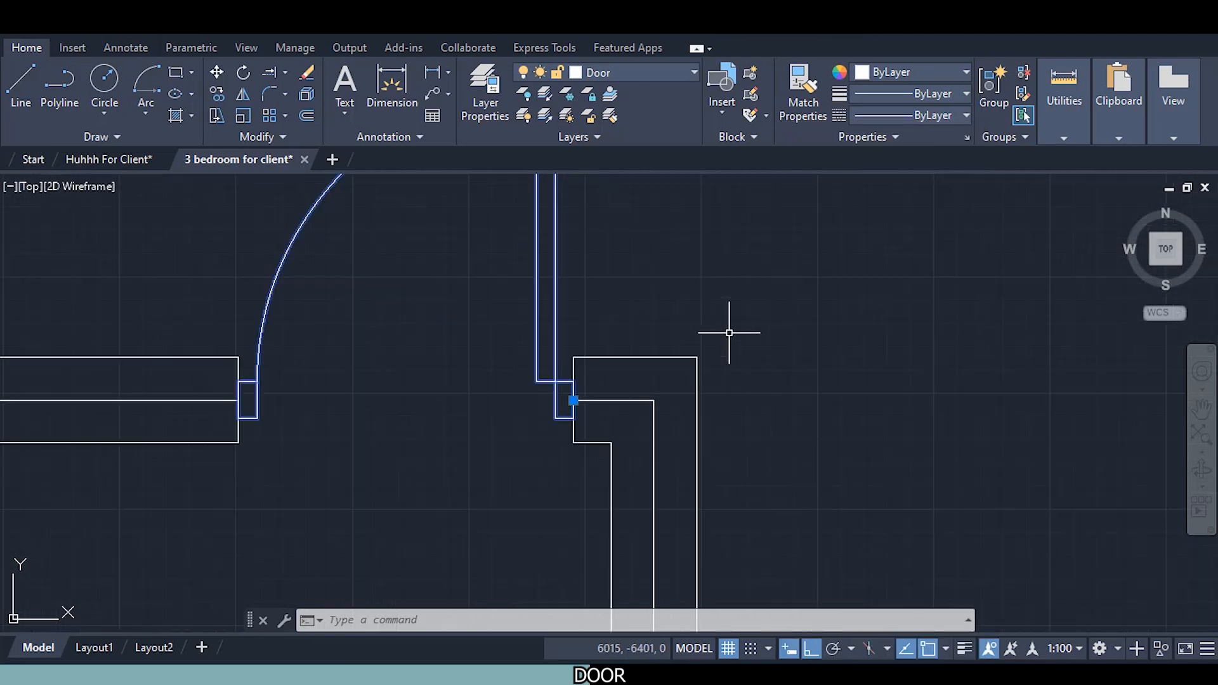
pyautogui.click(574, 401)
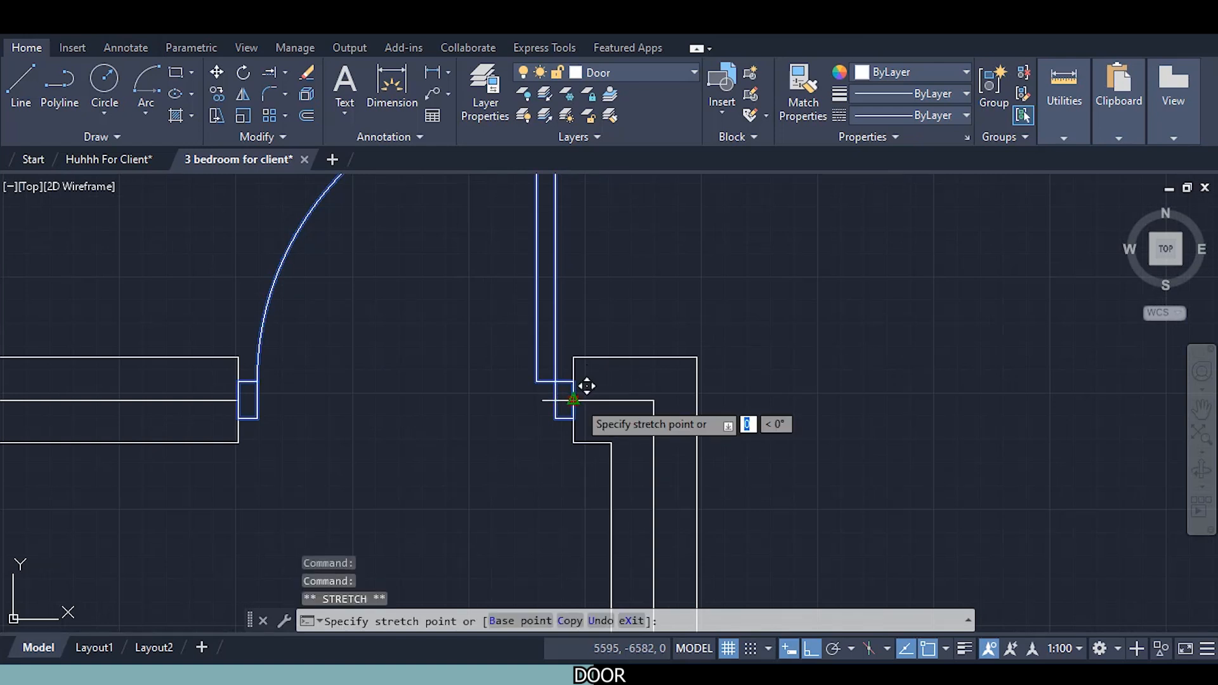
pyautogui.rightClick(573, 400)
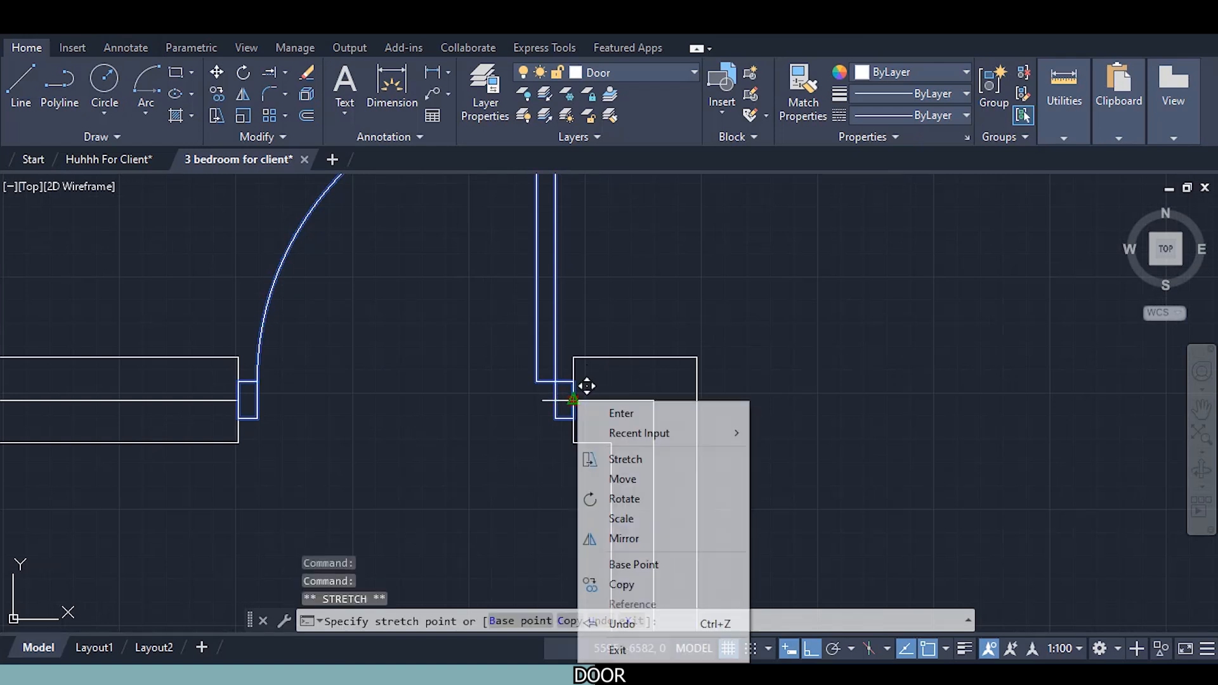
pyautogui.click(624, 539)
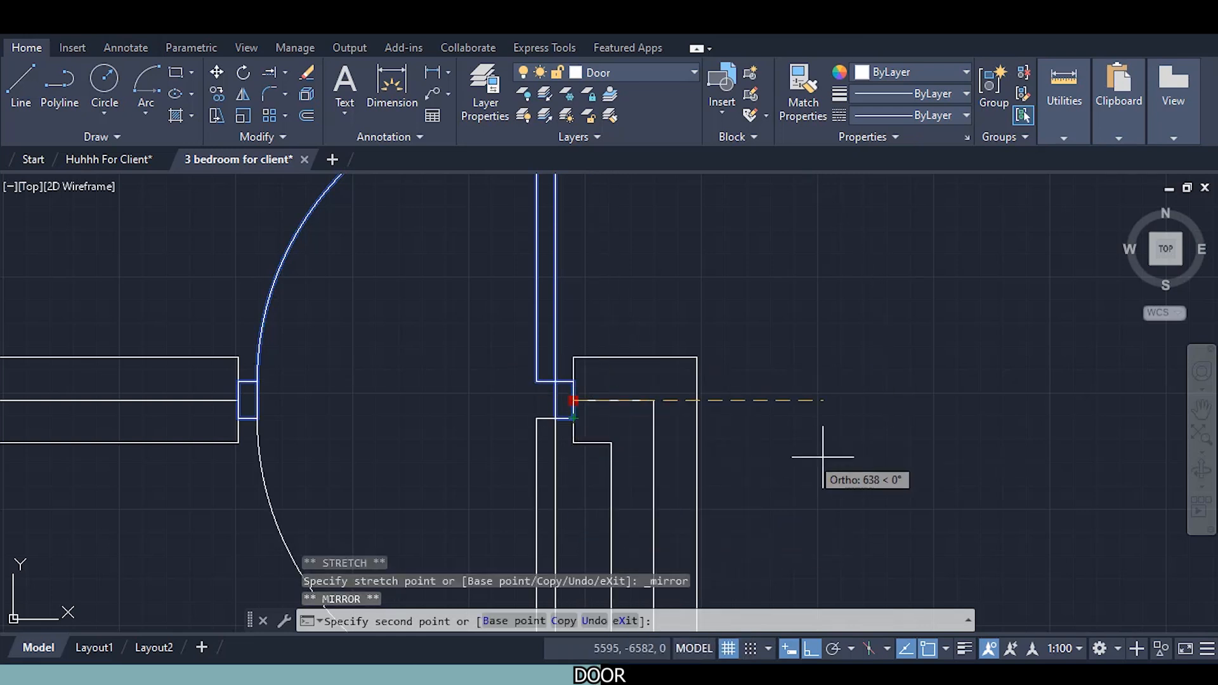
pyautogui.scroll(-5, 758, 272)
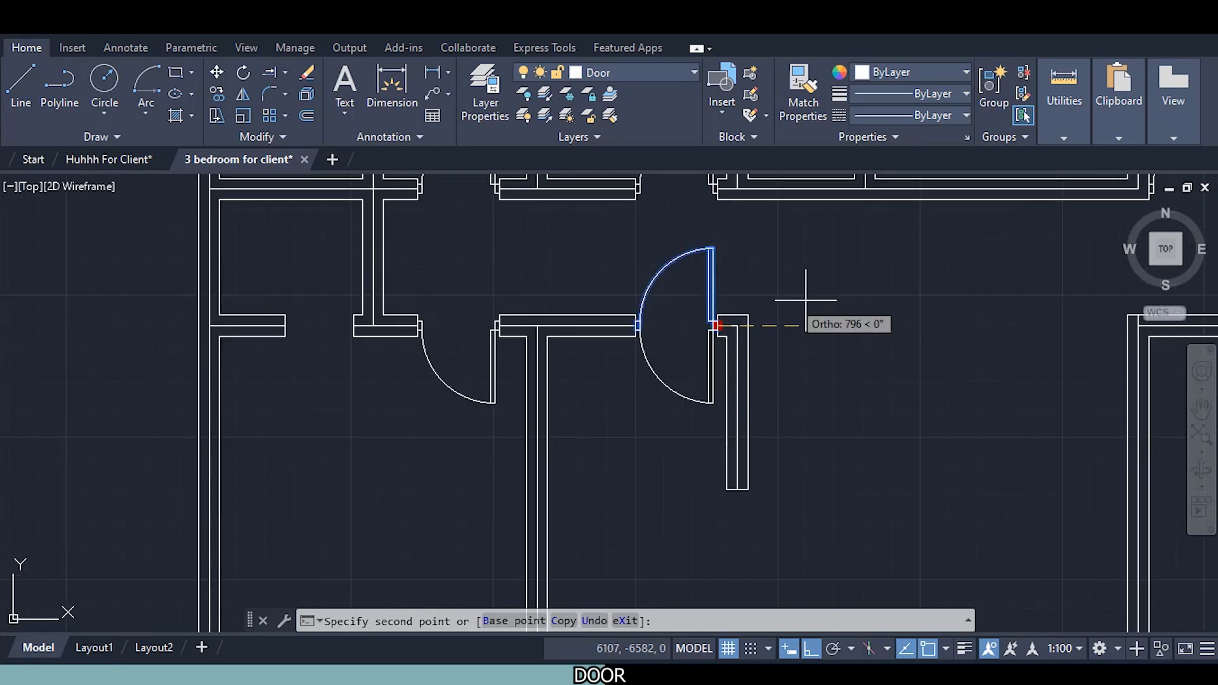
pyautogui.click(811, 649)
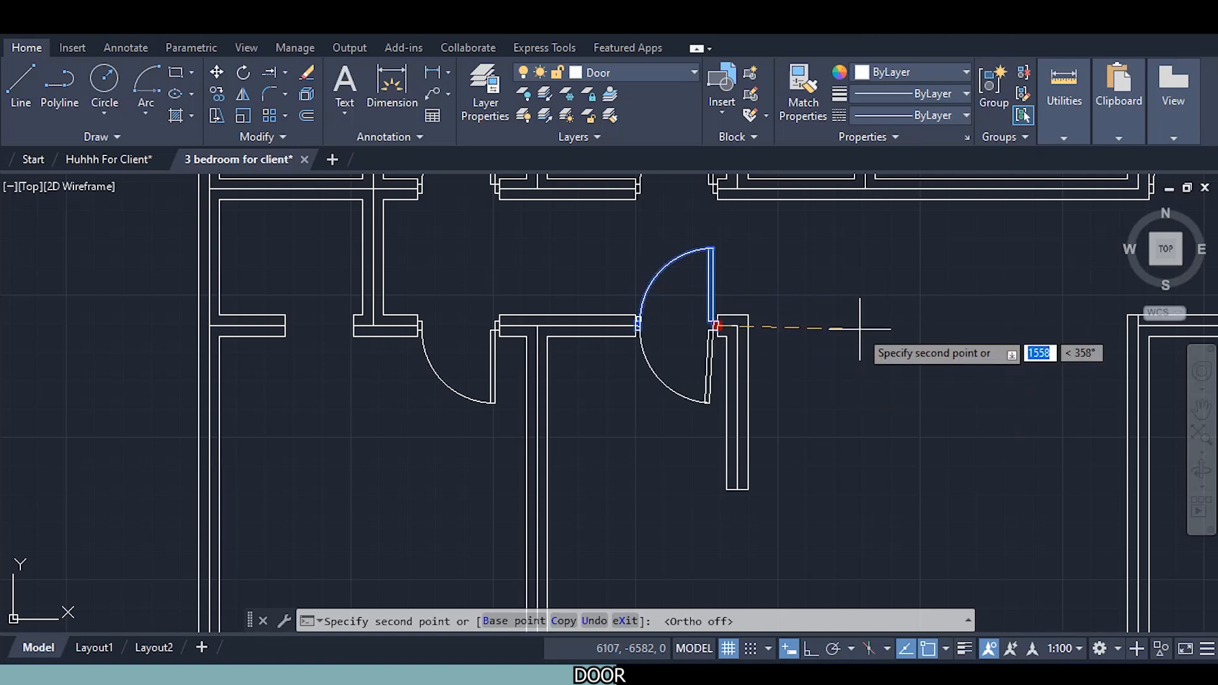
pyautogui.click(810, 650)
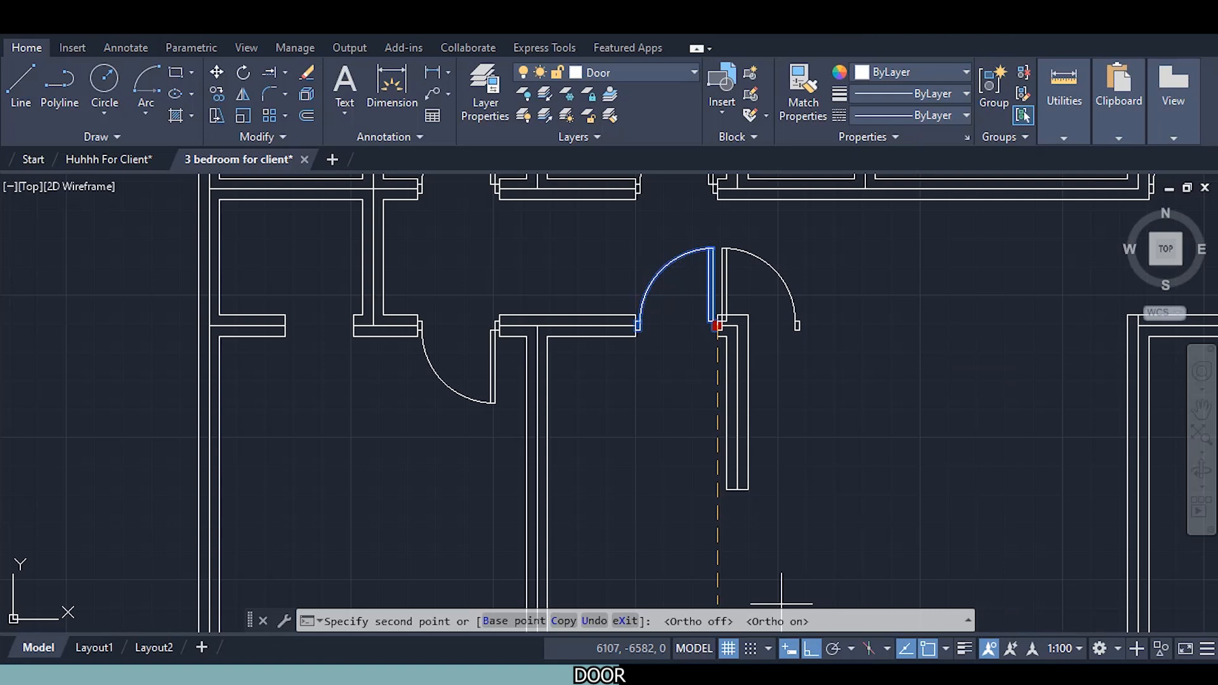
pyautogui.press('Escape')
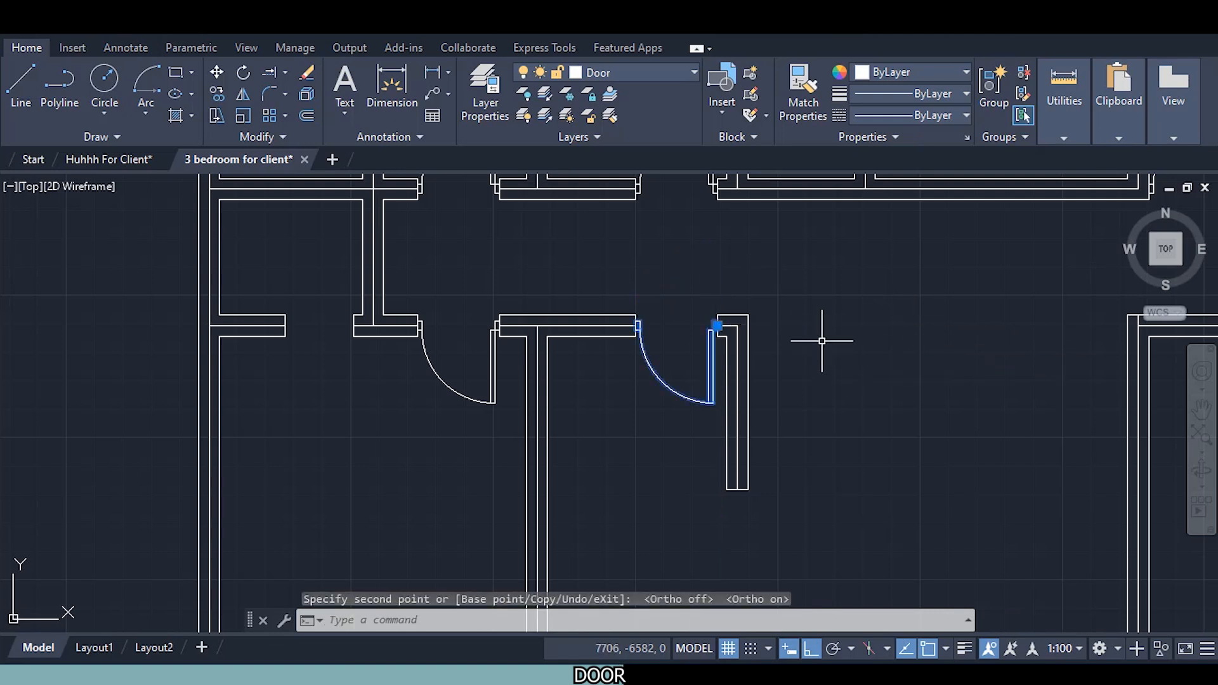
pyautogui.press('Escape')
pyautogui.scroll(-1, 758, 381)
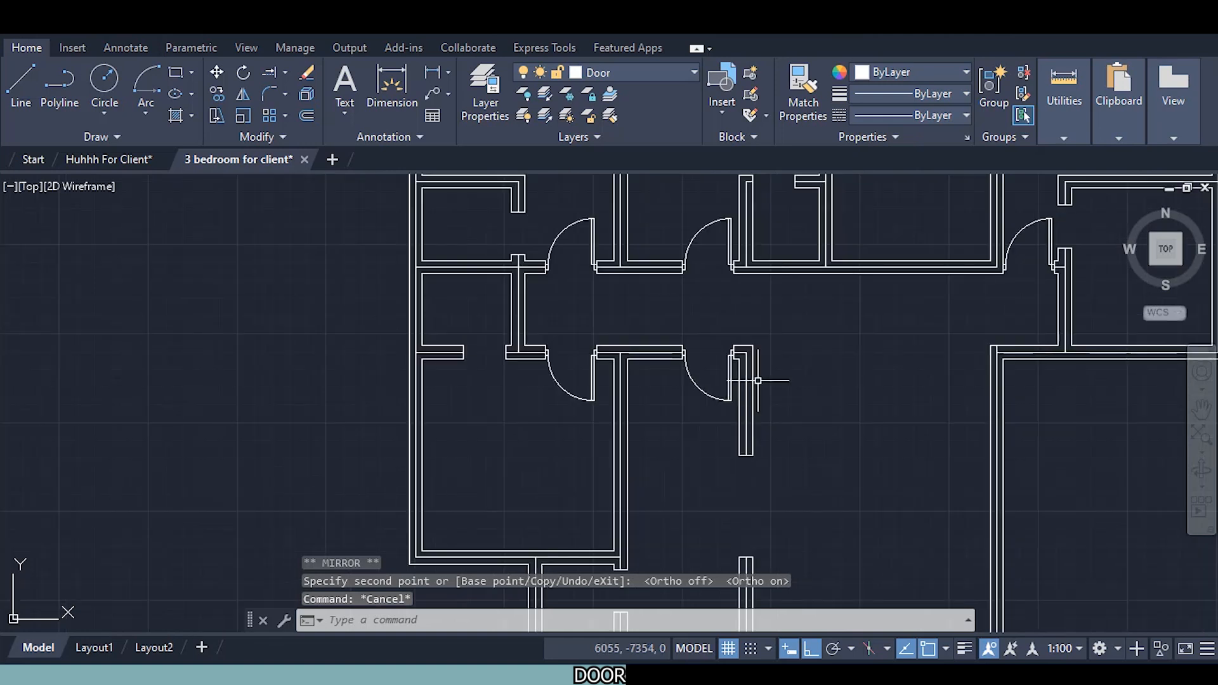
pyautogui.scroll(-2, 843, 340)
pyautogui.moveTo(804, 392); pyautogui.dragTo(719, 564, button='middle')
pyautogui.scroll(2, 731, 349)
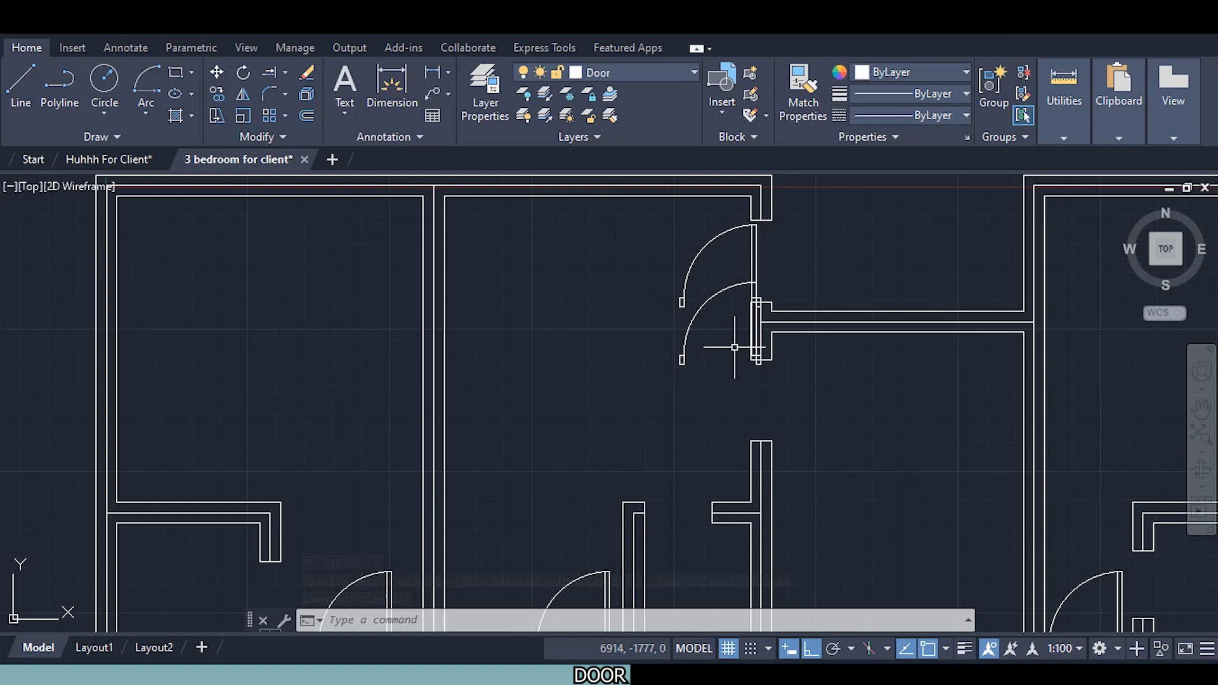
pyautogui.scroll(1, 729, 319)
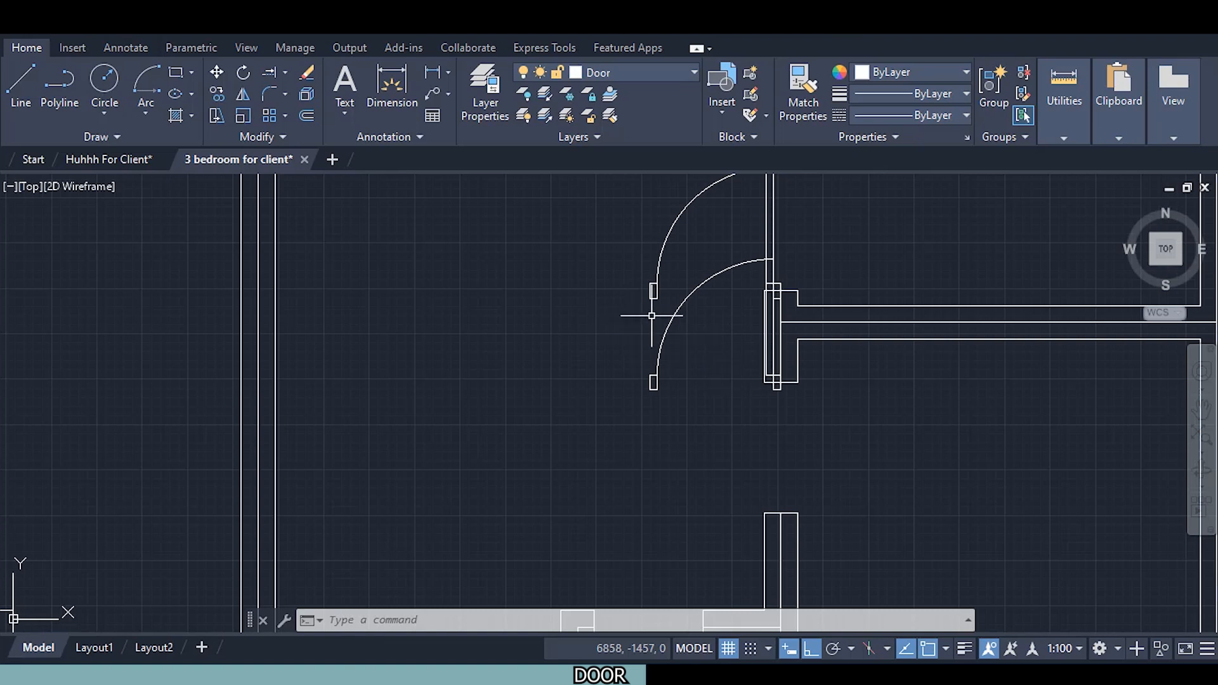
pyautogui.click(672, 313)
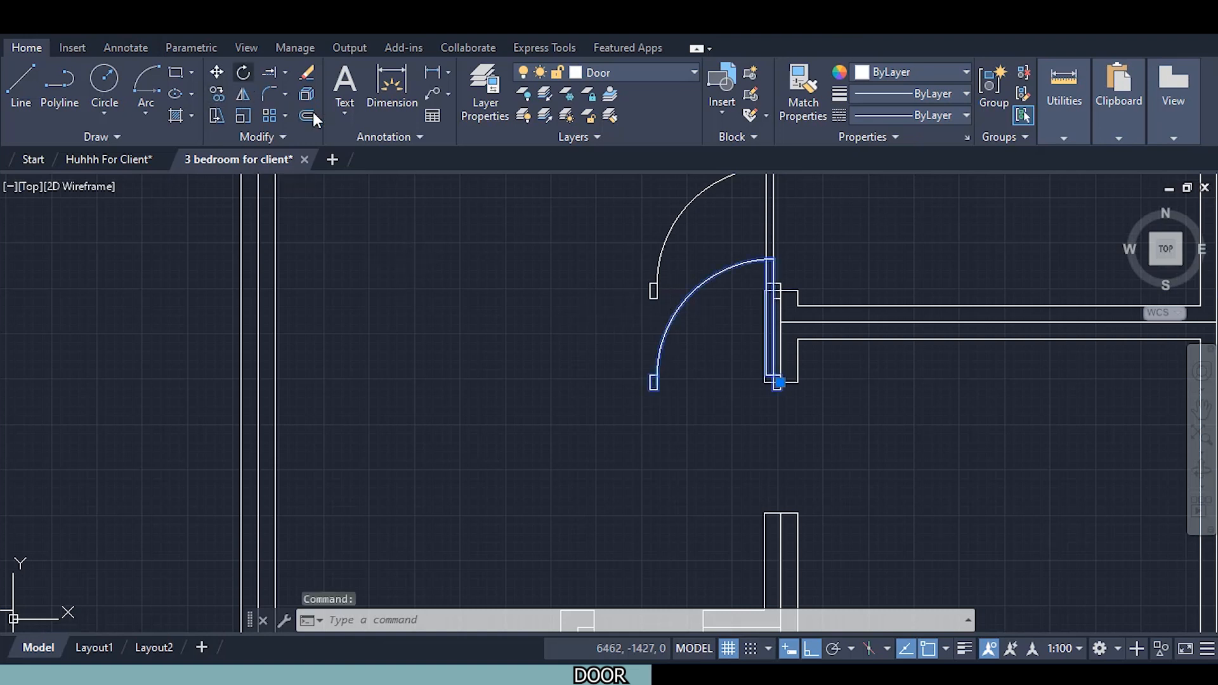
pyautogui.write('ro')
pyautogui.press('Return')
pyautogui.scroll(2, 717, 408)
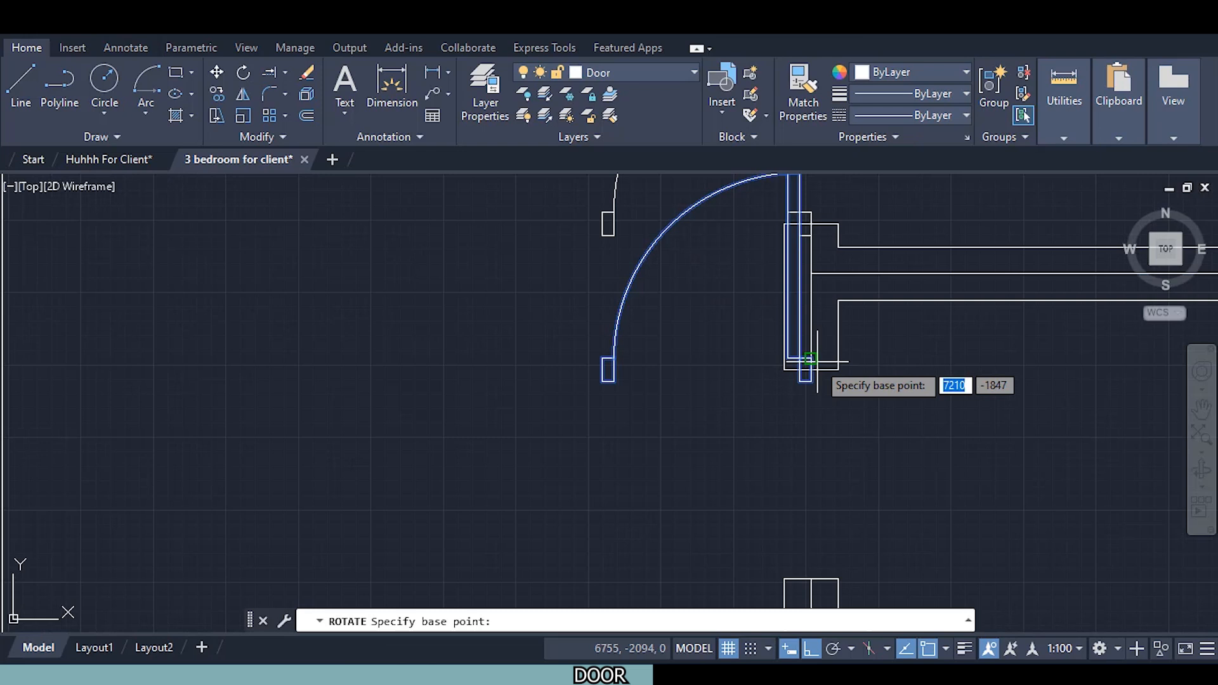
pyautogui.click(816, 361)
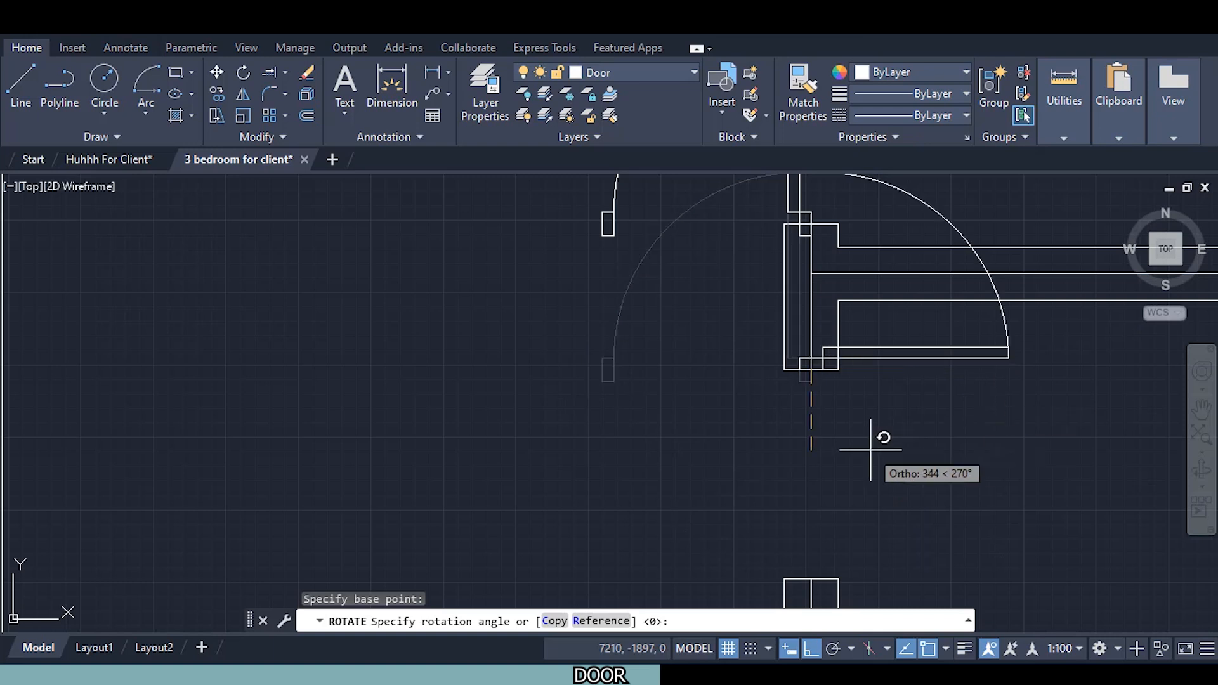
pyautogui.press('Escape')
# Examine the door swings east of the kitchen in the "Huhhh For Client" drawing and return to "3 bedroom for client"
pyautogui.click(108, 158)
pyautogui.moveTo(912, 308)
pyautogui.mouseDown(button='middle')
pyautogui.moveTo(913, 331)
pyautogui.moveTo(894, 352)
pyautogui.moveTo(853, 333)
pyautogui.mouseUp(button='middle')
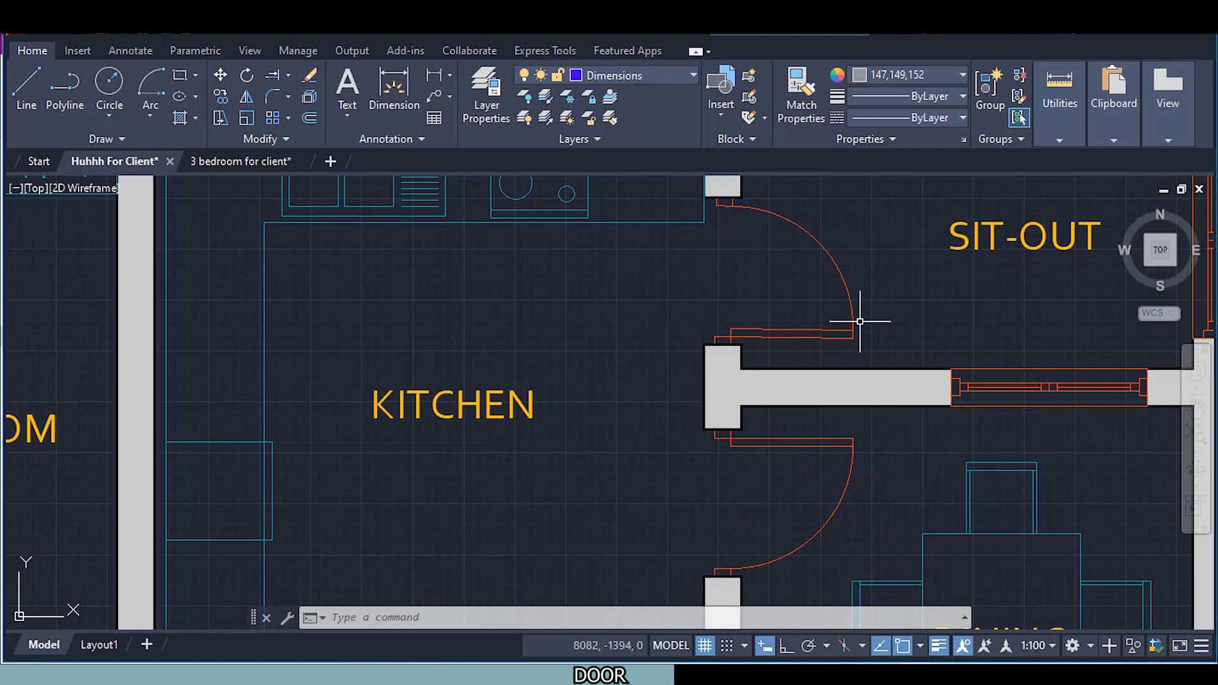
pyautogui.click(219, 160)
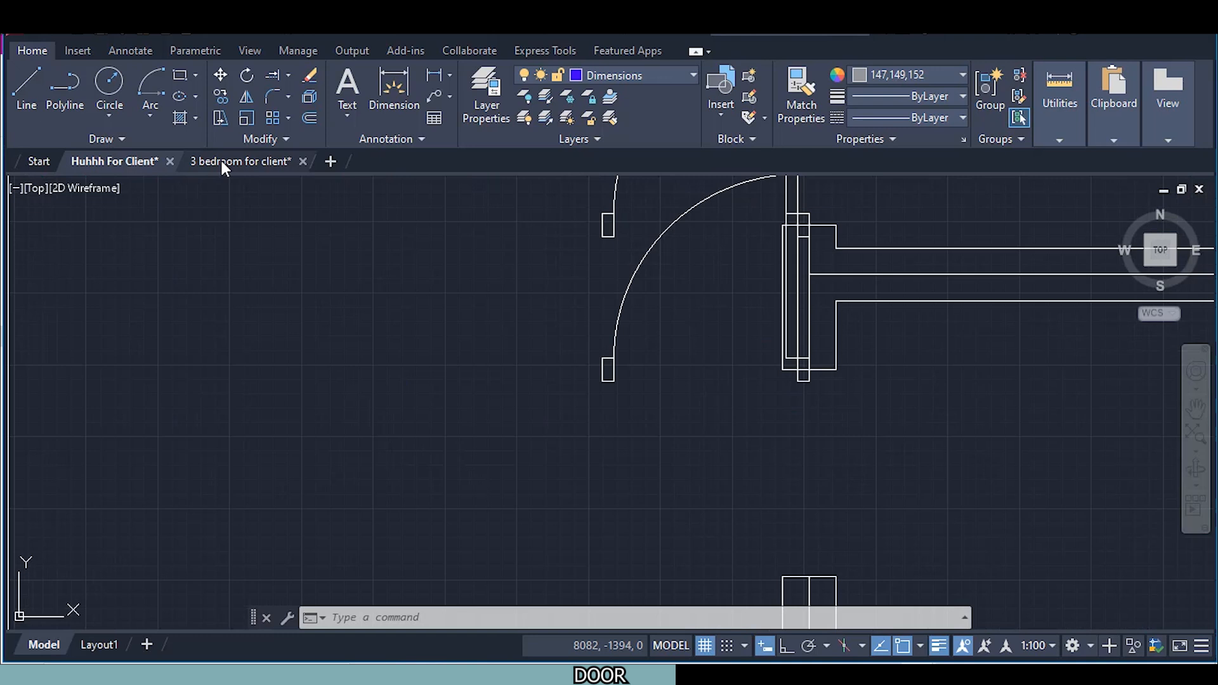
pyautogui.moveTo(781, 457); pyautogui.dragTo(686, 479, button='middle')
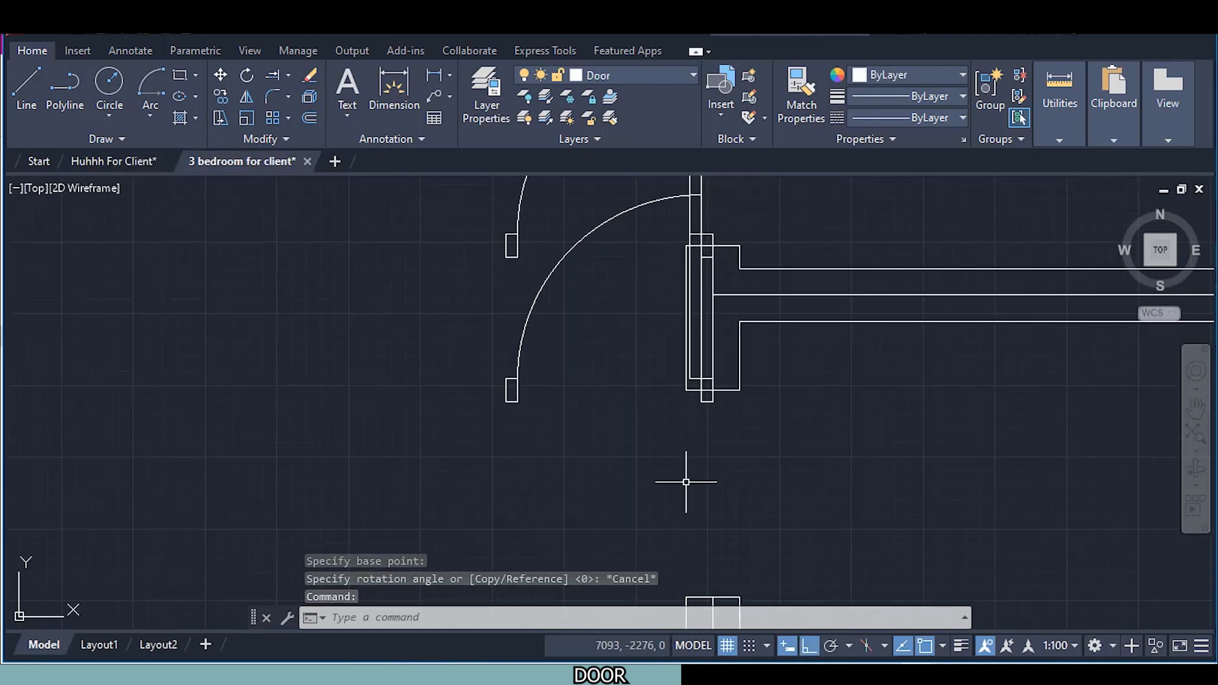
# Mirror the lower kitchen door about a 45° diagonal through its hinge-side wall-end midpoint, with Polar Tracking on, keeping the source
pyautogui.click(526, 315)
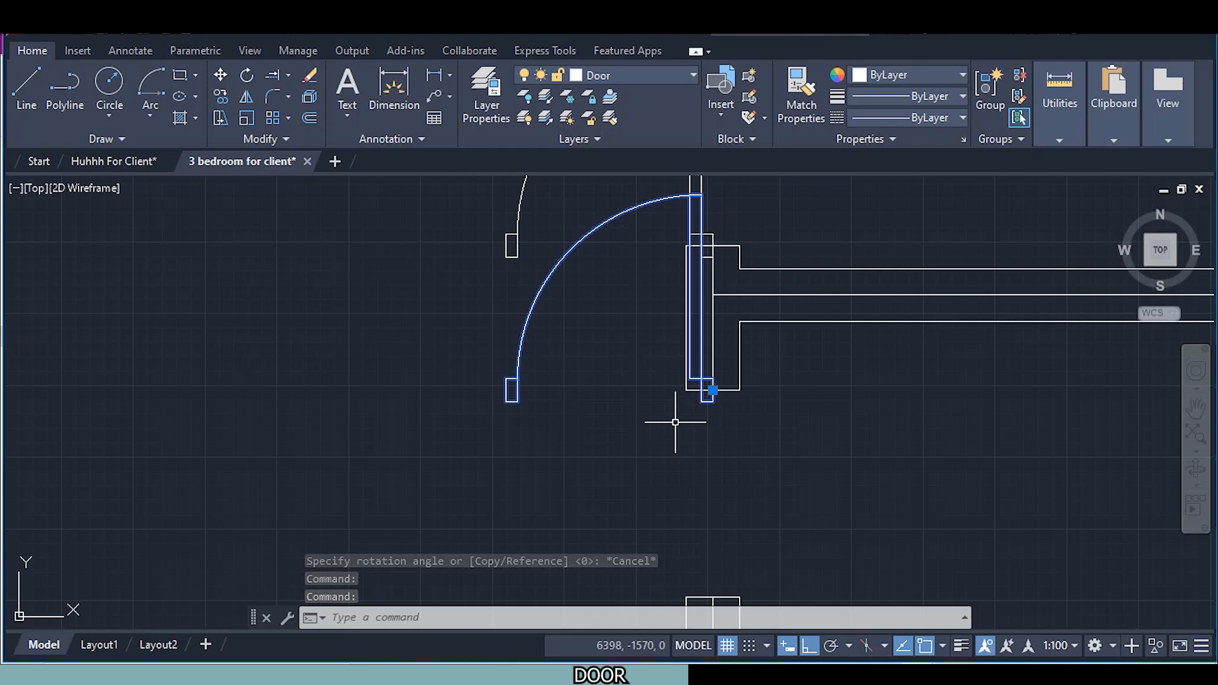
pyautogui.click(246, 98)
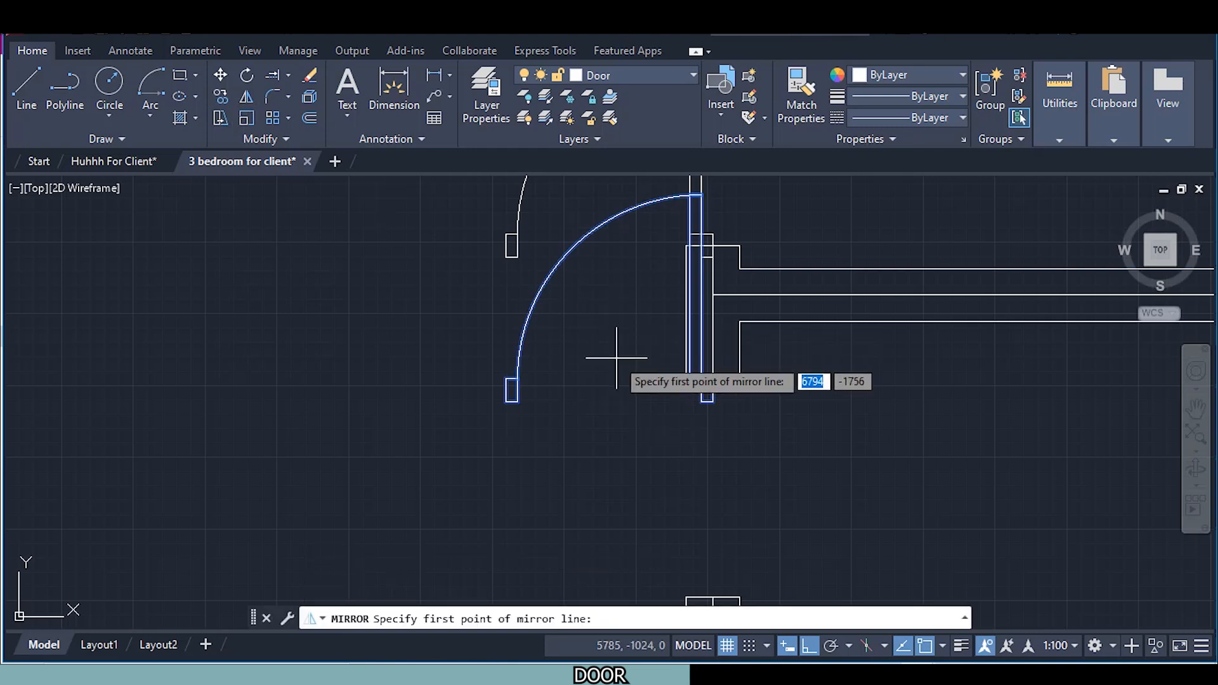
pyautogui.click(711, 390)
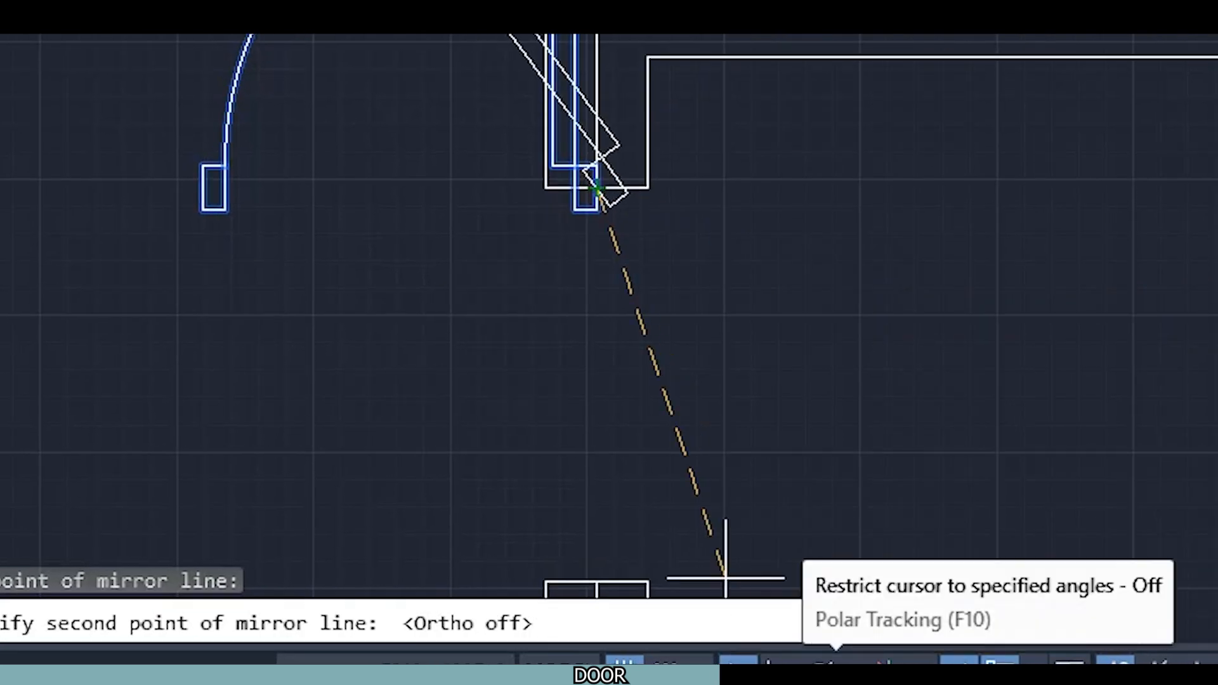
pyautogui.click(823, 661)
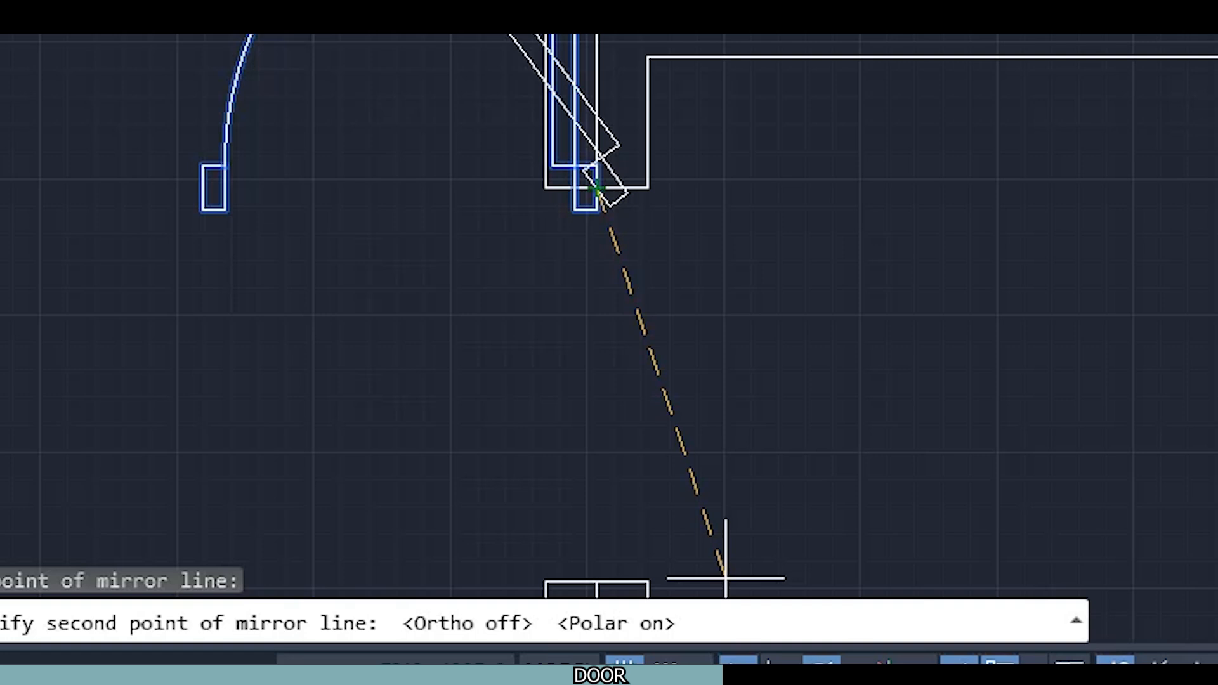
pyautogui.click(841, 660)
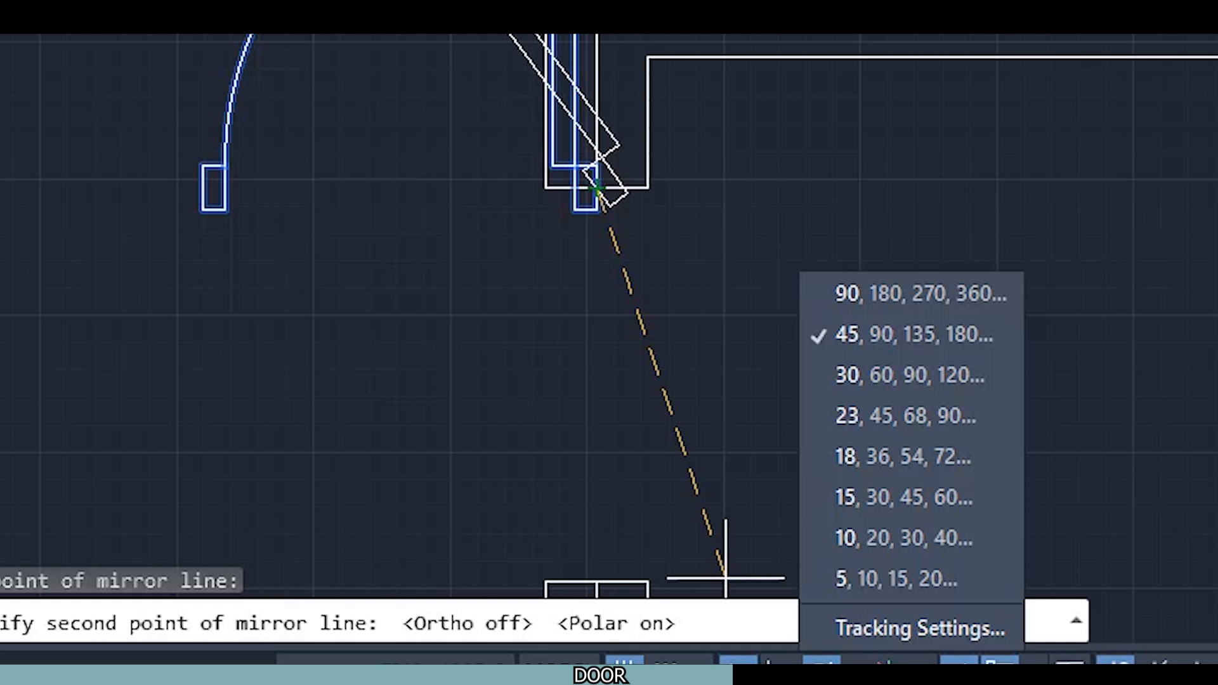
pyautogui.click(725, 578)
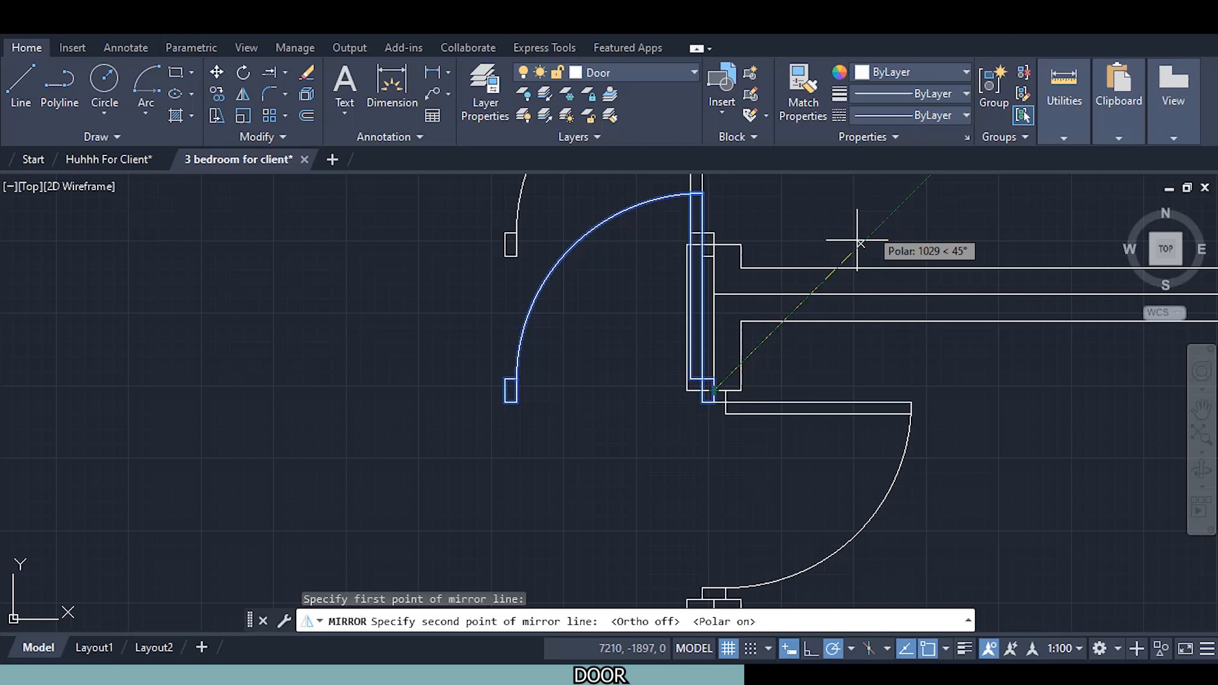
pyautogui.click(541, 569)
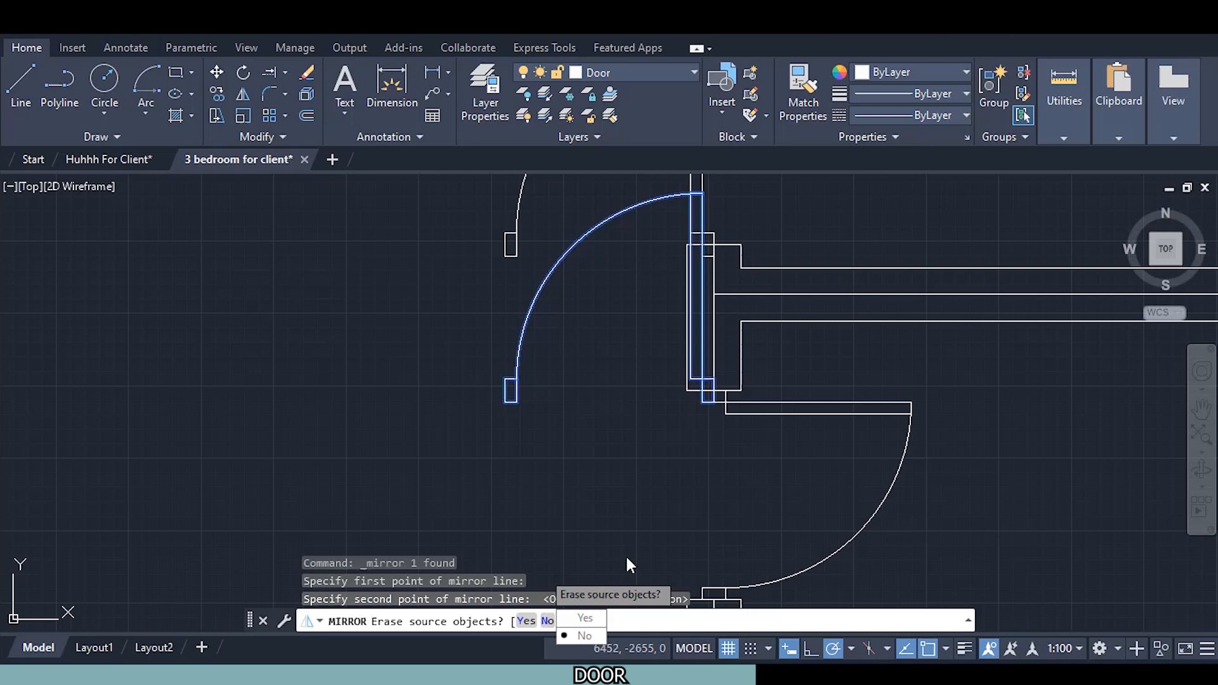
pyautogui.click(585, 637)
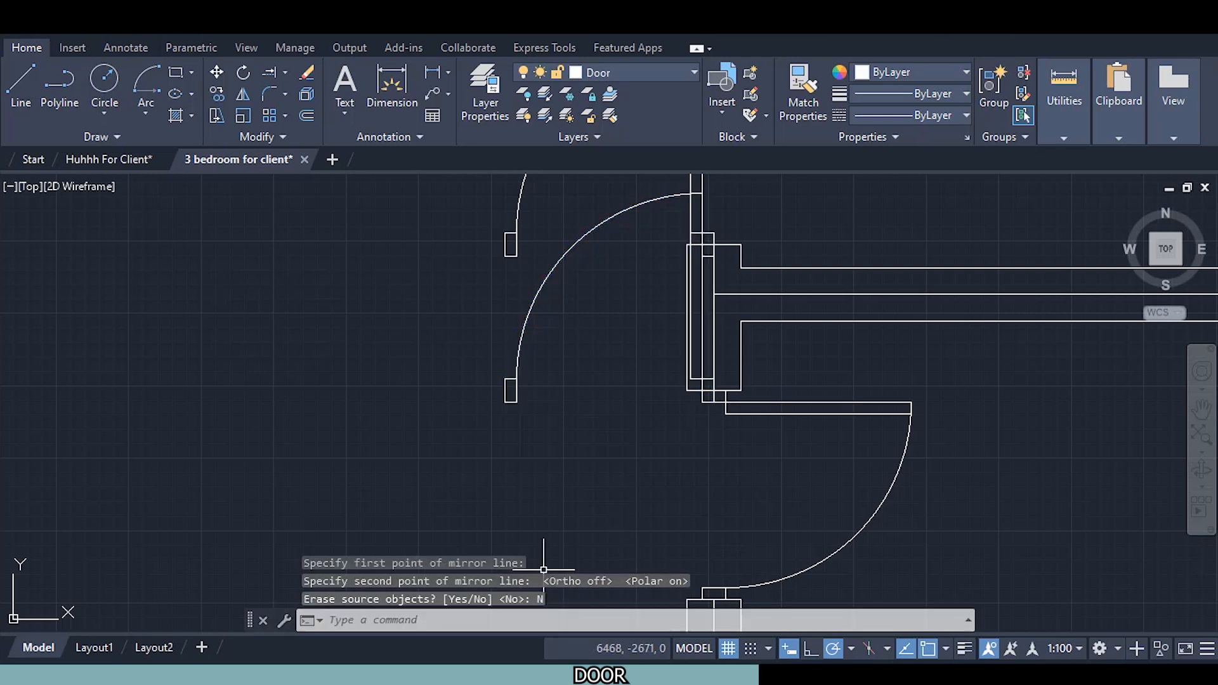
# Erase the original lower kitchen door that swings west and overlaps the wall pier
pyautogui.click(520, 358)
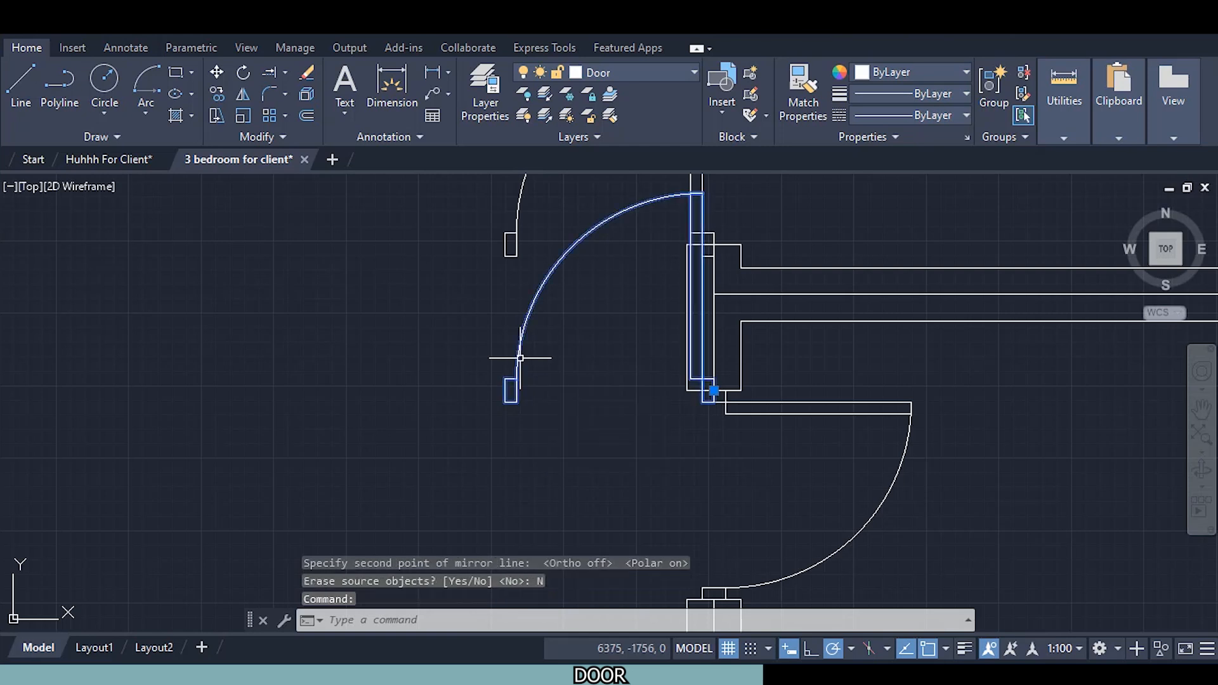
pyautogui.rightClick(355, 380)
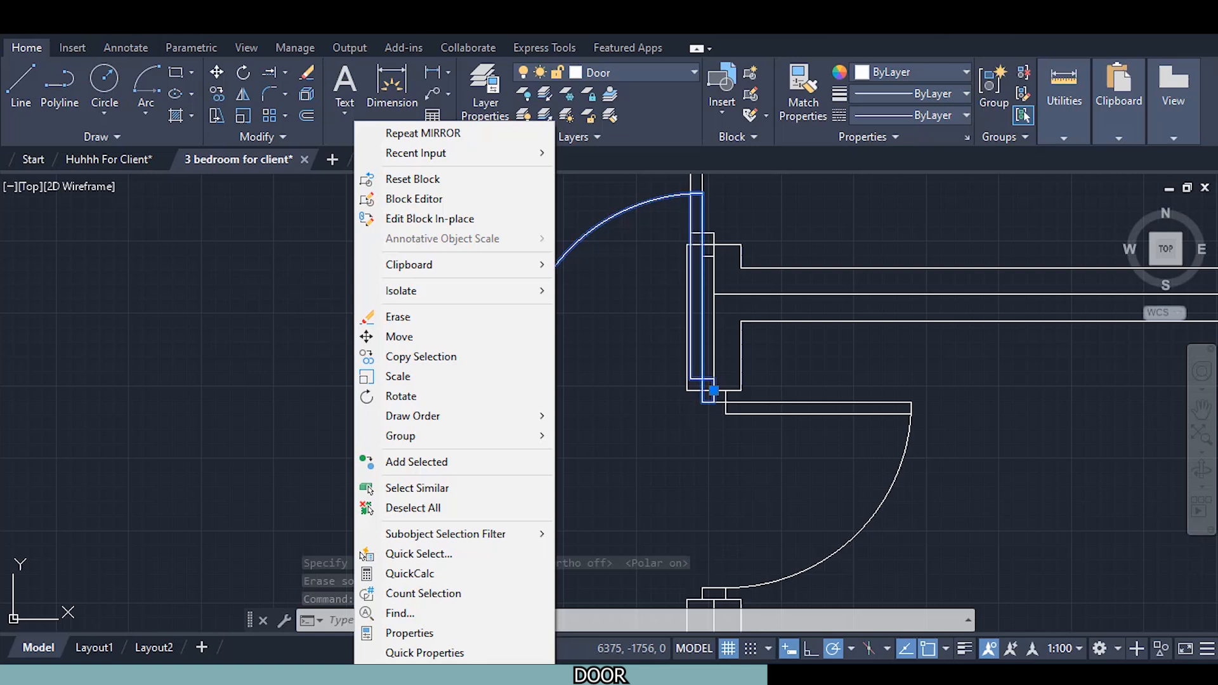
pyautogui.click(406, 320)
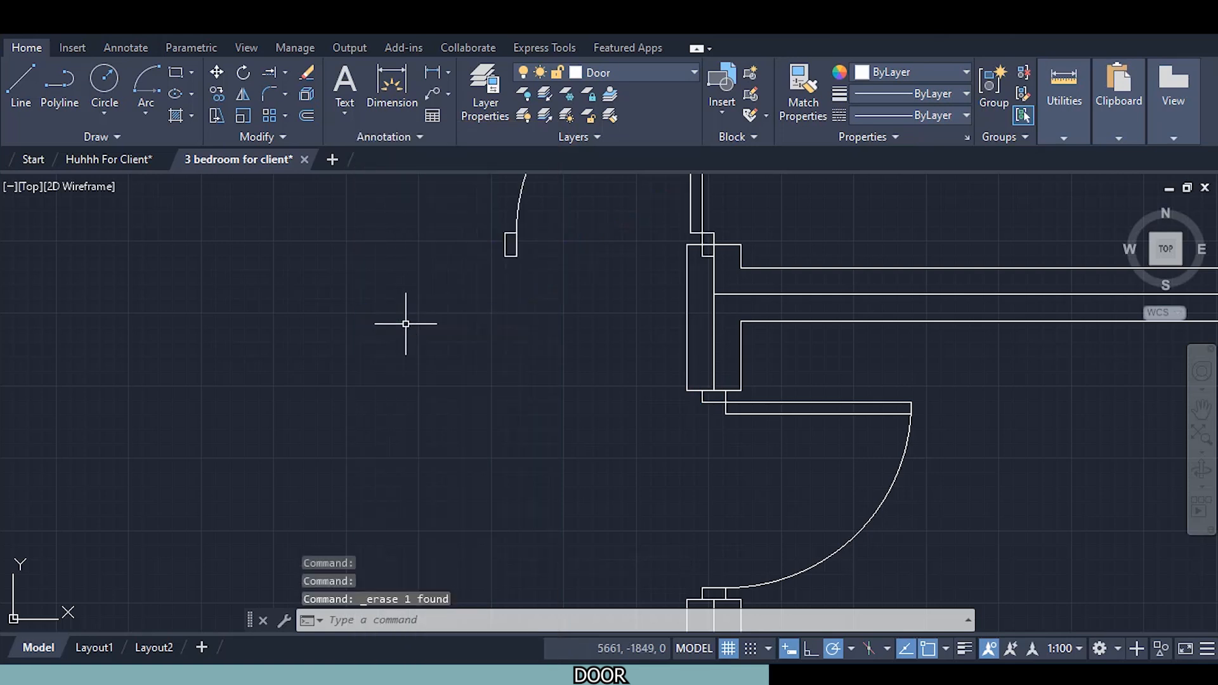
# Rotate the upper kitchen door to 270° about the wall-end midpoint at its hinge so it swings east across its opening
pyautogui.moveTo(635, 369); pyautogui.dragTo(481, 512, button='middle')
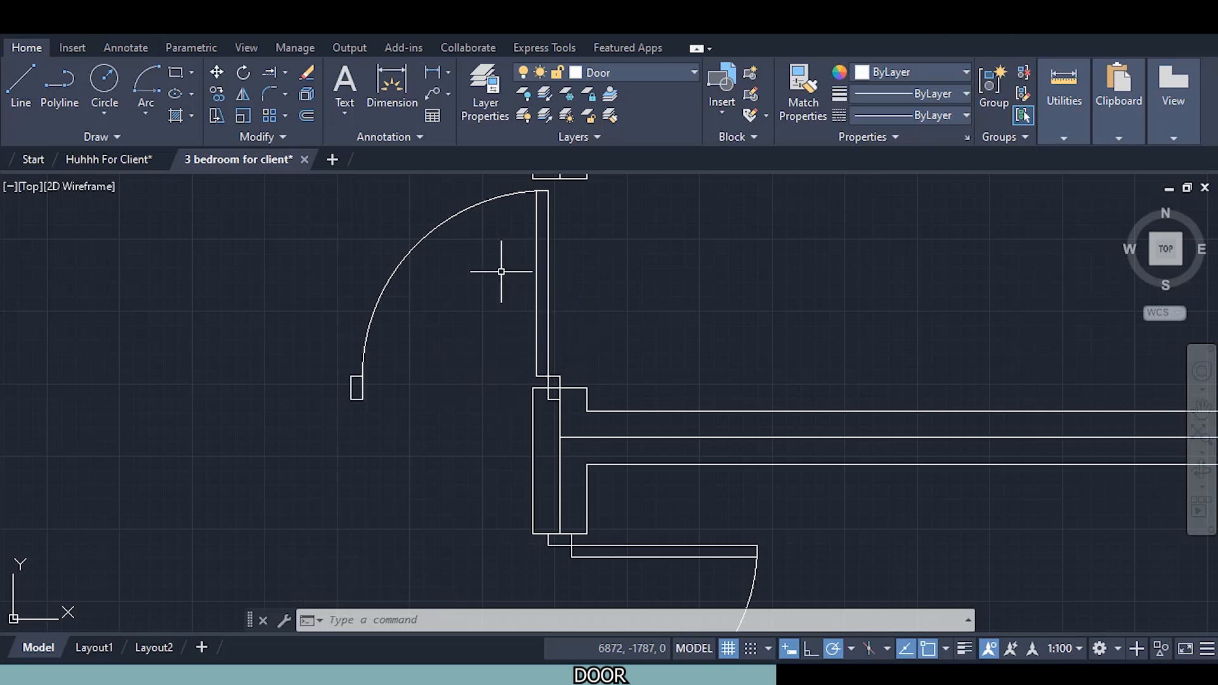
pyautogui.write('ro')
pyautogui.press('Return')
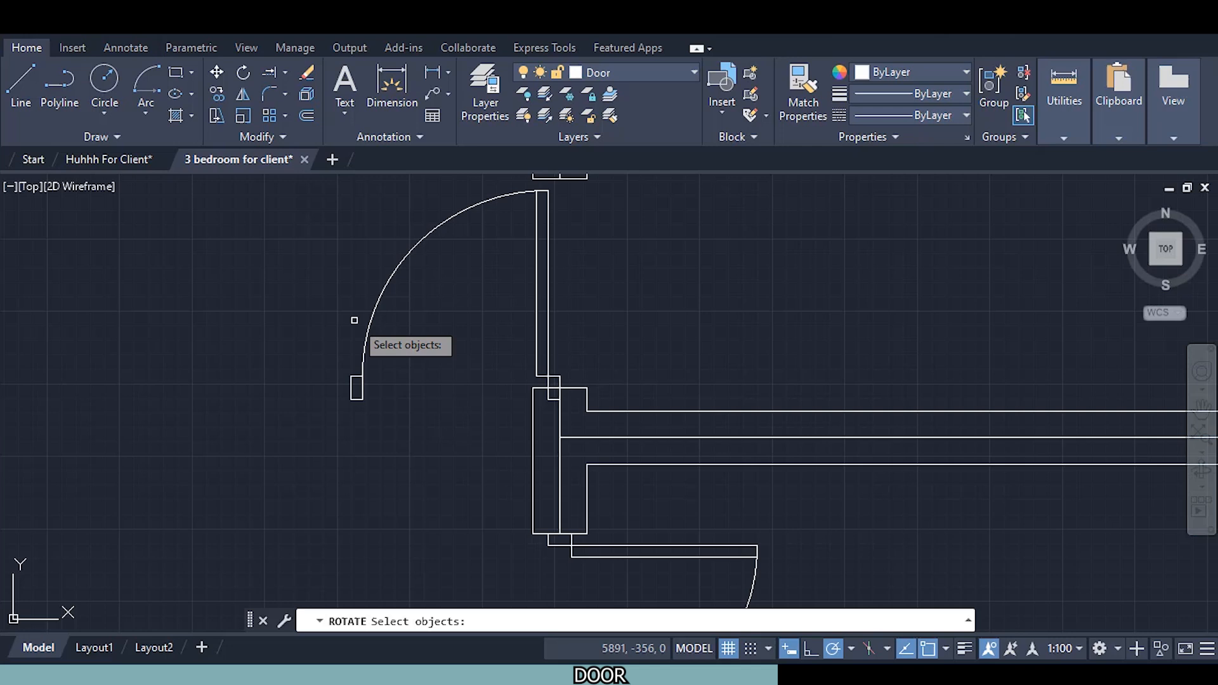
pyautogui.click(374, 315)
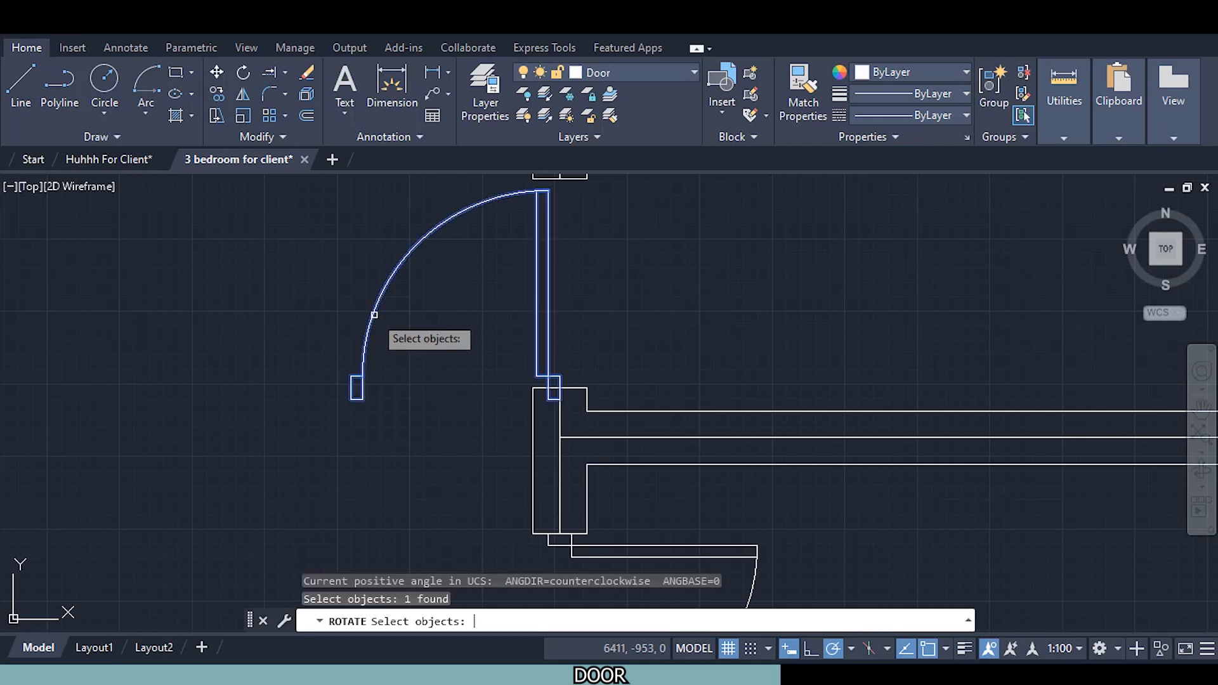
pyautogui.press('Return')
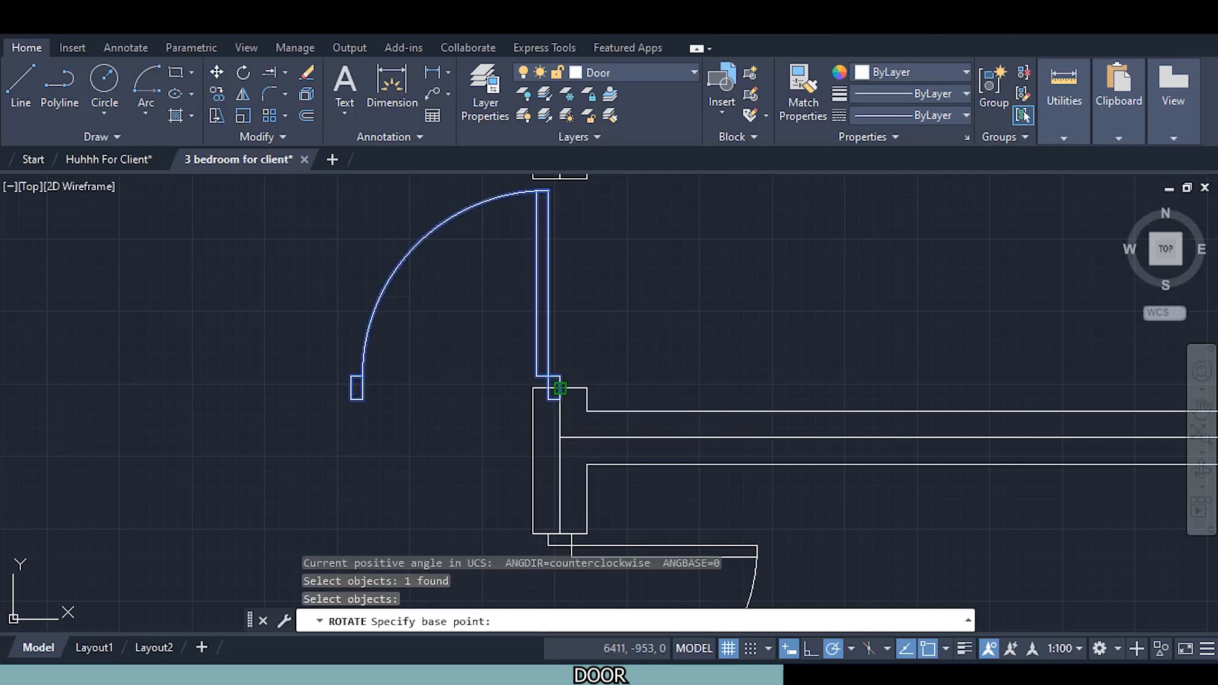
pyautogui.click(560, 387)
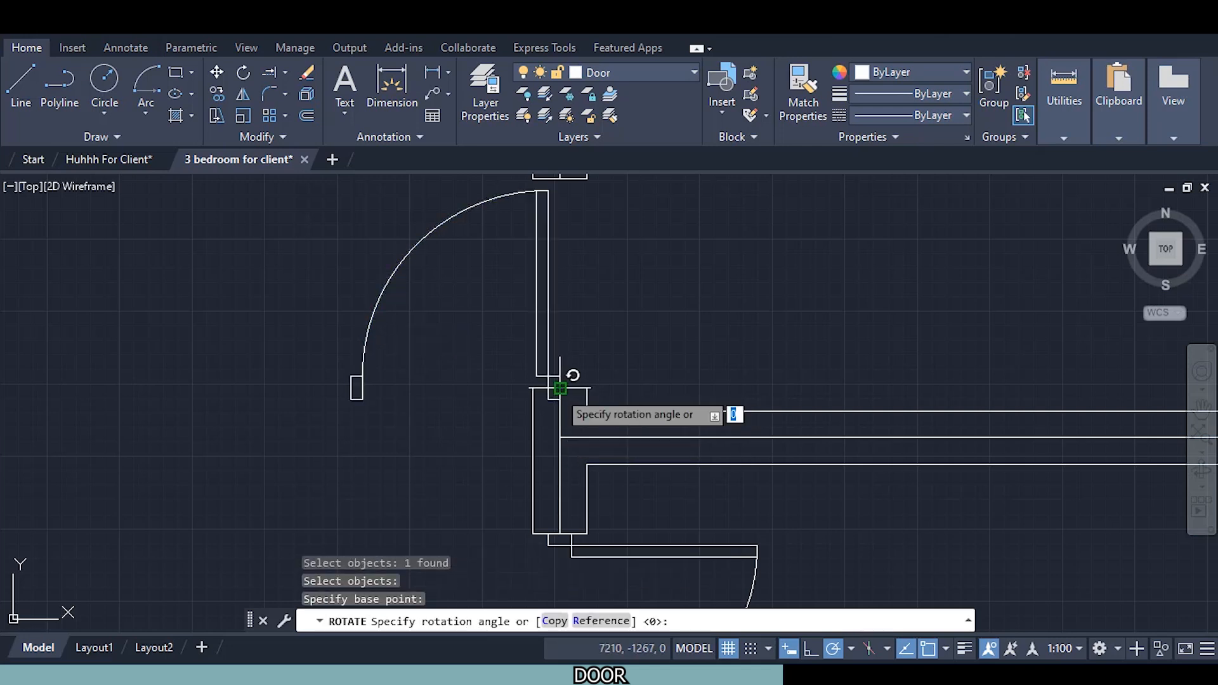
pyautogui.click(560, 428)
pyautogui.scroll(-4, 581, 448)
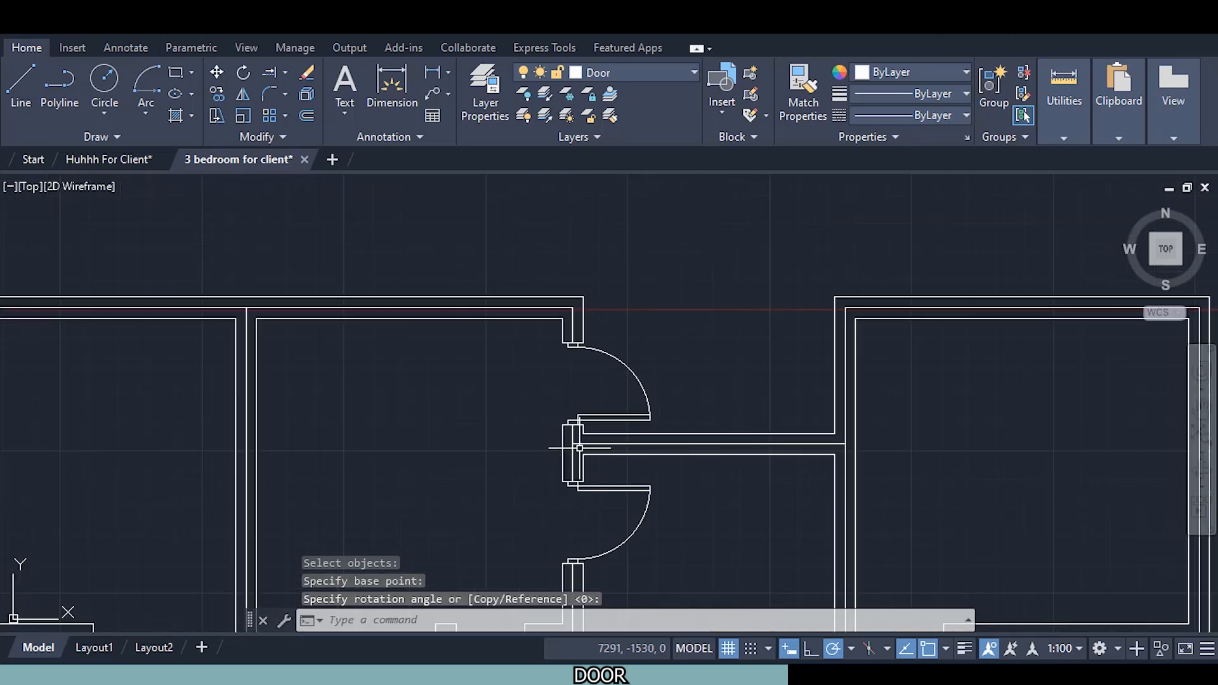
pyautogui.scroll(-5, 565, 375)
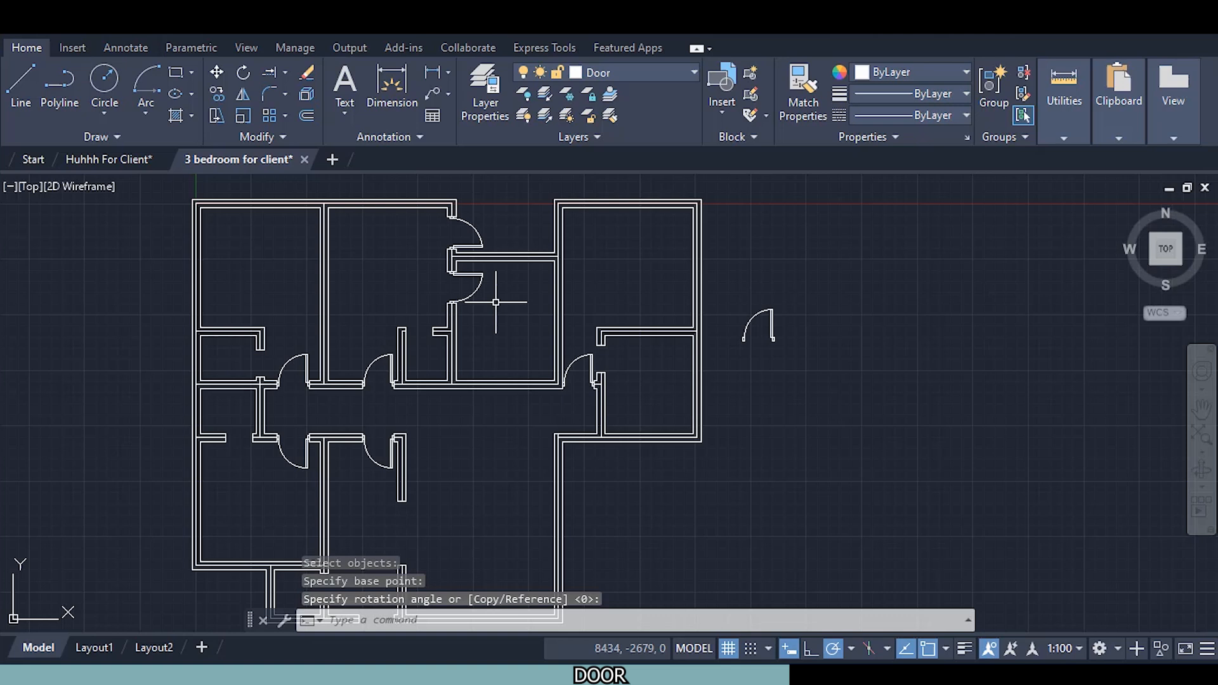
pyautogui.scroll(8, 552, 372)
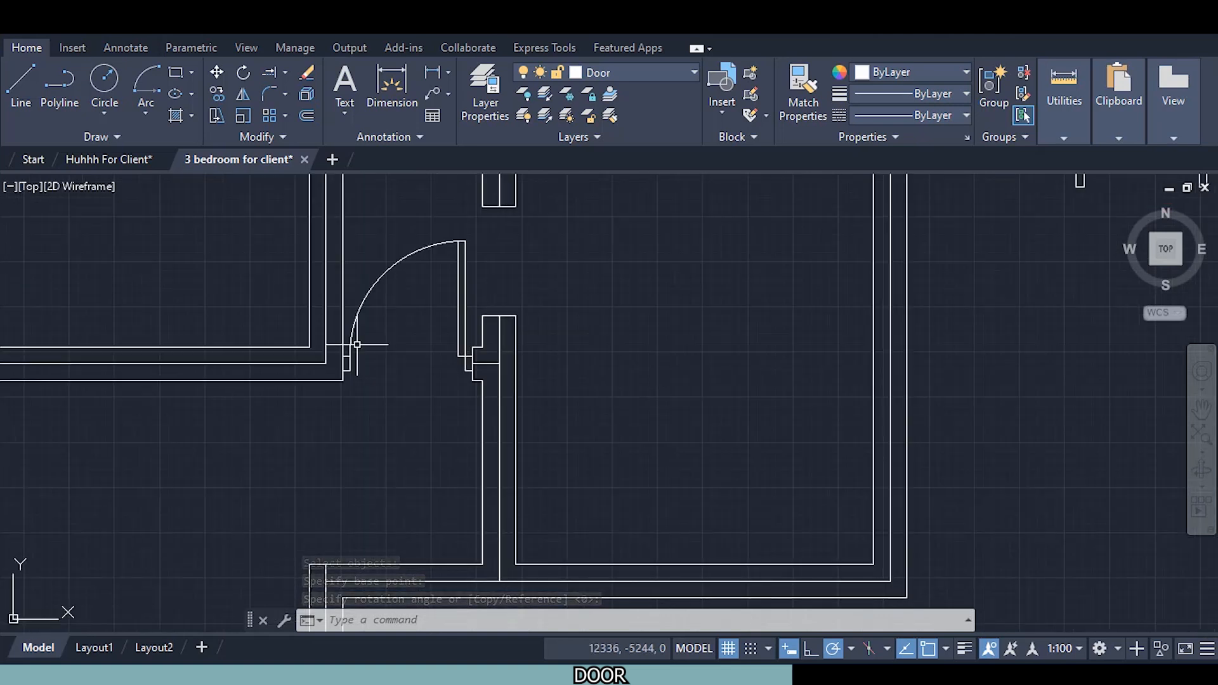
pyautogui.scroll(-2, 443, 311)
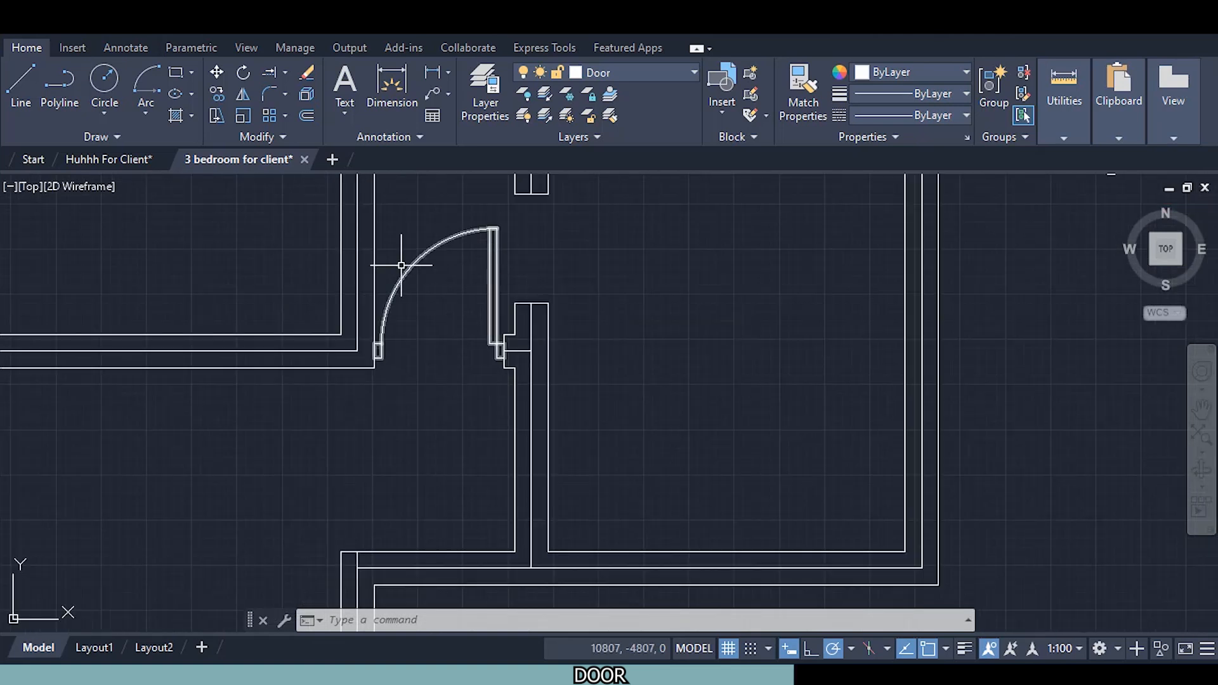
pyautogui.moveTo(488, 269); pyautogui.dragTo(518, 335, button='middle')
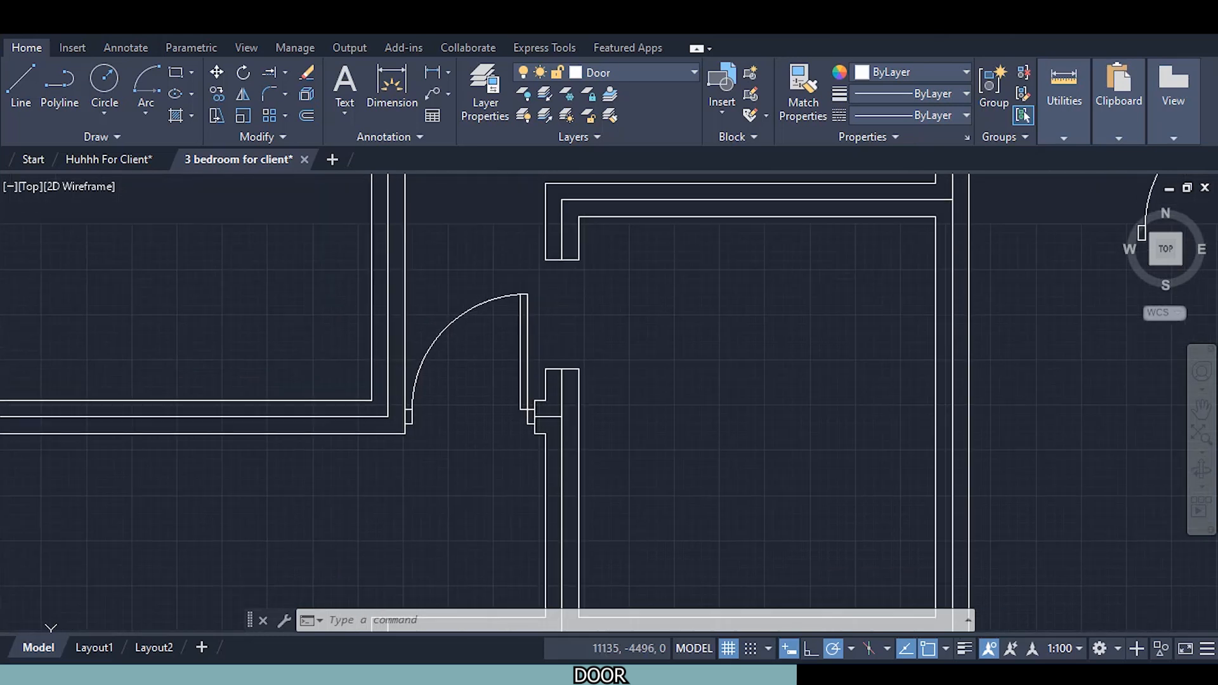
pyautogui.scroll(2, 507, 372)
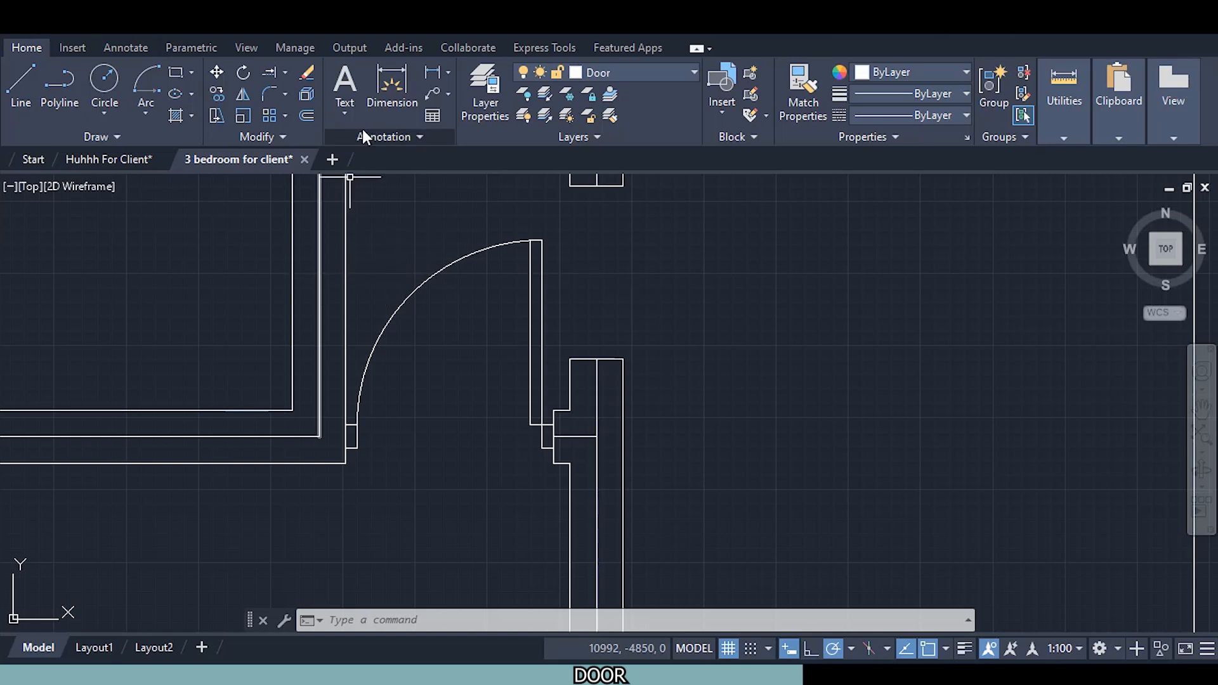
pyautogui.click(243, 95)
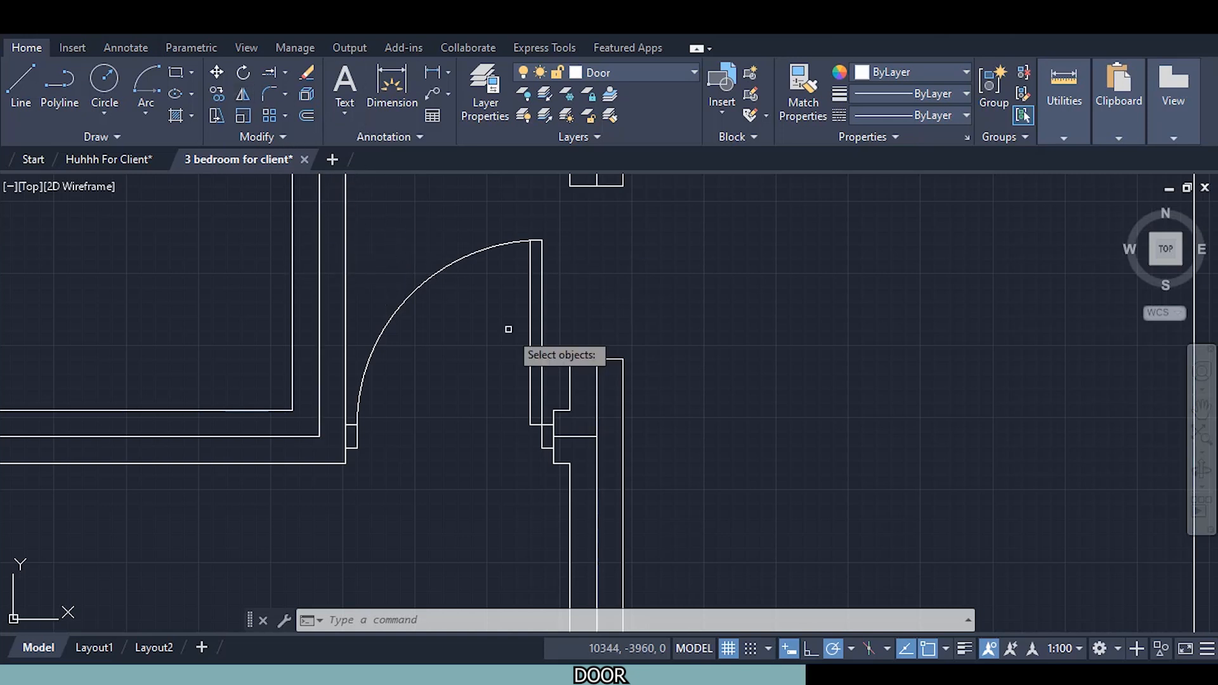
pyautogui.click(530, 322)
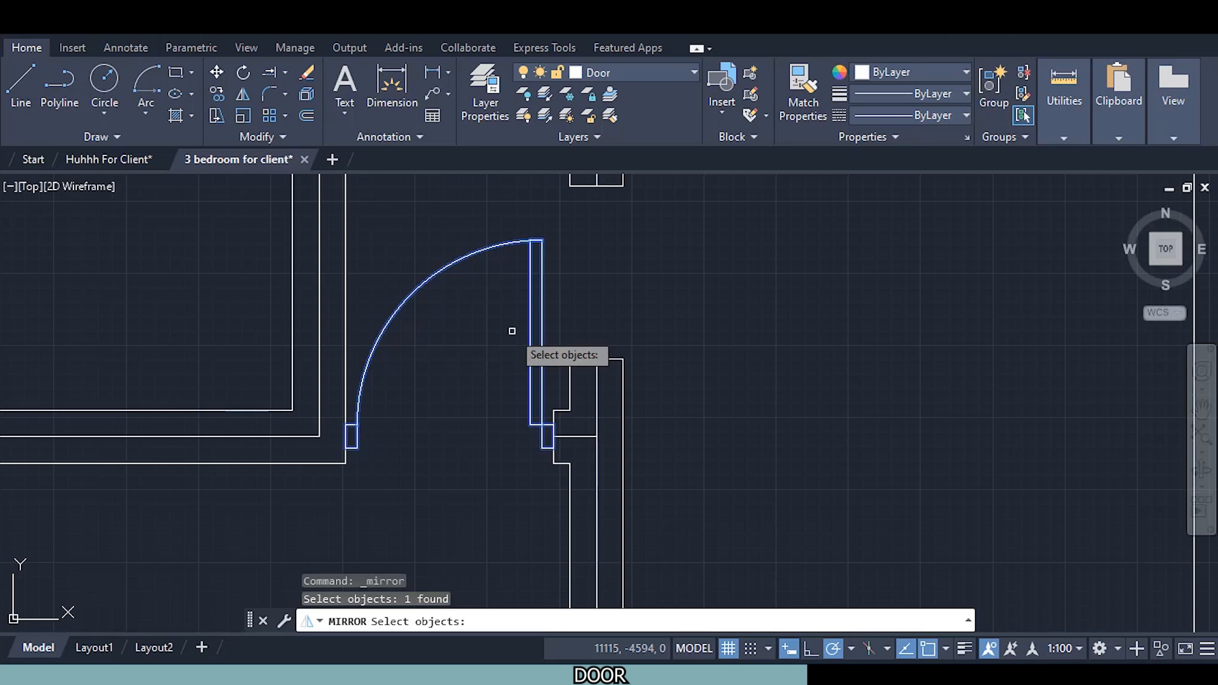
pyautogui.press('Return')
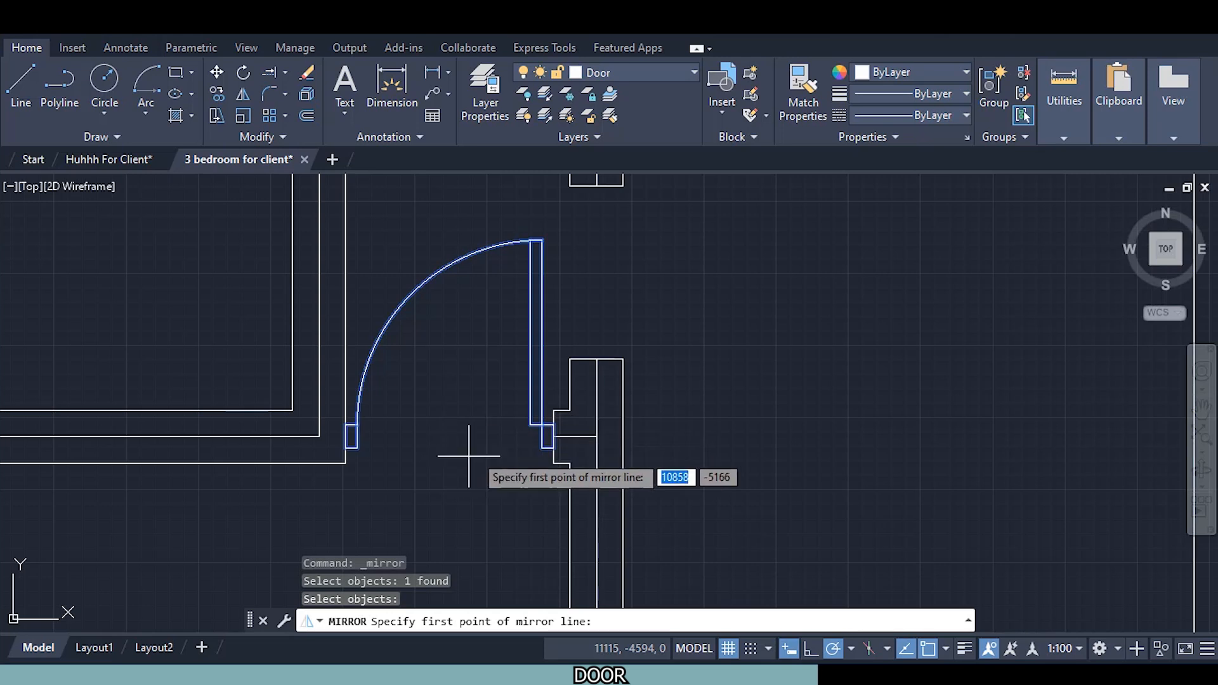
pyautogui.click(553, 435)
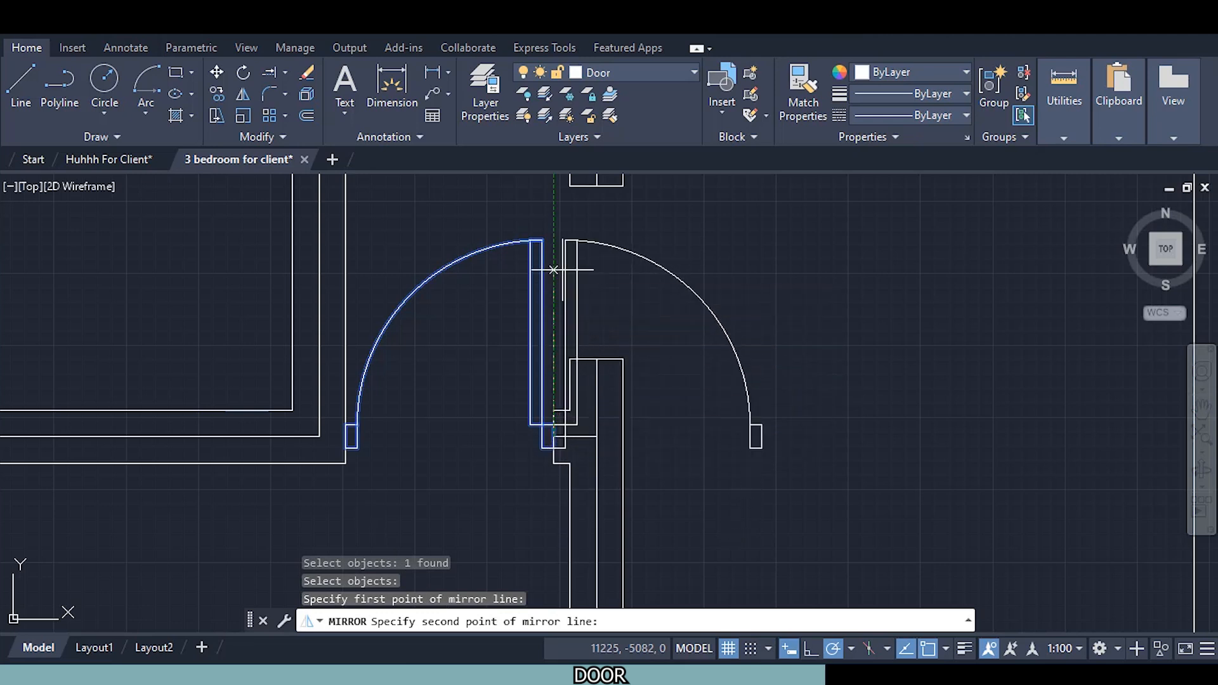
pyautogui.press('Escape')
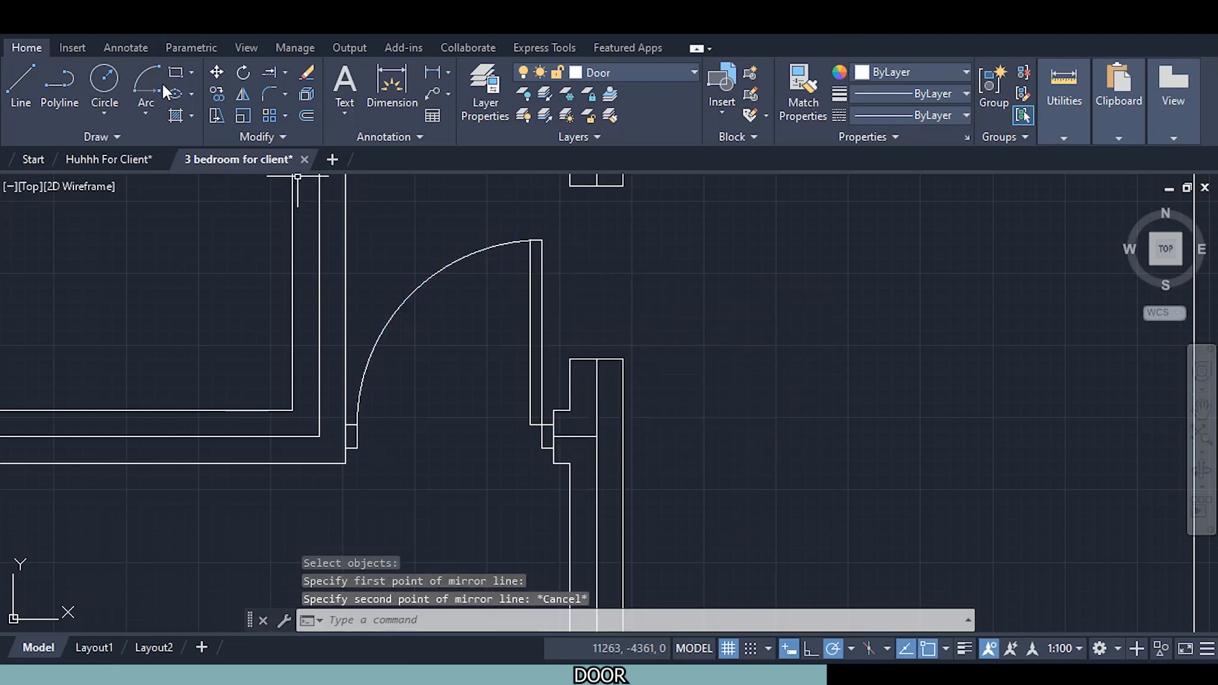
# Mirror the easternmost corridor door about a vertical line through its hinge-side wall-end midpoint, erasing the source
pyautogui.click(242, 94)
pyautogui.click(539, 286)
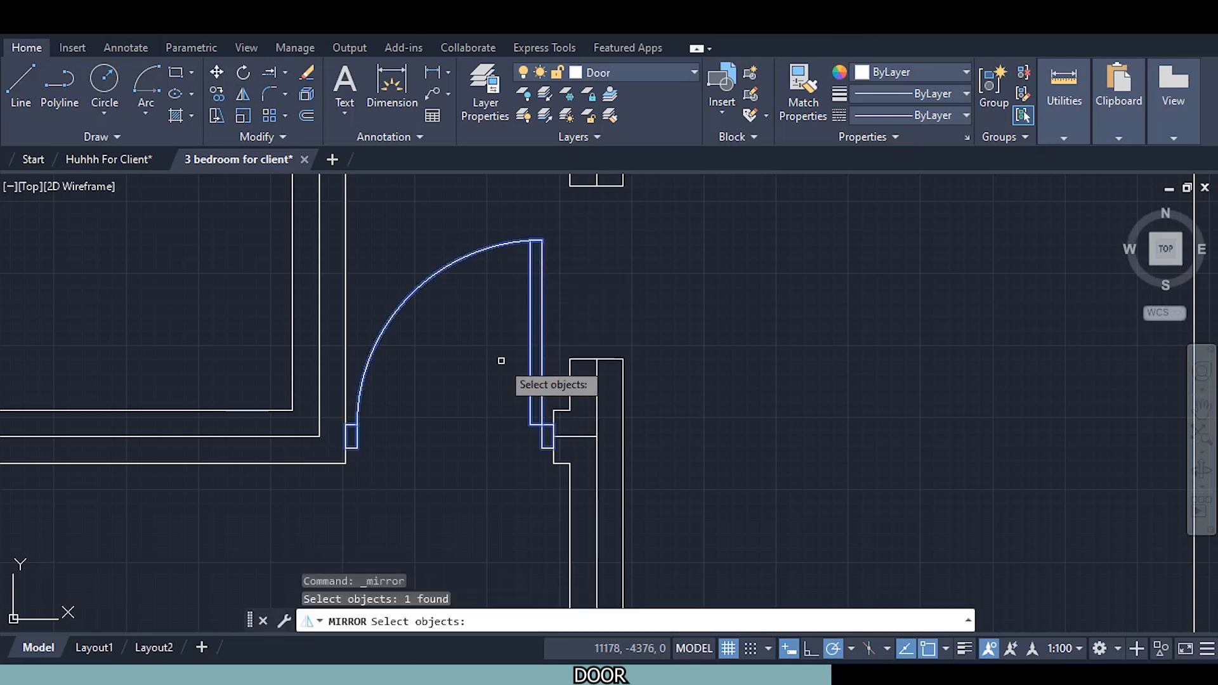
pyautogui.press('Return')
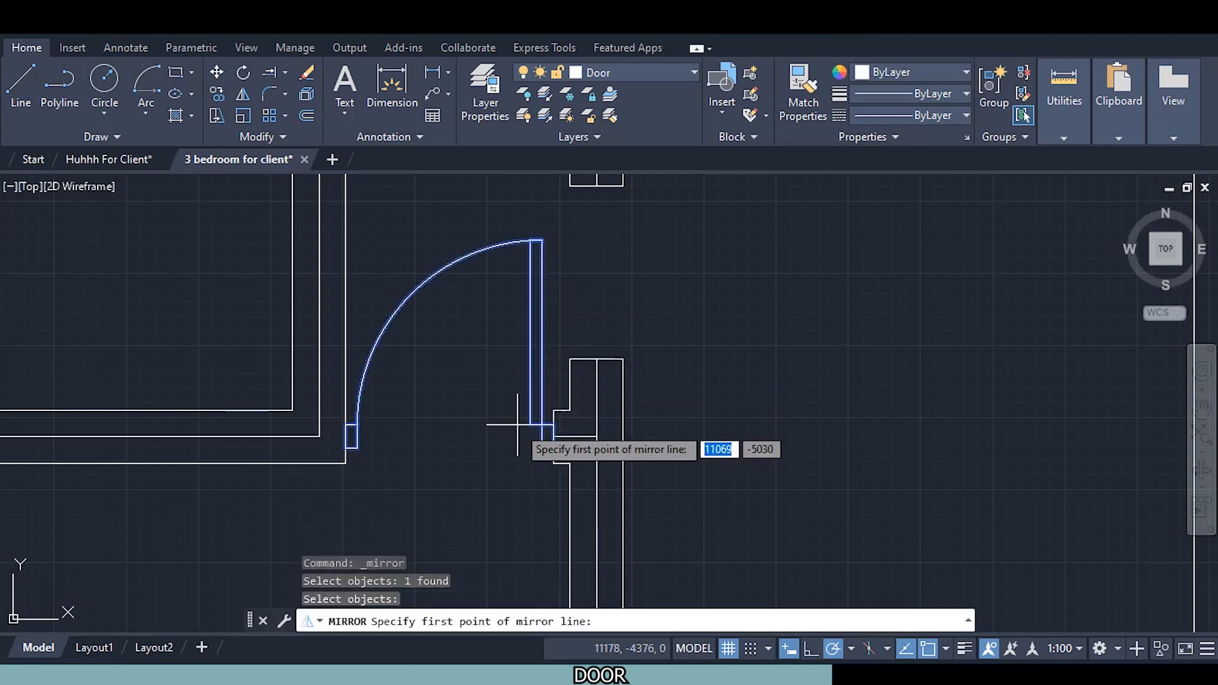
pyautogui.click(553, 435)
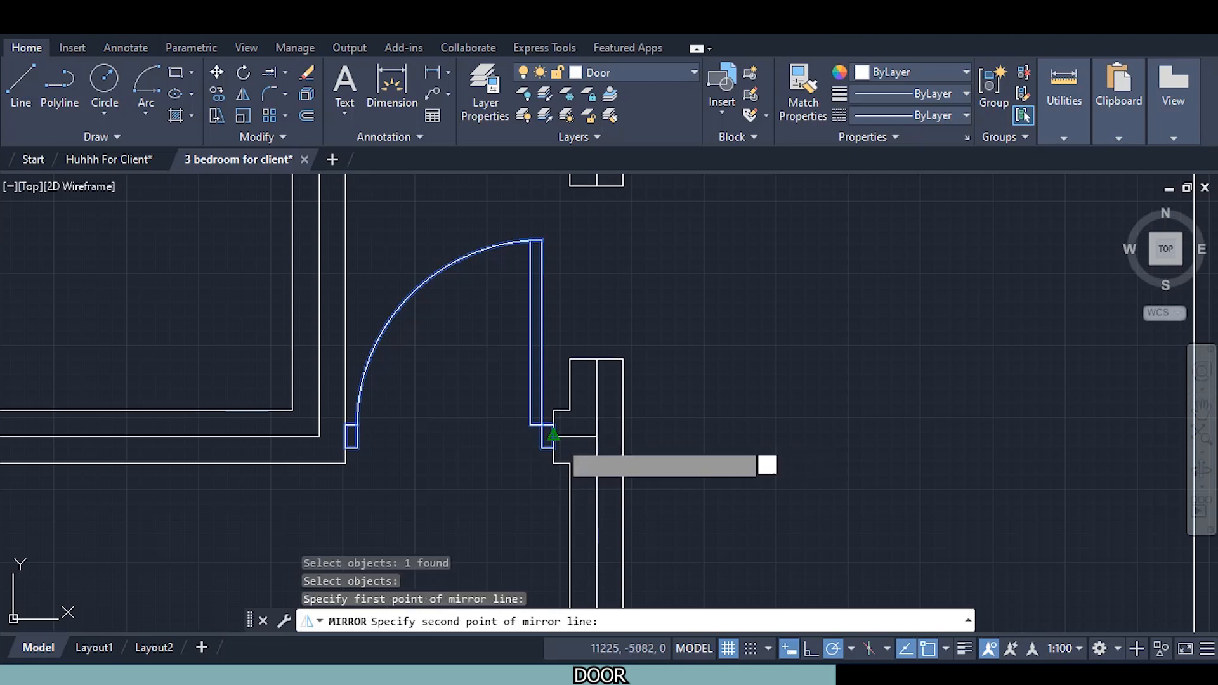
pyautogui.click(553, 192)
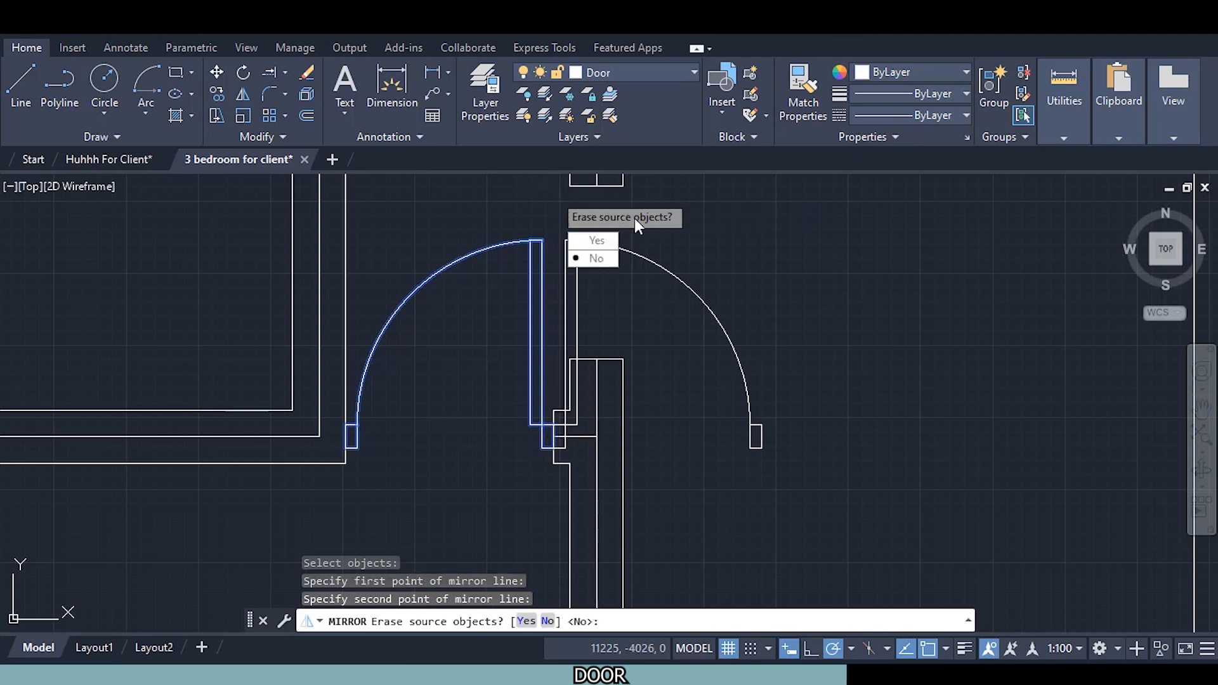
pyautogui.click(574, 242)
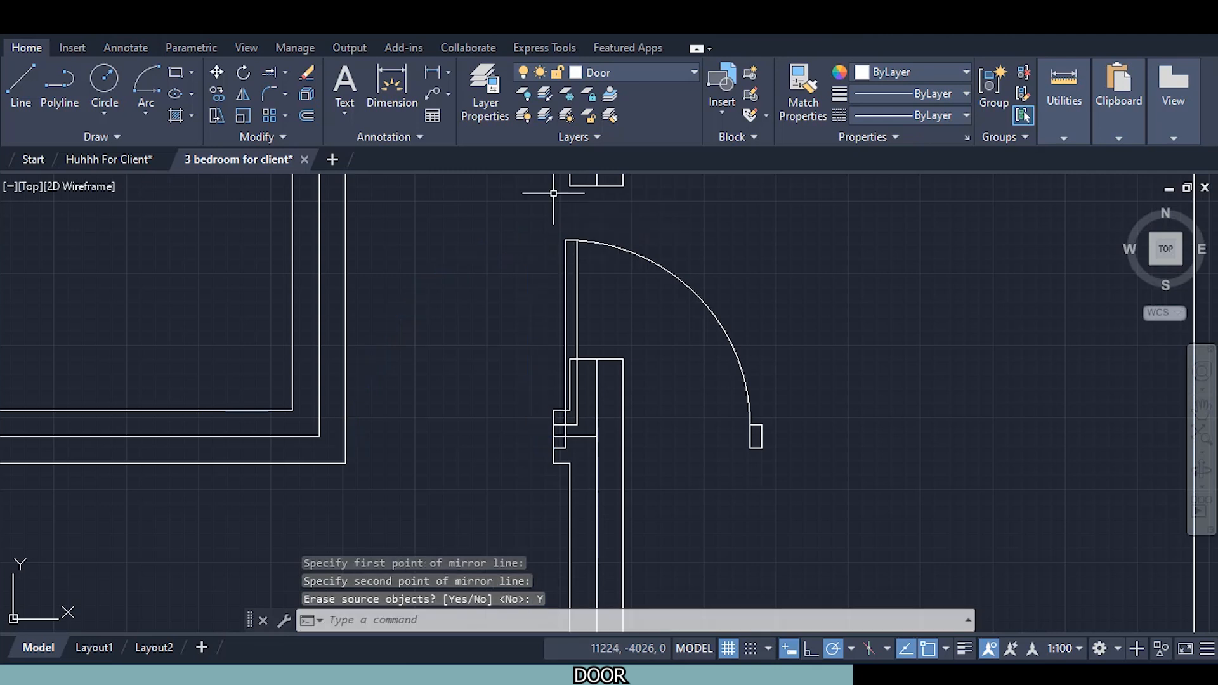
pyautogui.click(575, 304)
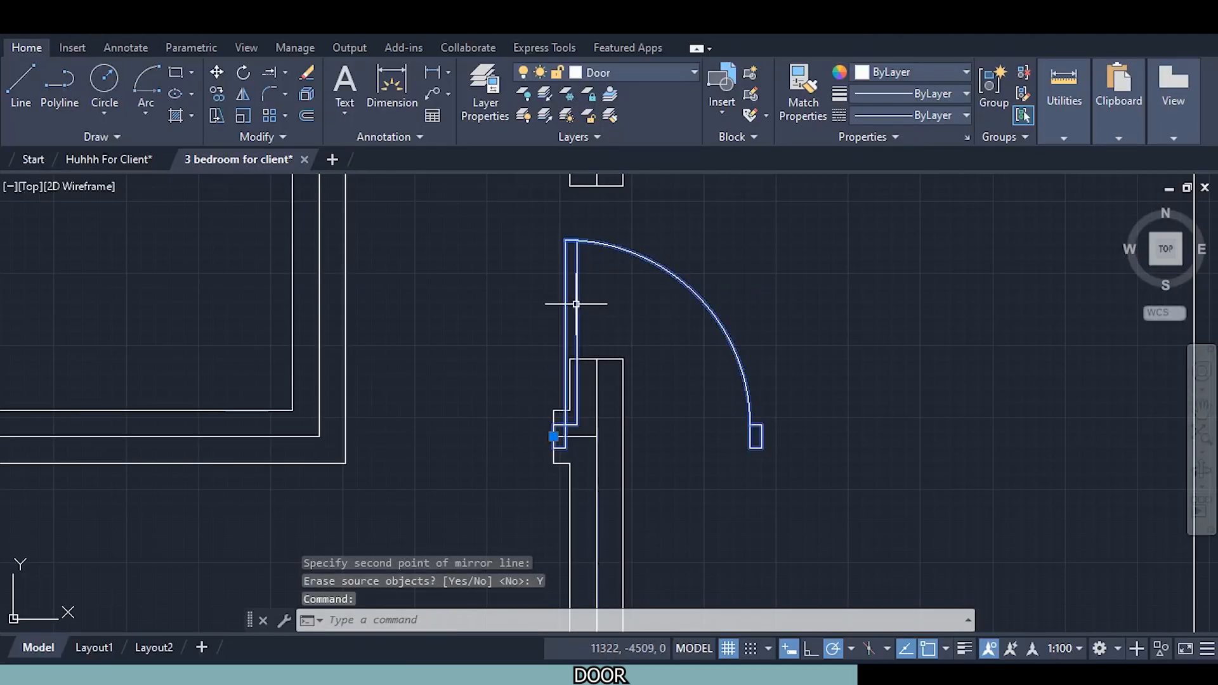
pyautogui.rightClick(484, 366)
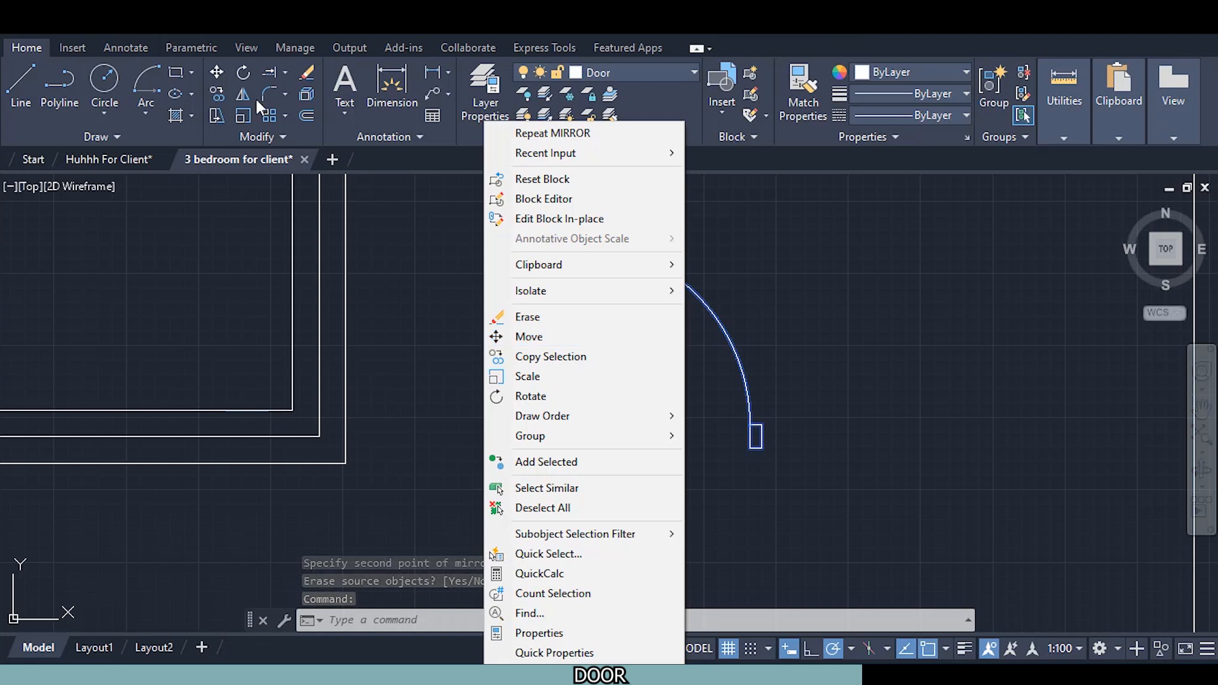
pyautogui.press('Escape')
pyautogui.press('Escape')
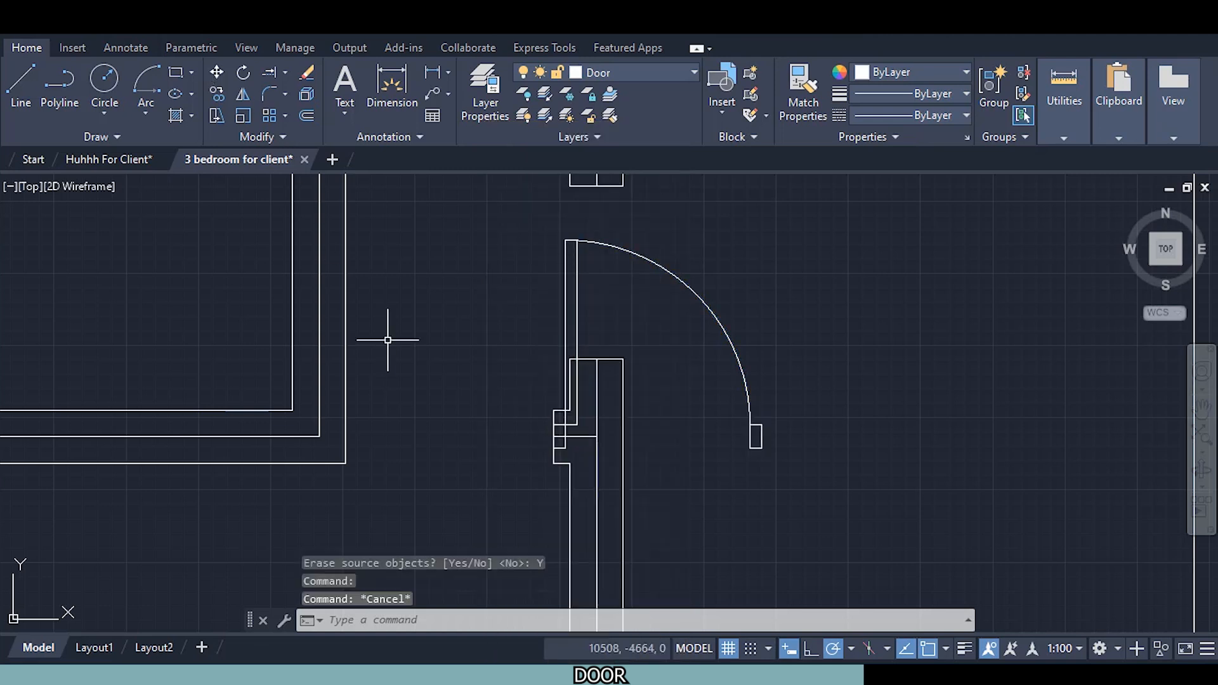
# Move the mirrored door by its hinge-side frame midpoint to the midpoint of the wall end on the opening's west side
pyautogui.click(217, 72)
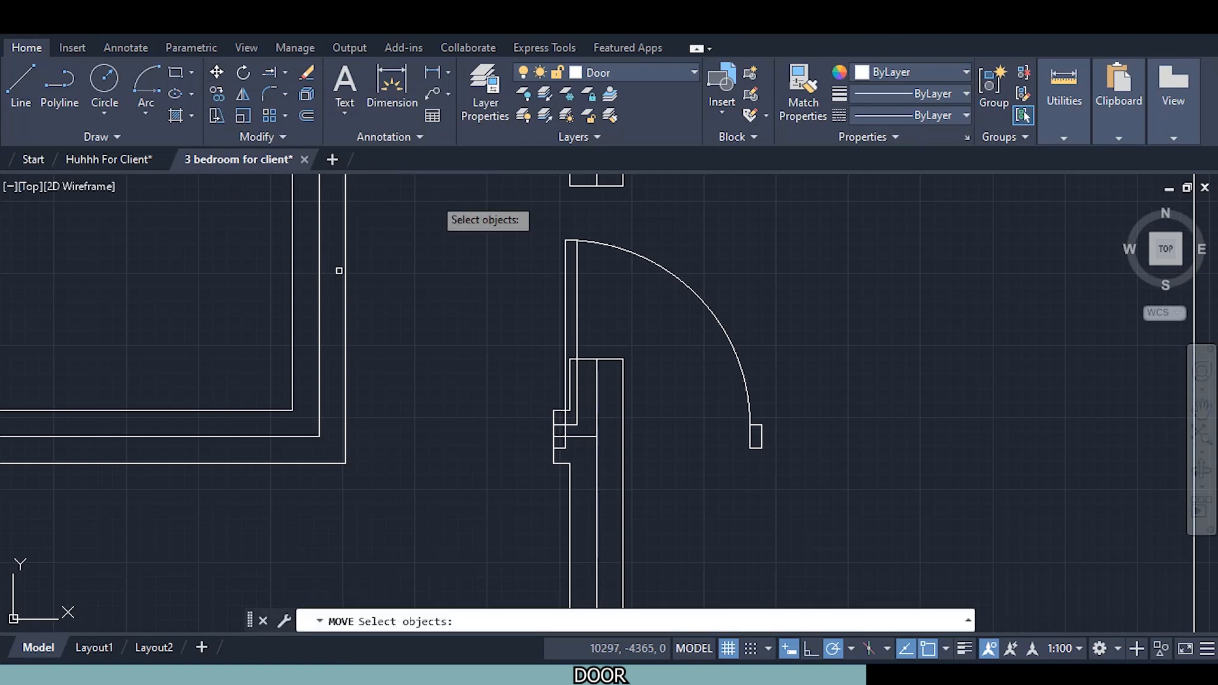
pyautogui.click(572, 302)
pyautogui.press('Return')
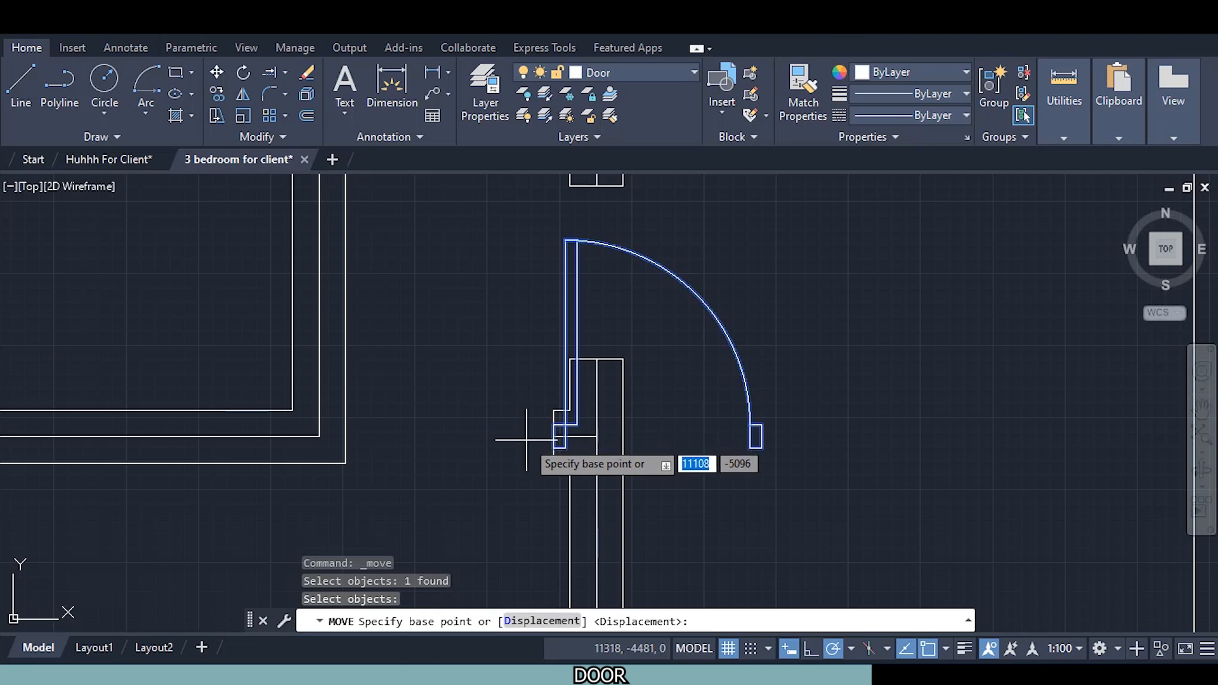
pyautogui.scroll(2, 545, 436)
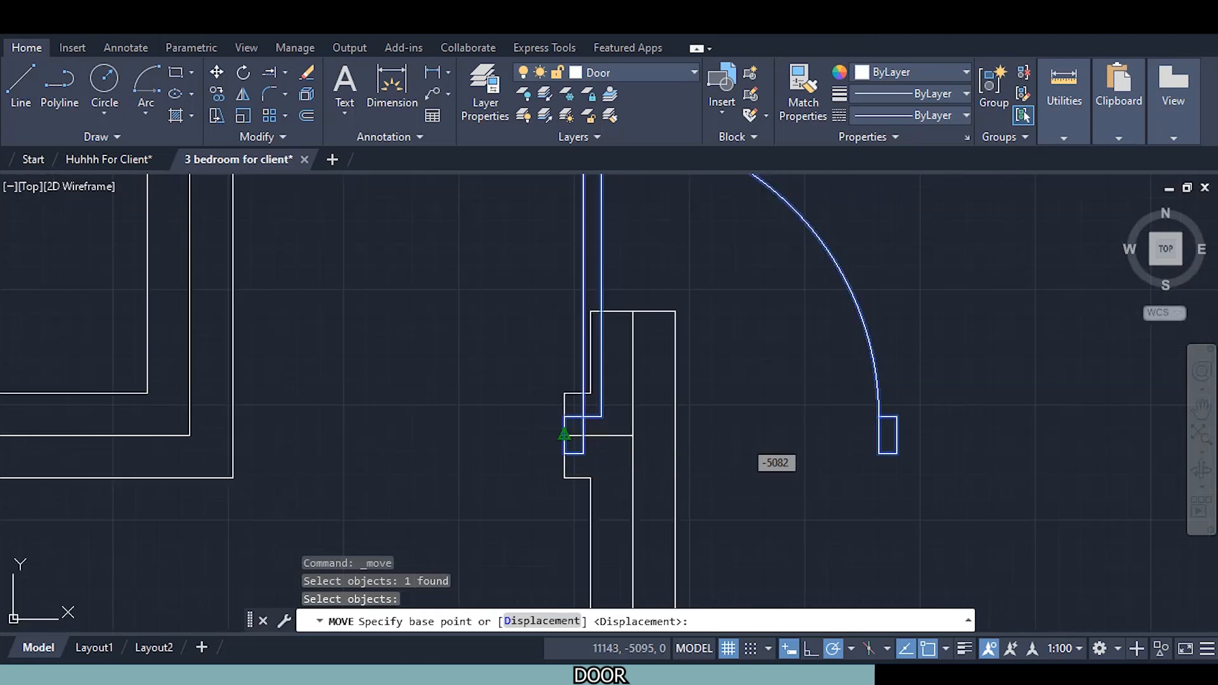
pyautogui.click(564, 435)
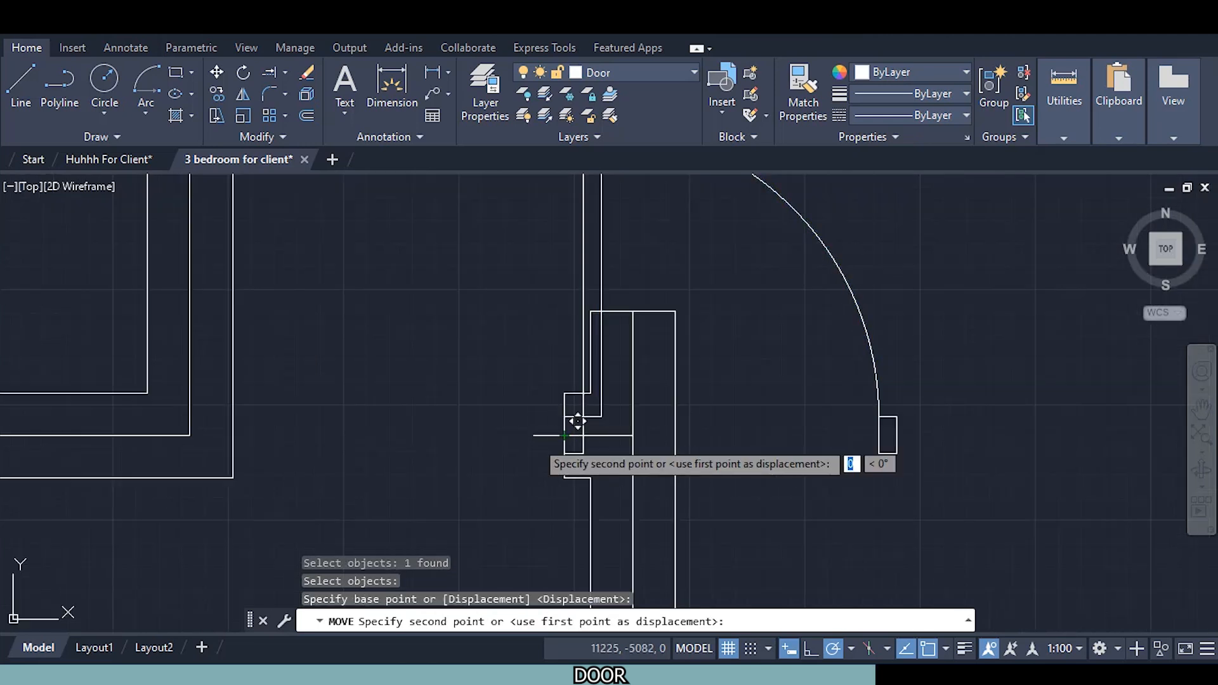
pyautogui.click(236, 434)
pyautogui.click(235, 434)
# Delete the spare door block standing outside the plan to the east
pyautogui.scroll(-2, 460, 478)
pyautogui.scroll(-5, 544, 480)
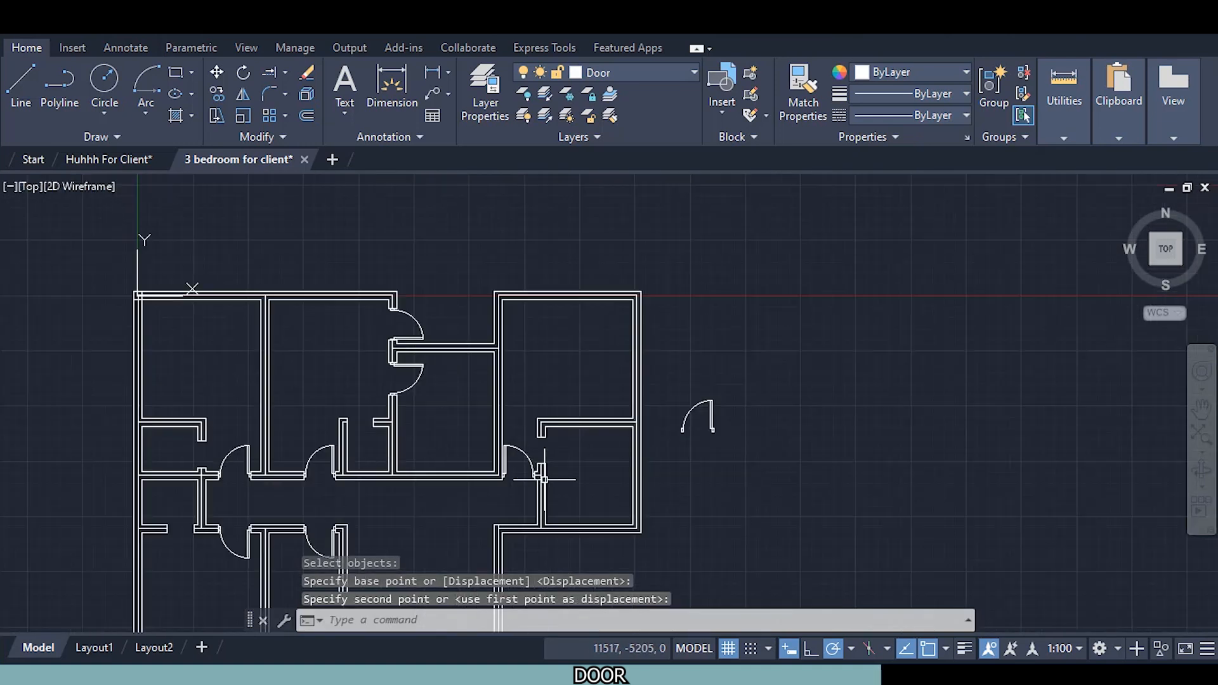
pyautogui.moveTo(548, 486)
pyautogui.mouseDown(button='middle')
pyautogui.moveTo(538, 429)
pyautogui.moveTo(565, 408)
pyautogui.mouseUp(button='middle')
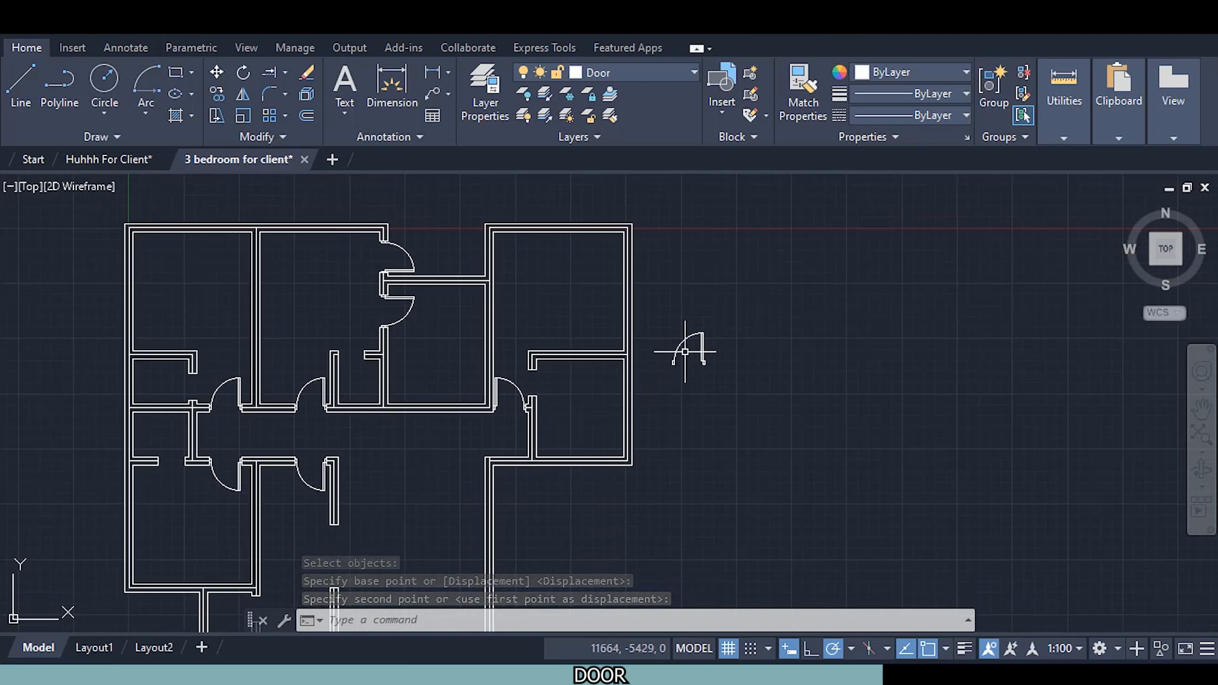
pyautogui.click(697, 335)
pyautogui.press('Delete')
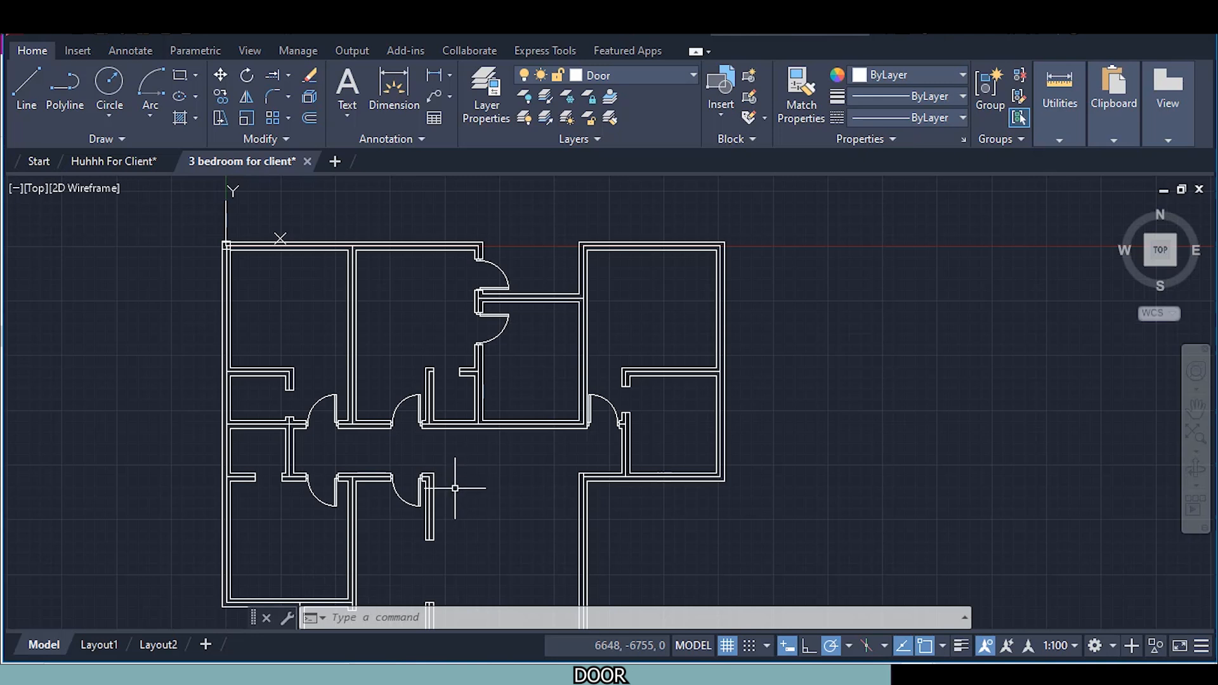
# Set the Door layer's colour to index colour 20 and close the layer manager
pyautogui.click(488, 114)
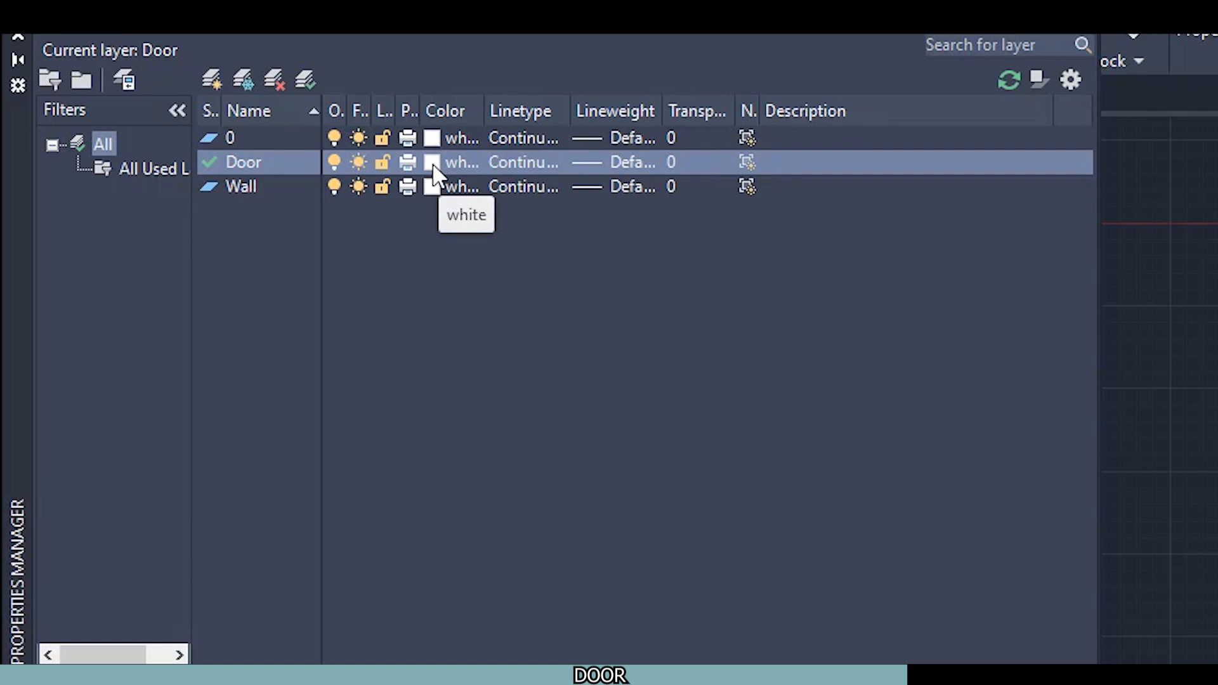
pyautogui.click(433, 163)
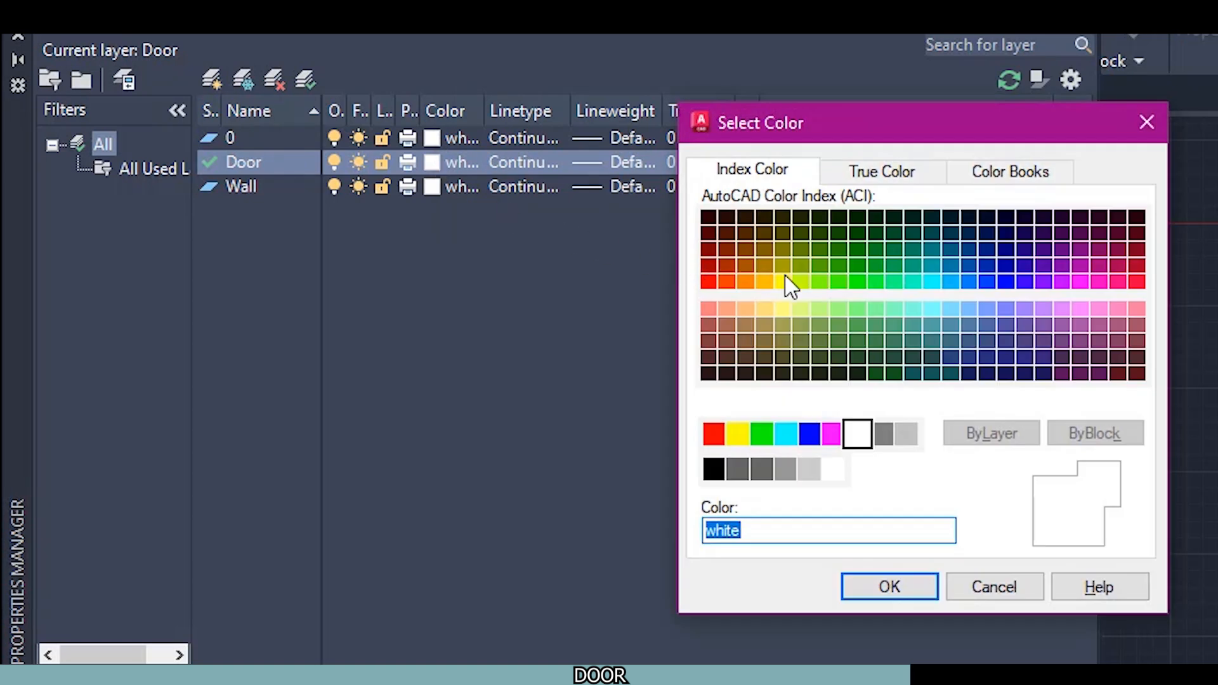
pyautogui.click(725, 281)
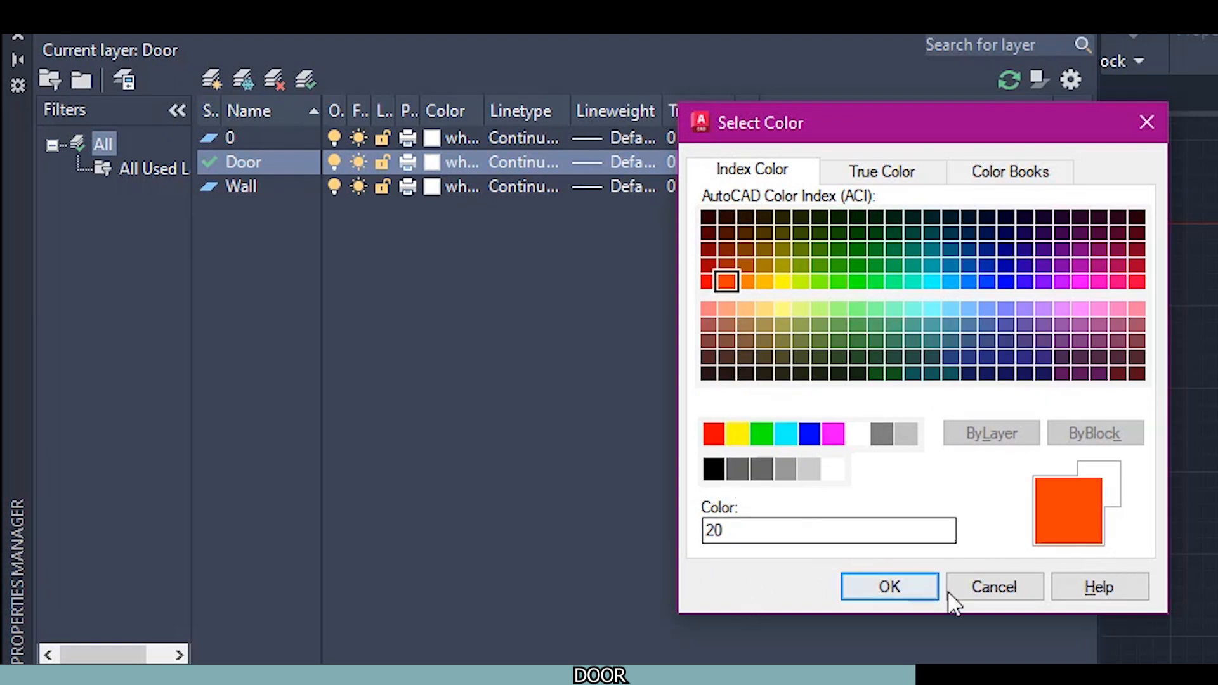
pyautogui.click(886, 586)
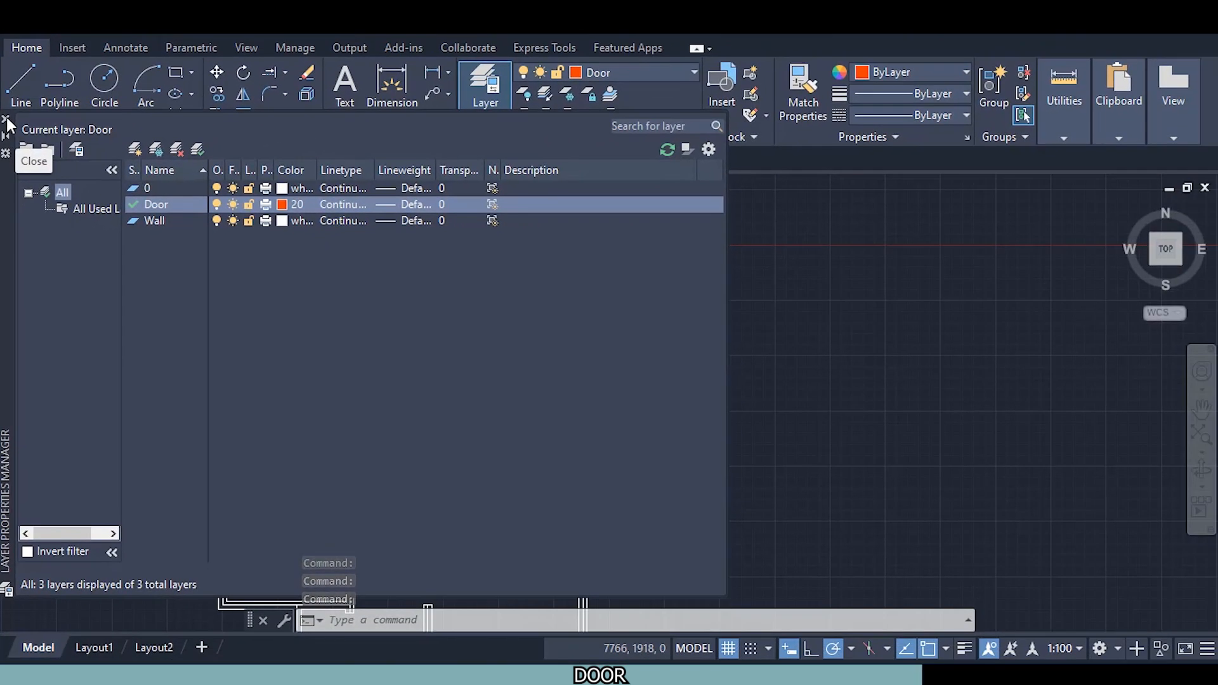
pyautogui.click(7, 121)
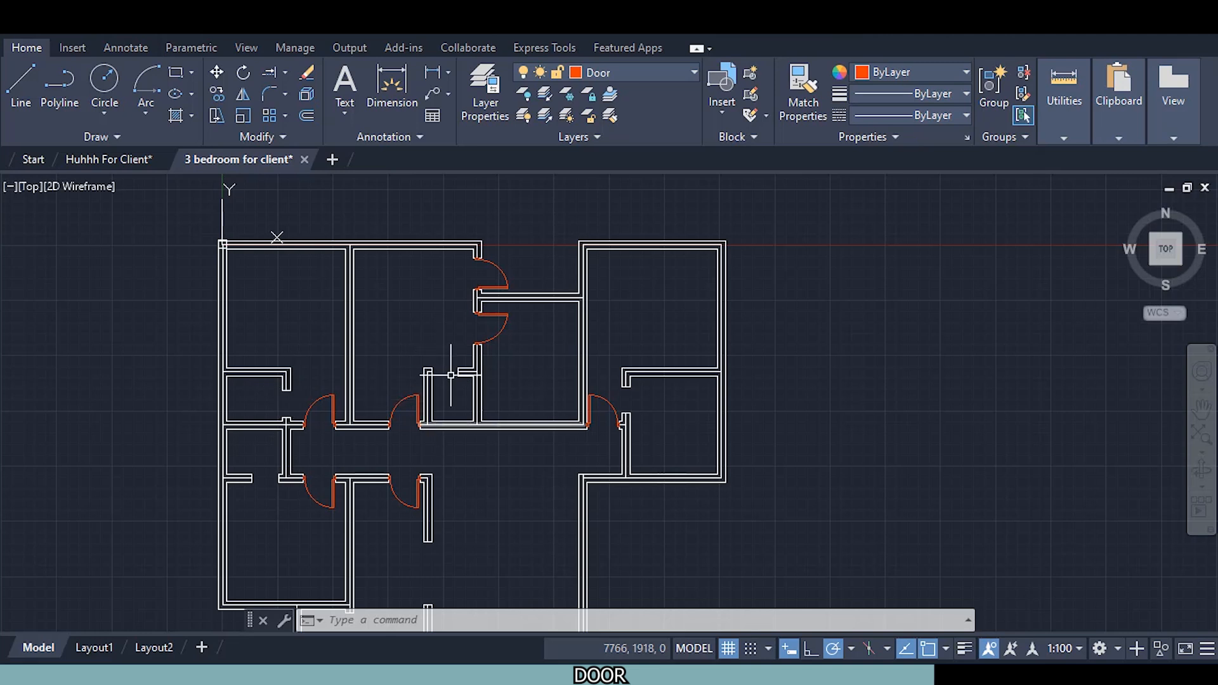
# Save the "3 bedroom for client" drawing
pyautogui.moveTo(439, 507); pyautogui.dragTo(481, 423, button='middle')
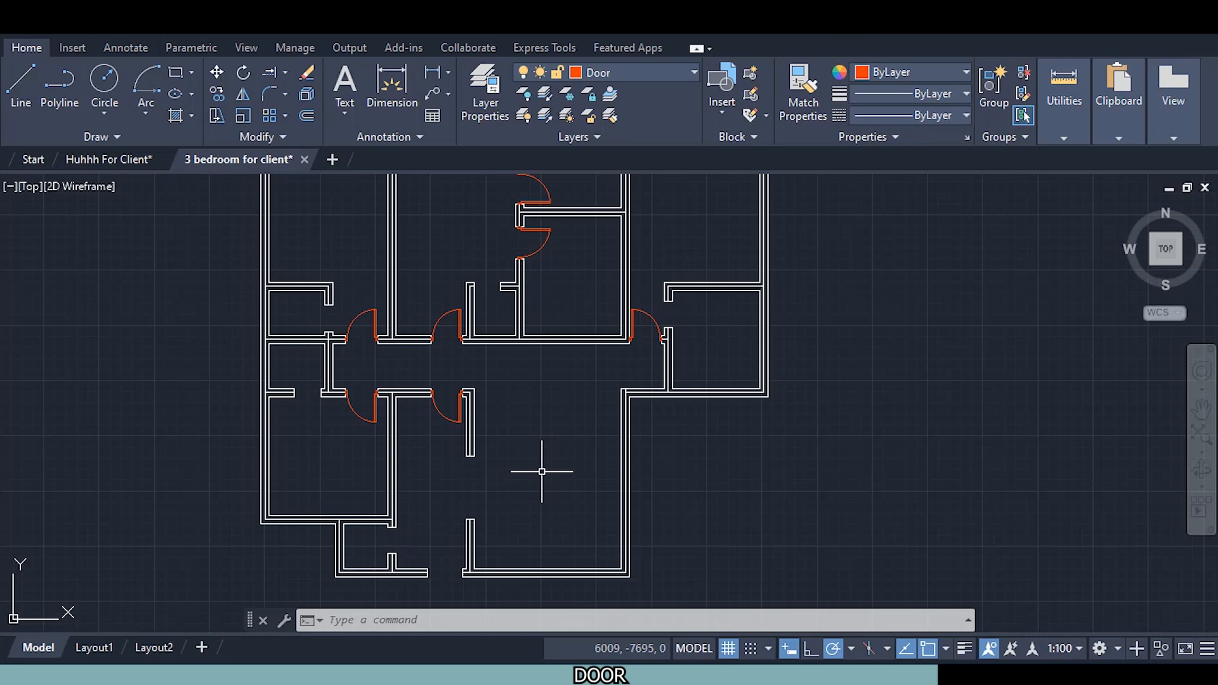
pyautogui.moveTo(547, 467); pyautogui.dragTo(450, 514, button='middle')
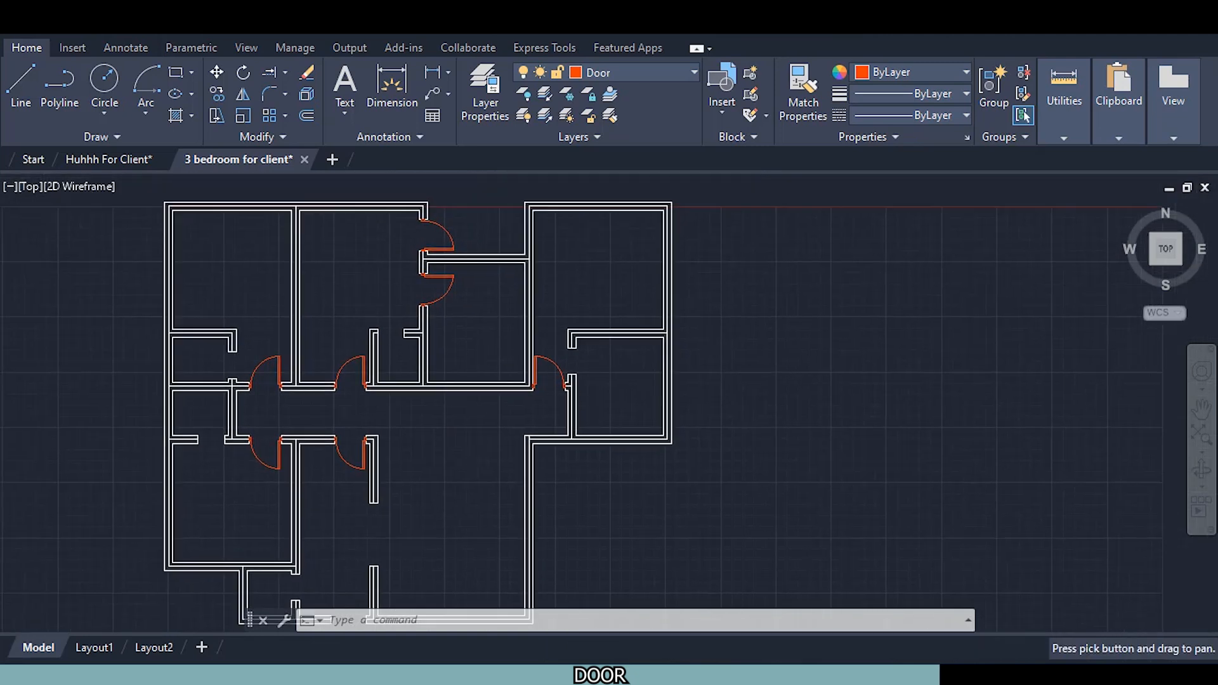
pyautogui.scroll(2, 719, 371)
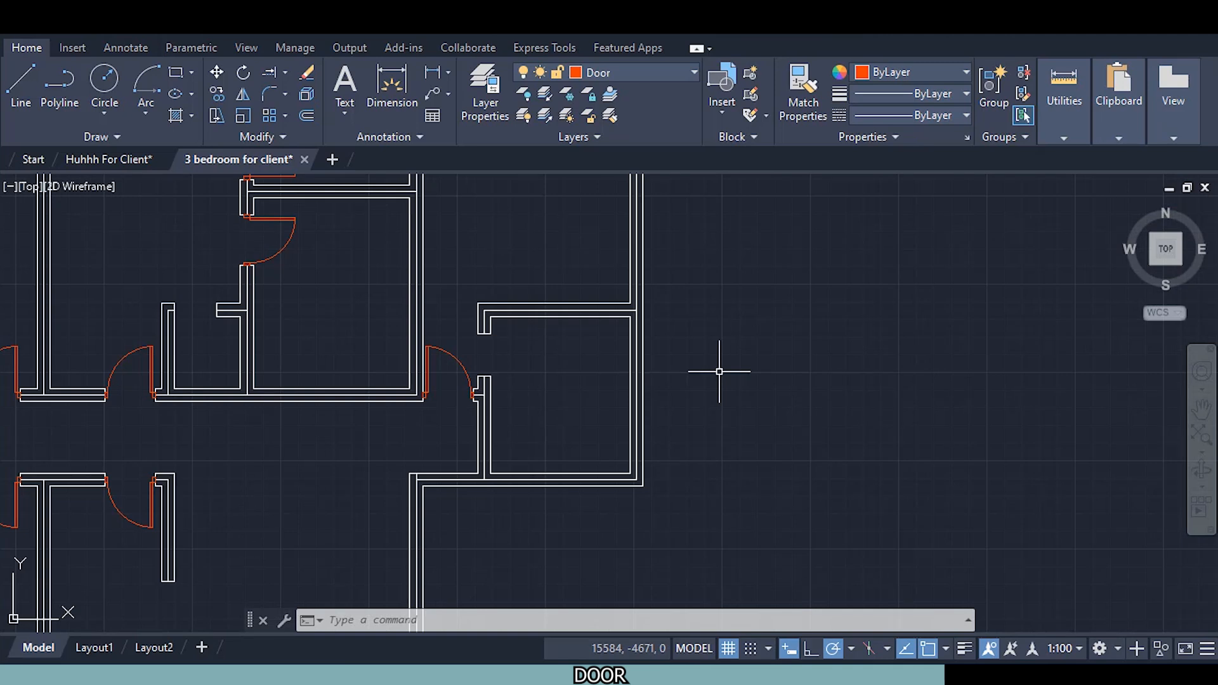
pyautogui.hotkey('ctrl', 's')
pyautogui.click(94, 35)
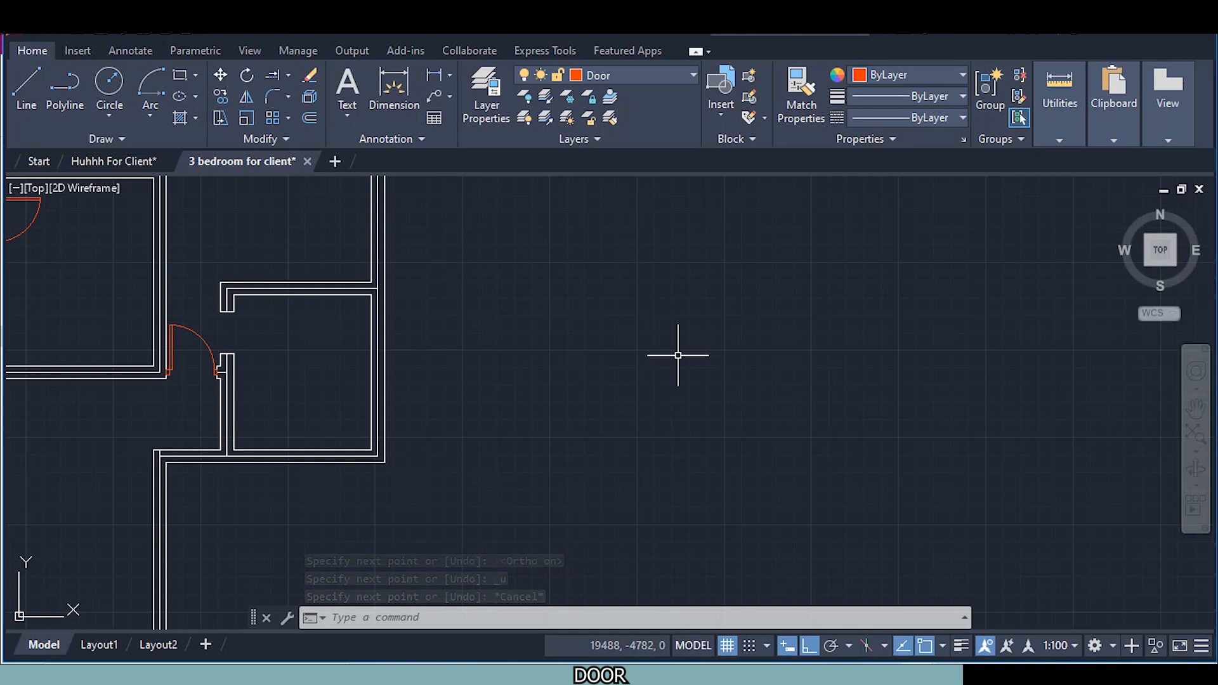
# Draw a horizontal 750 mm line in the empty space east of the plan
pyautogui.click(27, 85)
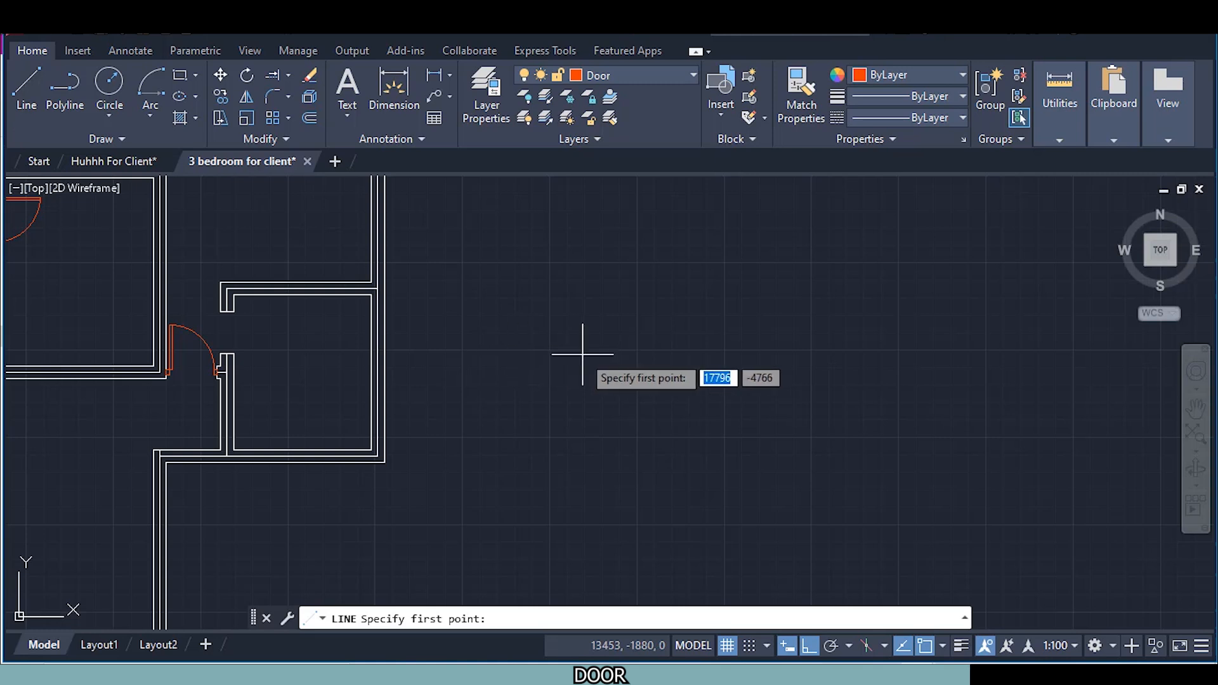
pyautogui.click(555, 346)
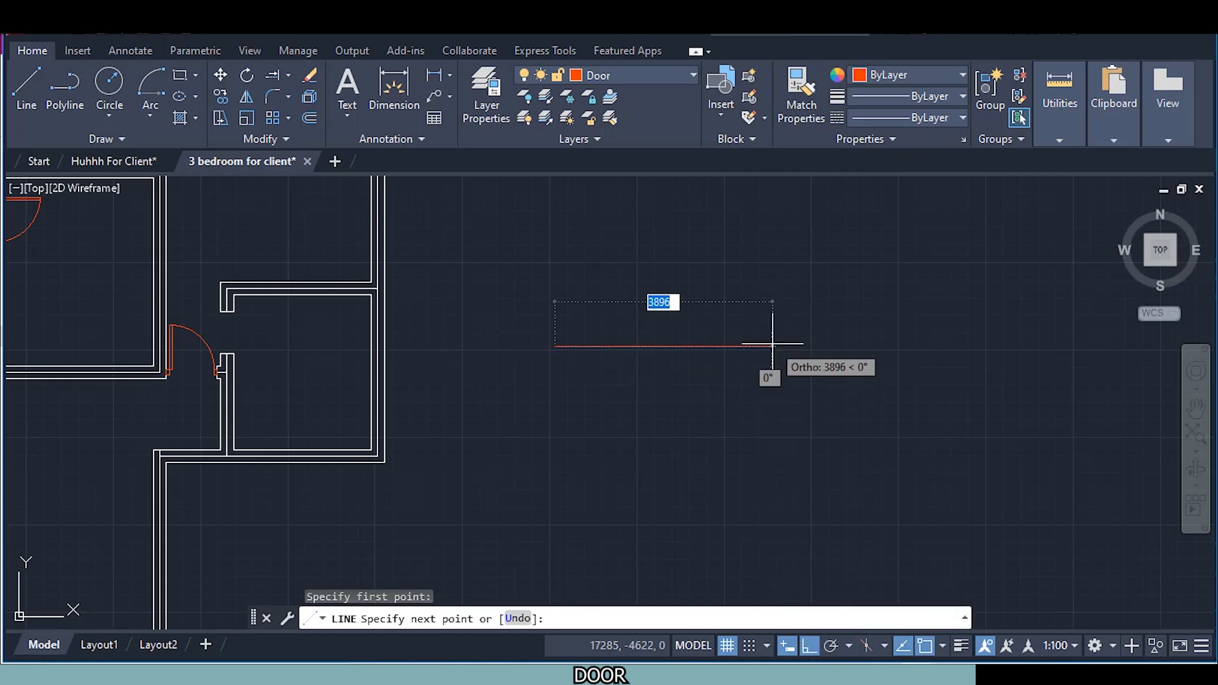
pyautogui.write('750')
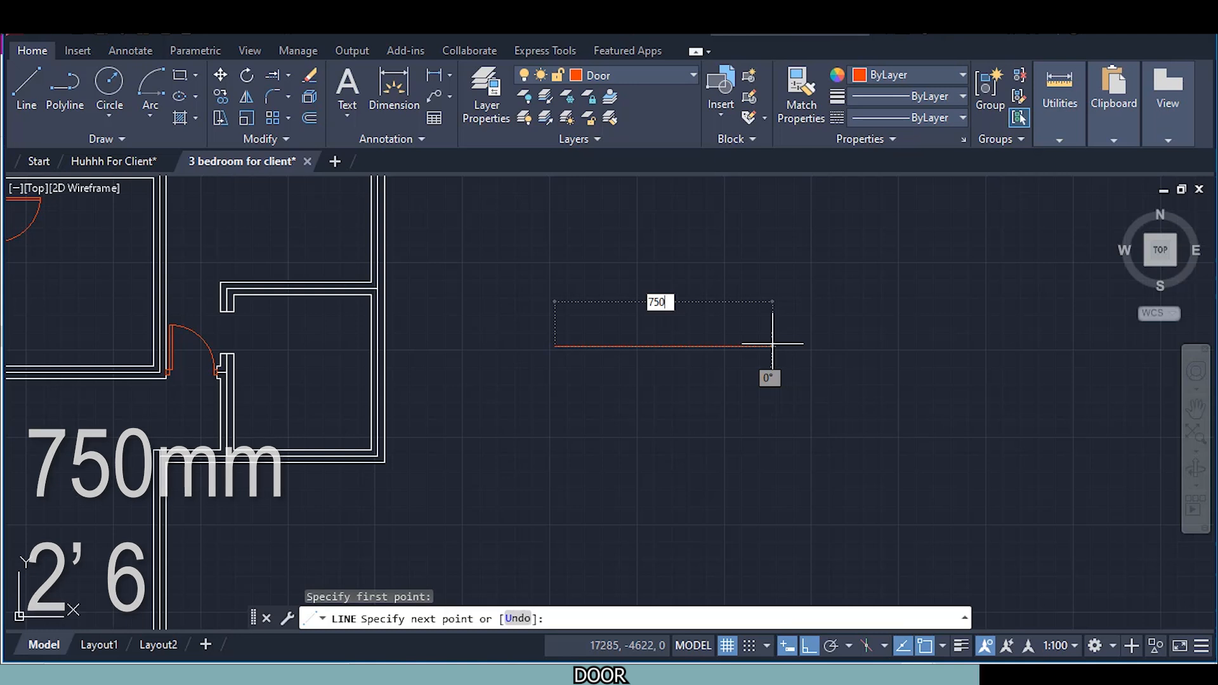
pyautogui.press('Return')
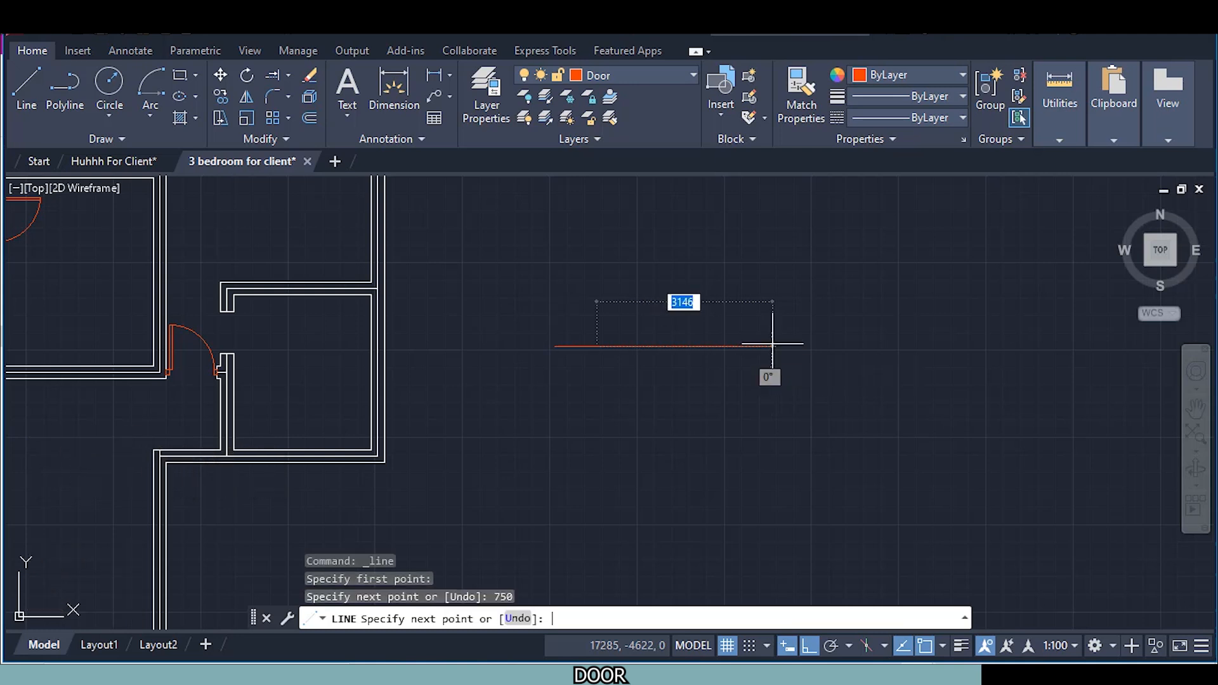
pyautogui.press('Return')
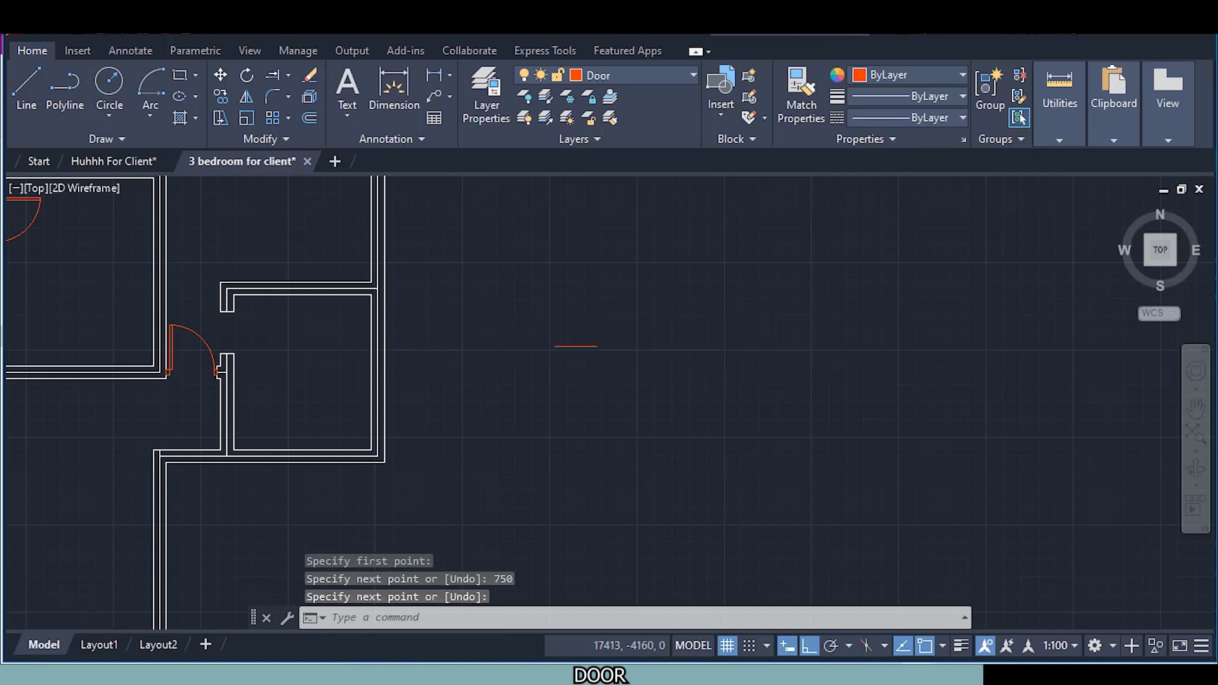
# Draw a 50 by 100 mm rectangle rising from the line's west end as the first door jamb
pyautogui.scroll(5, 564, 320)
pyautogui.scroll(1, 566, 319)
pyautogui.moveTo(593, 538); pyautogui.dragTo(555, 454, button='middle')
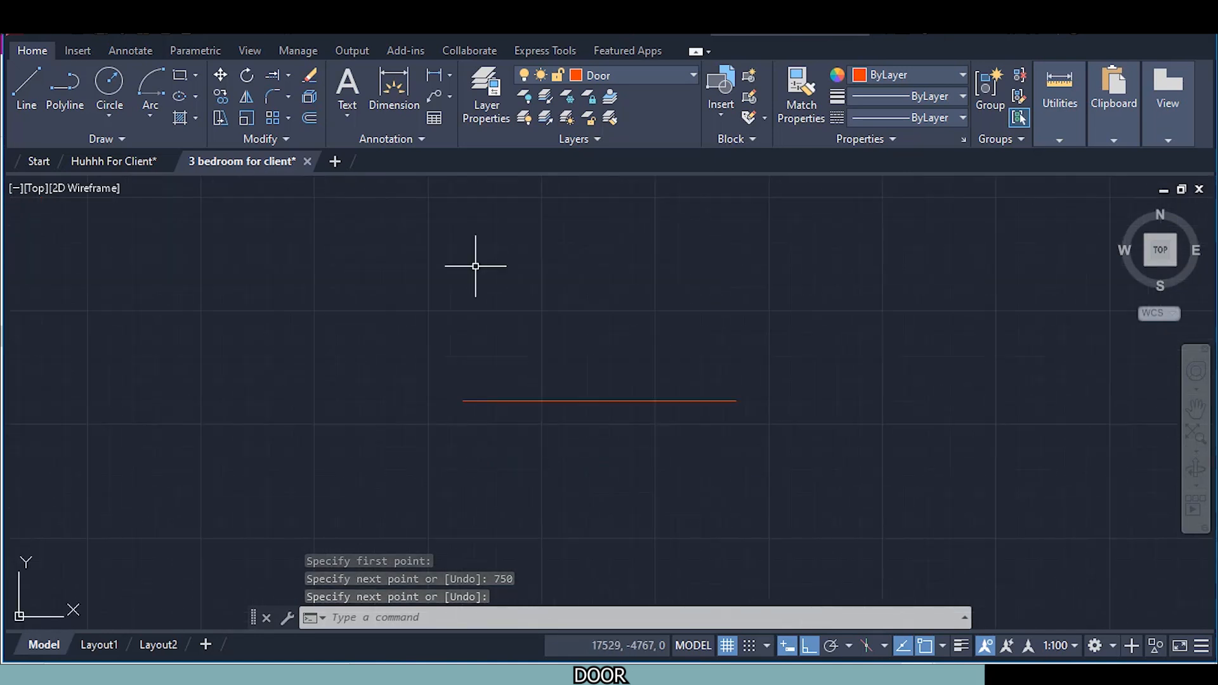
pyautogui.click(181, 75)
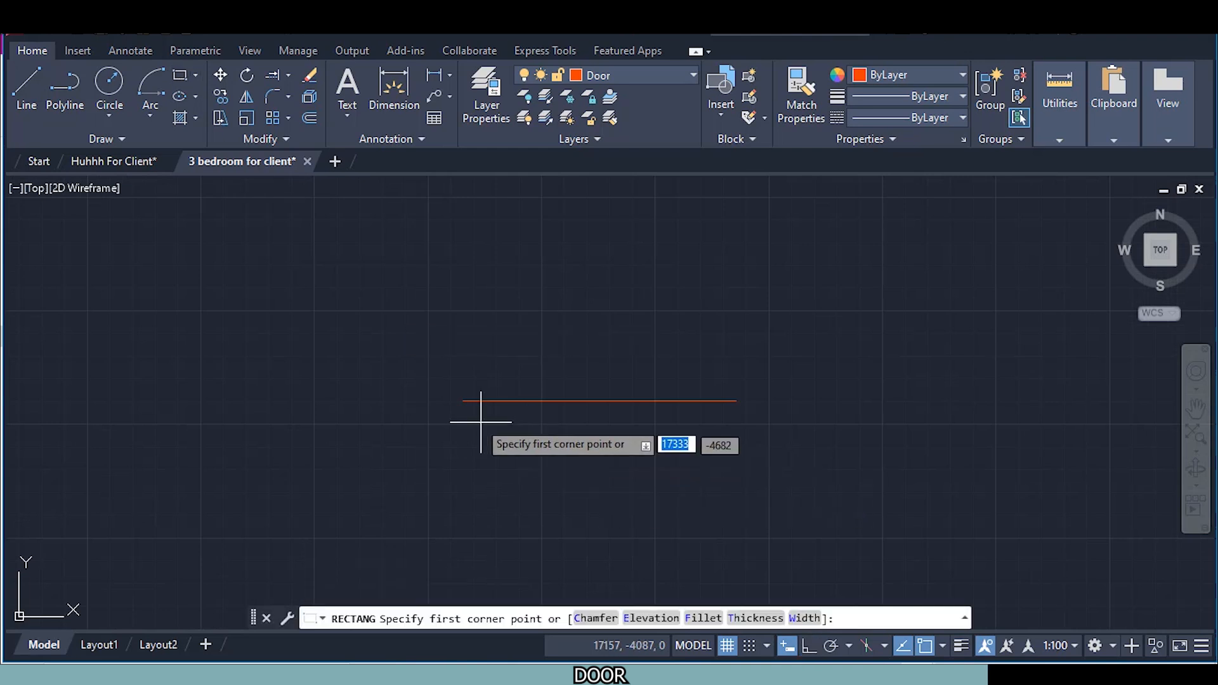
pyautogui.click(459, 401)
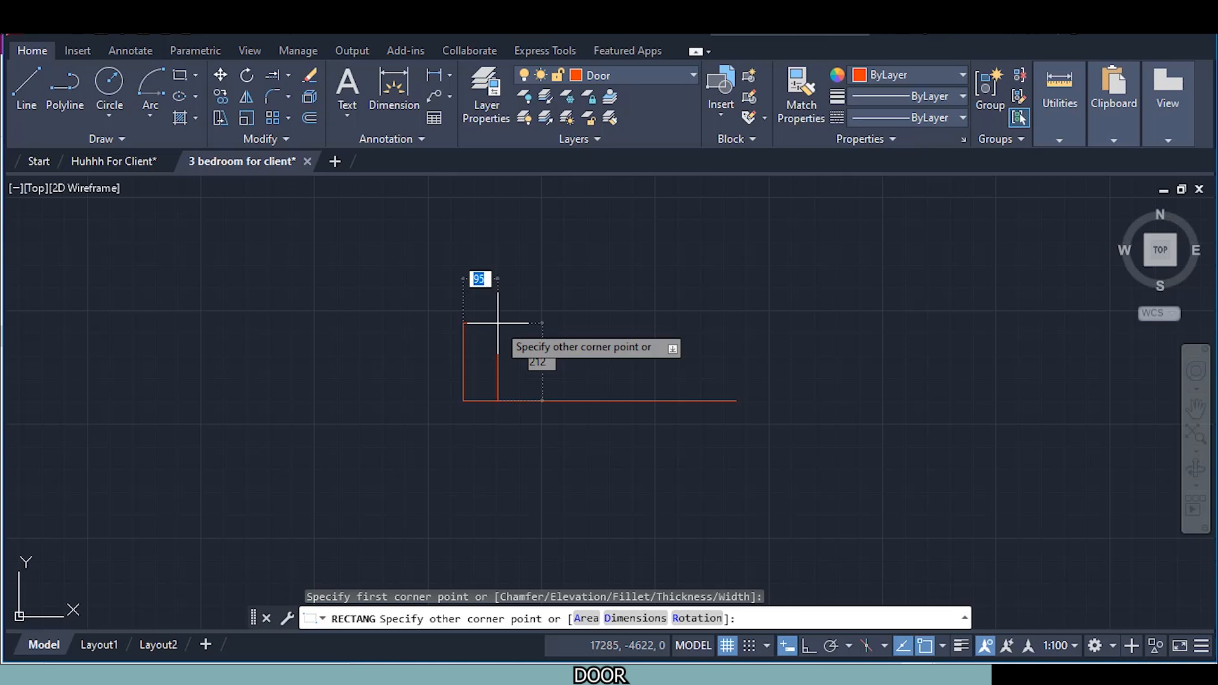
pyautogui.write('50')
pyautogui.press('Tab')
pyautogui.write('1')
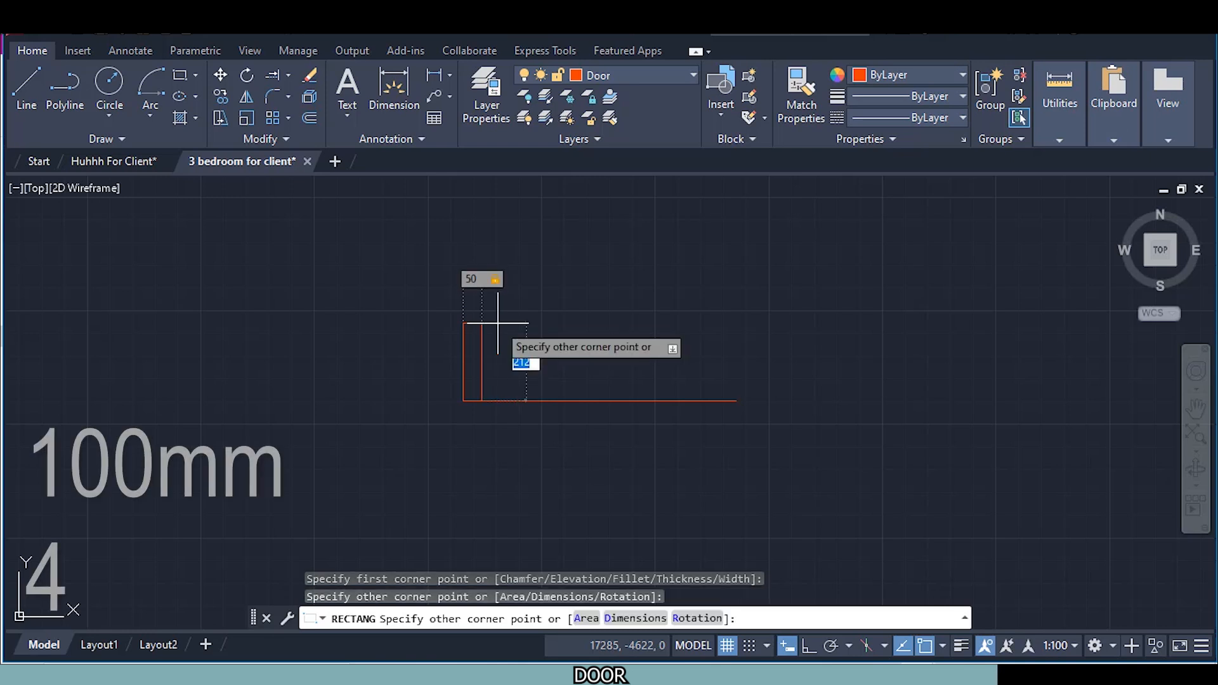
pyautogui.write('00')
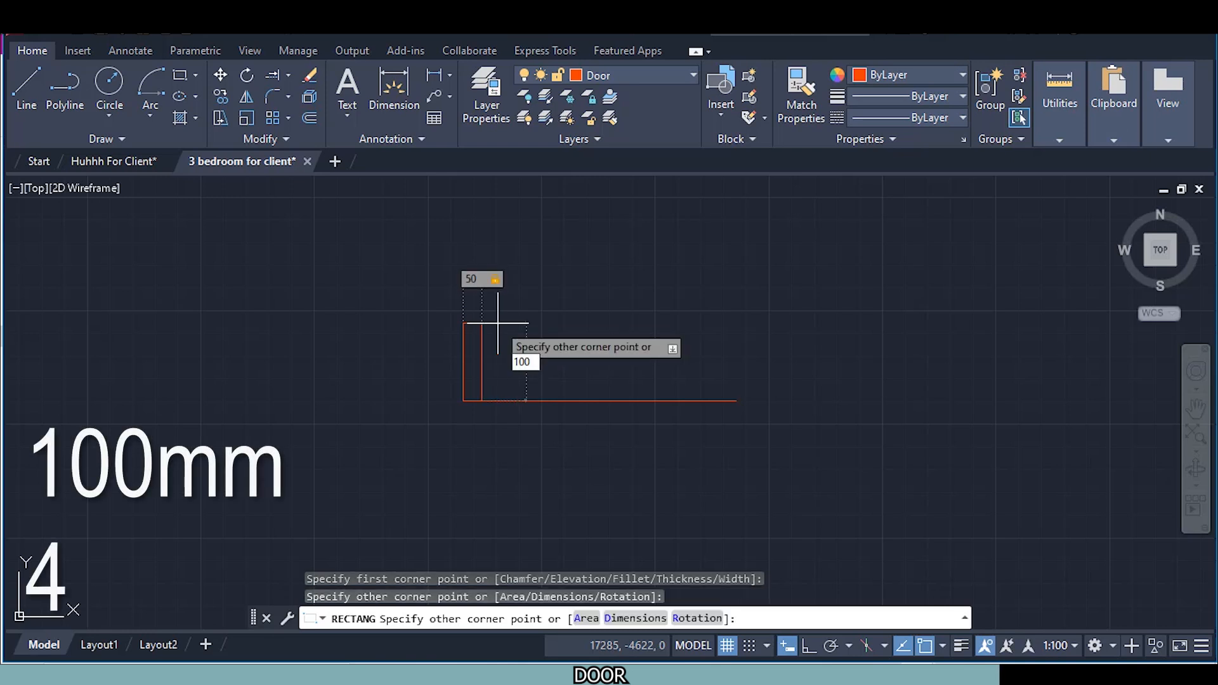
pyautogui.press('Return')
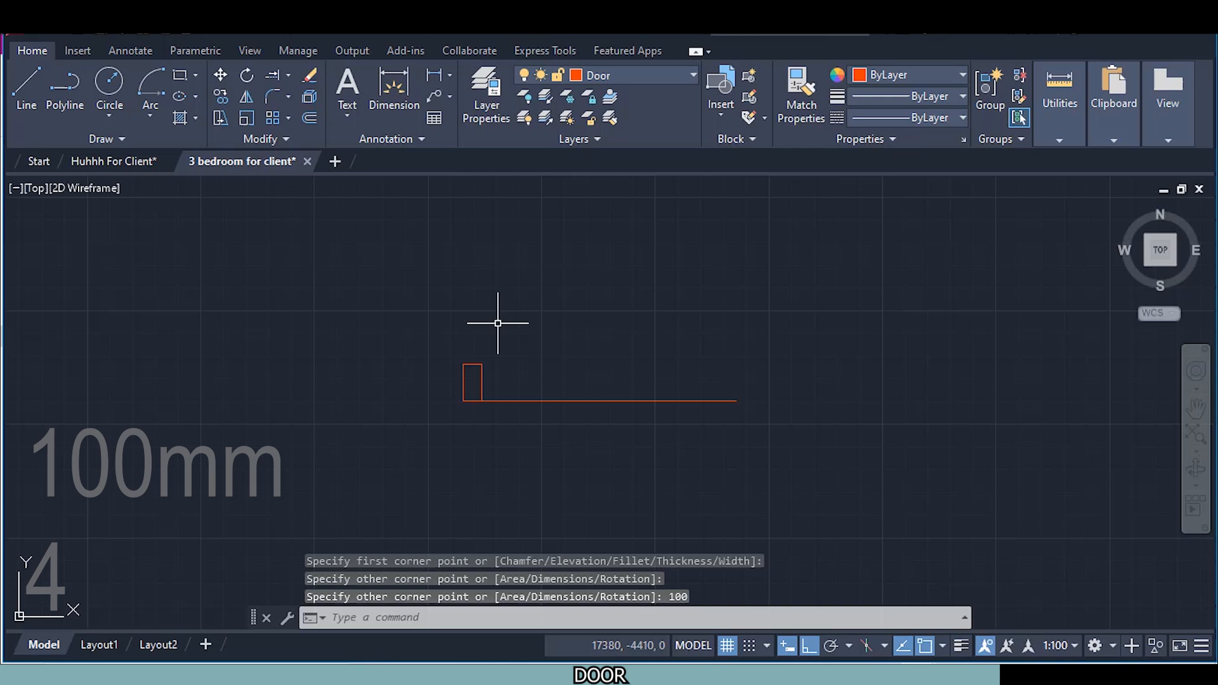
# Copy the jamb rectangle from its lower east corner to the east end of the 750 mm line
pyautogui.click(477, 365)
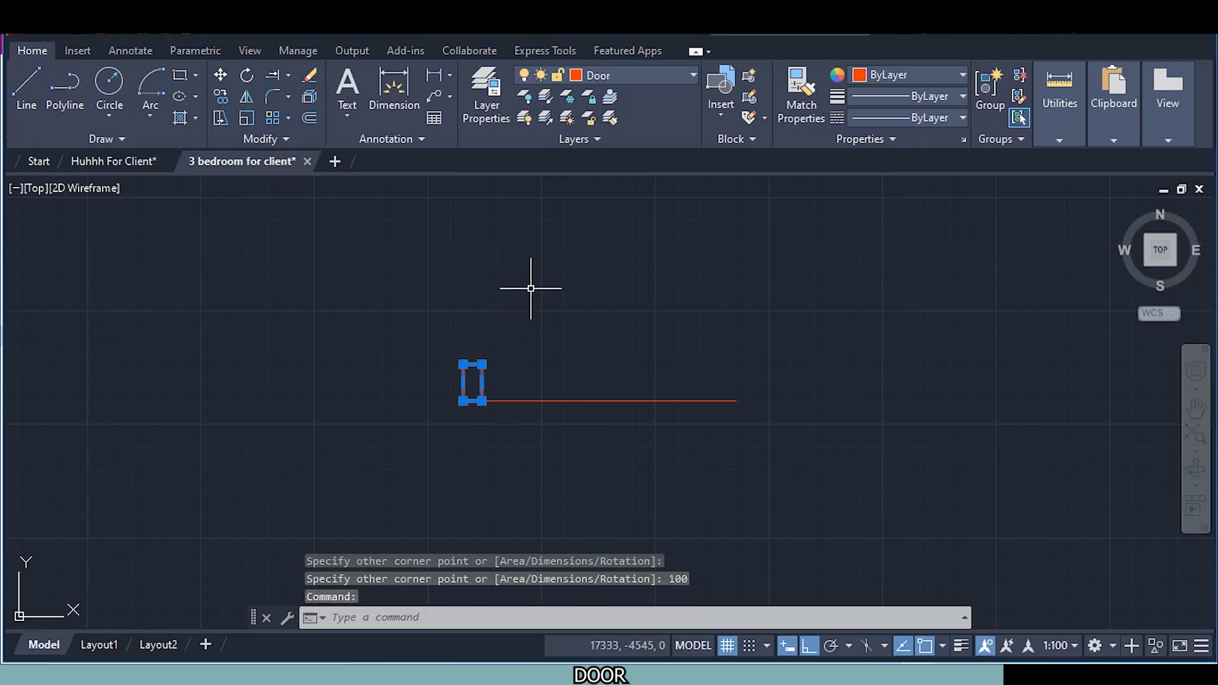
pyautogui.rightClick(530, 288)
pyautogui.click(571, 354)
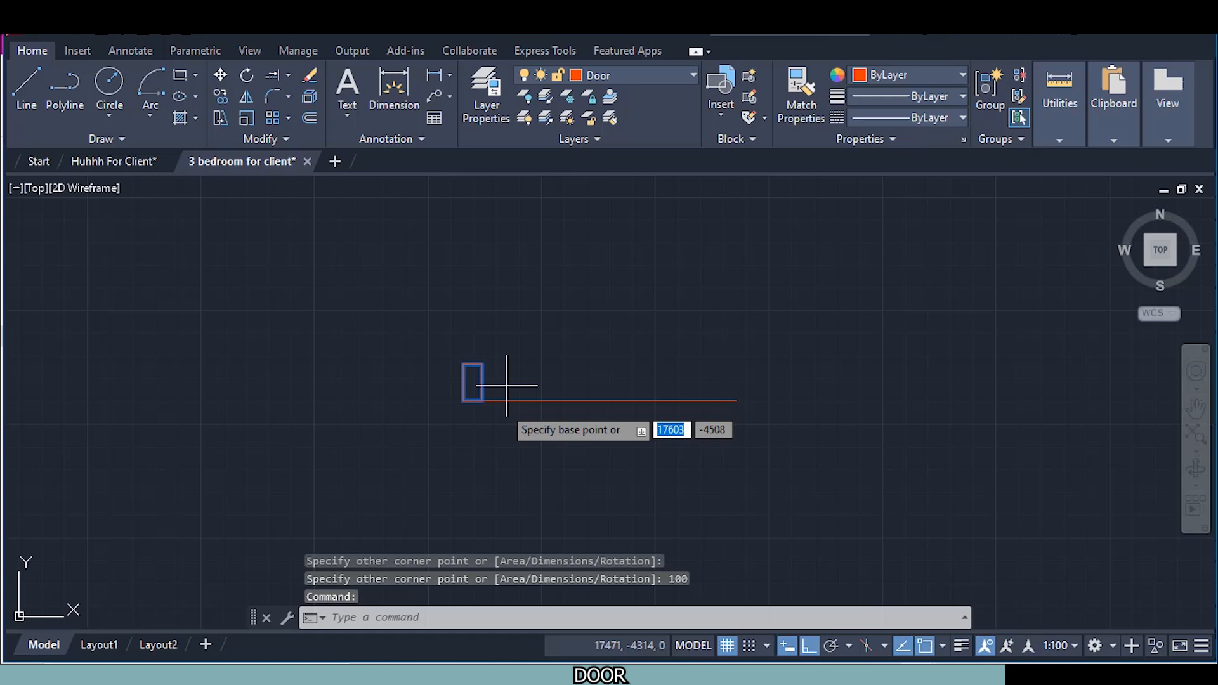
pyautogui.scroll(4, 505, 406)
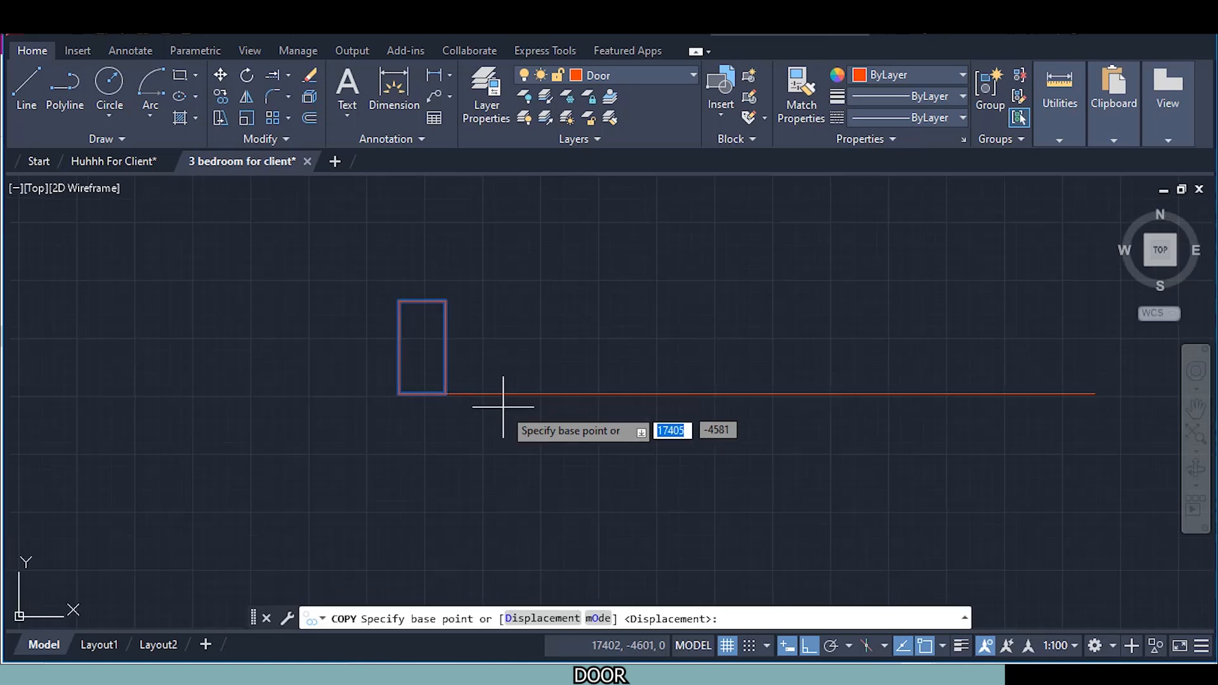
pyautogui.click(446, 394)
pyautogui.scroll(-4, 582, 445)
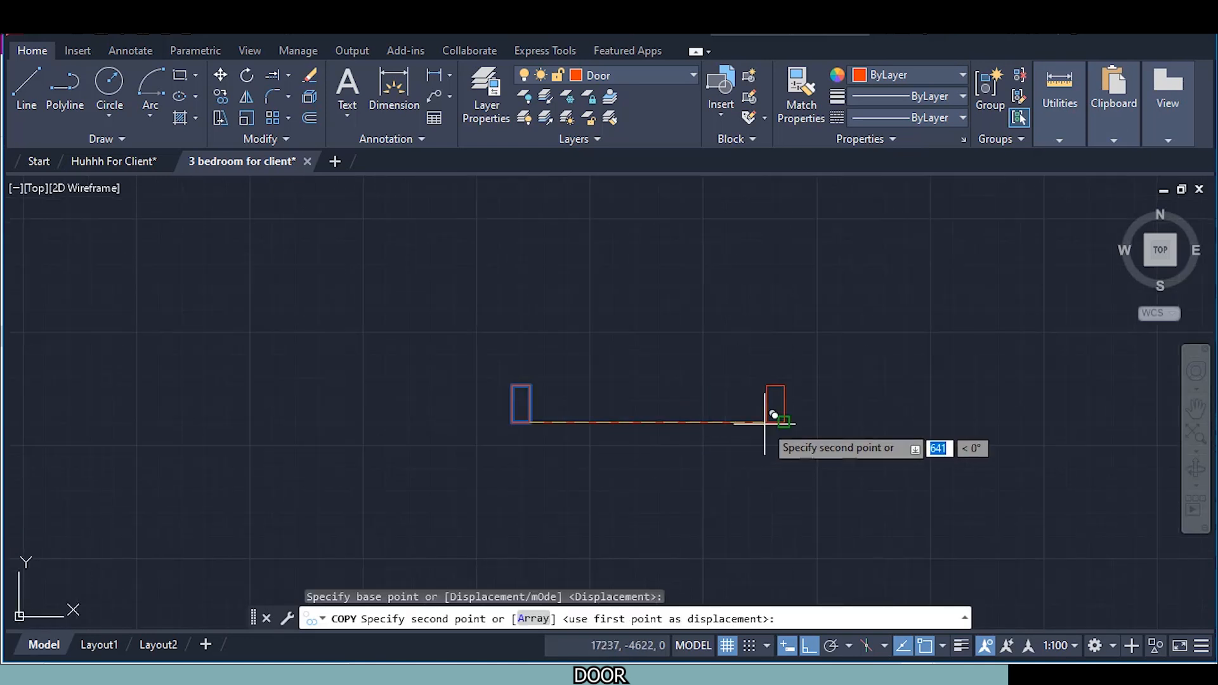
pyautogui.click(784, 421)
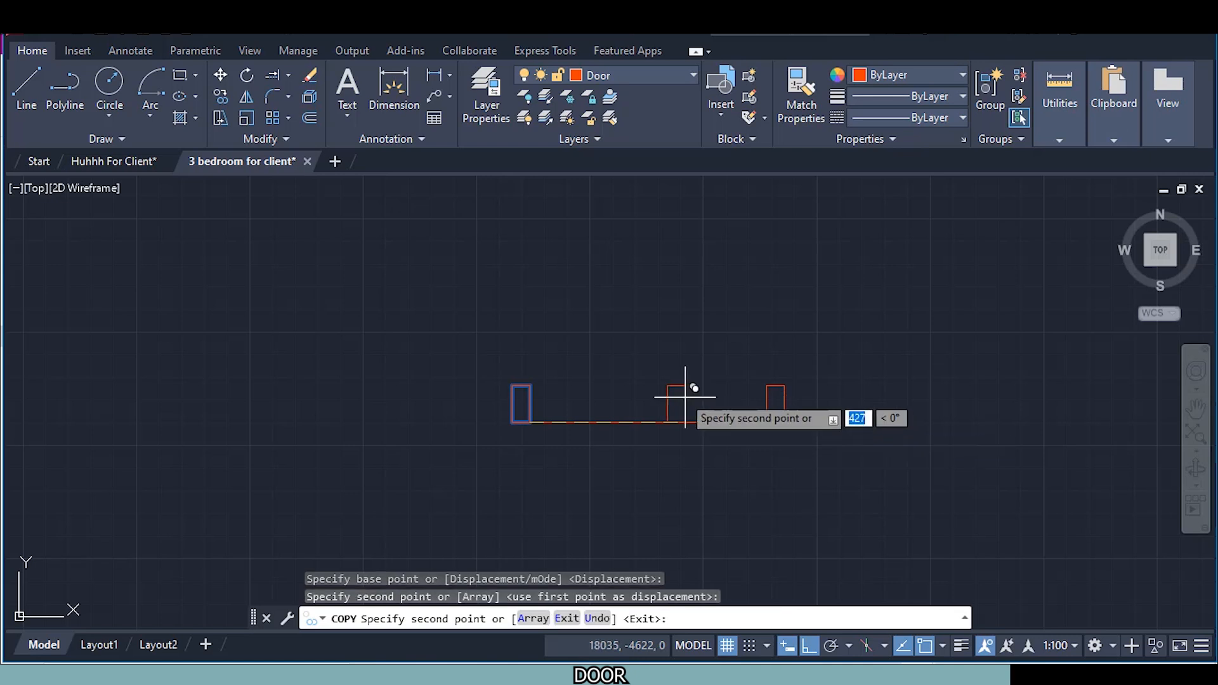
pyautogui.press('Escape')
pyautogui.scroll(-2, 672, 383)
pyautogui.moveTo(671, 383); pyautogui.dragTo(533, 435, button='middle')
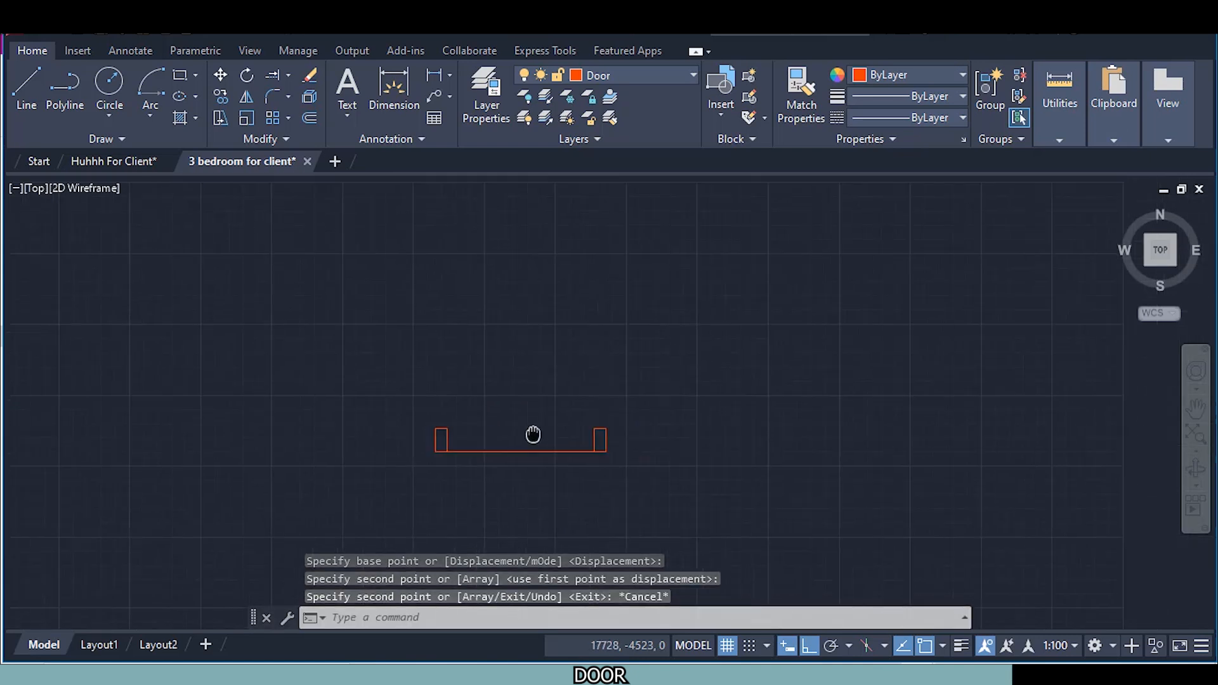
pyautogui.scroll(2, 526, 446)
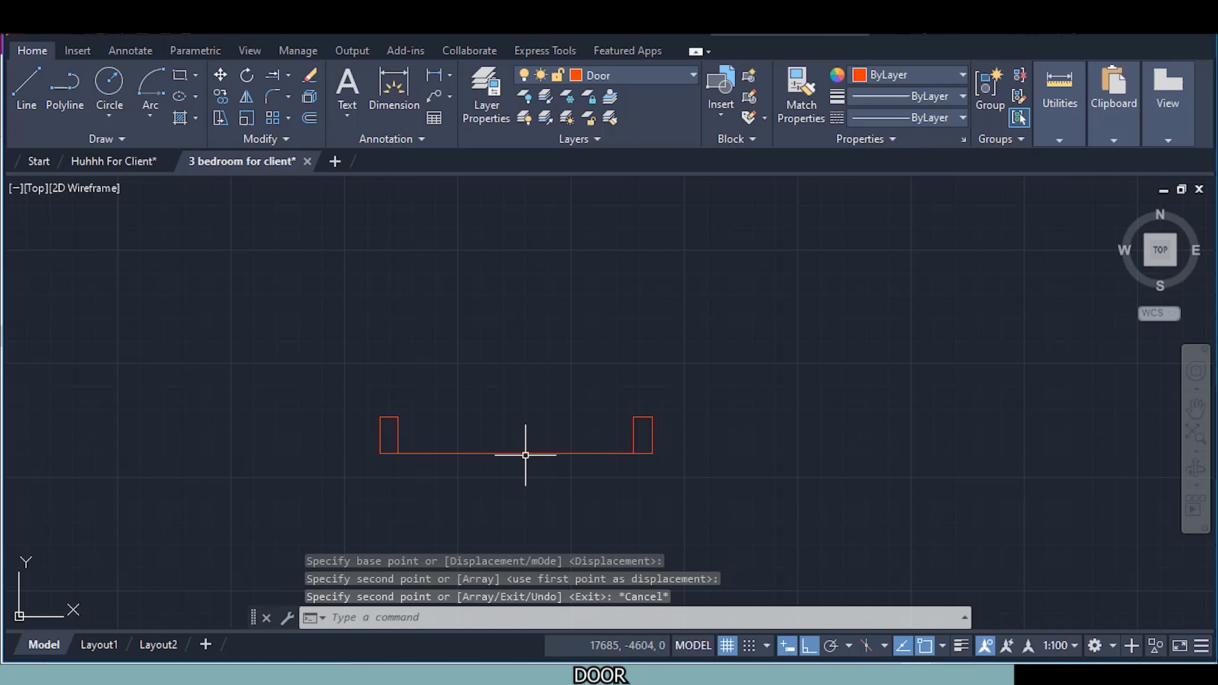
pyautogui.click(528, 453)
pyautogui.press('Escape')
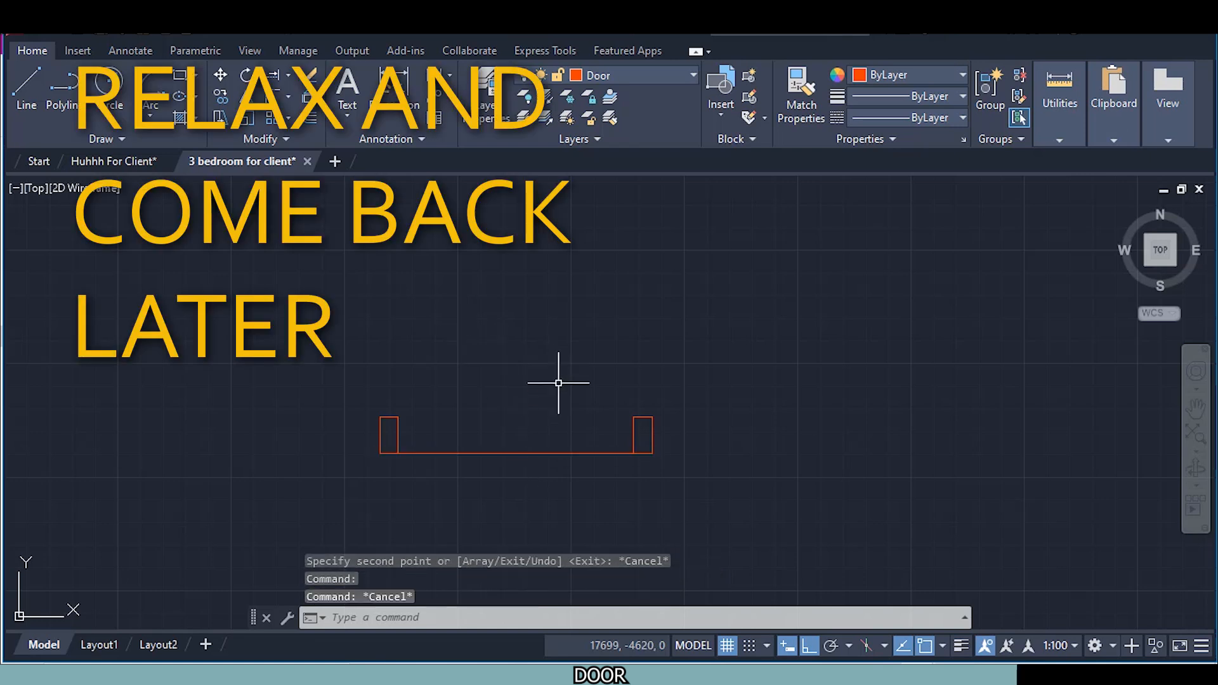
# Draw a 90° Center, Start, End swing arc centred on the east jamb's upper inner corner, starting at the west jamb's upper inner corner and sweeping upward
pyautogui.click(156, 112)
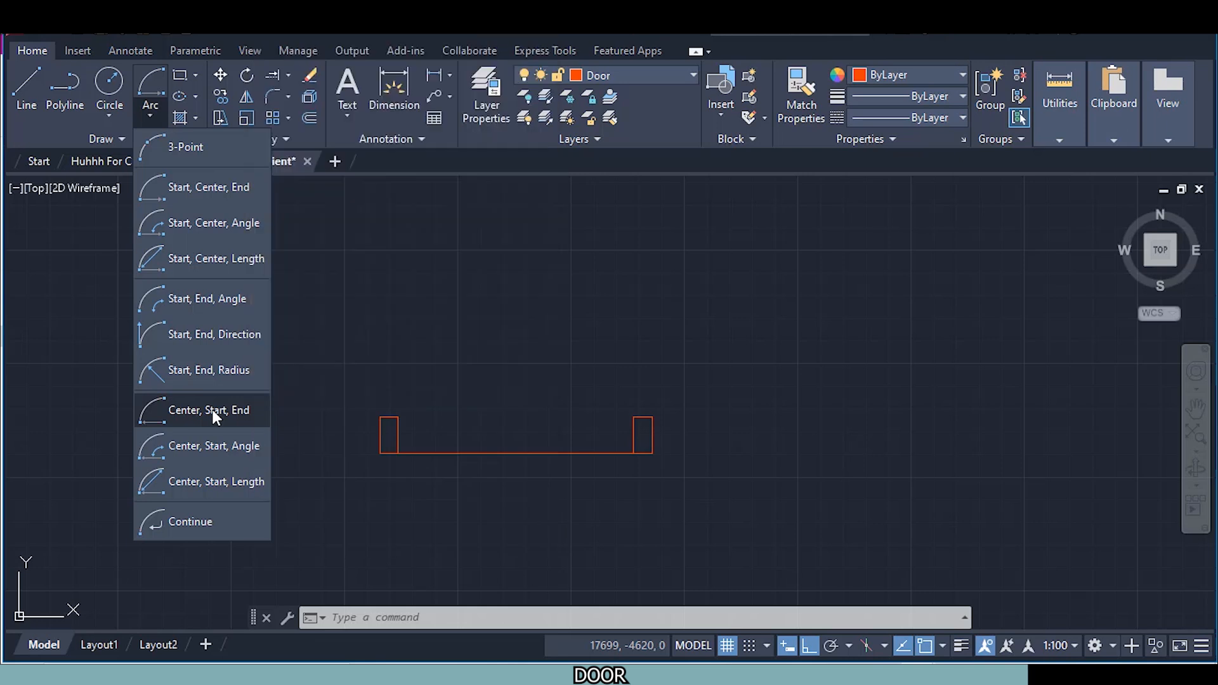
pyautogui.click(212, 409)
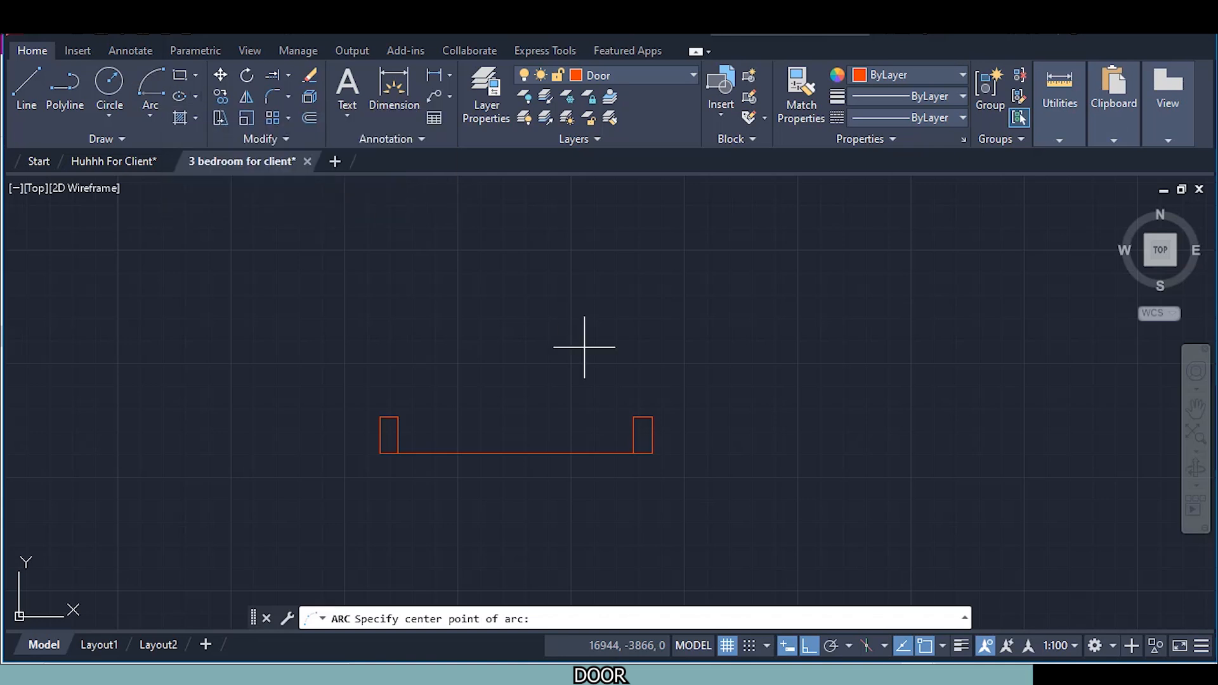
pyautogui.click(633, 417)
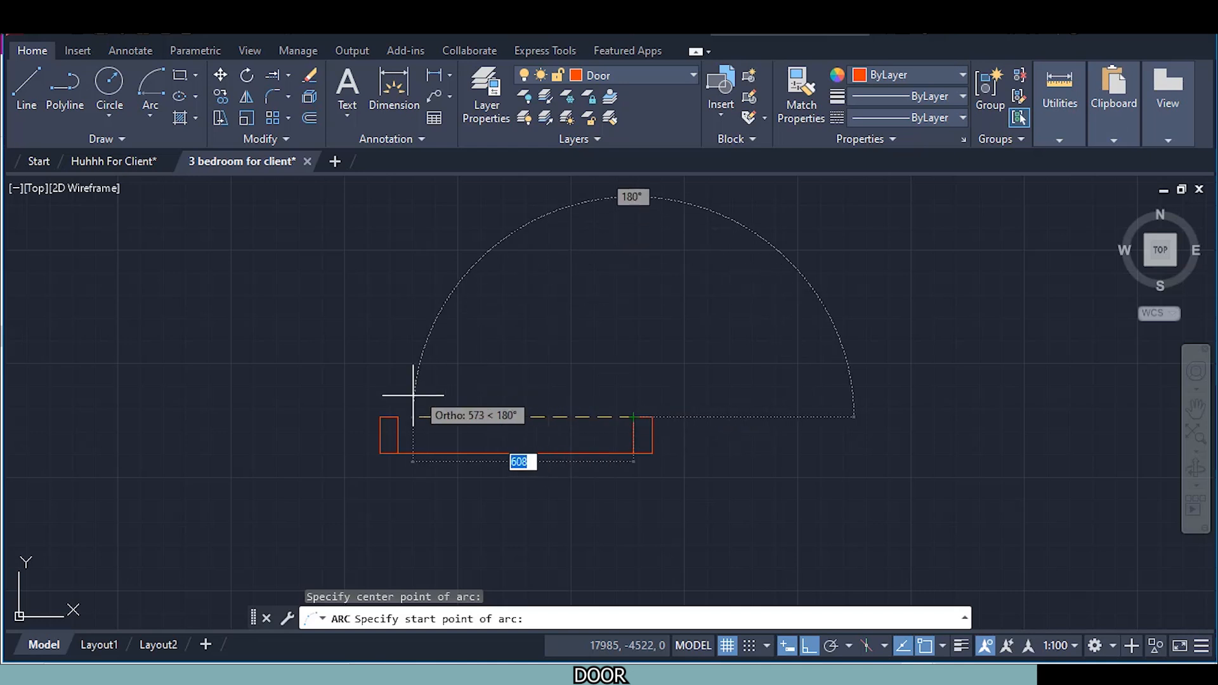
pyautogui.click(398, 417)
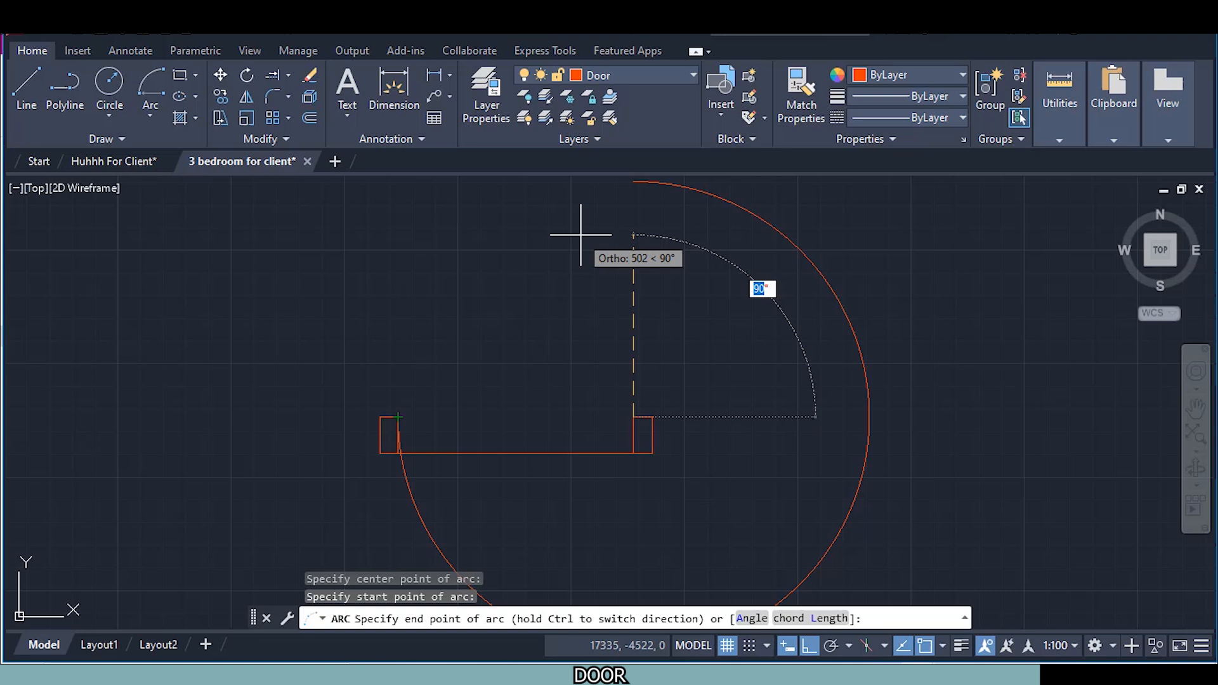
pyautogui.press('ctrl')
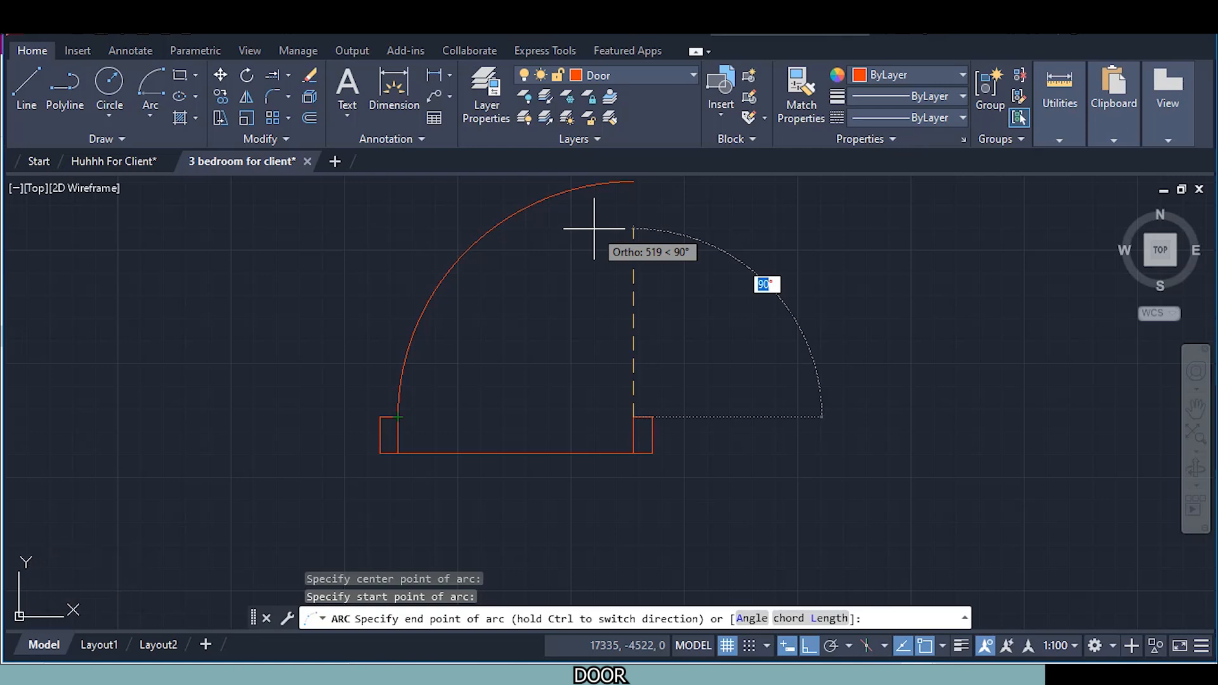
pyautogui.click(594, 228)
# Draw the door leaf as a rectangle 50 mm wide from the arc's upper end down to the top of the east jamb
pyautogui.moveTo(616, 240)
pyautogui.mouseDown(button='middle')
pyautogui.moveTo(558, 327)
pyautogui.moveTo(534, 293)
pyautogui.mouseUp(button='middle')
pyautogui.click(180, 75)
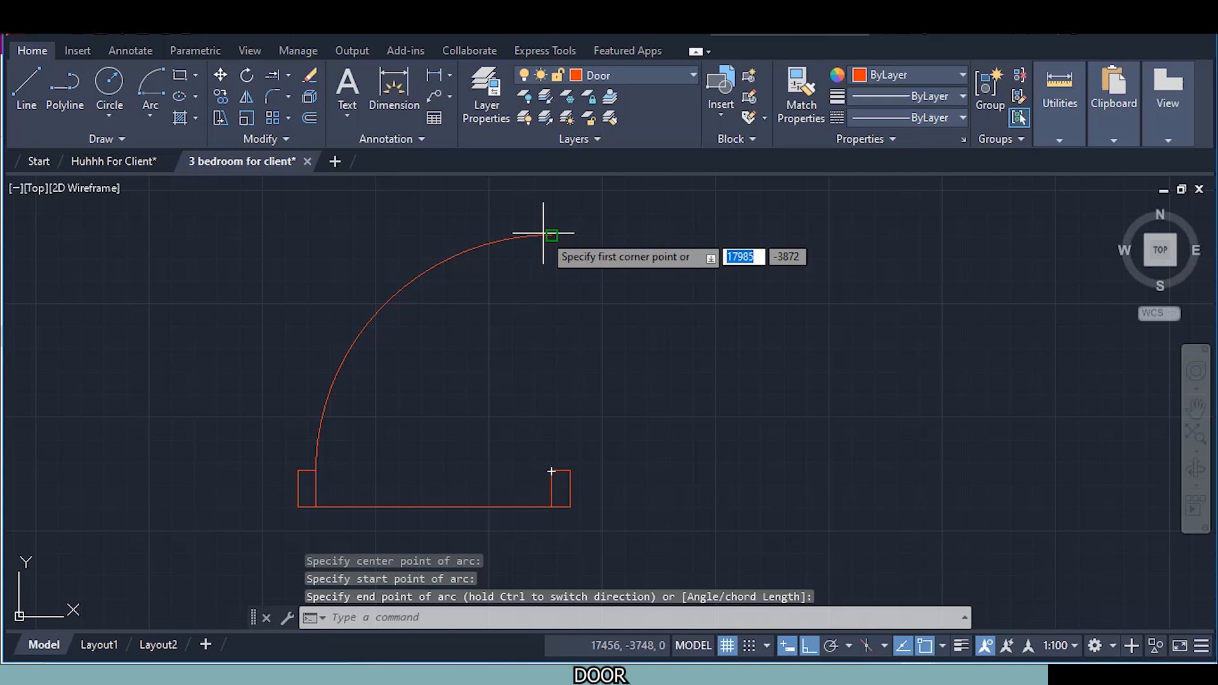
pyautogui.click(550, 235)
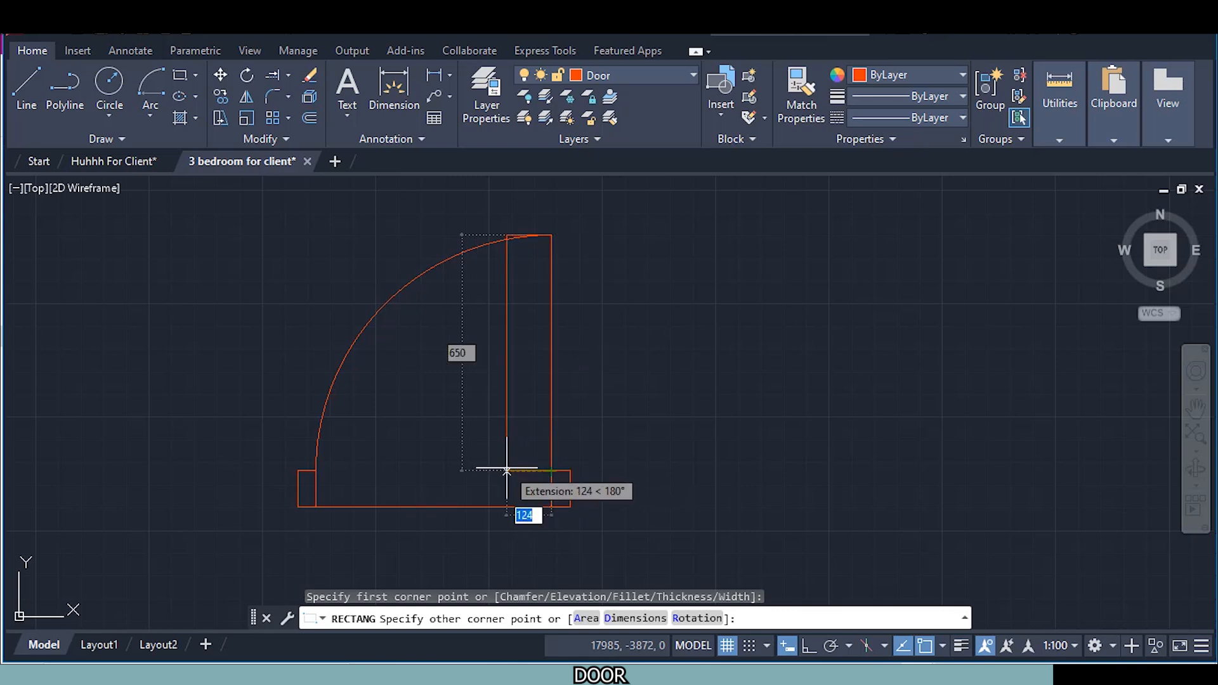
pyautogui.write('50')
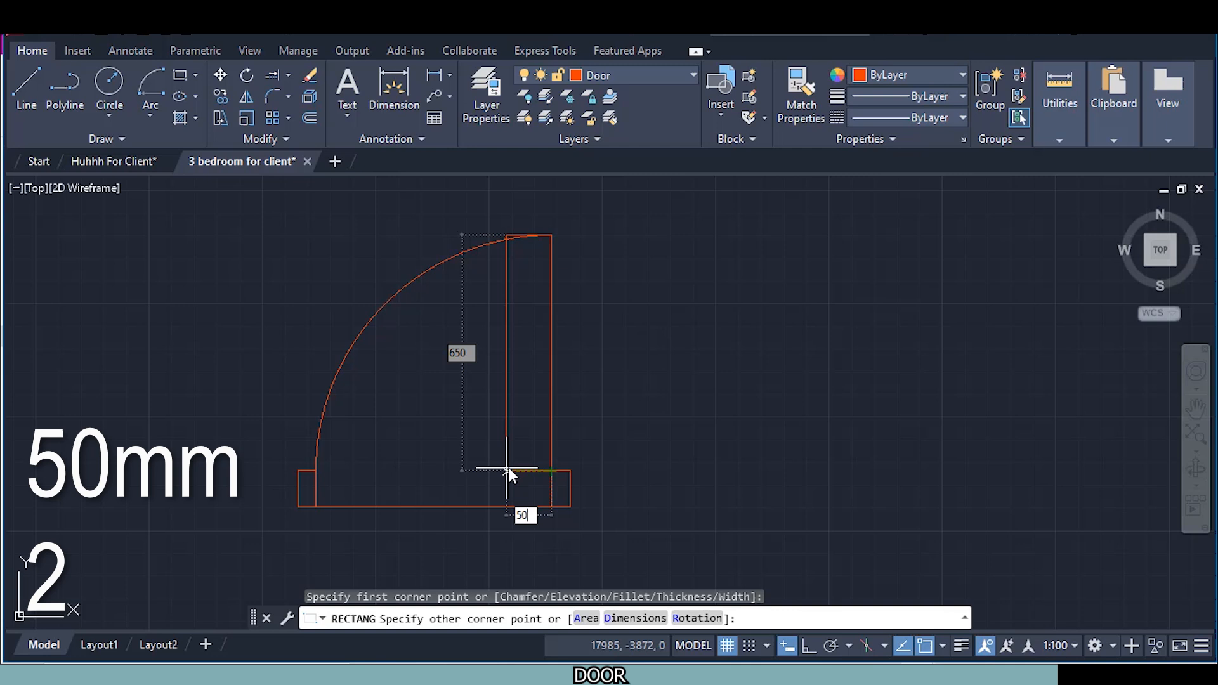
pyautogui.press('Return')
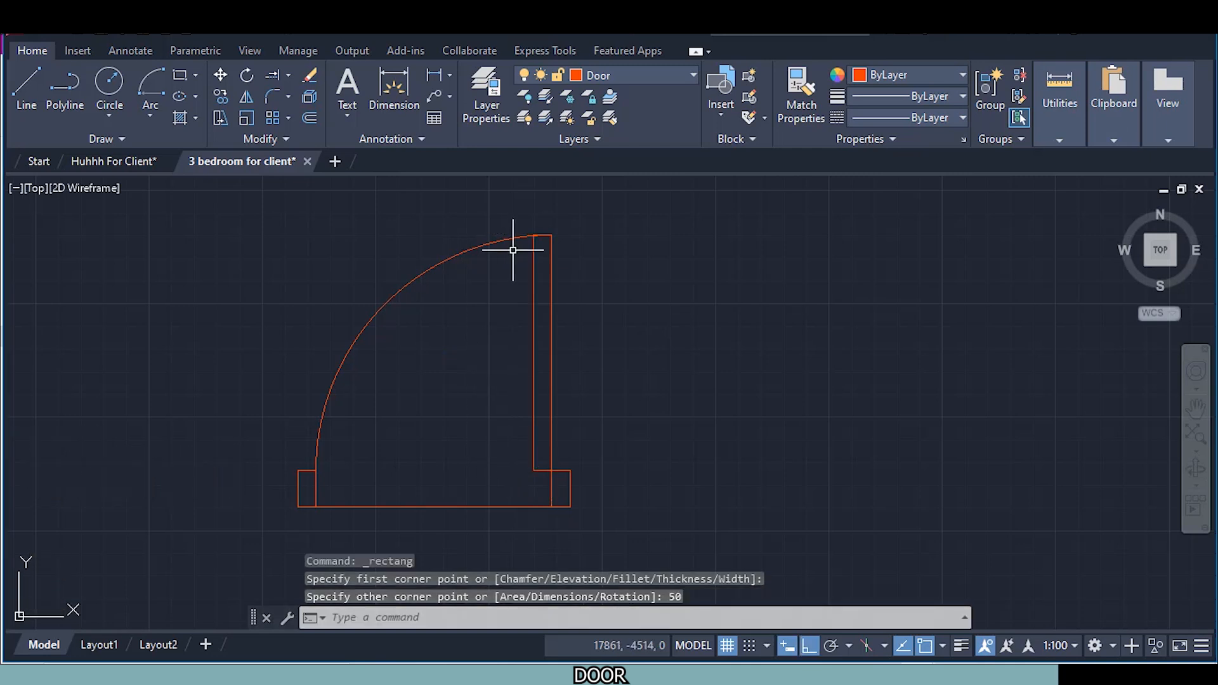
# Delete the horizontal base line connecting the two door jambs
pyautogui.scroll(8, 541, 218)
pyautogui.scroll(4, 516, 326)
pyautogui.scroll(-2, 516, 326)
pyautogui.scroll(-4, 517, 334)
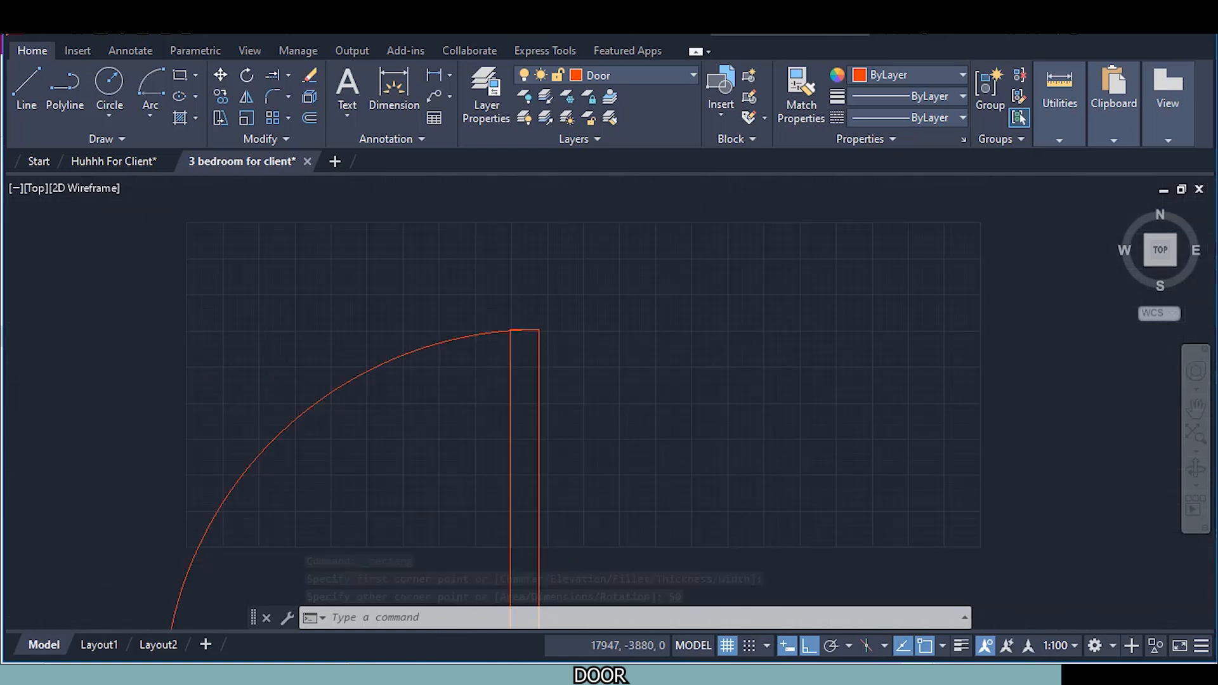
pyautogui.moveTo(449, 478); pyautogui.dragTo(473, 321, button='middle')
pyautogui.scroll(-2, 471, 326)
pyautogui.moveTo(427, 449); pyautogui.dragTo(423, 410, button='middle')
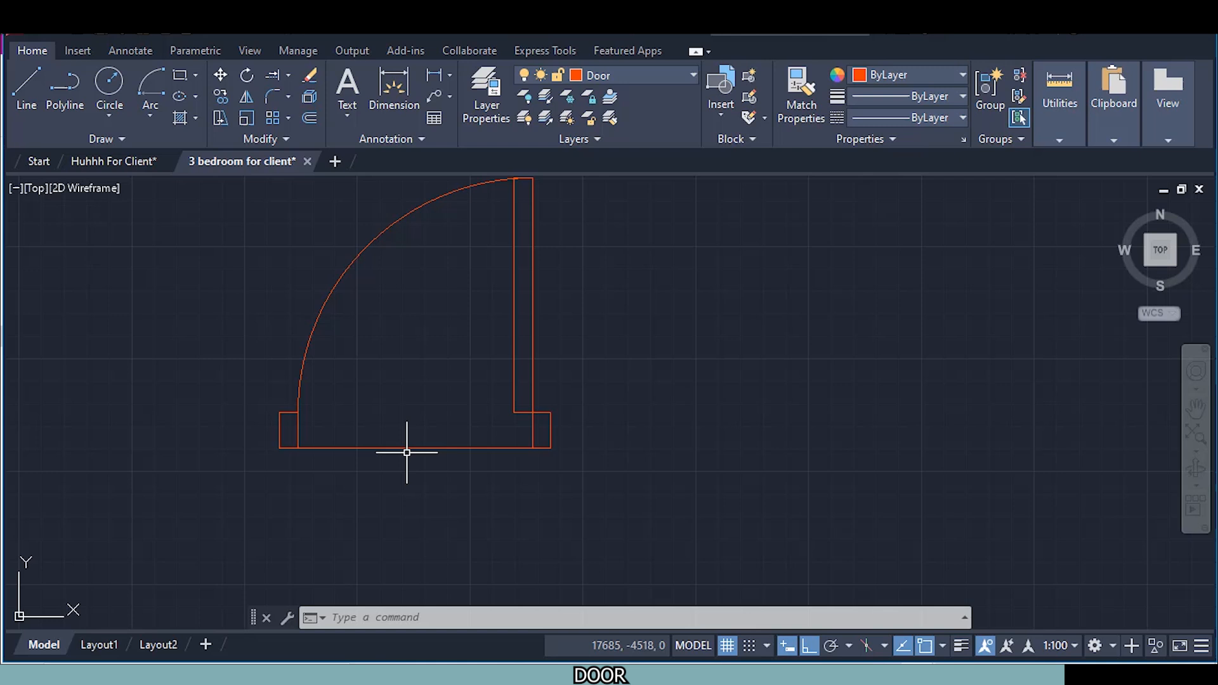
pyautogui.moveTo(412, 448)
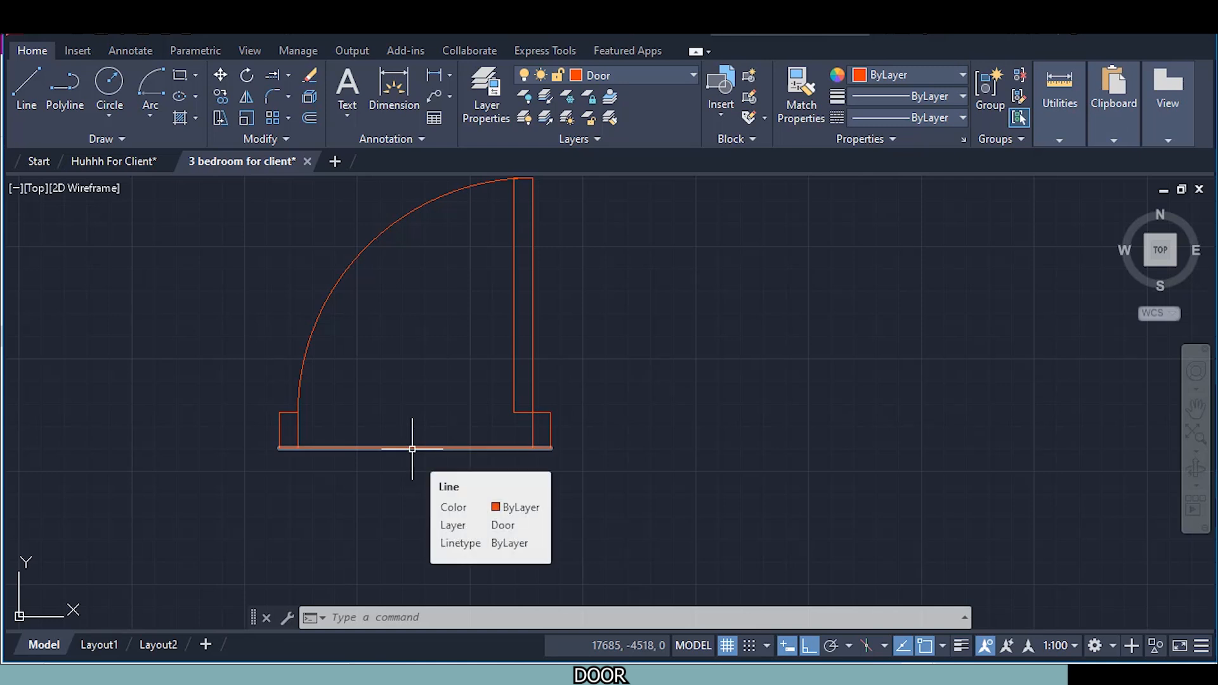
pyautogui.click(413, 449)
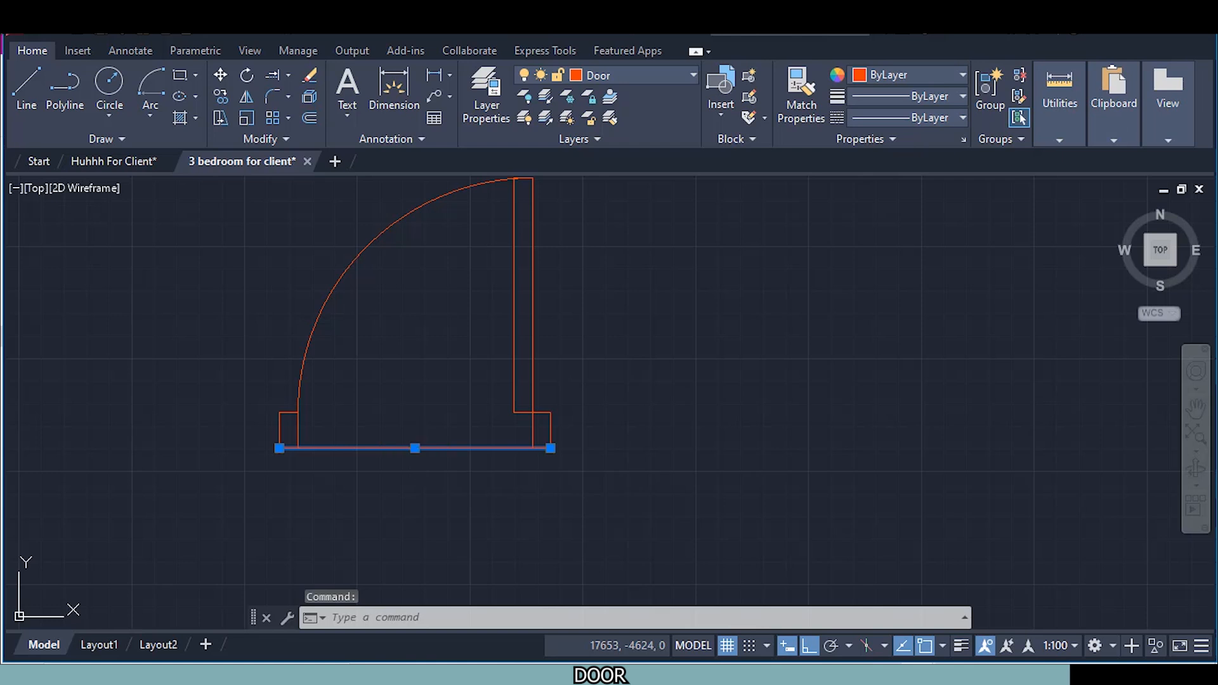
pyautogui.press('Delete')
# Begin a block definition named "Door 750mm" with its base point at the midpoint of the east jamb's outer edge
pyautogui.scroll(-2, 413, 447)
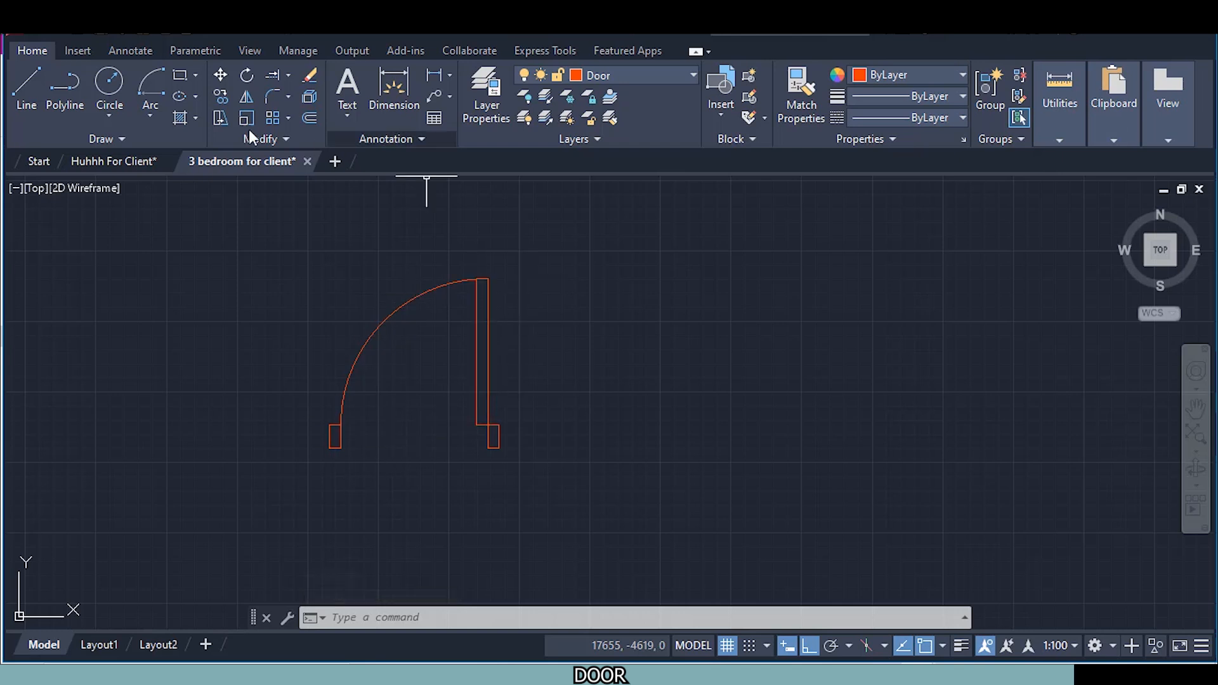
pyautogui.click(90, 50)
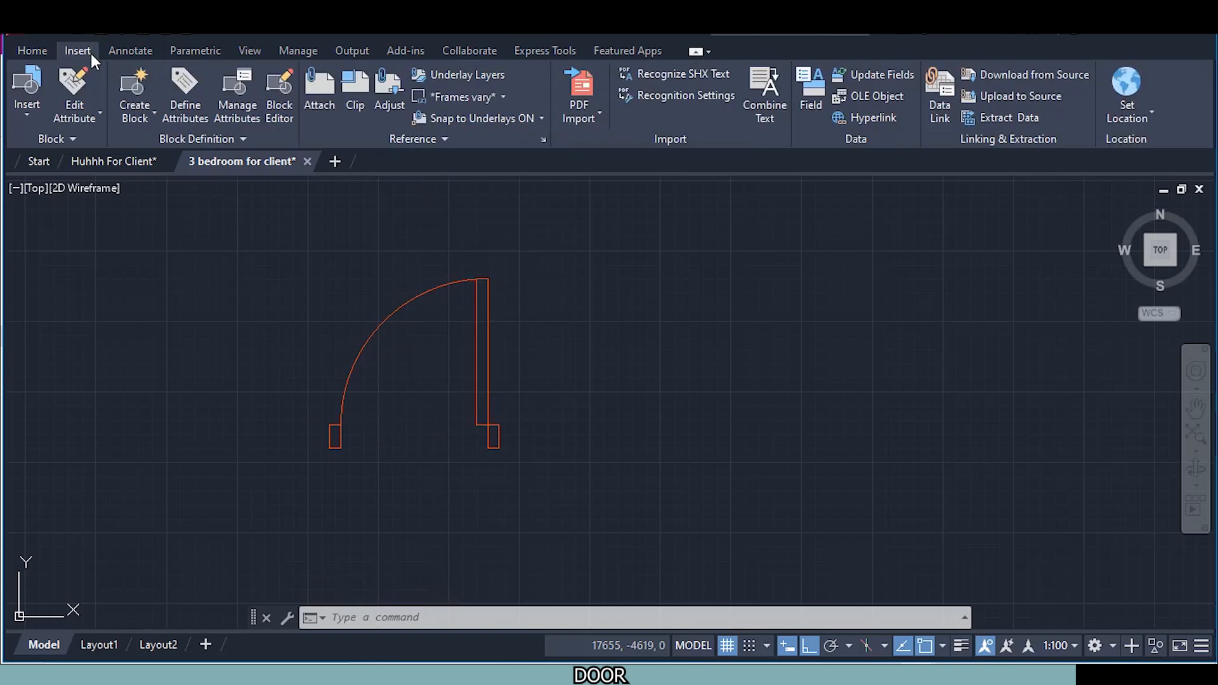
pyautogui.click(146, 90)
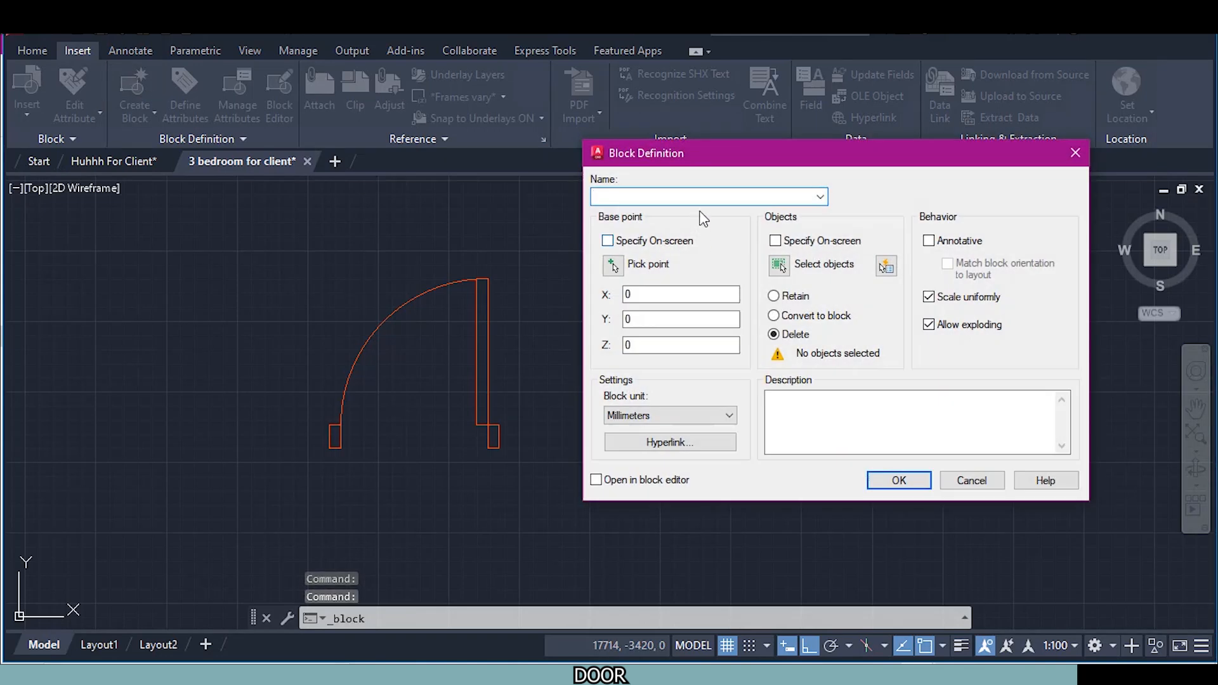
pyautogui.write('Door 750mm')
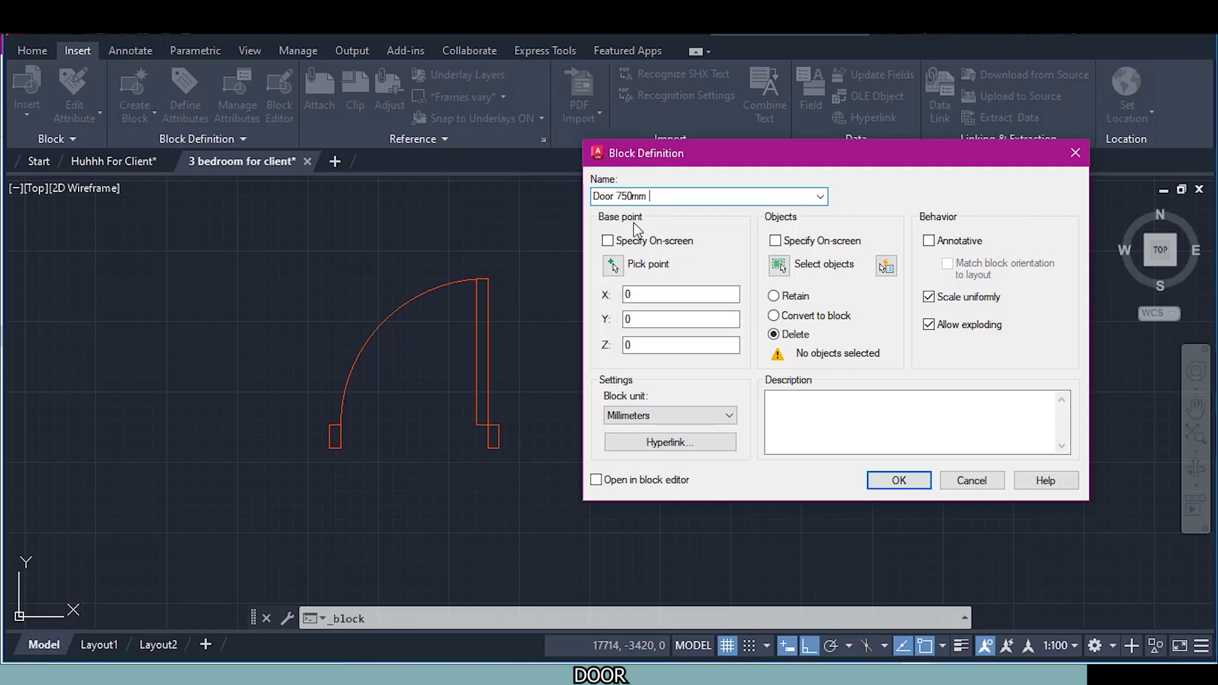
pyautogui.click(613, 266)
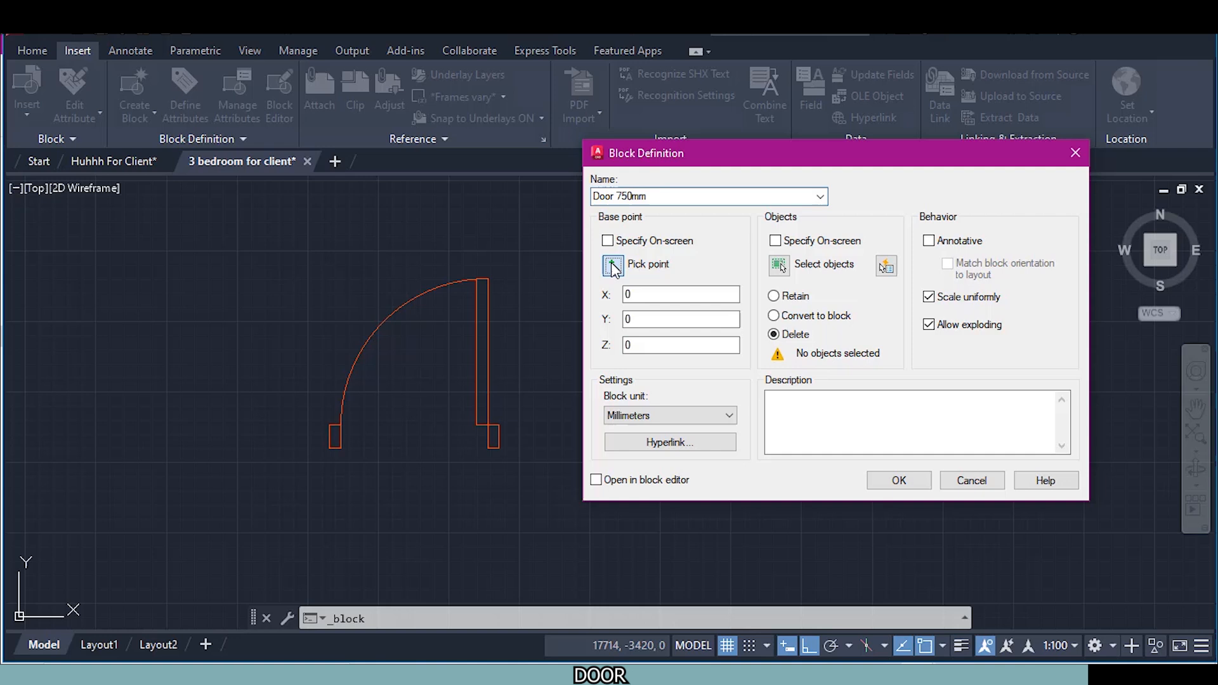
pyautogui.scroll(2, 485, 475)
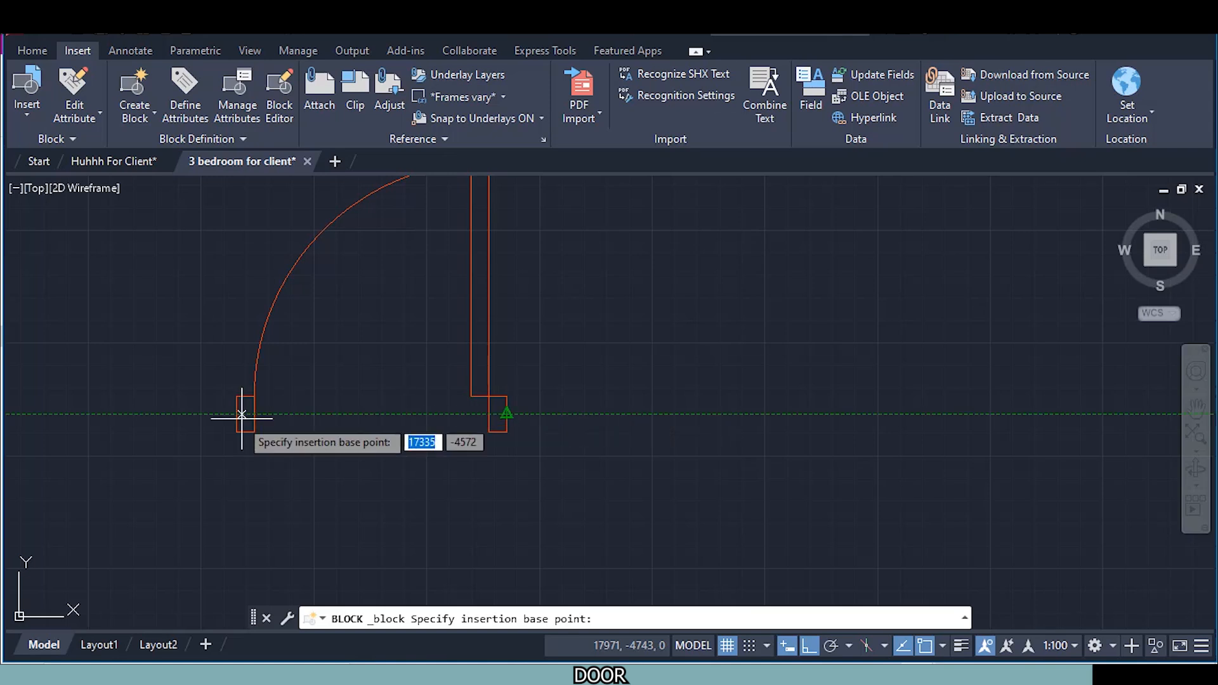
pyautogui.scroll(-2, 238, 416)
pyautogui.scroll(-1, 237, 422)
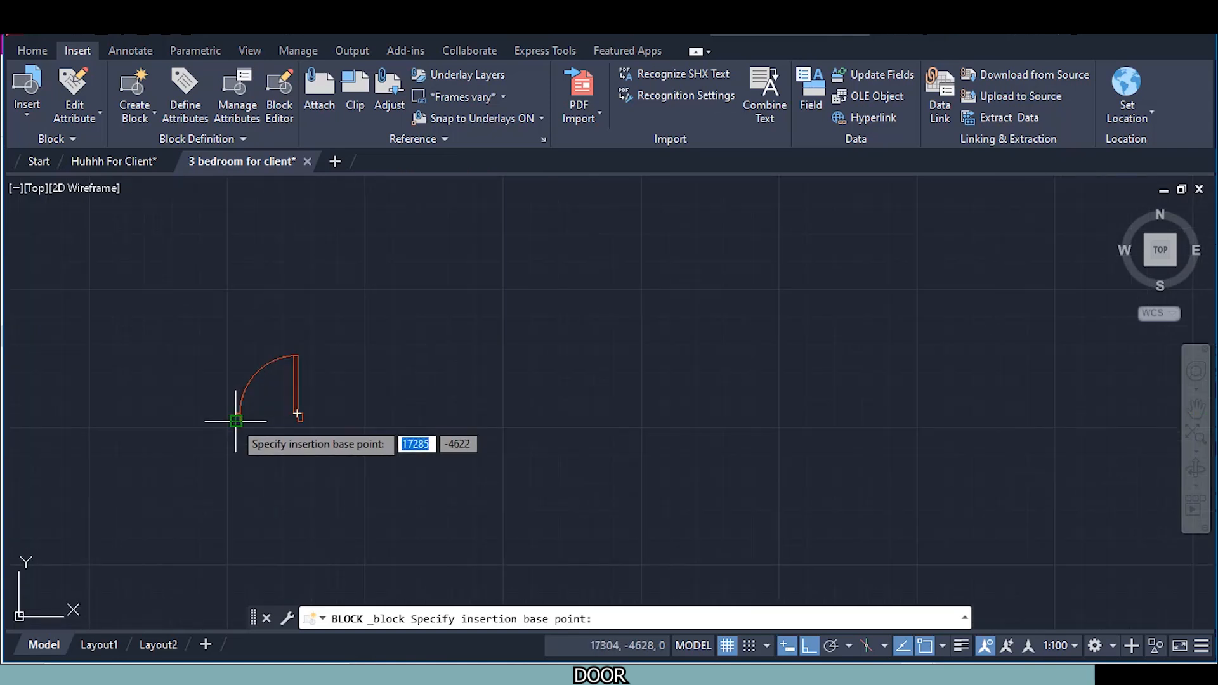
pyautogui.scroll(1, 297, 444)
pyautogui.scroll(3, 271, 402)
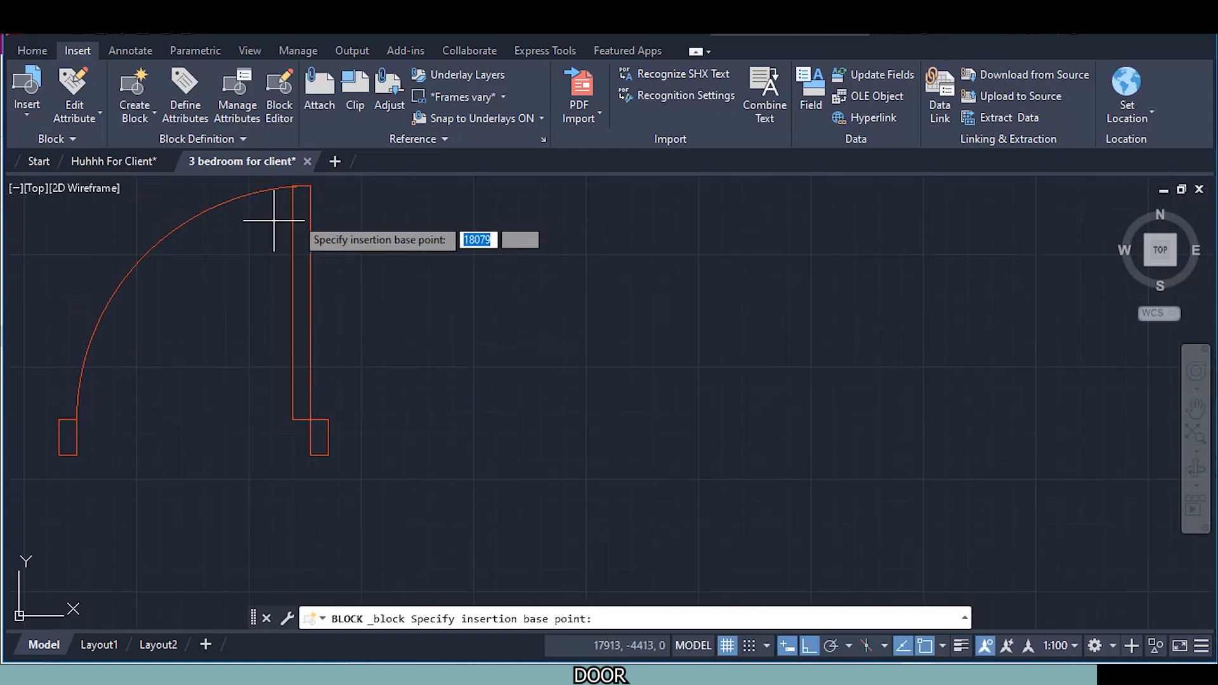
pyautogui.click(327, 436)
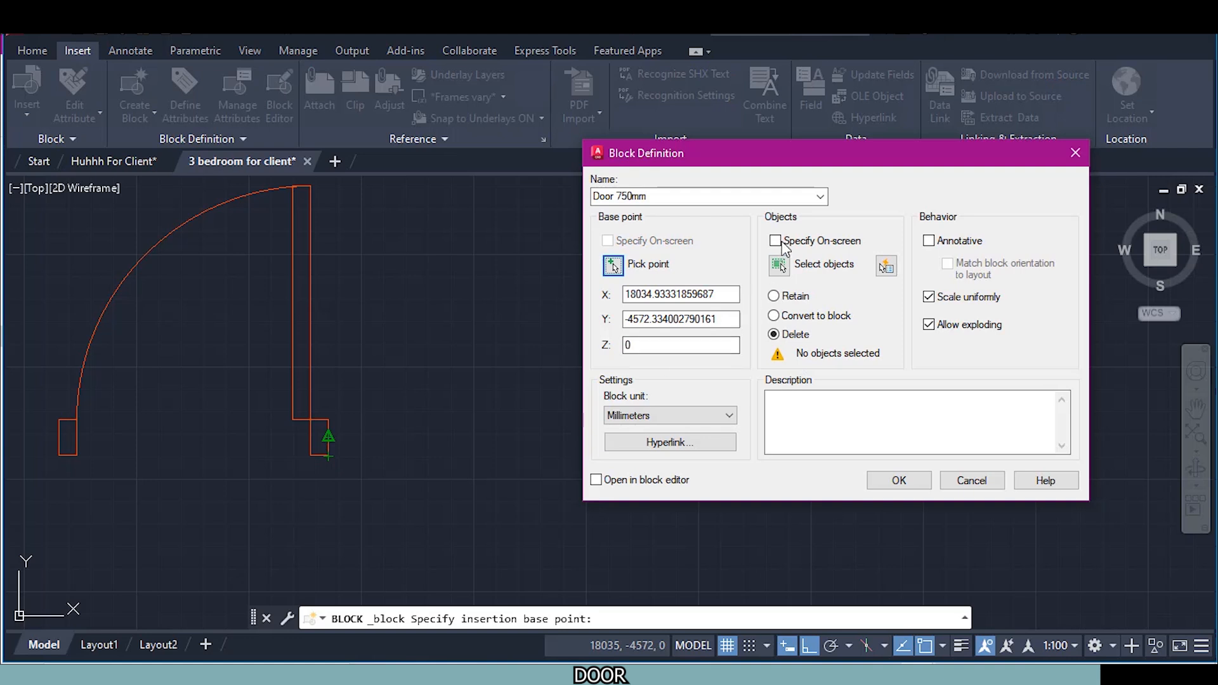
# Select the jambs, leaf and swing arc as the block's objects and create the block with the Convert to block option
pyautogui.click(782, 269)
pyautogui.scroll(-1, 426, 468)
pyautogui.click(402, 488)
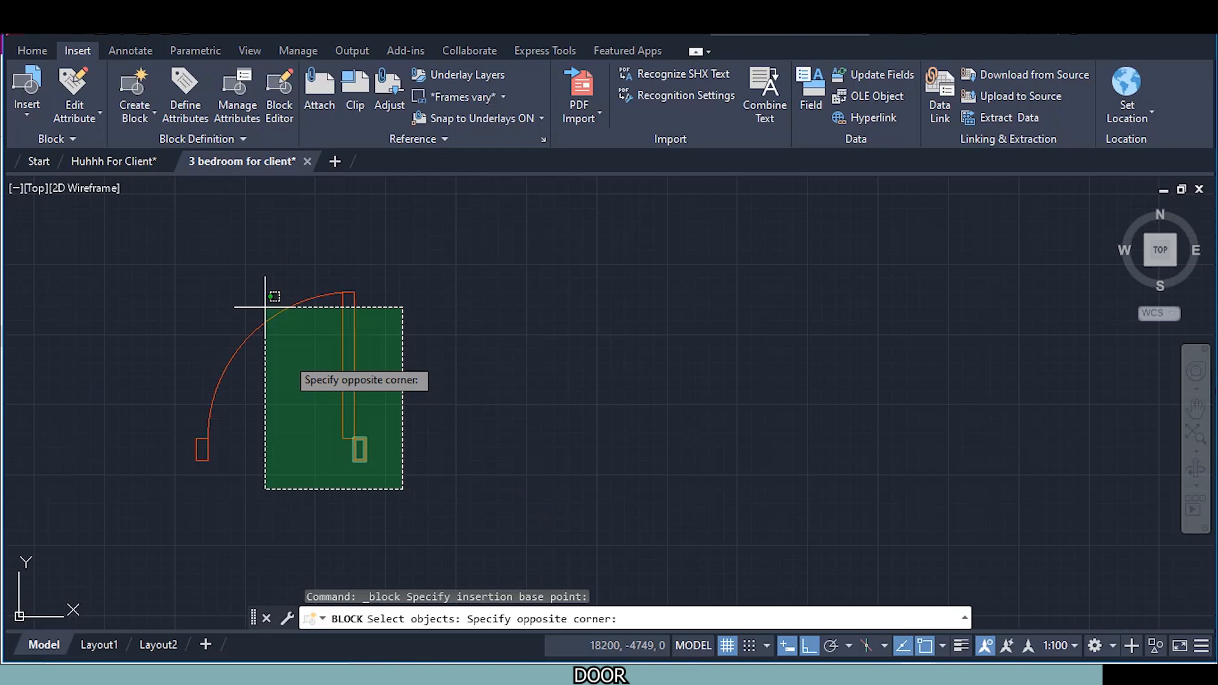
pyautogui.click(170, 280)
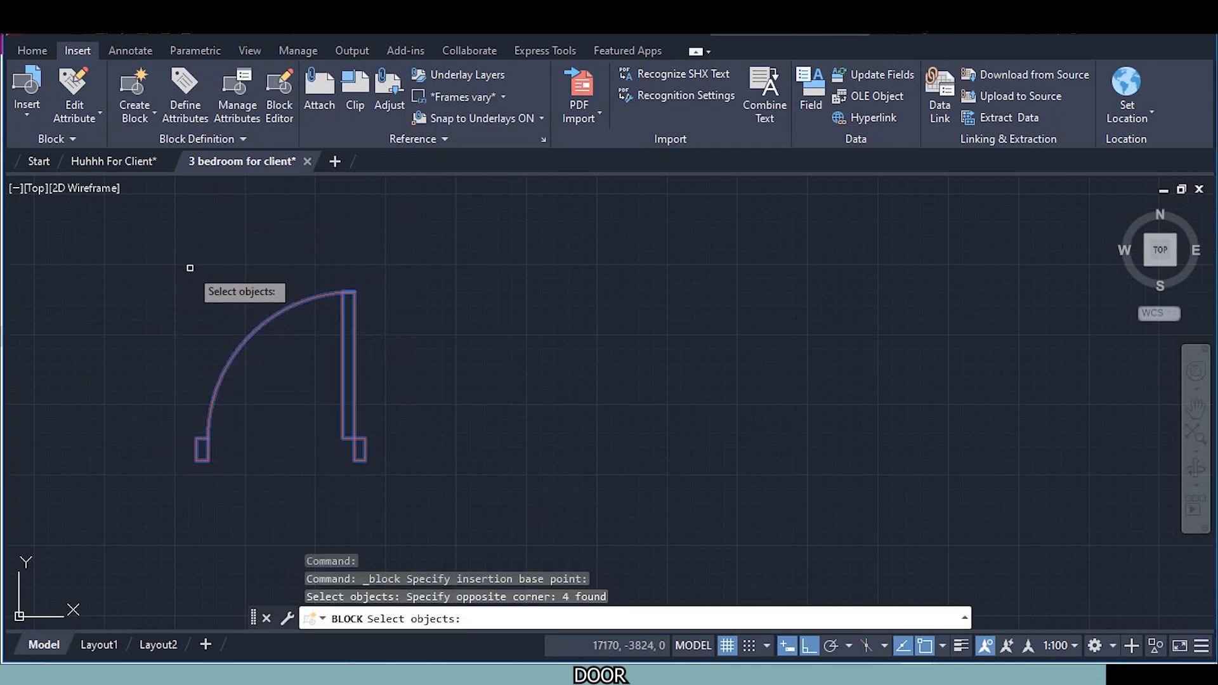
pyautogui.press('Return')
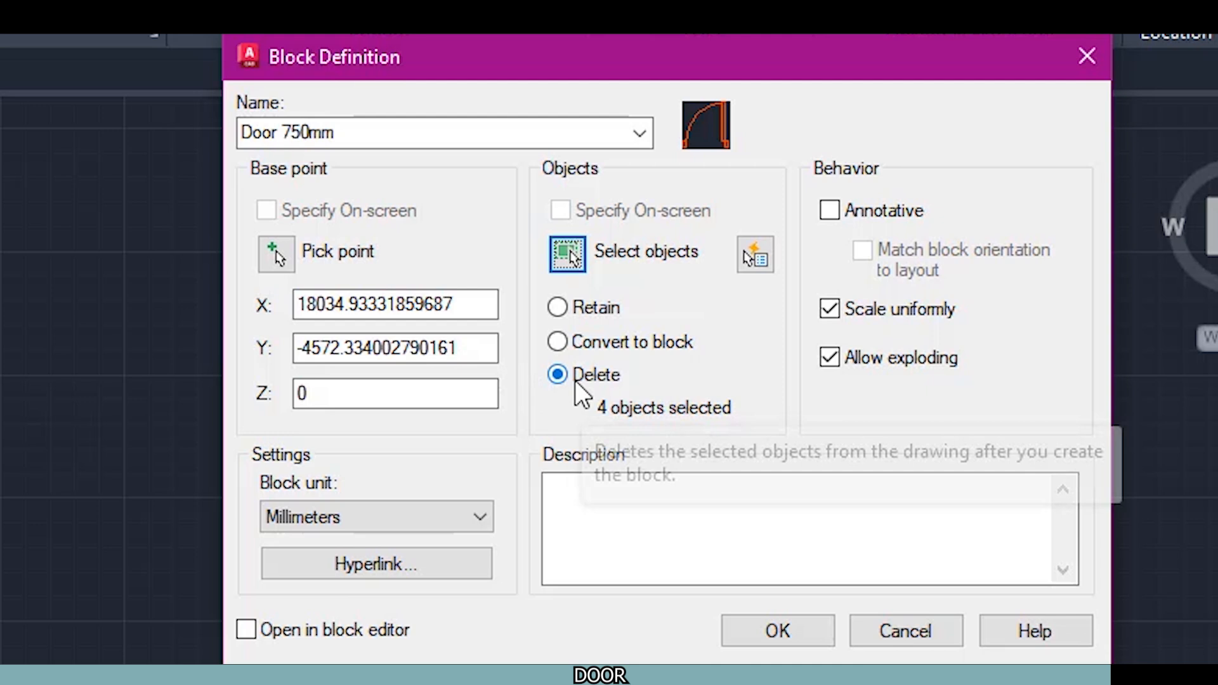
pyautogui.click(556, 343)
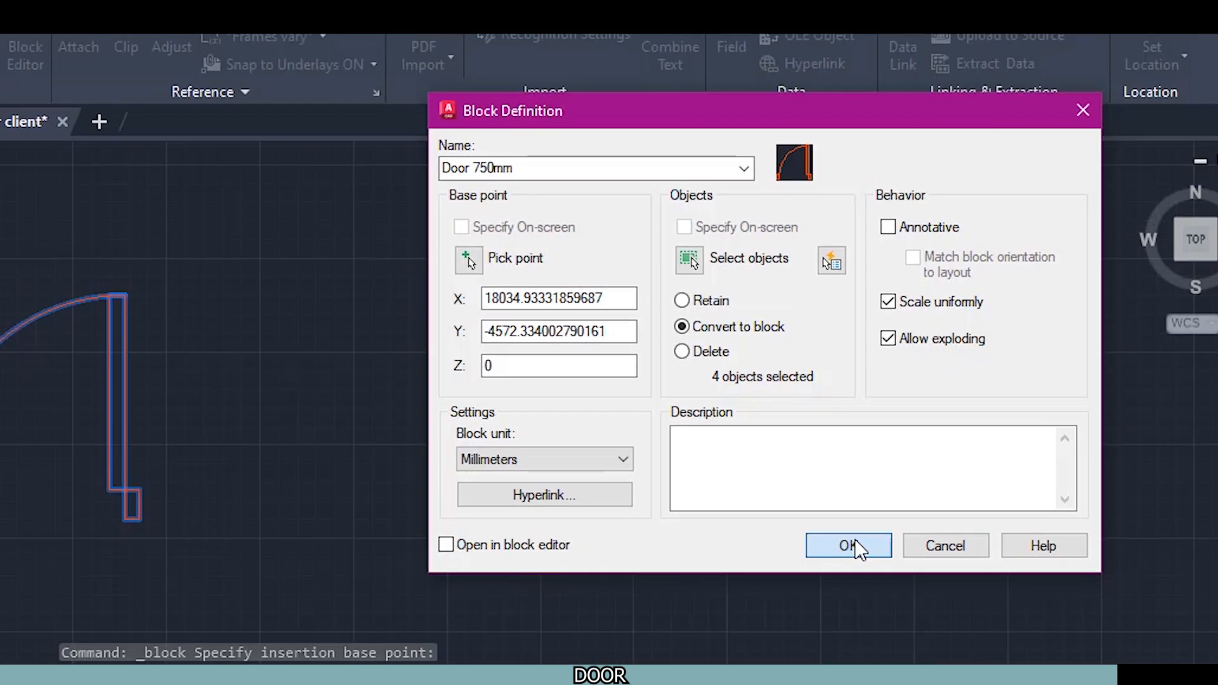
pyautogui.click(784, 628)
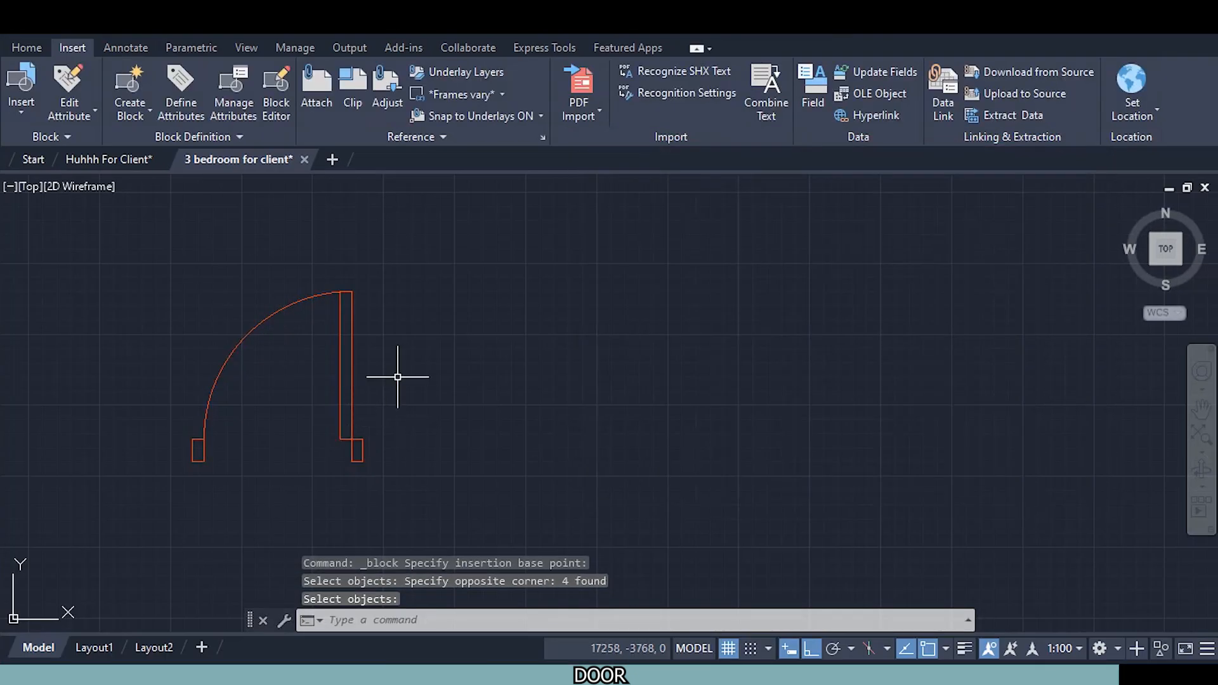
# Select the new door block to check that its parts act as a single object
pyautogui.click(21, 52)
pyautogui.click(336, 331)
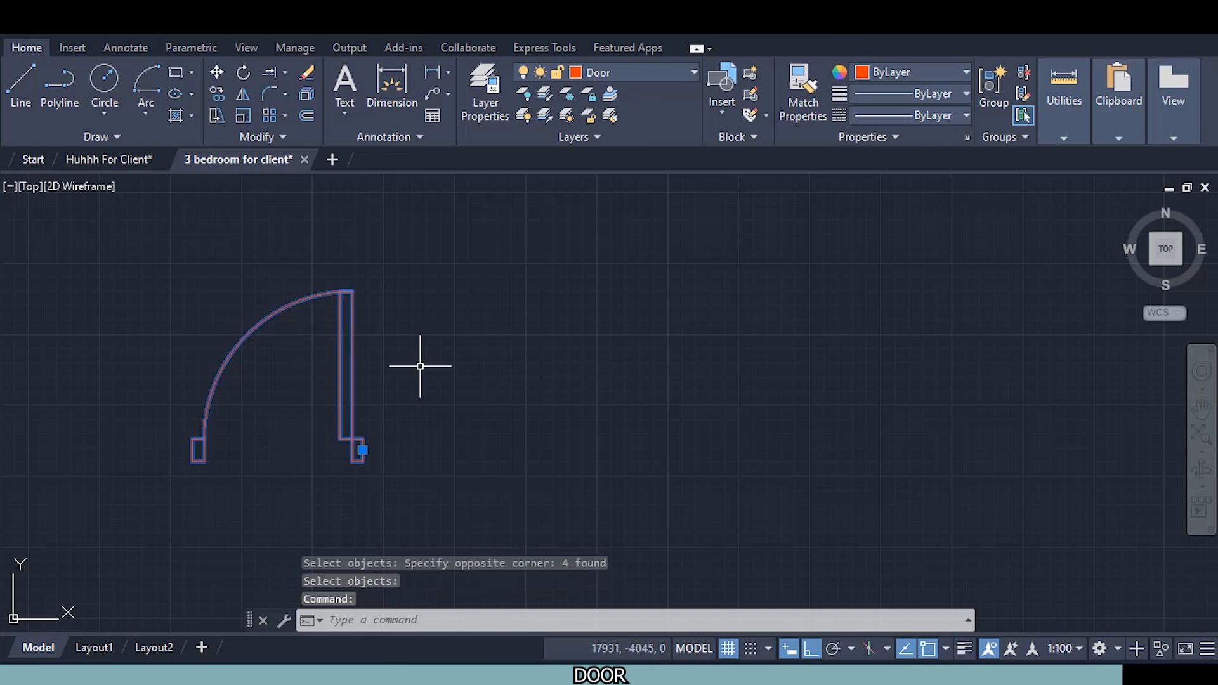
pyautogui.scroll(-2, 419, 366)
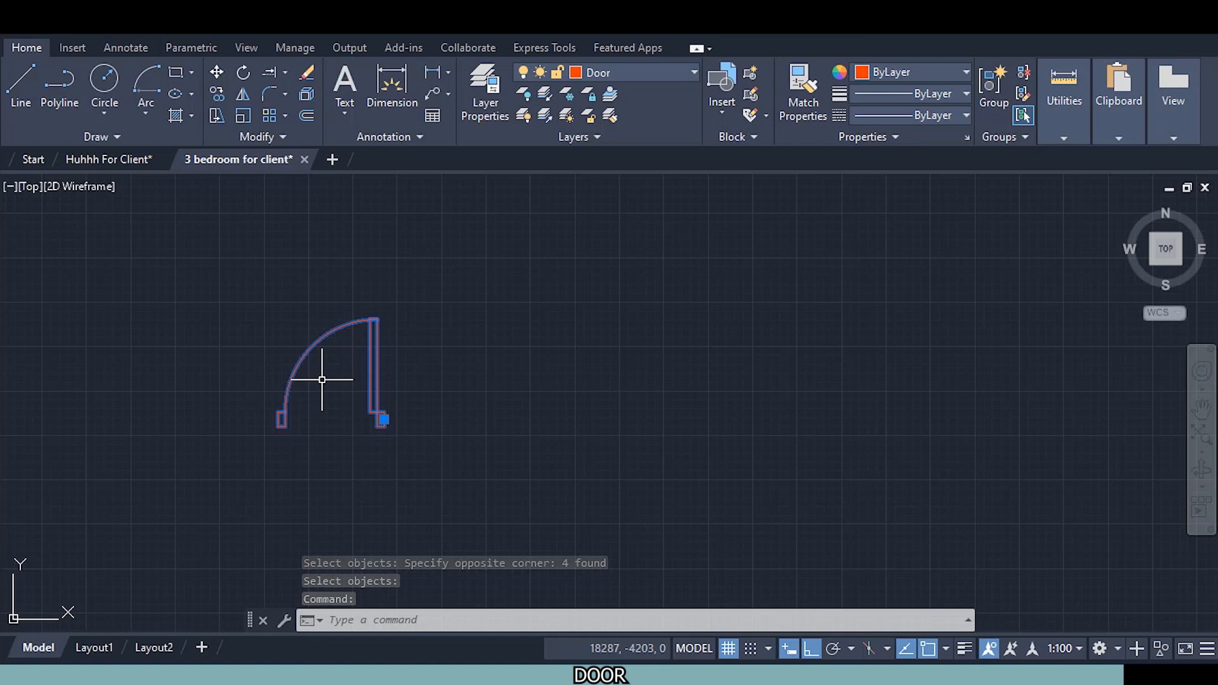
pyautogui.scroll(2, 322, 380)
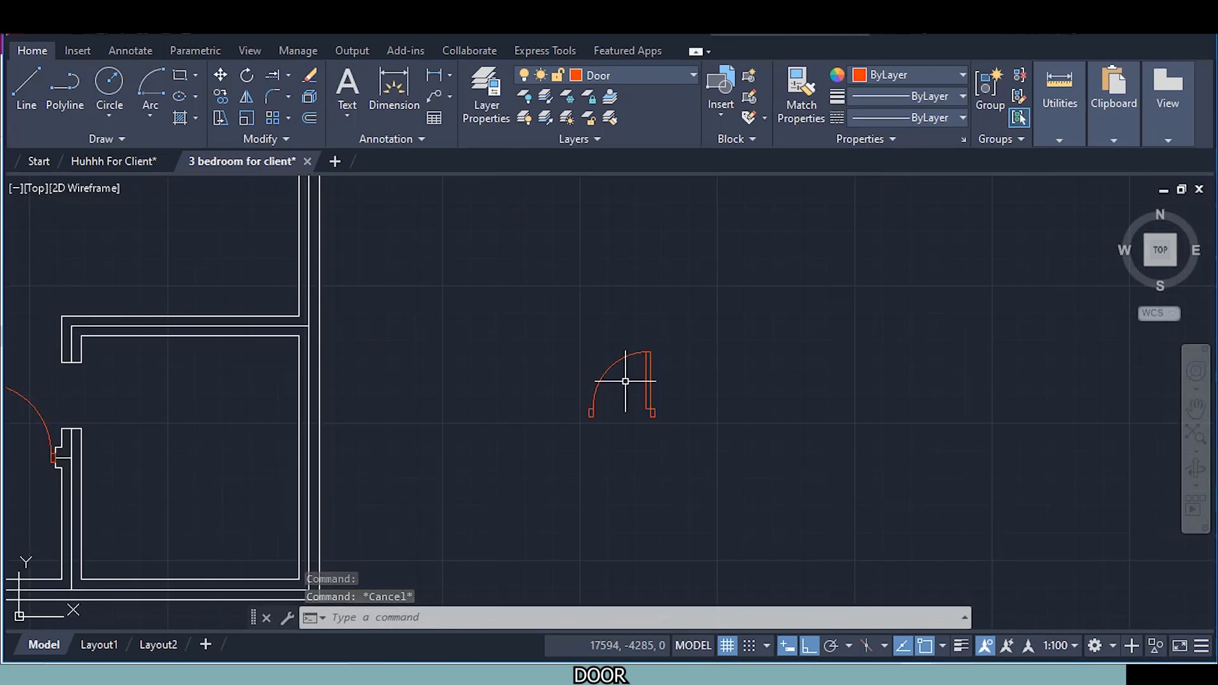
# With Ortho off, copy the door block from its east jamb's outer midpoint to the east wall end of the southwest bedroom's westernmost north opening
pyautogui.rightClick(695, 357)
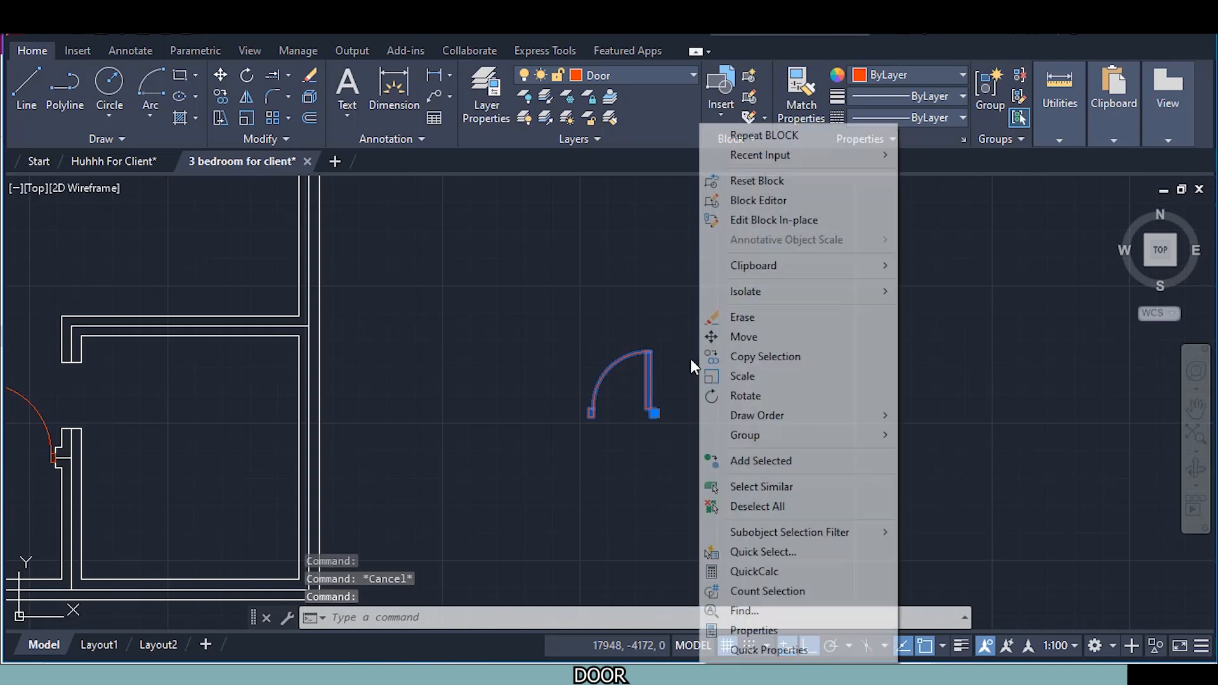
pyautogui.click(714, 354)
pyautogui.scroll(5, 709, 393)
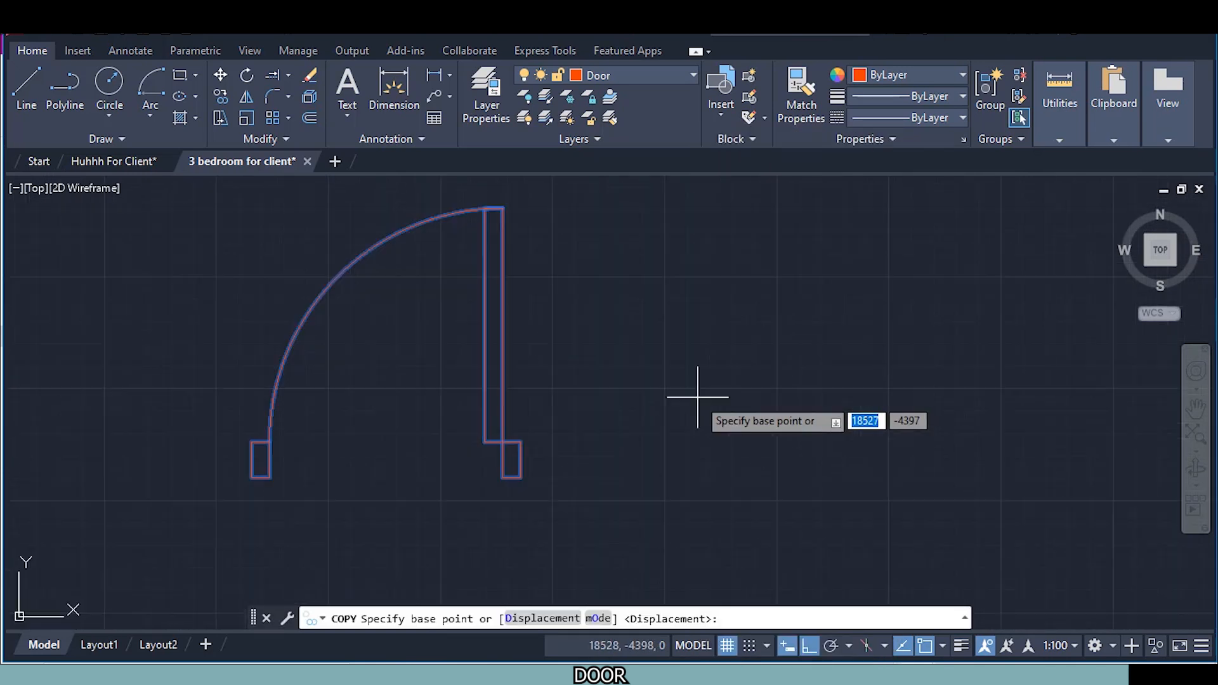
pyautogui.scroll(2, 622, 406)
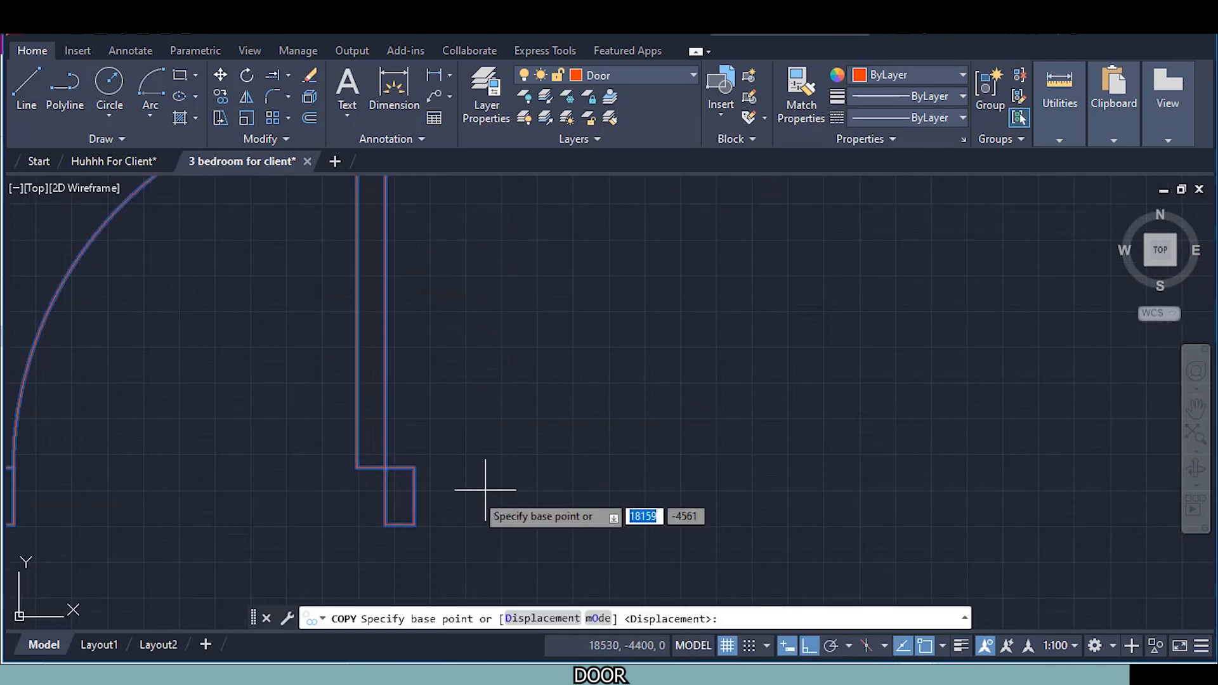
pyautogui.click(413, 496)
pyautogui.scroll(-6, 558, 492)
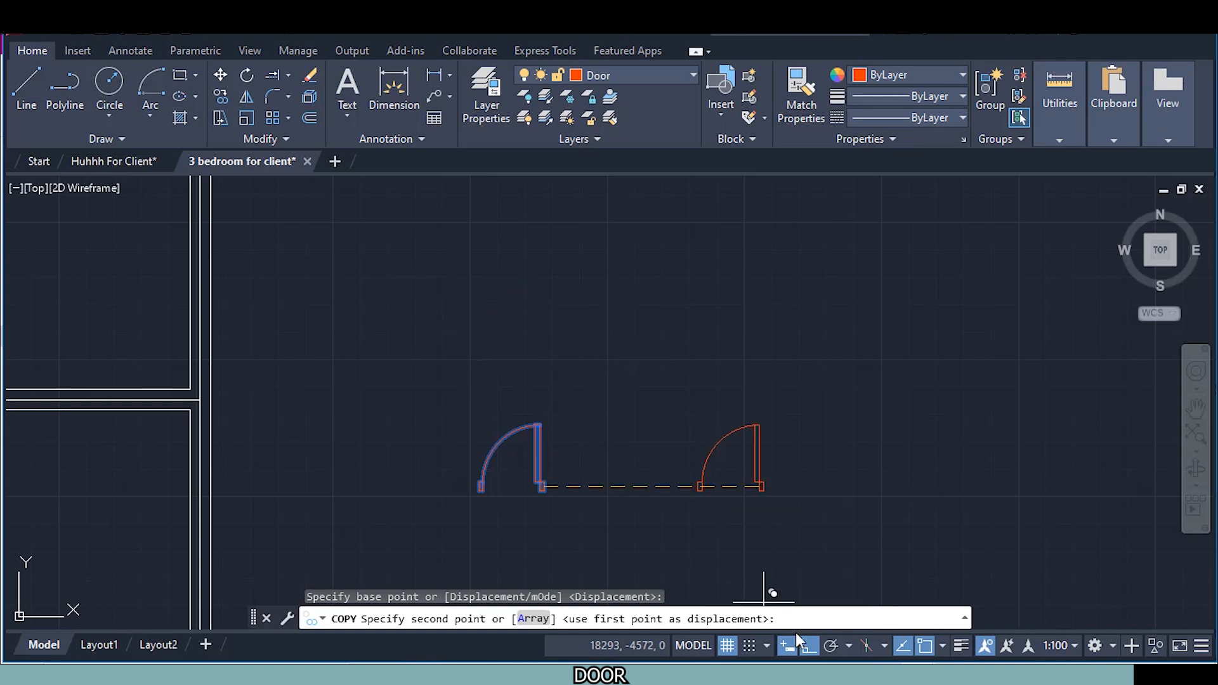
pyautogui.click(808, 645)
pyautogui.scroll(-5, 355, 409)
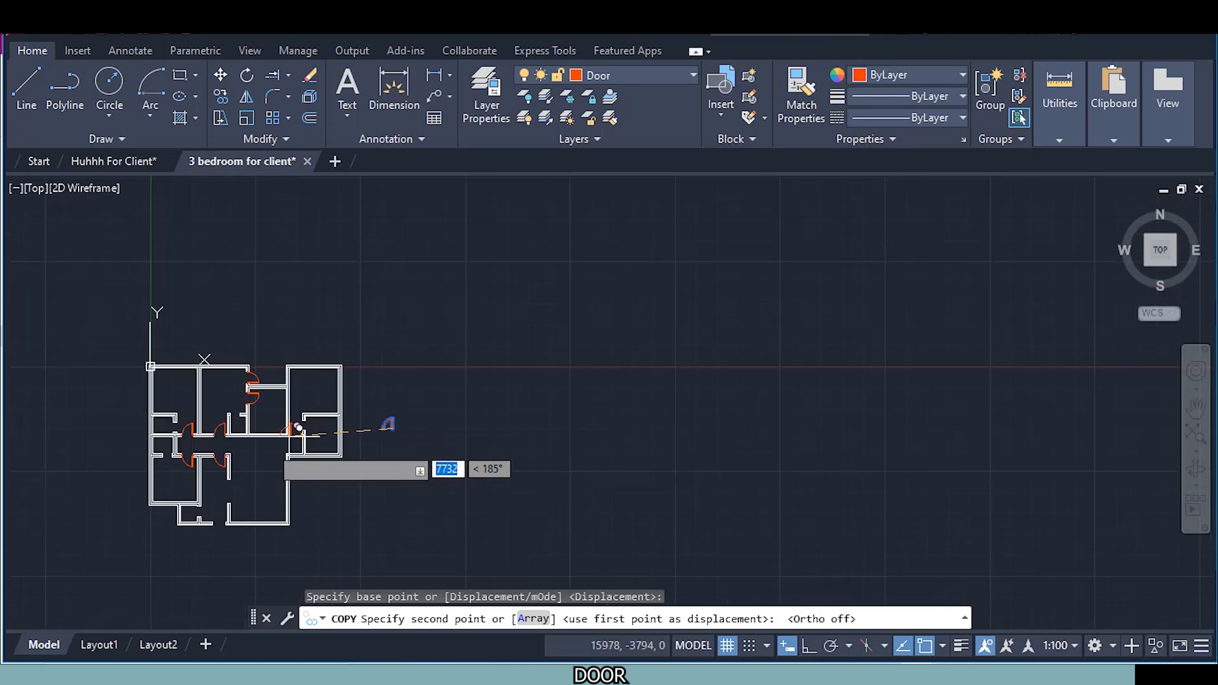
pyautogui.scroll(10, 209, 455)
pyautogui.moveTo(204, 456); pyautogui.dragTo(569, 329, button='middle')
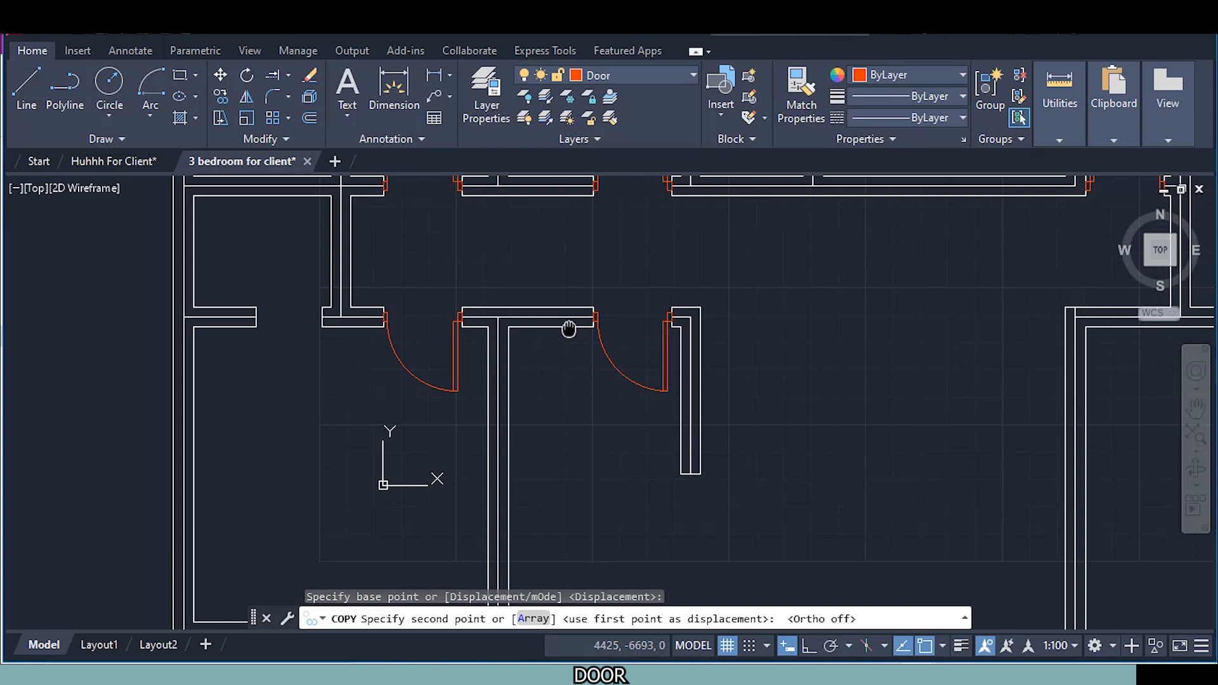
pyautogui.scroll(2, 298, 327)
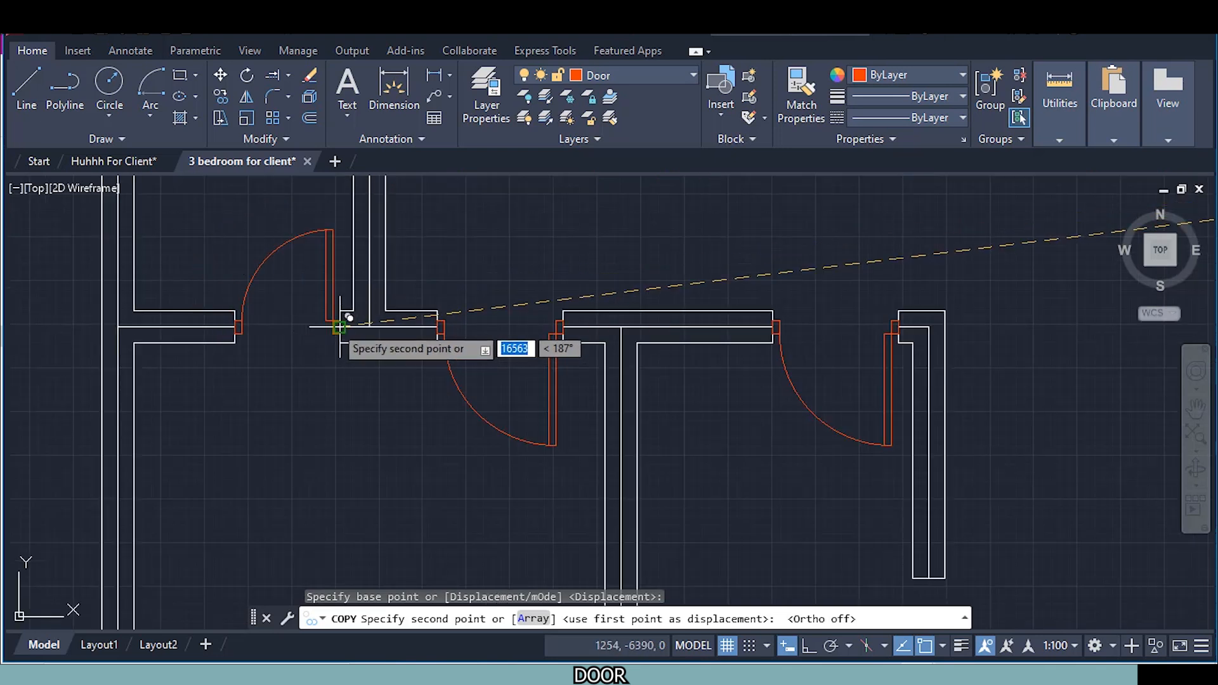
pyautogui.click(340, 328)
# Place another door copy at the midpoint of the wall stub below the opening in the small west room's east wall
pyautogui.scroll(-3, 431, 301)
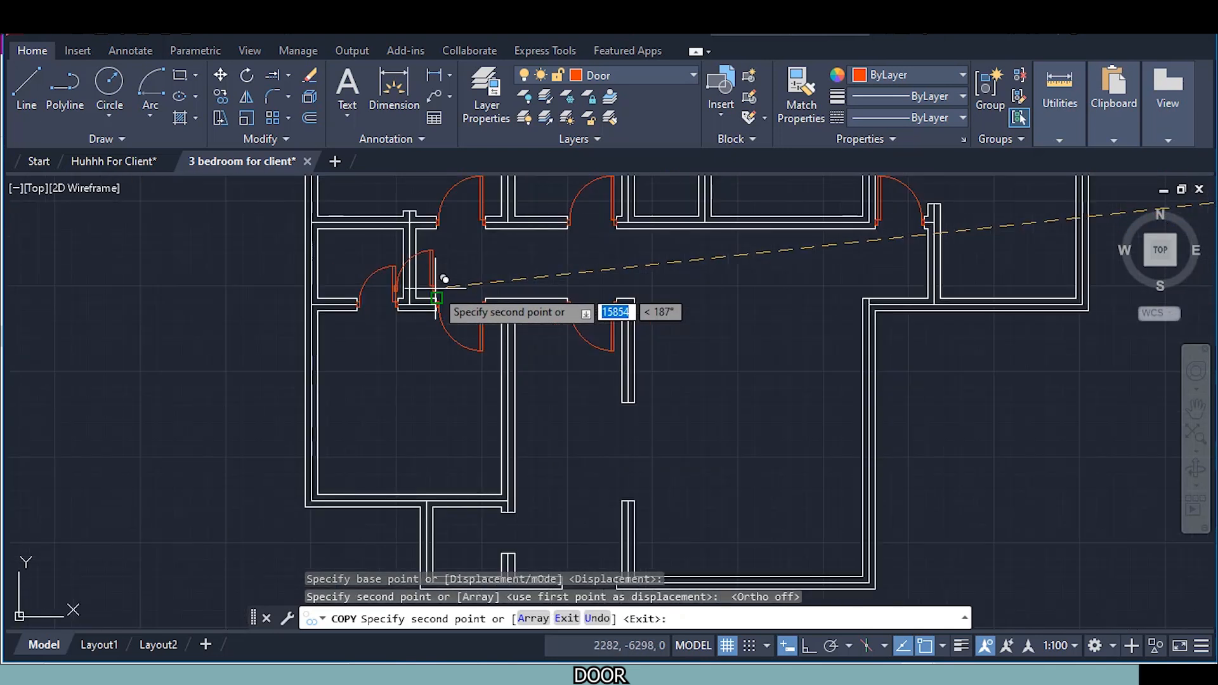
pyautogui.scroll(1, 444, 279)
pyautogui.scroll(5, 366, 305)
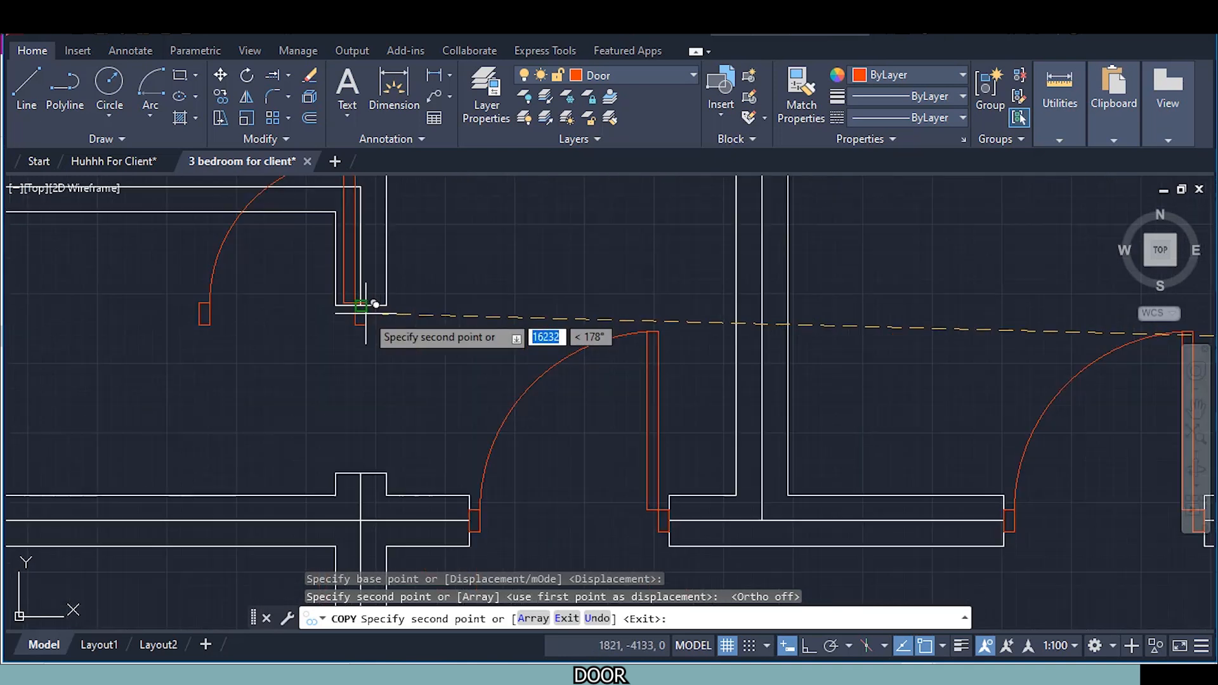
pyautogui.click(360, 470)
# Place a door copy at the midpoint of the wall end above the opening in the small southern room's east wall
pyautogui.scroll(-5, 552, 491)
pyautogui.moveTo(649, 467); pyautogui.dragTo(389, 218, button='middle')
pyautogui.scroll(4, 335, 425)
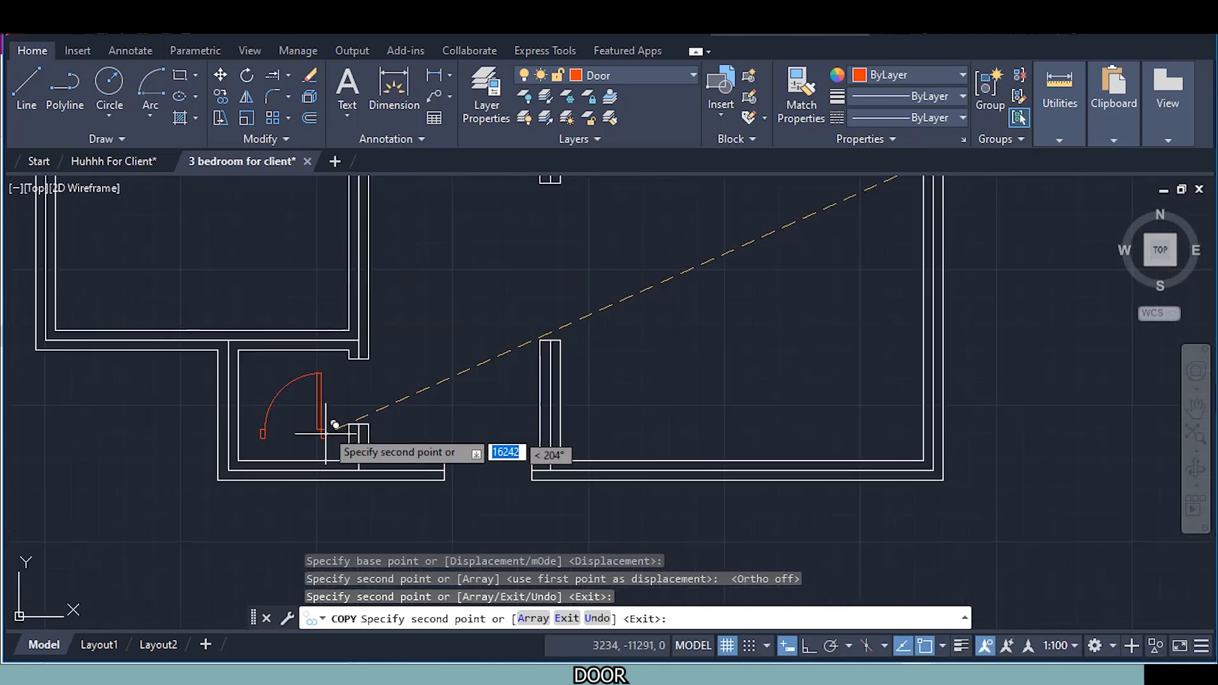
pyautogui.scroll(2, 357, 347)
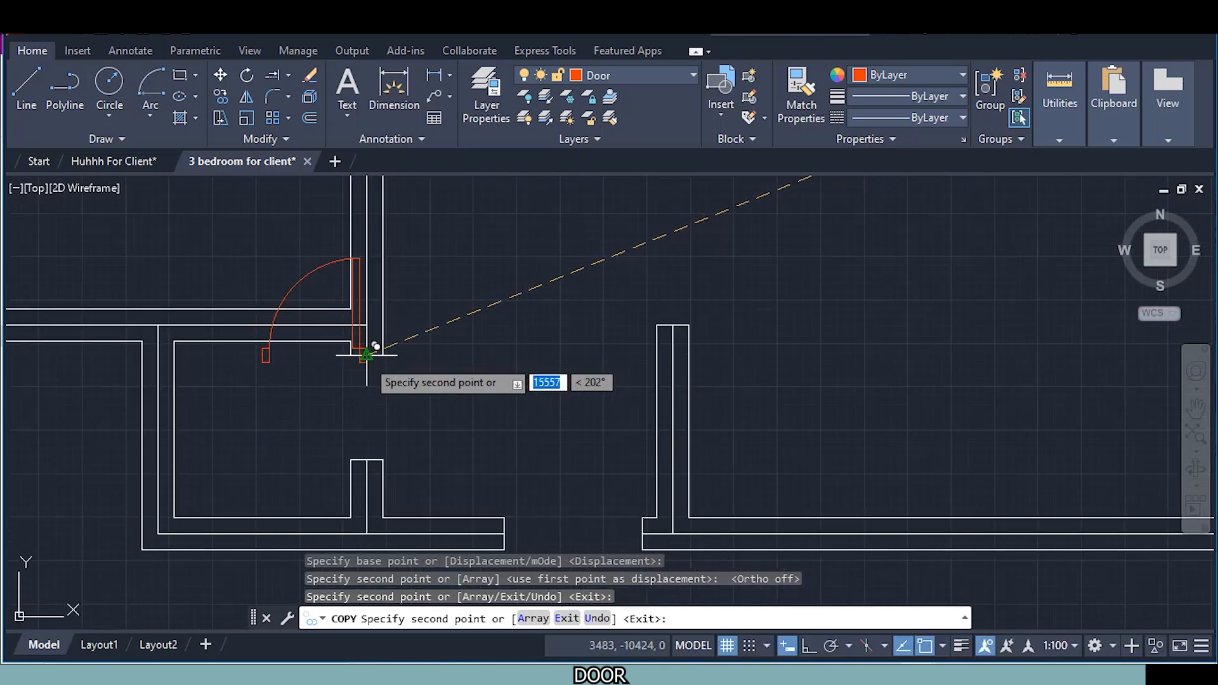
pyautogui.scroll(3, 374, 349)
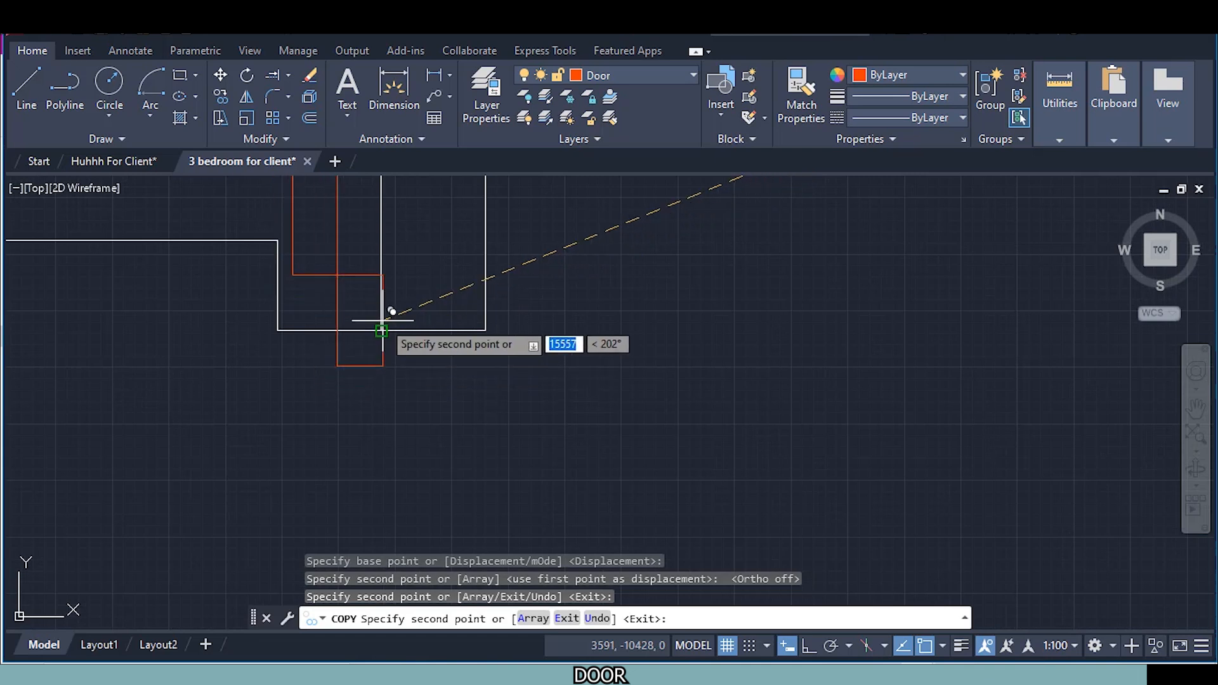
pyautogui.click(381, 320)
# Place a door copy at the midpoint of the wall end above the opening in the small east room's west wall
pyautogui.scroll(-4, 374, 336)
pyautogui.scroll(-5, 526, 378)
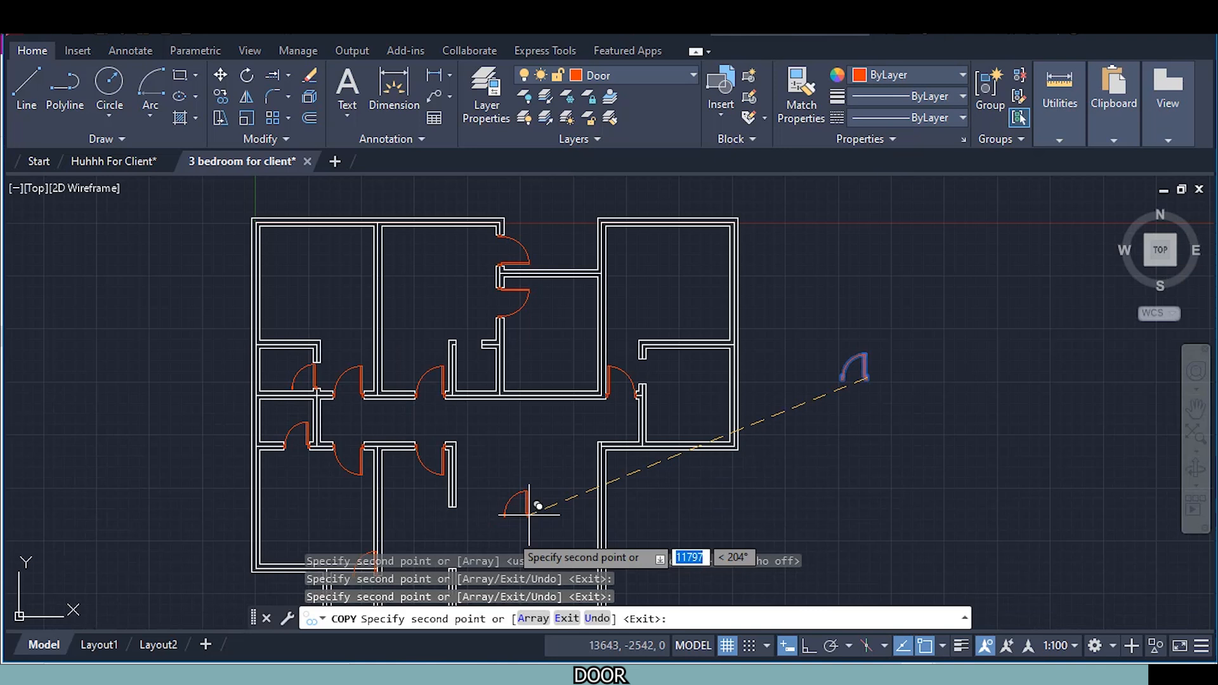
pyautogui.scroll(7, 644, 380)
pyautogui.moveTo(732, 514); pyautogui.dragTo(682, 414, button='middle')
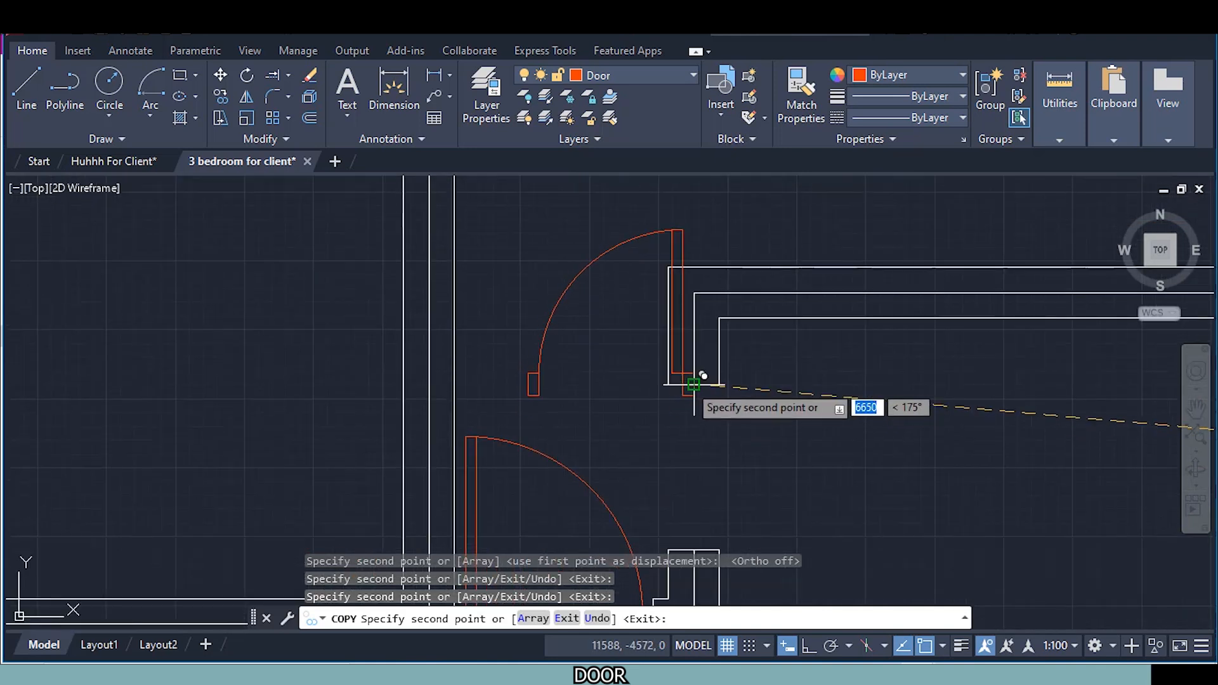
# Place a door copy at the east wall end of the small central room's north opening and end the copying
pyautogui.scroll(-5, 685, 390)
pyautogui.scroll(5, 437, 396)
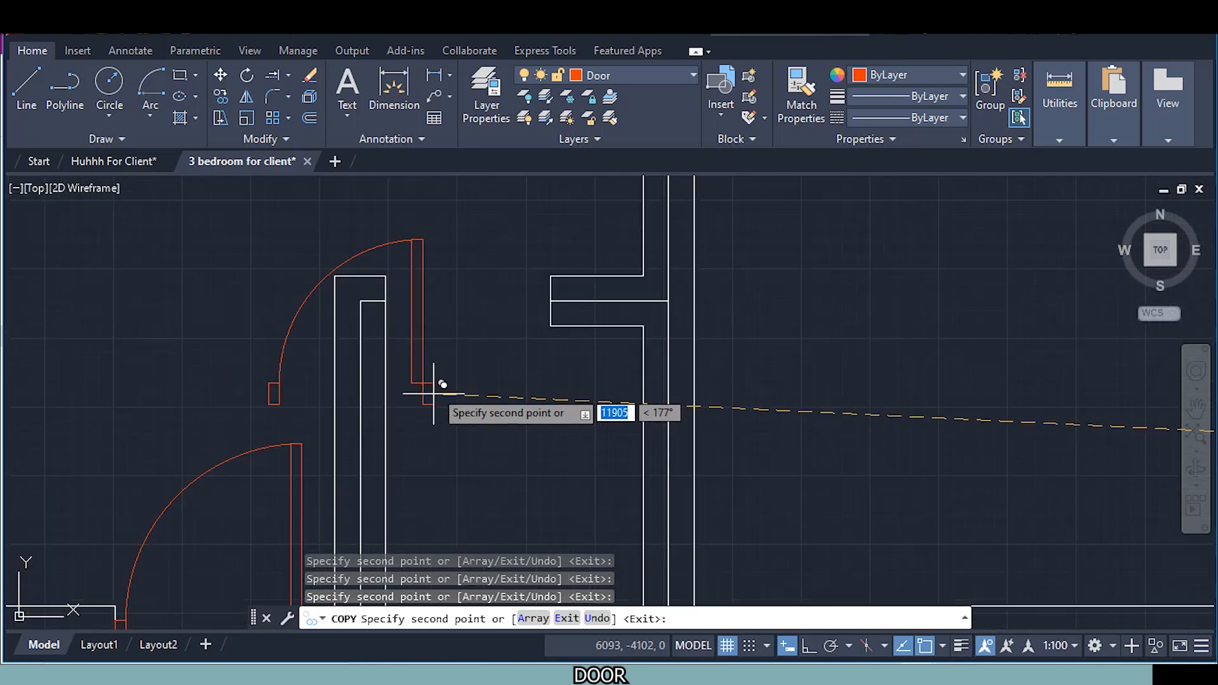
pyautogui.scroll(4, 402, 307)
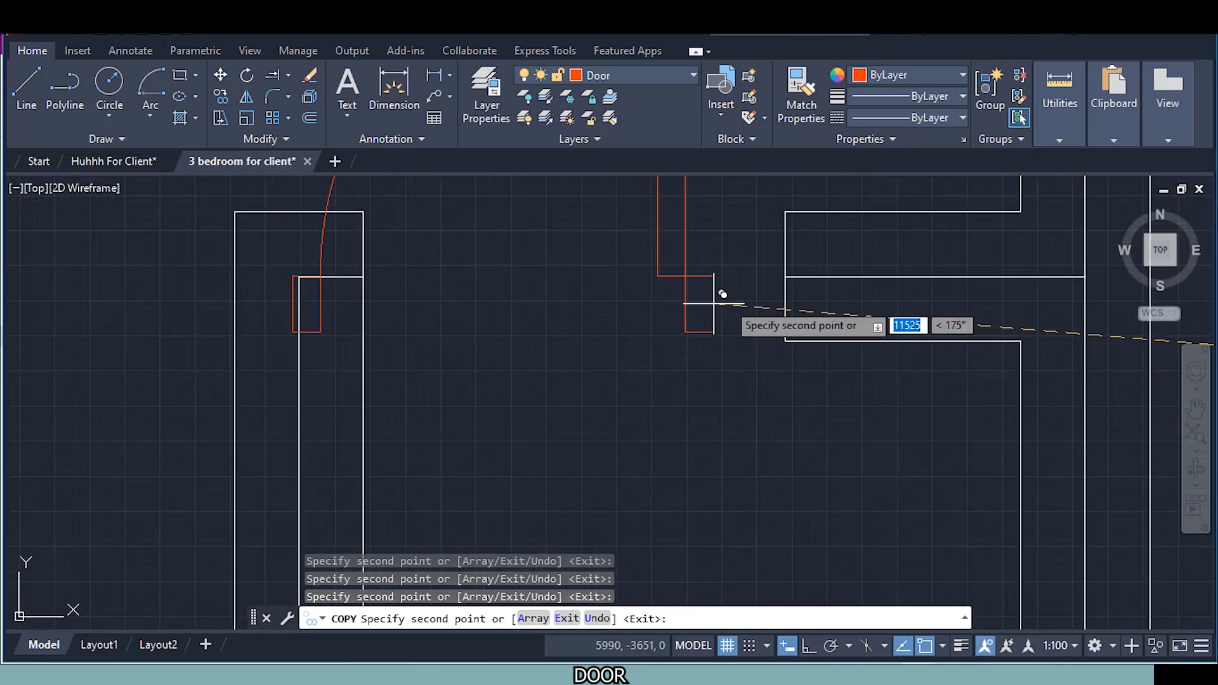
pyautogui.click(787, 274)
pyautogui.scroll(-3, 709, 345)
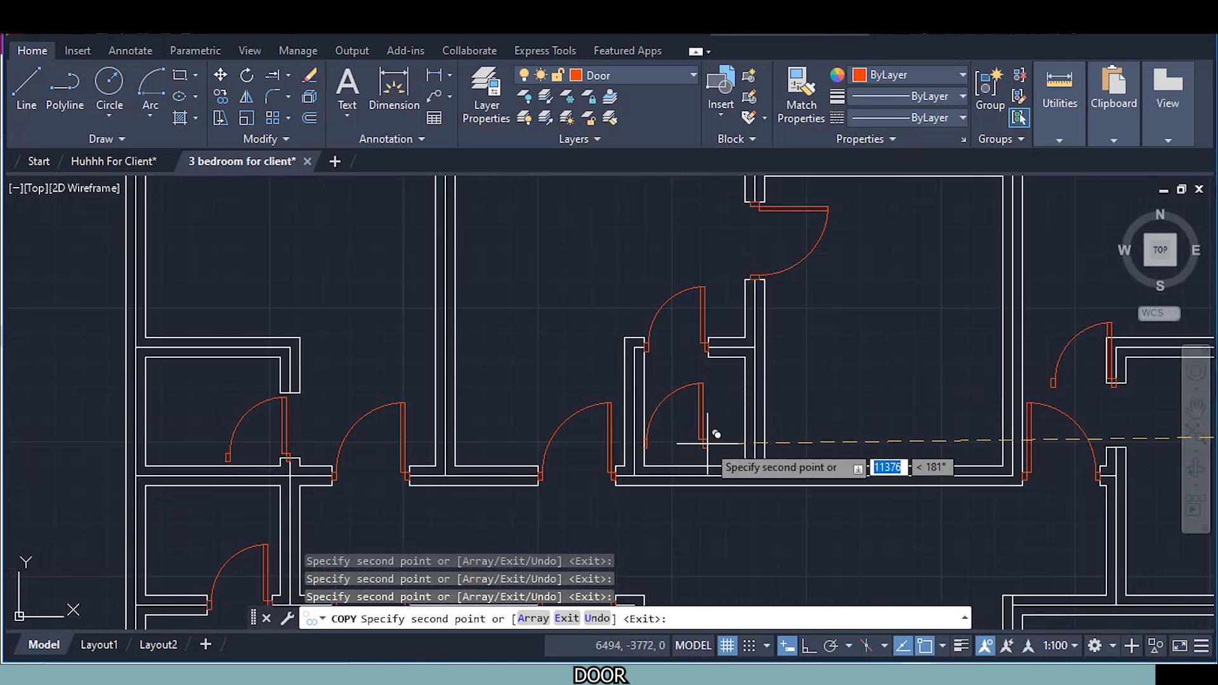
pyautogui.press('Escape')
pyautogui.scroll(-4, 711, 437)
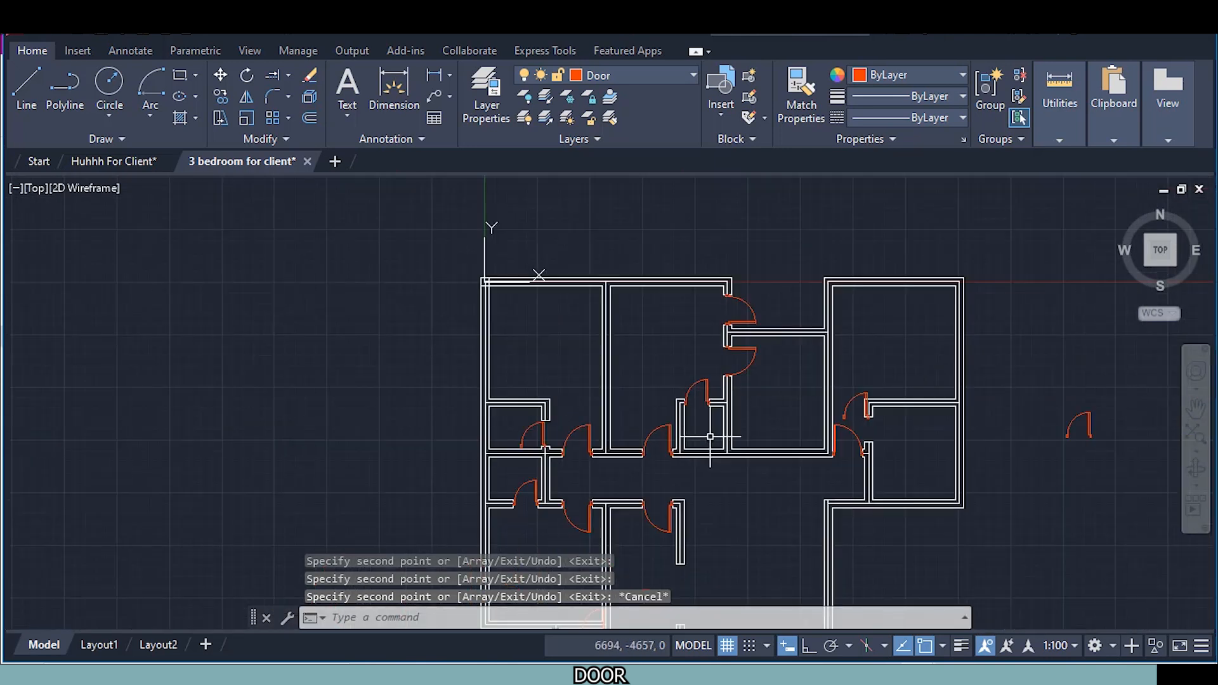
pyautogui.scroll(-2, 707, 430)
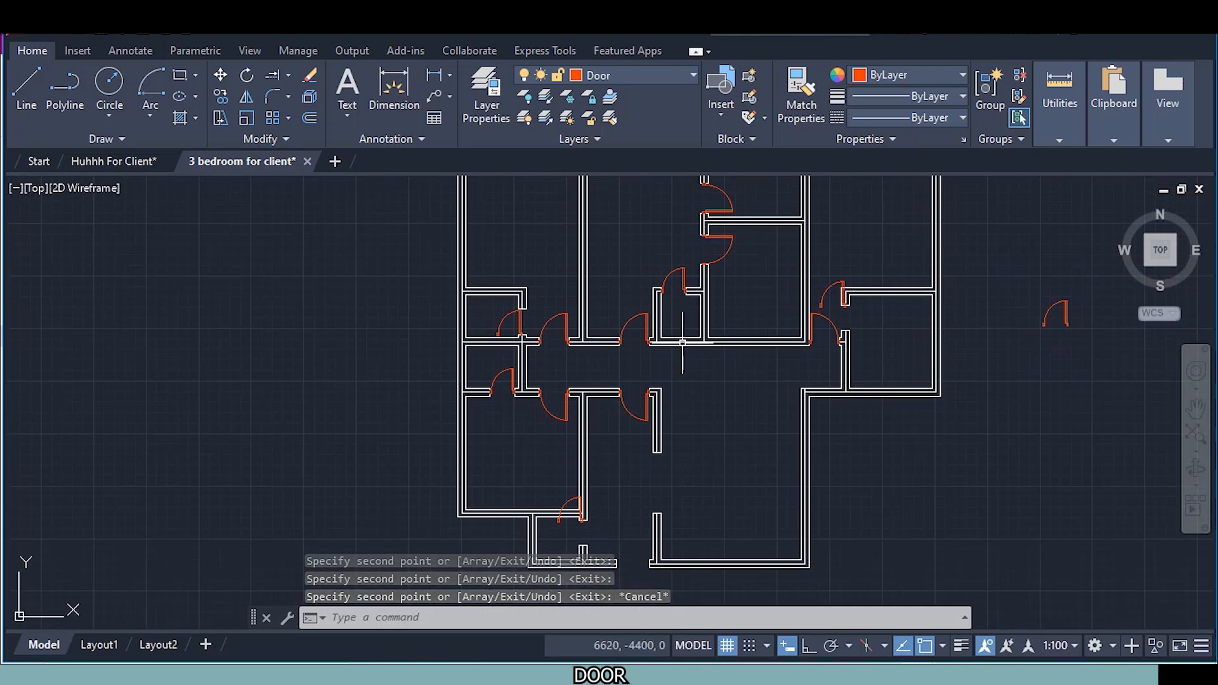
pyautogui.scroll(5, 577, 377)
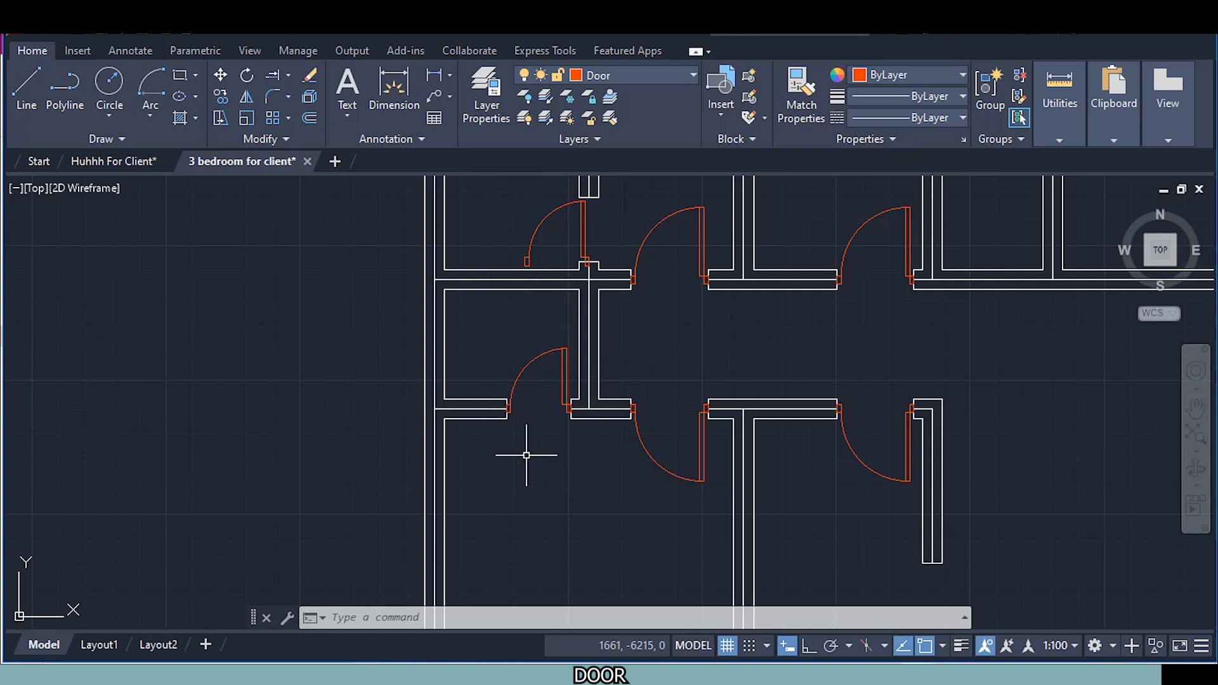
pyautogui.moveTo(577, 331); pyautogui.dragTo(515, 490, button='middle')
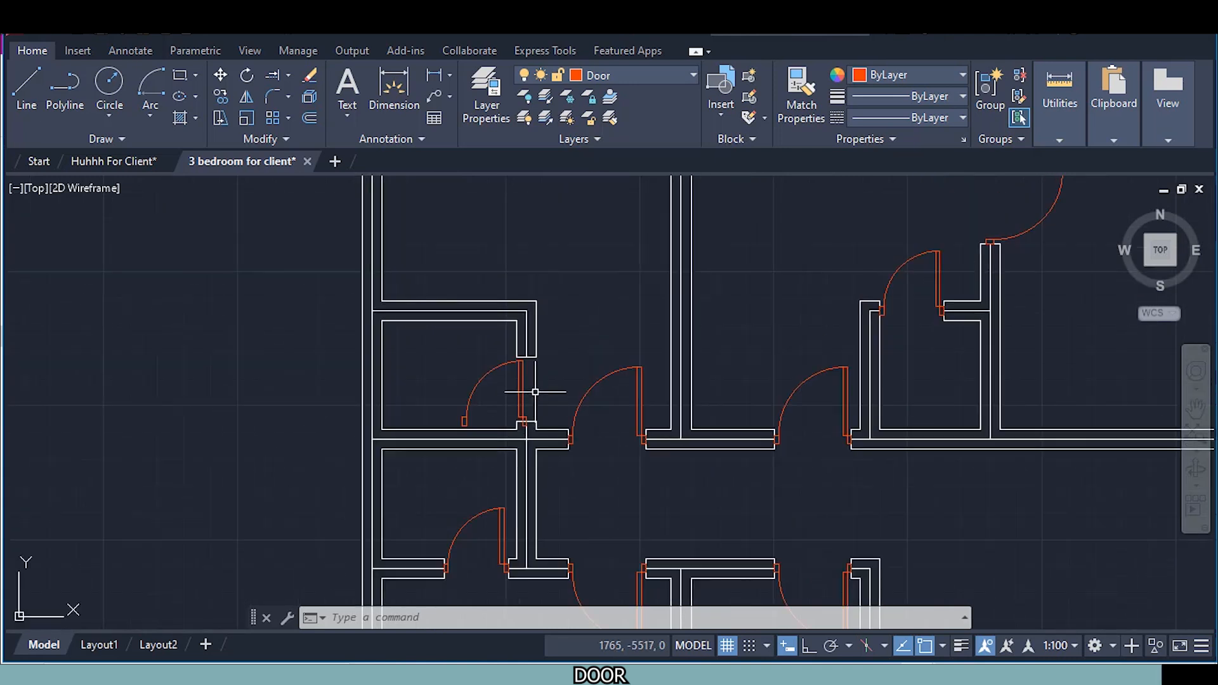
pyautogui.scroll(2, 535, 392)
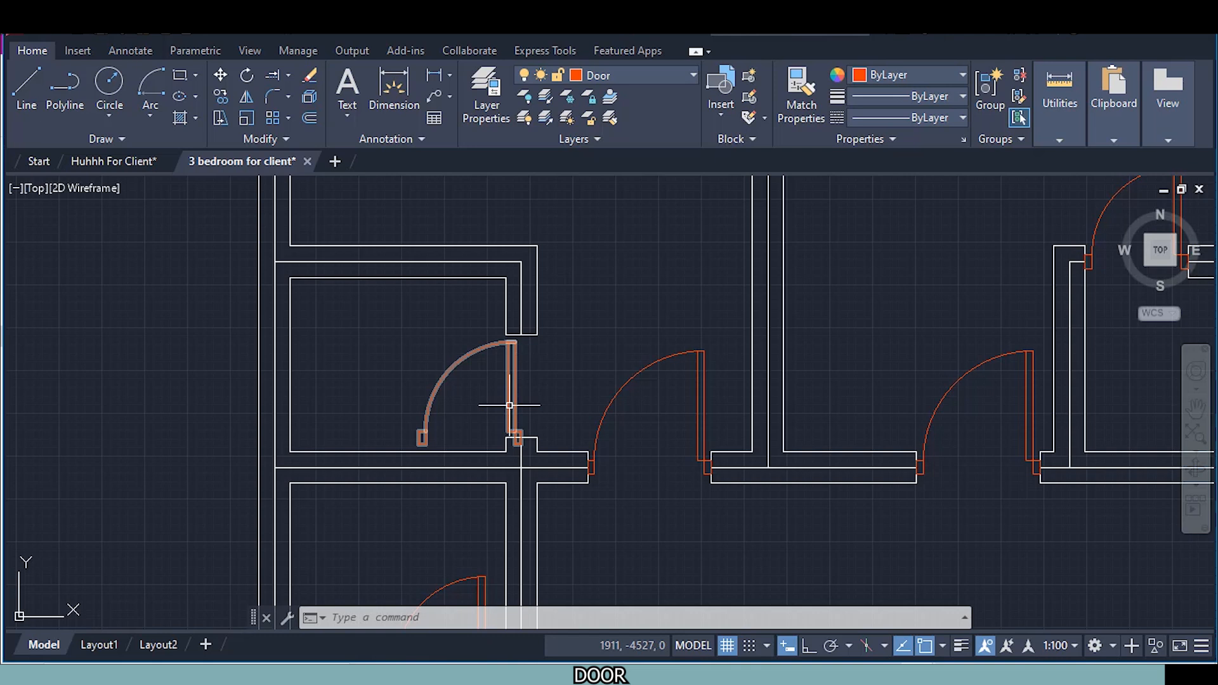
pyautogui.scroll(4, 474, 446)
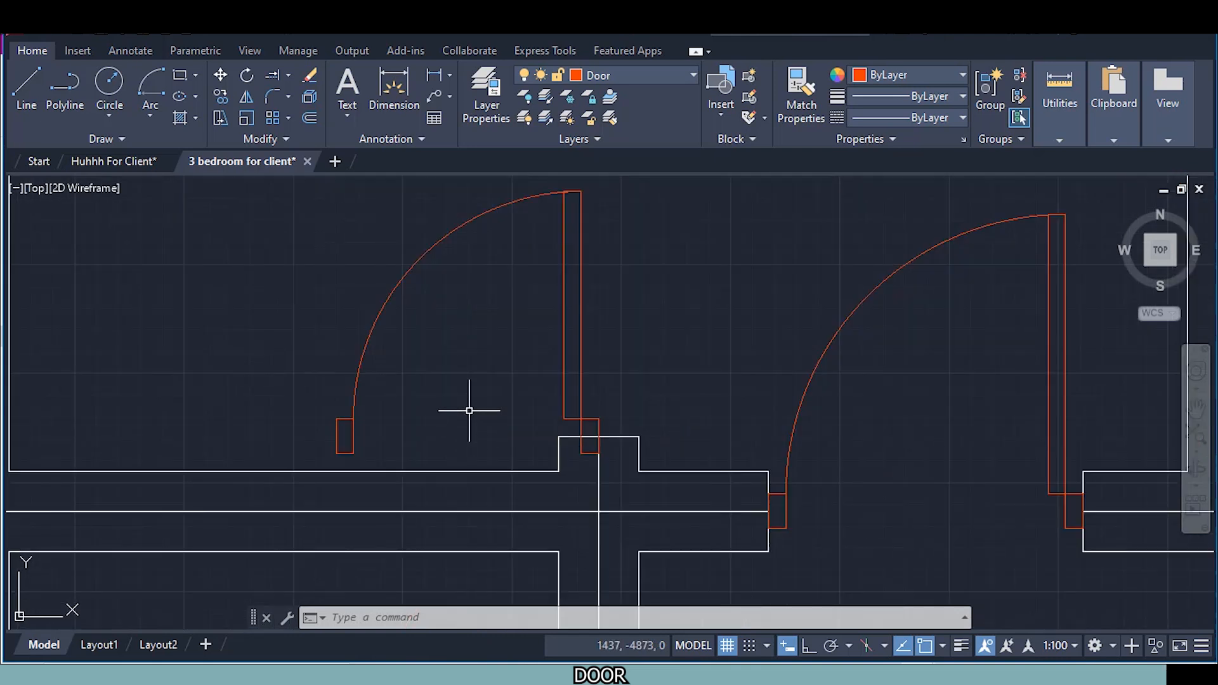
pyautogui.scroll(-2, 470, 410)
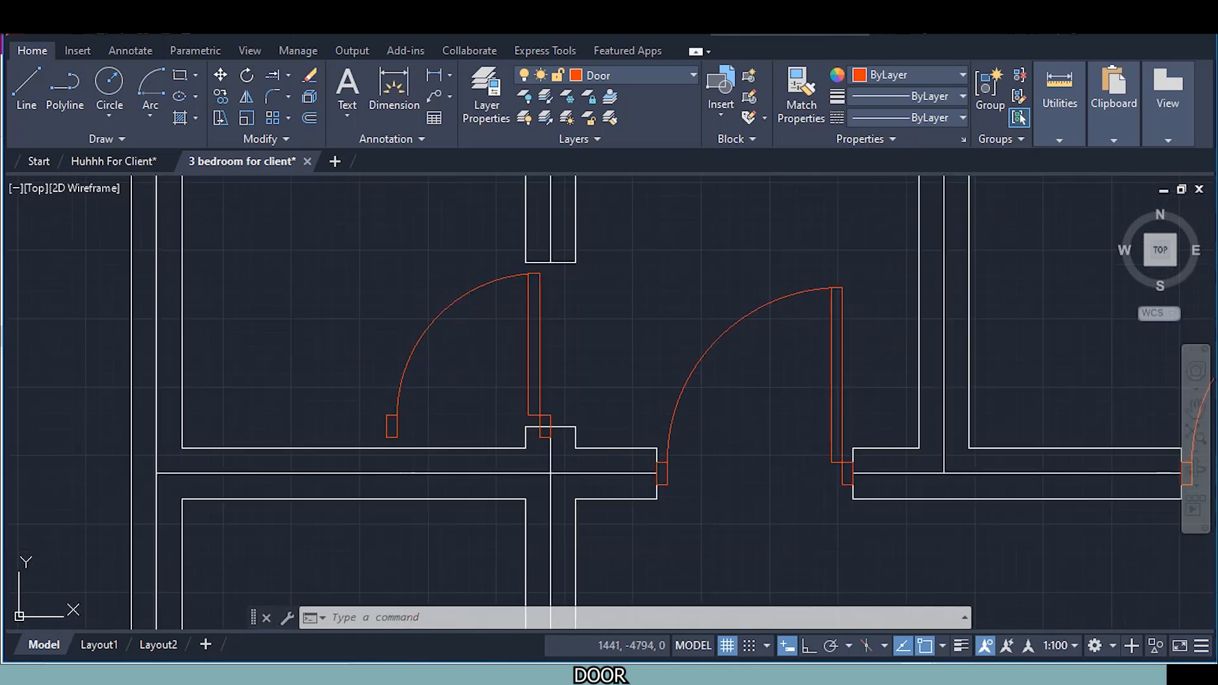
pyautogui.write('ro')
pyautogui.press('Return')
pyautogui.click(533, 309)
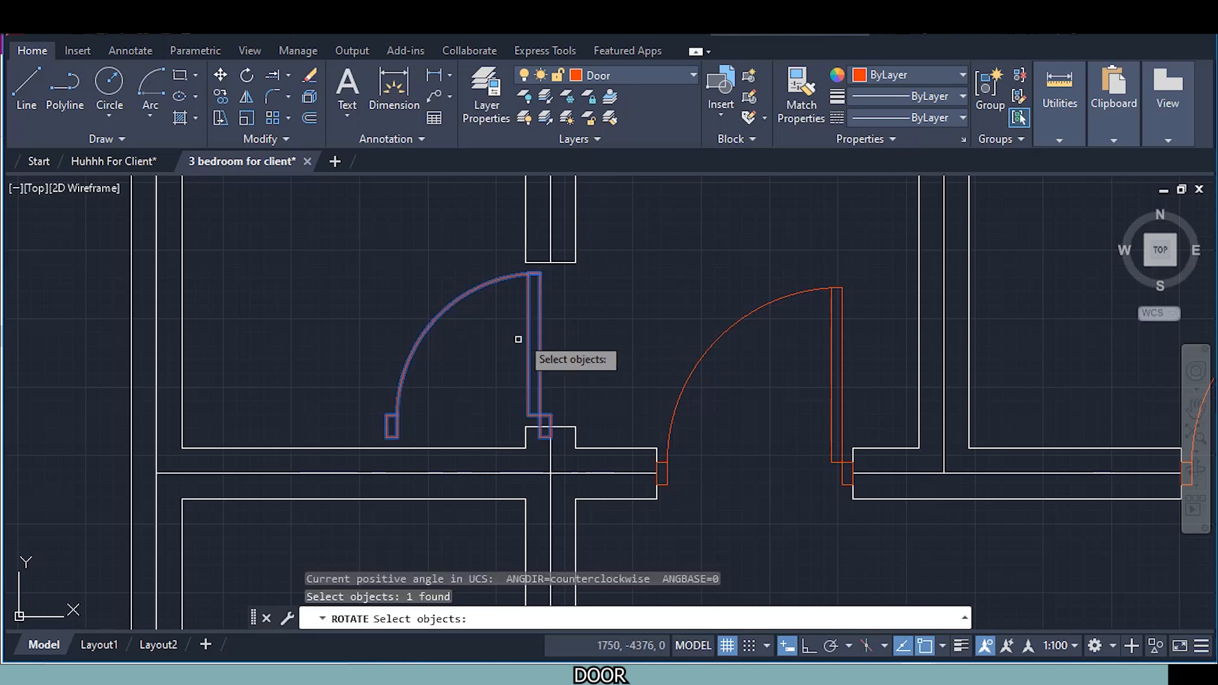
pyautogui.press('Return')
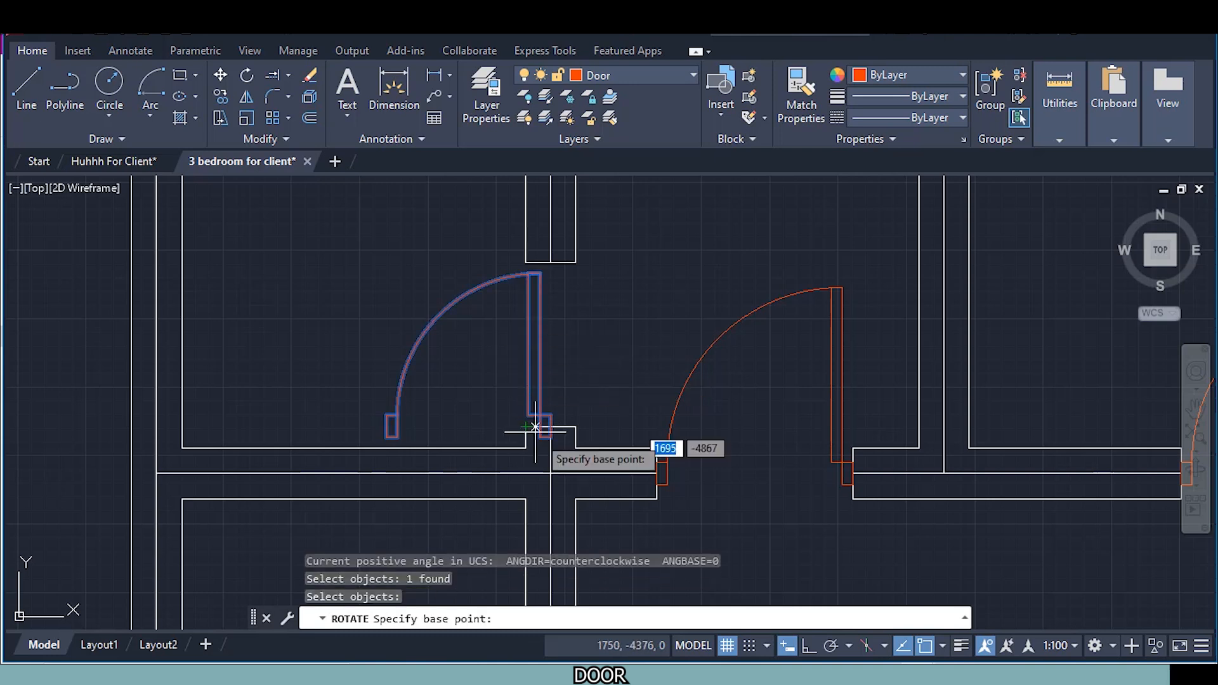
pyautogui.click(549, 427)
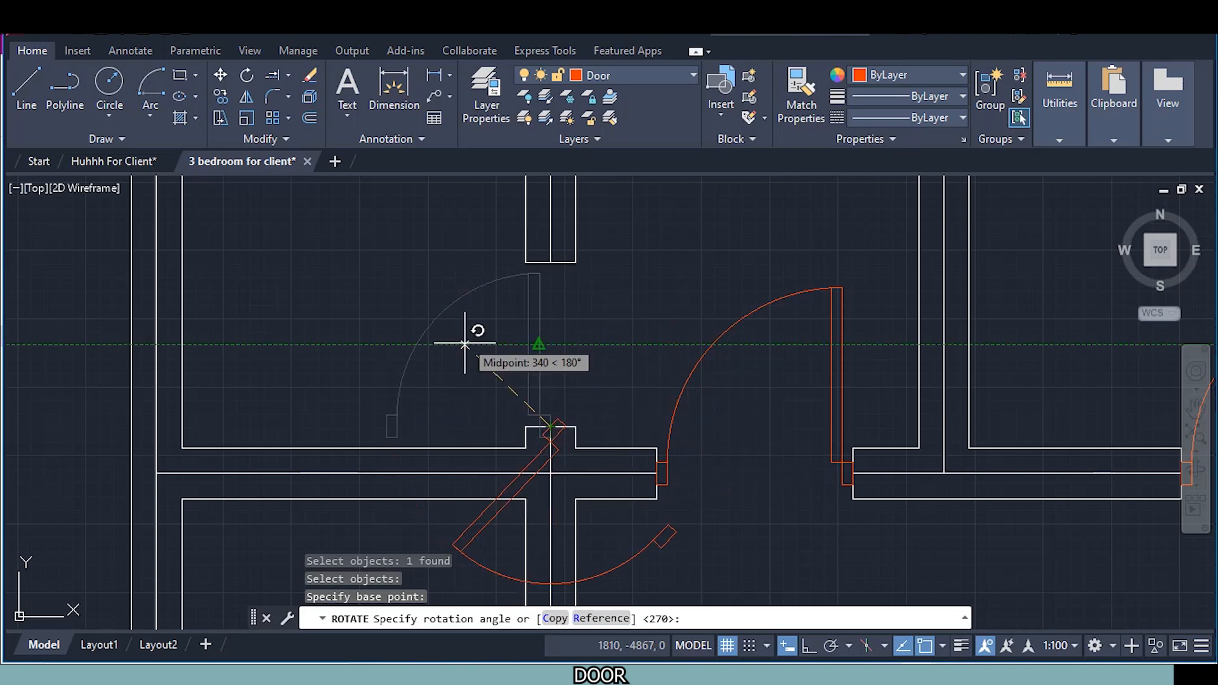
pyautogui.press('Escape')
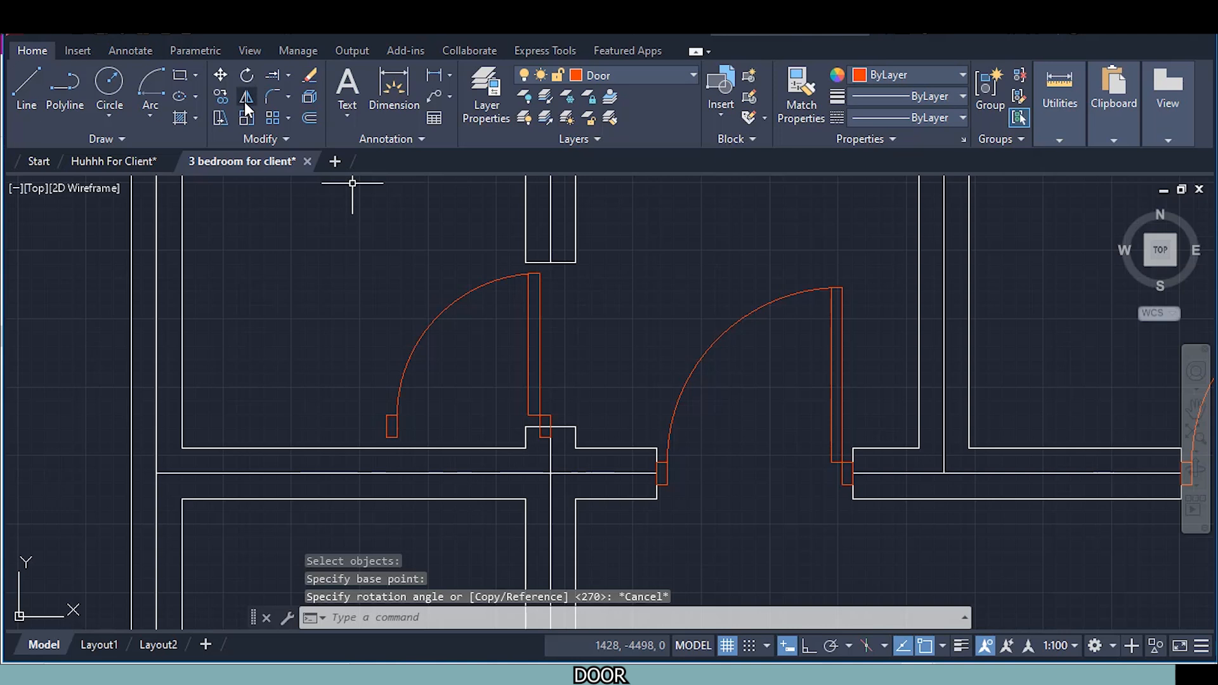
# Mirror the door in the small west room's east opening across a 135° polar line through the lower wall stub's midpoint, erasing the source
pyautogui.write('mi')
pyautogui.press('Return')
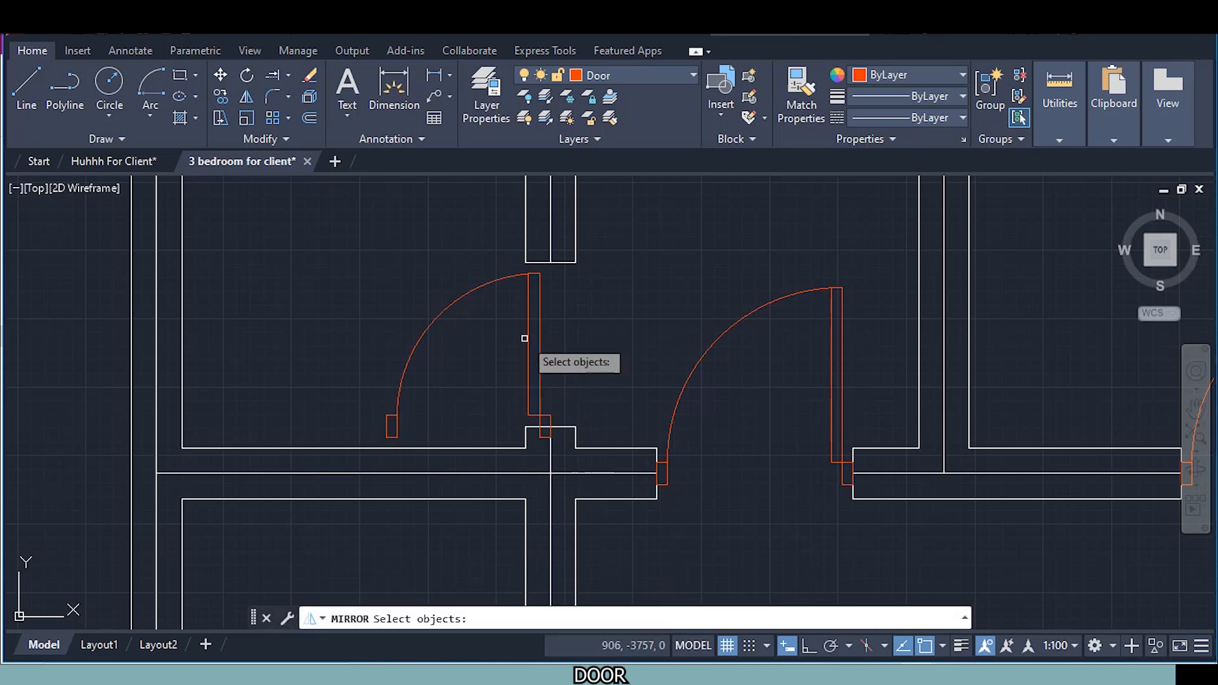
pyautogui.click(529, 336)
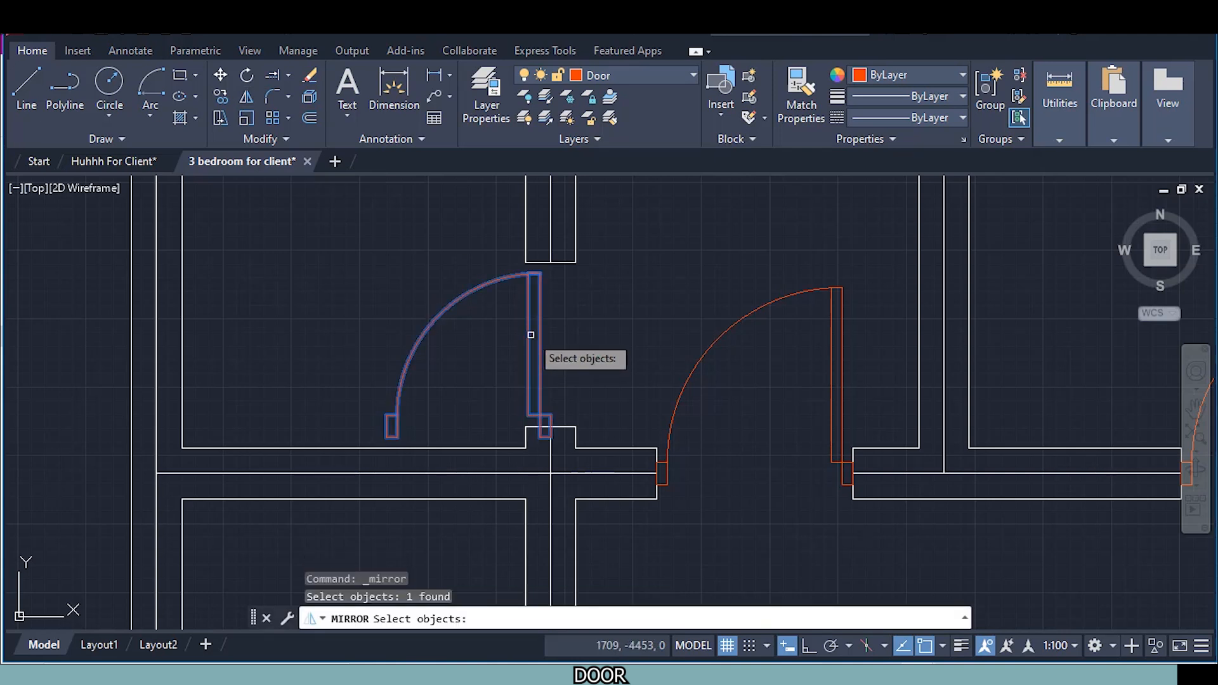
pyautogui.press('Return')
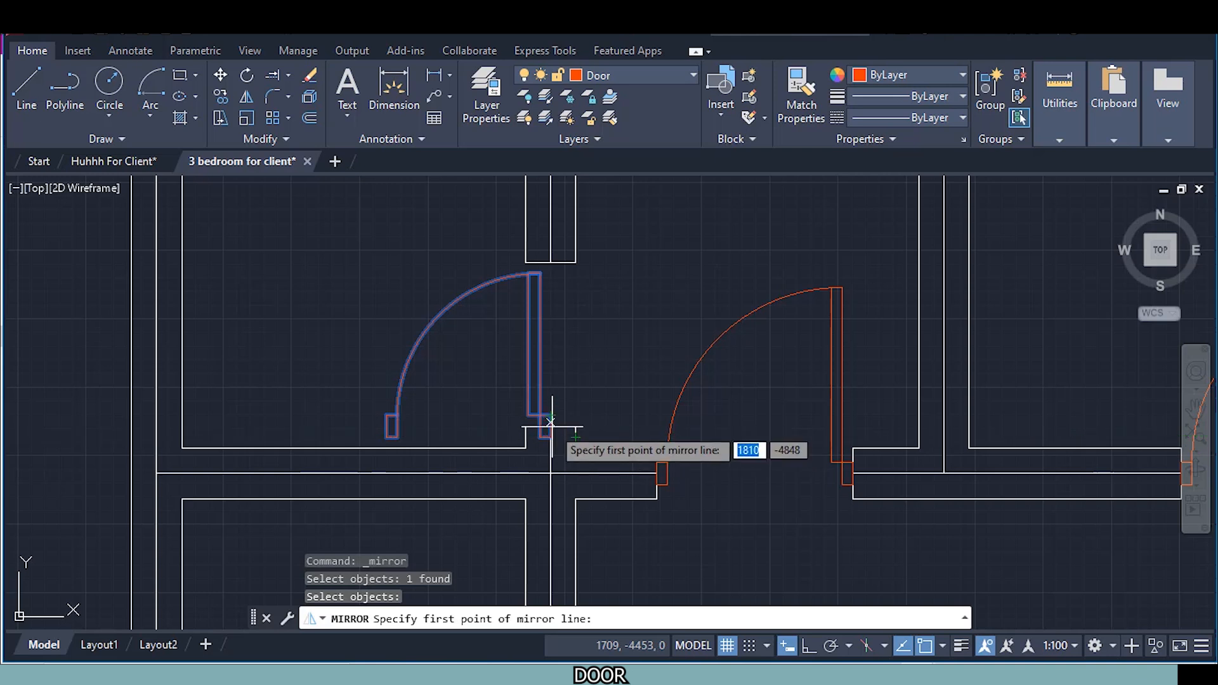
pyautogui.click(550, 423)
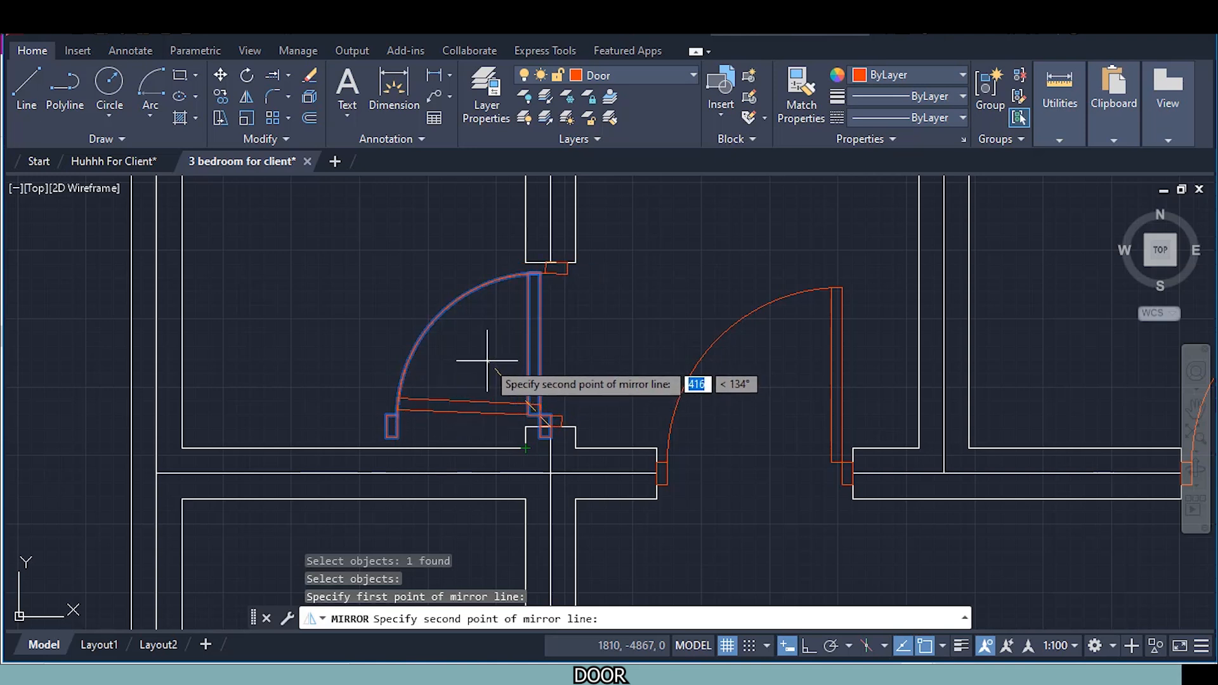
pyautogui.click(828, 646)
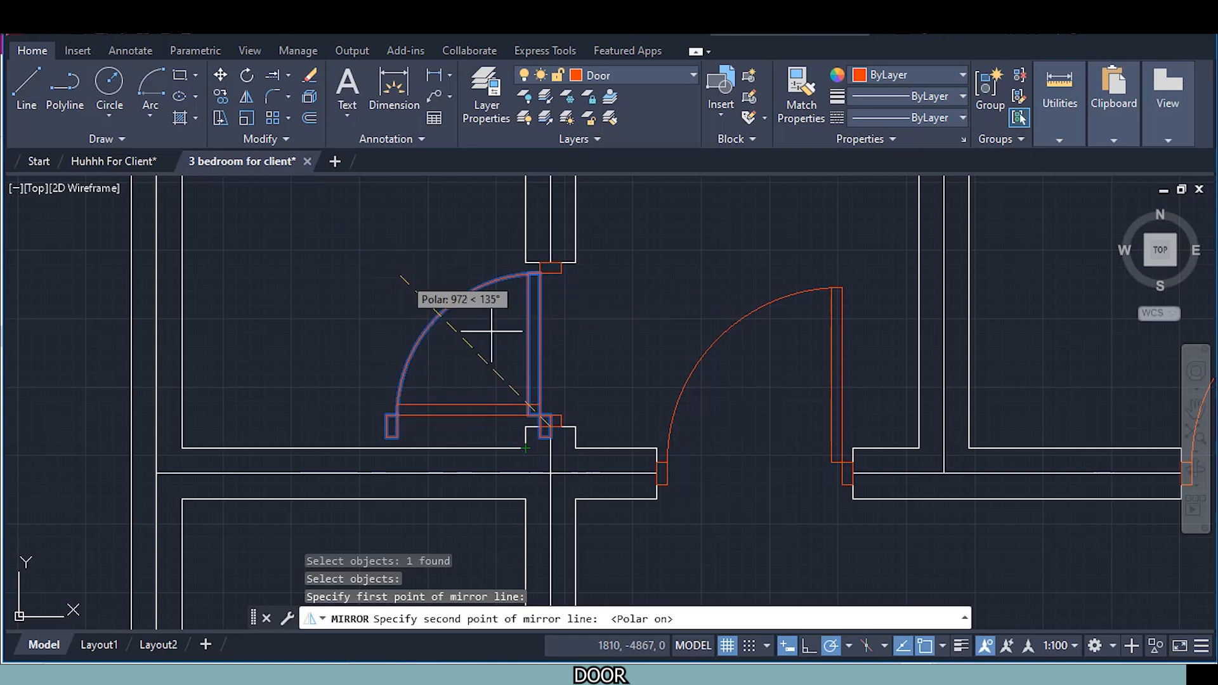
pyautogui.click(685, 566)
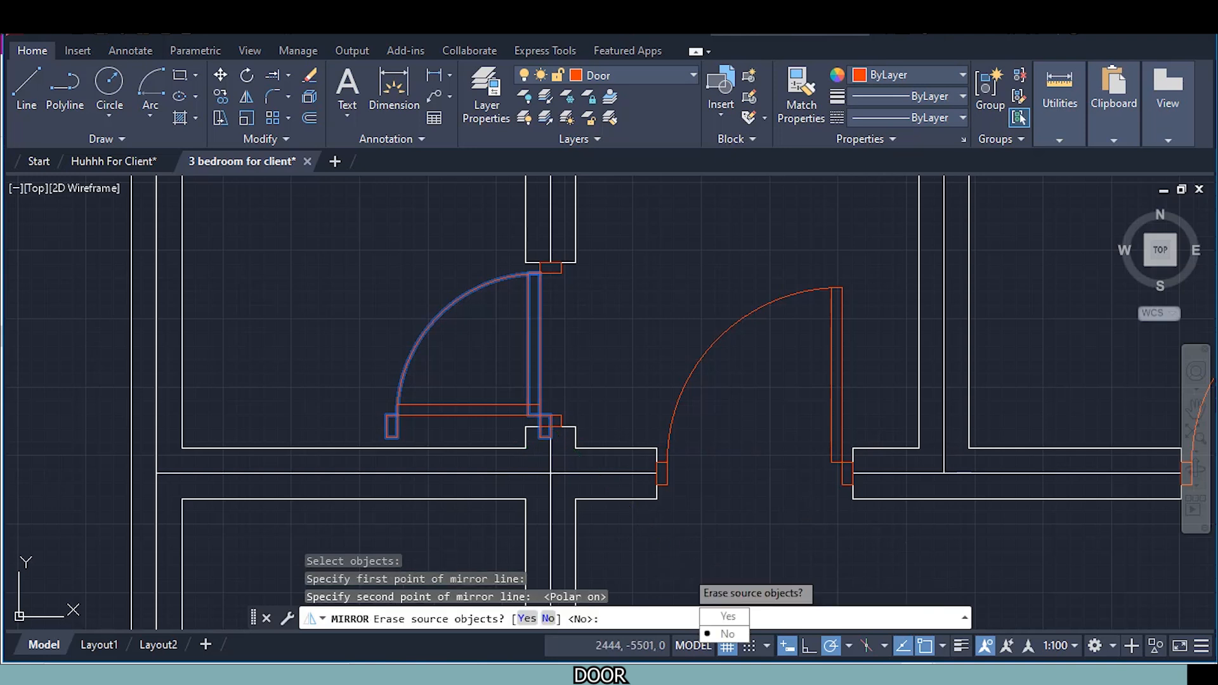
pyautogui.click(724, 617)
# Examine the store room door's hinge side and swing in the Huhhh For Client drawing and return to the 3 bedroom for client drawing
pyautogui.scroll(-5, 563, 358)
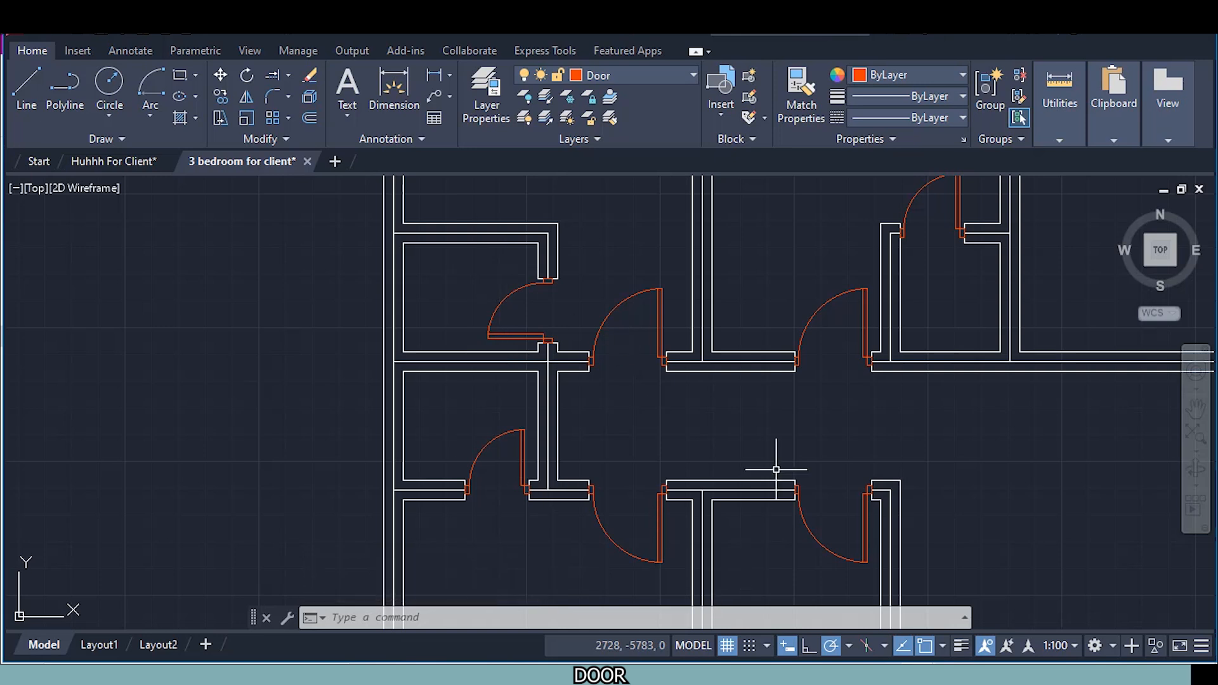
pyautogui.scroll(-2, 775, 469)
pyautogui.moveTo(735, 459)
pyautogui.mouseDown(button='middle')
pyautogui.moveTo(511, 332)
pyautogui.moveTo(468, 443)
pyautogui.mouseUp(button='middle')
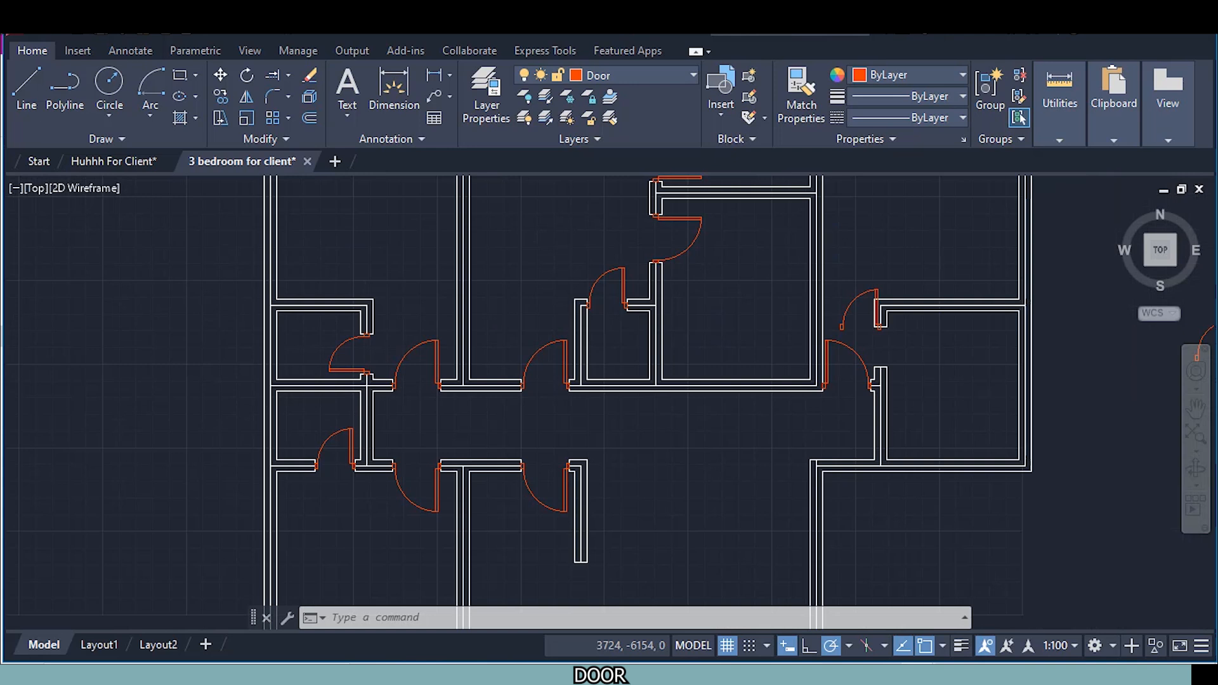
pyautogui.moveTo(634, 281); pyautogui.dragTo(603, 345, button='middle')
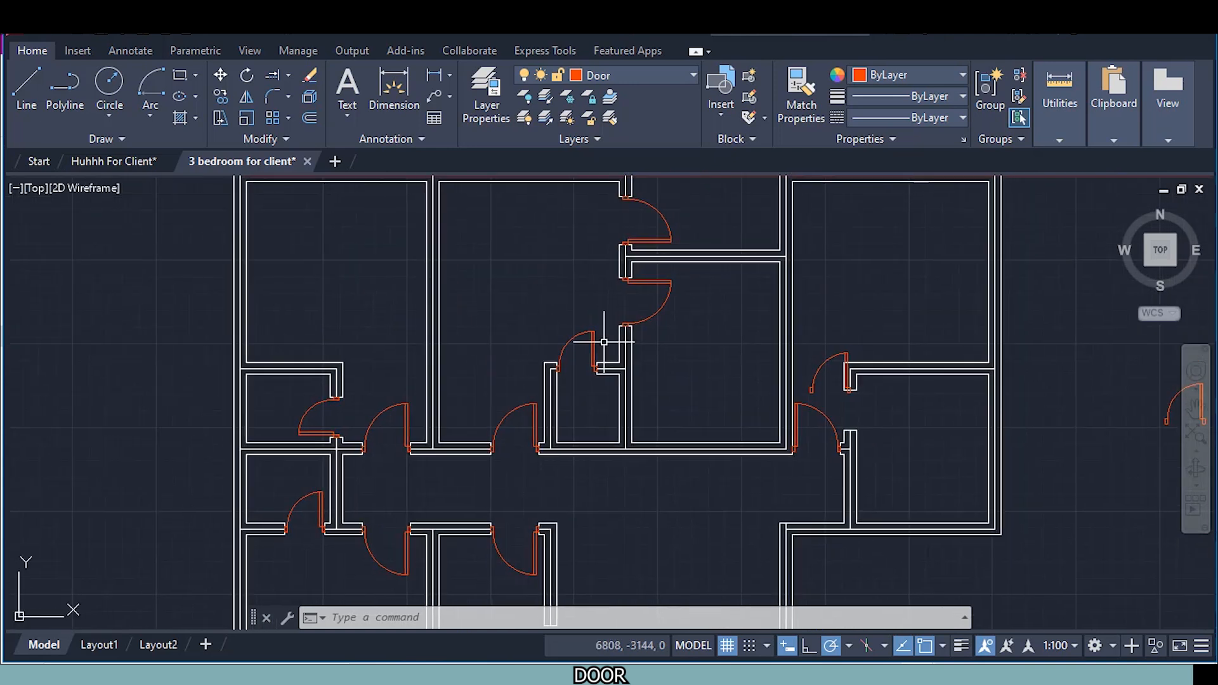
pyautogui.scroll(3, 577, 340)
pyautogui.scroll(2, 577, 384)
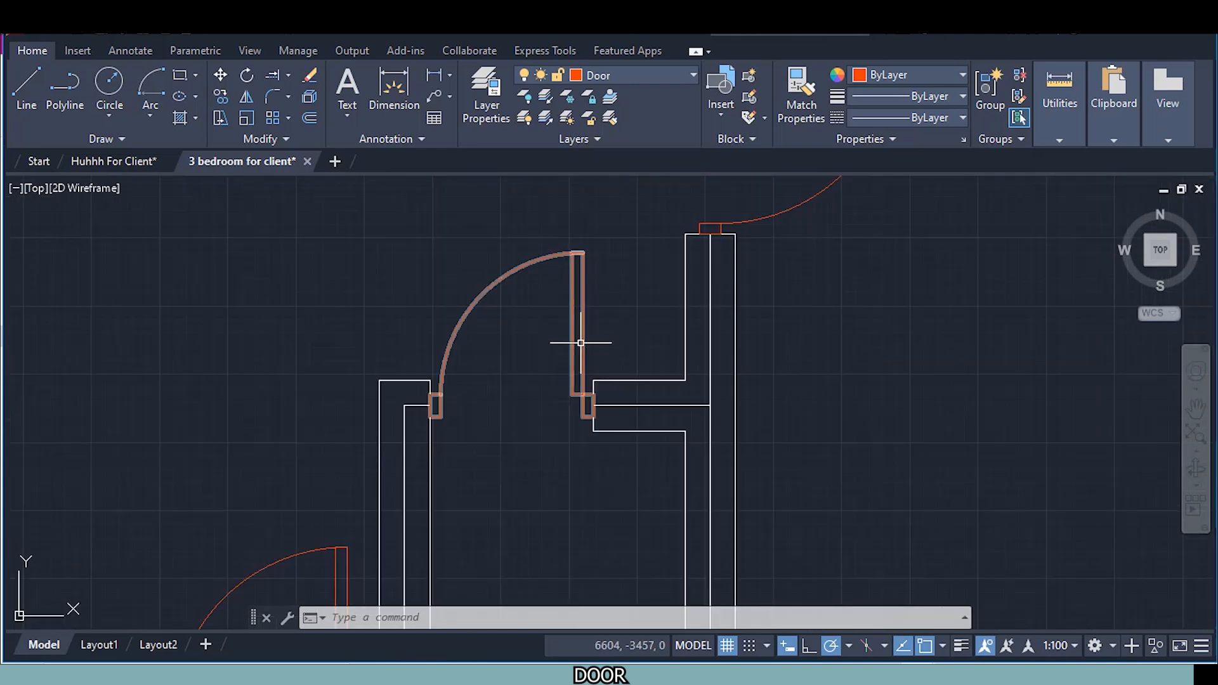
pyautogui.moveTo(559, 406); pyautogui.dragTo(551, 388, button='middle')
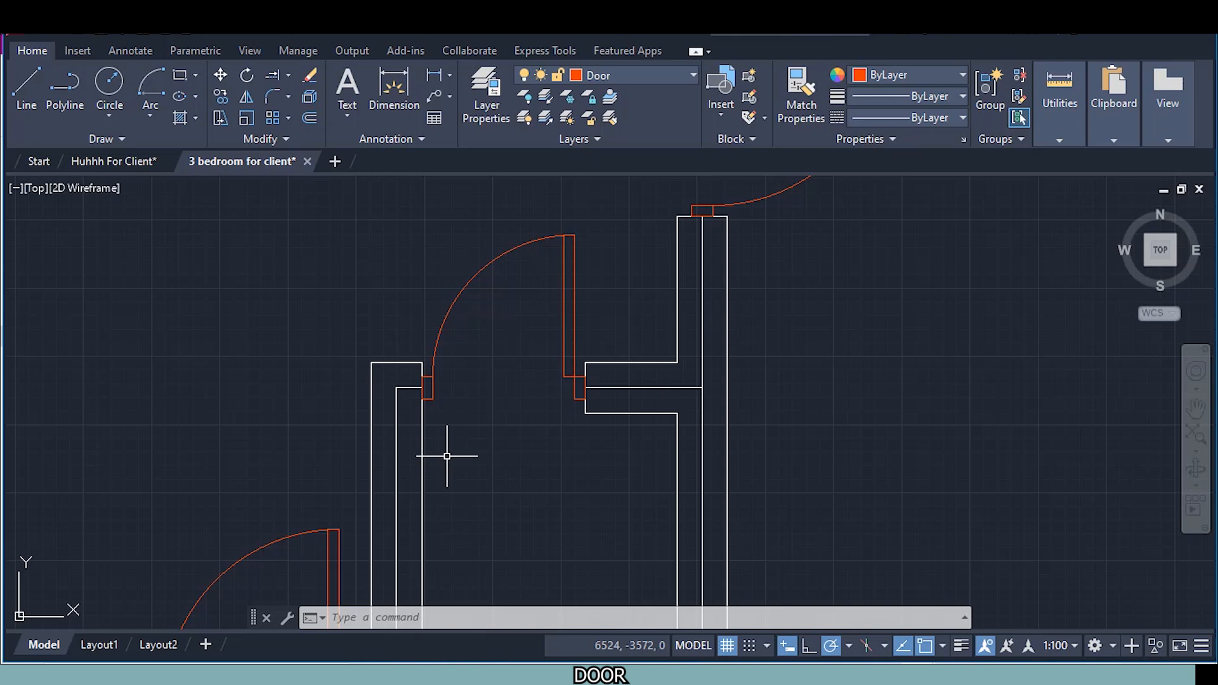
pyautogui.click(146, 162)
pyautogui.moveTo(632, 492); pyautogui.dragTo(662, 267, button='middle')
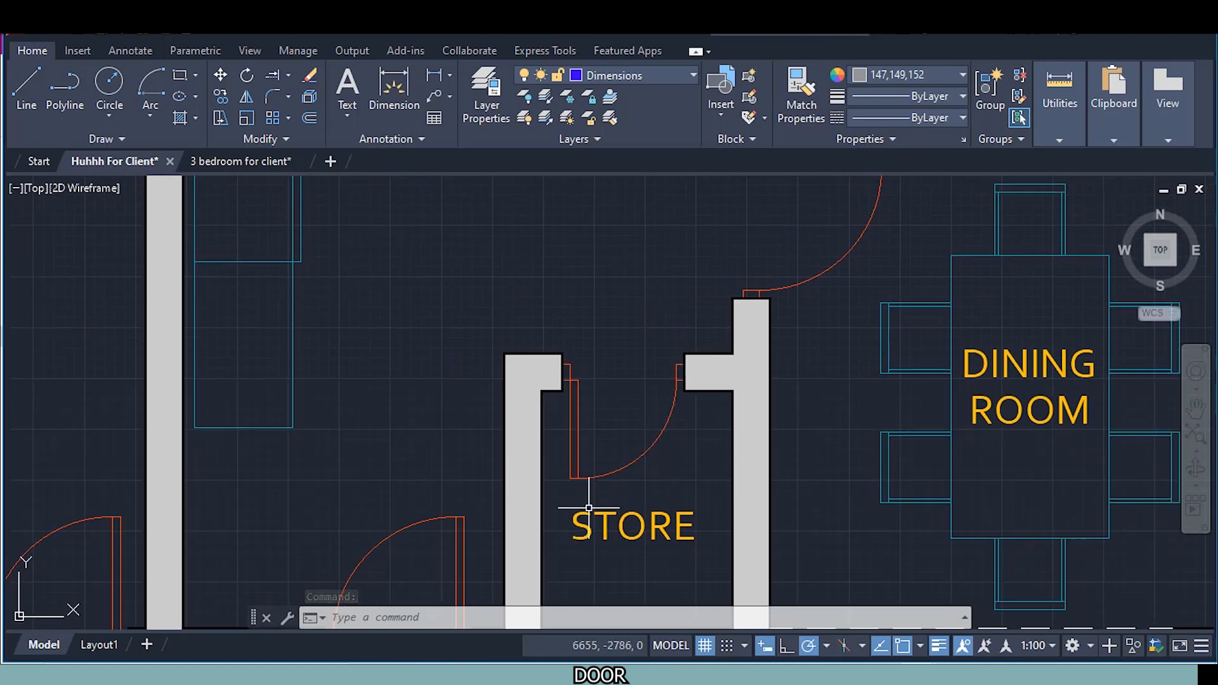
pyautogui.click(246, 159)
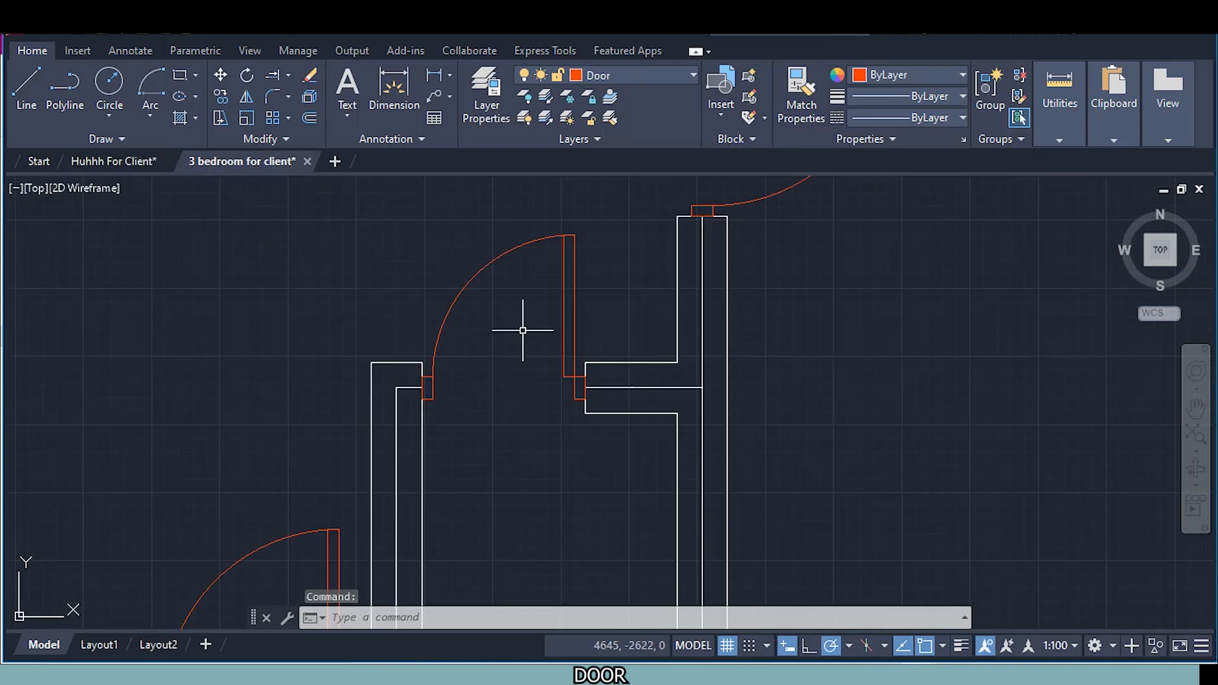
# Rotate the small central room's north door 180° about the midpoint of the east wall end
pyautogui.click(562, 280)
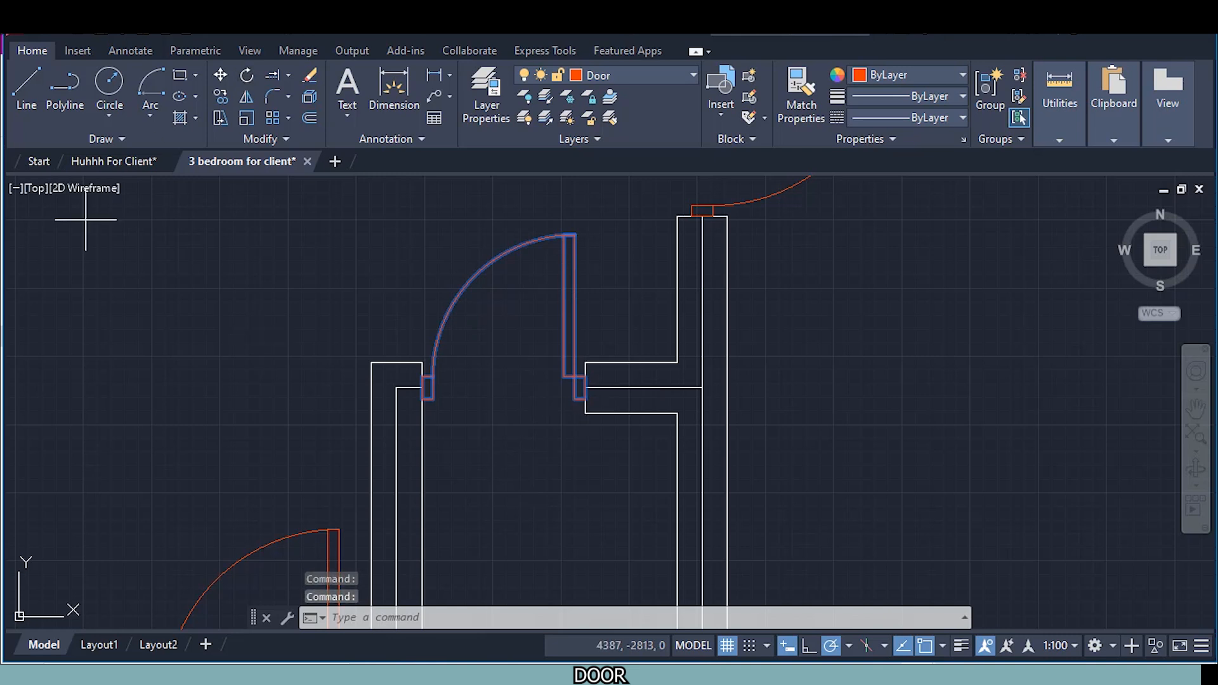
pyautogui.write('ro')
pyautogui.press('Return')
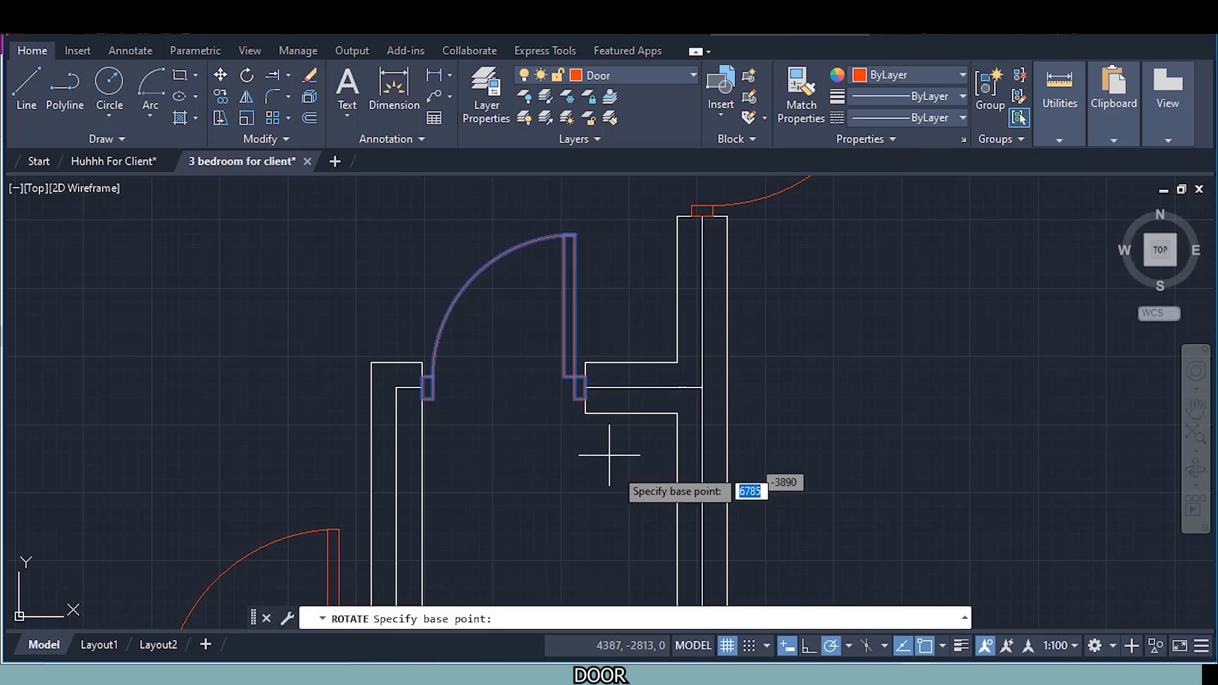
pyautogui.click(584, 385)
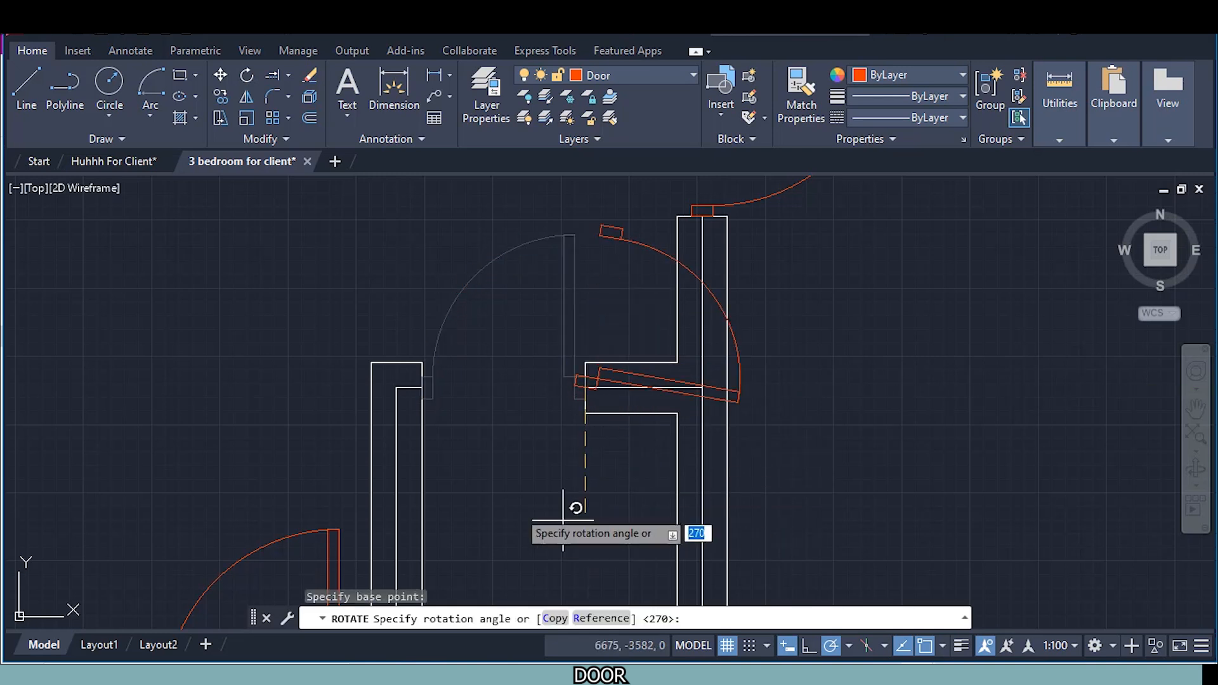
pyautogui.click(481, 387)
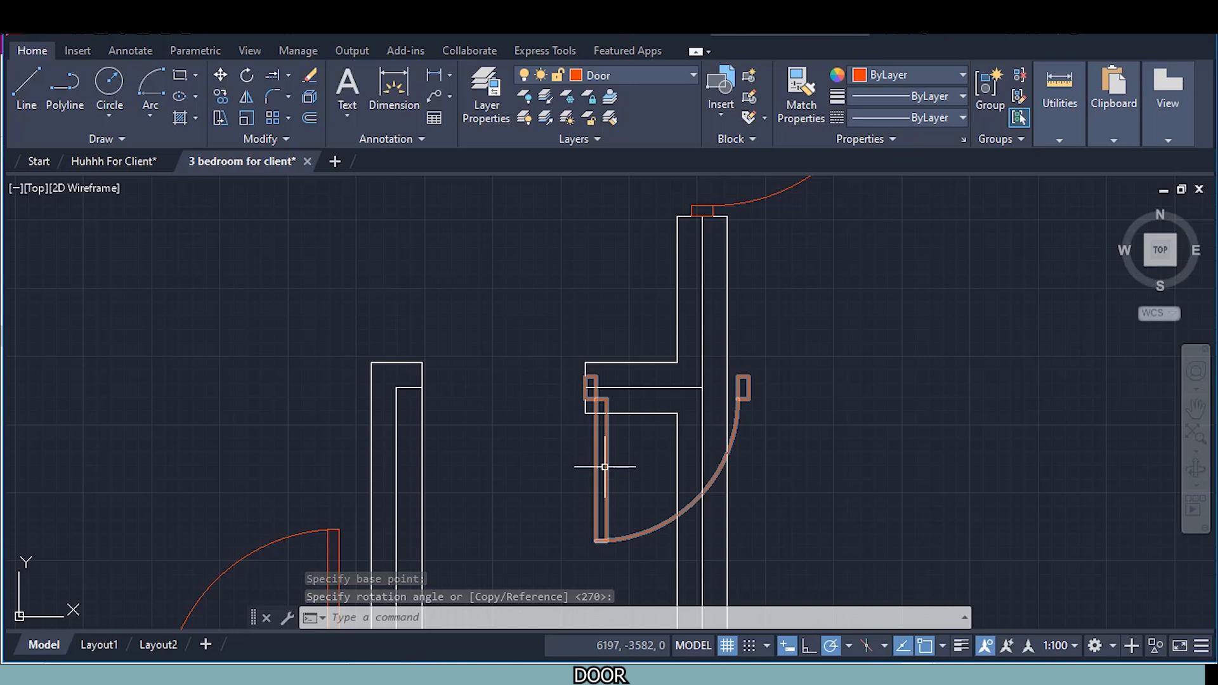
# Move the rotated door from the midpoint of the east wall end to the midpoint of the opening's west wall end
pyautogui.click(220, 74)
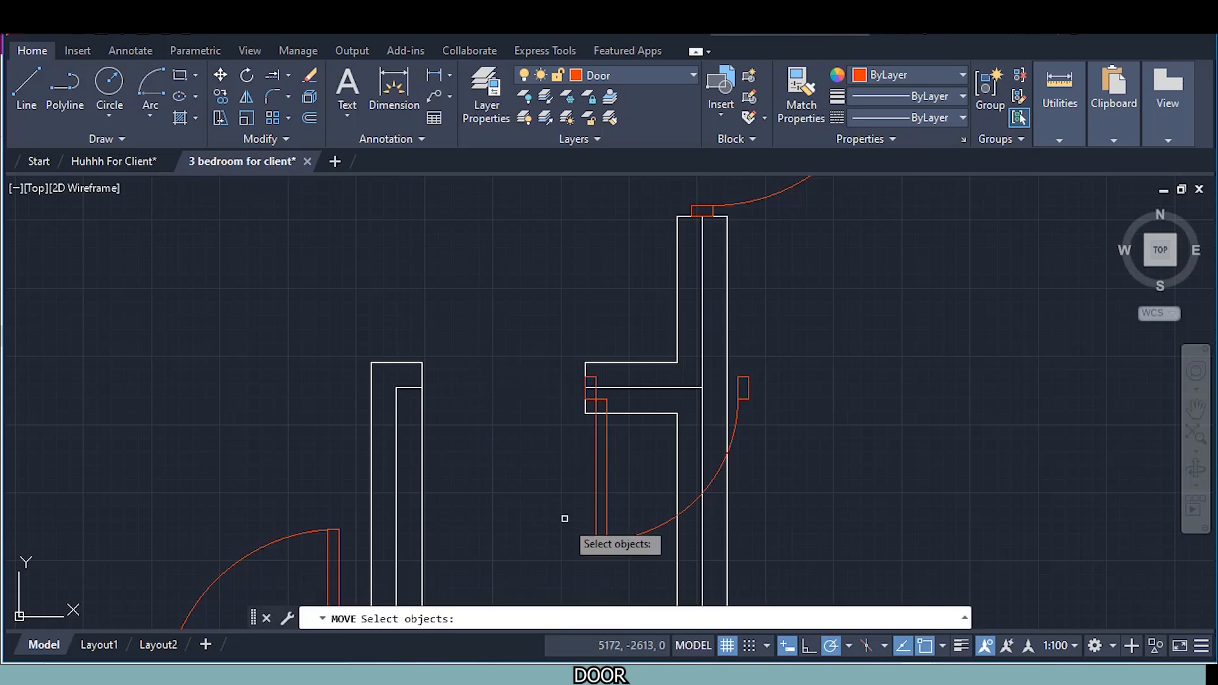
pyautogui.click(606, 499)
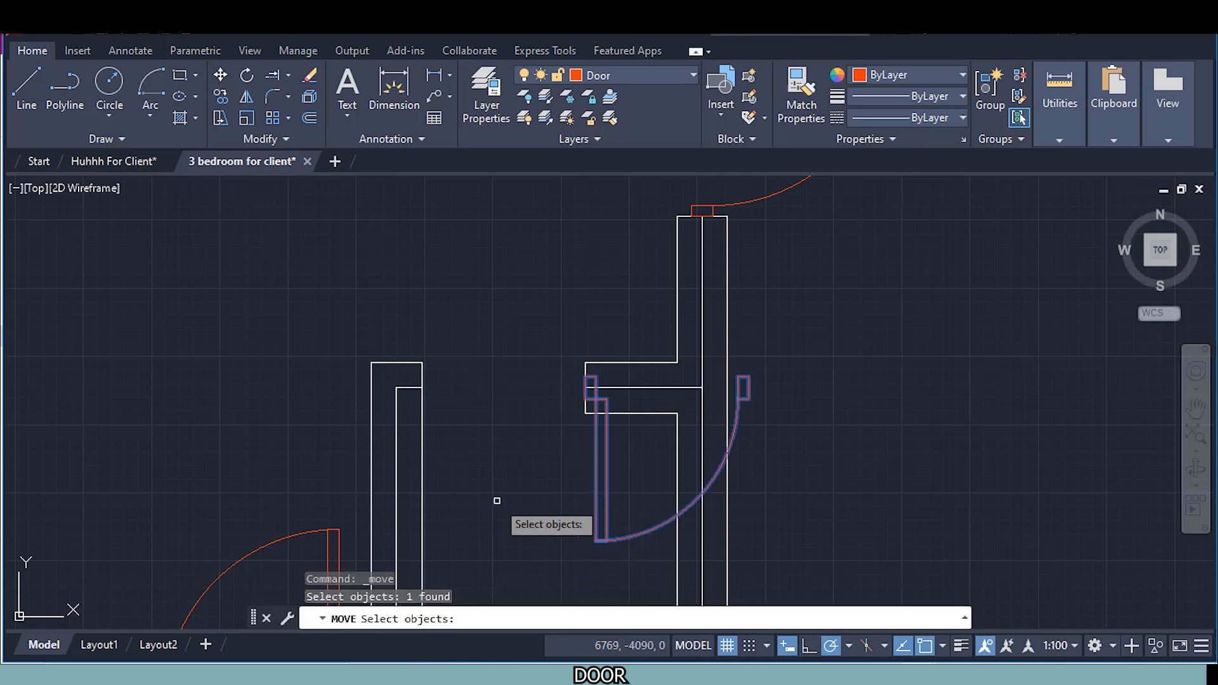
pyautogui.press('Return')
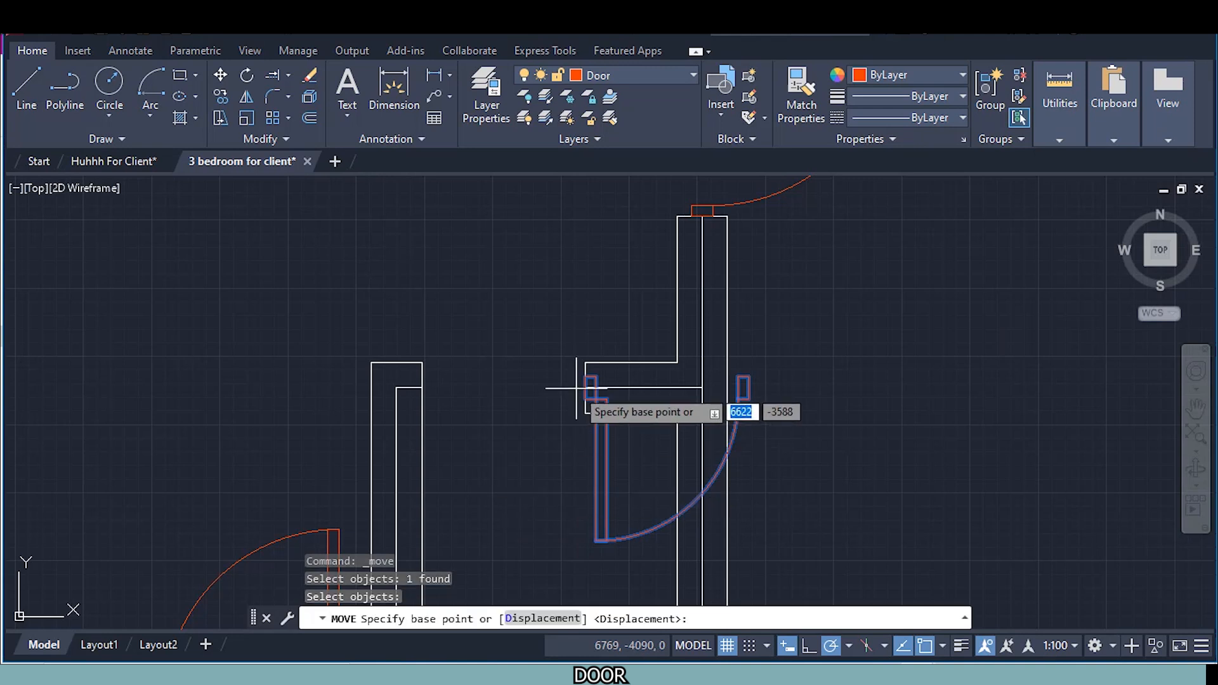
pyautogui.click(584, 387)
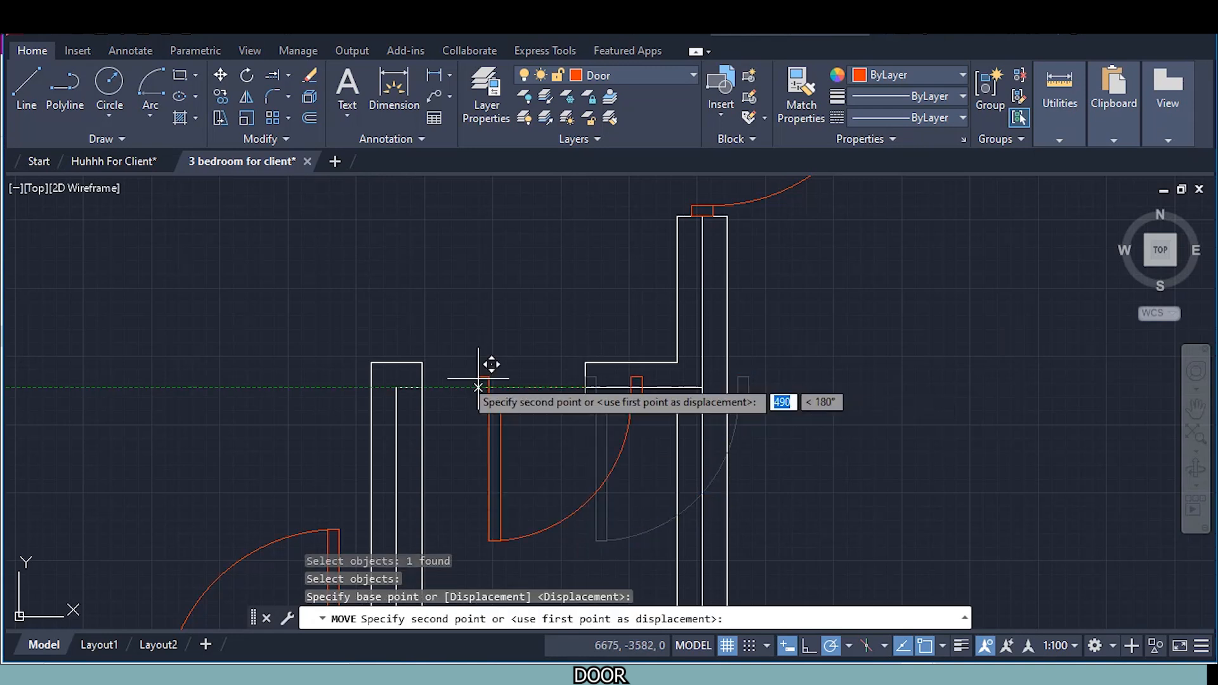
pyautogui.click(422, 384)
pyautogui.scroll(-3, 516, 436)
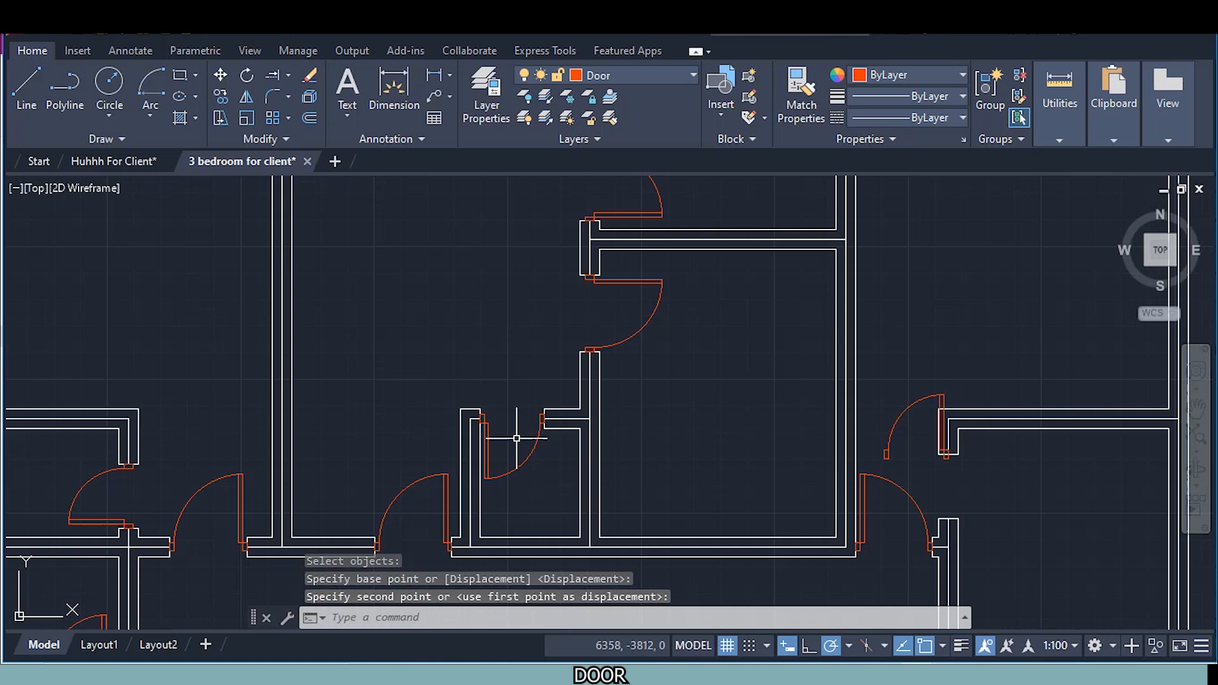
pyautogui.moveTo(688, 470); pyautogui.dragTo(598, 362, button='middle')
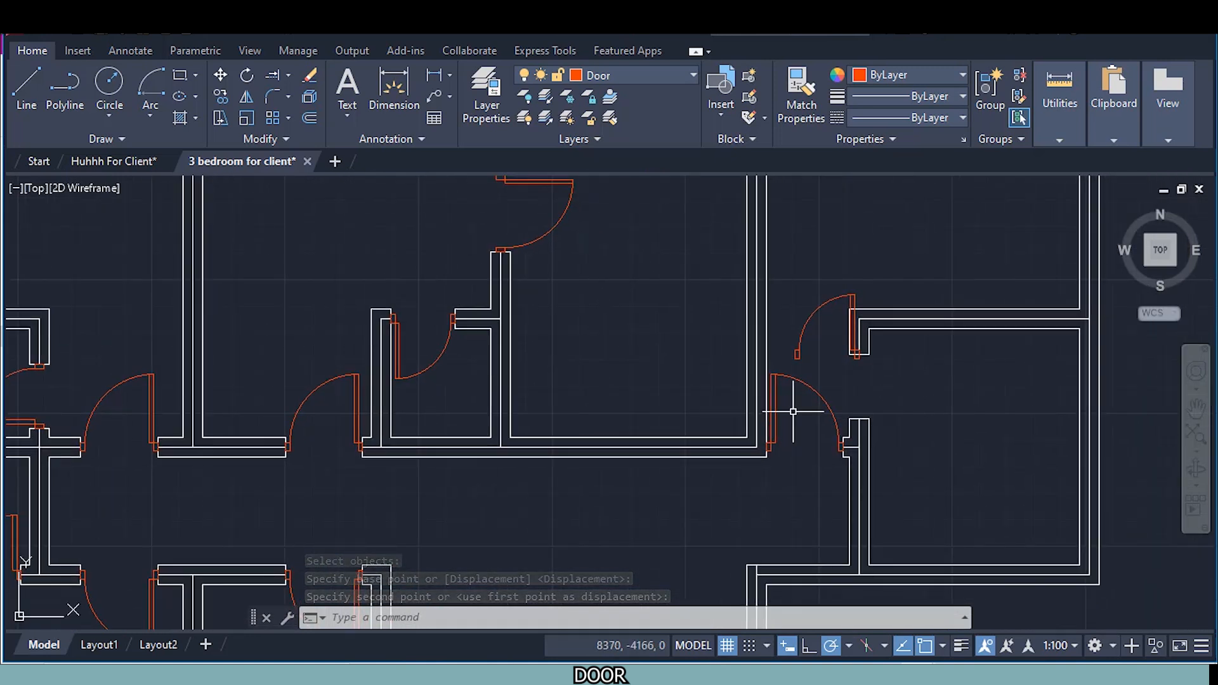
pyautogui.moveTo(805, 422); pyautogui.dragTo(757, 481, button='middle')
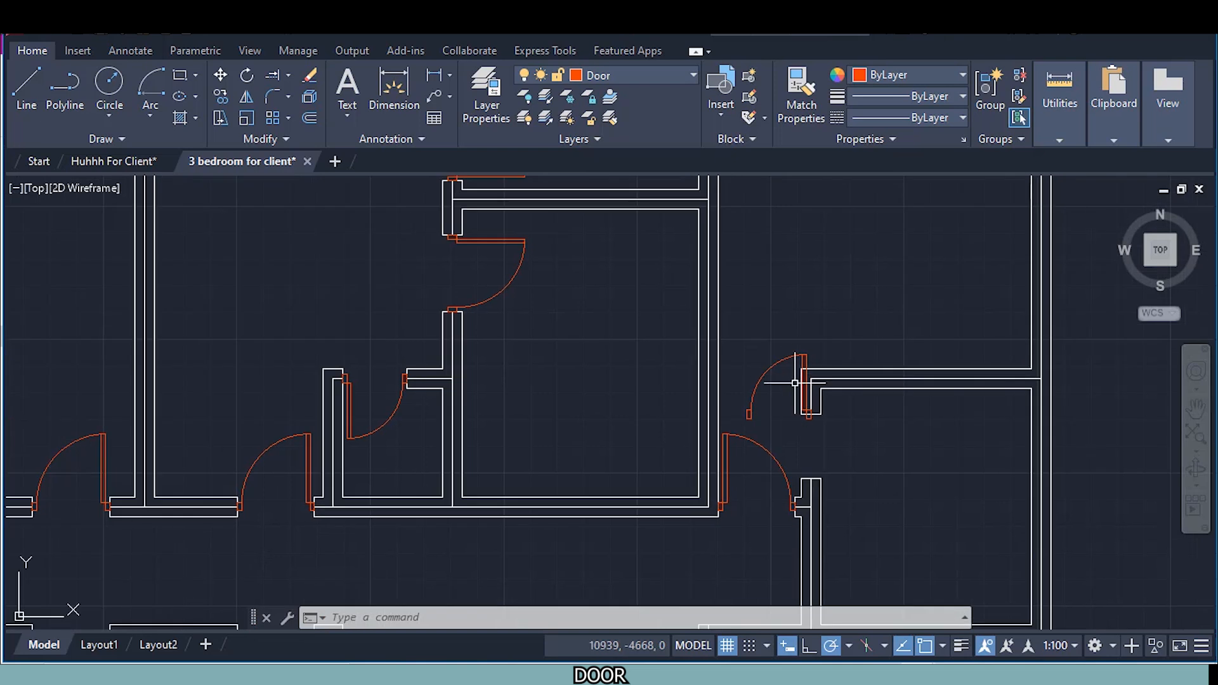
pyautogui.scroll(-4, 791, 420)
pyautogui.moveTo(792, 432); pyautogui.dragTo(739, 368, button='middle')
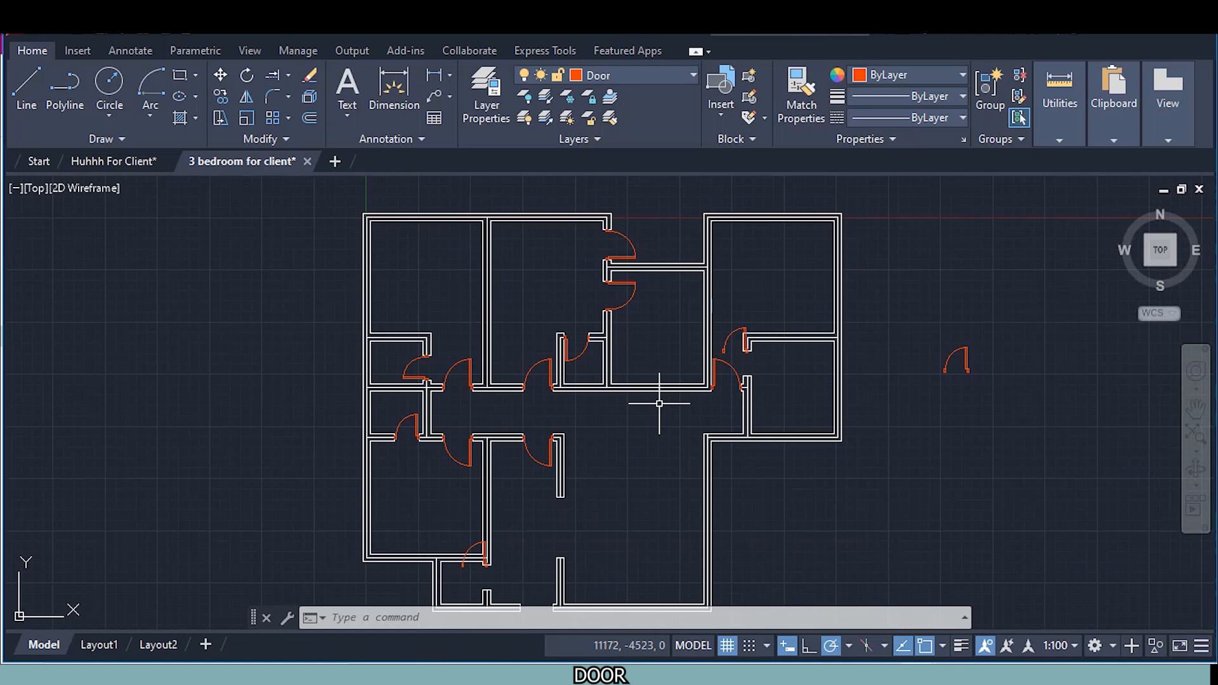
pyautogui.scroll(5, 758, 335)
pyautogui.scroll(4, 734, 356)
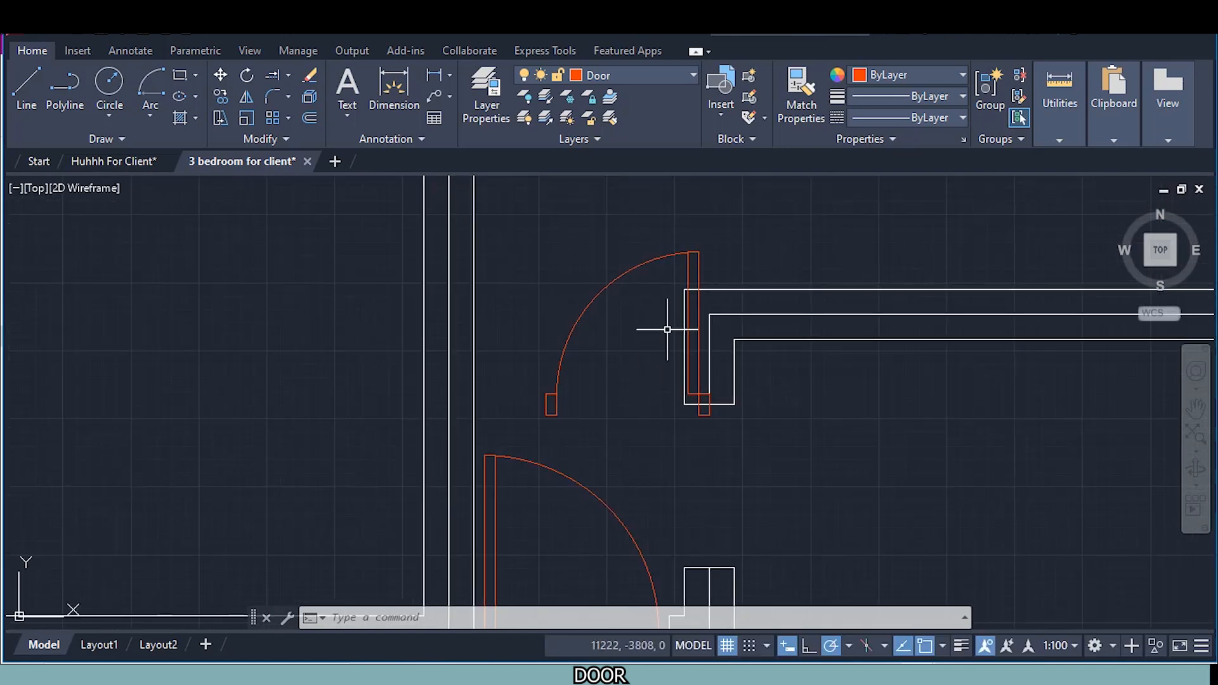
pyautogui.click(246, 77)
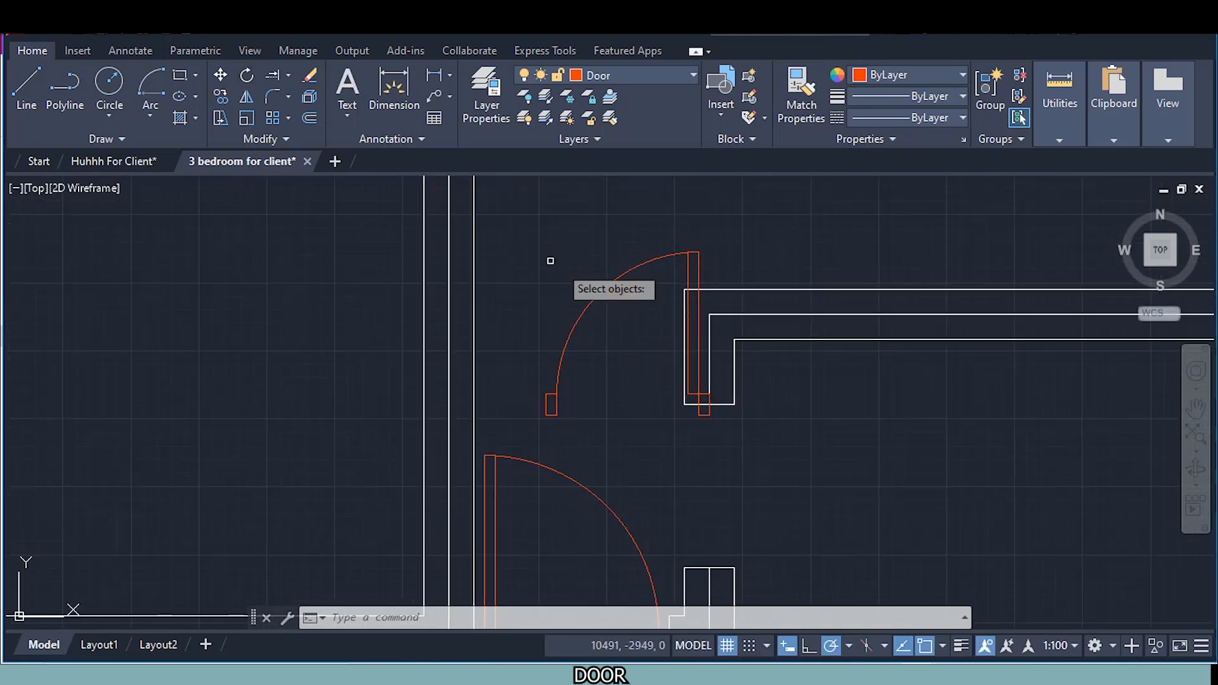
pyautogui.click(612, 283)
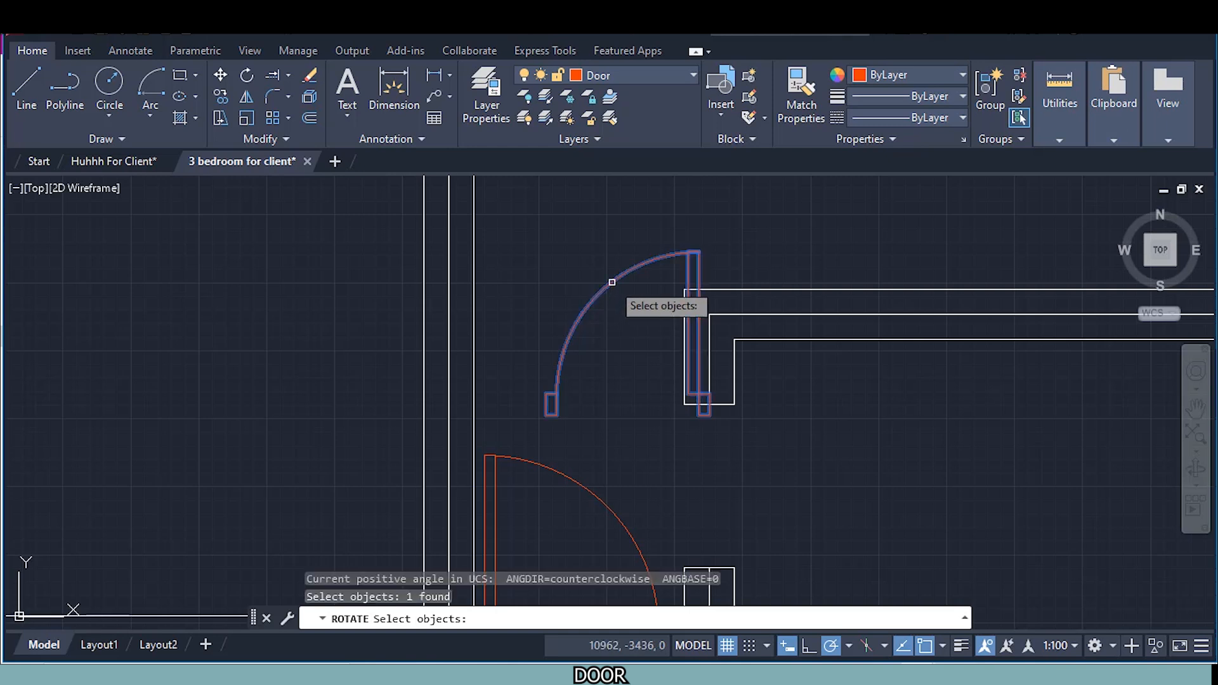
pyautogui.press('Return')
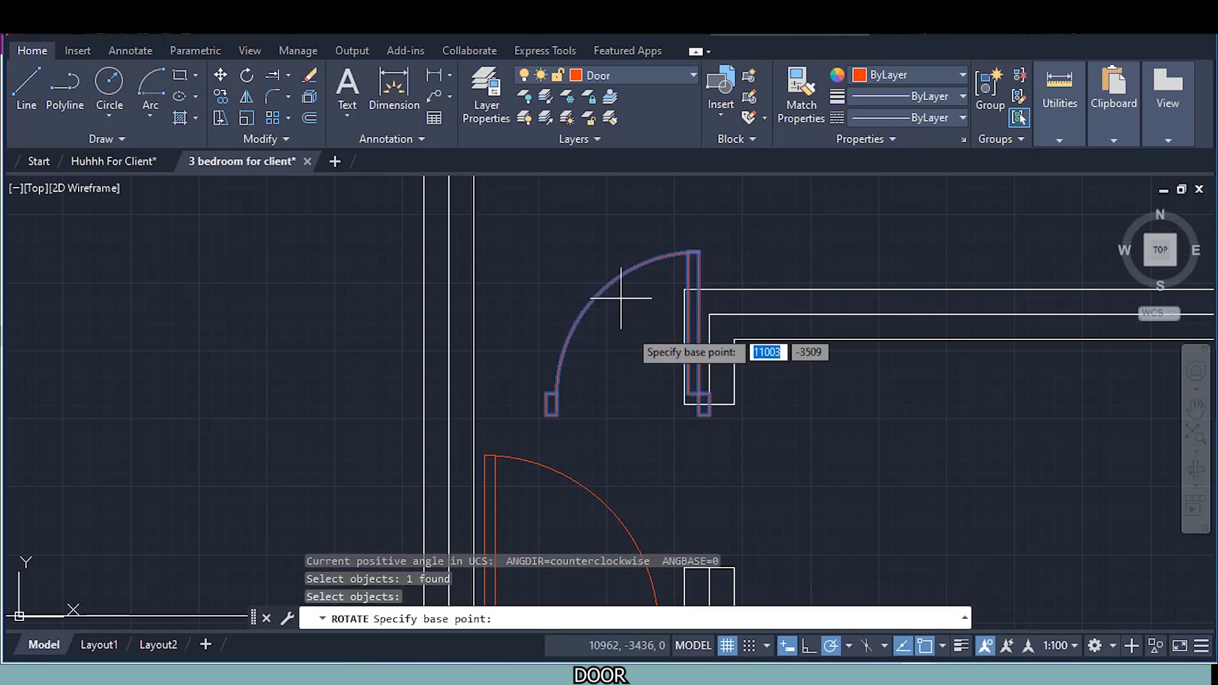
pyautogui.click(709, 403)
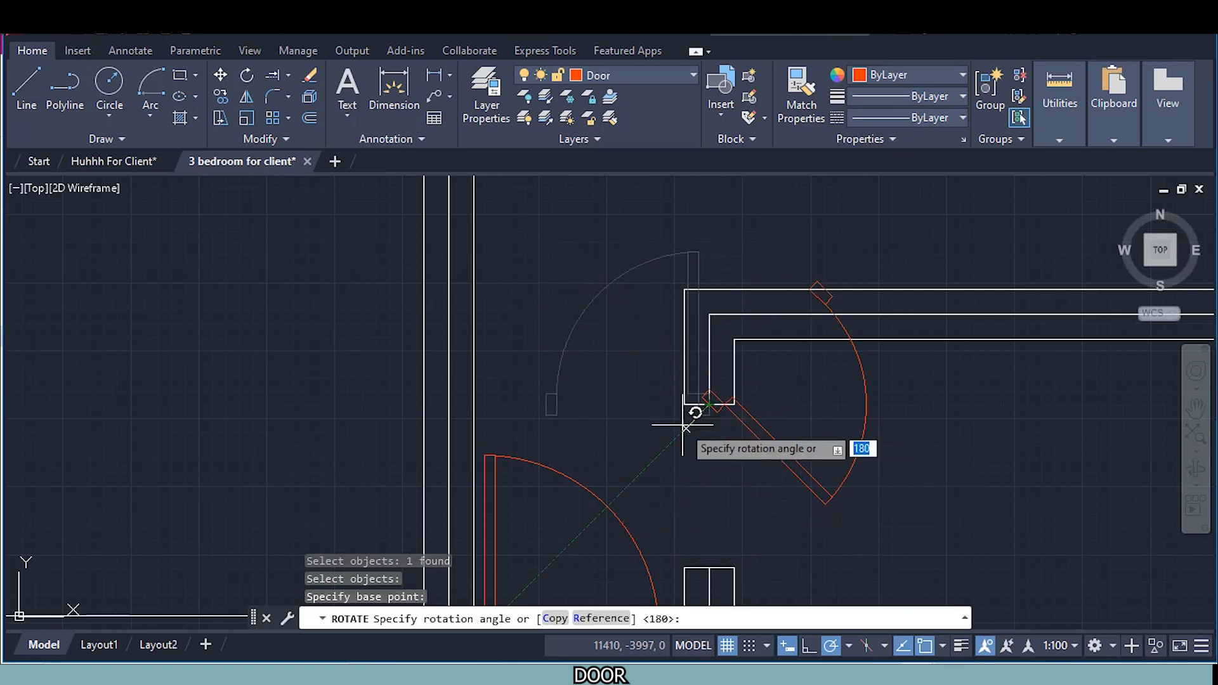
pyautogui.press('Escape')
# Check the toilet door's swing in the Huhhh For Client drawing, then mirror the door across a 45° line through the upper wall end's midpoint, erasing the source
pyautogui.hotkey('ctrl', 'Tab')
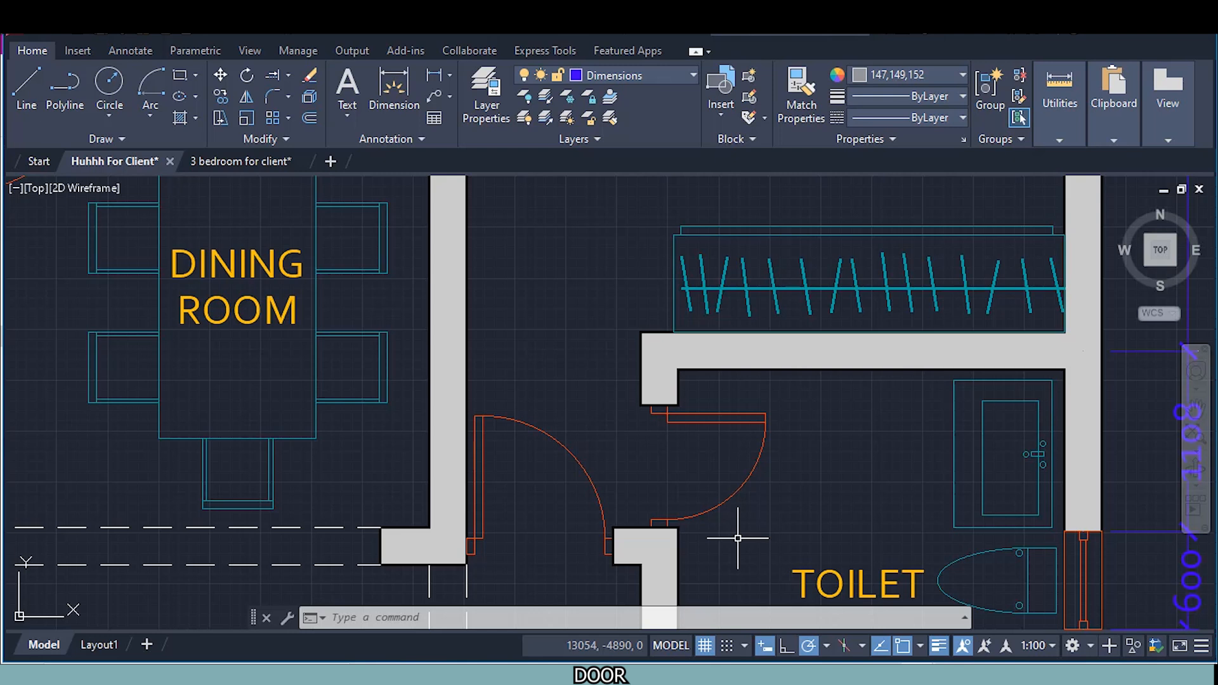
pyautogui.hotkey('ctrl', 'Tab')
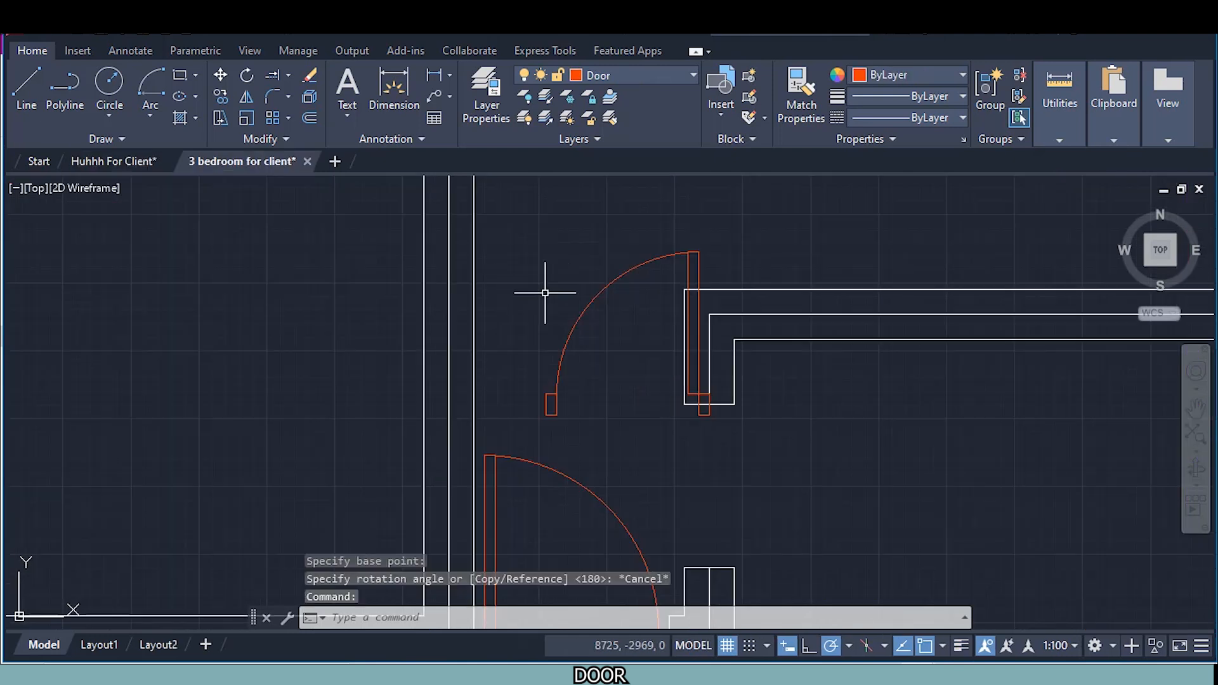
pyautogui.click(245, 97)
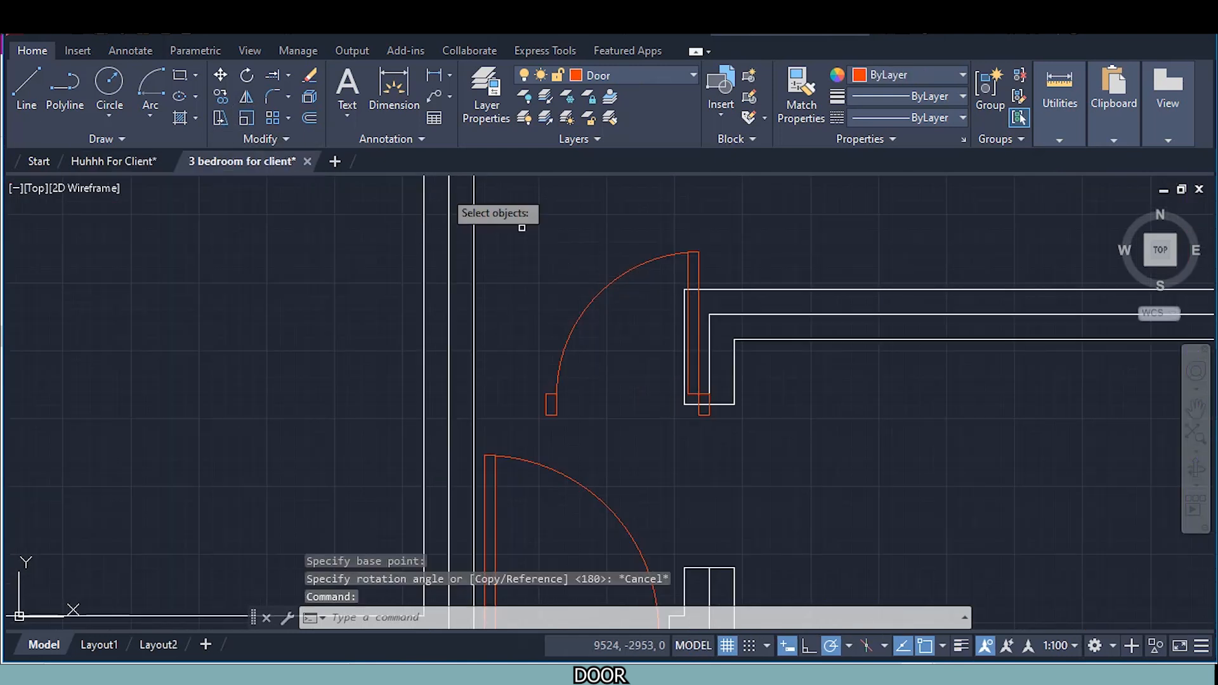
pyautogui.click(664, 256)
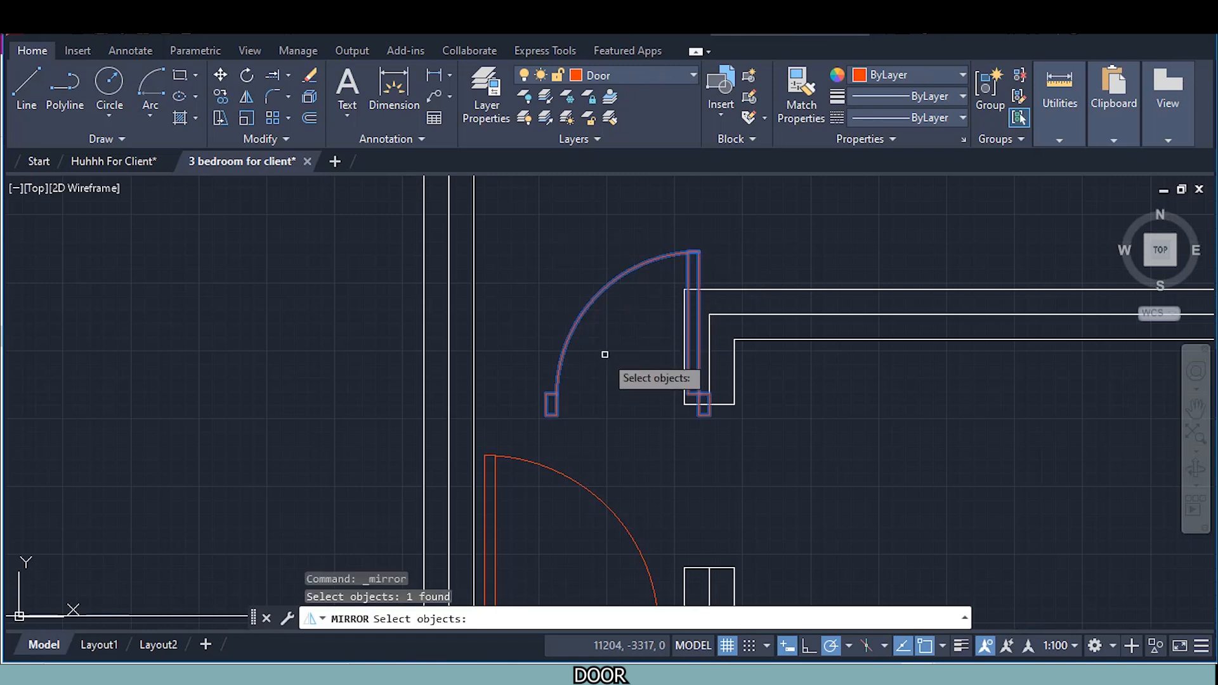
pyautogui.press('Return')
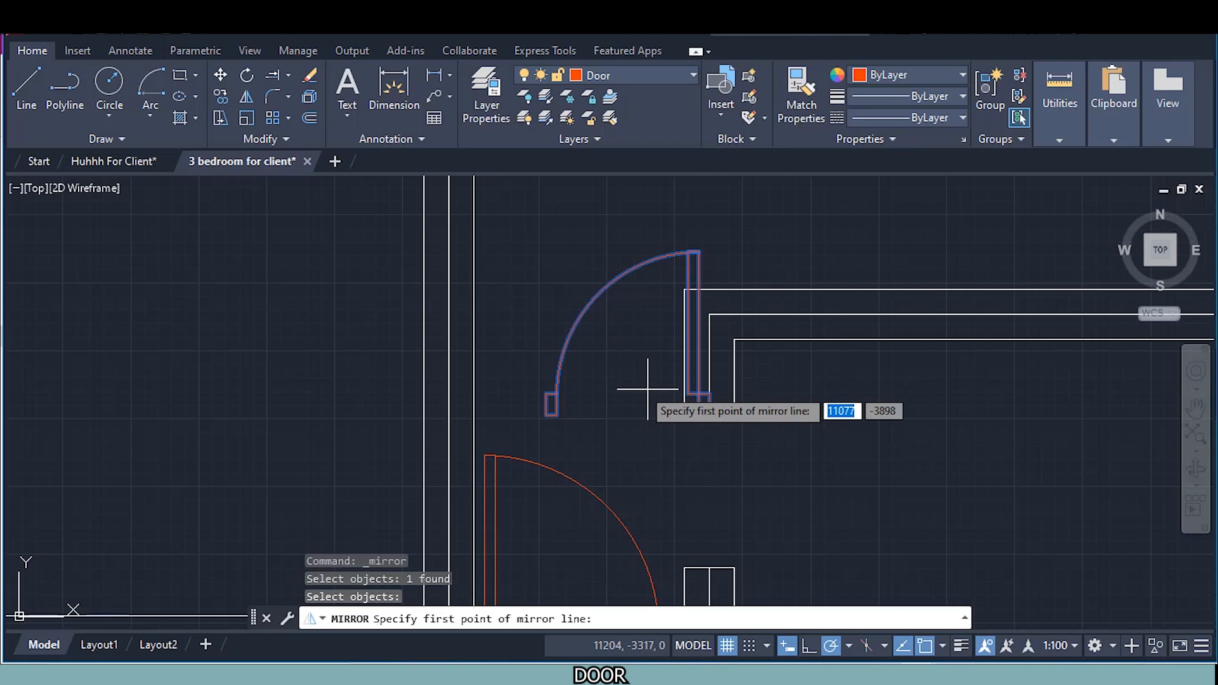
pyautogui.click(708, 403)
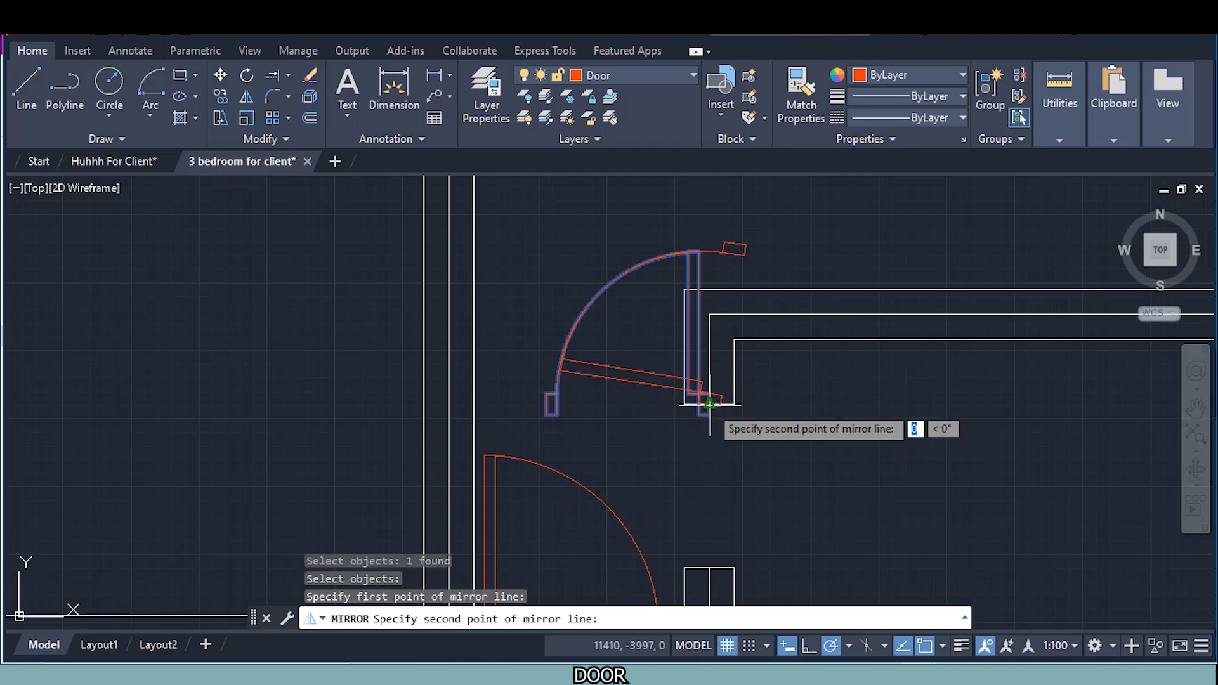
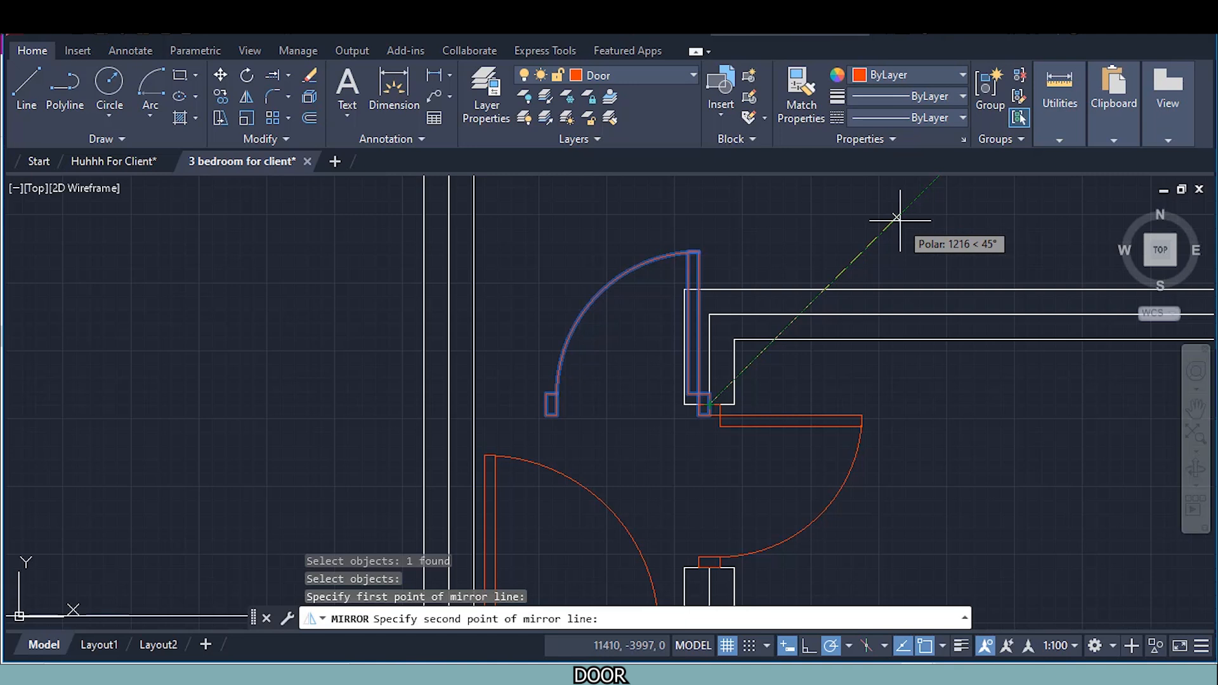
pyautogui.click(898, 218)
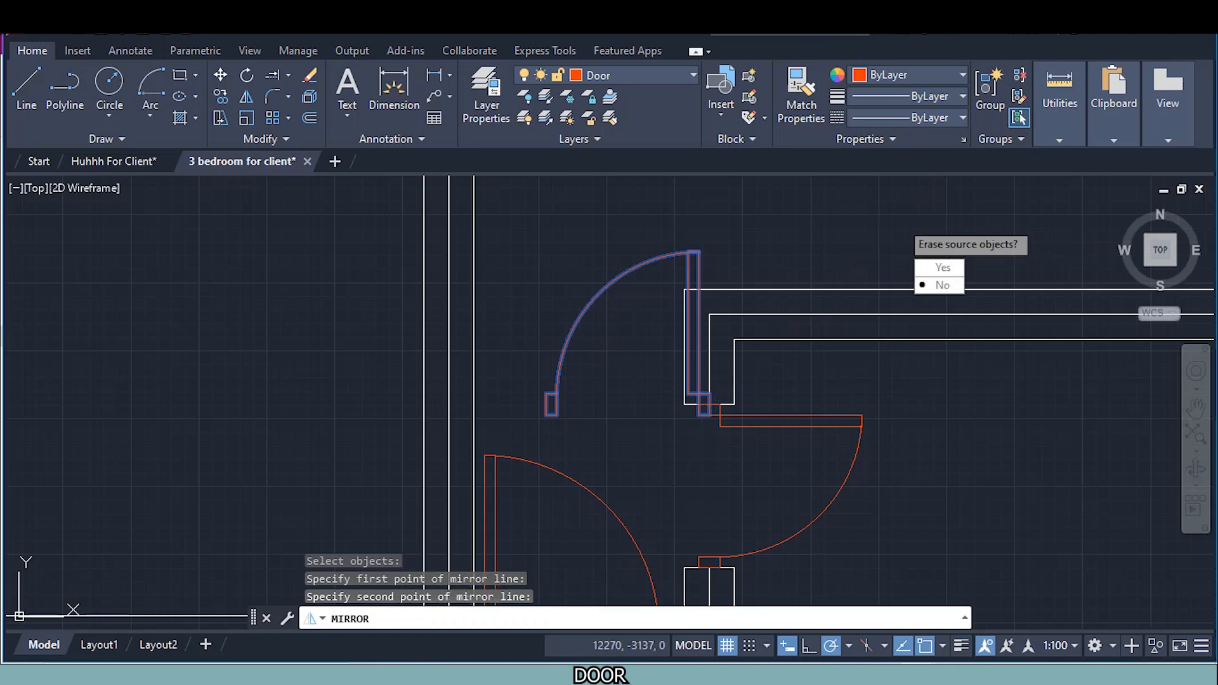
pyautogui.click(939, 268)
# Rotate the small southwest room's door 90° counterclockwise about the midpoint of the upper wall end so it fits the opening
pyautogui.moveTo(705, 520)
pyautogui.mouseDown(button='middle')
pyautogui.moveTo(695, 494)
pyautogui.moveTo(738, 468)
pyautogui.moveTo(961, 199)
pyautogui.mouseUp(button='middle')
pyautogui.scroll(-5, 864, 472)
pyautogui.moveTo(566, 468); pyautogui.dragTo(900, 207, button='middle')
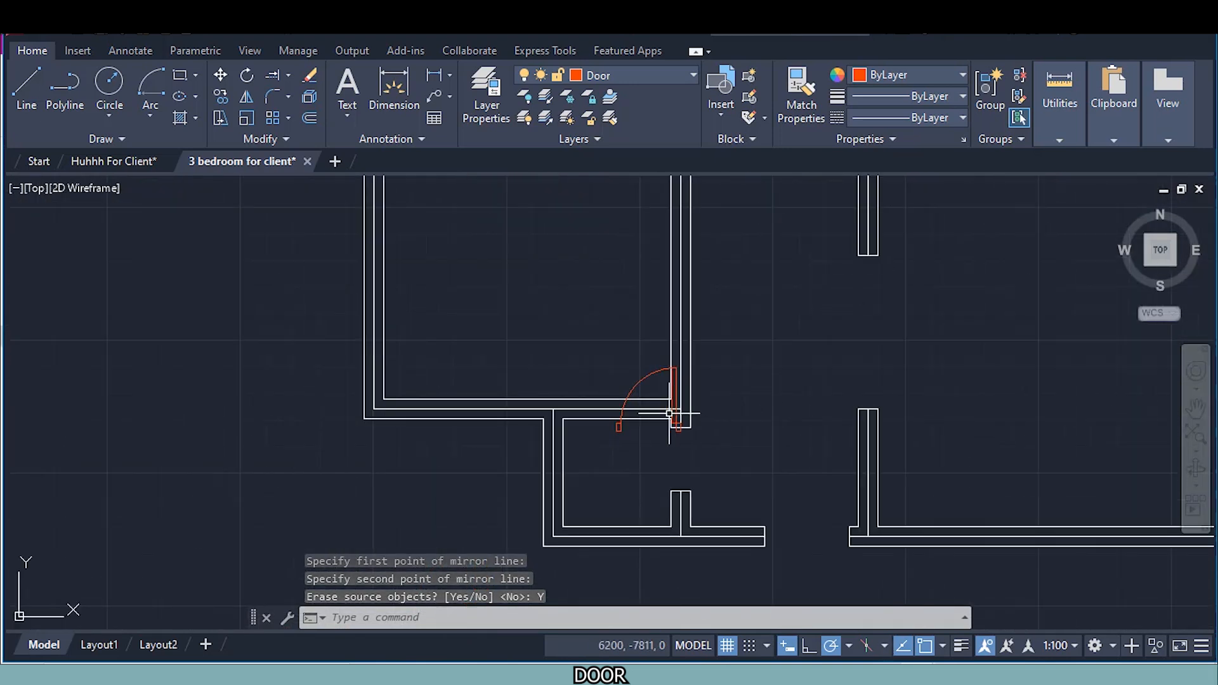
pyautogui.scroll(1, 668, 407)
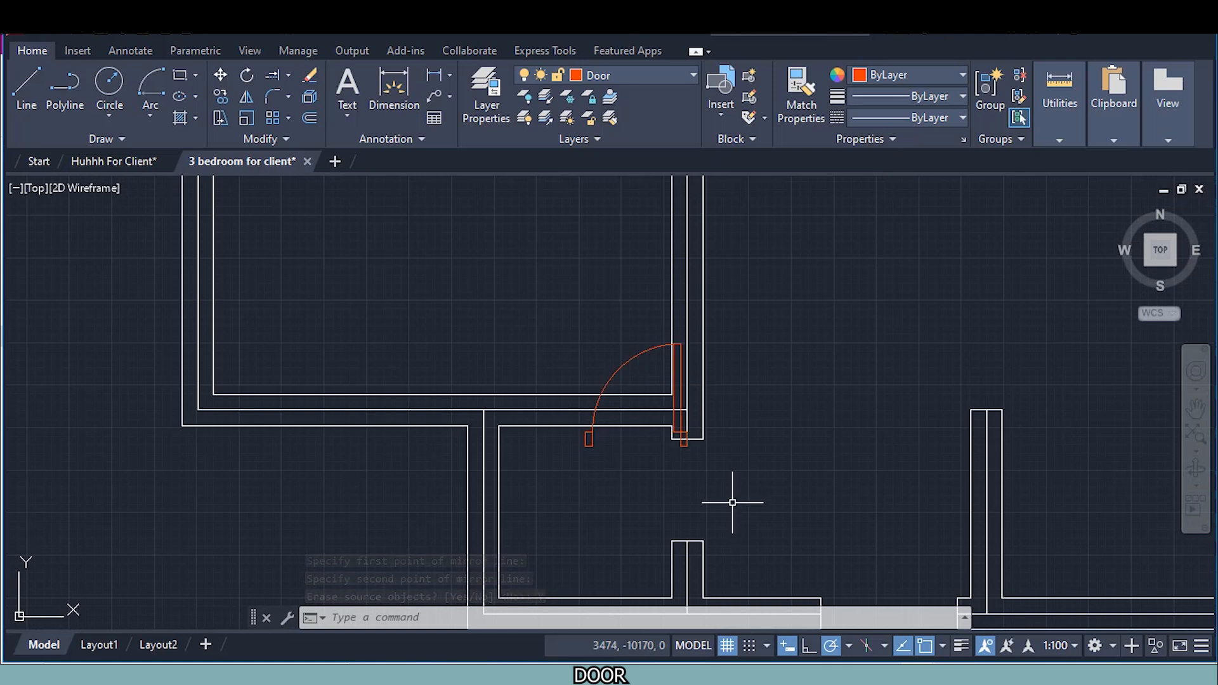
pyautogui.scroll(2, 683, 473)
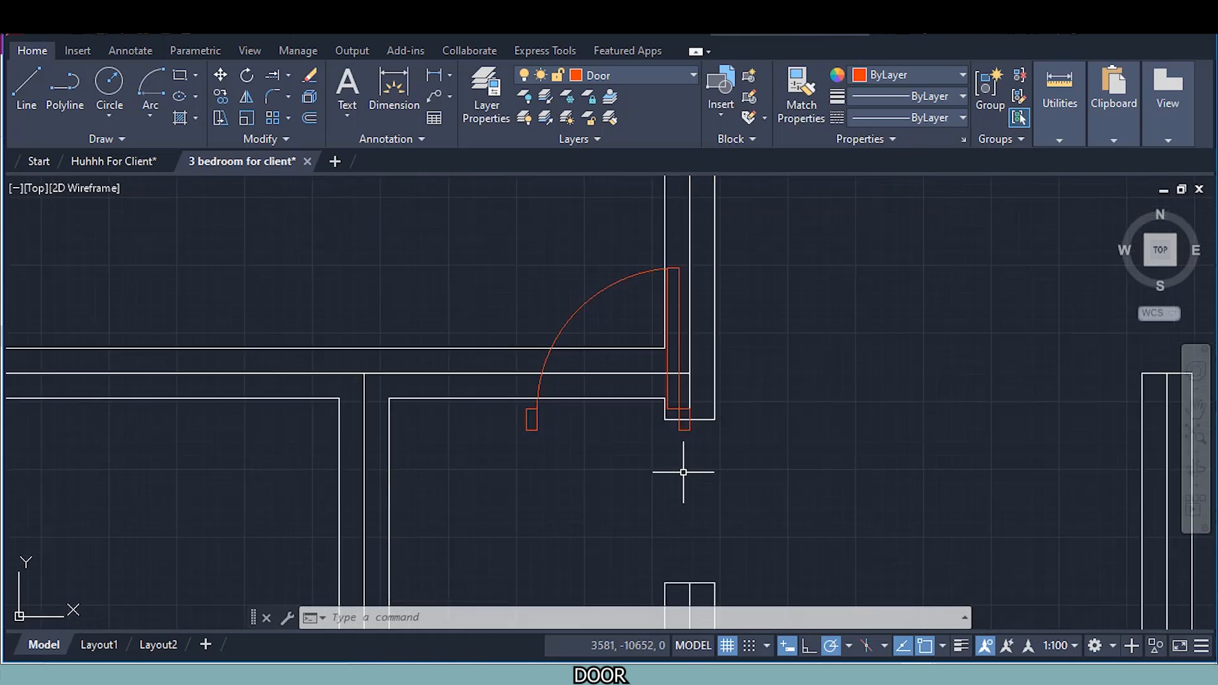
pyautogui.click(250, 81)
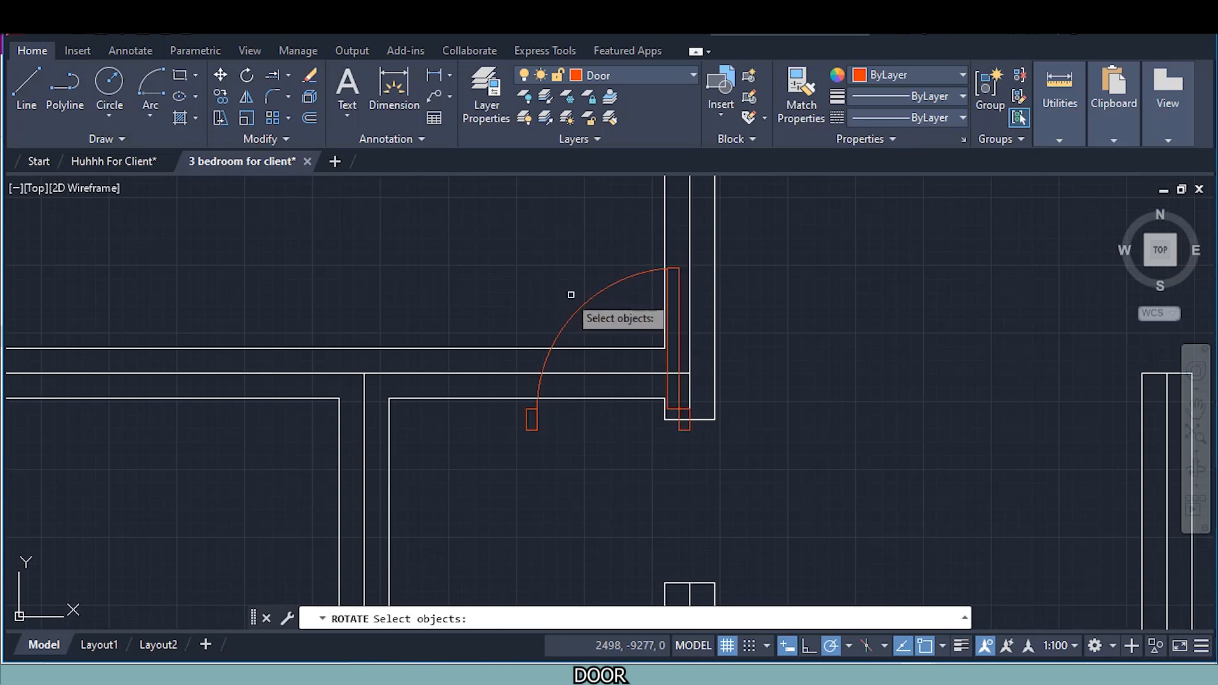
pyautogui.click(599, 297)
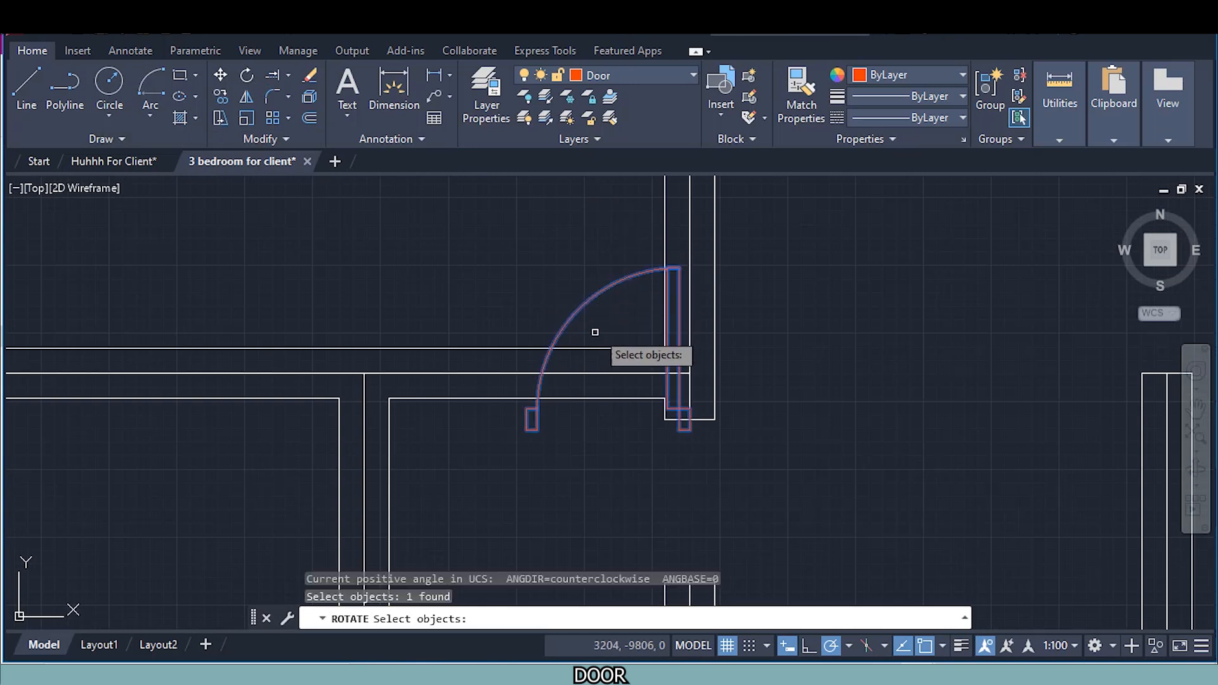
pyautogui.press('Return')
pyautogui.click(685, 416)
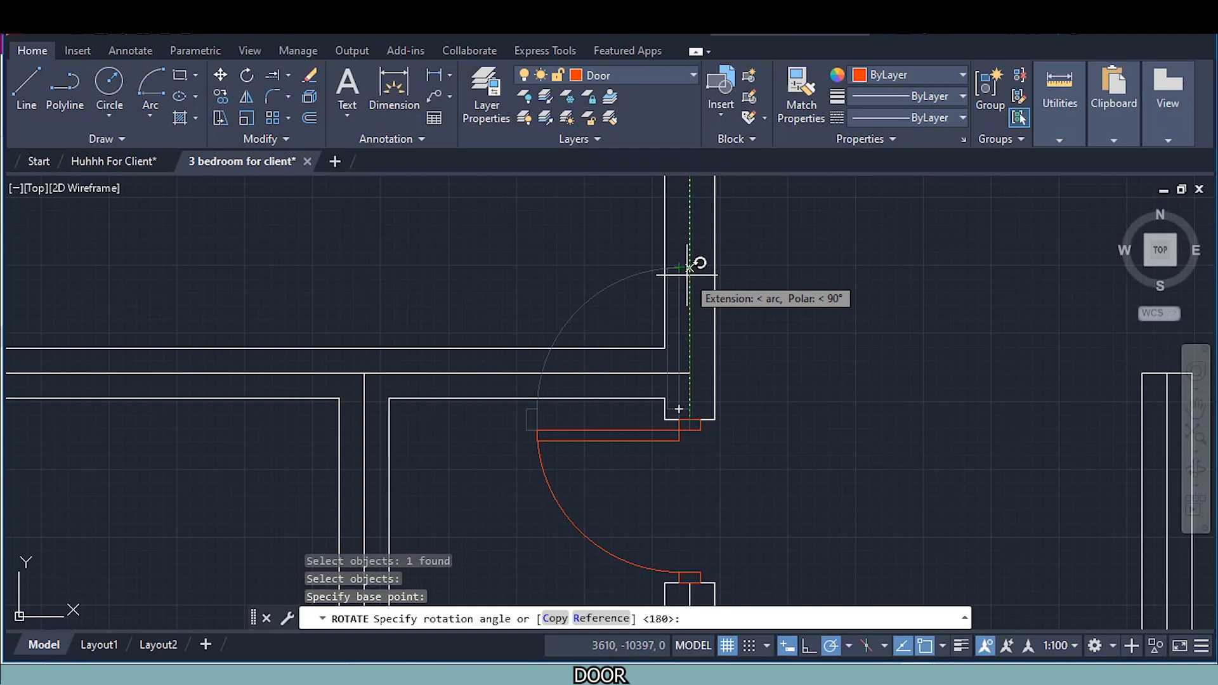
pyautogui.click(687, 274)
# Draw a 1000 mm horizontal line in the empty space east of the floor plan
pyautogui.scroll(-5, 728, 458)
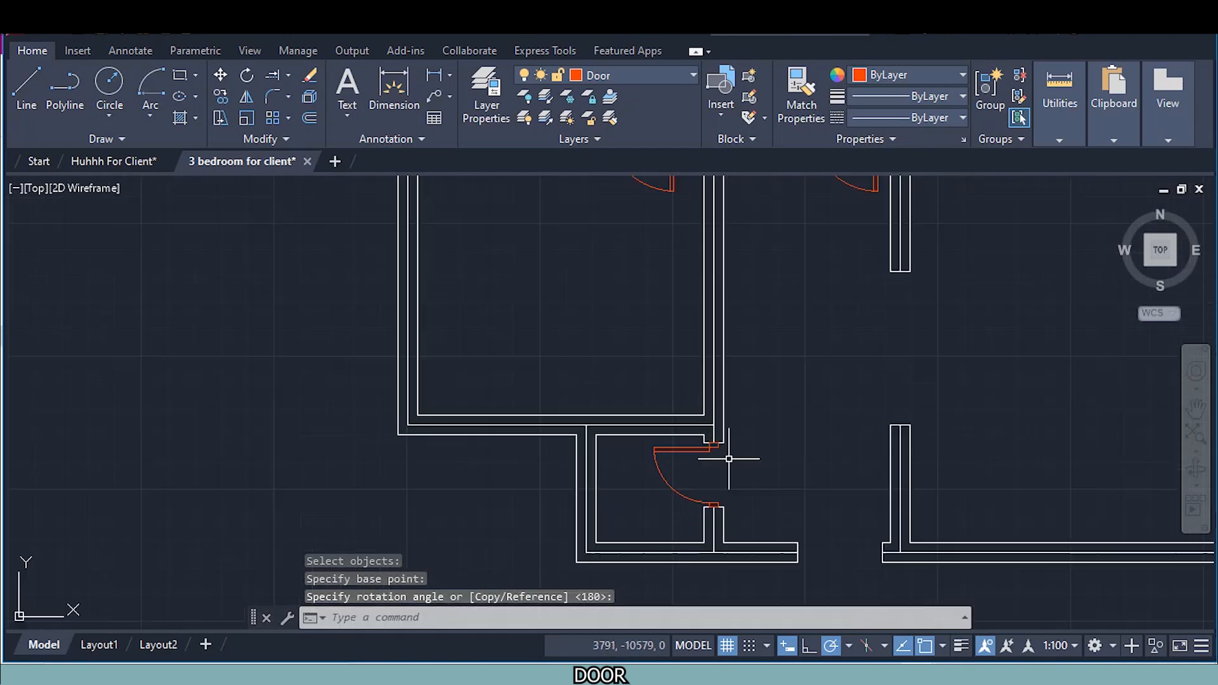
pyautogui.moveTo(761, 470); pyautogui.dragTo(628, 411, button='middle')
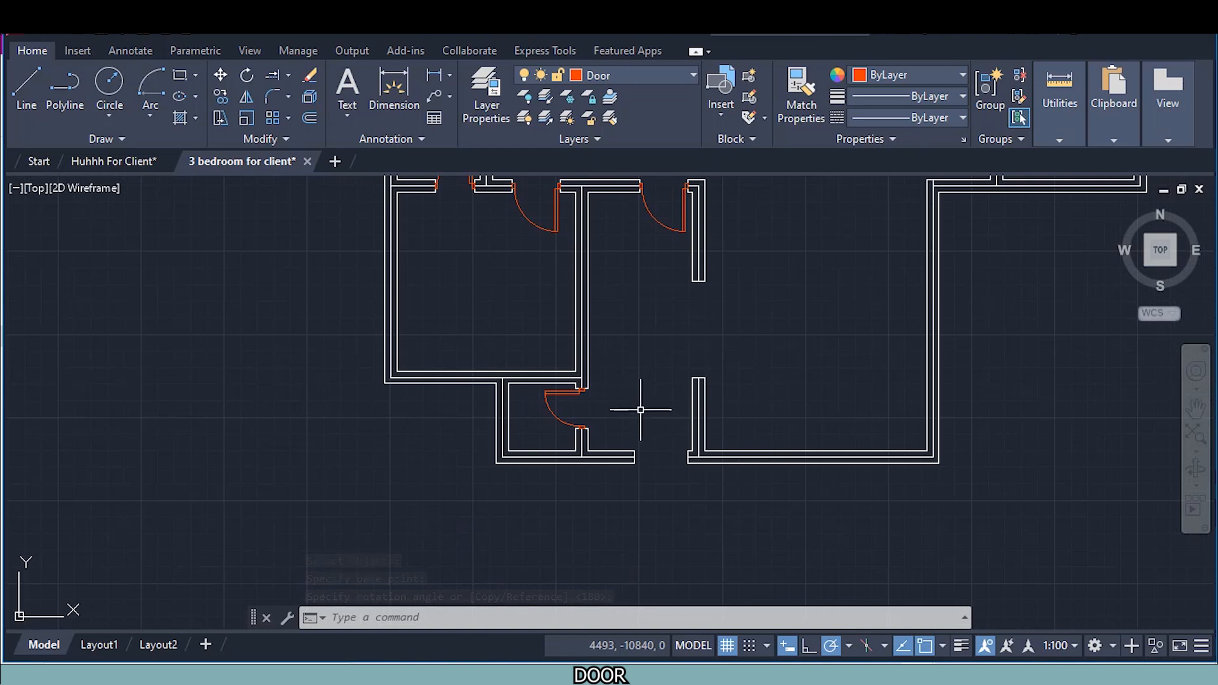
pyautogui.moveTo(648, 474); pyautogui.dragTo(602, 453, button='middle')
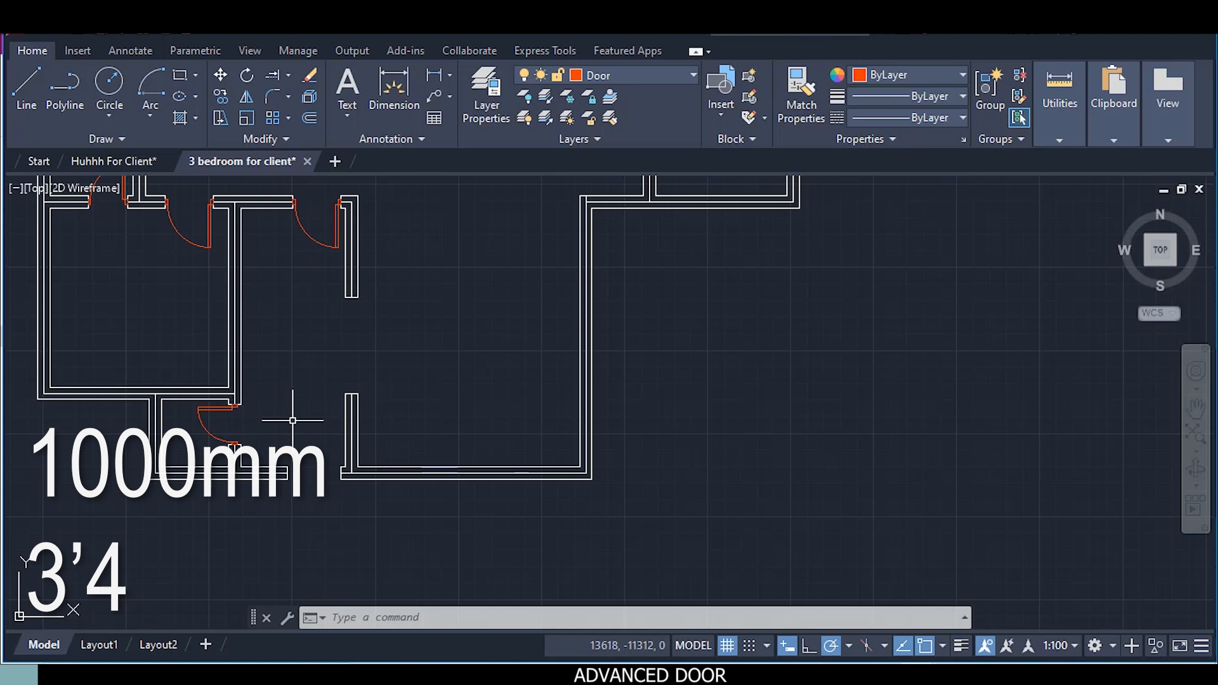
pyautogui.press('l')
pyautogui.press('Return')
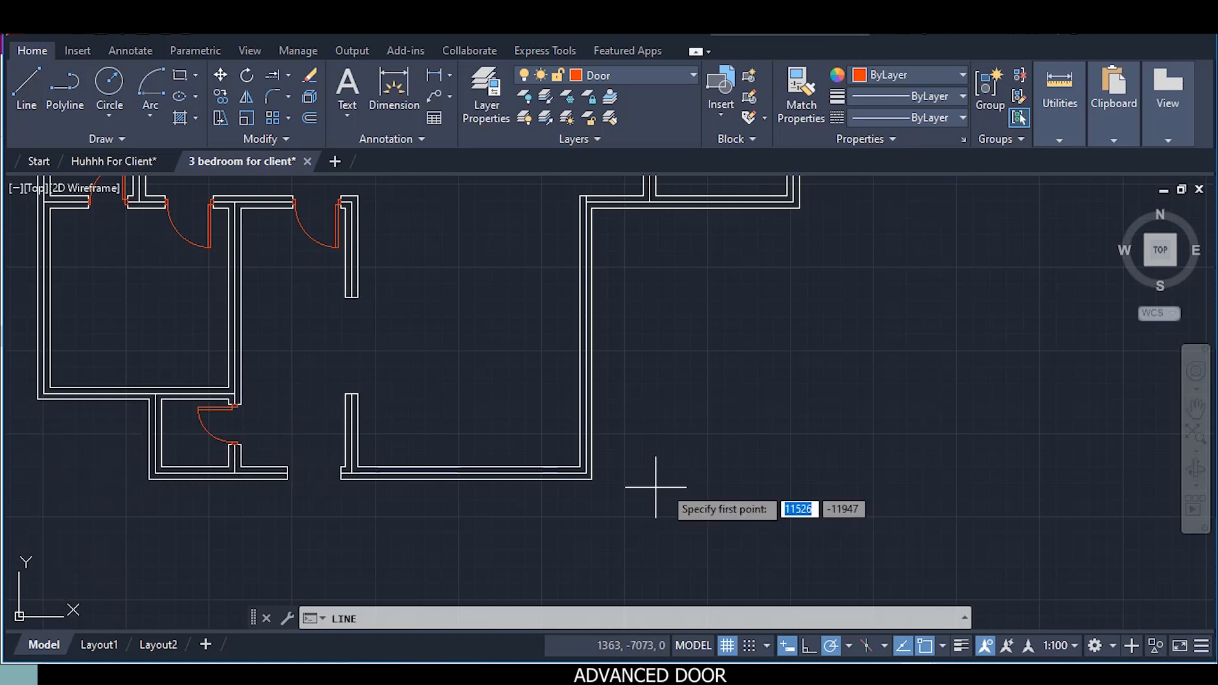
pyautogui.click(828, 464)
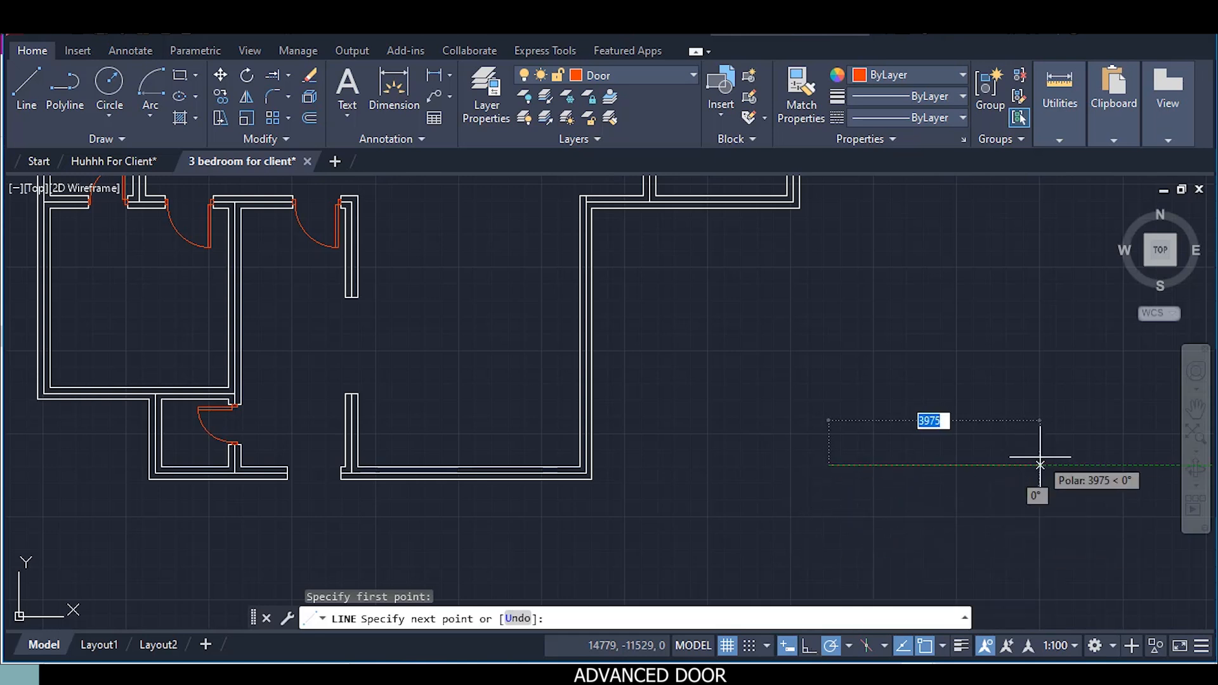
pyautogui.write('100')
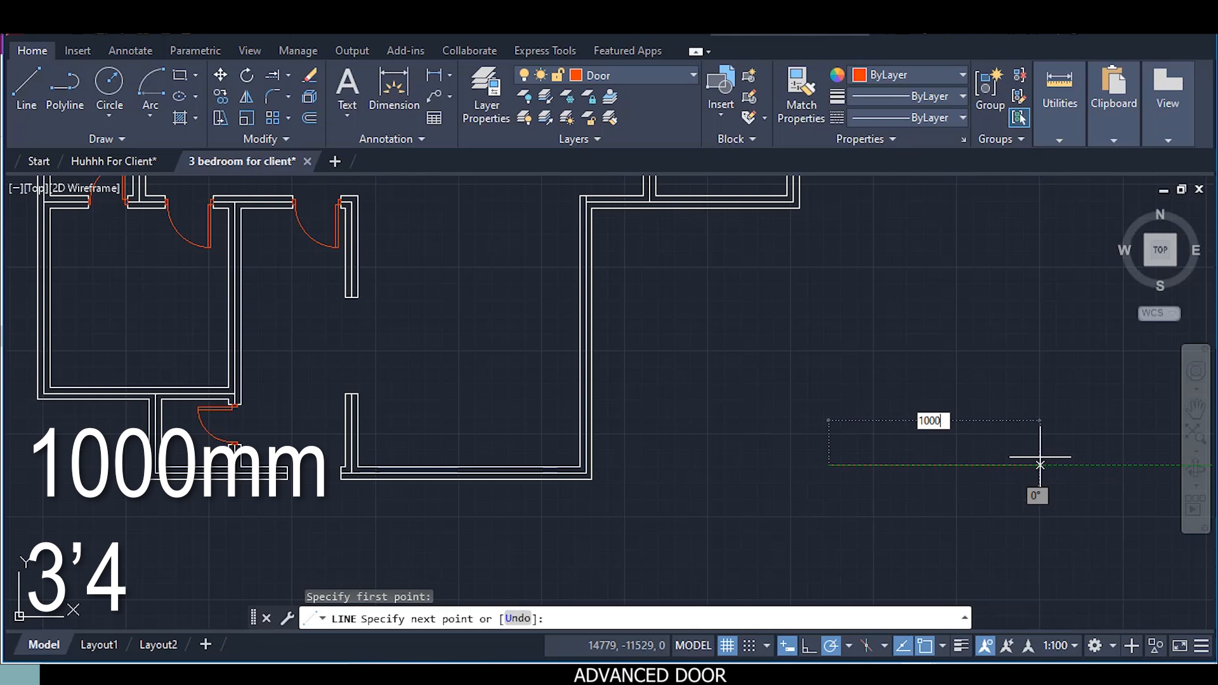
pyautogui.write('0')
pyautogui.press('Return')
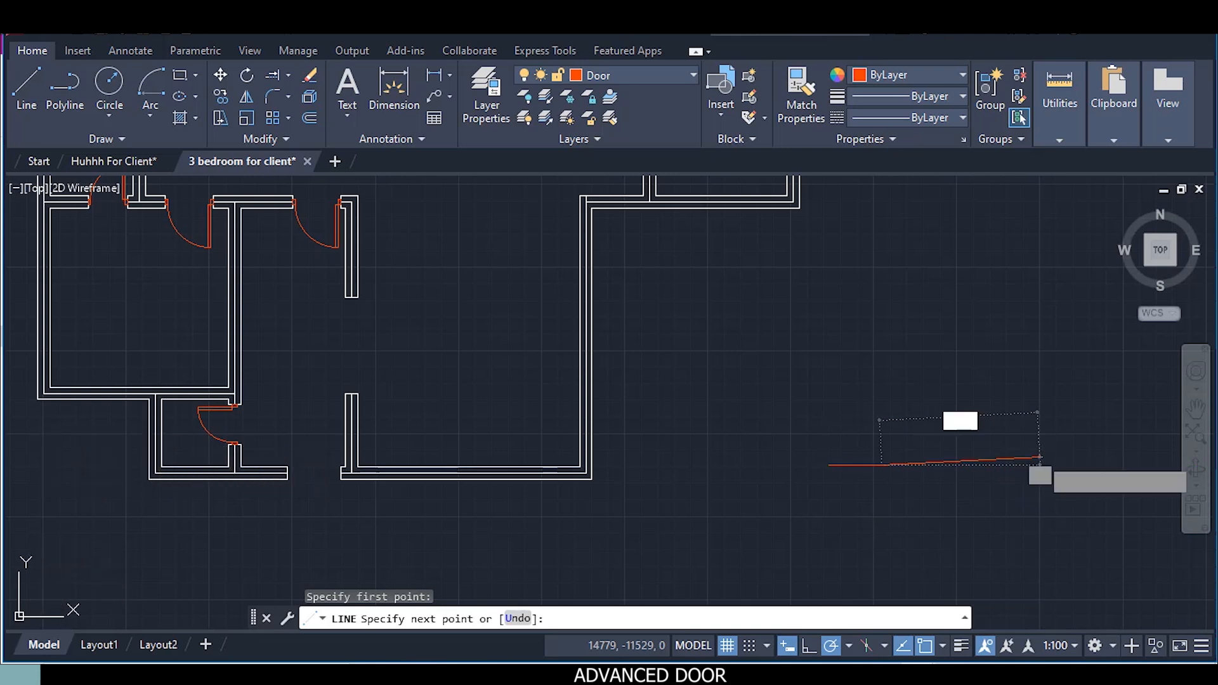
pyautogui.press('Return')
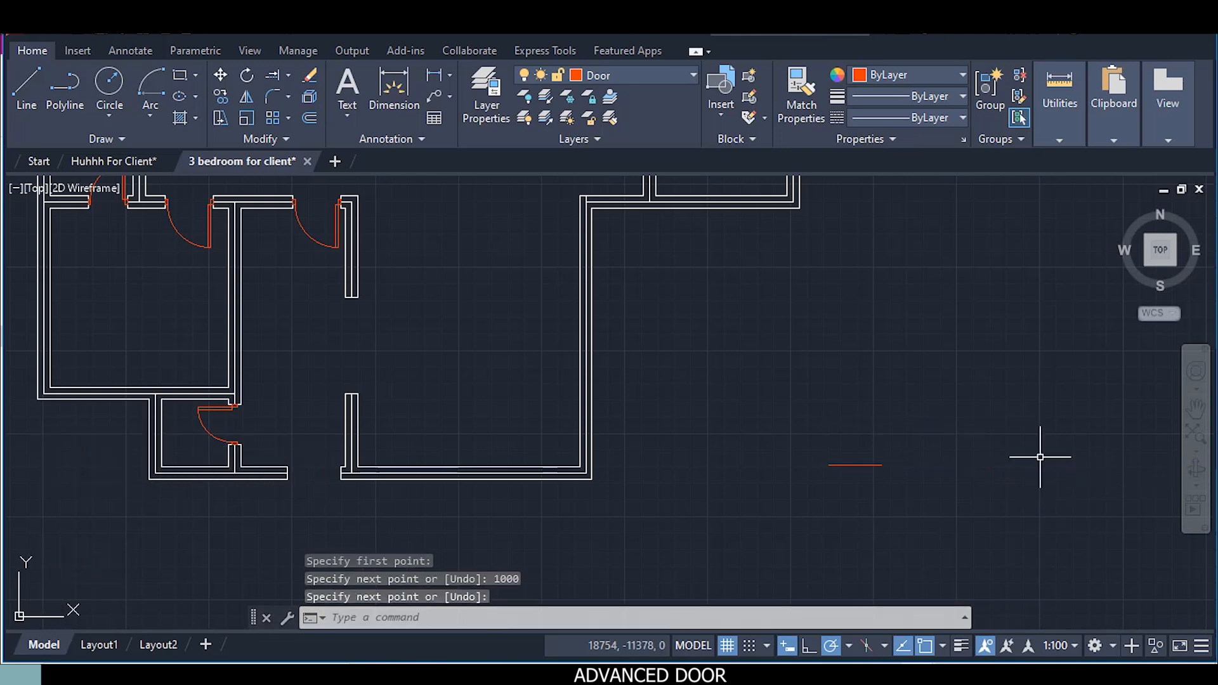
# Draw a 50 by 100 mm jamb rectangle upward from the line's west endpoint
pyautogui.scroll(6, 875, 457)
pyautogui.moveTo(875, 456); pyautogui.dragTo(761, 395, button='middle')
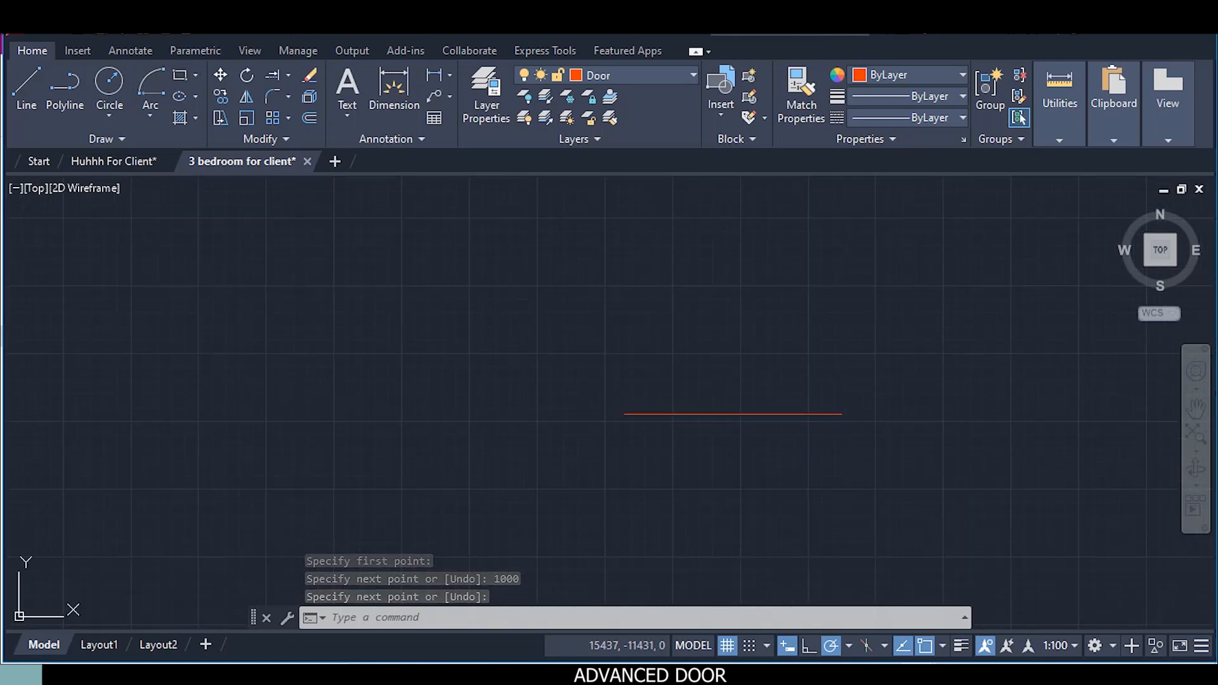
pyautogui.click(180, 75)
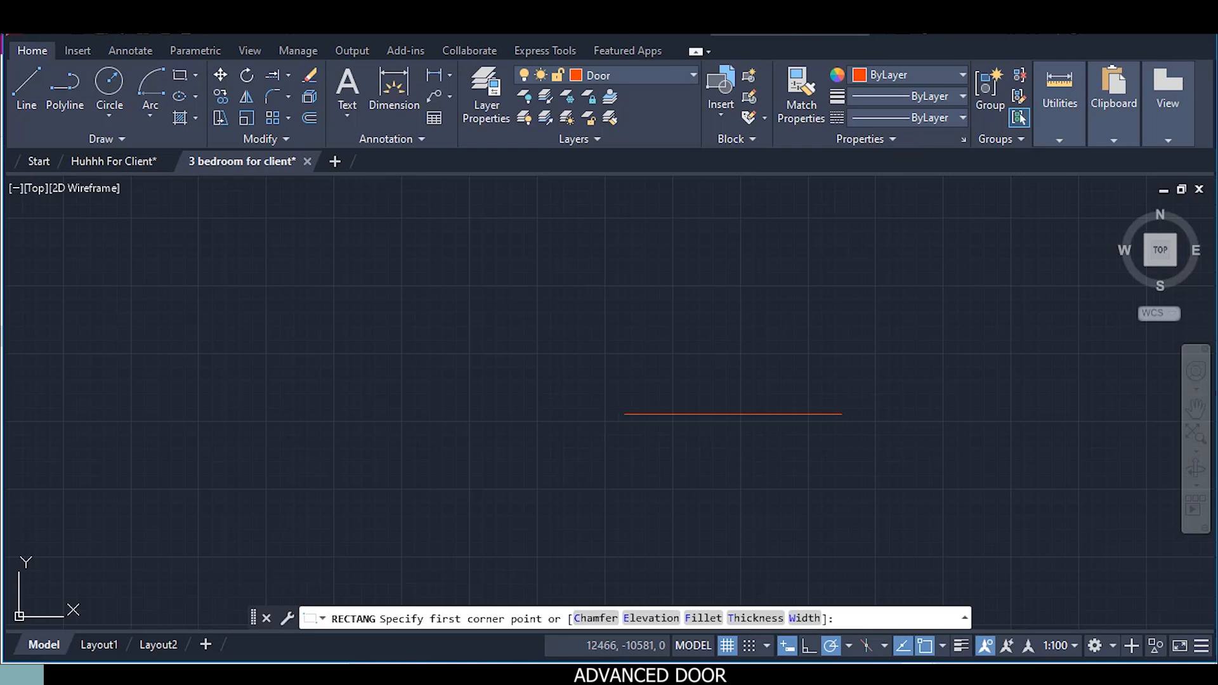
pyautogui.click(624, 414)
pyautogui.write('5')
pyautogui.press('Tab')
pyautogui.write('1')
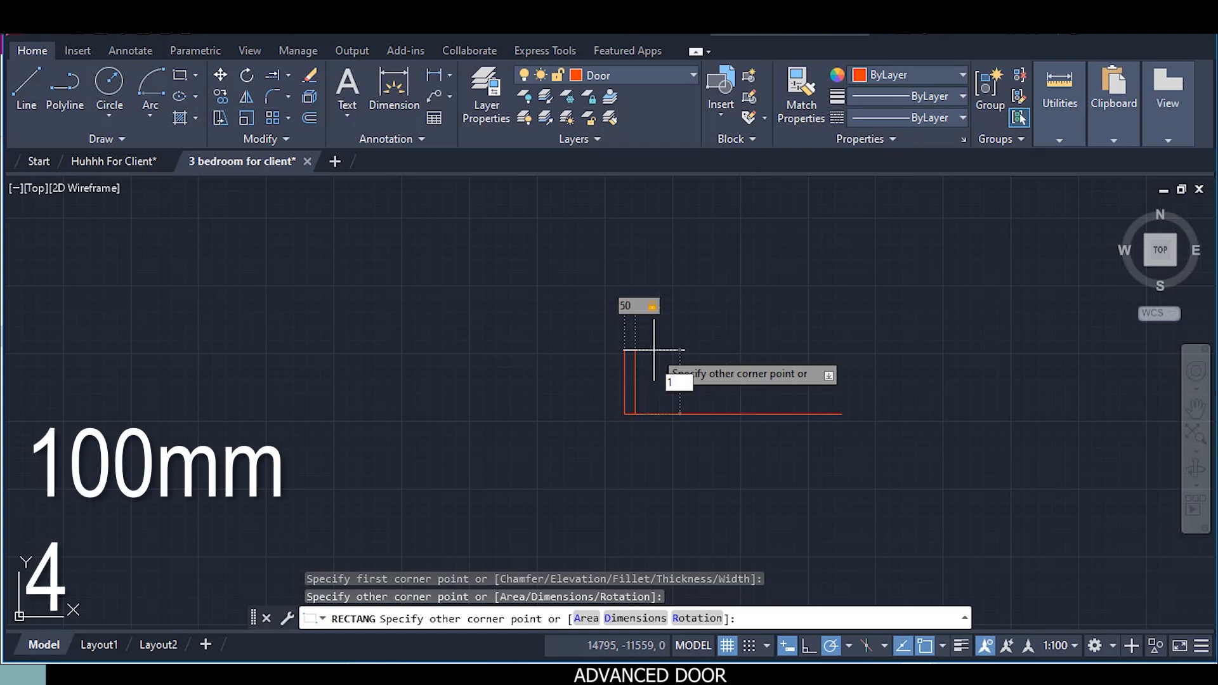
pyautogui.write('00')
pyautogui.press('Return')
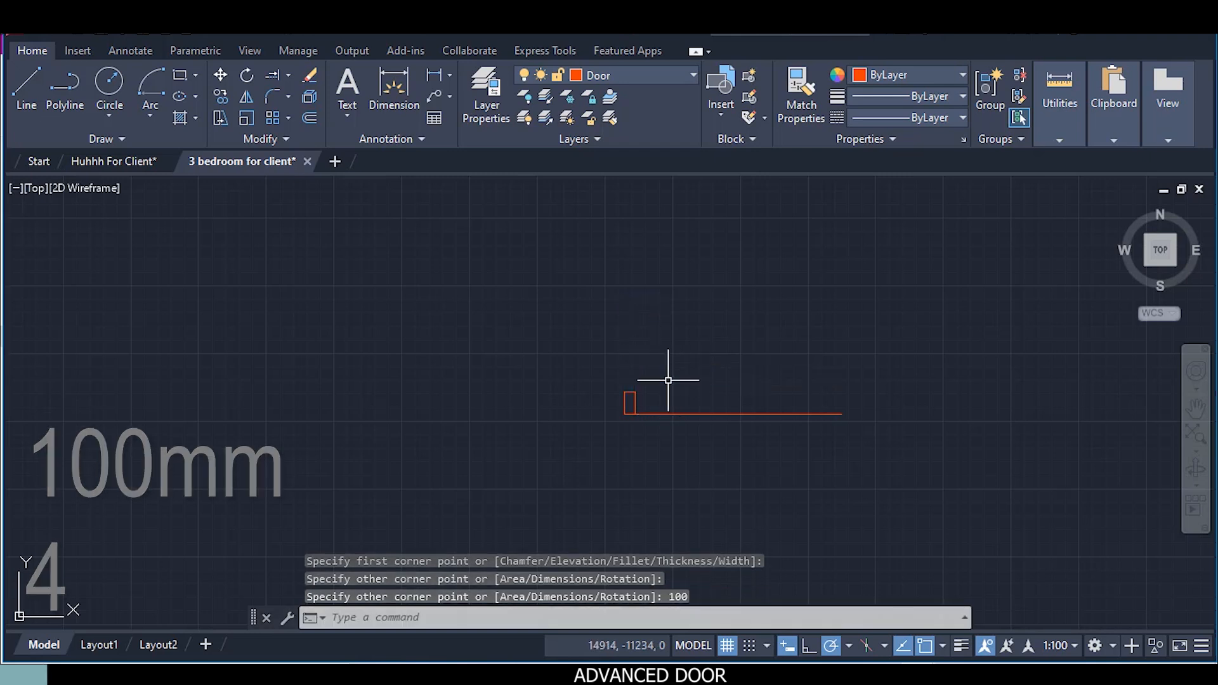
# Copy the jamb rectangle from its lower-east corner to the line's east endpoint
pyautogui.rightClick(701, 380)
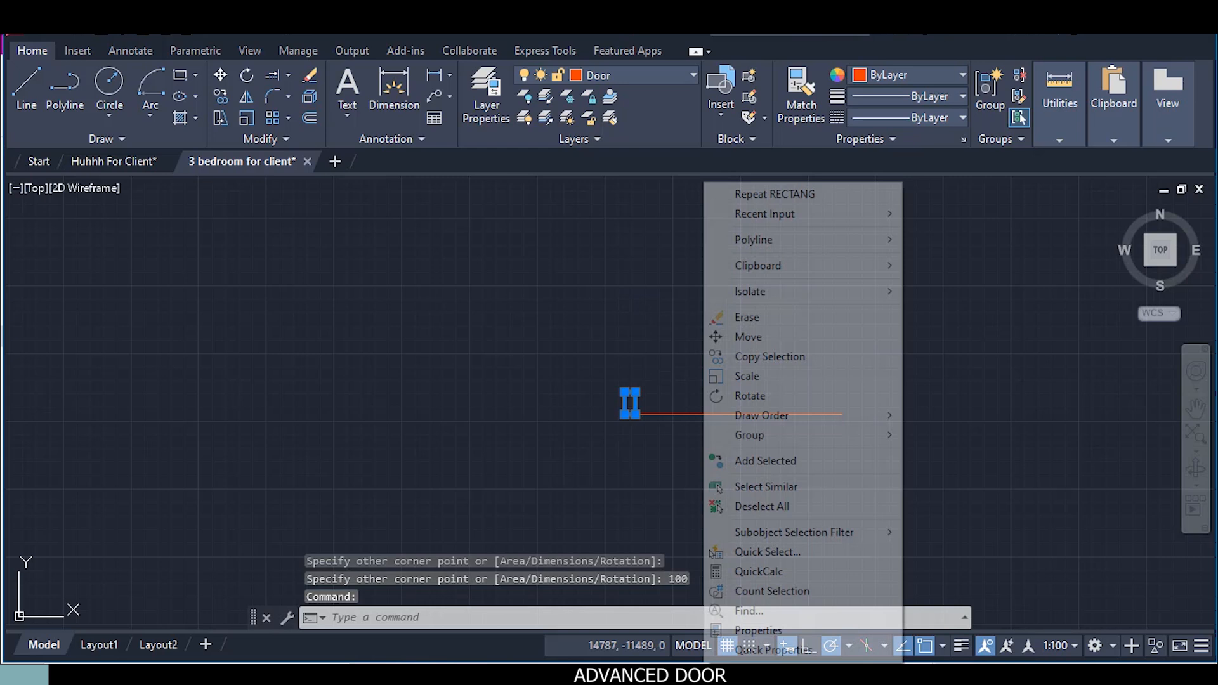
pyautogui.click(768, 357)
pyautogui.scroll(2, 669, 435)
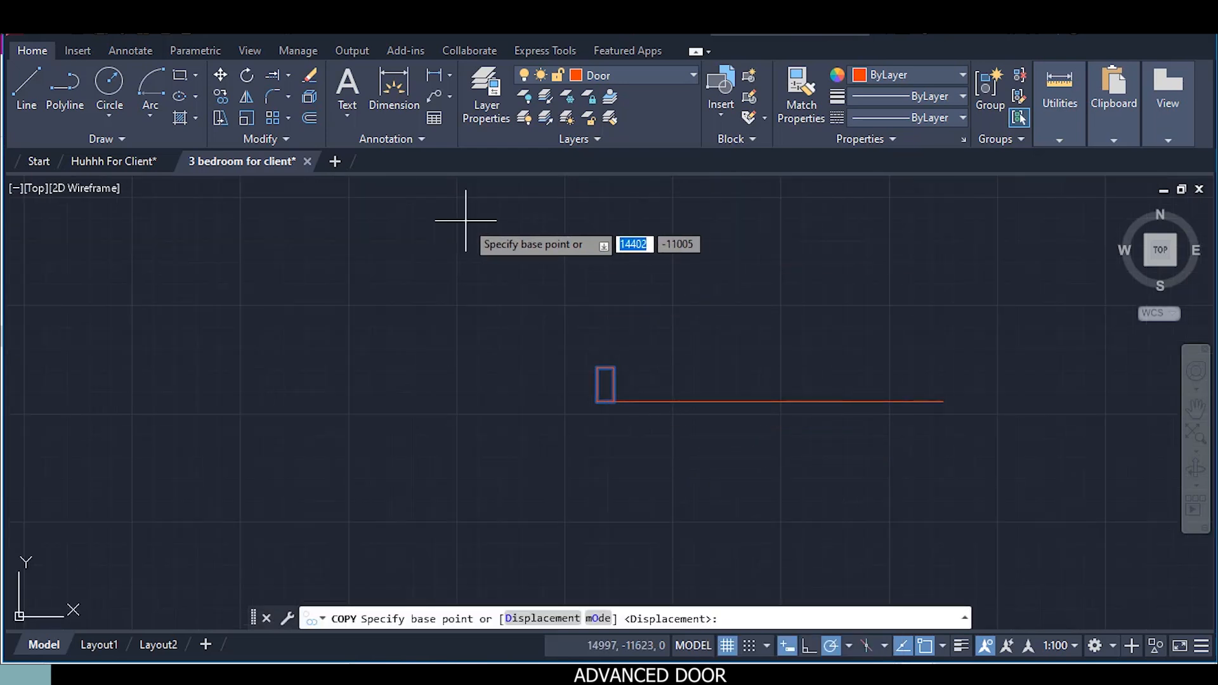
pyautogui.click(616, 401)
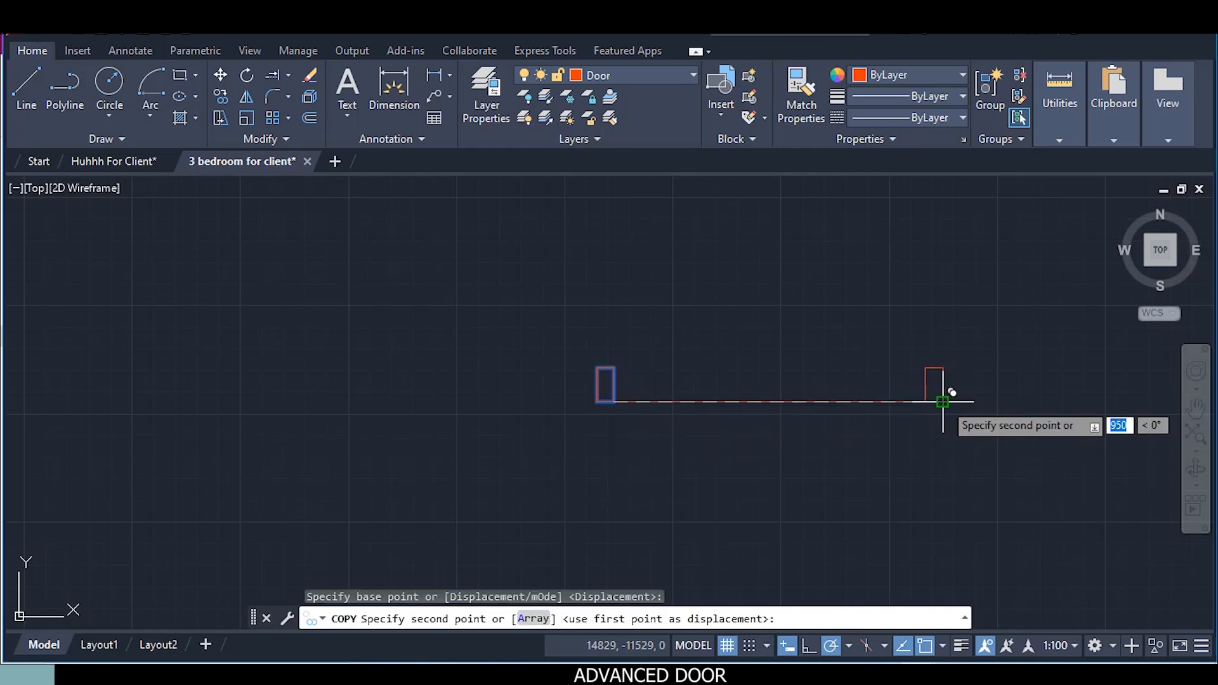
pyautogui.click(943, 401)
pyautogui.press('Return')
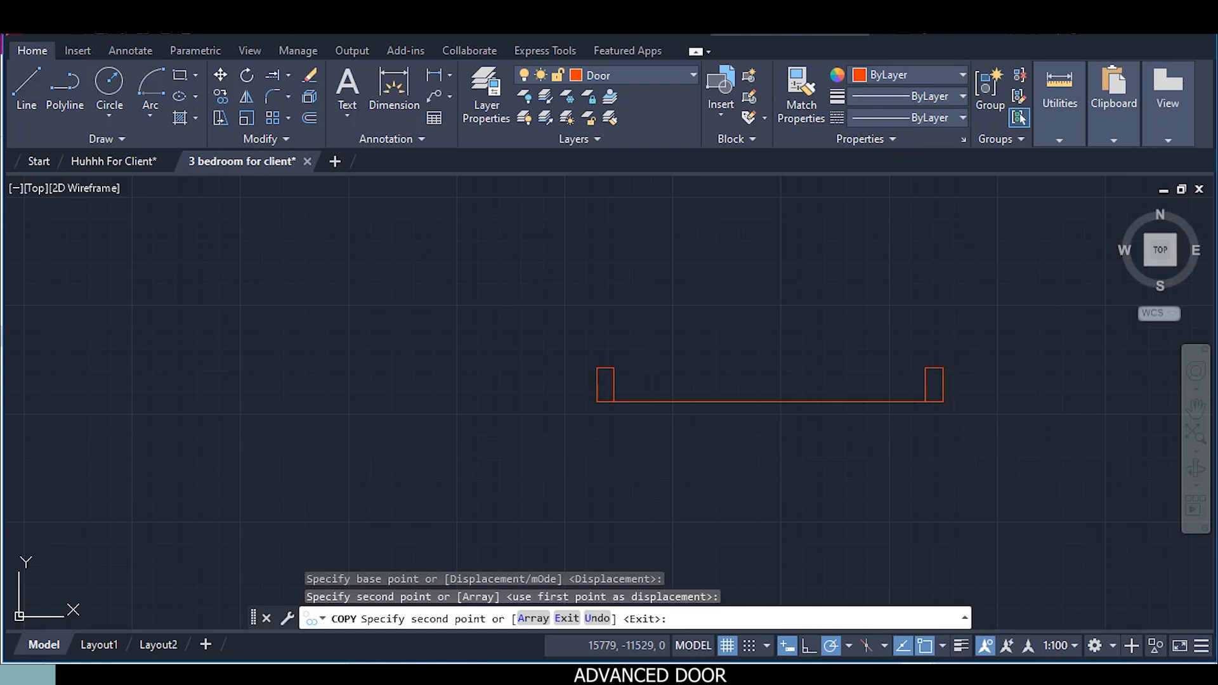
# Draw a 90° Start, Center, End swing arc from the west jamb's upper inner corner, centred on the east jamb's upper inner corner, ending directly above
pyautogui.press('Escape')
pyautogui.scroll(-2, 761, 394)
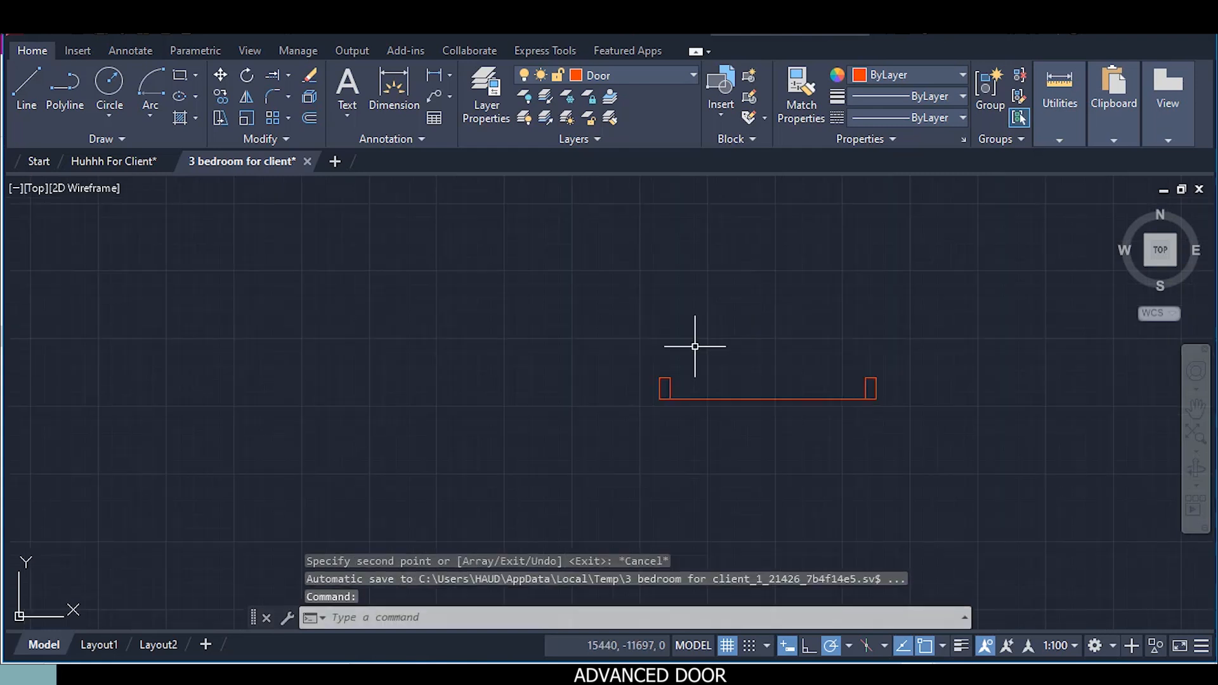
pyautogui.moveTo(726, 384)
pyautogui.mouseDown(button='middle')
pyautogui.moveTo(593, 468)
pyautogui.moveTo(584, 456)
pyautogui.mouseUp(button='middle')
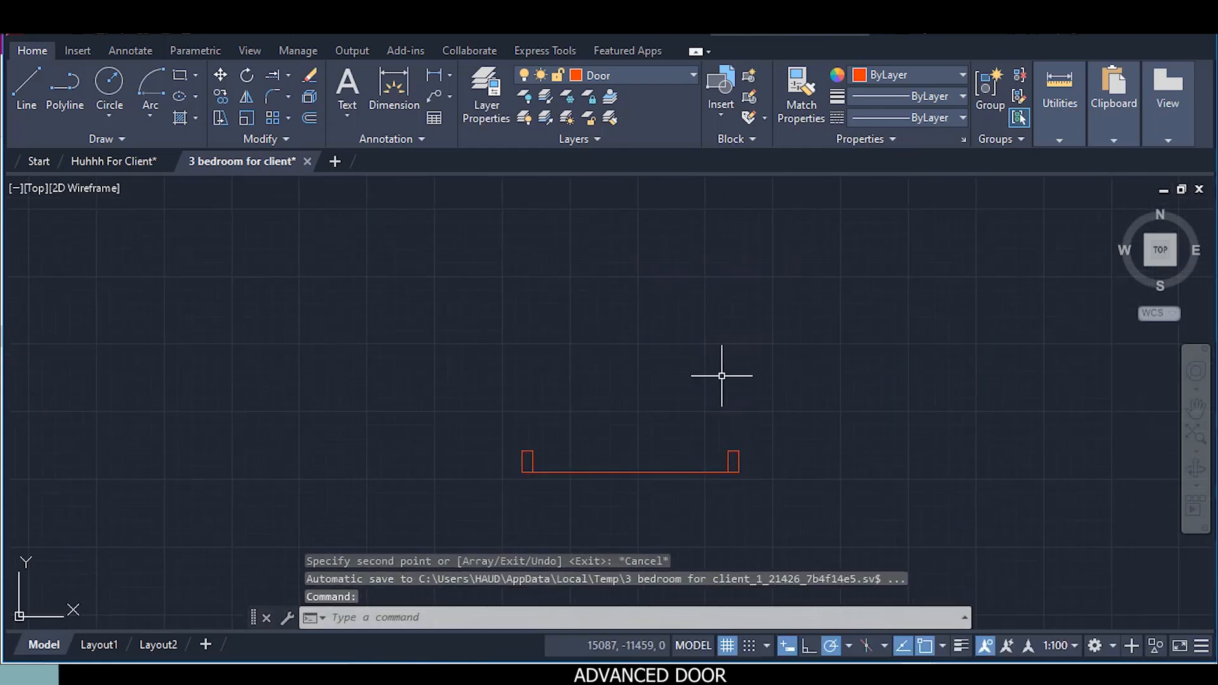
pyautogui.click(151, 111)
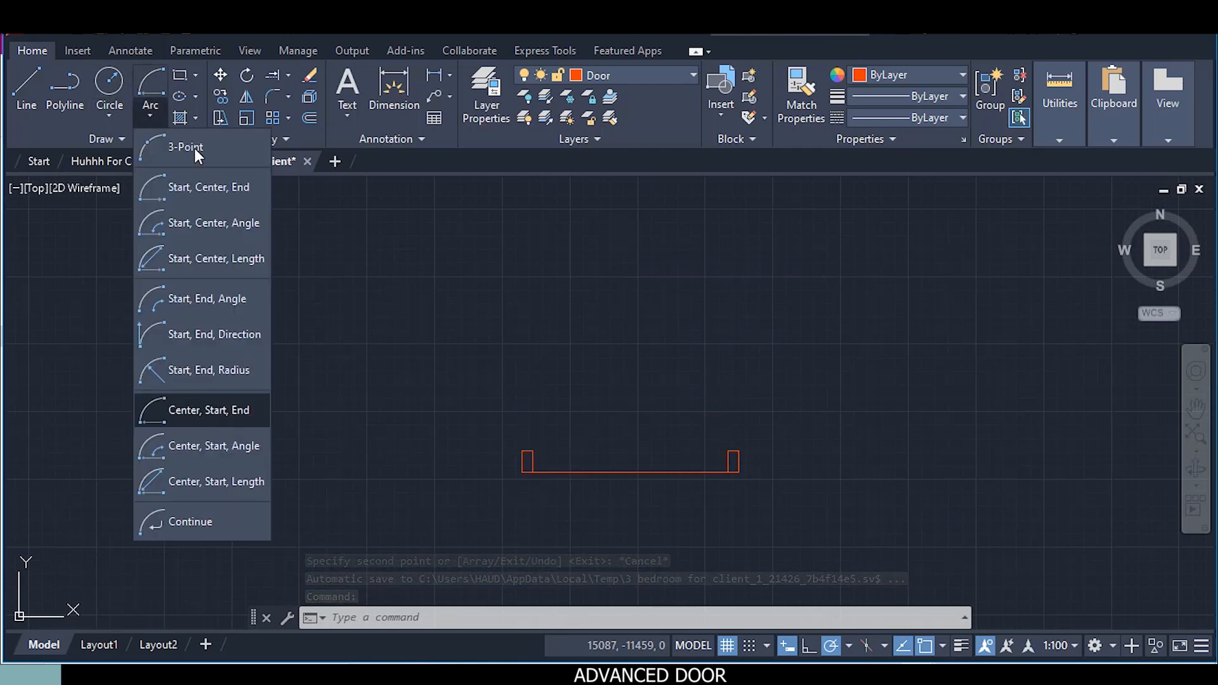
pyautogui.click(215, 190)
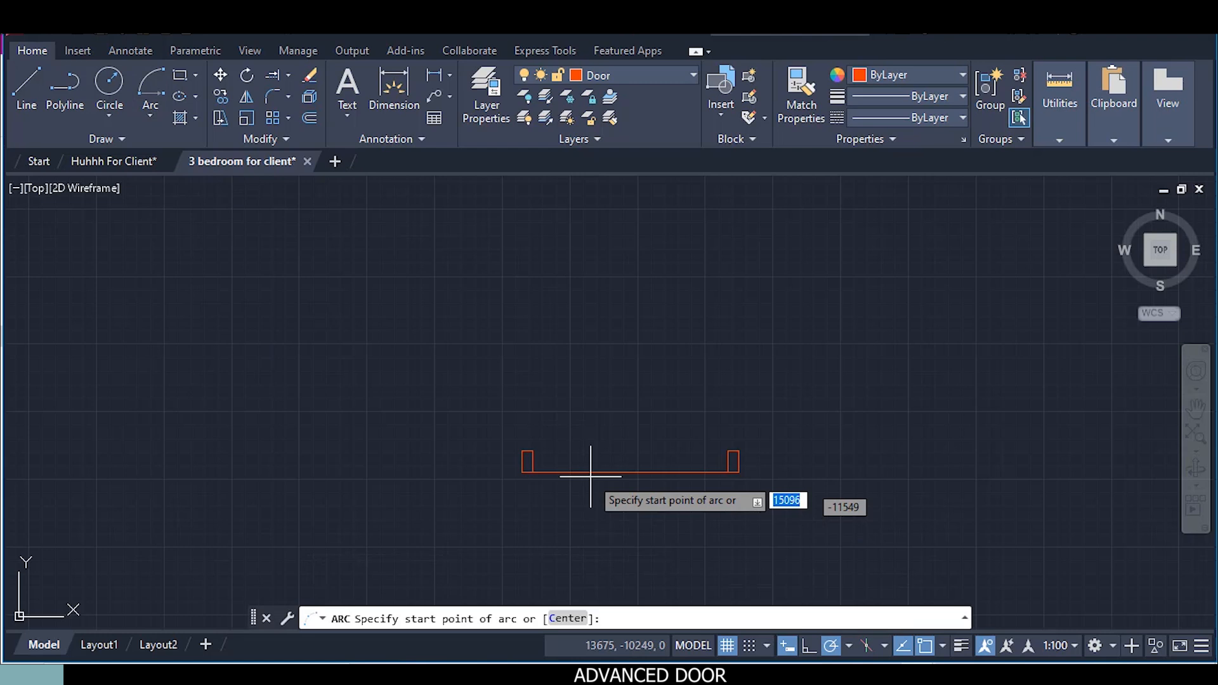
pyautogui.scroll(5, 542, 460)
pyautogui.click(509, 443)
pyautogui.scroll(-4, 721, 451)
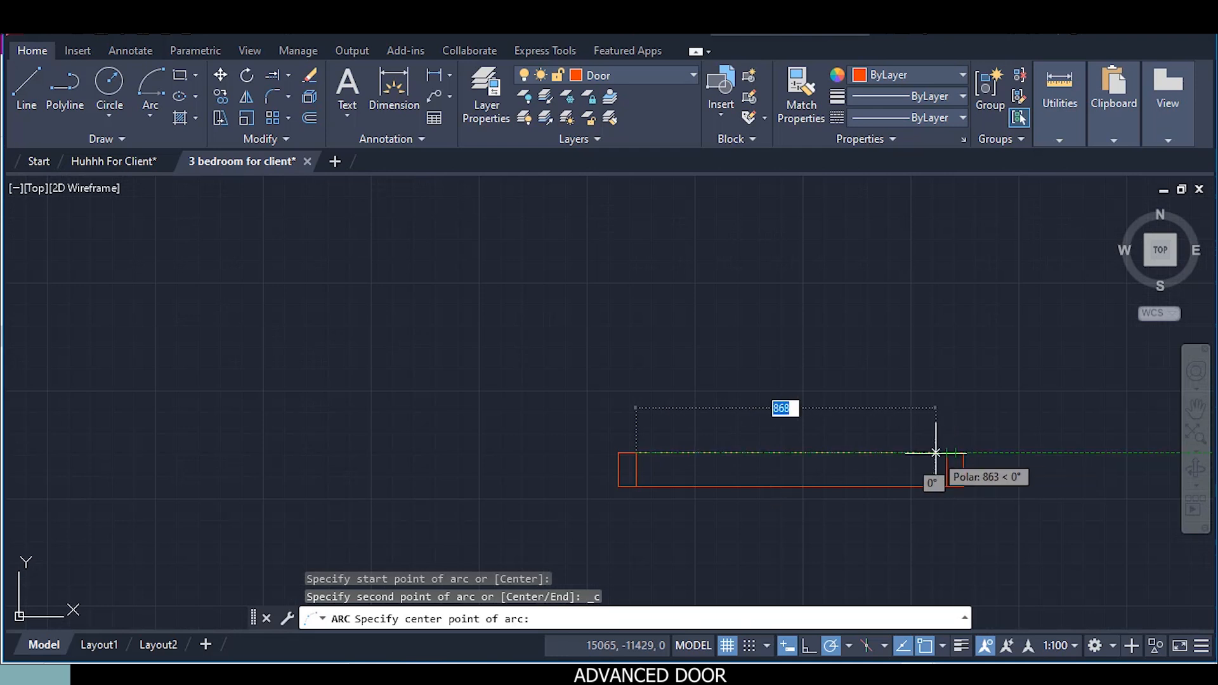
pyautogui.click(946, 453)
pyautogui.scroll(-2, 926, 250)
pyautogui.press('ctrl')
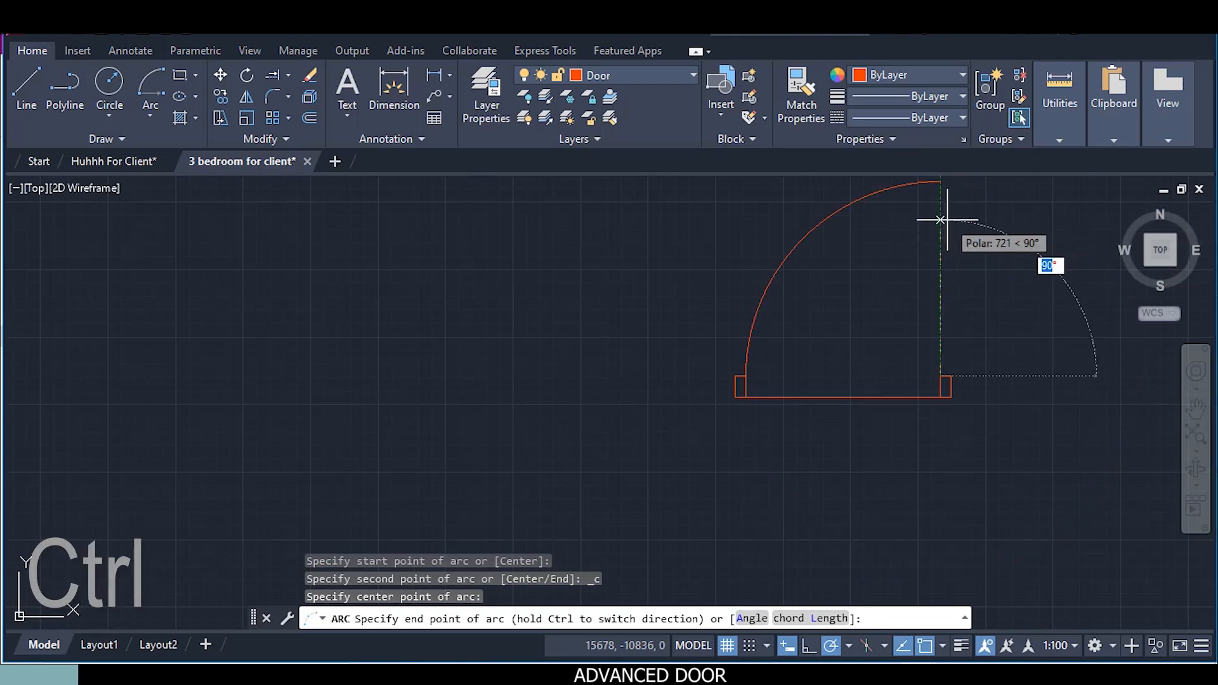
pyautogui.click(947, 220)
# Draw a 50 by 900 mm door leaf rectangle from the arc's upper end down to the level of the east jamb's upper edge
pyautogui.scroll(-2, 837, 291)
pyautogui.moveTo(837, 290); pyautogui.dragTo(772, 280, button='middle')
pyautogui.scroll(6, 772, 280)
pyautogui.scroll(-2, 770, 282)
pyautogui.click(180, 75)
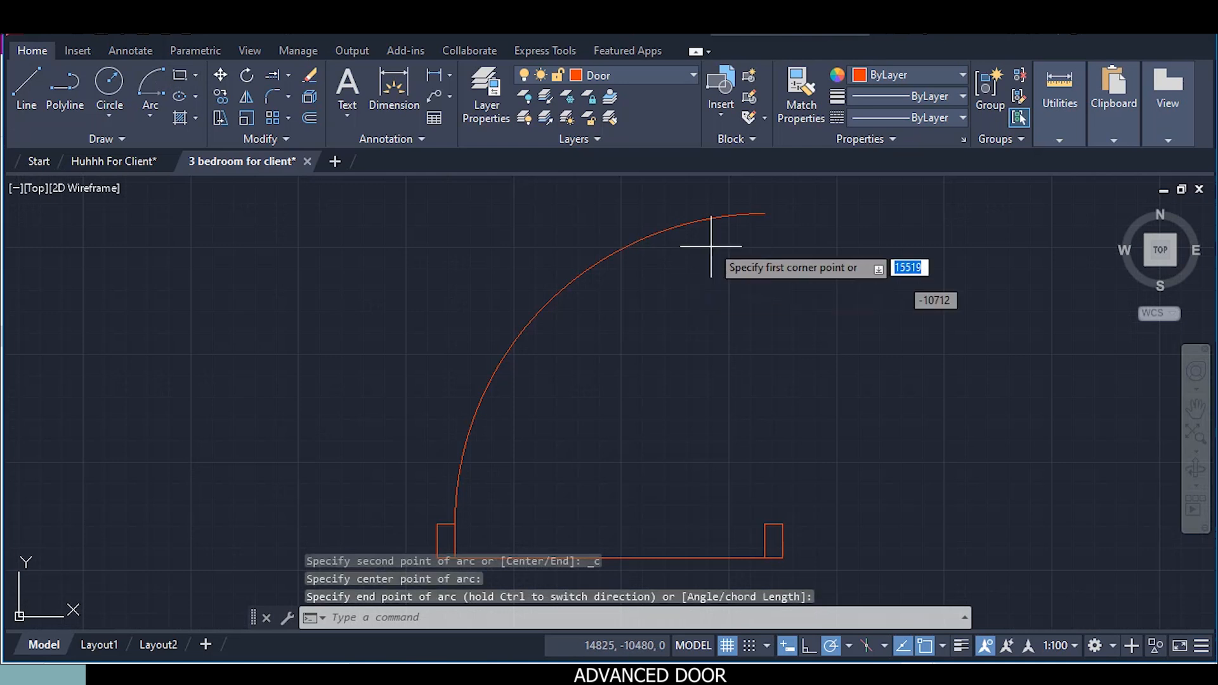
pyautogui.click(762, 214)
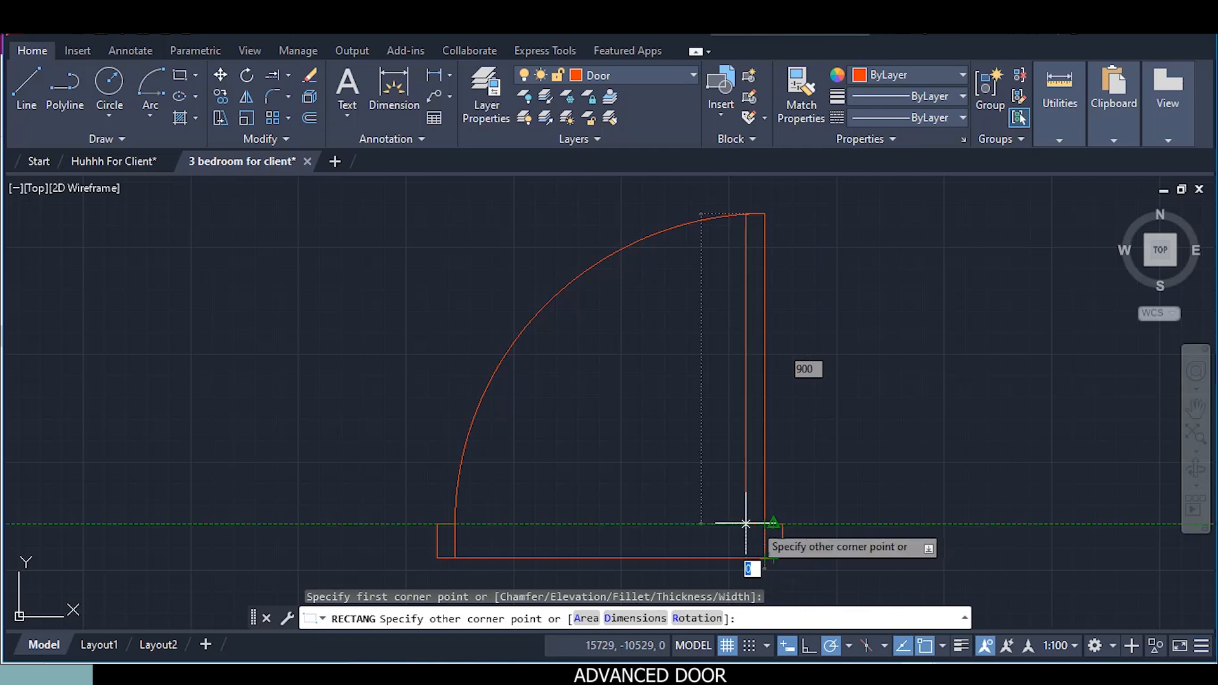
pyautogui.write('50')
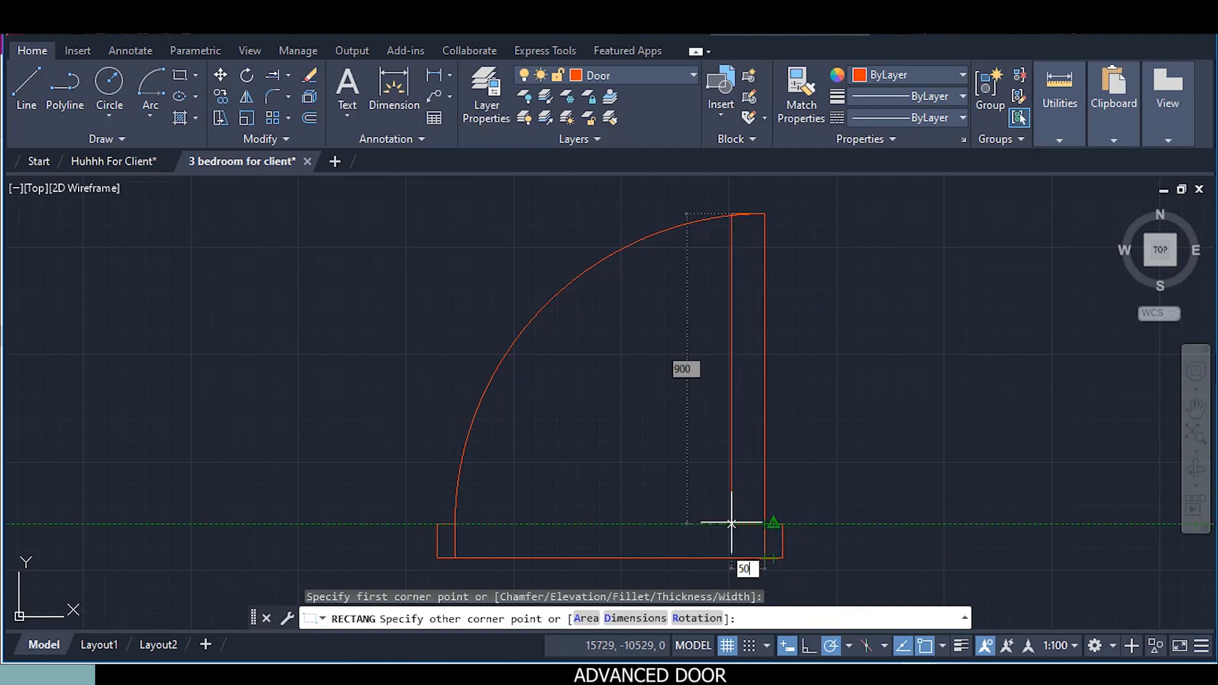
pyautogui.press('Return')
# Erase the 1000 mm horizontal construction line joining the two jambs
pyautogui.moveTo(733, 497)
pyautogui.mouseDown(button='middle')
pyautogui.moveTo(664, 467)
pyautogui.moveTo(640, 488)
pyautogui.mouseUp(button='middle')
pyautogui.click(619, 510)
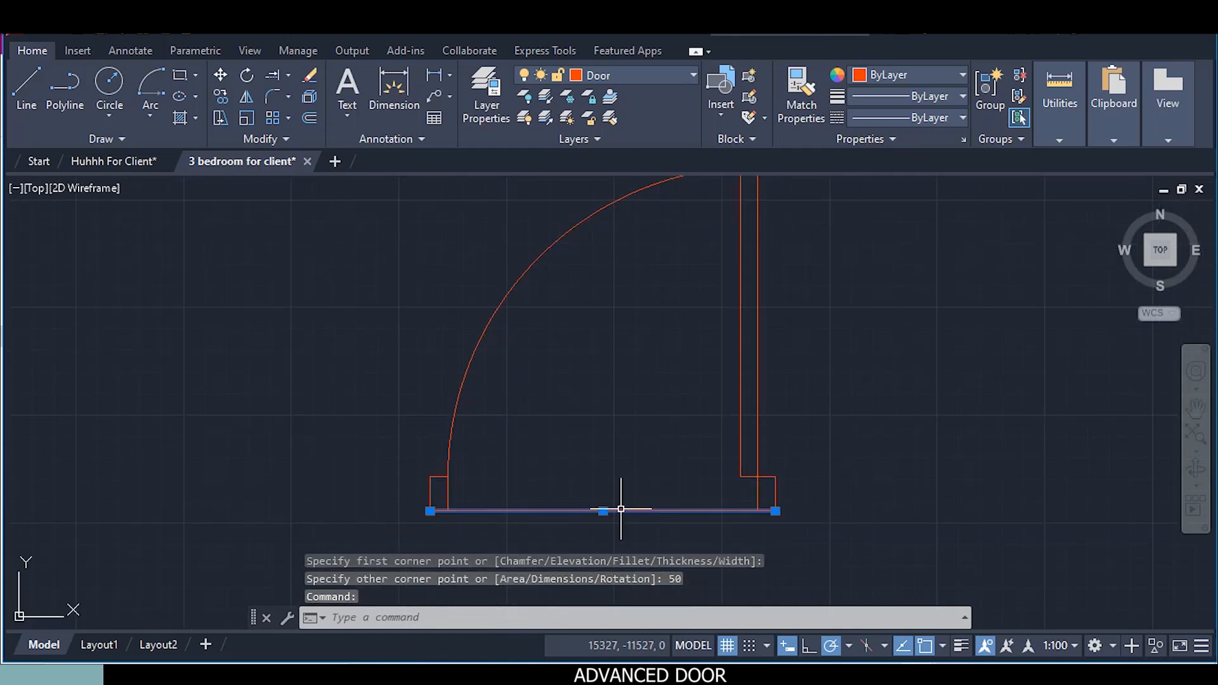
pyautogui.press('Delete')
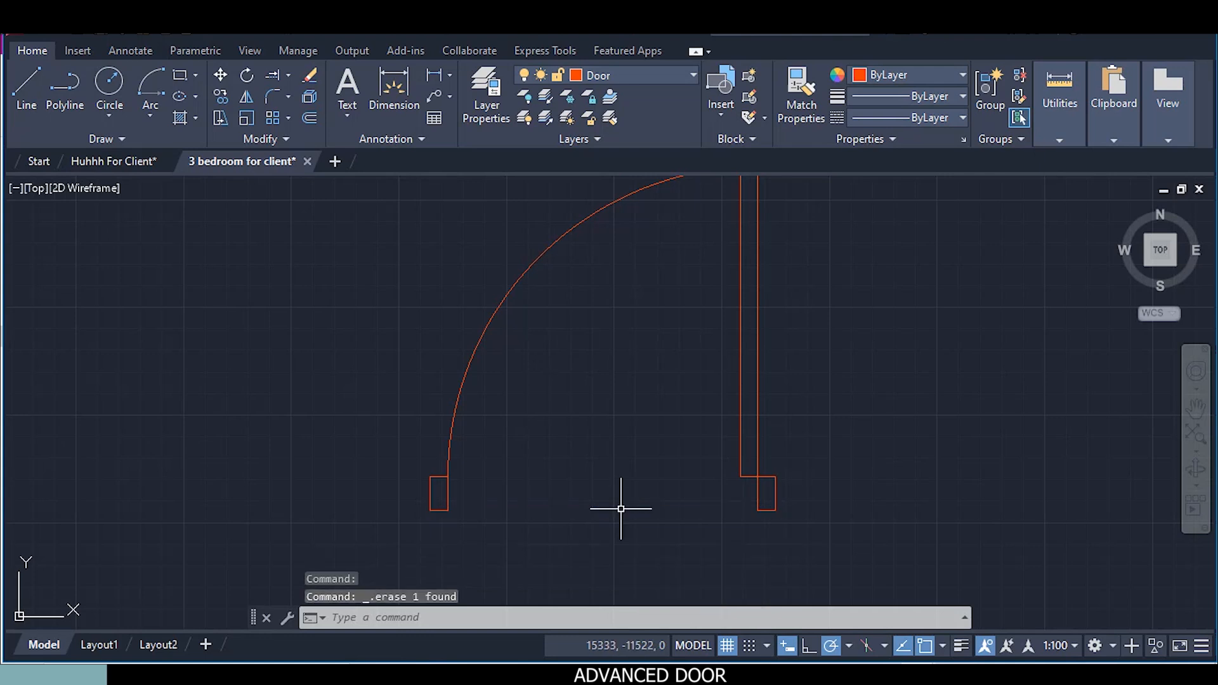
# Select the two jambs, swing arc and leaf of the new door together
pyautogui.scroll(-1, 619, 504)
pyautogui.moveTo(755, 555); pyautogui.dragTo(650, 539, button='middle')
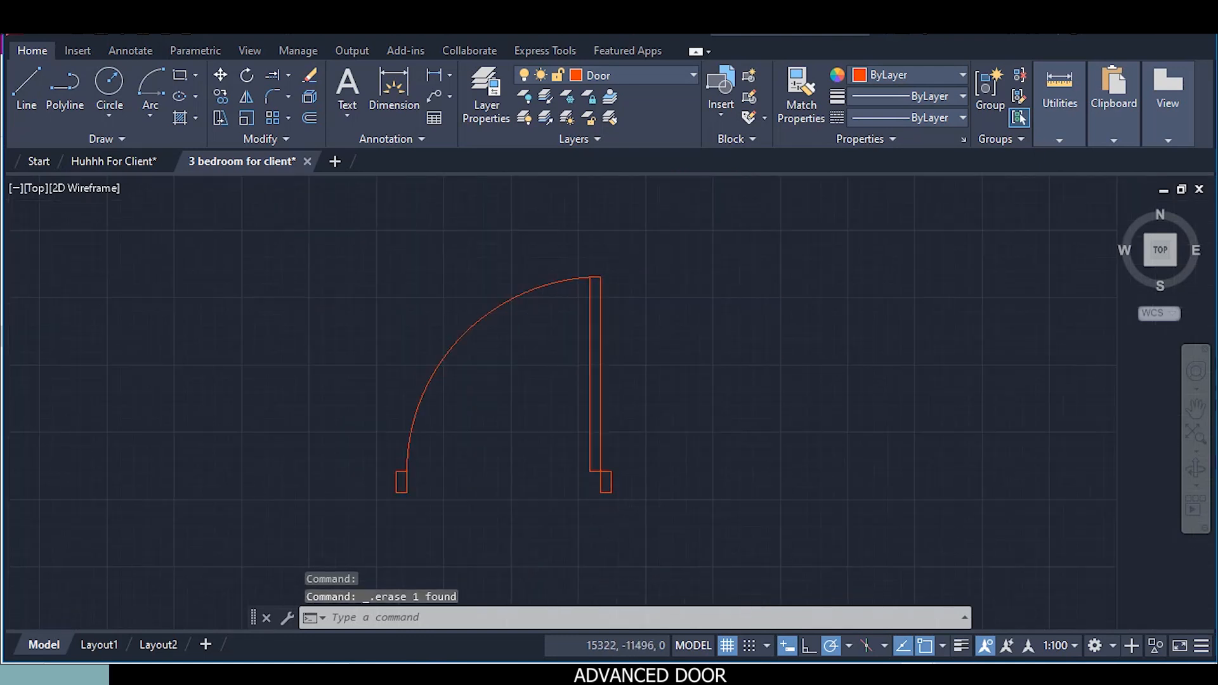
pyautogui.click(654, 541)
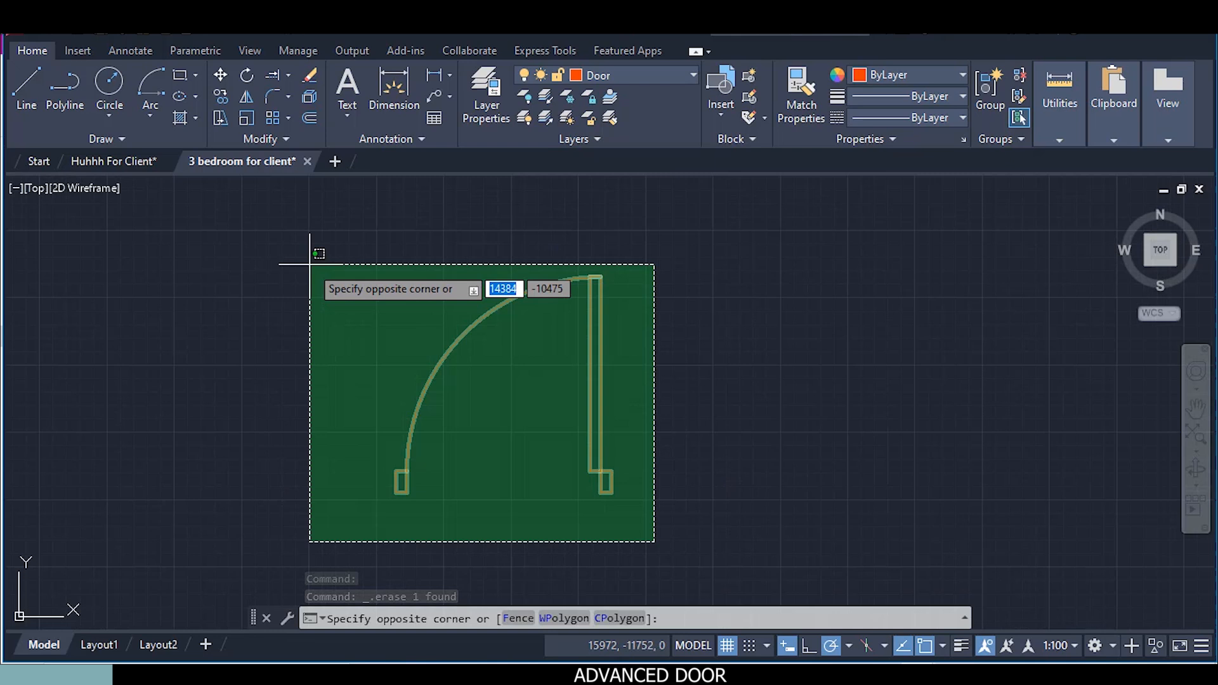
pyautogui.click(310, 264)
pyautogui.rightClick(403, 333)
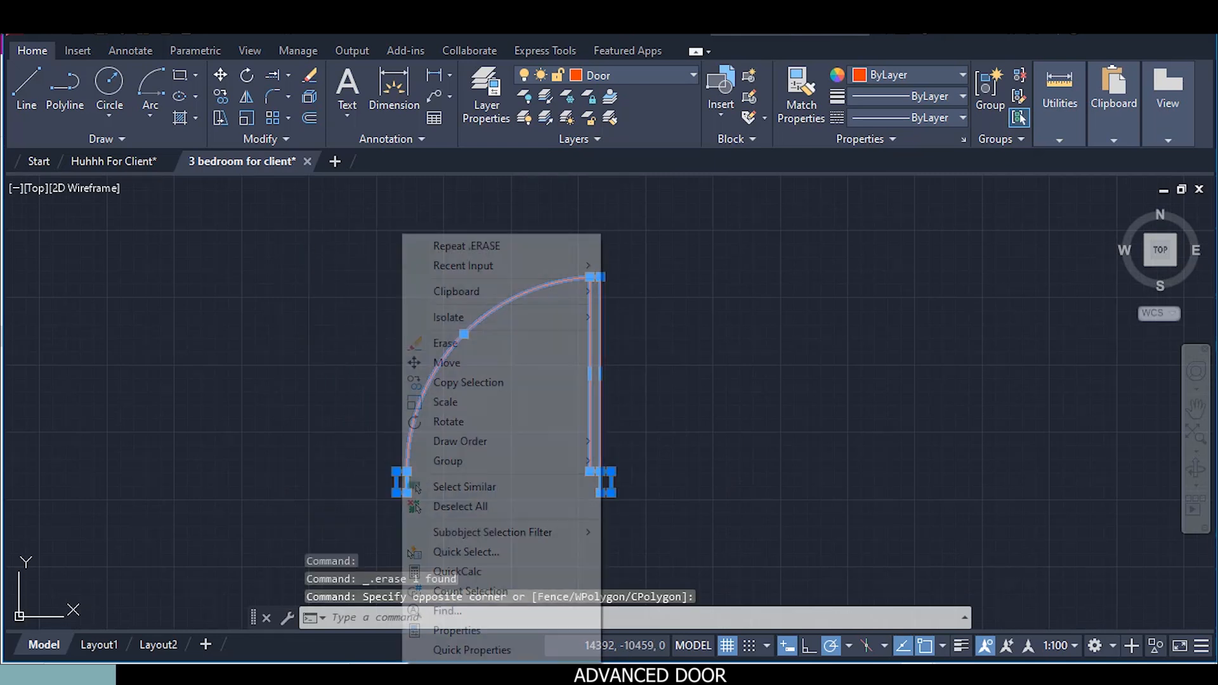
# Copy the complete door, placing the duplicate about 1494 mm horizontally to the right of the original
pyautogui.click(470, 382)
pyautogui.click(663, 373)
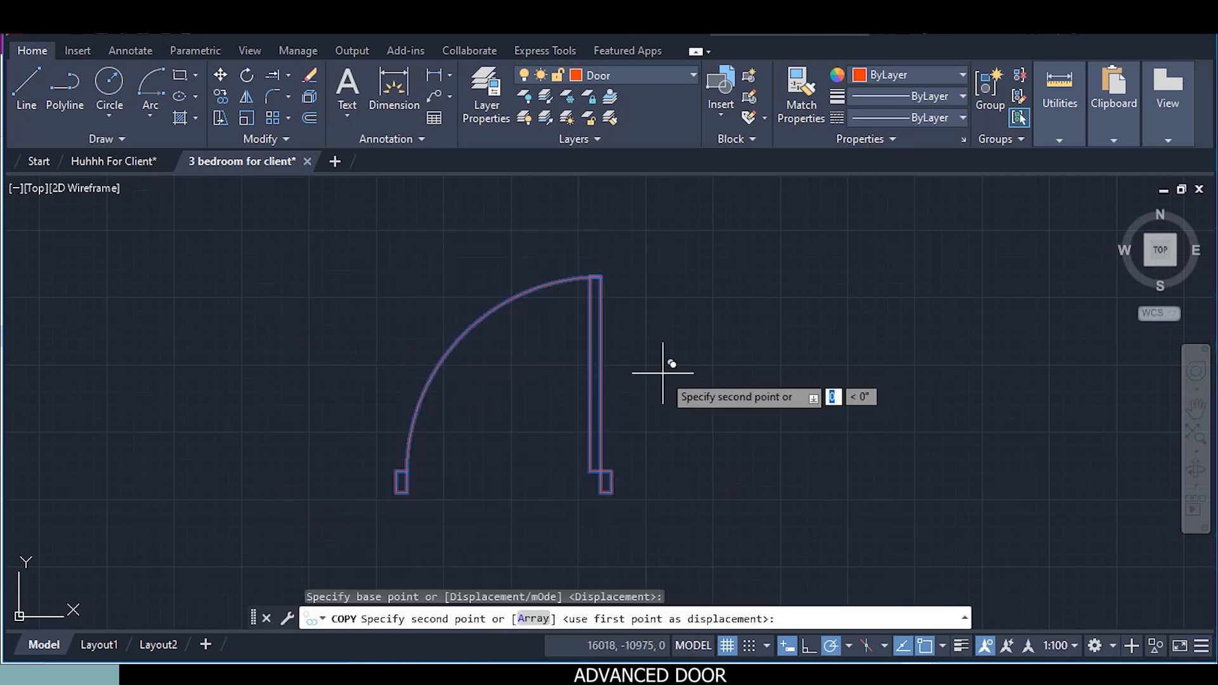
pyautogui.click(984, 372)
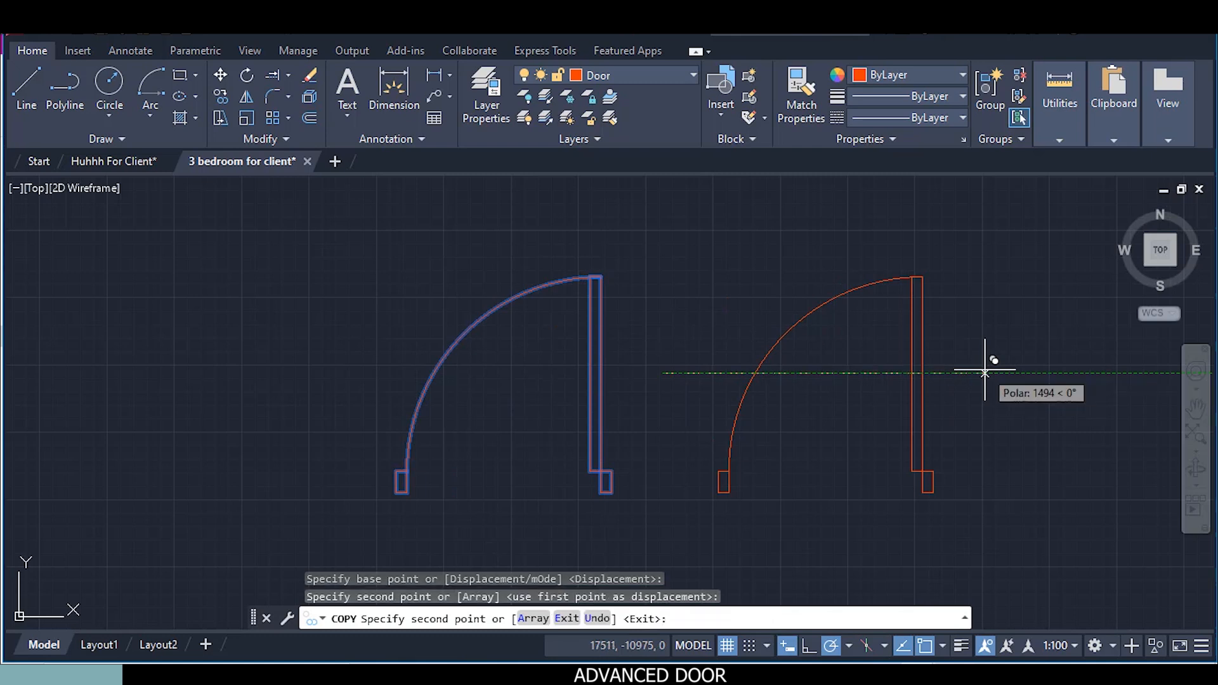
pyautogui.press('Escape')
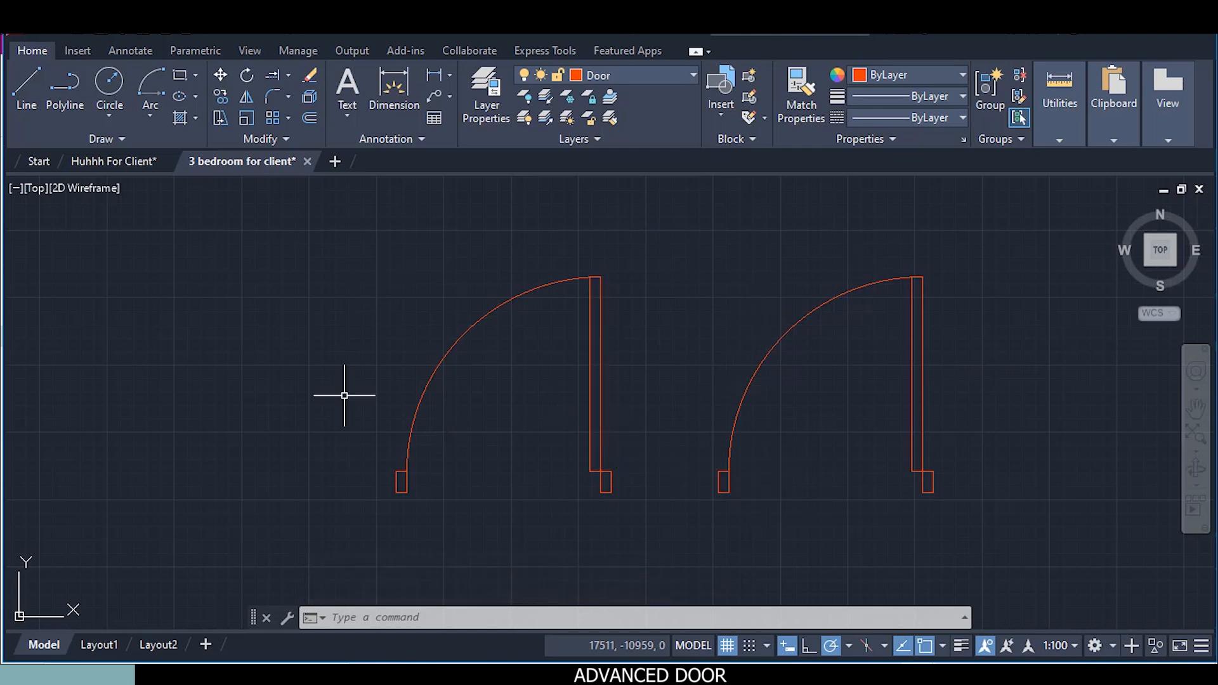
# Convert the original door into a block named Door 1000mm, with its base point at the midpoint of the right jamb's outer edge
pyautogui.click(93, 53)
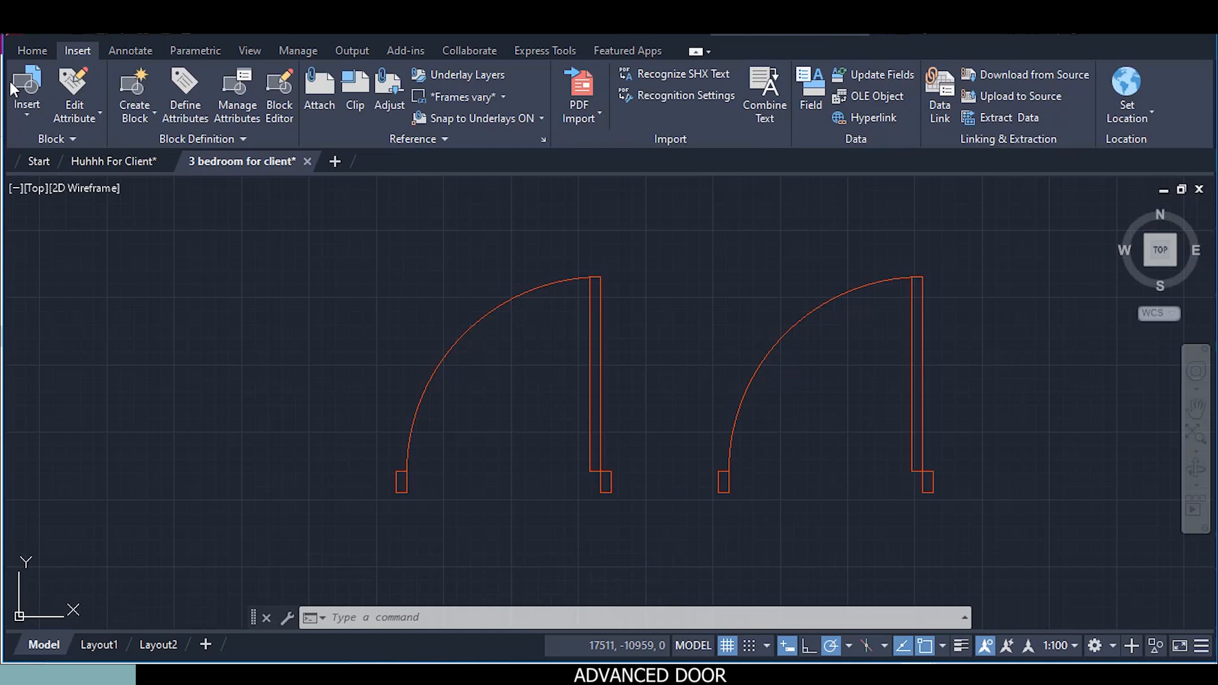
pyautogui.click(126, 88)
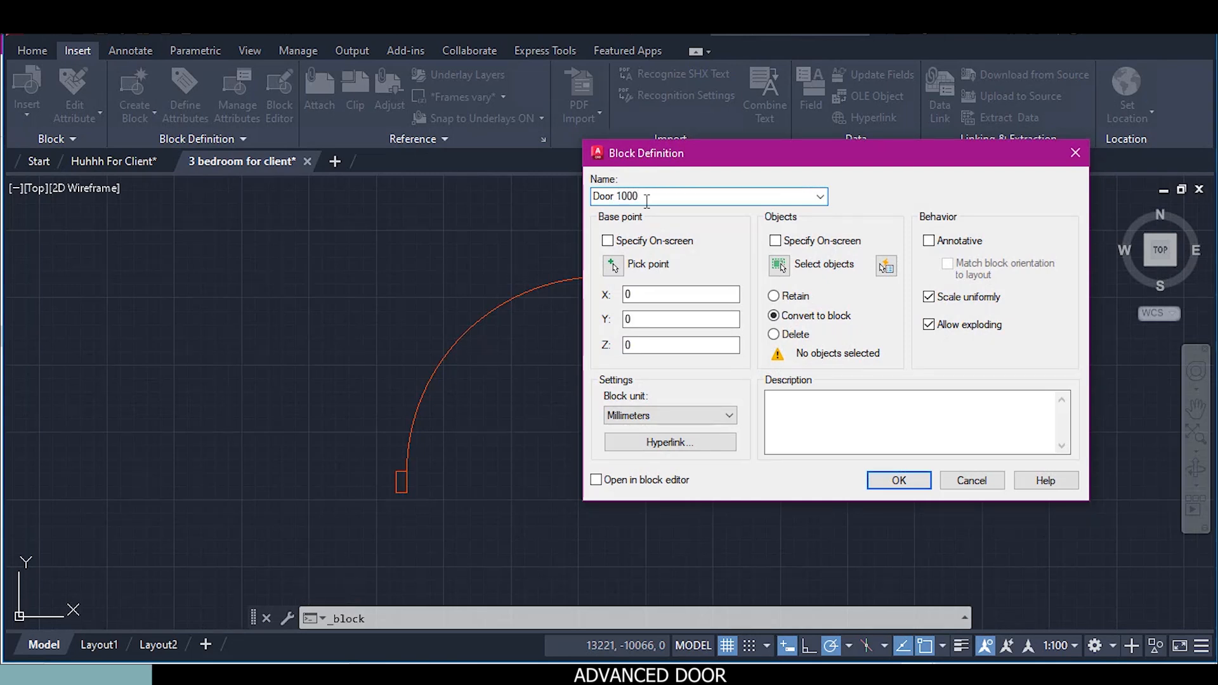
pyautogui.click(613, 265)
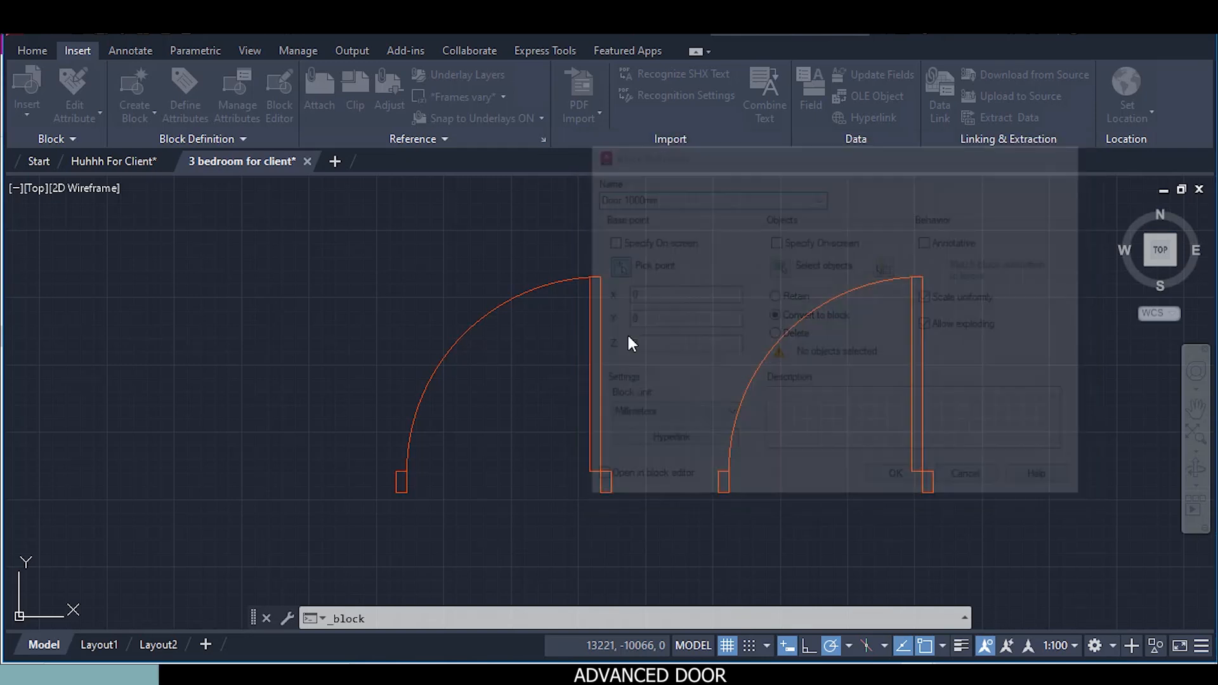
pyautogui.click(610, 482)
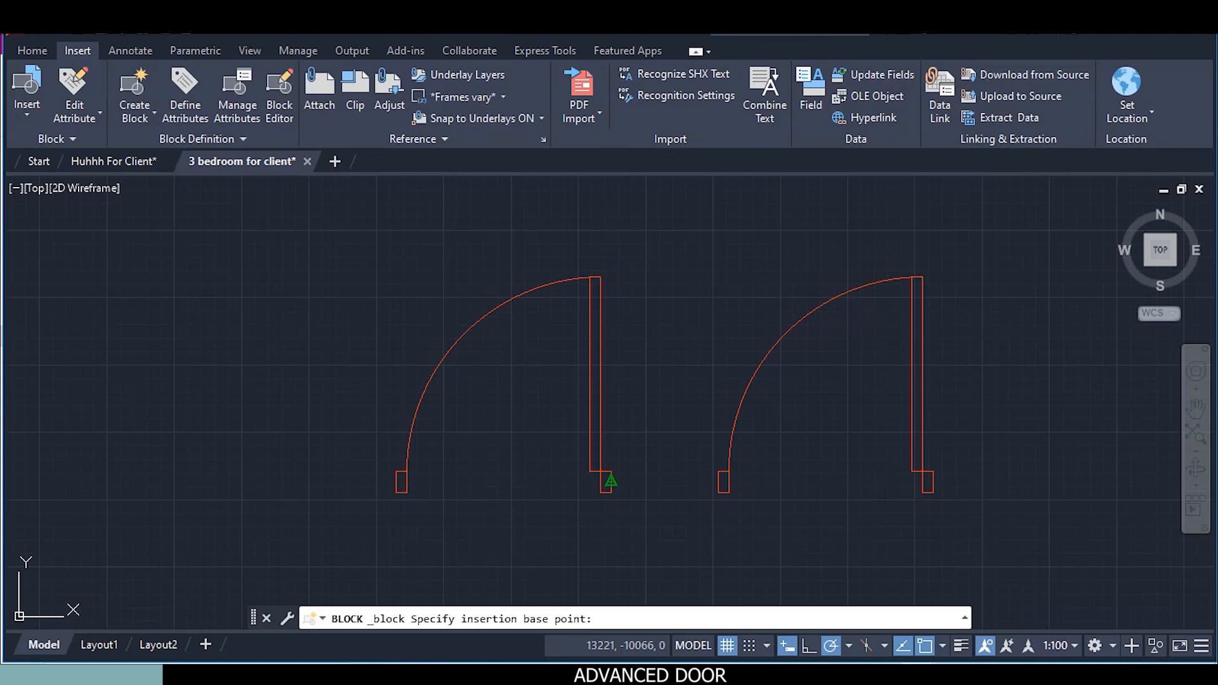
pyautogui.click(778, 266)
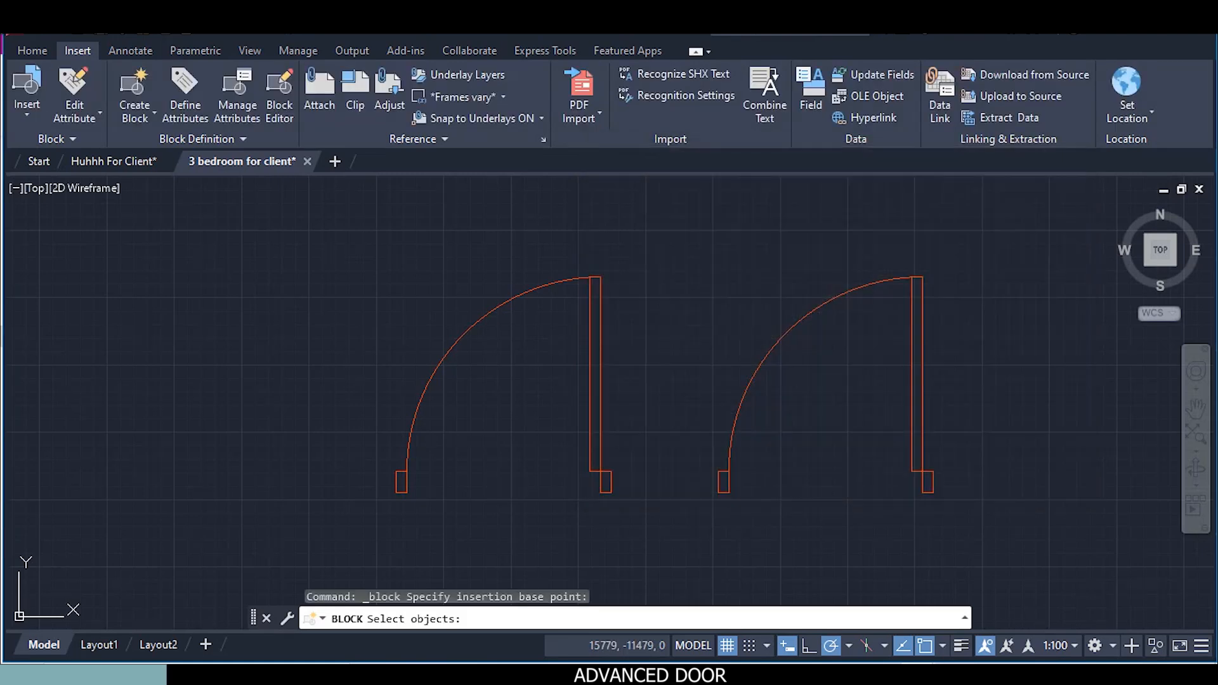
pyautogui.click(621, 498)
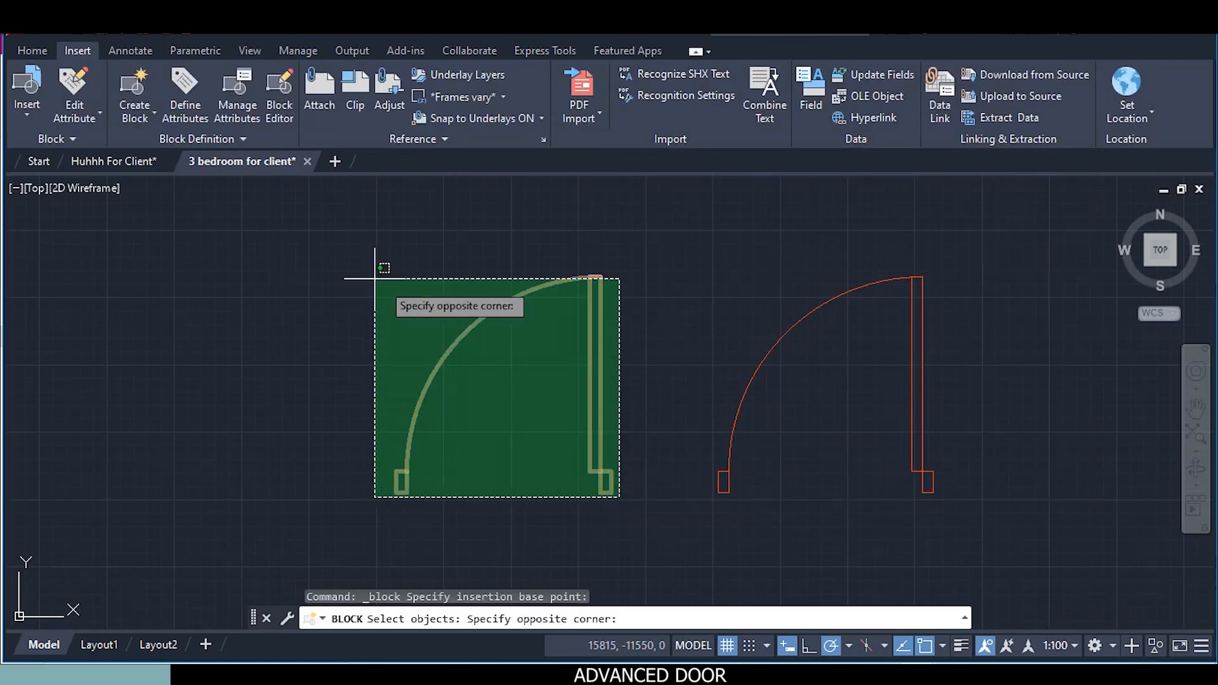
pyautogui.click(345, 266)
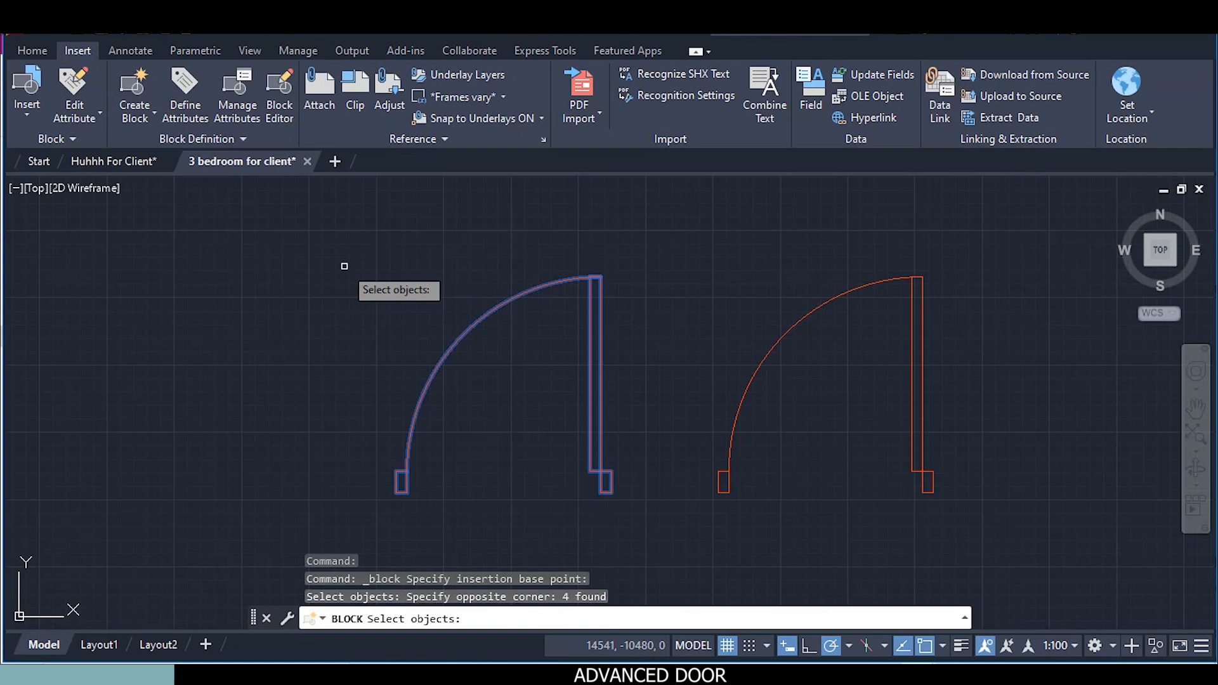
pyautogui.press('Return')
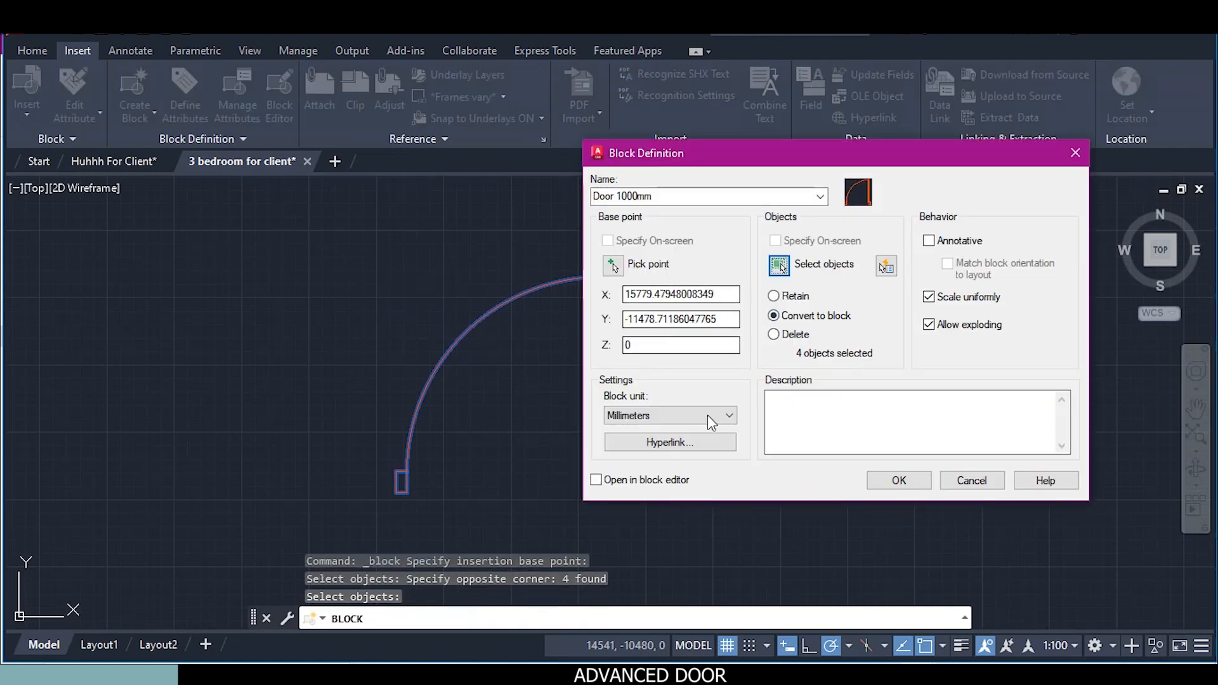
pyautogui.click(922, 485)
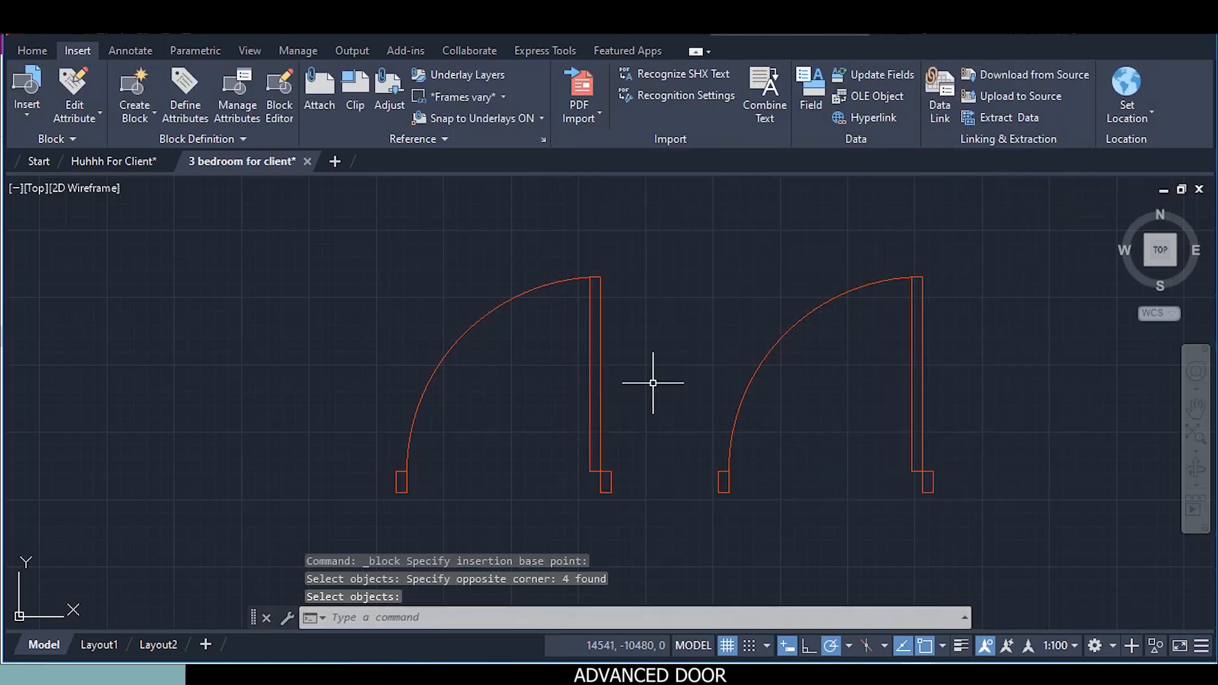
# Convert the copied door into block Advanced door 1000mm, based at the right jamb's outer-edge midpoint, and open it in the block editor
pyautogui.click(134, 92)
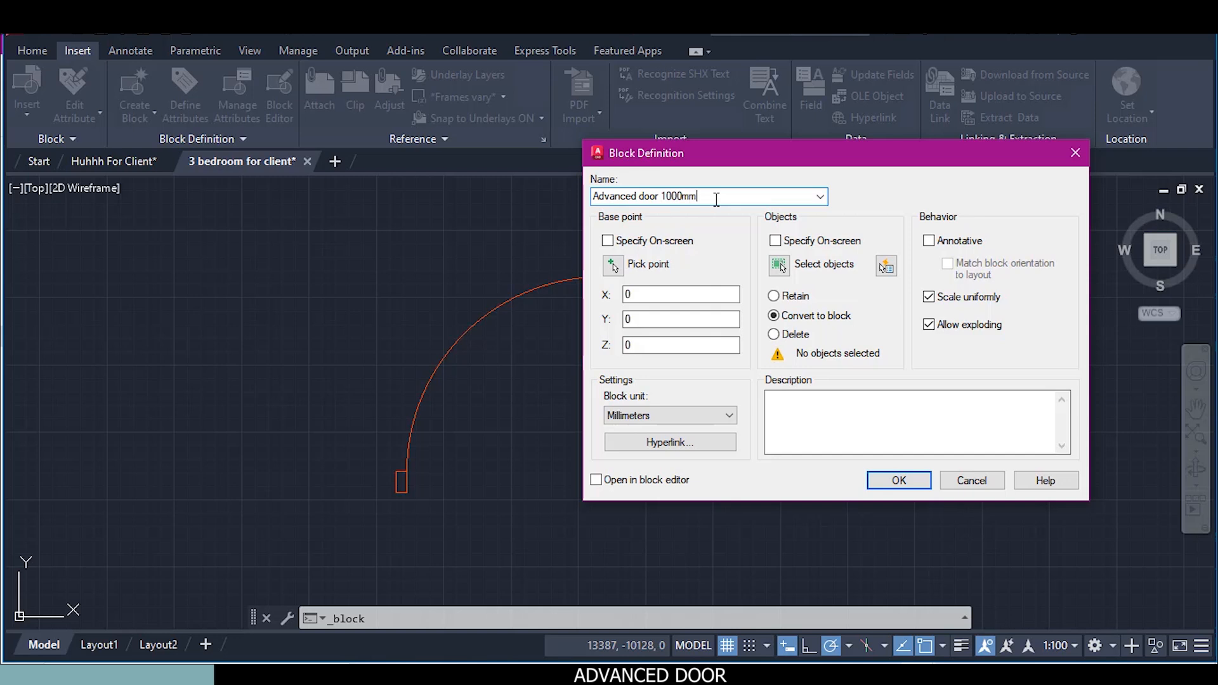
pyautogui.click(613, 266)
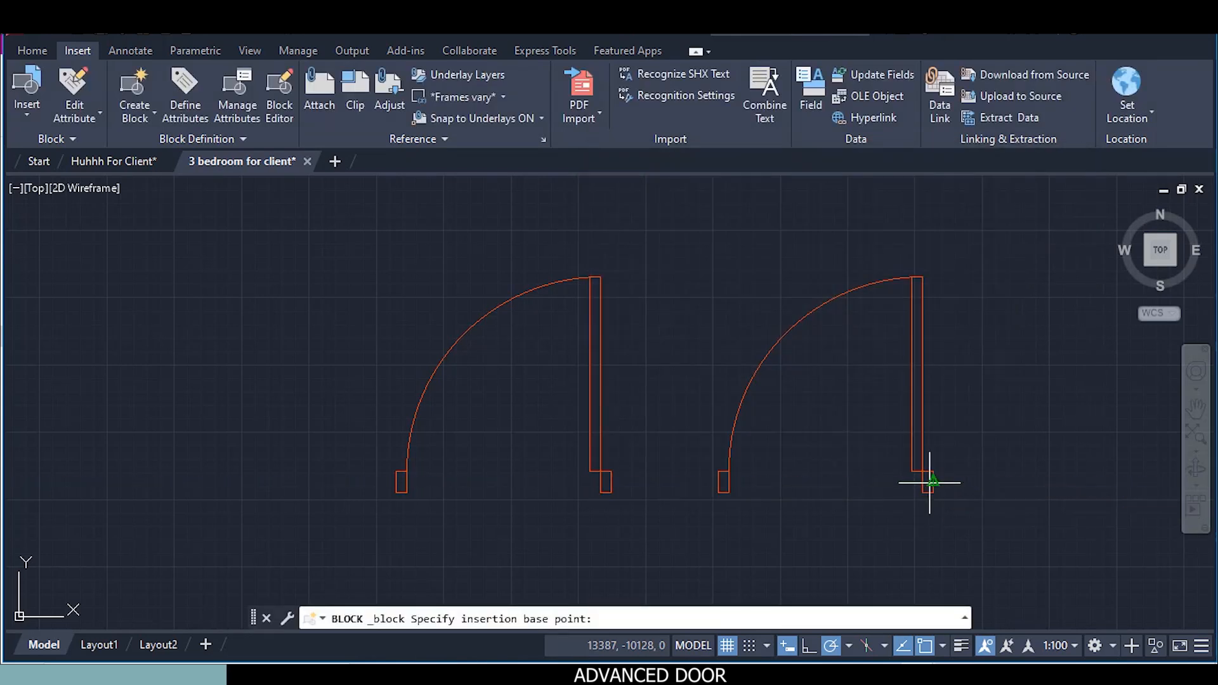
pyautogui.click(933, 482)
pyautogui.click(780, 265)
pyautogui.click(961, 506)
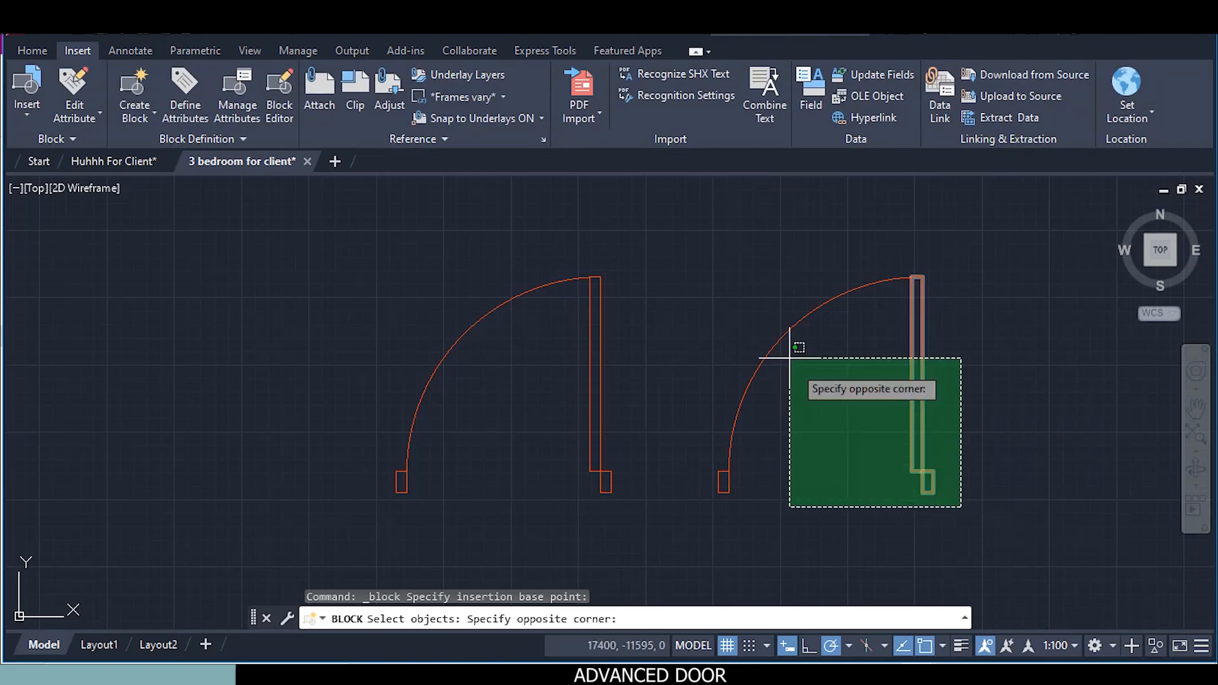
pyautogui.click(702, 239)
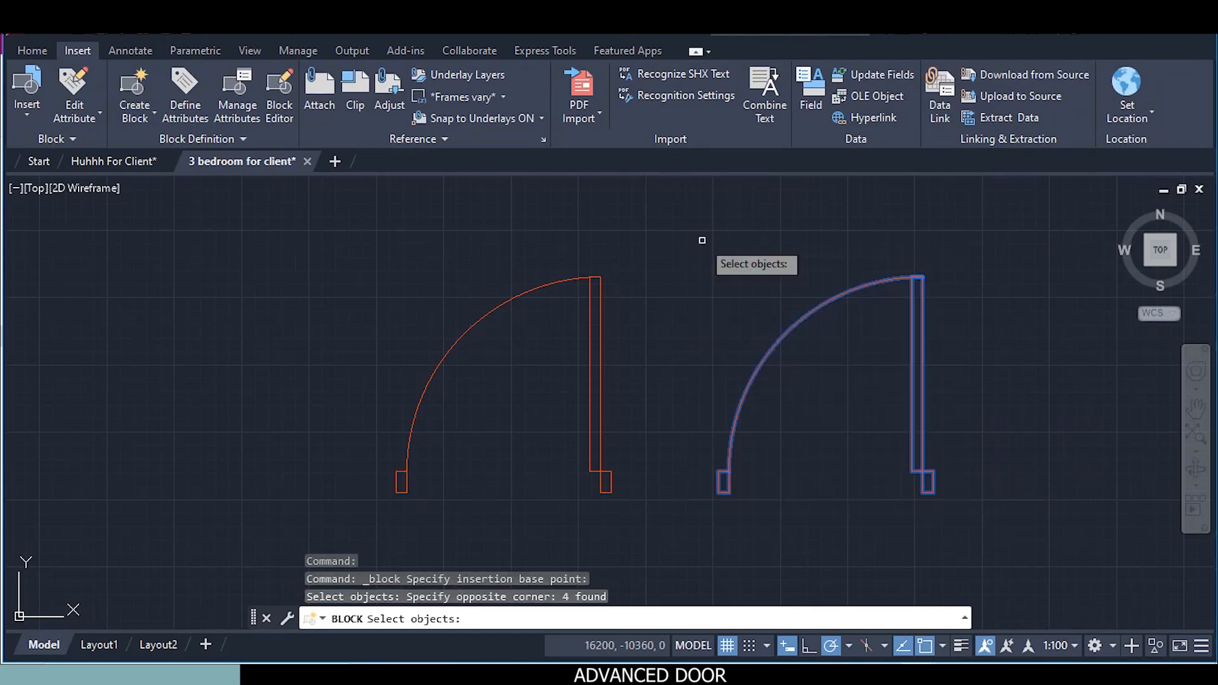
pyautogui.press('Return')
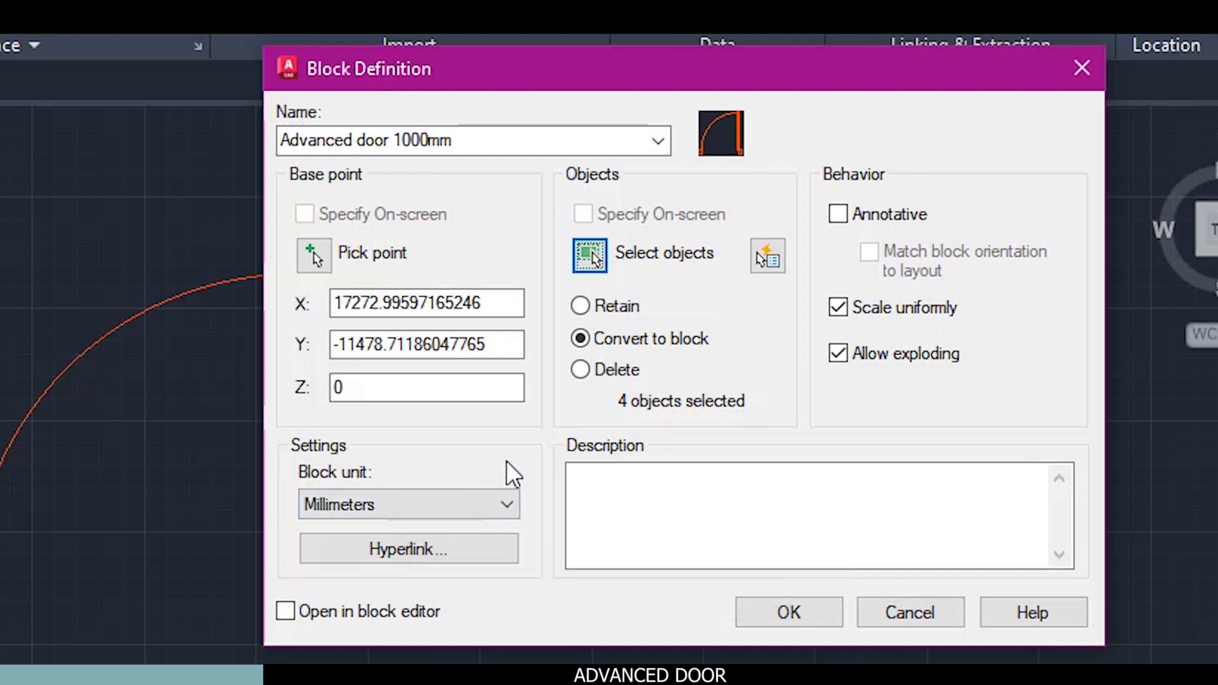
pyautogui.click(291, 614)
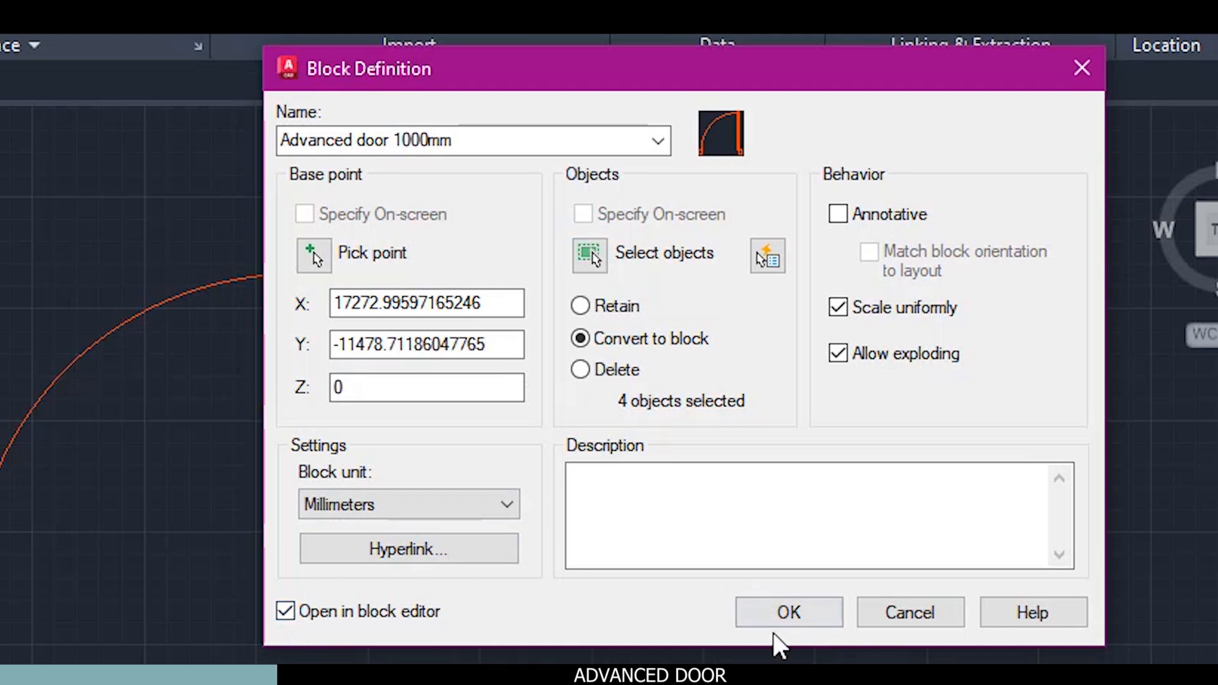
pyautogui.click(787, 612)
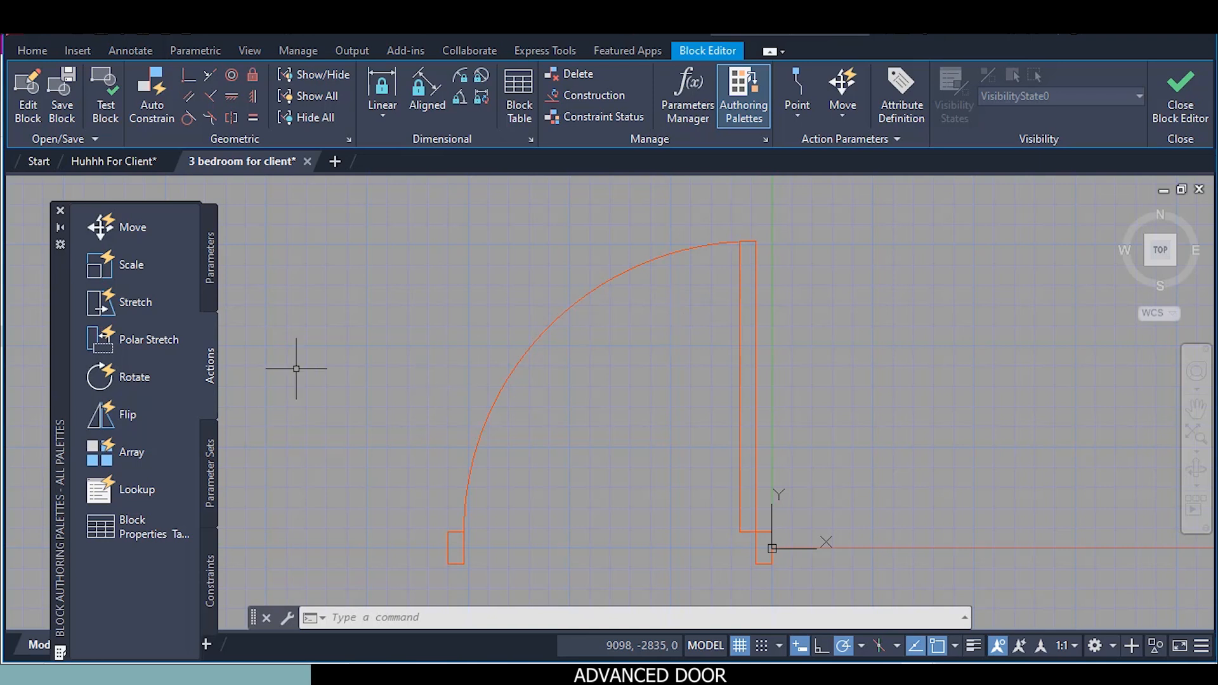
# Add a Basepoint parameter at the origin, on the midpoint of the right jamb's outer edge
pyautogui.click(211, 253)
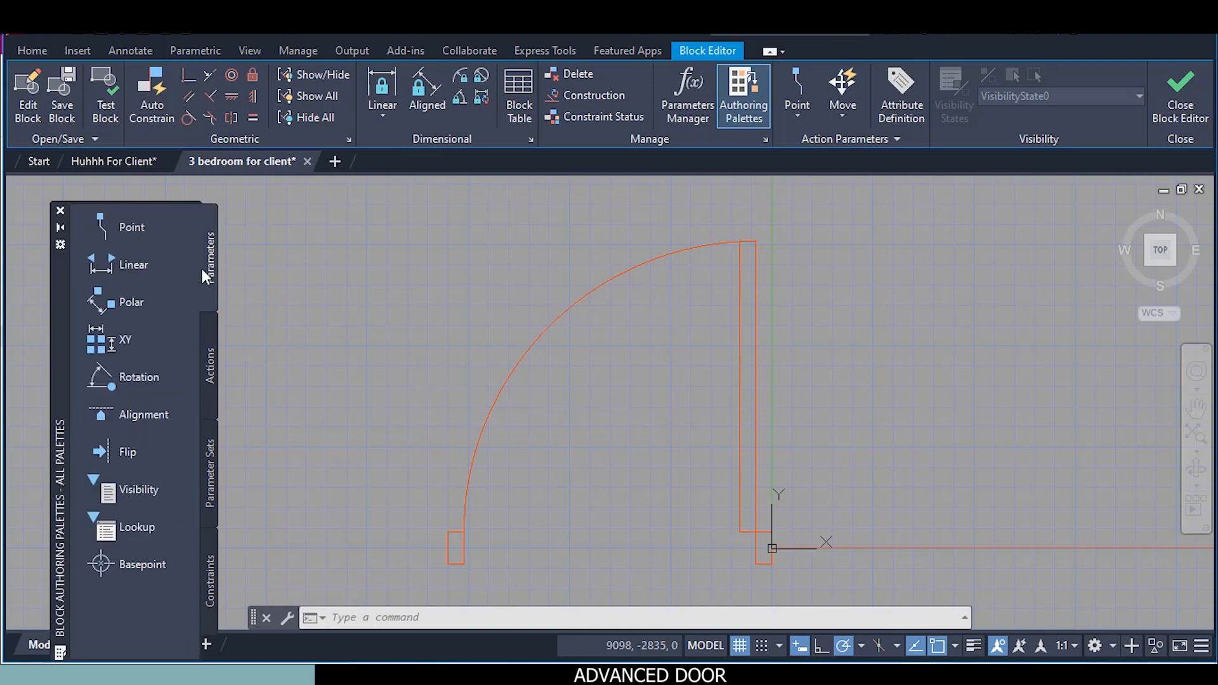
pyautogui.click(145, 271)
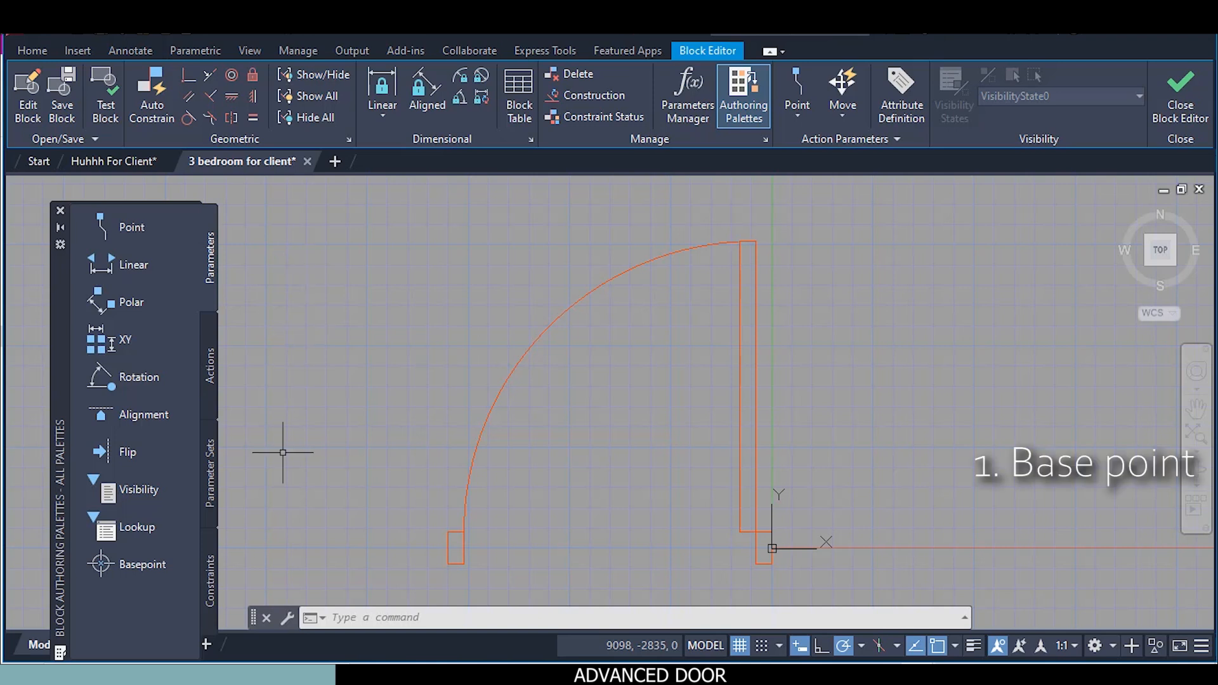
pyautogui.click(107, 563)
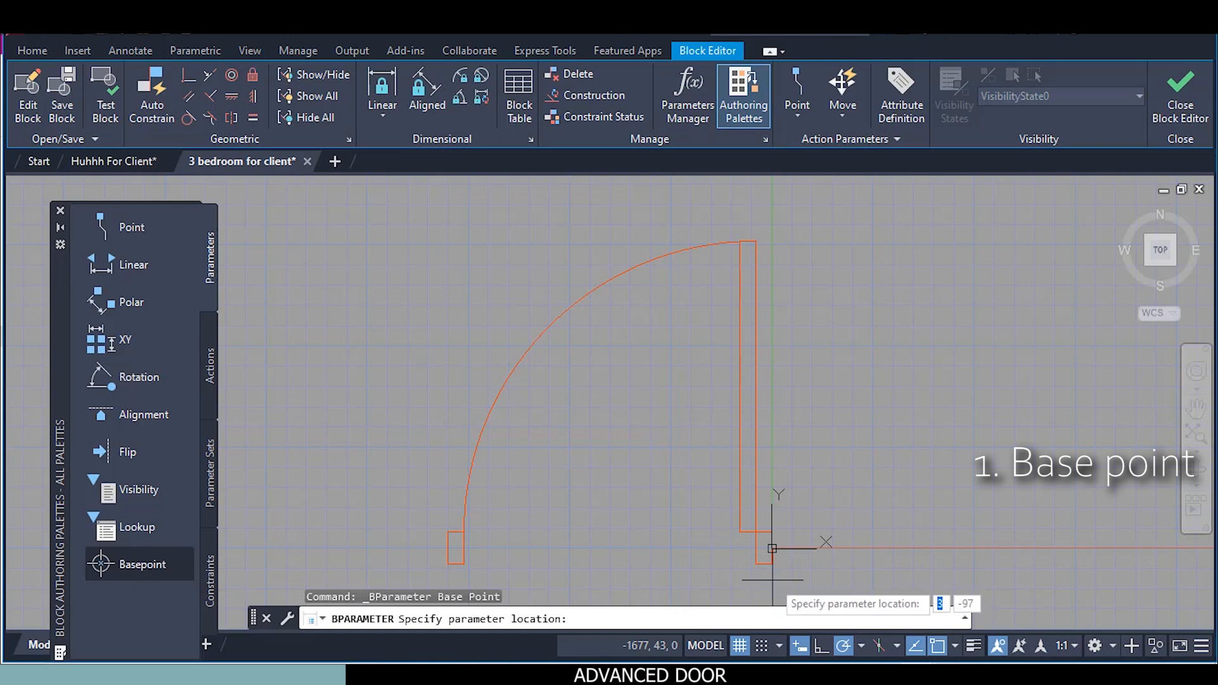
pyautogui.scroll(6, 772, 547)
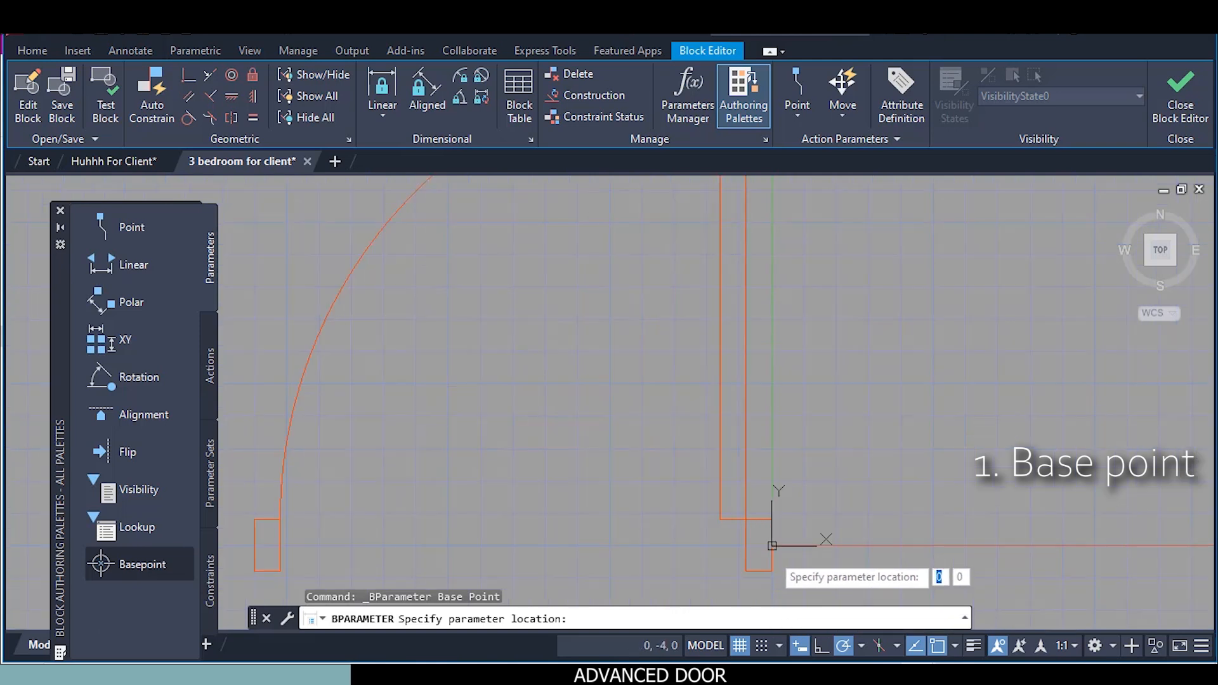
pyautogui.click(771, 533)
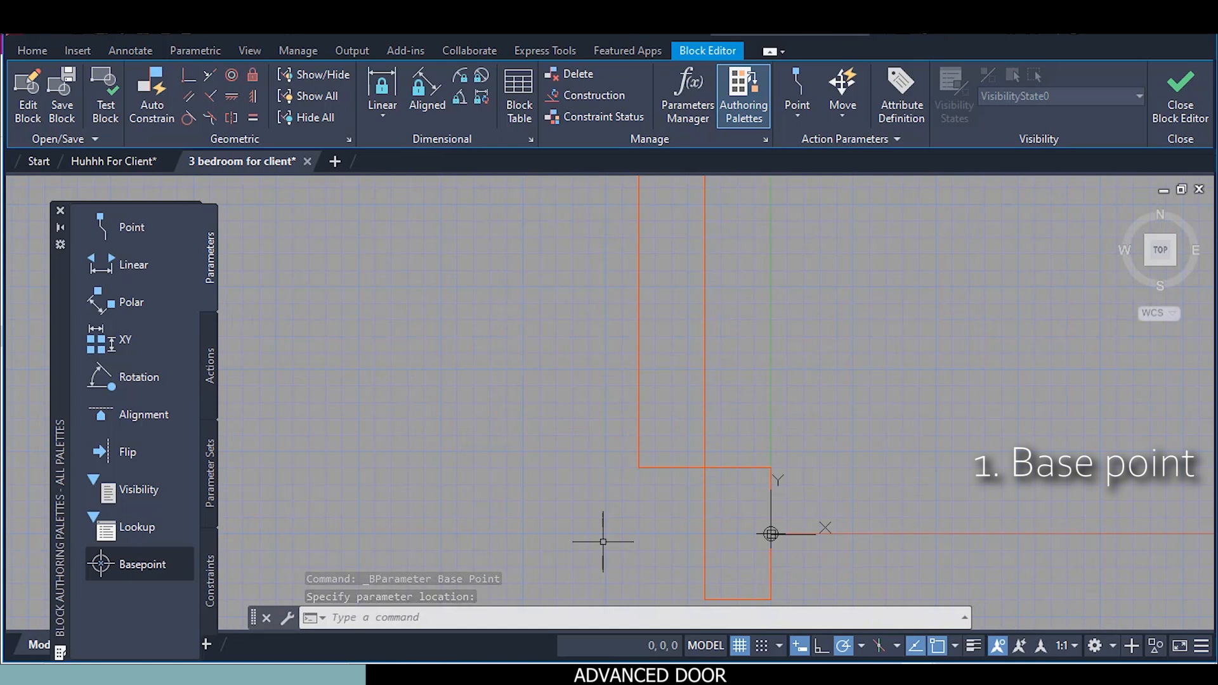
# Add a Flip parameter with a vertical reflection line about 237 mm long, starting midway between the jambs' outer-edge midpoints, labelled near its upper end
pyautogui.scroll(-4, 478, 496)
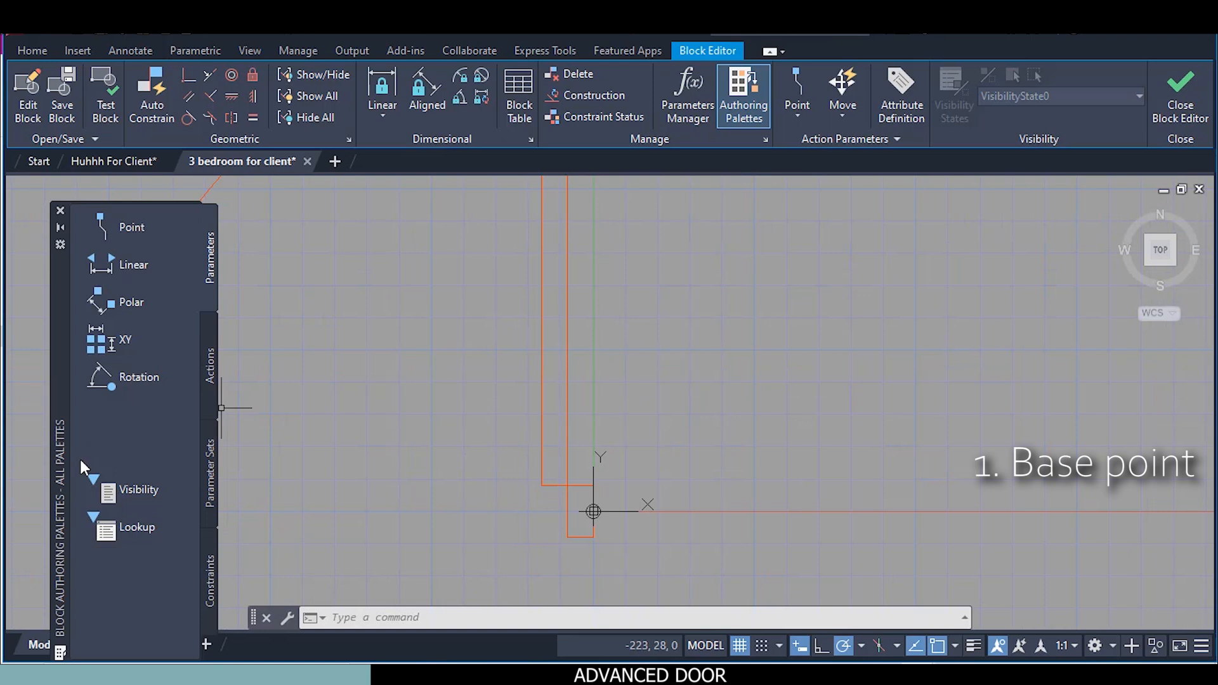
pyautogui.moveTo(593, 508)
pyautogui.mouseDown(button='middle')
pyautogui.moveTo(390, 432)
pyautogui.moveTo(528, 429)
pyautogui.mouseUp(button='middle')
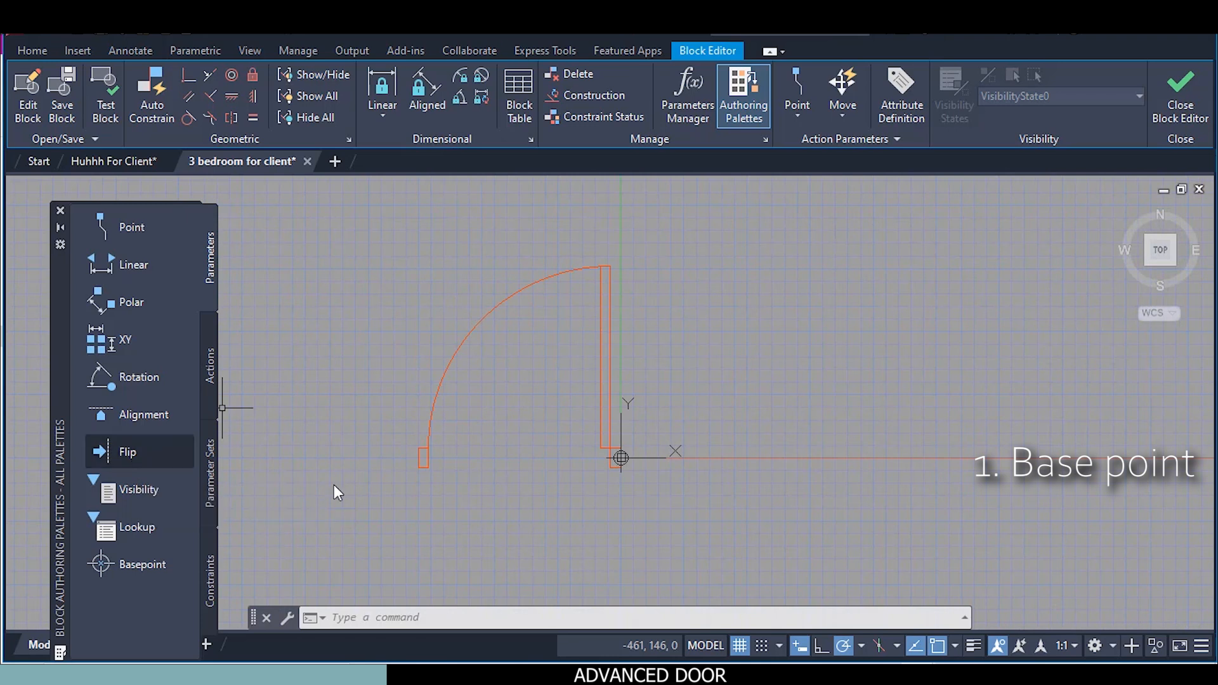
pyautogui.scroll(2, 517, 444)
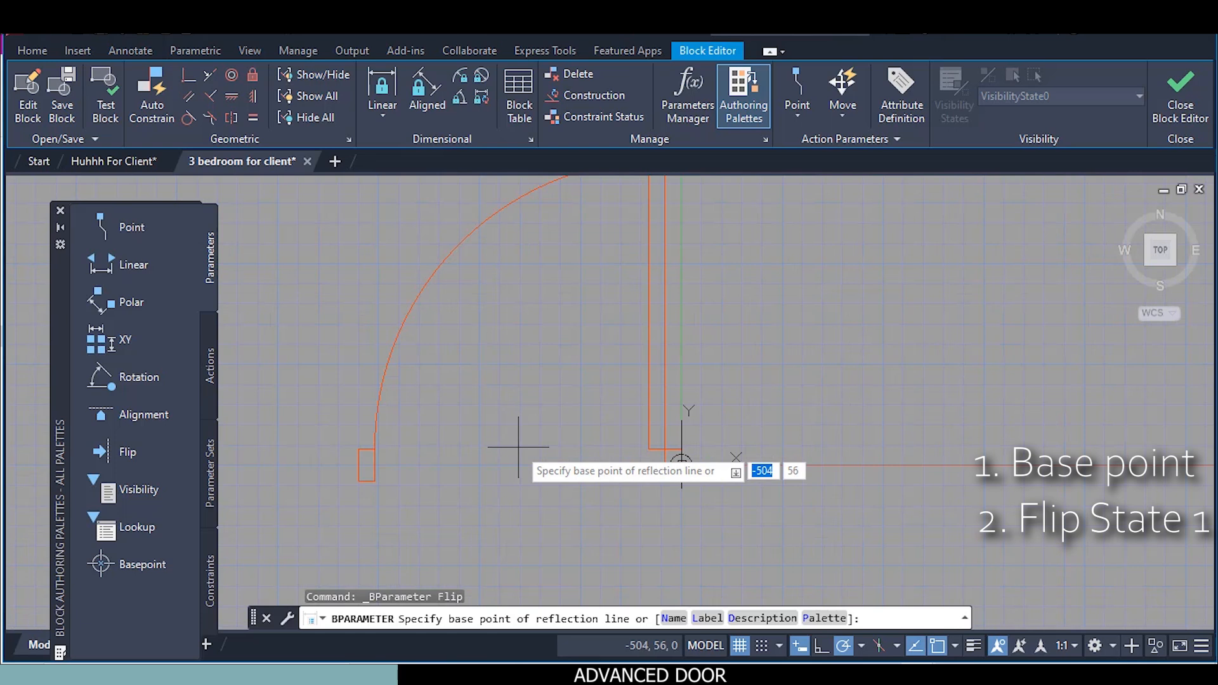
pyautogui.keyDown('shift'); pyautogui.rightClick(518, 447); pyautogui.keyUp('shift')
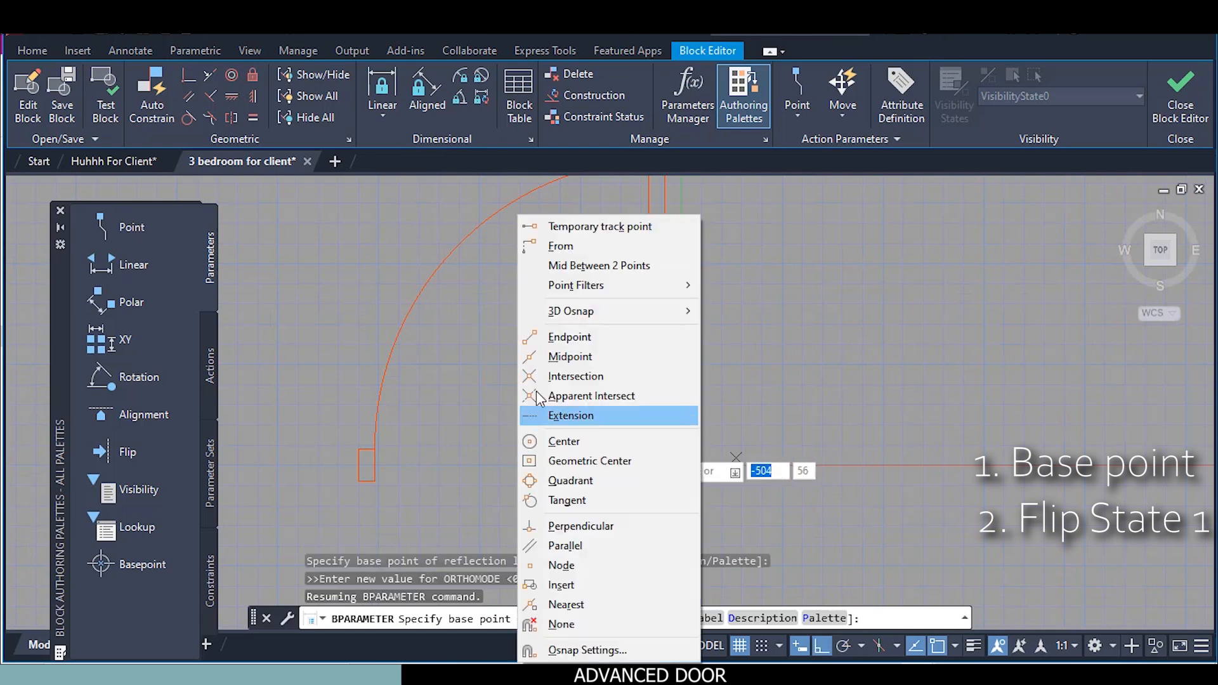
pyautogui.click(596, 267)
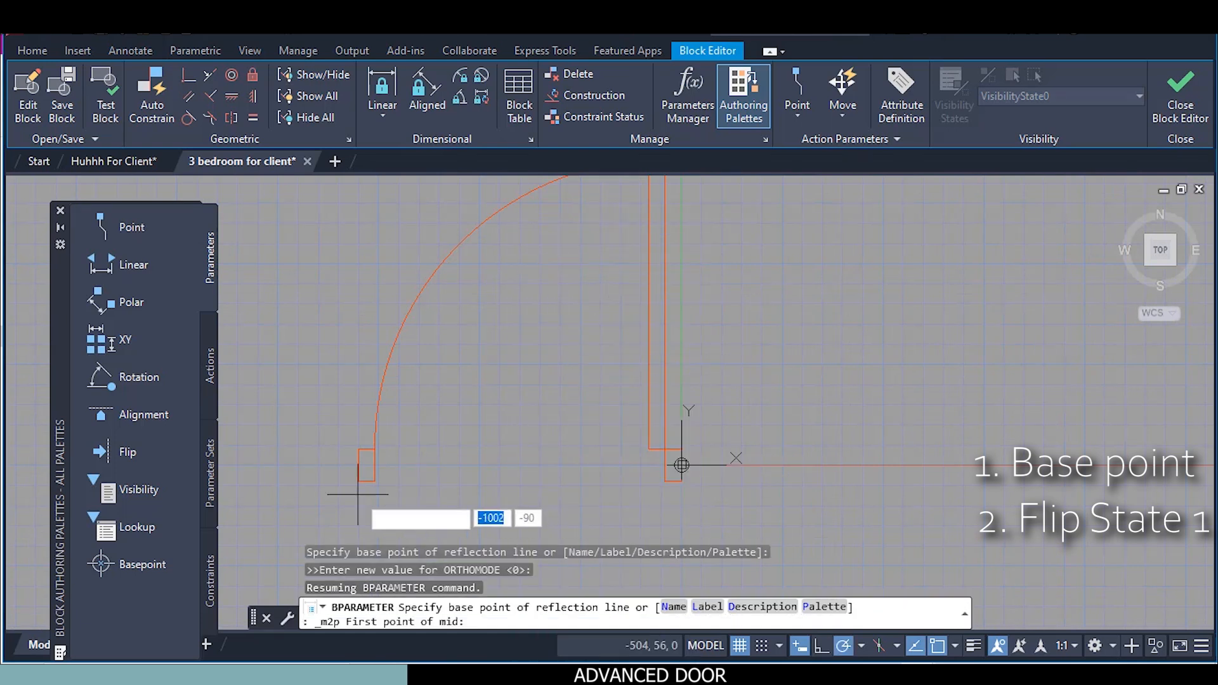
pyautogui.scroll(4, 358, 493)
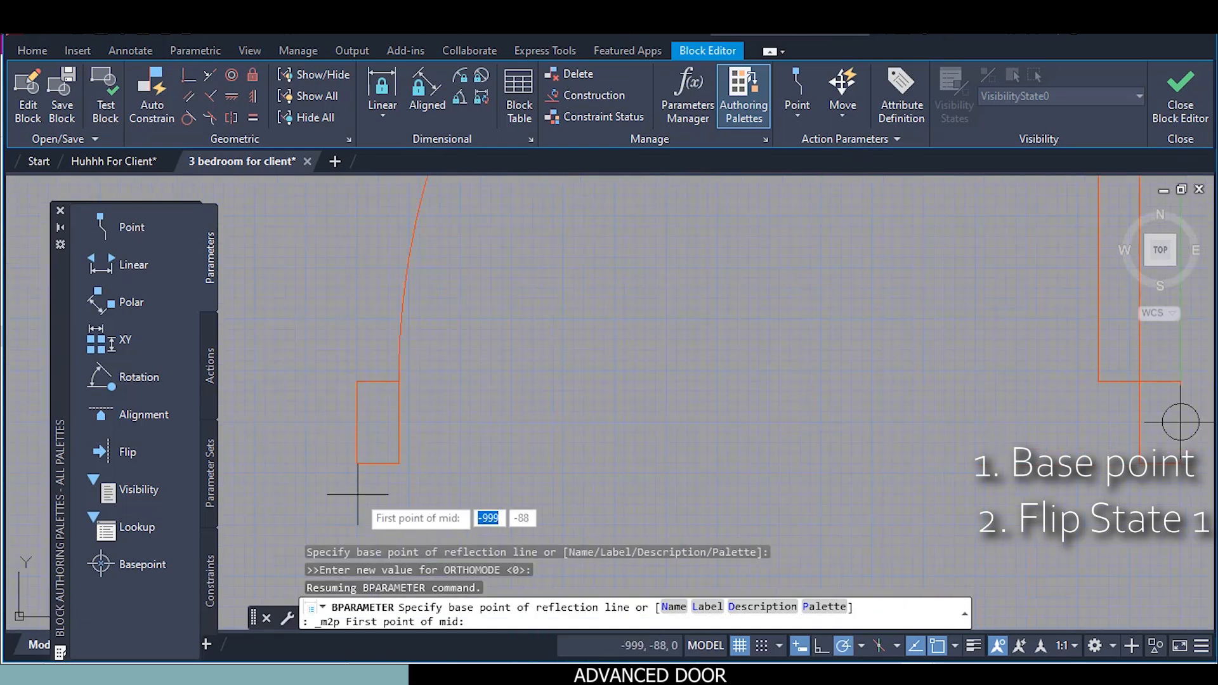
pyautogui.click(357, 422)
pyautogui.moveTo(875, 427)
pyautogui.mouseDown(button='middle')
pyautogui.moveTo(694, 453)
pyautogui.moveTo(583, 453)
pyautogui.mouseUp(button='middle')
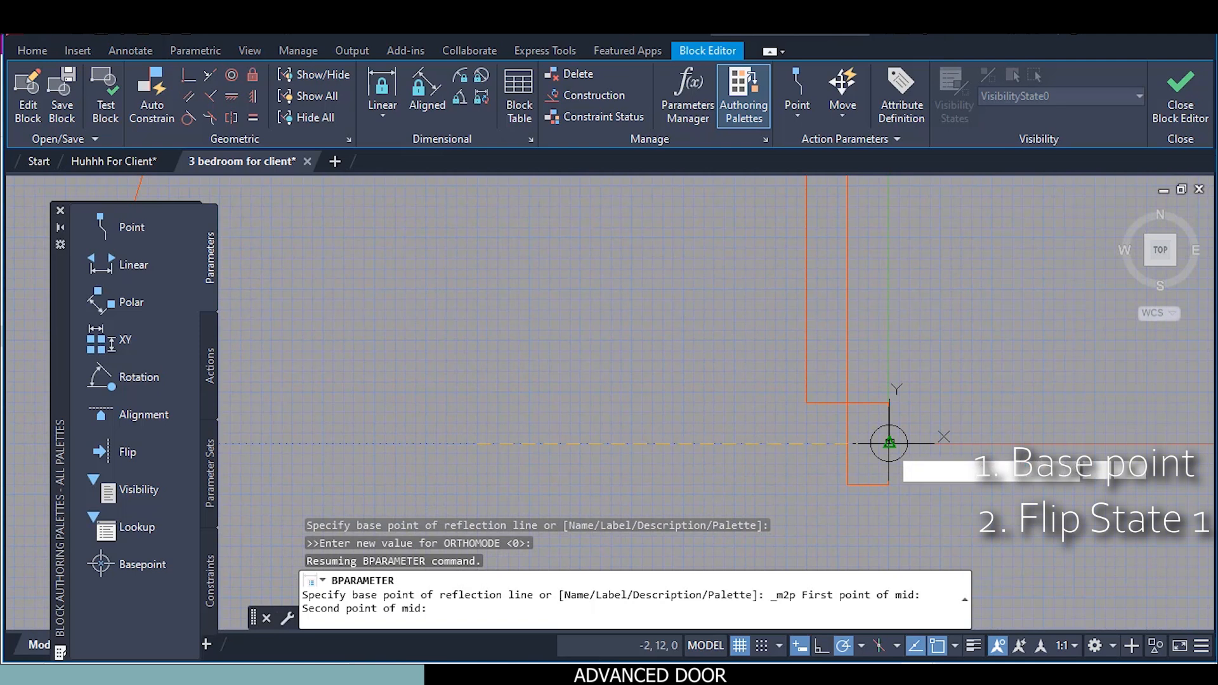
pyautogui.click(889, 442)
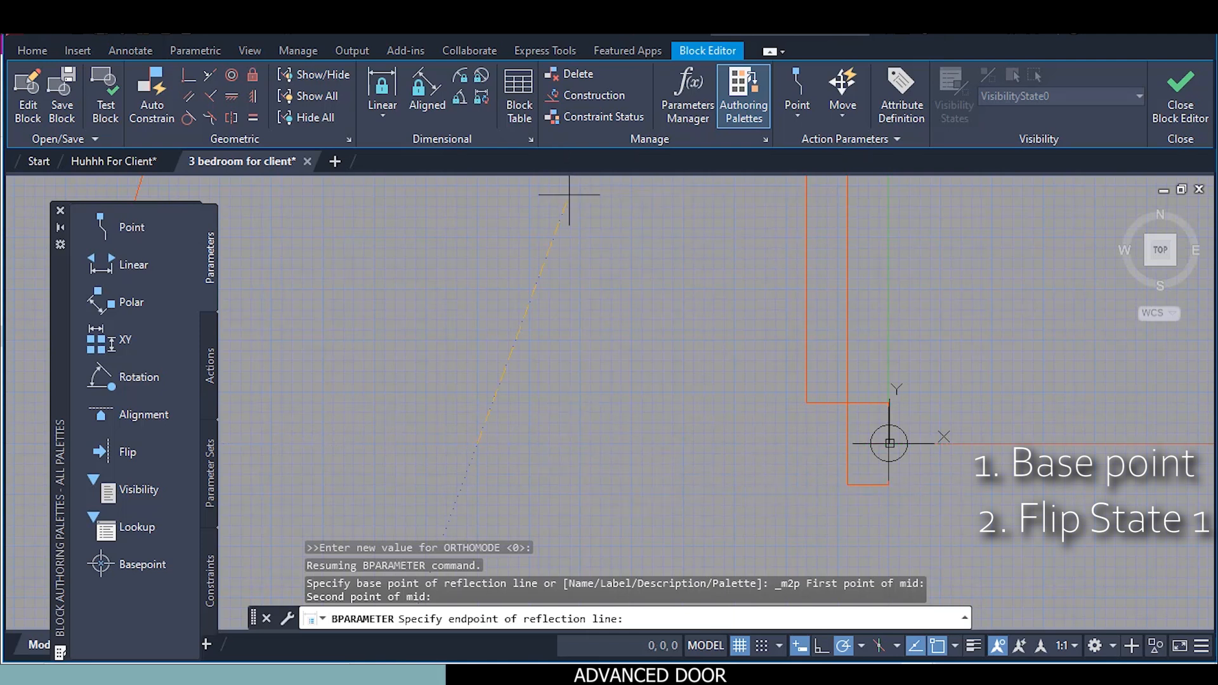
pyautogui.click(478, 248)
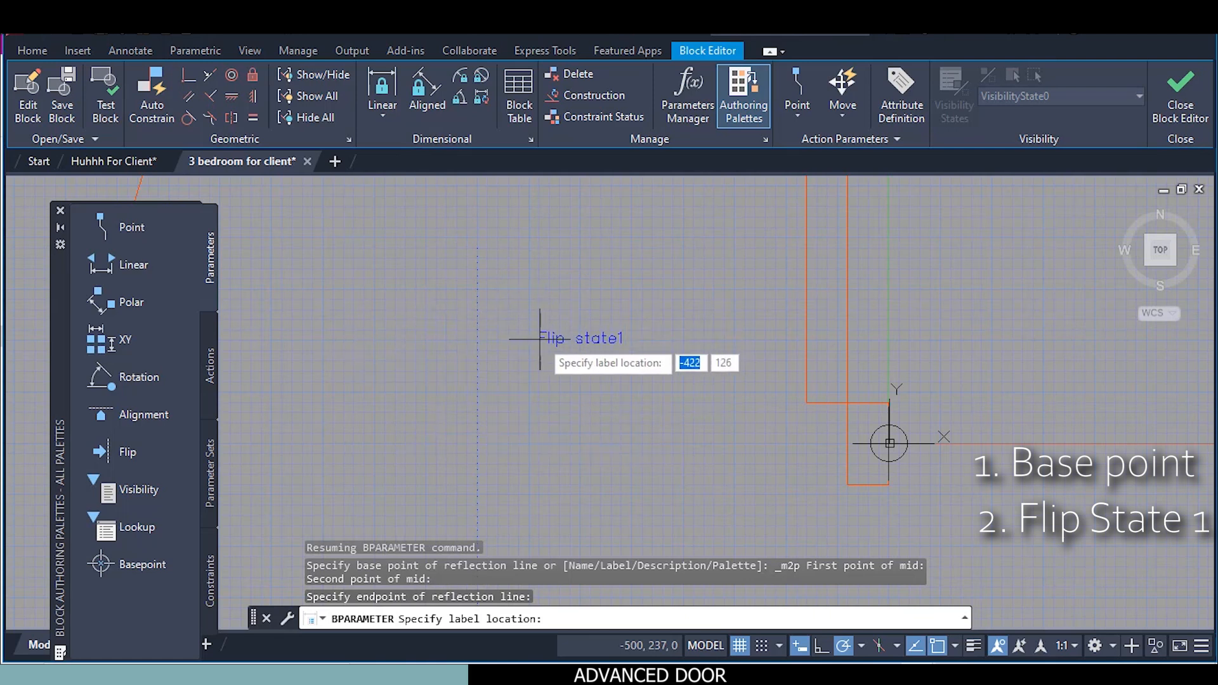
pyautogui.click(489, 265)
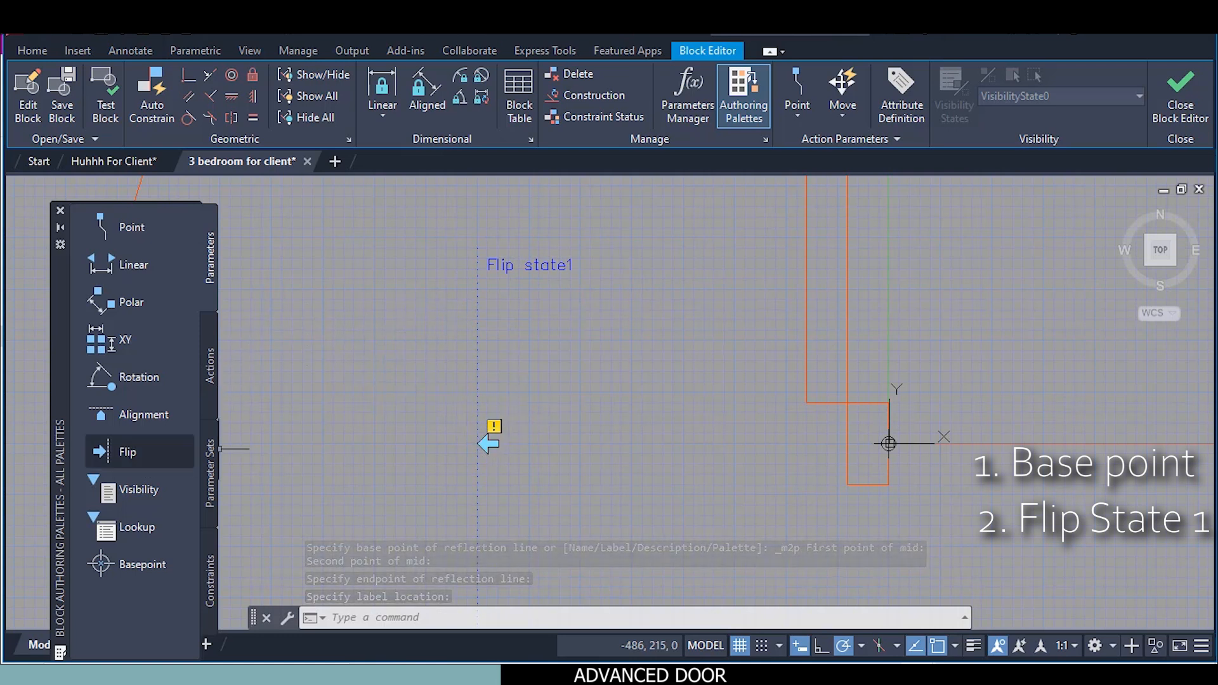
# Add a Flip action to the Flip state1 parameter, using the whole door with its base point and flip parameter as the selection set
pyautogui.click(208, 365)
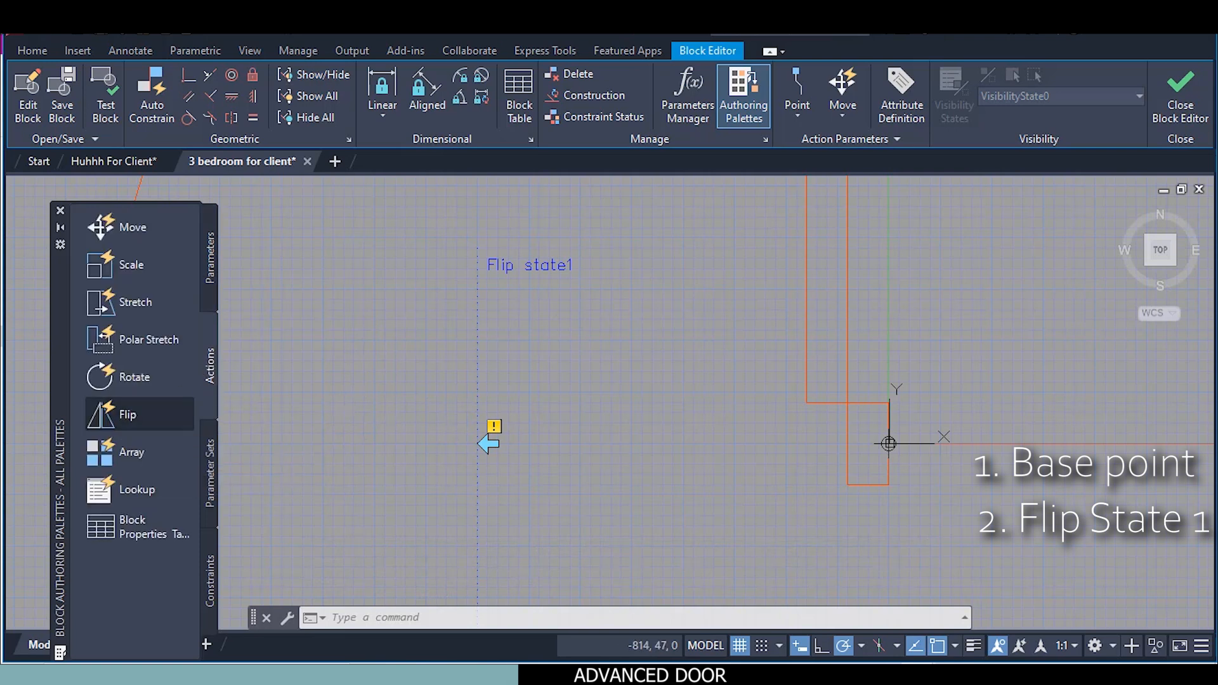
pyautogui.click(127, 414)
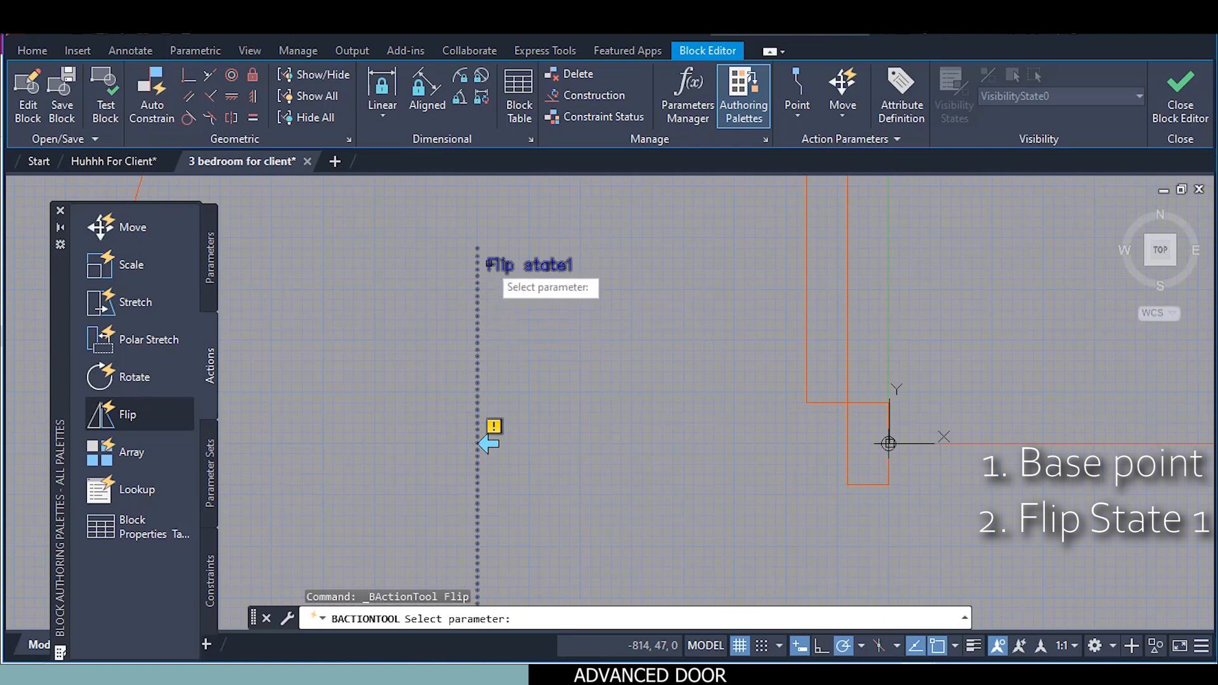
pyautogui.click(489, 263)
pyautogui.scroll(-5, 646, 530)
pyautogui.click(713, 555)
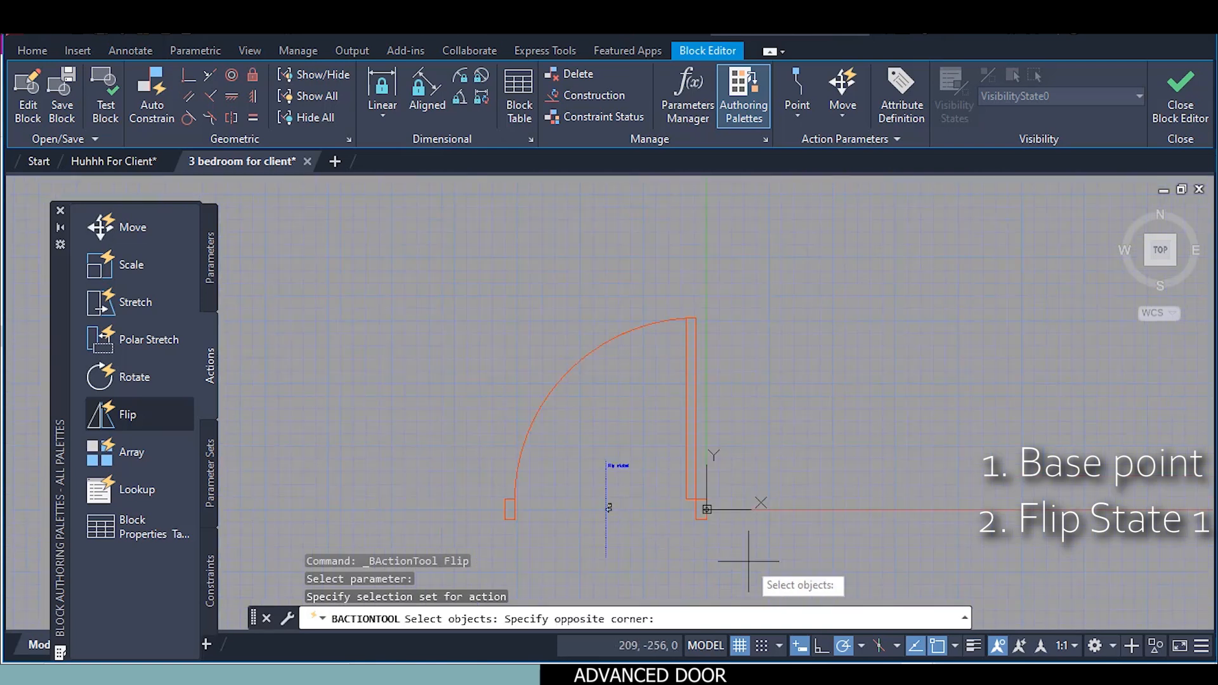
pyautogui.click(468, 284)
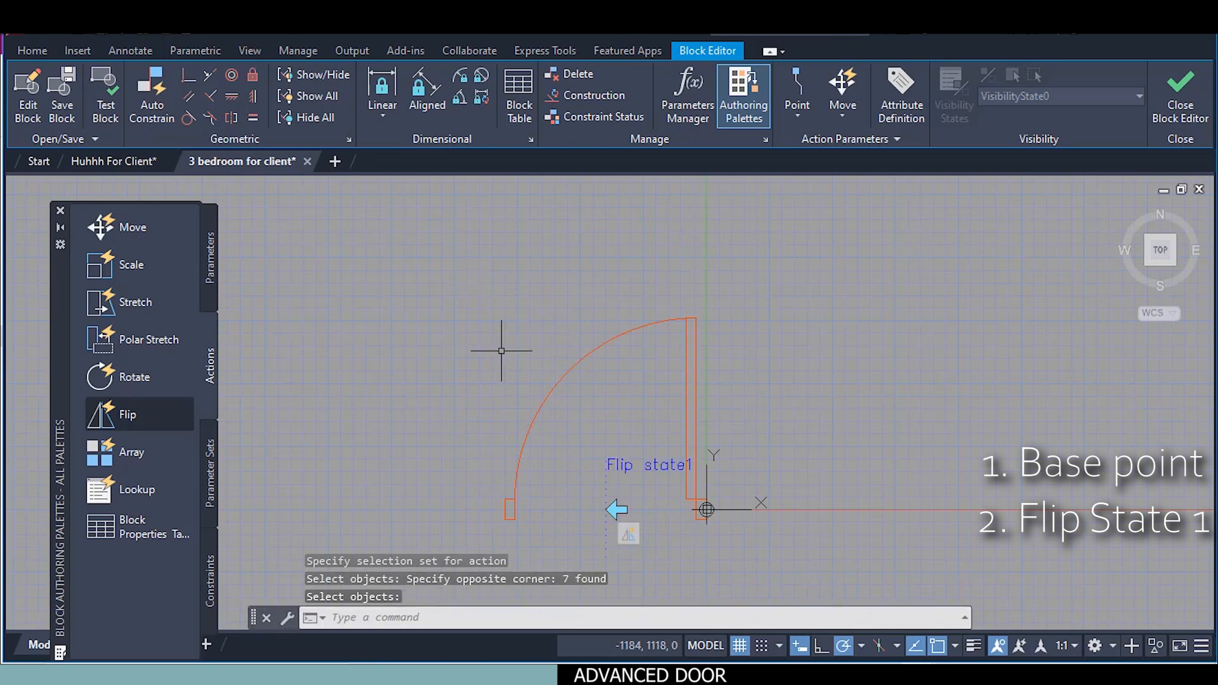
# Add a second Flip parameter with a horizontal reflection line starting midway between the jambs' lower outer corners, labelled just below the line's right end
pyautogui.moveTo(637, 440); pyautogui.dragTo(631, 414, button='middle')
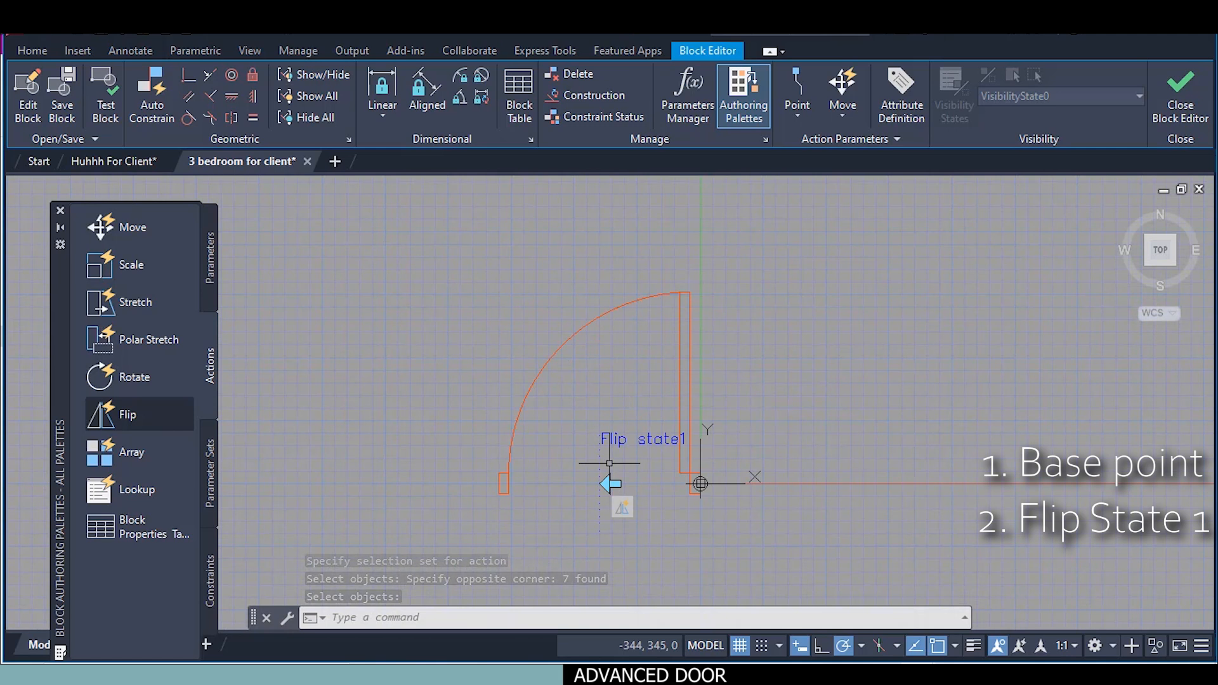
pyautogui.scroll(3, 609, 463)
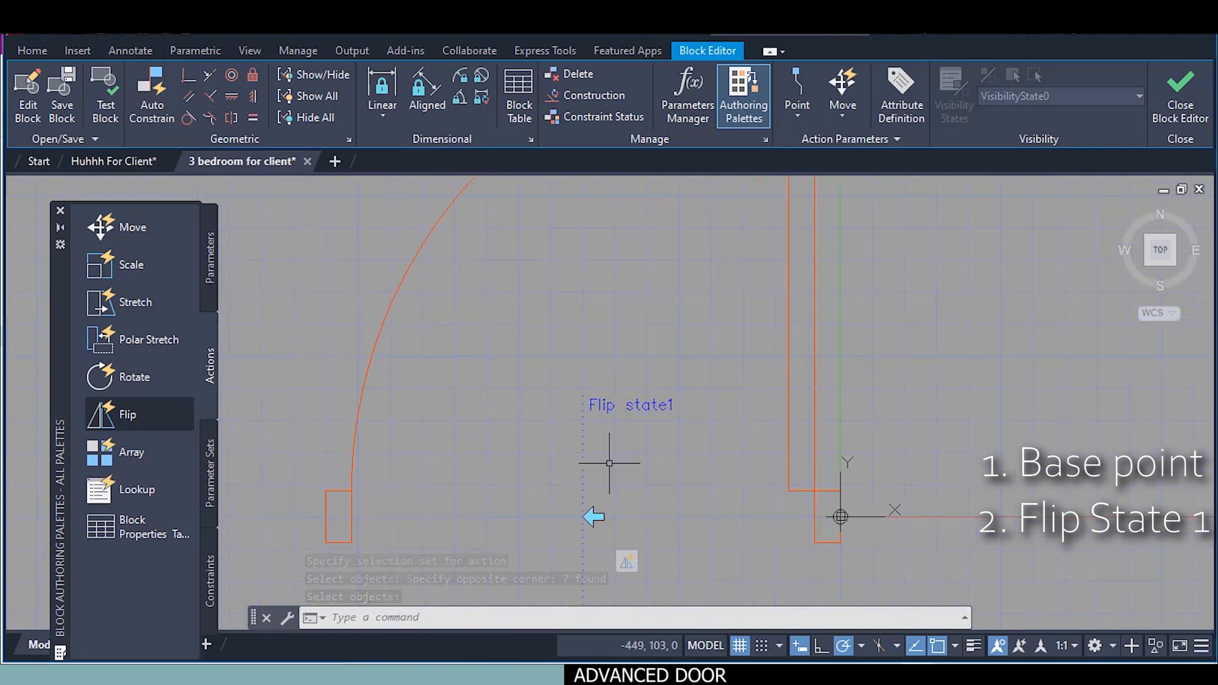
pyautogui.click(207, 244)
pyautogui.click(127, 452)
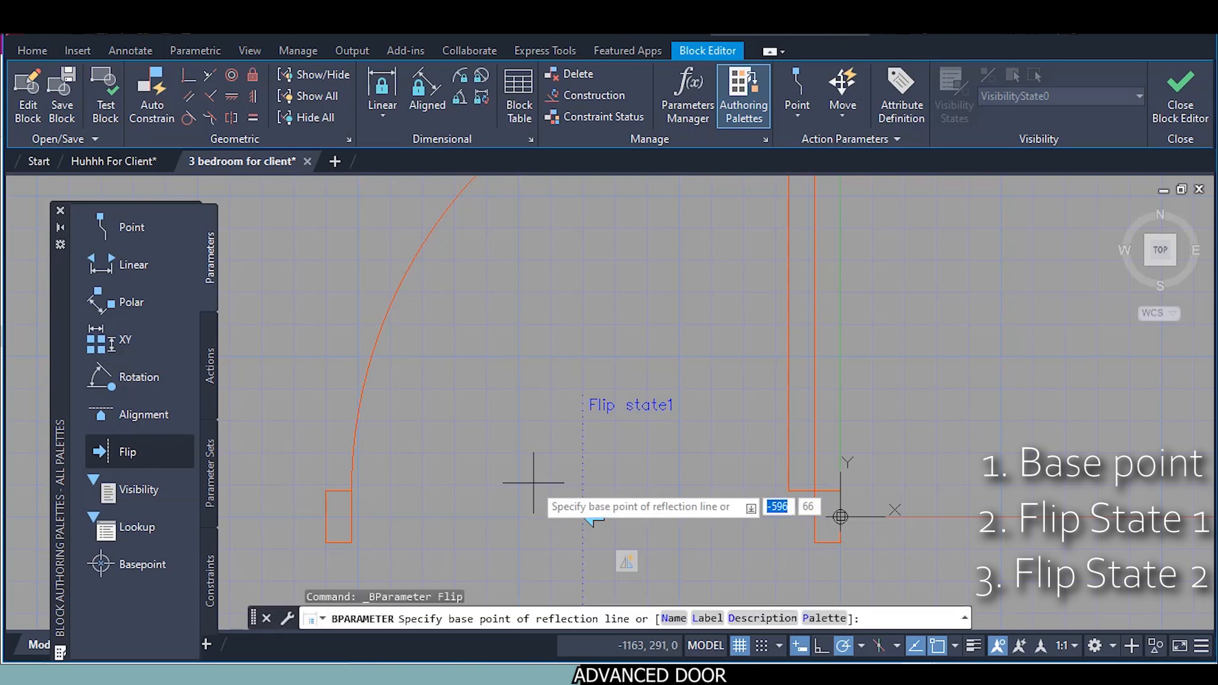
pyautogui.keyDown('shift'); pyautogui.rightClick(478, 495); pyautogui.keyUp('shift')
pyautogui.click(571, 98)
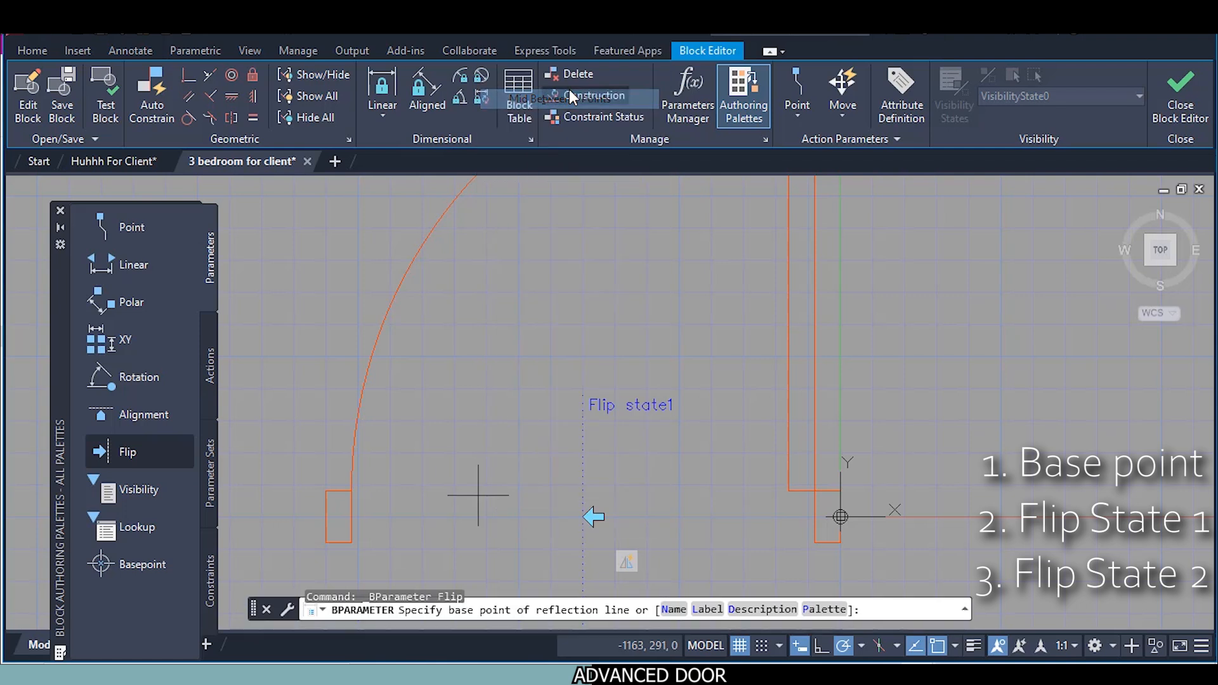
pyautogui.moveTo(441, 465); pyautogui.dragTo(462, 302, button='middle')
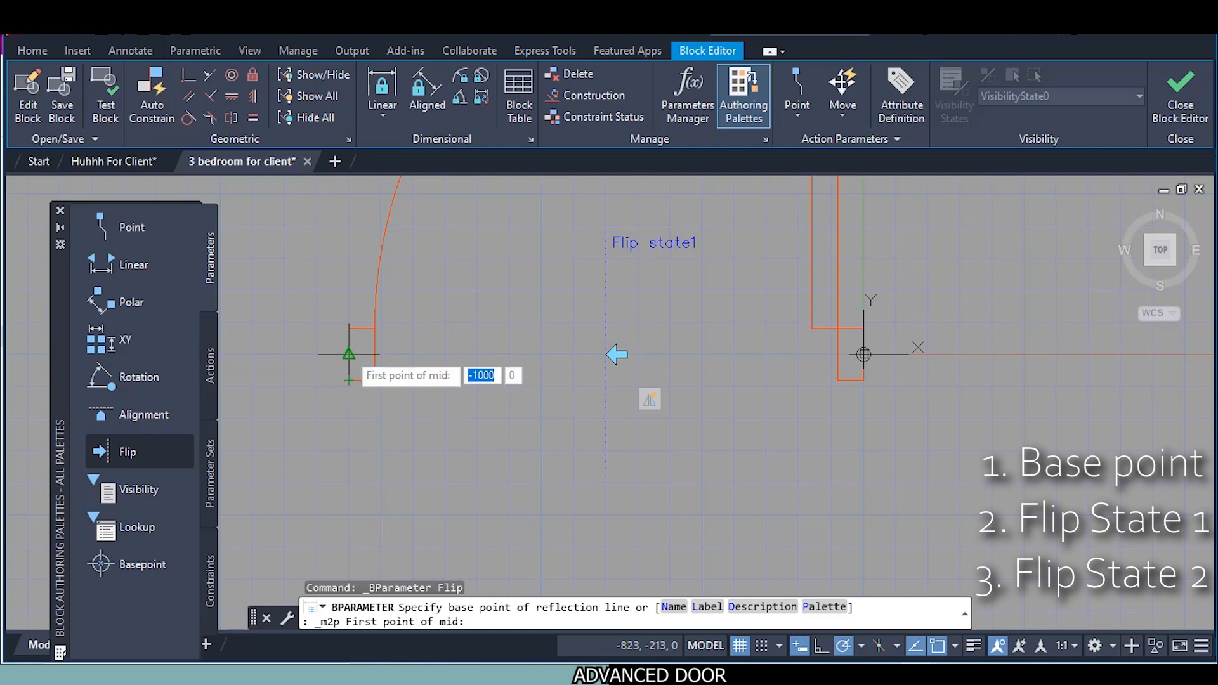
pyautogui.click(349, 381)
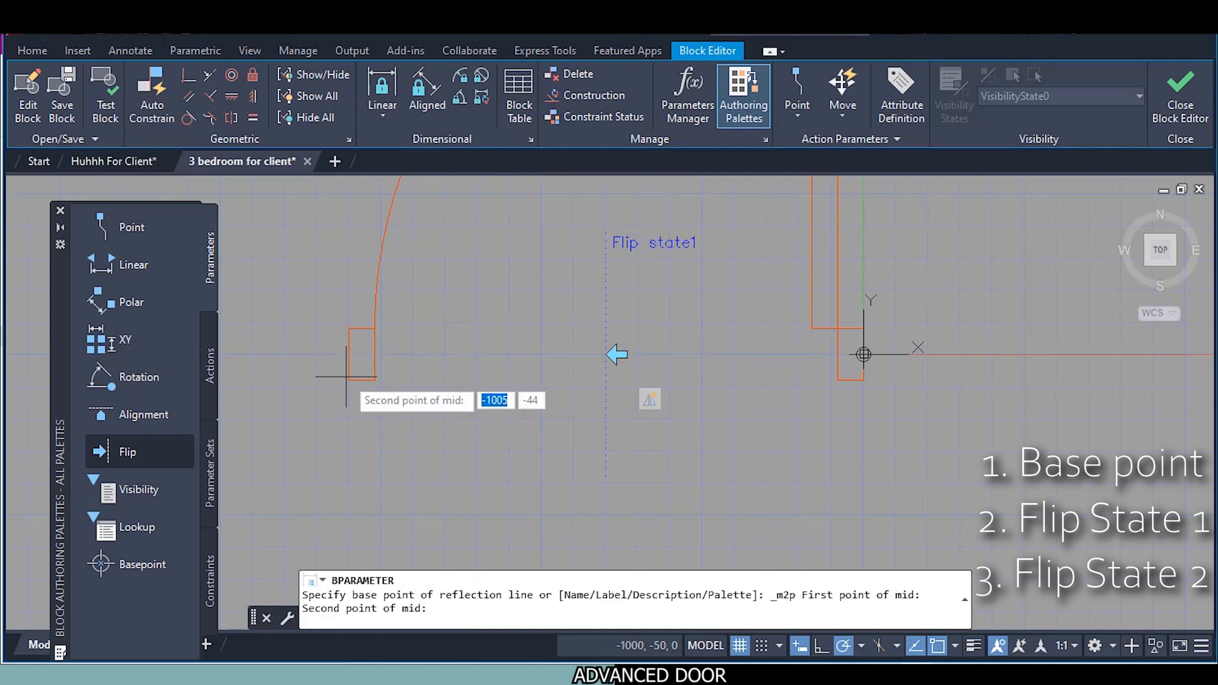
pyautogui.click(849, 379)
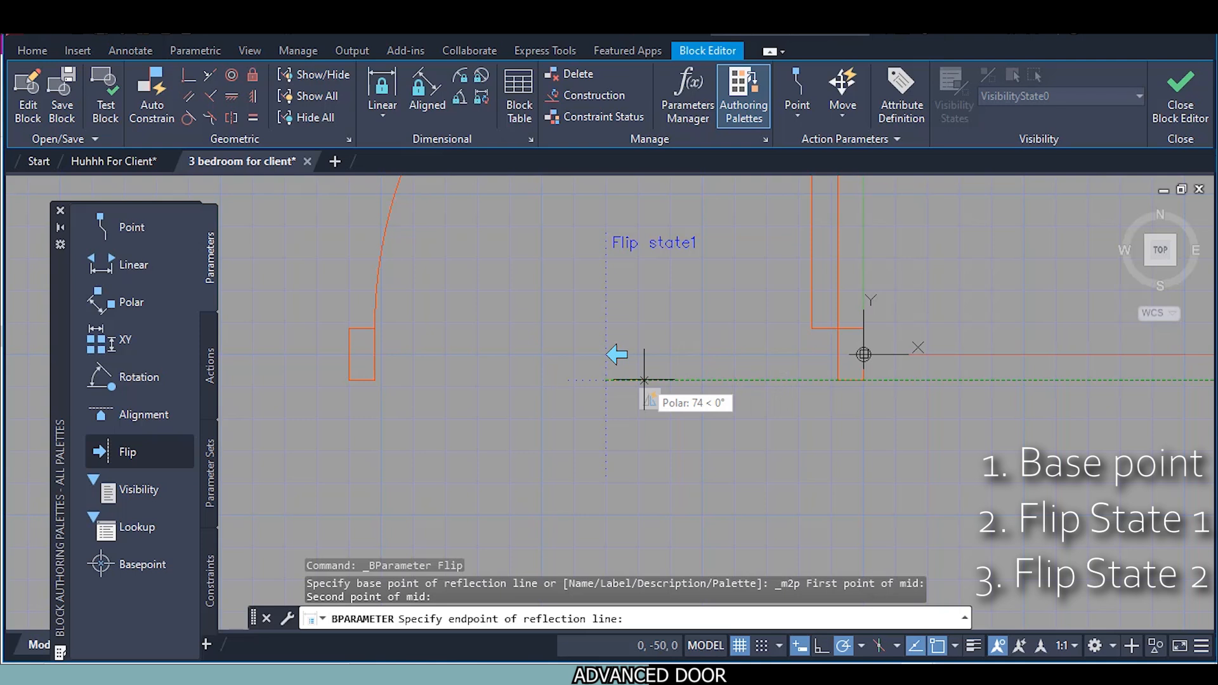
pyautogui.click(766, 381)
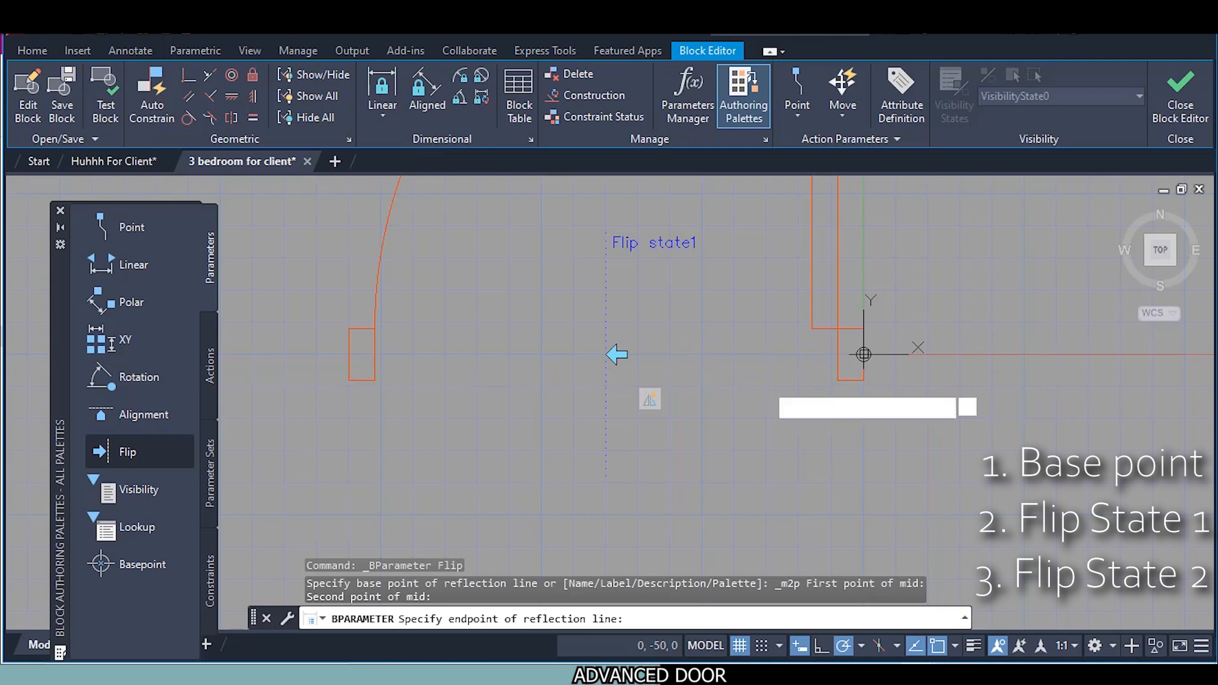
pyautogui.click(750, 394)
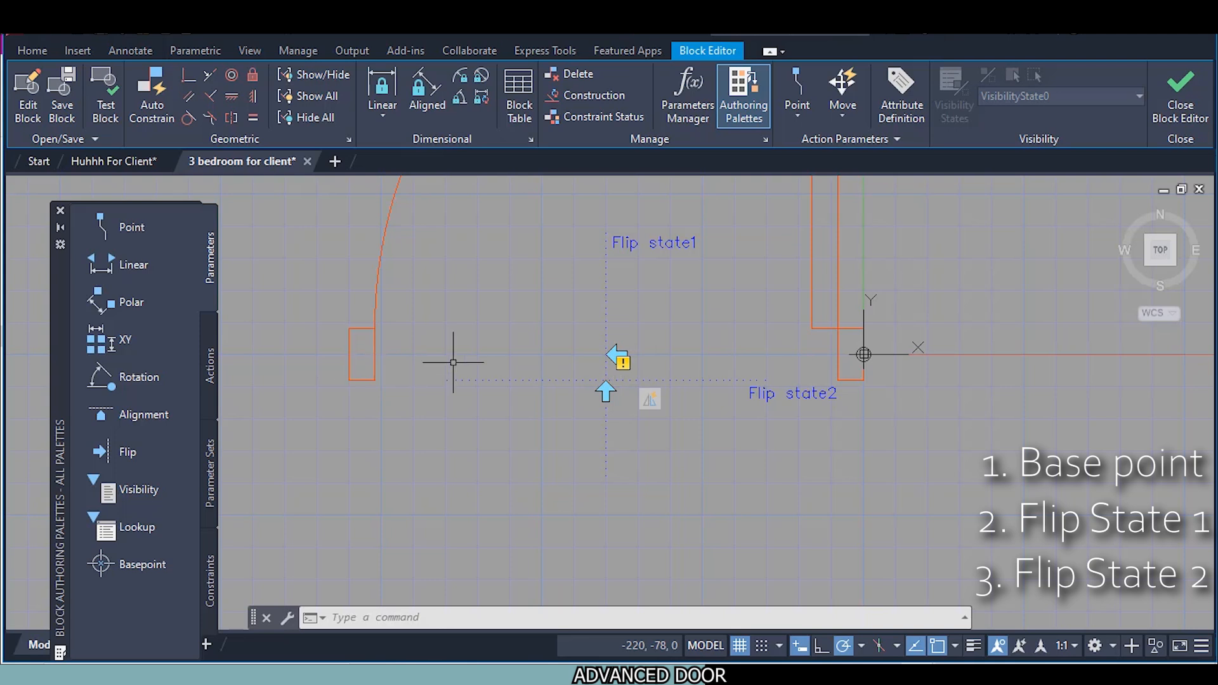
# Add a Flip action to the Flip state2 parameter, selecting the whole door with its base point and both flip parameters
pyautogui.click(211, 373)
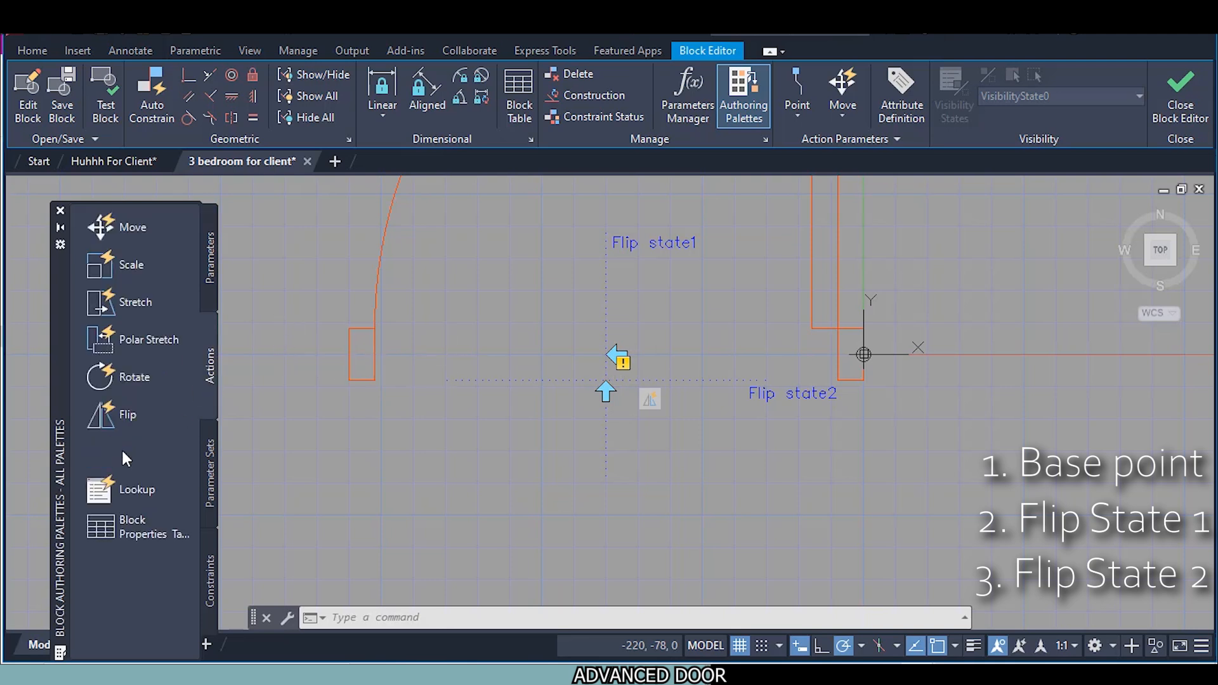
pyautogui.click(120, 416)
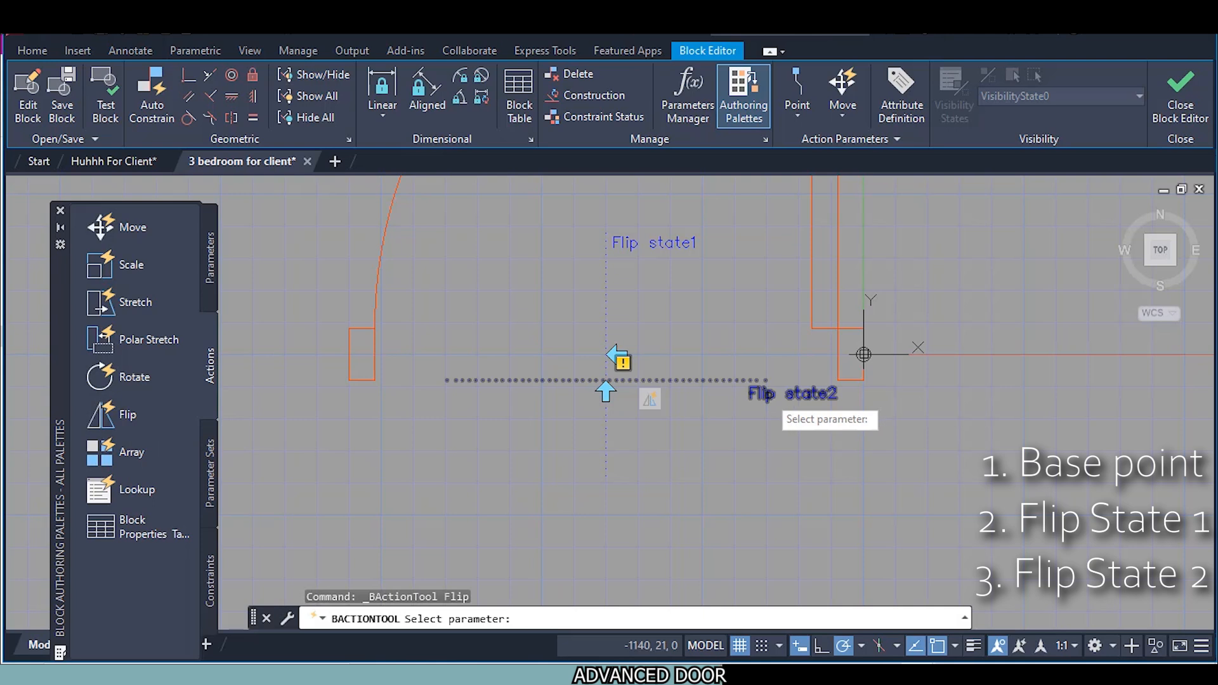
pyautogui.click(779, 398)
pyautogui.scroll(-2, 886, 466)
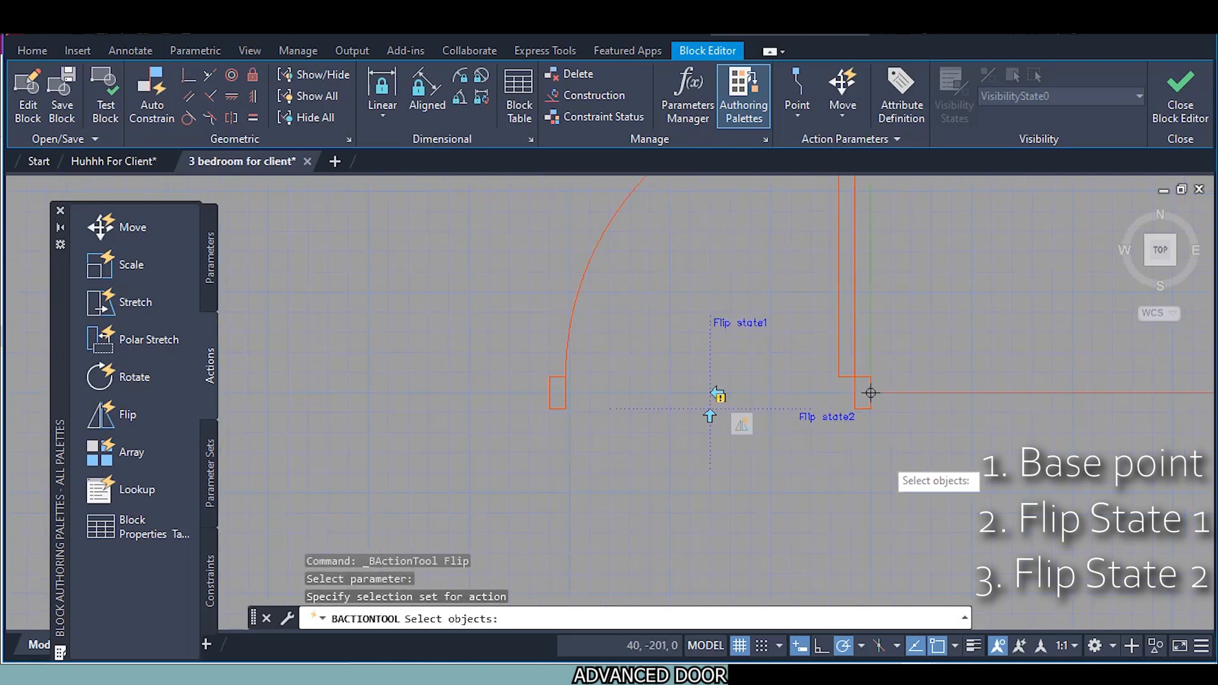
pyautogui.scroll(-2, 872, 403)
pyautogui.click(902, 477)
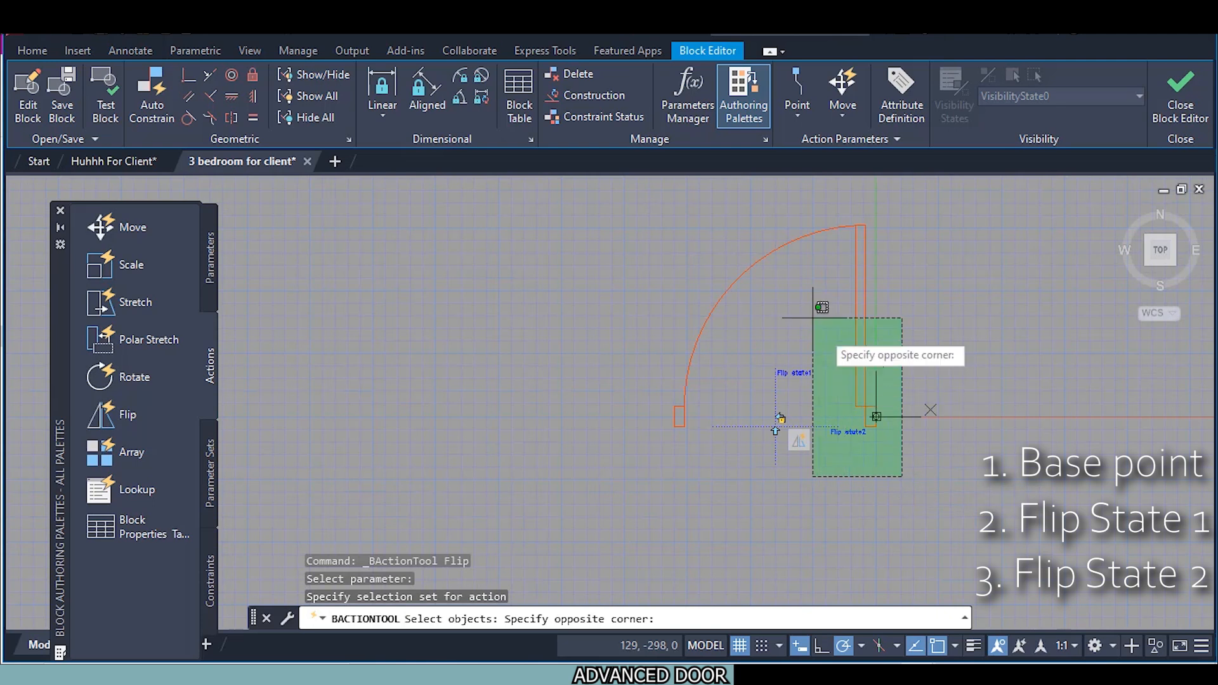
pyautogui.click(645, 204)
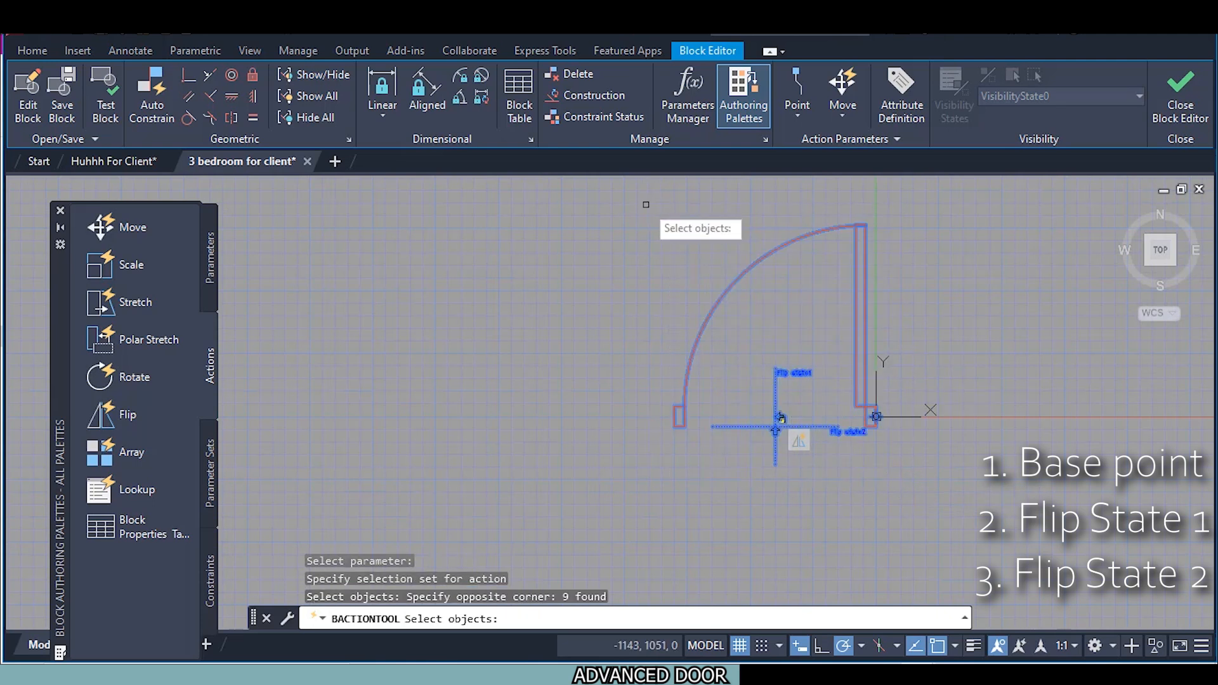
pyautogui.press('Return')
pyautogui.moveTo(750, 462)
pyautogui.mouseDown(button='middle')
pyautogui.moveTo(598, 537)
pyautogui.moveTo(556, 539)
pyautogui.moveTo(562, 500)
pyautogui.mouseUp(button='middle')
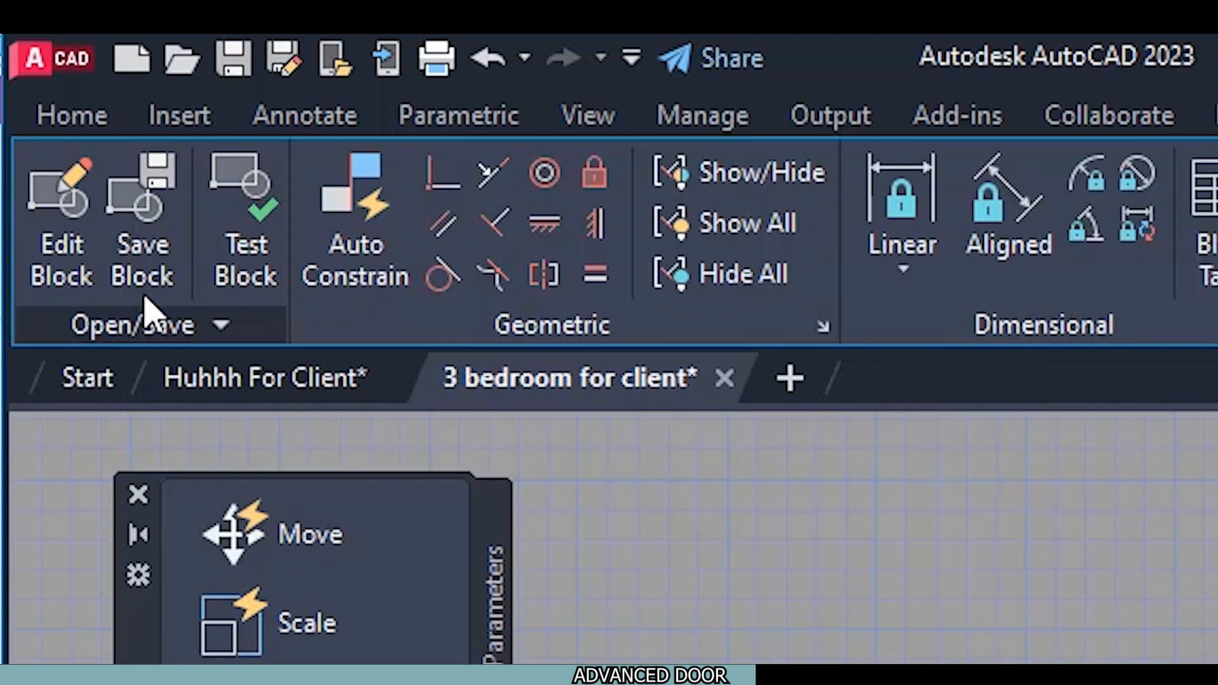
# Save the Advanced door 1000mm block and the drawing, leaving the block editor
pyautogui.click(147, 272)
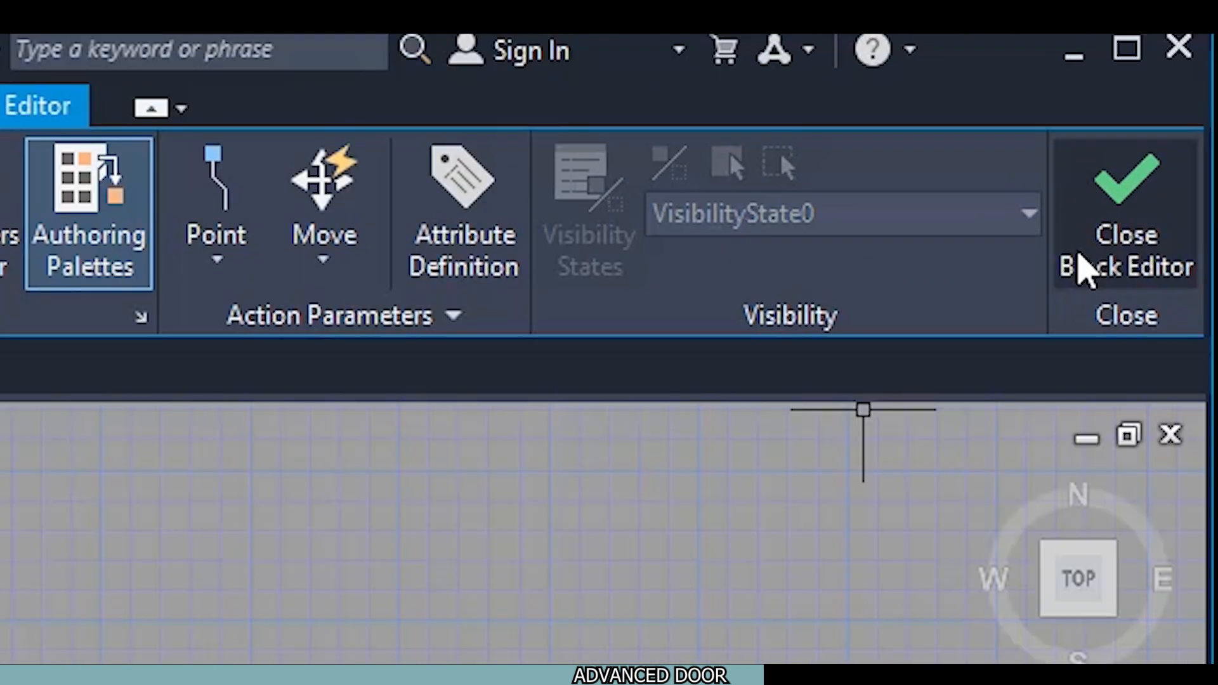
pyautogui.click(1166, 115)
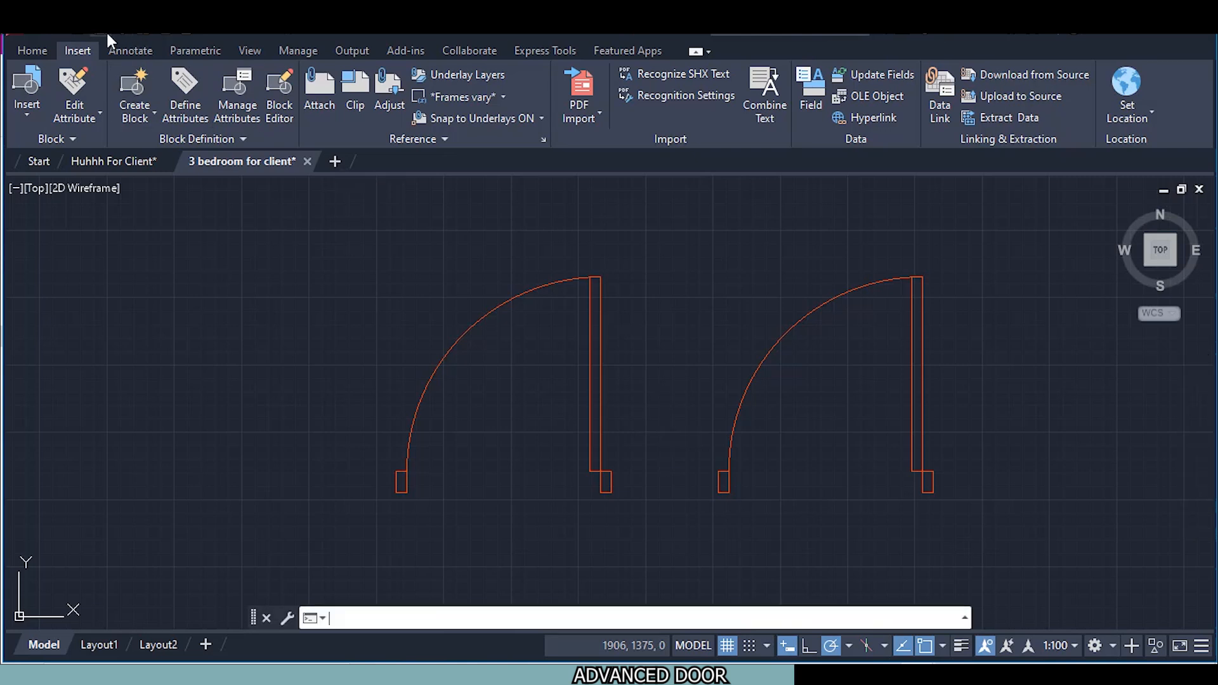
pyautogui.hotkey('ctrl', 's')
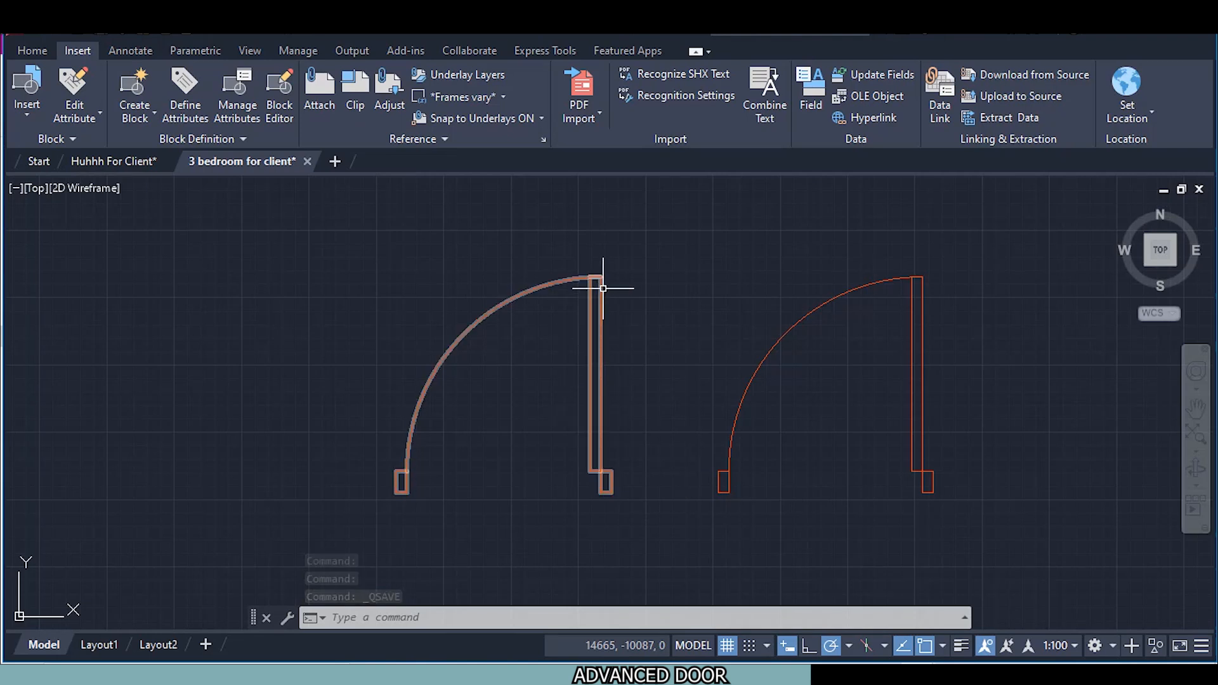
# Compare the plain door's grips with the advanced door's, flipping the advanced door both ways and back to its original orientation
pyautogui.click(589, 302)
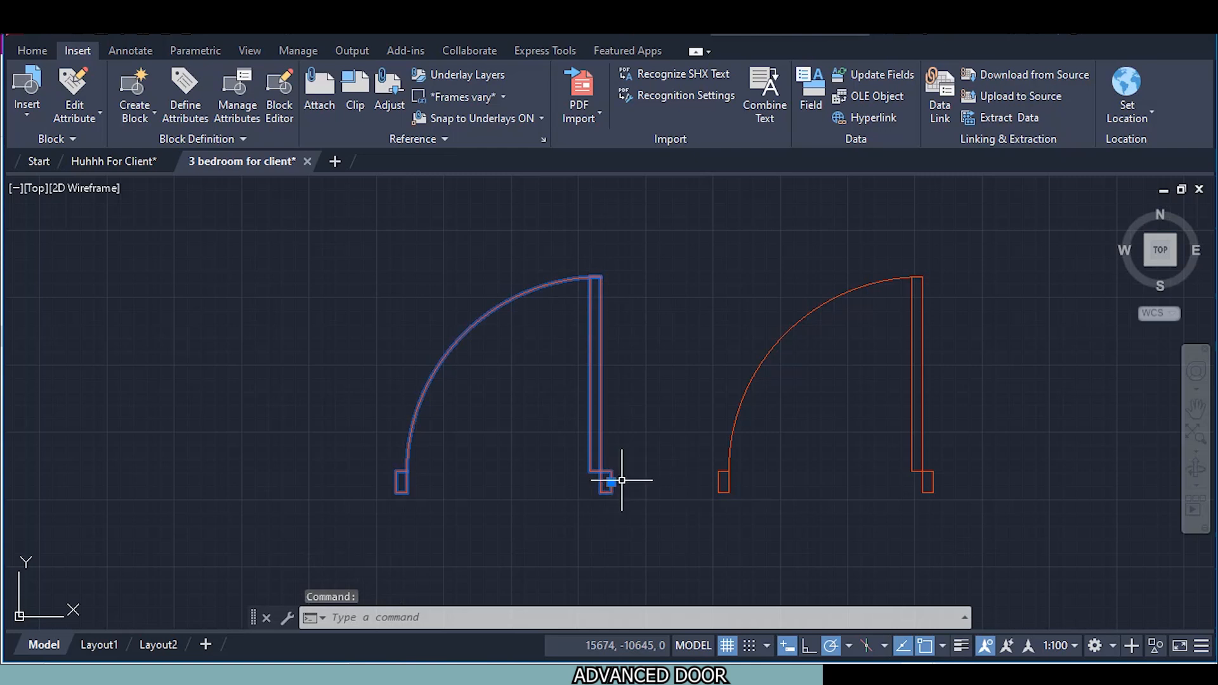
pyautogui.press('Escape')
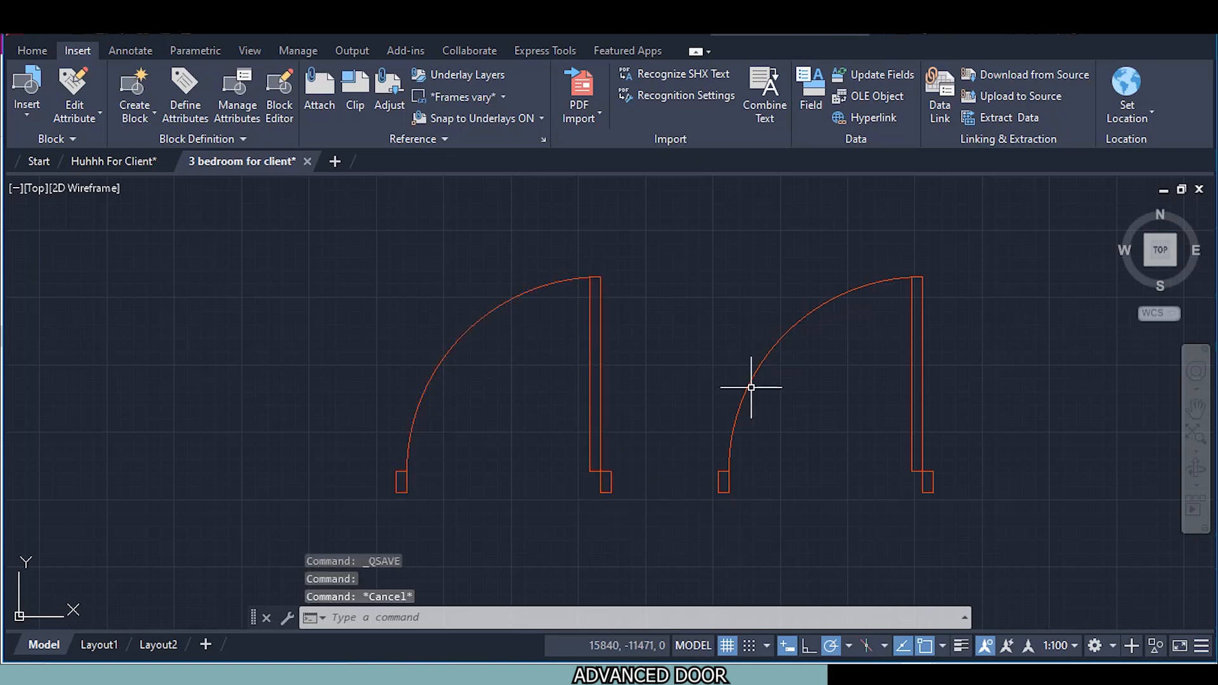
pyautogui.click(753, 374)
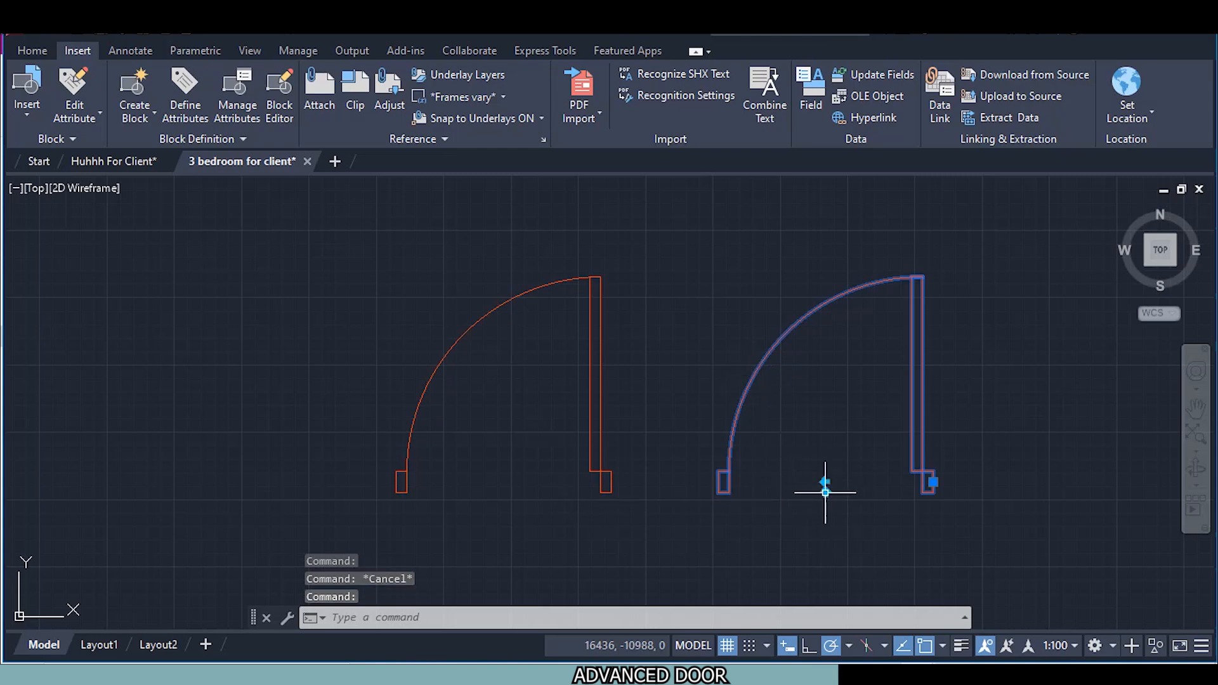
pyautogui.click(824, 488)
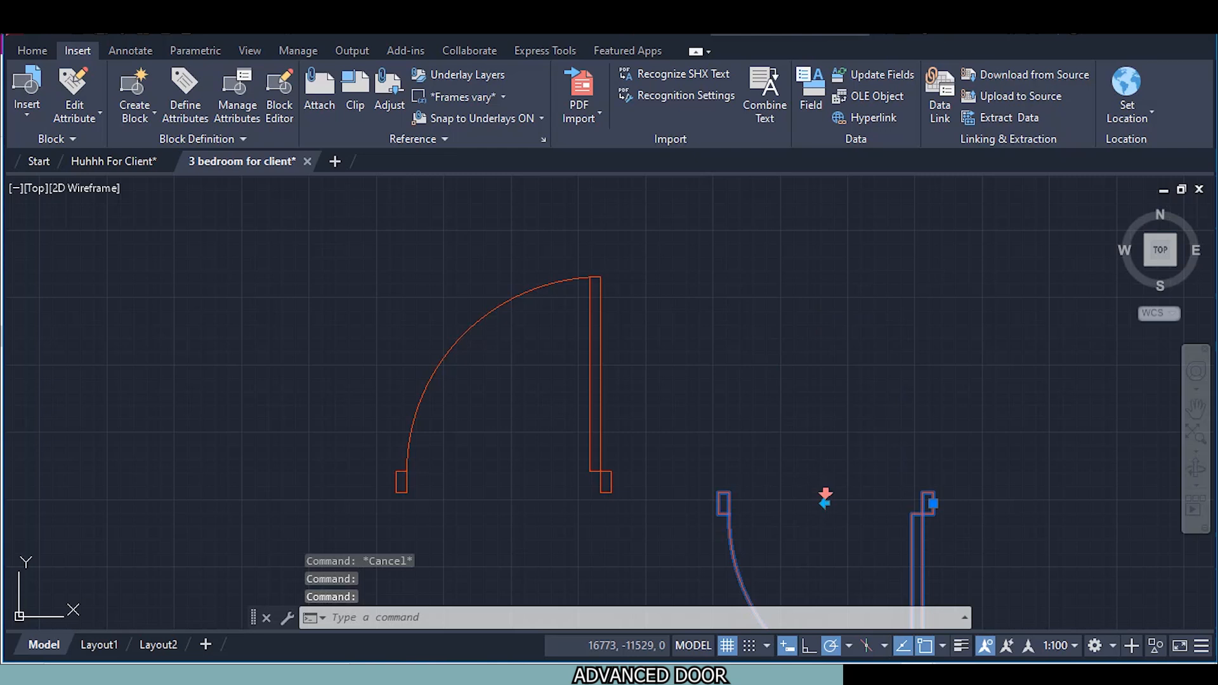
pyautogui.click(825, 495)
pyautogui.click(824, 494)
pyautogui.click(824, 493)
pyautogui.click(824, 492)
pyautogui.click(825, 492)
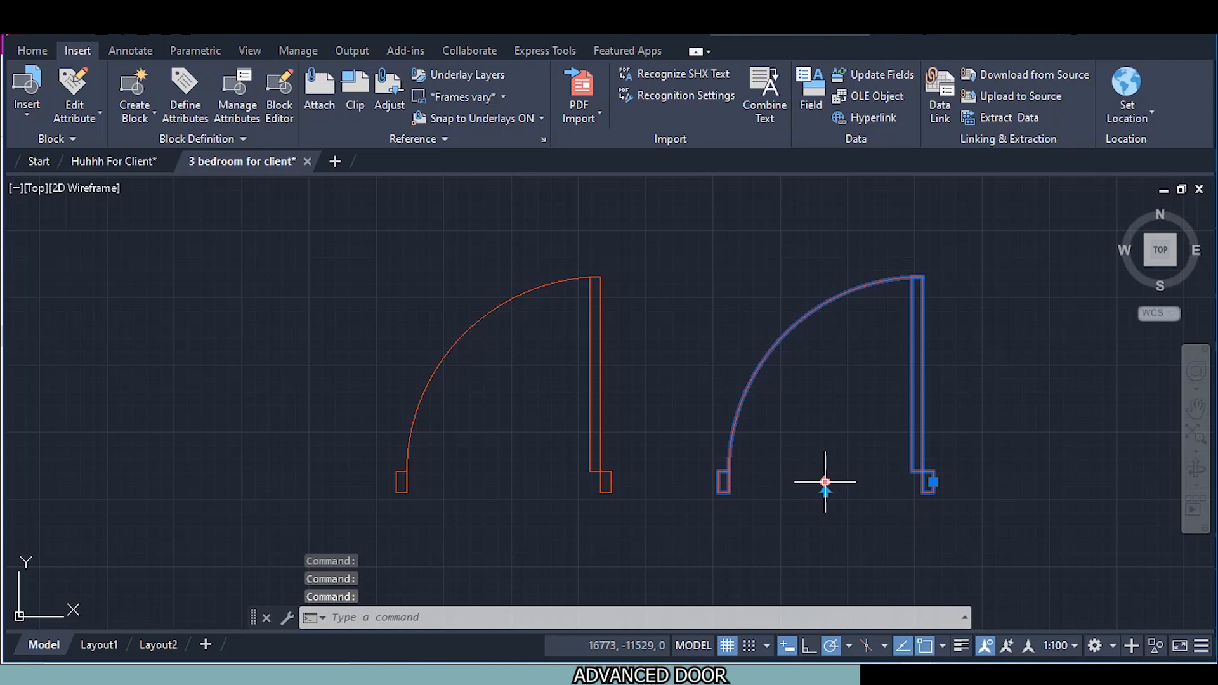
pyautogui.click(825, 482)
pyautogui.click(825, 482)
pyautogui.click(824, 482)
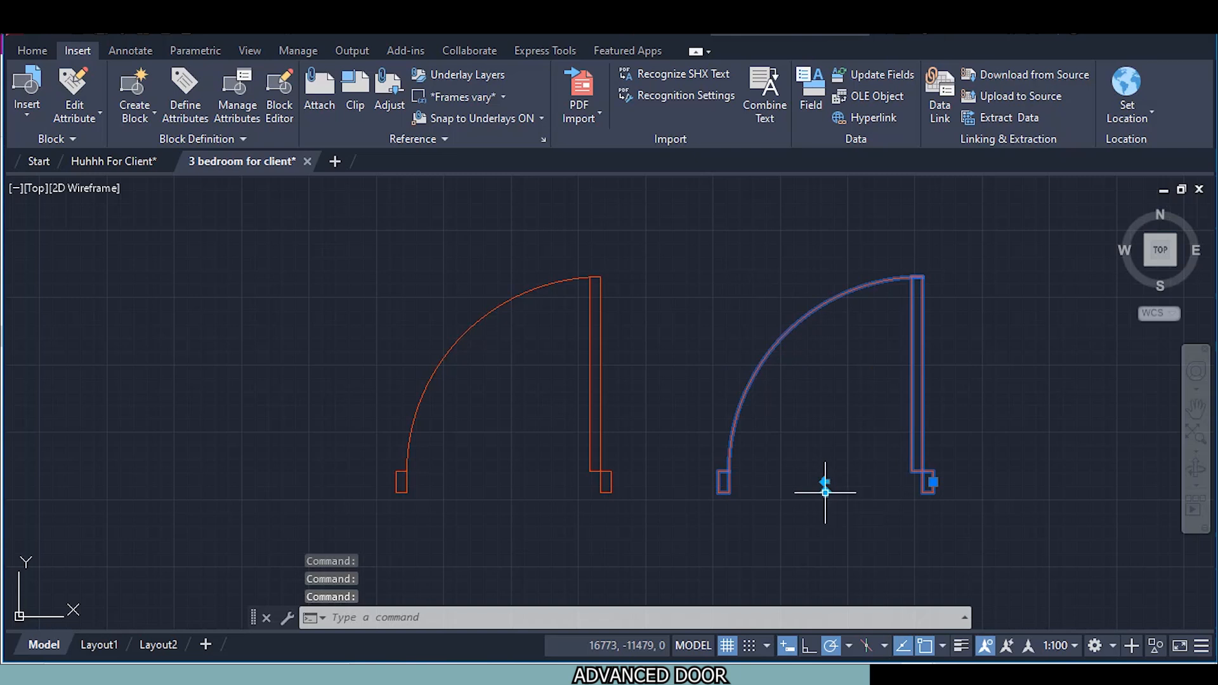
pyautogui.click(825, 491)
pyautogui.click(825, 501)
pyautogui.press('Escape')
# Move the advanced door by its right jamb's outer-edge midpoint to the midpoint of the right wall end of the plan's lower entrance opening
pyautogui.click(910, 407)
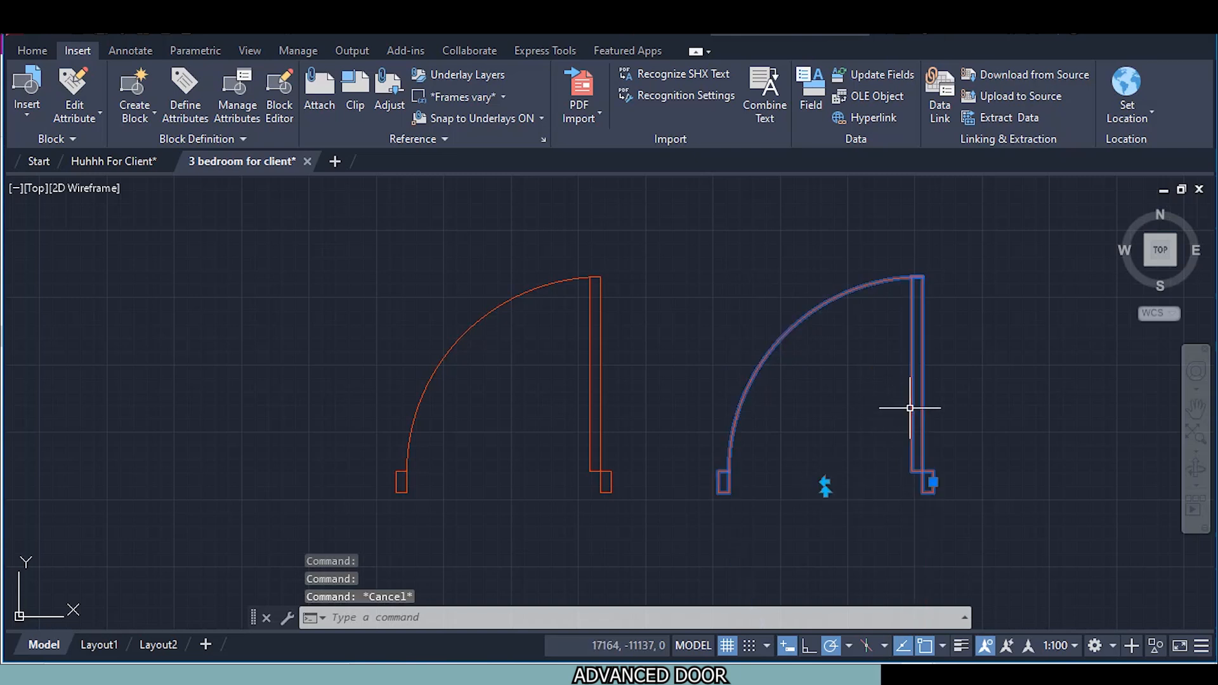
pyautogui.rightClick(1004, 429)
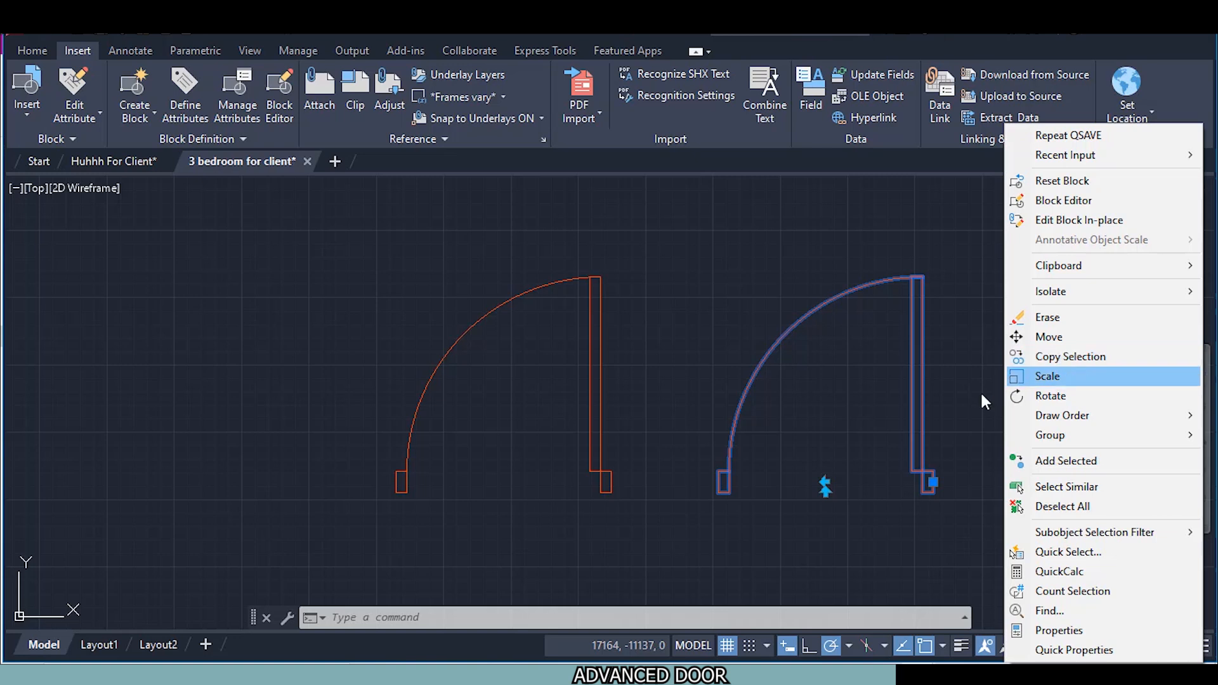
pyautogui.click(1034, 336)
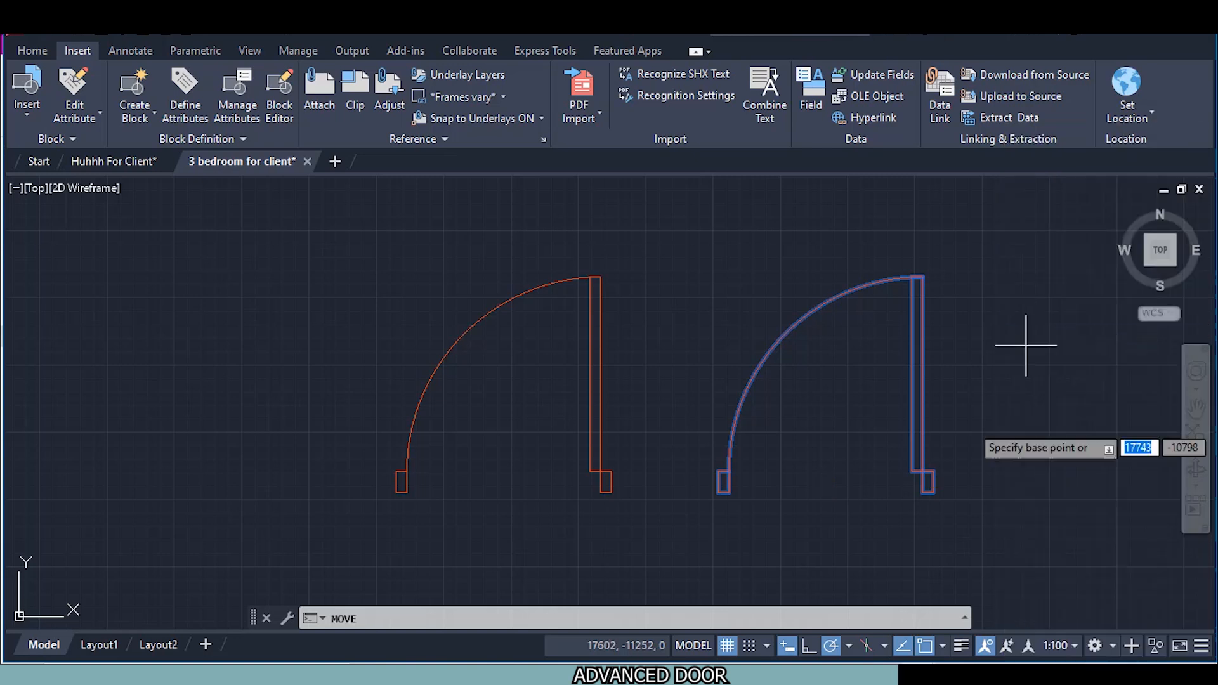
pyautogui.click(927, 482)
pyautogui.scroll(-6, 938, 478)
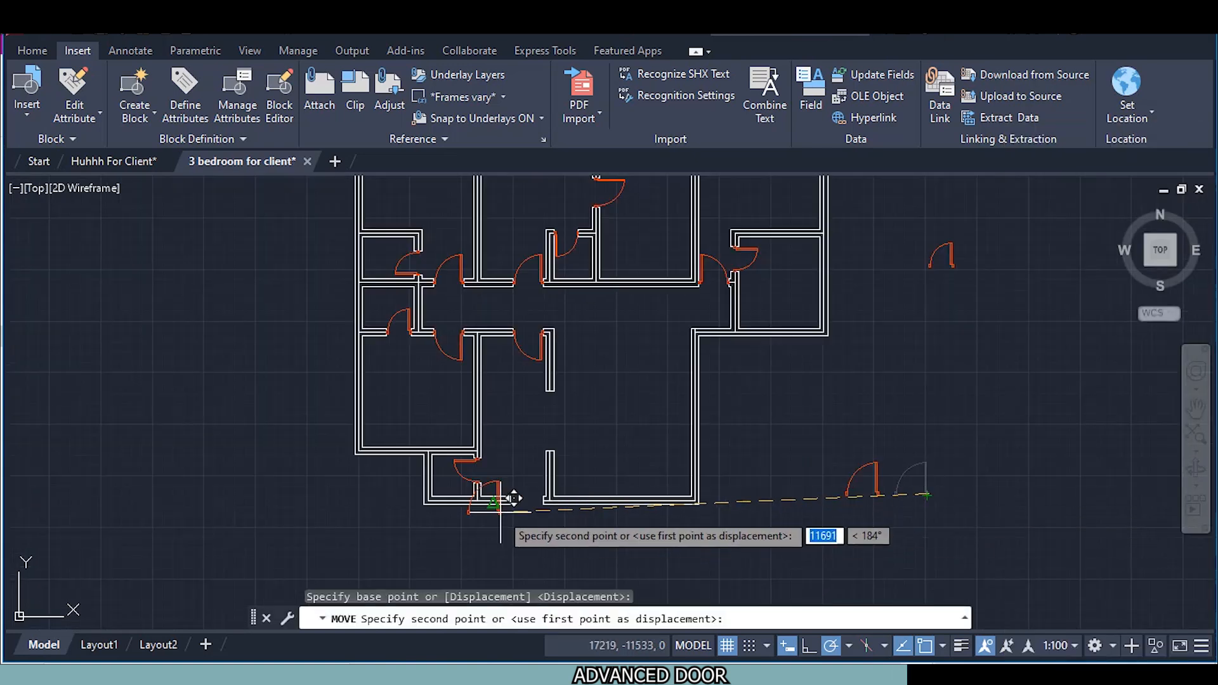
pyautogui.scroll(6, 504, 497)
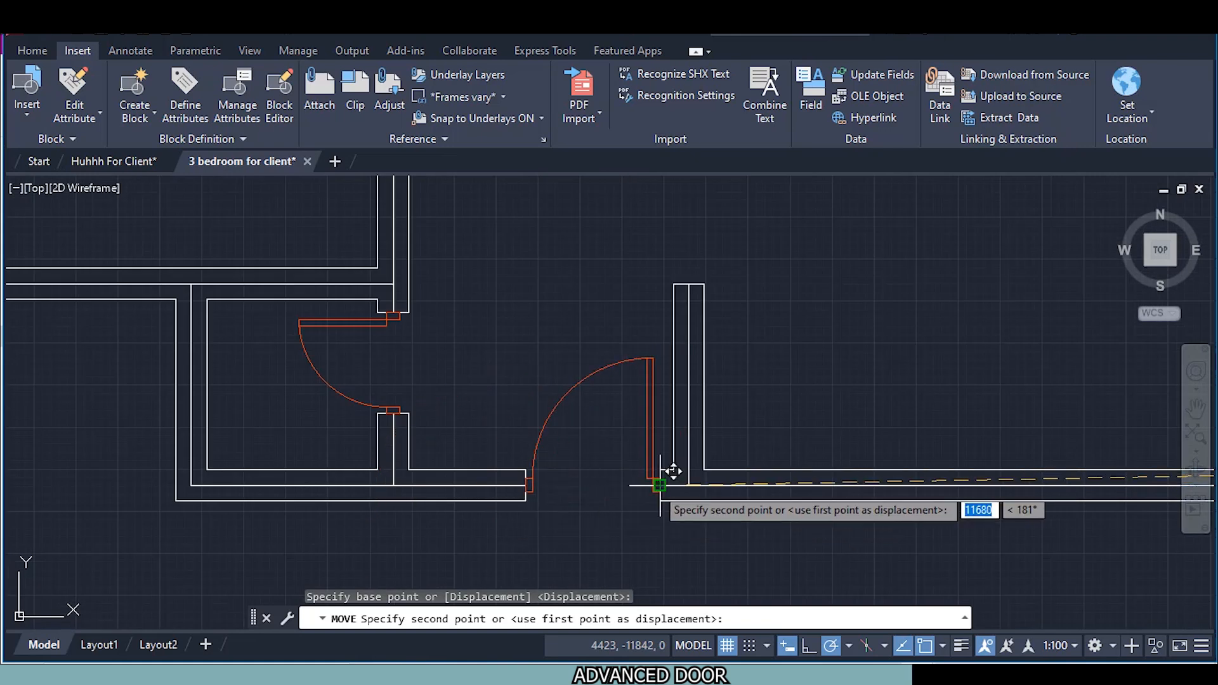
pyautogui.click(660, 485)
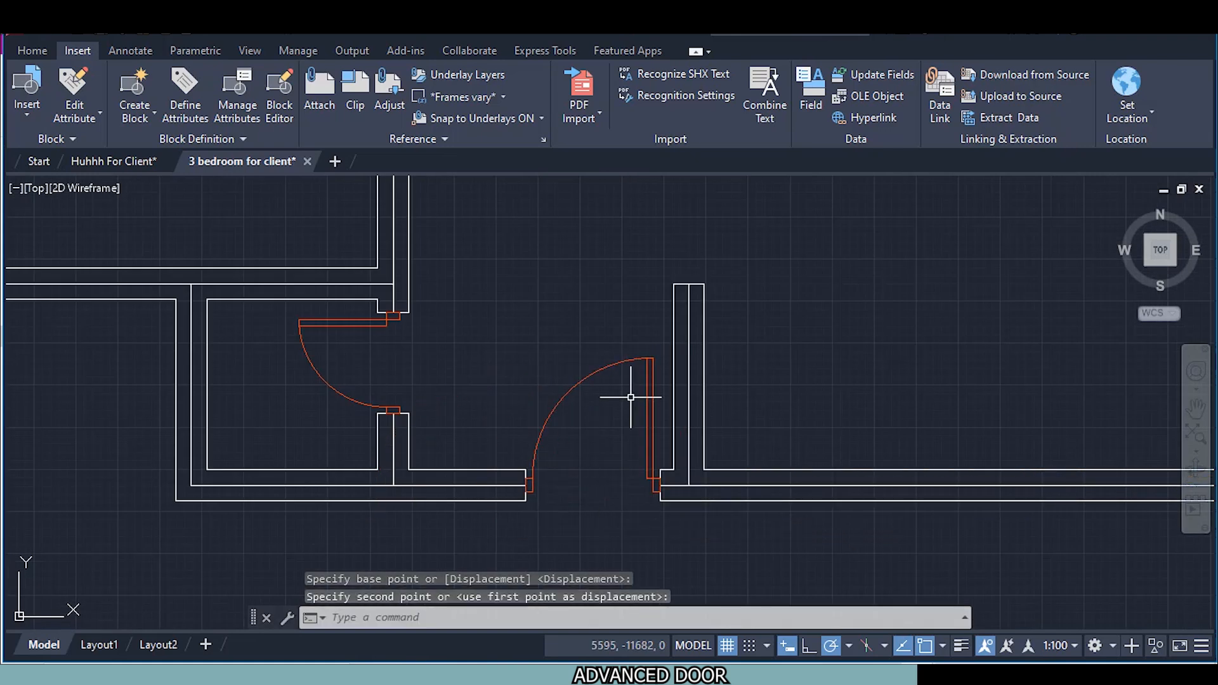
pyautogui.moveTo(631, 484); pyautogui.dragTo(626, 469, button='middle')
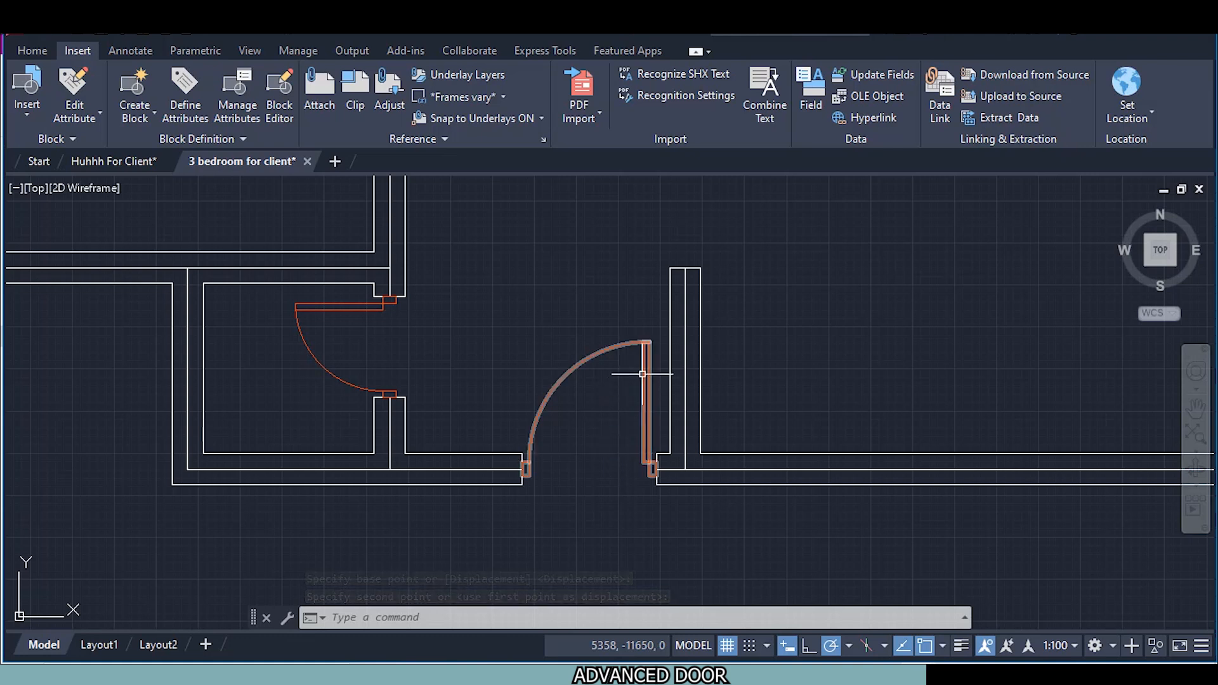
# Test both flip grips on the placed advanced door, flipping it across and through the wall and back to its original orientation
pyautogui.click(643, 375)
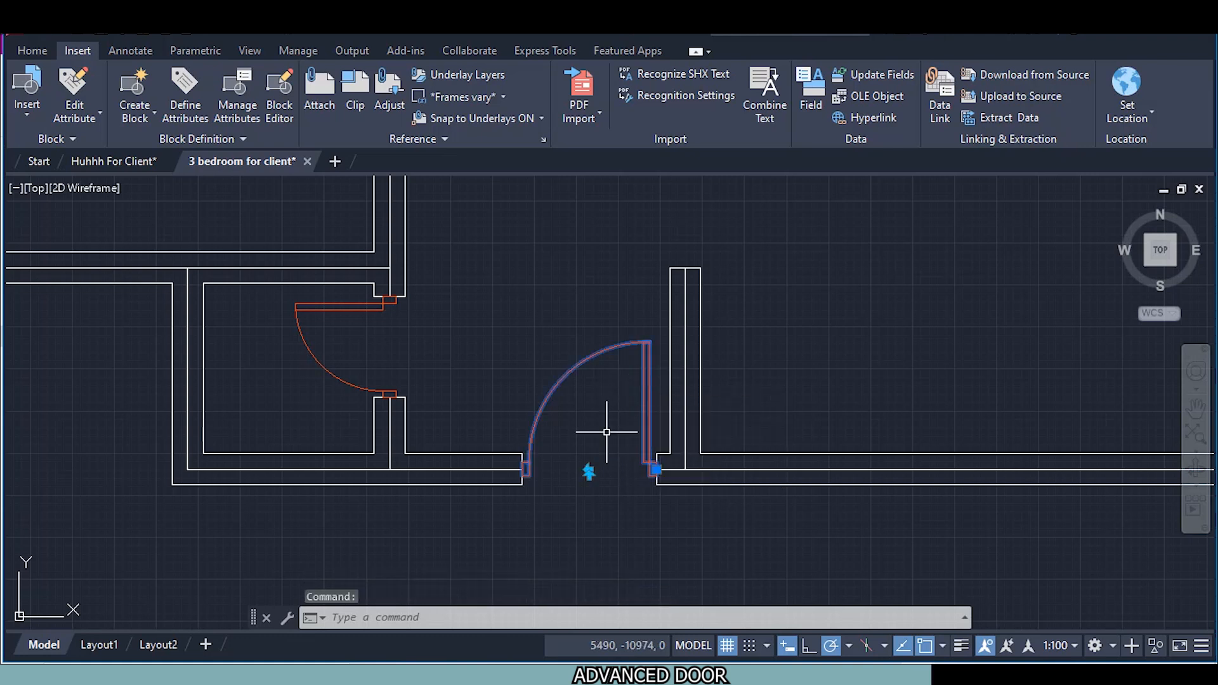
pyautogui.scroll(5, 607, 431)
pyautogui.scroll(-4, 539, 395)
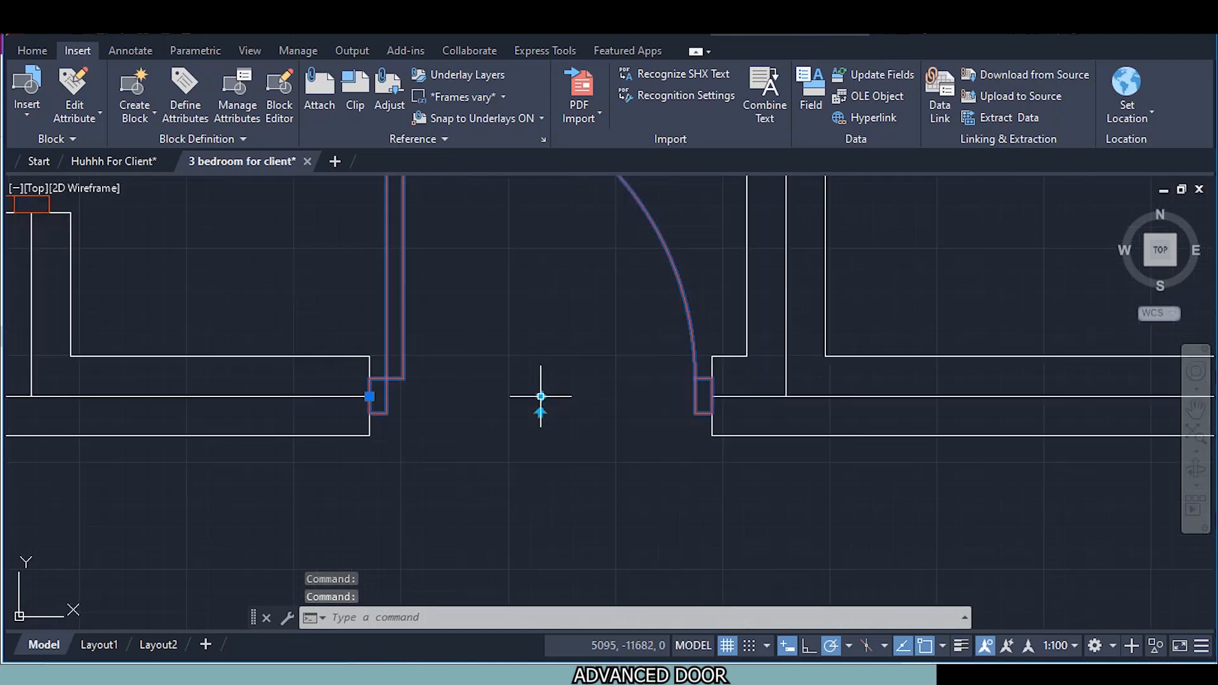
pyautogui.click(540, 398)
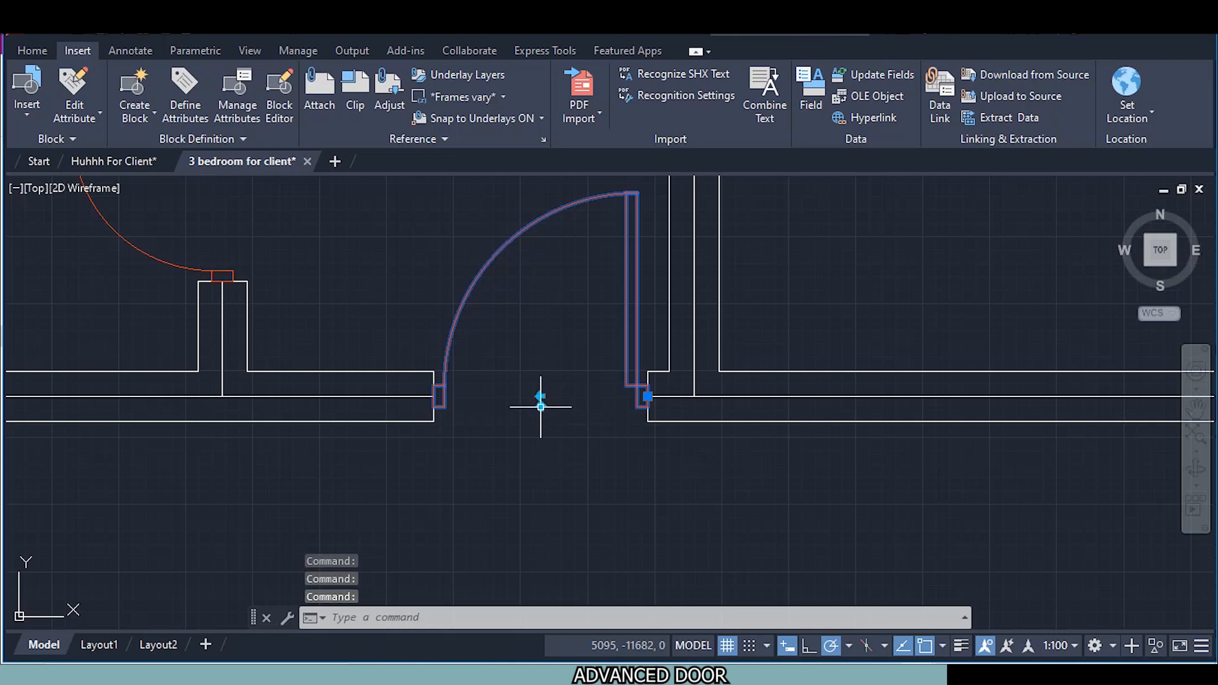
pyautogui.click(540, 406)
pyautogui.click(541, 416)
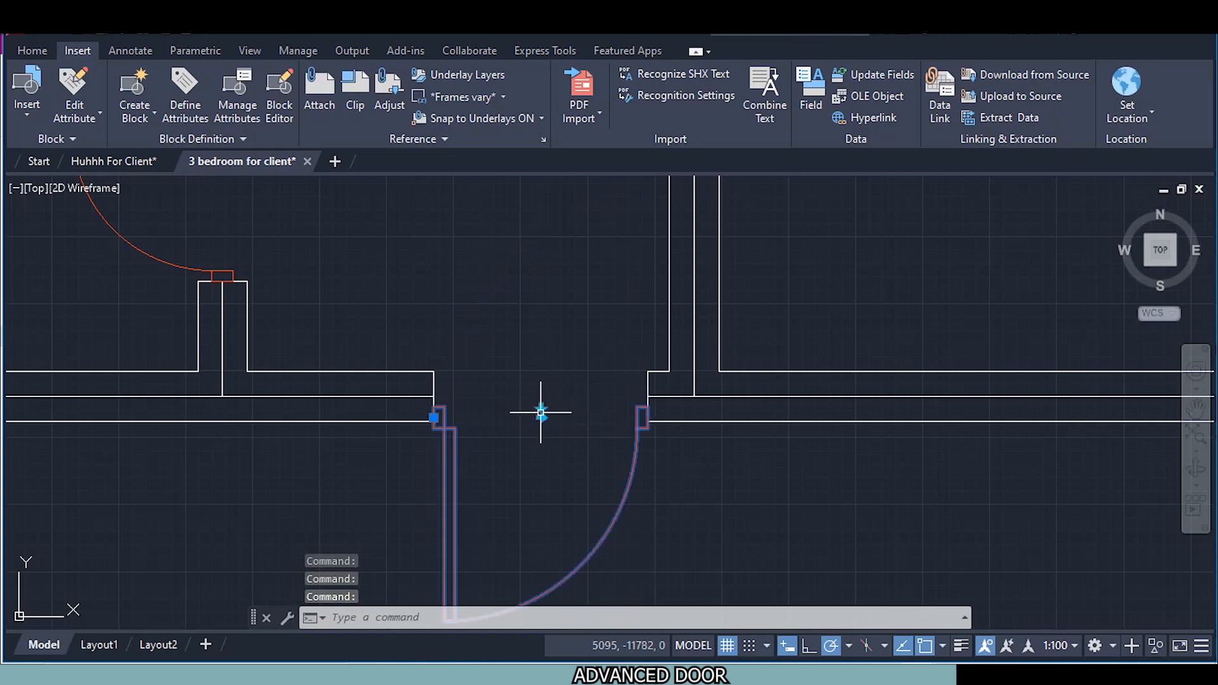
pyautogui.click(540, 407)
pyautogui.click(540, 397)
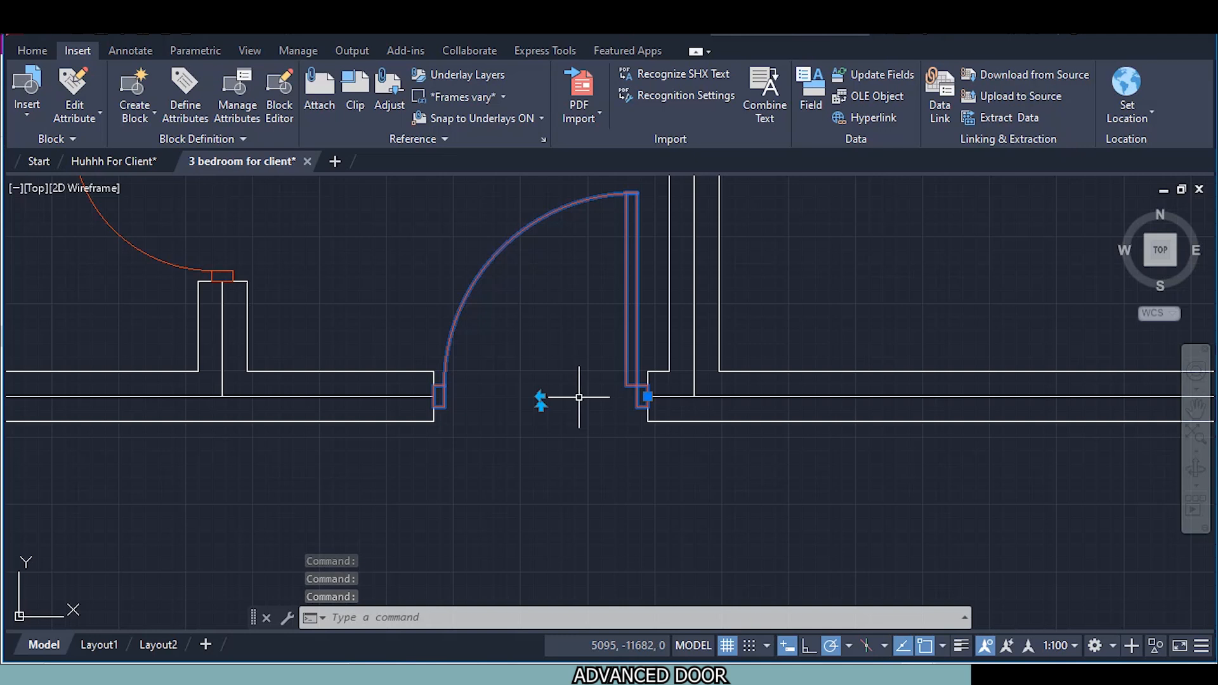
pyautogui.press('Escape')
# Draw a vertical 1800 mm line downward in the large room, beside the opening in its interior wall
pyautogui.scroll(-2, 584, 397)
pyautogui.scroll(-1, 586, 396)
pyautogui.moveTo(674, 288); pyautogui.dragTo(614, 427, button='middle')
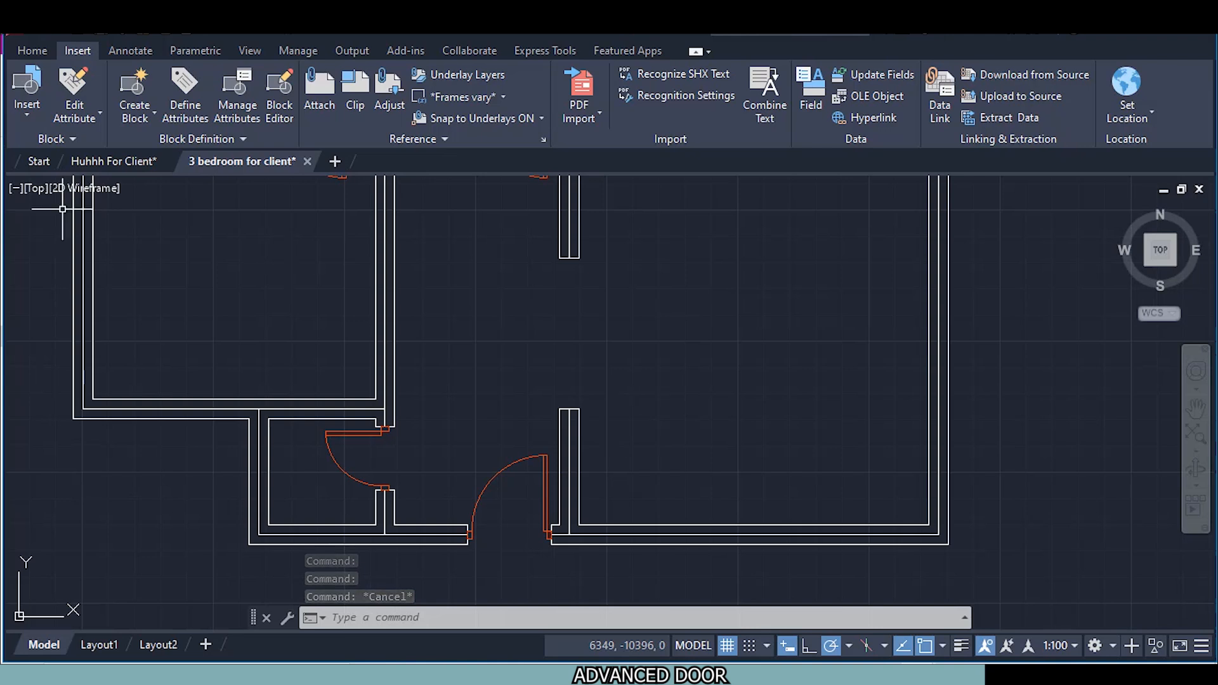
pyautogui.moveTo(644, 276); pyautogui.dragTo(454, 318, button='middle')
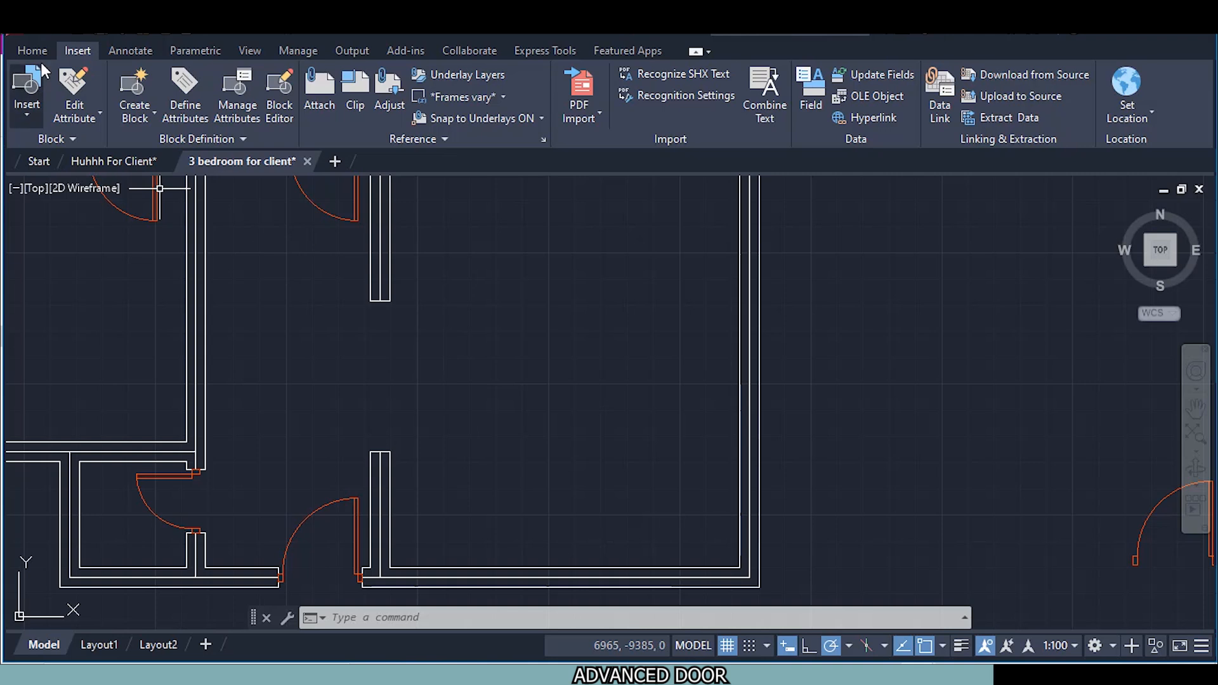
pyautogui.click(26, 53)
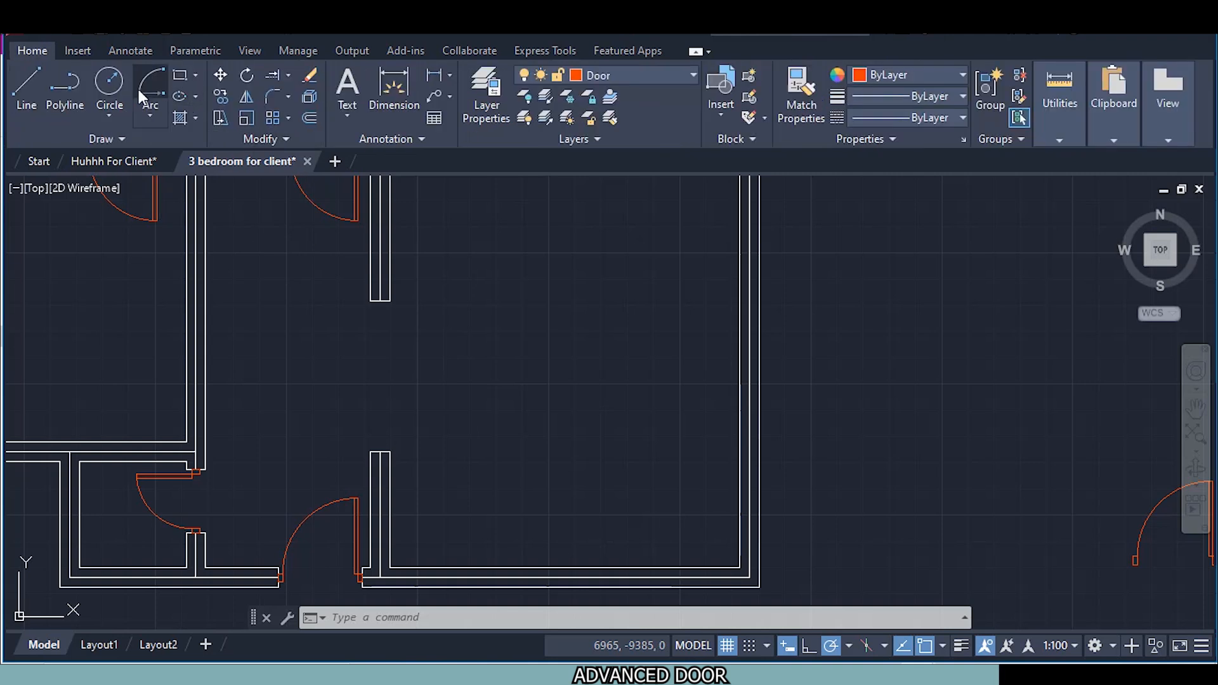
pyautogui.click(26, 89)
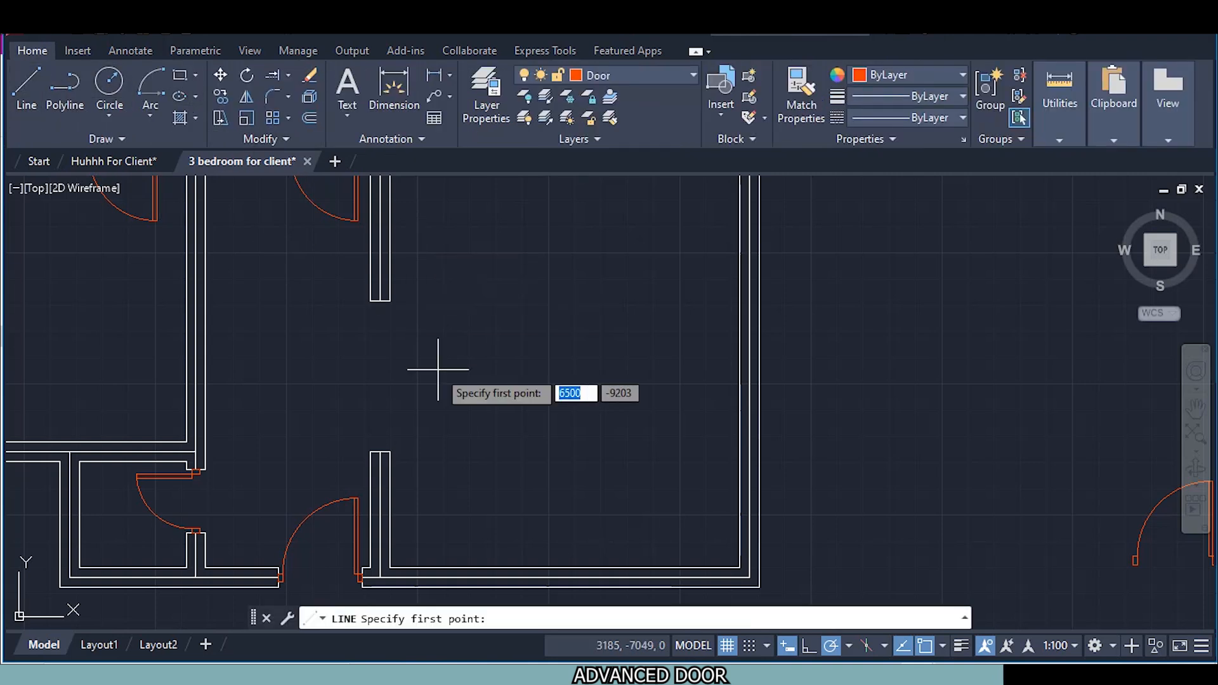
pyautogui.click(440, 323)
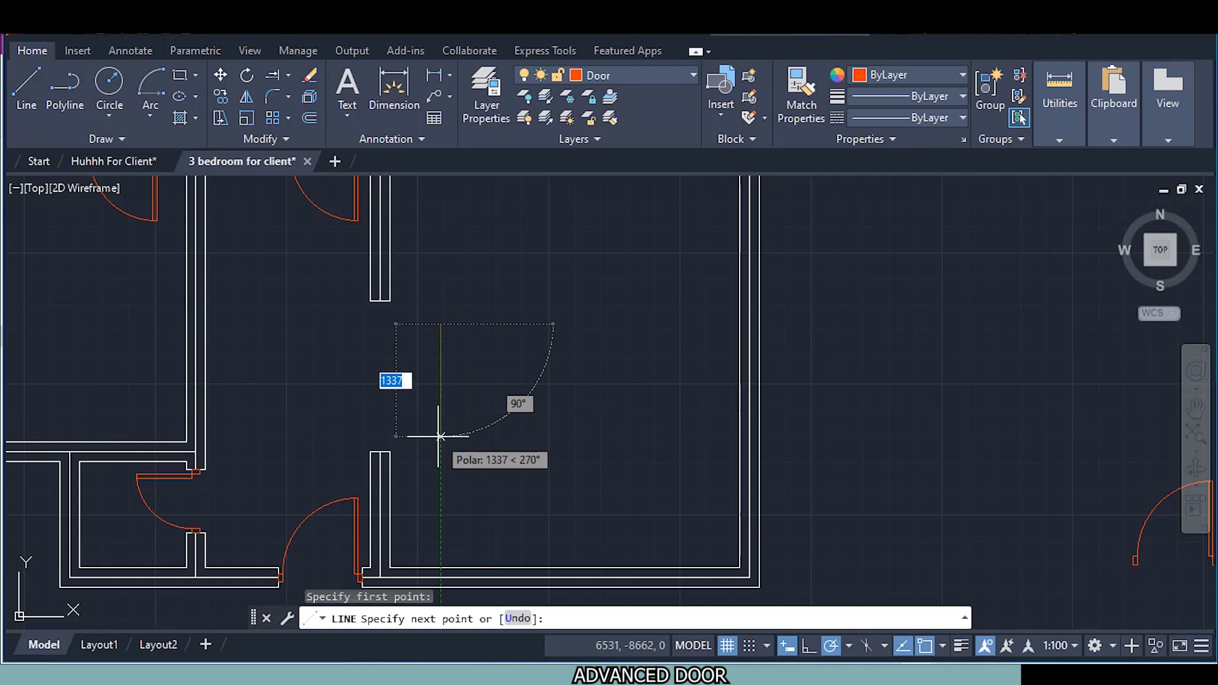
pyautogui.write('18')
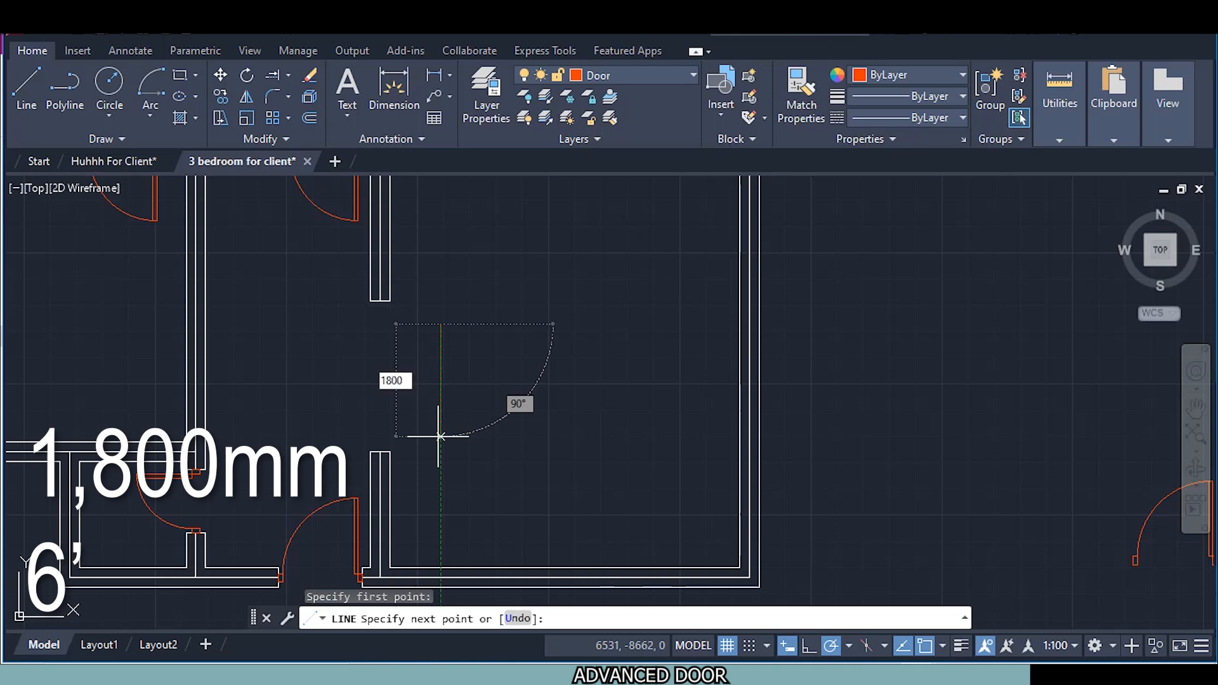
pyautogui.write('00')
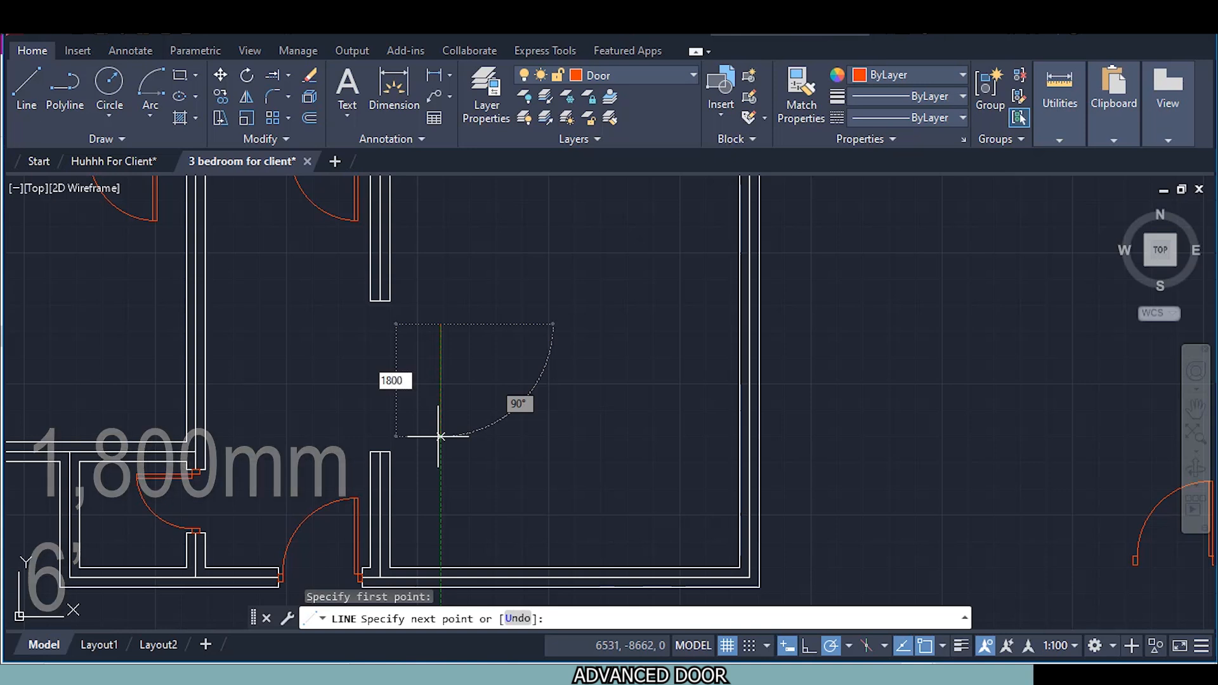
pyautogui.press('Return')
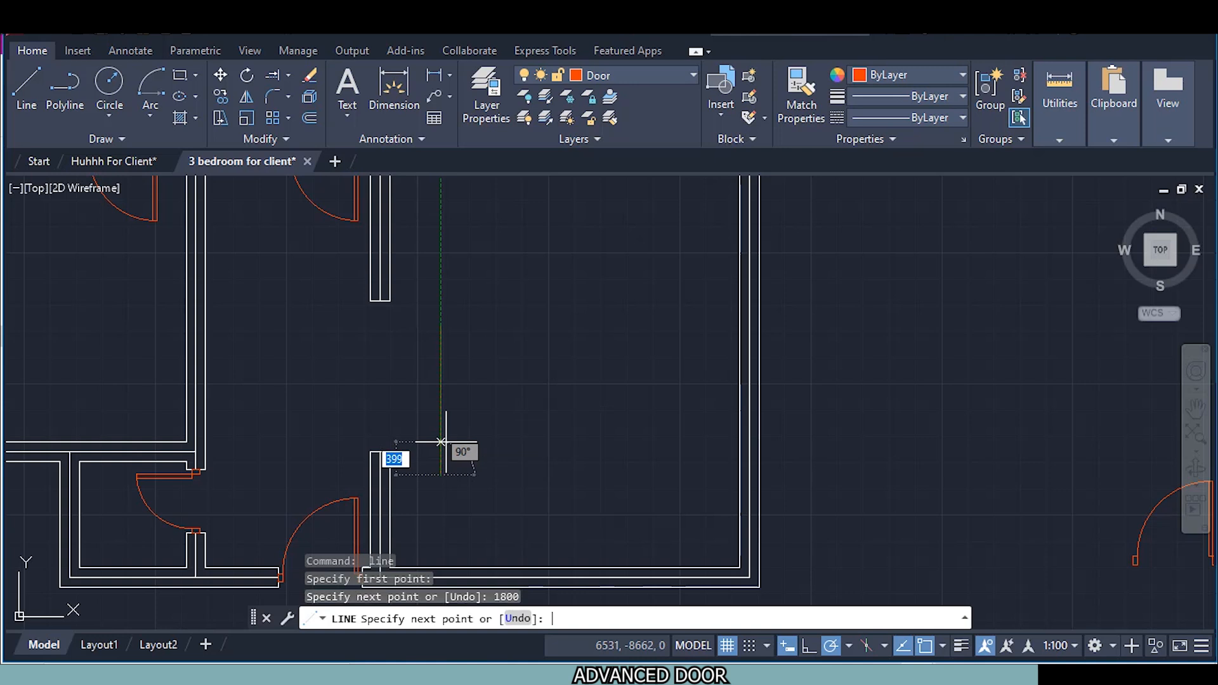
pyautogui.press('Return')
# Draw a jamb rectangle 100 mm wide and 50 mm high from the upper endpoint of the 1800 mm line
pyautogui.scroll(6, 469, 346)
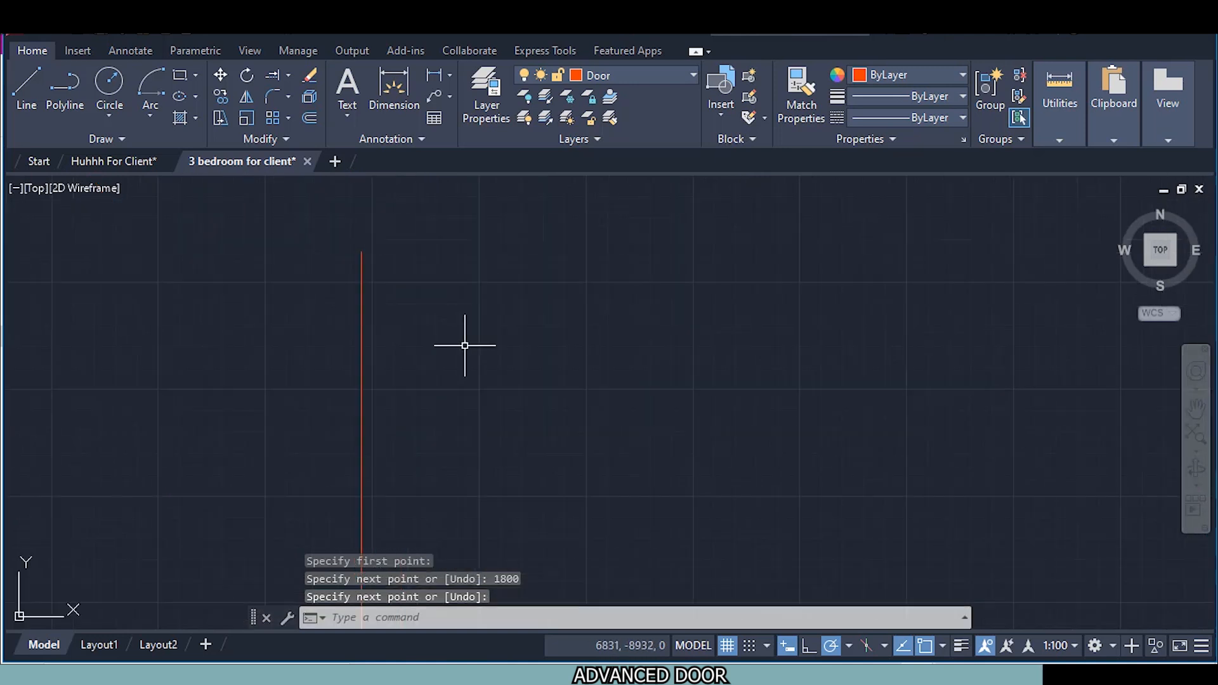
pyautogui.click(174, 72)
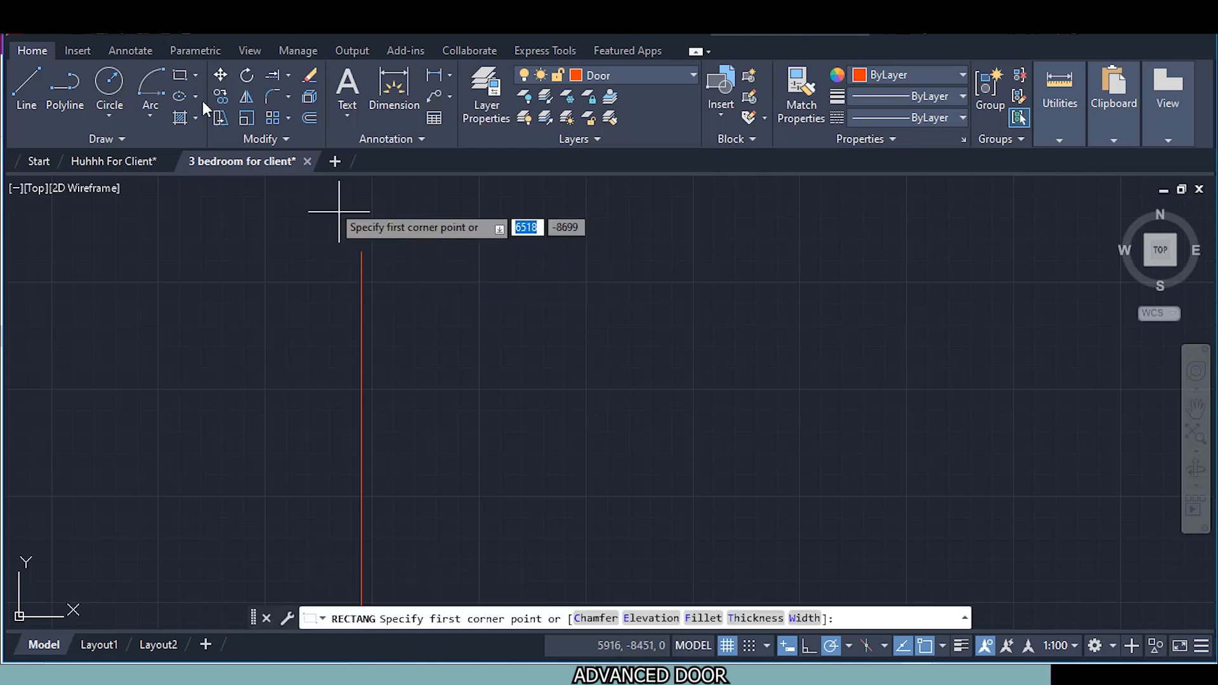
pyautogui.click(361, 251)
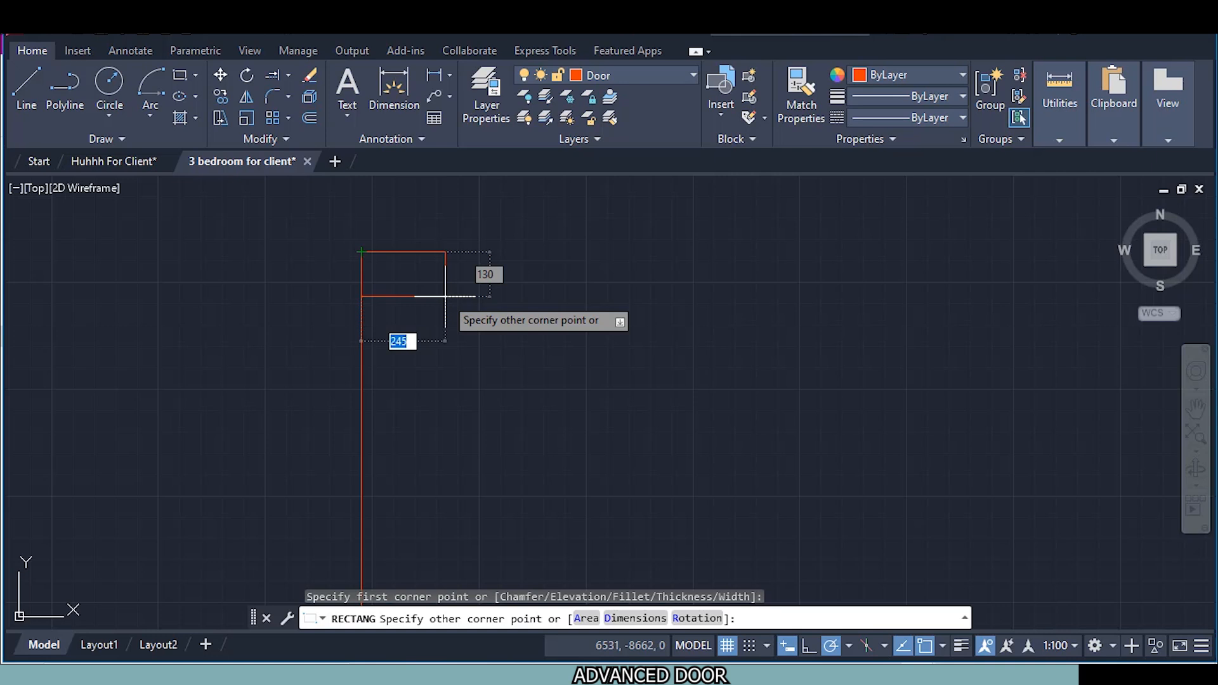
pyautogui.write('100')
pyautogui.press('Tab')
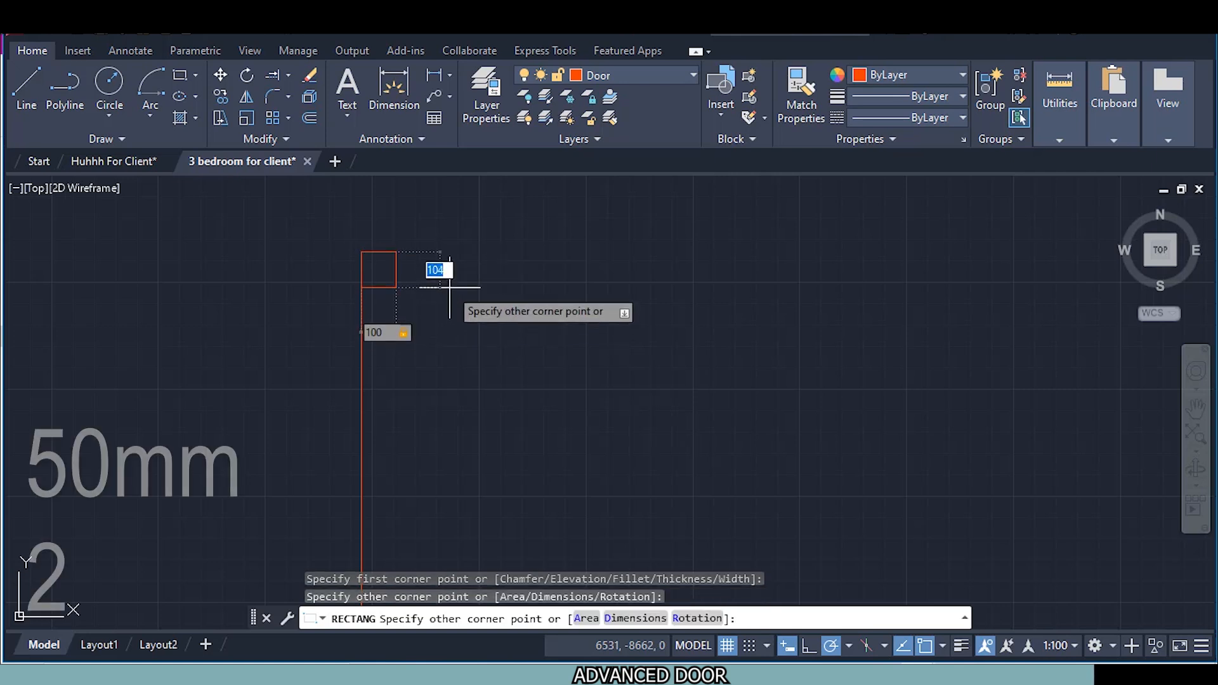
pyautogui.write('50')
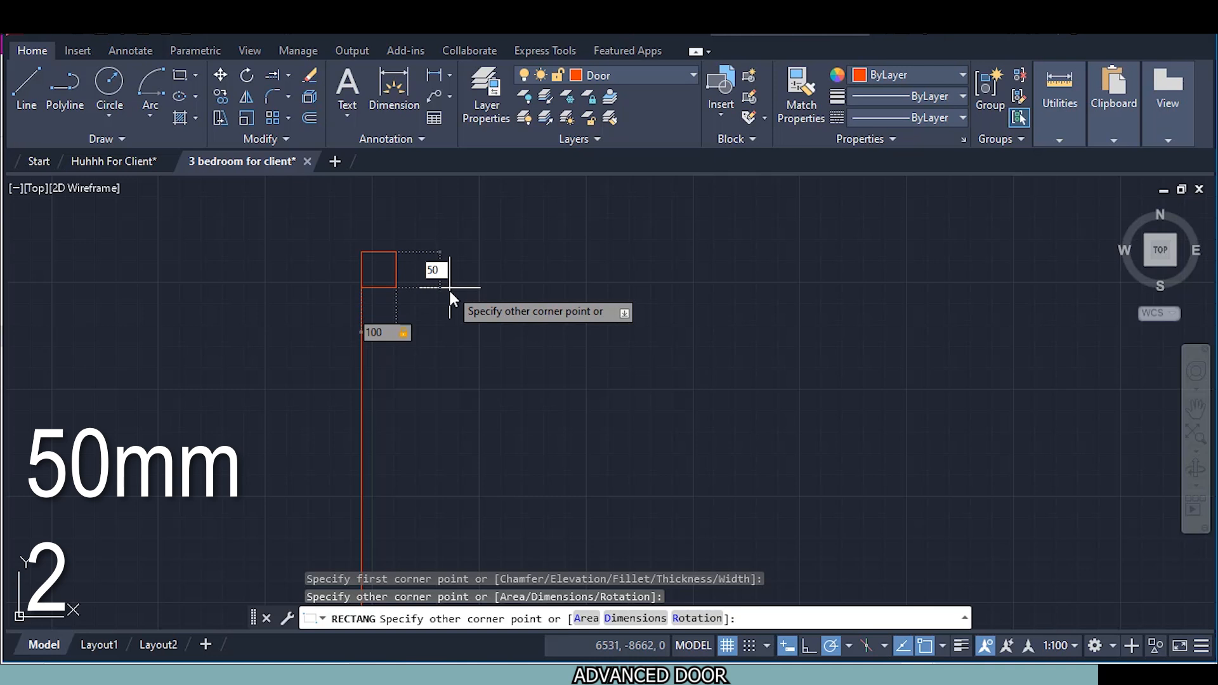
pyautogui.press('Return')
pyautogui.click(396, 263)
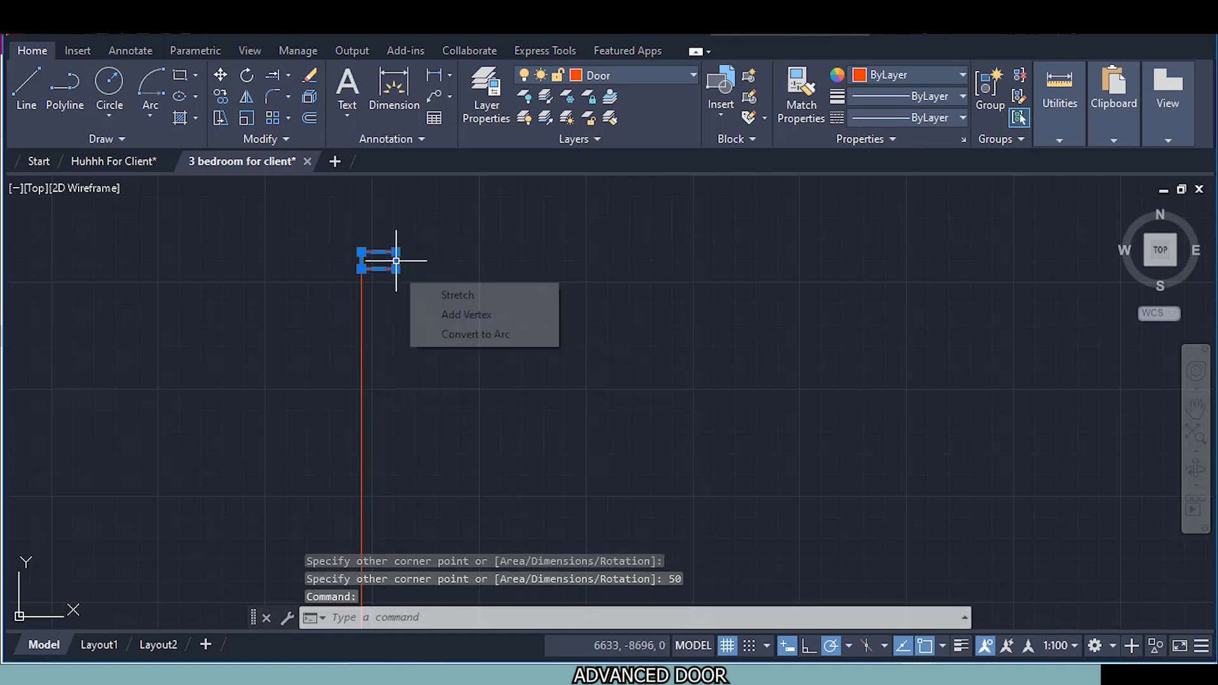
pyautogui.rightClick(436, 259)
pyautogui.click(488, 356)
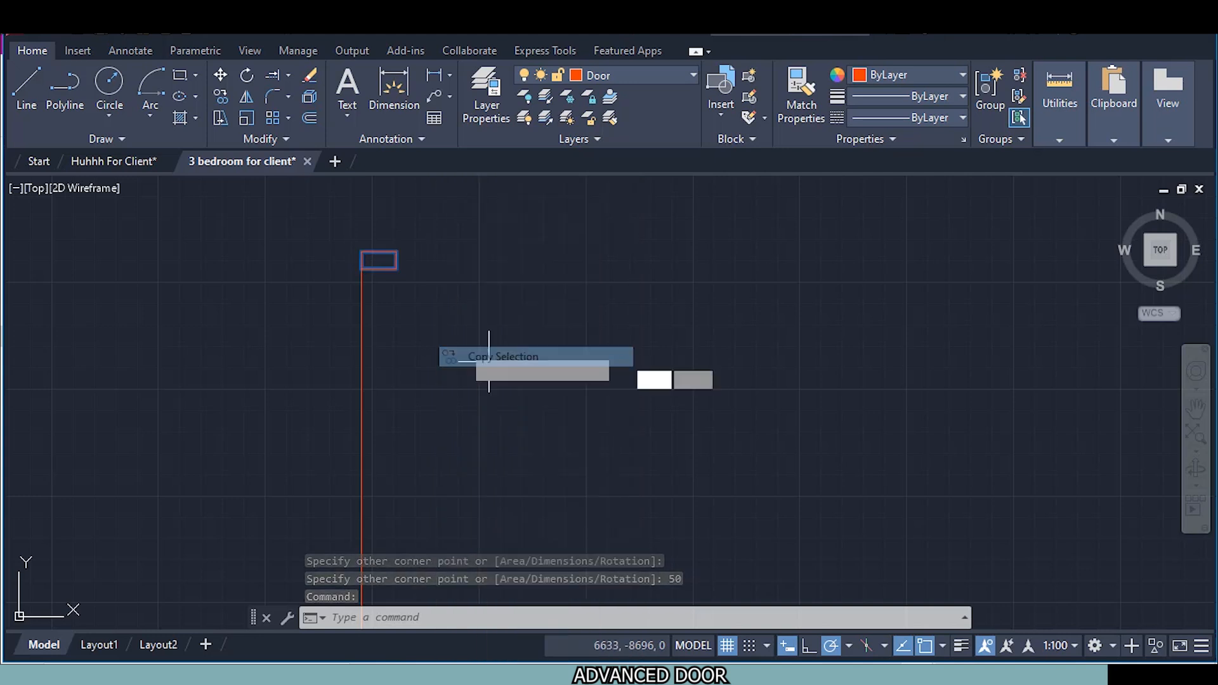
pyautogui.click(360, 260)
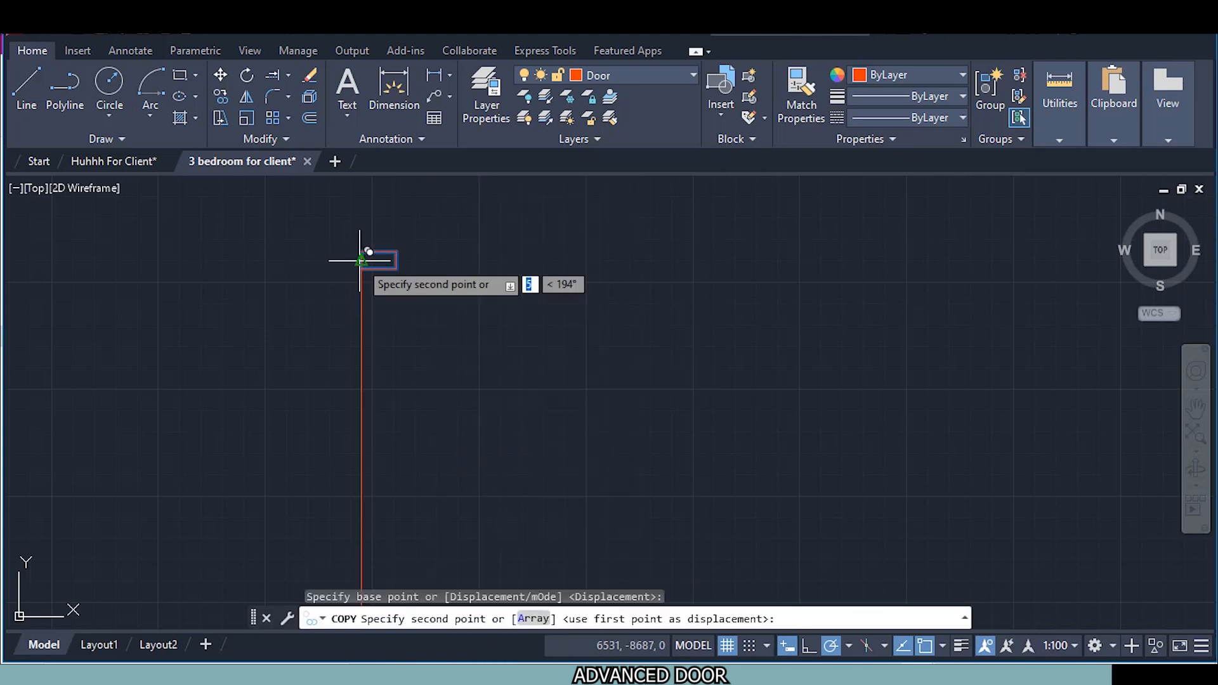
pyautogui.press('Escape')
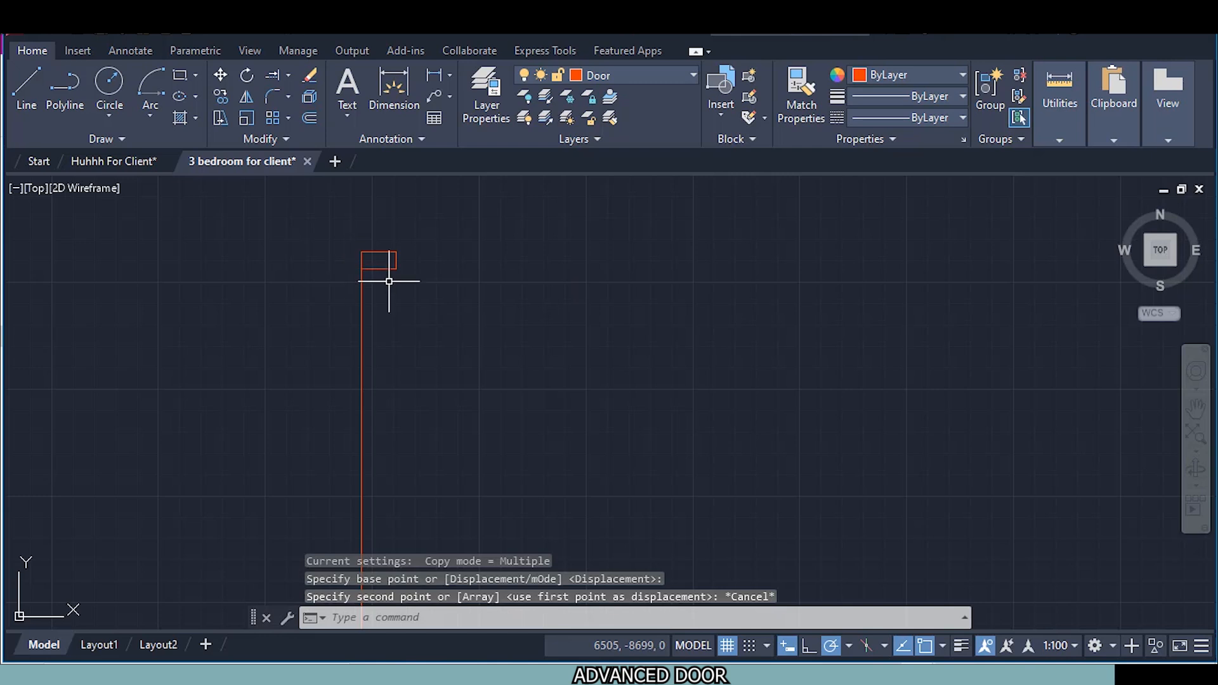
# Copy the jamb rectangle from its lower-left corner to the lower endpoint of the 1800 mm line
pyautogui.click(396, 260)
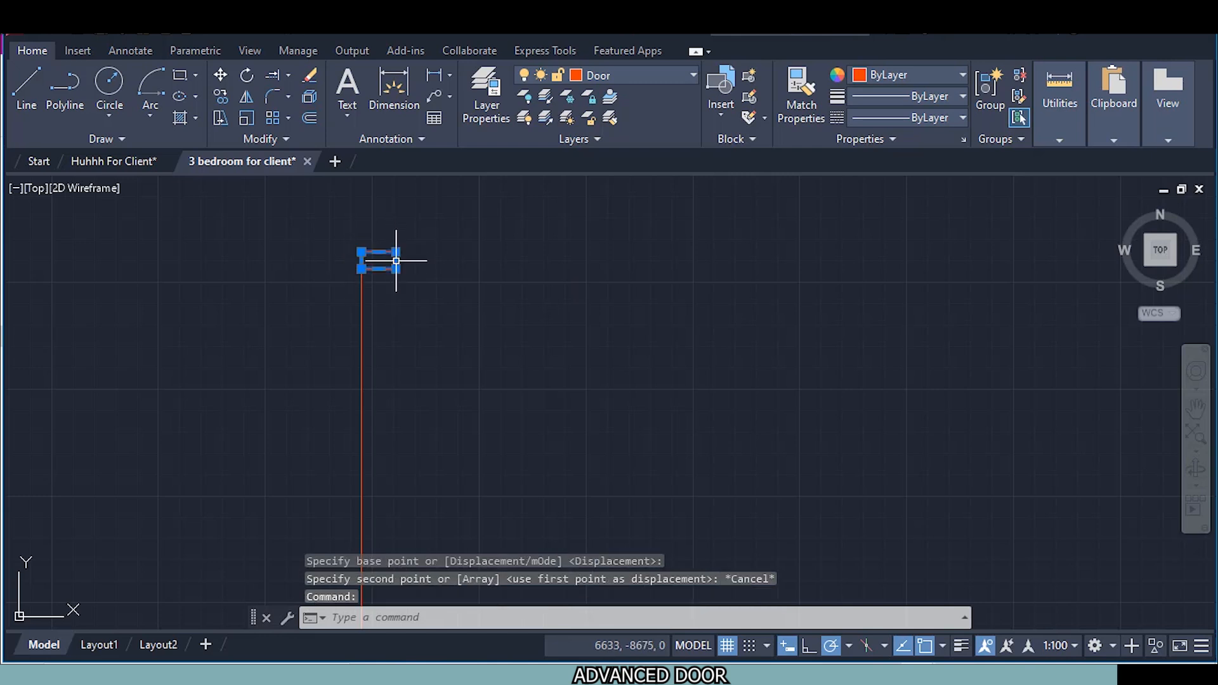
pyautogui.rightClick(474, 315)
pyautogui.click(507, 354)
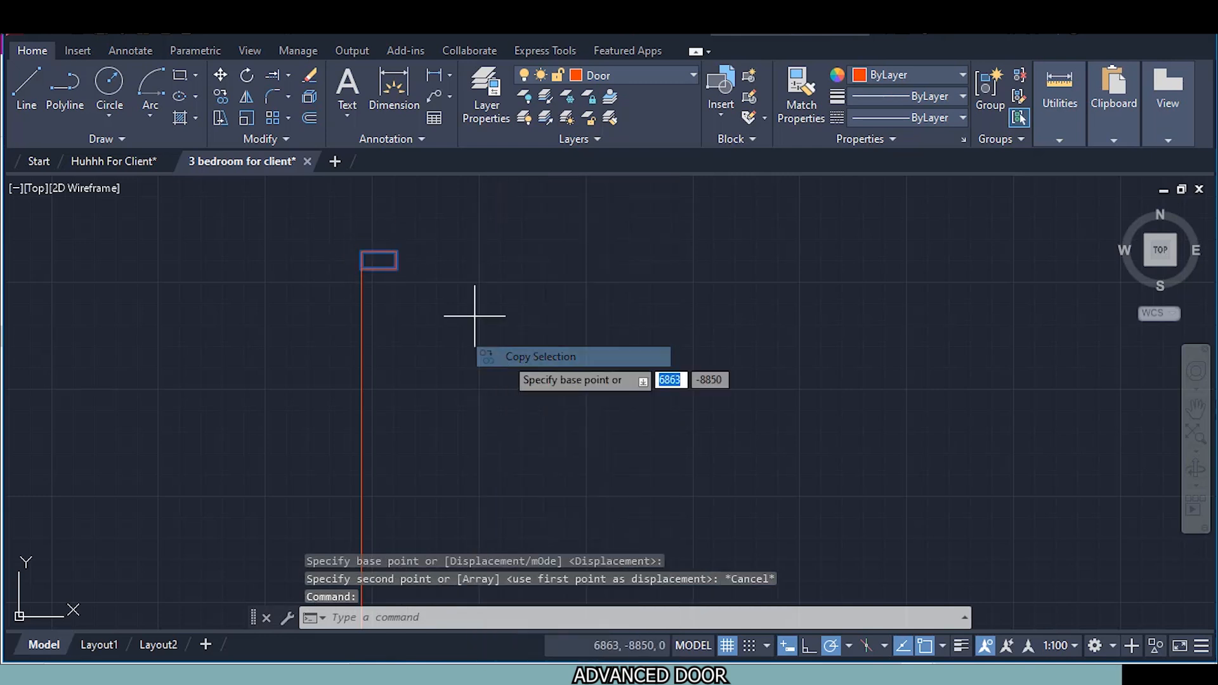
pyautogui.click(361, 269)
pyautogui.scroll(-2, 365, 293)
pyautogui.moveTo(375, 382); pyautogui.dragTo(371, 254, button='middle')
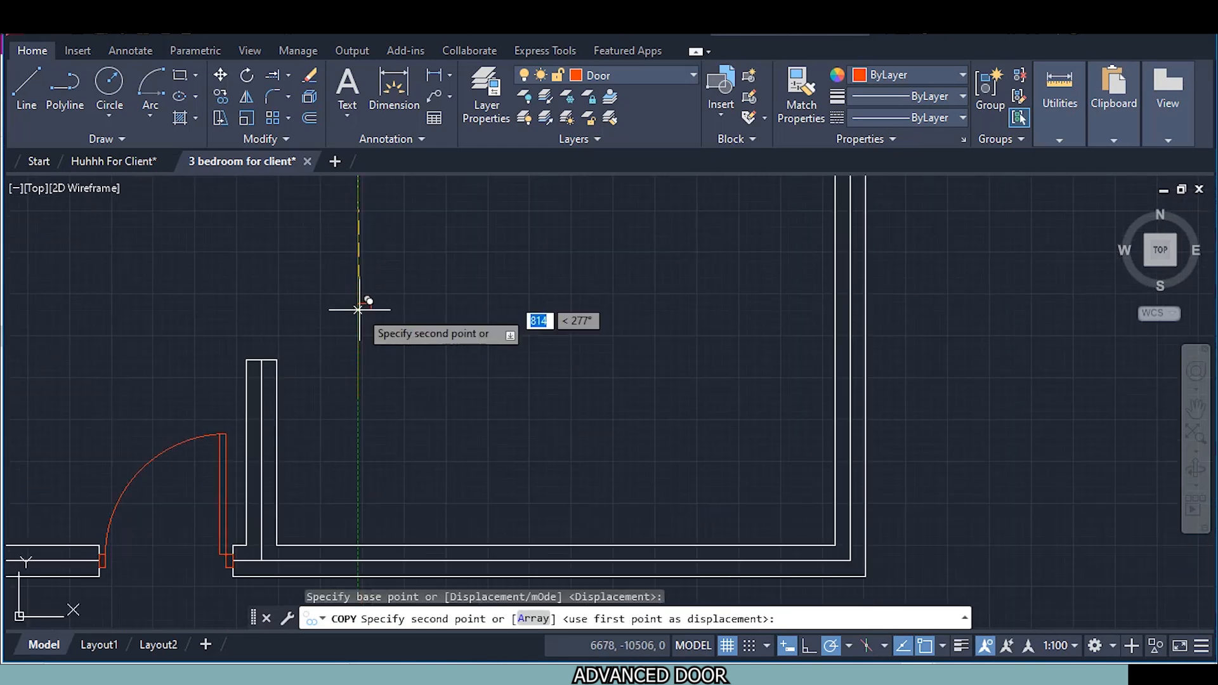
pyautogui.click(359, 397)
pyautogui.press('Escape')
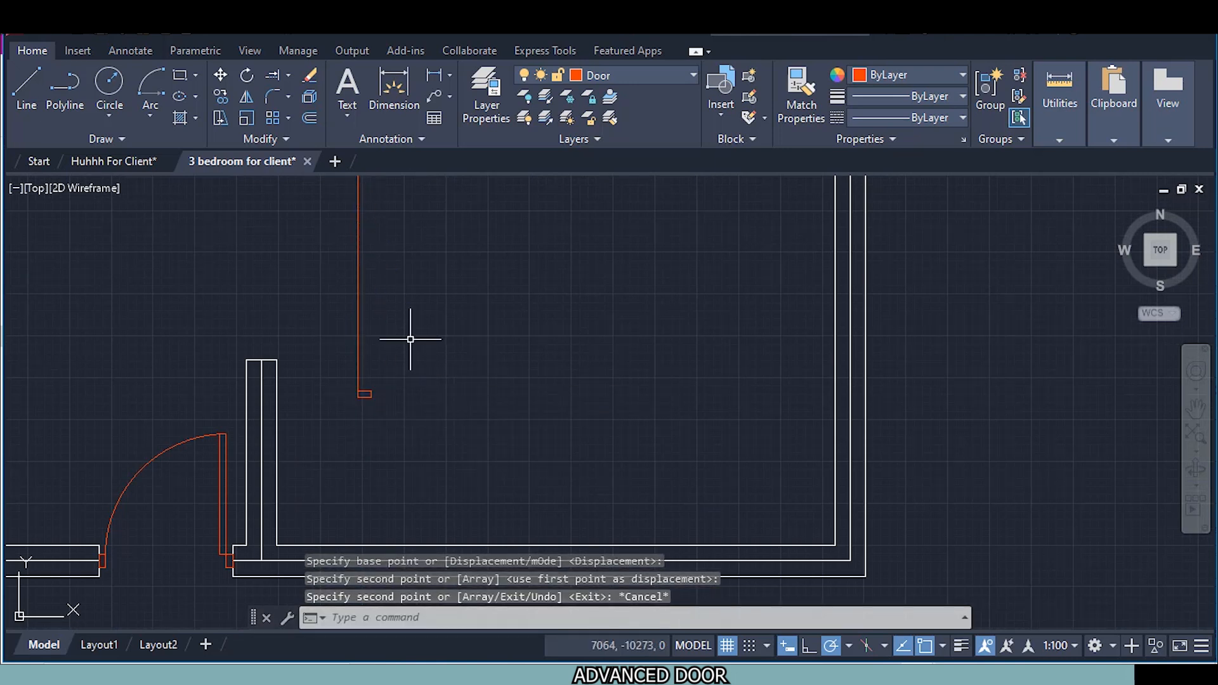
# Draw a door leaf rectangle 50 mm wide and 900 mm long, downward from the upper jamb's lower-right corner
pyautogui.moveTo(409, 332); pyautogui.dragTo(366, 403, button='middle')
pyautogui.scroll(5, 338, 307)
pyautogui.moveTo(345, 283); pyautogui.dragTo(324, 395, button='middle')
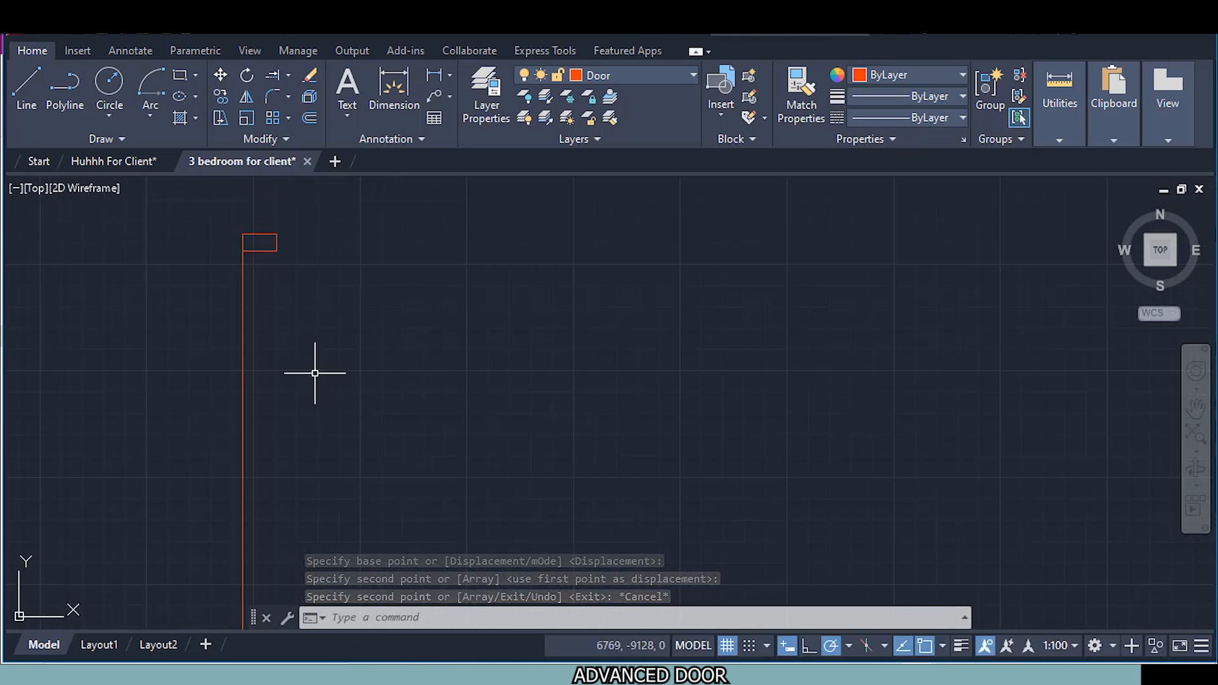
pyautogui.click(177, 76)
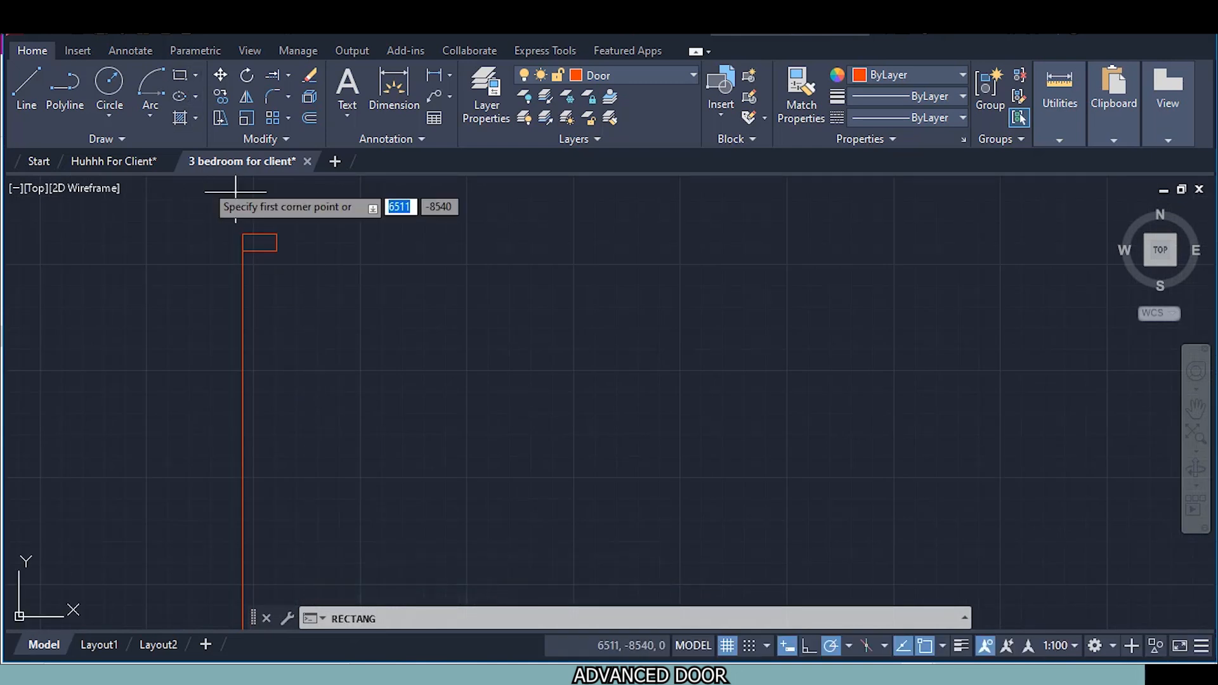
pyautogui.click(275, 252)
pyautogui.moveTo(264, 533)
pyautogui.mouseDown(button='middle')
pyautogui.moveTo(261, 455)
pyautogui.moveTo(263, 536)
pyautogui.mouseUp(button='middle')
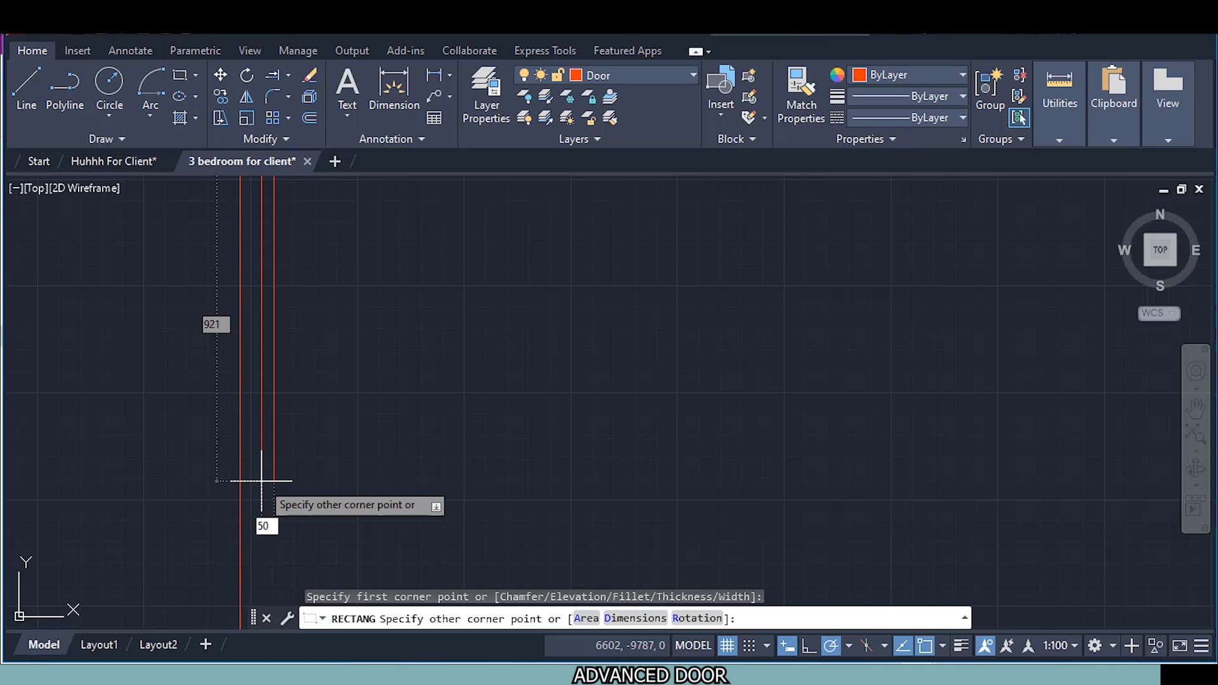
pyautogui.press('Tab')
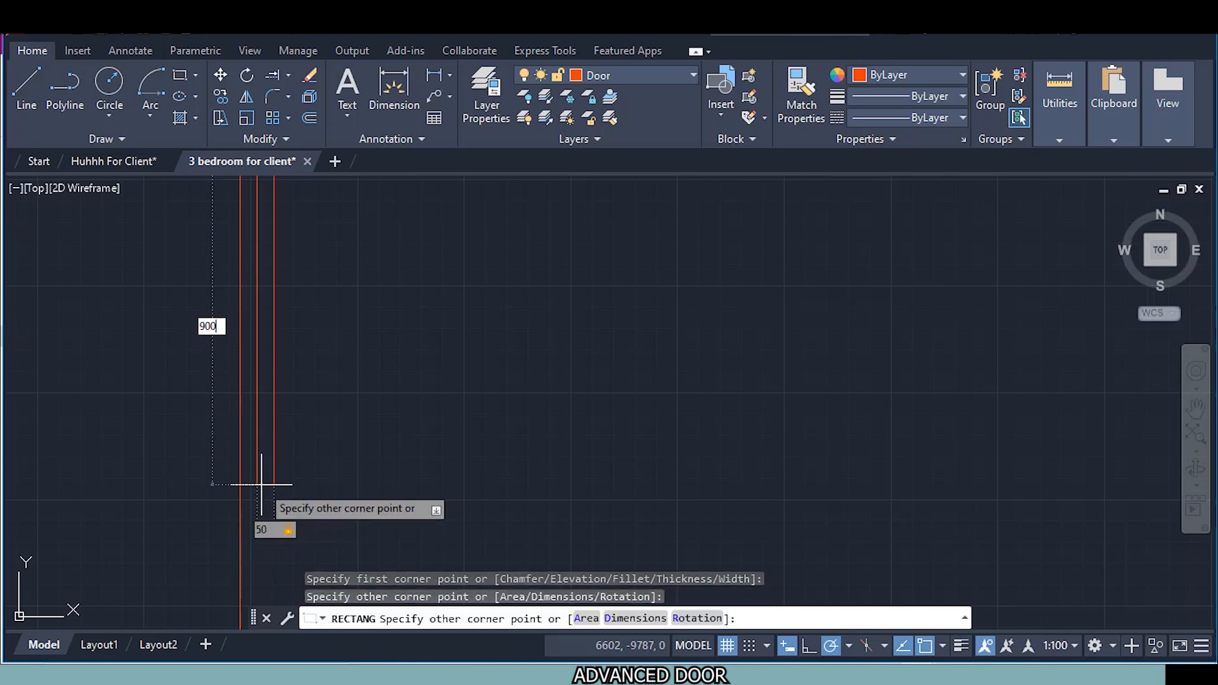
pyautogui.write('900')
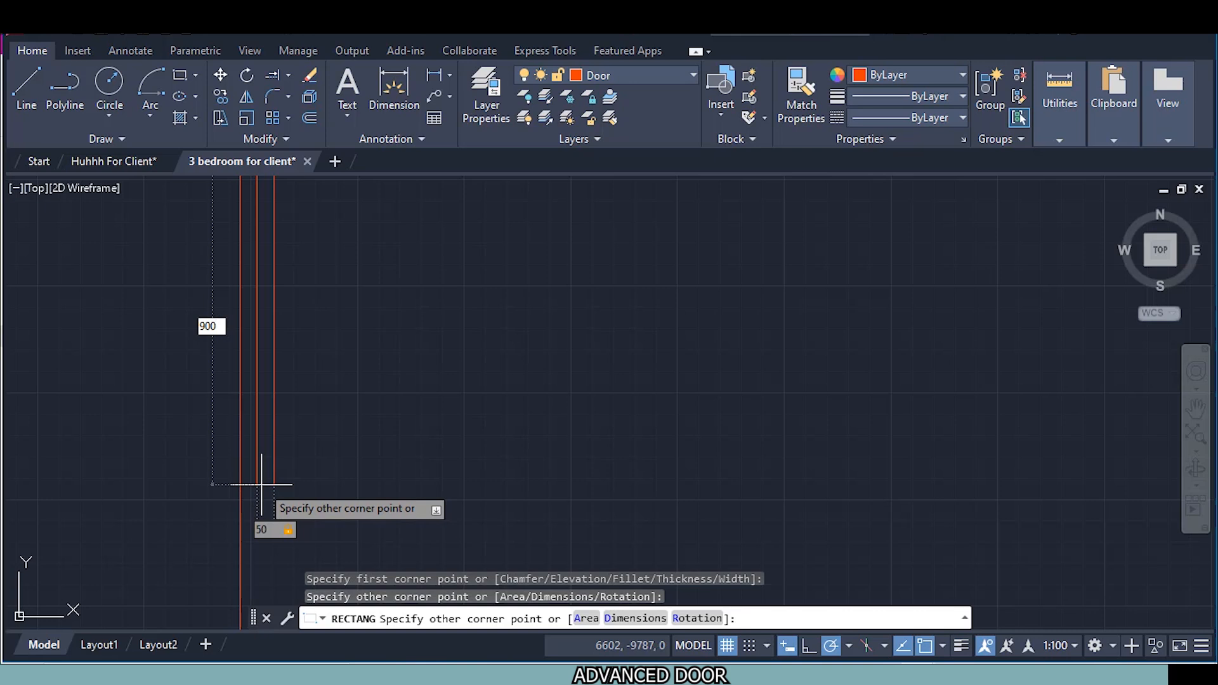
pyautogui.press('Return')
# Copy the 50 mm by 900 mm door leaf from its lower-left corner to the lower jamb's upper-left corner
pyautogui.scroll(-1, 270, 443)
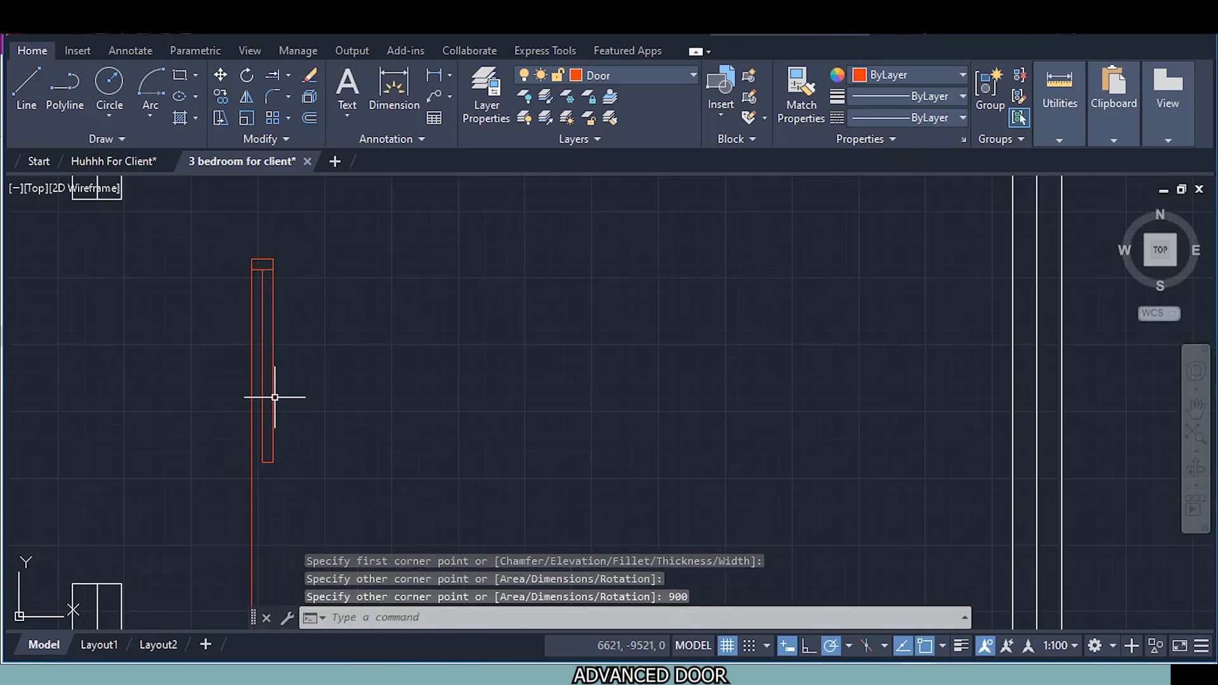
pyautogui.moveTo(290, 487); pyautogui.dragTo(279, 399, button='middle')
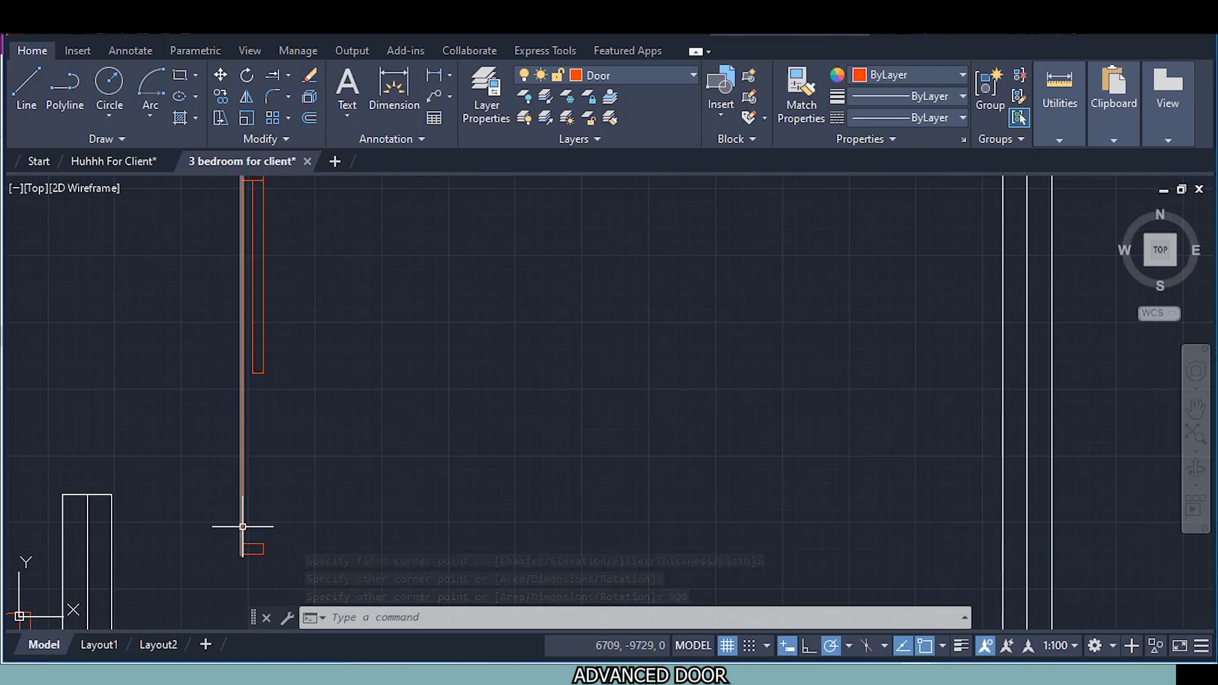
pyautogui.click(252, 293)
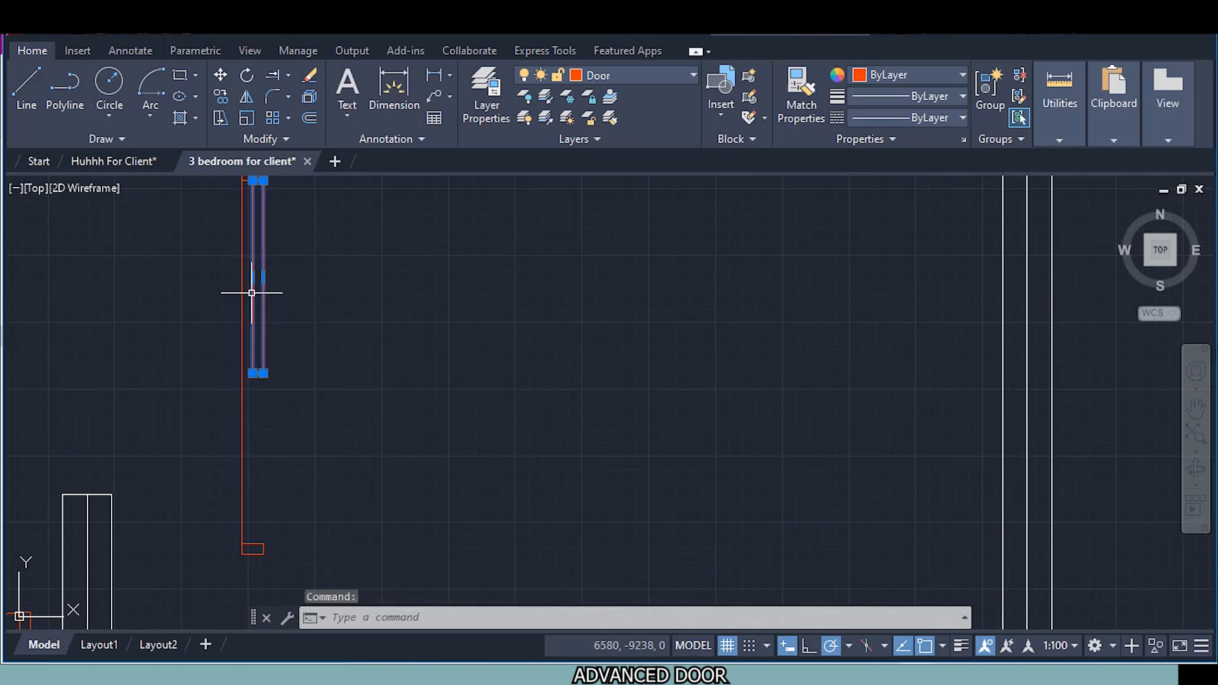
pyautogui.rightClick(371, 402)
pyautogui.click(399, 354)
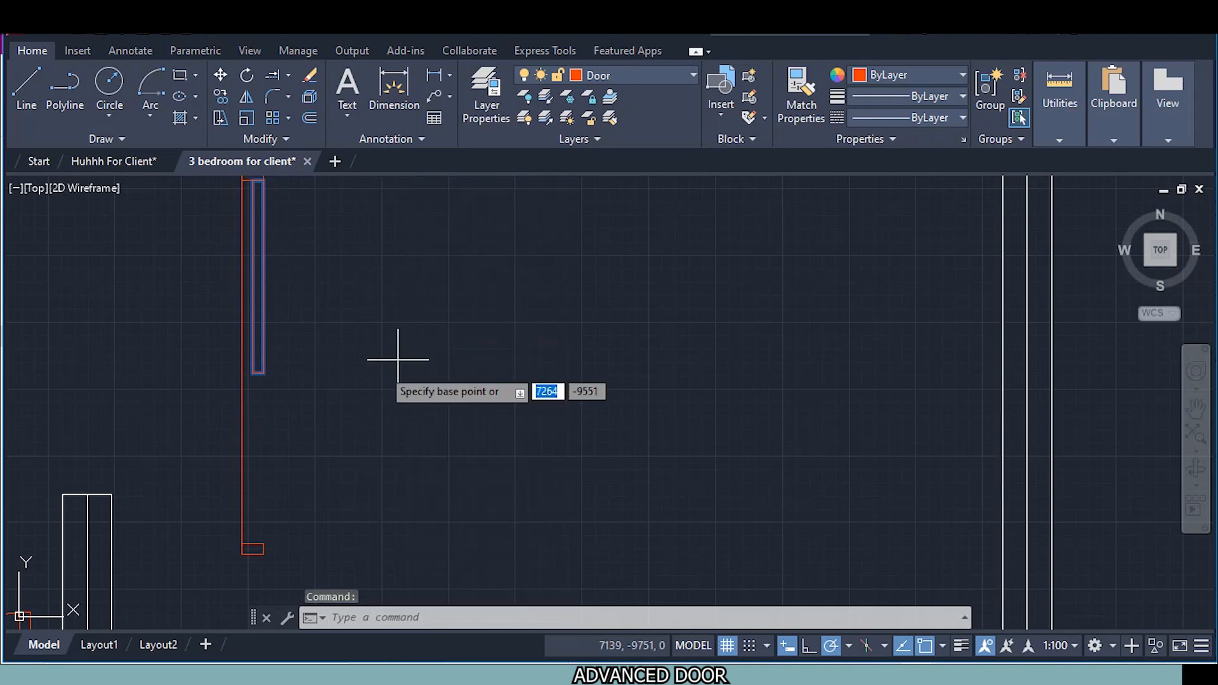
pyautogui.scroll(4, 228, 361)
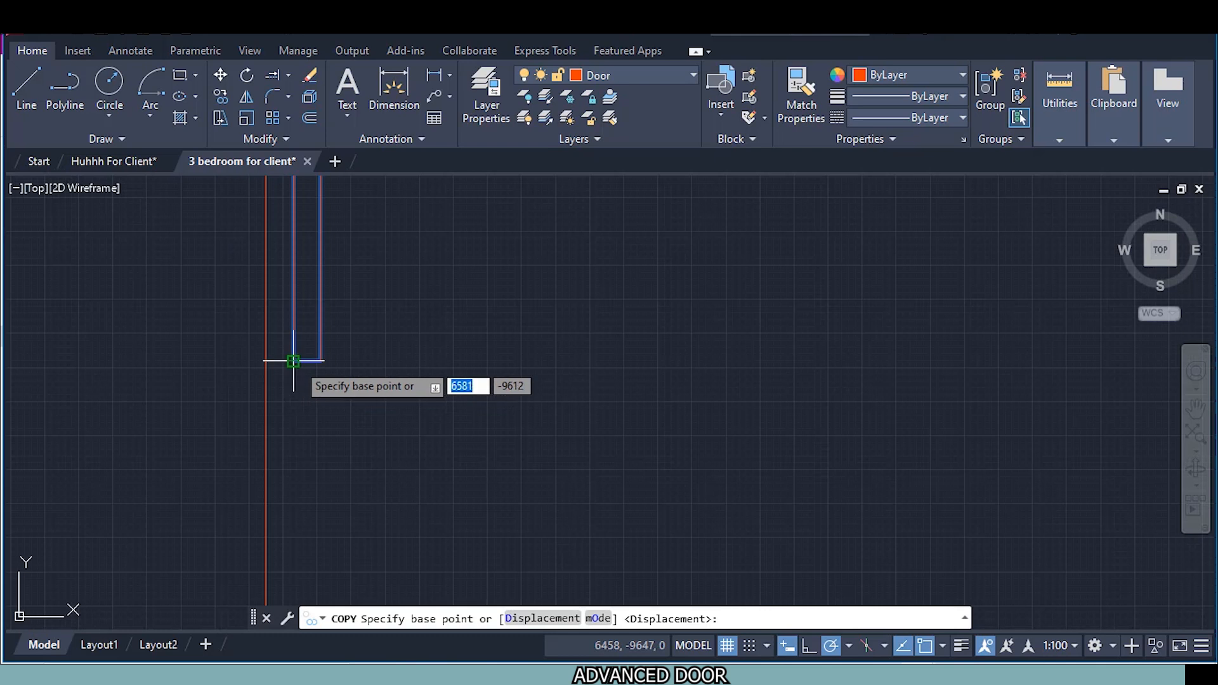
pyautogui.click(293, 361)
pyautogui.scroll(-3, 299, 353)
pyautogui.scroll(3, 298, 443)
pyautogui.click(269, 552)
pyautogui.scroll(-2, 301, 554)
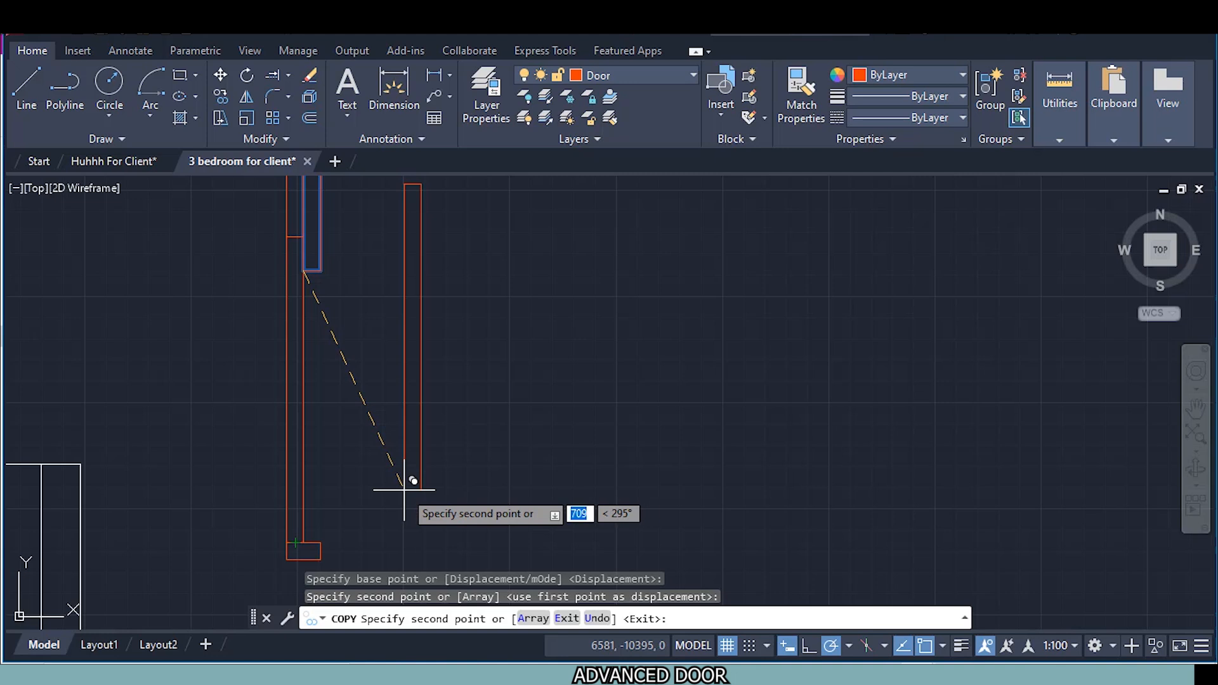
pyautogui.rightClick(404, 490)
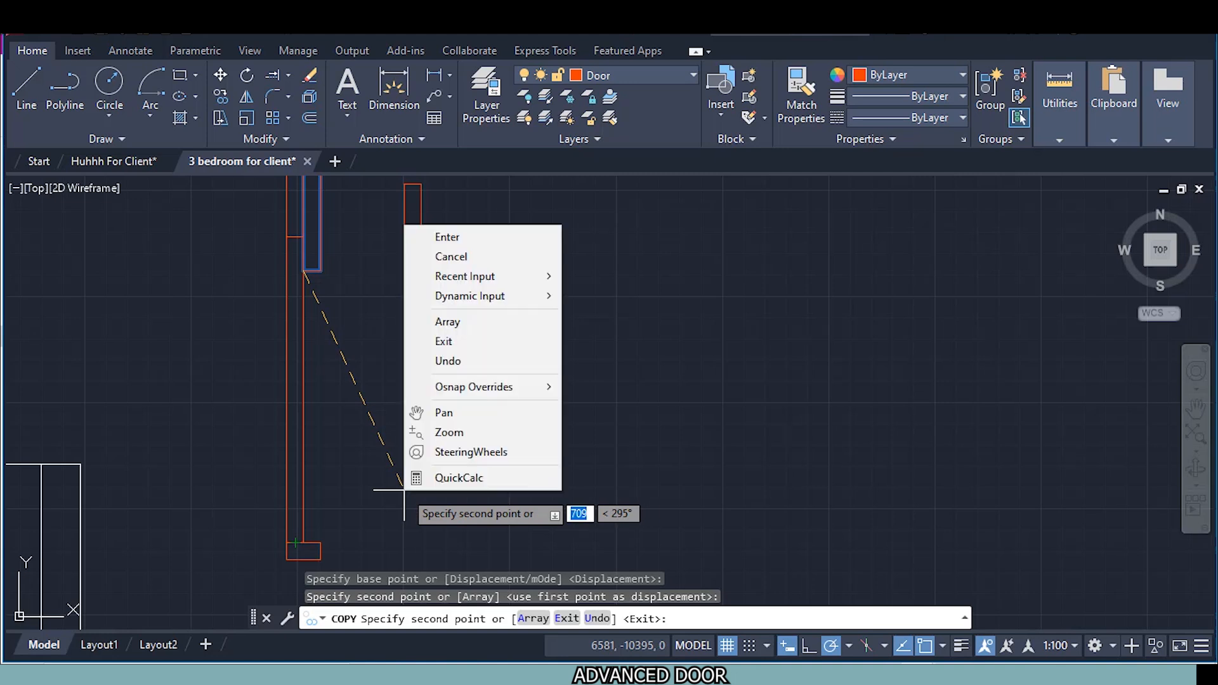
pyautogui.click(451, 257)
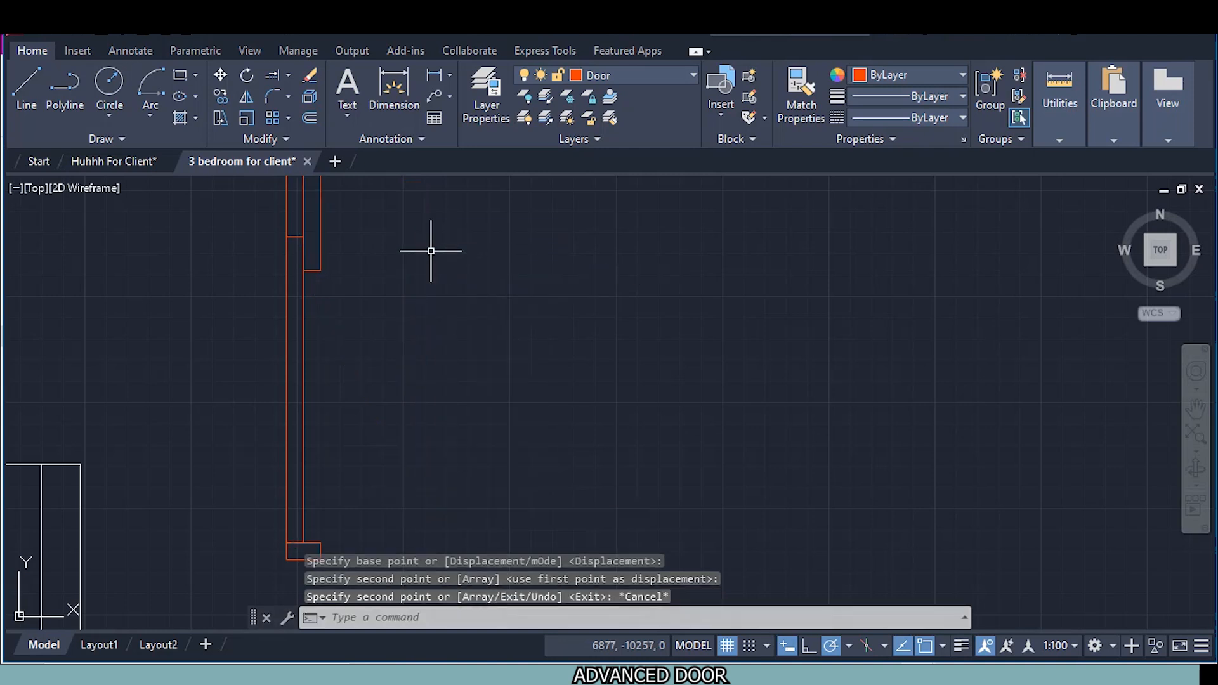
pyautogui.moveTo(394, 349); pyautogui.dragTo(424, 555, button='middle')
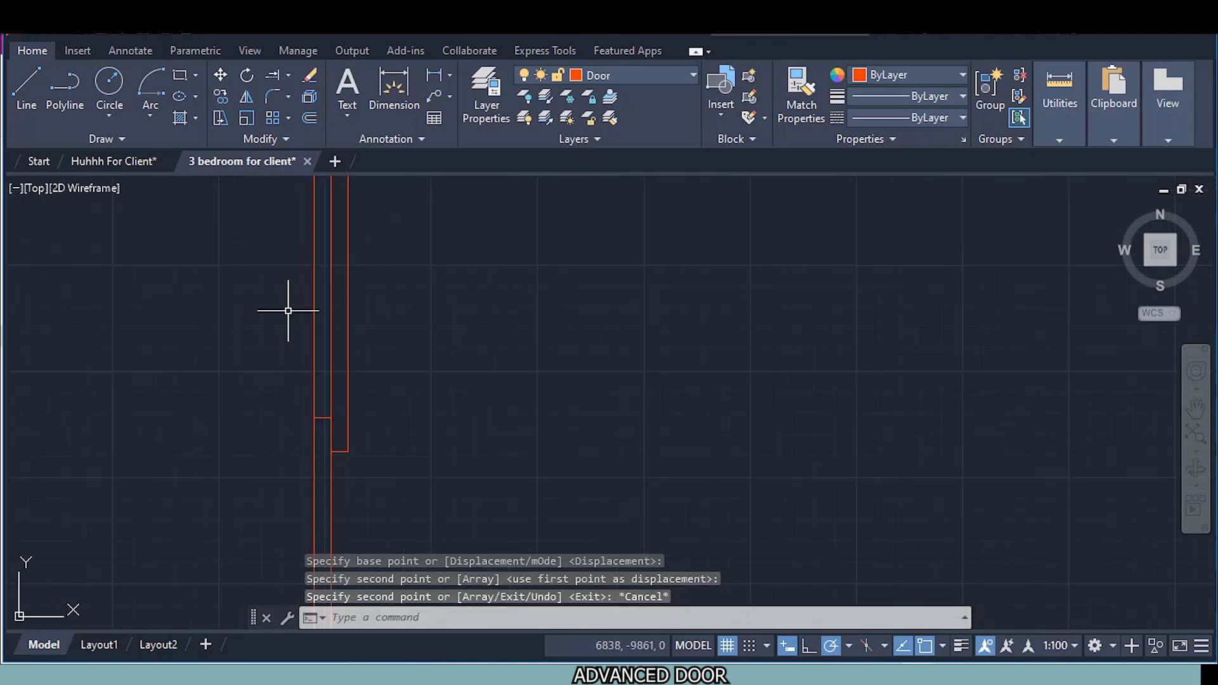
pyautogui.scroll(-2, 319, 294)
pyautogui.click(317, 285)
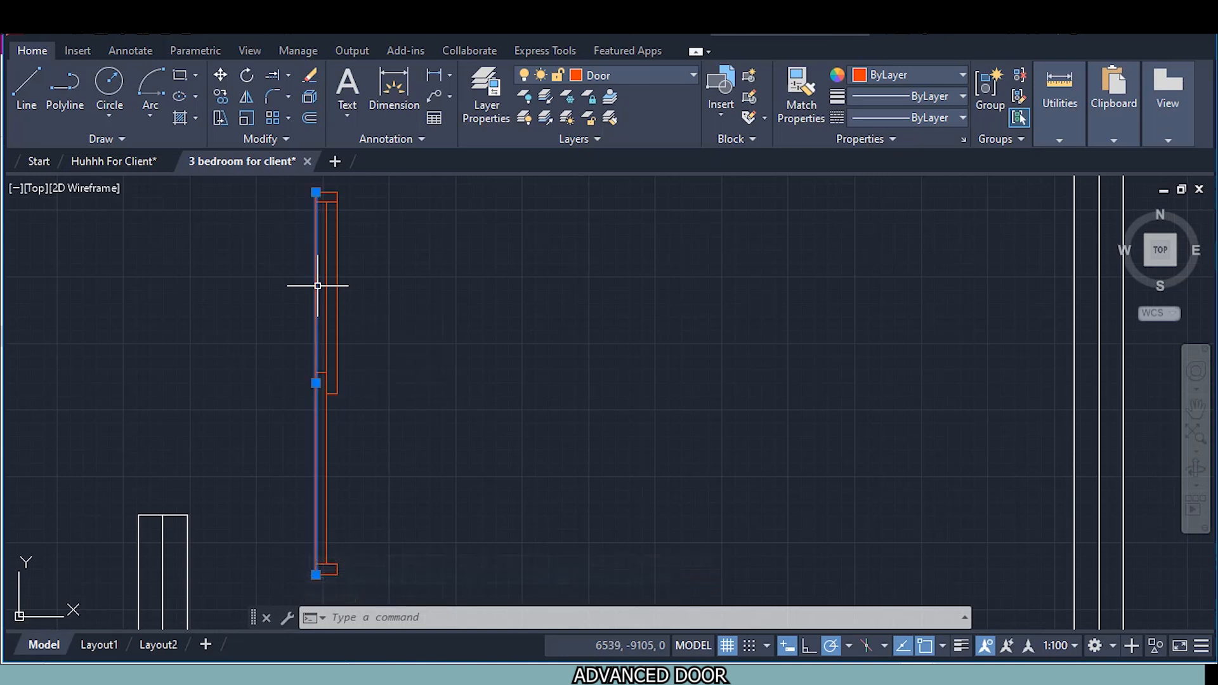
pyautogui.press('Delete')
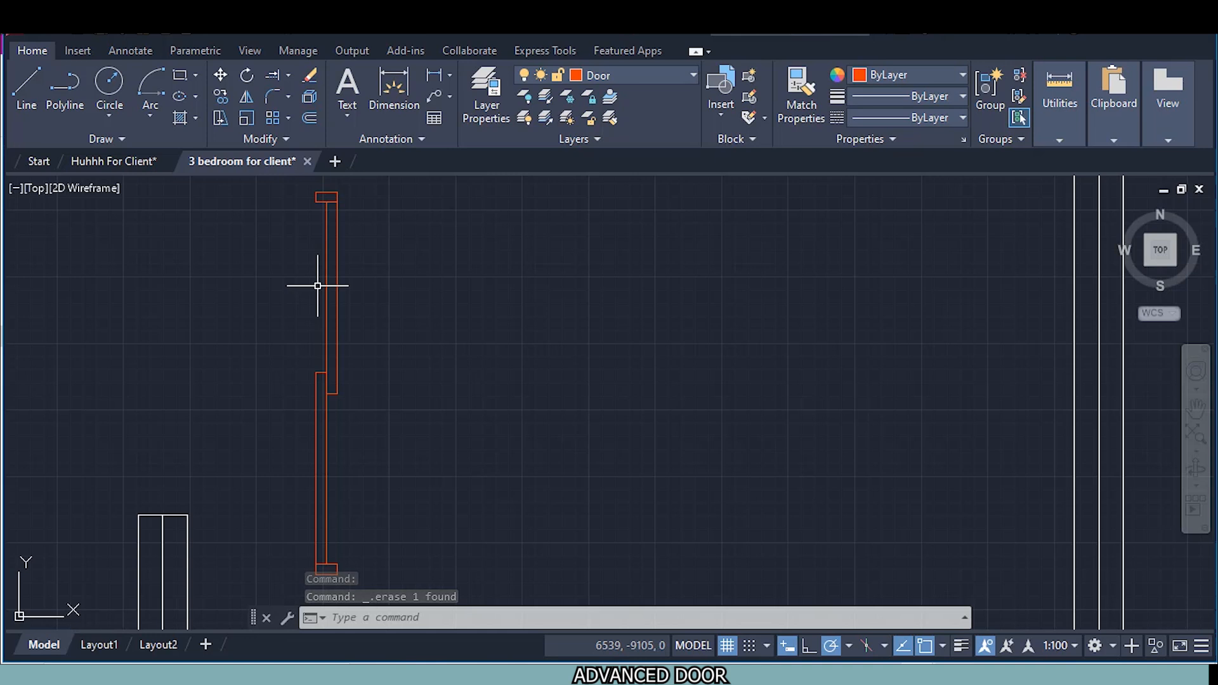
pyautogui.hotkey('ctrl', 'z')
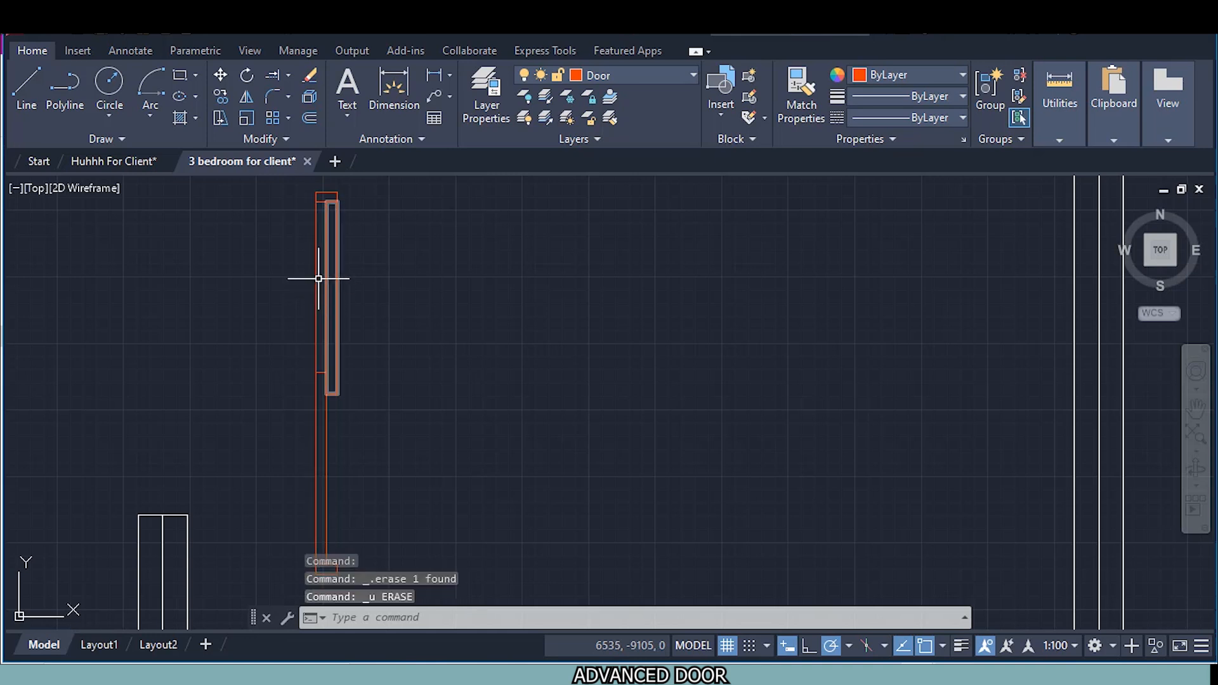
# Erase the vertical 1800 mm guide line along the double door's left side
pyautogui.click(316, 265)
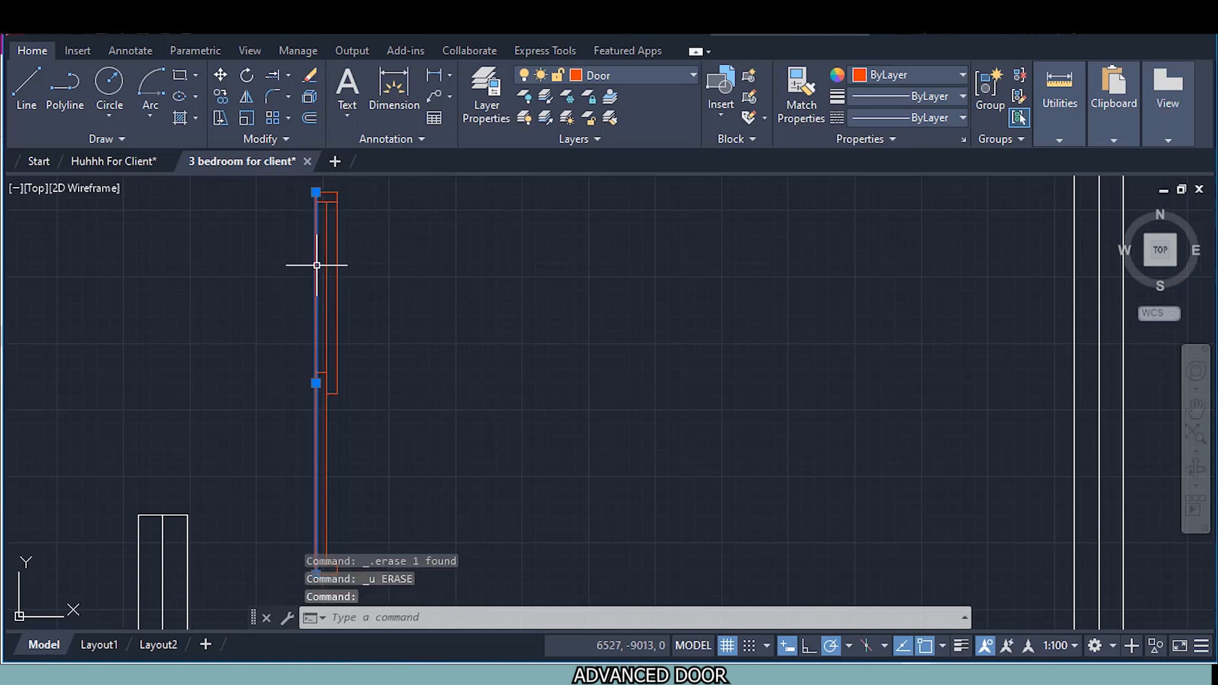
pyautogui.rightClick(424, 251)
pyautogui.click(444, 318)
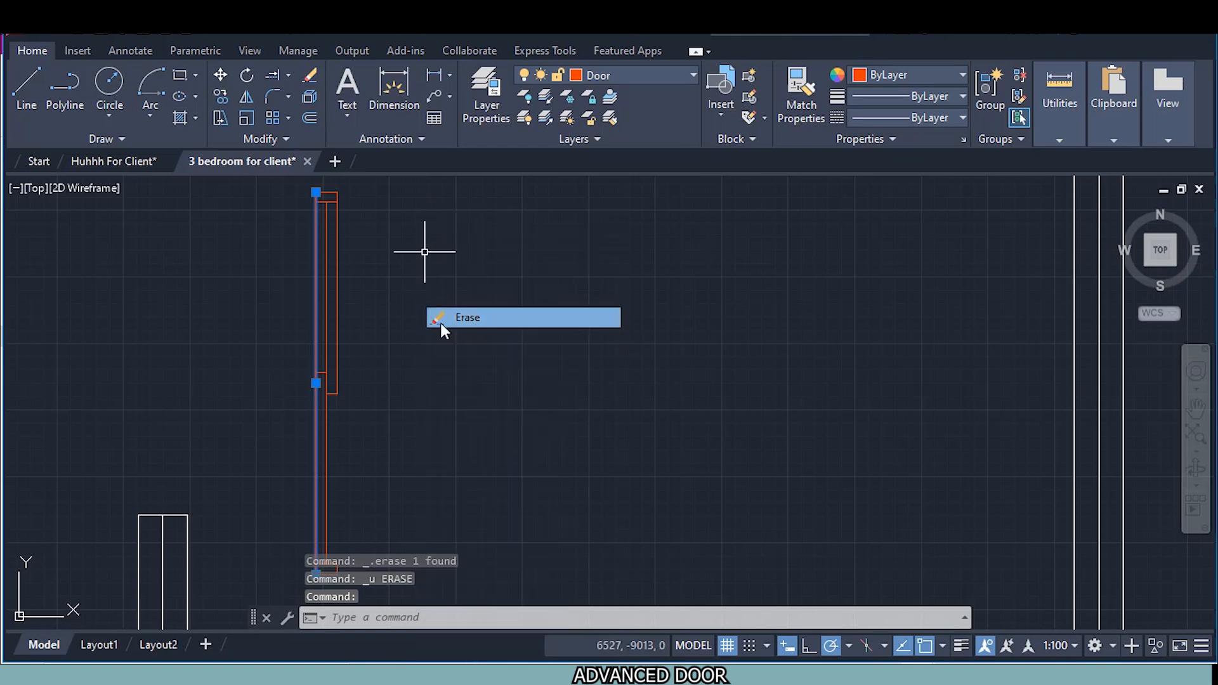
# Copy the whole double door from the upper jamb's top midpoint to the midpoint of the wall end above the opening
pyautogui.moveTo(290, 351)
pyautogui.mouseDown(button='middle')
pyautogui.moveTo(271, 301)
pyautogui.moveTo(290, 379)
pyautogui.mouseUp(button='middle')
pyautogui.scroll(-2, 270, 302)
pyautogui.scroll(-2, 270, 303)
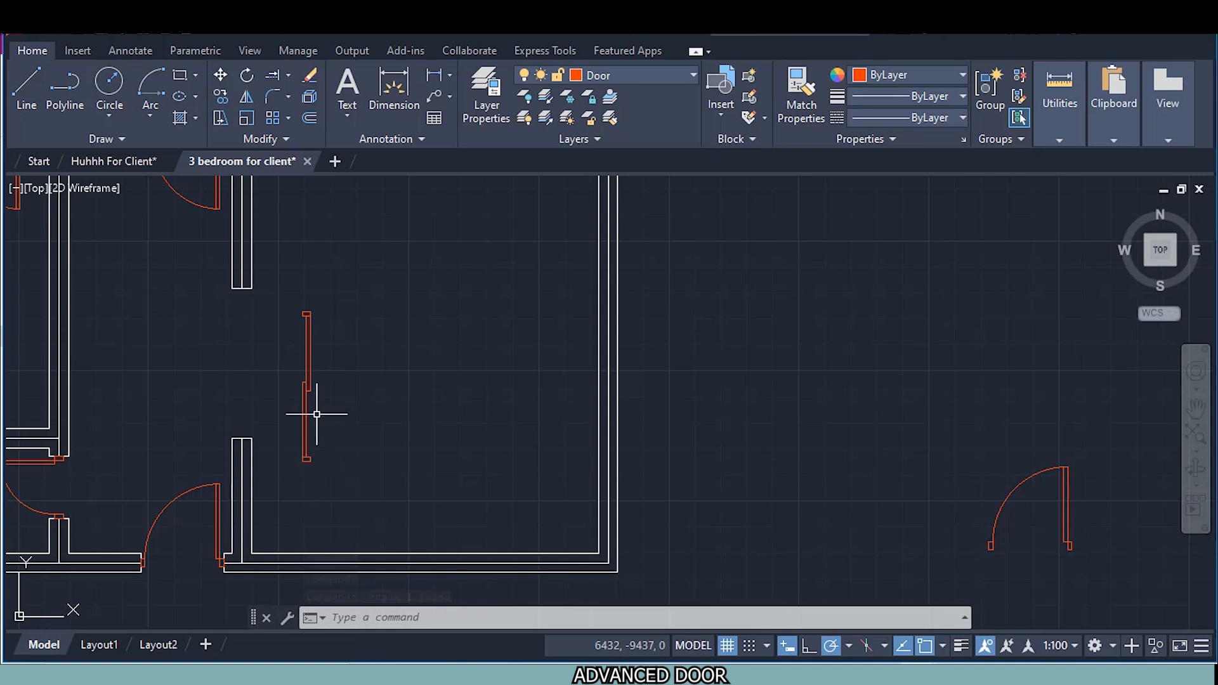
pyautogui.scroll(2, 316, 411)
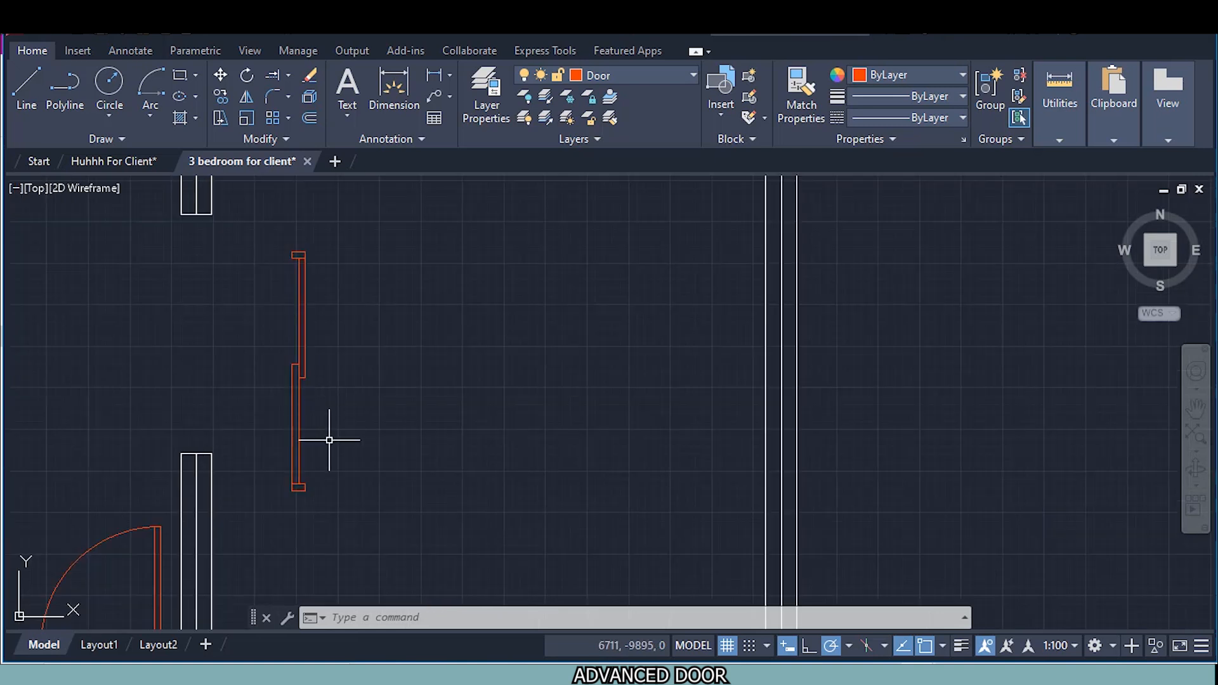
pyautogui.click(346, 511)
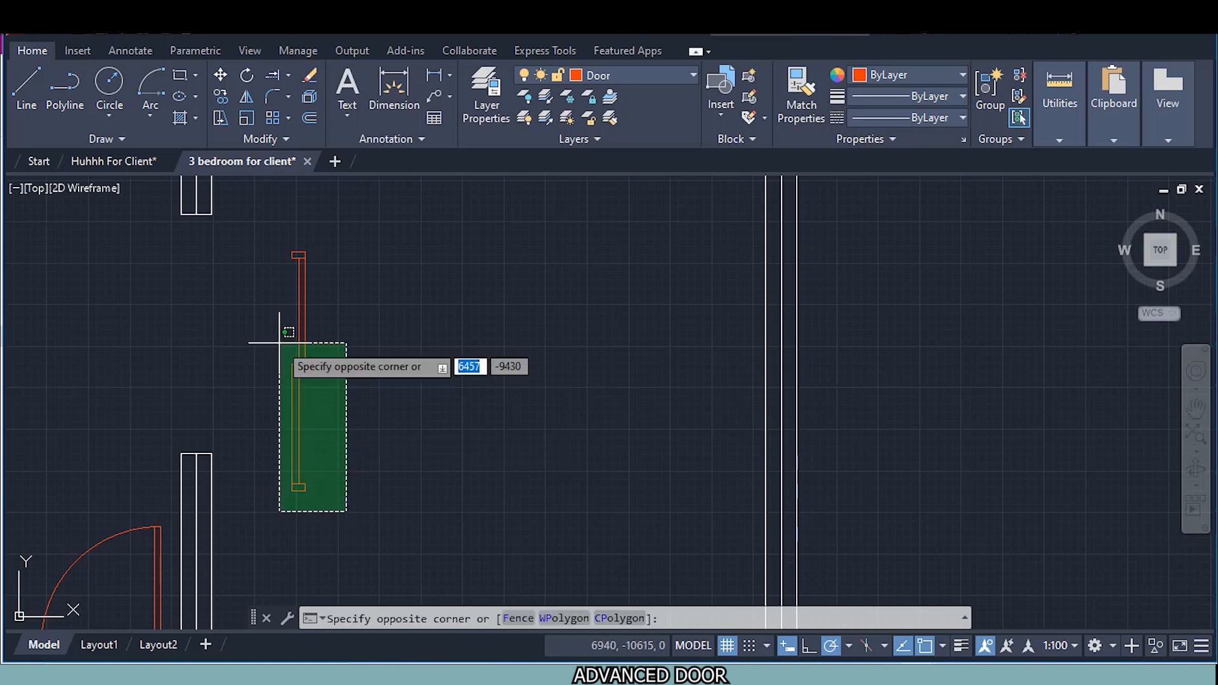
pyautogui.click(262, 243)
pyautogui.scroll(3, 273, 241)
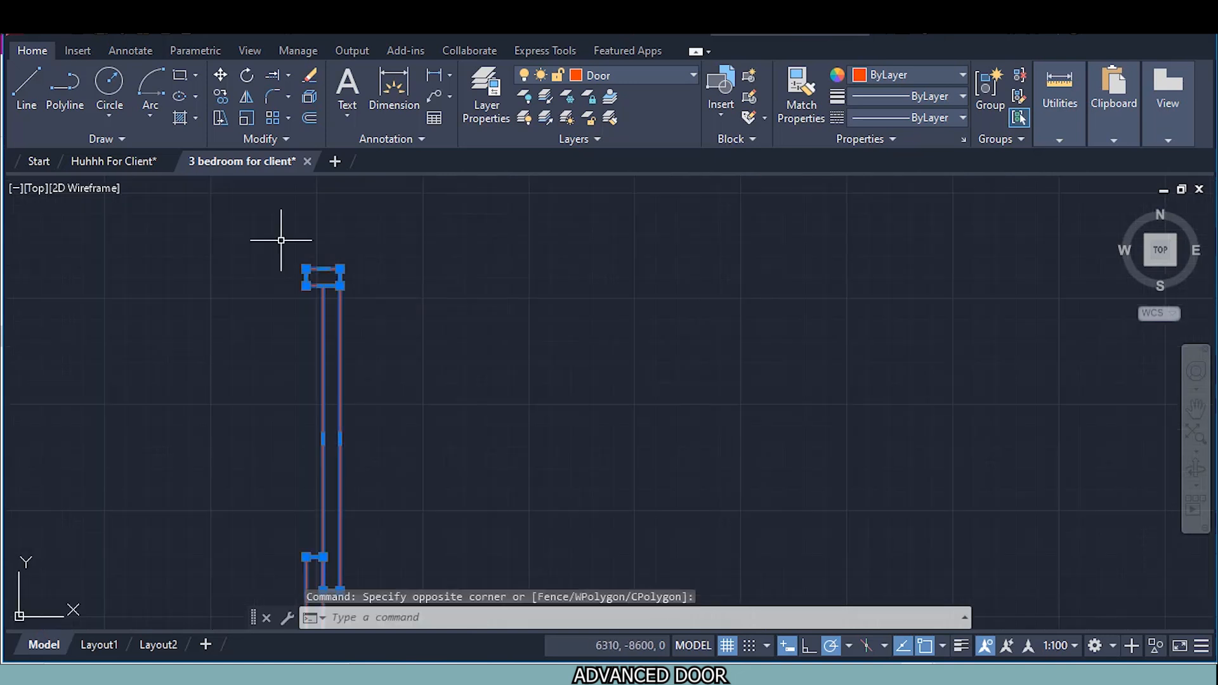
pyautogui.rightClick(422, 284)
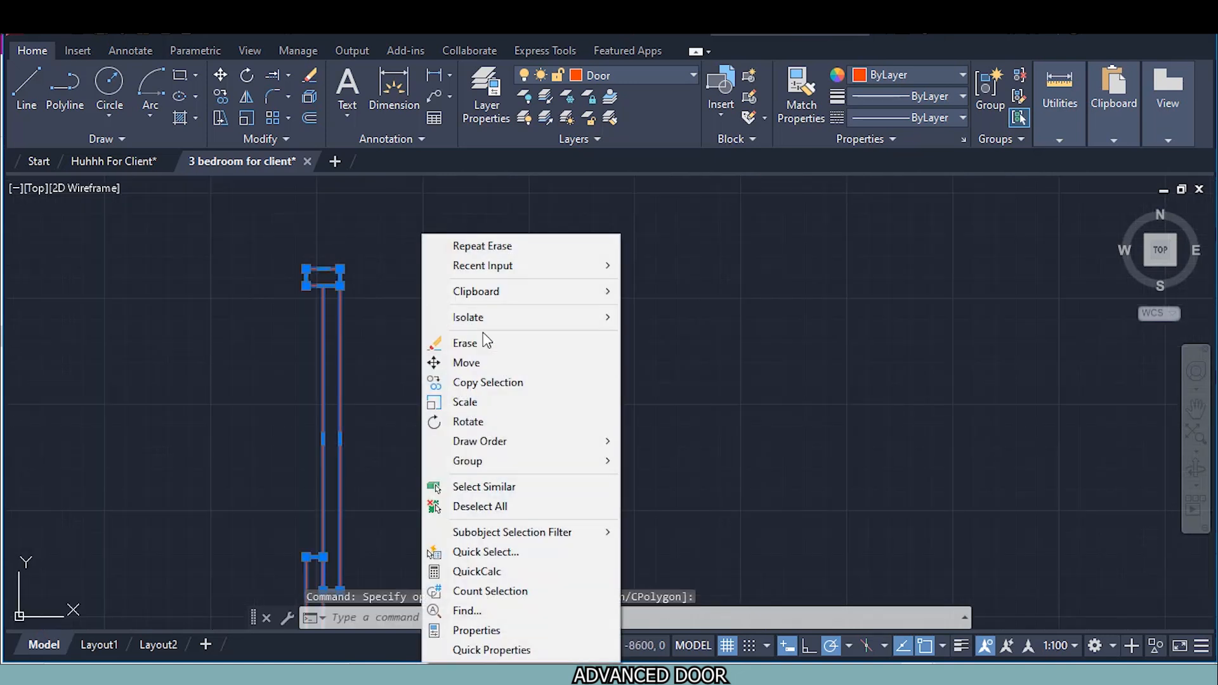
pyautogui.click(488, 380)
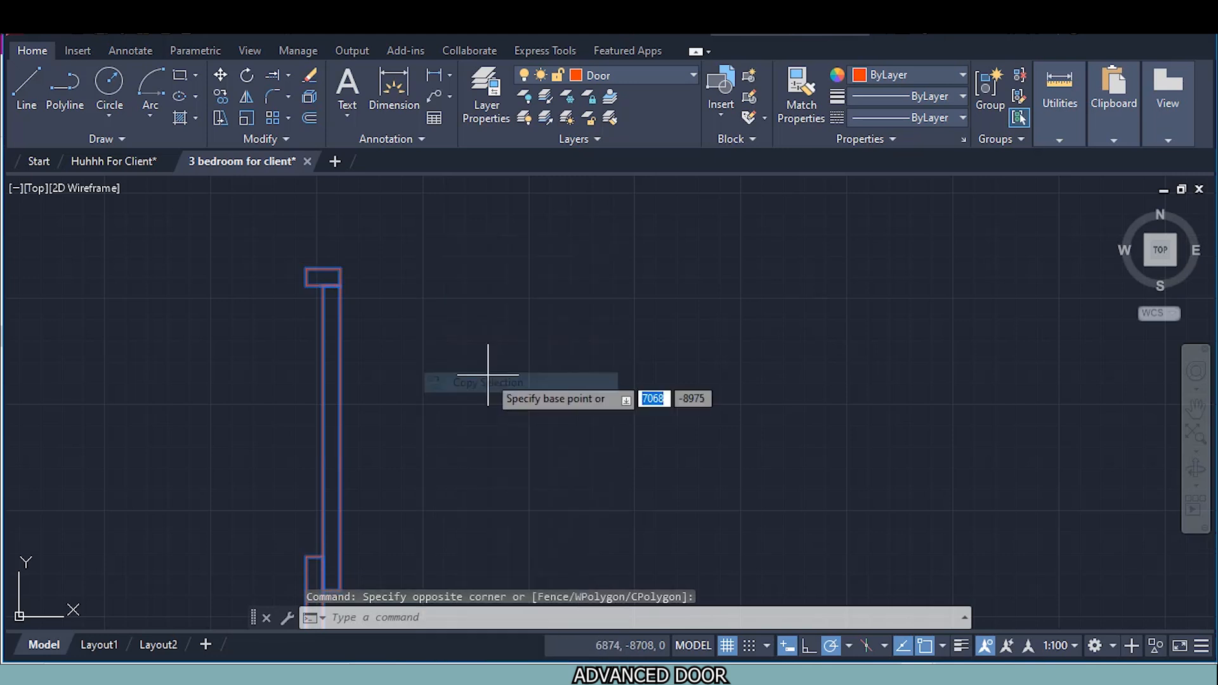
pyautogui.click(325, 266)
pyautogui.scroll(-2, 137, 257)
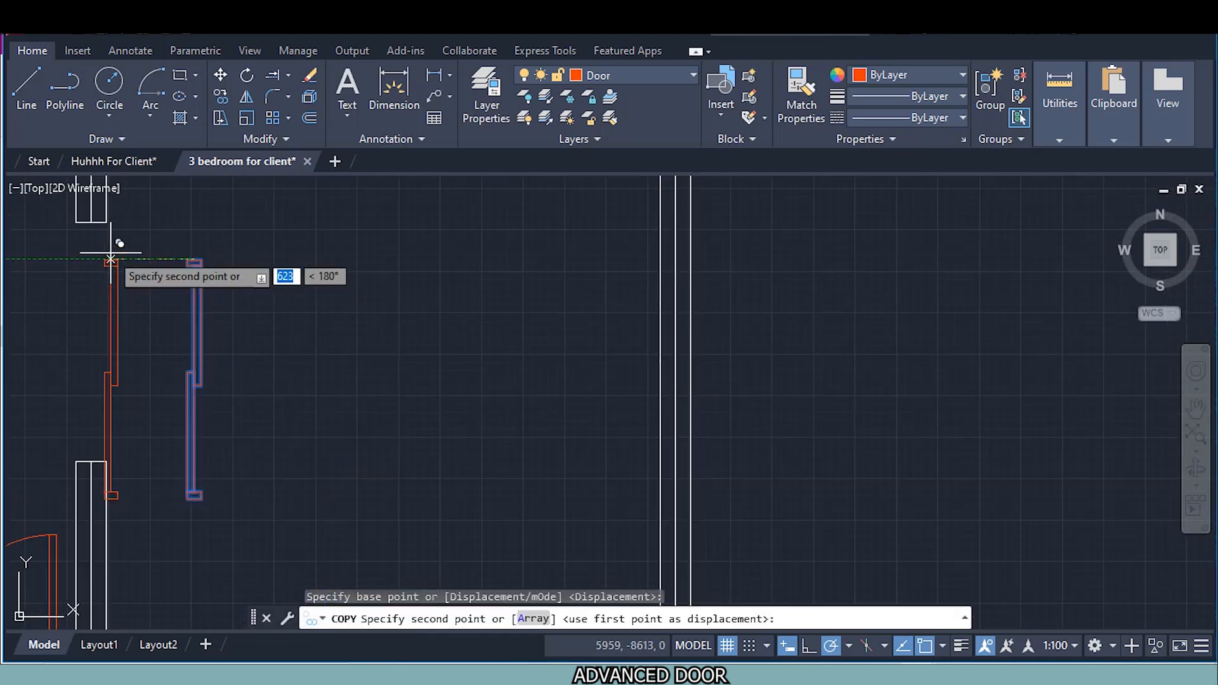
pyautogui.moveTo(98, 238); pyautogui.dragTo(158, 284, button='middle')
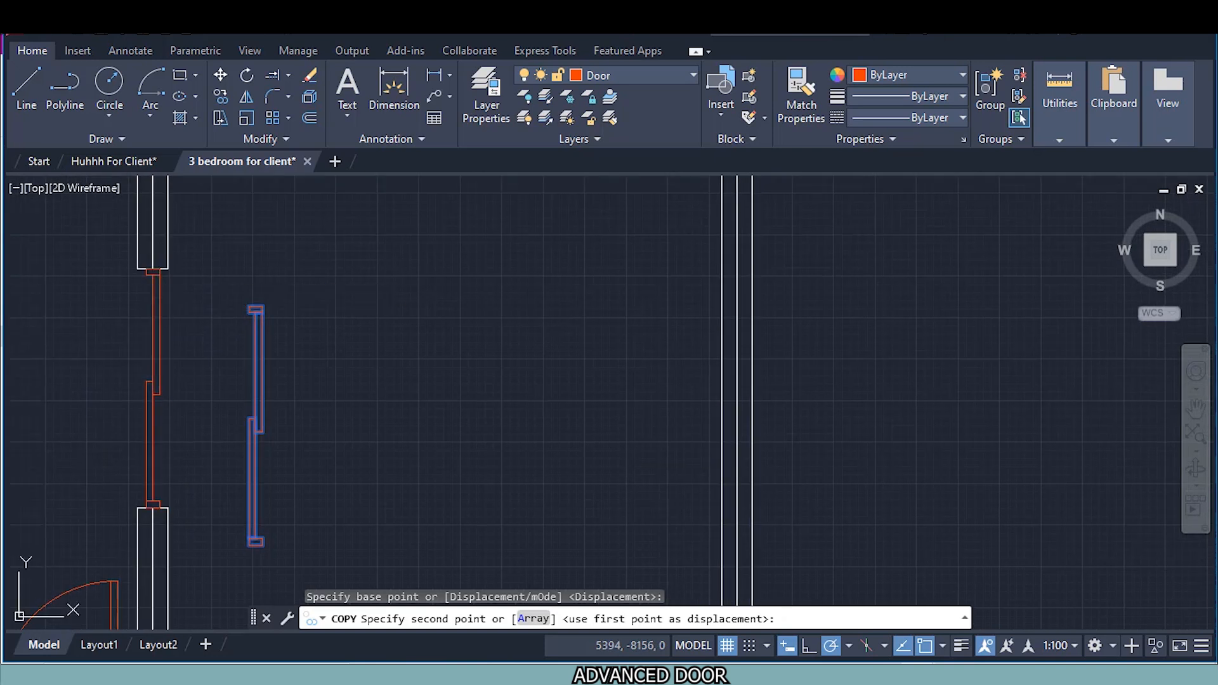
pyautogui.click(152, 268)
pyautogui.press('Escape')
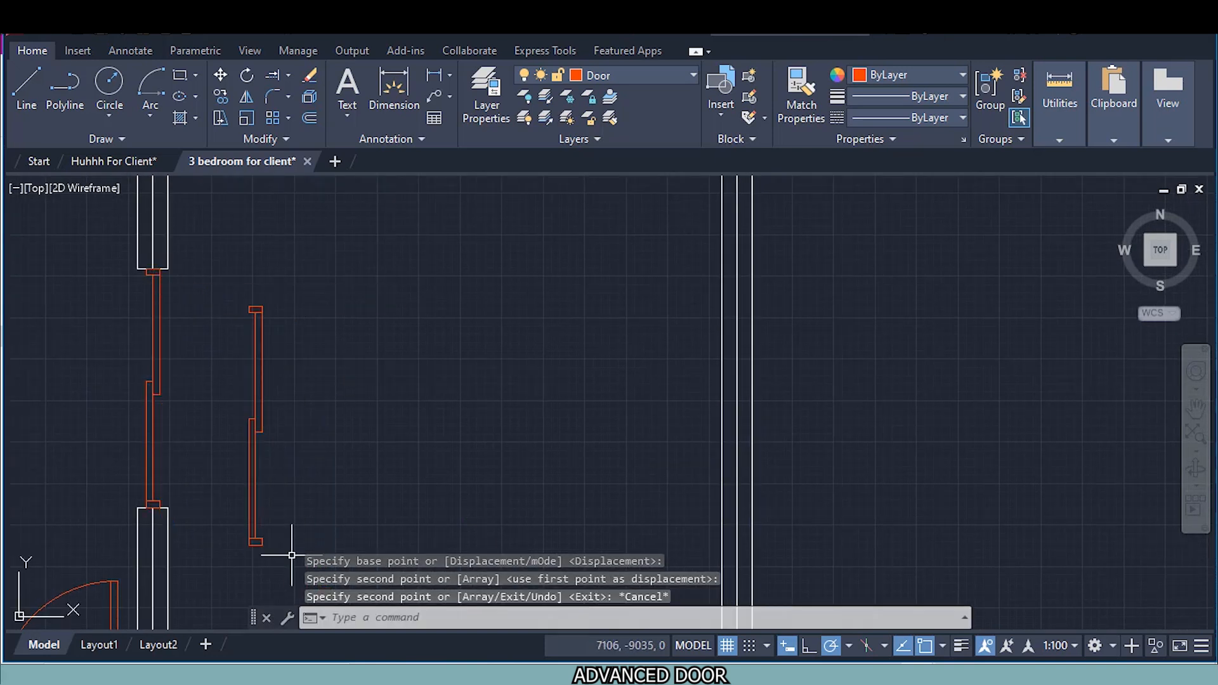
# Erase the original double door standing in the large room beside the filled wall opening
pyautogui.click(283, 556)
pyautogui.click(228, 282)
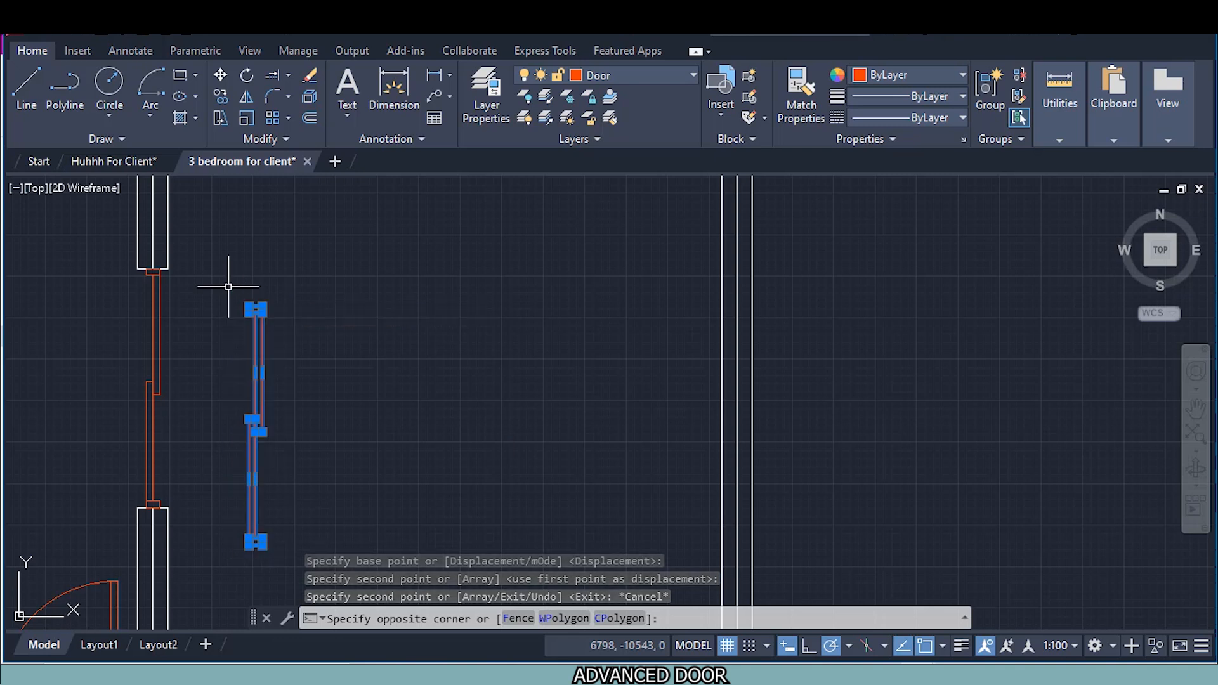
pyautogui.rightClick(317, 345)
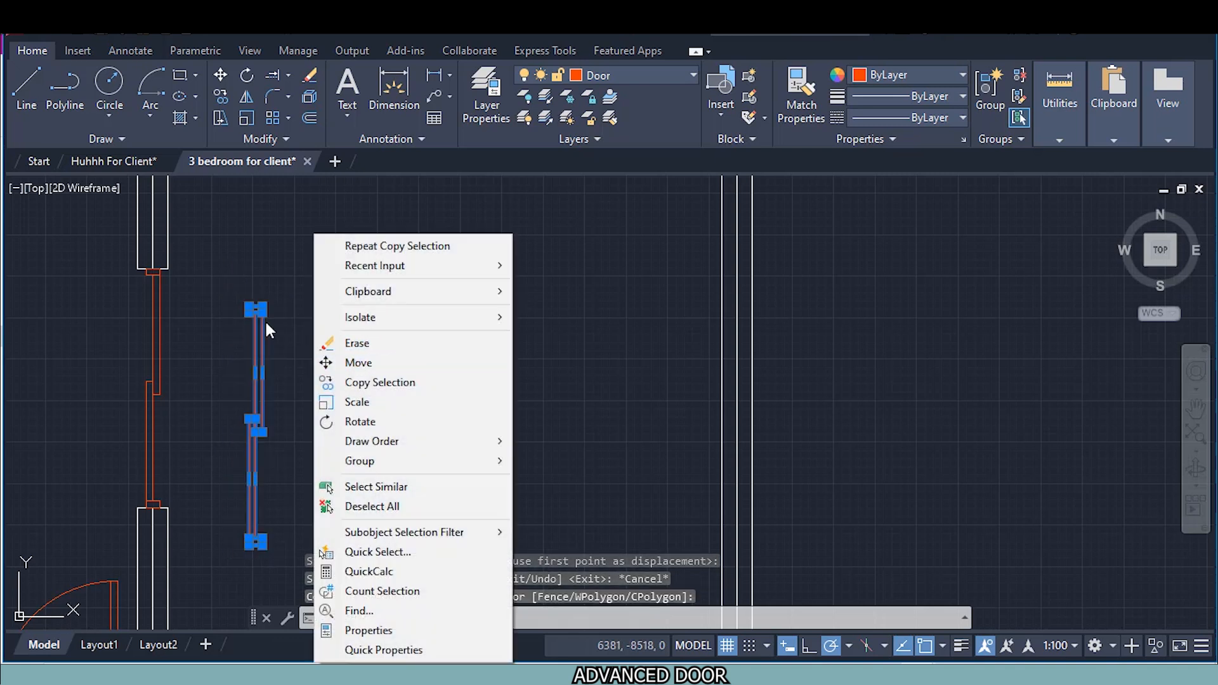
pyautogui.click(267, 322)
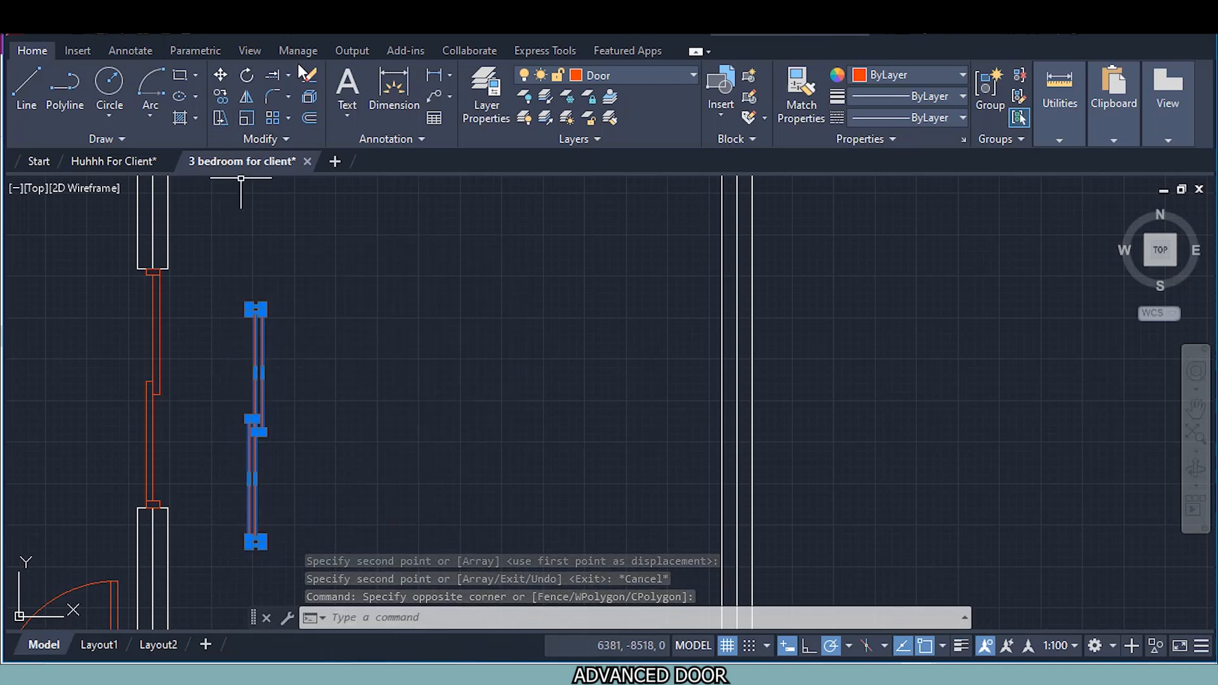
pyautogui.click(310, 77)
# Erase the two loose single door blocks lying outside the house plan
pyautogui.scroll(-5, 298, 384)
pyautogui.moveTo(301, 385); pyautogui.dragTo(396, 457, button='middle')
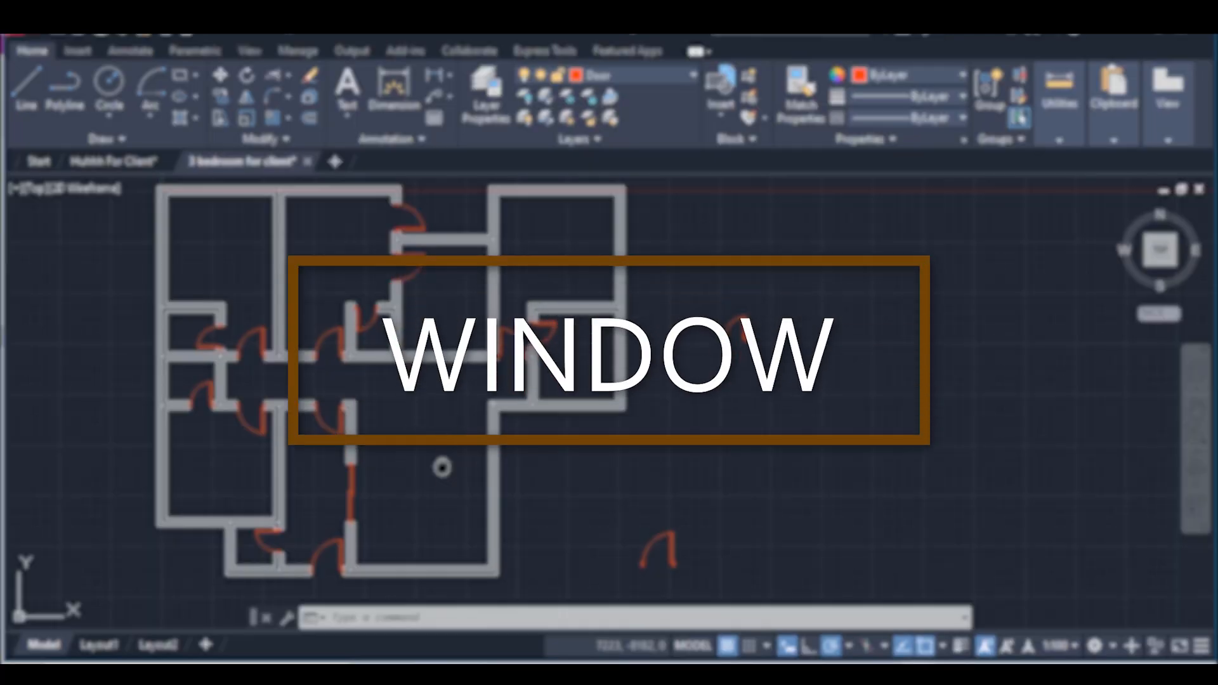
pyautogui.moveTo(443, 472); pyautogui.dragTo(422, 410, button='middle')
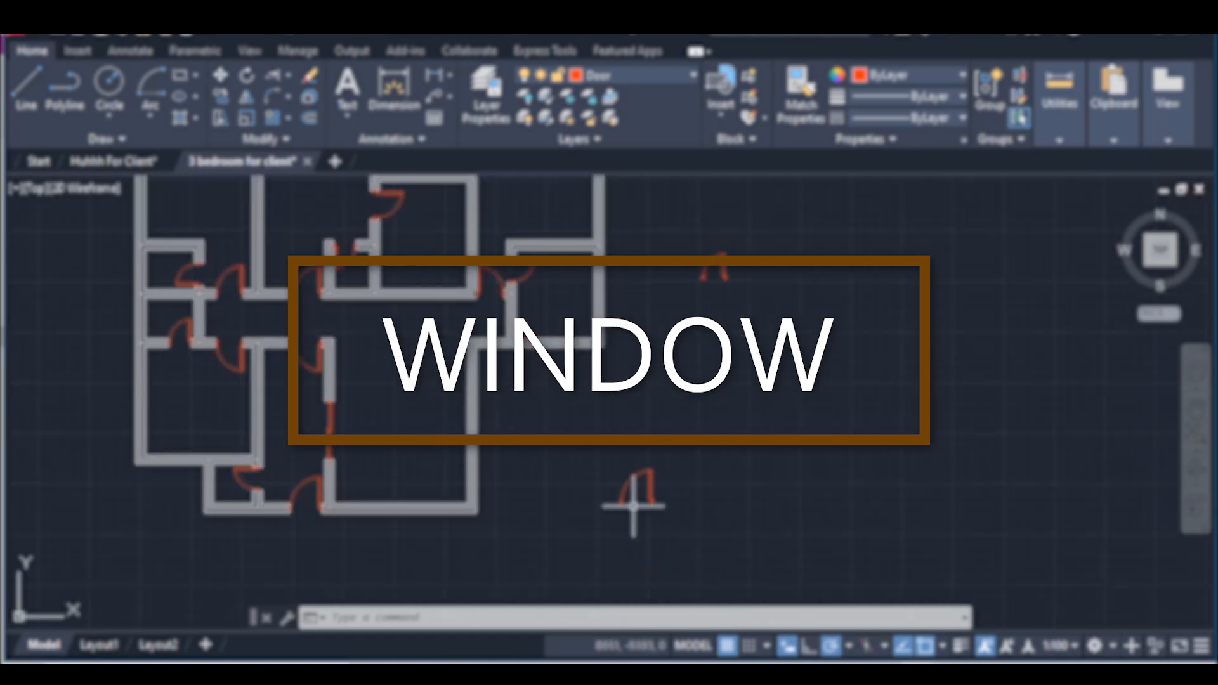
pyautogui.click(767, 544)
pyautogui.click(589, 425)
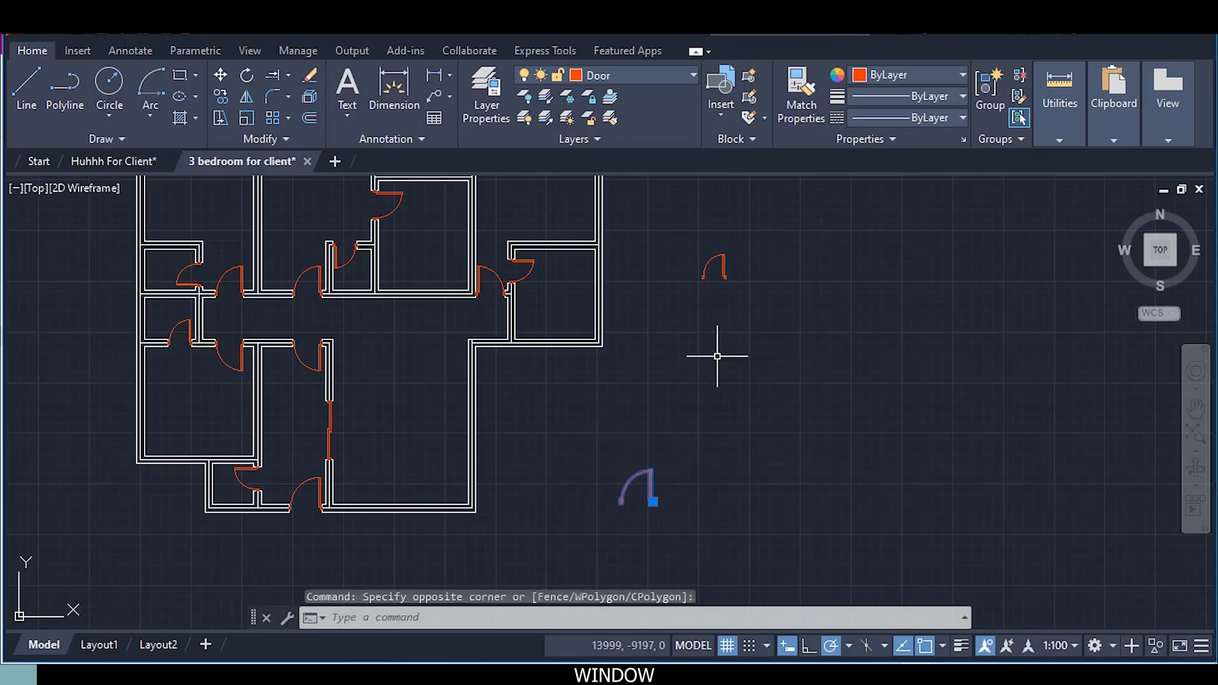
pyautogui.click(740, 311)
pyautogui.click(688, 236)
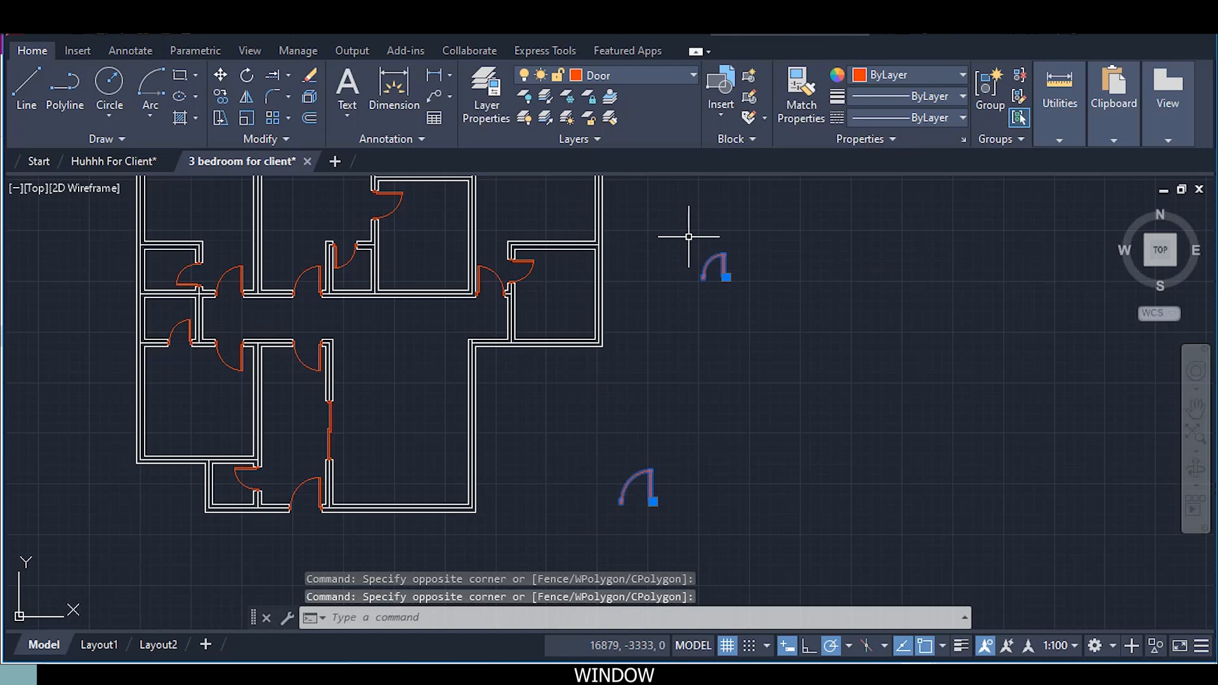
pyautogui.rightClick(678, 276)
pyautogui.click(716, 342)
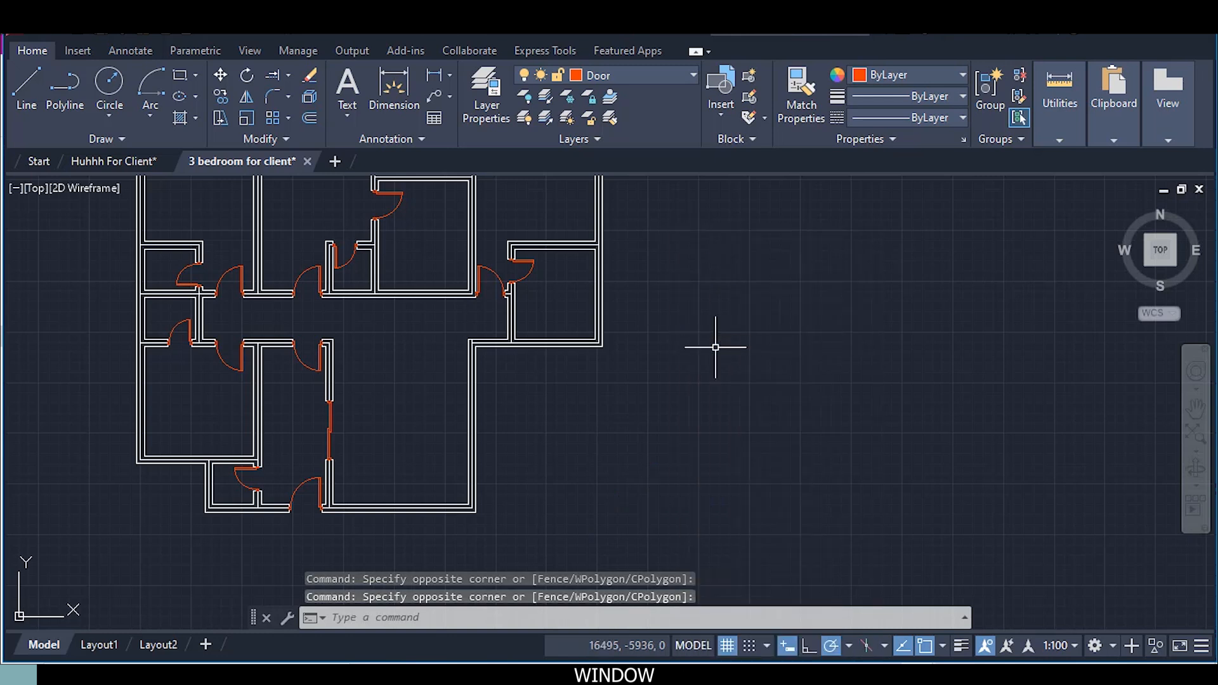
# Draw a 1000 by 230 mm rectangle in the empty area to the right of the house plan as the window outline
pyautogui.moveTo(715, 342); pyautogui.dragTo(692, 528, button='middle')
pyautogui.scroll(2, 712, 321)
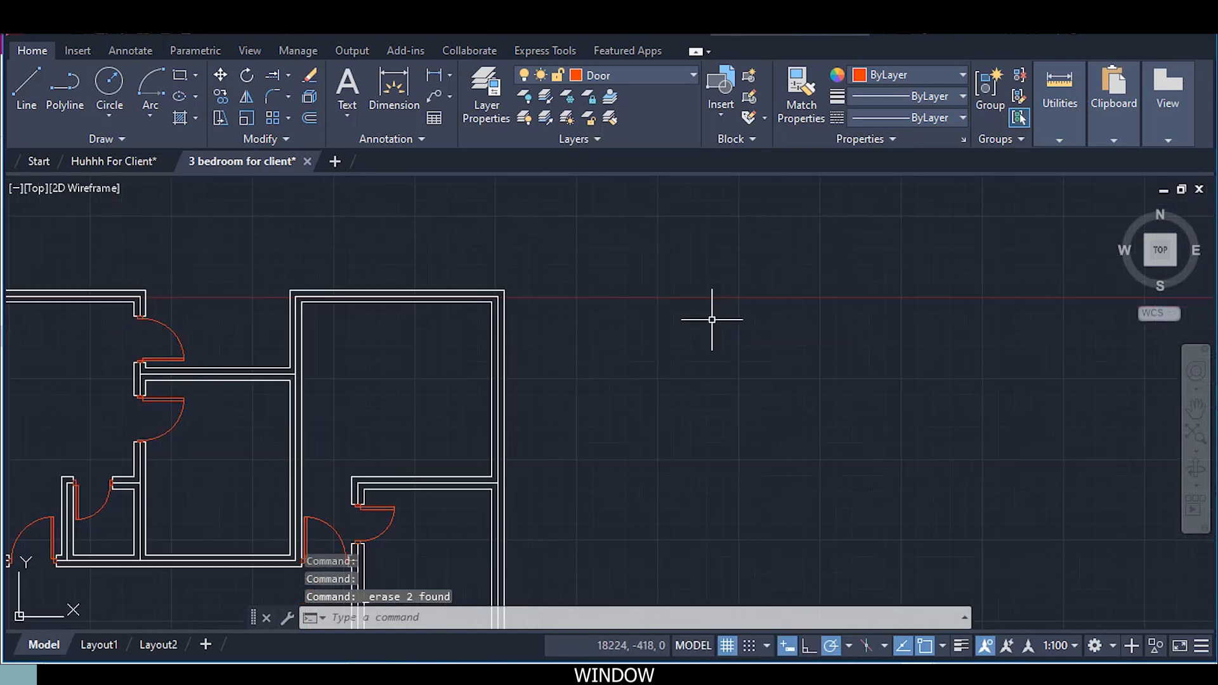
pyautogui.moveTo(664, 339); pyautogui.dragTo(522, 339, button='middle')
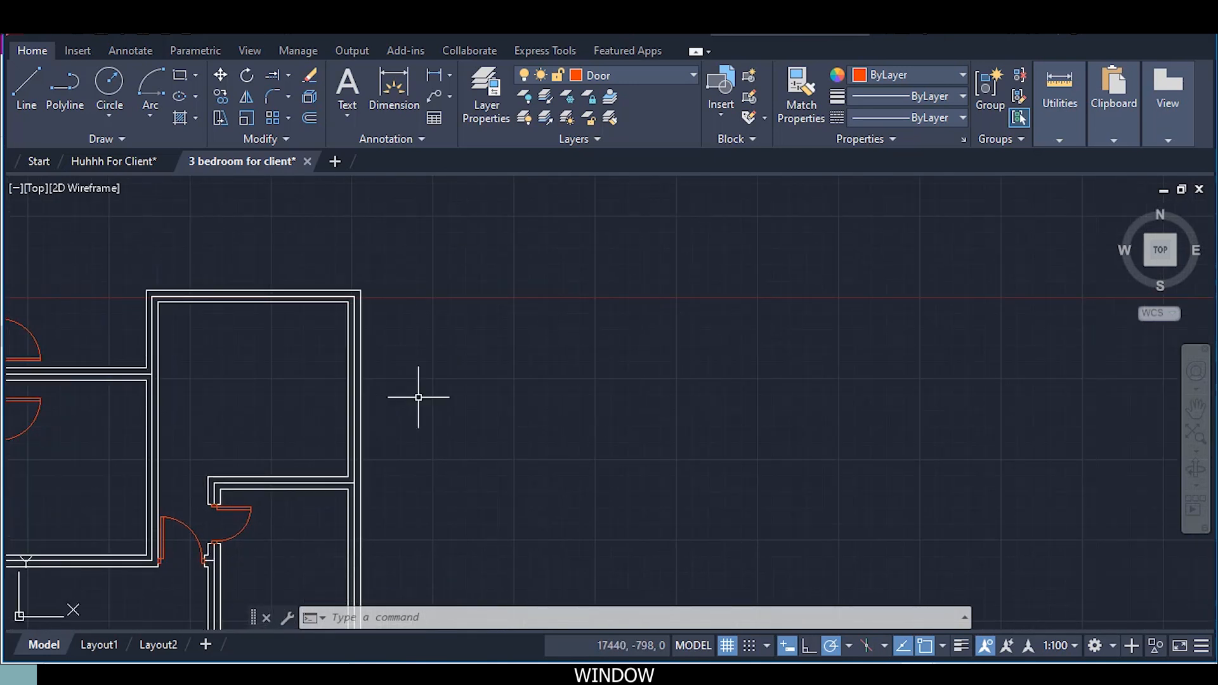
pyautogui.click(180, 74)
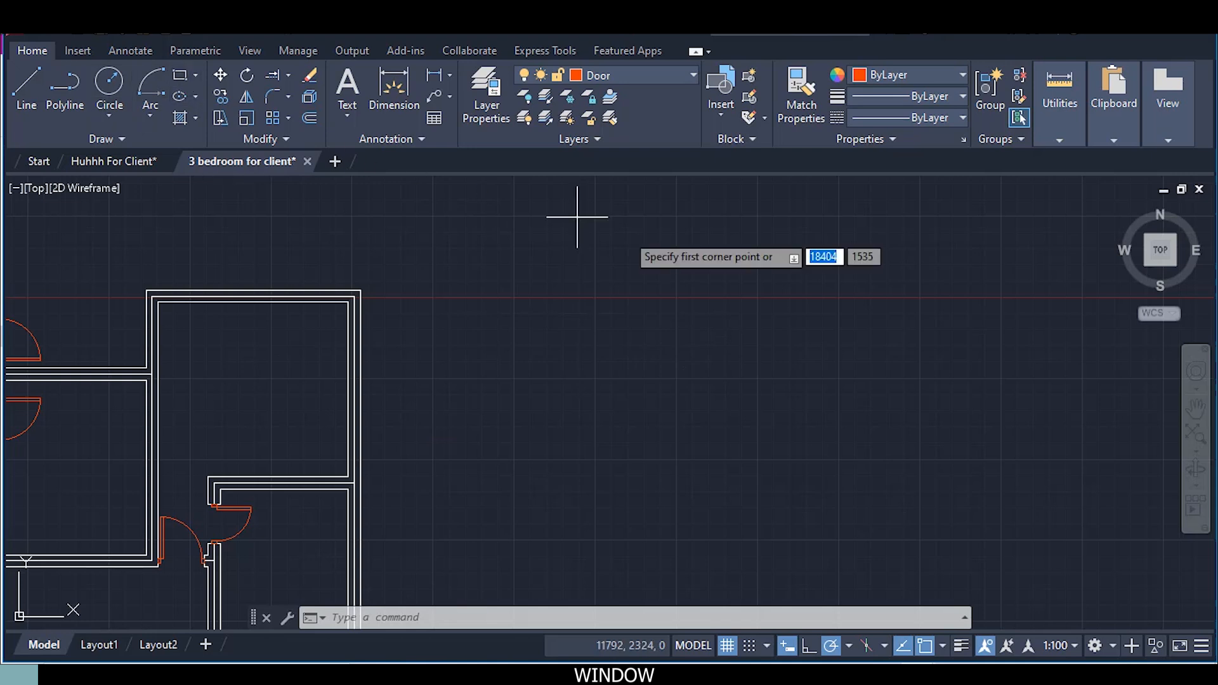
pyautogui.click(626, 304)
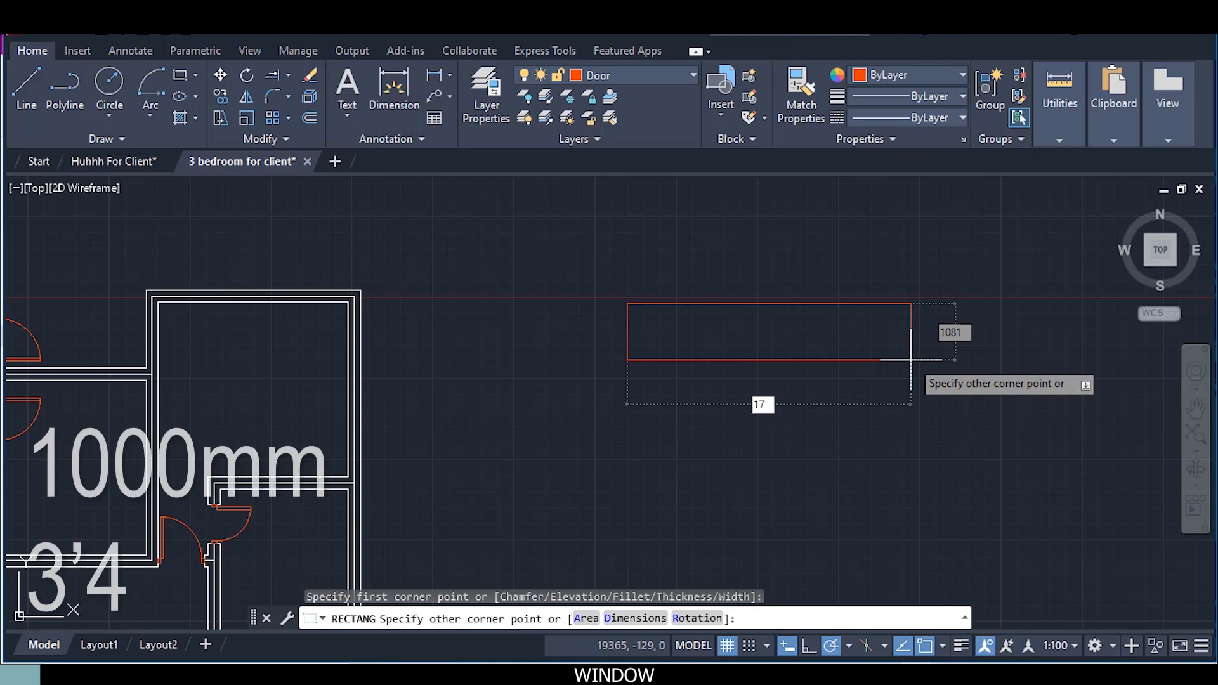
pyautogui.write('000')
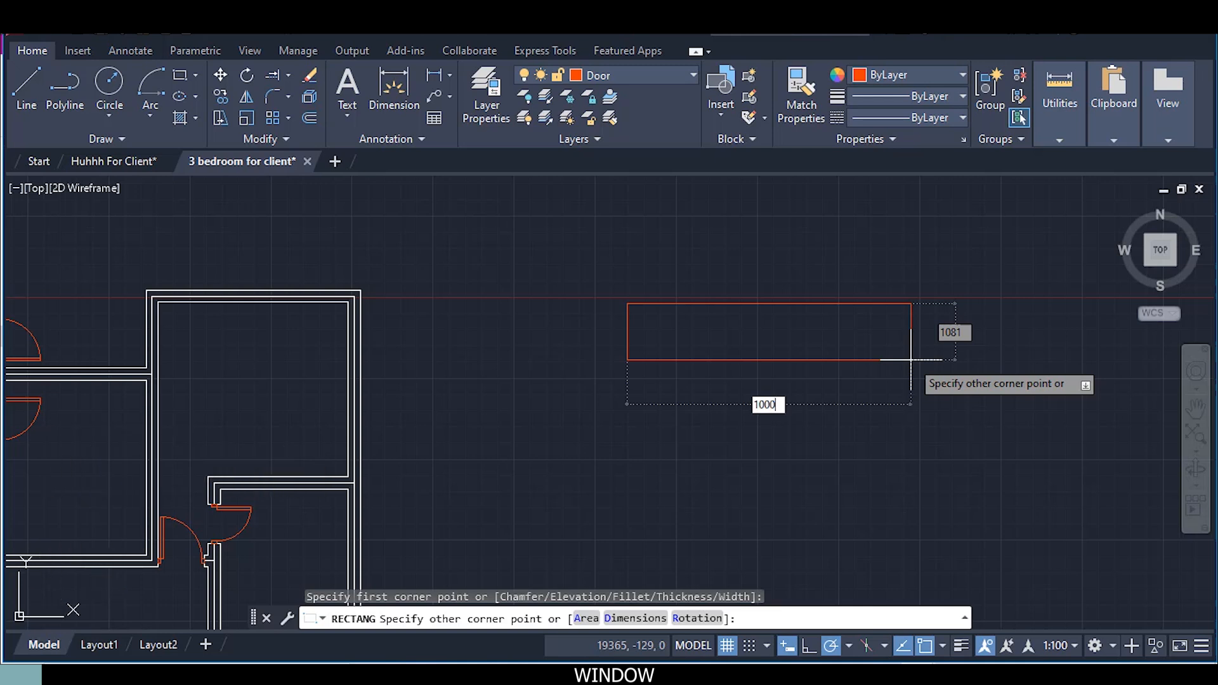
pyautogui.press('Tab')
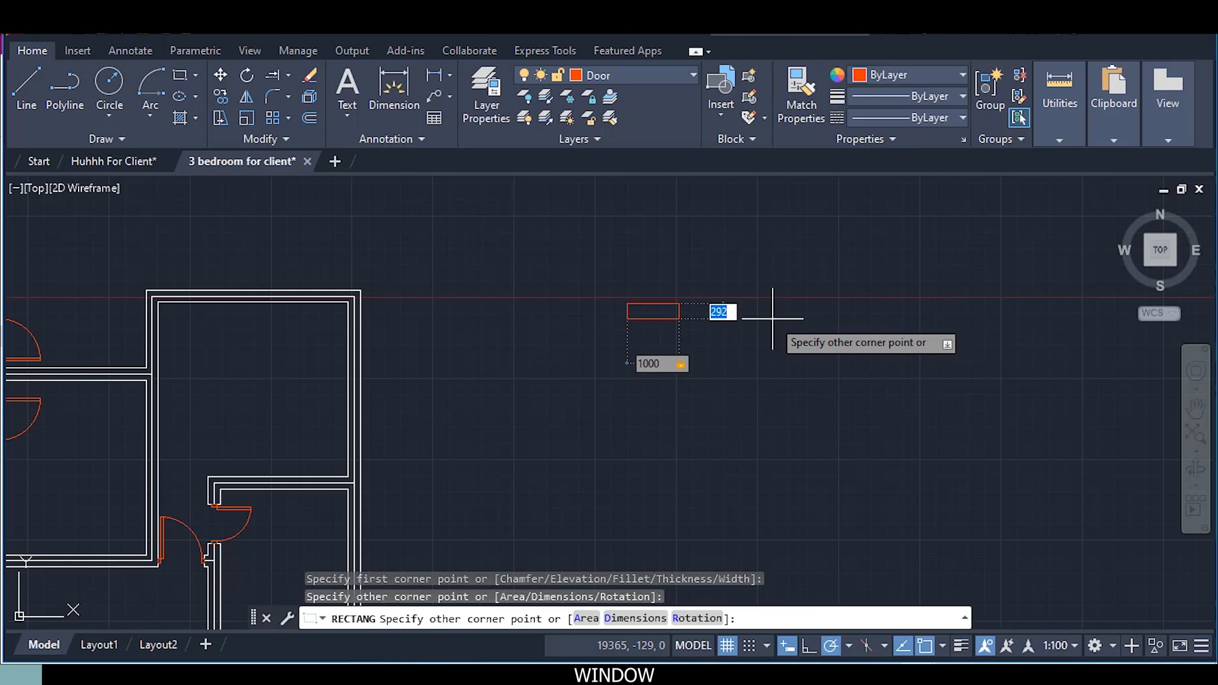
pyautogui.scroll(4, 774, 316)
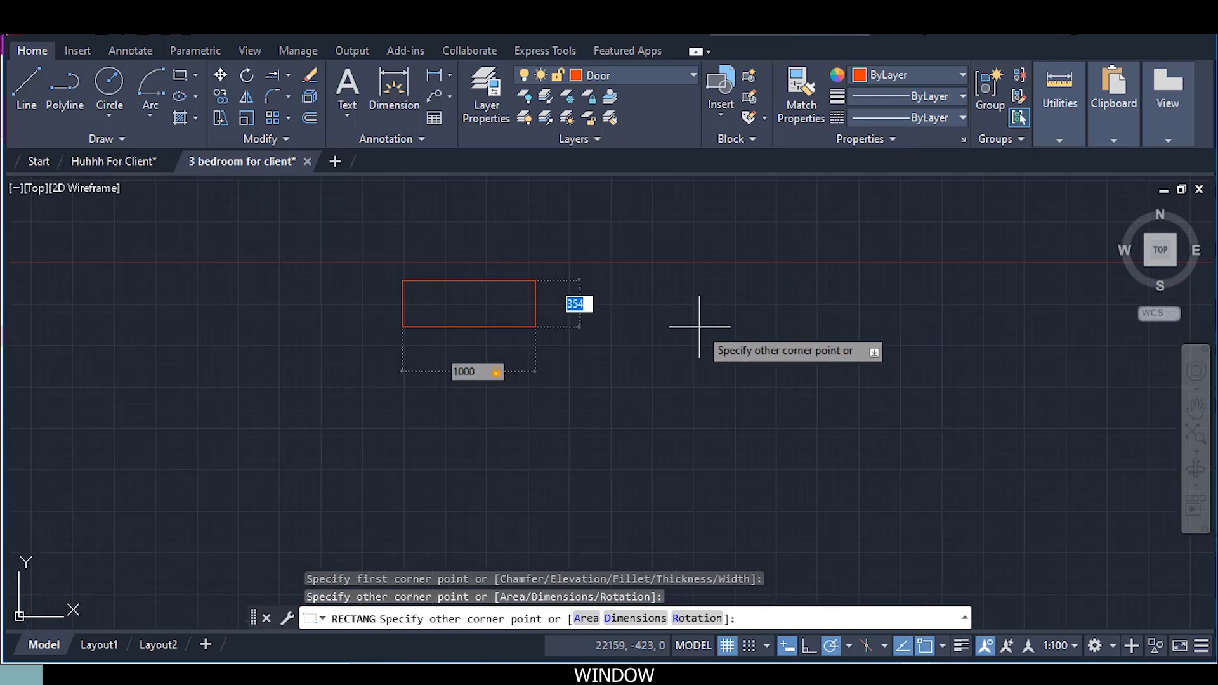
pyautogui.write('230')
pyautogui.press('Return')
pyautogui.scroll(6, 450, 304)
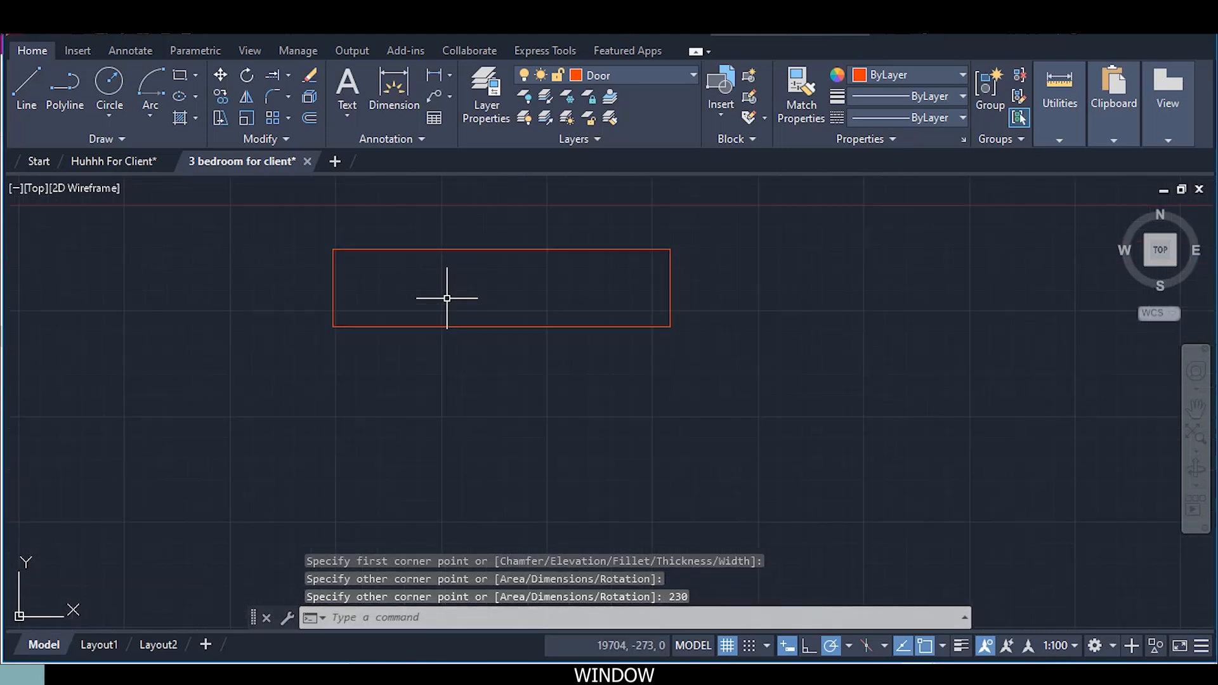
# Draw a 50 by 100 mm rectangle inside the window outline, near its left end
pyautogui.moveTo(405, 299); pyautogui.dragTo(403, 372, button='middle')
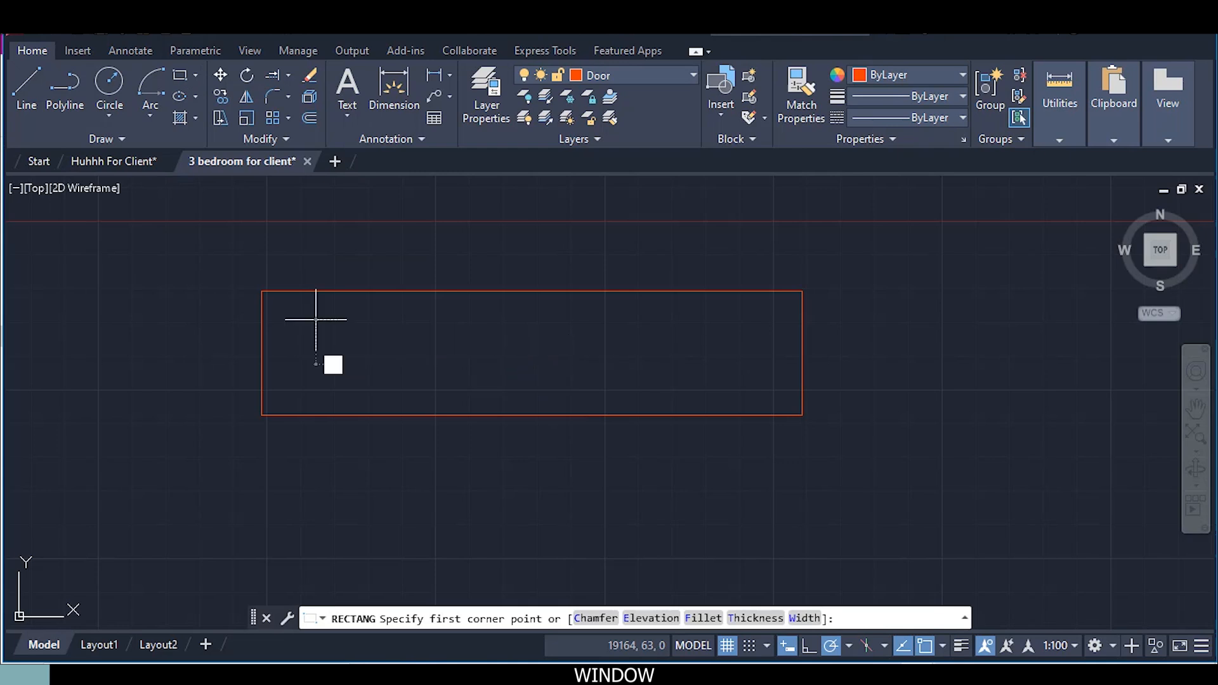
pyautogui.click(320, 324)
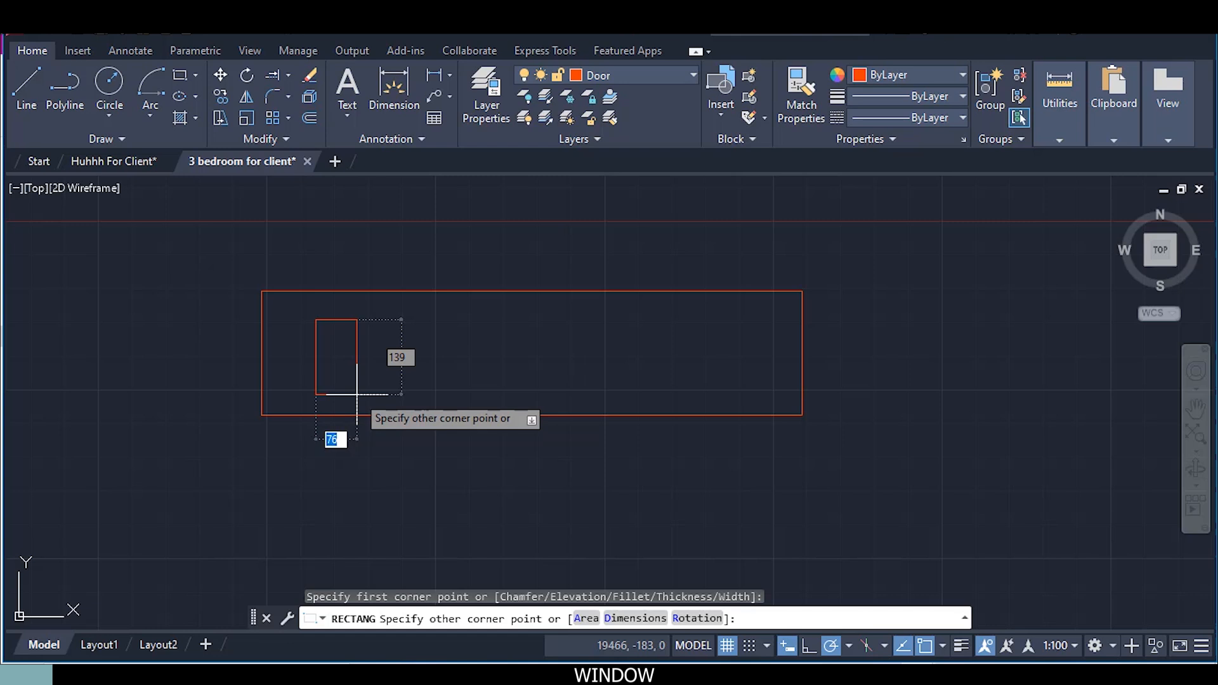
pyautogui.write('50')
pyautogui.press('Tab')
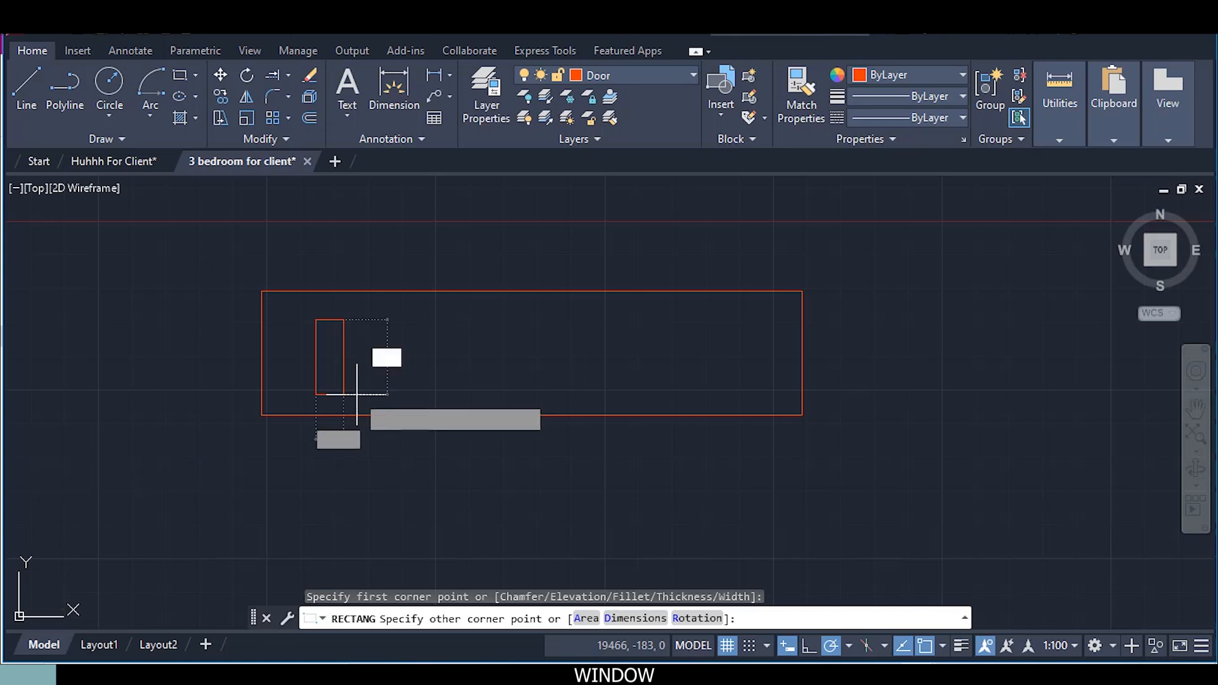
pyautogui.write('10')
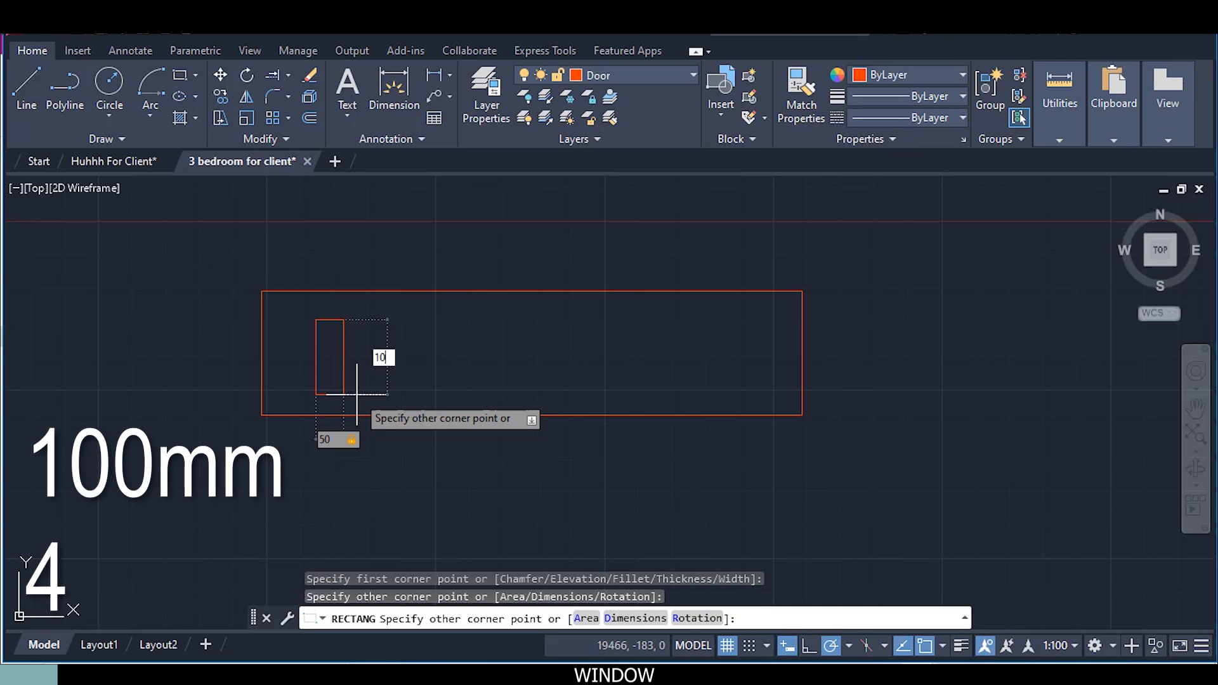
pyautogui.write('0')
pyautogui.press('Return')
# Move the 50 by 100 mm rectangle by its left side's midpoint onto the midpoint of the window outline's left side
pyautogui.click(316, 336)
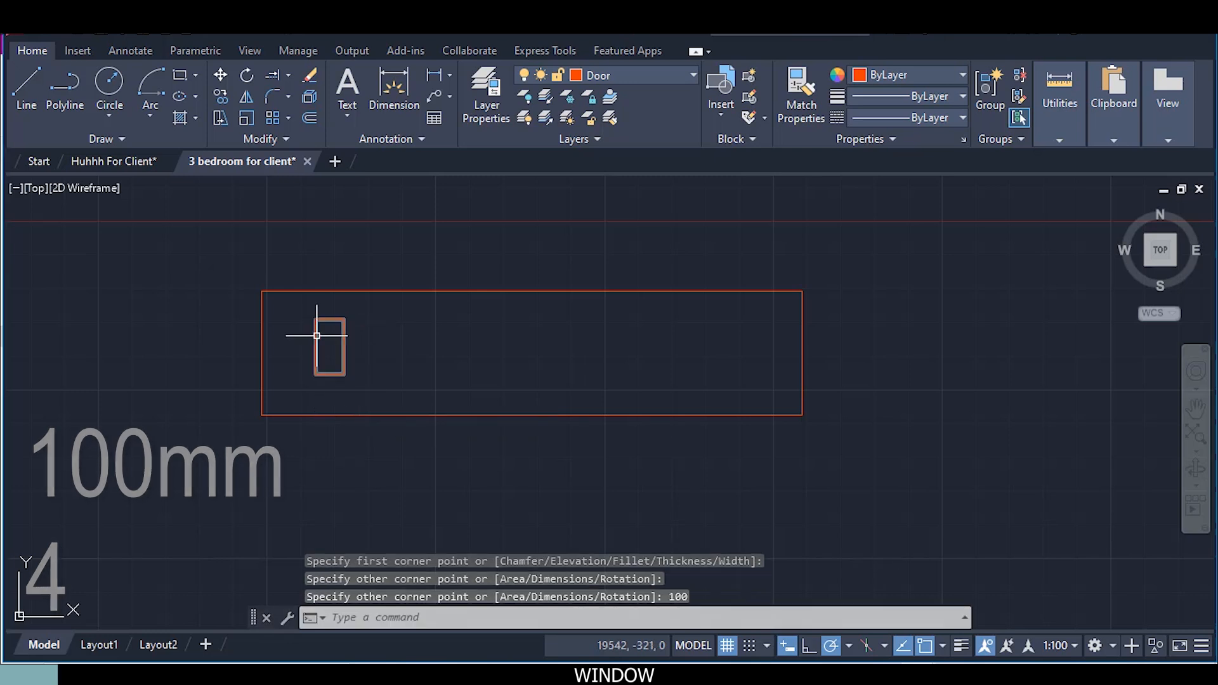
pyautogui.rightClick(403, 359)
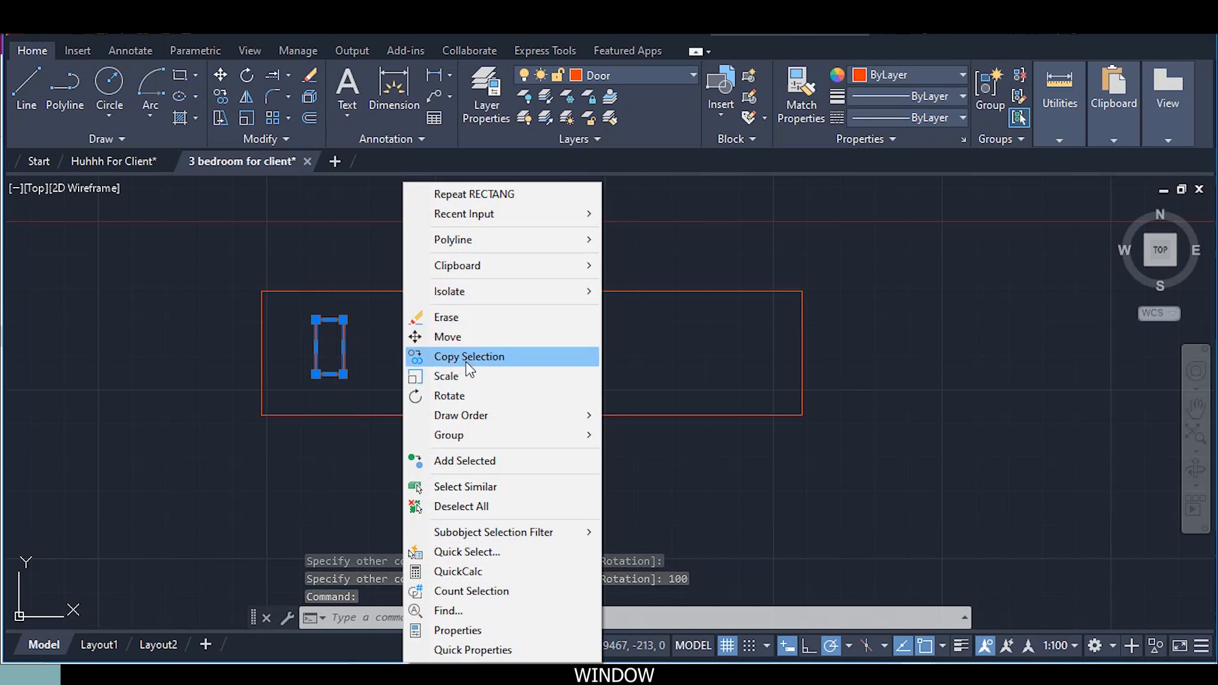
pyautogui.click(430, 338)
pyautogui.click(316, 347)
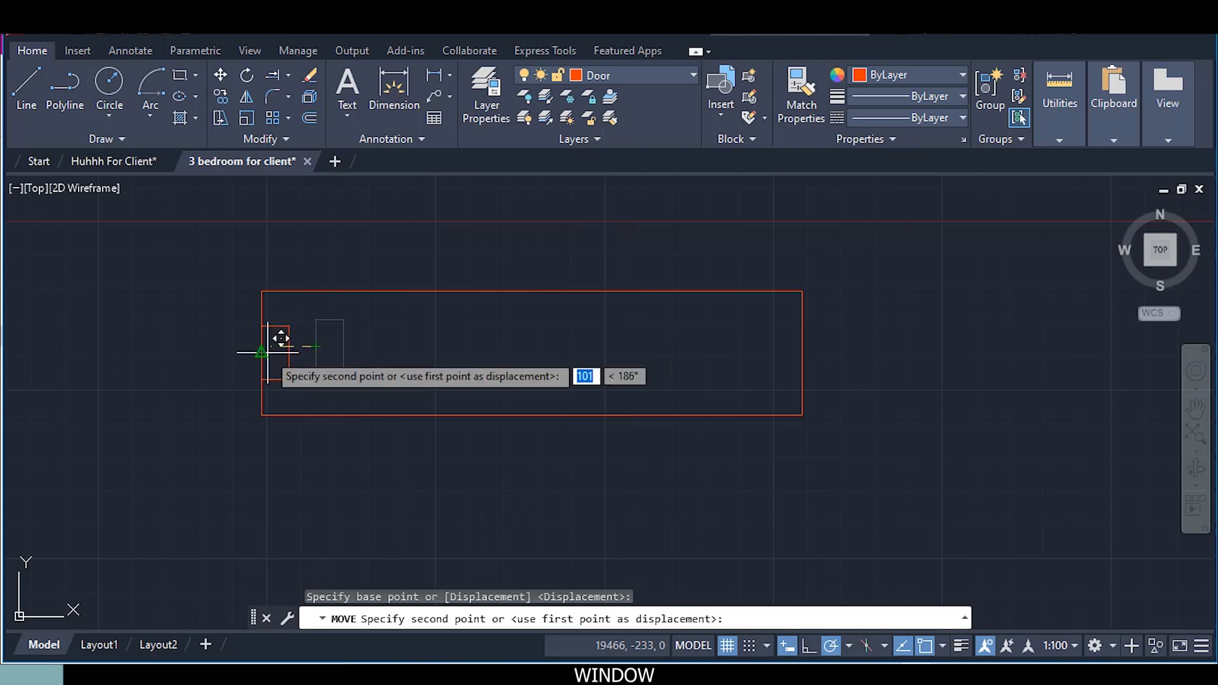
pyautogui.scroll(5, 273, 339)
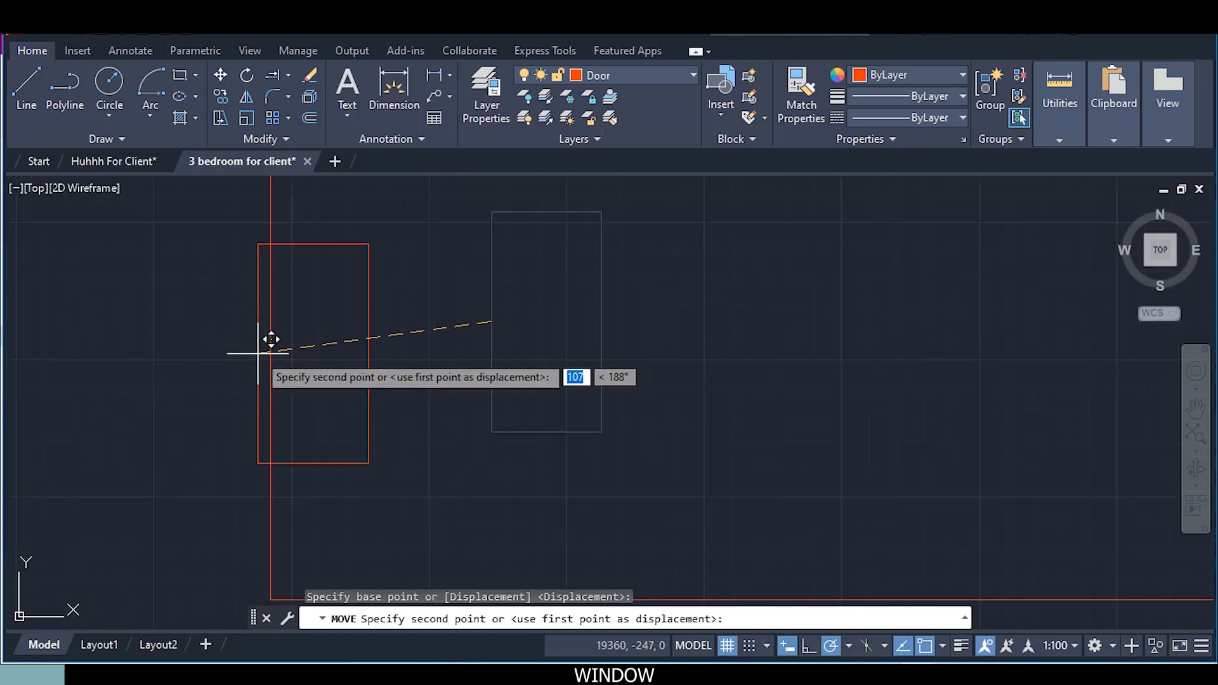
pyautogui.click(271, 349)
pyautogui.scroll(-5, 355, 368)
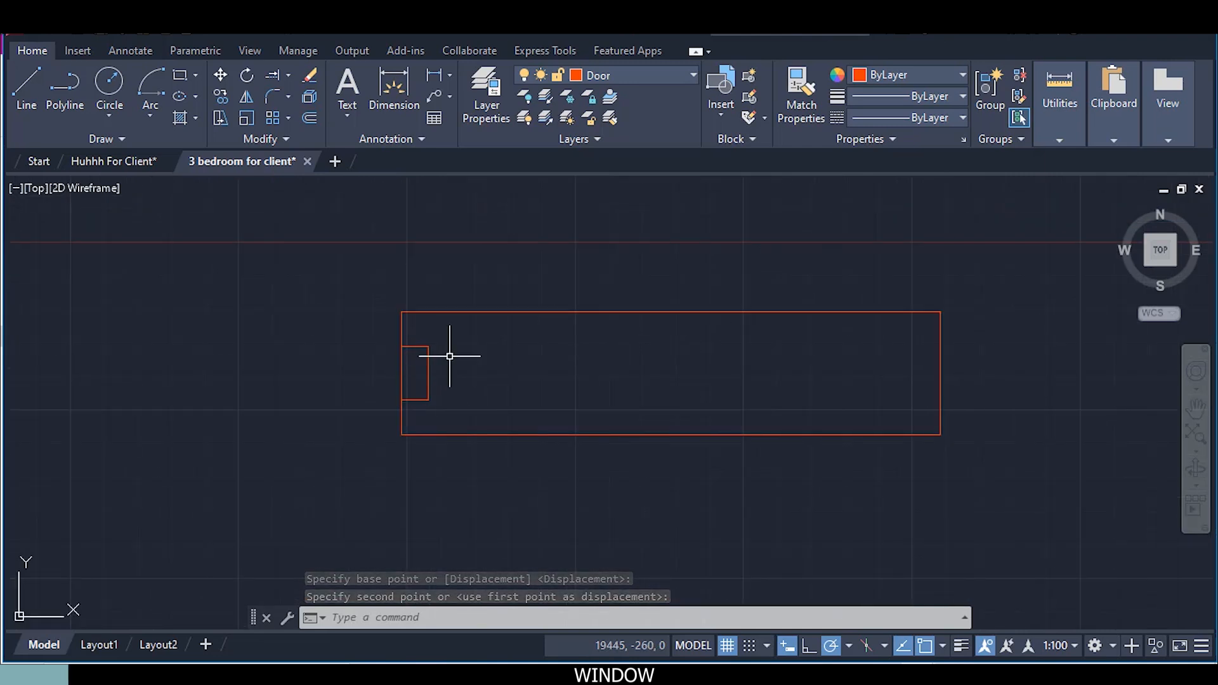
# Copy the 50 by 100 mm jamb from its right side's midpoint to the midpoint of the window outline's right side
pyautogui.click(429, 376)
pyautogui.rightClick(473, 375)
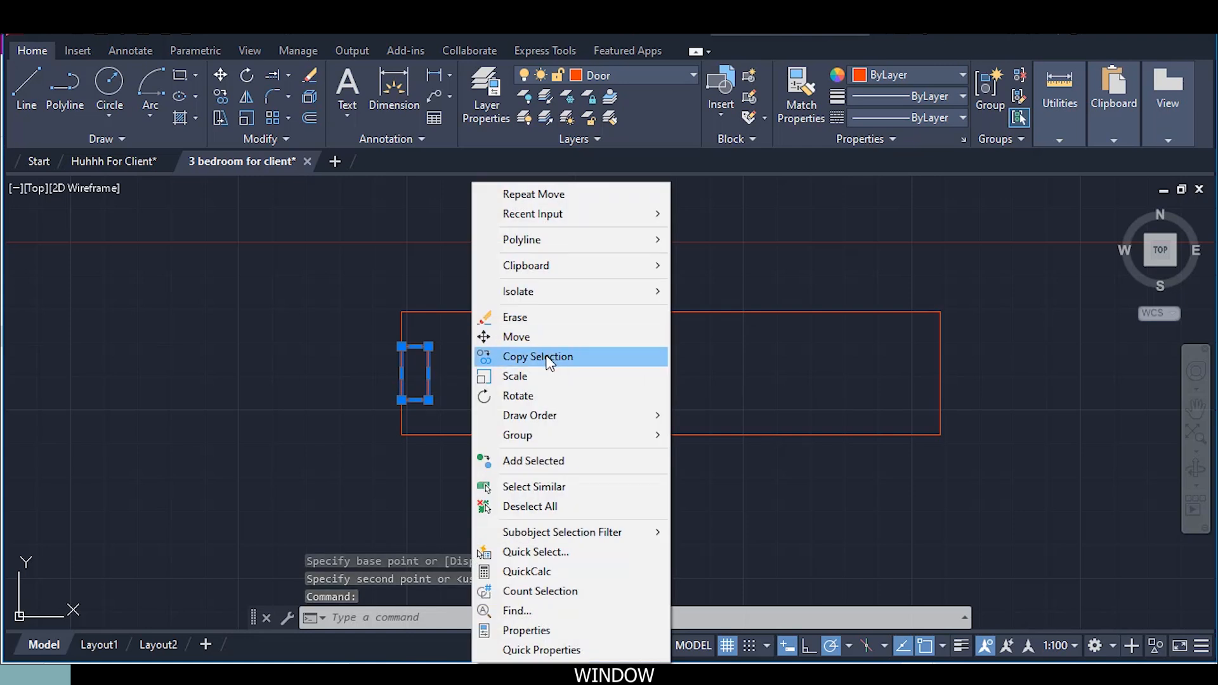
pyautogui.click(548, 357)
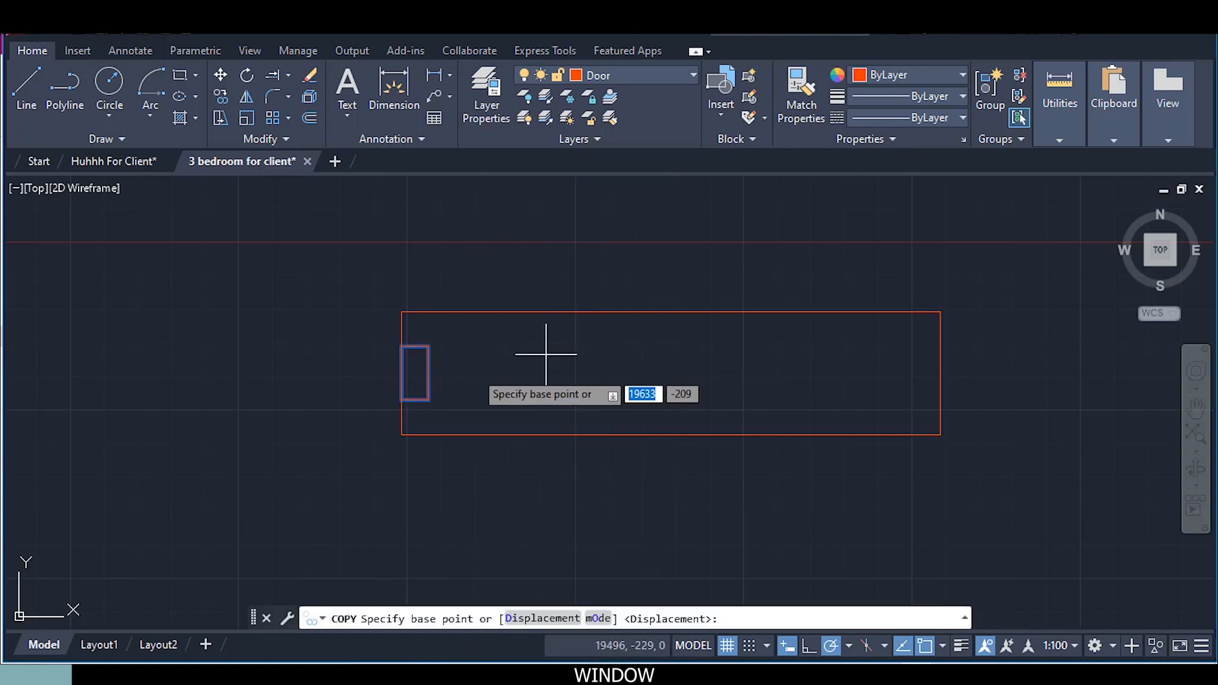
pyautogui.click(429, 372)
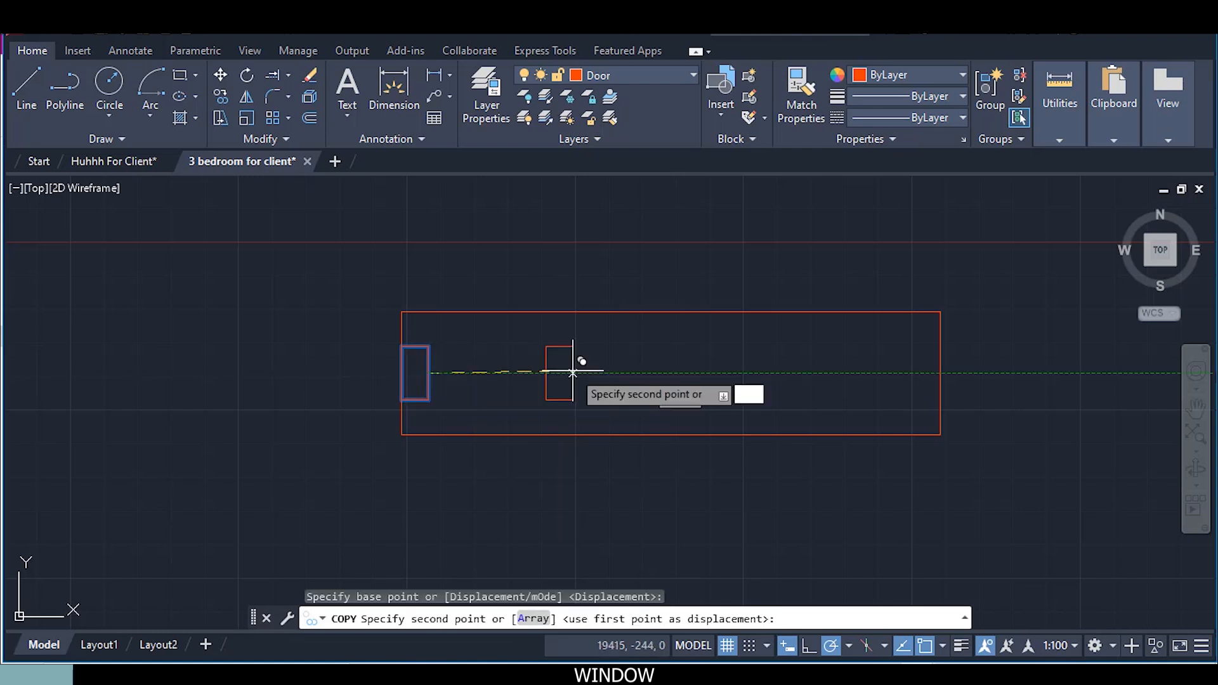
pyautogui.click(939, 373)
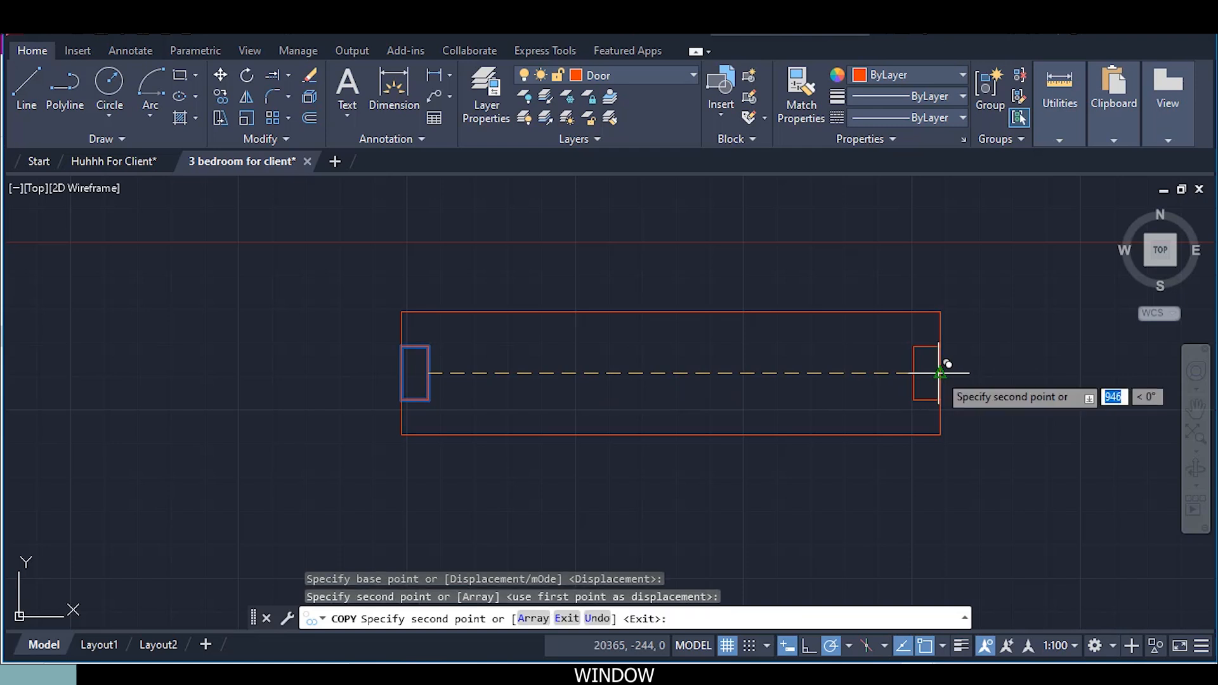
pyautogui.press('Escape')
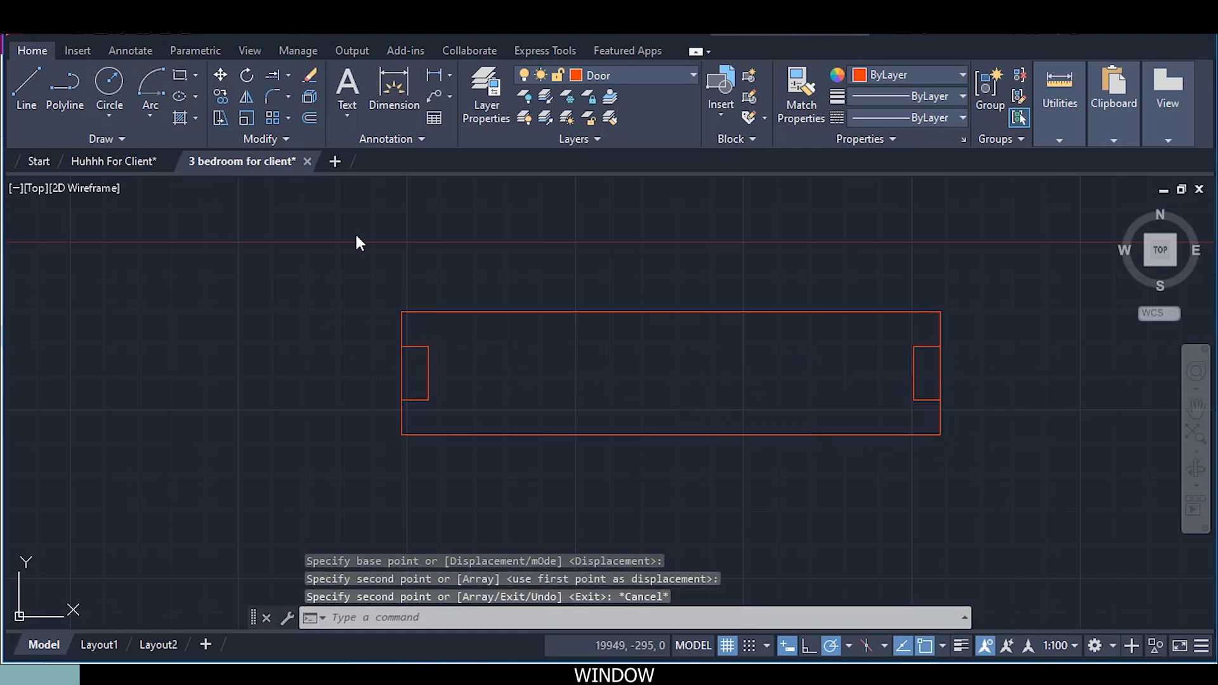
# Draw a 50 by 50 mm square inside the window outline, just right of the left jamb
pyautogui.write('rec')
pyautogui.press('Return')
pyautogui.scroll(4, 438, 330)
pyautogui.moveTo(455, 419); pyautogui.dragTo(380, 347, button='middle')
pyautogui.click(408, 317)
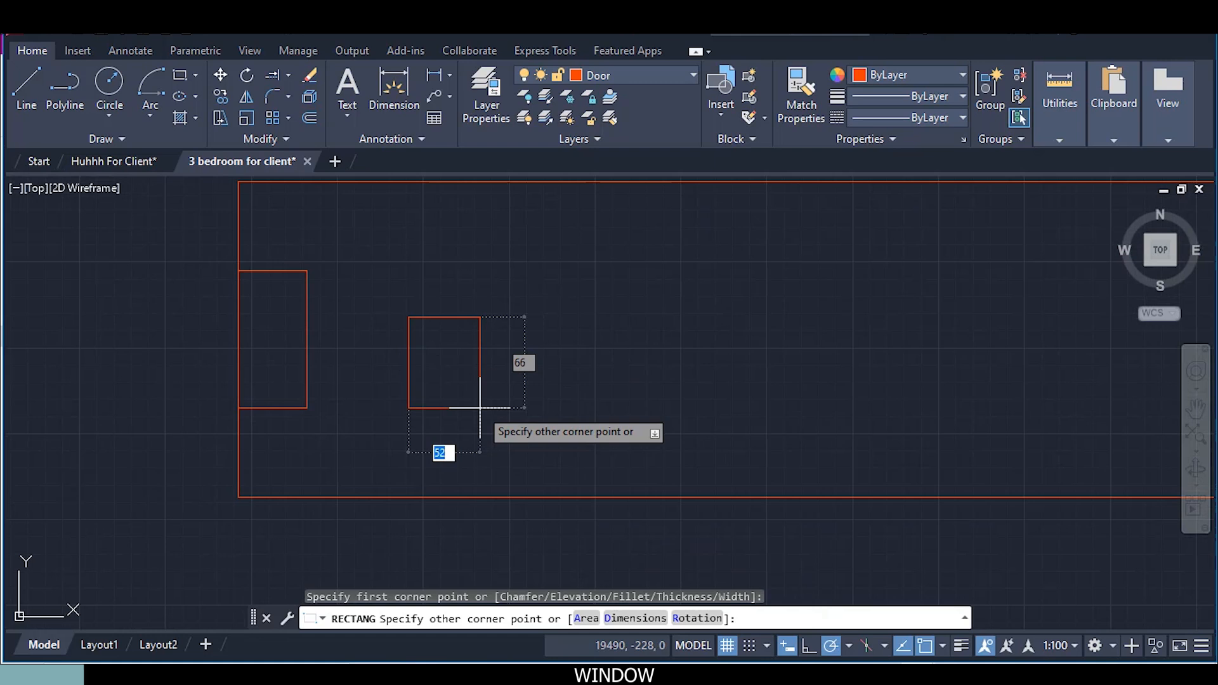
pyautogui.write('50')
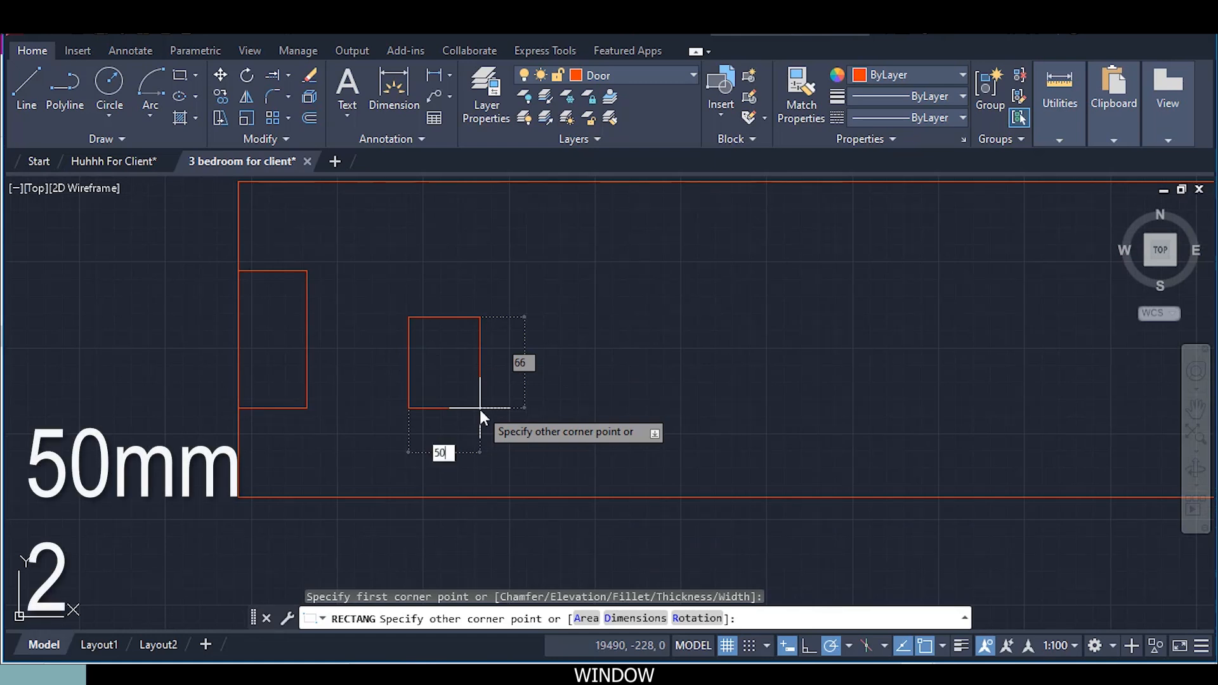
pyautogui.press('Tab')
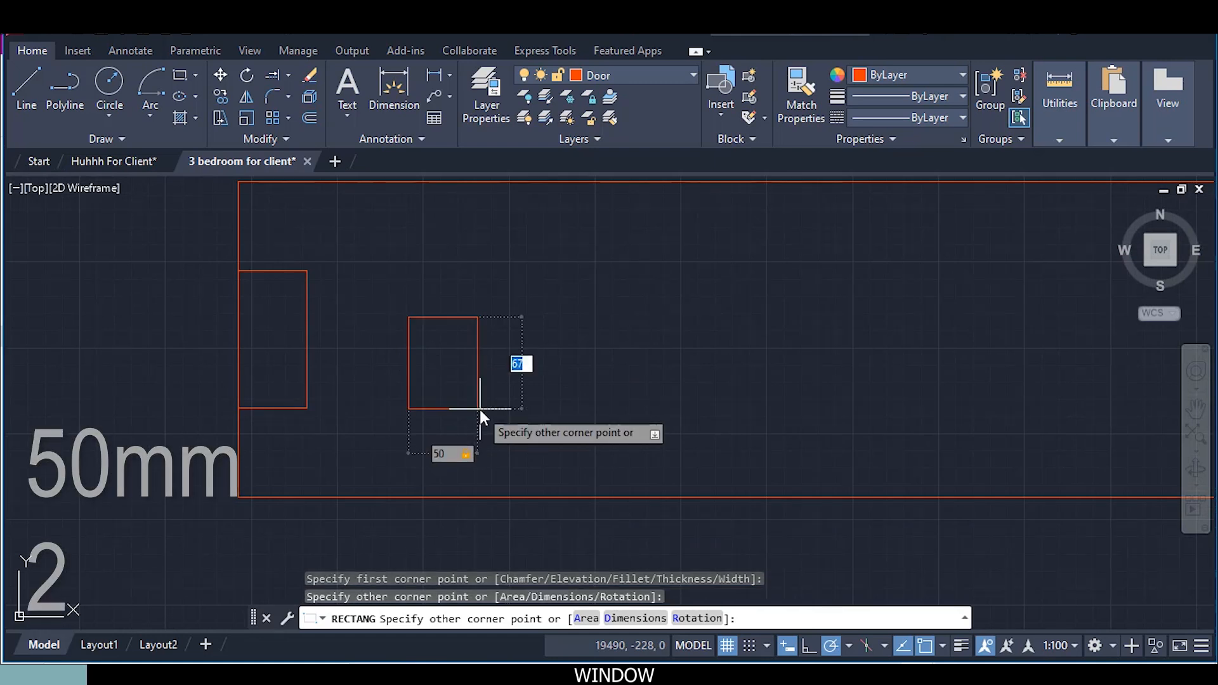
pyautogui.write('50')
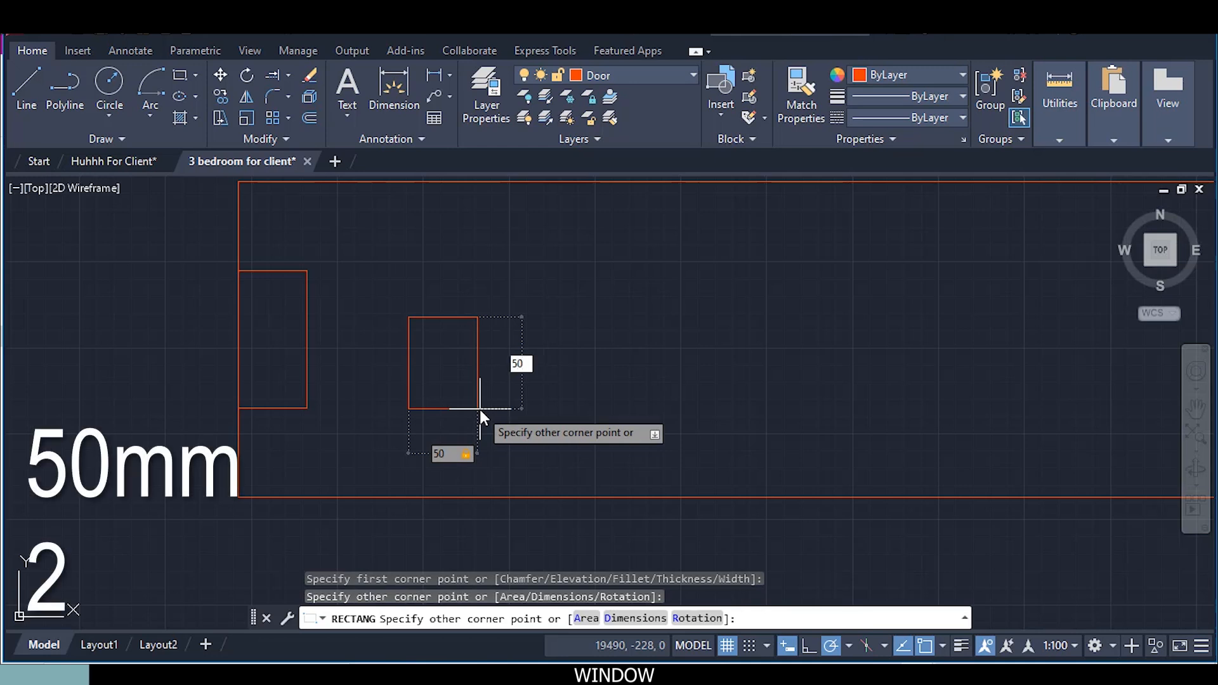
pyautogui.press('Return')
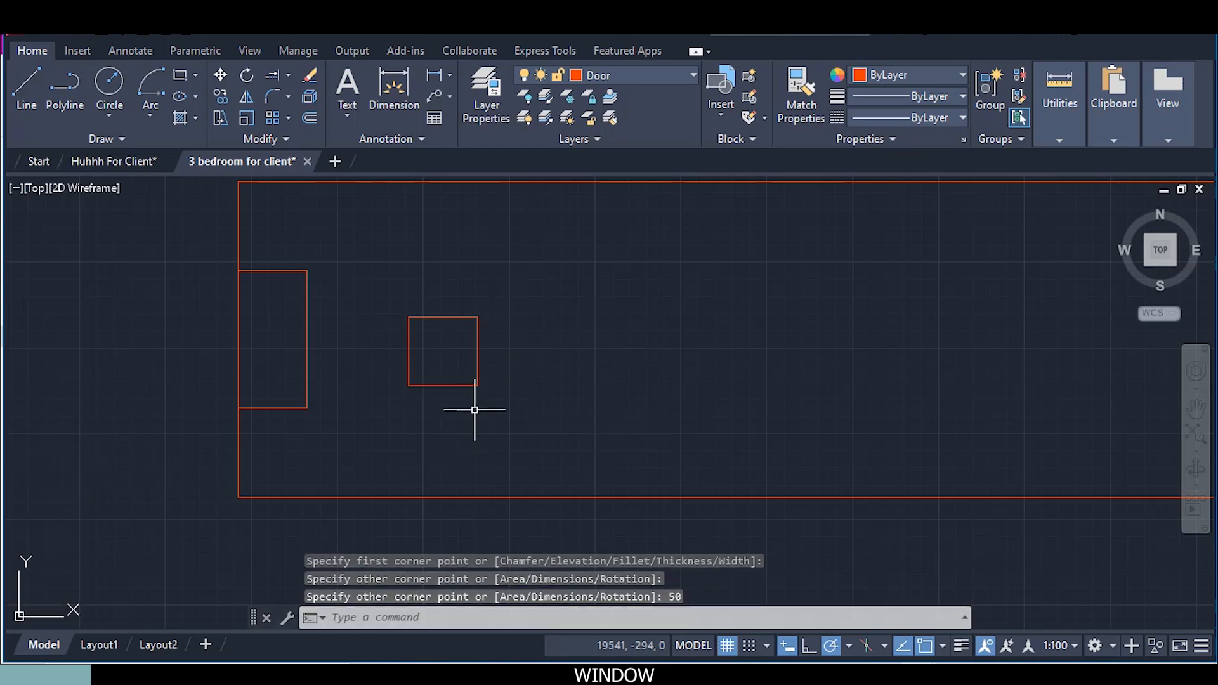
# Move the 50 mm square by its left side's midpoint onto the midpoint of the left jamb's inner side
pyautogui.click(408, 340)
pyautogui.rightClick(519, 341)
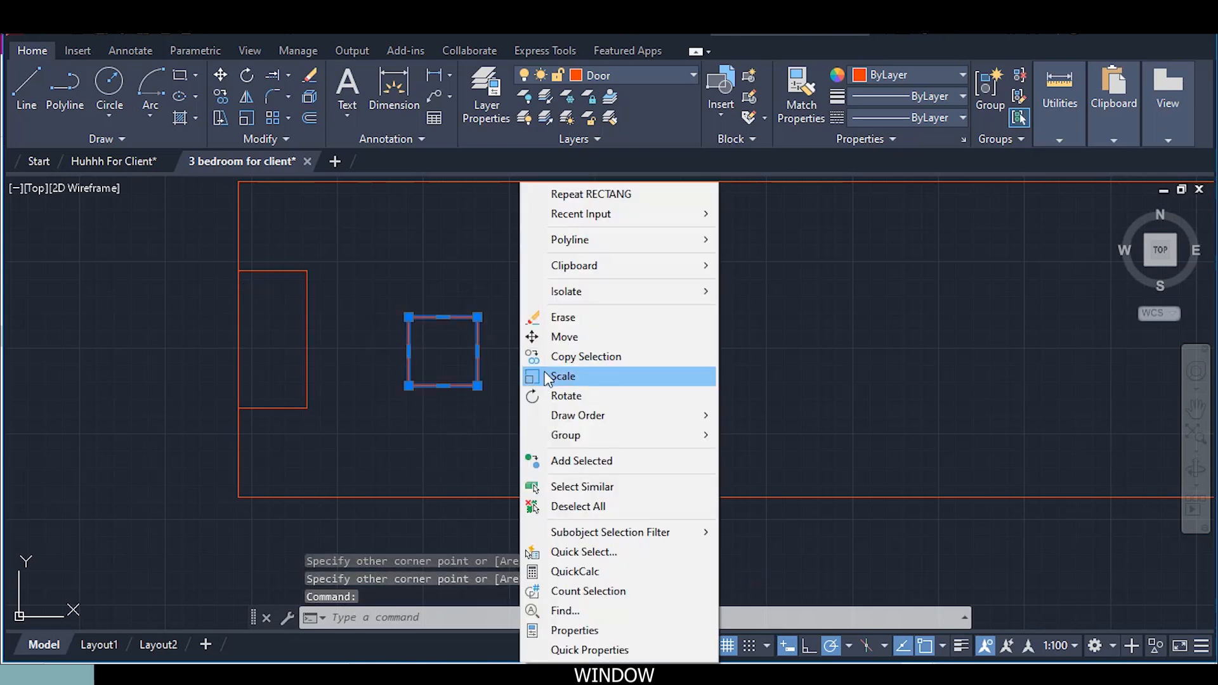
pyautogui.click(562, 336)
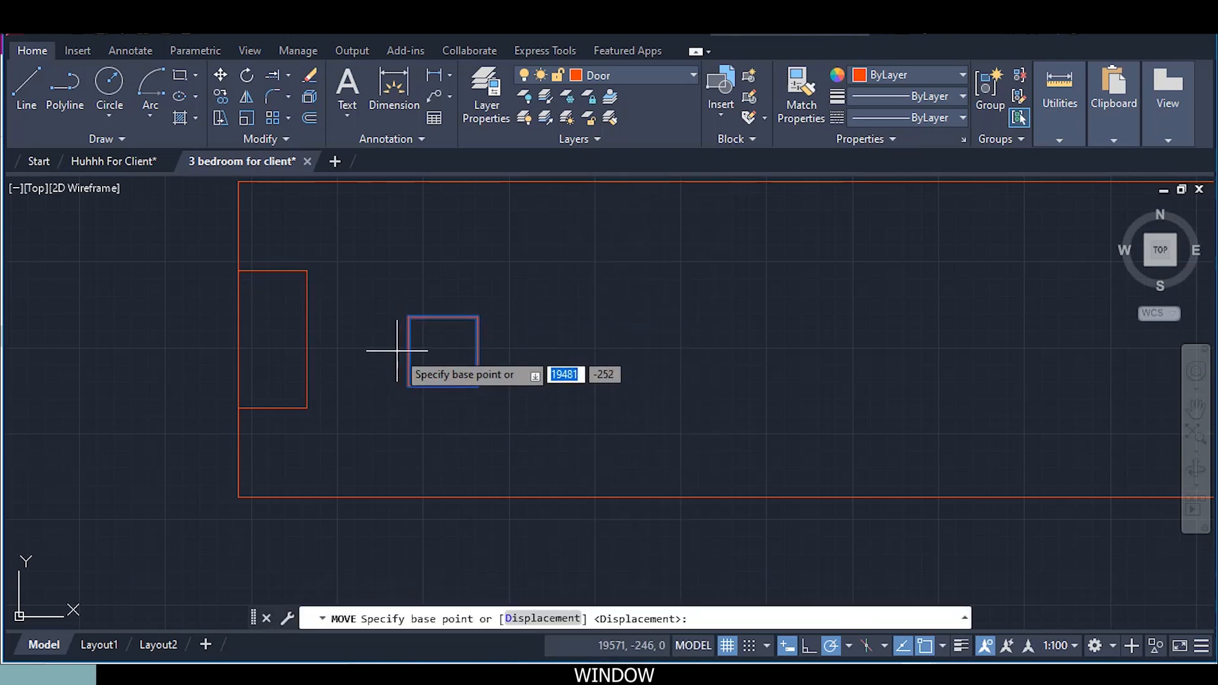
pyautogui.click(404, 350)
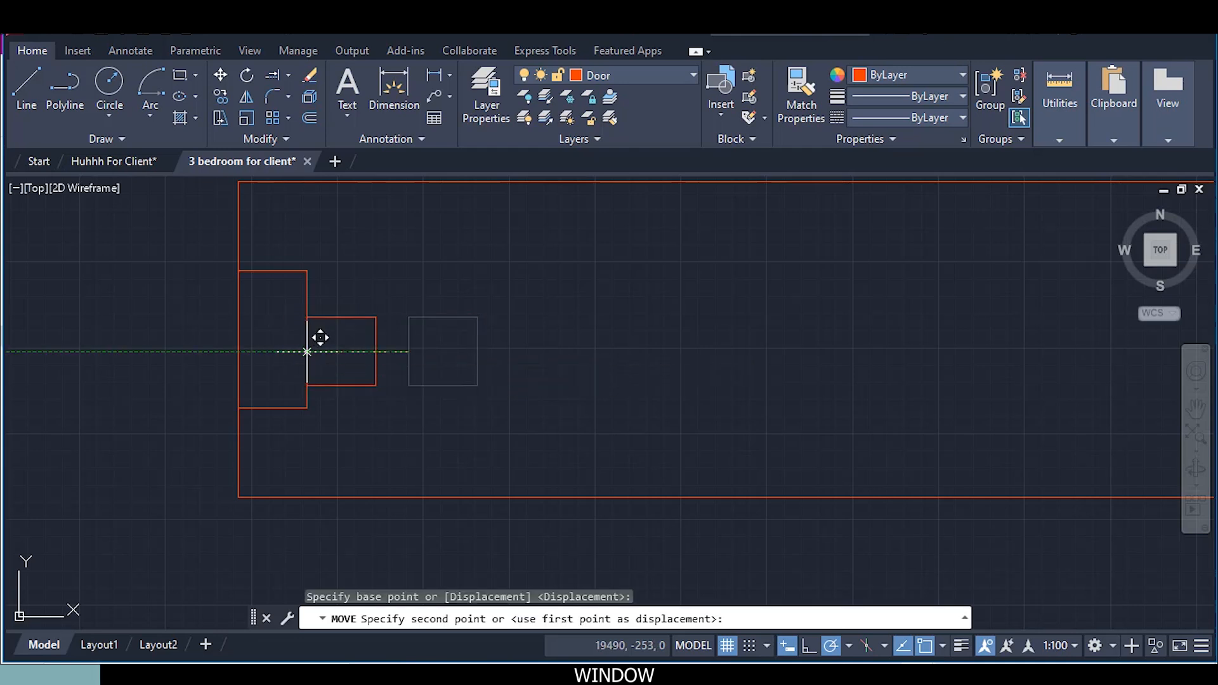
pyautogui.click(307, 342)
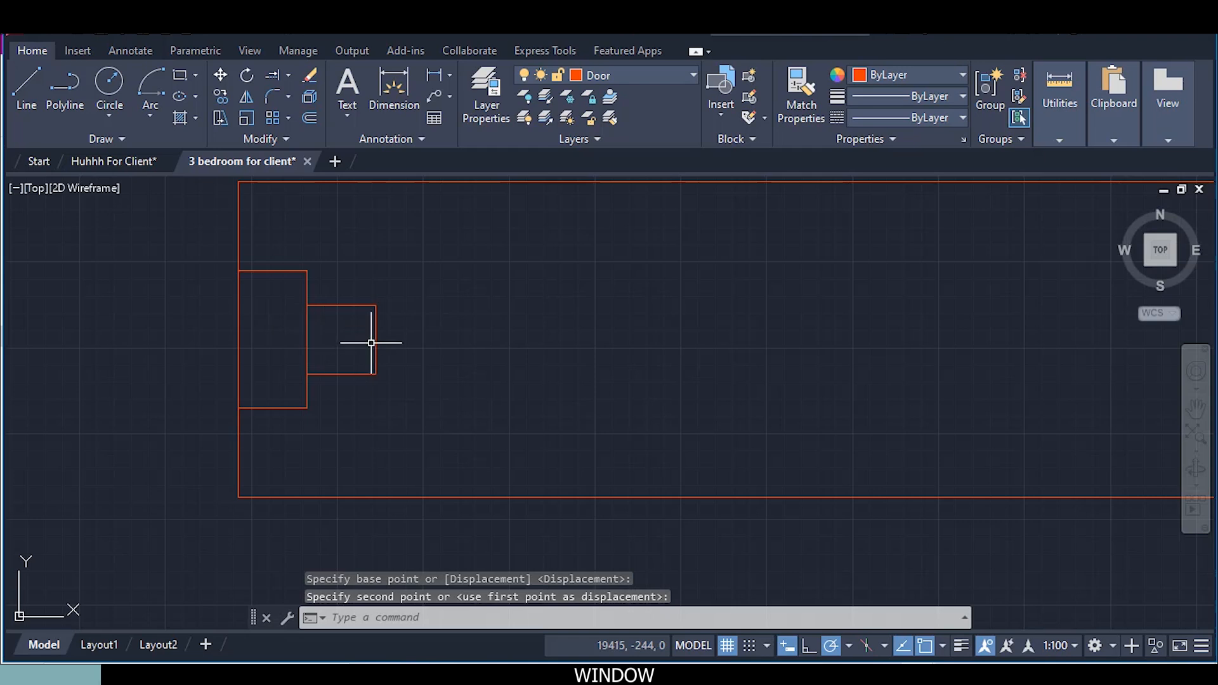
# Copy the 50 mm square from its right side's midpoint to the midpoint of the right jamb's inner side
pyautogui.click(374, 337)
pyautogui.rightClick(449, 389)
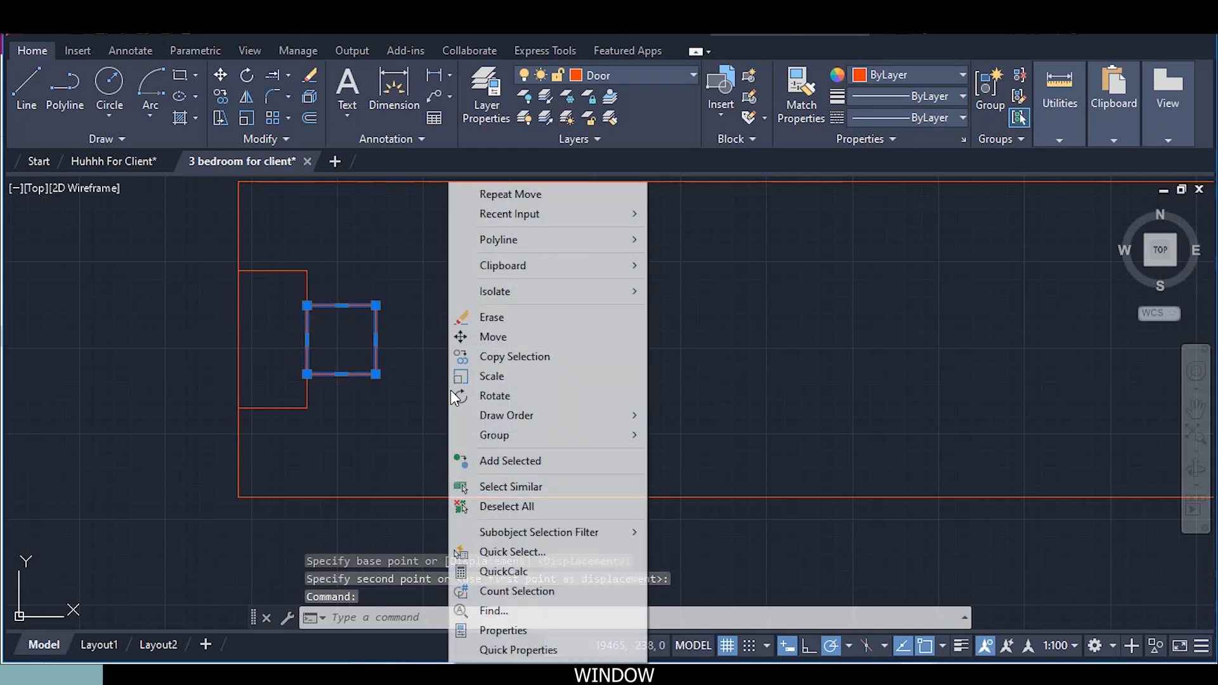
pyautogui.click(508, 355)
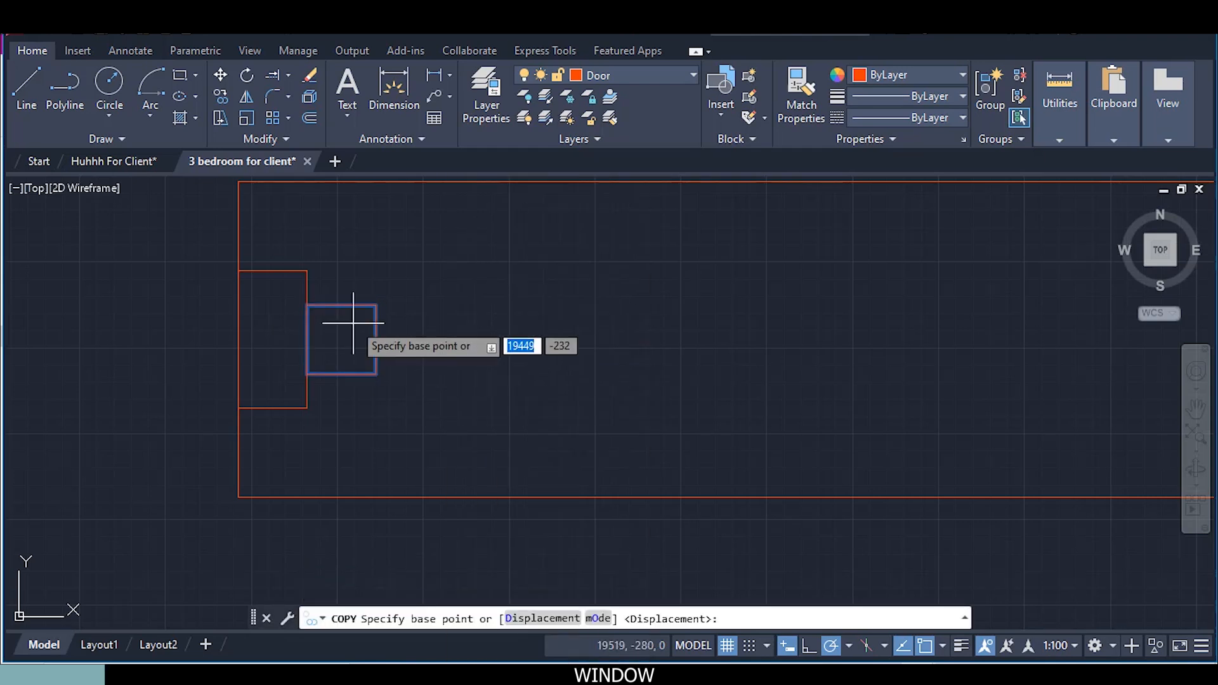
pyautogui.click(379, 332)
pyautogui.scroll(-6, 393, 339)
pyautogui.scroll(5, 580, 345)
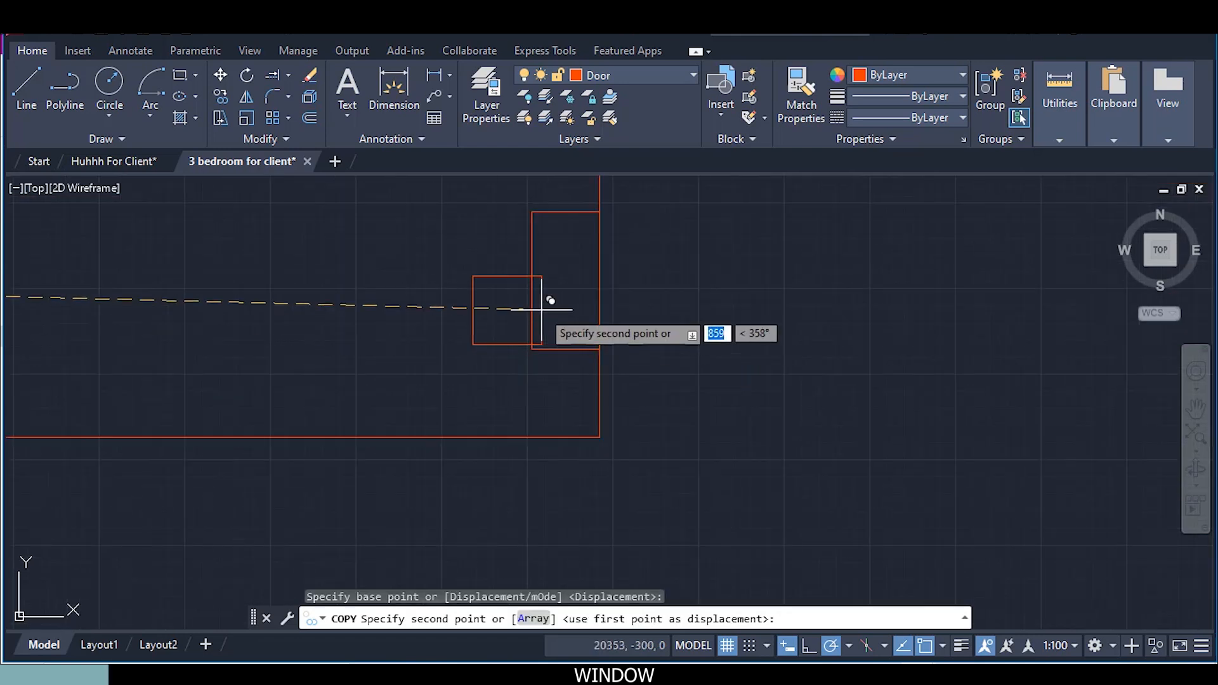
pyautogui.click(532, 279)
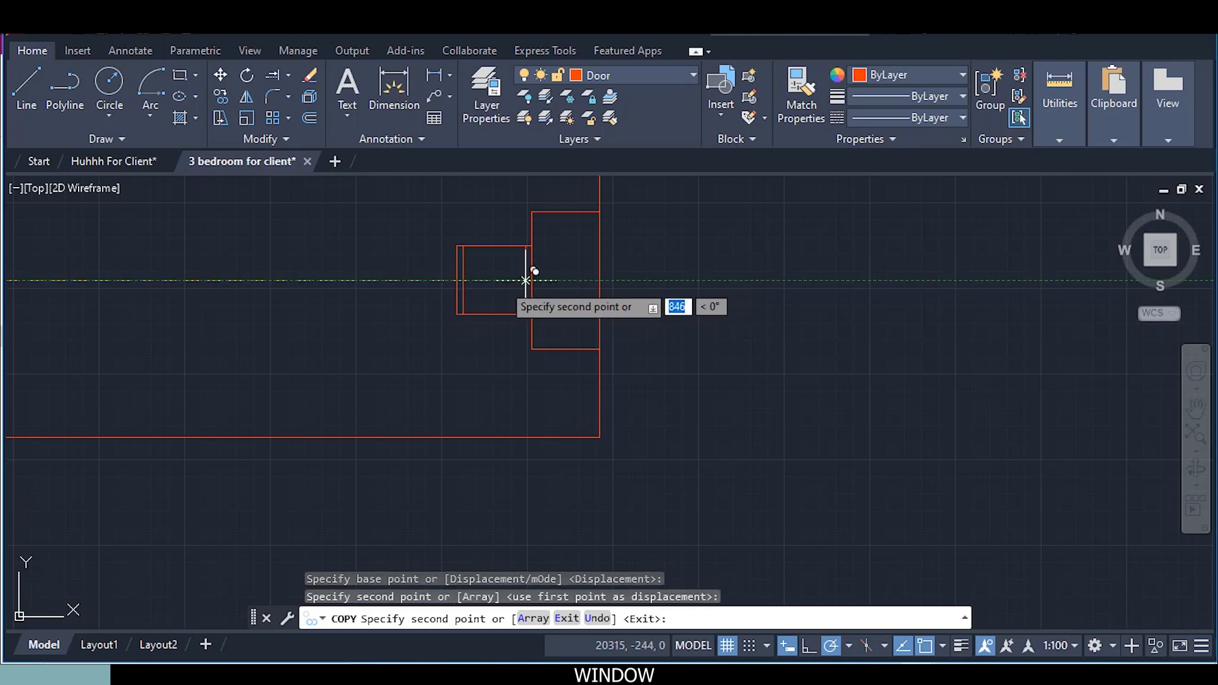
# Create a new layer named Windows and make it the current layer
pyautogui.press('Escape')
pyautogui.scroll(-2, 334, 337)
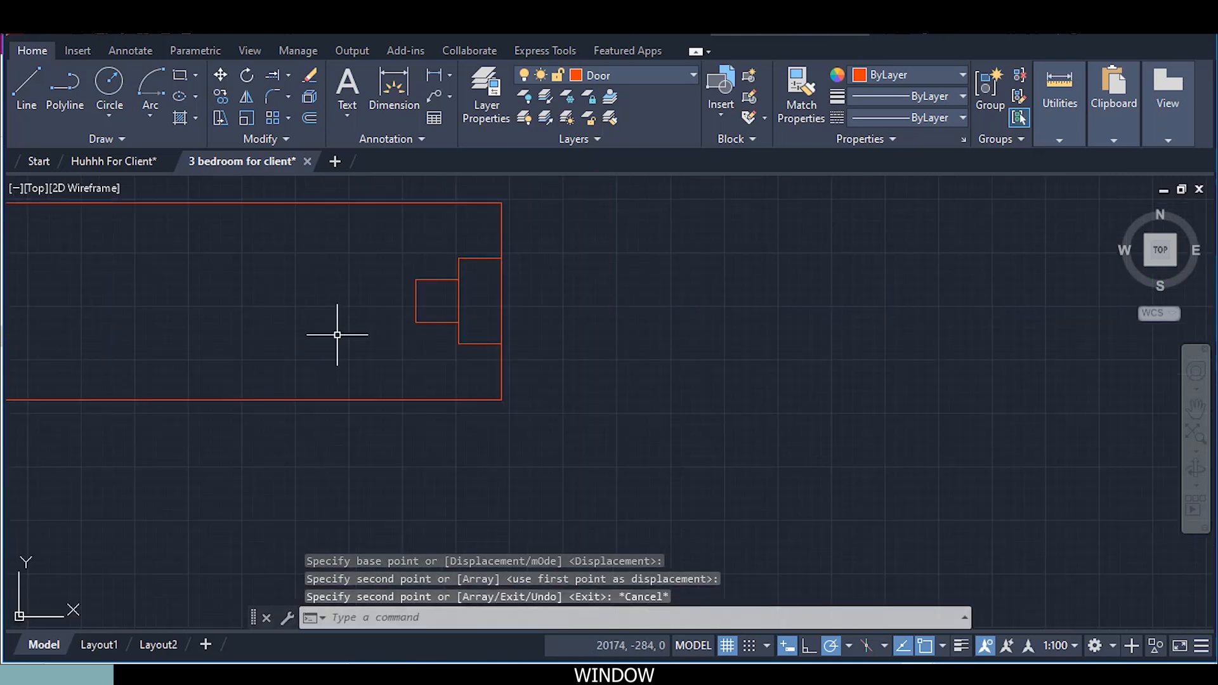
pyautogui.moveTo(334, 338); pyautogui.dragTo(647, 411, button='middle')
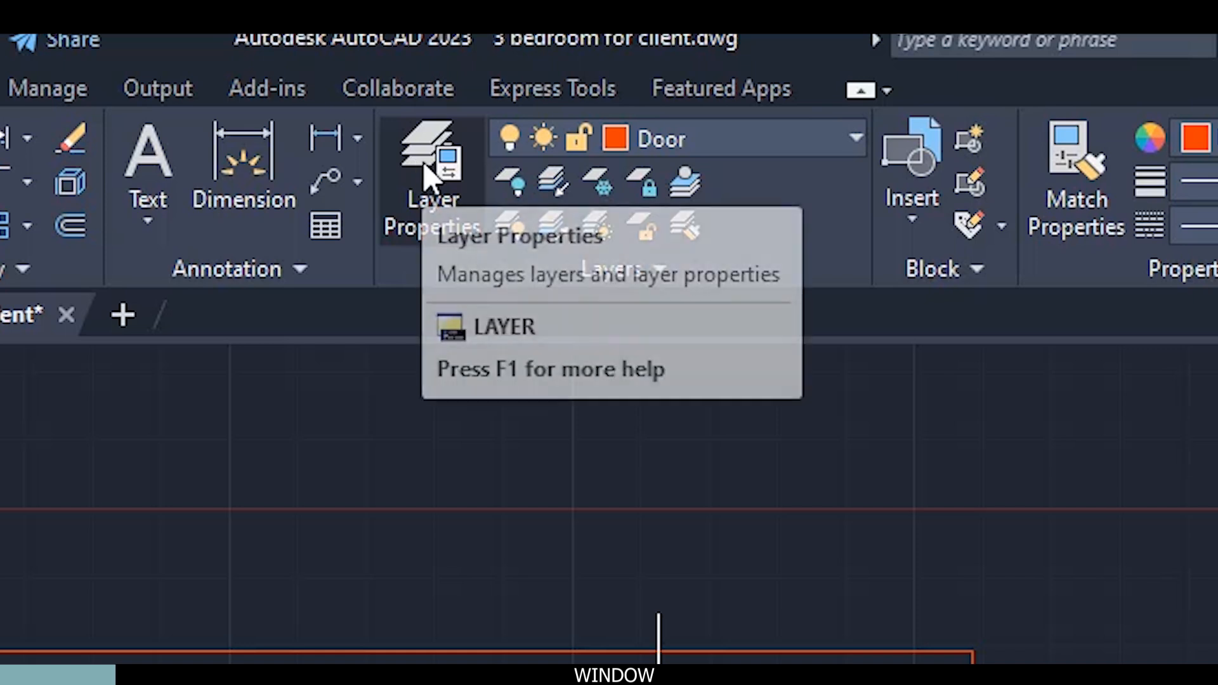
pyautogui.click(482, 91)
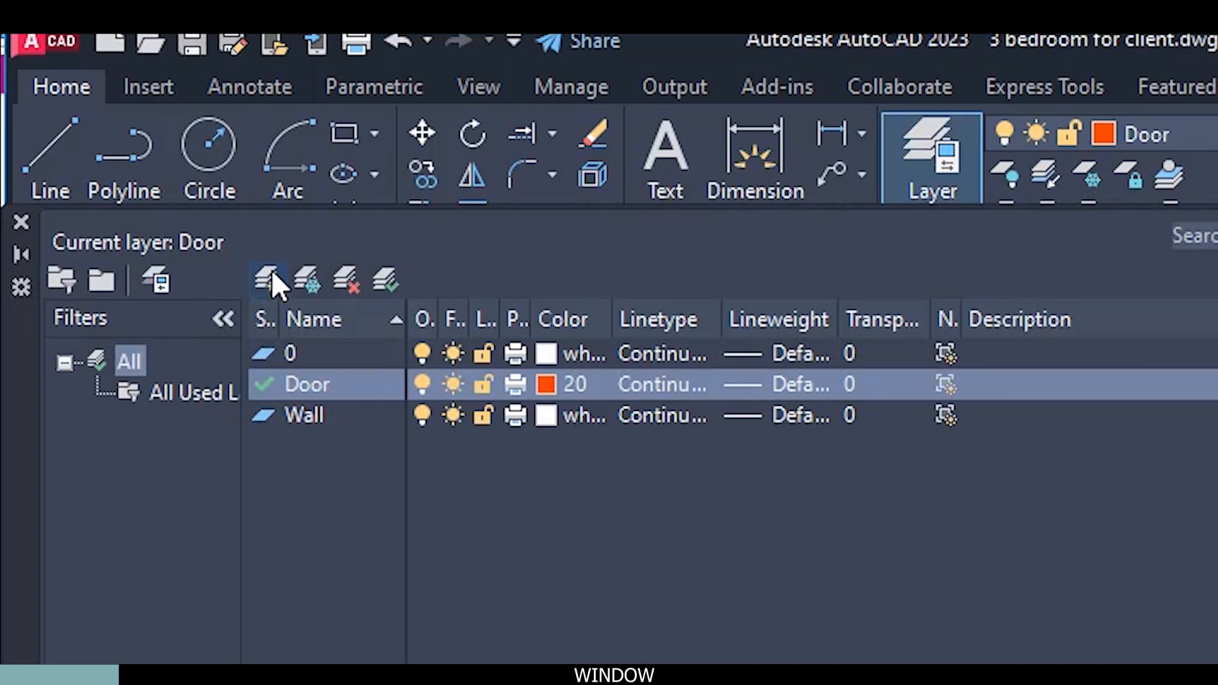
pyautogui.click(267, 282)
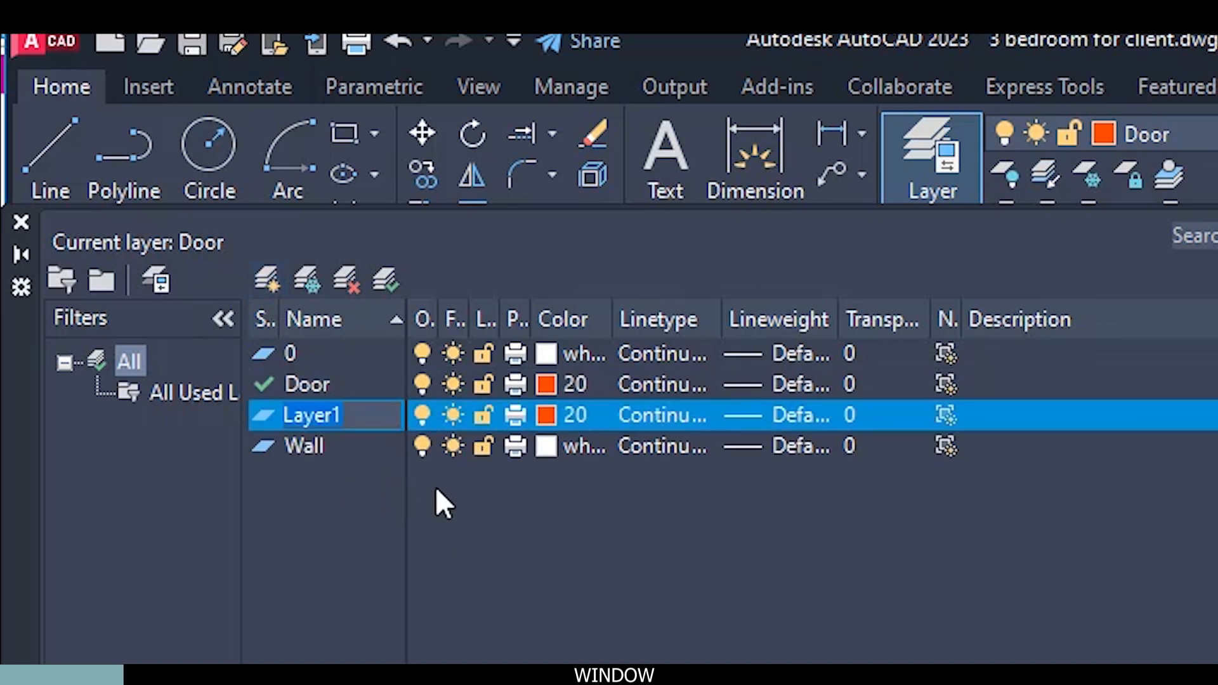
pyautogui.write('Win')
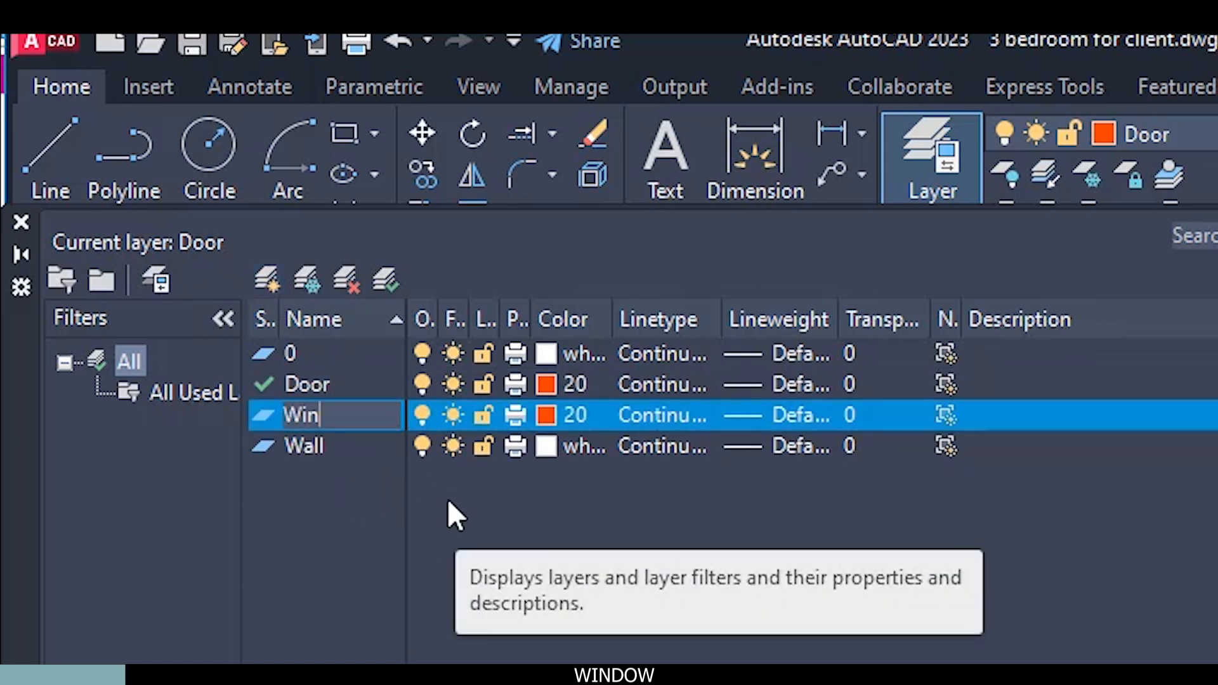
pyautogui.write('dows')
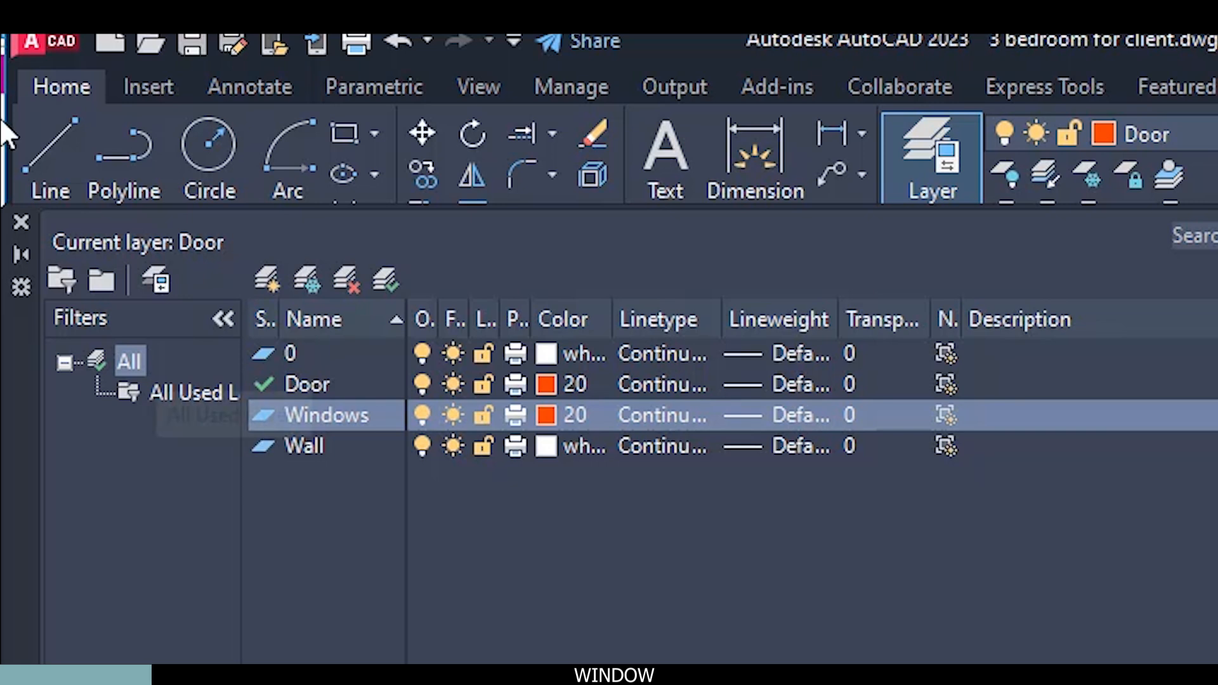
pyautogui.click(22, 221)
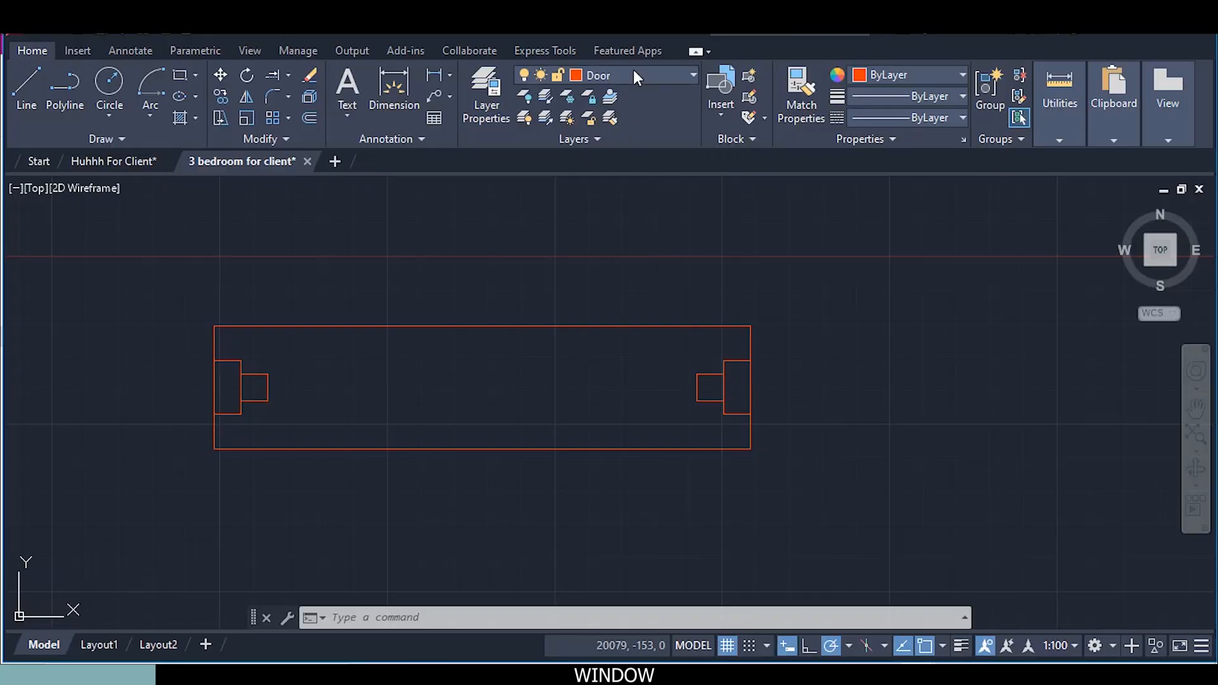
pyautogui.click(633, 75)
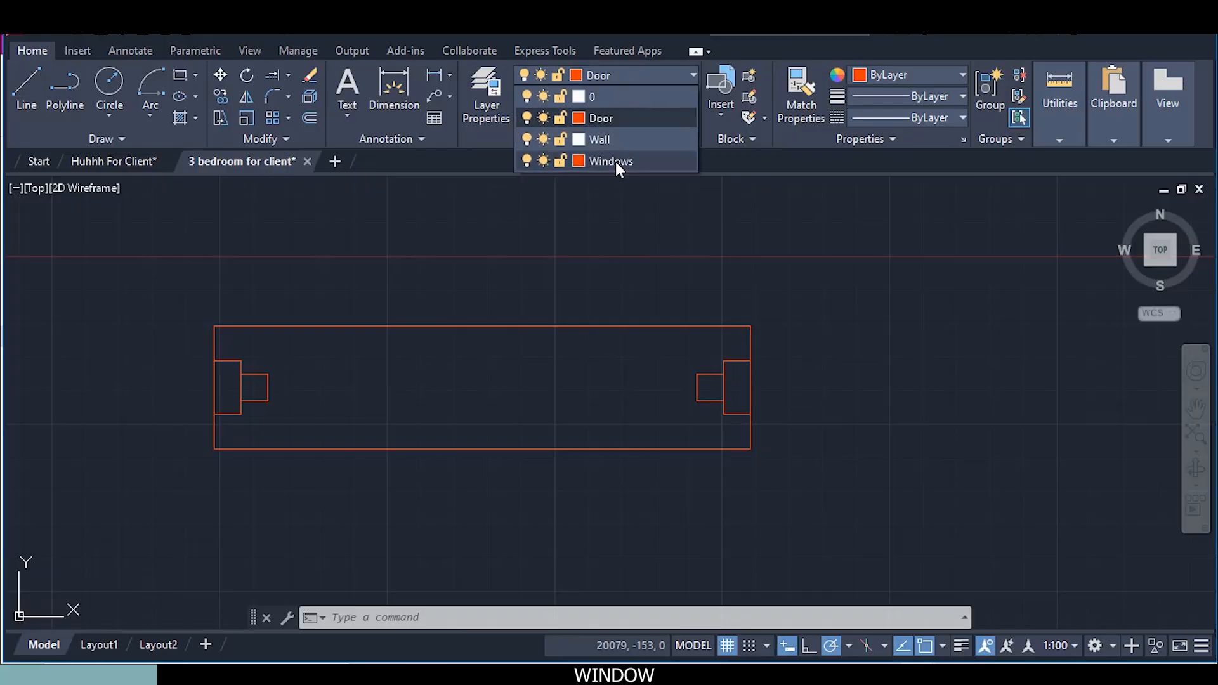
pyautogui.click(612, 159)
# Move the whole window drawing, including outline, jambs and 50 mm squares, from the Door layer to the Windows layer
pyautogui.scroll(-4, 724, 324)
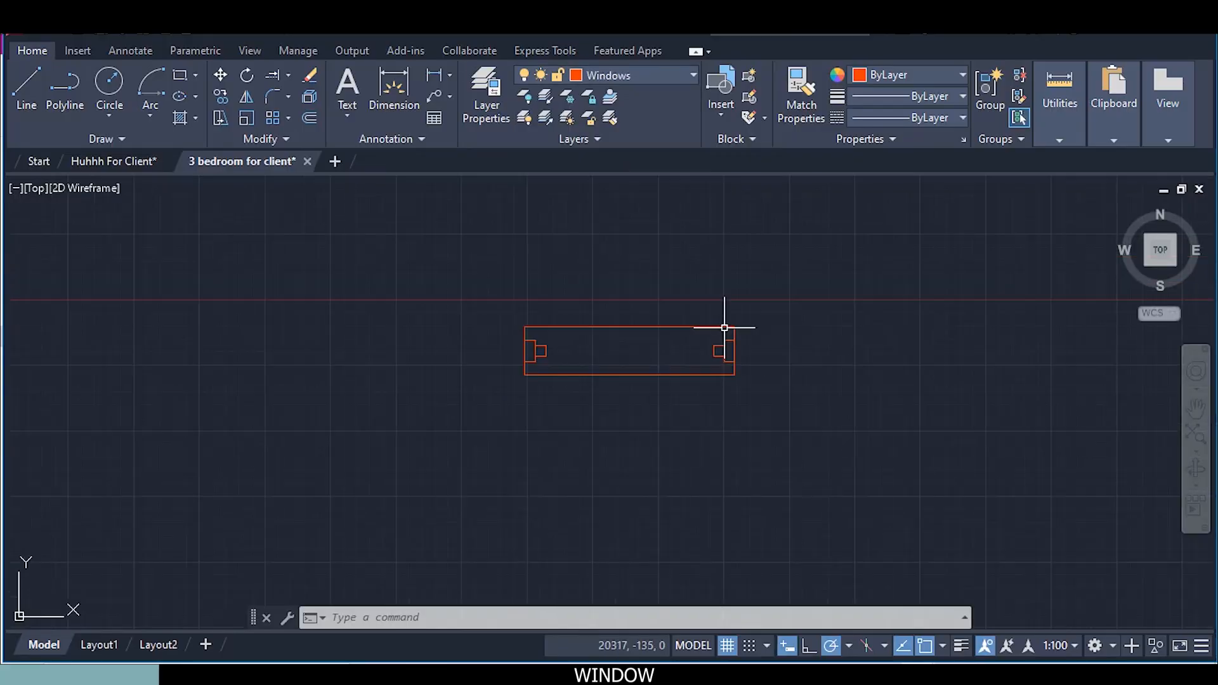
pyautogui.click(768, 397)
pyautogui.click(501, 288)
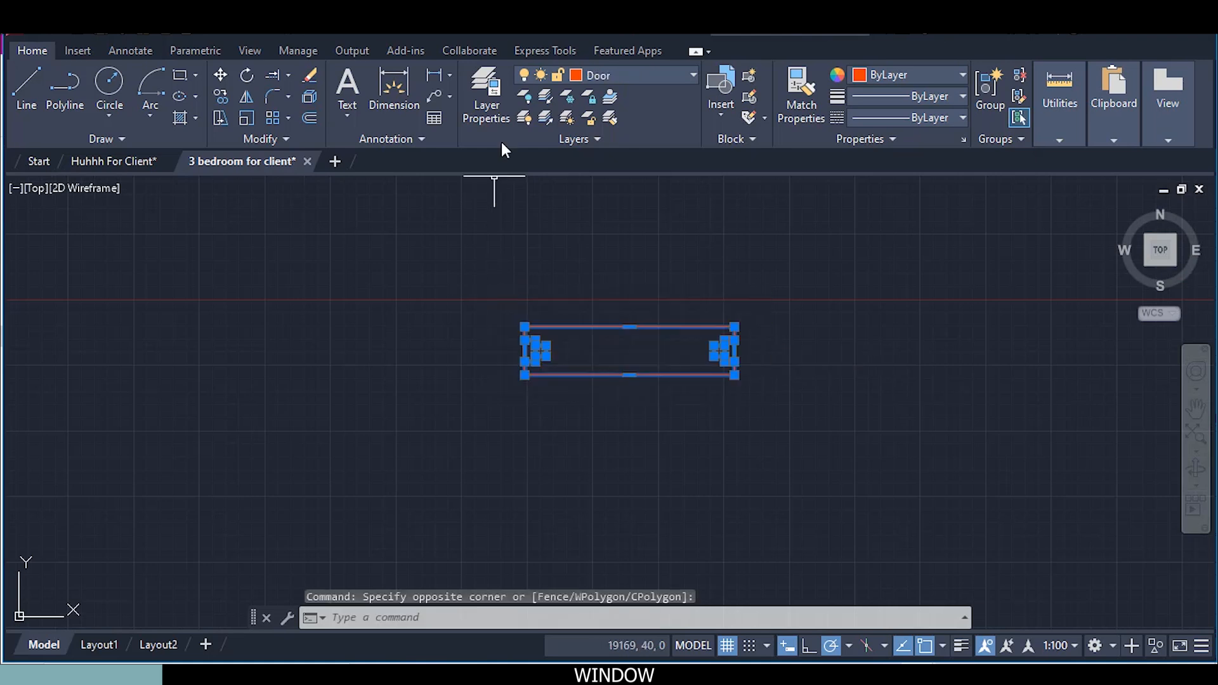
pyautogui.click(606, 78)
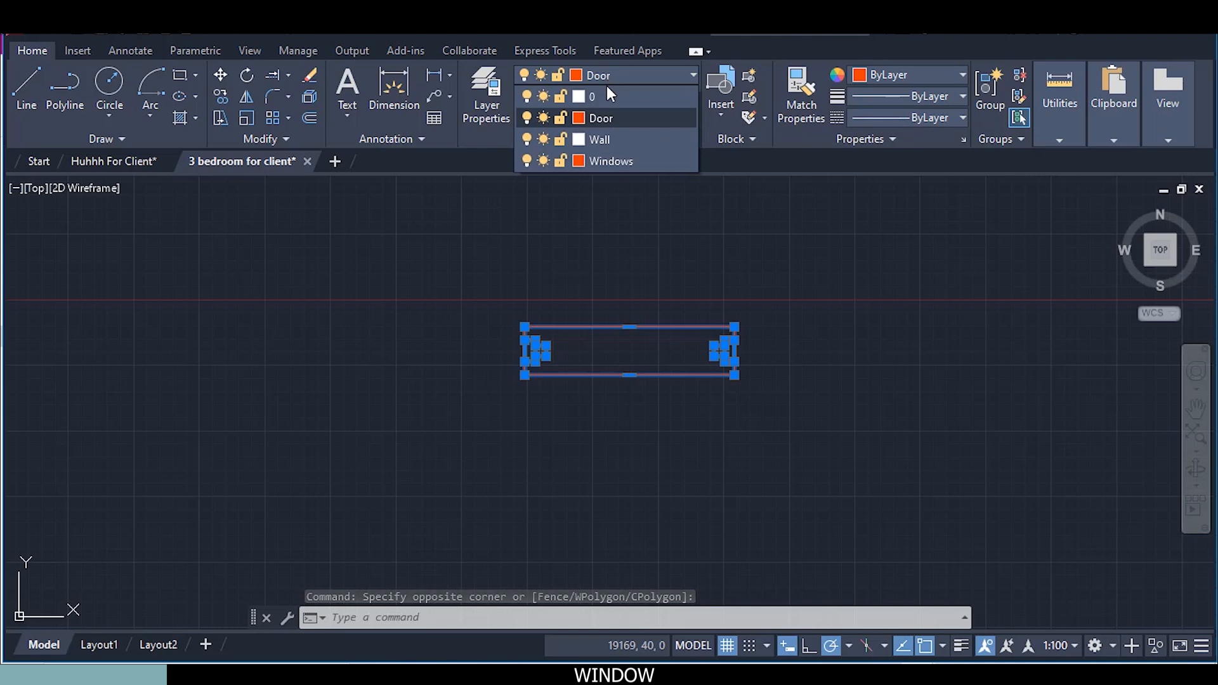
pyautogui.click(599, 161)
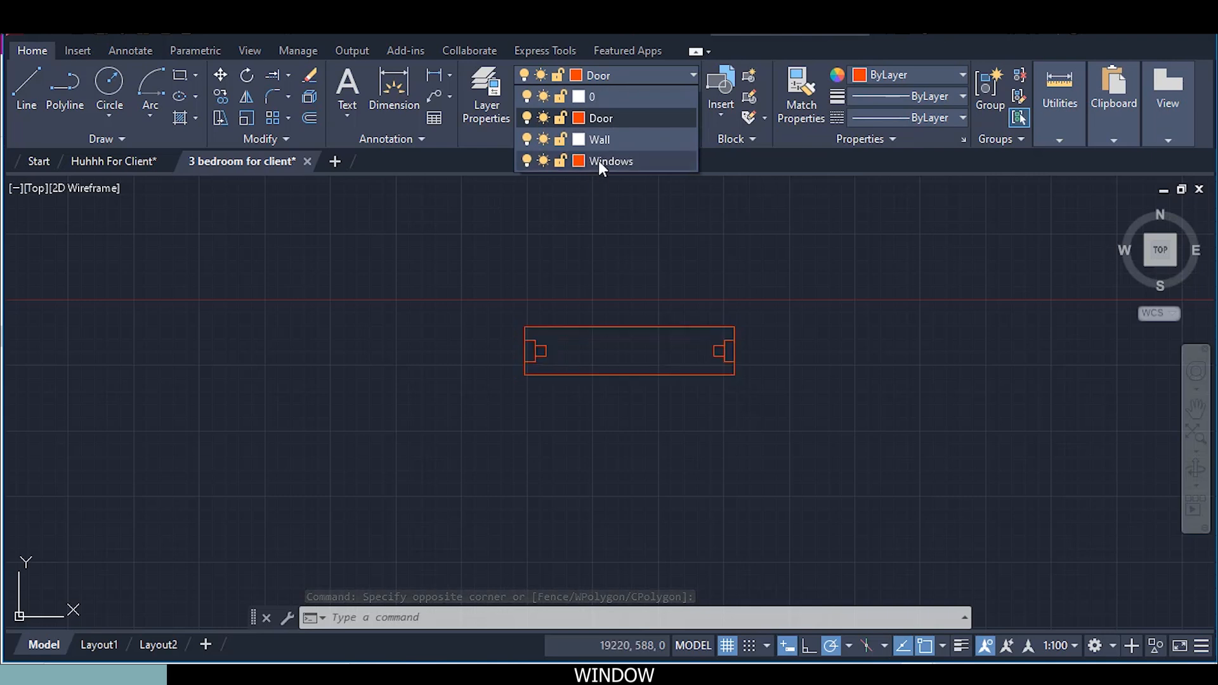
pyautogui.click(818, 334)
pyautogui.press('Escape')
pyautogui.moveTo(707, 389); pyautogui.dragTo(617, 388, button='middle')
pyautogui.scroll(4, 603, 369)
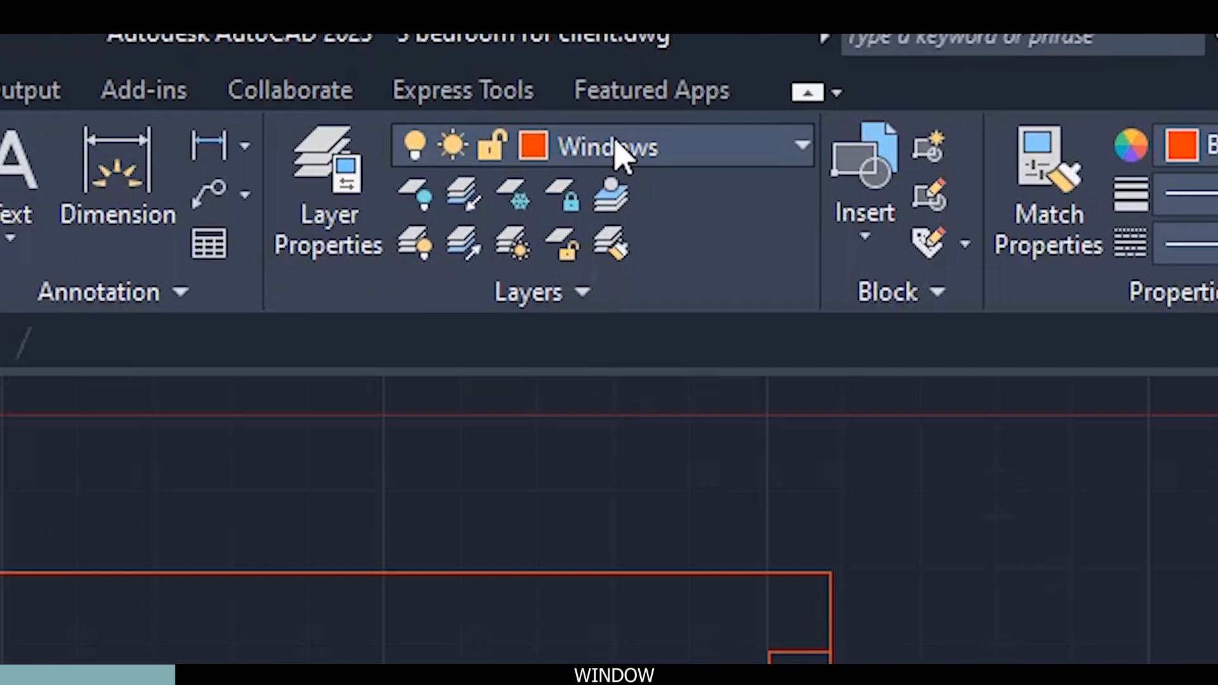
pyautogui.click(613, 78)
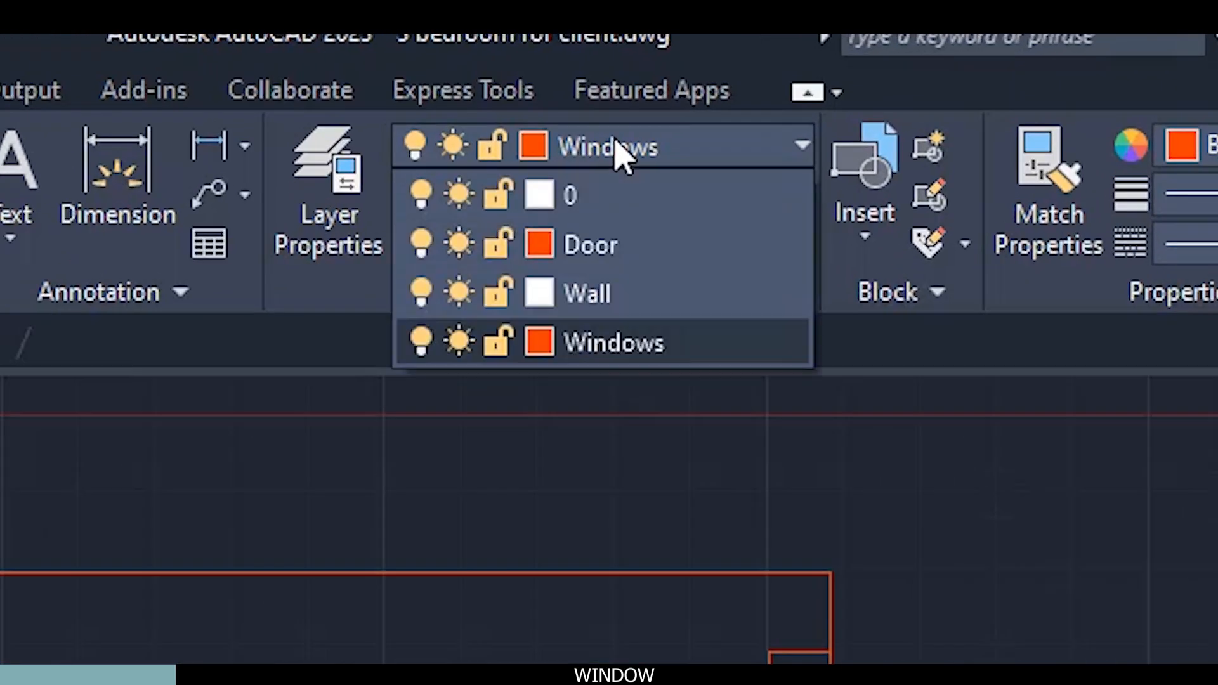
pyautogui.click(421, 342)
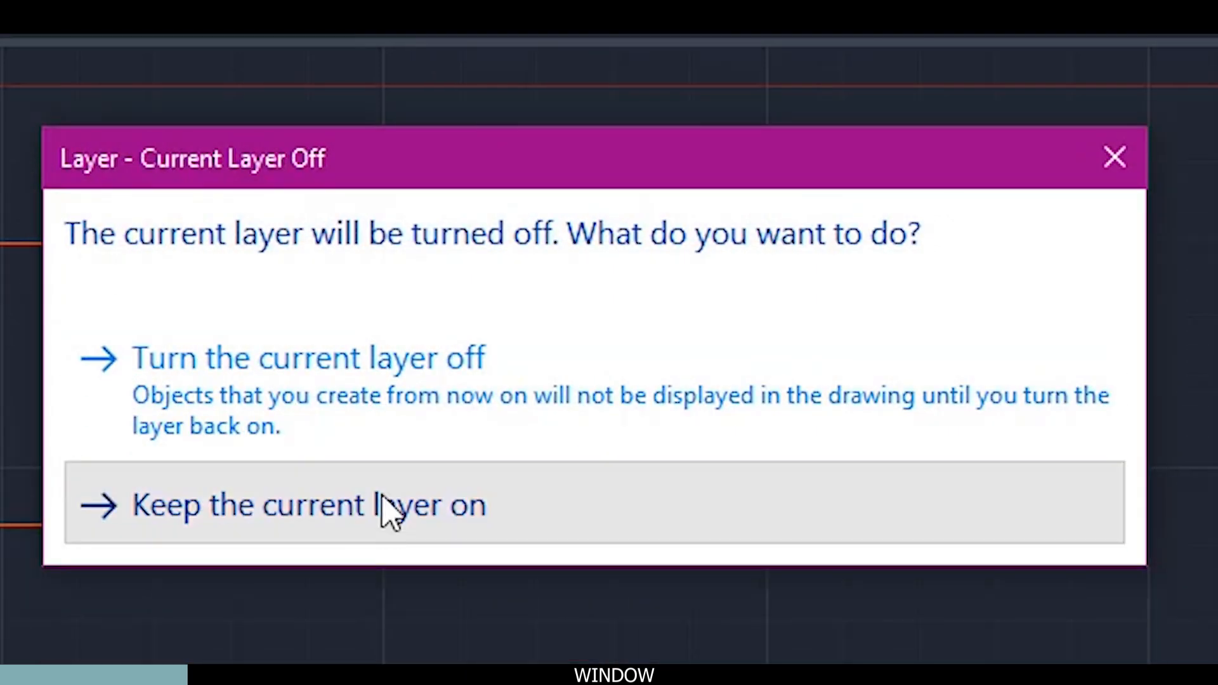
pyautogui.click(391, 538)
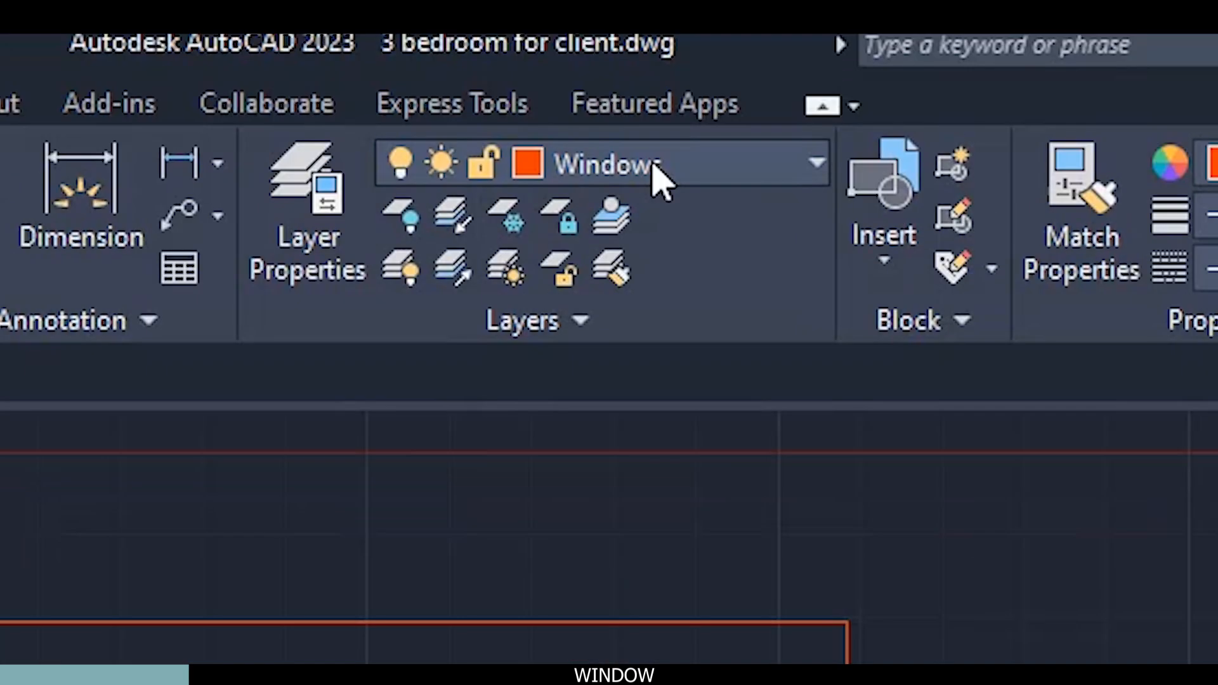
# Make layer 0 current, switch the Windows layer off and back on to check its contents, and restore Windows as current
pyautogui.click(650, 164)
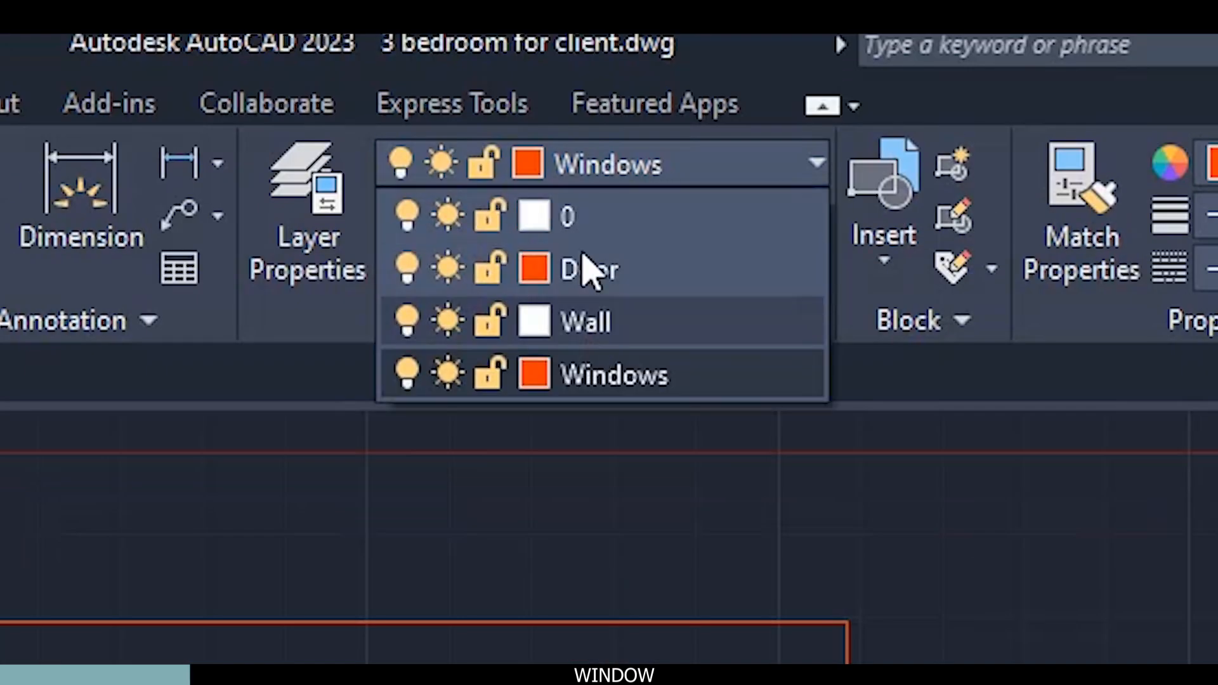
pyautogui.click(567, 210)
pyautogui.click(640, 177)
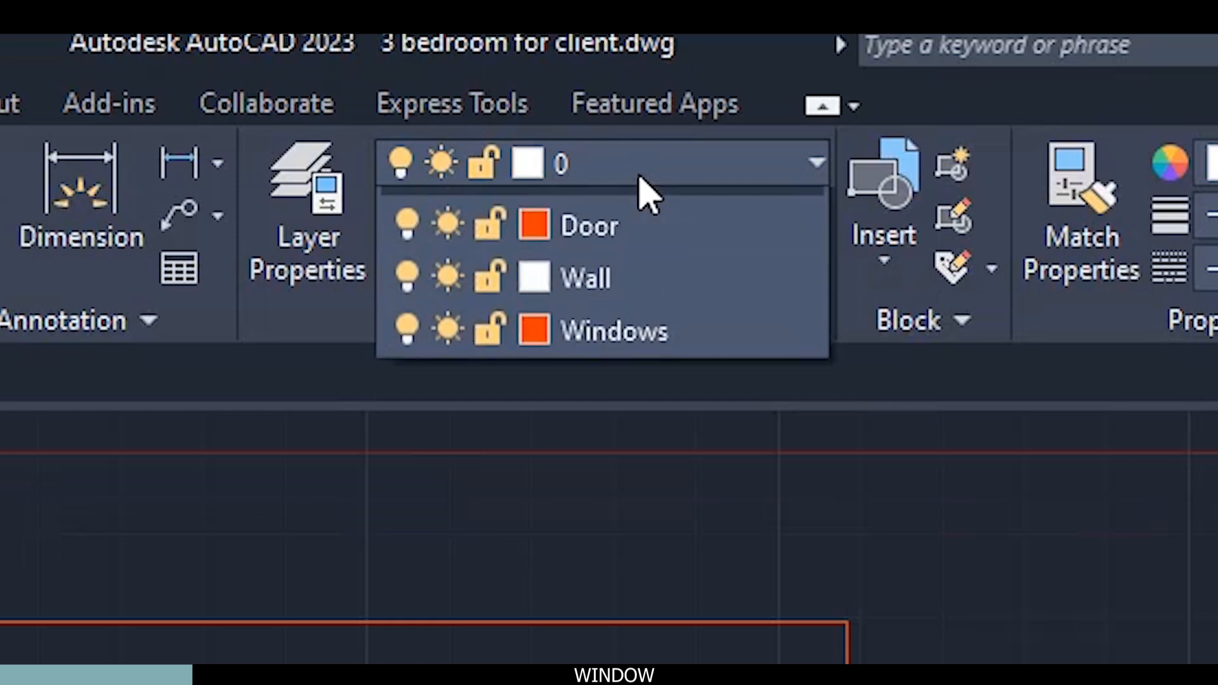
pyautogui.click(407, 375)
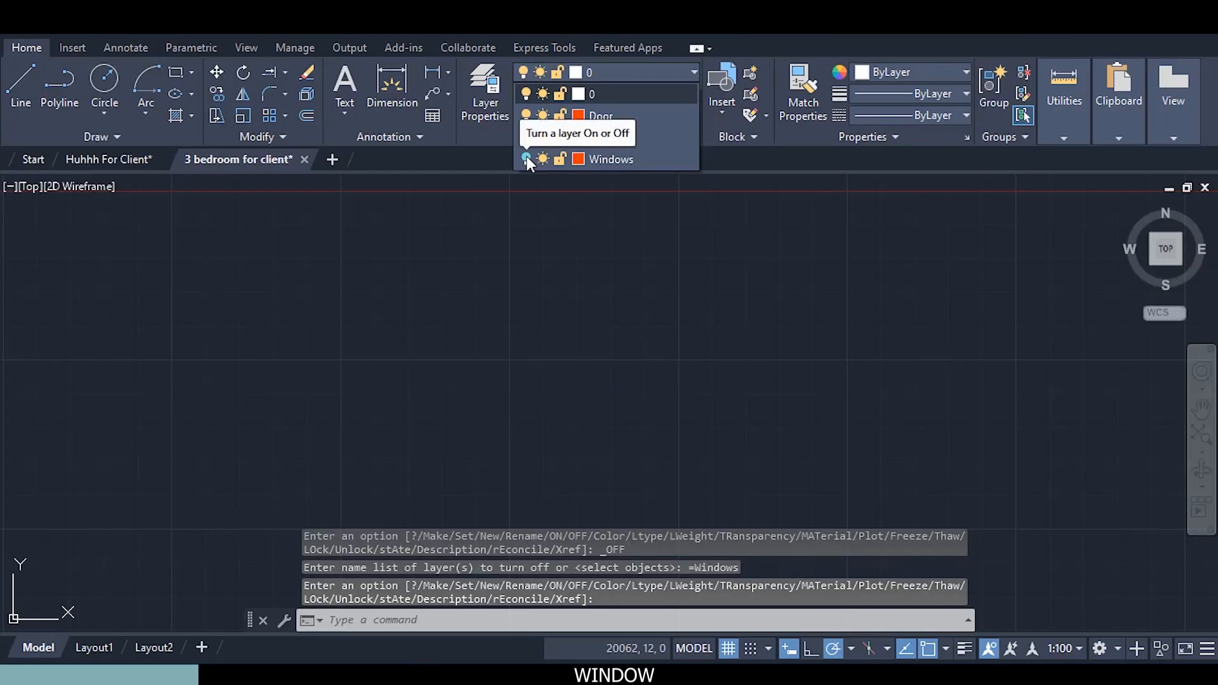
pyautogui.click(527, 157)
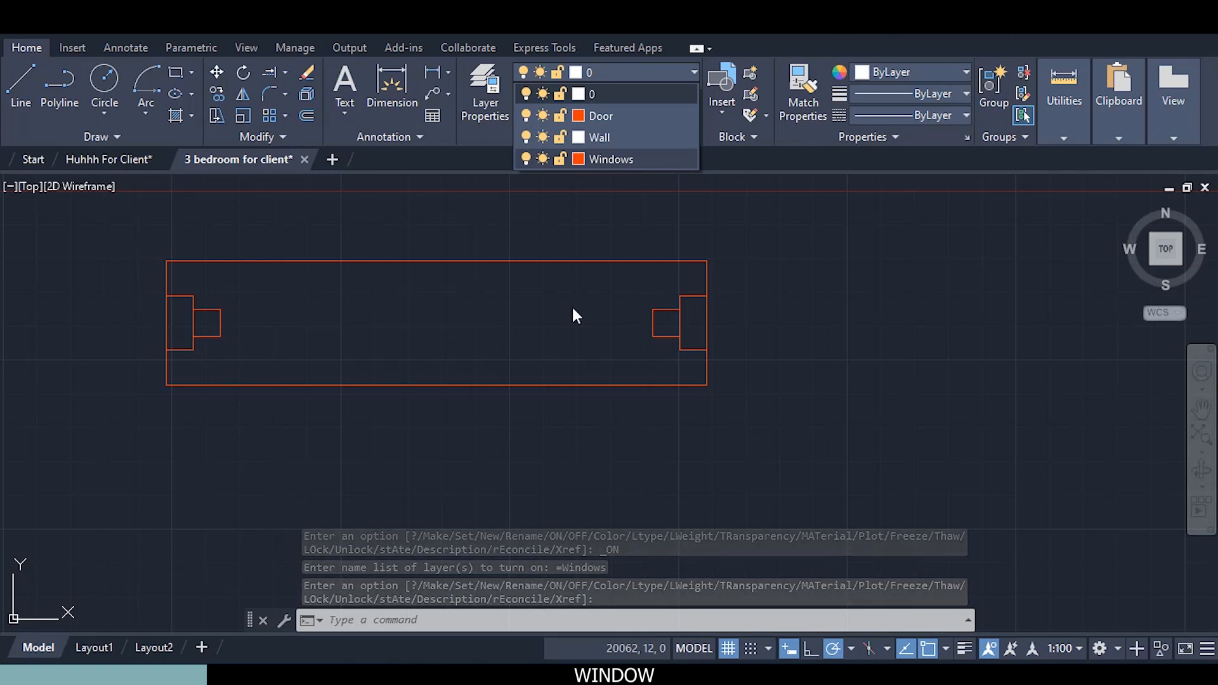
pyautogui.click(596, 159)
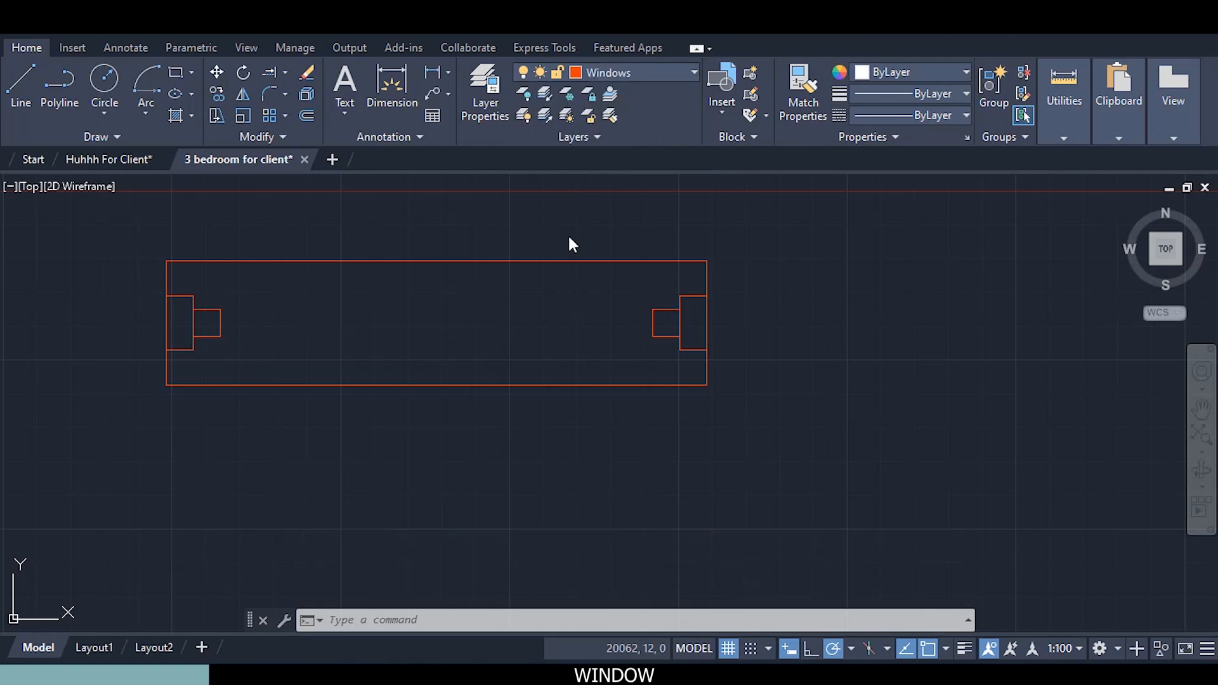
# Draw two horizontal lines joining the upper and lower inner corners of the two 50 mm squares
pyautogui.click(21, 85)
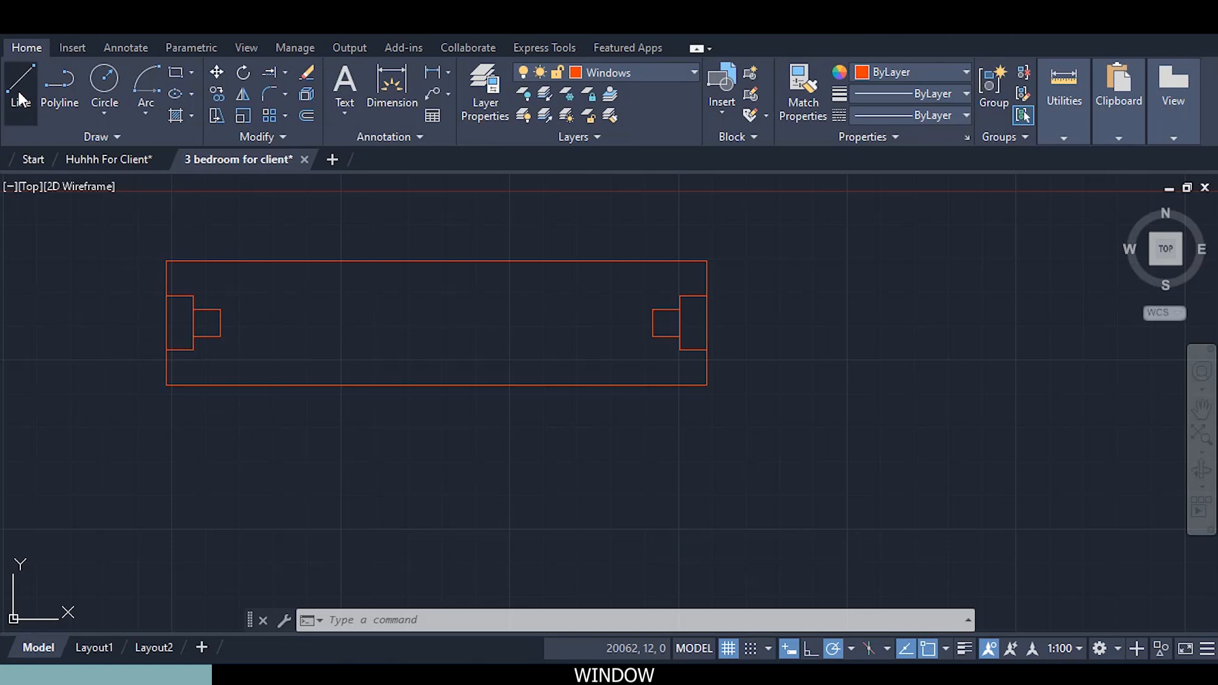
pyautogui.click(652, 310)
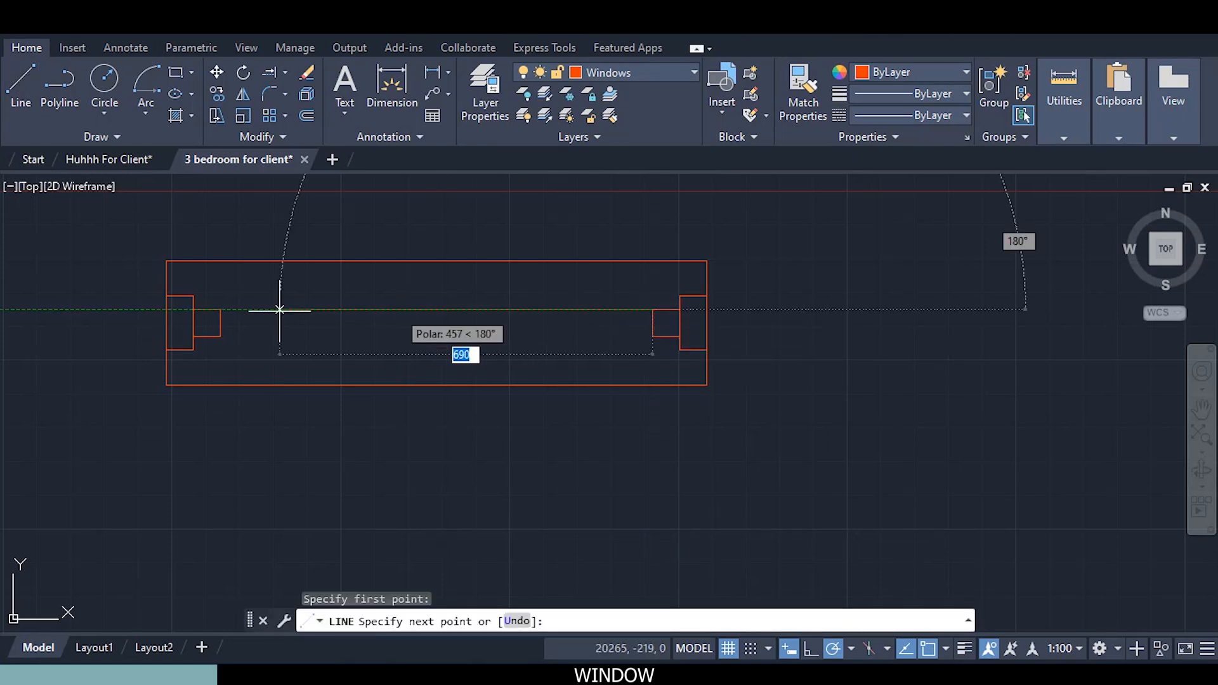
pyautogui.click(221, 310)
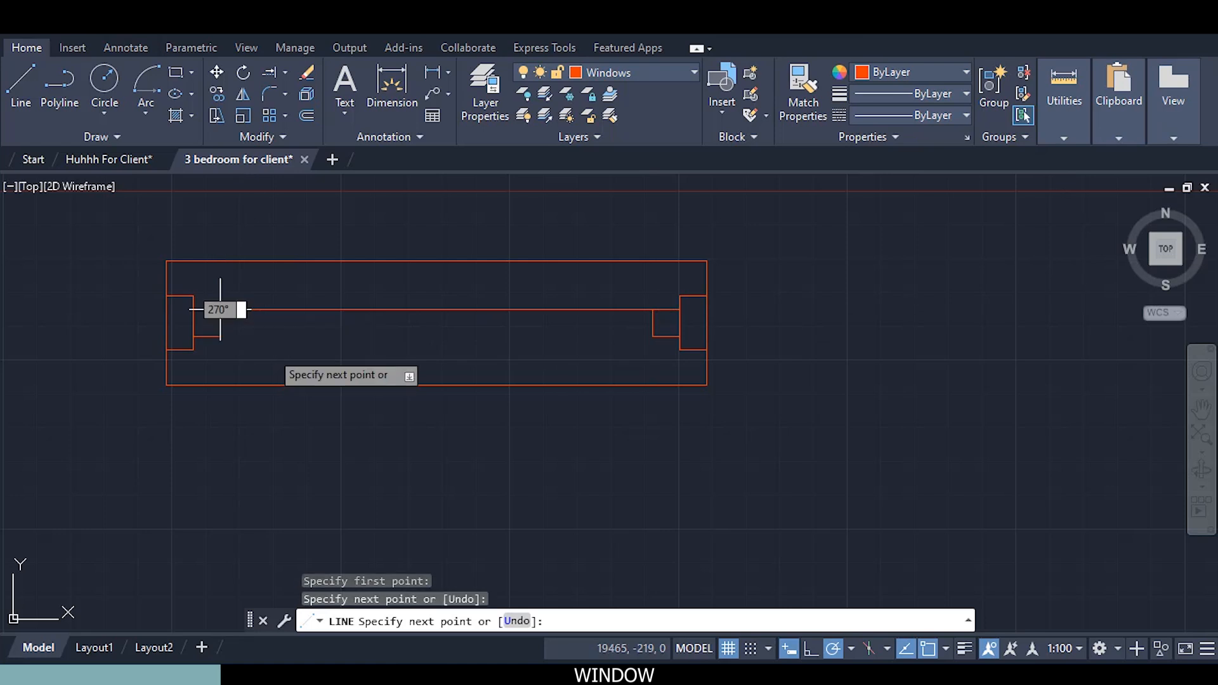
pyautogui.press('Escape')
pyautogui.moveTo(377, 321); pyautogui.dragTo(349, 280, button='middle')
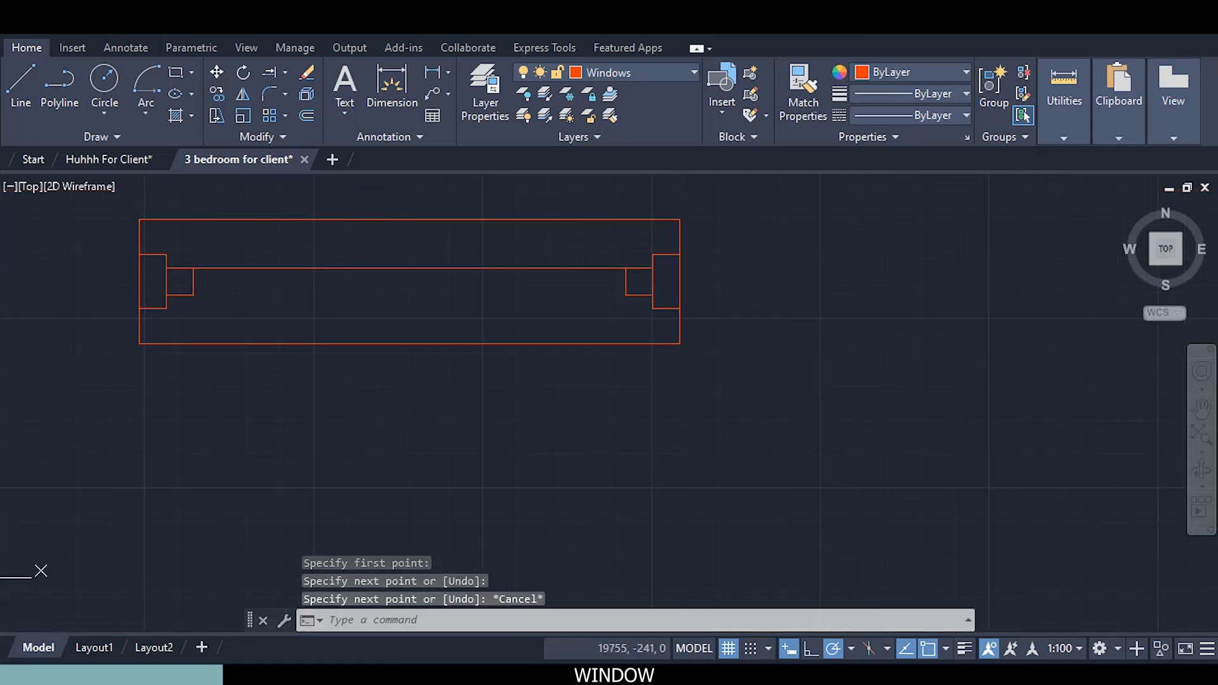
pyautogui.press('space')
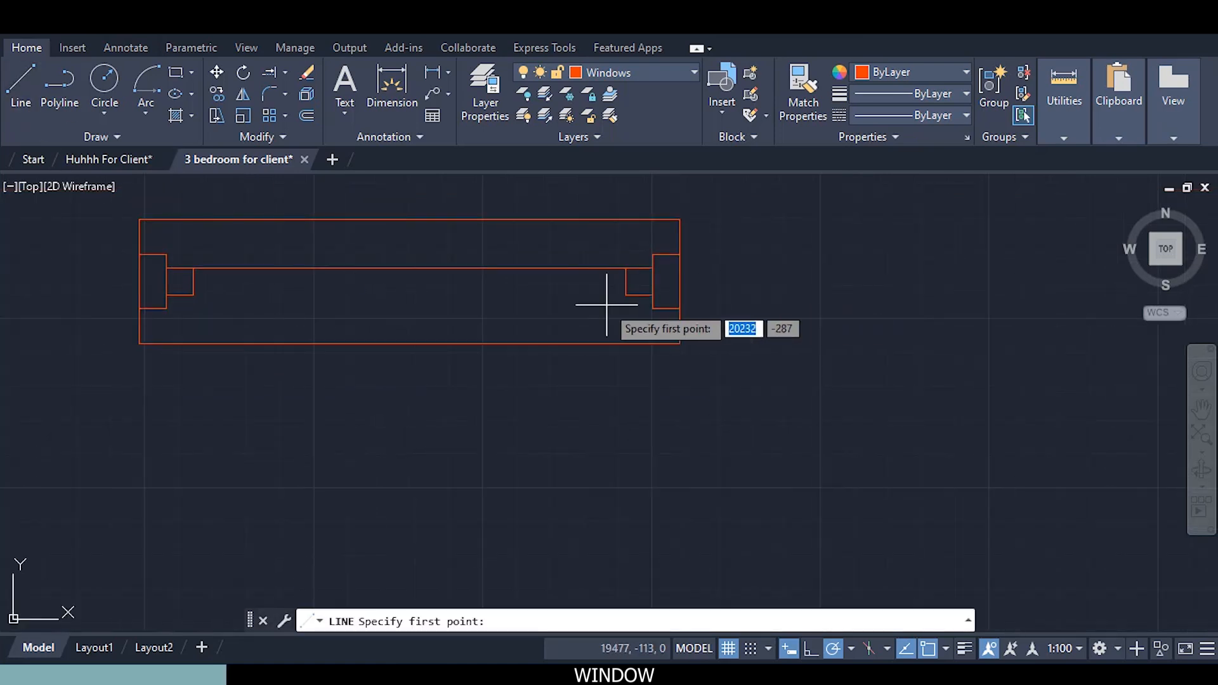
pyautogui.click(625, 295)
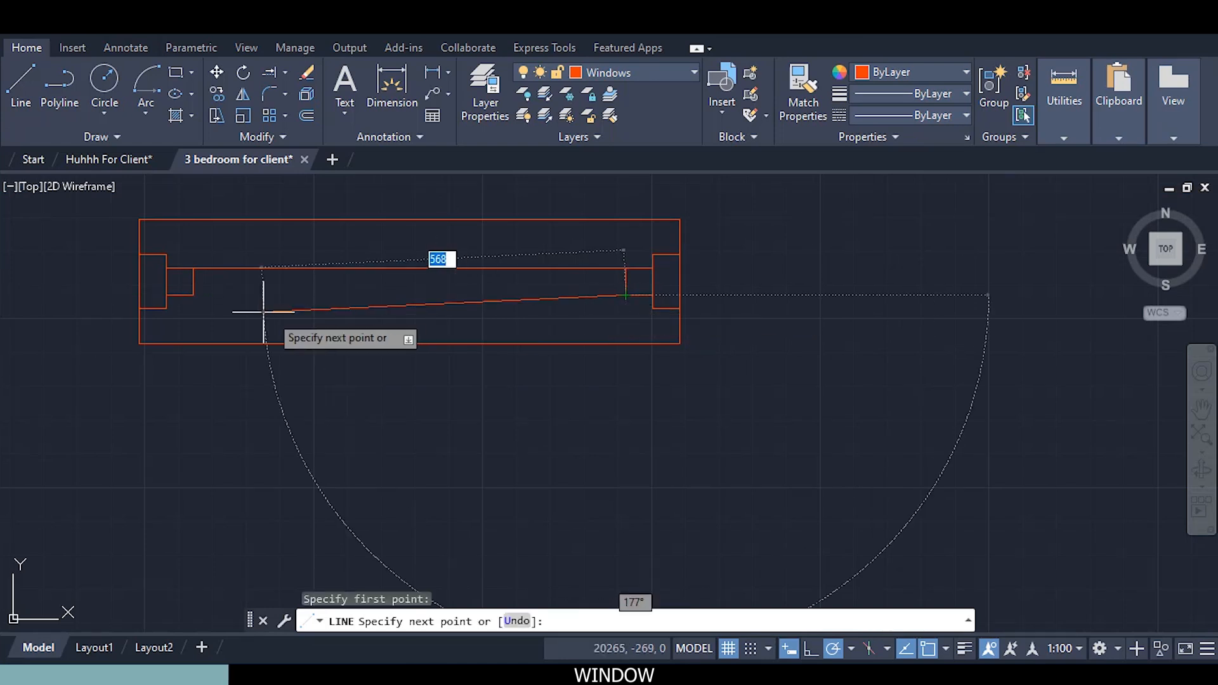
pyautogui.click(191, 295)
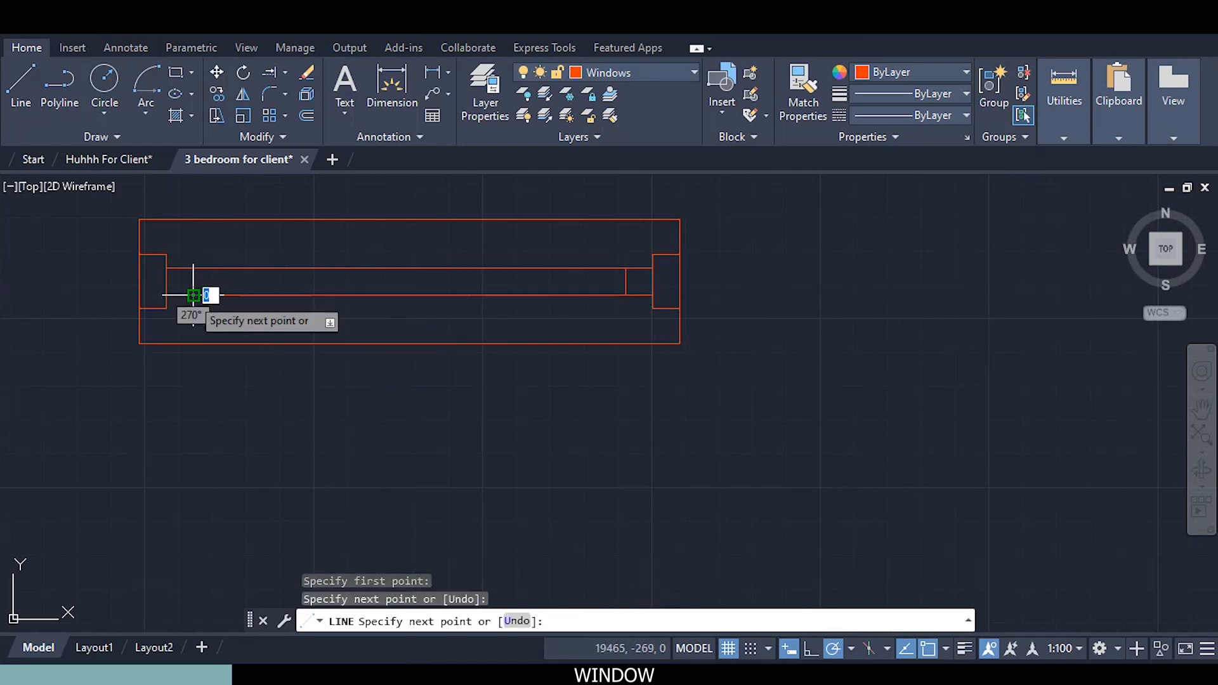
pyautogui.press('Escape')
# Draw a vertical line between the midpoints of the two horizontal lines at the window's centre
pyautogui.click(26, 95)
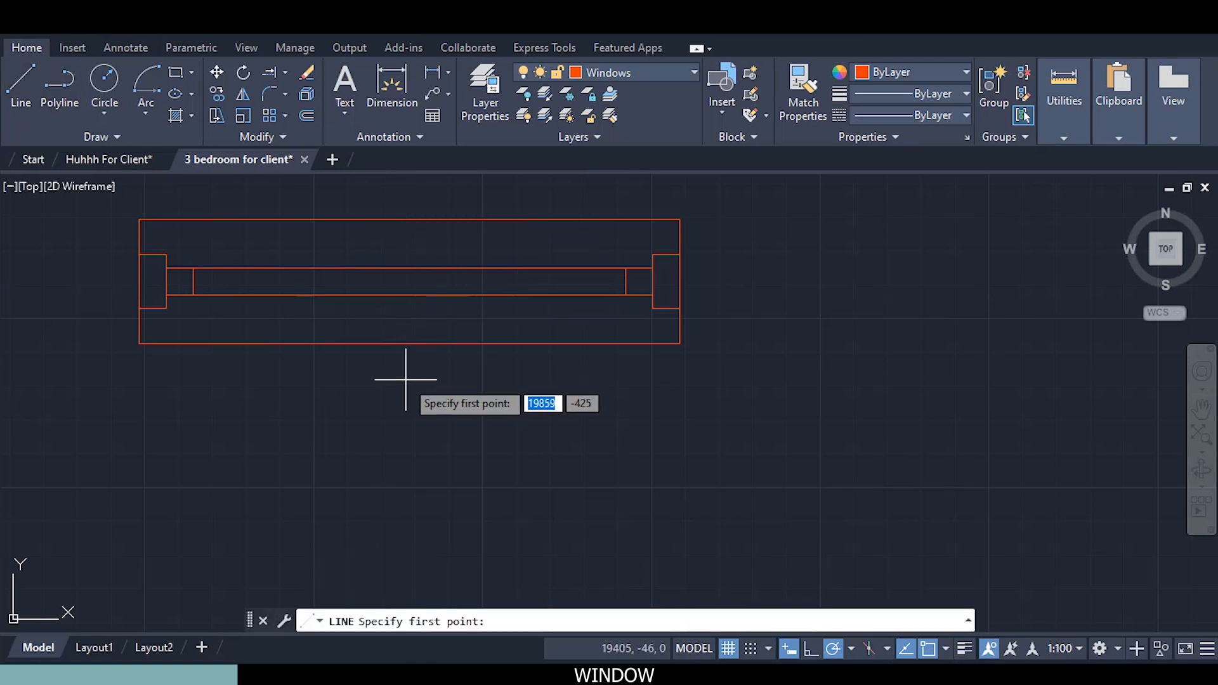
pyautogui.click(409, 266)
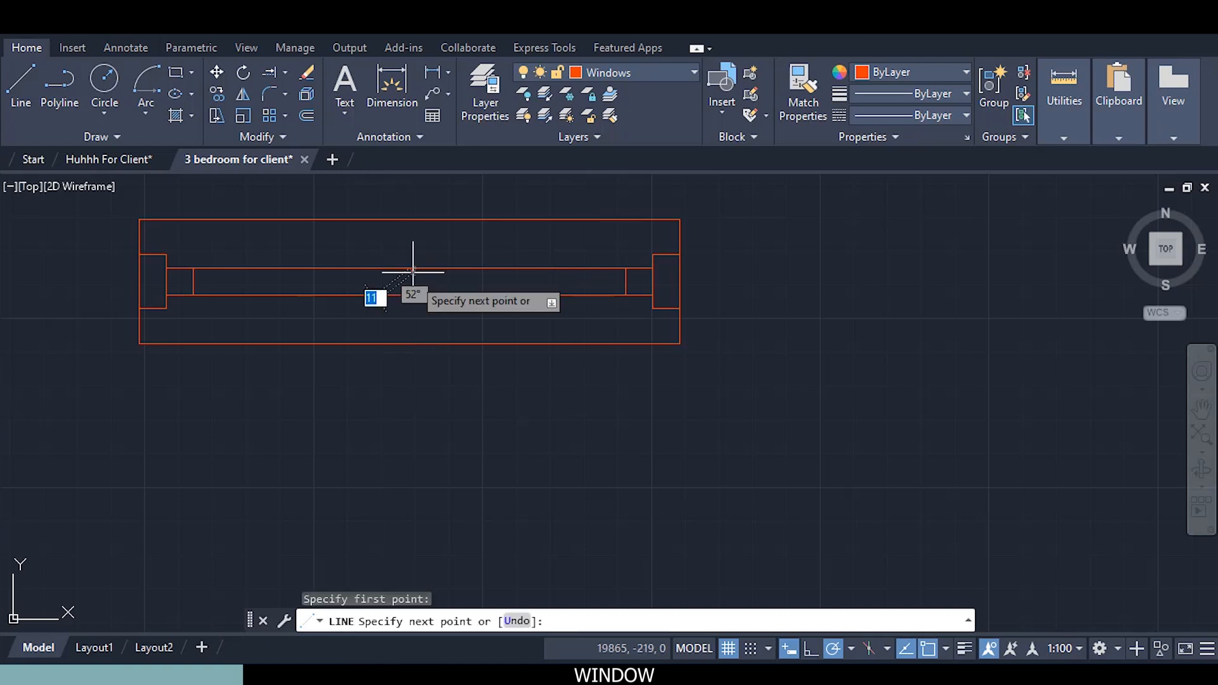
pyautogui.click(409, 294)
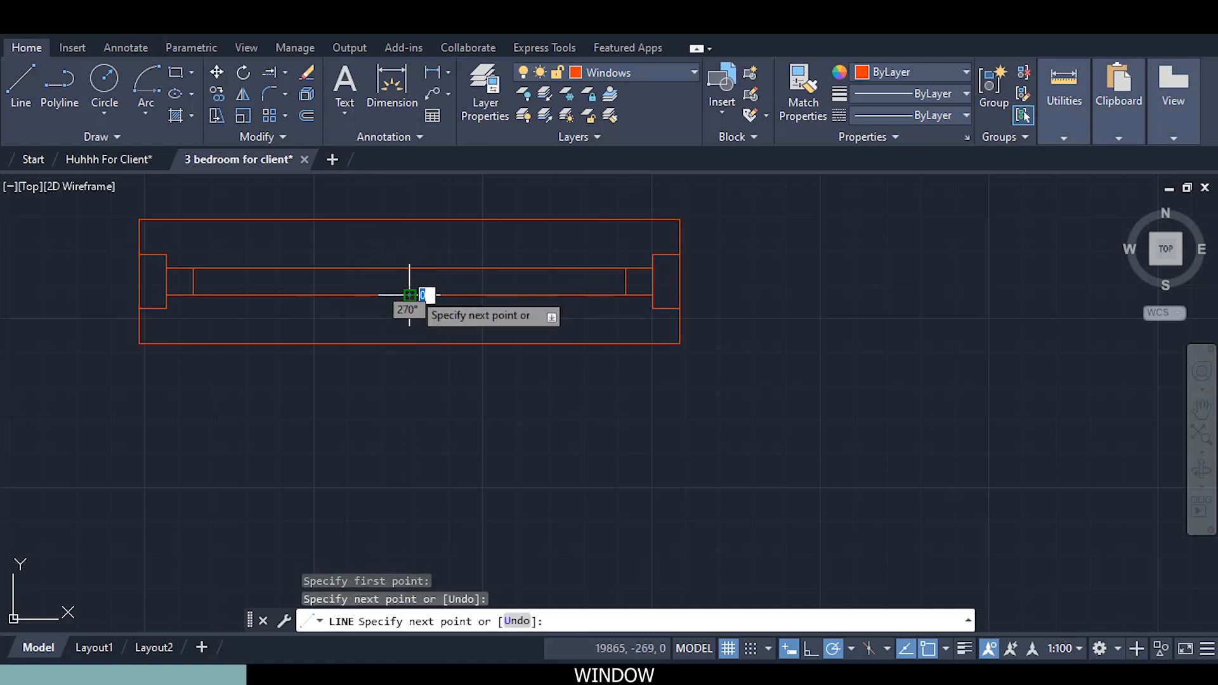
pyautogui.press('Escape')
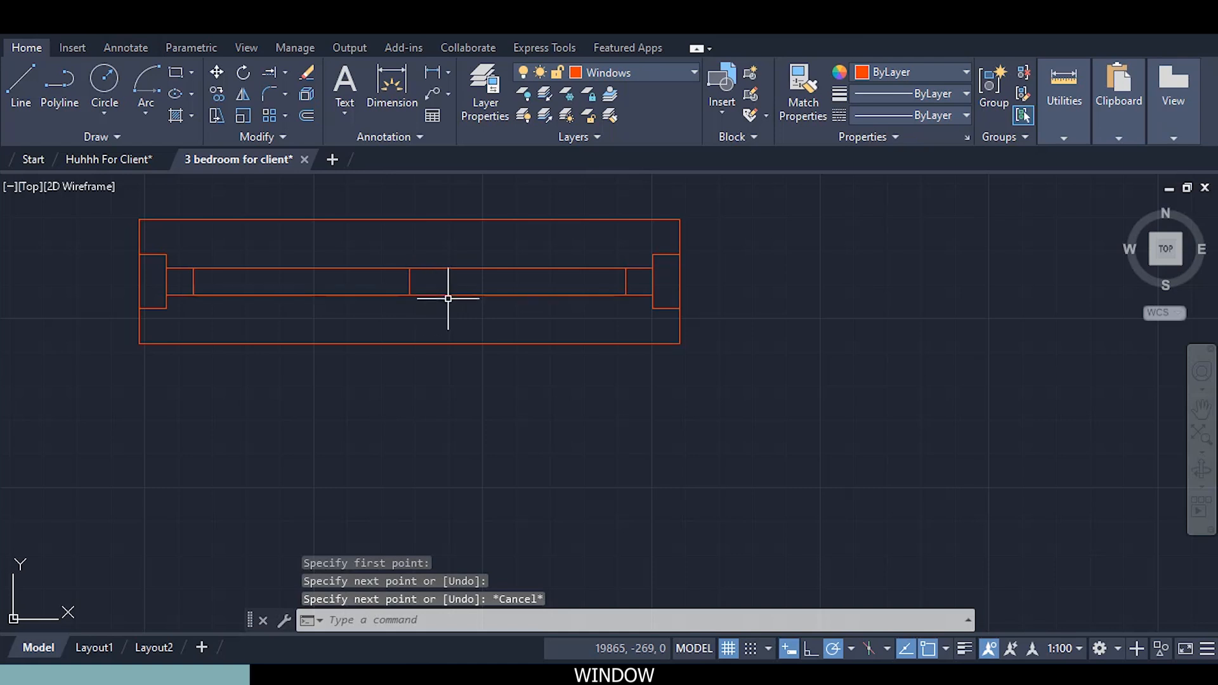
# Copy the 50 mm square at the right jamb by its upper-left corner to the upper end of the centre line
pyautogui.scroll(2, 591, 285)
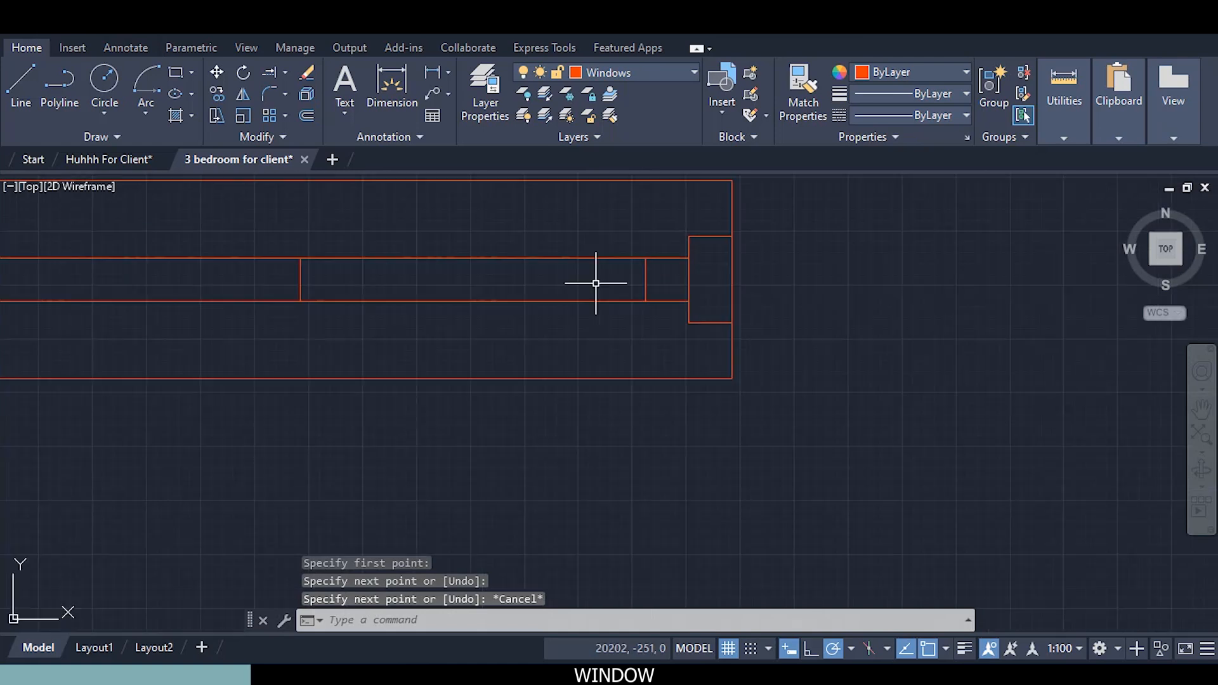
pyautogui.click(646, 278)
pyautogui.rightClick(607, 336)
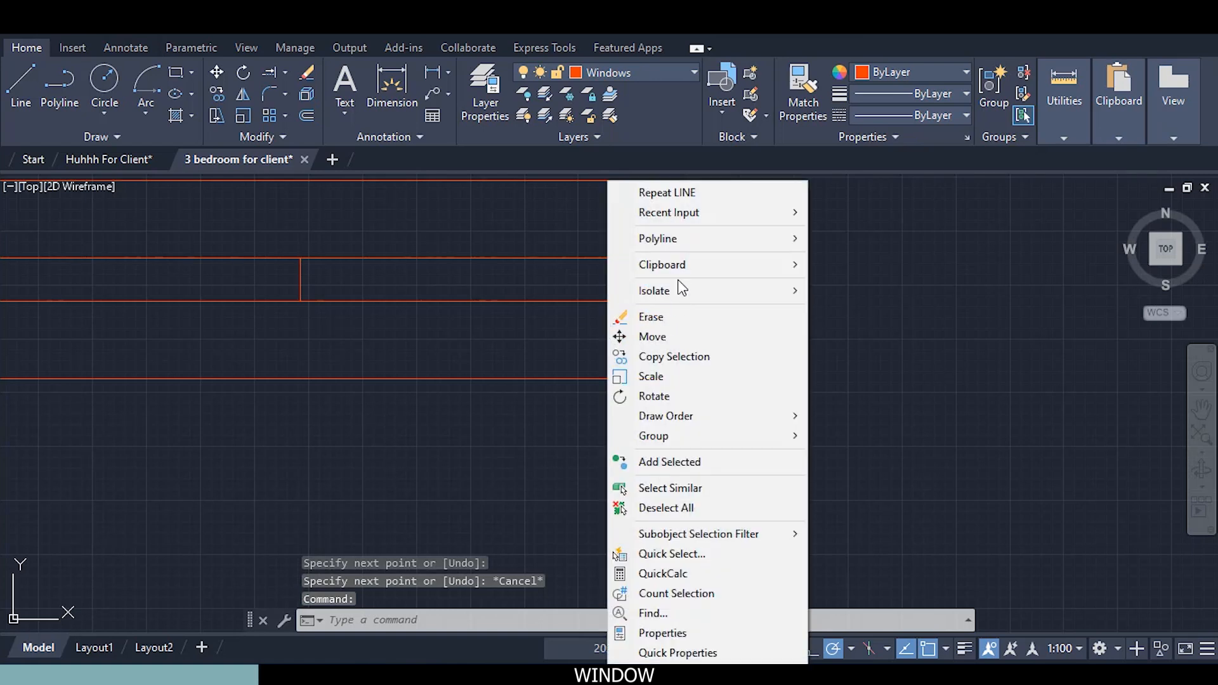
pyautogui.click(662, 357)
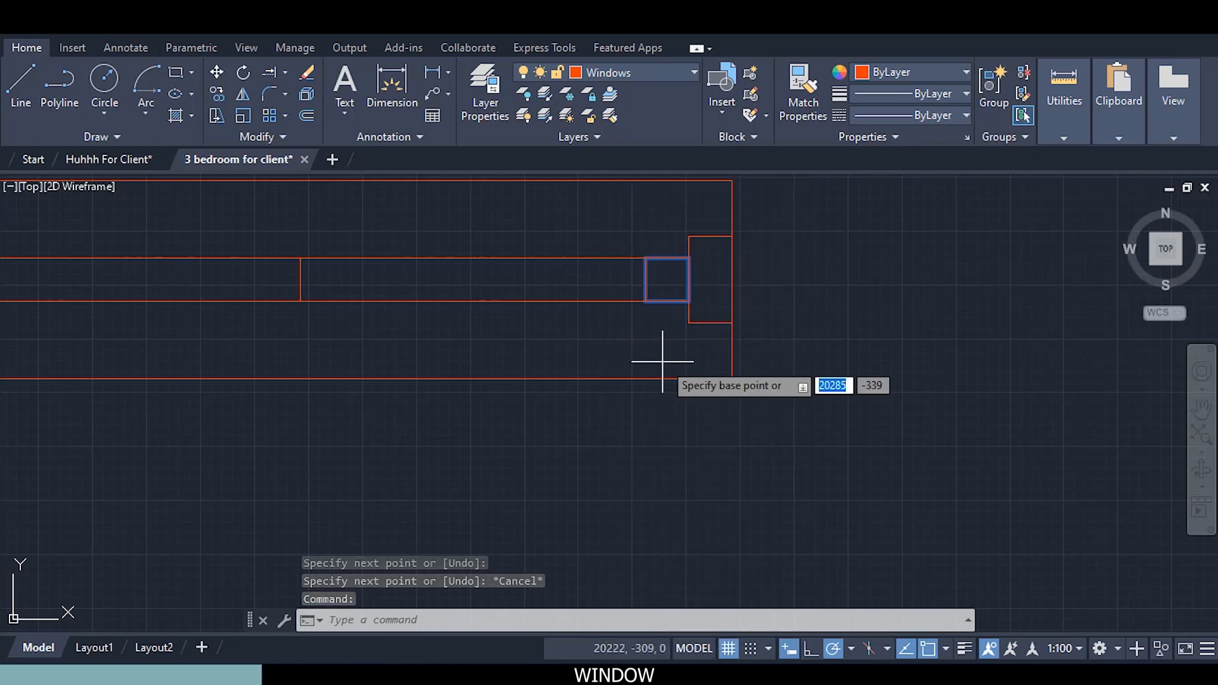
pyautogui.click(644, 258)
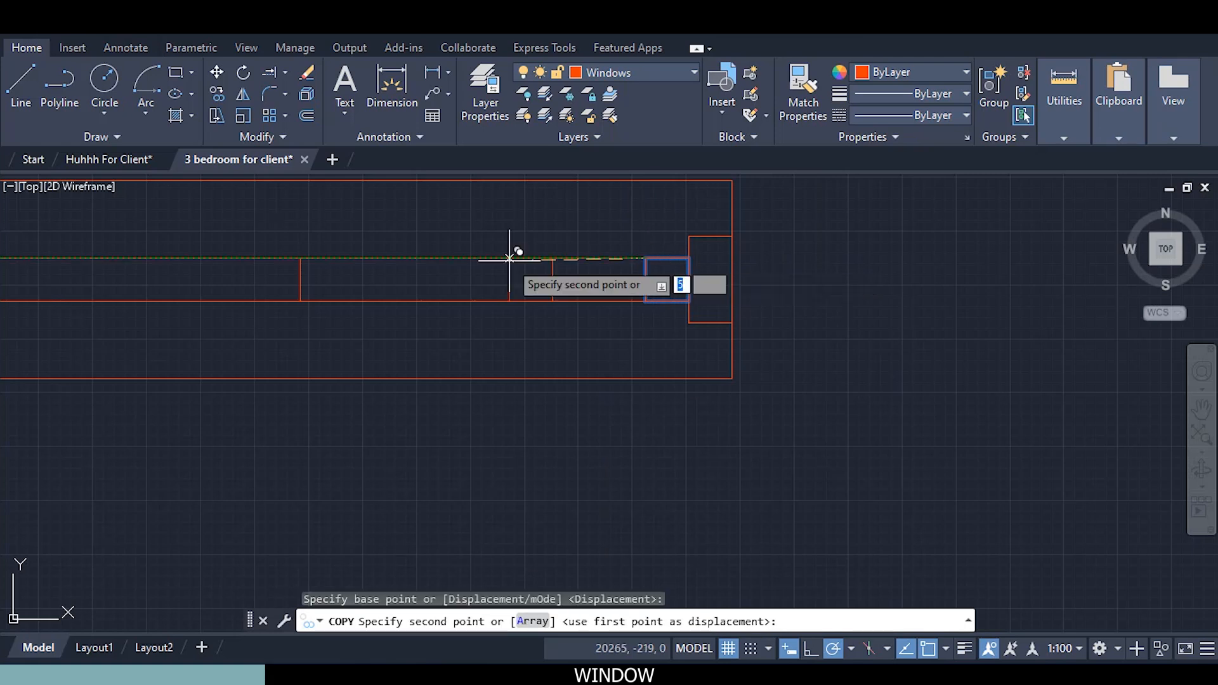
pyautogui.click(300, 258)
pyautogui.press('Escape')
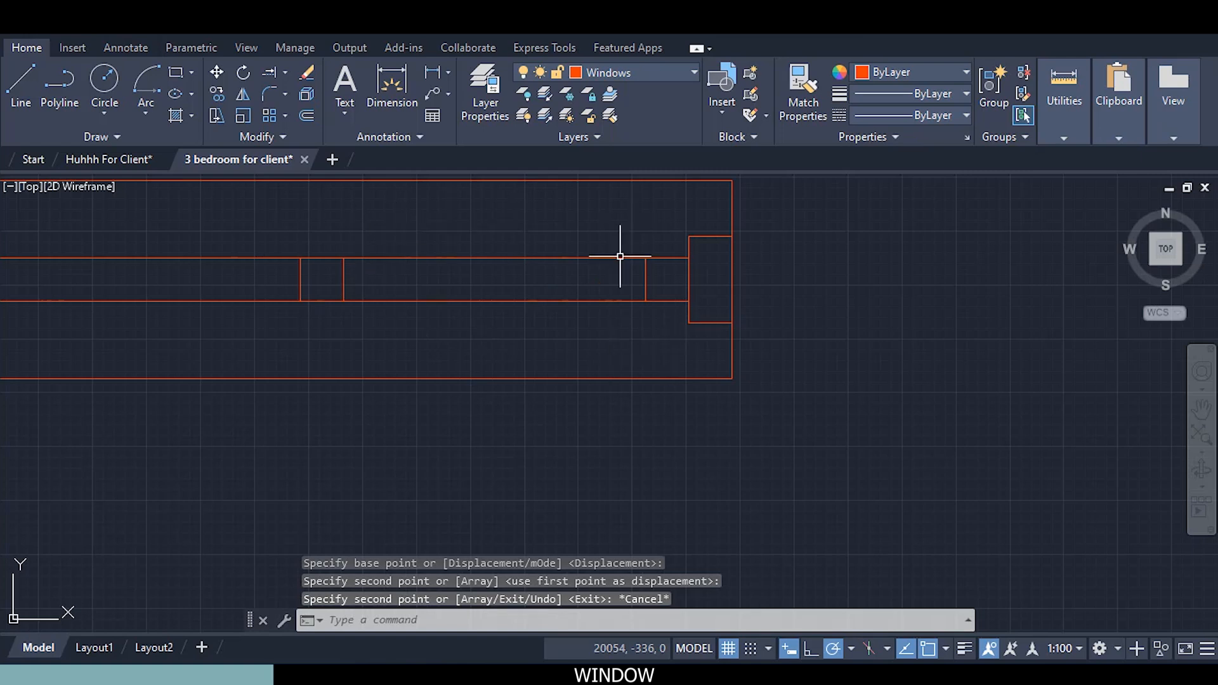
# Copy the 50 mm square at the left jamb by its upper-right corner to the upper end of the centre line
pyautogui.moveTo(307, 319); pyautogui.dragTo(547, 367, button='middle')
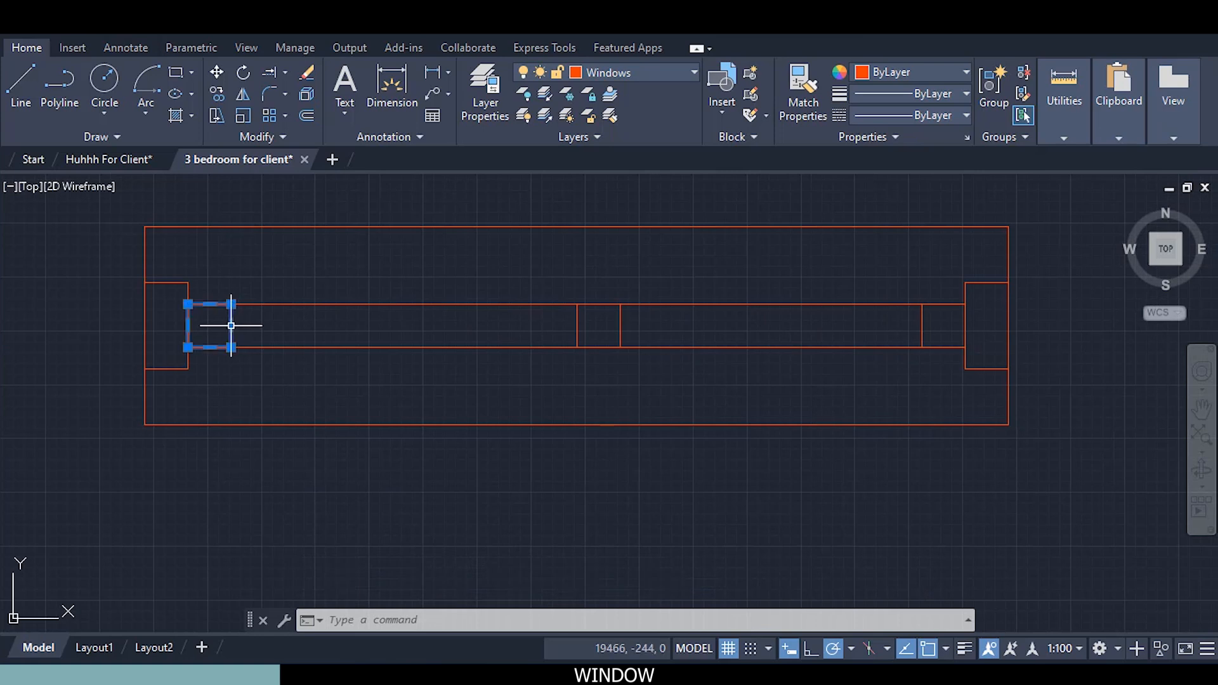
pyautogui.rightClick(281, 307)
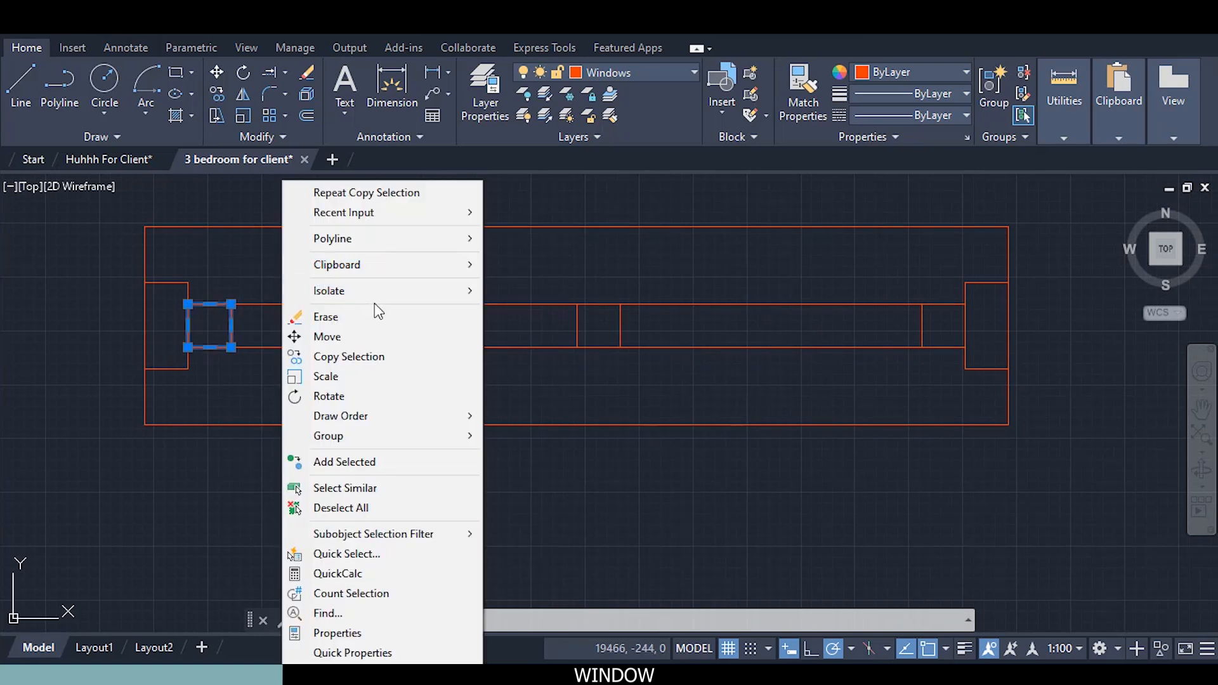
pyautogui.click(376, 355)
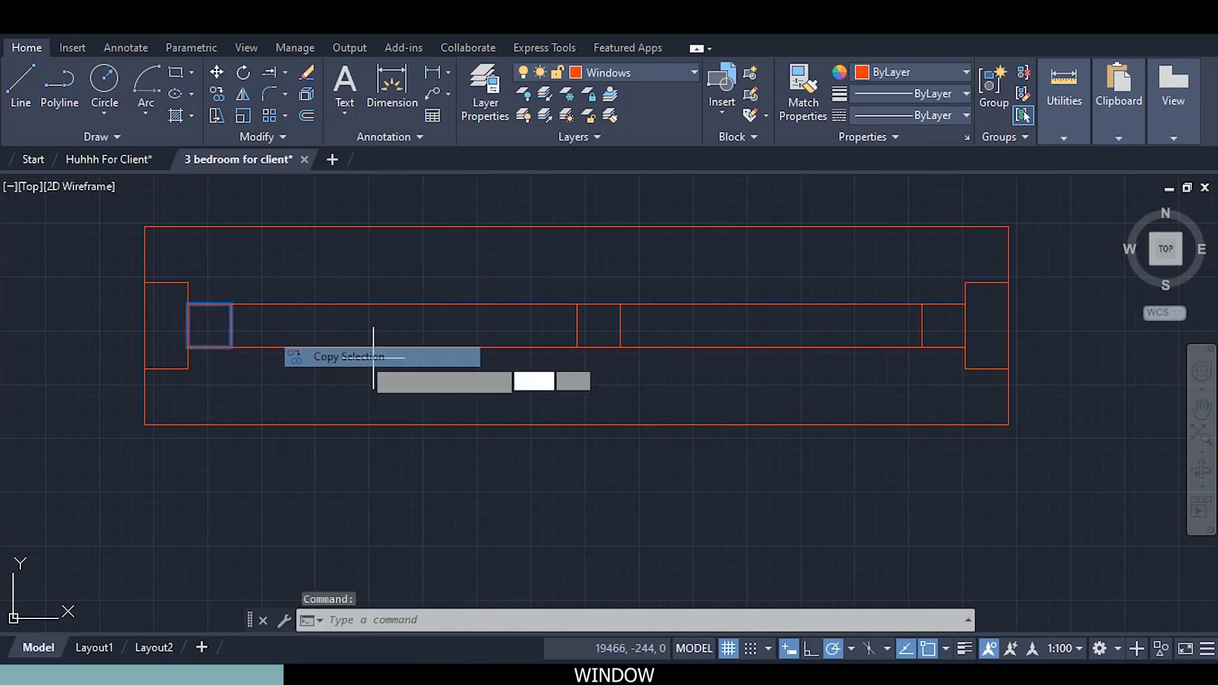
pyautogui.click(233, 304)
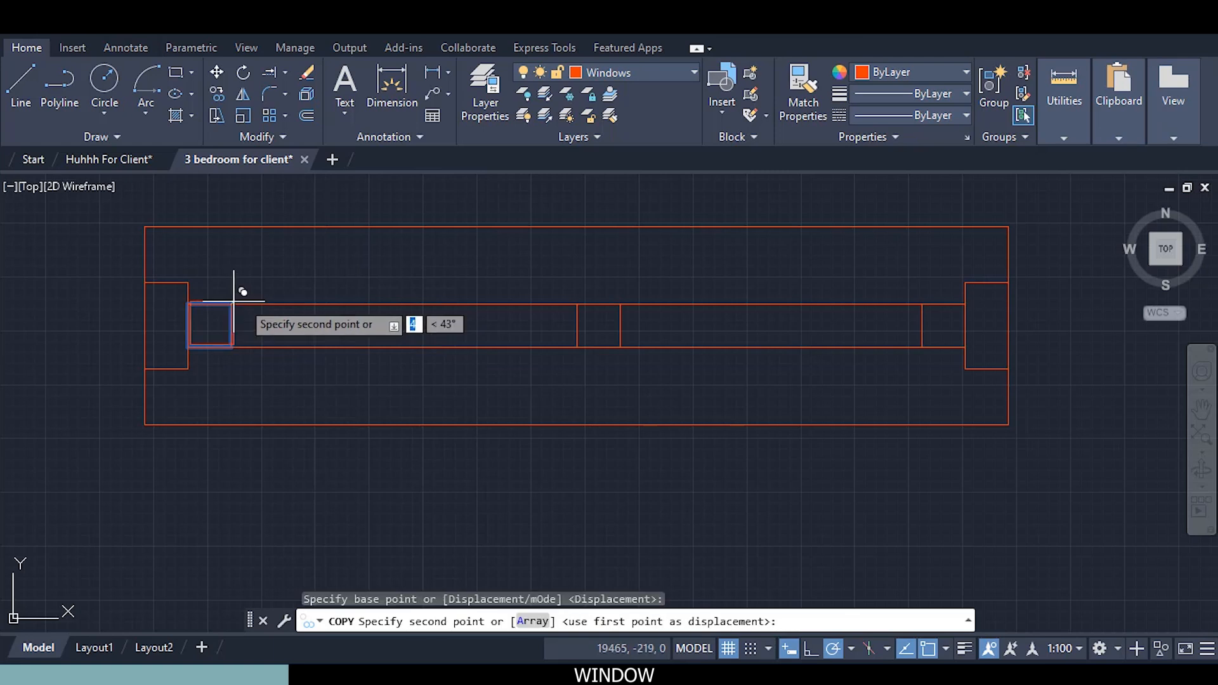
pyautogui.click(577, 303)
pyautogui.press('Escape')
pyautogui.scroll(-1, 476, 354)
pyautogui.moveTo(532, 384); pyautogui.dragTo(526, 389, button='middle')
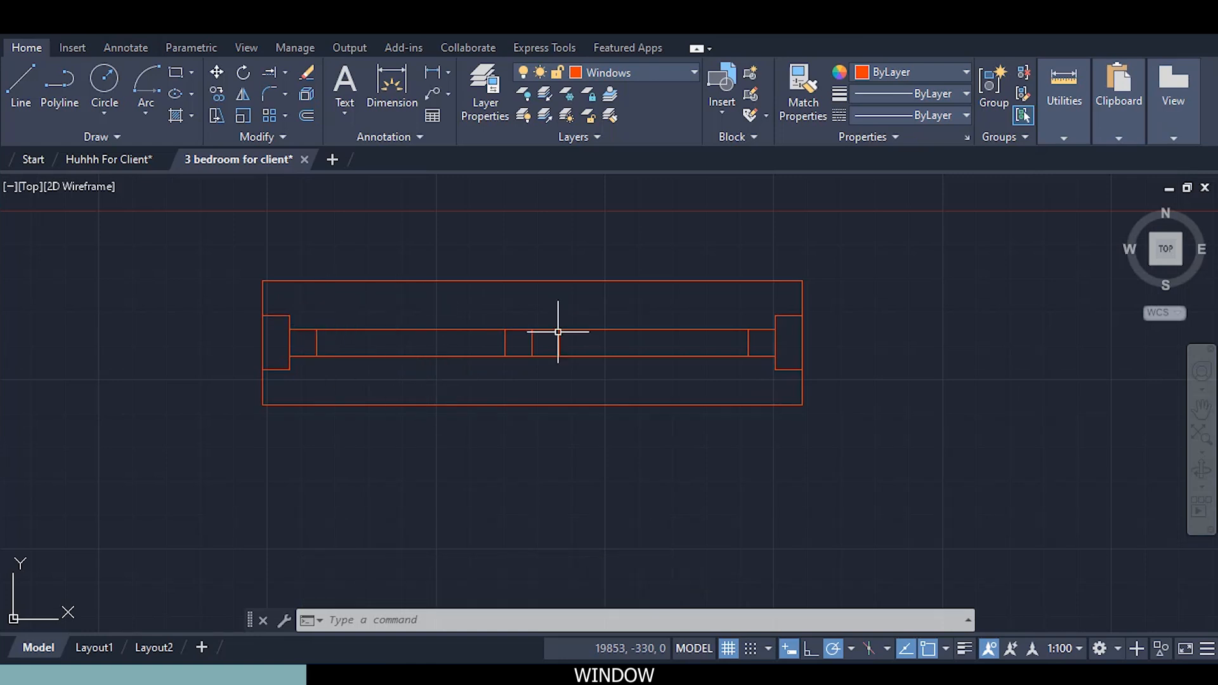
# Draw a horizontal glazing line between the facing side midpoints of the two squares in the window's left half
pyautogui.scroll(2, 400, 339)
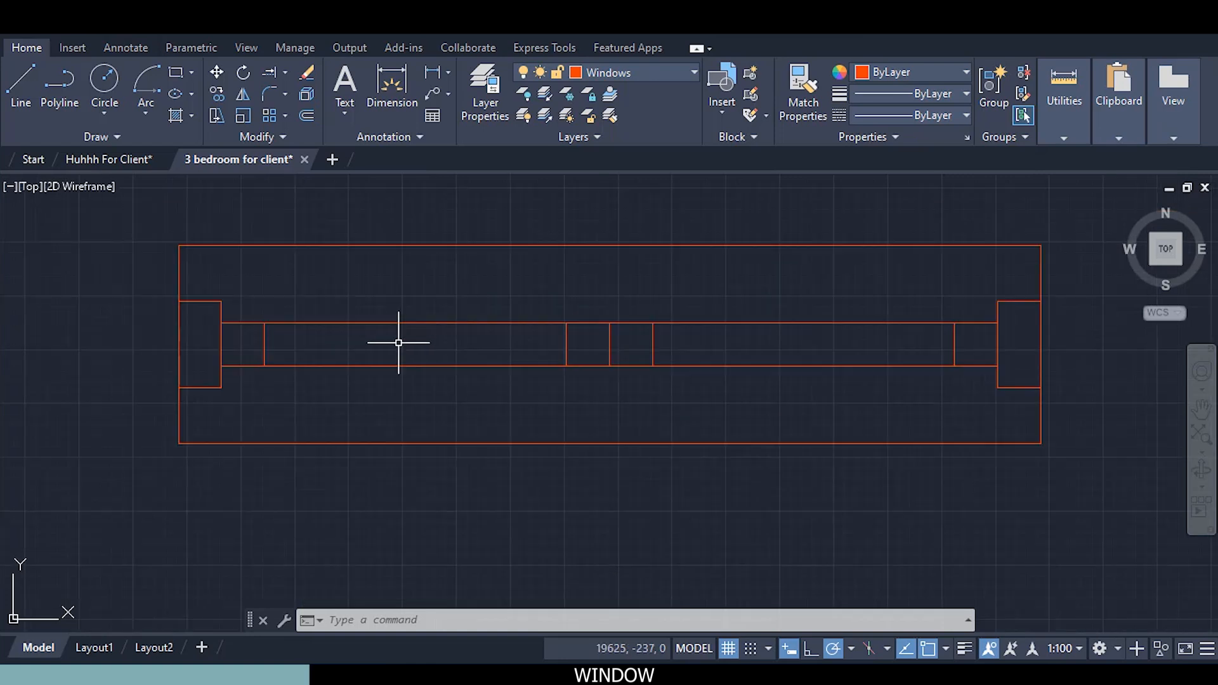
pyautogui.click(21, 85)
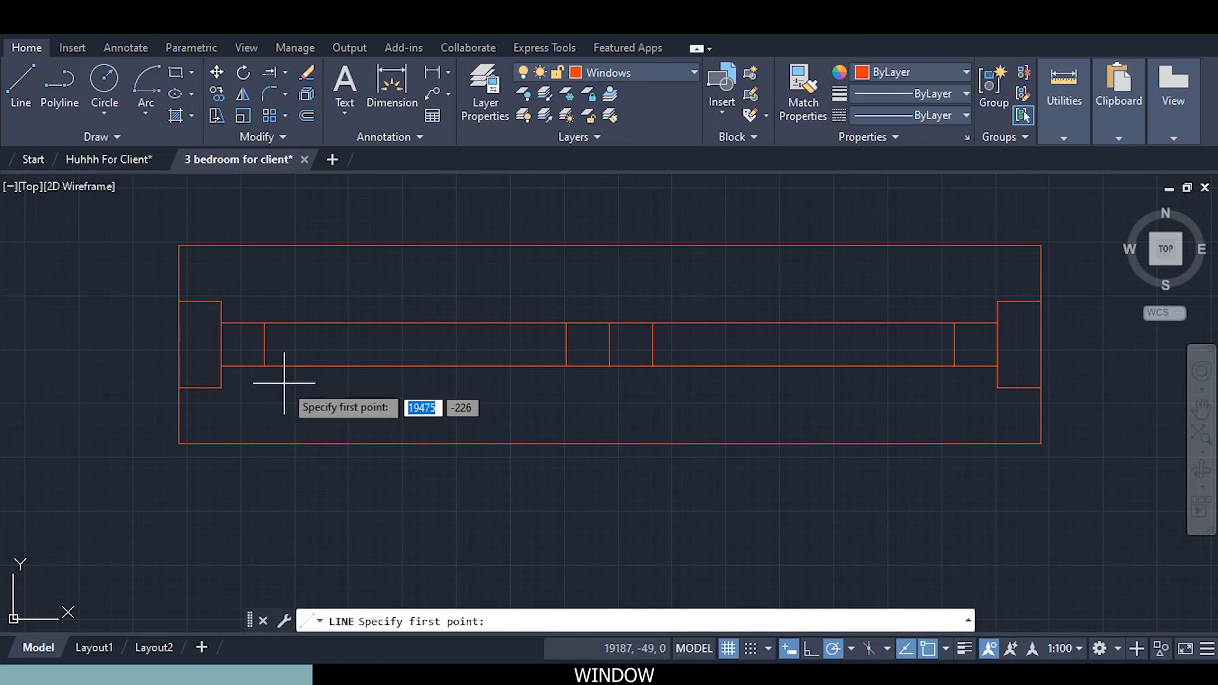
pyautogui.click(264, 344)
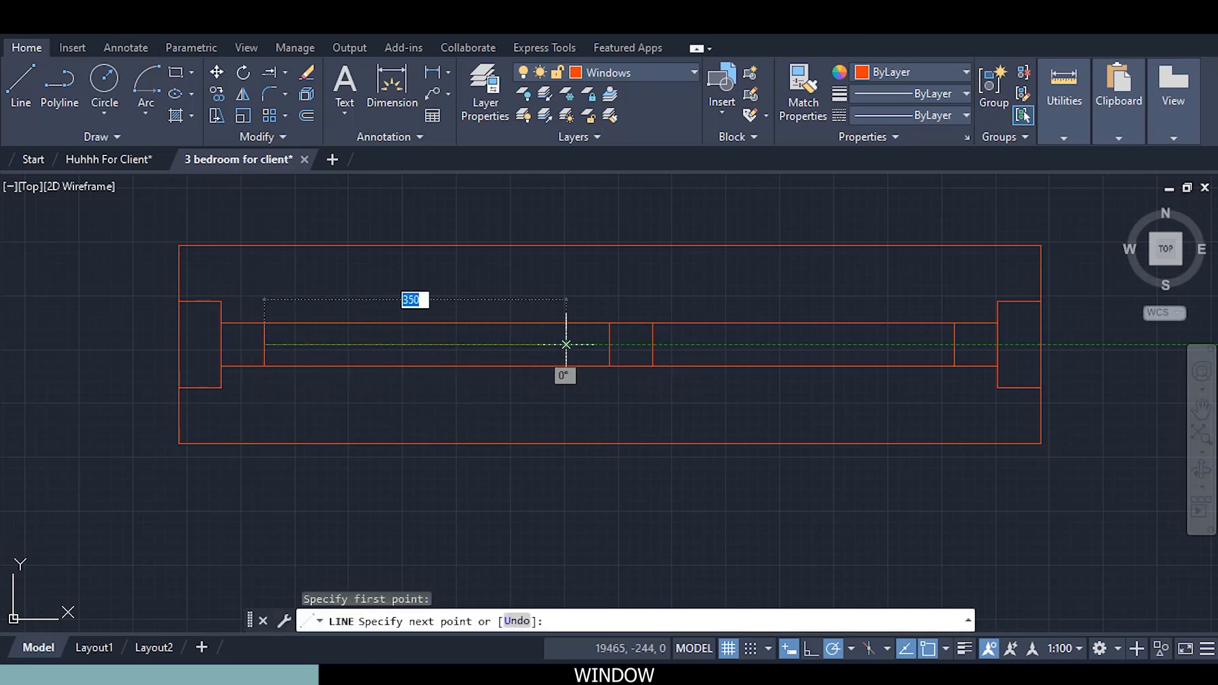
pyautogui.click(565, 345)
pyautogui.press('Escape')
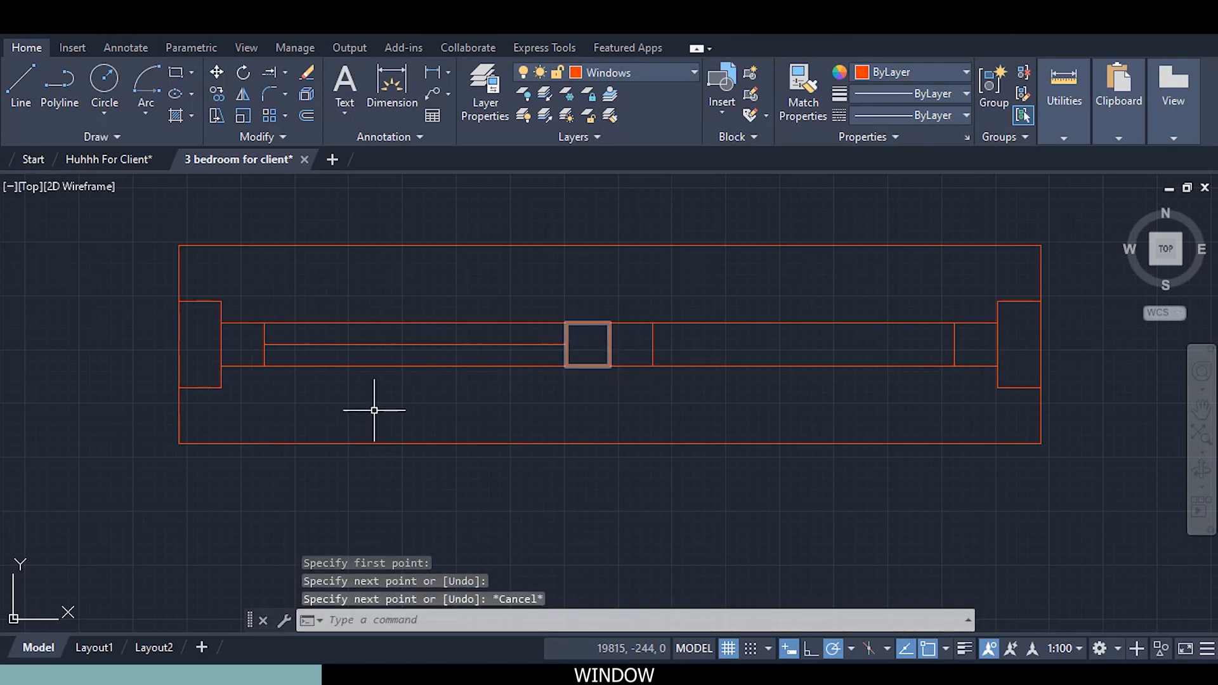
# Draw a matching glazing line between the facing side midpoints of the two squares in the window's right half
pyautogui.moveTo(487, 418); pyautogui.dragTo(436, 416, button='middle')
pyautogui.click(22, 95)
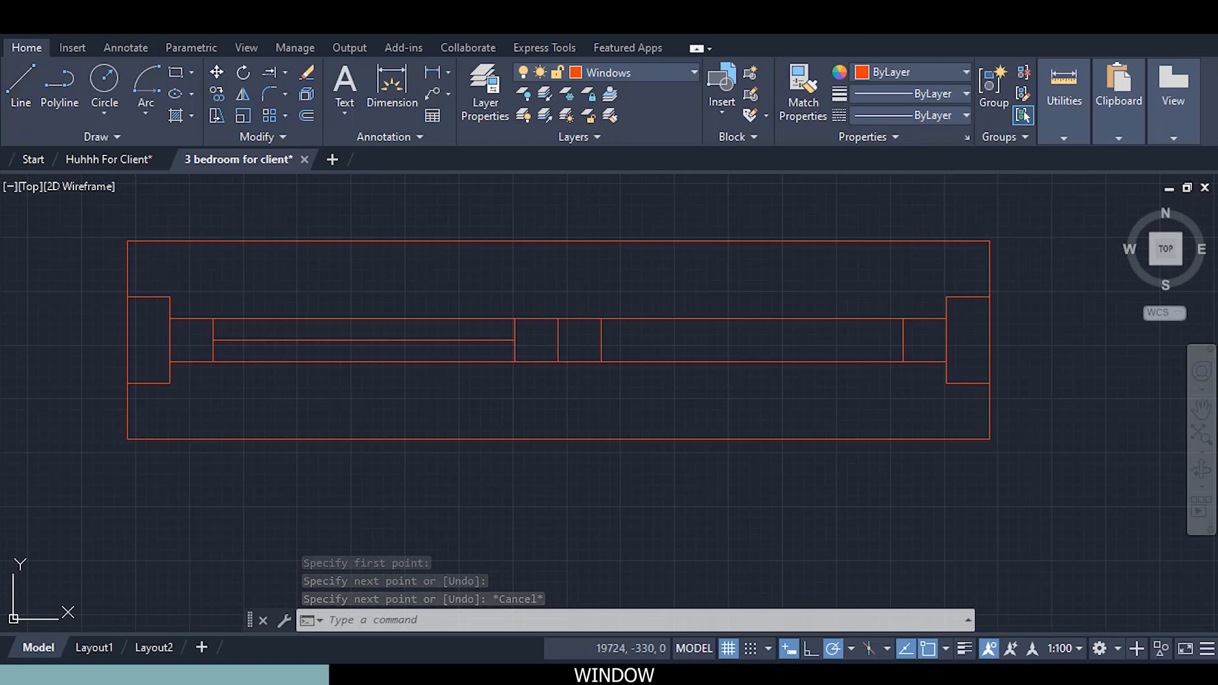
pyautogui.click(601, 340)
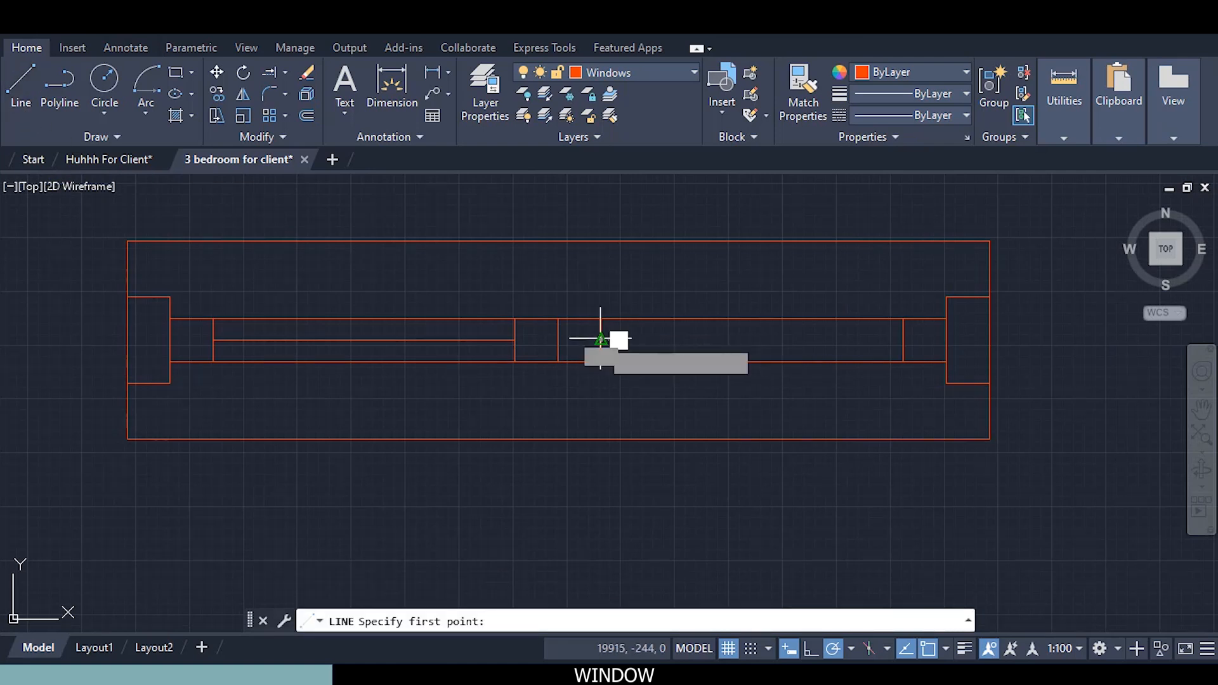
pyautogui.click(901, 339)
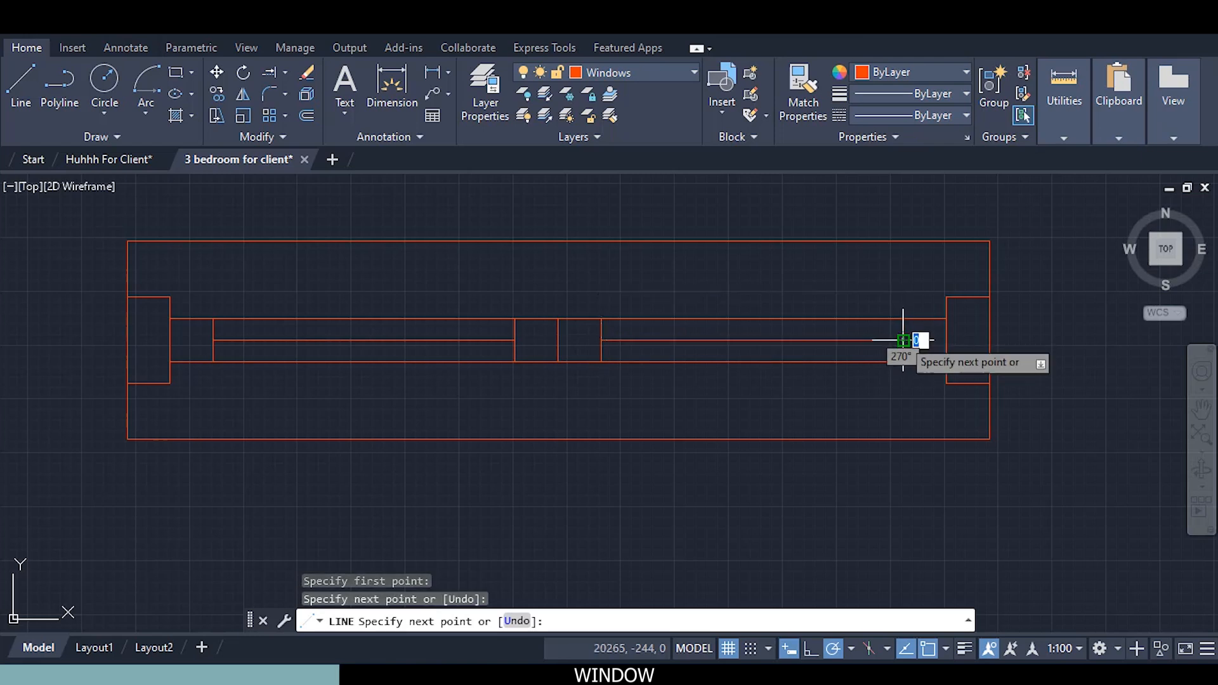
pyautogui.press('Escape')
pyautogui.scroll(-2, 654, 410)
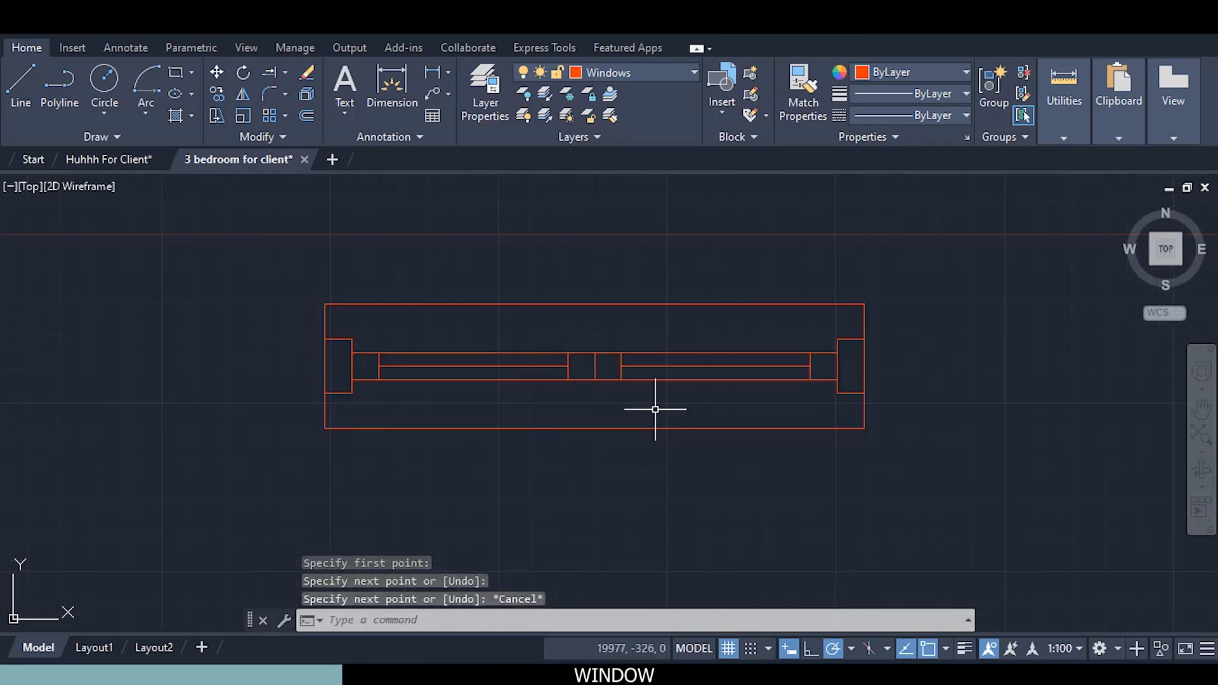
# Begin a block definition named Window 1000mm with its base point at the midpoint of the window outline's upper edge
pyautogui.scroll(-3, 655, 409)
pyautogui.moveTo(709, 438); pyautogui.dragTo(630, 466, button='middle')
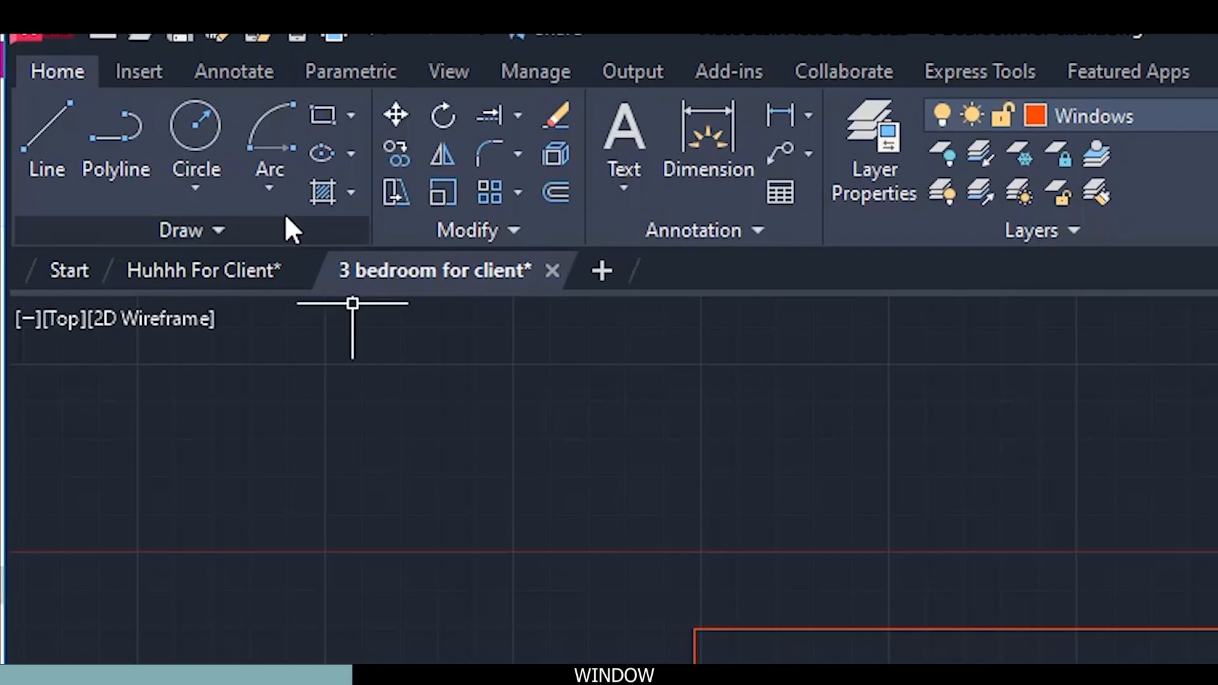
pyautogui.click(163, 77)
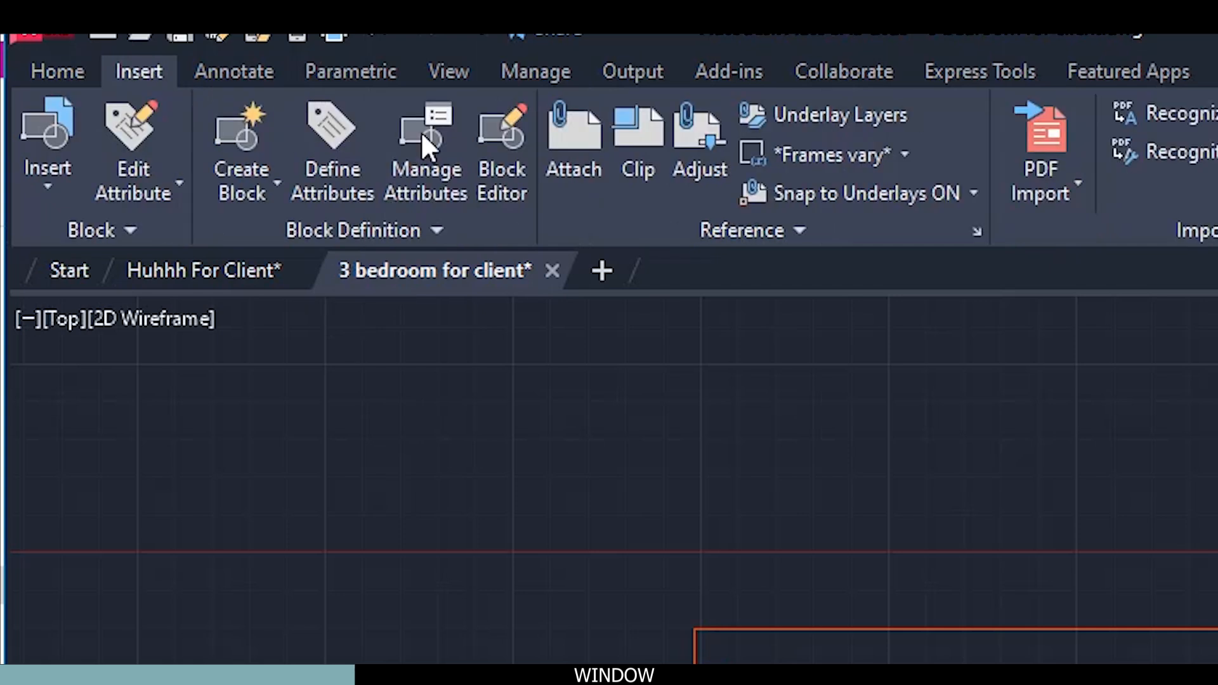
pyautogui.click(238, 144)
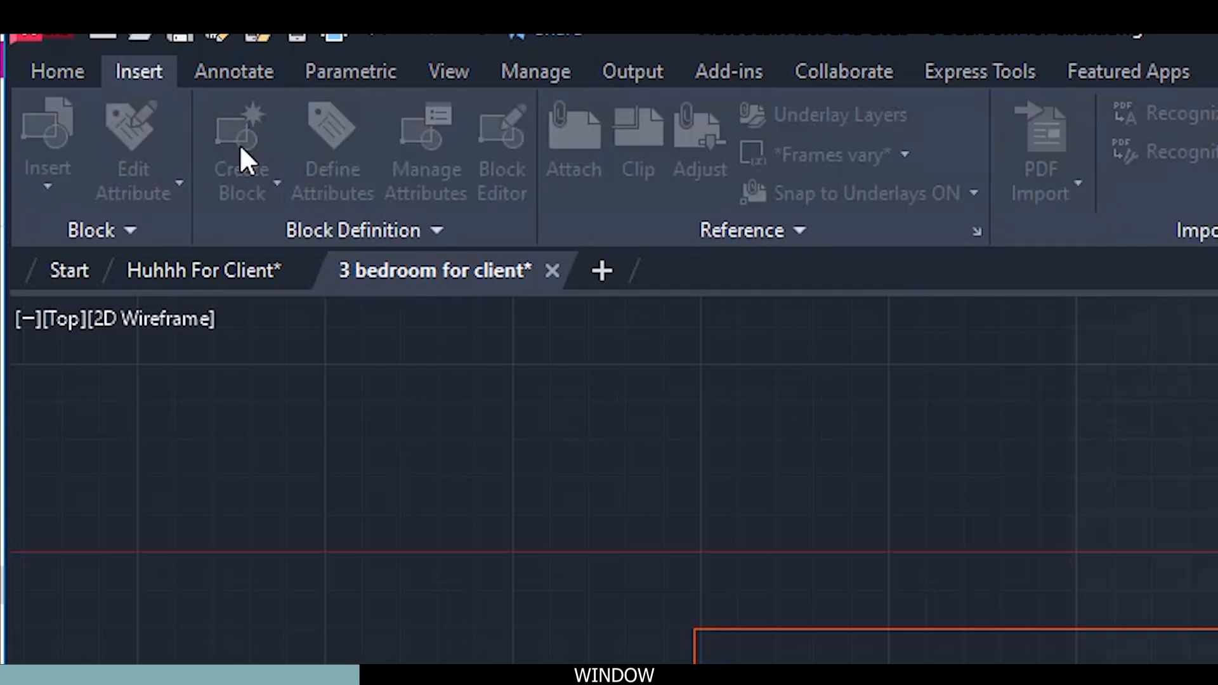
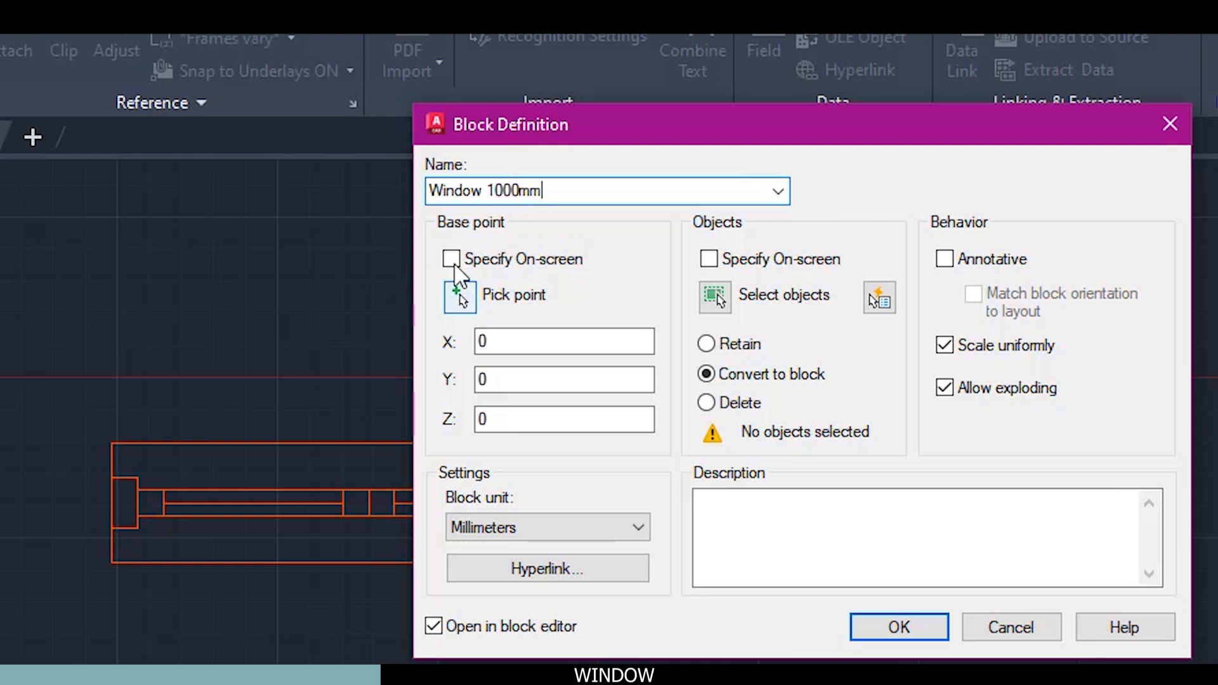
pyautogui.click(460, 303)
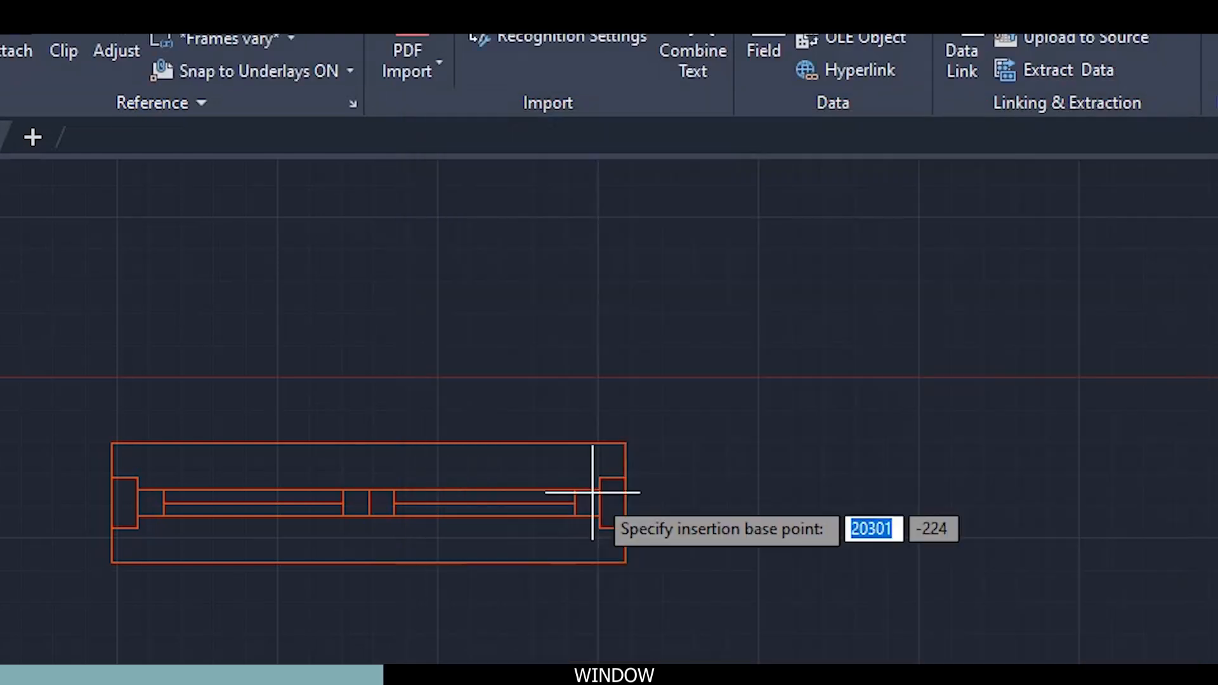
pyautogui.click(369, 443)
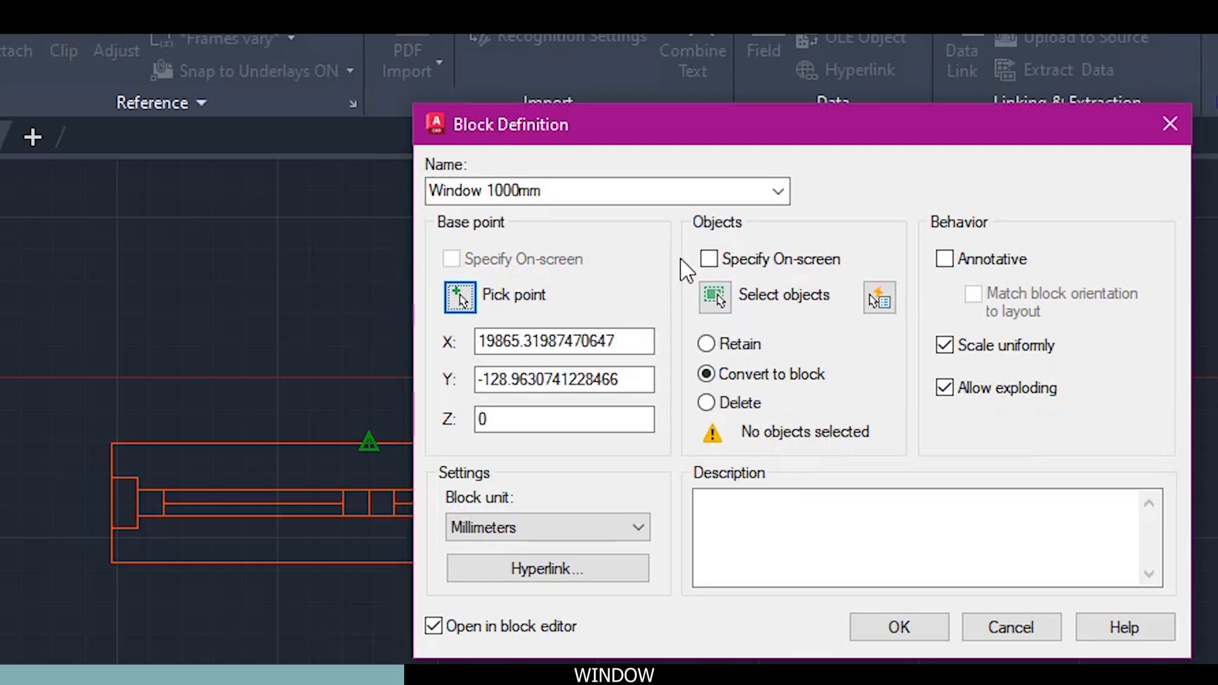
# Select the entire window drawing, including outline, jambs, squares and glazing lines, as the block's objects
pyautogui.click(721, 309)
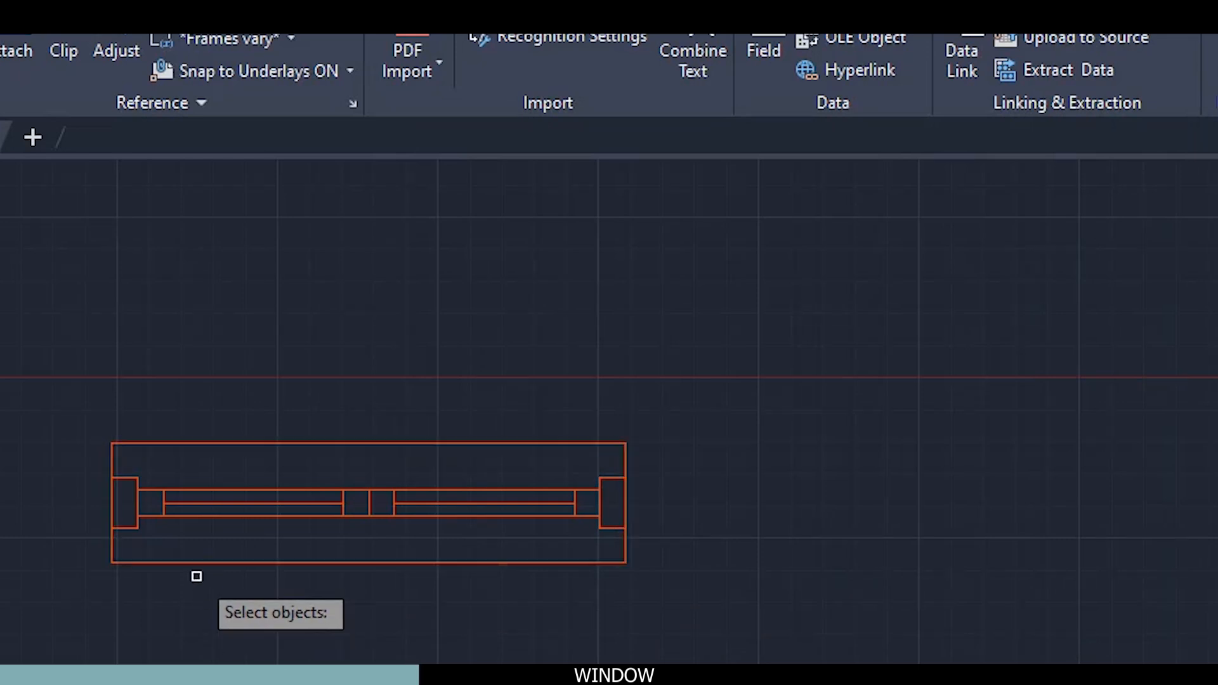
pyautogui.scroll(2, 197, 576)
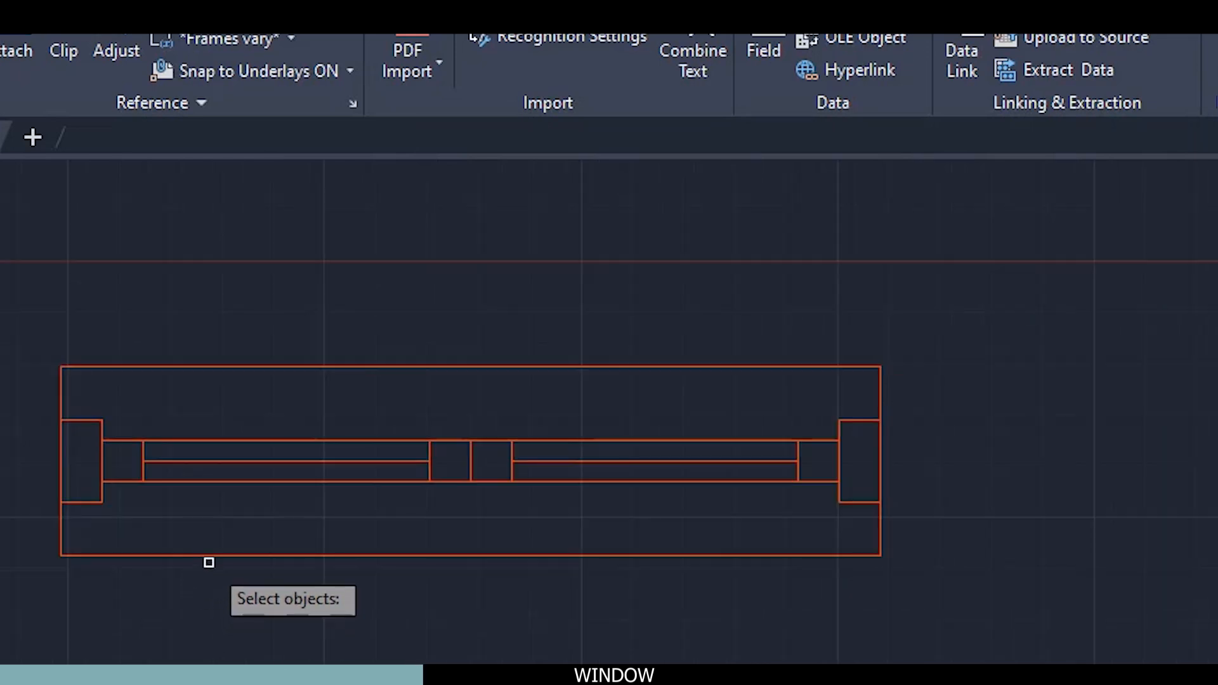
pyautogui.click(219, 556)
pyautogui.click(239, 478)
pyautogui.scroll(-2, 717, 617)
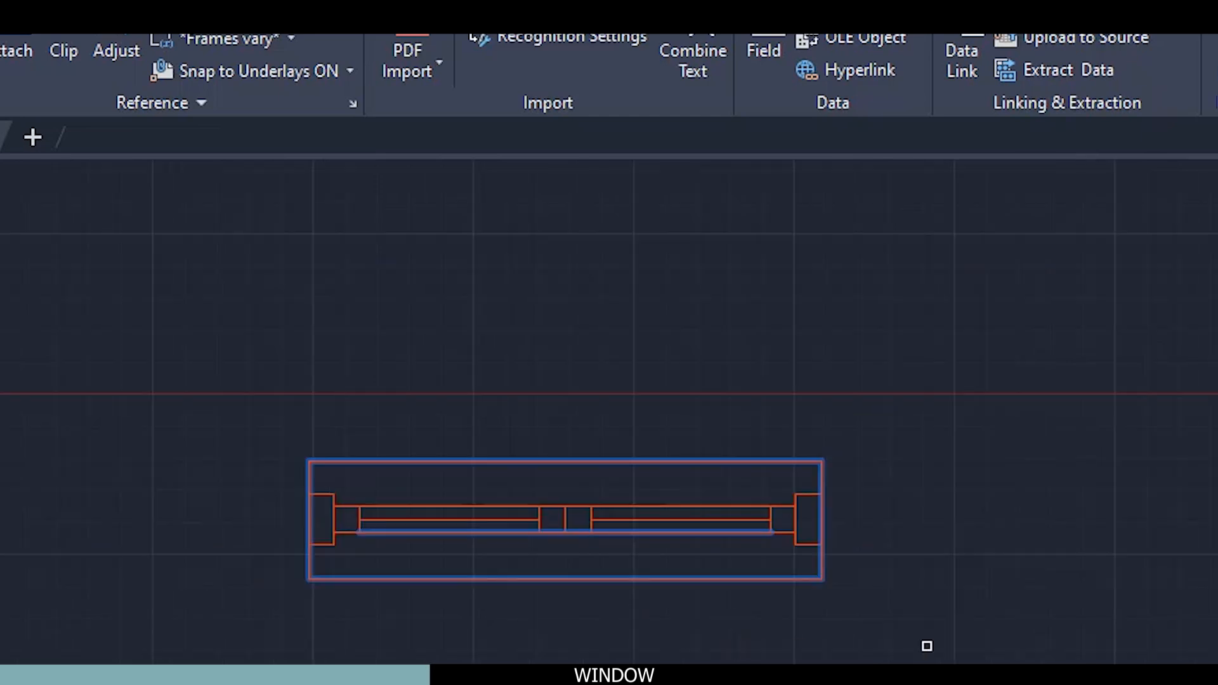
pyautogui.click(849, 640)
pyautogui.click(20, 283)
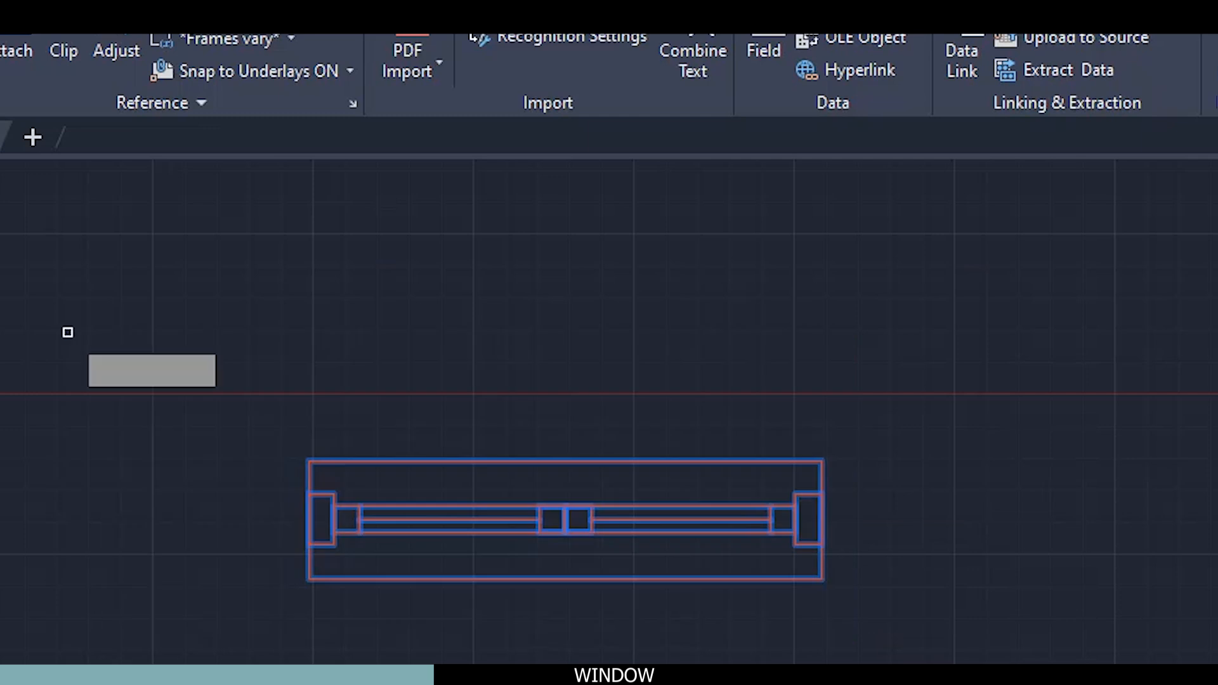
pyautogui.press('Return')
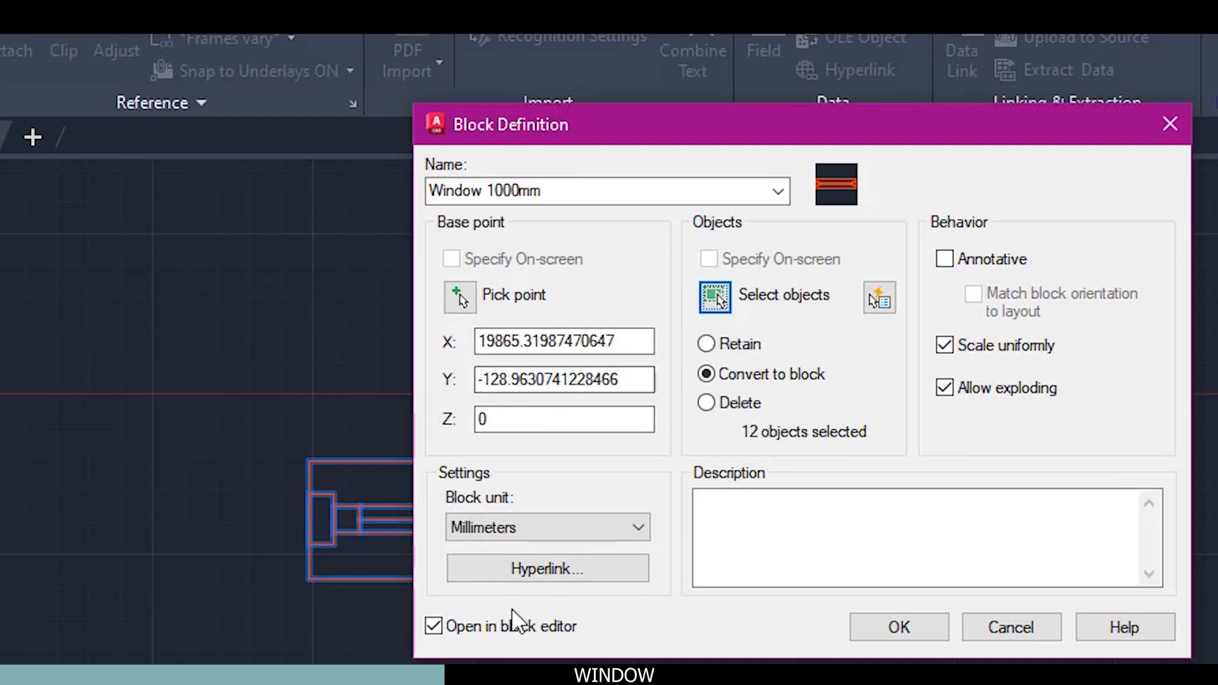
# Create the block without opening it in the block editor, and select the window to check that it is one object
pyautogui.click(438, 628)
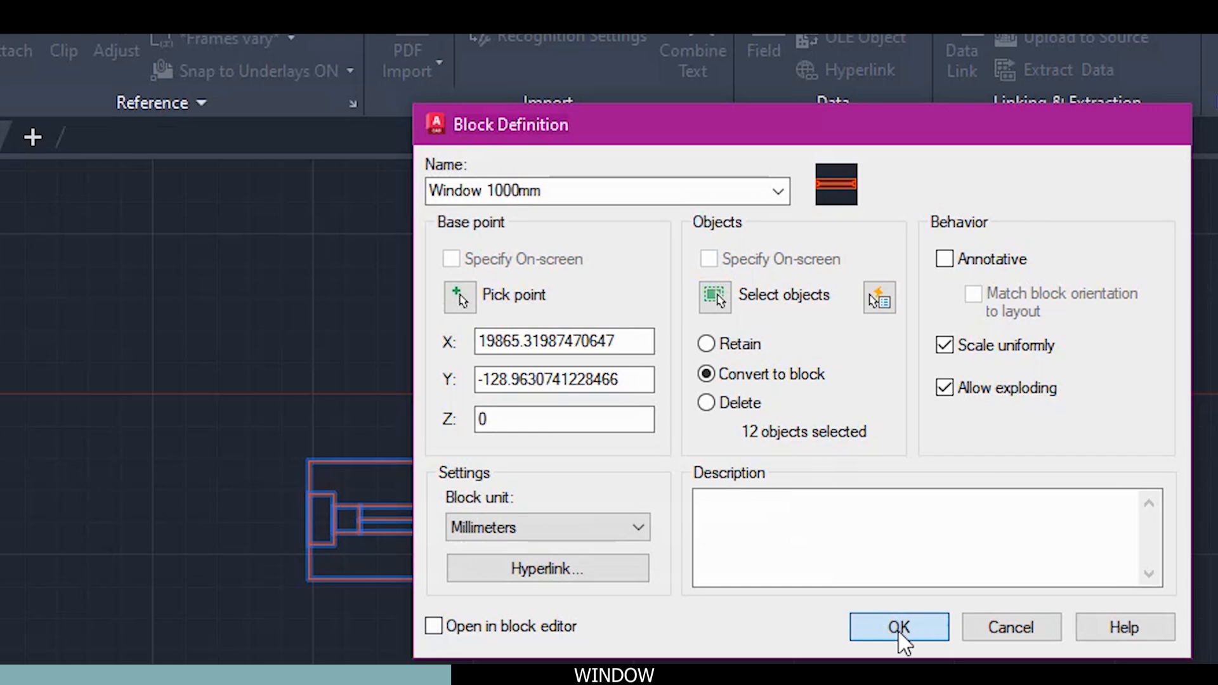
pyautogui.click(907, 641)
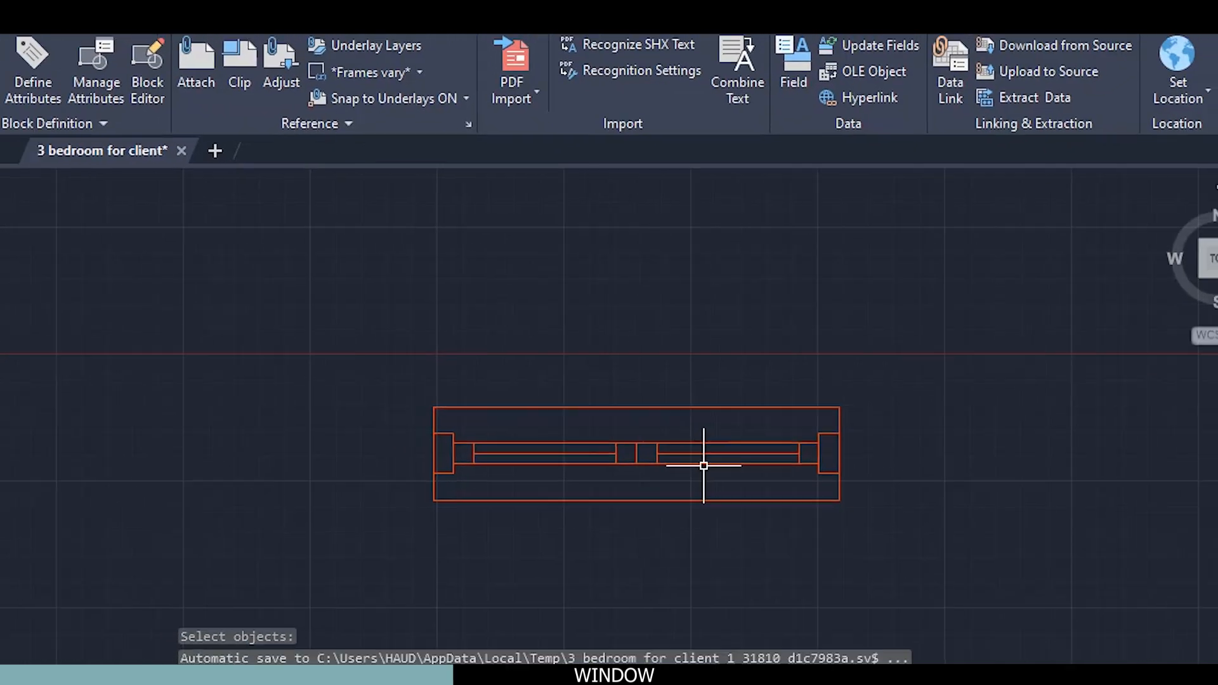
pyautogui.click(704, 463)
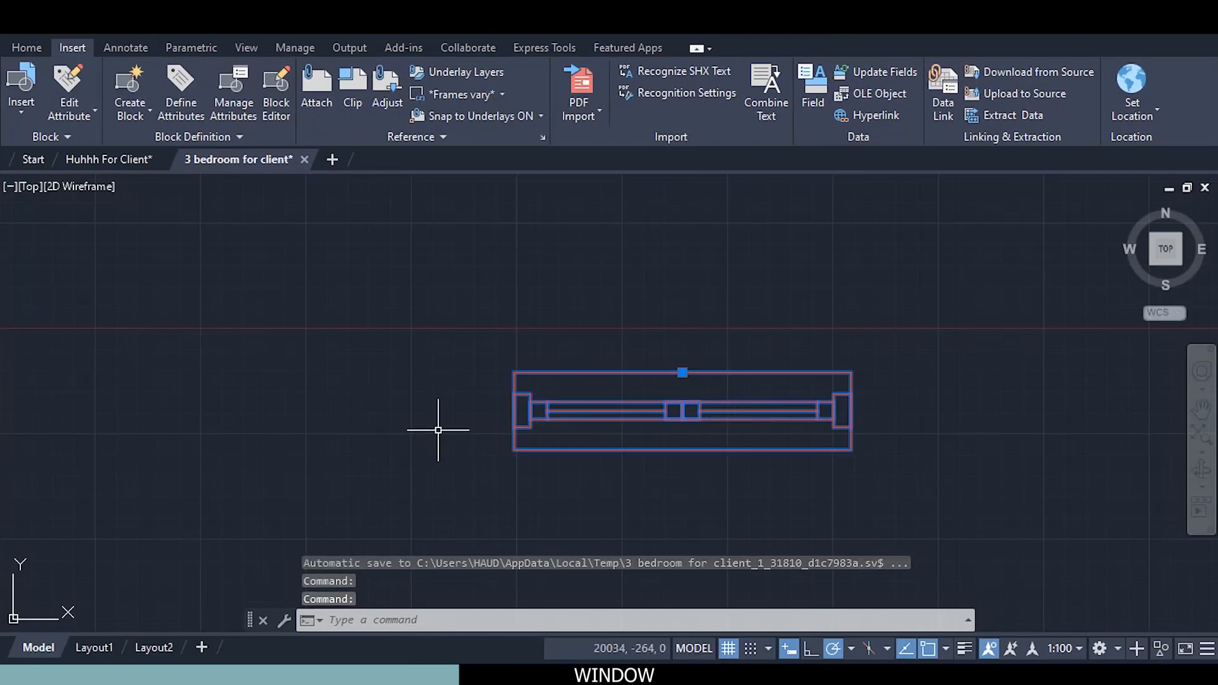
pyautogui.press('Escape')
pyautogui.scroll(-2, 437, 430)
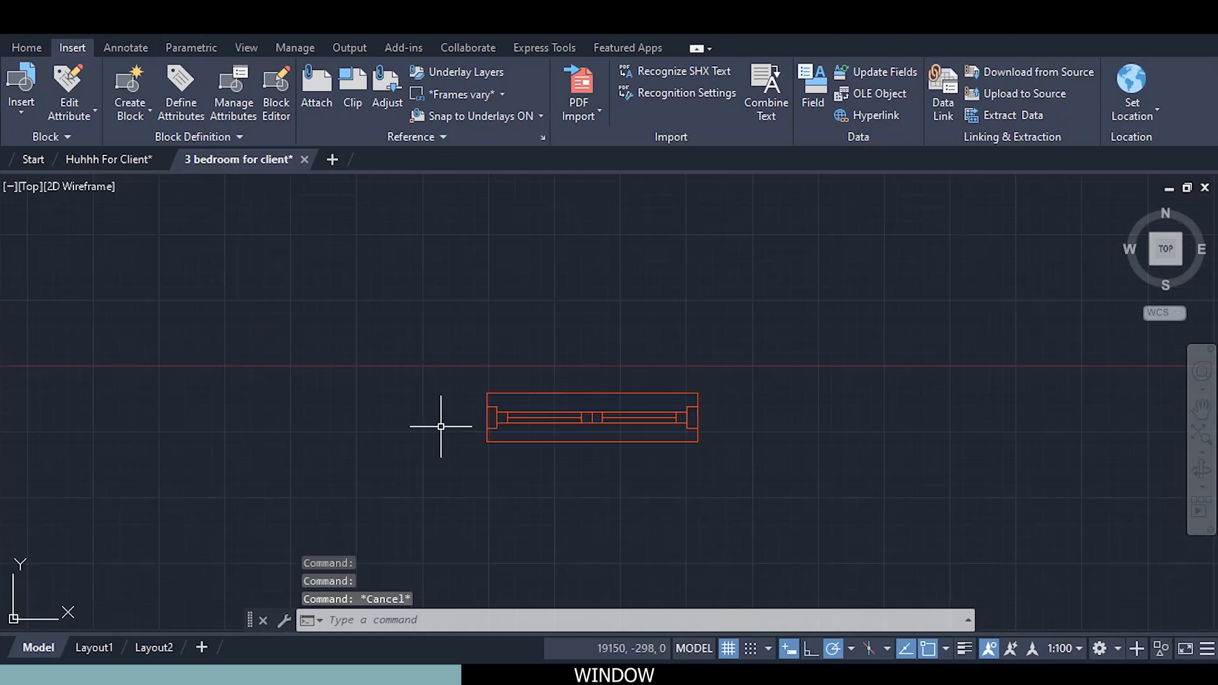
pyautogui.click(27, 48)
pyautogui.moveTo(747, 418); pyautogui.dragTo(535, 440, button='middle')
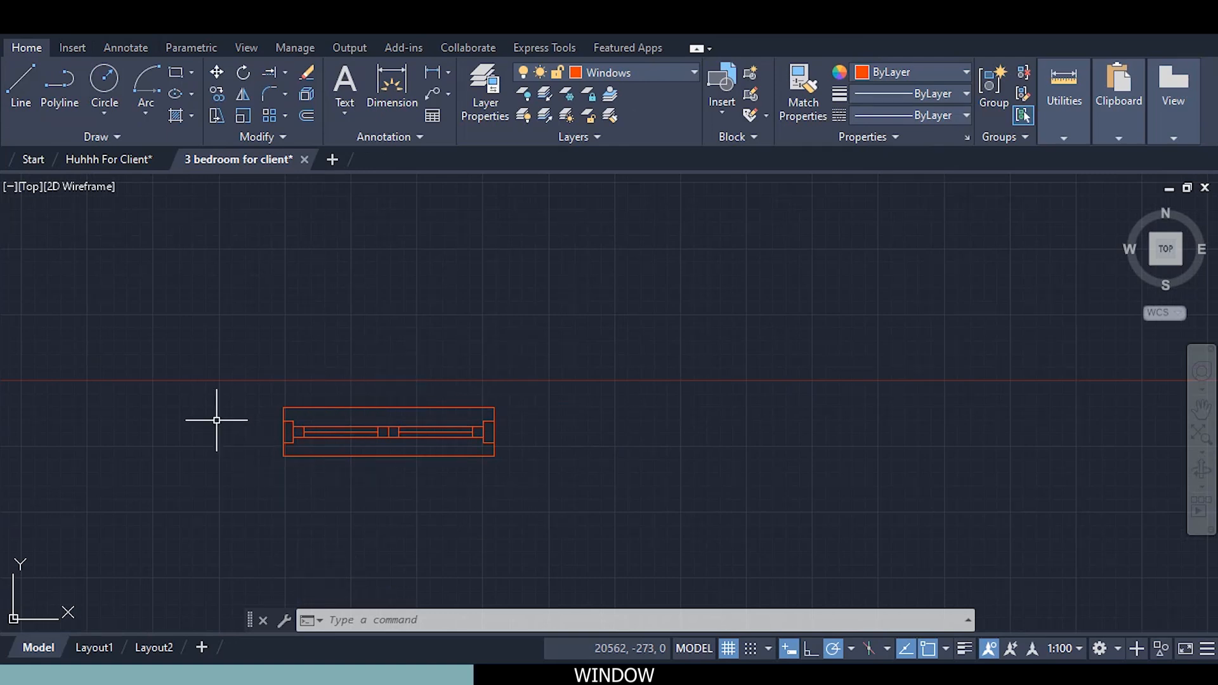
pyautogui.write('rec')
pyautogui.press('Return')
pyautogui.click(563, 399)
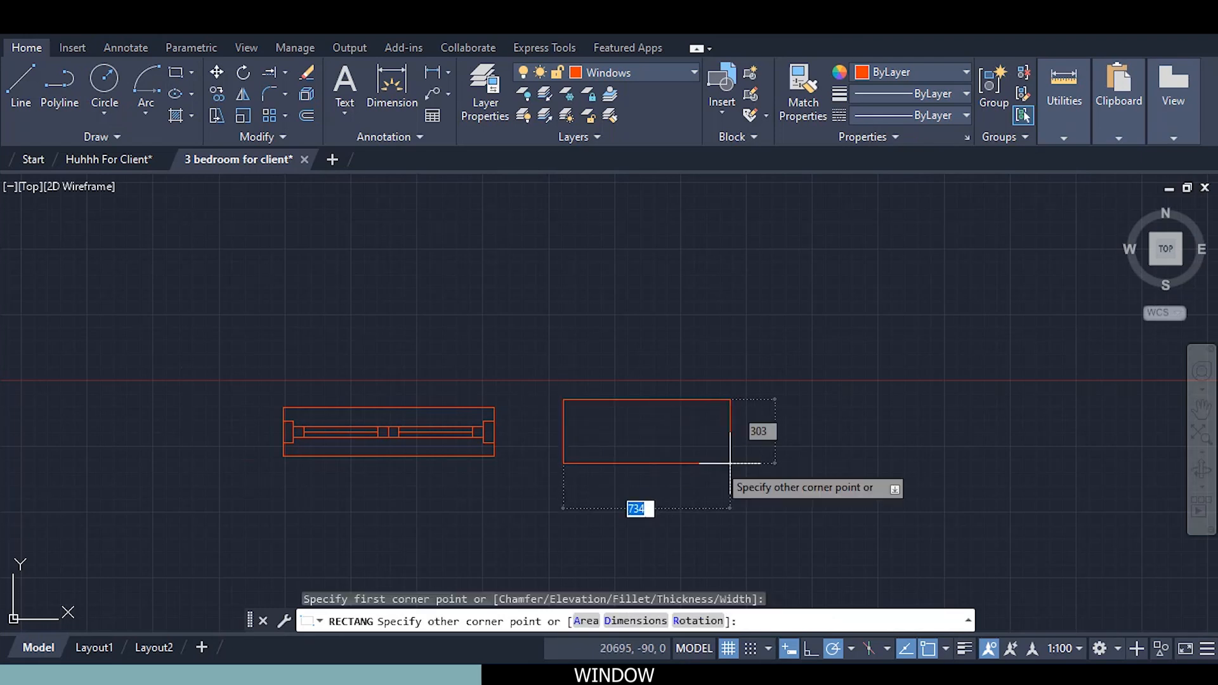
pyautogui.click(759, 460)
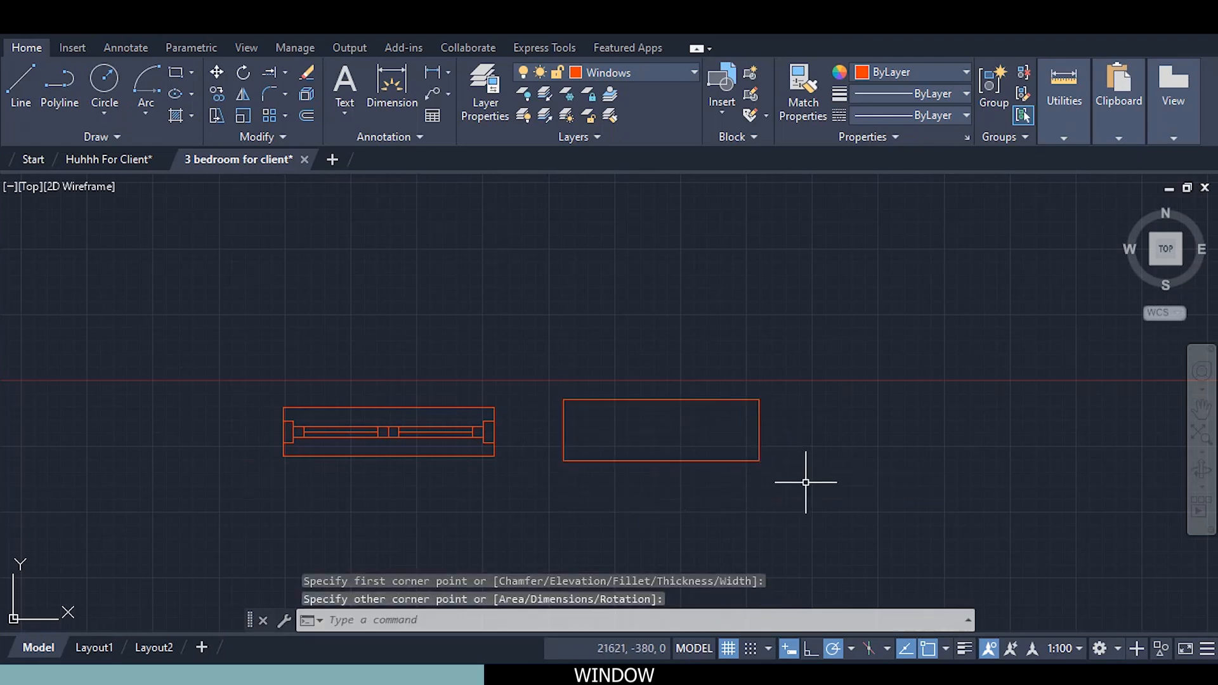
pyautogui.click(759, 437)
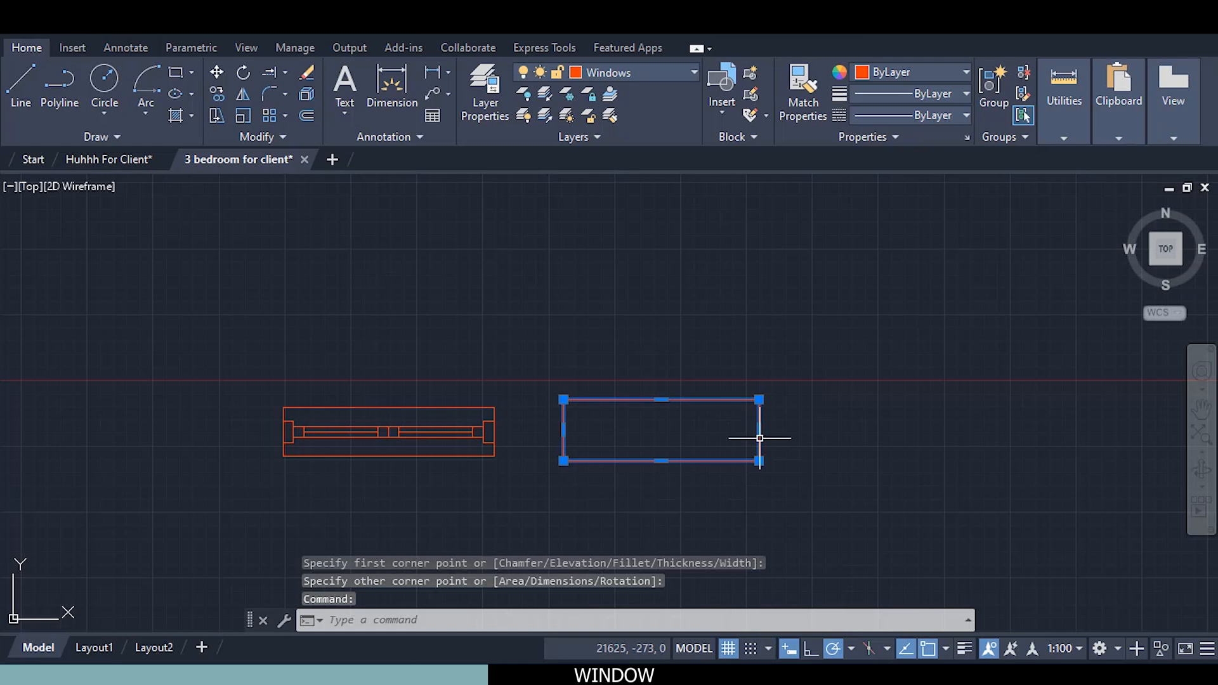
pyautogui.press('Delete')
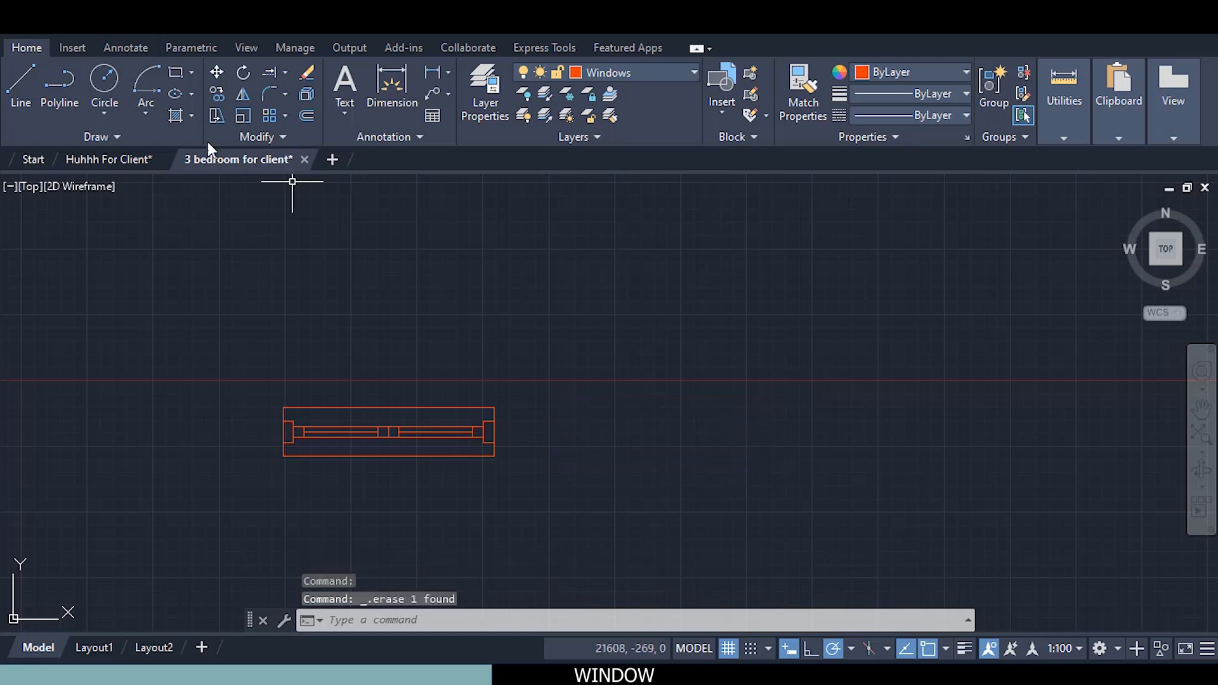
# Draw a 600 by 230 mm rectangle to the right of the finished window block as the new window's outline
pyautogui.write('rec')
pyautogui.press('Return')
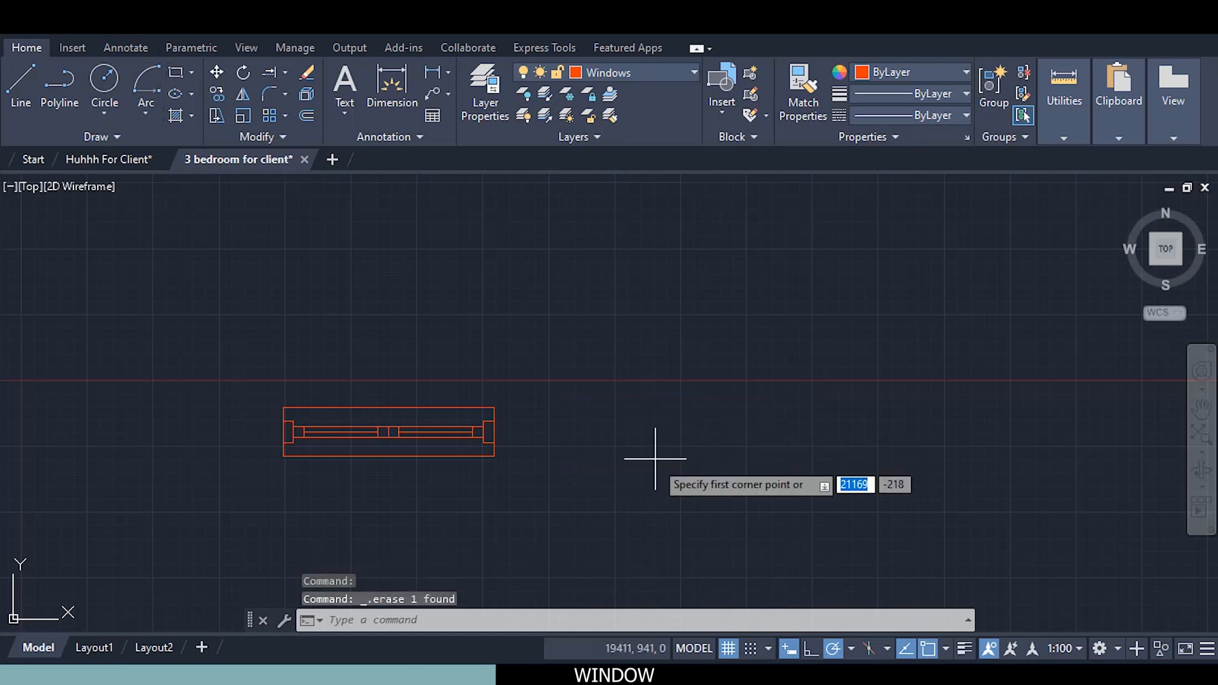
pyautogui.click(598, 403)
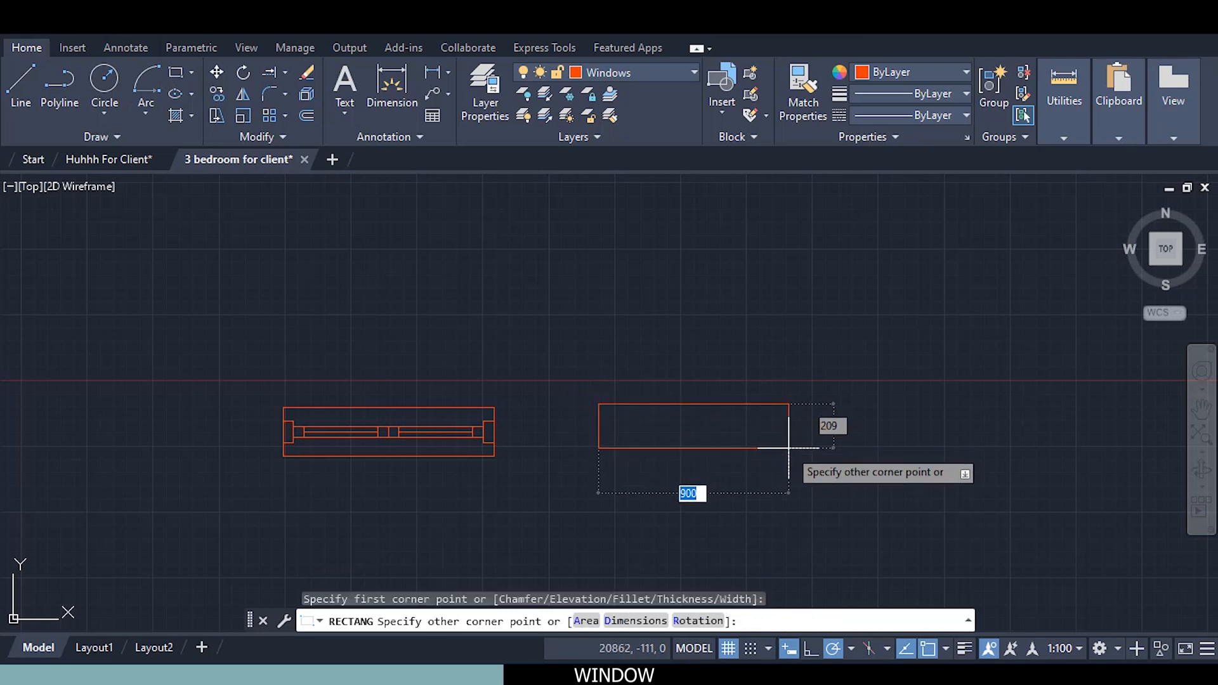
pyautogui.write('600')
pyautogui.press('Tab')
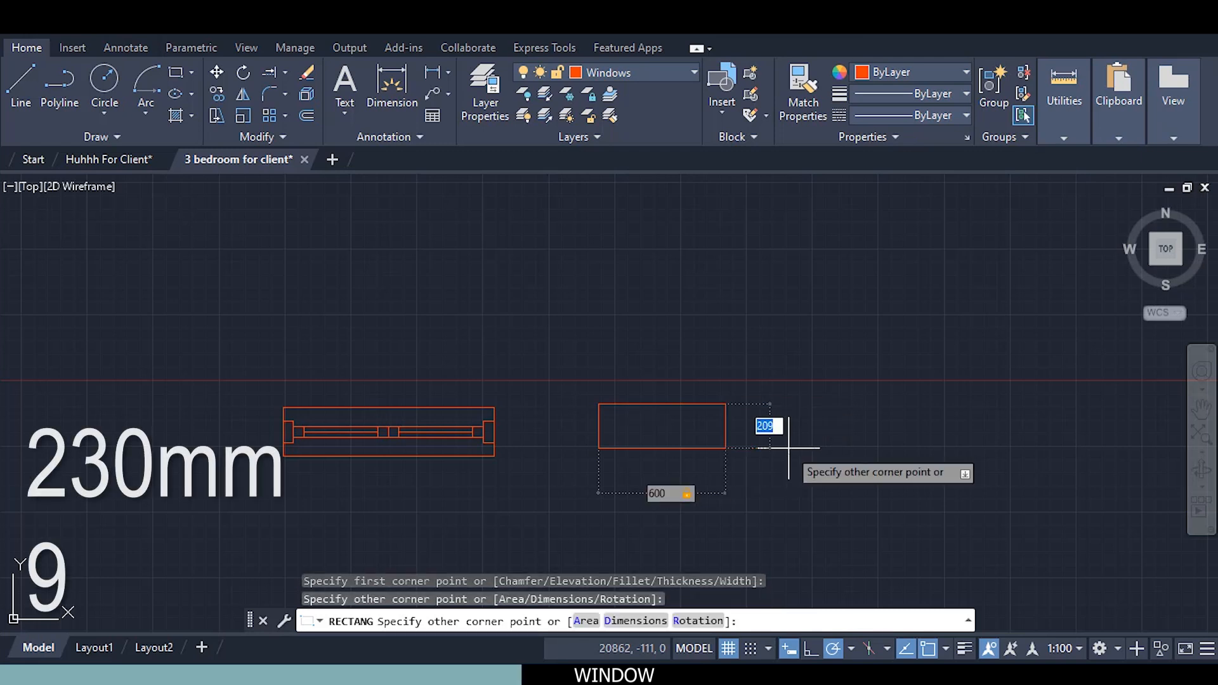
pyautogui.write('230')
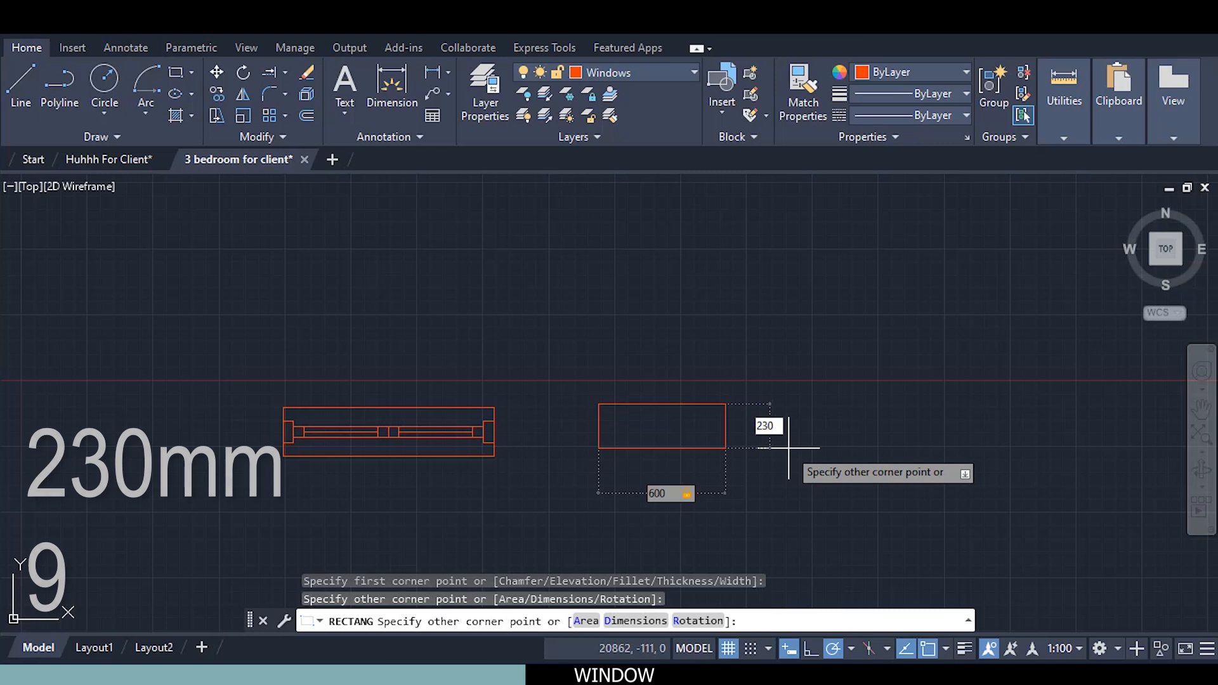
pyautogui.press('Return')
# Draw a 50 mm wide, 100 mm high jamb rectangle inside the new outline, near its left end
pyautogui.scroll(2, 612, 447)
pyautogui.moveTo(625, 403); pyautogui.dragTo(470, 363, button='middle')
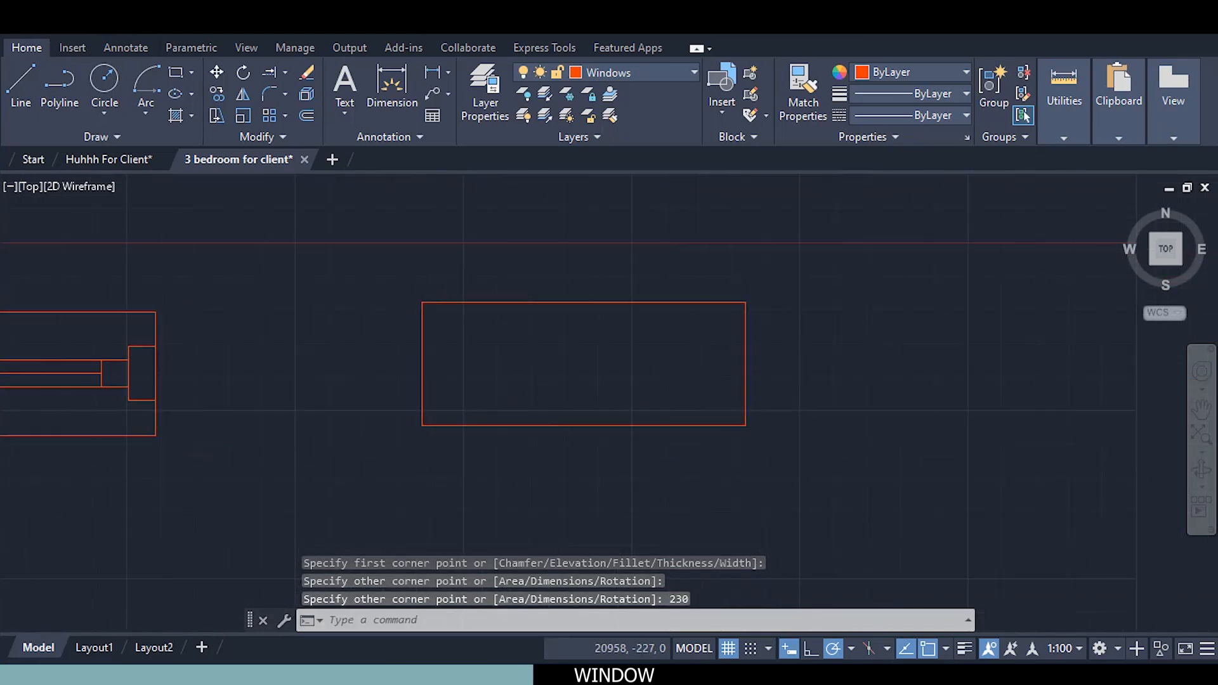
pyautogui.click(170, 68)
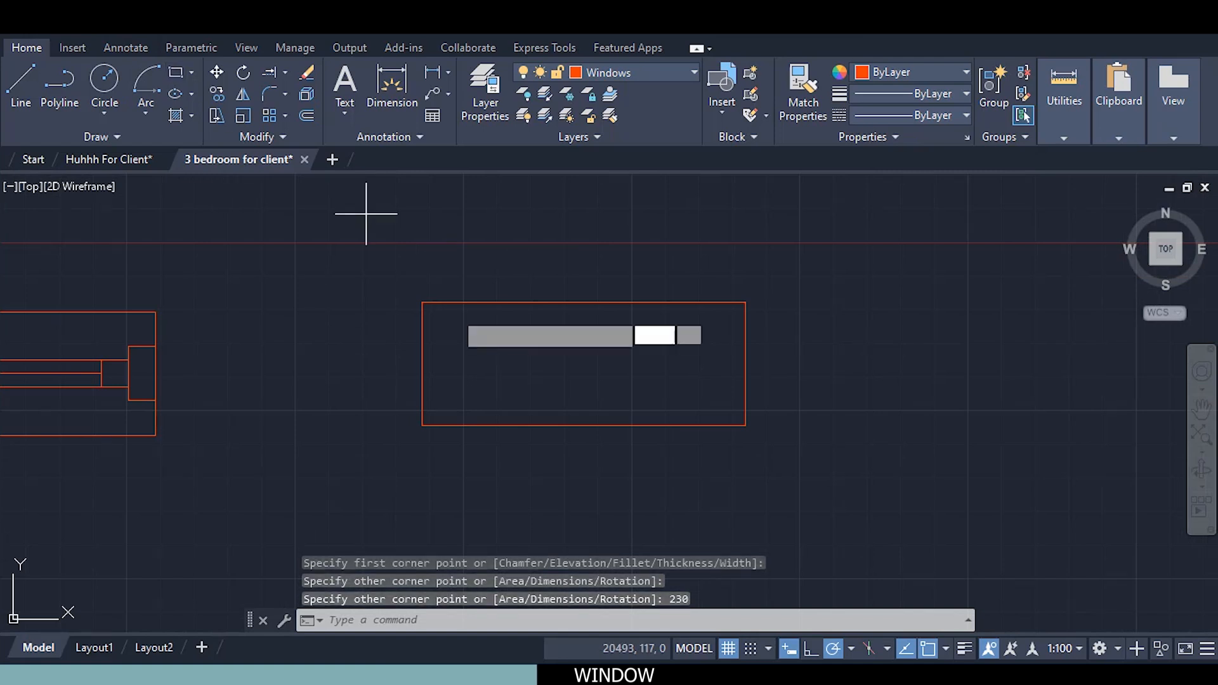
pyautogui.click(454, 343)
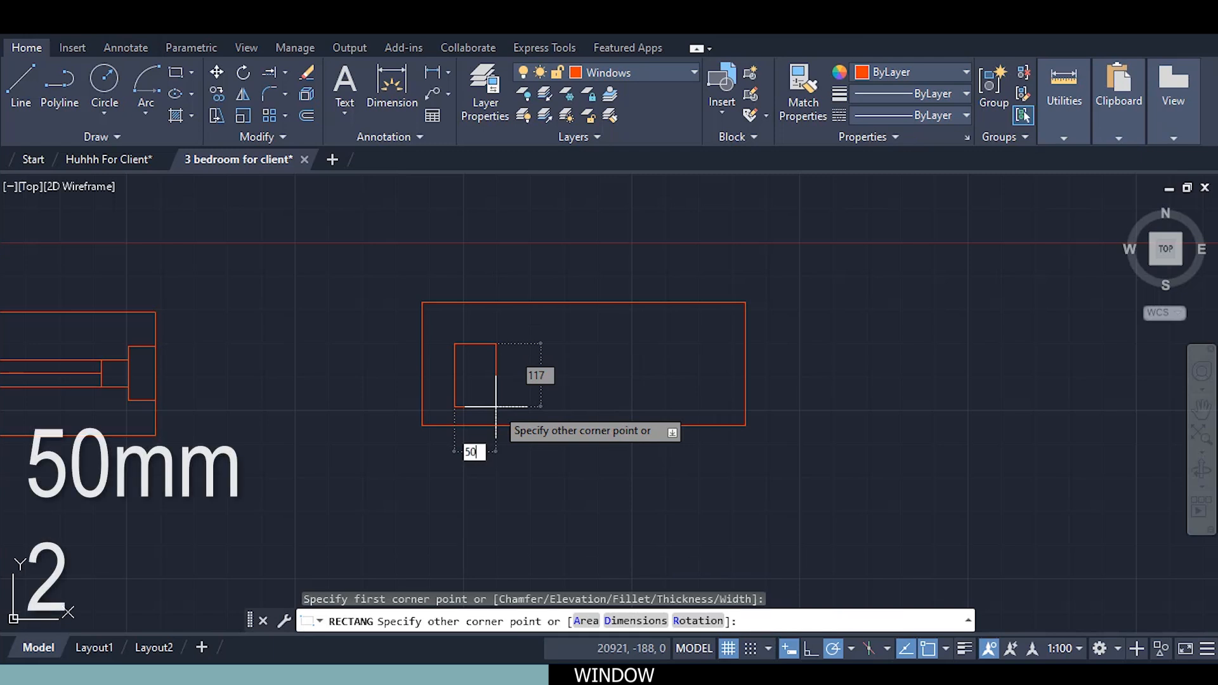
pyautogui.write('50')
pyautogui.press('Tab')
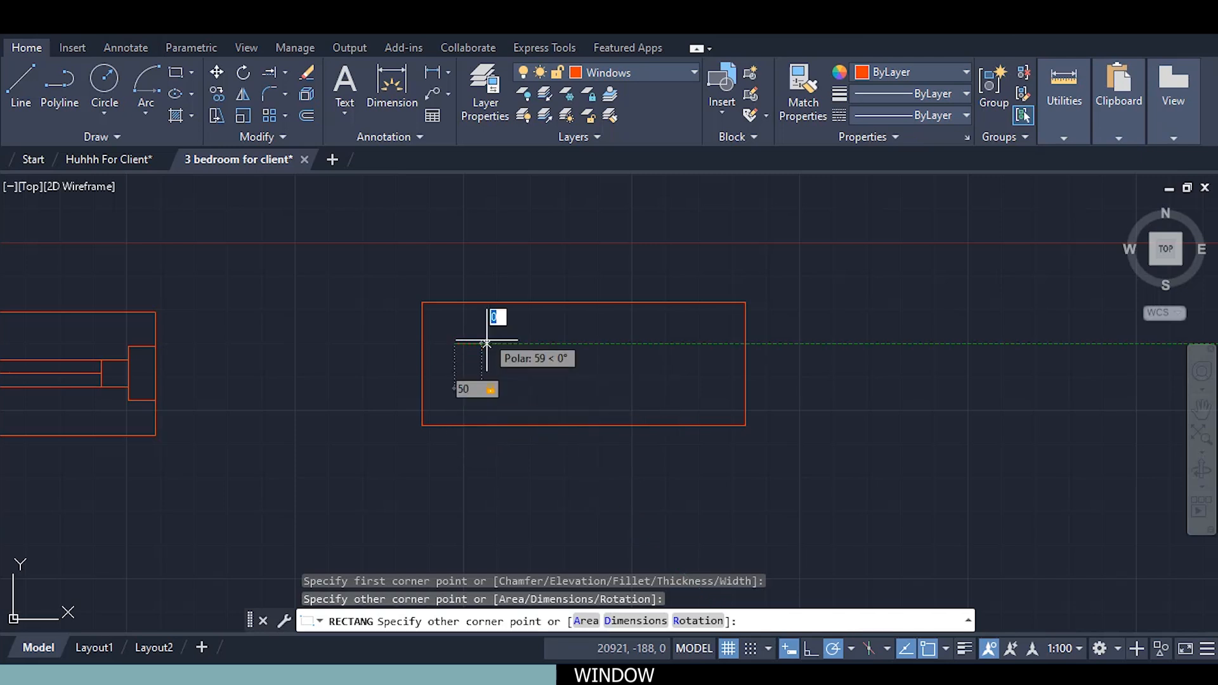
pyautogui.write('100')
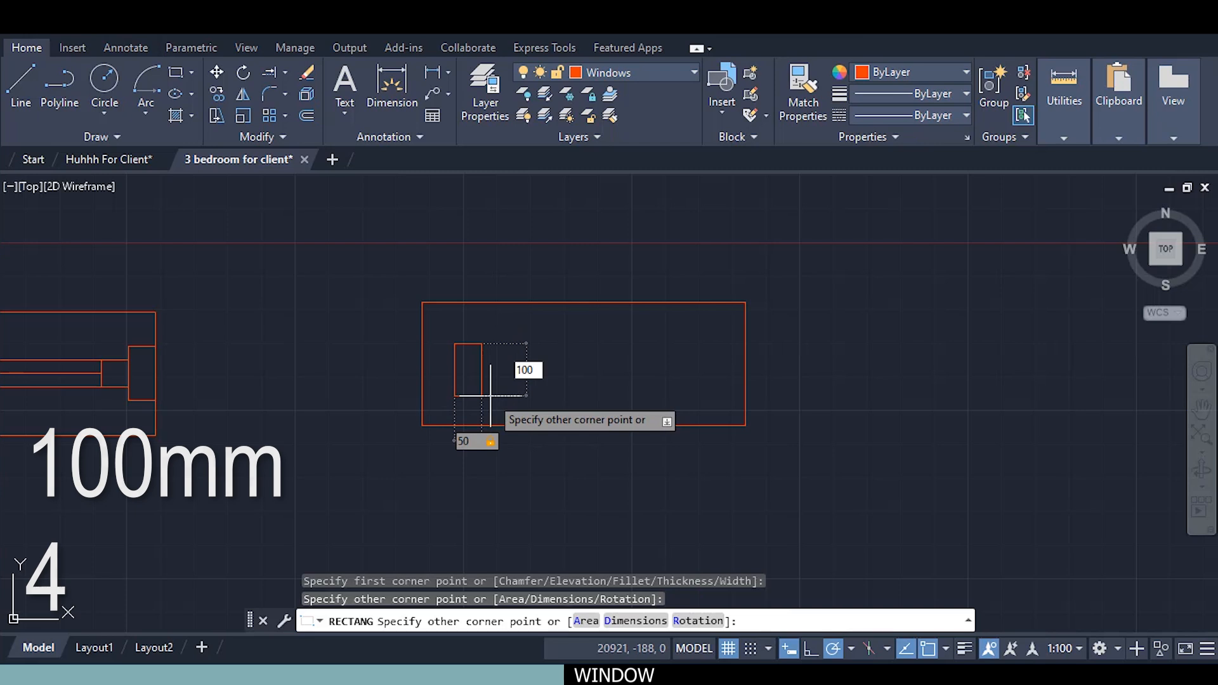
pyautogui.press('Return')
# Move the jamb rectangle by its left side's midpoint onto the midpoint of the outline's left edge
pyautogui.click(454, 371)
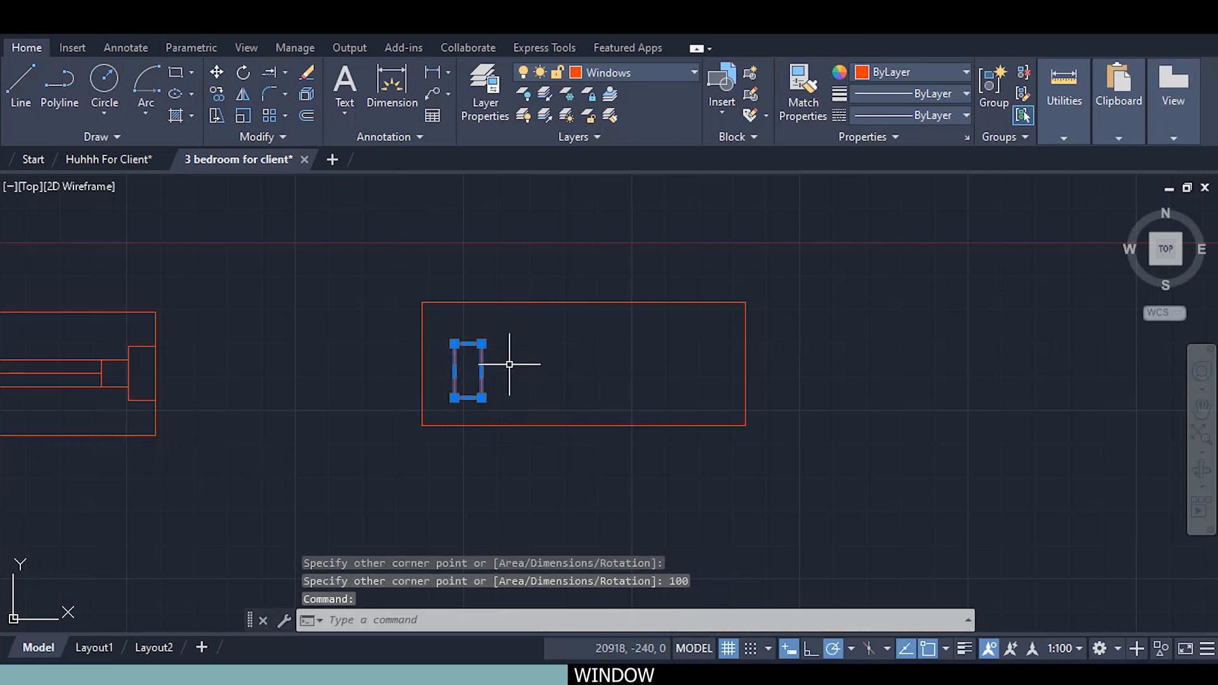
pyautogui.rightClick(524, 355)
pyautogui.click(552, 334)
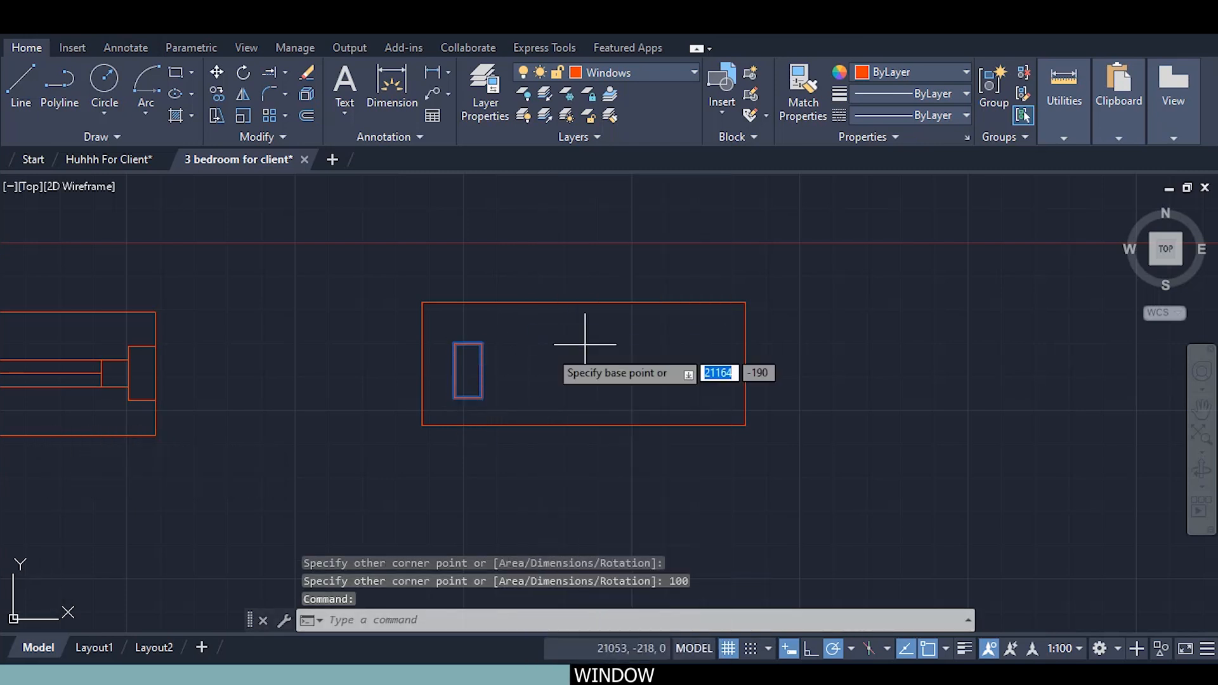
pyautogui.click(455, 371)
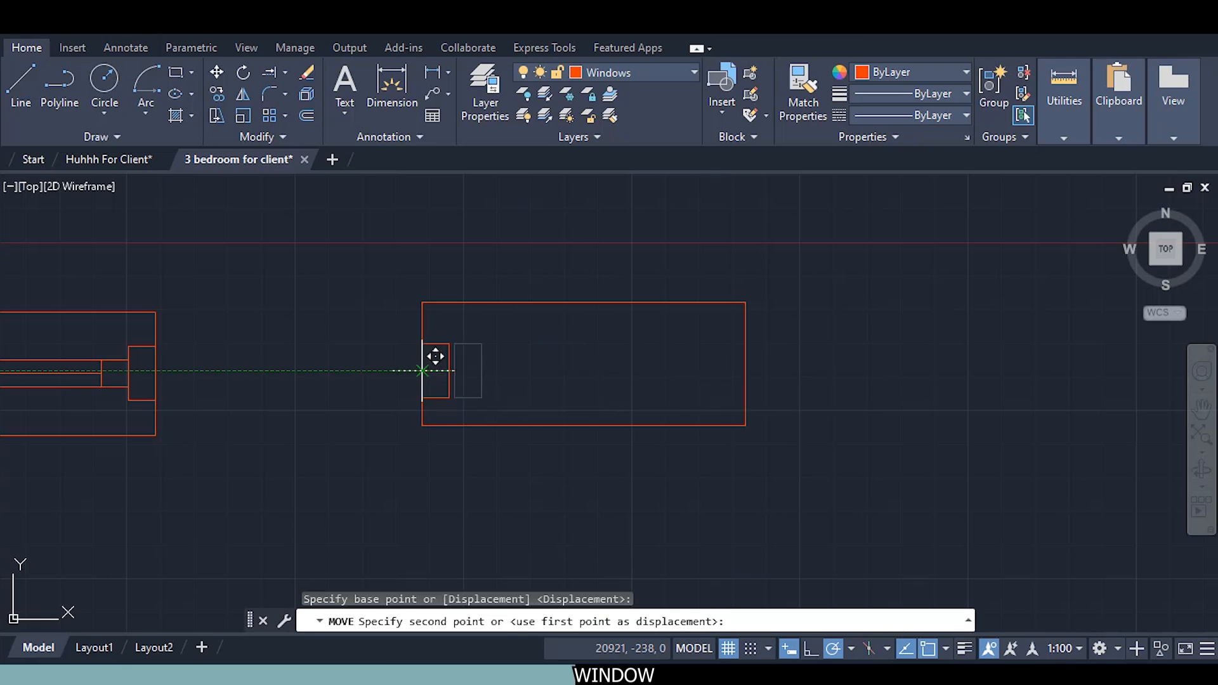
pyautogui.scroll(2, 422, 369)
pyautogui.scroll(5, 422, 371)
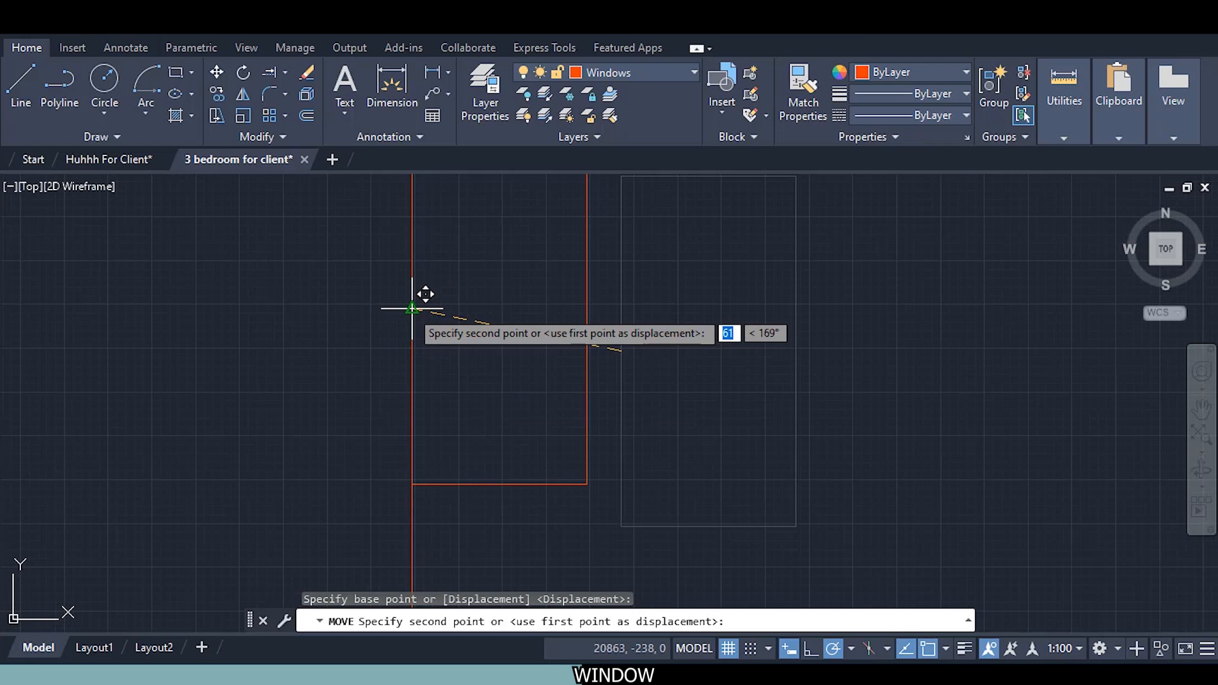
pyautogui.click(413, 308)
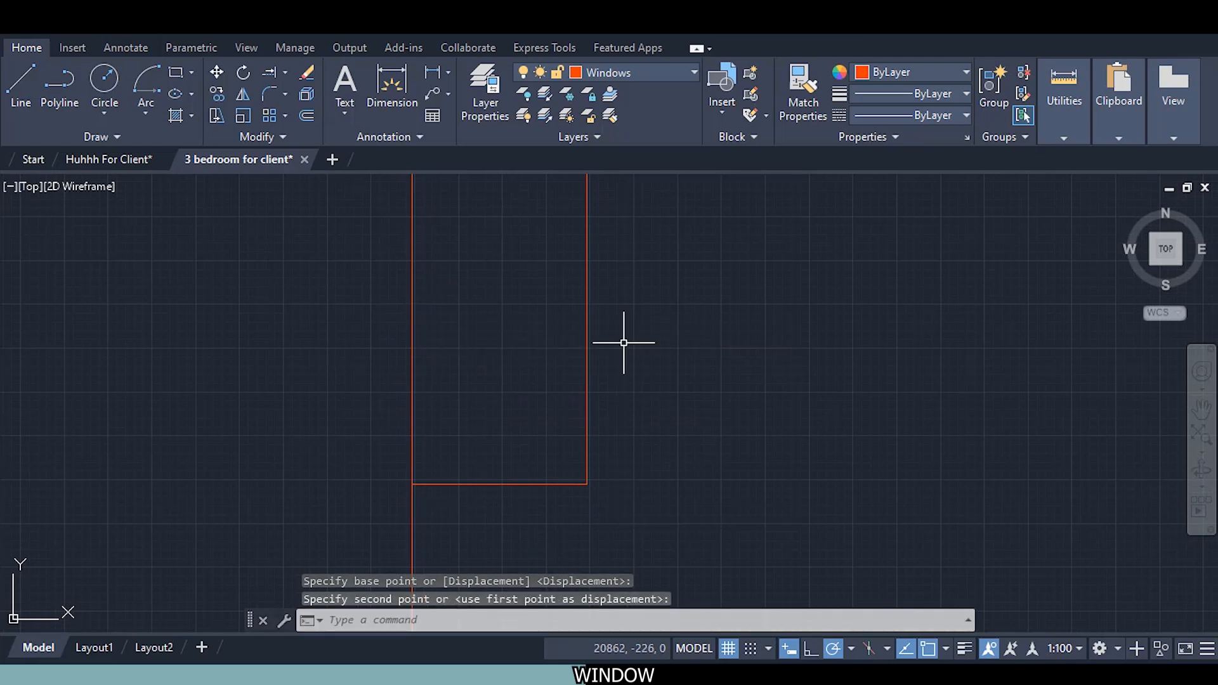
# Copy the jamb by its right side's midpoint to the midpoint of the outline's right edge
pyautogui.click(584, 330)
pyautogui.rightClick(744, 353)
pyautogui.click(835, 355)
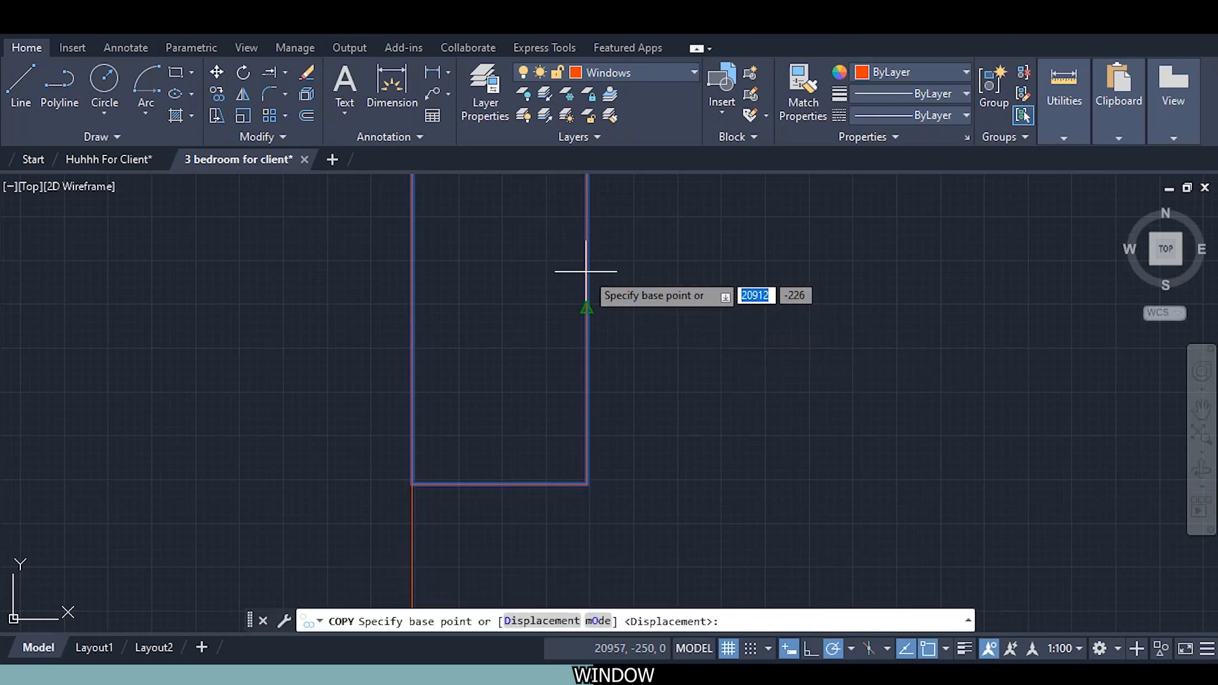
pyautogui.click(587, 311)
pyautogui.scroll(-4, 696, 315)
pyautogui.moveTo(696, 315); pyautogui.dragTo(390, 379, button='middle')
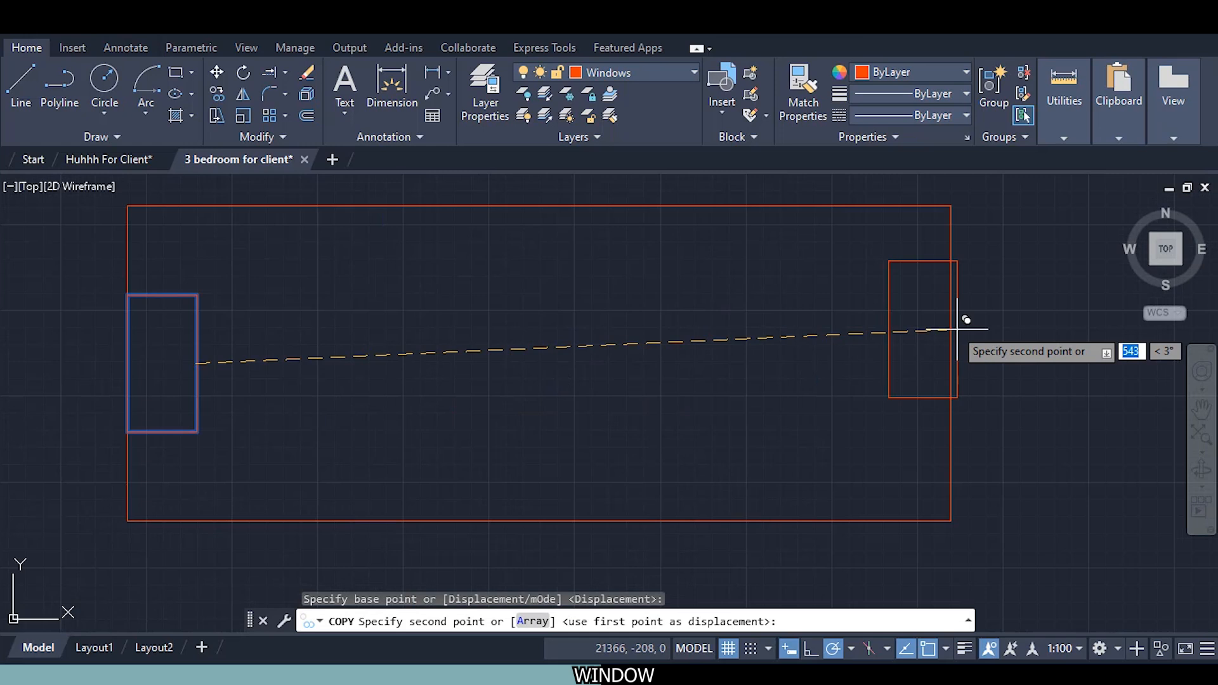
pyautogui.click(950, 362)
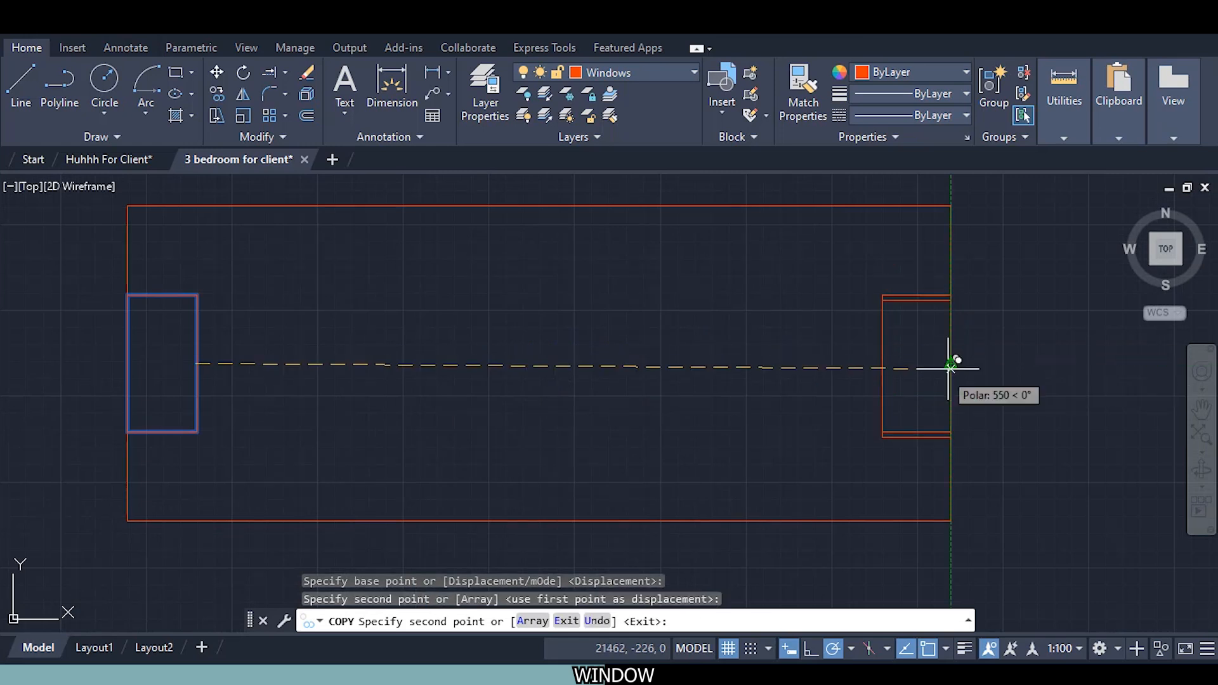
pyautogui.press('Escape')
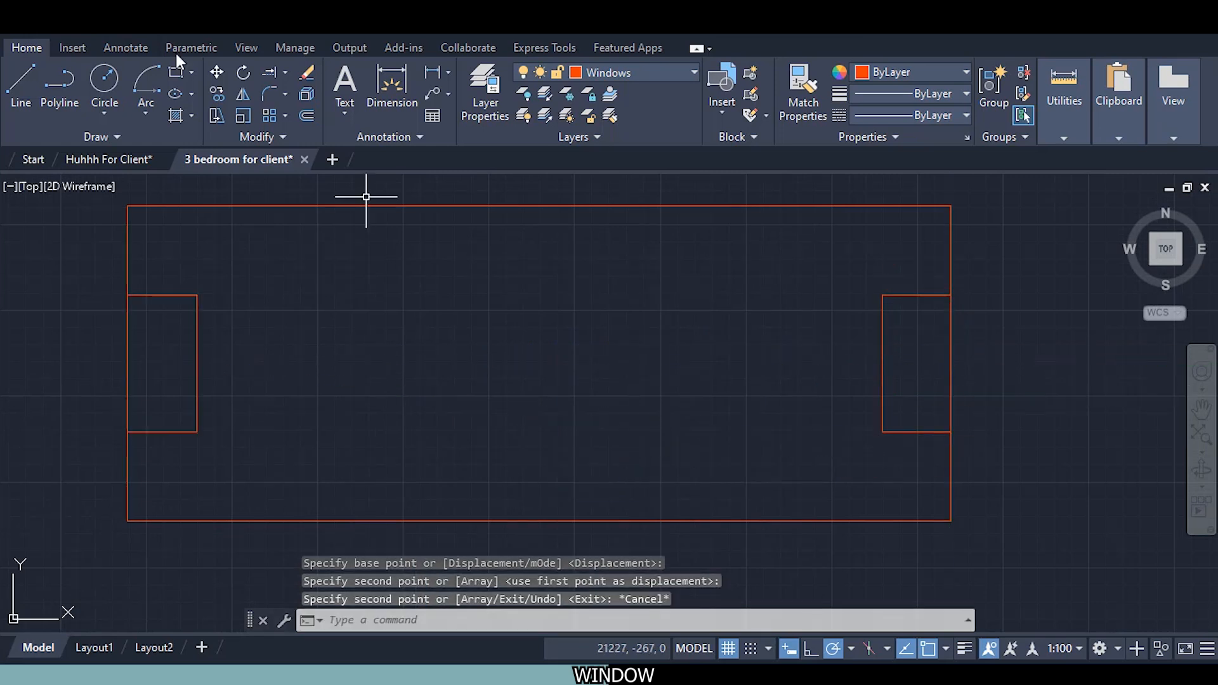
# Draw a 50 by 50 mm square inside the outline, just right of the left jamb
pyautogui.click(176, 72)
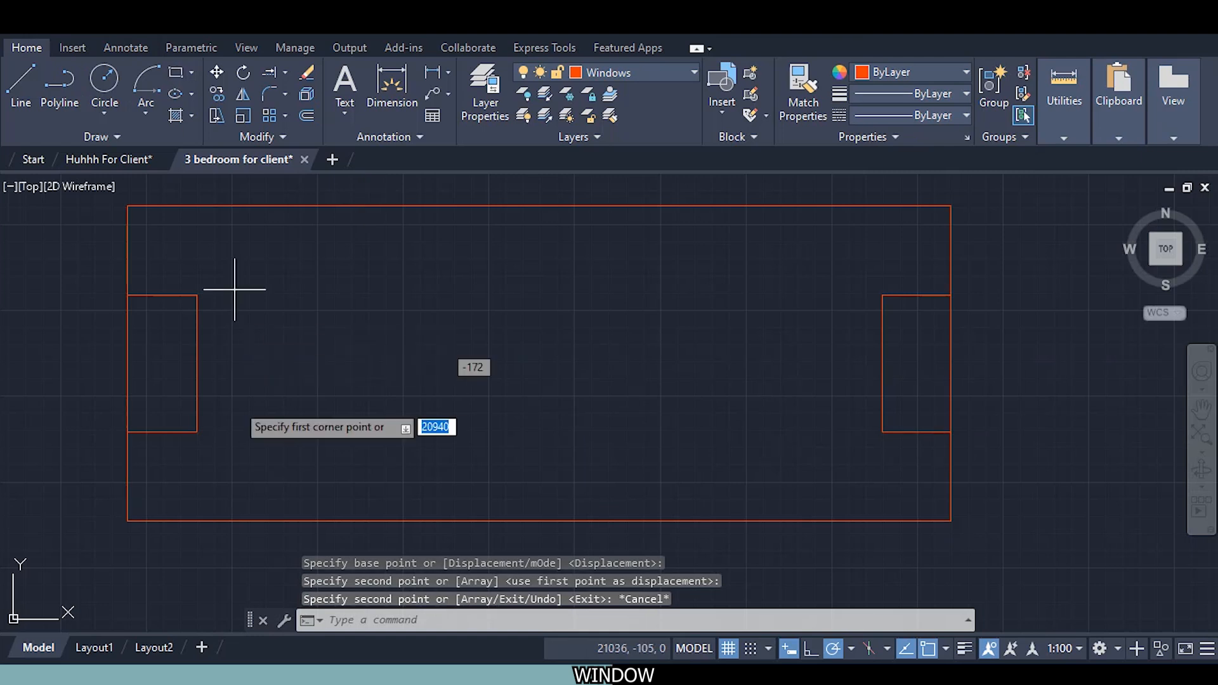
pyautogui.click(270, 340)
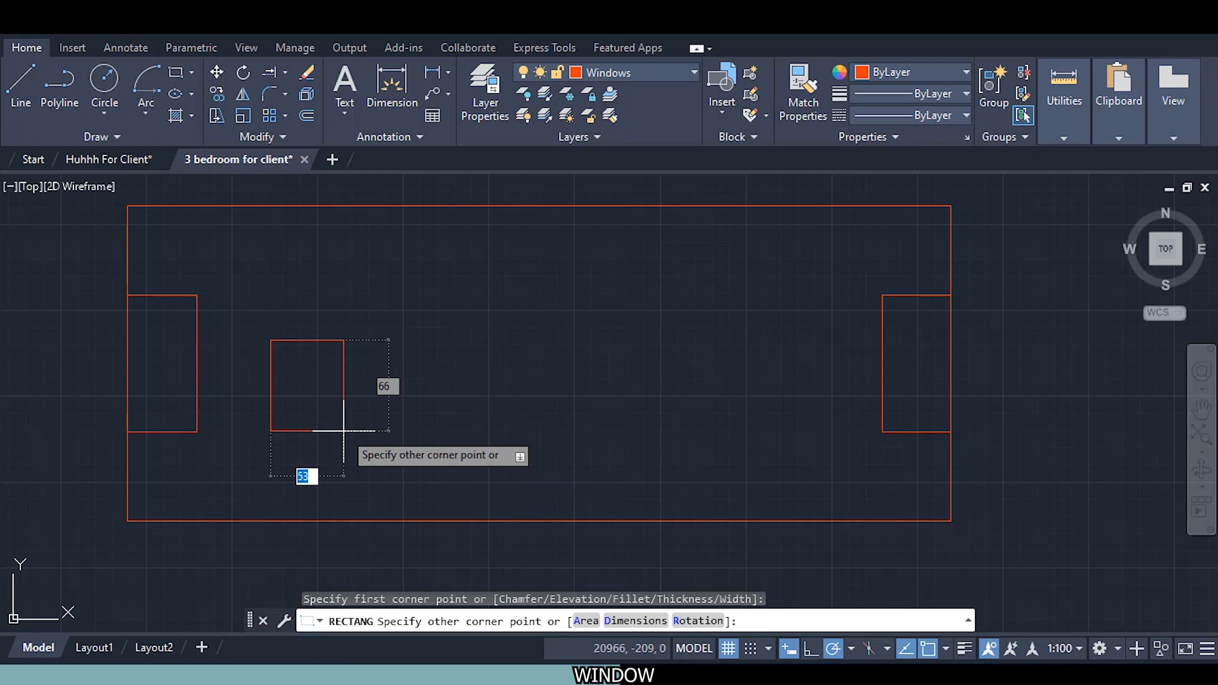
pyautogui.write('50')
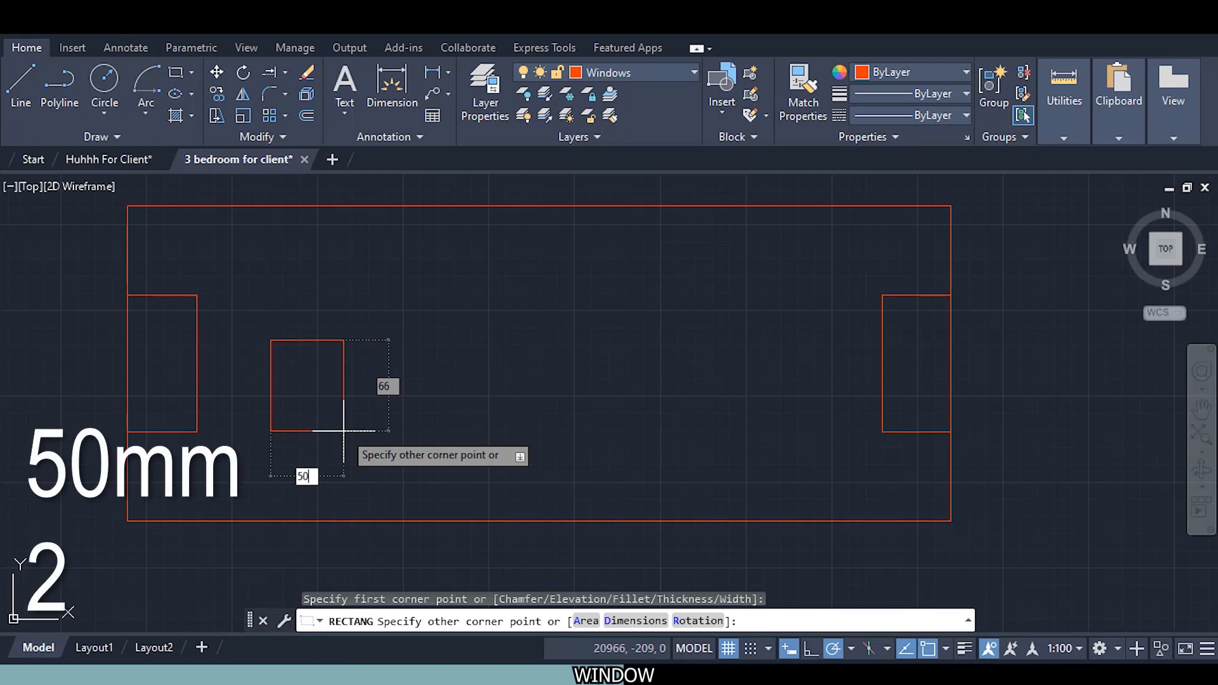
pyautogui.press('Tab')
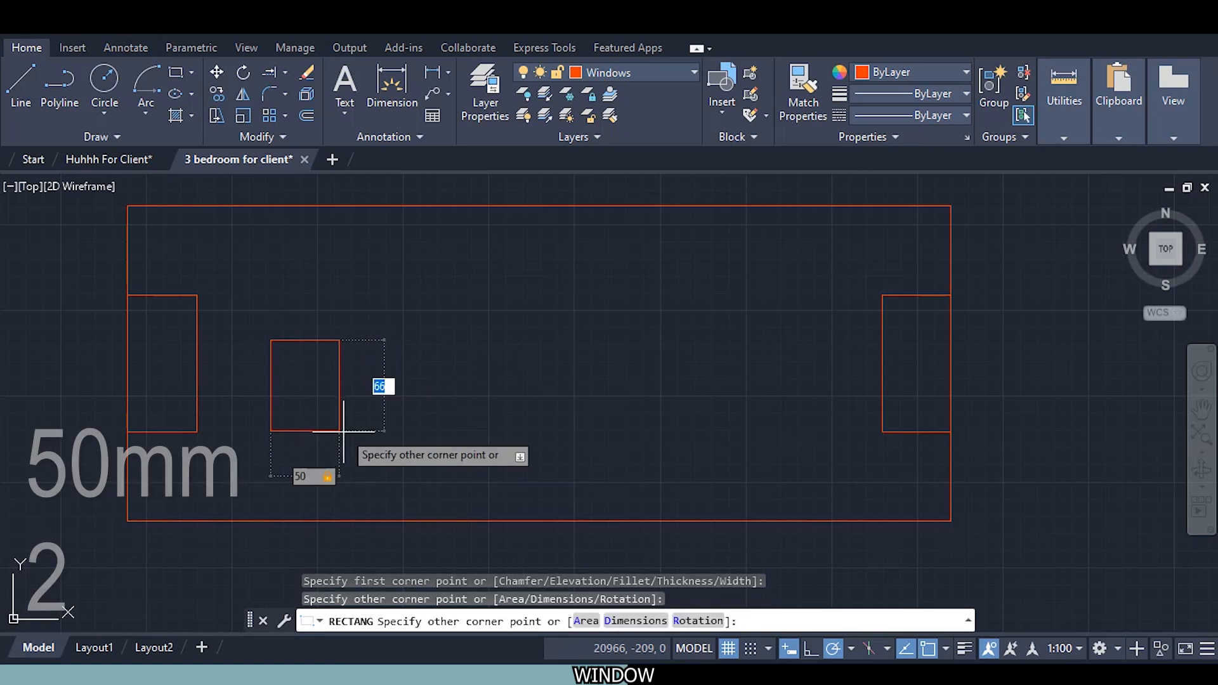
pyautogui.write('50')
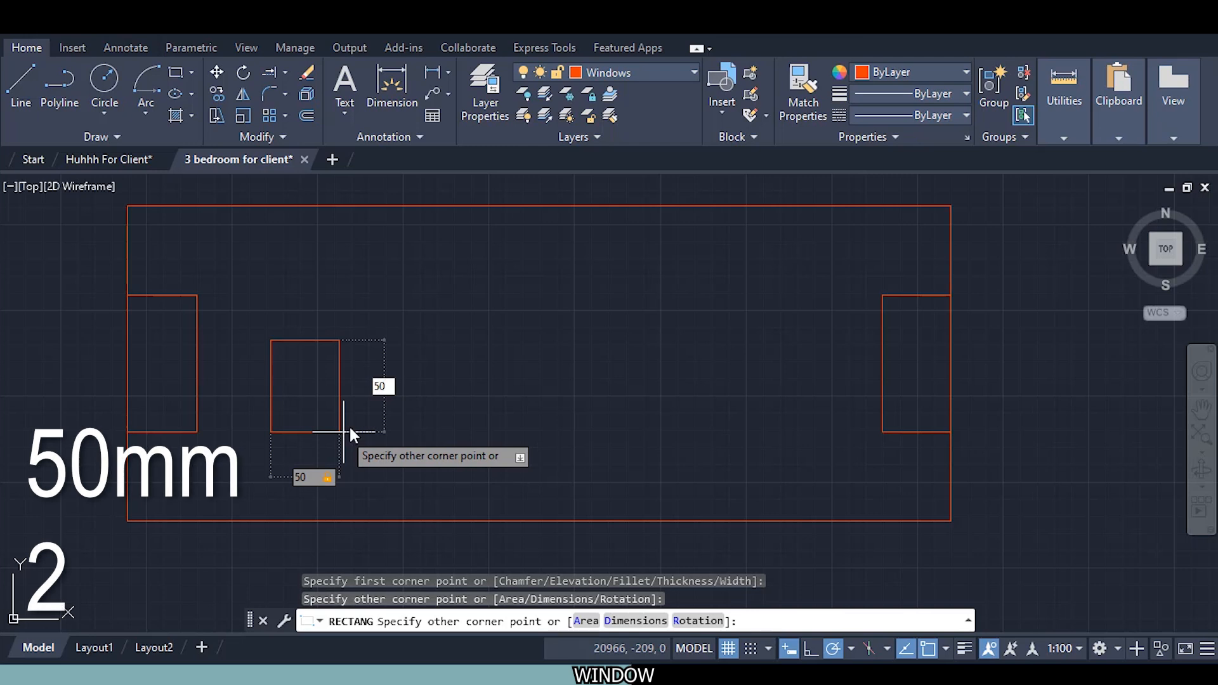
pyautogui.press('Return')
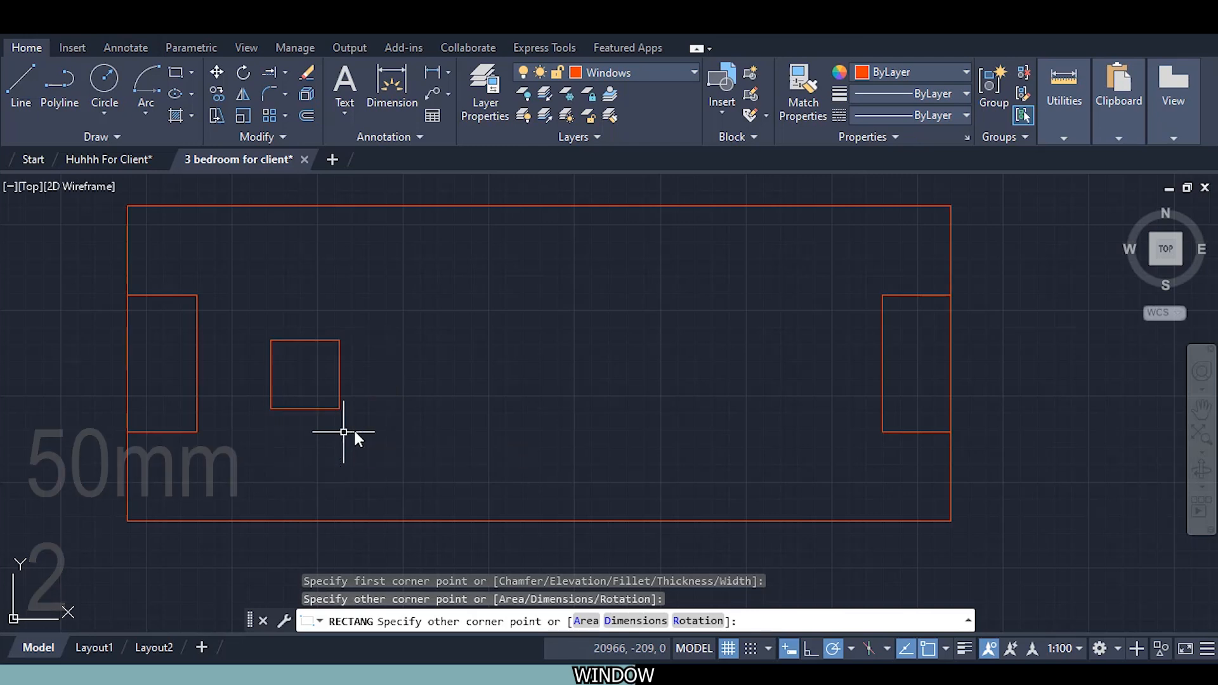
# Move the square by its left side's midpoint onto the midpoint of the left jamb's inner side
pyautogui.click(338, 359)
pyautogui.rightClick(413, 356)
pyautogui.click(508, 335)
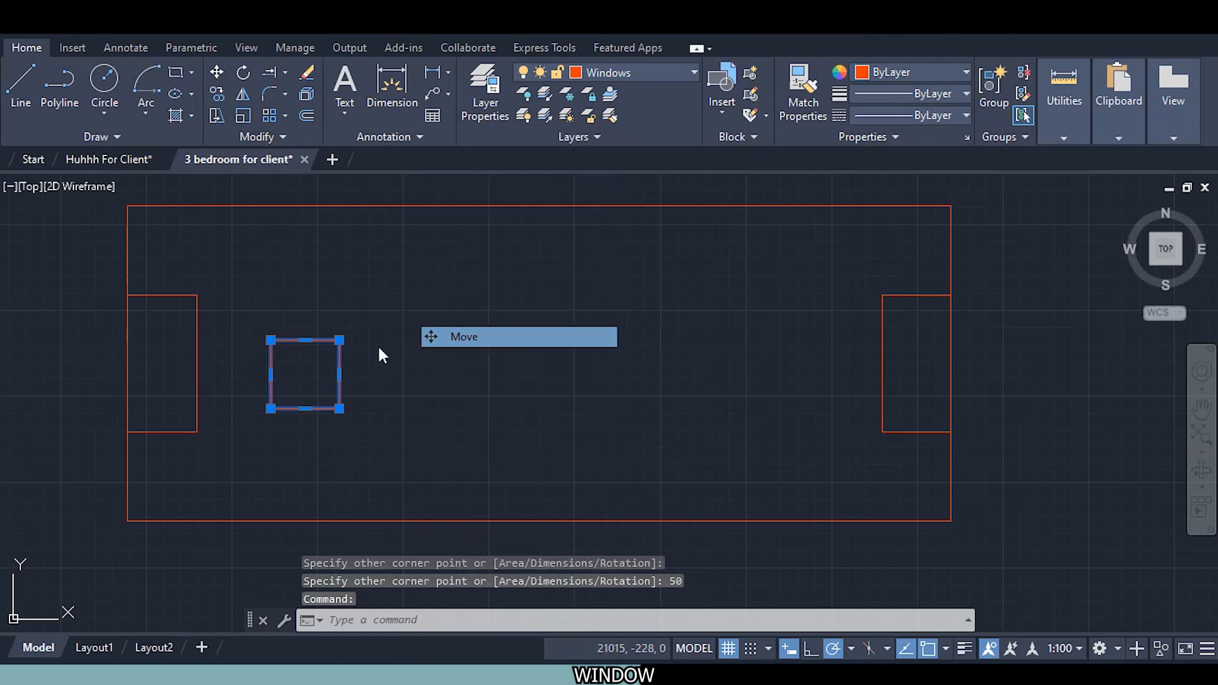
pyautogui.click(269, 373)
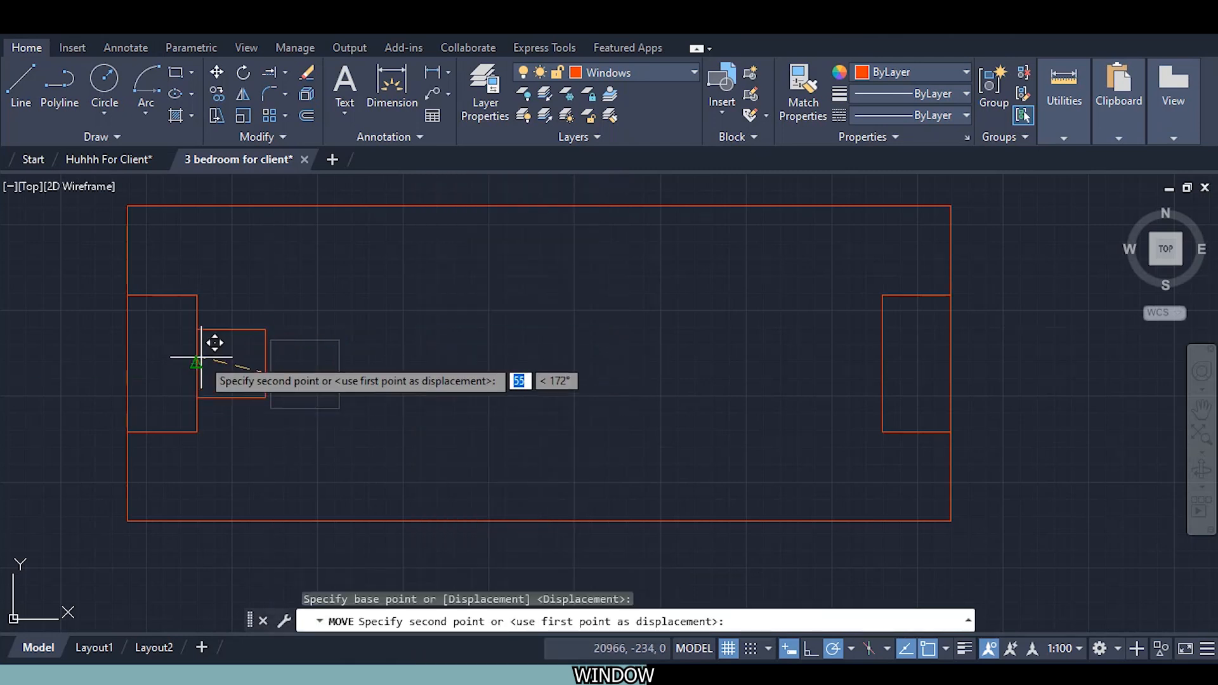
pyautogui.click(198, 364)
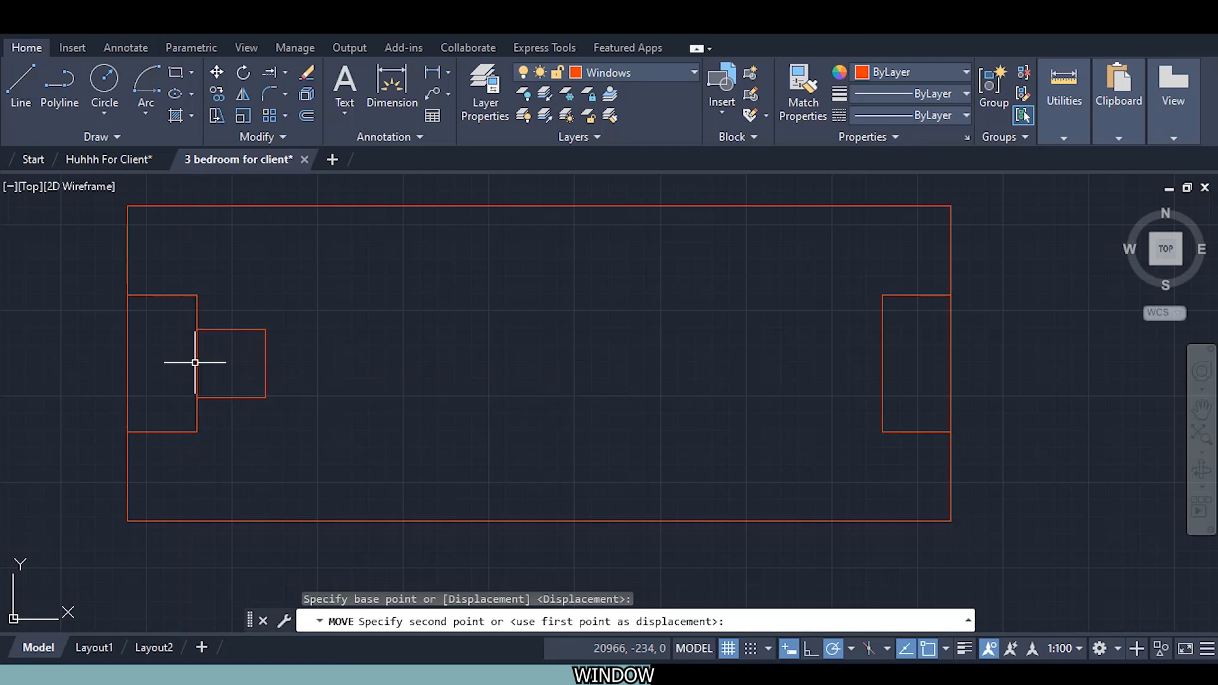
# Copy the 50 mm square by its right side's midpoint onto the midpoint of the right jamb's inner side
pyautogui.click(265, 359)
pyautogui.rightClick(362, 321)
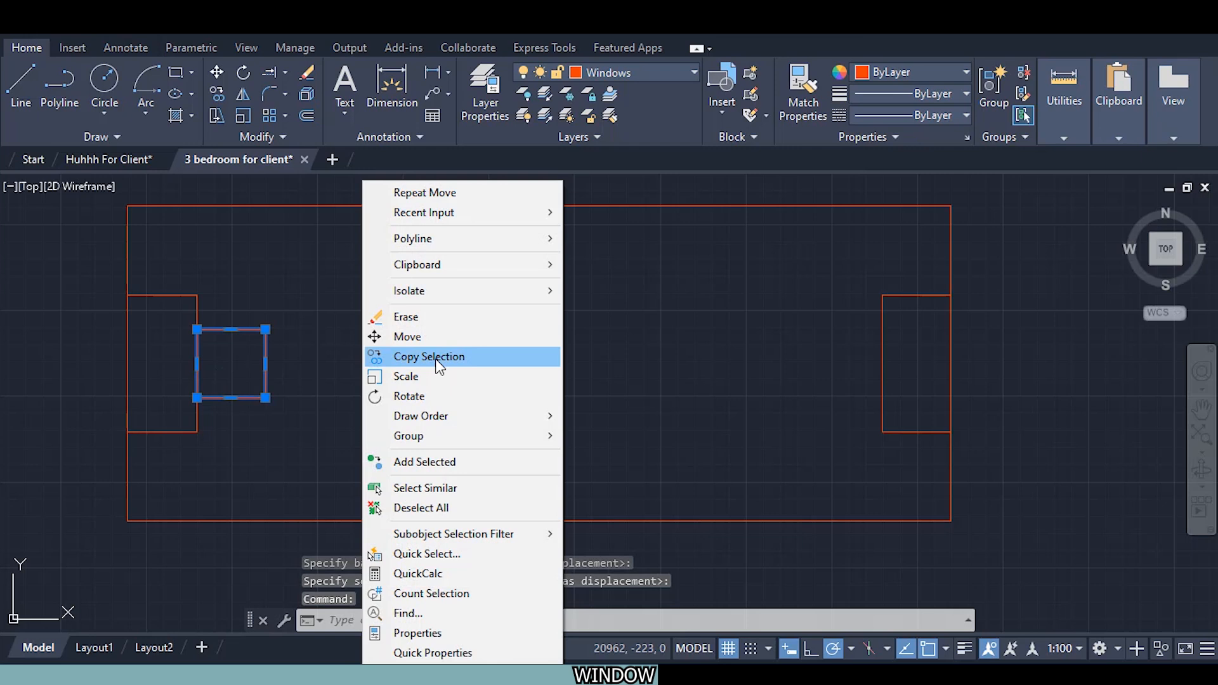
pyautogui.click(429, 357)
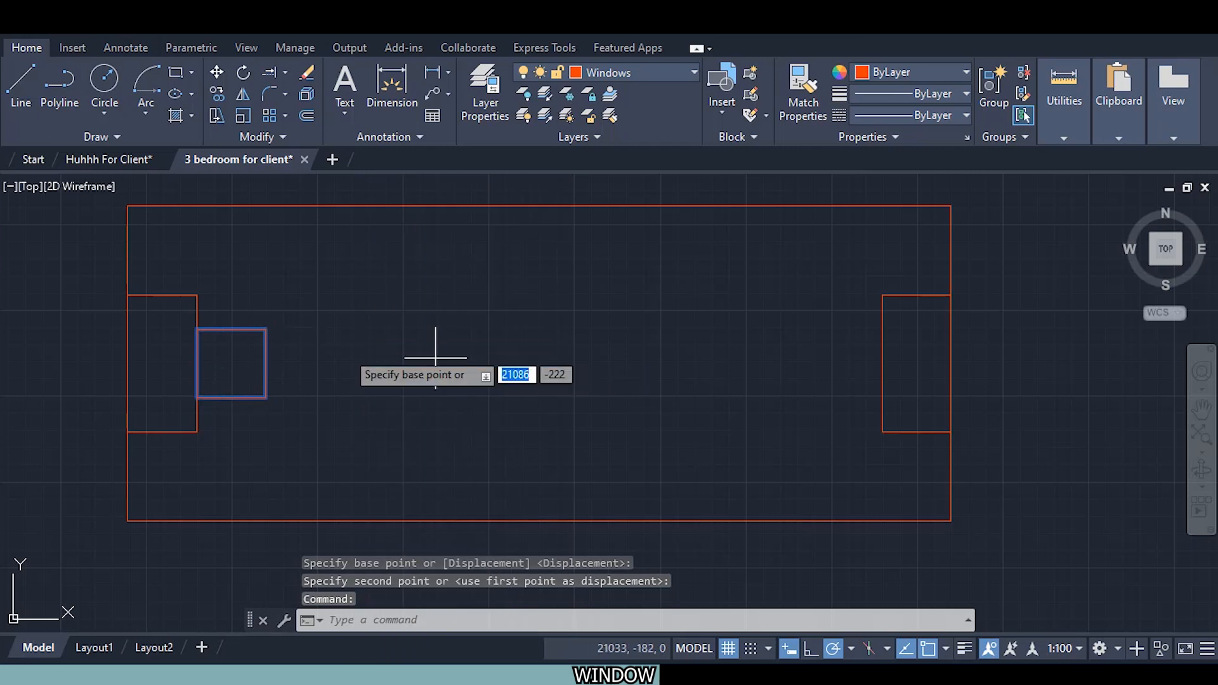
pyautogui.click(265, 363)
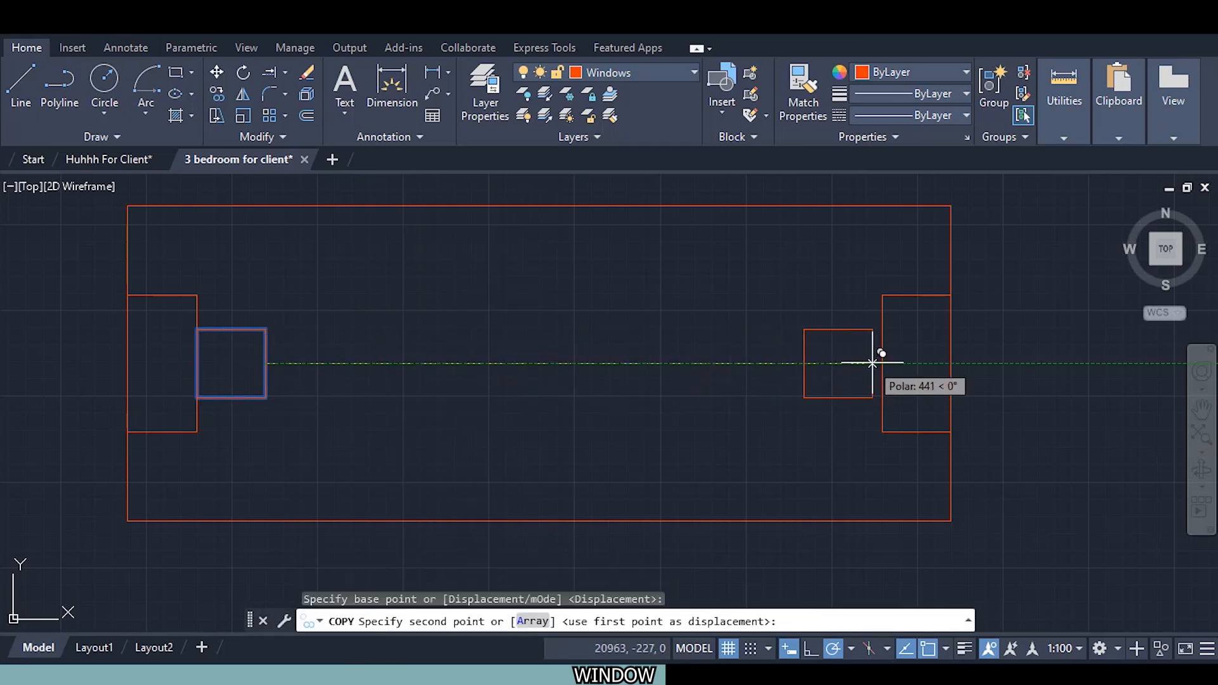
pyautogui.click(882, 364)
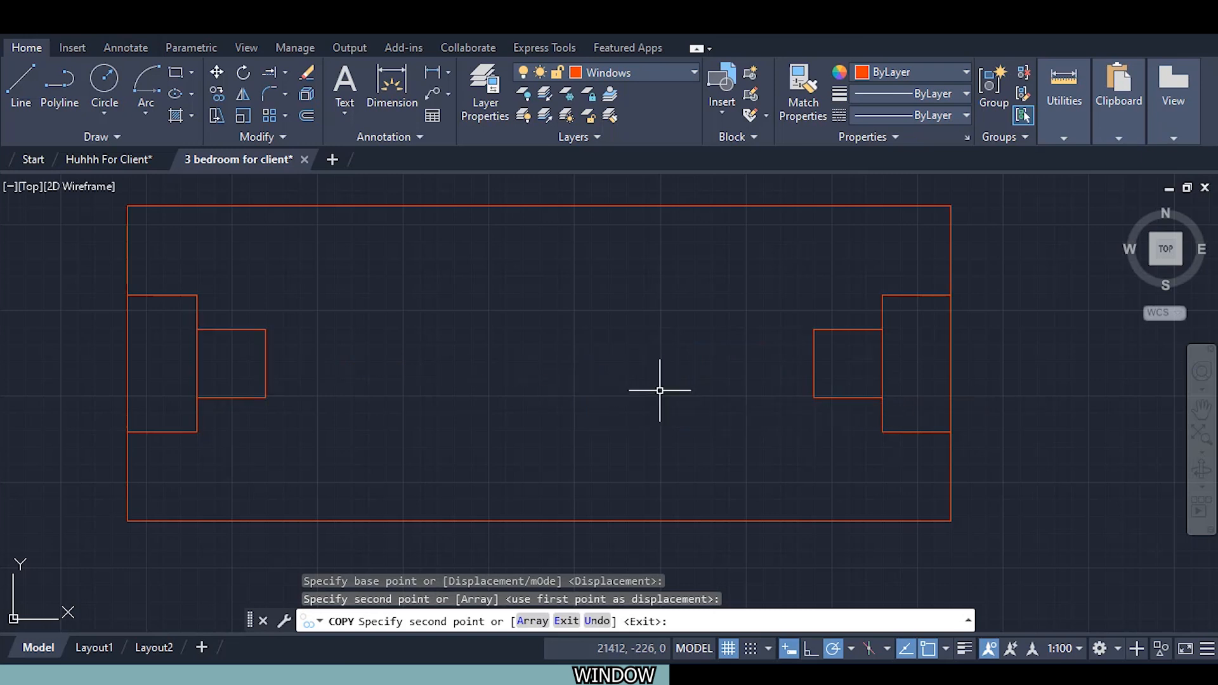
pyautogui.press('Escape')
# Draw a line joining the inner upper corners of the two squares
pyautogui.write('l')
pyautogui.press('Return')
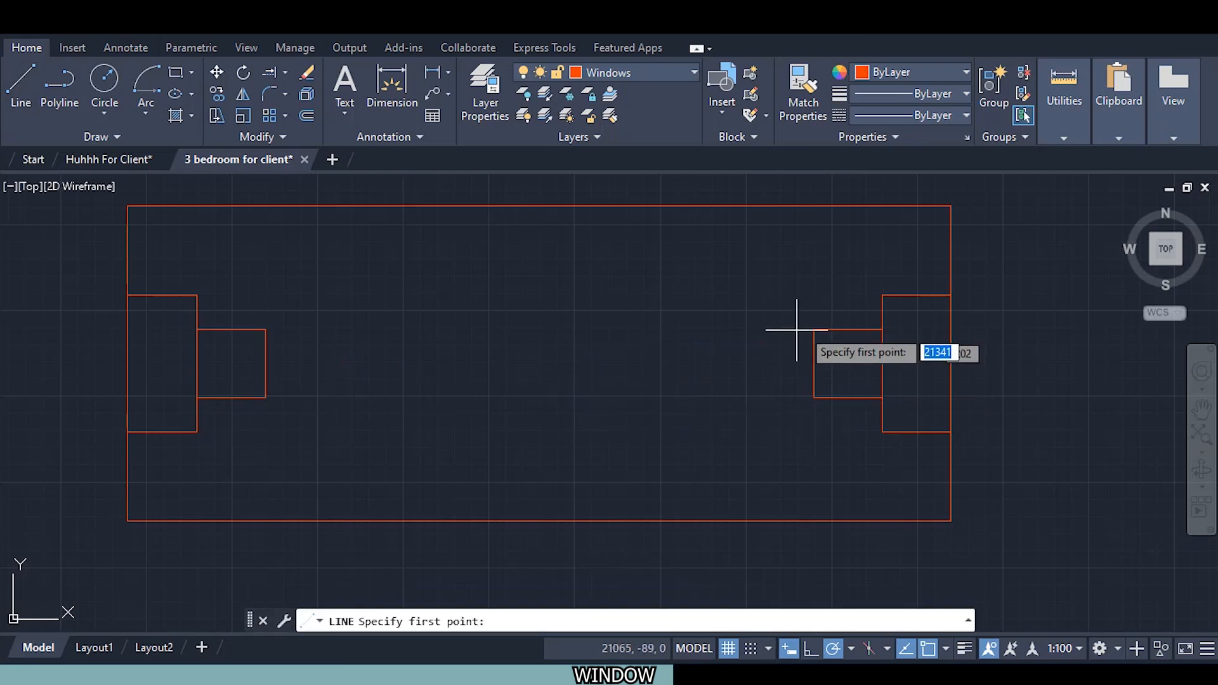
pyautogui.click(813, 329)
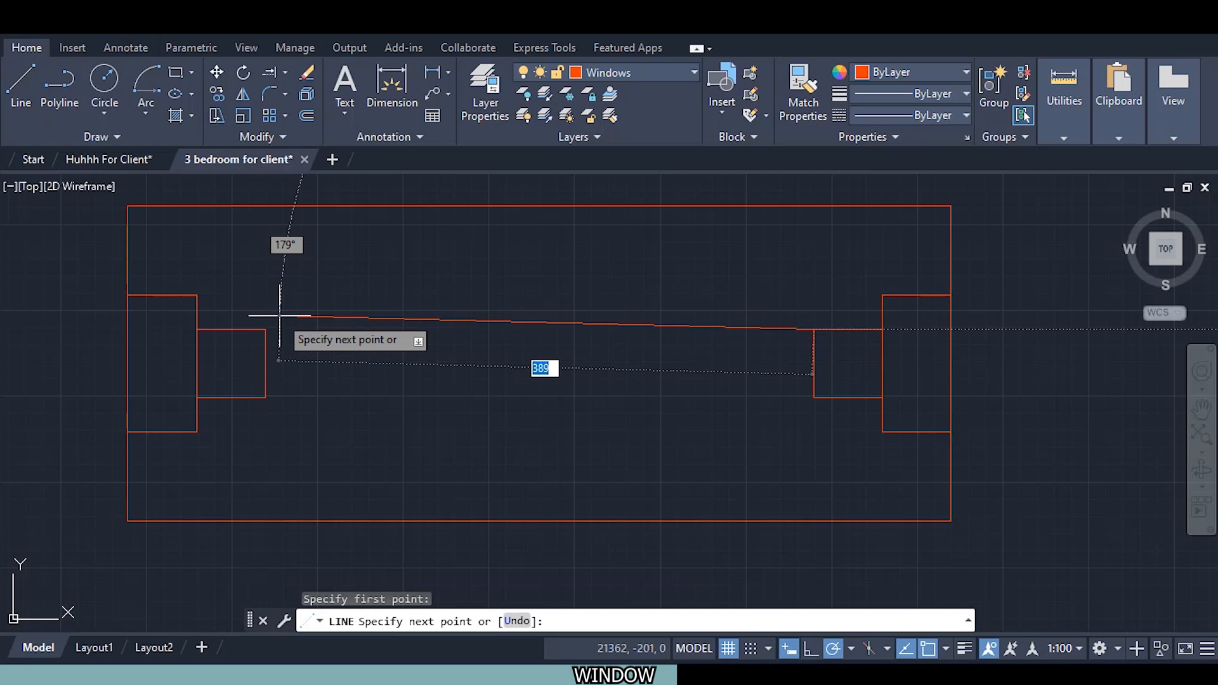
pyautogui.click(265, 329)
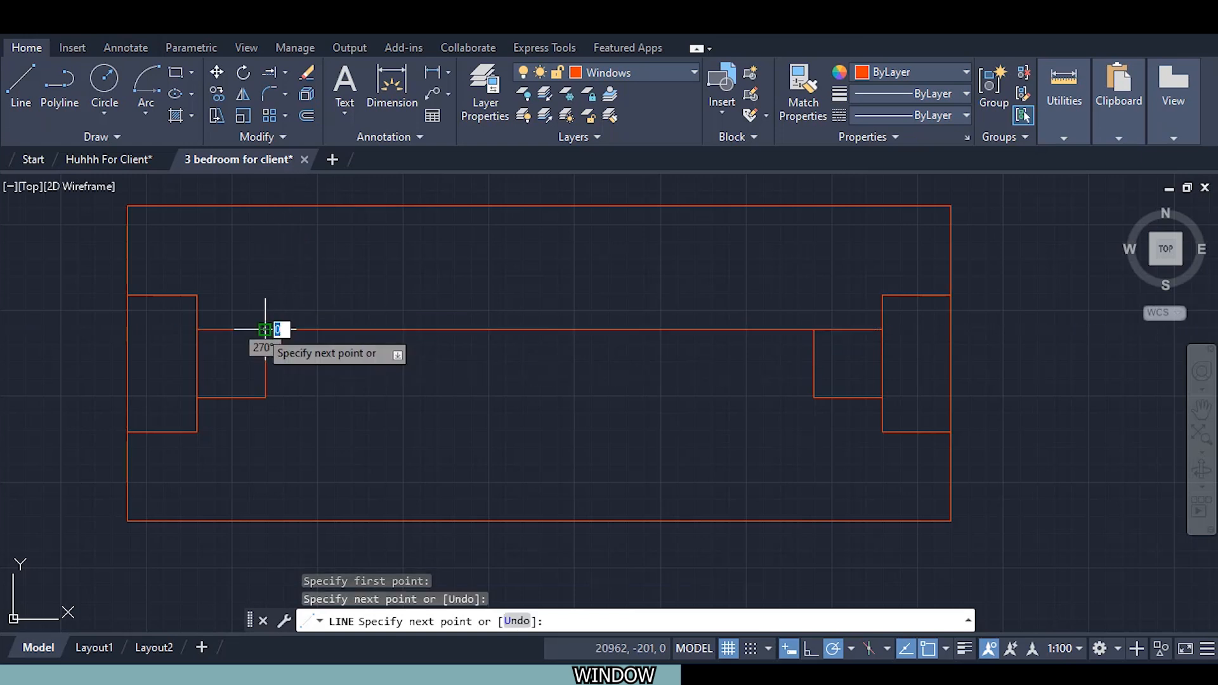
pyautogui.press('Escape')
# Draw a line joining the inner lower corners of the two squares
pyautogui.rightClick(534, 481)
pyautogui.click(594, 138)
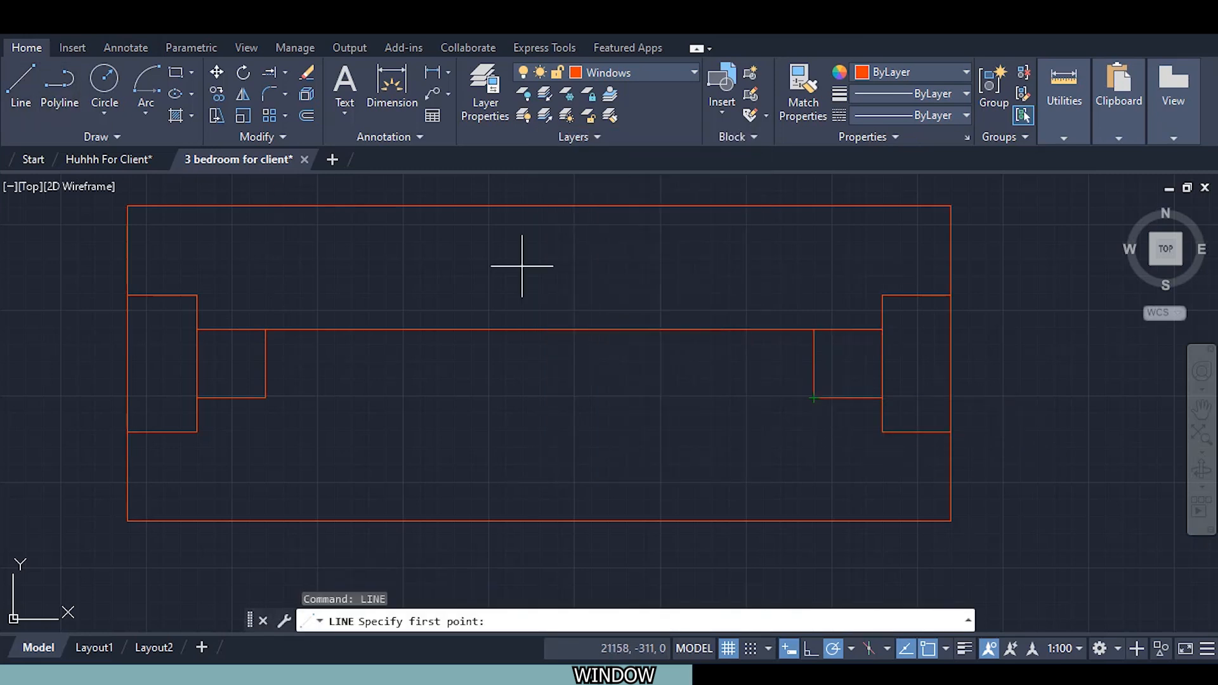
pyautogui.click(815, 398)
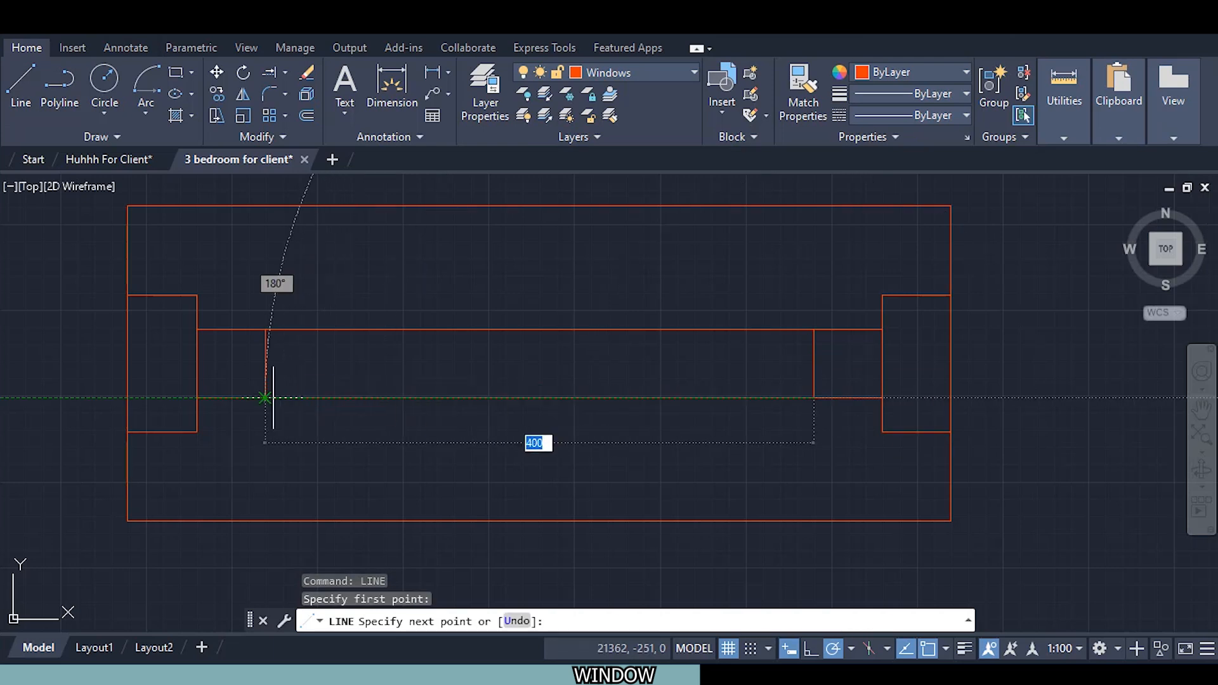
pyautogui.click(265, 397)
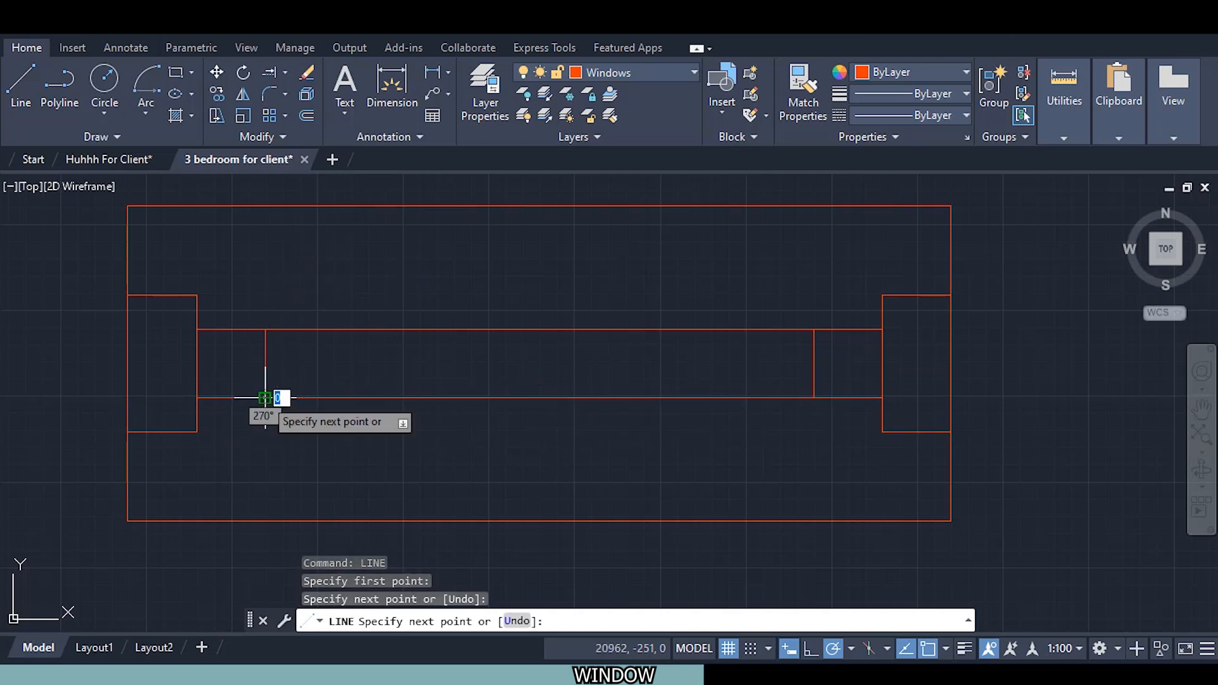
pyautogui.press('Escape')
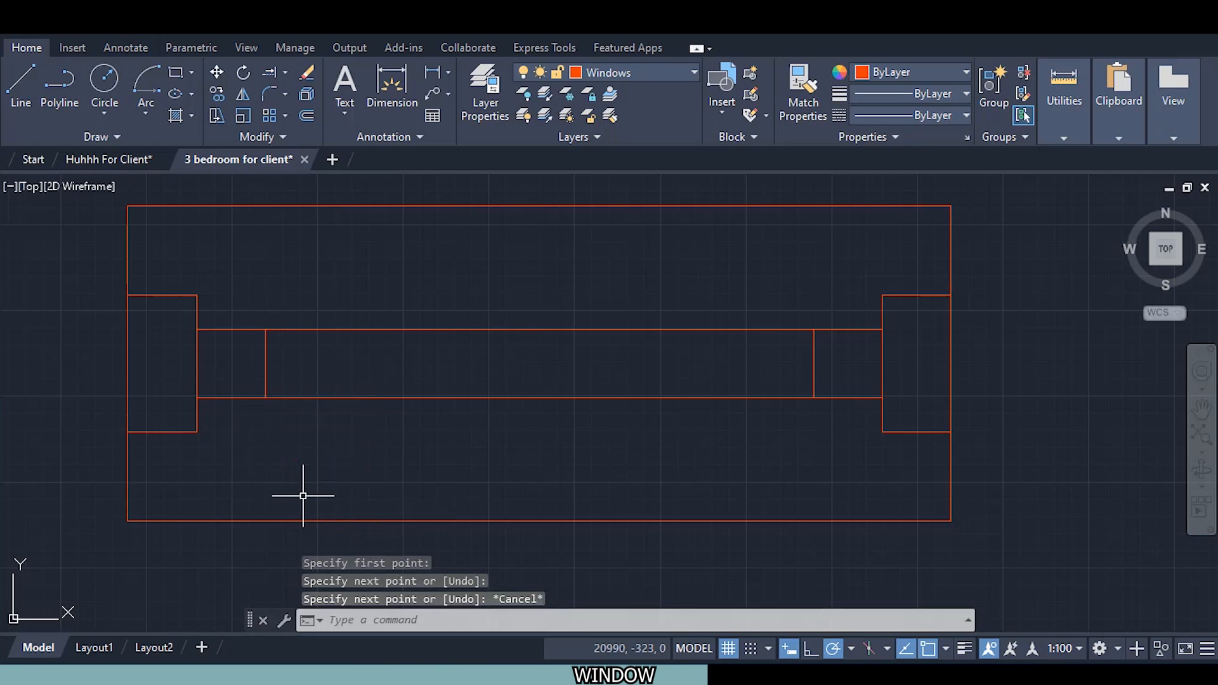
# Draw the glass centre line between the midpoints of the two squares' inner sides
pyautogui.scroll(-4, 383, 443)
pyautogui.scroll(2, 441, 439)
pyautogui.scroll(2, 435, 412)
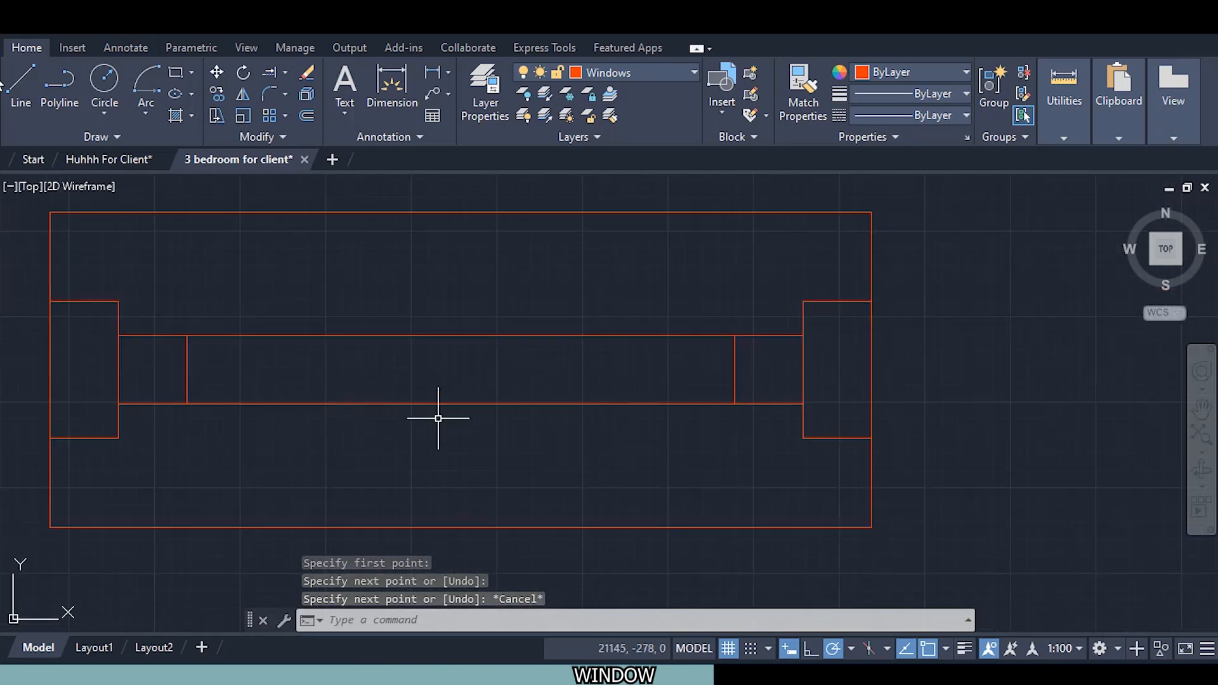
pyautogui.click(28, 113)
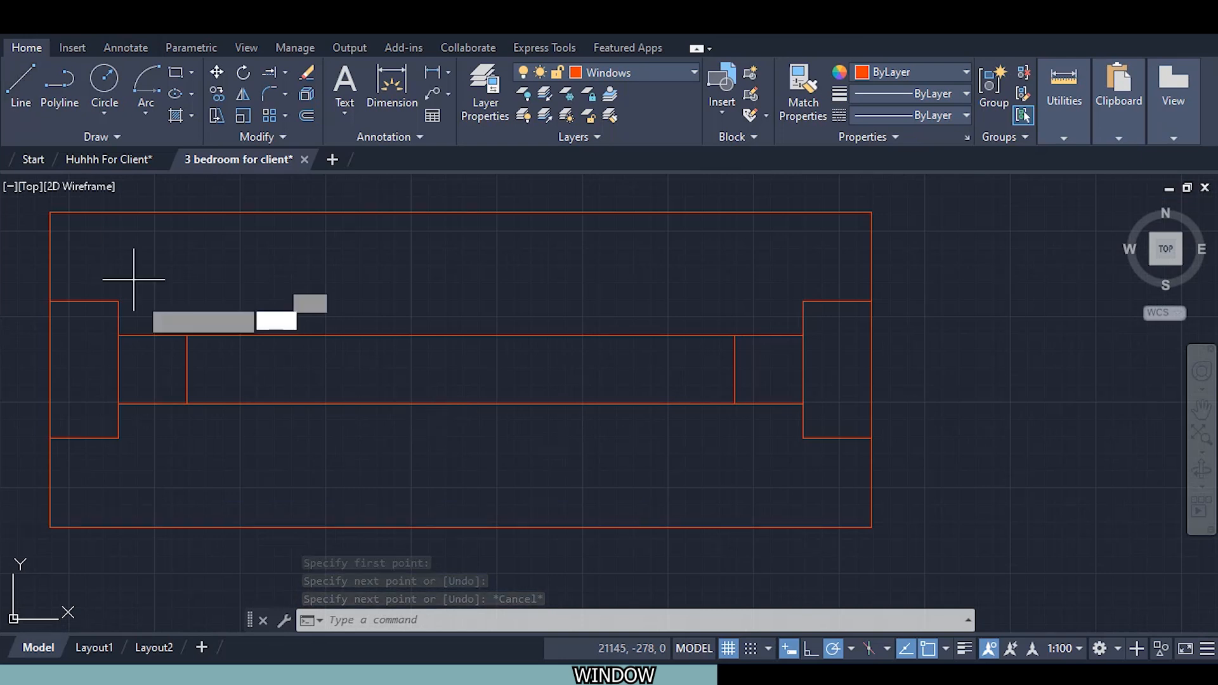
pyautogui.click(187, 370)
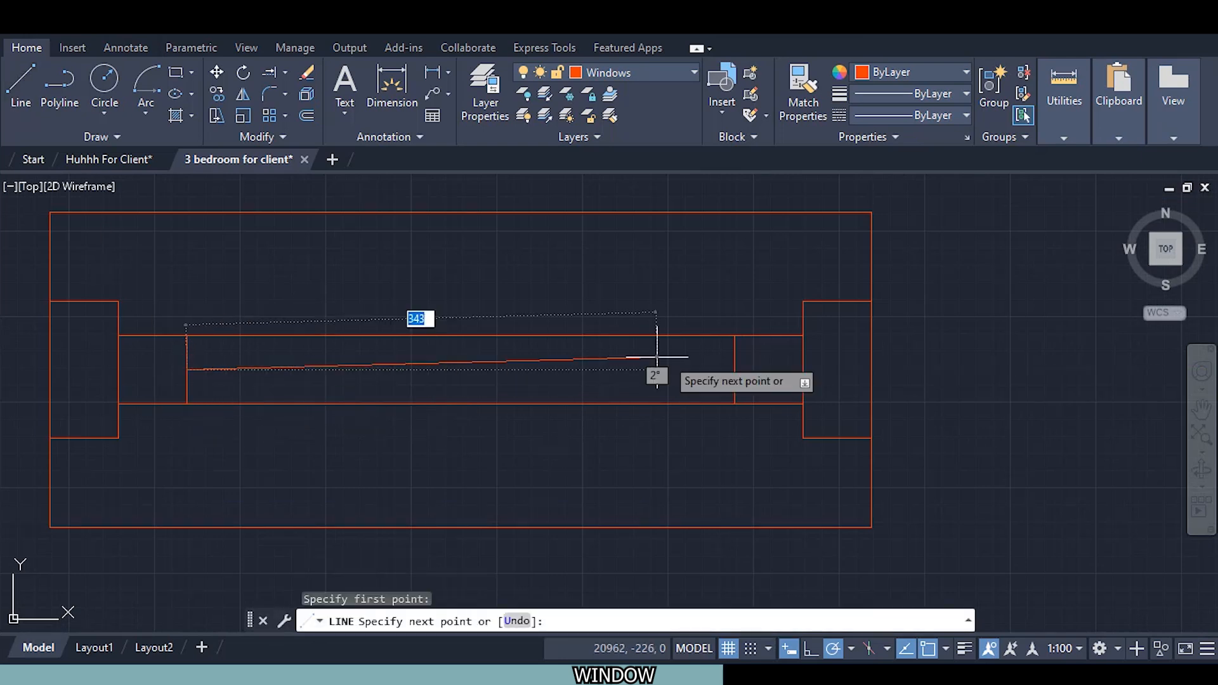
pyautogui.click(735, 370)
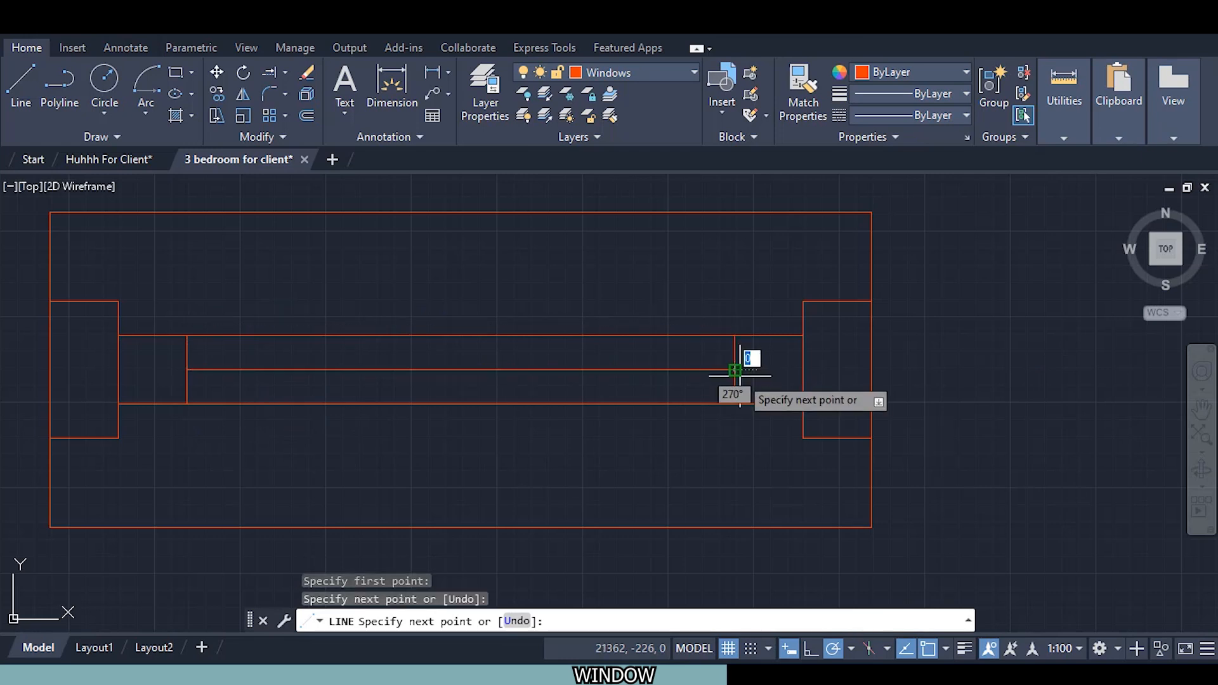
pyautogui.press('Escape')
# Start a block definition named "Window 600mm" with its base point at the midpoint of the small window outline's upper edge
pyautogui.scroll(-4, 685, 470)
pyautogui.moveTo(650, 501); pyautogui.dragTo(642, 487, button='middle')
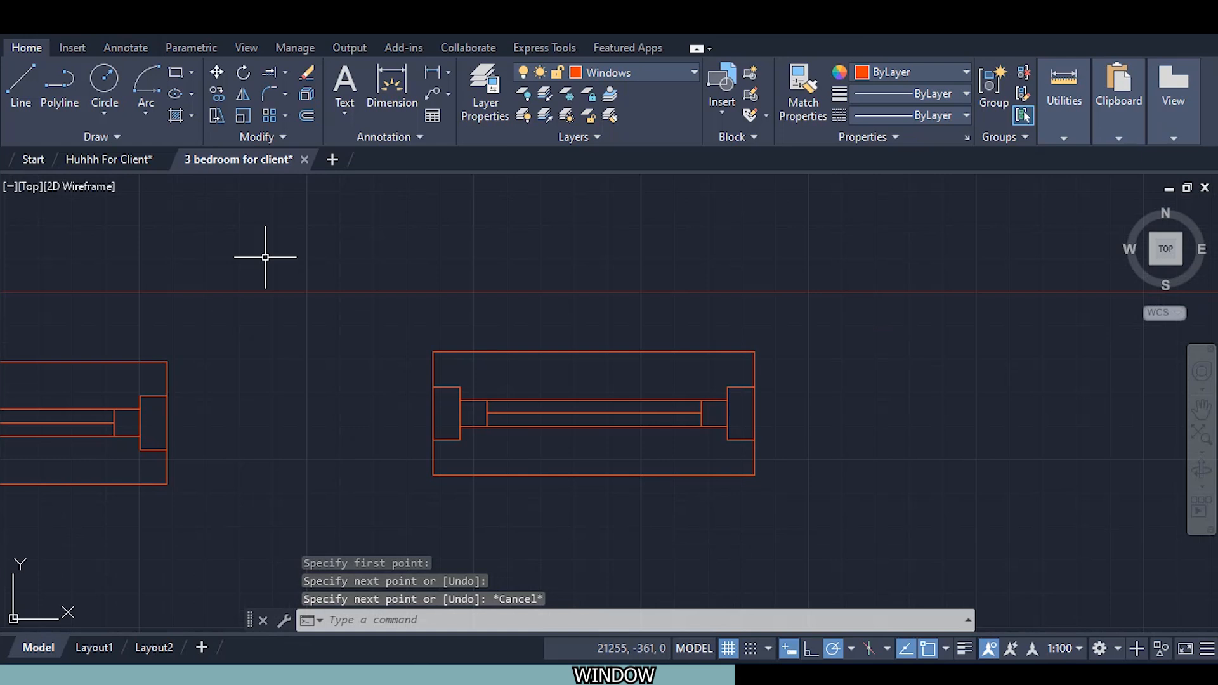
pyautogui.click(72, 48)
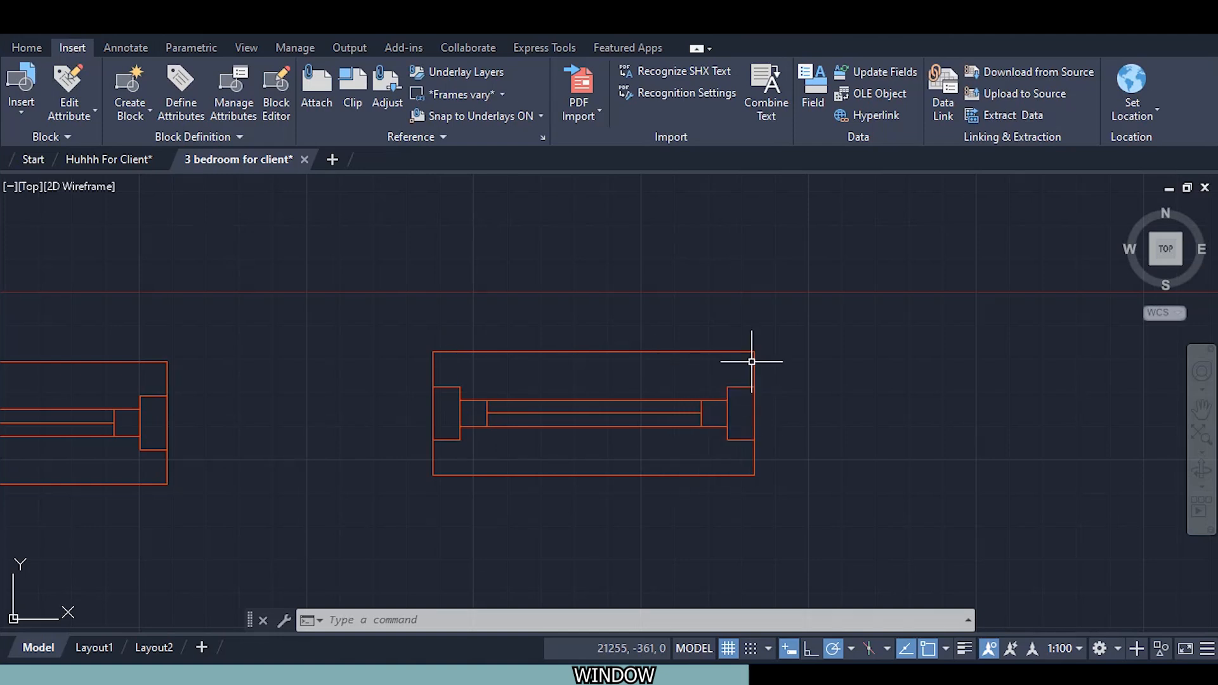
pyautogui.click(128, 79)
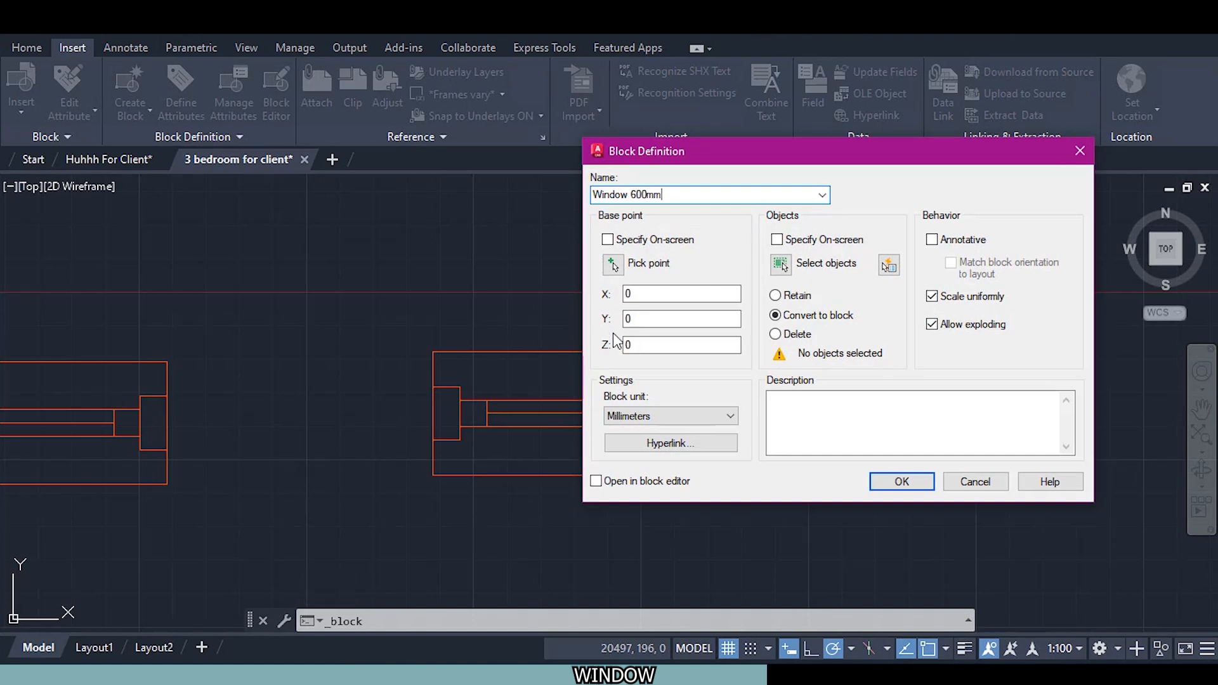
pyautogui.click(612, 265)
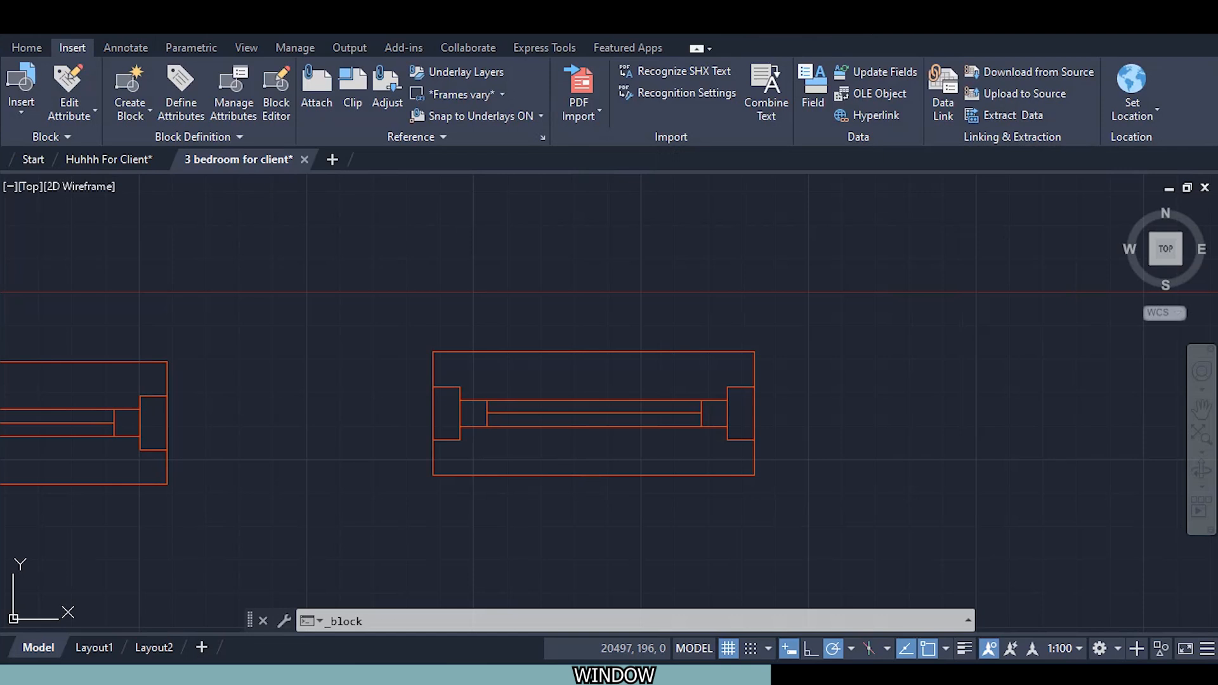
pyautogui.click(592, 351)
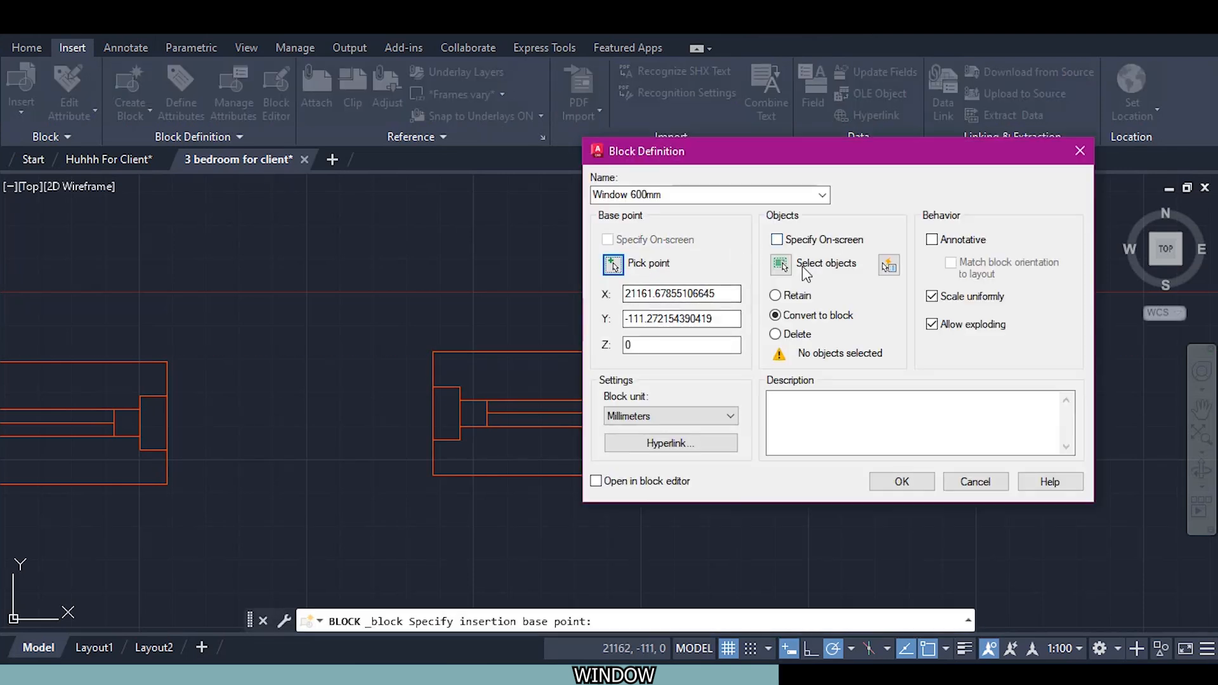
# Select all parts of the 600 mm window as the block's objects and create the block
pyautogui.click(784, 267)
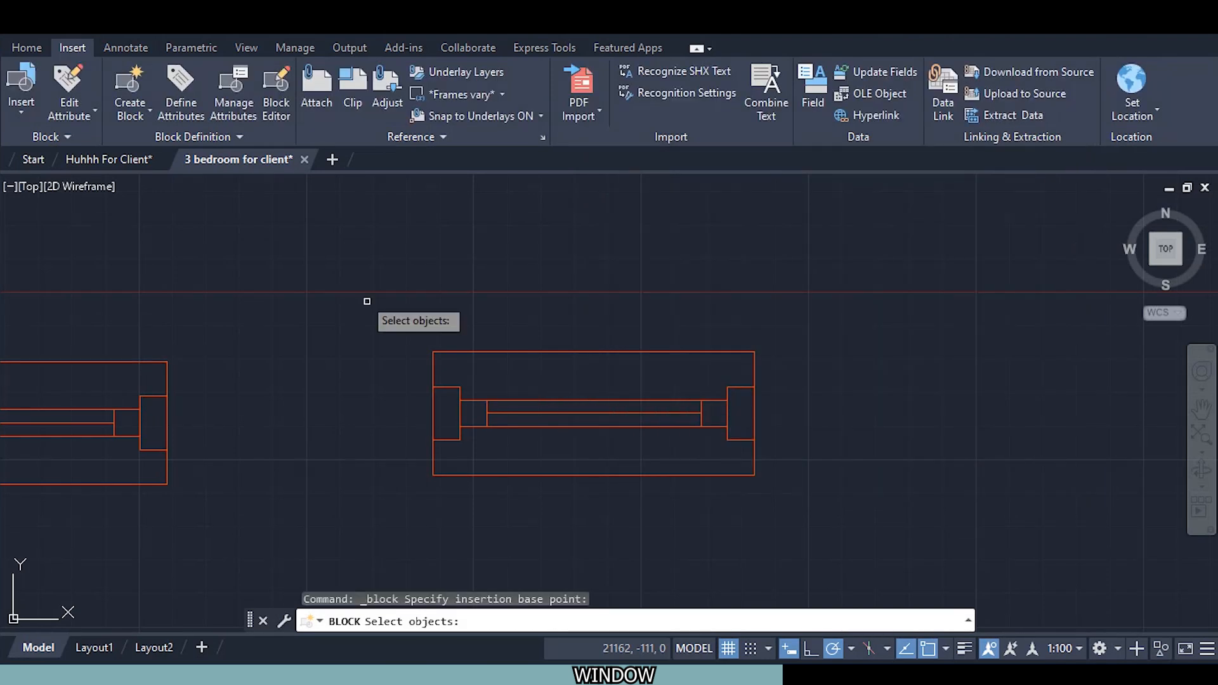
pyautogui.click(351, 260)
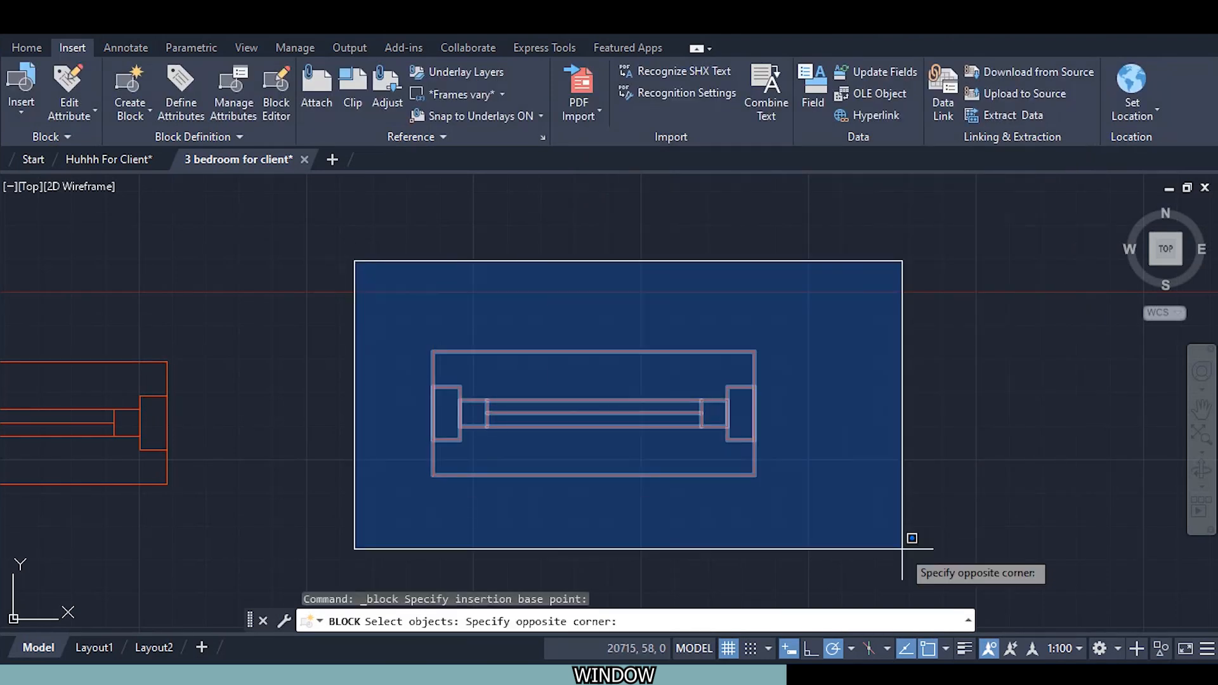
pyautogui.click(902, 548)
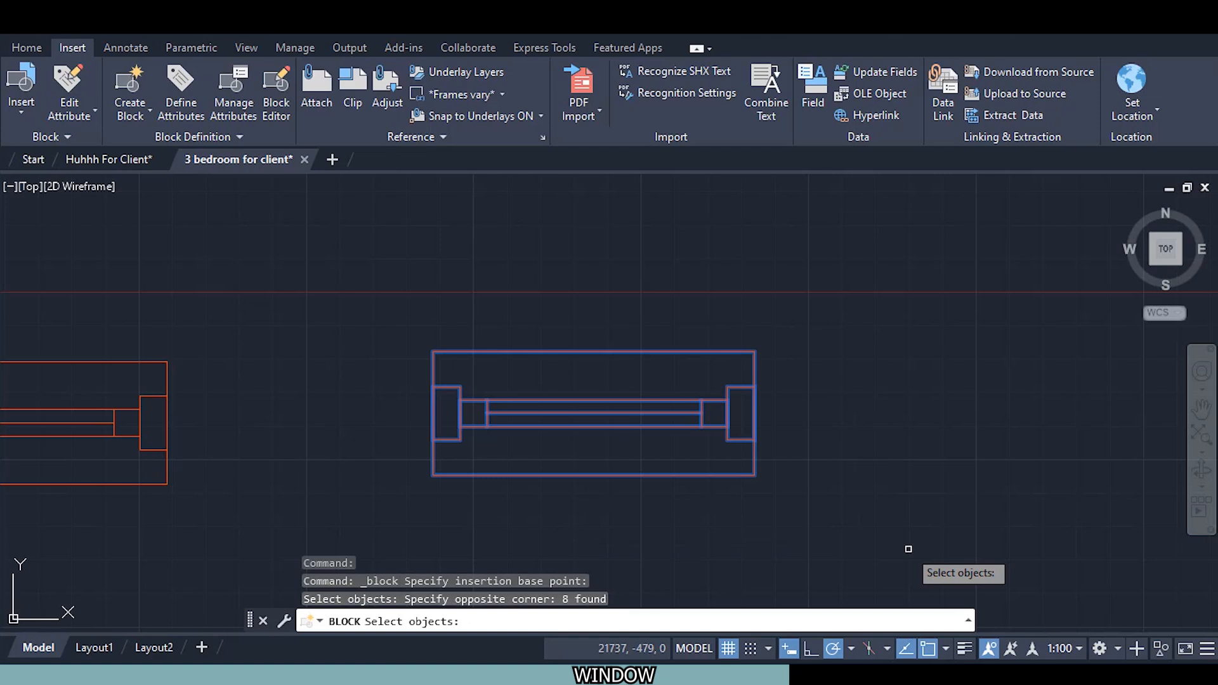
pyautogui.press('Return')
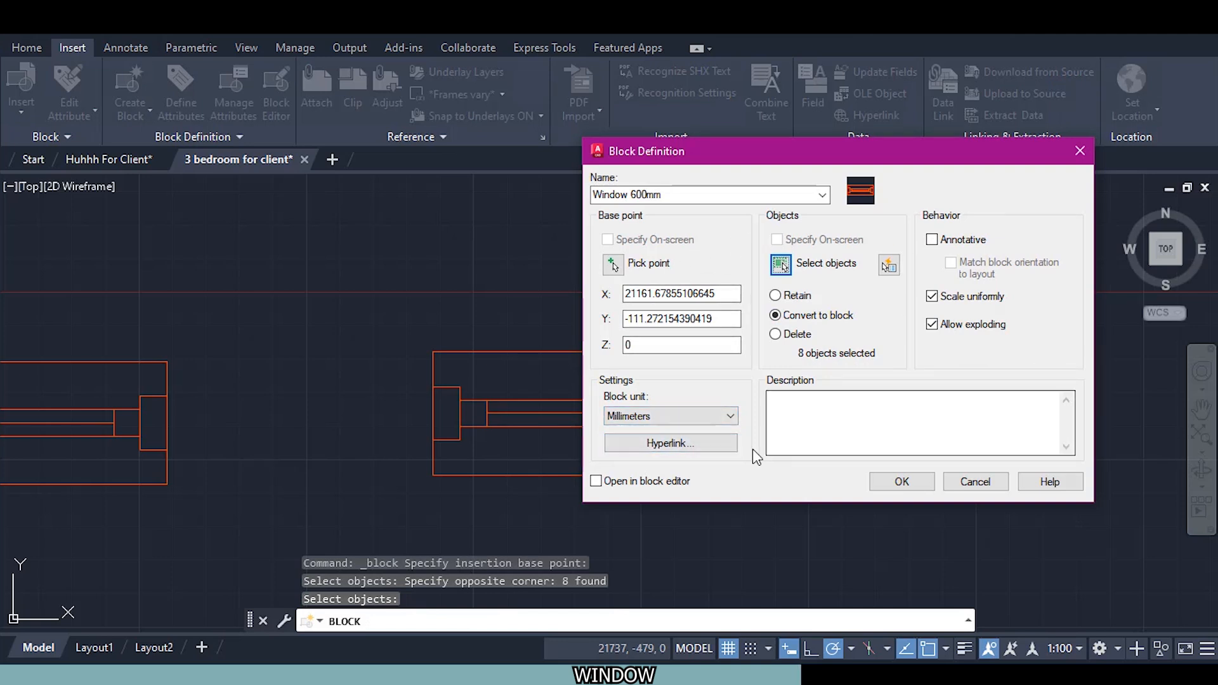
pyautogui.click(595, 482)
pyautogui.click(931, 482)
# Copy the 1000 mm window block by its upper edge's midpoint onto the midpoint of the right-hand room's upper outer wall line
pyautogui.scroll(-4, 642, 433)
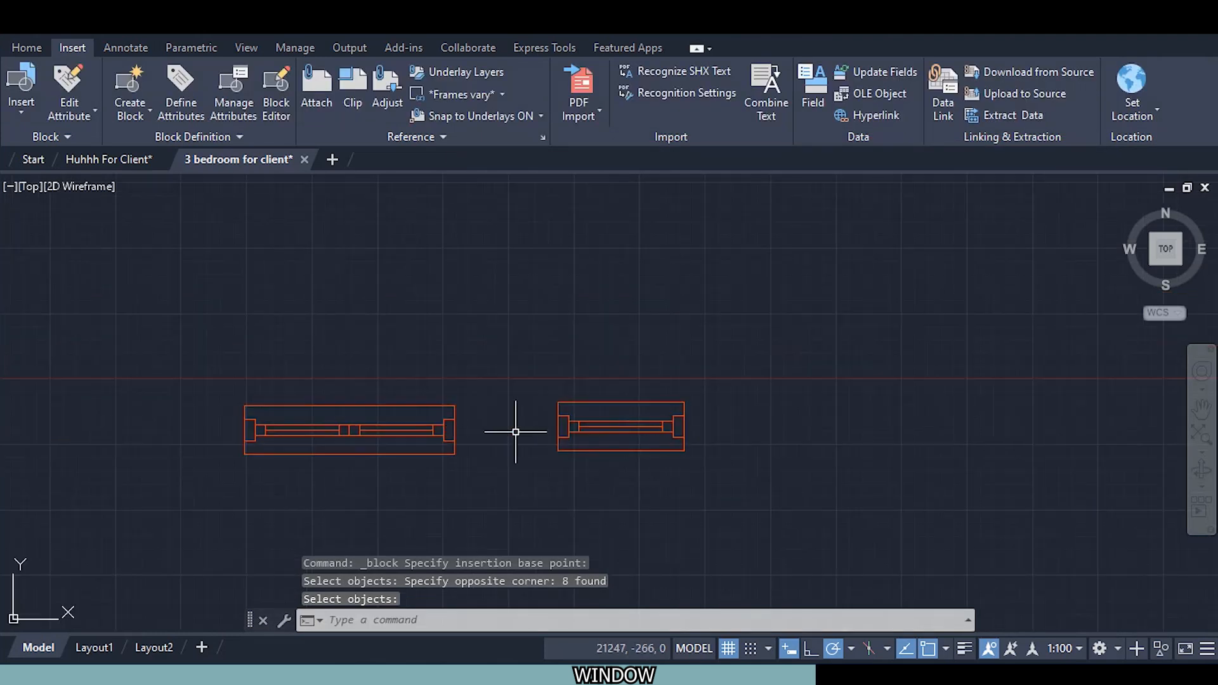
pyautogui.click(440, 435)
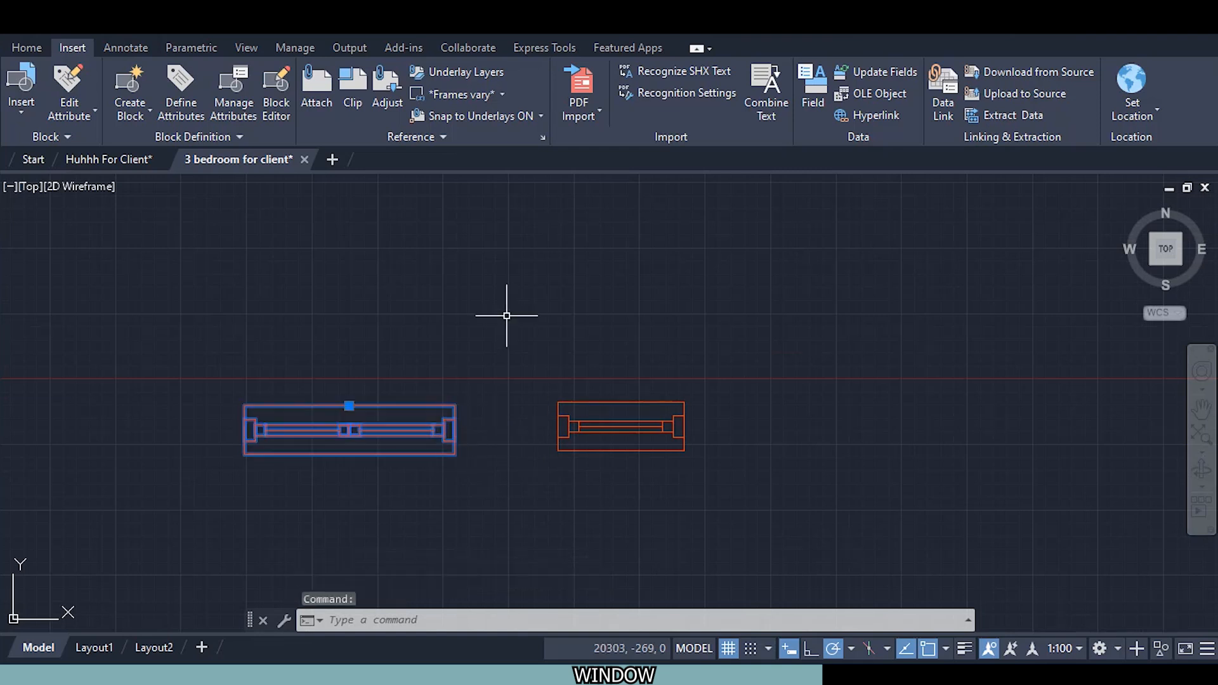
pyautogui.rightClick(494, 412)
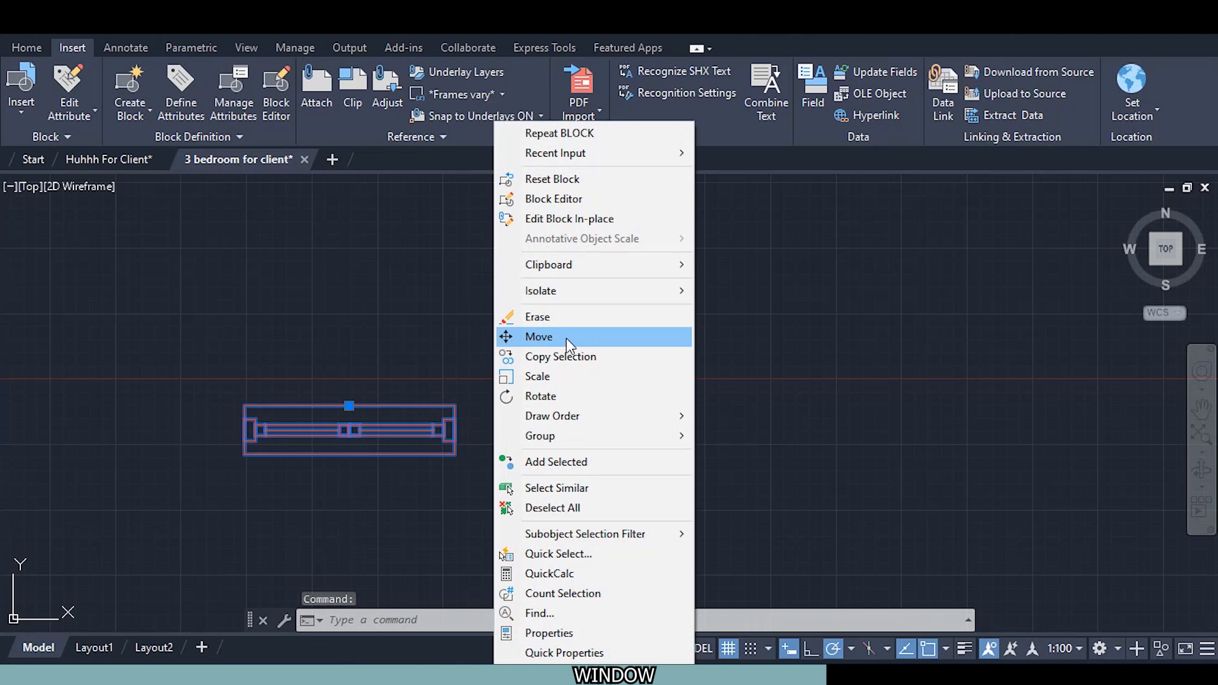
pyautogui.click(570, 359)
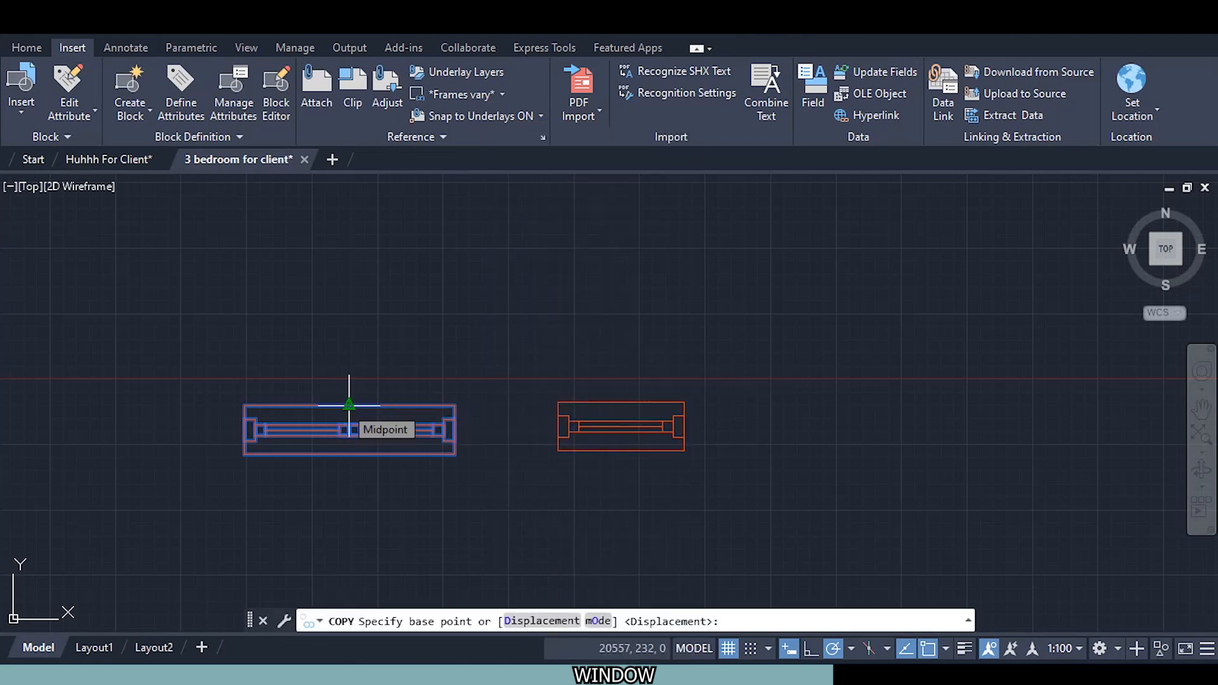
pyautogui.click(349, 404)
pyautogui.scroll(-4, 294, 332)
pyautogui.moveTo(153, 341)
pyautogui.mouseDown(button='middle')
pyautogui.moveTo(247, 358)
pyautogui.moveTo(940, 343)
pyautogui.mouseUp(button='middle')
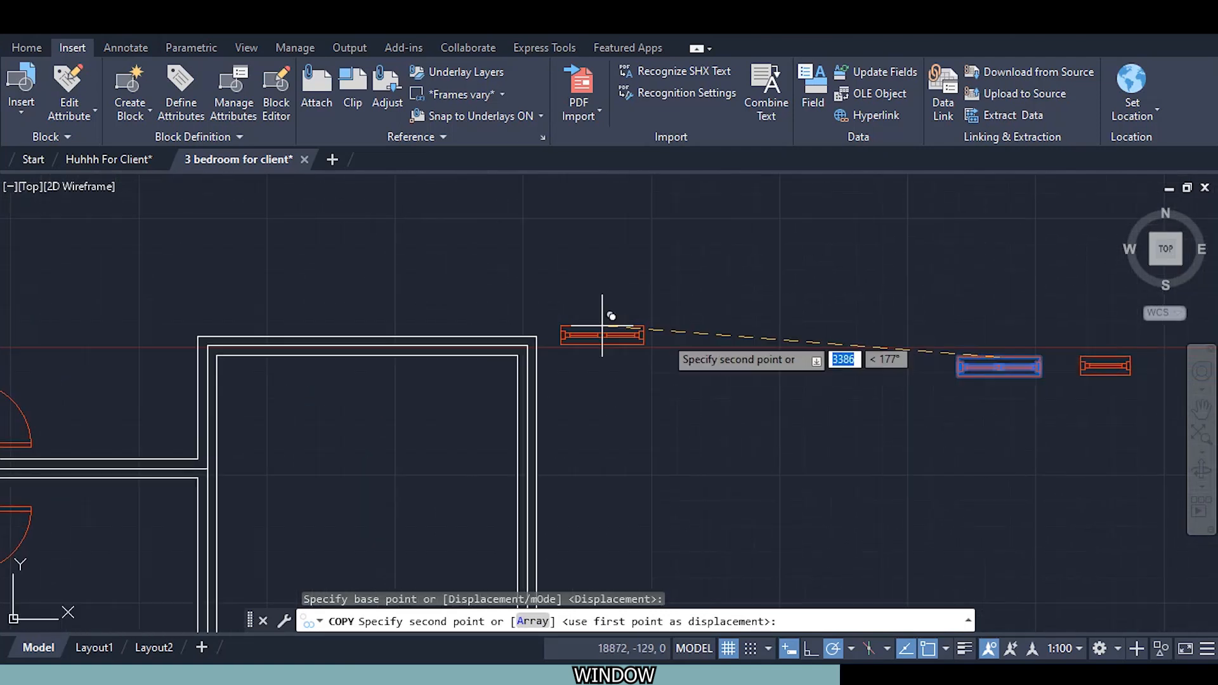
pyautogui.scroll(2, 316, 309)
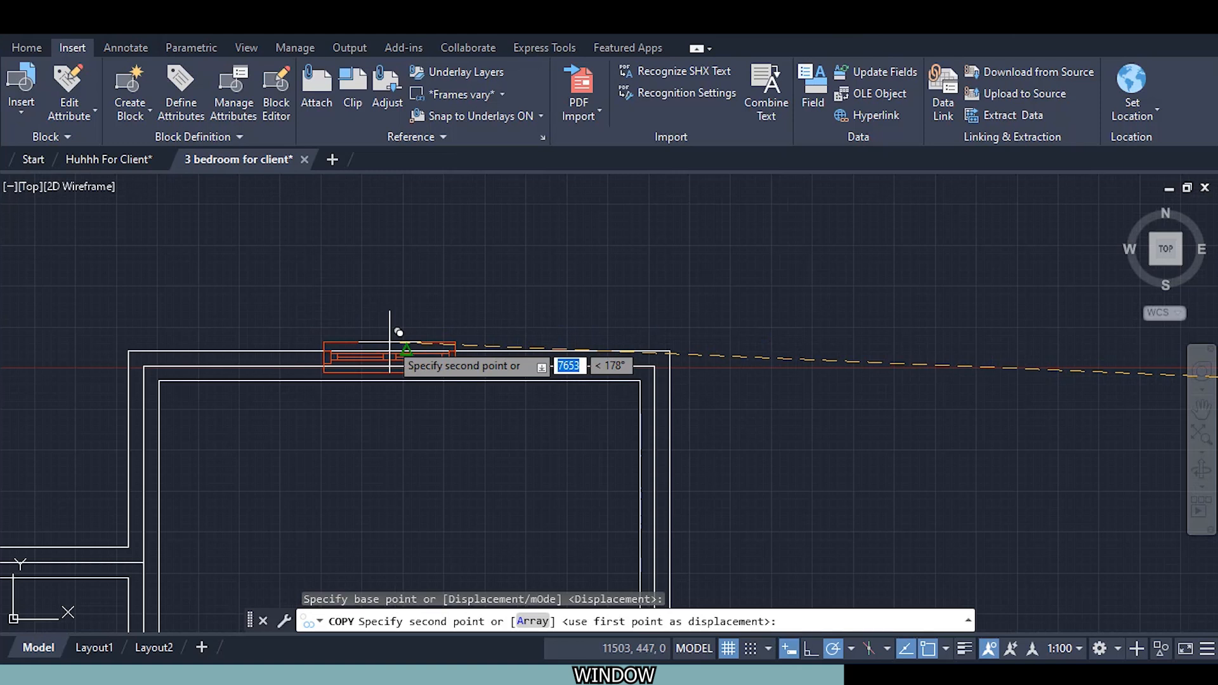
pyautogui.click(406, 350)
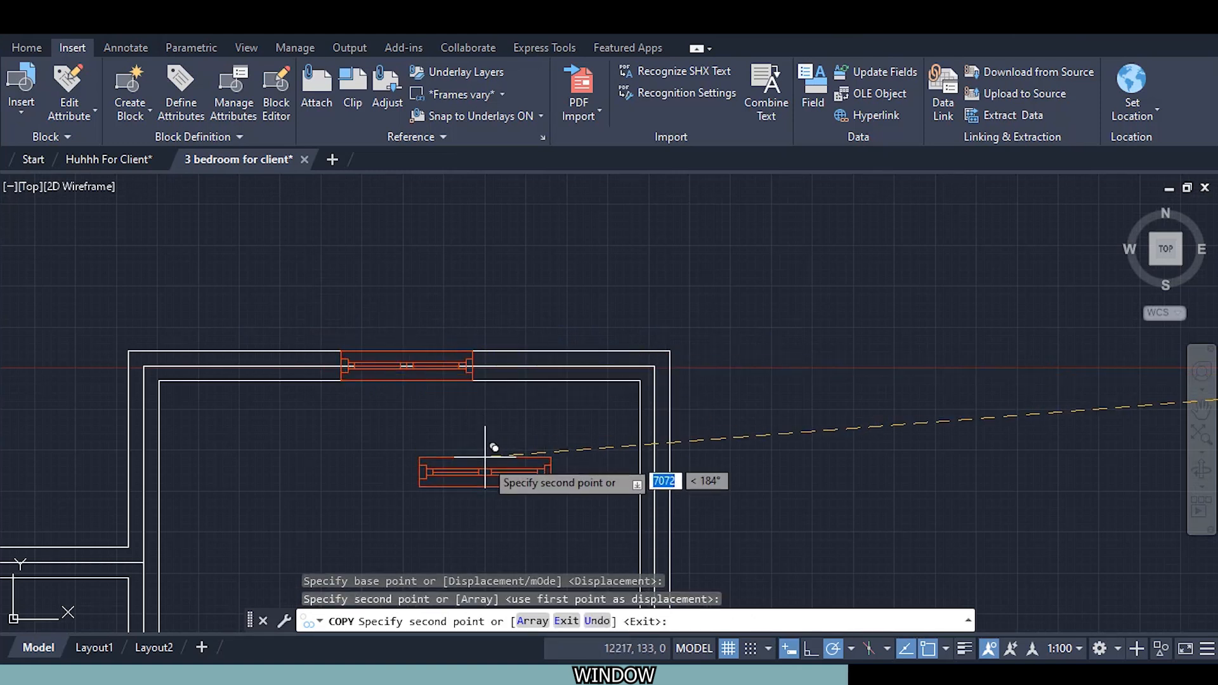
# Place another 1000 mm window copy at the upper line's midpoint of the short horizontal wall left of that room
pyautogui.scroll(-1, 486, 460)
pyautogui.scroll(2, 390, 488)
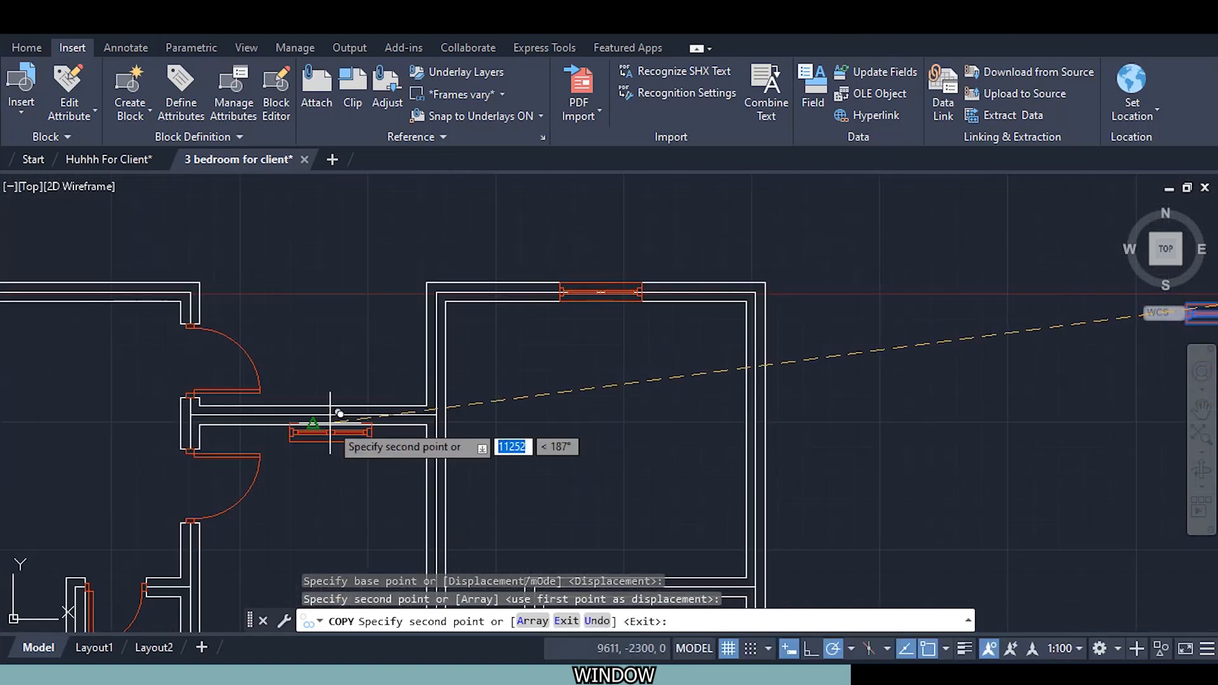
pyautogui.scroll(2, 294, 404)
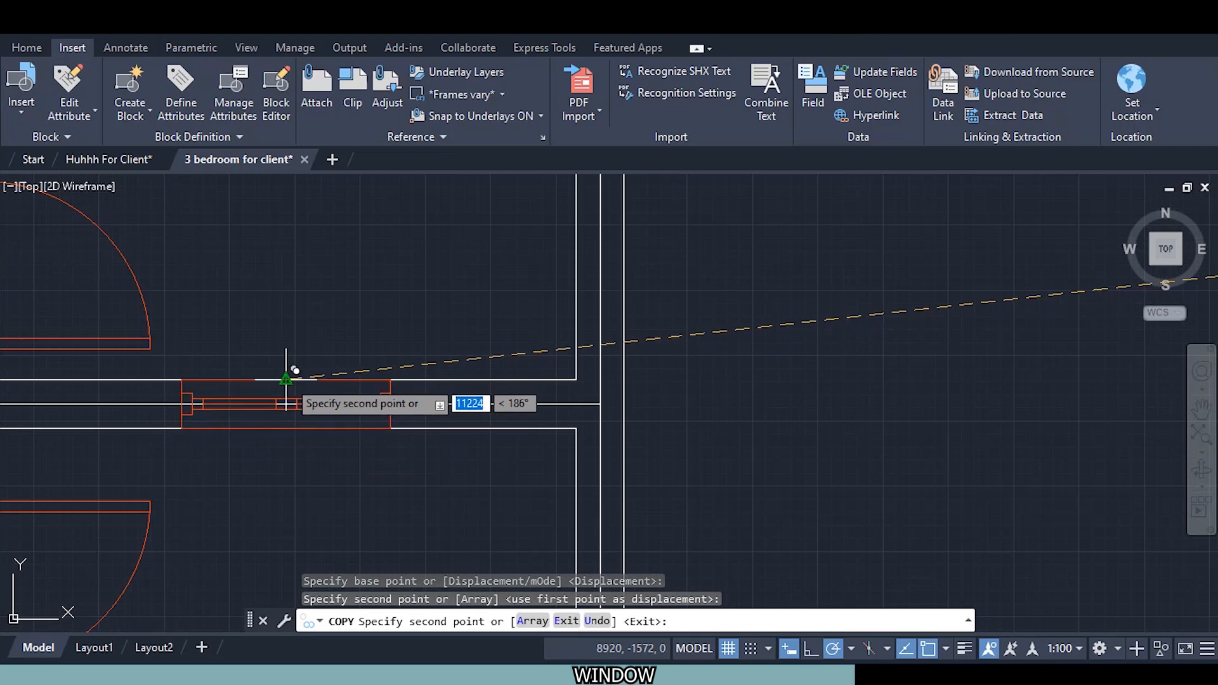
pyautogui.click(286, 379)
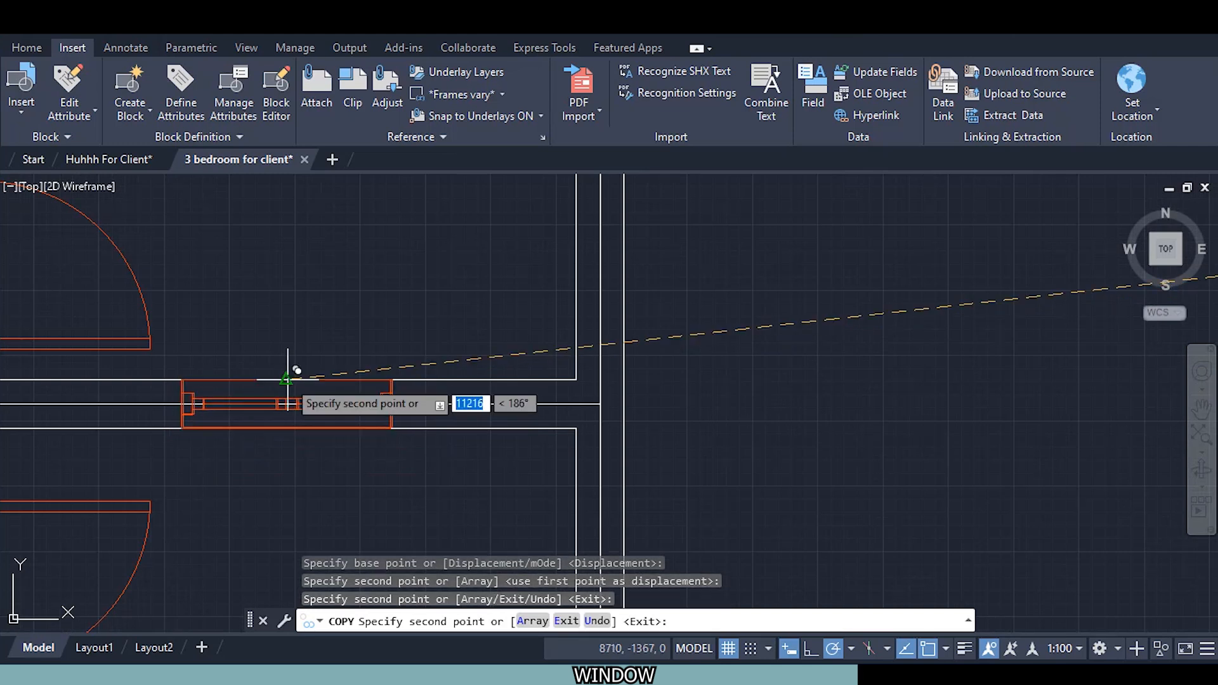
# Place 1000 mm window copies at the middle of the upper outer walls of the two upper-left rooms
pyautogui.scroll(-2, 285, 389)
pyautogui.moveTo(184, 348); pyautogui.dragTo(402, 348, button='middle')
pyautogui.scroll(5, 400, 348)
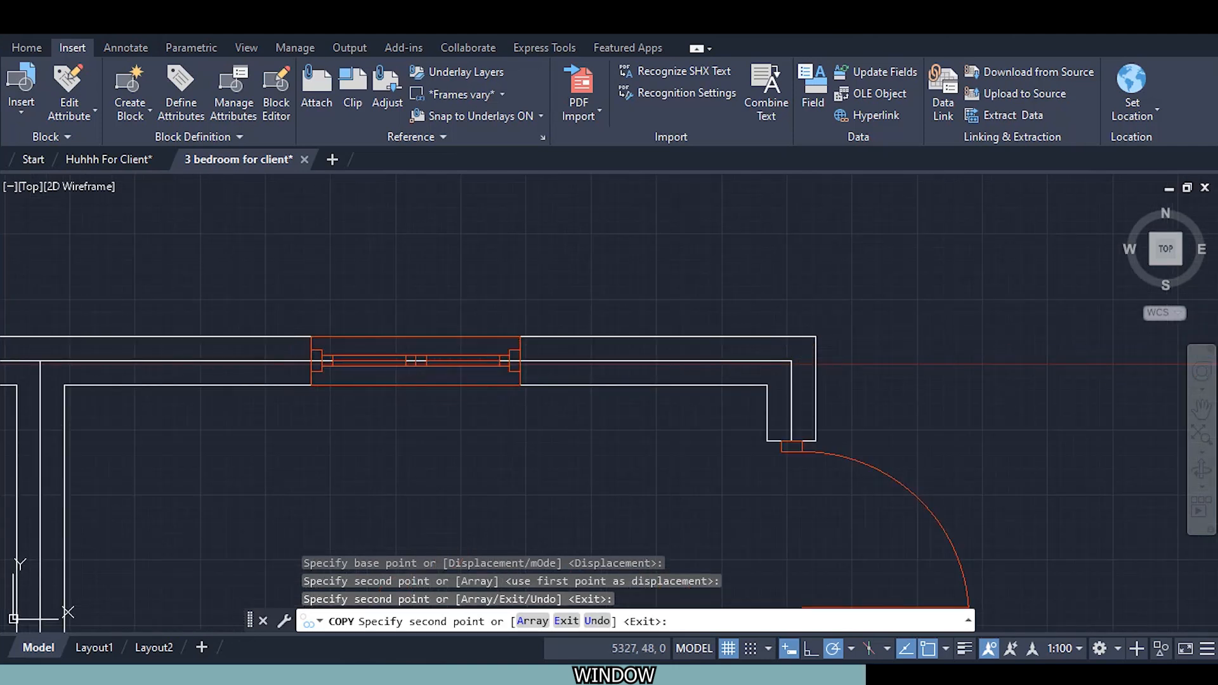
pyautogui.scroll(-2, 340, 387)
pyautogui.moveTo(340, 387); pyautogui.dragTo(718, 385, button='middle')
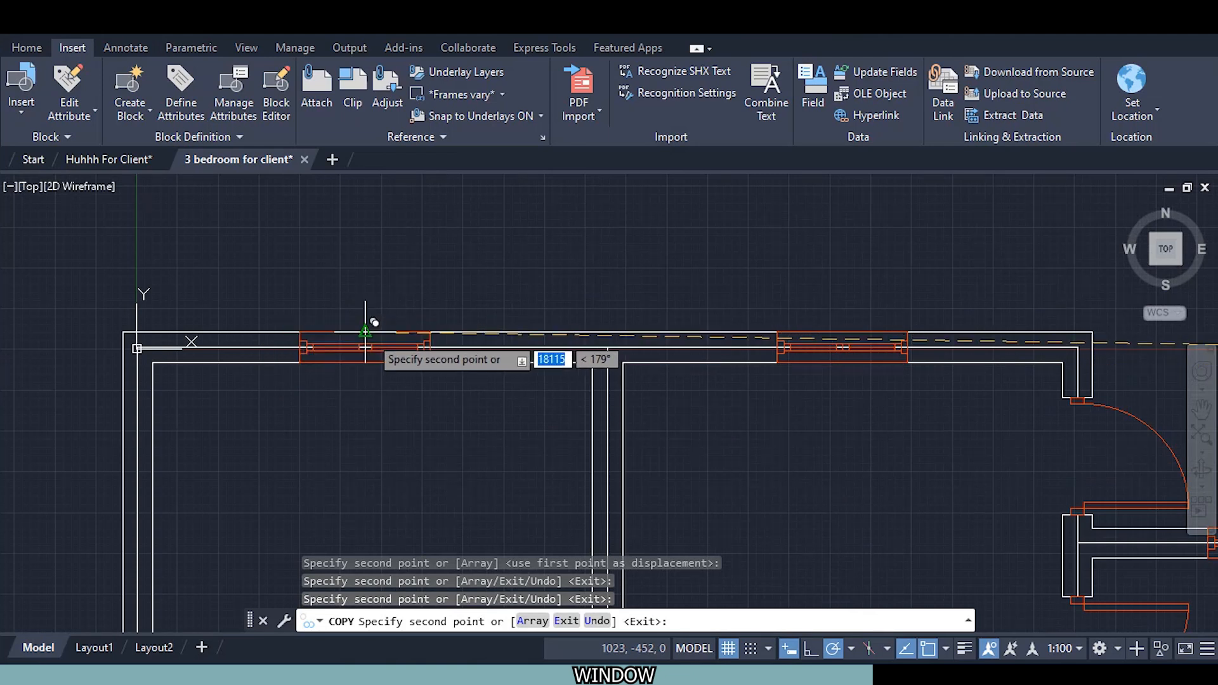
# Place a 1000 mm window copy on the upper line of the lower-left room's lower outer wall, left of its middle
pyautogui.scroll(-4, 365, 355)
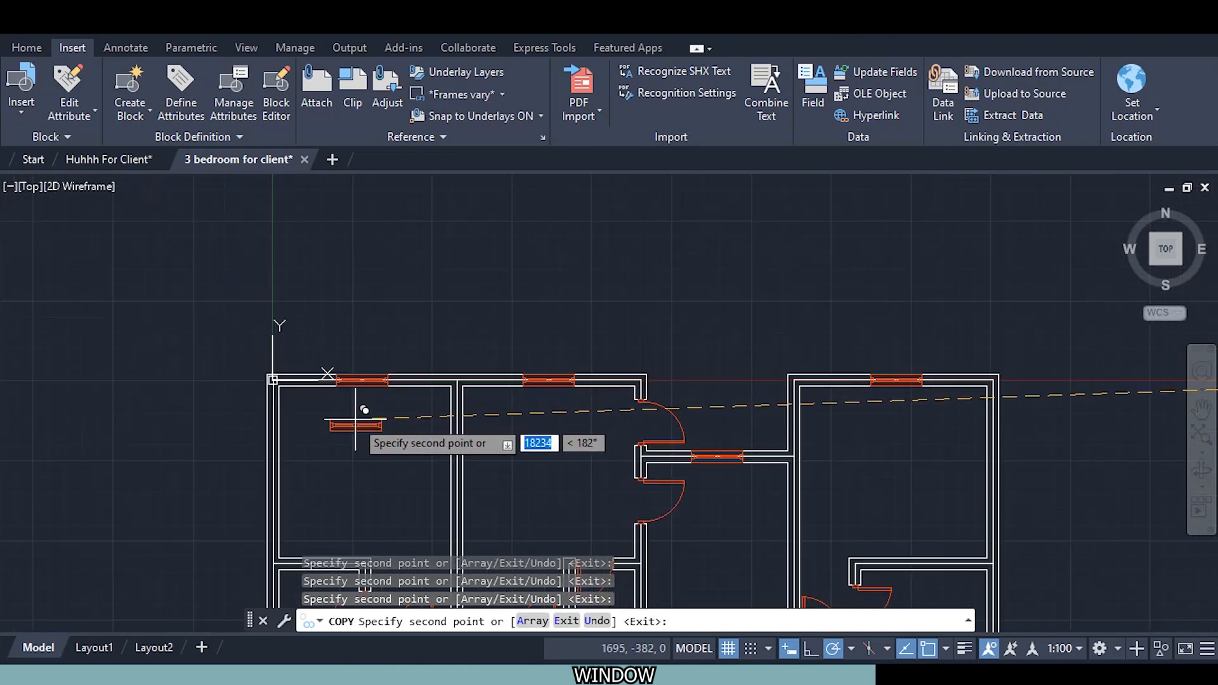
pyautogui.moveTo(366, 415); pyautogui.dragTo(374, 272, button='middle')
pyautogui.moveTo(357, 354); pyautogui.dragTo(345, 233, button='middle')
pyautogui.moveTo(357, 430); pyautogui.dragTo(345, 265, button='middle')
pyautogui.scroll(4, 326, 422)
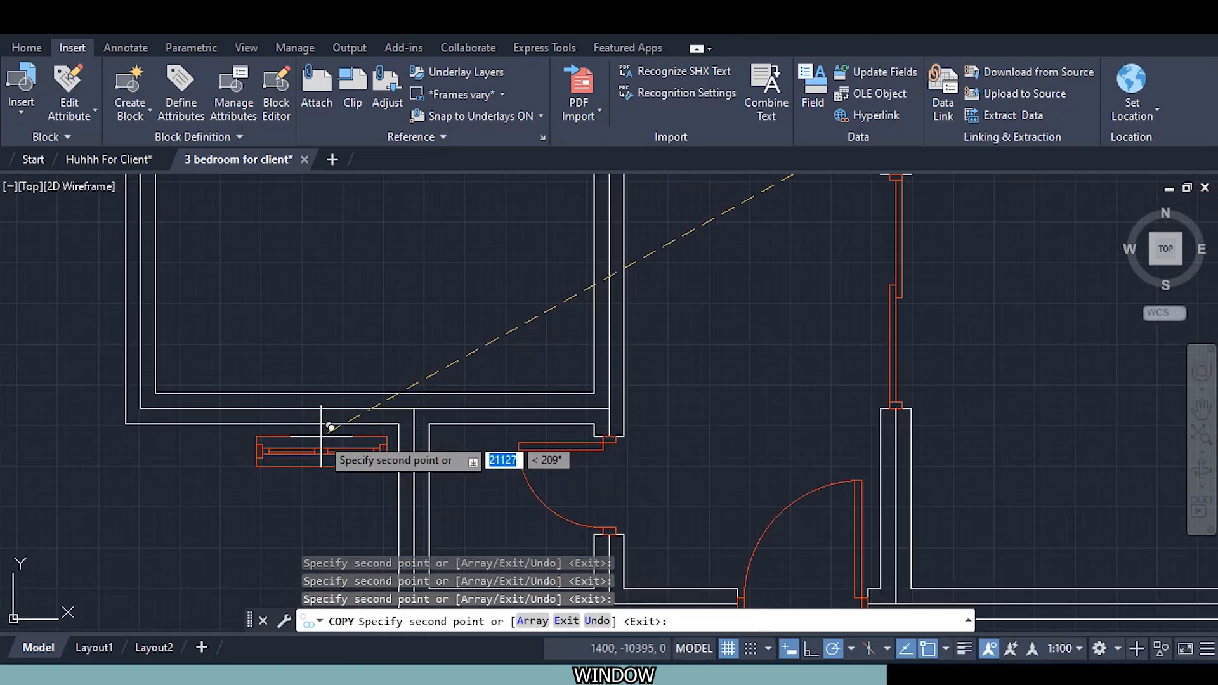
pyautogui.click(284, 392)
# Place a 1000 mm window copy in the large lower room's bottom wall, 1395 mm left of the upper line's midpoint
pyautogui.scroll(-2, 408, 412)
pyautogui.moveTo(459, 488); pyautogui.dragTo(198, 427, button='middle')
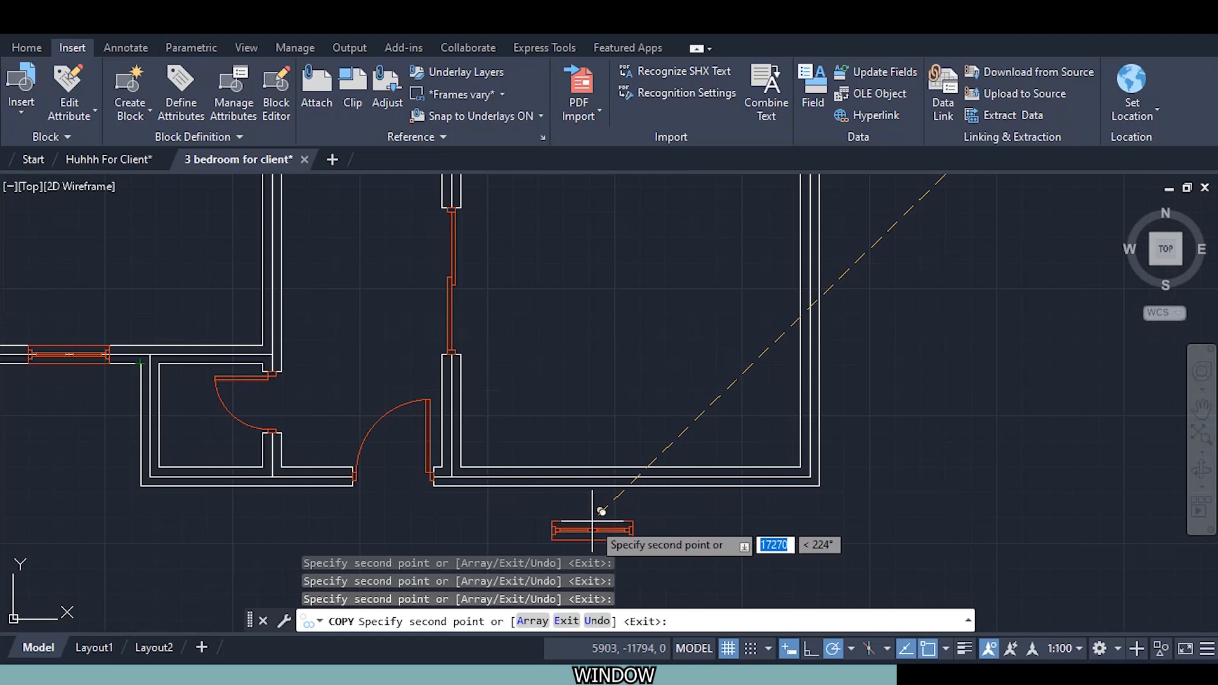
pyautogui.scroll(2, 593, 525)
pyautogui.scroll(2, 642, 448)
pyautogui.scroll(2, 642, 448)
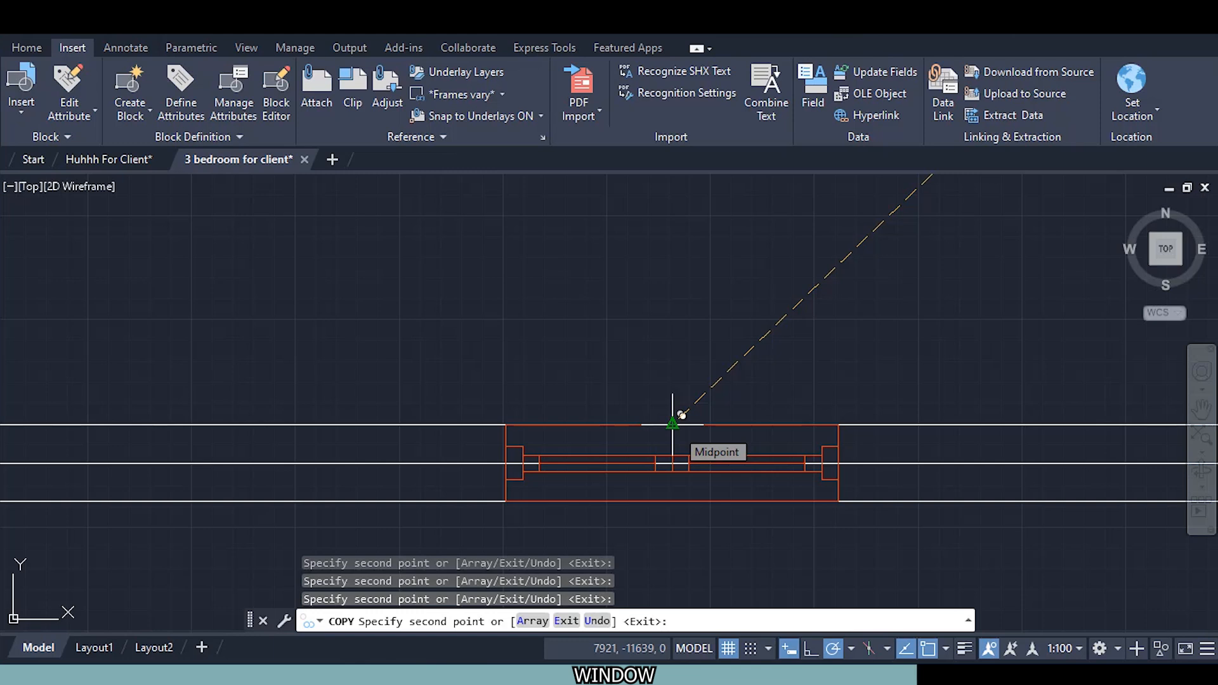
pyautogui.scroll(-4, 682, 415)
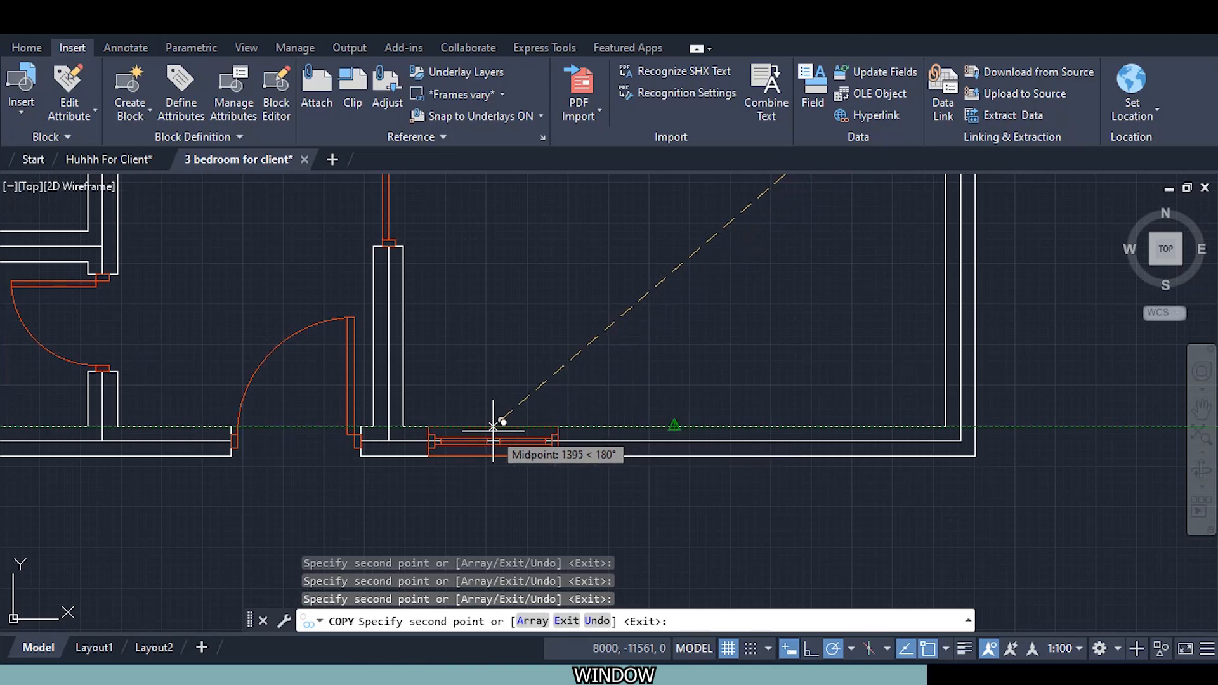
pyautogui.click(492, 427)
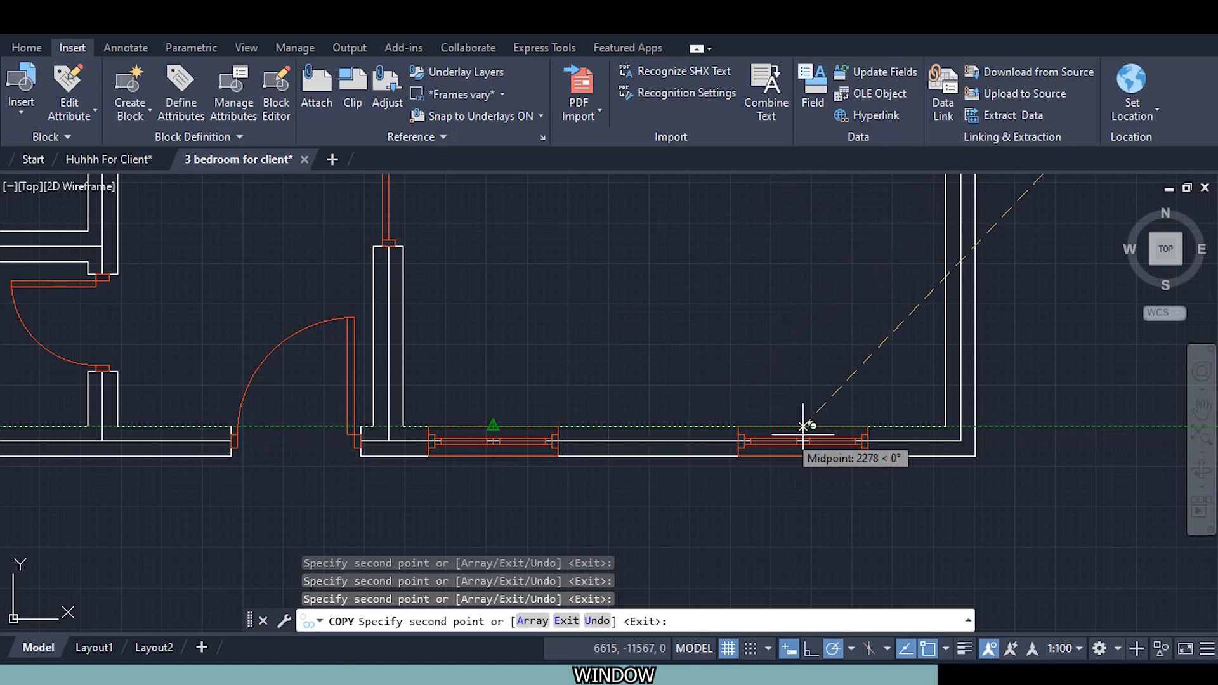
# Place another 1000 mm window copy near the right end of the same bottom wall and end the copying
pyautogui.click(816, 426)
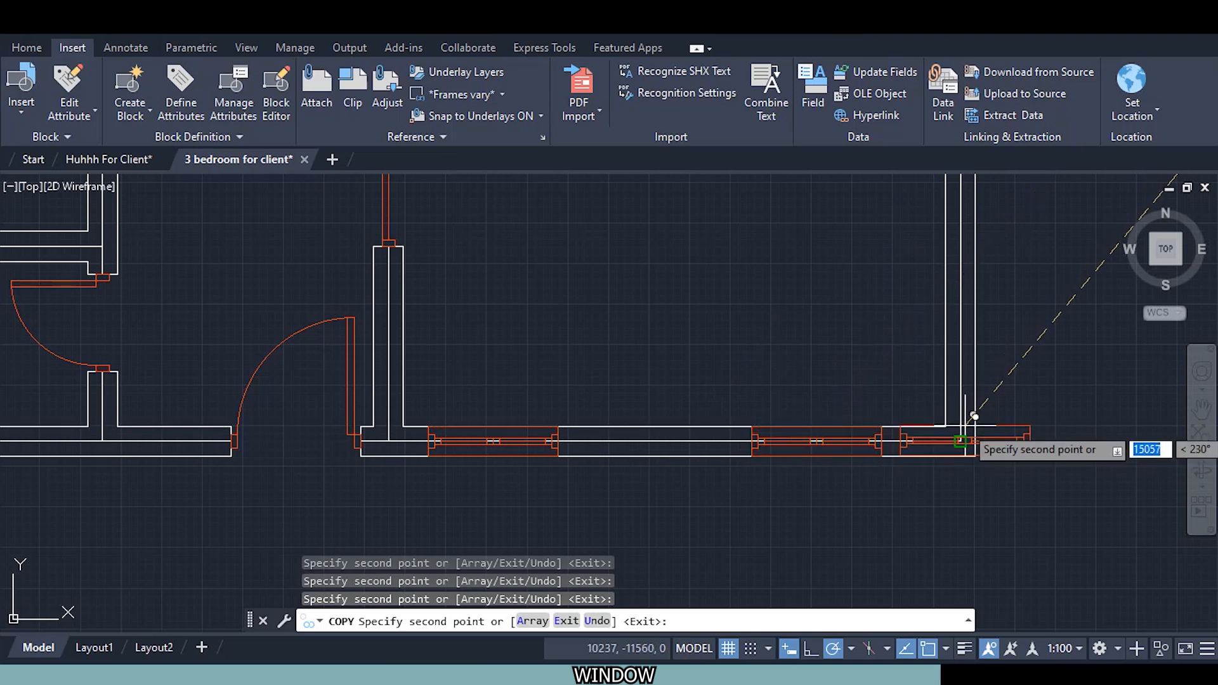
pyautogui.scroll(-5, 971, 435)
pyautogui.moveTo(971, 435); pyautogui.dragTo(598, 539, button='middle')
pyautogui.scroll(-2, 691, 420)
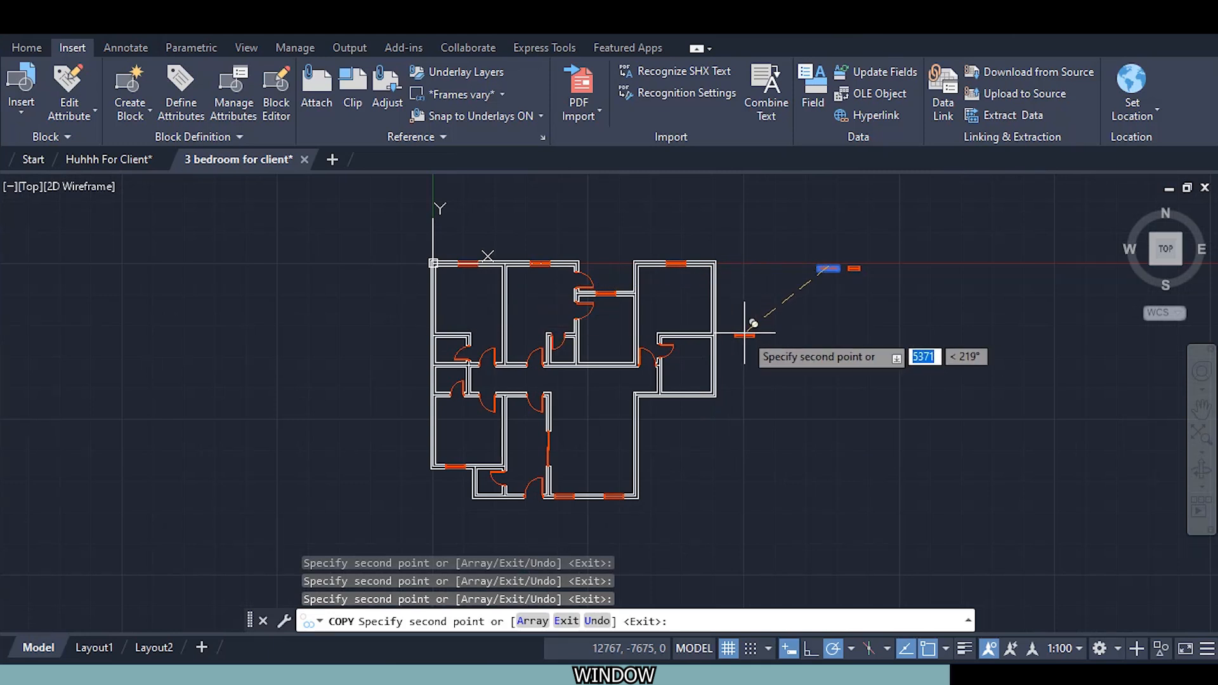
pyautogui.press('Escape')
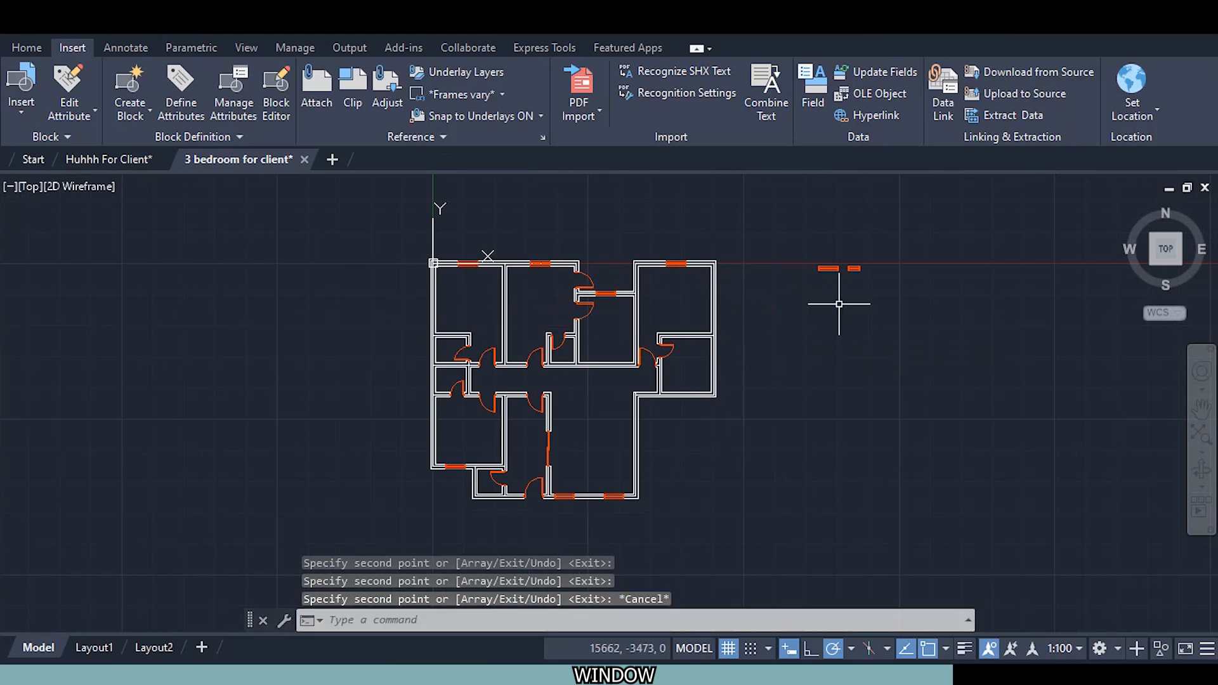
# Copy the loose 1000 mm and 600 mm window blocks beside the plan together straight upward by about 1131 mm
pyautogui.moveTo(837, 280)
pyautogui.mouseDown(button='middle')
pyautogui.moveTo(732, 389)
pyautogui.moveTo(681, 323)
pyautogui.mouseUp(button='middle')
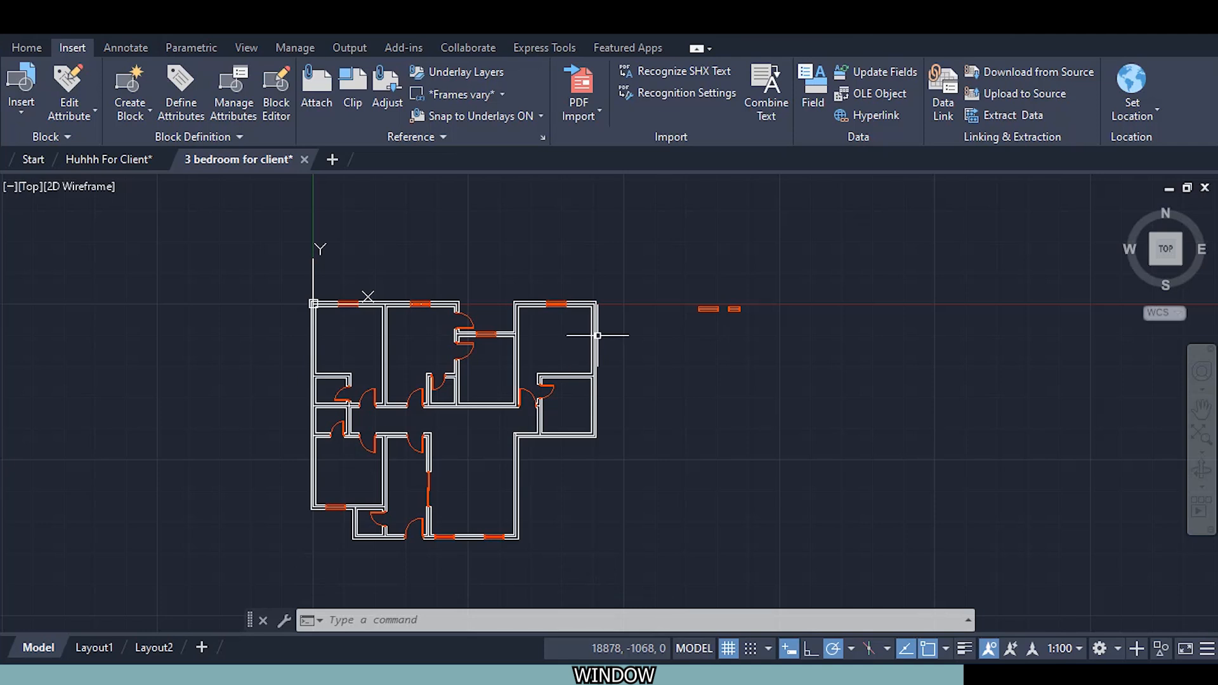
pyautogui.scroll(5, 730, 308)
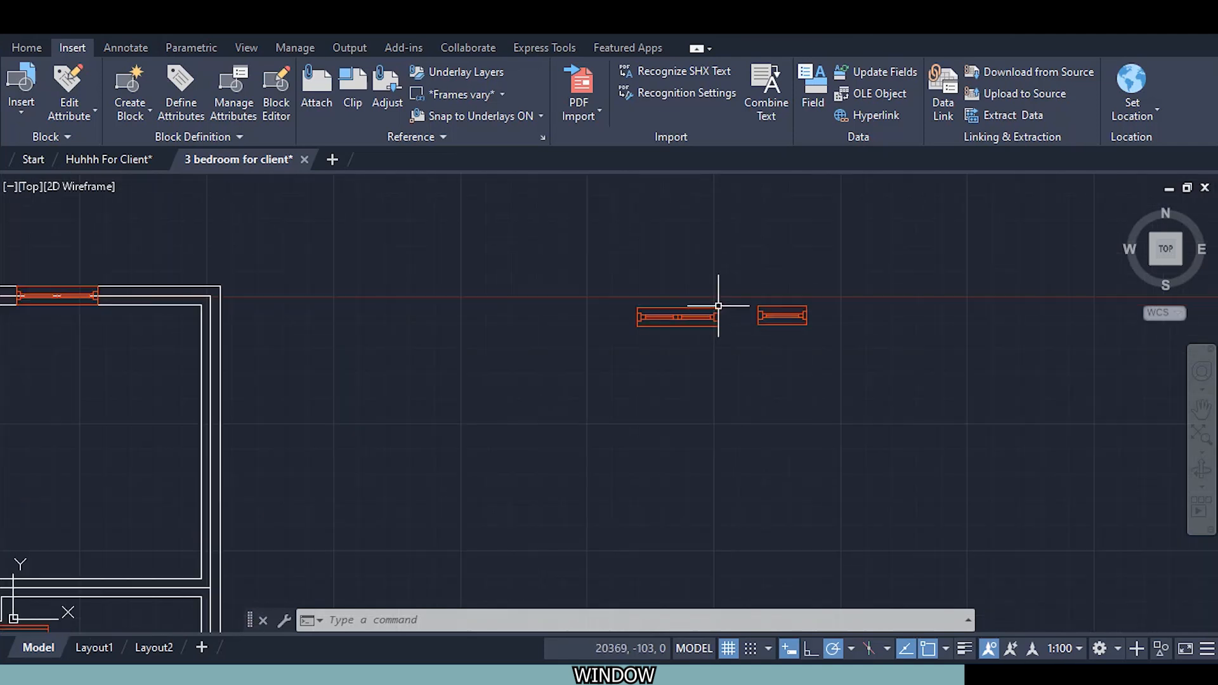
pyautogui.rightClick(725, 409)
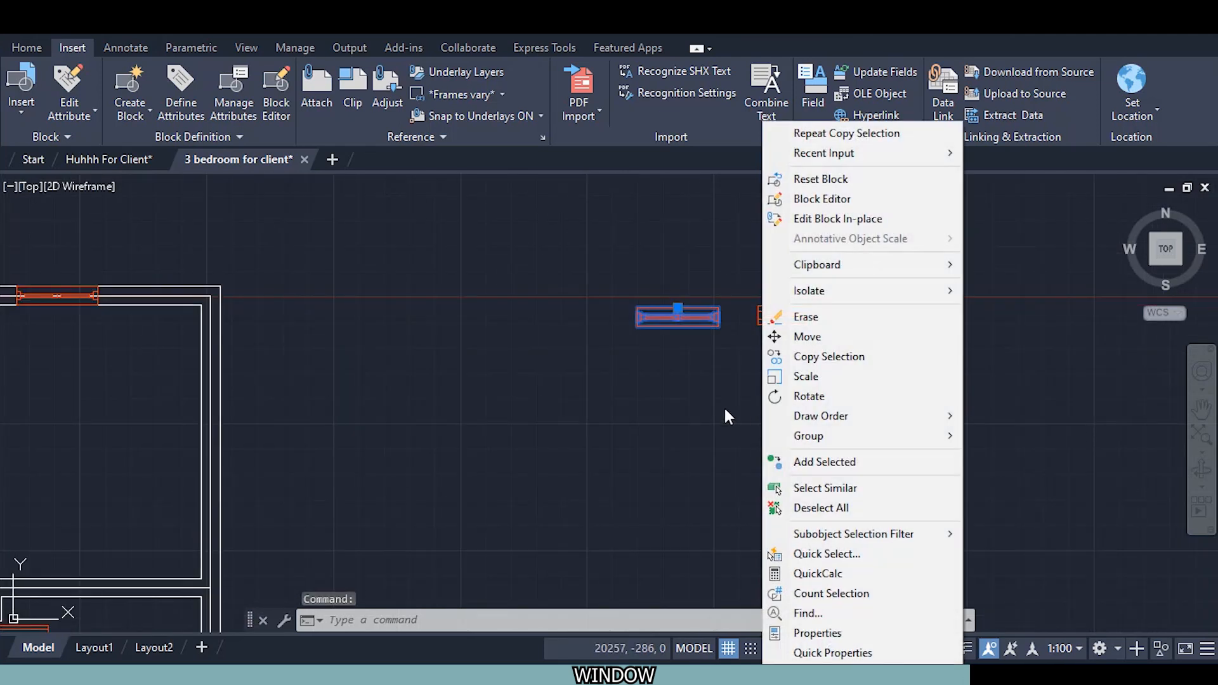
pyautogui.click(706, 395)
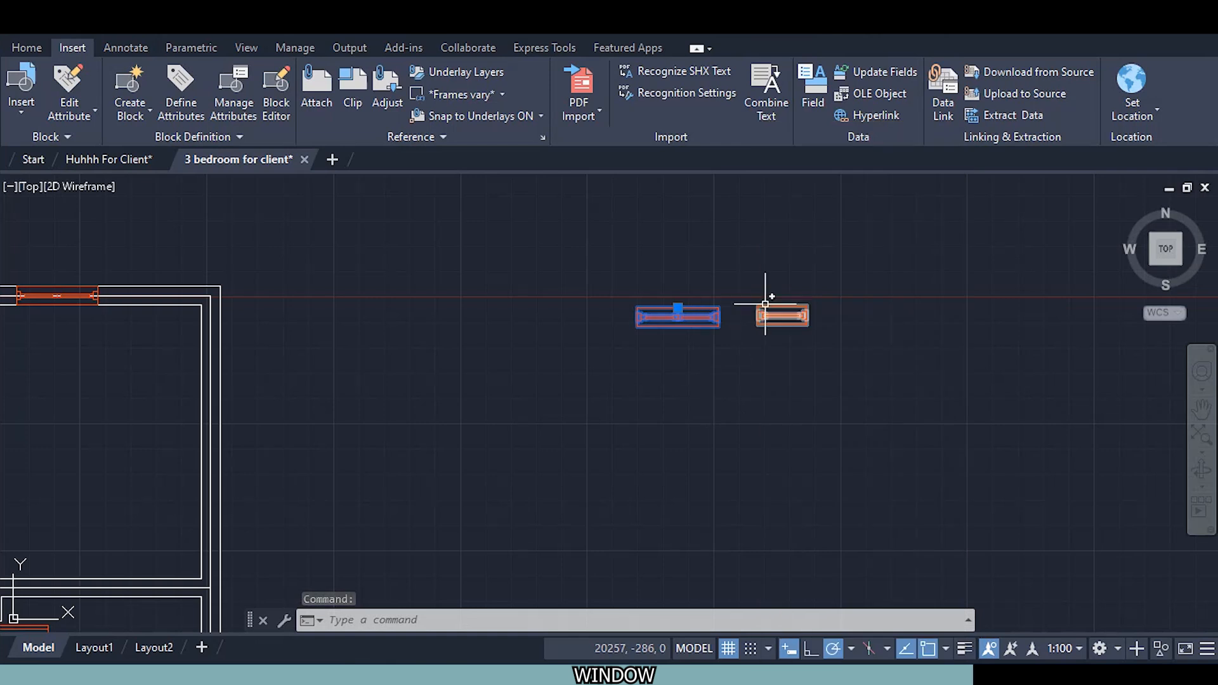
pyautogui.rightClick(751, 375)
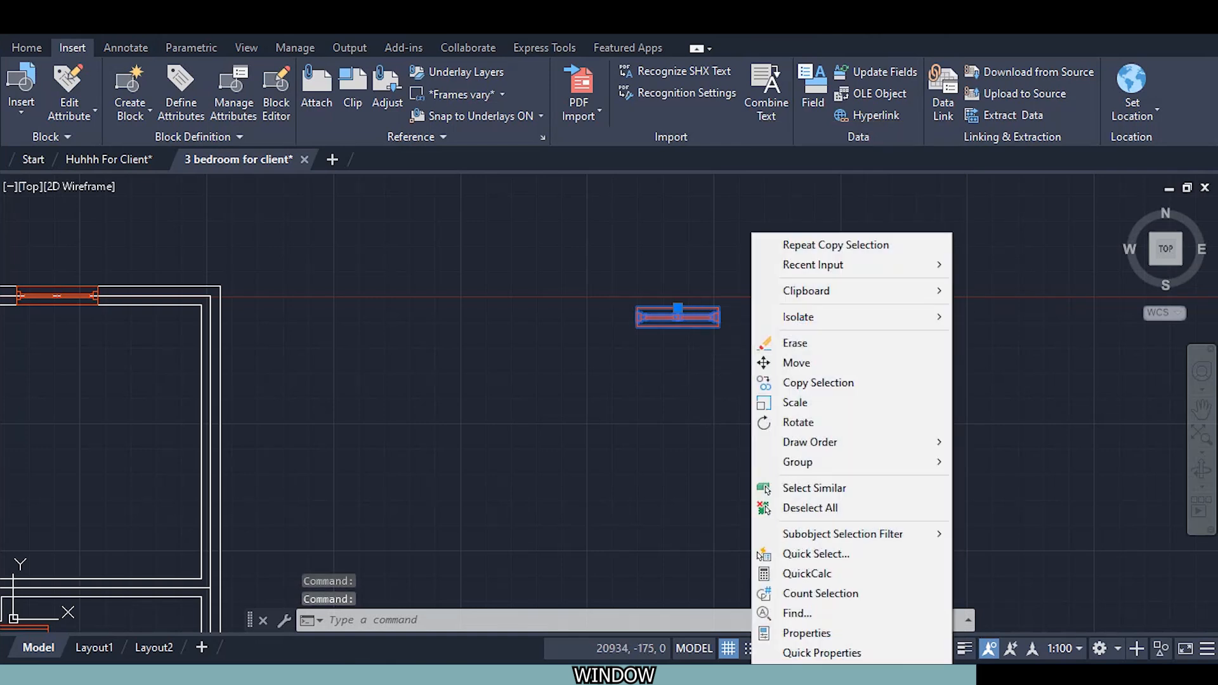
pyautogui.click(756, 385)
pyautogui.moveTo(736, 424); pyautogui.dragTo(630, 548, button='middle')
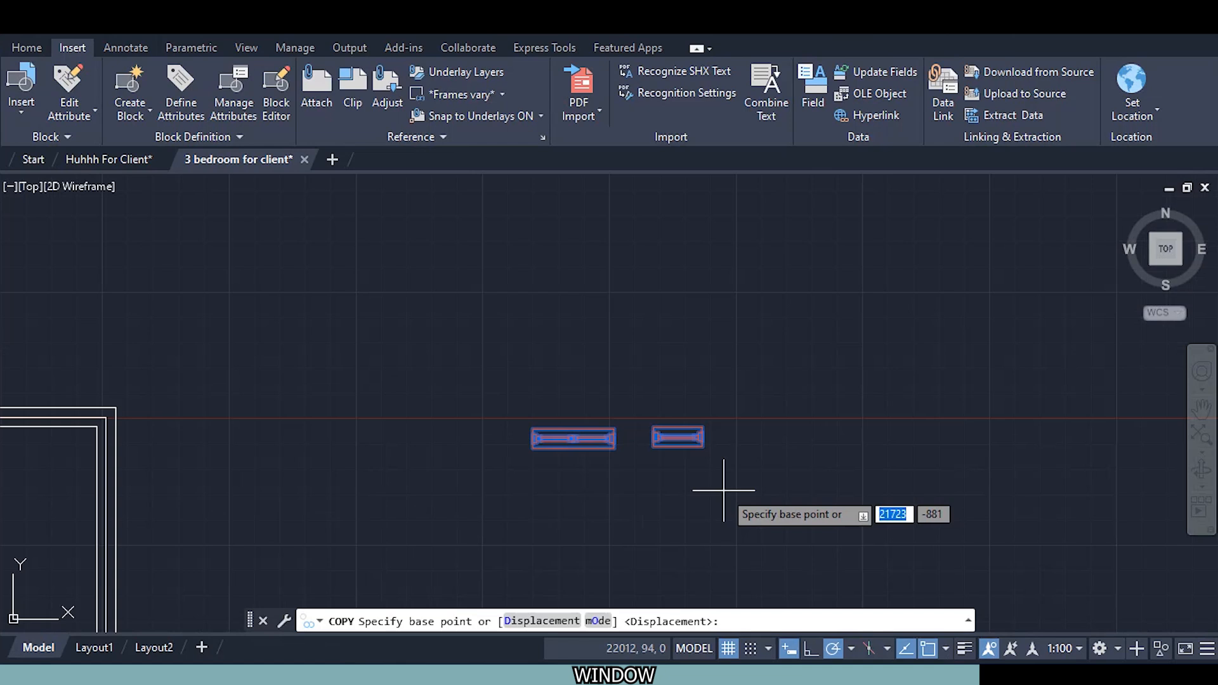
pyautogui.click(762, 467)
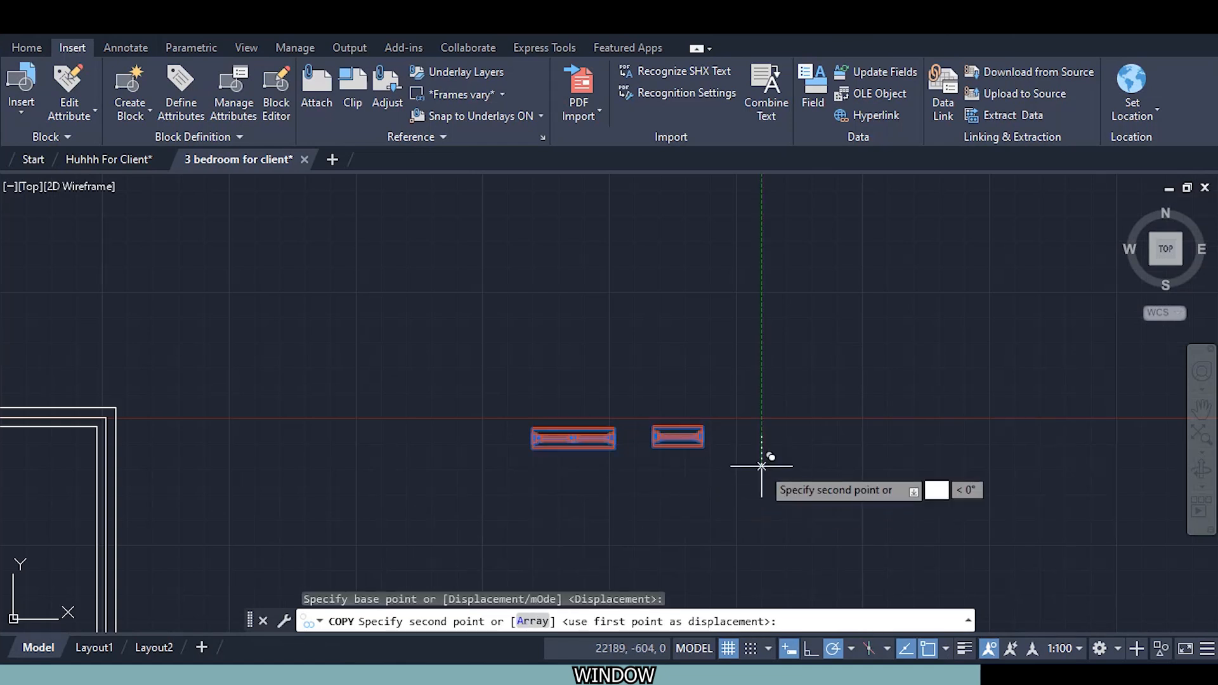
pyautogui.click(761, 375)
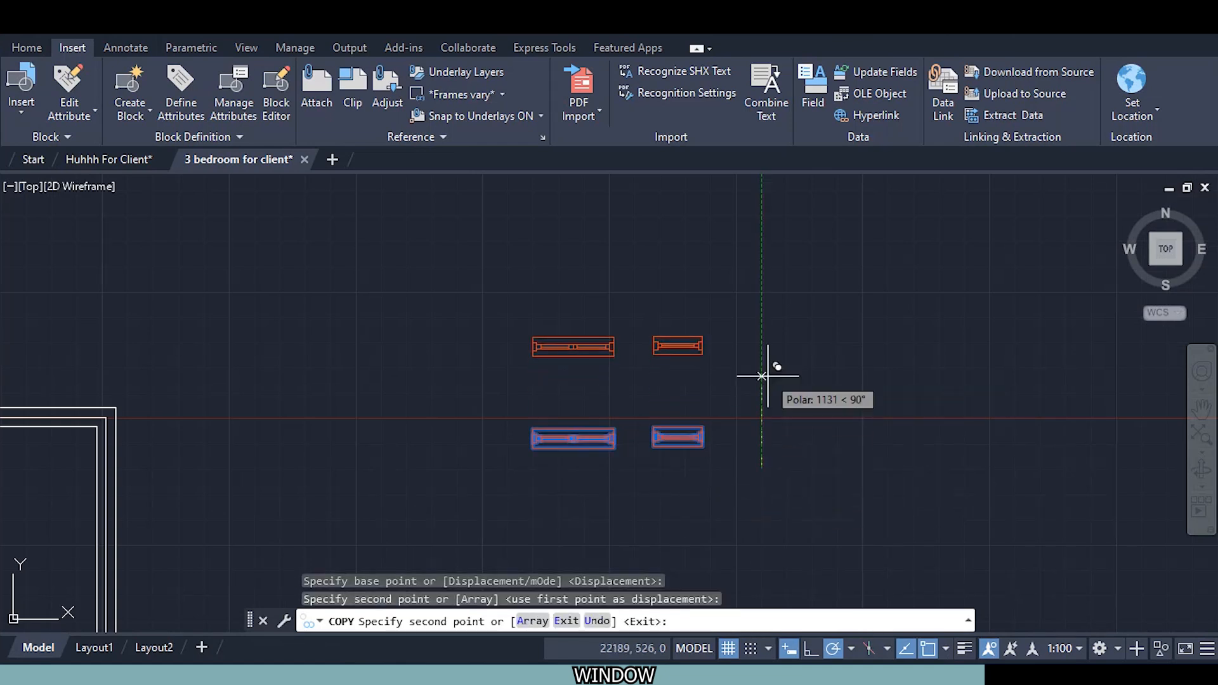
pyautogui.press('Escape')
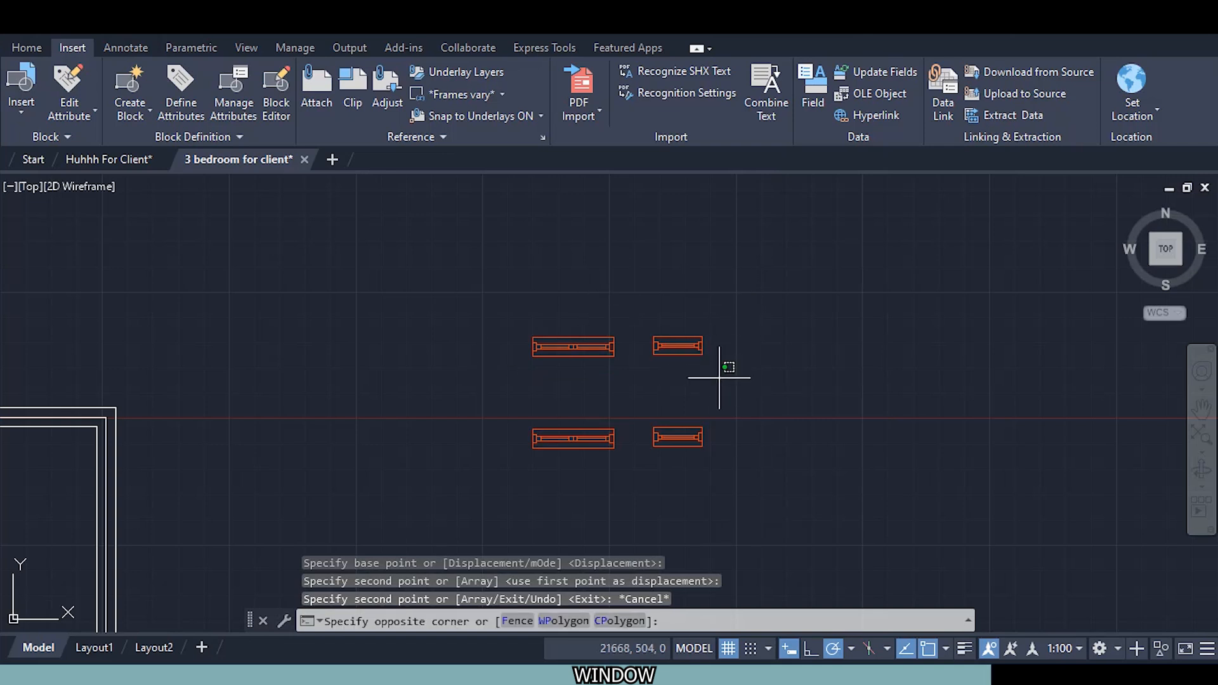
# Rotate the two upper window copies 90 degrees about a point just below the 600 mm block
pyautogui.click(535, 301)
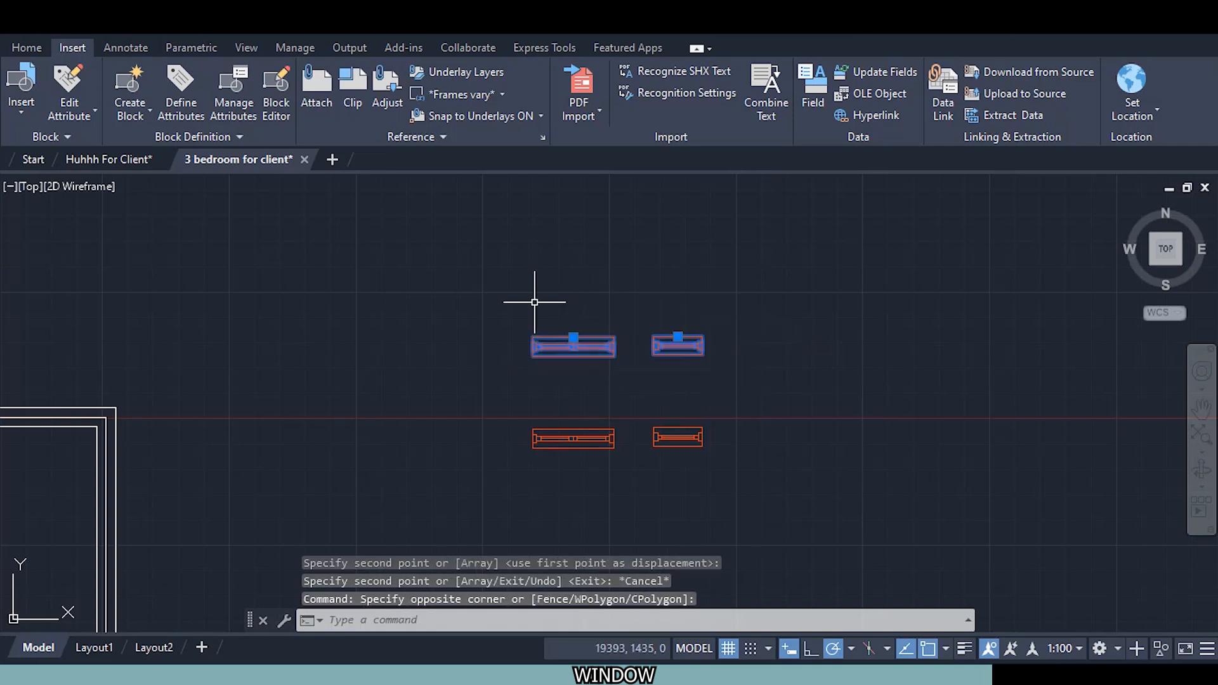
pyautogui.rightClick(720, 367)
pyautogui.click(770, 421)
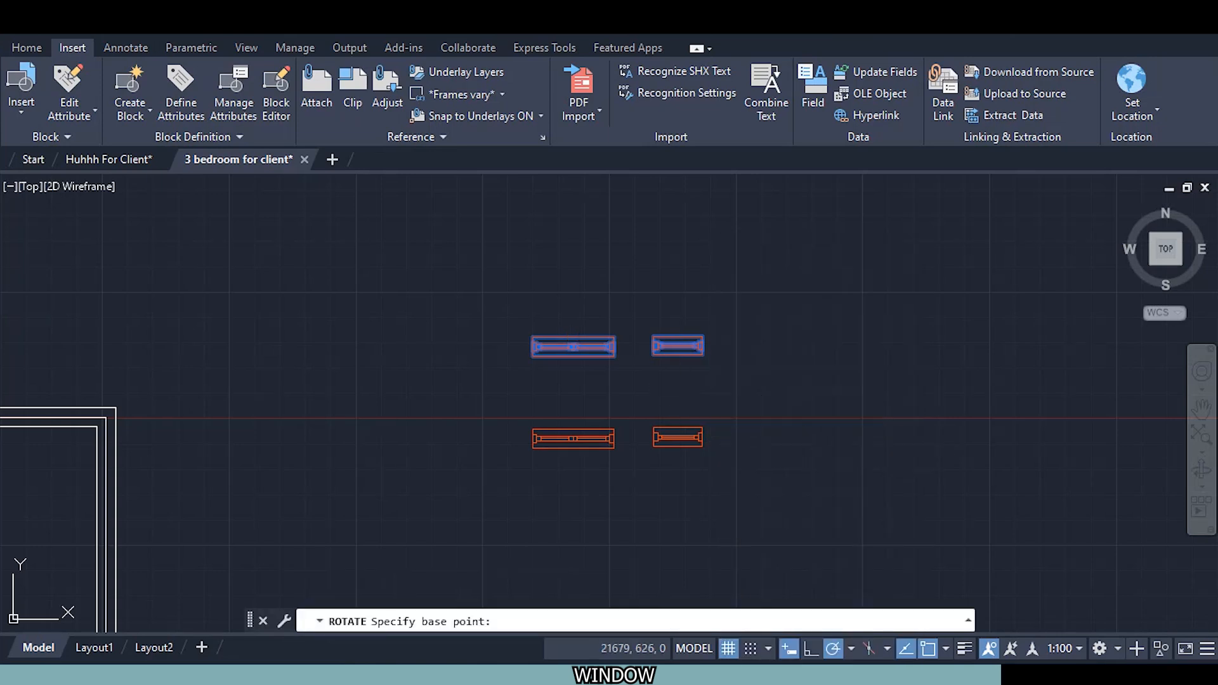
pyautogui.click(683, 386)
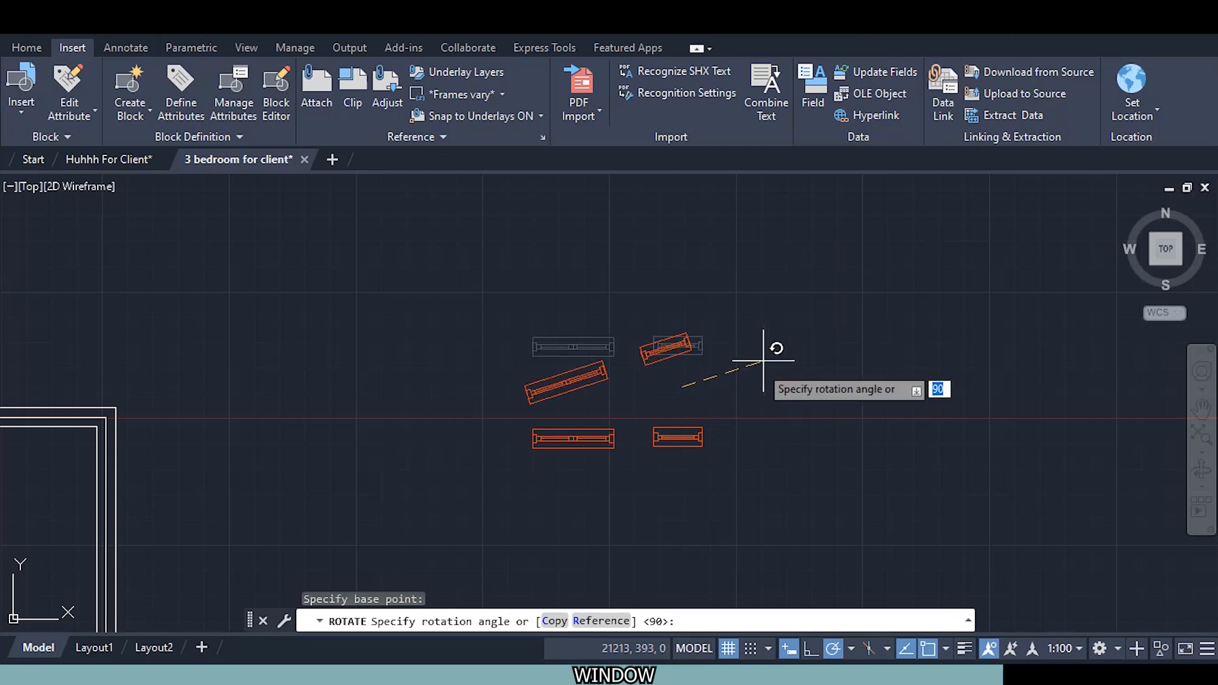
pyautogui.click(682, 227)
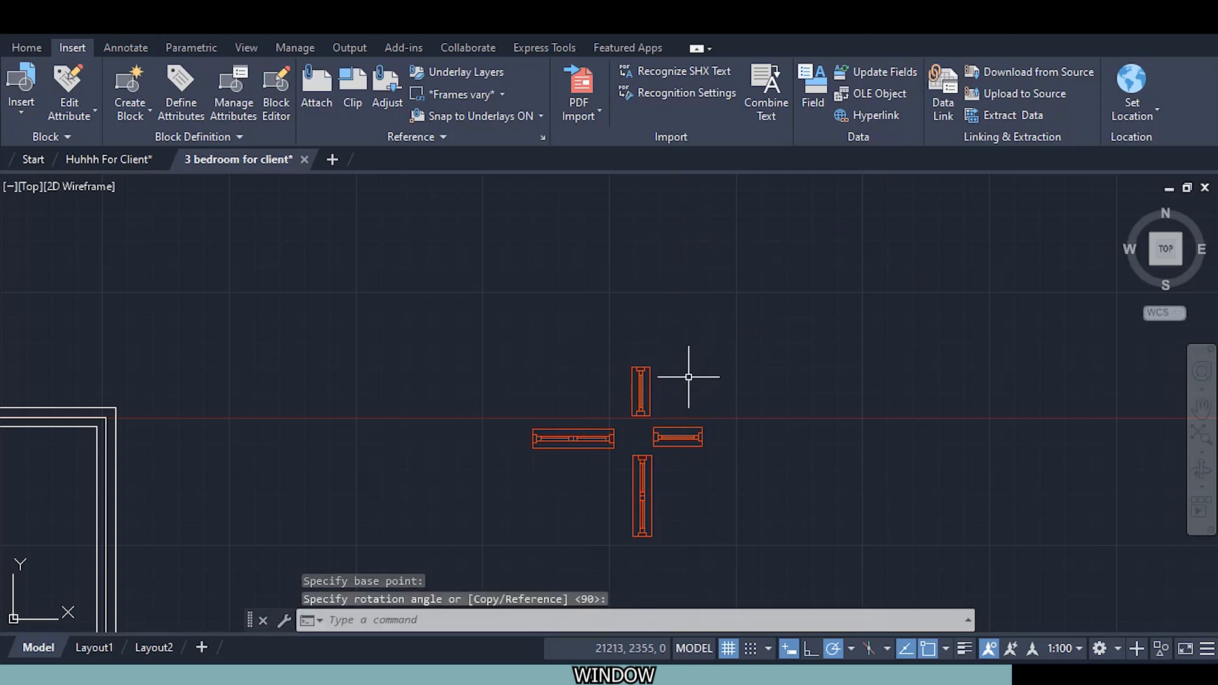
# Copy the vertical 1000 mm window by its right edge's midpoint onto the upper-right room's outer right wall line, level with the room's middle
pyautogui.rightClick(571, 508)
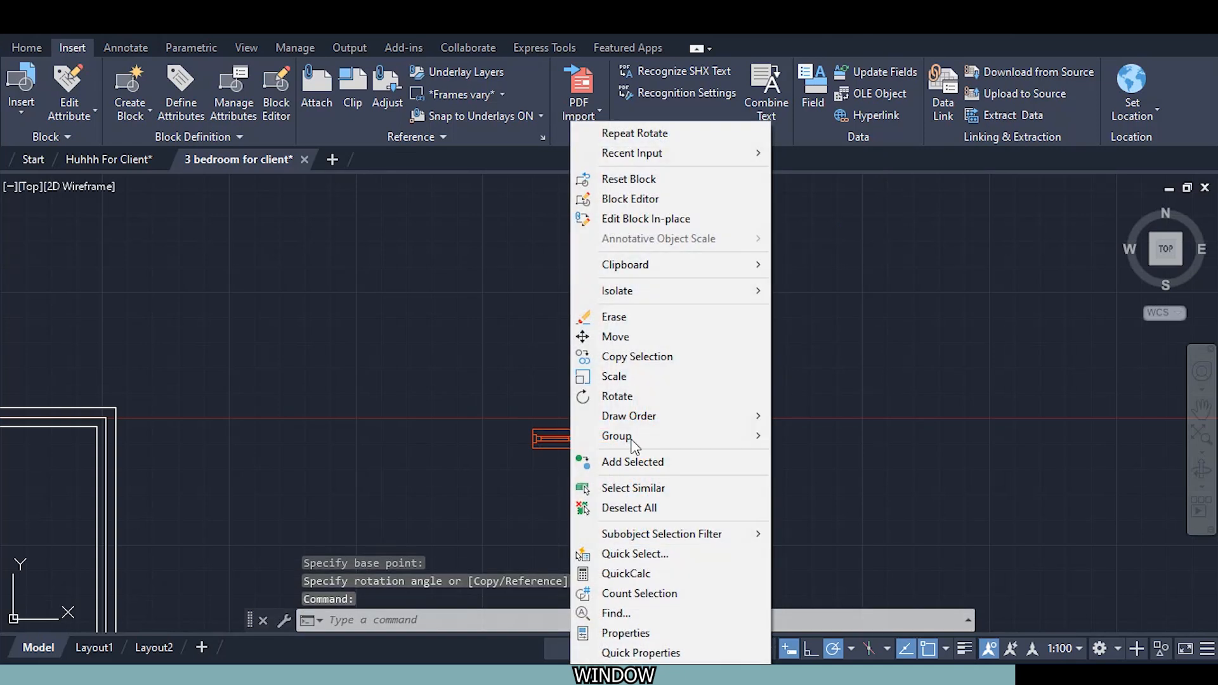
pyautogui.click(660, 357)
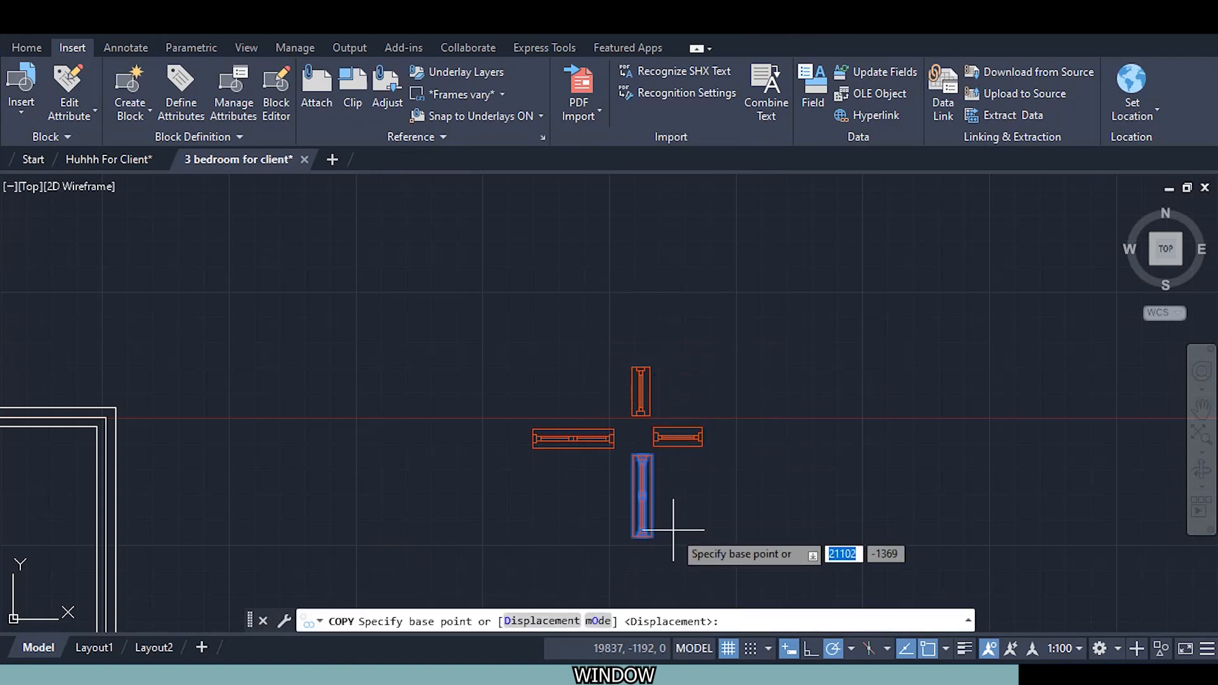
pyautogui.scroll(5, 659, 535)
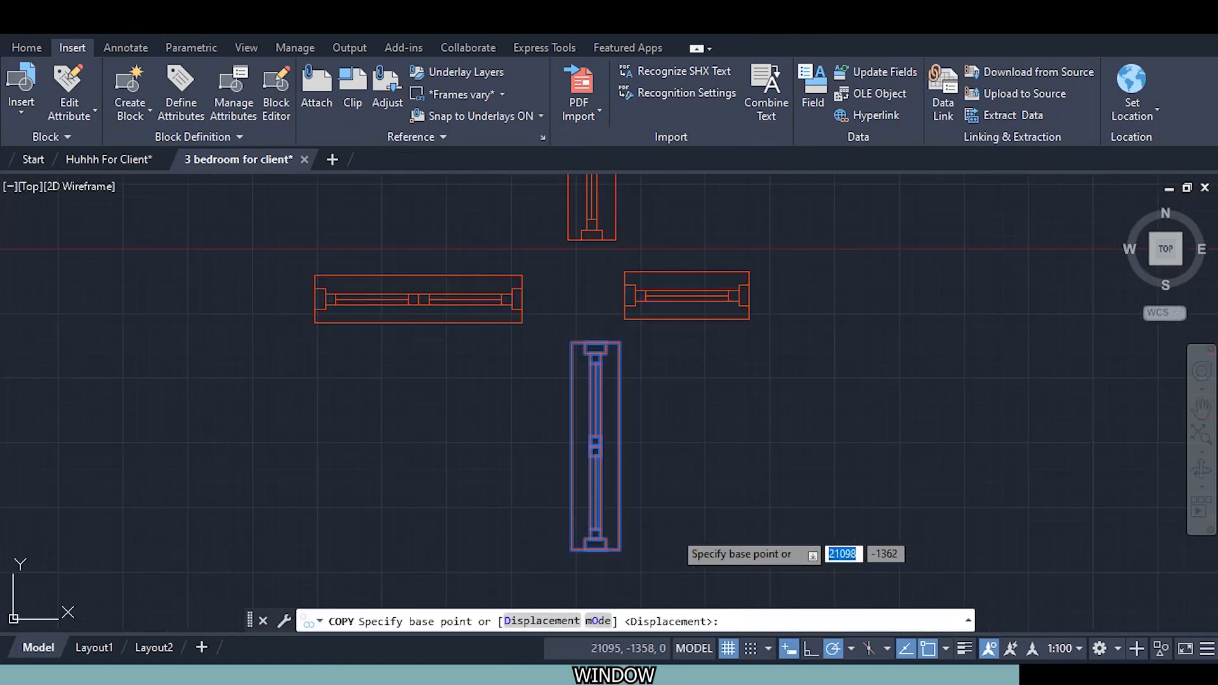
pyautogui.click(619, 446)
pyautogui.scroll(-5, 624, 441)
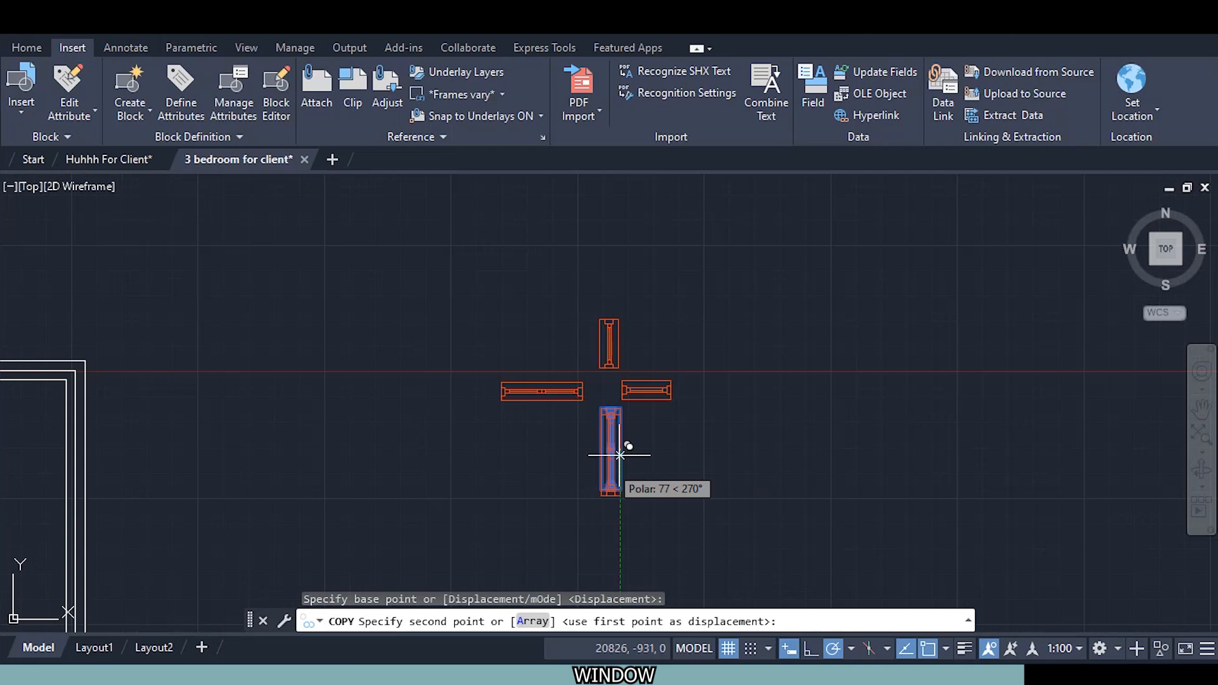
pyautogui.moveTo(314, 510); pyautogui.dragTo(460, 323, button='middle')
pyautogui.moveTo(367, 371); pyautogui.dragTo(386, 392, button='middle')
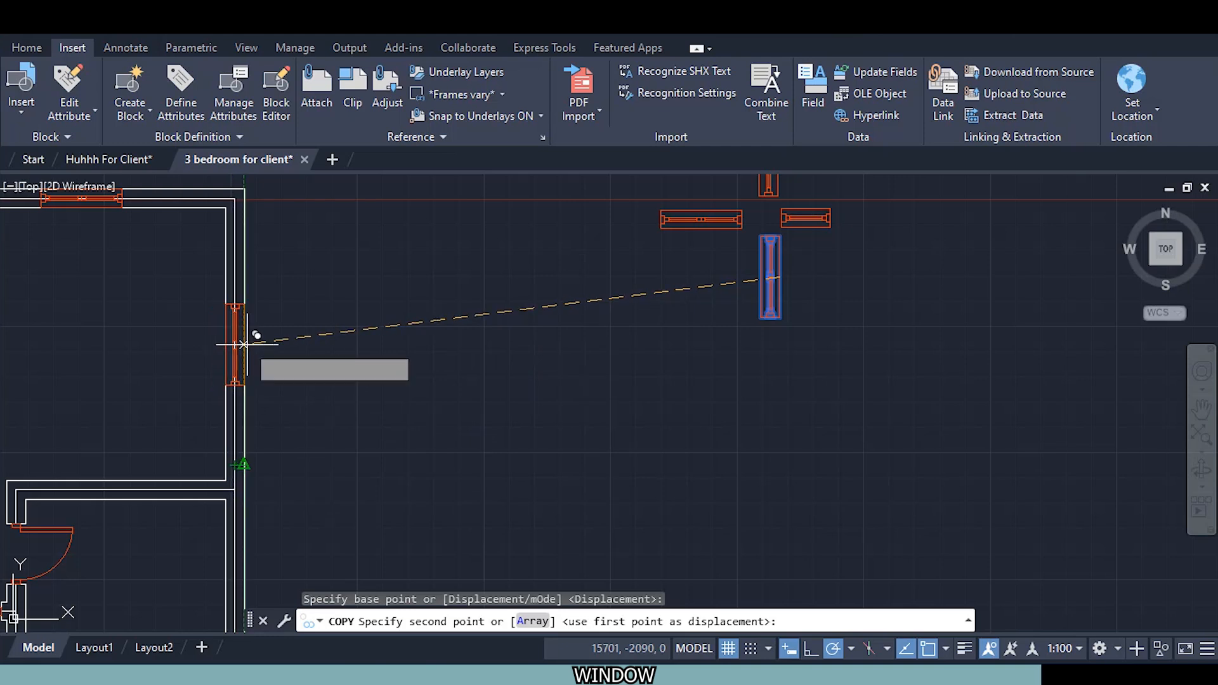
pyautogui.click(243, 344)
# Place a copy of the vertical 1000 mm window in the large lower room's right wall, centred 709 mm below the outer wall corner
pyautogui.scroll(-5, 330, 425)
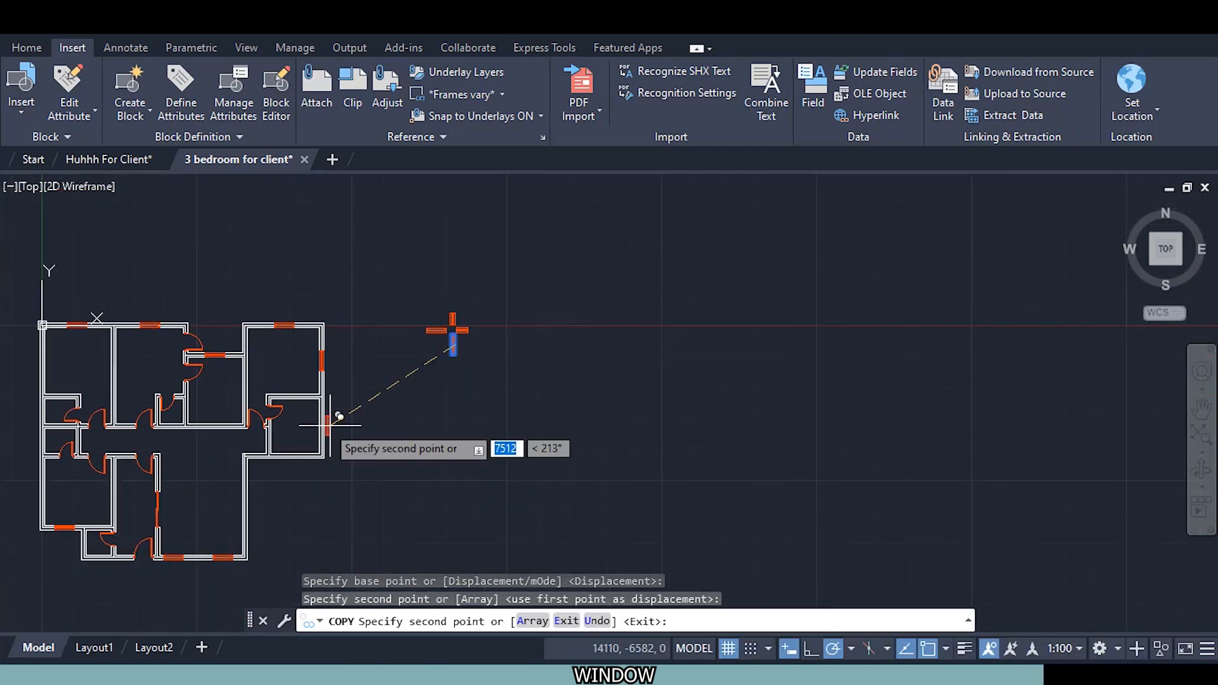
pyautogui.scroll(3, 253, 497)
pyautogui.moveTo(231, 462); pyautogui.dragTo(413, 449, button='middle')
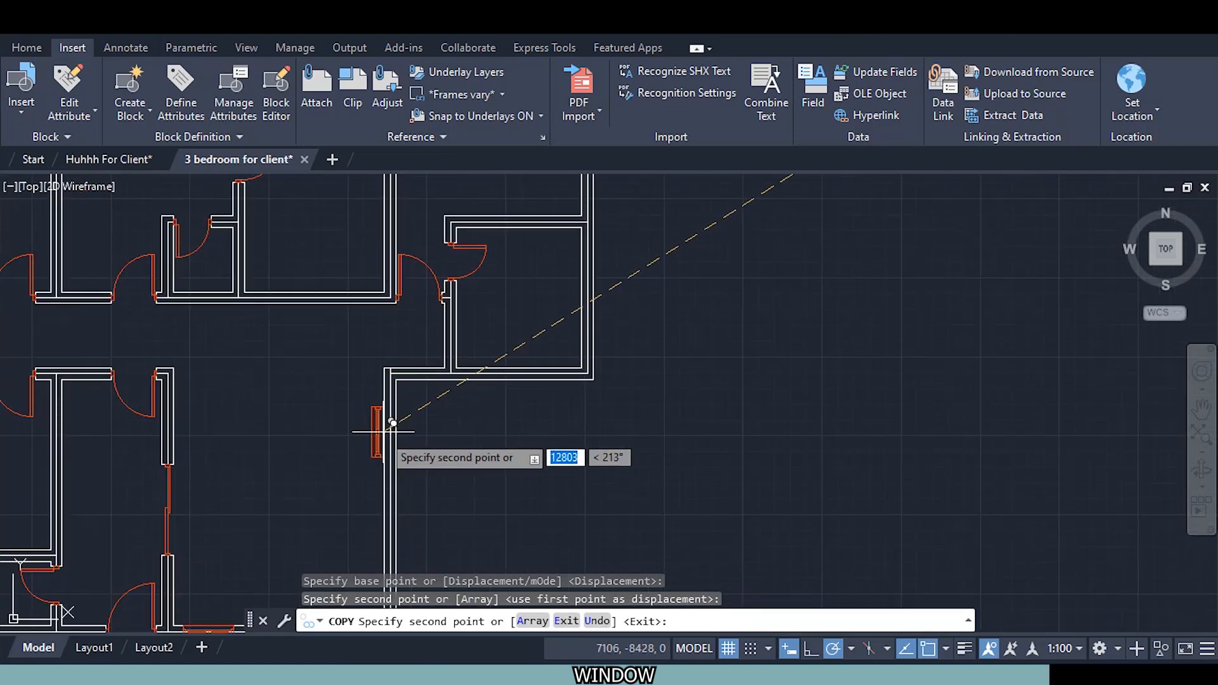
pyautogui.scroll(6, 380, 365)
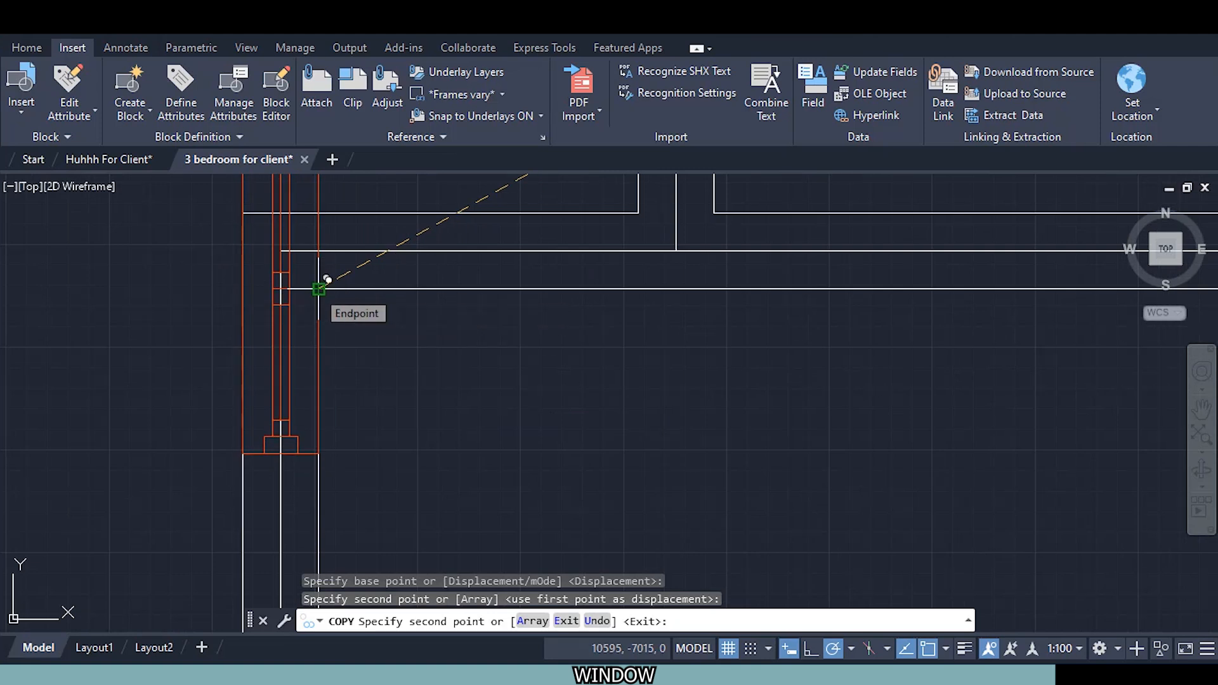
pyautogui.scroll(-2, 328, 279)
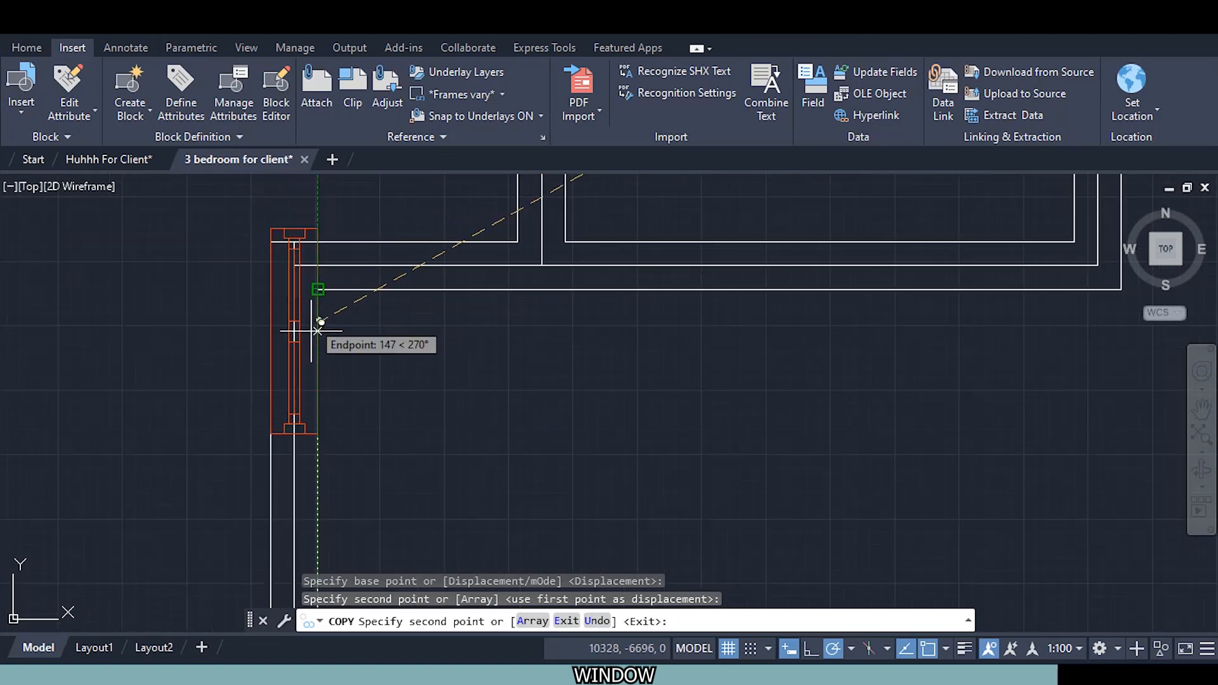
pyautogui.scroll(-3, 317, 358)
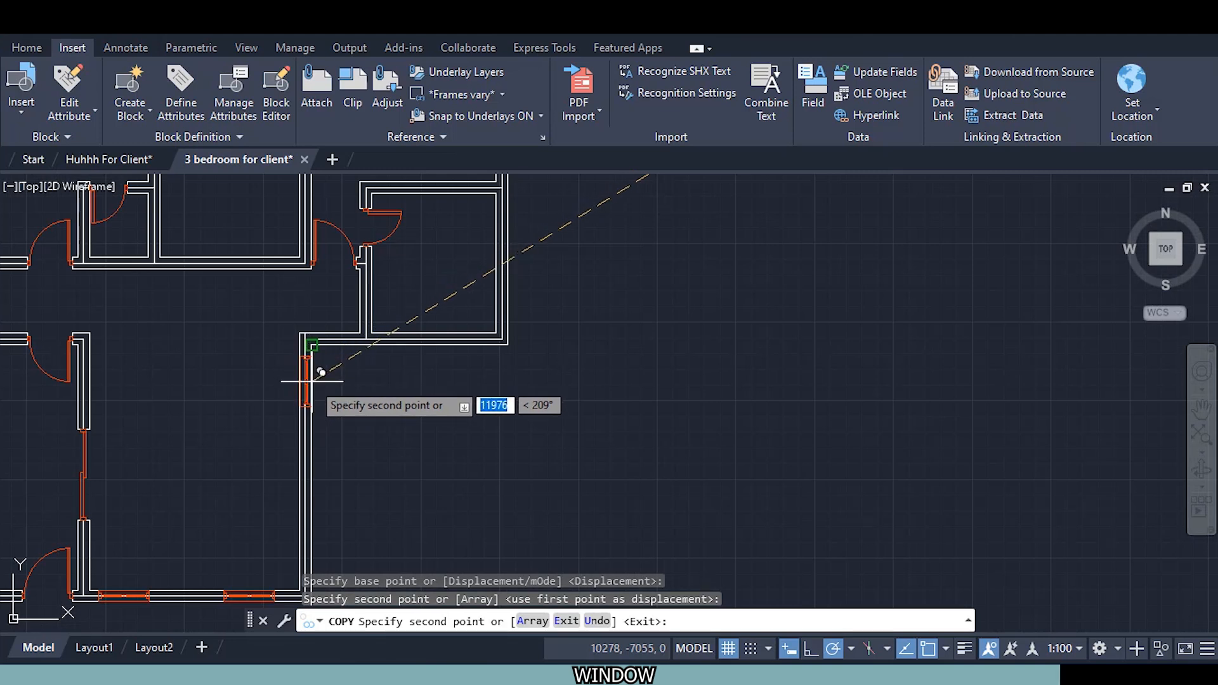
pyautogui.scroll(3, 321, 362)
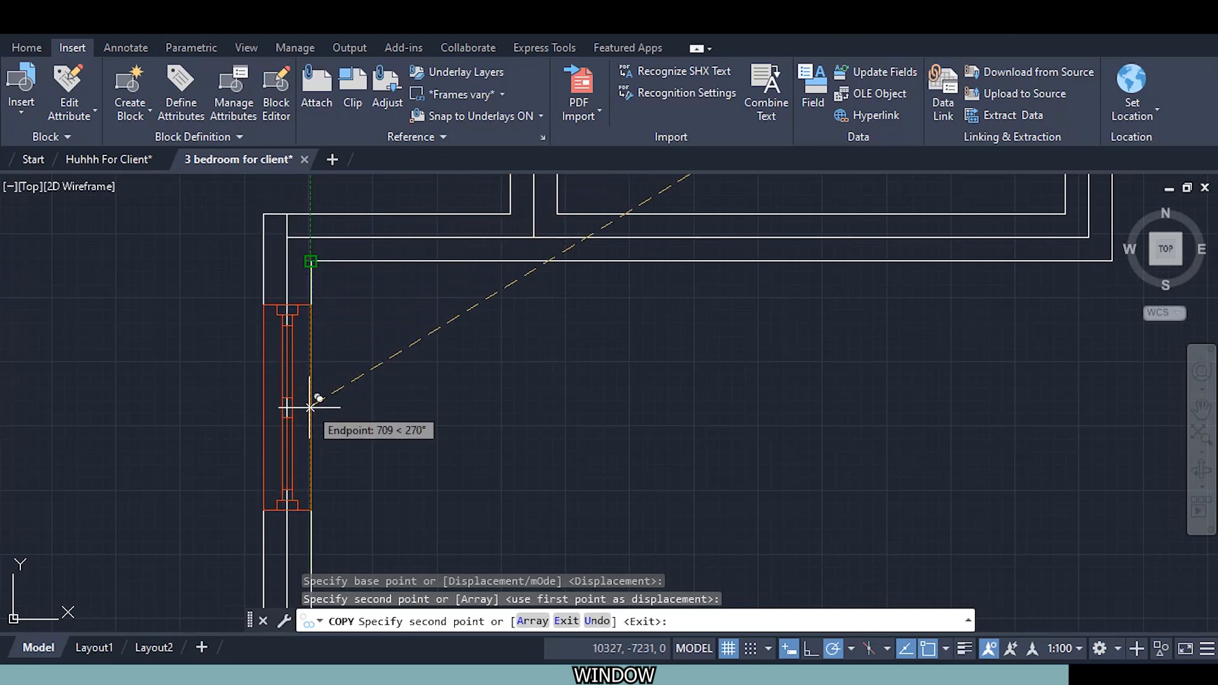
pyautogui.click(310, 407)
# Place another vertical 1000 mm window copy in the upper-left room's outer left wall, level with the room's middle
pyautogui.scroll(-3, 326, 412)
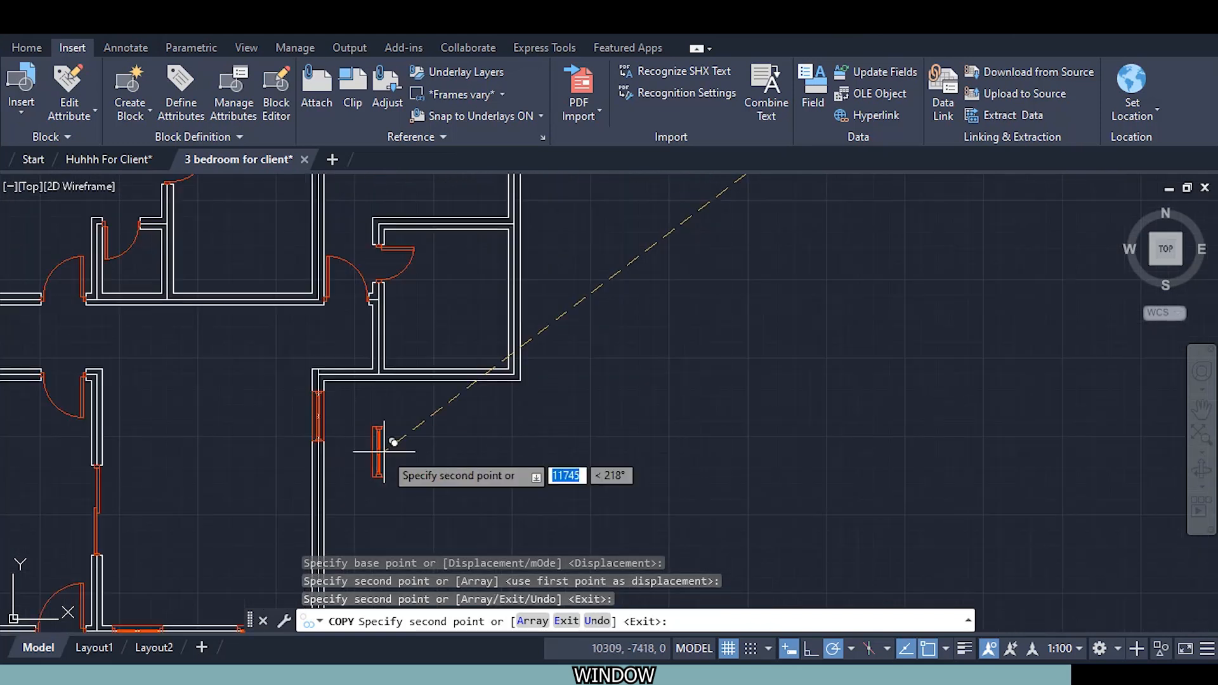
pyautogui.moveTo(383, 451); pyautogui.dragTo(363, 337, button='middle')
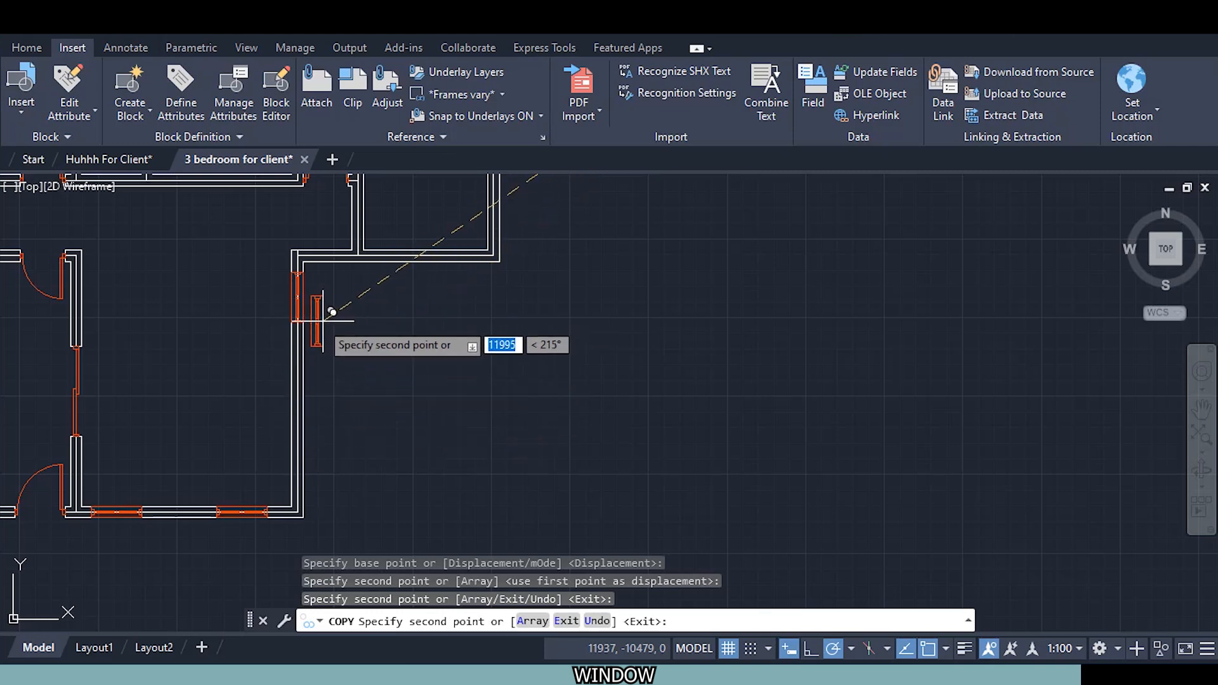
pyautogui.moveTo(332, 351); pyautogui.dragTo(325, 471, button='middle')
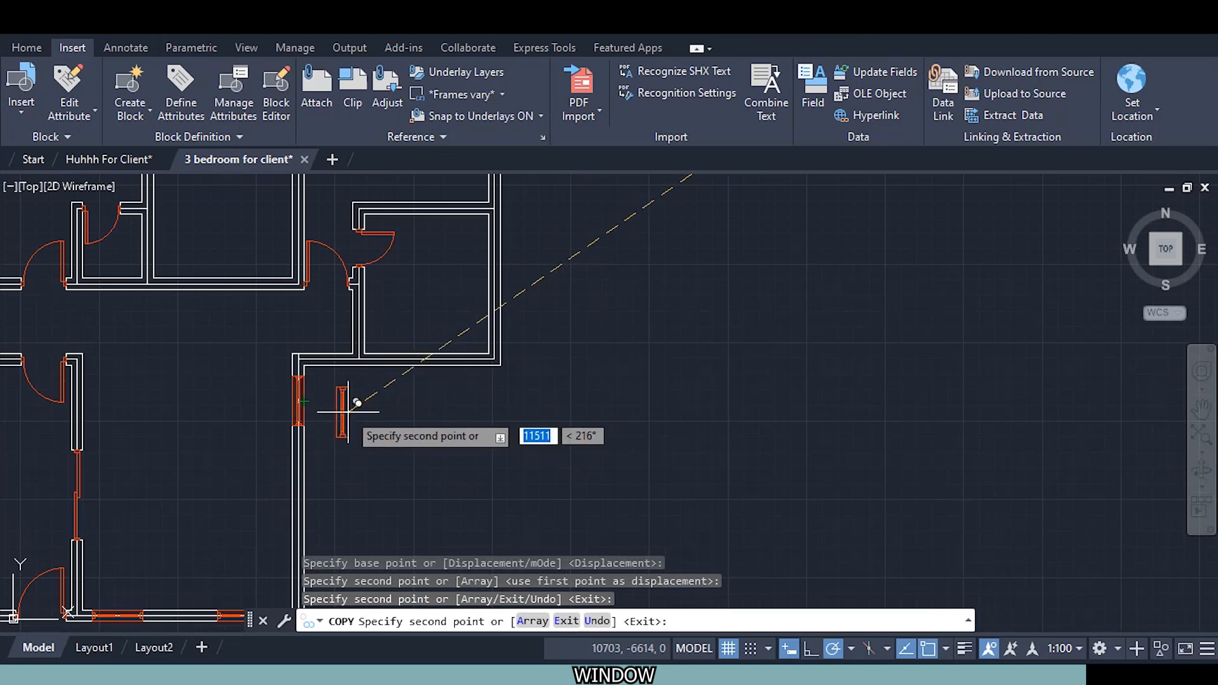
pyautogui.moveTo(185, 318); pyautogui.dragTo(377, 359, button='middle')
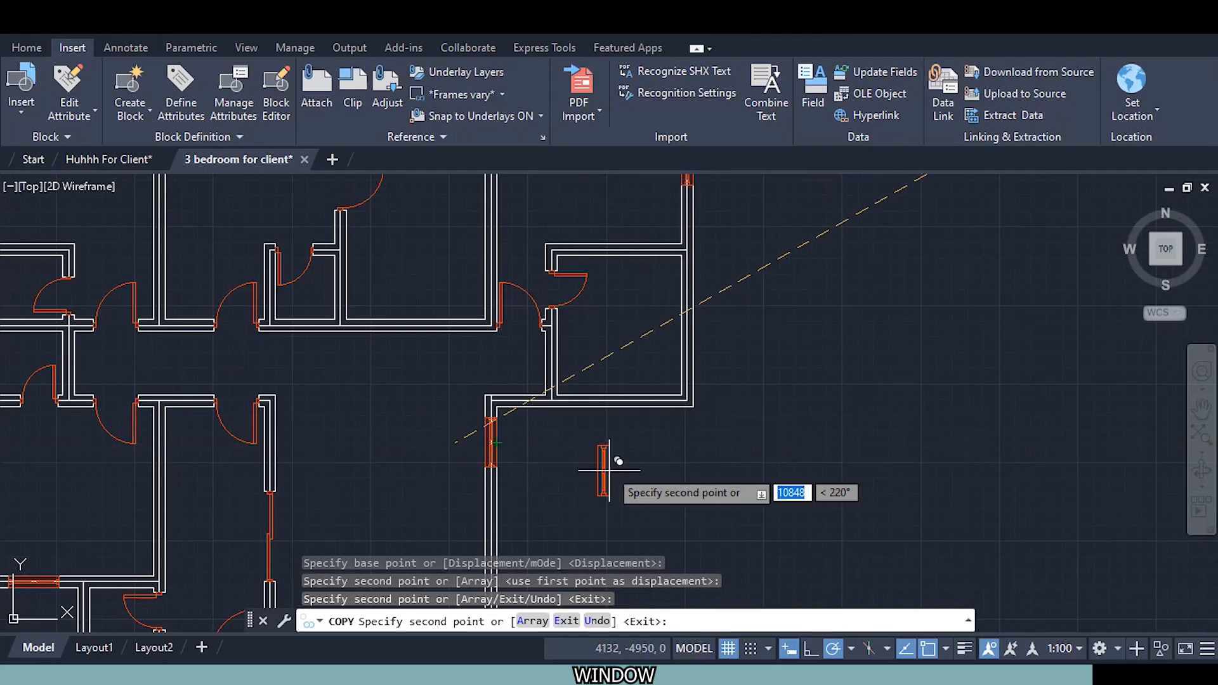
pyautogui.scroll(-1, 610, 468)
pyautogui.moveTo(531, 483); pyautogui.dragTo(520, 343, button='middle')
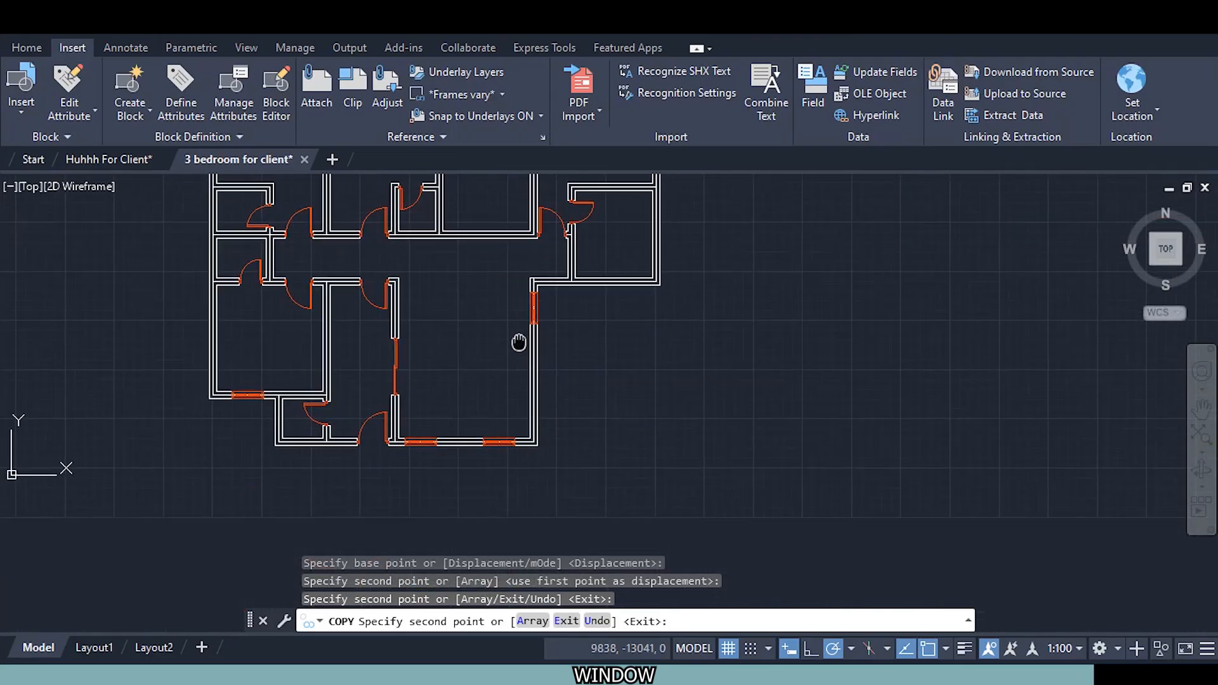
pyautogui.scroll(6, 238, 324)
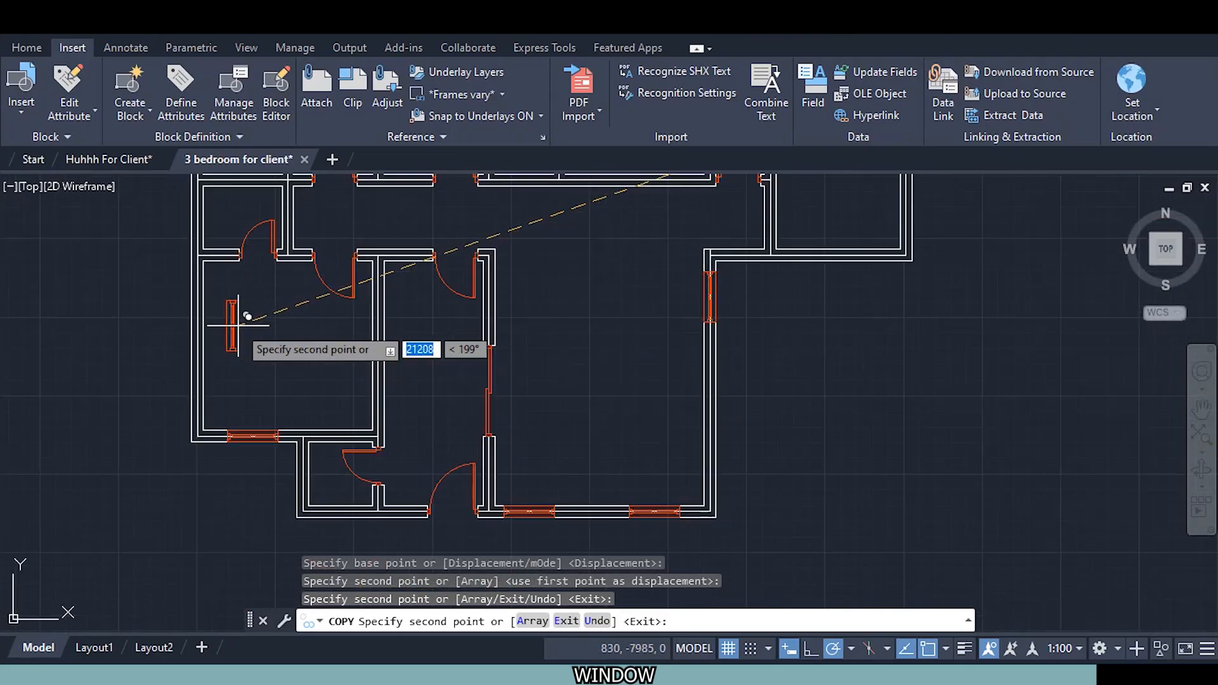
pyautogui.scroll(-4, 240, 331)
pyautogui.moveTo(267, 322); pyautogui.dragTo(264, 574, button='middle')
pyautogui.scroll(2, 196, 280)
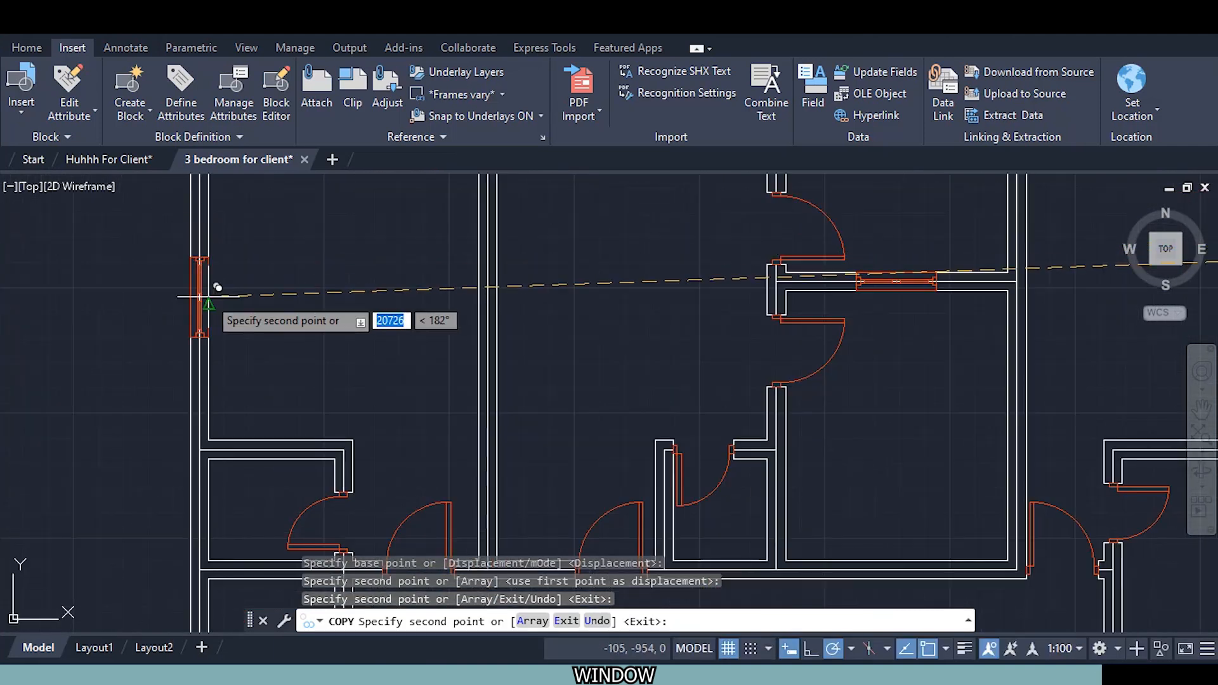
pyautogui.moveTo(215, 291); pyautogui.dragTo(226, 416, button='middle')
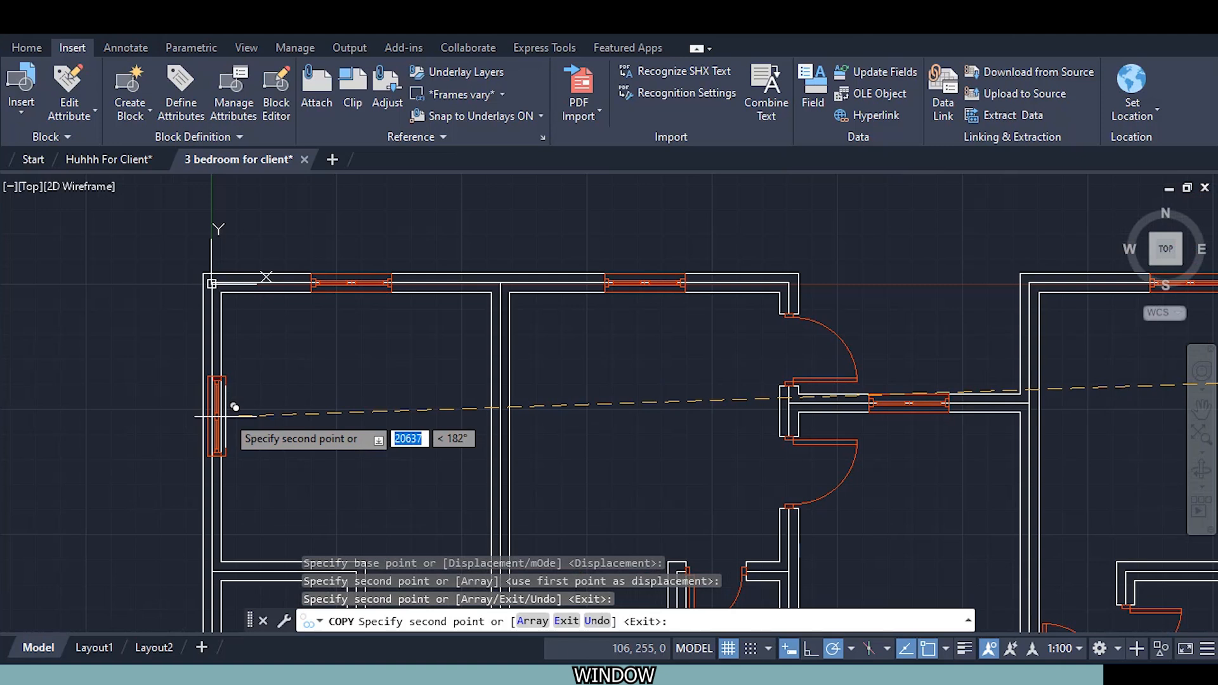
# Place a vertical 1000 mm window copy midway along the lower-left room's outer left wall and end the copying
pyautogui.scroll(-3, 273, 457)
pyautogui.moveTo(294, 469); pyautogui.dragTo(320, 209, button='middle')
pyautogui.scroll(4, 272, 340)
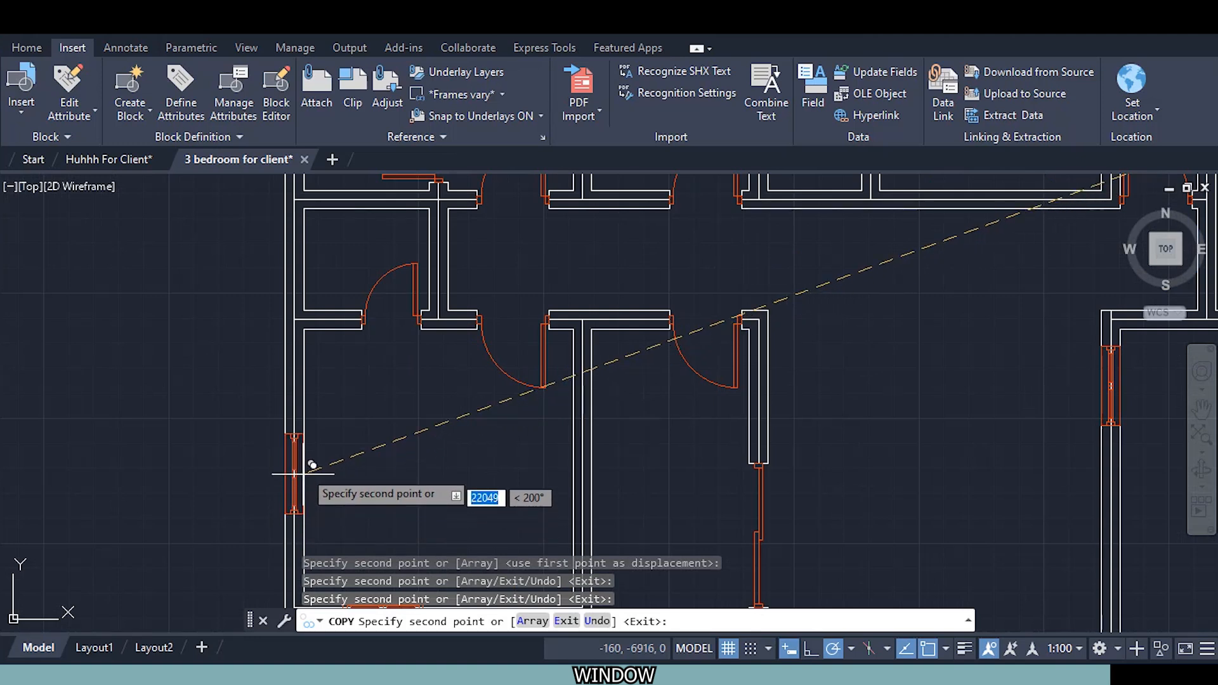
pyautogui.click(304, 463)
pyautogui.scroll(-5, 303, 463)
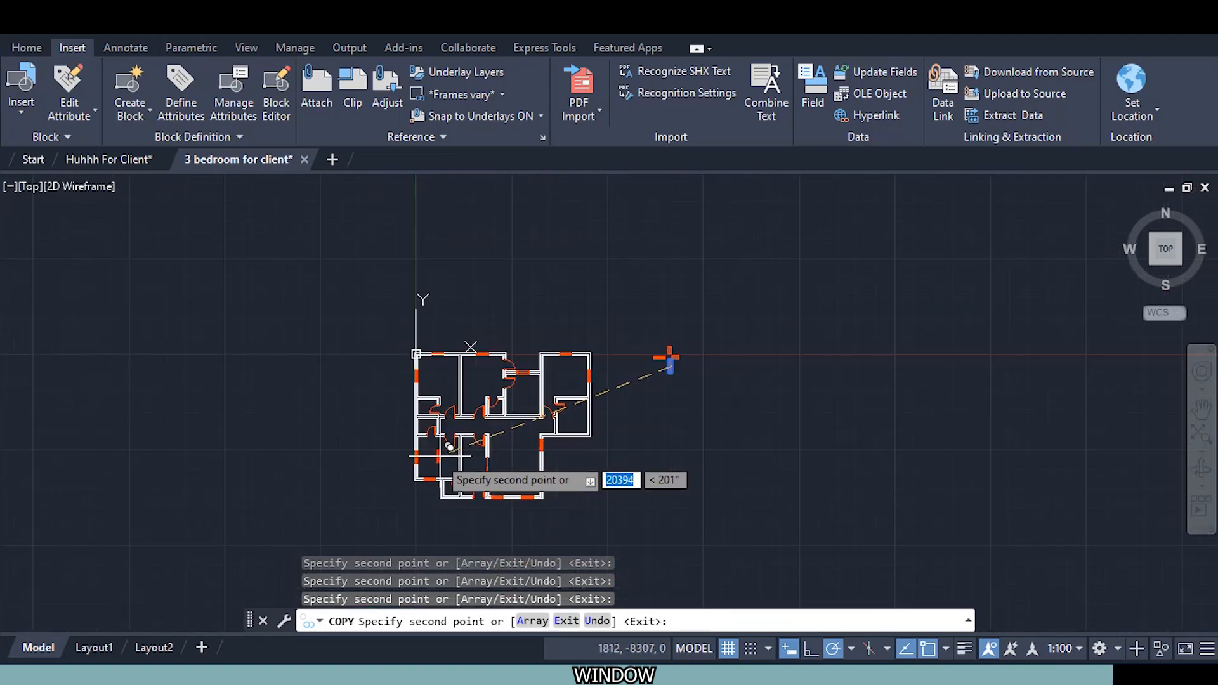
pyautogui.scroll(2, 598, 412)
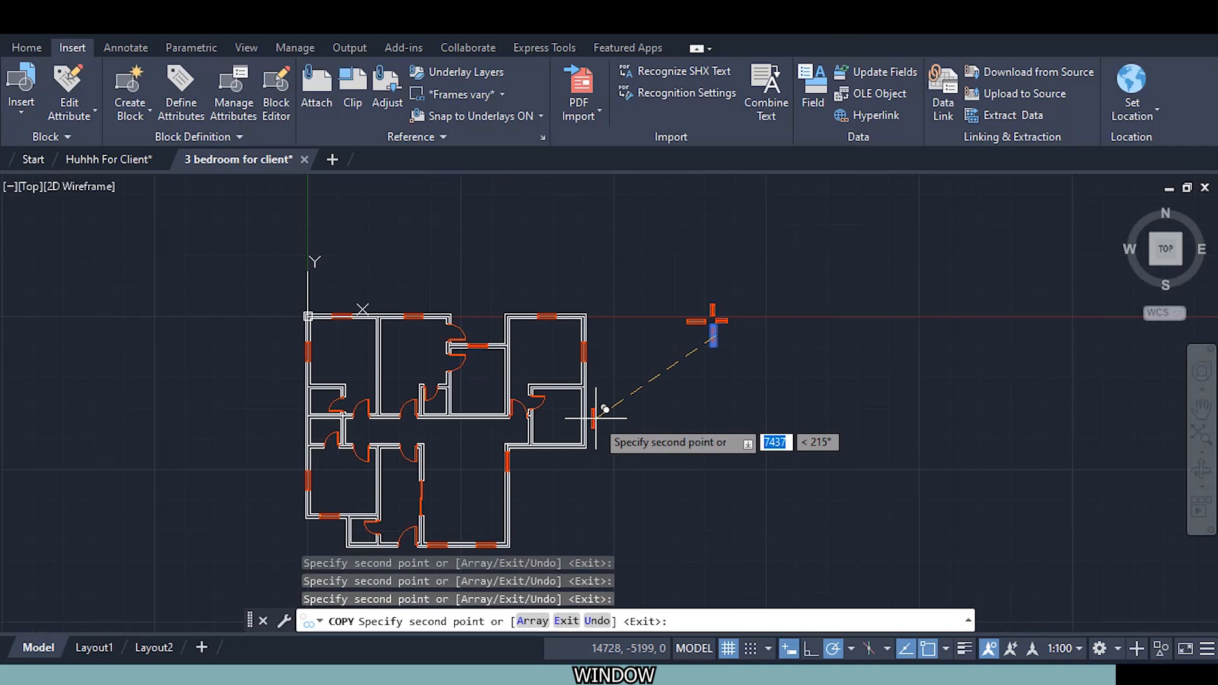
pyautogui.press('Escape')
pyautogui.scroll(4, 730, 353)
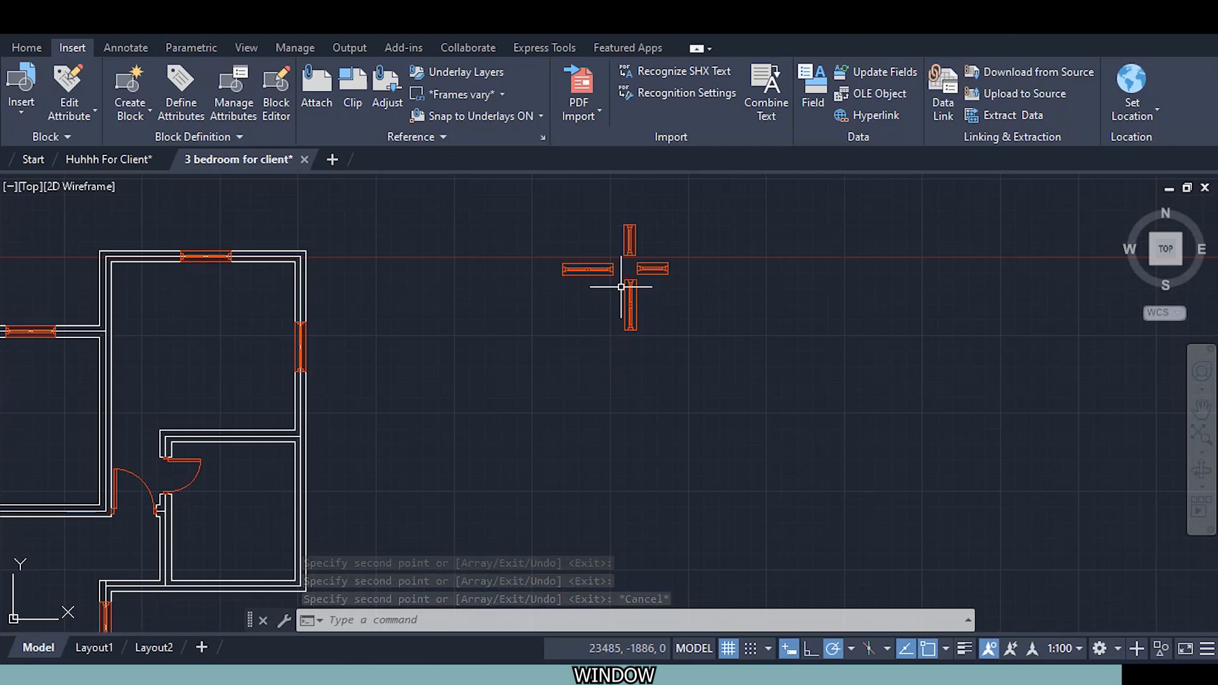
pyautogui.scroll(-4, 625, 270)
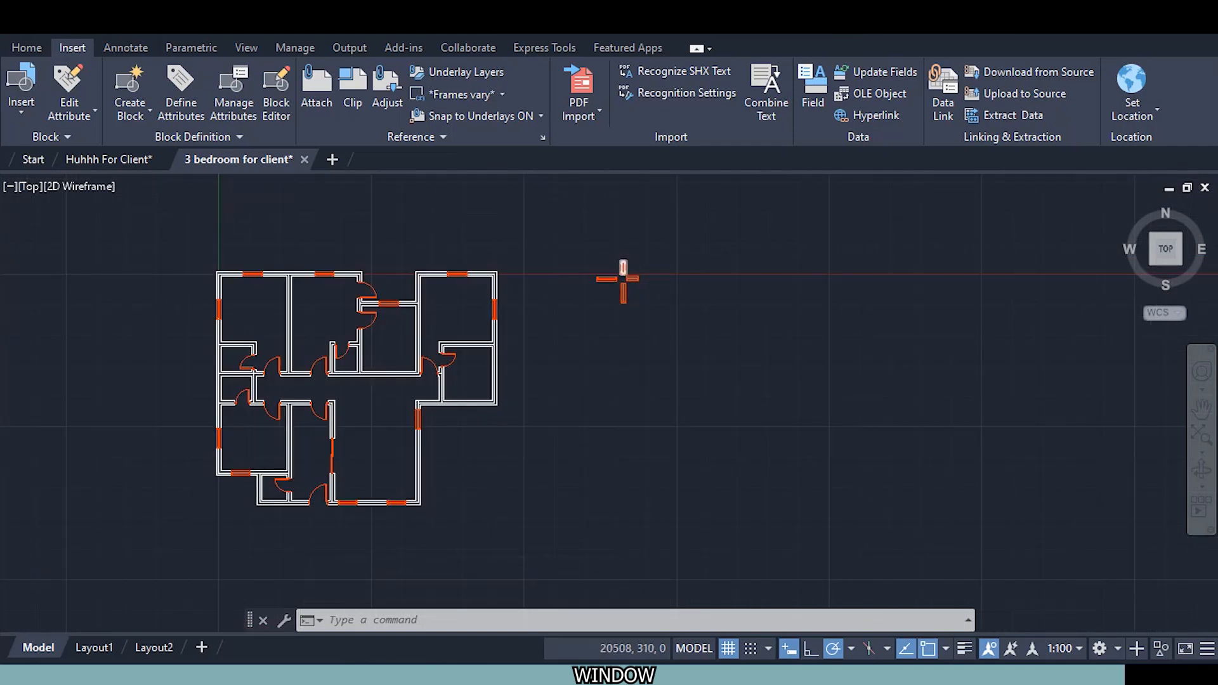
pyautogui.scroll(4, 624, 268)
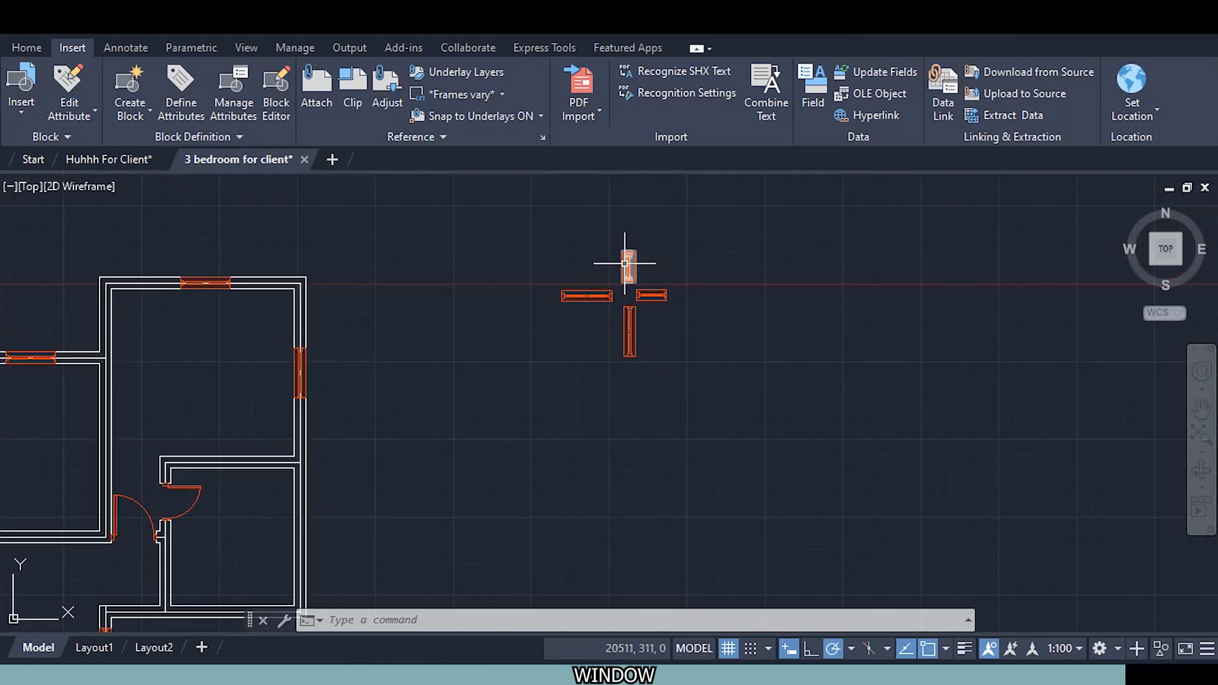
pyautogui.rightClick(681, 267)
pyautogui.click(629, 276)
pyautogui.press('Escape')
pyautogui.press('Escape')
# Copy the vertical 600 mm window by its right edge's midpoint onto the outer right wall of the small room below the upper-right room
pyautogui.scroll(6, 675, 279)
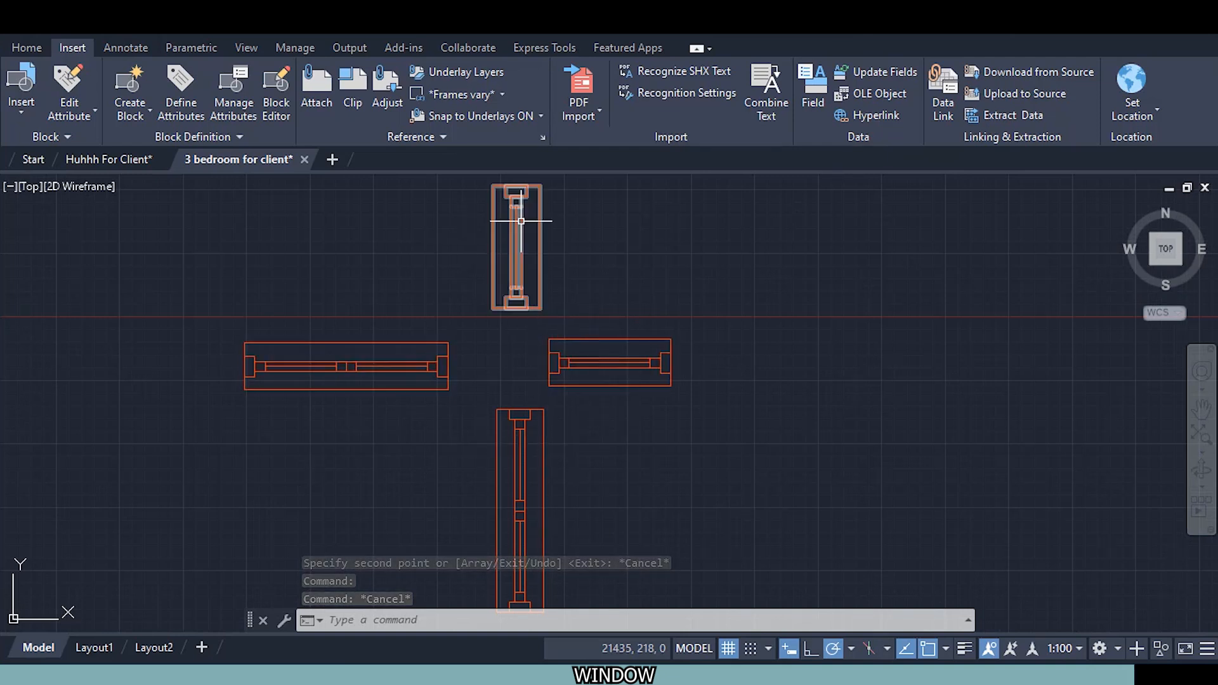
pyautogui.click(540, 248)
pyautogui.rightClick(660, 281)
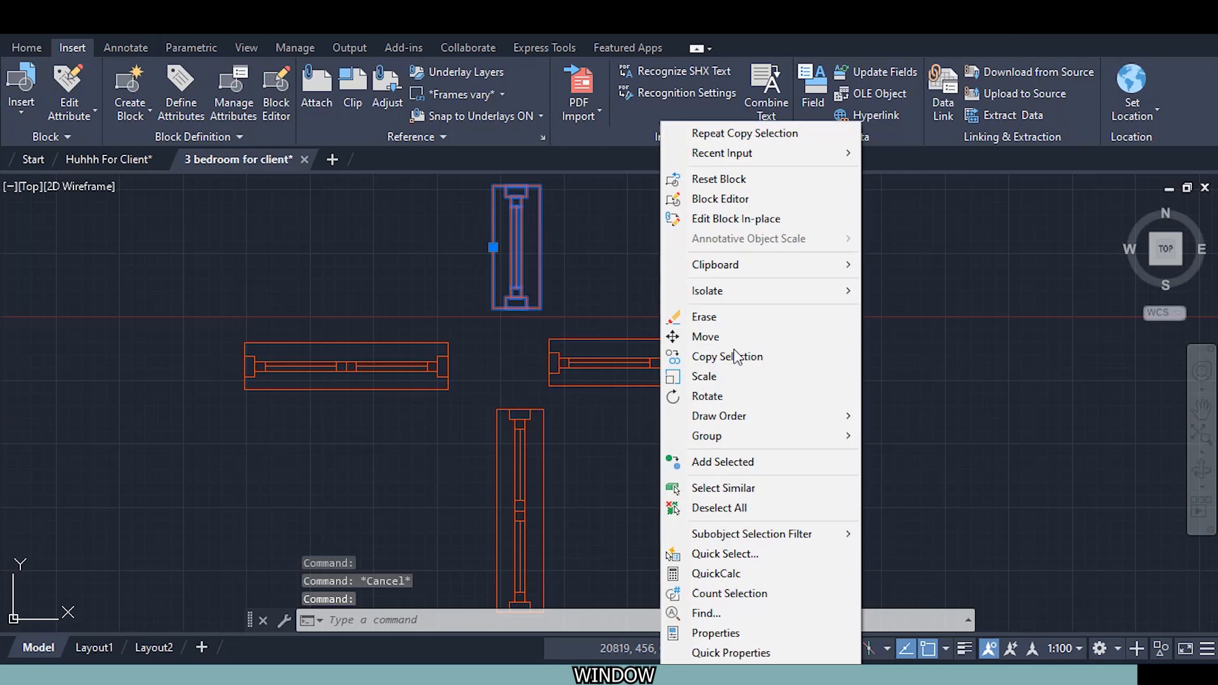
pyautogui.click(749, 355)
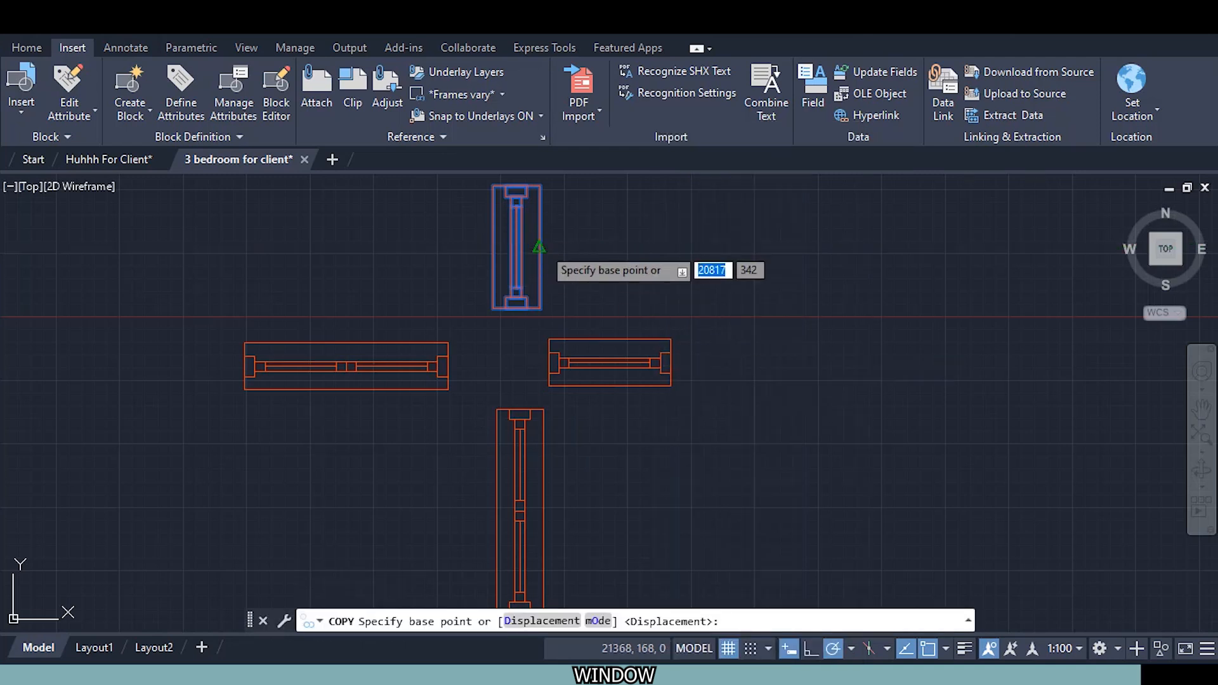
pyautogui.click(540, 246)
pyautogui.scroll(-2, 381, 407)
pyautogui.moveTo(264, 451); pyautogui.dragTo(590, 212, button='middle')
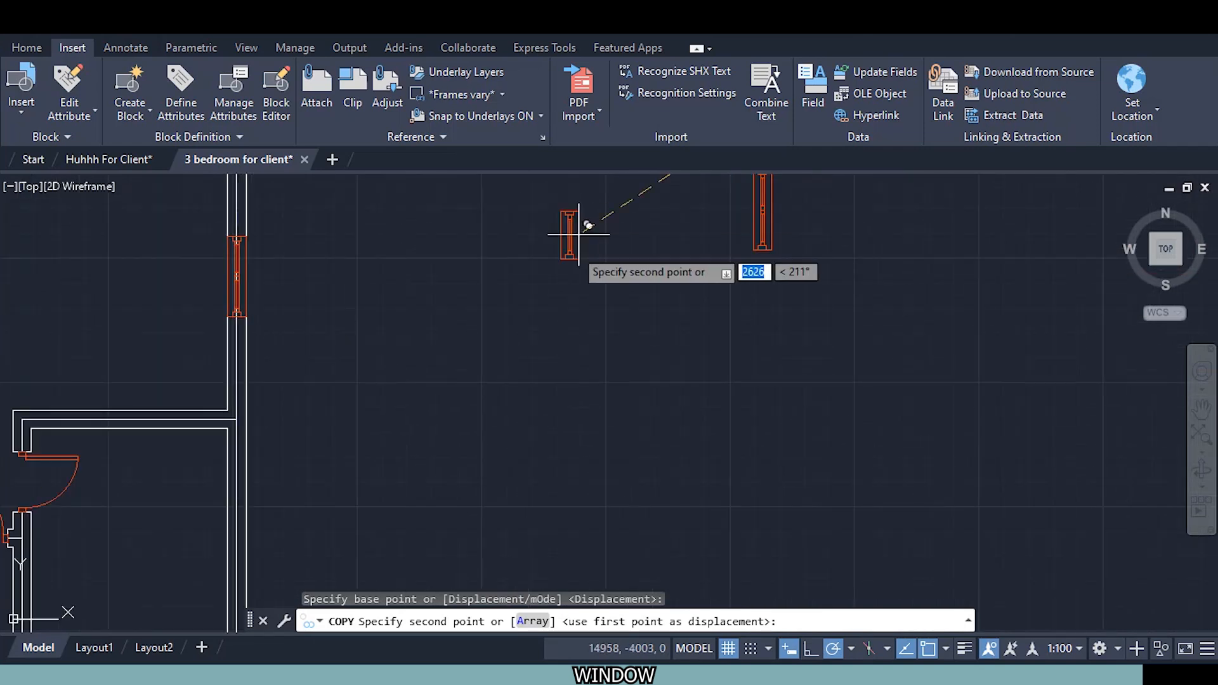
pyautogui.scroll(-1, 570, 256)
pyautogui.scroll(1, 402, 443)
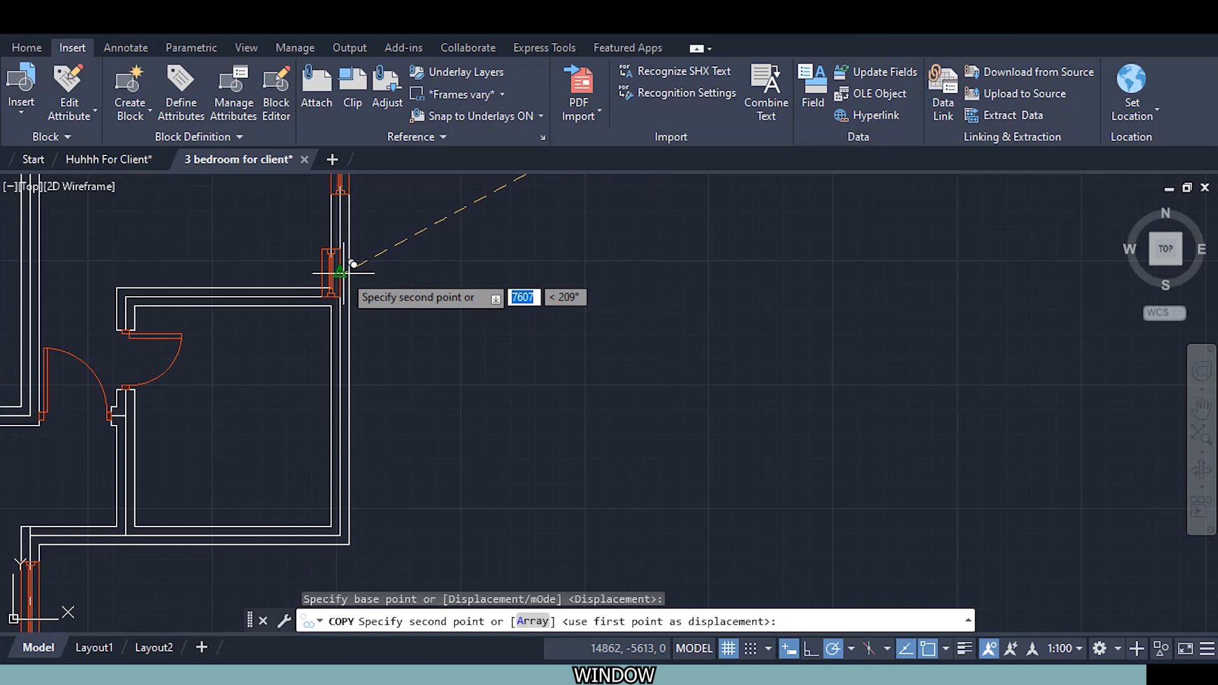
pyautogui.scroll(3, 348, 272)
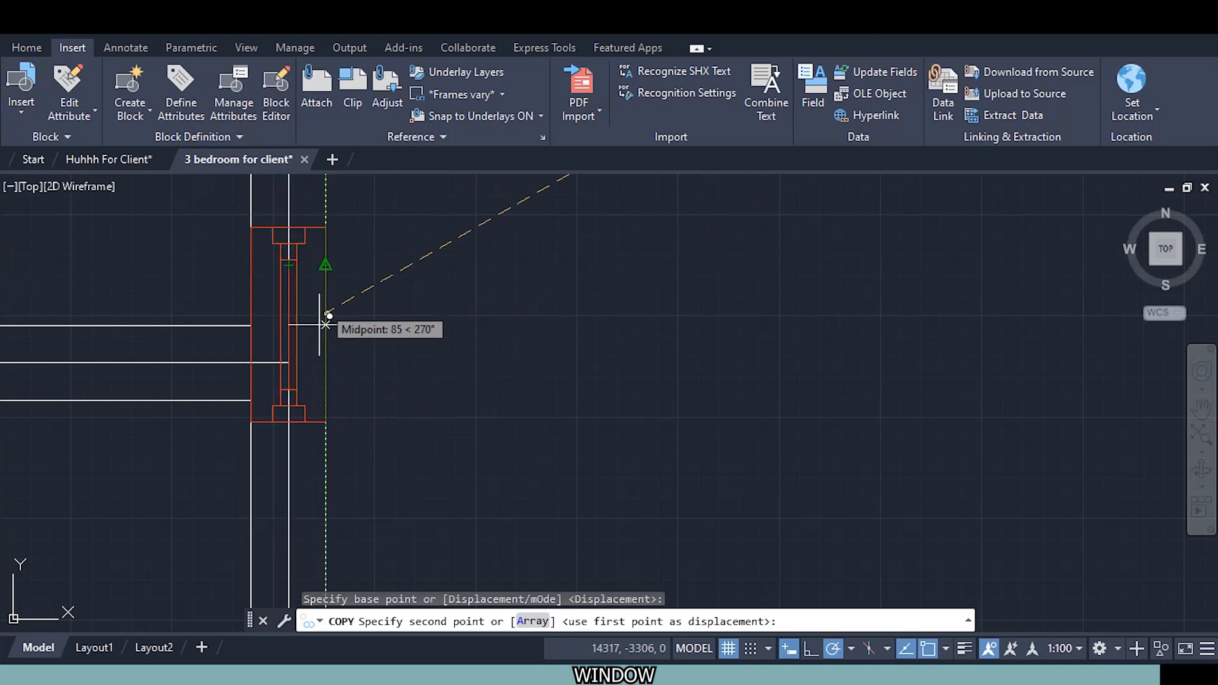
pyautogui.scroll(-4, 320, 406)
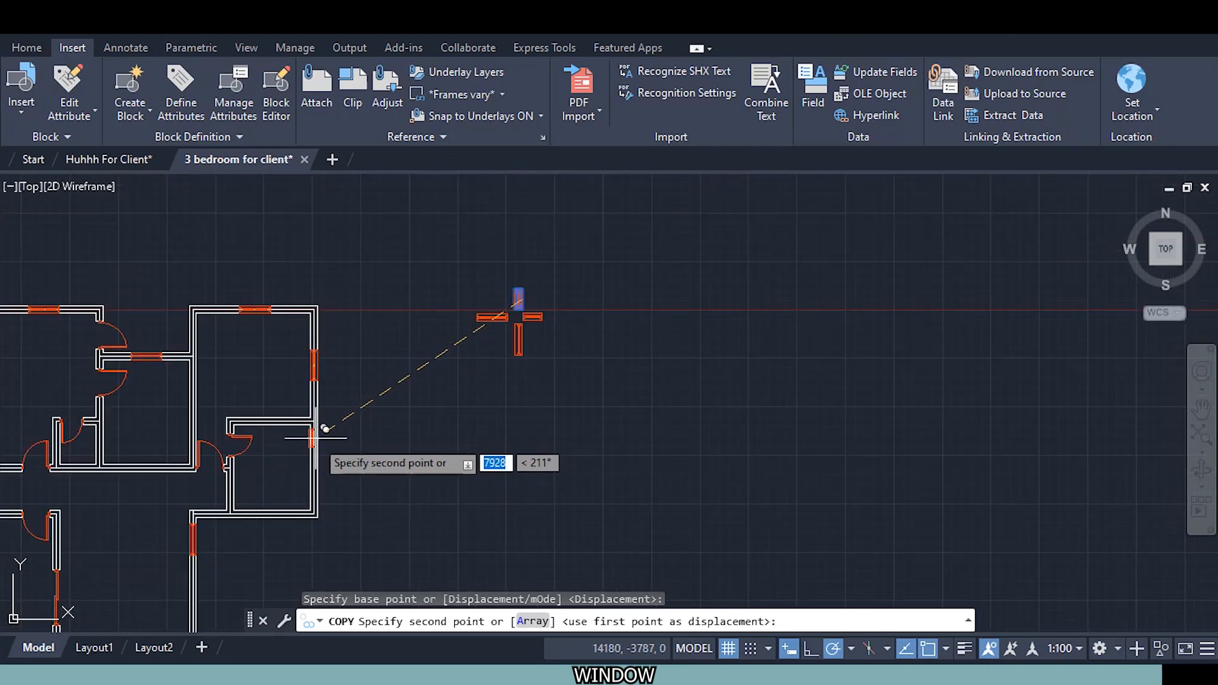
pyautogui.scroll(5, 325, 431)
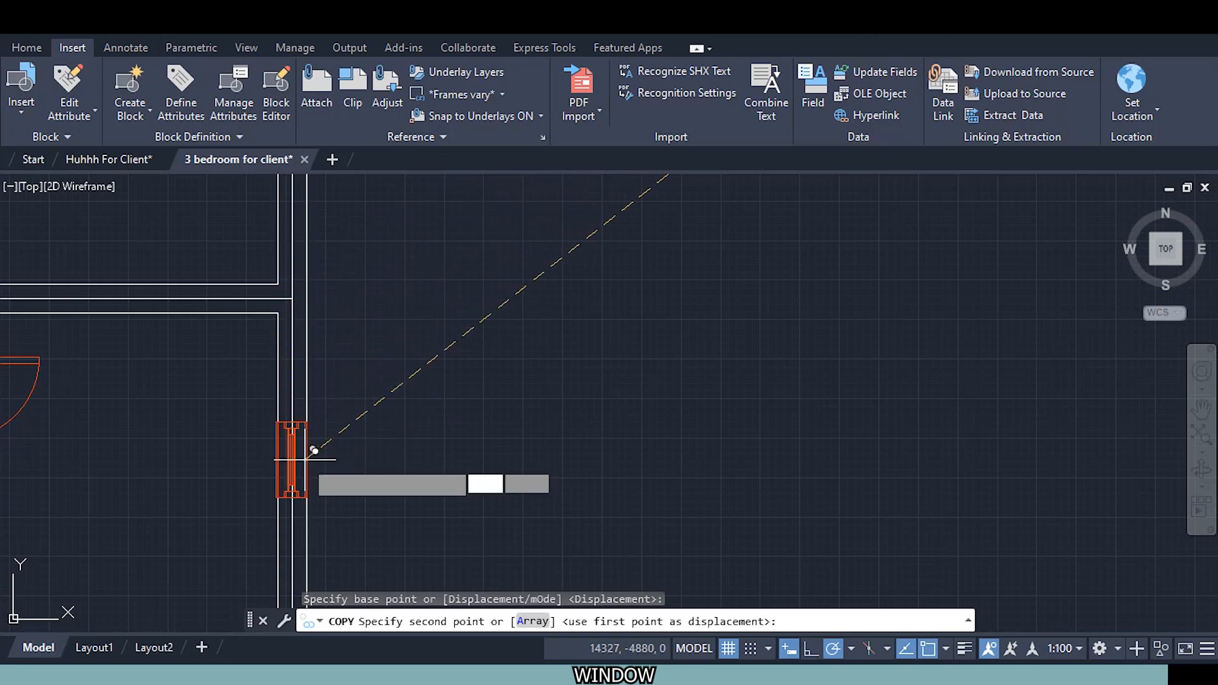
pyautogui.click(313, 450)
# Place a vertical 600 mm window copy in the left wall of the small room at the plan's bottom, beside the entrance
pyautogui.scroll(-5, 314, 450)
pyautogui.moveTo(393, 444); pyautogui.dragTo(474, 257, button='middle')
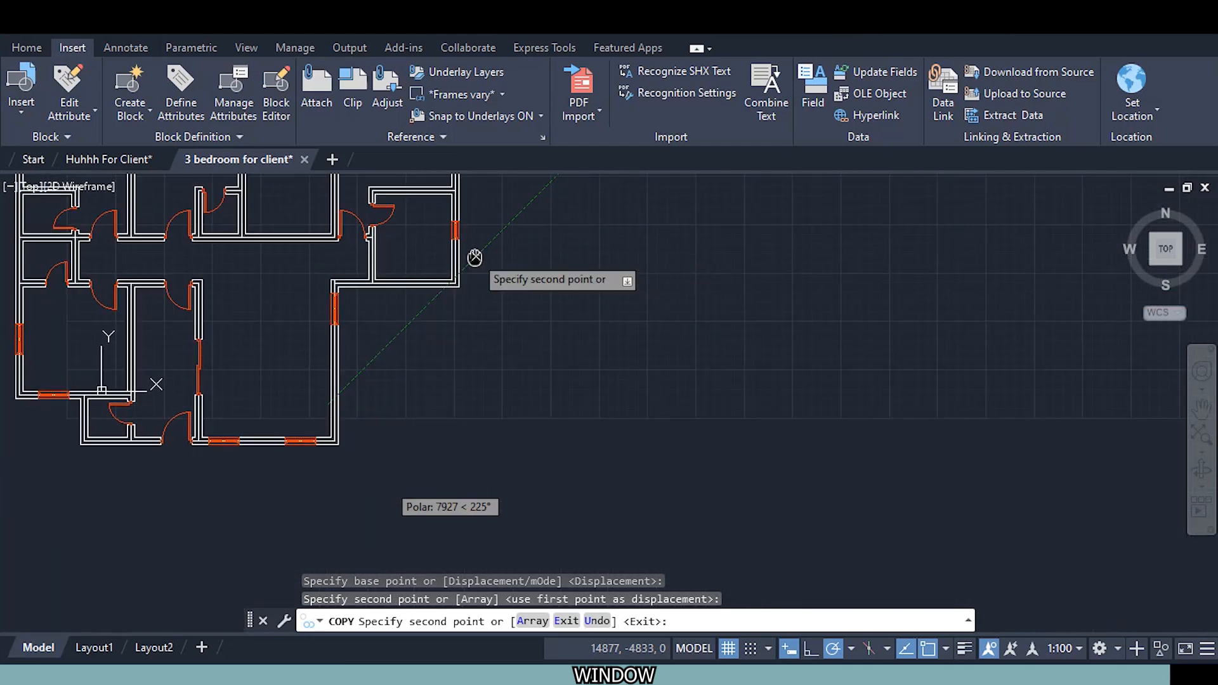
pyautogui.moveTo(340, 435); pyautogui.dragTo(601, 334, button='middle')
pyautogui.scroll(4, 411, 437)
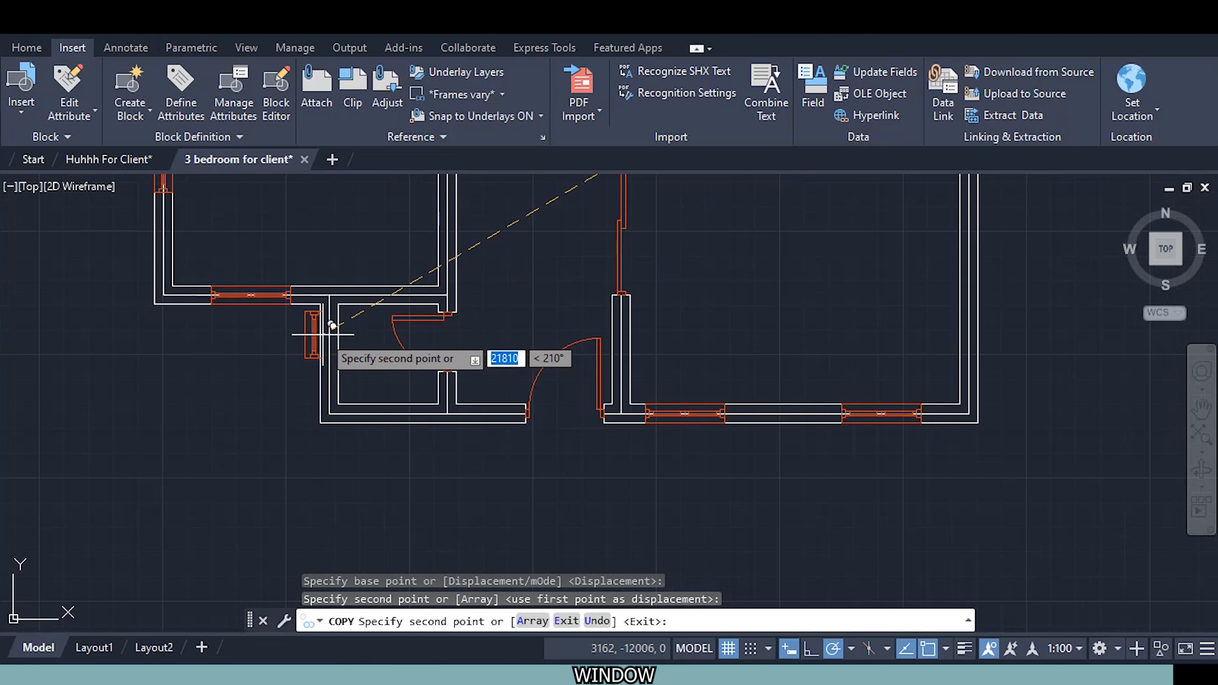
pyautogui.scroll(6, 333, 326)
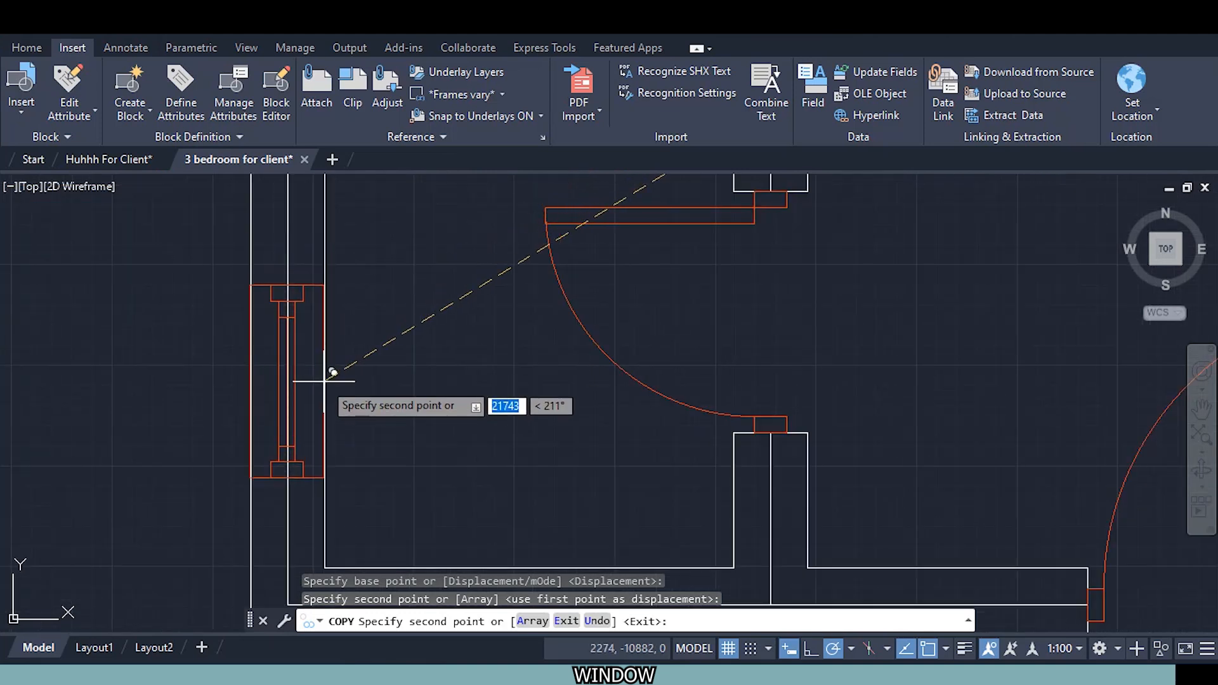
# Place a vertical 600 mm window copy midway along the outer left wall of the small room directly above the lower-left room
pyautogui.scroll(-6, 325, 360)
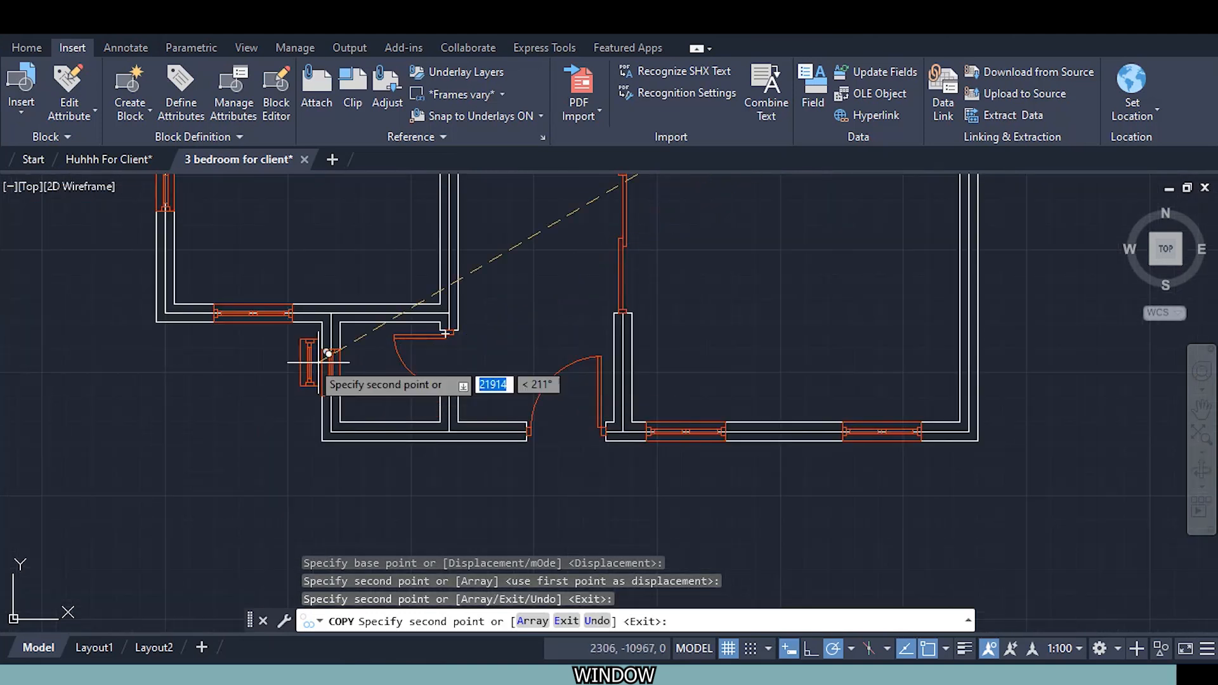
pyautogui.moveTo(438, 226); pyautogui.dragTo(402, 468, button='middle')
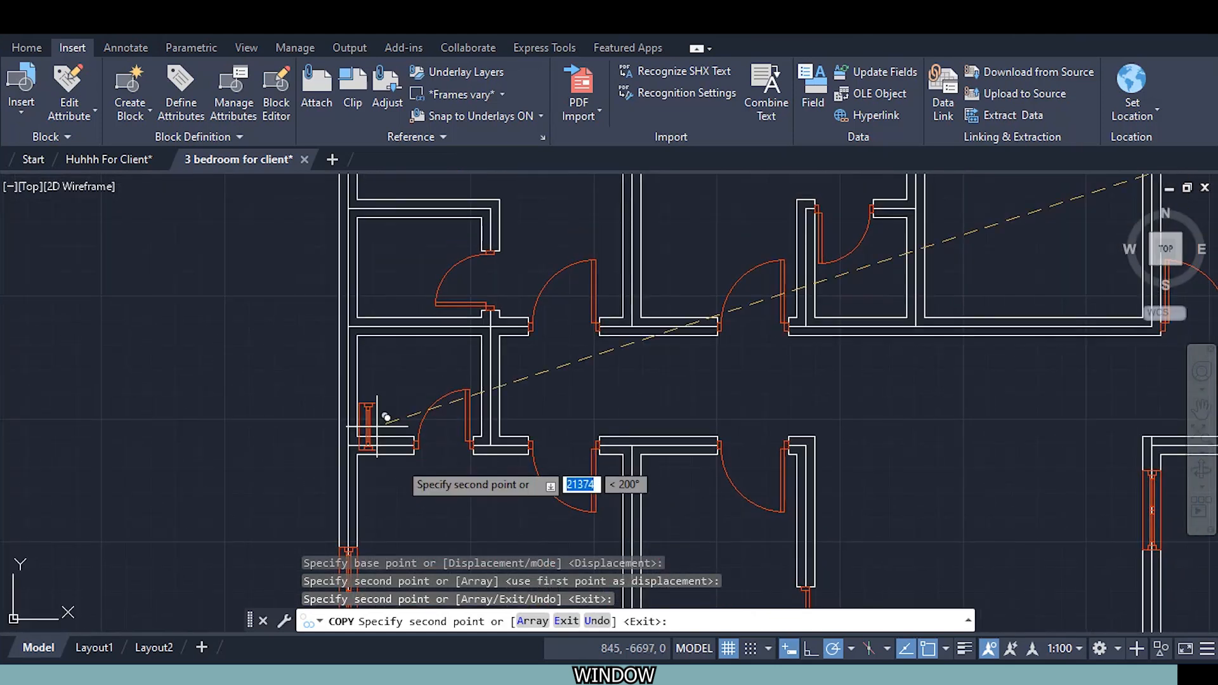
pyautogui.scroll(2, 357, 379)
pyautogui.scroll(2, 357, 384)
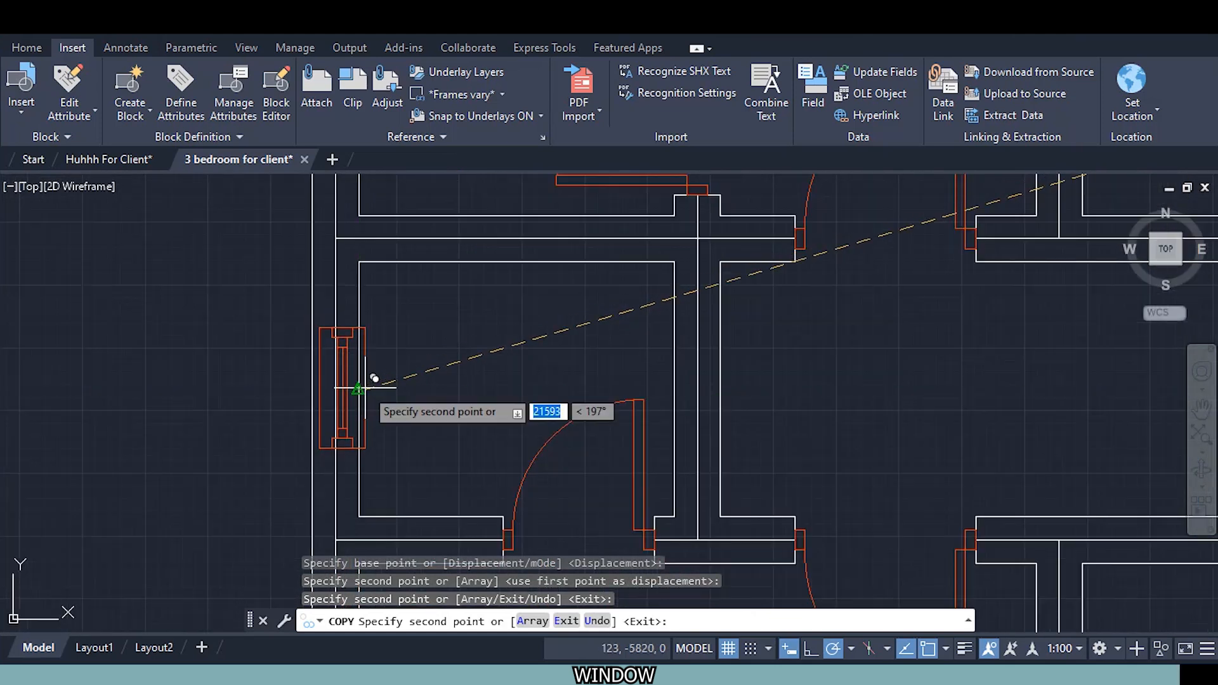
pyautogui.click(360, 386)
pyautogui.moveTo(401, 267); pyautogui.dragTo(399, 475, button='middle')
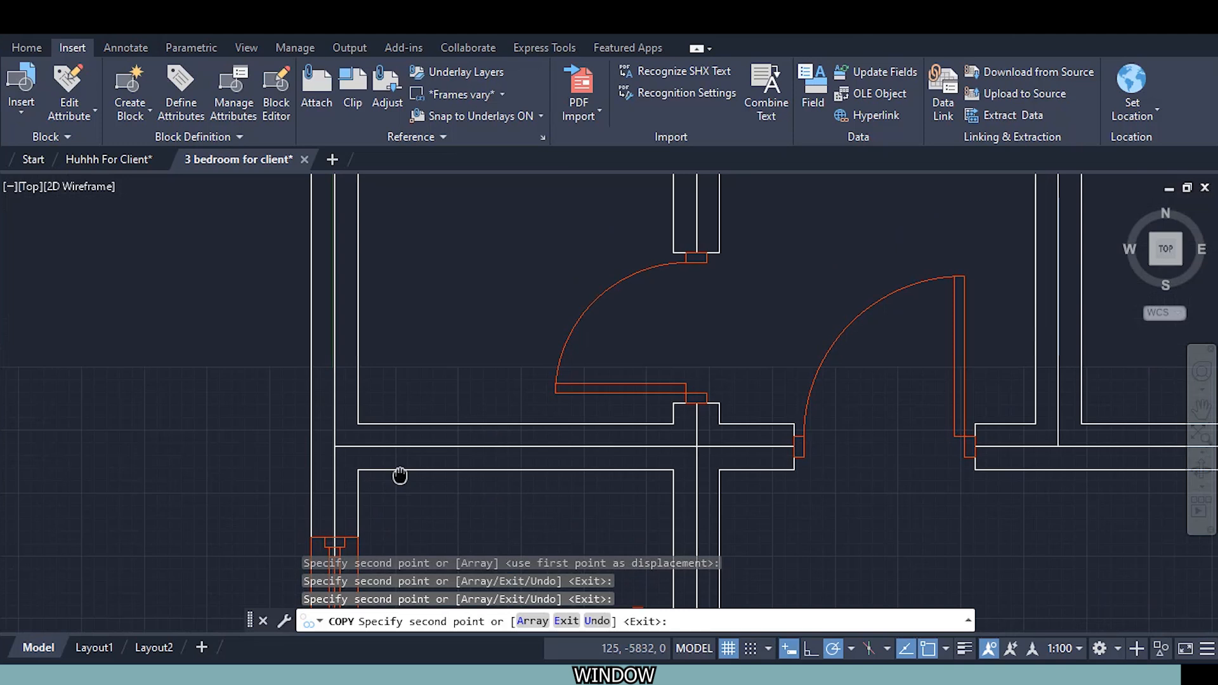
# Place a vertical 600 mm window copy midway along the outer left wall of the small room below the upper-left room and end the copying
pyautogui.moveTo(328, 283); pyautogui.dragTo(338, 402, button='middle')
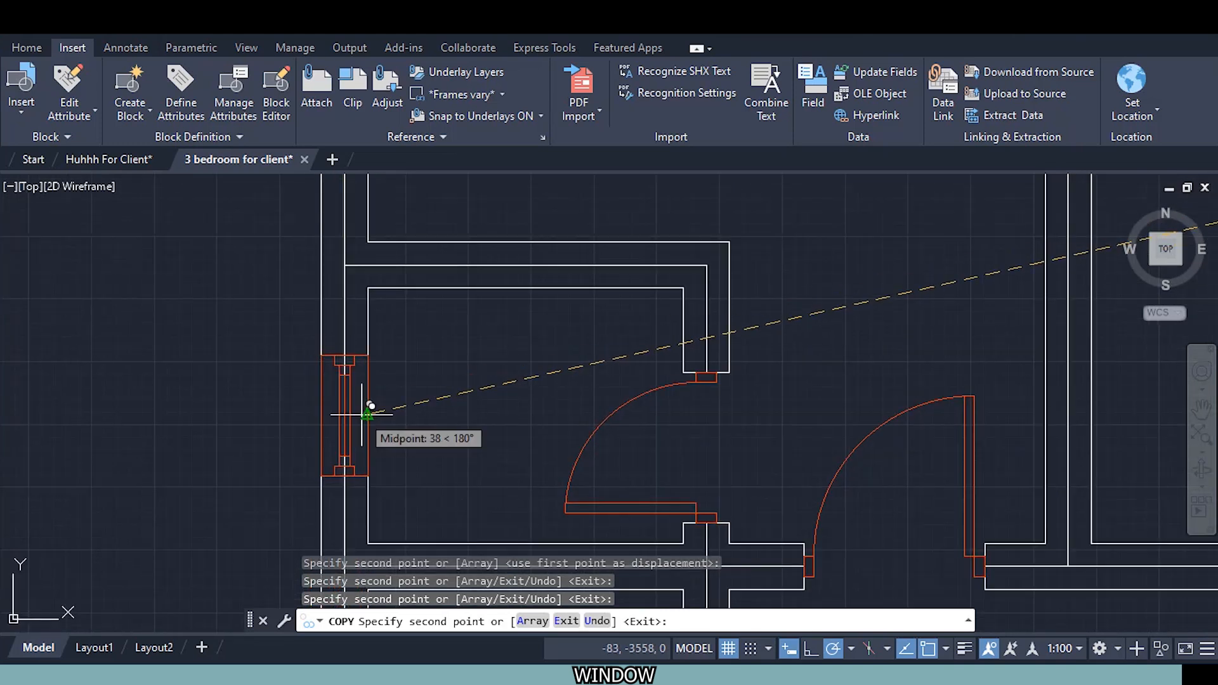
pyautogui.scroll(-6, 491, 396)
pyautogui.scroll(-2, 484, 402)
pyautogui.moveTo(547, 392); pyautogui.dragTo(338, 305, button='middle')
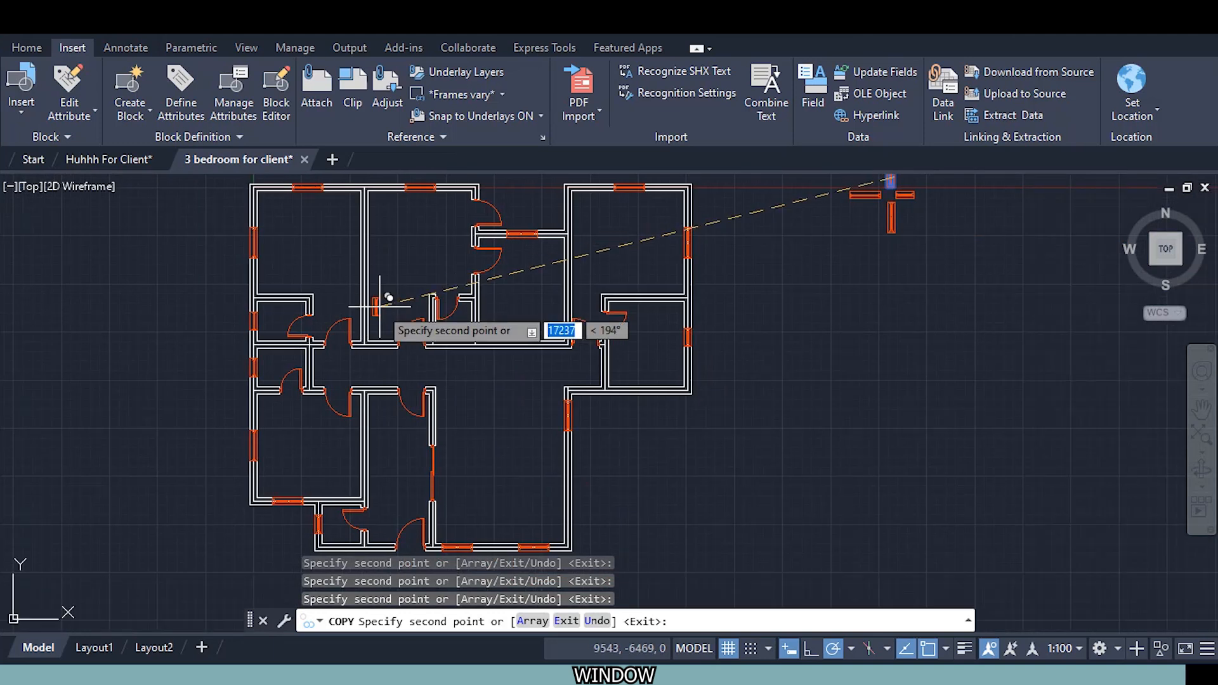
pyautogui.press('Escape')
# Erase the four loose source window blocks outside the plan, beyond its upper-right corner
pyautogui.middleClick(534, 400)
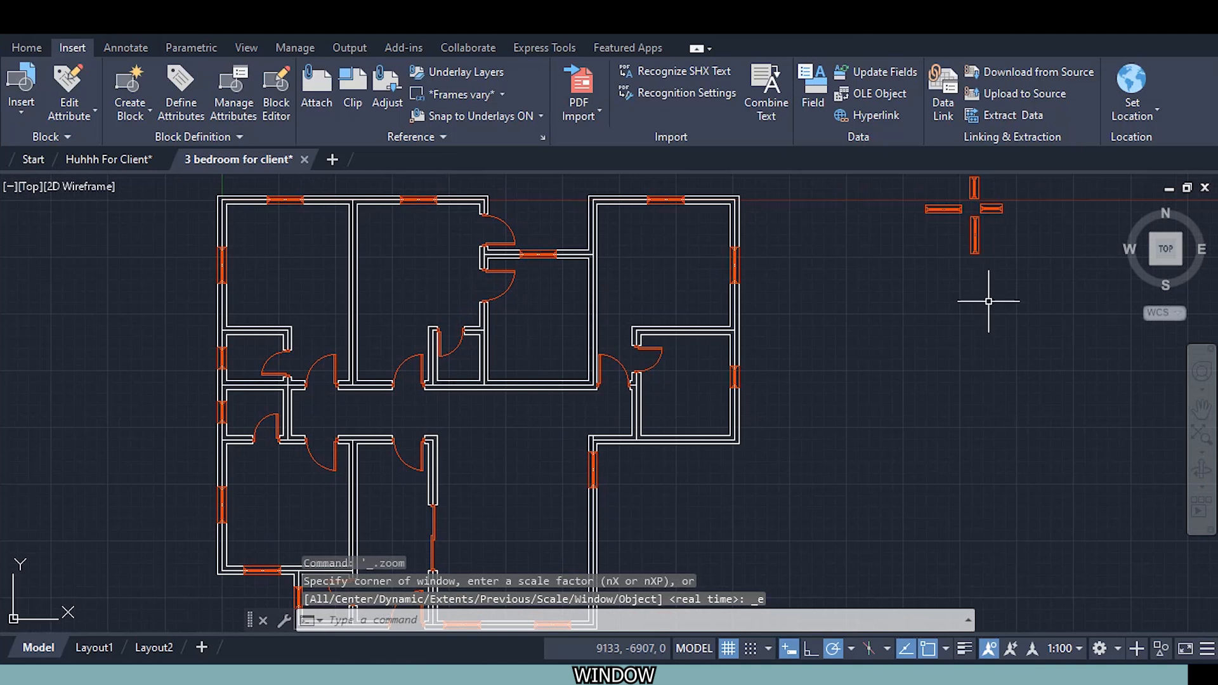
pyautogui.click(1032, 266)
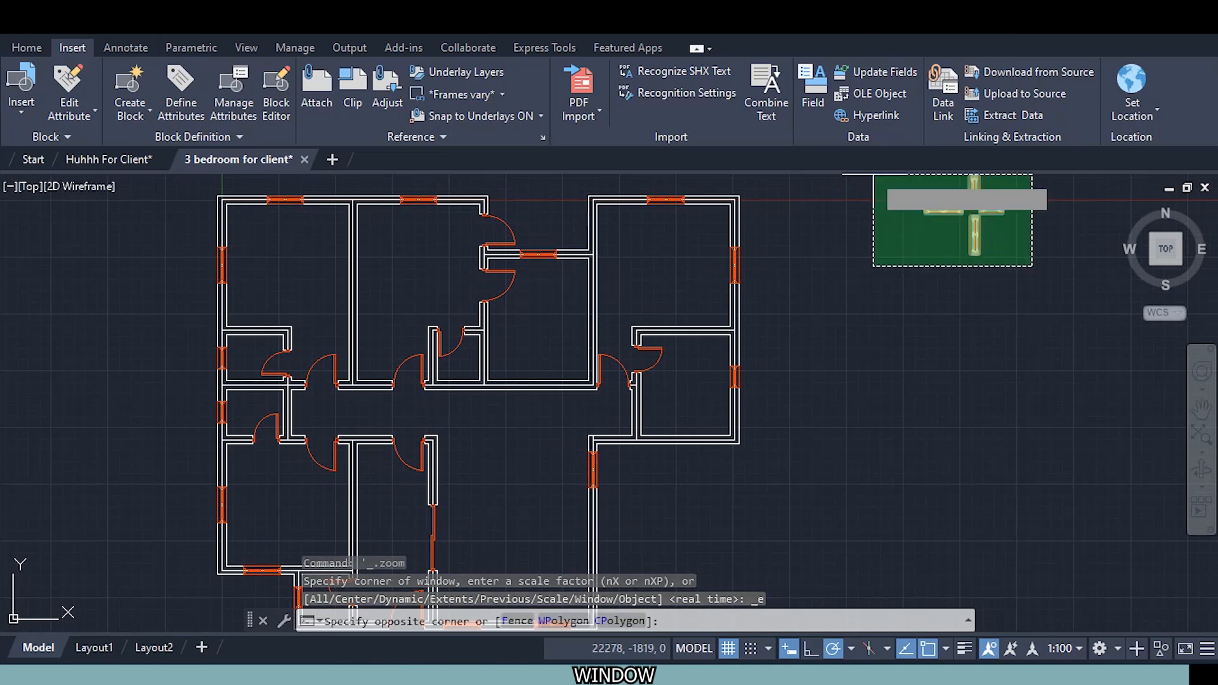
pyautogui.click(880, 181)
pyautogui.press('Delete')
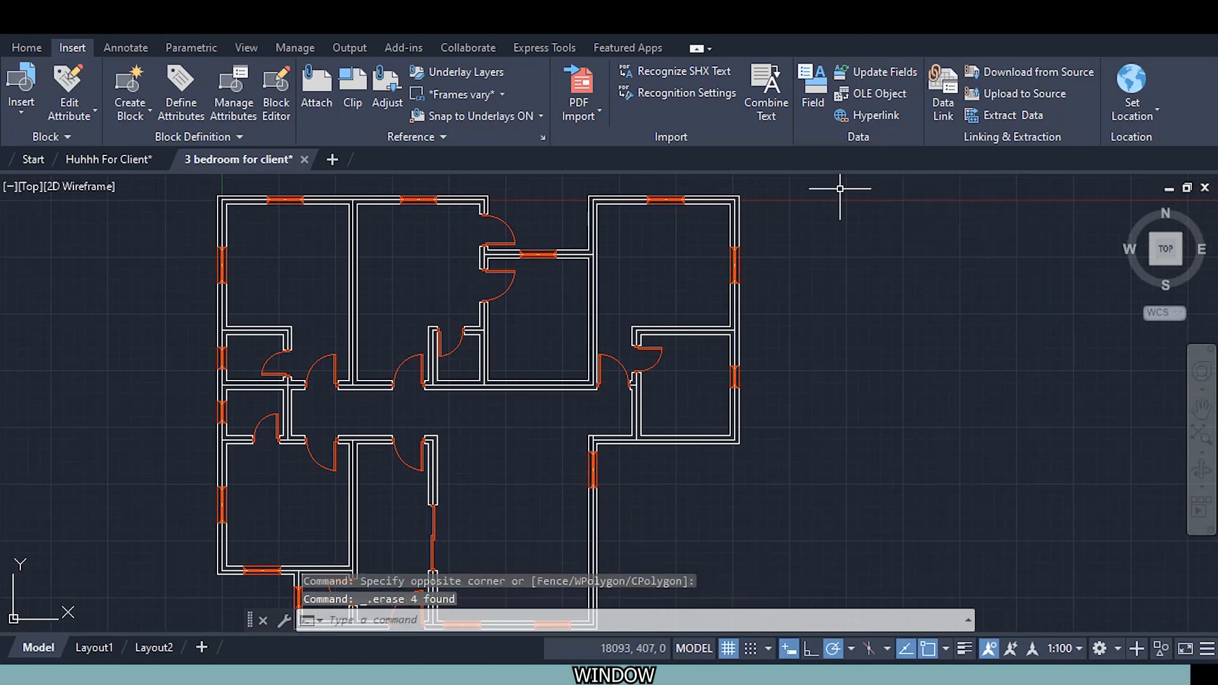
# Review the drawing's saved door and window blocks in the block insertion gallery, then close it without inserting any
pyautogui.click(19, 49)
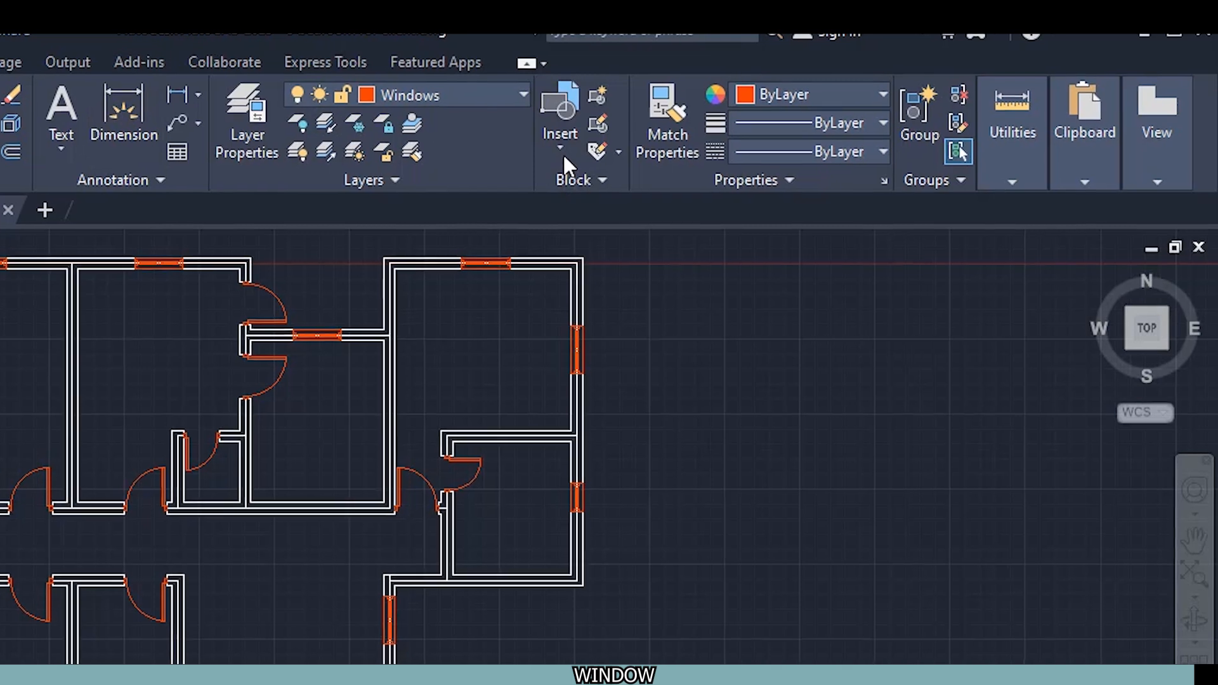
pyautogui.click(498, 166)
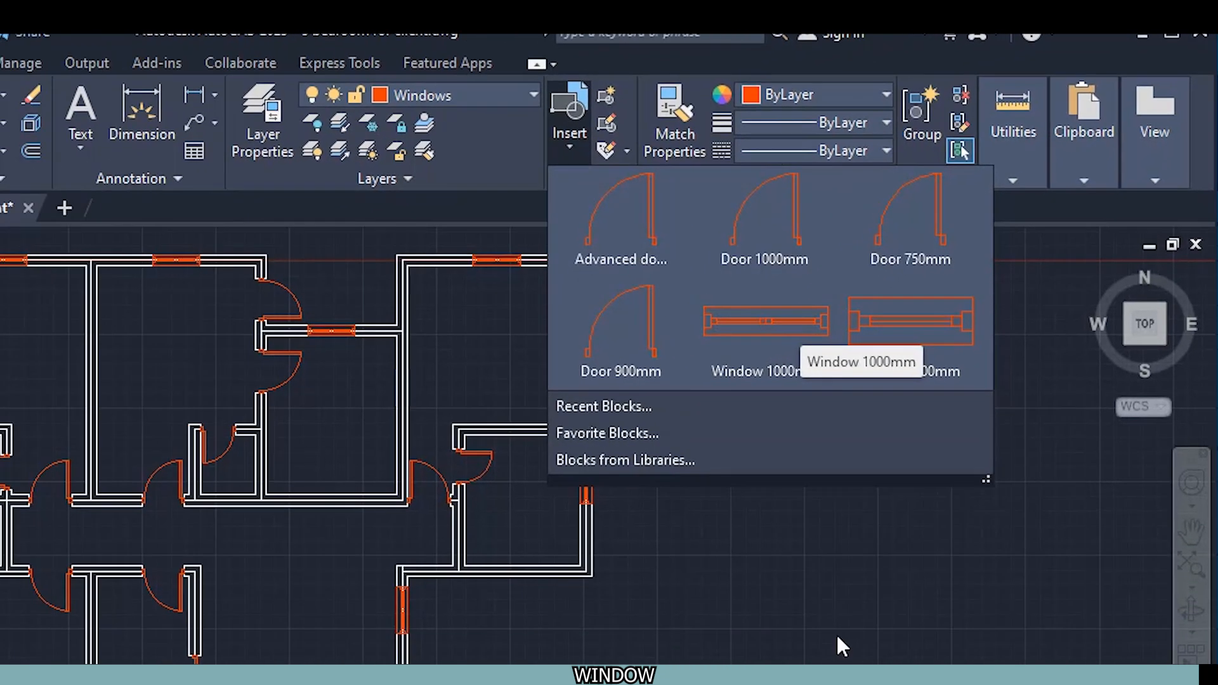
pyautogui.click(927, 489)
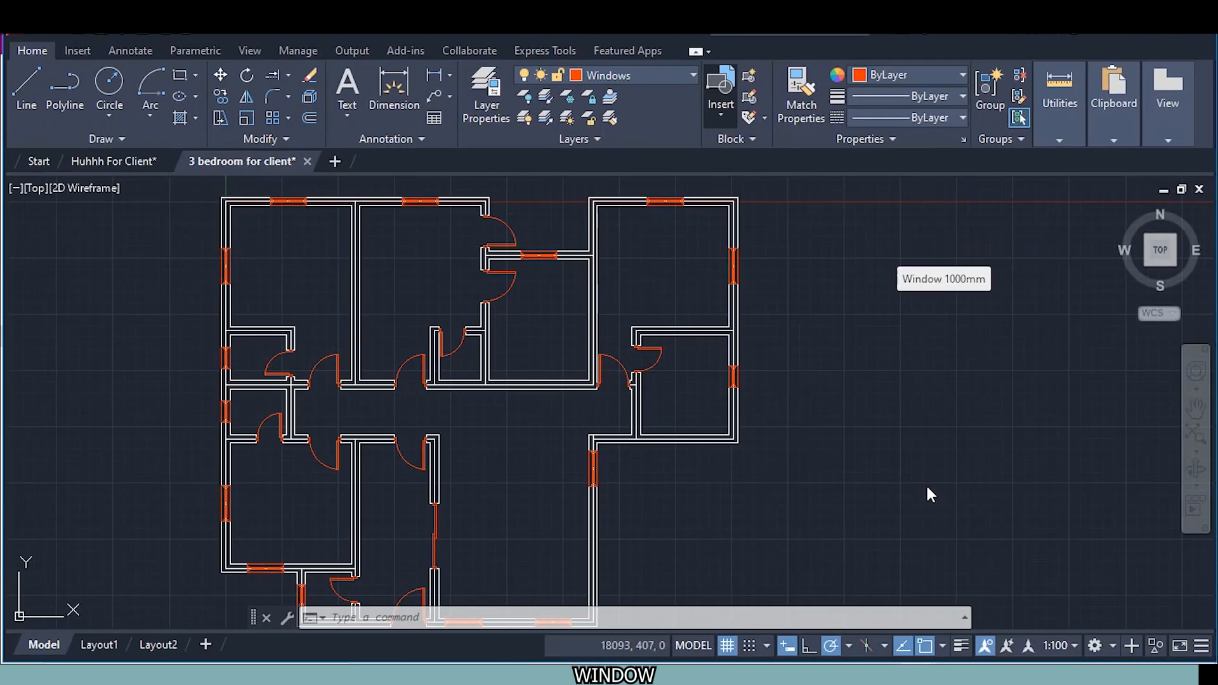
pyautogui.moveTo(533, 416); pyautogui.dragTo(540, 361, button='middle')
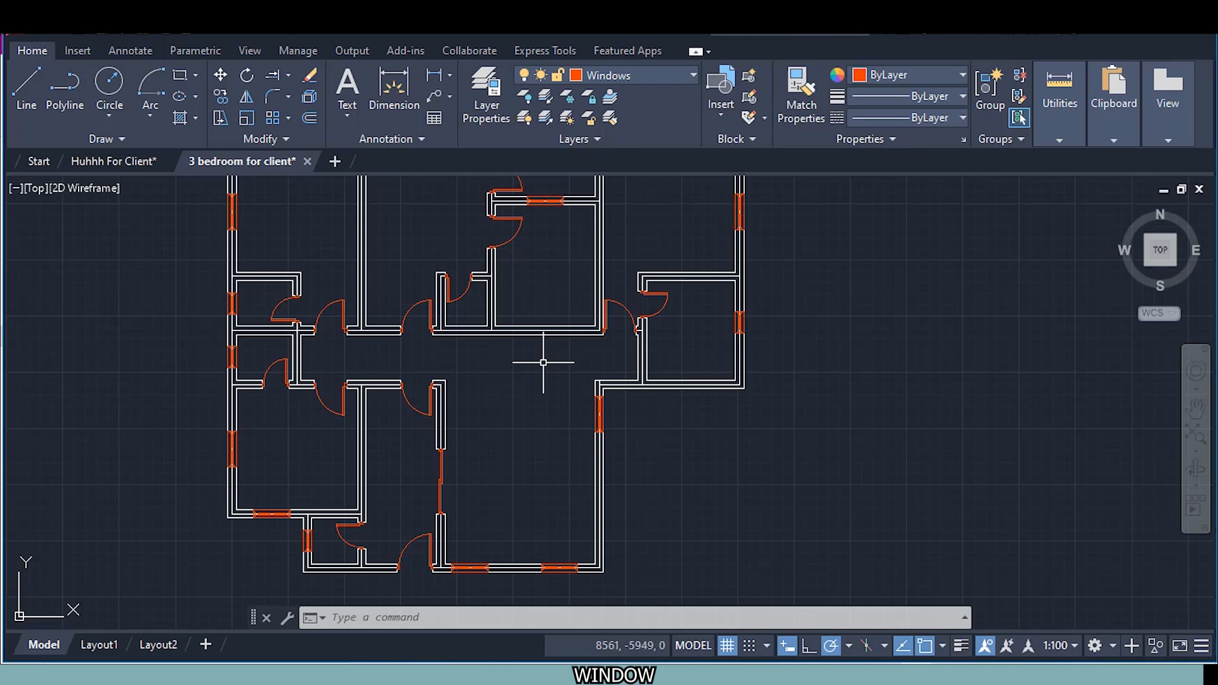
pyautogui.moveTo(541, 364); pyautogui.dragTo(530, 416, button='middle')
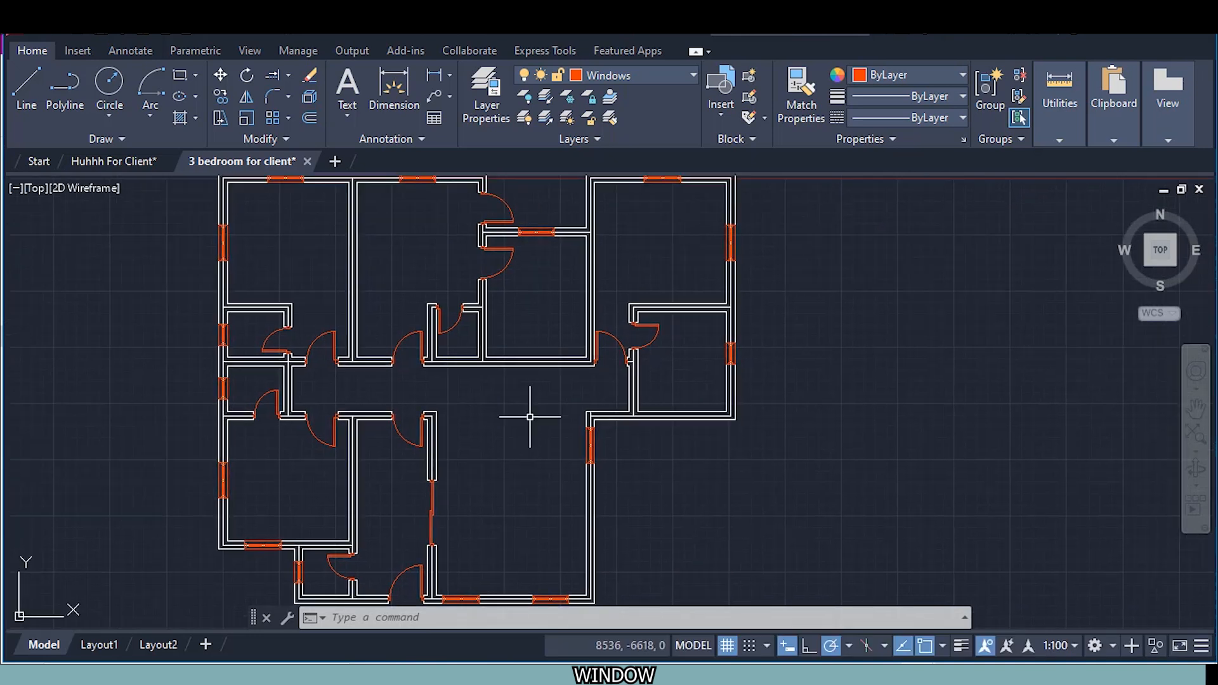
pyautogui.scroll(4, 531, 403)
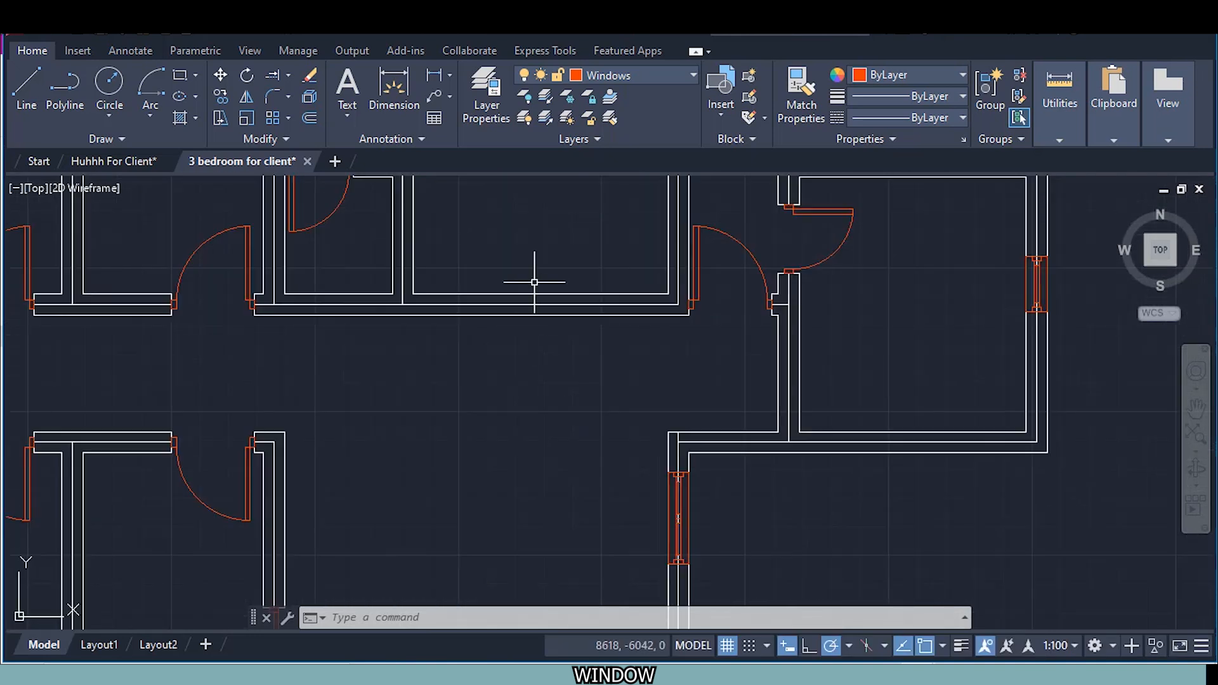
# Extend the central room's two inner side-wall lines down to the outer face of its lower horizontal wall
pyautogui.moveTo(538, 288); pyautogui.dragTo(461, 334, button='middle')
pyautogui.scroll(2, 332, 326)
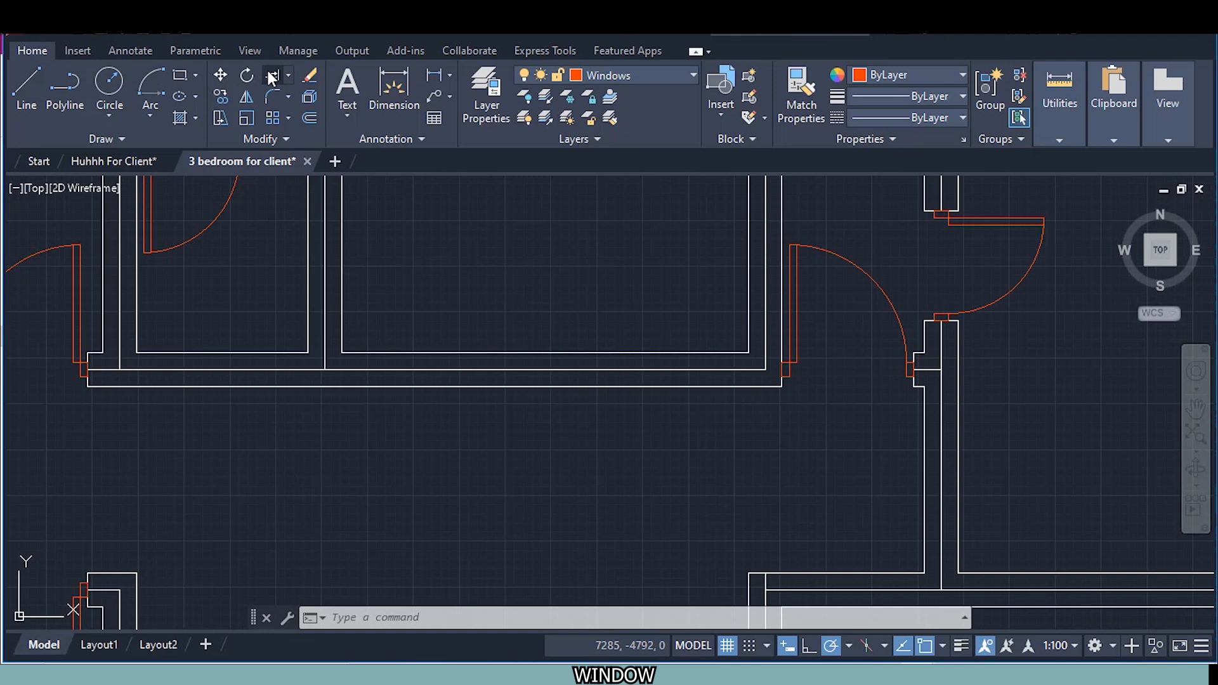
pyautogui.write('ex')
pyautogui.press('Return')
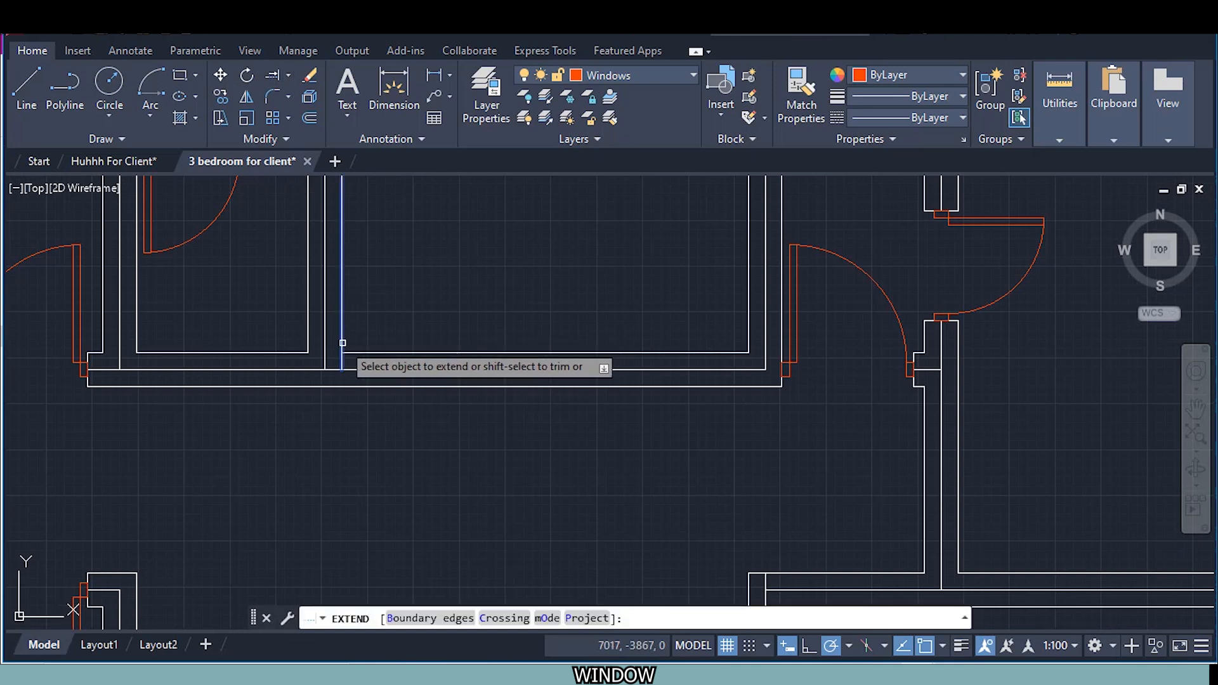
pyautogui.click(343, 344)
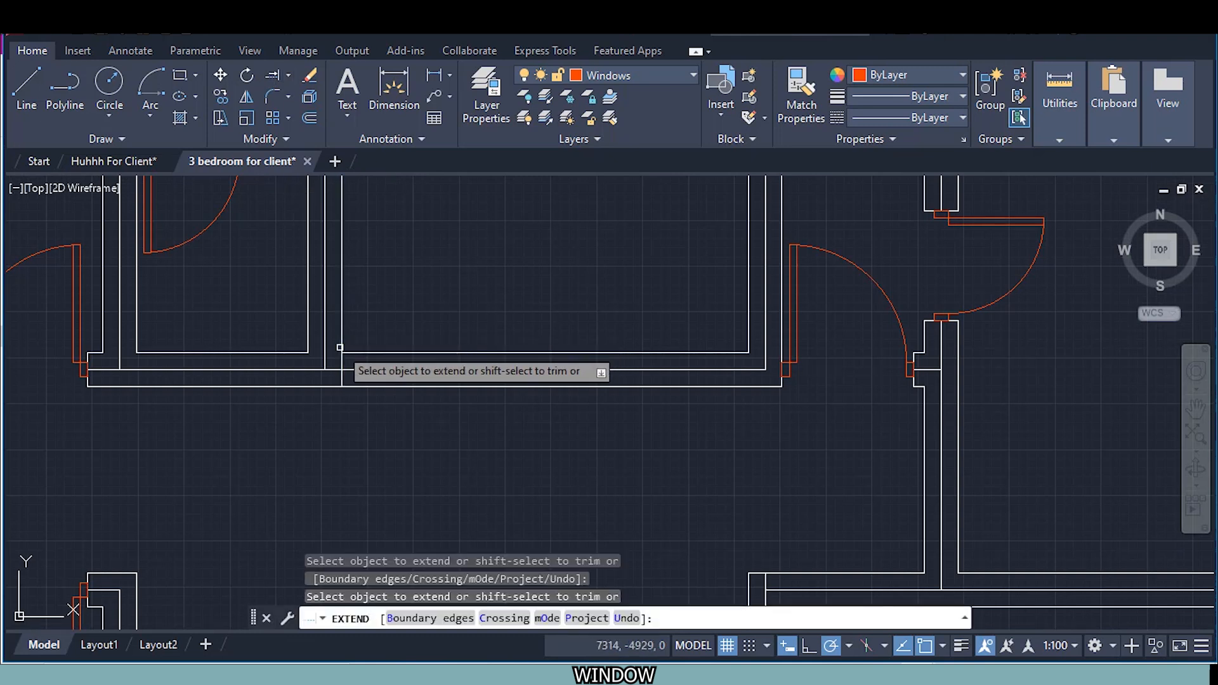
pyautogui.click(751, 341)
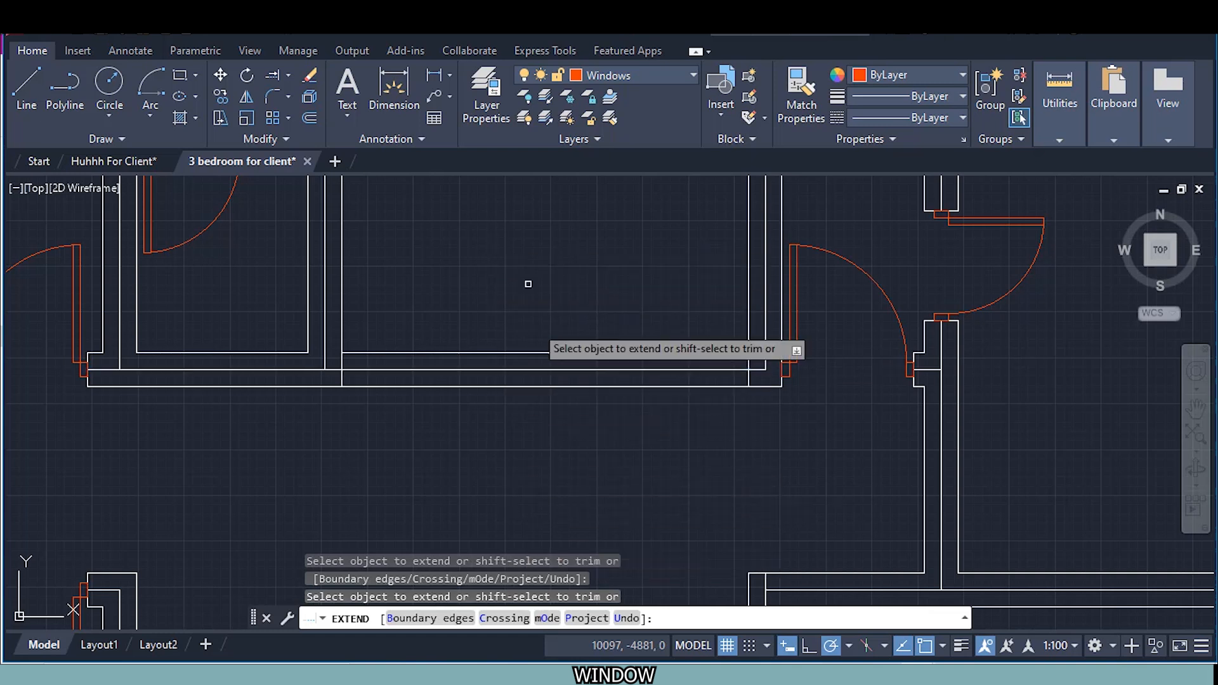
# Check the opening in the Huhhh For Client drawing and trim away the horizontal wall lines between the two extended side-wall lines
pyautogui.hotkey('ctrl', 'Tab')
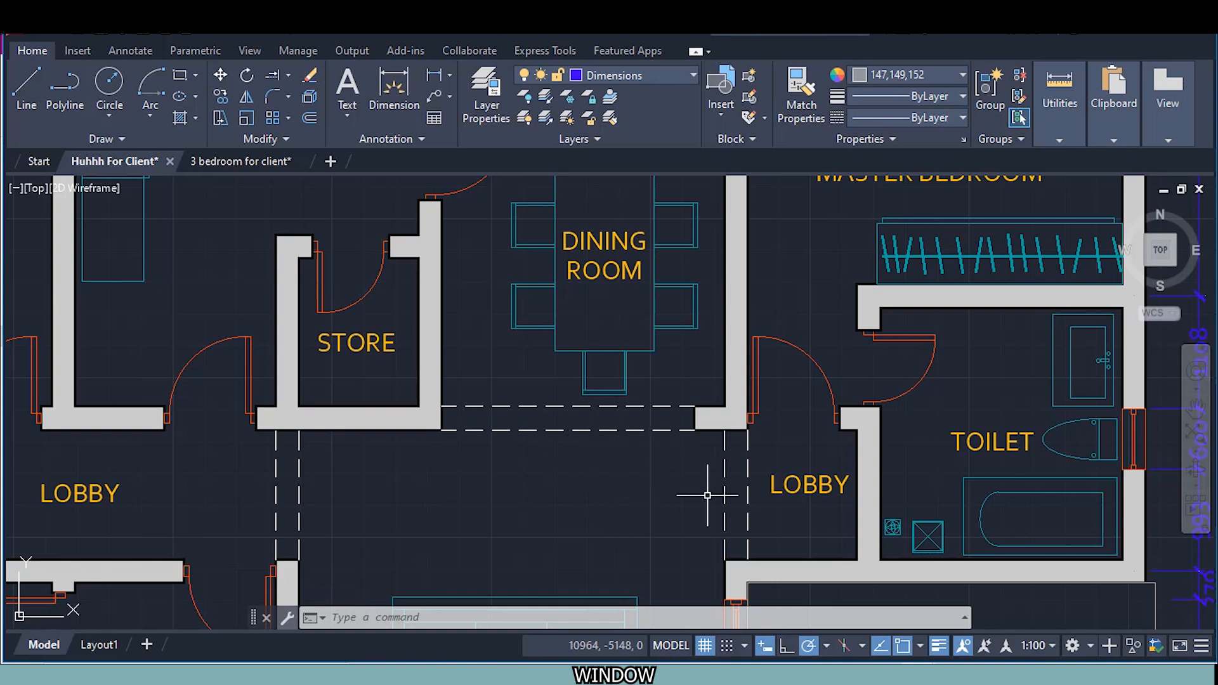
pyautogui.click(264, 159)
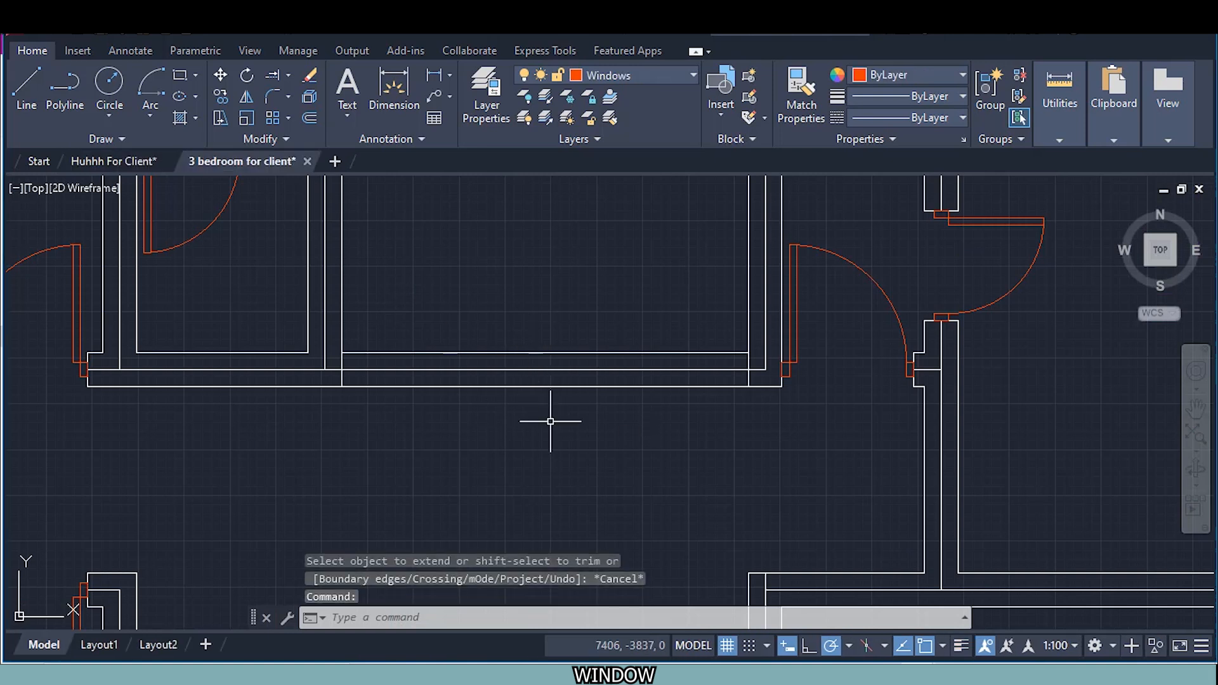
pyautogui.click(309, 74)
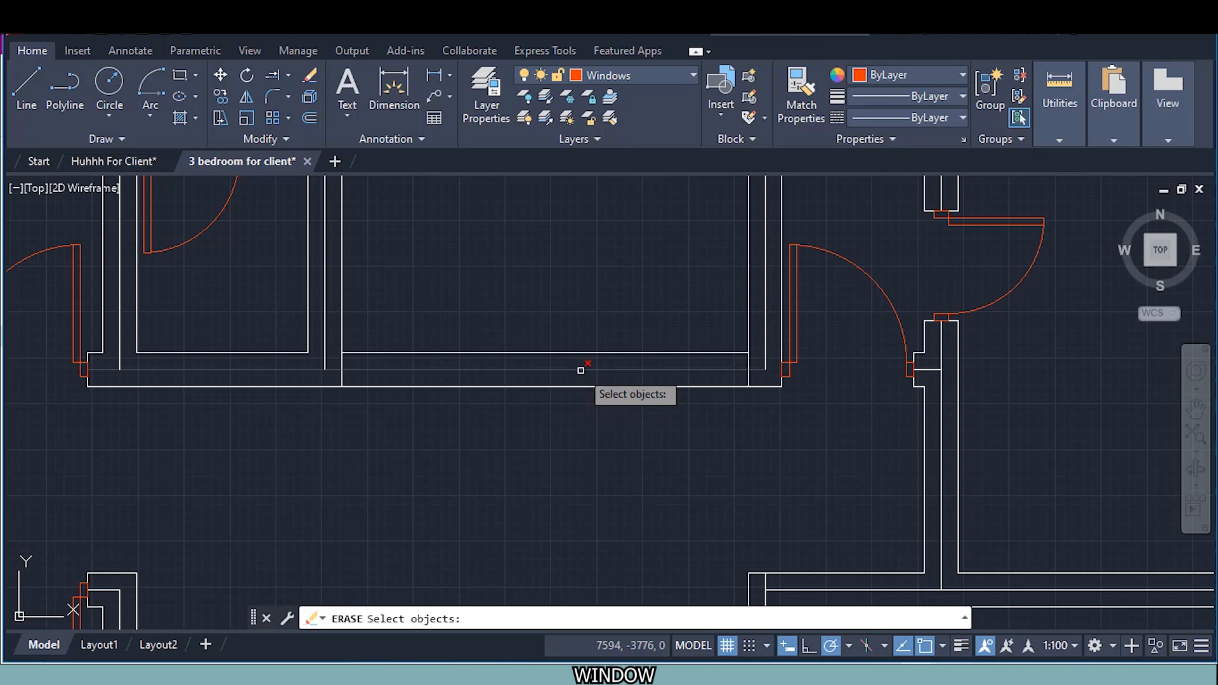
pyautogui.click(288, 75)
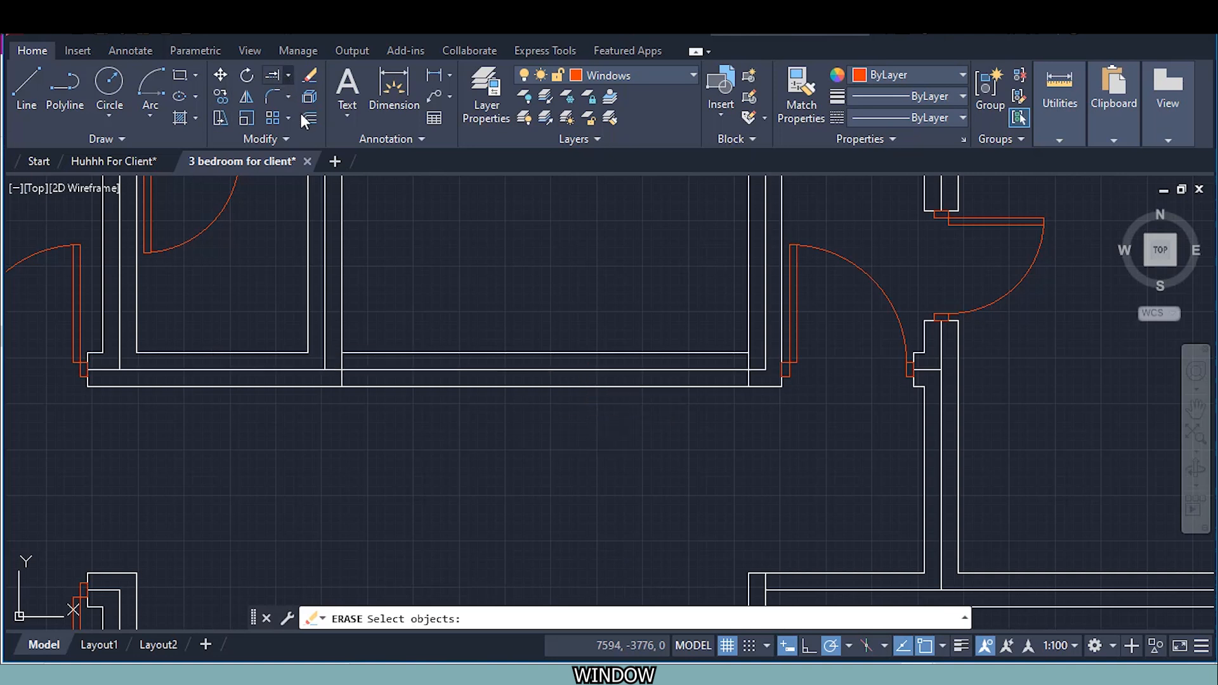
pyautogui.click(299, 111)
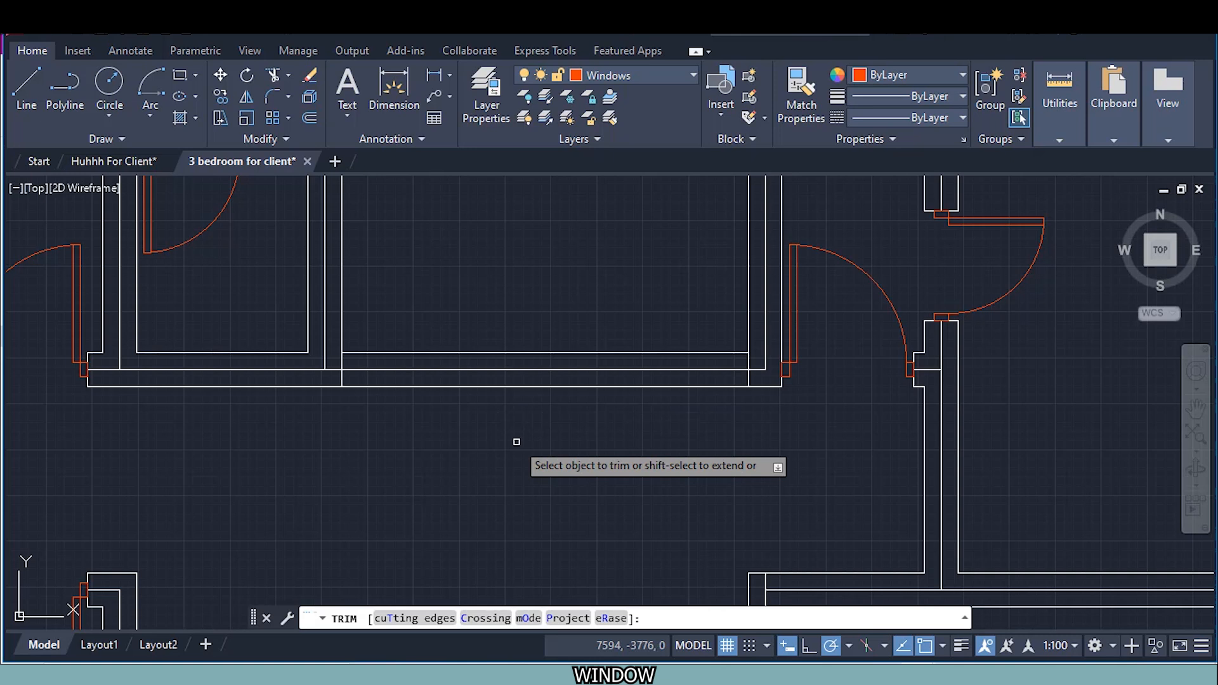
pyautogui.moveTo(530, 408); pyautogui.dragTo(538, 275)
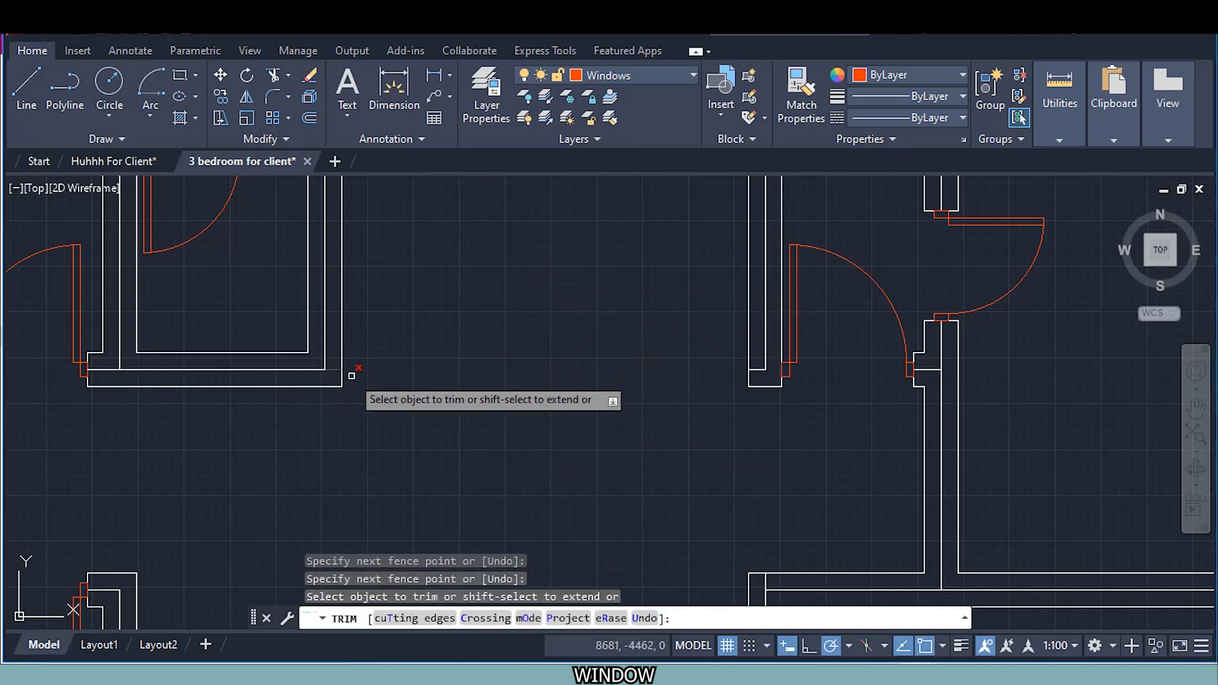
# Trim the leftover centre-line stubs at both wall ends of the new opening
pyautogui.click(334, 370)
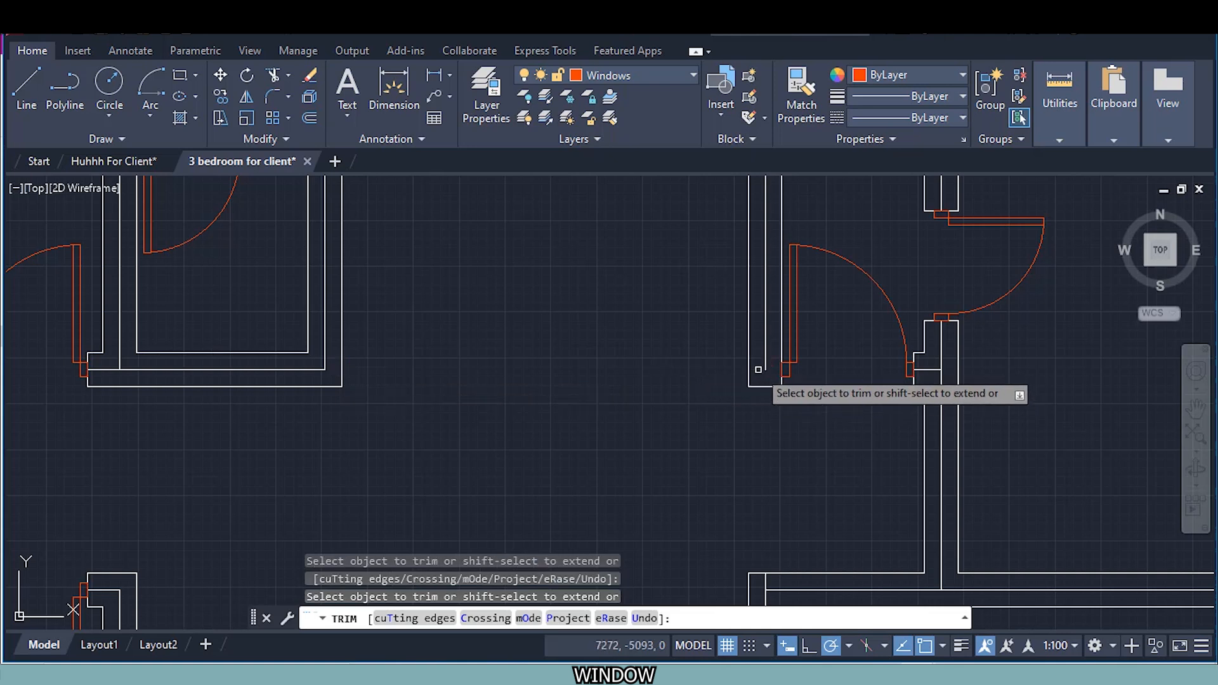
pyautogui.click(764, 366)
pyautogui.scroll(-5, 754, 375)
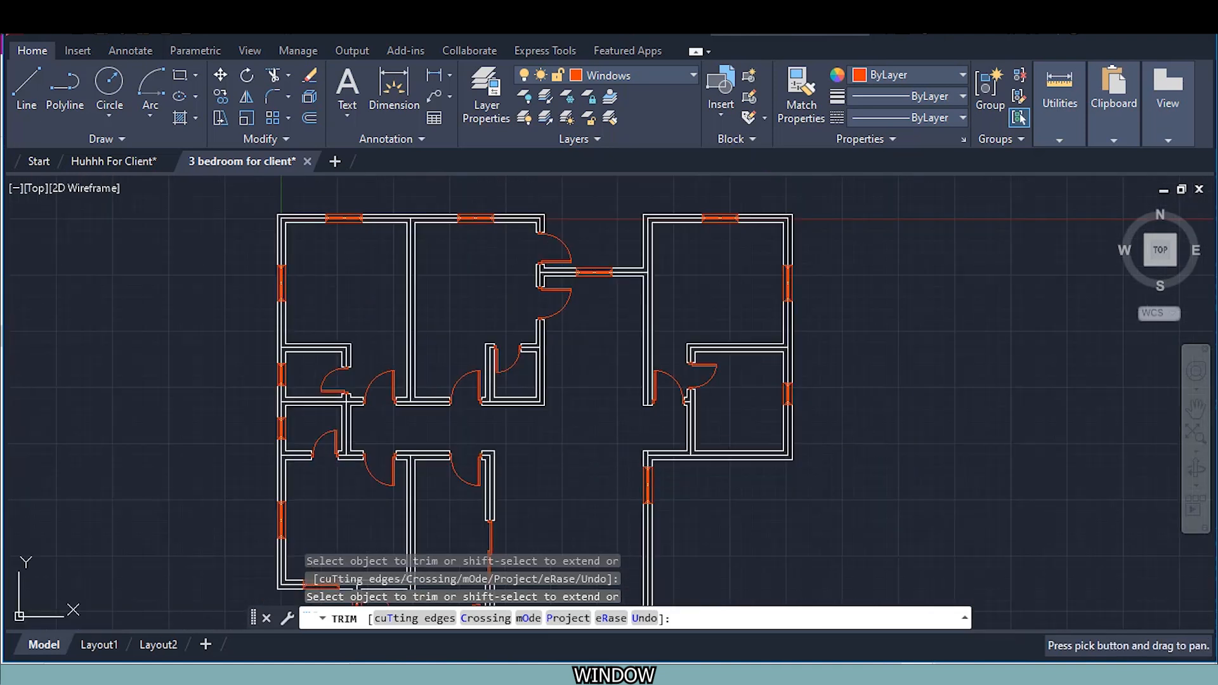
pyautogui.press('Escape')
pyautogui.moveTo(557, 421); pyautogui.dragTo(559, 380, button='middle')
pyautogui.scroll(-2, 559, 379)
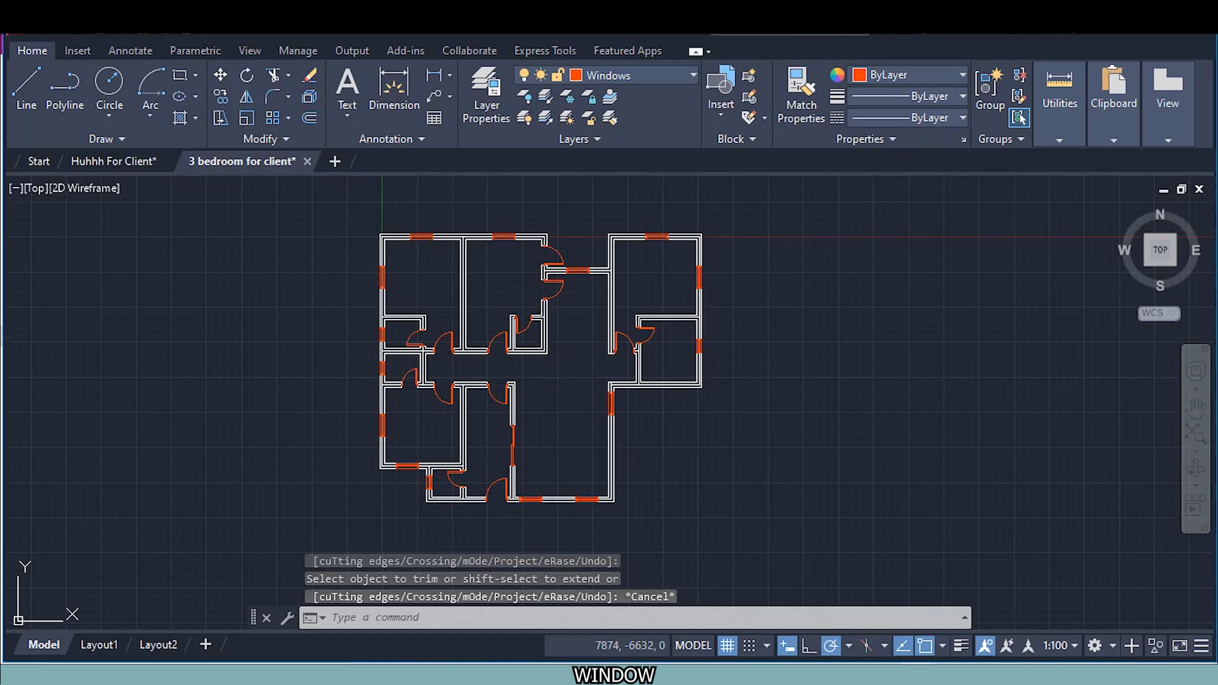
pyautogui.scroll(2, 557, 386)
pyautogui.scroll(-2, 557, 386)
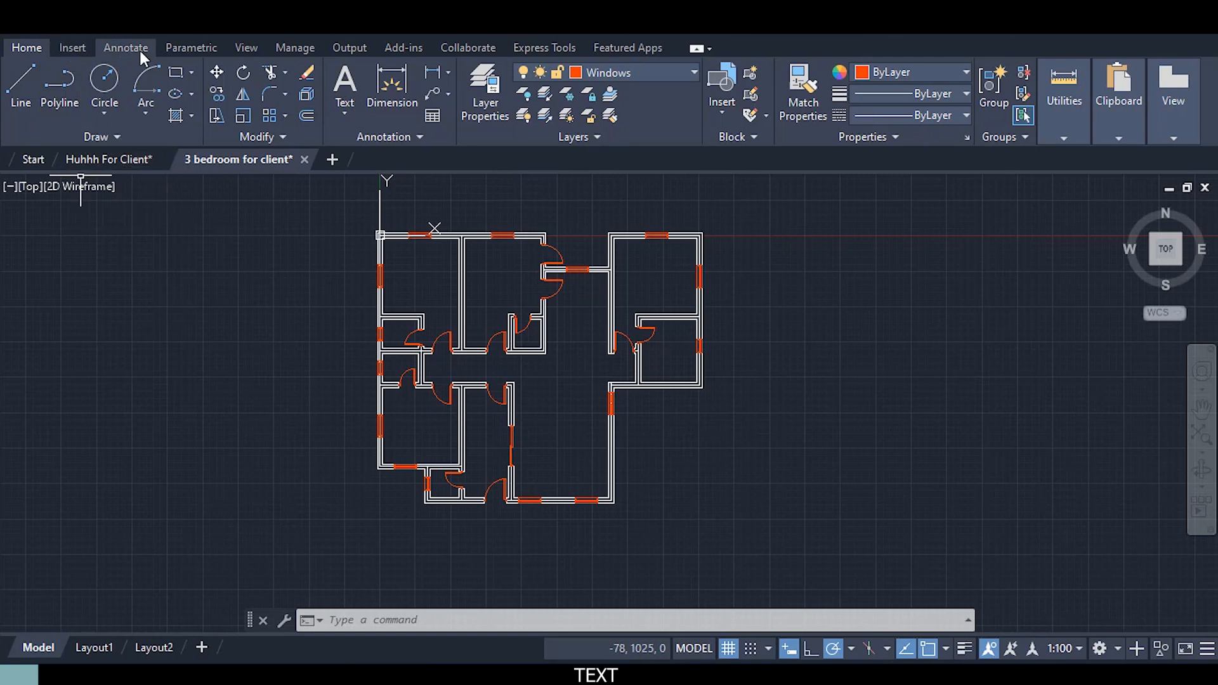
pyautogui.click(127, 49)
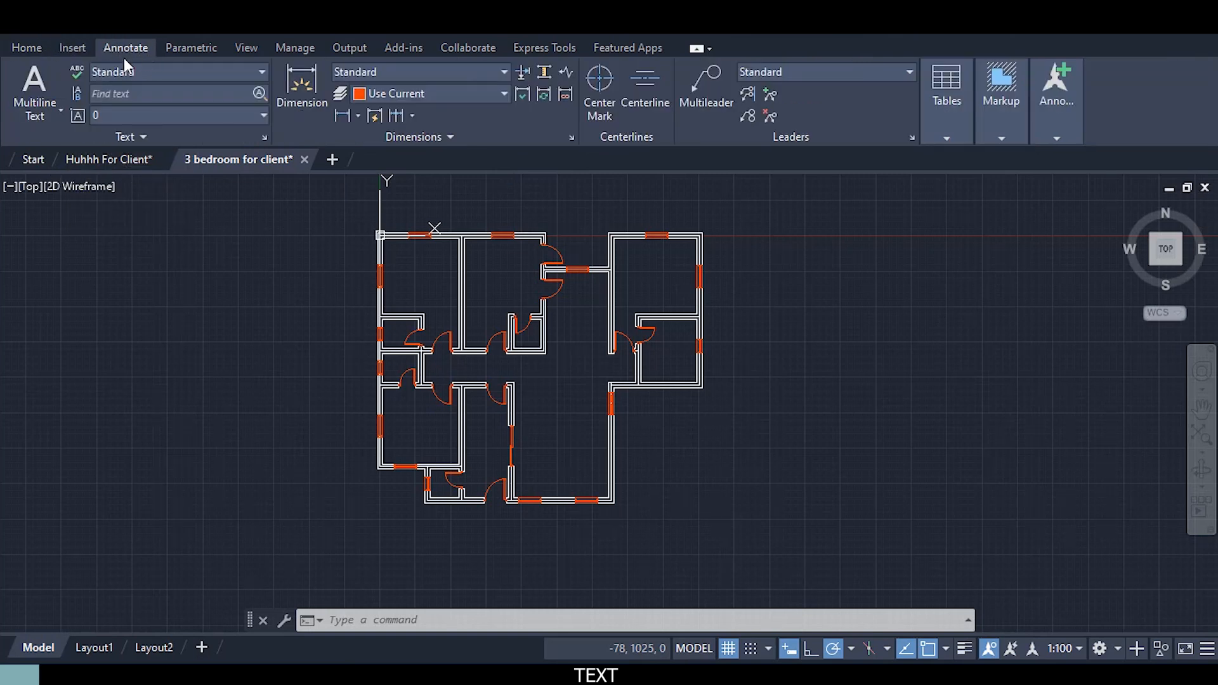
pyautogui.click(29, 48)
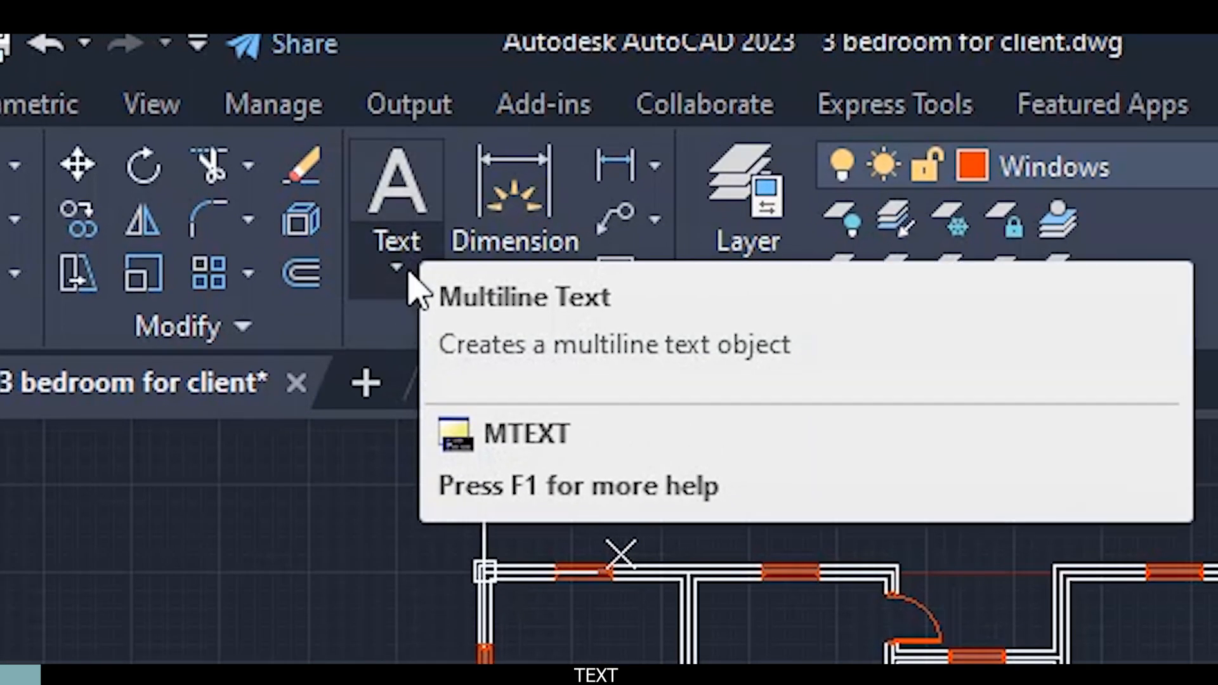
pyautogui.click(409, 281)
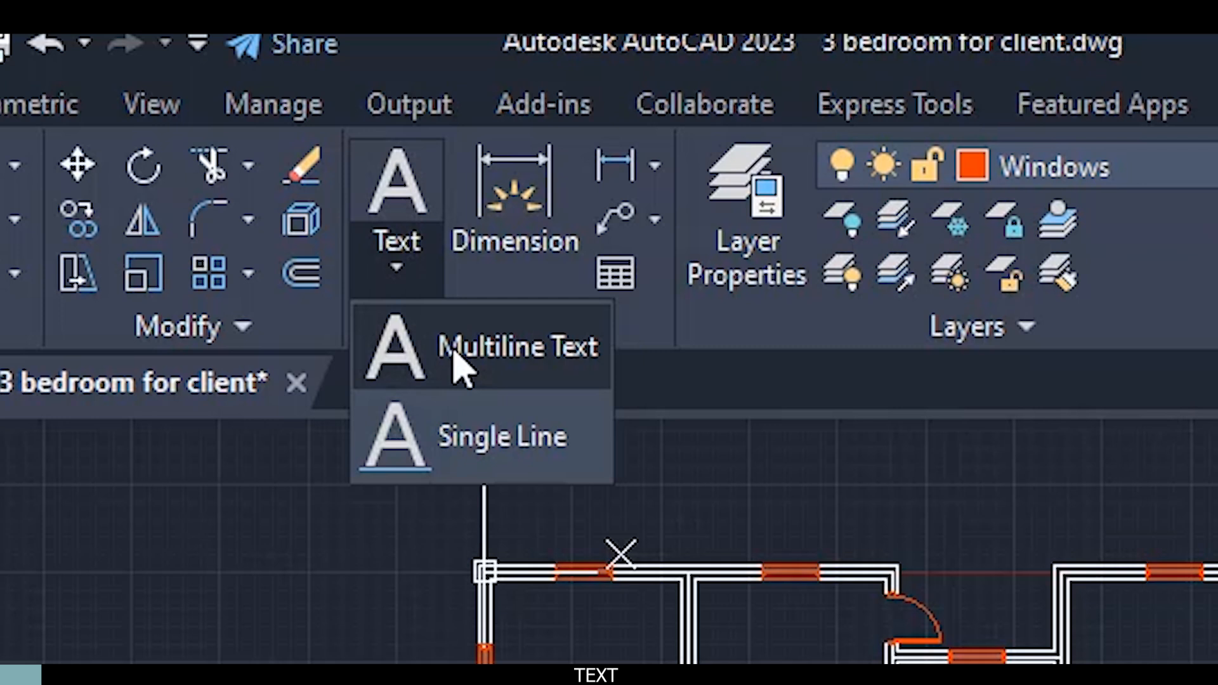
pyautogui.click(455, 354)
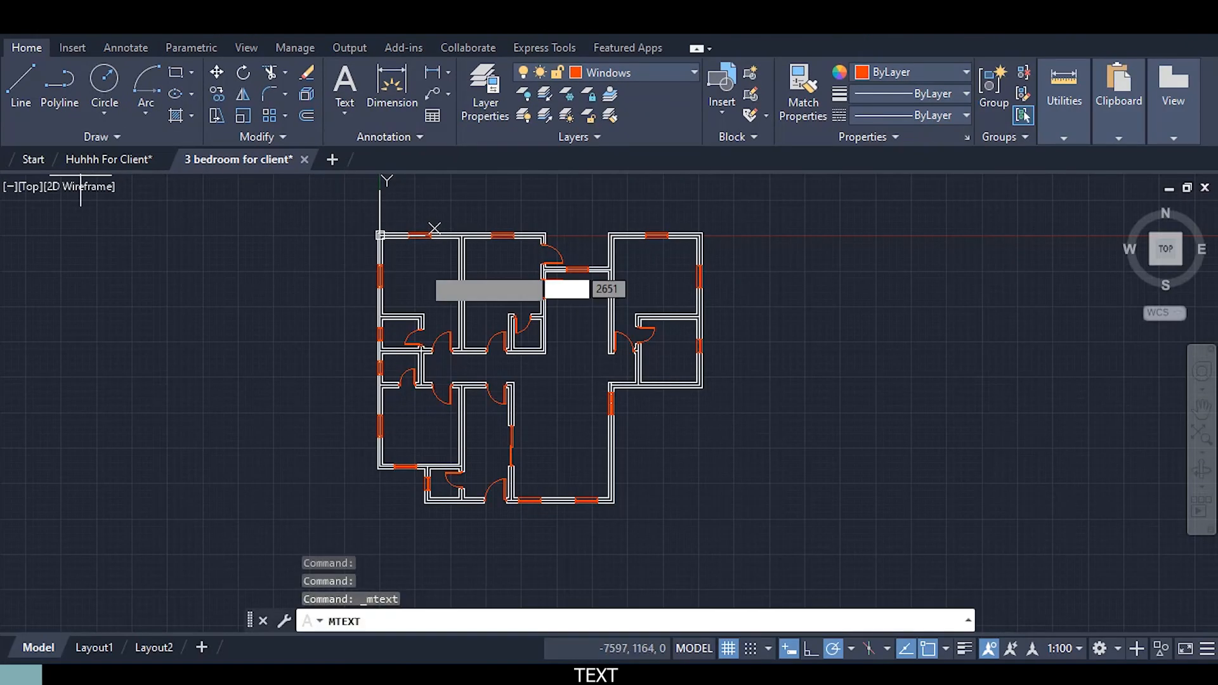
pyautogui.scroll(5, 418, 264)
pyautogui.moveTo(421, 264); pyautogui.dragTo(367, 408, button='middle')
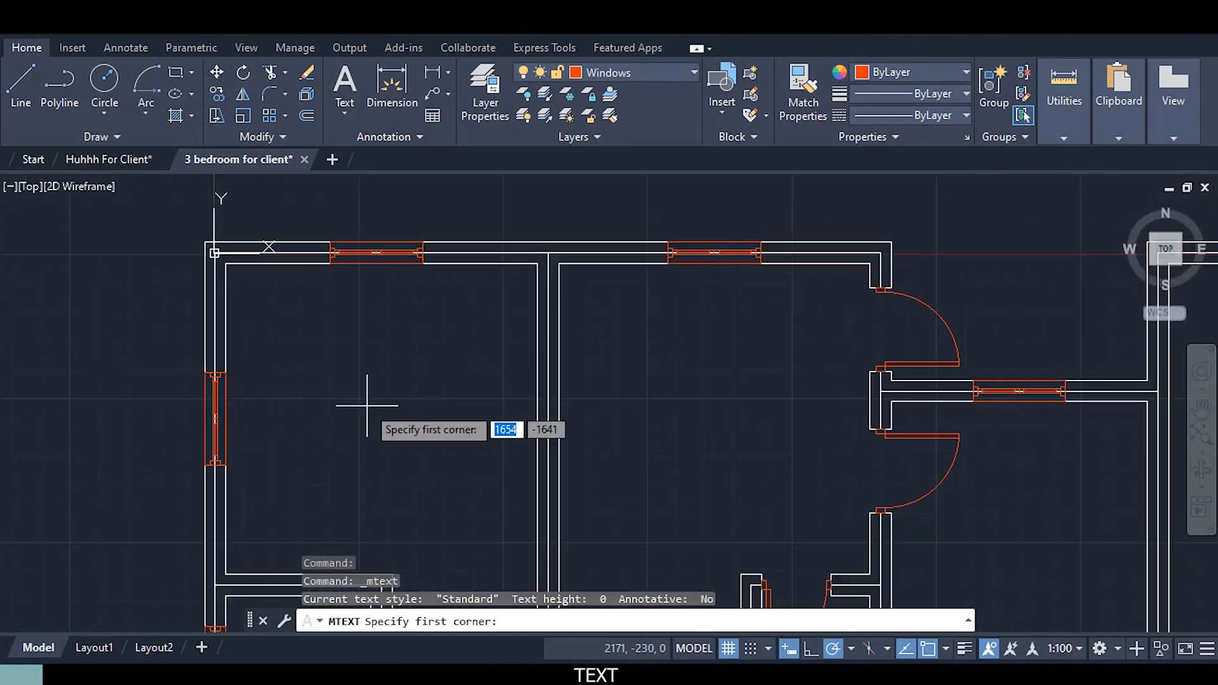
pyautogui.click(271, 337)
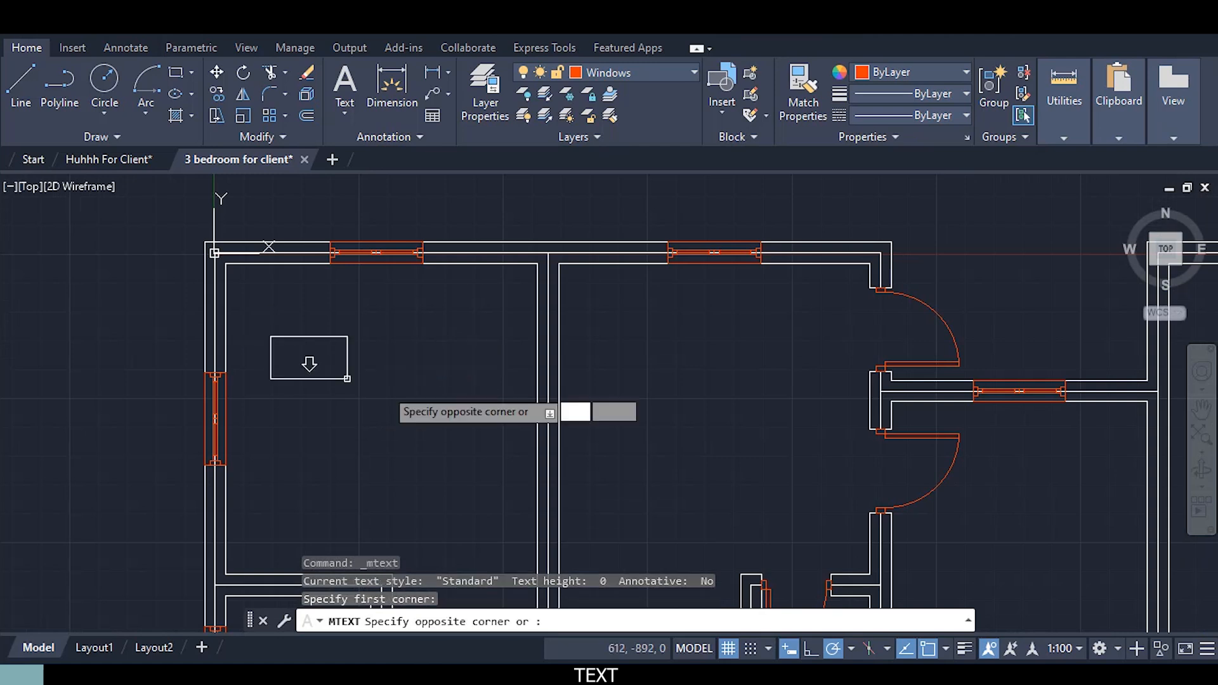
pyautogui.click(516, 426)
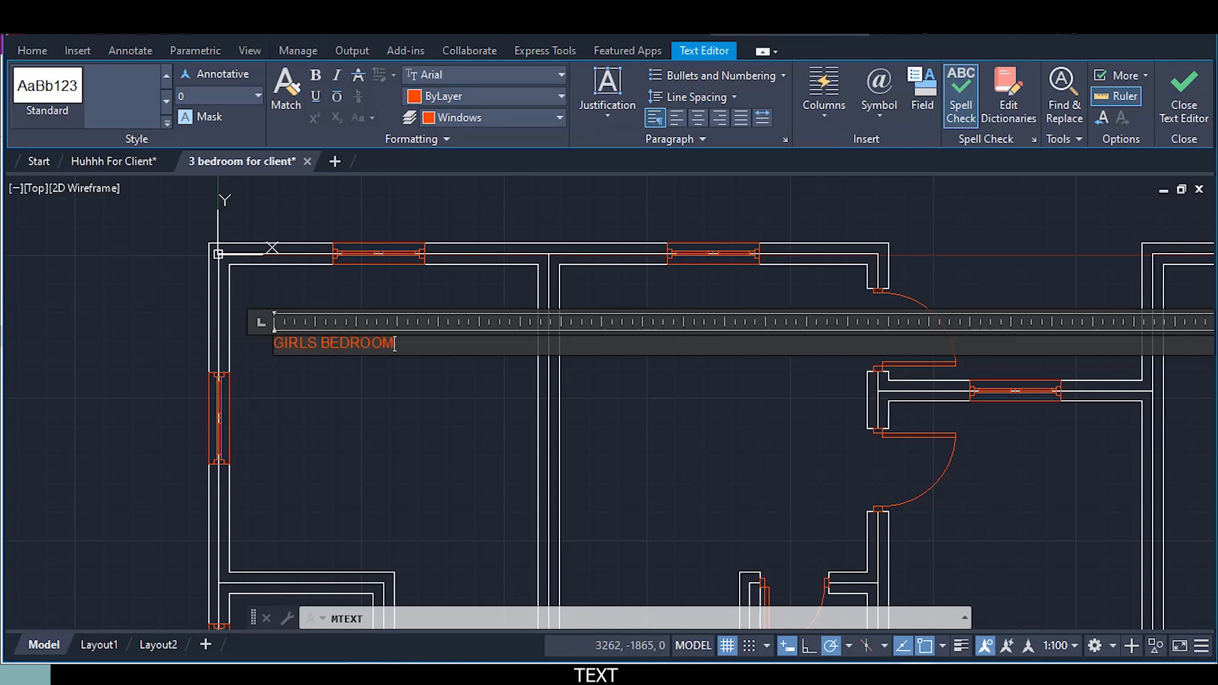
pyautogui.press('Escape')
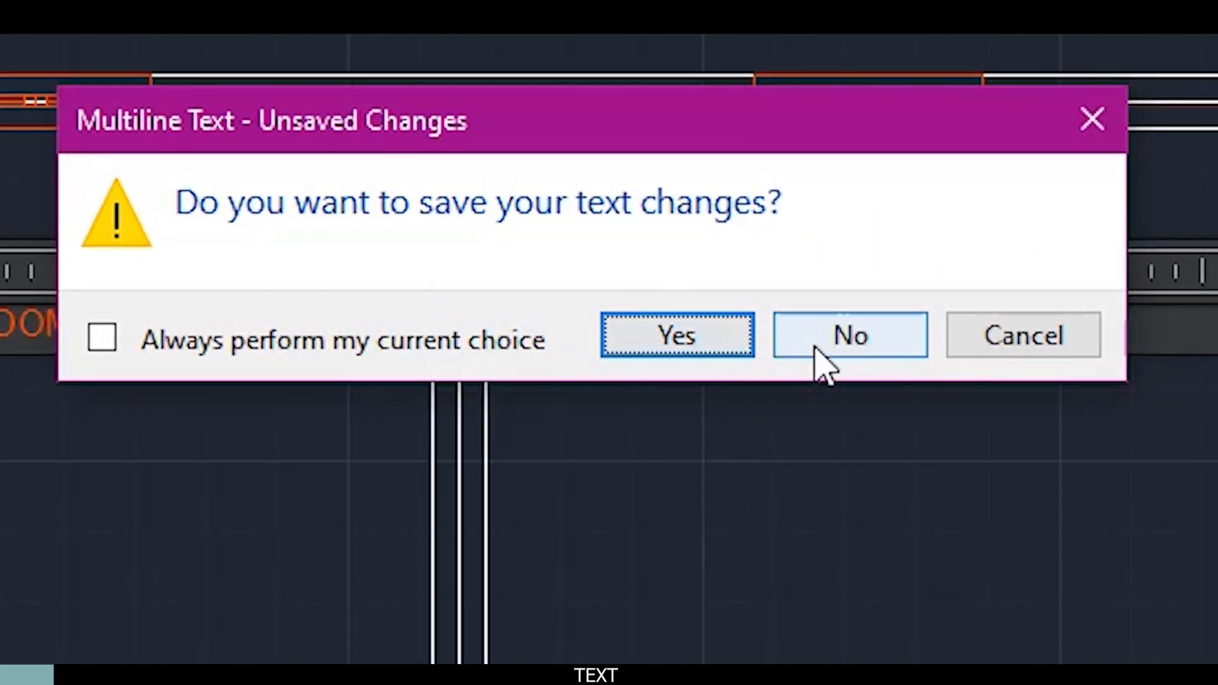
pyautogui.click(836, 354)
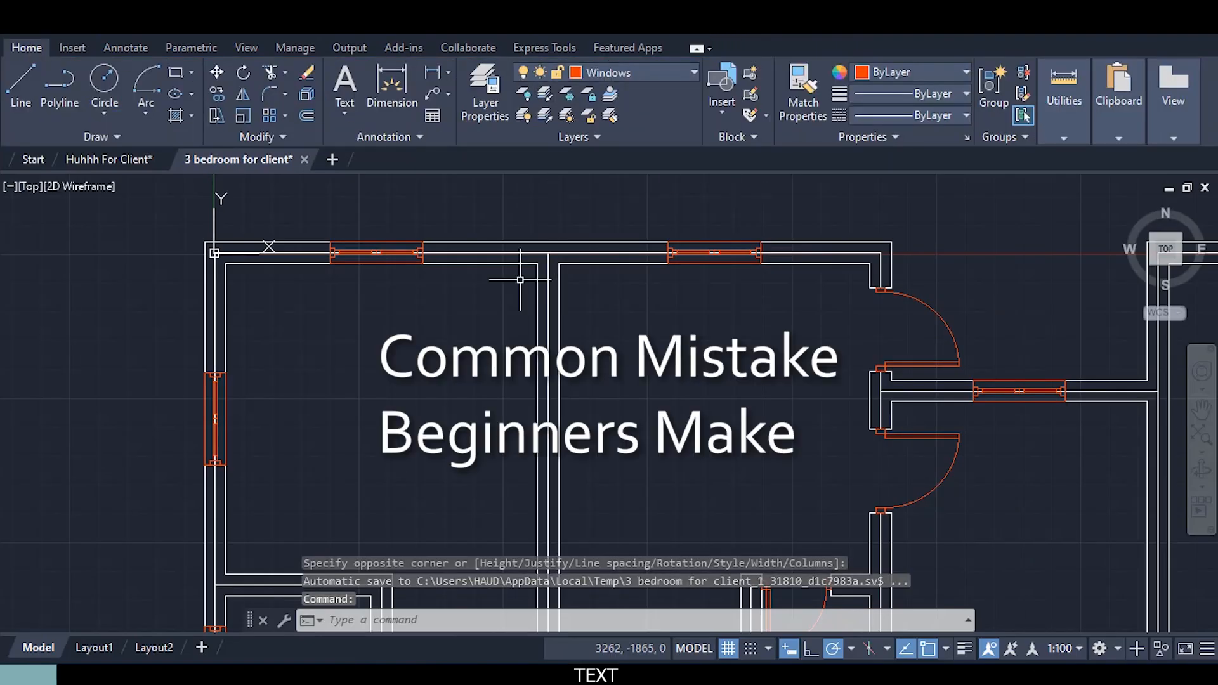
# Check the room labels in the Huhhh For Client drawing and create a layer named TEXT in 3 bedroom for client
pyautogui.click(493, 95)
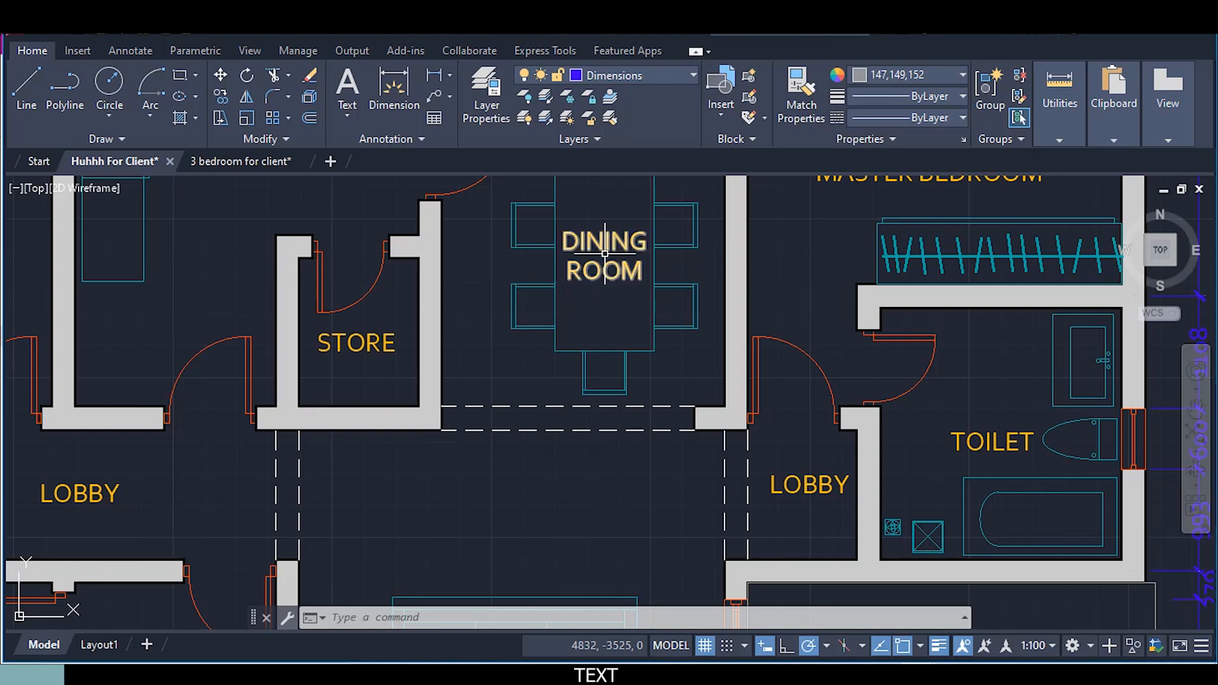
pyautogui.click(252, 163)
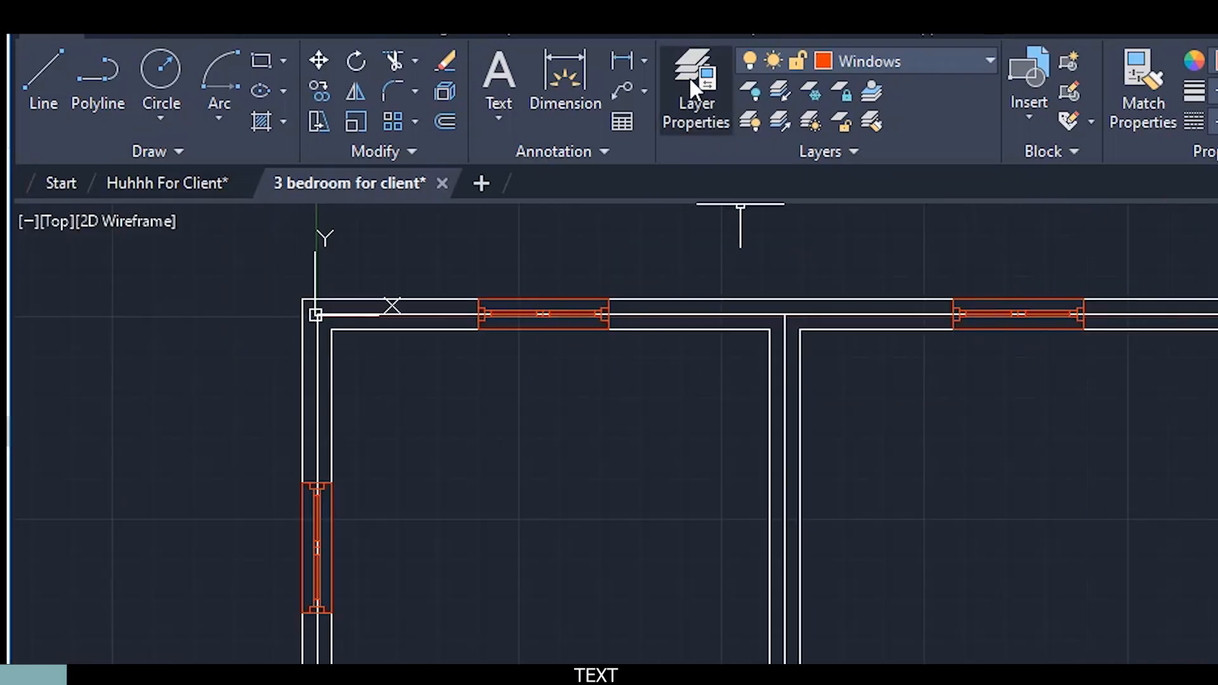
pyautogui.click(691, 81)
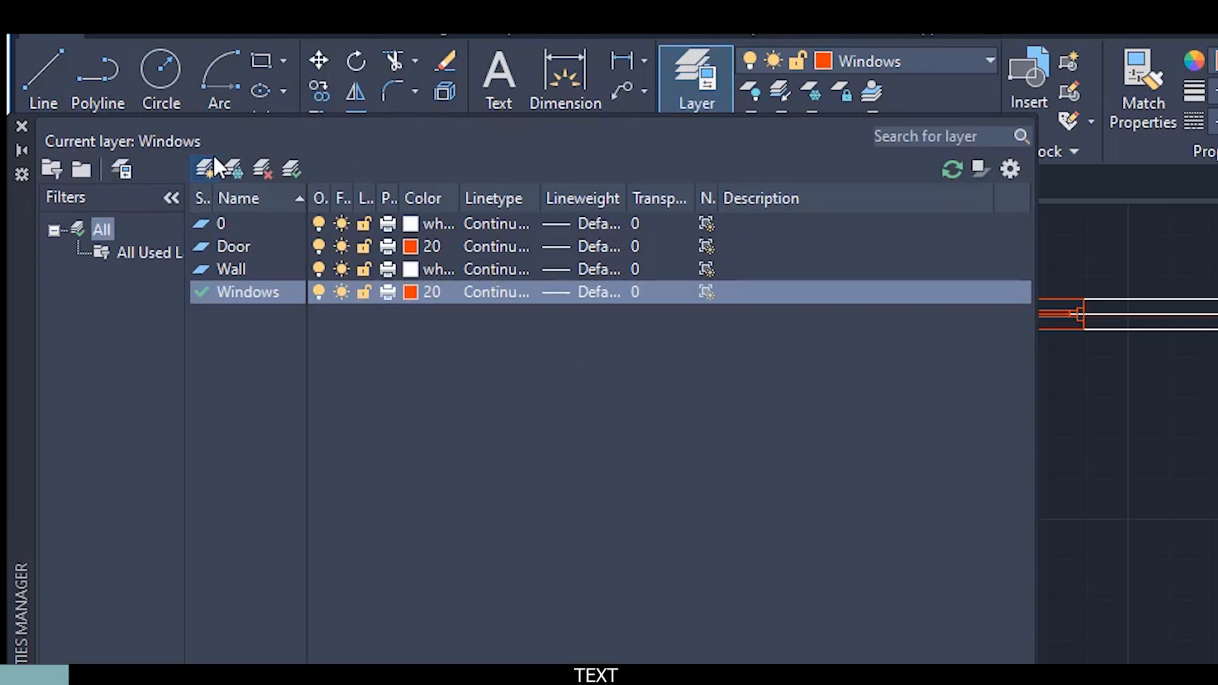
pyautogui.click(214, 158)
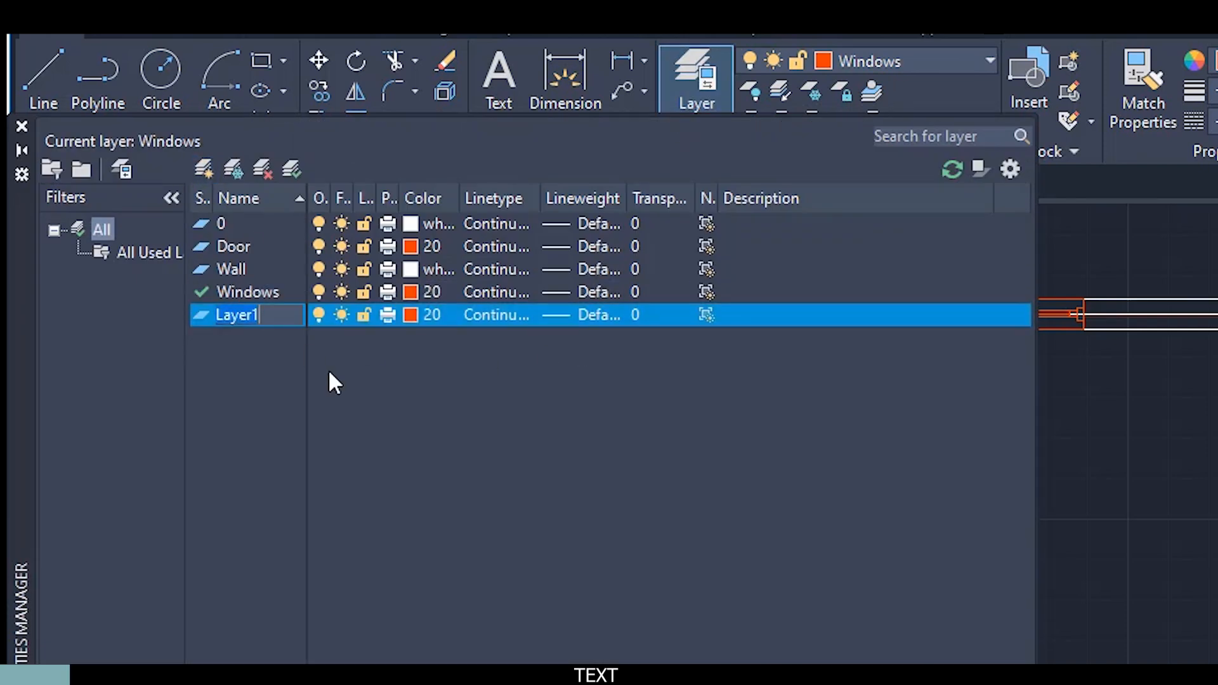
pyautogui.write('LA')
pyautogui.press('BackSpace')
pyautogui.press('BackSpace')
pyautogui.write('TEXT')
pyautogui.press('Return')
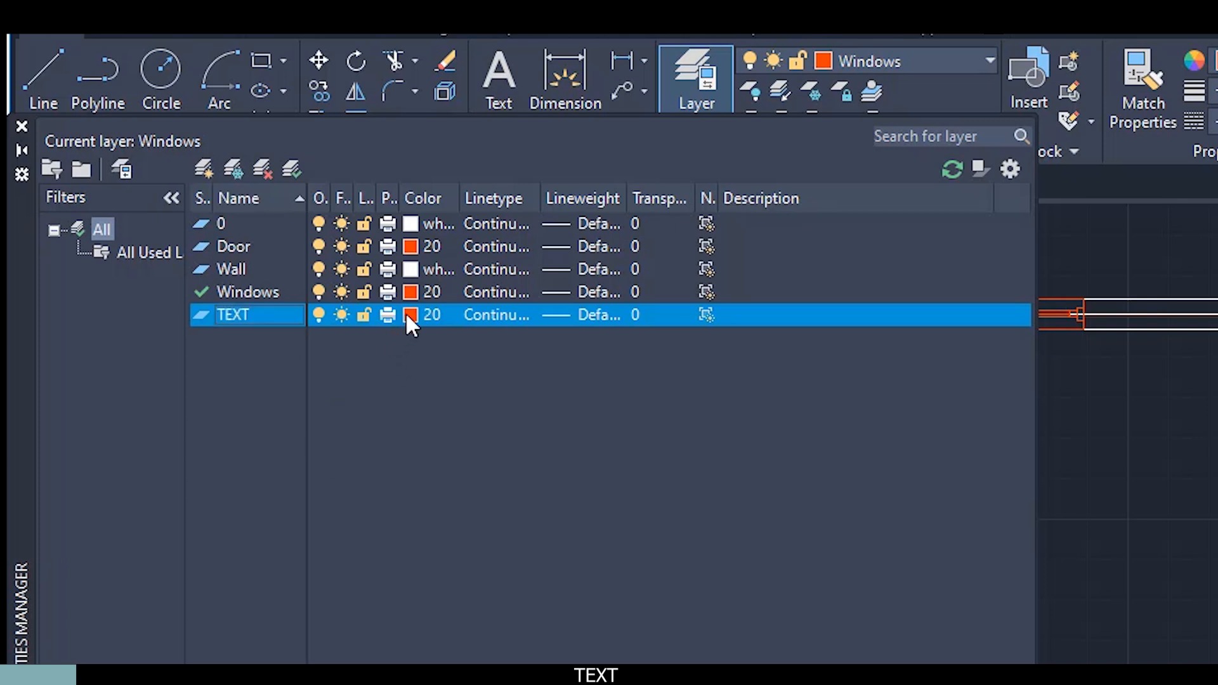
# Set the TEXT layer's colour to index 40 and make it the current layer
pyautogui.click(410, 314)
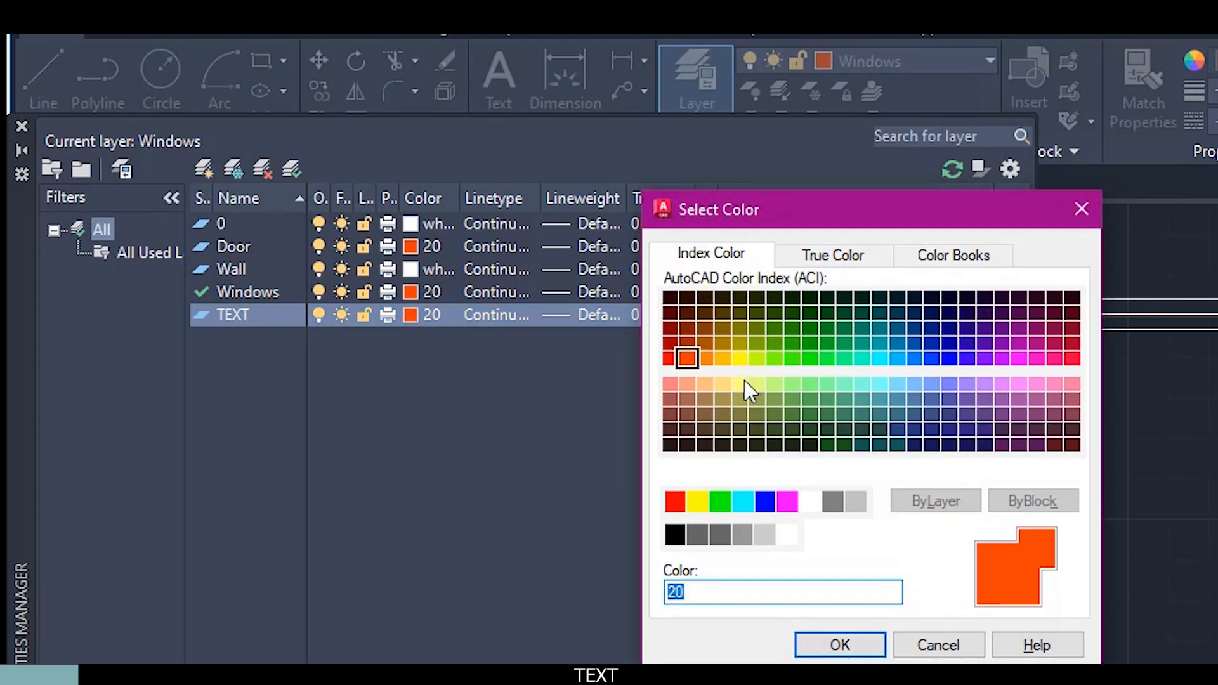
pyautogui.click(721, 368)
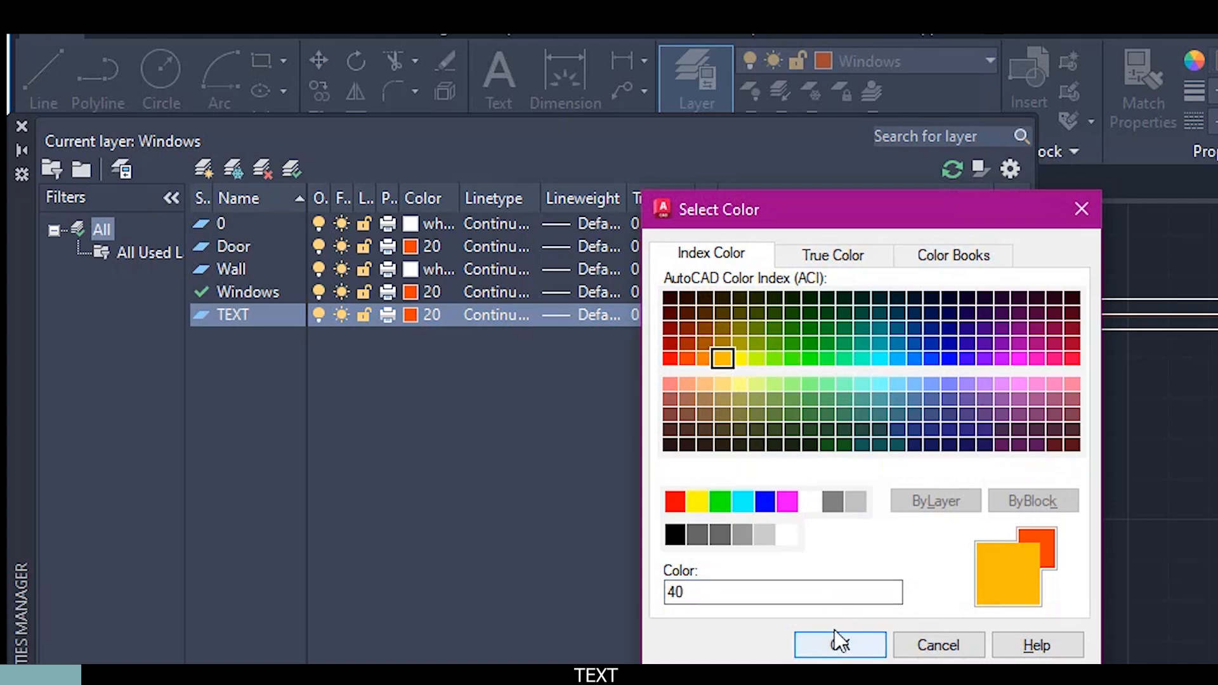
pyautogui.click(706, 362)
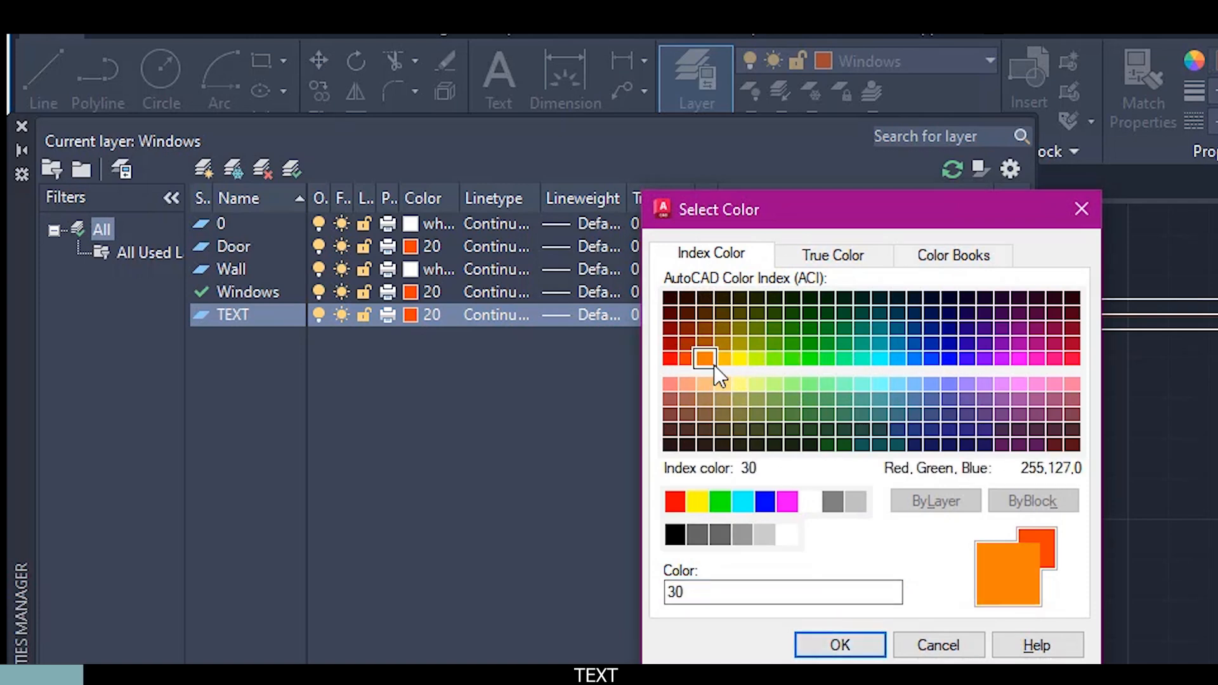
pyautogui.click(721, 359)
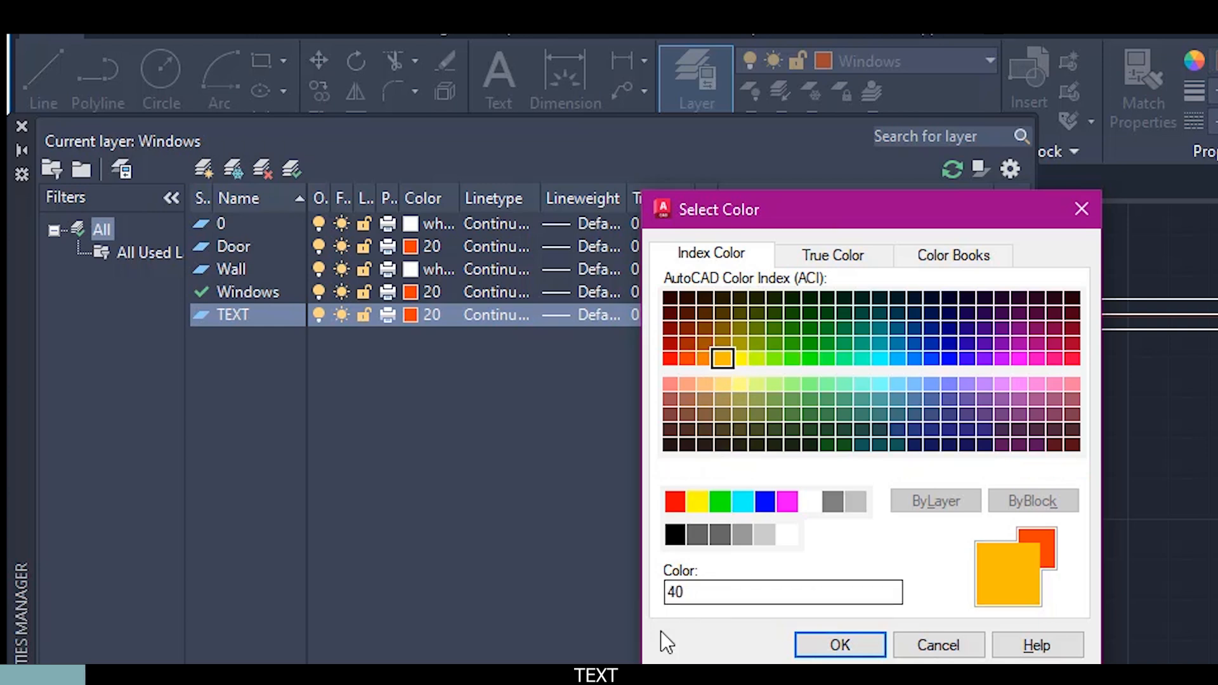
pyautogui.click(860, 648)
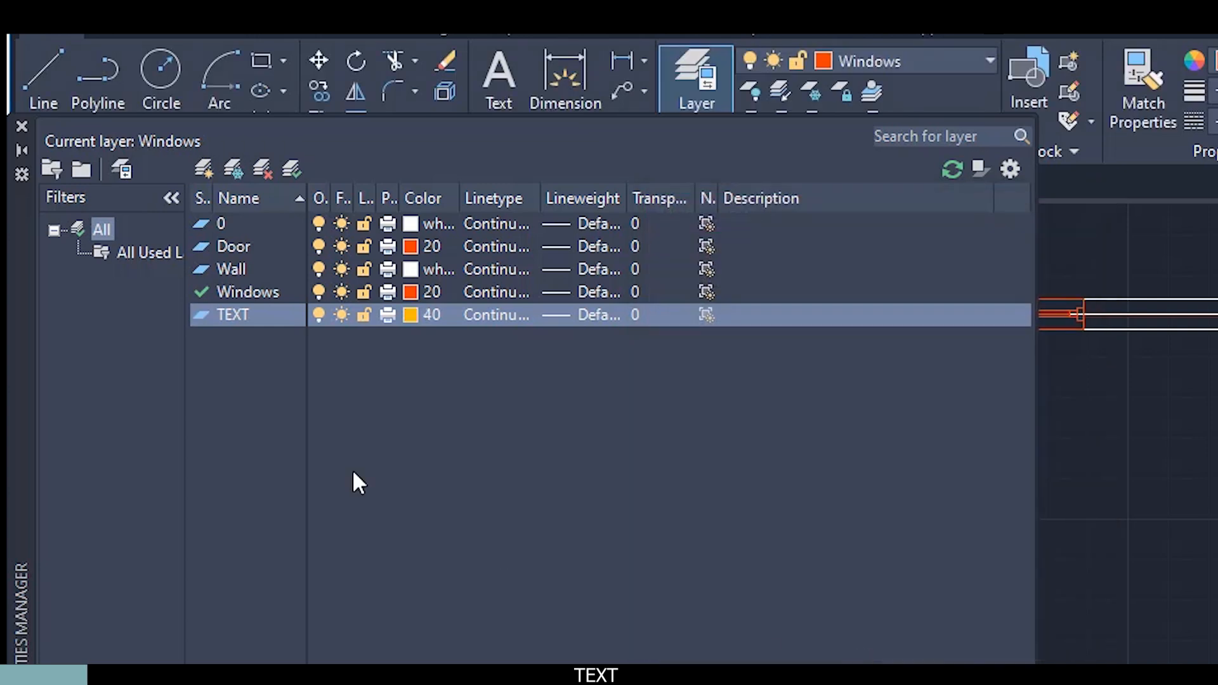
pyautogui.doubleClick(197, 316)
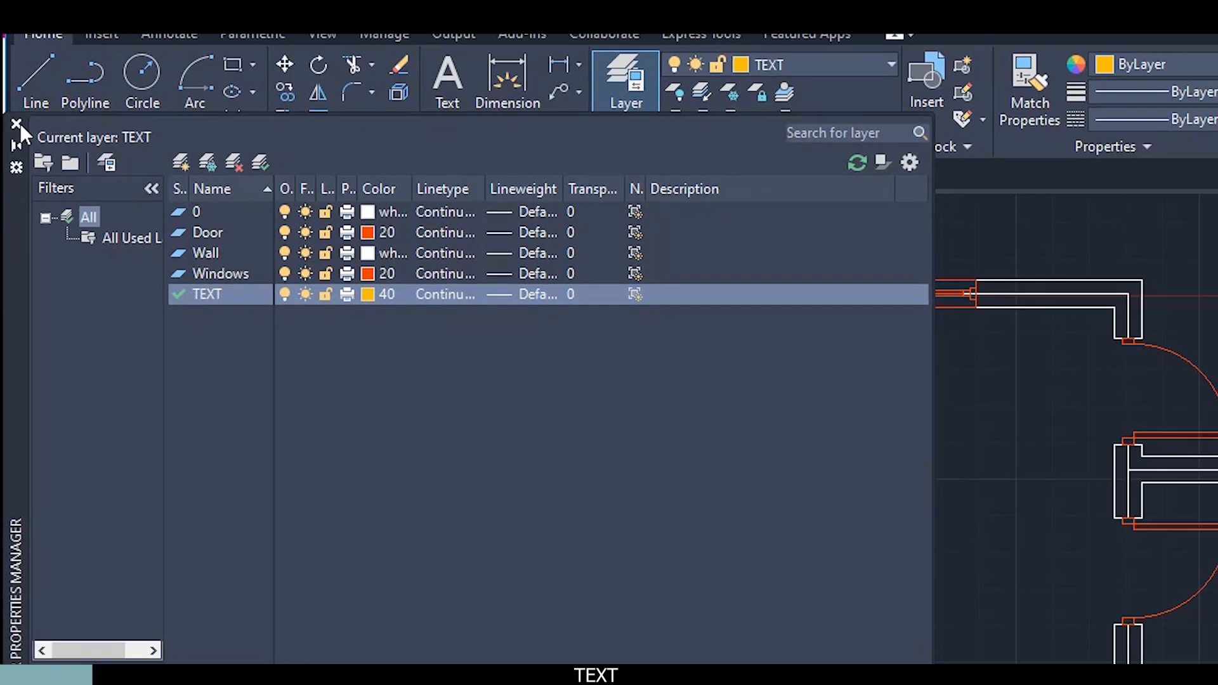
pyautogui.click(17, 124)
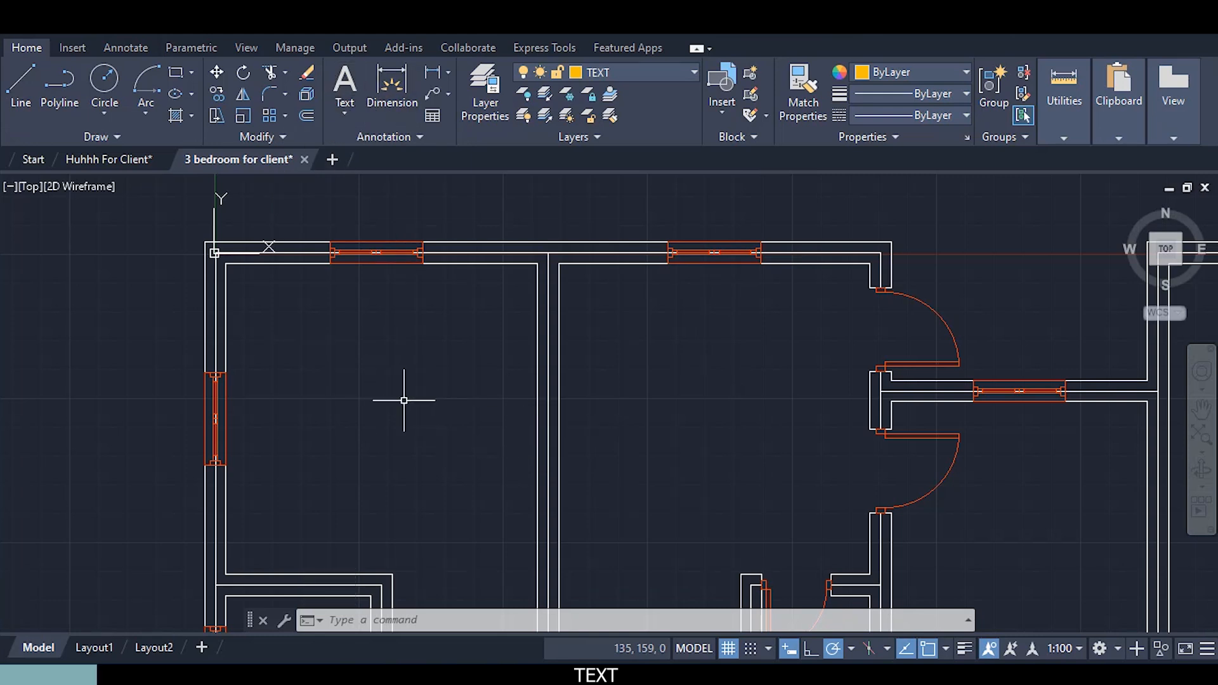
# Add multiline text reading GIRLS BEDROOM in the upper-left room using the Standard text style
pyautogui.click(342, 104)
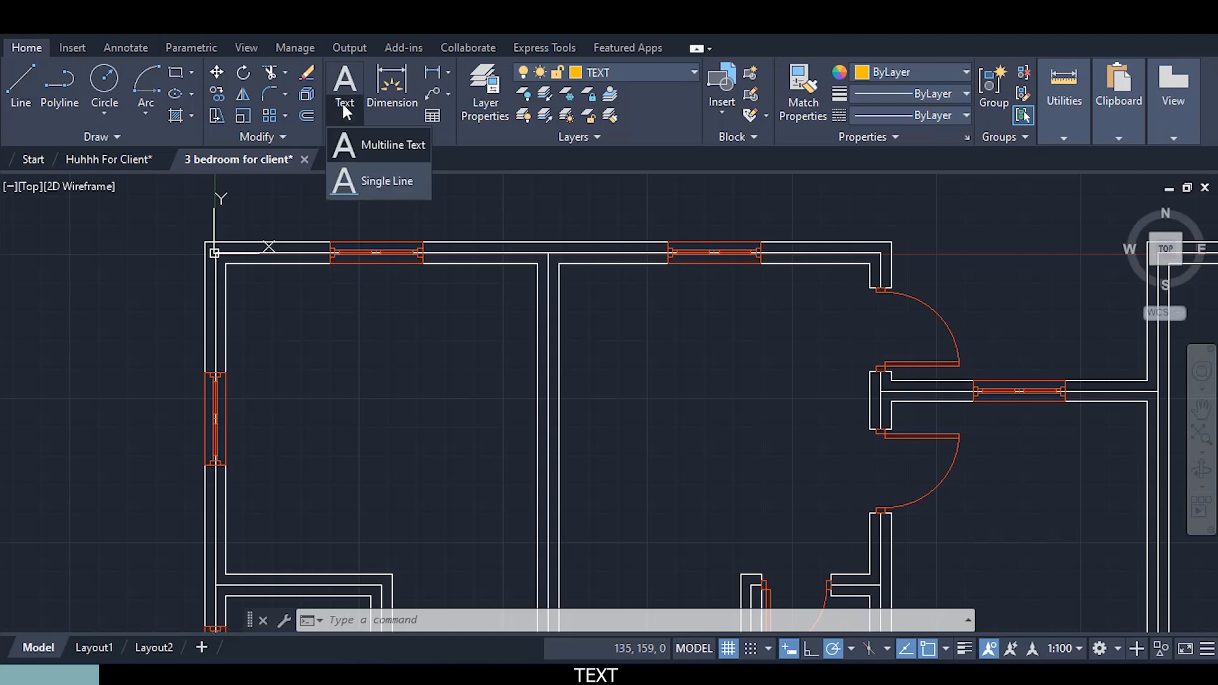
pyautogui.click(387, 136)
pyautogui.click(257, 321)
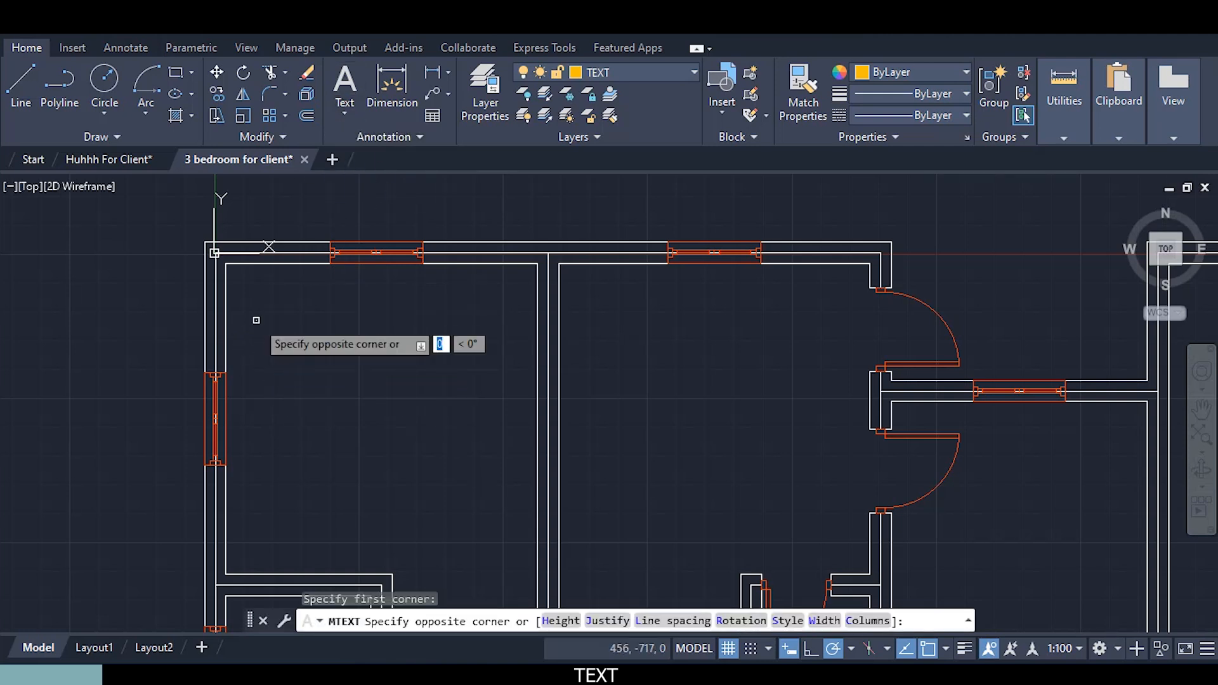
pyautogui.click(515, 432)
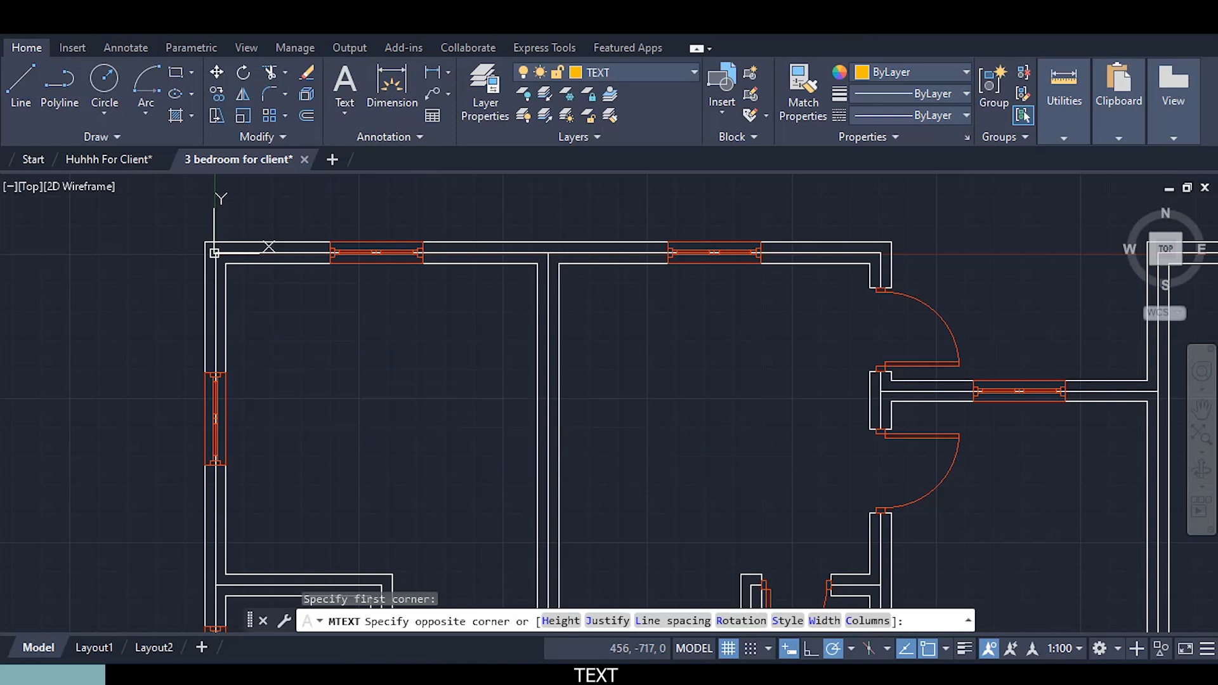
pyautogui.write('Gl')
pyautogui.write('R')
pyautogui.write('LS')
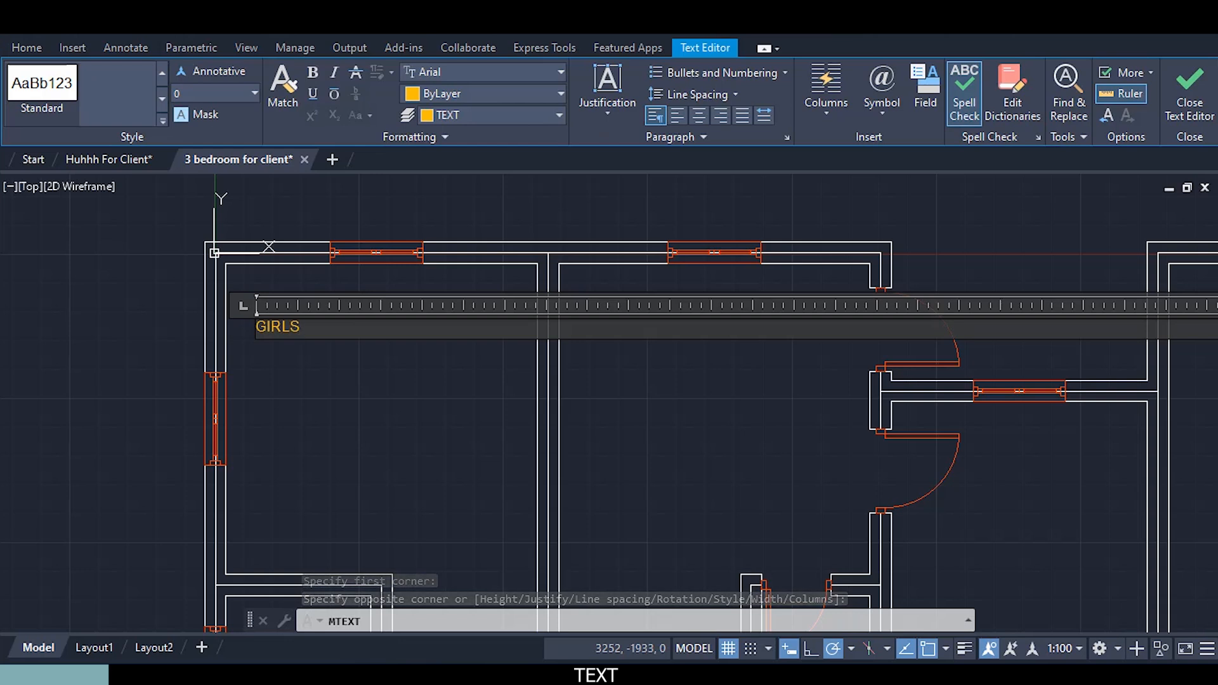
pyautogui.write(' BEDROOM')
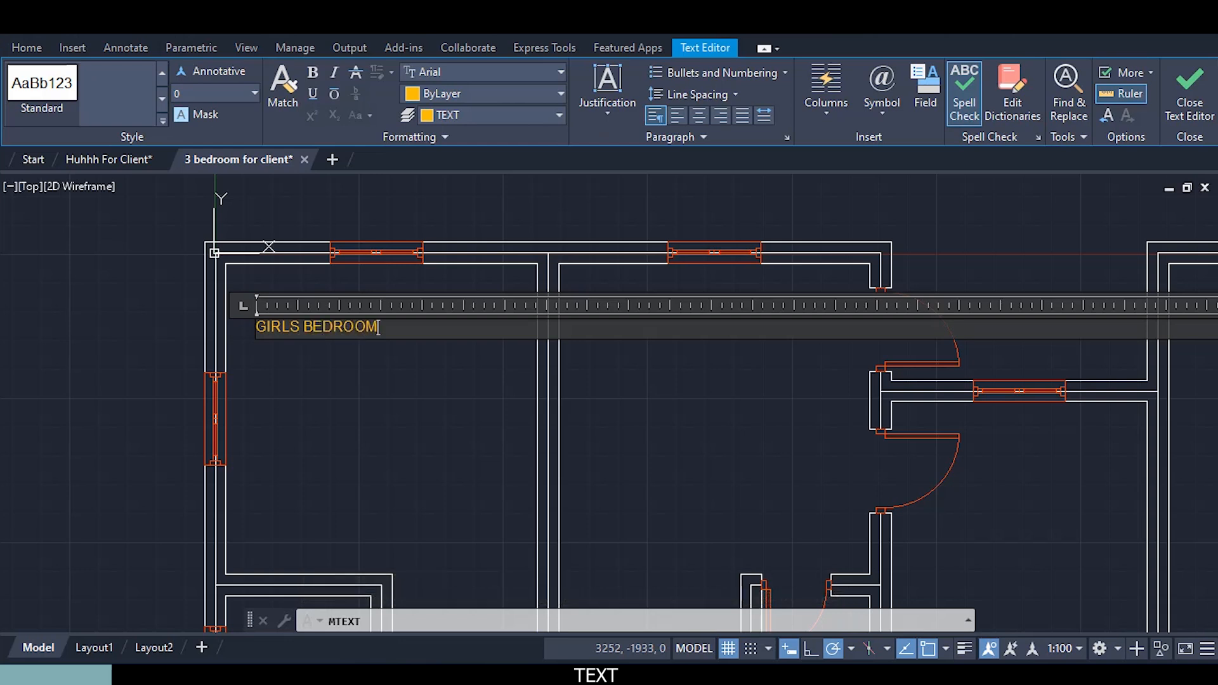
pyautogui.click(421, 402)
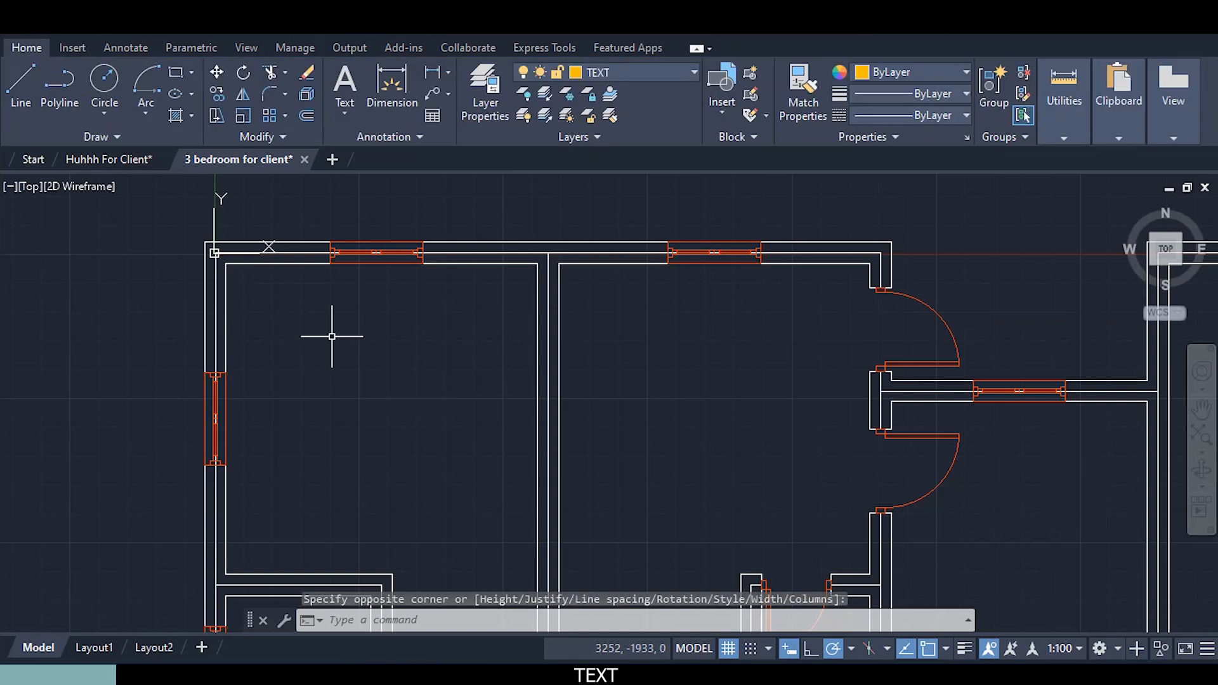
pyautogui.scroll(4, 332, 336)
pyautogui.scroll(-4, 332, 336)
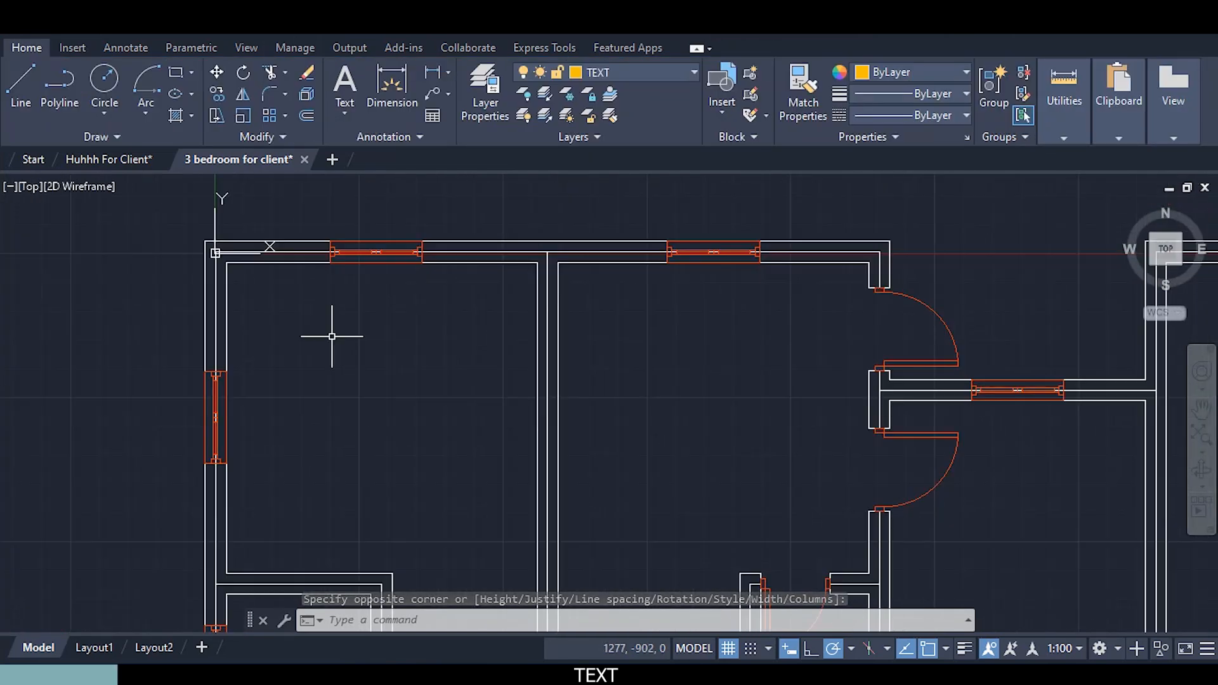
pyautogui.scroll(4, 302, 309)
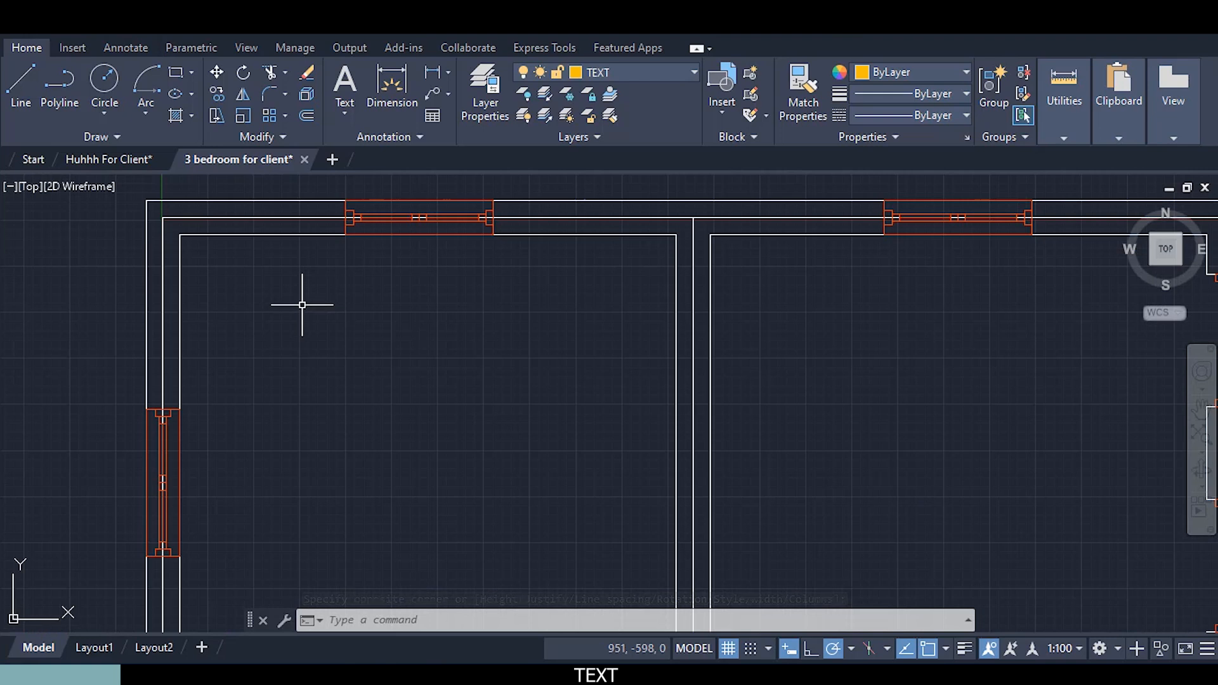
pyautogui.scroll(-4, 302, 304)
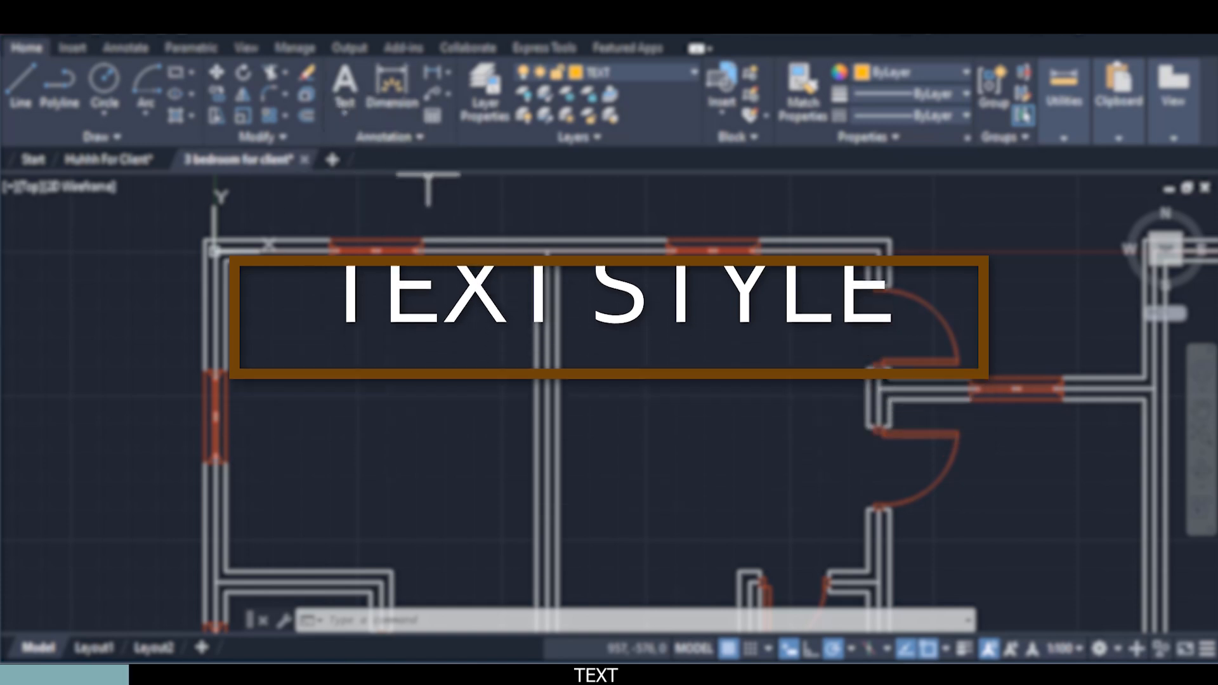
# Create a new text style named MORTALS TEXT
pyautogui.click(405, 132)
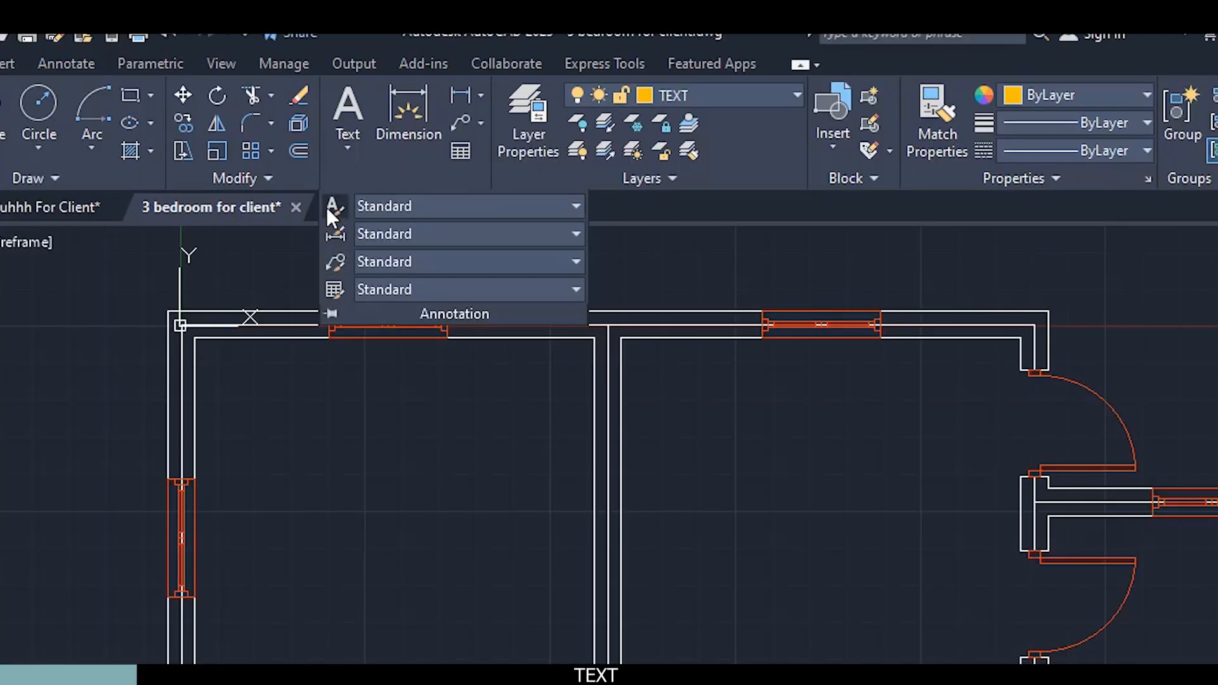
pyautogui.click(328, 210)
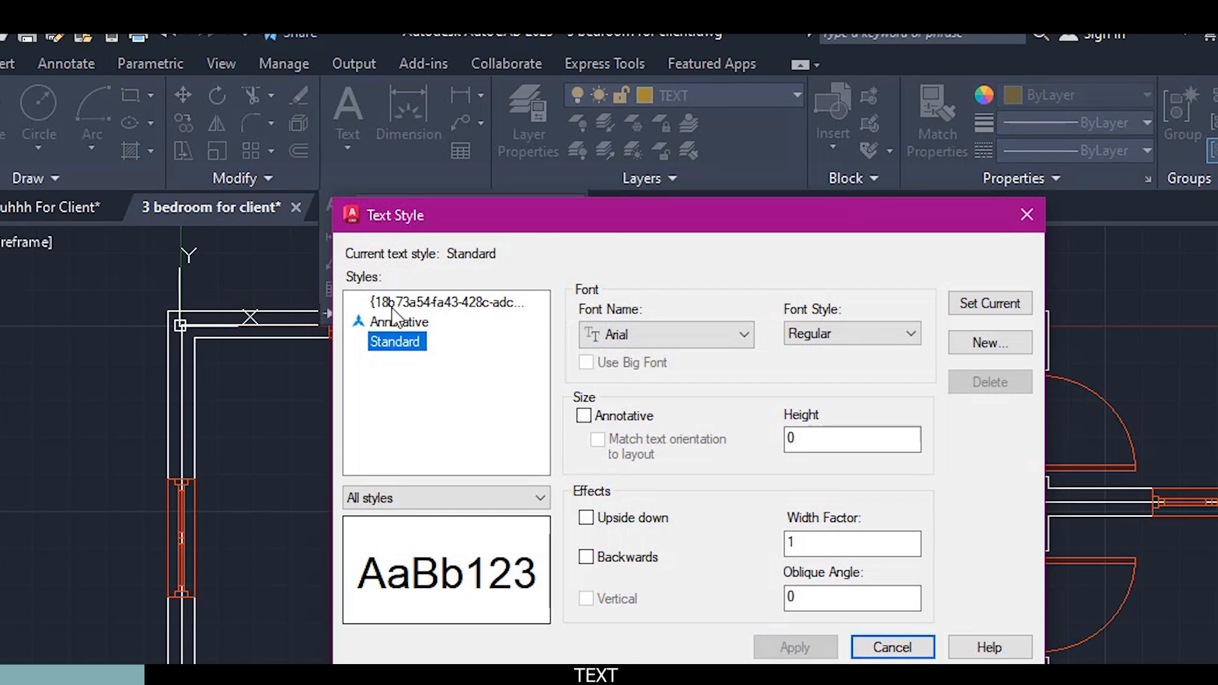
pyautogui.click(1005, 346)
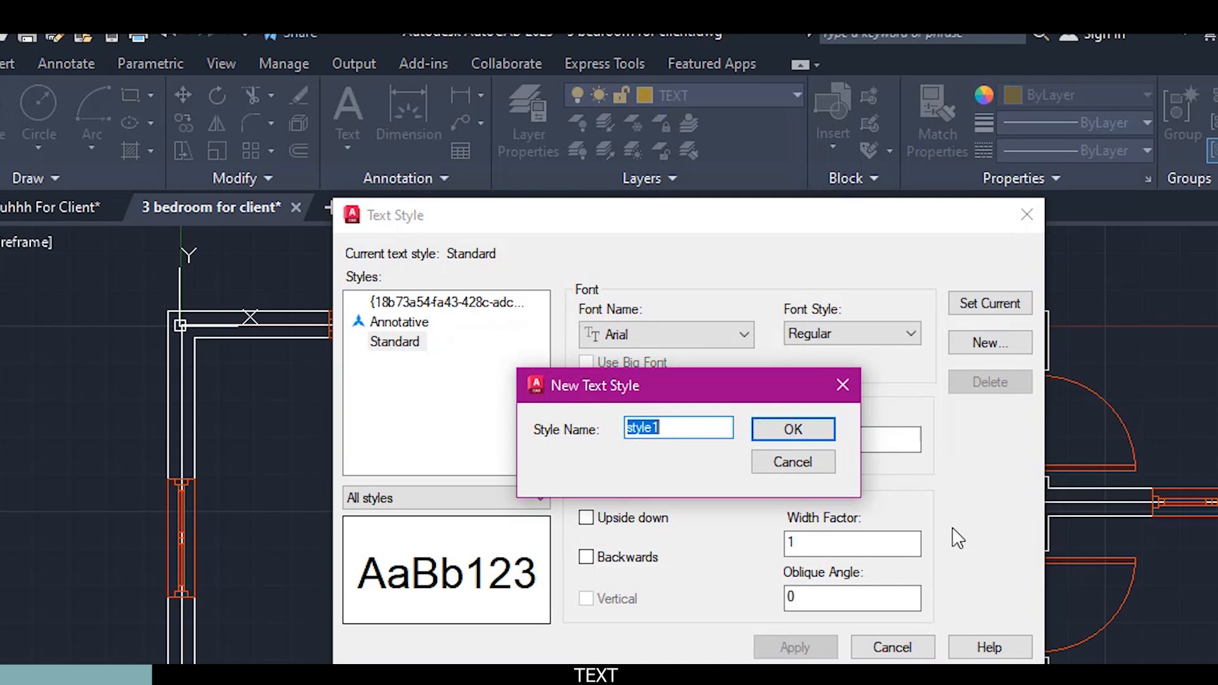
pyautogui.write('MORTALS TEXT')
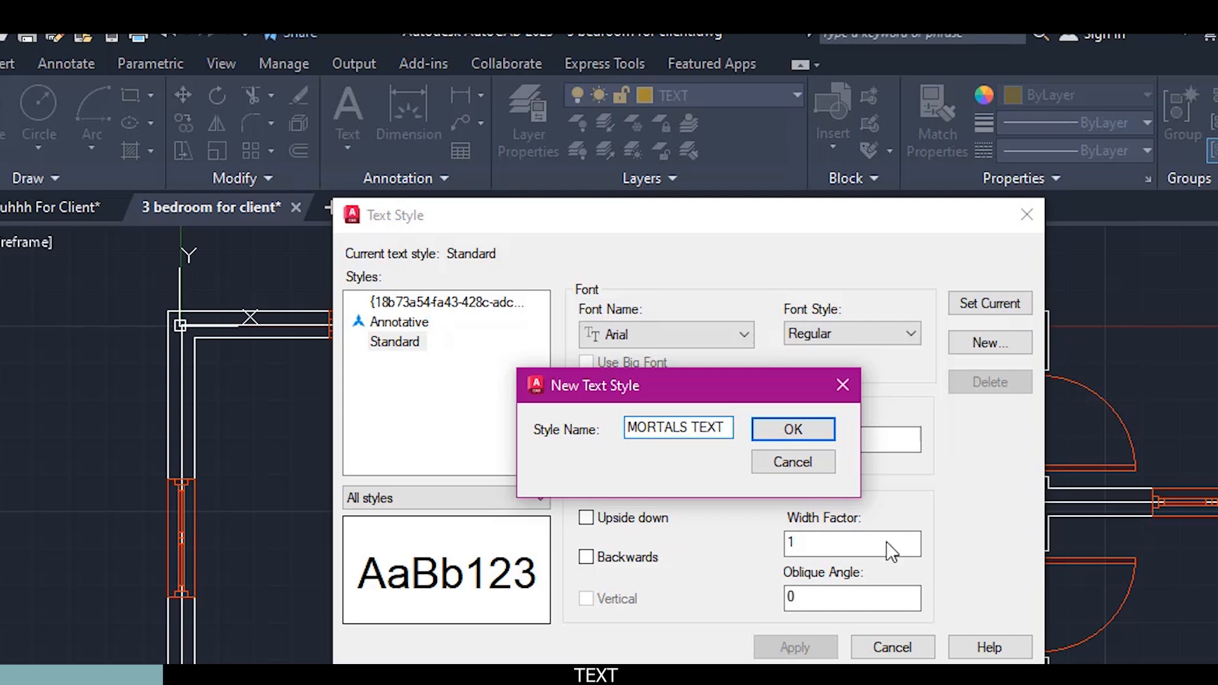
pyautogui.click(781, 431)
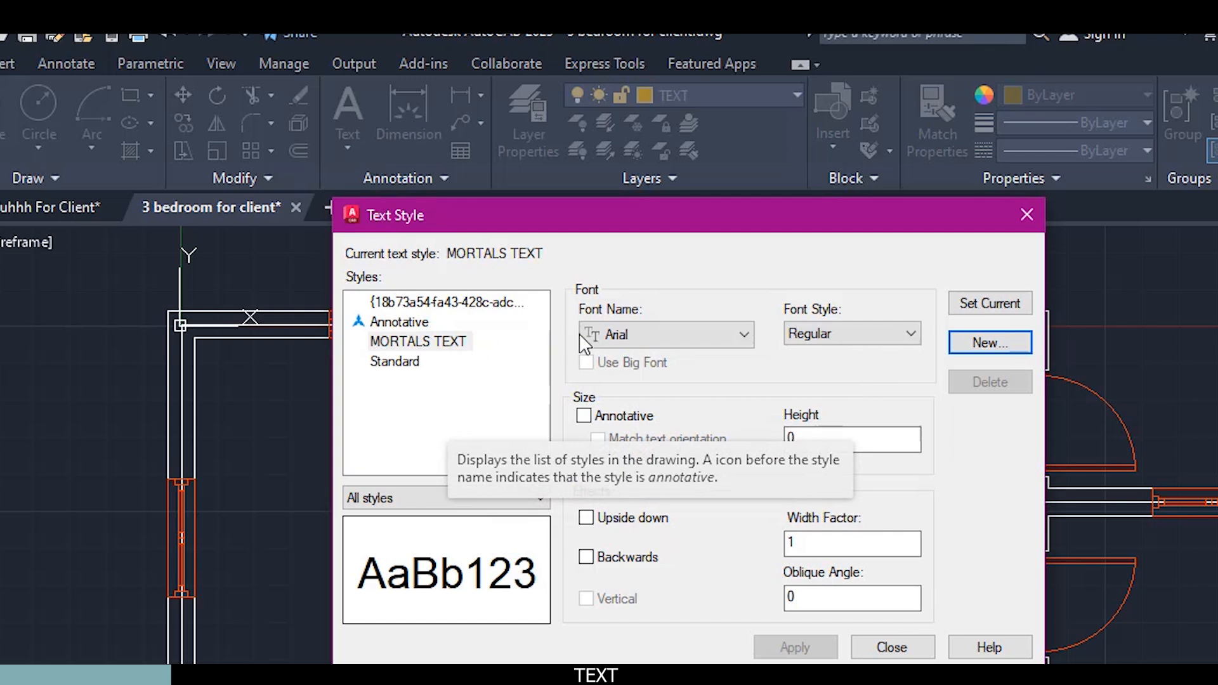
# Set the font of the MORTALS TEXT style to Corbel
pyautogui.click(622, 343)
pyautogui.scroll(-3, 666, 185)
pyautogui.scroll(-12, 666, 186)
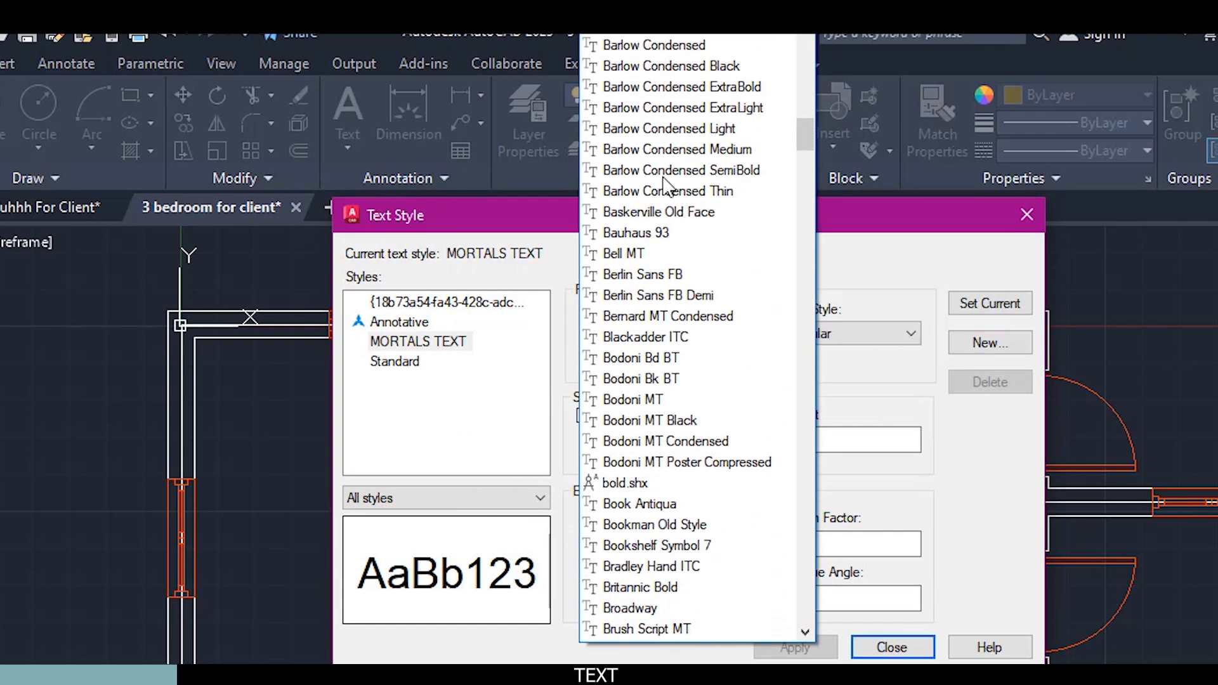
pyautogui.scroll(-2, 691, 377)
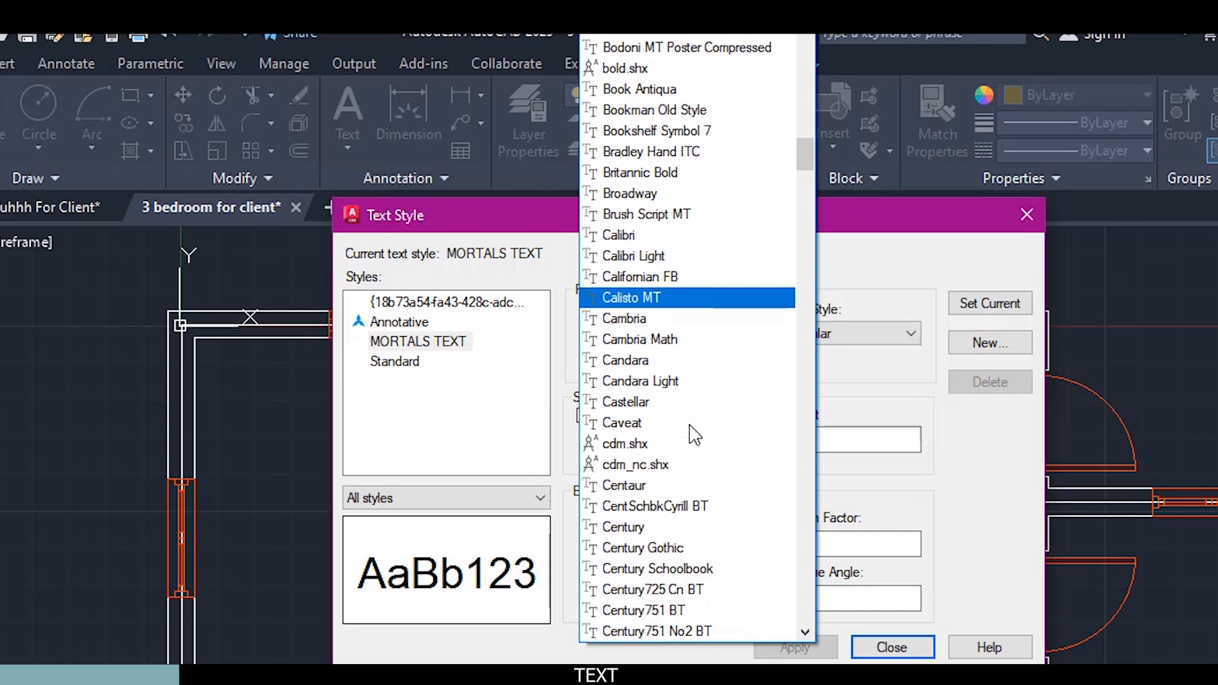
pyautogui.scroll(-3, 694, 434)
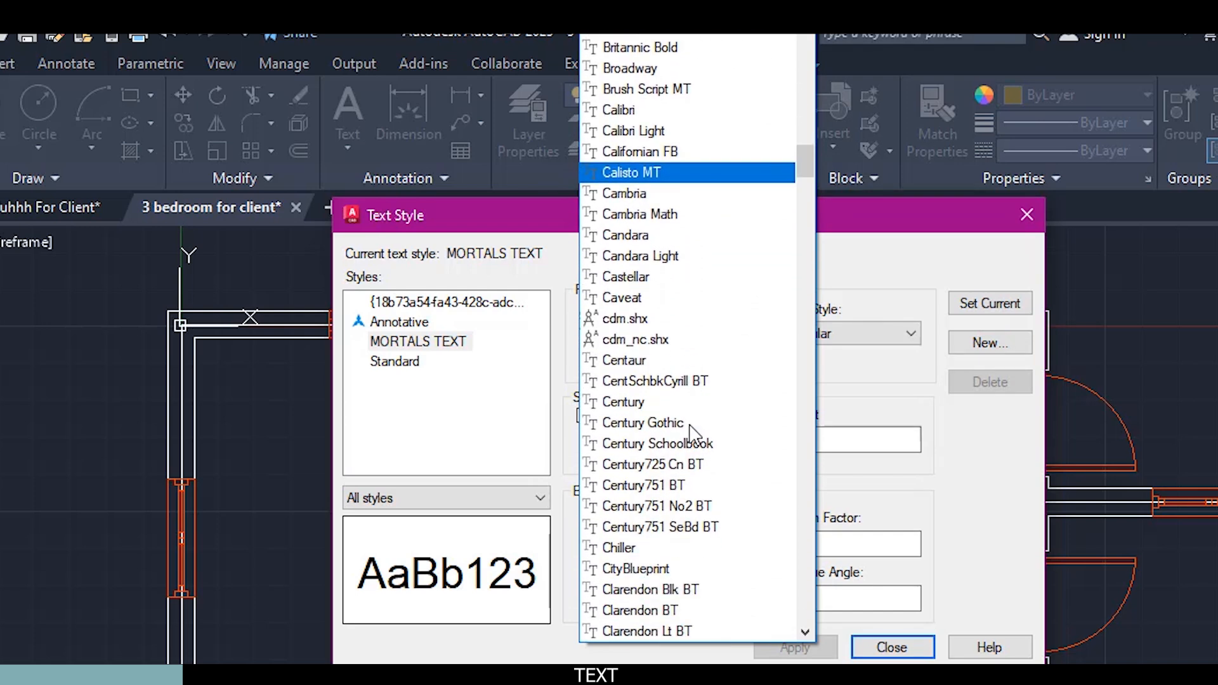
pyautogui.scroll(-4, 693, 435)
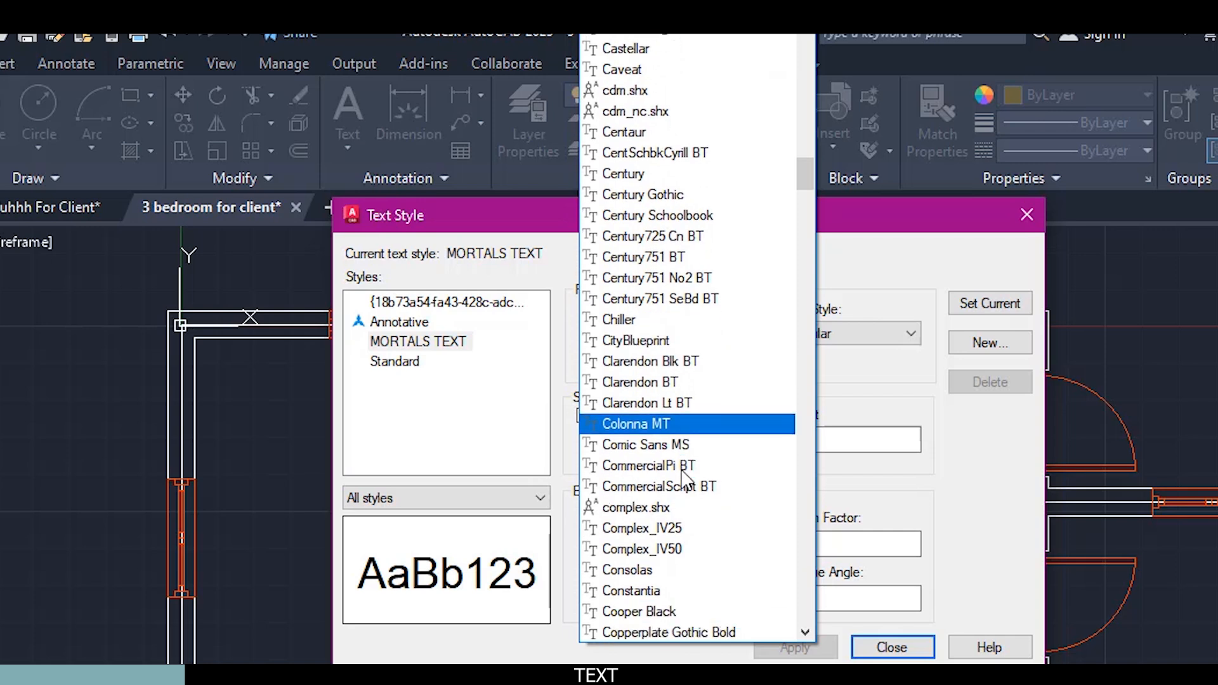
pyautogui.scroll(-2, 685, 480)
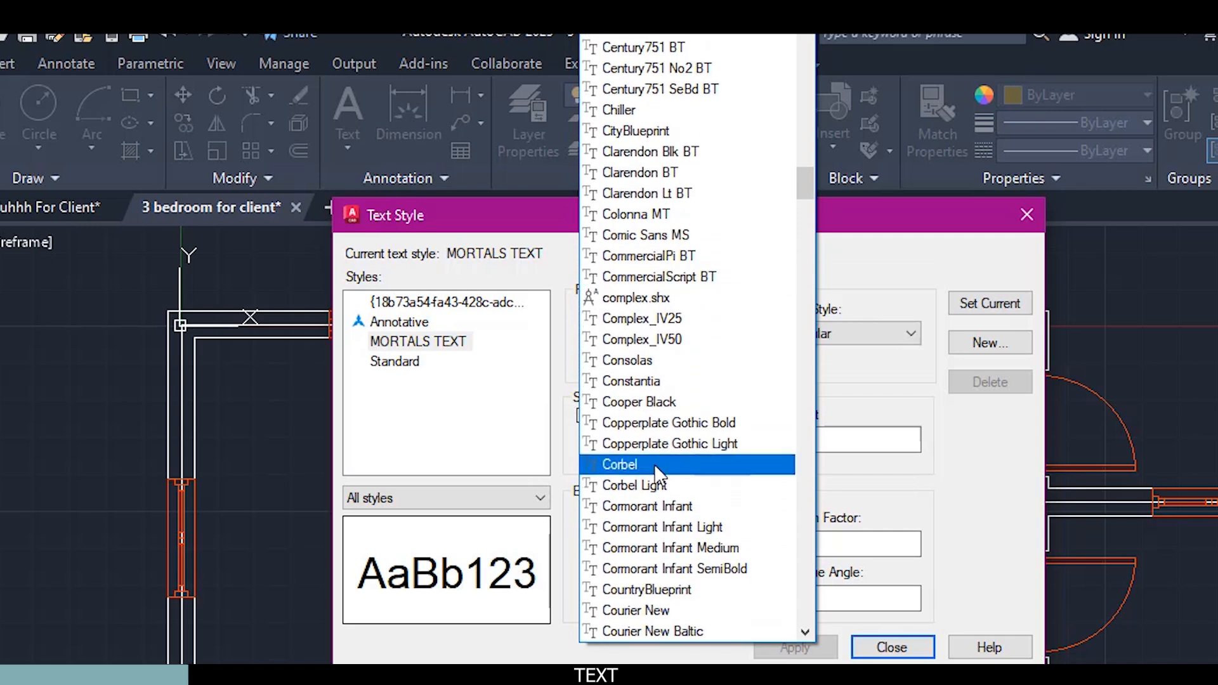
pyautogui.click(653, 465)
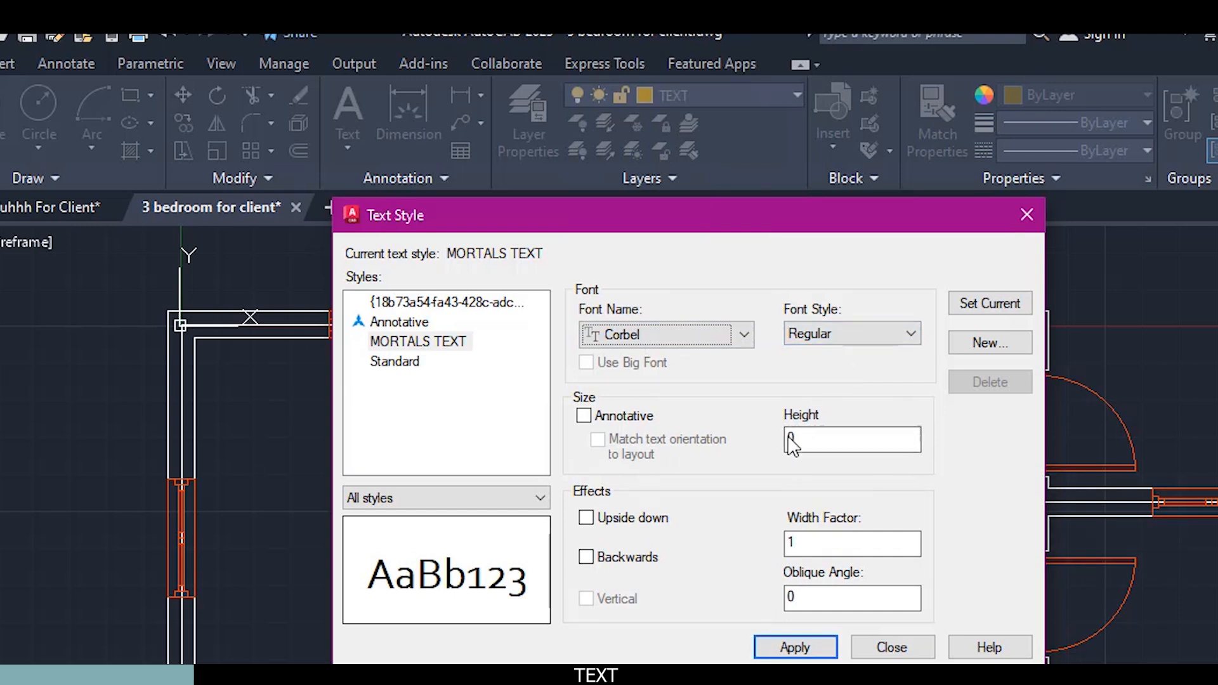
# Set the MORTALS TEXT style's height to 159, apply it and make the style current
pyautogui.click(817, 436)
pyautogui.doubleClick(817, 436)
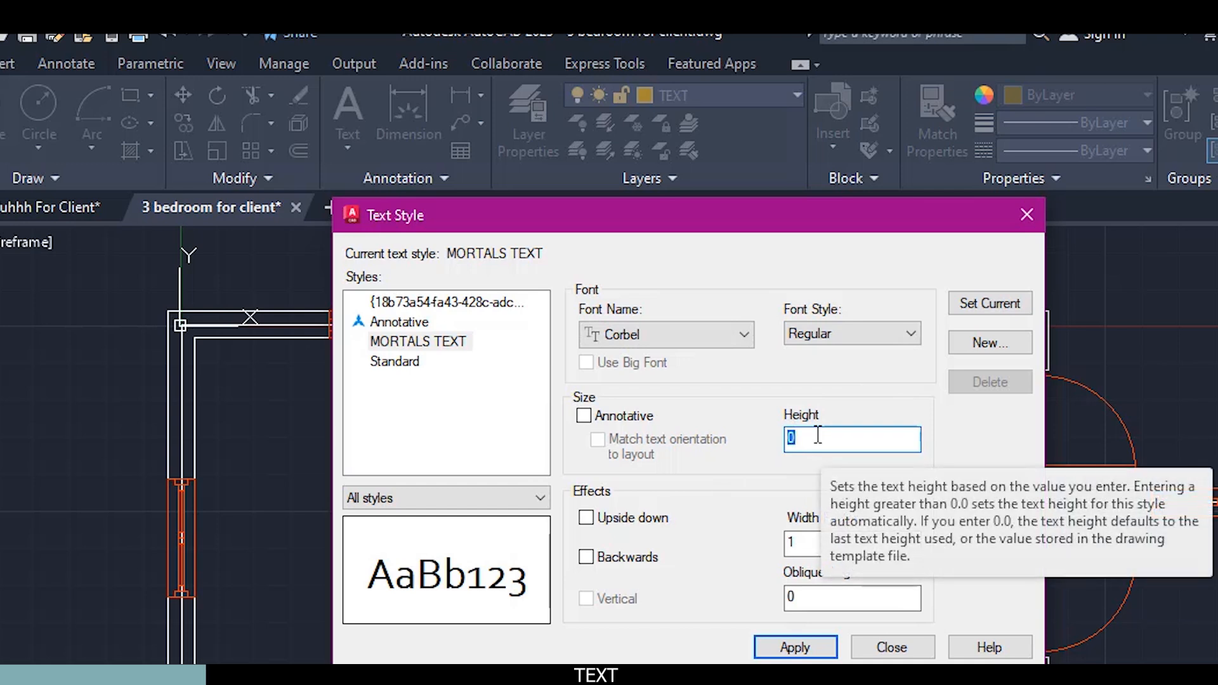
pyautogui.write('159')
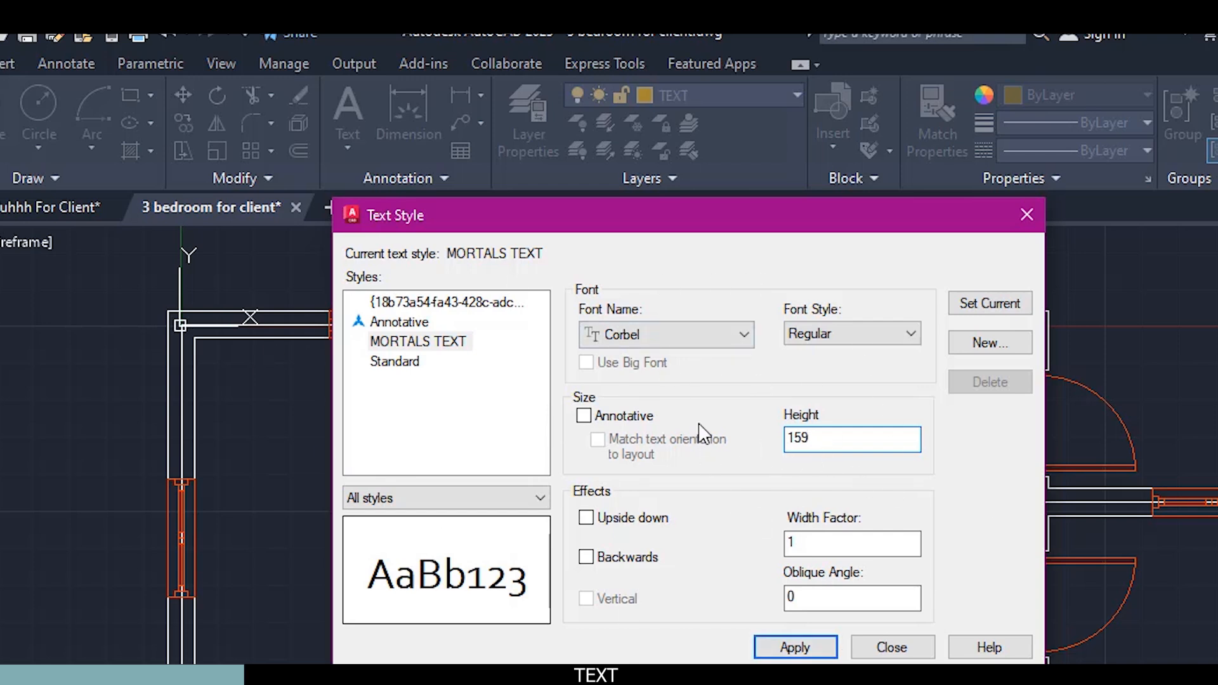
pyautogui.click(821, 650)
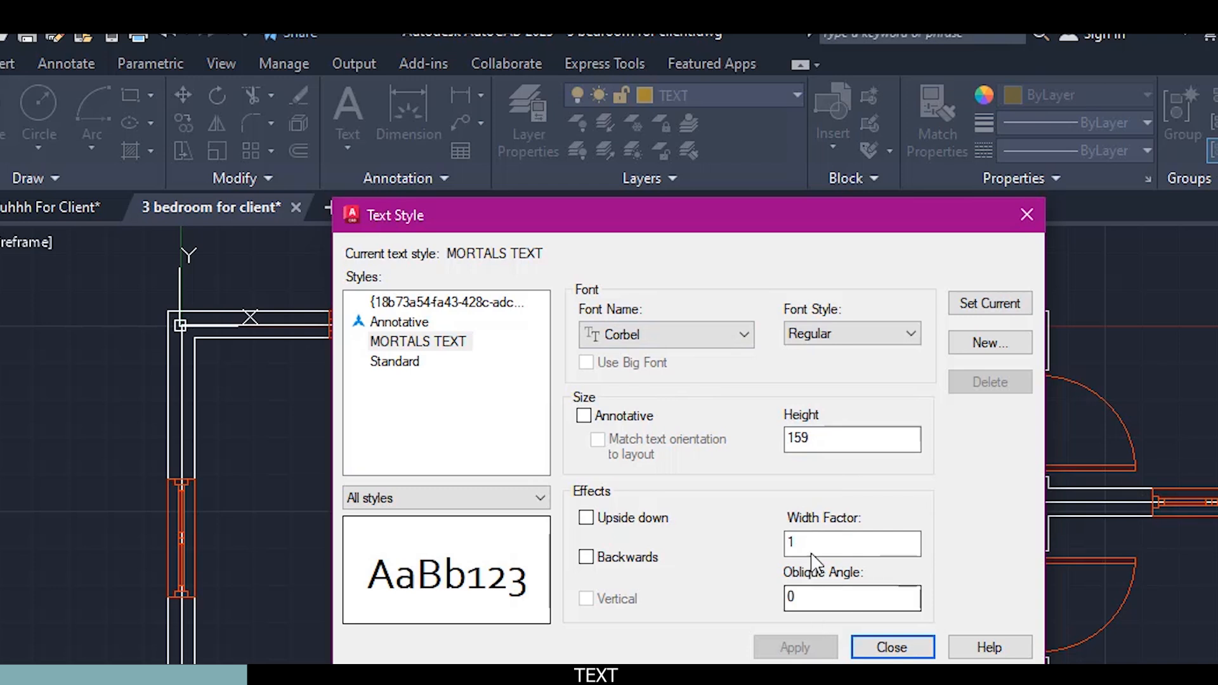
pyautogui.click(973, 310)
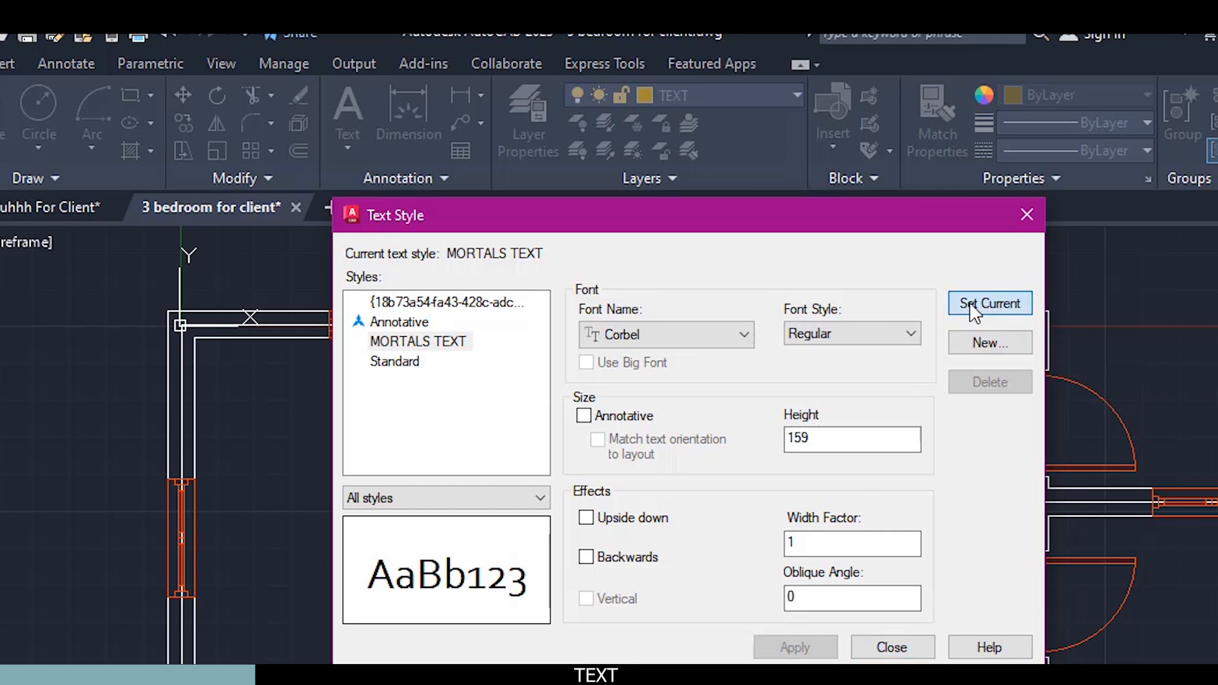
pyautogui.click(919, 656)
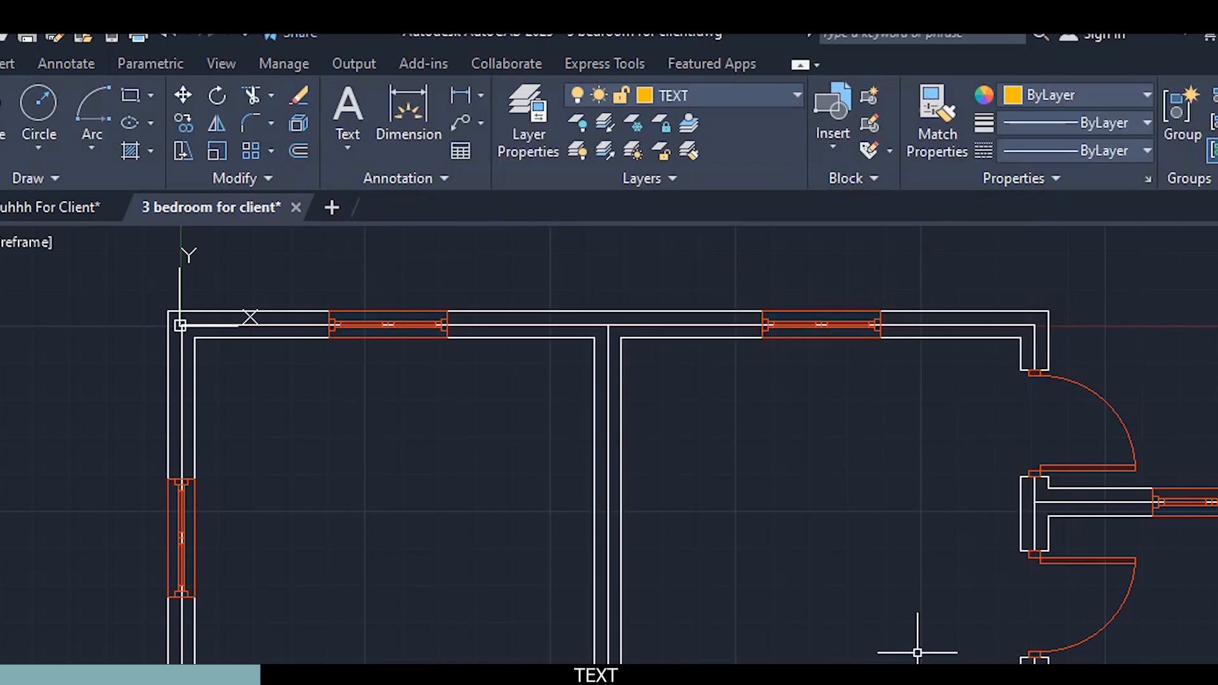
# Select MORTALS TEXT as the text style for new annotations
pyautogui.click(374, 179)
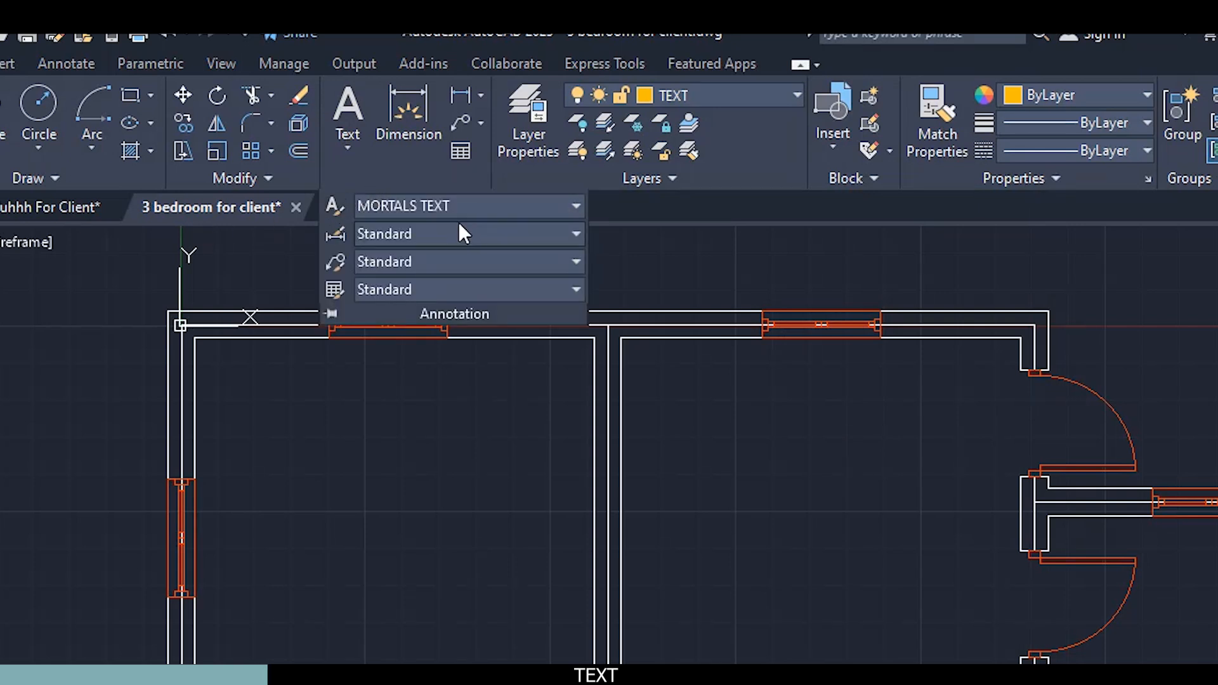
pyautogui.click(384, 205)
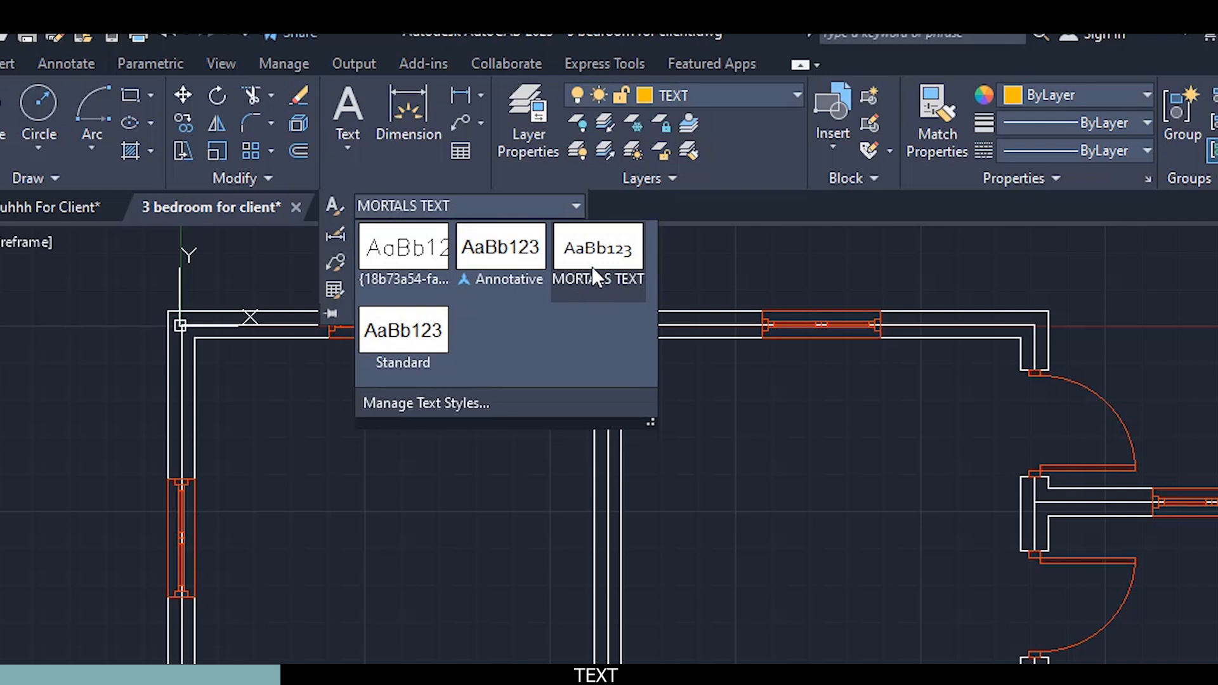
pyautogui.click(593, 268)
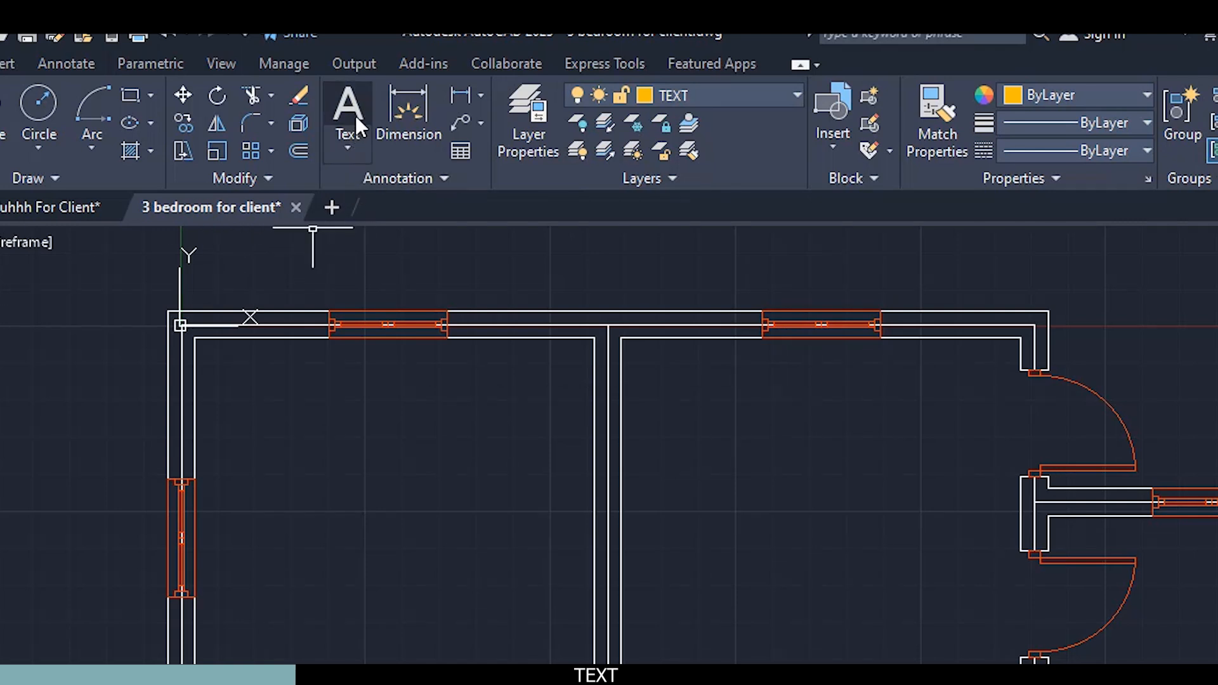
# Add a GIRLS BEDROOM multiline text label in the MORTALS TEXT style near the upper-left room's top wall
pyautogui.click(358, 141)
pyautogui.click(358, 187)
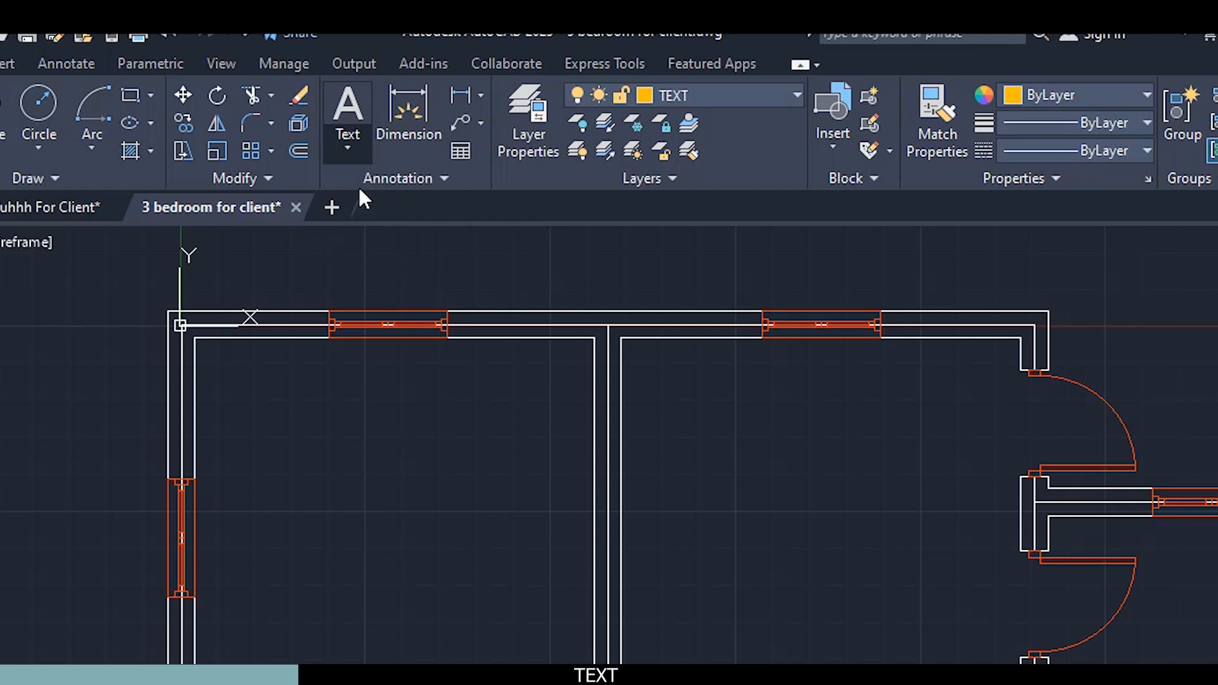
pyautogui.click(243, 400)
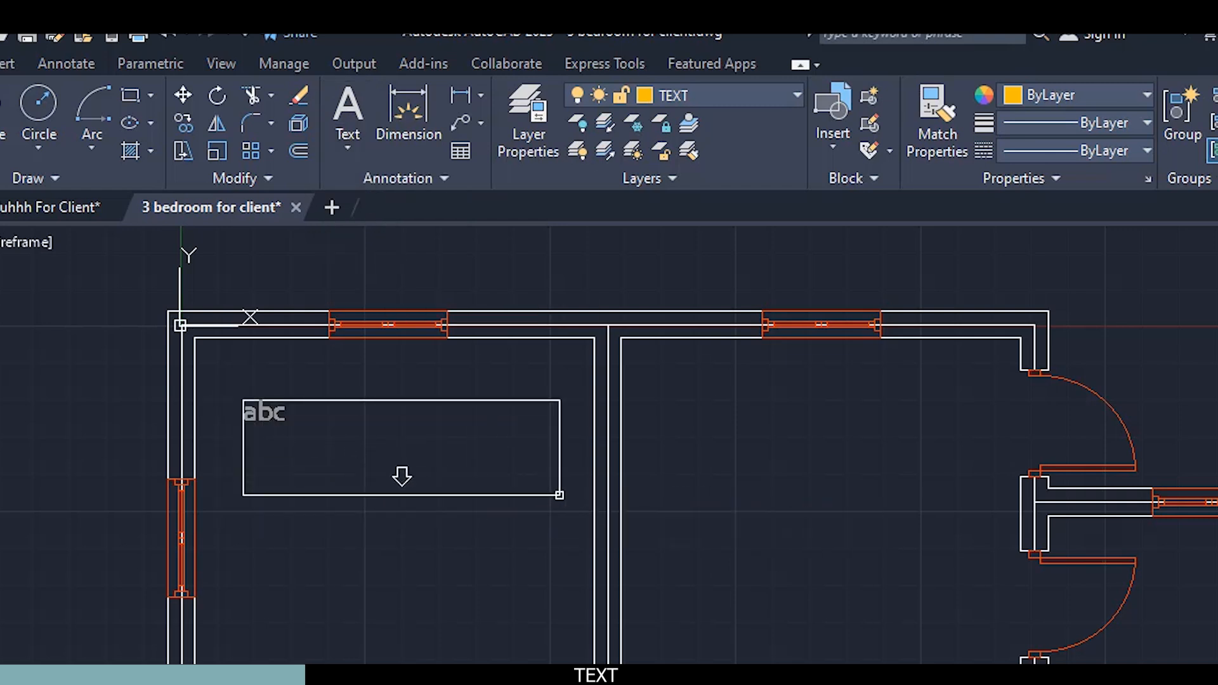
pyautogui.click(559, 495)
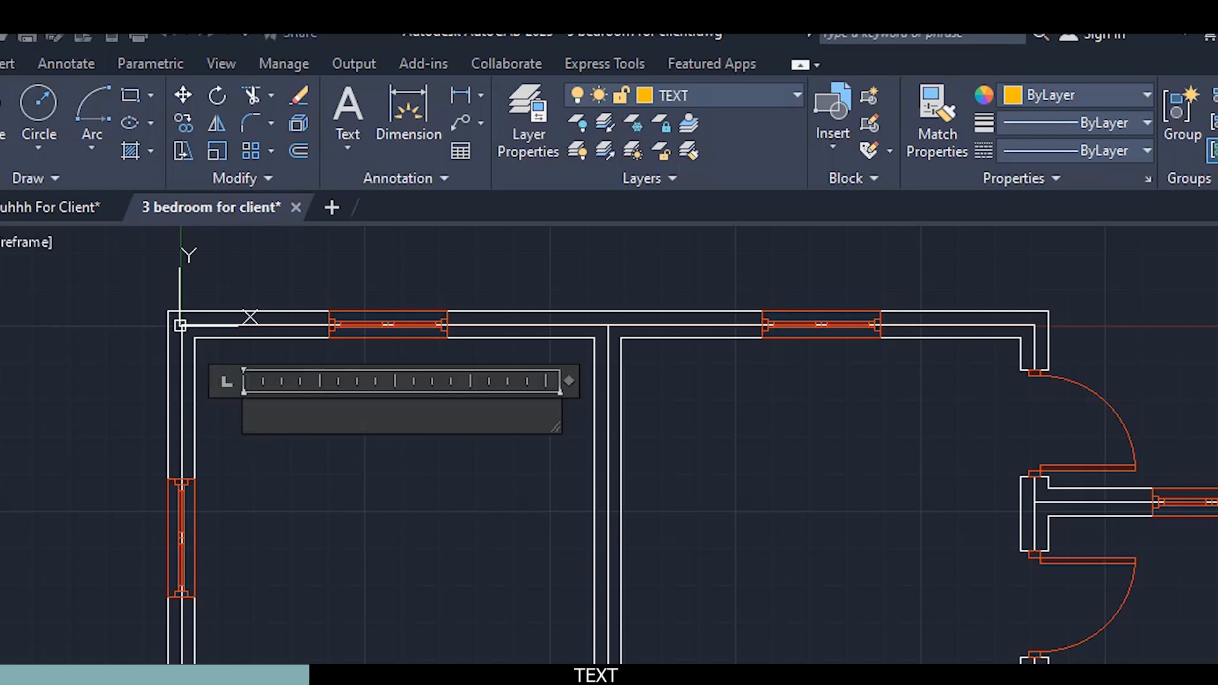
pyautogui.write('GIRLS BEDROOM')
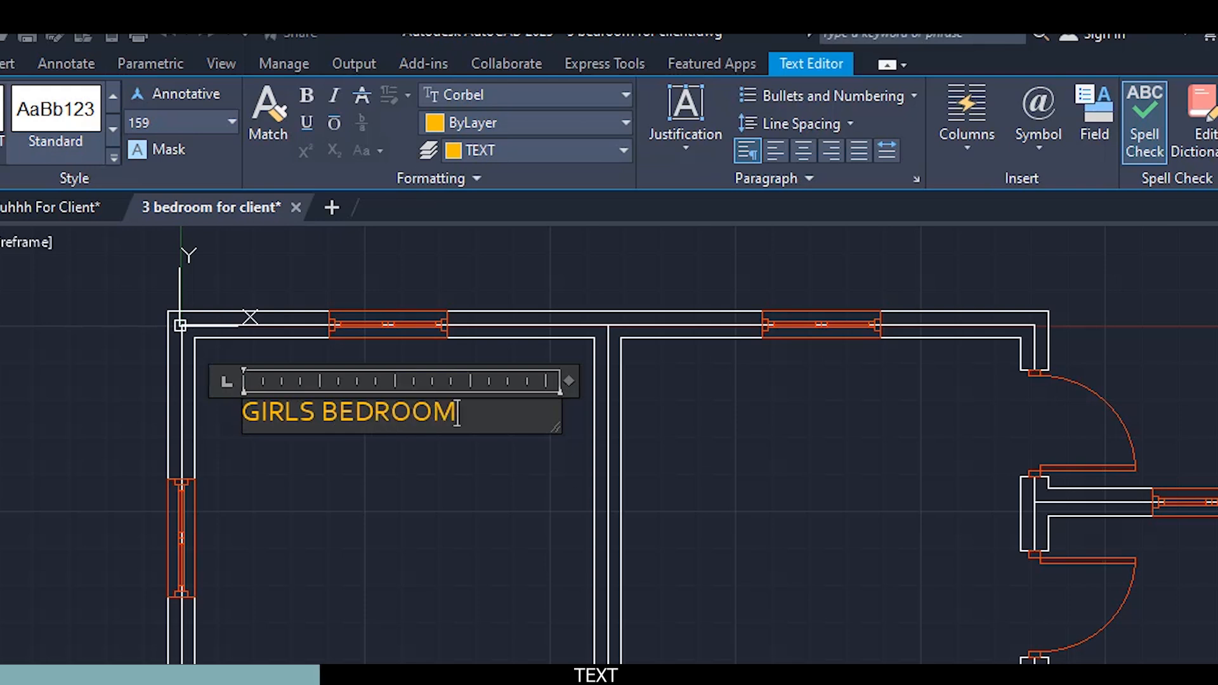
pyautogui.click(721, 488)
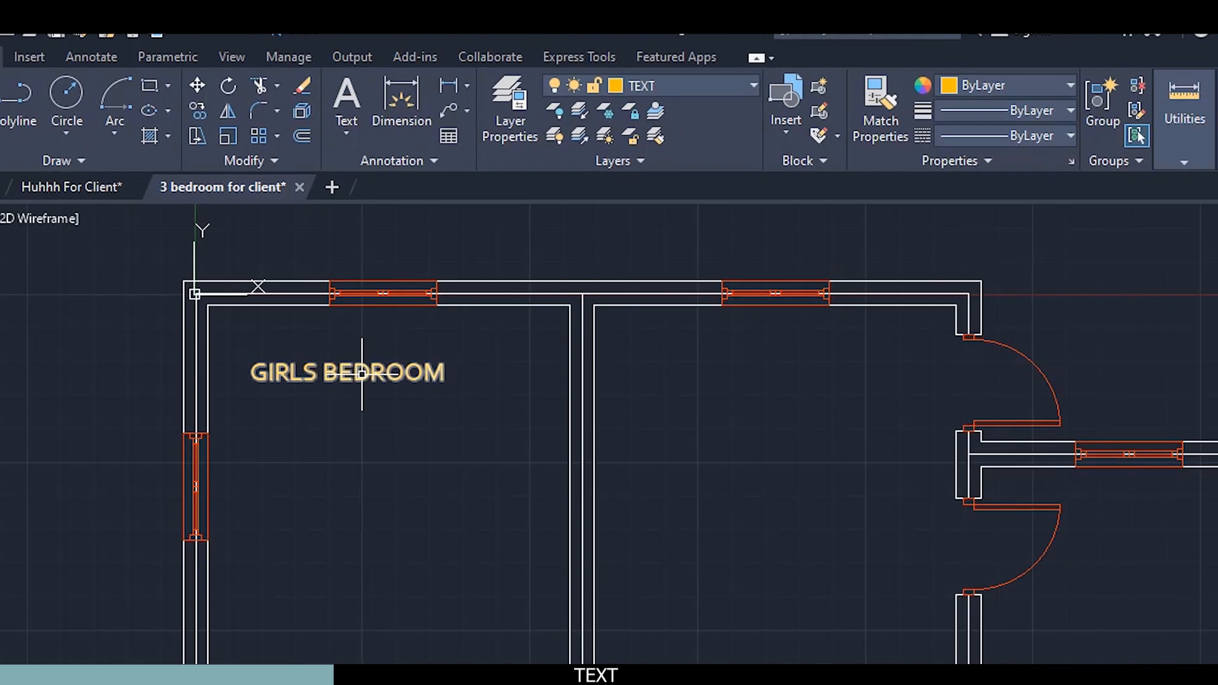
# Set the GIRLS BEDROOM label's text height to 3 in its properties
pyautogui.click(362, 375)
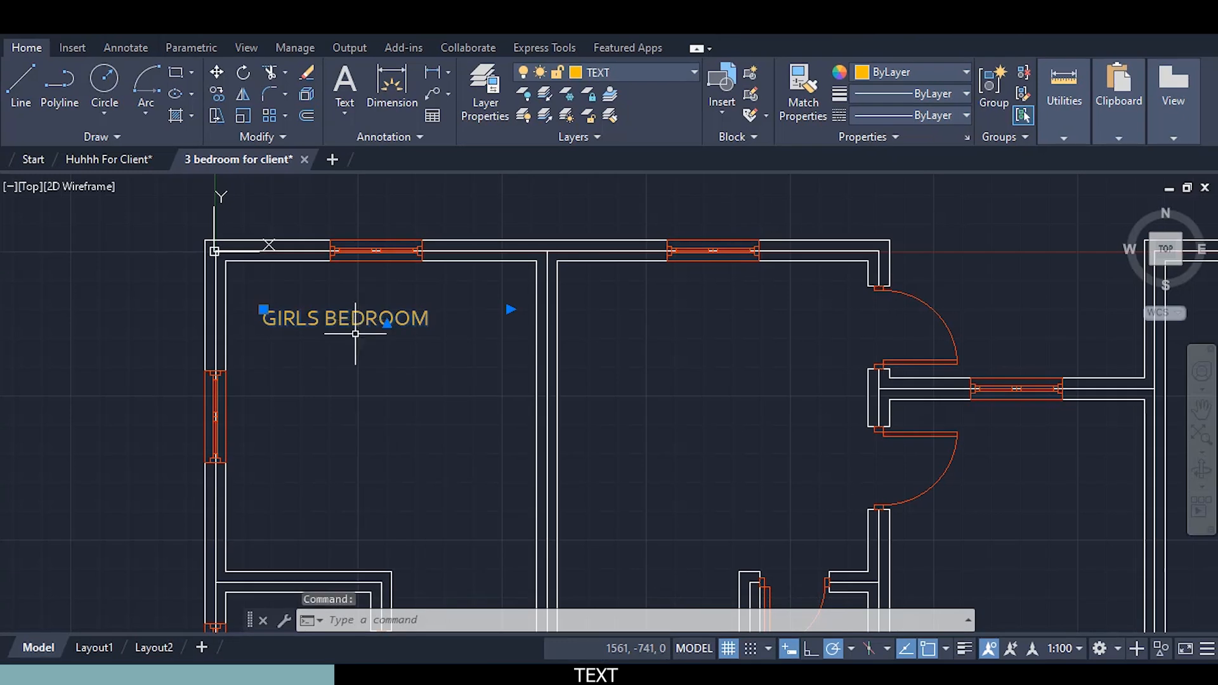
pyautogui.rightClick(361, 374)
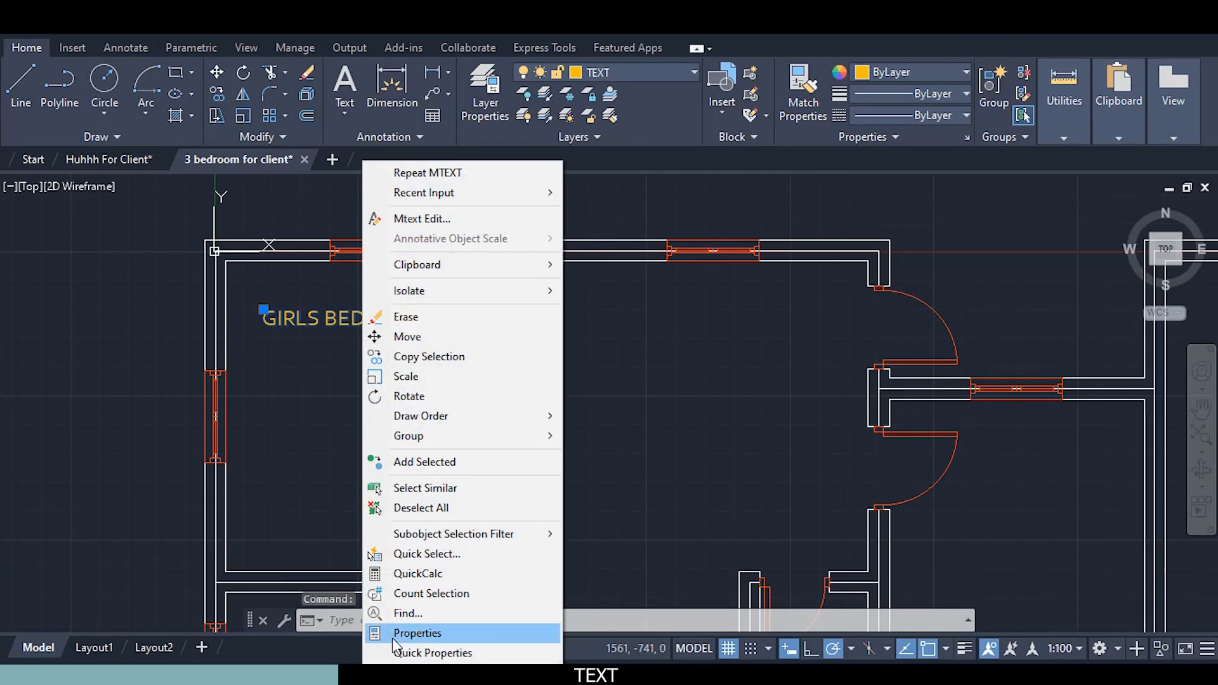
pyautogui.click(426, 637)
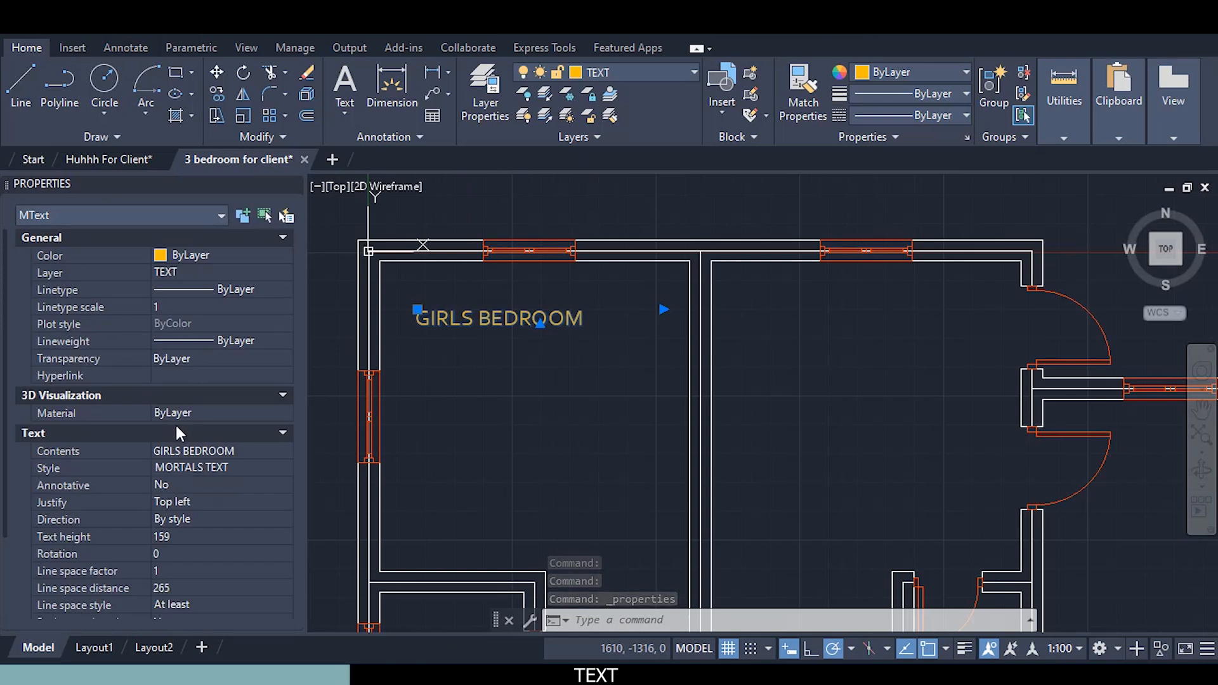
pyautogui.scroll(-2, 175, 424)
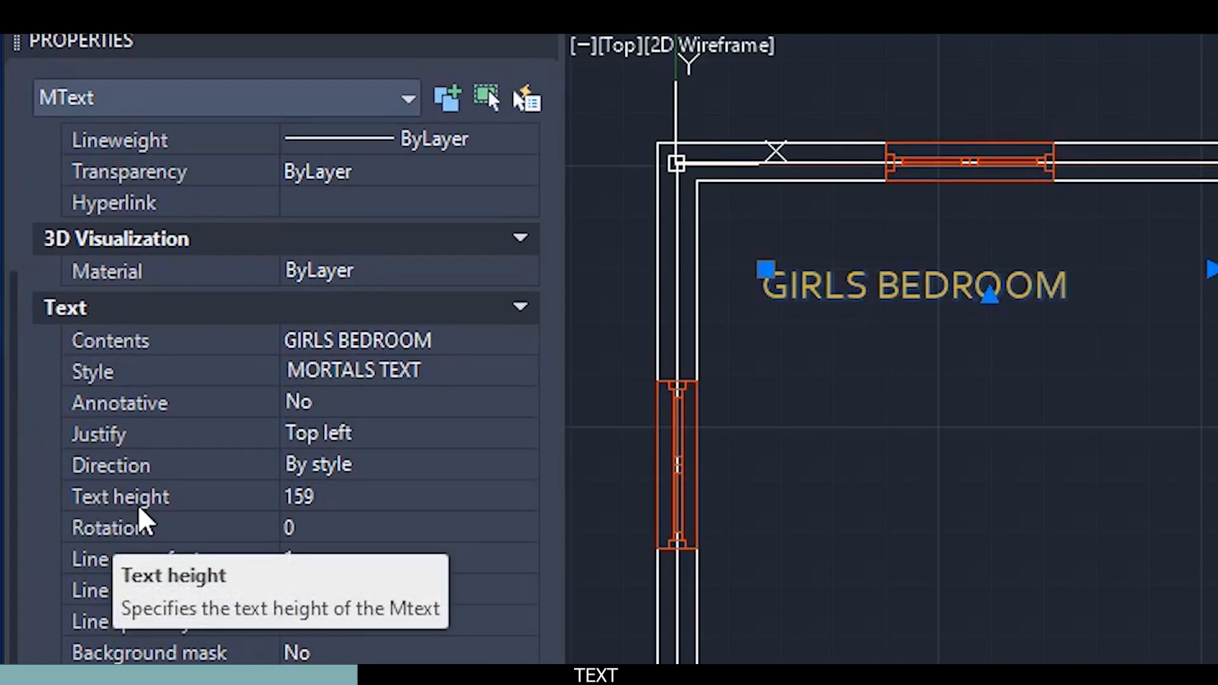
pyautogui.click(334, 496)
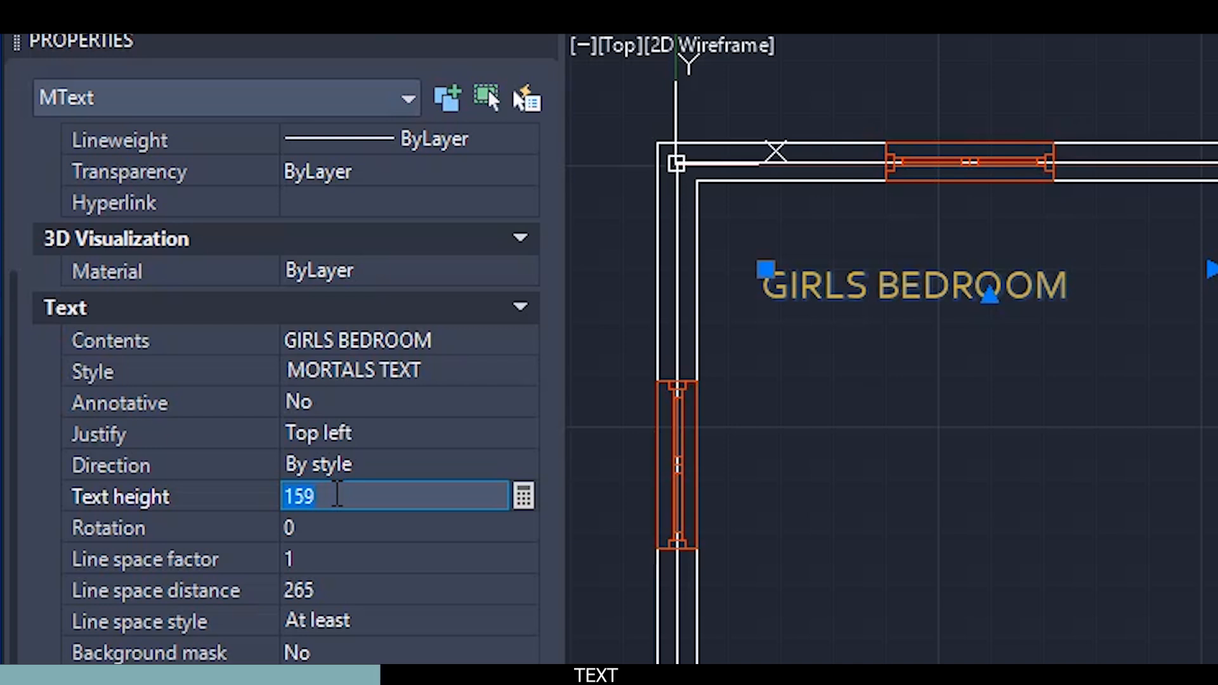
pyautogui.write('3')
pyautogui.write('3')
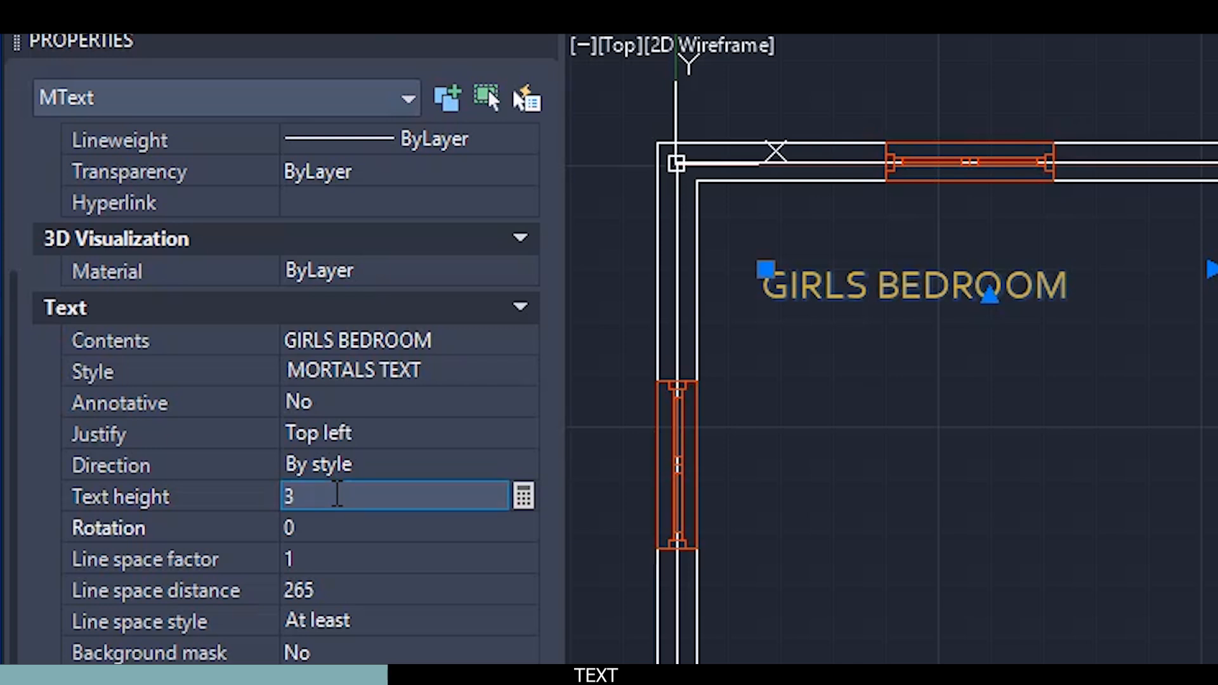
pyautogui.press('Return')
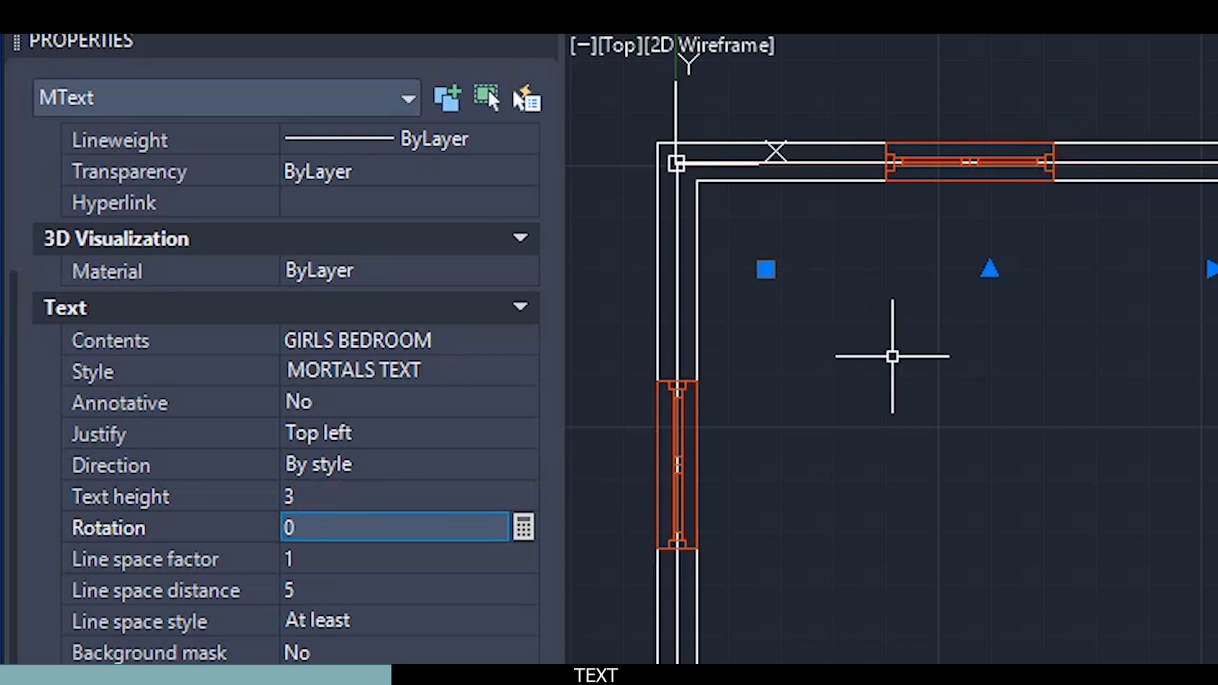
# Try a text height of 50 on the GIRLS BEDROOM label, restore it to 159 and close the properties
pyautogui.click(327, 497)
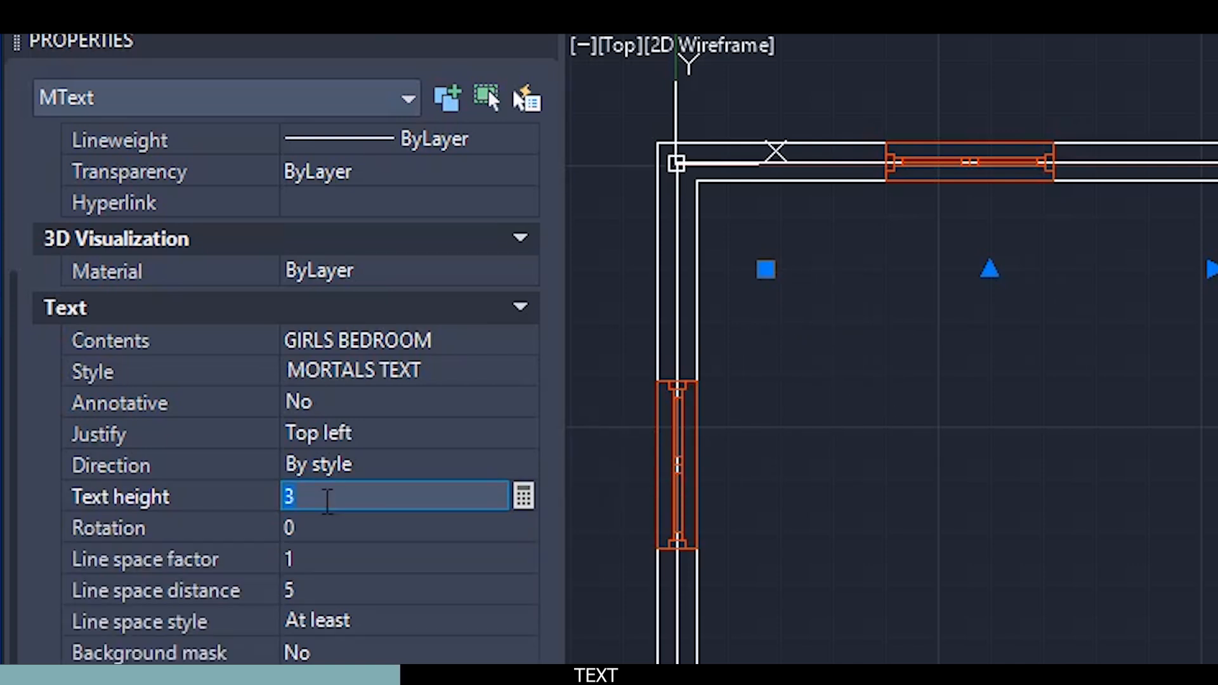
pyautogui.write('15950')
pyautogui.press('Return')
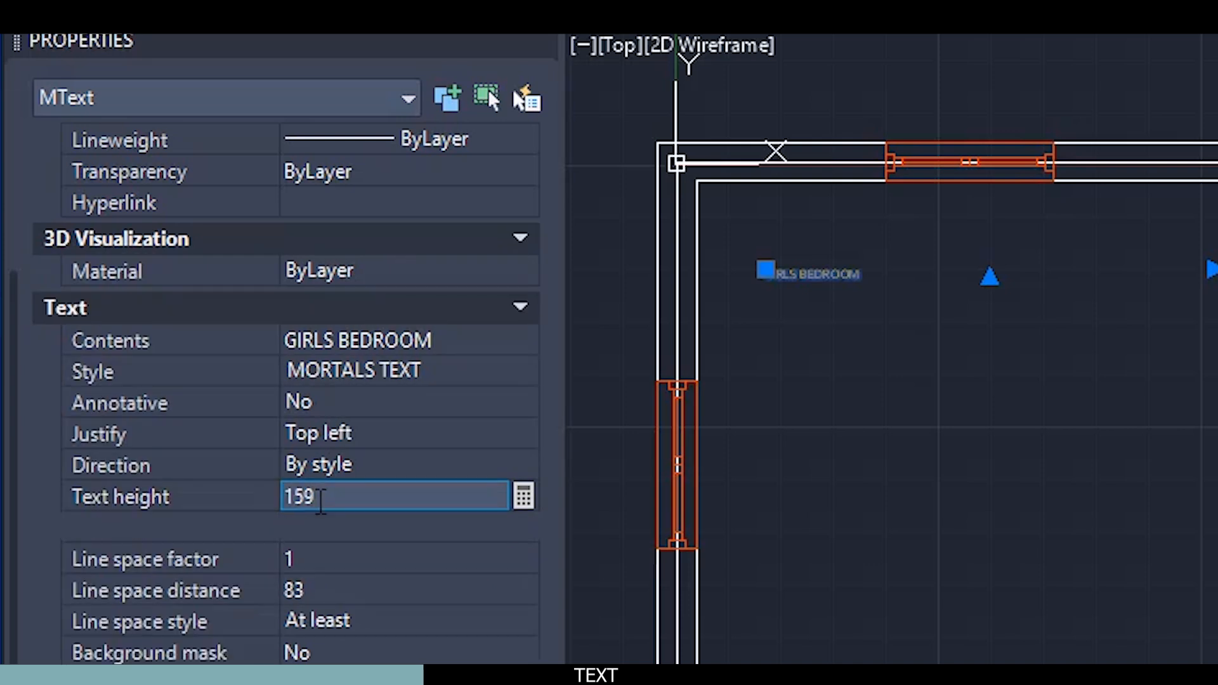
pyautogui.press('Return')
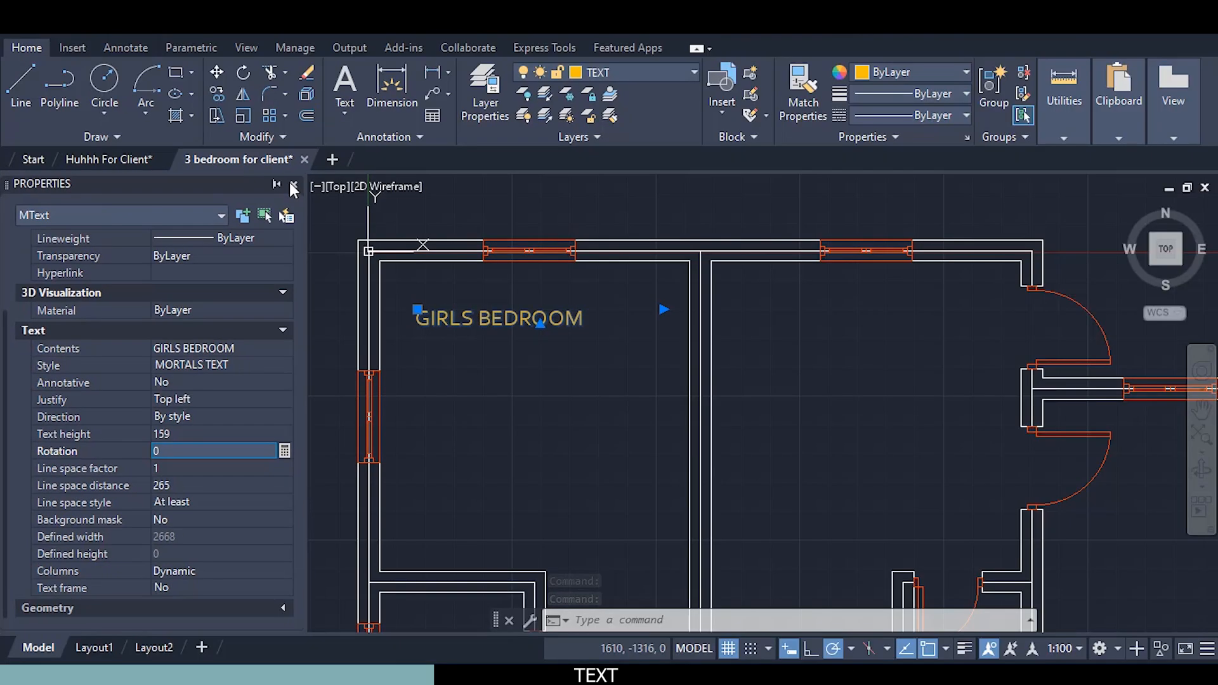
pyautogui.click(293, 187)
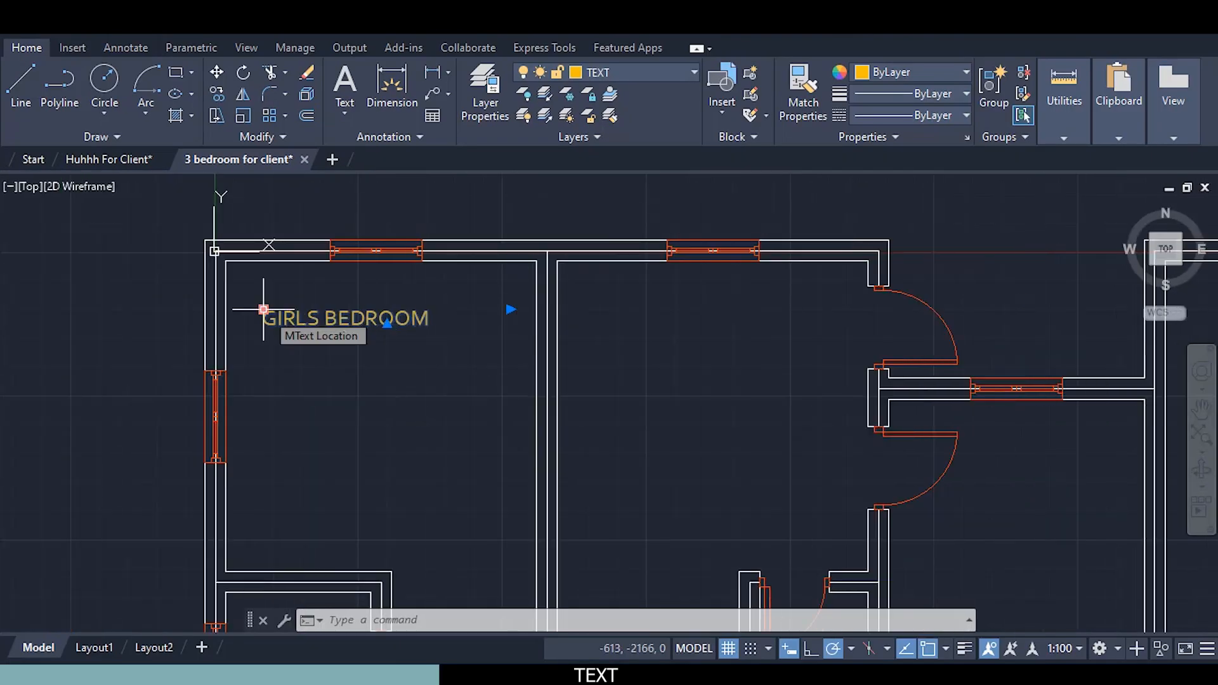
# Move the GIRLS BEDROOM label down to the middle of the upper-left room and deselect it
pyautogui.click(263, 310)
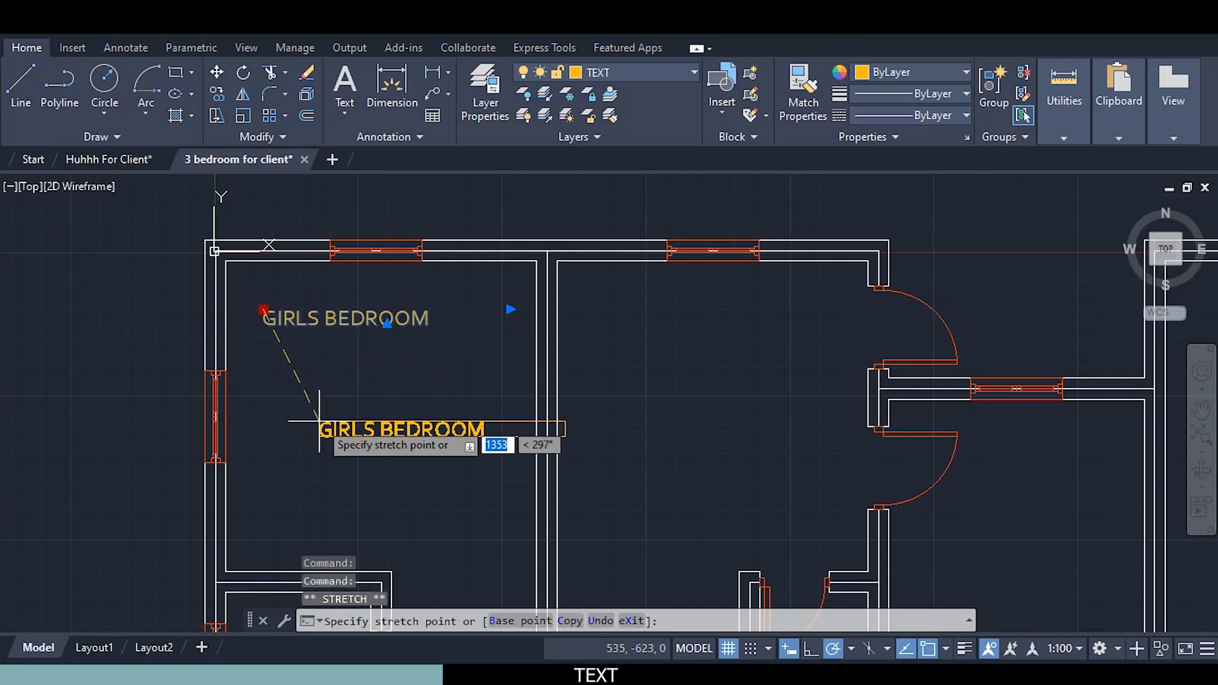
pyautogui.click(296, 421)
pyautogui.moveTo(353, 467); pyautogui.dragTo(282, 358, button='middle')
pyautogui.press('Escape')
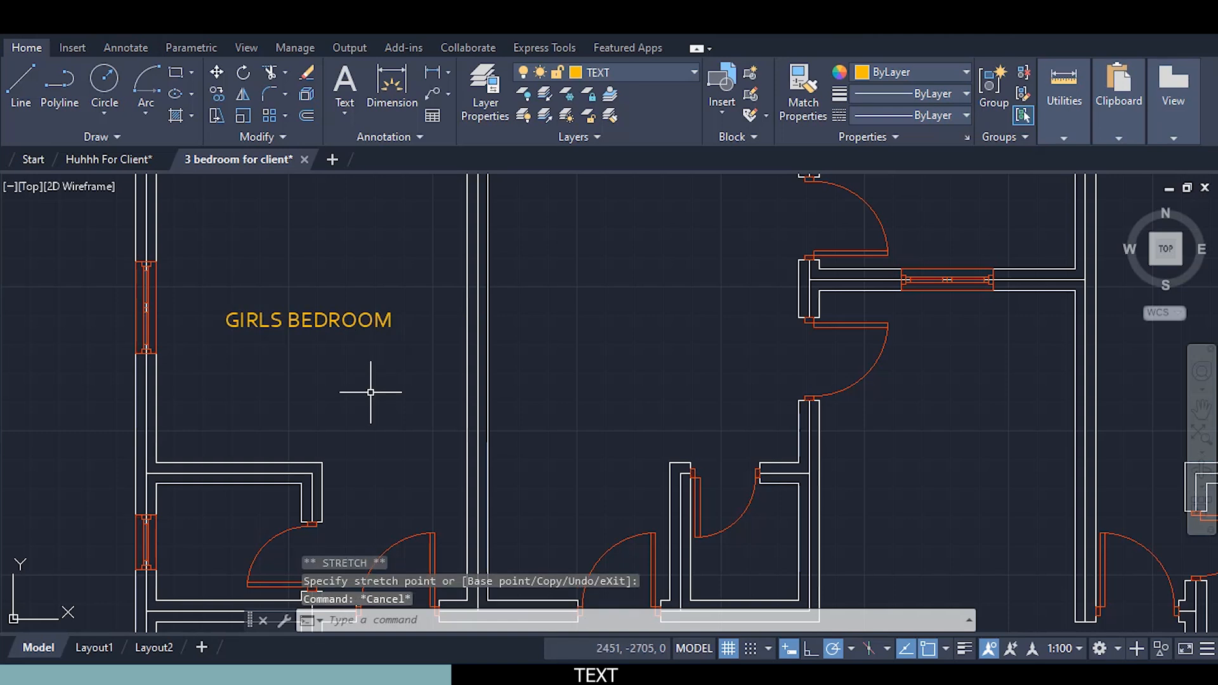
# Copy the GIRLS BEDROOM label into the lower-left room, the narrow room beside it and the large open area next to that
pyautogui.moveTo(343, 402); pyautogui.dragTo(338, 390, button='middle')
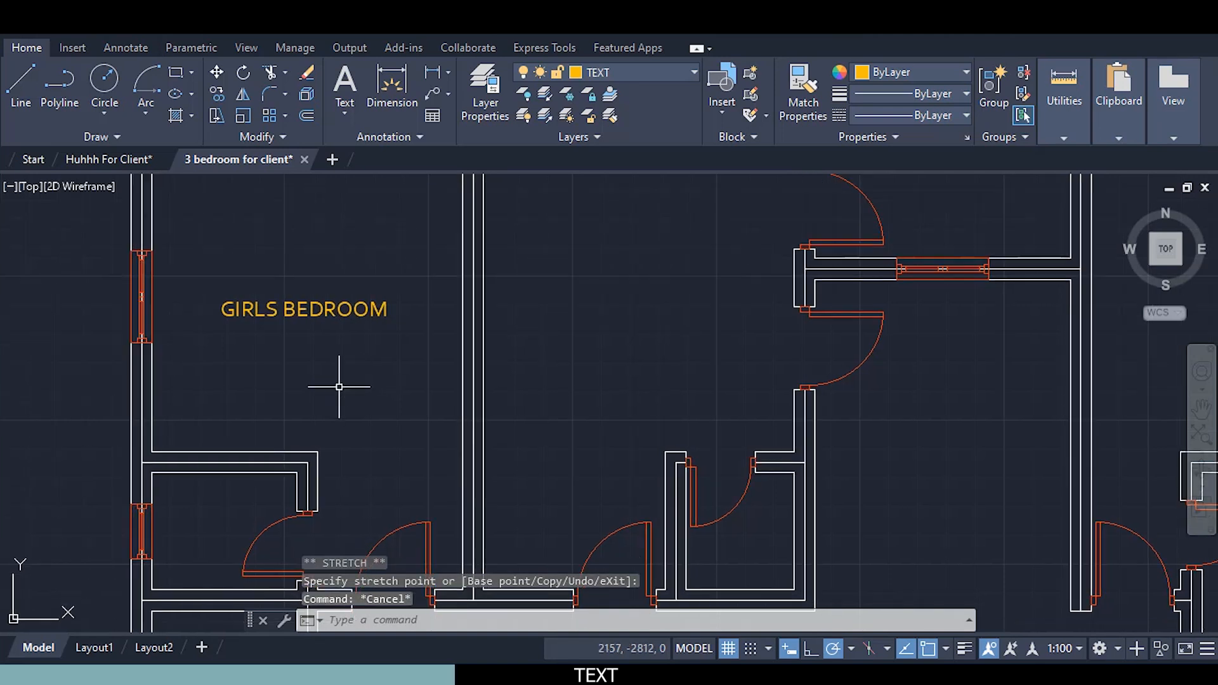
pyautogui.click(223, 306)
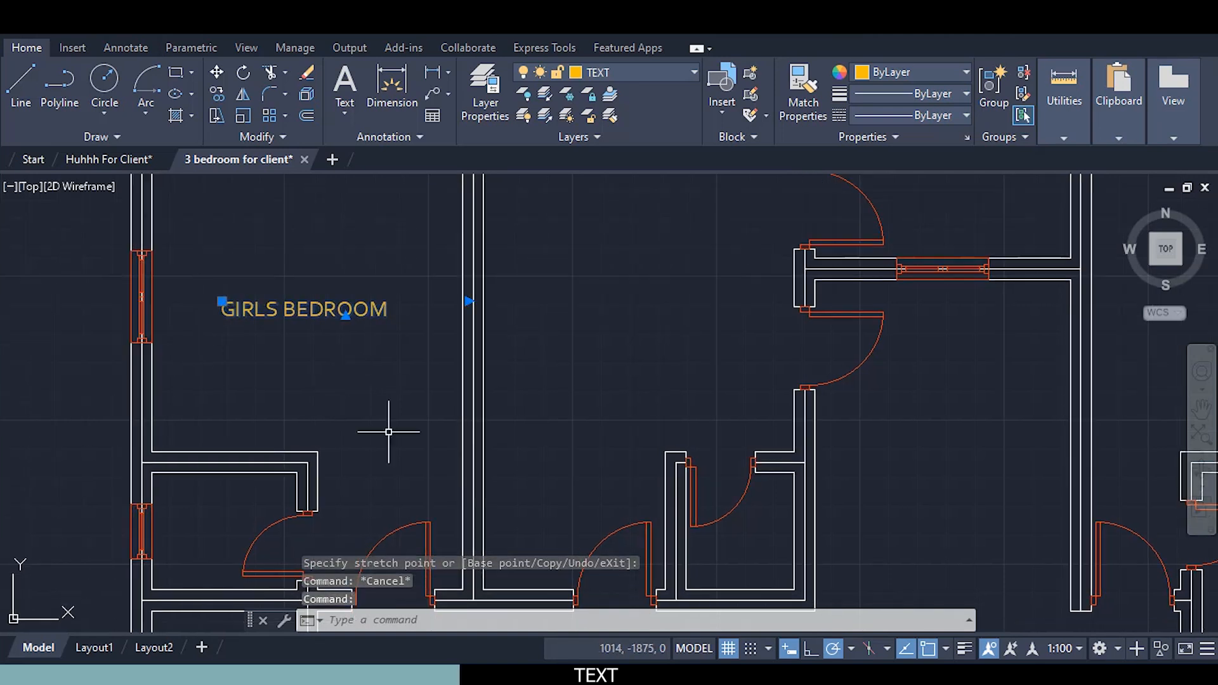
pyautogui.rightClick(333, 400)
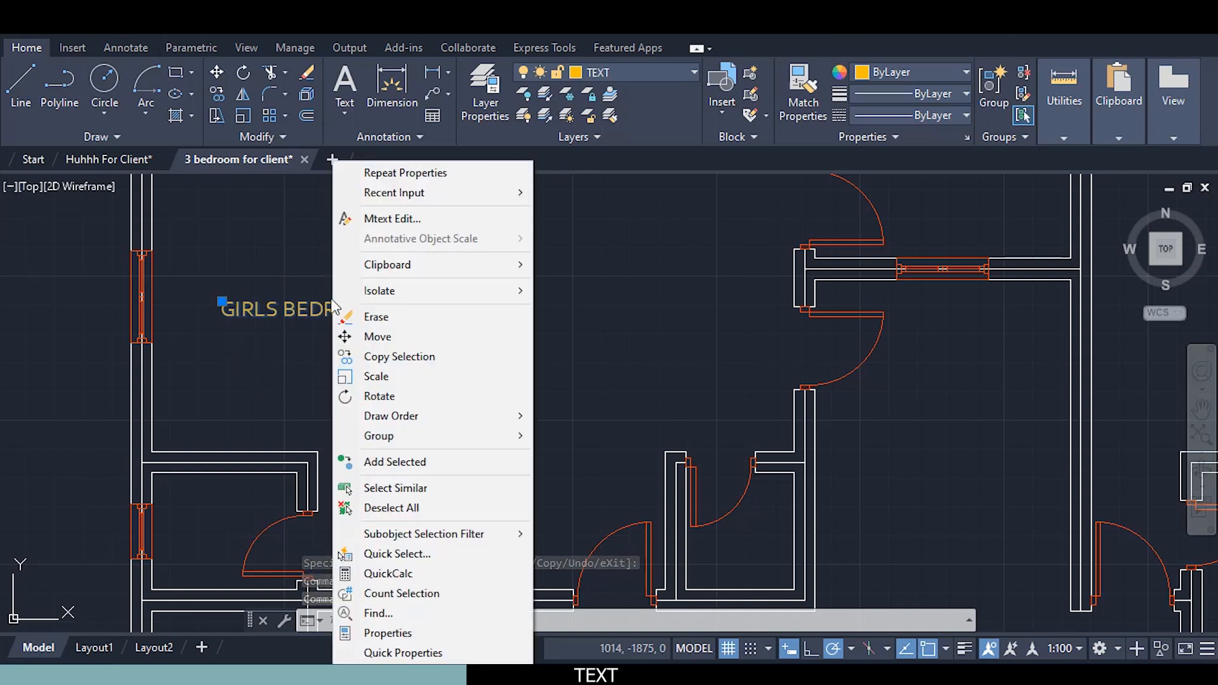
pyautogui.click(375, 361)
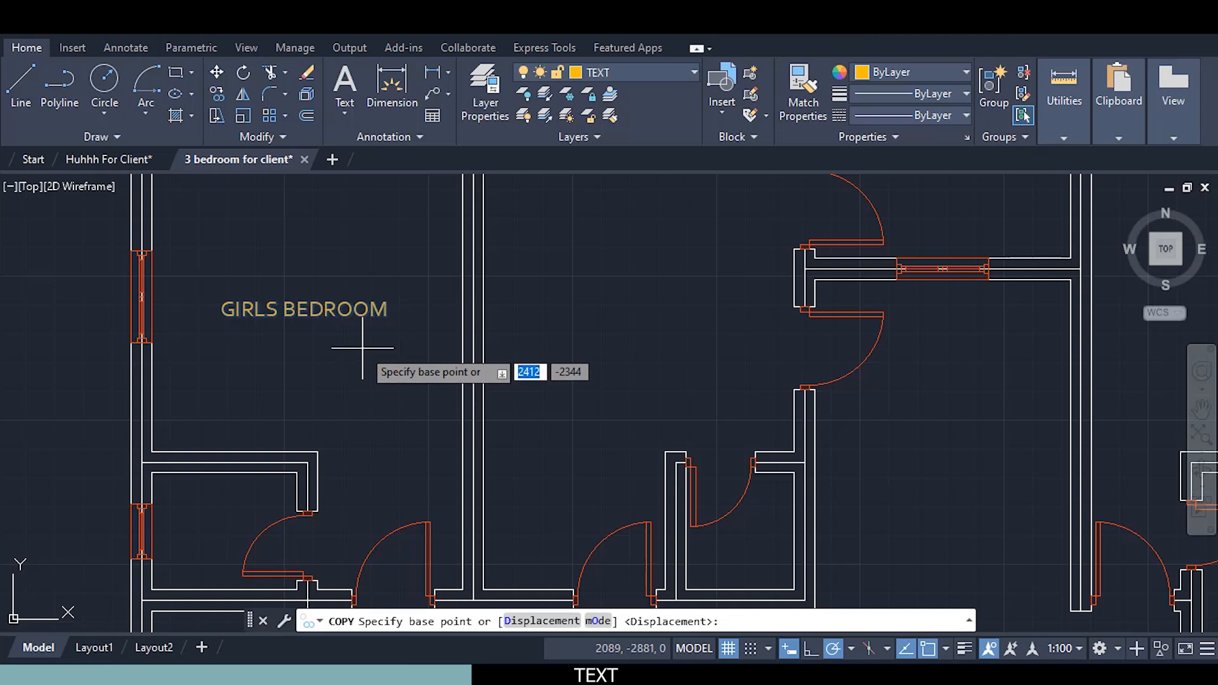
pyautogui.click(361, 348)
pyautogui.scroll(-2, 357, 480)
pyautogui.moveTo(343, 444); pyautogui.dragTo(336, 314, button='middle')
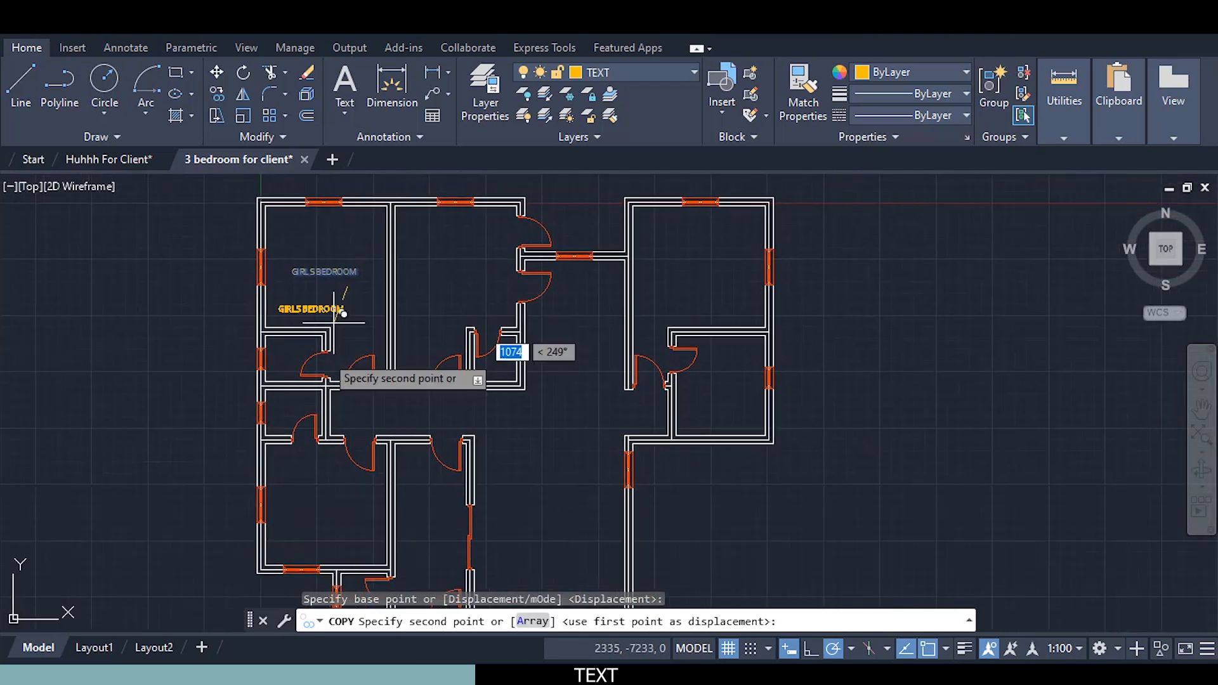
pyautogui.click(347, 507)
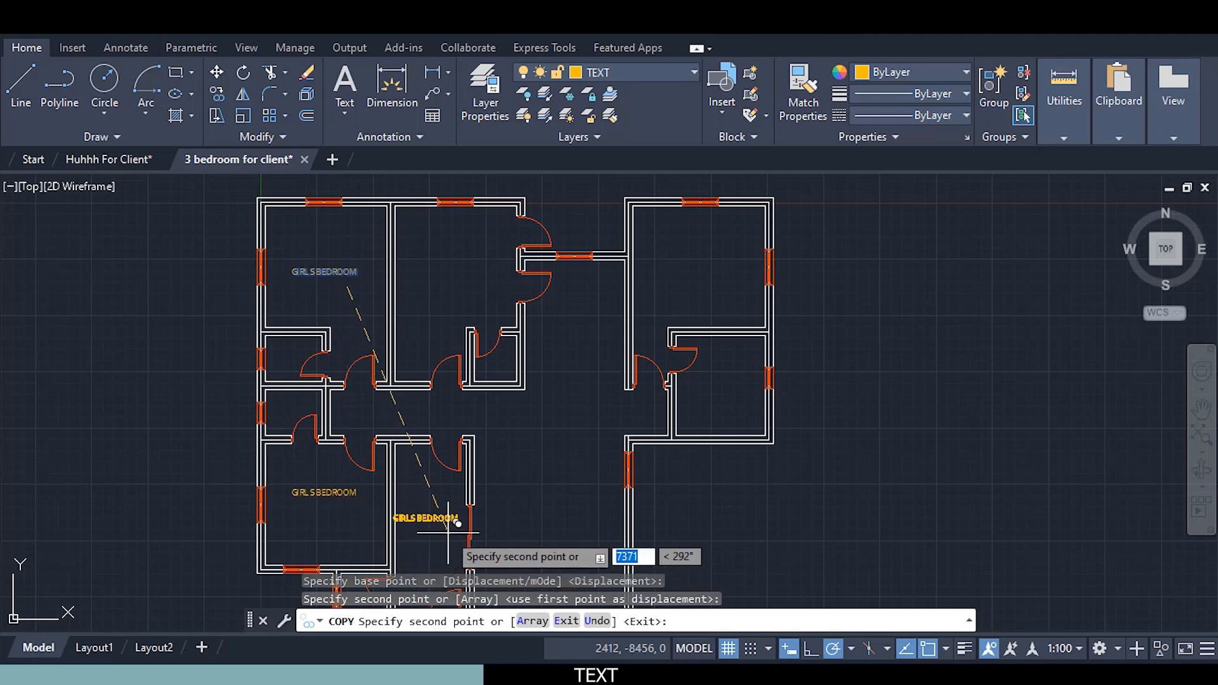
pyautogui.click(448, 532)
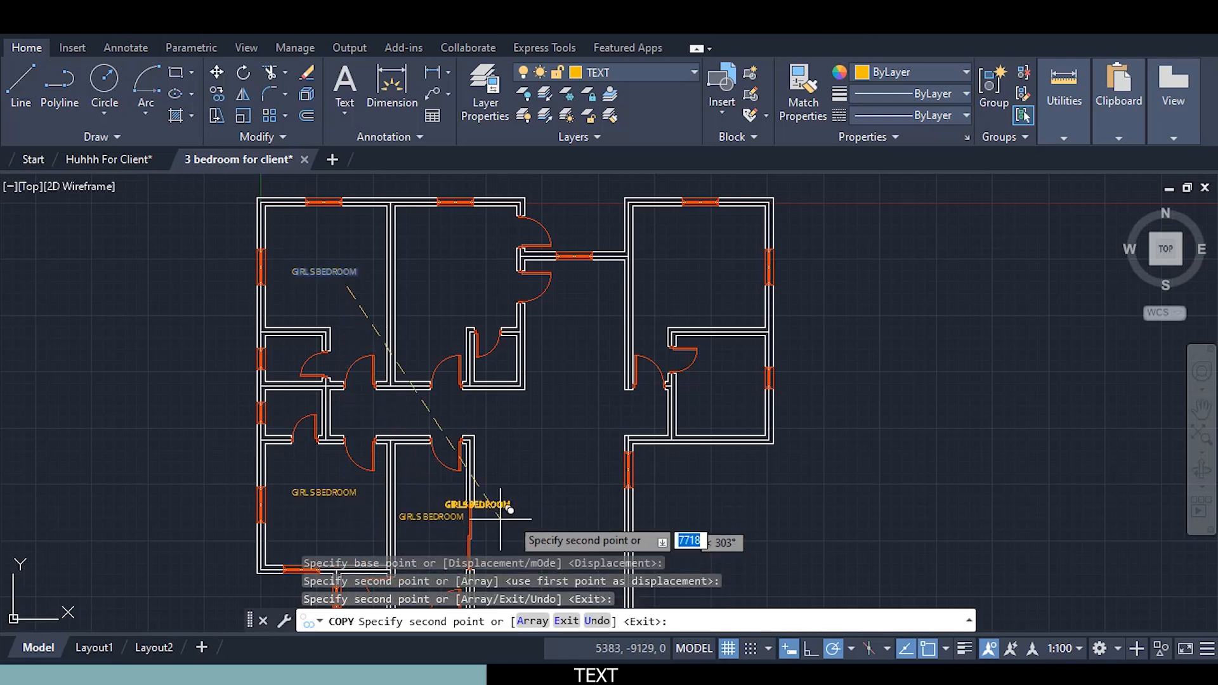
pyautogui.click(579, 511)
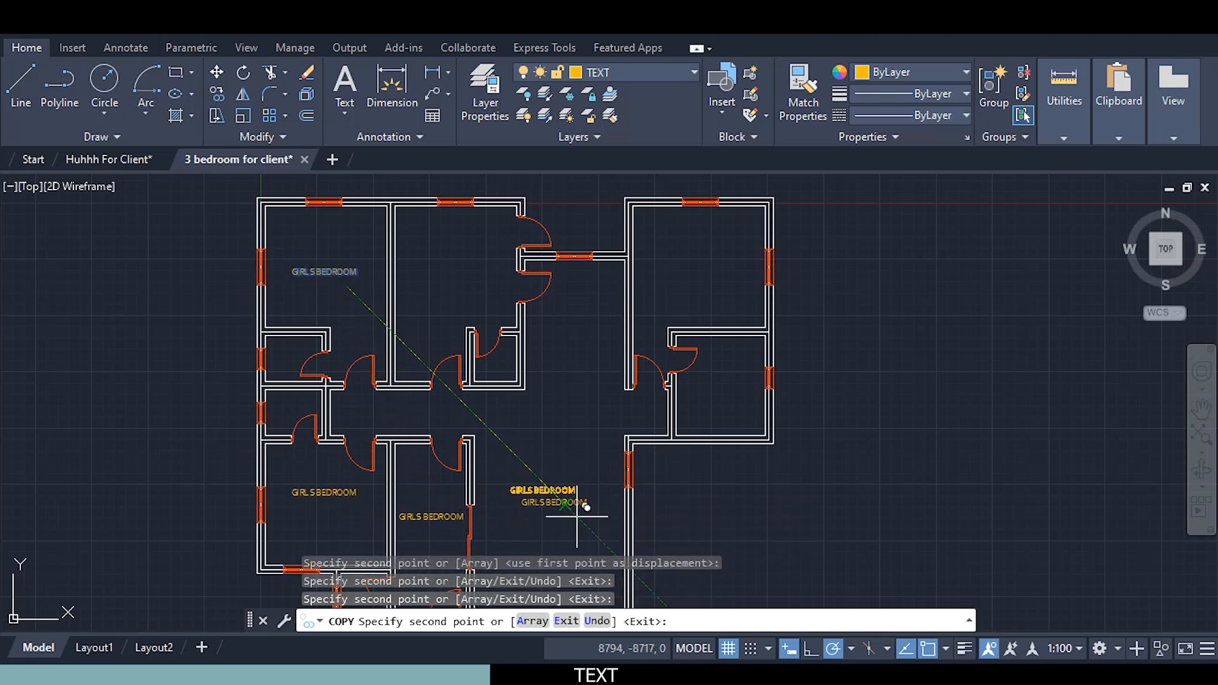
# Place further label copies in the central area above, the upper middle room and the upper-right room, and end the copying
pyautogui.click(601, 334)
pyautogui.click(477, 274)
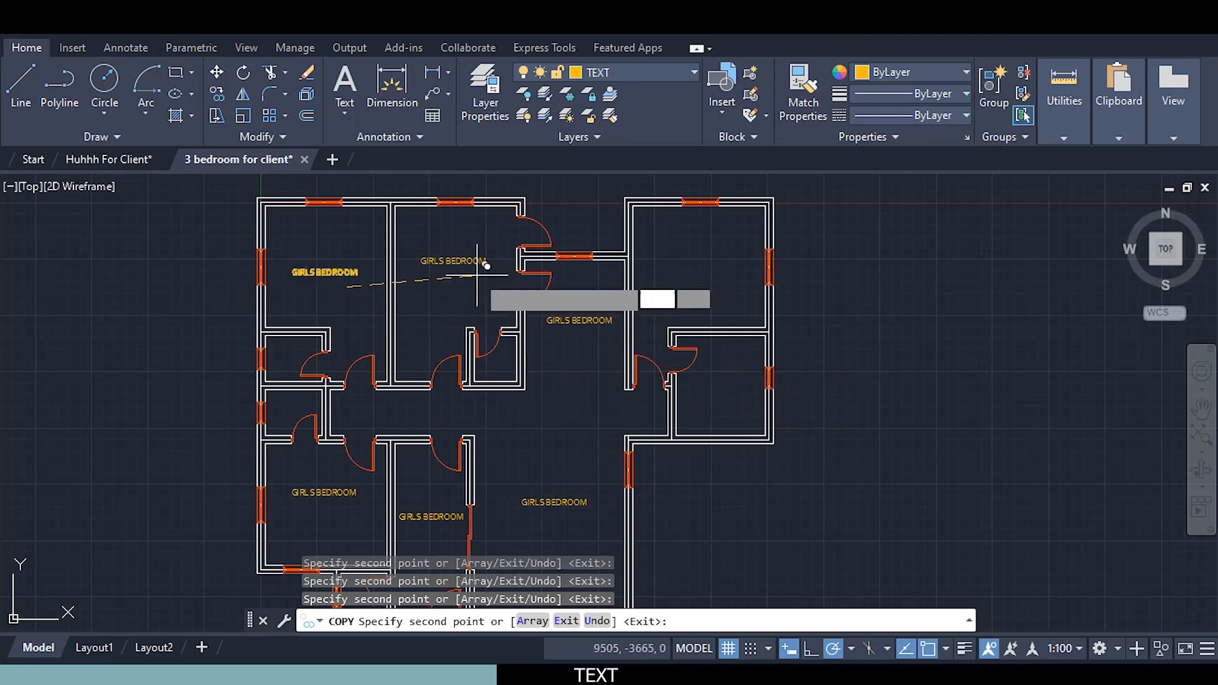
pyautogui.click(727, 285)
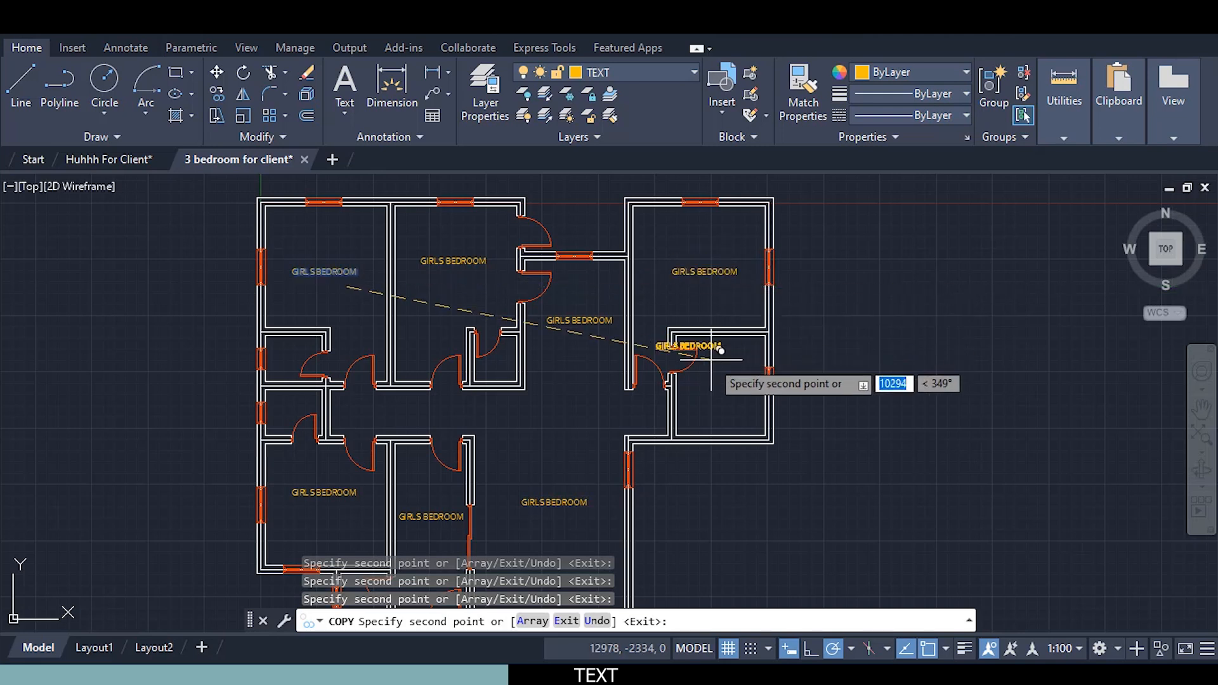
pyautogui.press('Escape')
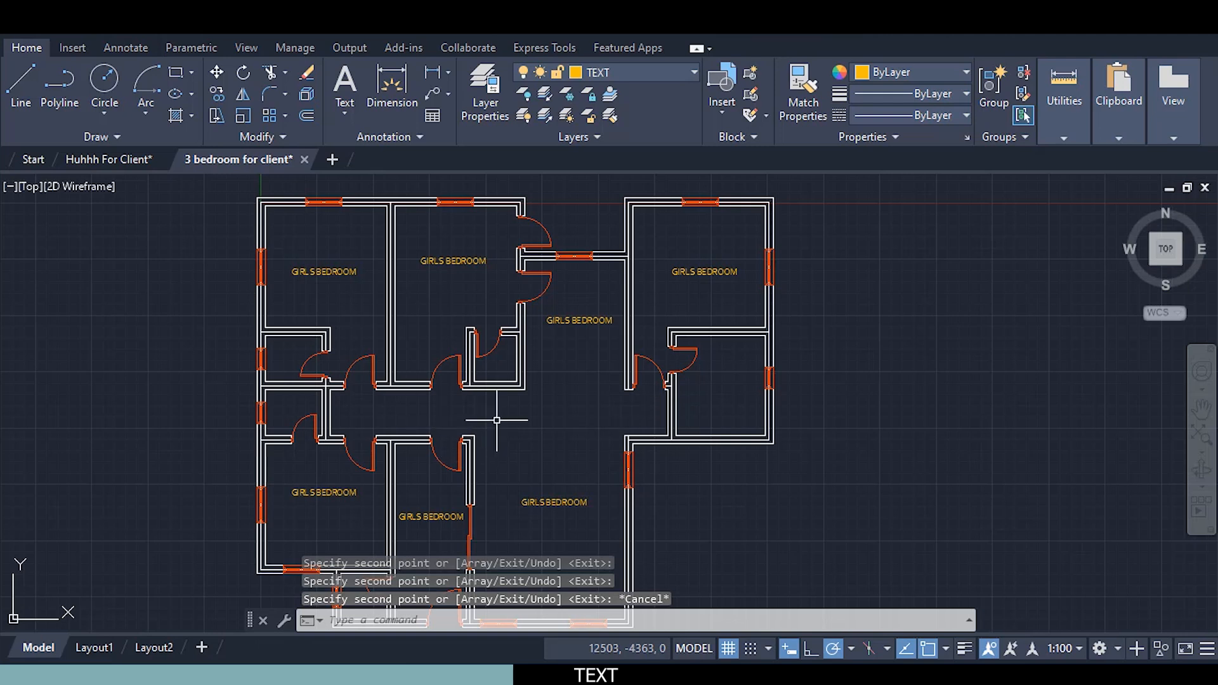
# Change the upper-right room's label to MASTER BEDROOM
pyautogui.moveTo(590, 410); pyautogui.dragTo(536, 430, button='middle')
pyautogui.scroll(6, 634, 290)
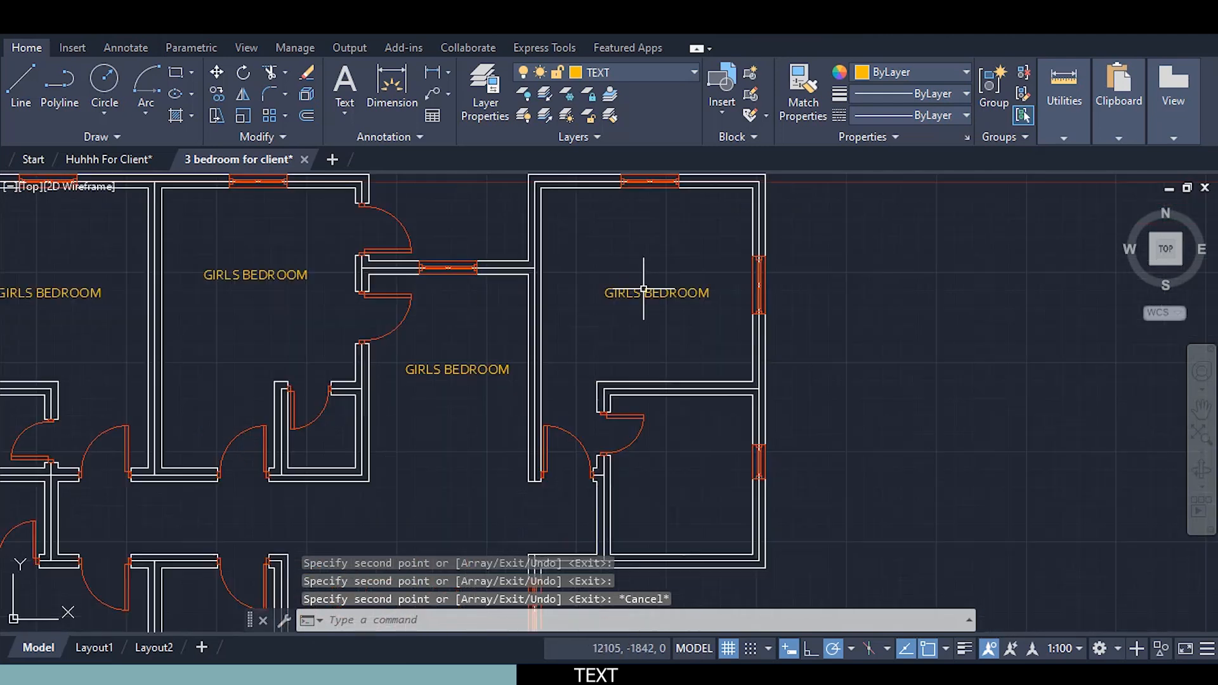
pyautogui.click(621, 293)
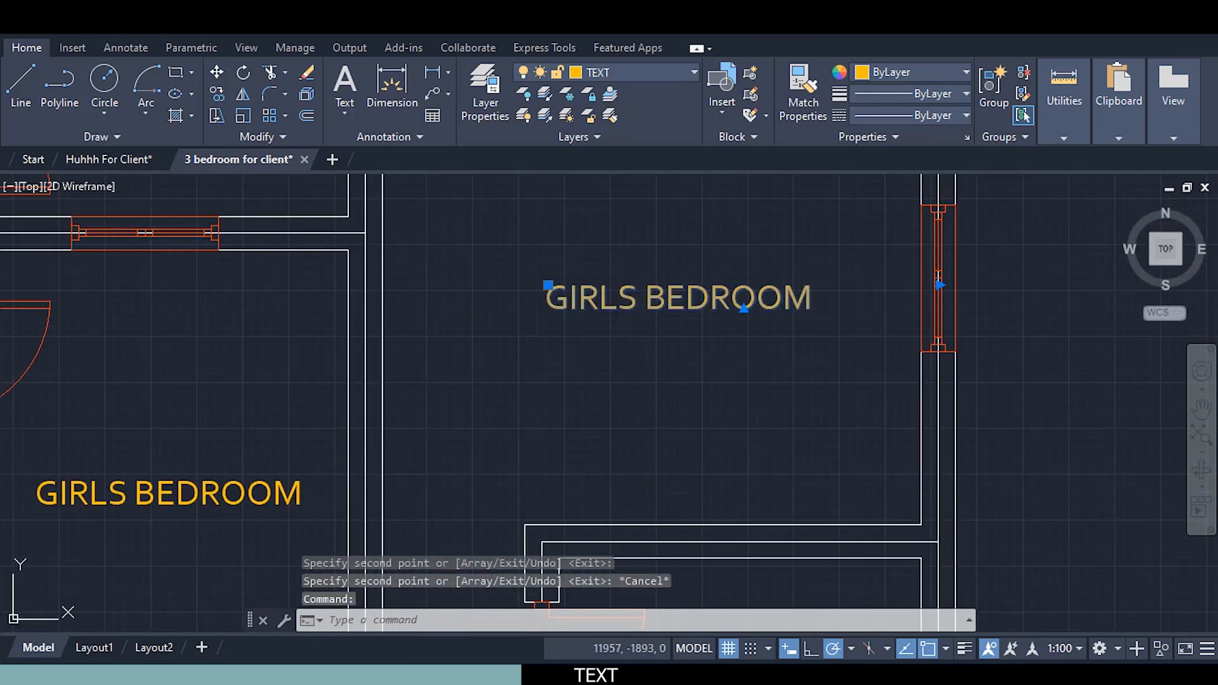
pyautogui.doubleClick(617, 298)
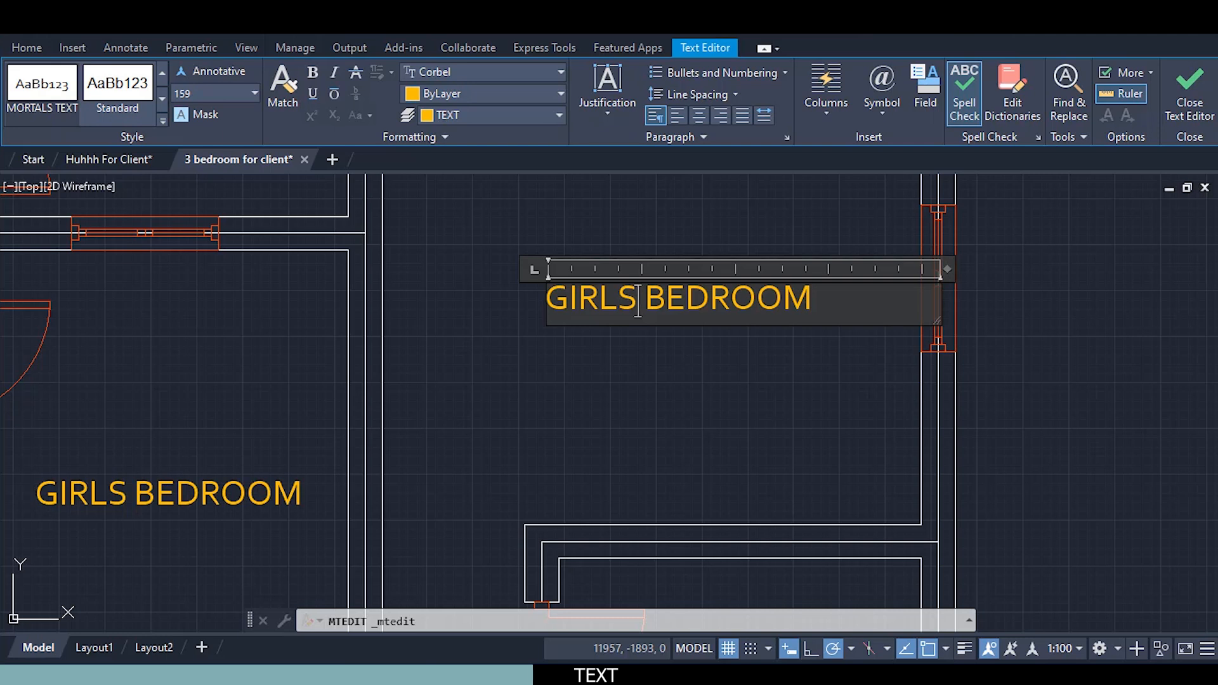
pyautogui.click(45, 46)
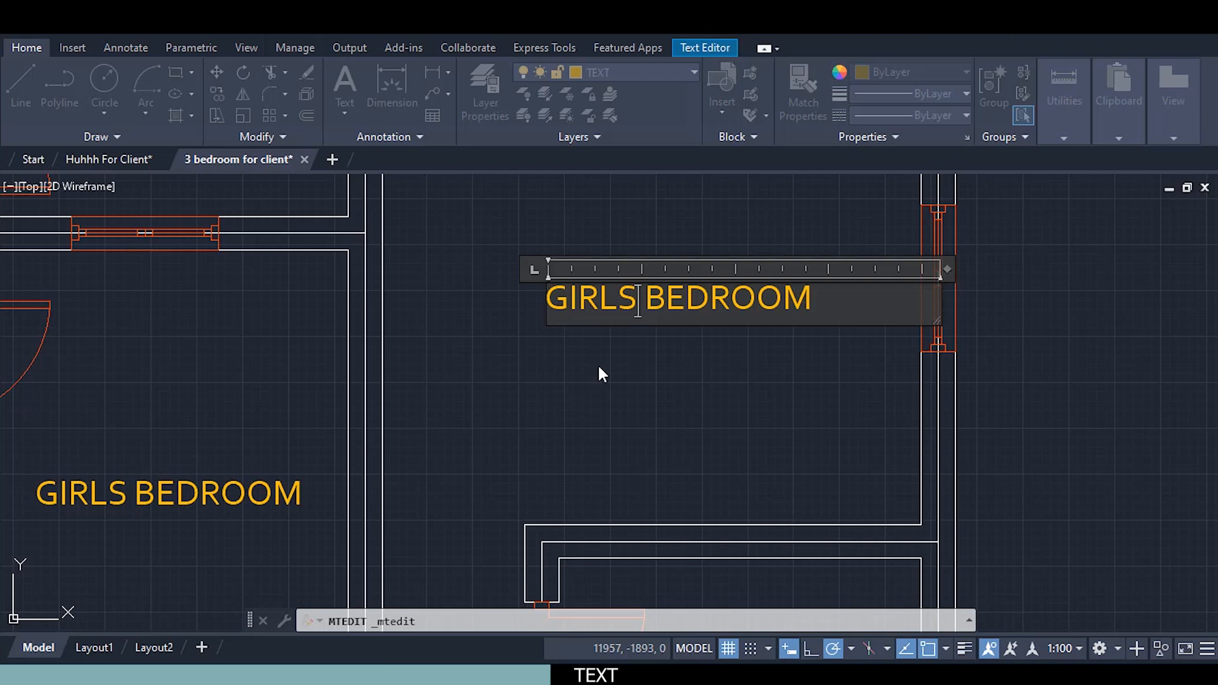
pyautogui.hotkey('ctrl', 'BackSpace')
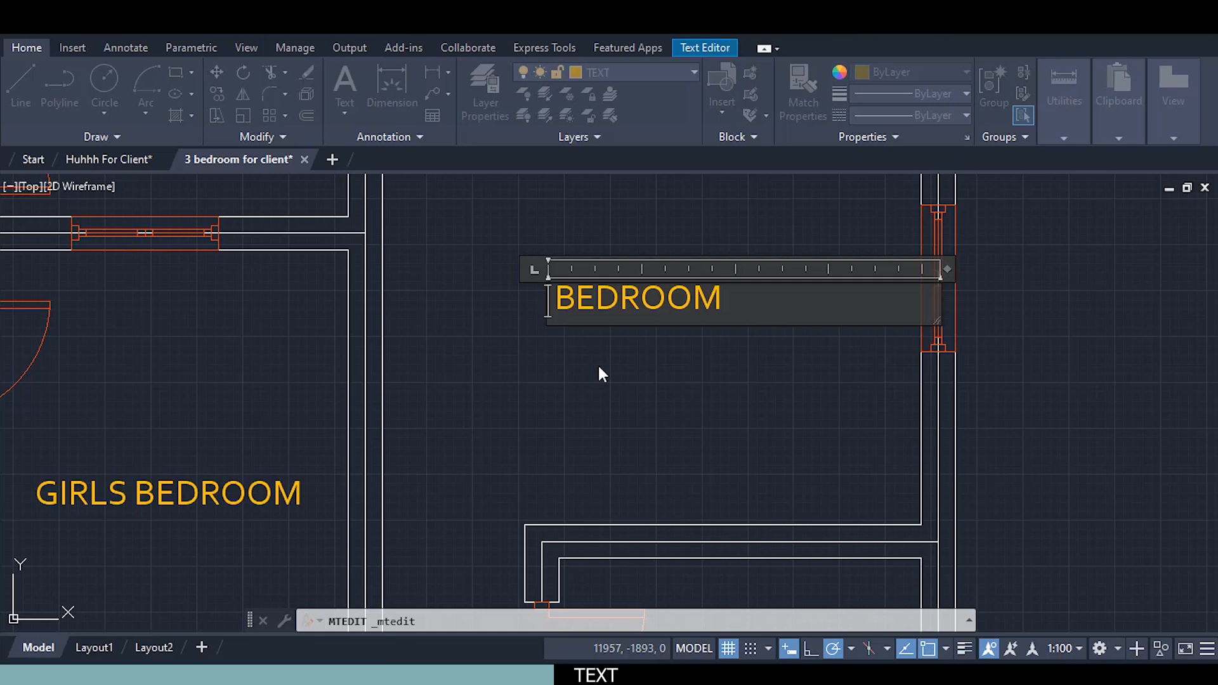
pyautogui.write('MASTER')
pyautogui.click(598, 367)
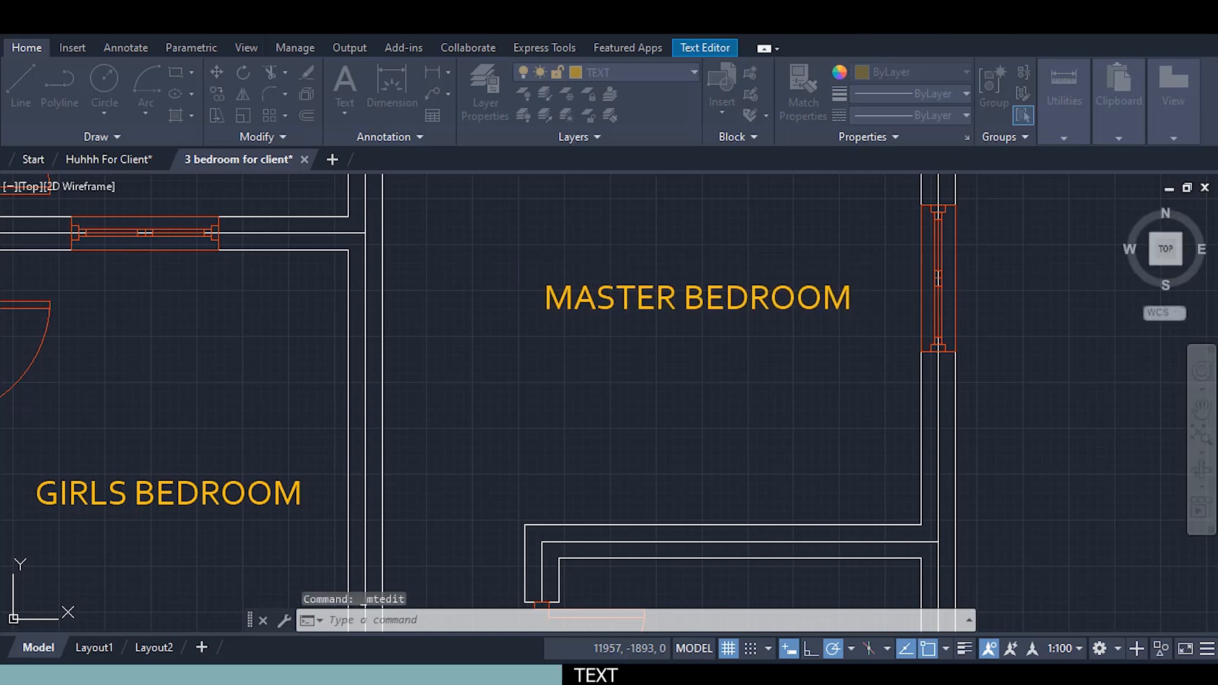
# Replace the text of the central area's GIRLS BEDROOM copy with DINING
pyautogui.scroll(-4, 565, 356)
pyautogui.scroll(3, 487, 397)
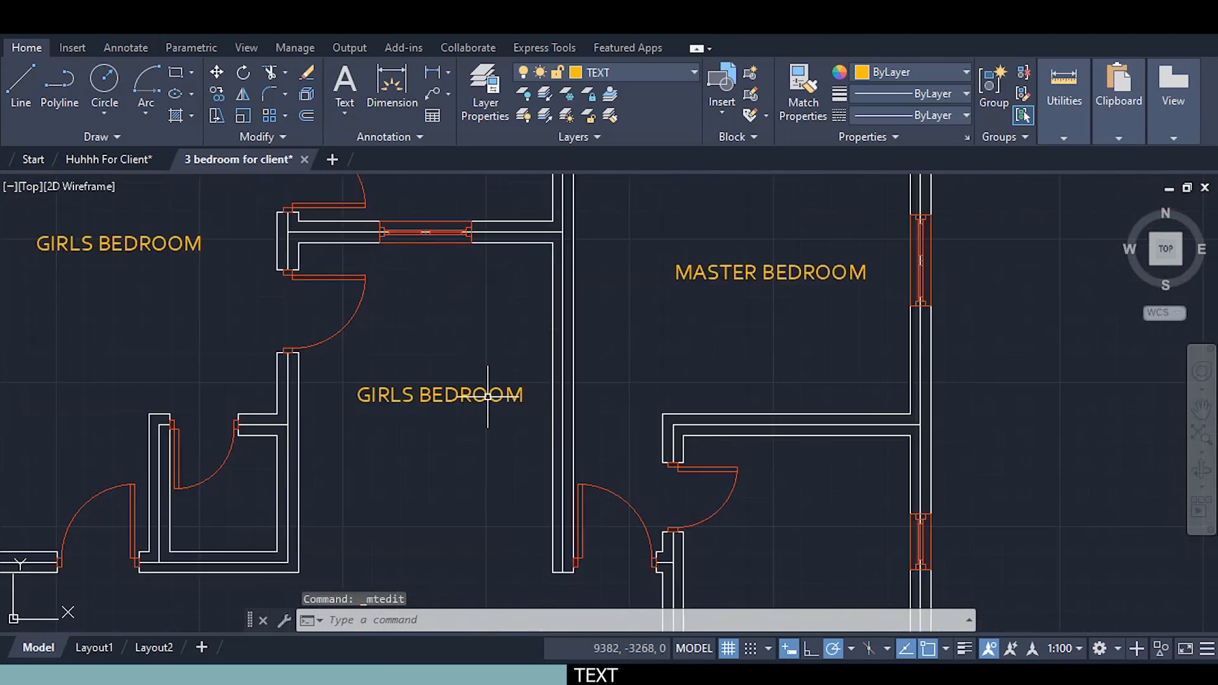
pyautogui.click(487, 396)
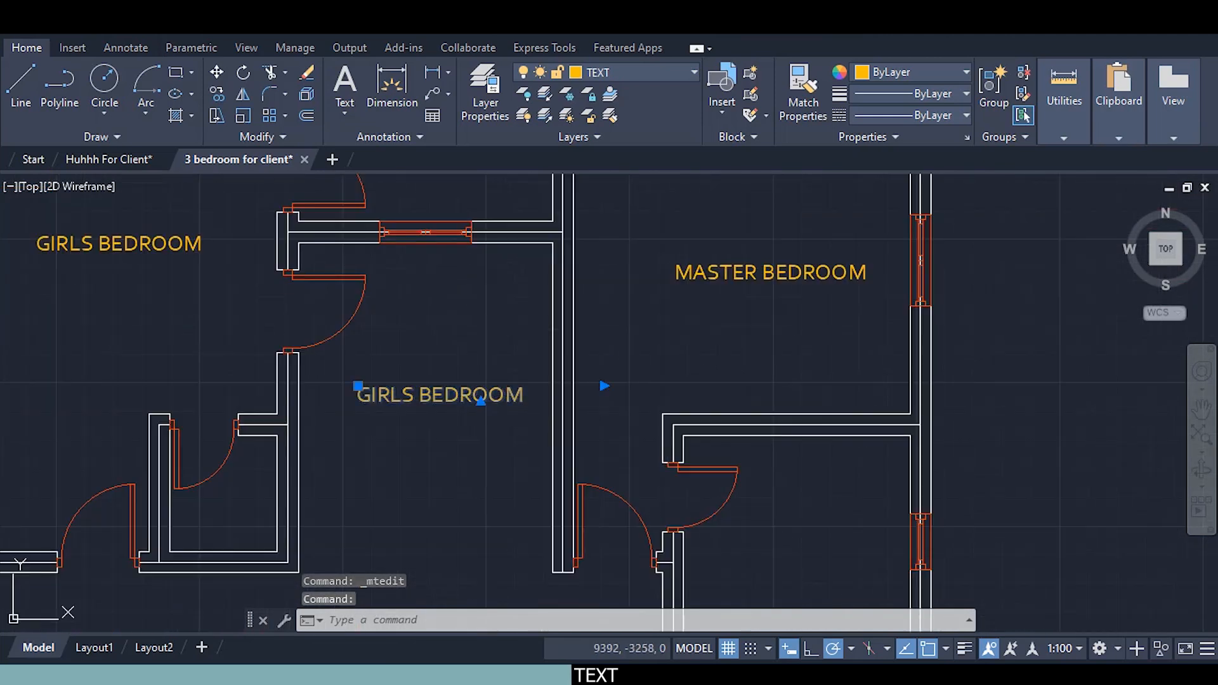
pyautogui.doubleClick(489, 396)
pyautogui.press('BackSpace')
pyautogui.press('BackSpace')
pyautogui.press('BackSpace')
pyautogui.press('BackSpace')
pyautogui.press('BackSpace')
pyautogui.press('BackSpace')
pyautogui.press('BackSpace')
pyautogui.press('BackSpace')
pyautogui.press('BackSpace')
pyautogui.press('BackSpace')
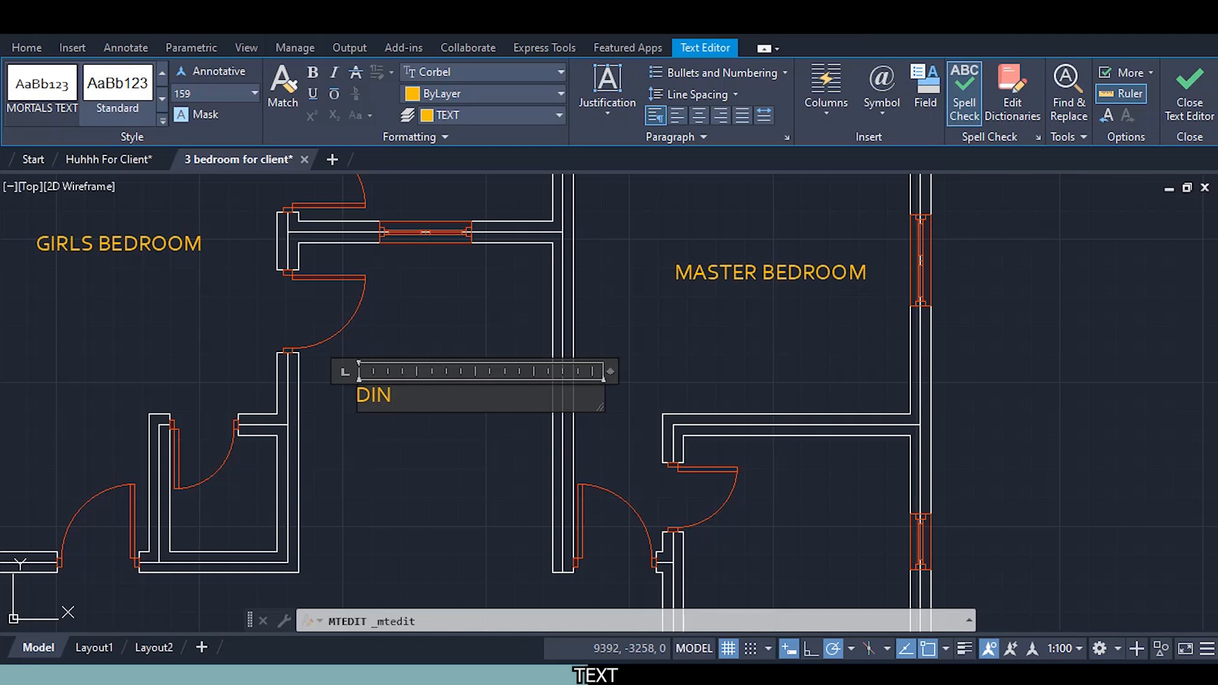
pyautogui.click(511, 468)
# Replace the text of the upper middle room's GIRLS BEDROOM copy with KITCHEN
pyautogui.click(120, 244)
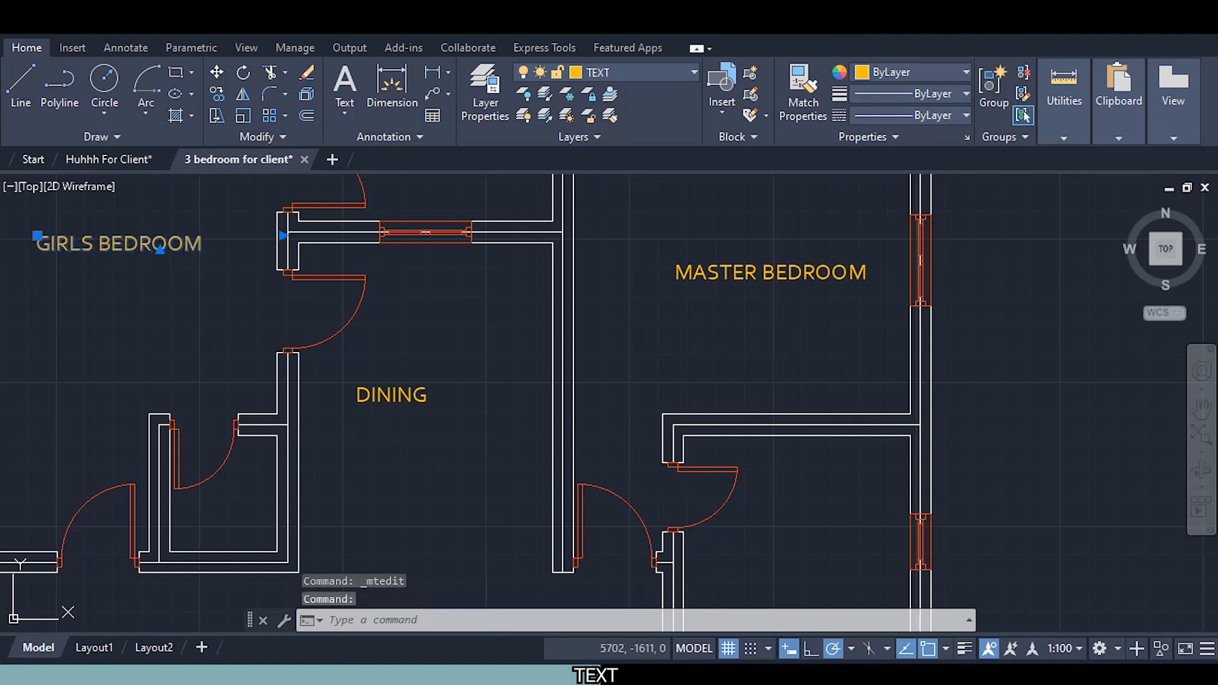
pyautogui.doubleClick(152, 246)
pyautogui.press('BackSpace')
pyautogui.press('BackSpace')
pyautogui.press('BackSpace')
pyautogui.press('BackSpace')
pyautogui.press('BackSpace')
pyautogui.press('BackSpace')
pyautogui.press('BackSpace')
pyautogui.press('BackSpace')
pyautogui.press('BackSpace')
pyautogui.press('BackSpace')
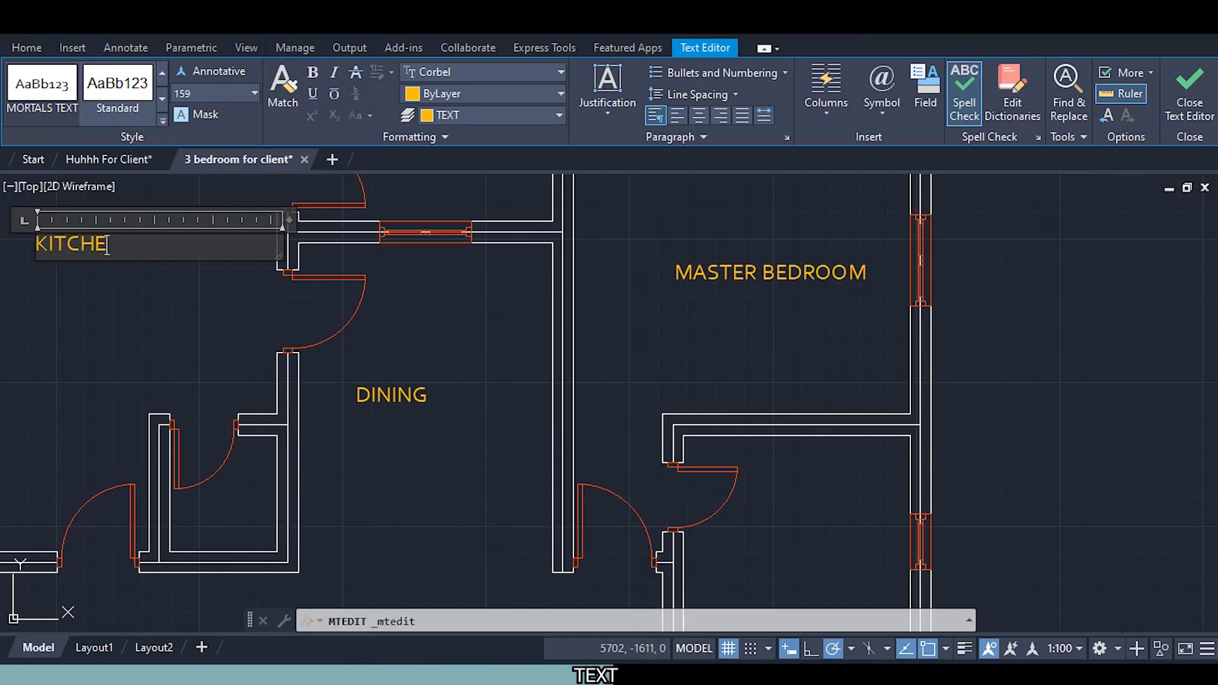
pyautogui.click(163, 316)
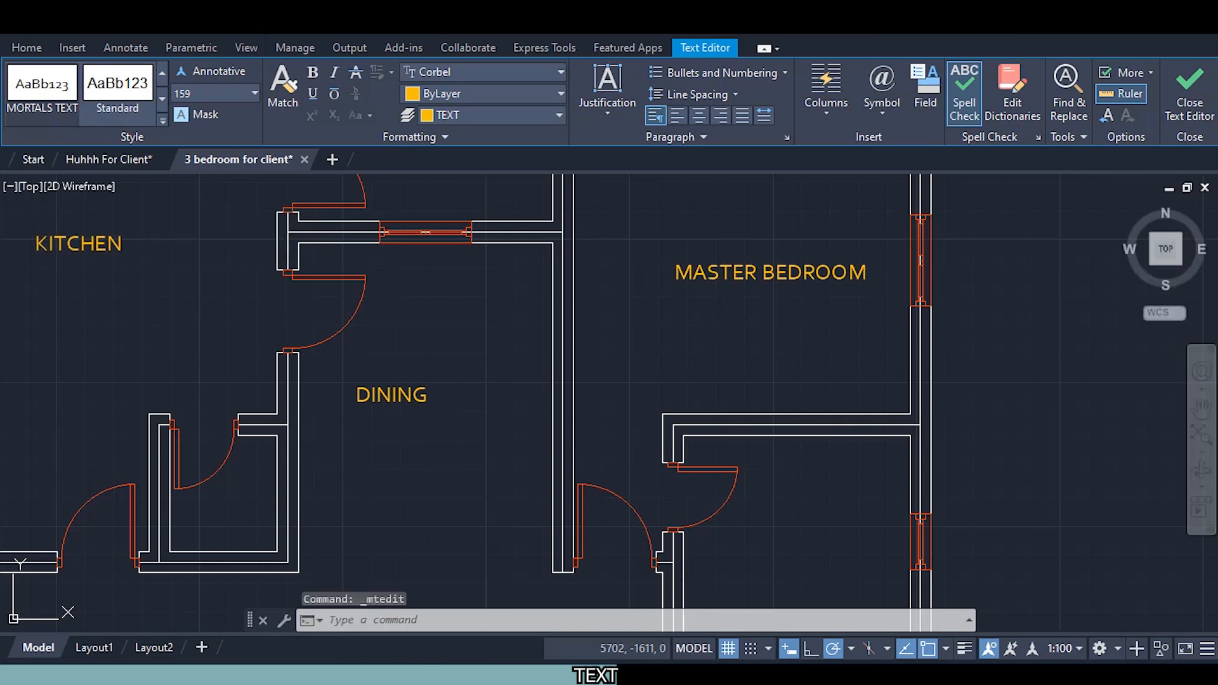
# Change the GIRLS BEDROOM copy in the large open area below the dining space to LIVING ROOM
pyautogui.moveTo(557, 448); pyautogui.dragTo(519, 381, button='middle')
pyautogui.scroll(-4, 519, 381)
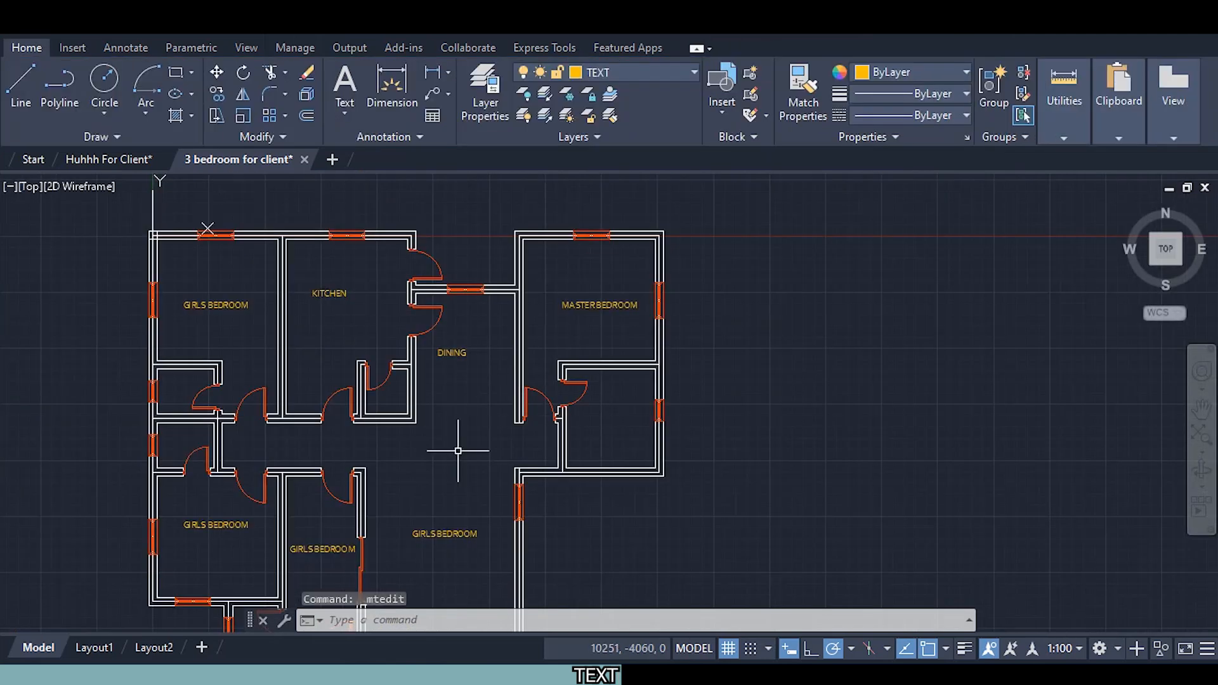
pyautogui.moveTo(463, 448); pyautogui.dragTo(505, 322, button='middle')
pyautogui.scroll(4, 485, 422)
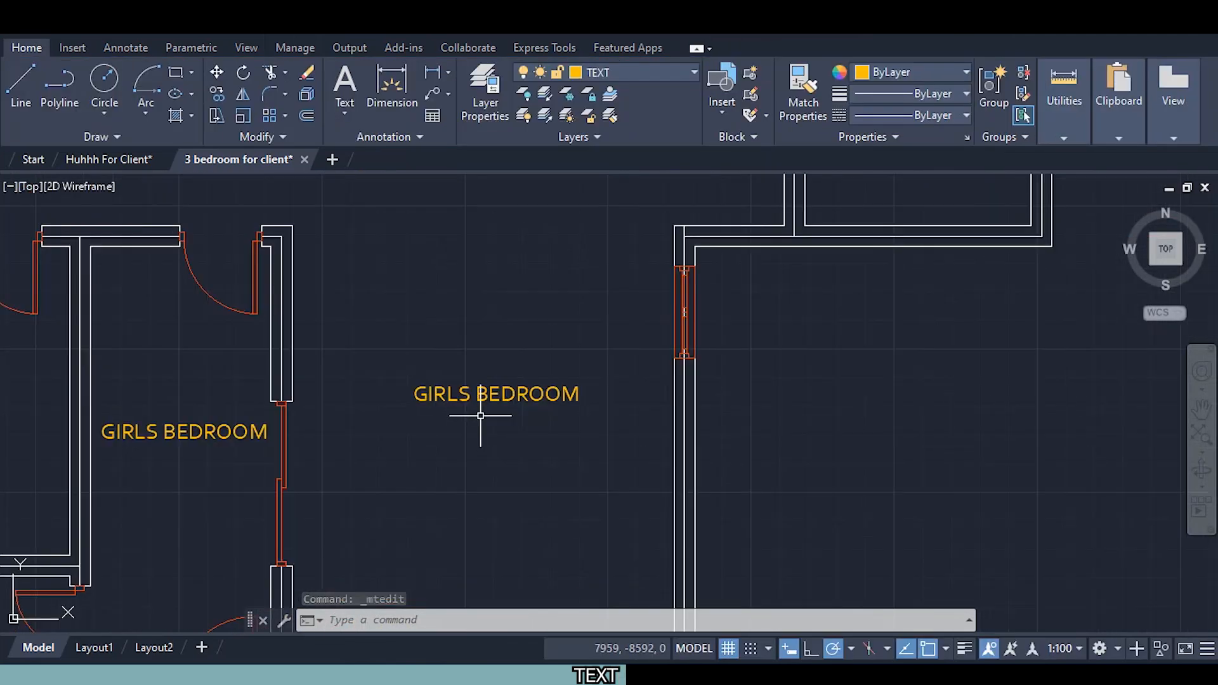
pyautogui.click(485, 399)
pyautogui.doubleClick(500, 394)
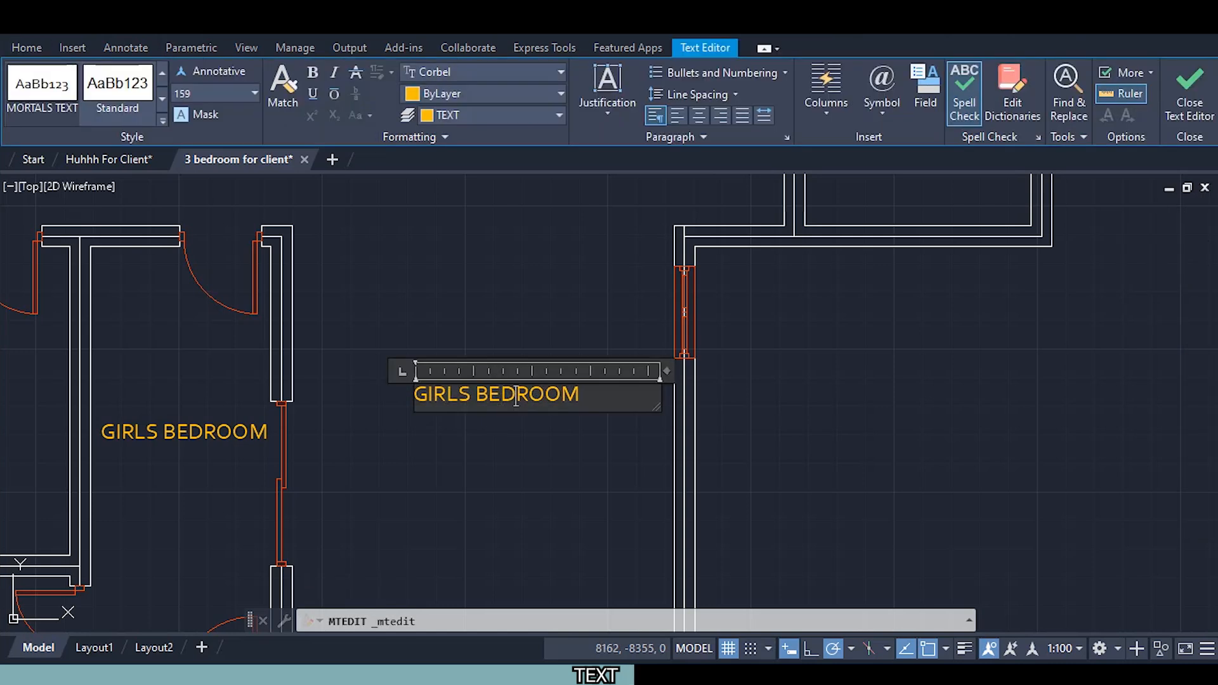
pyautogui.press('BackSpace')
pyautogui.press('BackSpace')
pyautogui.press('BackSpace')
pyautogui.press('BackSpace')
pyautogui.press('BackSpace')
pyautogui.press('BackSpace')
pyautogui.press('BackSpace')
pyautogui.press('BackSpace')
pyautogui.press('BackSpace')
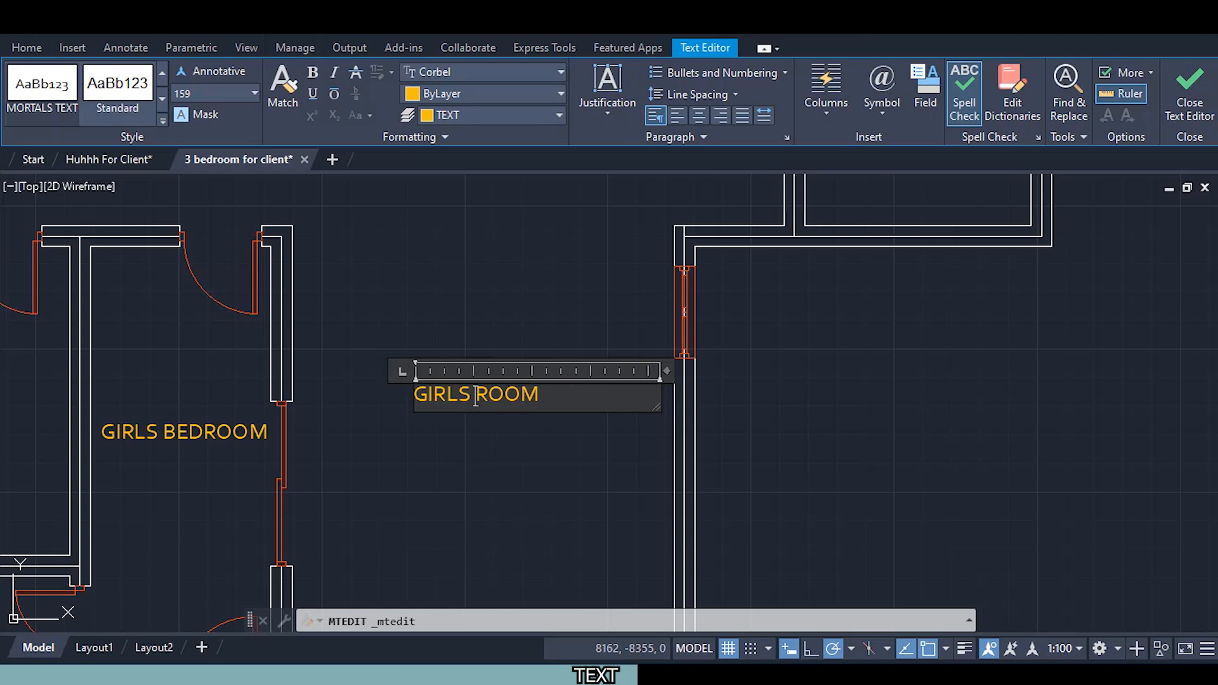
pyautogui.write('LIVING')
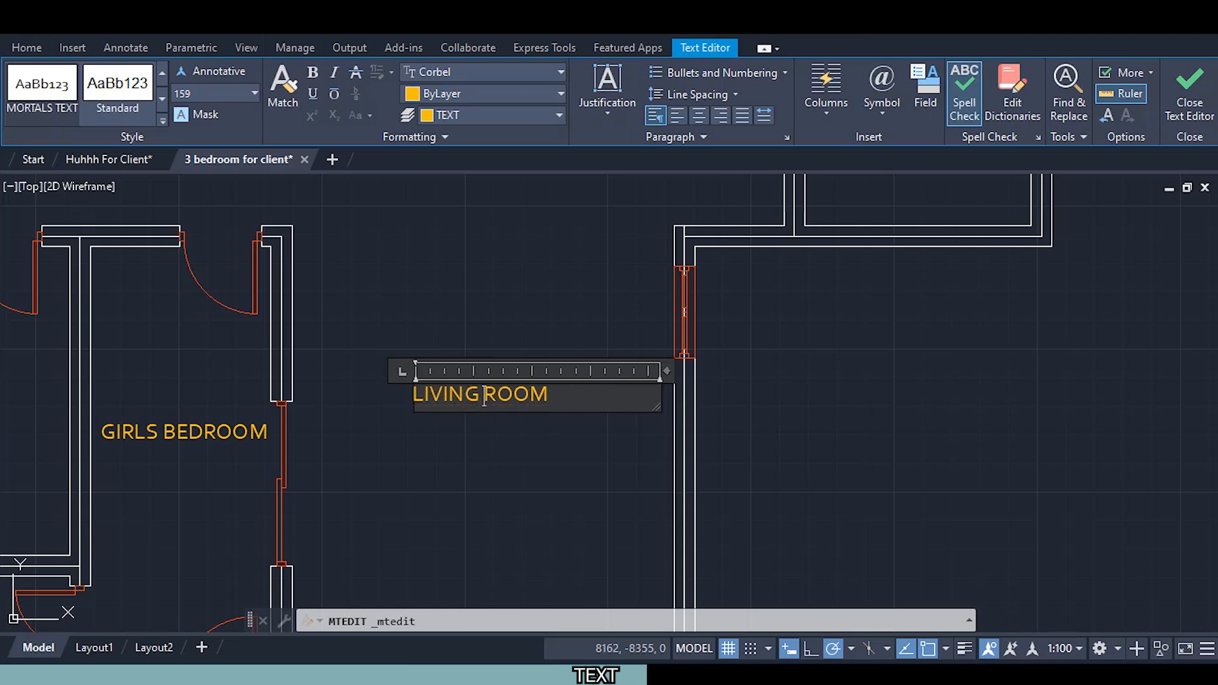
pyautogui.click(495, 472)
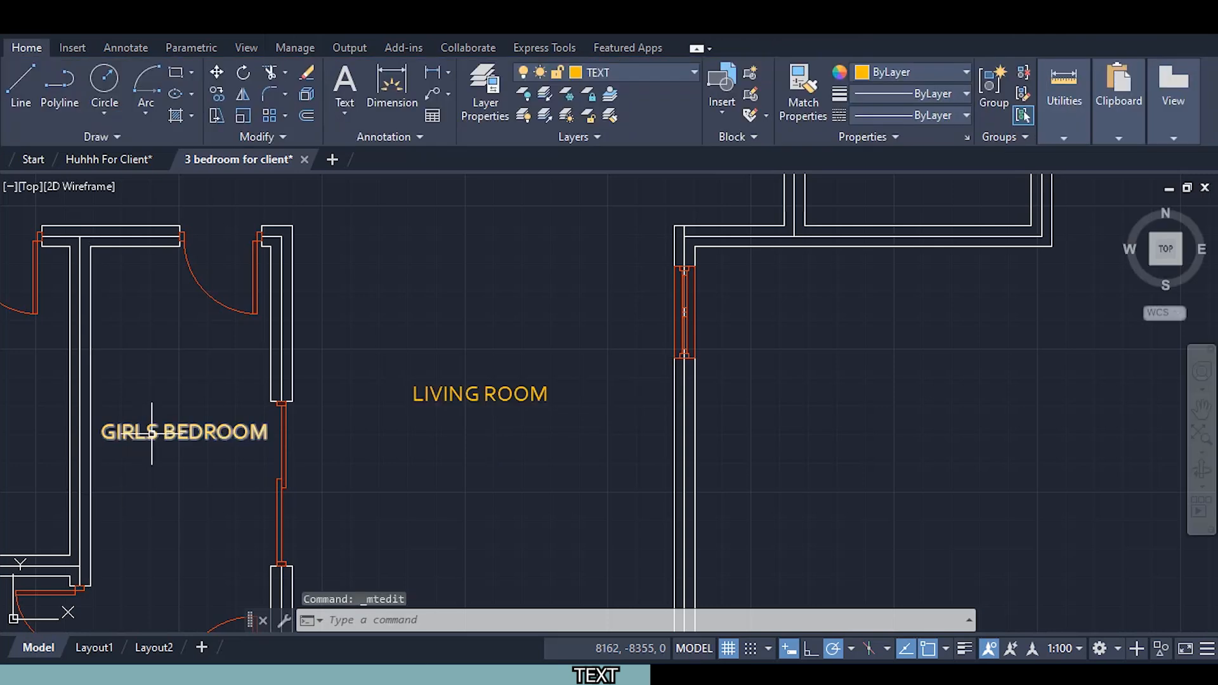
# Replace the label text of the narrow room beside the living room with ANTE ROOM
pyautogui.click(184, 431)
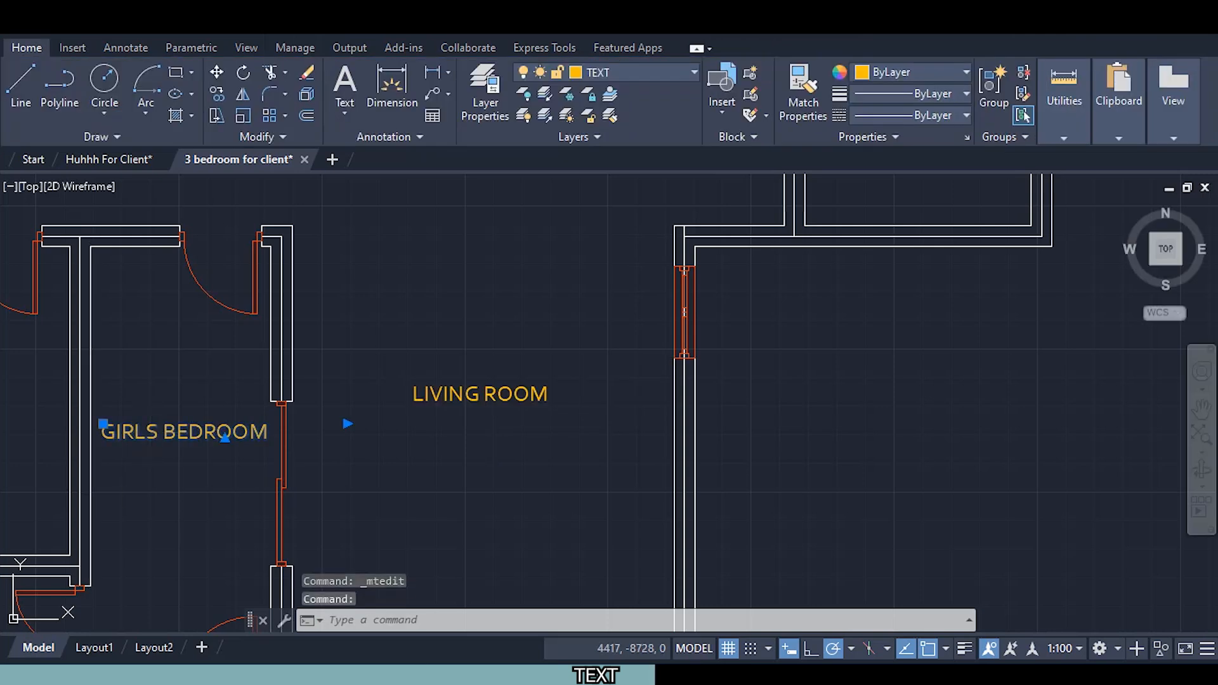
pyautogui.doubleClick(158, 433)
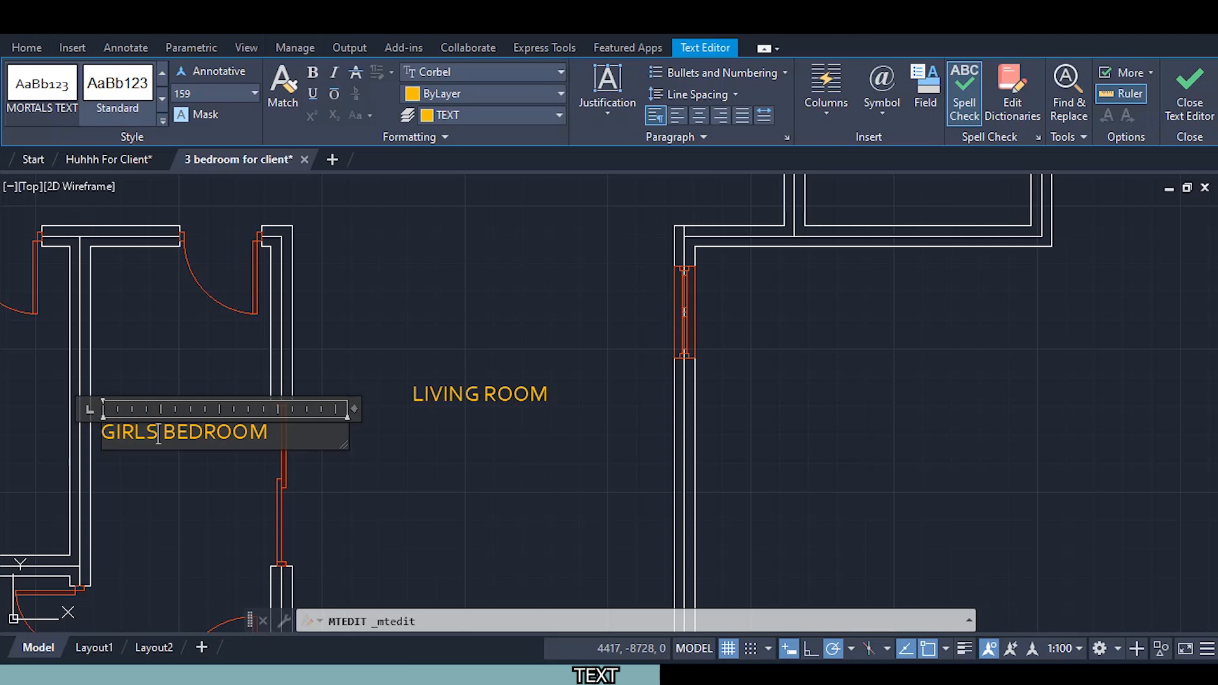
pyautogui.press('Delete')
pyautogui.press('Delete')
pyautogui.press('Delete')
pyautogui.press('Delete')
pyautogui.press('Delete')
pyautogui.press('Delete')
pyautogui.press('Delete')
pyautogui.press('Delete')
pyautogui.press('Delete')
pyautogui.press('Delete')
pyautogui.press('Delete')
pyautogui.press('Delete')
pyautogui.press('Delete')
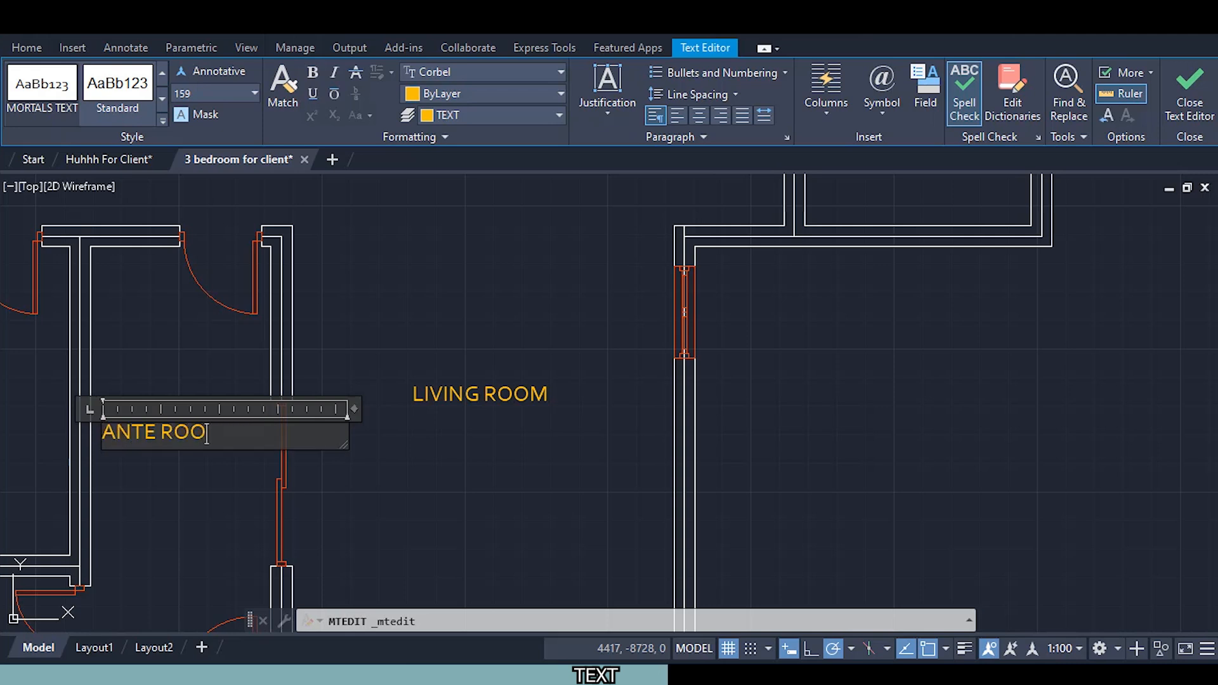
pyautogui.write('ANTE ROOM')
pyautogui.click(158, 475)
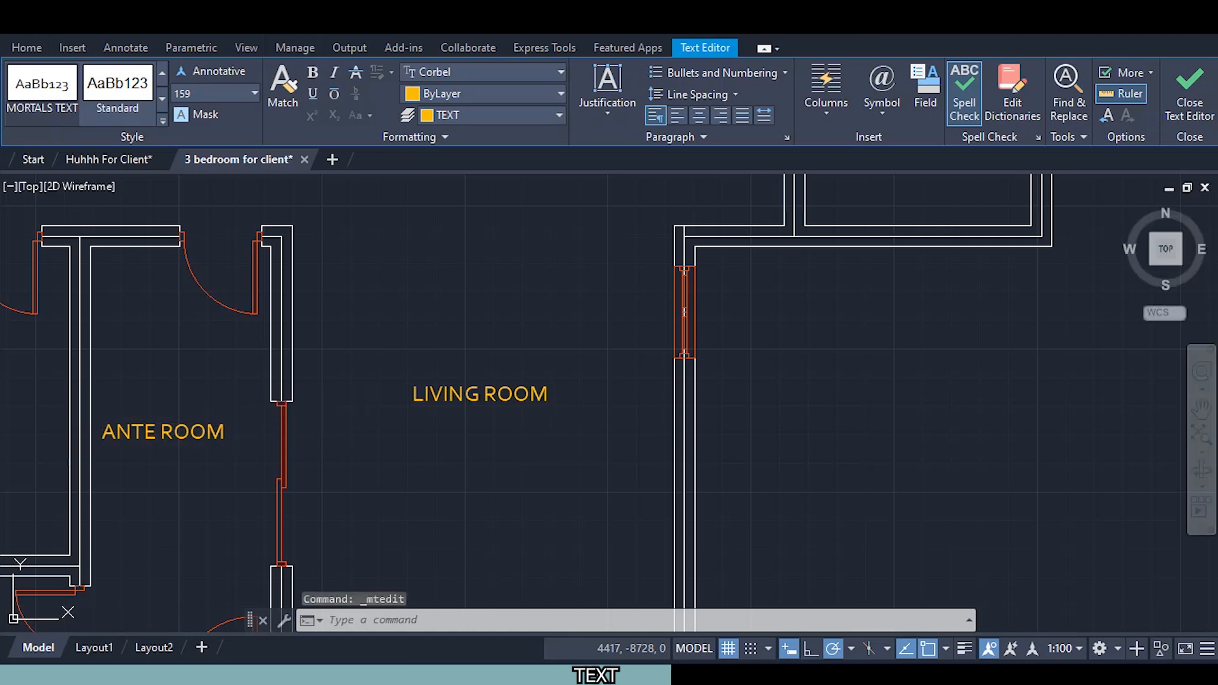
# Change the lower-left room's GIRLS BEDROOM label to BOYS BEDROOM
pyautogui.moveTo(165, 384); pyautogui.dragTo(522, 380, button='middle')
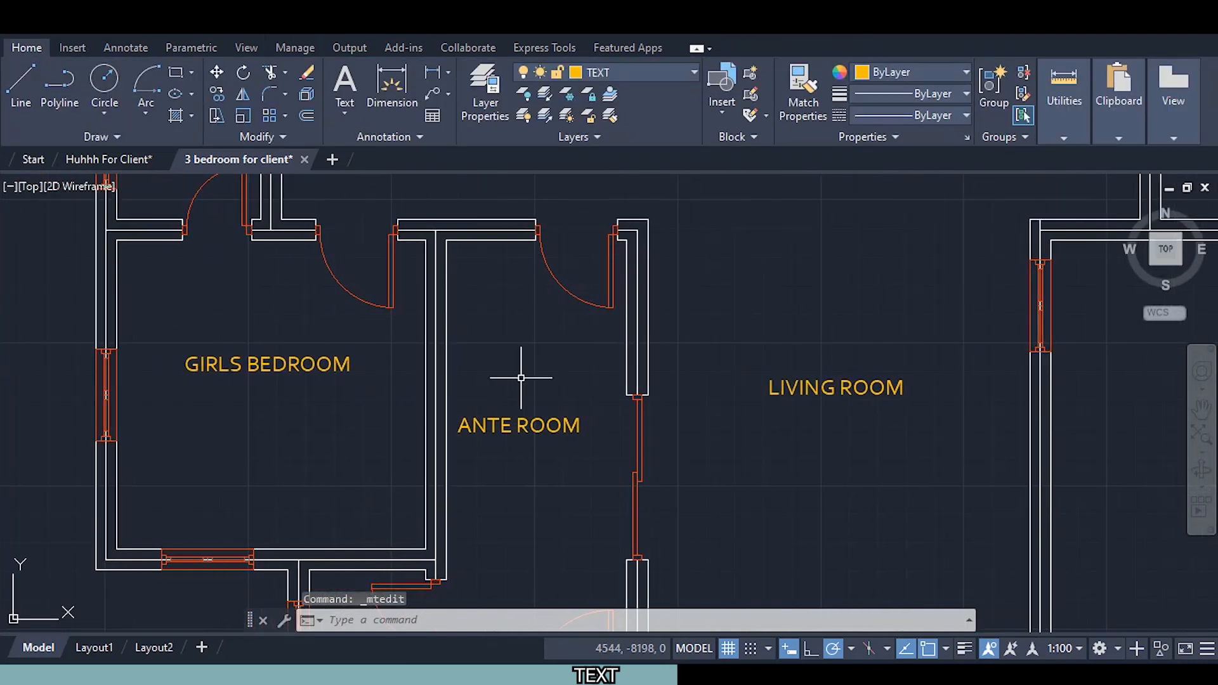
pyautogui.click(223, 364)
pyautogui.doubleClick(218, 365)
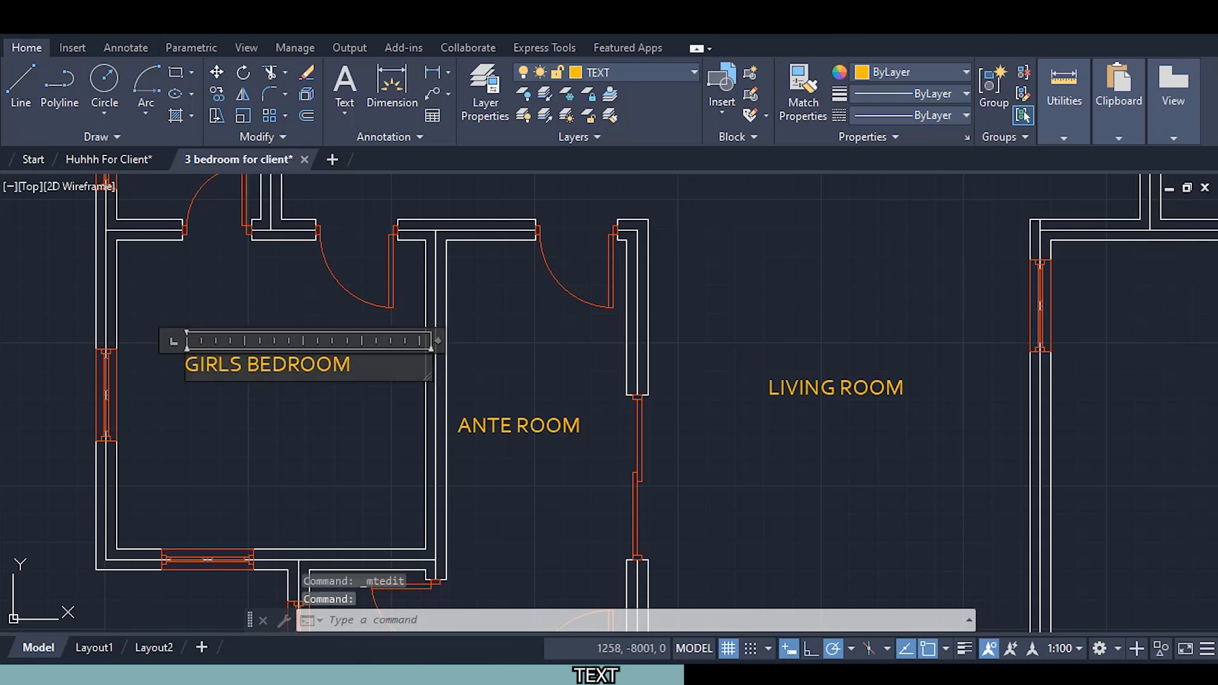
pyautogui.click(242, 366)
pyautogui.press('BackSpace')
pyautogui.press('BackSpace')
pyautogui.press('BackSpace')
pyautogui.press('BackSpace')
pyautogui.press('BackSpace')
pyautogui.press('BackSpace')
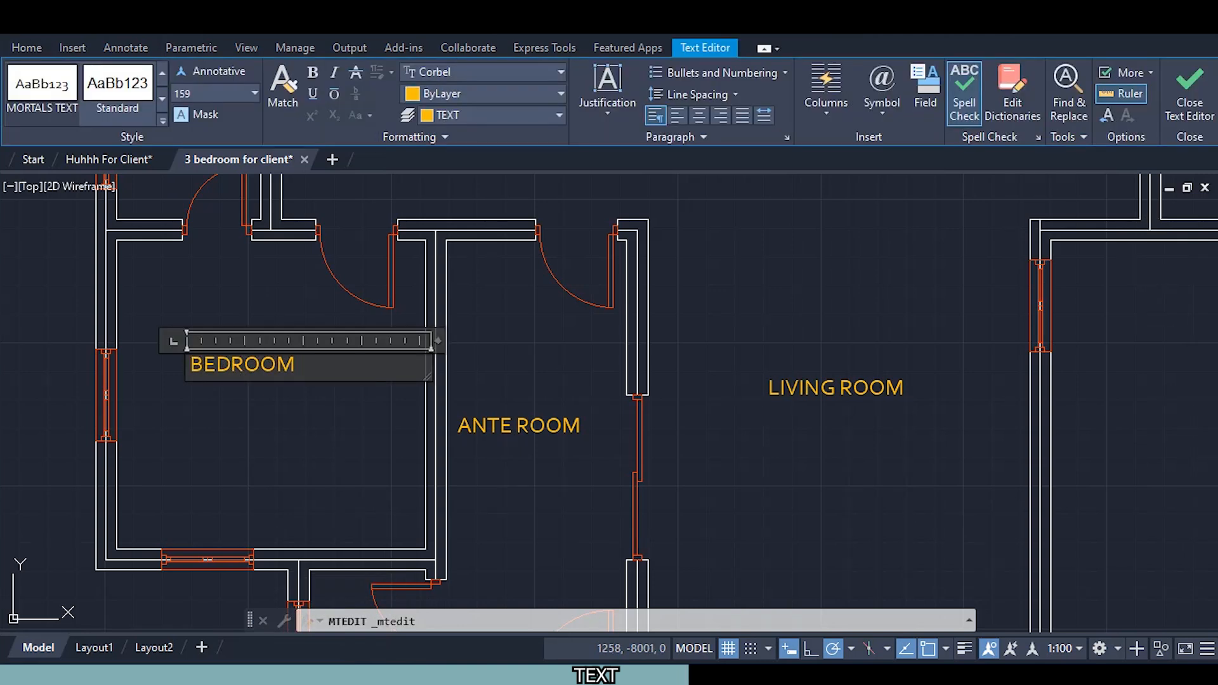
pyautogui.write('BOYS')
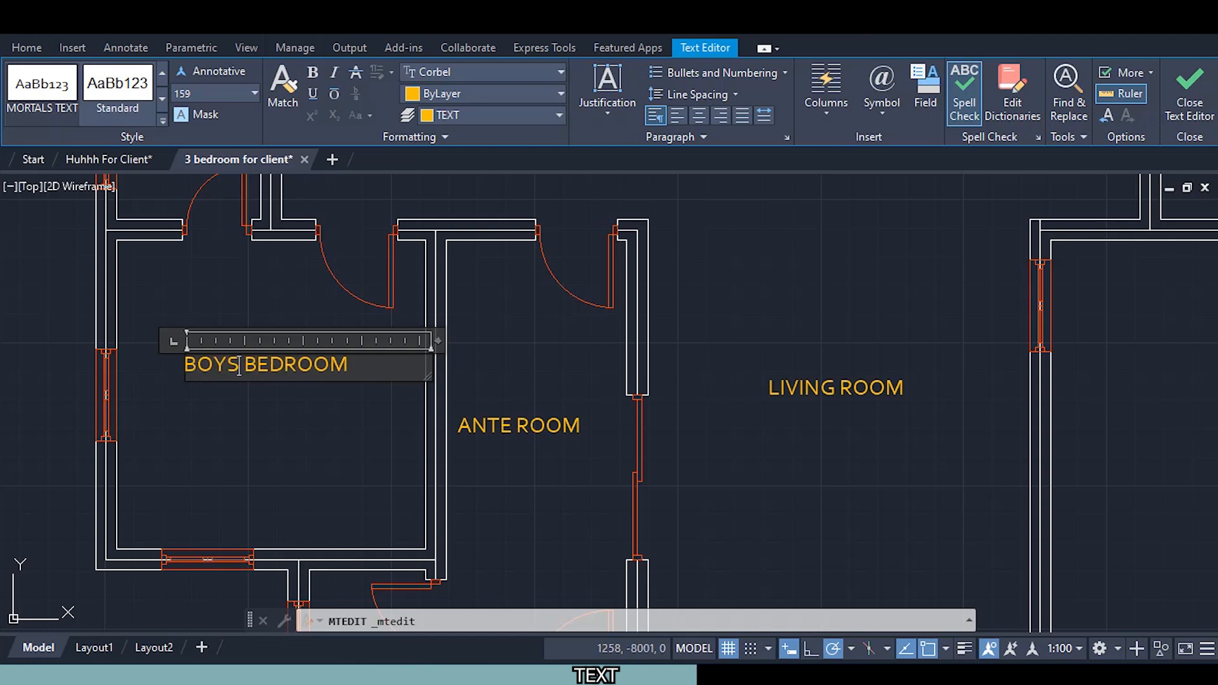
pyautogui.click(331, 471)
# Copy the BOYS BEDROOM label into the small room directly above that bedroom and end the copying
pyautogui.scroll(-1, 358, 436)
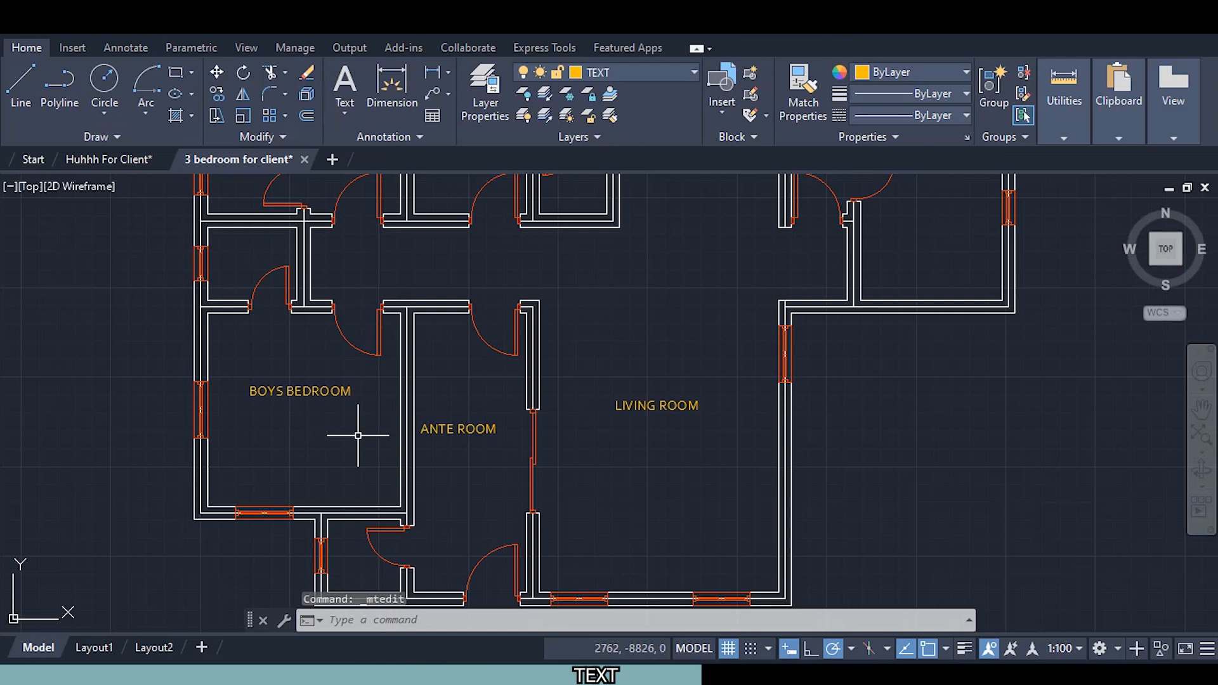
pyautogui.moveTo(357, 435); pyautogui.dragTo(326, 494, button='middle')
pyautogui.click(280, 450)
pyautogui.rightClick(272, 464)
pyautogui.click(349, 357)
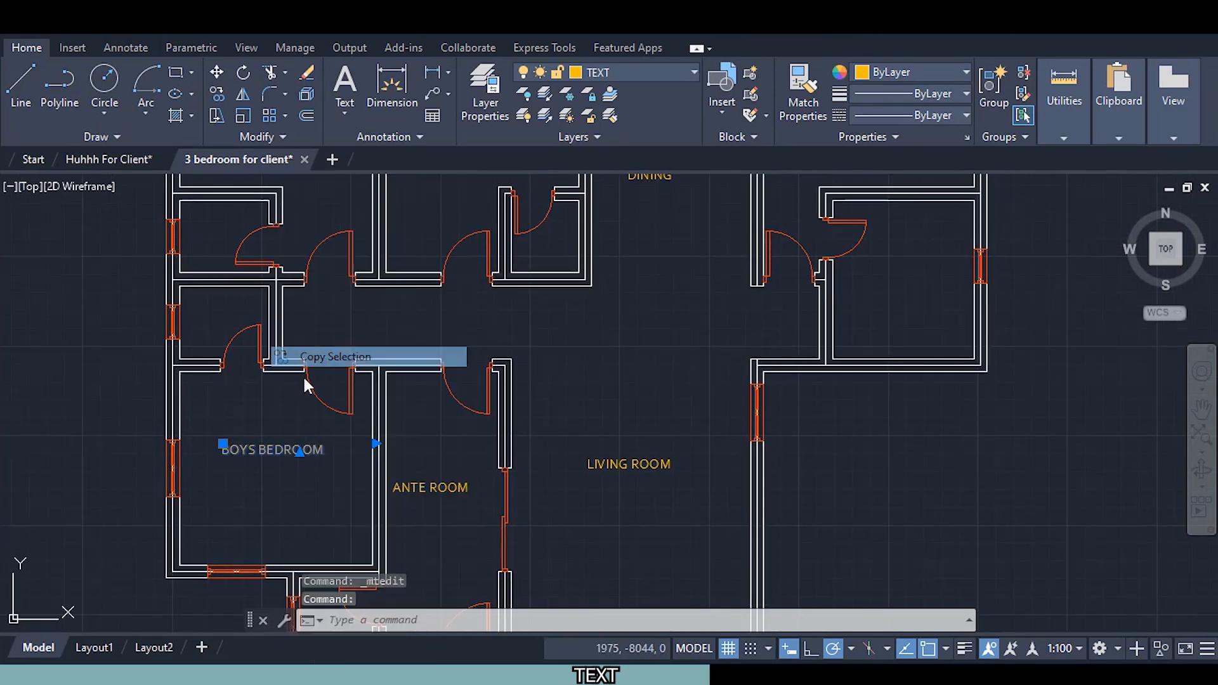
pyautogui.click(265, 453)
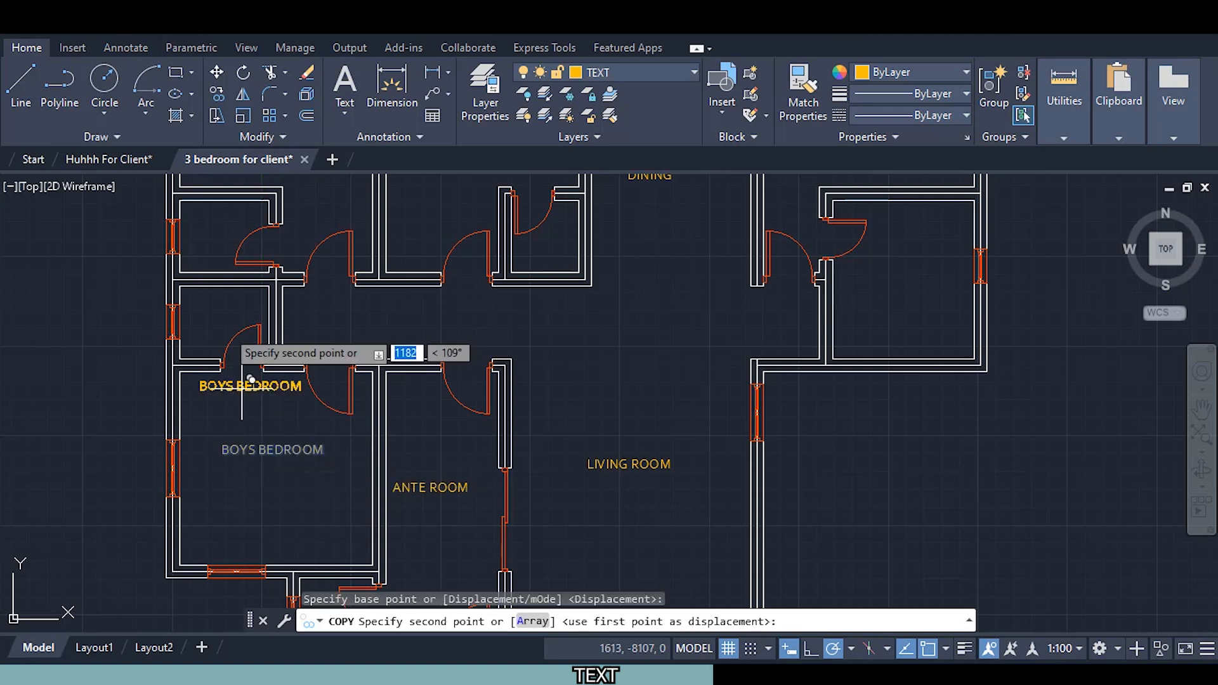
pyautogui.click(224, 309)
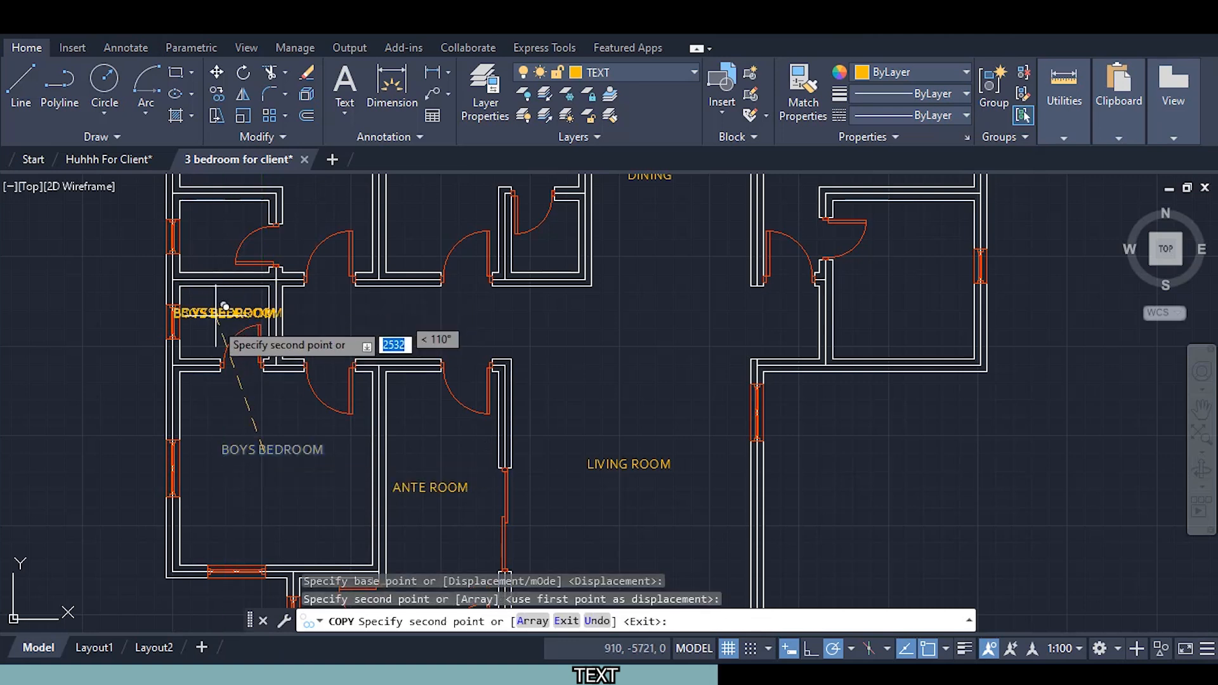
pyautogui.press('Escape')
# Replace the text of the BOYS BEDROOM copy in the small room with TOILET
pyautogui.moveTo(498, 380); pyautogui.dragTo(576, 427, button='middle')
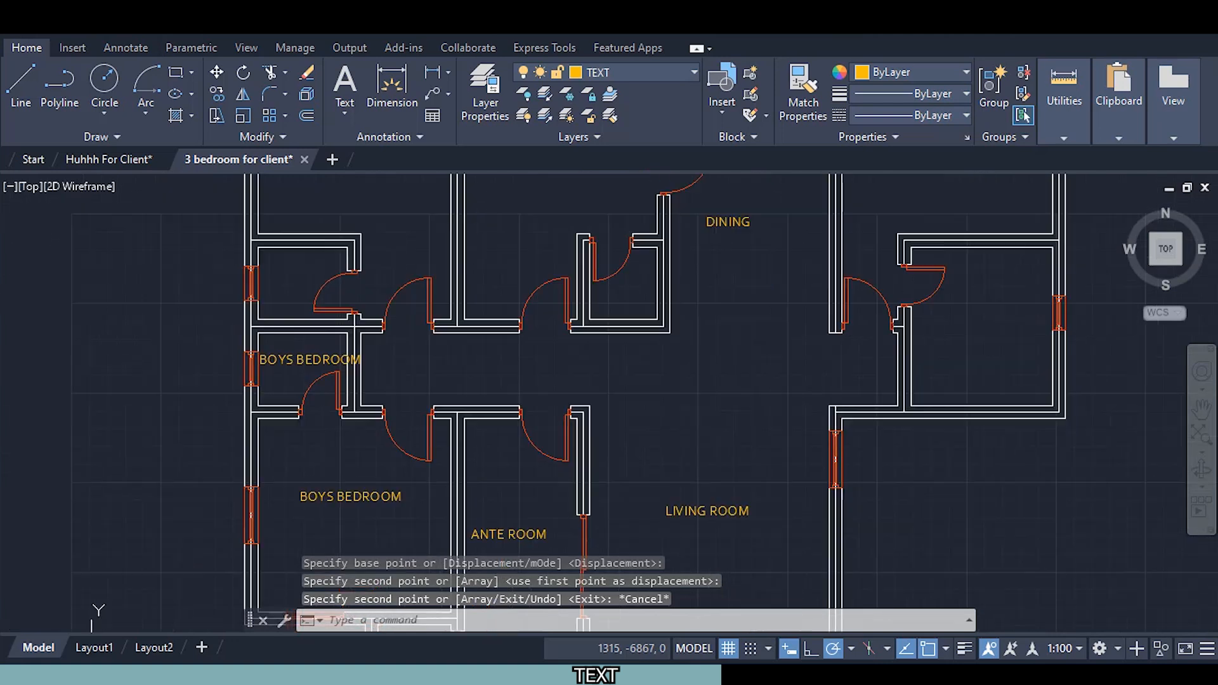
pyautogui.scroll(4, 278, 345)
pyautogui.click(308, 359)
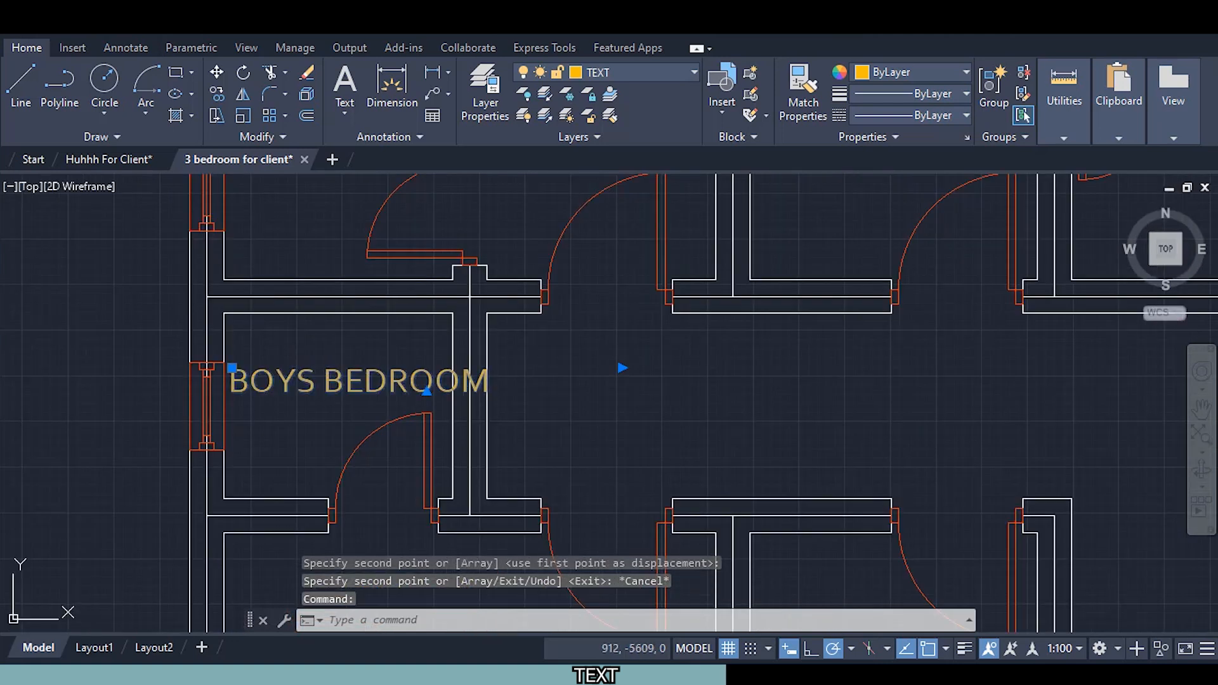
pyautogui.doubleClick(345, 380)
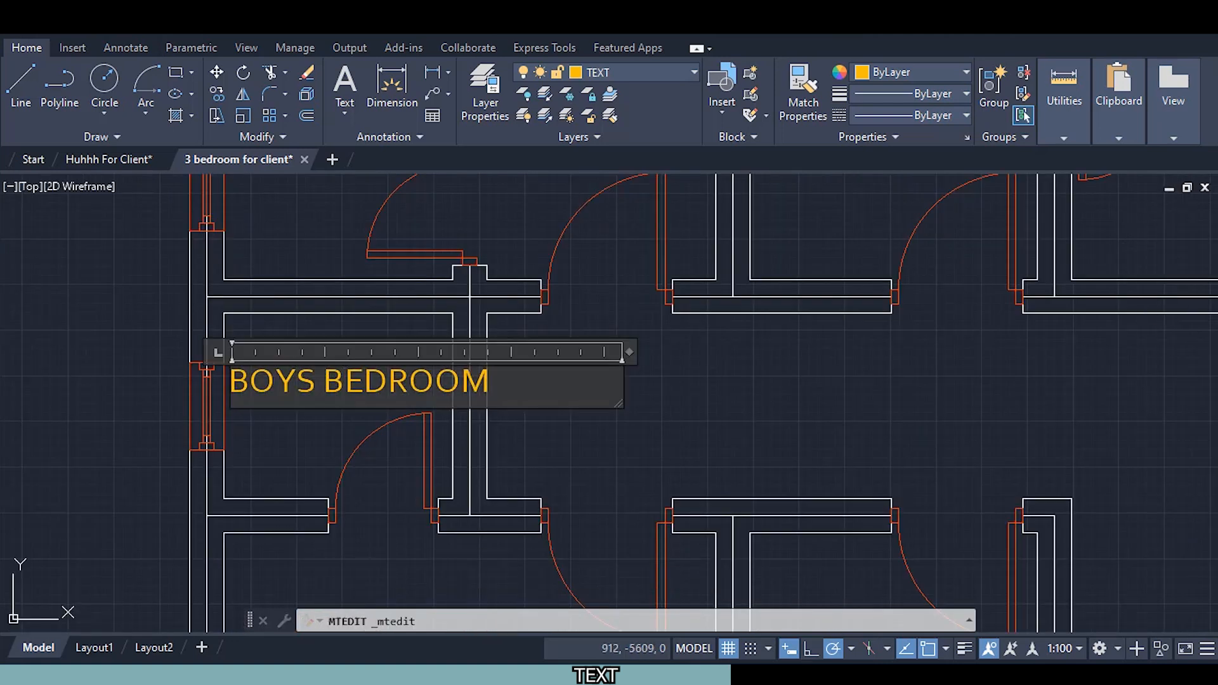
pyautogui.press('BackSpace')
pyautogui.press('BackSpace')
pyautogui.press('BackSpace')
pyautogui.press('BackSpace')
pyautogui.press('BackSpace')
pyautogui.press('BackSpace')
pyautogui.press('Delete')
pyautogui.press('Delete')
pyautogui.press('Delete')
pyautogui.press('Delete')
pyautogui.press('Delete')
pyautogui.press('Delete')
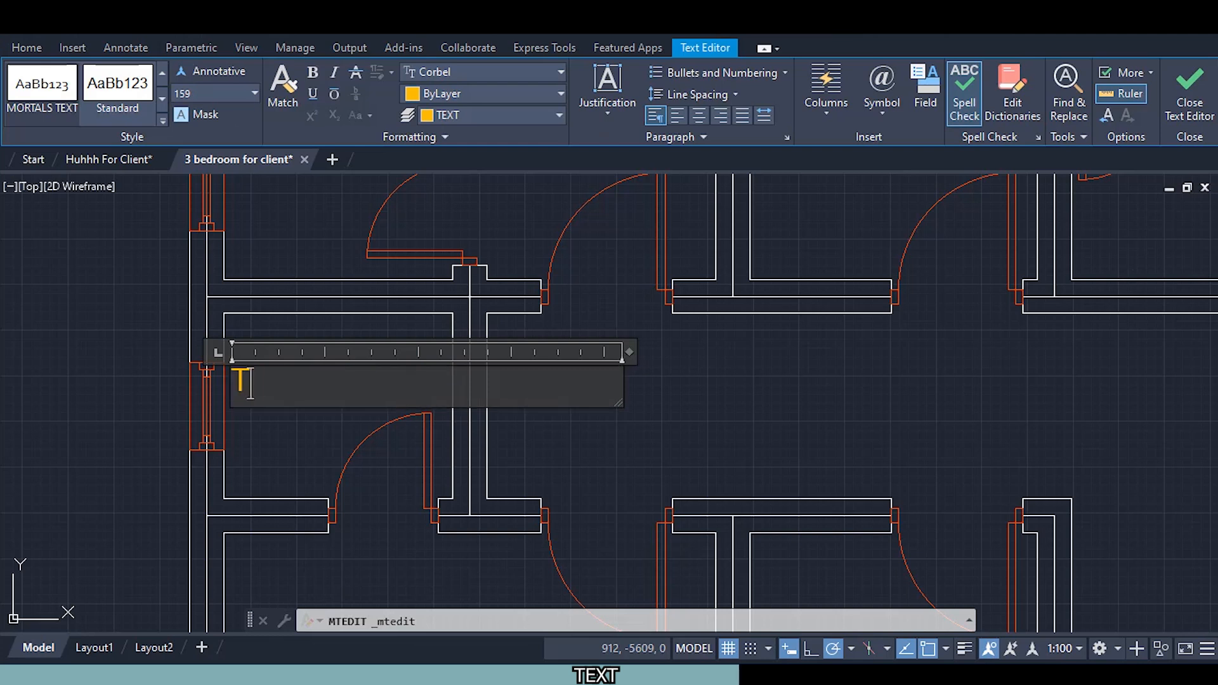
pyautogui.write('TOILET')
pyautogui.click(676, 456)
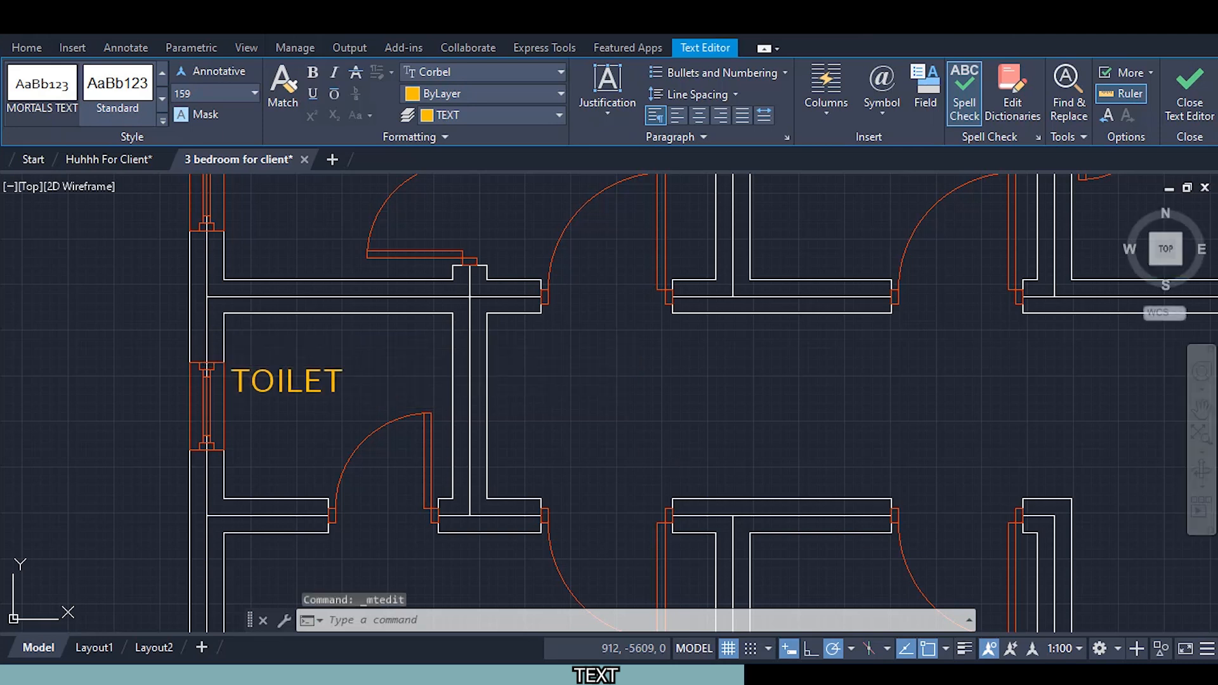
# Copy the TOILET label into the adjoining small room below the girls' bedroom
pyautogui.click(238, 381)
pyautogui.rightClick(565, 453)
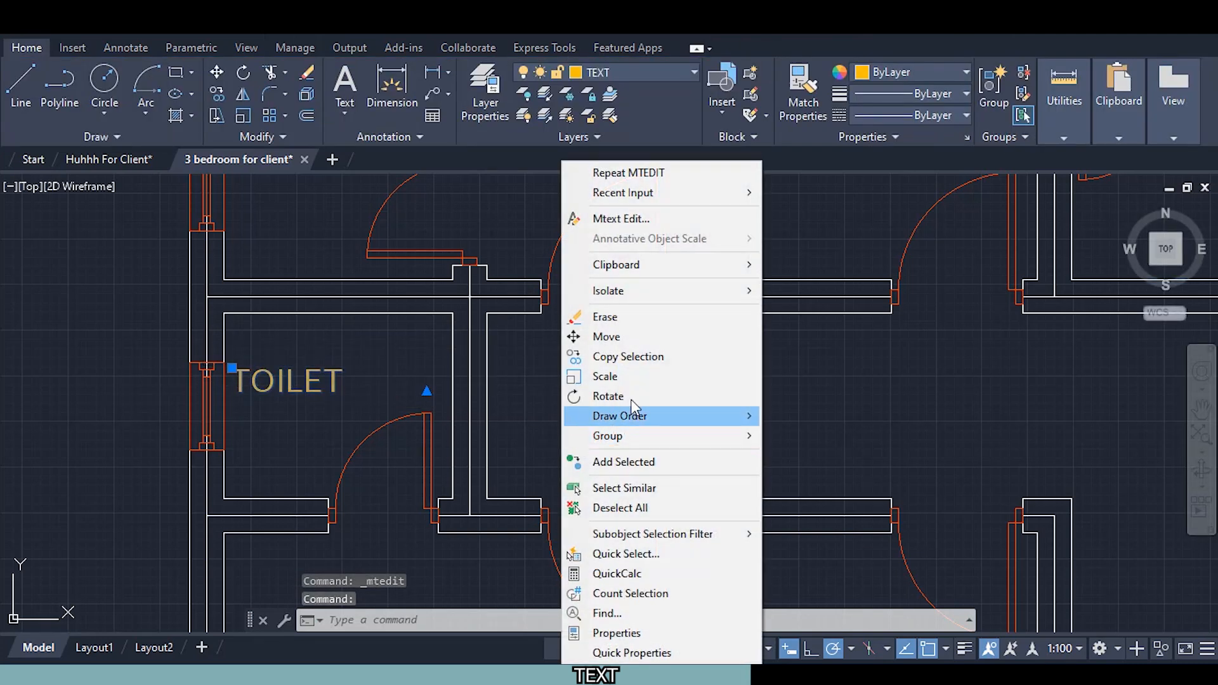
pyautogui.click(649, 364)
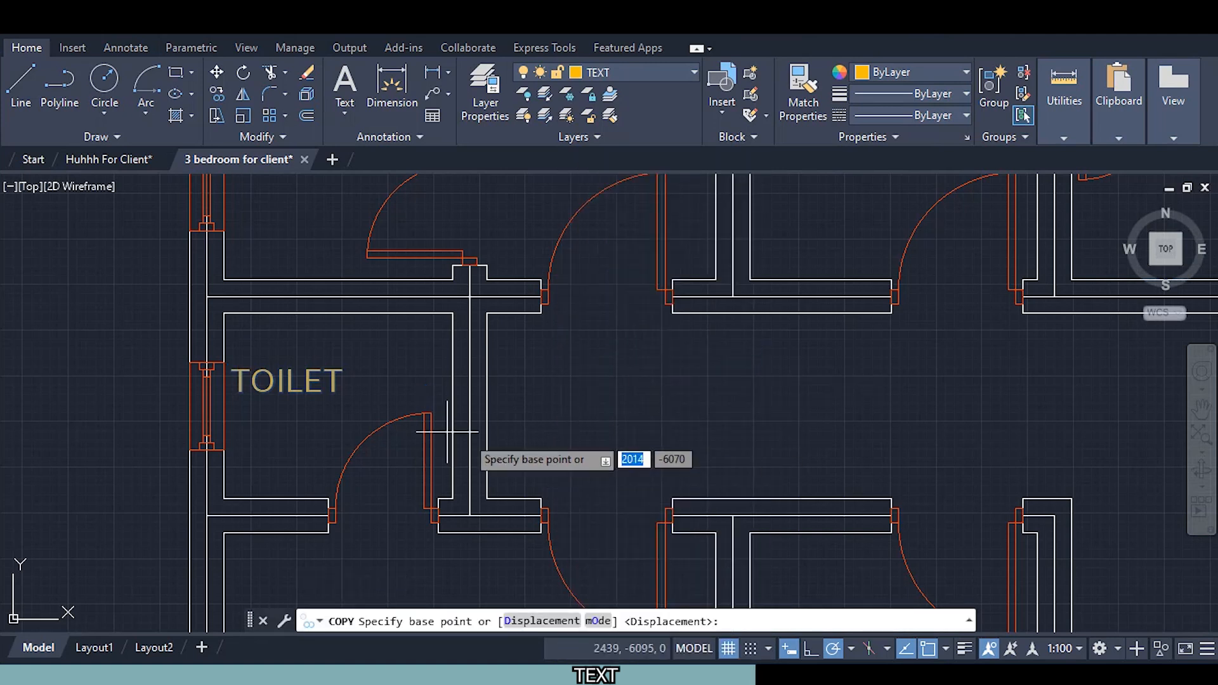
pyautogui.click(402, 380)
pyautogui.moveTo(394, 286)
pyautogui.mouseDown(button='middle')
pyautogui.moveTo(361, 535)
pyautogui.moveTo(348, 354)
pyautogui.moveTo(291, 218)
pyautogui.mouseUp(button='middle')
pyautogui.click(361, 463)
# Place further TOILET copies in the small room beside the ante room's lower end and in the room below the master bedroom
pyautogui.scroll(-4, 361, 463)
pyautogui.moveTo(311, 344); pyautogui.dragTo(294, 259, button='middle')
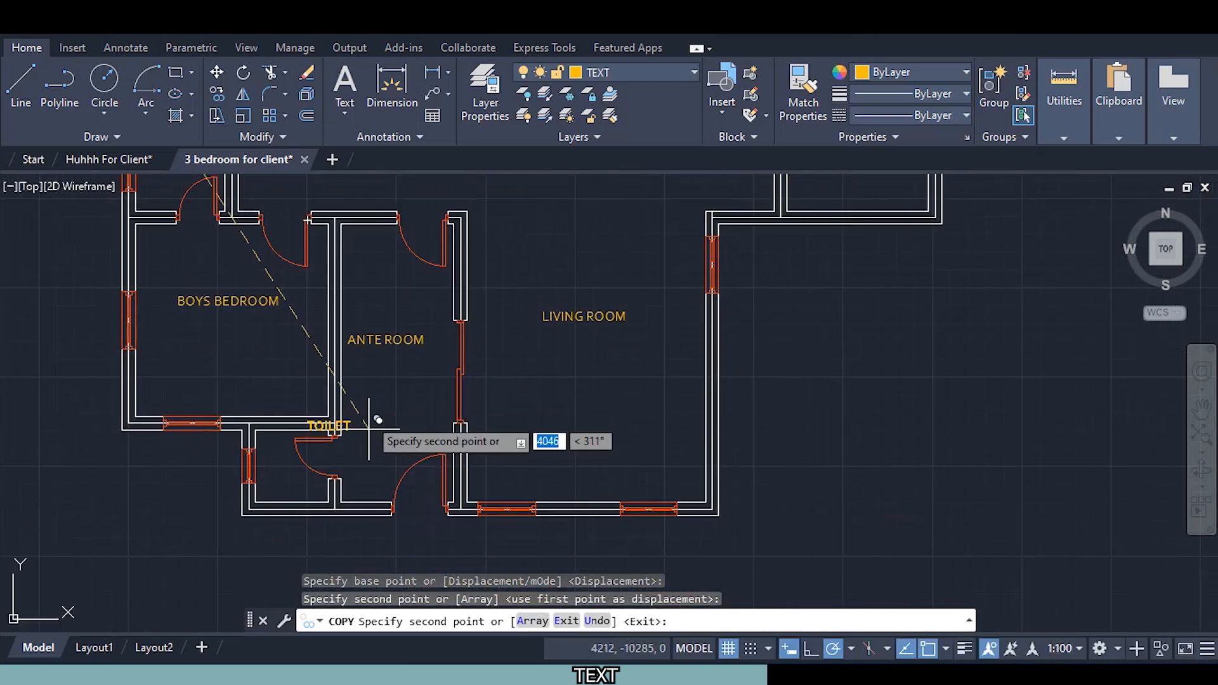
pyautogui.scroll(4, 317, 482)
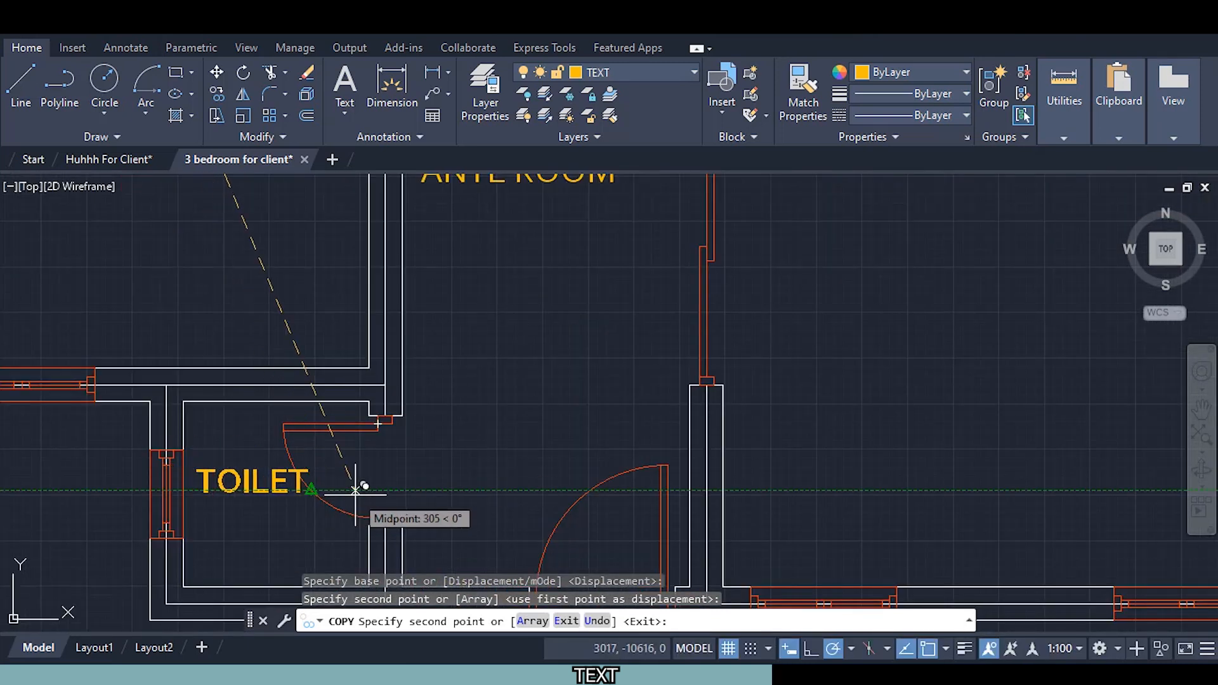
pyautogui.click(351, 488)
pyautogui.scroll(-5, 406, 498)
pyautogui.scroll(5, 543, 467)
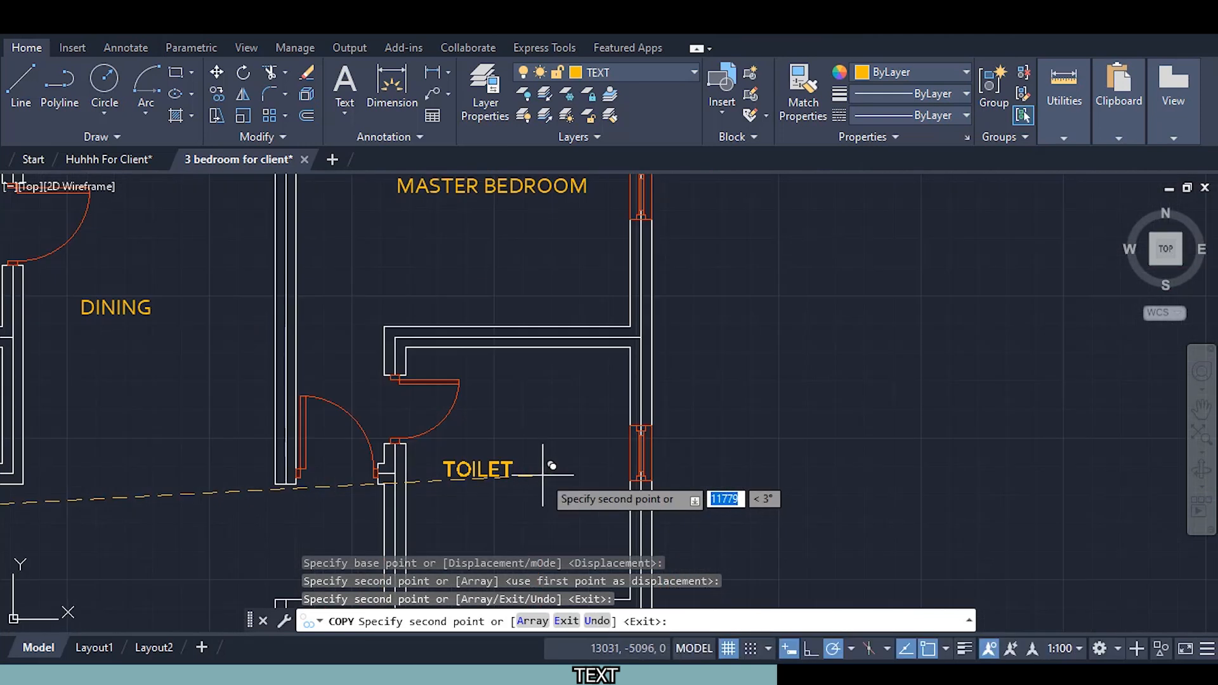
pyautogui.click(618, 504)
# Try to place a TOILET copy in the small room between the kitchen and dining area, and undo that placement
pyautogui.scroll(-5, 375, 452)
pyautogui.scroll(-3, 367, 446)
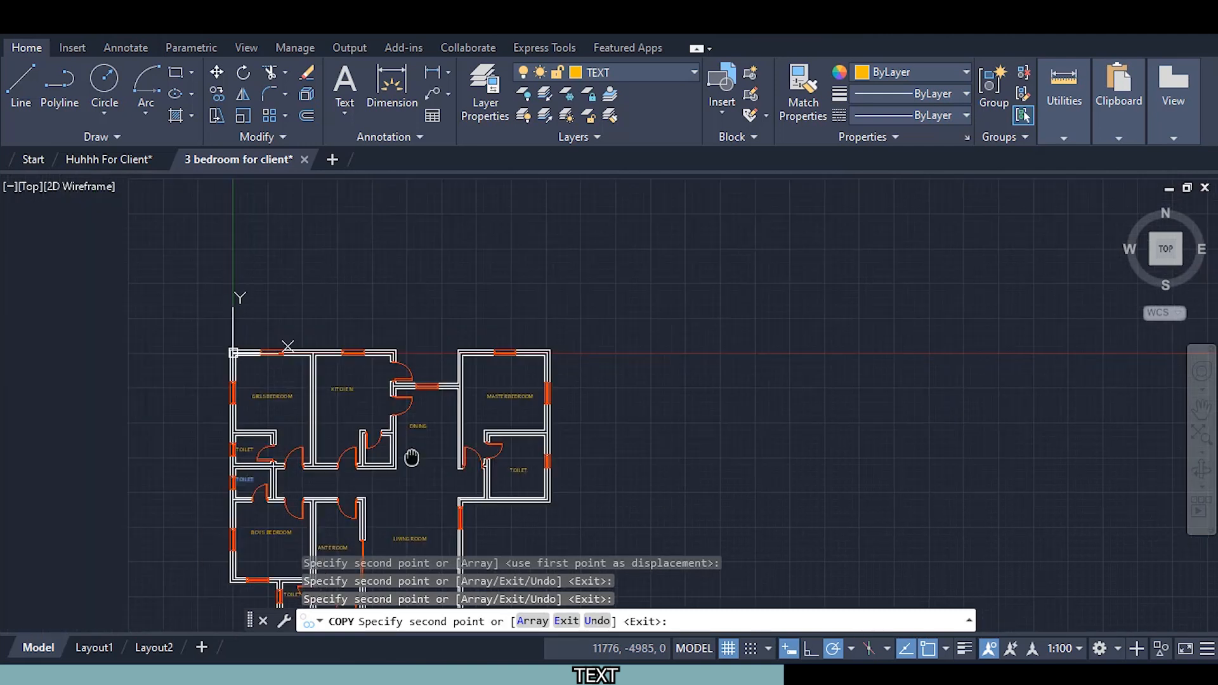
pyautogui.scroll(6, 406, 450)
pyautogui.scroll(2, 472, 447)
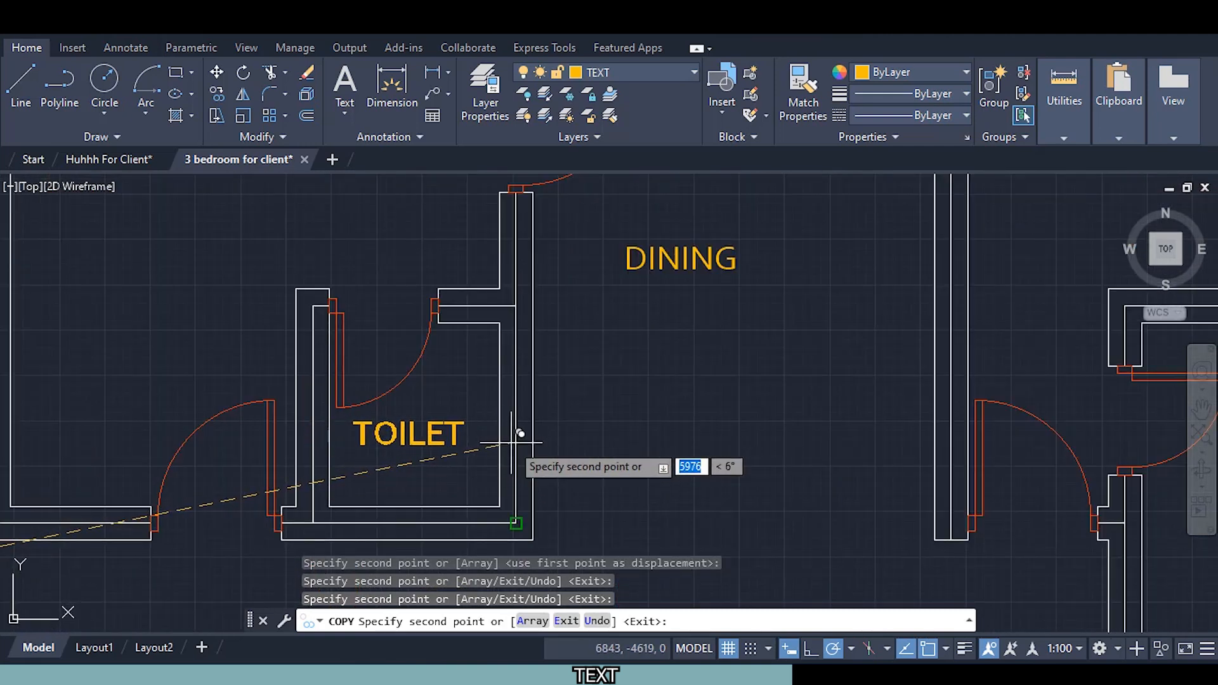
pyautogui.click(513, 520)
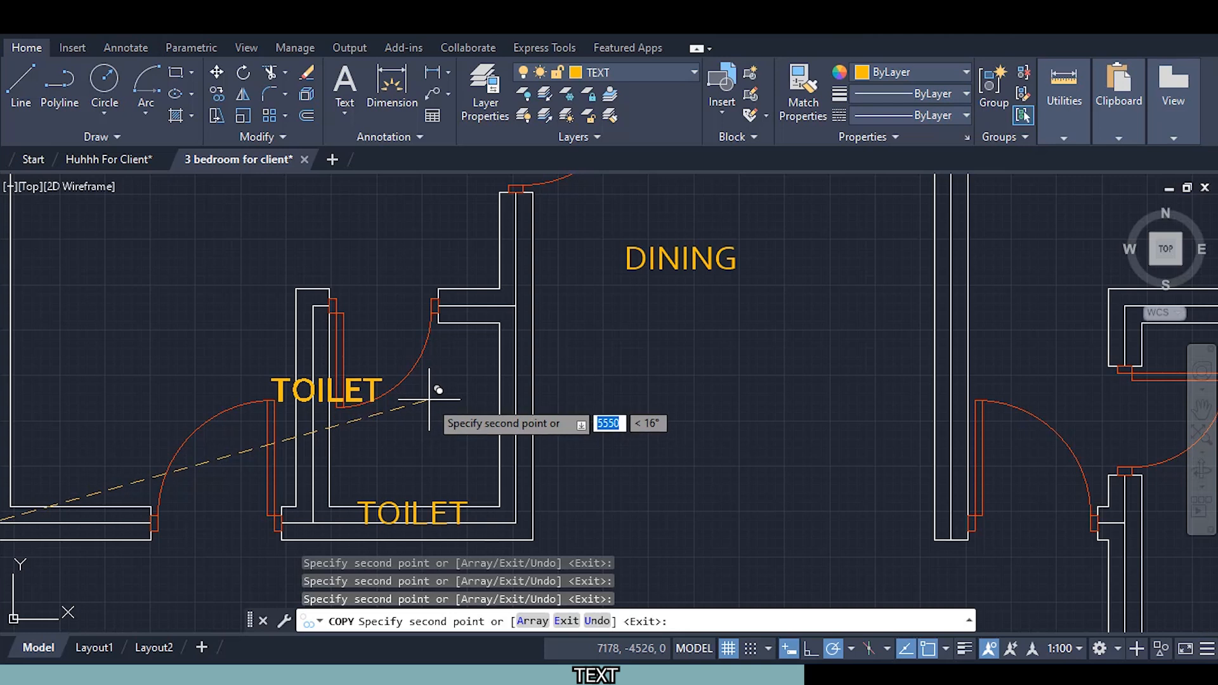
pyautogui.hotkey('ctrl', 'z')
pyautogui.scroll(-3, 512, 471)
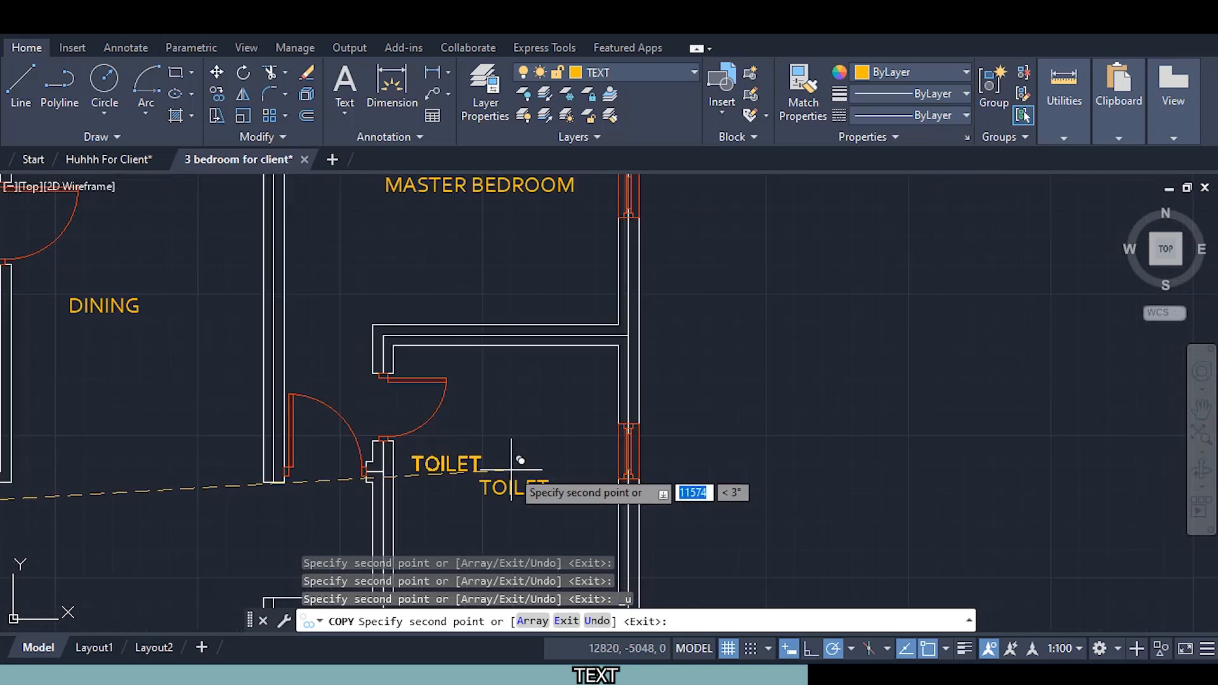
# Place TOILET copies in the kitchen's corner room, the space above the dining area, outside the living room, and the corridor below the girls' bedroom
pyautogui.scroll(6, 326, 422)
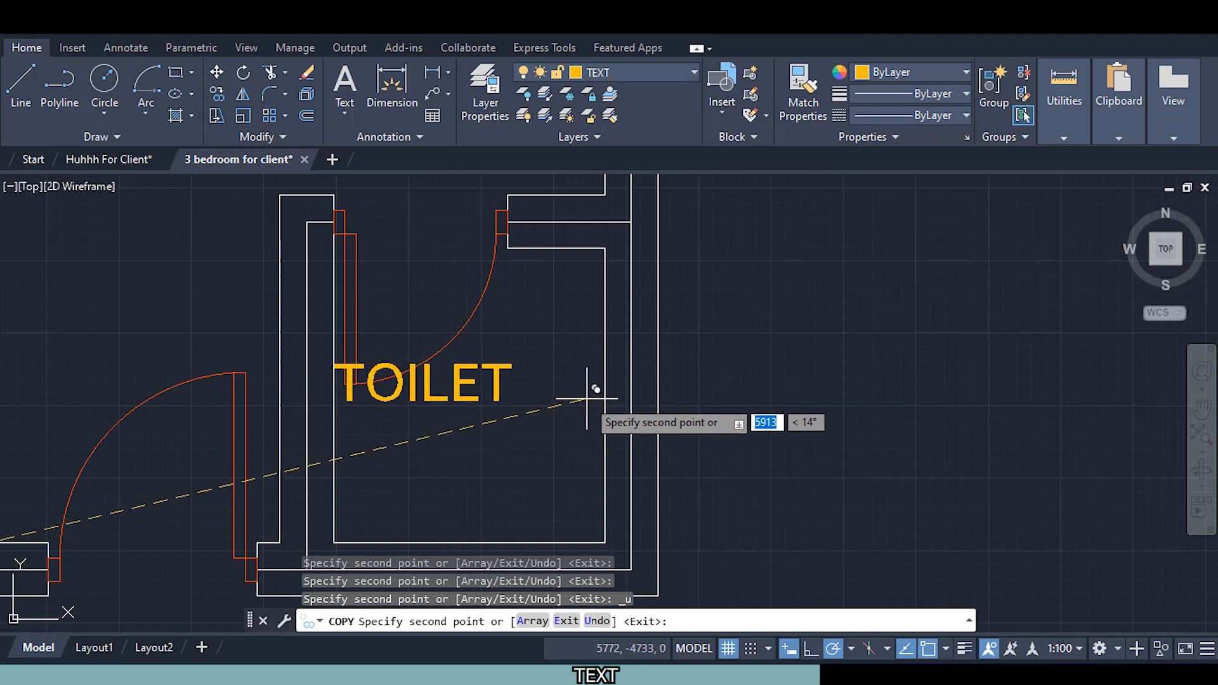
pyautogui.scroll(-5, 587, 398)
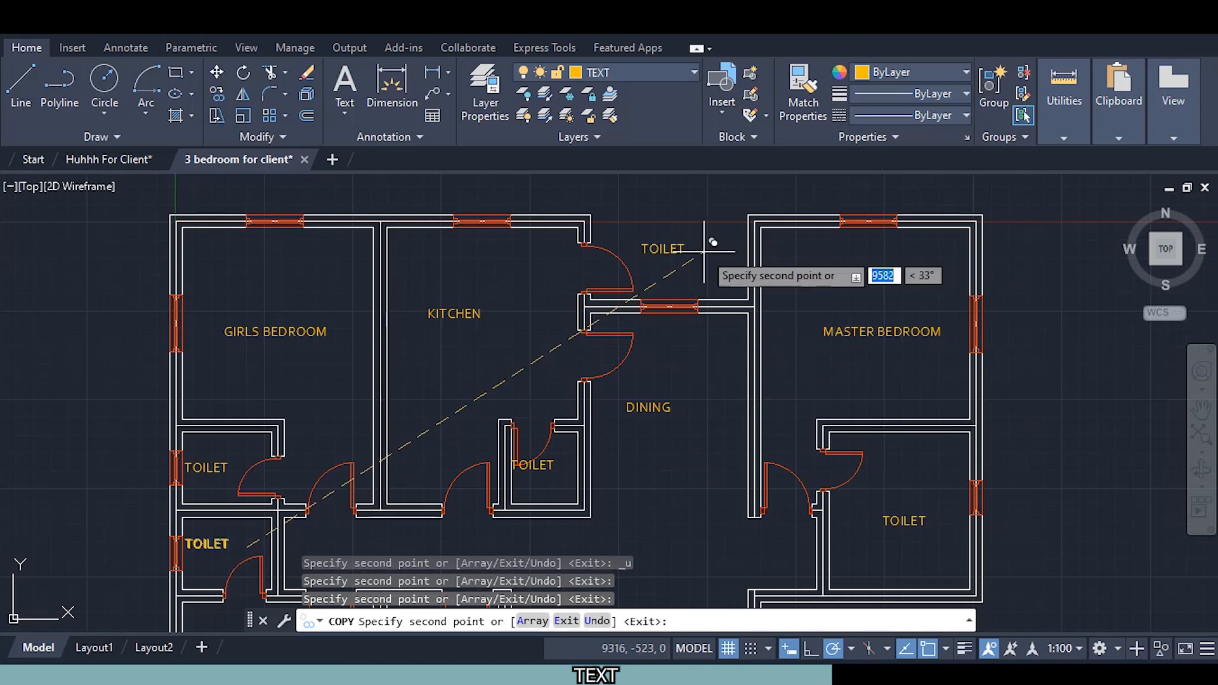
pyautogui.moveTo(714, 488); pyautogui.dragTo(666, 286, button='middle')
pyautogui.scroll(-4, 665, 286)
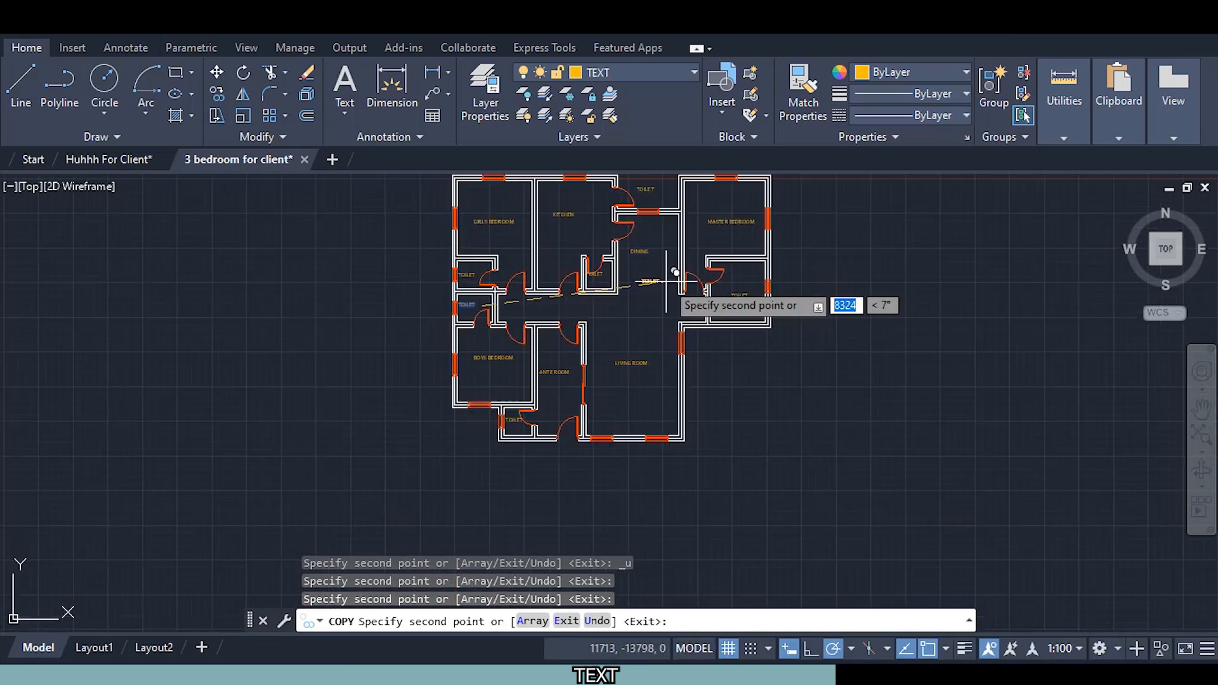
pyautogui.moveTo(732, 391); pyautogui.dragTo(681, 414, button='middle')
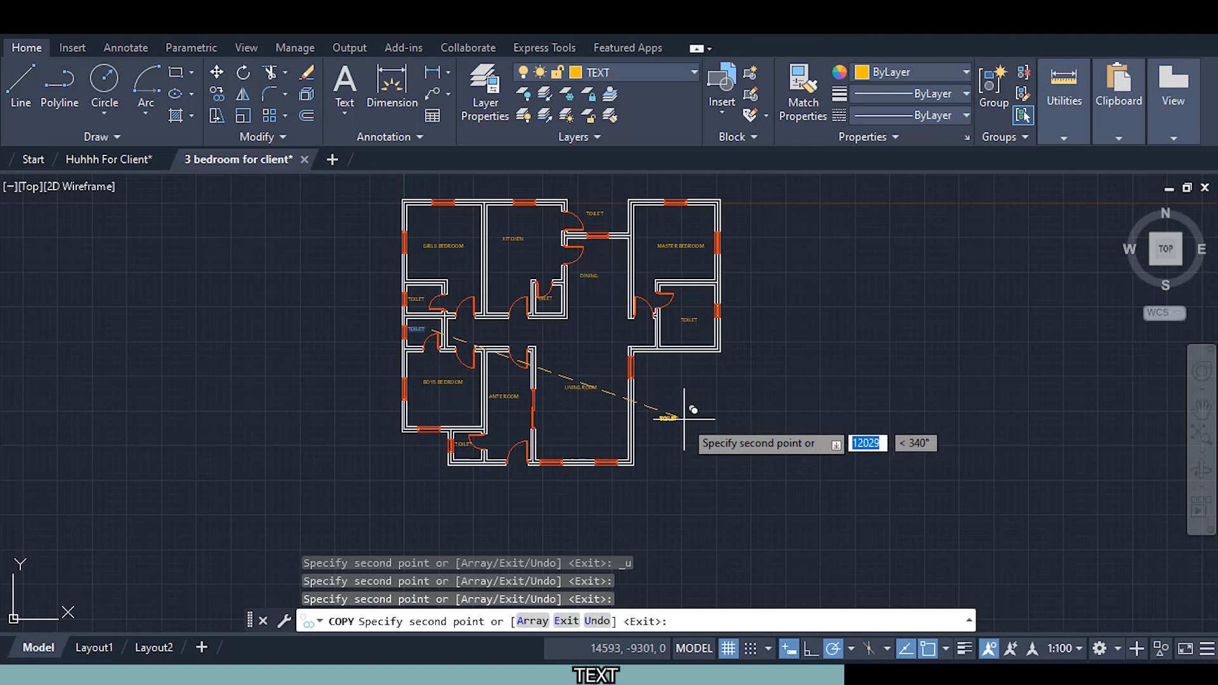
pyautogui.scroll(2, 682, 409)
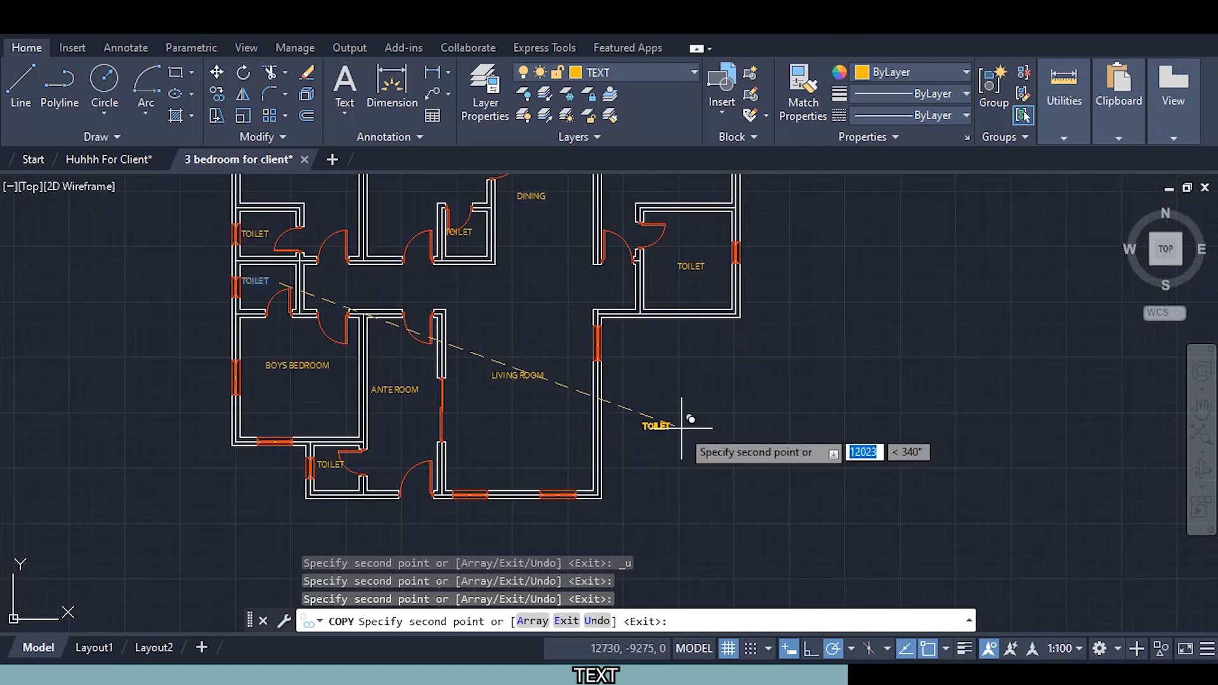
pyautogui.click(696, 397)
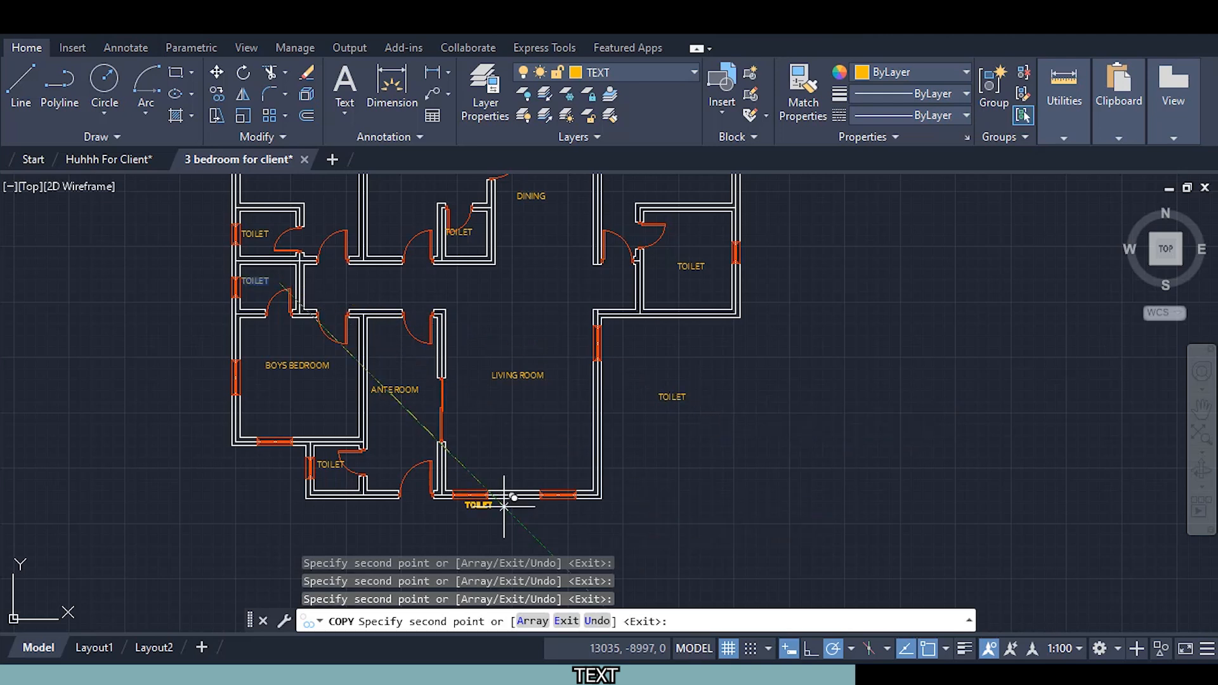
pyautogui.click(366, 281)
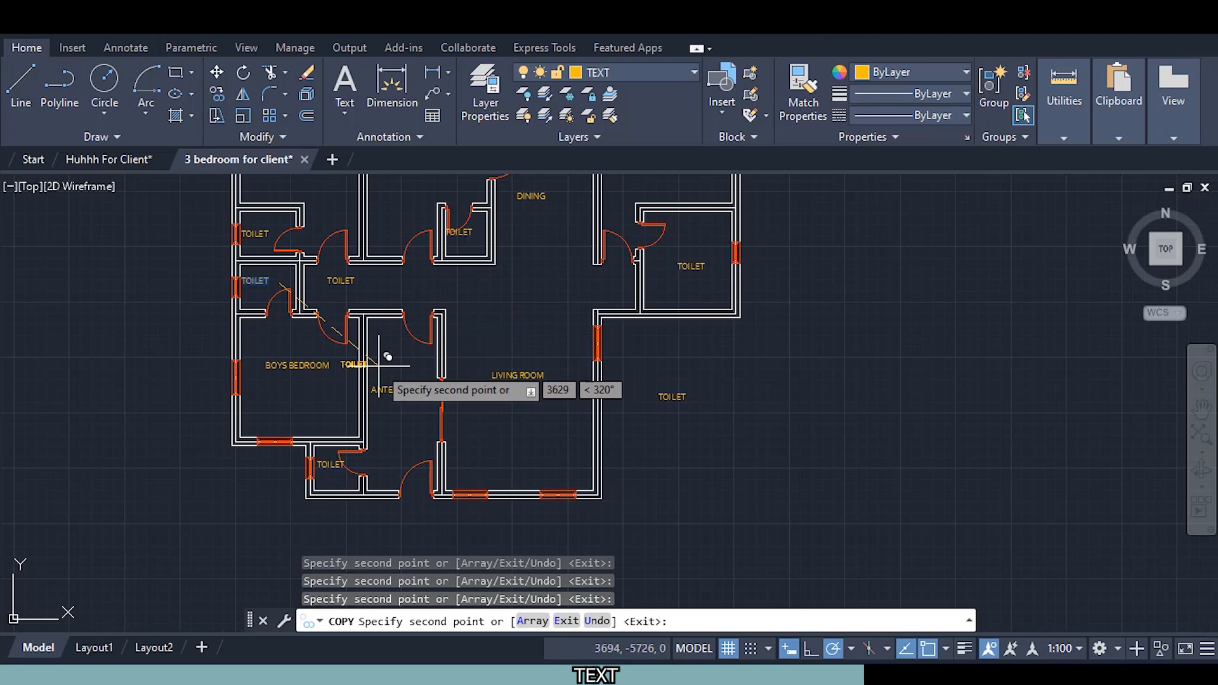
pyautogui.press('Escape')
# Replace the text of the TOILET copy in the corridor with LOBBY
pyautogui.scroll(6, 338, 188)
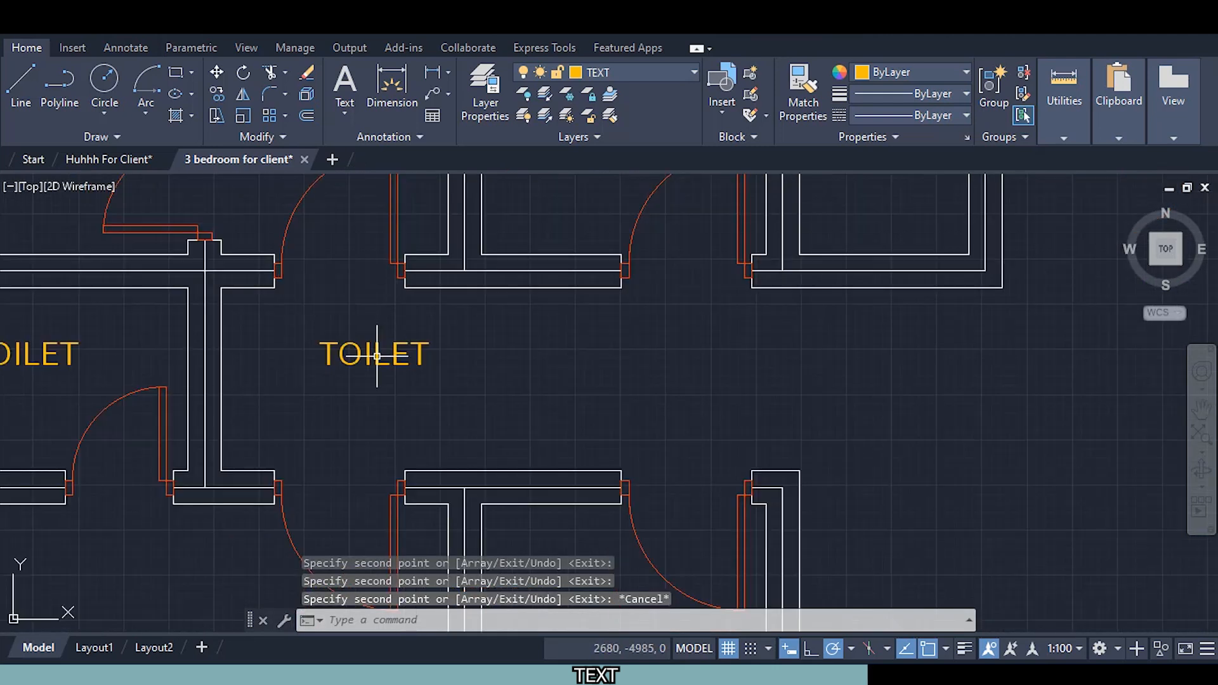
pyautogui.click(373, 353)
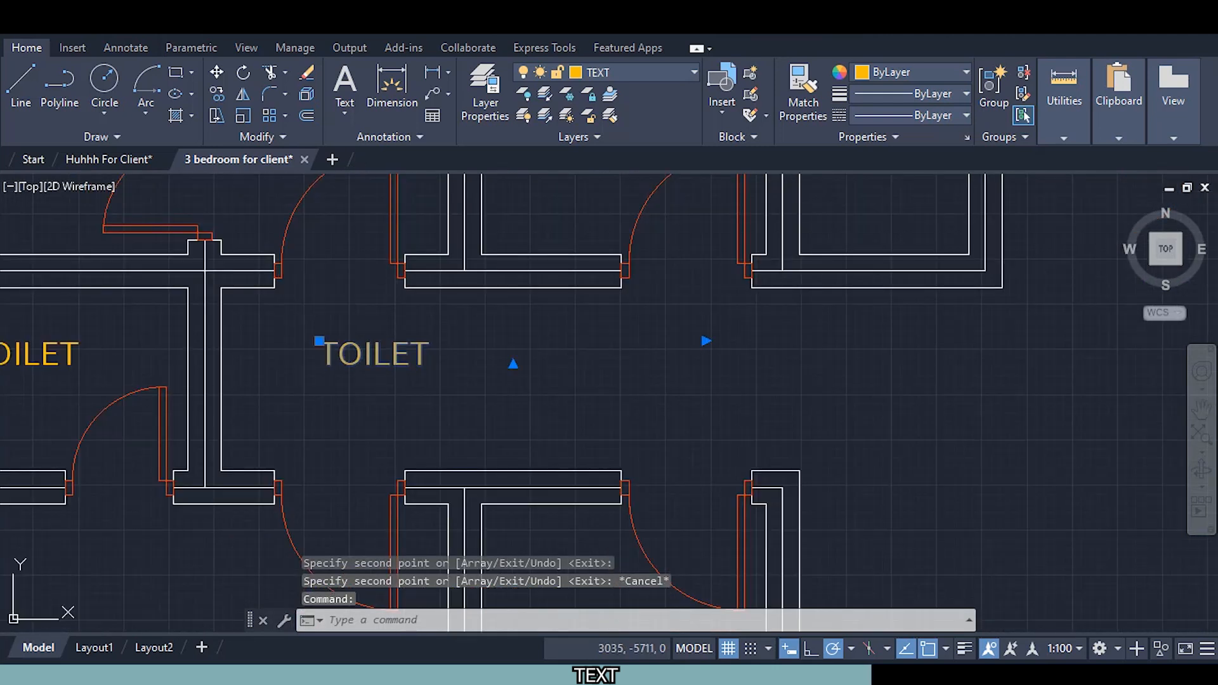
pyautogui.doubleClick(373, 356)
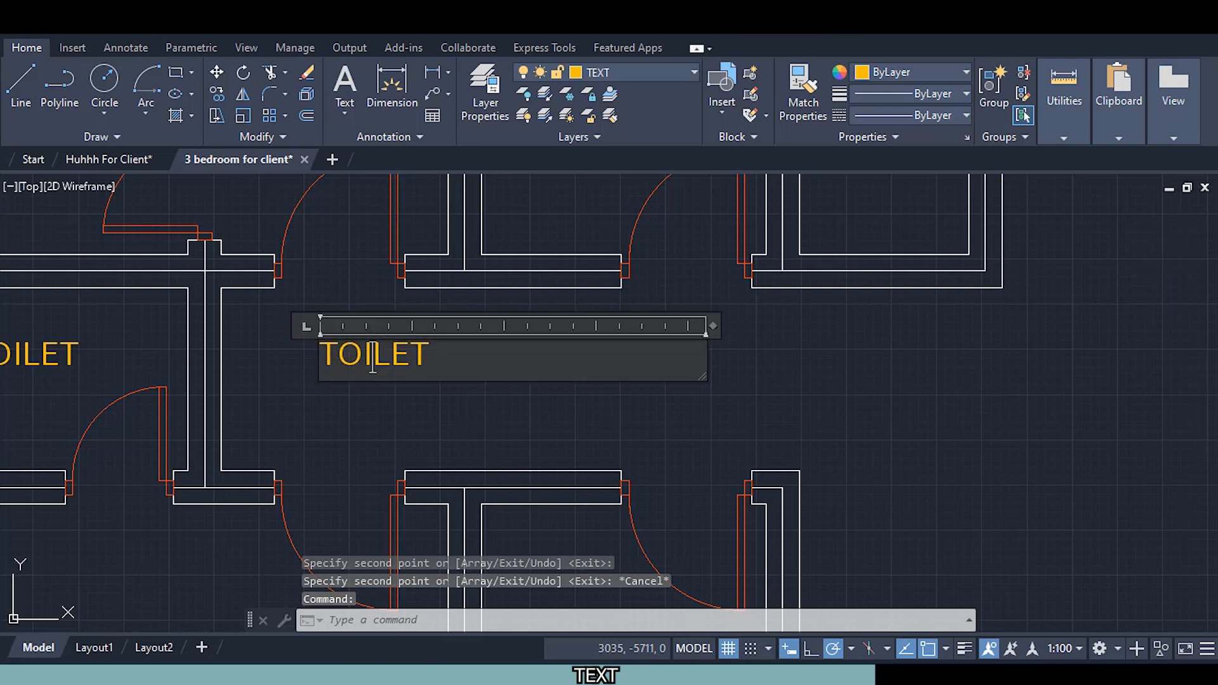
pyautogui.moveTo(372, 356); pyautogui.dragTo(316, 358)
pyautogui.press('Delete')
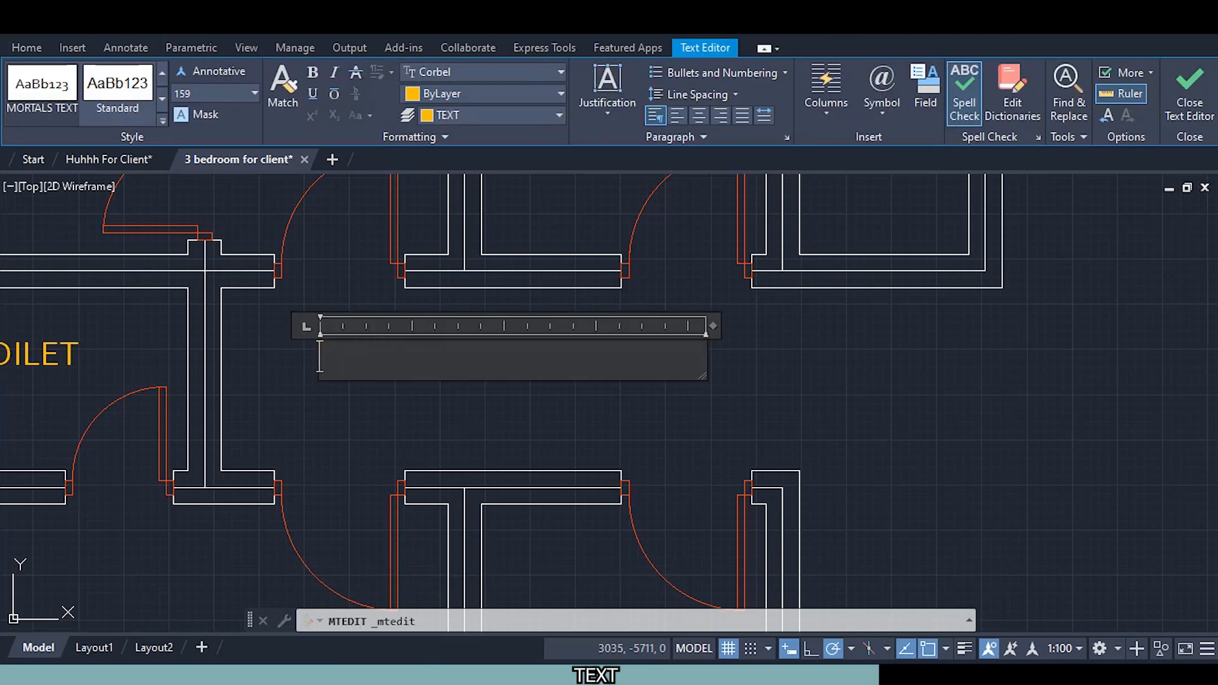
pyautogui.click(585, 411)
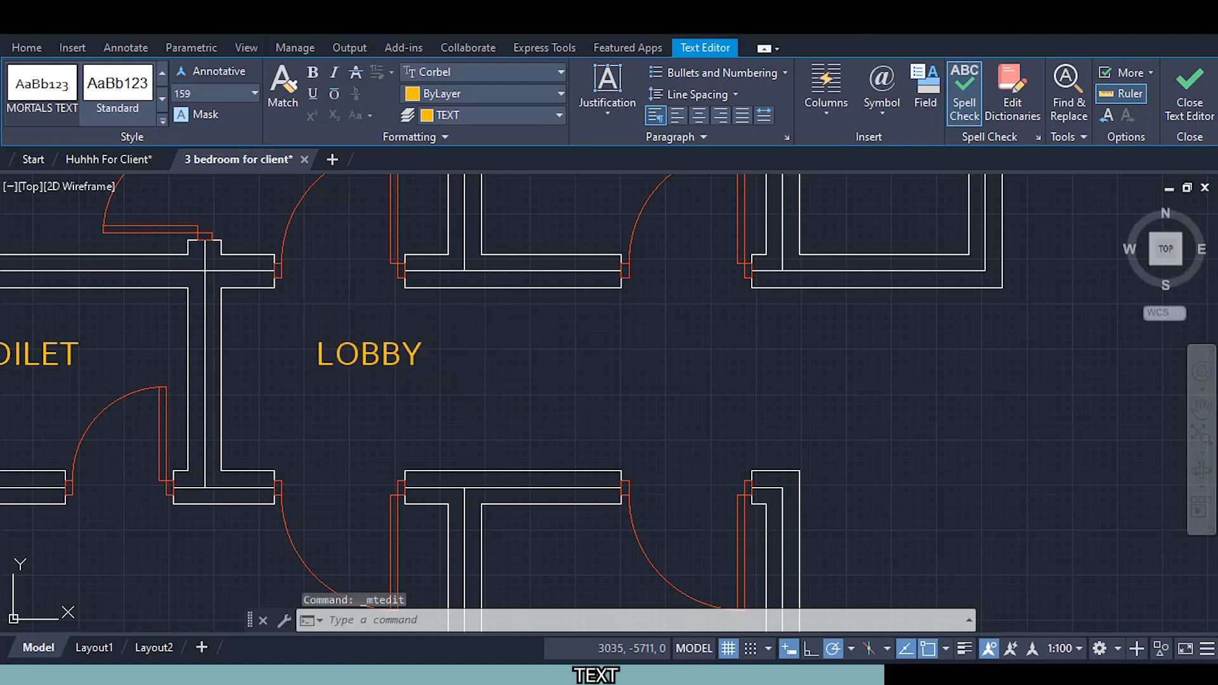
# Copy the LOBBY label into the passage beside the toilet below the master bedroom
pyautogui.click(350, 349)
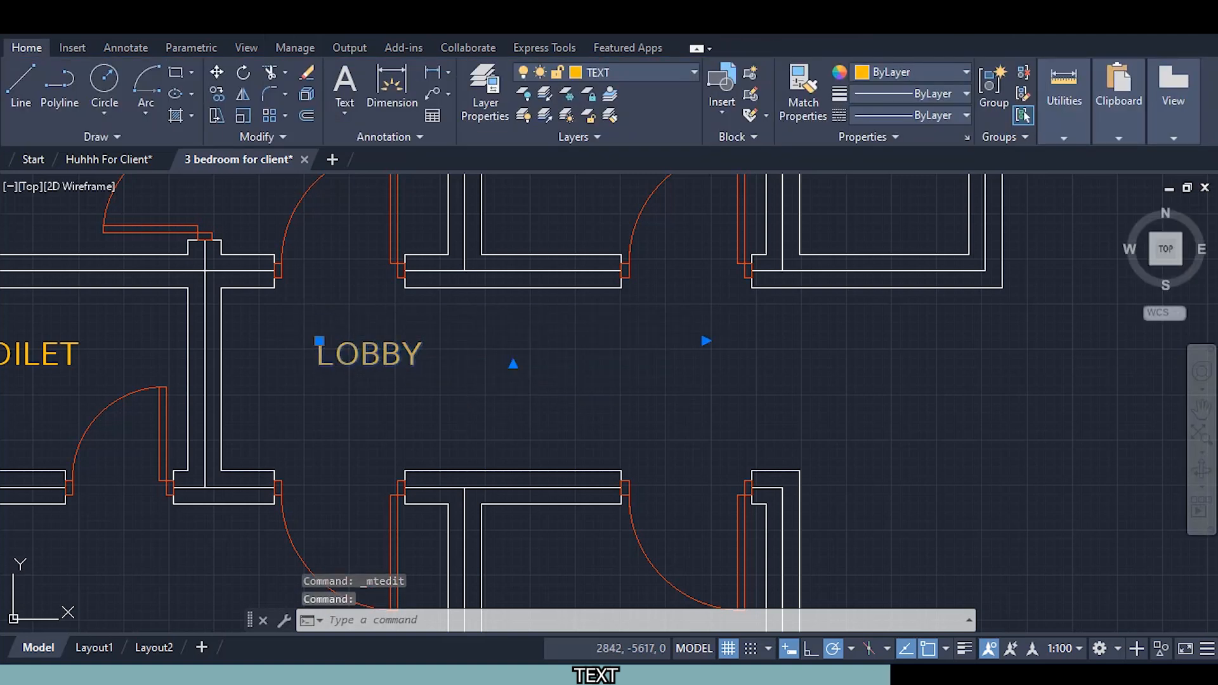
pyautogui.rightClick(525, 411)
pyautogui.click(620, 358)
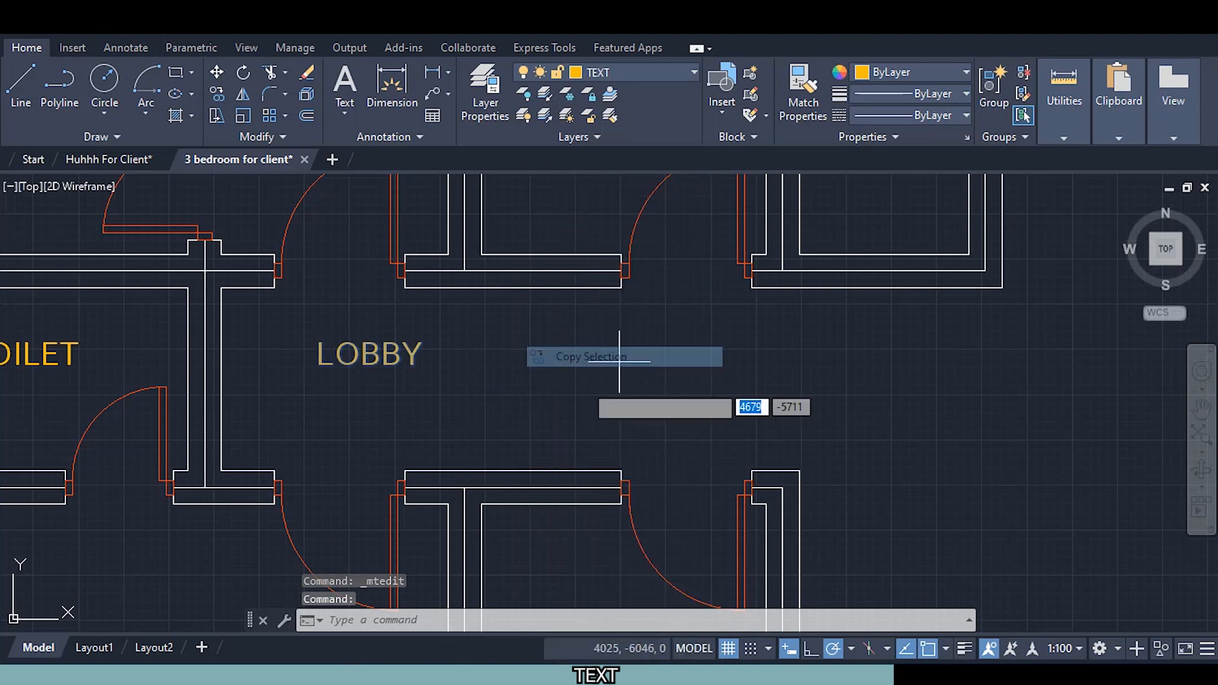
pyautogui.click(422, 389)
pyautogui.scroll(-1, 1034, 437)
pyautogui.moveTo(1066, 432); pyautogui.dragTo(535, 435, button='middle')
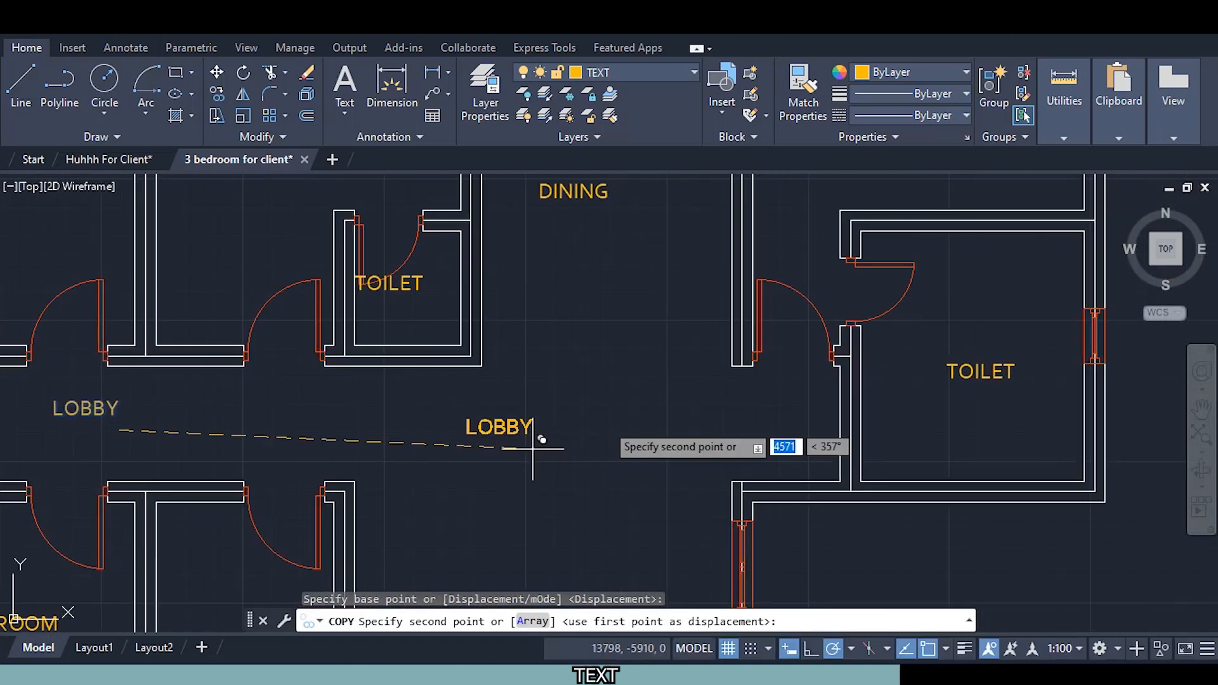
pyautogui.click(802, 430)
pyautogui.press('Escape')
# Replace the text of the TOILET copy outside the living room with CAR PORCH
pyautogui.scroll(-2, 563, 489)
pyautogui.moveTo(562, 489); pyautogui.dragTo(421, 258, button='middle')
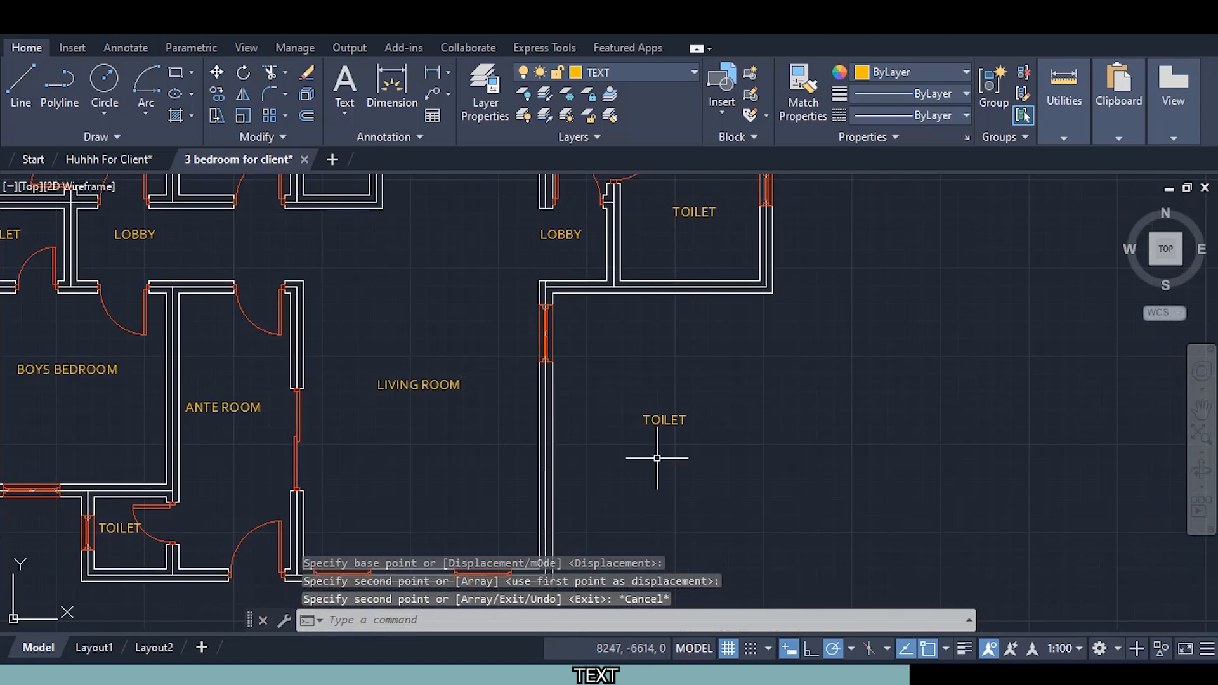
pyautogui.click(672, 425)
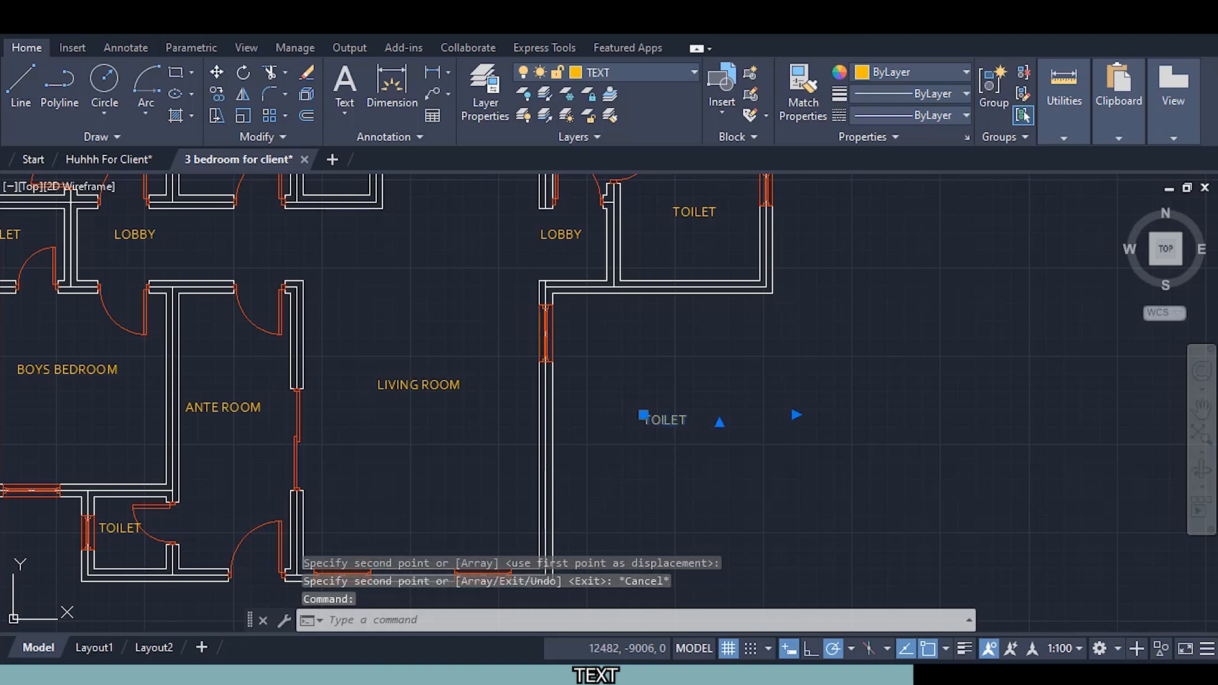
pyautogui.doubleClick(666, 422)
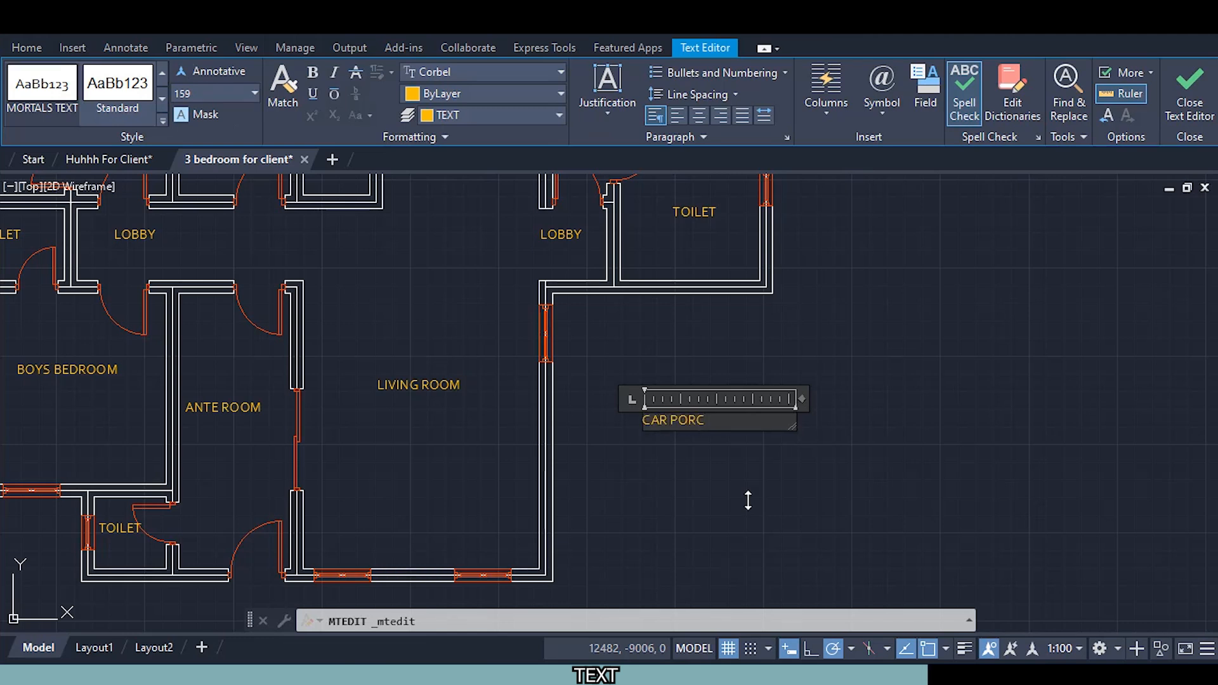
pyautogui.click(747, 497)
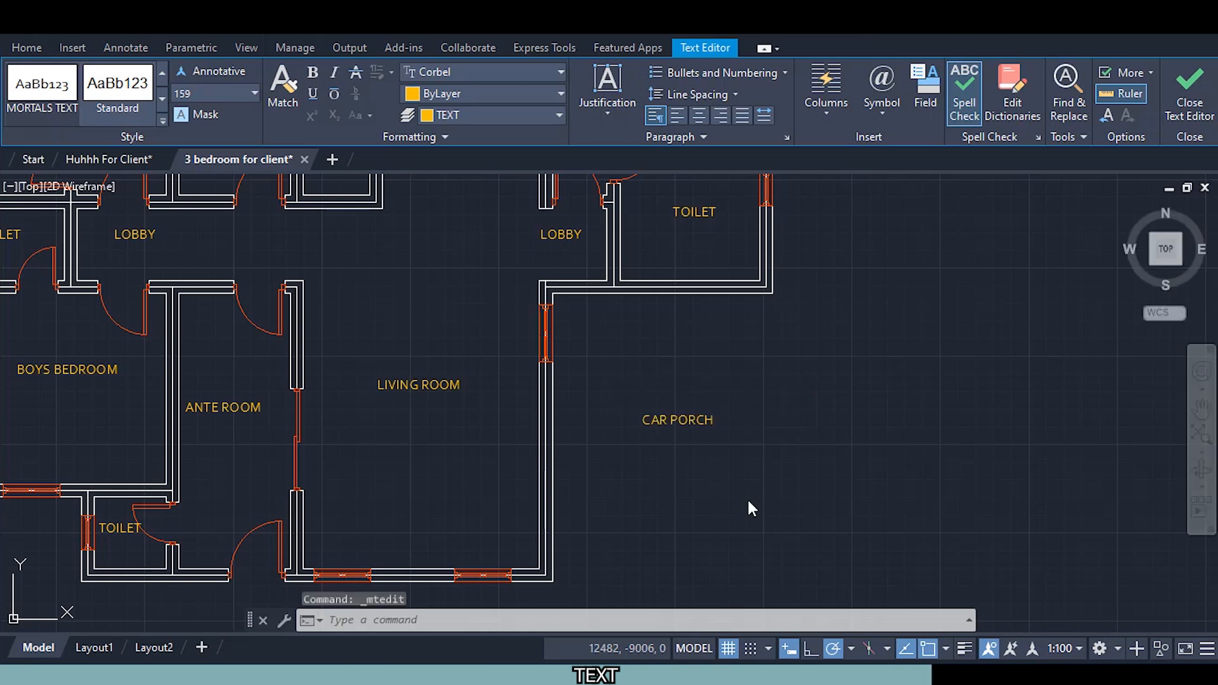
# Make Wall the current layer and draw a 3900 by 5100 rectangle around the car porch, aligned with the outer house walls
pyautogui.moveTo(722, 355); pyautogui.dragTo(678, 364, button='middle')
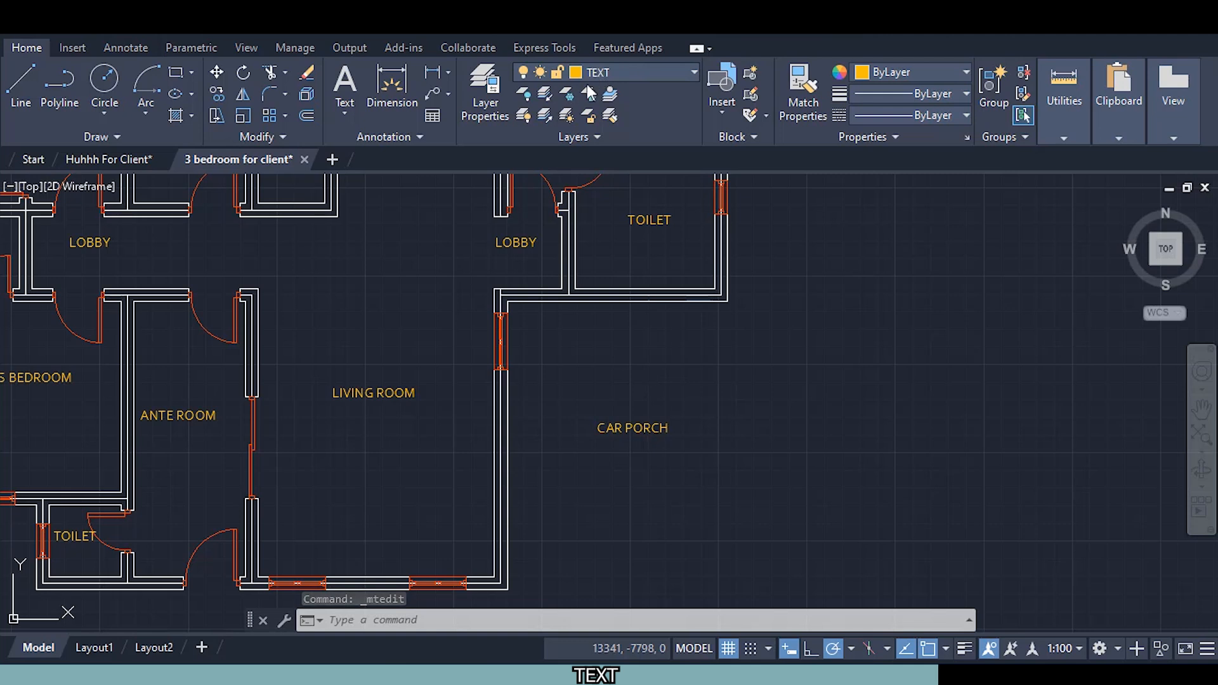
pyautogui.click(600, 72)
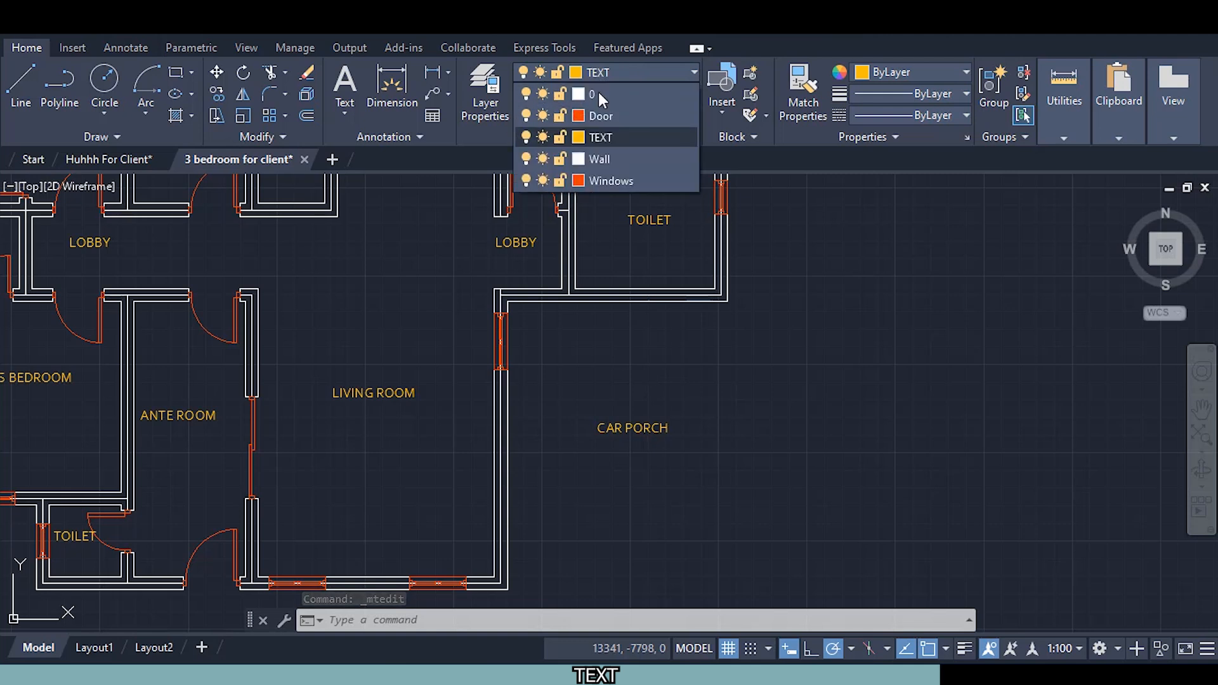
pyautogui.click(603, 159)
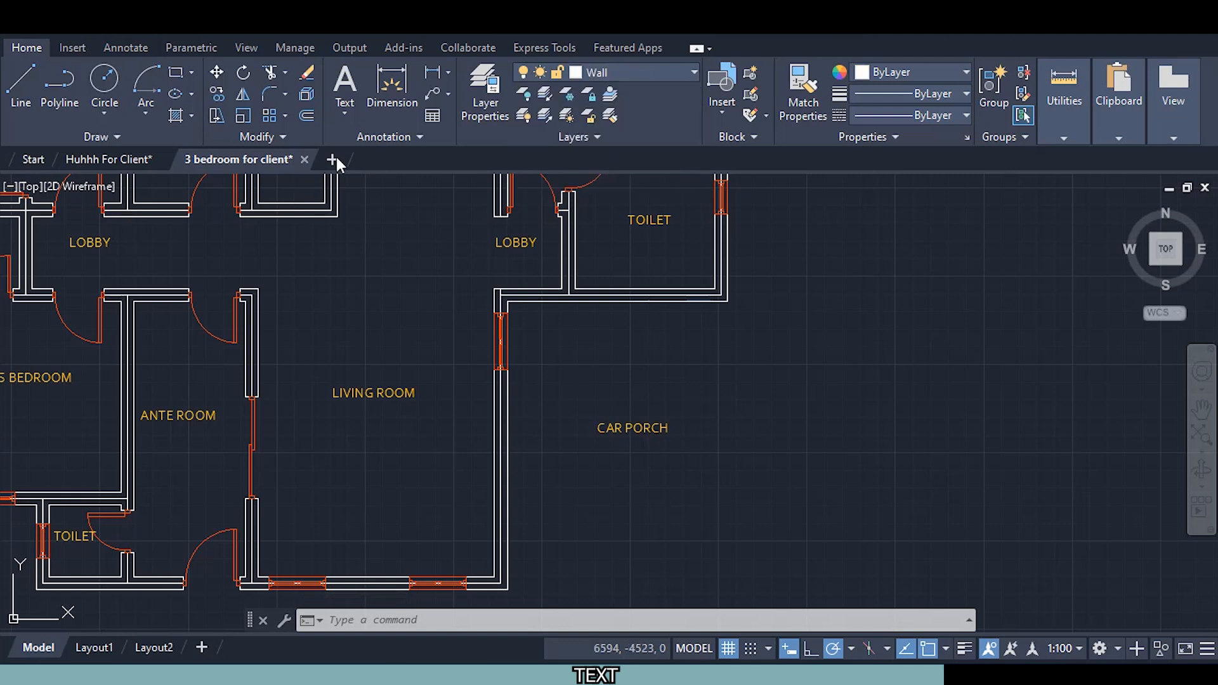
pyautogui.click(176, 74)
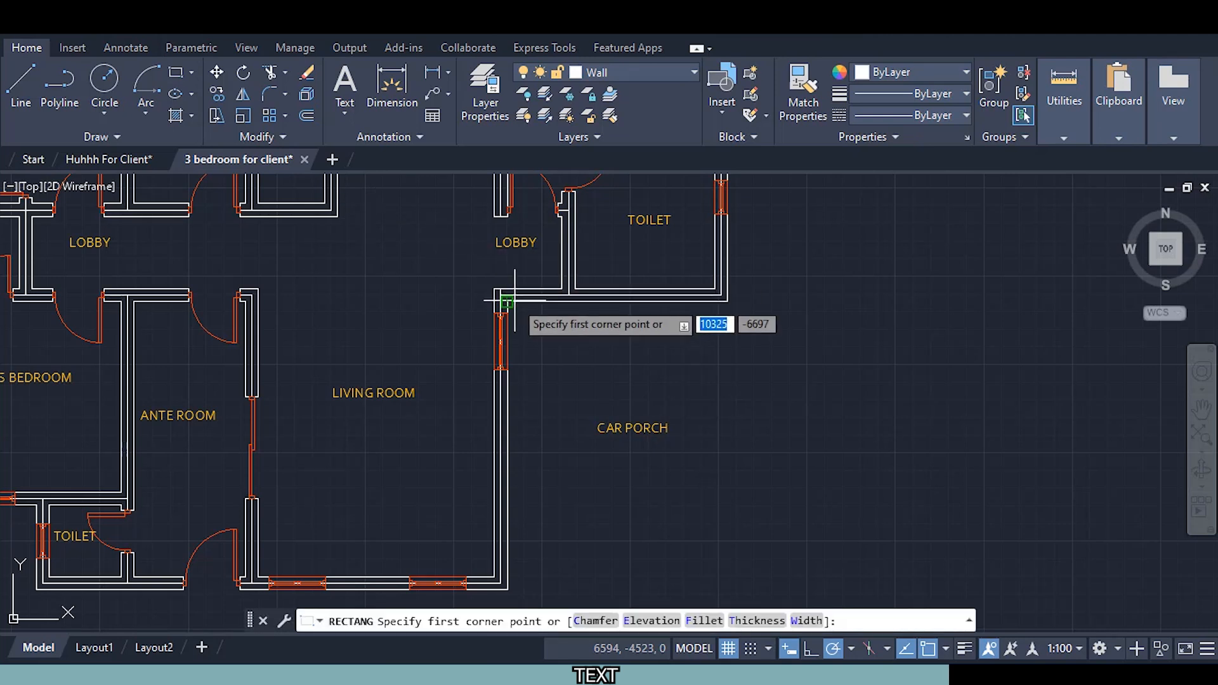
pyautogui.click(514, 300)
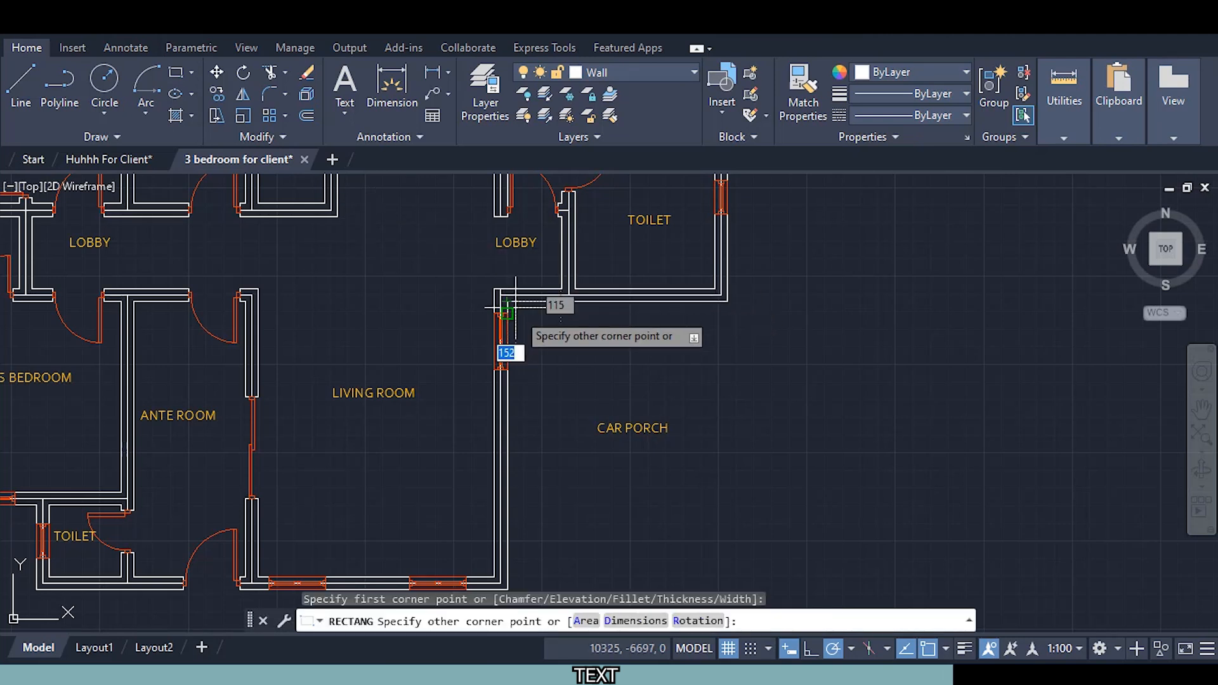
pyautogui.moveTo(519, 579); pyautogui.dragTo(508, 497, button='middle')
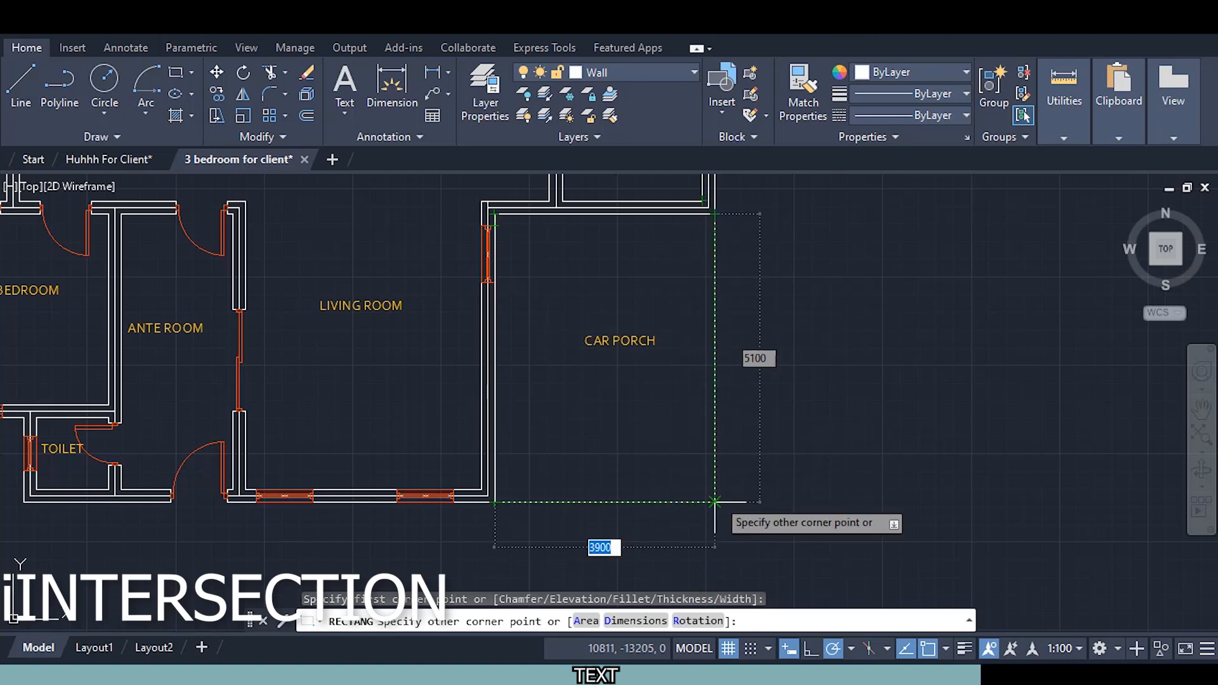
pyautogui.click(714, 501)
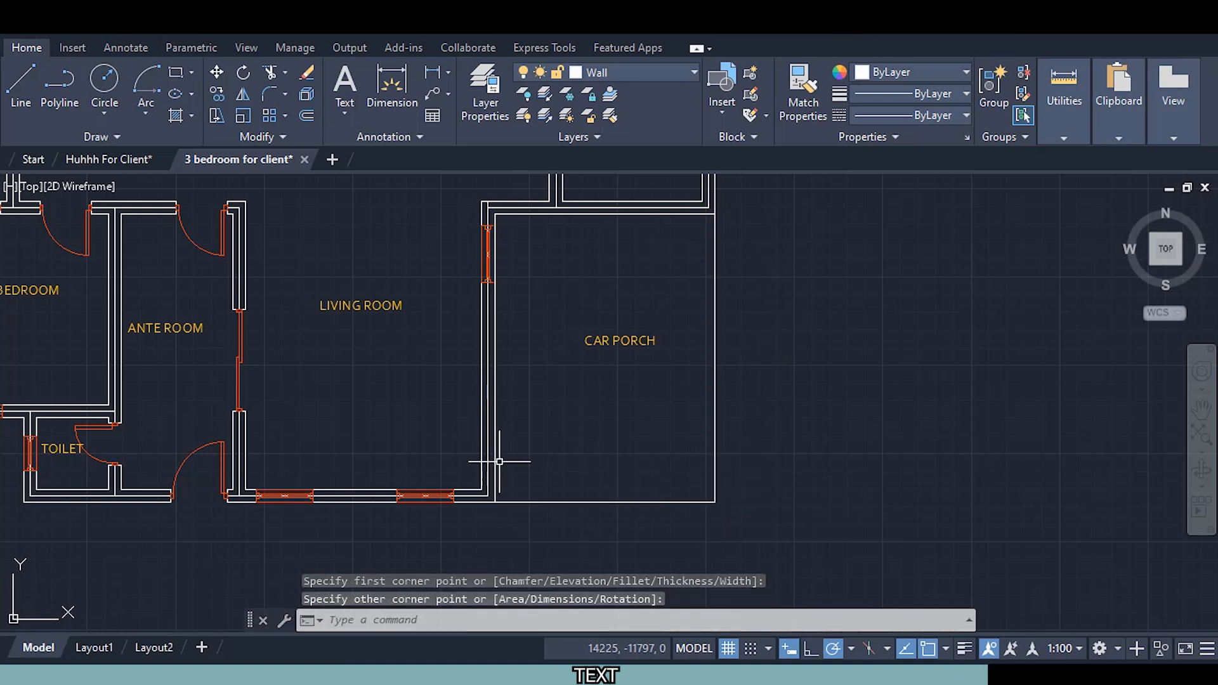
# Draw an 18100 by 18100 rectangle in the empty area to the right of the floor plan
pyautogui.scroll(-2, 408, 427)
pyautogui.moveTo(408, 426)
pyautogui.mouseDown(button='middle')
pyautogui.moveTo(424, 429)
pyautogui.moveTo(496, 516)
pyautogui.moveTo(501, 465)
pyautogui.mouseUp(button='middle')
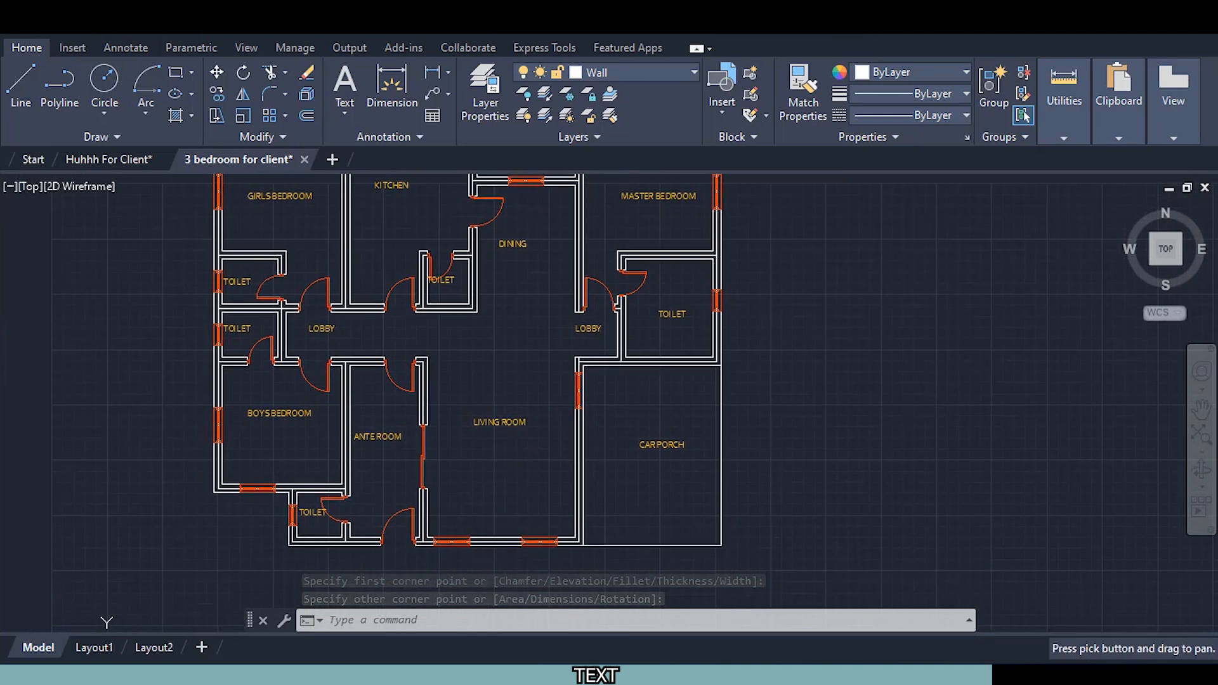
pyautogui.scroll(-2, 501, 479)
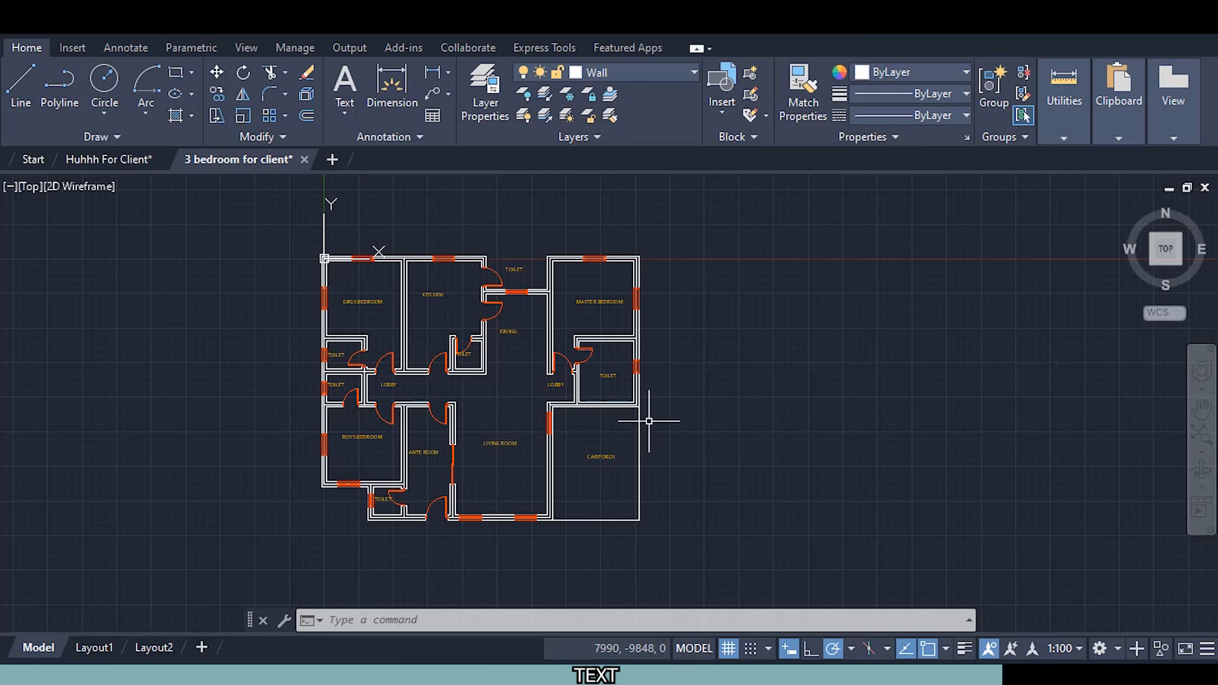
pyautogui.click(180, 77)
pyautogui.moveTo(707, 309); pyautogui.dragTo(552, 348, button='middle')
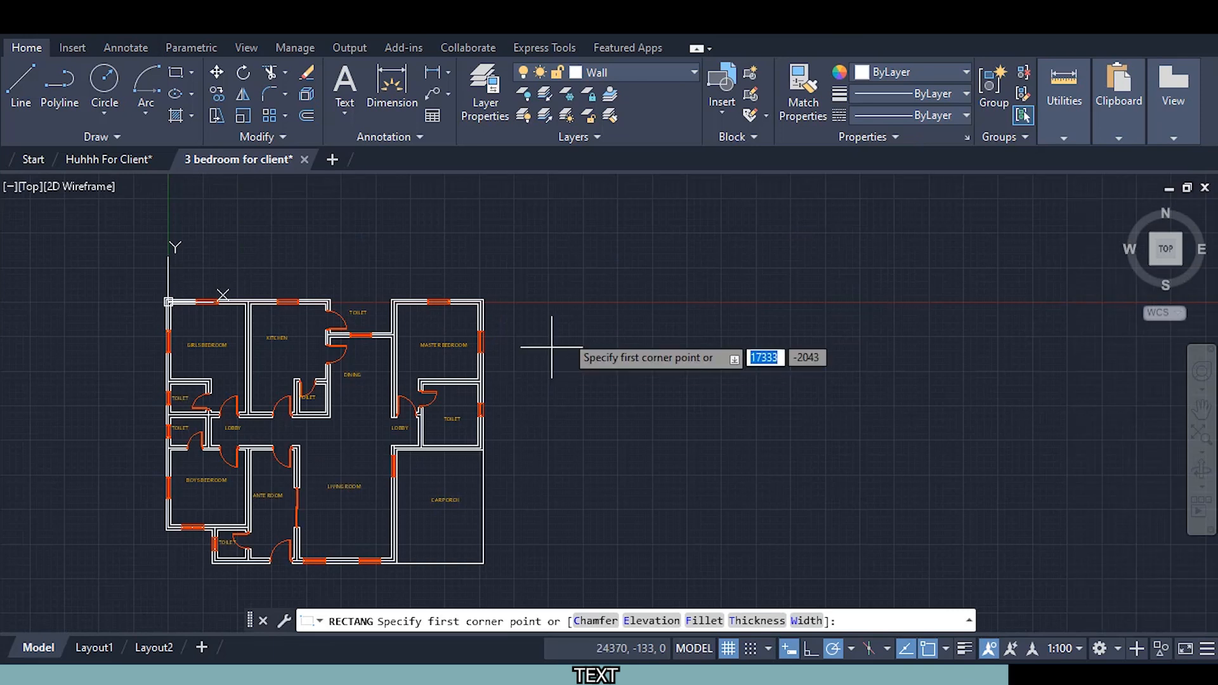
pyautogui.click(622, 249)
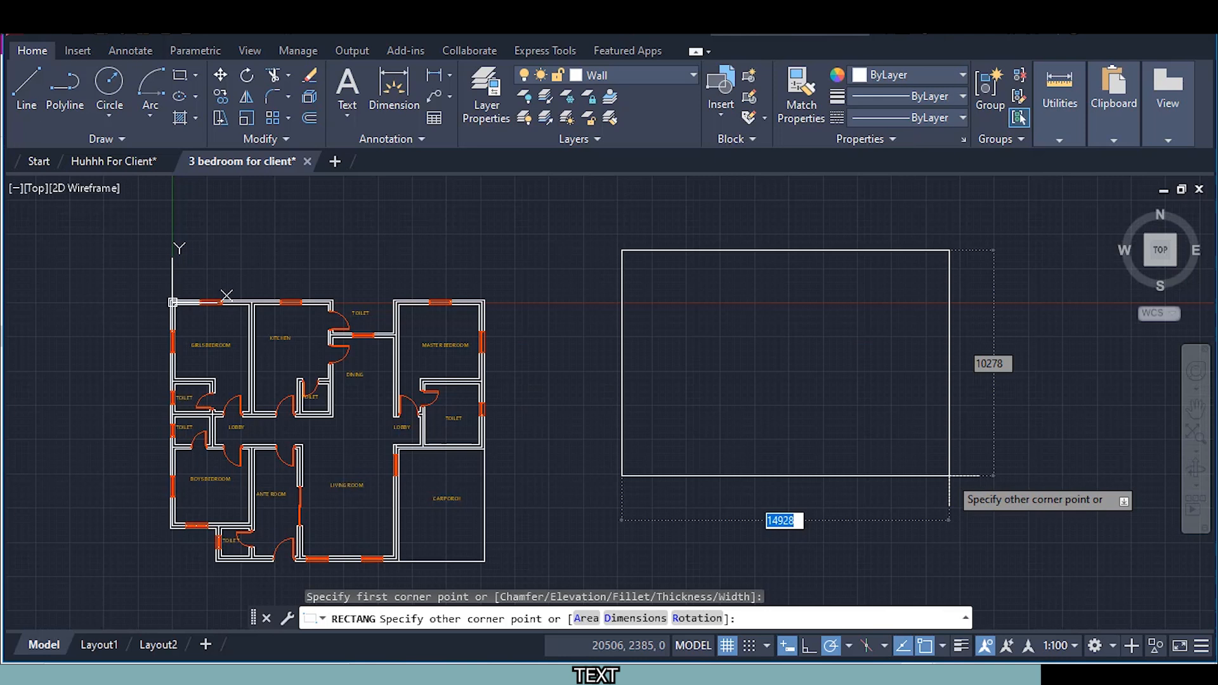
pyautogui.write('18')
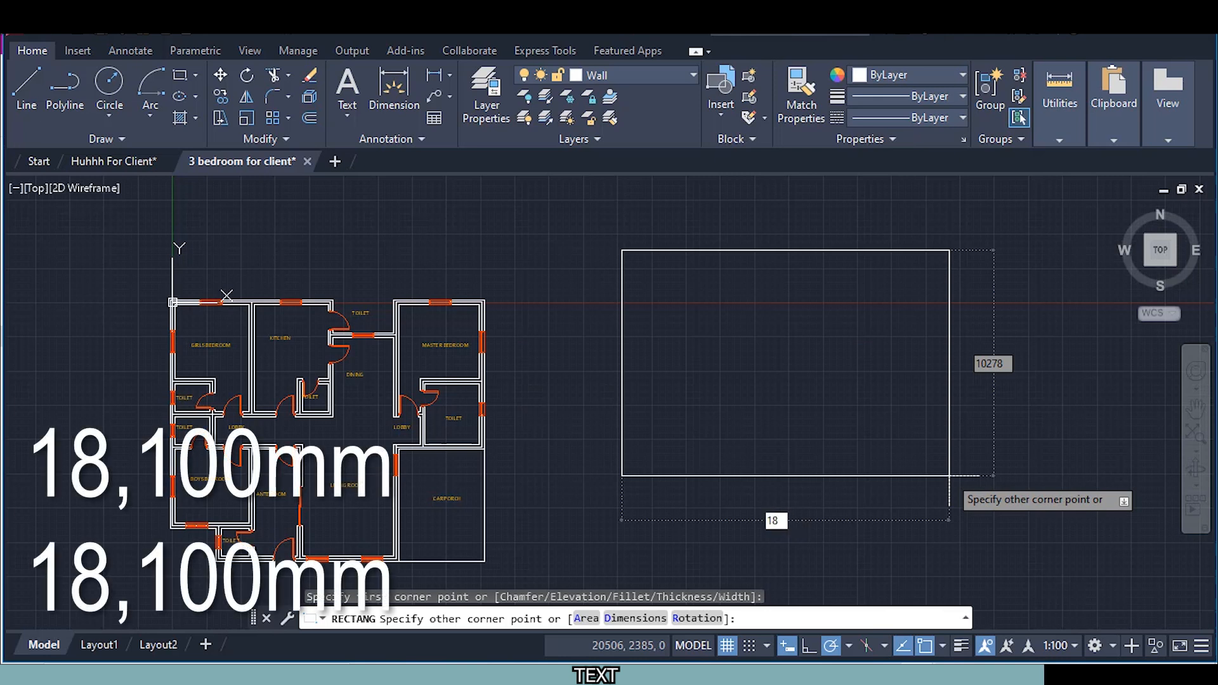
pyautogui.write('100')
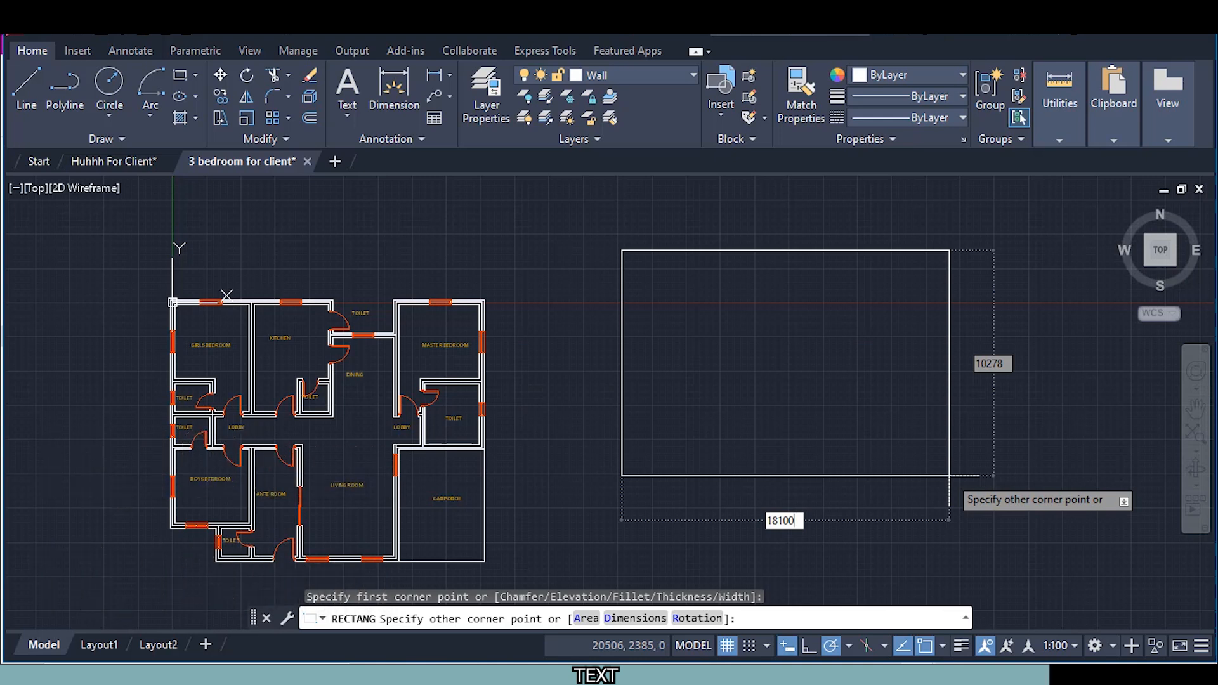
pyautogui.press('Tab')
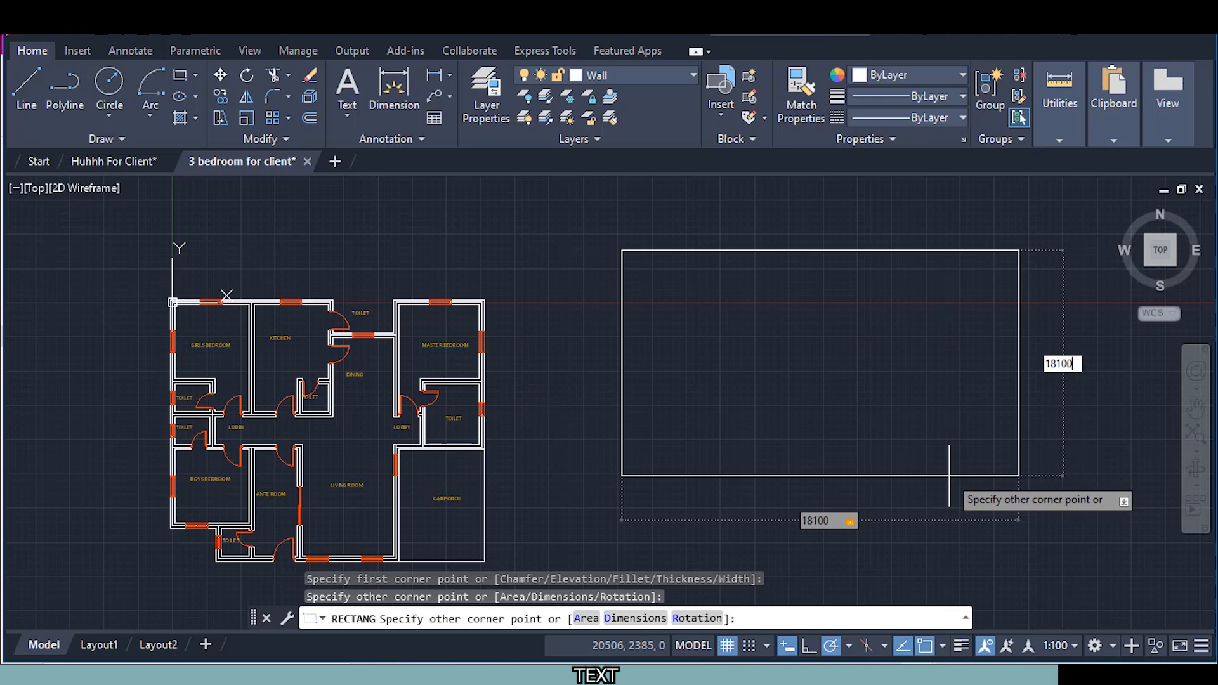
pyautogui.press('Return')
# Copy the 18100 square from its geometric center to the middle of the floor plan so it surrounds the house
pyautogui.scroll(-1, 938, 482)
pyautogui.moveTo(873, 497); pyautogui.dragTo(841, 421, button='middle')
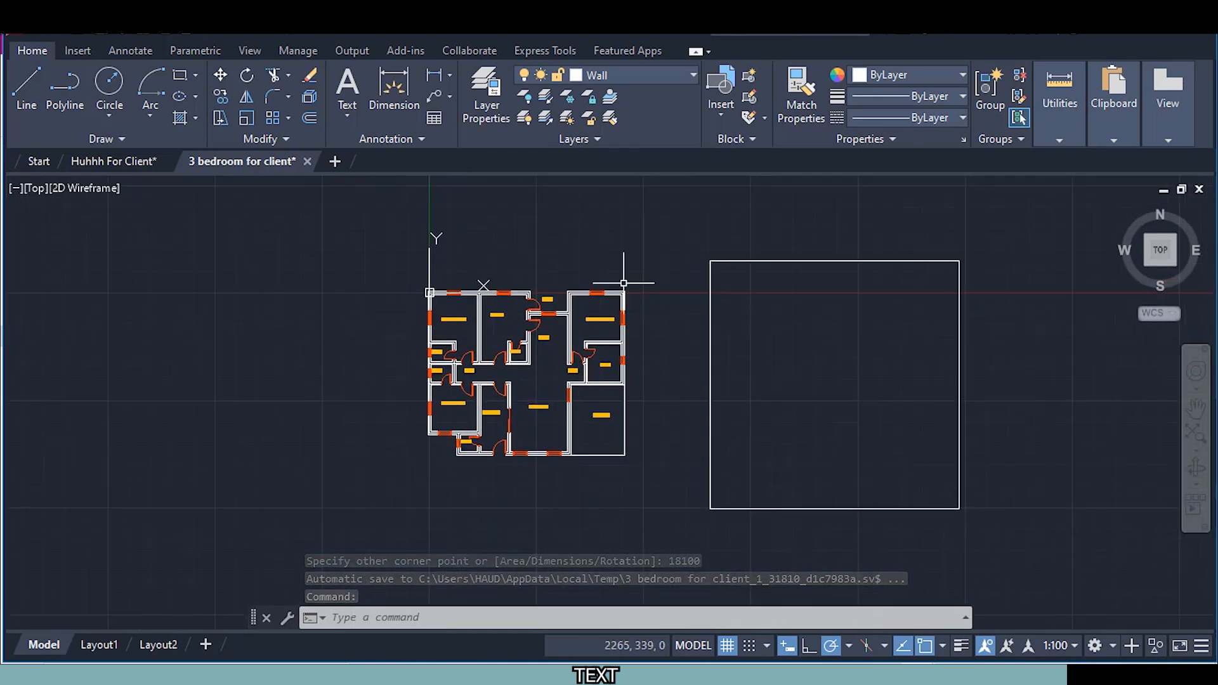
pyautogui.click(896, 509)
pyautogui.rightClick(1008, 417)
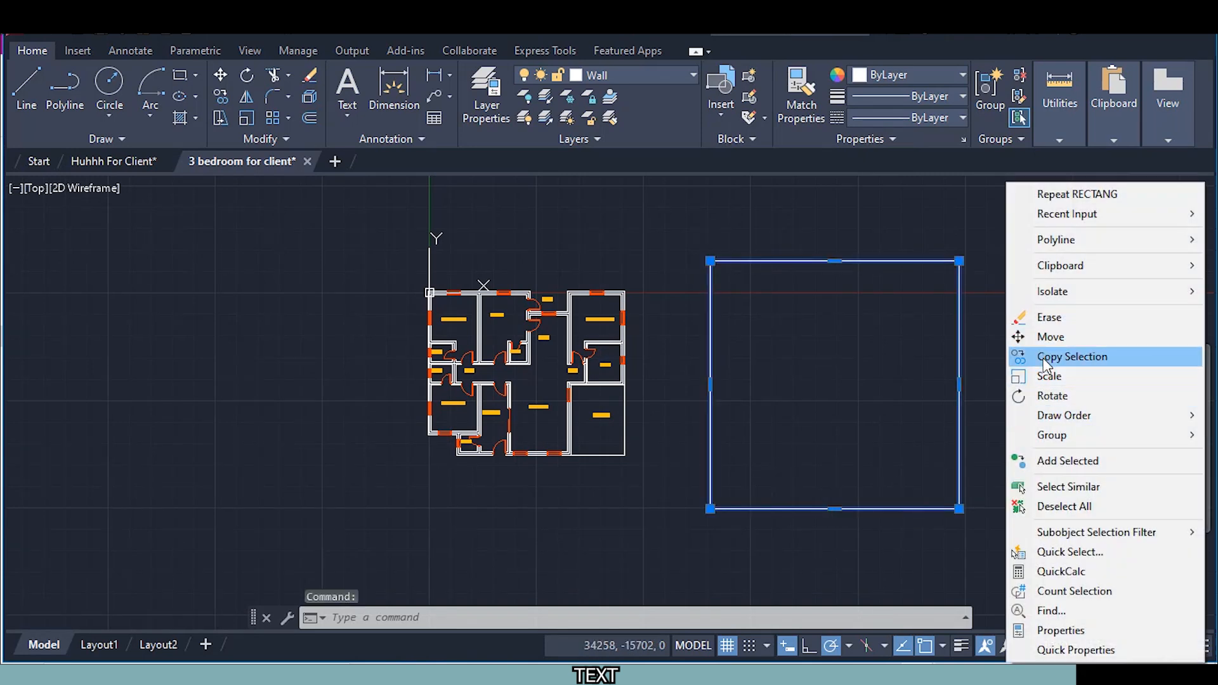
pyautogui.click(1045, 357)
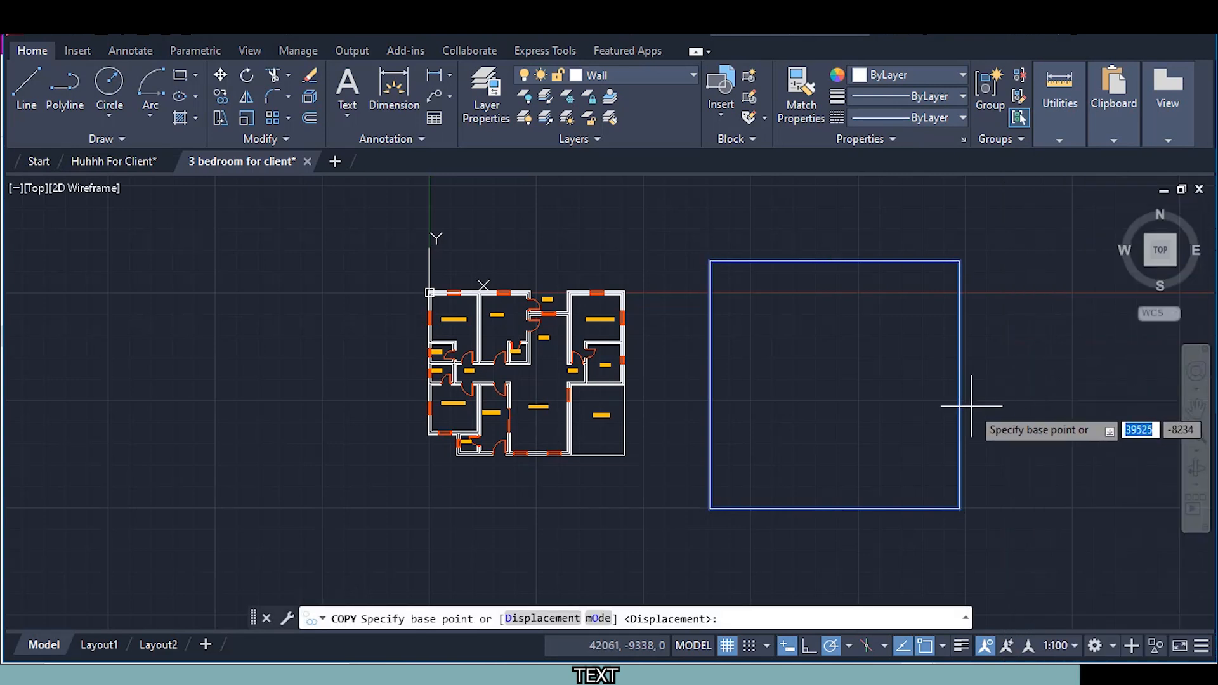
pyautogui.keyDown('shift'); pyautogui.rightClick(851, 406); pyautogui.keyUp('shift')
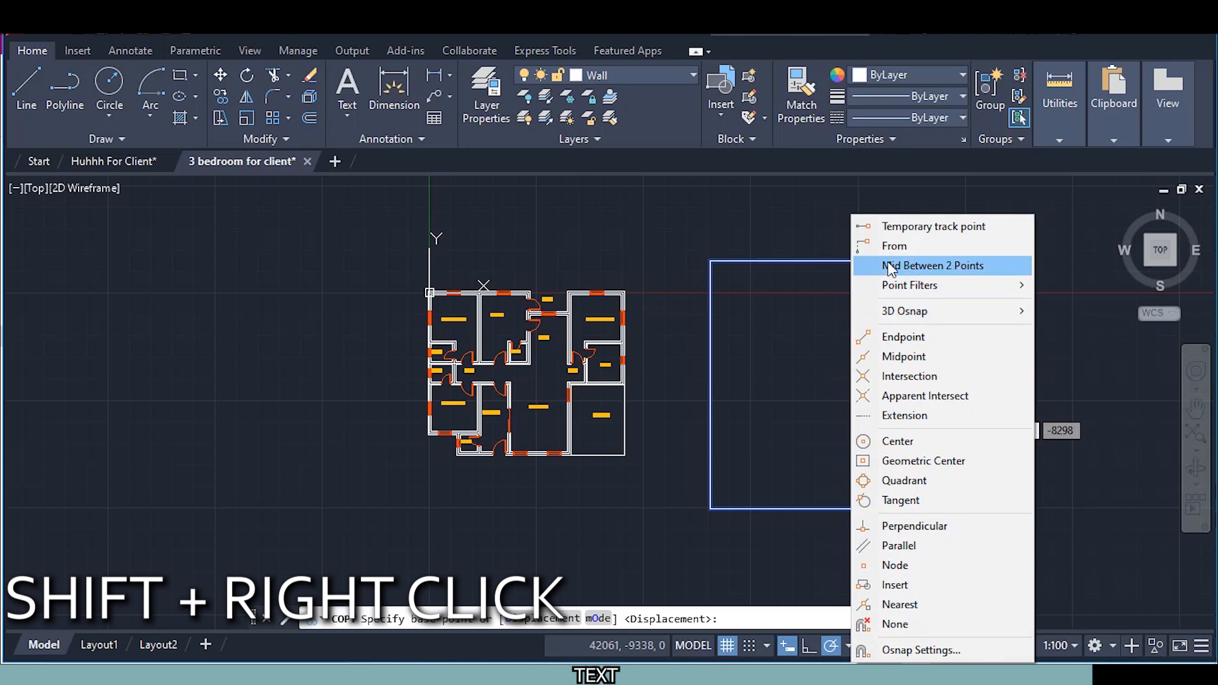
pyautogui.click(921, 461)
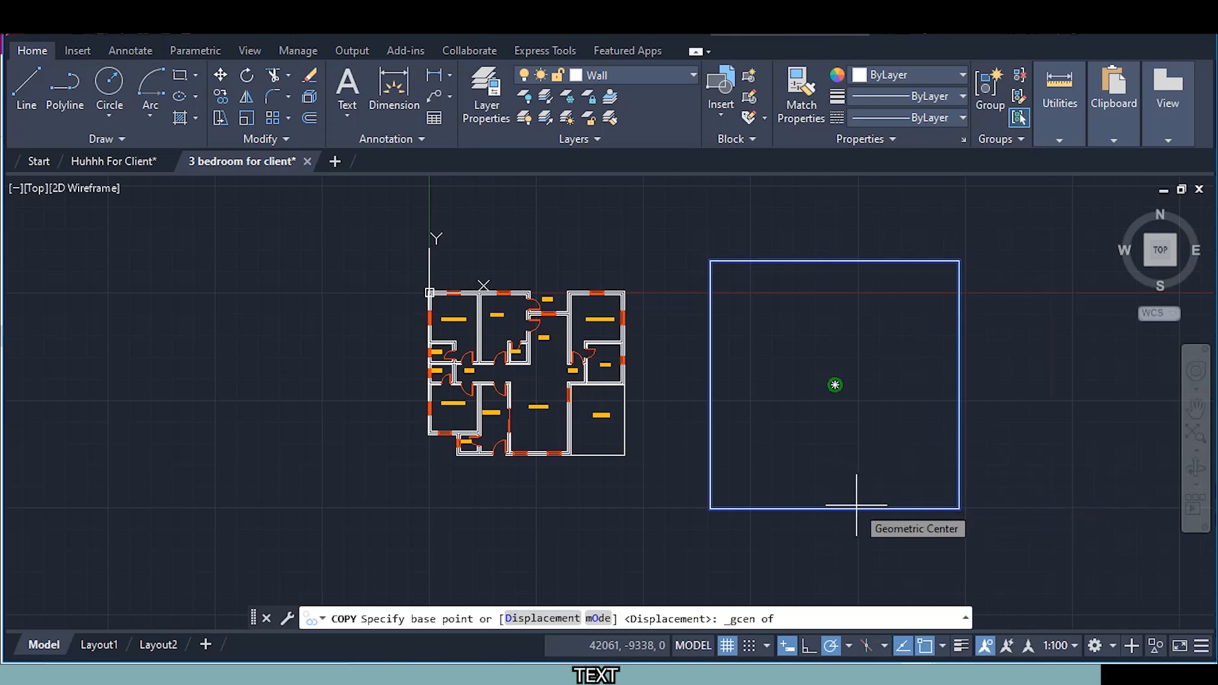
pyautogui.click(835, 385)
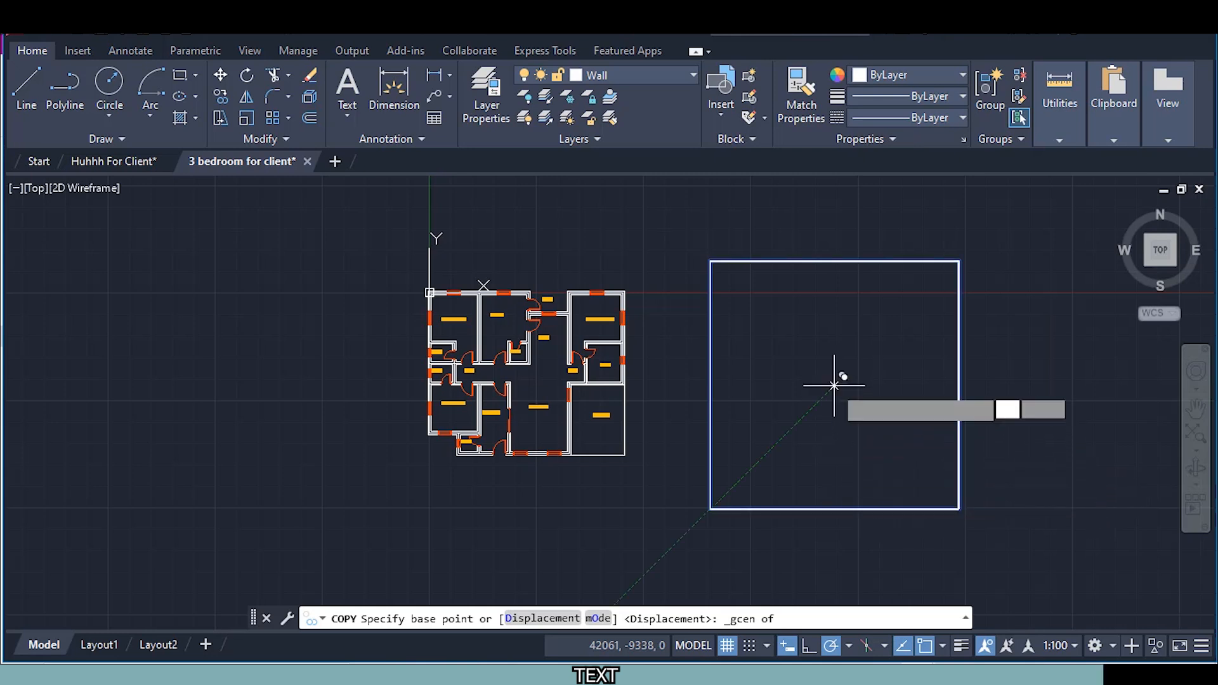
pyautogui.click(834, 385)
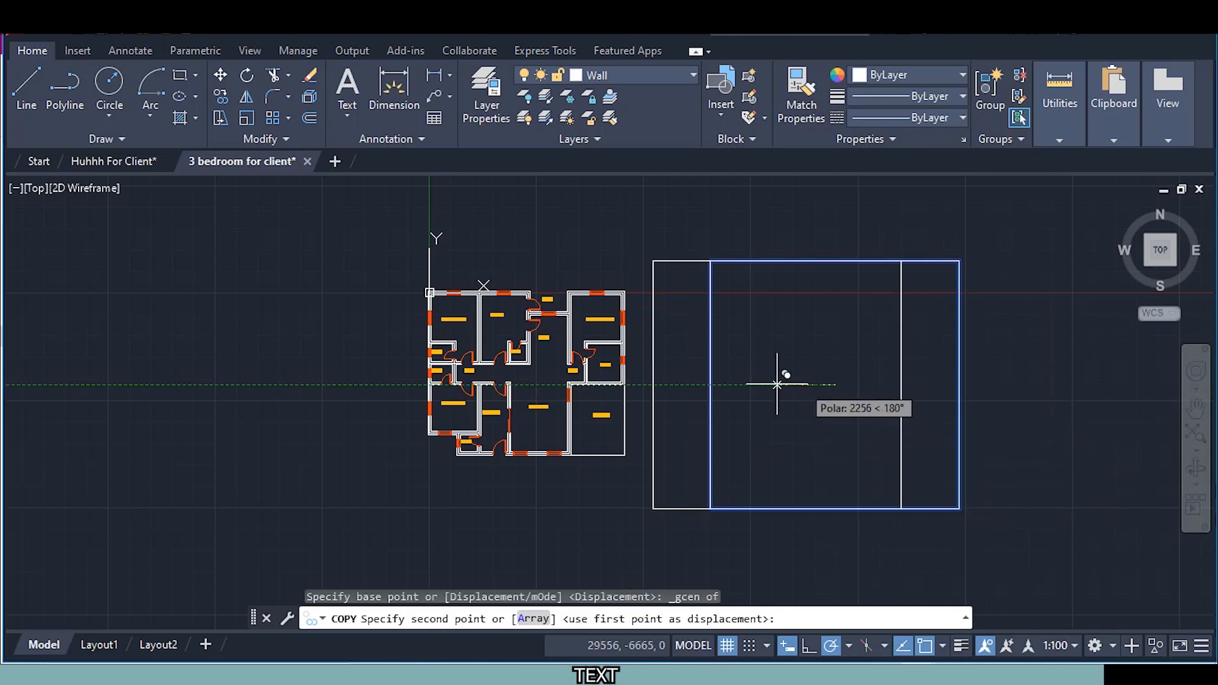
pyautogui.click(535, 385)
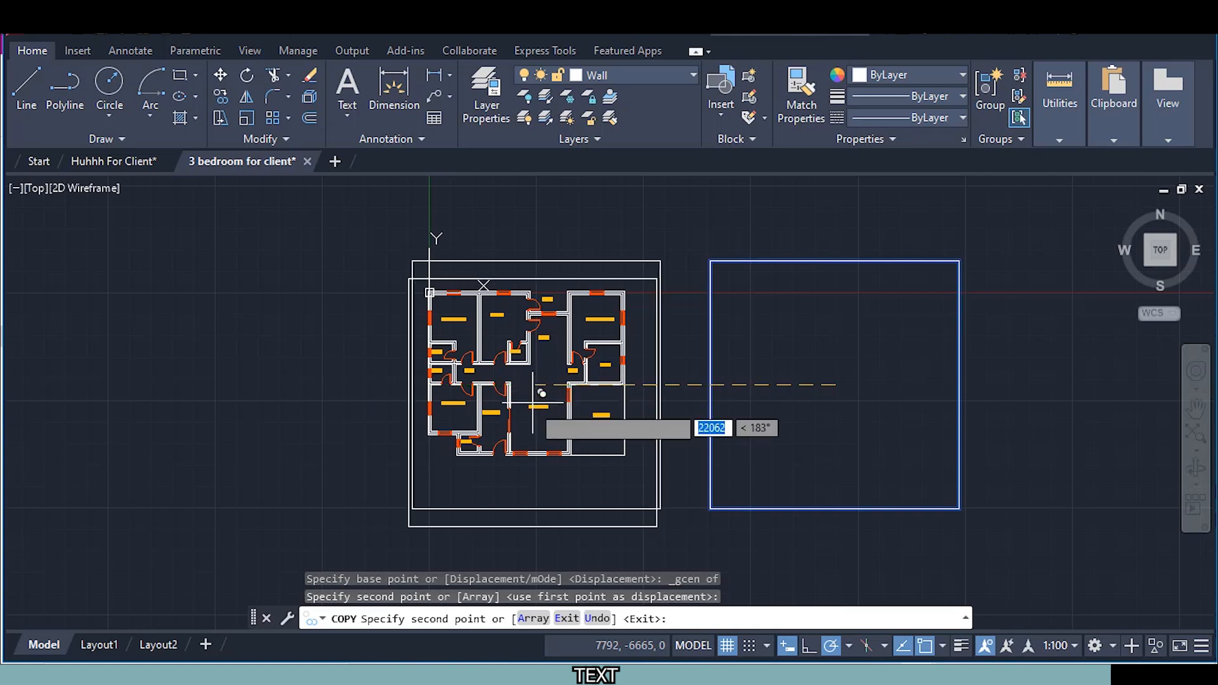
pyautogui.press('Escape')
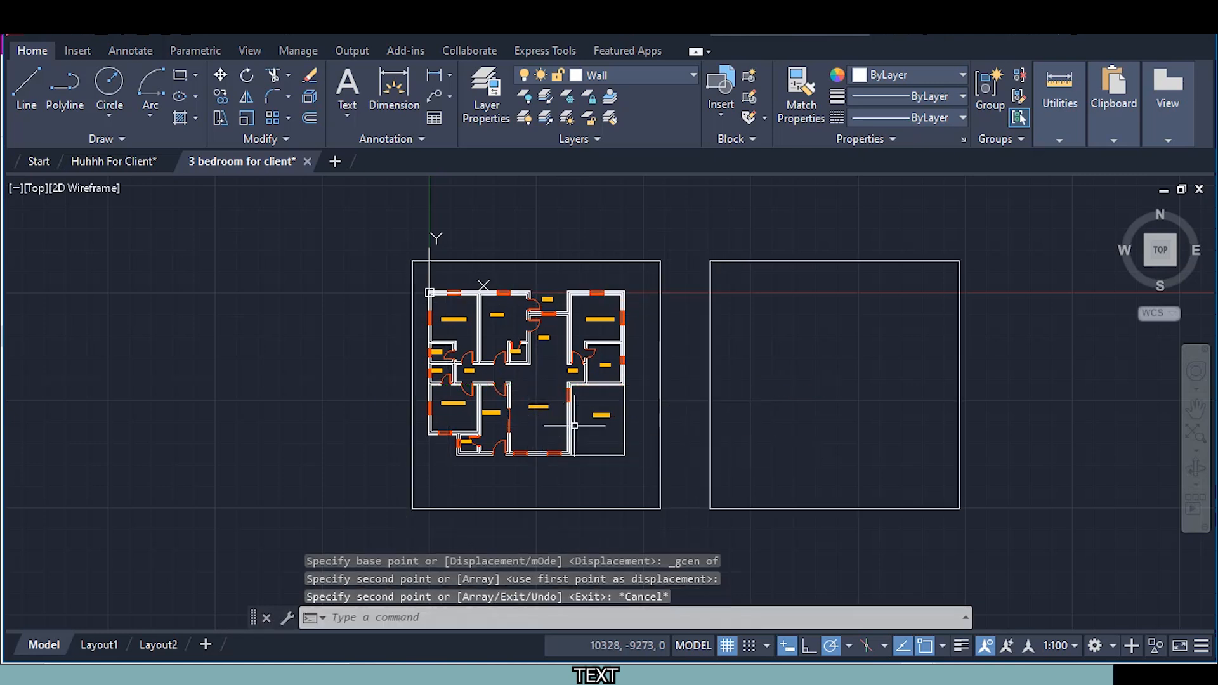
# Erase the original square standing beside the floor plan
pyautogui.moveTo(624, 461); pyautogui.dragTo(622, 447, button='middle')
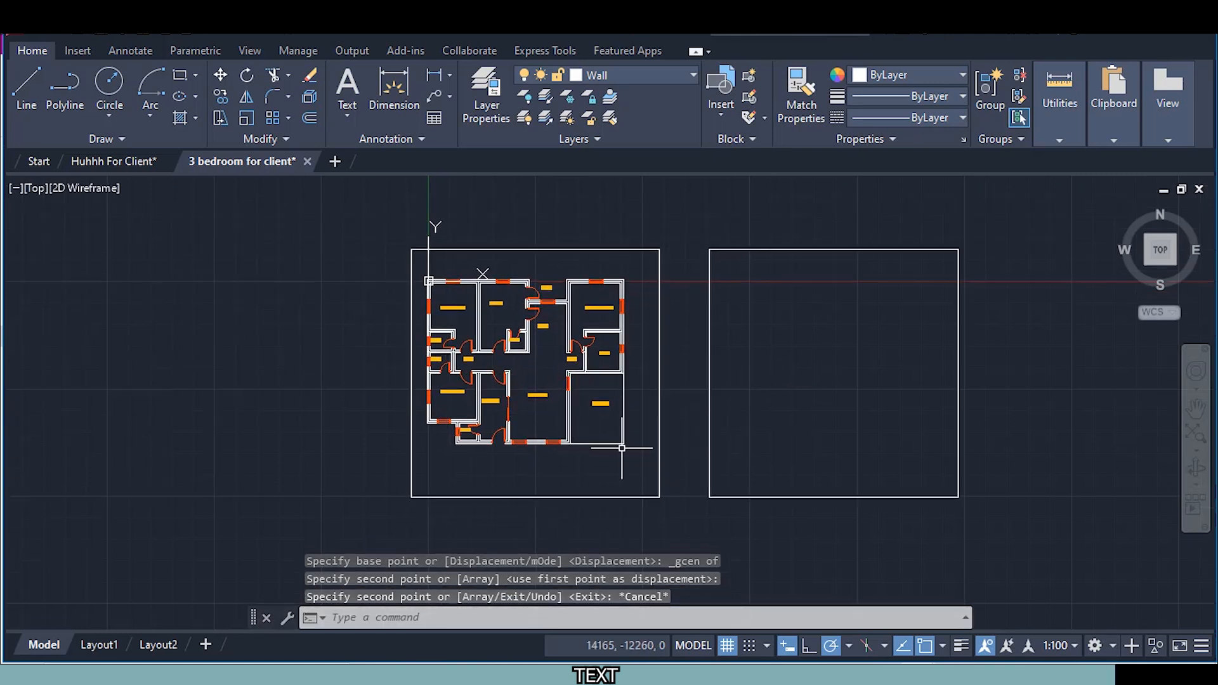
pyautogui.click(710, 444)
pyautogui.press('Delete')
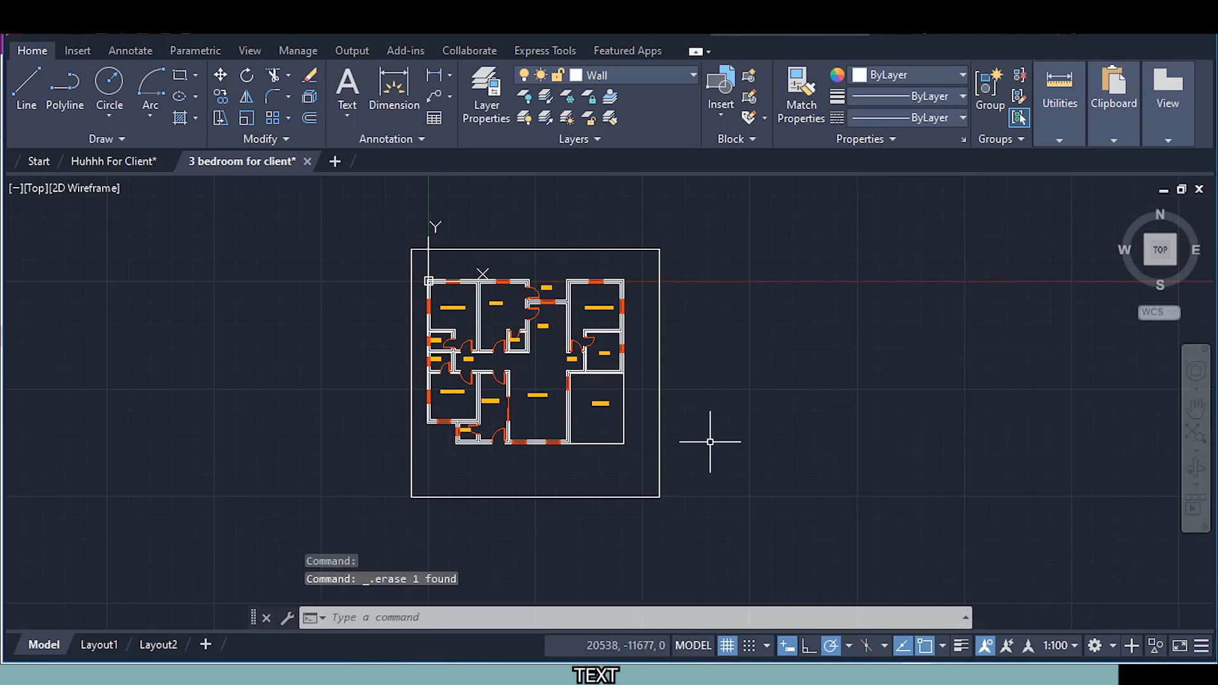
# Examine the rooms, door openings and labels throughout the floor plan, including its placement inside the surrounding square
pyautogui.scroll(4, 560, 431)
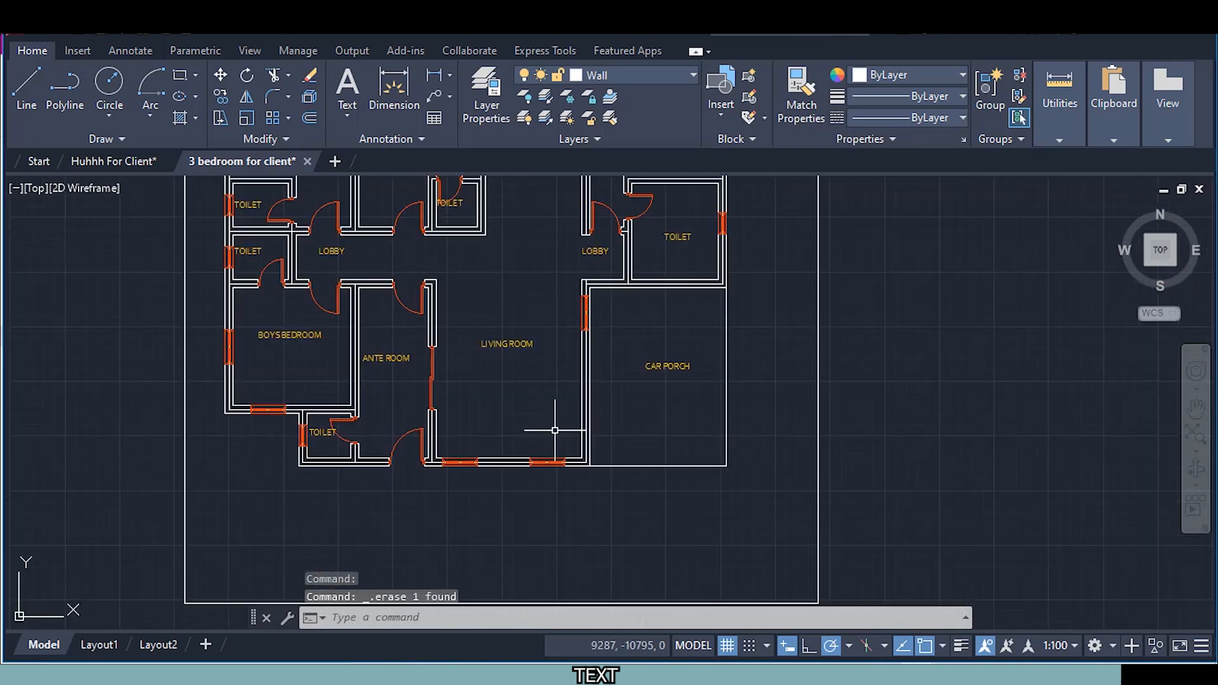
pyautogui.scroll(-2, 551, 431)
pyautogui.moveTo(552, 380); pyautogui.dragTo(544, 435, button='middle')
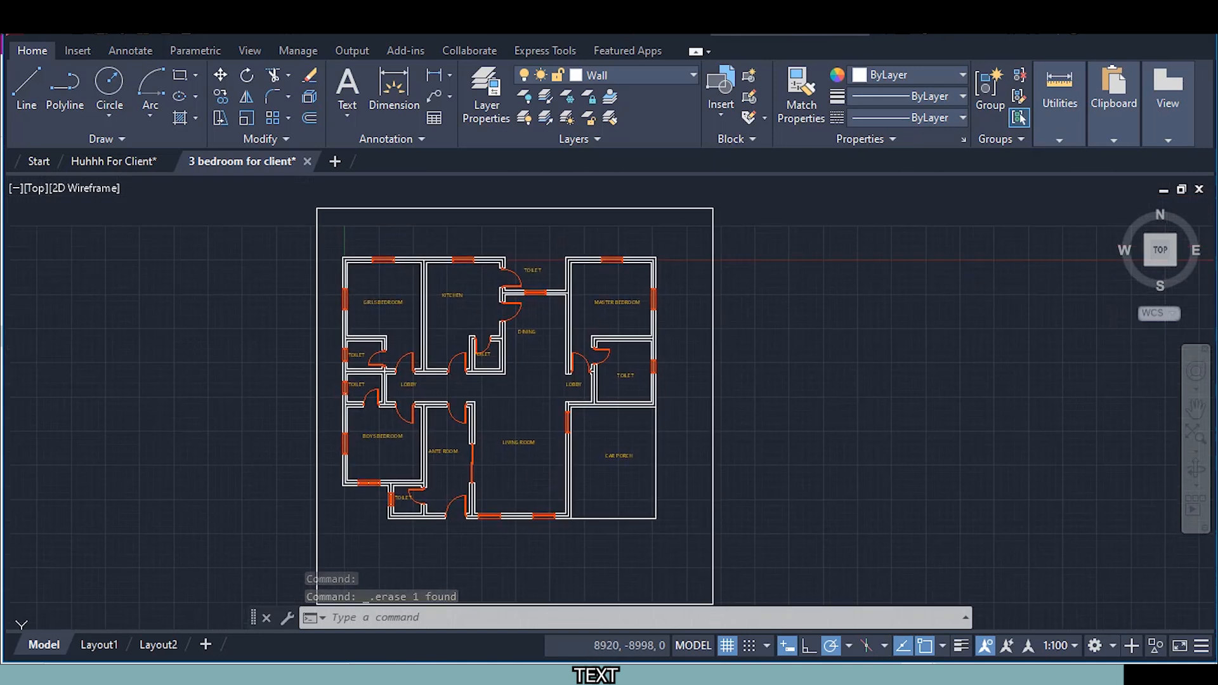
pyautogui.scroll(3, 541, 441)
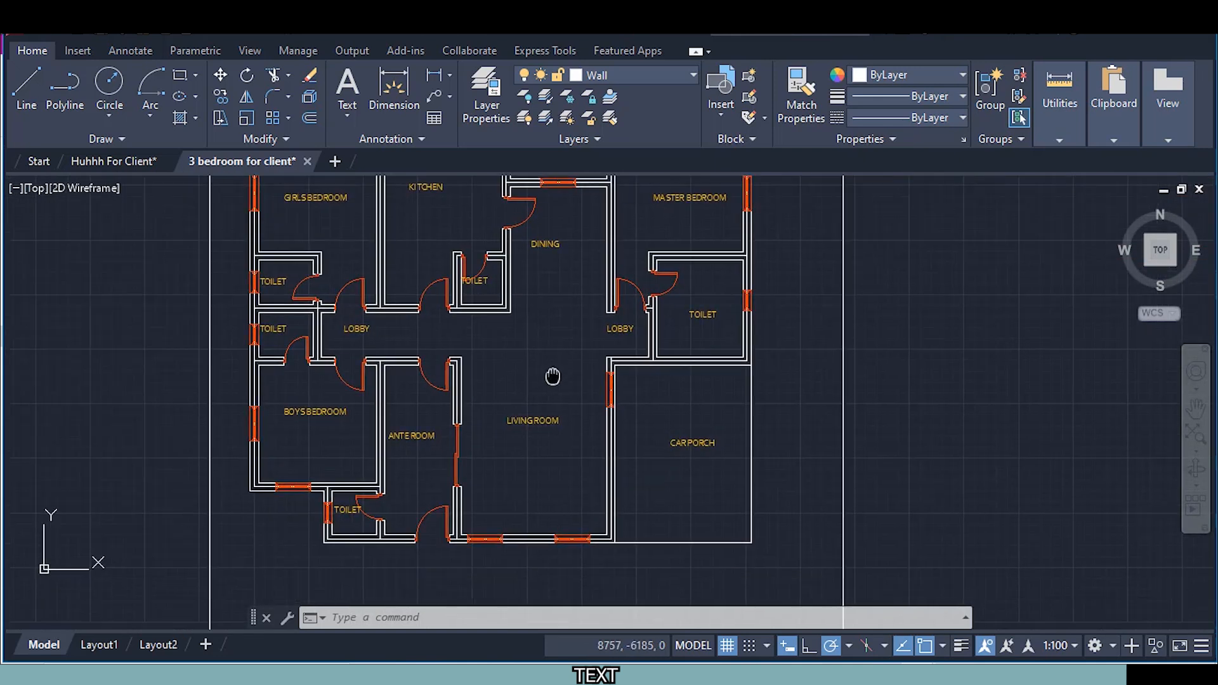
pyautogui.moveTo(502, 440); pyautogui.dragTo(497, 335, button='middle')
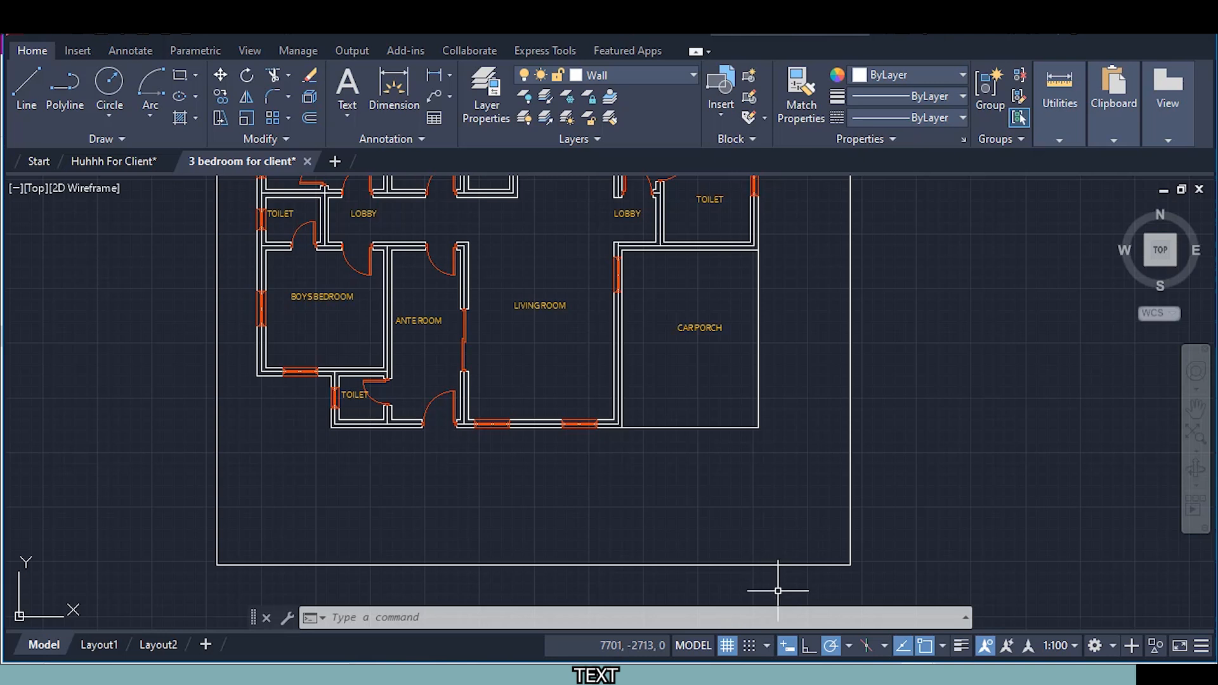
pyautogui.moveTo(701, 304); pyautogui.dragTo(690, 468, button='middle')
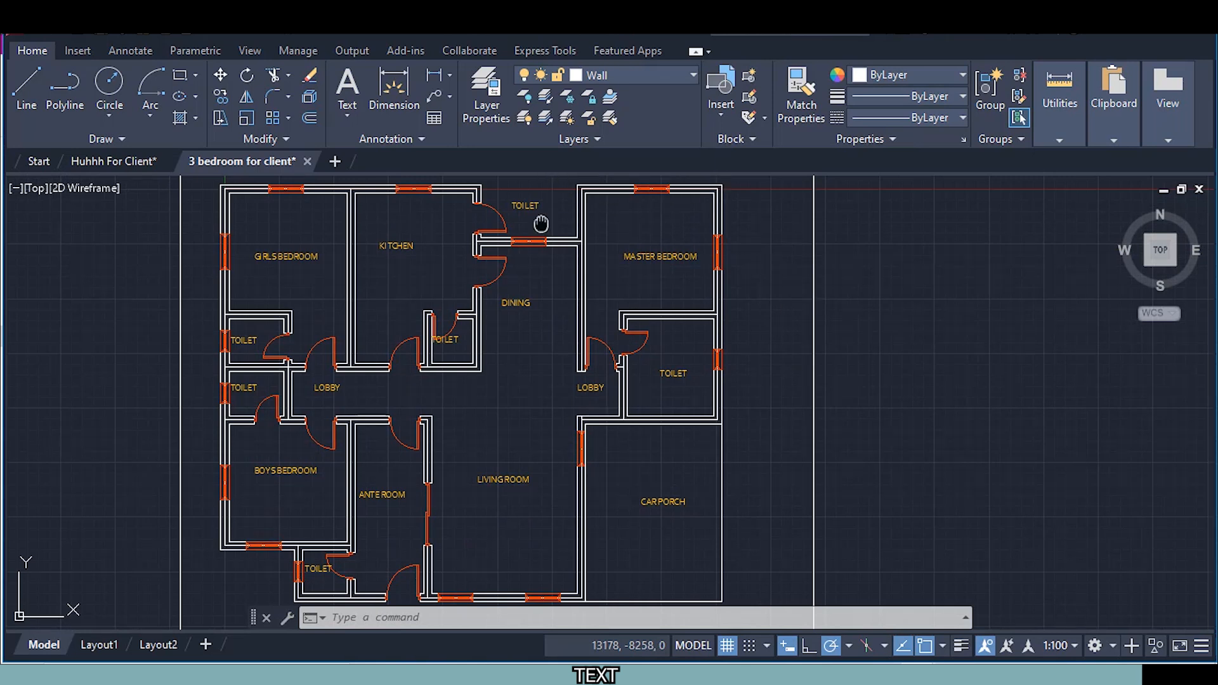
pyautogui.moveTo(544, 226); pyautogui.dragTo(528, 326, button='middle')
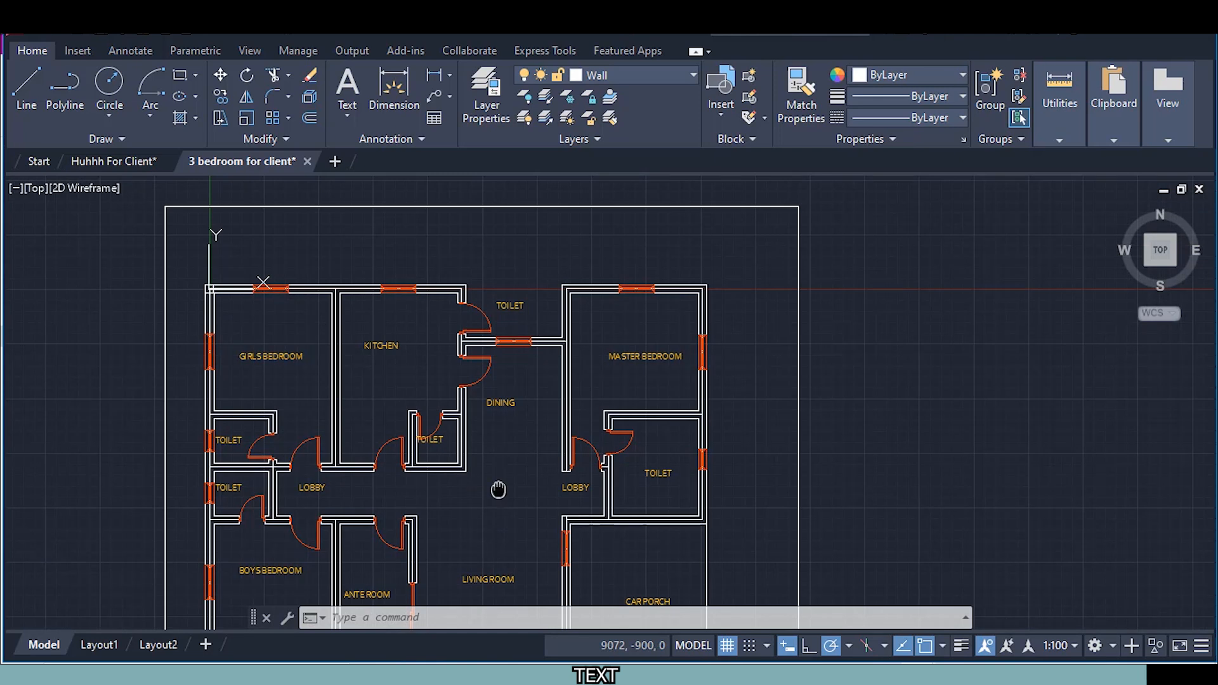
pyautogui.moveTo(499, 488); pyautogui.dragTo(483, 354, button='middle')
pyautogui.moveTo(531, 507); pyautogui.dragTo(542, 438, button='middle')
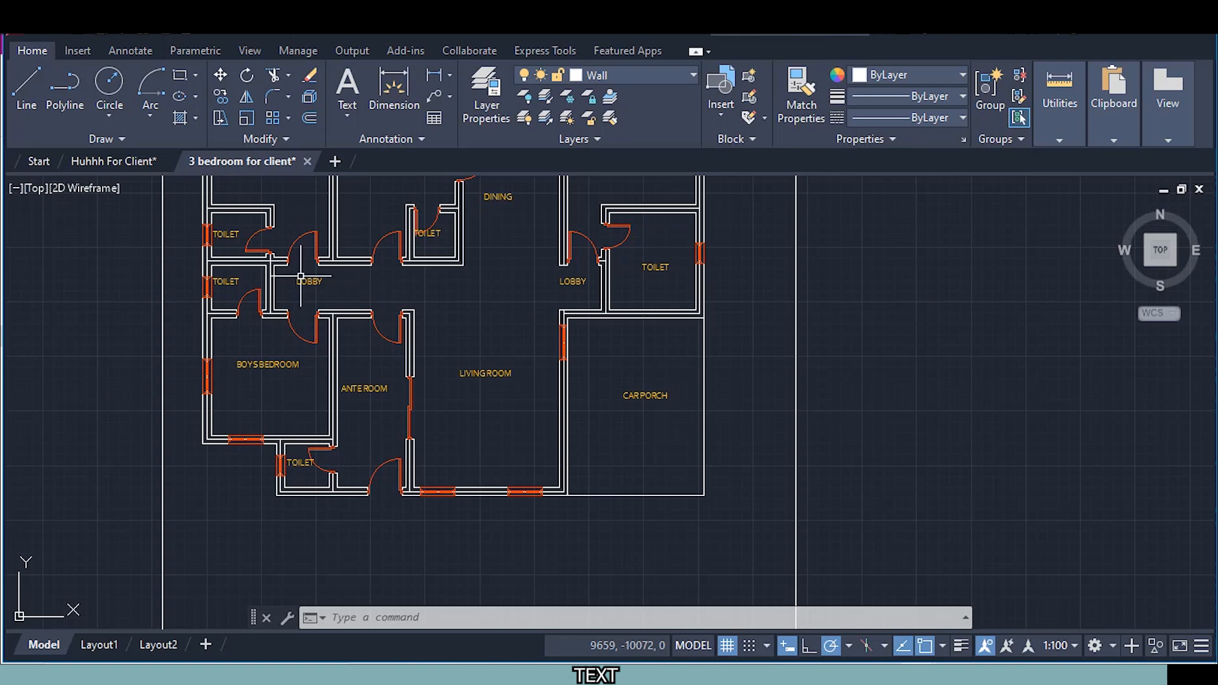
pyautogui.moveTo(441, 408); pyautogui.dragTo(399, 463, button='middle')
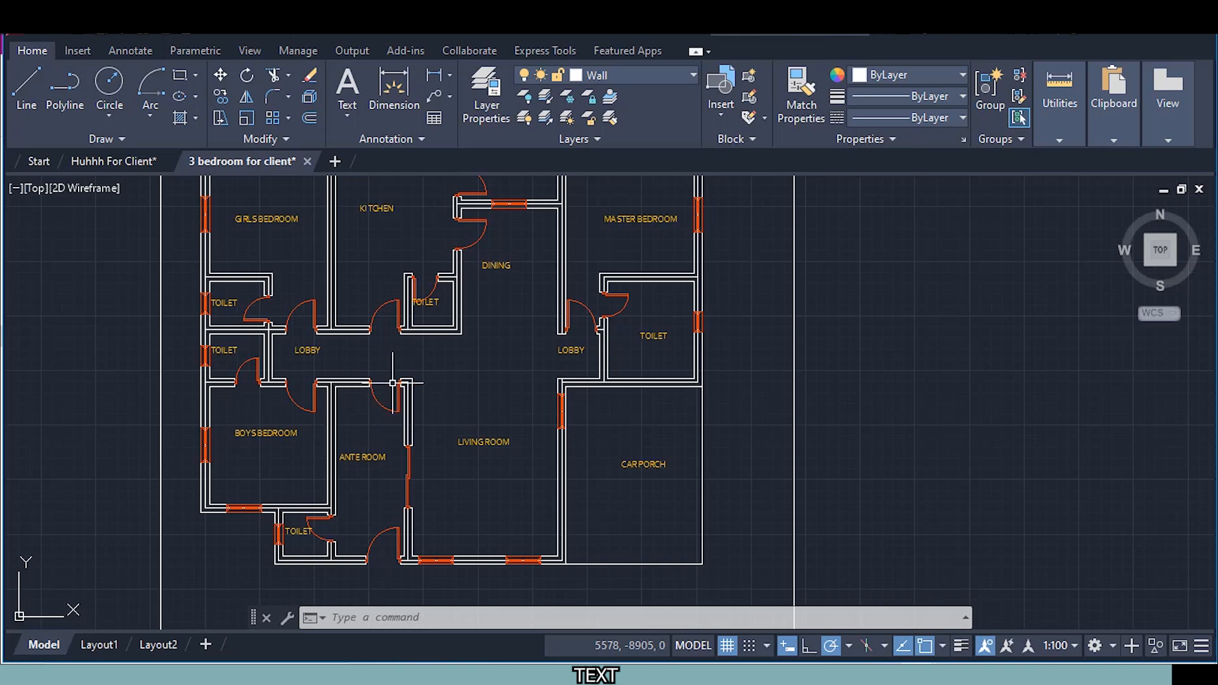
pyautogui.moveTo(393, 376); pyautogui.dragTo(385, 412, button='middle')
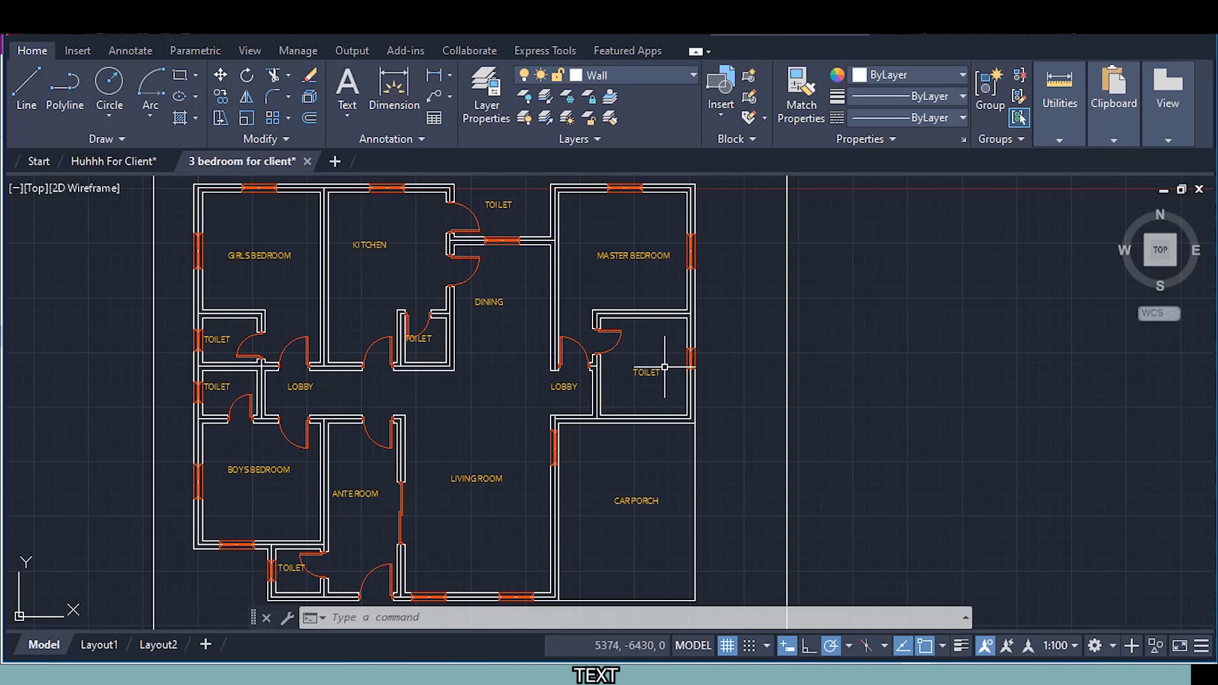
pyautogui.moveTo(659, 412); pyautogui.dragTo(655, 458, button='middle')
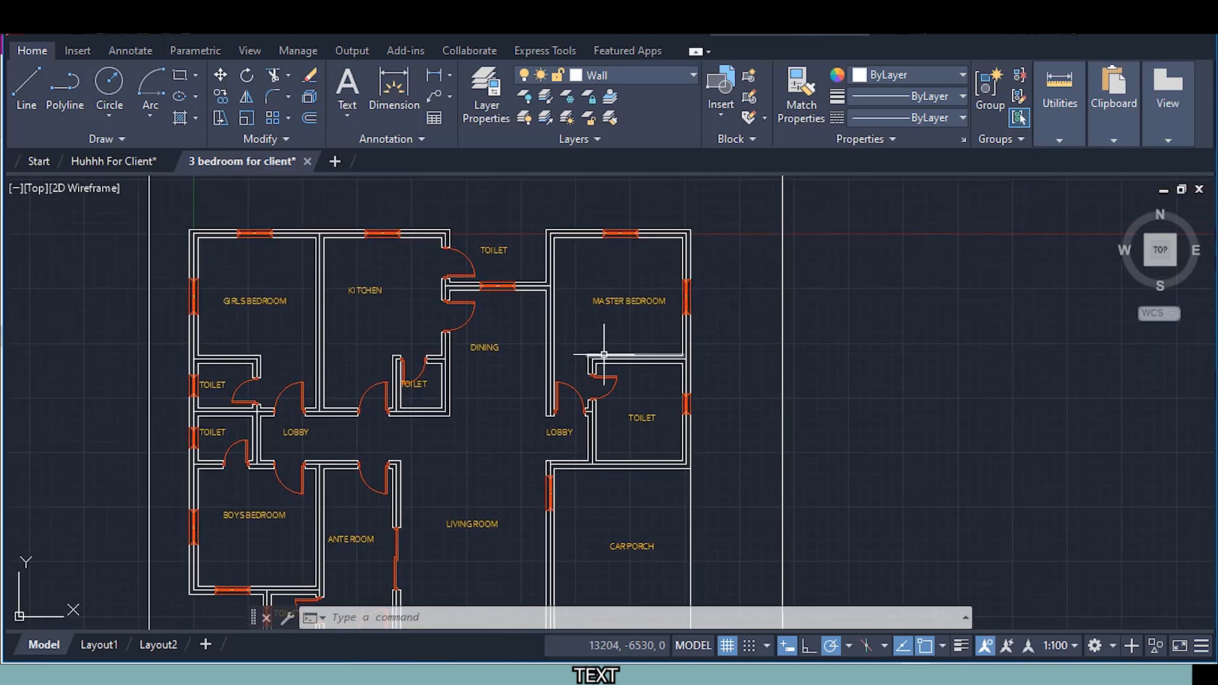
pyautogui.moveTo(415, 442); pyautogui.dragTo(333, 410, button='middle')
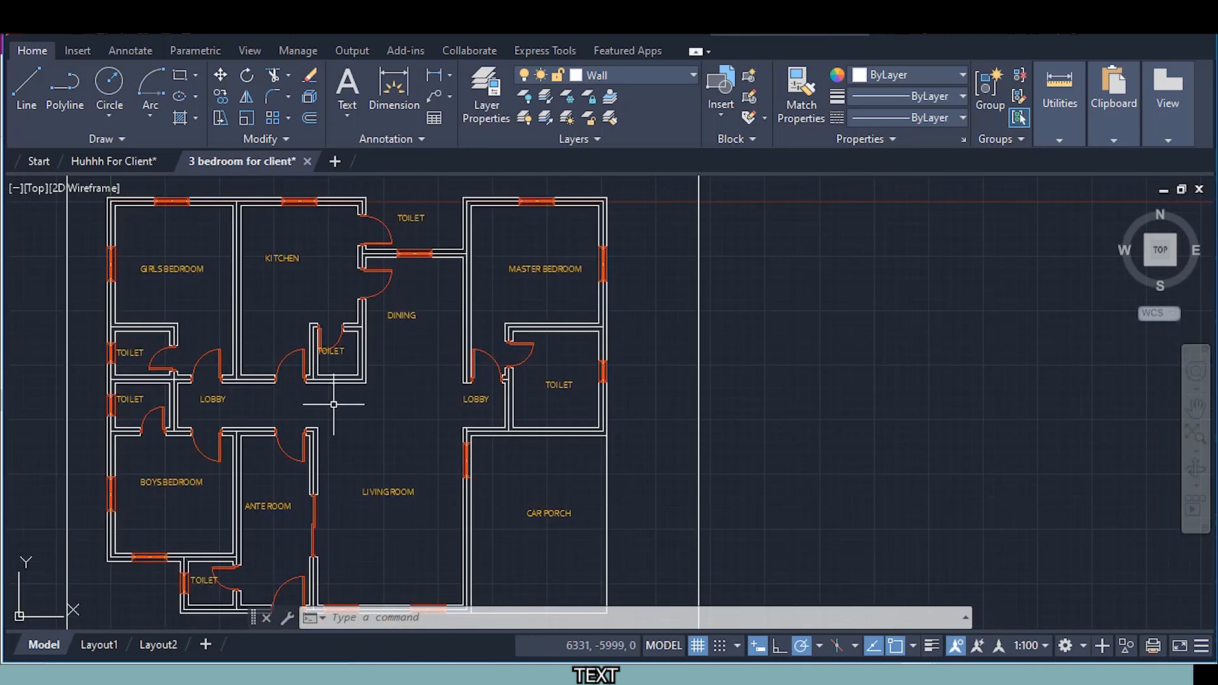
# Replace the TOILET label in the small room at the kitchen's lower corner with STORE
pyautogui.scroll(2, 335, 404)
pyautogui.moveTo(361, 404); pyautogui.dragTo(490, 562, button='middle')
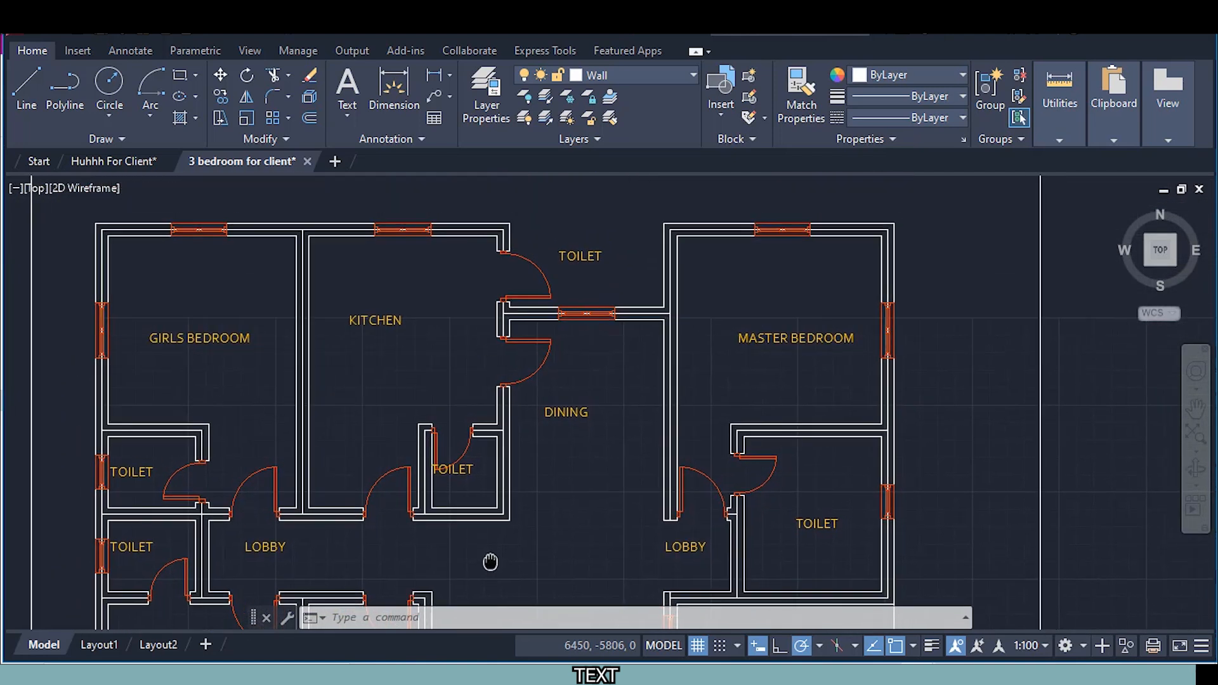
pyautogui.scroll(6, 428, 464)
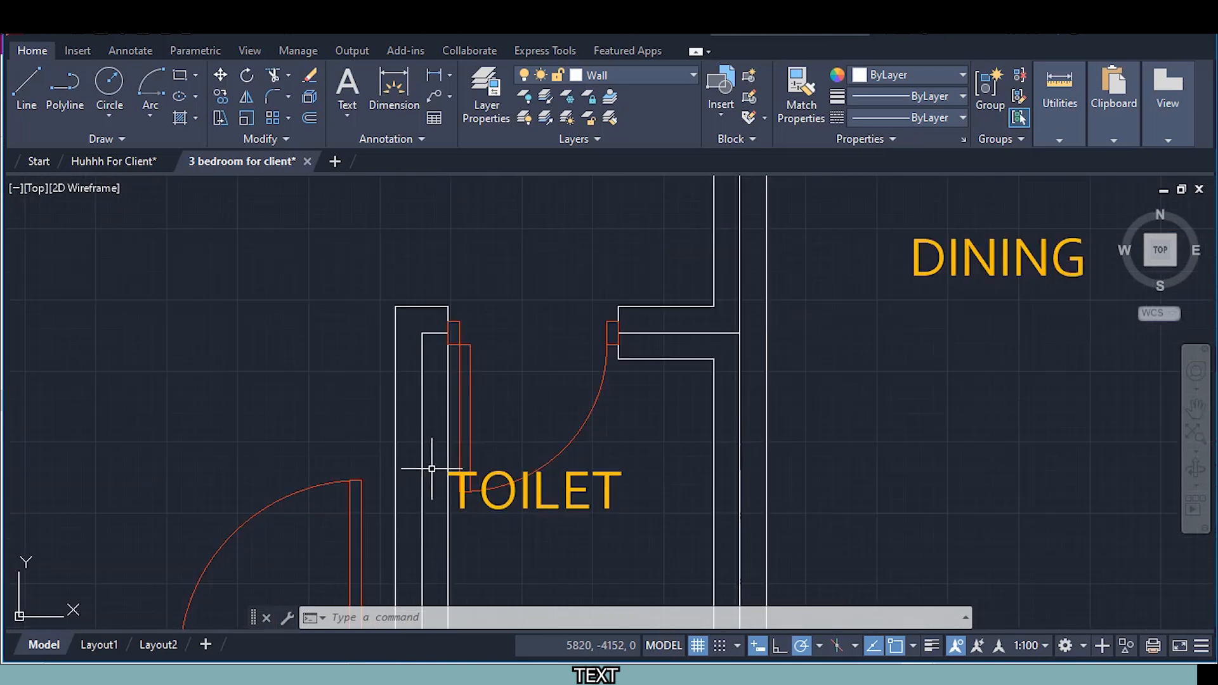
pyautogui.click(505, 495)
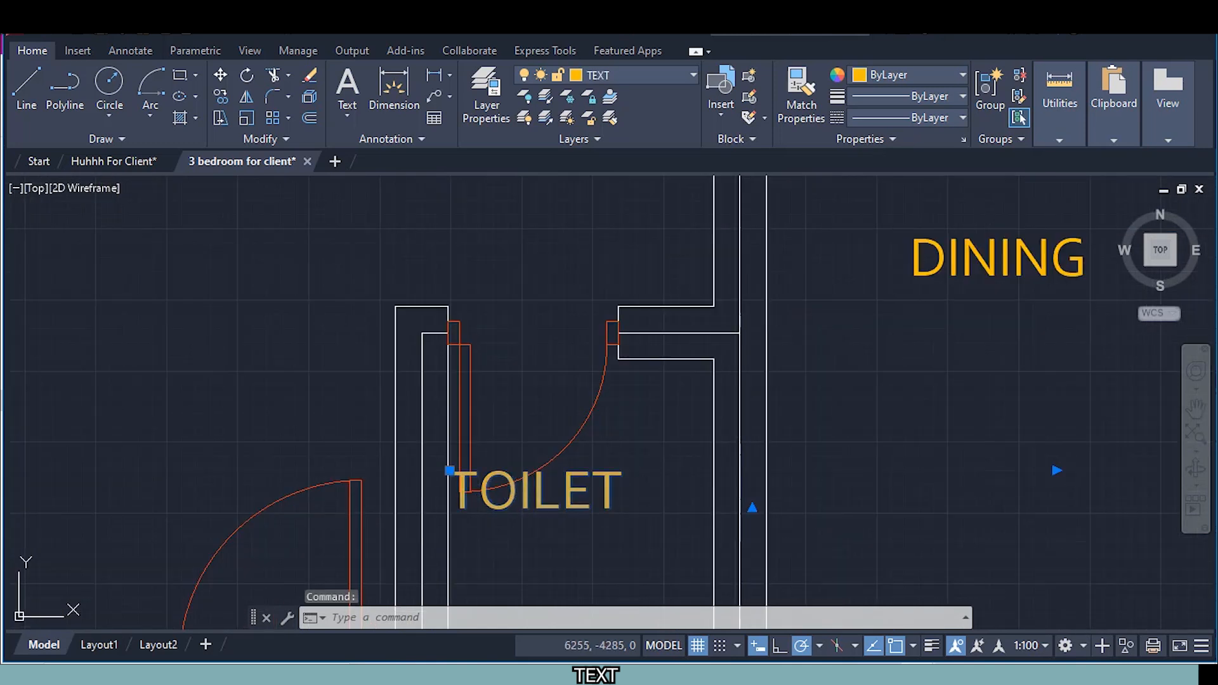
pyautogui.doubleClick(518, 494)
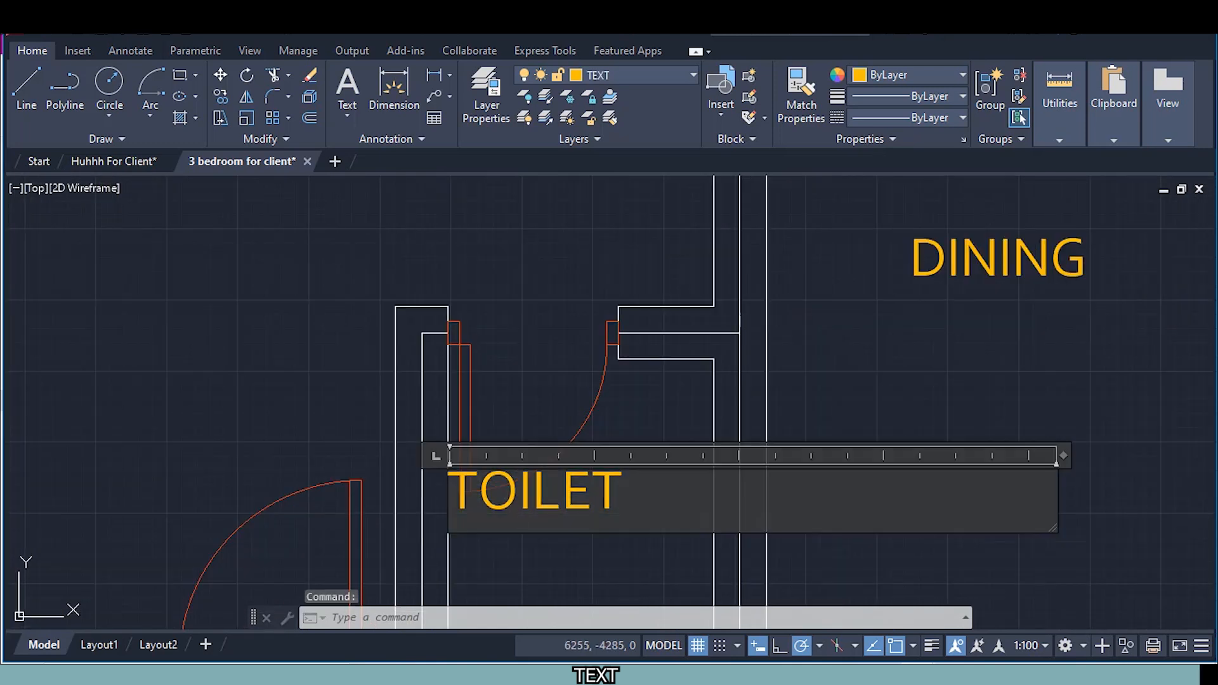
pyautogui.press('Delete')
pyautogui.press('Delete')
pyautogui.press('Delete')
pyautogui.press('Delete')
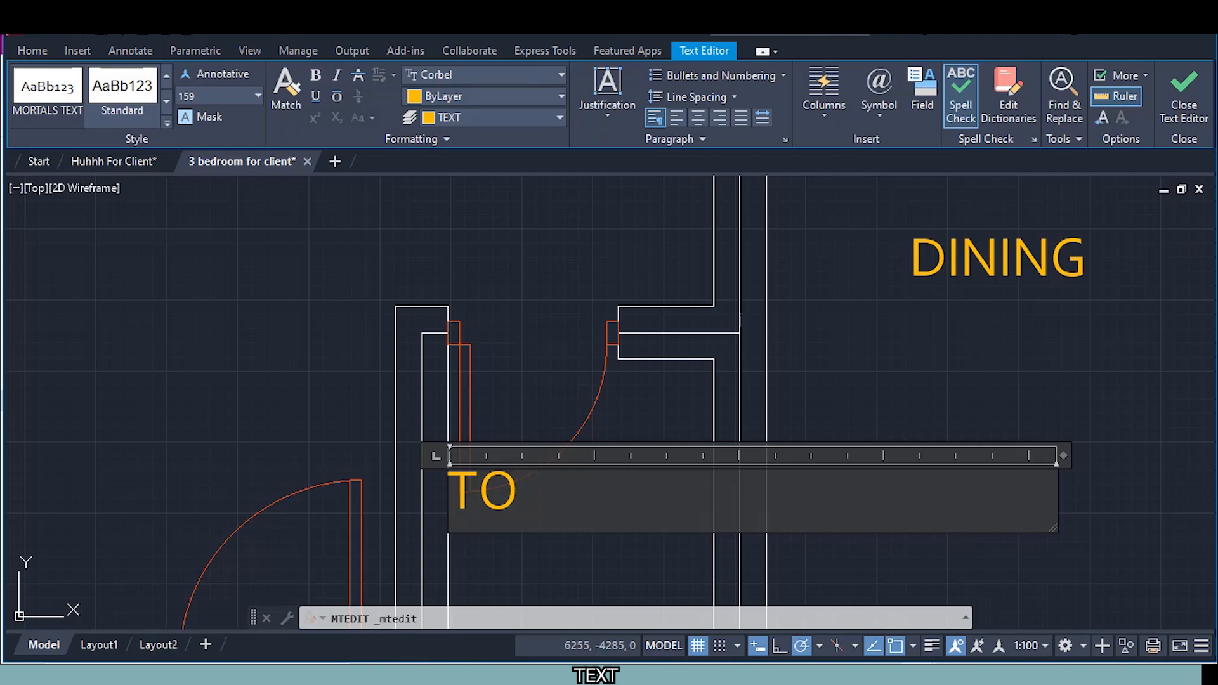
pyautogui.press('BackSpace')
pyautogui.press('BackSpace')
pyautogui.write('STO')
pyautogui.write('T')
pyautogui.press('BackSpace')
pyautogui.write('RE')
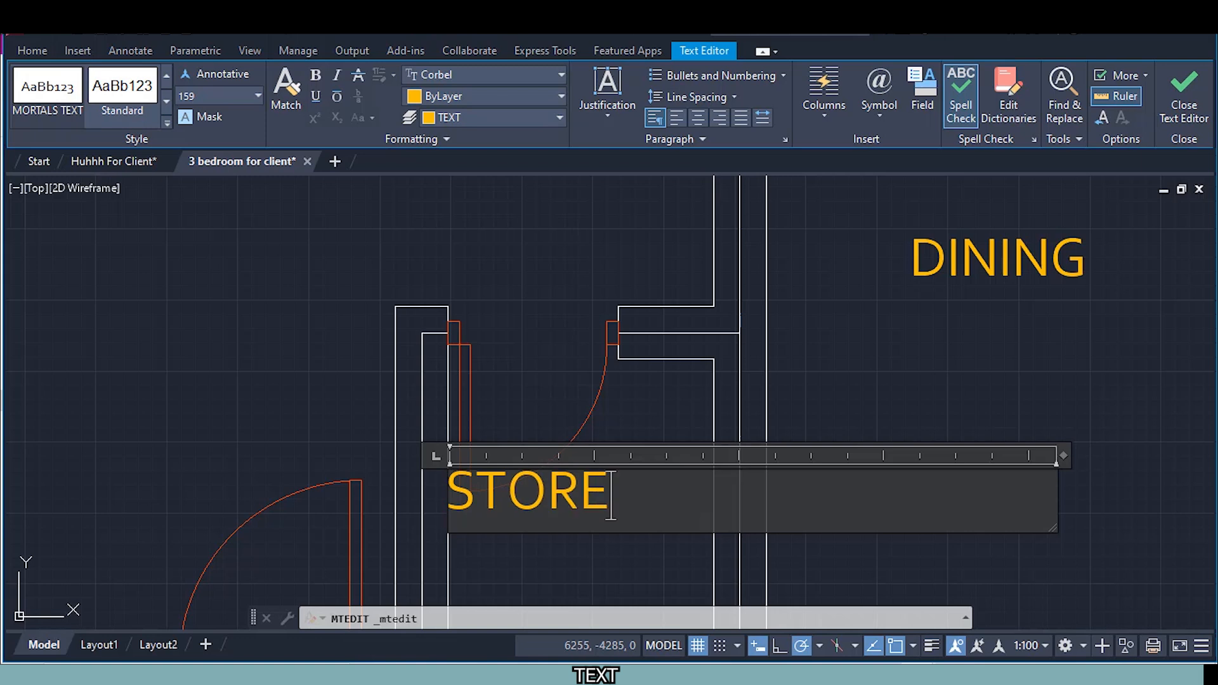
pyautogui.click(841, 412)
pyautogui.scroll(-5, 859, 423)
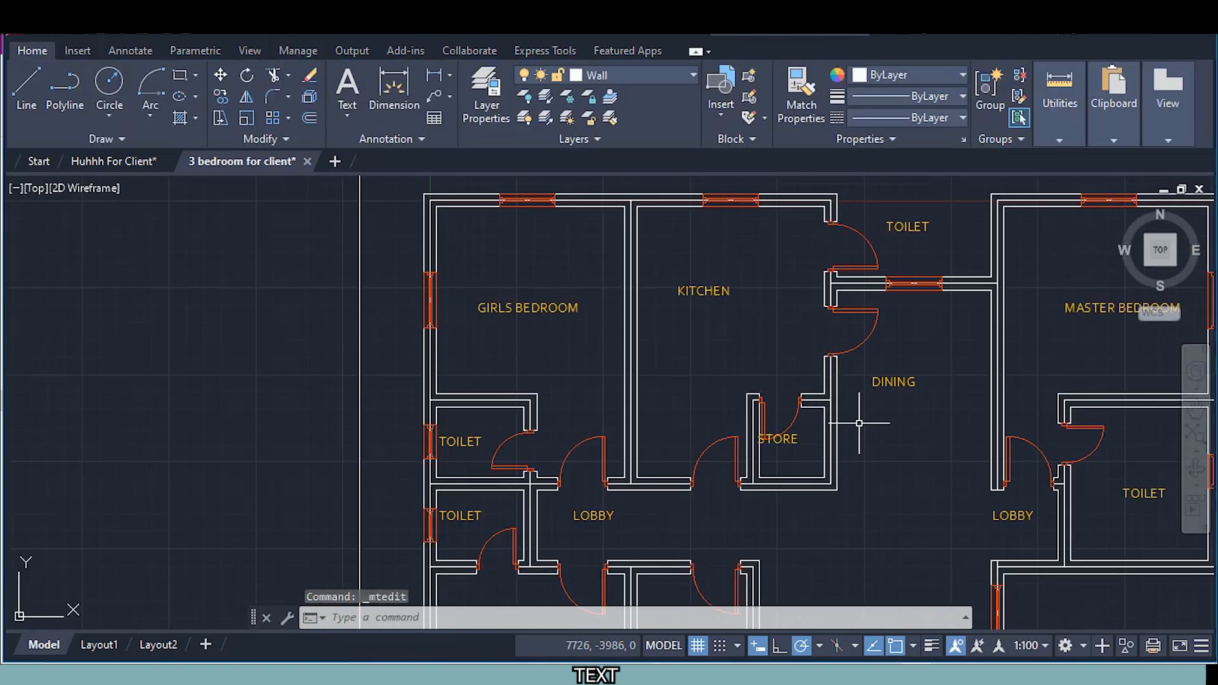
# Review the complete labelled floor plan together with the square boundary around it
pyautogui.scroll(-1, 877, 462)
pyautogui.moveTo(850, 533); pyautogui.dragTo(615, 425, button='middle')
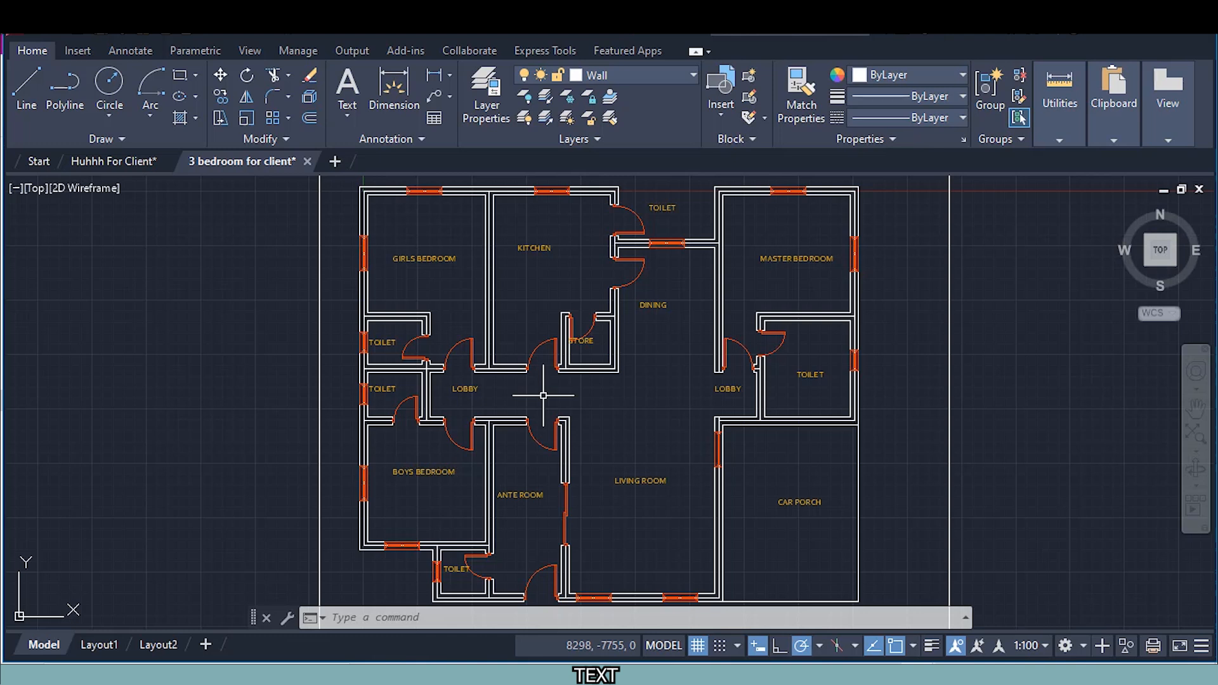
pyautogui.scroll(-2, 544, 395)
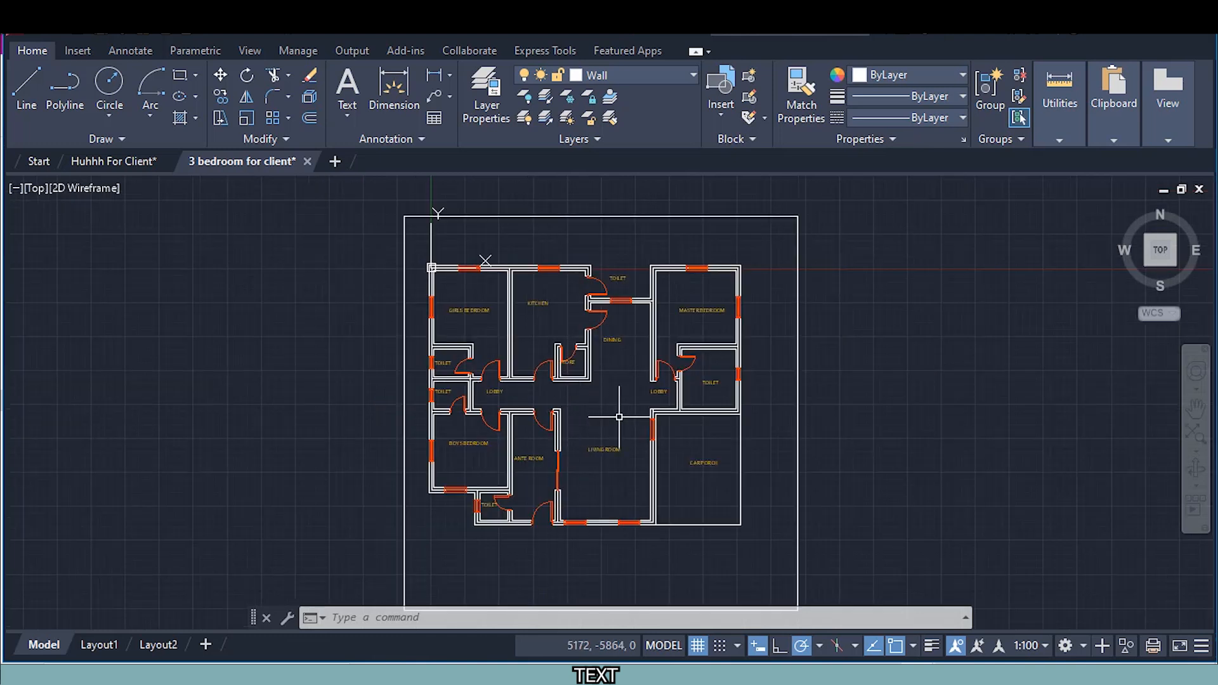
pyautogui.moveTo(619, 417); pyautogui.dragTo(593, 391, button='middle')
pyautogui.scroll(-2, 595, 388)
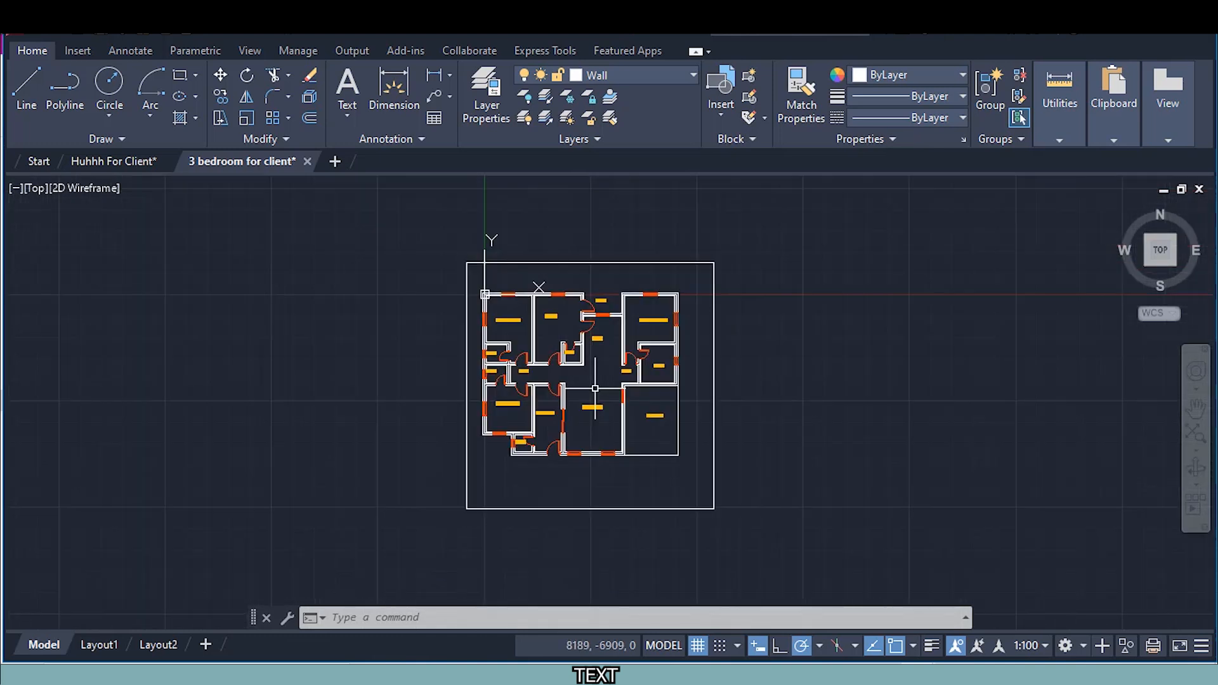
pyautogui.scroll(2, 595, 388)
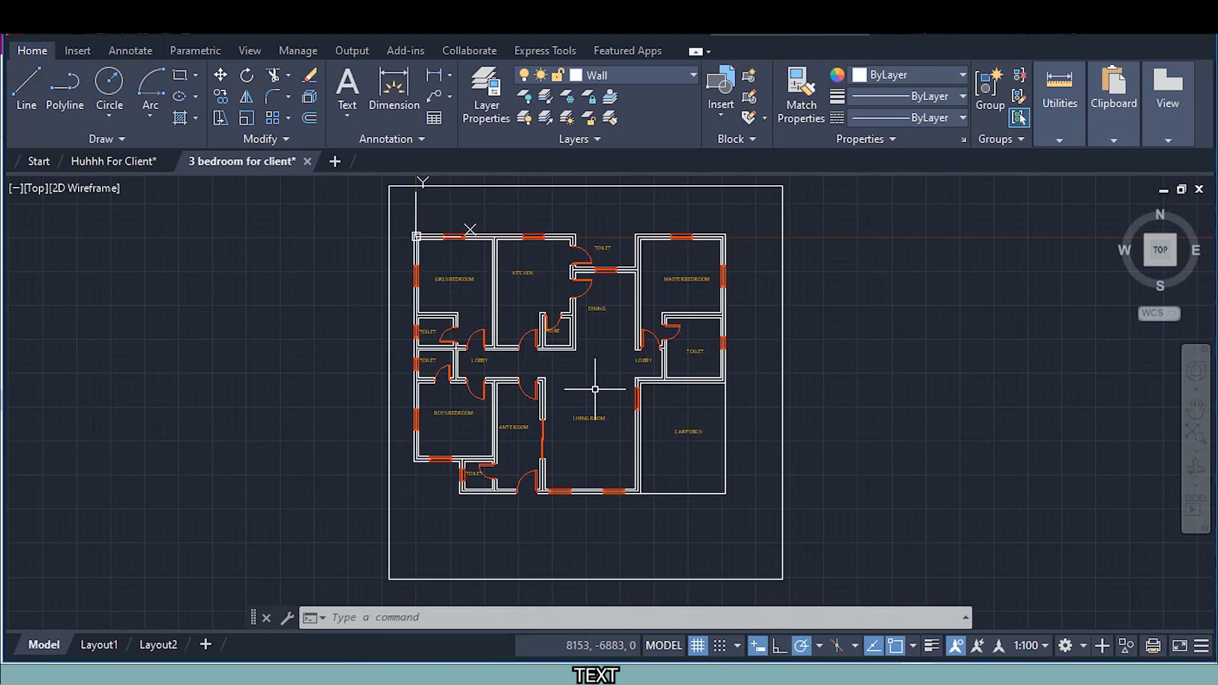
pyautogui.moveTo(592, 381); pyautogui.dragTo(539, 399, button='middle')
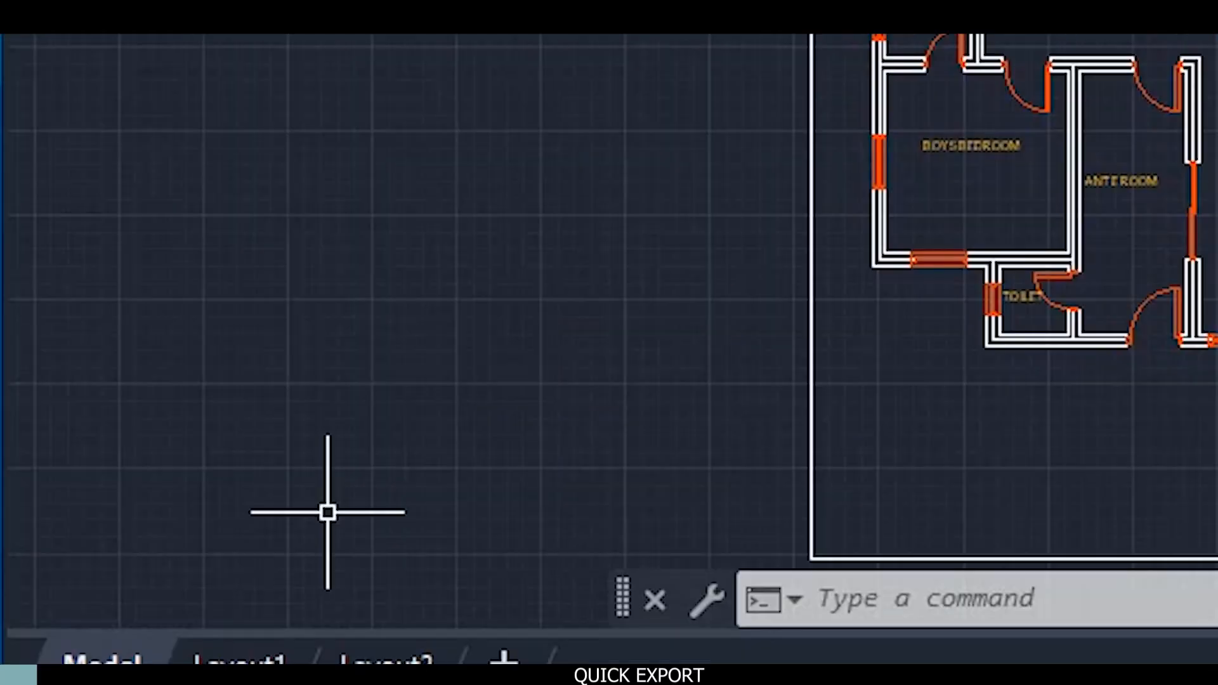
pyautogui.moveTo(240, 658)
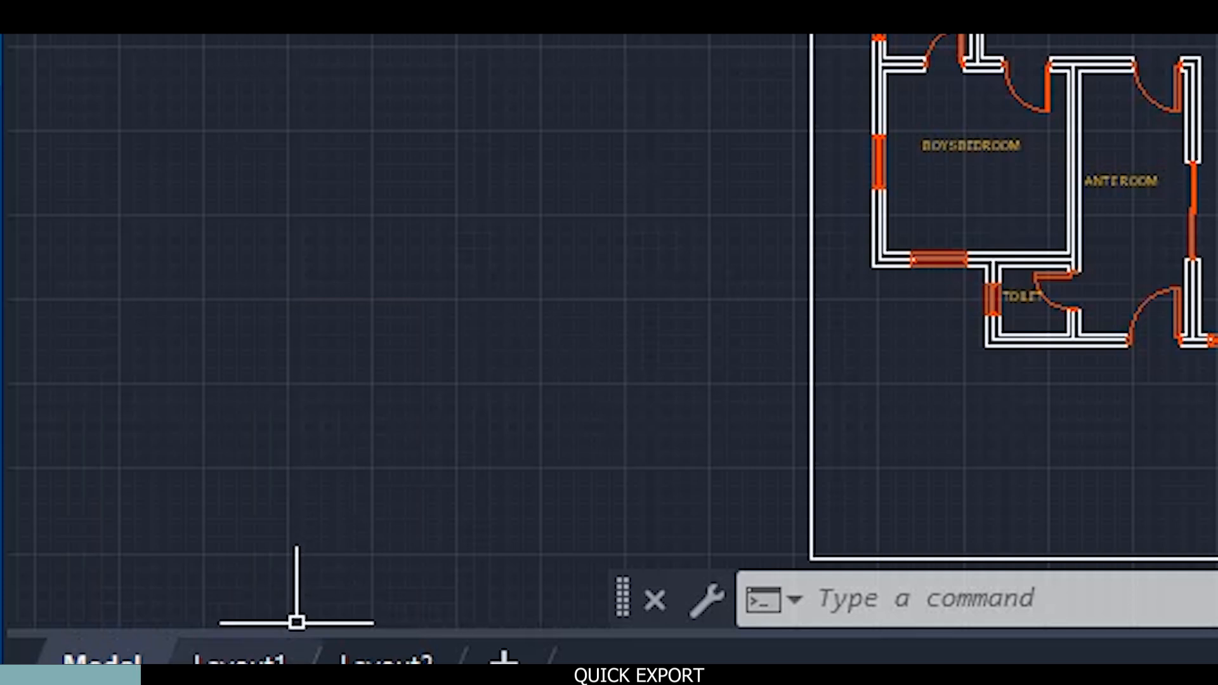
# View how the floor plan sits on the Layout1 sheet and return to model space
pyautogui.click(240, 659)
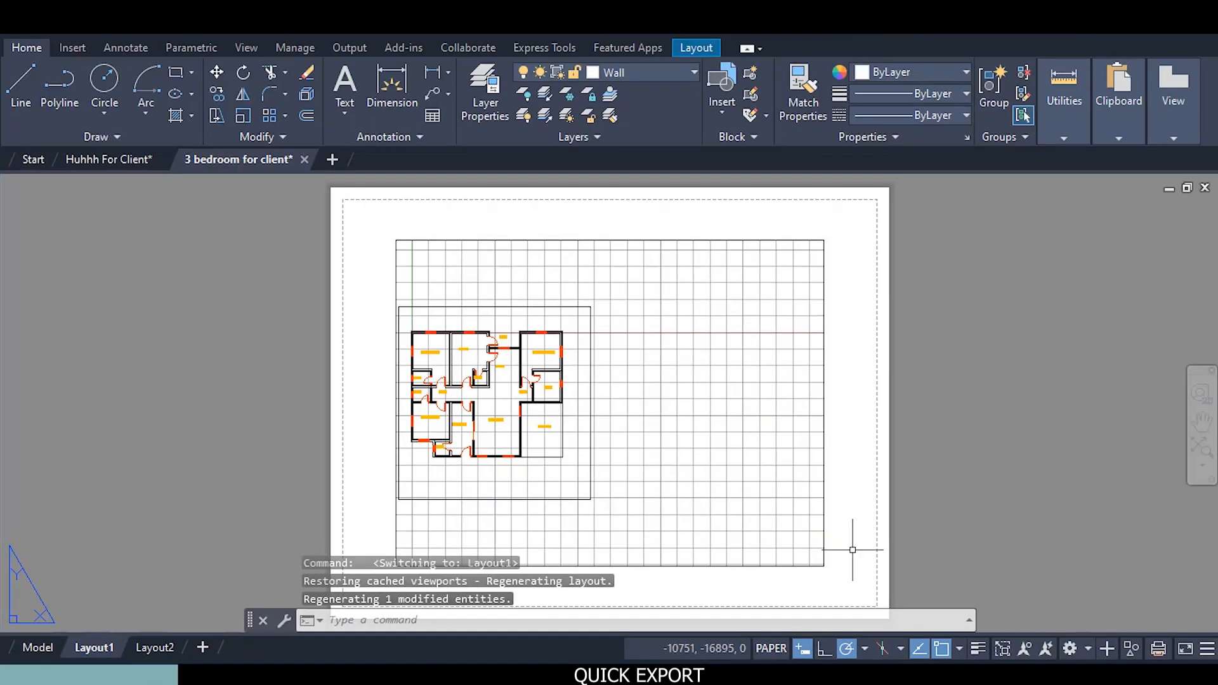
pyautogui.click(38, 646)
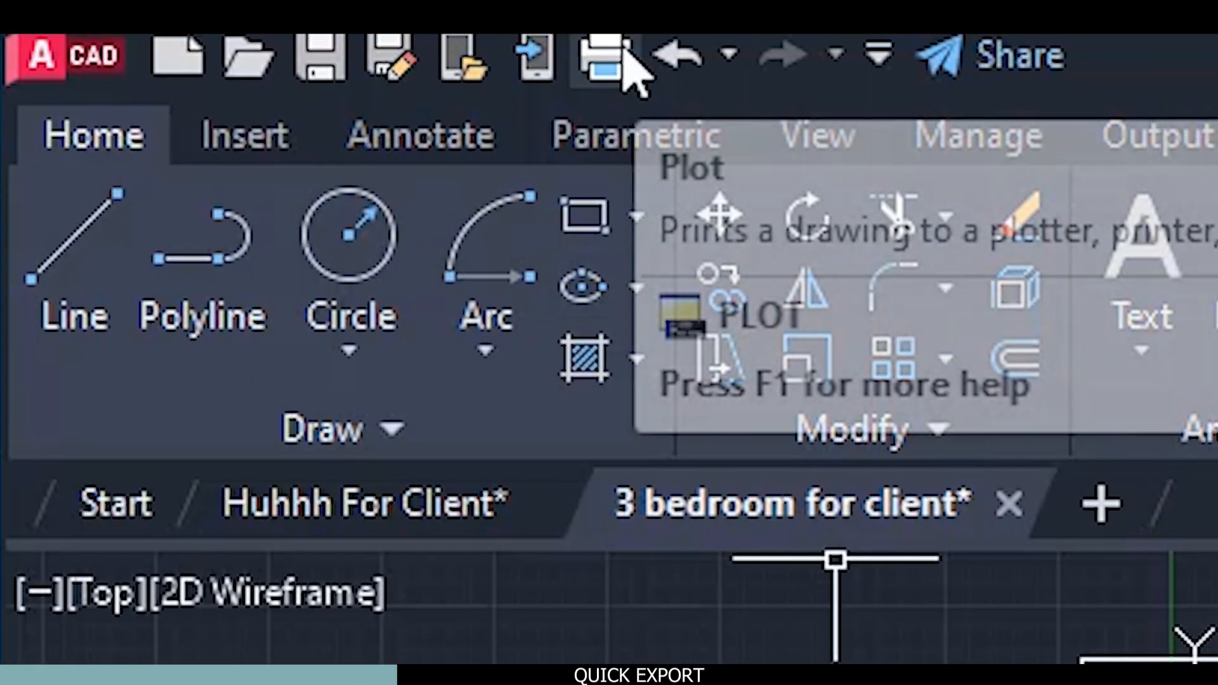
# Start a plot of model space using the DWG To PDF.pc3 plotter
pyautogui.click(620, 38)
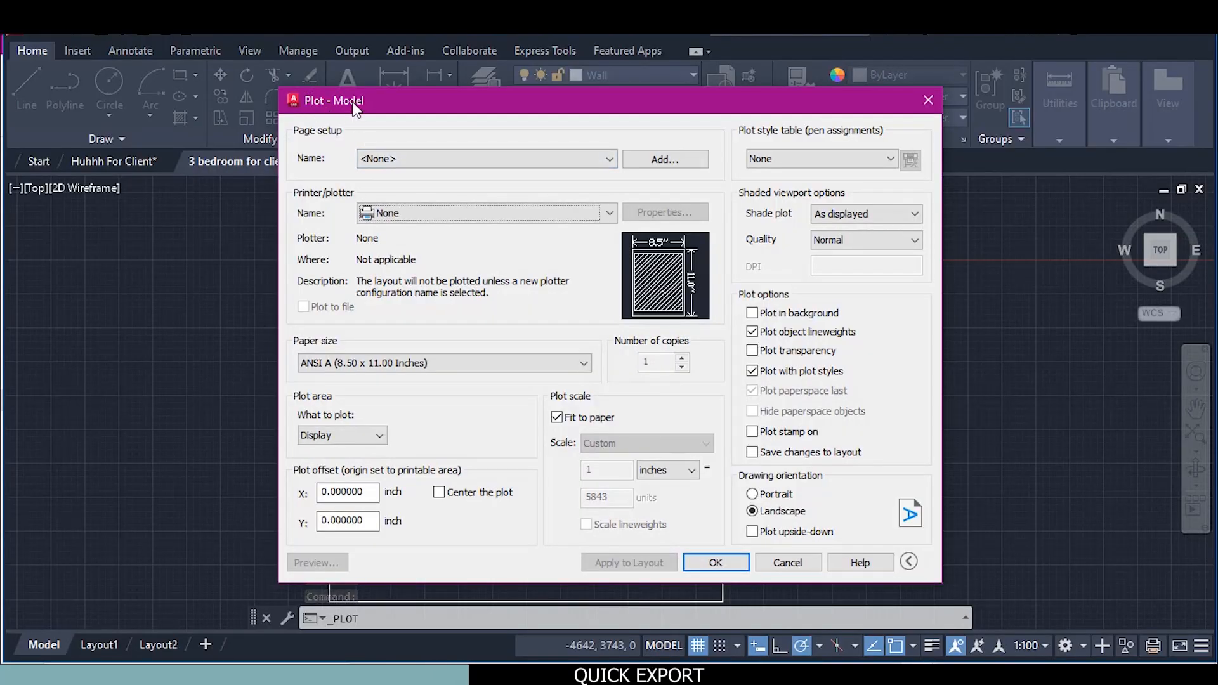
pyautogui.click(435, 215)
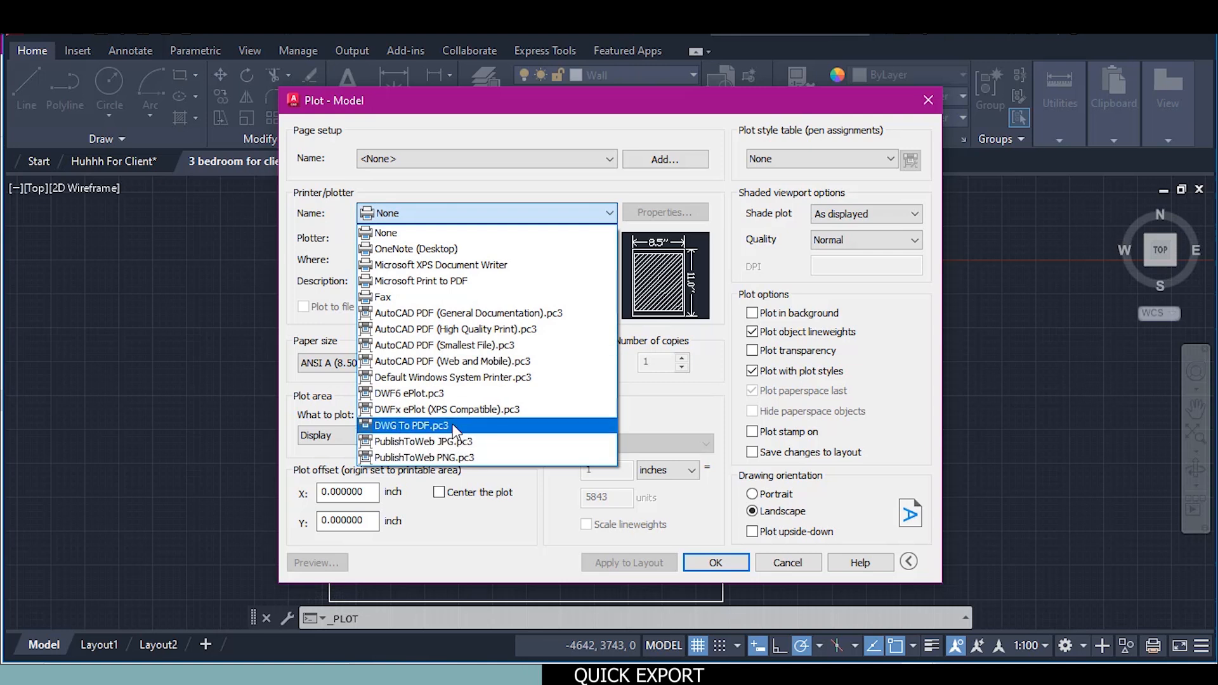
pyautogui.click(454, 426)
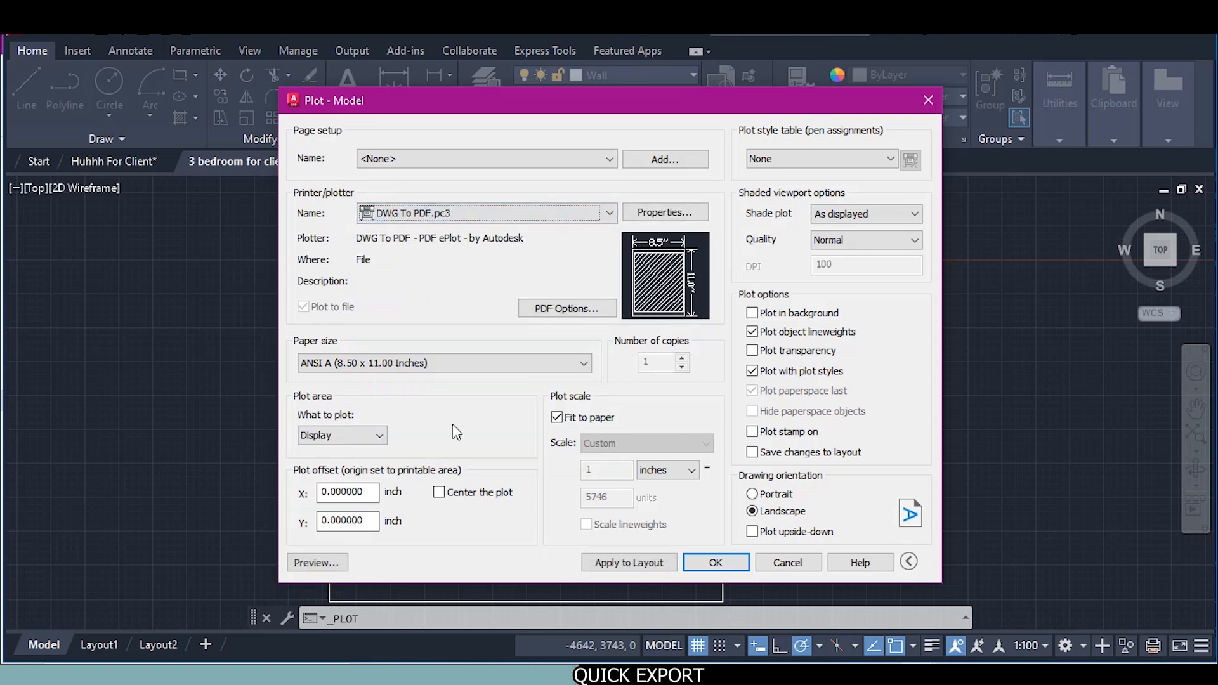
# Set the plot area to a window enclosing the square boundary around the floor plan
pyautogui.click(371, 438)
pyautogui.click(342, 489)
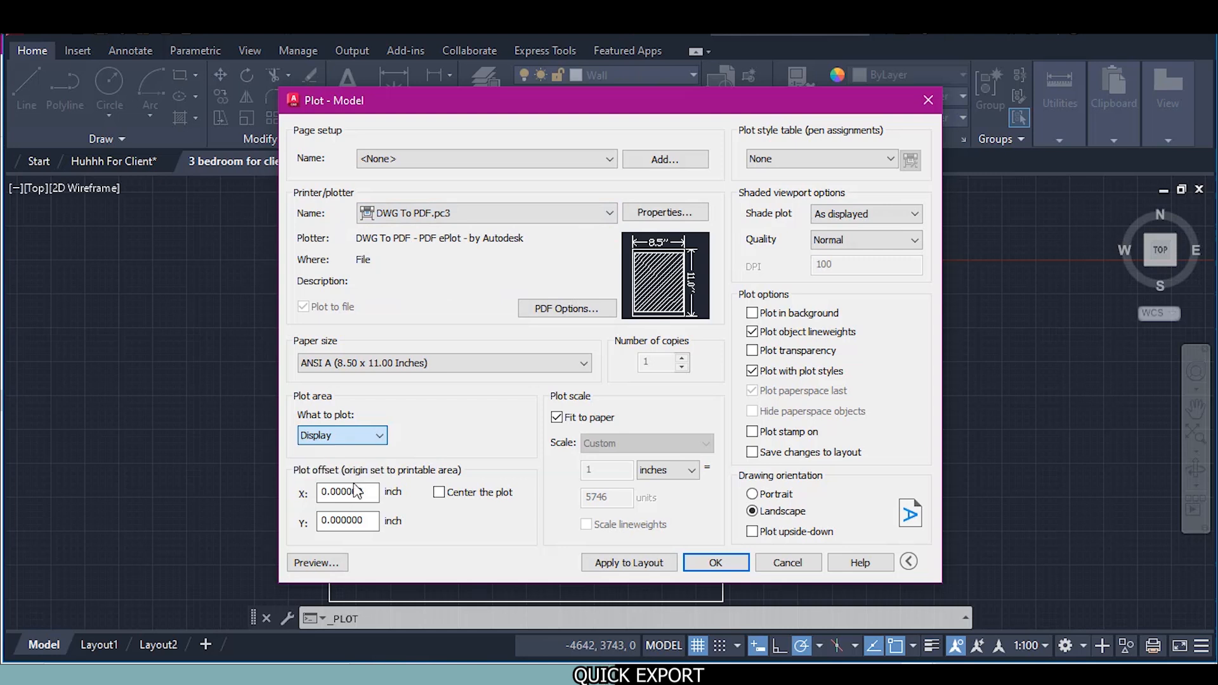
pyautogui.scroll(-2, 363, 291)
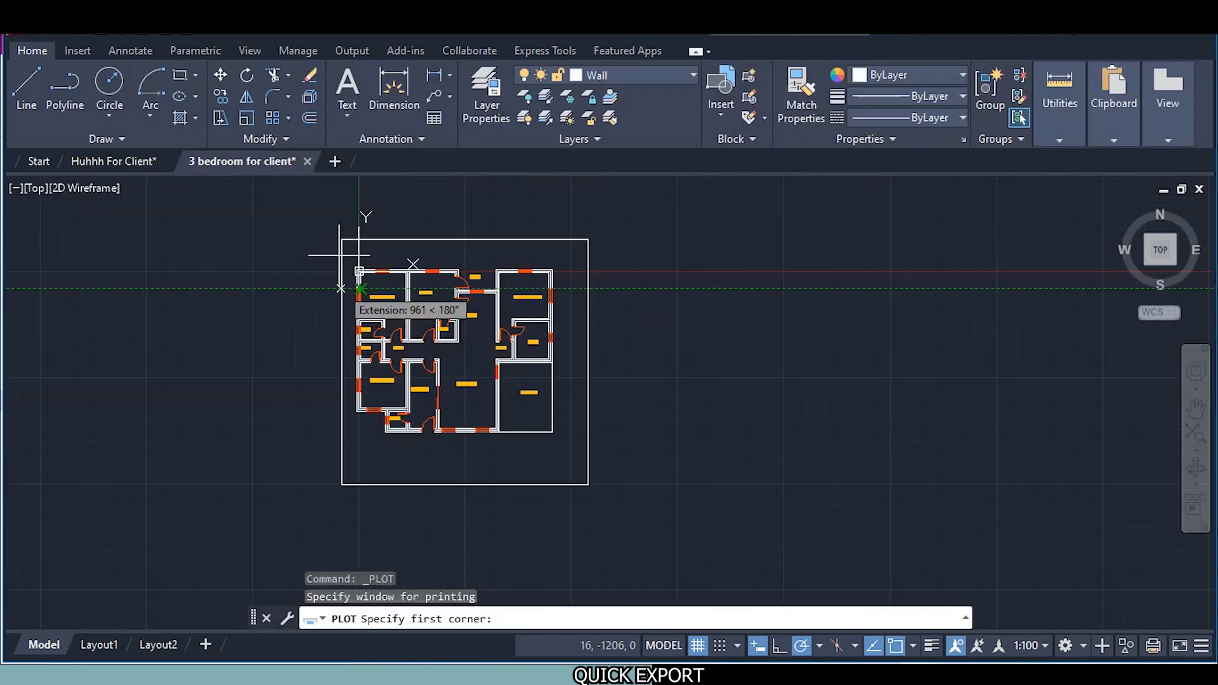
pyautogui.click(330, 232)
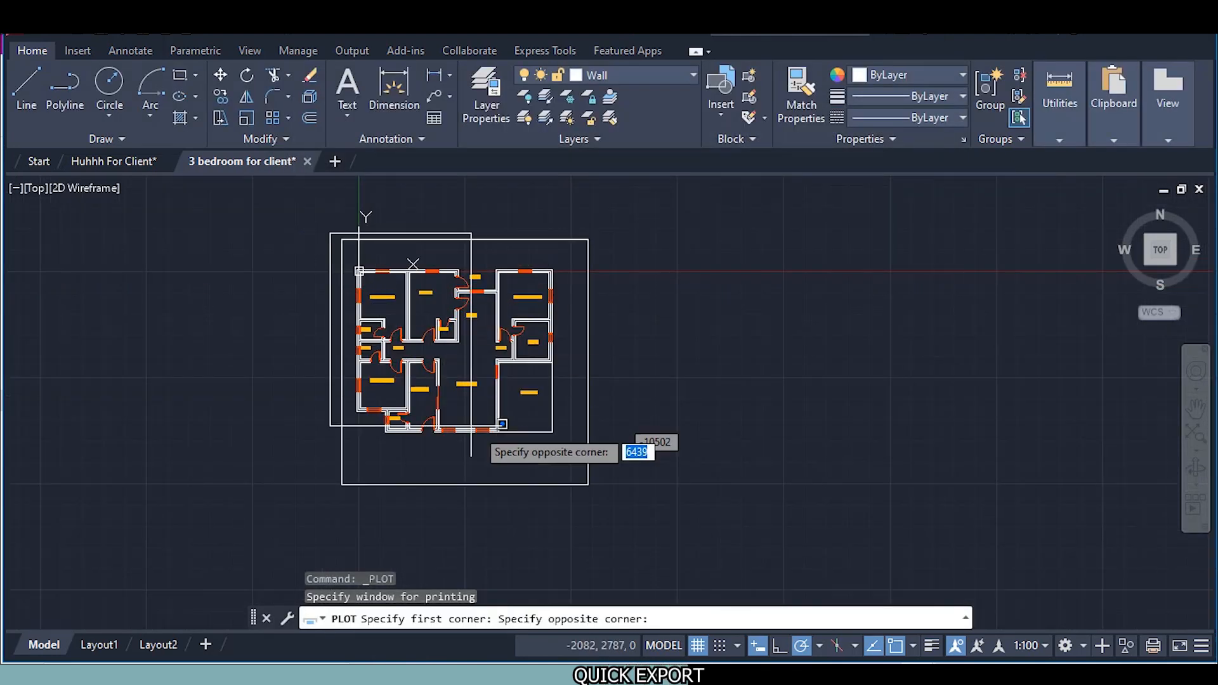
pyautogui.click(600, 482)
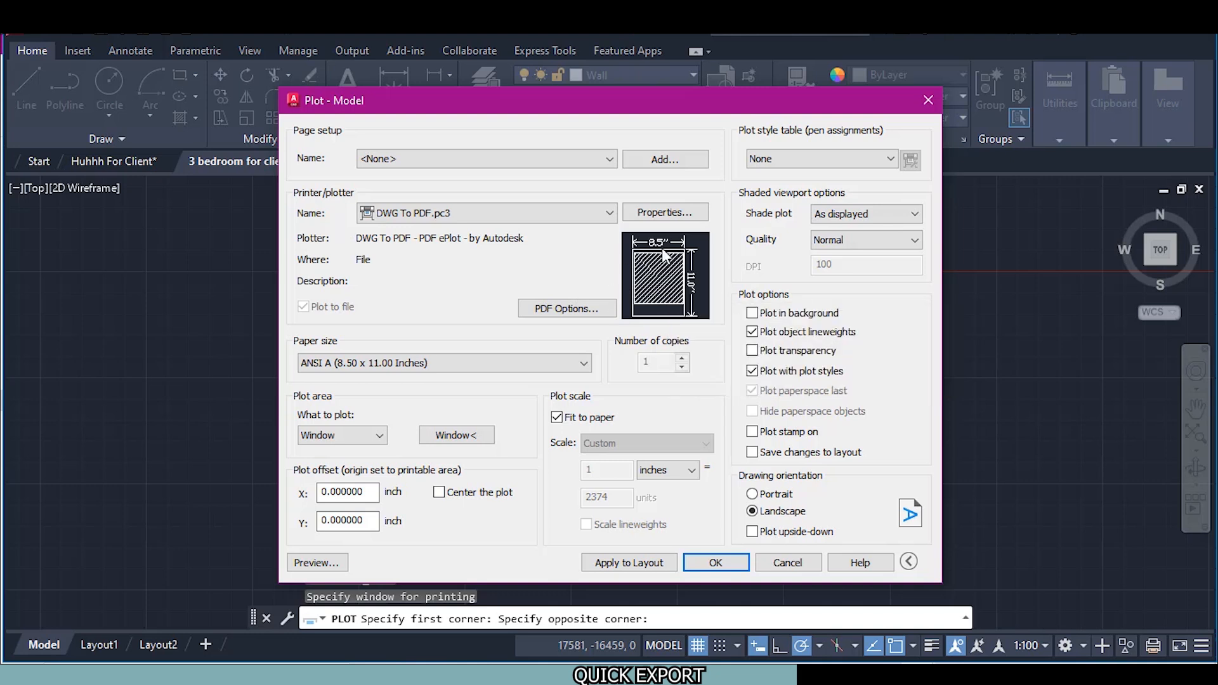
# Center the plot and save it in Documents as 3 bedroom for client-Model.pdf
pyautogui.click(439, 493)
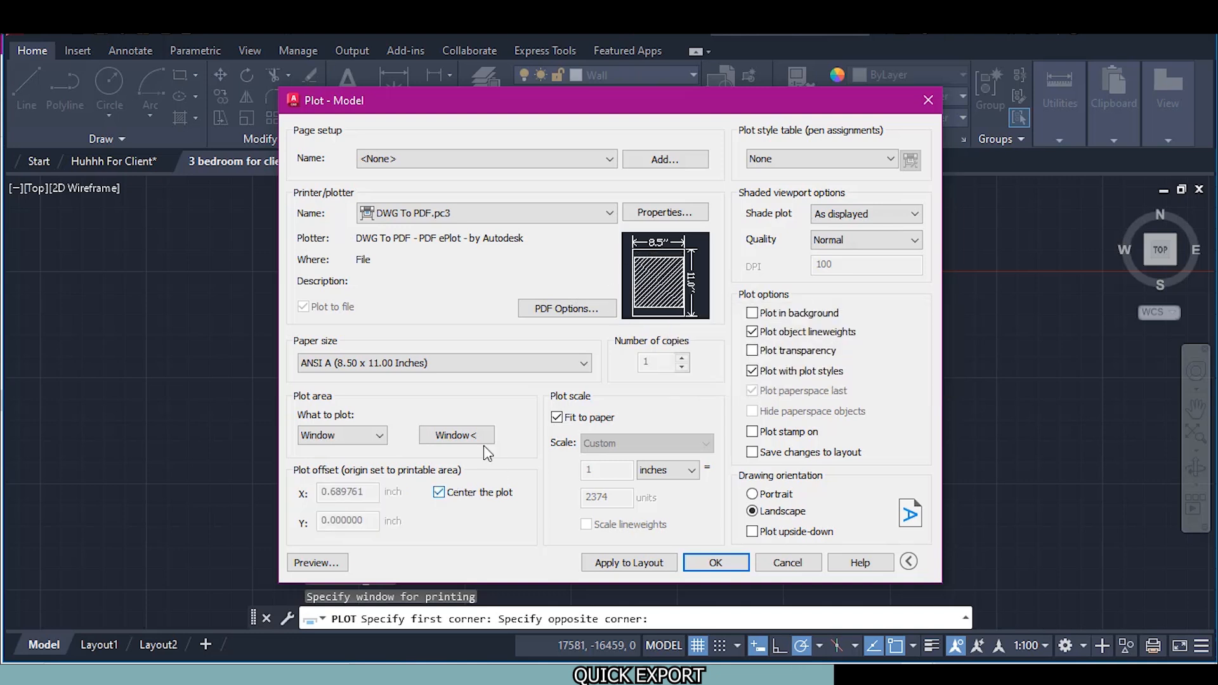
pyautogui.click(713, 563)
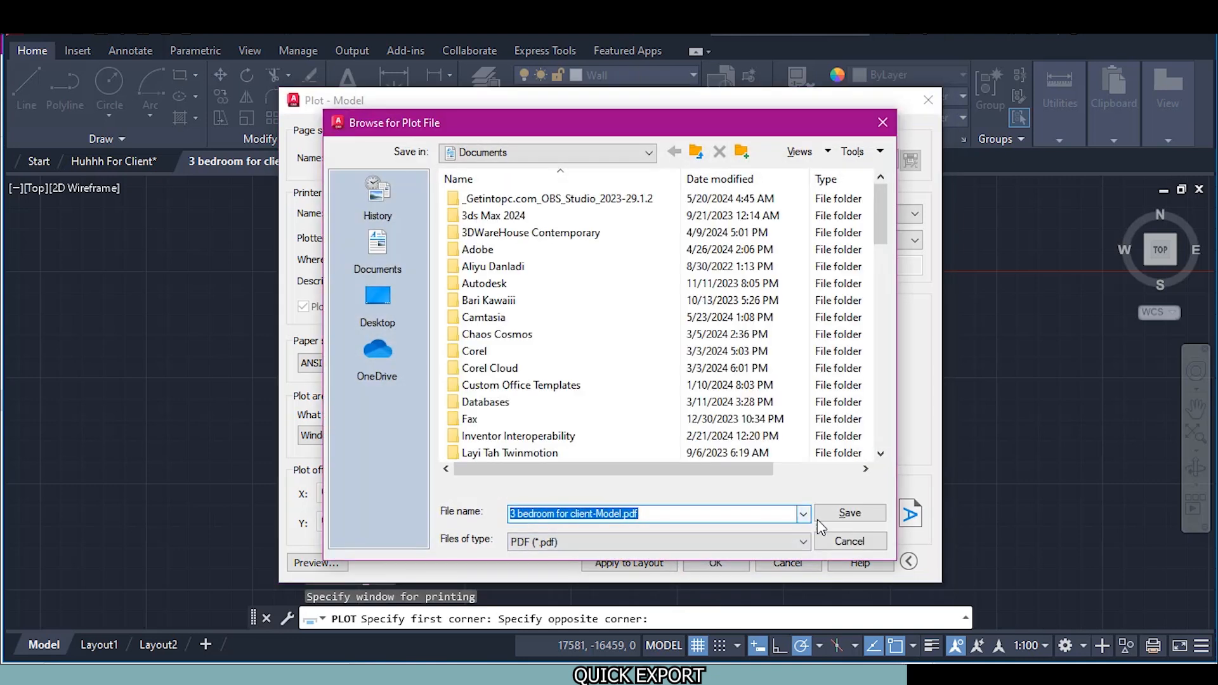
pyautogui.click(829, 515)
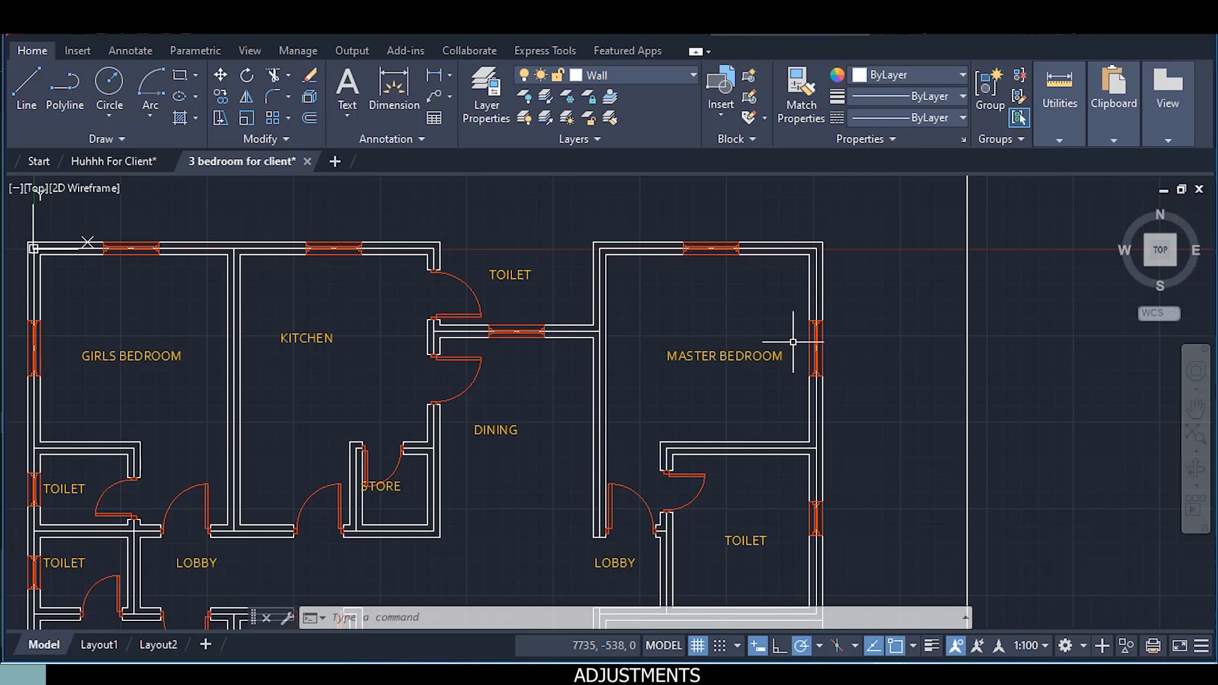
# Move the window from the master bedroom's outer side wall to the opposite wall beside the TOILET label, about 143 mm below that wall's midpoint
pyautogui.scroll(2, 794, 341)
pyautogui.moveTo(794, 341); pyautogui.dragTo(794, 406, button='middle')
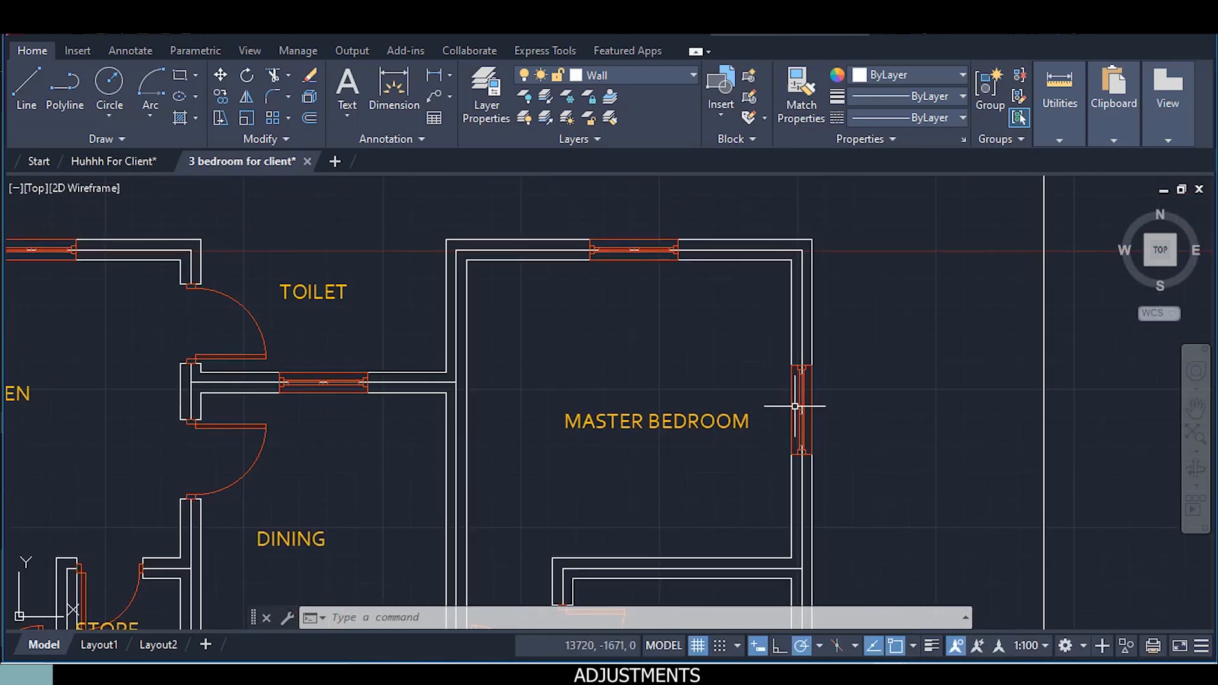
pyautogui.click(794, 406)
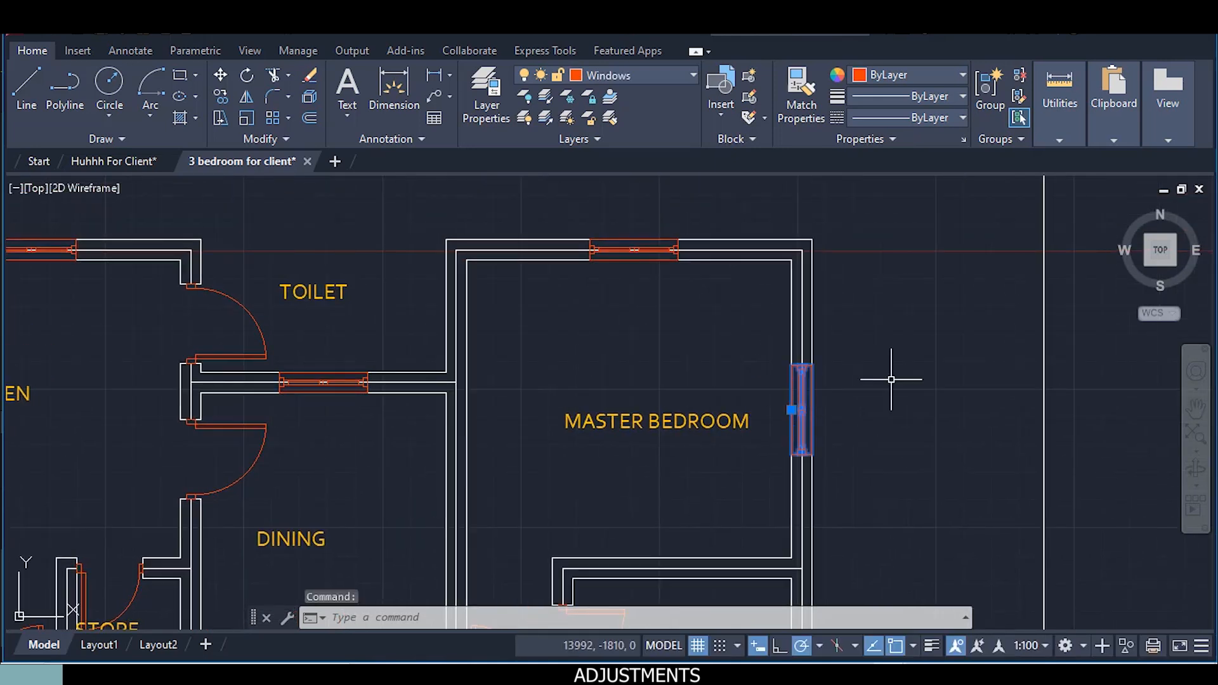
pyautogui.rightClick(891, 381)
pyautogui.click(929, 341)
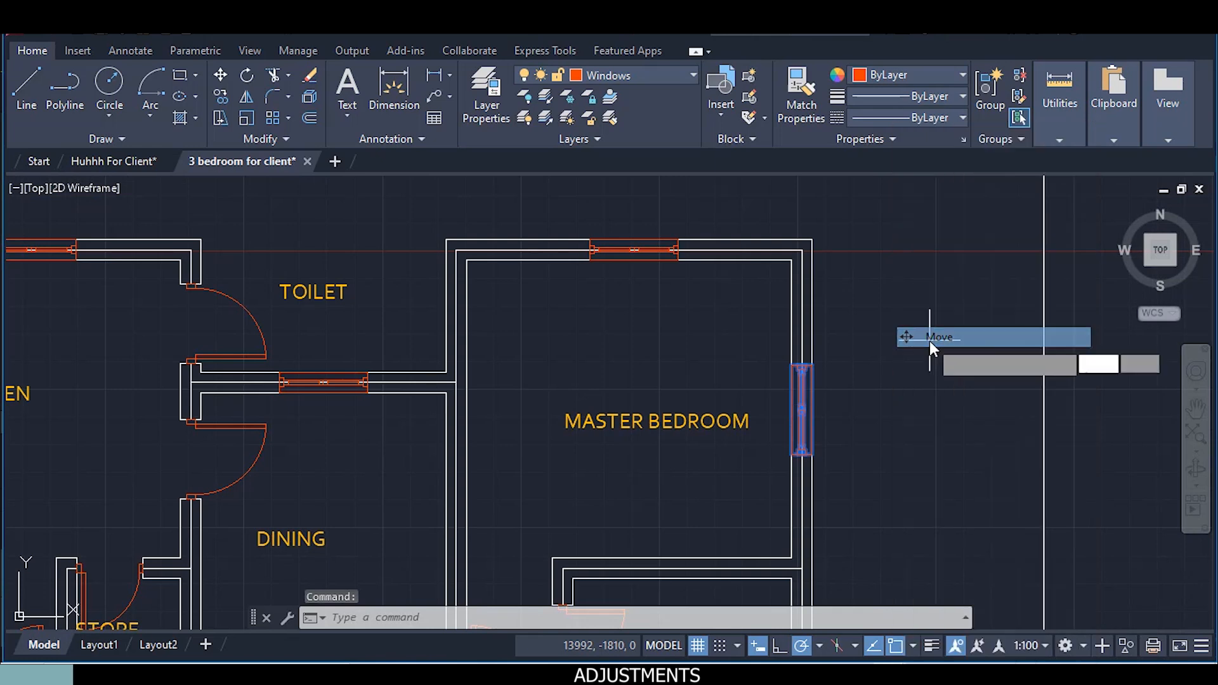
pyautogui.click(792, 410)
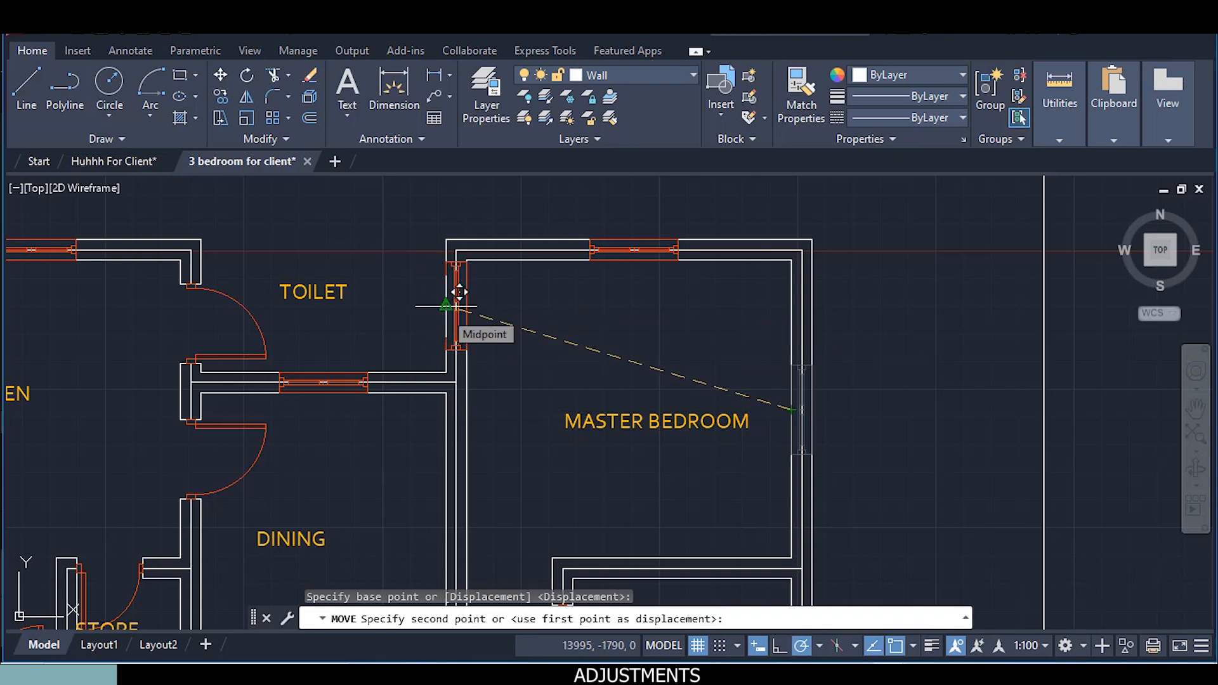
pyautogui.scroll(2, 458, 297)
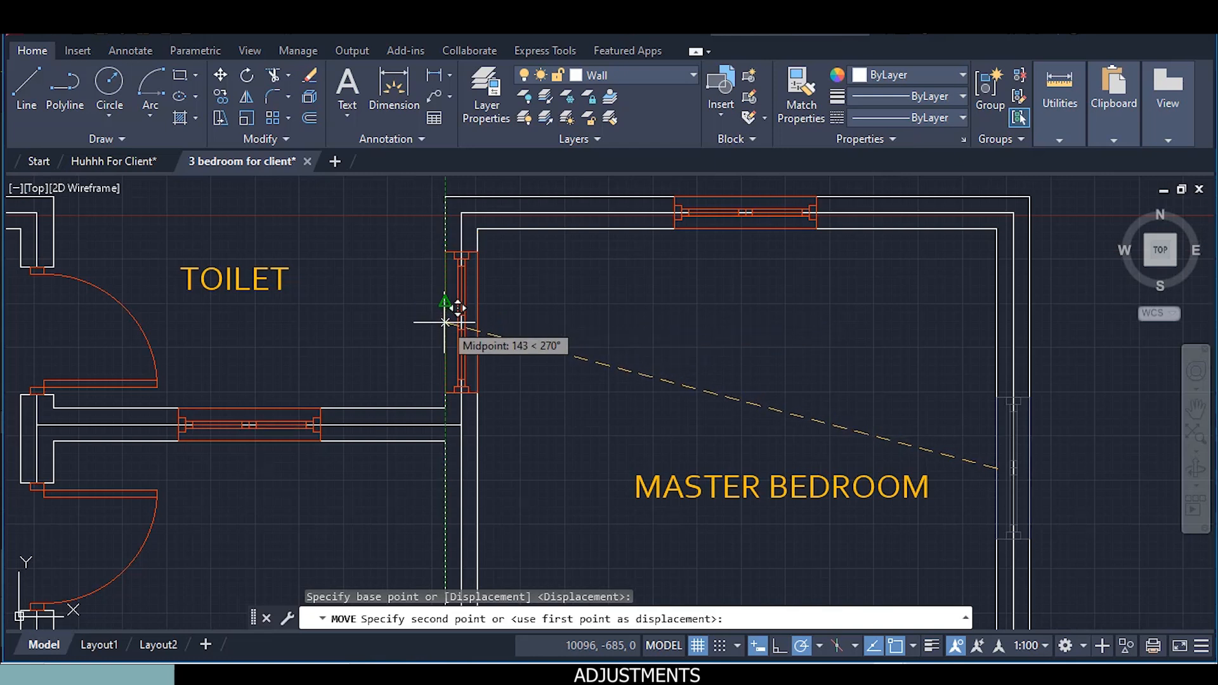
pyautogui.click(445, 322)
pyautogui.scroll(-2, 501, 325)
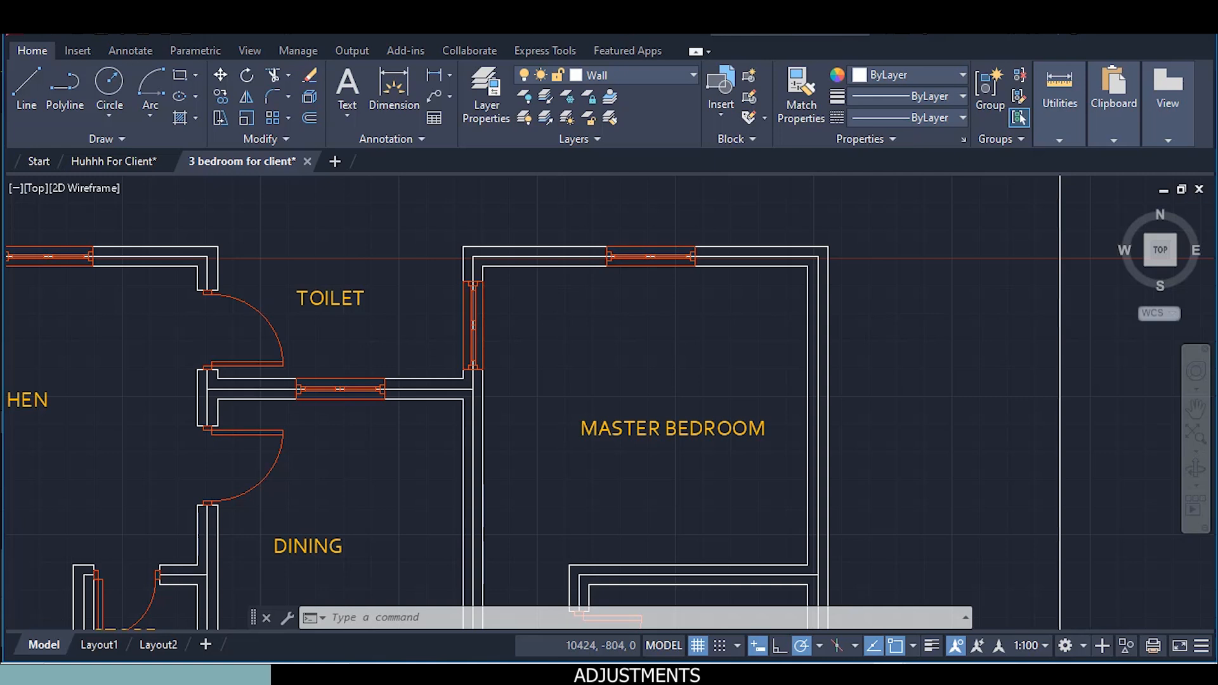
# Rotate the door between the lobby and the boys bedroom 90 degrees clockwise about a point in its opening
pyautogui.scroll(-3, 398, 348)
pyautogui.moveTo(336, 457); pyautogui.dragTo(574, 254, button='middle')
pyautogui.scroll(2, 356, 404)
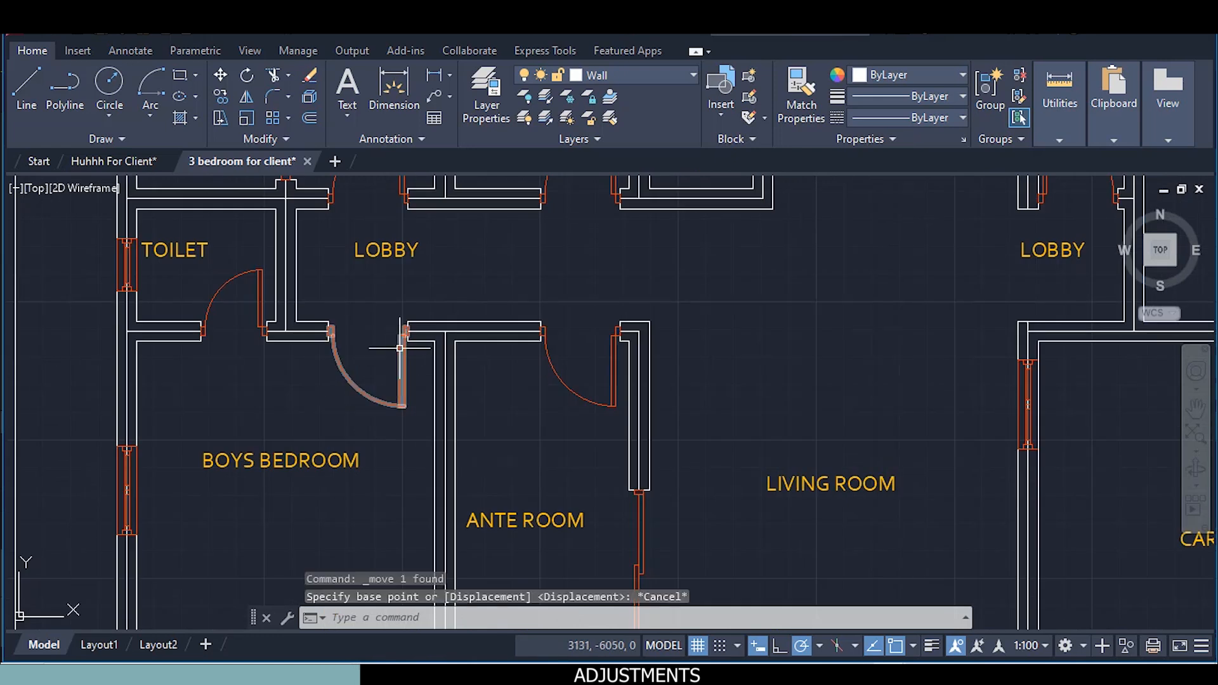
pyautogui.click(400, 348)
pyautogui.rightClick(387, 294)
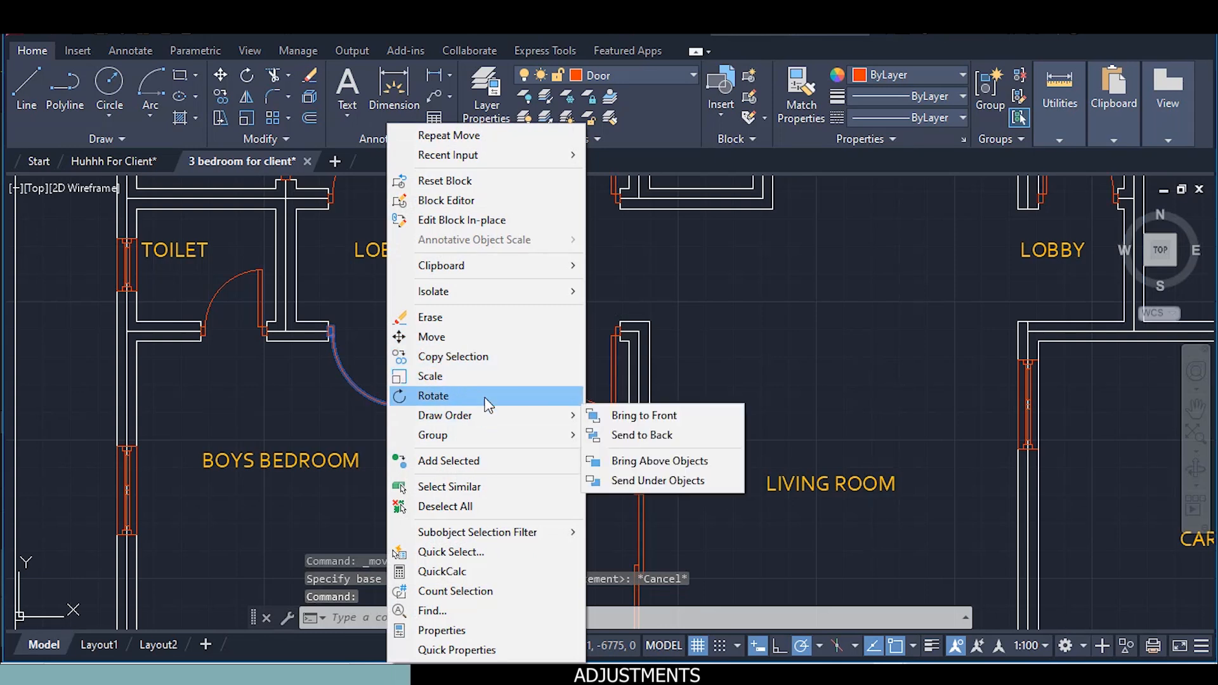
pyautogui.click(487, 397)
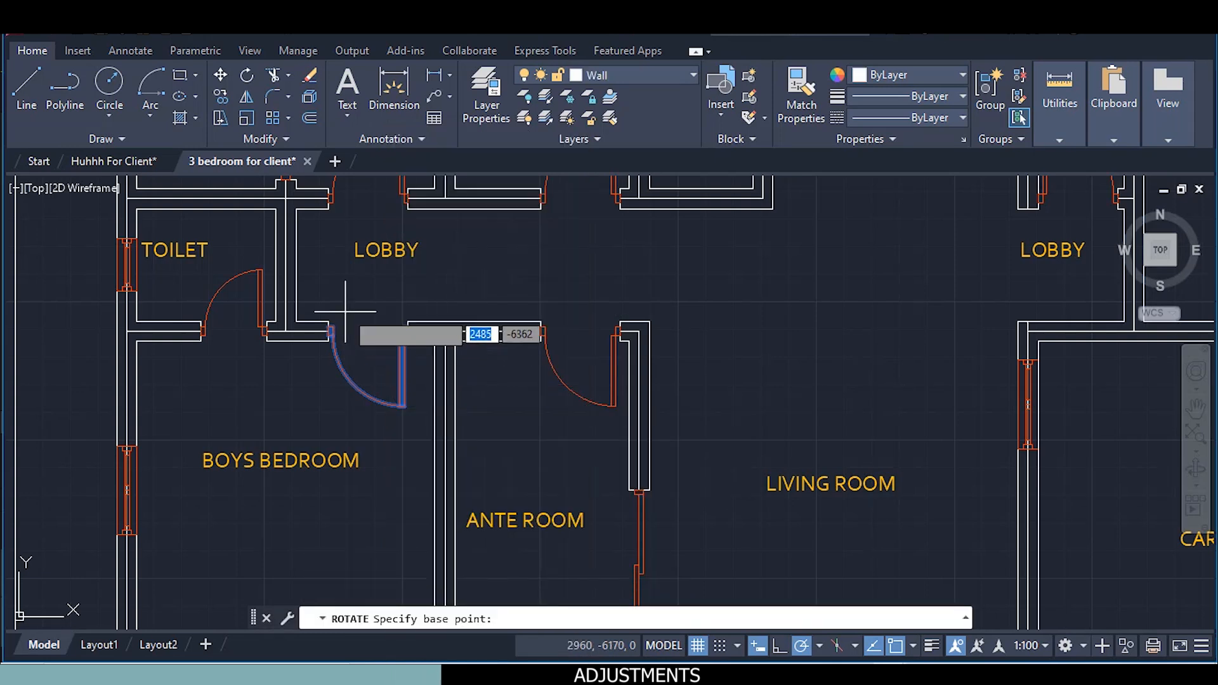
pyautogui.click(378, 322)
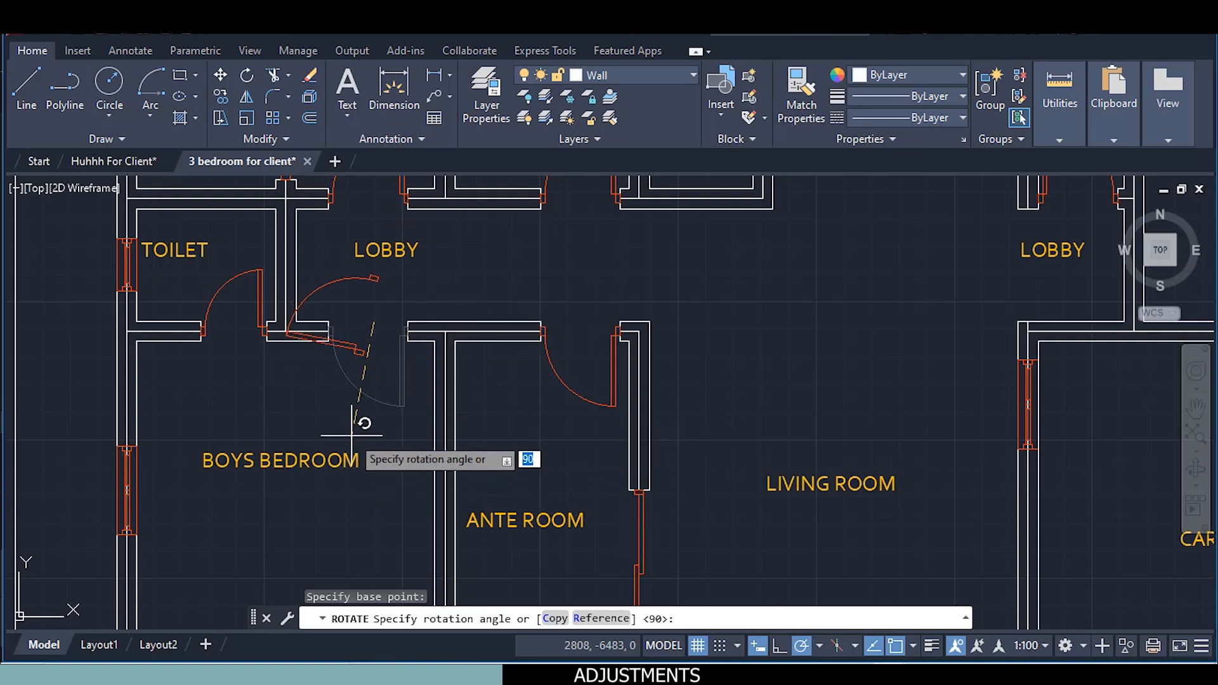
pyautogui.click(374, 472)
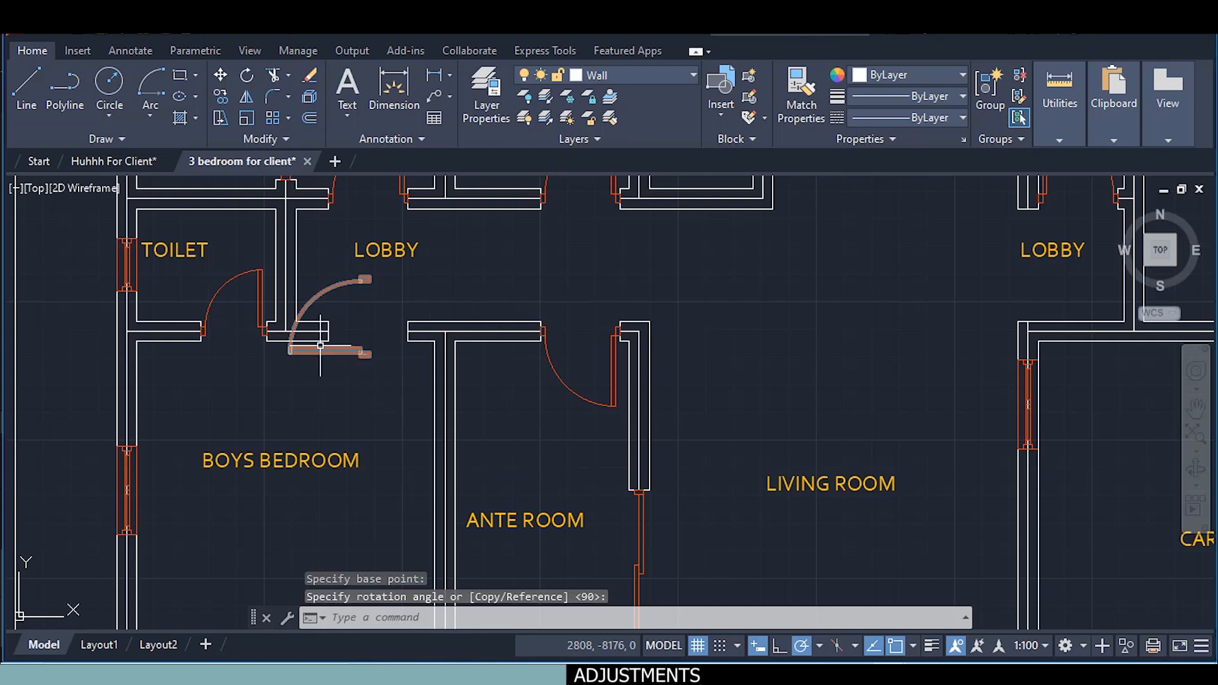
# Check the boys room door position in the Huhhh For Client drawing and return to the 3 bedroom for client drawing
pyautogui.hotkey('ctrl', 'Tab')
pyautogui.scroll(3, 322, 430)
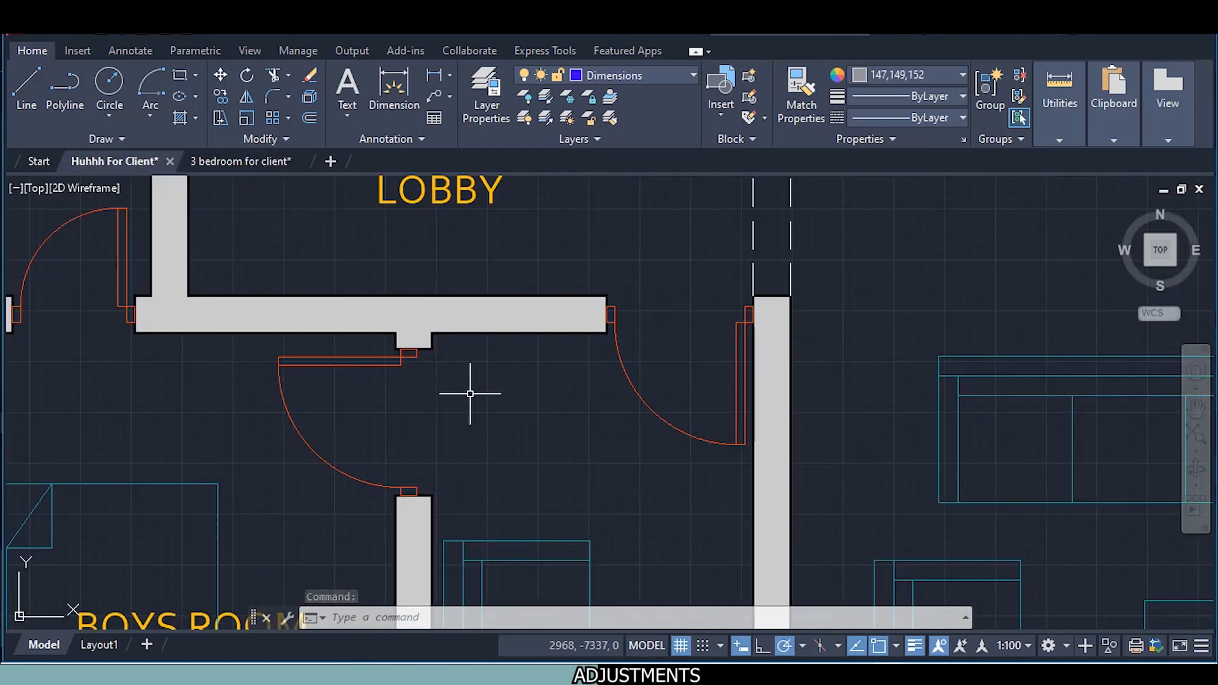
pyautogui.hotkey('ctrl', 'Tab')
# Mirror the rotated boys bedroom door across a horizontal line through its hinge so that it swings downward
pyautogui.click(358, 347)
pyautogui.rightClick(366, 355)
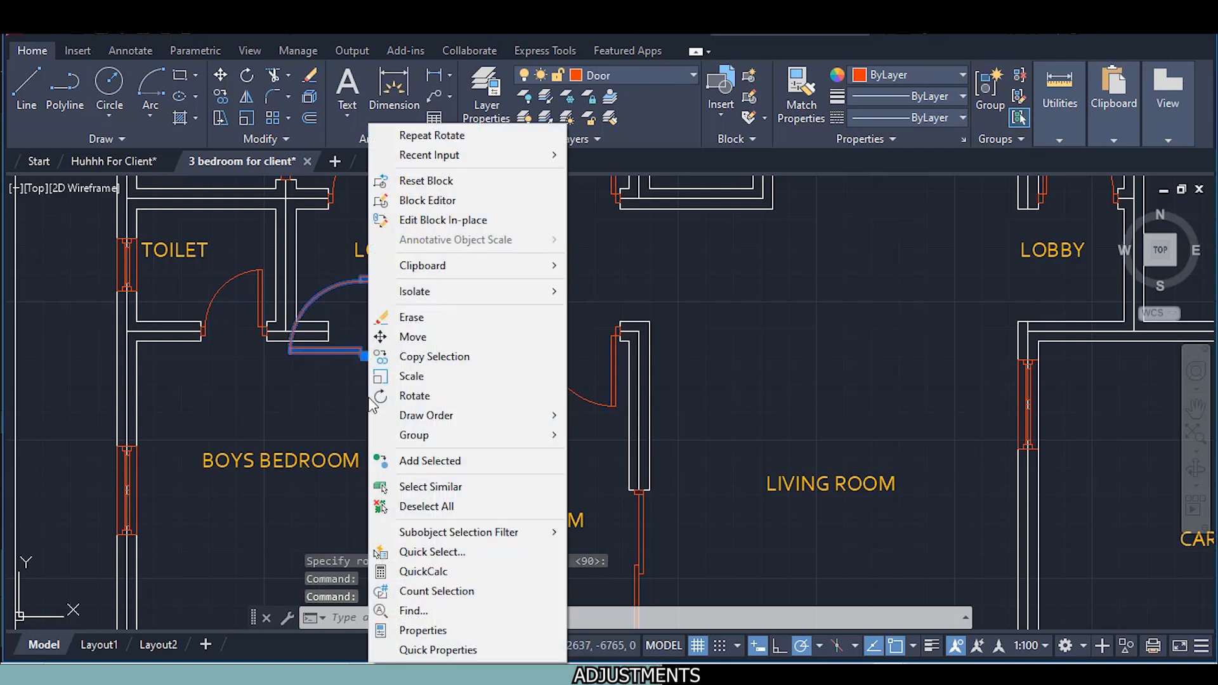
pyautogui.click(351, 421)
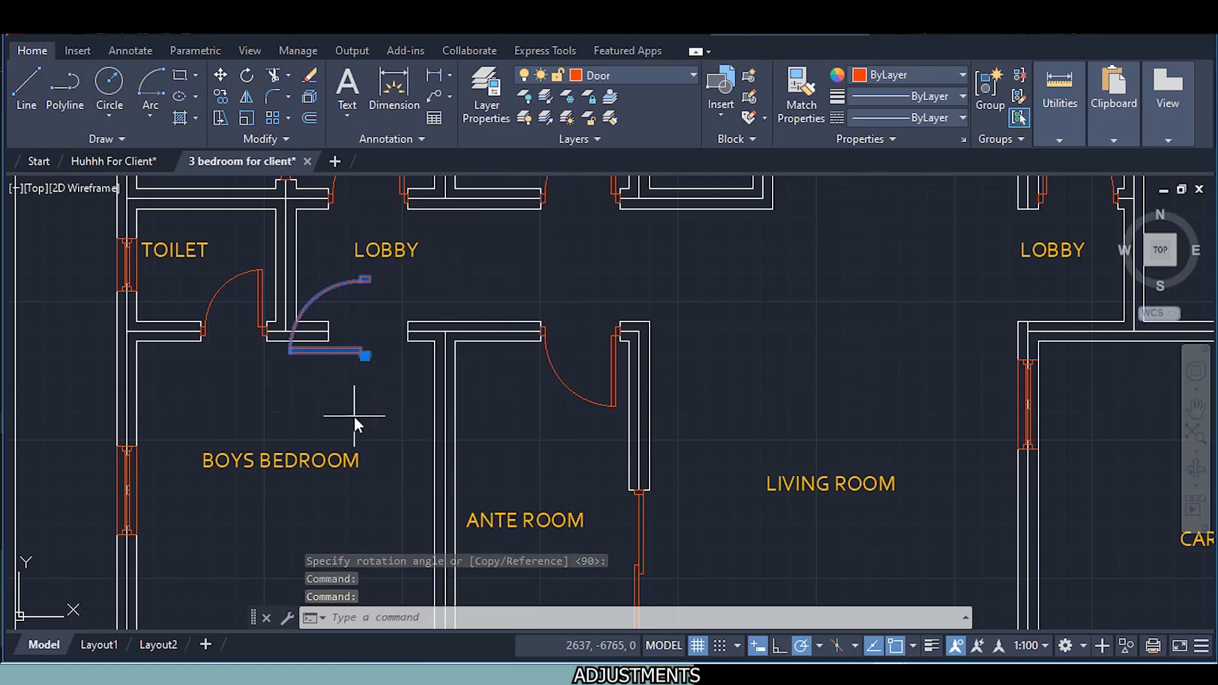
pyautogui.click(355, 420)
pyautogui.click(366, 380)
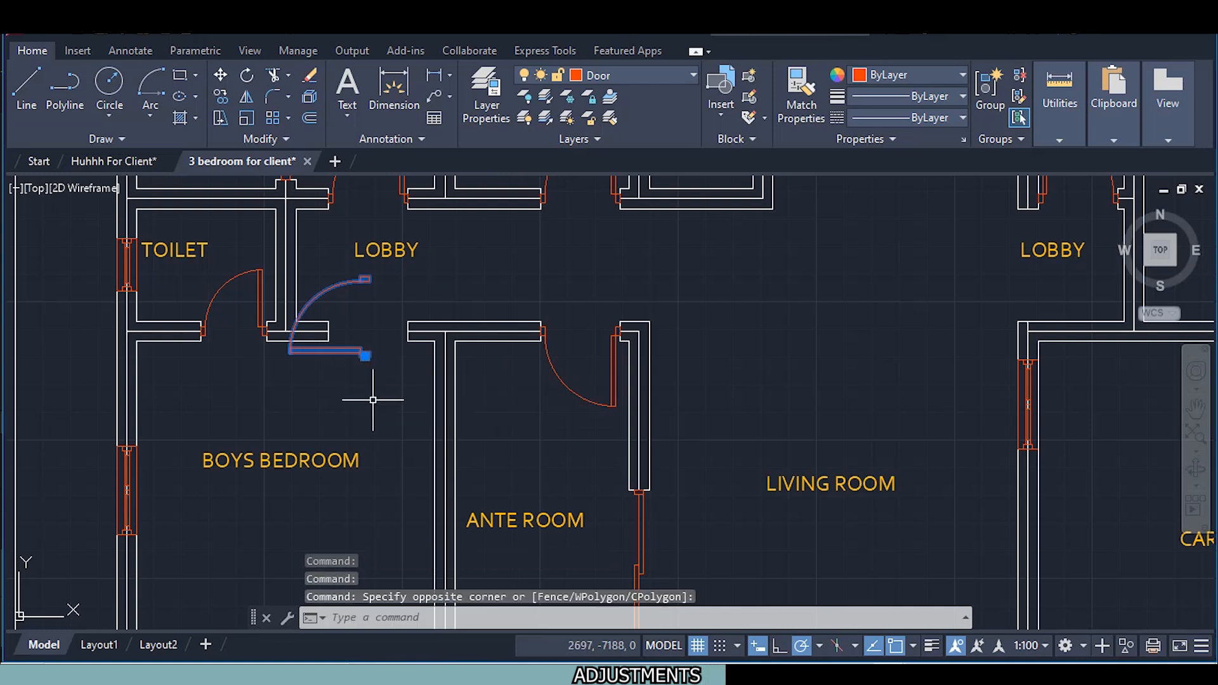
pyautogui.scroll(2, 372, 377)
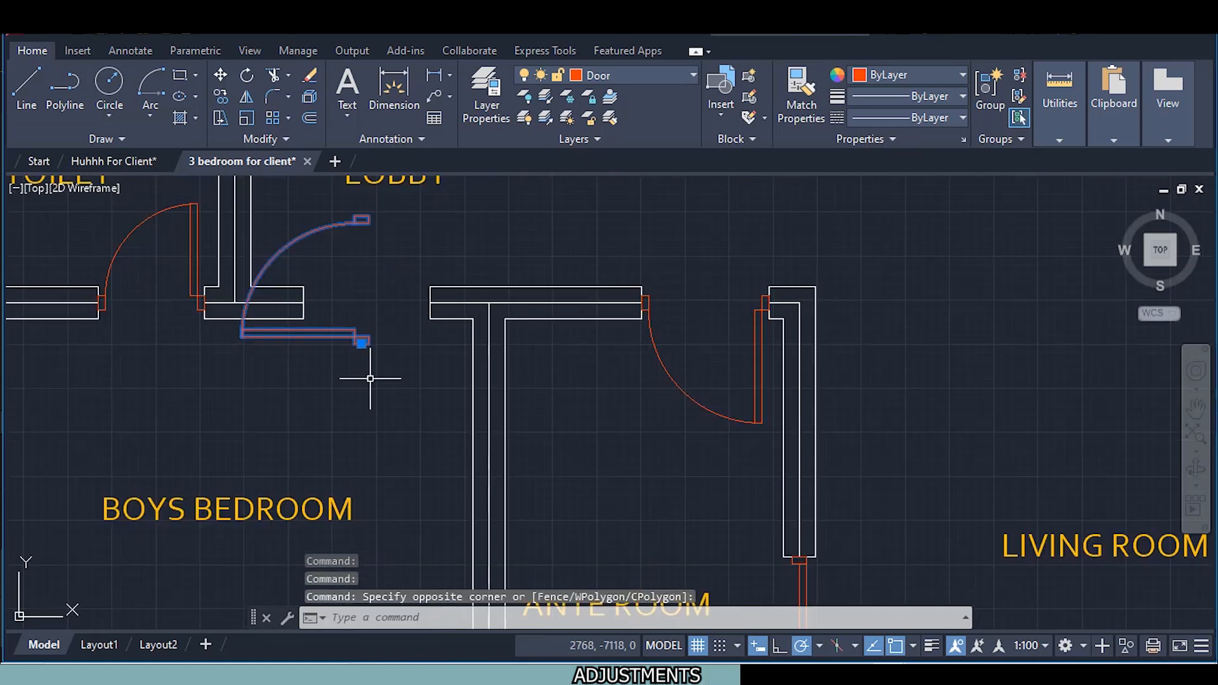
pyautogui.click(361, 343)
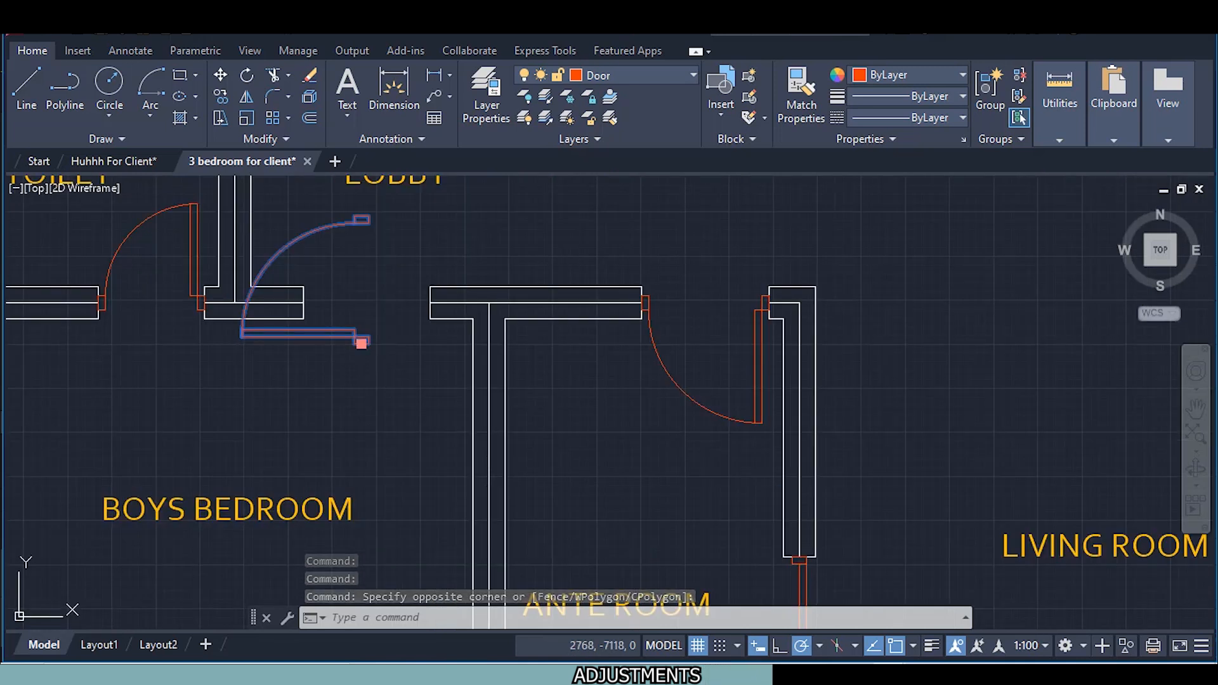
pyautogui.rightClick(361, 343)
pyautogui.click(414, 484)
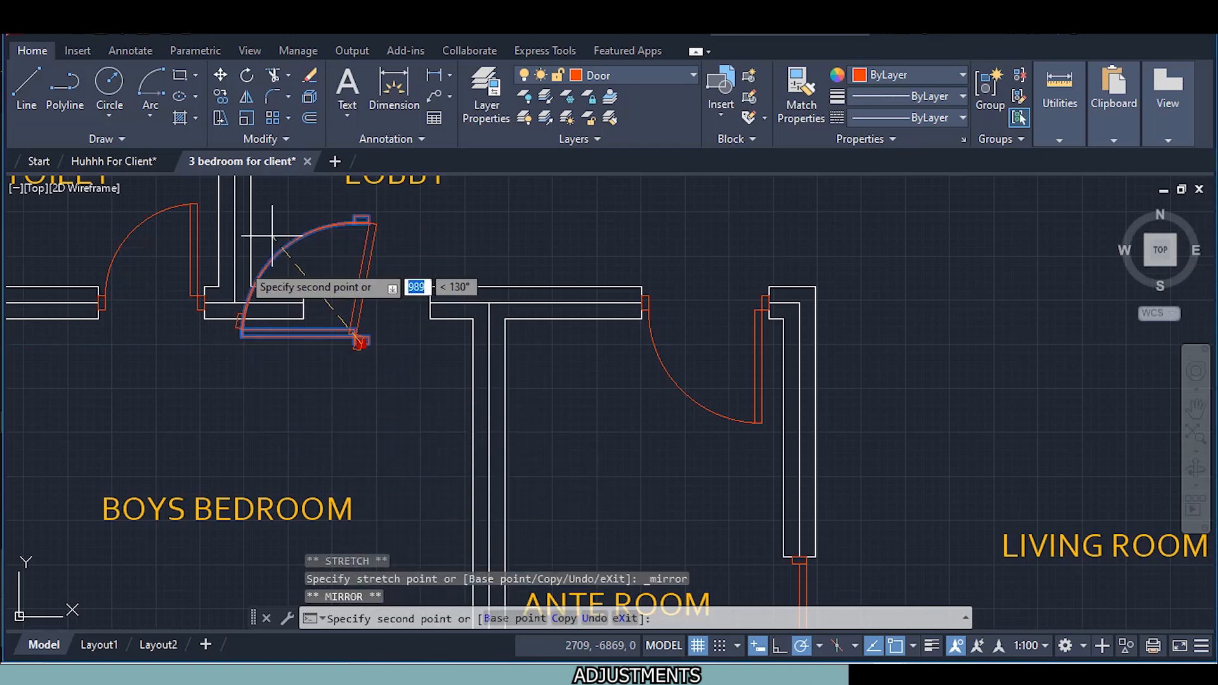
pyautogui.click(192, 343)
# Move the mirrored door by its hinge jamb onto the centreline of the wall between the boys bedroom and the ante room
pyautogui.scroll(2, 389, 378)
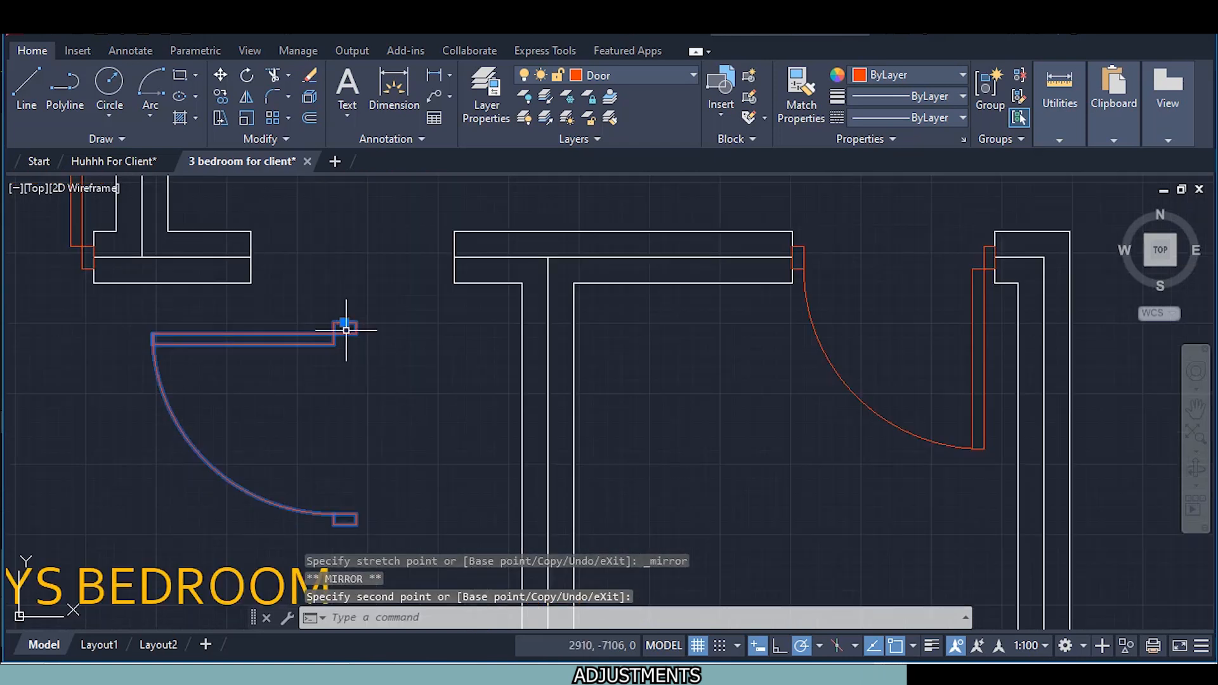
pyautogui.scroll(2, 345, 330)
pyautogui.rightClick(403, 339)
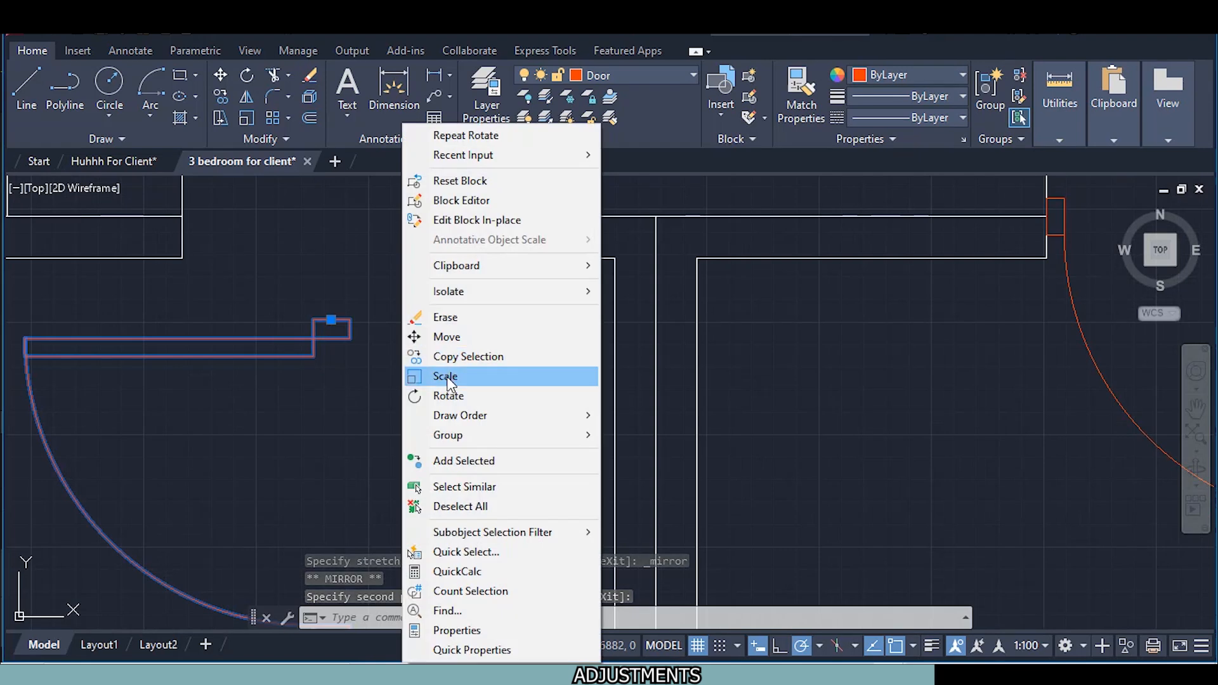
pyautogui.click(447, 337)
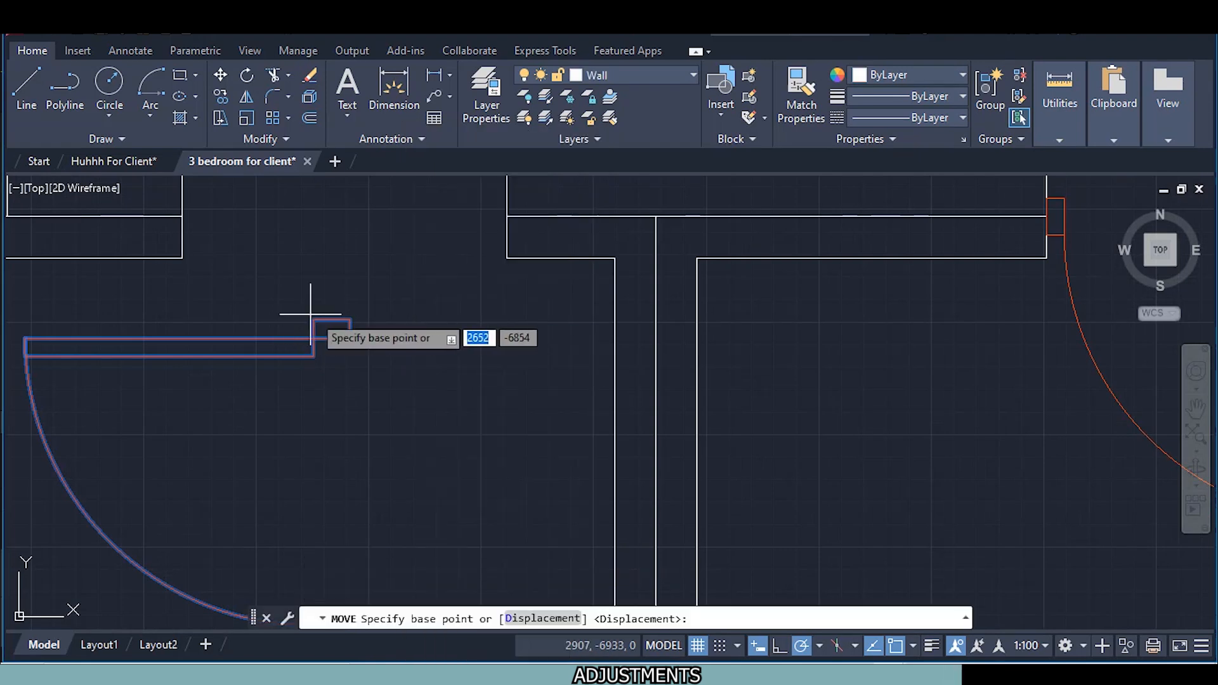
pyautogui.click(331, 320)
pyautogui.scroll(-2, 381, 346)
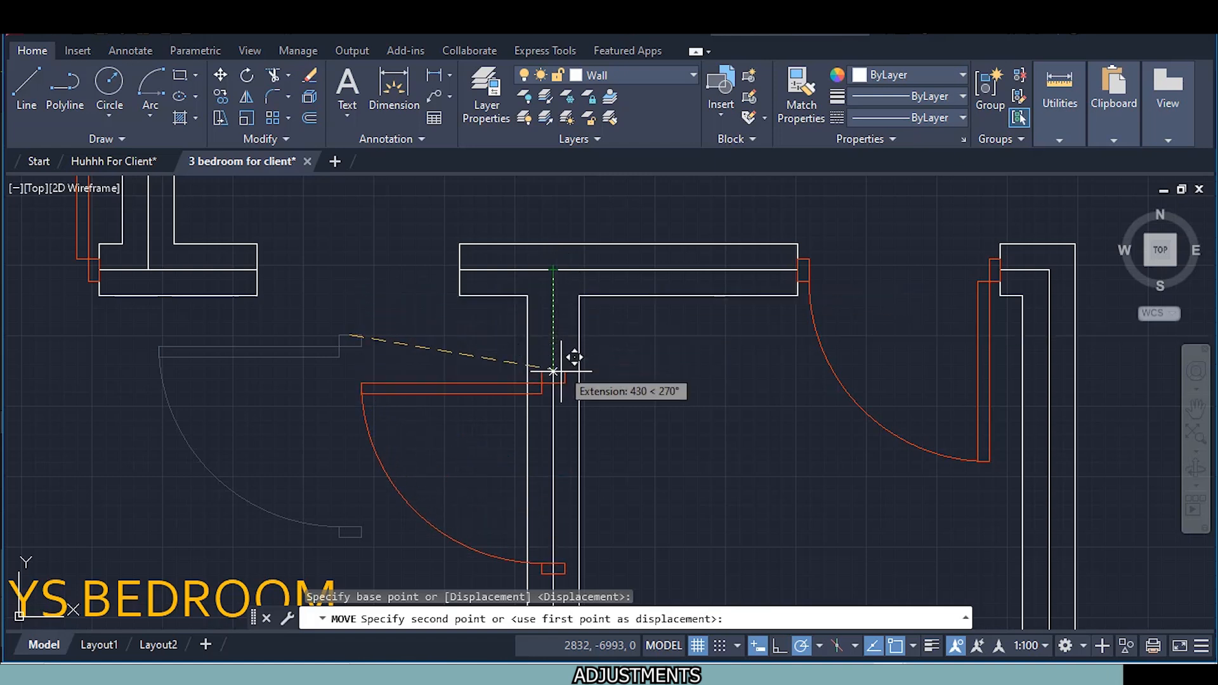
pyautogui.click(553, 362)
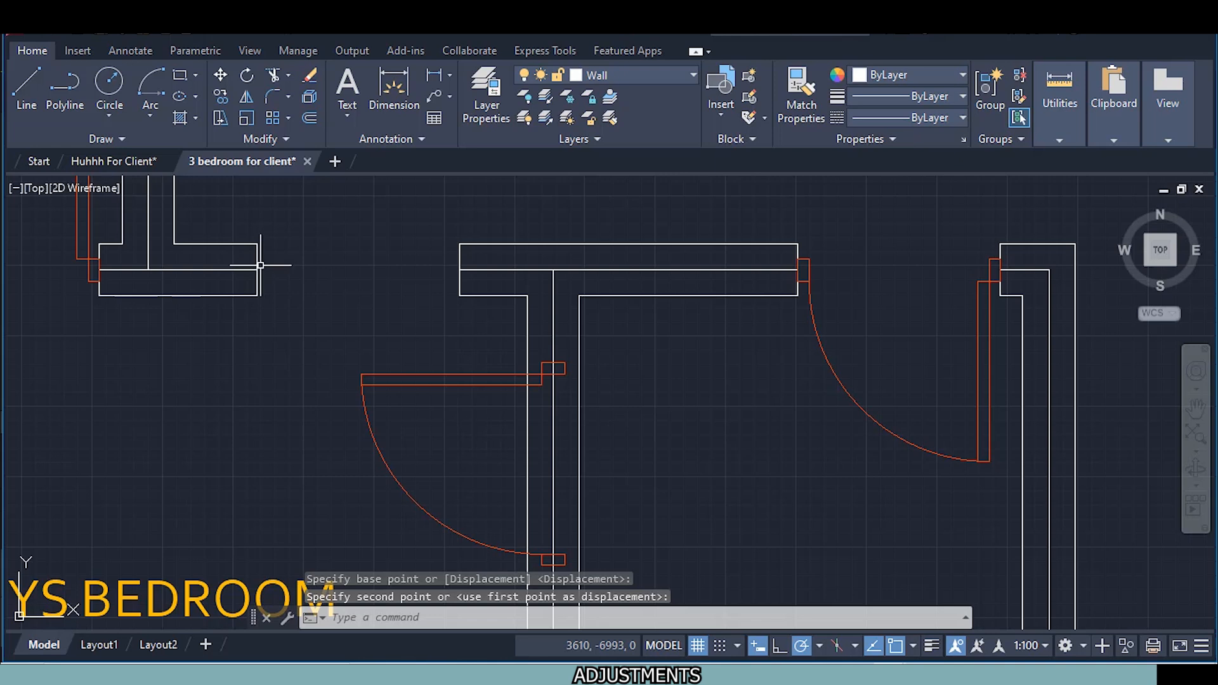
# Erase the two short end lines that close the wall at the old boys bedroom door opening
pyautogui.click(459, 261)
pyautogui.press('Delete')
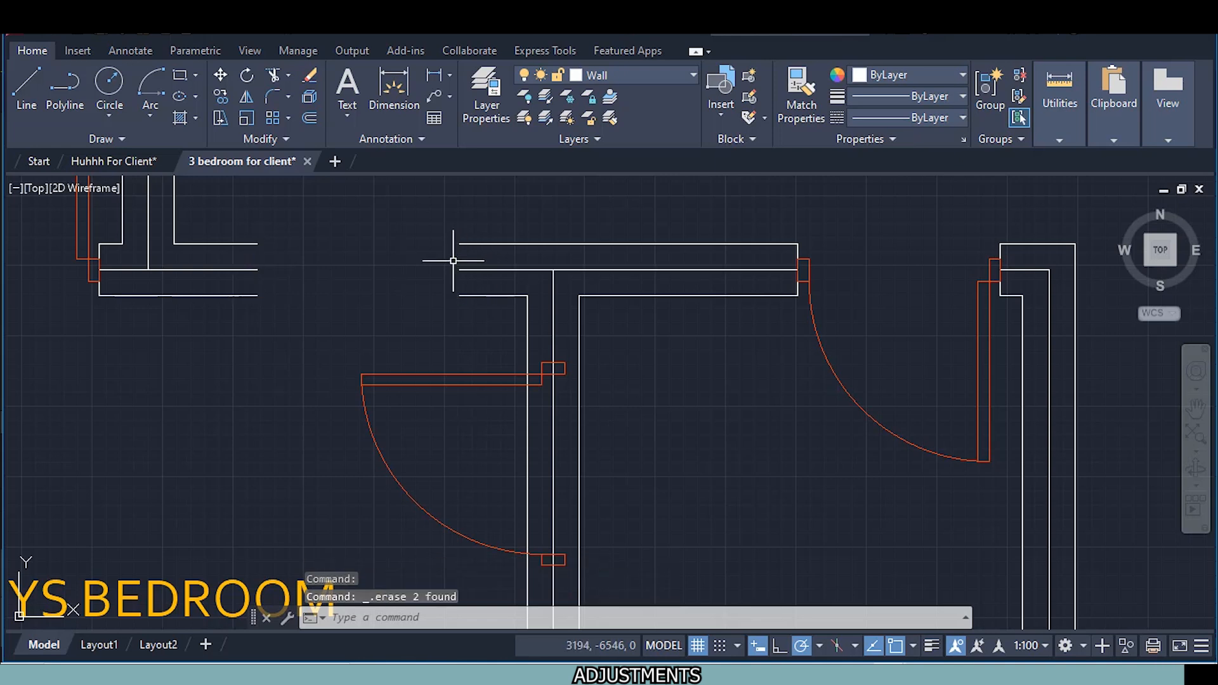
pyautogui.scroll(-2, 323, 332)
pyautogui.moveTo(330, 379); pyautogui.dragTo(299, 359, button='middle')
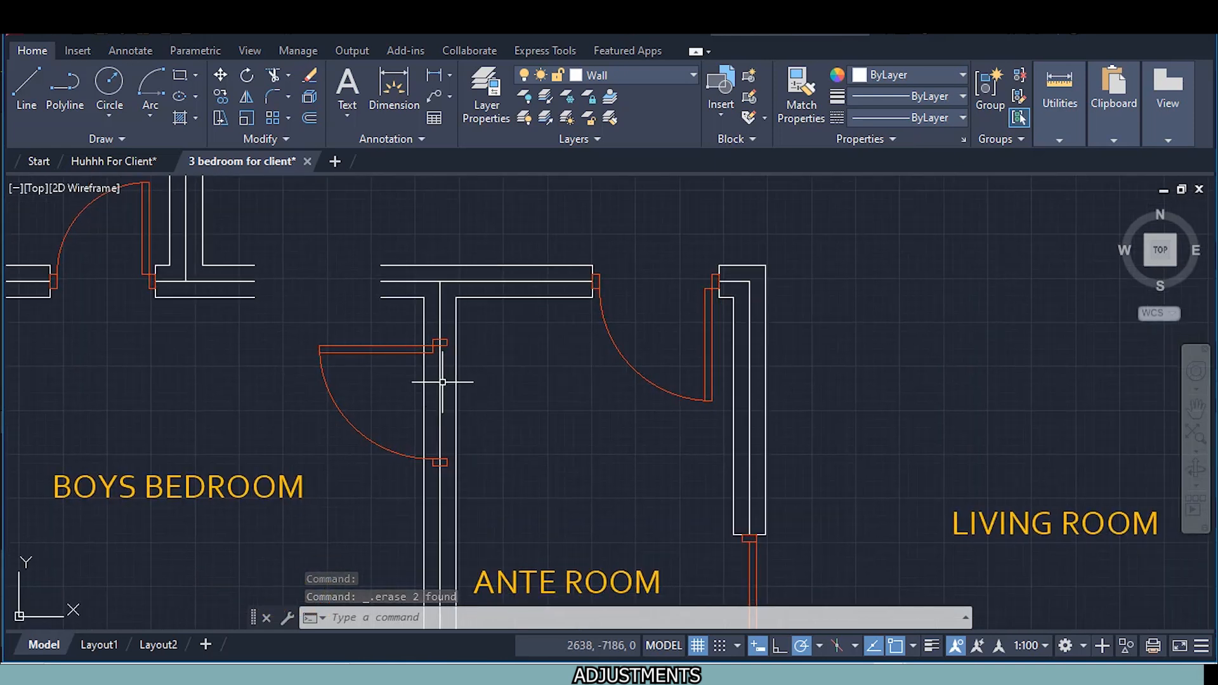
# Expand the full set of Modify tools and keep it permanently displayed
pyautogui.scroll(2, 442, 381)
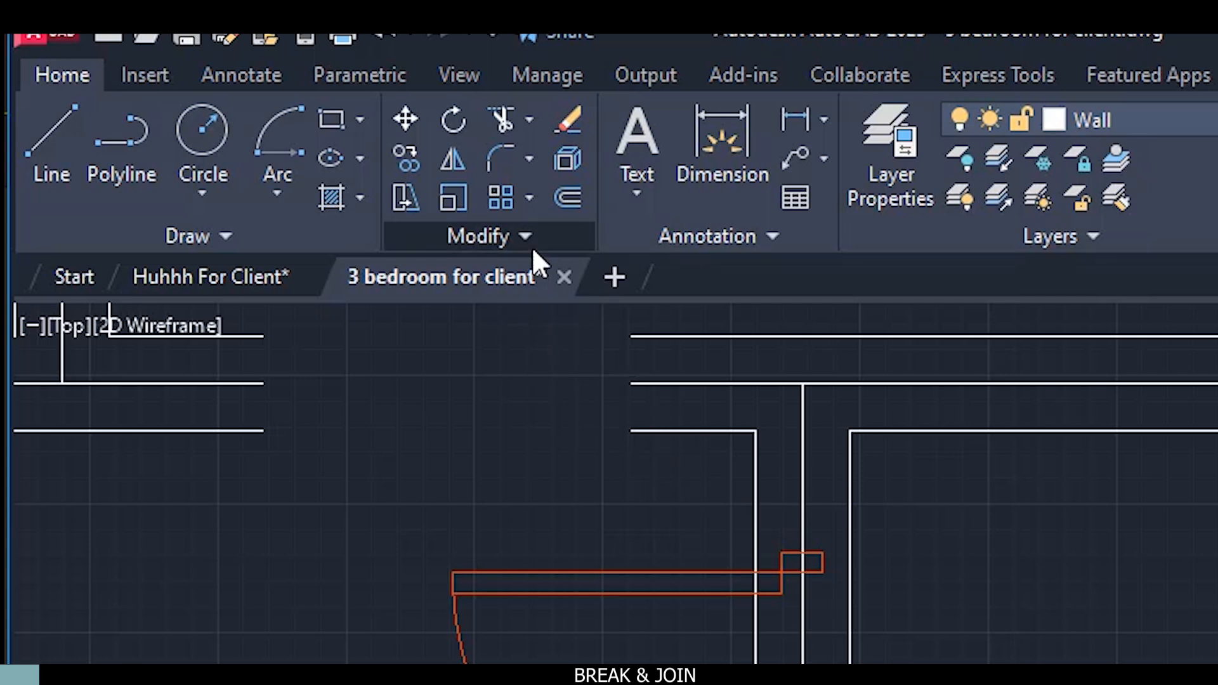
pyautogui.click(531, 247)
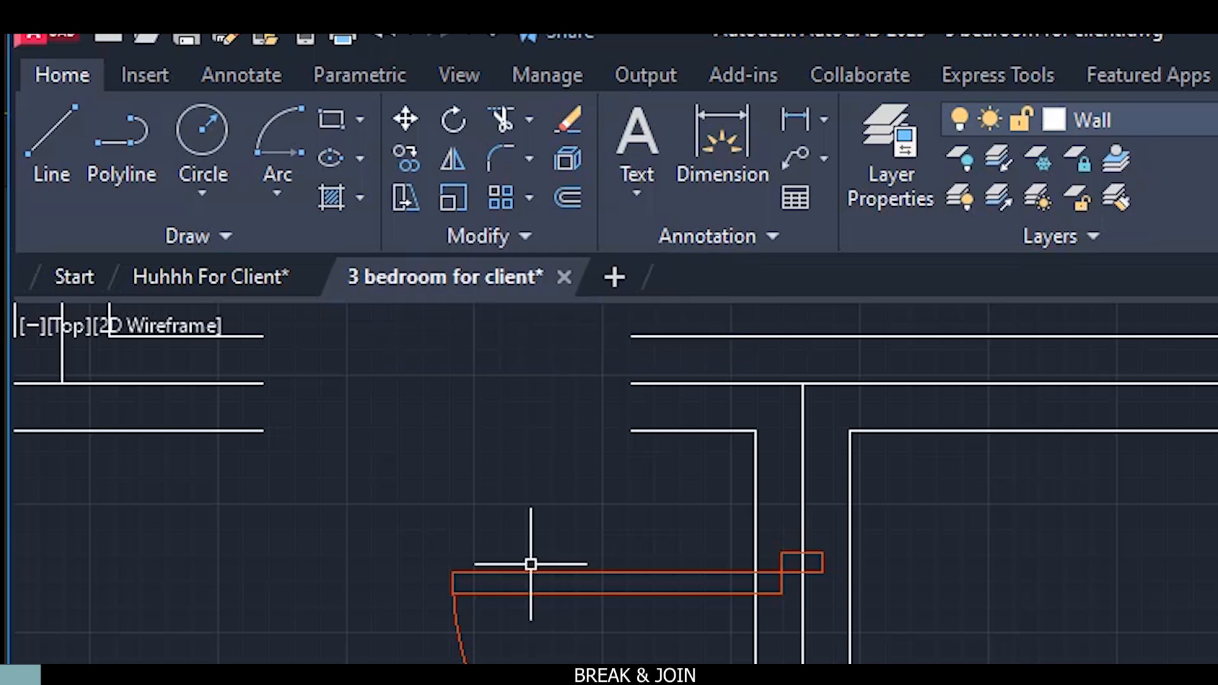
pyautogui.click(526, 237)
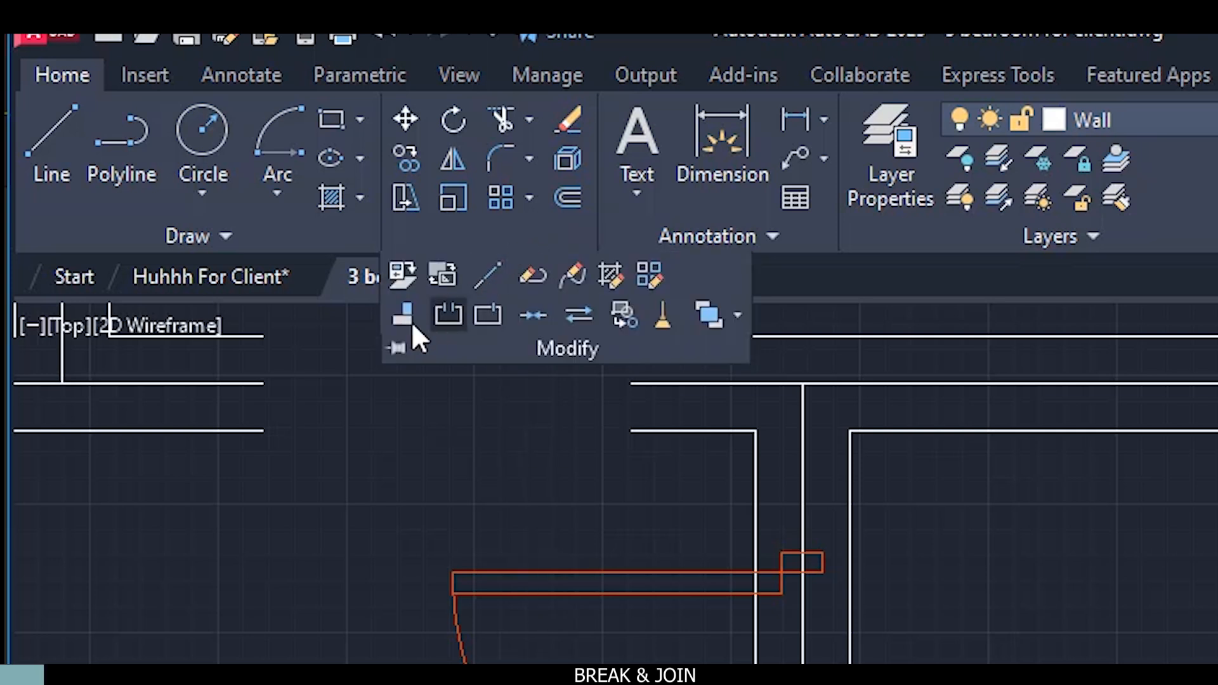
pyautogui.click(395, 347)
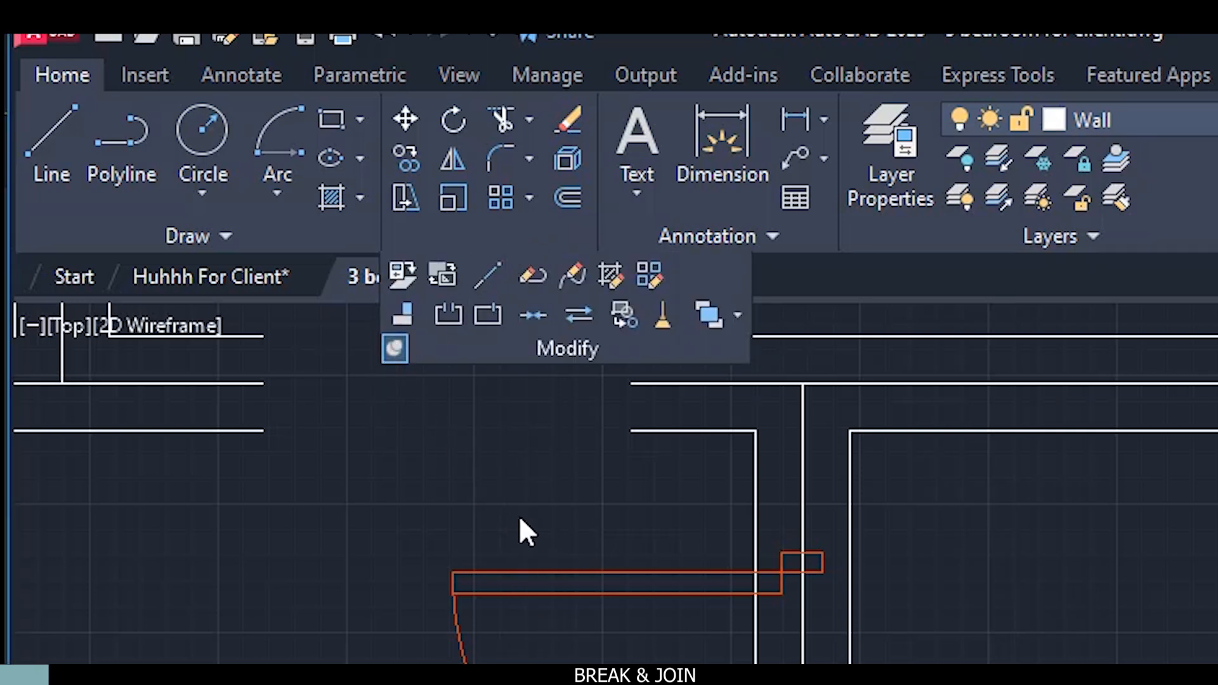
pyautogui.moveTo(592, 489); pyautogui.dragTo(612, 636, button='middle')
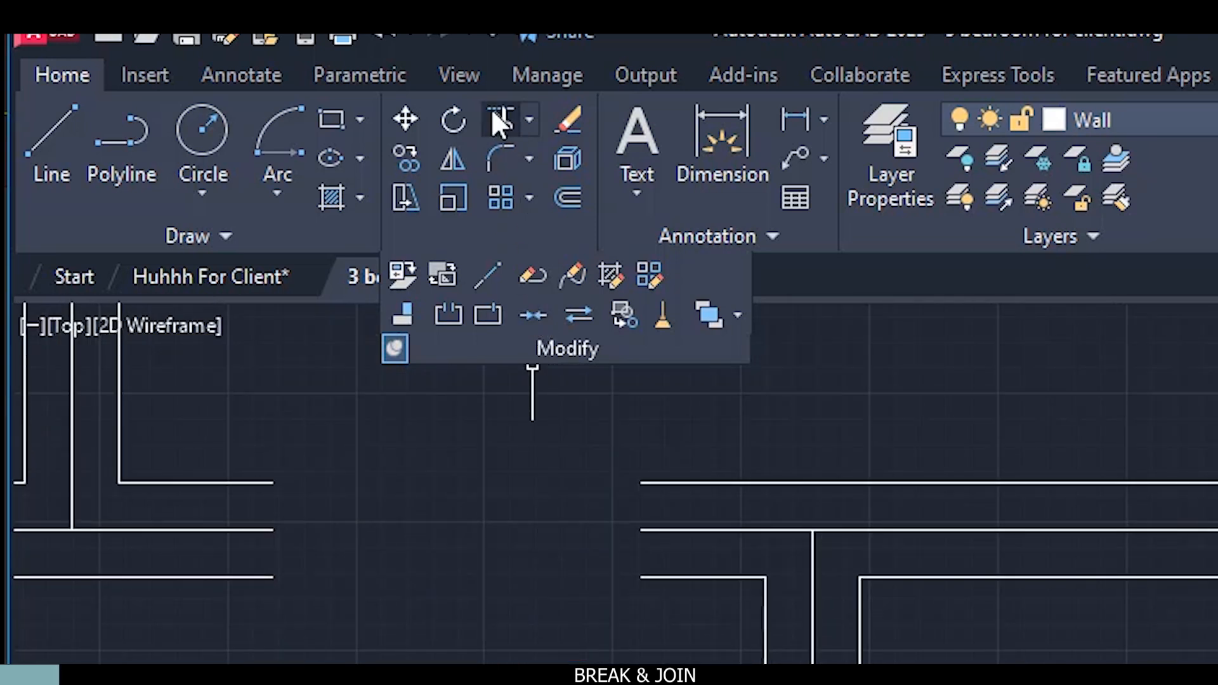
# Join the upper, centre and lower wall line segments across the old door opening into continuous lines
pyautogui.click(535, 327)
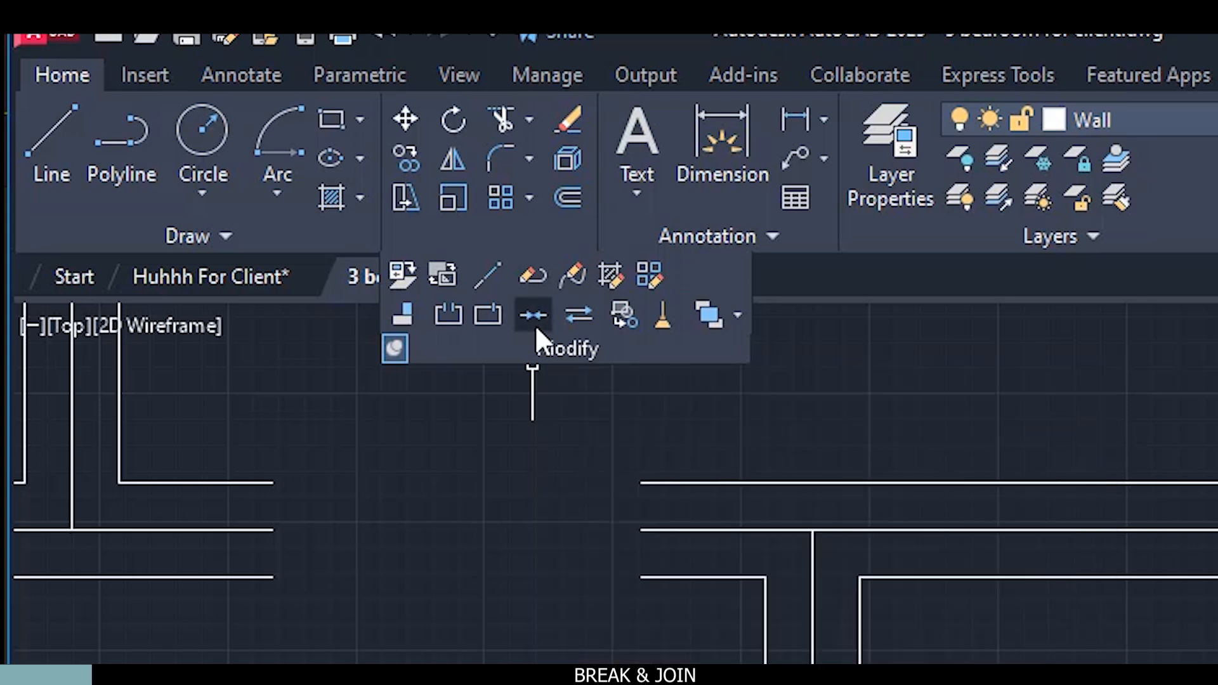
pyautogui.click(672, 482)
pyautogui.click(247, 483)
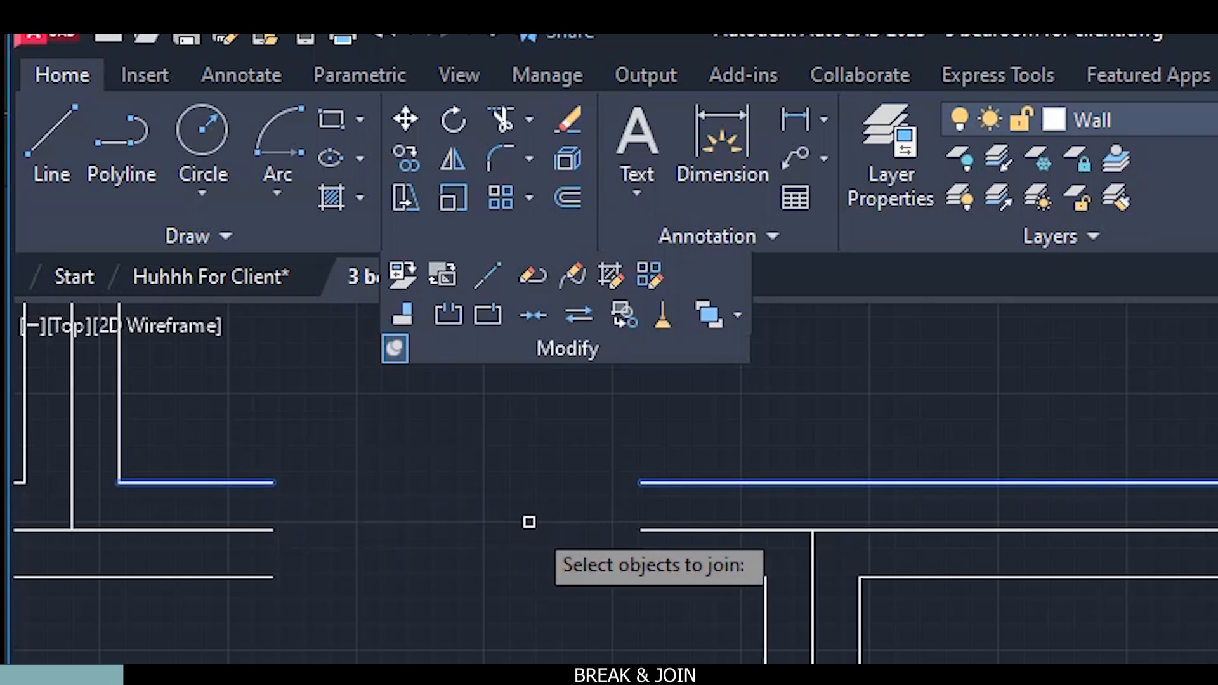
pyautogui.press('Return')
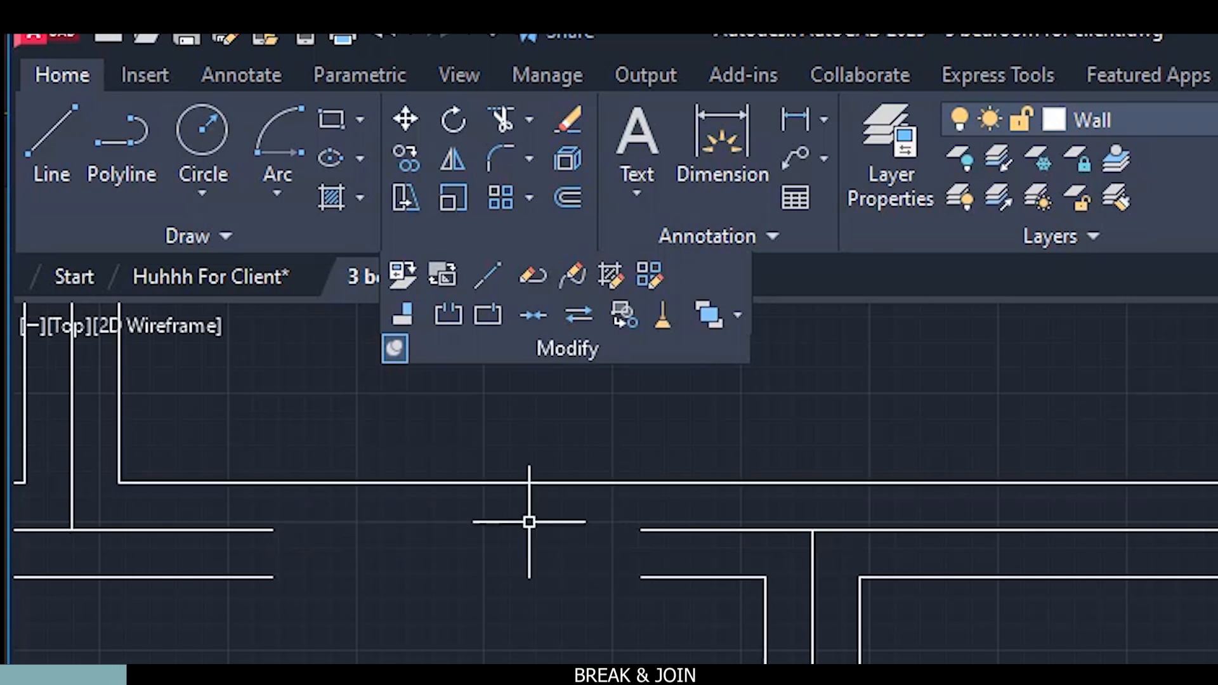
pyautogui.click(532, 316)
pyautogui.click(649, 526)
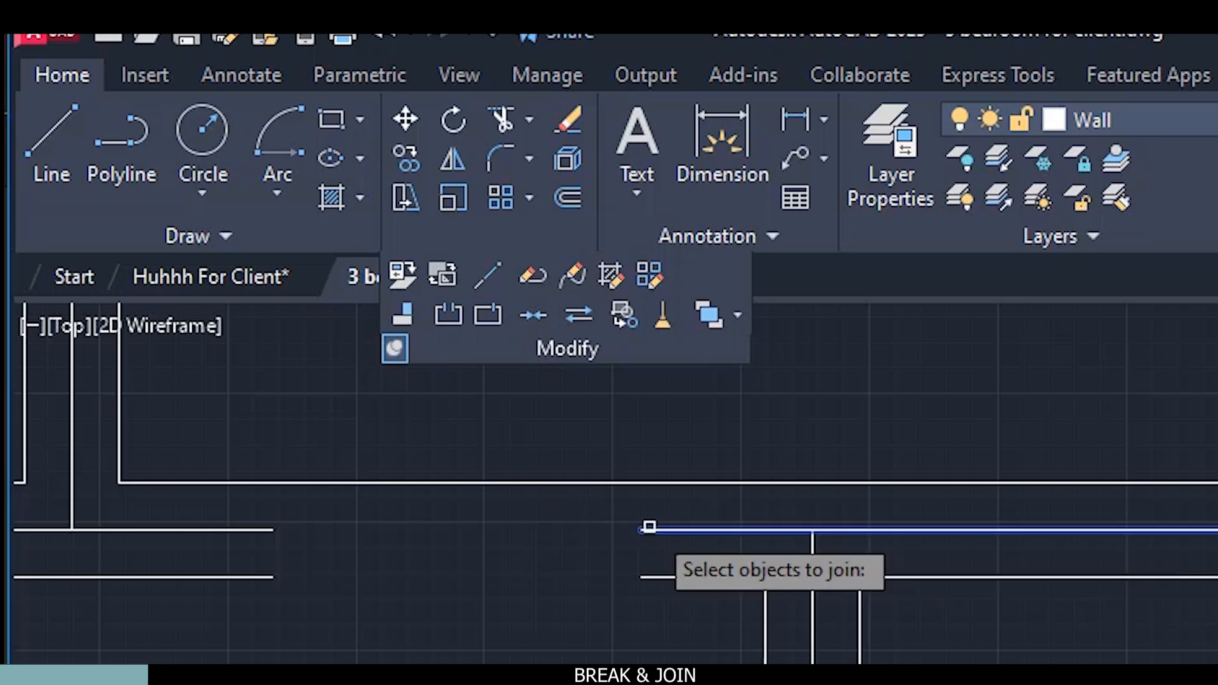
pyautogui.click(267, 528)
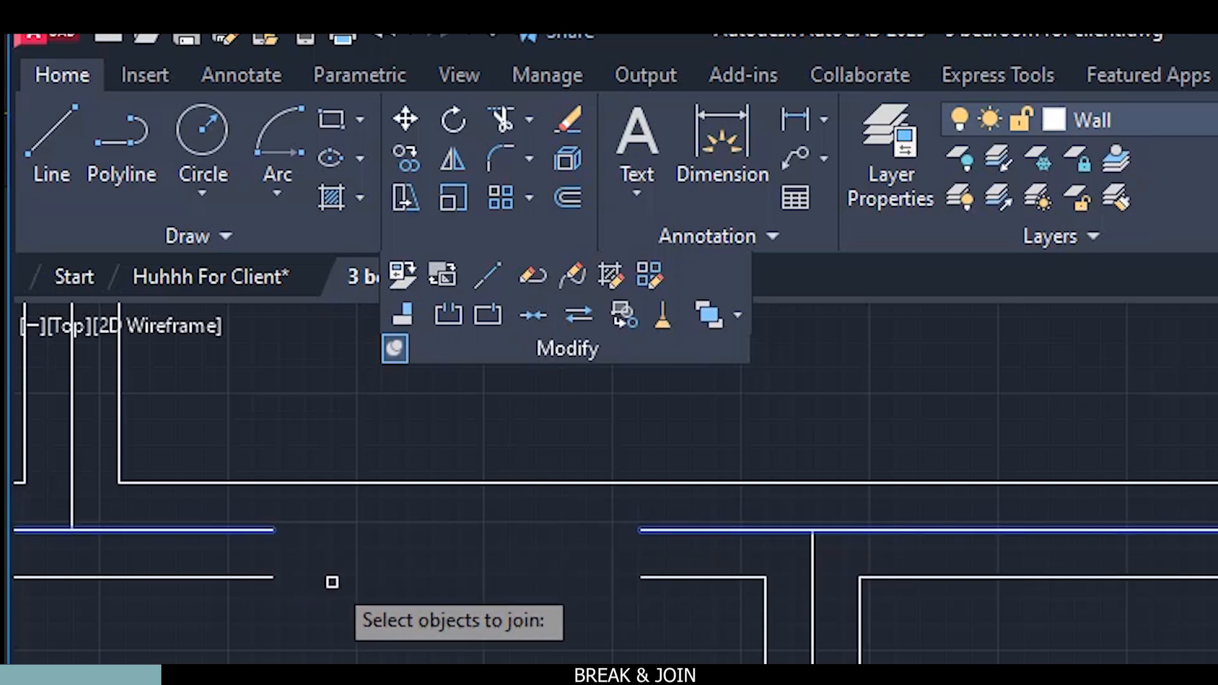
pyautogui.press('Return')
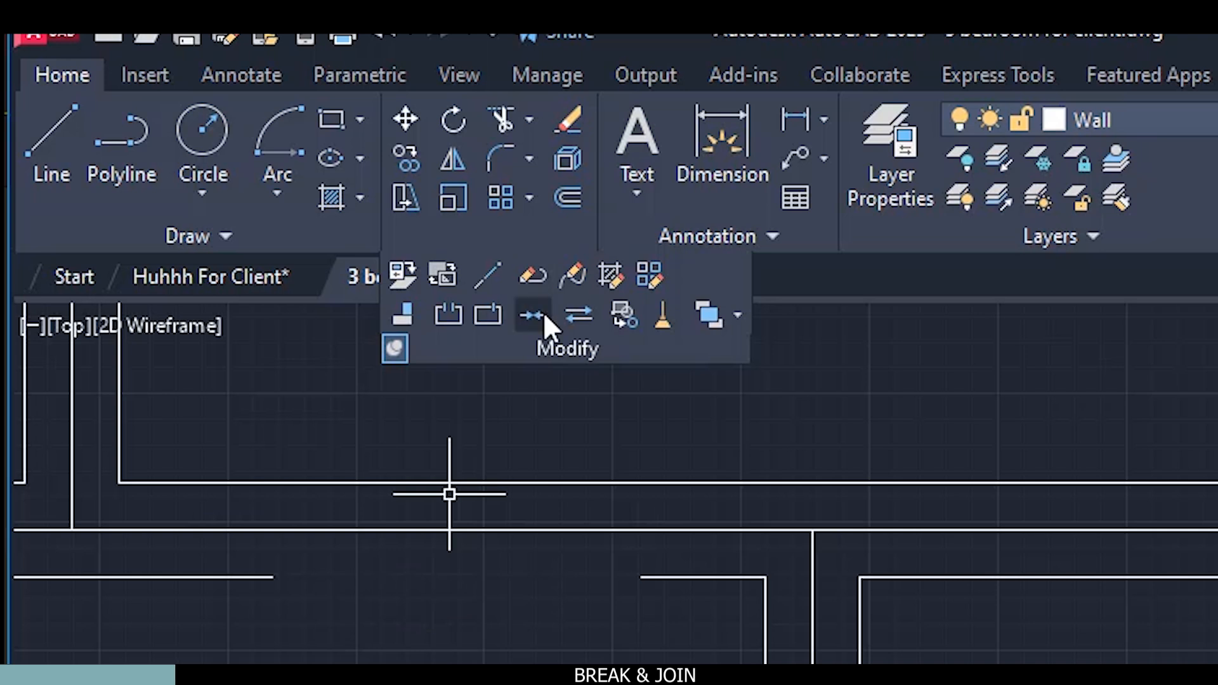
pyautogui.click(543, 311)
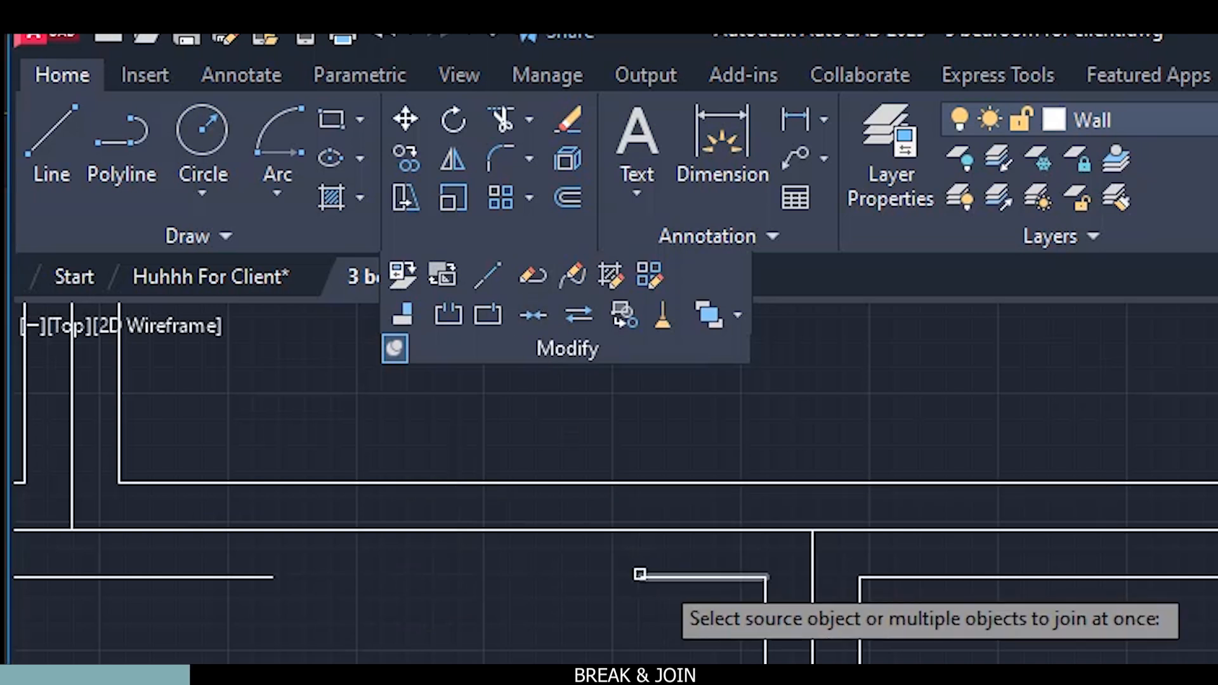
pyautogui.click(655, 576)
pyautogui.click(269, 579)
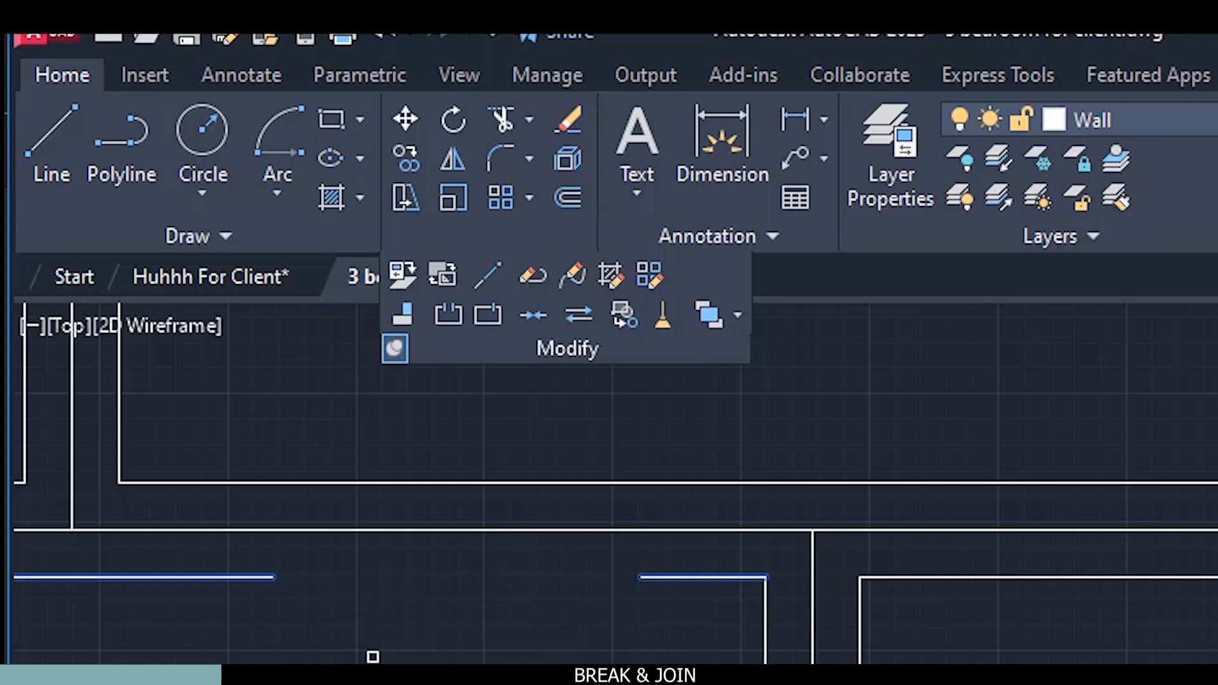
pyautogui.press('Return')
# Draw a horizontal line across the boys bedroom–ante room wall, flush with the top edge of the door's hinge jamb
pyautogui.moveTo(453, 651)
pyautogui.mouseDown(button='middle')
pyautogui.moveTo(364, 636)
pyautogui.moveTo(284, 572)
pyautogui.mouseUp(button='middle')
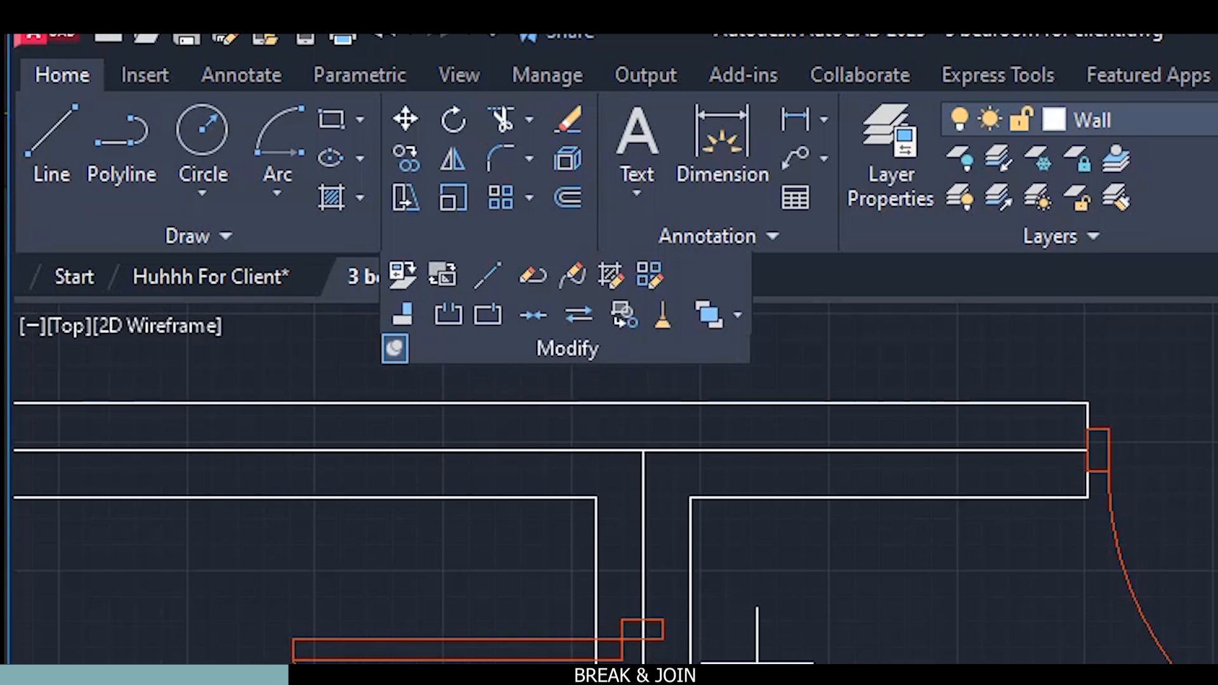
pyautogui.scroll(1, 757, 663)
pyautogui.scroll(1, 594, 596)
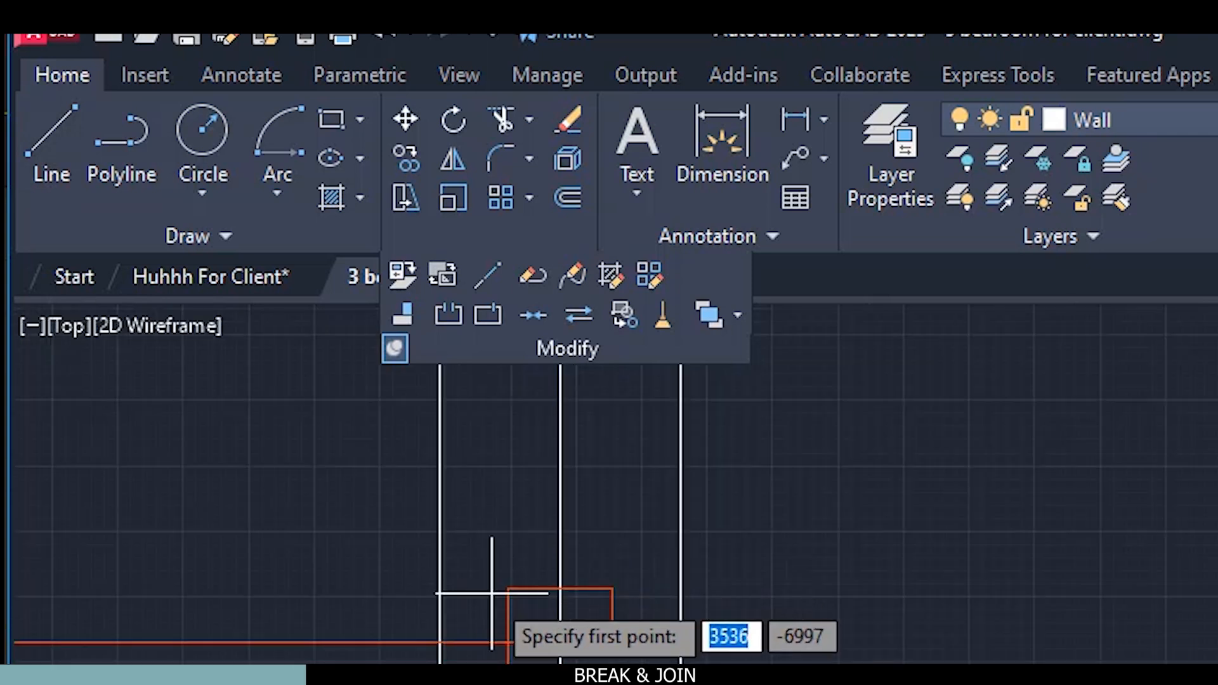
pyautogui.click(439, 588)
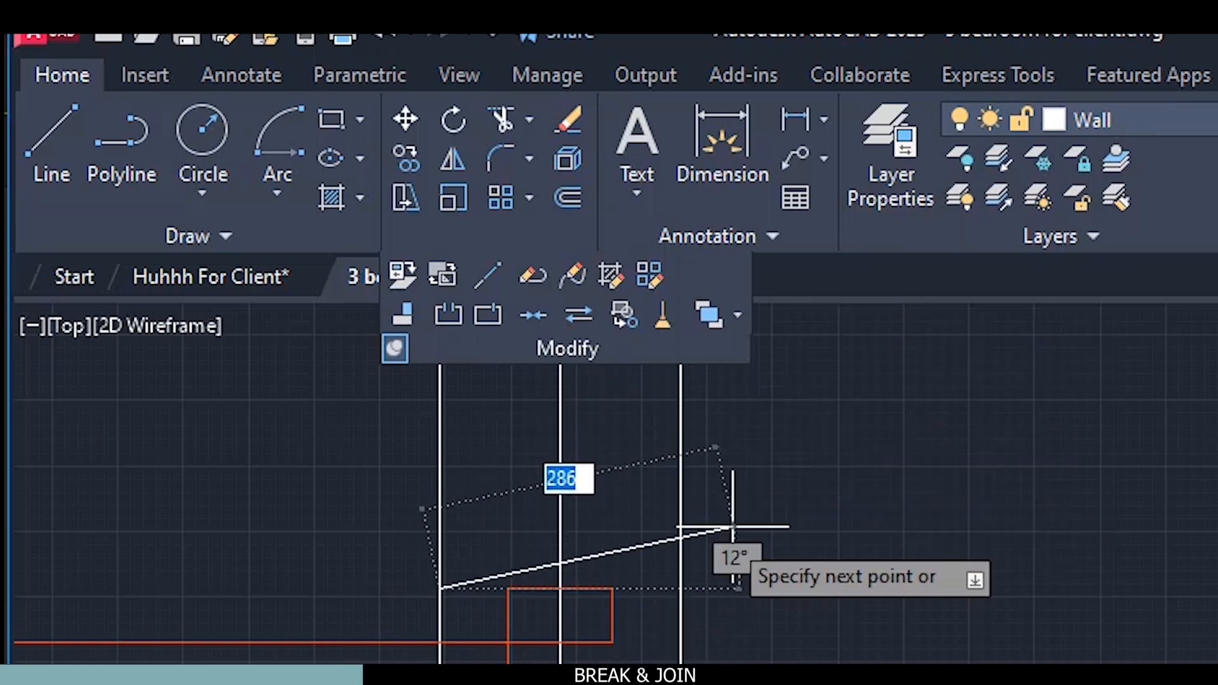
pyautogui.click(680, 588)
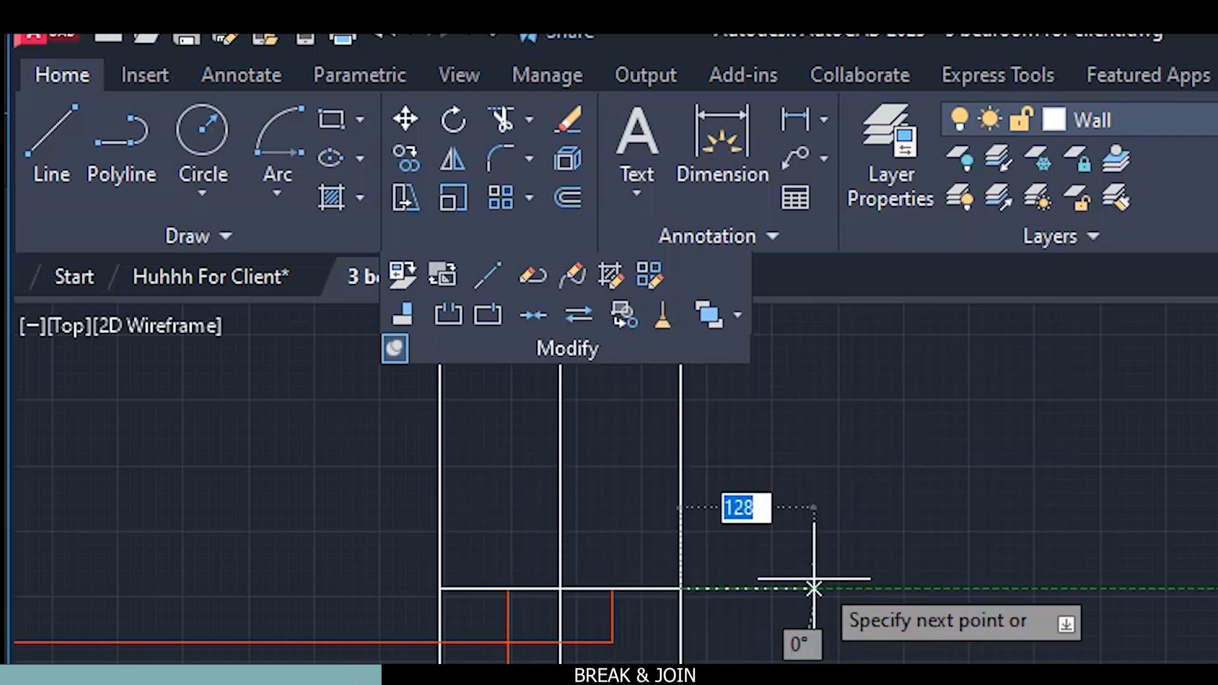
pyautogui.press('Return')
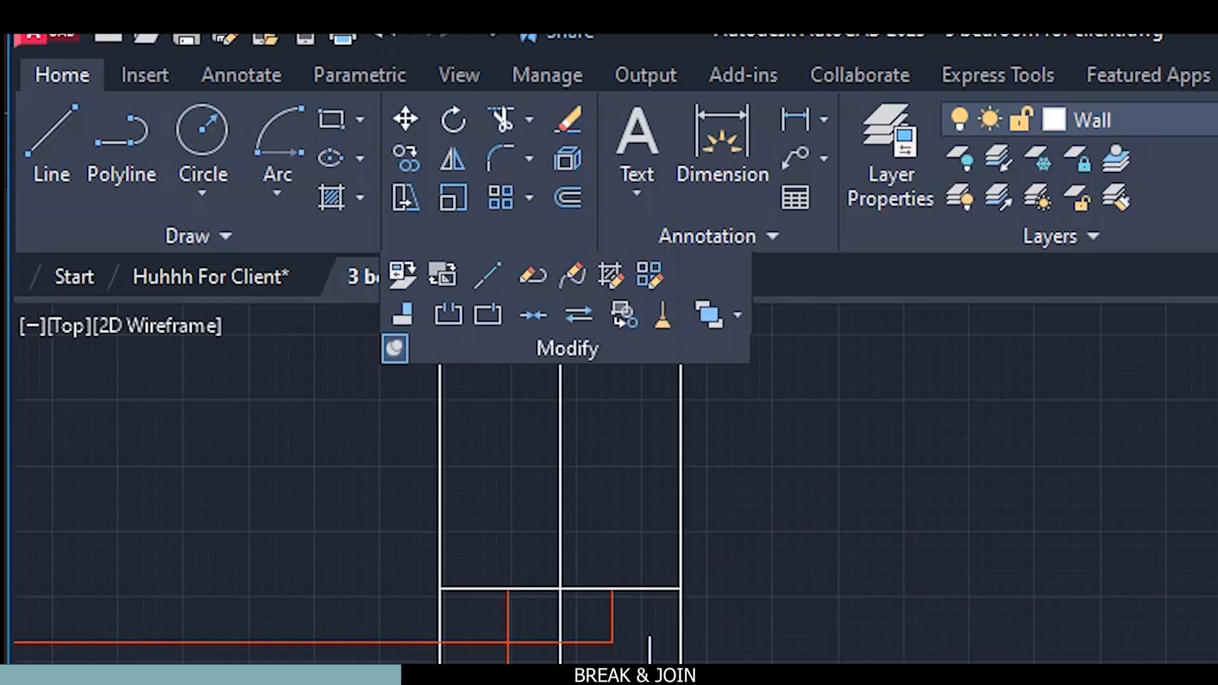
# Copy the jamb line by its midpoint 900 units down the wall centreline to the outer edge of the door's lower jamb
pyautogui.moveTo(606, 684); pyautogui.dragTo(598, 647, button='middle')
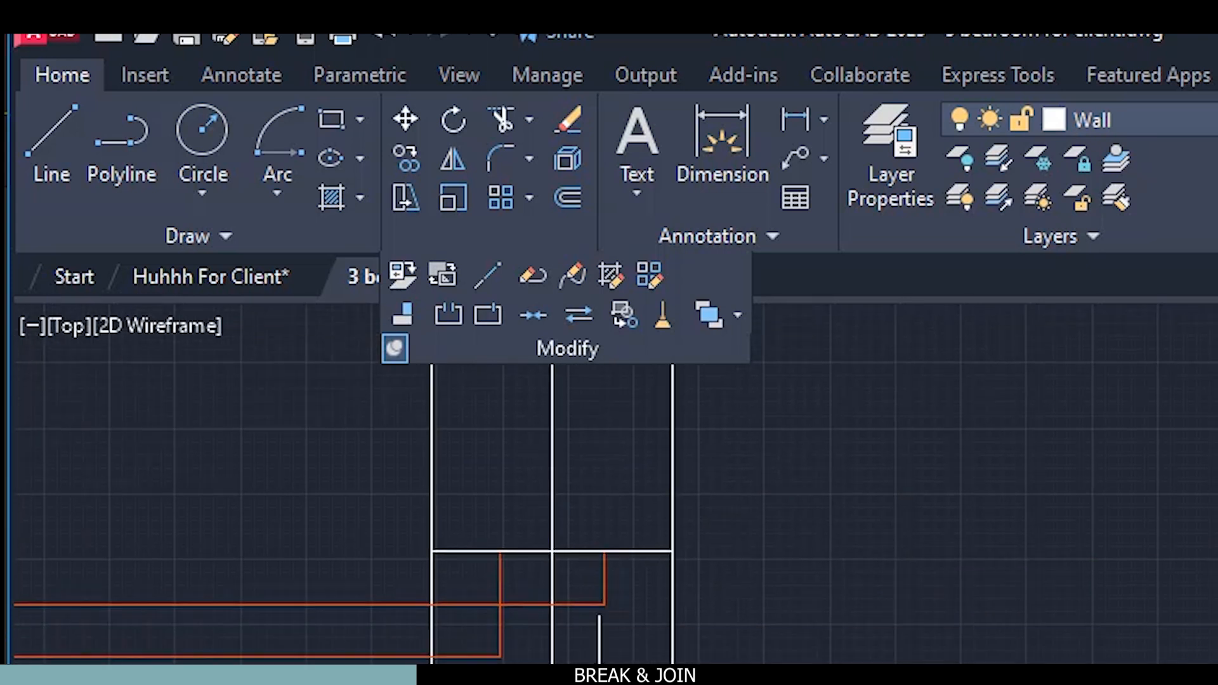
pyautogui.click(628, 547)
pyautogui.rightClick(818, 604)
pyautogui.click(987, 643)
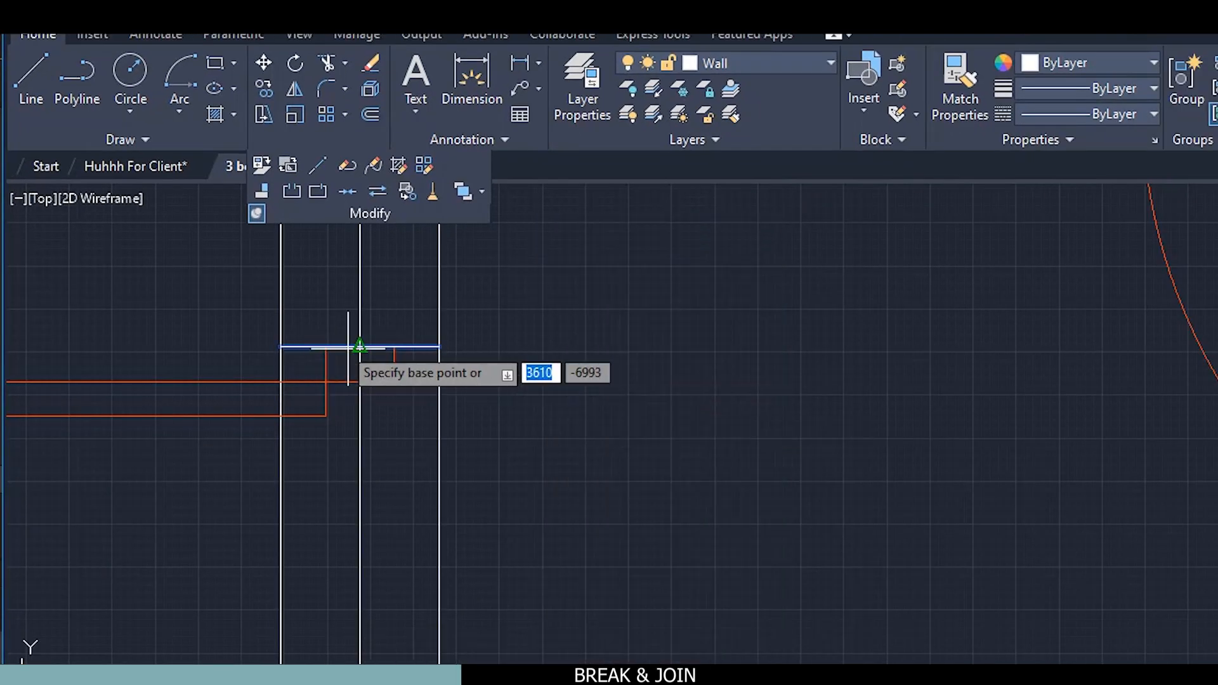
pyautogui.click(359, 345)
pyautogui.scroll(-2, 353, 427)
pyautogui.moveTo(353, 535); pyautogui.dragTo(350, 392, button='middle')
pyautogui.moveTo(338, 602); pyautogui.dragTo(329, 498, button='middle')
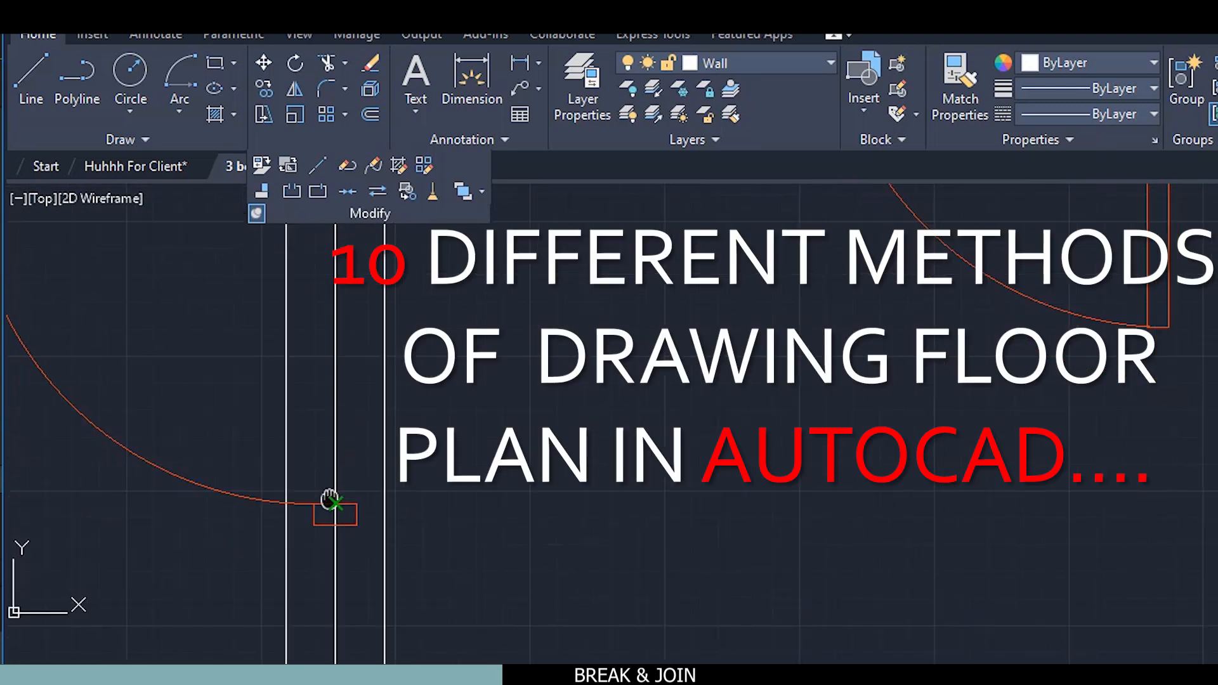
pyautogui.scroll(2, 339, 527)
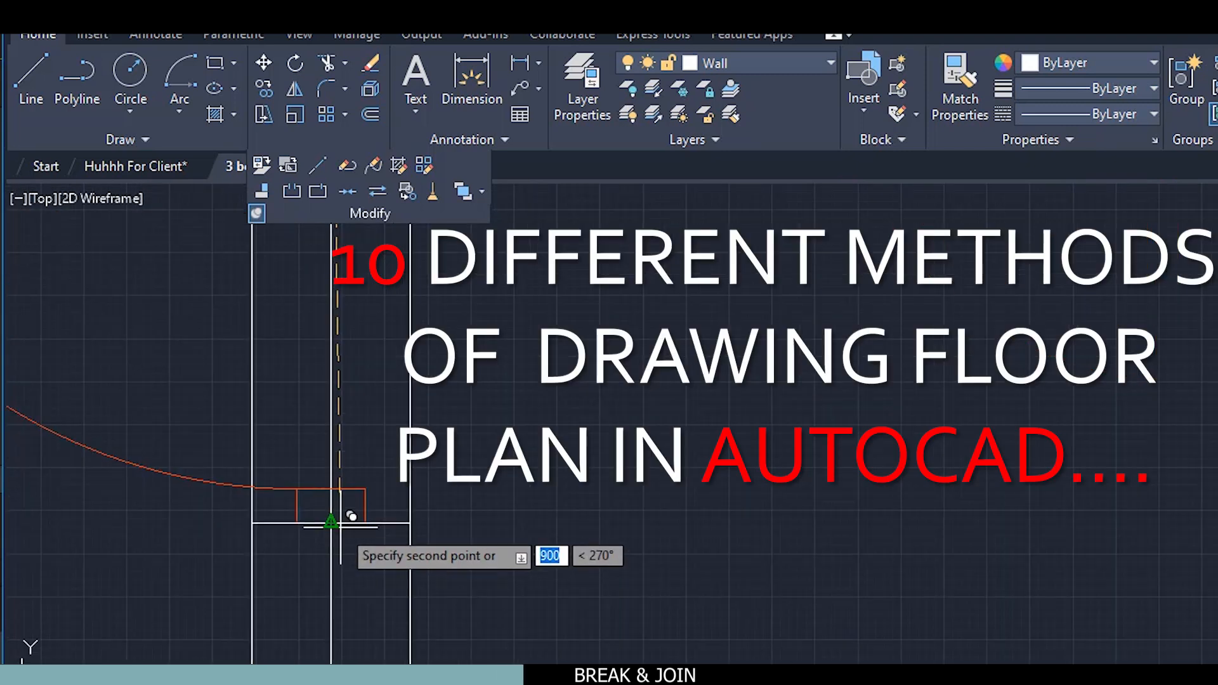
pyautogui.click(331, 523)
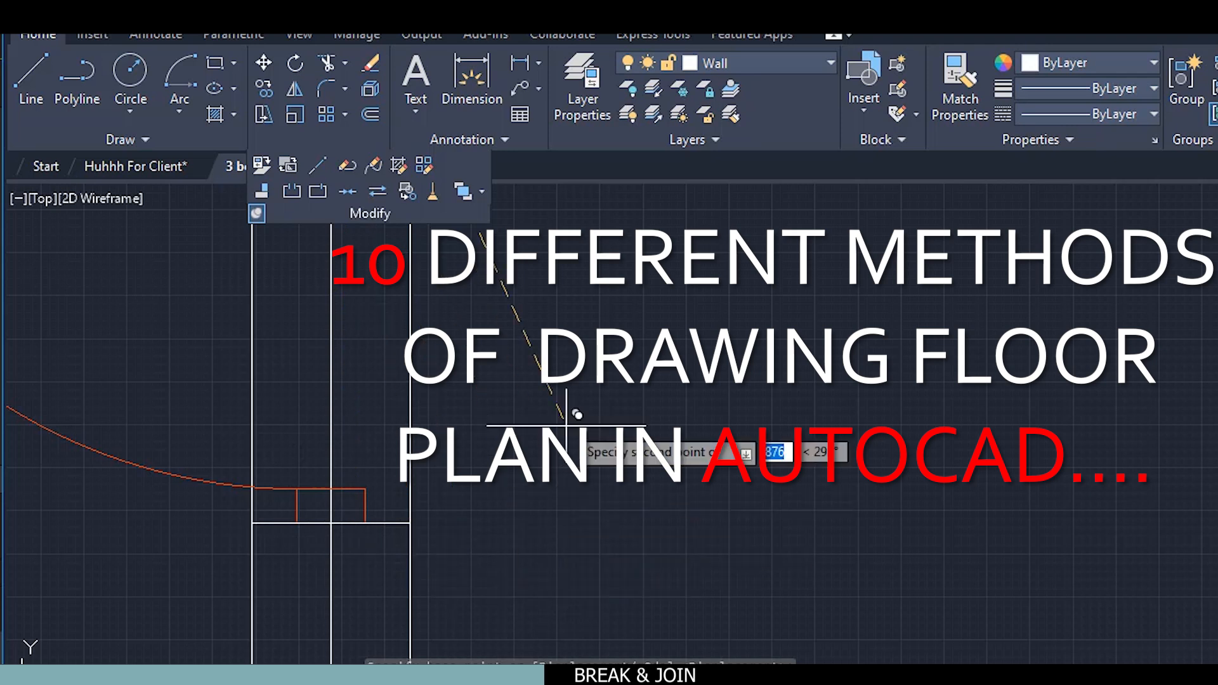
pyautogui.press('Escape')
# Break the ante room side wall line between the upper and lower jamb lines, picking the first break point explicitly
pyautogui.scroll(-2, 556, 407)
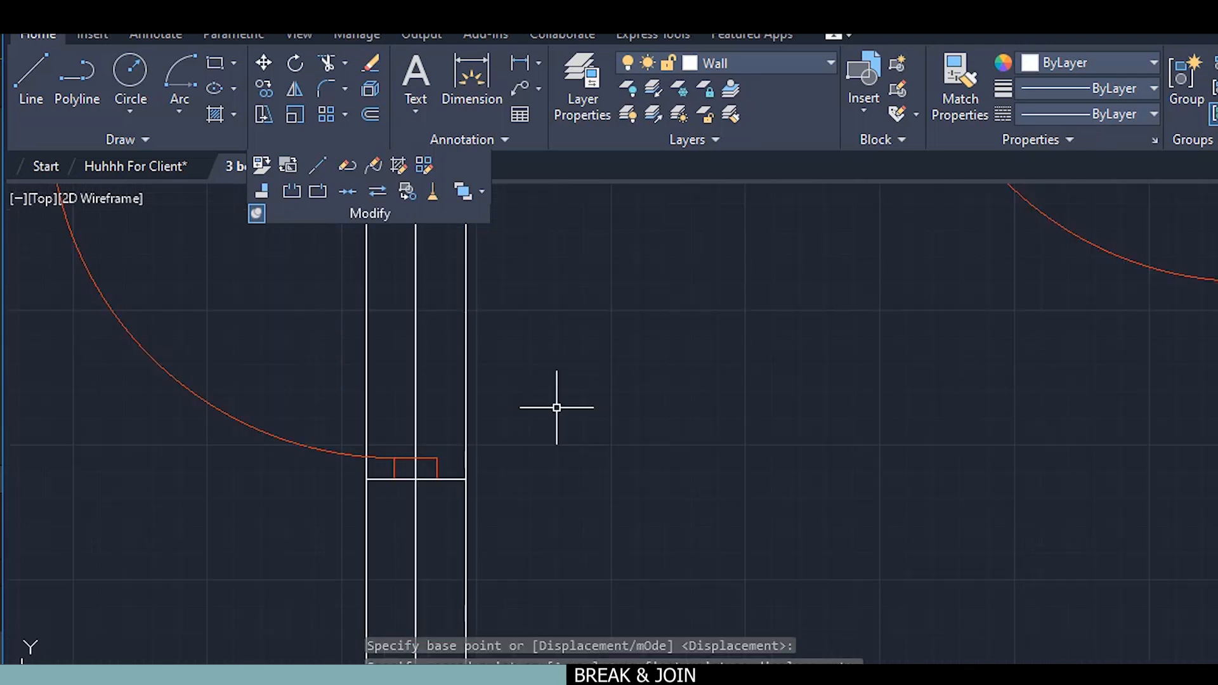
pyautogui.moveTo(442, 415); pyautogui.dragTo(393, 617, button='middle')
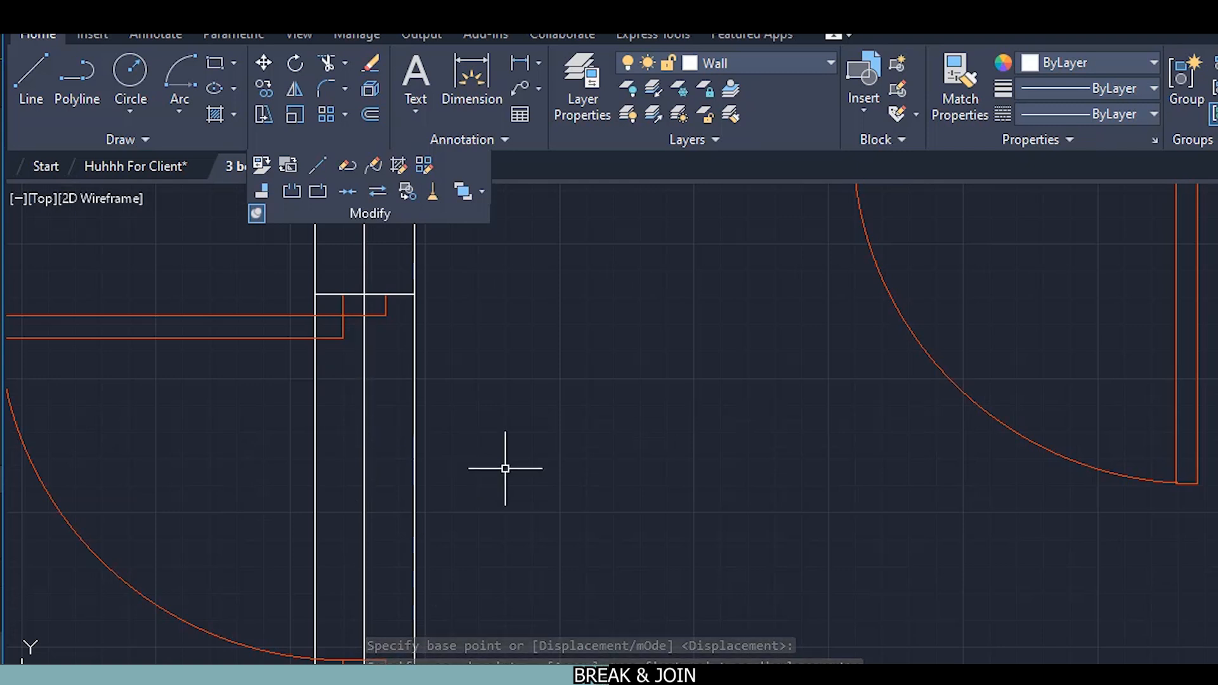
pyautogui.scroll(-1, 505, 467)
pyautogui.scroll(1, 449, 467)
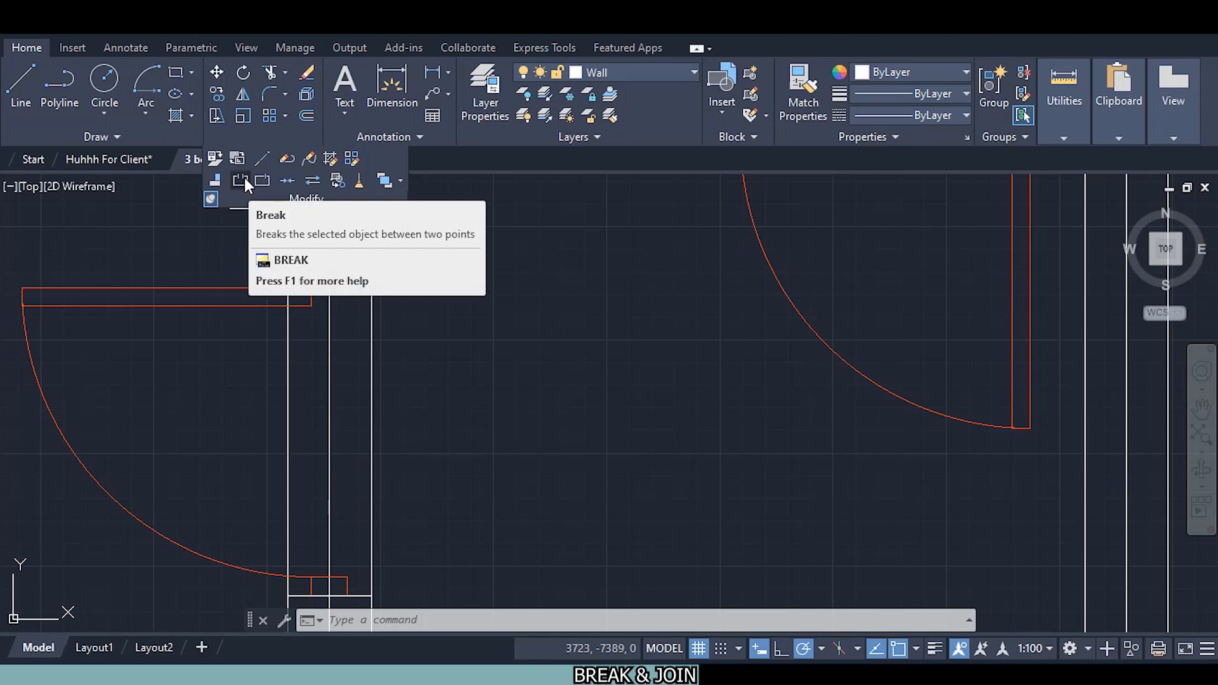
pyautogui.click(245, 179)
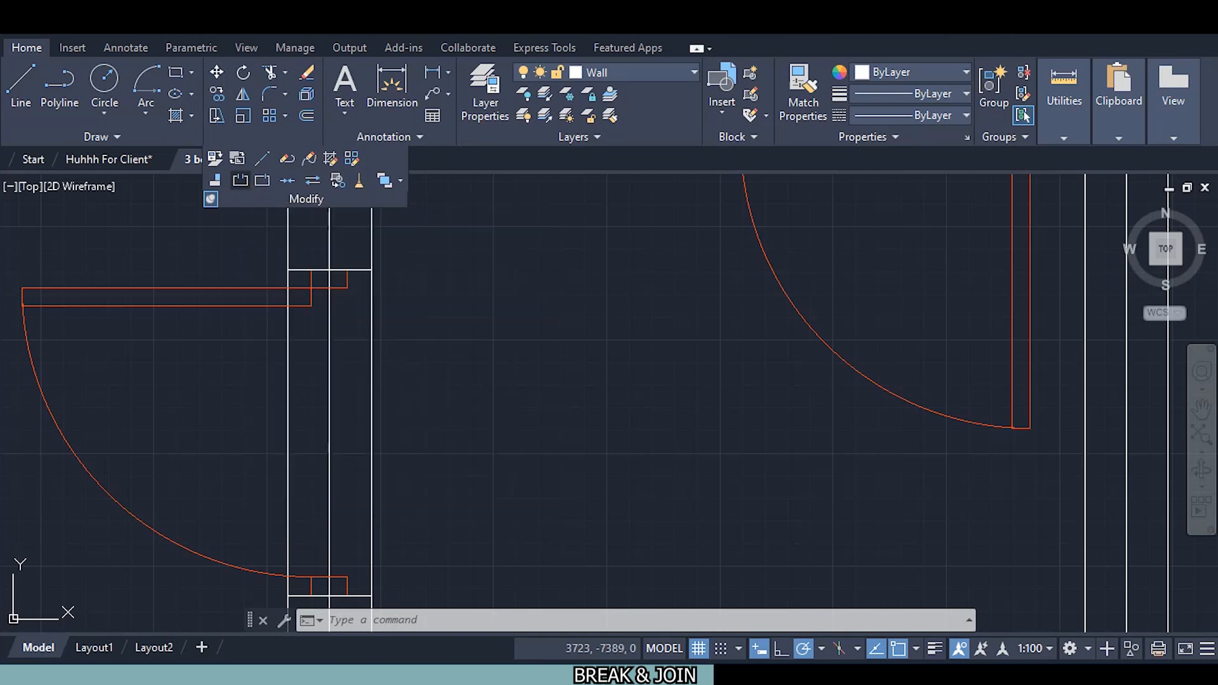
pyautogui.click(371, 328)
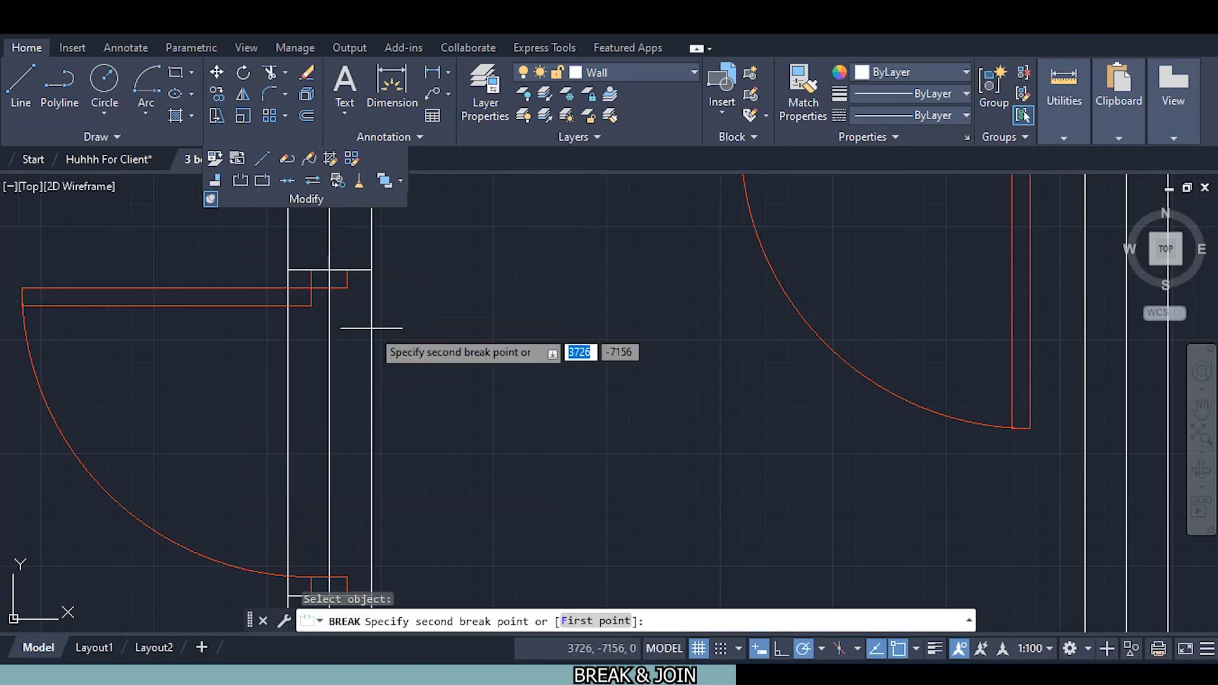
pyautogui.rightClick(384, 359)
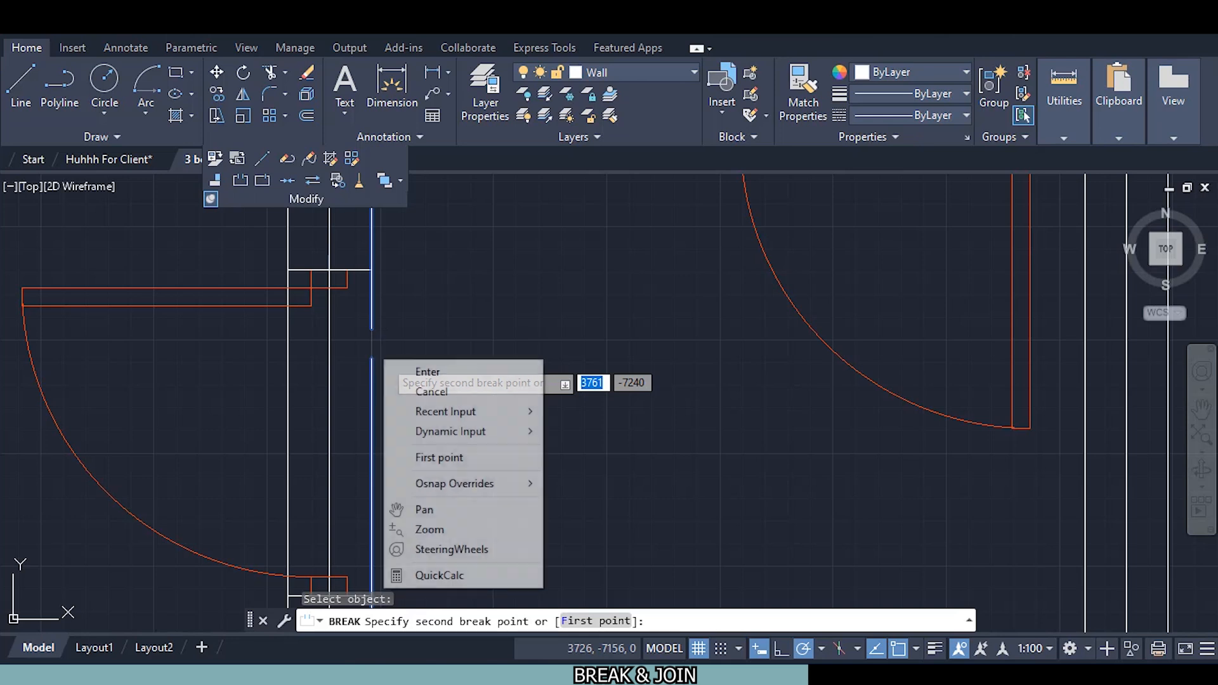
pyautogui.click(440, 459)
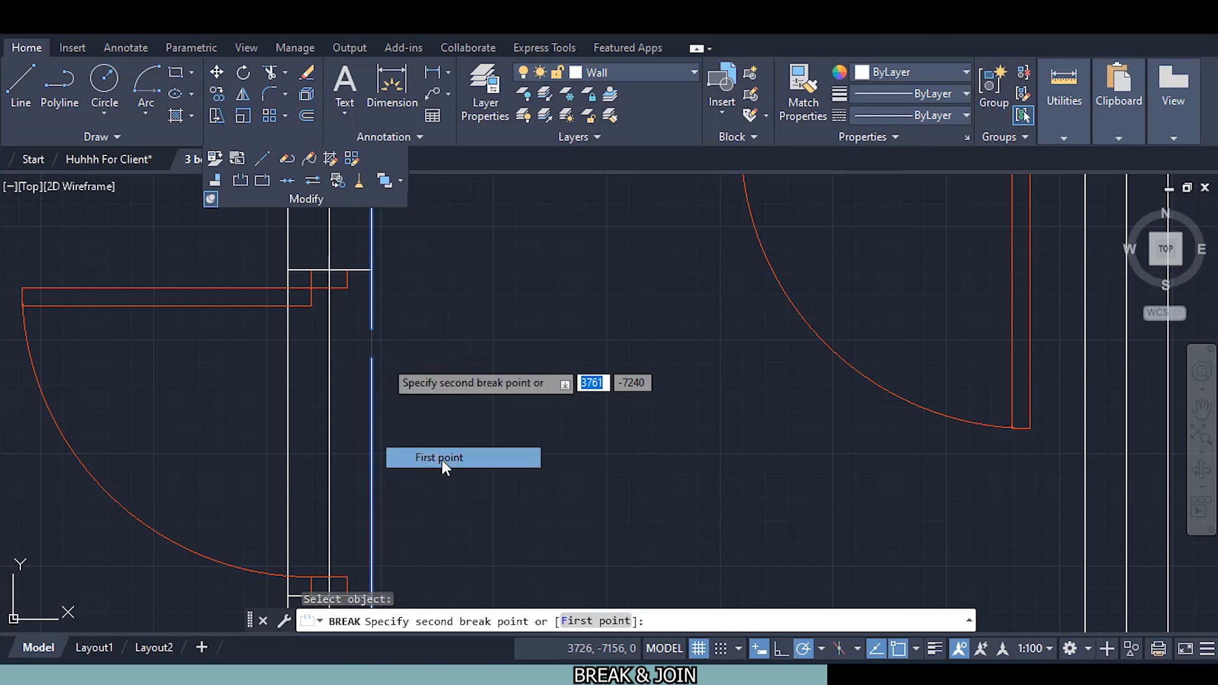
pyautogui.click(371, 273)
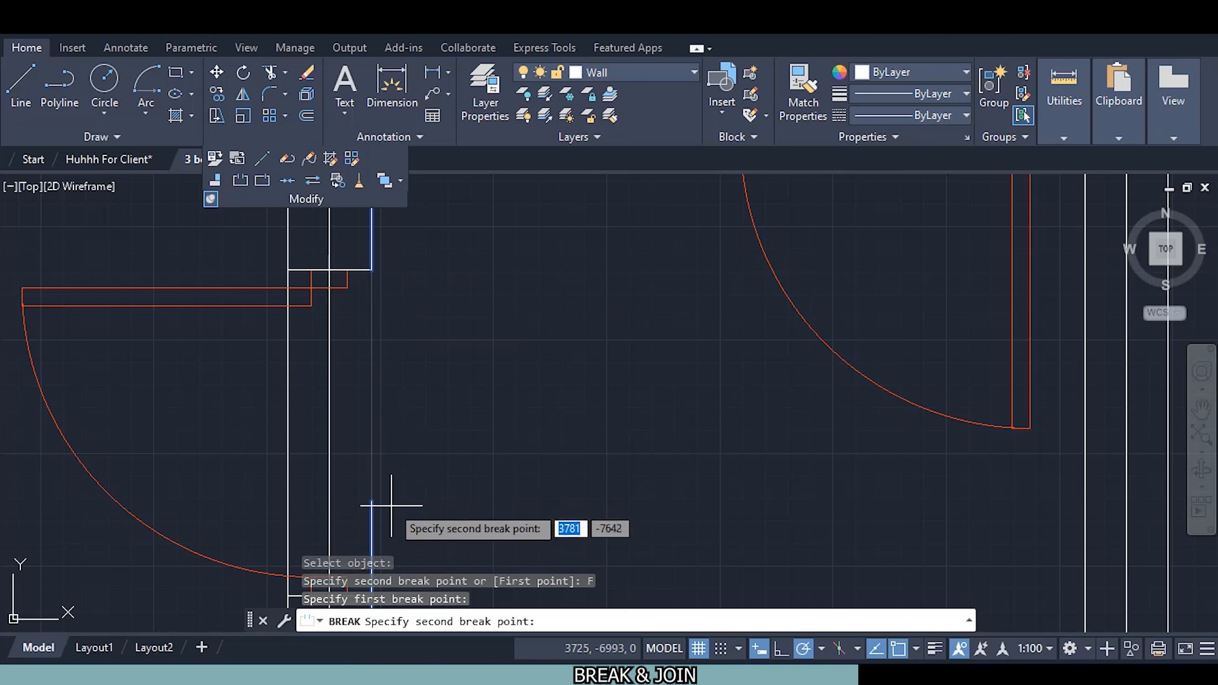
pyautogui.moveTo(369, 503); pyautogui.dragTo(360, 360, button='middle')
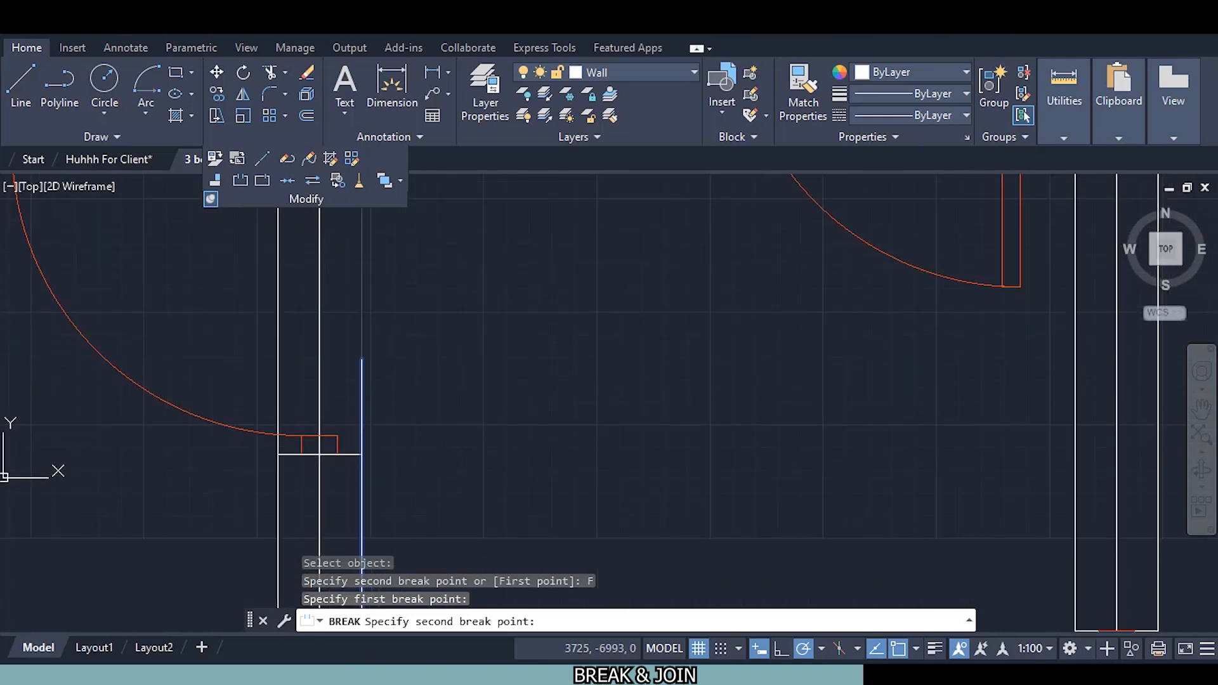
pyautogui.click(360, 451)
pyautogui.scroll(-2, 408, 408)
pyautogui.moveTo(364, 347); pyautogui.dragTo(343, 343, button='middle')
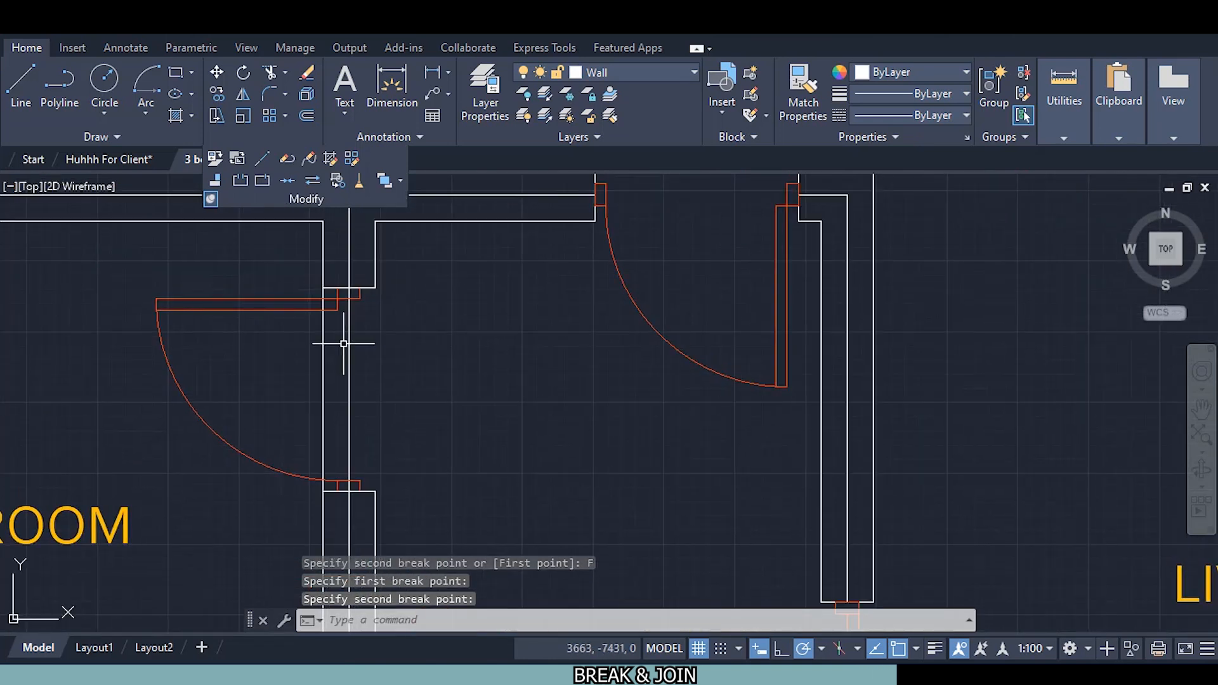
# Break the boys bedroom–ante room wall centreline between the upper and lower jamb lines, picking the first break point explicitly
pyautogui.scroll(2, 384, 387)
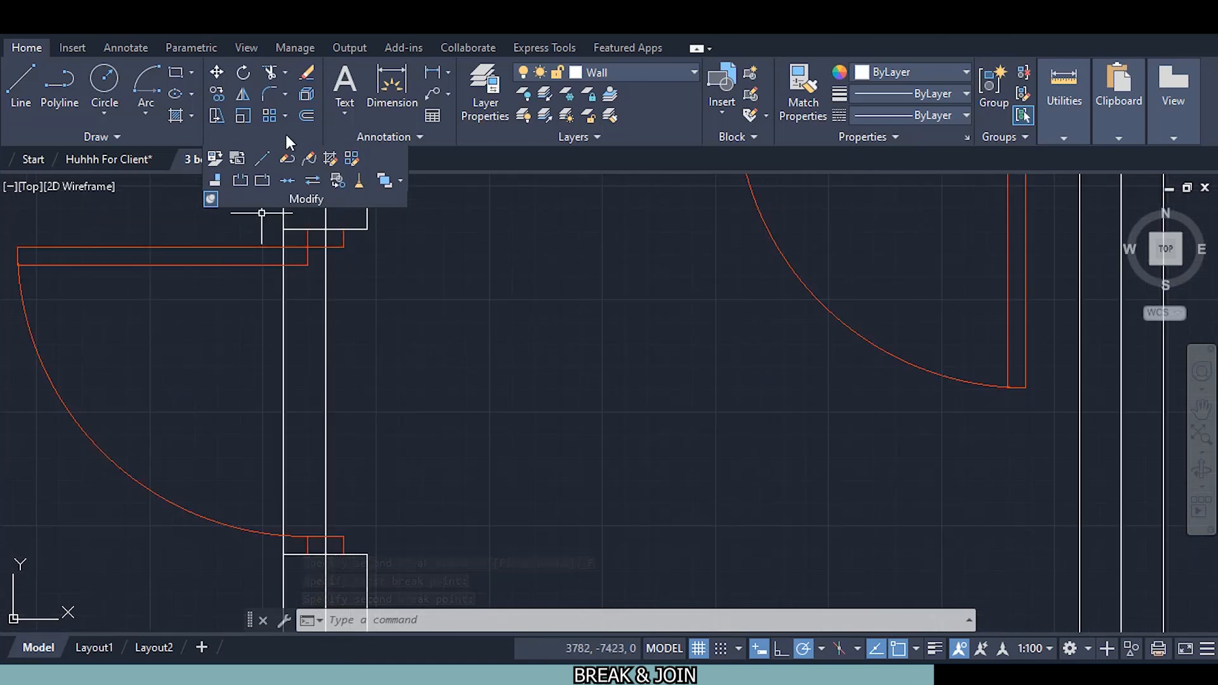
pyautogui.click(241, 182)
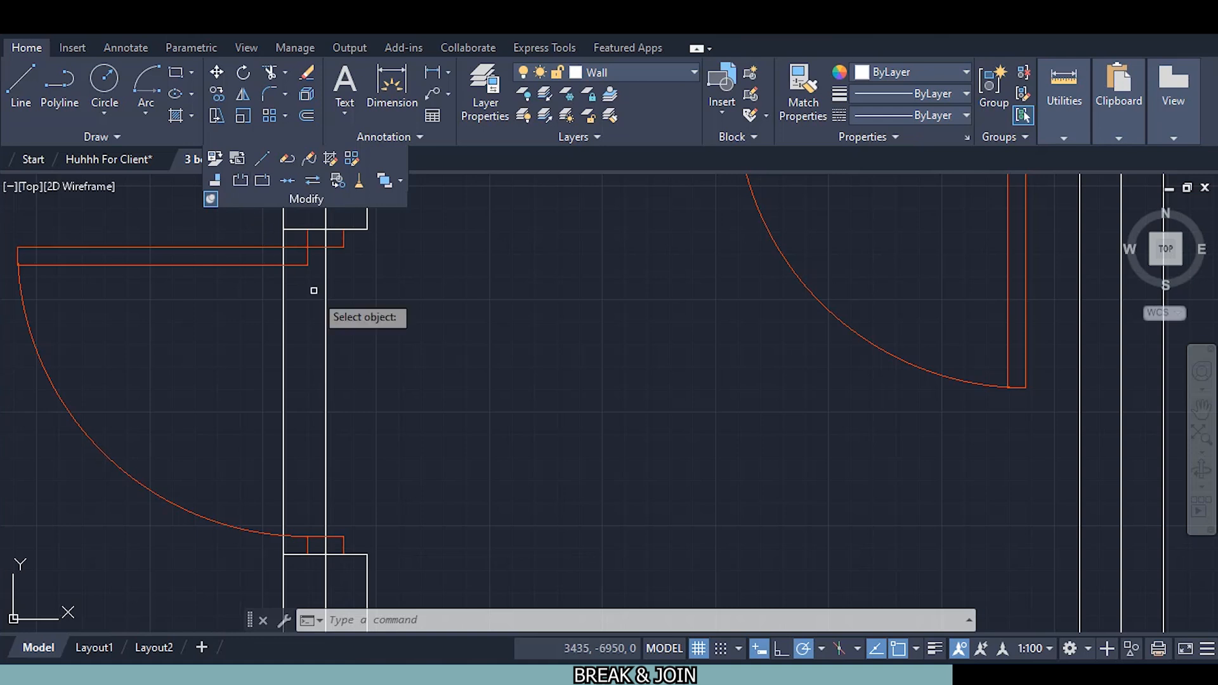
pyautogui.click(326, 319)
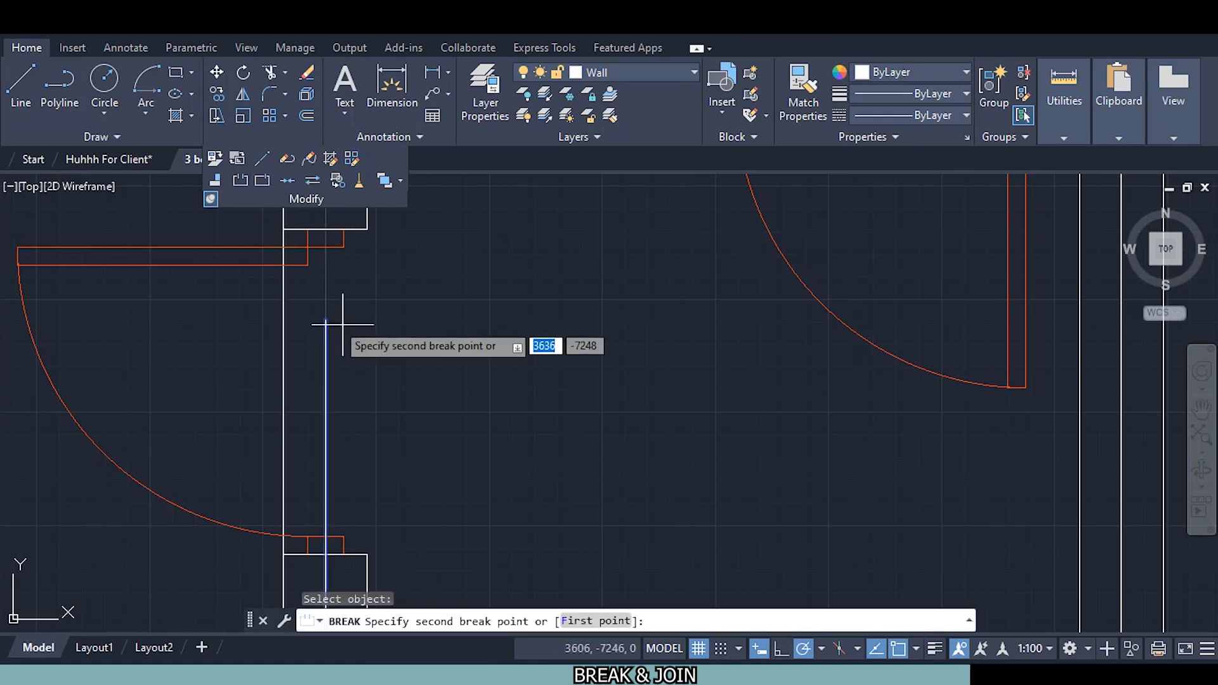
pyautogui.rightClick(349, 325)
pyautogui.click(390, 424)
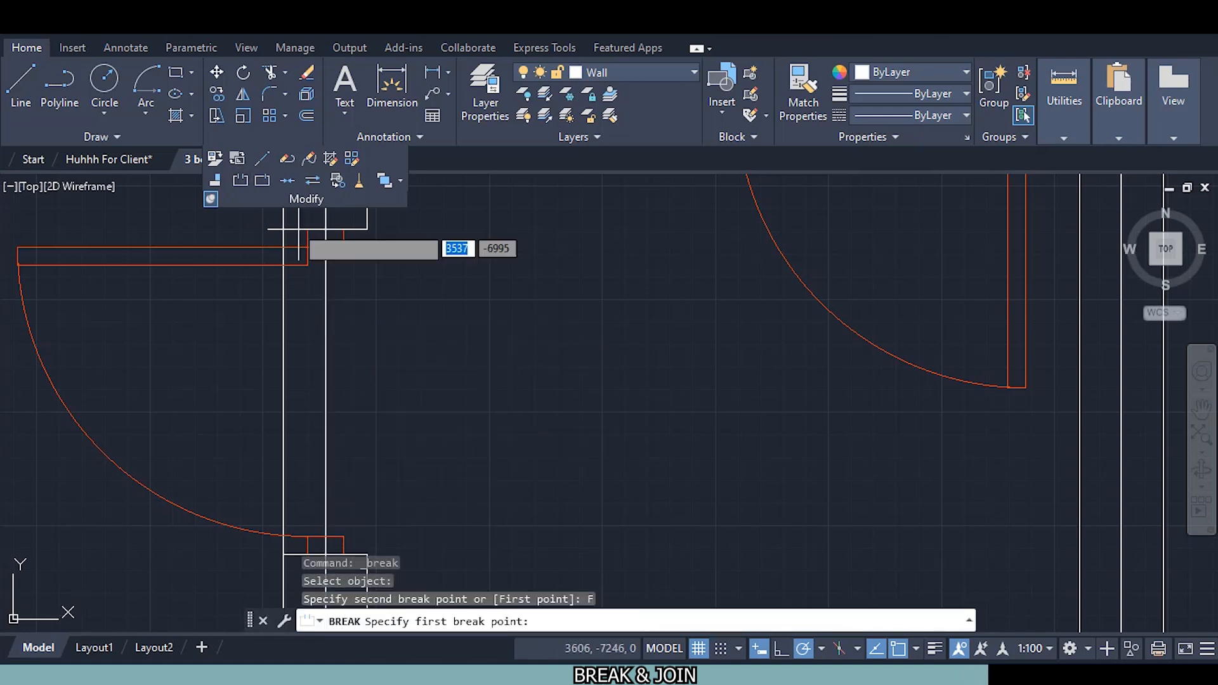
pyautogui.click(326, 228)
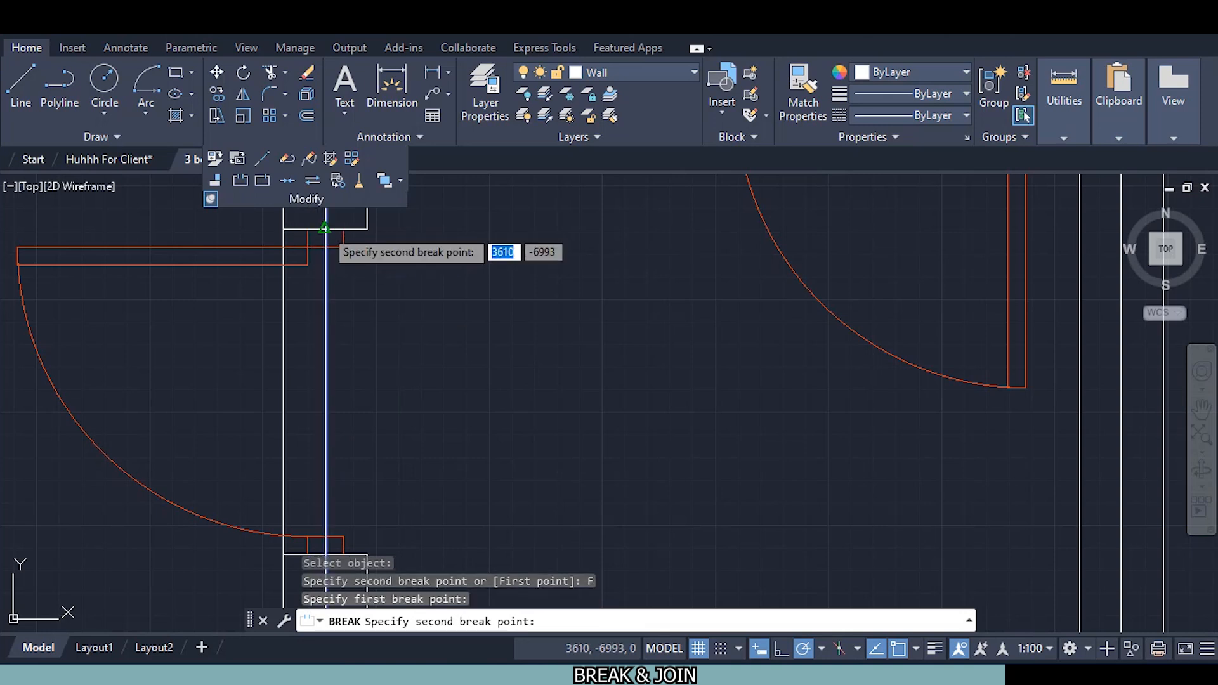
pyautogui.moveTo(321, 462)
pyautogui.mouseDown(button='middle')
pyautogui.moveTo(320, 342)
pyautogui.moveTo(295, 442)
pyautogui.mouseUp(button='middle')
pyautogui.click(320, 435)
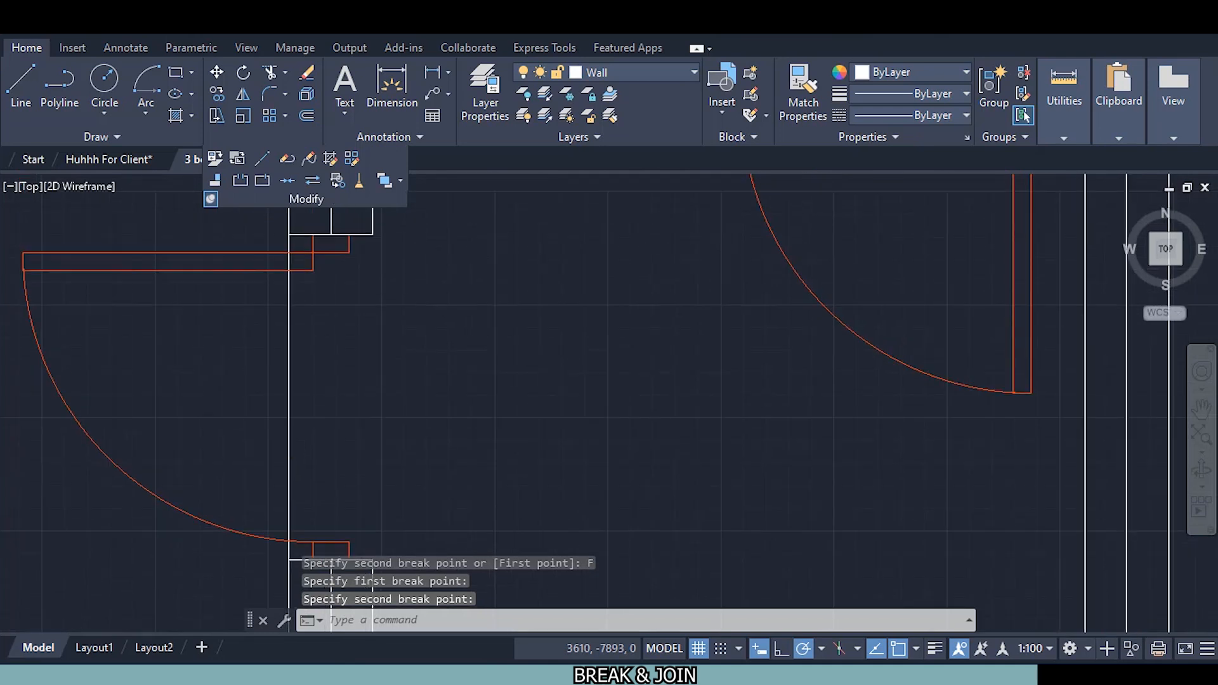
# Break the boys bedroom side wall line between the lower and upper jamb lines, specifying the first break point separately
pyautogui.click(240, 180)
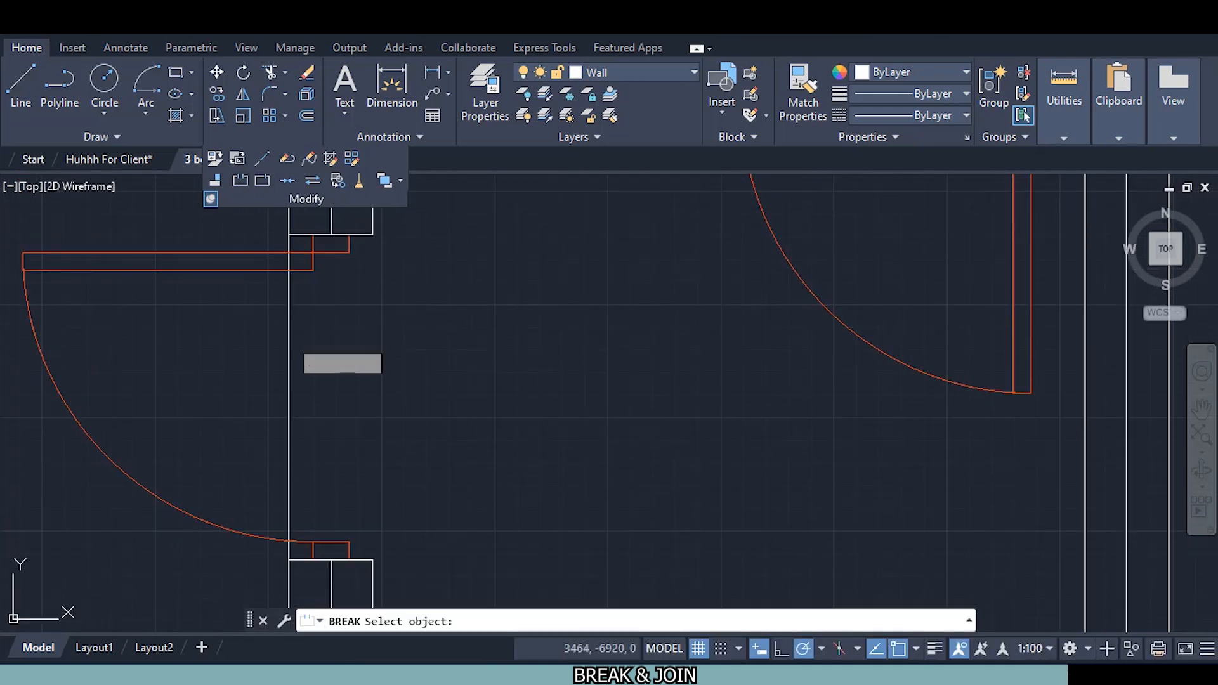
pyautogui.click(289, 340)
pyautogui.rightClick(347, 345)
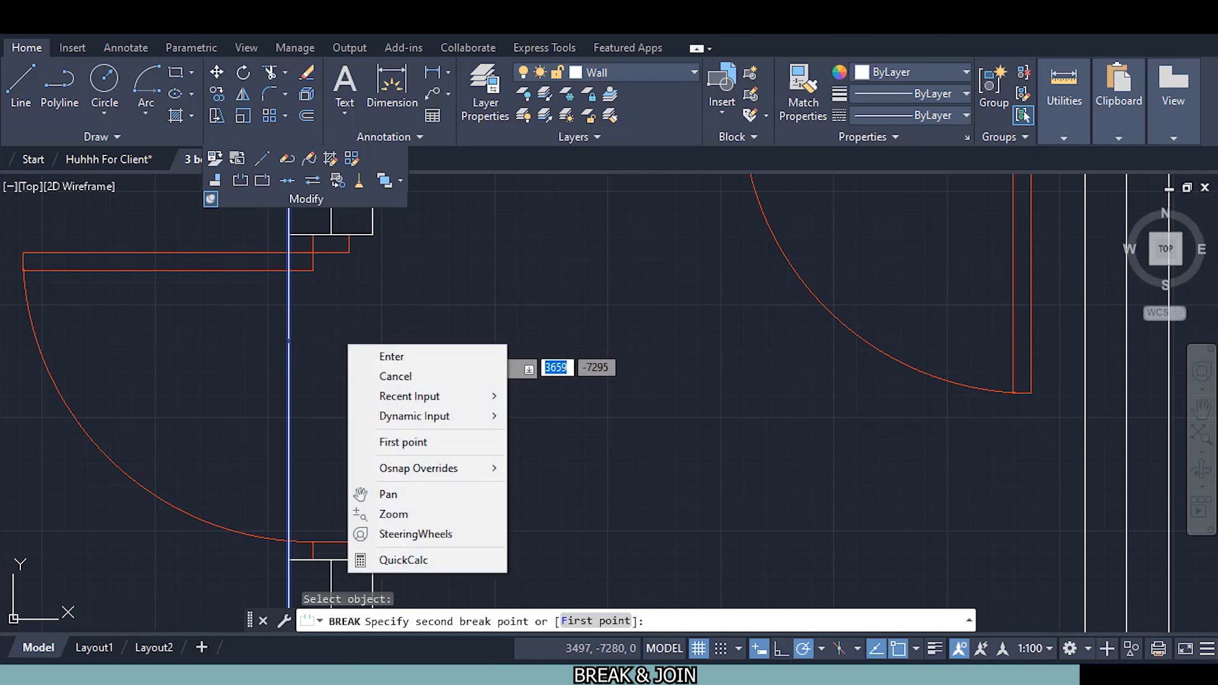
pyautogui.click(369, 442)
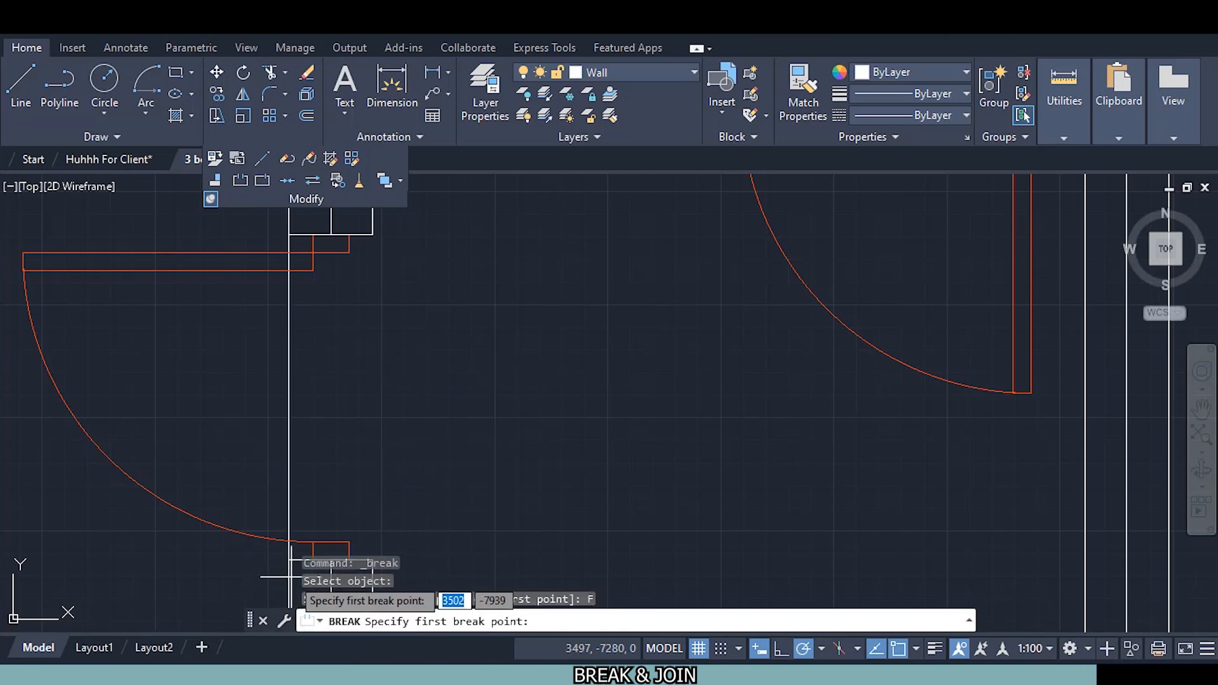
pyautogui.click(289, 559)
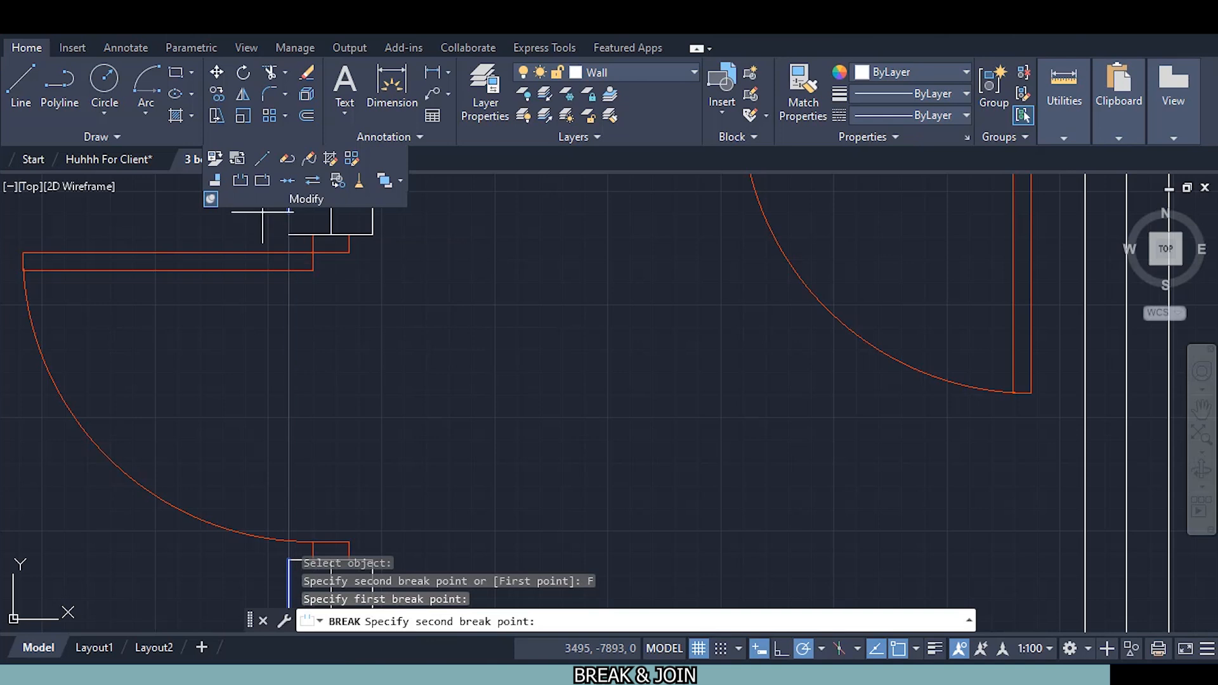
pyautogui.click(288, 237)
# Review the new boys bedroom door opening within the complete floor plan
pyautogui.scroll(-2, 351, 302)
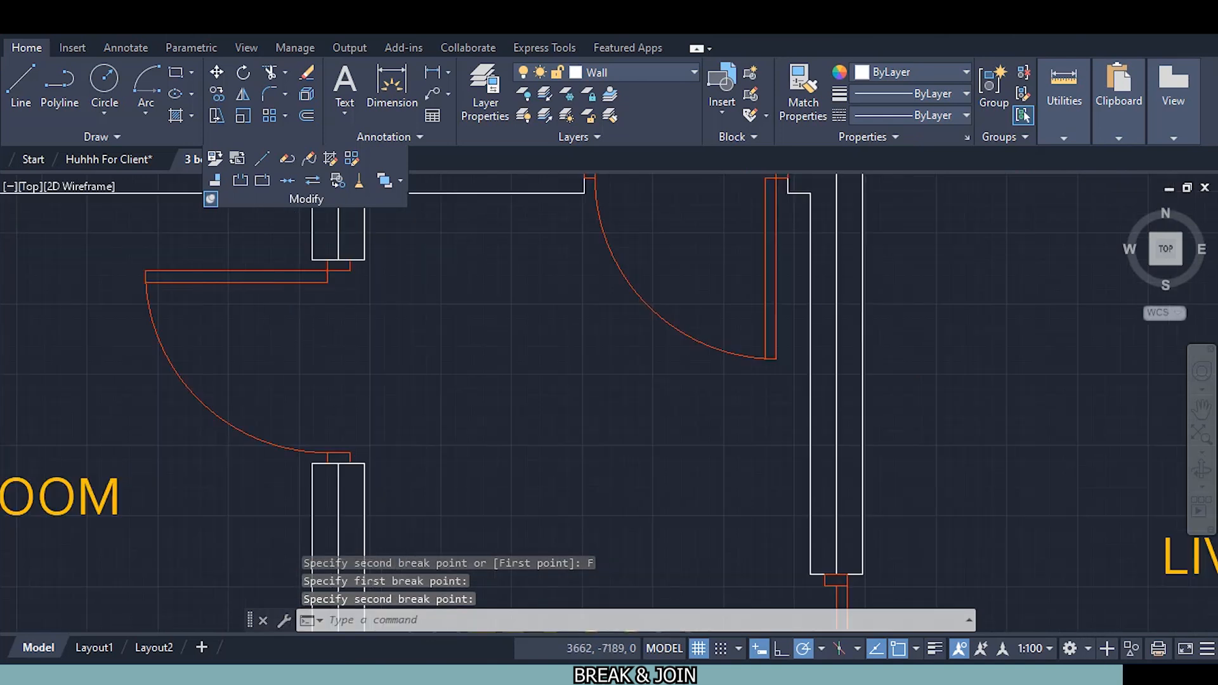
pyautogui.scroll(-2, 350, 305)
pyautogui.scroll(-2, 427, 372)
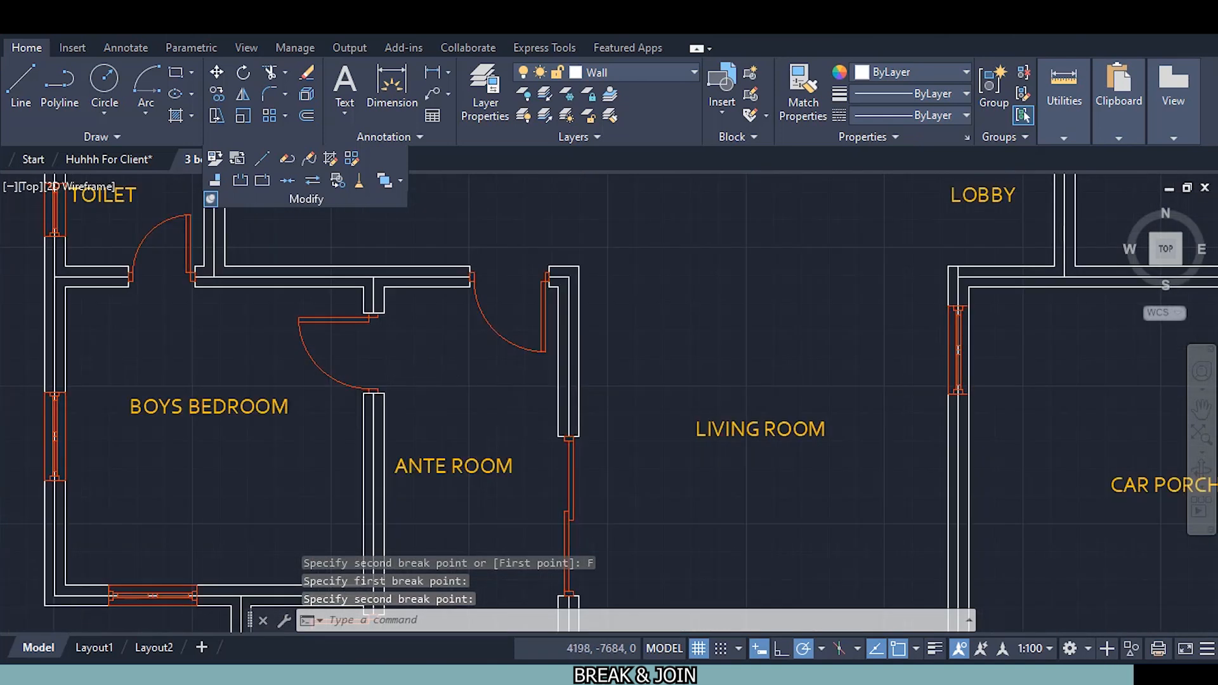
pyautogui.scroll(-2, 448, 361)
pyautogui.moveTo(451, 361); pyautogui.dragTo(419, 365, button='middle')
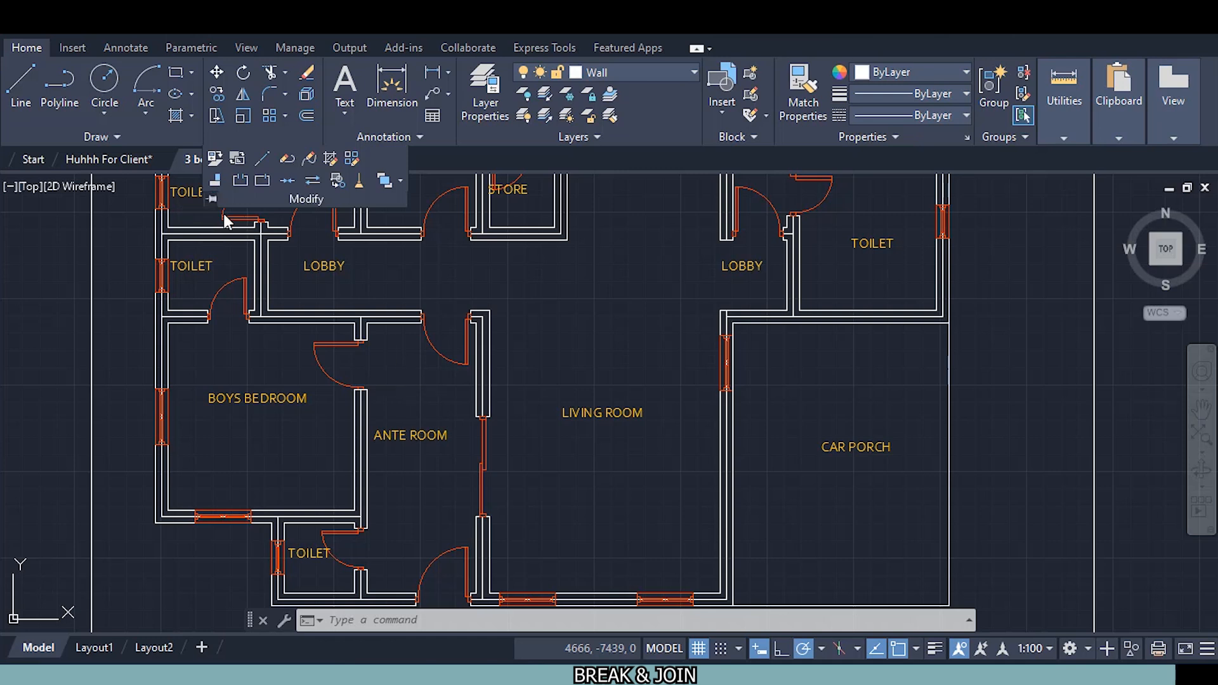
pyautogui.middleClick(589, 360)
pyautogui.middleClick(589, 360)
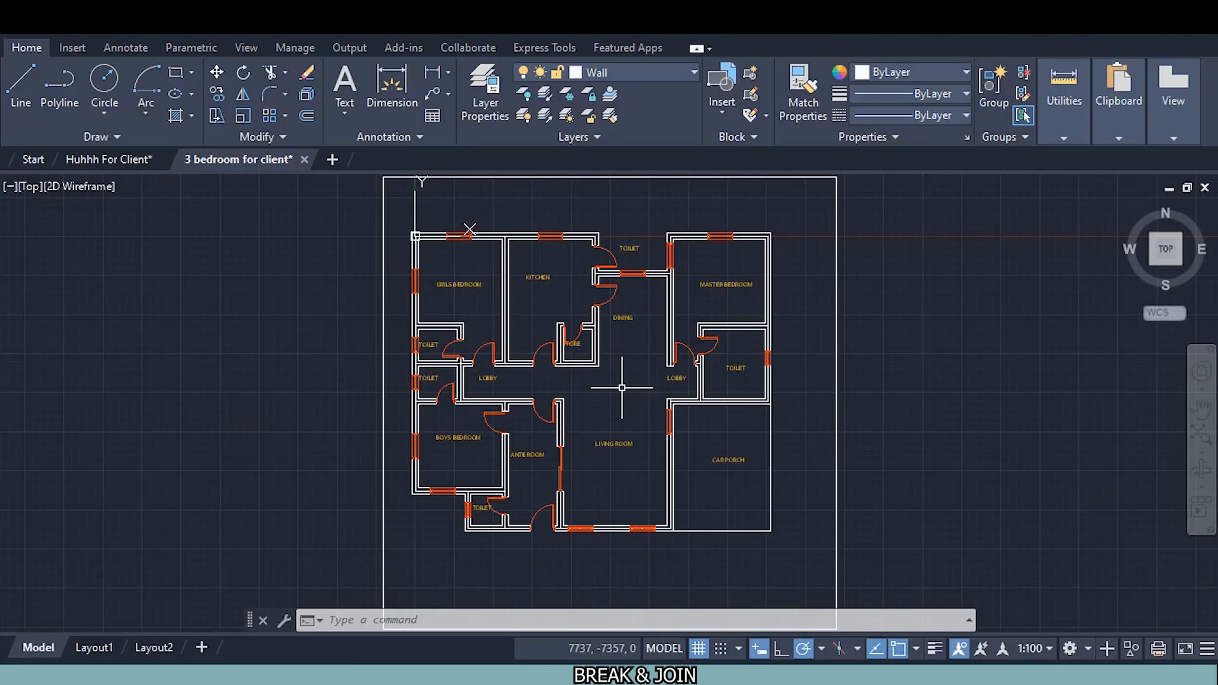
# Show the empty area beside the car porch and open the Tool Palettes to look through the architectural imperial and metric samples
pyautogui.scroll(2, 622, 387)
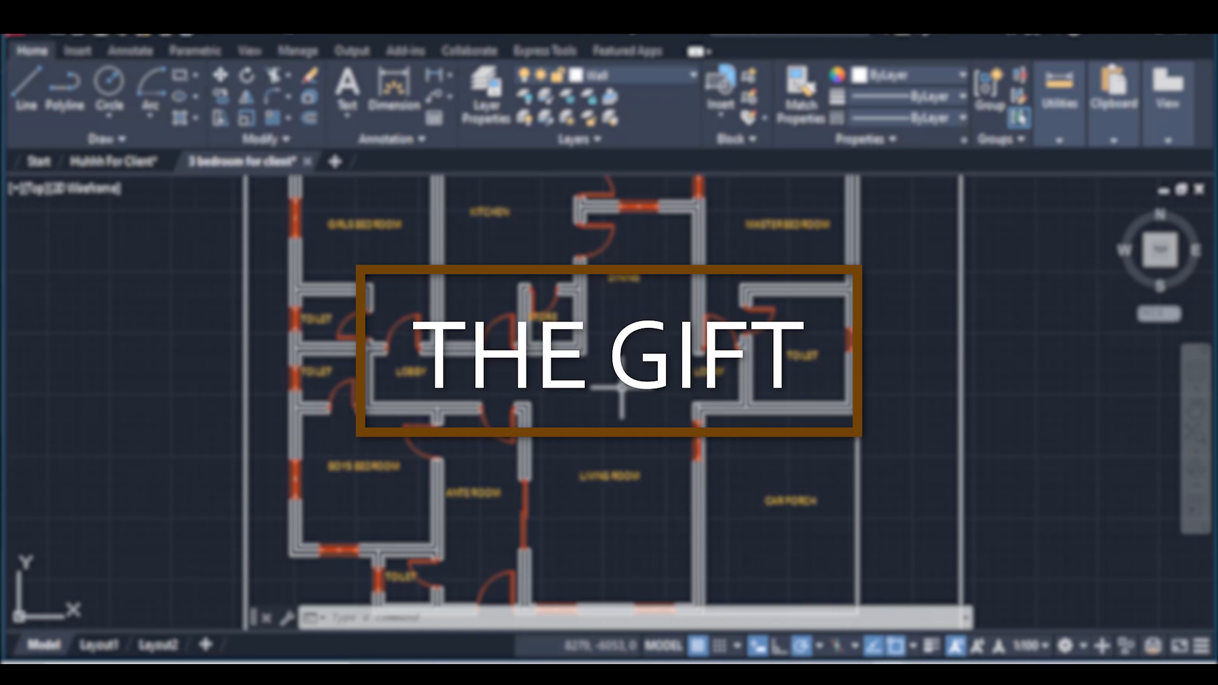
pyautogui.moveTo(639, 435)
pyautogui.mouseDown(button='middle')
pyautogui.moveTo(361, 381)
pyautogui.moveTo(203, 374)
pyautogui.mouseUp(button='middle')
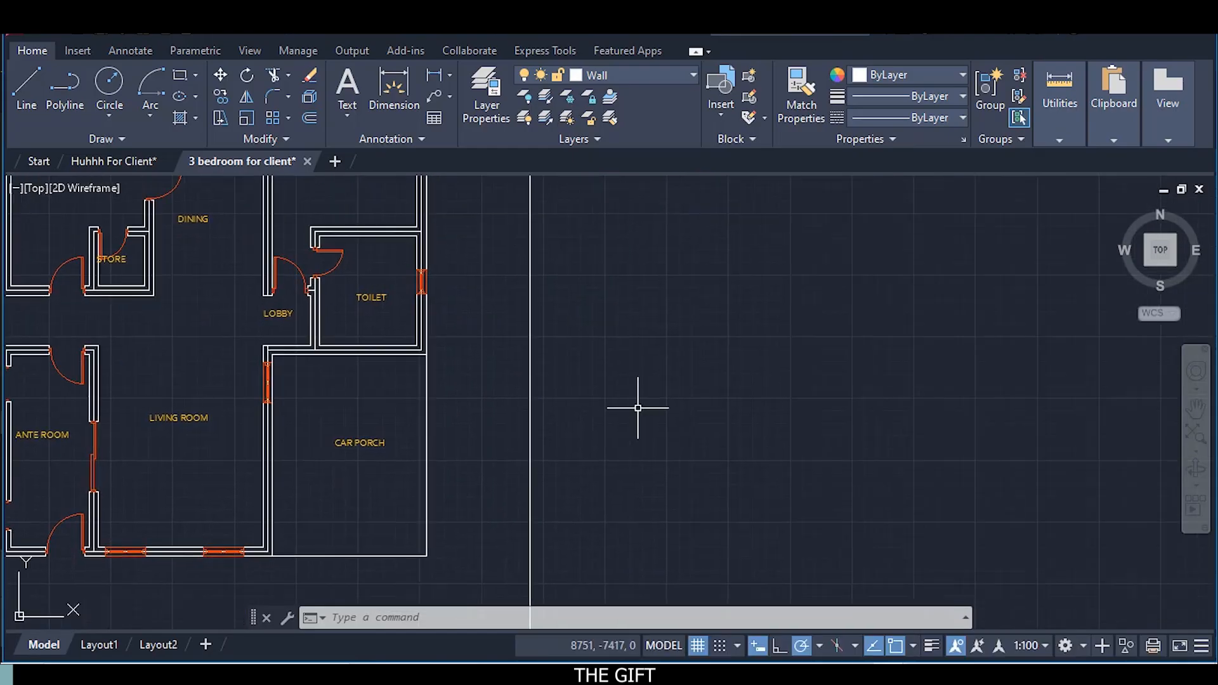
pyautogui.scroll(-1, 638, 408)
pyautogui.moveTo(628, 413); pyautogui.dragTo(456, 430, button='middle')
pyautogui.scroll(1, 479, 422)
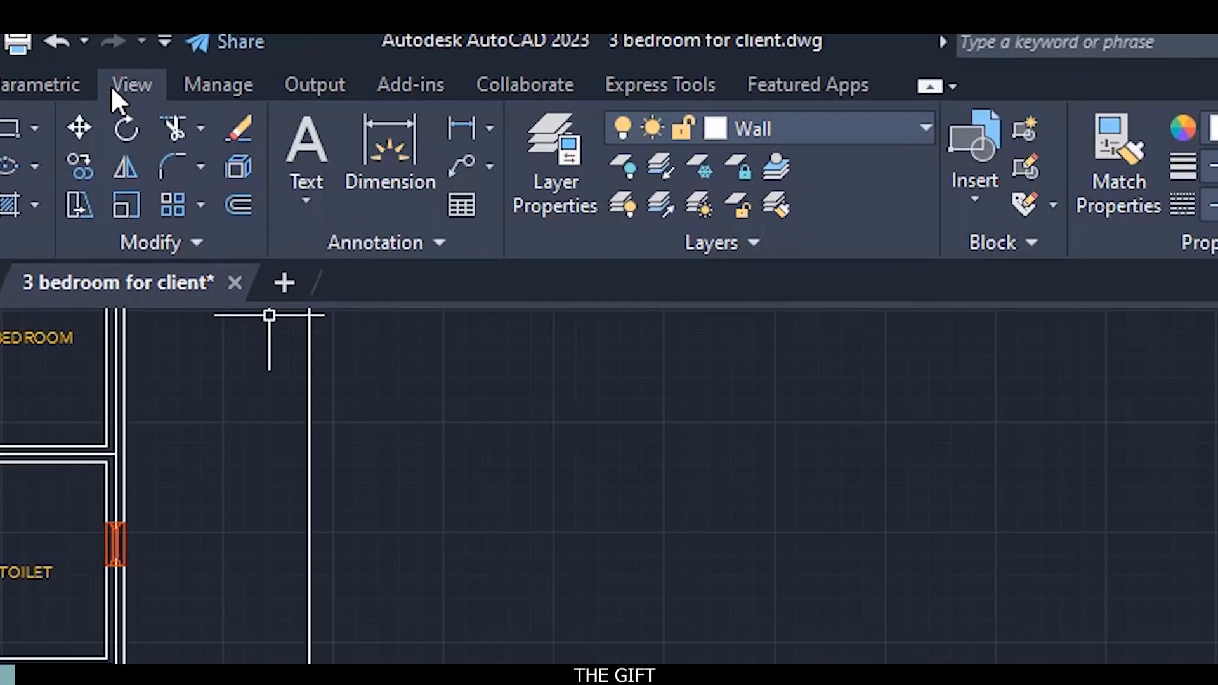
pyautogui.click(131, 85)
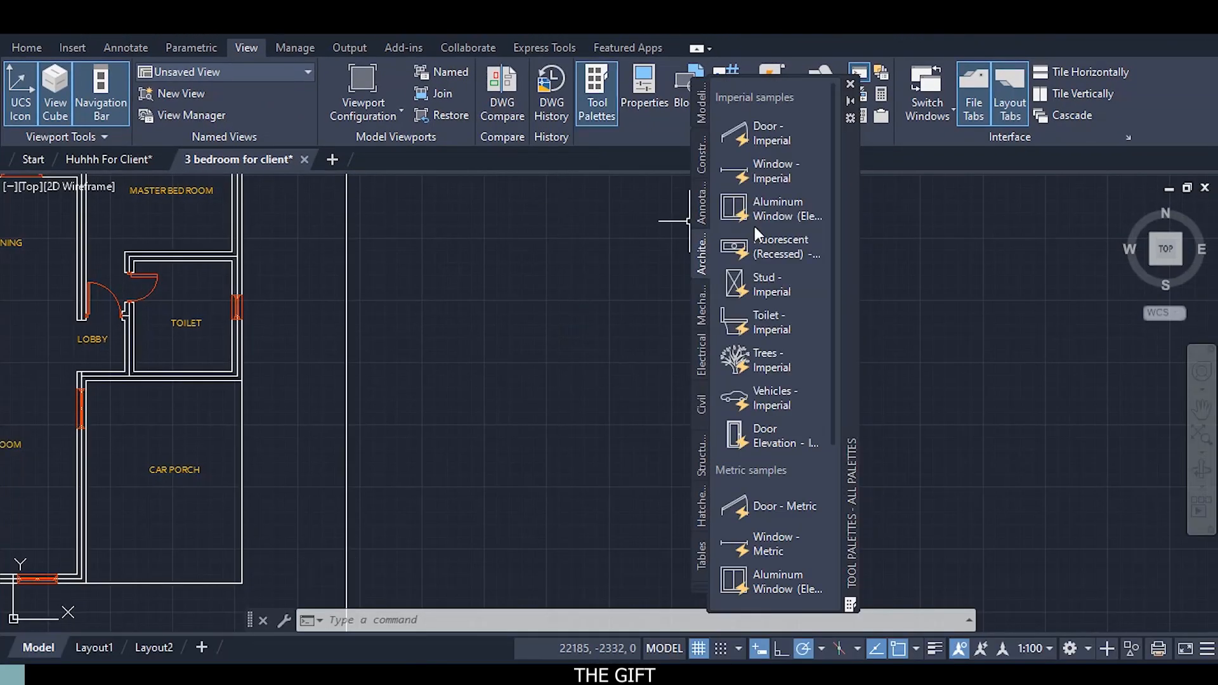
pyautogui.scroll(-3, 796, 422)
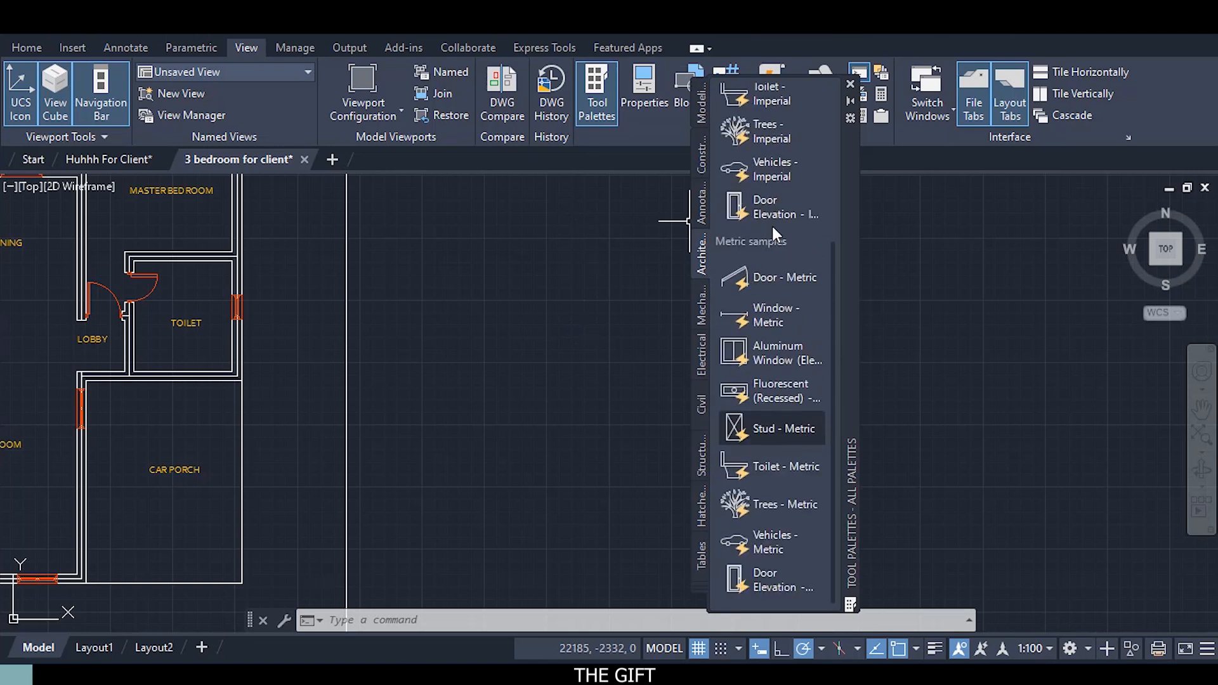
pyautogui.scroll(3, 777, 236)
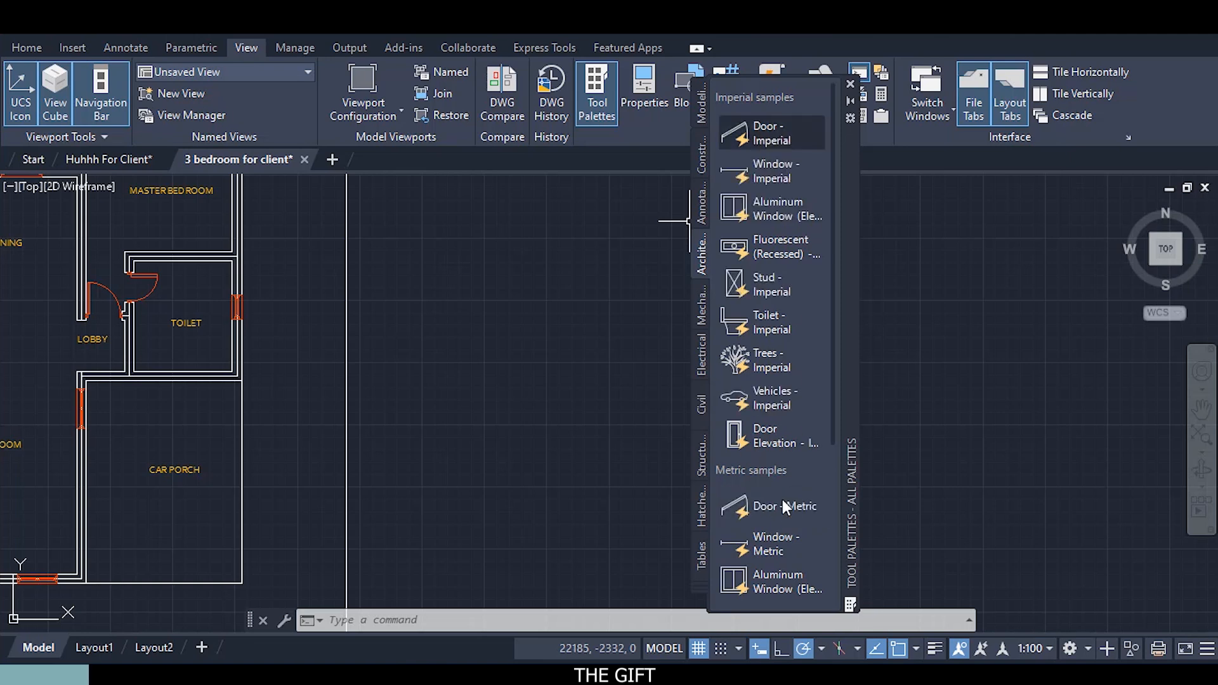
# Insert the Door - Metric and Window - Metric blocks in the empty area beside the car porch and close the Tool Palettes
pyautogui.moveTo(777, 509); pyautogui.dragTo(569, 482)
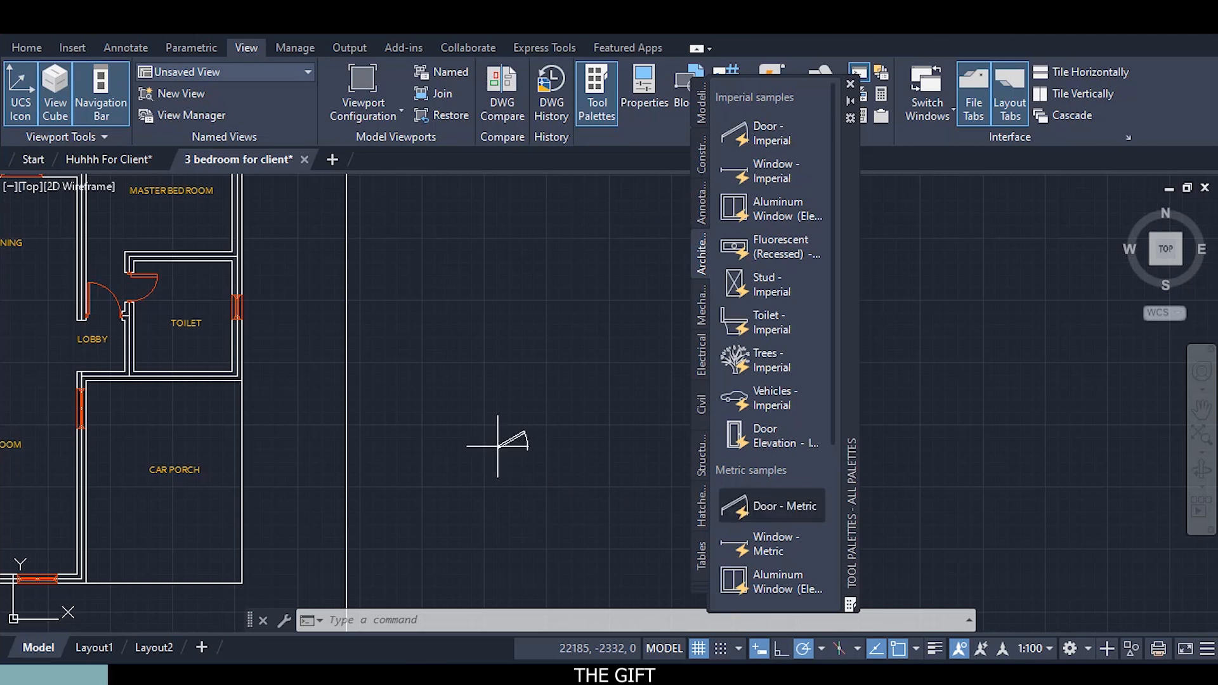
pyautogui.click(446, 467)
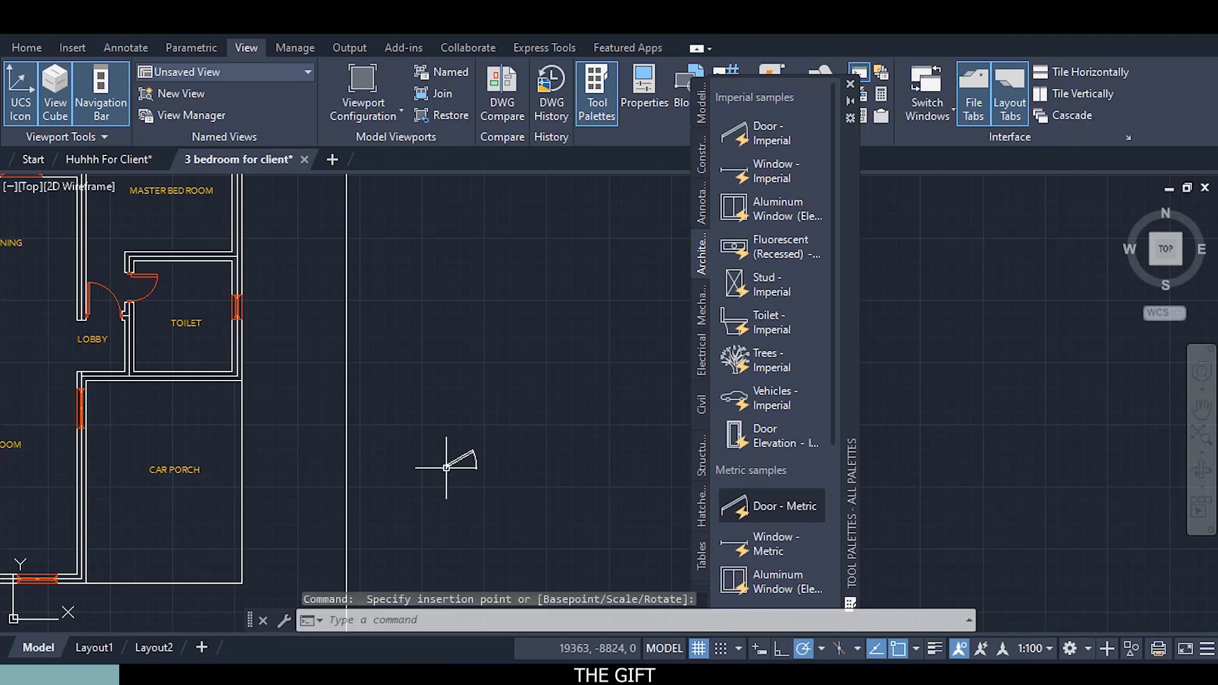
pyautogui.click(768, 549)
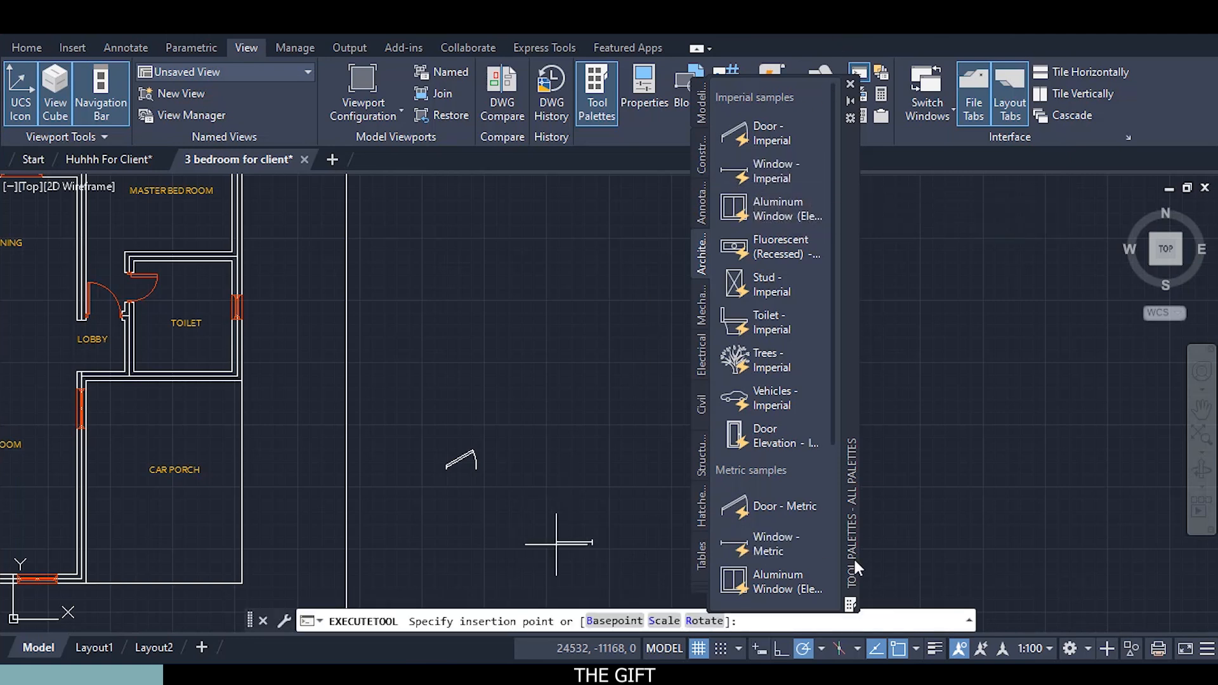
pyautogui.click(390, 458)
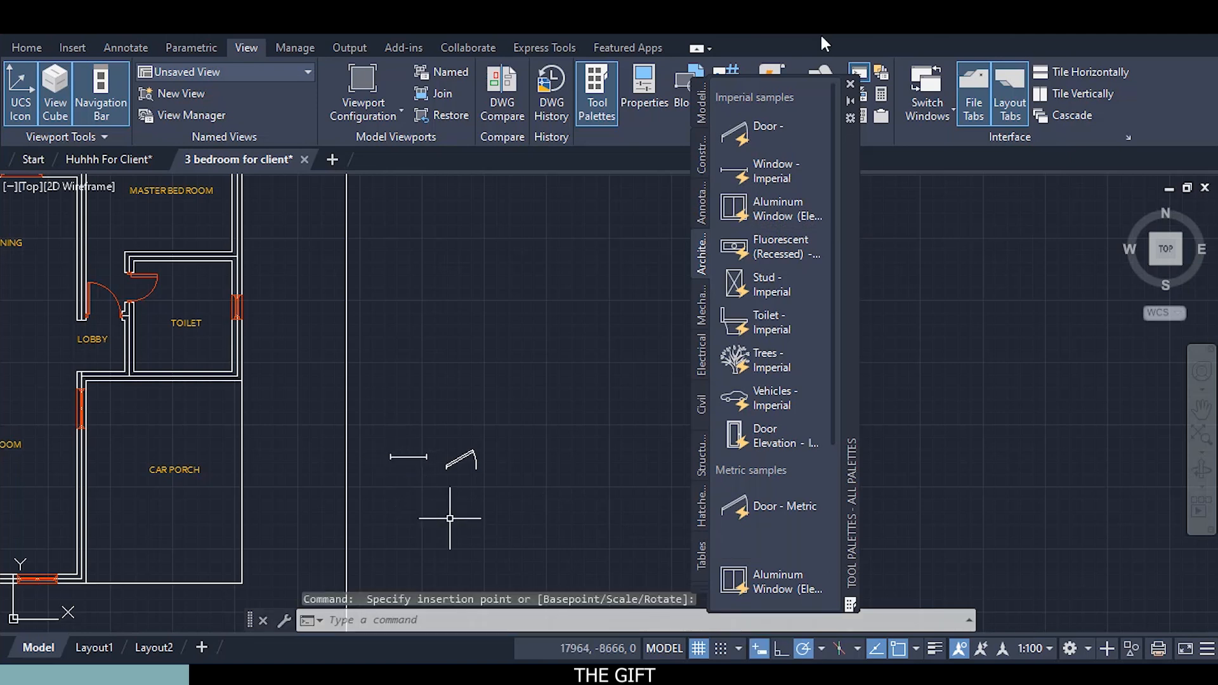
pyautogui.click(851, 83)
# Set the inserted metric door block's opening angle to Open 90º
pyautogui.scroll(6, 438, 432)
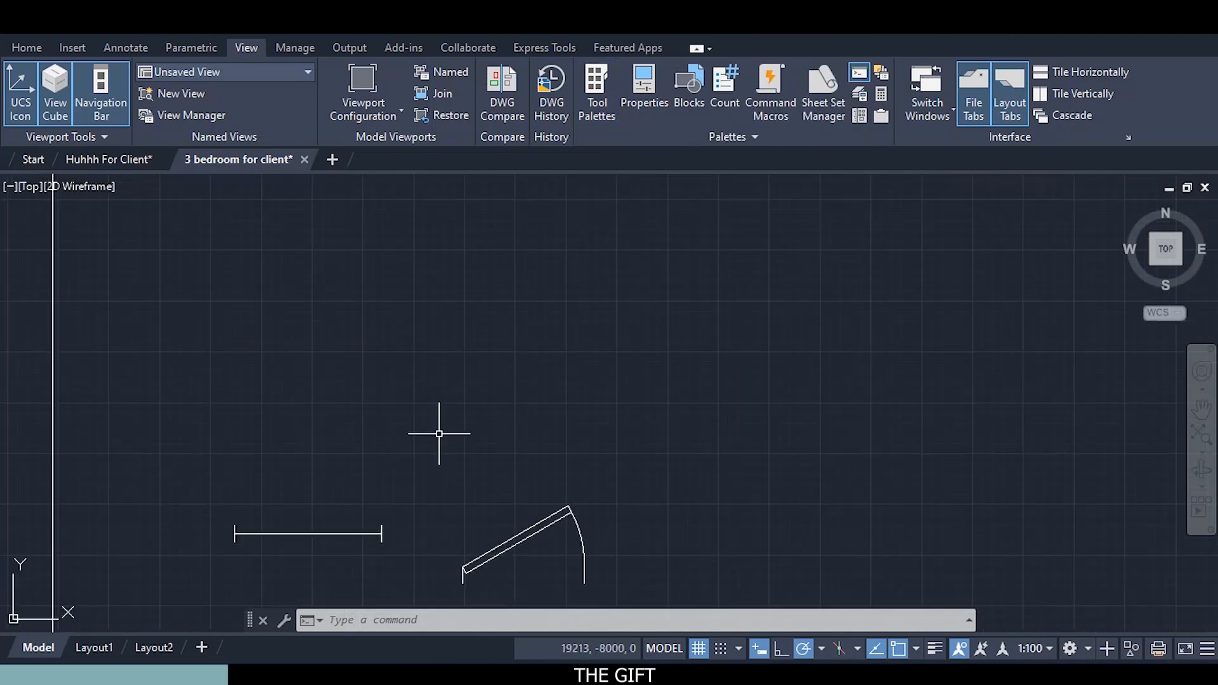
pyautogui.moveTo(481, 503); pyautogui.dragTo(479, 318, button='middle')
pyautogui.scroll(3, 490, 350)
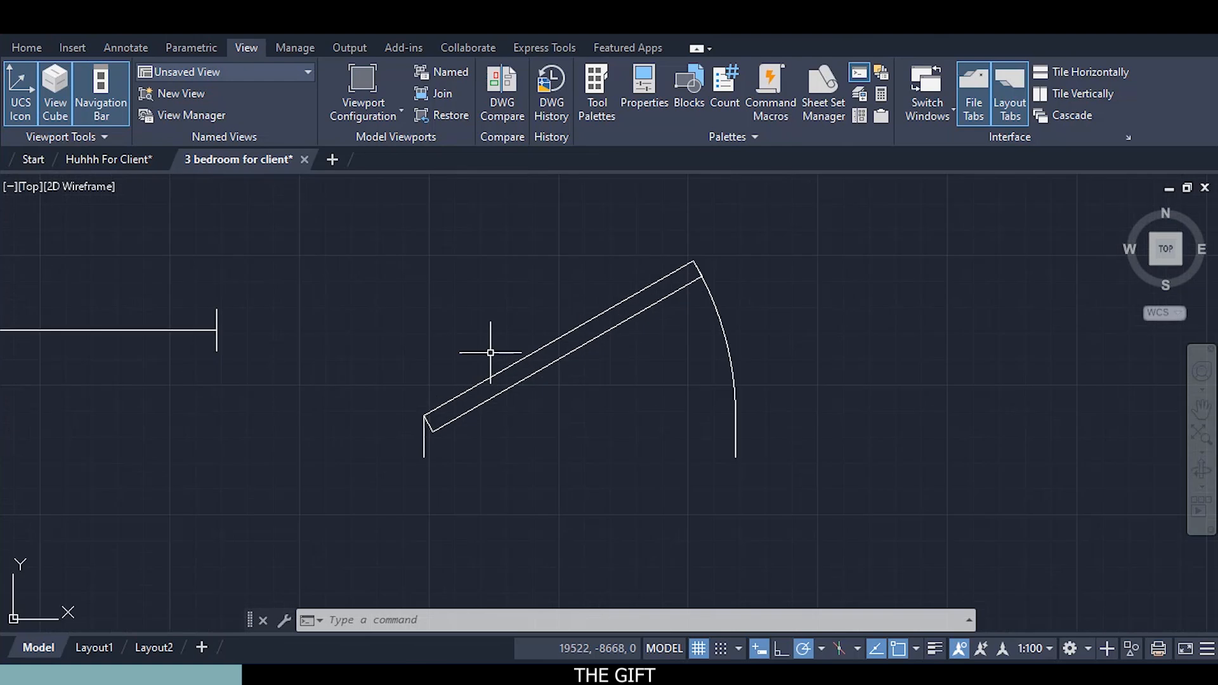
pyautogui.click(499, 370)
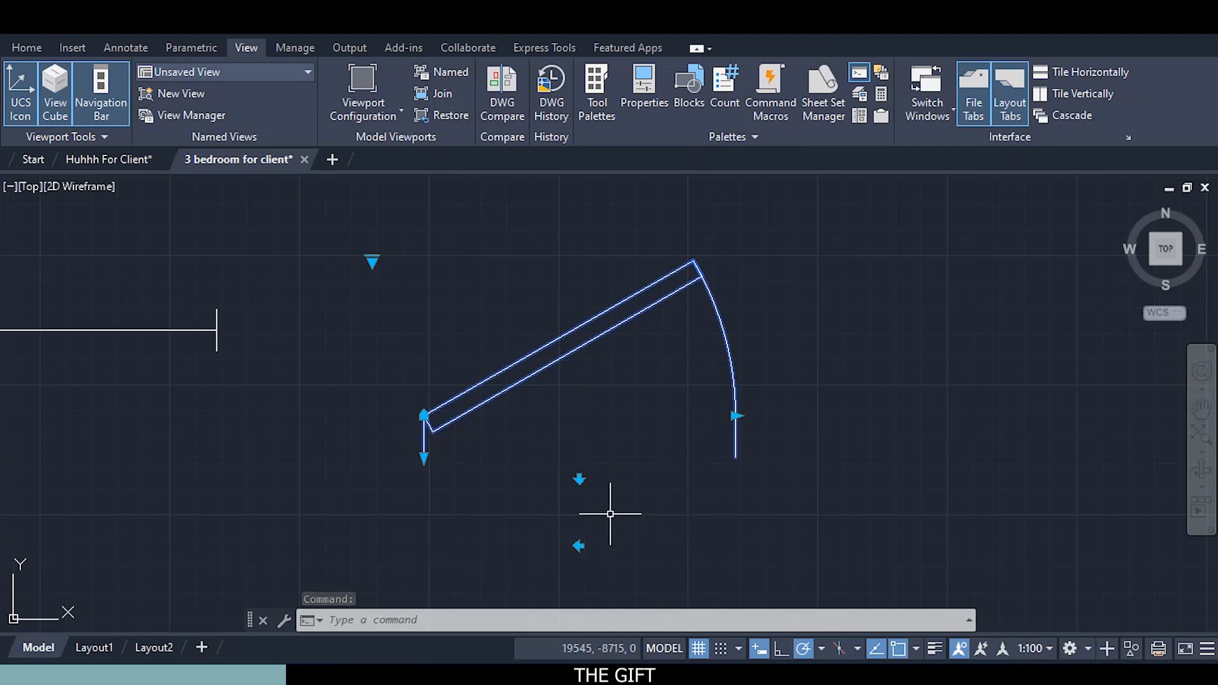
pyautogui.click(371, 261)
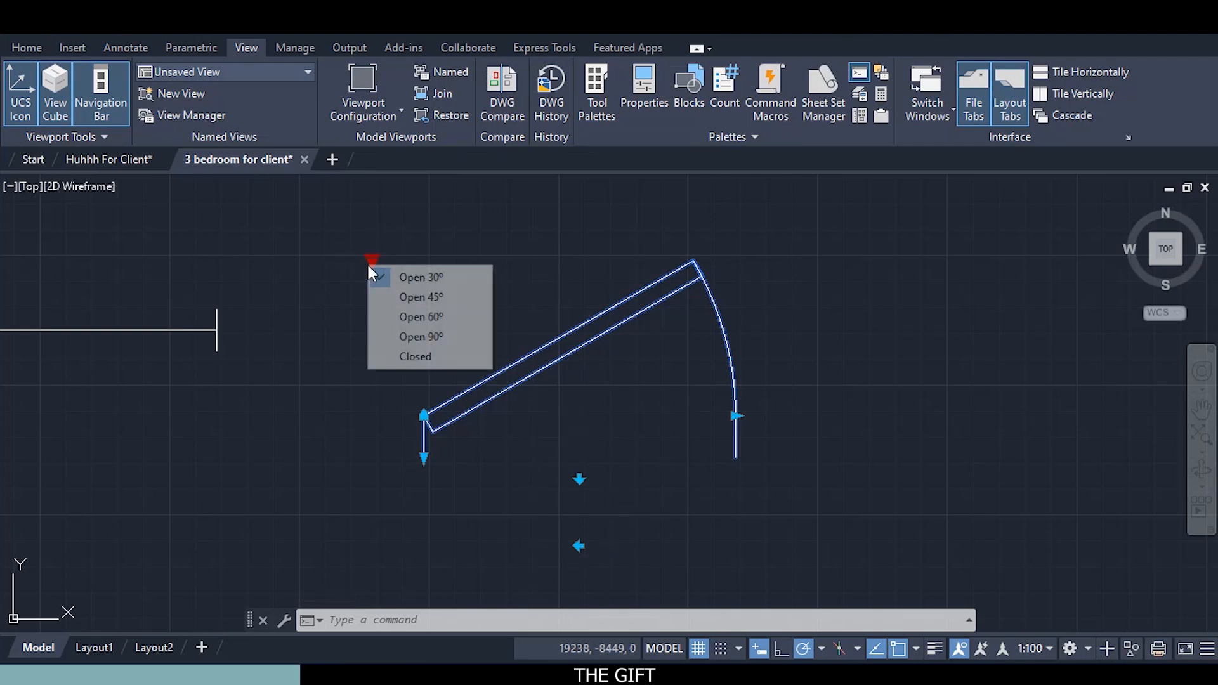
pyautogui.click(422, 336)
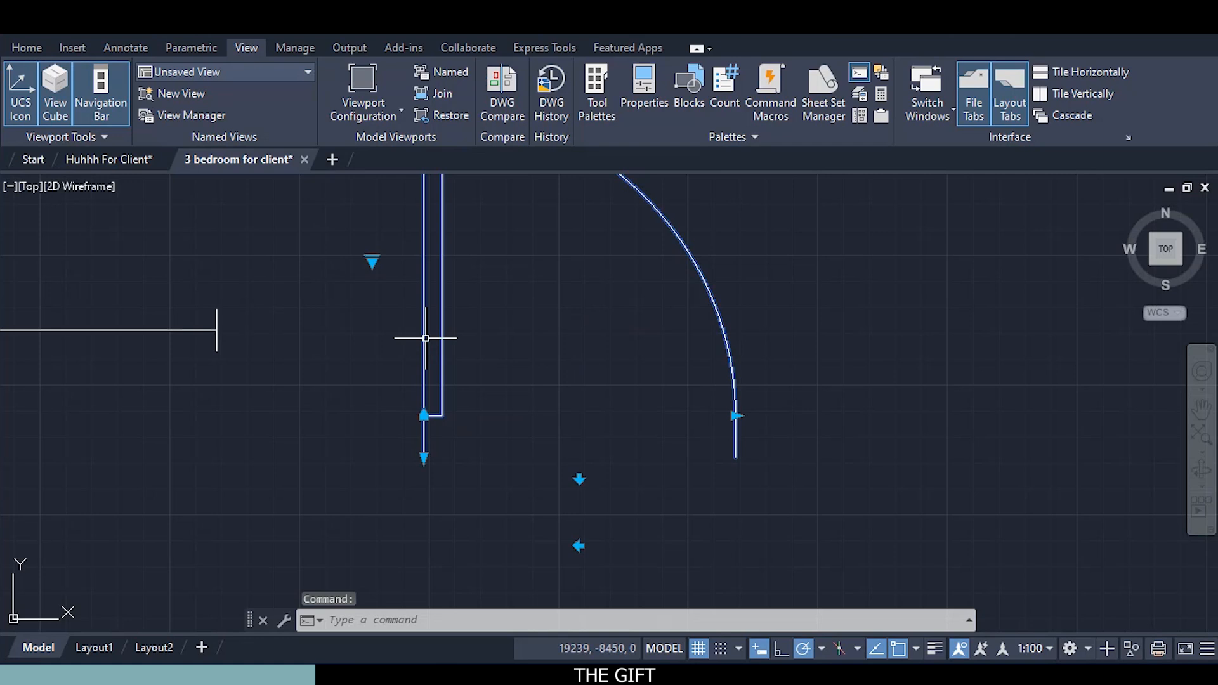
# Cycle the door block's opening angle through Open 60º and Open 45º and back to Open 90º
pyautogui.click(372, 260)
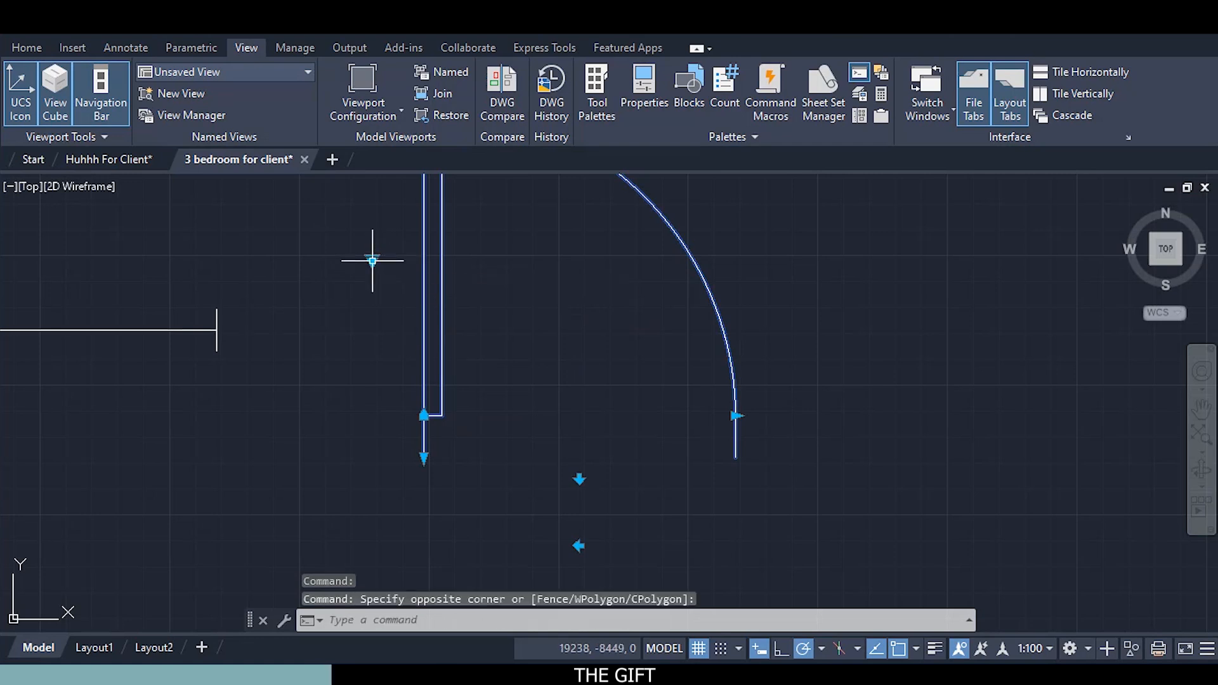
pyautogui.click(373, 261)
pyautogui.click(409, 316)
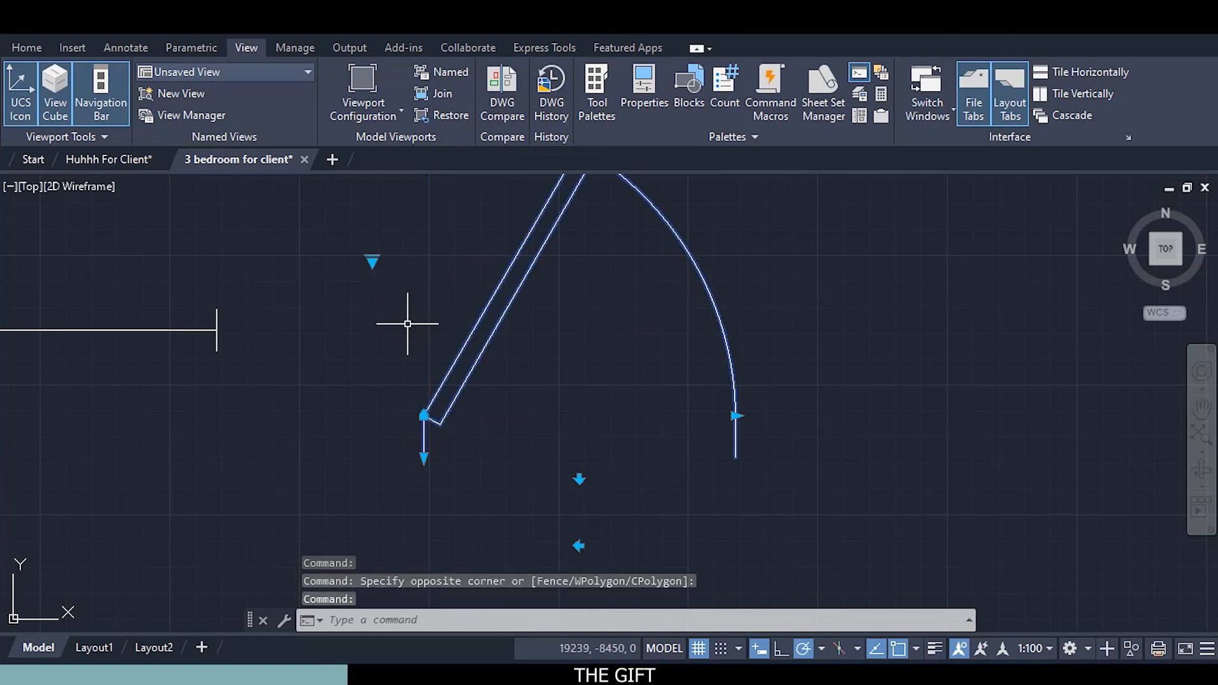
pyautogui.click(374, 263)
pyautogui.click(397, 292)
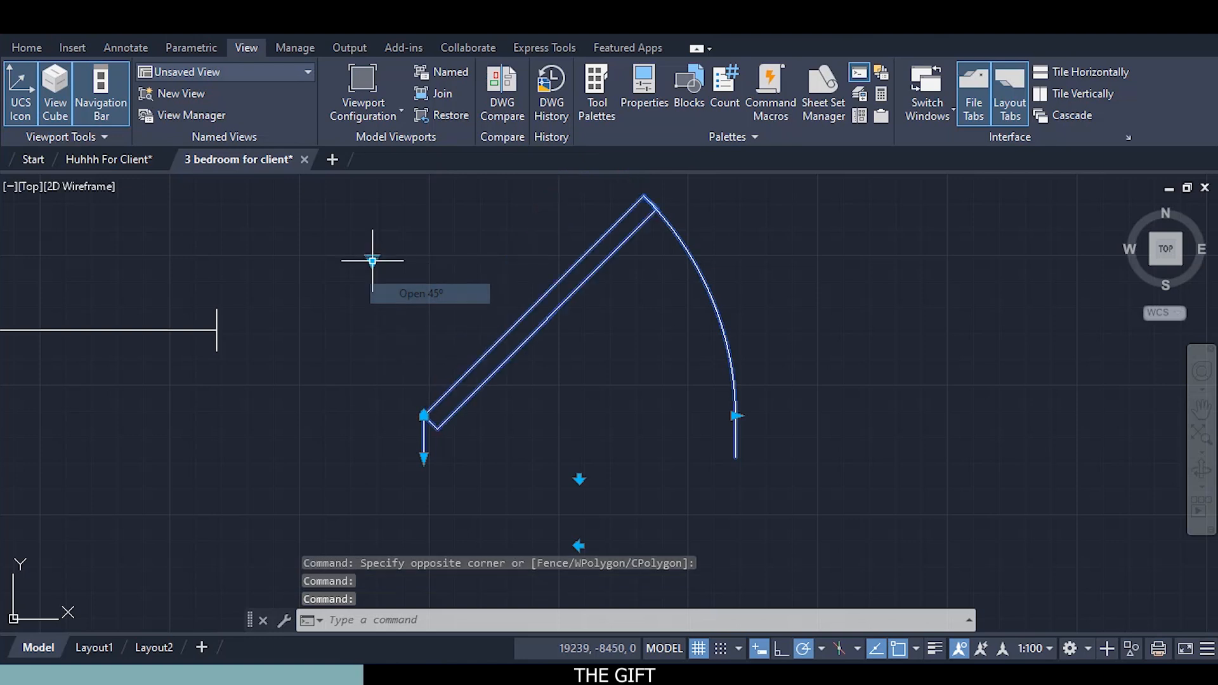
pyautogui.click(372, 260)
pyautogui.click(402, 337)
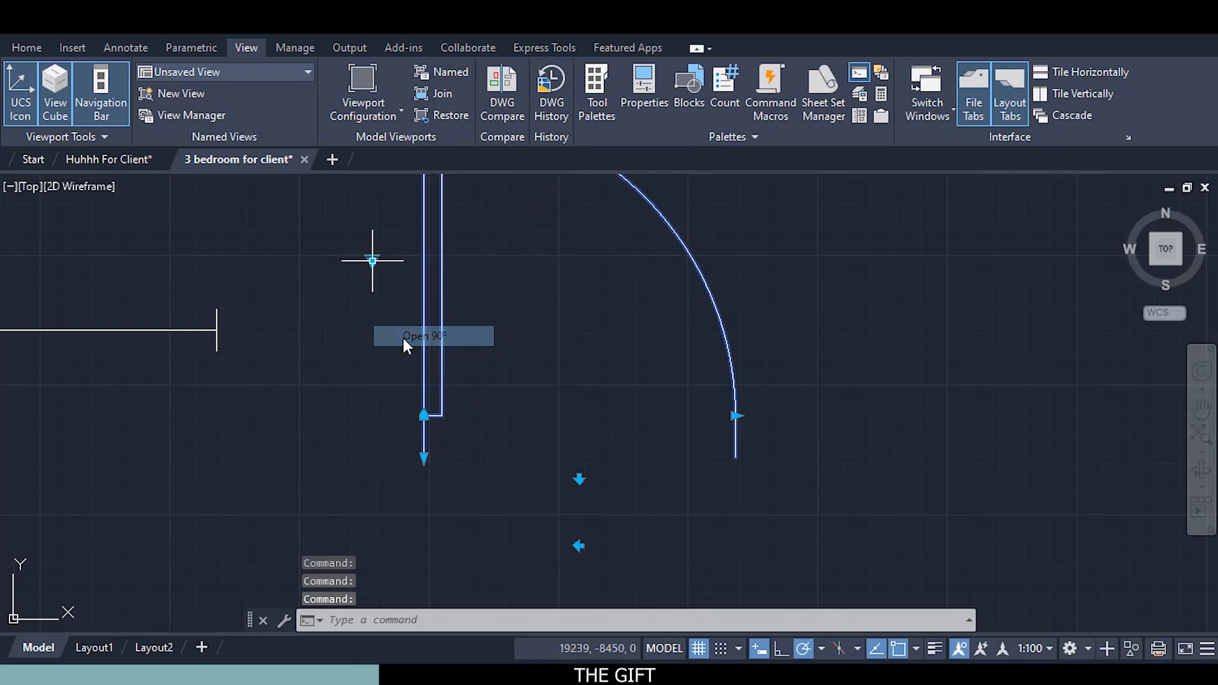
# Flip the door block vertically so its leaf swings downward
pyautogui.moveTo(493, 367)
pyautogui.mouseDown(button='middle')
pyautogui.moveTo(422, 454)
pyautogui.moveTo(408, 350)
pyautogui.mouseUp(button='middle')
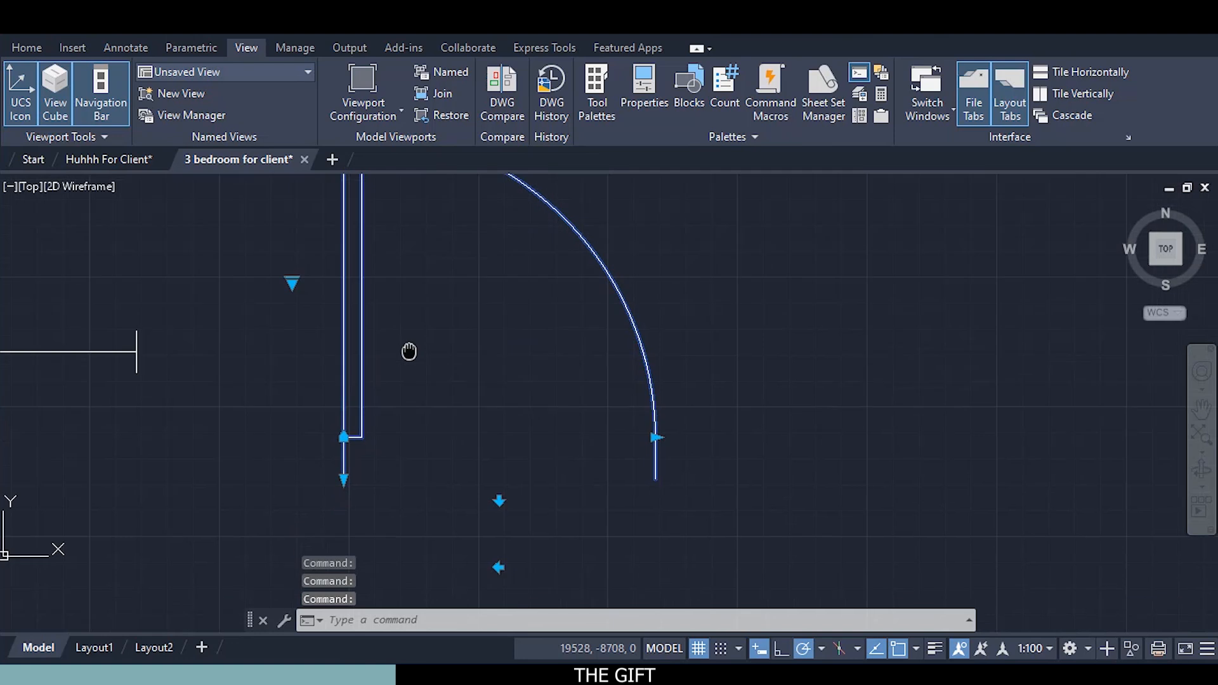
pyautogui.click(499, 491)
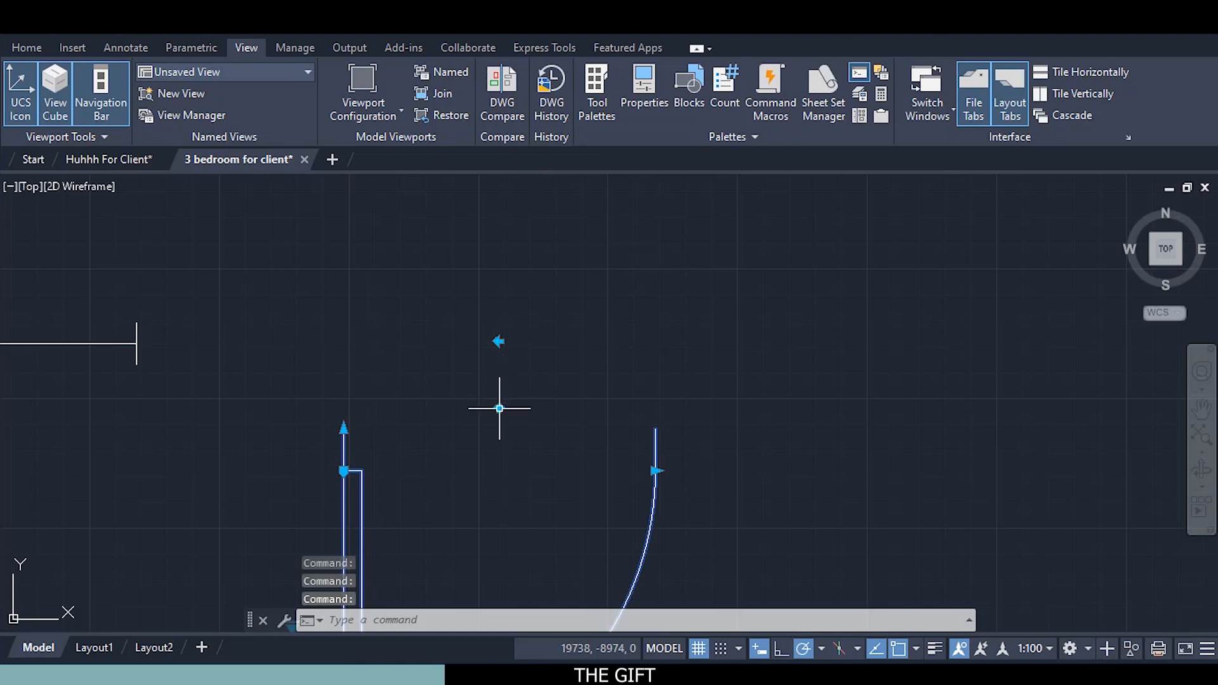
# Flip the door block so its leaf swings upward, and switch its hung side over and back
pyautogui.click(499, 408)
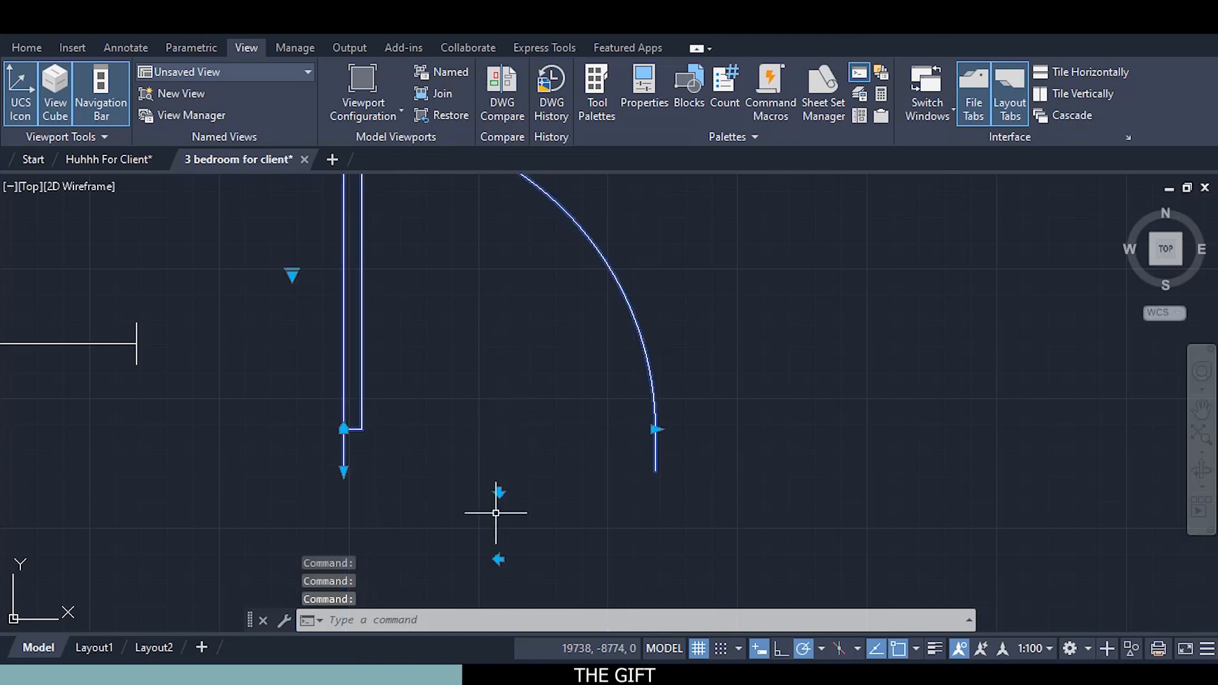
pyautogui.click(499, 559)
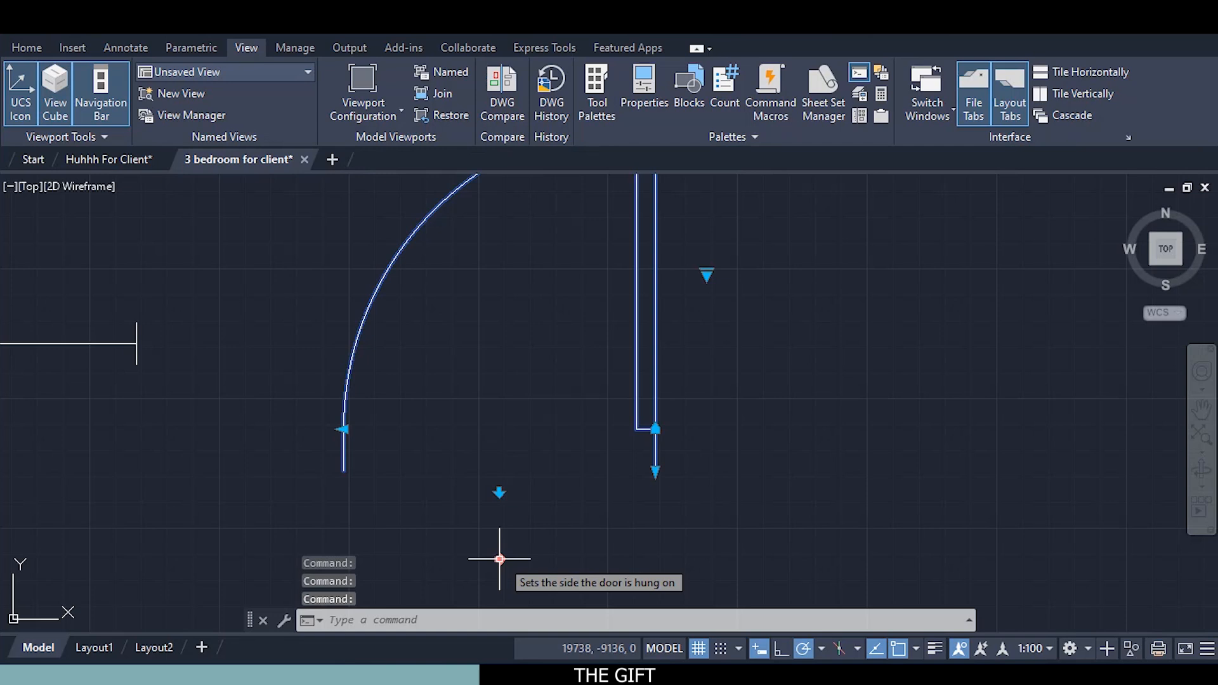
pyautogui.click(499, 558)
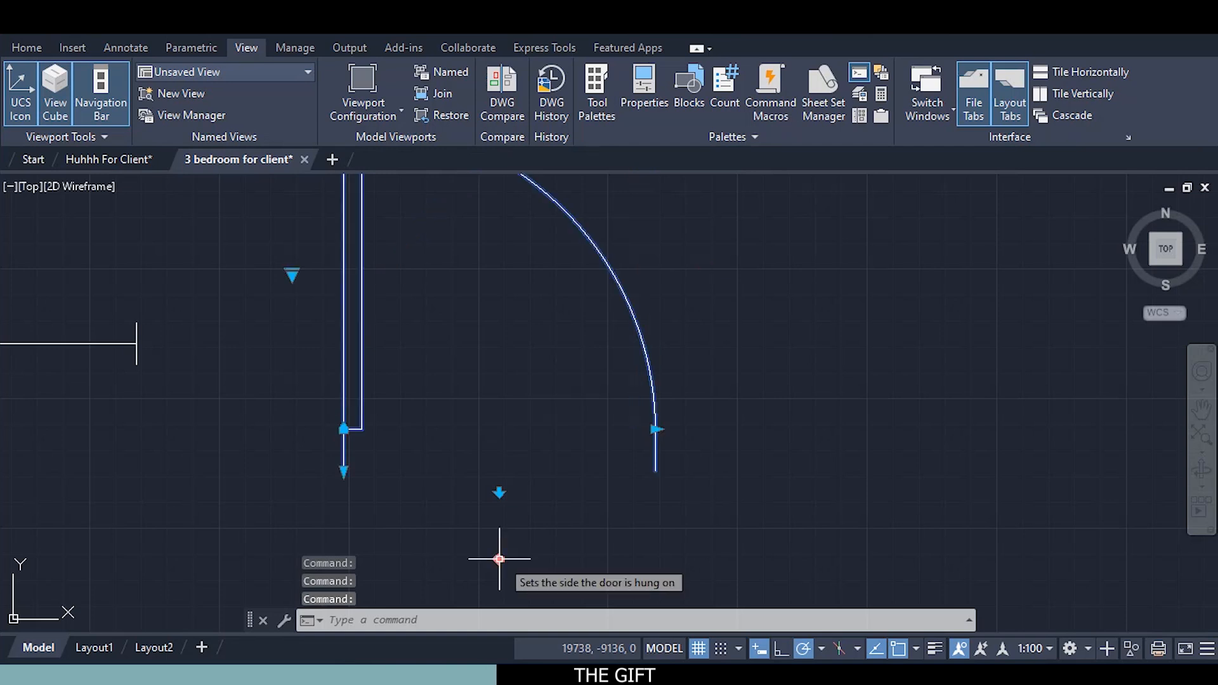
# Stretch the door block's width to 1000, and shrink it to the smallest preset opening width
pyautogui.click(655, 429)
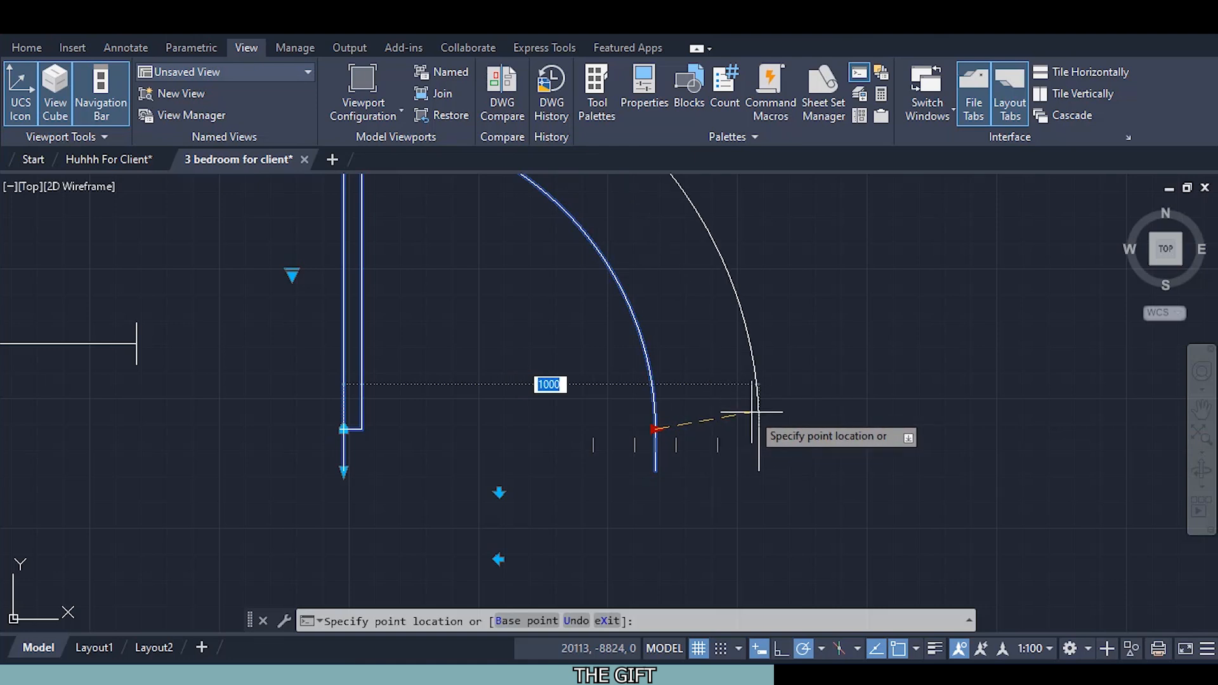
pyautogui.click(753, 413)
pyautogui.click(759, 428)
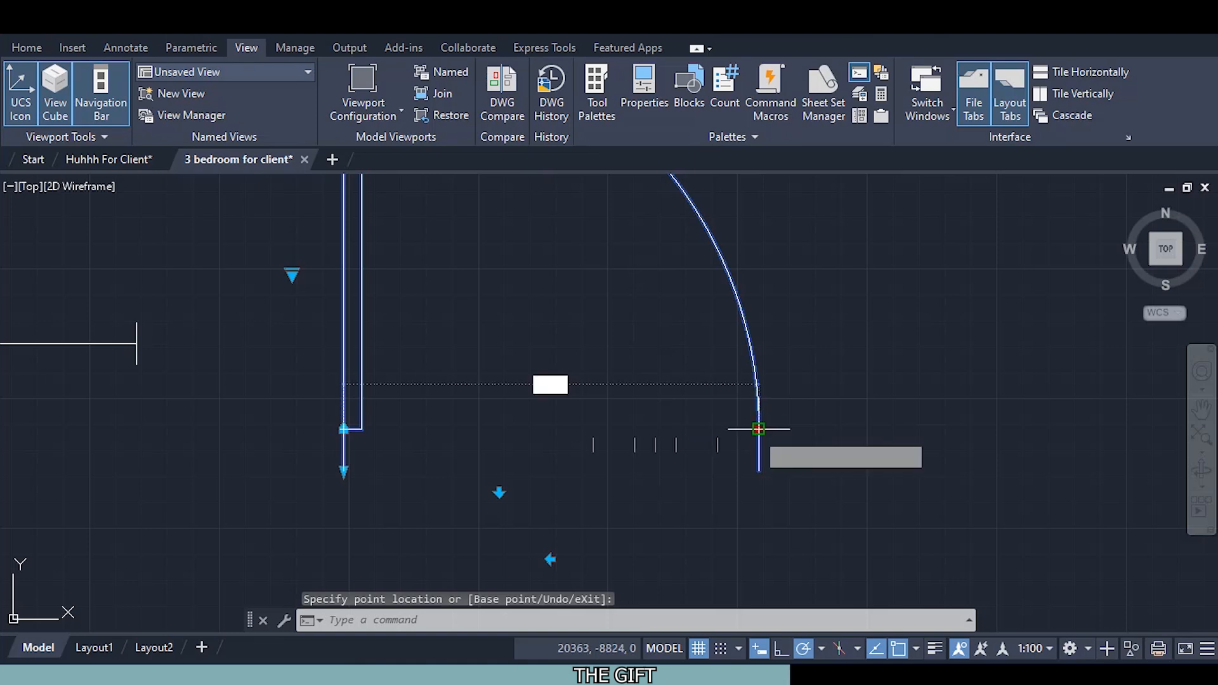
pyautogui.click(590, 448)
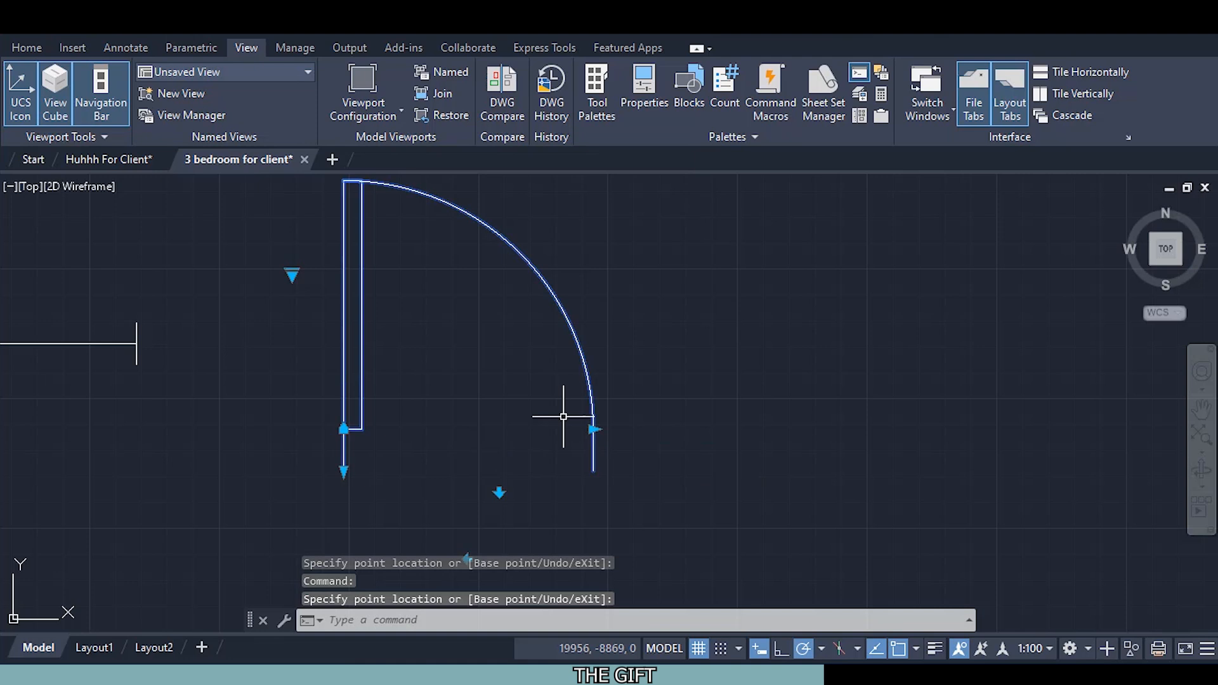
pyautogui.moveTo(564, 417); pyautogui.dragTo(561, 485, button='middle')
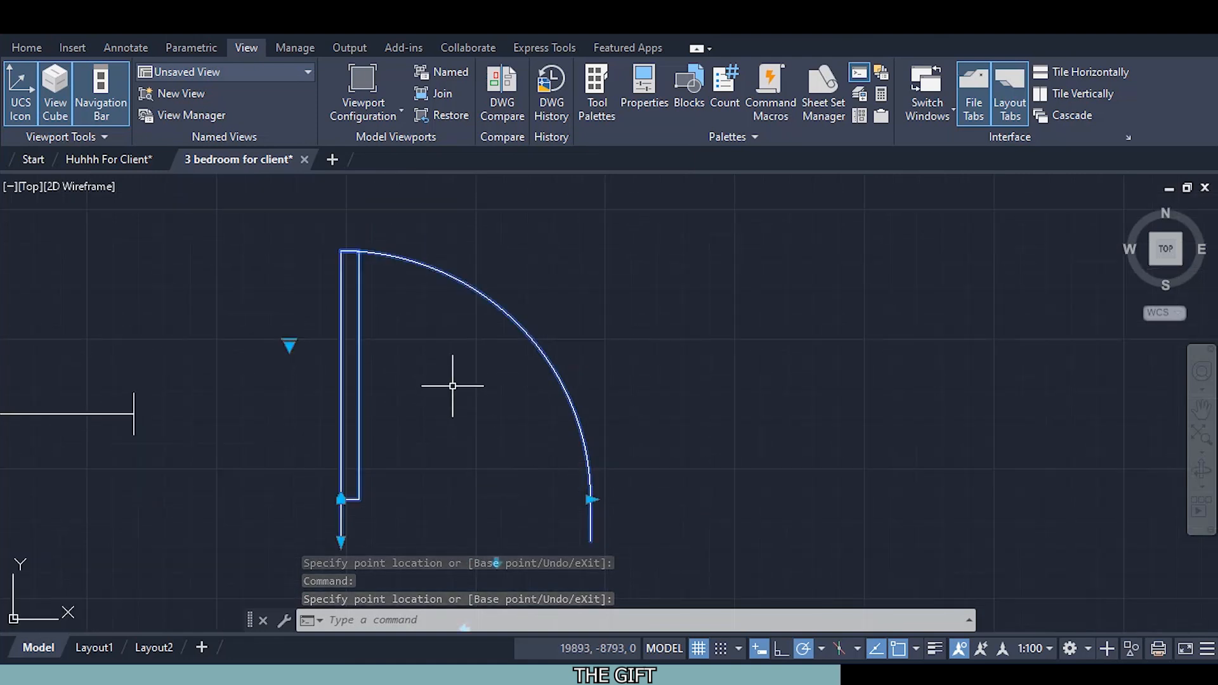
pyautogui.press('Escape')
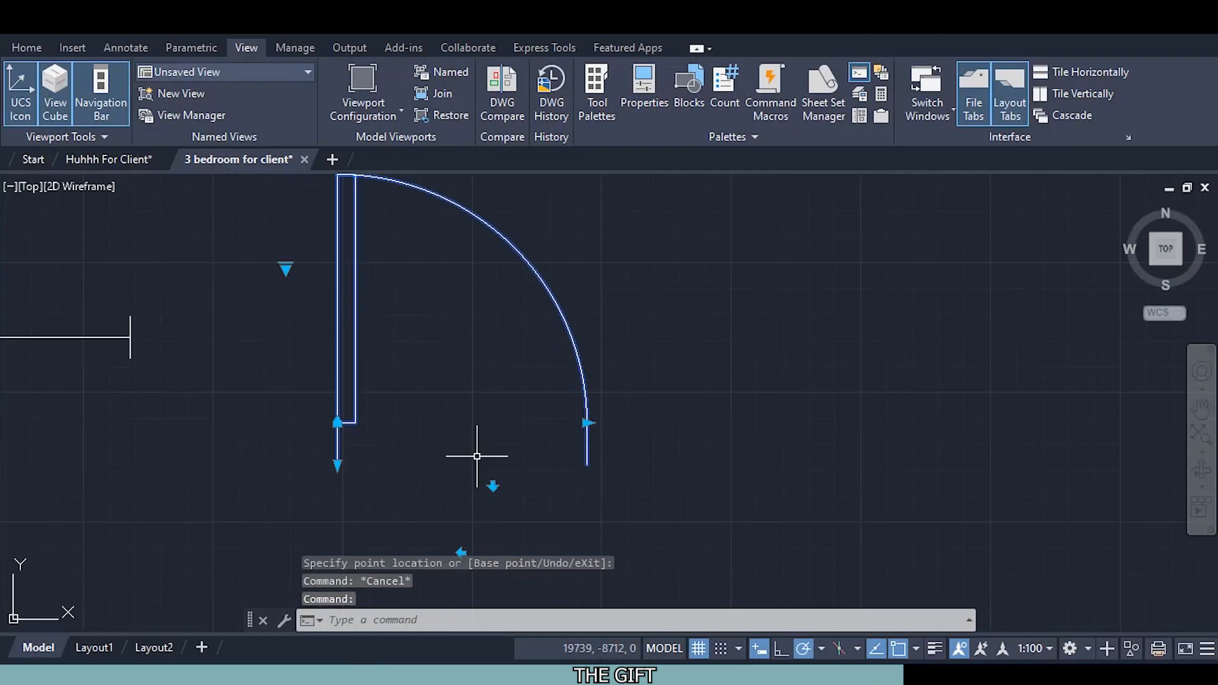
# Examine how the door block's swing arc meets the upper end of its leaf
pyautogui.moveTo(449, 424); pyautogui.dragTo(449, 389, button='middle')
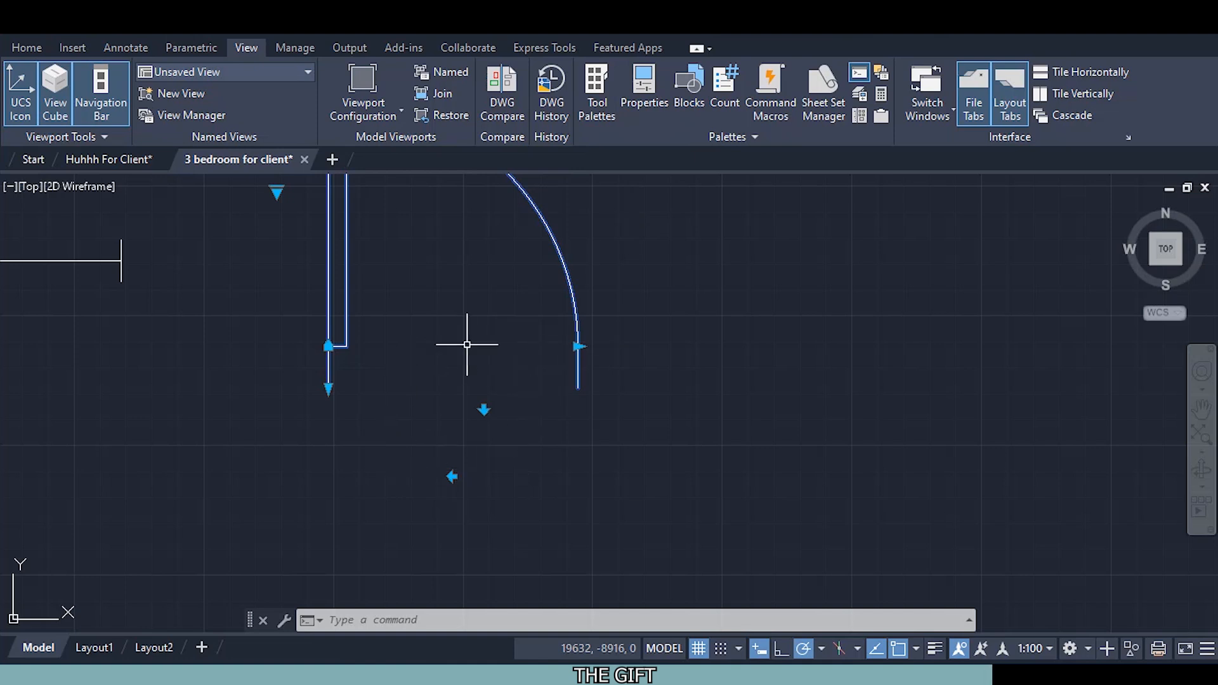
pyautogui.moveTo(486, 369); pyautogui.dragTo(428, 527, button='middle')
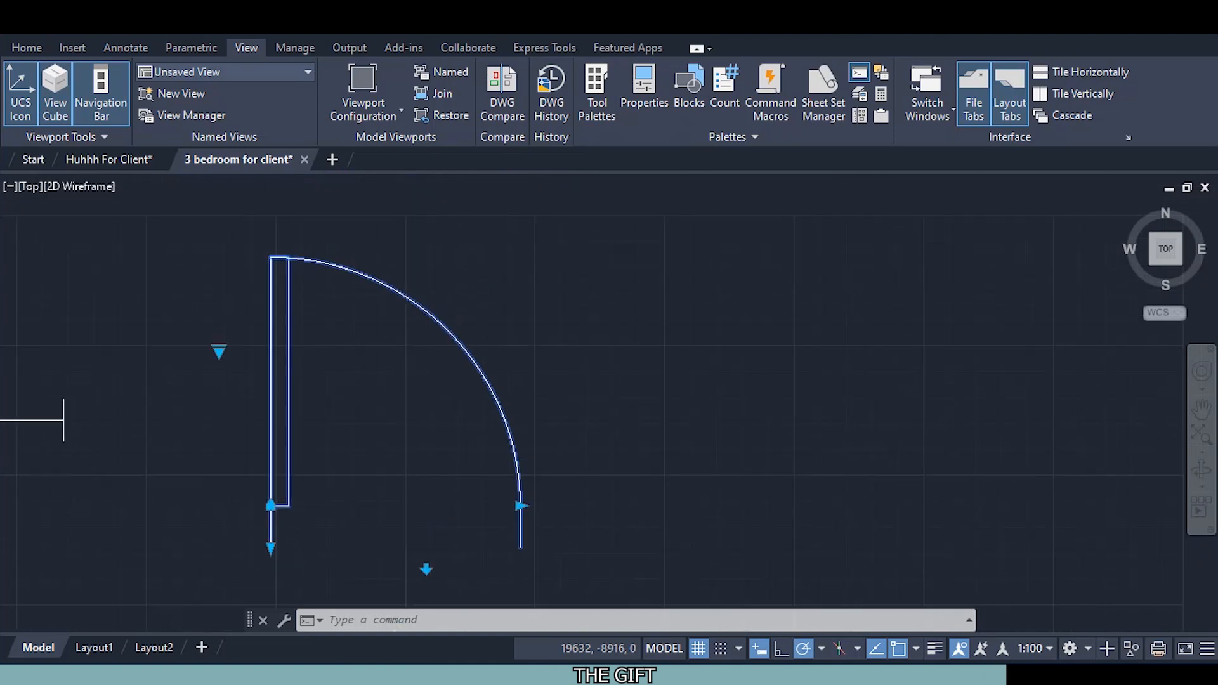
pyautogui.press('Escape')
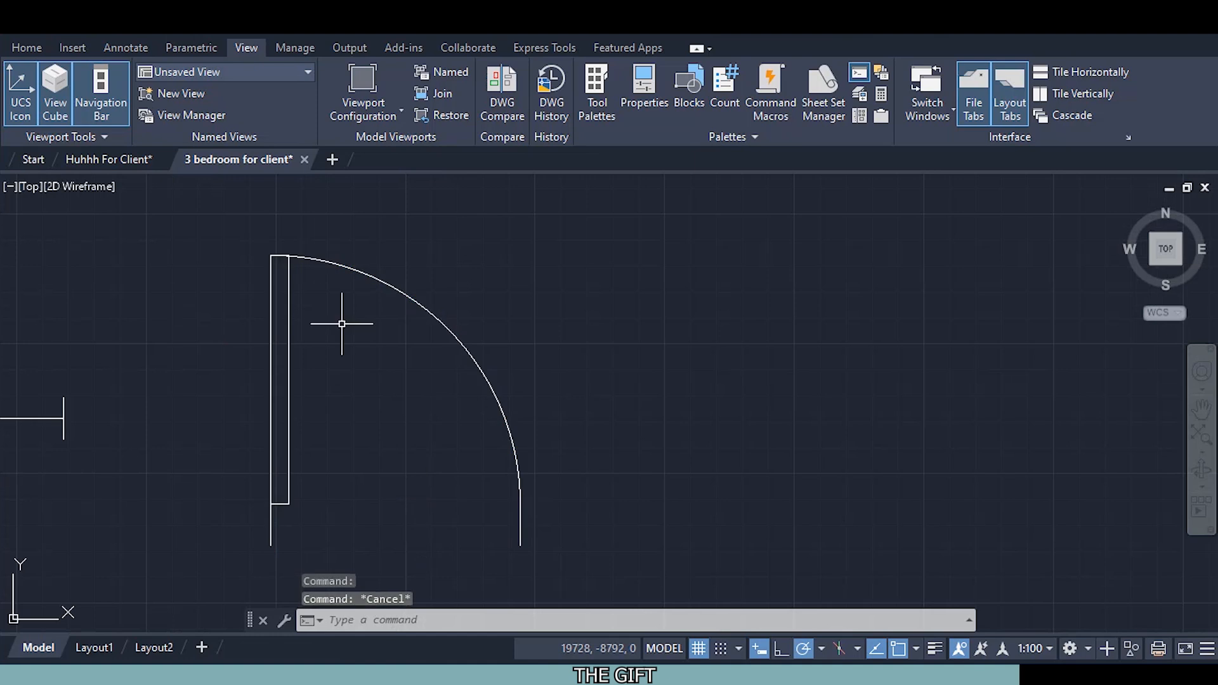
pyautogui.scroll(2, 278, 243)
pyautogui.scroll(5, 278, 243)
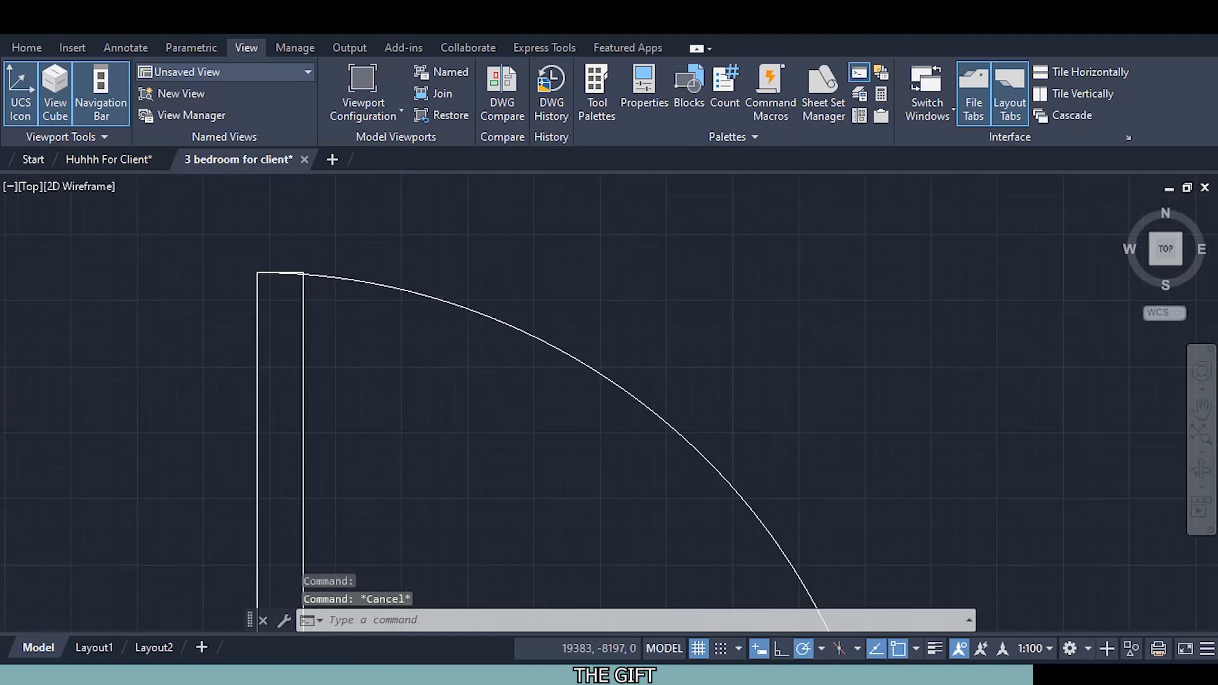
pyautogui.scroll(2, 304, 376)
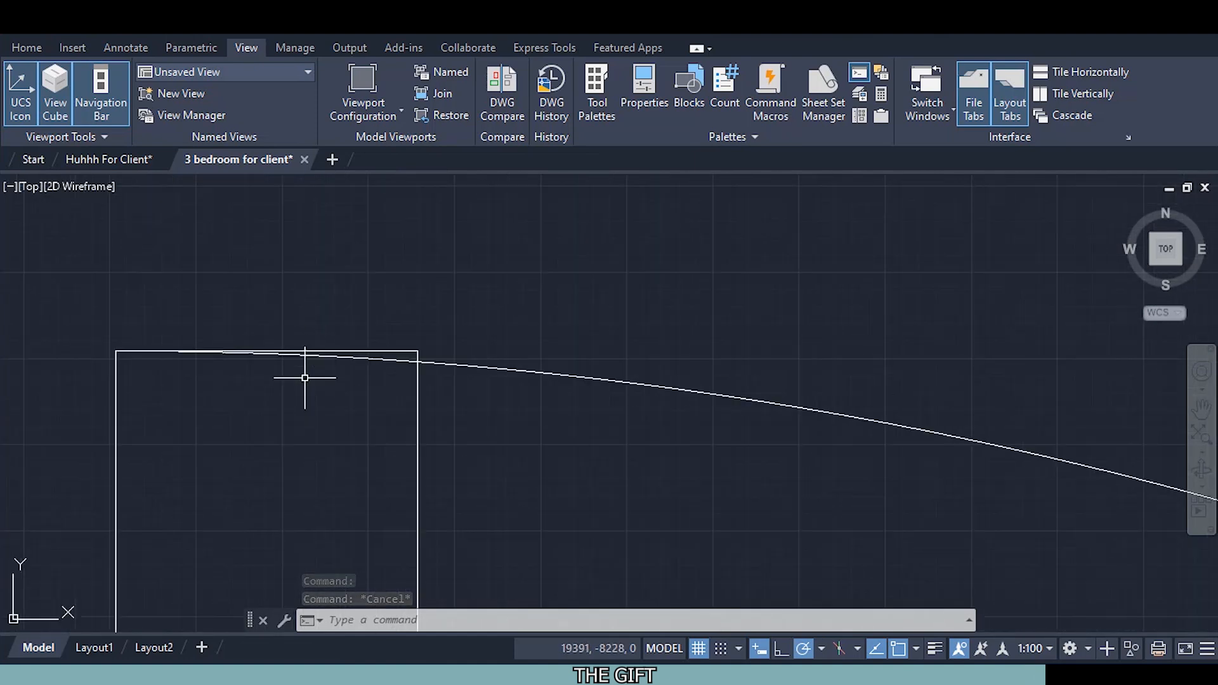
pyautogui.scroll(2, 407, 344)
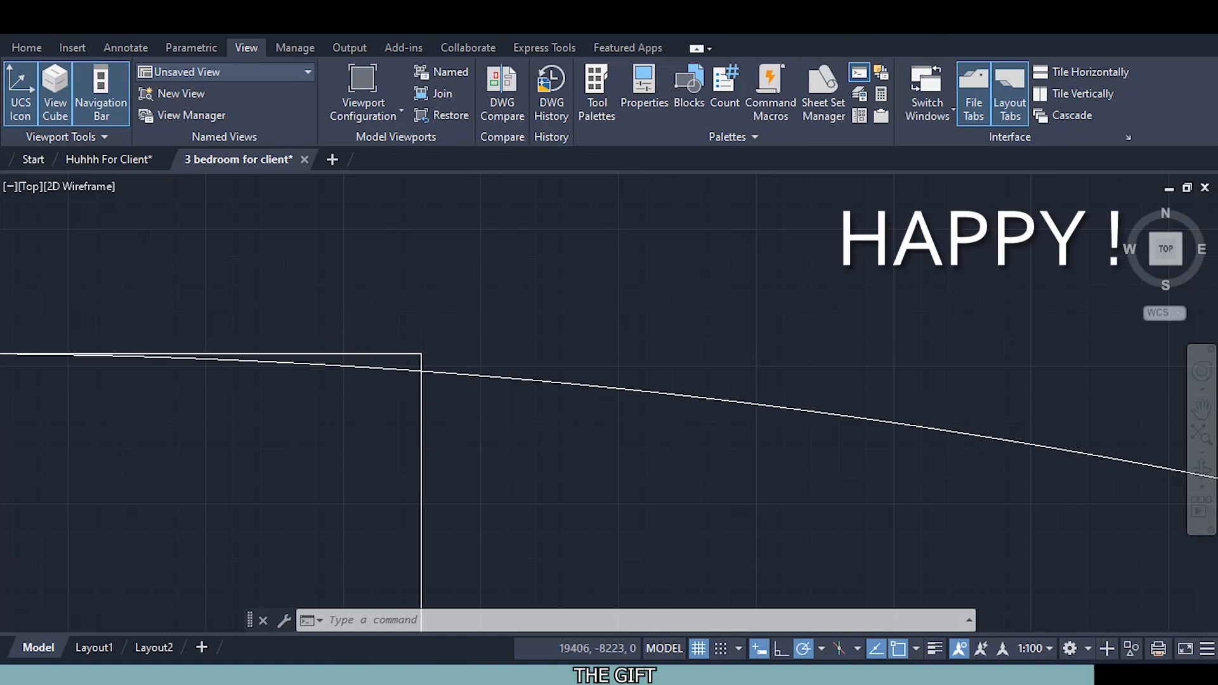
pyautogui.scroll(6, 355, 409)
pyautogui.scroll(-4, 365, 423)
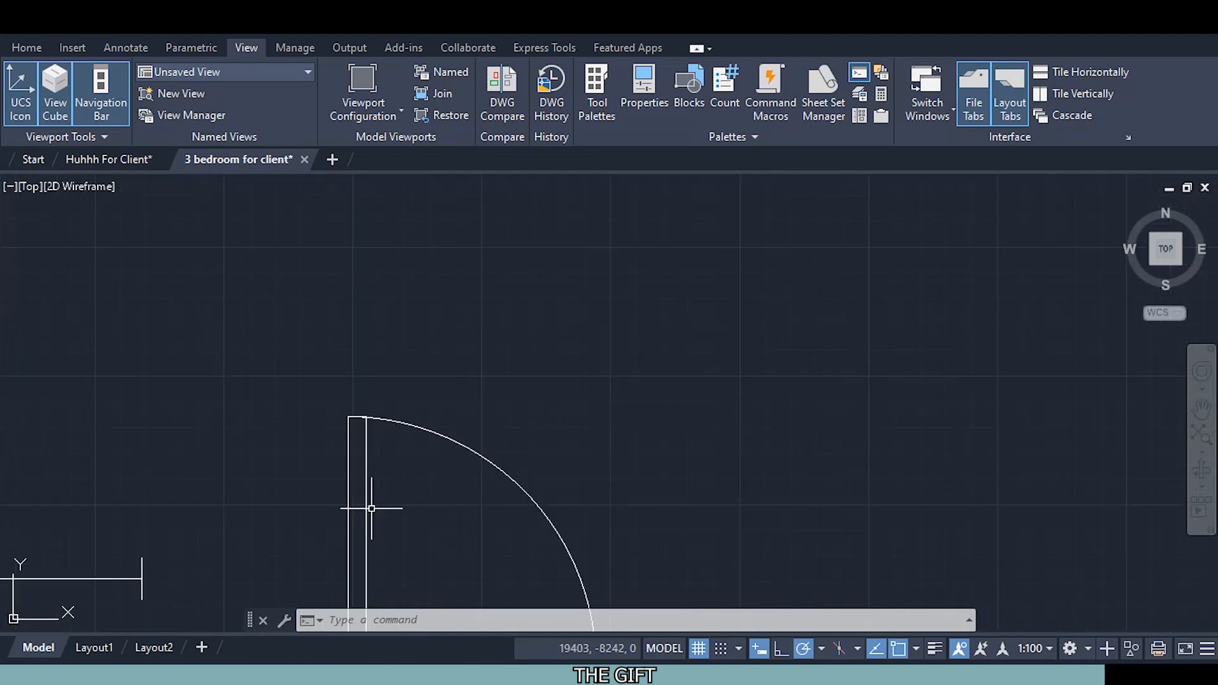
pyautogui.moveTo(304, 486)
pyautogui.mouseDown(button='middle')
pyautogui.moveTo(386, 402)
pyautogui.moveTo(443, 430)
pyautogui.mouseUp(button='middle')
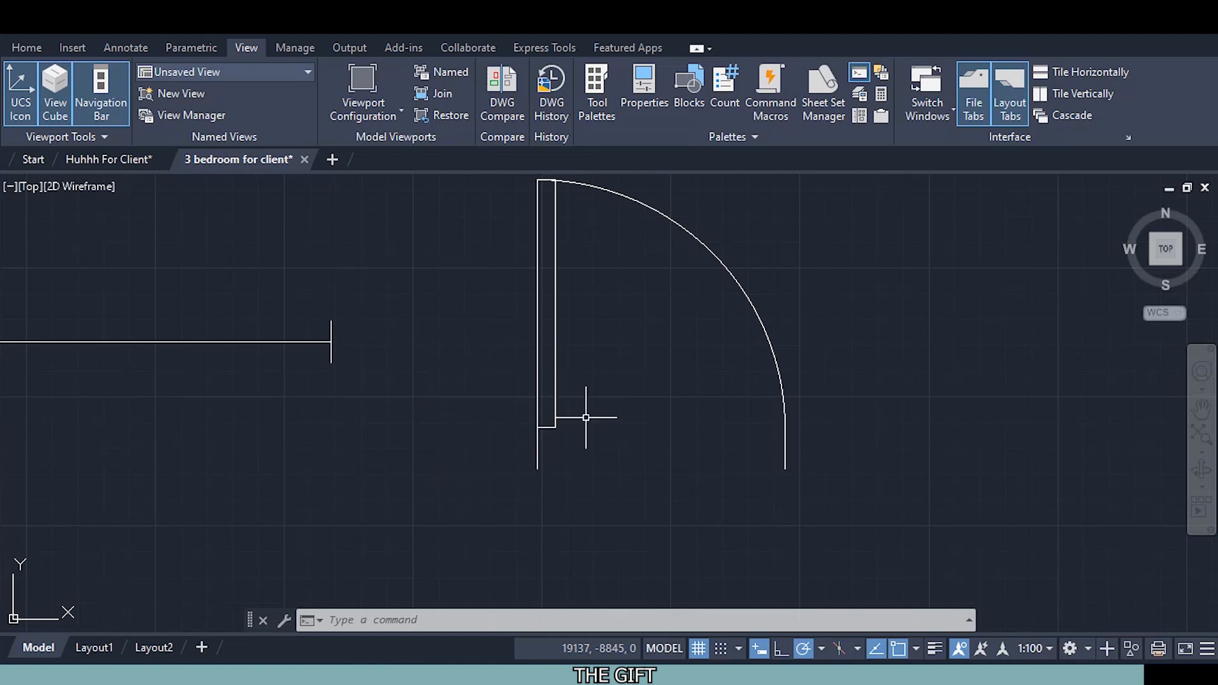
# Examine the inserted metric window block and the existing window in the wall beside the car porch
pyautogui.scroll(-2, 282, 402)
pyautogui.moveTo(234, 407); pyautogui.dragTo(348, 450, button='middle')
pyautogui.scroll(2, 274, 412)
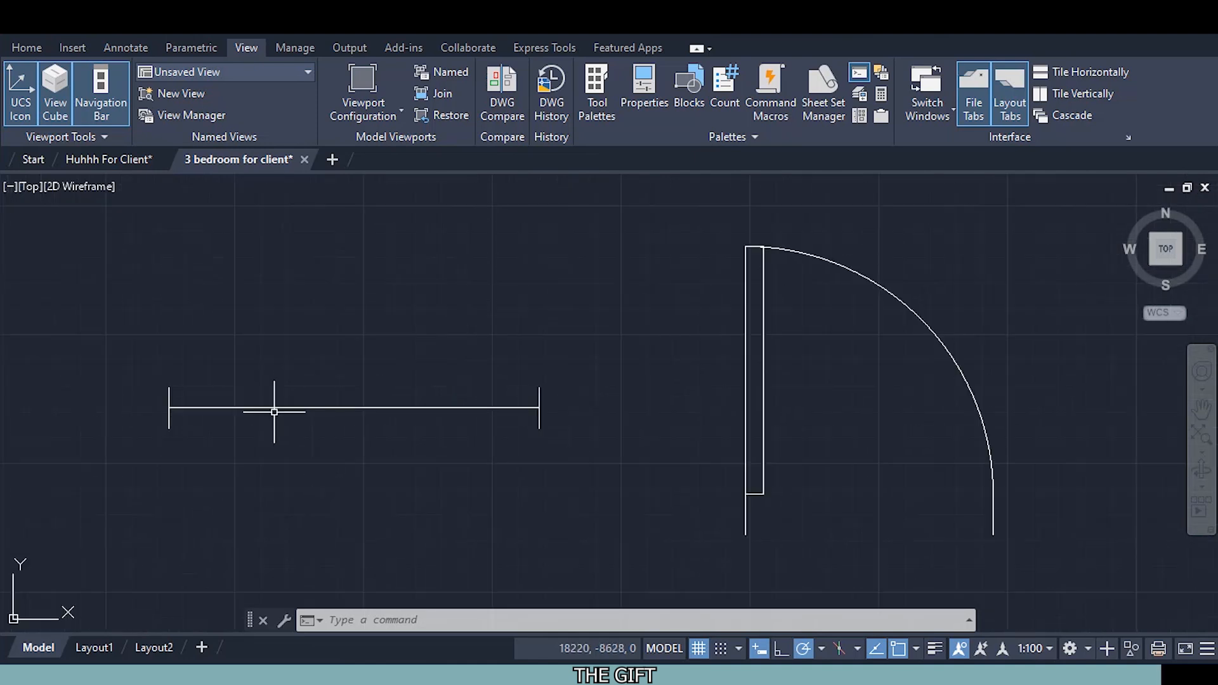
pyautogui.click(276, 407)
pyautogui.press('Escape')
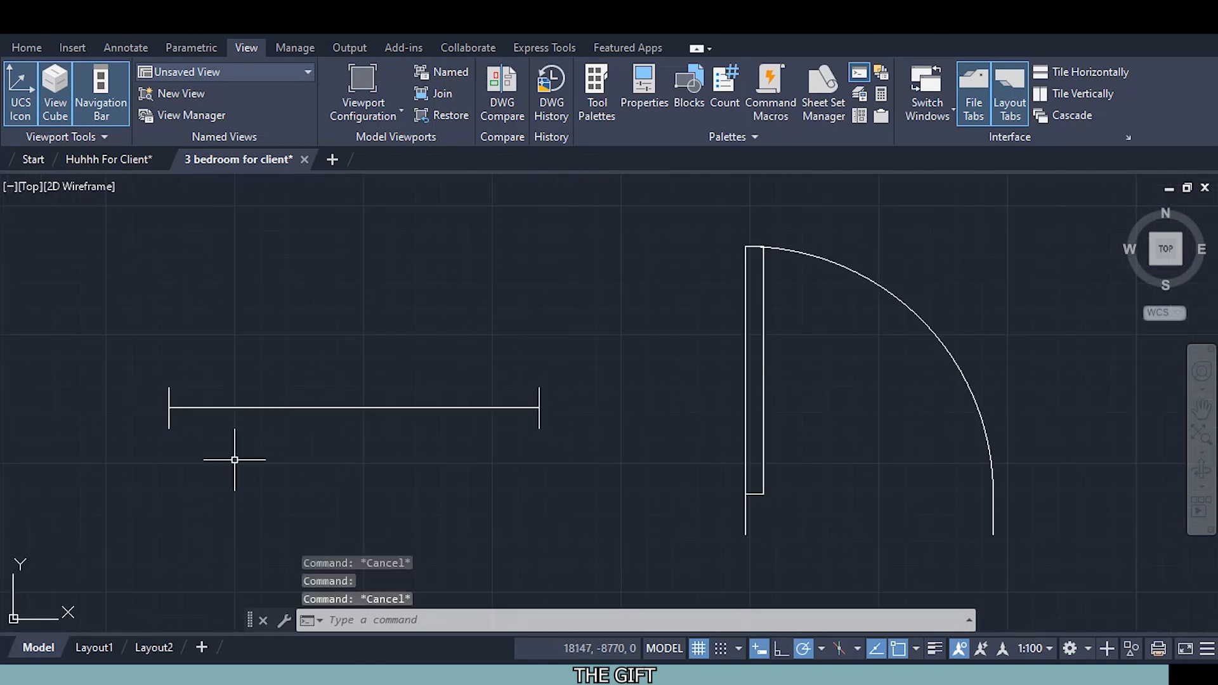
pyautogui.scroll(-2, 210, 419)
pyautogui.scroll(-1, 149, 375)
pyautogui.moveTo(149, 376); pyautogui.dragTo(842, 364, button='middle')
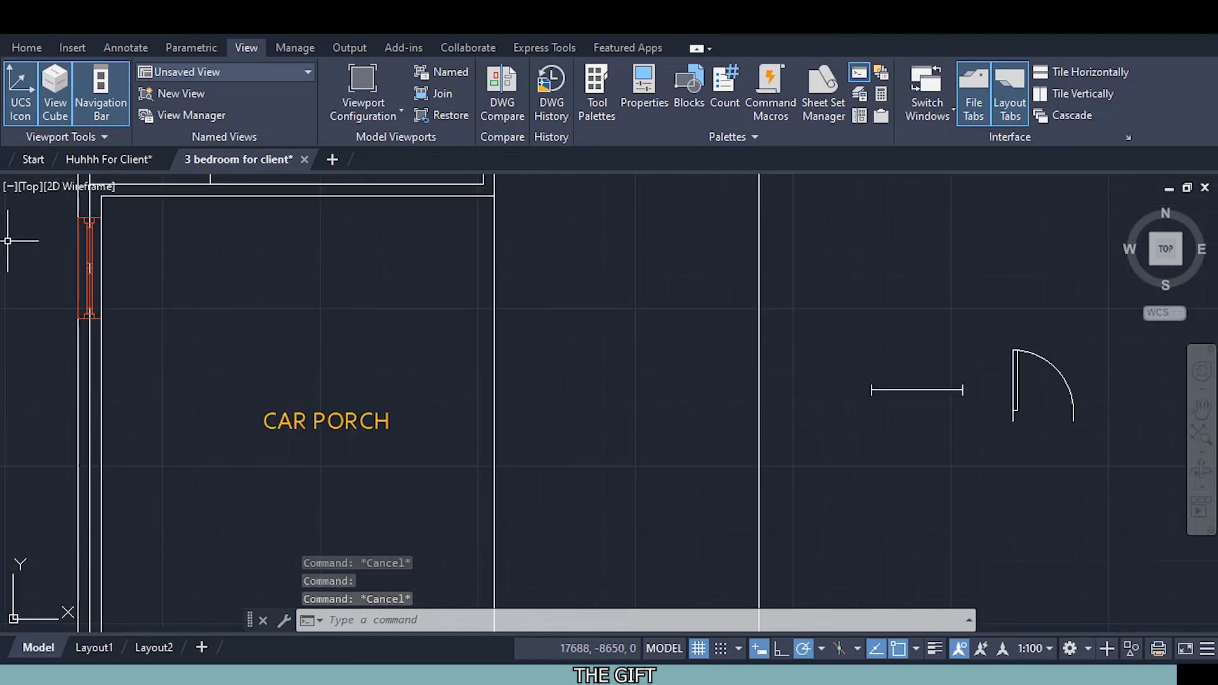
pyautogui.scroll(3, 110, 257)
pyautogui.moveTo(95, 252)
pyautogui.mouseDown(button='middle')
pyautogui.moveTo(368, 367)
pyautogui.moveTo(372, 335)
pyautogui.mouseUp(button='middle')
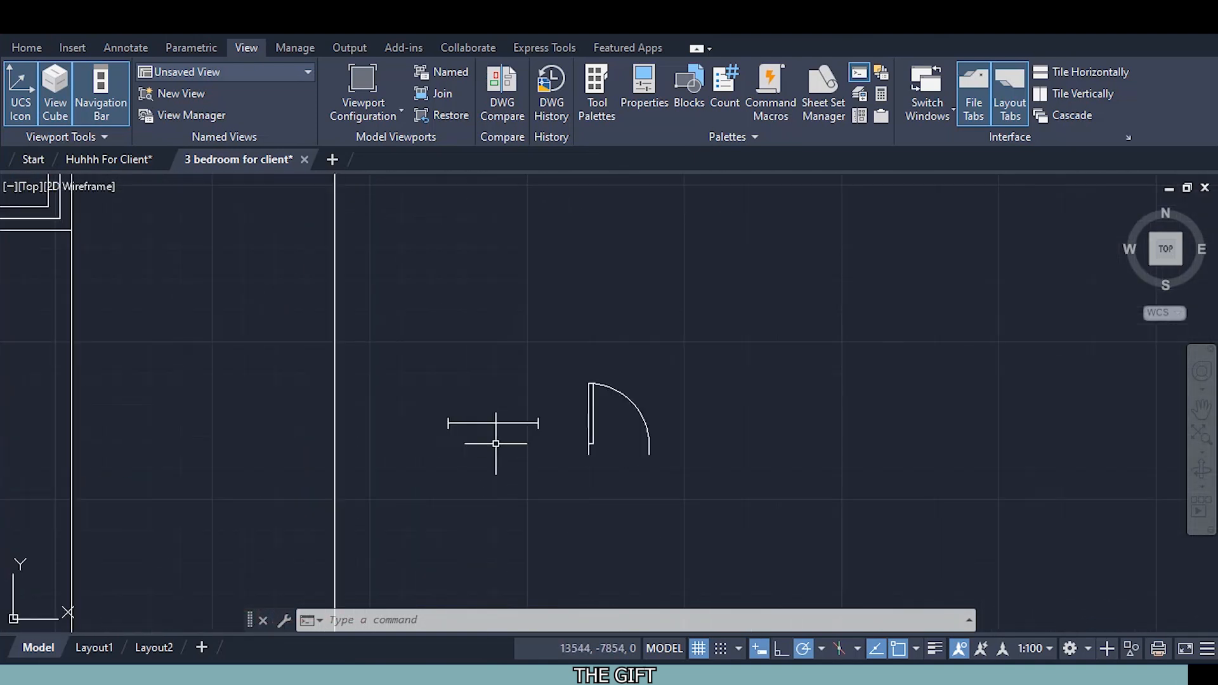
# Set the metric window block's width to 600 and deselect it
pyautogui.scroll(3, 496, 444)
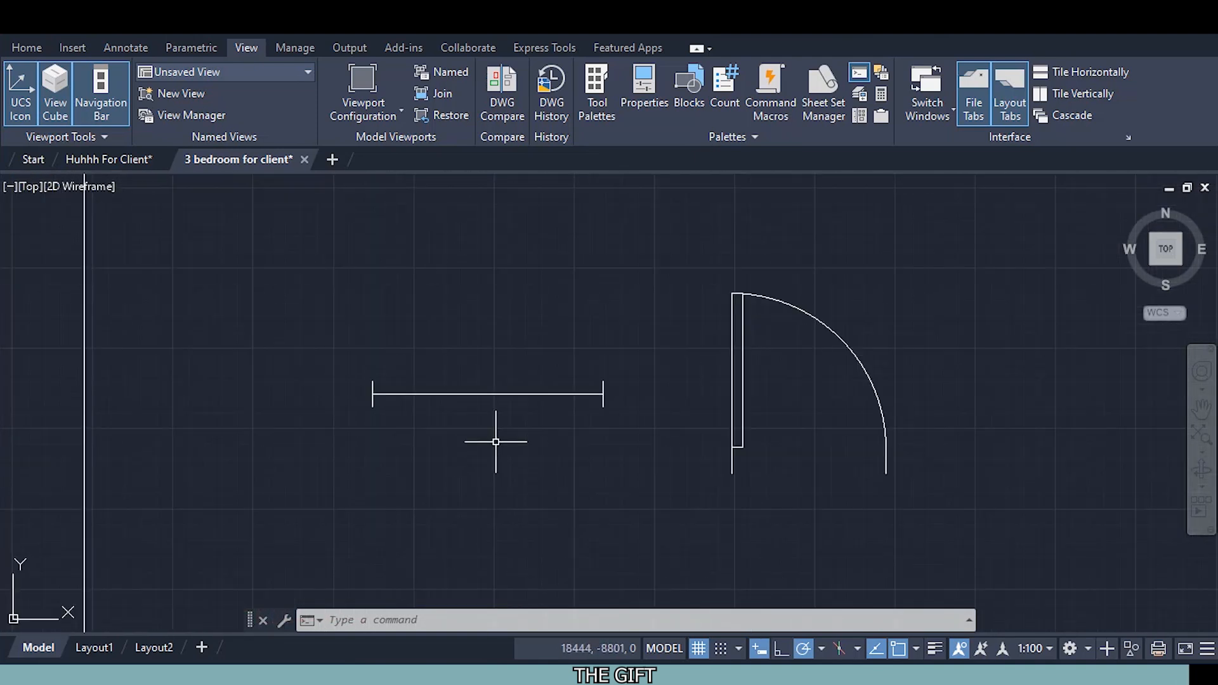
pyautogui.click(511, 394)
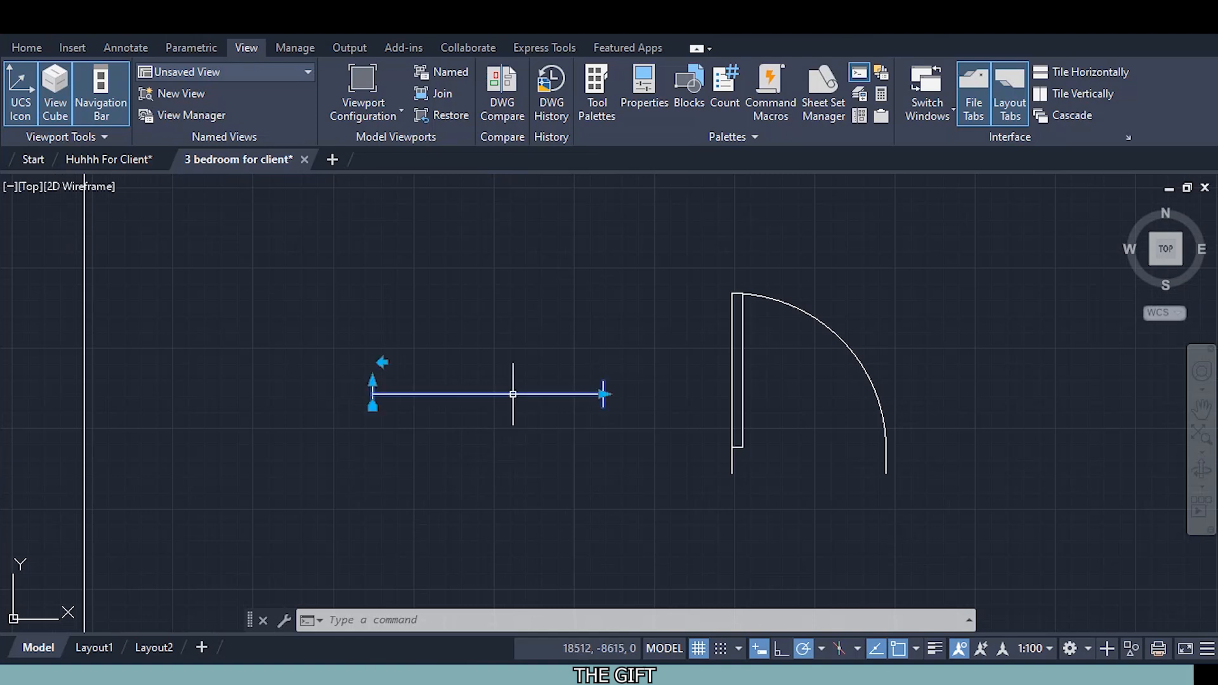
pyautogui.click(603, 394)
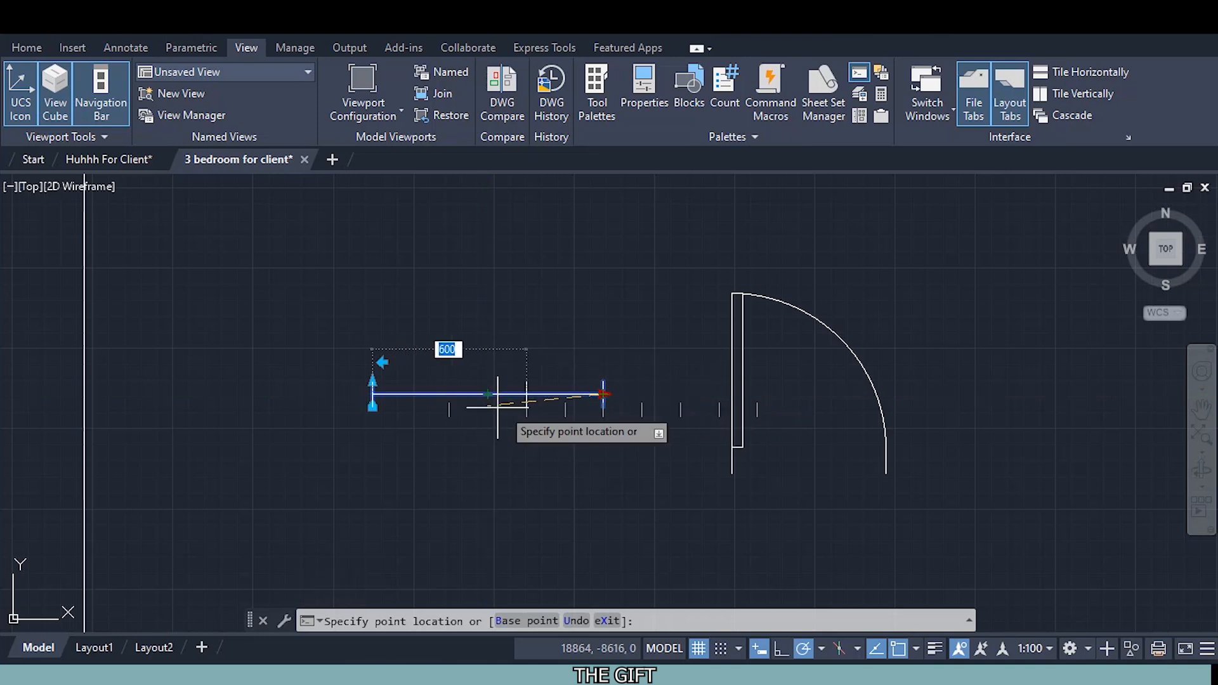
pyautogui.press('Return')
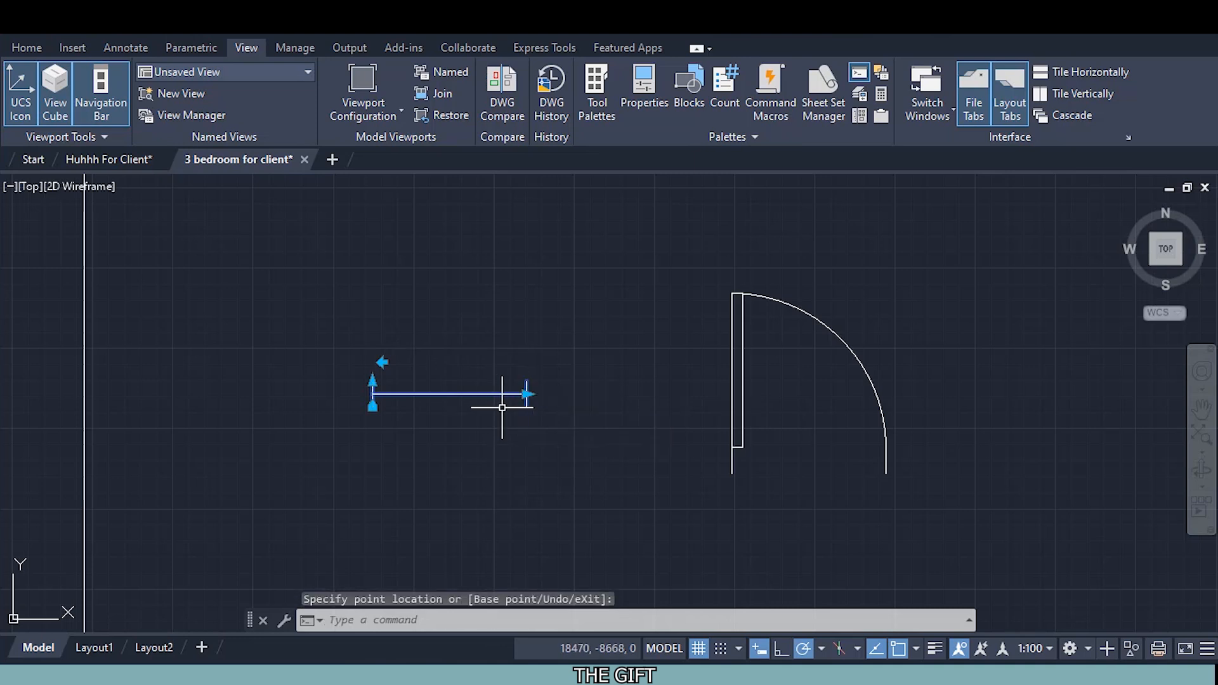
pyautogui.press('Escape')
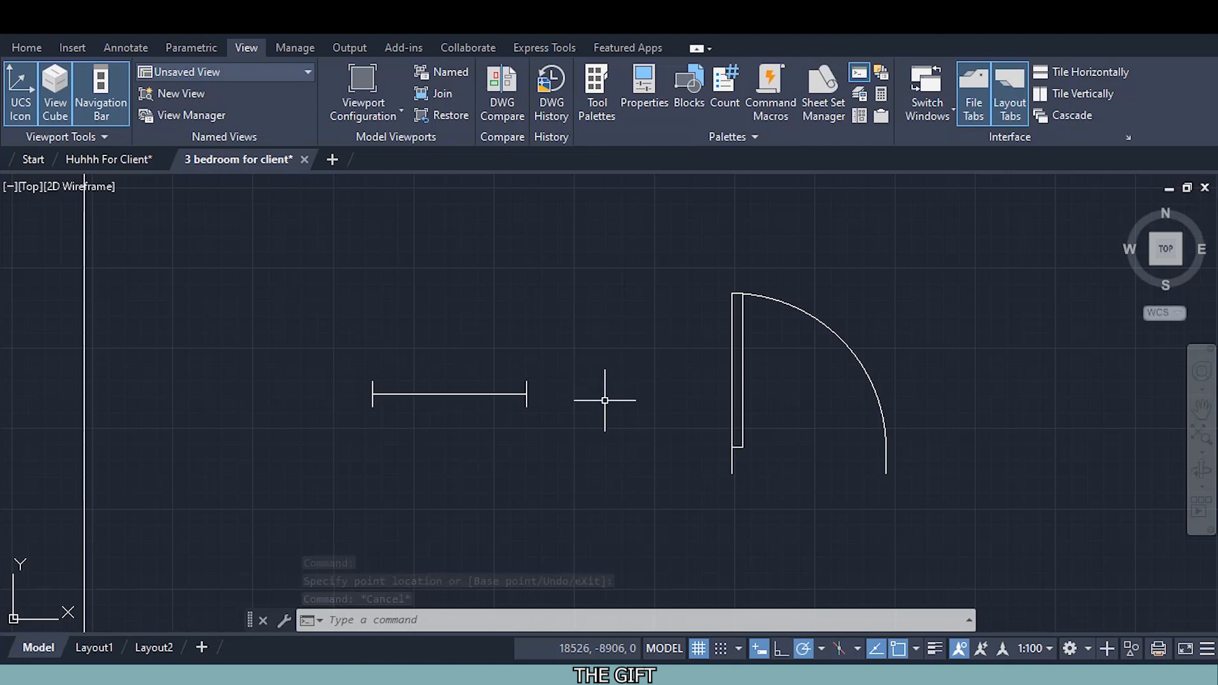
# Draw a horizontal line 900 long in the empty area beside the floor plan
pyautogui.scroll(-4, 604, 401)
pyautogui.scroll(-4, 603, 401)
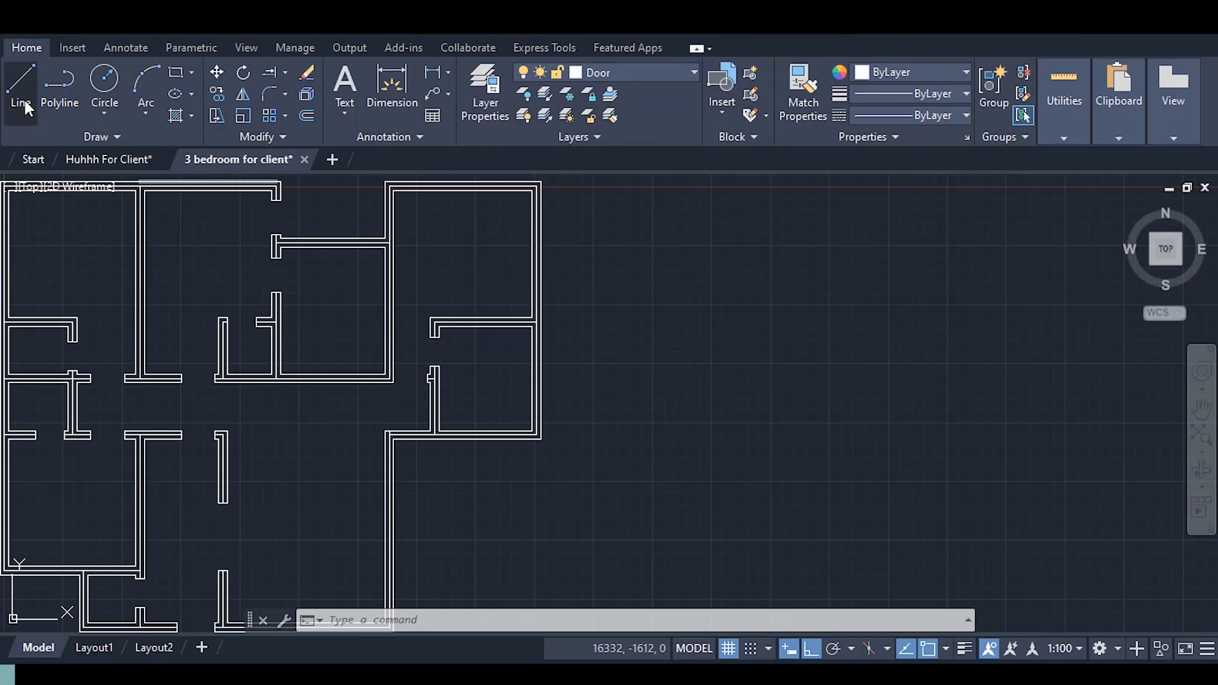
pyautogui.scroll(3, 626, 321)
pyautogui.press('l')
pyautogui.press('Return')
pyautogui.click(624, 321)
pyautogui.write('900')
pyautogui.press('Return')
pyautogui.press('Return')
pyautogui.scroll(4, 710, 305)
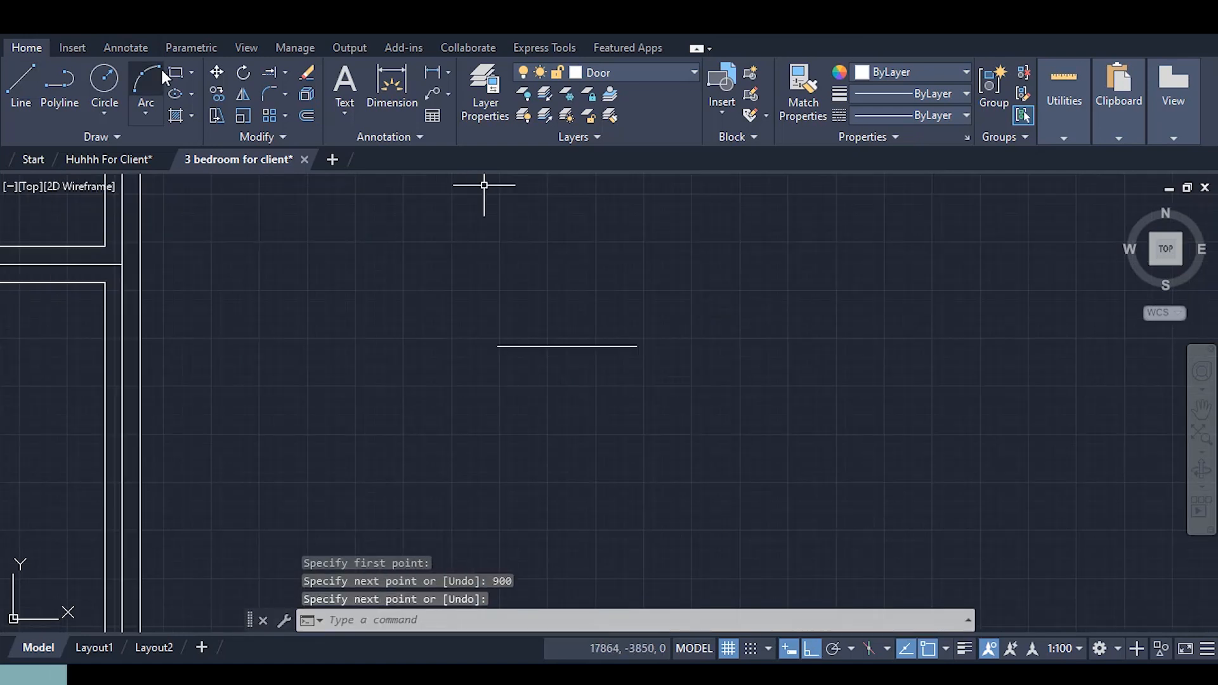
# Draw a 50-wide jamb rectangle at the line's left end and copy it using its lower right corner as base point
pyautogui.click(175, 73)
pyautogui.scroll(6, 496, 351)
pyautogui.click(502, 326)
pyautogui.moveTo(568, 210); pyautogui.dragTo(552, 288, button='middle')
pyautogui.write('50')
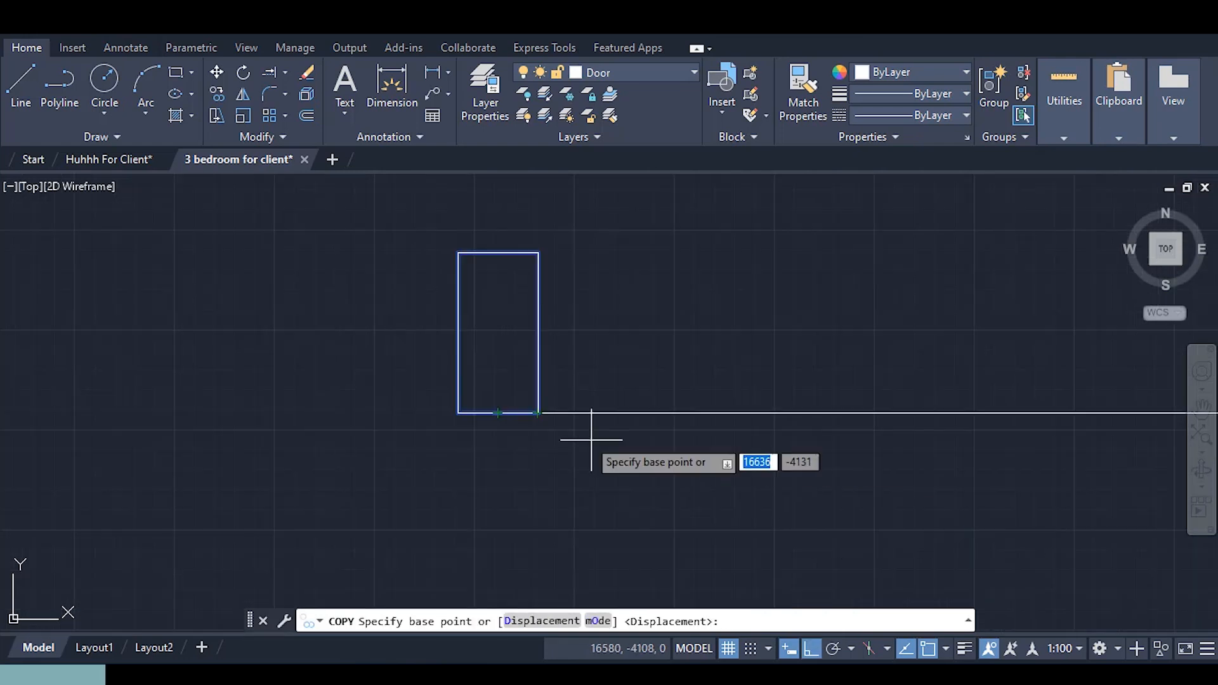
pyautogui.click(537, 413)
pyautogui.scroll(-6, 712, 410)
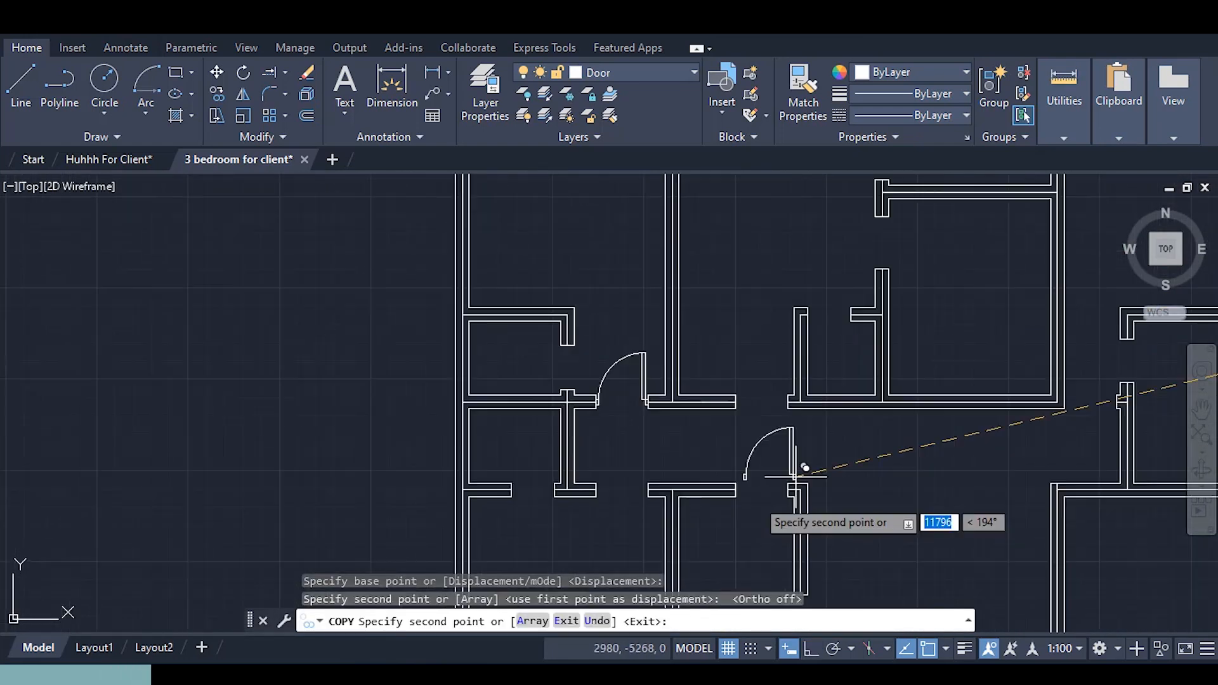
# Place copies of the finished door in the interior door openings of the floor plan
pyautogui.click(696, 393)
pyautogui.scroll(5, 615, 453)
pyautogui.click(527, 355)
pyautogui.click(1098, 354)
pyautogui.scroll(-5, 634, 355)
pyautogui.scroll(4, 919, 317)
pyautogui.click(686, 427)
pyautogui.scroll(-4, 685, 380)
pyautogui.scroll(6, 792, 273)
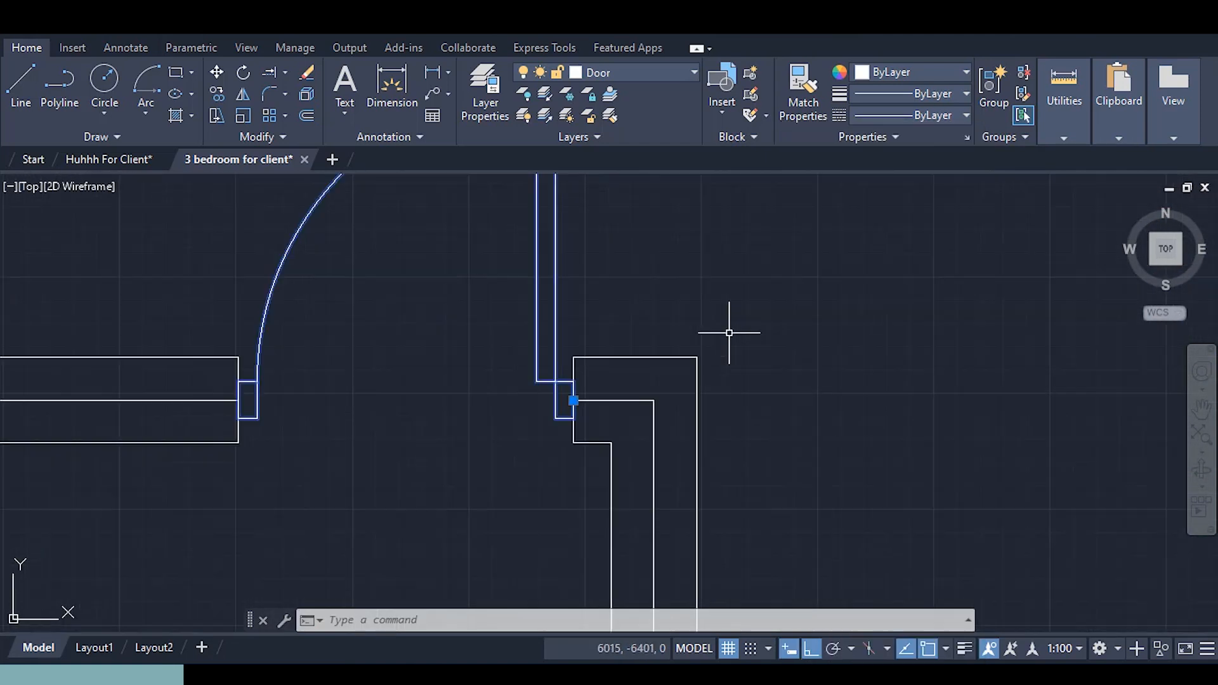
# Place another copy of the selected door block, starting from its insertion grip on the wall end
pyautogui.click(572, 400)
pyautogui.rightClick(574, 401)
pyautogui.click(628, 535)
pyautogui.scroll(-5, 786, 288)
pyautogui.press('F8')
pyautogui.press('F8')
pyautogui.click(907, 311)
pyautogui.press('Escape')
pyautogui.scroll(-2, 748, 396)
pyautogui.scroll(4, 775, 190)
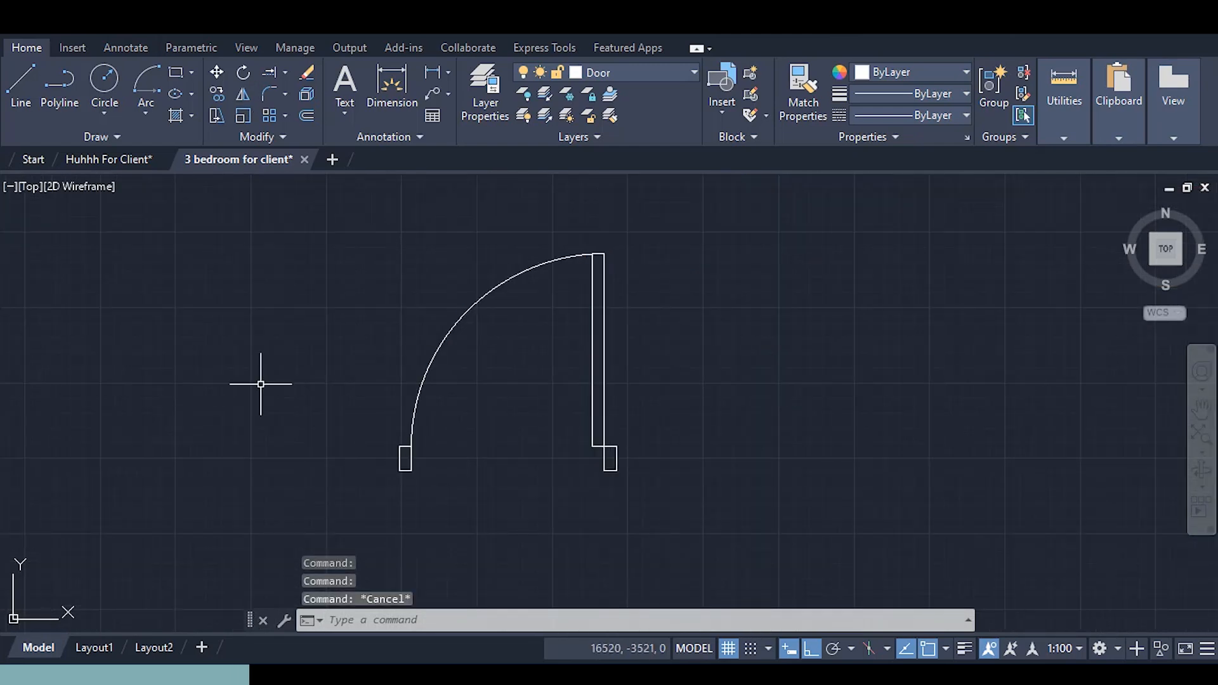
# Create a block from the finished door, setting its base point on the right jamb and window-selecting the door's parts
pyautogui.click(73, 48)
pyautogui.click(130, 102)
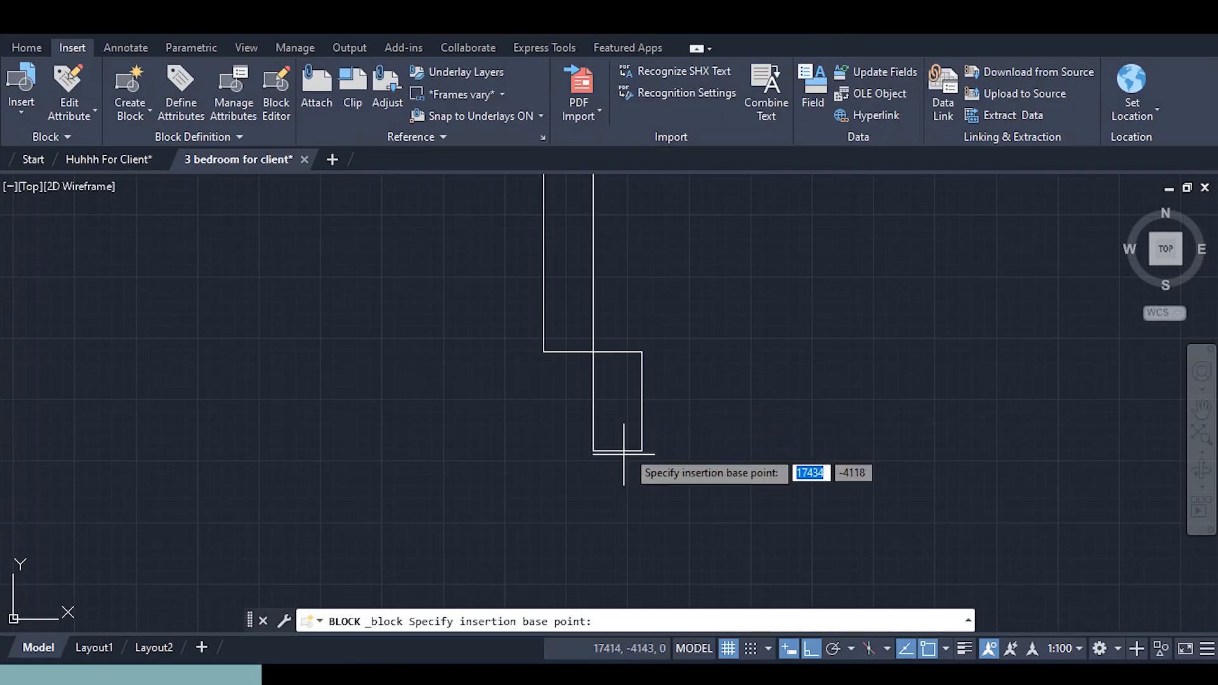
pyautogui.click(624, 453)
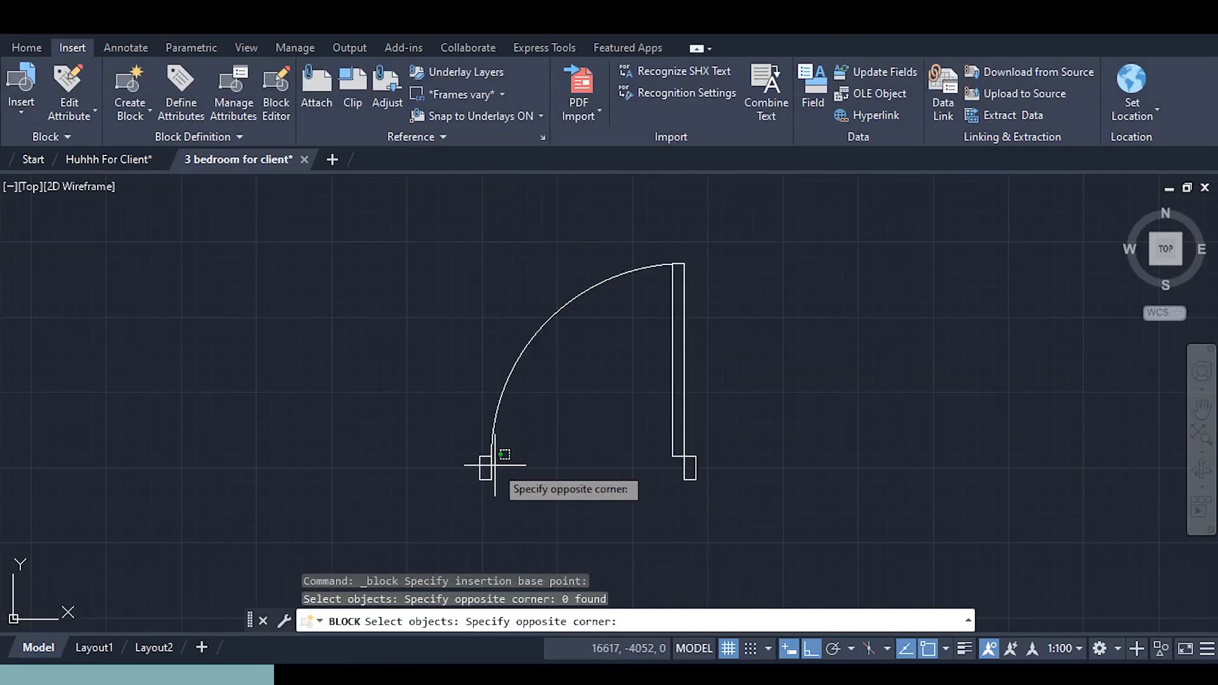
pyautogui.click(485, 325)
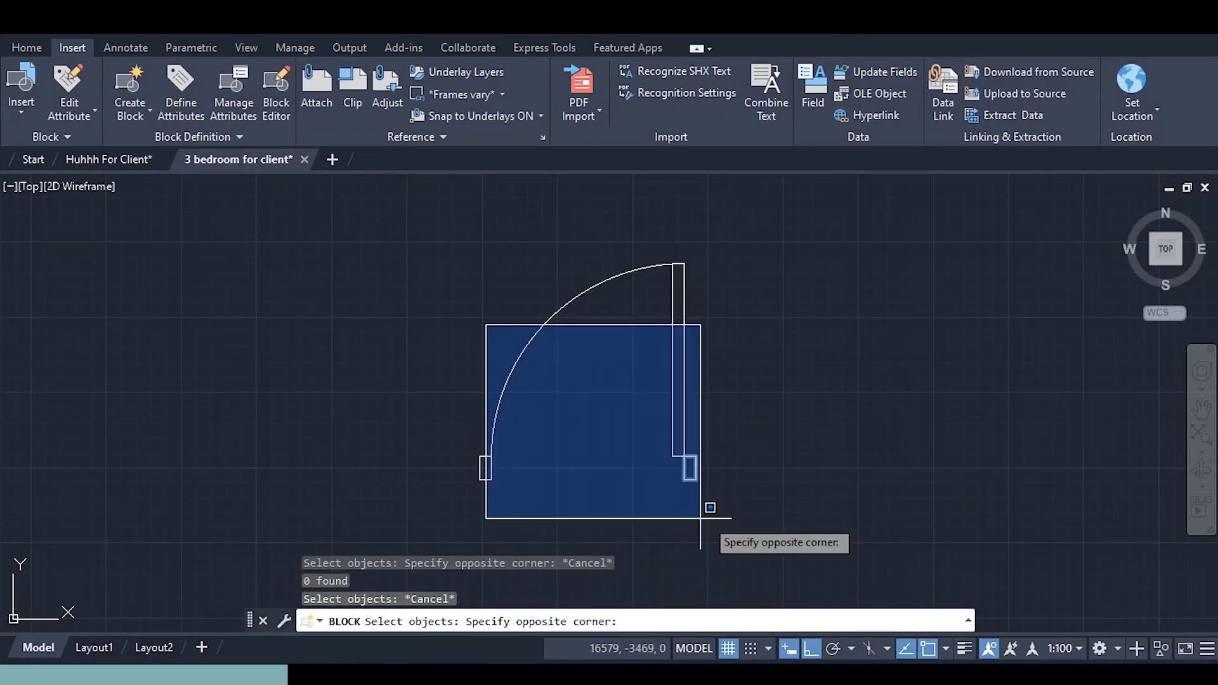
pyautogui.click(700, 519)
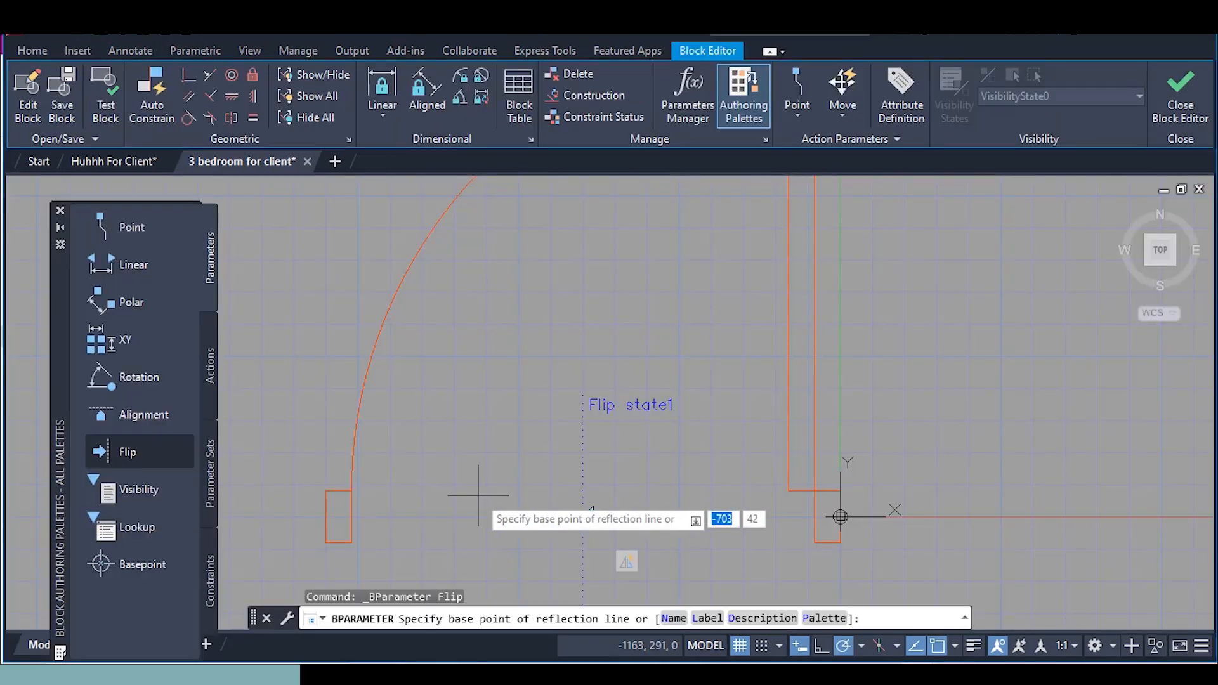
# Add a horizontal flip parameter along the jambs' lower edge, starting midway between their outer corners, and place its label
pyautogui.click(348, 380)
pyautogui.click(863, 380)
pyautogui.click(682, 380)
pyautogui.click(758, 394)
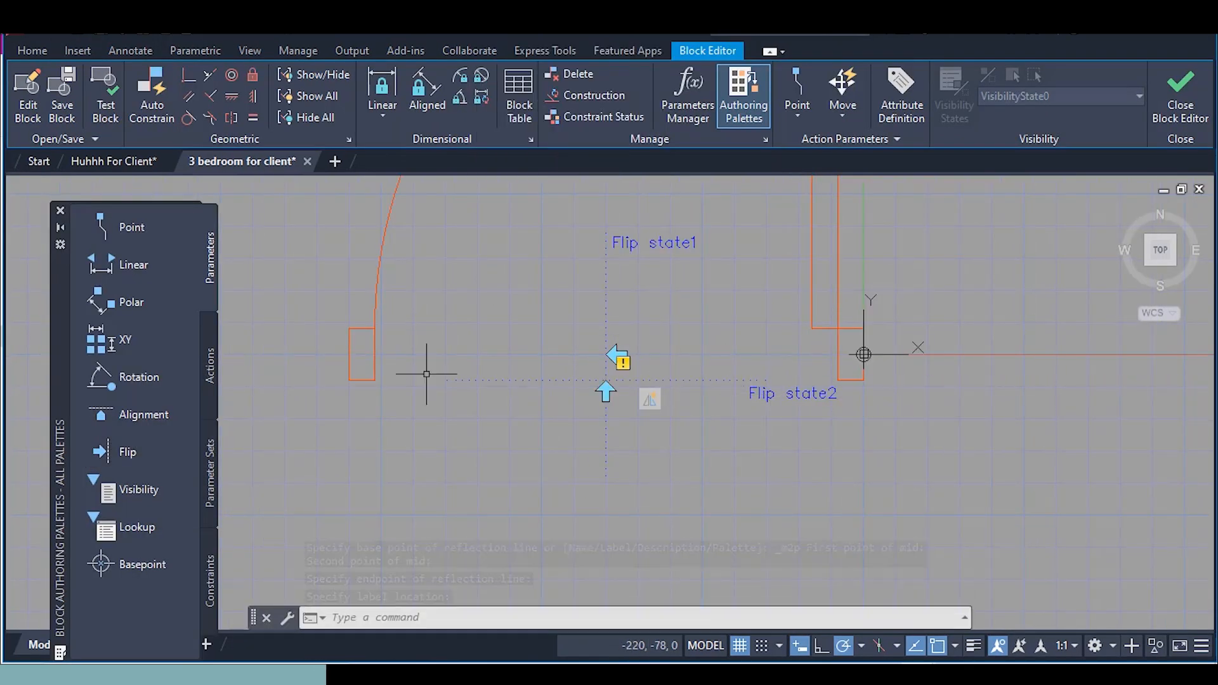
# Assign a flip action to the flip parameter, using the whole door and its parameters as the selection set
pyautogui.click(209, 364)
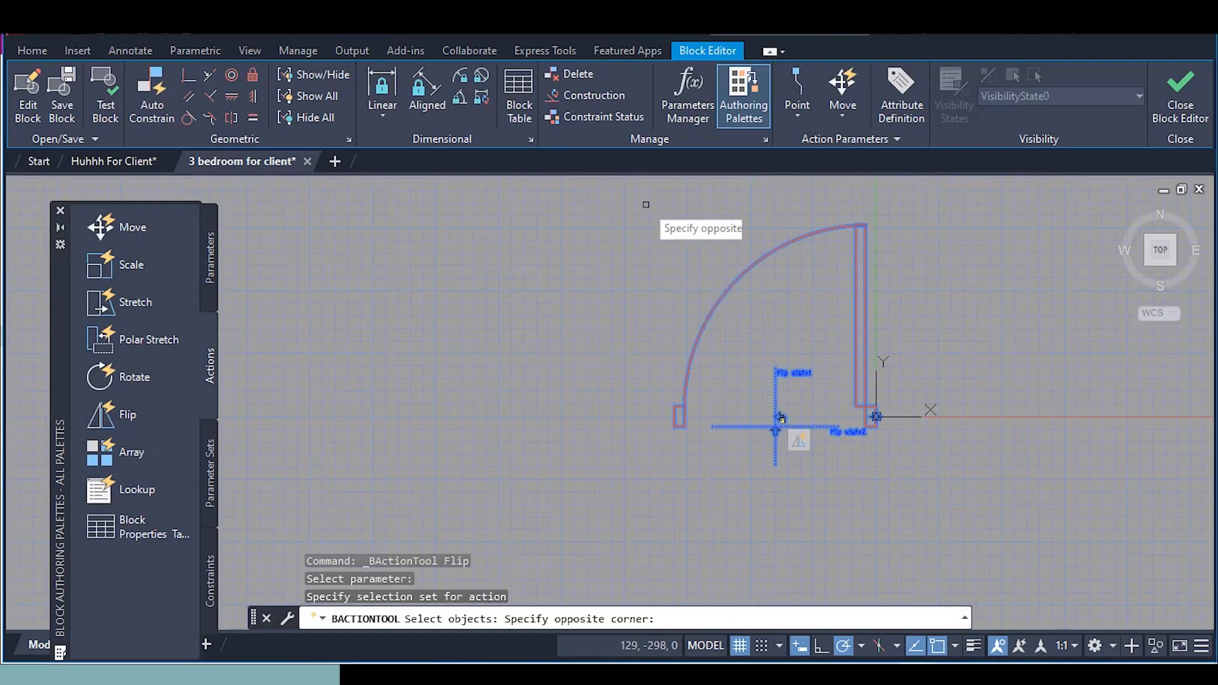
pyautogui.click(645, 204)
pyautogui.press('Return')
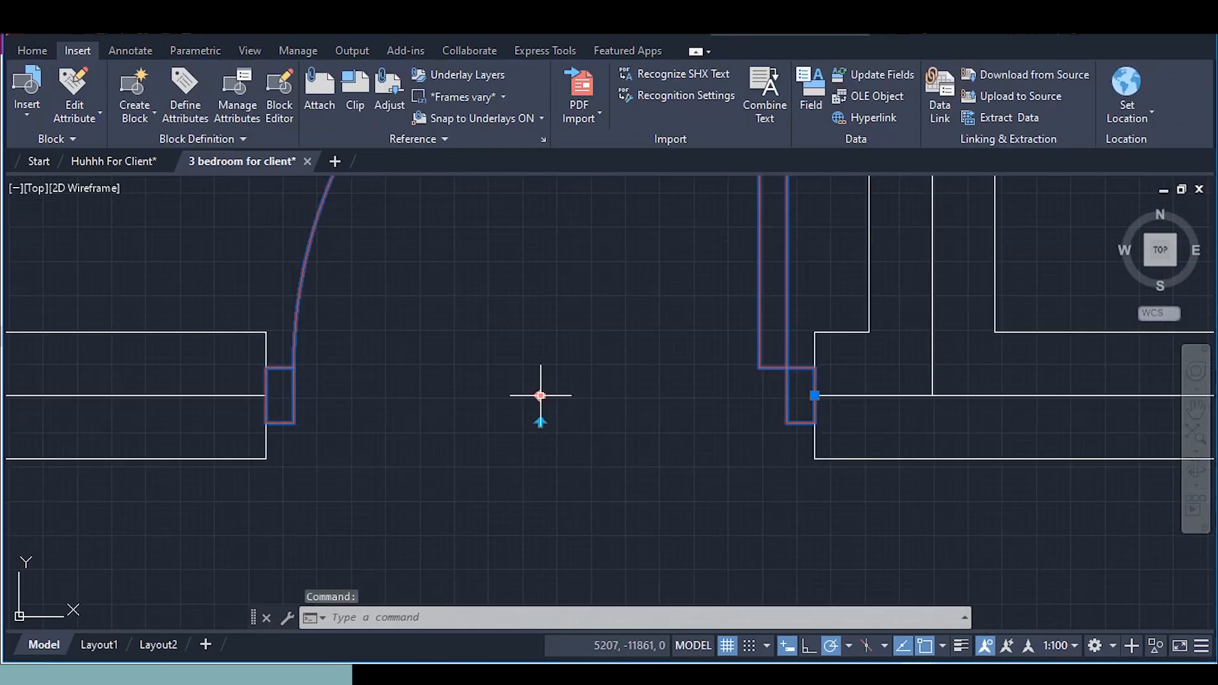
# Test the dynamic door block in its wall opening by flipping it with its flip grip, and deselect it
pyautogui.scroll(-2, 539, 399)
pyautogui.click(541, 397)
pyautogui.click(541, 396)
pyautogui.press('Escape')
pyautogui.scroll(-2, 579, 397)
pyautogui.moveTo(579, 397); pyautogui.dragTo(523, 530, button='middle')
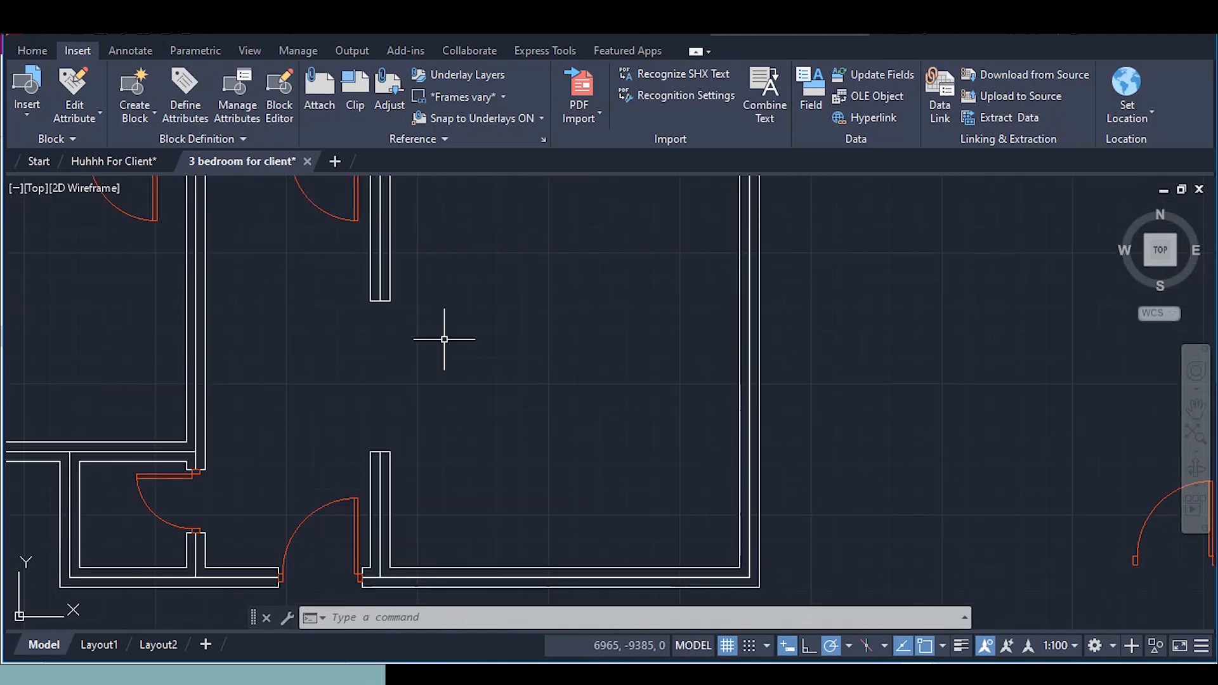
# Close the layer manager with Door as the current layer and reopen it from the floor plan
pyautogui.click(32, 51)
pyautogui.click(440, 323)
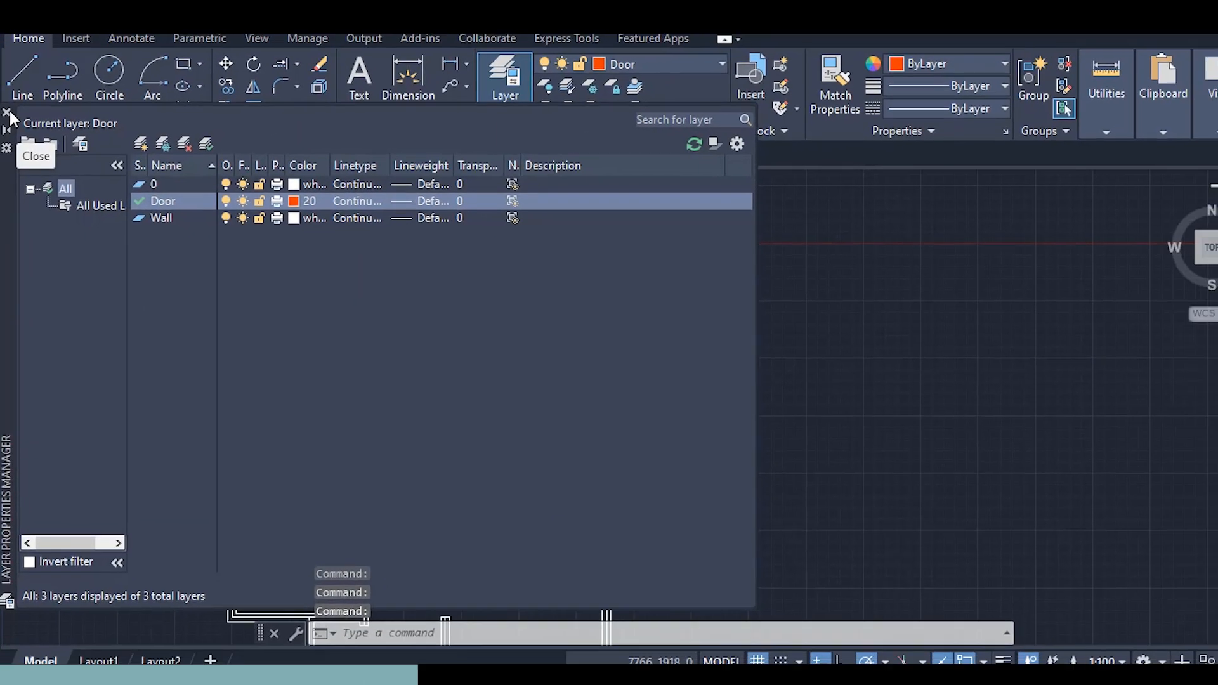
pyautogui.click(8, 115)
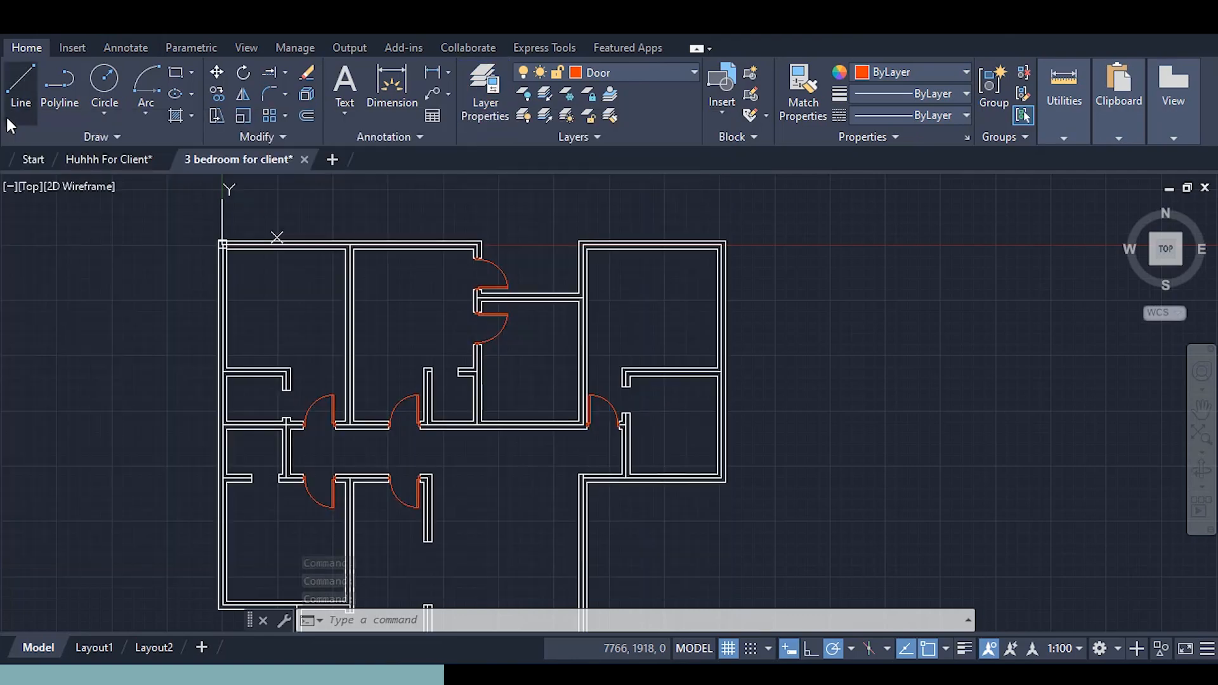
pyautogui.click(485, 94)
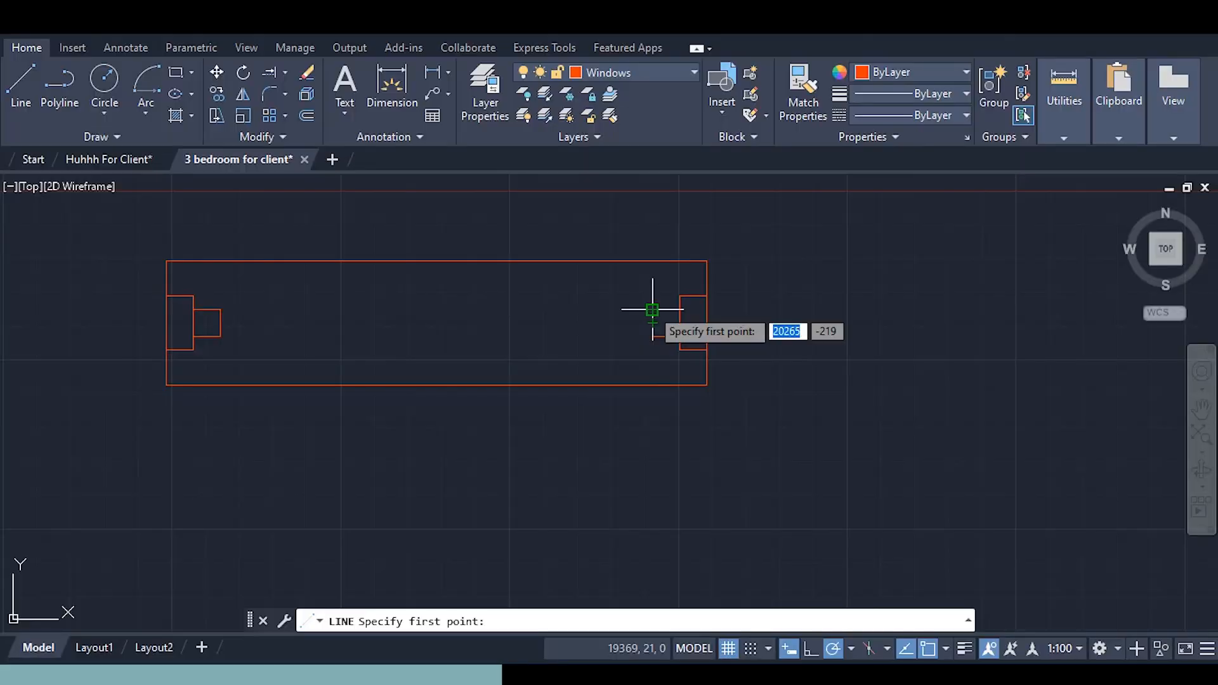
# Draw a horizontal line joining the upper inner corners of the two small rectangles inside the window frame
pyautogui.click(652, 310)
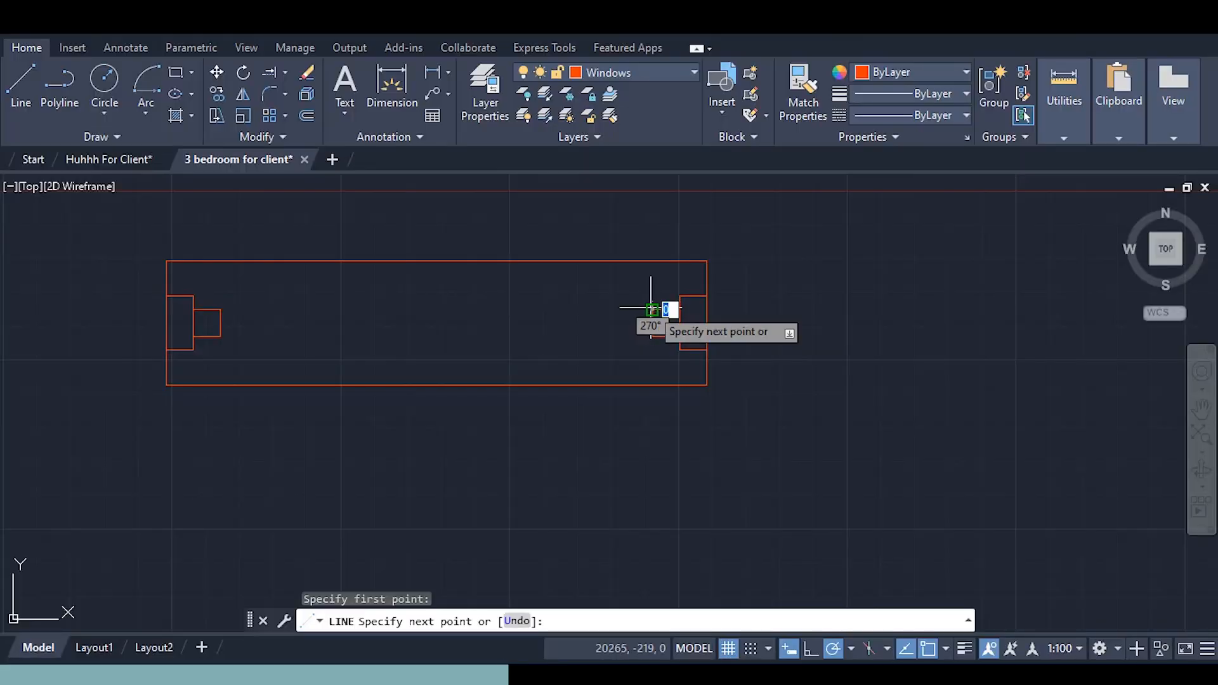
pyautogui.click(221, 310)
pyautogui.press('Escape')
pyautogui.moveTo(375, 321); pyautogui.dragTo(347, 280, button='middle')
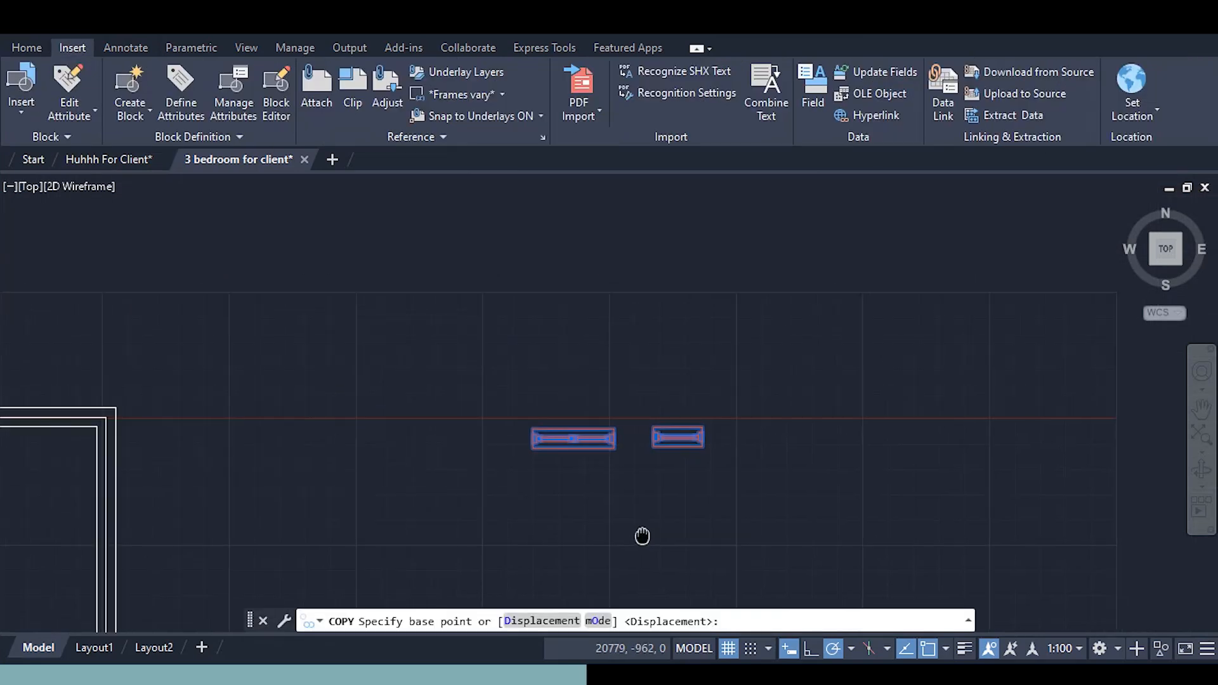
# Copy the long and the short window block straight above the originals
pyautogui.click(761, 466)
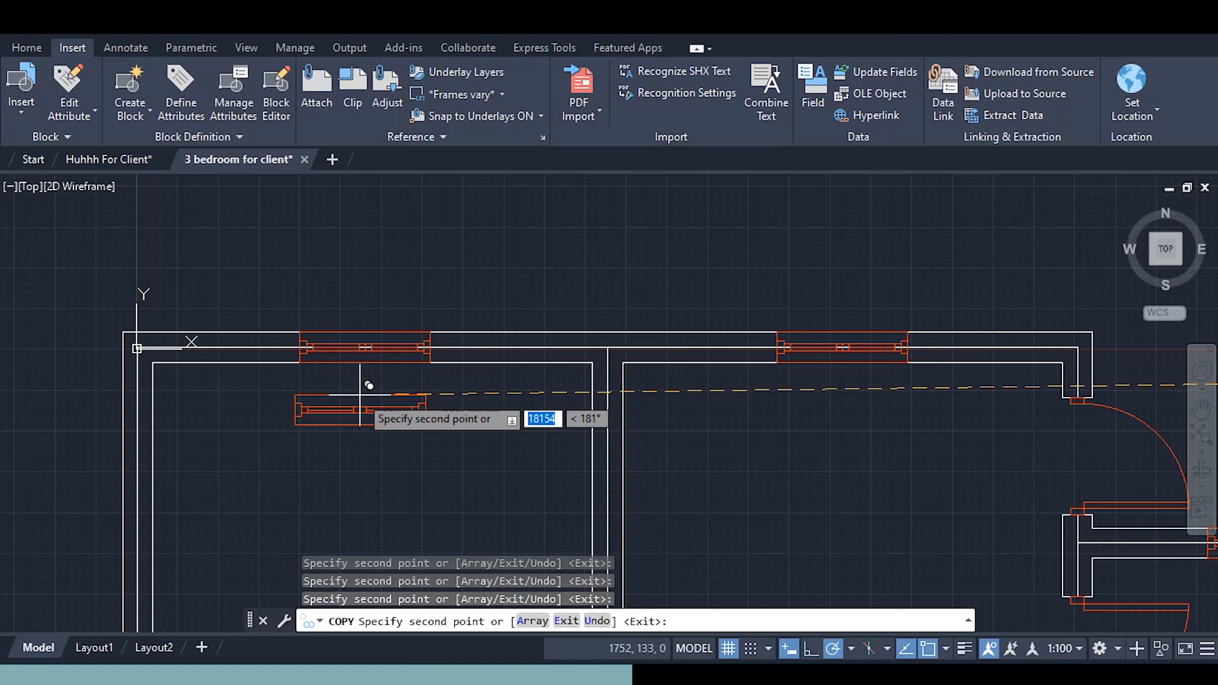
pyautogui.scroll(-5, 346, 343)
pyautogui.scroll(7, 278, 412)
pyautogui.scroll(-3, 409, 420)
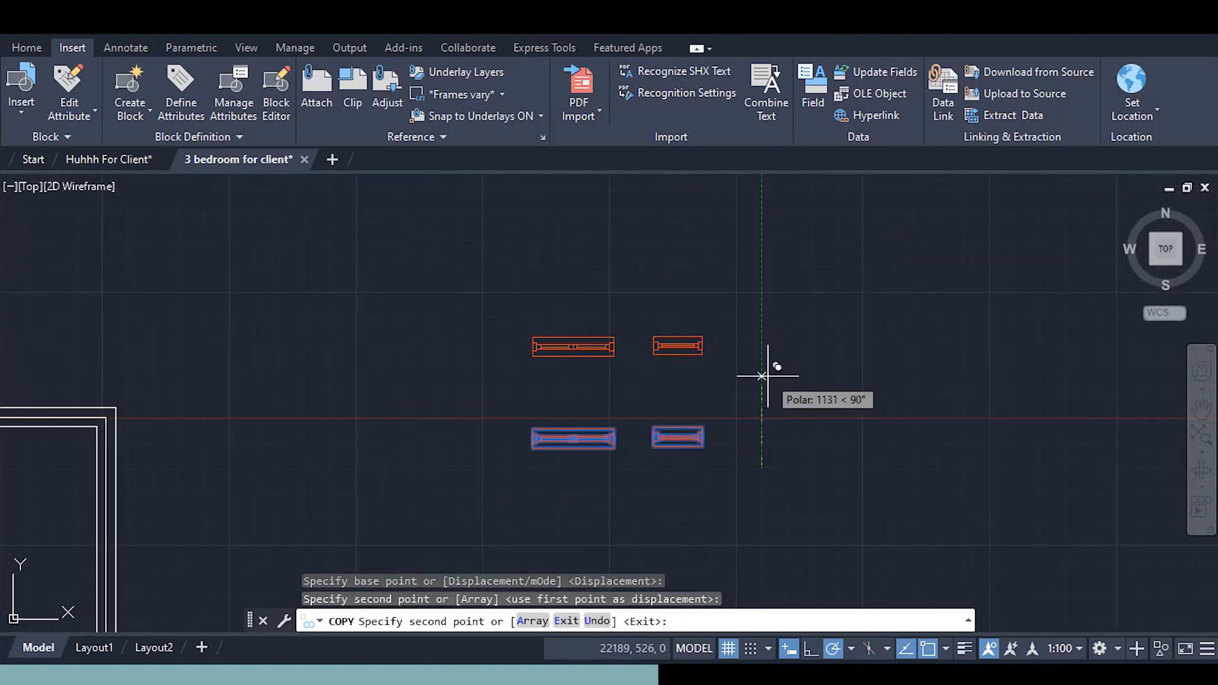
pyautogui.press('Escape')
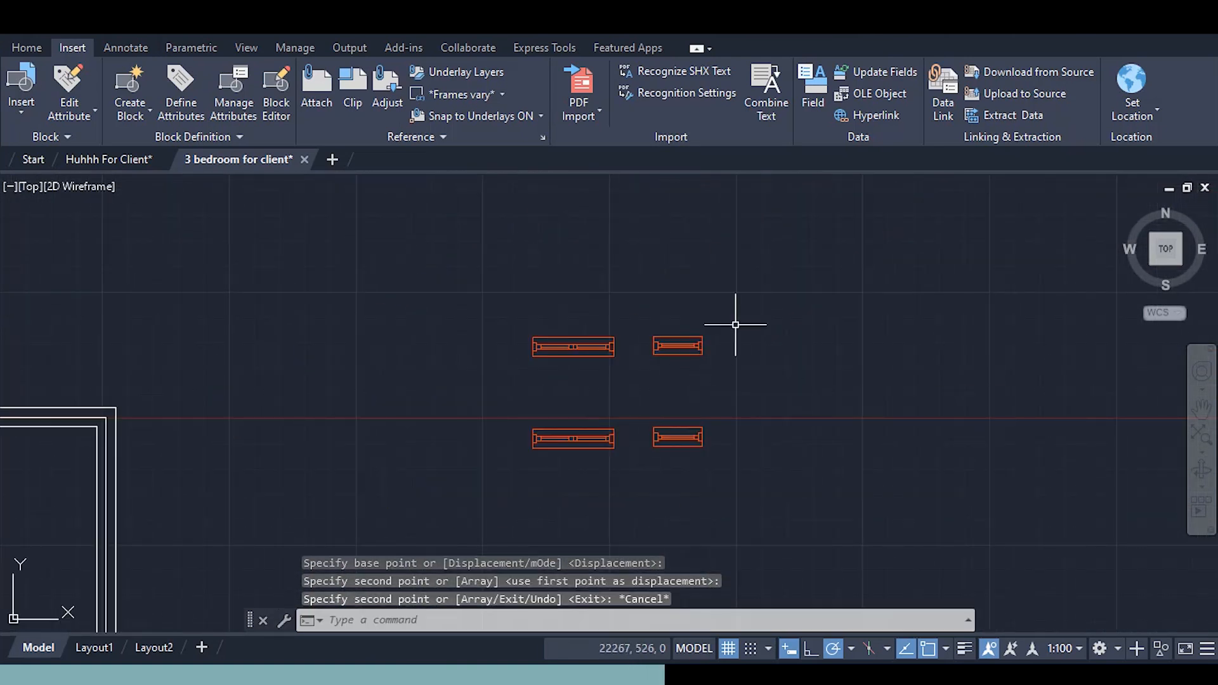
# Rotate the two copied window blocks by 90 degrees about a base point below the short window
pyautogui.click(787, 302)
pyautogui.click(562, 370)
pyautogui.rightClick(721, 369)
pyautogui.click(768, 421)
pyautogui.click(682, 387)
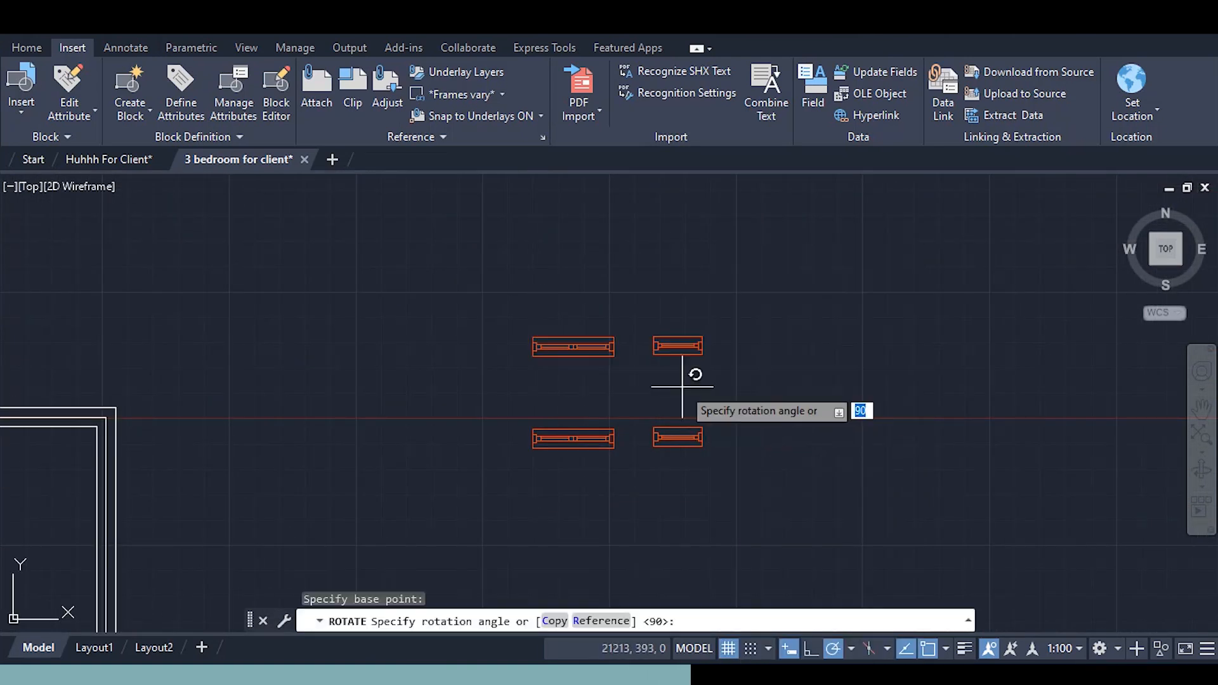
pyautogui.click(681, 227)
# Start a copy of the rotated long window from a base point on its frame for the plan's vertical walls
pyautogui.click(651, 489)
pyautogui.rightClick(600, 489)
pyautogui.click(653, 407)
pyautogui.scroll(2, 675, 530)
pyautogui.click(619, 447)
pyautogui.scroll(-2, 620, 451)
pyautogui.moveTo(620, 454); pyautogui.dragTo(780, 277, button='middle')
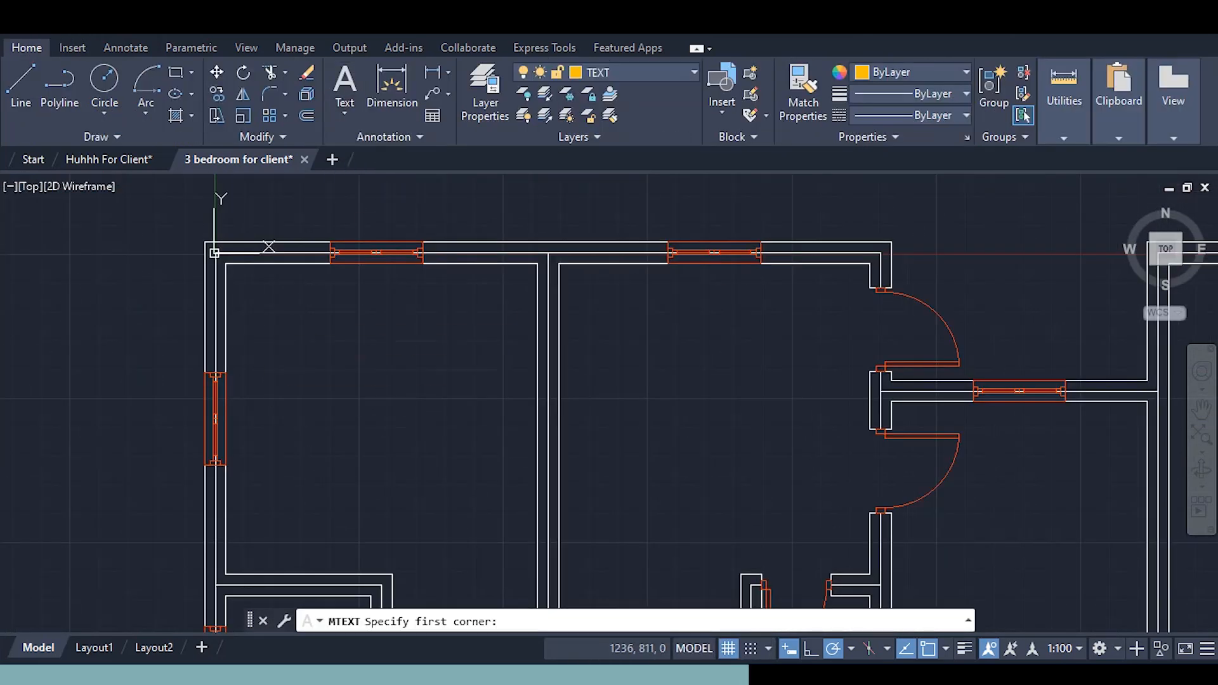
# Add the multiline text GIRLS BEDROOM inside the upper corner room of the floor plan
pyautogui.click(256, 296)
pyautogui.click(1208, 339)
pyautogui.write('GIRLS BEDROOM')
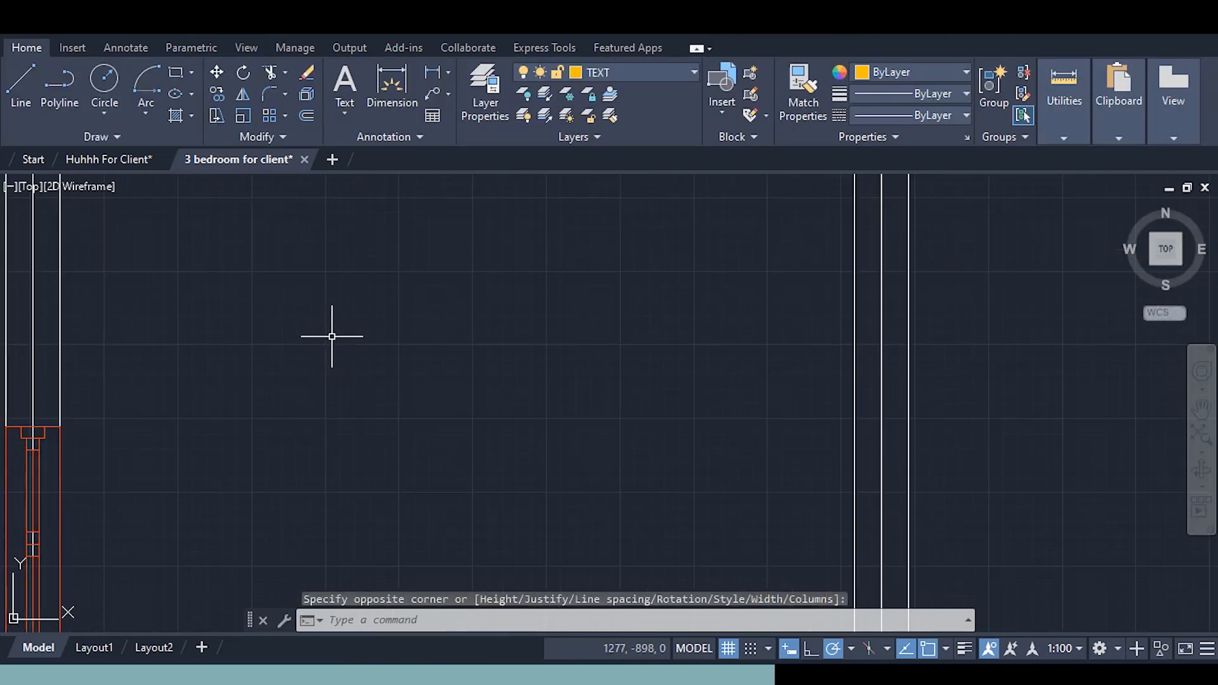
# Create a text style named MORTALS TEXT and set its font to Corbel
pyautogui.click(406, 174)
pyautogui.click(326, 206)
pyautogui.click(987, 342)
pyautogui.write('MORTALS TEXT')
pyautogui.press('Return')
pyautogui.click(666, 334)
pyautogui.scroll(-9, 695, 435)
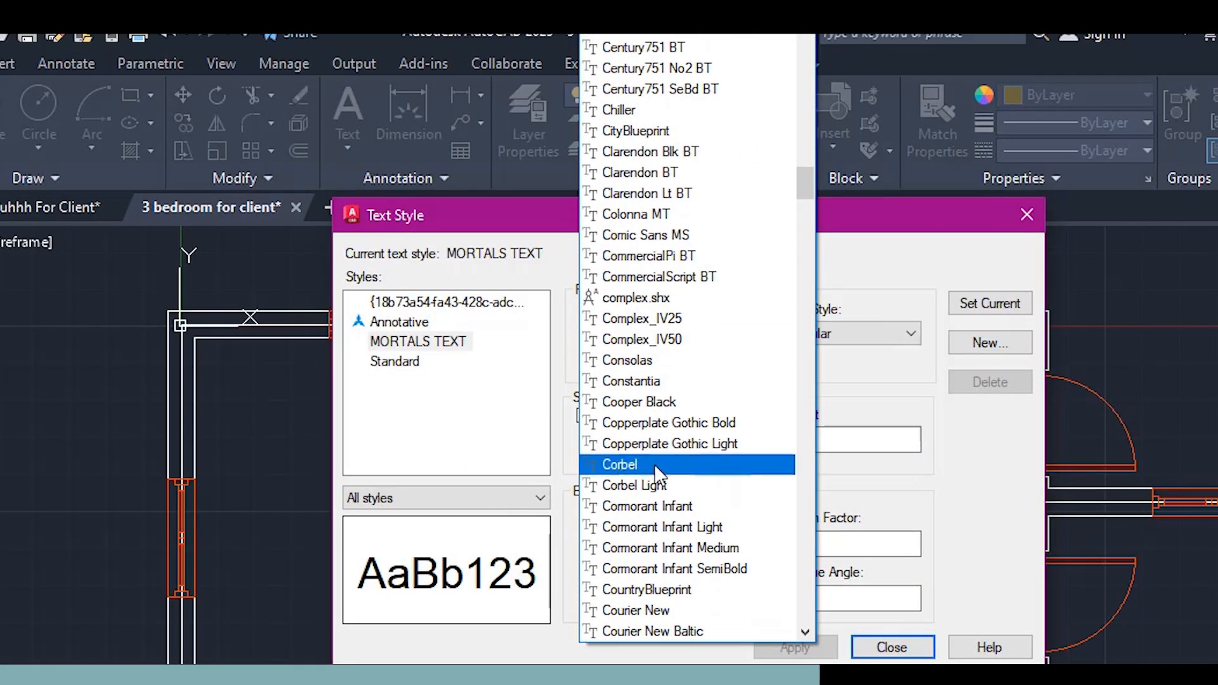
pyautogui.click(692, 462)
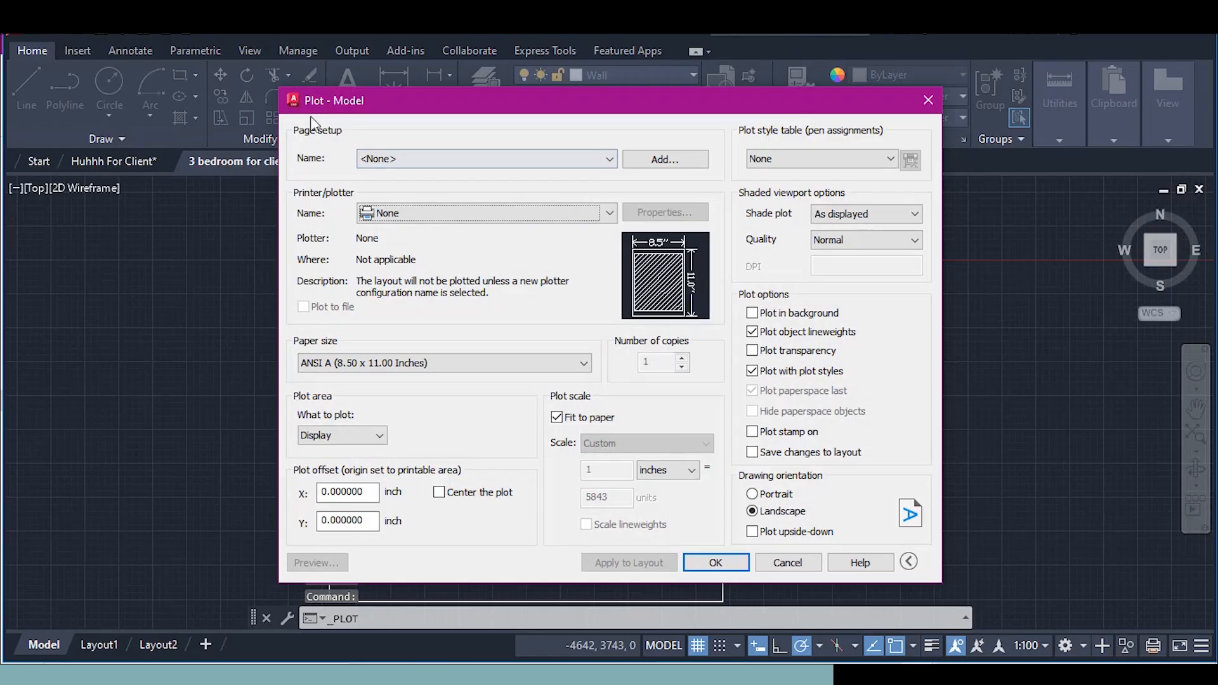
# Plot the drawing with DWG To PDF.pc3, using a window around the plan's frame as plot area and centering the plot
pyautogui.click(482, 213)
pyautogui.click(452, 429)
pyautogui.click(342, 435)
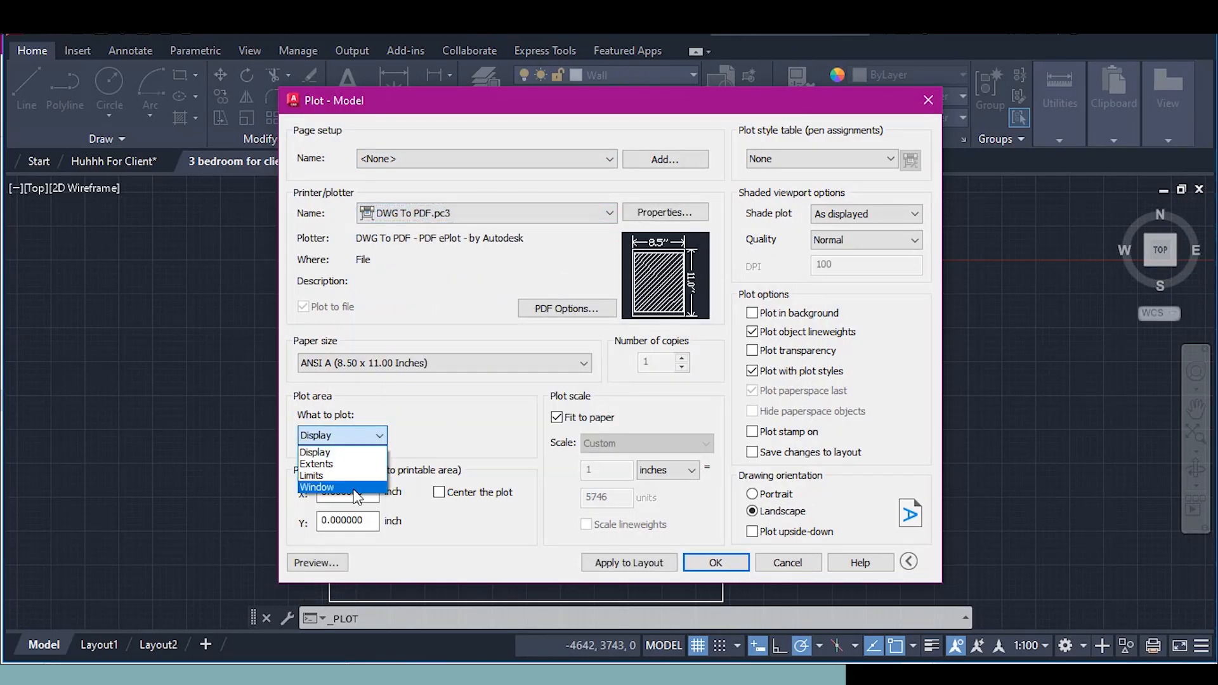
pyautogui.click(353, 492)
pyautogui.scroll(-2, 355, 296)
pyautogui.click(329, 231)
pyautogui.click(600, 482)
pyautogui.click(439, 492)
pyautogui.click(715, 563)
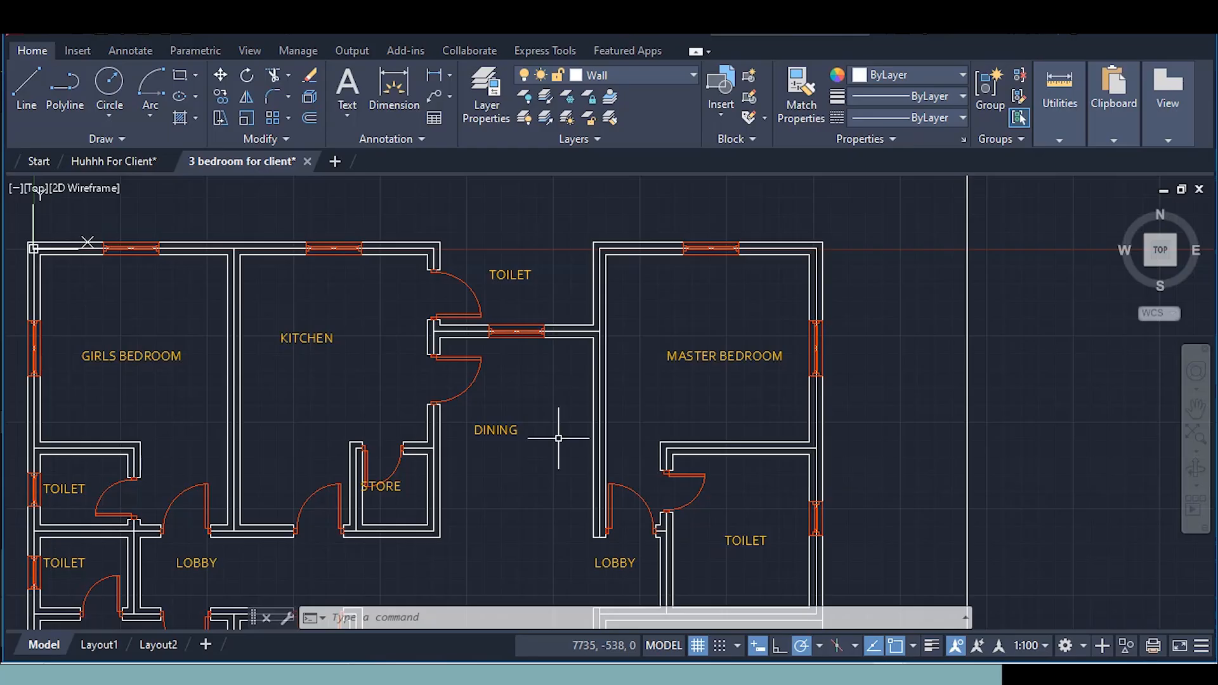
# Move the selected object from a base point on it to a new point in the floor plan
pyautogui.scroll(3, 797, 407)
pyautogui.click(796, 408)
pyautogui.write('m')
pyautogui.press('Return')
pyautogui.click(796, 408)
pyautogui.scroll(2, 459, 288)
pyautogui.click(446, 301)
pyautogui.scroll(-2, 489, 326)
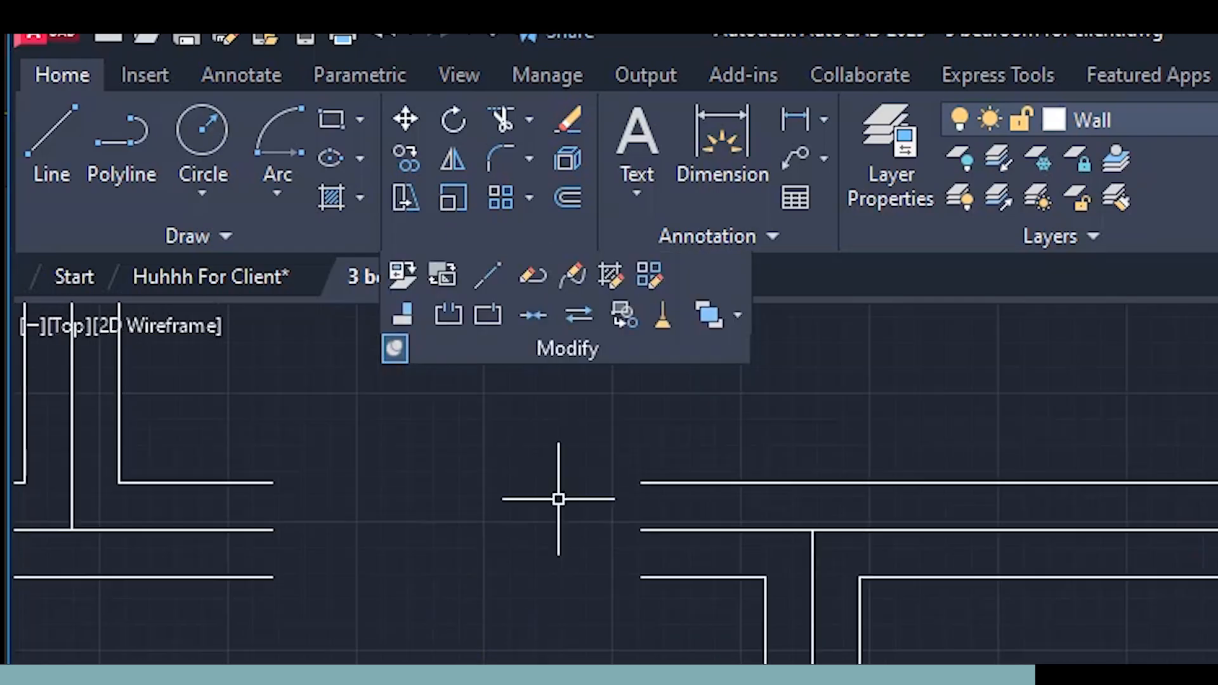
# Join the separated upper and middle wall lines across the opening
pyautogui.click(533, 315)
pyautogui.click(653, 482)
pyautogui.click(256, 482)
pyautogui.press('Return')
pyautogui.press('Return')
pyautogui.click(266, 528)
pyautogui.press('Return')
pyautogui.press('Return')
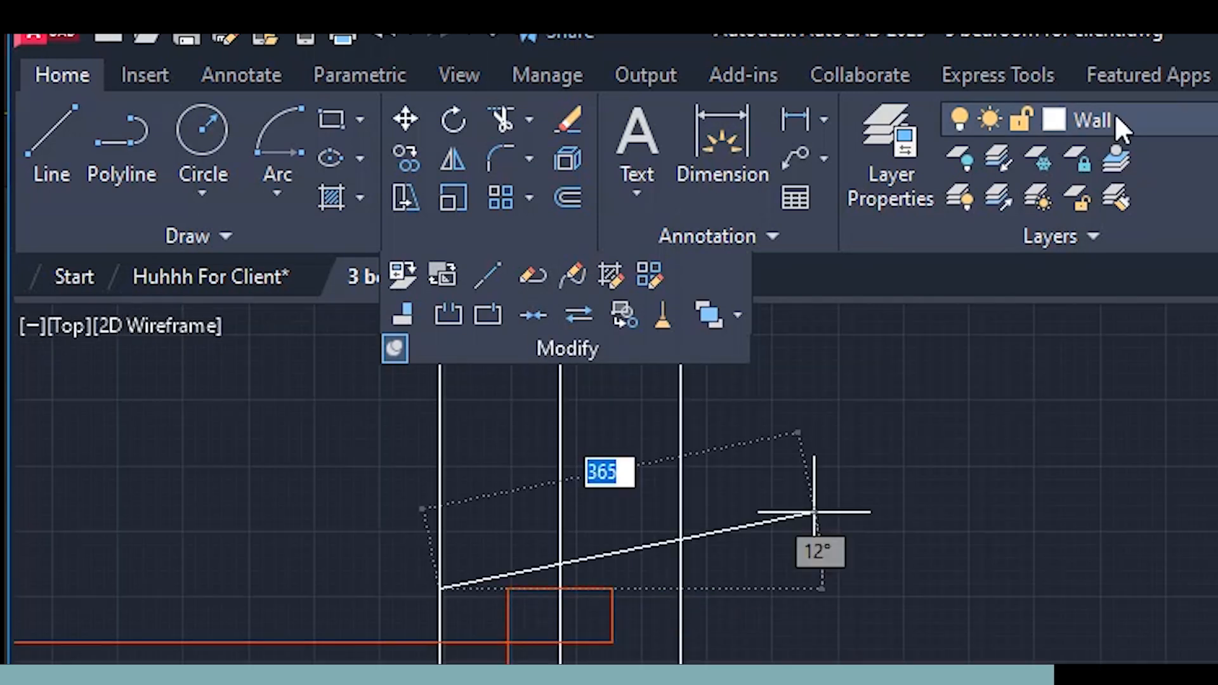
# Break the vertical wall lines between the jambs at the boys bedroom doorway
pyautogui.scroll(2, 614, 470)
pyautogui.write('br')
pyautogui.press('Return')
pyautogui.click(372, 343)
pyautogui.rightClick(384, 359)
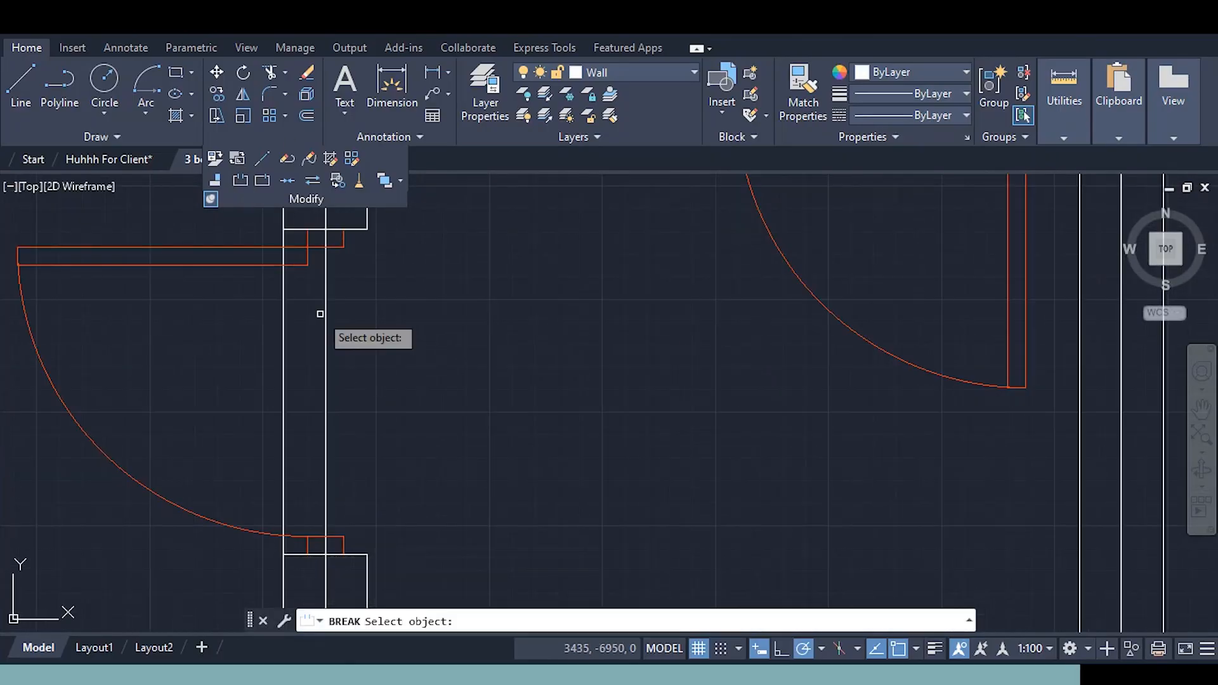
pyautogui.click(342, 336)
pyautogui.rightClick(354, 345)
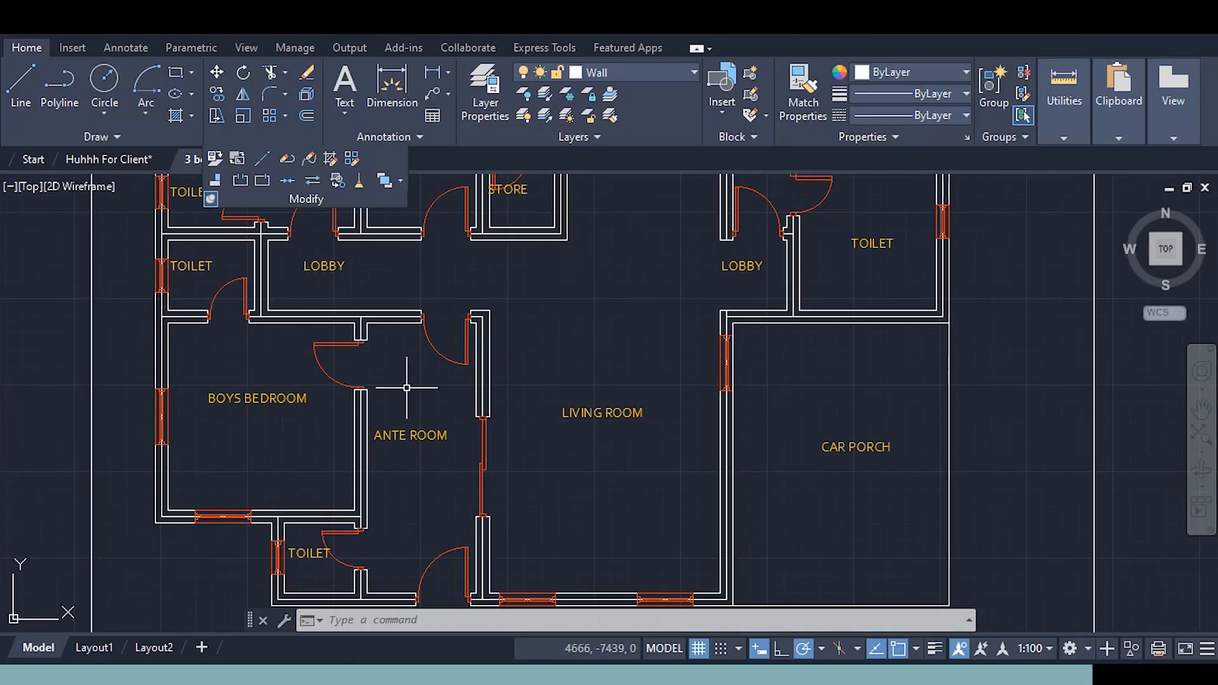
# Insert the Door - Metric and Window - Metric blocks from the tool palettes in the empty space beside the floor plan
pyautogui.scroll(-2, 402, 394)
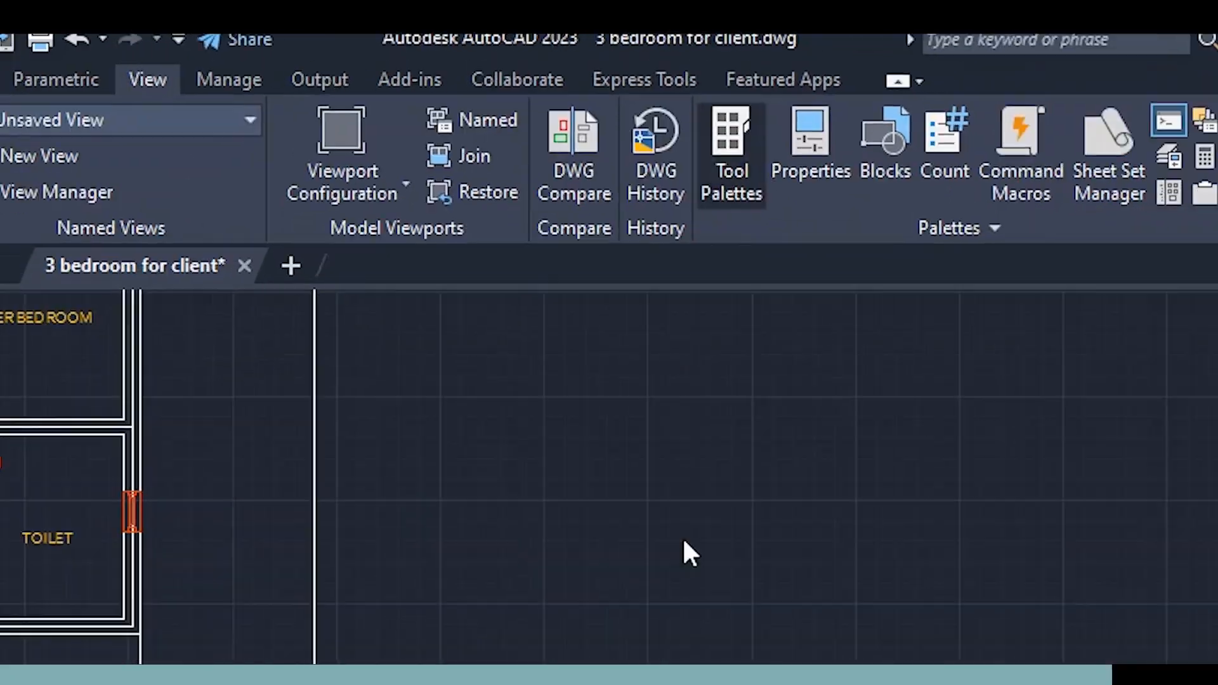
pyautogui.click(596, 102)
pyautogui.scroll(-3, 796, 249)
pyautogui.scroll(3, 796, 249)
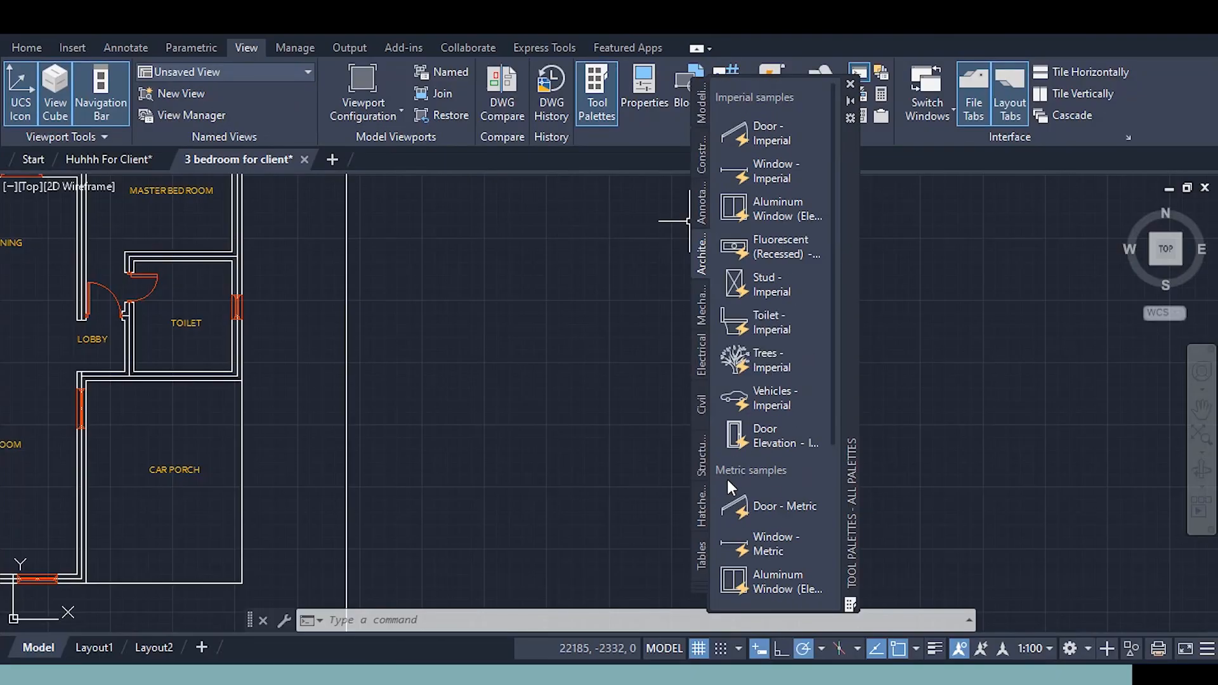
pyautogui.click(785, 505)
pyautogui.click(391, 457)
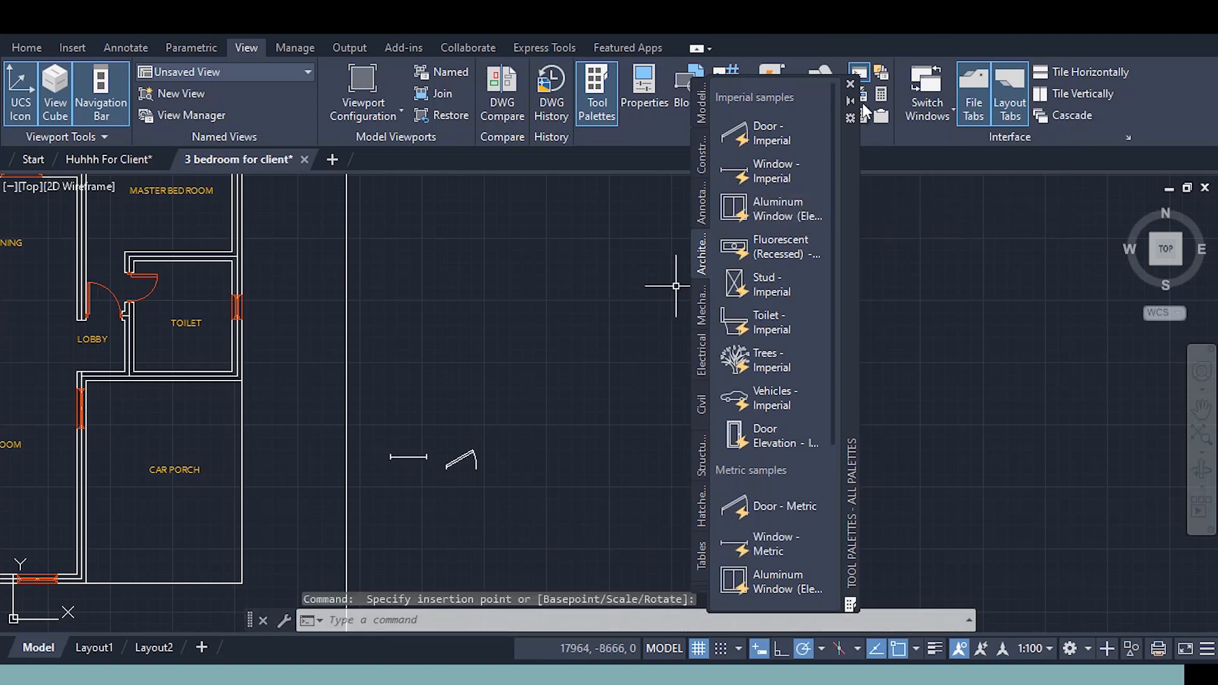
# Close the tool palettes and set the inserted metric door block's opening angle to 90 degrees
pyautogui.click(849, 83)
pyautogui.scroll(5, 449, 470)
pyautogui.click(498, 371)
pyautogui.click(373, 262)
pyautogui.click(421, 337)
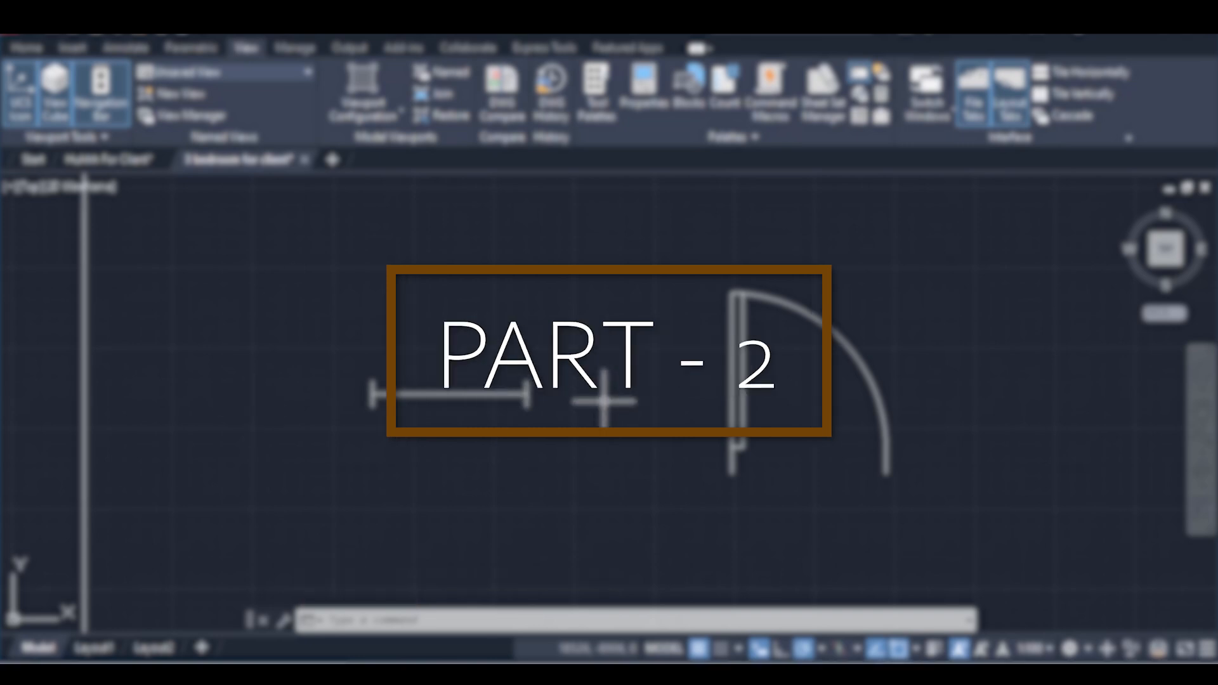
pyautogui.scroll(-8, 602, 400)
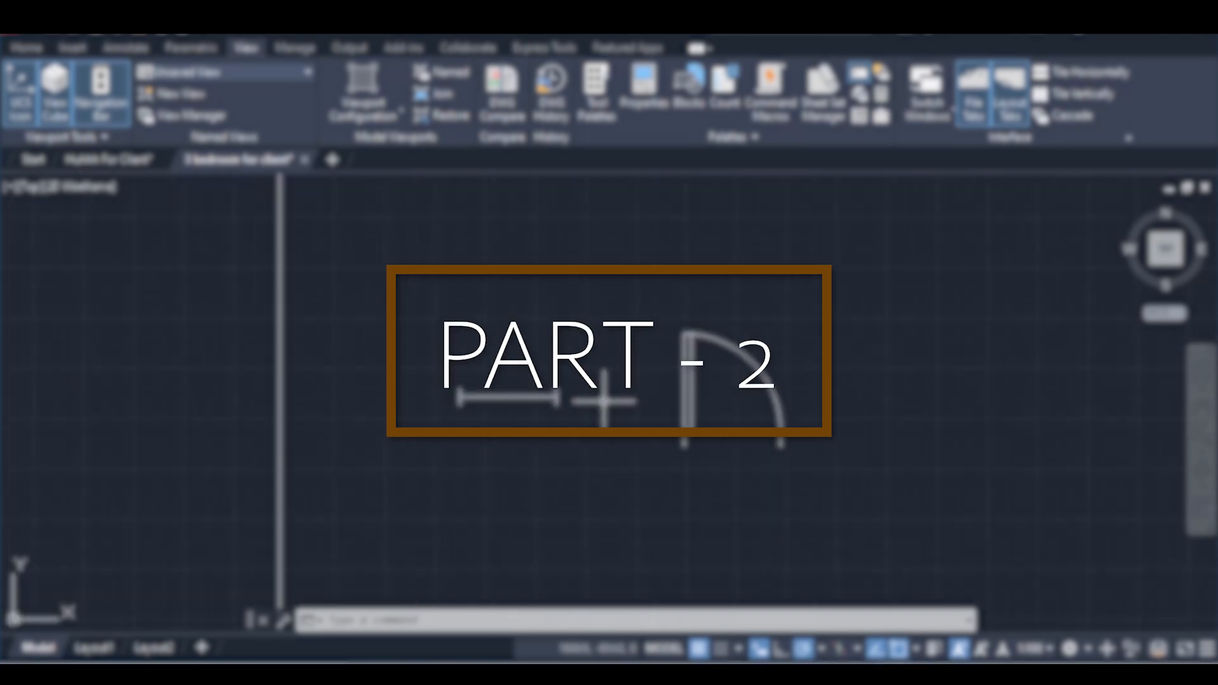